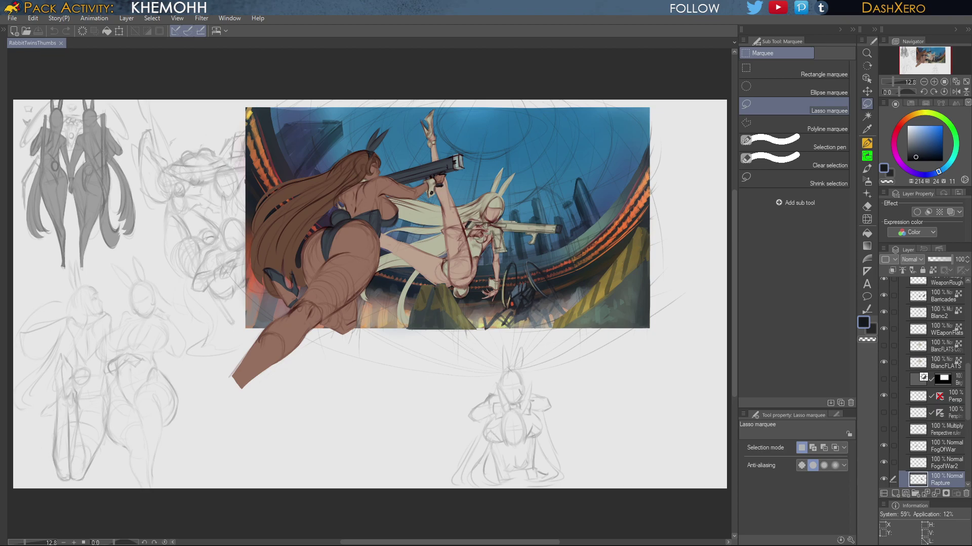
# Collapse the Thumb2 folder and compare its thumbnail with Thumb2 Copy by switching the visibility of the two folders
pyautogui.moveTo(967, 375); pyautogui.dragTo(969, 320)
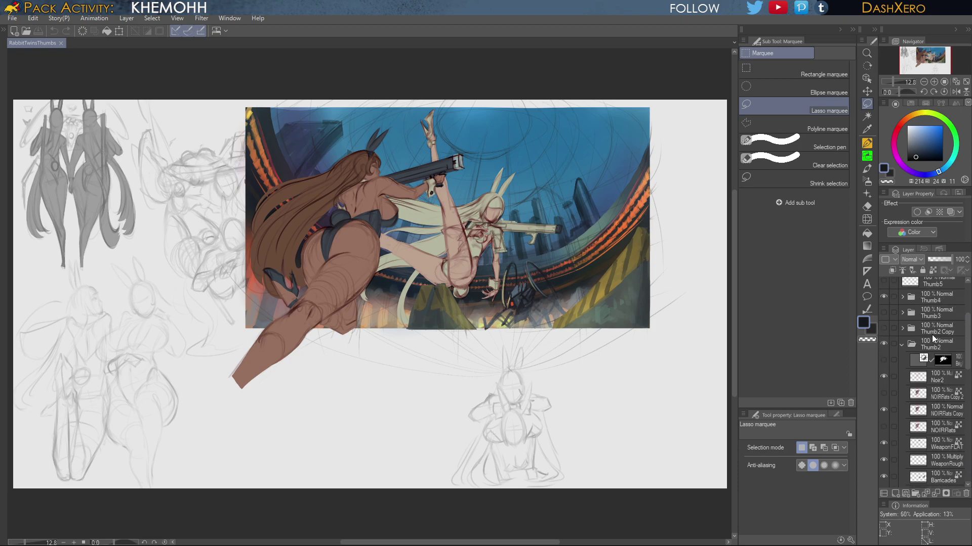
pyautogui.click(903, 343)
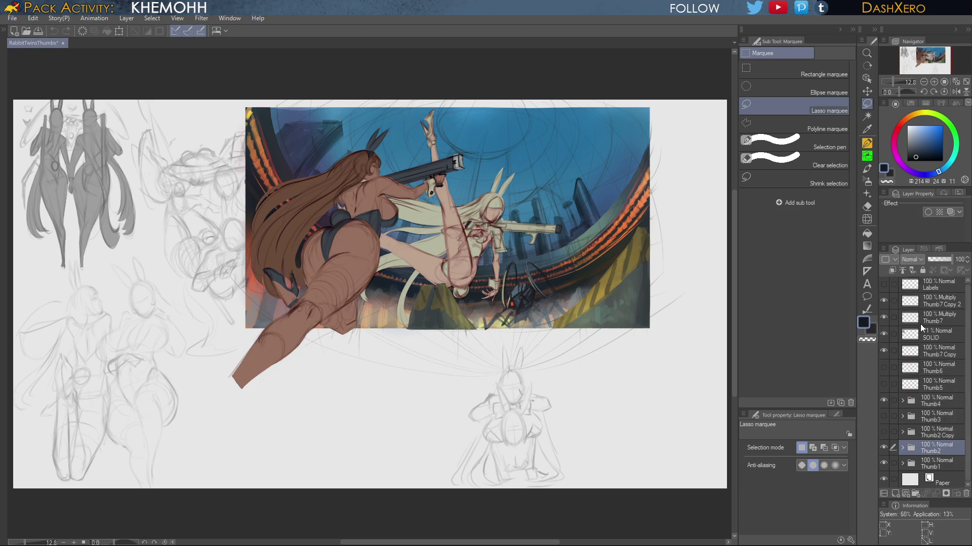
pyautogui.click(884, 447)
pyautogui.click(883, 434)
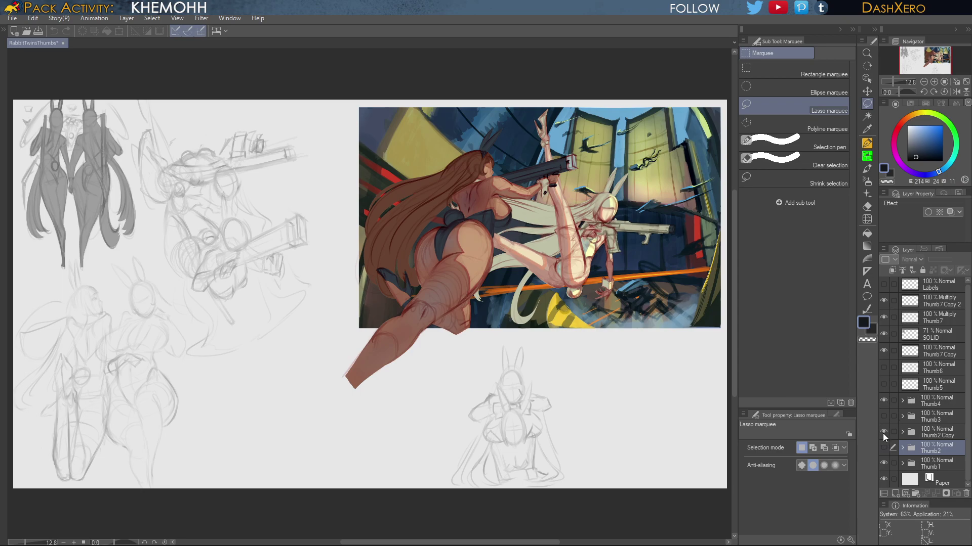
pyautogui.click(883, 431)
pyautogui.click(883, 447)
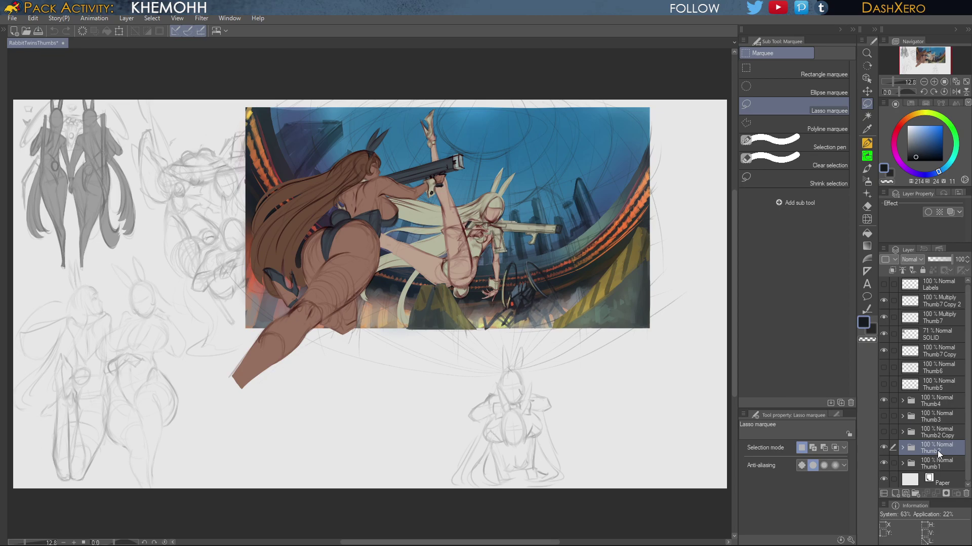
# Duplicate the Thumb2 folder, hide the duplicate, and make the original Thumb2 folder active again
pyautogui.moveTo(936, 452); pyautogui.dragTo(896, 494)
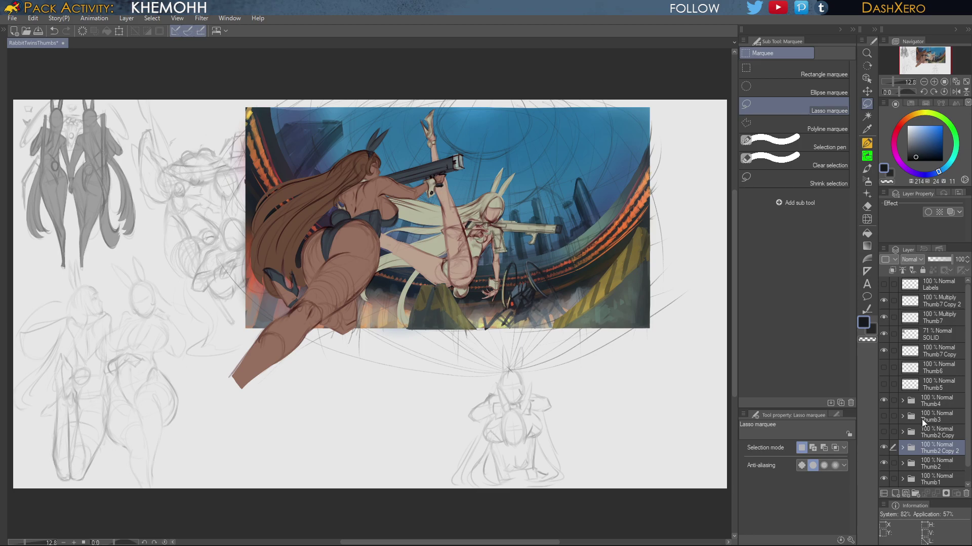
pyautogui.click(883, 448)
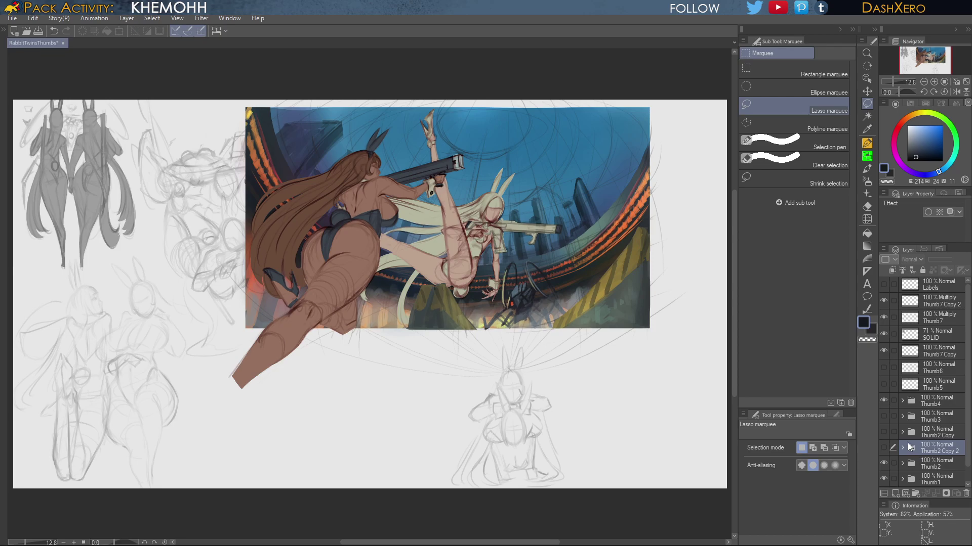
pyautogui.click(933, 468)
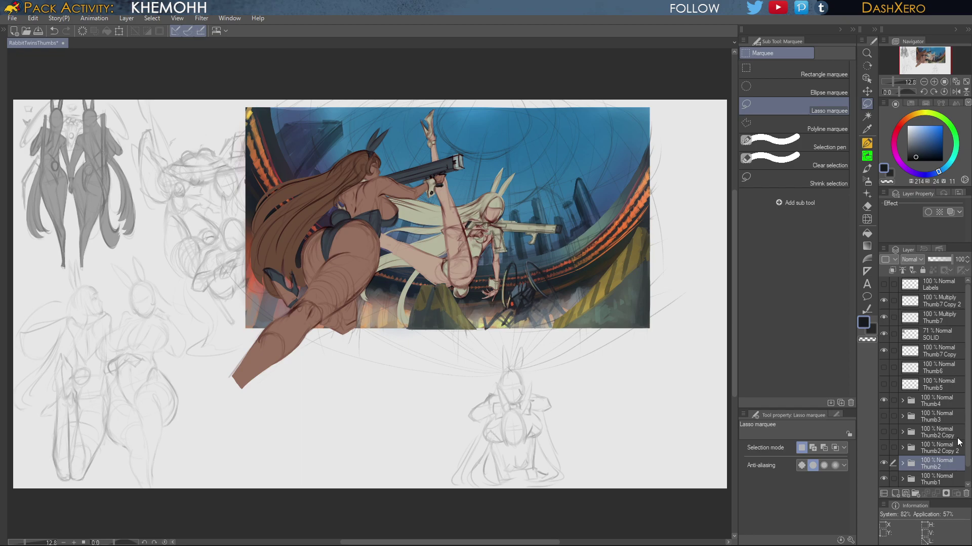
# Delete the background layers inside the Thumb2 folder, from the masked correction layer below BlancFLATS down to CityBackdrop, keeping BG
pyautogui.scroll(-2, 968, 422)
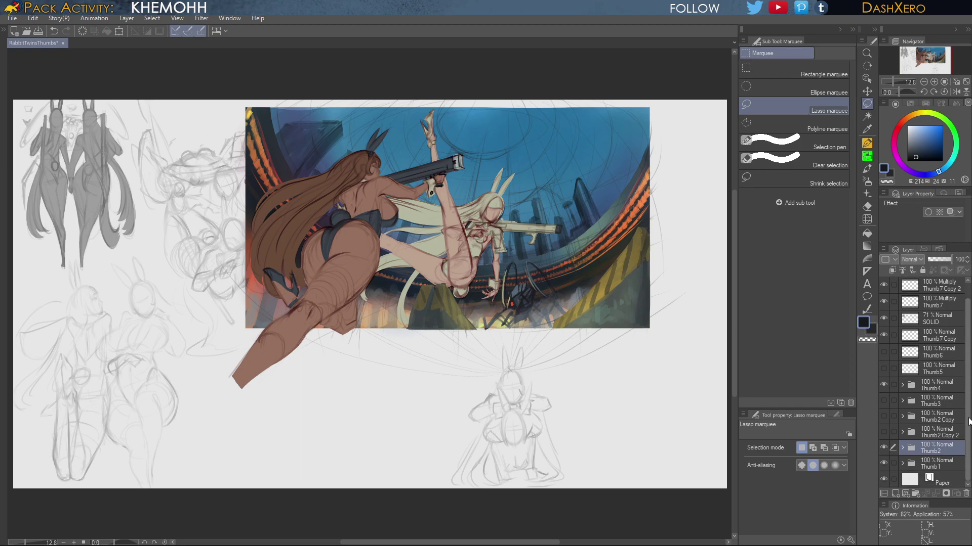
pyautogui.click(902, 448)
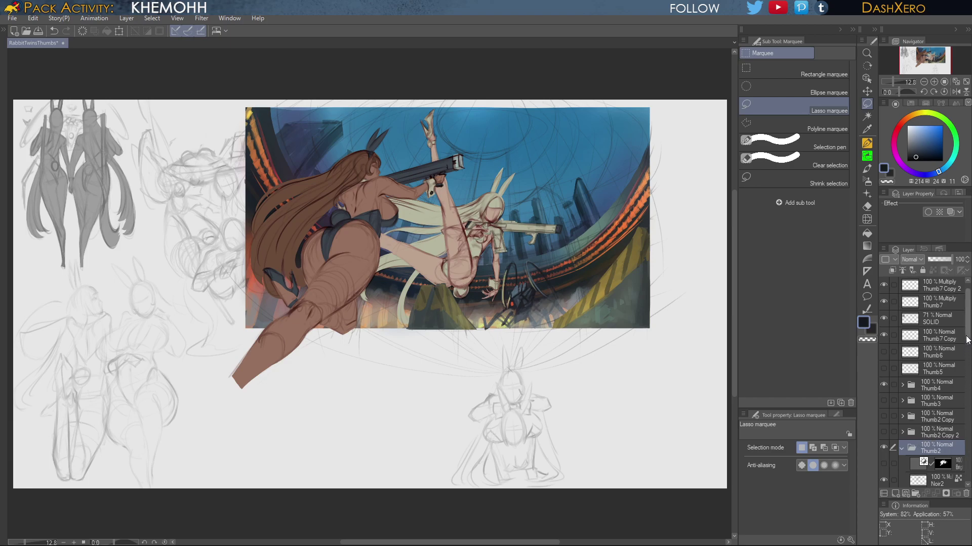
pyautogui.scroll(-6, 931, 364)
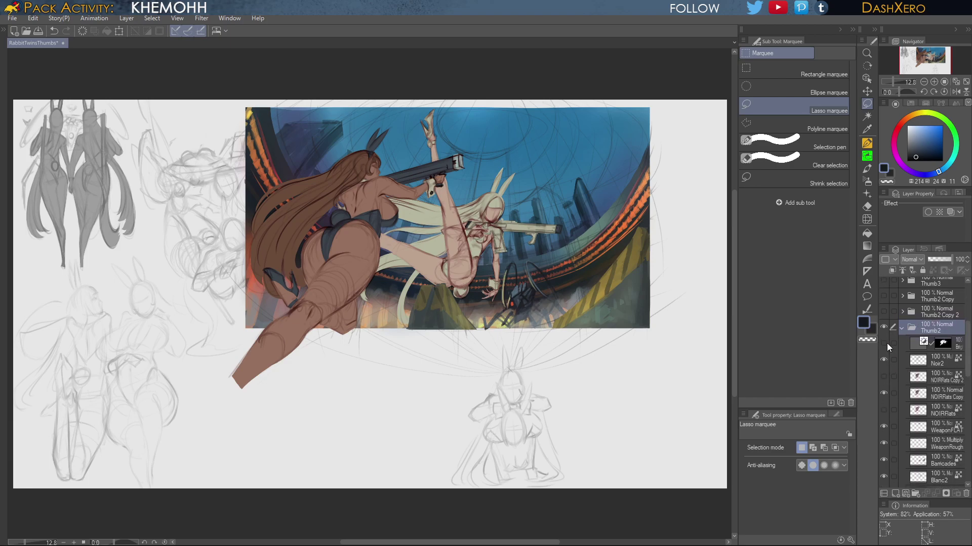
pyautogui.scroll(-1, 969, 374)
pyautogui.scroll(-10, 968, 375)
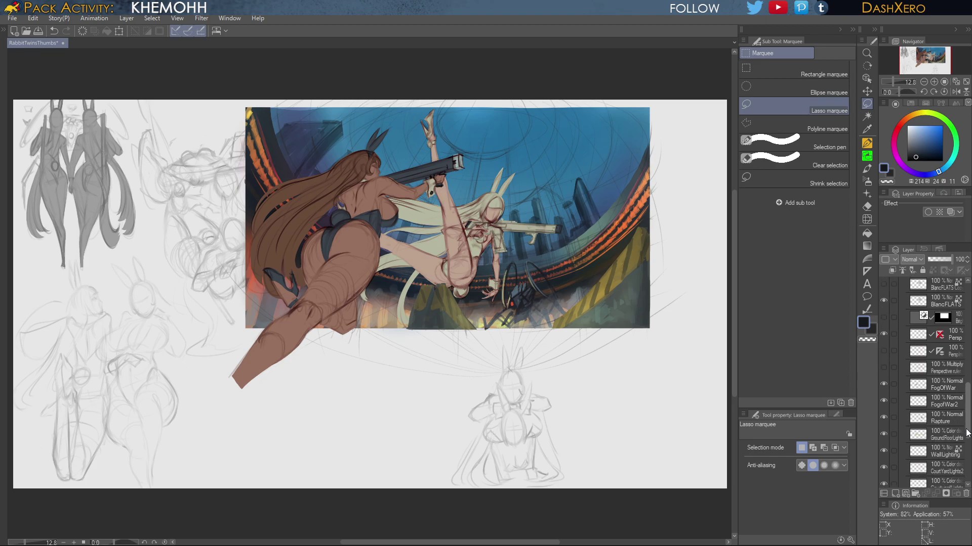
pyautogui.click(956, 355)
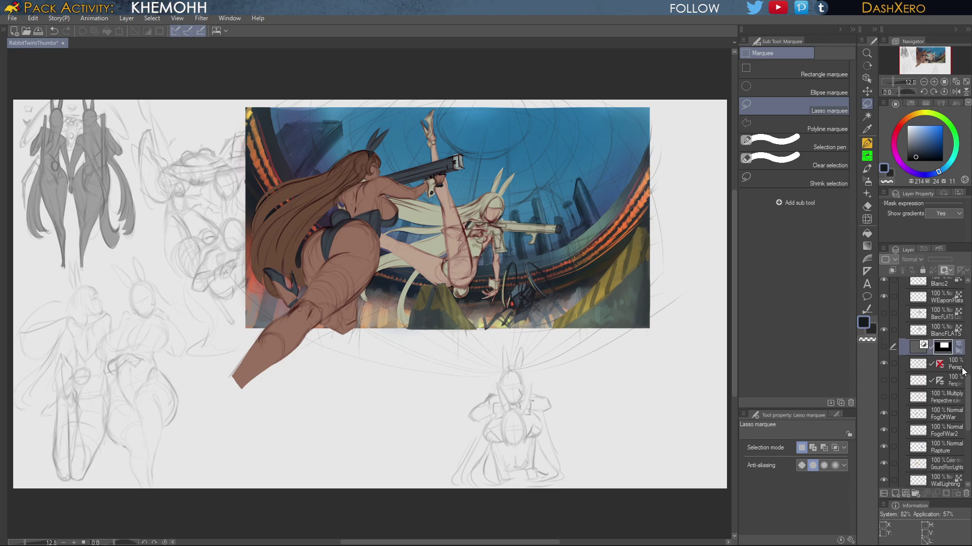
pyautogui.moveTo(968, 387); pyautogui.dragTo(968, 438)
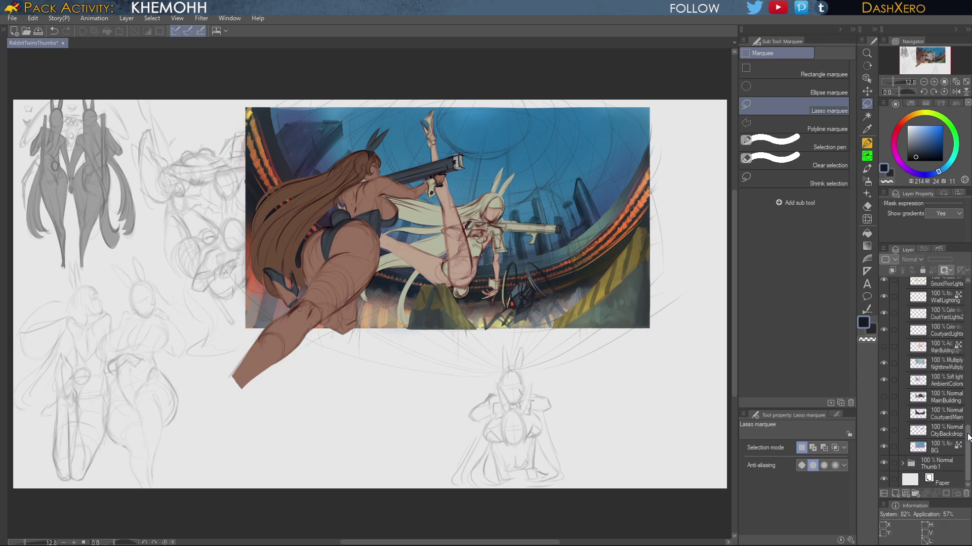
pyautogui.keyDown('shift'); pyautogui.click(941, 434); pyautogui.keyUp('shift')
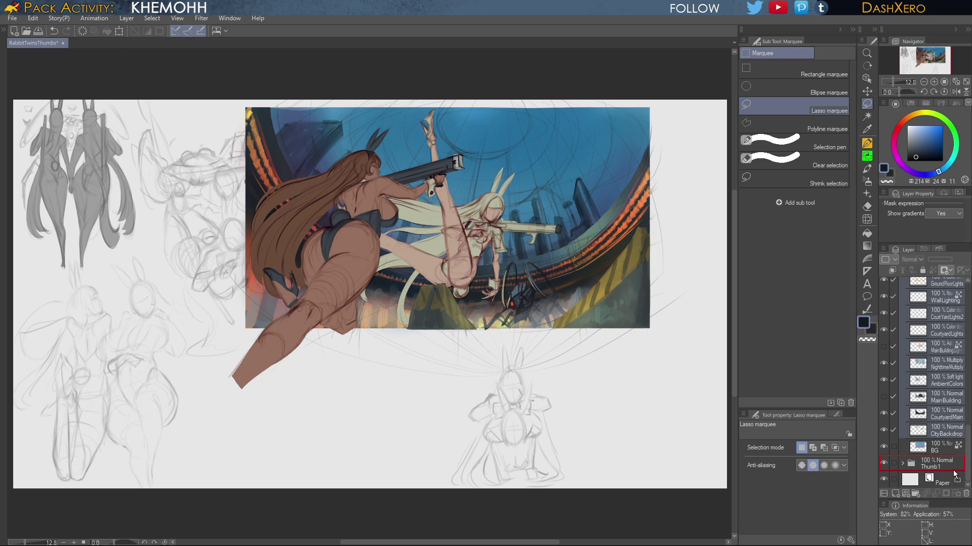
pyautogui.click(962, 493)
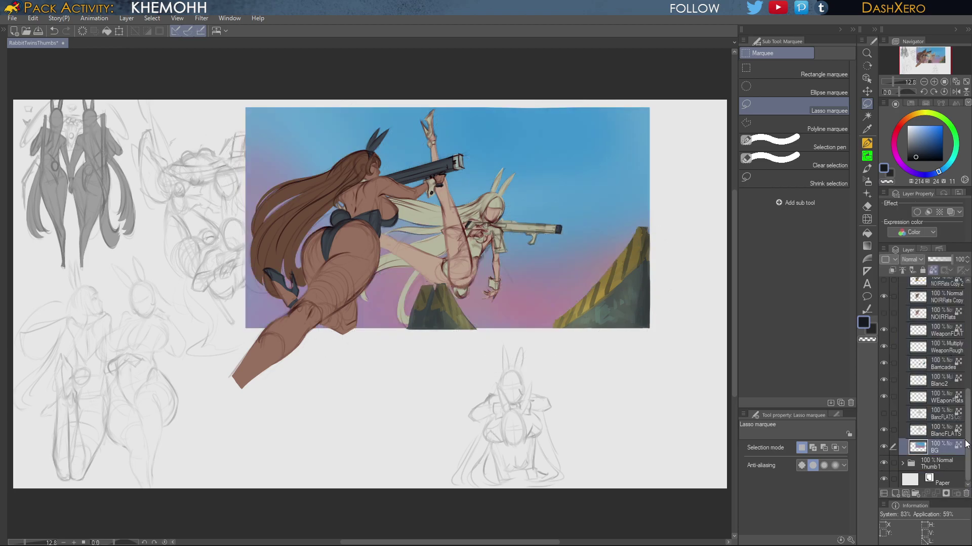
# Check what the Thumb7 Copy layer contributes by toggling its visibility off and on
pyautogui.moveTo(966, 443); pyautogui.dragTo(963, 309)
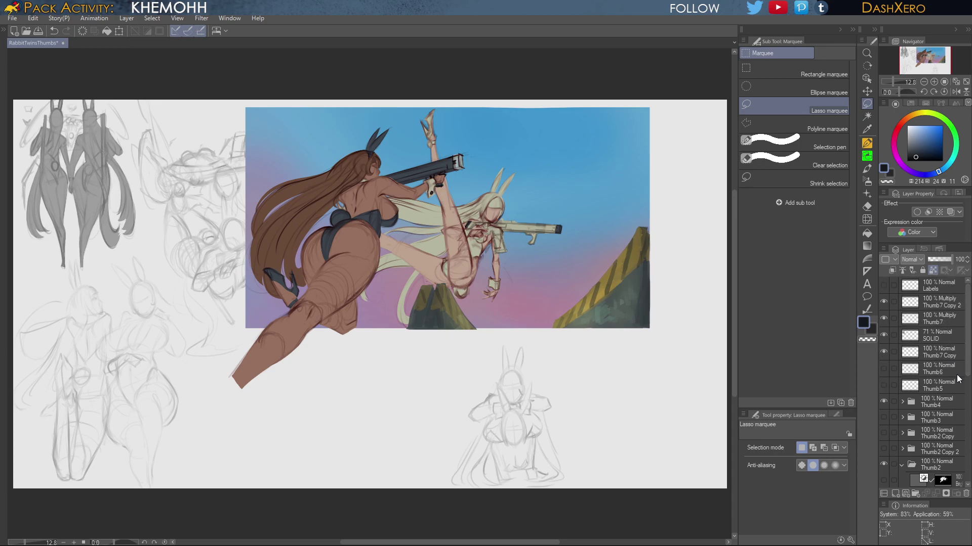
pyautogui.click(883, 352)
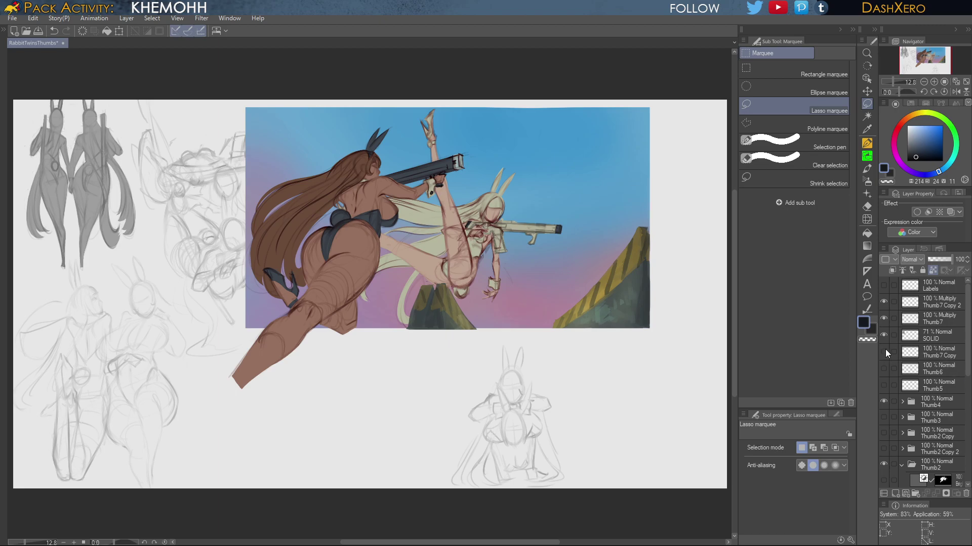
pyautogui.click(884, 351)
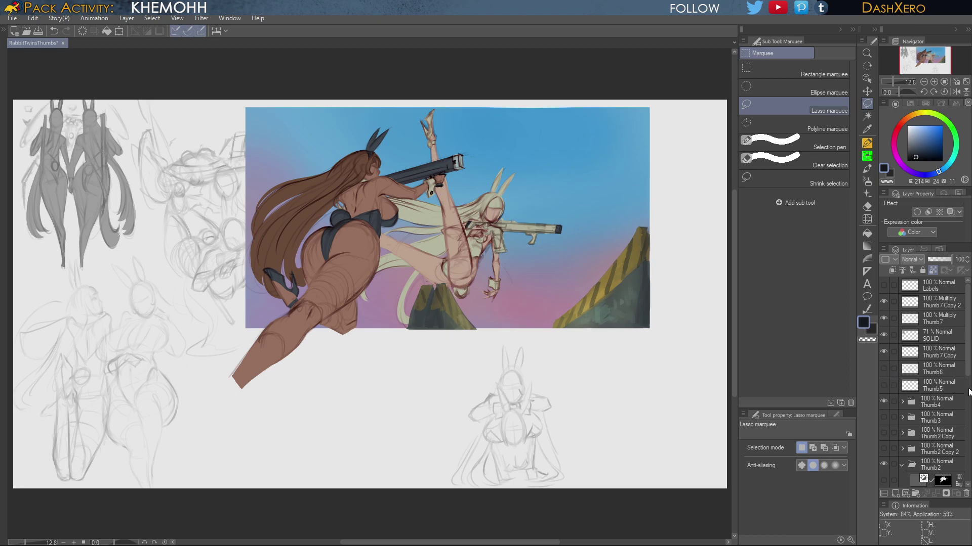
# Delete the Barricades layer from the Thumb2 folder
pyautogui.moveTo(968, 371); pyautogui.dragTo(968, 437)
pyautogui.moveTo(968, 452); pyautogui.dragTo(967, 466)
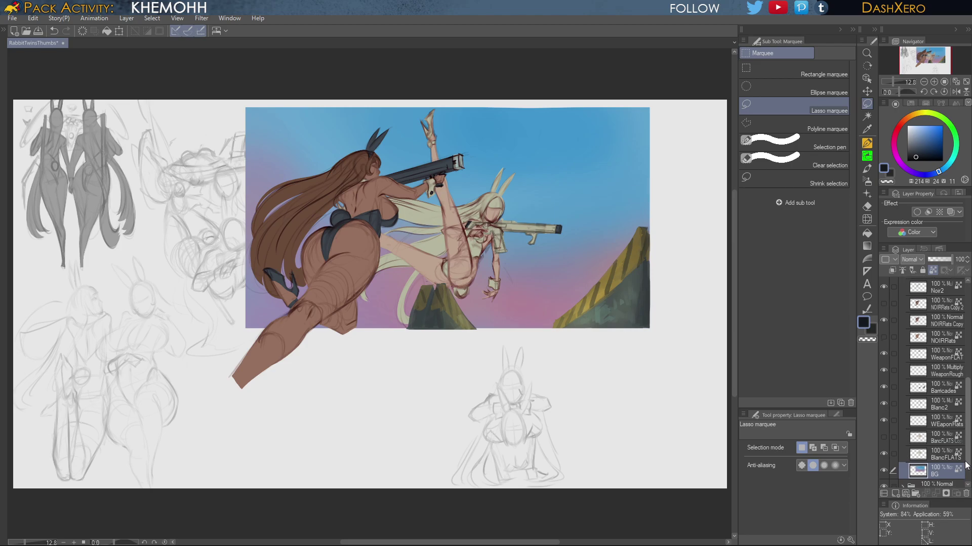
pyautogui.click(947, 392)
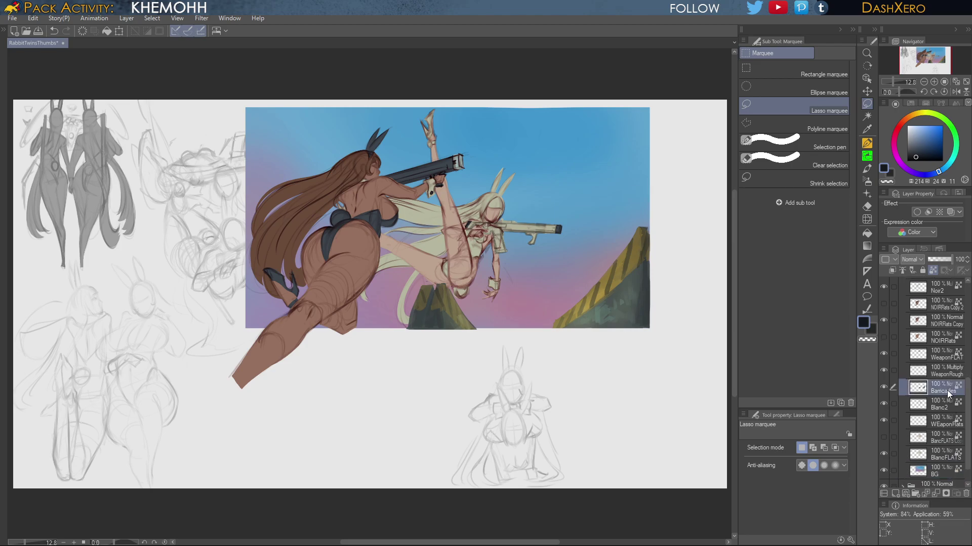
pyautogui.click(964, 493)
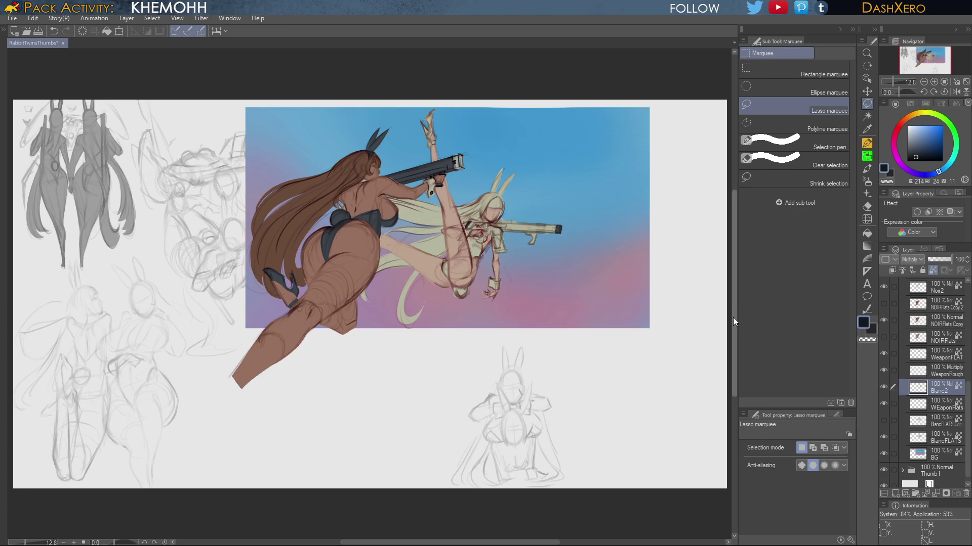
# Trim the BG layer's sky panel by erasing a rectangular selection over the strip along its right edge
pyautogui.moveTo(733, 321); pyautogui.dragTo(724, 286)
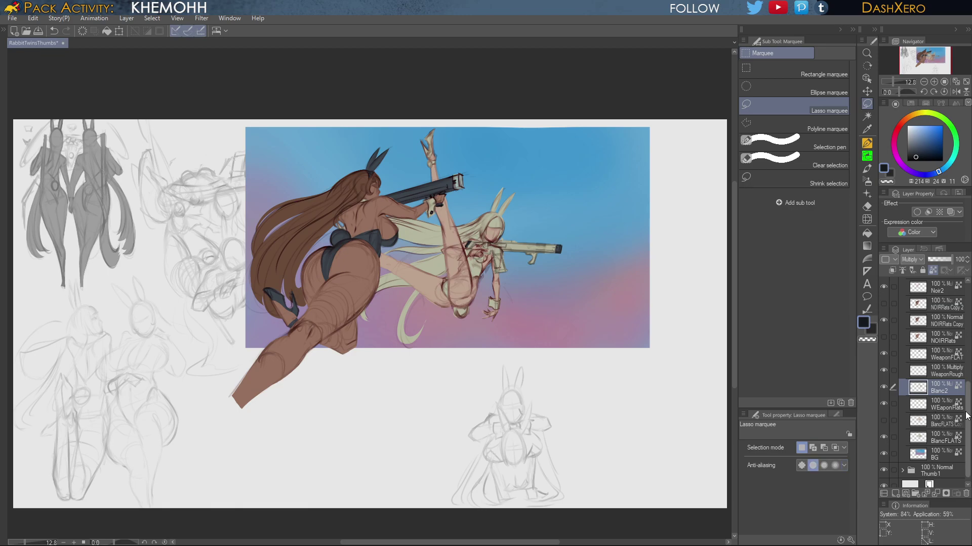
pyautogui.moveTo(967, 414); pyautogui.dragTo(966, 431)
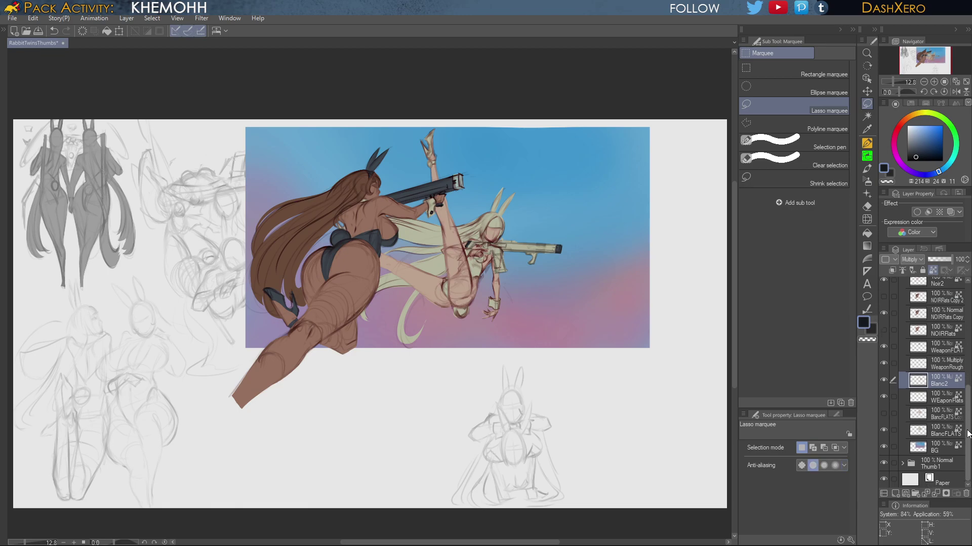
pyautogui.click(939, 452)
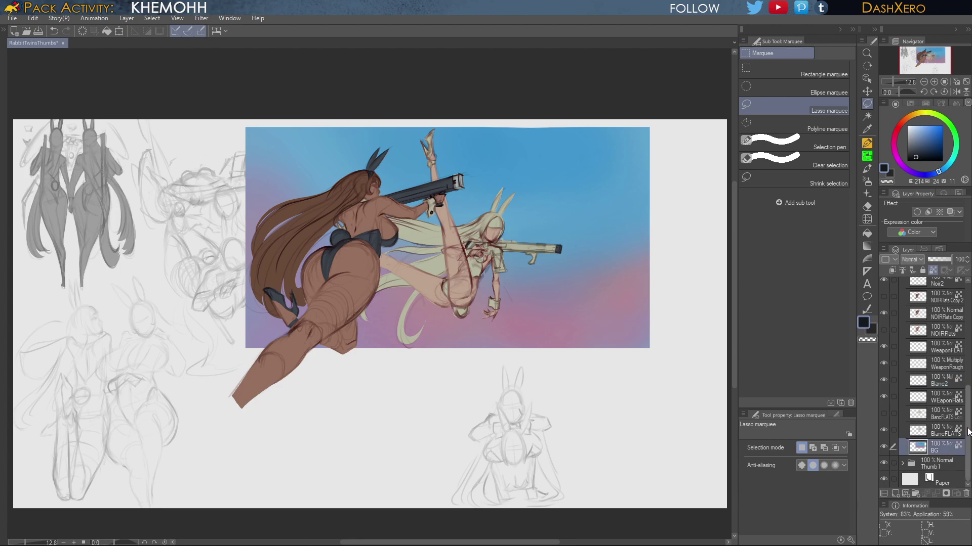
pyautogui.moveTo(967, 428); pyautogui.dragTo(967, 431)
pyautogui.click(836, 72)
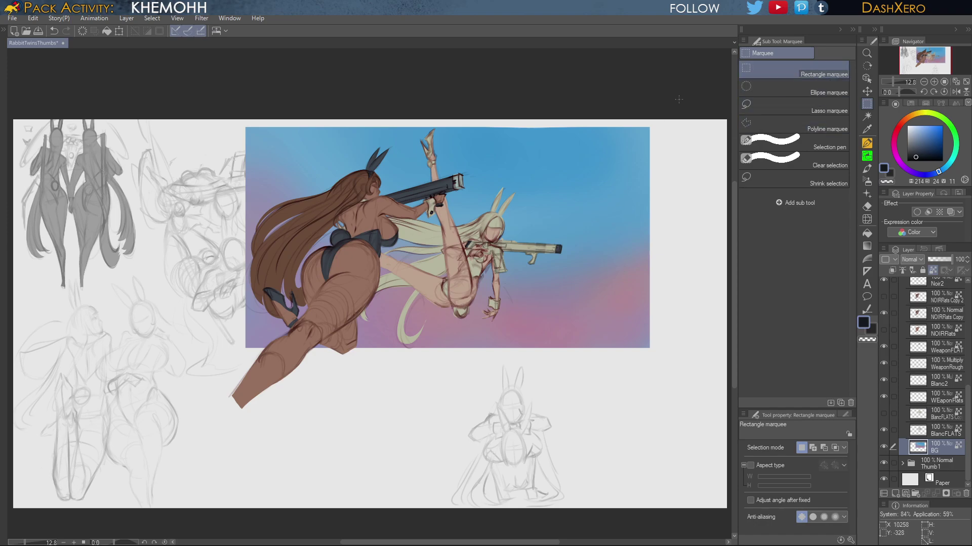
pyautogui.moveTo(676, 102); pyautogui.dragTo(592, 452)
pyautogui.press('Delete')
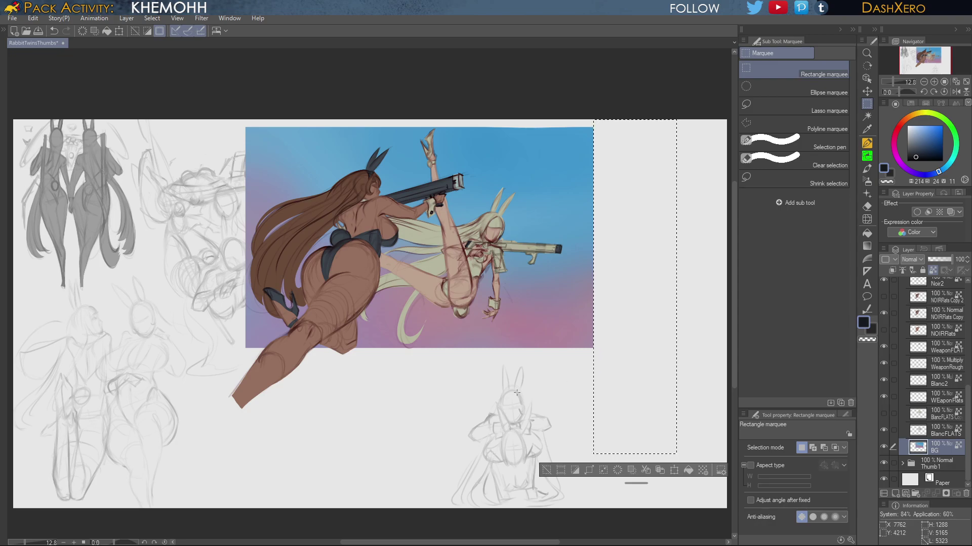
# Clear the selection and fill the BG layer's sky panel with the current dark navy colour
pyautogui.click(786, 122)
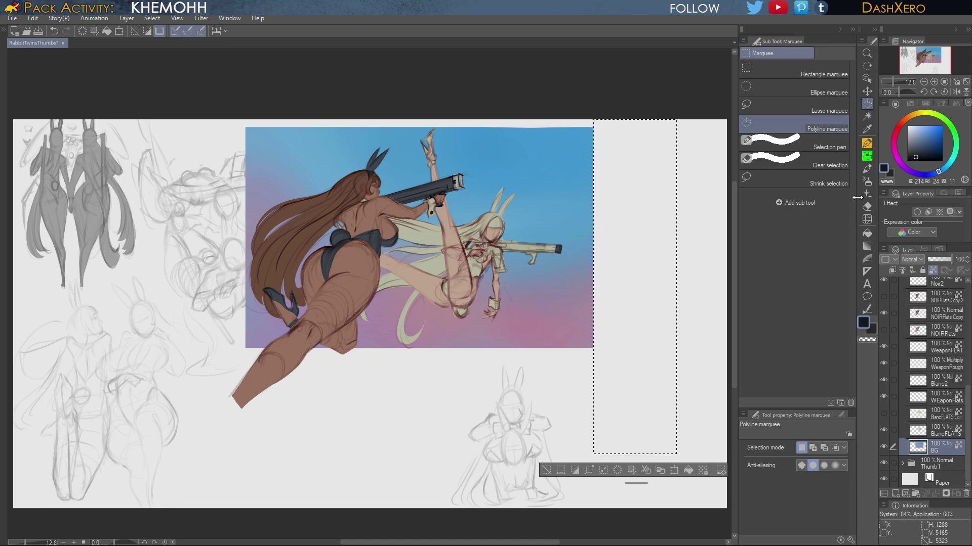
pyautogui.hotkey('ctrl', 'd')
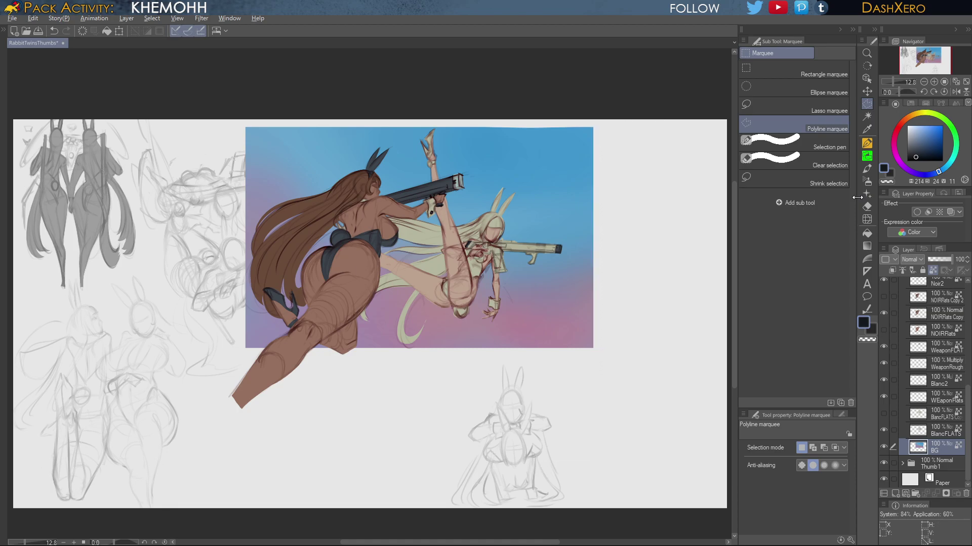
pyautogui.hotkey('alt', 'BackSpace')
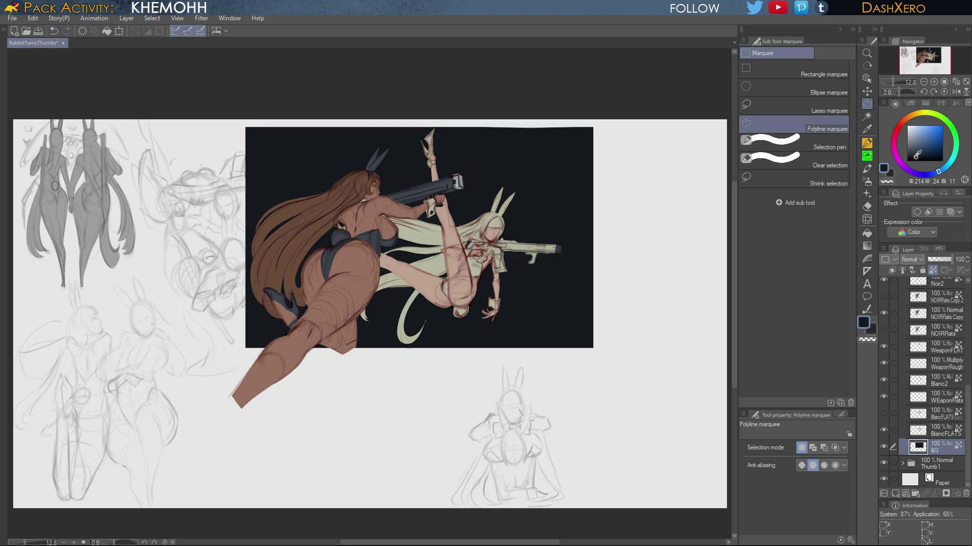
# Fill a wedge fanning from the BG panel's upper-left corner to its right edge with dark brown (hue 26, saturation 9, value 23) and deselect
pyautogui.moveTo(917, 153); pyautogui.dragTo(915, 150)
pyautogui.click(907, 117)
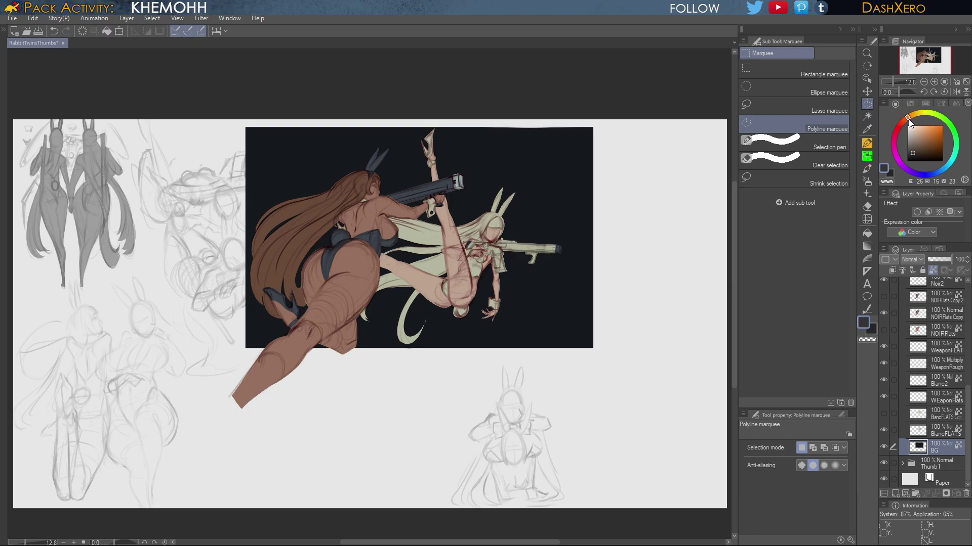
pyautogui.moveTo(913, 153); pyautogui.dragTo(909, 153)
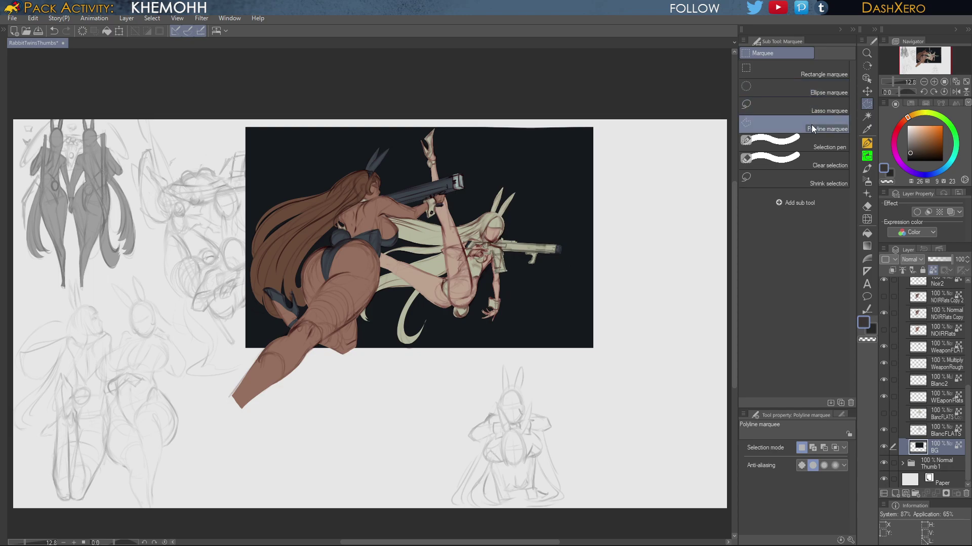
pyautogui.click(244, 126)
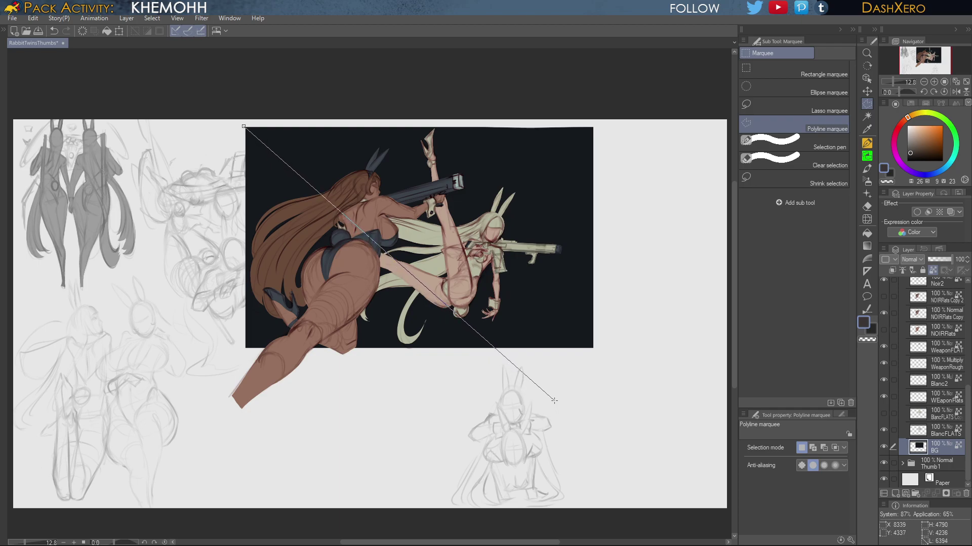
pyautogui.click(601, 318)
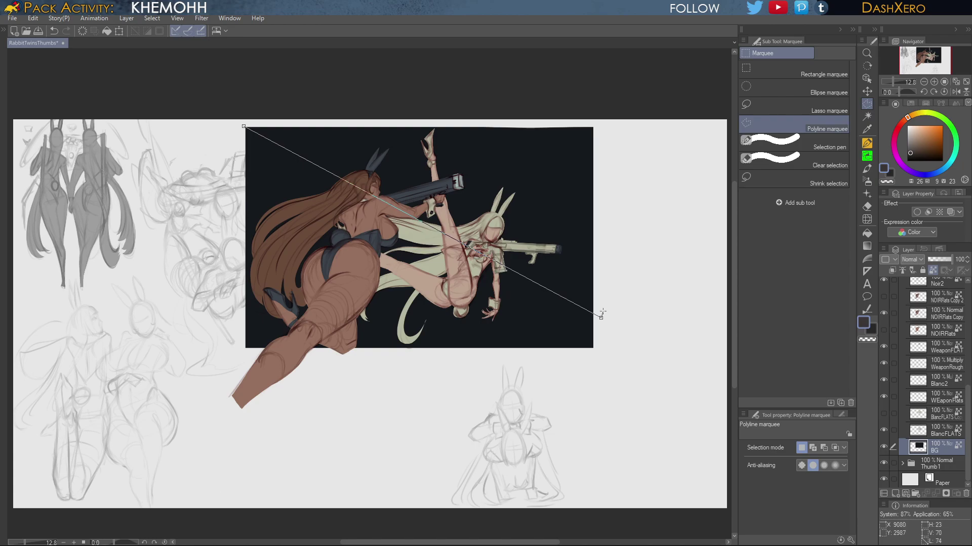
pyautogui.click(607, 214)
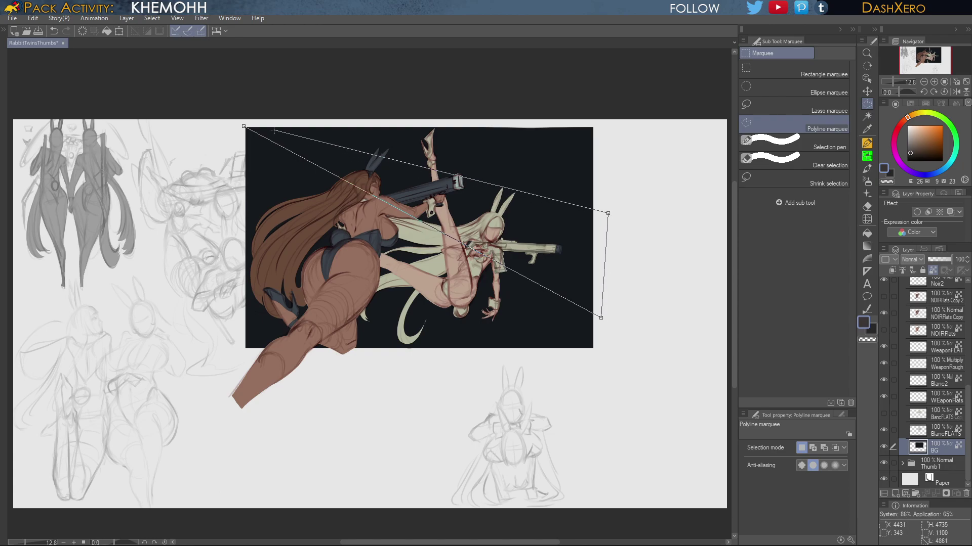
pyautogui.click(242, 125)
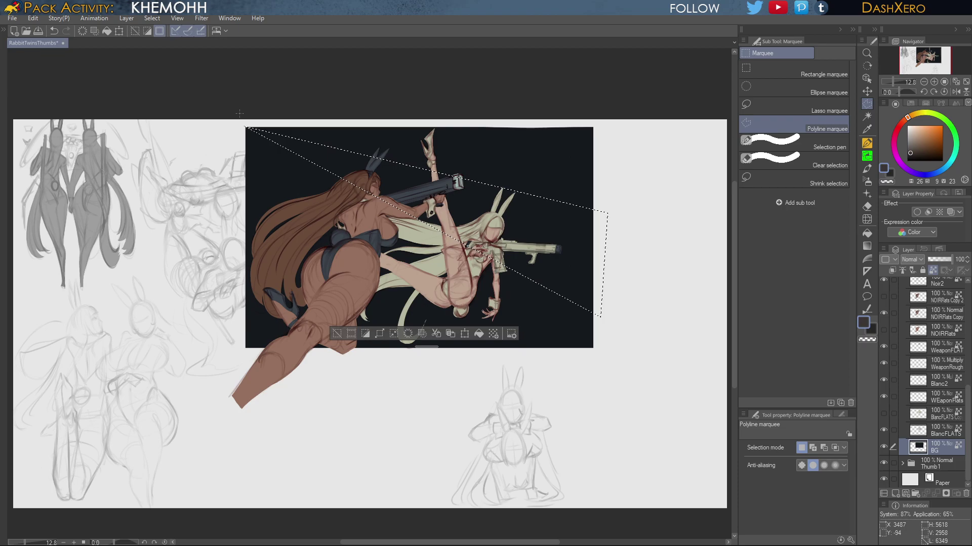
pyautogui.click(478, 333)
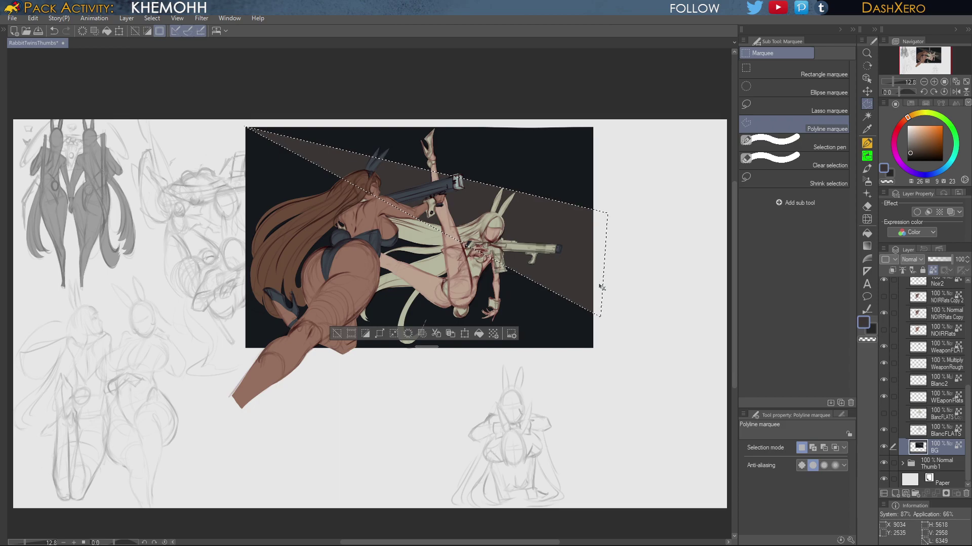
pyautogui.hotkey('ctrl', 'd')
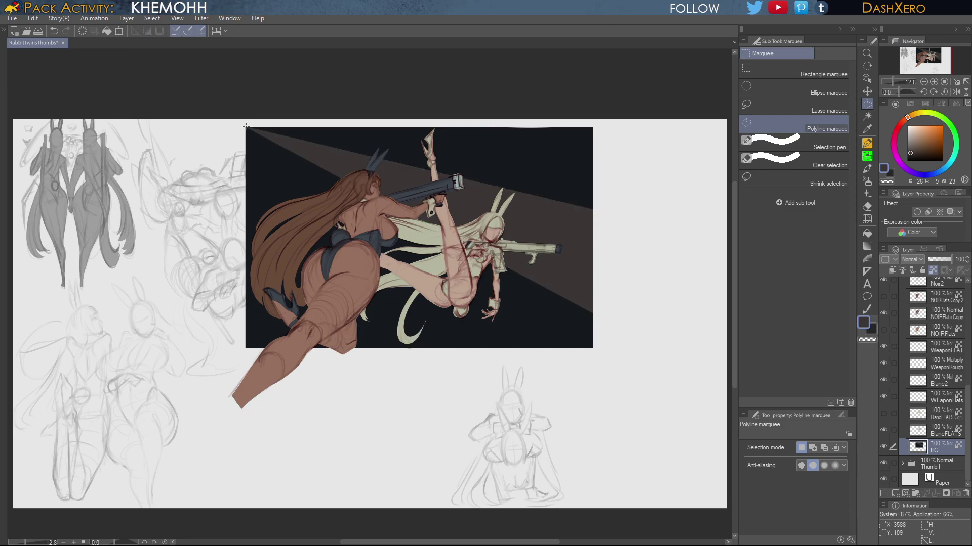
# Fill the BG area above the brown wedge with slate blue (hue 211, saturation 10, value 33) using a polyline selection, and deselect
pyautogui.click(245, 127)
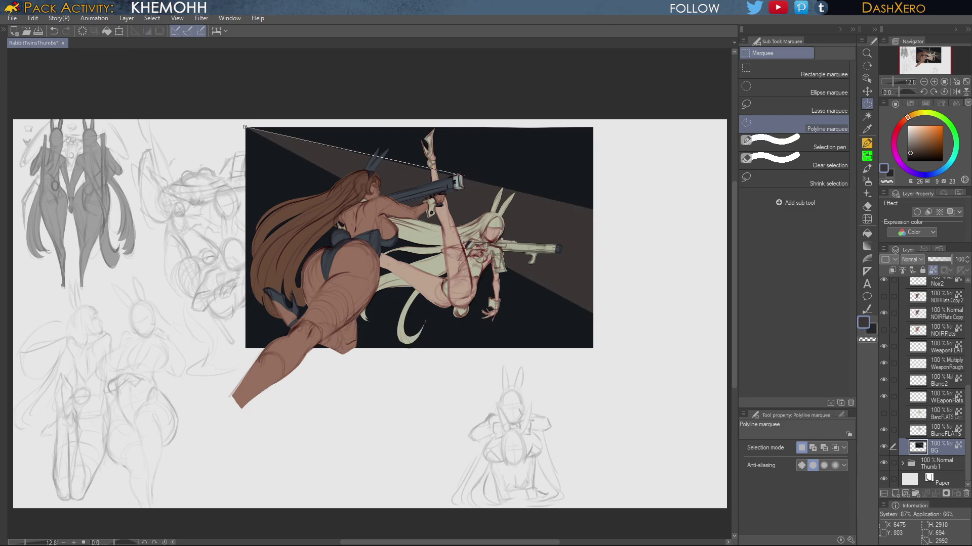
pyautogui.click(620, 216)
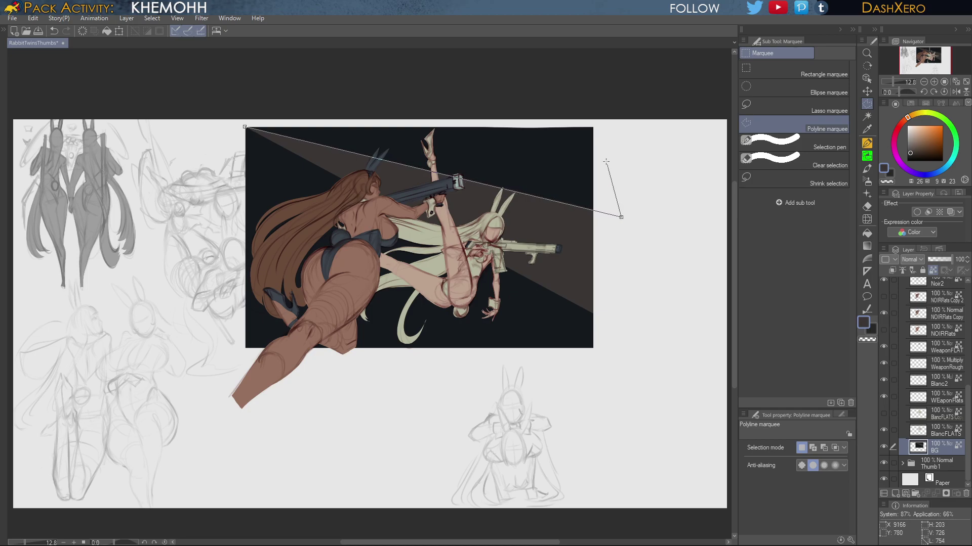
pyautogui.click(596, 121)
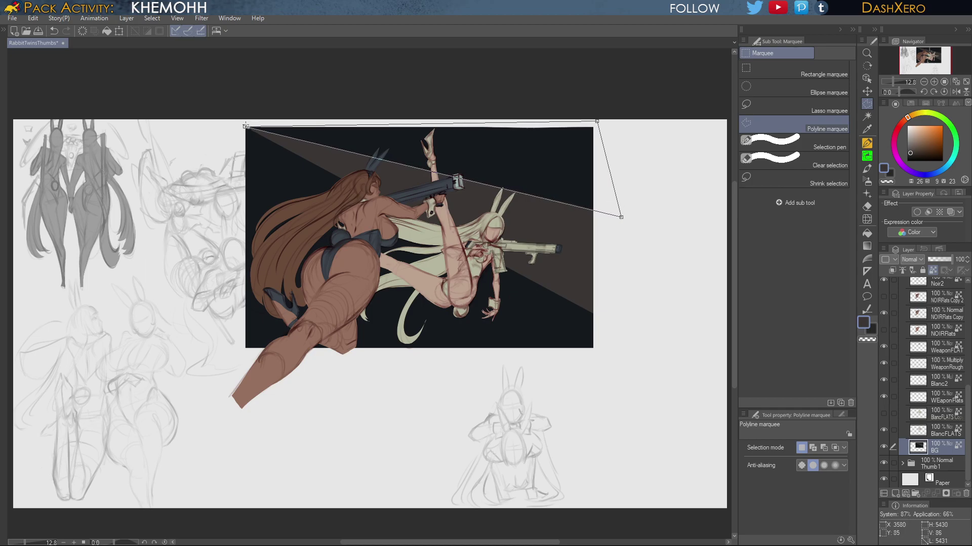
pyautogui.click(244, 126)
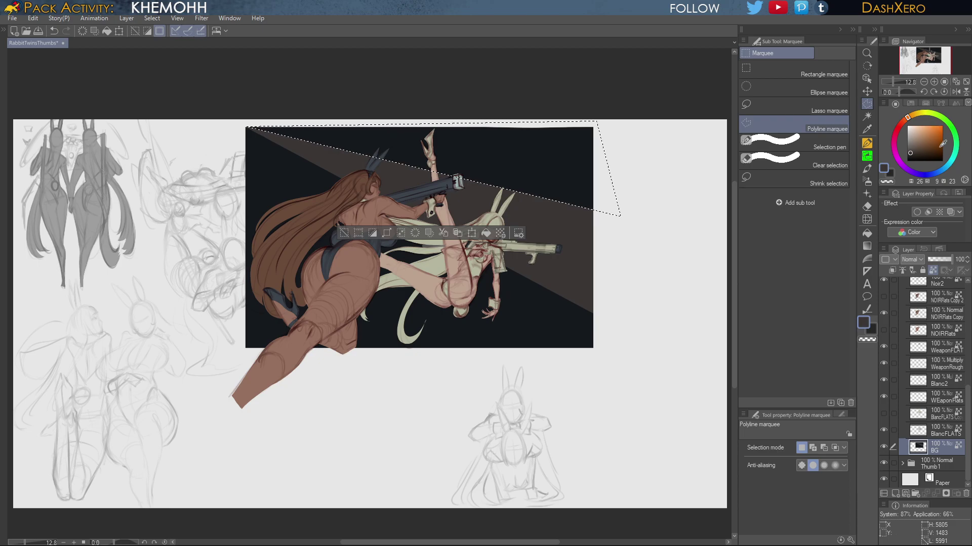
pyautogui.click(941, 172)
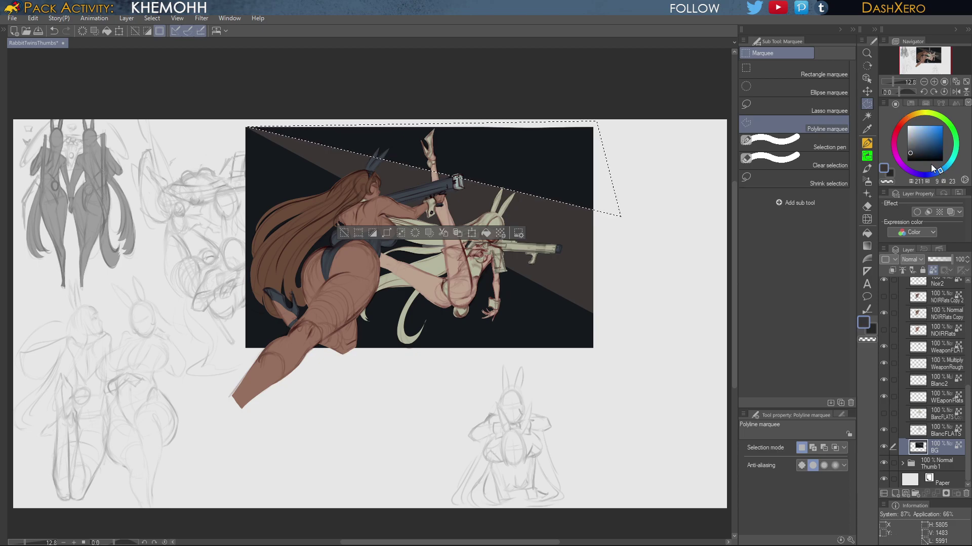
pyautogui.moveTo(914, 152); pyautogui.dragTo(913, 147)
pyautogui.click(484, 239)
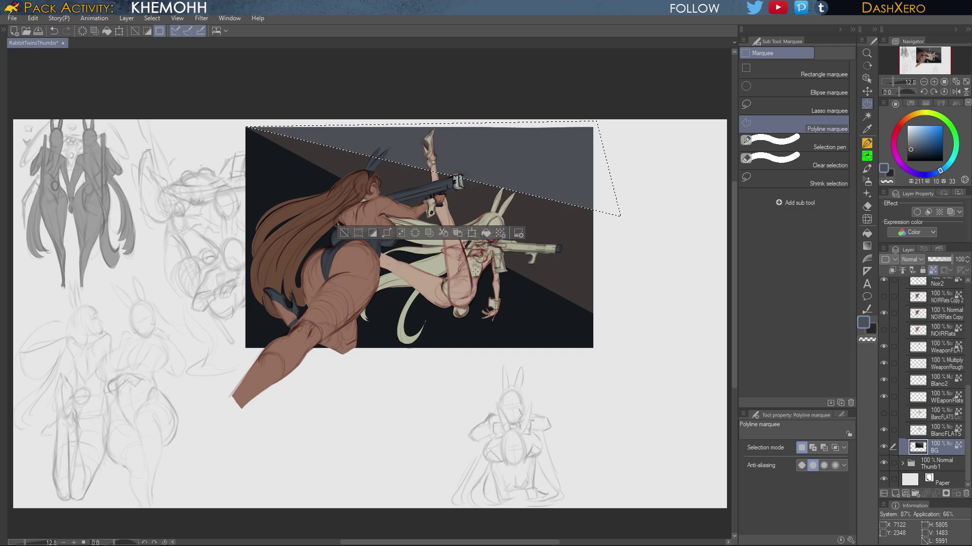
pyautogui.hotkey('ctrl', 'z')
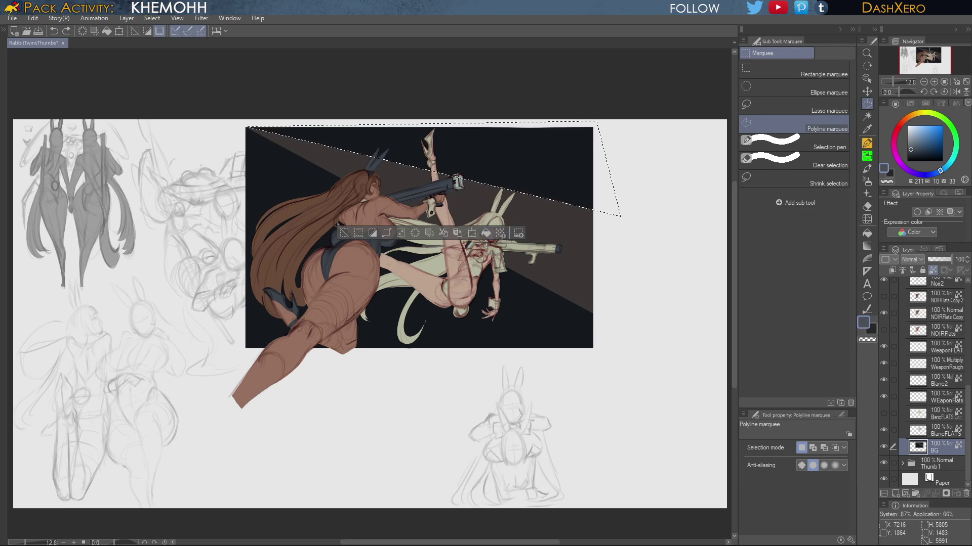
pyautogui.click(486, 233)
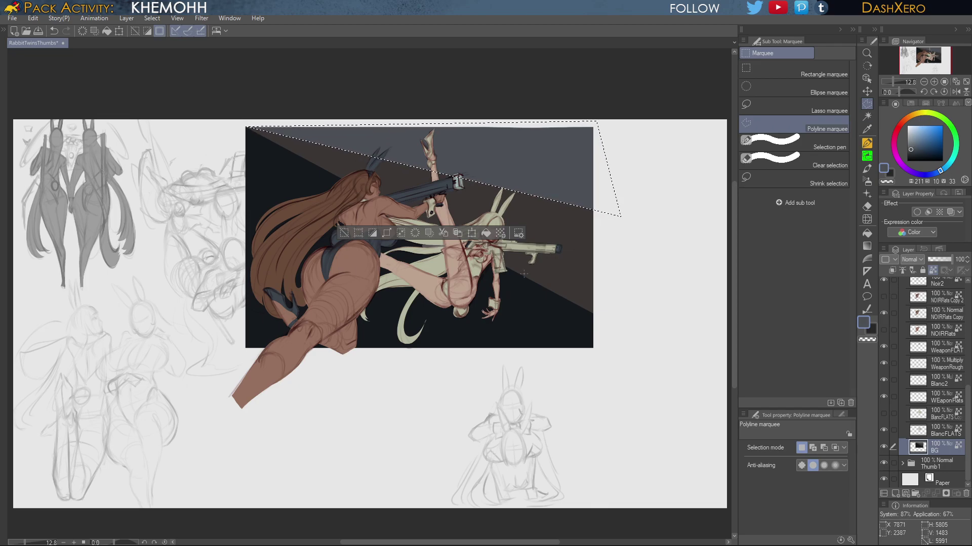
pyautogui.hotkey('ctrl', 'd')
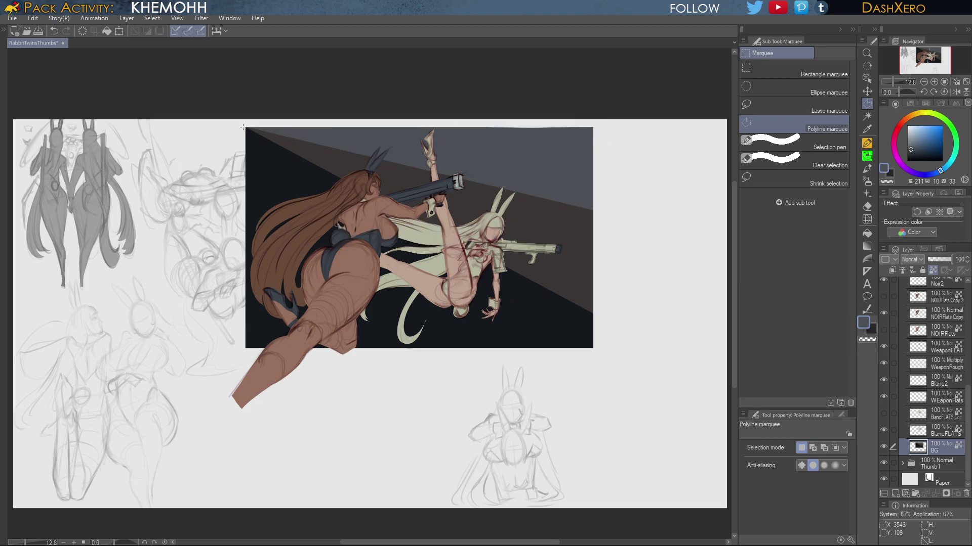
# Select the BG panel's lower-left triangle, bounded by a diagonal from its upper-left corner to near its lower-right corner
pyautogui.click(244, 127)
pyautogui.click(569, 354)
pyautogui.click(238, 353)
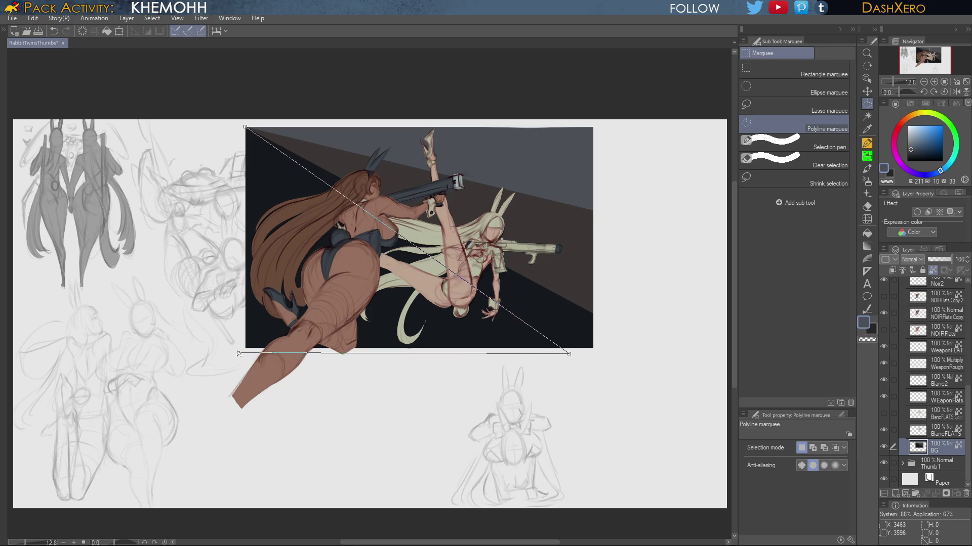
pyautogui.click(245, 126)
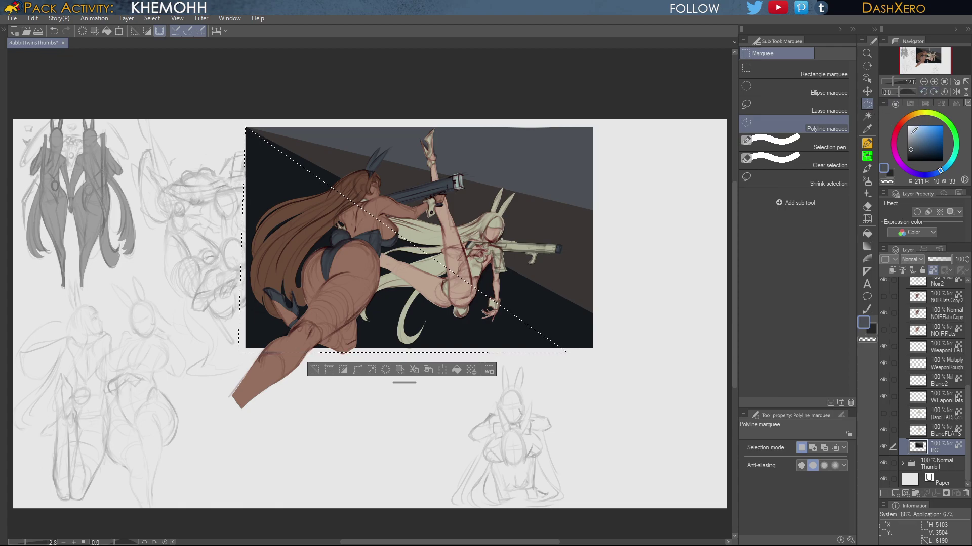
# Try filling the selected lower-left triangle with pale blue-grey (hue 211, saturation 3, value 86)
pyautogui.click(908, 130)
pyautogui.moveTo(908, 130); pyautogui.dragTo(907, 130)
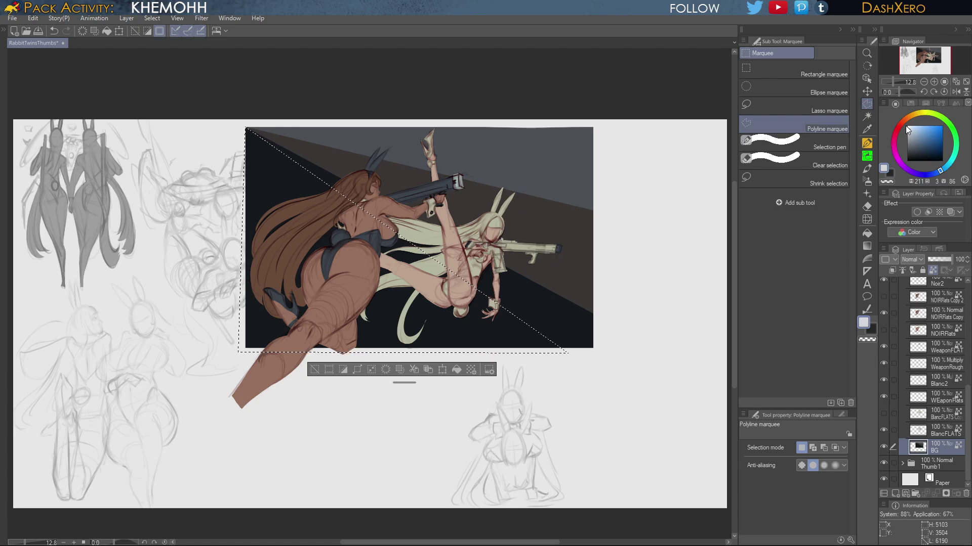
pyautogui.click(457, 369)
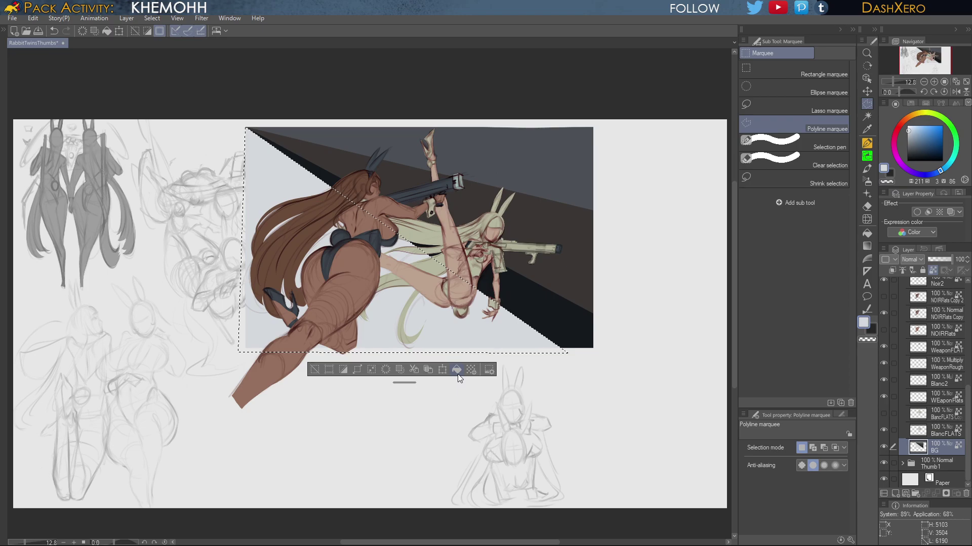
# Set the drawing colour to pale cream with hue 51, saturation 4 and value 89
pyautogui.click(918, 112)
pyautogui.click(910, 129)
pyautogui.click(912, 127)
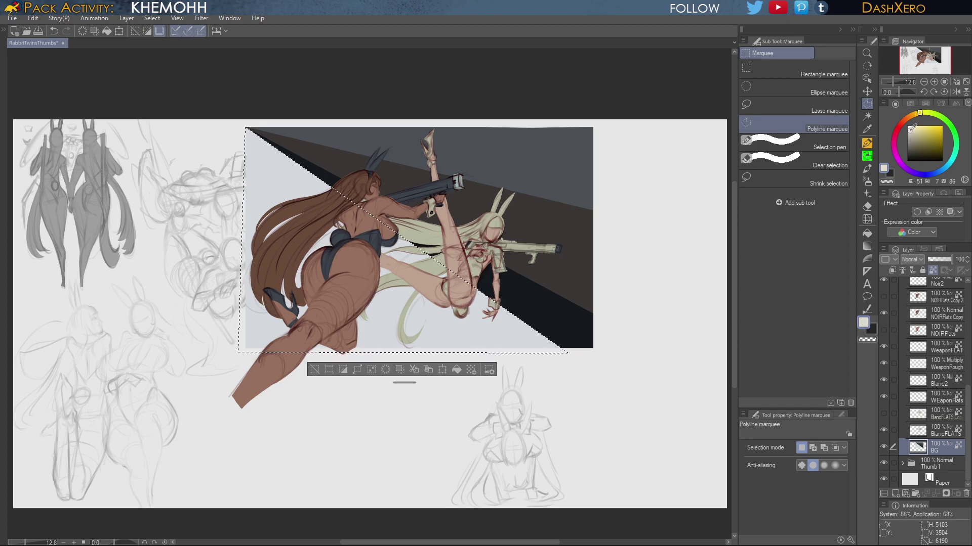
pyautogui.click(910, 125)
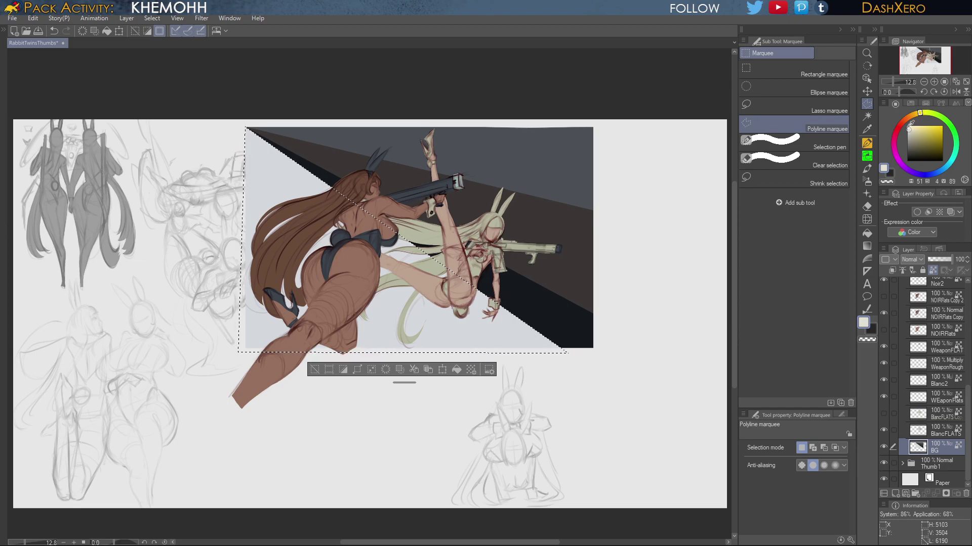
# Try the cream fill in the selected triangle and undo both trial fills back to the dark backdrop
pyautogui.click(456, 370)
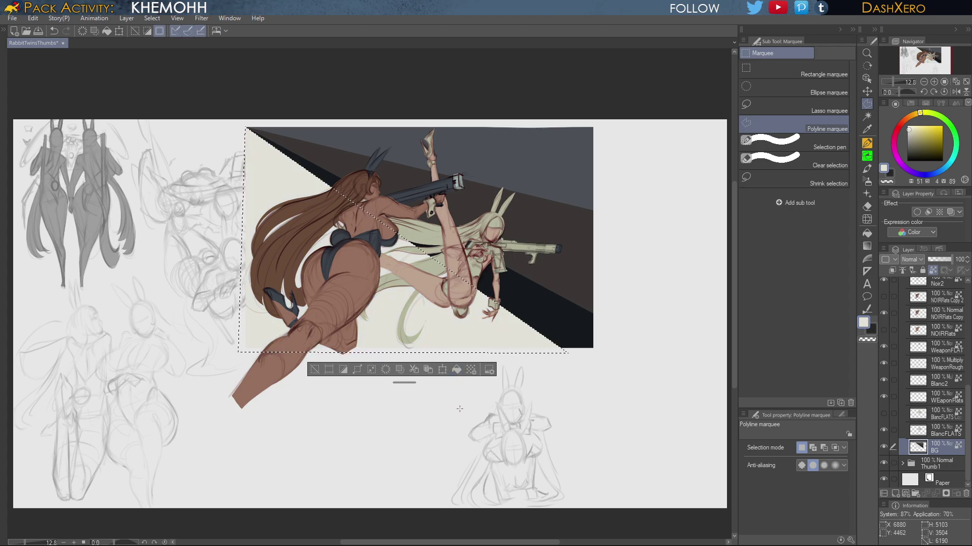
pyautogui.hotkey('ctrl', 'z')
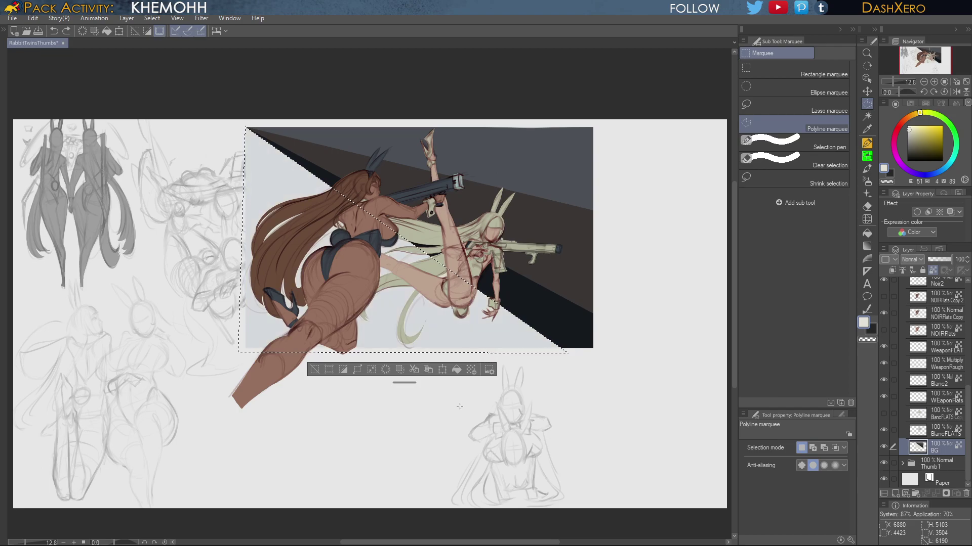
pyautogui.hotkey('alt', 'Delete')
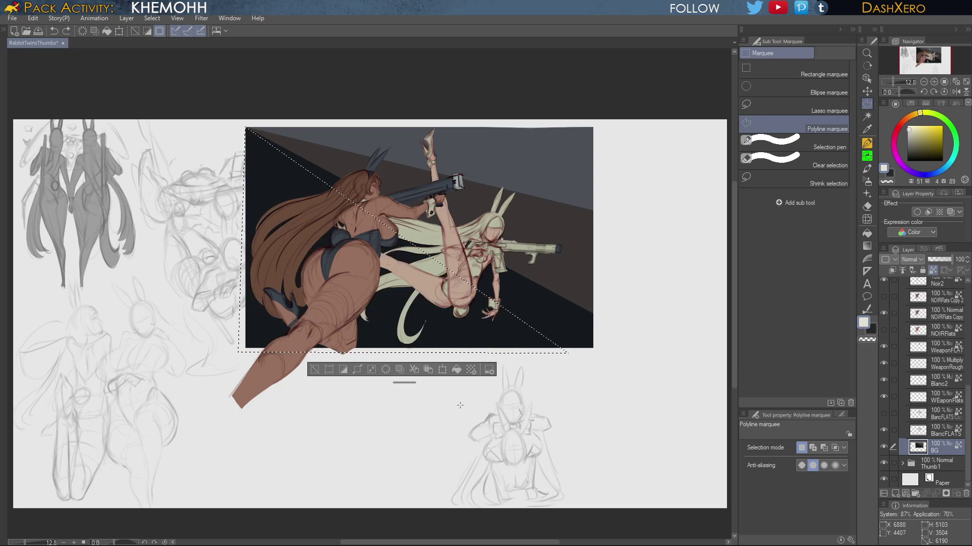
# Subtract a narrow strip along the diagonal from the lower-left triangular selection and fill the remaining area with the pale cream
pyautogui.click(240, 122)
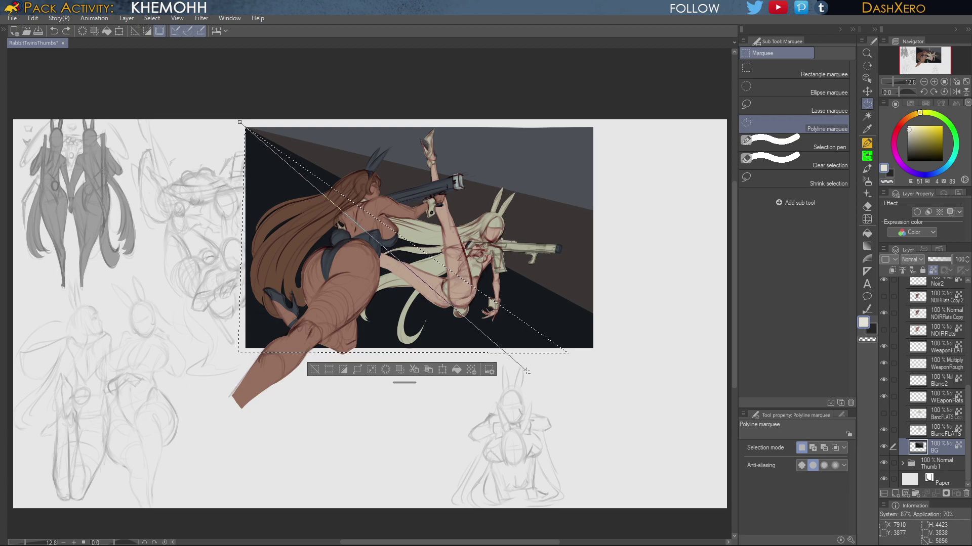
pyautogui.click(526, 372)
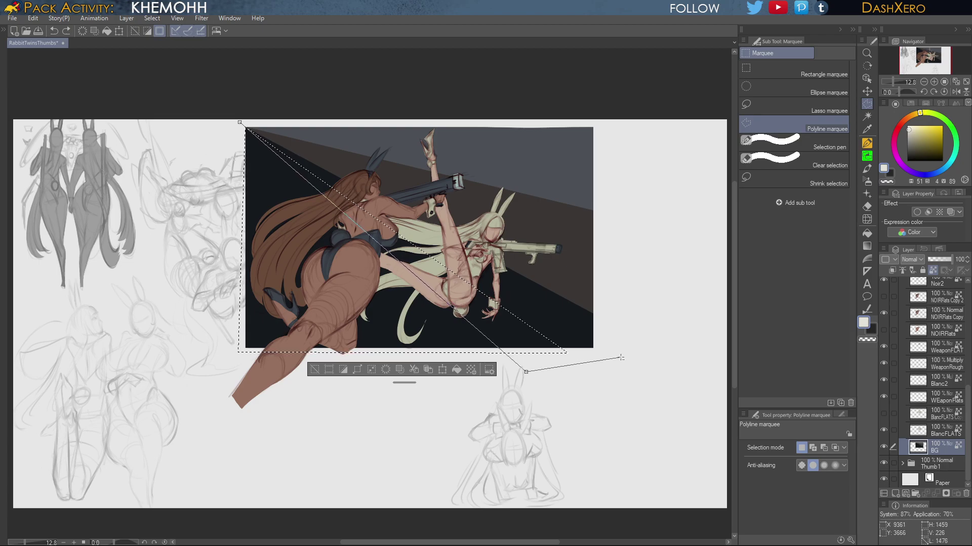
pyautogui.click(620, 356)
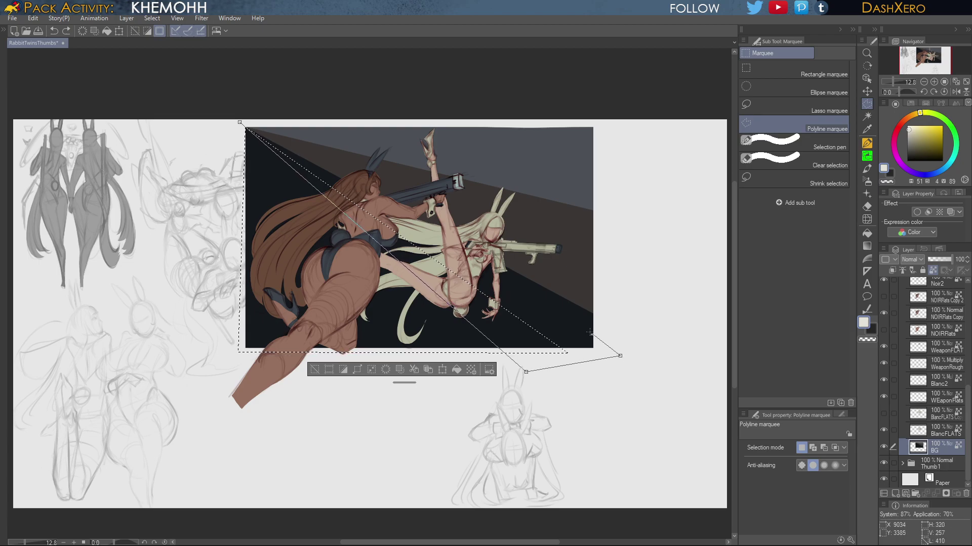
pyautogui.click(237, 118)
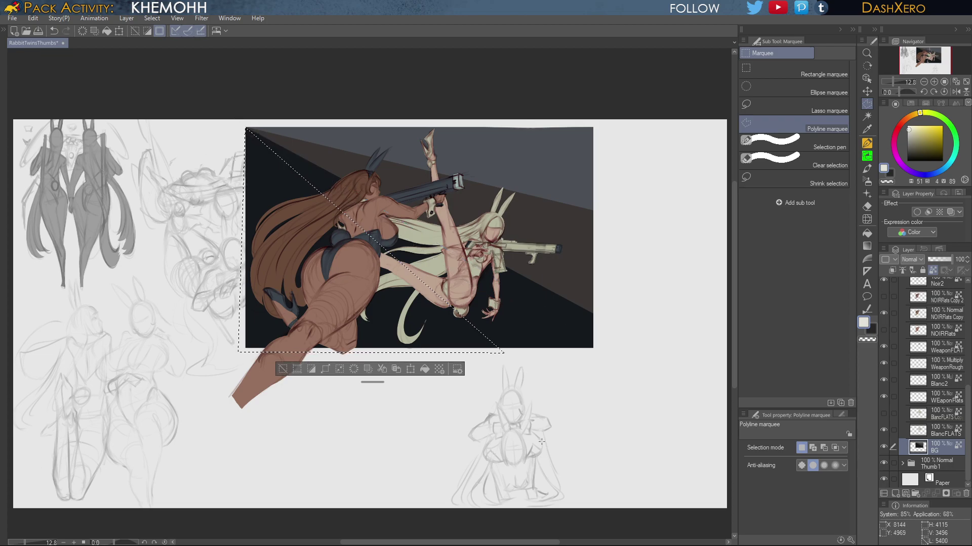
pyautogui.click(424, 370)
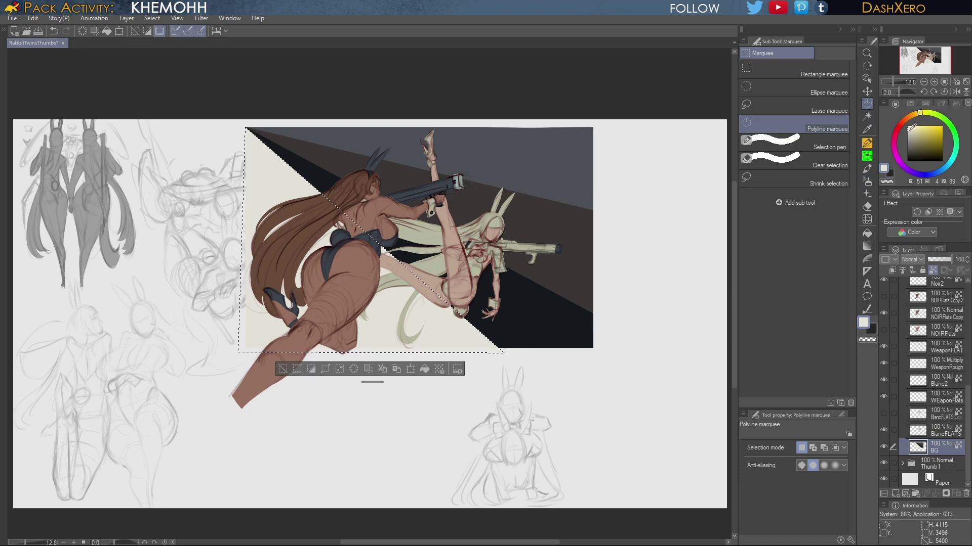
# Set the drawing colour to pale blue with hue 193, saturation 9 and value 80, and clear the current selection
pyautogui.click(945, 169)
pyautogui.moveTo(946, 172); pyautogui.dragTo(948, 165)
pyautogui.click(911, 131)
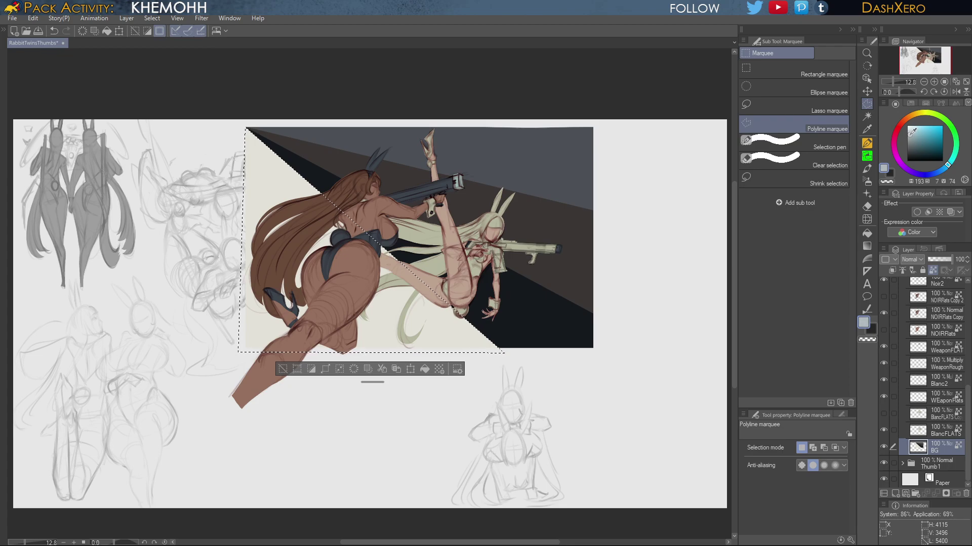
pyautogui.click(910, 132)
pyautogui.hotkey('ctrl', 'd')
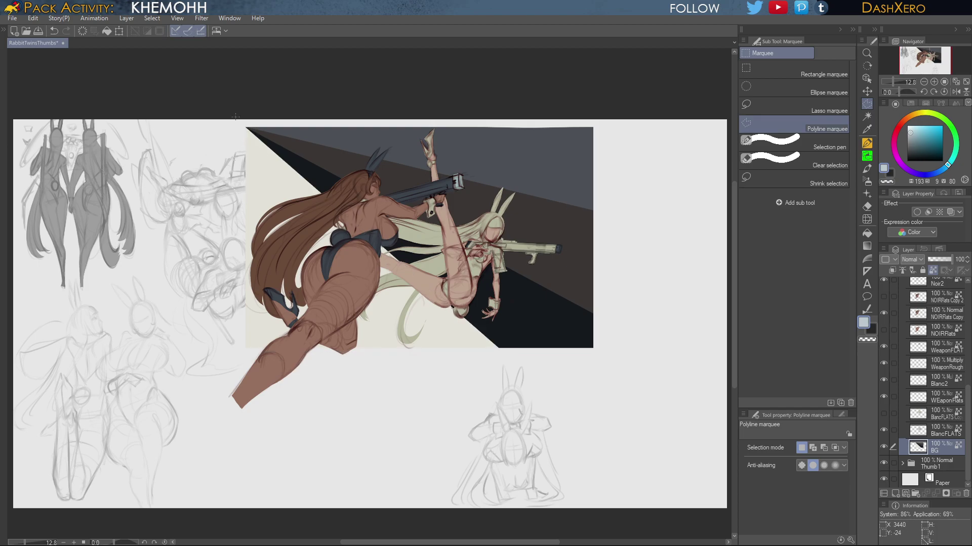
# Select a narrow wedge from the backdrop's upper-left corner down through the cream area, fill it with the pale blue and deselect
pyautogui.click(243, 125)
pyautogui.click(434, 379)
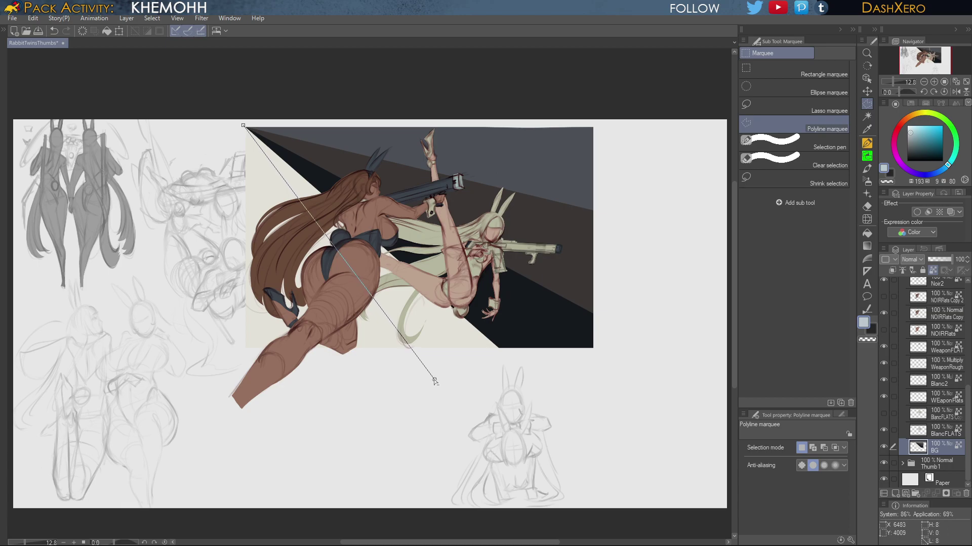
pyautogui.click(324, 362)
pyautogui.click(243, 125)
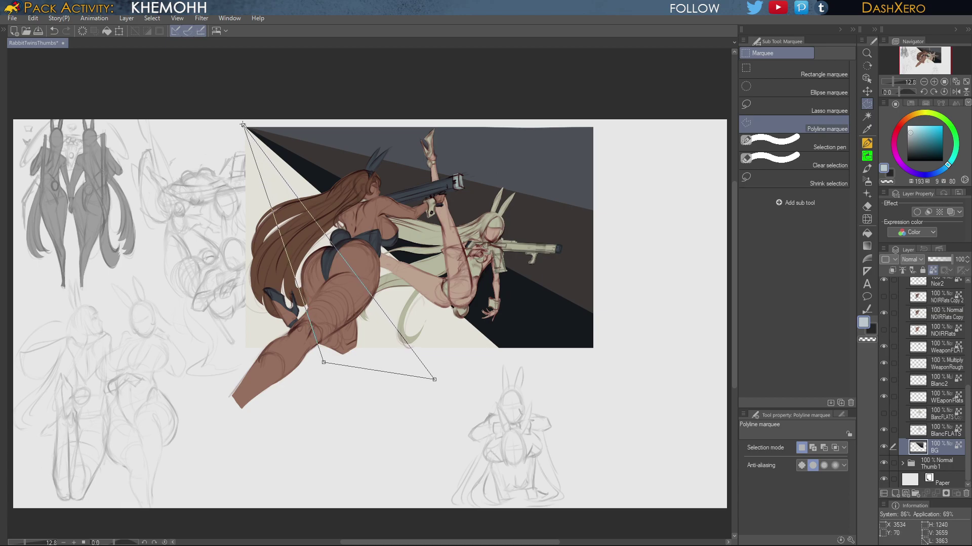
pyautogui.click(393, 398)
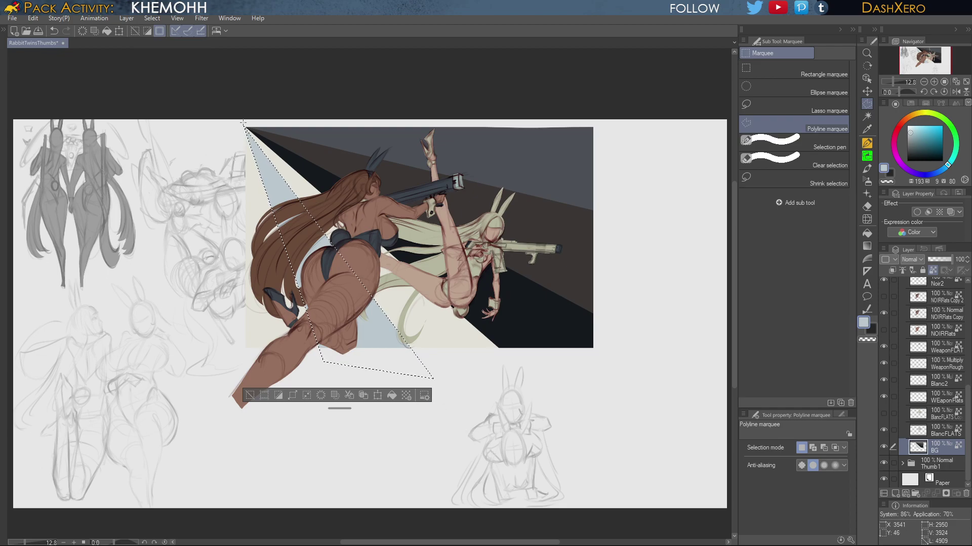
pyautogui.hotkey('ctrl', 'd')
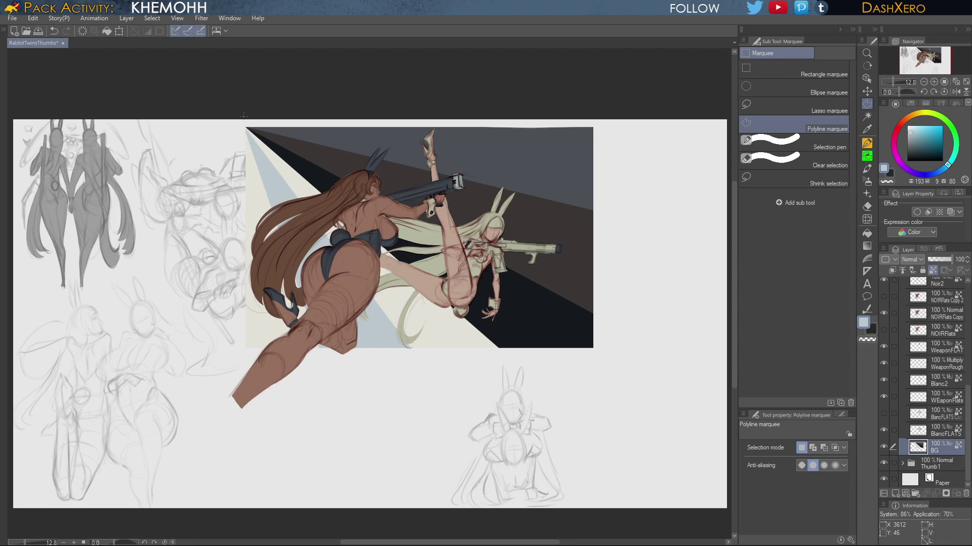
# Select the leftmost triangular wedge of the backdrop and fill it with a muted yellow-green of hue 71
pyautogui.click(245, 128)
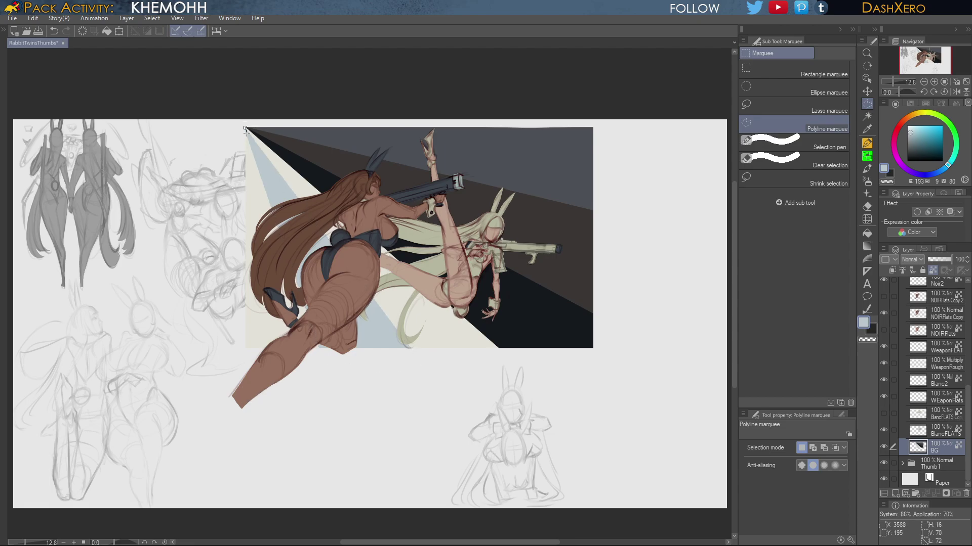
pyautogui.click(326, 370)
pyautogui.click(233, 373)
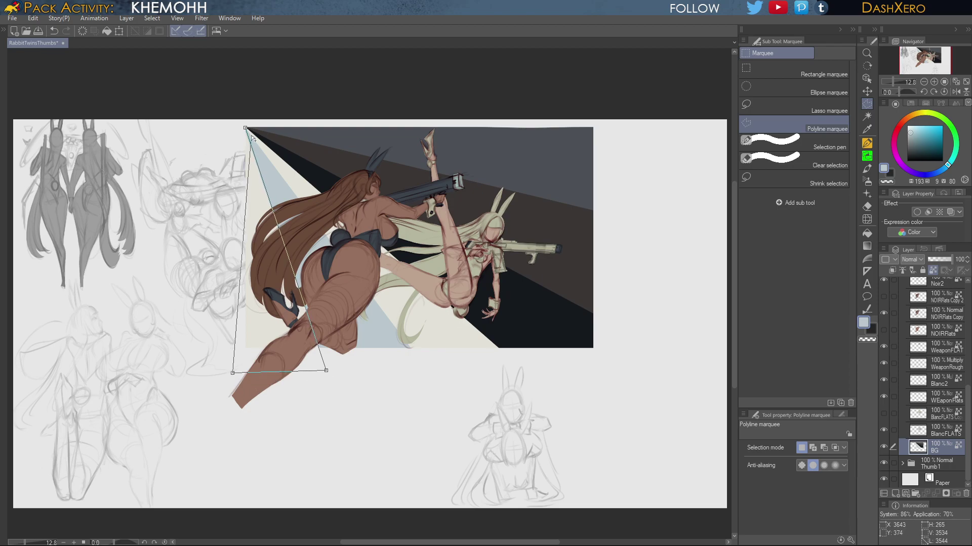
pyautogui.click(242, 127)
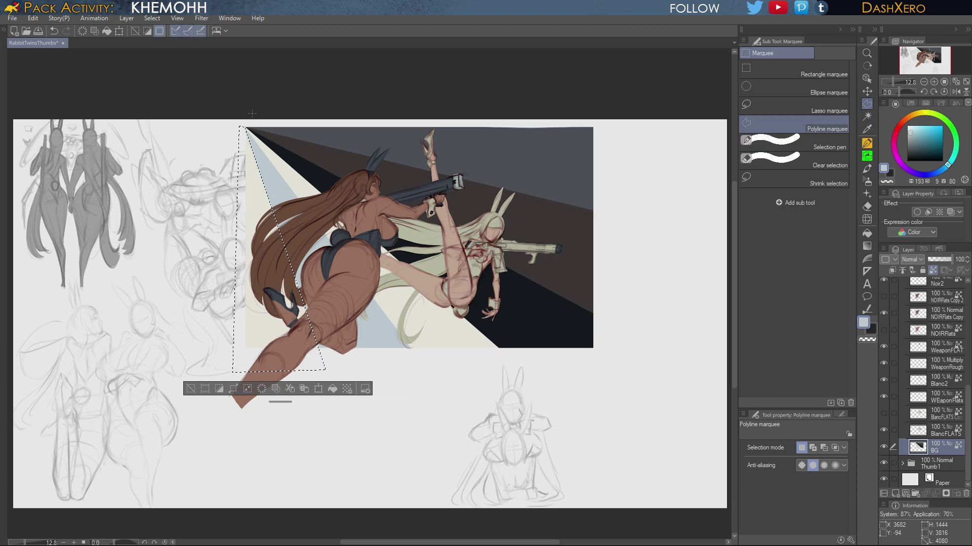
pyautogui.click(931, 114)
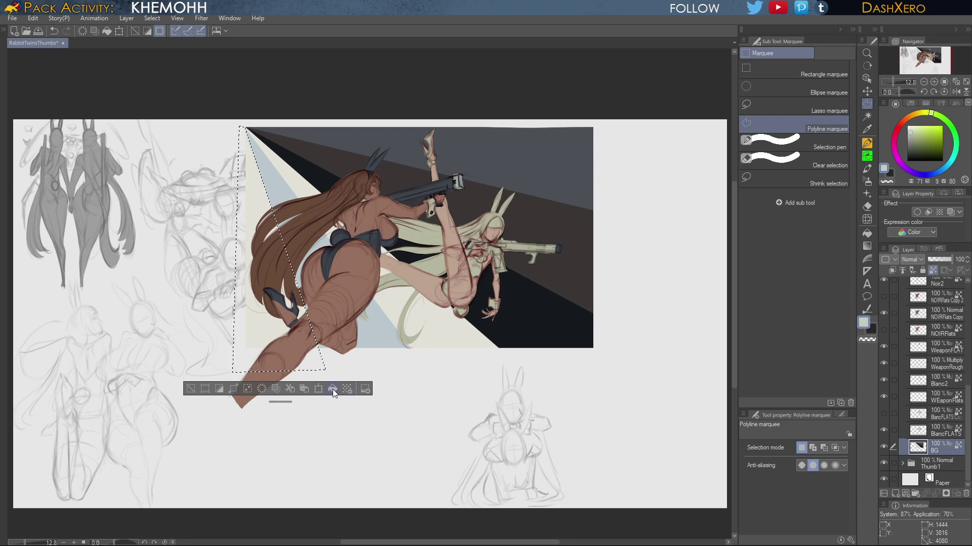
pyautogui.click(333, 390)
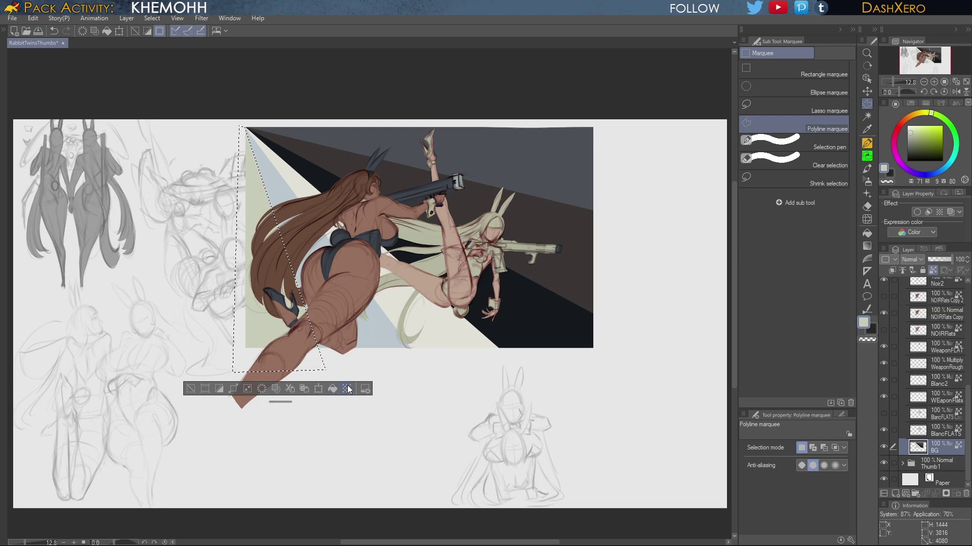
# Refill the leftmost wedge with near-white of hue 71, saturation 6 and value 97, and deselect
pyautogui.click(912, 126)
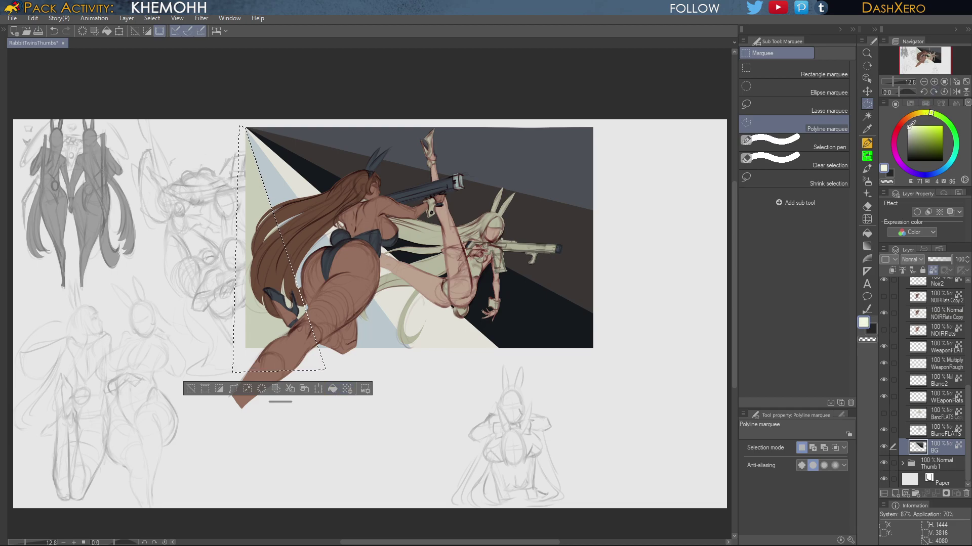
pyautogui.click(908, 128)
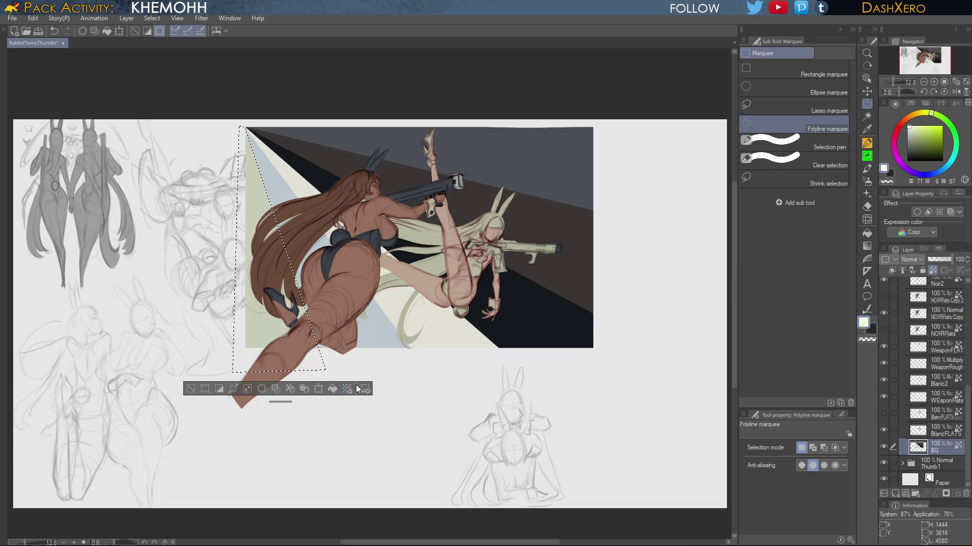
pyautogui.click(332, 391)
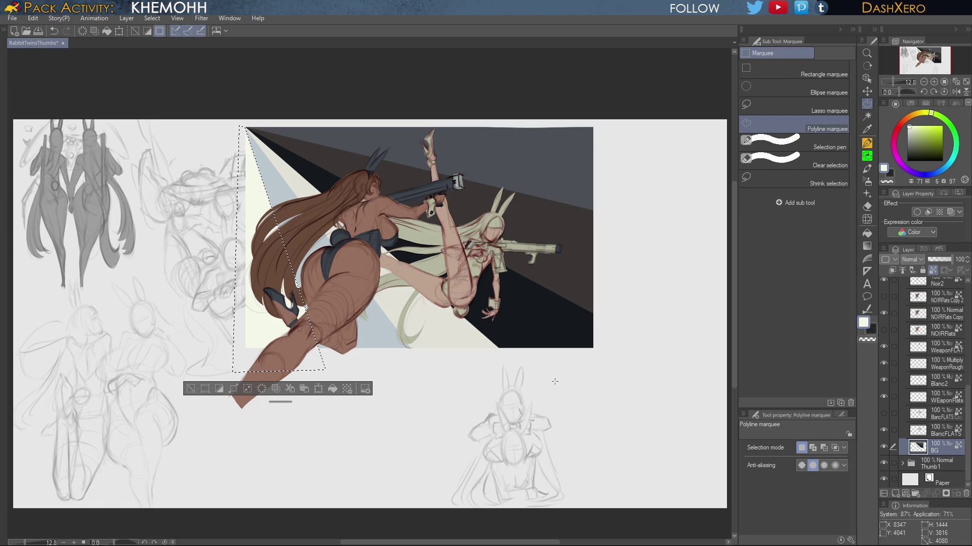
pyautogui.hotkey('ctrl', 'd')
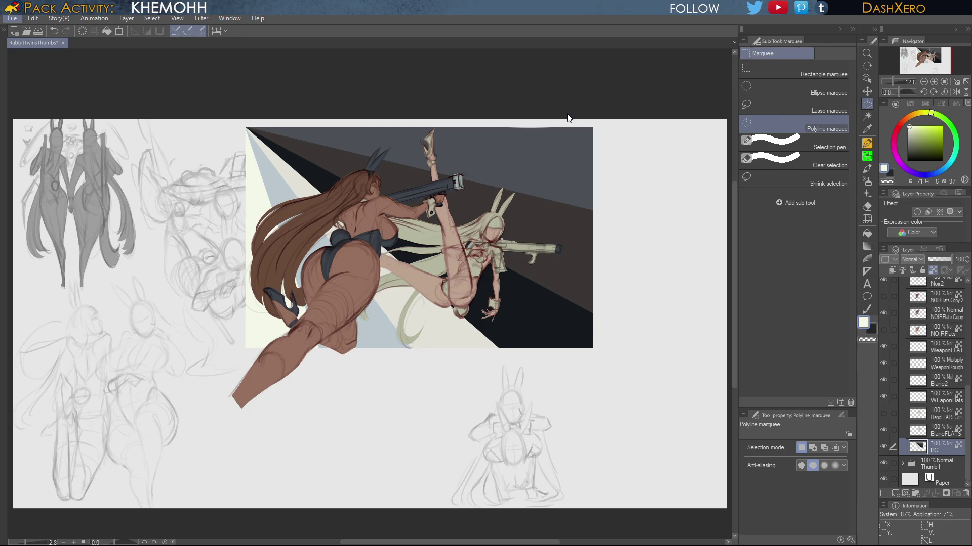
# Open the existing Noir&Blanc illustration to check its canvas and layers, and close it again
pyautogui.doubleClick(550, 156)
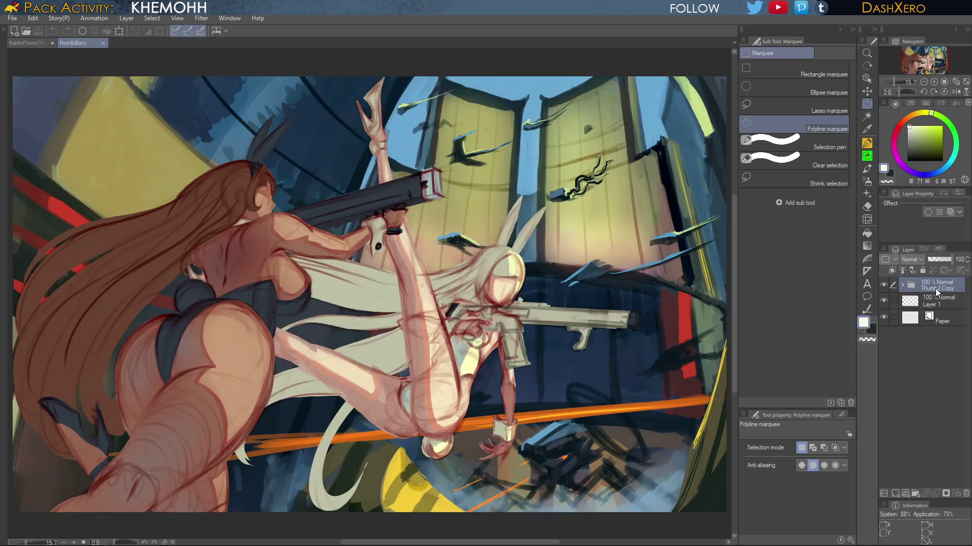
pyautogui.click(103, 43)
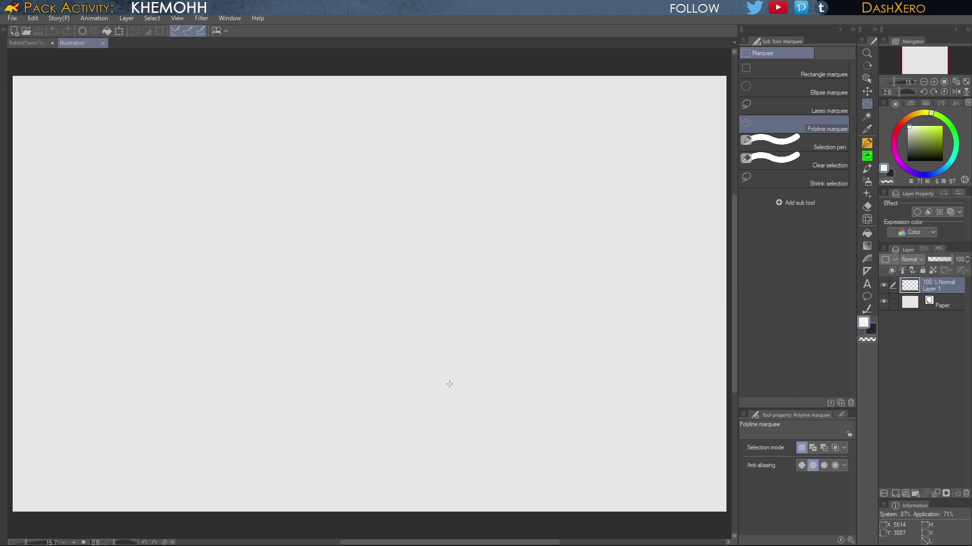
# In the RabbitTwinsThumbs document, collapse the Thumb2 folder, select it with the whole canvas and copy it
pyautogui.click(25, 42)
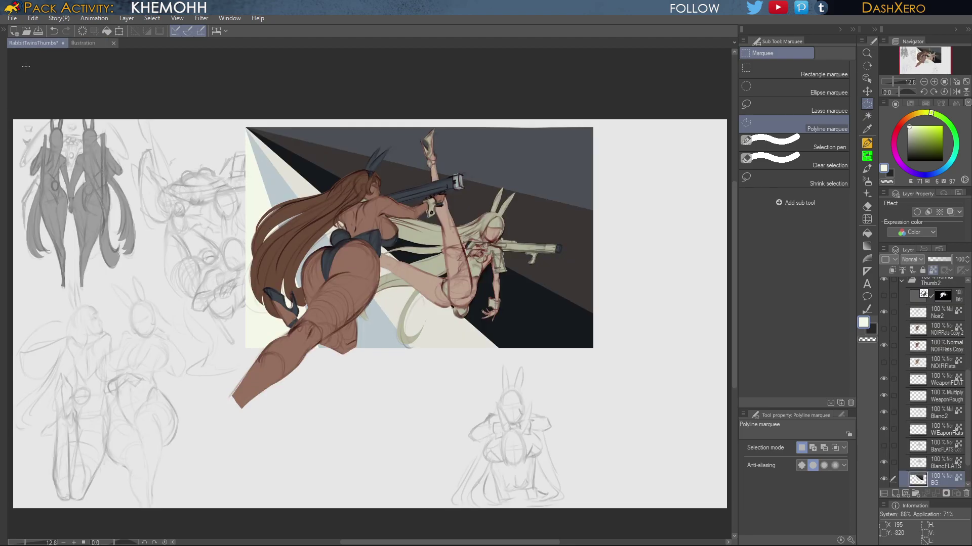
pyautogui.click(884, 295)
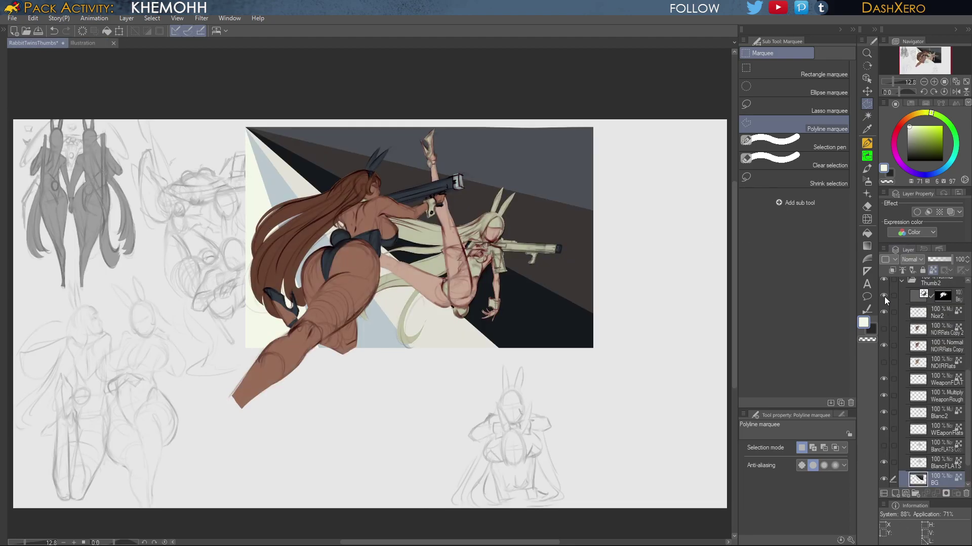
pyautogui.click(884, 296)
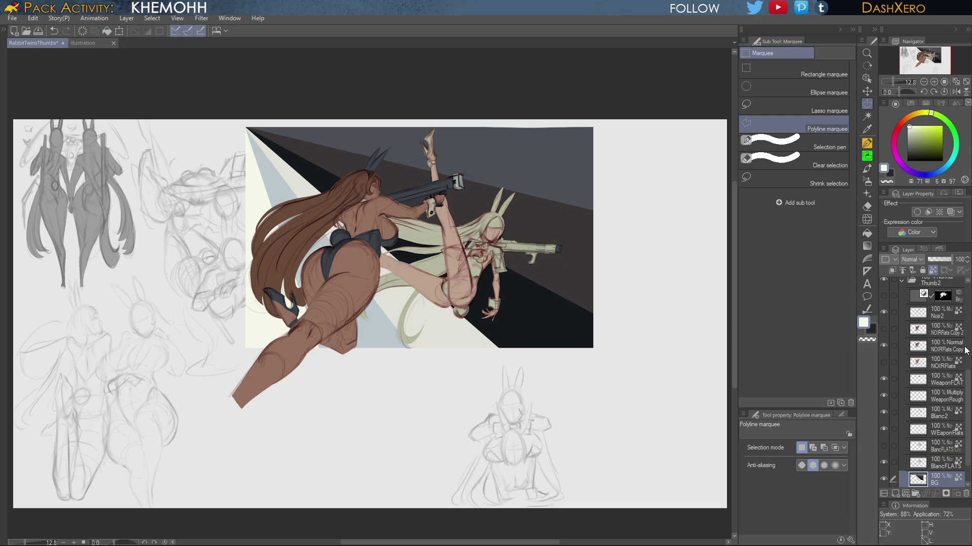
pyautogui.moveTo(968, 380); pyautogui.dragTo(967, 331)
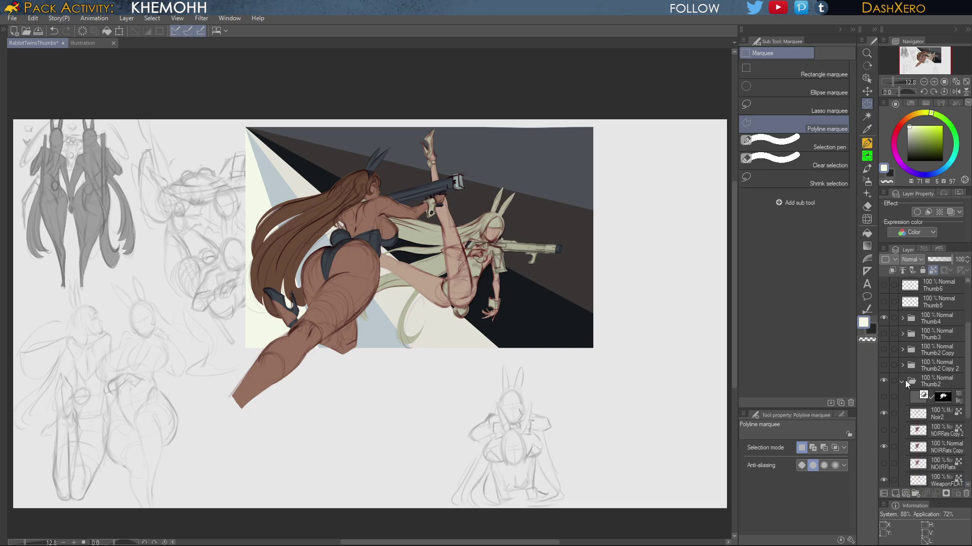
pyautogui.click(902, 380)
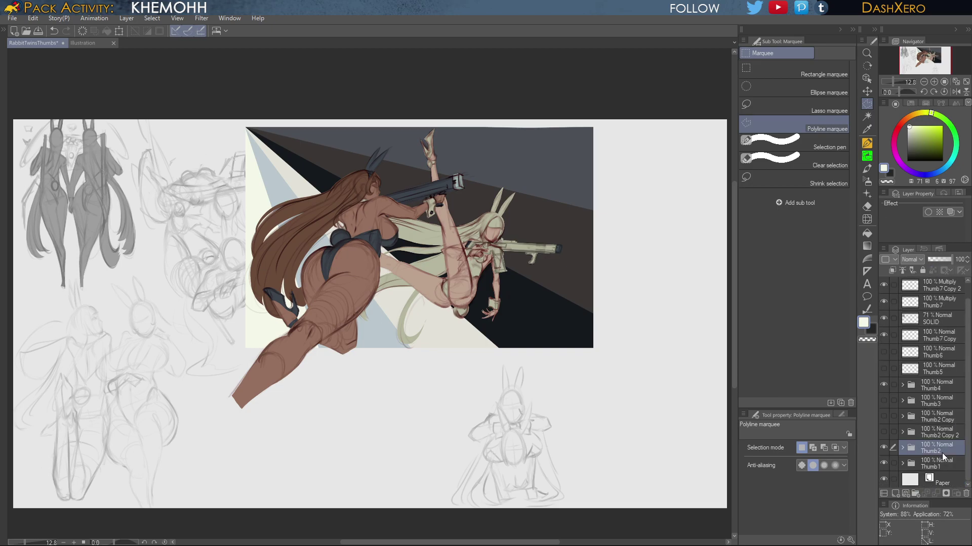
pyautogui.hotkey('ctrl', 'a')
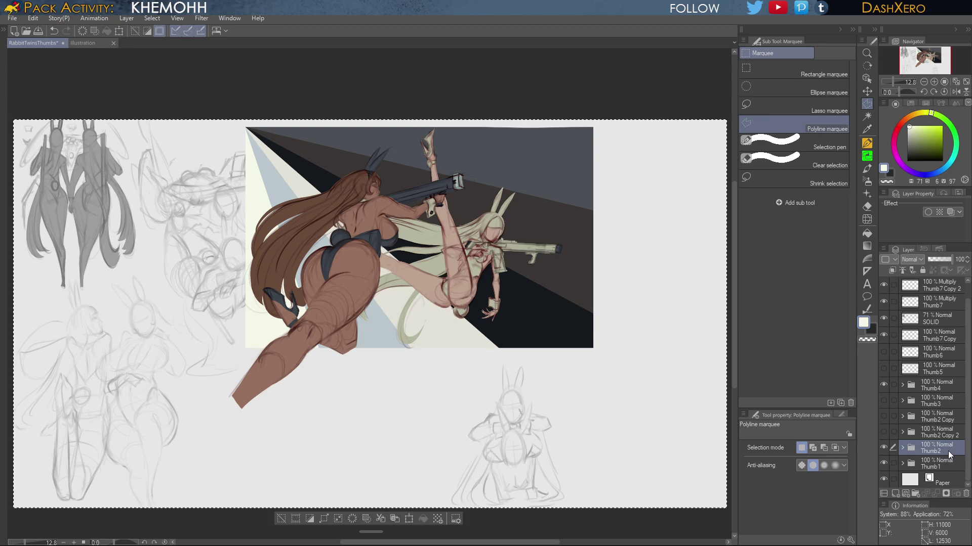
# Paste the copied Thumb2 folder into the new blank illustration, and save and close the RabbitTwinsThumbs document
pyautogui.click(84, 47)
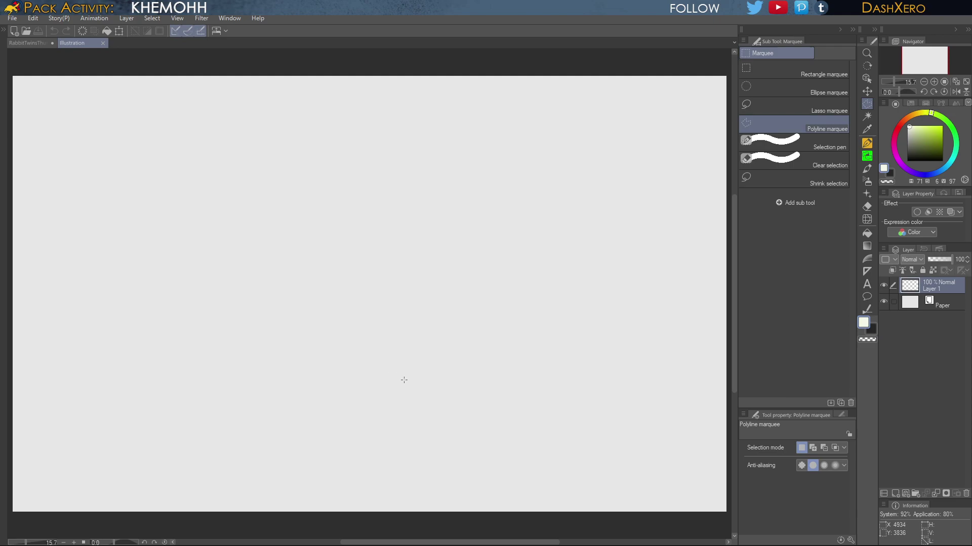
pyautogui.hotkey('ctrl', 'v')
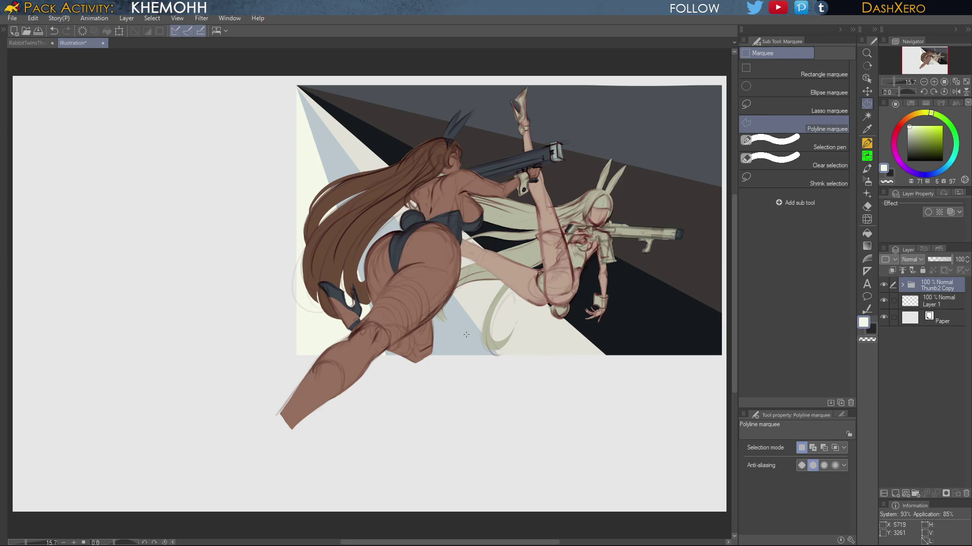
pyautogui.click(36, 45)
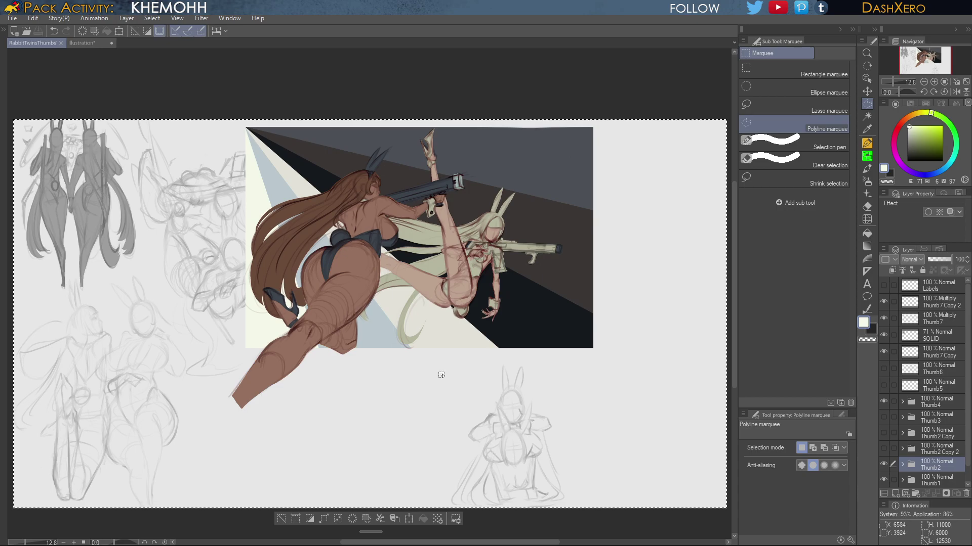
pyautogui.click(61, 43)
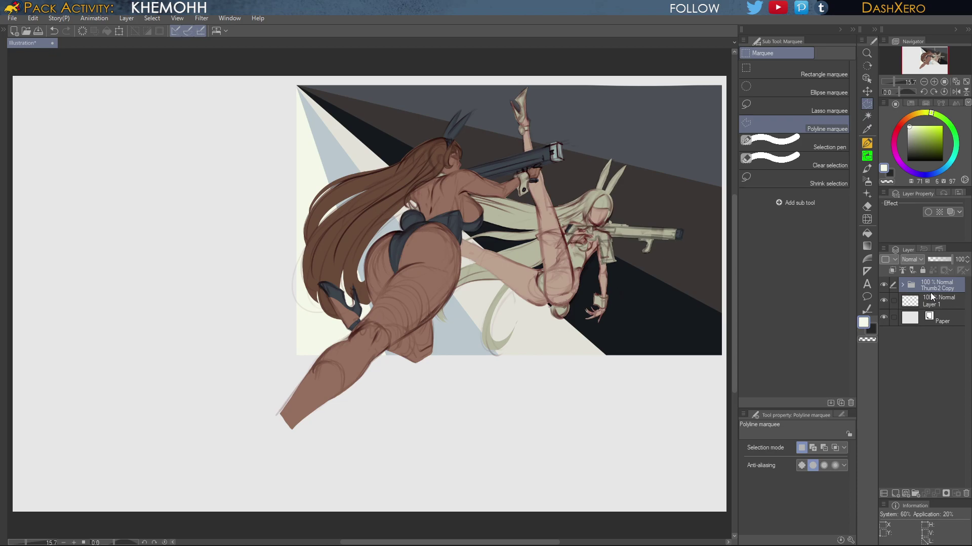
# Scale the pasted thumbnail folder up to 159% and shift it up against the canvas's upper-right corner
pyautogui.hotkey('ctrl', 't')
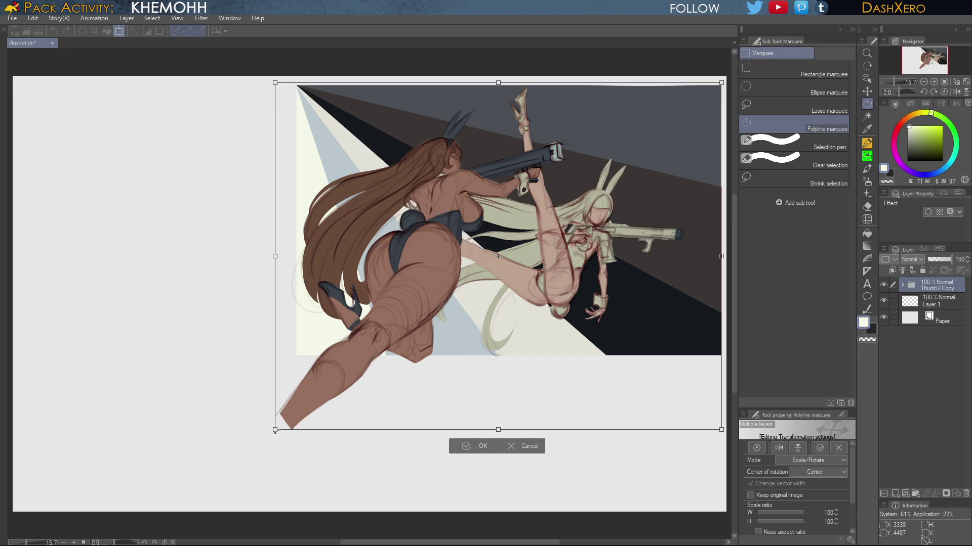
pyautogui.moveTo(275, 430); pyautogui.dragTo(10, 524)
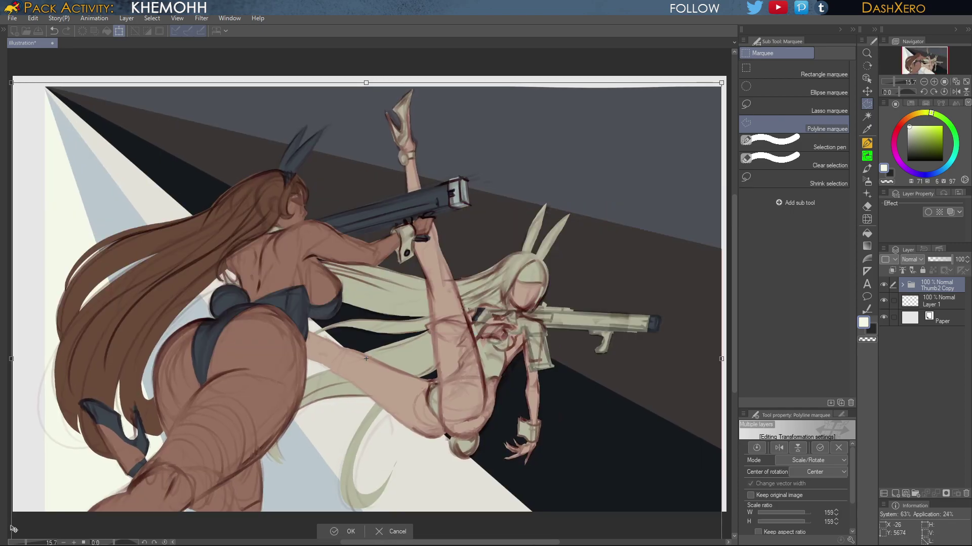
pyautogui.click(924, 83)
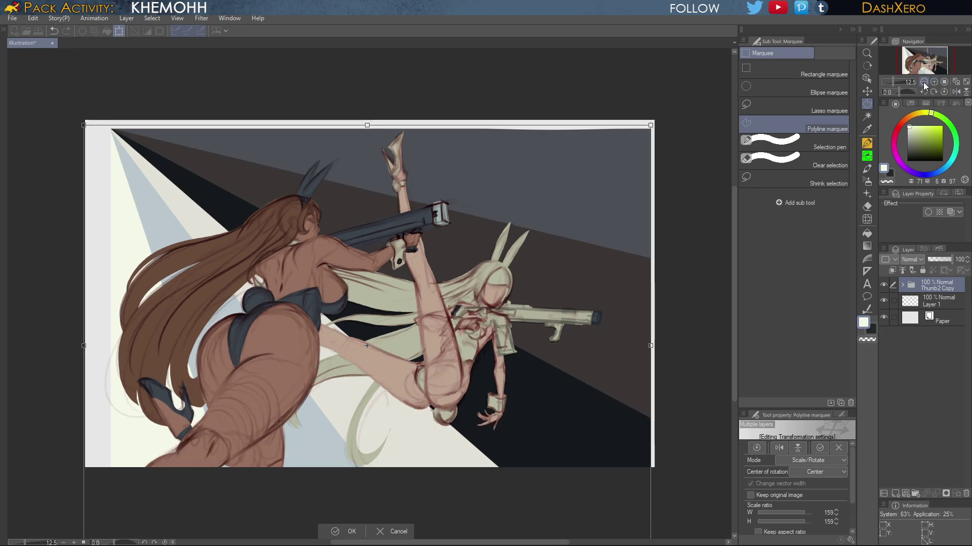
pyautogui.moveTo(575, 408); pyautogui.dragTo(583, 397)
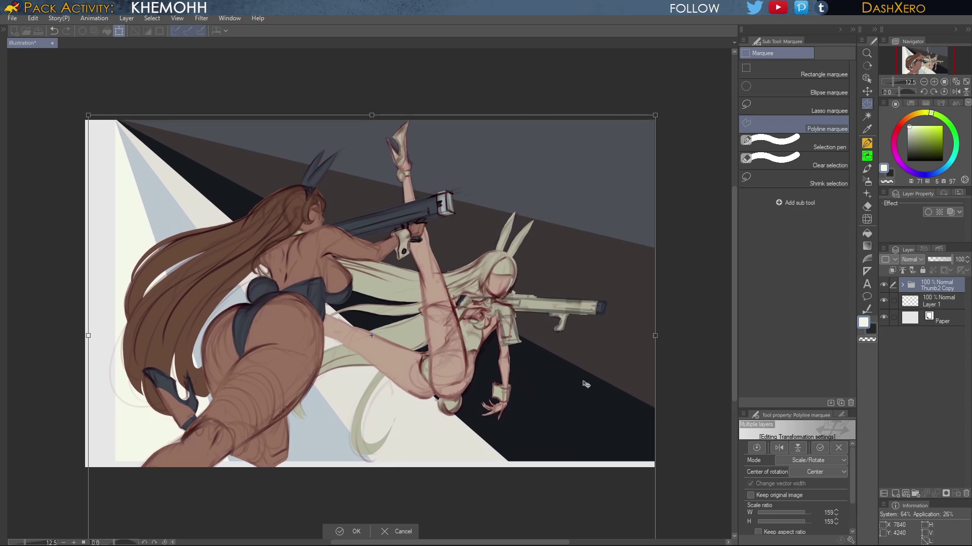
# Enlarge the thumbnail folder further to 163% so the artwork covers the canvas's lower and right edges
pyautogui.moveTo(734, 286); pyautogui.dragTo(733, 336)
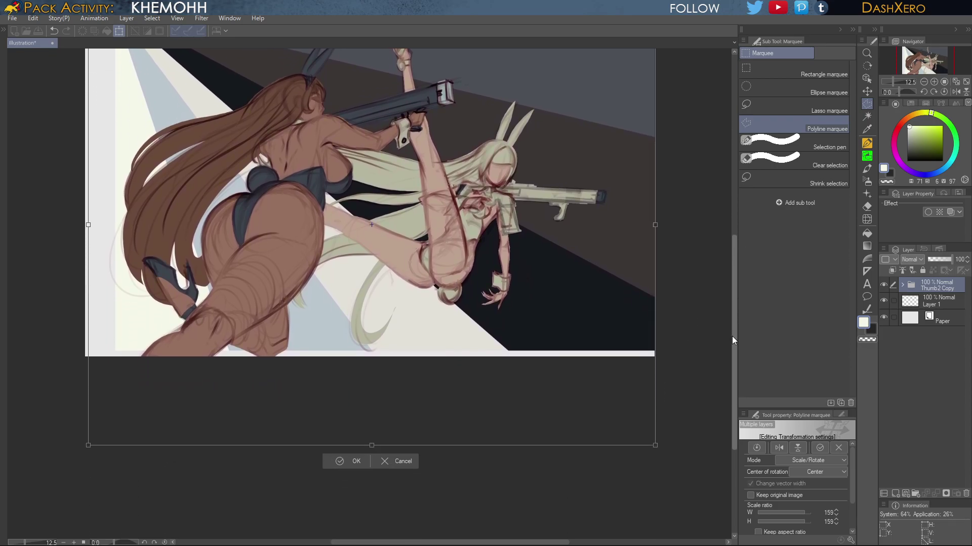
pyautogui.moveTo(656, 443); pyautogui.dragTo(664, 455)
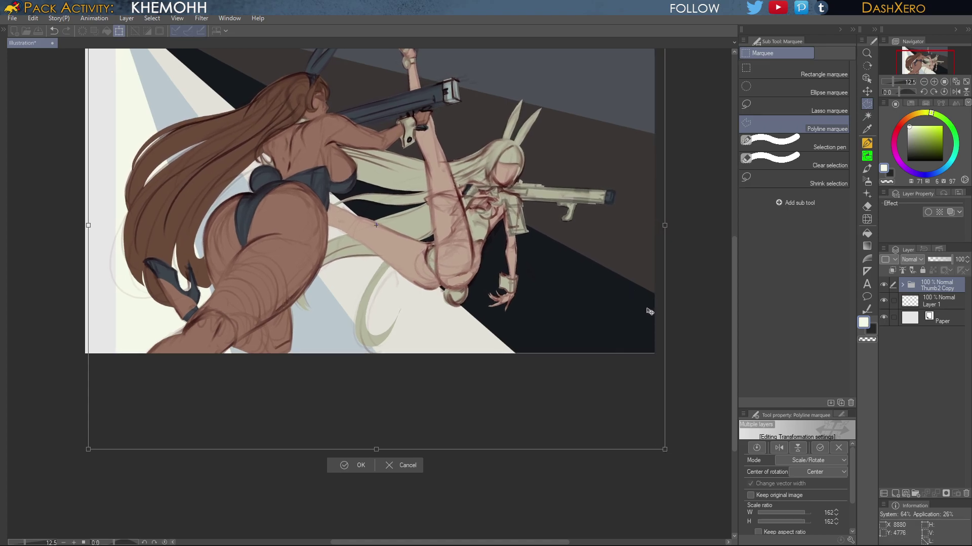
pyautogui.moveTo(667, 445); pyautogui.dragTo(668, 454)
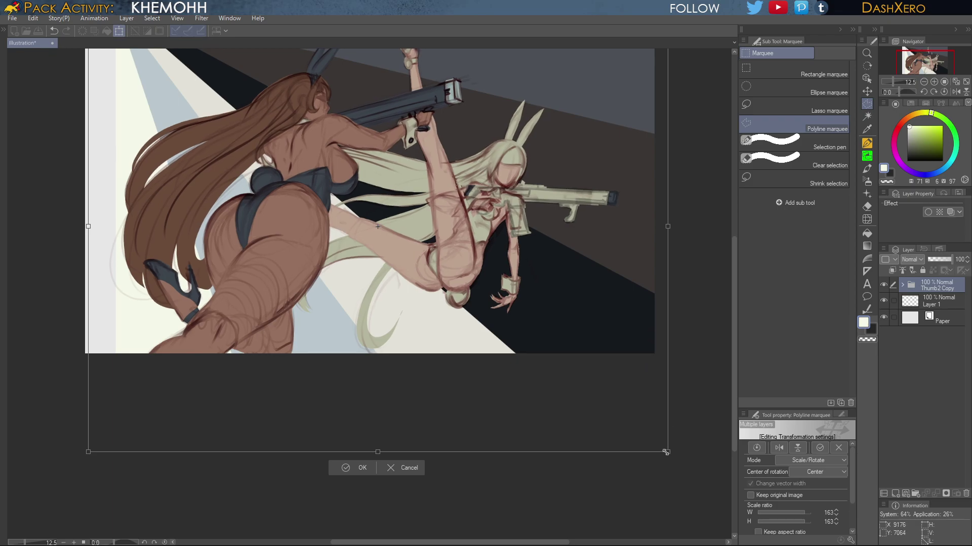
pyautogui.moveTo(732, 278); pyautogui.dragTo(730, 247)
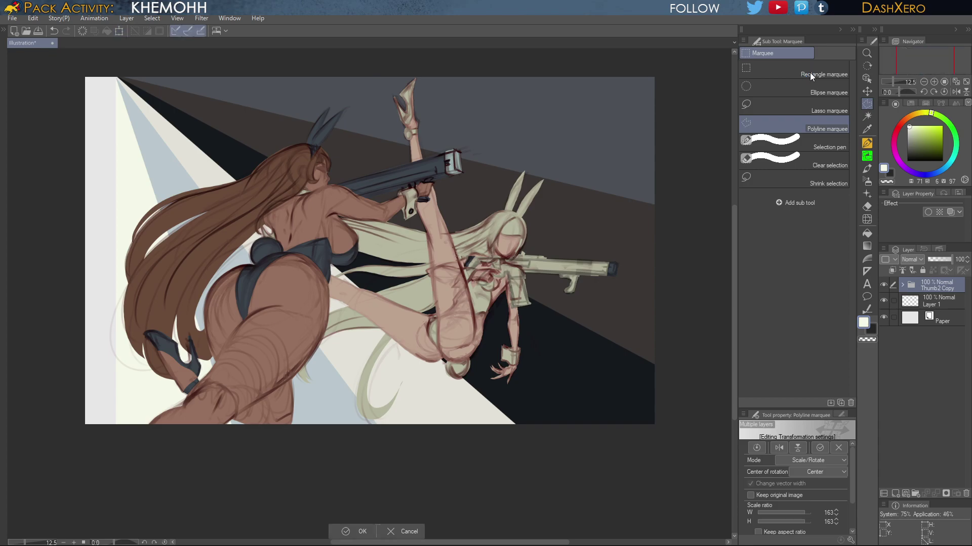
# Crop the canvas to a rectangular selection of the artwork, cutting off the blank strip beside it, and clear the selection
pyautogui.click(809, 74)
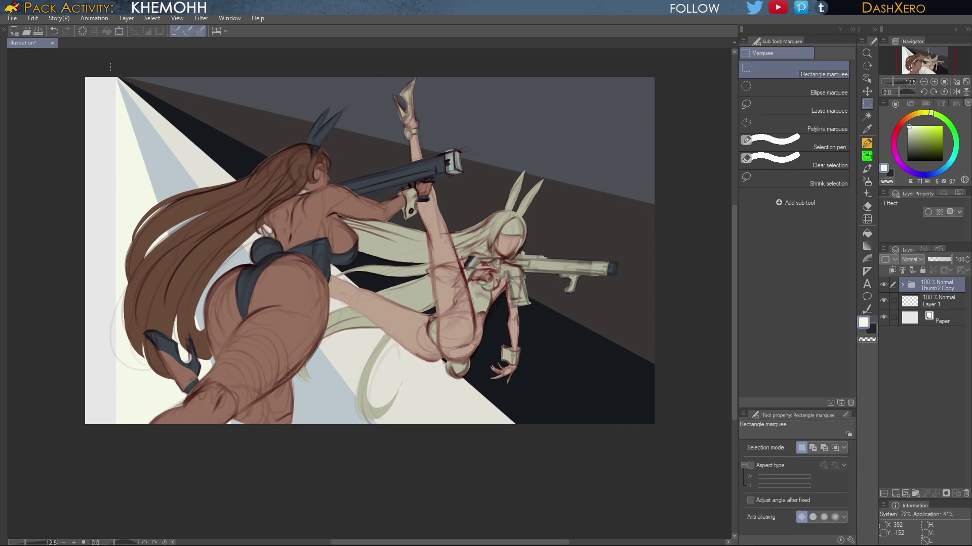
pyautogui.moveTo(688, 59)
pyautogui.mouseDown()
pyautogui.moveTo(628, 255)
pyautogui.moveTo(236, 420)
pyautogui.moveTo(105, 441)
pyautogui.moveTo(117, 451)
pyautogui.moveTo(109, 468)
pyautogui.mouseUp()
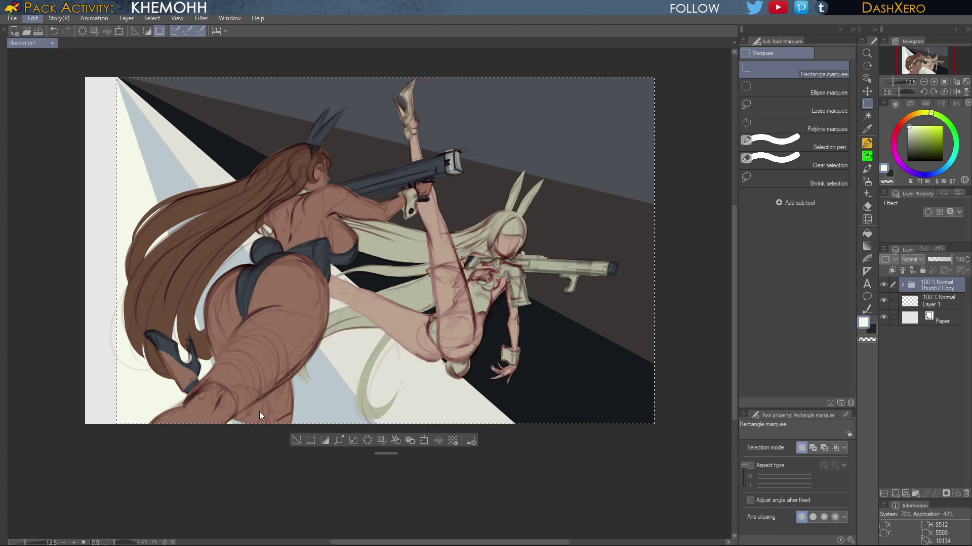
pyautogui.click(125, 393)
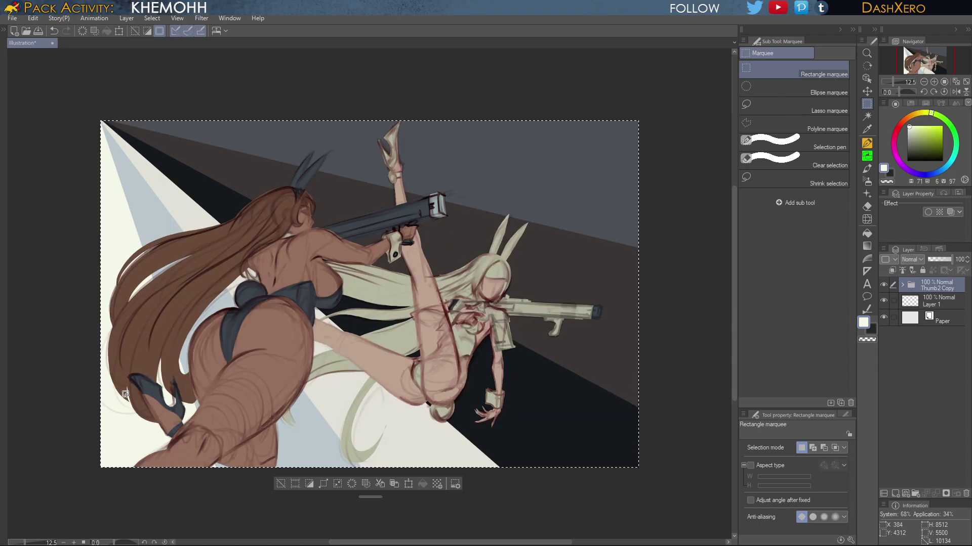
pyautogui.hotkey('ctrl', 'd')
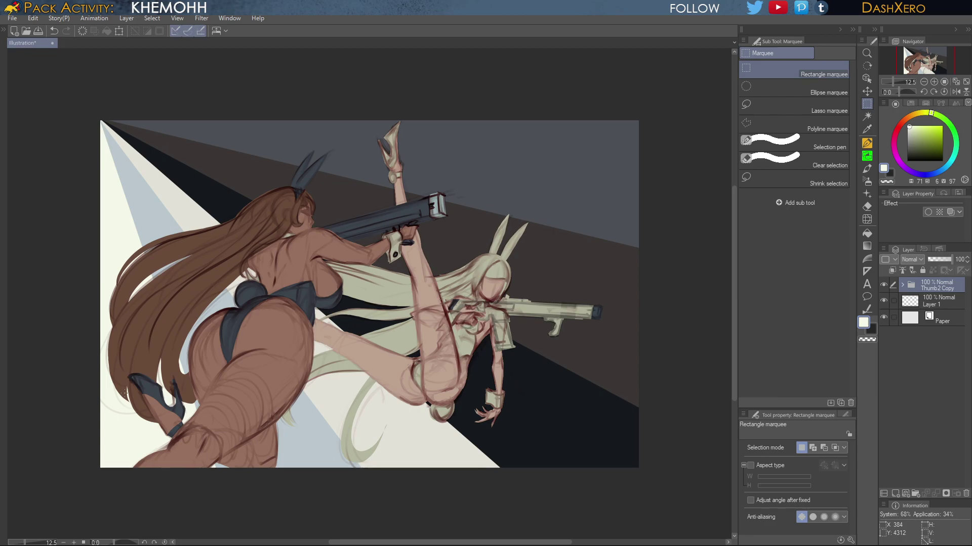
# In the Thumb2 Copy folder, select the Noir2 Copy, NOIRFlats Copy and WeaponFLAT layers and move them slightly up, comparing before and after
pyautogui.click(902, 286)
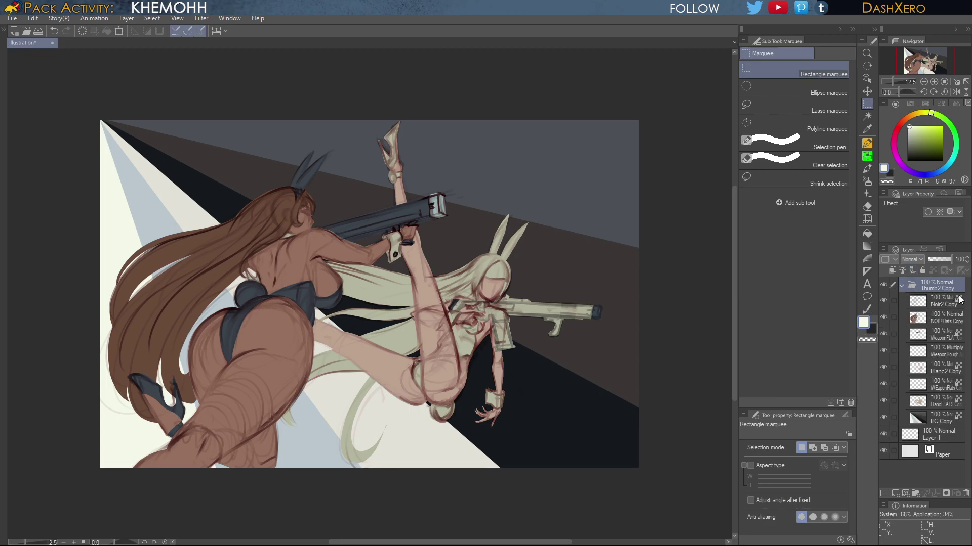
pyautogui.click(948, 320)
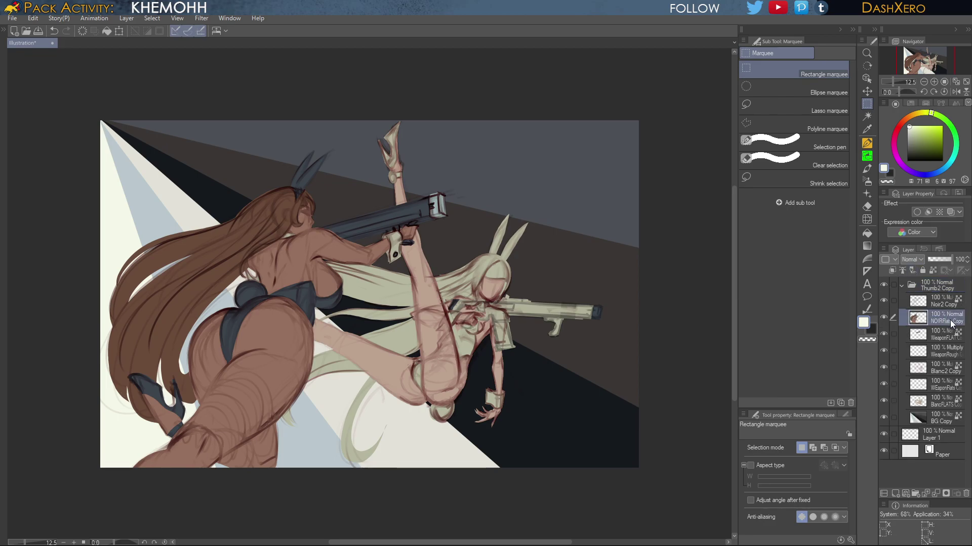
pyautogui.keyDown('ctrl'); pyautogui.click(949, 304); pyautogui.keyUp('ctrl')
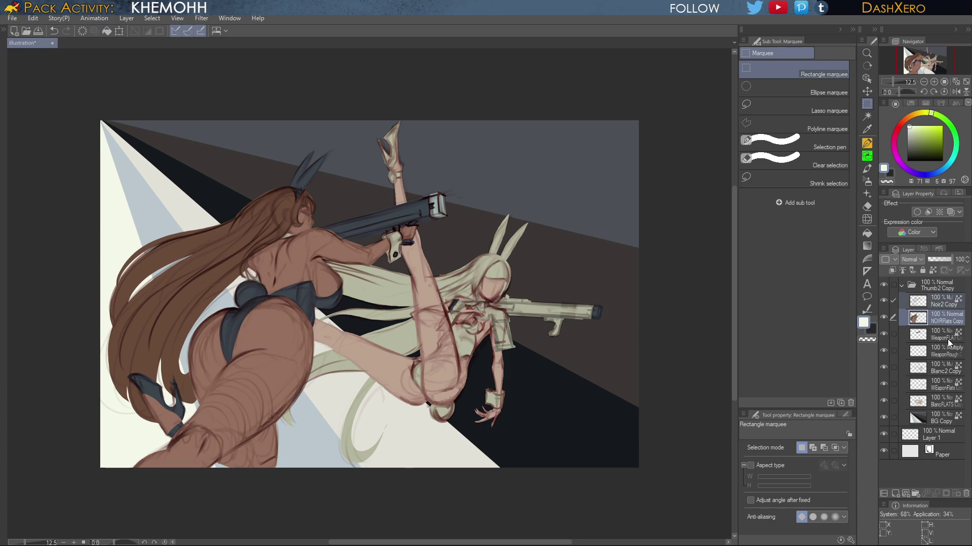
pyautogui.keyDown('ctrl'); pyautogui.click(947, 338); pyautogui.keyUp('ctrl')
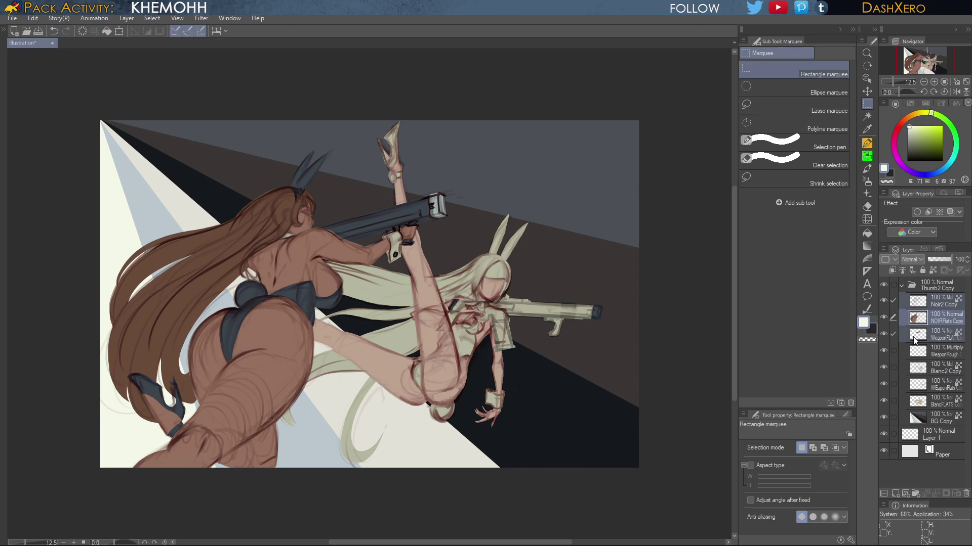
pyautogui.hotkey('ctrl', 't')
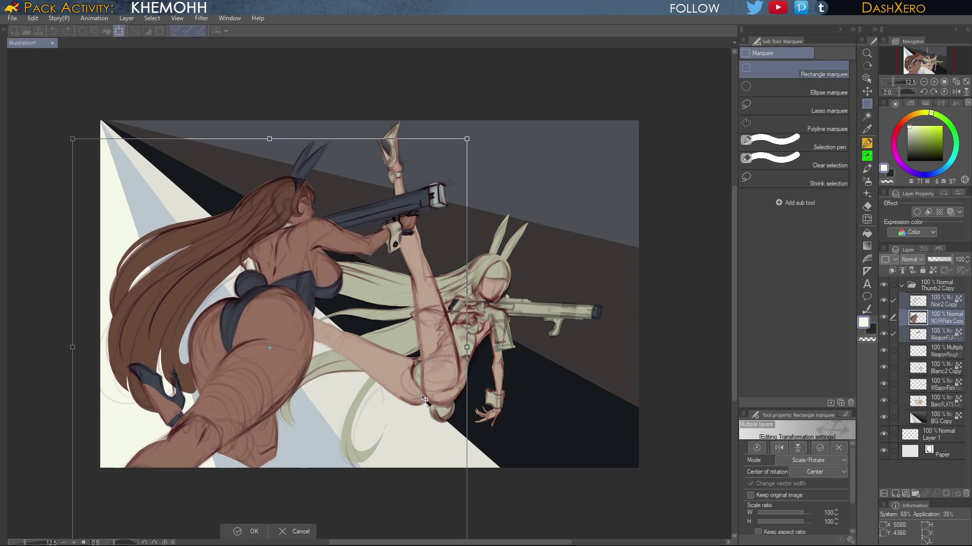
pyautogui.moveTo(424, 399)
pyautogui.mouseDown()
pyautogui.moveTo(424, 388)
pyautogui.moveTo(427, 410)
pyautogui.mouseUp()
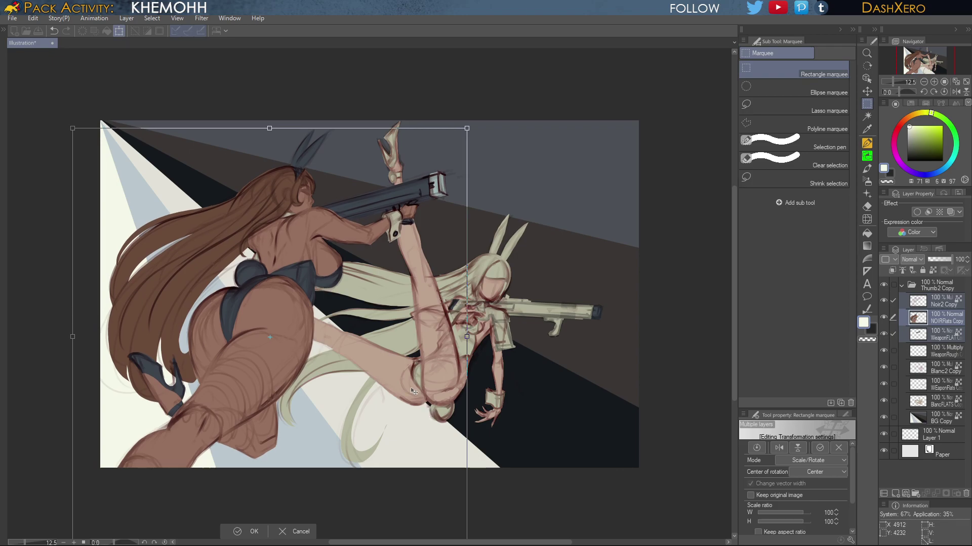
pyautogui.press('Return')
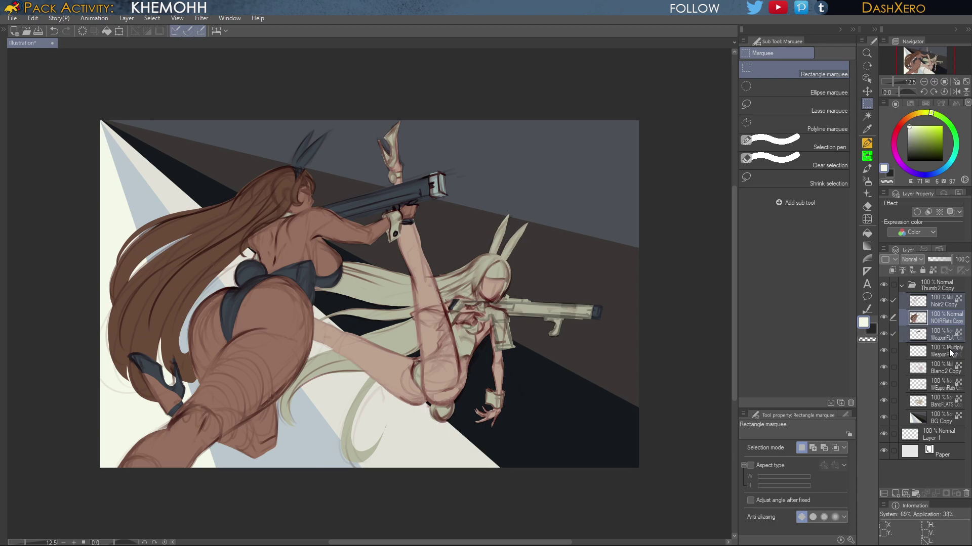
pyautogui.hotkey('ctrl', 'z')
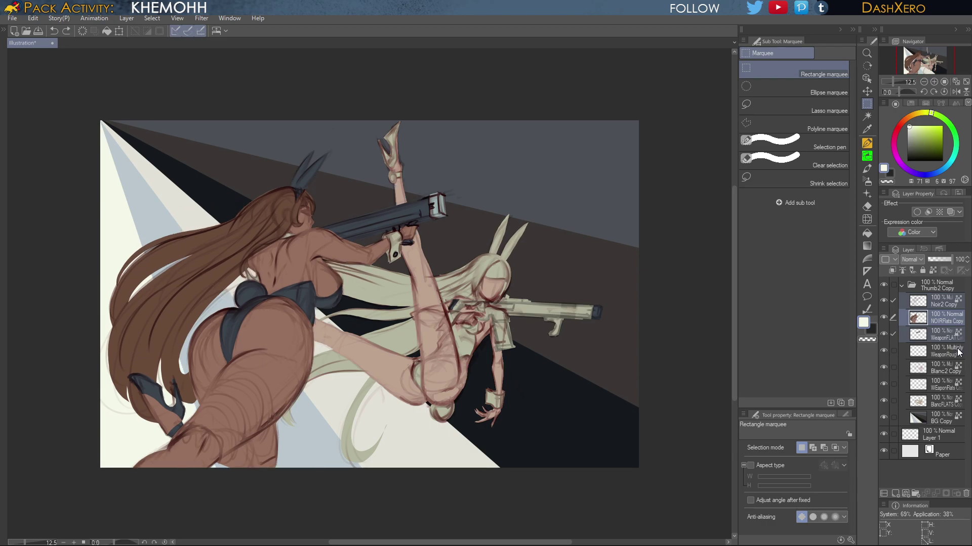
pyautogui.hotkey('ctrl', 'y')
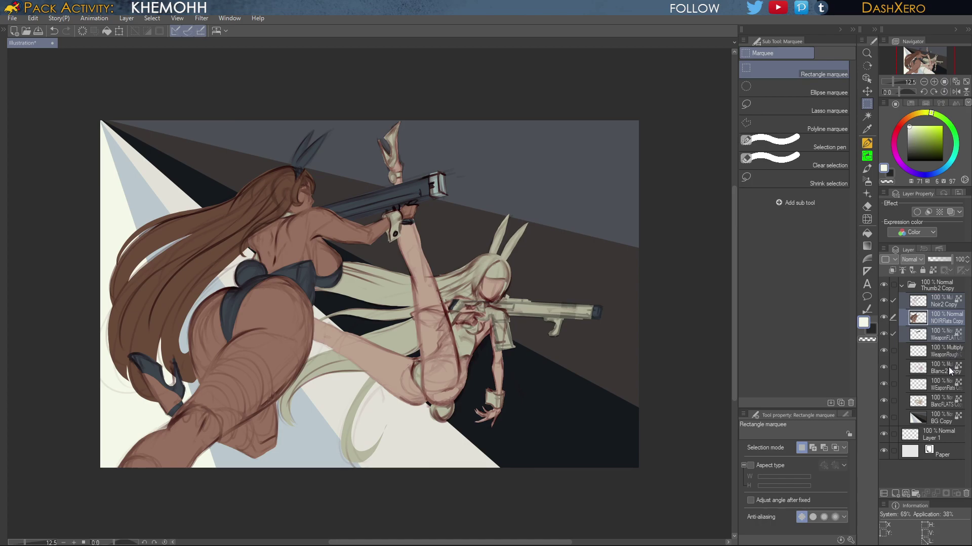
# Scale the WeaponRough, Blanc2 Copy, WEaponFlats and BlancFLATS layers together up to 105% and fine-tune the pale-haired figure's vertical position
pyautogui.click(951, 354)
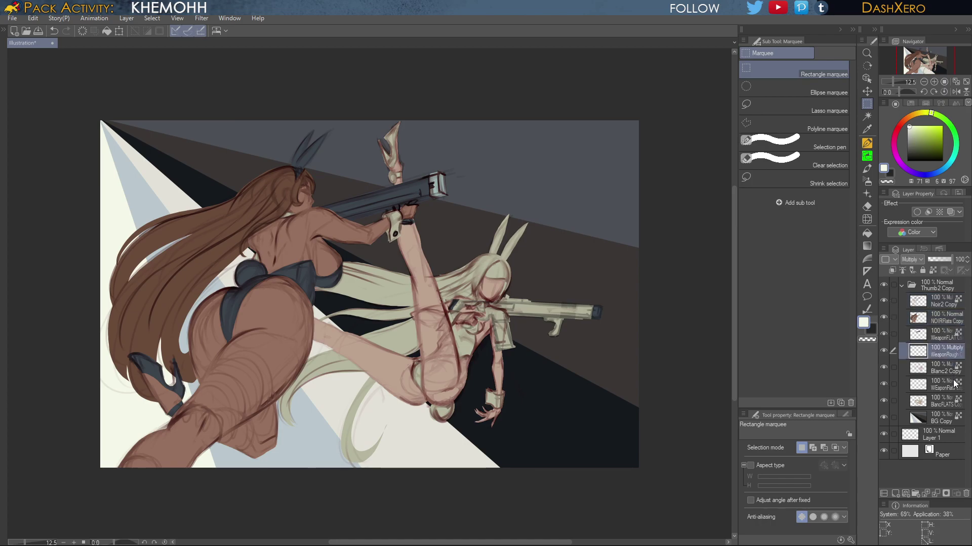
pyautogui.keyDown('shift'); pyautogui.click(950, 405); pyautogui.keyUp('shift')
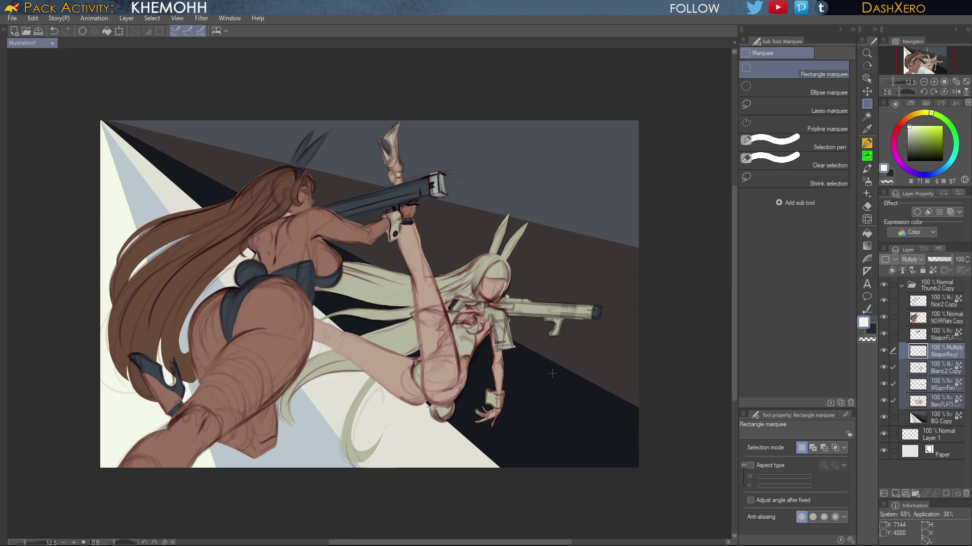
pyautogui.hotkey('ctrl', 't')
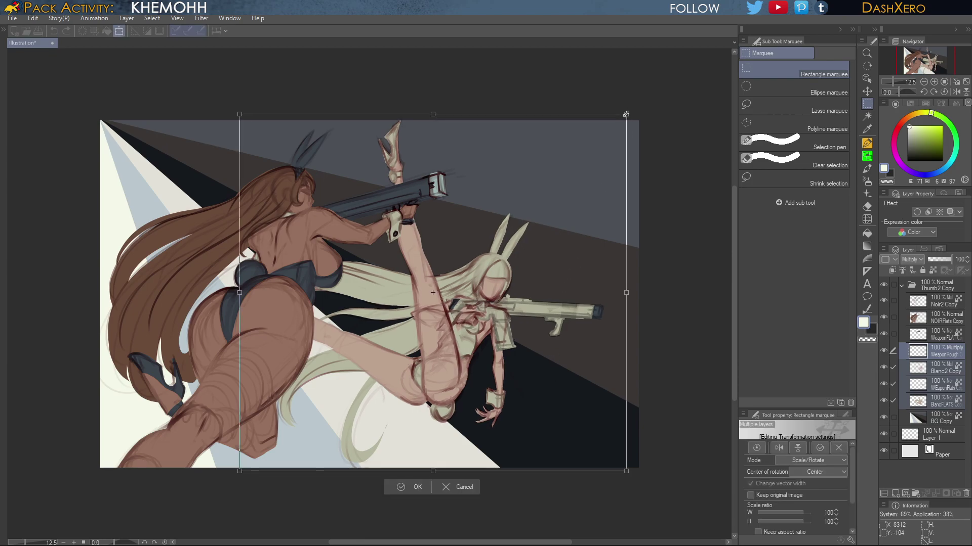
pyautogui.moveTo(626, 113); pyautogui.dragTo(633, 106)
pyautogui.moveTo(635, 103); pyautogui.dragTo(643, 93)
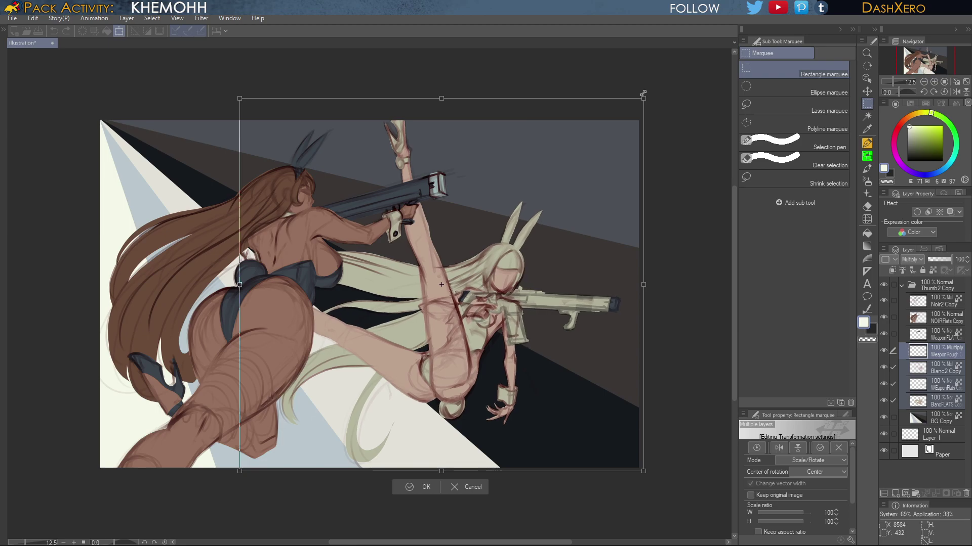
pyautogui.moveTo(643, 93); pyautogui.dragTo(644, 92)
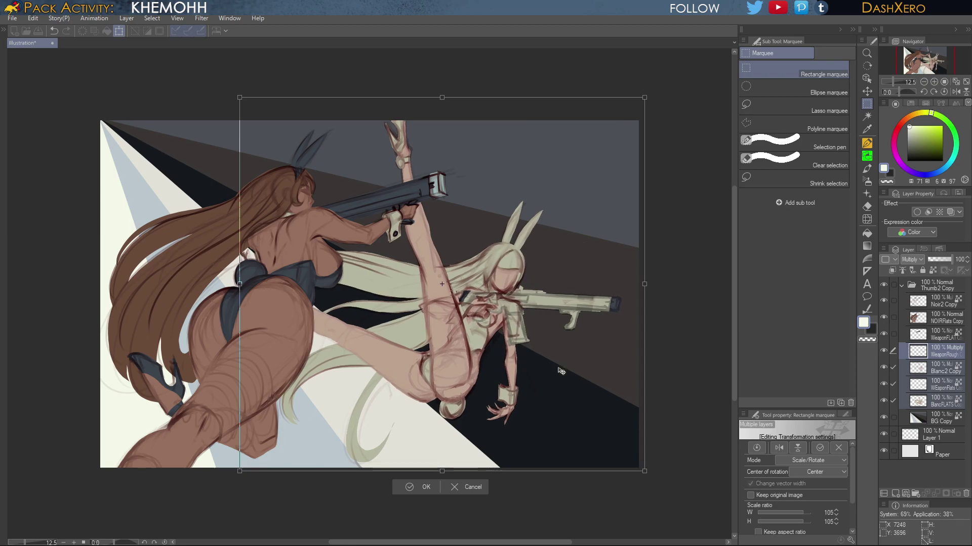
pyautogui.moveTo(561, 372); pyautogui.dragTo(563, 369)
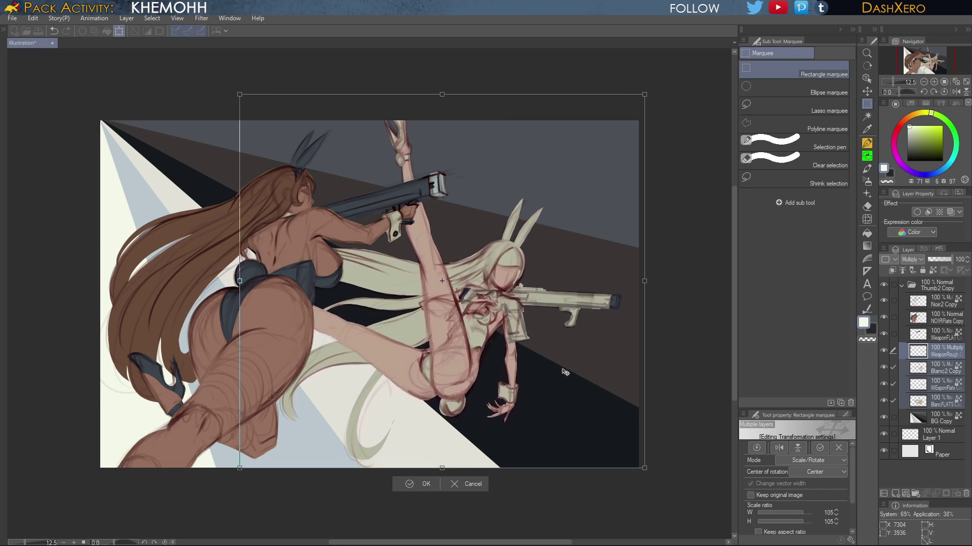
pyautogui.moveTo(562, 369); pyautogui.dragTo(562, 374)
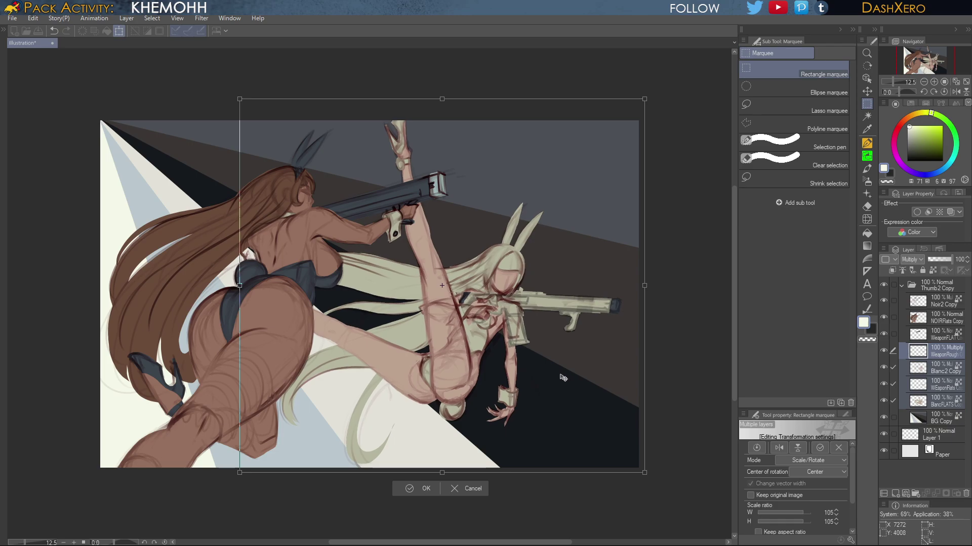
pyautogui.click(412, 485)
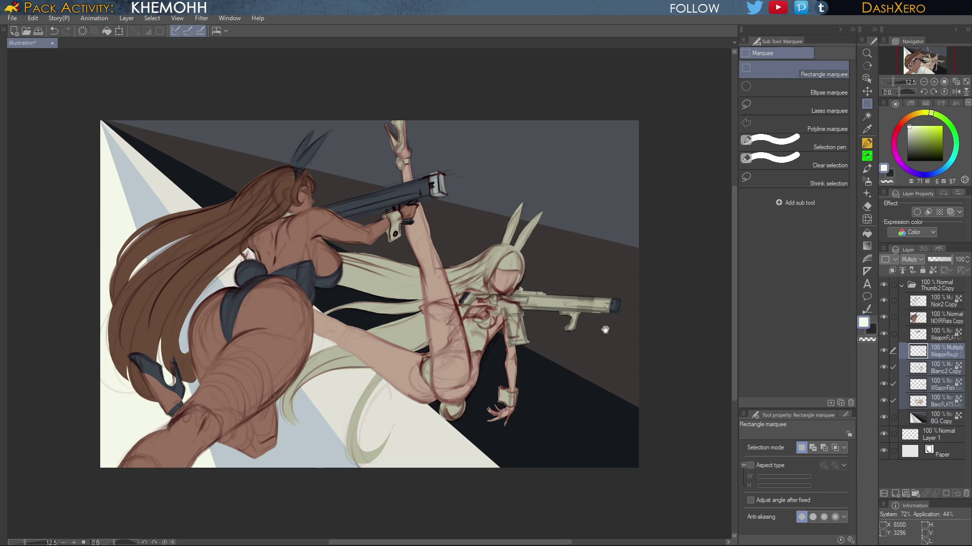
# Hide the BG Copy layer and add a new raster layer directly above it
pyautogui.moveTo(607, 329); pyautogui.dragTo(616, 350)
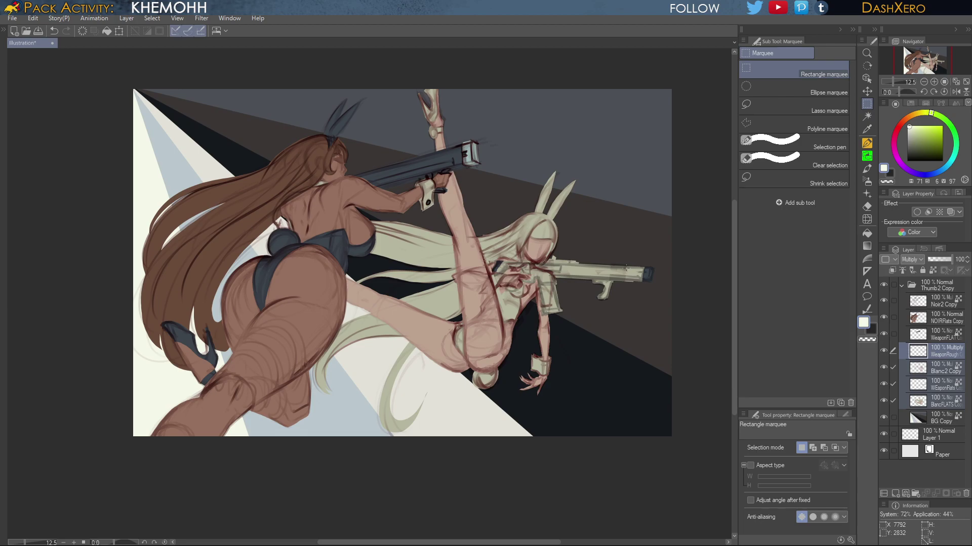
pyautogui.moveTo(580, 279); pyautogui.dragTo(614, 278)
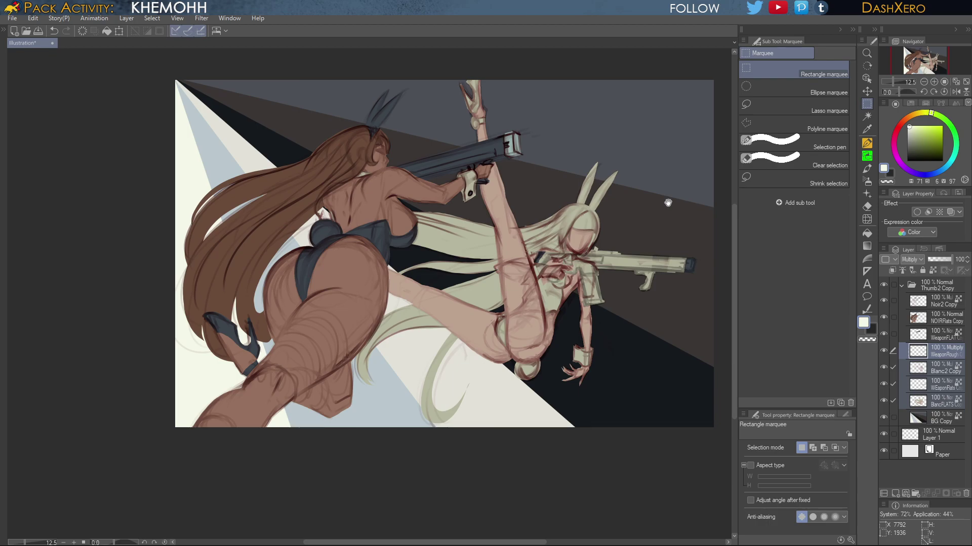
pyautogui.click(939, 418)
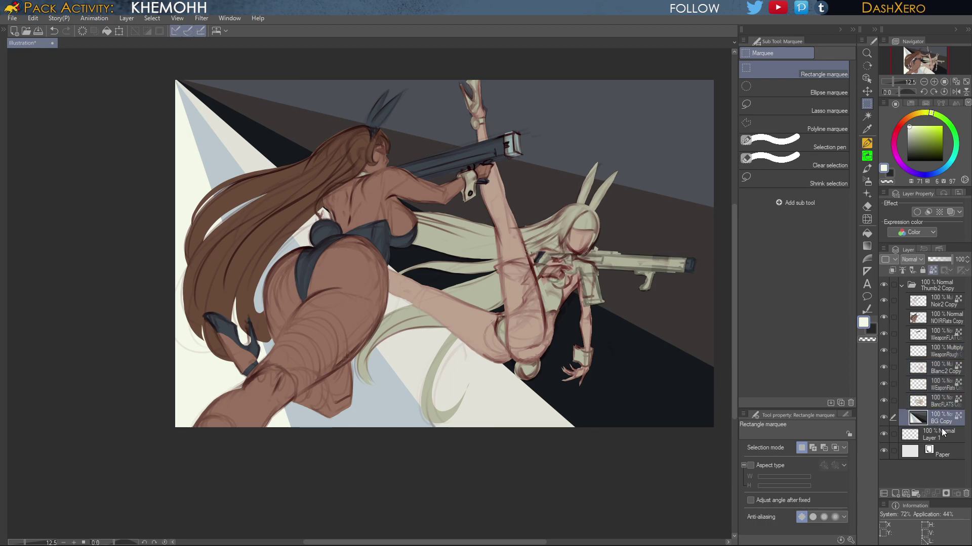
pyautogui.click(882, 418)
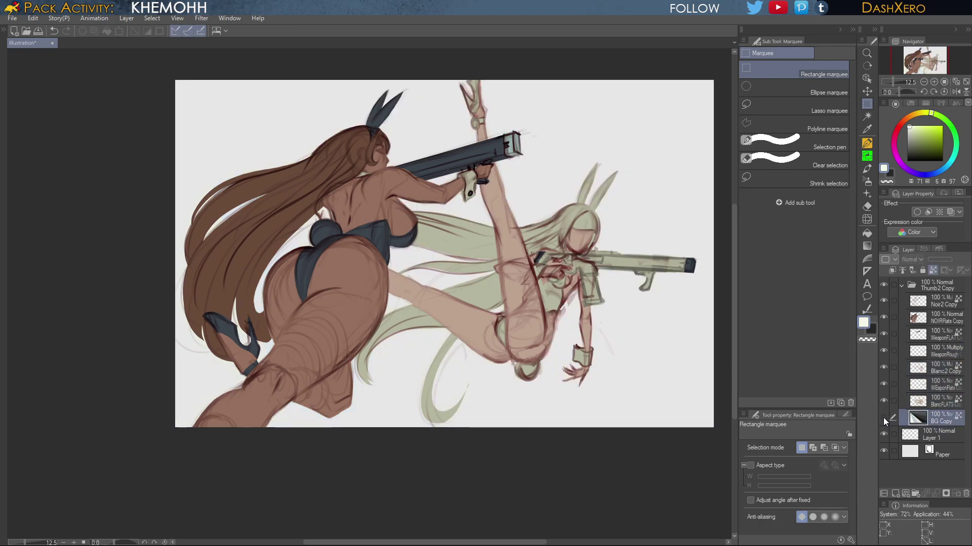
pyautogui.click(894, 494)
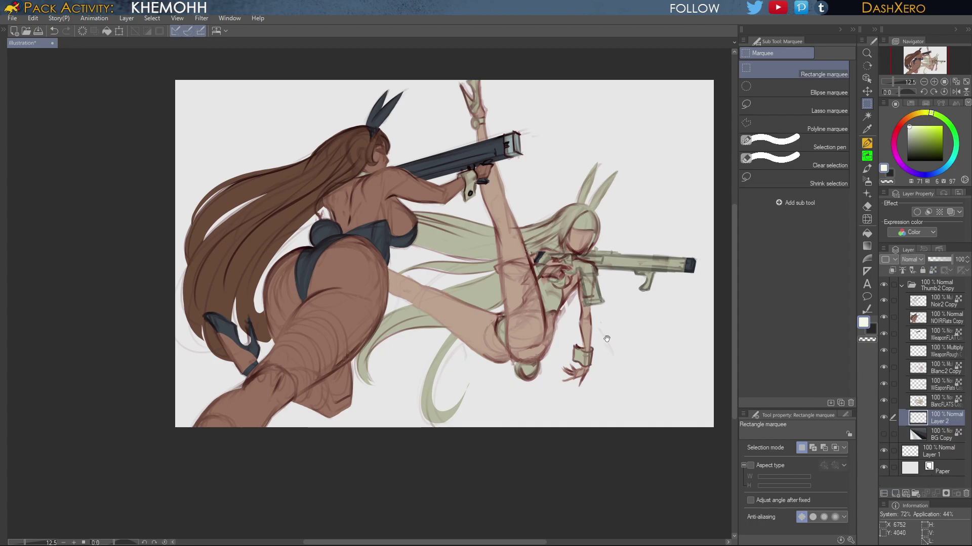
pyautogui.moveTo(615, 330); pyautogui.dragTo(597, 329)
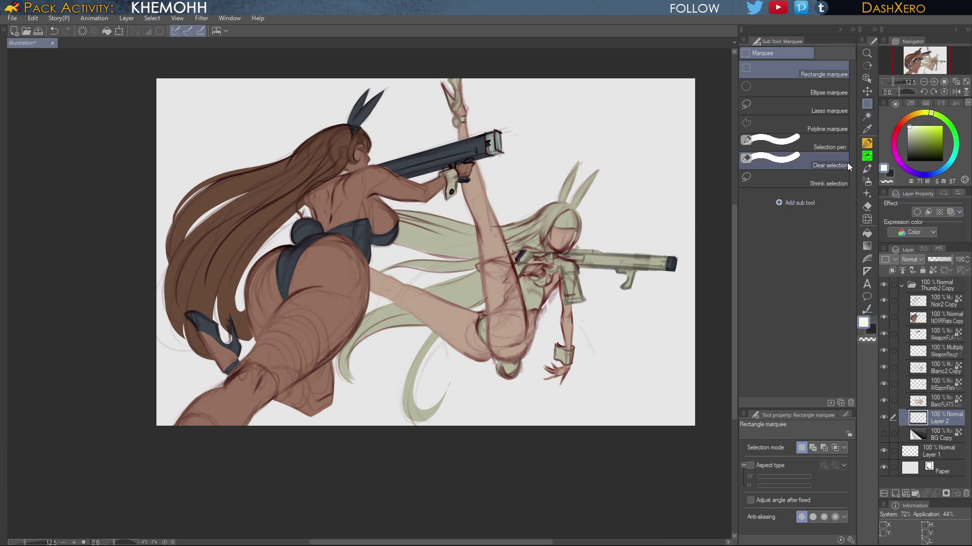
# On the BlancFLATS layer, auto-select the pale green areas of the figure's hair, ears and outfit, referring to the edited layer only
pyautogui.click(867, 170)
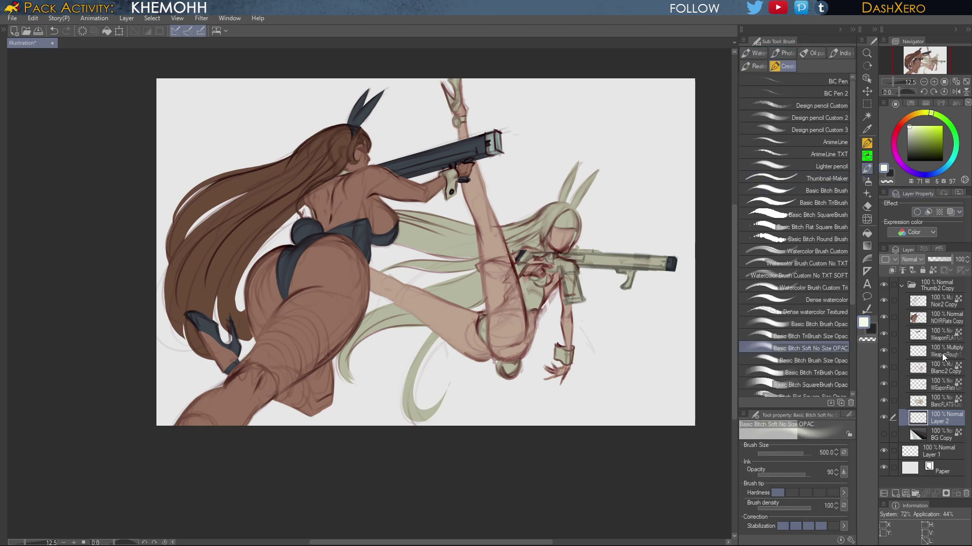
pyautogui.click(943, 369)
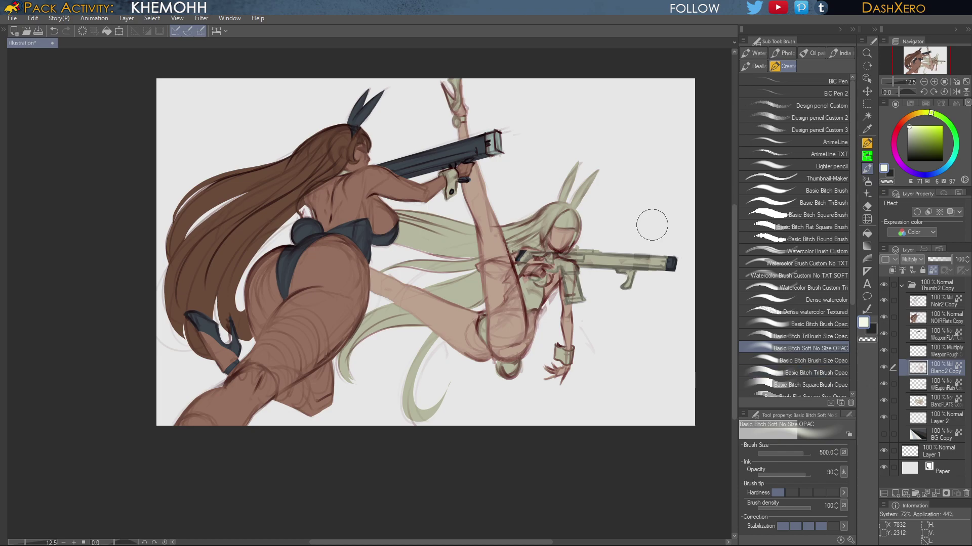
pyautogui.click(867, 116)
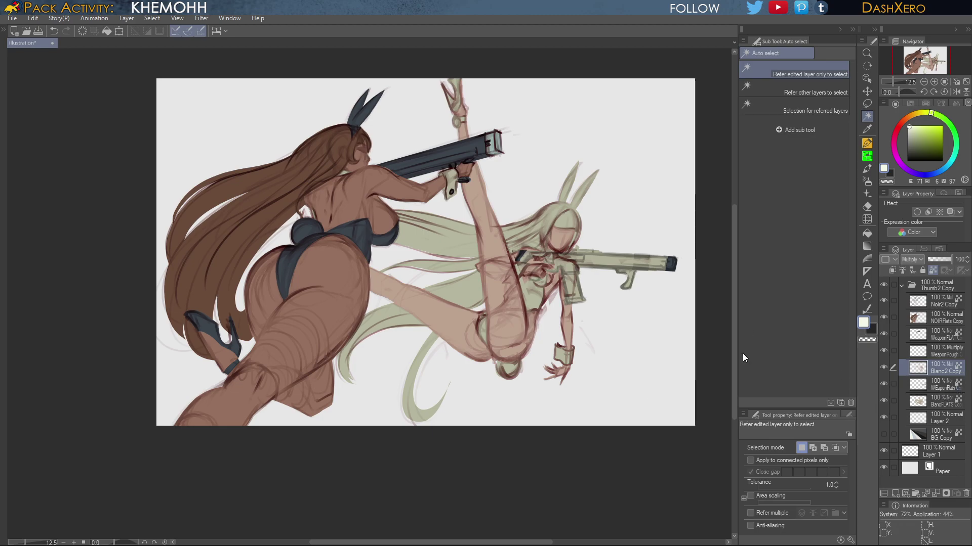
pyautogui.click(940, 405)
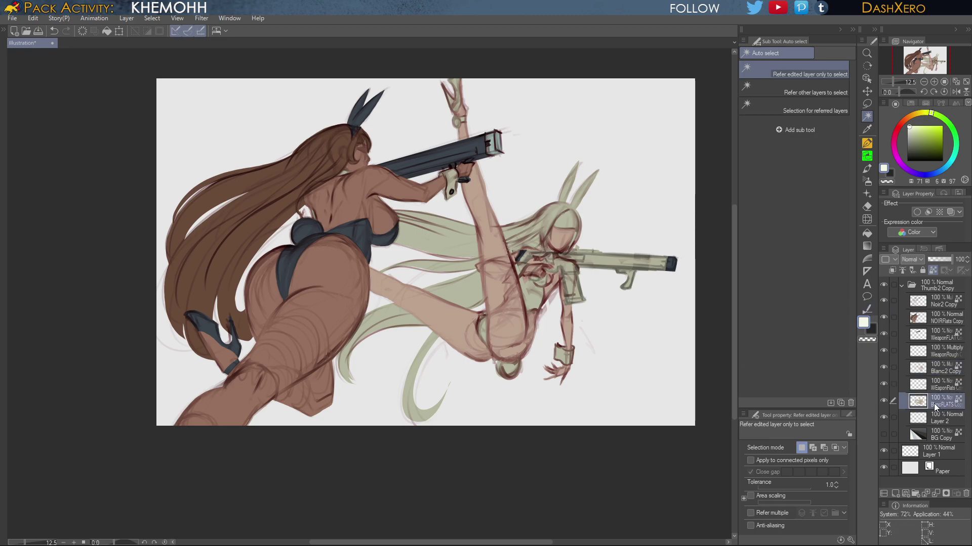
pyautogui.click(541, 284)
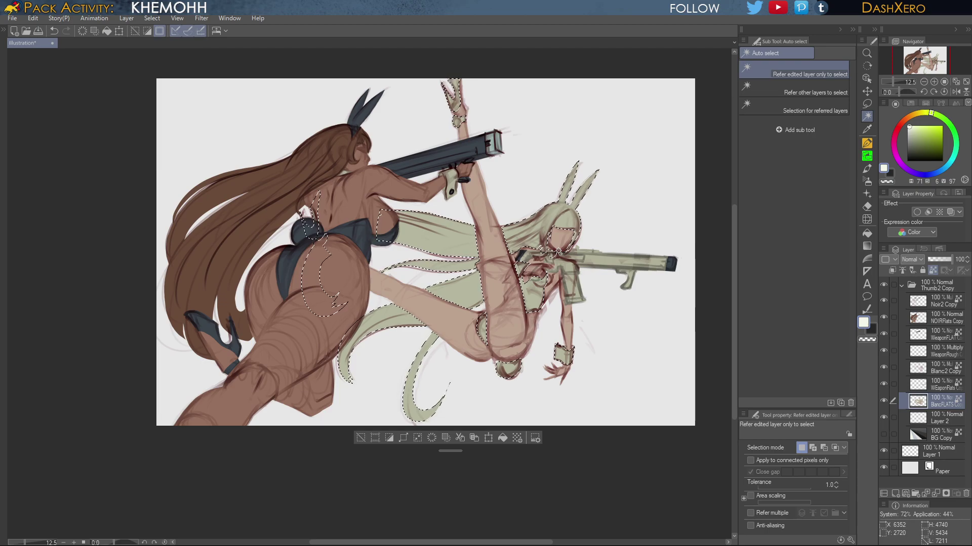
# Hide the NOIRFlats Copy layer and fill the selected hair, ears and outfit areas with grey-blue at hue 200, saturation 9, value 70
pyautogui.moveTo(883, 318); pyautogui.dragTo(882, 304)
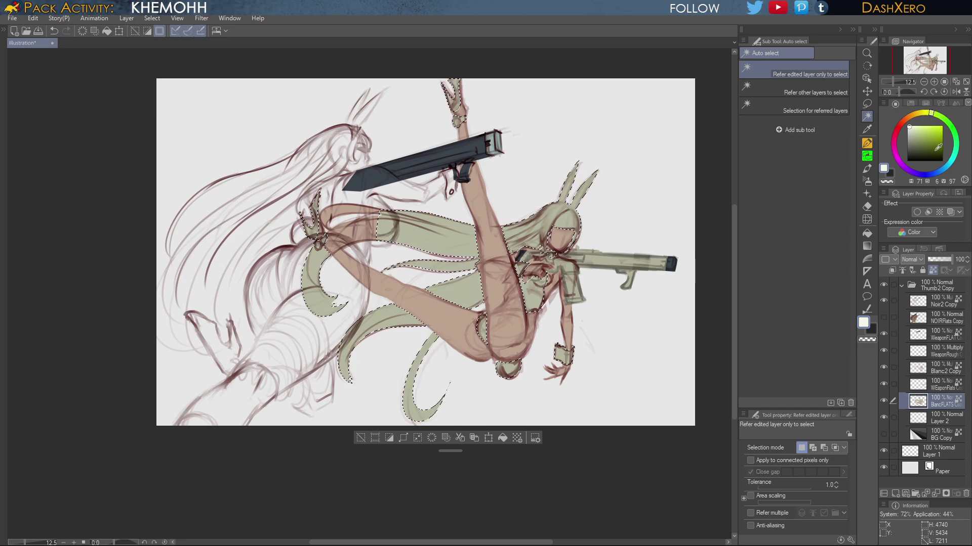
pyautogui.click(947, 167)
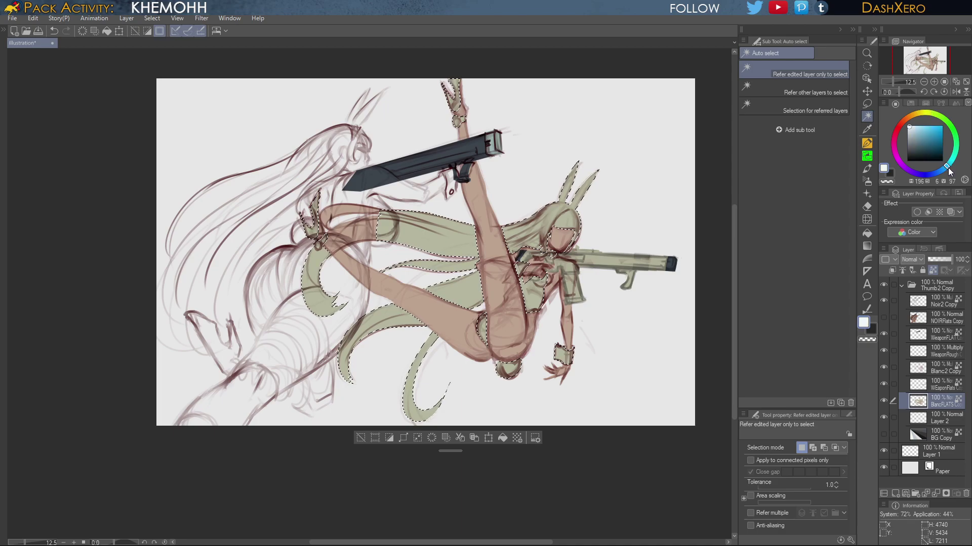
pyautogui.moveTo(949, 171); pyautogui.dragTo(947, 171)
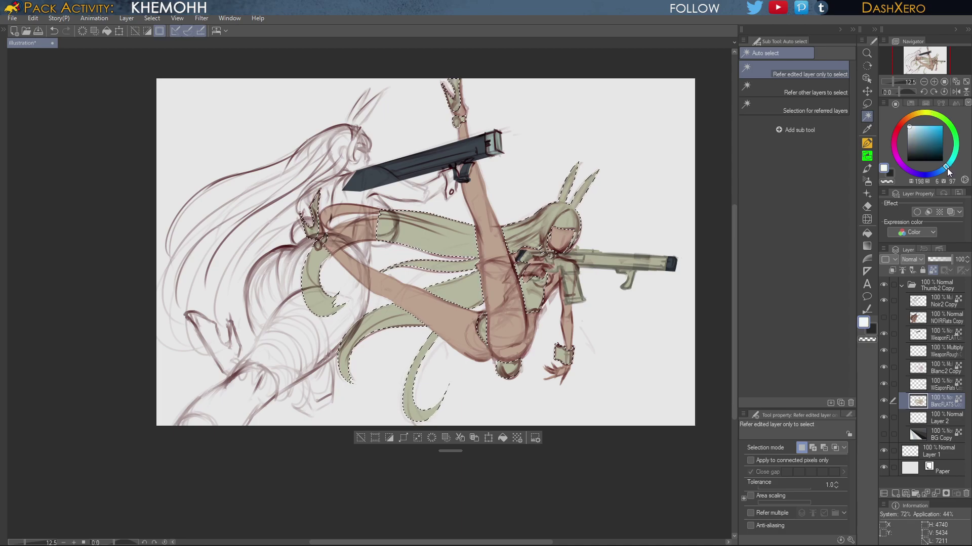
pyautogui.click(913, 130)
pyautogui.click(913, 133)
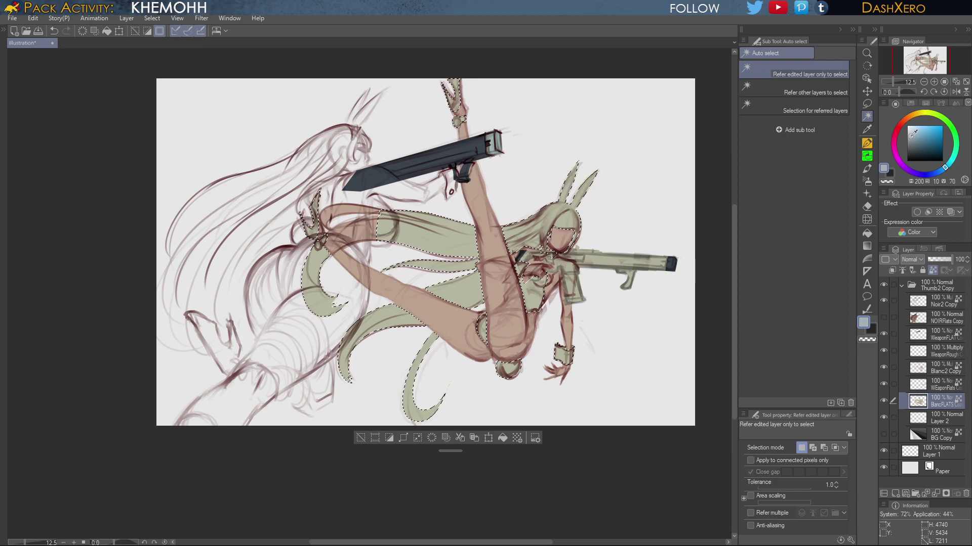
pyautogui.click(910, 136)
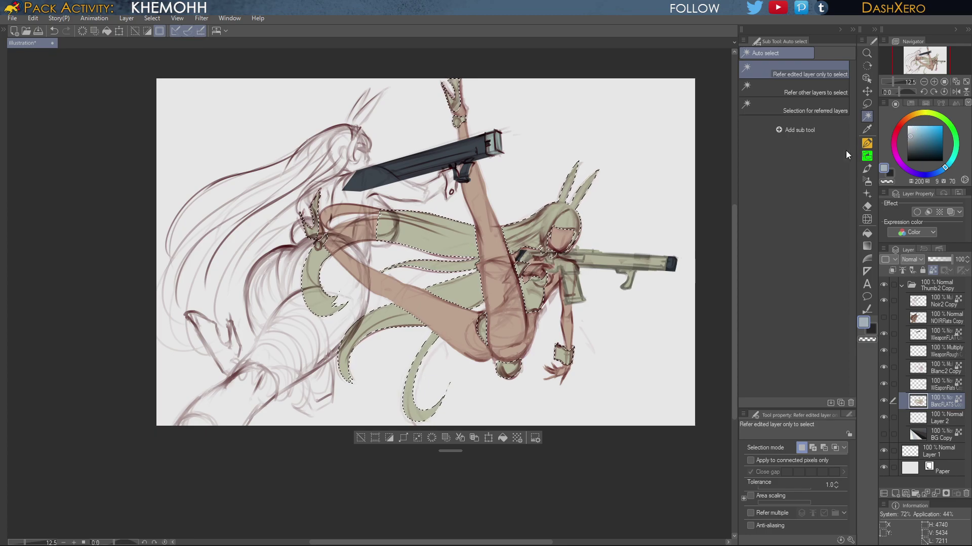
pyautogui.click(502, 439)
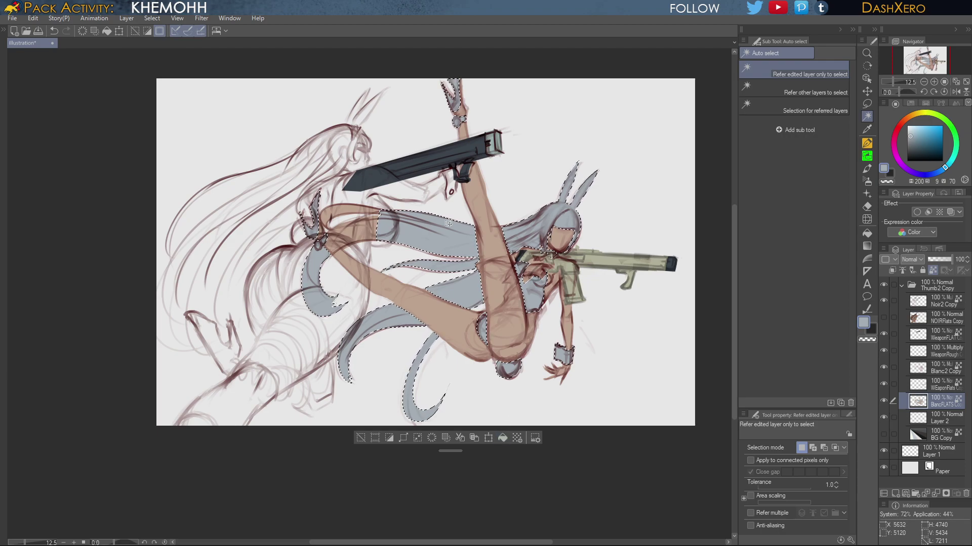
# Replace the selection with a lasso around the skin-coloured patch beside the pale-haired figure's rear foot, fill it with the grey-blue, and deselect
pyautogui.click(867, 103)
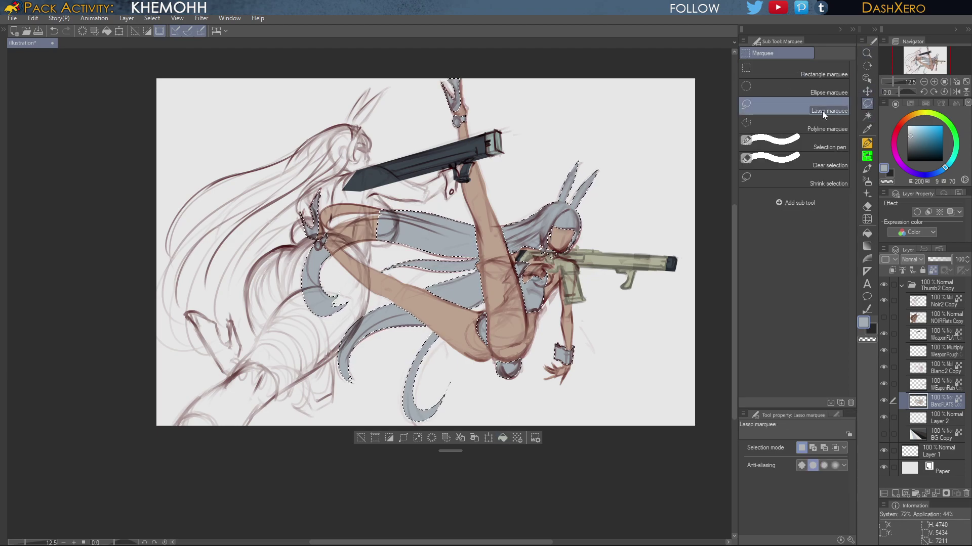
pyautogui.scroll(5, 379, 213)
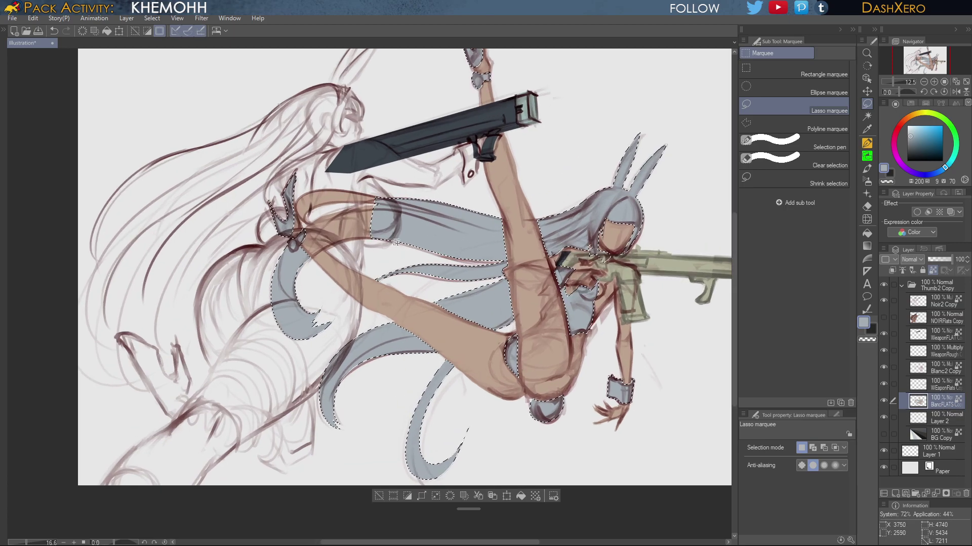
pyautogui.hotkey('ctrl', 'd')
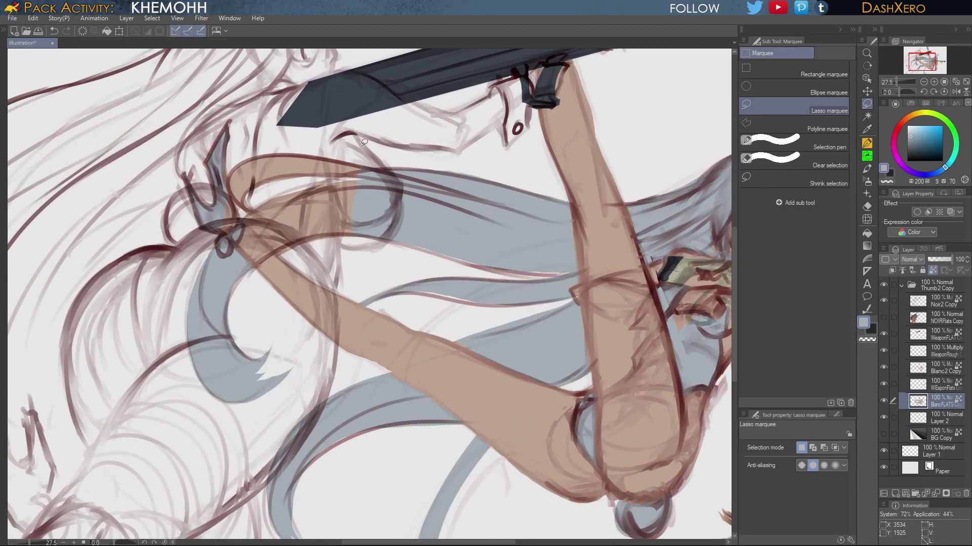
pyautogui.moveTo(232, 158)
pyautogui.mouseDown()
pyautogui.moveTo(239, 208)
pyautogui.moveTo(280, 256)
pyautogui.moveTo(365, 280)
pyautogui.moveTo(419, 191)
pyautogui.moveTo(405, 157)
pyautogui.moveTo(365, 123)
pyautogui.moveTo(302, 123)
pyautogui.moveTo(241, 132)
pyautogui.mouseUp()
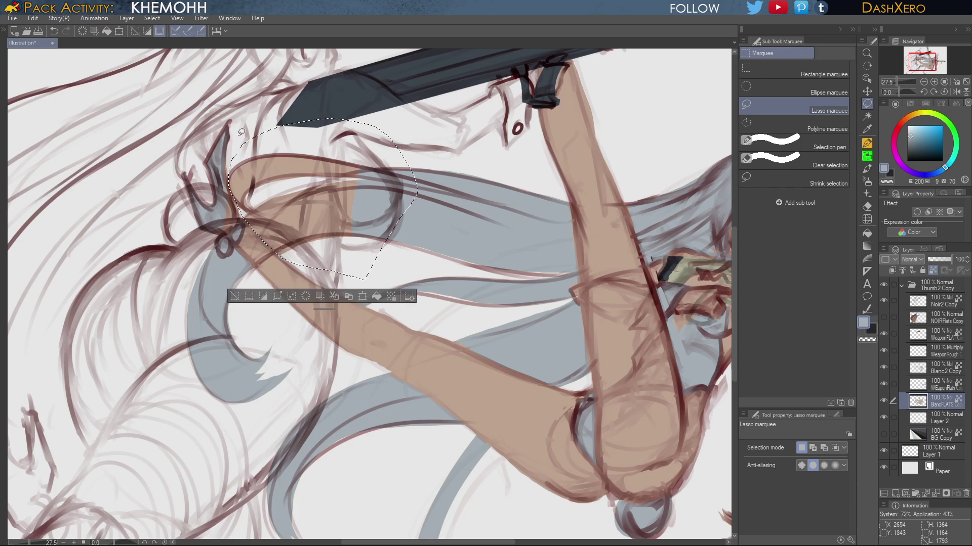
pyautogui.press('Delete')
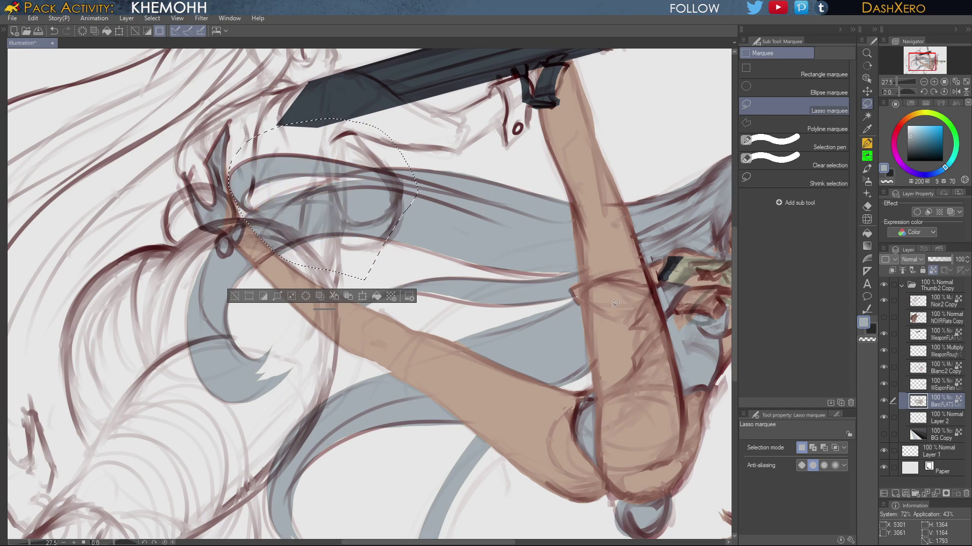
pyautogui.hotkey('ctrl', 'd')
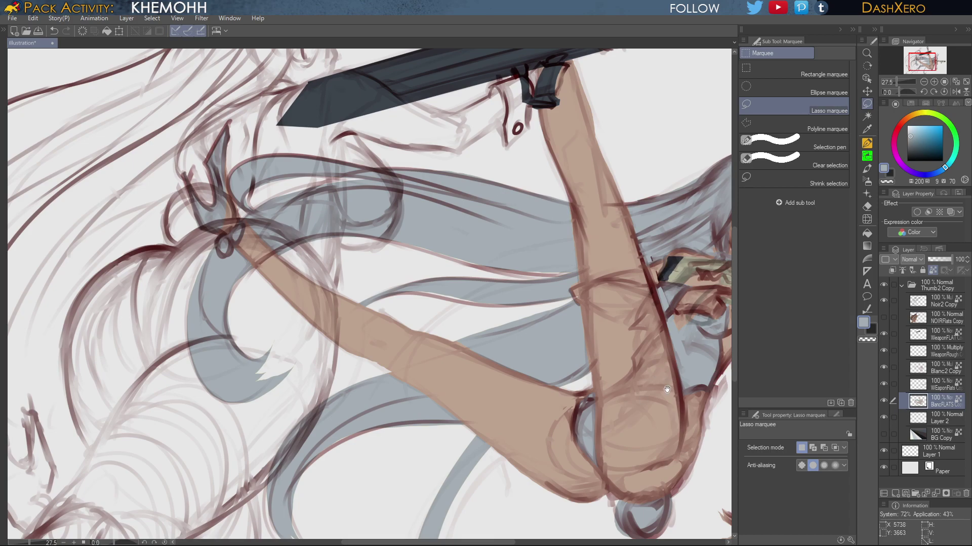
# Show the BG Copy layer to check the new flats against it, and delete that layer
pyautogui.moveTo(666, 390); pyautogui.dragTo(457, 375)
pyautogui.moveTo(639, 297); pyautogui.dragTo(643, 334)
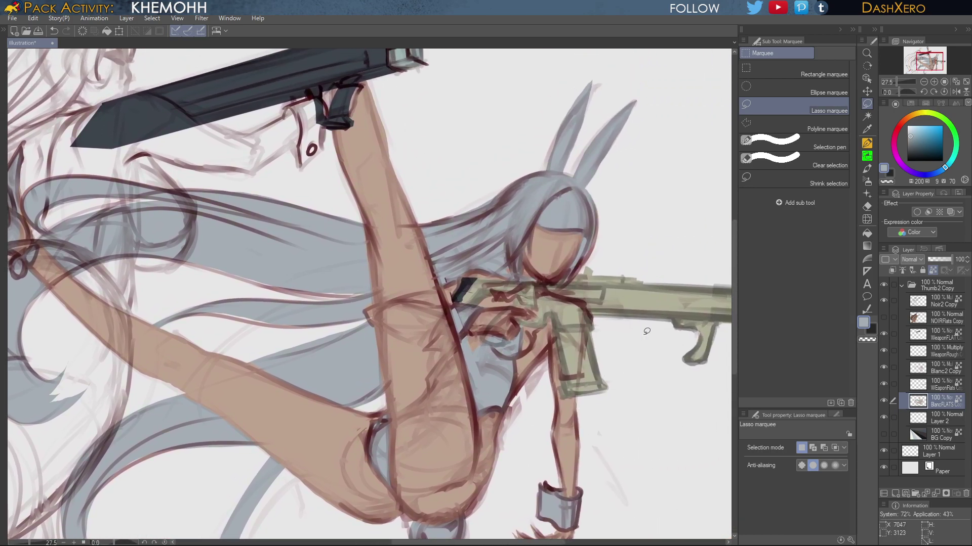
pyautogui.hotkey('ctrl', '0')
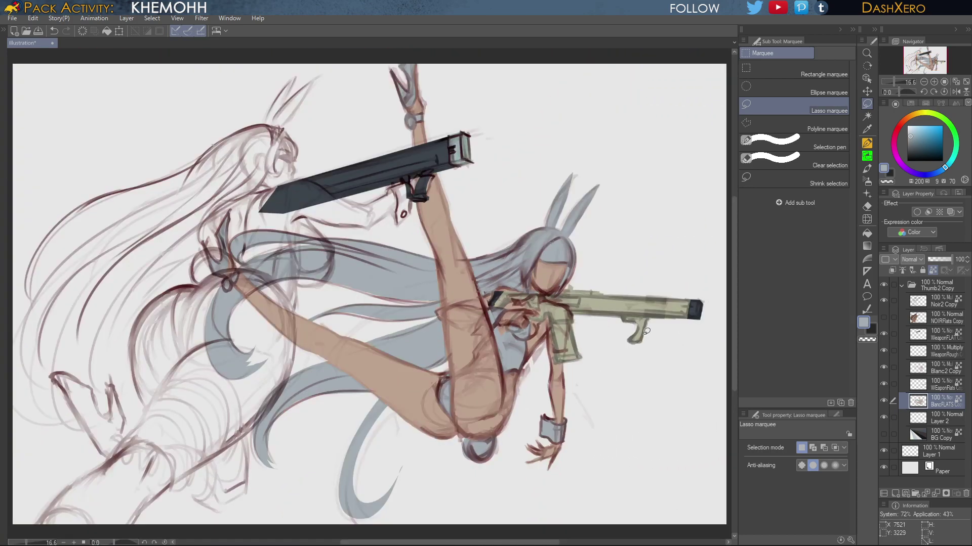
pyautogui.click(883, 434)
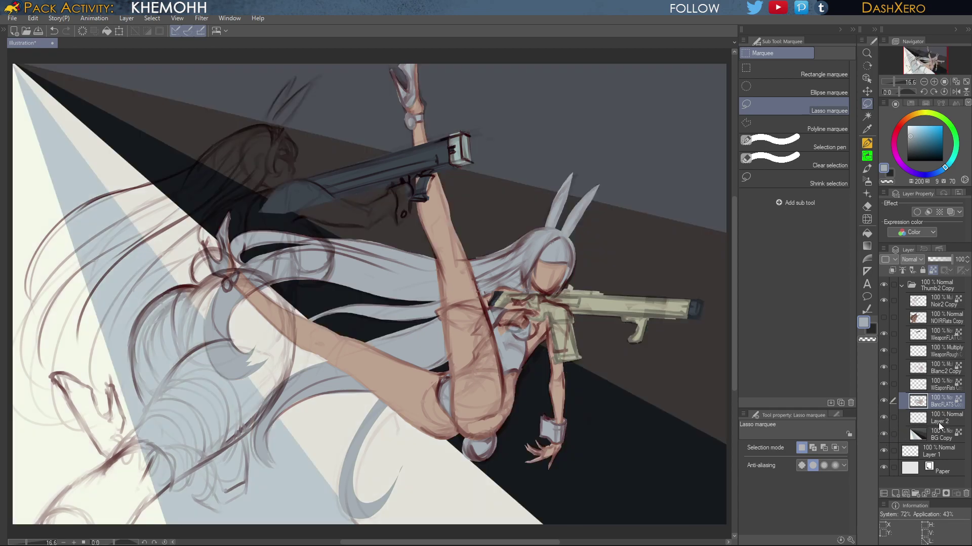
pyautogui.click(940, 435)
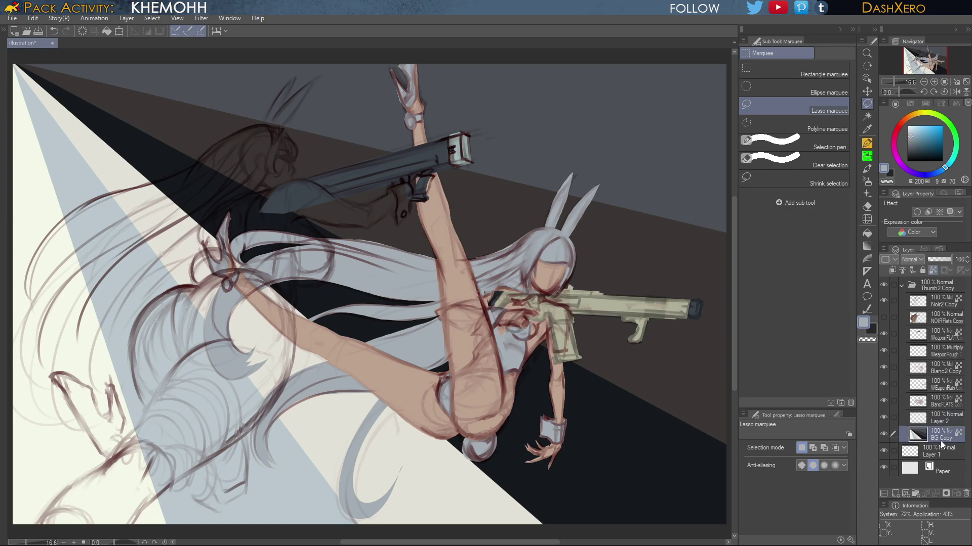
pyautogui.click(966, 494)
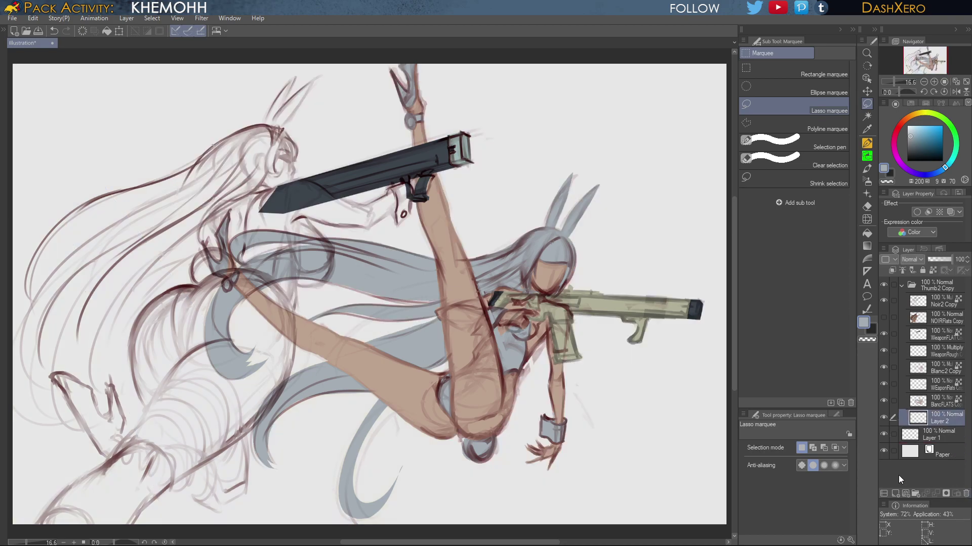
pyautogui.hotkey('ctrl', '0')
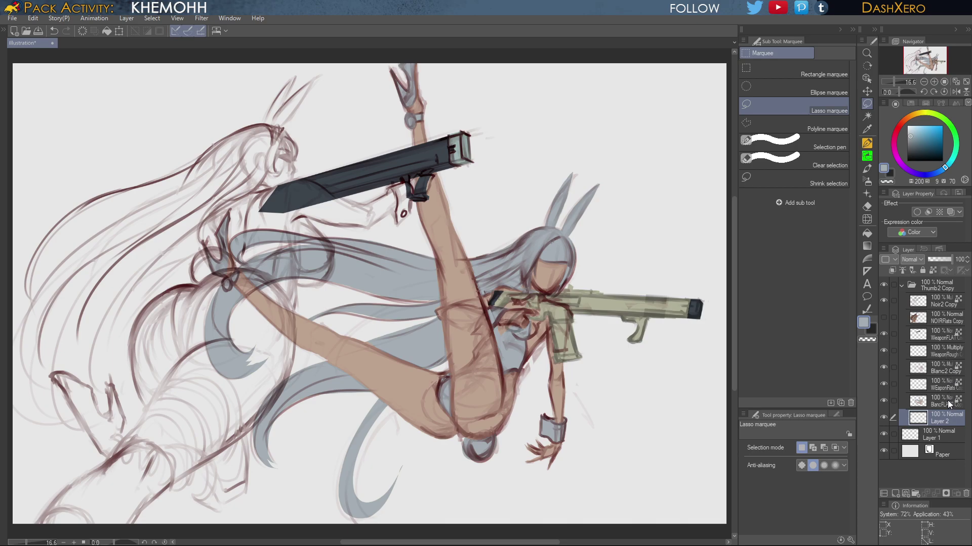
# On the WEaponFlats layer, auto-select the pale green rifle areas, fill them with the same grey-blue, and deselect
pyautogui.click(955, 385)
pyautogui.click(868, 117)
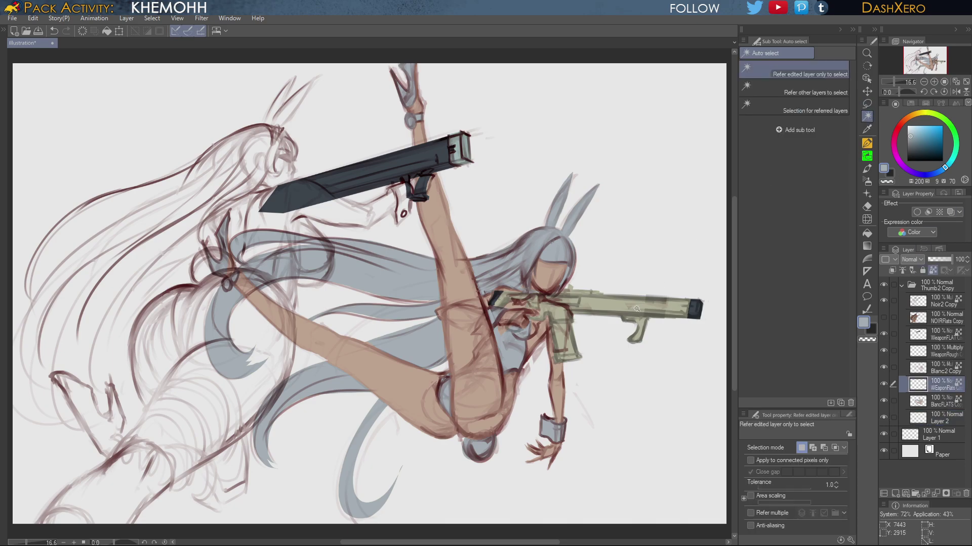
pyautogui.click(643, 308)
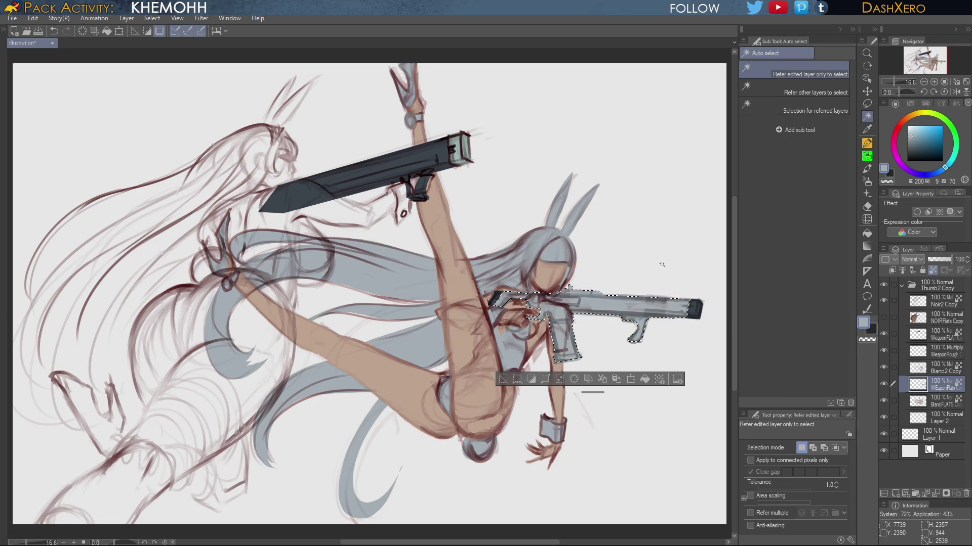
pyautogui.hotkey('ctrl', 'd')
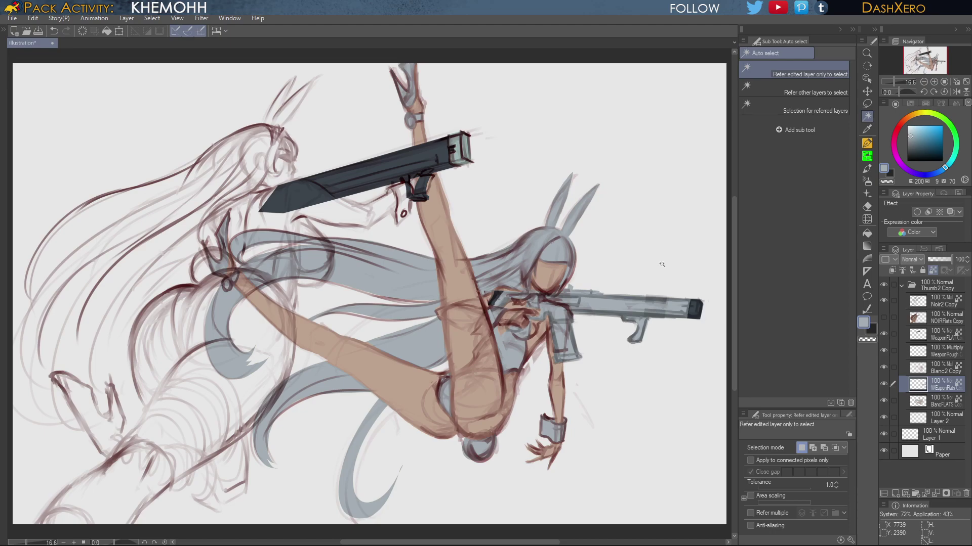
# Make the NOIRFlats Copy layer visible again and review both figures together
pyautogui.moveTo(591, 362); pyautogui.dragTo(584, 356)
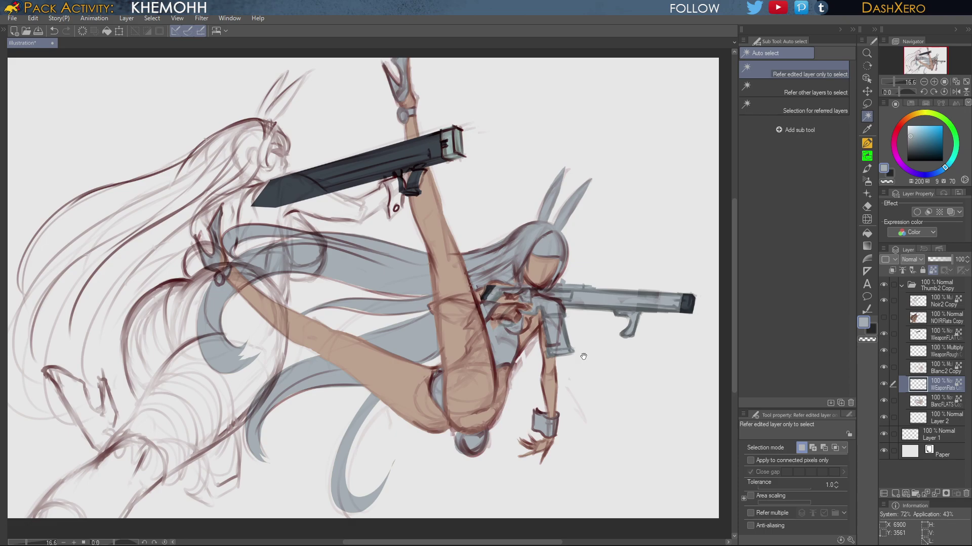
pyautogui.moveTo(584, 357); pyautogui.dragTo(640, 270)
pyautogui.moveTo(600, 322); pyautogui.dragTo(663, 328)
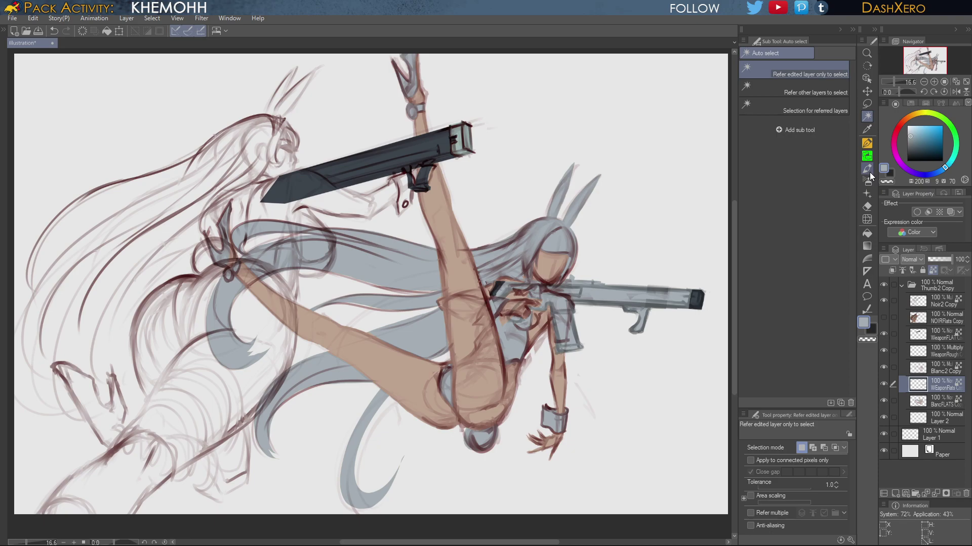
pyautogui.moveTo(576, 397); pyautogui.dragTo(653, 351)
pyautogui.click(884, 318)
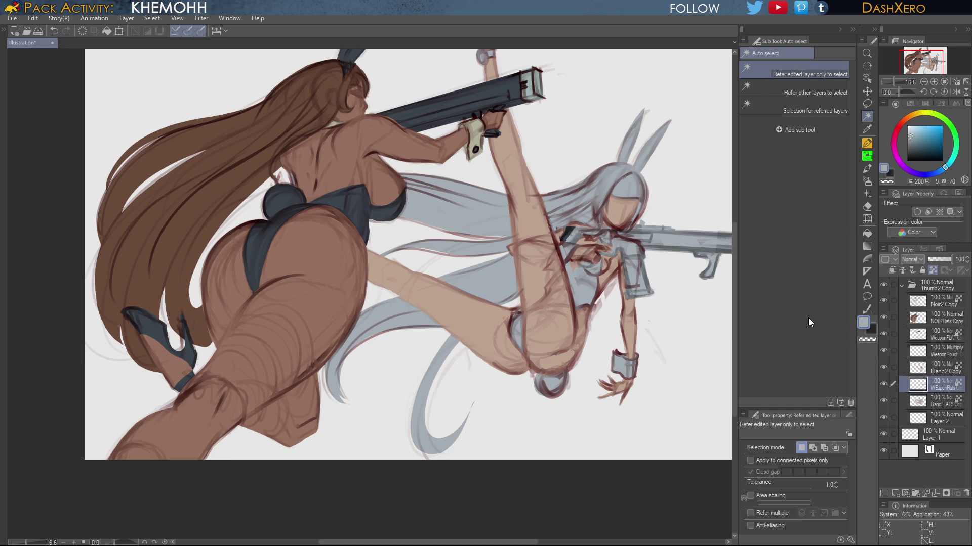
pyautogui.moveTo(561, 359); pyautogui.dragTo(561, 362)
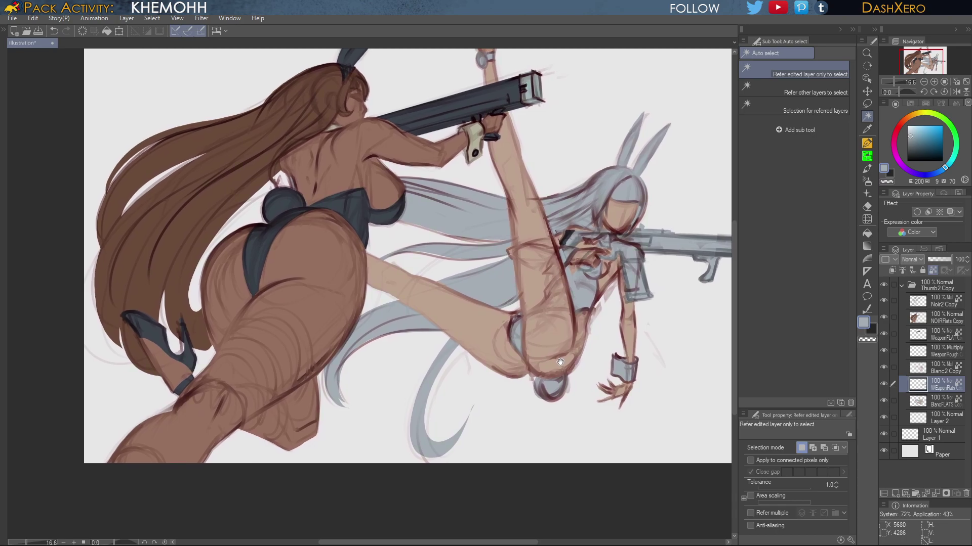
pyautogui.moveTo(561, 362); pyautogui.dragTo(559, 362)
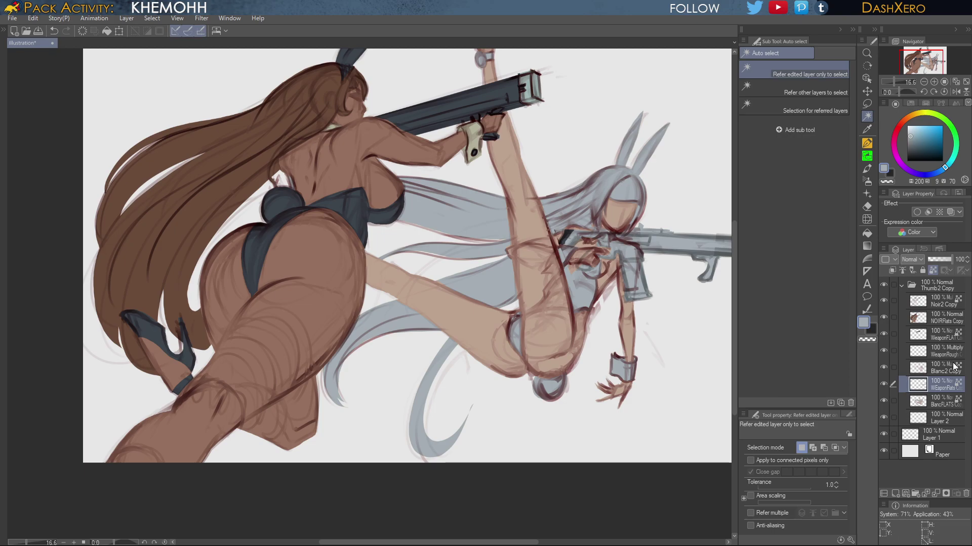
# Select the Noir2 Copy and NOIRFlats Copy layers together and use Liquify in expand mode, brush size 800, on the dark-haired figure's bust
pyautogui.click(938, 304)
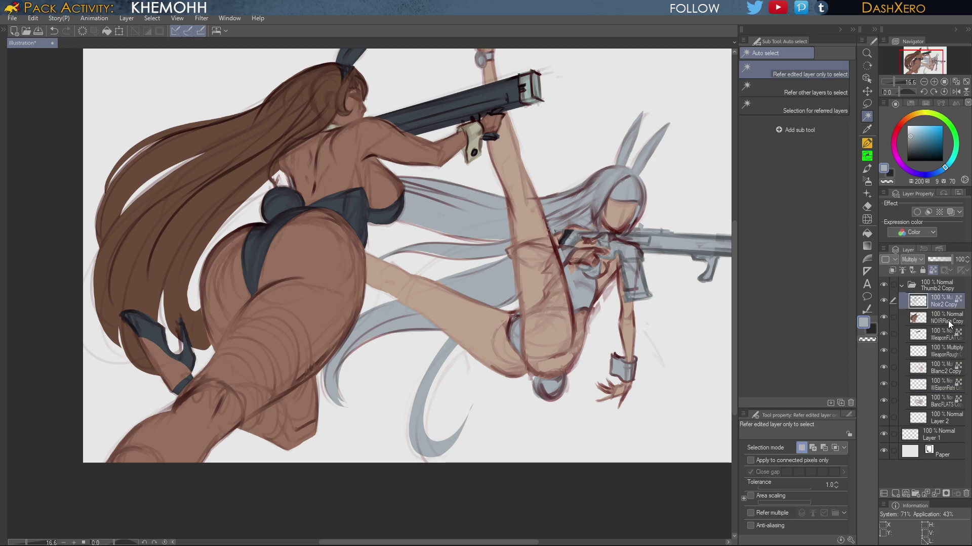
pyautogui.keyDown('ctrl'); pyautogui.click(948, 320); pyautogui.keyUp('ctrl')
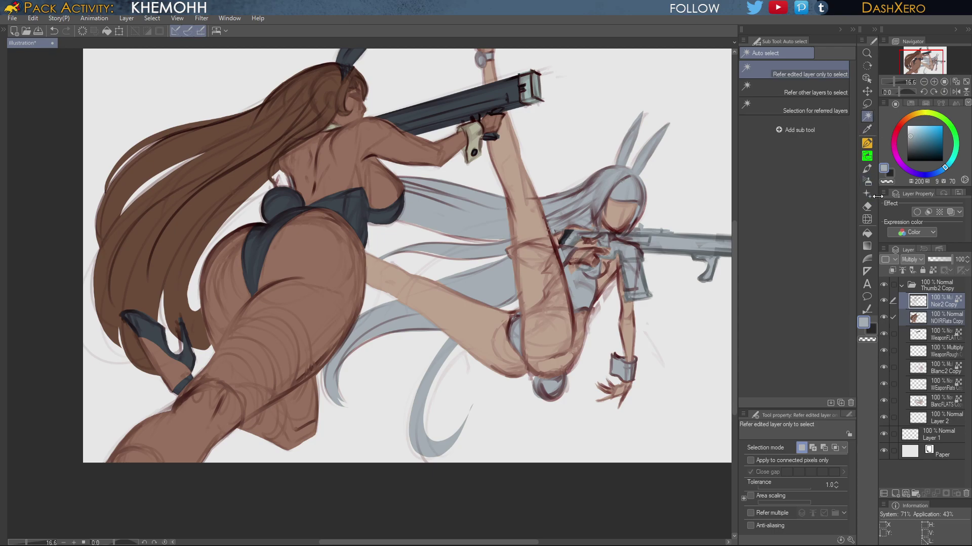
pyautogui.click(867, 221)
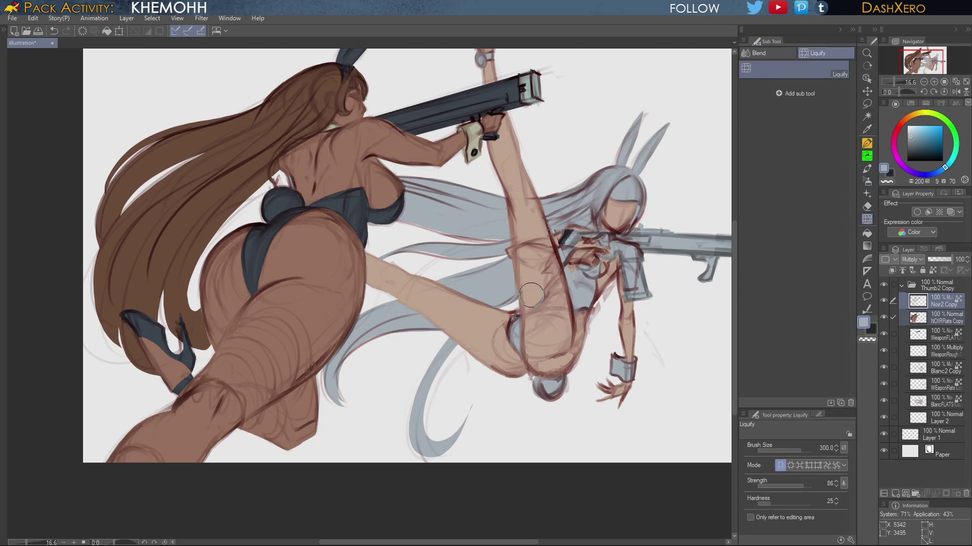
pyautogui.press(']')
pyautogui.press(']')
pyautogui.press(']')
pyautogui.press(']')
pyautogui.press(']')
pyautogui.click(789, 465)
pyautogui.moveTo(392, 201); pyautogui.dragTo(393, 201)
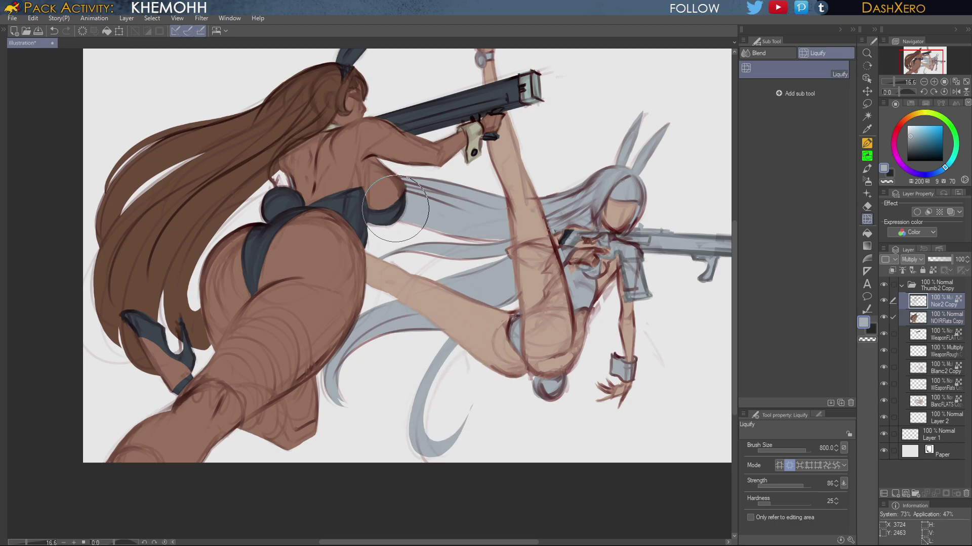
# Reshape the lower contour of the dark-haired figure's bust with Liquify in push mode, using brush sizes between 700 and 1000
pyautogui.moveTo(395, 209); pyautogui.dragTo(388, 197)
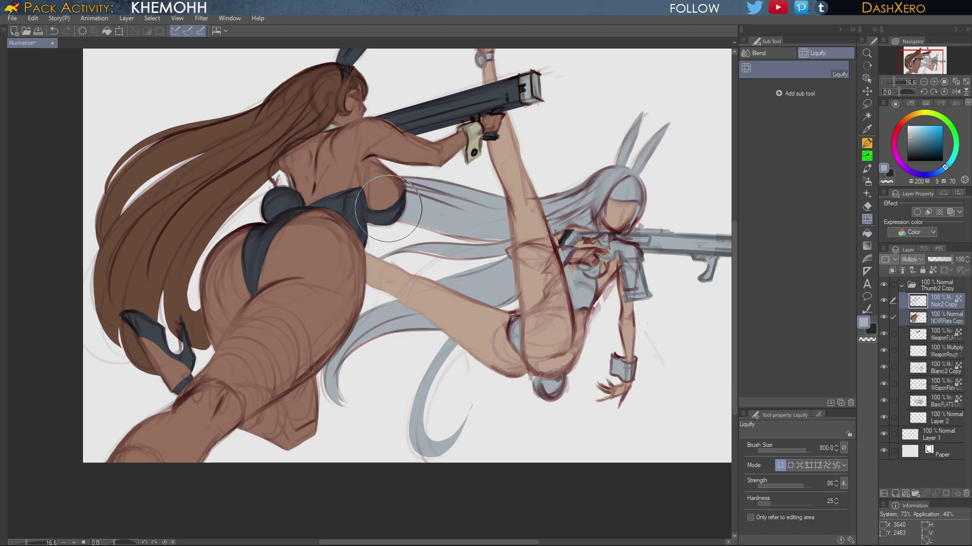
pyautogui.press(']')
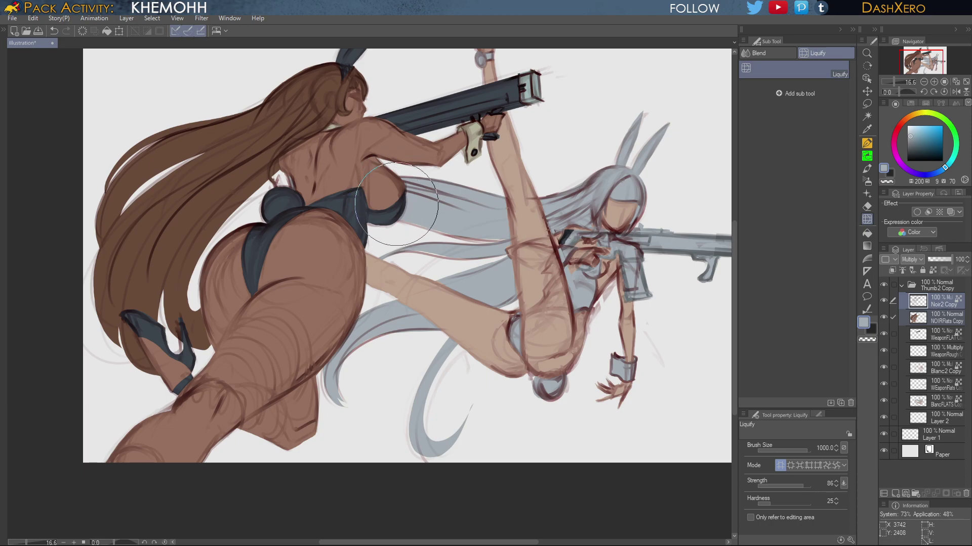
pyautogui.moveTo(392, 203)
pyautogui.mouseDown()
pyautogui.moveTo(413, 211)
pyautogui.moveTo(396, 236)
pyautogui.mouseUp()
pyautogui.press('[')
pyautogui.press('[')
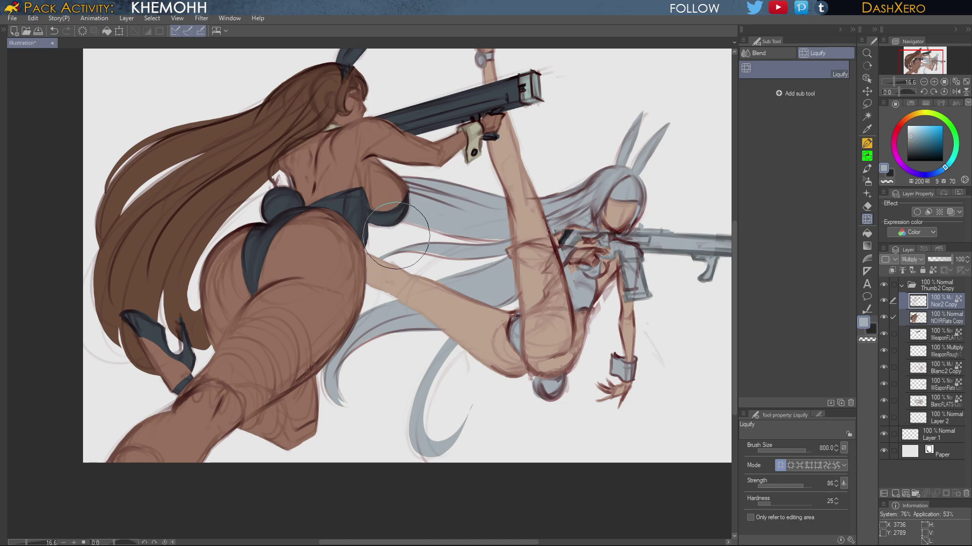
pyautogui.moveTo(391, 234); pyautogui.dragTo(393, 235)
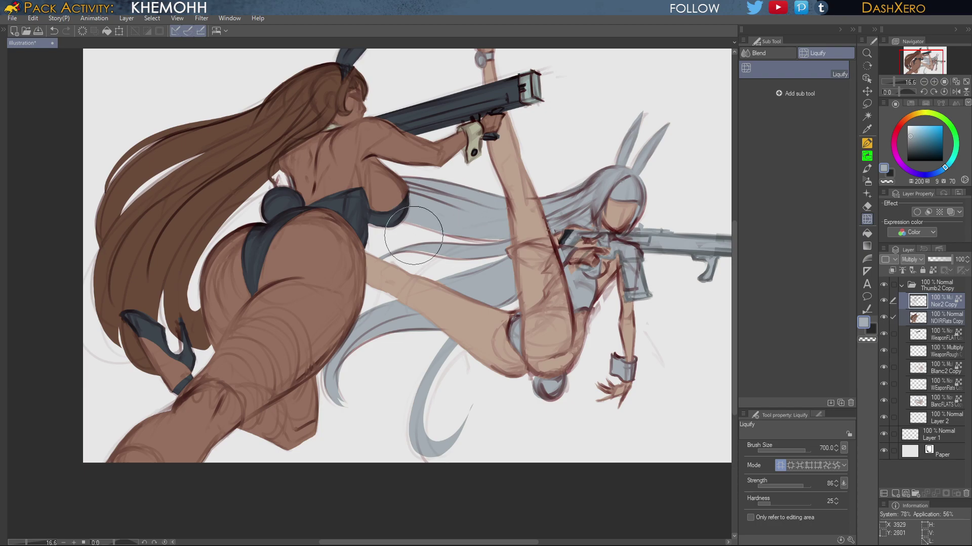
# Move the WEaponFlats layer above the Blanc2 Copy layer and hide it
pyautogui.click(869, 116)
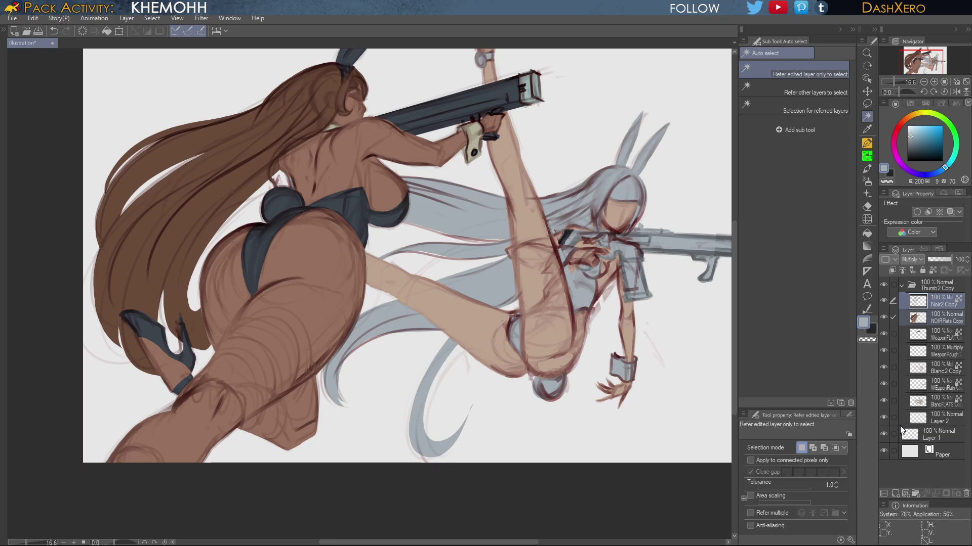
pyautogui.click(944, 391)
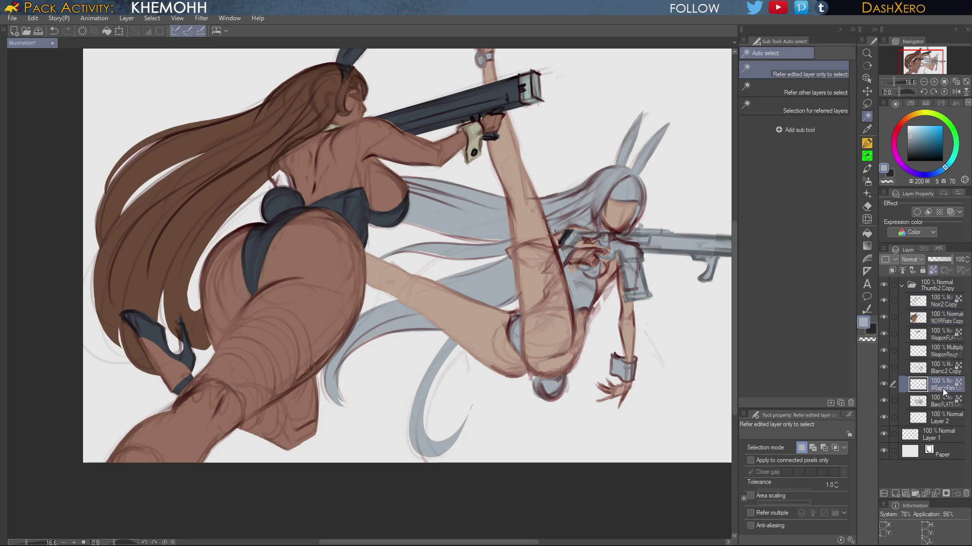
pyautogui.click(884, 384)
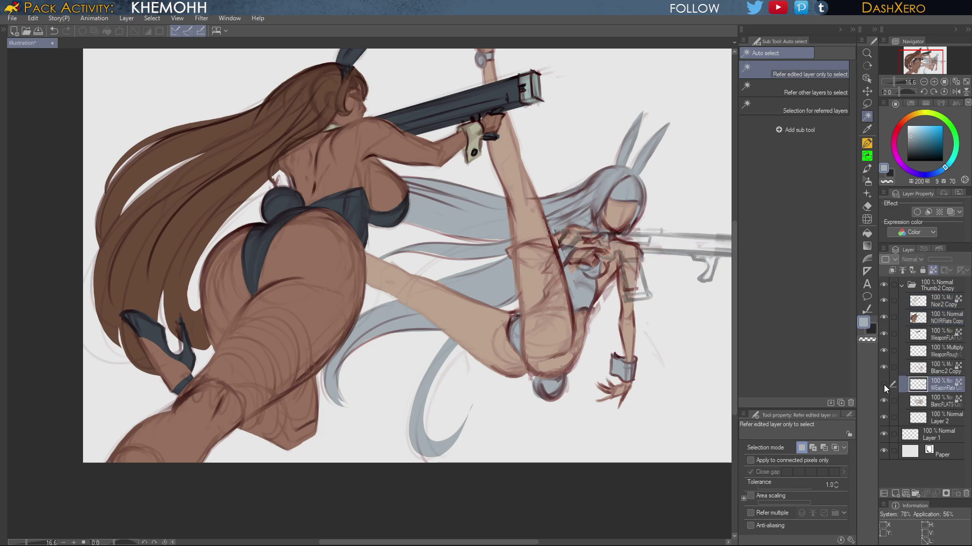
pyautogui.click(884, 384)
pyautogui.click(884, 384)
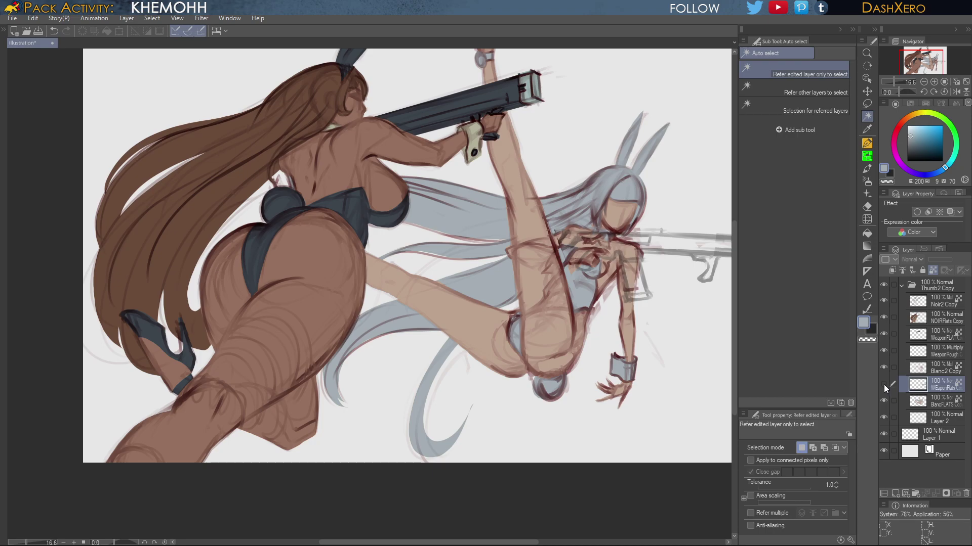
pyautogui.click(883, 384)
pyautogui.moveTo(943, 385); pyautogui.dragTo(941, 360)
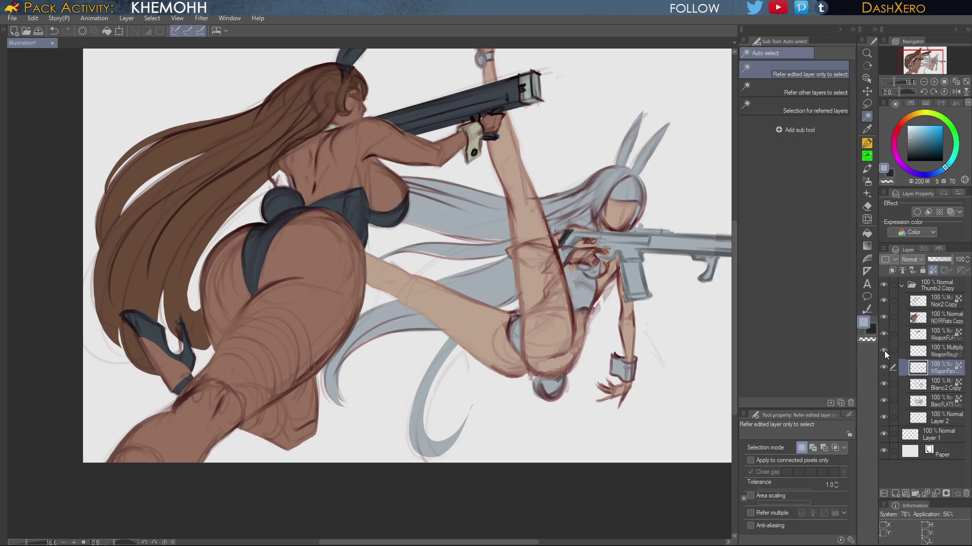
pyautogui.click(884, 367)
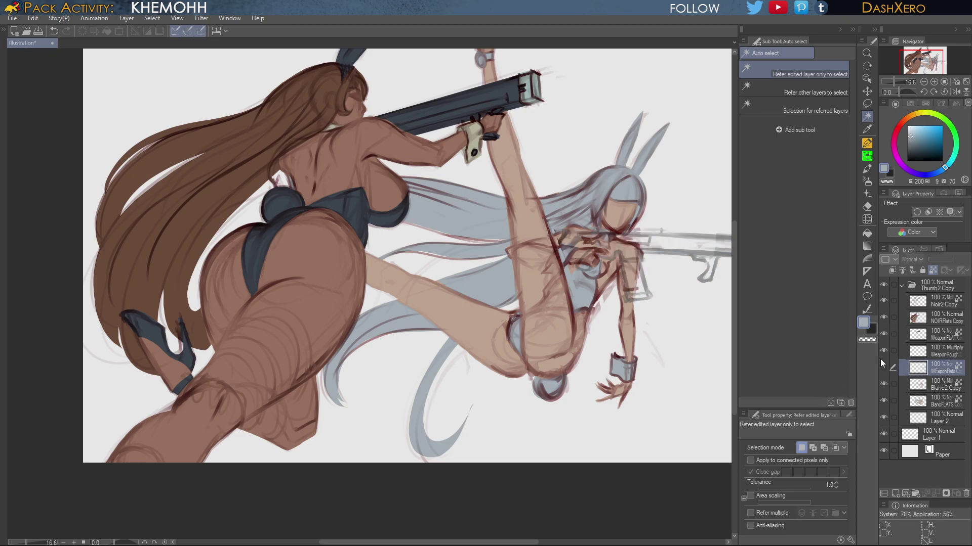
# On the BlancFLATS layer, lasso the bow shape below the pale-haired figure's neck, fill it with the dark-haired figure's dark outfit blue, and deselect
pyautogui.scroll(1, 701, 316)
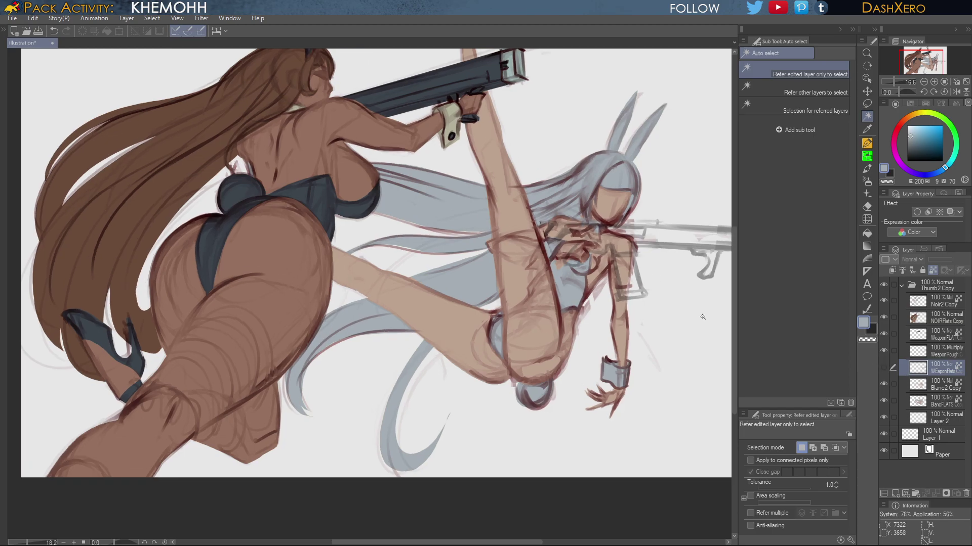
pyautogui.moveTo(630, 311); pyautogui.dragTo(757, 395)
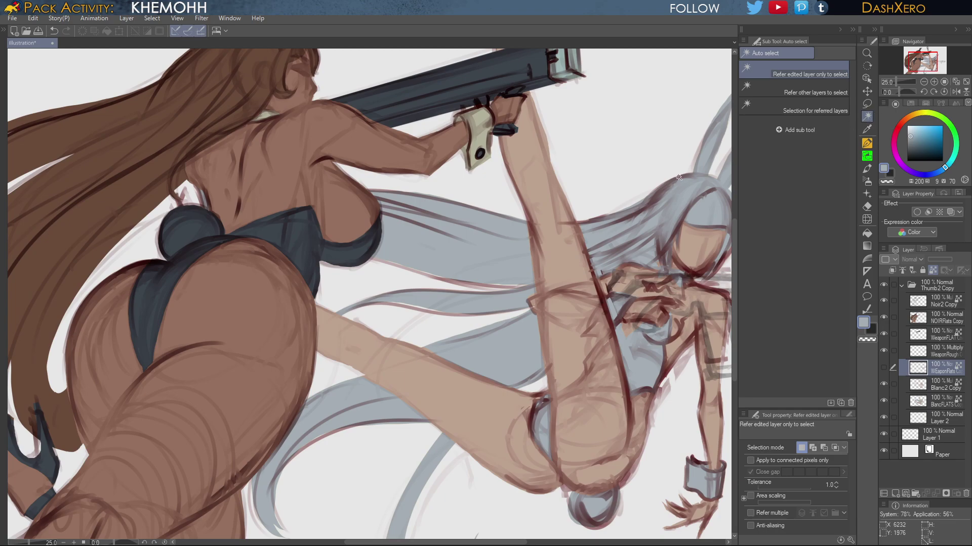
pyautogui.keyDown('alt'); pyautogui.click(347, 256); pyautogui.keyUp('alt')
pyautogui.press('b')
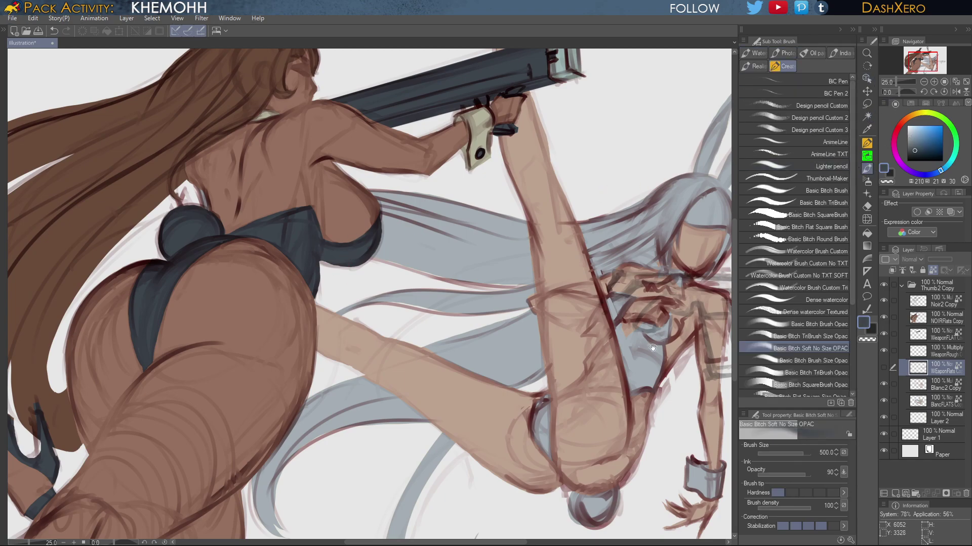
pyautogui.moveTo(654, 348); pyautogui.dragTo(638, 348)
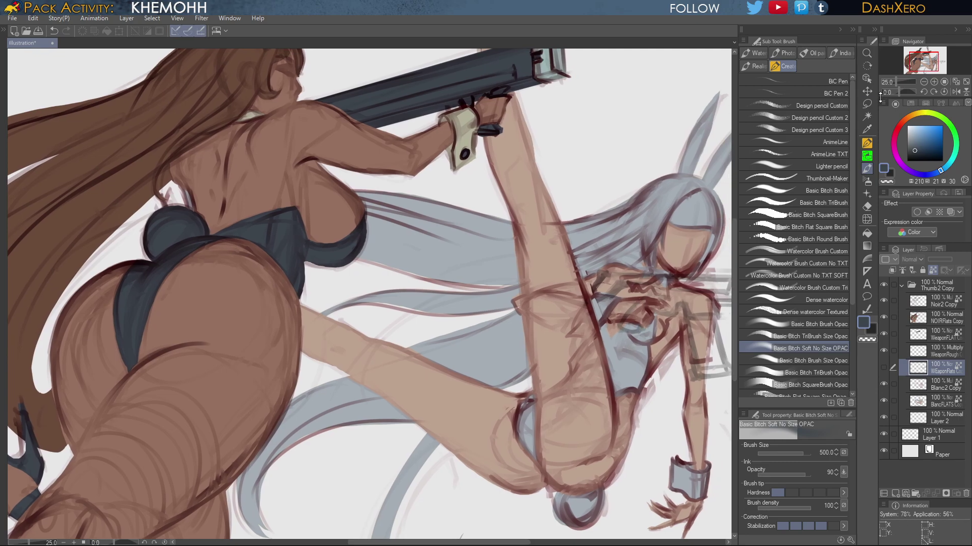
pyautogui.click(867, 104)
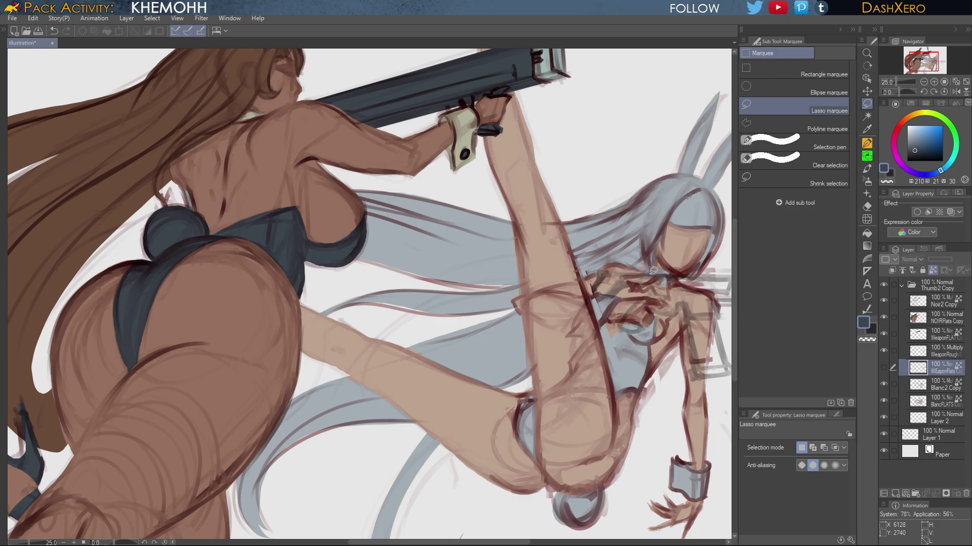
pyautogui.moveTo(652, 273)
pyautogui.mouseDown()
pyautogui.moveTo(625, 279)
pyautogui.moveTo(634, 286)
pyautogui.mouseUp()
pyautogui.moveTo(640, 286)
pyautogui.mouseDown()
pyautogui.moveTo(667, 296)
pyautogui.moveTo(658, 268)
pyautogui.mouseUp()
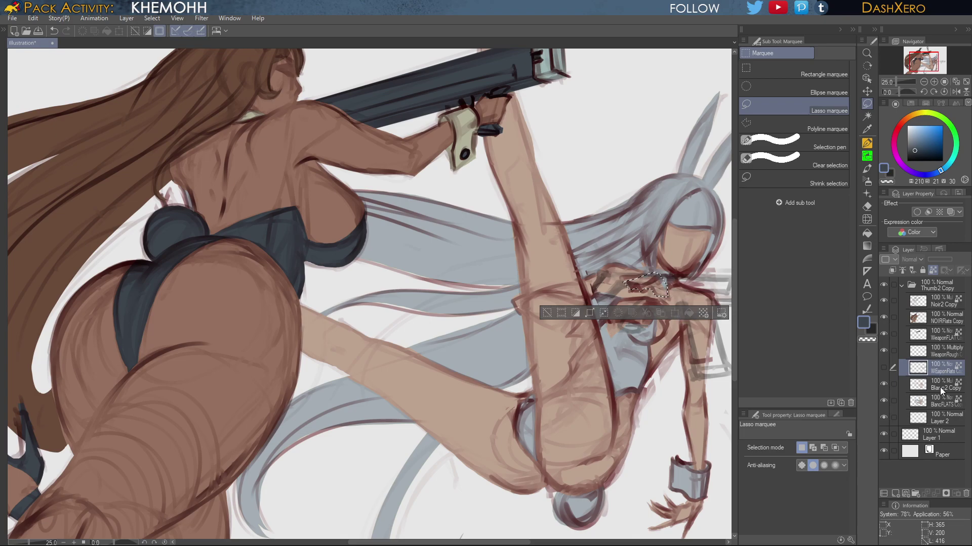
pyautogui.click(944, 404)
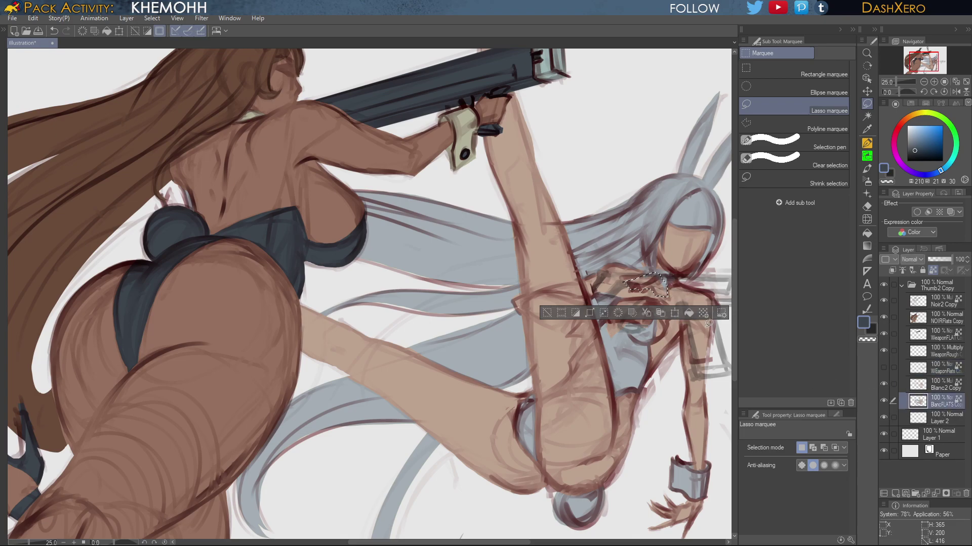
pyautogui.click(689, 312)
pyautogui.hotkey('ctrl', 'd')
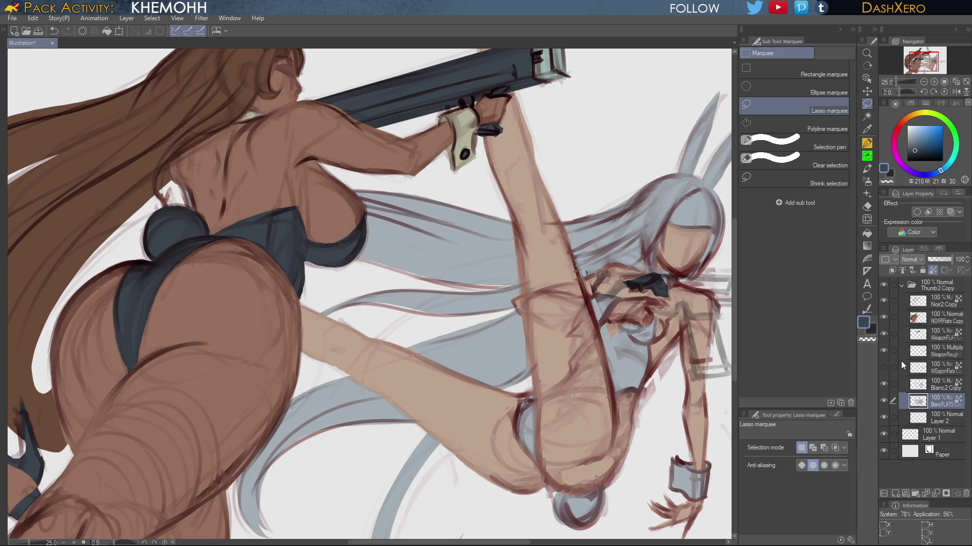
# Make the WEaponFlats layer visible again and review the whole composition
pyautogui.click(883, 368)
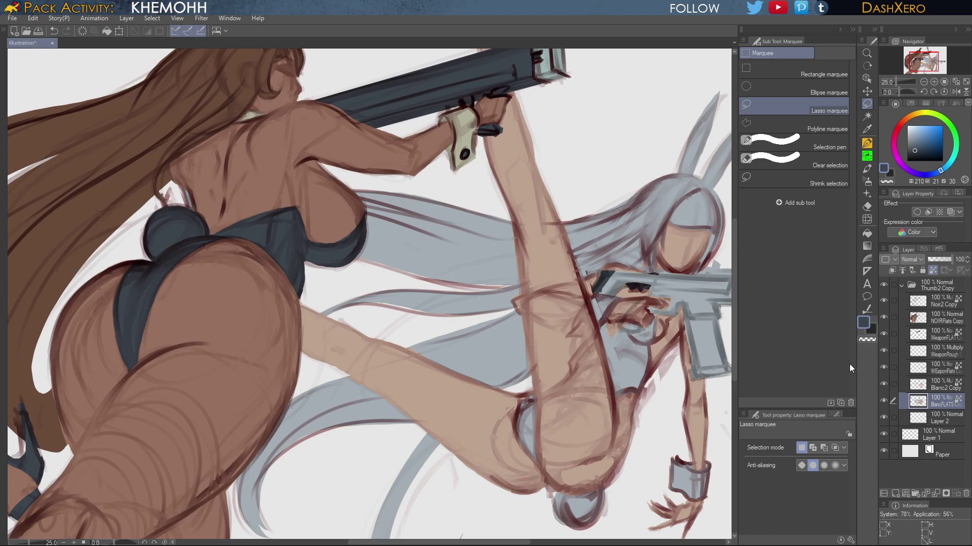
pyautogui.hotkey('ctrl', '-')
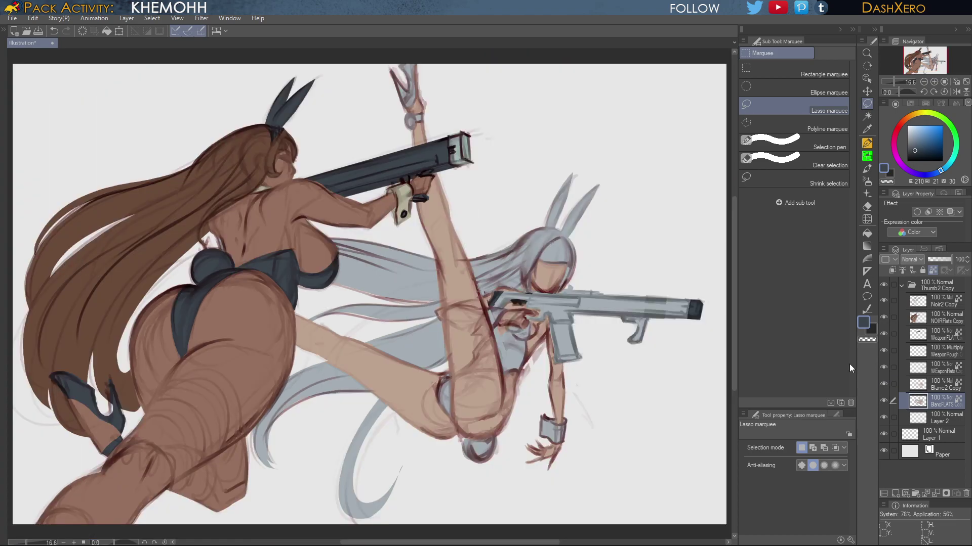
pyautogui.moveTo(518, 352); pyautogui.dragTo(629, 374)
pyautogui.hotkey('ctrl', '-')
pyautogui.hotkey('ctrl', '-')
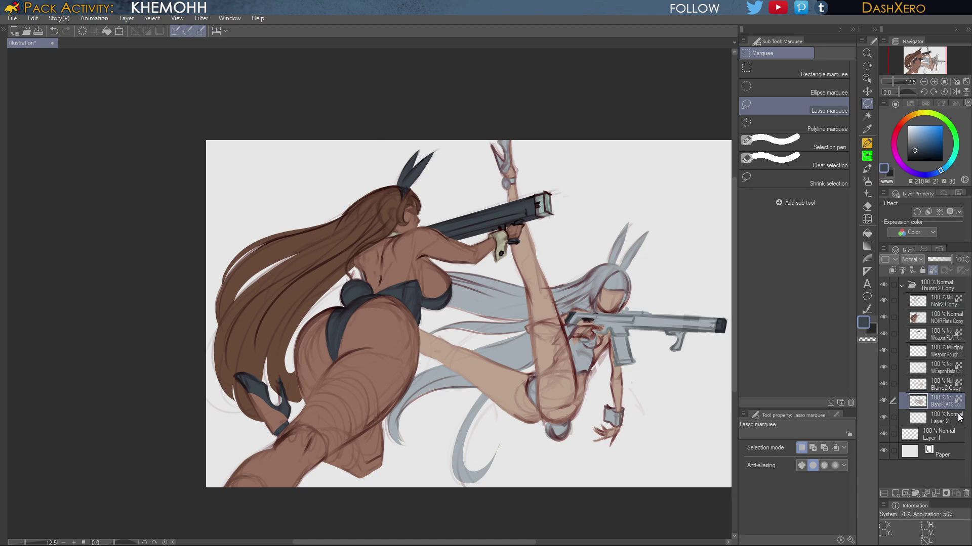
# Rename Layer 2 as BG
pyautogui.click(943, 421)
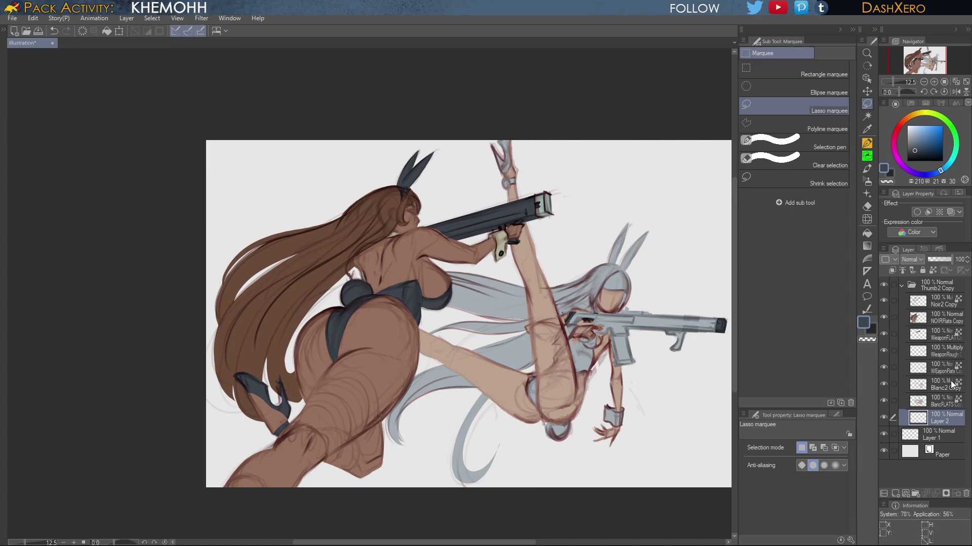
pyautogui.write('BG')
pyautogui.press('Return')
pyautogui.moveTo(733, 270); pyautogui.dragTo(734, 275)
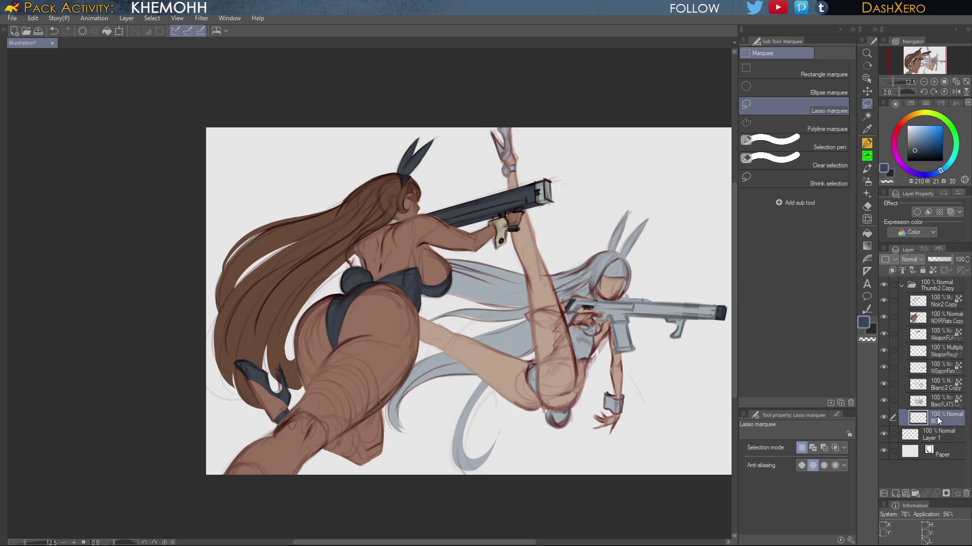
# Choose a light grey swatch from the Standard color set and select the left half of the canvas with Rectangle marquee
pyautogui.click(912, 103)
pyautogui.click(908, 161)
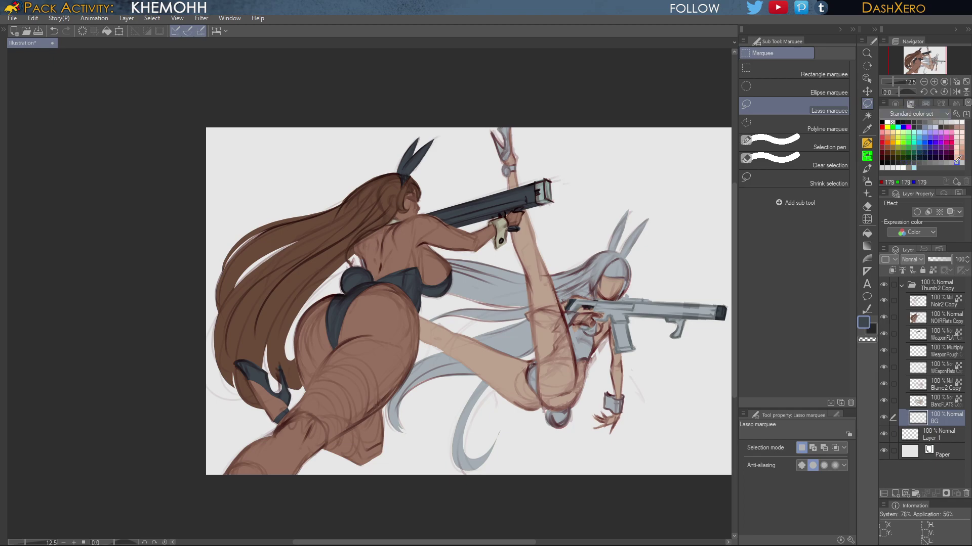
pyautogui.click(897, 167)
pyautogui.click(887, 167)
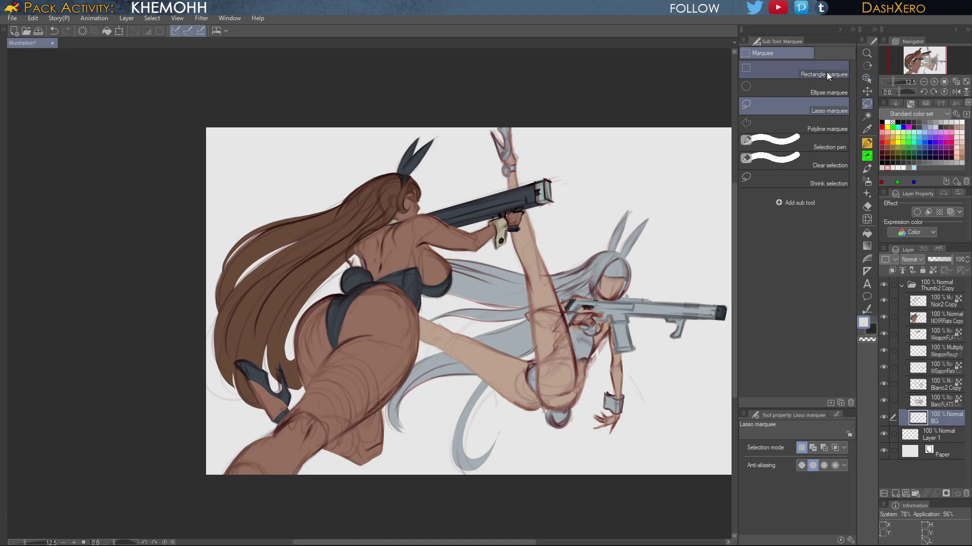
pyautogui.click(807, 69)
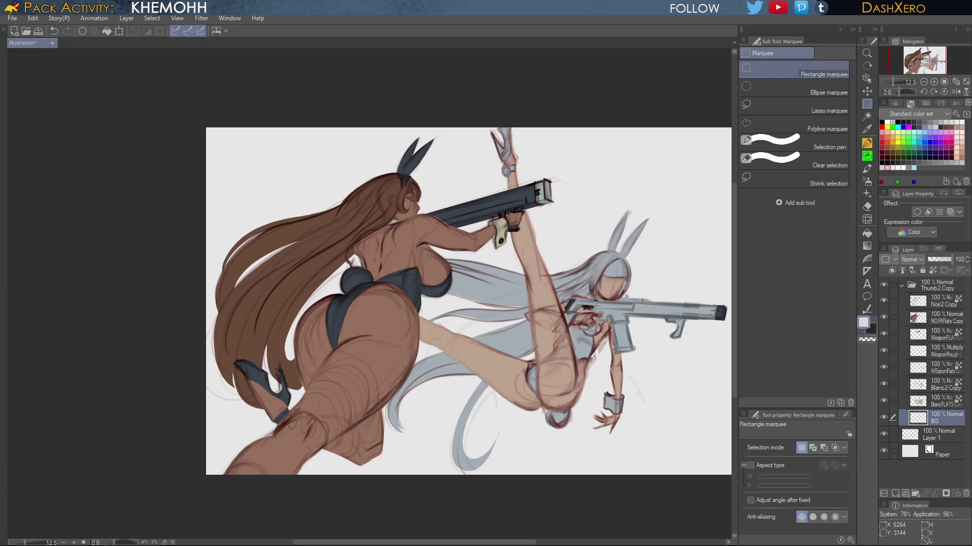
pyautogui.scroll(-1, 647, 355)
pyautogui.moveTo(648, 355); pyautogui.dragTo(624, 338)
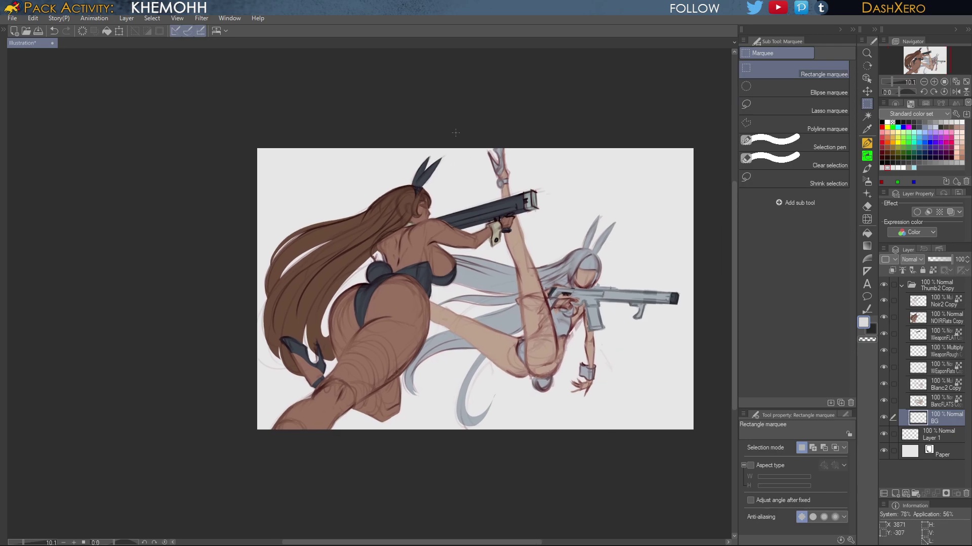
pyautogui.moveTo(462, 131); pyautogui.dragTo(250, 483)
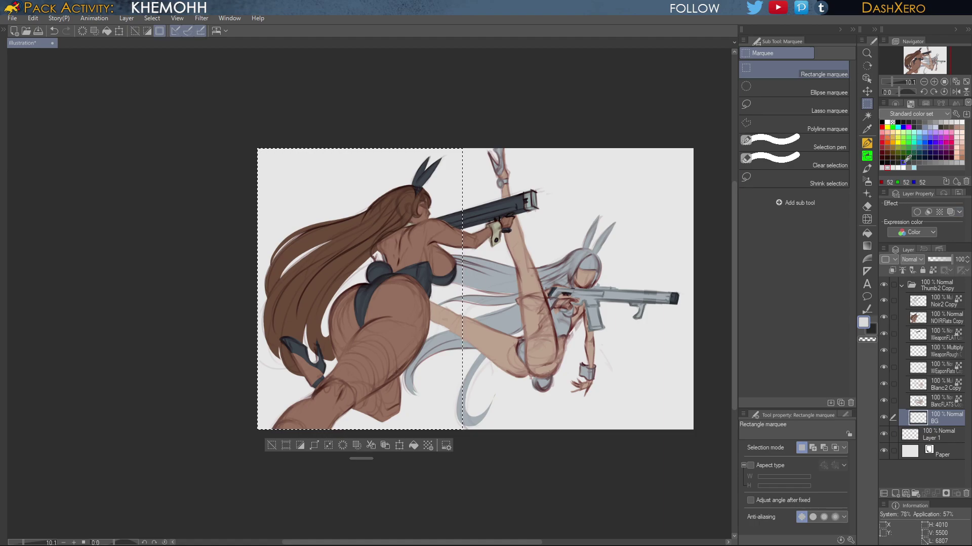
# Drop the current selection, fill the right half of the BG layer with a dark grey swatch, and deselect
pyautogui.click(904, 162)
pyautogui.hotkey('ctrl', 'd')
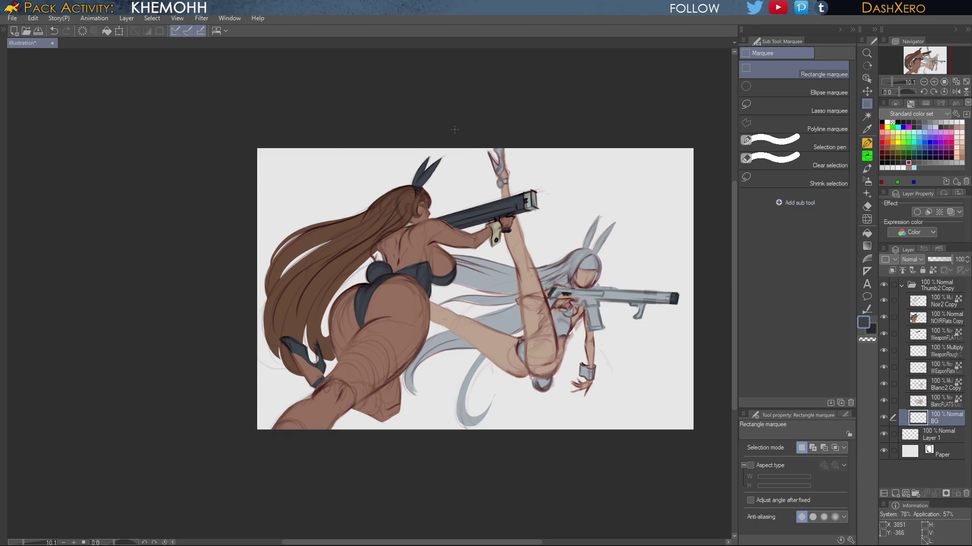
pyautogui.moveTo(465, 129); pyautogui.dragTo(691, 454)
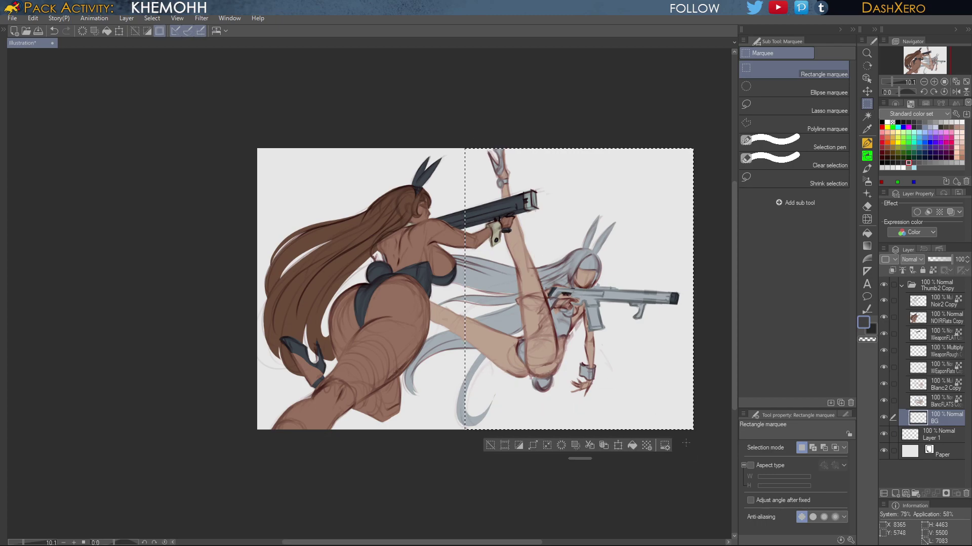
pyautogui.hotkey('alt', 'BackSpace')
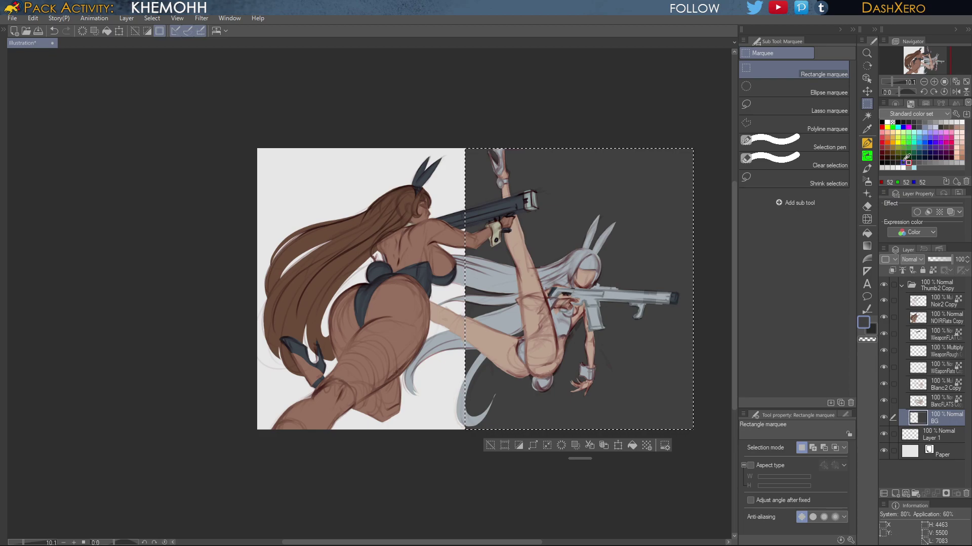
pyautogui.hotkey('ctrl', 'd')
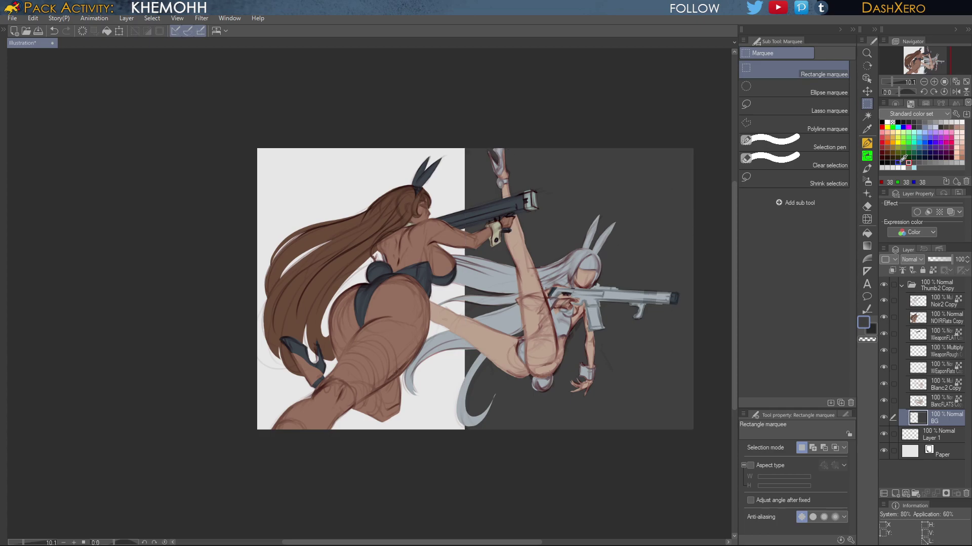
# Try to slant the dark background panel's left edge into a diagonal with Free Transform and undo it
pyautogui.hotkey('ctrl', 't')
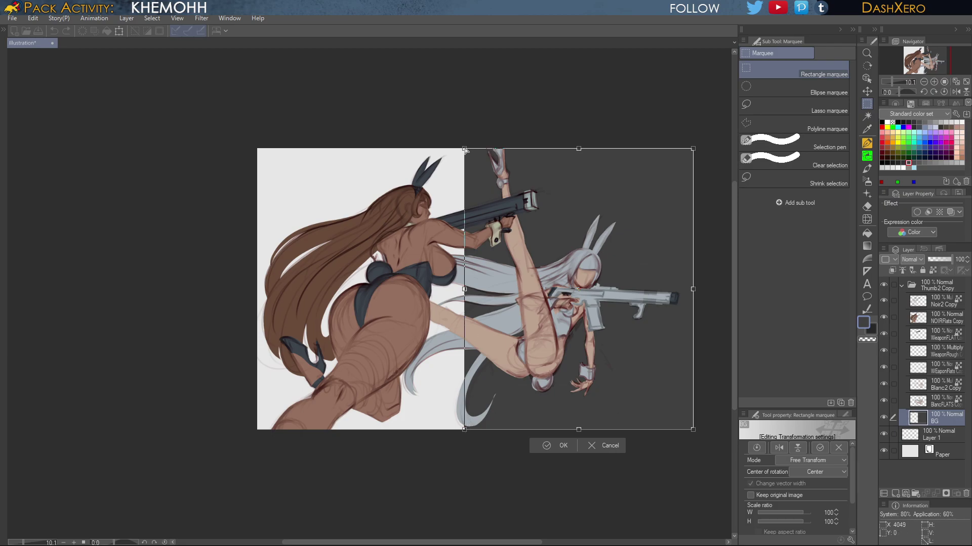
pyautogui.moveTo(465, 148); pyautogui.dragTo(407, 137)
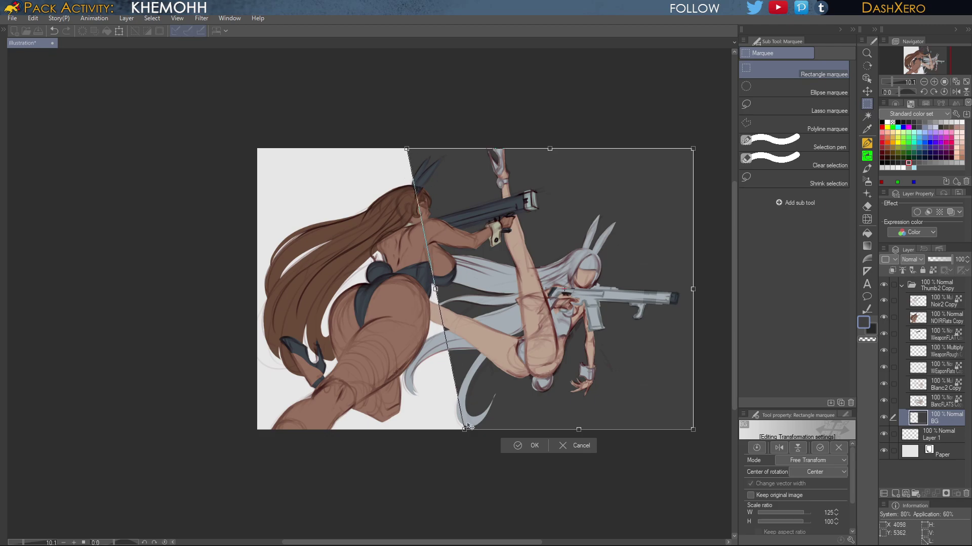
pyautogui.moveTo(467, 429); pyautogui.dragTo(524, 437)
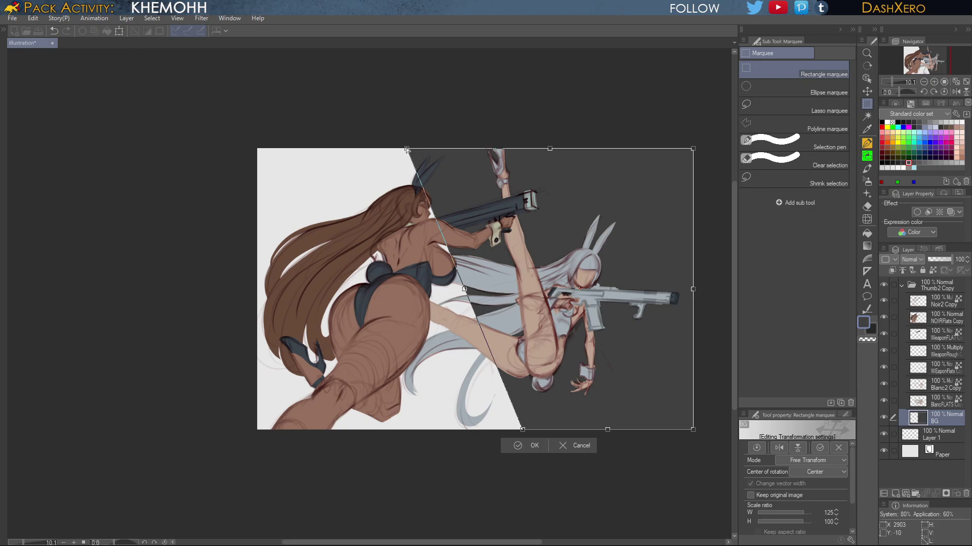
pyautogui.moveTo(406, 150); pyautogui.dragTo(403, 149)
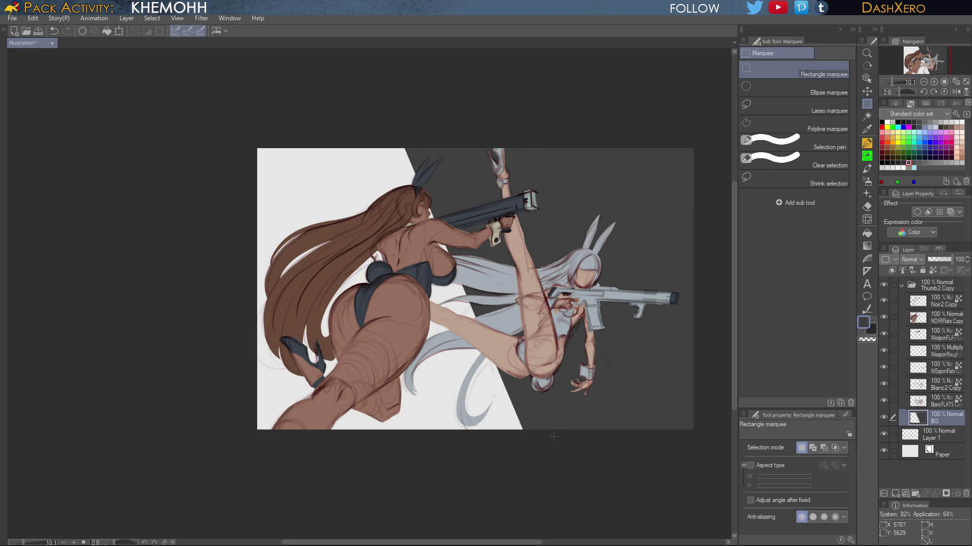
pyautogui.click(888, 166)
pyautogui.hotkey('ctrl', 'z')
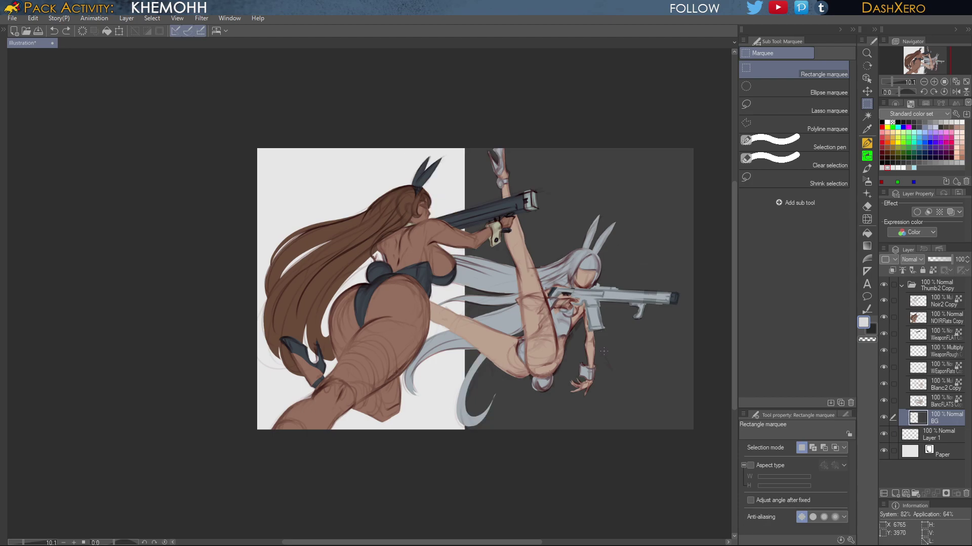
pyautogui.hotkey('ctrl', 't')
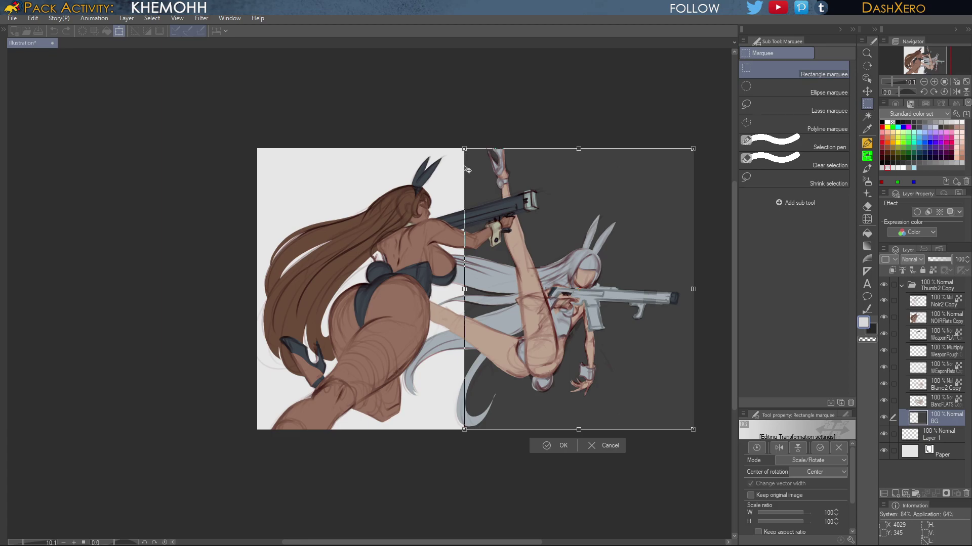
pyautogui.press('Return')
pyautogui.hotkey('ctrl', 't')
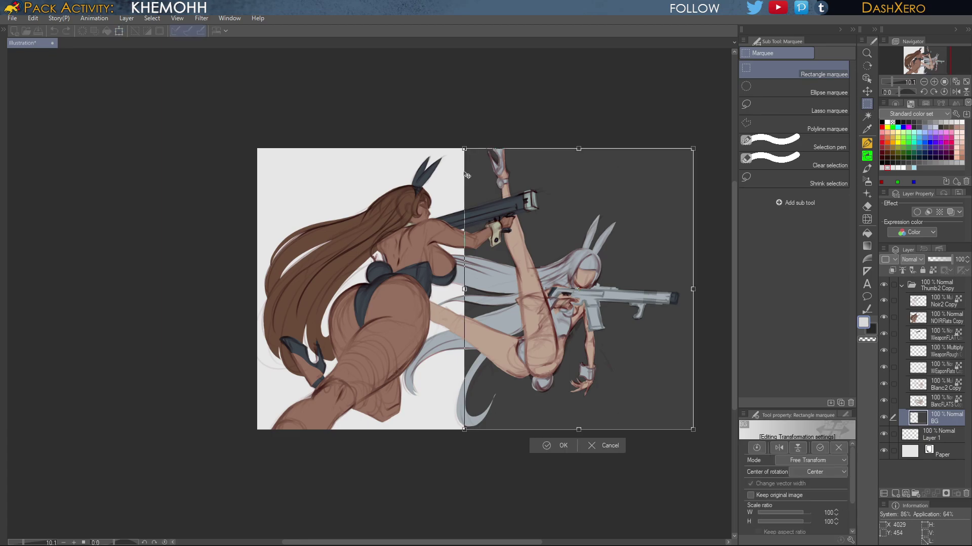
pyautogui.moveTo(464, 150); pyautogui.dragTo(257, 152)
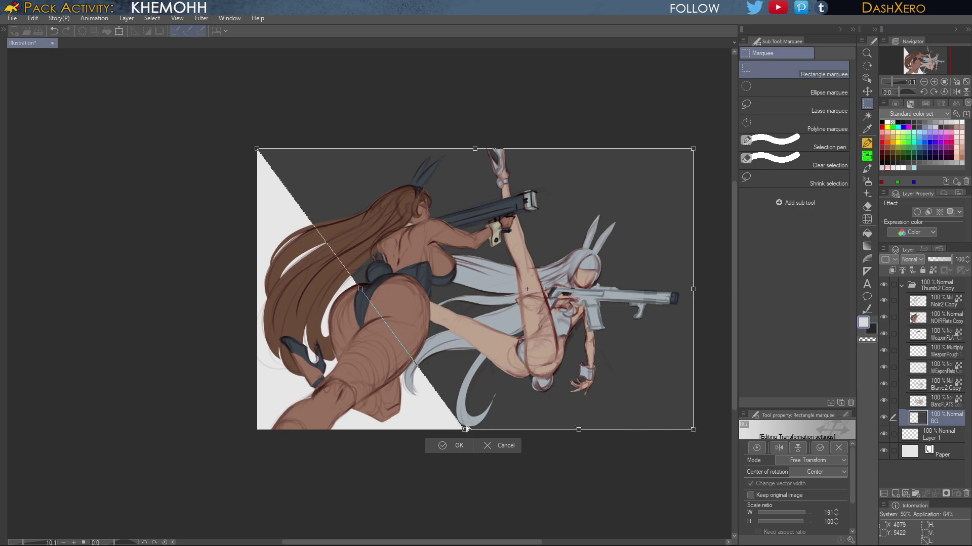
pyautogui.moveTo(464, 430); pyautogui.dragTo(600, 429)
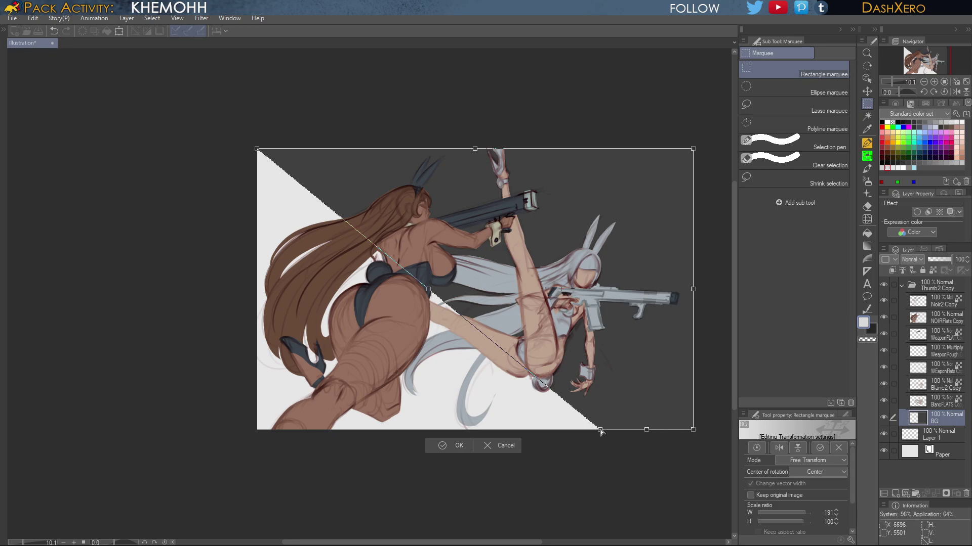
pyautogui.moveTo(600, 430); pyautogui.dragTo(613, 375)
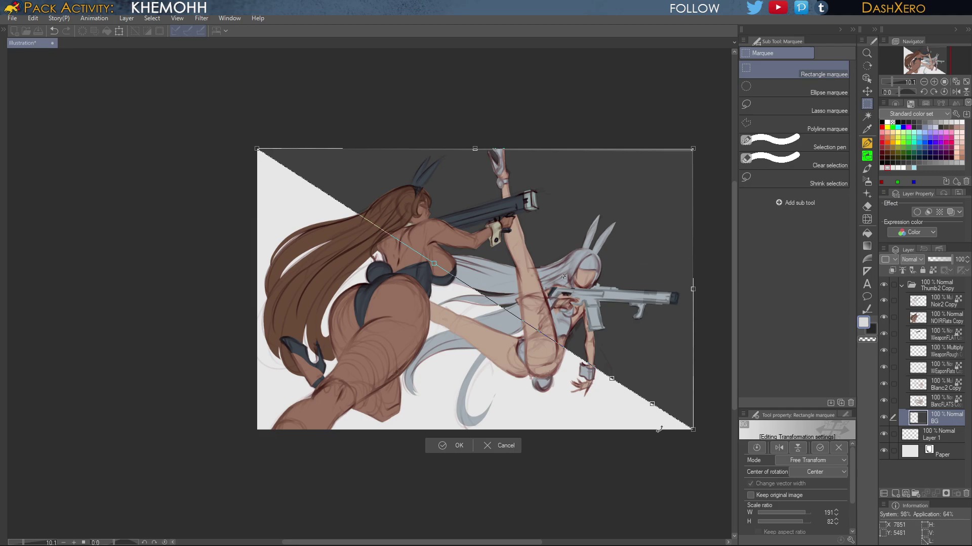
pyautogui.press('Escape')
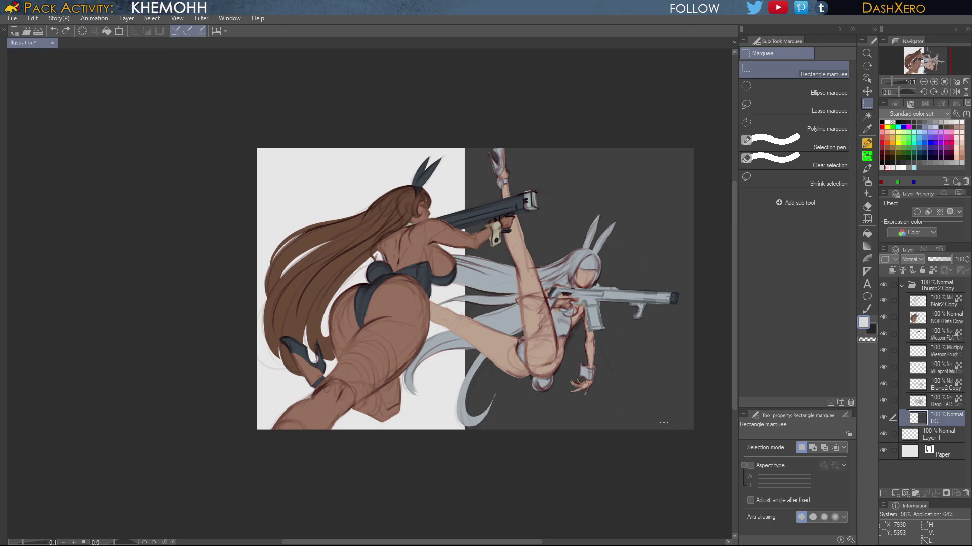
# Use Free Transform to slant the dark background panel's left edge into a steep diagonal running down to the right between the two figures
pyautogui.hotkey('ctrl', 't')
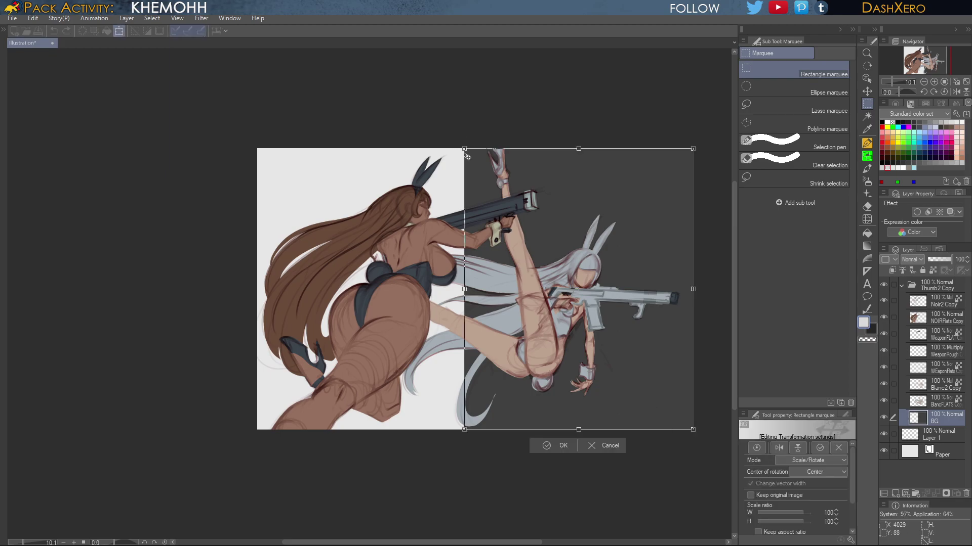
pyautogui.press('Return')
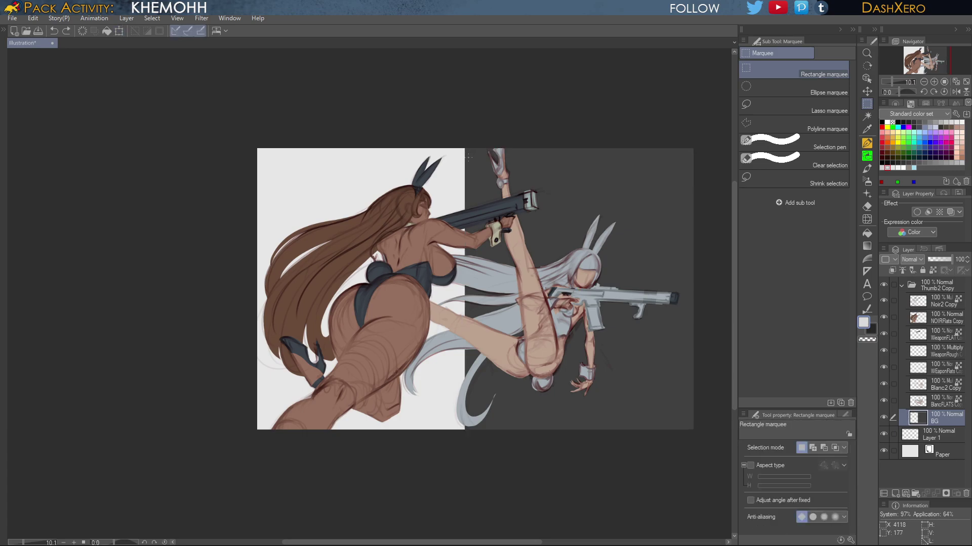
pyautogui.hotkey('ctrl', 't')
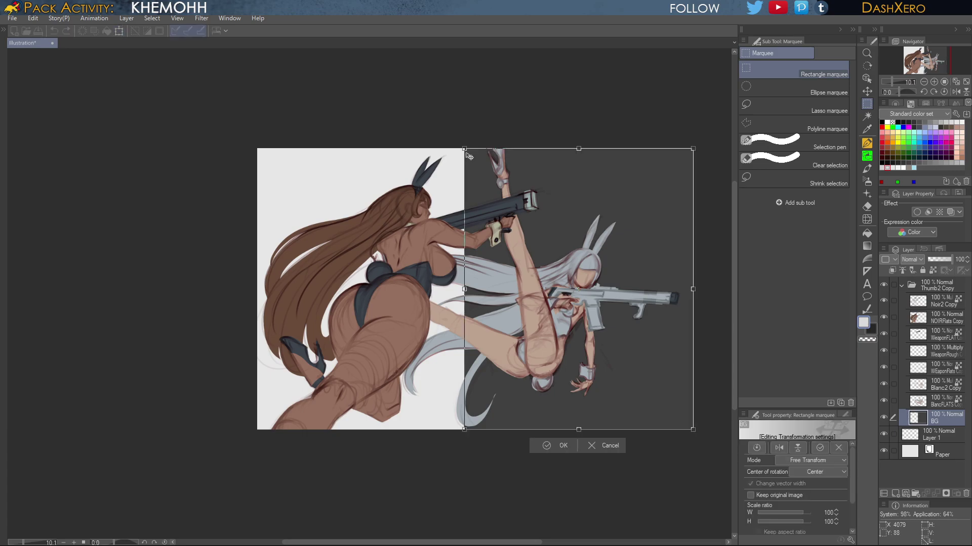
pyautogui.moveTo(464, 150); pyautogui.dragTo(256, 140)
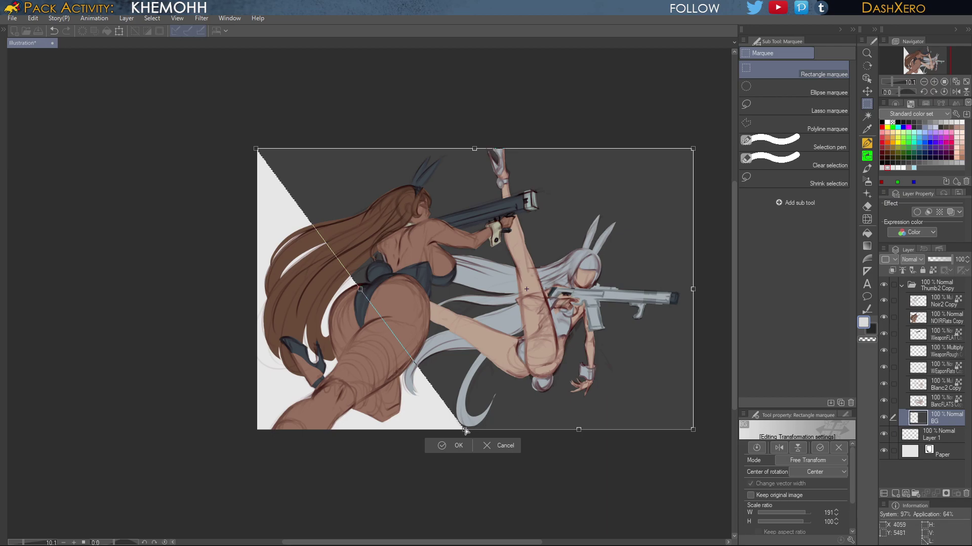
pyautogui.moveTo(257, 149); pyautogui.dragTo(395, 135)
pyautogui.moveTo(466, 432); pyautogui.dragTo(516, 431)
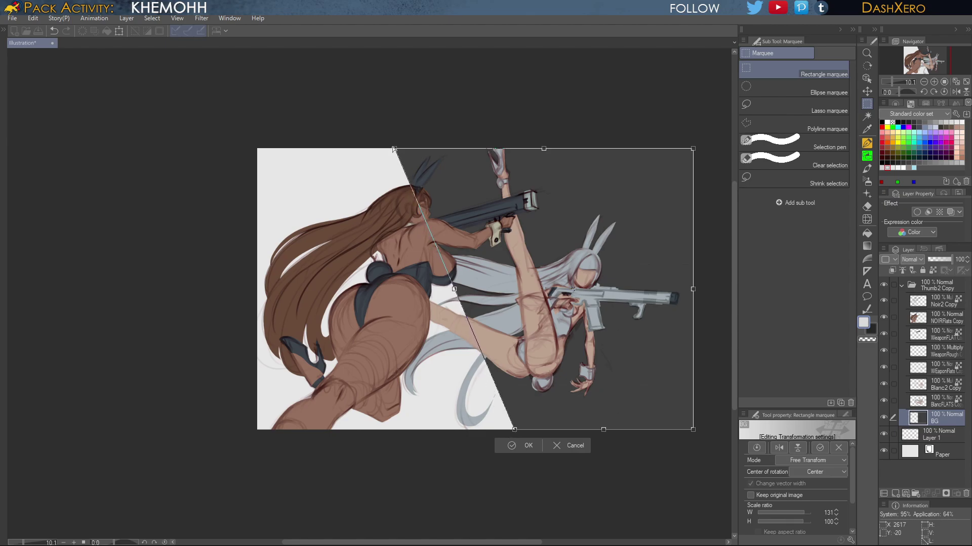
pyautogui.moveTo(395, 149); pyautogui.dragTo(415, 148)
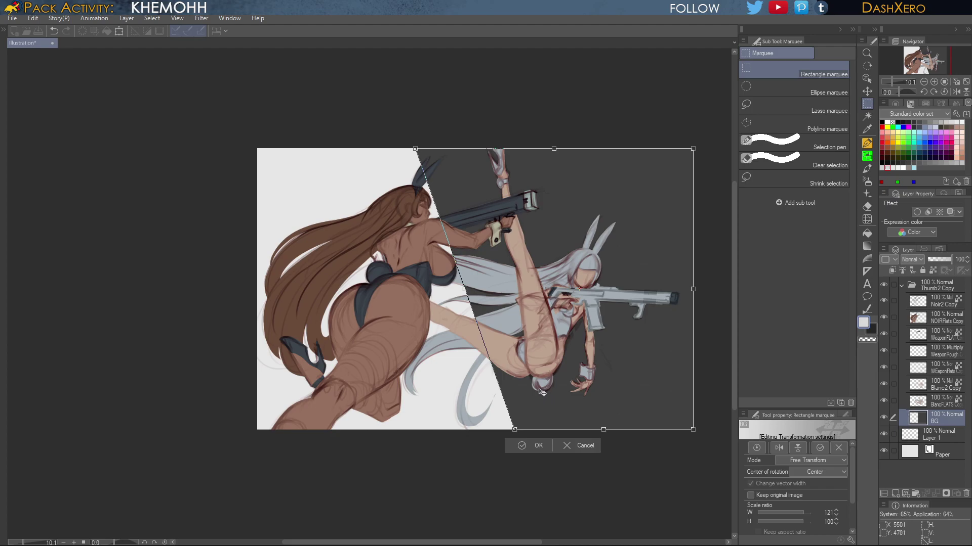
pyautogui.press('Return')
pyautogui.press('Return')
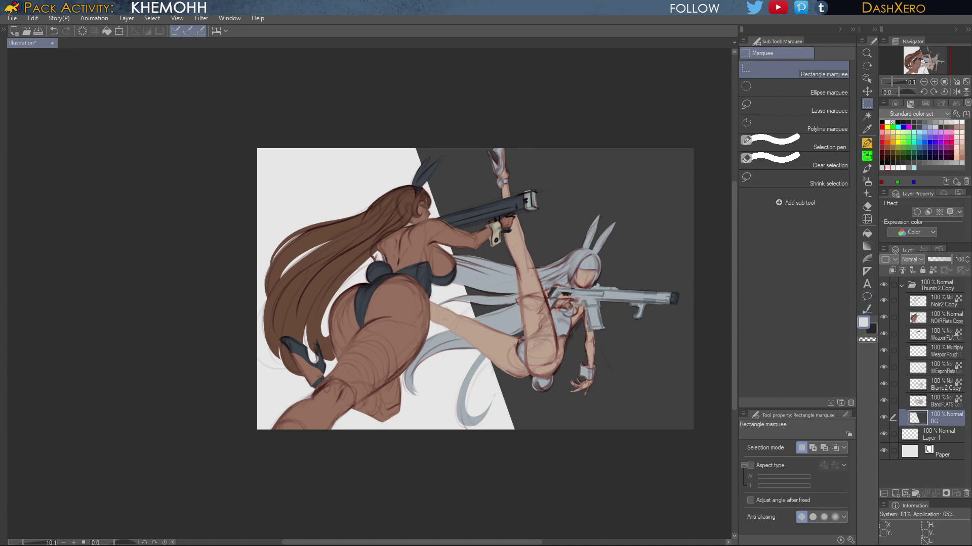
# Auto-select the light area of the BG layer, refill it with a slightly darker light grey from the Standard color set, and deselect
pyautogui.click(897, 163)
pyautogui.click(867, 116)
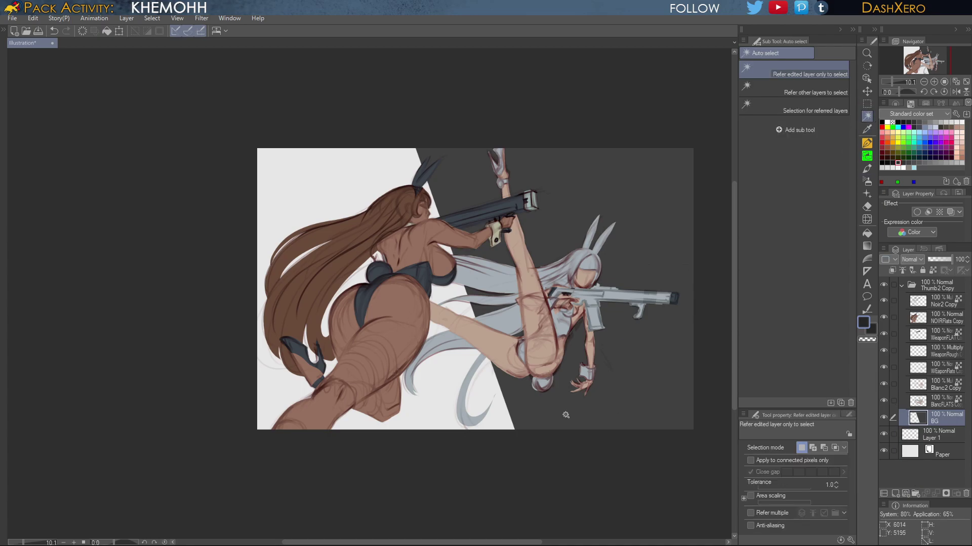
pyautogui.click(420, 374)
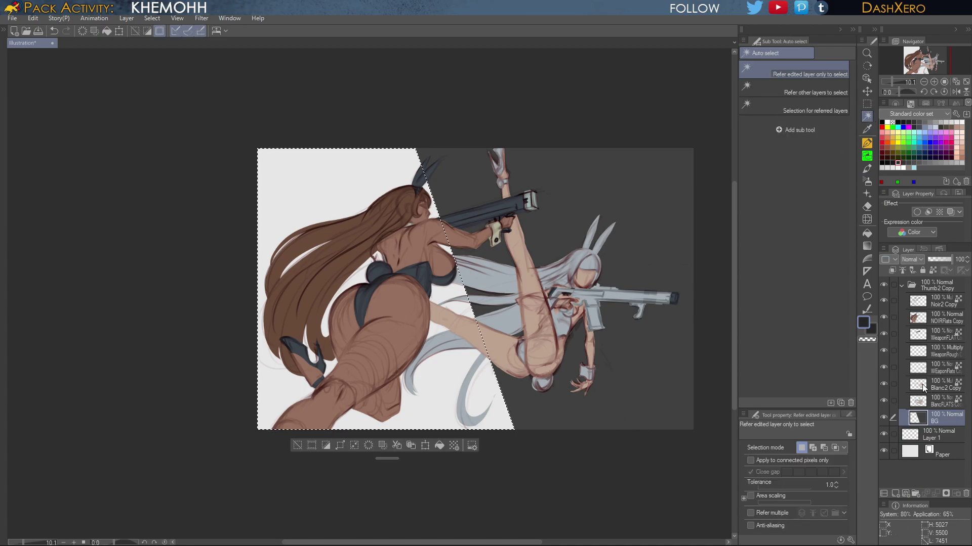
pyautogui.click(882, 168)
pyautogui.hotkey('alt', 'BackSpace')
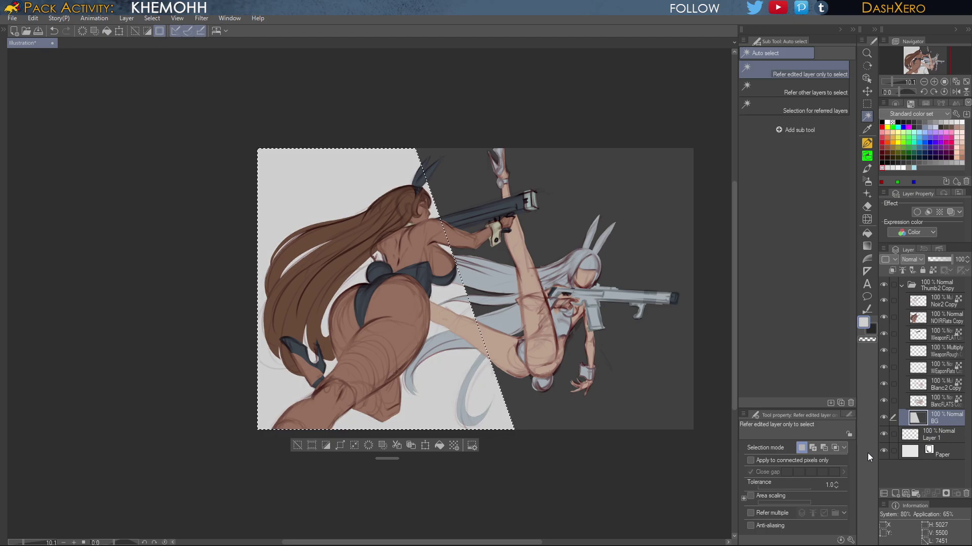
pyautogui.hotkey('ctrl', 'd')
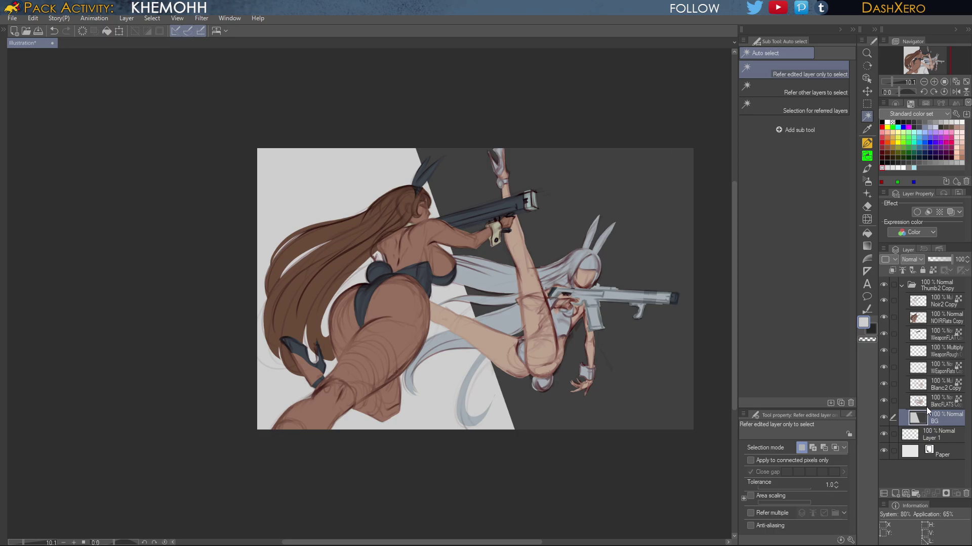
# Save the illustration as Noir&Blanc and reopen the saved file
pyautogui.hotkey('ctrl', '+')
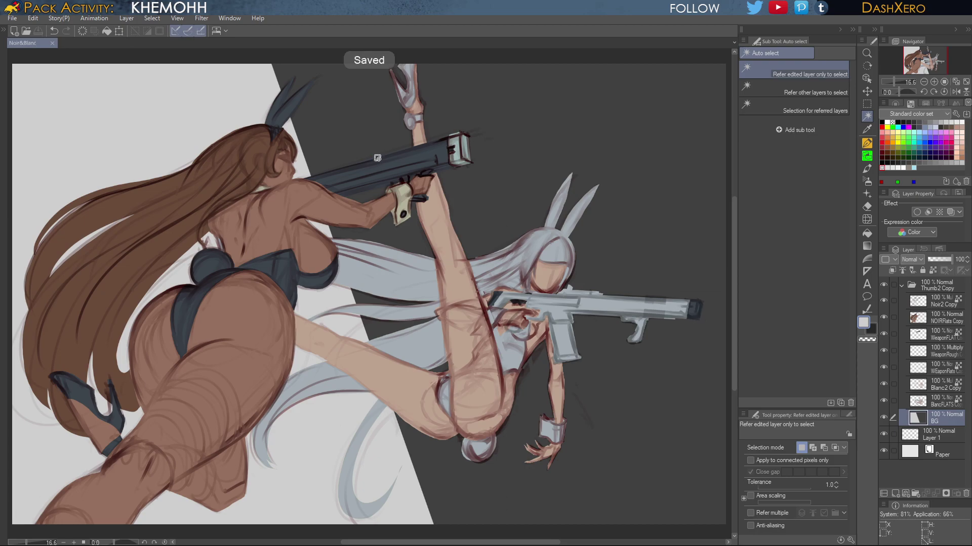
pyautogui.click(53, 43)
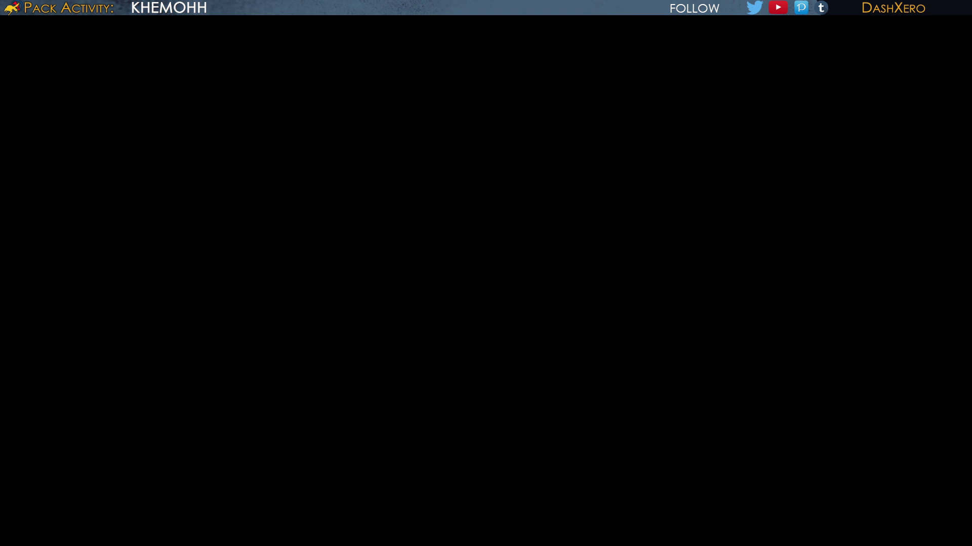
pyautogui.click(244, 539)
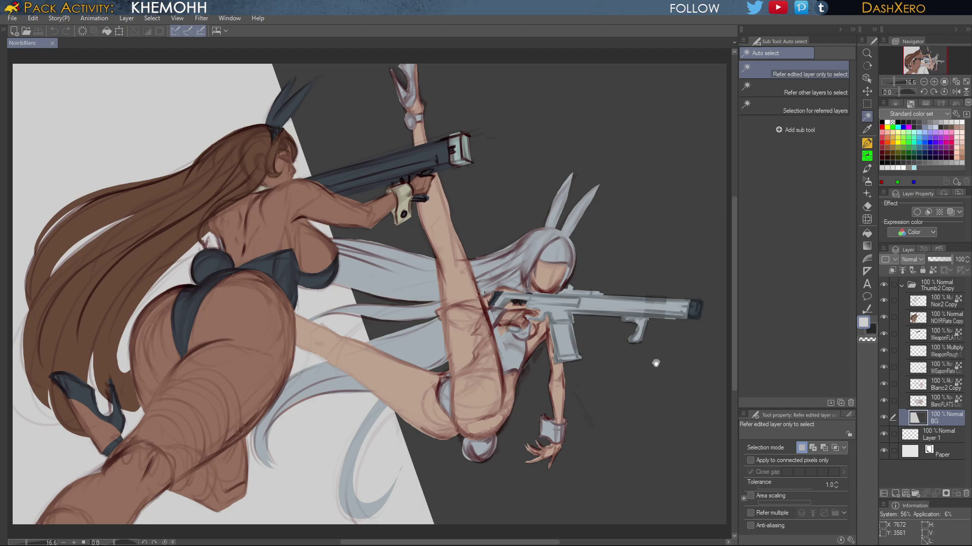
# Switch the selection tool to Lasso marquee
pyautogui.moveTo(656, 363); pyautogui.dragTo(614, 333)
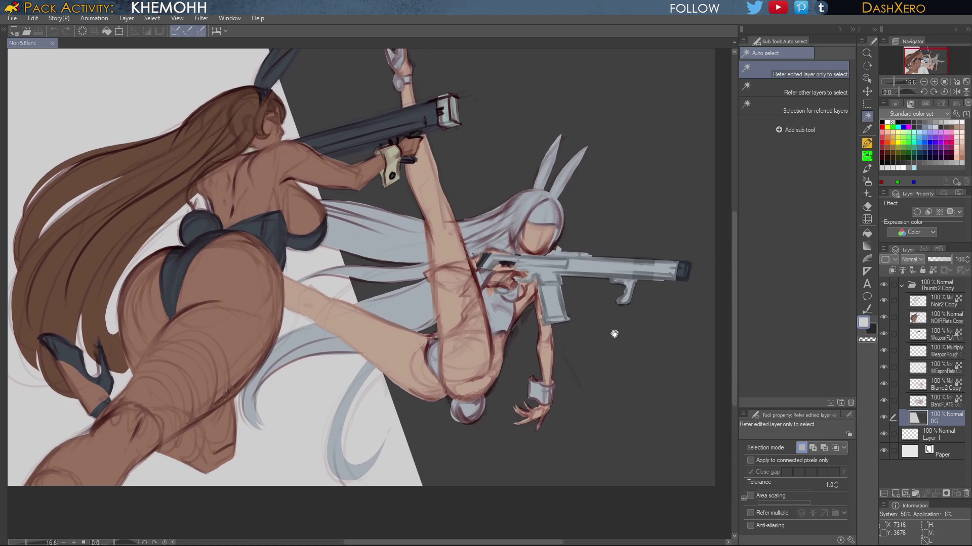
pyautogui.moveTo(593, 373); pyautogui.dragTo(632, 416)
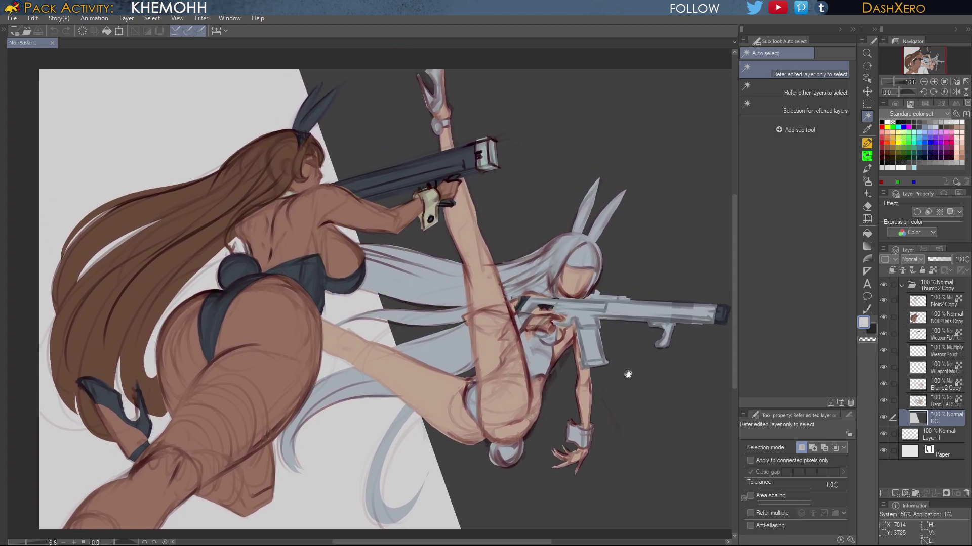
pyautogui.click(866, 104)
pyautogui.click(831, 105)
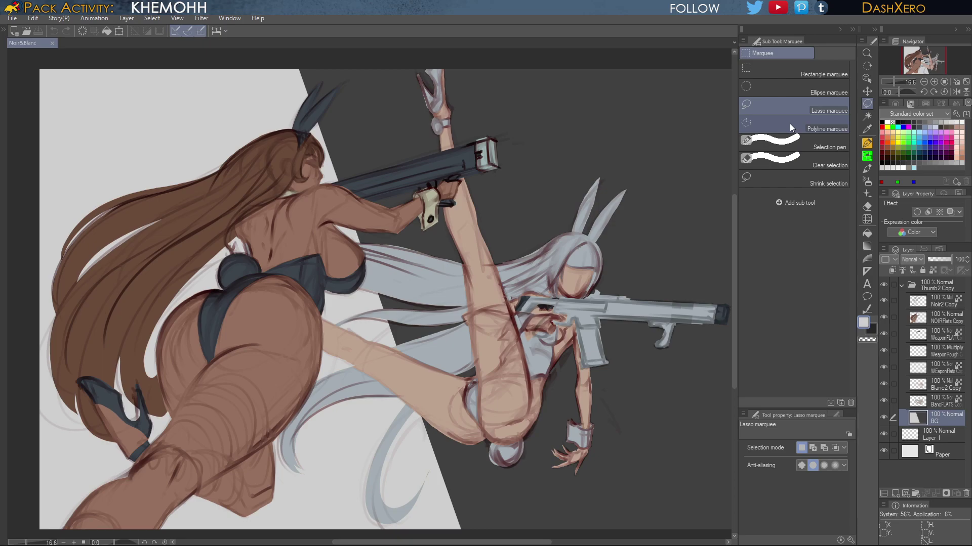
pyautogui.moveTo(598, 357)
pyautogui.mouseDown()
pyautogui.moveTo(637, 320)
pyautogui.moveTo(579, 392)
pyautogui.moveTo(605, 366)
pyautogui.moveTo(599, 381)
pyautogui.moveTo(585, 359)
pyautogui.mouseUp()
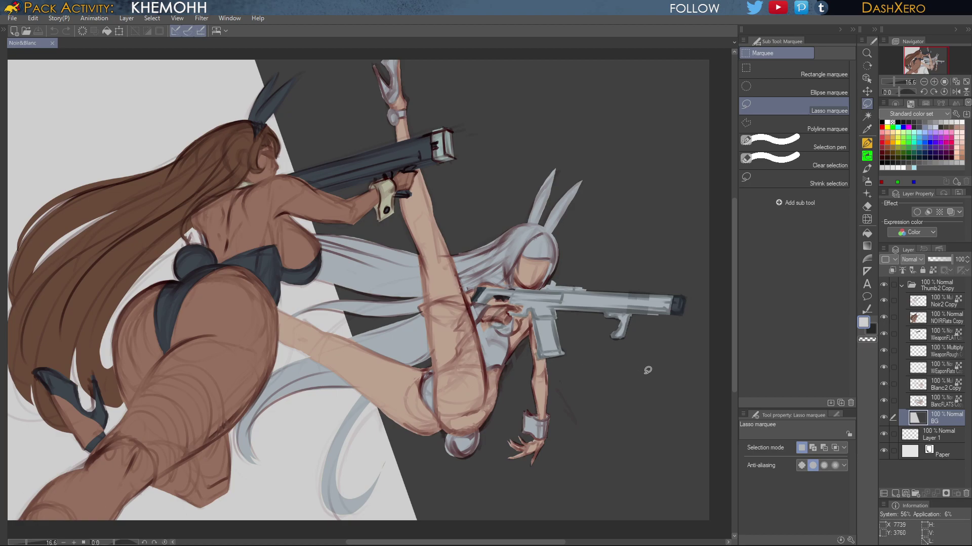
pyautogui.click(947, 405)
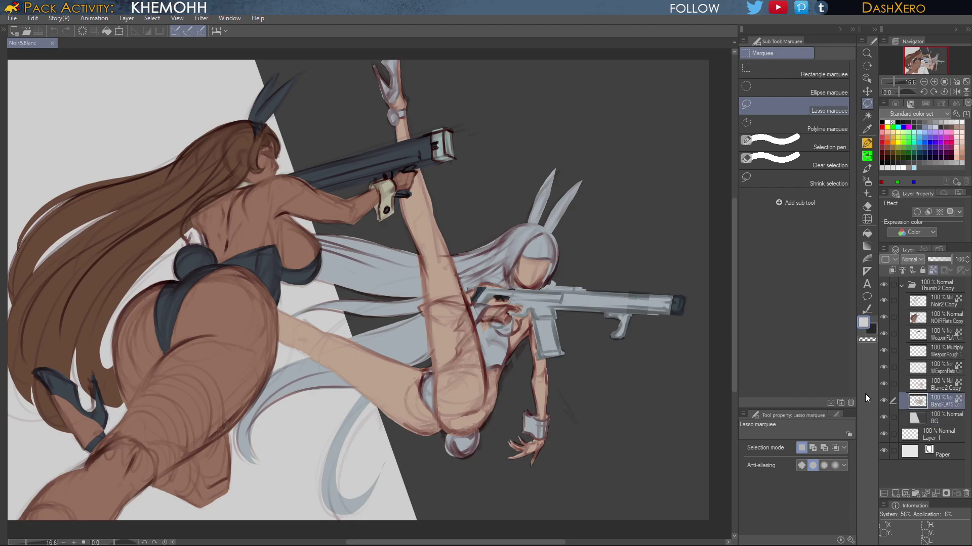
pyautogui.moveTo(596, 401)
pyautogui.mouseDown()
pyautogui.moveTo(646, 362)
pyautogui.moveTo(653, 394)
pyautogui.moveTo(629, 354)
pyautogui.moveTo(648, 390)
pyautogui.moveTo(651, 360)
pyautogui.moveTo(620, 362)
pyautogui.mouseUp()
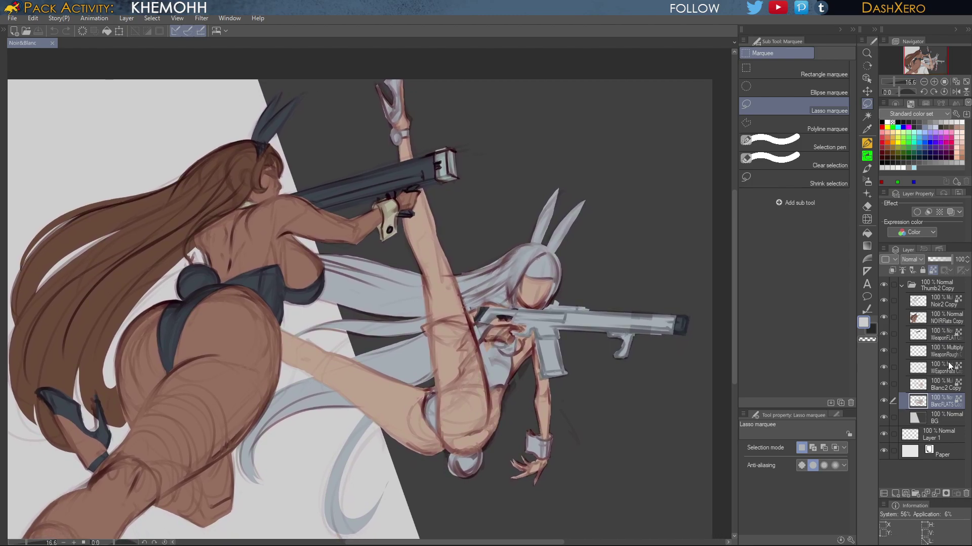
pyautogui.click(943, 387)
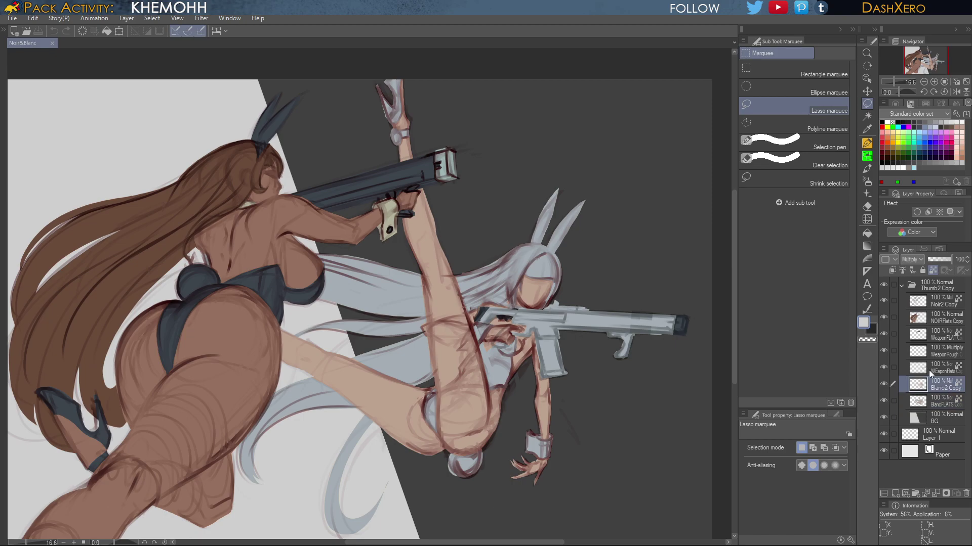
pyautogui.moveTo(606, 331); pyautogui.dragTo(619, 310)
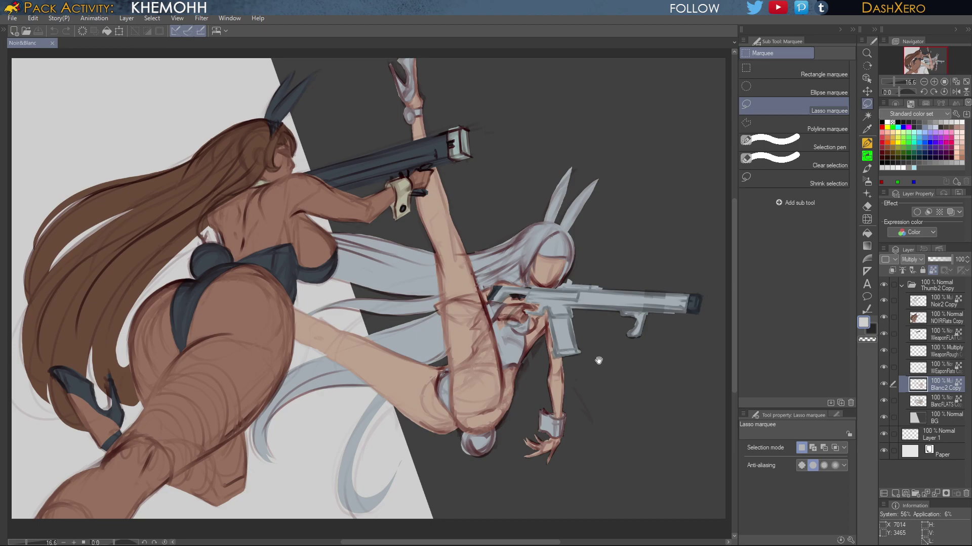
pyautogui.moveTo(599, 361); pyautogui.dragTo(630, 308)
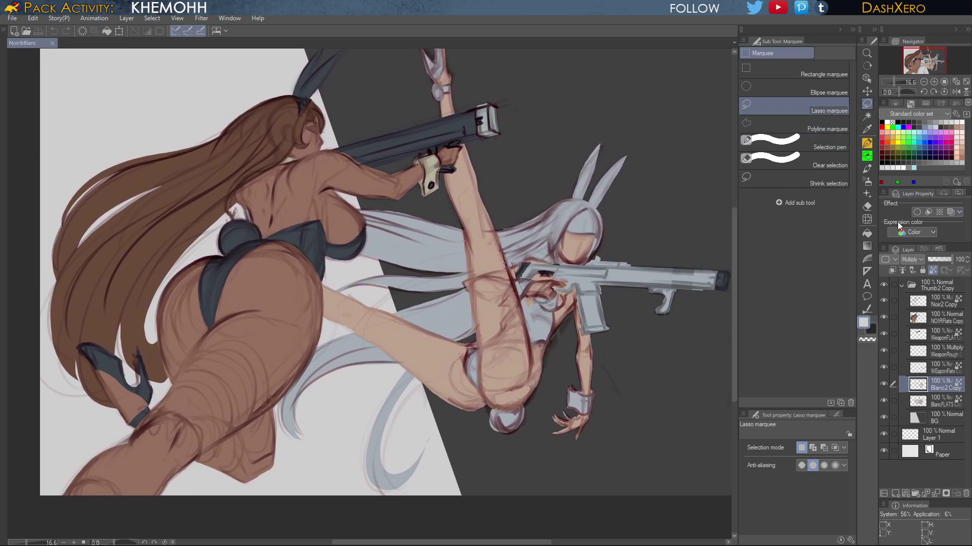
pyautogui.moveTo(672, 338); pyautogui.dragTo(646, 364)
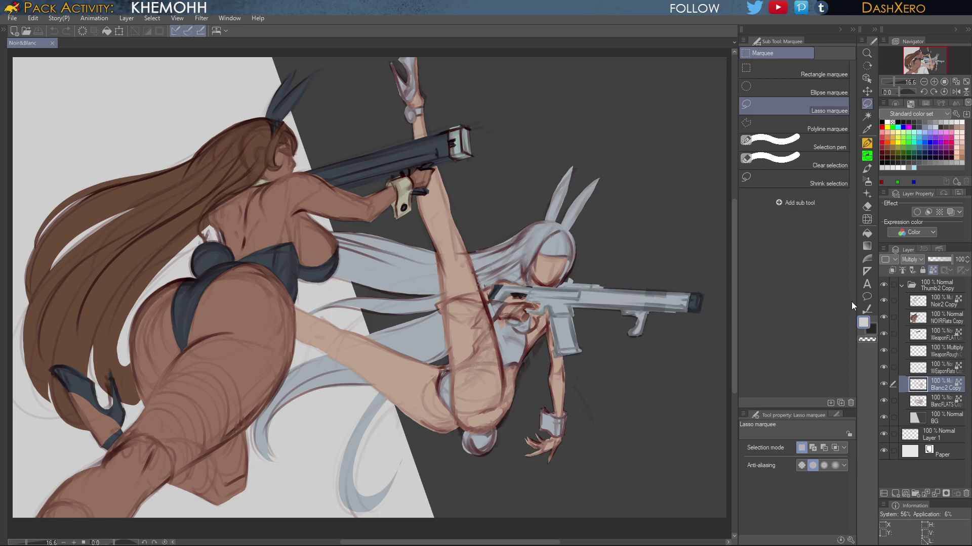
pyautogui.moveTo(650, 363); pyautogui.dragTo(644, 364)
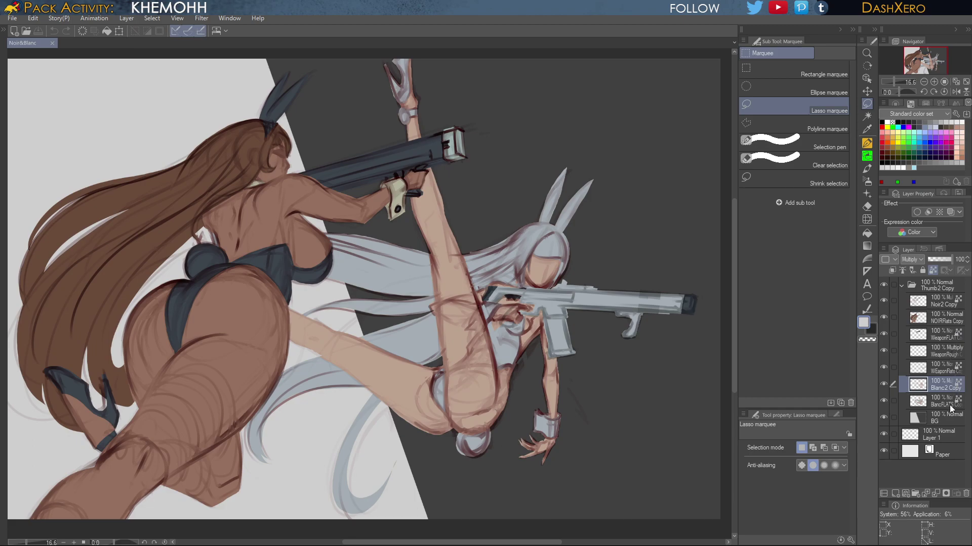
# Add a new raster layer directly above Blanc2 Copy and hide the WeaponRough layer and the weapon flats layer directly below it
pyautogui.click(945, 352)
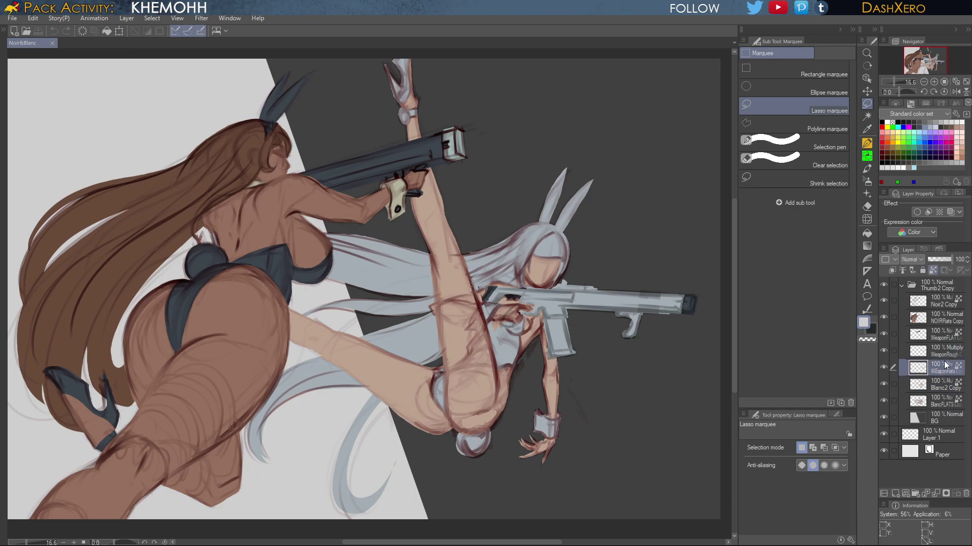
pyautogui.click(945, 372)
pyautogui.click(939, 387)
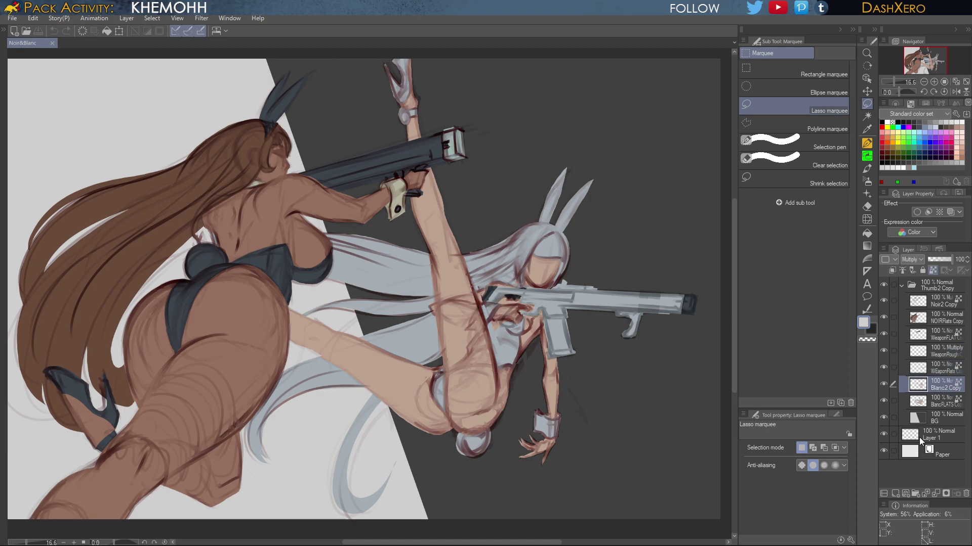
pyautogui.click(896, 492)
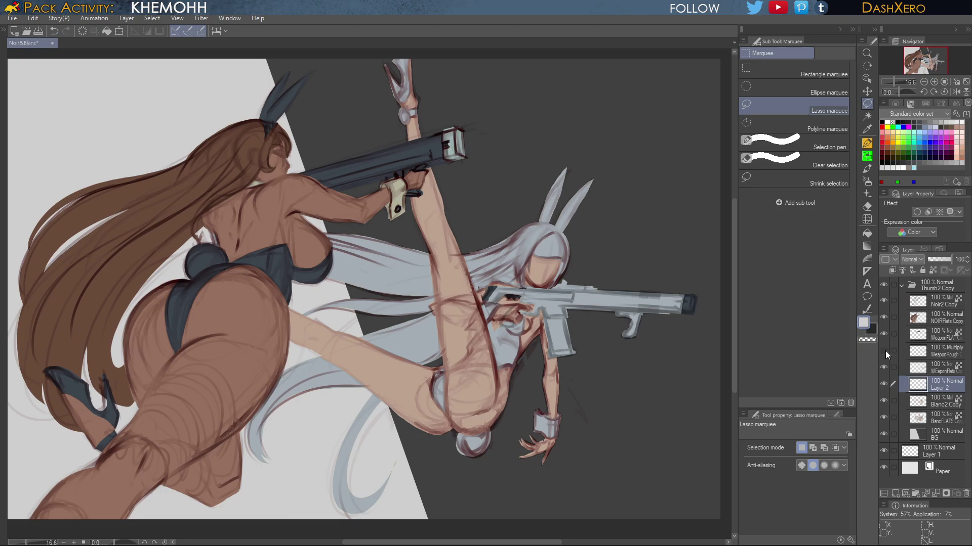
pyautogui.click(885, 367)
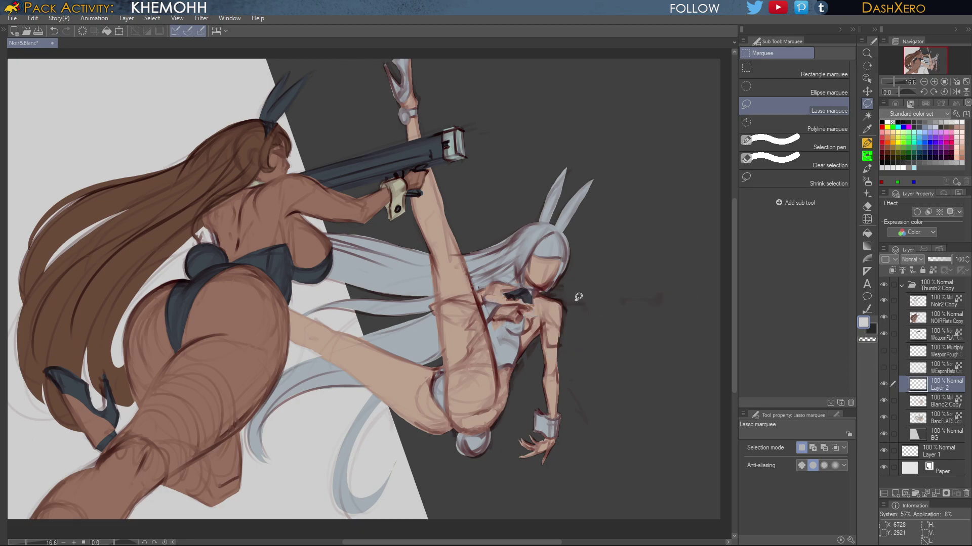
pyautogui.moveTo(647, 410); pyautogui.dragTo(650, 394)
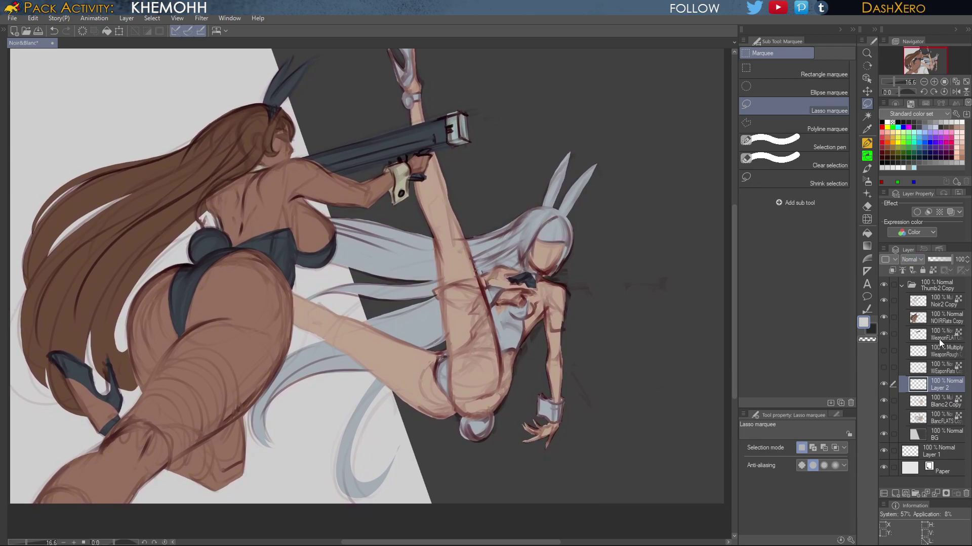
pyautogui.click(884, 369)
pyautogui.click(884, 369)
pyautogui.click(885, 379)
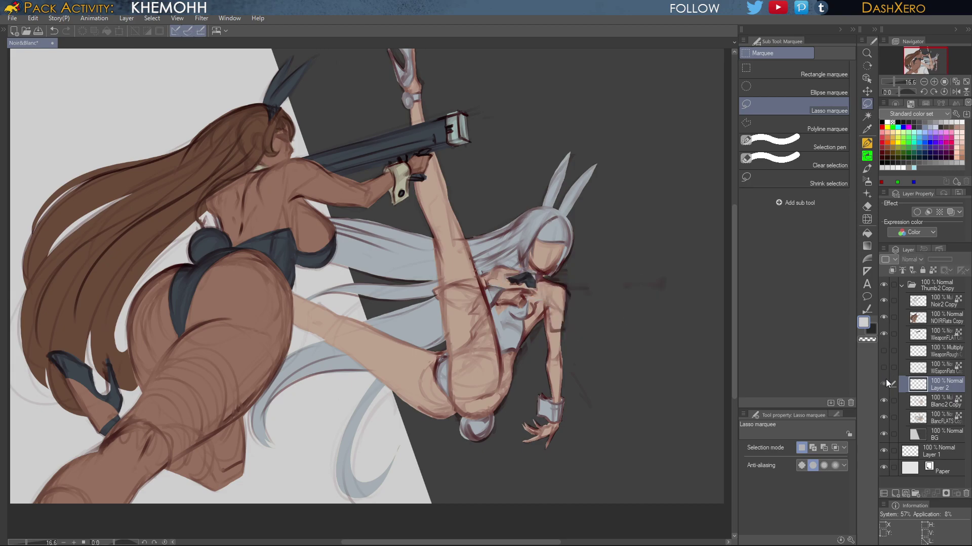
pyautogui.click(886, 382)
# Make Blanc2 Copy the active layer and choose the Thumbnail-Maker brush
pyautogui.click(955, 402)
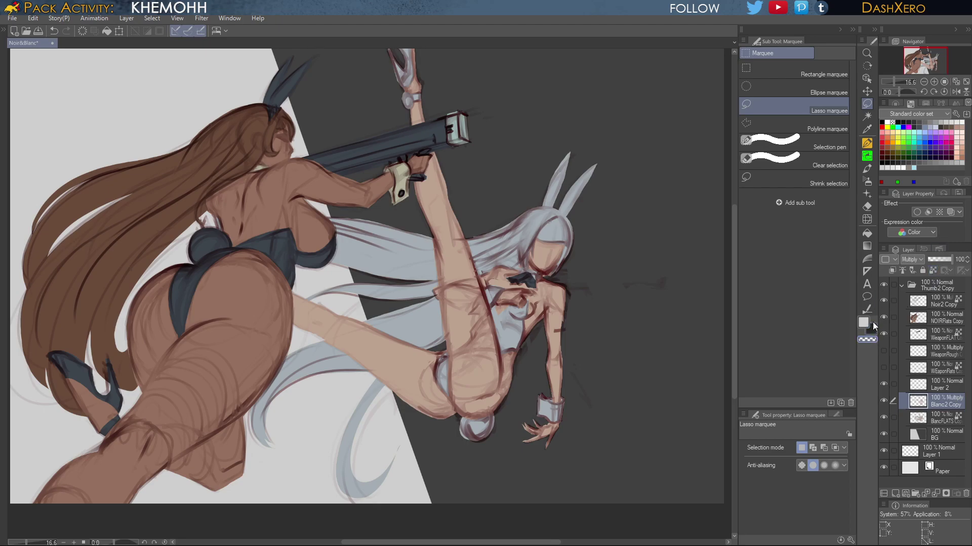
pyautogui.click(867, 169)
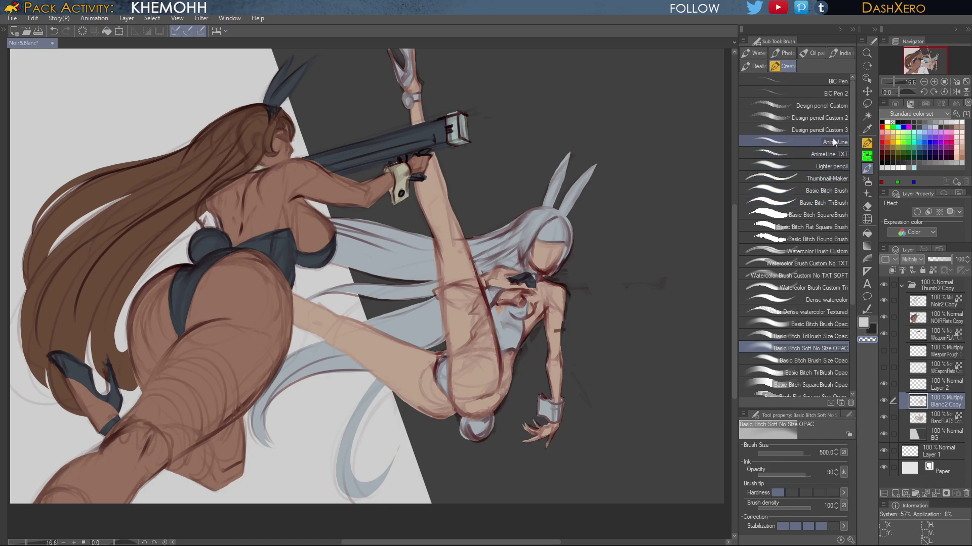
pyautogui.click(833, 178)
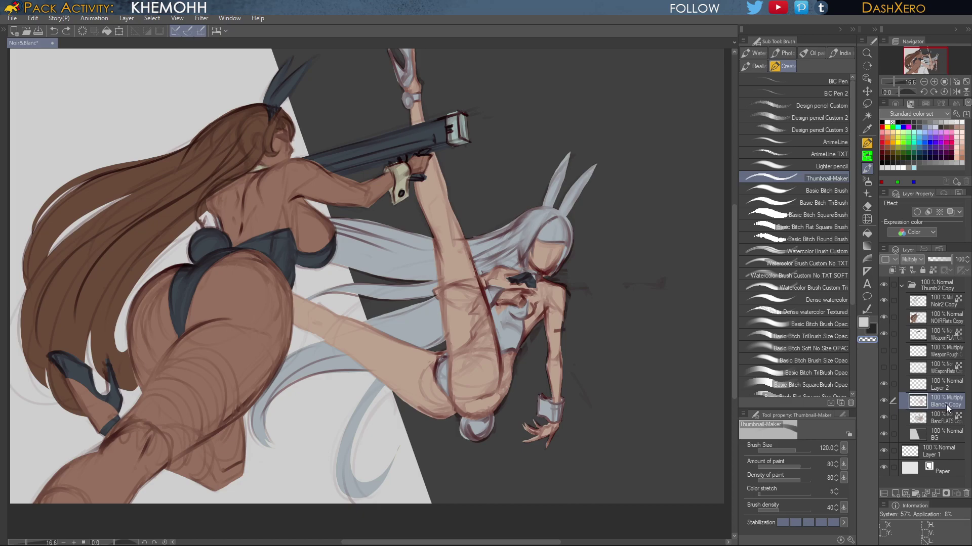
# Lock the transparent pixels of Blanc2 Copy and keep a hidden duplicate above it, leaving the original layer active
pyautogui.press('/')
pyautogui.moveTo(948, 403); pyautogui.dragTo(929, 464)
pyautogui.moveTo(900, 487); pyautogui.dragTo(895, 491)
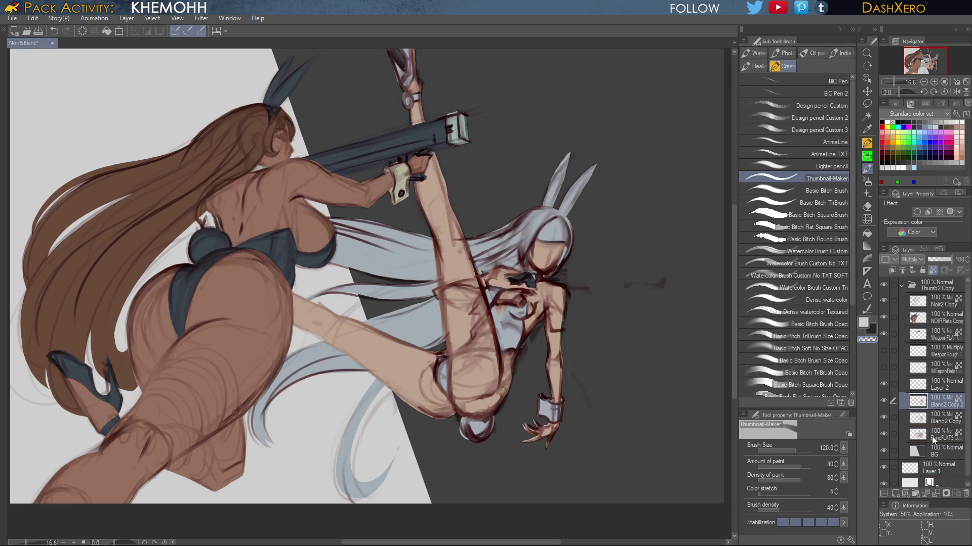
pyautogui.click(883, 402)
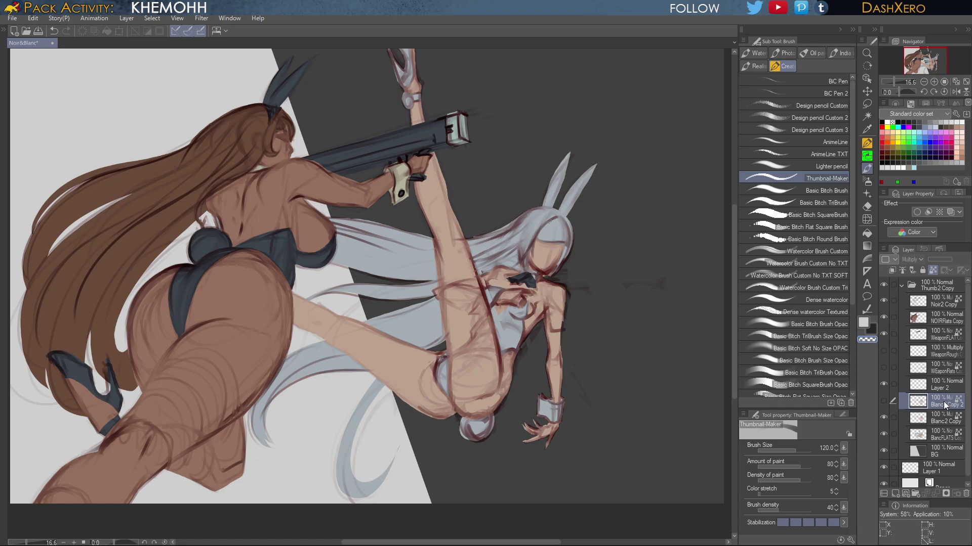
pyautogui.click(946, 419)
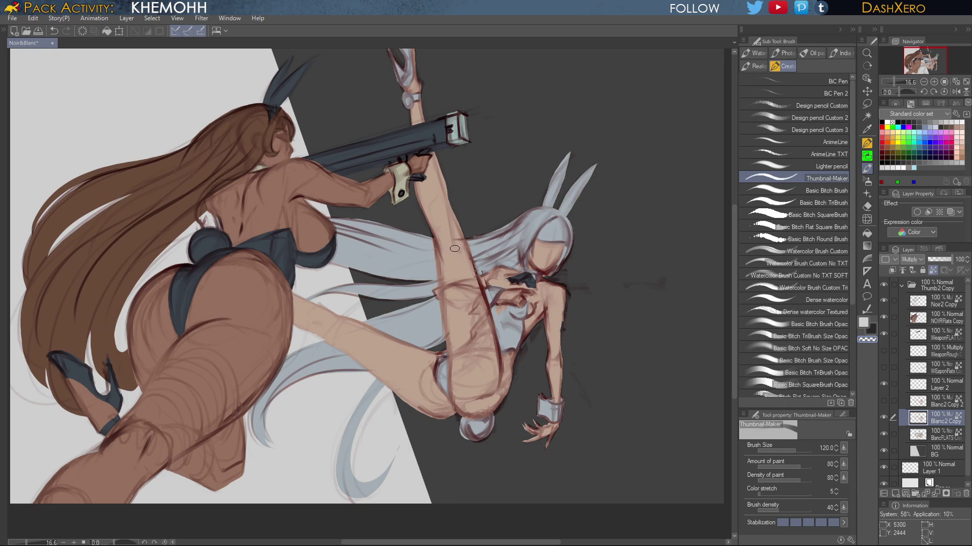
# Erase the construction lines across the pale figure's legs and the stray marks beside her, enlarging the brush to 170
pyautogui.moveTo(447, 275)
pyautogui.mouseDown()
pyautogui.moveTo(453, 303)
pyautogui.moveTo(458, 287)
pyautogui.moveTo(470, 306)
pyautogui.moveTo(471, 277)
pyautogui.moveTo(483, 306)
pyautogui.moveTo(479, 298)
pyautogui.mouseUp()
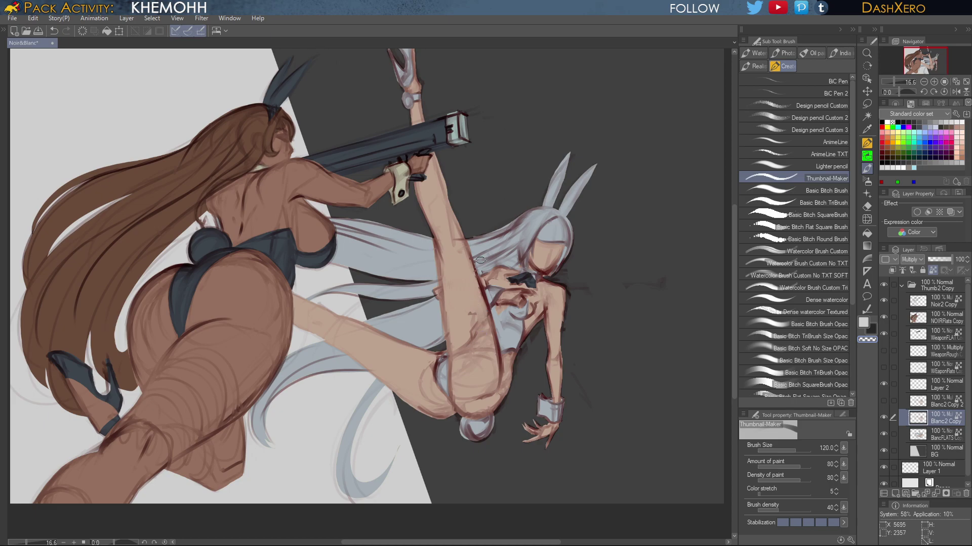
pyautogui.moveTo(565, 338); pyautogui.dragTo(626, 336)
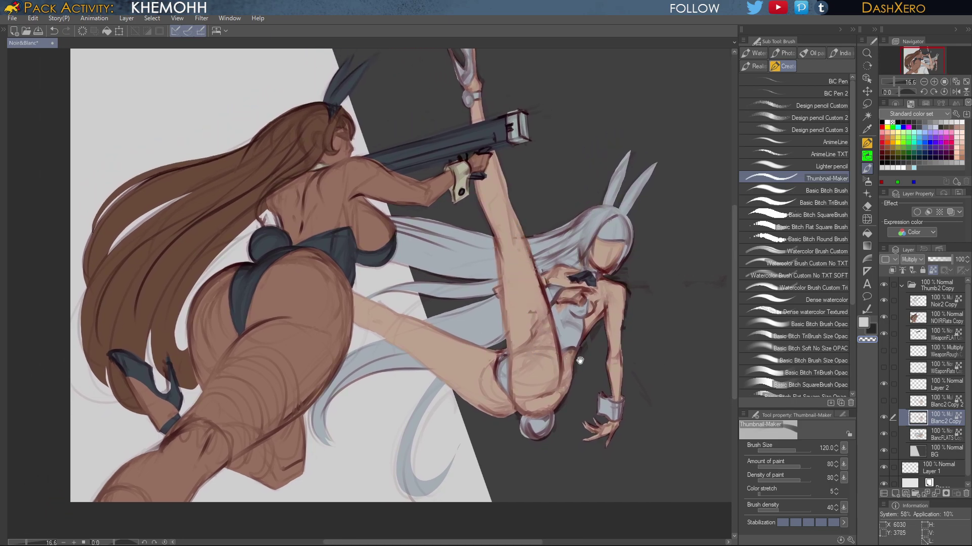
pyautogui.moveTo(580, 361)
pyautogui.mouseDown()
pyautogui.moveTo(570, 335)
pyautogui.moveTo(559, 342)
pyautogui.mouseUp()
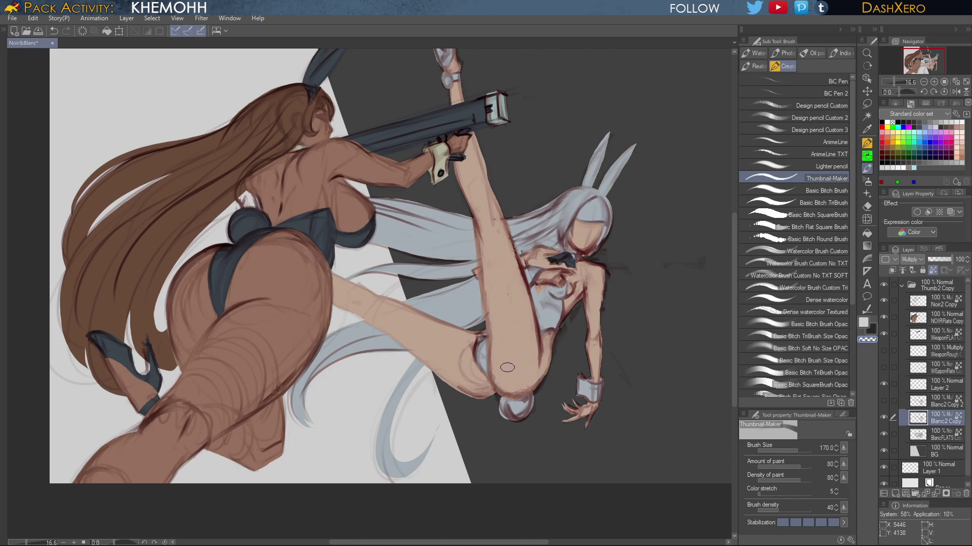
pyautogui.moveTo(525, 336); pyautogui.dragTo(538, 306)
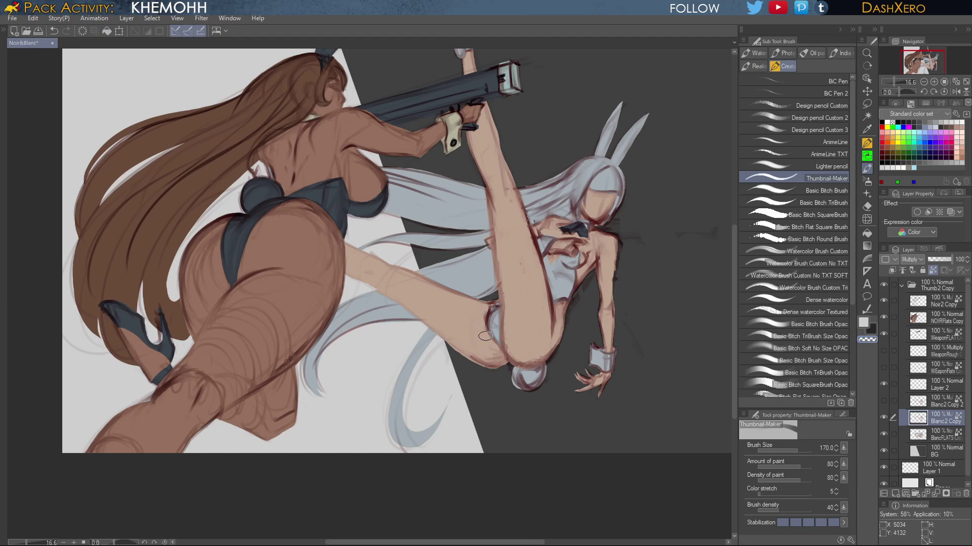
pyautogui.moveTo(606, 313)
pyautogui.mouseDown()
pyautogui.moveTo(621, 296)
pyautogui.moveTo(615, 305)
pyautogui.moveTo(607, 276)
pyautogui.mouseUp()
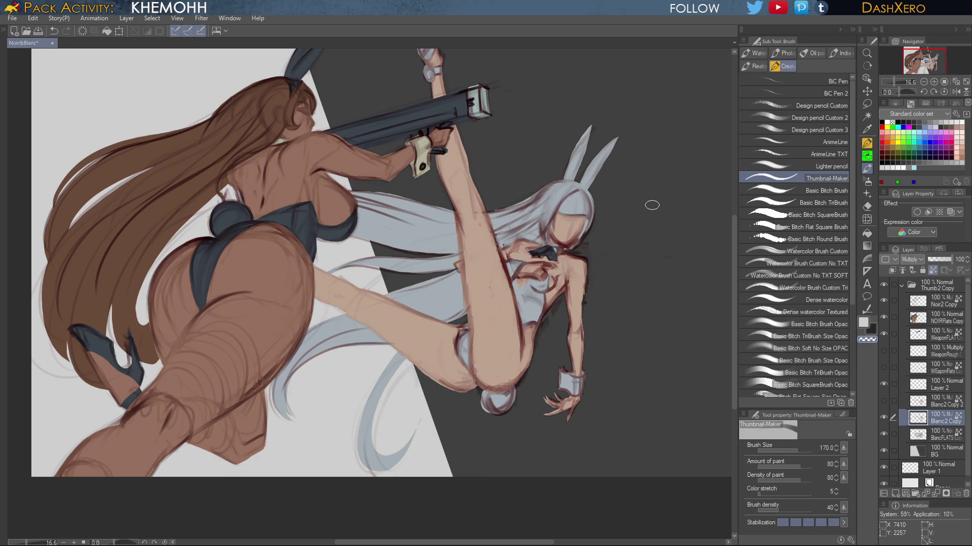
pyautogui.moveTo(601, 339); pyautogui.dragTo(624, 264)
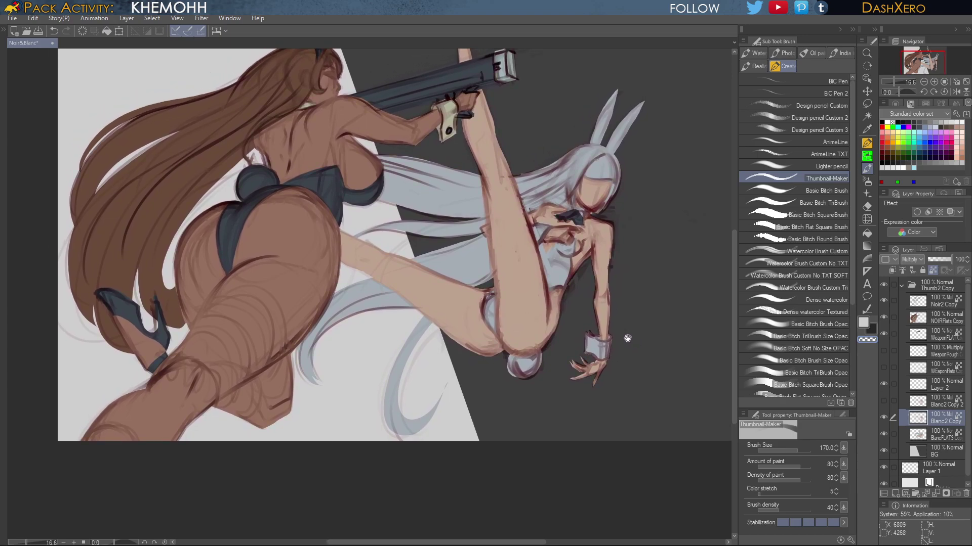
# Delete the unneeded Layer 1 directly above the Paper layer and Layer 2 above Blanc2 Copy 2
pyautogui.click(945, 389)
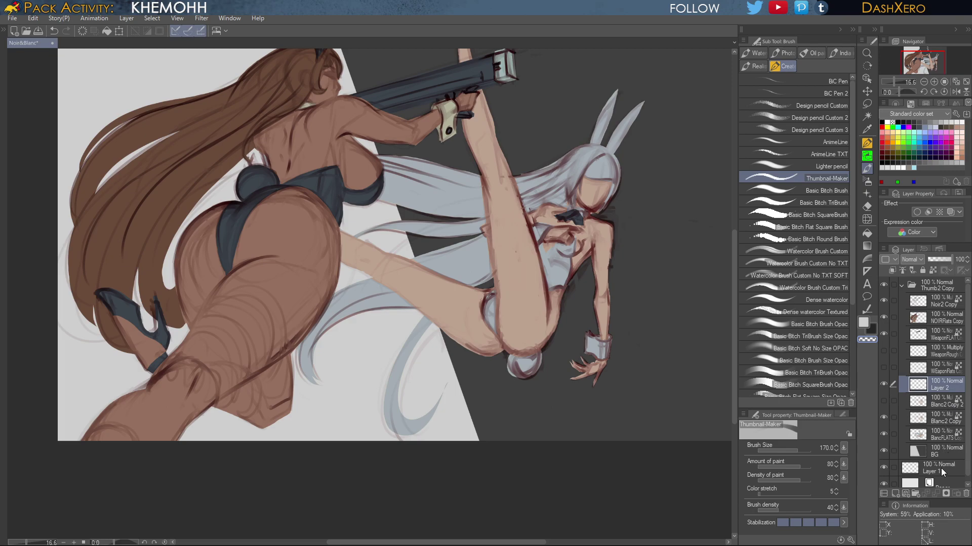
pyautogui.click(941, 473)
pyautogui.click(941, 388)
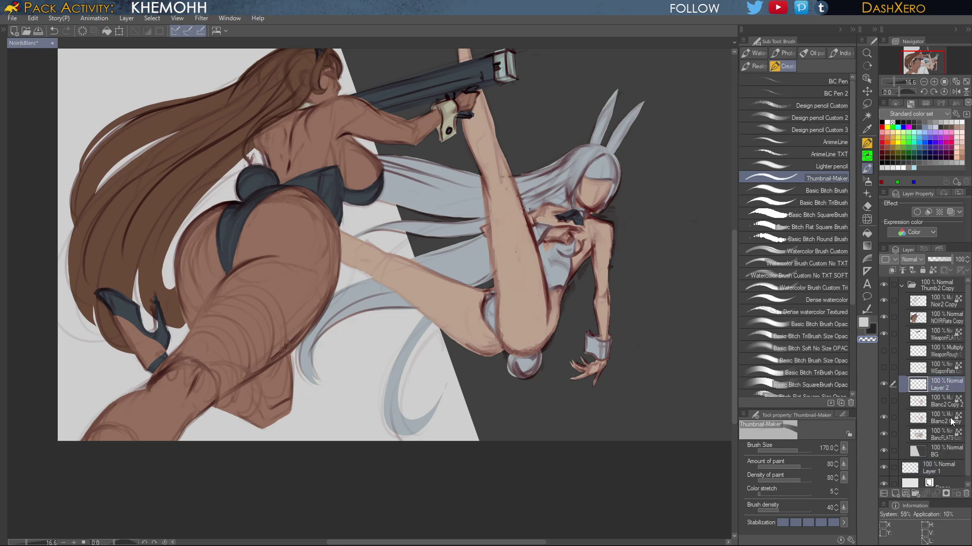
pyautogui.click(939, 470)
pyautogui.click(965, 493)
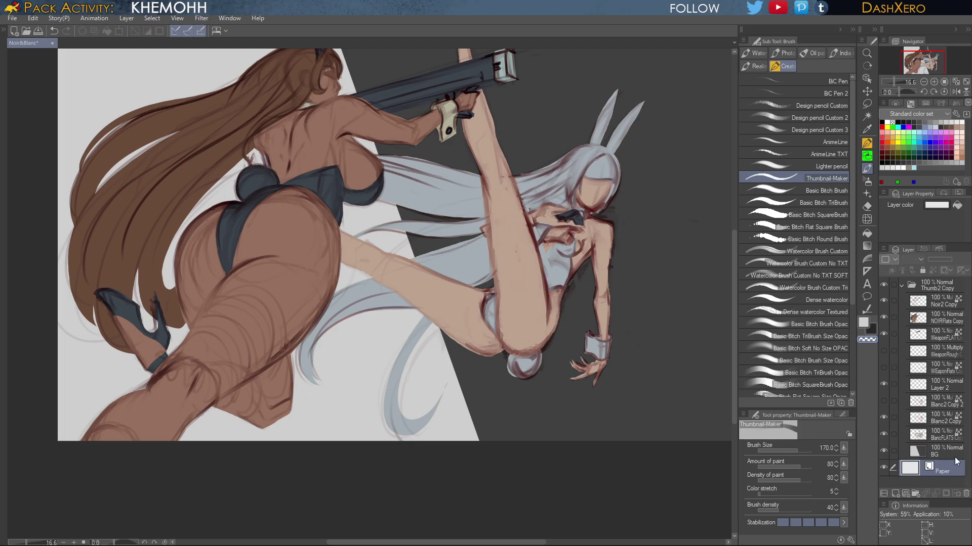
pyautogui.click(949, 384)
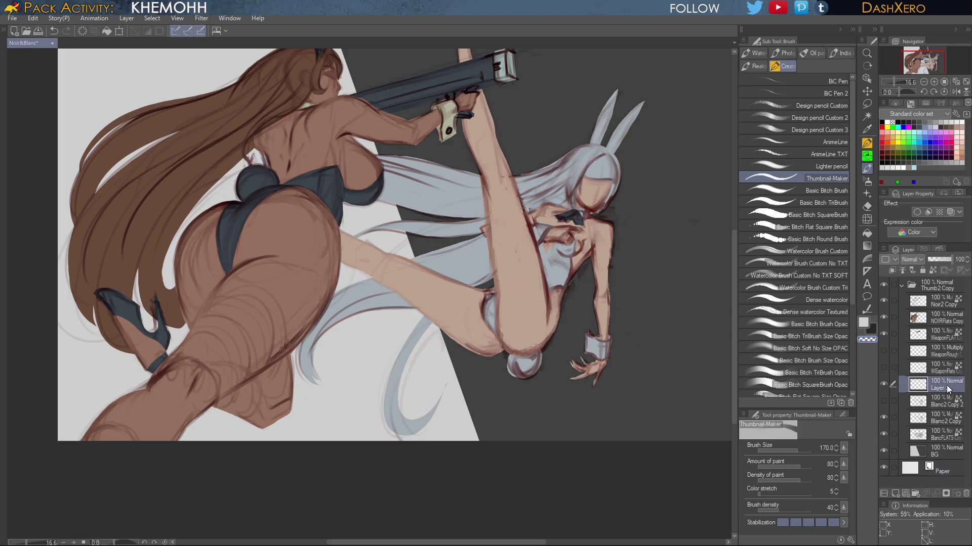
pyautogui.click(965, 494)
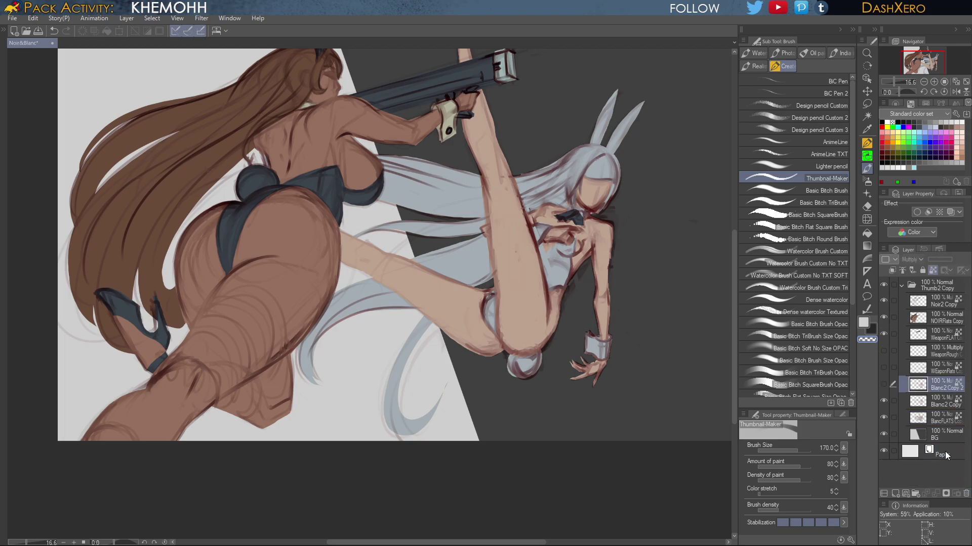
# Add a new raster layer directly above Blanc2 Copy and name it PAINTBlanc
pyautogui.click(943, 400)
pyautogui.click(901, 491)
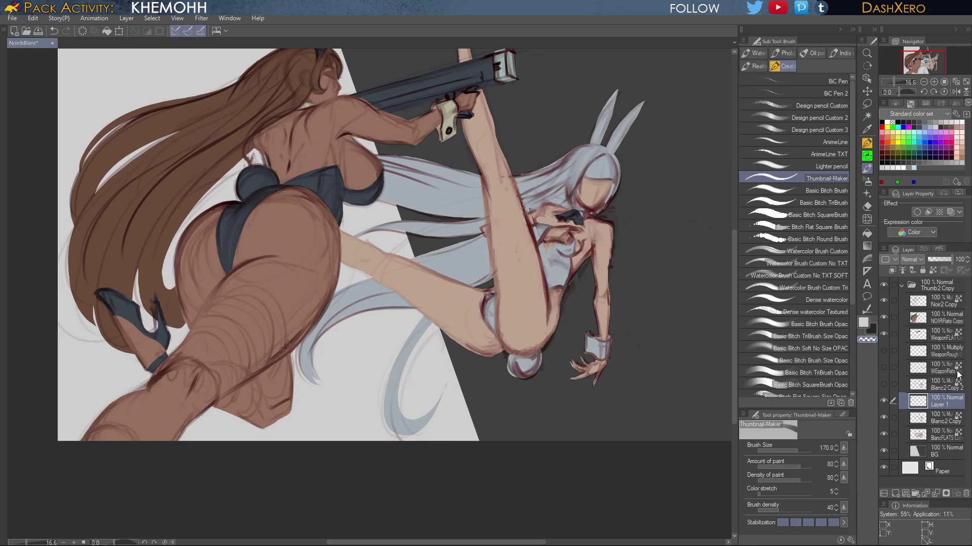
pyautogui.write('PAINTBlanc')
pyautogui.press('Return')
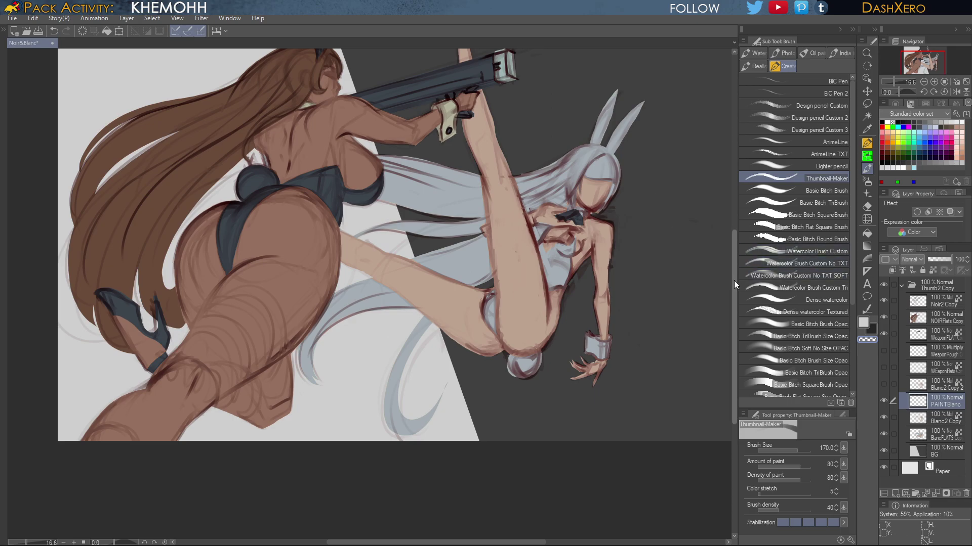
# Choose dark red from the Standard color set as main color and reduce the Thumbnail-Maker brush to 100 for Blanc2 Copy
pyautogui.moveTo(733, 280); pyautogui.dragTo(732, 238)
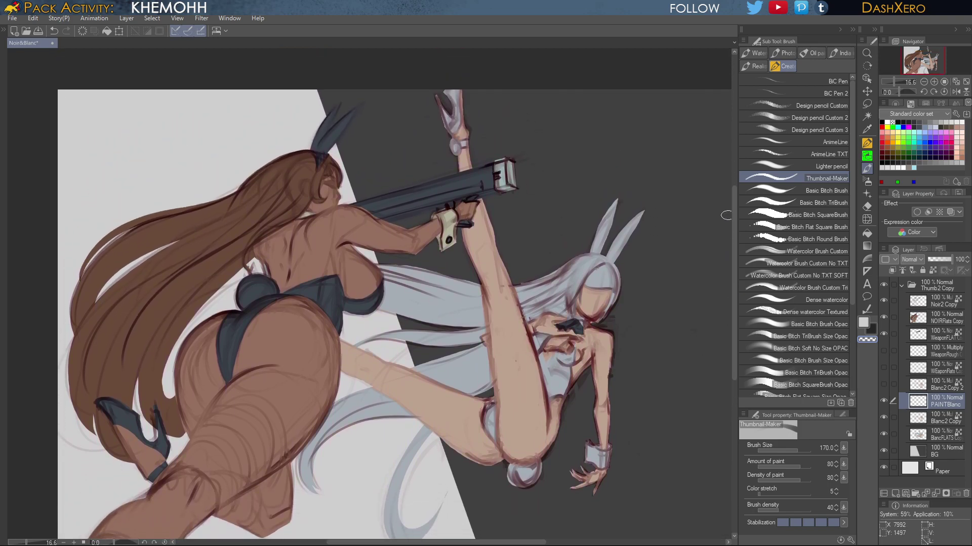
pyautogui.moveTo(620, 351); pyautogui.dragTo(613, 308)
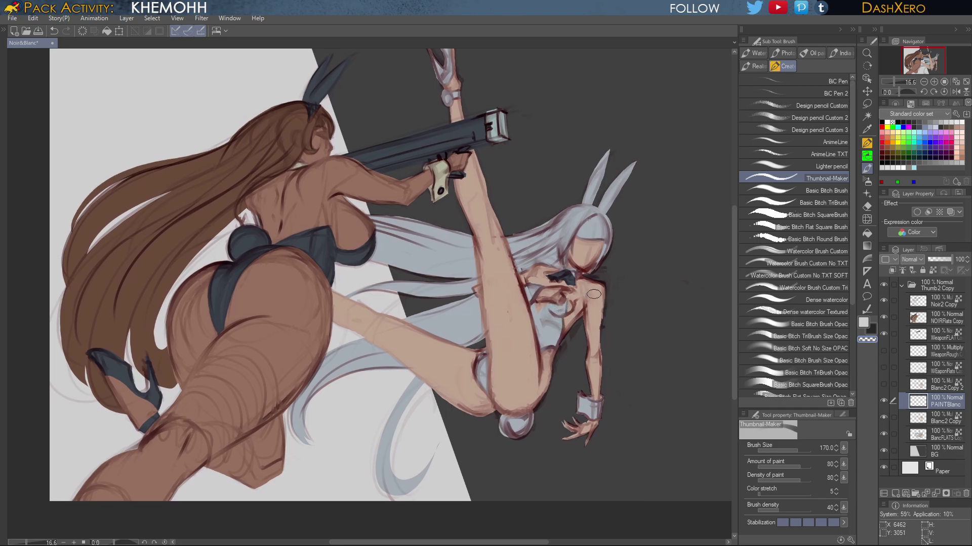
pyautogui.click(863, 322)
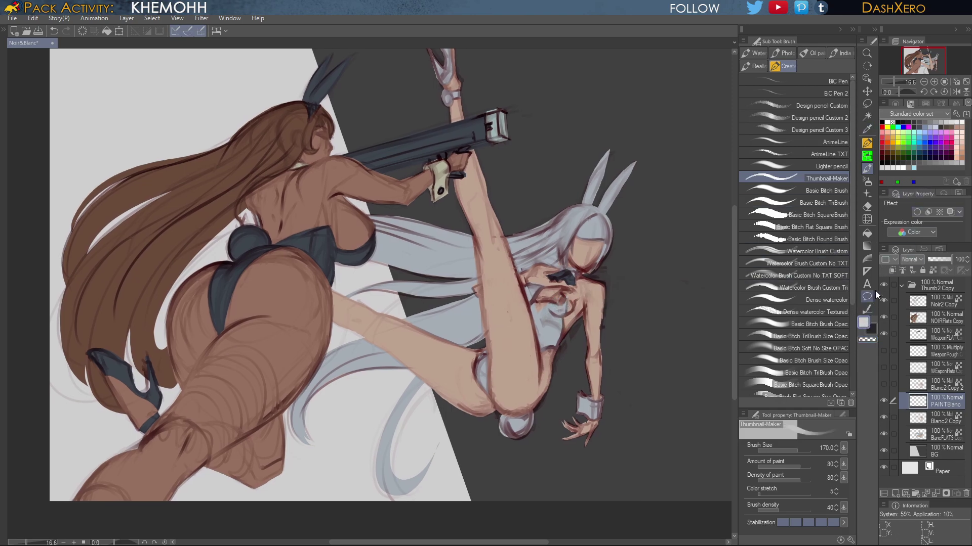
pyautogui.click(884, 148)
pyautogui.click(882, 152)
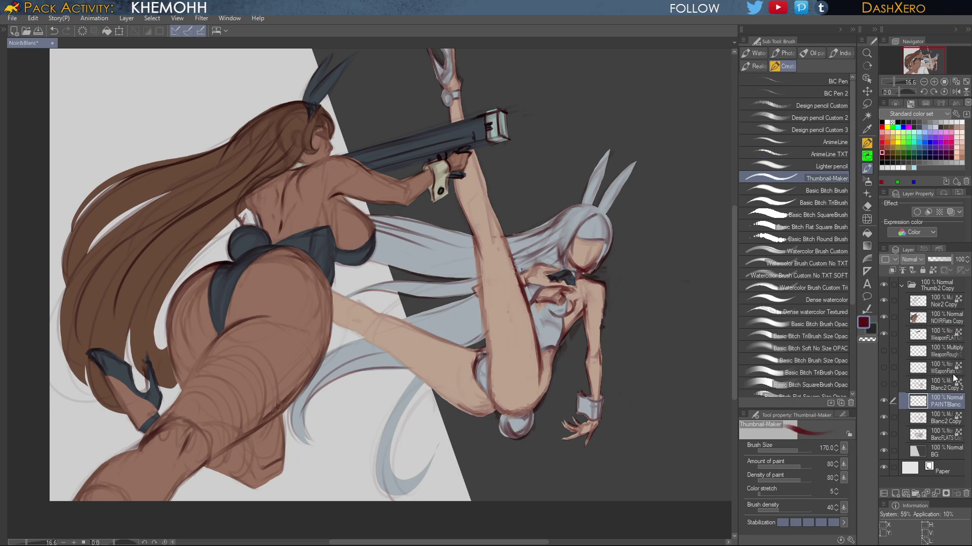
pyautogui.click(950, 424)
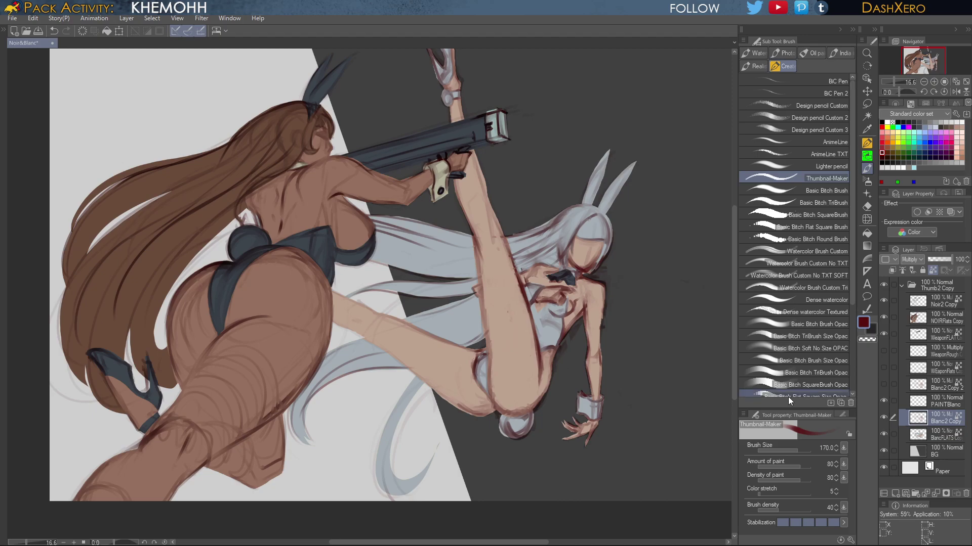
pyautogui.press('[')
pyautogui.press('[')
pyautogui.press('[')
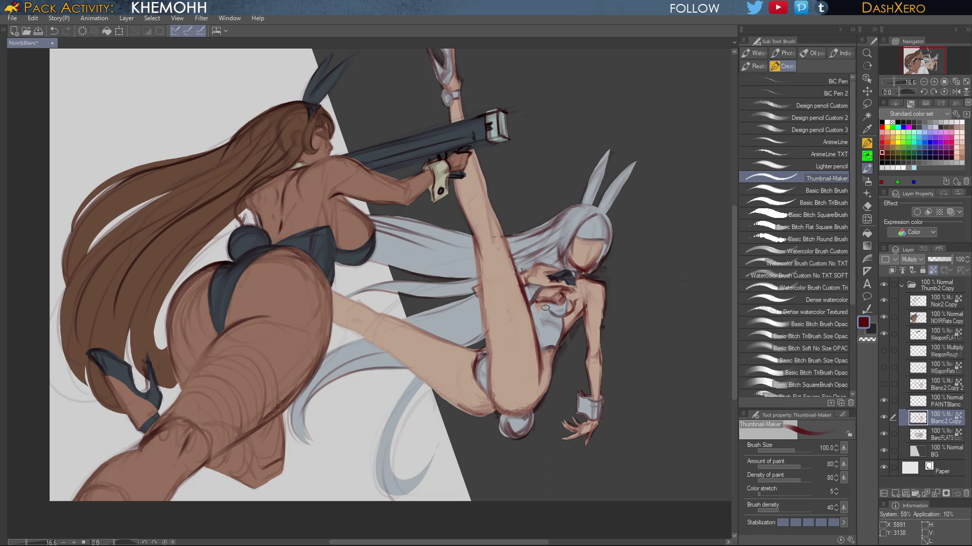
# Unlock the transparent pixels of Blanc2 Copy and retouch the pale figure's leg outlines in dark red
pyautogui.click(932, 270)
pyautogui.click(883, 418)
pyautogui.click(884, 418)
pyautogui.moveTo(620, 302); pyautogui.dragTo(647, 263)
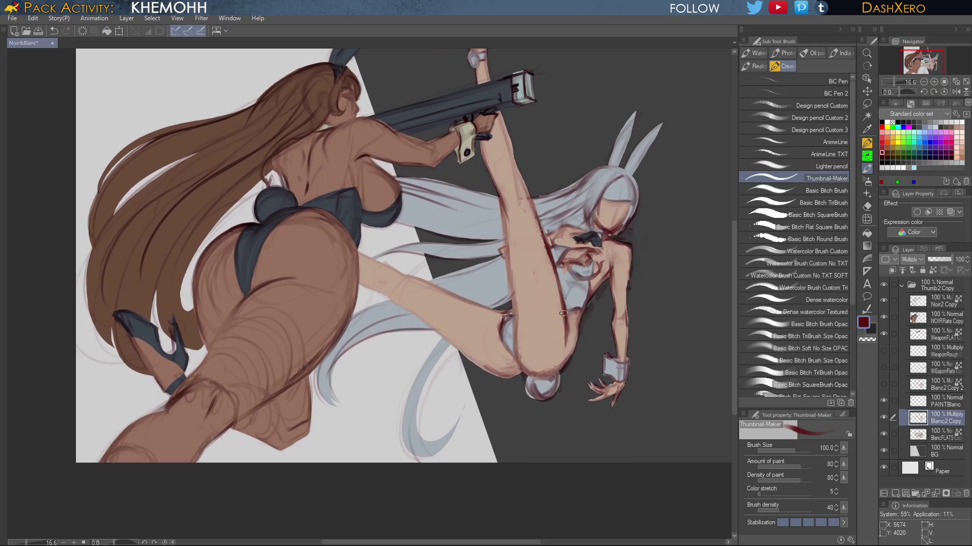
pyautogui.moveTo(659, 313); pyautogui.dragTo(647, 317)
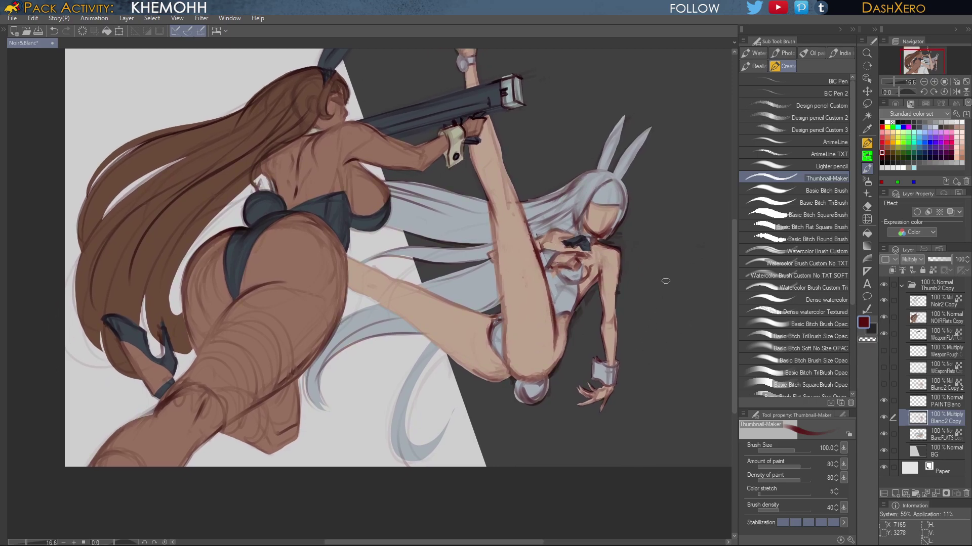
# Auto-select the pale figure's skin area from the BlancFLATS layer and return to the Thumbnail-Maker brush
pyautogui.click(949, 438)
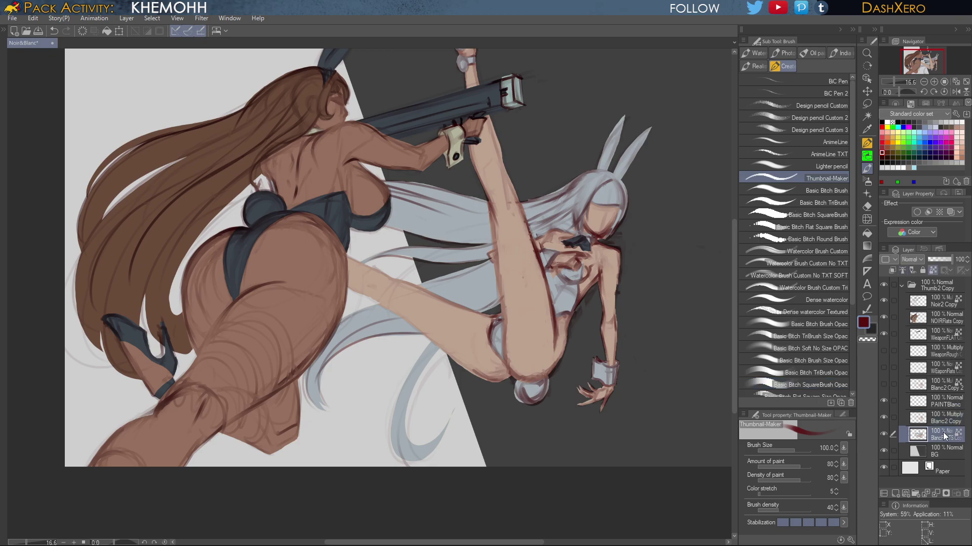
pyautogui.click(867, 116)
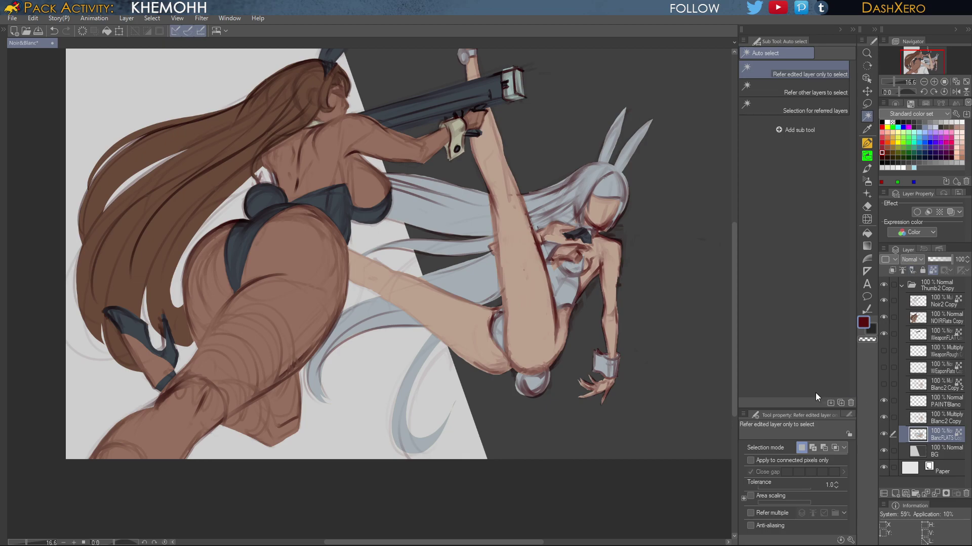
pyautogui.click(608, 287)
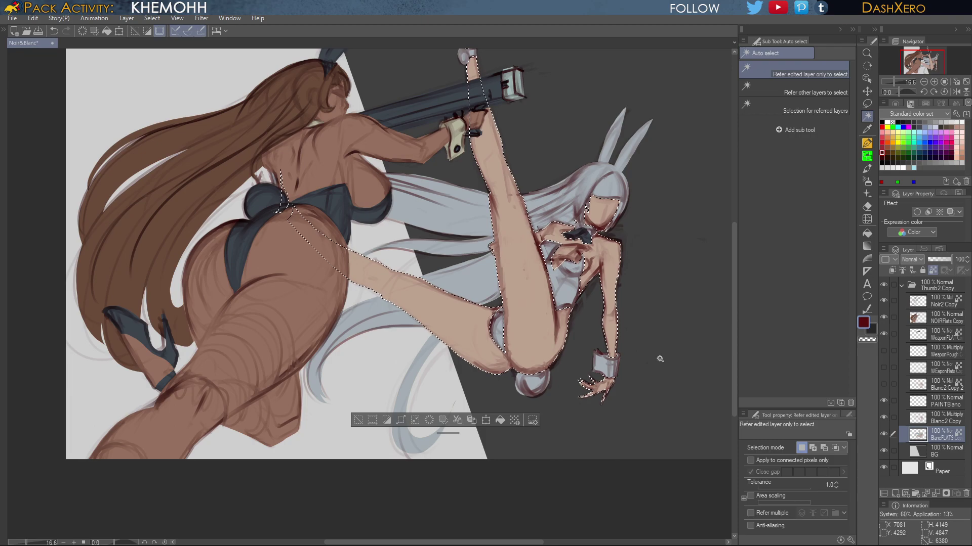
pyautogui.moveTo(651, 355); pyautogui.dragTo(663, 384)
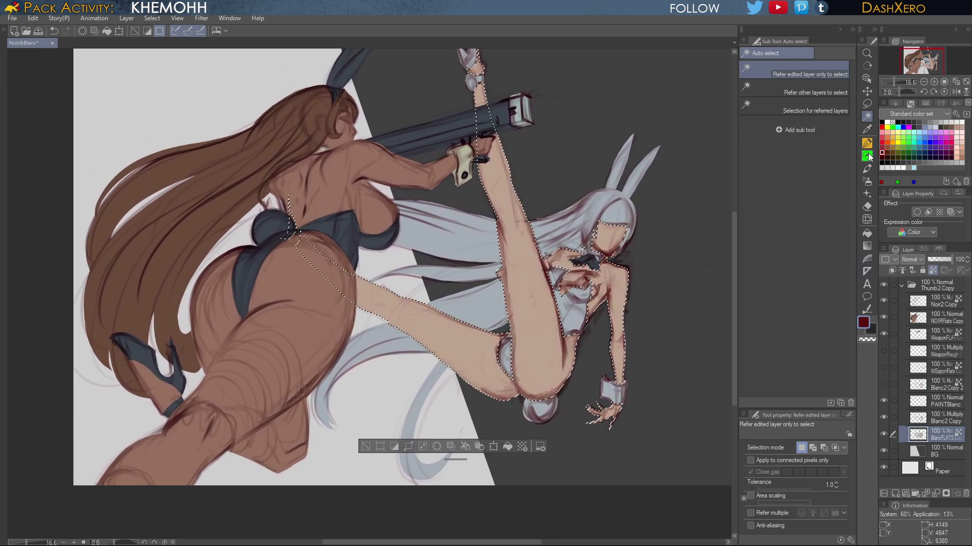
pyautogui.click(867, 168)
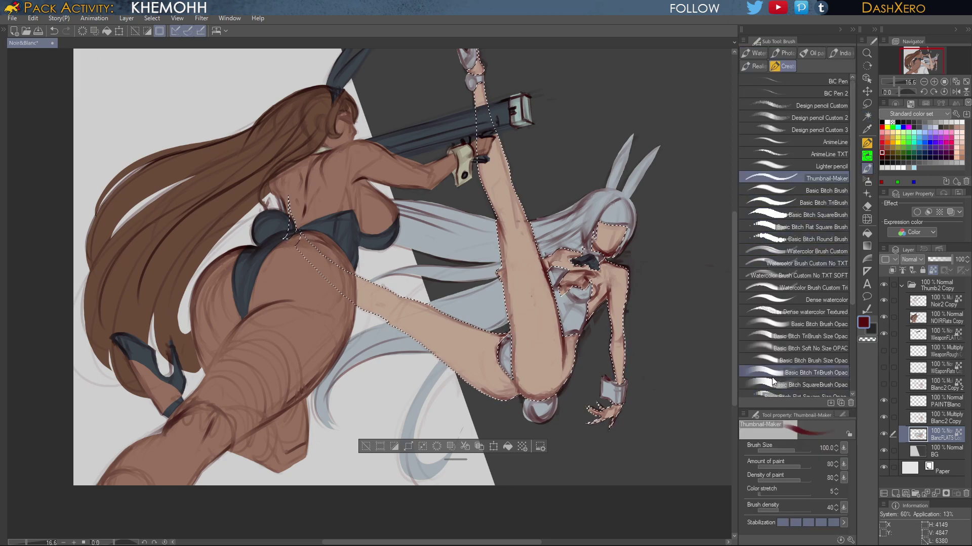
pyautogui.moveTo(715, 396); pyautogui.dragTo(726, 388)
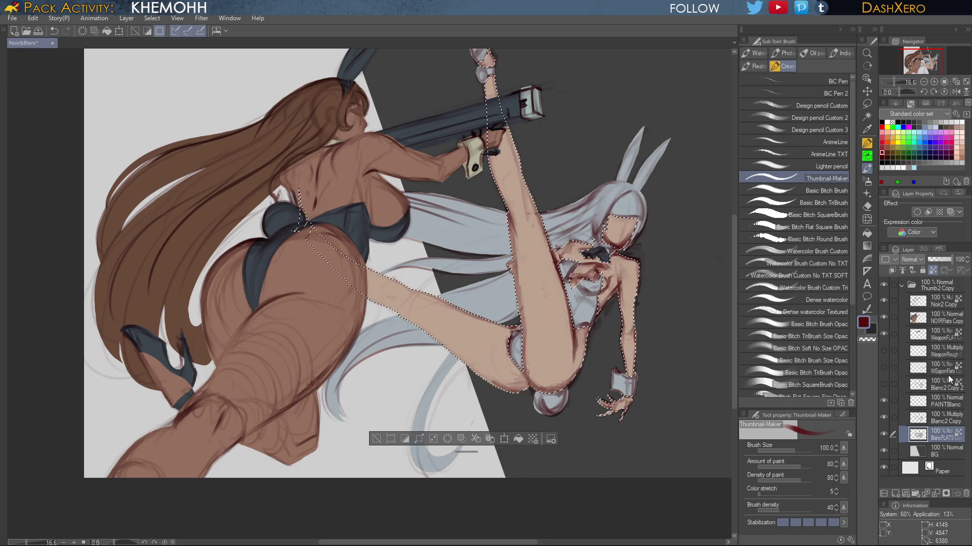
# Activate the PAINTBlanc layer, sample the brown skin tone from the pale figure's arm, and darken it on the color wheel
pyautogui.click(946, 403)
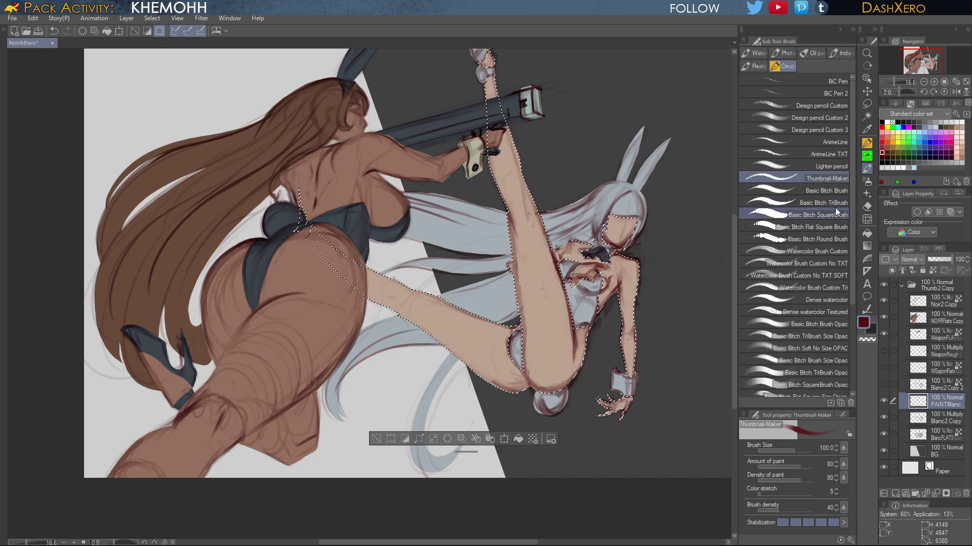
pyautogui.keyDown('alt'); pyautogui.click(622, 278); pyautogui.keyUp('alt')
pyautogui.keyDown('alt'); pyautogui.click(620, 280); pyautogui.keyUp('alt')
pyautogui.keyDown('alt'); pyautogui.click(618, 281); pyautogui.keyUp('alt')
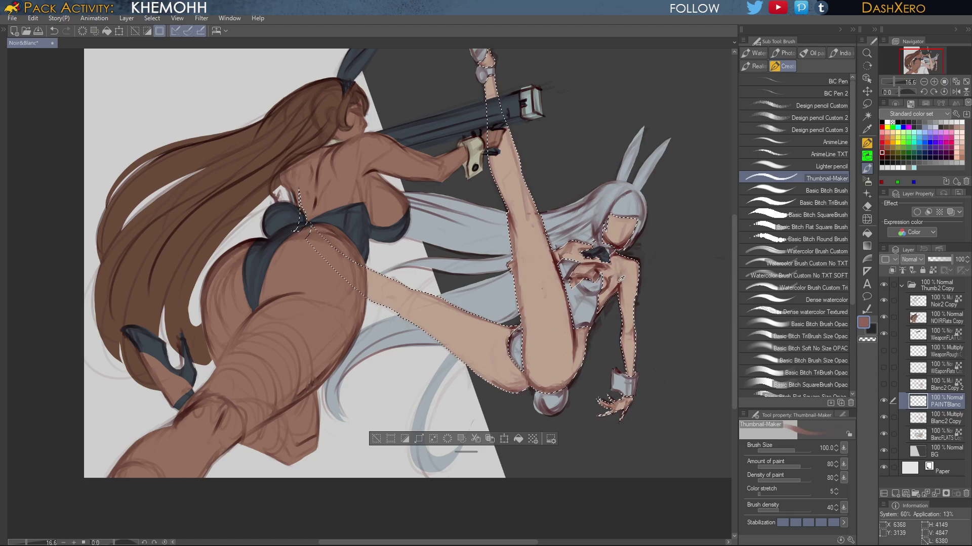
pyautogui.click(894, 103)
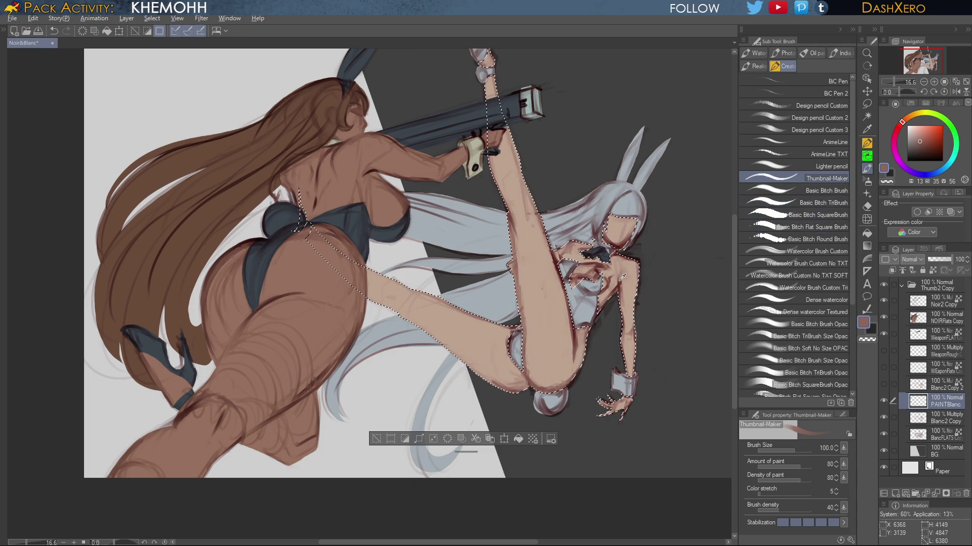
pyautogui.click(923, 145)
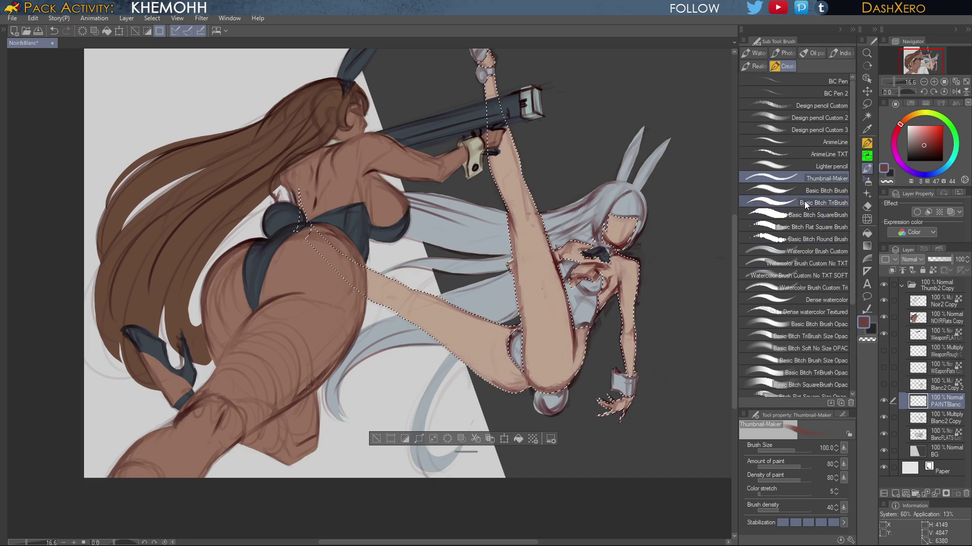
# Shade the pale figure's shoulder and arm in sampled brown using Basic Bitch Brush Opac, reducing its size to 200
pyautogui.click(800, 251)
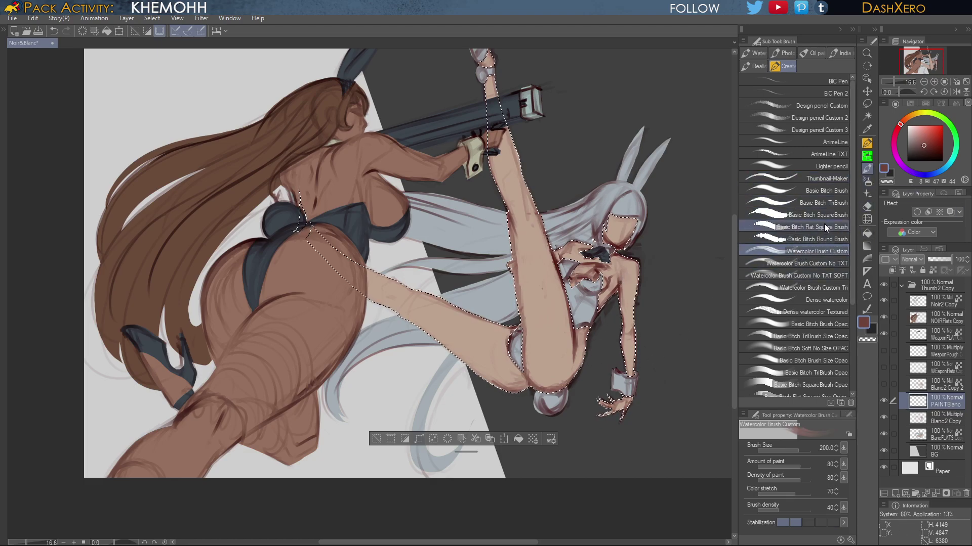
pyautogui.click(816, 324)
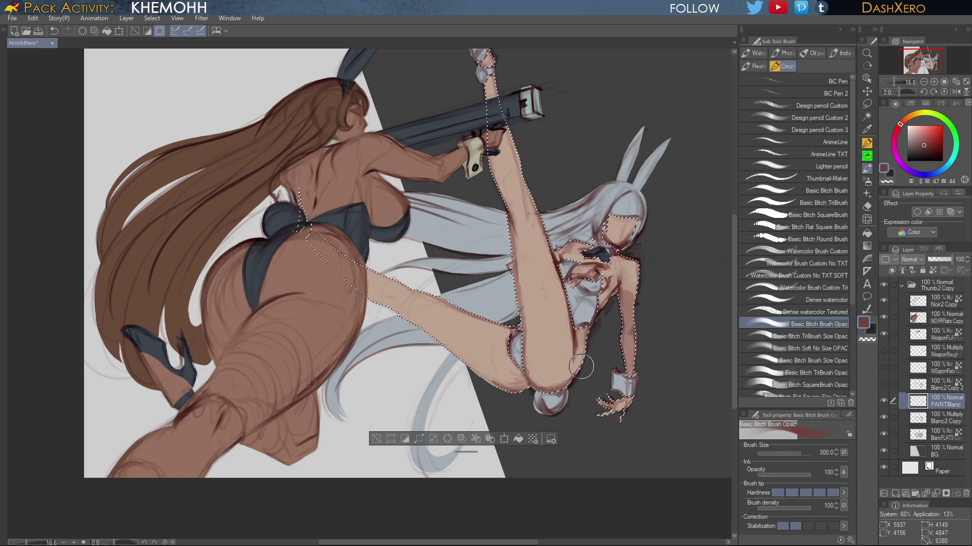
pyautogui.keyDown('alt'); pyautogui.click(628, 294); pyautogui.keyUp('alt')
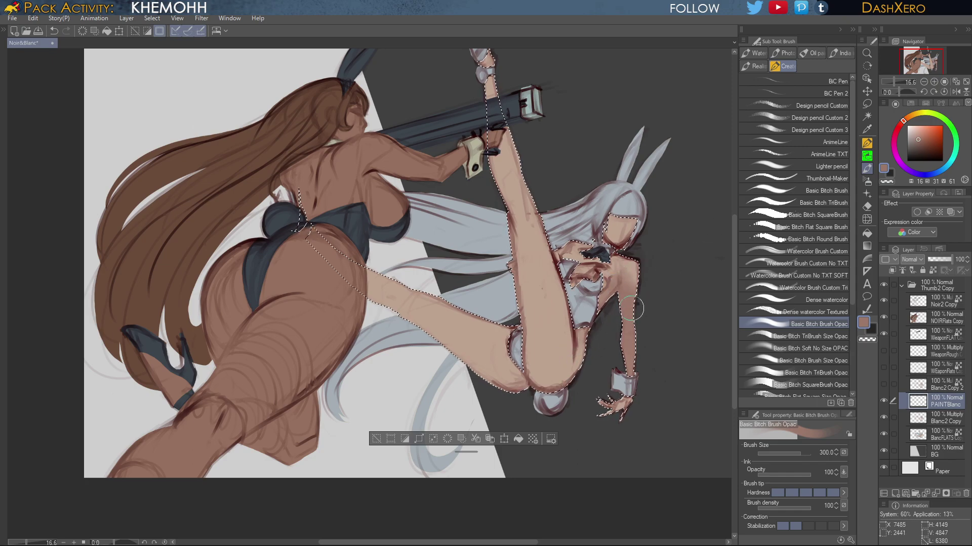
pyautogui.moveTo(647, 282); pyautogui.dragTo(653, 277)
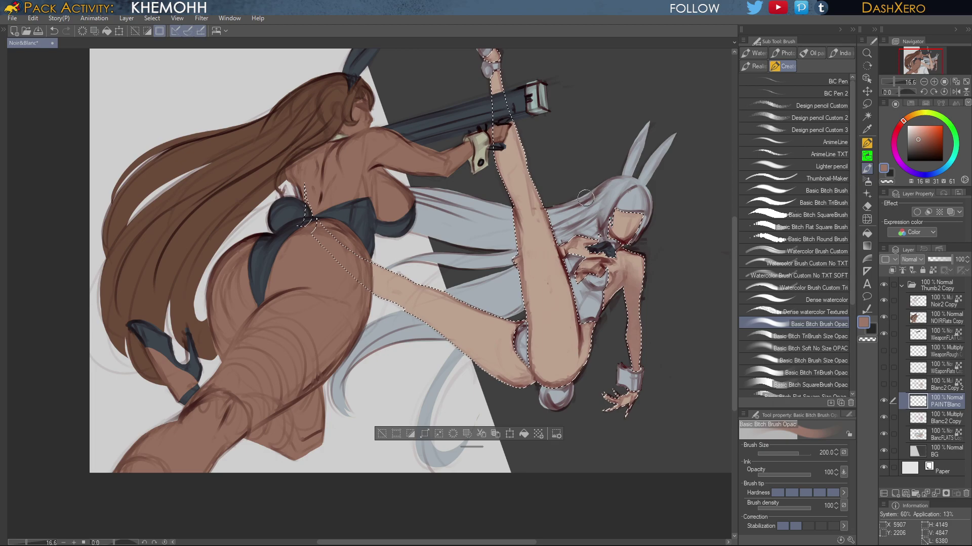
# Block in sampled dark reddish-brown shadow around the pale figure's face and neck, undoing unwanted strokes
pyautogui.keyDown('alt'); pyautogui.click(612, 232); pyautogui.keyUp('alt')
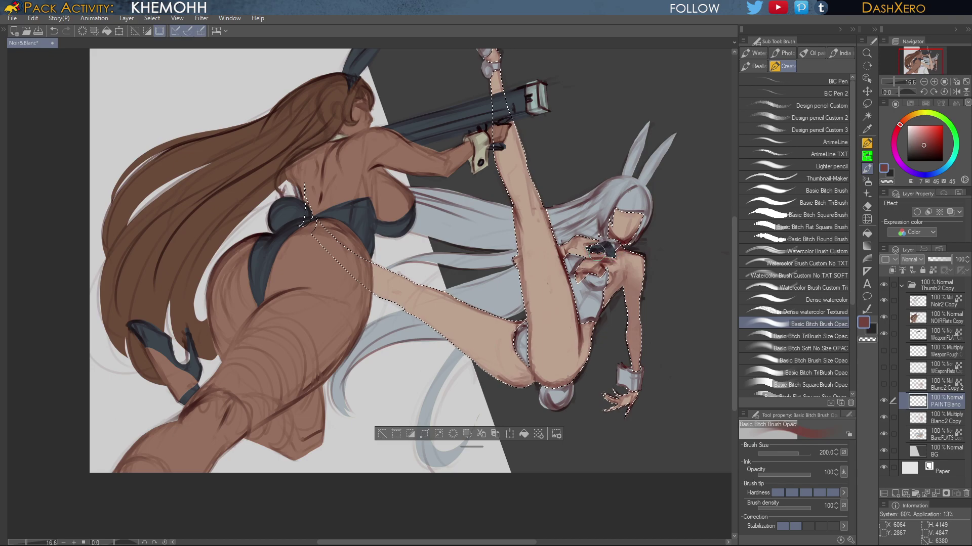
pyautogui.hotkey('ctrl', 'z')
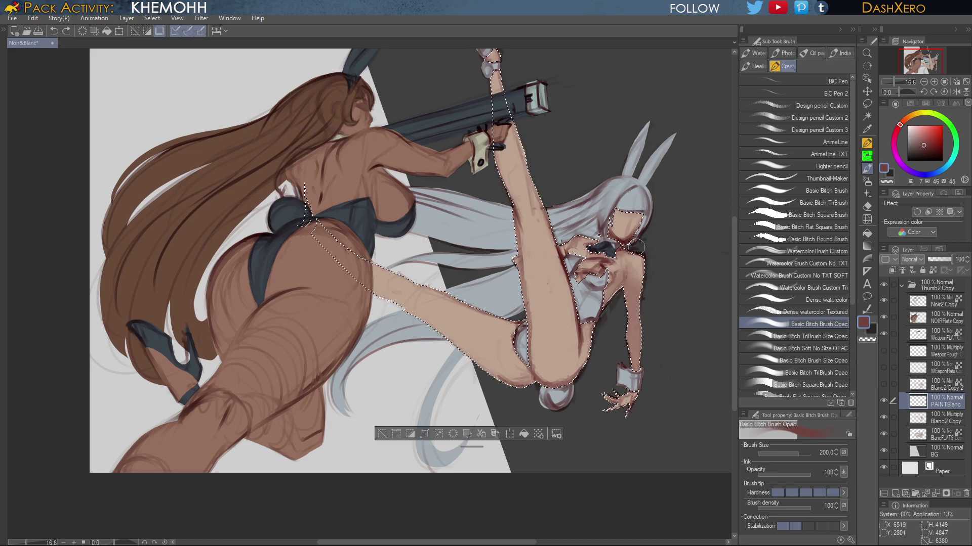
pyautogui.moveTo(614, 248); pyautogui.dragTo(603, 261)
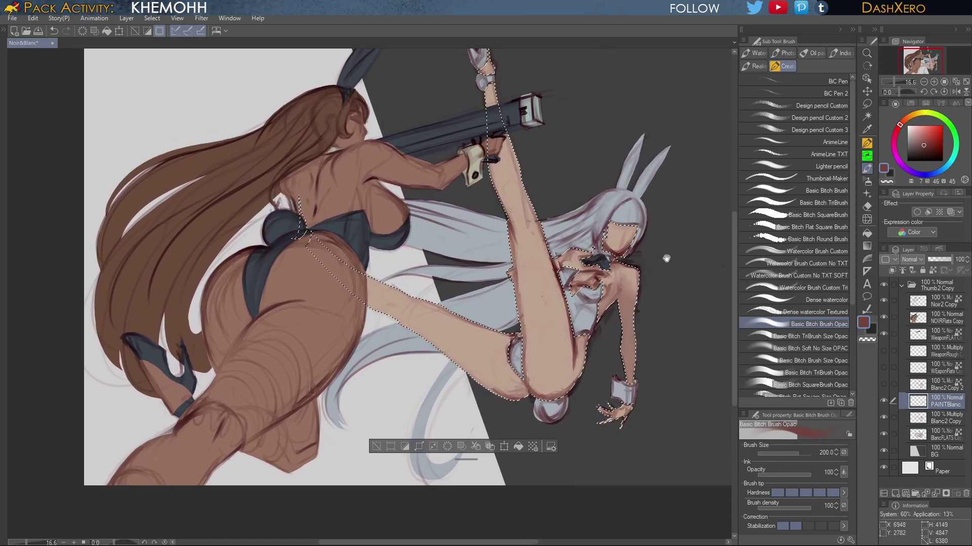
pyautogui.moveTo(666, 259); pyautogui.dragTo(662, 261)
pyautogui.press('alt')
pyautogui.moveTo(608, 211); pyautogui.dragTo(607, 222)
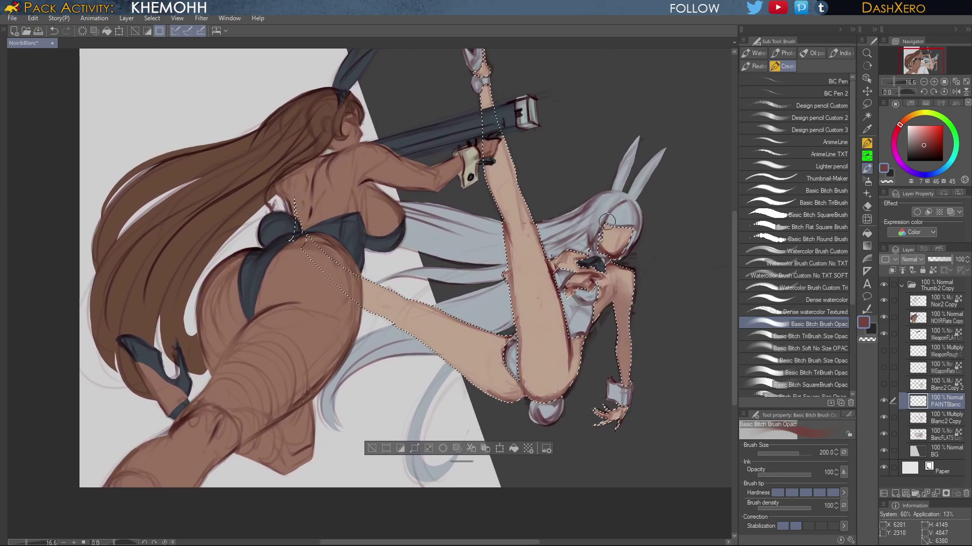
pyautogui.hotkey('ctrl', 'z')
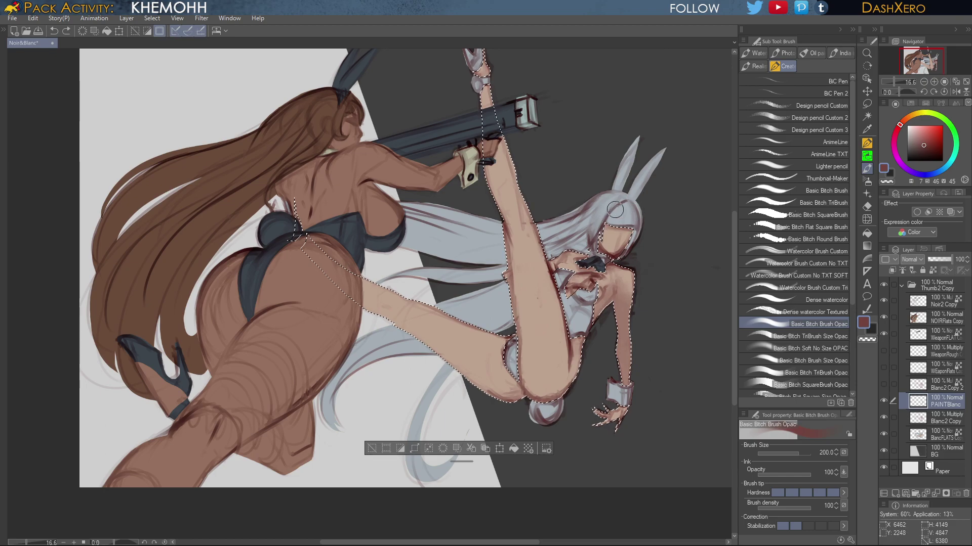
# Rework the face shading with sampled mid-brown and light skin tones, reduce the brush to 120, and undo the last stroke
pyautogui.keyDown('alt'); pyautogui.click(623, 305); pyautogui.keyUp('alt')
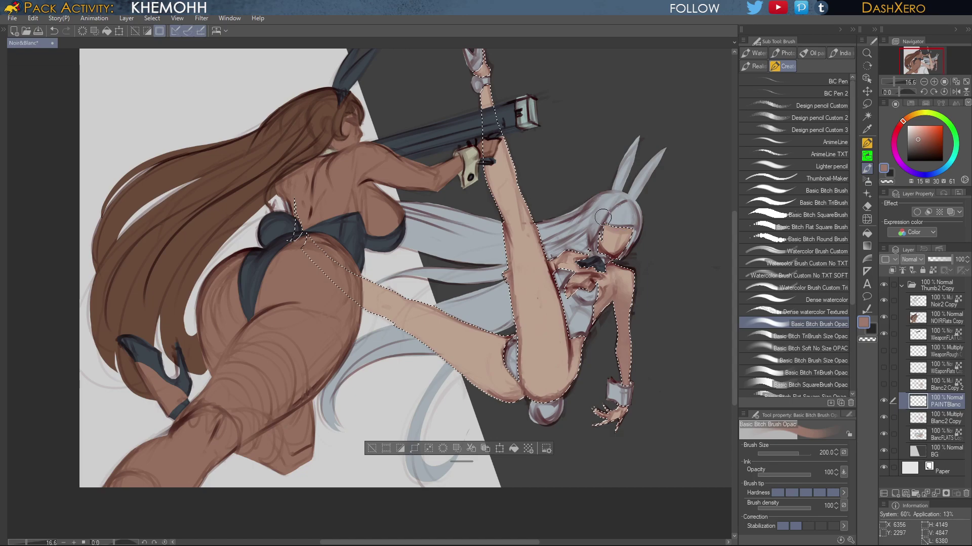
pyautogui.moveTo(603, 214); pyautogui.dragTo(635, 218)
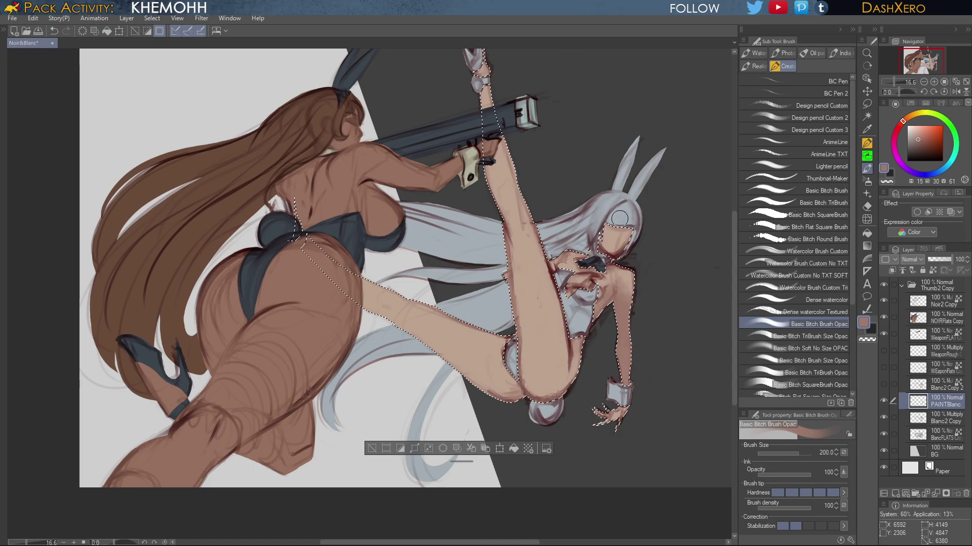
pyautogui.keyDown('alt'); pyautogui.click(612, 237); pyautogui.keyUp('alt')
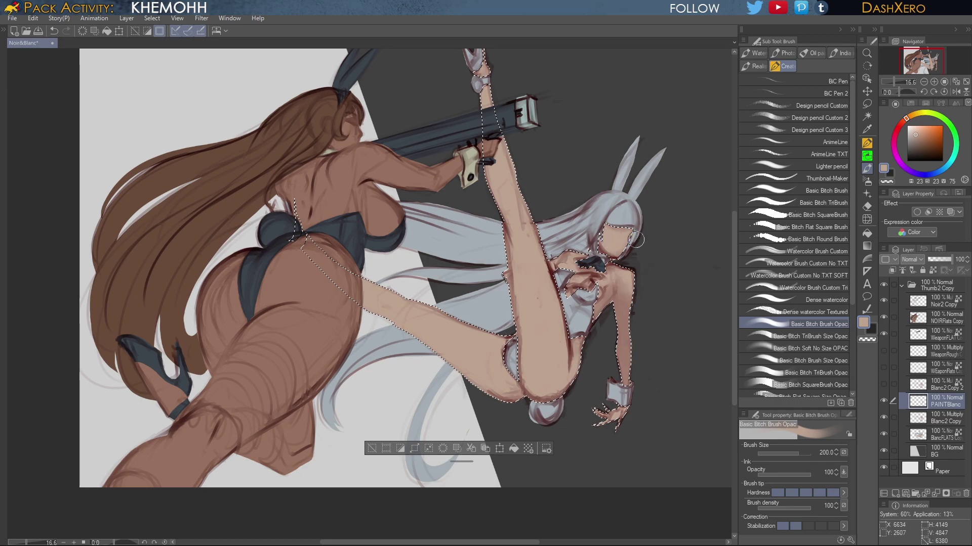
pyautogui.keyDown('alt'); pyautogui.click(609, 215); pyautogui.keyUp('alt')
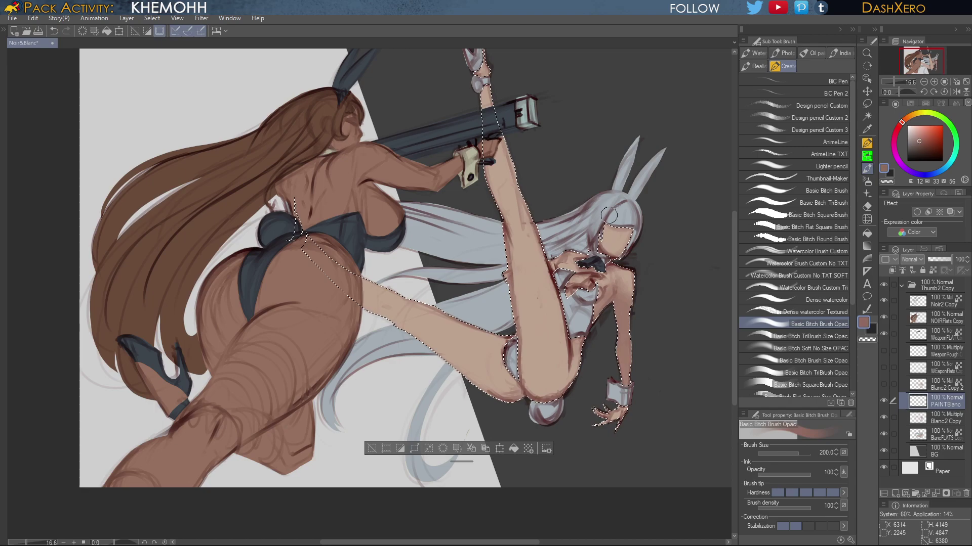
pyautogui.press('[')
pyautogui.press('[')
pyautogui.press('[')
pyautogui.hotkey('ctrl', 'z')
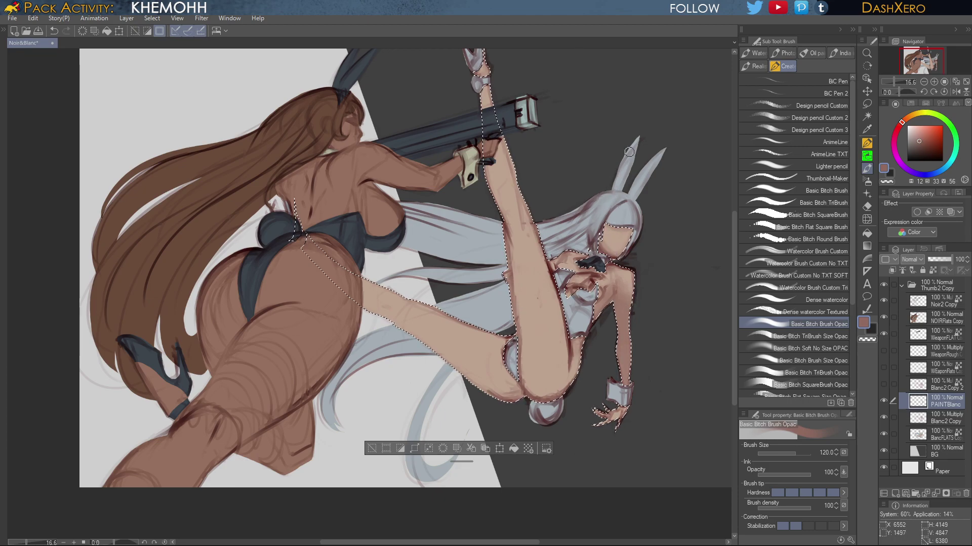
# Blend the shading on the pale figure's face, shoulder and chest with sampled dark, medium and light skin tones
pyautogui.scroll(2, 617, 222)
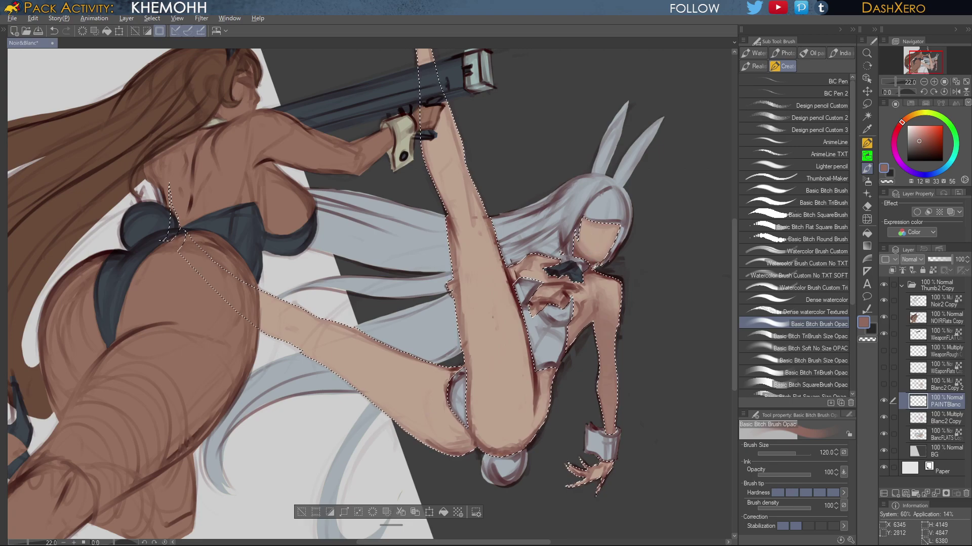
pyautogui.keyDown('alt'); pyautogui.click(600, 283); pyautogui.keyUp('alt')
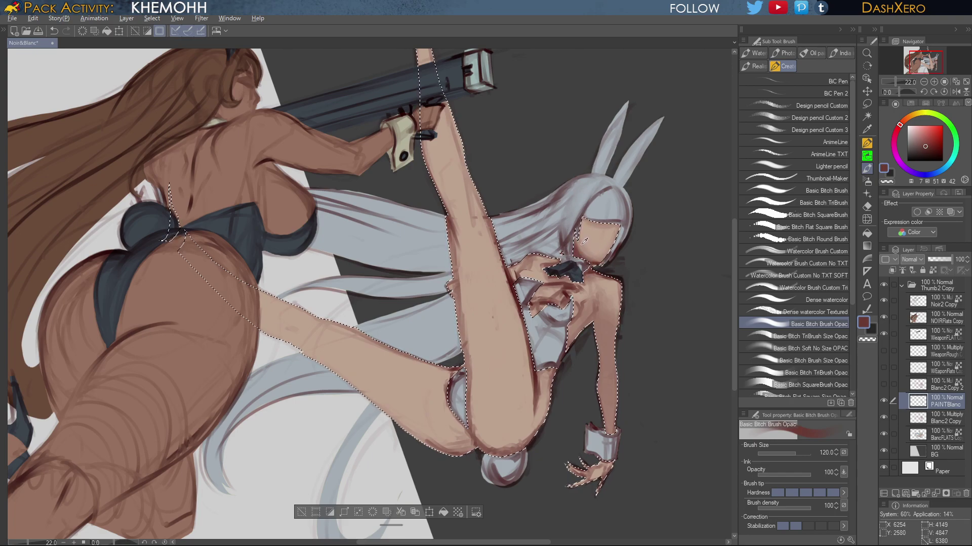
pyautogui.keyDown('alt'); pyautogui.click(584, 245); pyautogui.keyUp('alt')
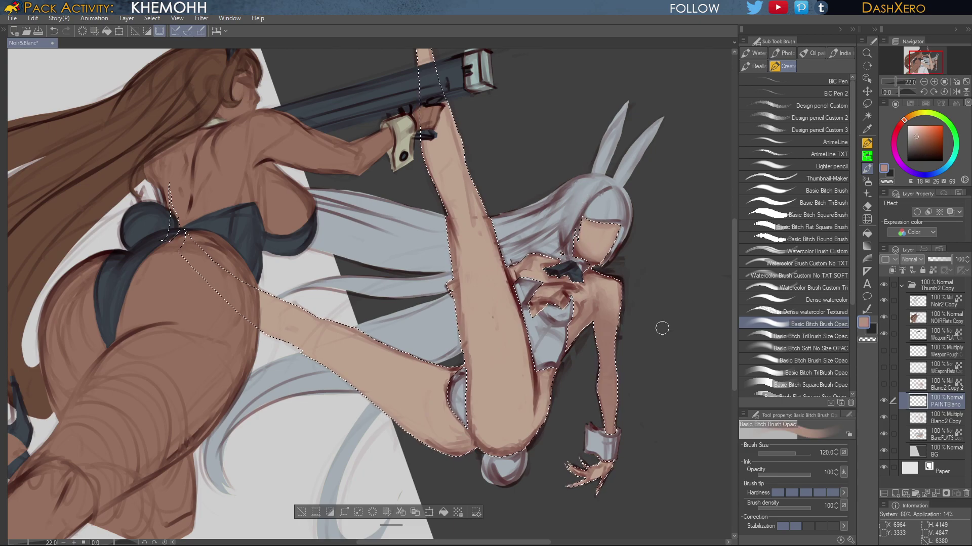
pyautogui.moveTo(559, 430); pyautogui.dragTo(577, 358)
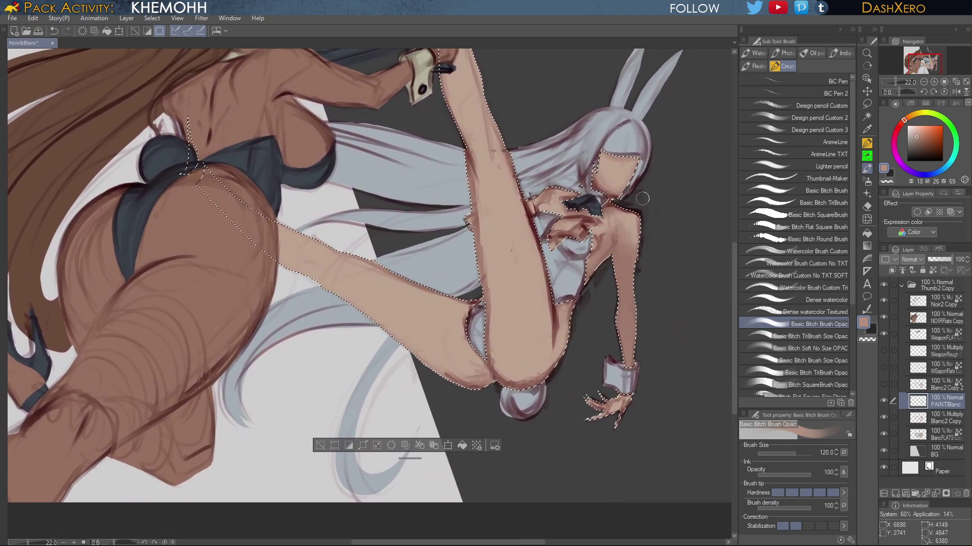
pyautogui.keyDown('alt'); pyautogui.click(627, 235); pyautogui.keyUp('alt')
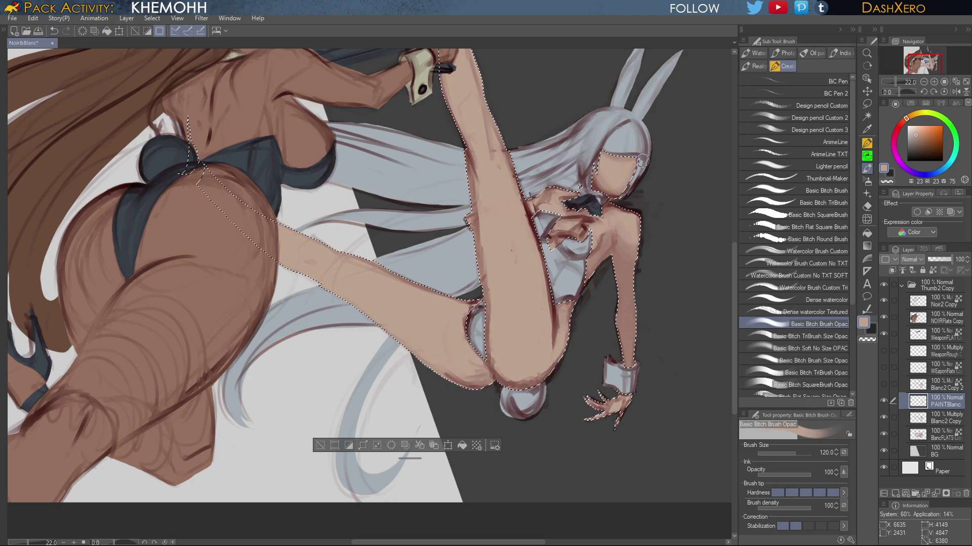
pyautogui.moveTo(608, 251); pyautogui.dragTo(646, 276)
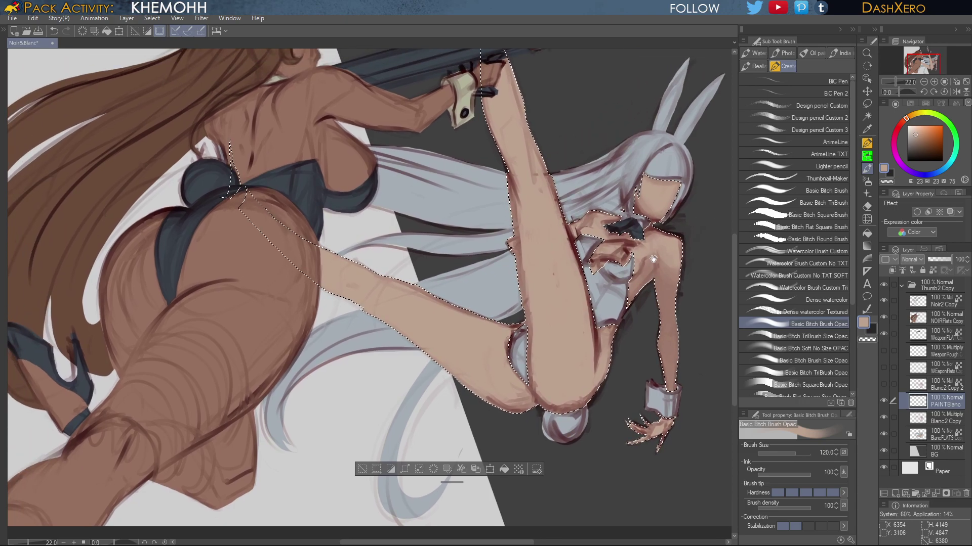
# Reduce the brush to 70, shade the pale figure's hand at her chest in sampled browns, and resample the light skin tone
pyautogui.keyDown('alt'); pyautogui.click(632, 232); pyautogui.keyUp('alt')
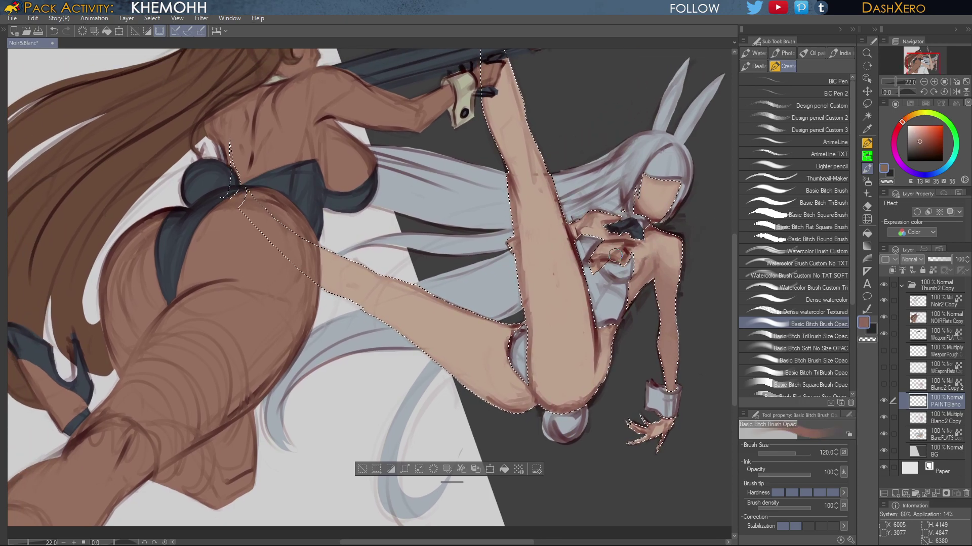
pyautogui.press('[')
pyautogui.press('[')
pyautogui.press('[')
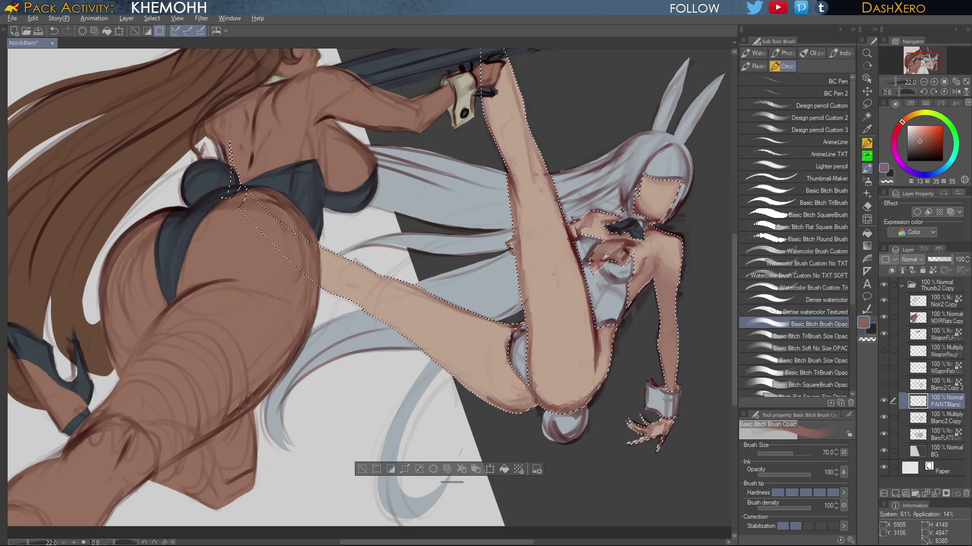
pyautogui.keyDown('alt'); pyautogui.click(605, 259); pyautogui.keyUp('alt')
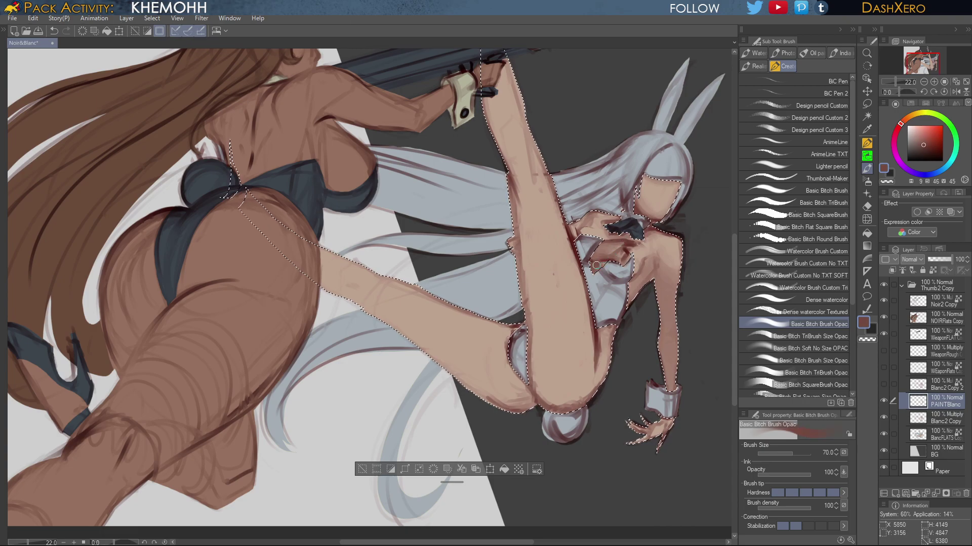
pyautogui.hotkey('ctrl', 'z')
pyautogui.moveTo(597, 266); pyautogui.dragTo(605, 267)
pyautogui.hotkey('ctrl', 'z')
pyautogui.moveTo(645, 260)
pyautogui.mouseDown()
pyautogui.moveTo(649, 242)
pyautogui.moveTo(636, 226)
pyautogui.moveTo(627, 232)
pyautogui.mouseUp()
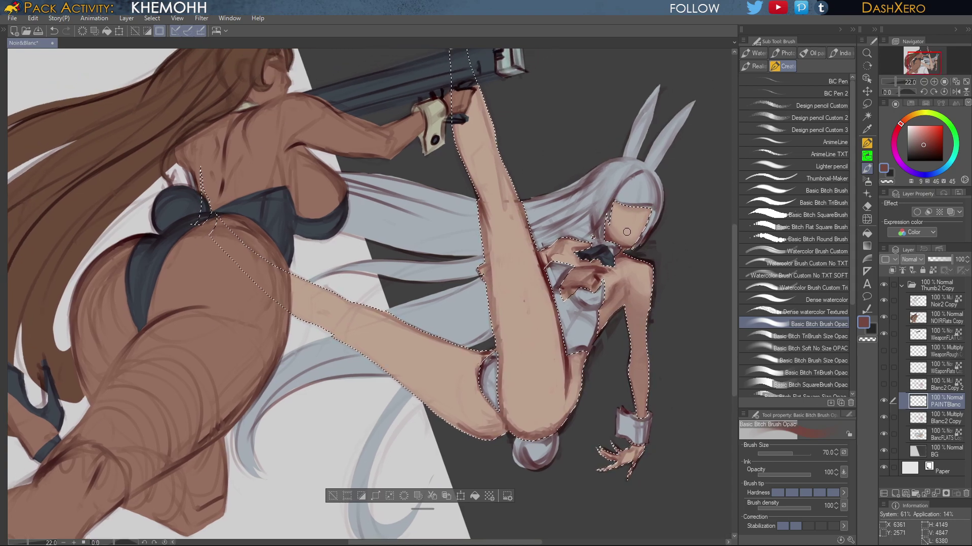
pyautogui.keyDown('alt'); pyautogui.click(636, 251); pyautogui.keyUp('alt')
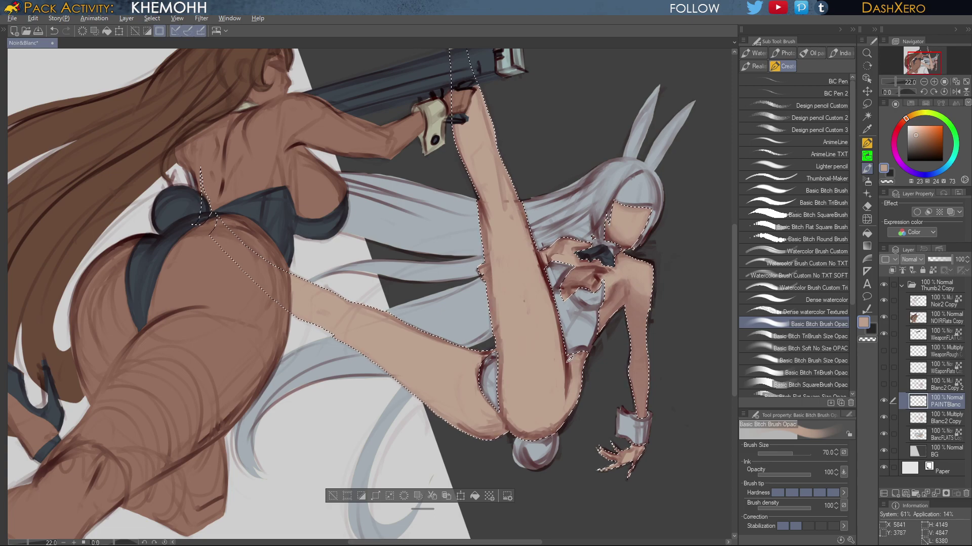
# Sample dark red, try a Design pencil Custom 2 stroke at size 20 on the shoulder, undo it, and adjust the red
pyautogui.keyDown('alt'); pyautogui.click(567, 362); pyautogui.keyUp('alt')
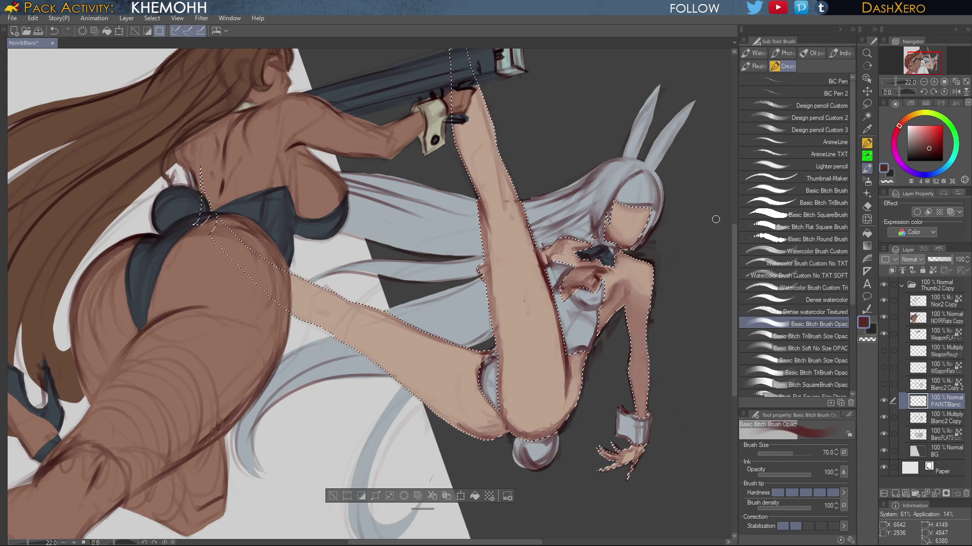
pyautogui.click(833, 117)
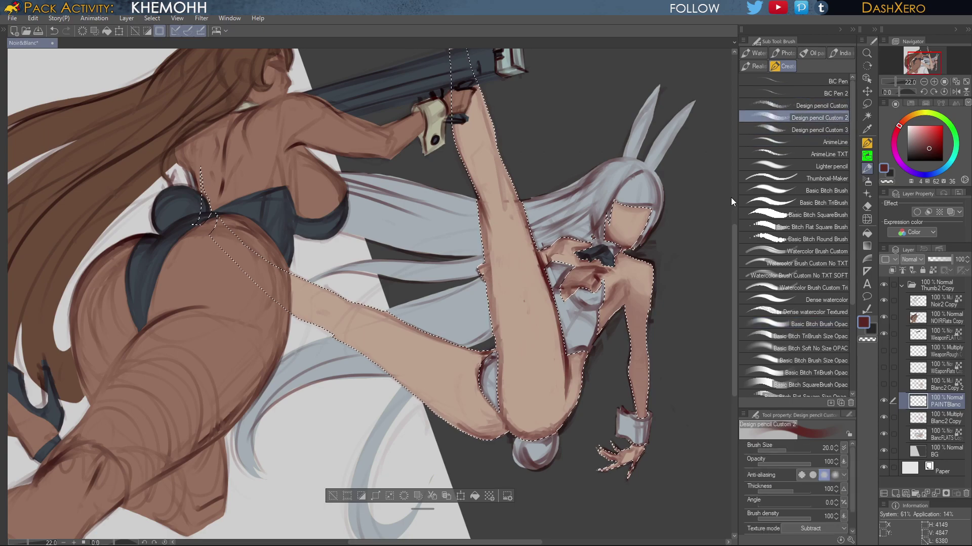
pyautogui.moveTo(676, 344); pyautogui.dragTo(660, 347)
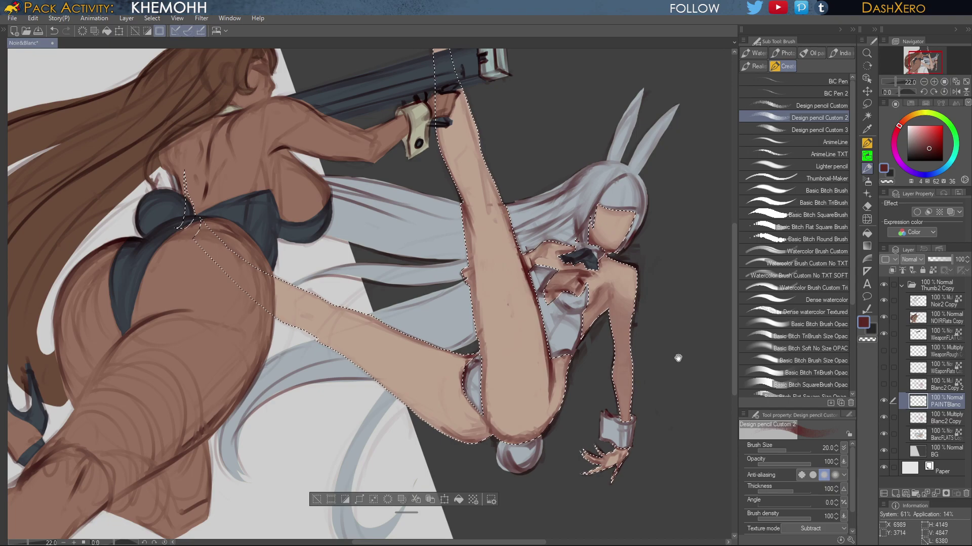
pyautogui.moveTo(678, 359); pyautogui.dragTo(659, 319)
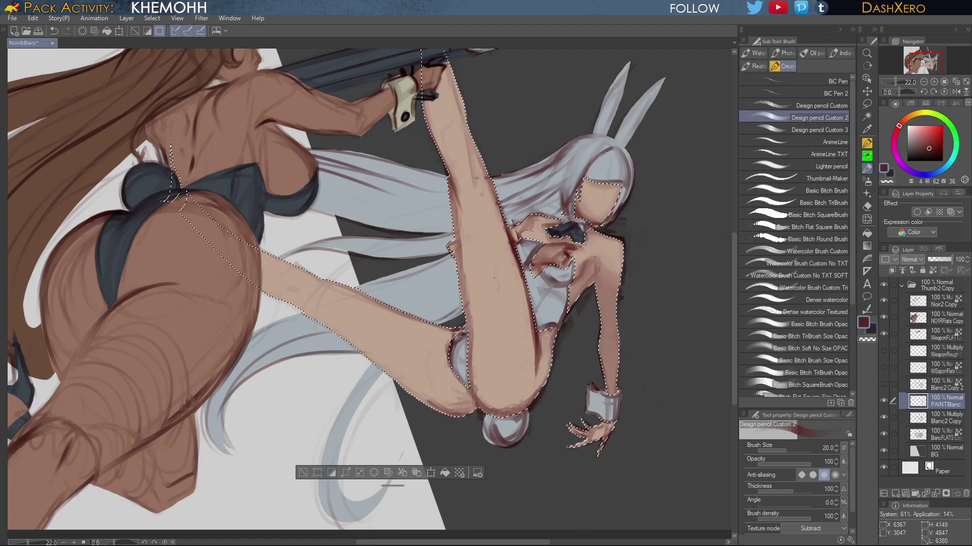
pyautogui.moveTo(598, 254); pyautogui.dragTo(597, 268)
pyautogui.hotkey('ctrl', 'z')
pyautogui.click(930, 146)
# Set the blending mode of the Thumb2 Copy folder to Through
pyautogui.click(950, 291)
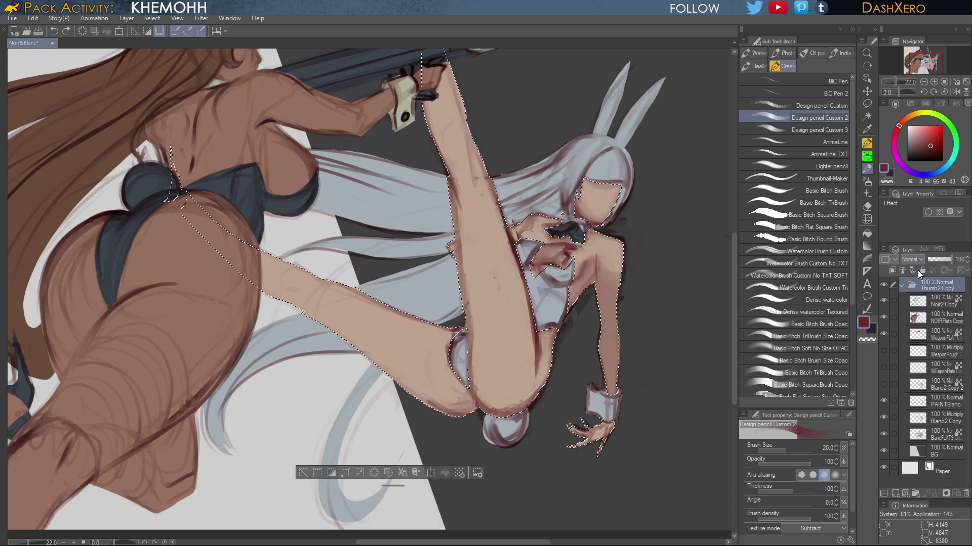
pyautogui.click(922, 272)
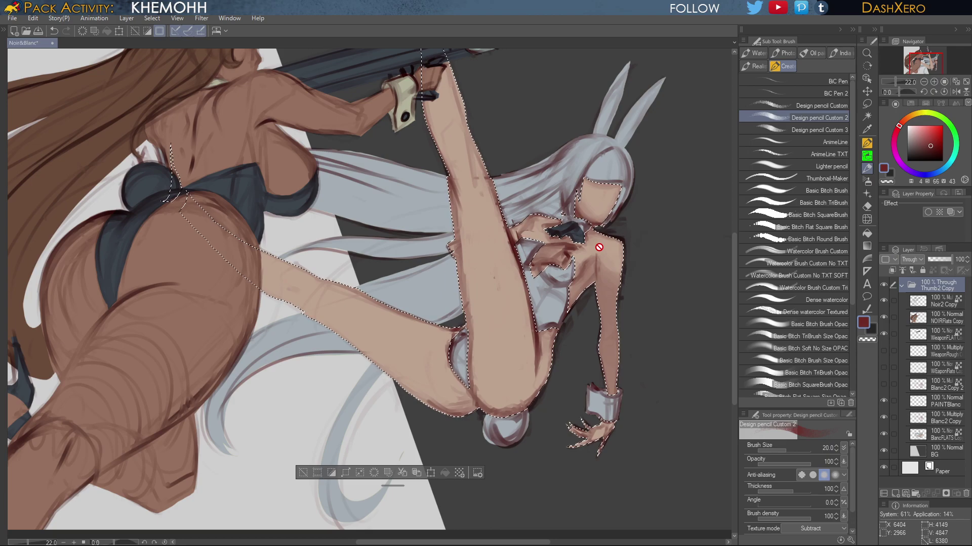
# Undo the Thumb2 Copy folder's blending mode change and make the PAINTBlanc layer active, toggling its visibility to check the painting
pyautogui.hotkey('ctrl', 'z')
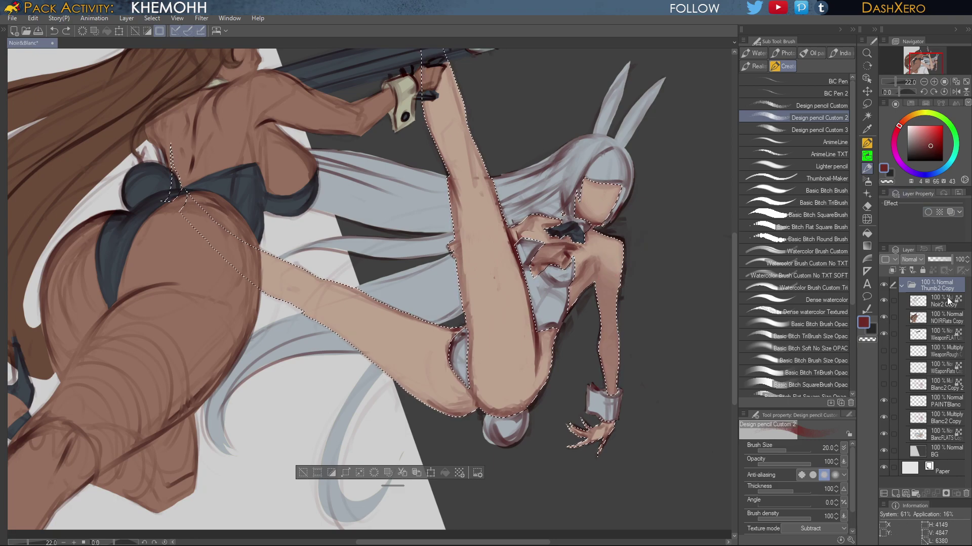
pyautogui.click(957, 423)
pyautogui.click(954, 407)
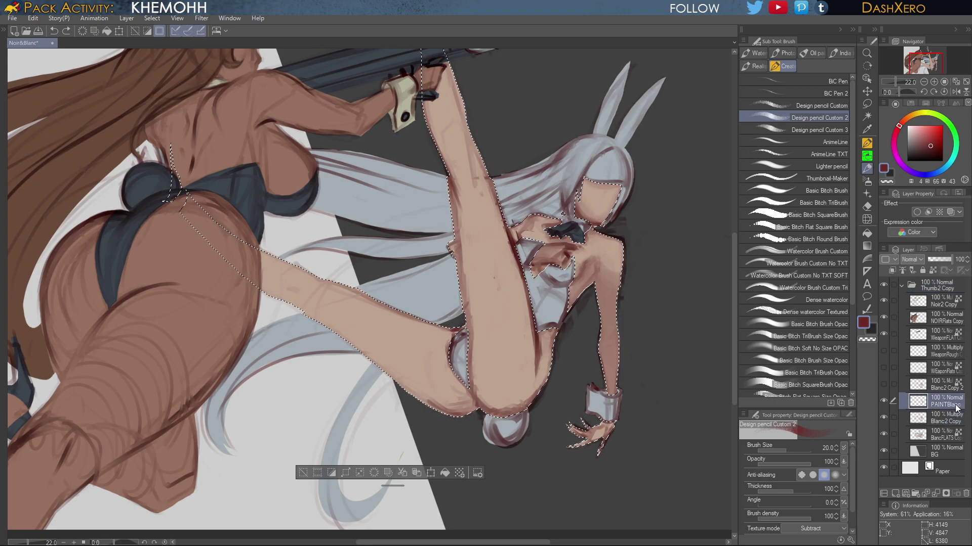
pyautogui.click(885, 400)
pyautogui.click(884, 400)
pyautogui.moveTo(598, 255); pyautogui.dragTo(597, 268)
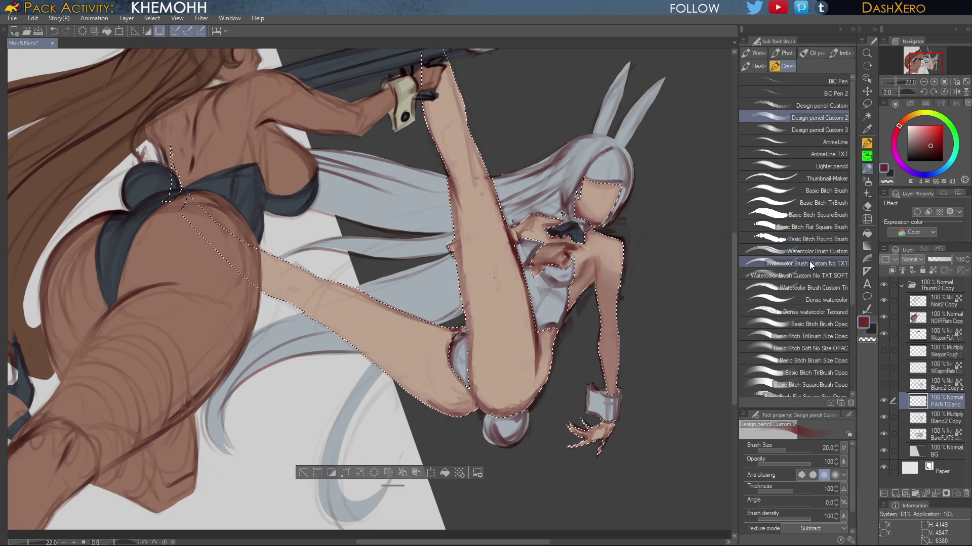
# Deepen the shading around the pale figure's chest and underarm with Basic Bitch TriBrush Size Opac at size 50, and sample the light skin tone
pyautogui.click(815, 336)
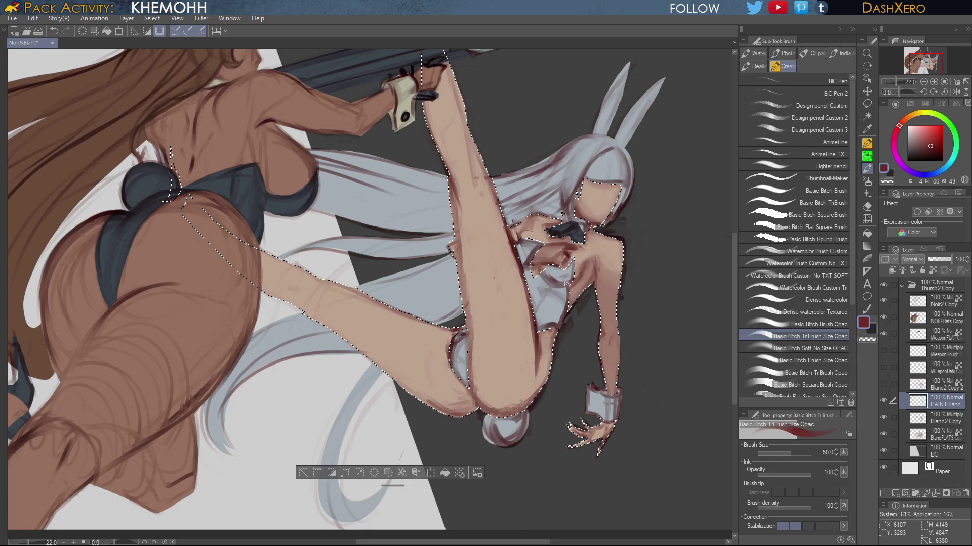
pyautogui.moveTo(621, 326); pyautogui.dragTo(655, 350)
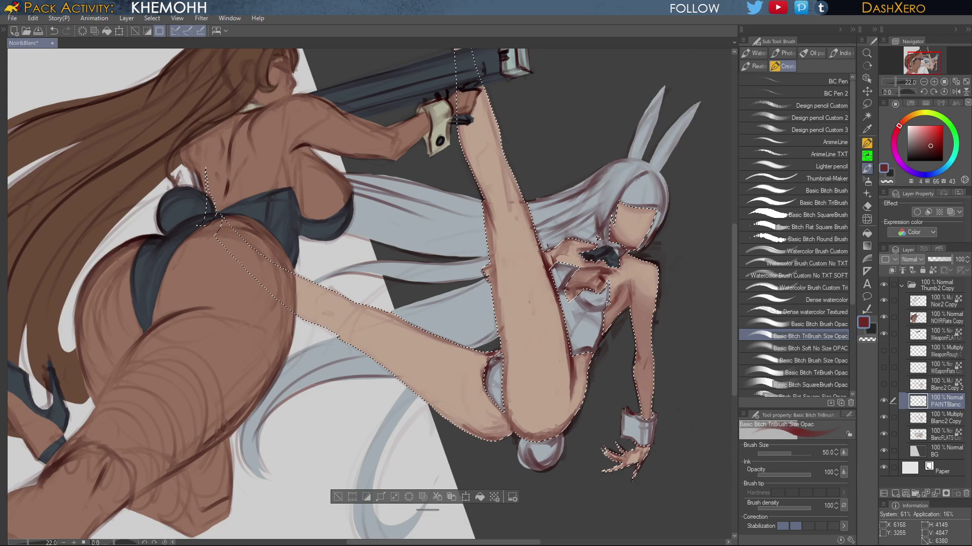
pyautogui.moveTo(677, 323); pyautogui.dragTo(673, 325)
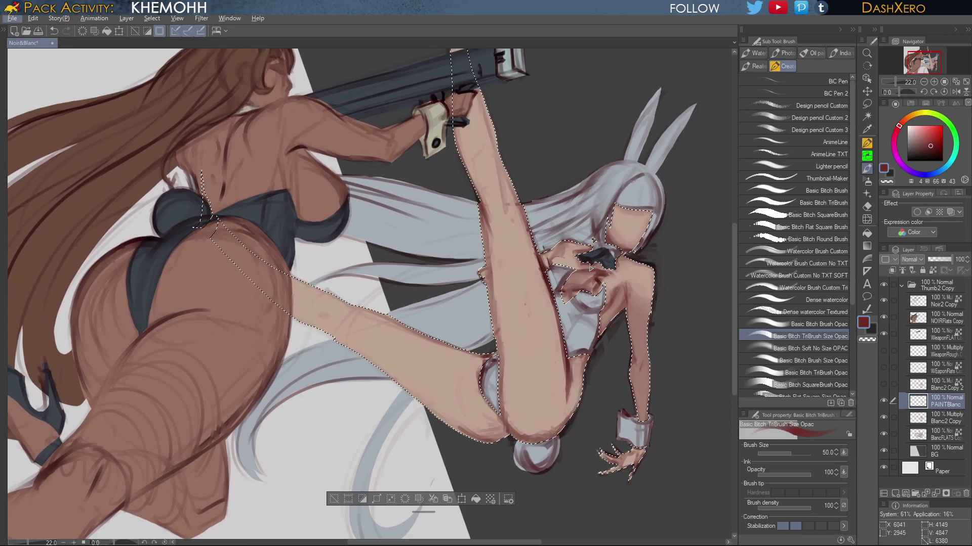
pyautogui.keyDown('alt'); pyautogui.click(617, 267); pyautogui.keyUp('alt')
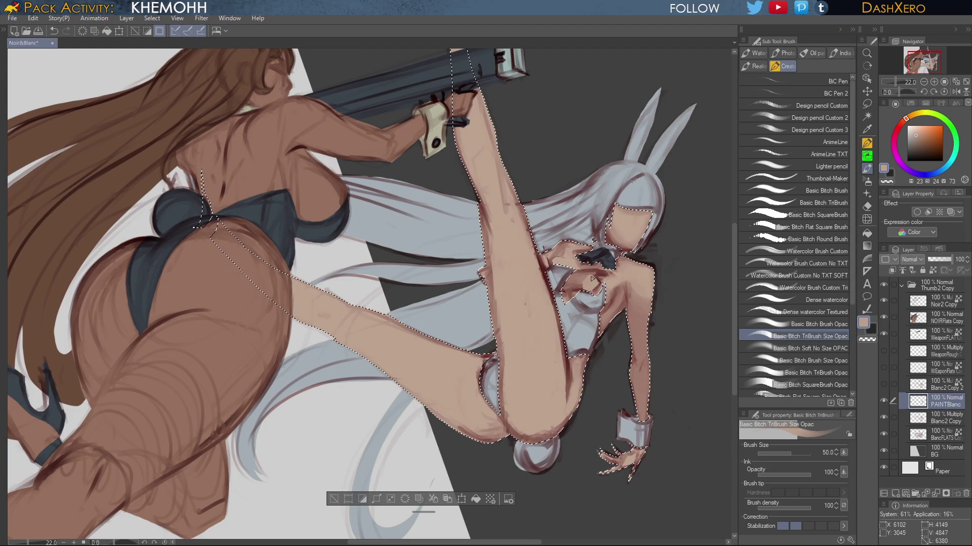
# Adjust the sampled skin colour to a lighter, slightly yellower tone and paint a highlight on the pale figure's shoulder
pyautogui.moveTo(676, 335); pyautogui.dragTo(643, 342)
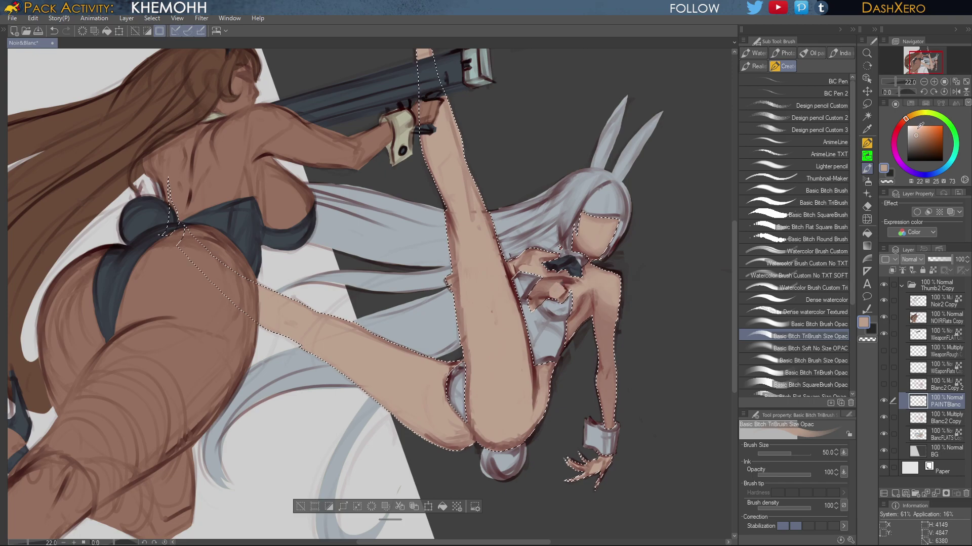
pyautogui.click(911, 130)
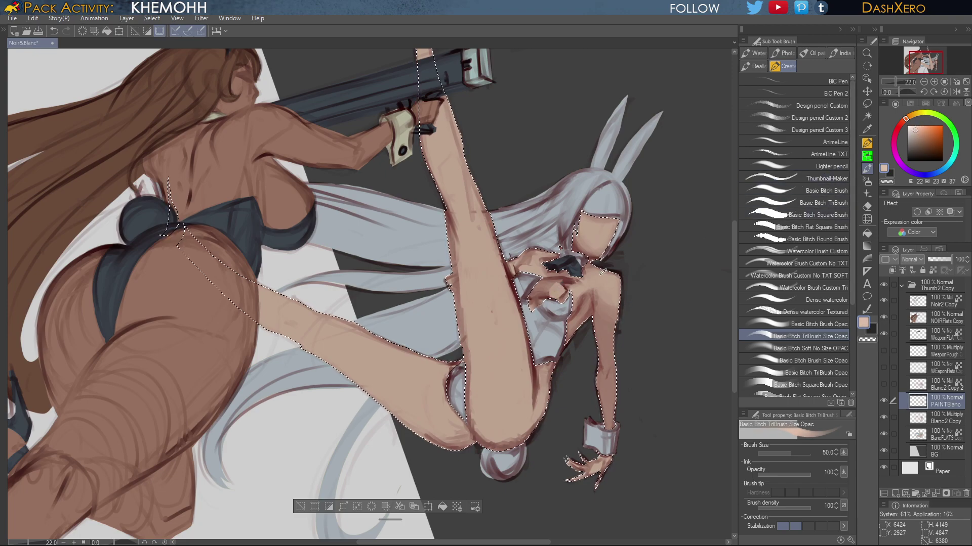
pyautogui.click(916, 133)
pyautogui.click(917, 130)
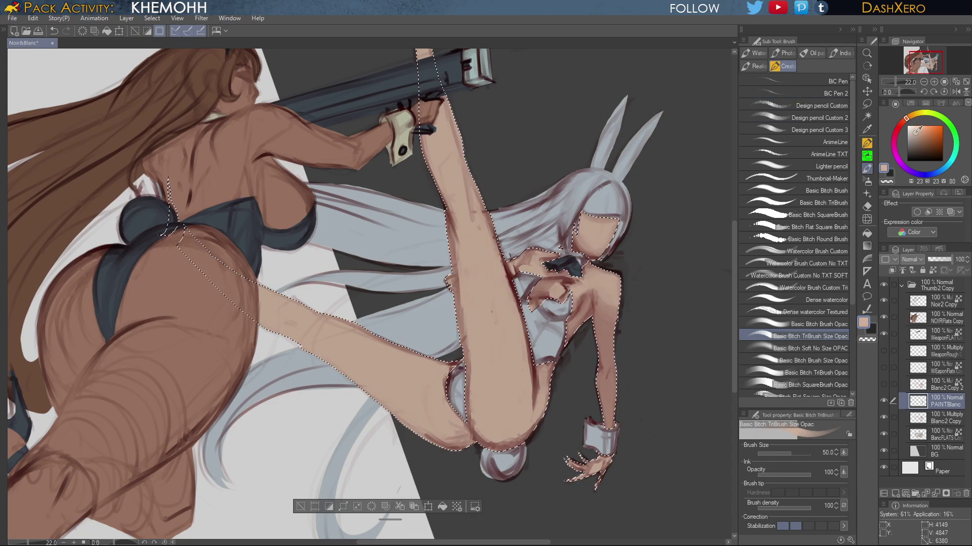
pyautogui.click(910, 117)
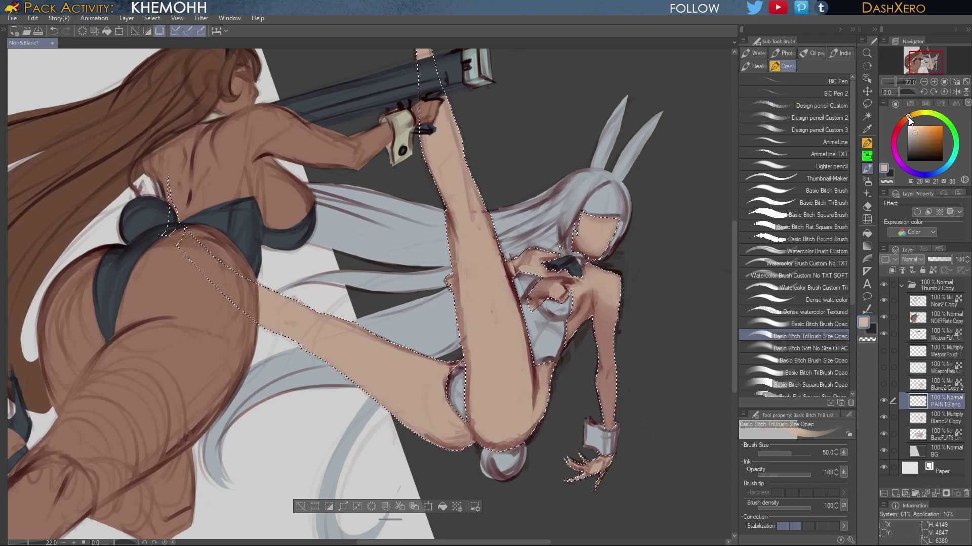
pyautogui.click(908, 118)
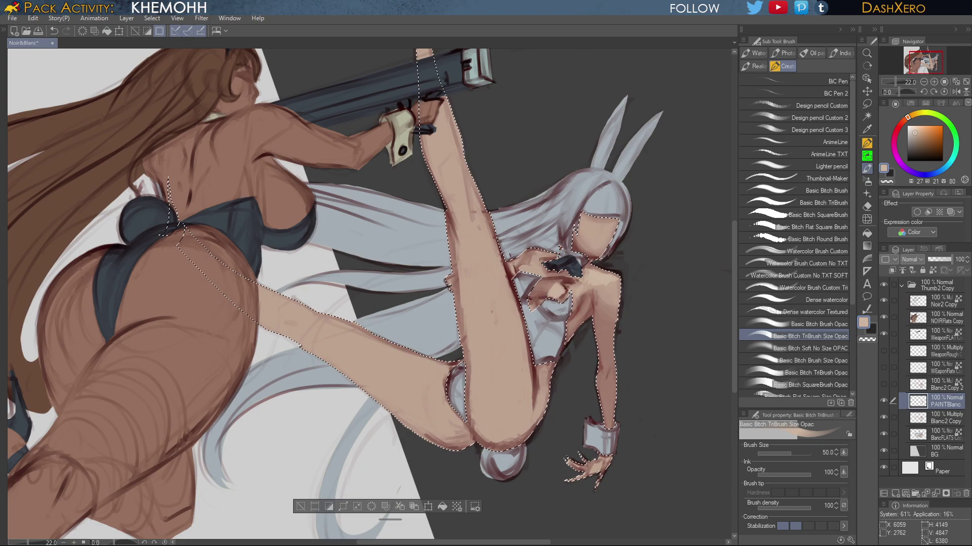
# Paint light skin highlights on the pale figure's face and around her shoulder with the size 50 brush
pyautogui.moveTo(649, 325); pyautogui.dragTo(637, 349)
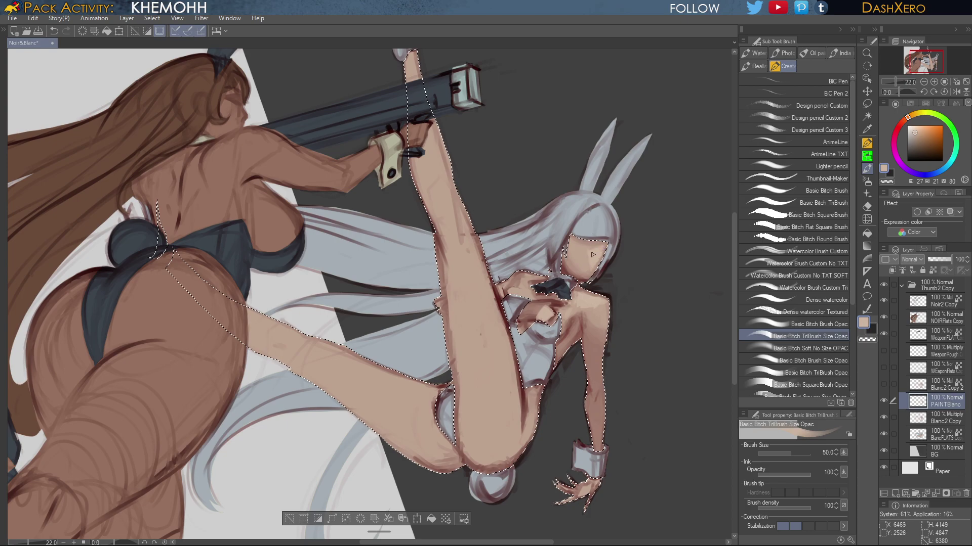
pyautogui.moveTo(652, 332); pyautogui.dragTo(611, 357)
pyautogui.moveTo(659, 277); pyautogui.dragTo(645, 300)
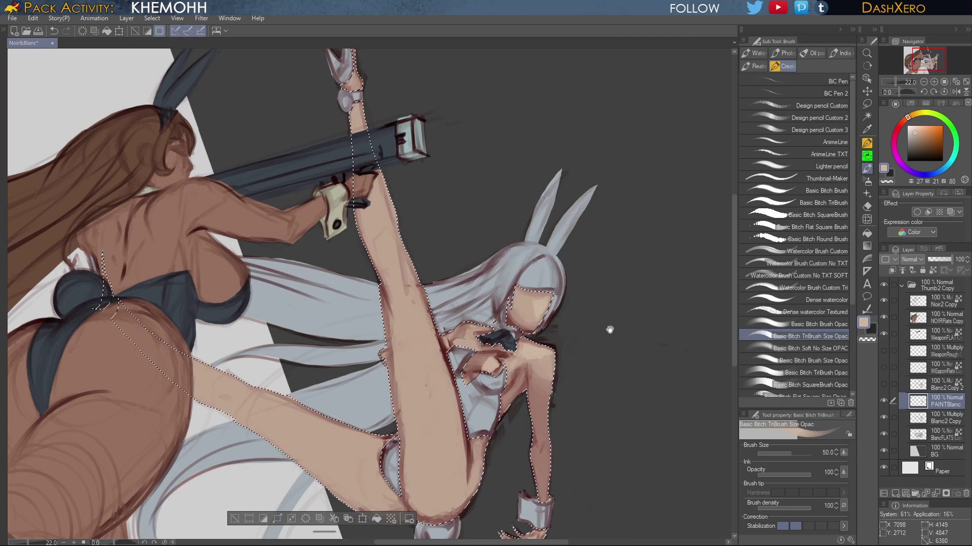
pyautogui.moveTo(593, 307); pyautogui.dragTo(612, 312)
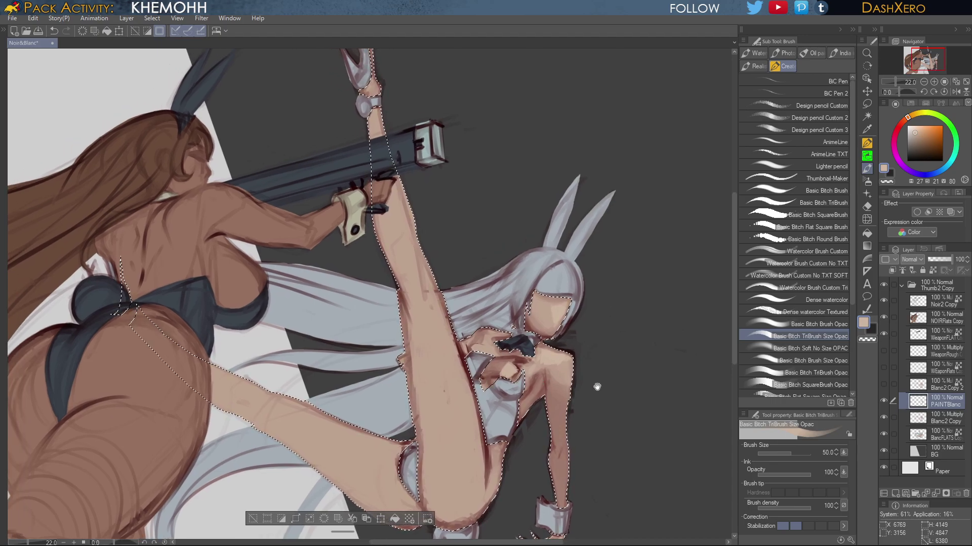
pyautogui.moveTo(596, 386); pyautogui.dragTo(610, 339)
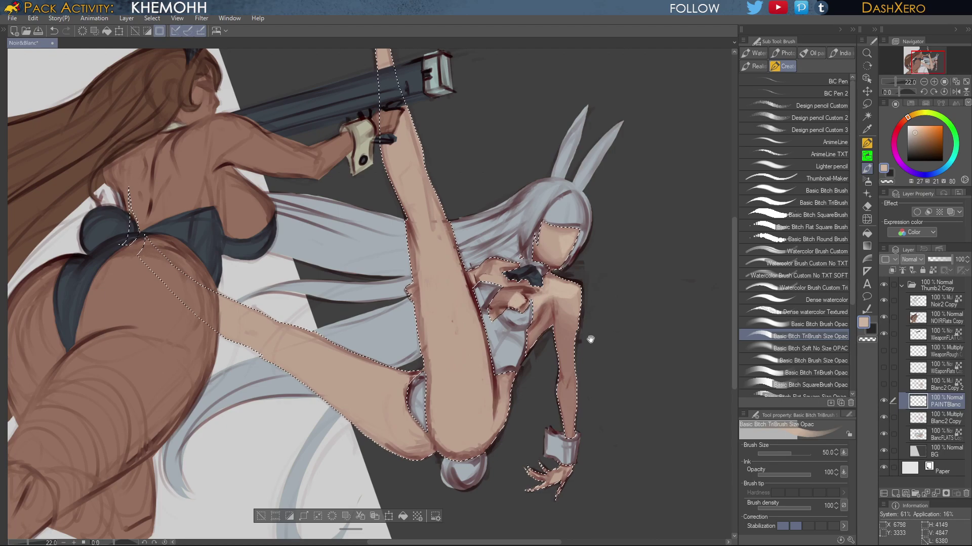
pyautogui.moveTo(590, 339); pyautogui.dragTo(657, 357)
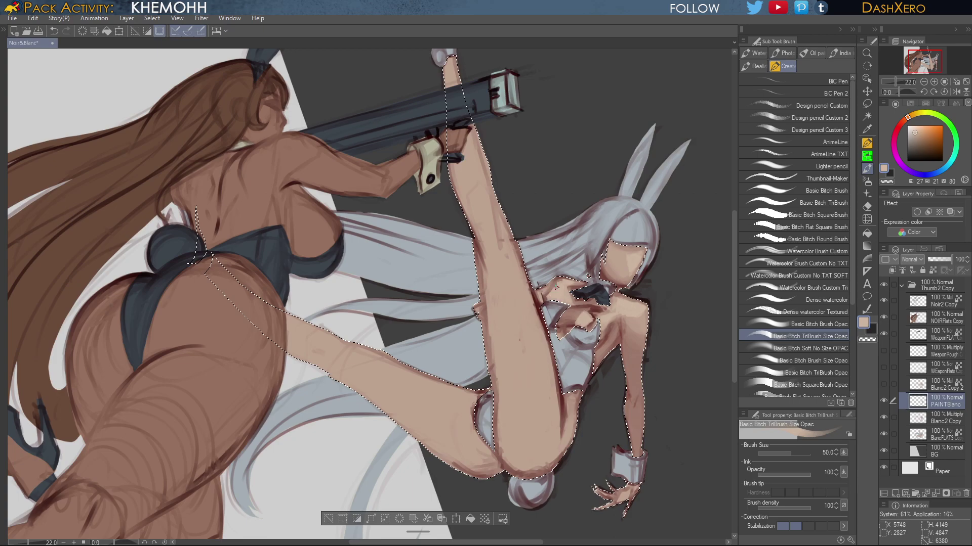
pyautogui.moveTo(658, 396)
pyautogui.mouseDown()
pyautogui.moveTo(644, 355)
pyautogui.moveTo(636, 364)
pyautogui.mouseUp()
pyautogui.moveTo(654, 294); pyautogui.dragTo(642, 310)
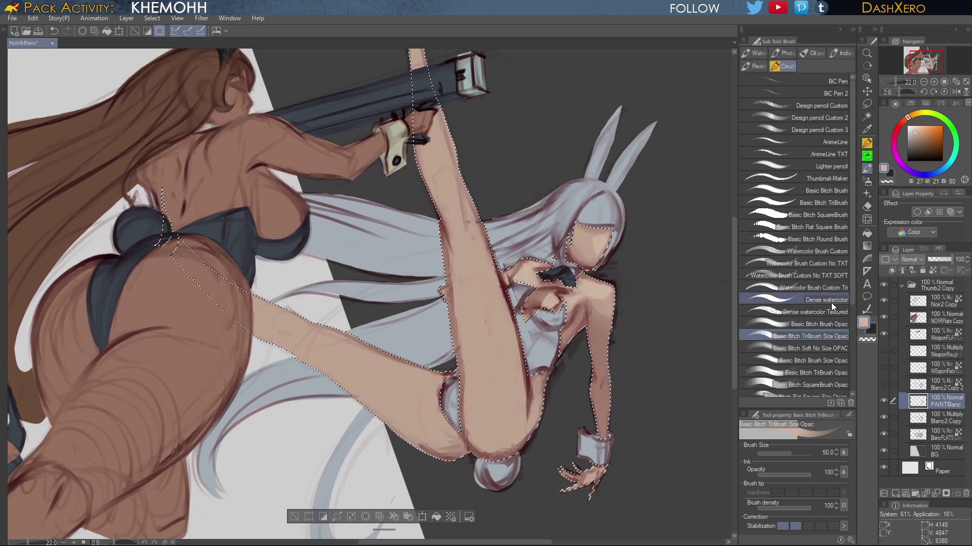
# Paint broad light highlights along the pale figure's raised leg with Basic Bitch Brush Opac at size 120
pyautogui.click(824, 323)
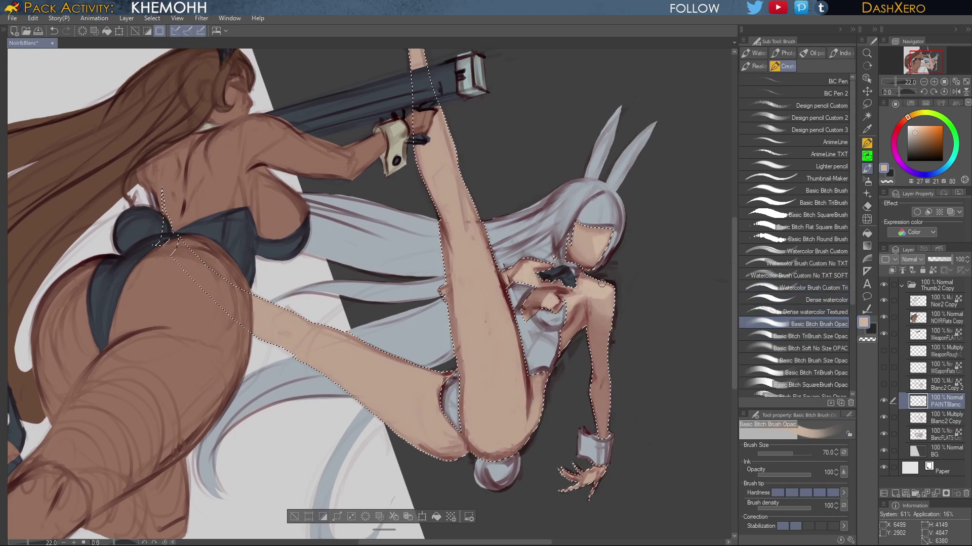
pyautogui.press(']')
pyautogui.press(']')
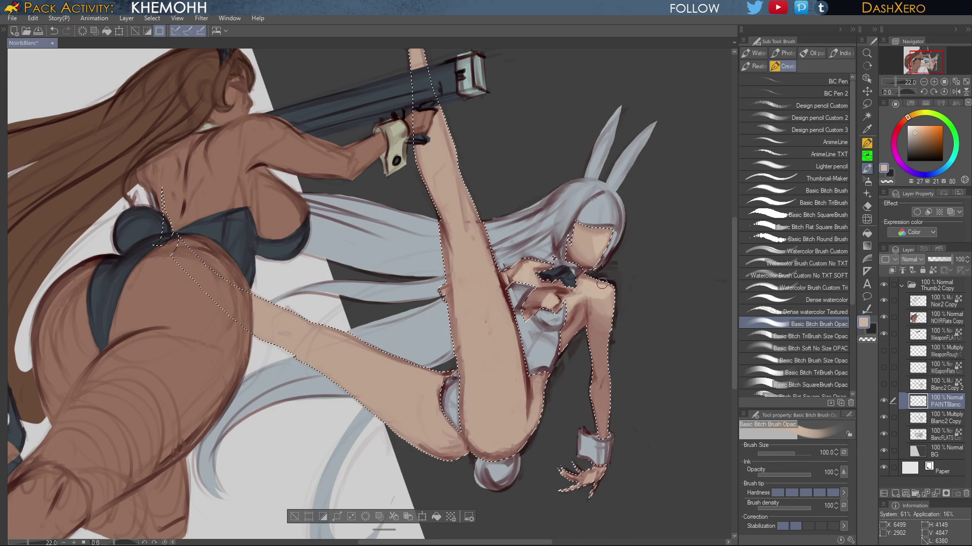
pyautogui.press(']')
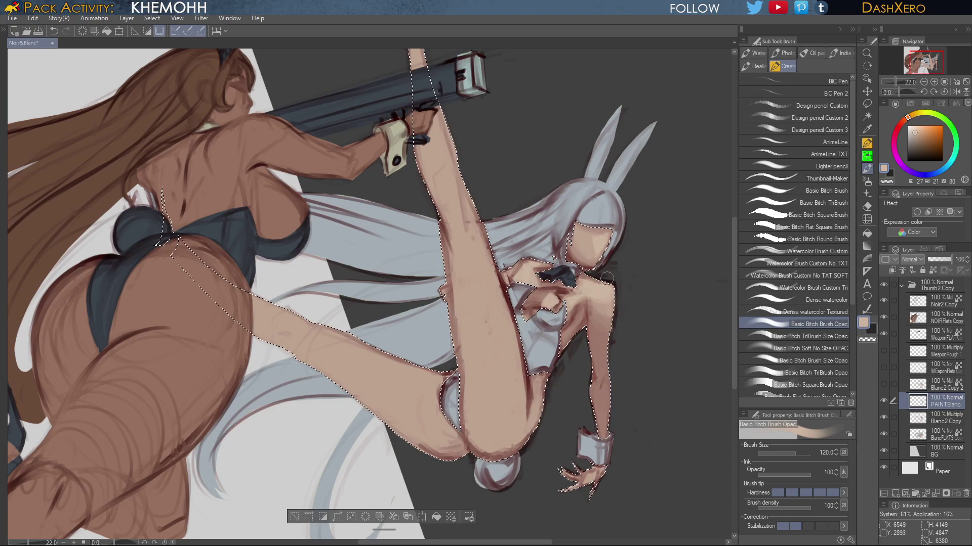
pyautogui.moveTo(633, 314); pyautogui.dragTo(653, 415)
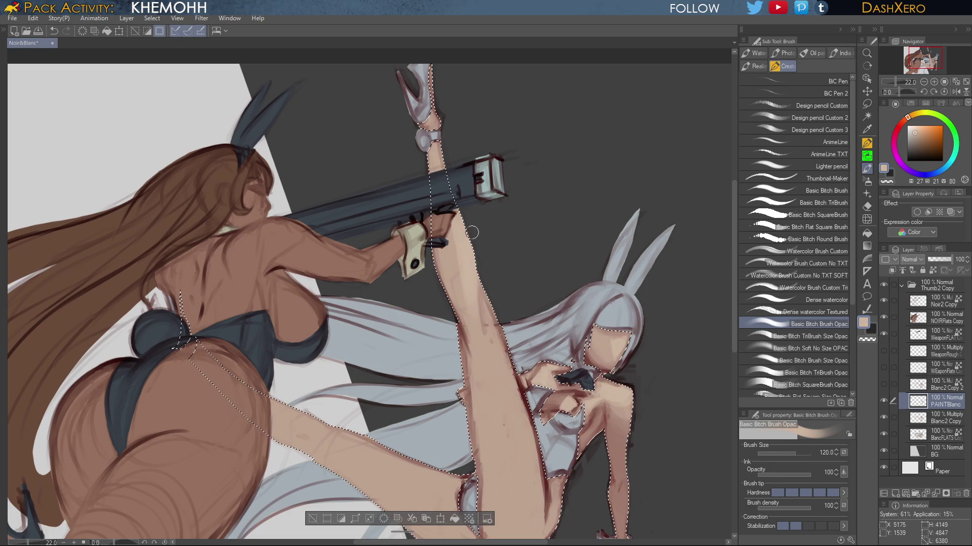
pyautogui.moveTo(510, 409); pyautogui.dragTo(493, 278)
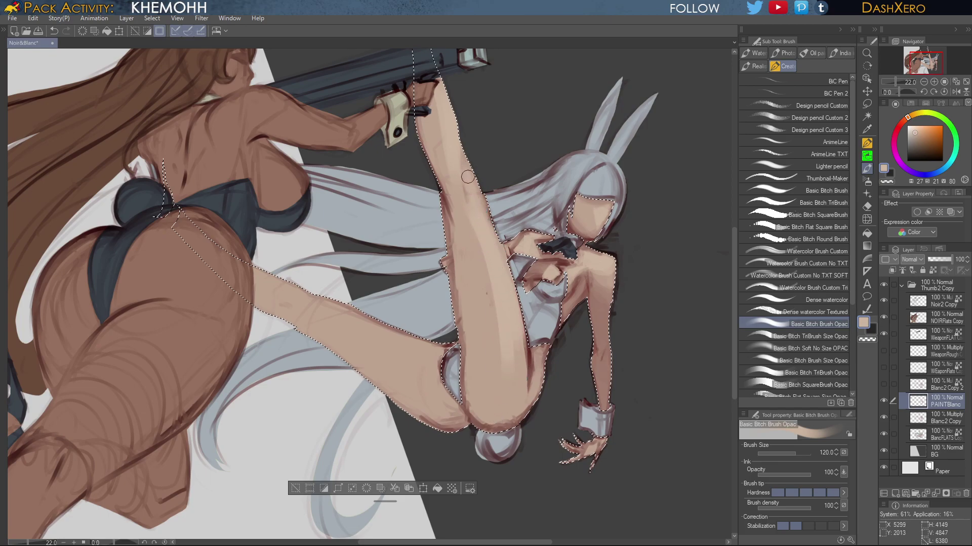
pyautogui.moveTo(634, 352); pyautogui.dragTo(627, 375)
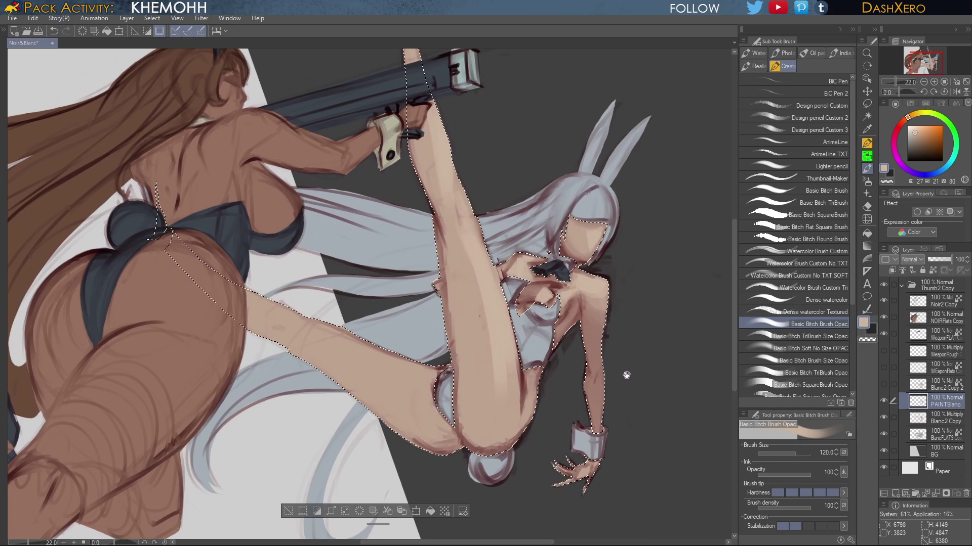
# Sample dark red, try Basic Bitch TriBrush Size Opac strokes at size 50 on the raised leg, and undo the last stroke
pyautogui.keyDown('alt'); pyautogui.click(530, 379); pyautogui.keyUp('alt')
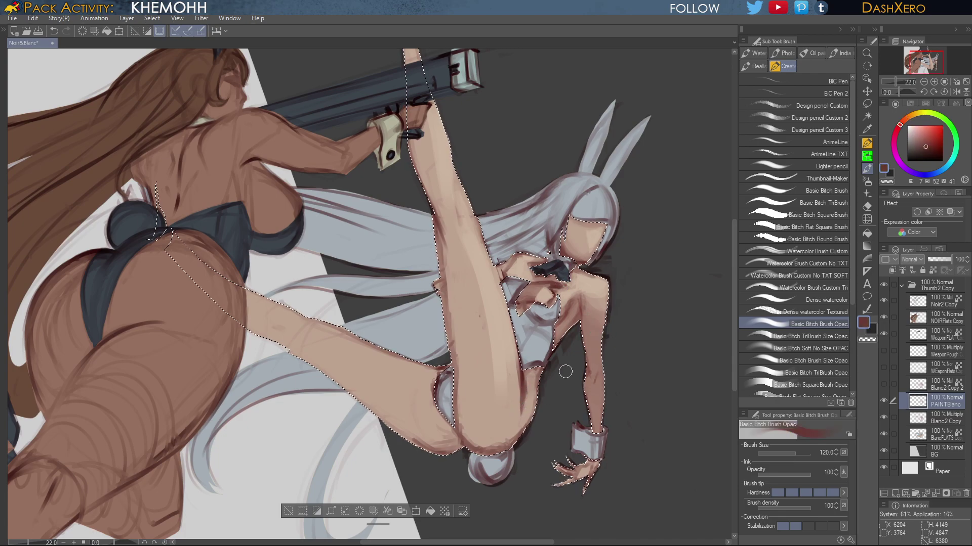
pyautogui.click(820, 336)
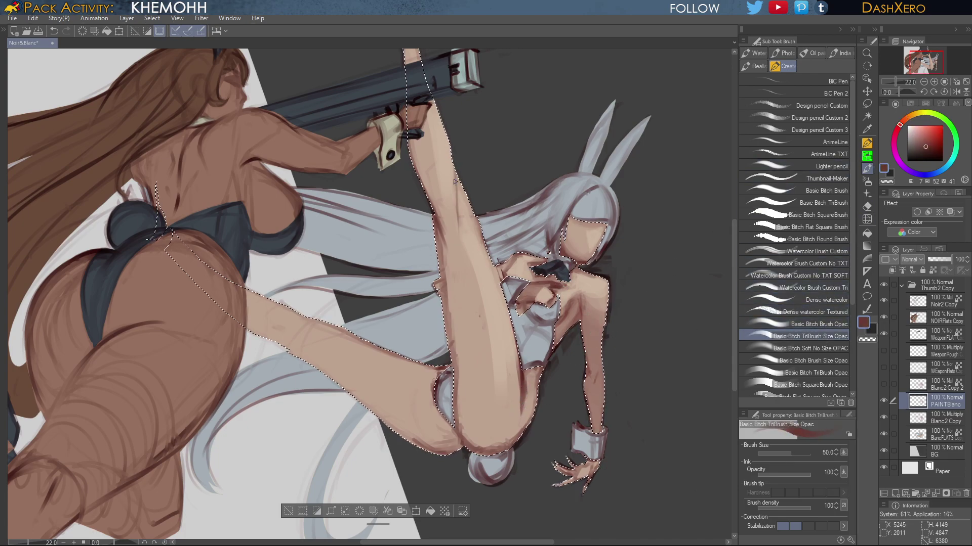
pyautogui.moveTo(439, 316); pyautogui.dragTo(452, 387)
pyautogui.moveTo(621, 271); pyautogui.dragTo(657, 348)
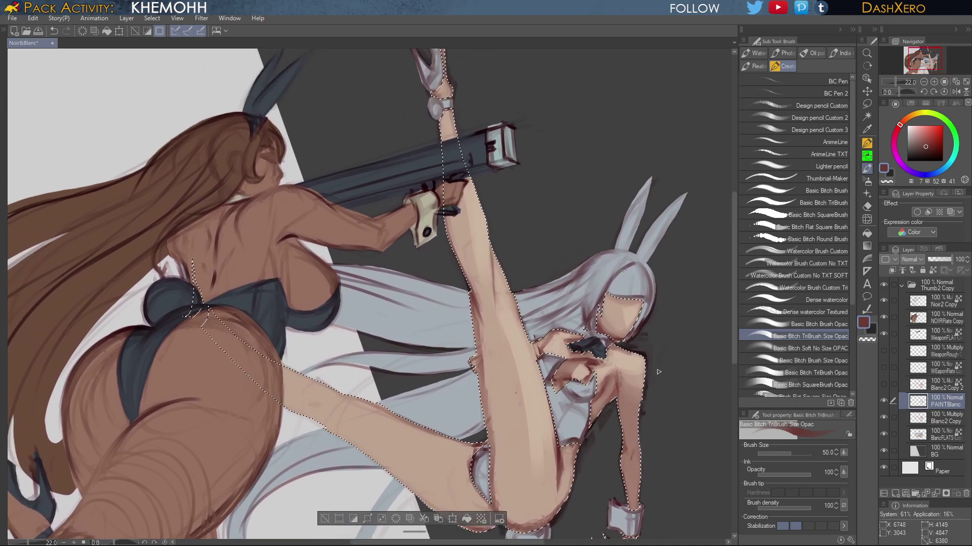
pyautogui.hotkey('ctrl', 'z')
# Enlarge the brush to 150 and shade around the raised leg's knee in the sampled dark red
pyautogui.press(']')
pyautogui.press(']')
pyautogui.press(']')
pyautogui.press(']')
pyautogui.press(']')
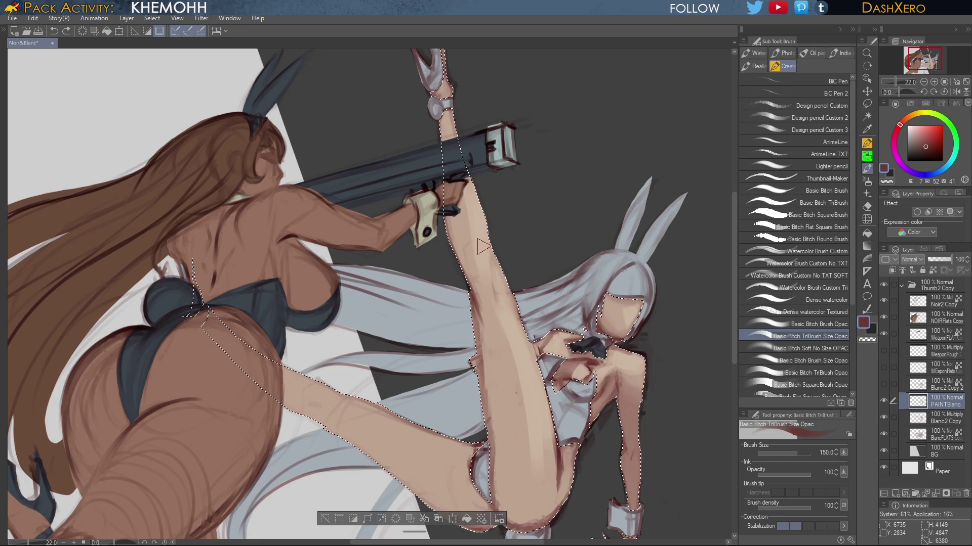
pyautogui.moveTo(489, 245); pyautogui.dragTo(500, 315)
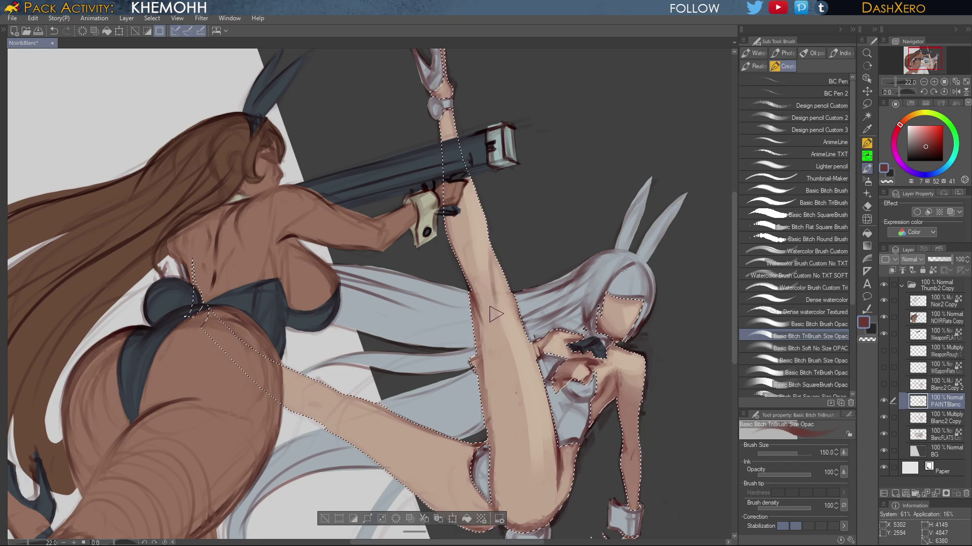
pyautogui.moveTo(652, 447); pyautogui.dragTo(637, 393)
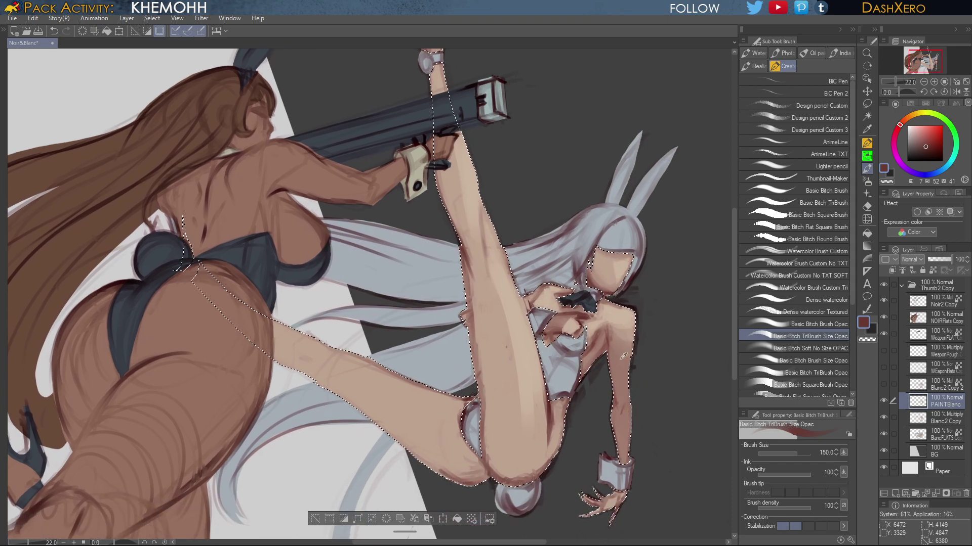
# Sample the reddish-brown arm shadow and shade the length of the raised leg with Basic Bitch Brush Opac at size 300
pyautogui.keyDown('alt'); pyautogui.click(614, 379); pyautogui.keyUp('alt')
pyautogui.moveTo(688, 254); pyautogui.dragTo(691, 276)
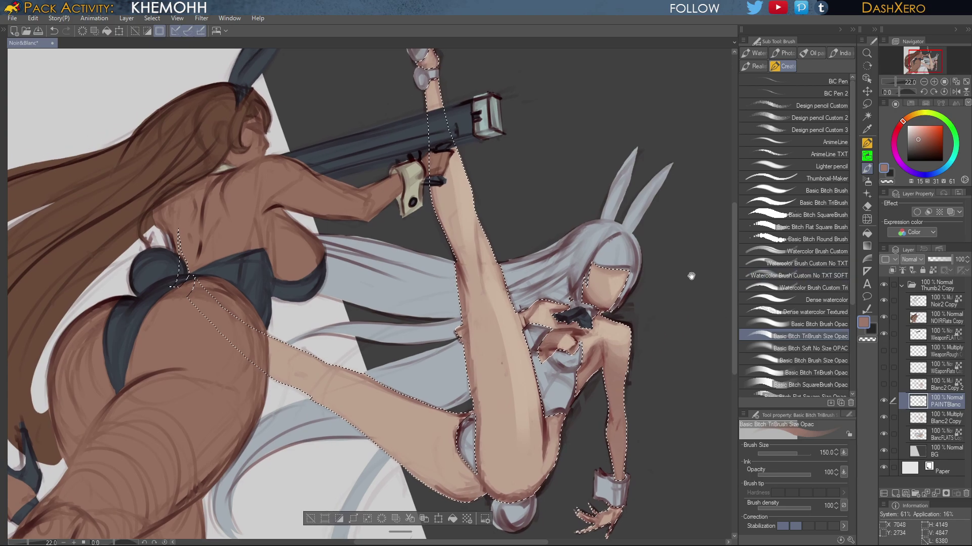
pyautogui.click(830, 322)
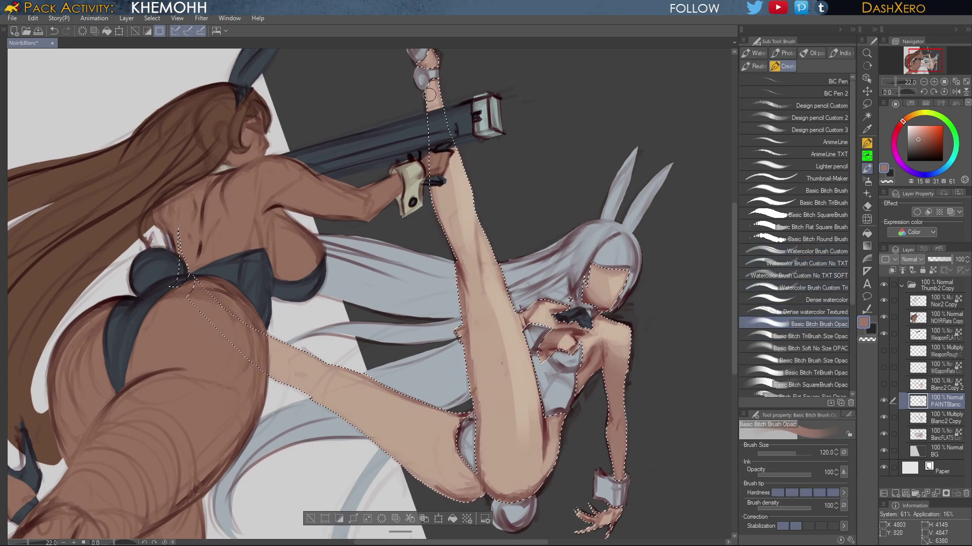
pyautogui.press(']')
pyautogui.press(']')
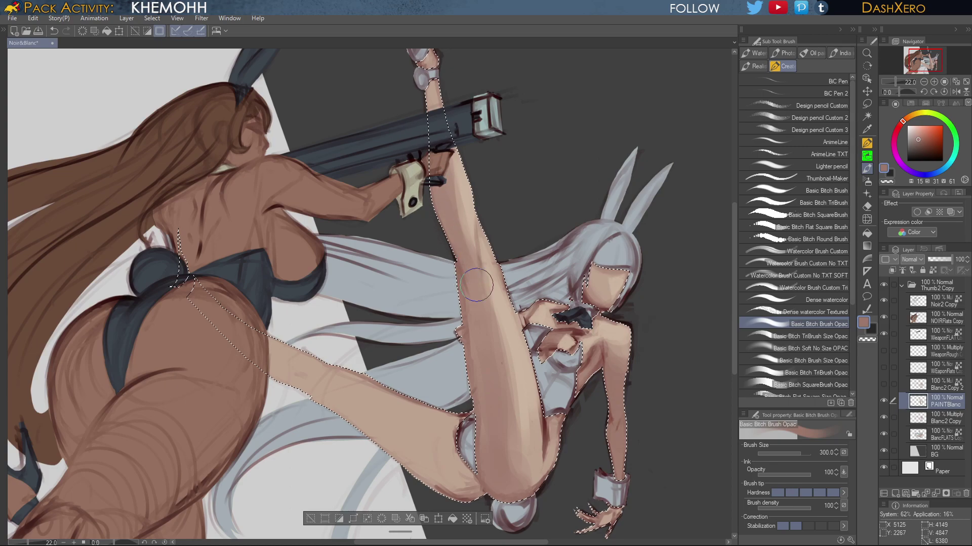
pyautogui.scroll(4, 455, 273)
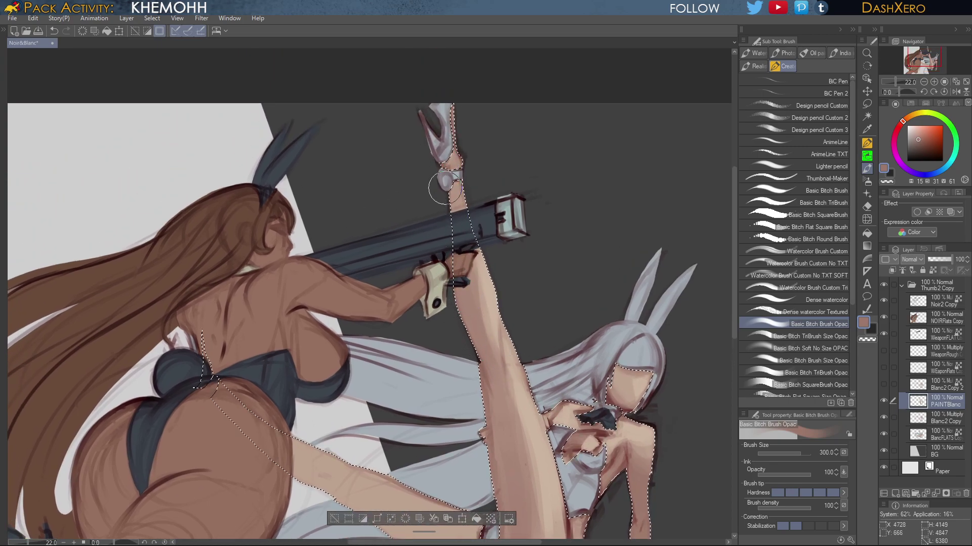
pyautogui.scroll(-3, 461, 268)
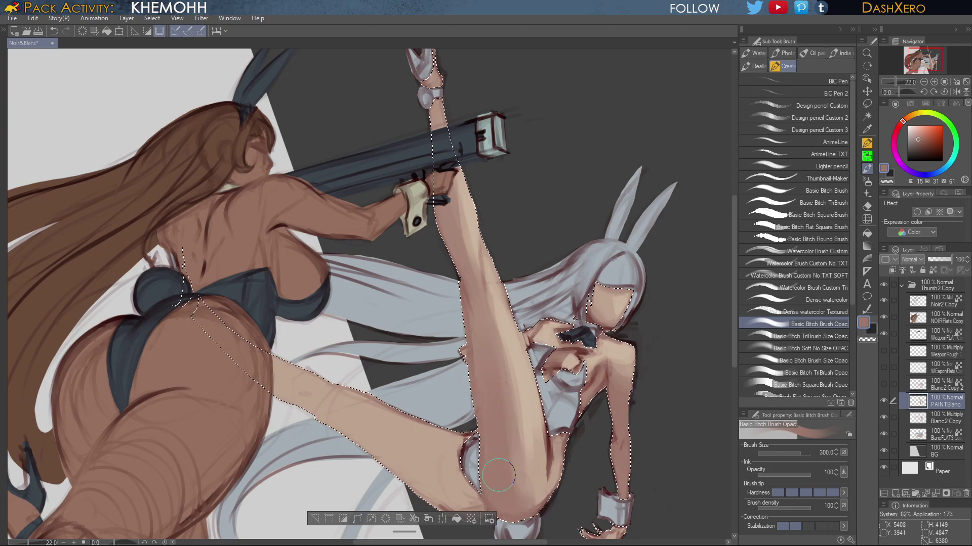
# Shade the raised leg's calf and the pale figure's supporting upper arm in reddish brown at brush size 300, redoing the arm stroke once
pyautogui.moveTo(645, 376)
pyautogui.mouseDown()
pyautogui.moveTo(663, 323)
pyautogui.moveTo(649, 375)
pyautogui.mouseUp()
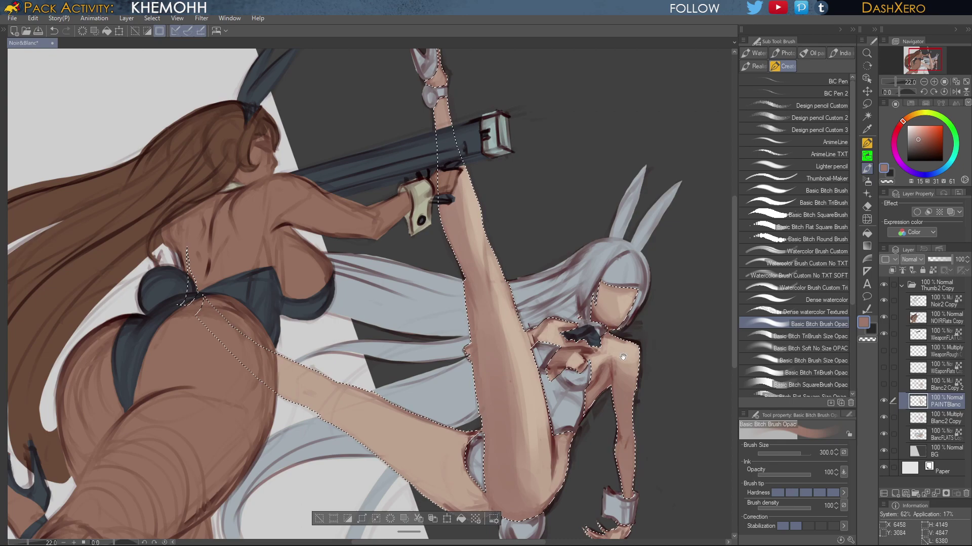
pyautogui.moveTo(656, 322); pyautogui.dragTo(635, 407)
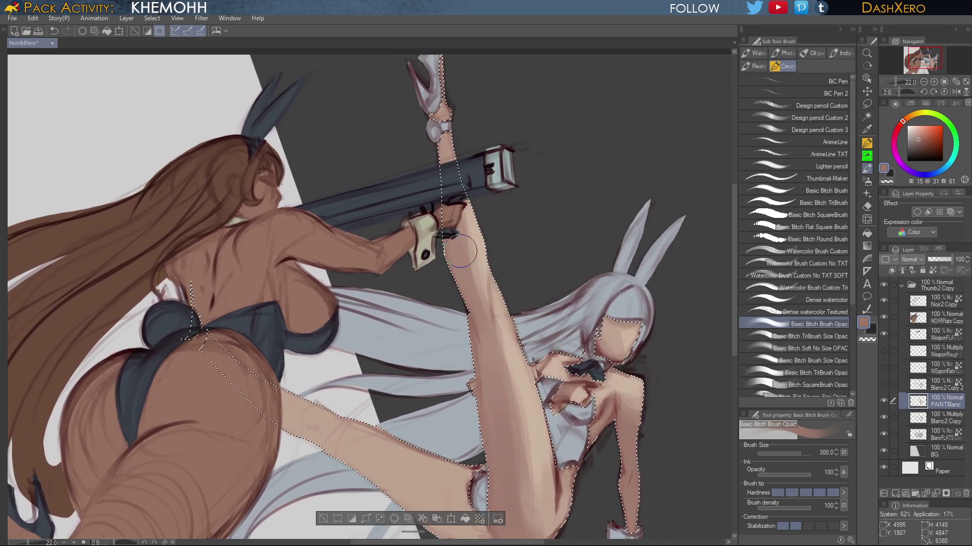
pyautogui.moveTo(453, 243); pyautogui.dragTo(469, 291)
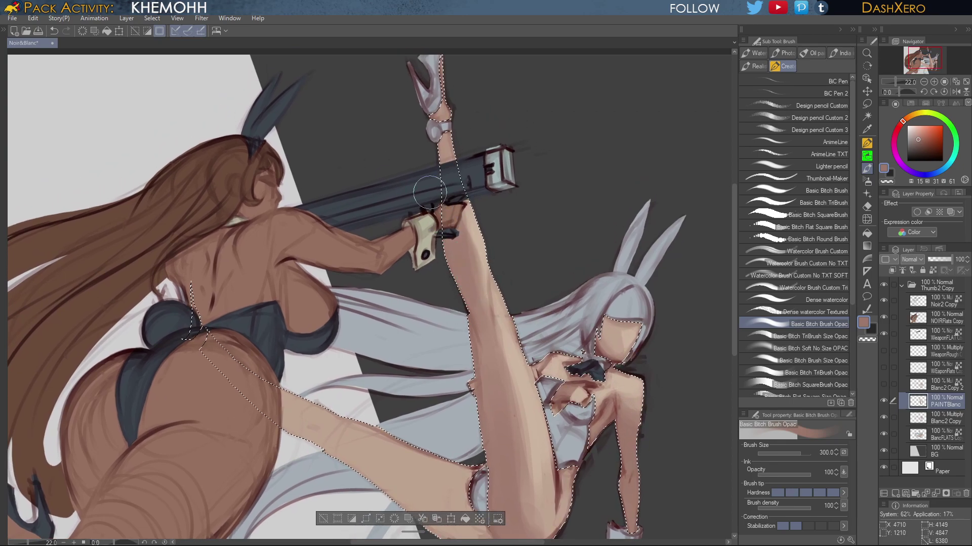
pyautogui.moveTo(675, 468); pyautogui.dragTo(646, 342)
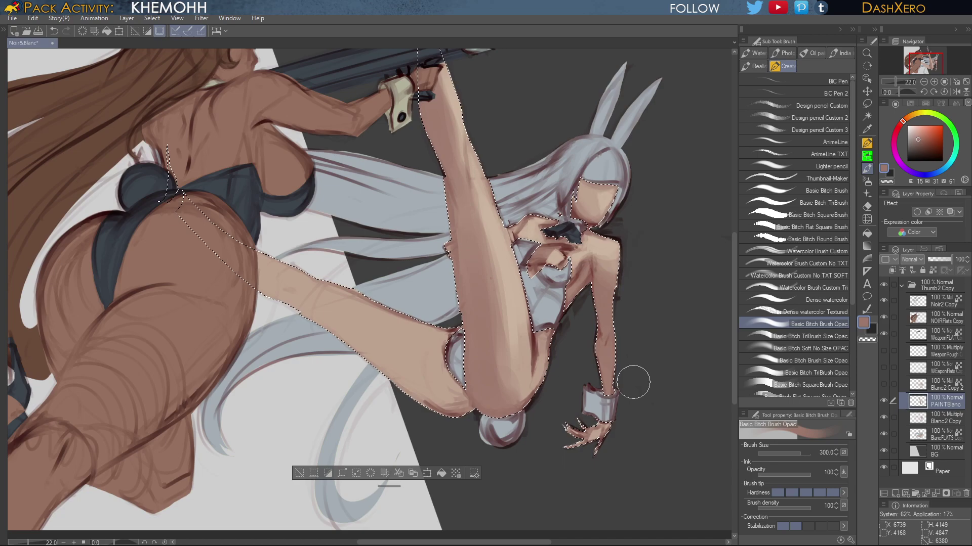
pyautogui.moveTo(631, 243); pyautogui.dragTo(622, 282)
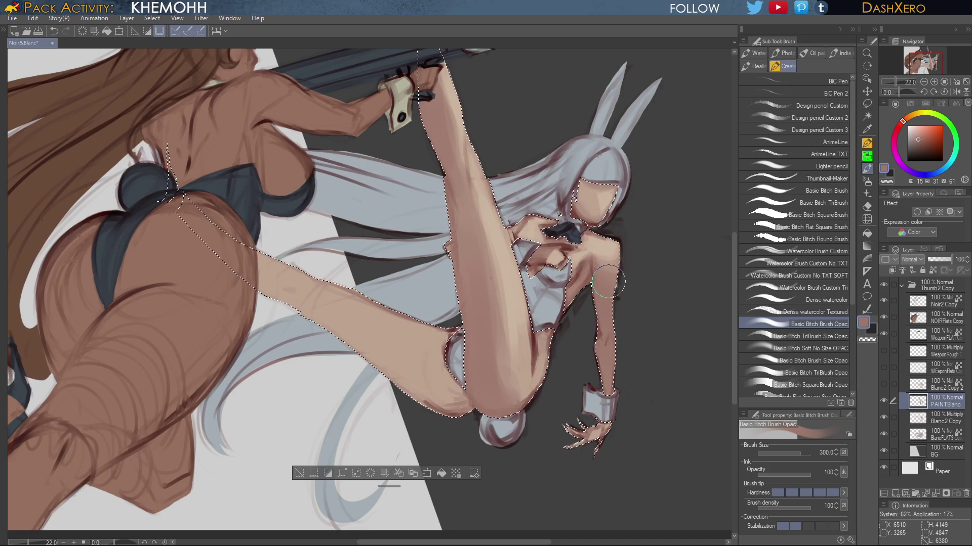
pyautogui.hotkey('ctrl', 'z')
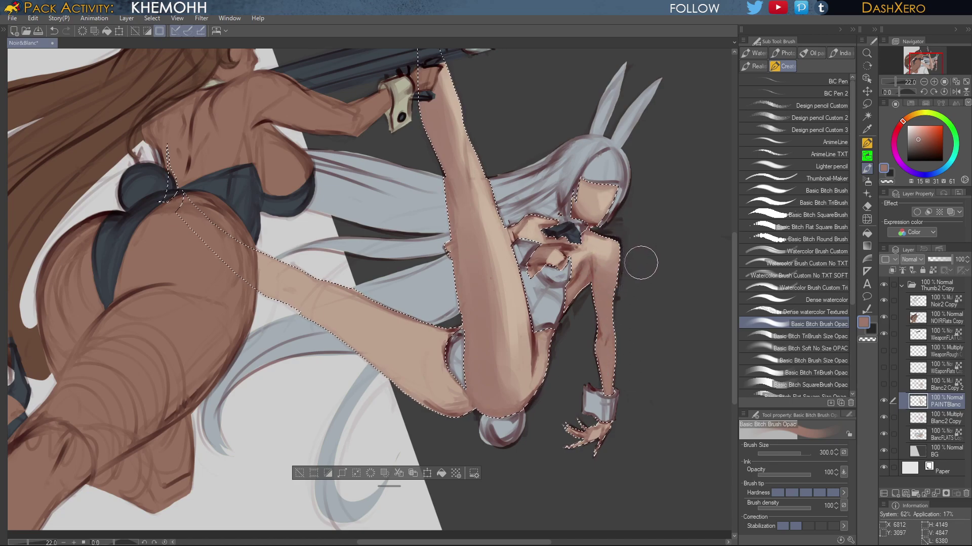
pyautogui.moveTo(630, 252); pyautogui.dragTo(622, 281)
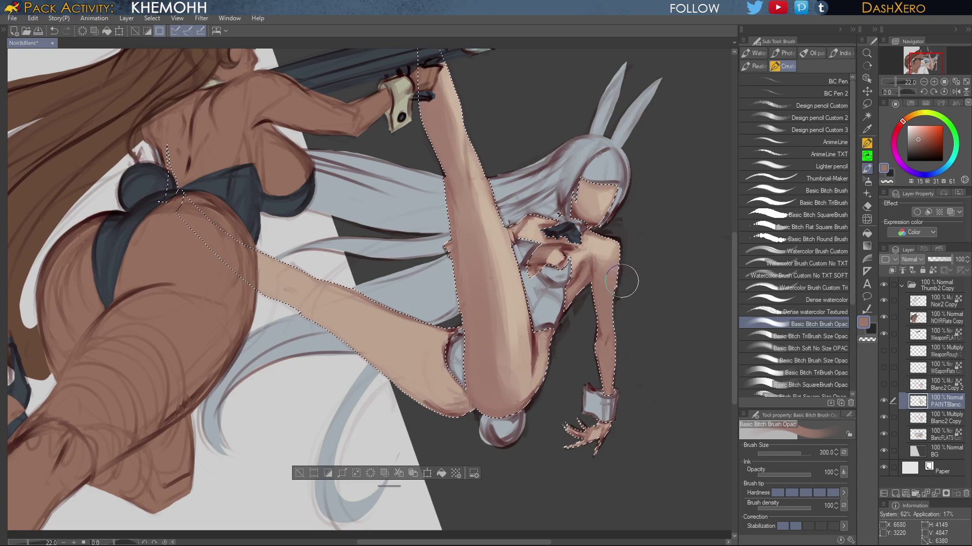
# Shade the length of the pale figure's extended leg in reddish brown with Basic Bitch Brush Opac at size 300
pyautogui.moveTo(561, 436)
pyautogui.mouseDown()
pyautogui.moveTo(666, 304)
pyautogui.moveTo(649, 355)
pyautogui.mouseUp()
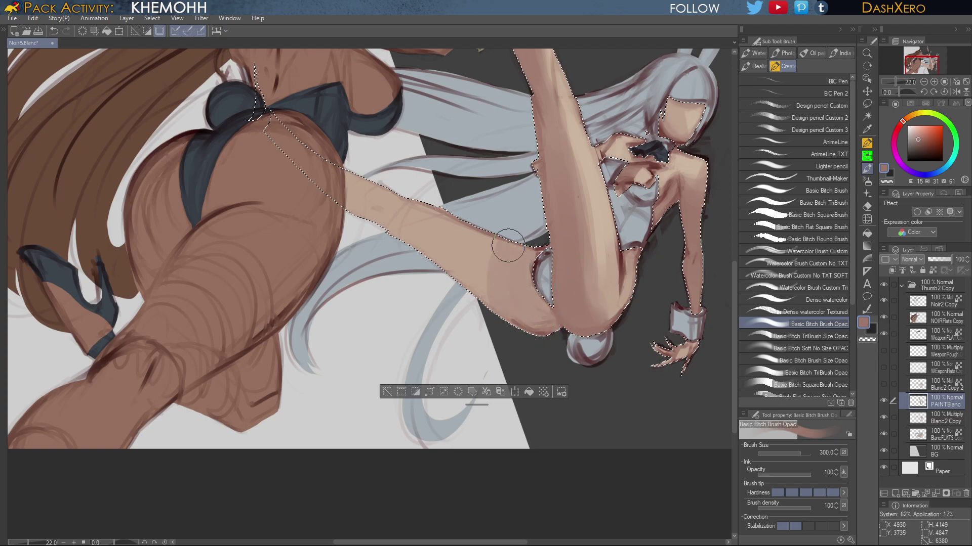
pyautogui.moveTo(457, 269)
pyautogui.mouseDown()
pyautogui.moveTo(442, 211)
pyautogui.moveTo(408, 200)
pyautogui.moveTo(389, 237)
pyautogui.moveTo(348, 156)
pyautogui.moveTo(311, 157)
pyautogui.moveTo(289, 179)
pyautogui.moveTo(278, 127)
pyautogui.mouseUp()
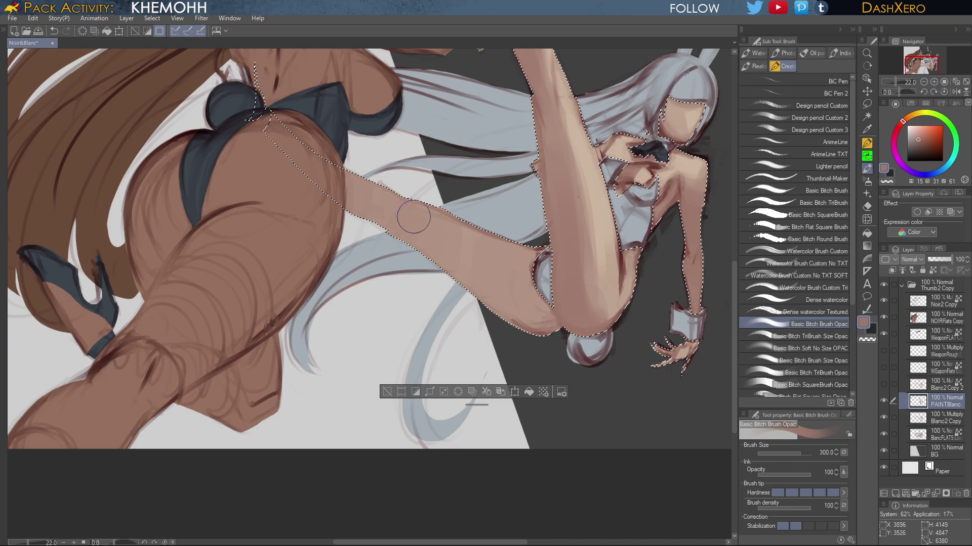
pyautogui.moveTo(412, 217); pyautogui.dragTo(466, 271)
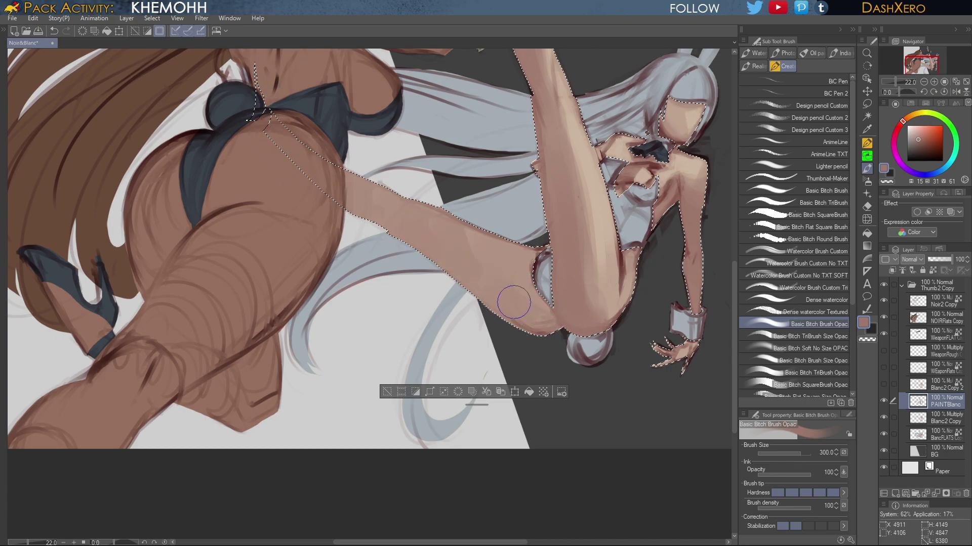
pyautogui.moveTo(539, 320); pyautogui.dragTo(466, 272)
# Blend the raised thigh's highlight and shadow using sampled light skin and reddish-brown tones at size 300, and undo the last stroke
pyautogui.moveTo(705, 205)
pyautogui.mouseDown()
pyautogui.moveTo(653, 335)
pyautogui.moveTo(646, 329)
pyautogui.moveTo(637, 345)
pyautogui.moveTo(639, 315)
pyautogui.moveTo(629, 331)
pyautogui.mouseUp()
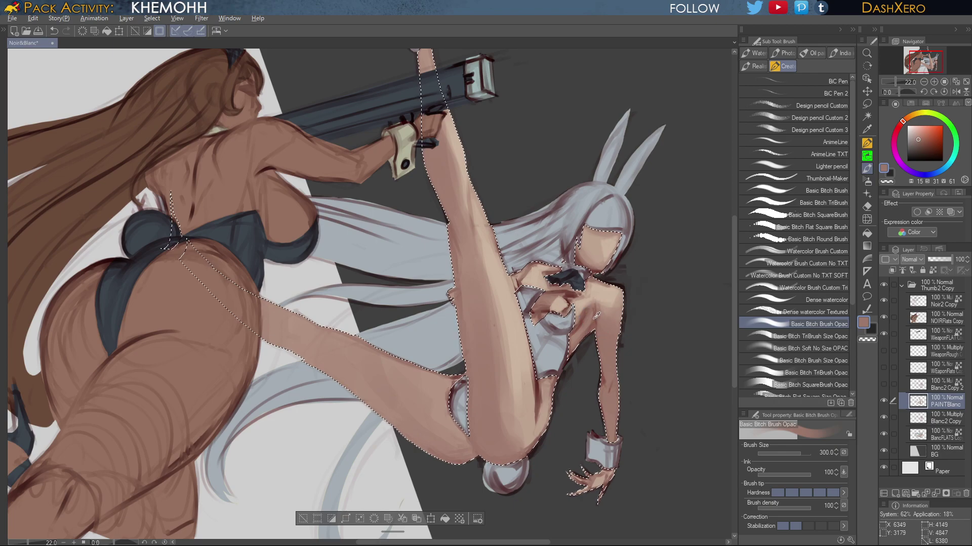
pyautogui.press('alt')
pyautogui.press('alt')
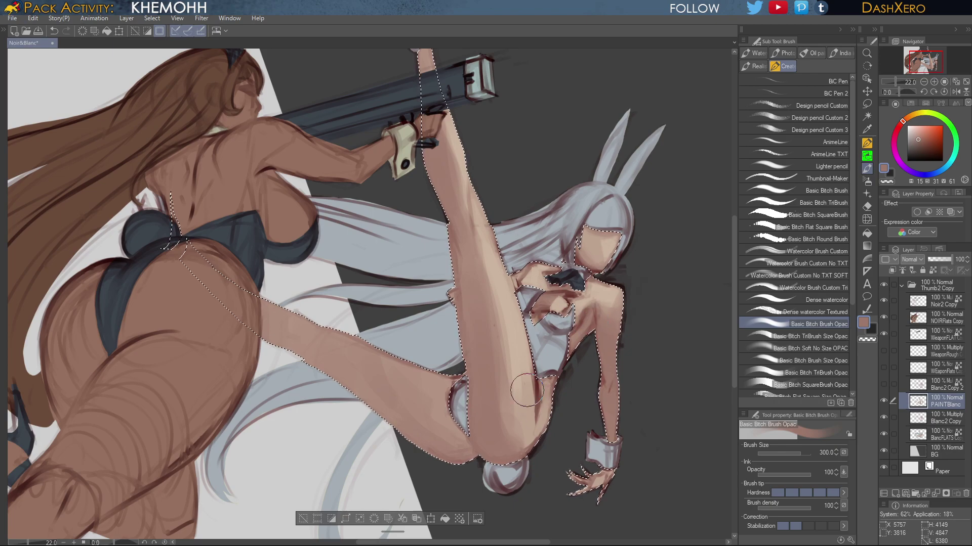
pyautogui.keyDown('alt'); pyautogui.click(524, 345); pyautogui.keyUp('alt')
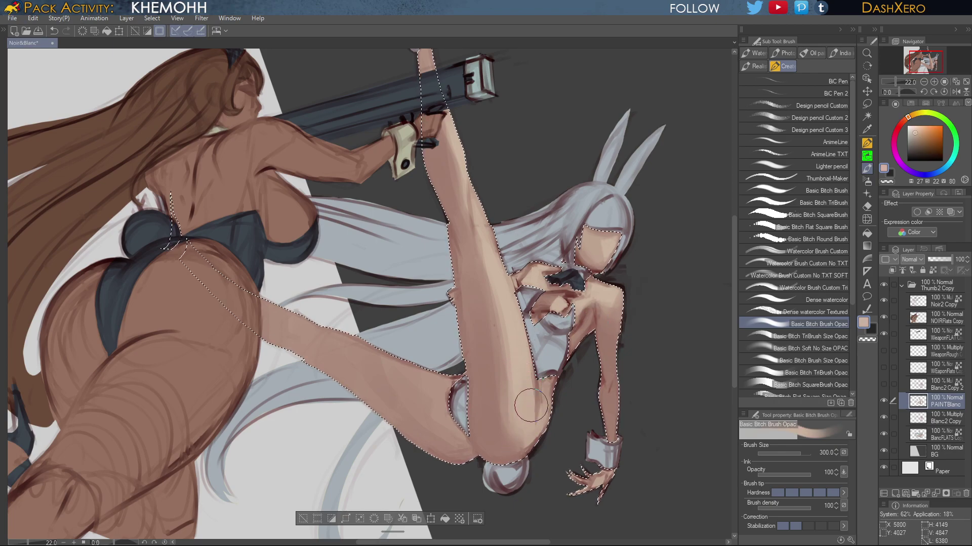
pyautogui.keyDown('alt'); pyautogui.click(495, 390); pyautogui.keyUp('alt')
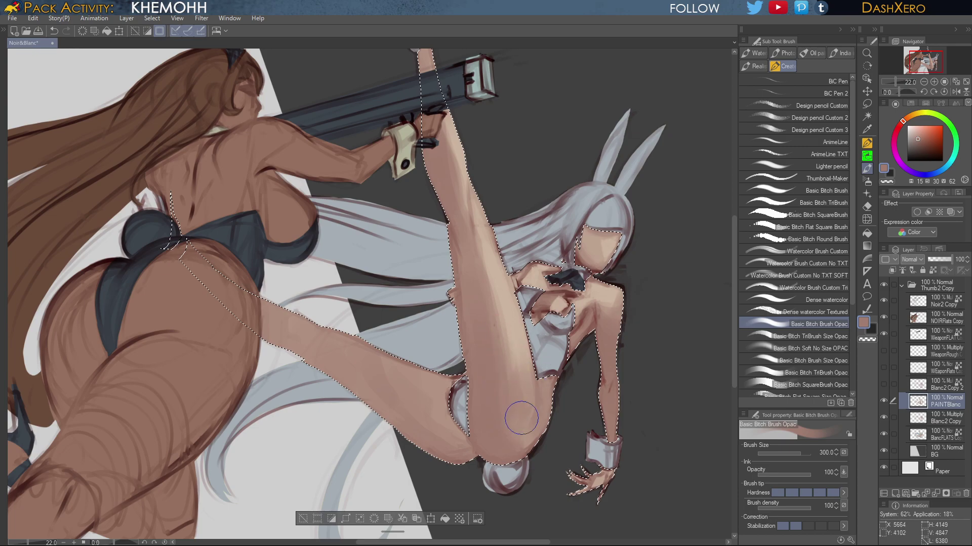
pyautogui.moveTo(627, 354); pyautogui.dragTo(623, 343)
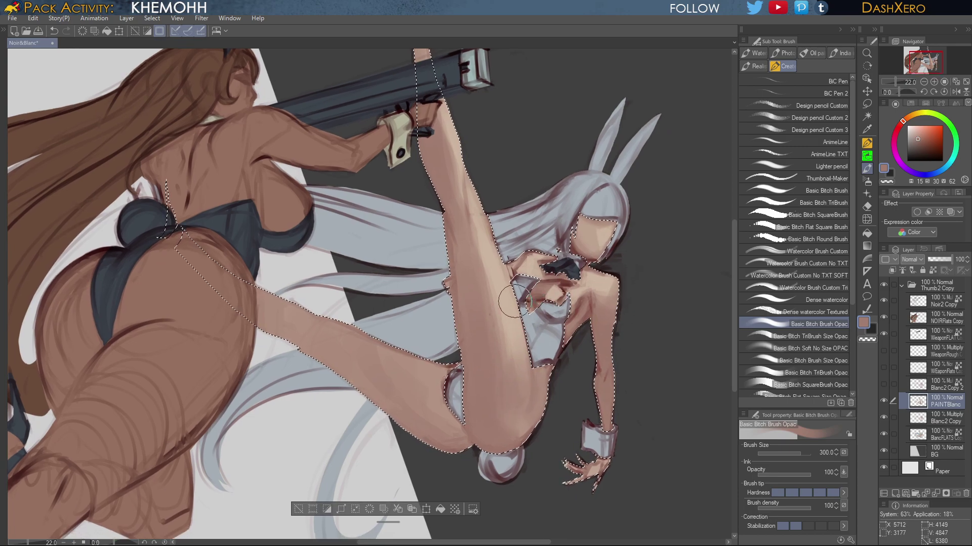
pyautogui.keyDown('alt'); pyautogui.click(511, 320); pyautogui.keyUp('alt')
pyautogui.hotkey('ctrl', 'z')
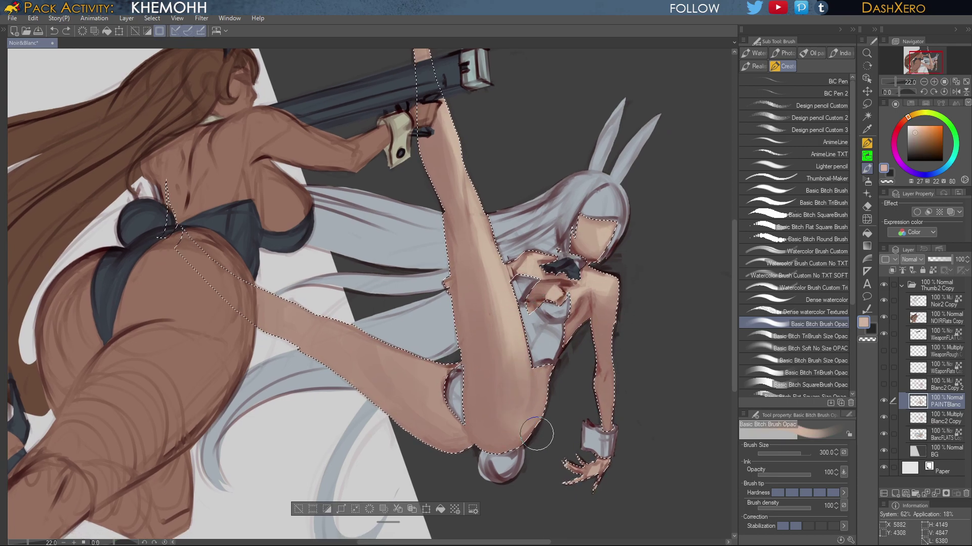
pyautogui.moveTo(554, 353); pyautogui.dragTo(556, 368)
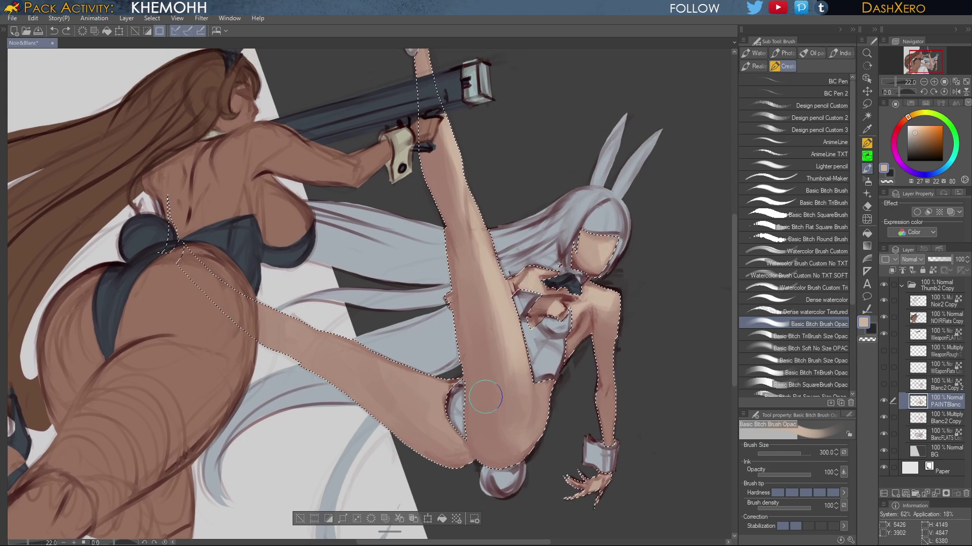
# Sample dark red and light skin, and refine the raised leg toward the ankle, switching to Basic Bitch TriBrush Size Opac at size 150
pyautogui.keyDown('alt'); pyautogui.click(398, 436); pyautogui.keyUp('alt')
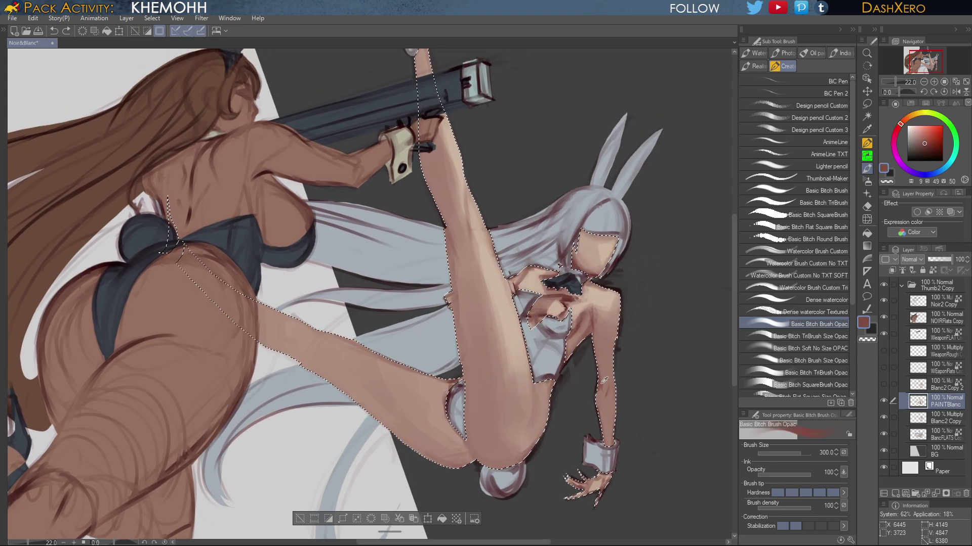
pyautogui.moveTo(447, 245); pyautogui.dragTo(448, 259)
pyautogui.moveTo(600, 330)
pyautogui.mouseDown()
pyautogui.moveTo(604, 373)
pyautogui.moveTo(631, 390)
pyautogui.moveTo(632, 362)
pyautogui.mouseUp()
pyautogui.moveTo(633, 317); pyautogui.dragTo(629, 390)
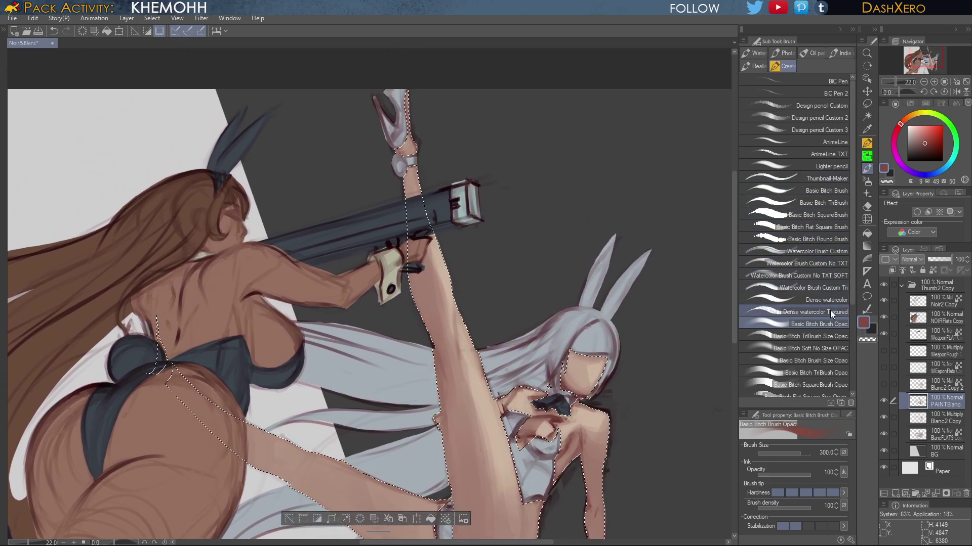
pyautogui.click(831, 336)
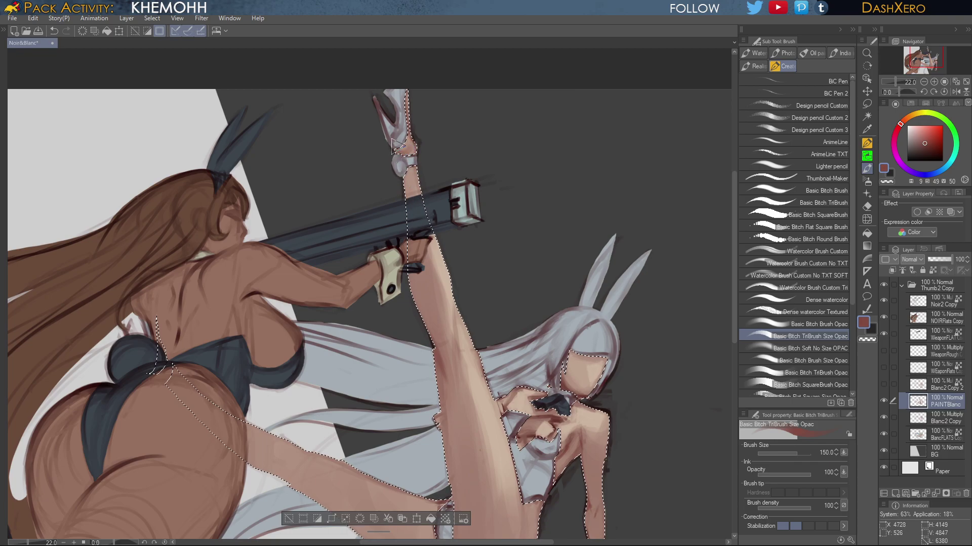
pyautogui.keyDown('alt'); pyautogui.click(431, 246); pyautogui.keyUp('alt')
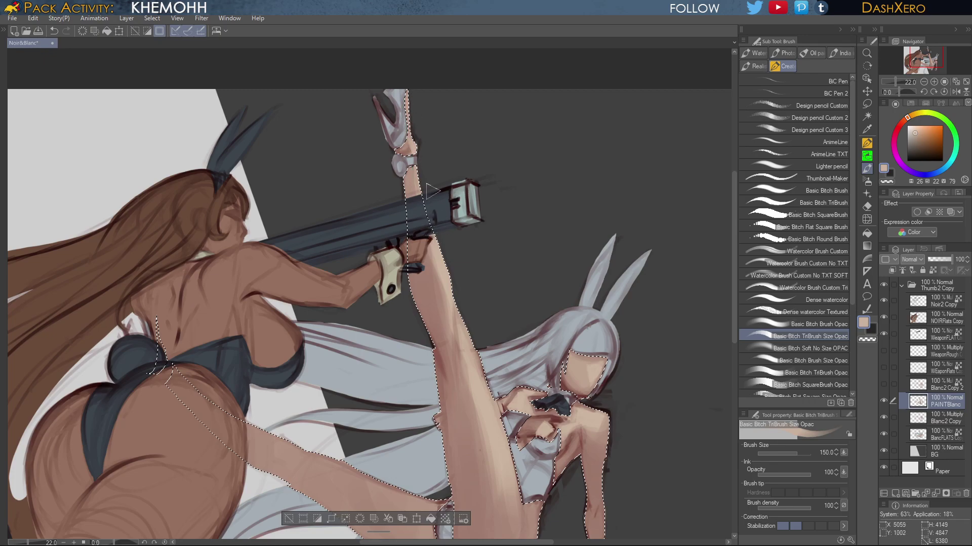
# Sharpen the raised thigh's highlight and shadow edges with sampled light and mid skin tones using Basic Bitch TriBrush Size Opac at size 150
pyautogui.moveTo(635, 415); pyautogui.dragTo(635, 373)
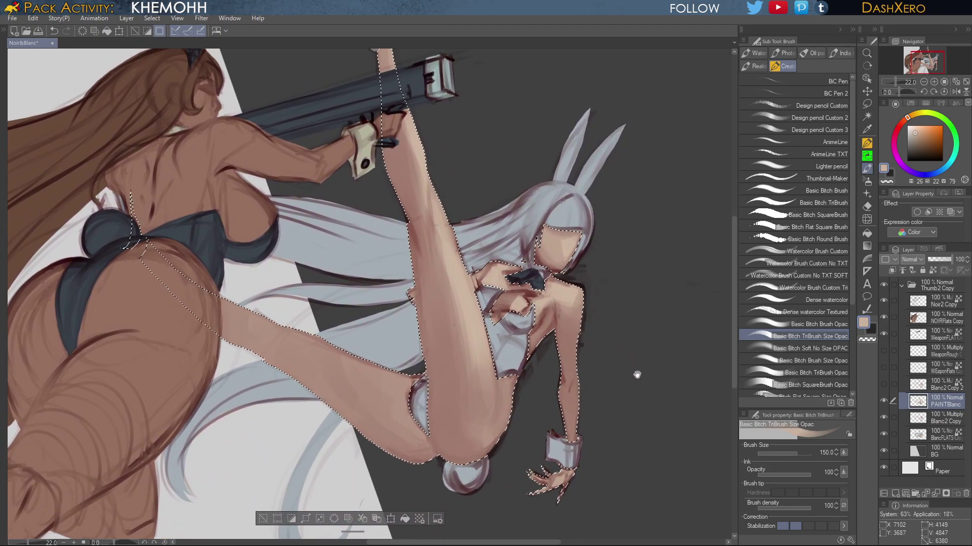
pyautogui.keyDown('alt'); pyautogui.click(455, 345); pyautogui.keyUp('alt')
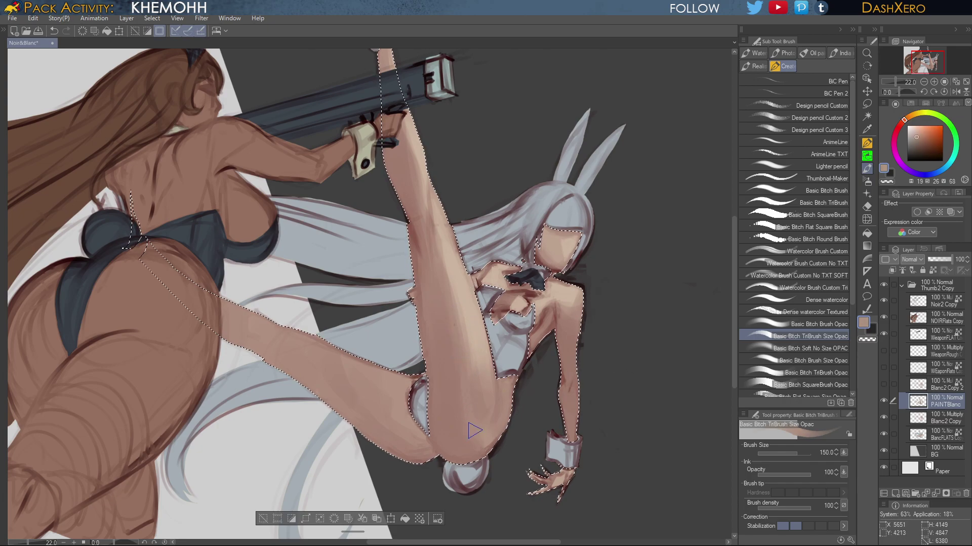
pyautogui.keyDown('alt'); pyautogui.click(479, 337); pyautogui.keyUp('alt')
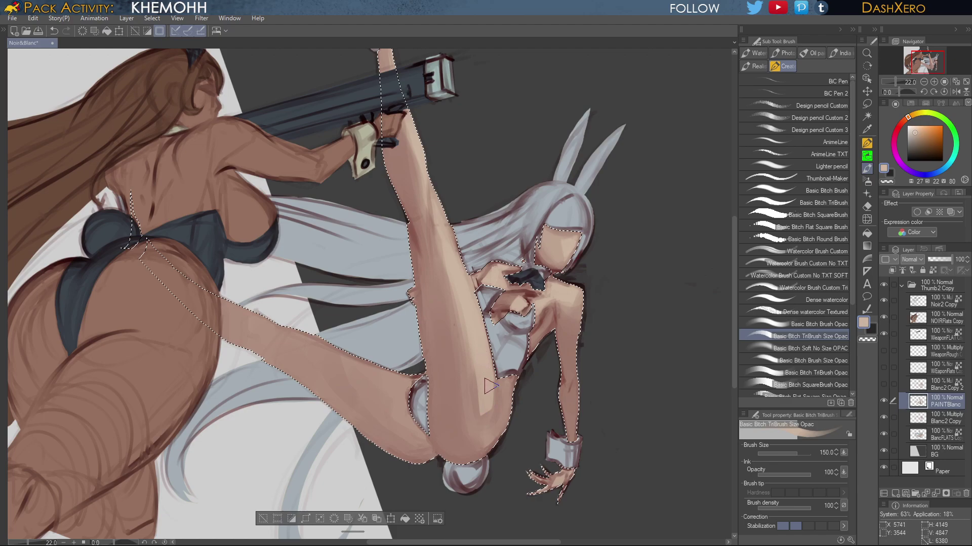
pyautogui.keyDown('alt'); pyautogui.click(536, 334); pyautogui.keyUp('alt')
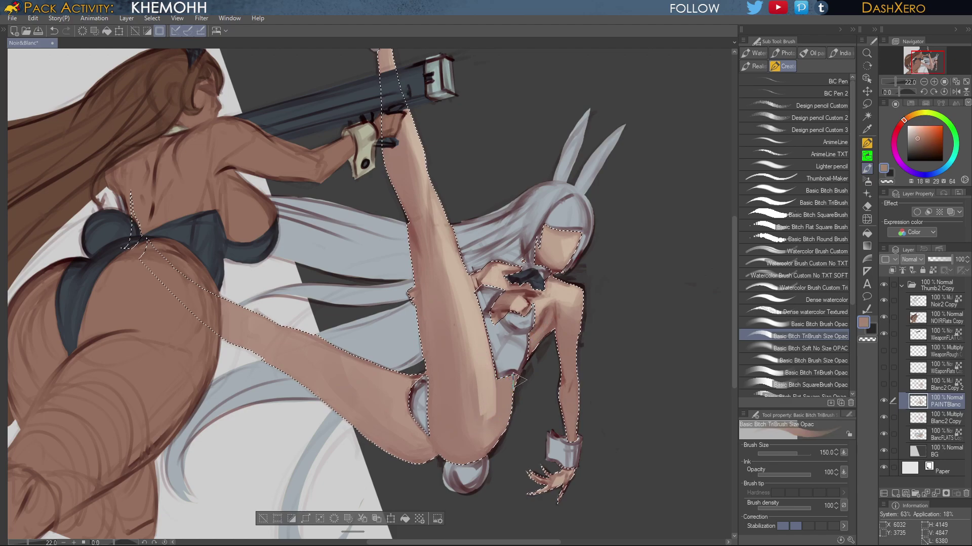
pyautogui.keyDown('alt'); pyautogui.click(474, 400); pyautogui.keyUp('alt')
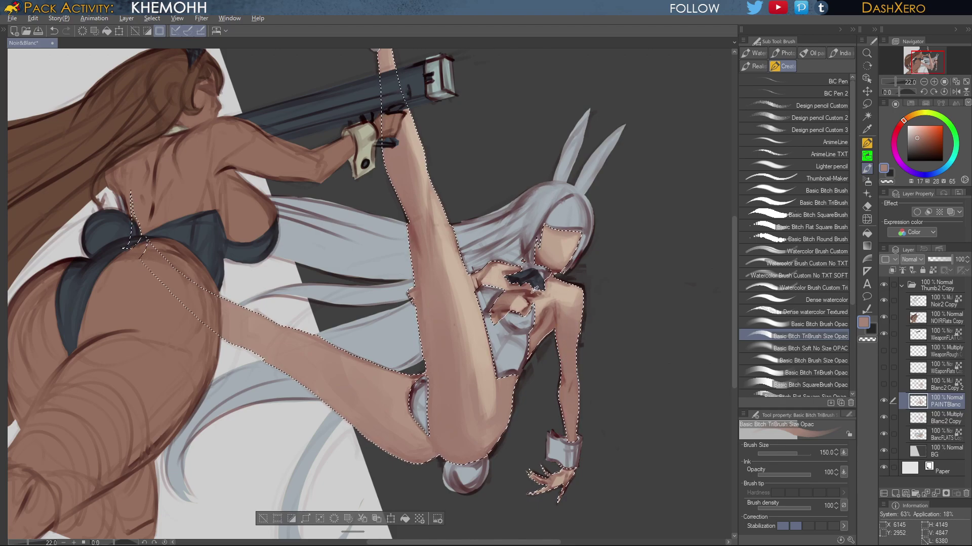
# Show the pale figure's weapon flats layer and refine the hand and chest with sampled skin tones at size 70, undoing one stroke
pyautogui.keyDown('alt'); pyautogui.click(524, 297); pyautogui.keyUp('alt')
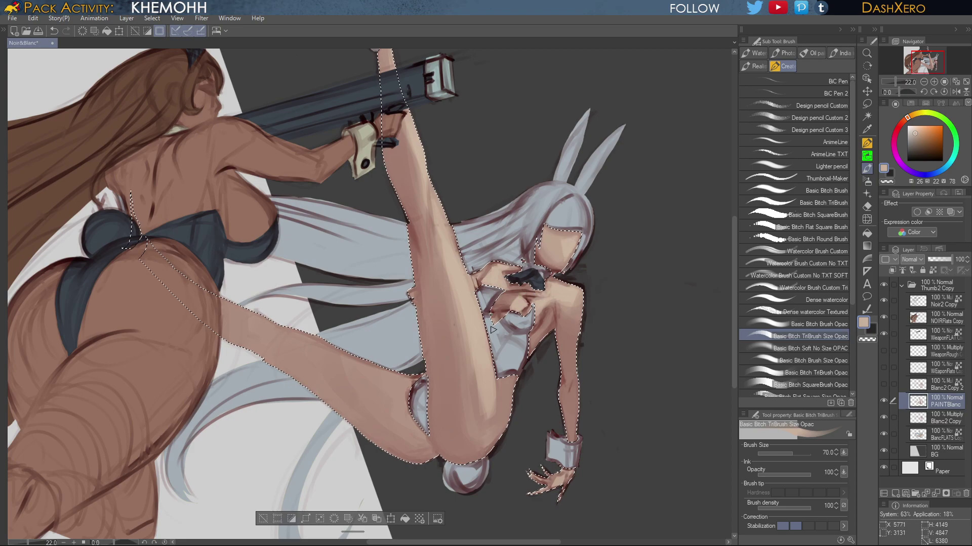
pyautogui.keyDown('alt'); pyautogui.click(541, 328); pyautogui.keyUp('alt')
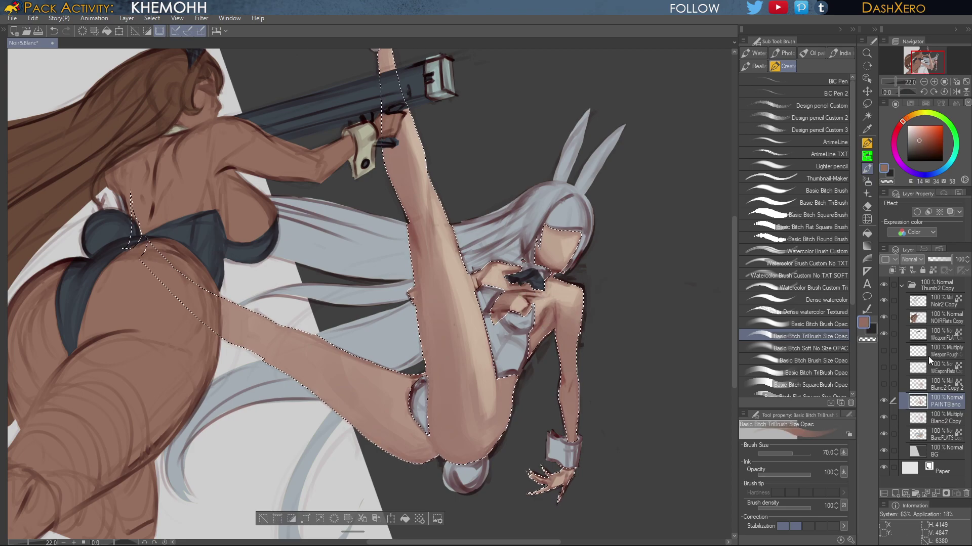
pyautogui.click(884, 368)
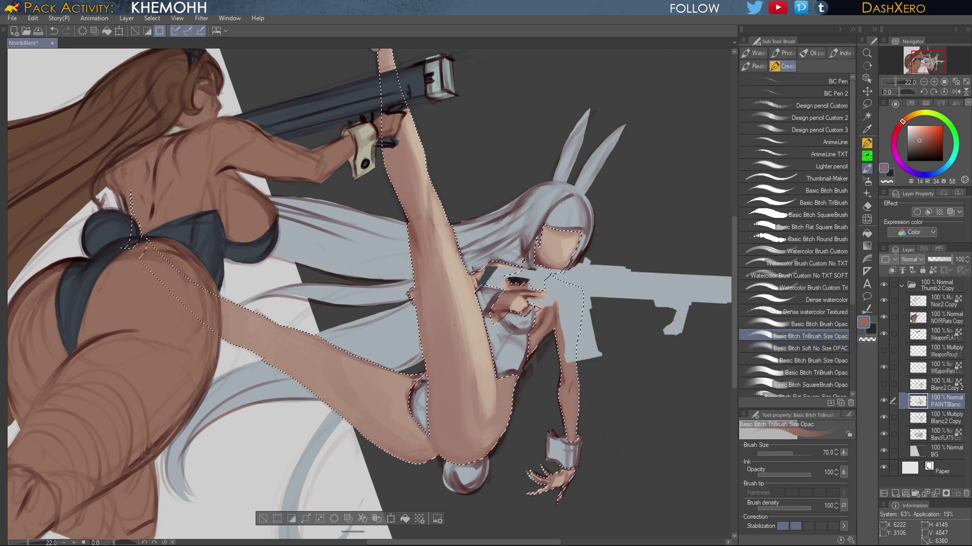
pyautogui.keyDown('alt'); pyautogui.click(539, 334); pyautogui.keyUp('alt')
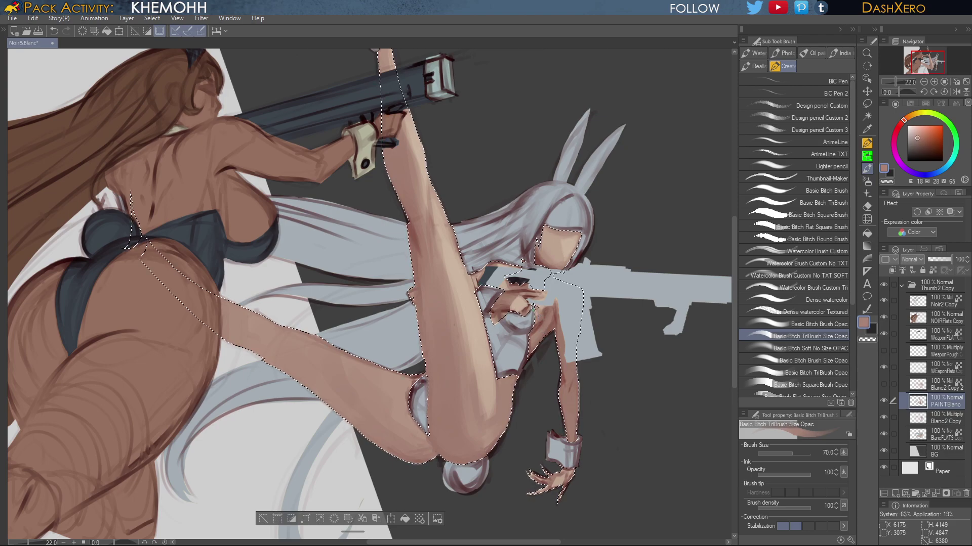
pyautogui.hotkey('ctrl', 'z')
pyautogui.keyDown('alt'); pyautogui.click(541, 306); pyautogui.keyUp('alt')
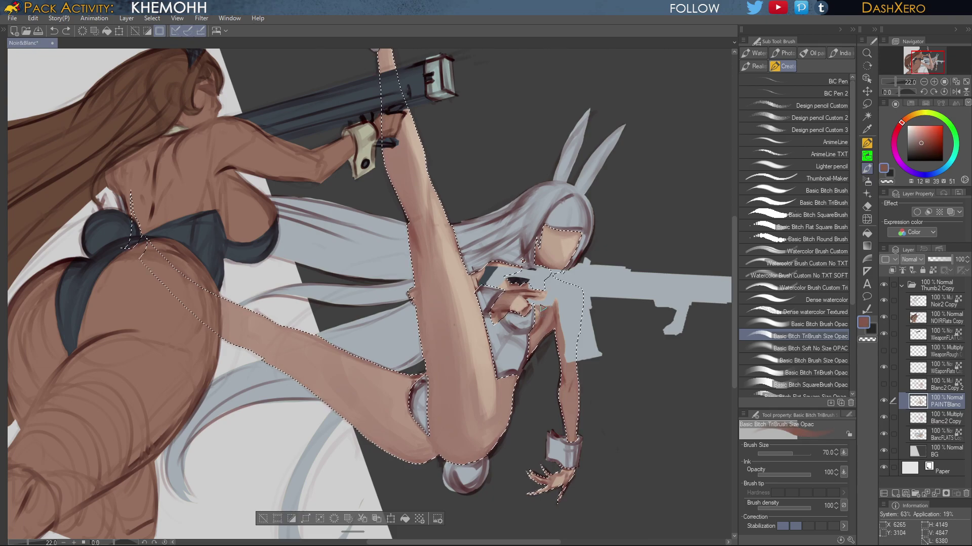
# Paint mid-brown skin shading on the white-haired figure's bent hand behind the rifle, using tones sampled from the surrounding skin
pyautogui.moveTo(541, 307); pyautogui.dragTo(550, 307)
pyautogui.moveTo(622, 364); pyautogui.dragTo(635, 369)
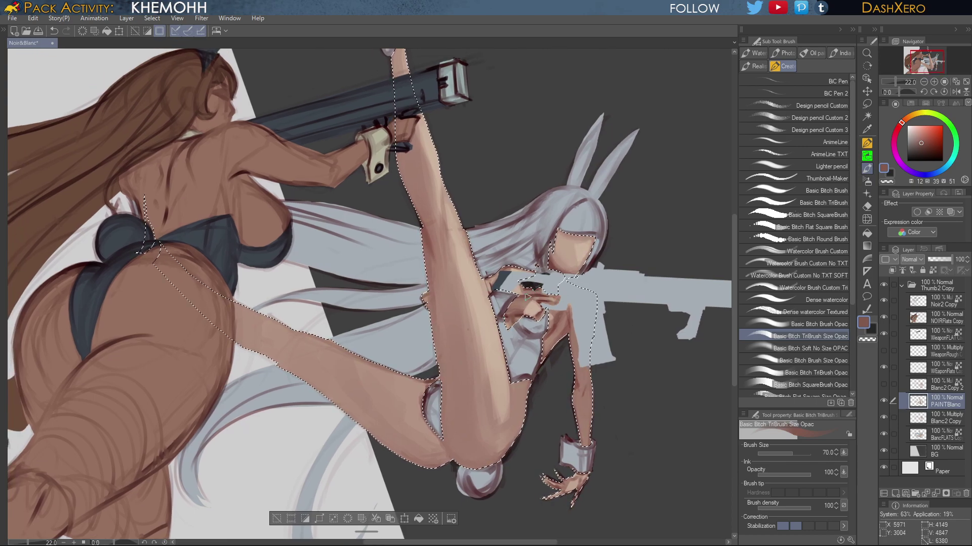
pyautogui.keyDown('alt'); pyautogui.click(525, 300); pyautogui.keyUp('alt')
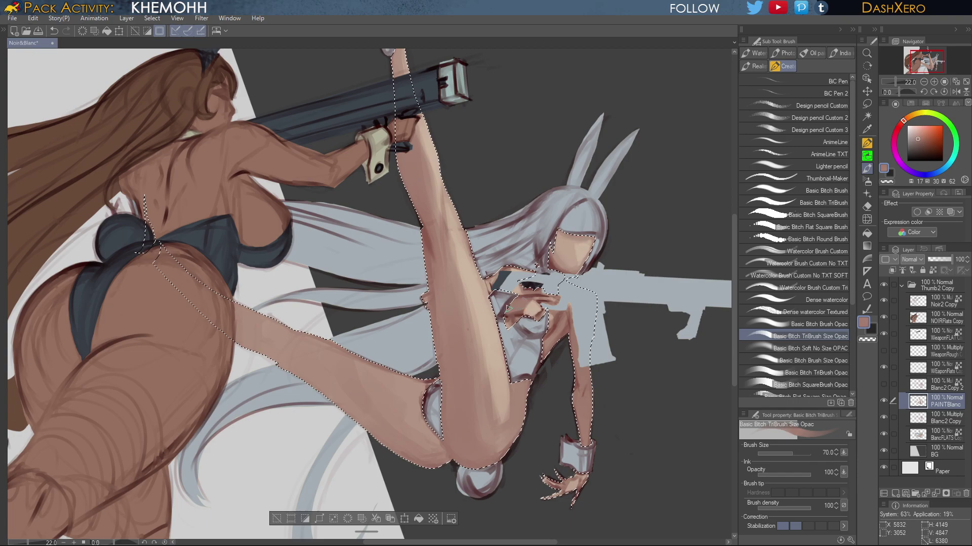
pyautogui.keyDown('alt'); pyautogui.click(519, 311); pyautogui.keyUp('alt')
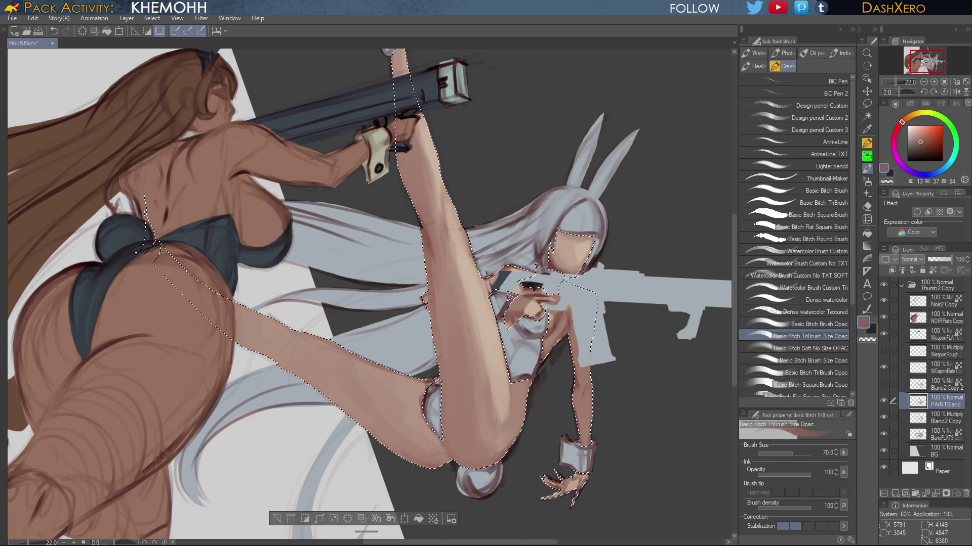
pyautogui.moveTo(578, 351); pyautogui.dragTo(606, 367)
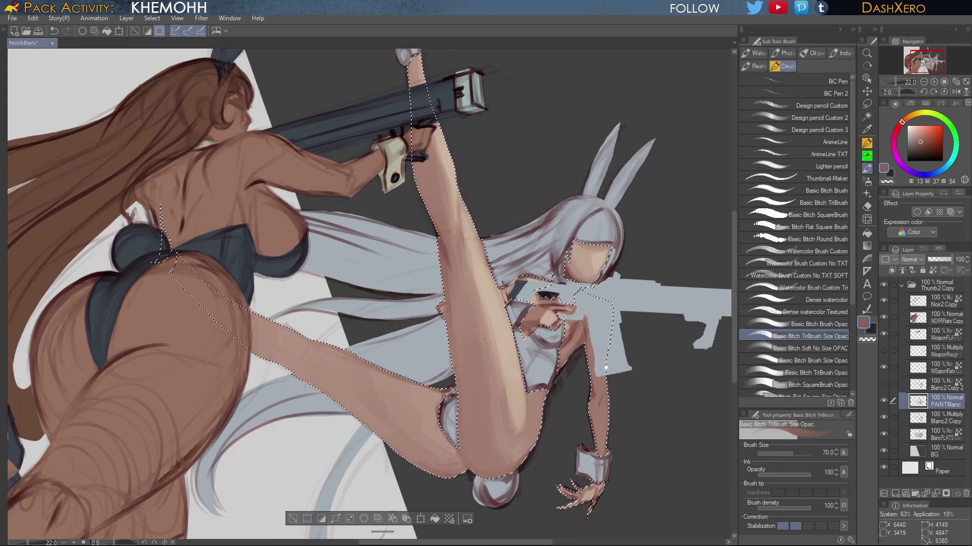
# Shade the raised leg's shadowed edge near the hip with a more saturated dark red at brush size 80
pyautogui.scroll(1, 606, 366)
pyautogui.scroll(1, 558, 292)
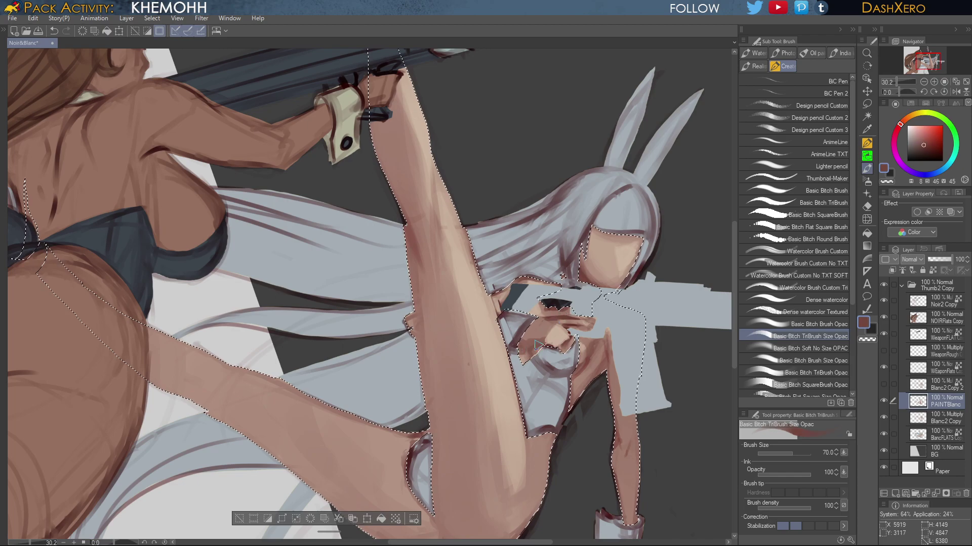
pyautogui.press('[')
pyautogui.press('[')
pyautogui.press('[')
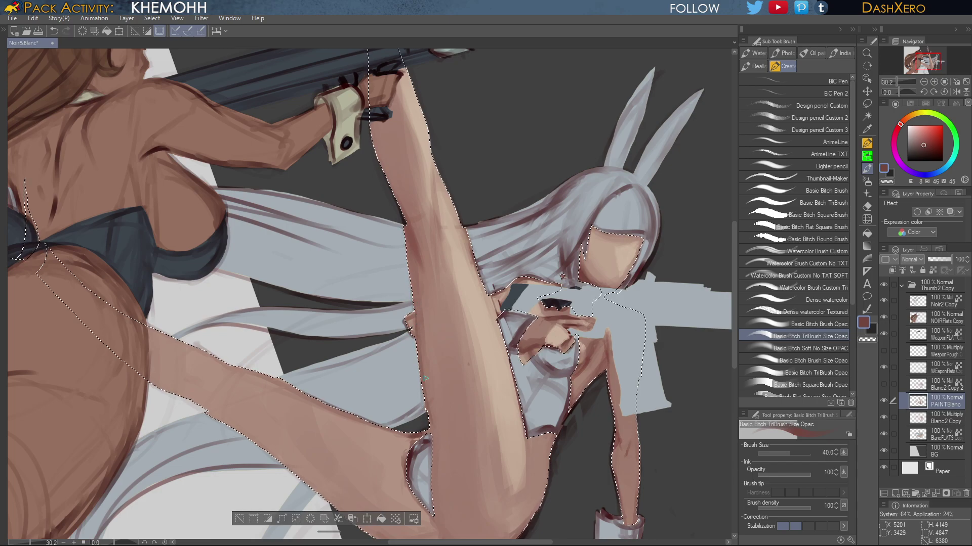
pyautogui.scroll(-1, 426, 378)
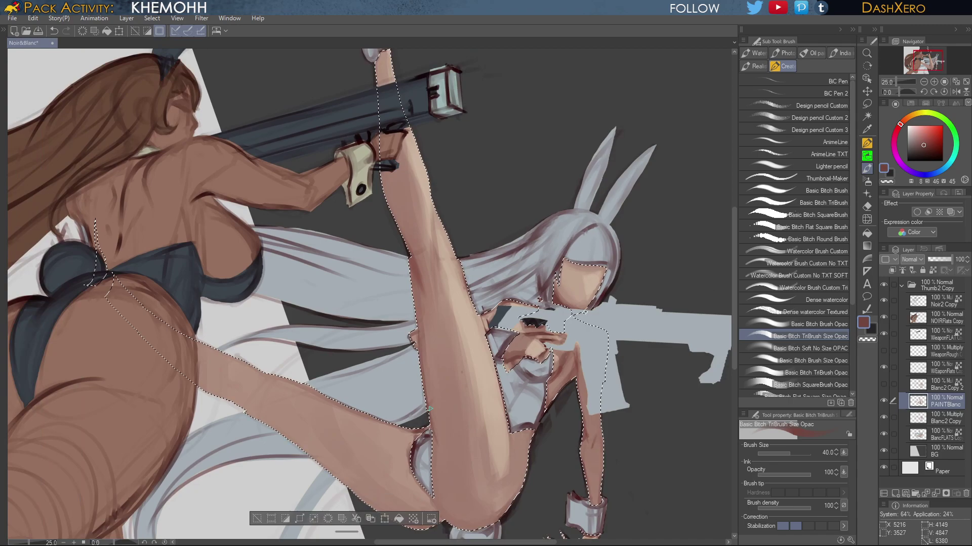
pyautogui.press(']')
pyautogui.press(']')
pyautogui.press(']')
pyautogui.press(']')
pyautogui.click(929, 145)
pyautogui.click(930, 144)
pyautogui.hotkey('ctrl', 'z')
pyautogui.moveTo(432, 432); pyautogui.dragTo(433, 442)
pyautogui.moveTo(620, 401); pyautogui.dragTo(612, 354)
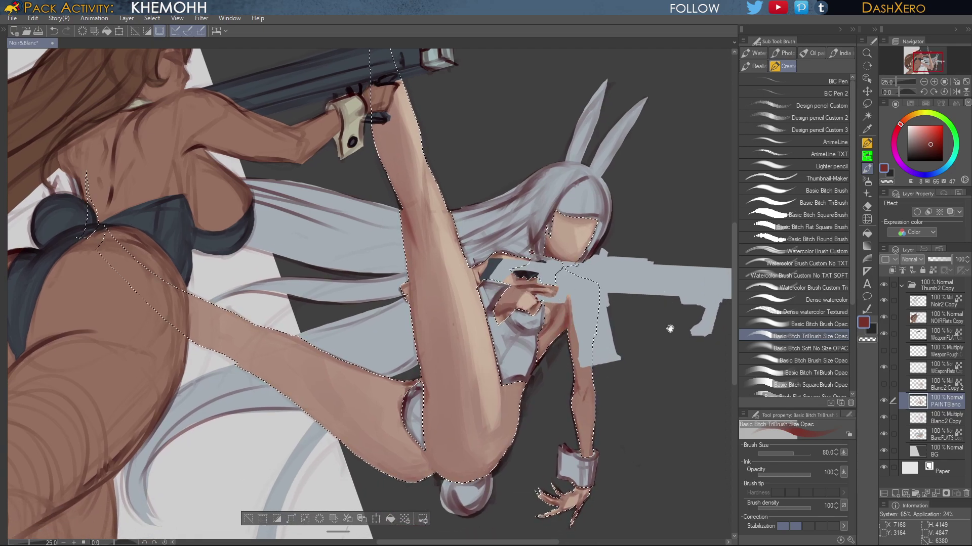
# Define the fingers of the white-haired figure's bent hand with sampled light and dark skin tones at brush size 40
pyautogui.moveTo(665, 355); pyautogui.dragTo(654, 373)
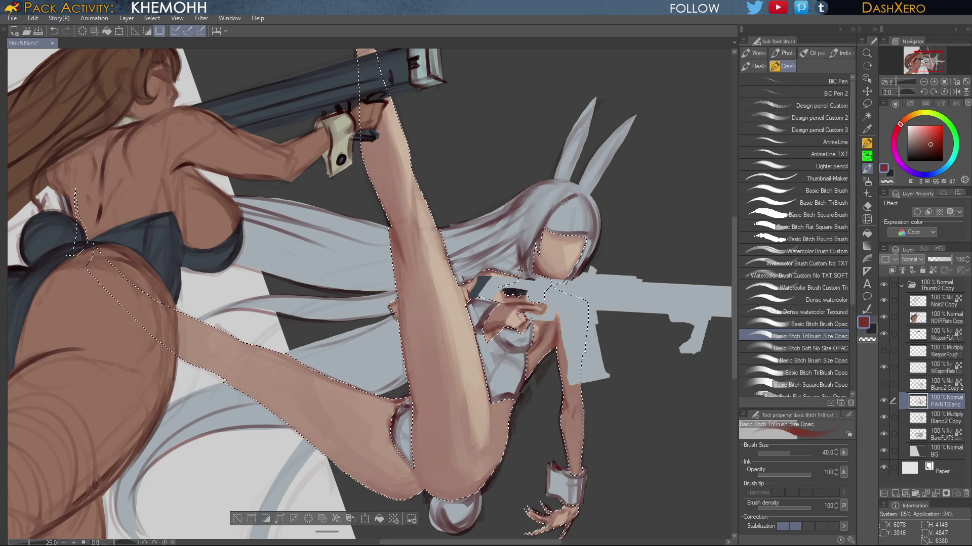
pyautogui.hotkey('ctrl', 'z')
pyautogui.moveTo(526, 321); pyautogui.dragTo(511, 315)
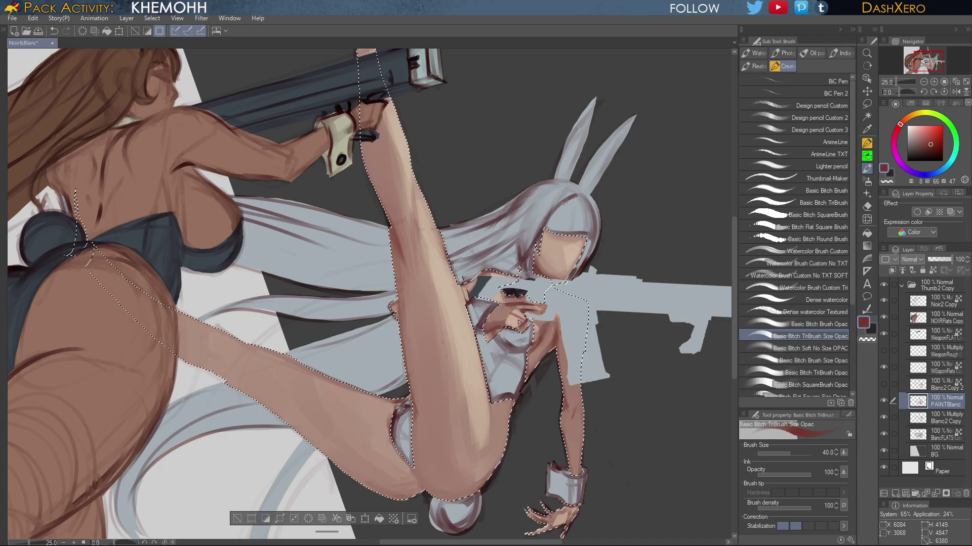
pyautogui.keyDown('alt'); pyautogui.click(521, 325); pyautogui.keyUp('alt')
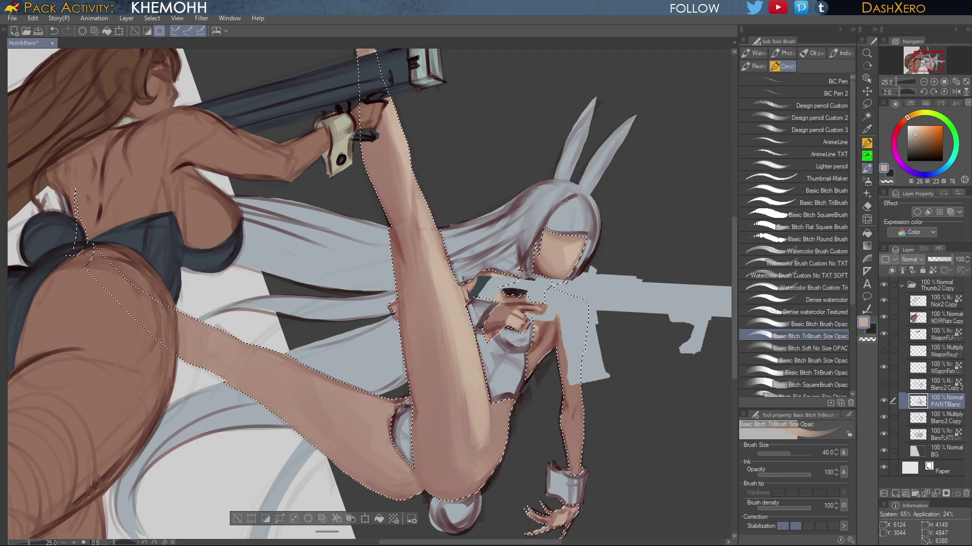
pyautogui.hotkey('ctrl', 'z')
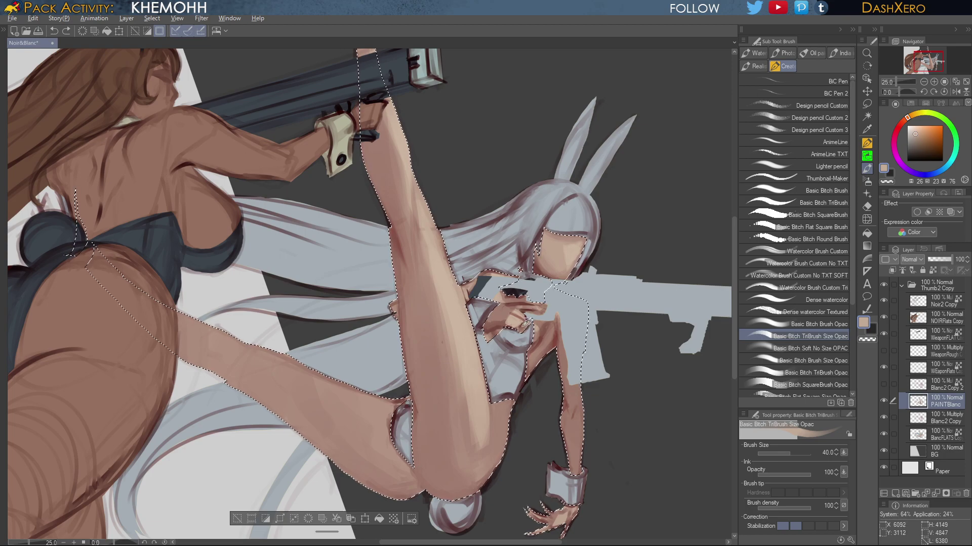
pyautogui.keyDown('alt'); pyautogui.click(523, 324); pyautogui.keyUp('alt')
pyautogui.moveTo(524, 331); pyautogui.dragTo(529, 324)
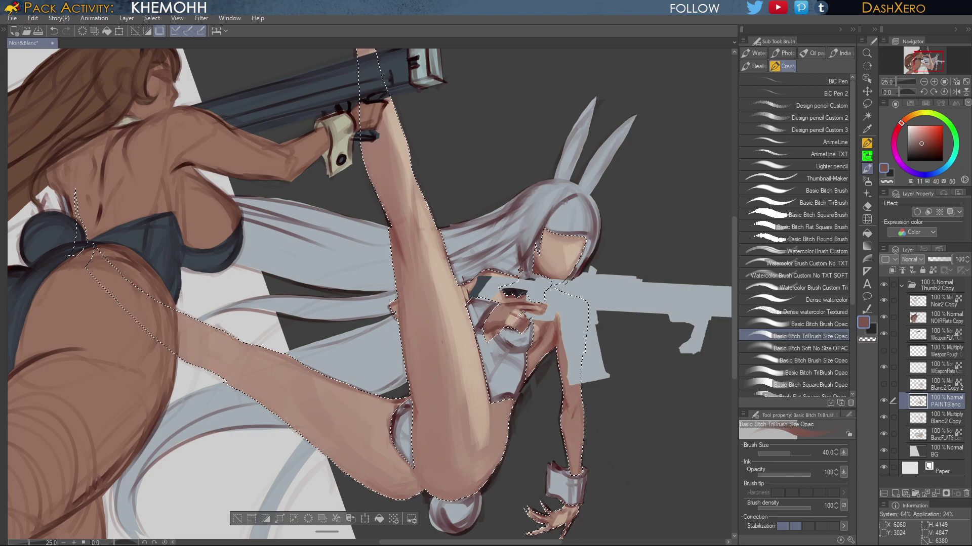
pyautogui.keyDown('alt'); pyautogui.click(519, 325); pyautogui.keyUp('alt')
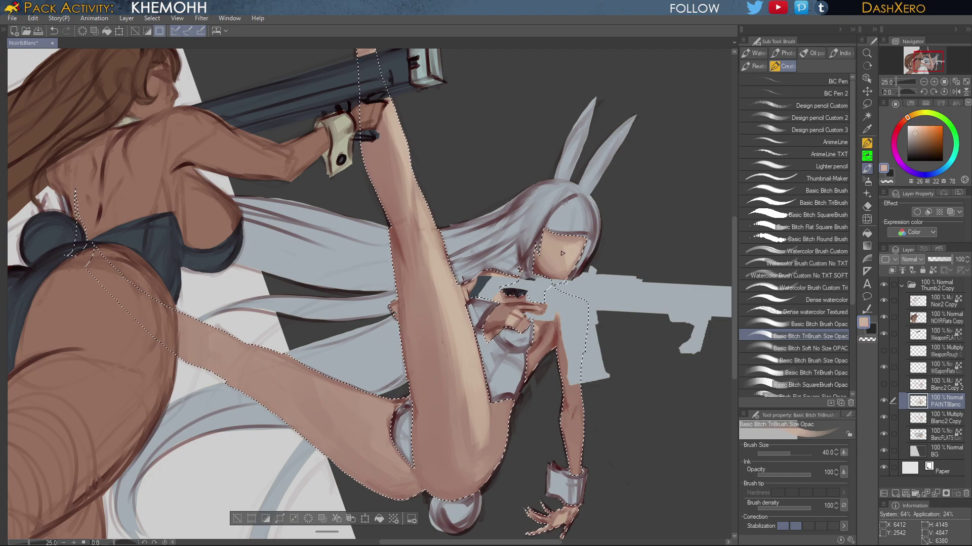
pyautogui.keyDown('alt'); pyautogui.click(519, 328); pyautogui.keyUp('alt')
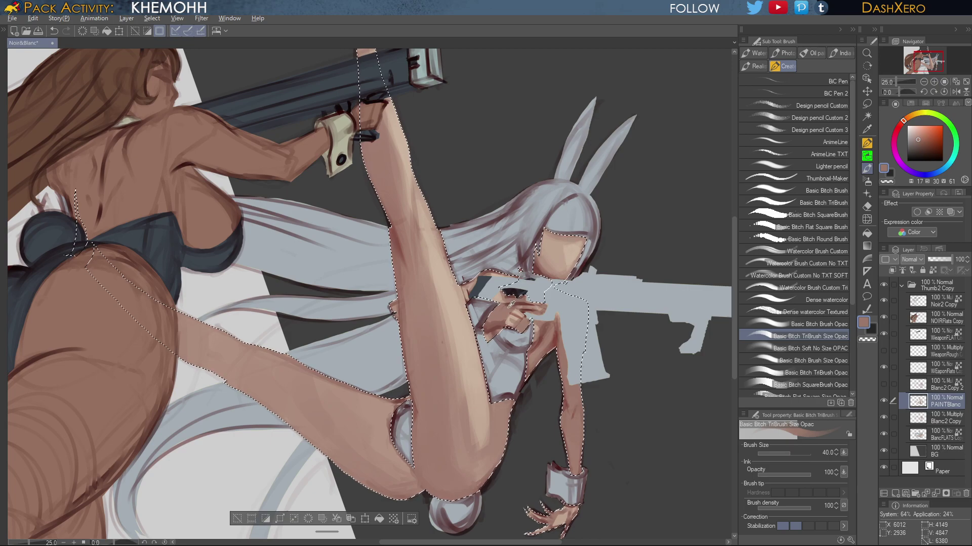
pyautogui.keyDown('alt'); pyautogui.click(520, 306); pyautogui.keyUp('alt')
# Refine the white-haired figure's shoulder and upper arm beside the raised leg with sampled light and mid skin tones
pyautogui.moveTo(506, 265); pyautogui.dragTo(580, 255)
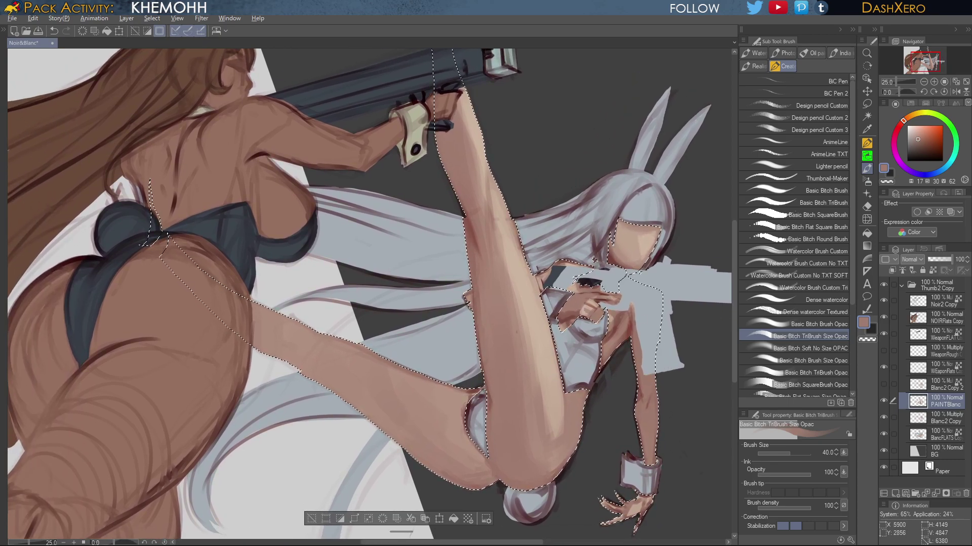
pyautogui.keyDown('alt'); pyautogui.click(566, 266); pyautogui.keyUp('alt')
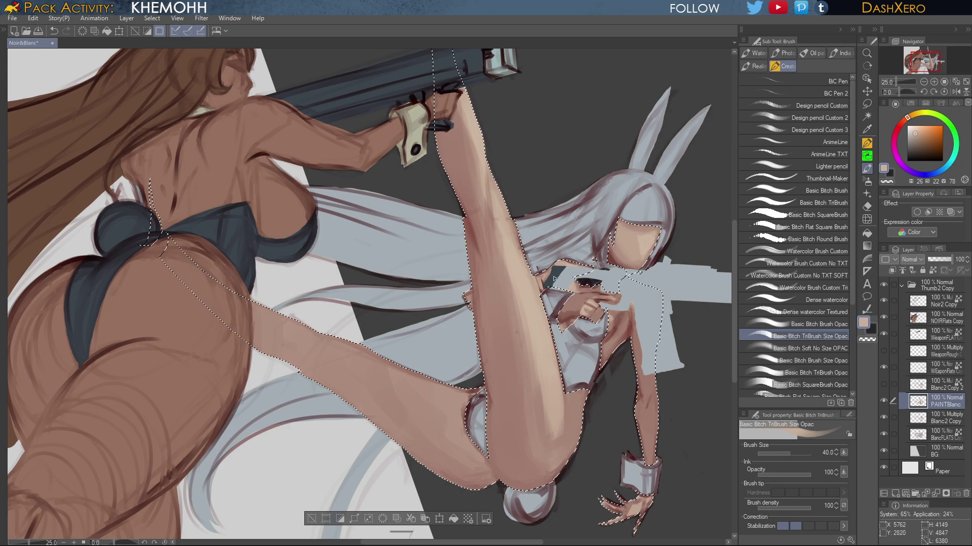
pyautogui.moveTo(636, 348); pyautogui.dragTo(625, 343)
pyautogui.keyDown('alt'); pyautogui.click(541, 268); pyautogui.keyUp('alt')
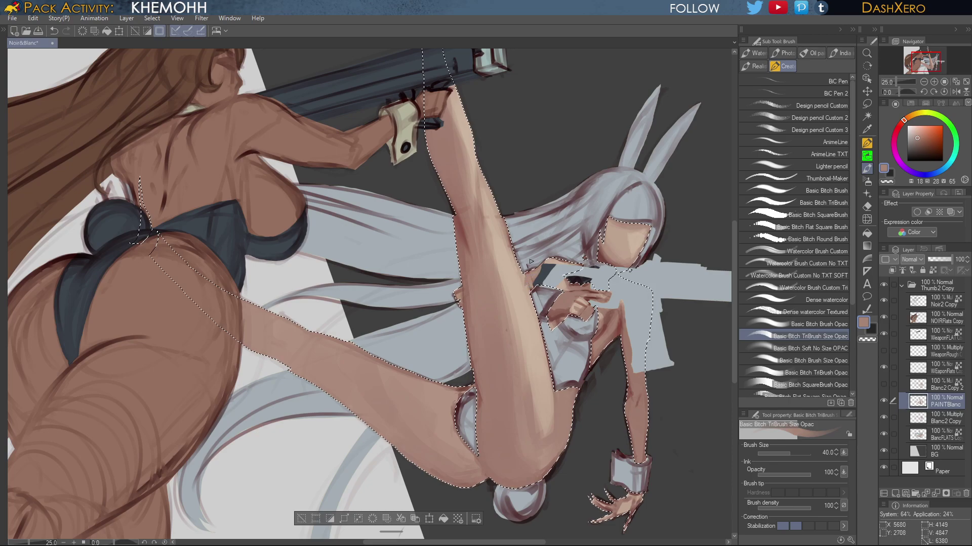
pyautogui.keyDown('alt'); pyautogui.click(528, 292); pyautogui.keyUp('alt')
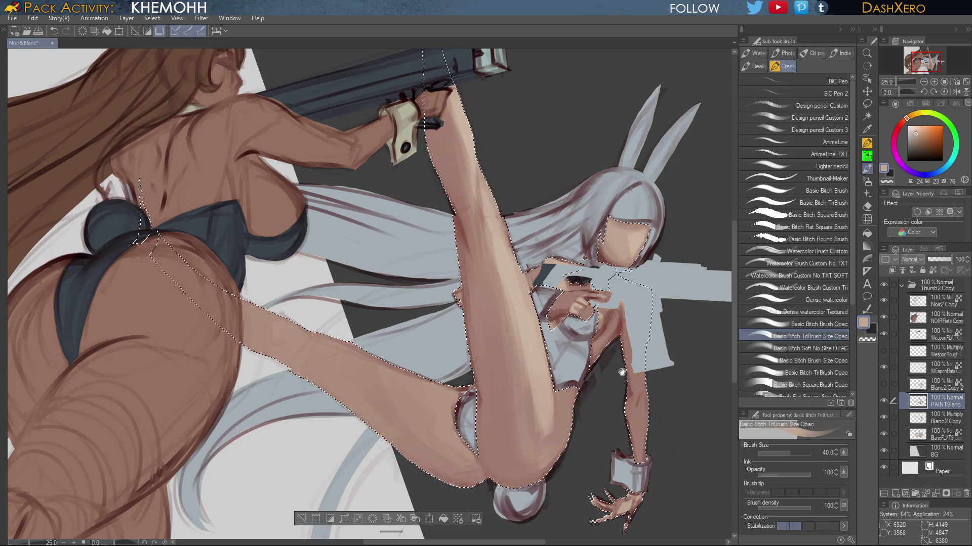
pyautogui.moveTo(679, 342); pyautogui.dragTo(655, 362)
# Mix a lighter, yellower highlight from the raised leg's skin tone, undo the test stroke, and set the brush size to 100
pyautogui.keyDown('alt'); pyautogui.click(508, 348); pyautogui.keyUp('alt')
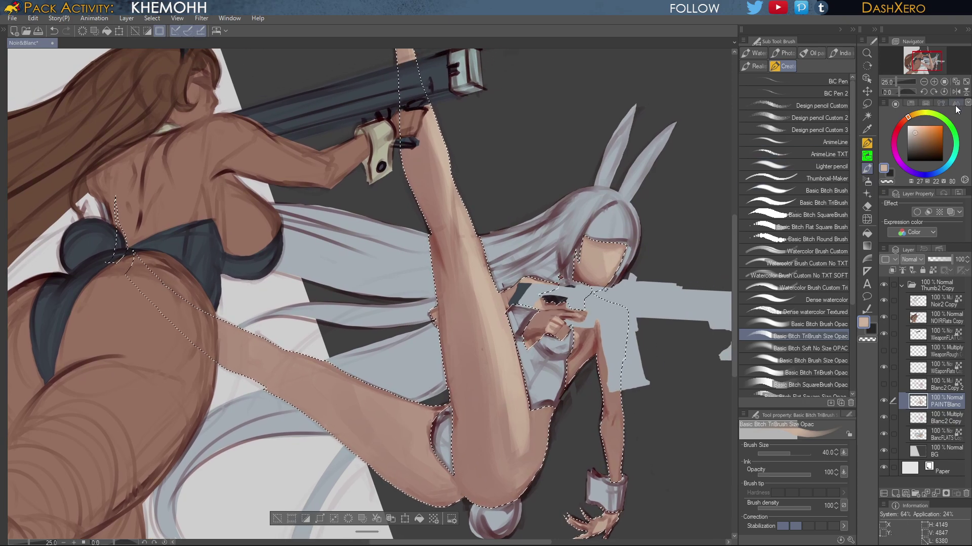
pyautogui.click(916, 130)
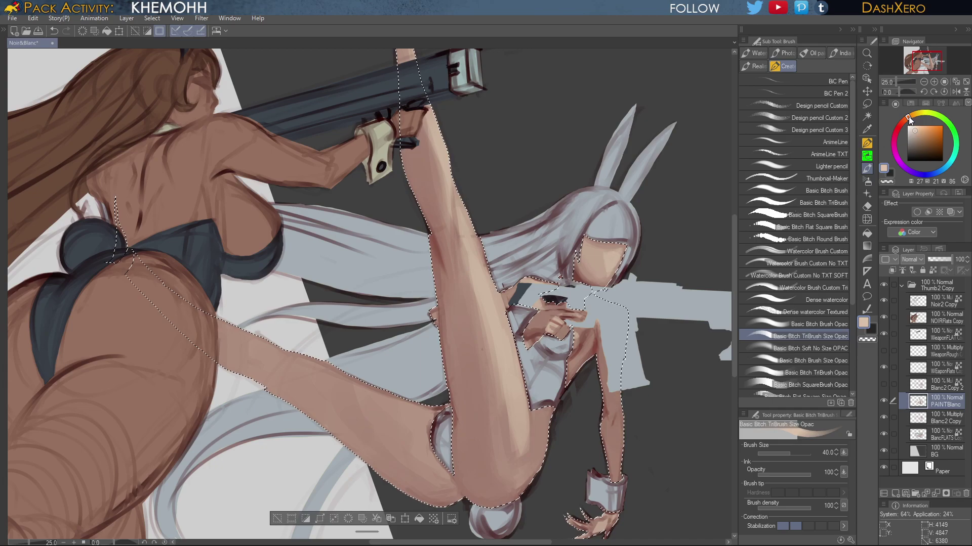
pyautogui.click(912, 115)
pyautogui.moveTo(490, 305); pyautogui.dragTo(499, 344)
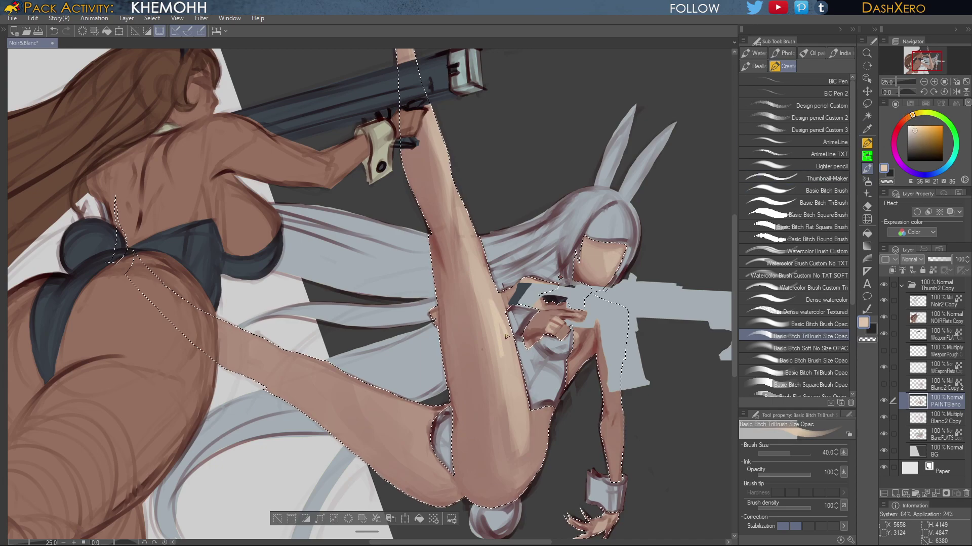
pyautogui.hotkey('ctrl', 'z')
pyautogui.press(']')
pyautogui.press(']')
pyautogui.press(']')
pyautogui.press(']')
pyautogui.press(']')
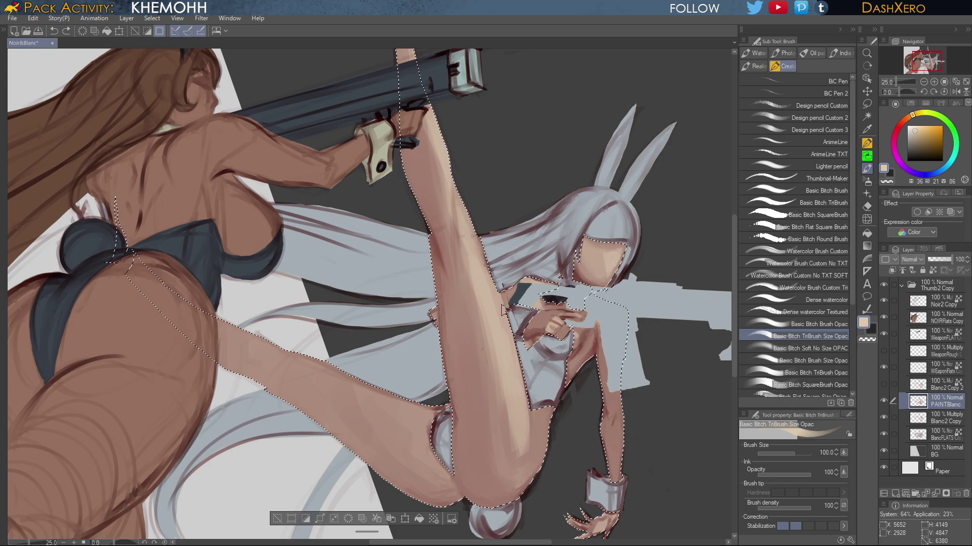
# Paint the pale yellowish highlight along the raised leg's lit edge from the ankle down to the thigh
pyautogui.moveTo(457, 139); pyautogui.dragTo(492, 293)
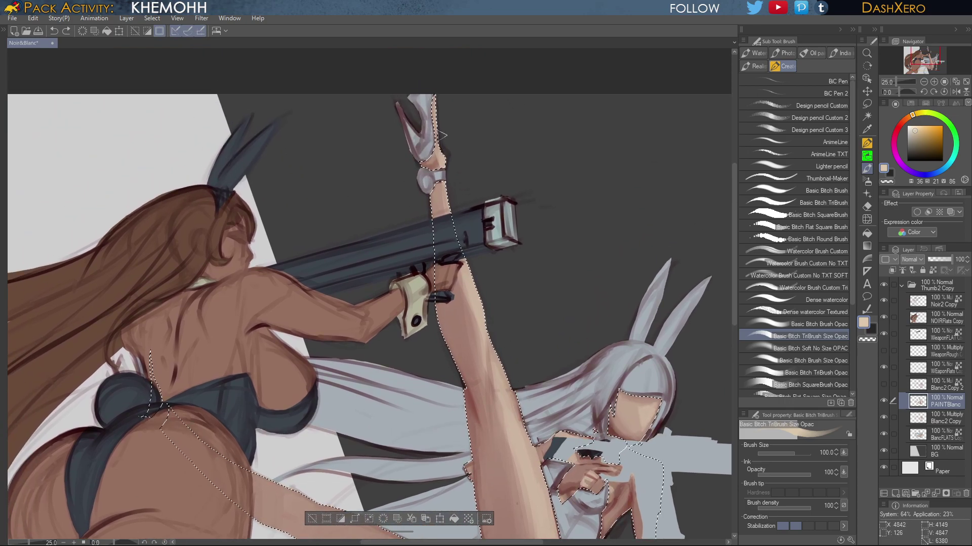
pyautogui.moveTo(442, 136); pyautogui.dragTo(449, 171)
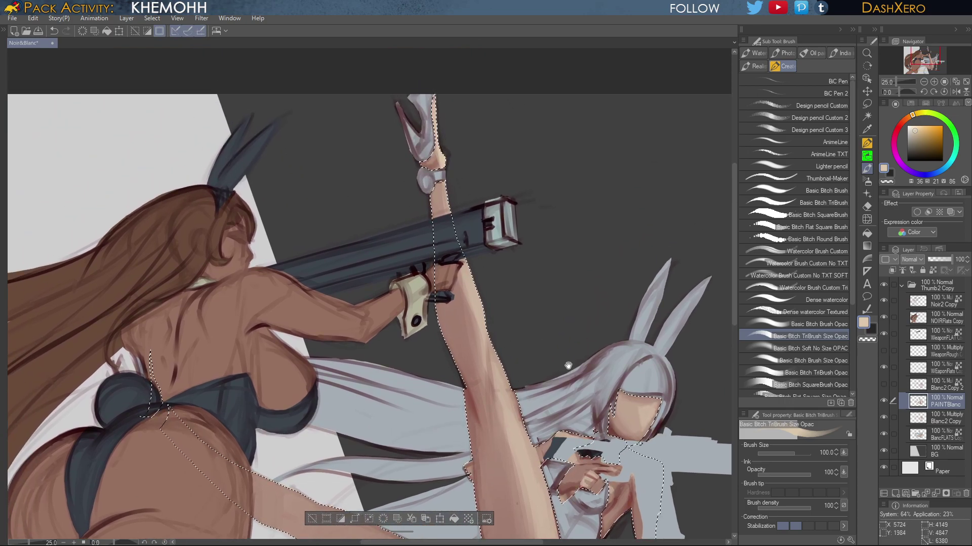
pyautogui.moveTo(588, 327); pyautogui.dragTo(558, 228)
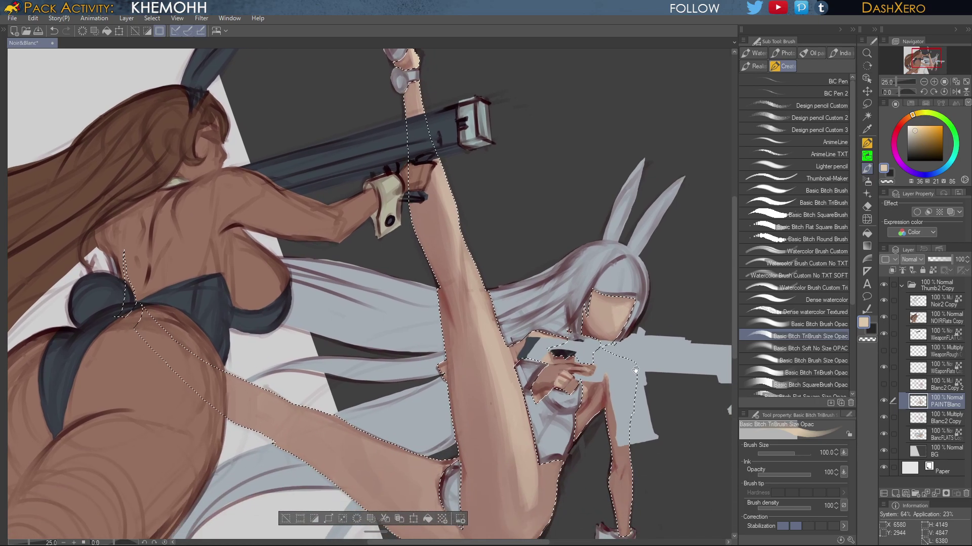
pyautogui.moveTo(429, 149); pyautogui.dragTo(451, 216)
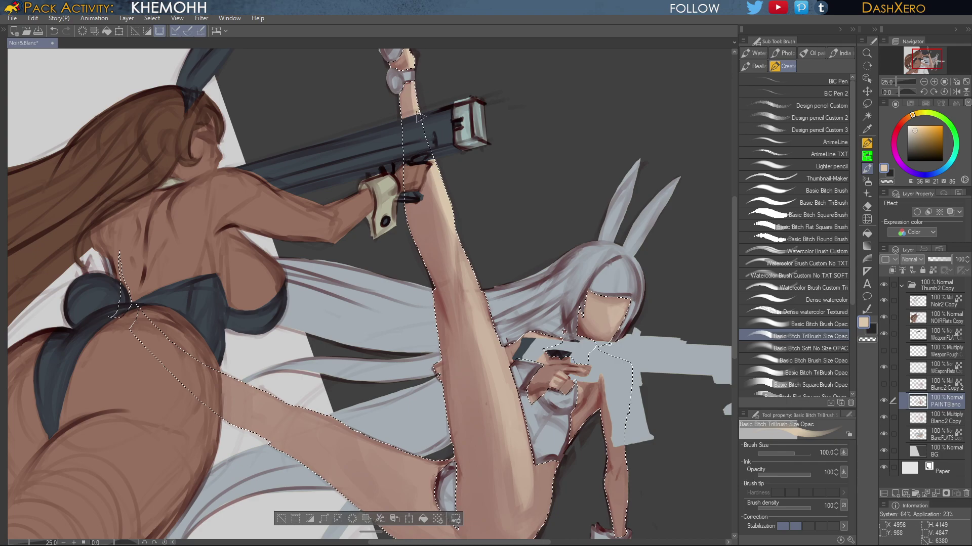
pyautogui.moveTo(457, 252); pyautogui.dragTo(434, 184)
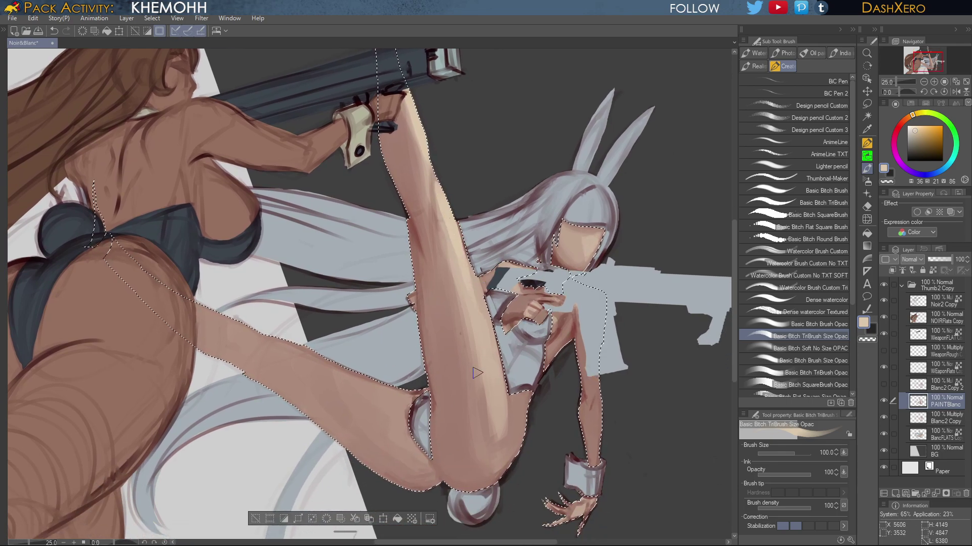
pyautogui.moveTo(622, 379); pyautogui.dragTo(611, 368)
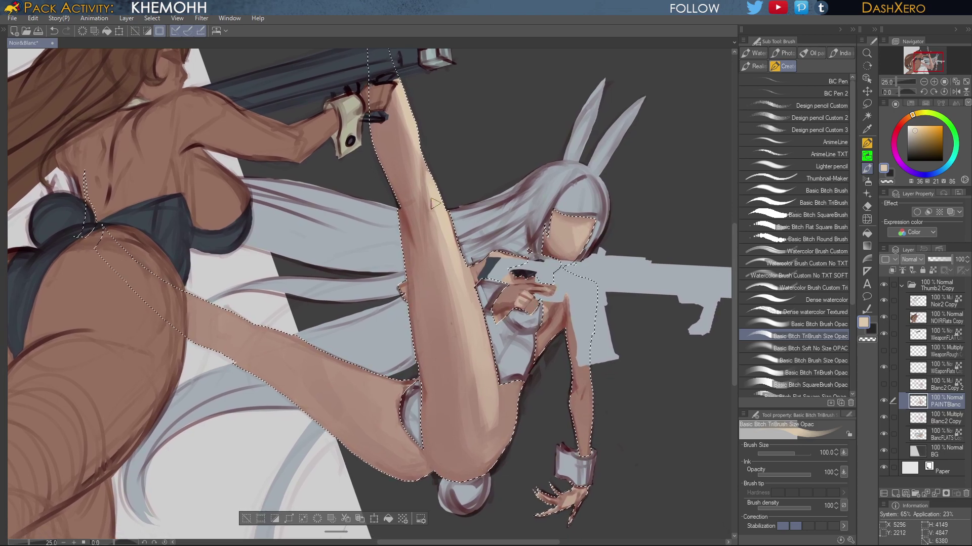
pyautogui.moveTo(432, 205); pyautogui.dragTo(469, 304)
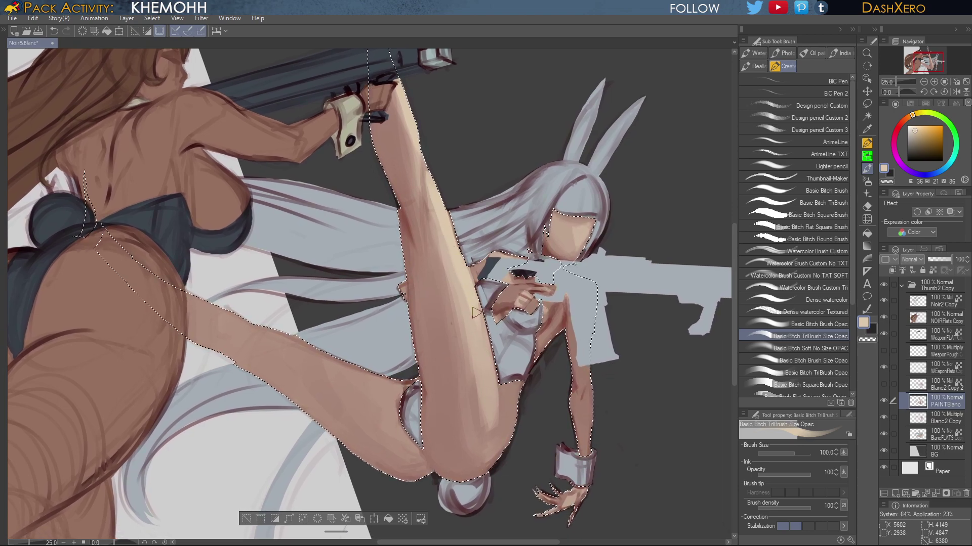
pyautogui.moveTo(651, 392); pyautogui.dragTo(639, 384)
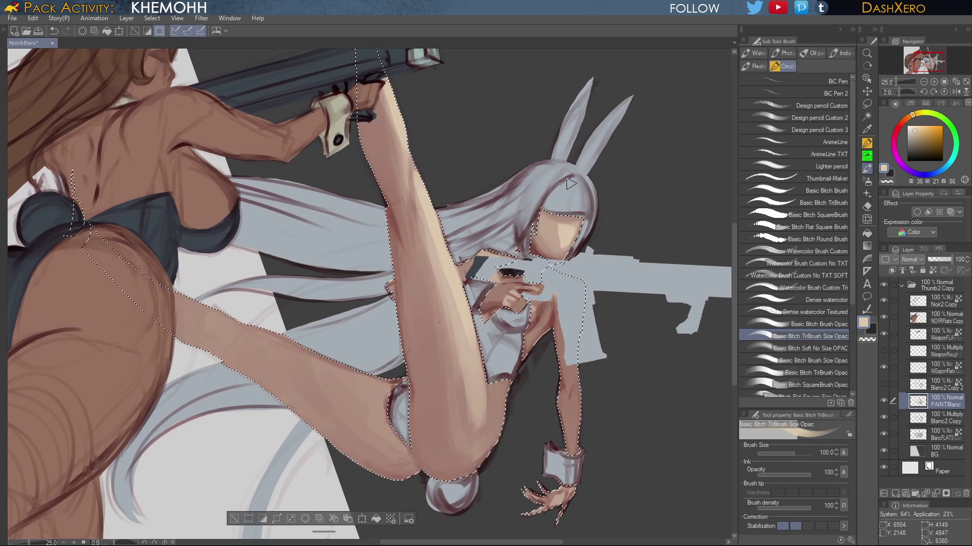
# Build up light and shadow on the white-haired figure's face with sampled skin tones, and switch to the Design pencil Custom 2 brush
pyautogui.moveTo(624, 413); pyautogui.dragTo(645, 333)
pyautogui.keyDown('alt'); pyautogui.click(590, 363); pyautogui.keyUp('alt')
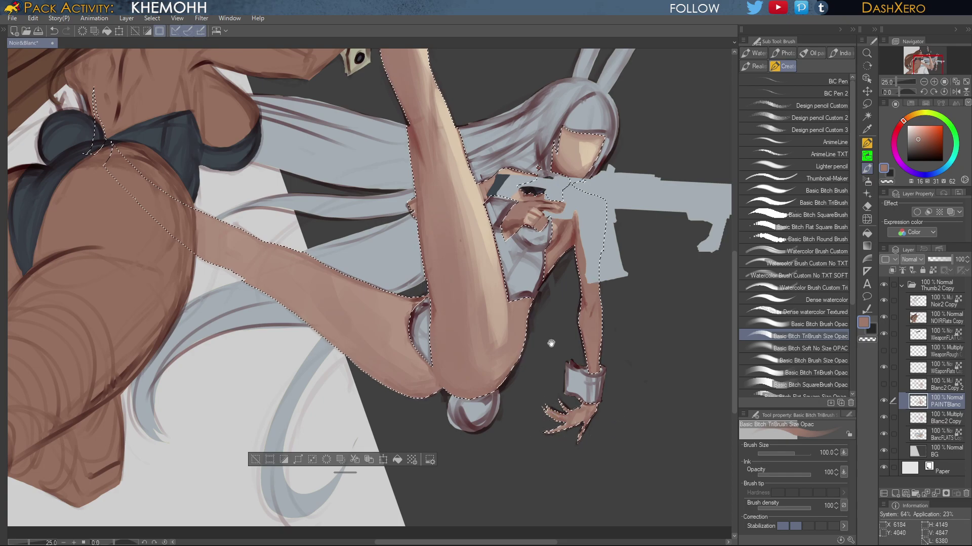
pyautogui.moveTo(568, 307)
pyautogui.mouseDown()
pyautogui.moveTo(583, 382)
pyautogui.moveTo(572, 395)
pyautogui.moveTo(569, 380)
pyautogui.mouseUp()
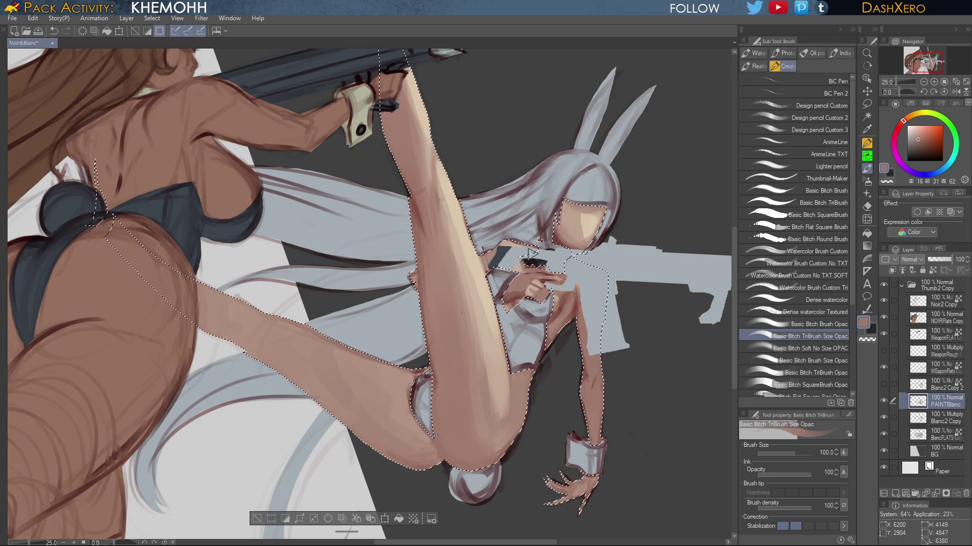
pyautogui.keyDown('alt'); pyautogui.click(543, 280); pyautogui.keyUp('alt')
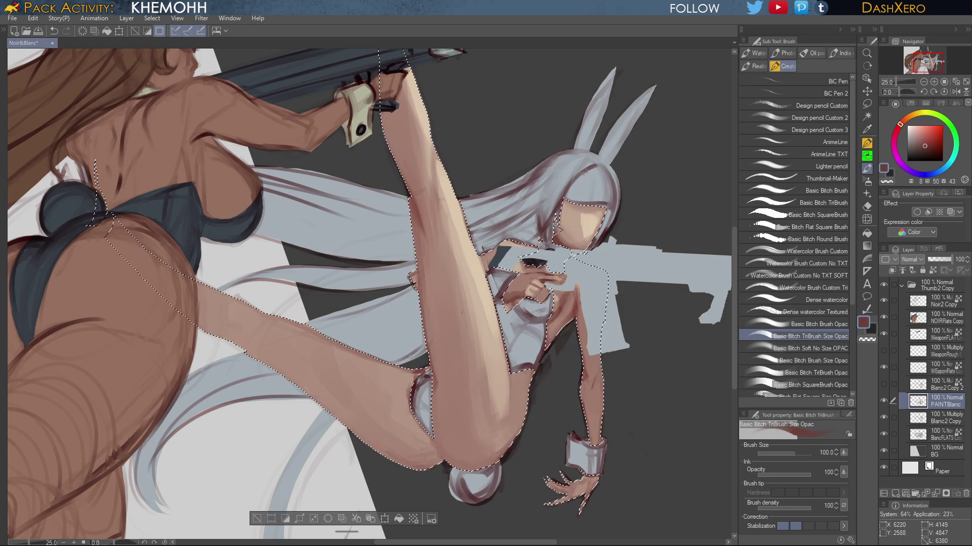
pyautogui.click(820, 117)
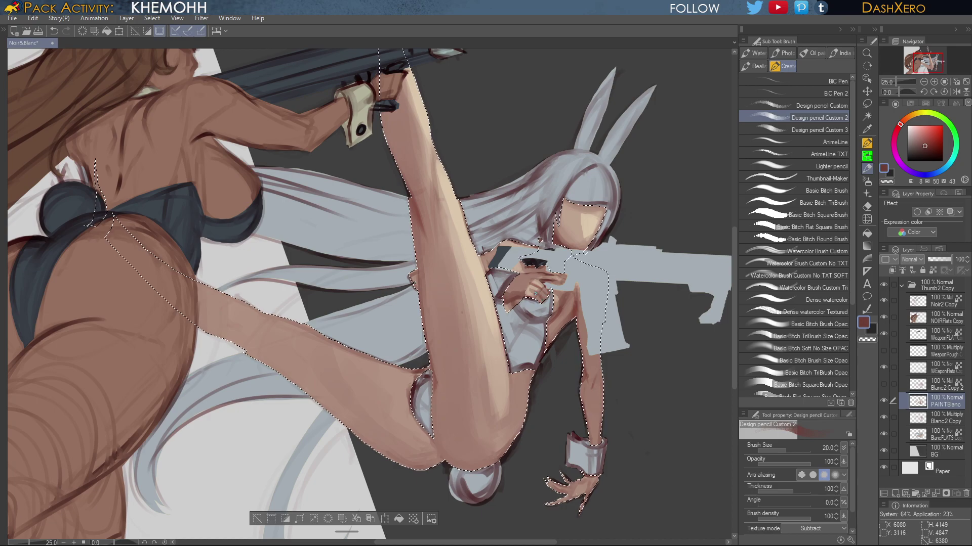
pyautogui.moveTo(635, 363)
pyautogui.mouseDown()
pyautogui.moveTo(597, 358)
pyautogui.moveTo(643, 364)
pyautogui.mouseUp()
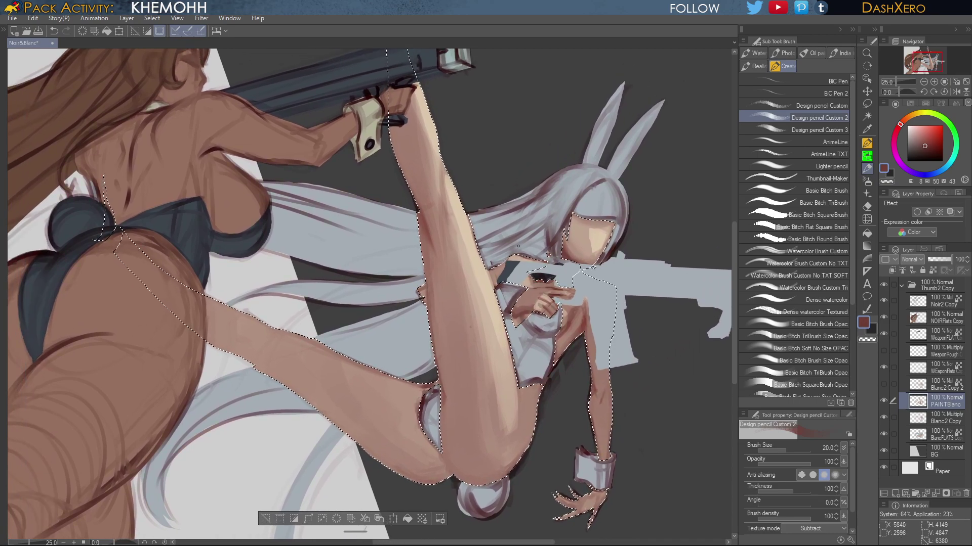
pyautogui.moveTo(643, 394); pyautogui.dragTo(628, 327)
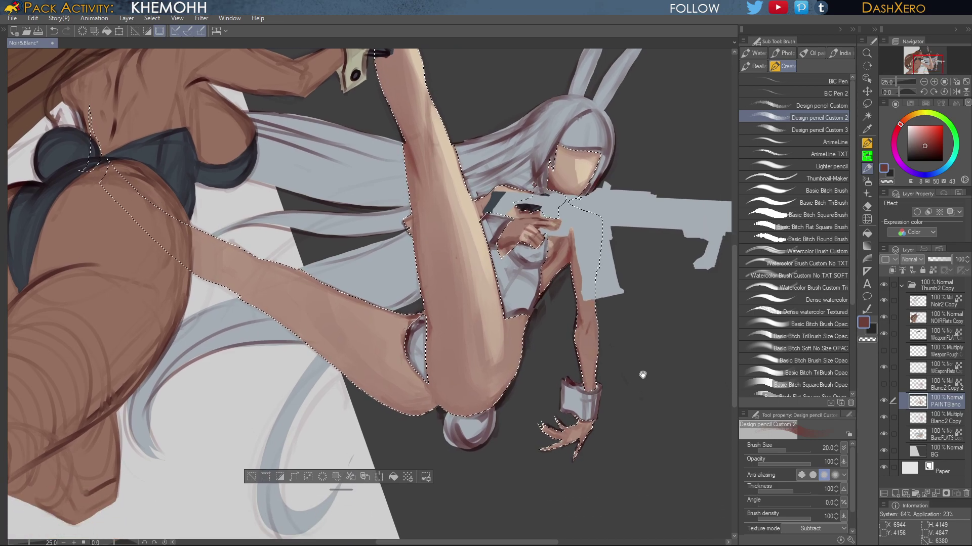
pyautogui.moveTo(640, 373); pyautogui.dragTo(633, 369)
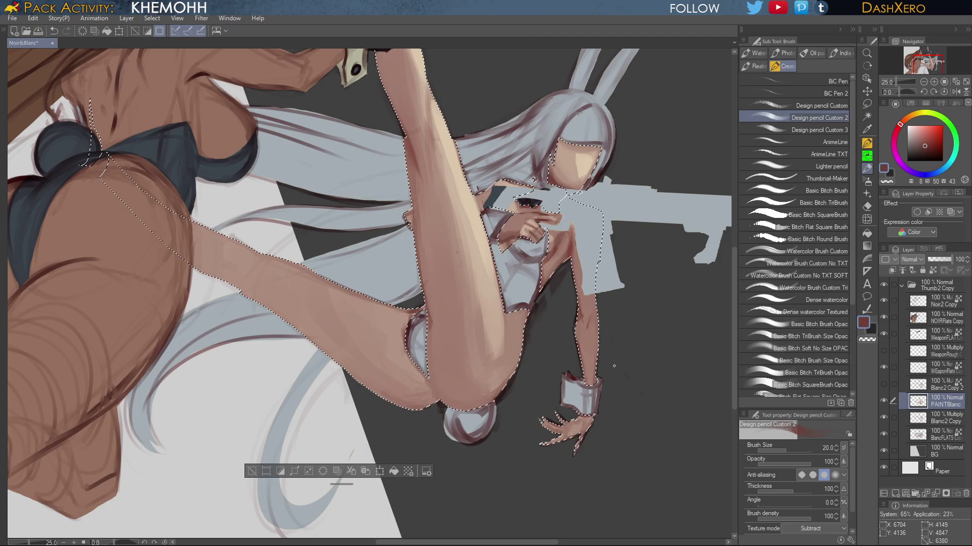
pyautogui.moveTo(620, 310); pyautogui.dragTo(591, 314)
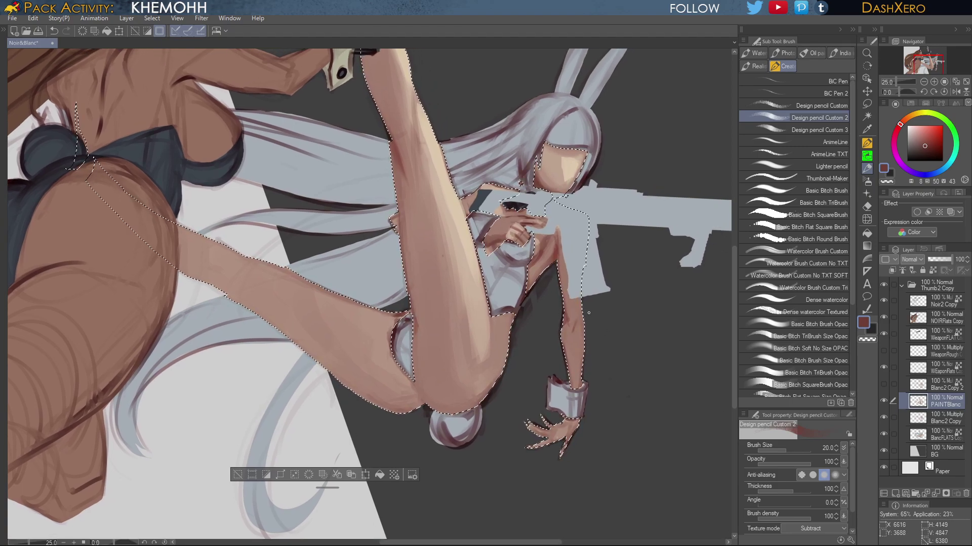
pyautogui.moveTo(538, 371); pyautogui.dragTo(579, 432)
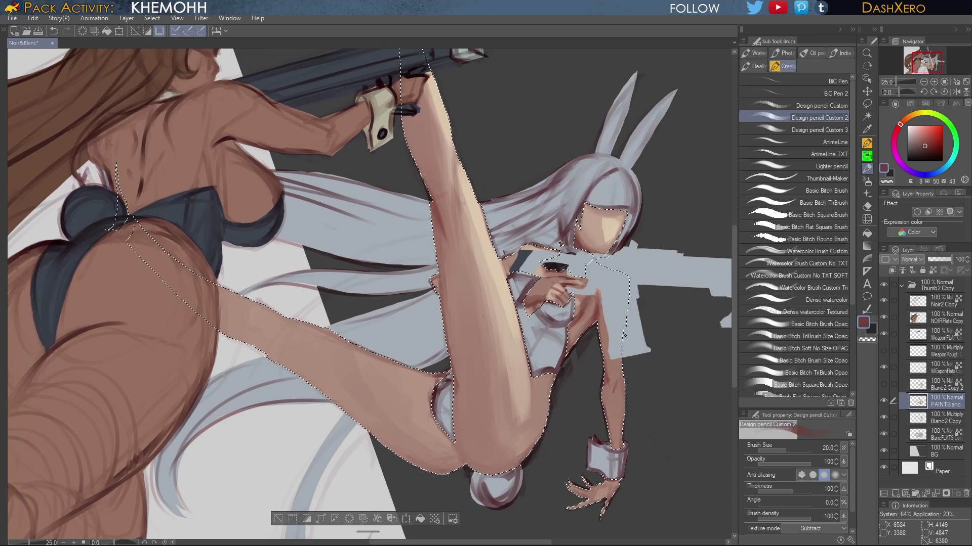
# Switch to the Basic Bitch Brush Opac brush at size 200 and sample the pale highlight from the raised leg
pyautogui.click(835, 300)
pyautogui.click(833, 287)
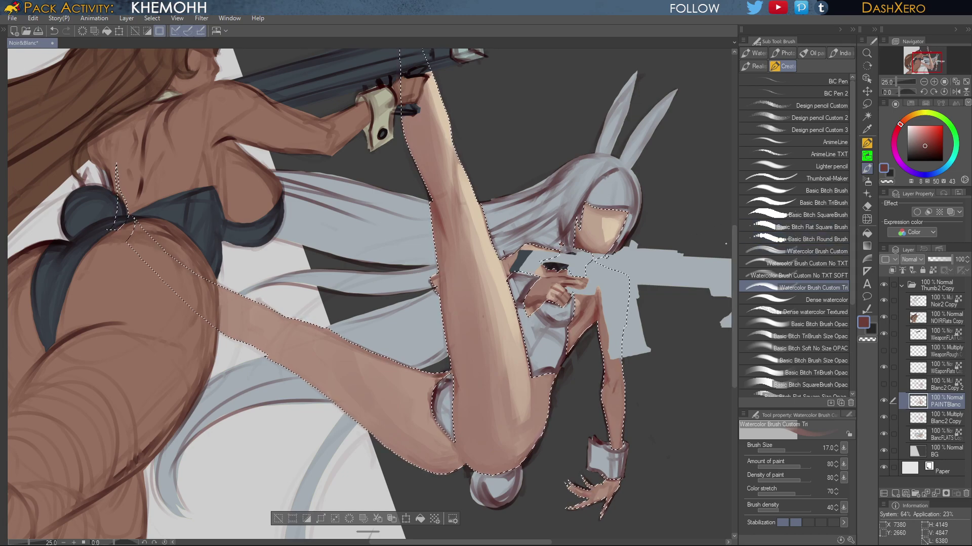
pyautogui.moveTo(617, 336); pyautogui.dragTo(618, 324)
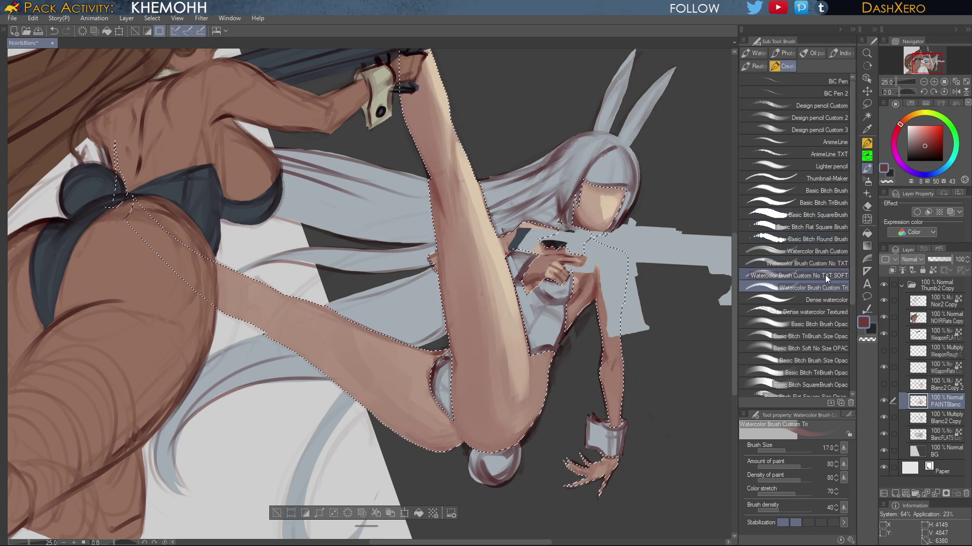
pyautogui.click(822, 323)
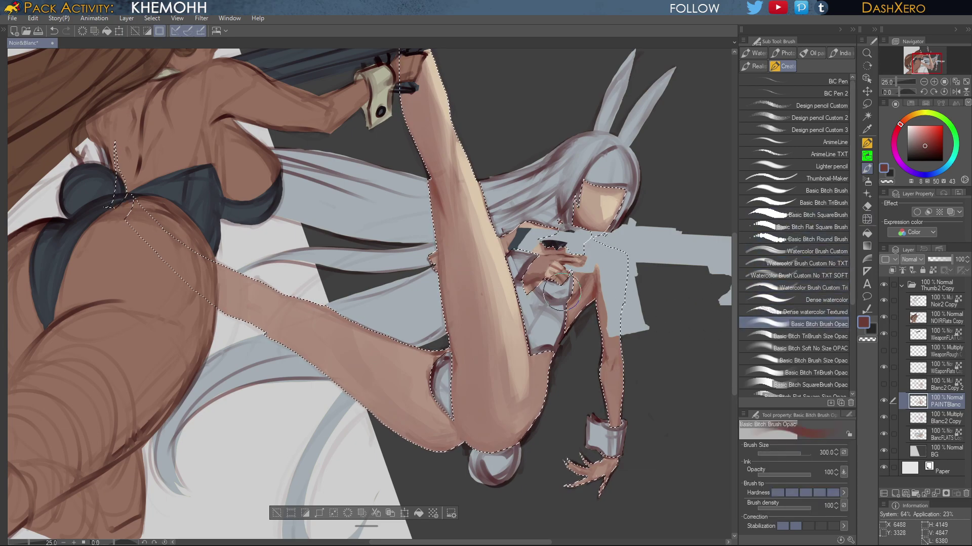
pyautogui.keyDown('alt'); pyautogui.click(473, 187); pyautogui.keyUp('alt')
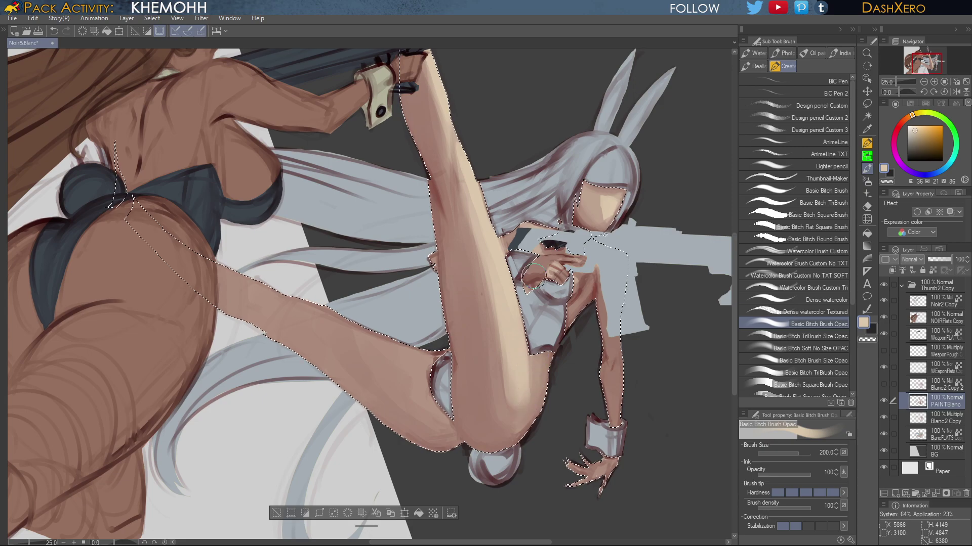
# Undo the last stroke and paint the pale yellowish highlight along the upper edge of the white-haired figure's outstretched leg
pyautogui.moveTo(662, 421); pyautogui.dragTo(651, 384)
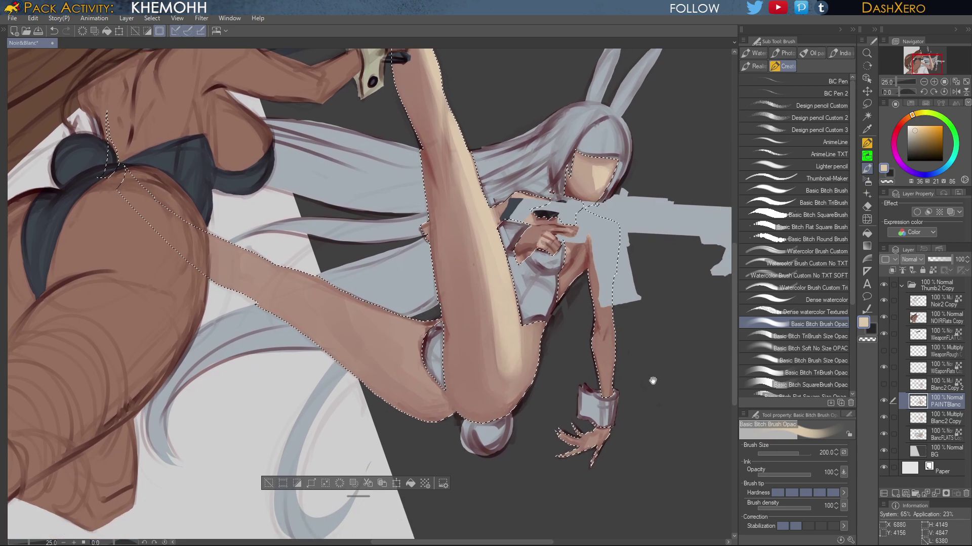
pyautogui.moveTo(533, 317); pyautogui.dragTo(584, 321)
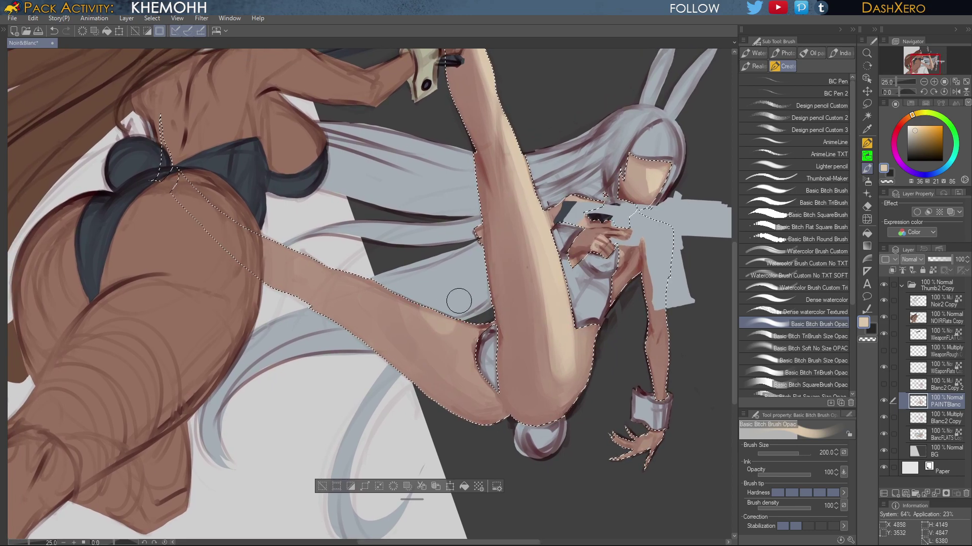
pyautogui.hotkey('ctrl', 'z')
pyautogui.moveTo(418, 303)
pyautogui.mouseDown()
pyautogui.moveTo(458, 351)
pyautogui.moveTo(422, 305)
pyautogui.moveTo(439, 328)
pyautogui.moveTo(355, 264)
pyautogui.moveTo(418, 319)
pyautogui.moveTo(227, 200)
pyautogui.moveTo(403, 300)
pyautogui.mouseUp()
pyautogui.moveTo(327, 258); pyautogui.dragTo(249, 209)
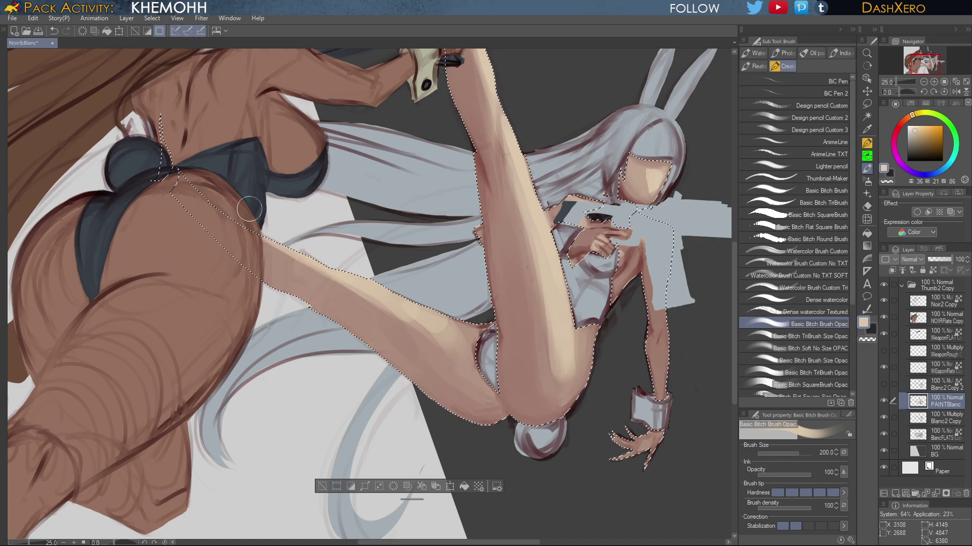
# Sample a reddish-brown skin shadow, try it on the raised leg's shaded side, and undo the last stroke
pyautogui.moveTo(620, 353); pyautogui.dragTo(600, 347)
pyautogui.moveTo(659, 261)
pyautogui.mouseDown()
pyautogui.moveTo(645, 313)
pyautogui.moveTo(611, 353)
pyautogui.mouseUp()
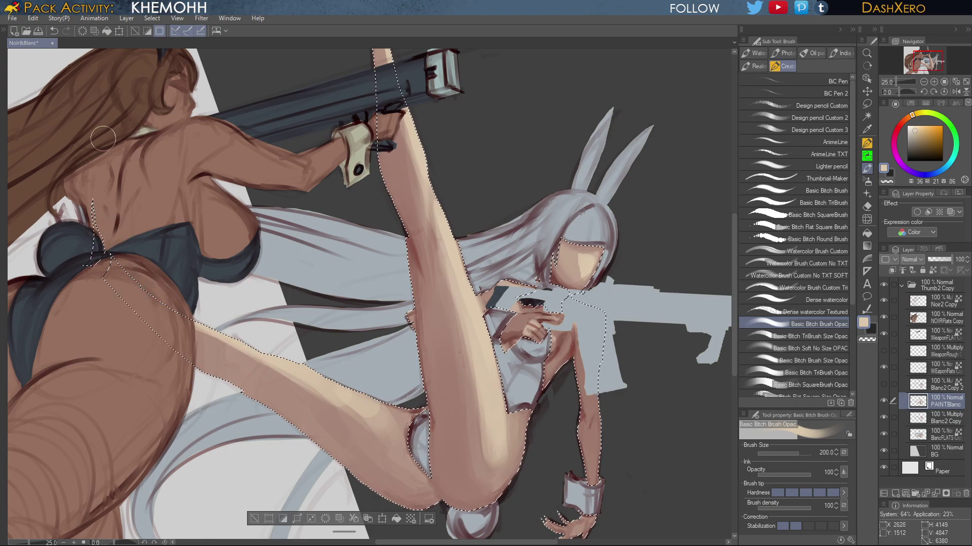
pyautogui.moveTo(632, 403)
pyautogui.mouseDown()
pyautogui.moveTo(626, 429)
pyautogui.moveTo(575, 459)
pyautogui.mouseUp()
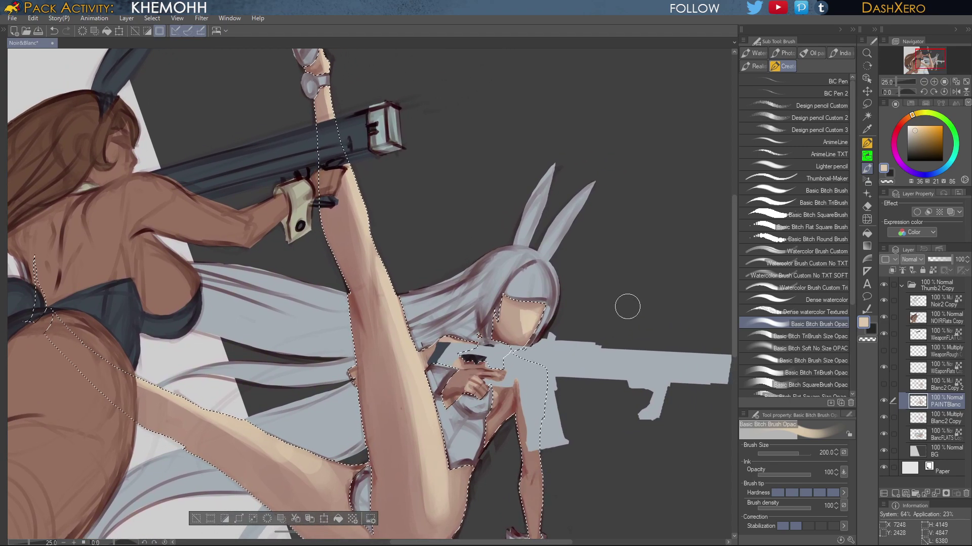
pyautogui.moveTo(358, 303); pyautogui.dragTo(399, 391)
pyautogui.keyDown('alt'); pyautogui.click(388, 245); pyautogui.keyUp('alt')
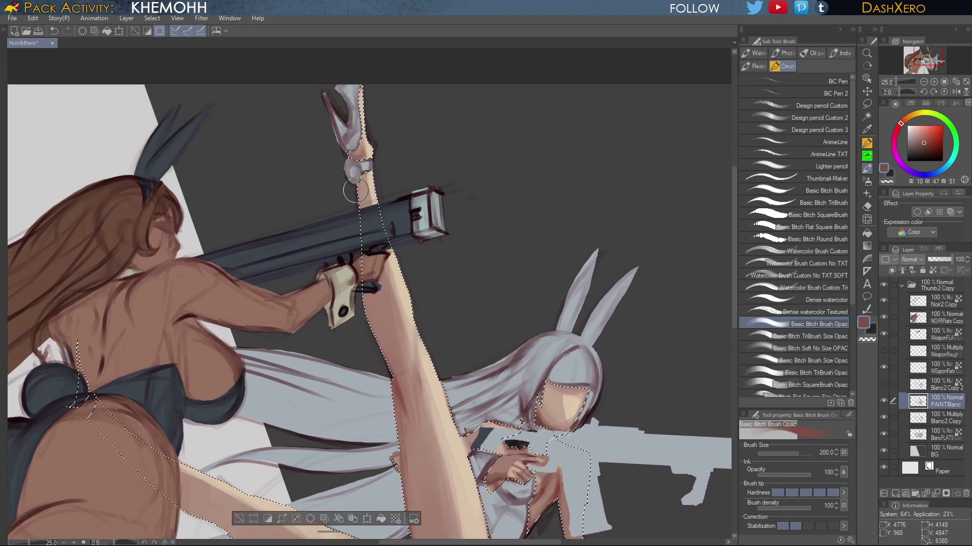
pyautogui.moveTo(377, 297); pyautogui.dragTo(419, 389)
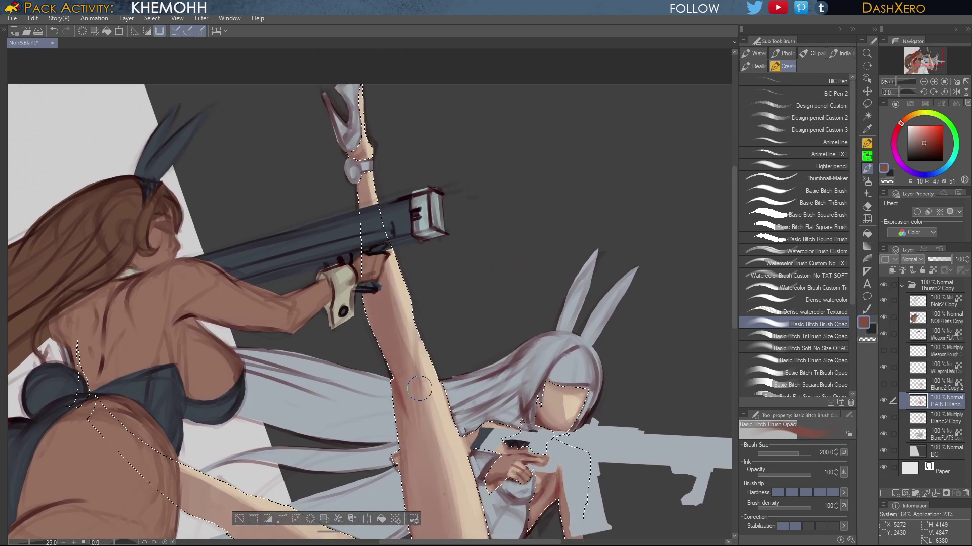
pyautogui.moveTo(397, 423); pyautogui.dragTo(377, 276)
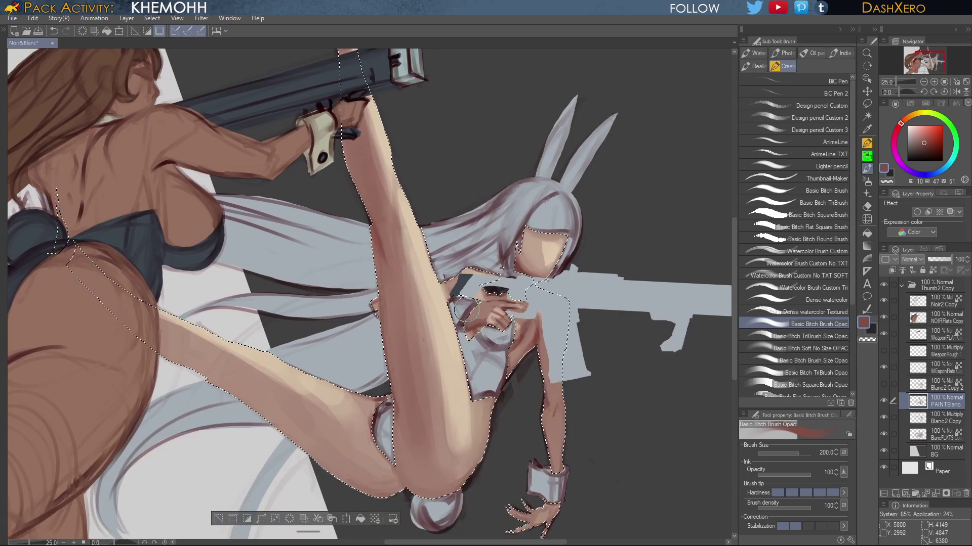
pyautogui.hotkey('ctrl', 'z')
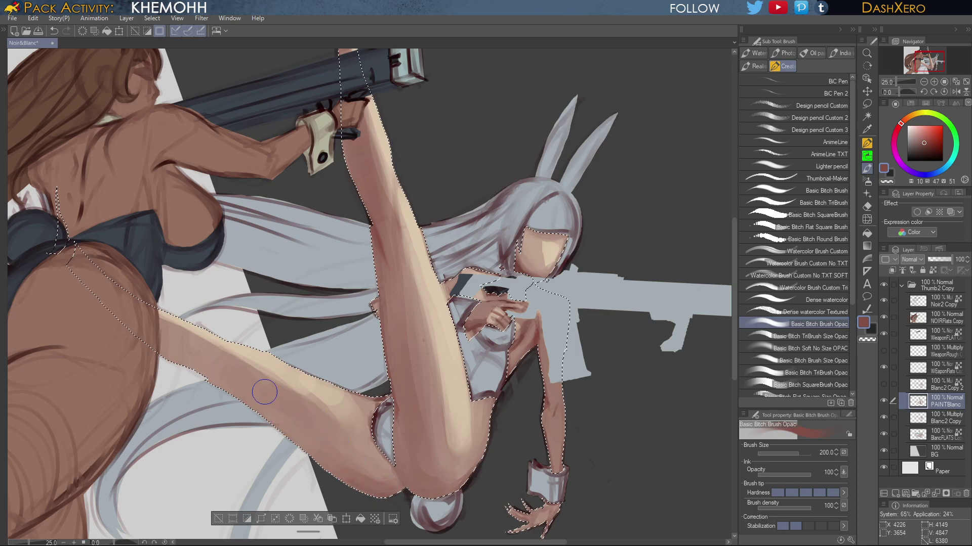
# Deepen the raised leg's shadow with a more saturated red (10, 63, 56), and switch to Watercolor Brush Custom at size 200
pyautogui.click(932, 140)
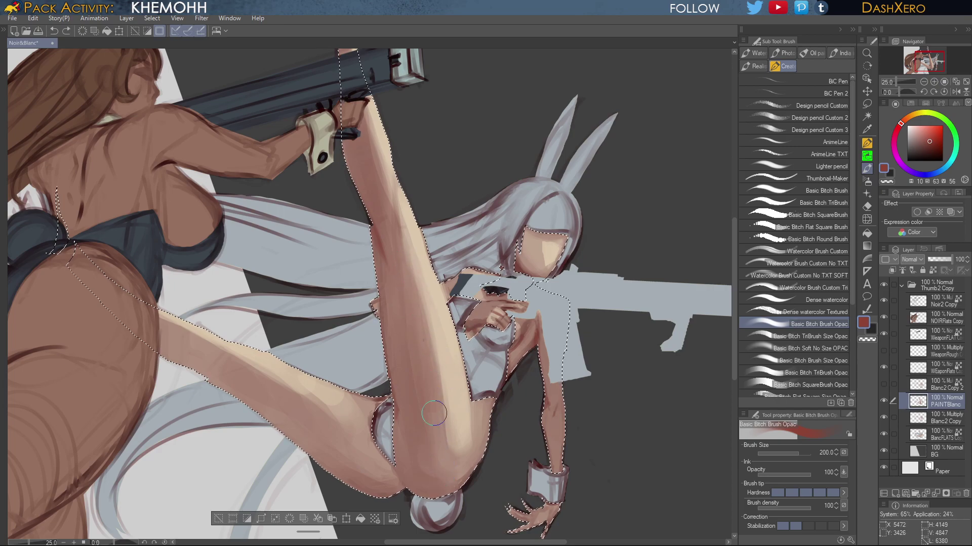
pyautogui.click(810, 251)
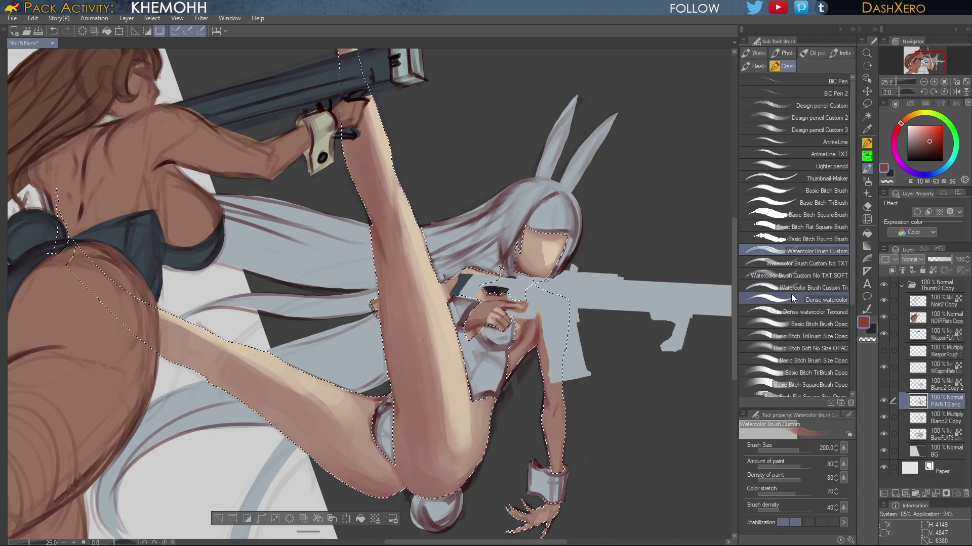
pyautogui.moveTo(590, 364); pyautogui.dragTo(580, 317)
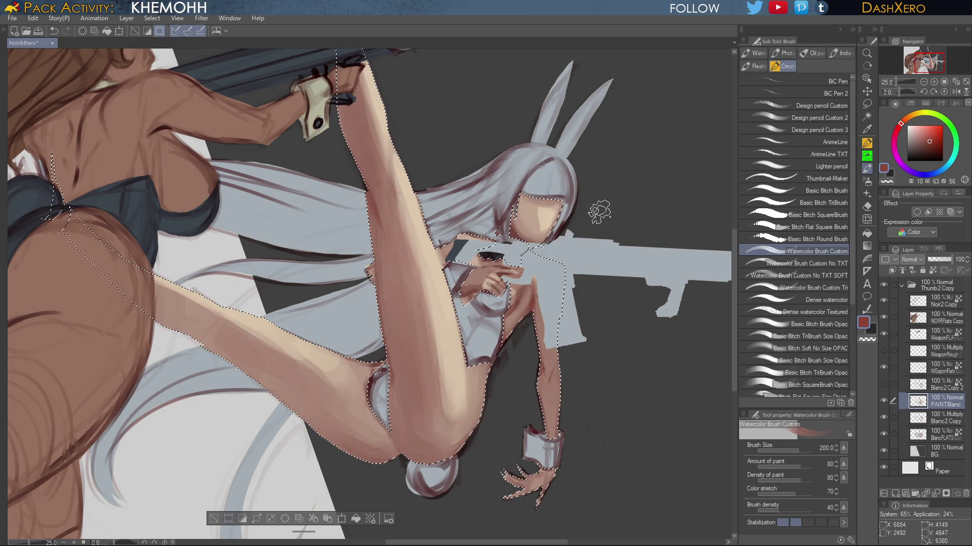
pyautogui.moveTo(644, 321); pyautogui.dragTo(633, 313)
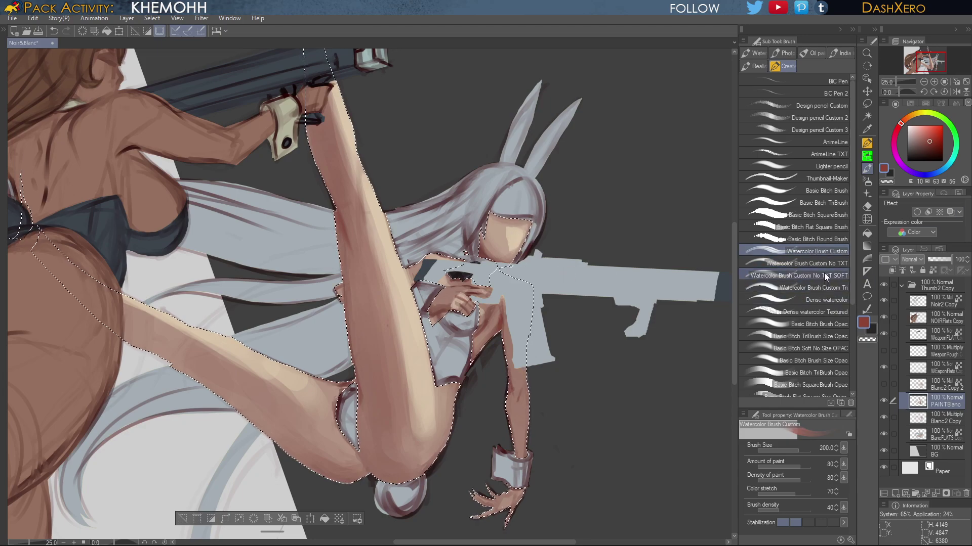
# Lighten the white-haired figure's face with its sampled pale tone, using Basic Bitch Brush Opac reduced to size 150
pyautogui.click(827, 340)
pyautogui.click(819, 324)
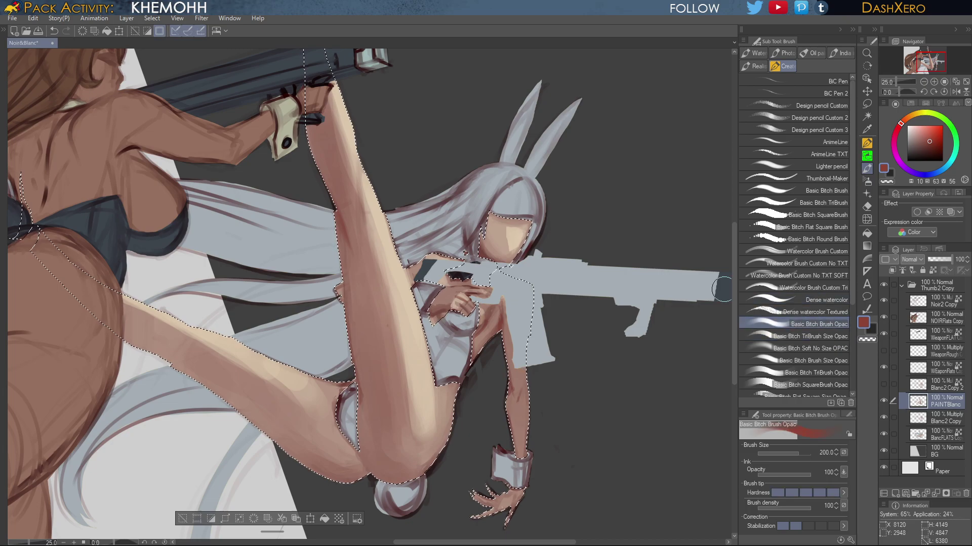
pyautogui.keyDown('alt'); pyautogui.click(515, 231); pyautogui.keyUp('alt')
pyautogui.press('[')
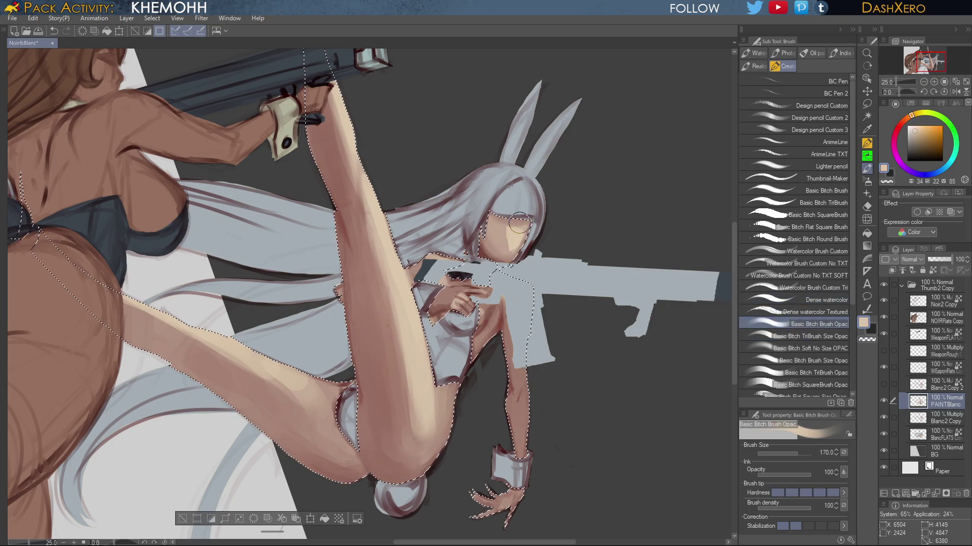
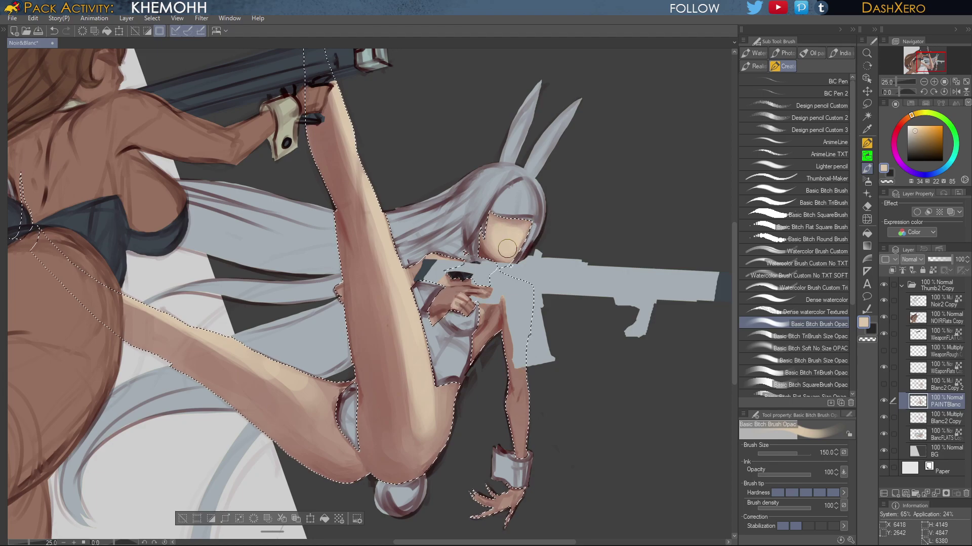
pyautogui.moveTo(627, 354)
pyautogui.mouseDown()
pyautogui.moveTo(644, 299)
pyautogui.moveTo(640, 319)
pyautogui.moveTo(668, 289)
pyautogui.moveTo(644, 364)
pyautogui.moveTo(648, 338)
pyautogui.mouseUp()
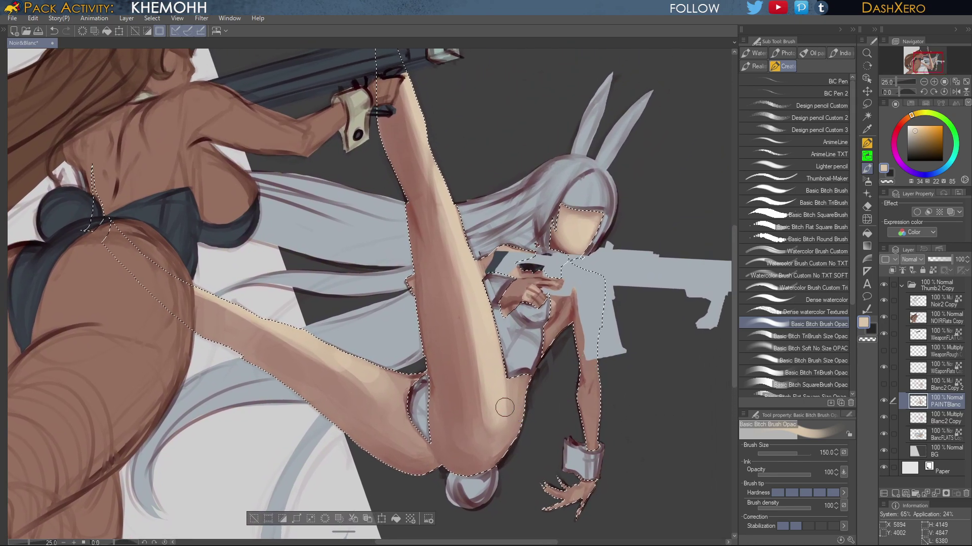
# Smooth the raised thigh's transition between light and shadow with a sampled mid skin tone
pyautogui.keyDown('alt'); pyautogui.click(452, 349); pyautogui.keyUp('alt')
pyautogui.moveTo(461, 330); pyautogui.dragTo(466, 426)
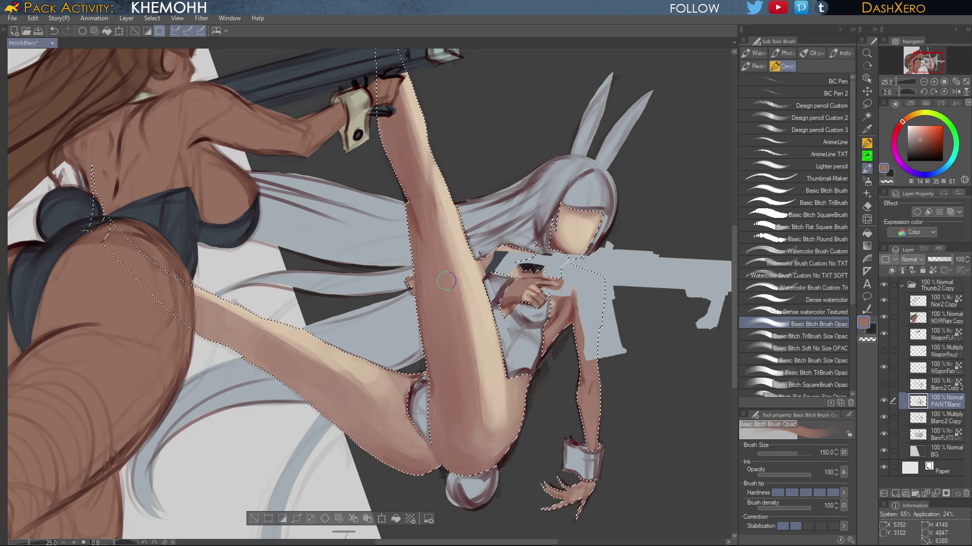
pyautogui.moveTo(453, 297)
pyautogui.mouseDown()
pyautogui.moveTo(470, 430)
pyautogui.moveTo(460, 421)
pyautogui.moveTo(453, 448)
pyautogui.moveTo(441, 365)
pyautogui.mouseUp()
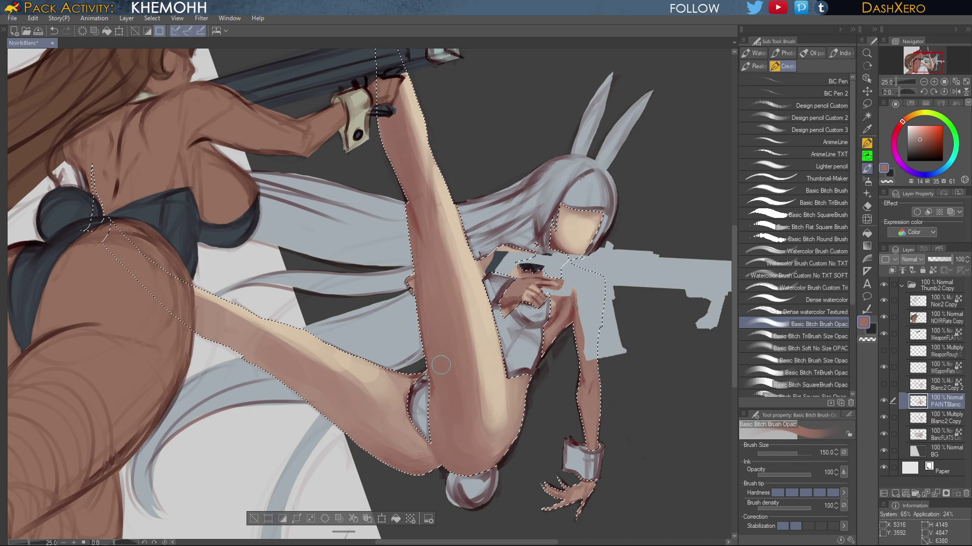
# Shade the outstretched leg's inner thigh with a sampled reddish shadow tone and the Basic Bitch TriBrush Size Opac brush at size 100
pyautogui.keyDown('alt'); pyautogui.click(431, 393); pyautogui.keyUp('alt')
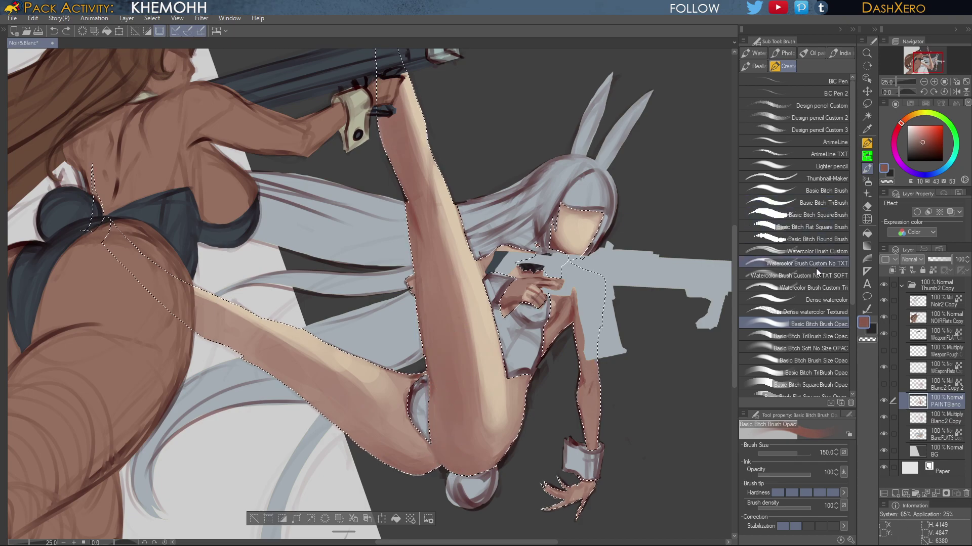
pyautogui.click(812, 336)
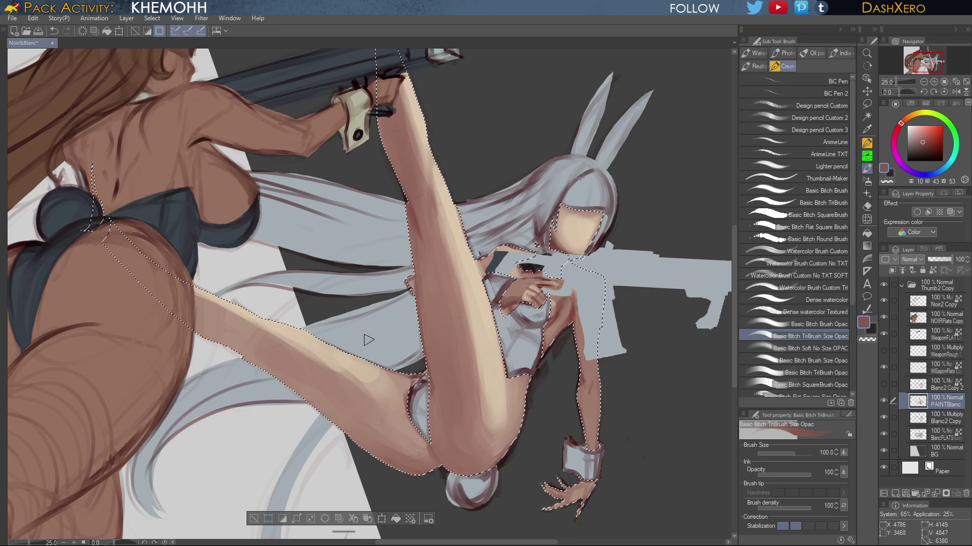
pyautogui.moveTo(383, 374); pyautogui.dragTo(401, 406)
pyautogui.moveTo(588, 384)
pyautogui.mouseDown()
pyautogui.moveTo(586, 342)
pyautogui.moveTo(605, 365)
pyautogui.moveTo(593, 371)
pyautogui.mouseUp()
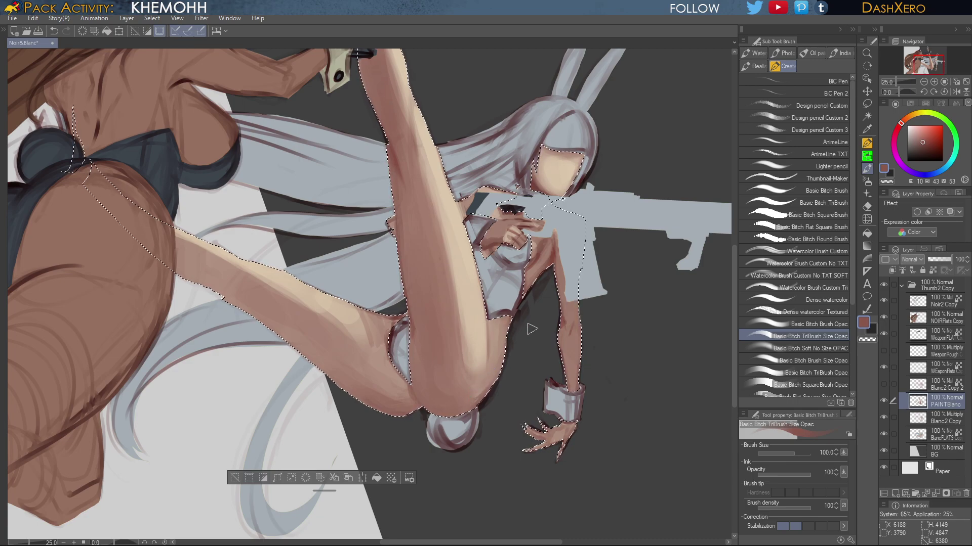
# Mix a dark maroon skin shadow colour with values 4, 61 and 39 for the white-haired figure
pyautogui.click(935, 143)
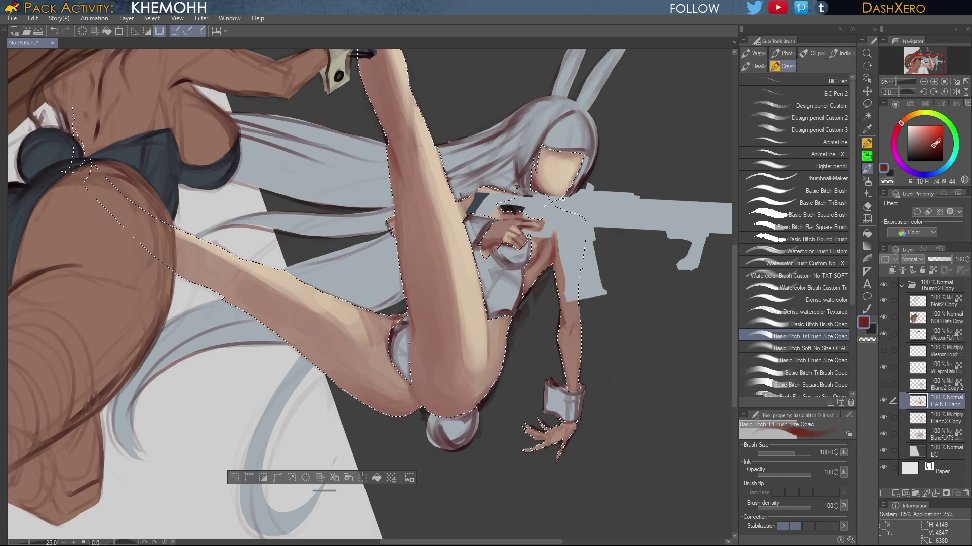
pyautogui.click(931, 145)
pyautogui.click(929, 148)
pyautogui.click(899, 126)
pyautogui.moveTo(652, 259); pyautogui.dragTo(618, 315)
pyautogui.moveTo(664, 265); pyautogui.dragTo(644, 252)
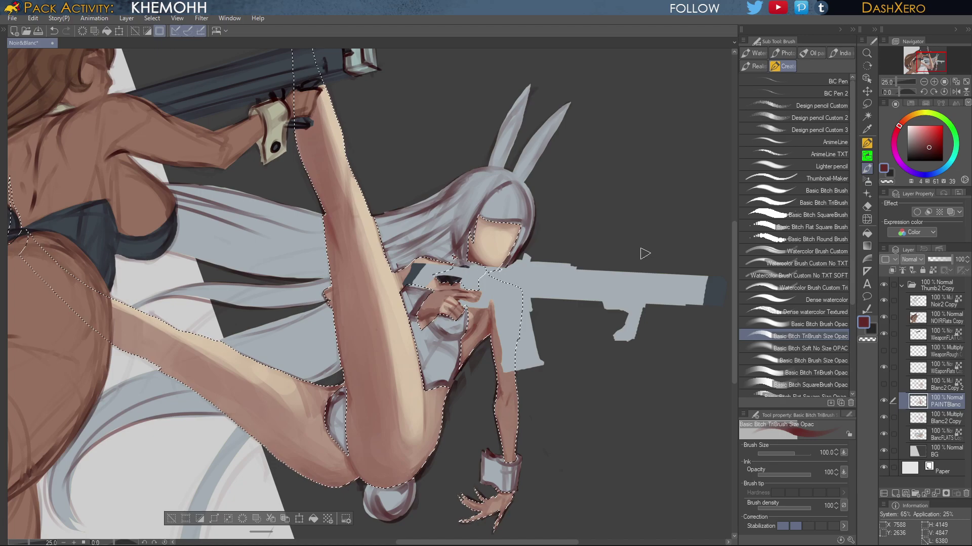
pyautogui.moveTo(552, 350); pyautogui.dragTo(623, 331)
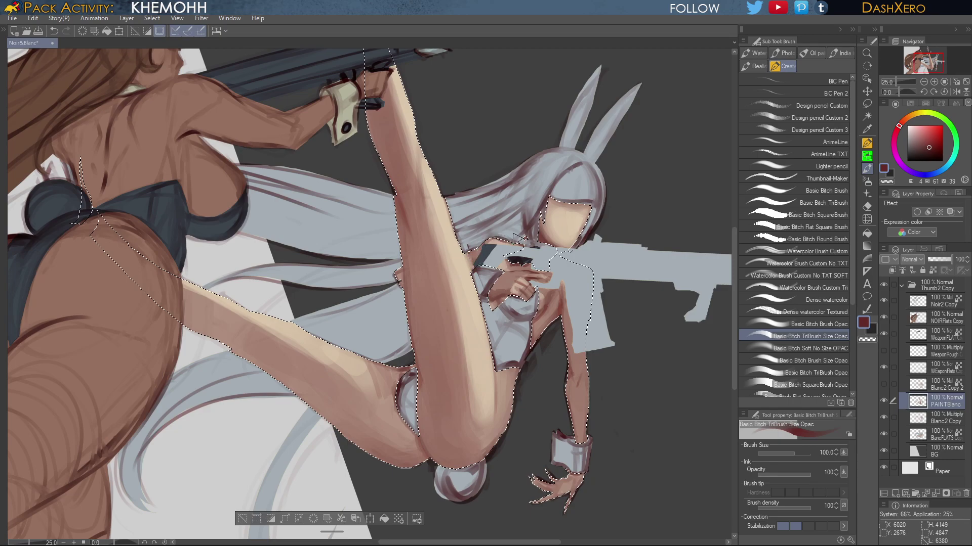
pyautogui.moveTo(617, 349); pyautogui.dragTo(636, 329)
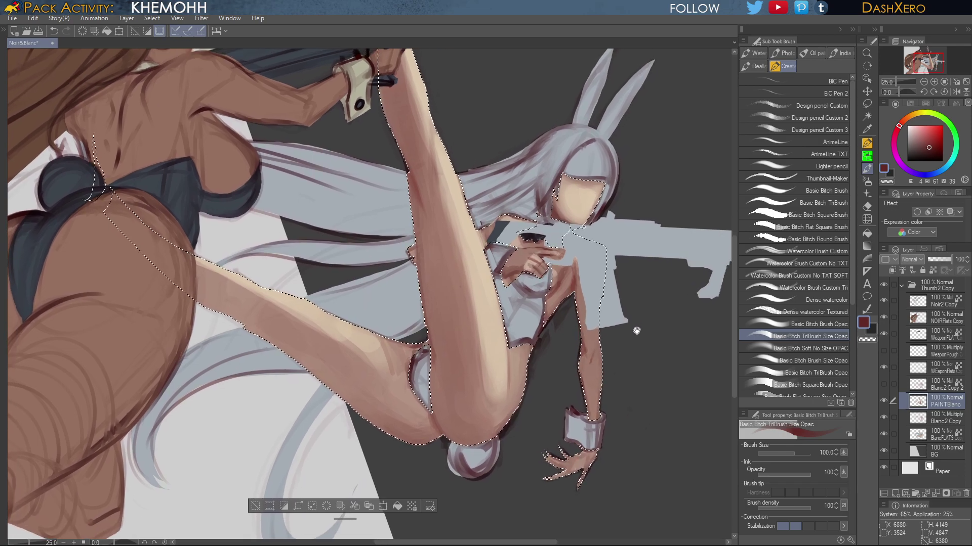
# Refine the light area of the white-haired figure's face with a pale skin tone sampled from the face
pyautogui.moveTo(653, 267); pyautogui.dragTo(646, 284)
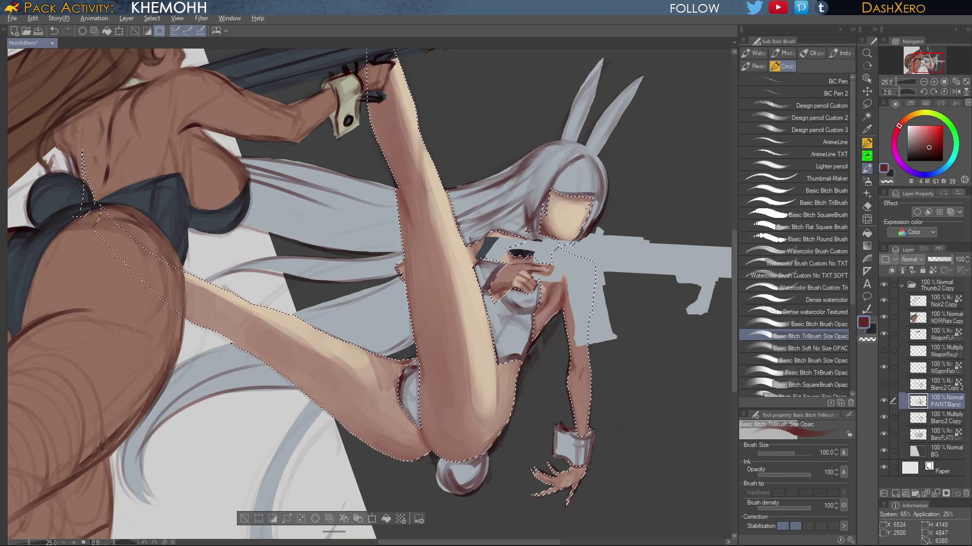
pyautogui.keyDown('alt'); pyautogui.click(574, 208); pyautogui.keyUp('alt')
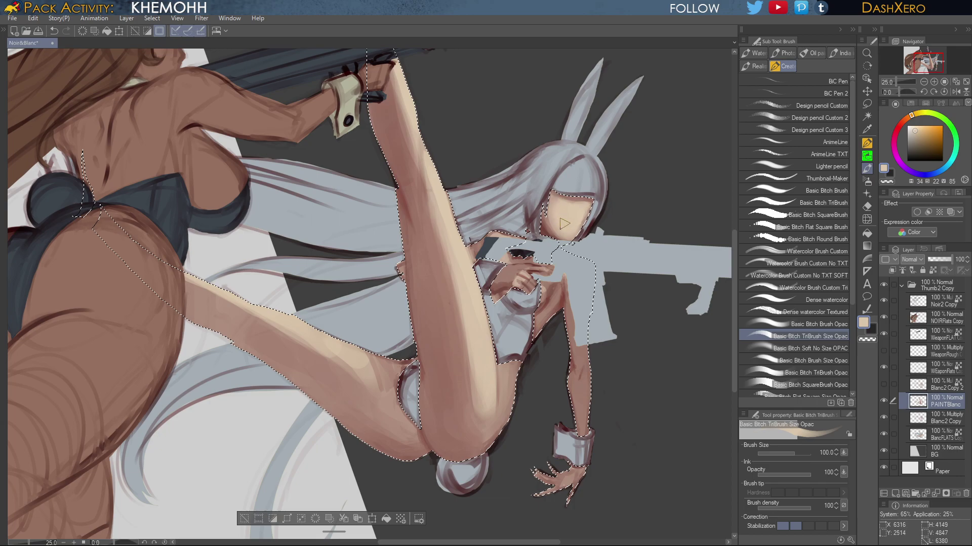
pyautogui.moveTo(605, 360); pyautogui.dragTo(633, 310)
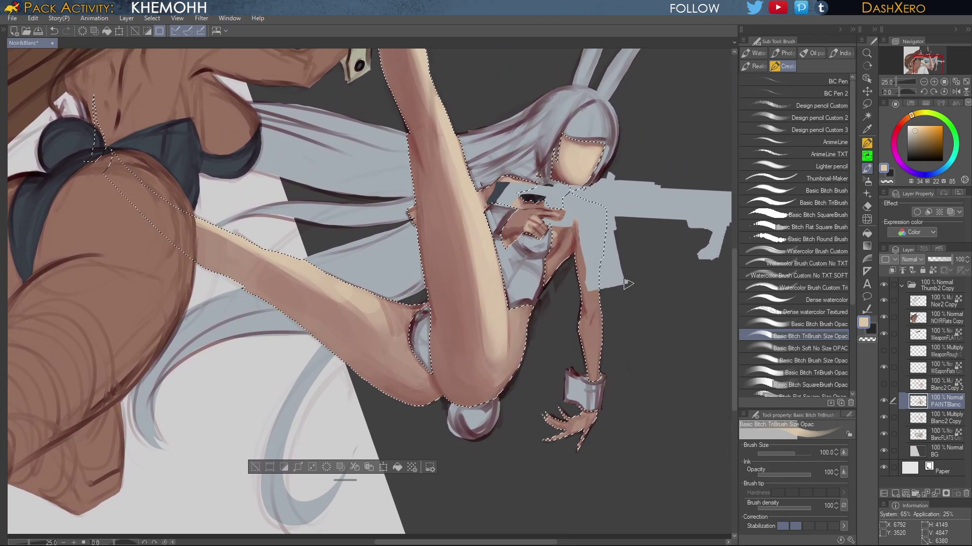
# Soften the light-to-shadow transition along the raised leg with a sampled light skin tone, using Basic Bitch Soft No Size OPAC at size 170
pyautogui.click(831, 324)
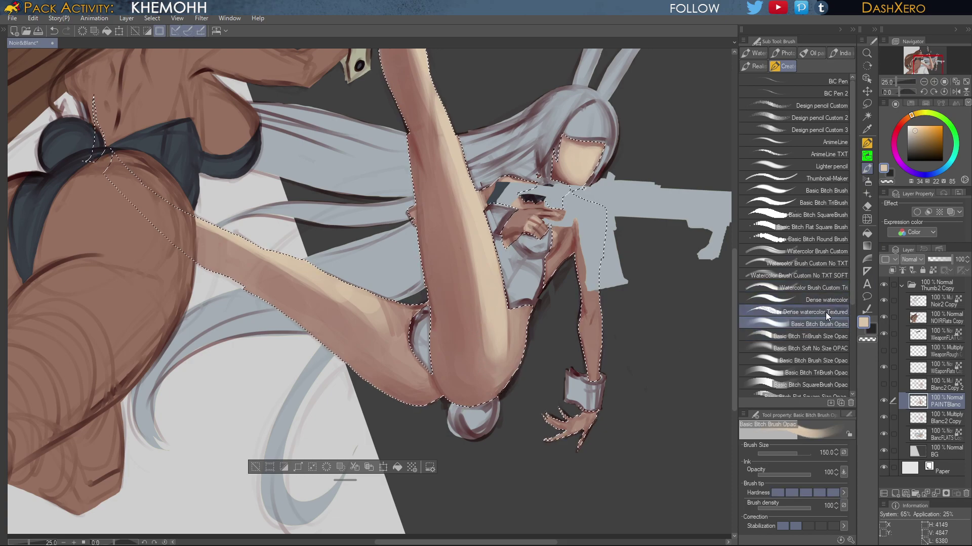
pyautogui.click(832, 349)
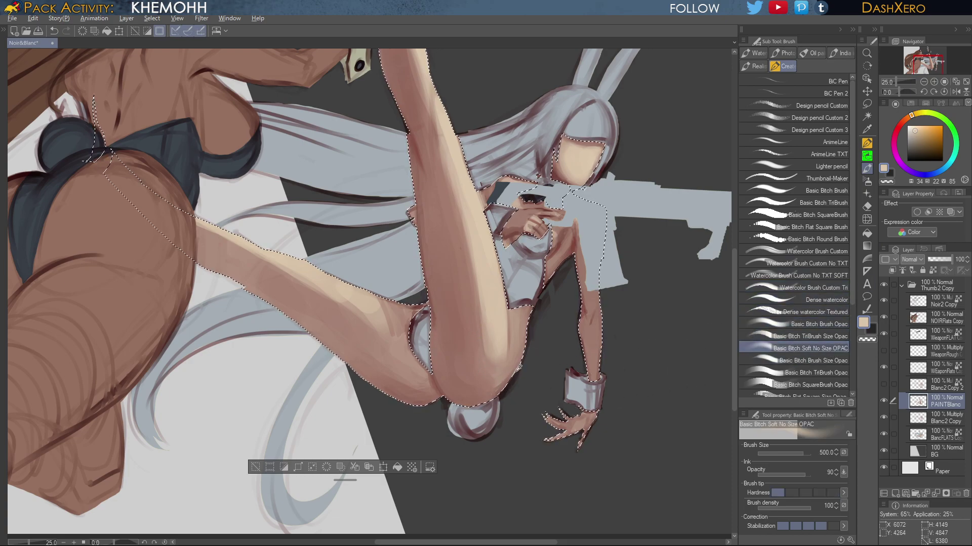
pyautogui.keyDown('alt'); pyautogui.click(487, 316); pyautogui.keyUp('alt')
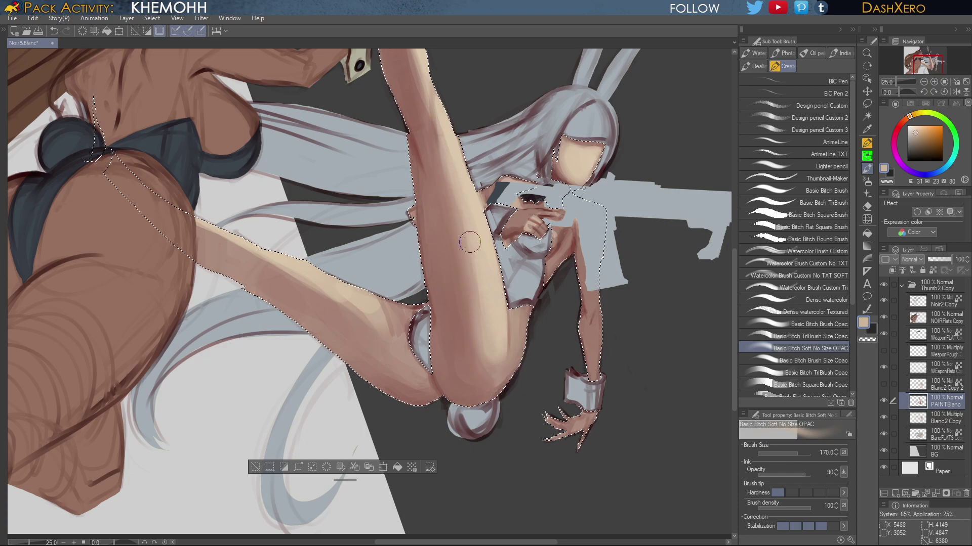
pyautogui.moveTo(423, 95); pyautogui.dragTo(446, 281)
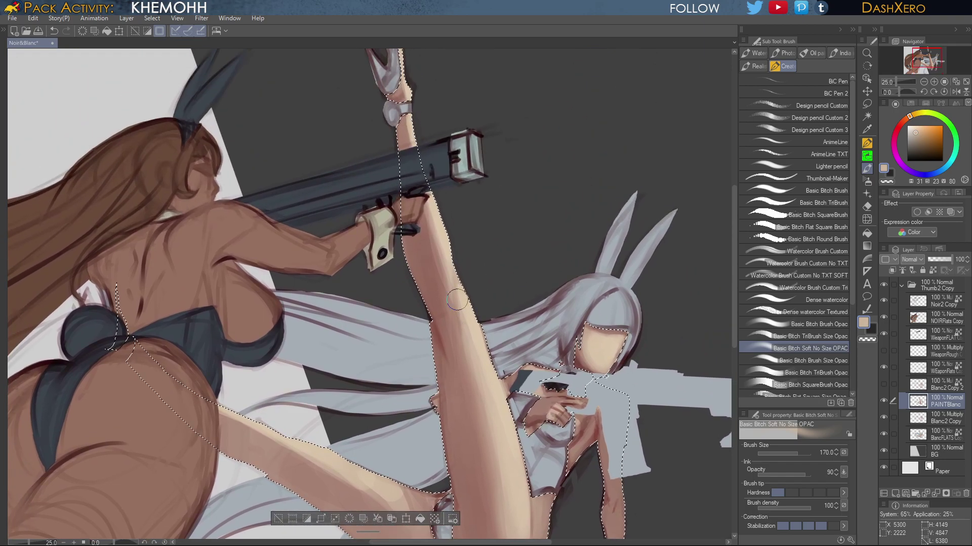
pyautogui.moveTo(414, 149); pyautogui.dragTo(425, 189)
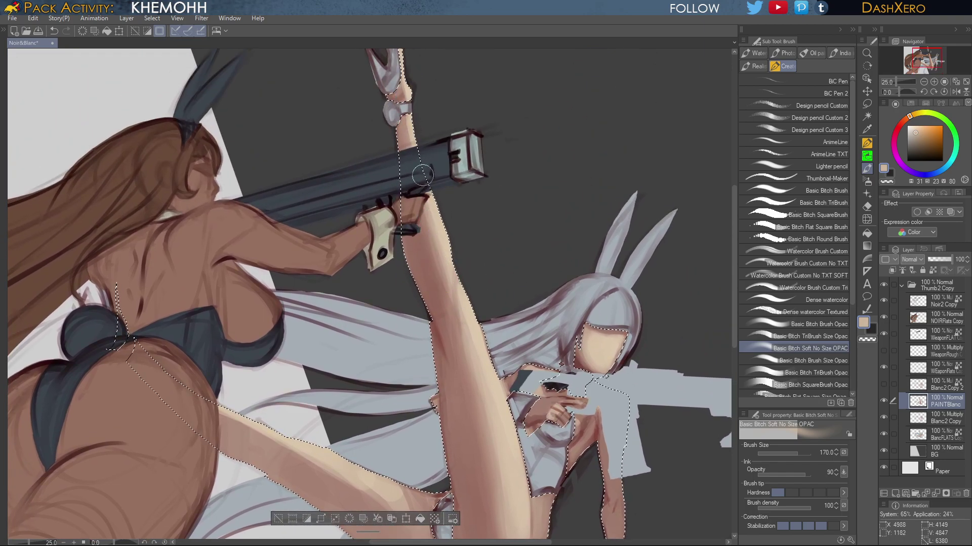
pyautogui.moveTo(518, 430); pyautogui.dragTo(488, 324)
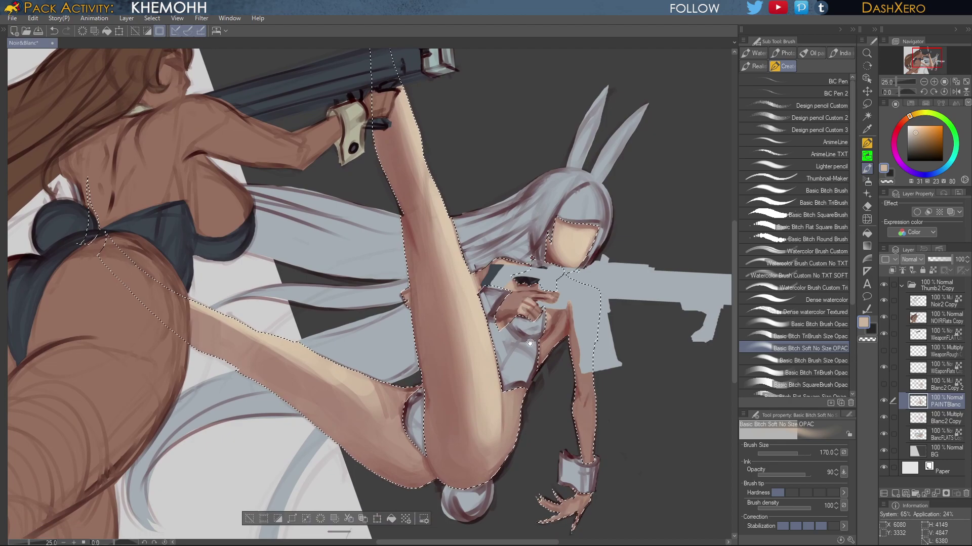
# Softly deepen the shadow side of the raised lower leg with a sampled reddish-brown skin tone
pyautogui.keyDown('alt'); pyautogui.click(411, 226); pyautogui.keyUp('alt')
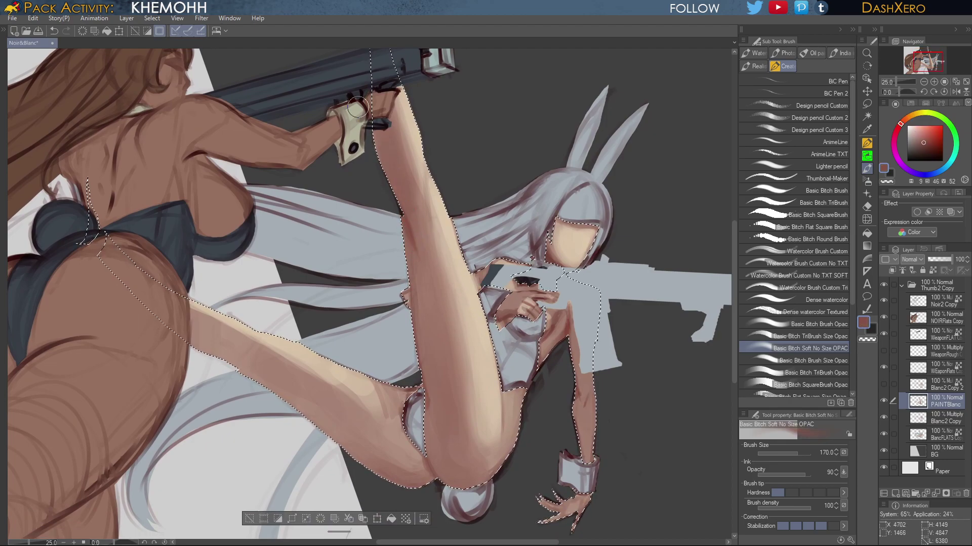
pyautogui.moveTo(379, 131); pyautogui.dragTo(401, 265)
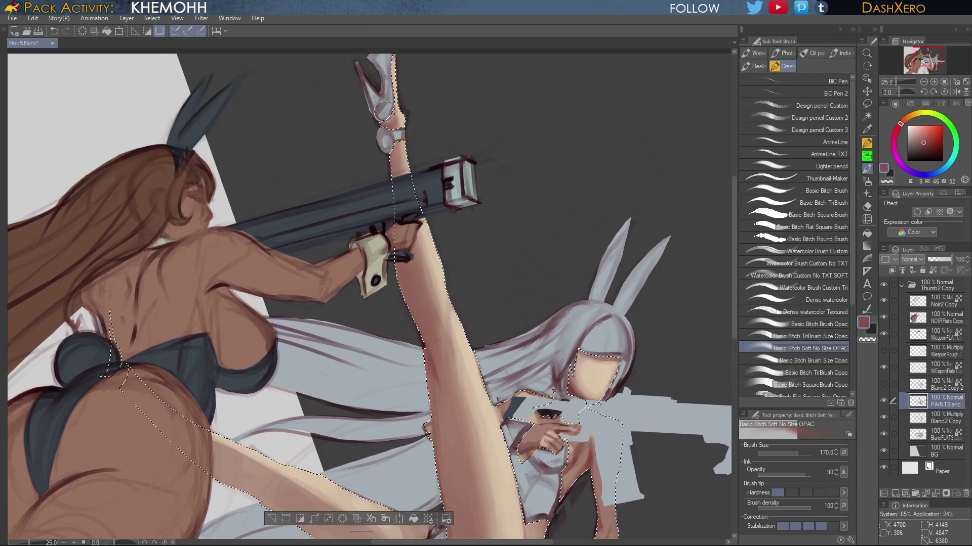
pyautogui.moveTo(509, 210); pyautogui.dragTo(507, 23)
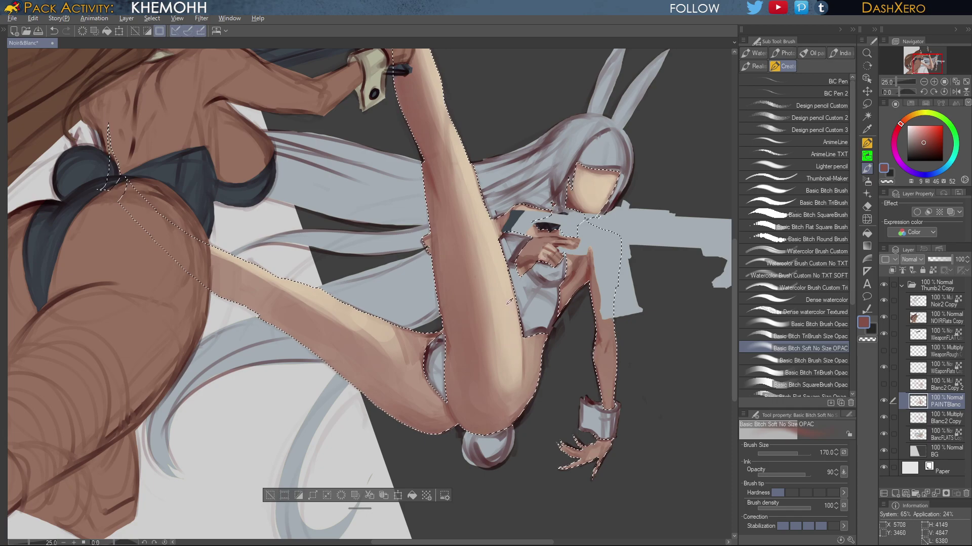
# Softly brighten the lit edges of the raised thigh and the outstretched leg with a sampled pale skin tone
pyautogui.keyDown('alt'); pyautogui.click(496, 268); pyautogui.keyUp('alt')
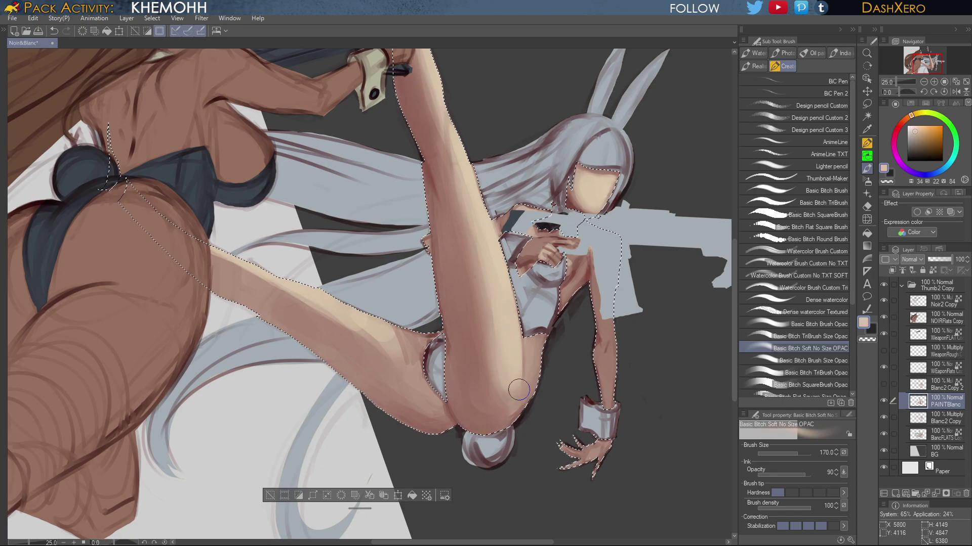
pyautogui.moveTo(615, 330)
pyautogui.mouseDown()
pyautogui.moveTo(590, 353)
pyautogui.moveTo(661, 279)
pyautogui.moveTo(674, 292)
pyautogui.mouseUp()
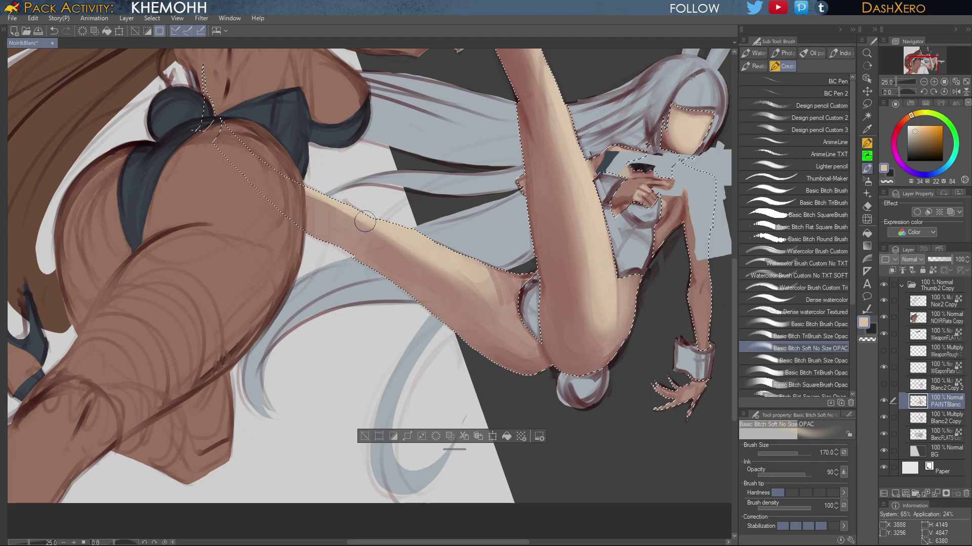
pyautogui.moveTo(368, 221); pyautogui.dragTo(298, 191)
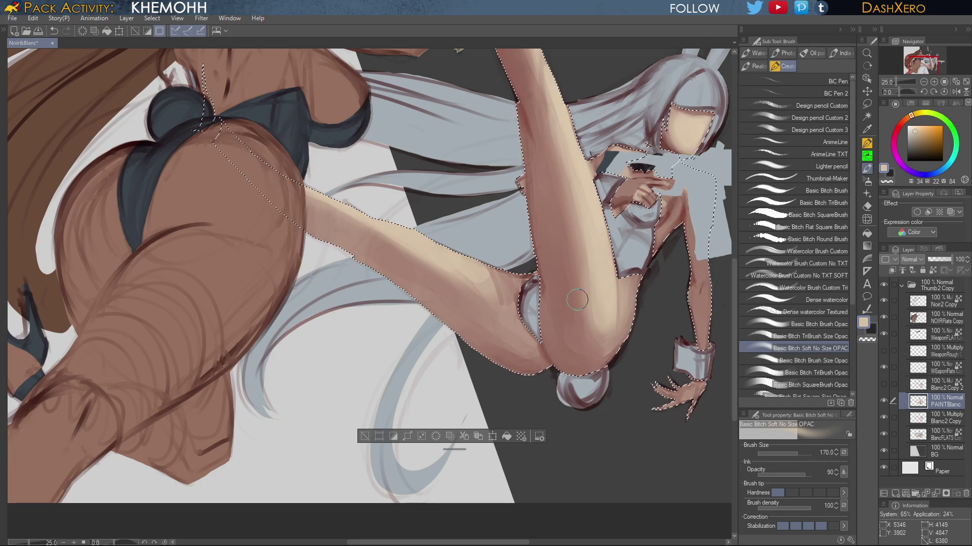
pyautogui.moveTo(568, 312); pyautogui.dragTo(670, 292)
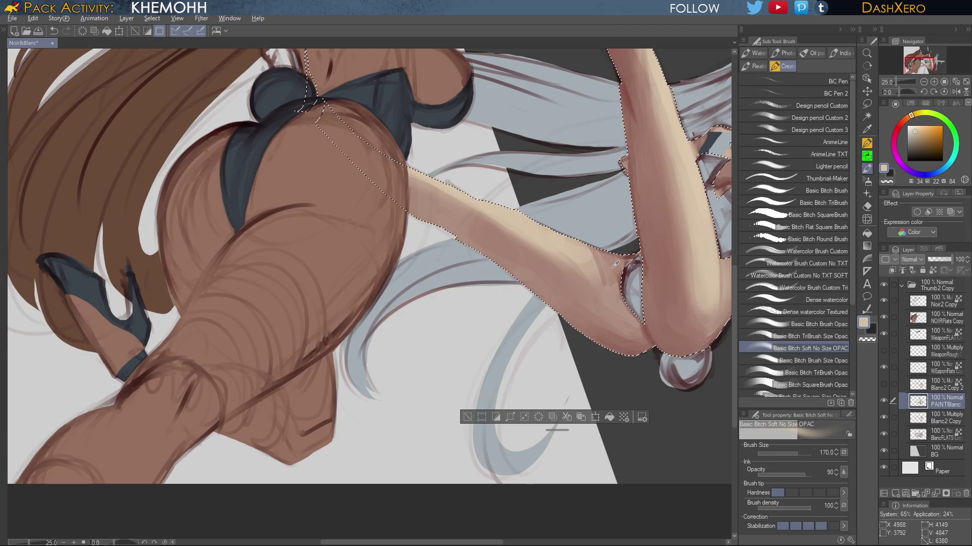
# Blend the shading of the outstretched leg's upper thigh with sampled mid and reddish skin tones
pyautogui.keyDown('alt'); pyautogui.click(609, 264); pyautogui.keyUp('alt')
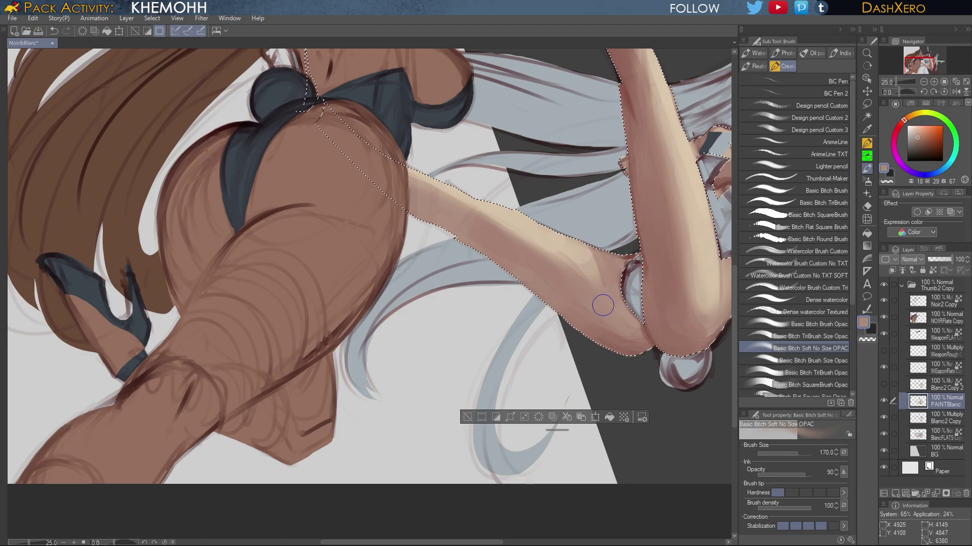
pyautogui.keyDown('alt'); pyautogui.click(624, 336); pyautogui.keyUp('alt')
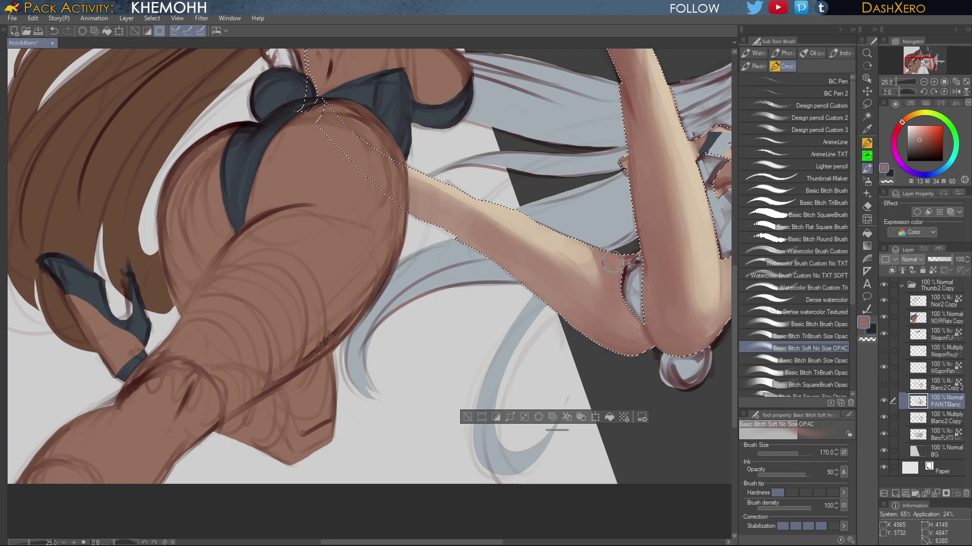
pyautogui.moveTo(620, 257); pyautogui.dragTo(623, 261)
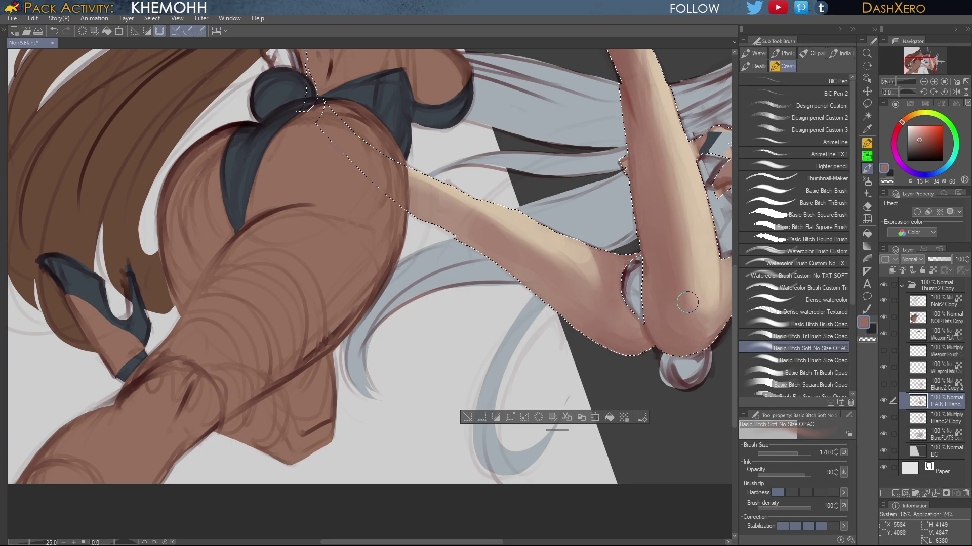
pyautogui.moveTo(638, 316); pyautogui.dragTo(595, 369)
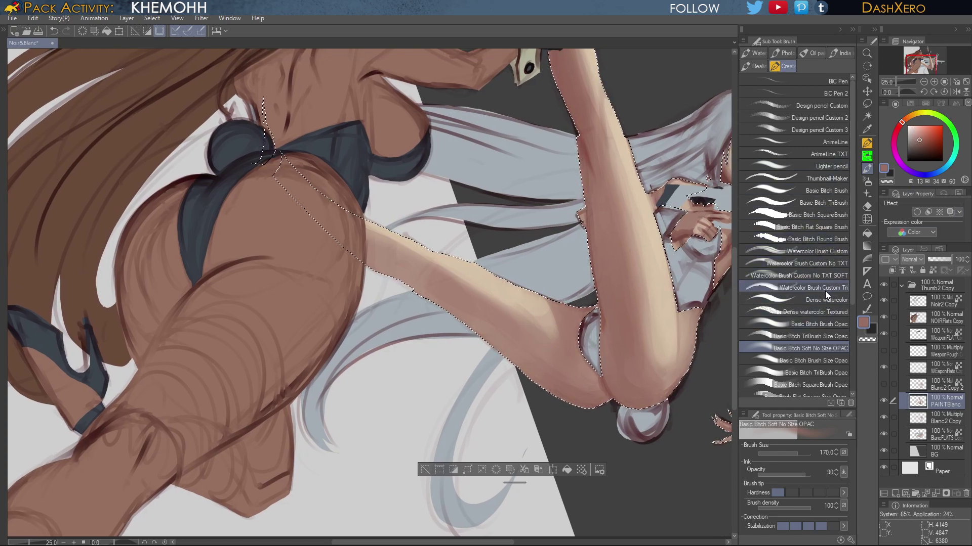
# Define the outstretched leg's knee with sampled shadow and pale highlight tones, using Basic Bitch TriBrush Size Opac at size 100
pyautogui.click(821, 336)
pyautogui.moveTo(494, 293); pyautogui.dragTo(701, 288)
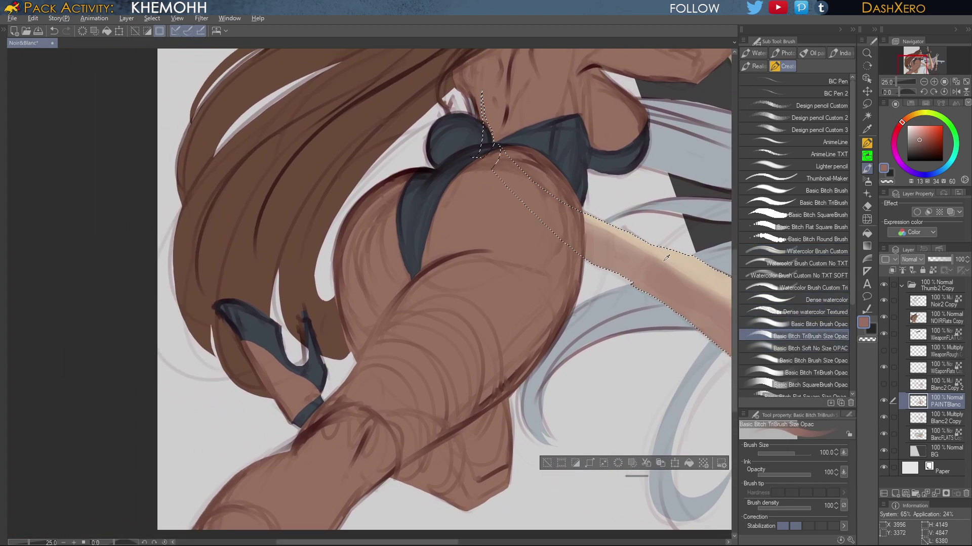
pyautogui.moveTo(663, 340)
pyautogui.mouseDown()
pyautogui.moveTo(487, 347)
pyautogui.moveTo(407, 363)
pyautogui.moveTo(397, 351)
pyautogui.mouseUp()
pyautogui.keyDown('alt'); pyautogui.click(580, 330); pyautogui.keyUp('alt')
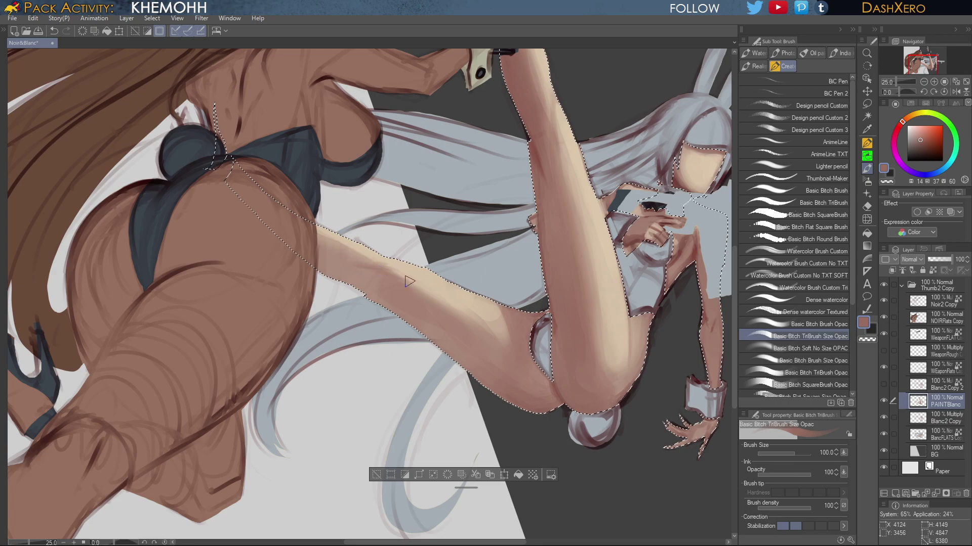
pyautogui.keyDown('alt'); pyautogui.click(403, 273); pyautogui.keyUp('alt')
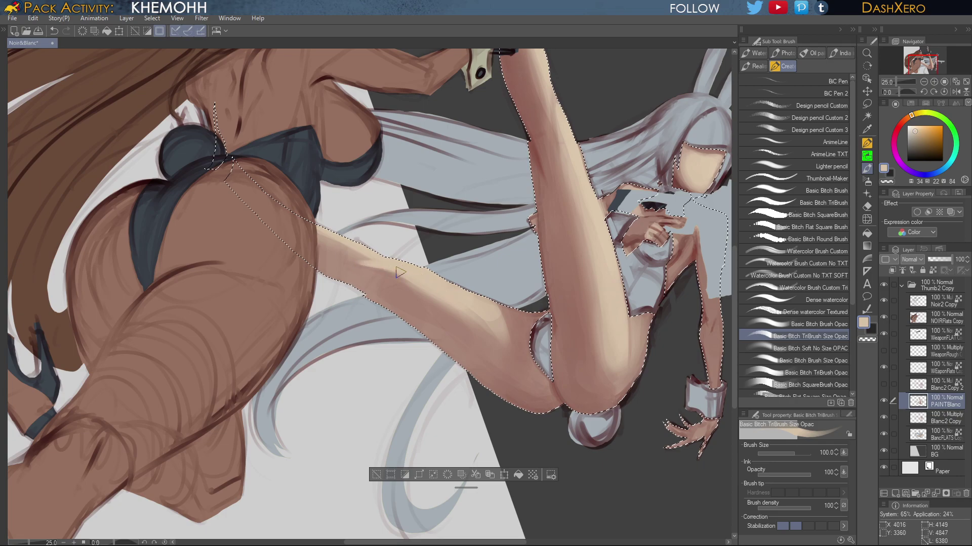
pyautogui.moveTo(678, 309); pyautogui.dragTo(641, 327)
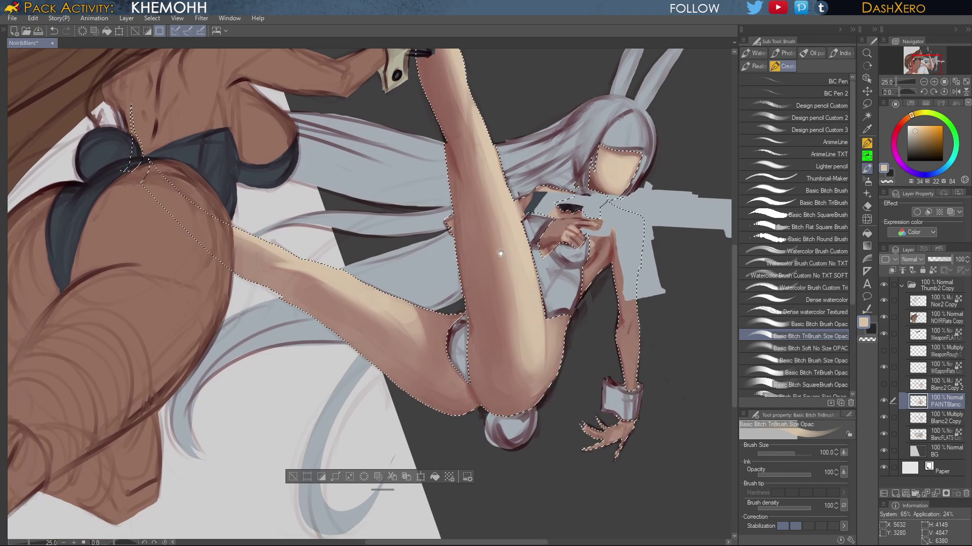
# Toggle the PAINTBlanc layer's visibility to compare the painted skin shading with the flat version
pyautogui.moveTo(497, 256); pyautogui.dragTo(567, 333)
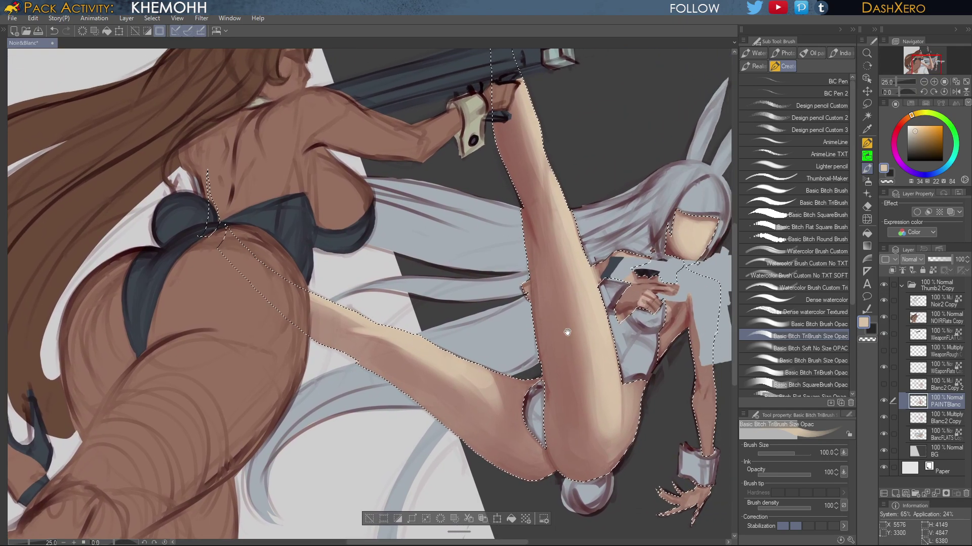
pyautogui.click(883, 401)
pyautogui.click(883, 402)
pyautogui.click(884, 402)
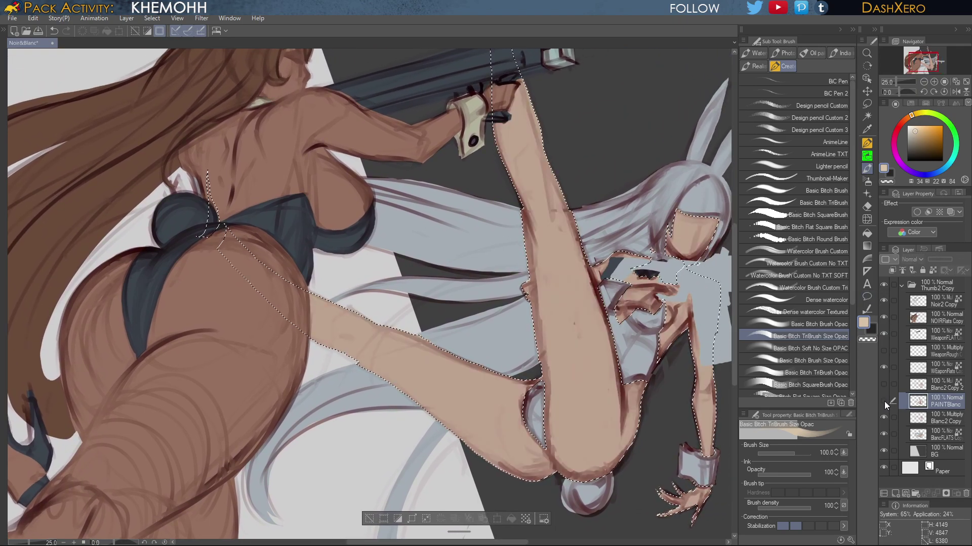
pyautogui.click(883, 402)
pyautogui.click(883, 401)
pyautogui.click(883, 402)
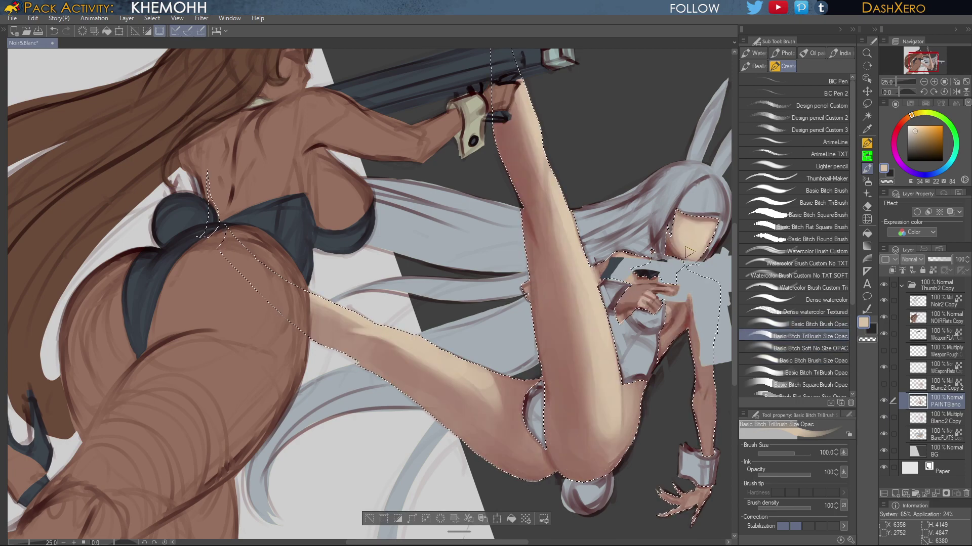
# Refine the shadows along the edges of the white-haired figure's face with sampled dark reddish skin tones, reducing the brush to size 60
pyautogui.keyDown('alt'); pyautogui.click(705, 249); pyautogui.keyUp('alt')
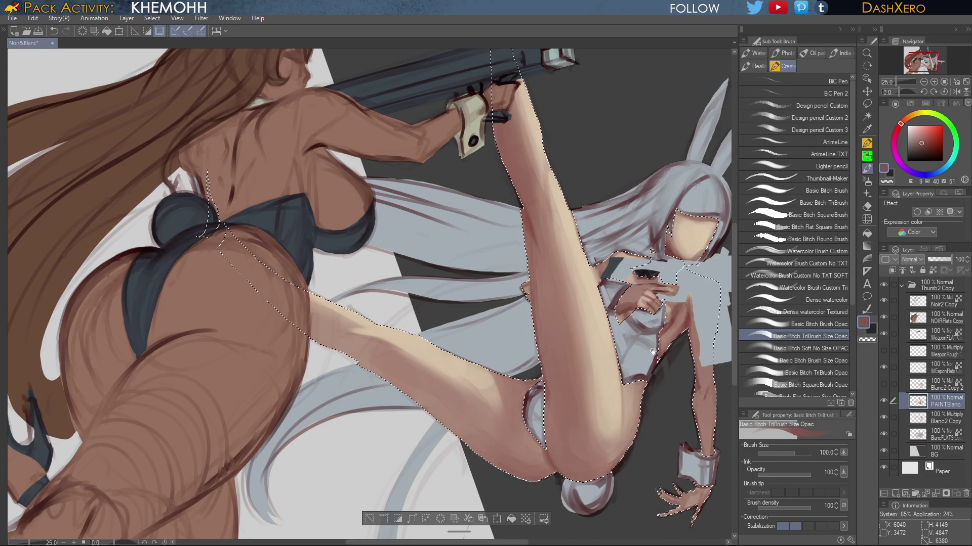
pyautogui.moveTo(713, 236); pyautogui.dragTo(656, 259)
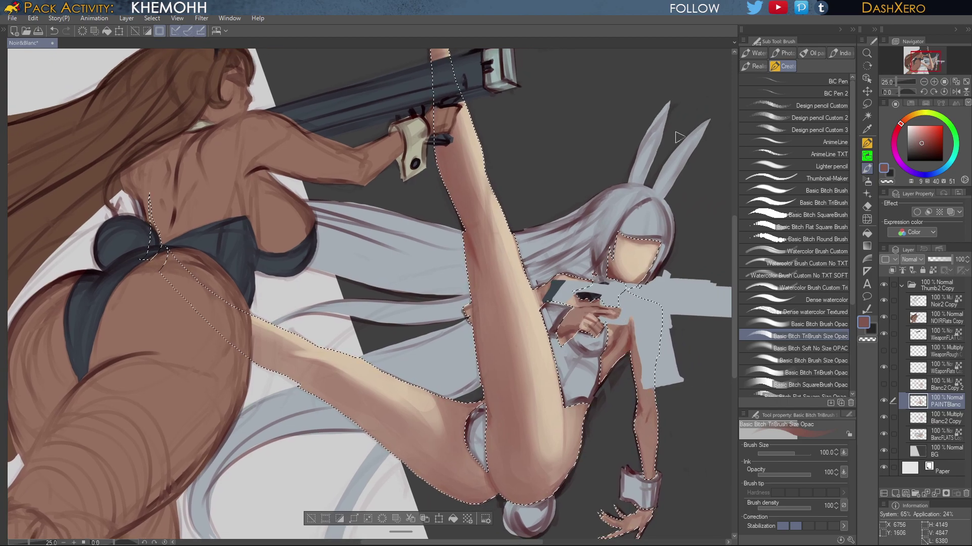
pyautogui.press('[')
pyautogui.press('[')
pyautogui.press('[')
pyautogui.keyDown('alt'); pyautogui.click(626, 334); pyautogui.keyUp('alt')
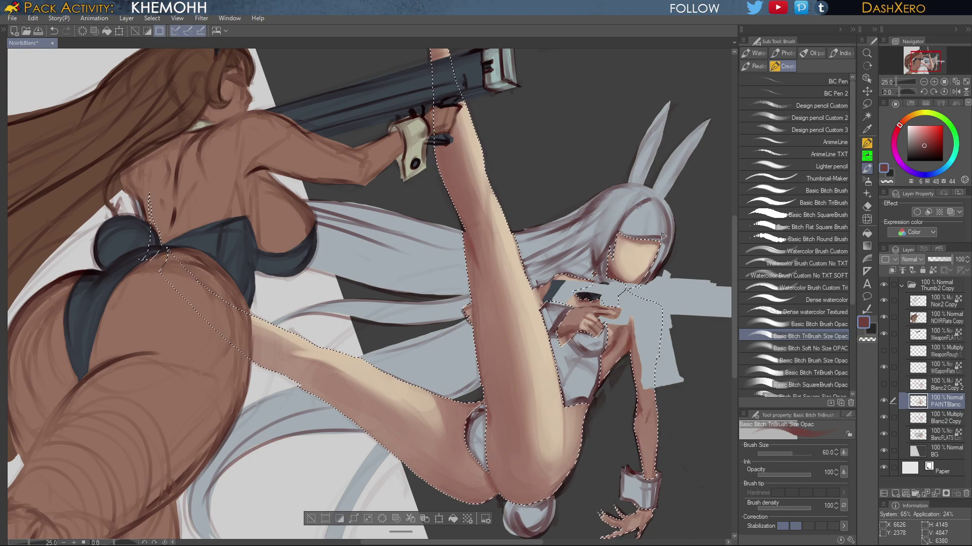
pyautogui.moveTo(646, 292); pyautogui.dragTo(643, 324)
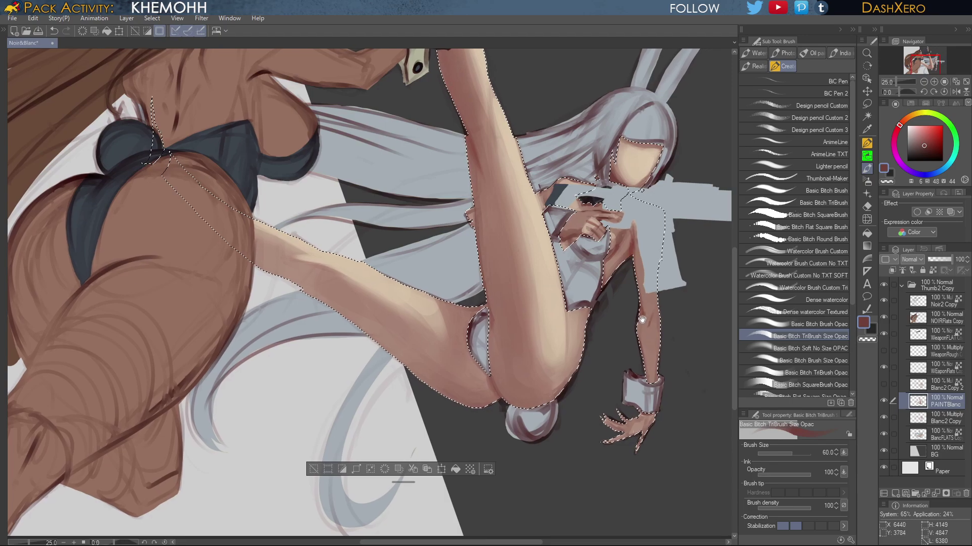
# Smooth the highlight along the raised thigh with sampled light skin tones, using Basic Bitch Soft No Size OPAC at size 170
pyautogui.keyDown('alt'); pyautogui.click(543, 348); pyautogui.keyUp('alt')
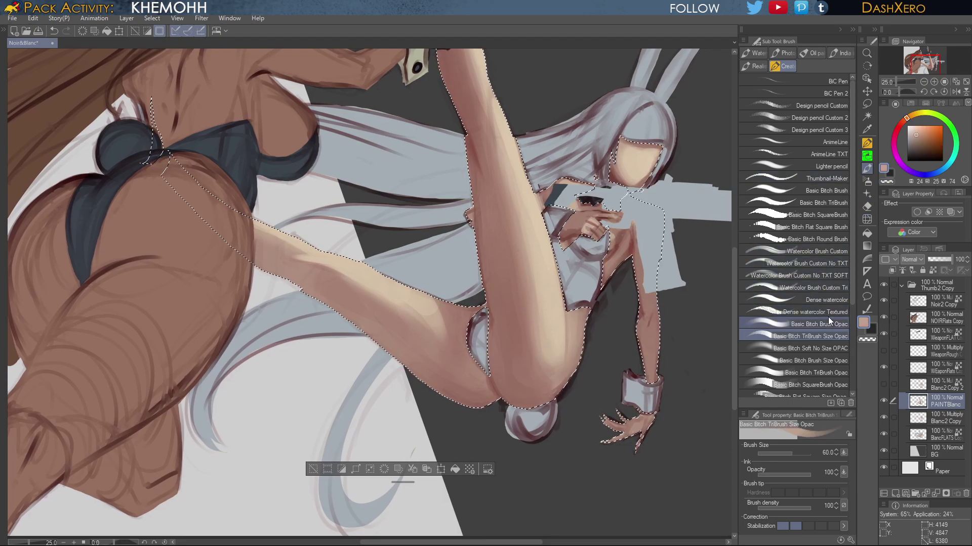
pyautogui.click(833, 347)
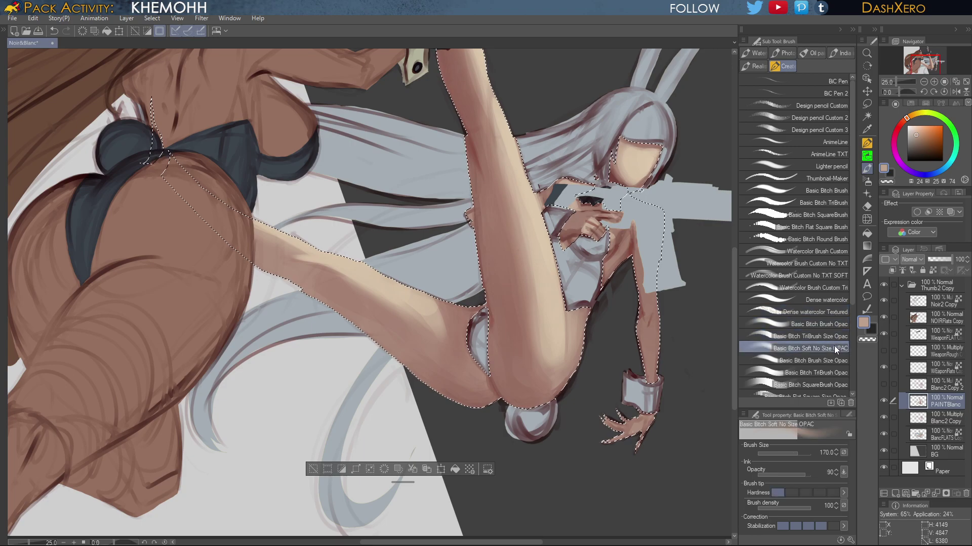
pyautogui.keyDown('alt'); pyautogui.click(550, 367); pyautogui.keyUp('alt')
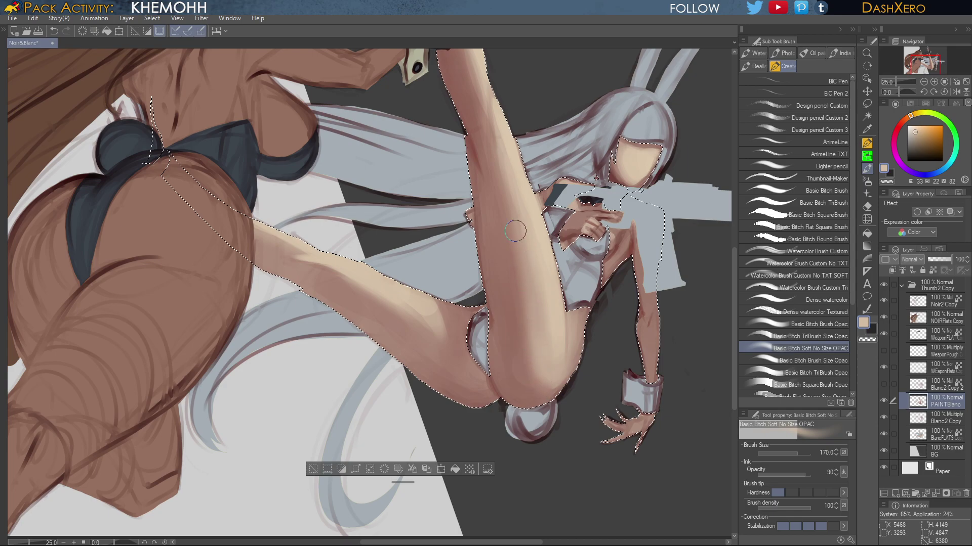
pyautogui.moveTo(568, 238); pyautogui.dragTo(595, 417)
pyautogui.moveTo(601, 352); pyautogui.dragTo(583, 283)
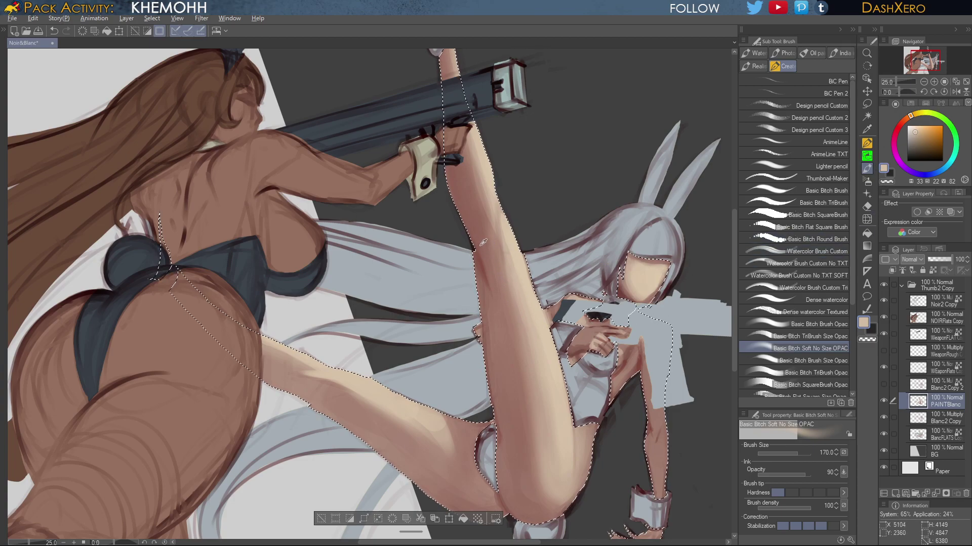
# Define the raised leg around the knee with sampled shadow and pale highlight tones, using Basic Bitch TriBrush Size Opac at size 60
pyautogui.keyDown('alt'); pyautogui.click(470, 201); pyautogui.keyUp('alt')
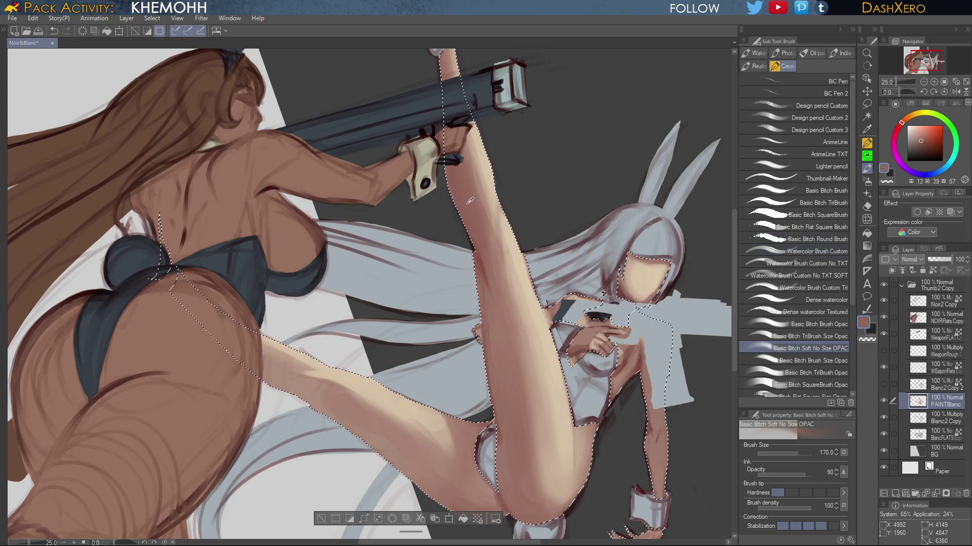
pyautogui.click(824, 336)
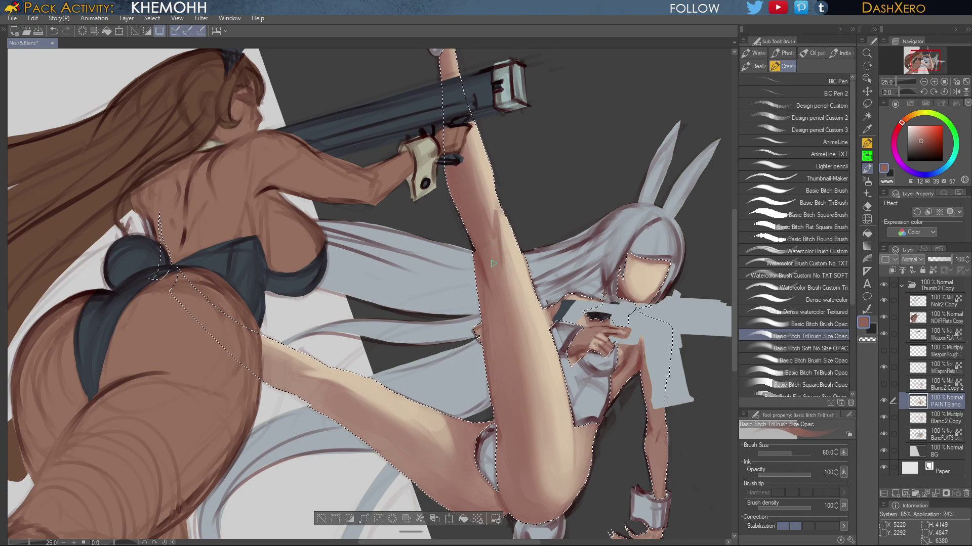
pyautogui.keyDown('alt'); pyautogui.click(491, 249); pyautogui.keyUp('alt')
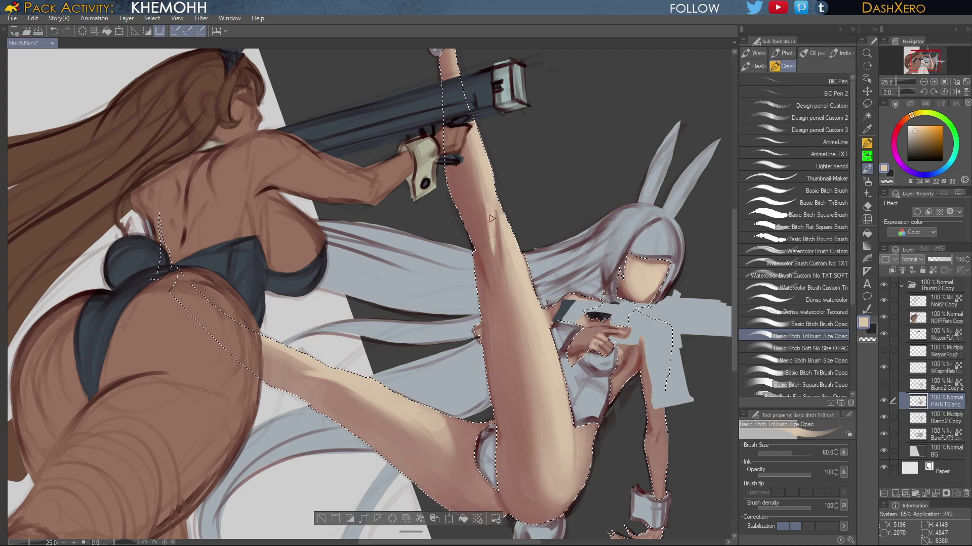
# Temporarily hide the PAINTBlanc layer to sample the dark red shadow from the flat version's outstretched arm, restoring the layer's visibility
pyautogui.moveTo(695, 279); pyautogui.dragTo(640, 191)
pyautogui.moveTo(634, 334); pyautogui.dragTo(639, 212)
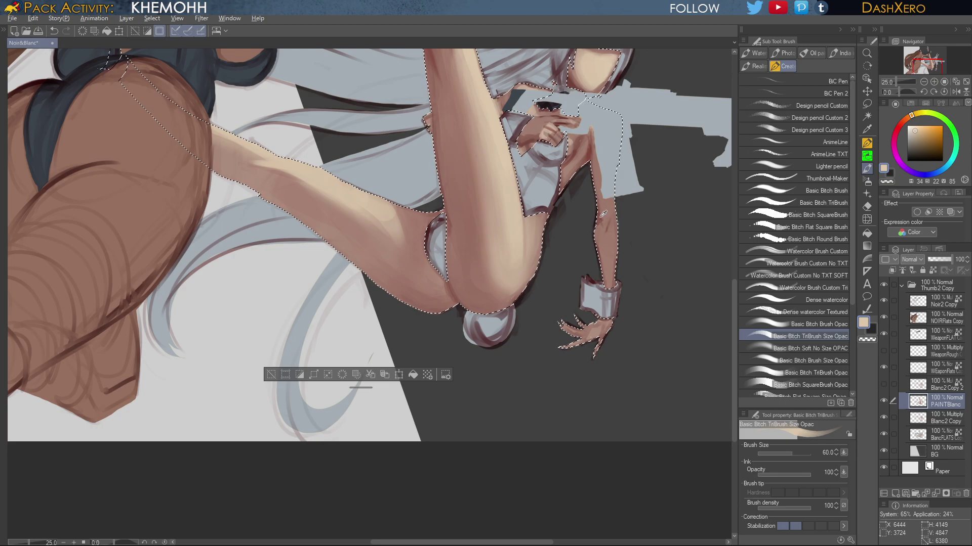
pyautogui.press('alt')
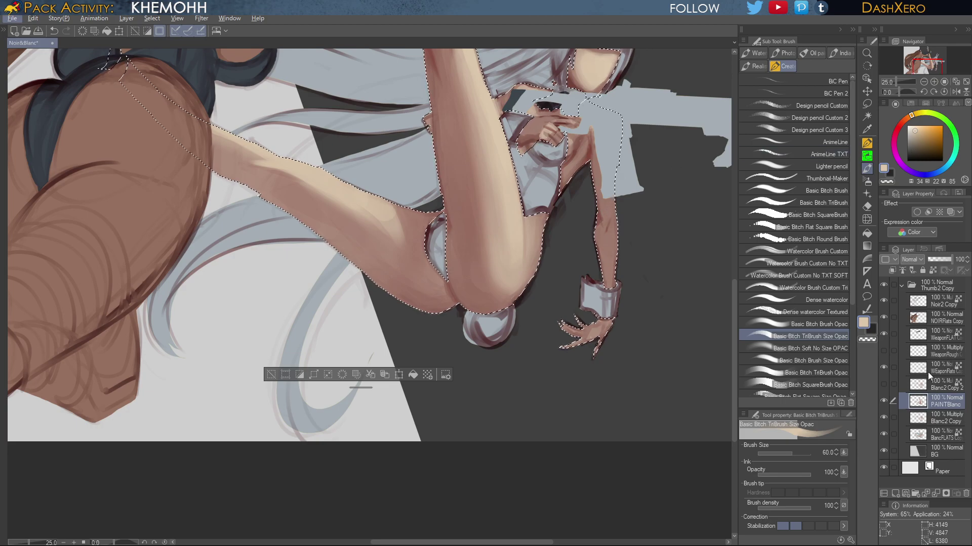
pyautogui.click(883, 400)
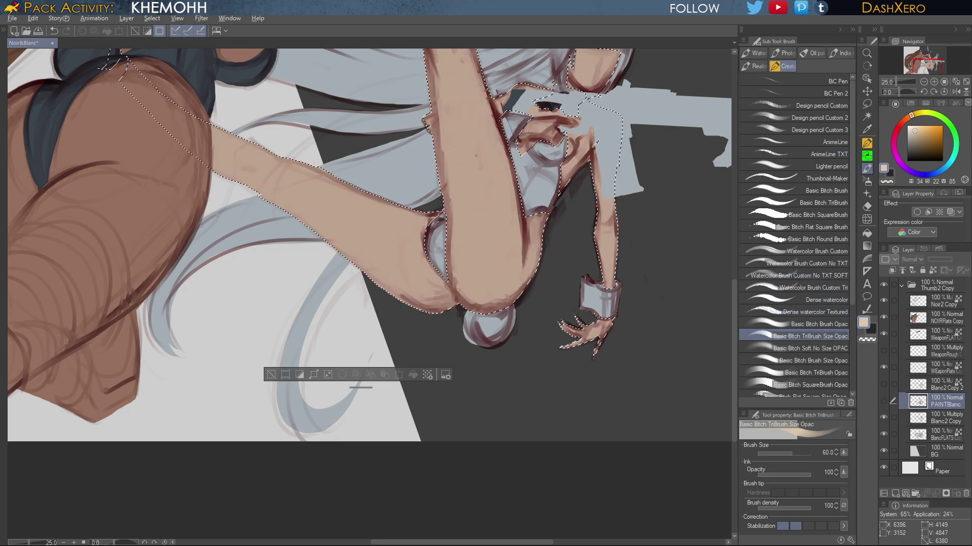
pyautogui.keyDown('alt'); pyautogui.click(593, 147); pyautogui.keyUp('alt')
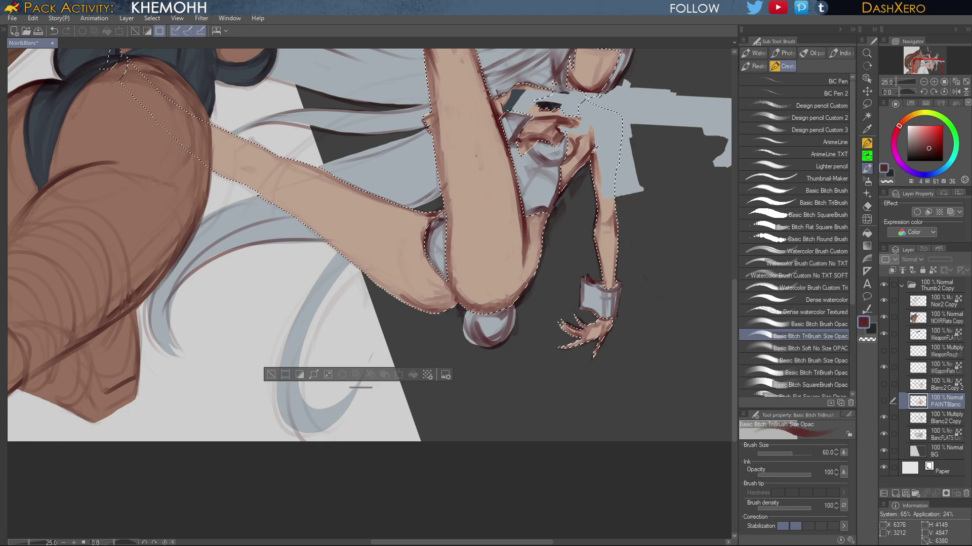
pyautogui.click(883, 401)
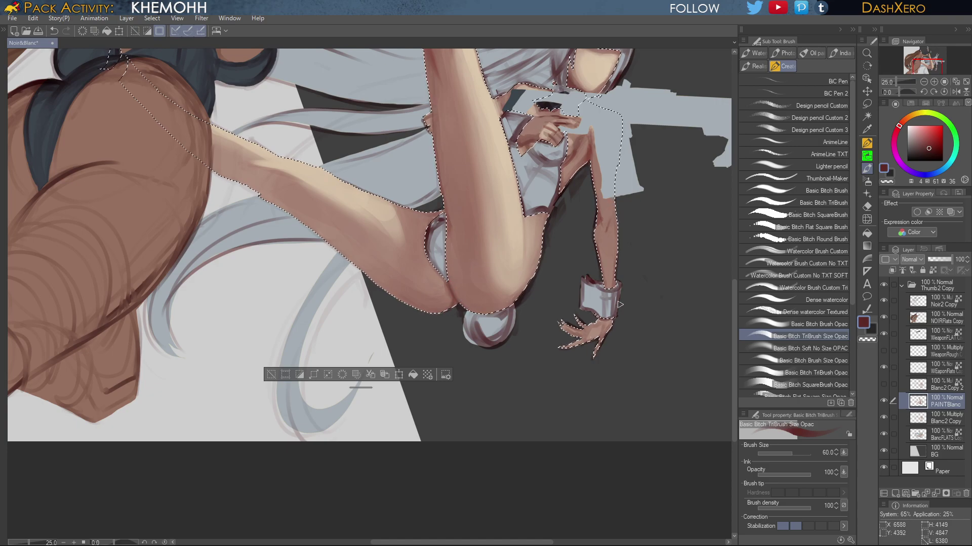
# Add a new layer above PAINTBlanc and sketch the white-haired figure's eyes, nose and facial guidelines in dark red
pyautogui.moveTo(611, 276); pyautogui.dragTo(650, 206)
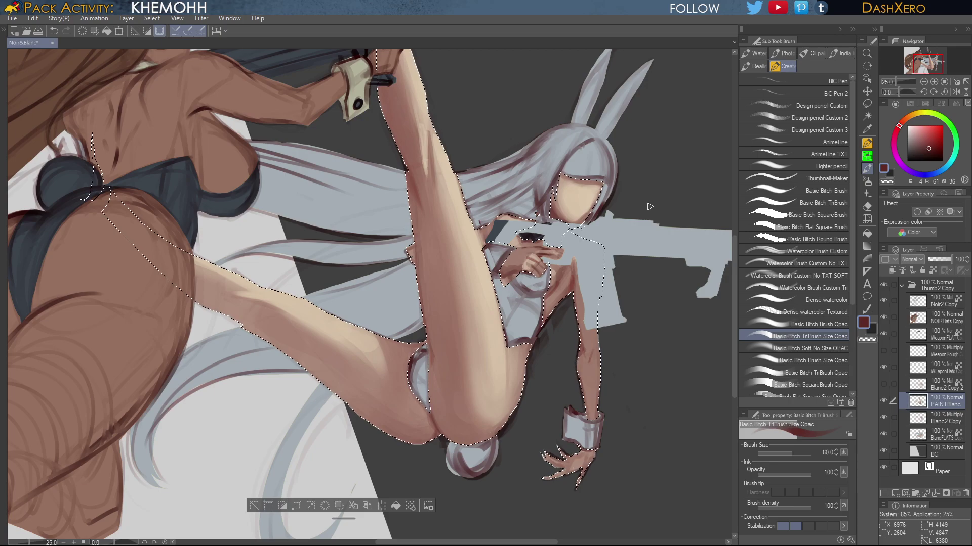
pyautogui.click(898, 494)
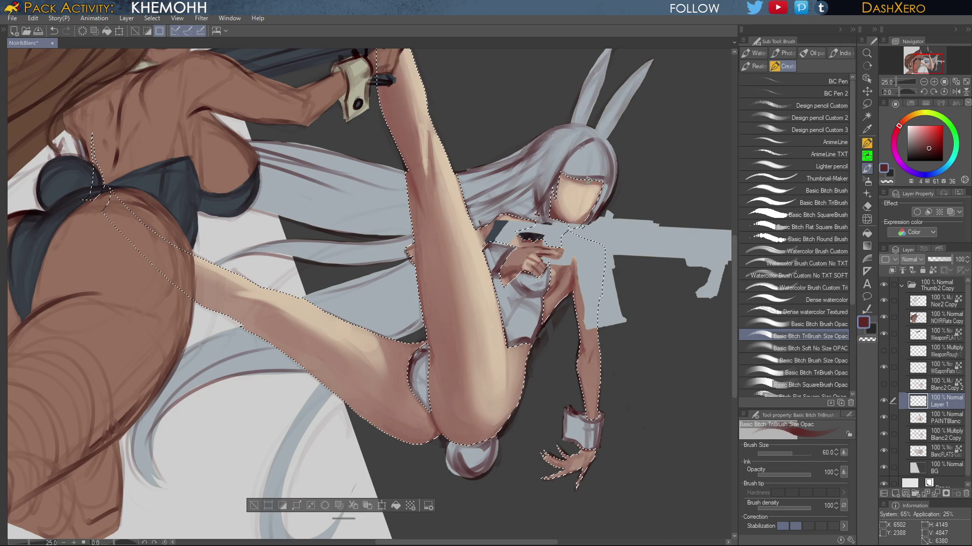
pyautogui.scroll(1, 597, 269)
pyautogui.scroll(4, 596, 270)
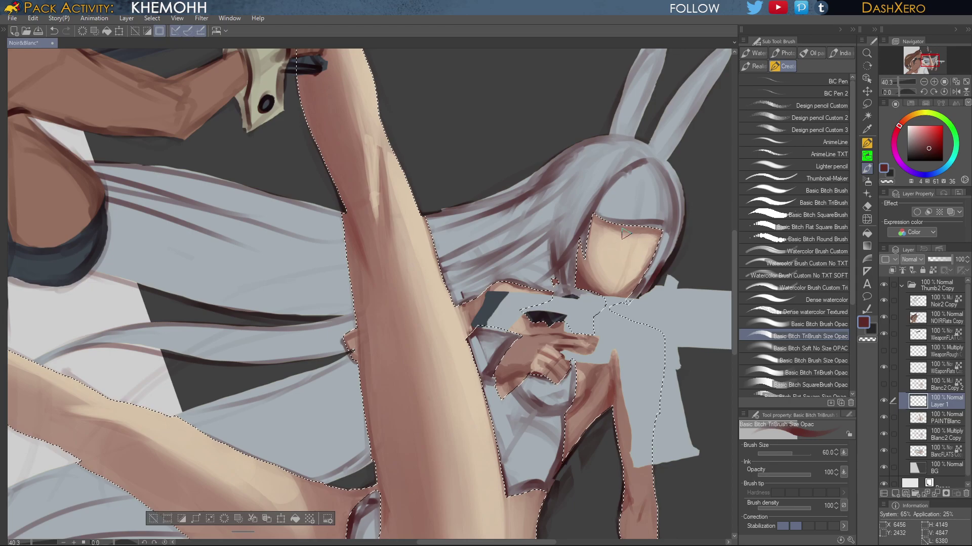
pyautogui.moveTo(603, 237); pyautogui.dragTo(660, 238)
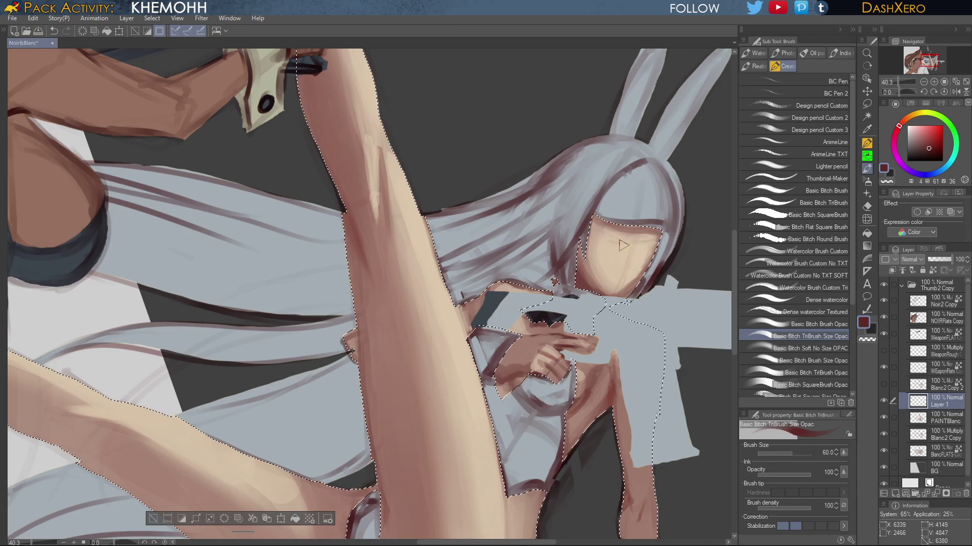
pyautogui.moveTo(625, 240)
pyautogui.mouseDown()
pyautogui.moveTo(597, 237)
pyautogui.moveTo(612, 253)
pyautogui.moveTo(626, 244)
pyautogui.mouseUp()
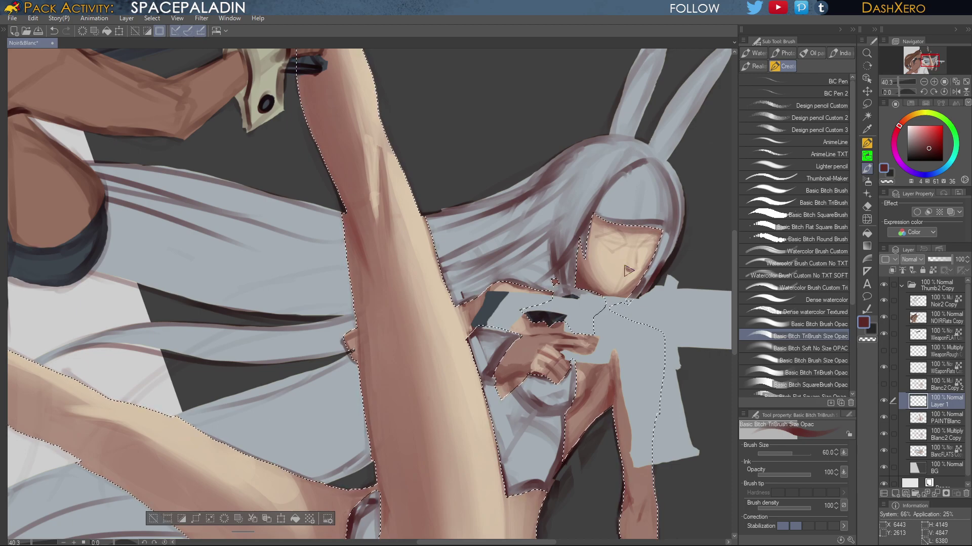
pyautogui.moveTo(938, 136); pyautogui.dragTo(930, 146)
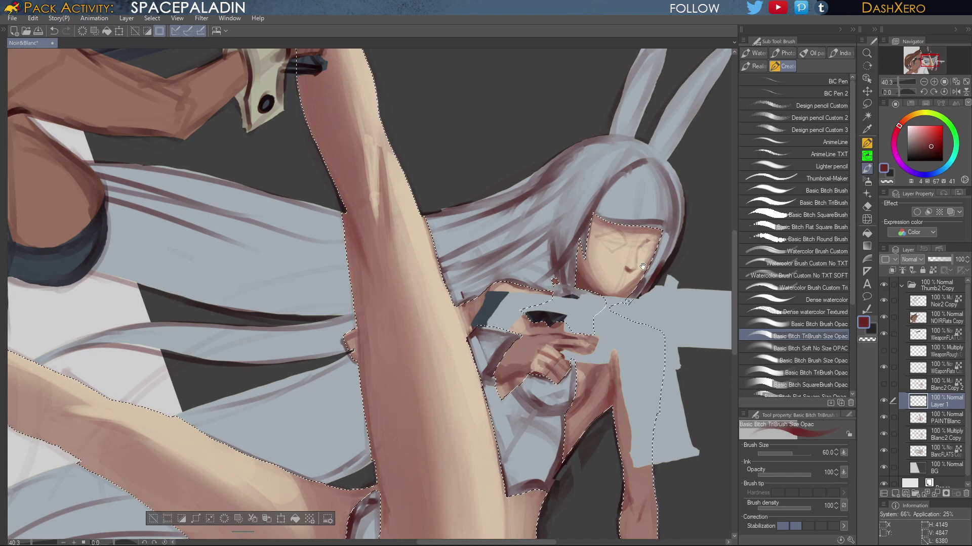
# Shade the figure's eye sockets and nose with sampled skin tones and a deeper reddish brown, reducing the brush to size 30
pyautogui.moveTo(620, 279); pyautogui.dragTo(599, 277)
pyautogui.keyDown('alt'); pyautogui.click(574, 237); pyautogui.keyUp('alt')
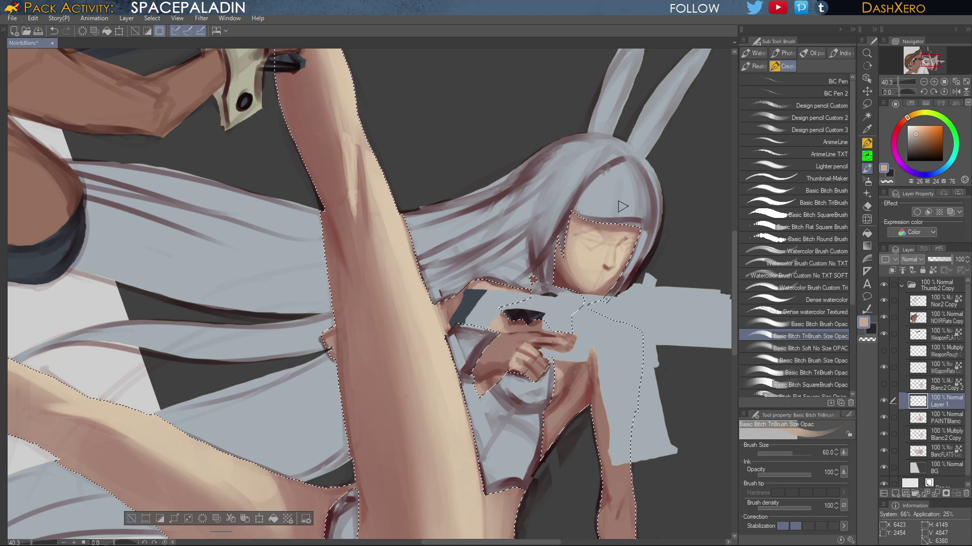
pyautogui.keyDown('alt'); pyautogui.click(600, 229); pyautogui.keyUp('alt')
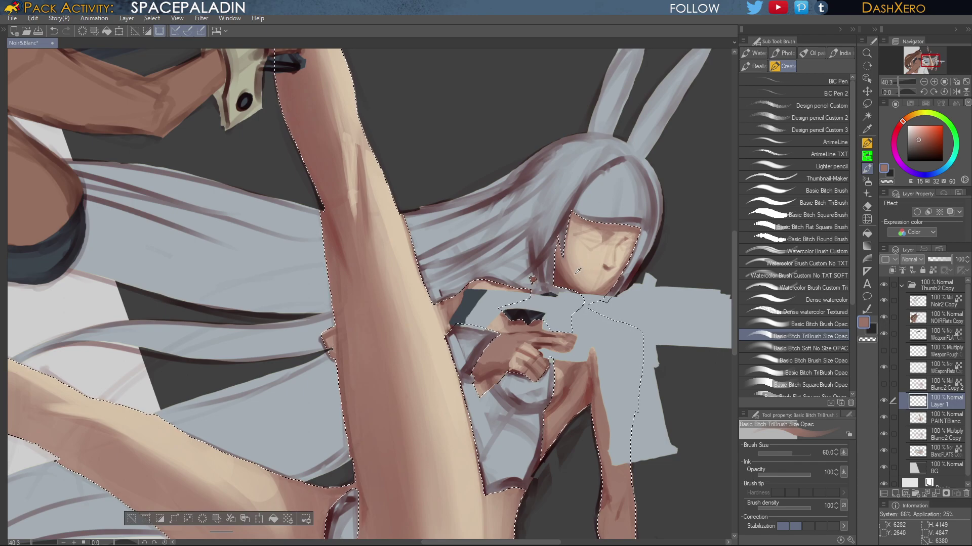
pyautogui.press('alt')
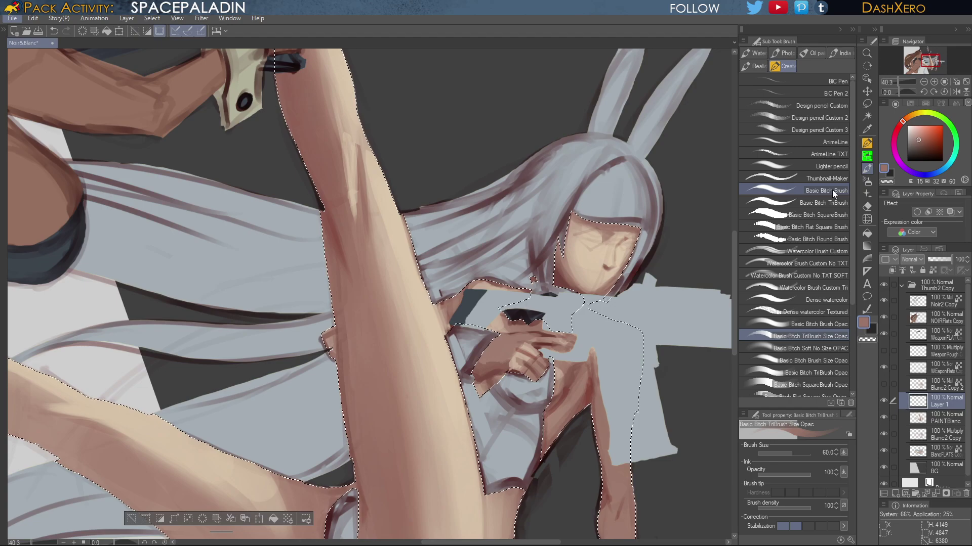
pyautogui.moveTo(657, 337); pyautogui.dragTo(628, 336)
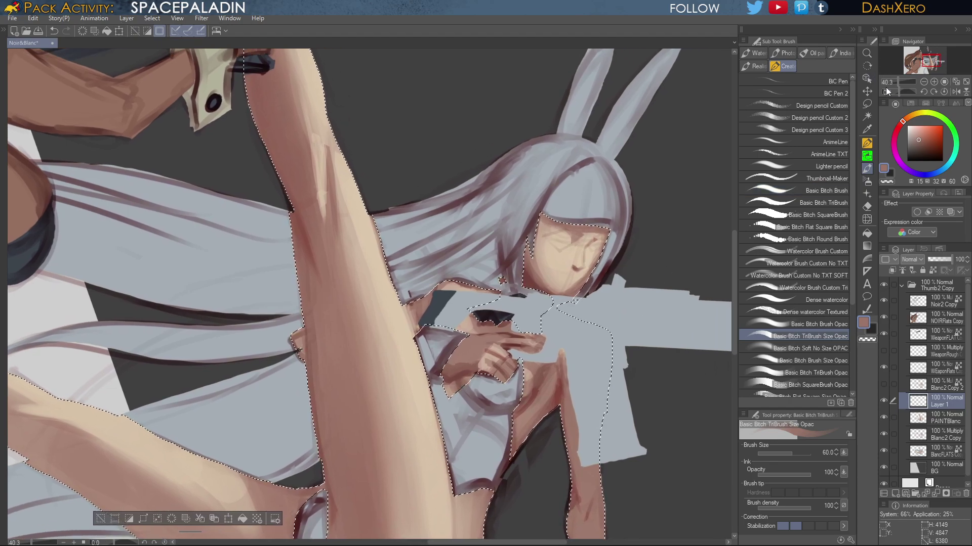
pyautogui.scroll(2, 590, 225)
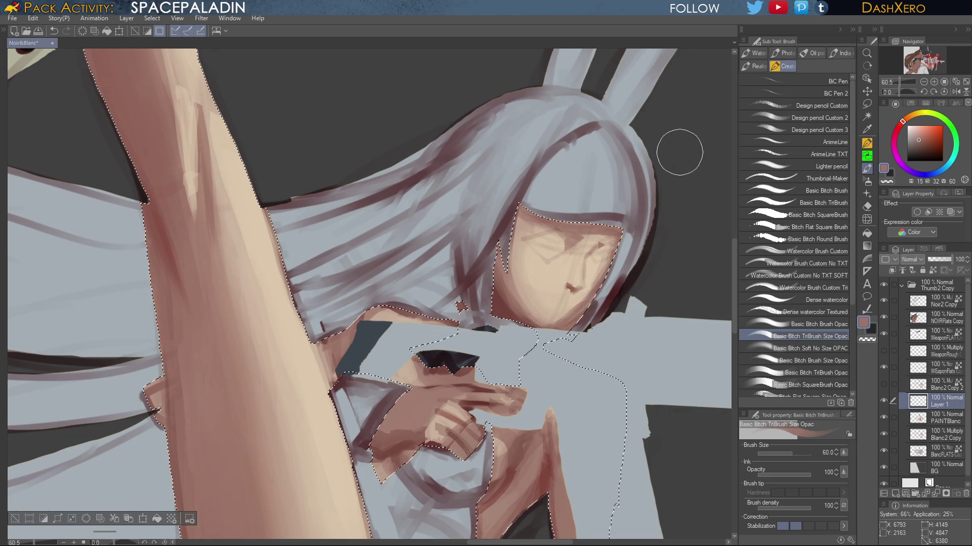
pyautogui.moveTo(648, 271); pyautogui.dragTo(641, 274)
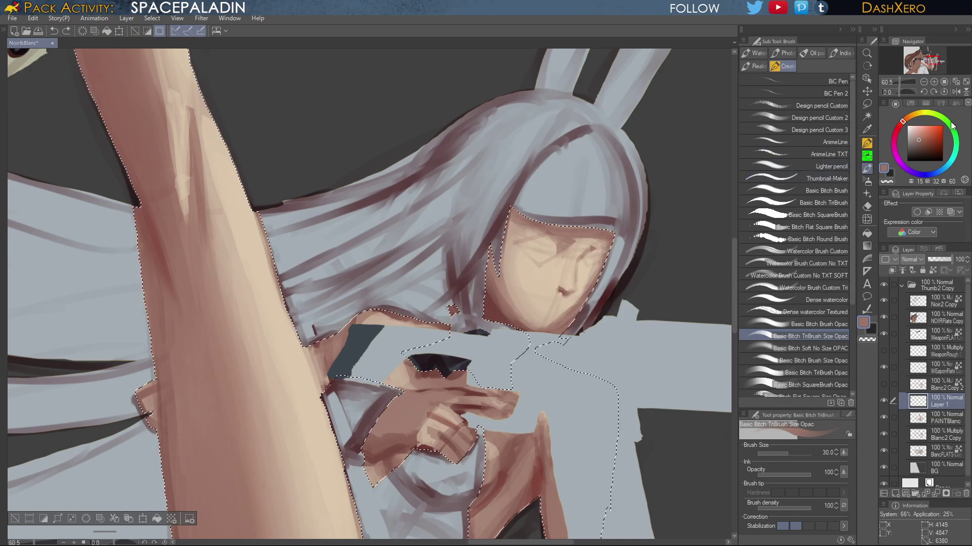
pyautogui.click(927, 144)
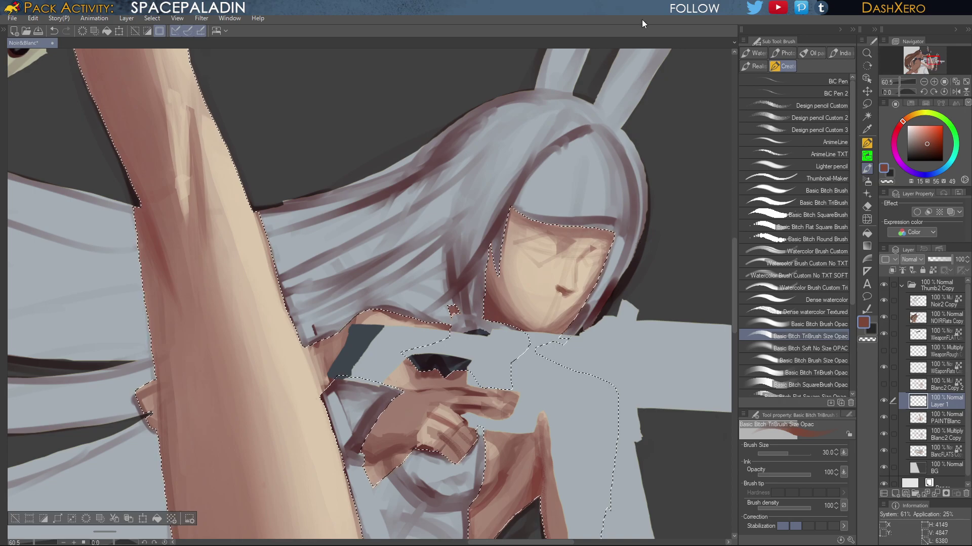
# Refine the shading around the eyes, brow and nose with sampled light and mid skin tones and a reddish brown
pyautogui.moveTo(611, 291); pyautogui.dragTo(660, 240)
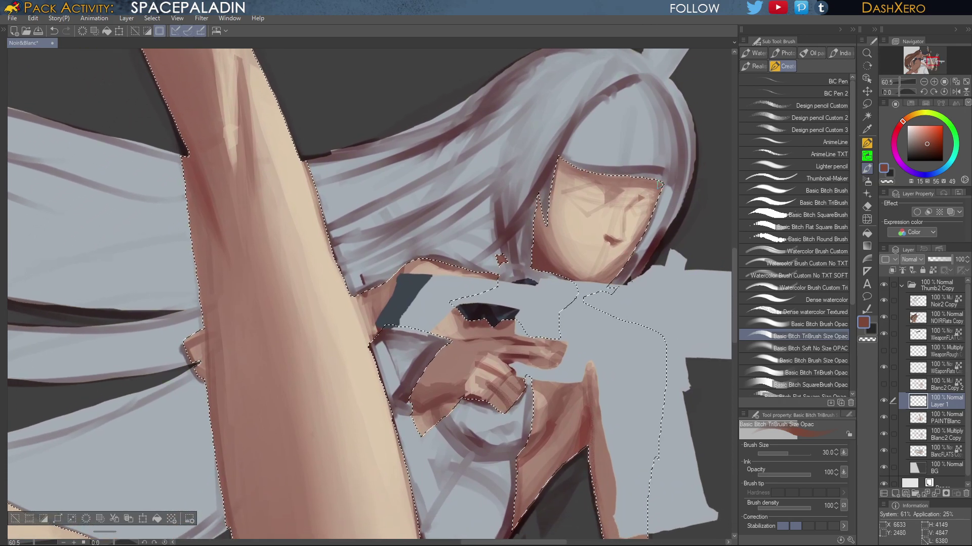
pyautogui.keyDown('alt'); pyautogui.click(615, 240); pyautogui.keyUp('alt')
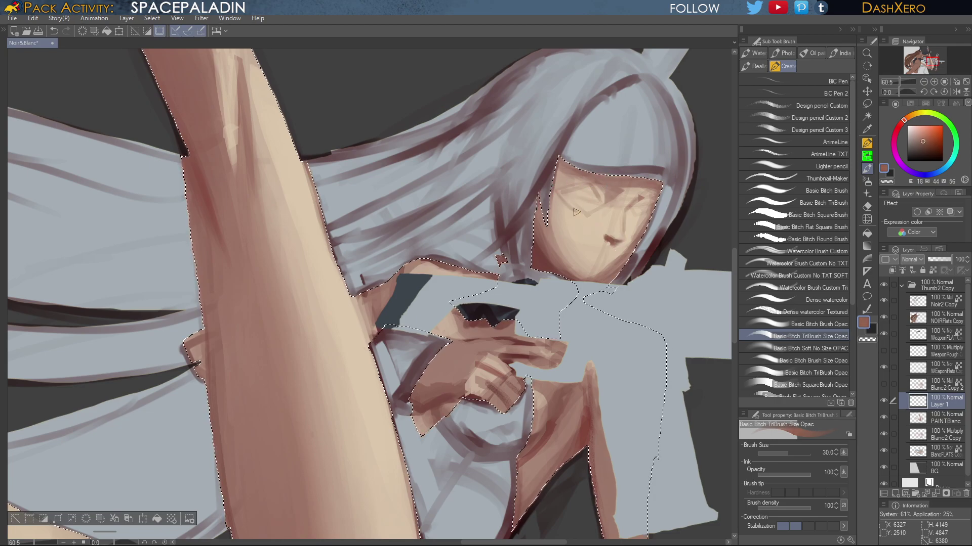
pyautogui.keyDown('alt'); pyautogui.click(595, 184); pyautogui.keyUp('alt')
pyautogui.keyDown('alt'); pyautogui.click(631, 191); pyautogui.keyUp('alt')
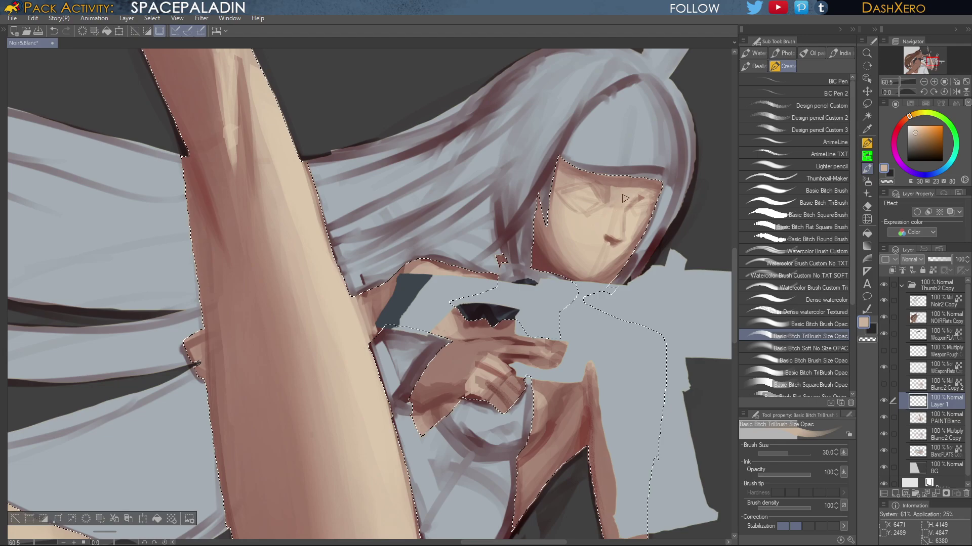
pyautogui.press('alt')
pyautogui.moveTo(607, 189); pyautogui.dragTo(610, 198)
pyautogui.hotkey('ctrl', 'z')
pyautogui.keyDown('alt'); pyautogui.click(605, 194); pyautogui.keyUp('alt')
pyautogui.moveTo(596, 187); pyautogui.dragTo(607, 197)
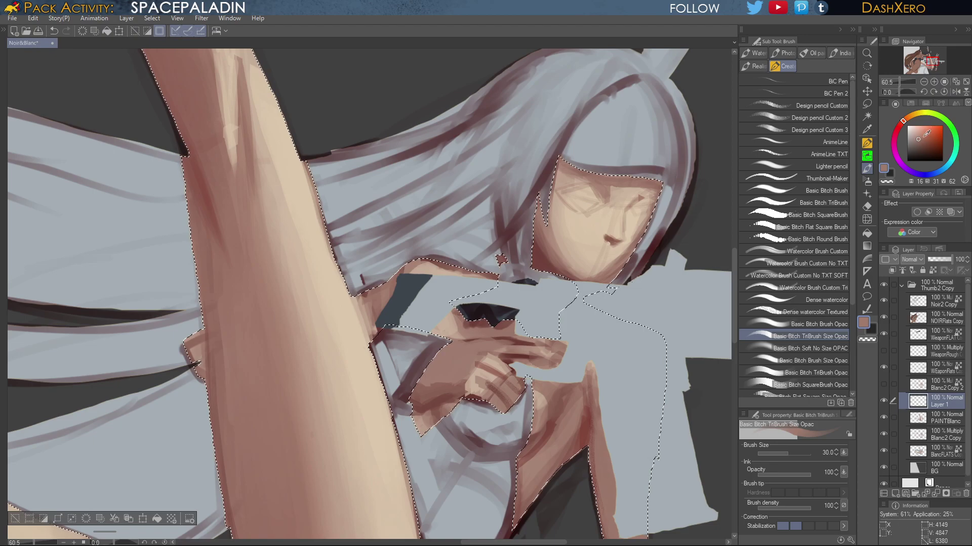
pyautogui.click(928, 143)
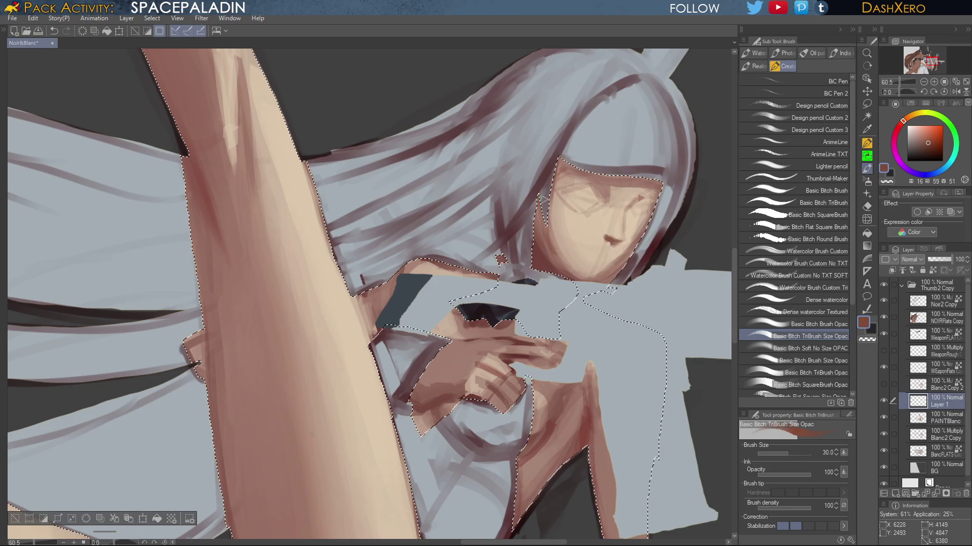
pyautogui.moveTo(660, 301); pyautogui.dragTo(650, 294)
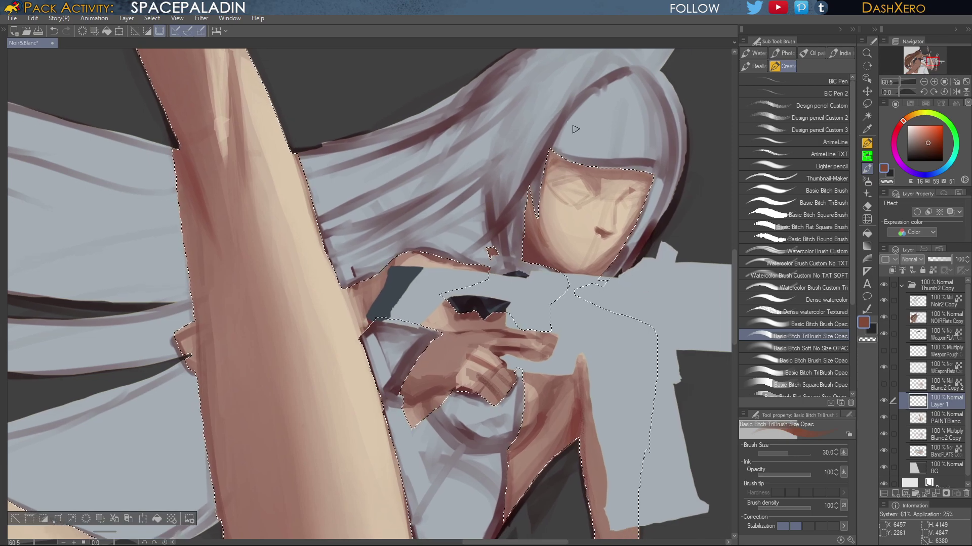
# Tint the figure's nose and cheeks with a more saturated red, using Basic Bitch Brush Opac at size 100
pyautogui.keyDown('alt'); pyautogui.click(555, 240); pyautogui.keyUp('alt')
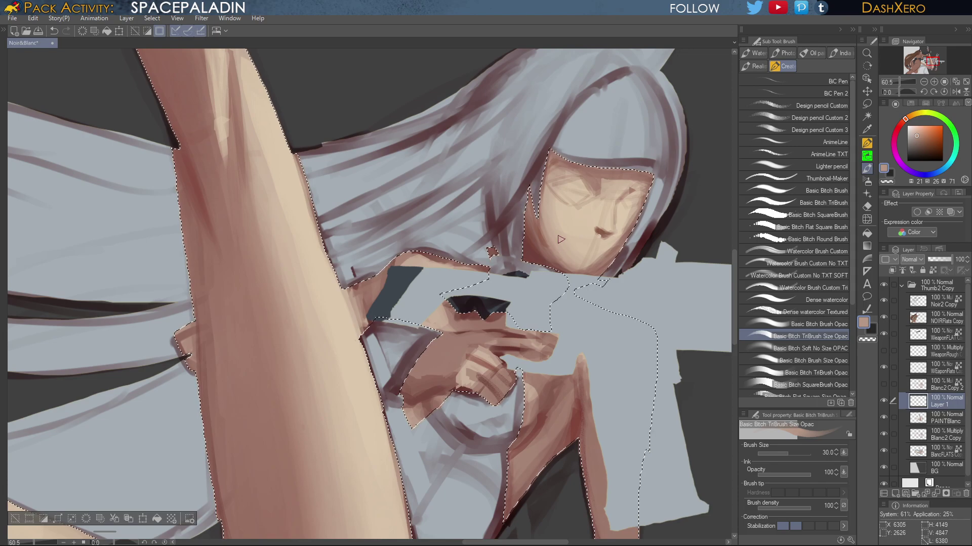
pyautogui.keyDown('alt'); pyautogui.click(602, 230); pyautogui.keyUp('alt')
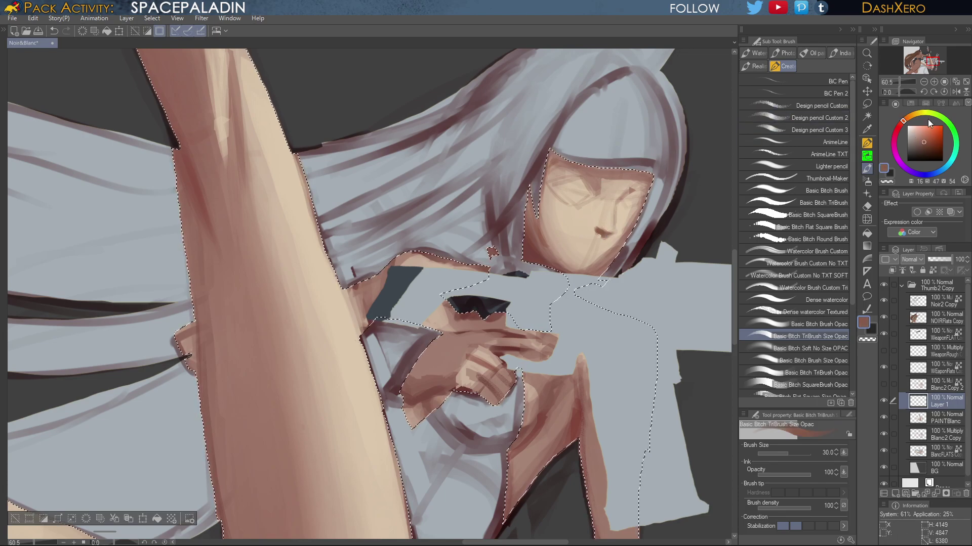
pyautogui.click(934, 141)
pyautogui.click(901, 125)
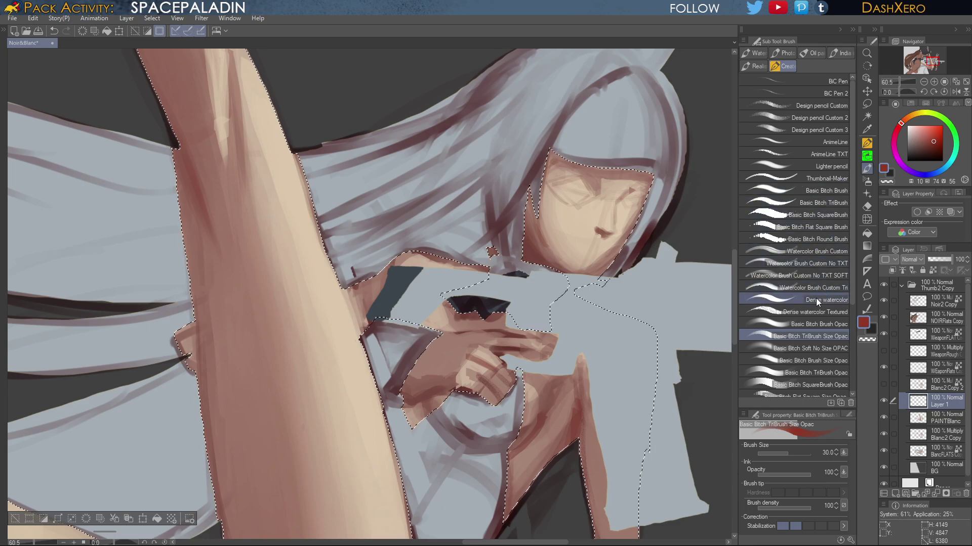
pyautogui.click(821, 325)
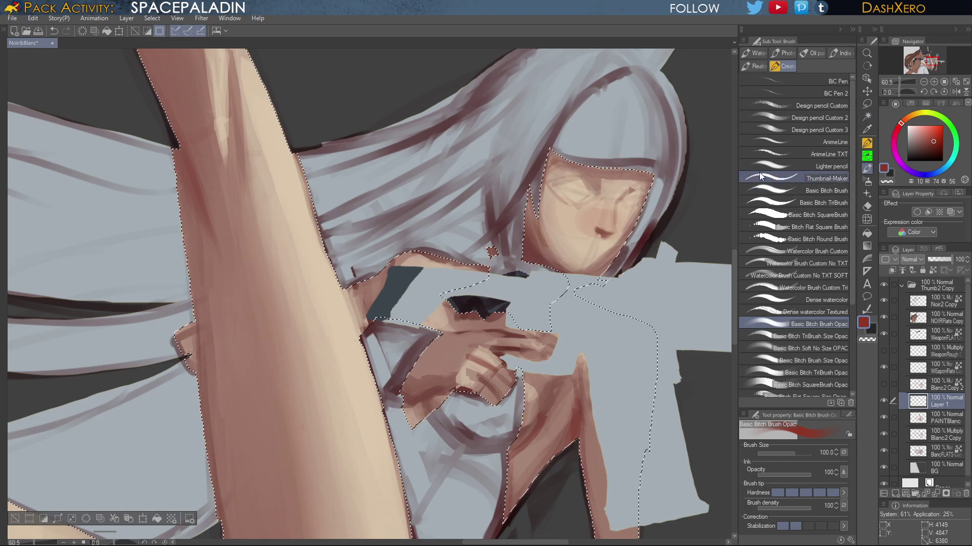
# Examine the new facial shading against the white-haired figure's body, legs and outstretched arm
pyautogui.moveTo(642, 328); pyautogui.dragTo(663, 258)
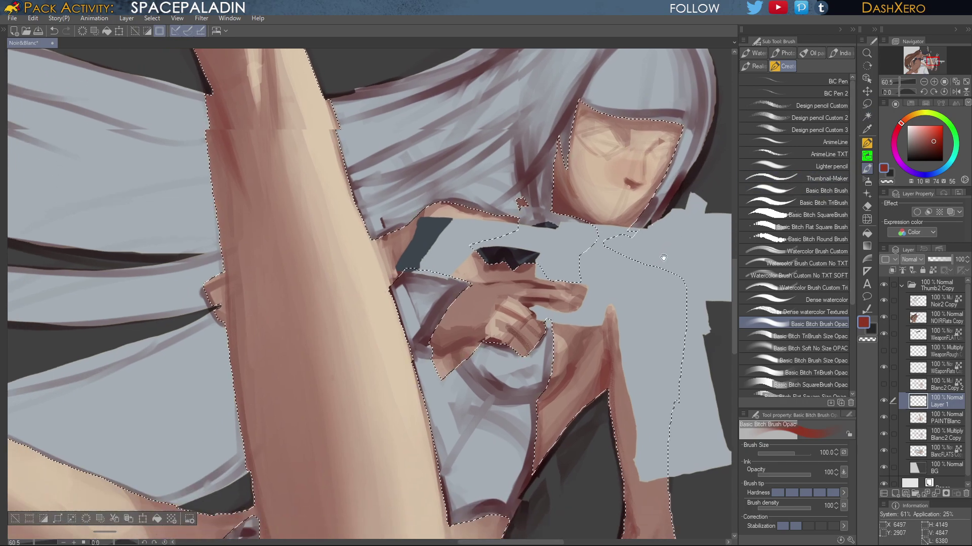
pyautogui.moveTo(560, 357)
pyautogui.mouseDown()
pyautogui.moveTo(681, 232)
pyautogui.moveTo(529, 421)
pyautogui.mouseUp()
pyautogui.moveTo(677, 241); pyautogui.dragTo(629, 294)
pyautogui.scroll(-3, 656, 269)
pyautogui.scroll(-5, 657, 272)
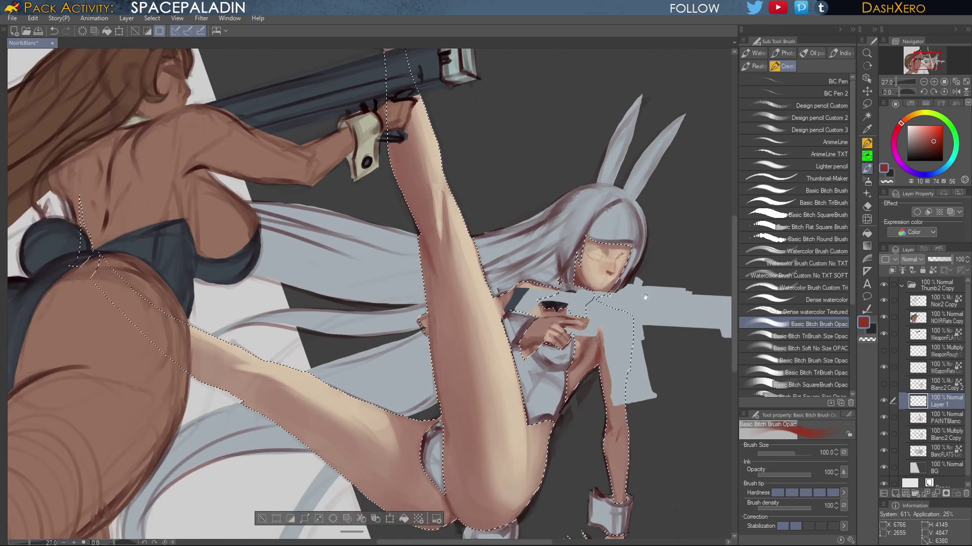
pyautogui.moveTo(621, 398); pyautogui.dragTo(633, 307)
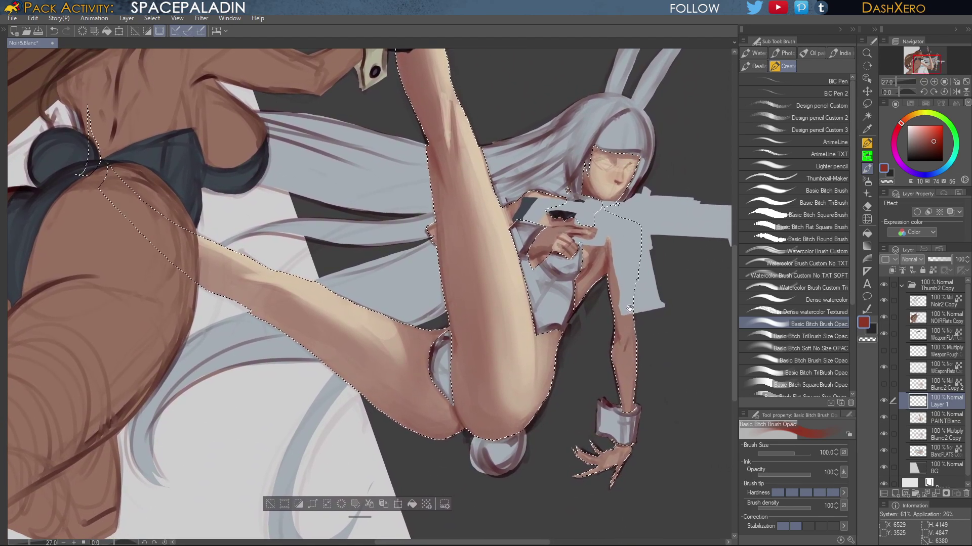
pyautogui.moveTo(630, 244); pyautogui.dragTo(617, 264)
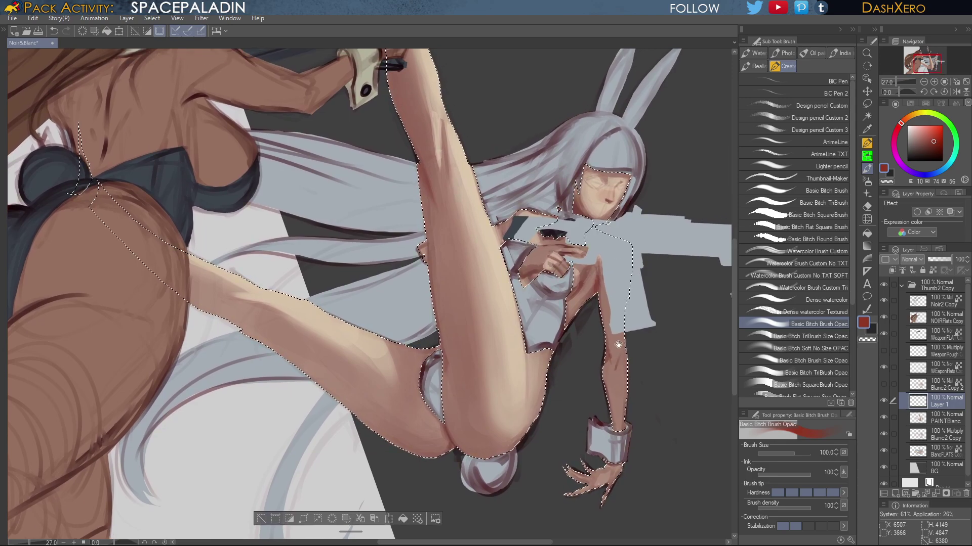
# Touch up the thigh on the PAINTBlanc layer with a sampled reddish brown using Basic Bitch TriBrush Size Opac, and enlarge the brush to 100
pyautogui.moveTo(626, 324); pyautogui.dragTo(620, 330)
pyautogui.keyDown('alt'); pyautogui.click(443, 347); pyautogui.keyUp('alt')
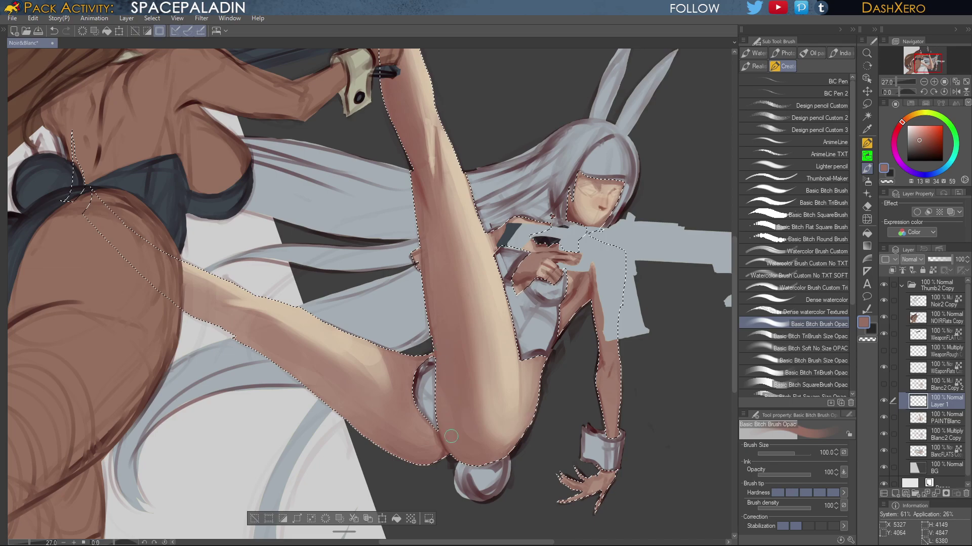
pyautogui.hotkey('ctrl', 'z')
pyautogui.click(818, 336)
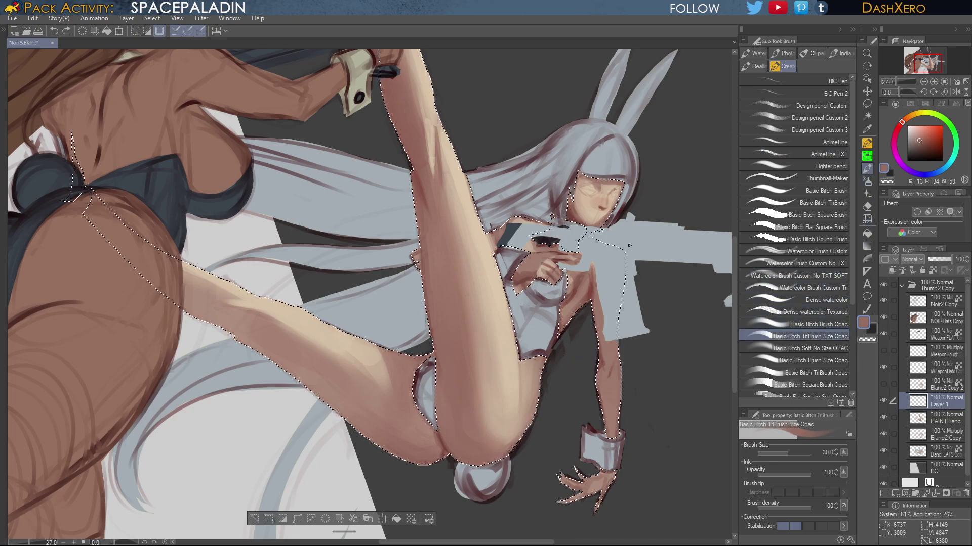
pyautogui.scroll(1, 602, 202)
pyautogui.keyDown('alt'); pyautogui.click(601, 199); pyautogui.keyUp('alt')
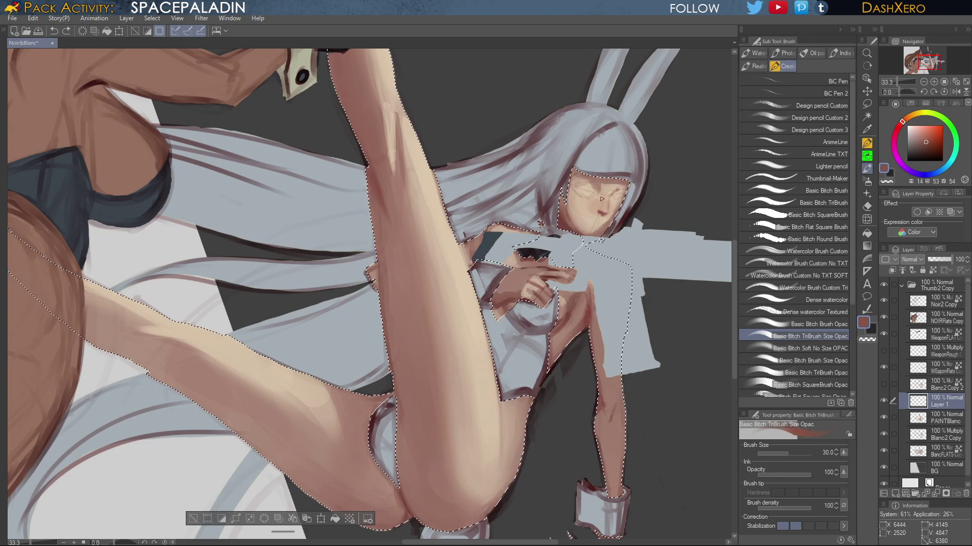
pyautogui.click(950, 421)
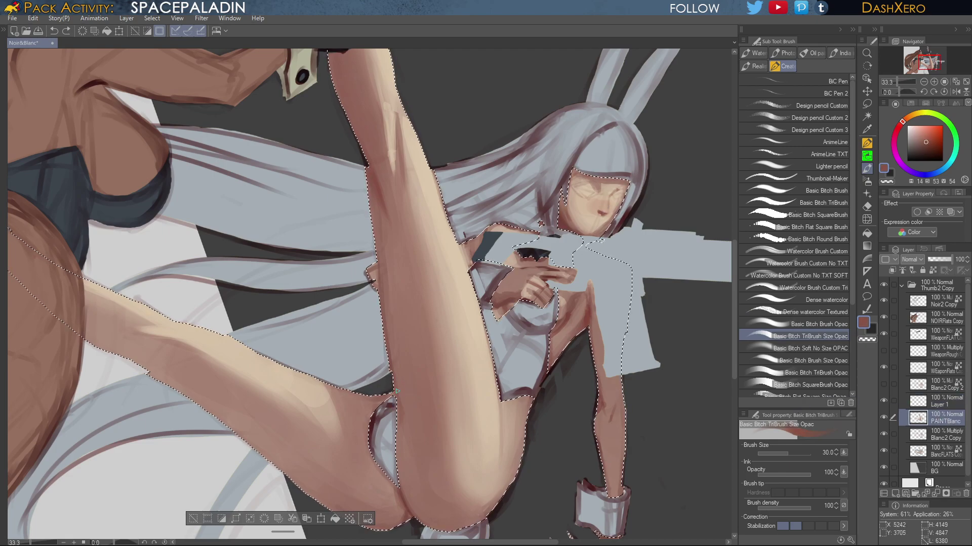
pyautogui.moveTo(398, 392)
pyautogui.mouseDown()
pyautogui.moveTo(403, 417)
pyautogui.moveTo(463, 324)
pyautogui.mouseUp()
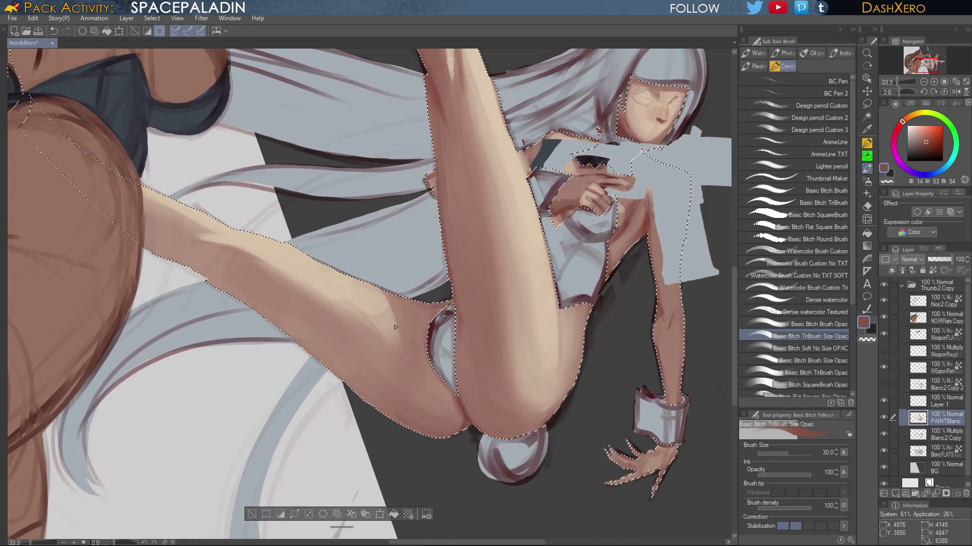
pyautogui.moveTo(651, 291); pyautogui.dragTo(602, 334)
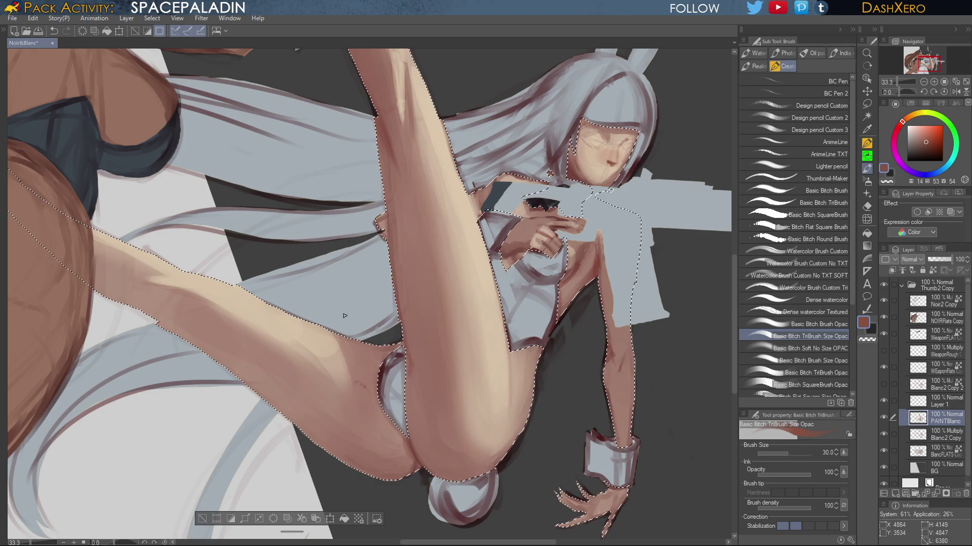
pyautogui.press(']')
pyautogui.press(']')
pyautogui.press(']')
pyautogui.press(']')
pyautogui.press(']')
pyautogui.press(']')
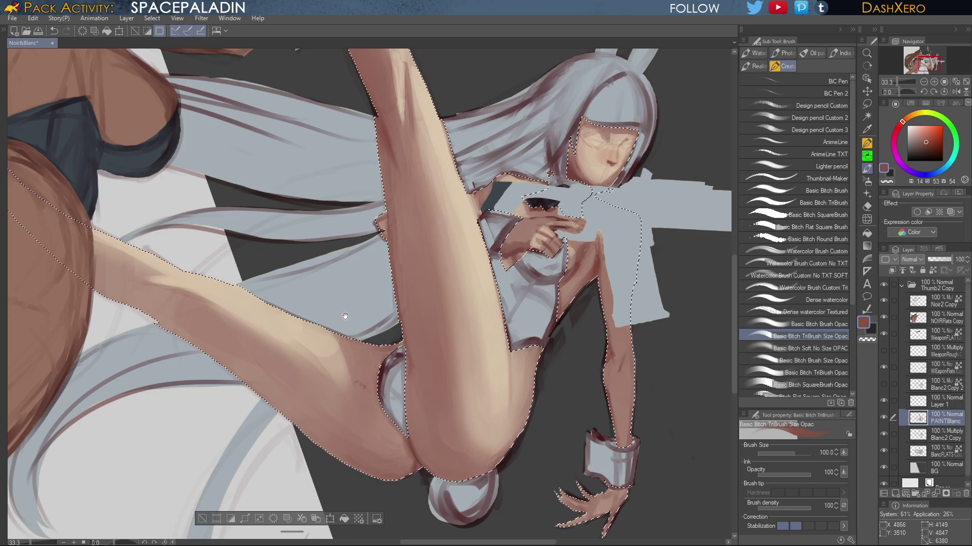
# Refine the shadow under the white-haired figure's nose with sampled reddish brown, using Basic Bitch Brush at size 25
pyautogui.moveTo(345, 316); pyautogui.dragTo(291, 388)
pyautogui.scroll(2, 608, 175)
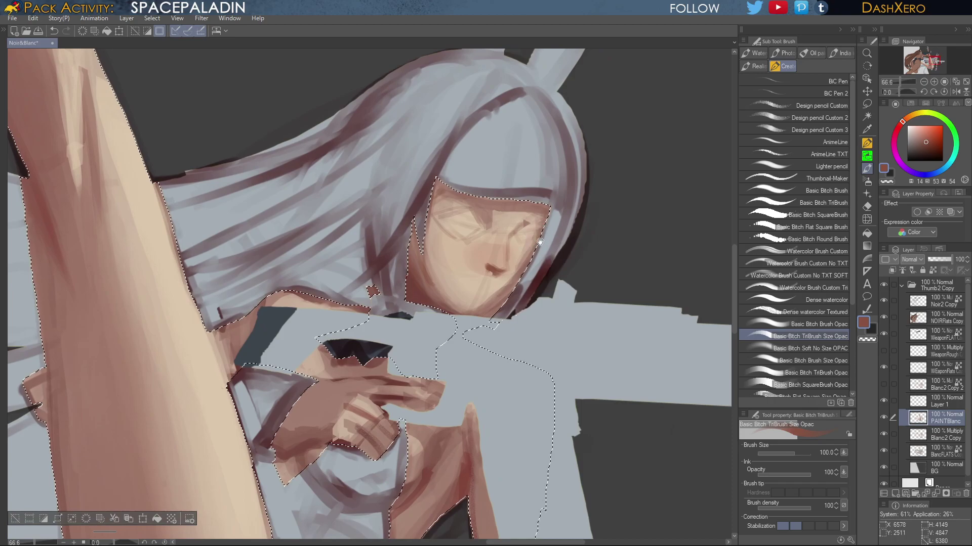
pyautogui.moveTo(540, 241); pyautogui.dragTo(596, 257)
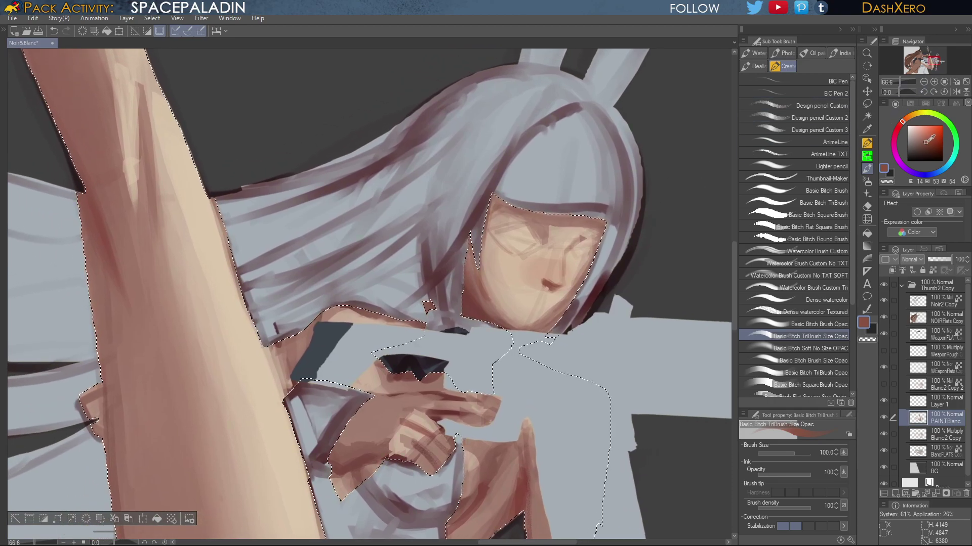
pyautogui.moveTo(929, 139); pyautogui.dragTo(929, 142)
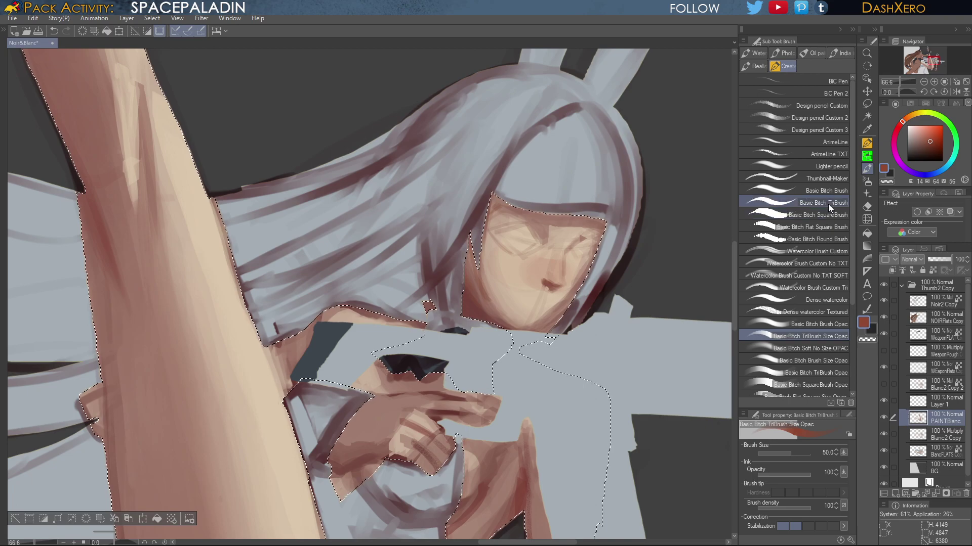
pyautogui.click(829, 191)
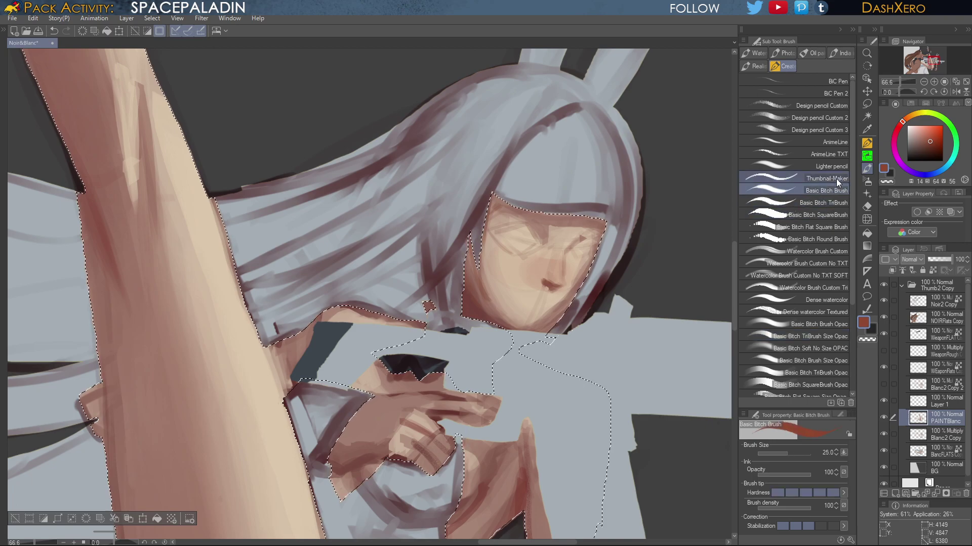
pyautogui.keyDown('alt'); pyautogui.click(550, 281); pyautogui.keyUp('alt')
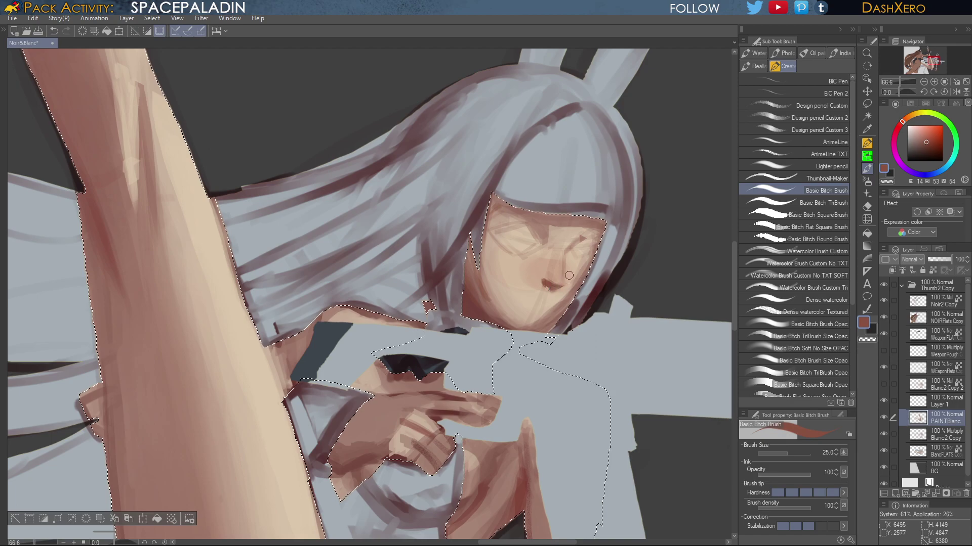
pyautogui.moveTo(656, 248); pyautogui.dragTo(644, 255)
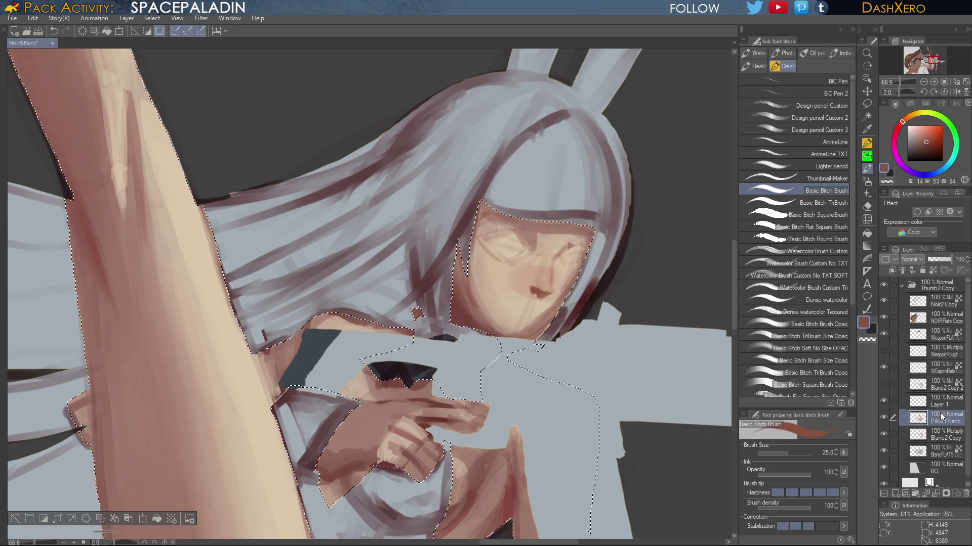
pyautogui.hotkey('ctrl', 'z')
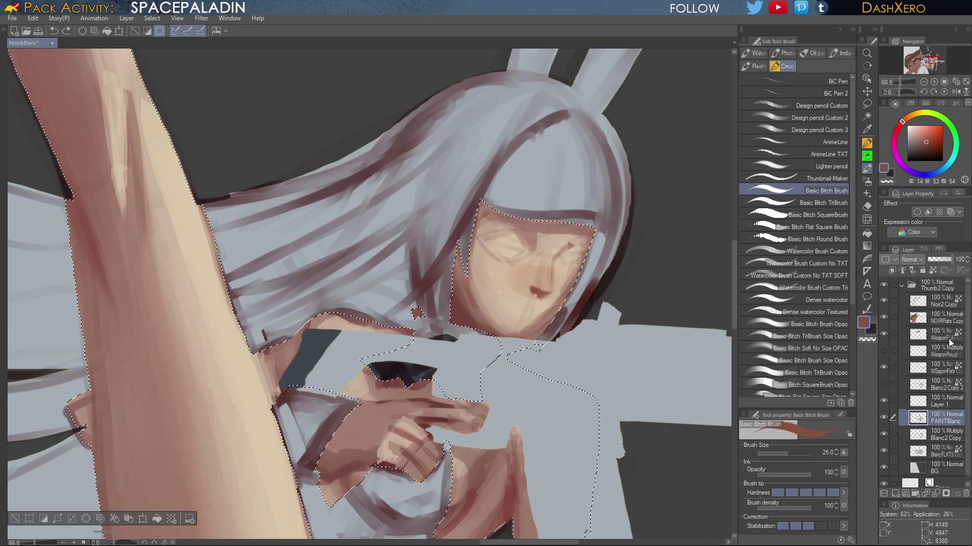
# Liquify the figure's lower face on the PAINTBlanc layer with the brush size set to 200
pyautogui.click(867, 218)
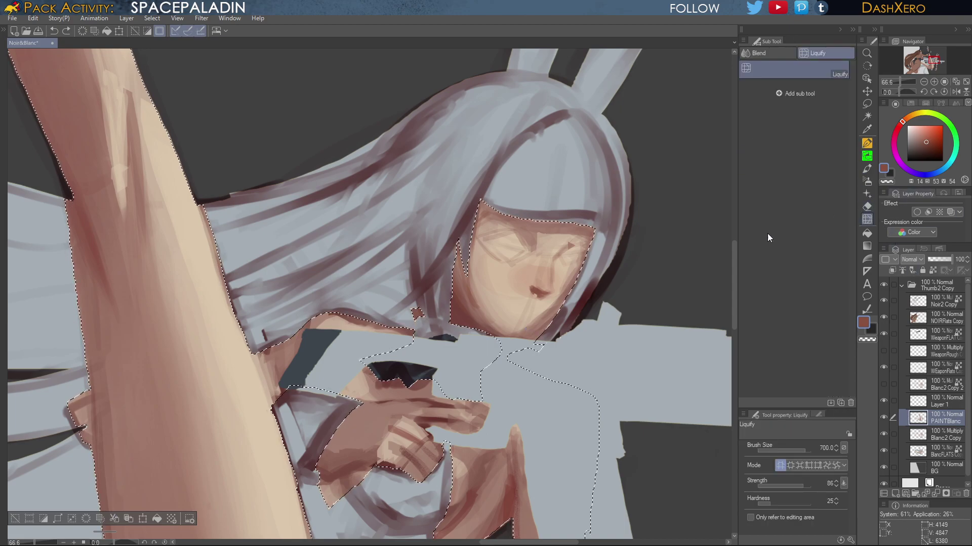
pyautogui.press('[')
pyautogui.press('[')
pyautogui.press('[')
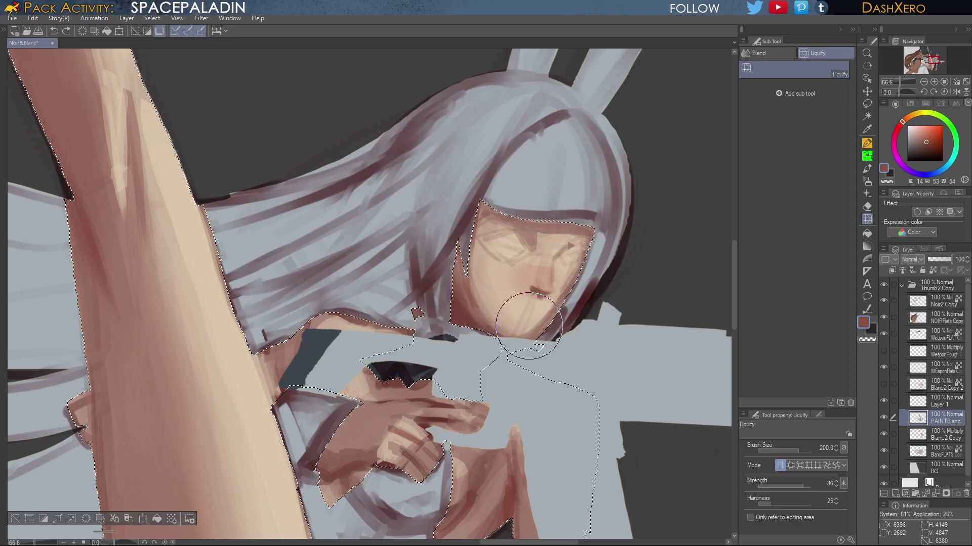
pyautogui.moveTo(528, 325); pyautogui.dragTo(501, 321)
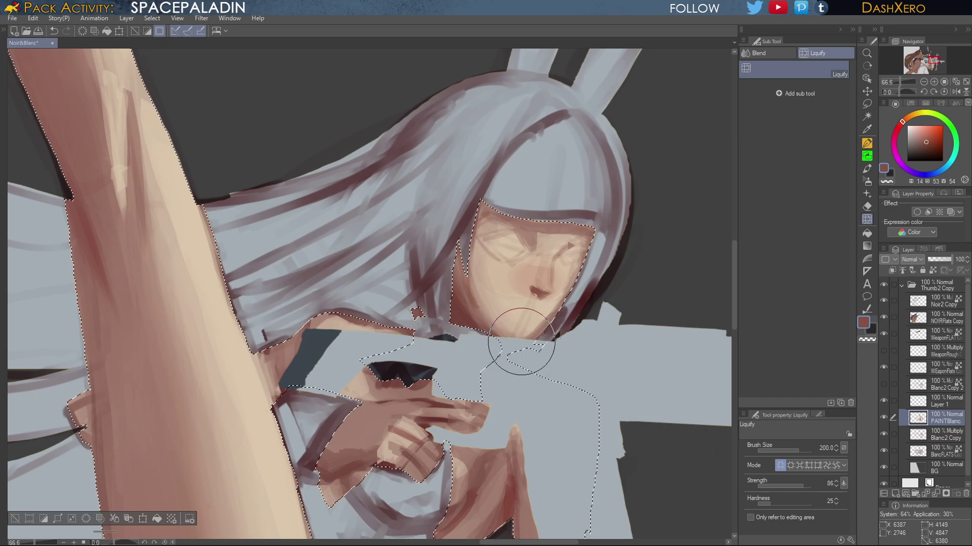
# Paint the figure's mouth line on Layer 1 in reddish brown, using Basic Bitch TriBrush Size Opac at size 40
pyautogui.click(940, 399)
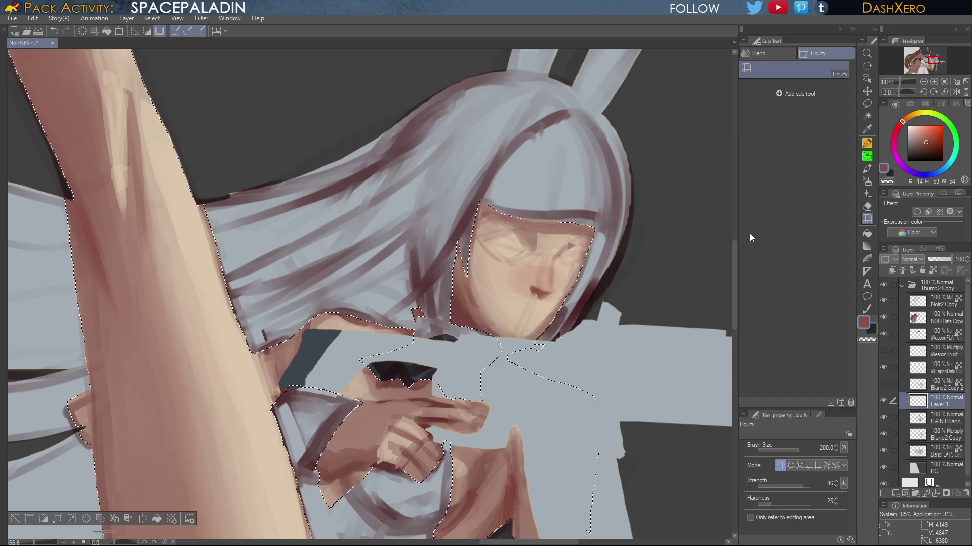
pyautogui.click(865, 171)
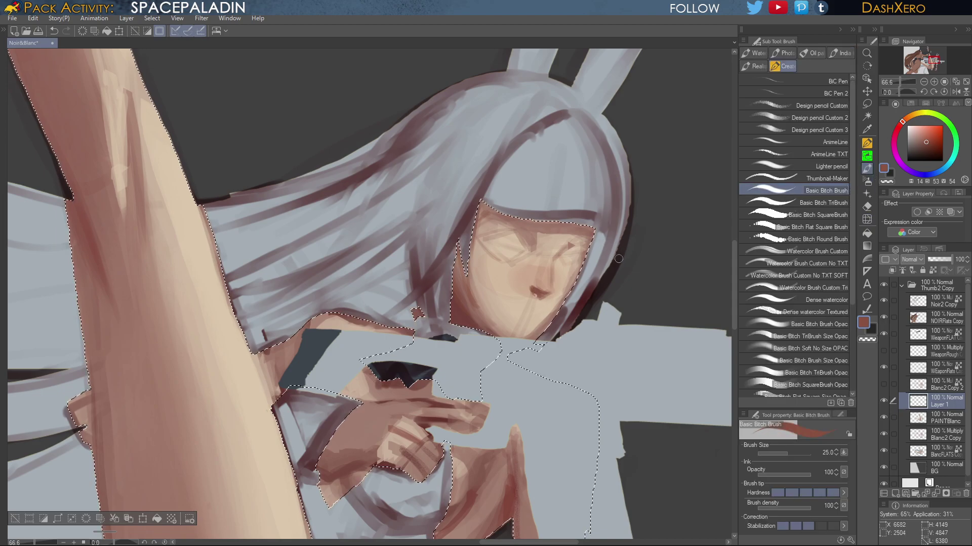
pyautogui.moveTo(577, 281); pyautogui.dragTo(690, 174)
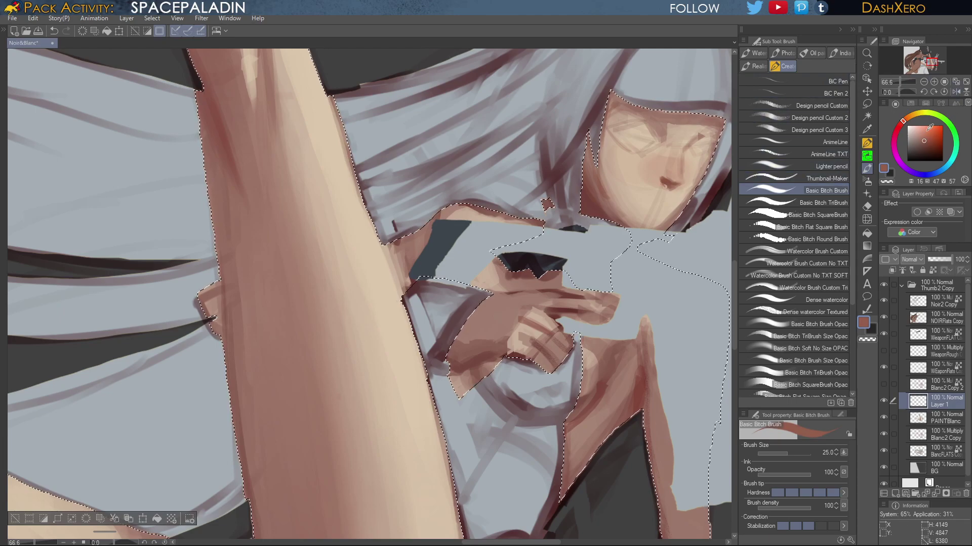
pyautogui.click(925, 141)
pyautogui.click(929, 143)
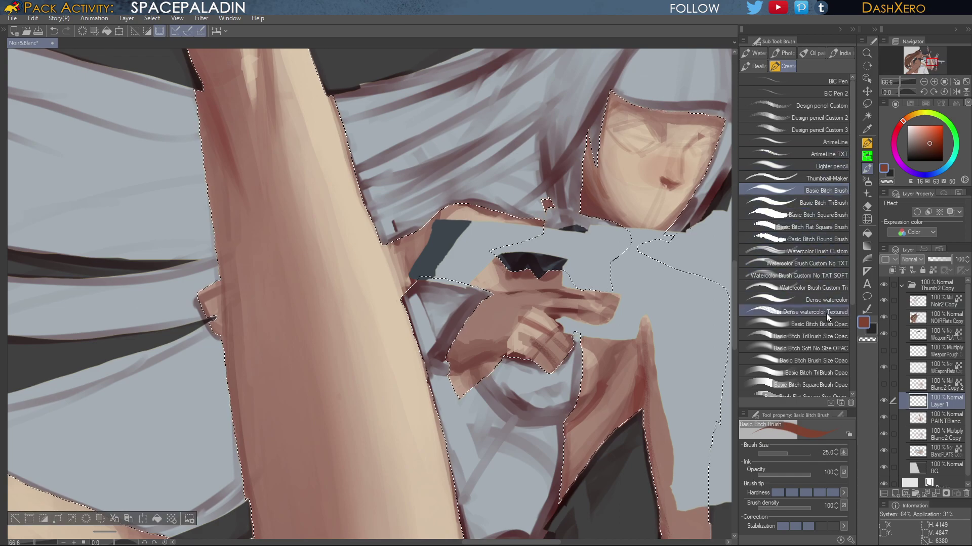
pyautogui.click(827, 336)
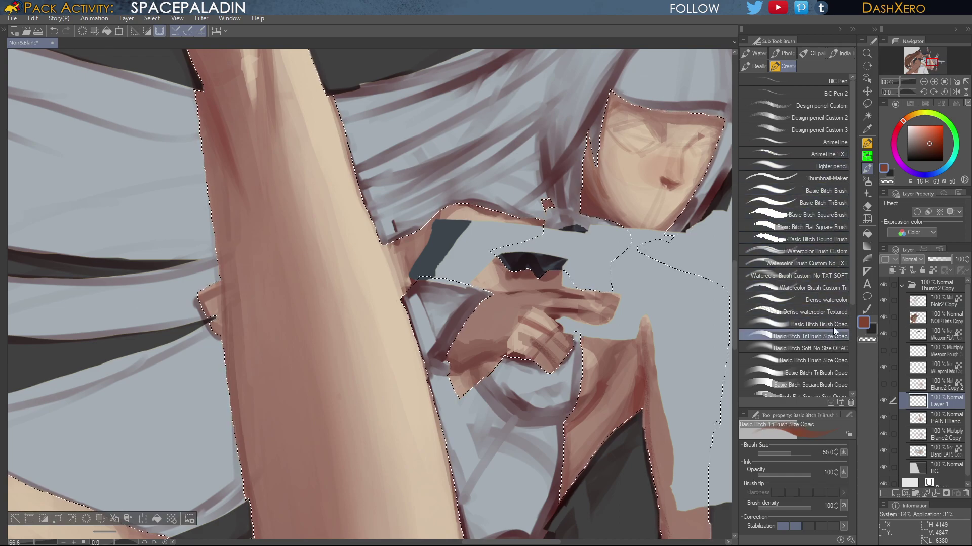
pyautogui.moveTo(669, 198); pyautogui.dragTo(680, 153)
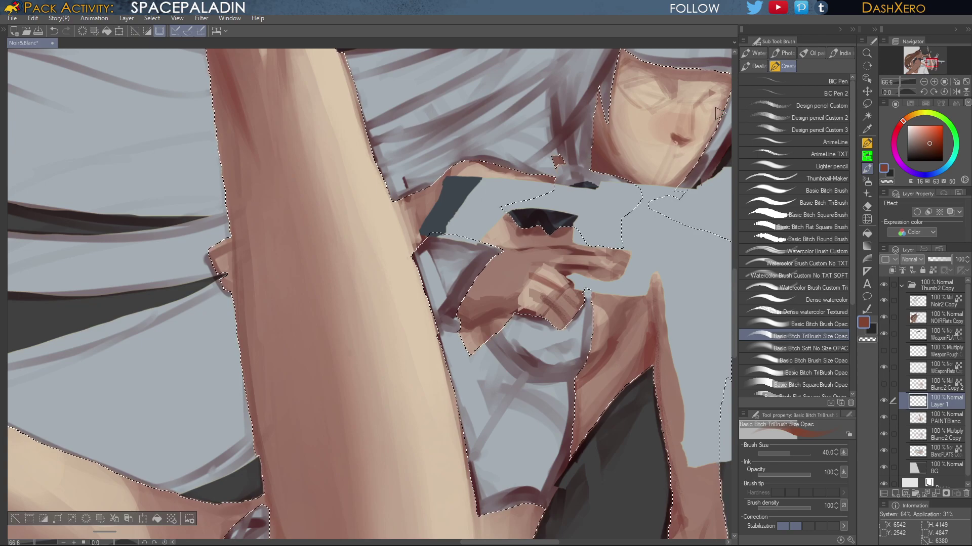
pyautogui.press('[')
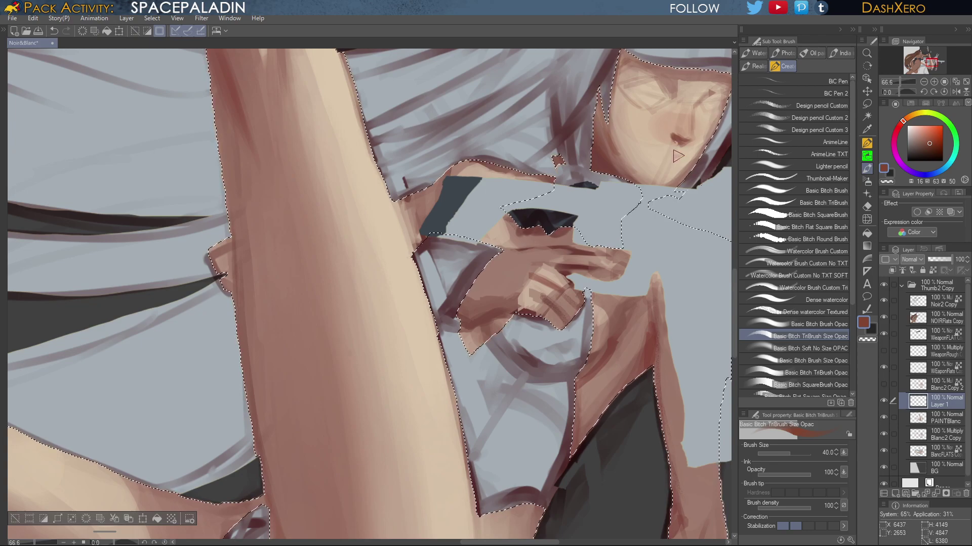
pyautogui.moveTo(663, 153)
pyautogui.mouseDown()
pyautogui.moveTo(634, 148)
pyautogui.moveTo(683, 155)
pyautogui.mouseUp()
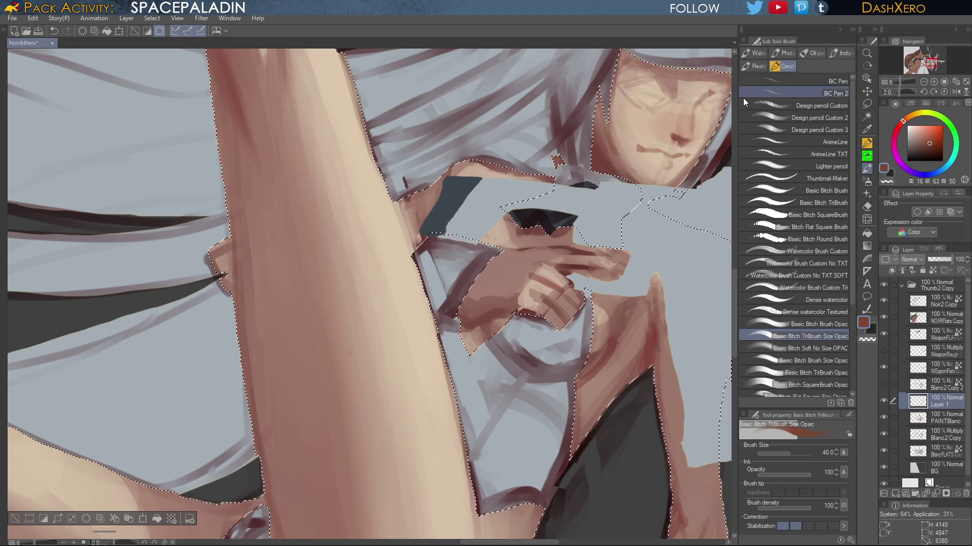
pyautogui.moveTo(699, 181); pyautogui.dragTo(639, 247)
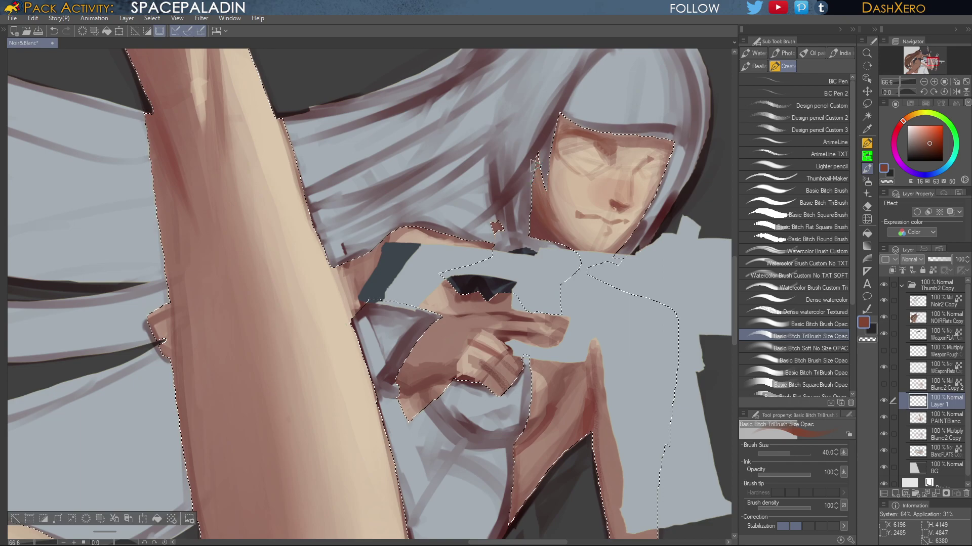
pyautogui.moveTo(931, 144); pyautogui.dragTo(931, 153)
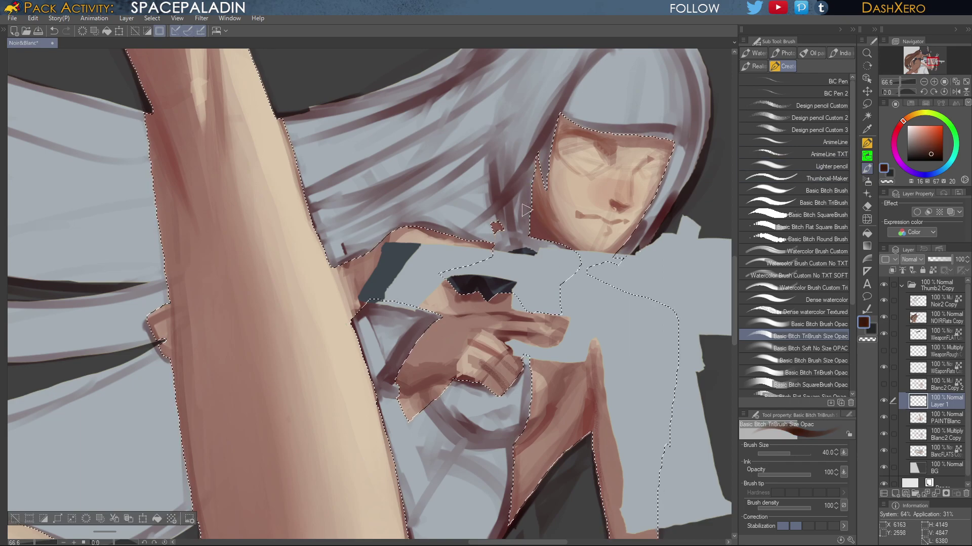
pyautogui.hotkey('ctrl', 'z')
pyautogui.moveTo(552, 238); pyautogui.dragTo(530, 215)
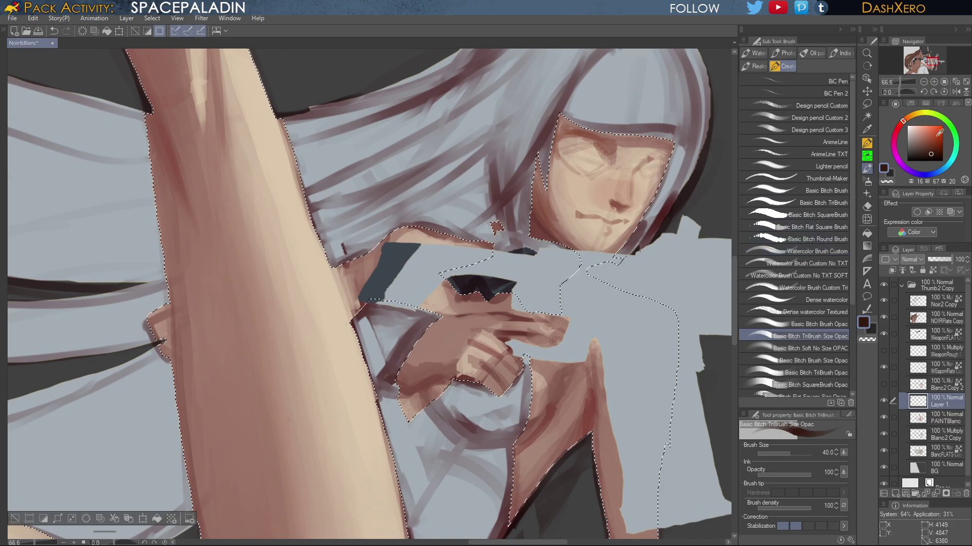
# Shift the colour to a mid blue and add a small blue accent below the fringe on the figure's face
pyautogui.click(942, 169)
pyautogui.click(919, 141)
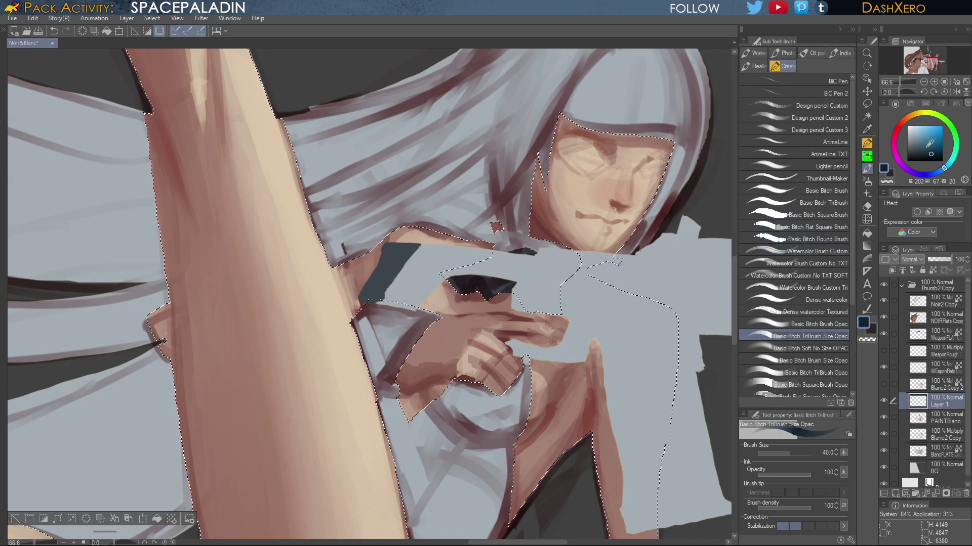
pyautogui.click(919, 142)
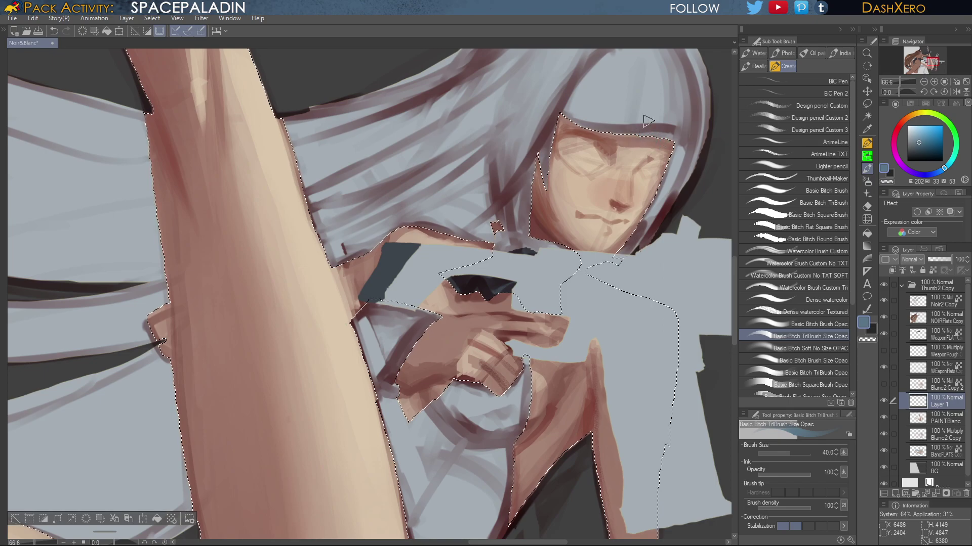
pyautogui.click(927, 137)
pyautogui.click(926, 136)
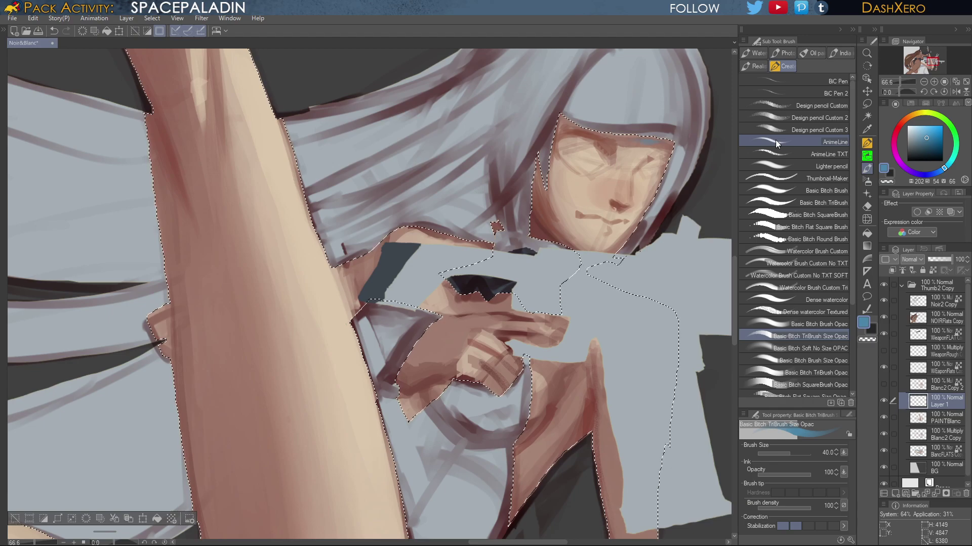
# Create a layer named HL in Hard light mode above Layer 1, and choose a pale bluish white with Basic Bitch TriBrush
pyautogui.click(896, 493)
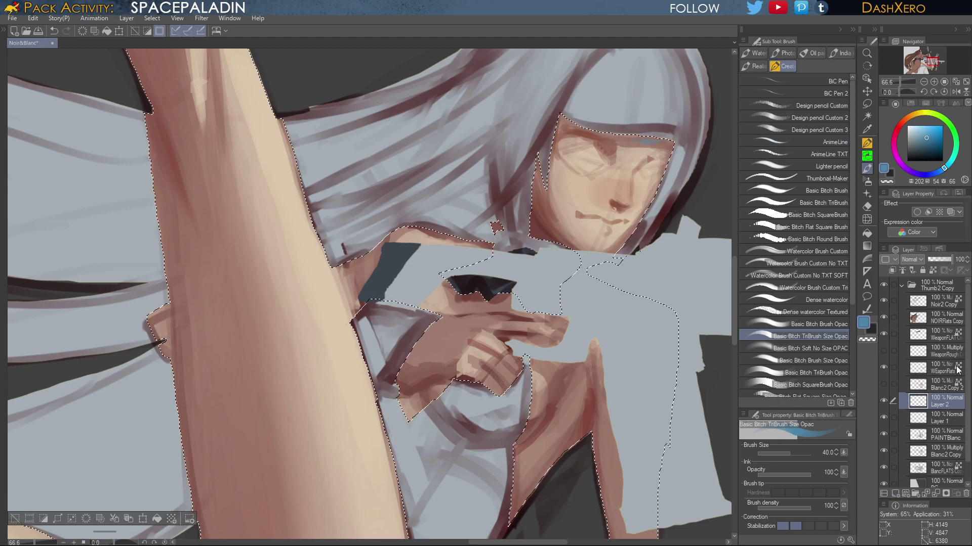
pyautogui.write('HL')
pyautogui.press('Return')
pyautogui.click(817, 251)
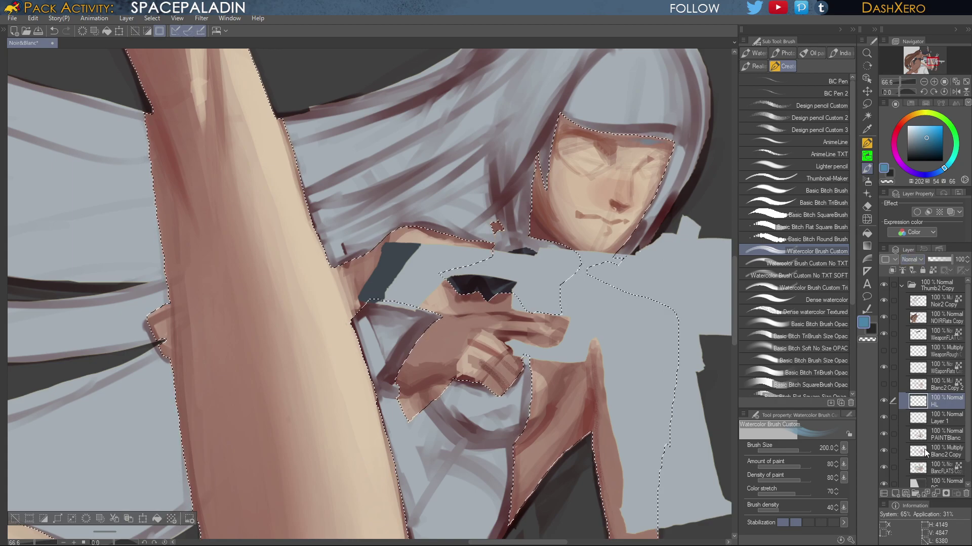
pyautogui.click(919, 407)
pyautogui.click(913, 124)
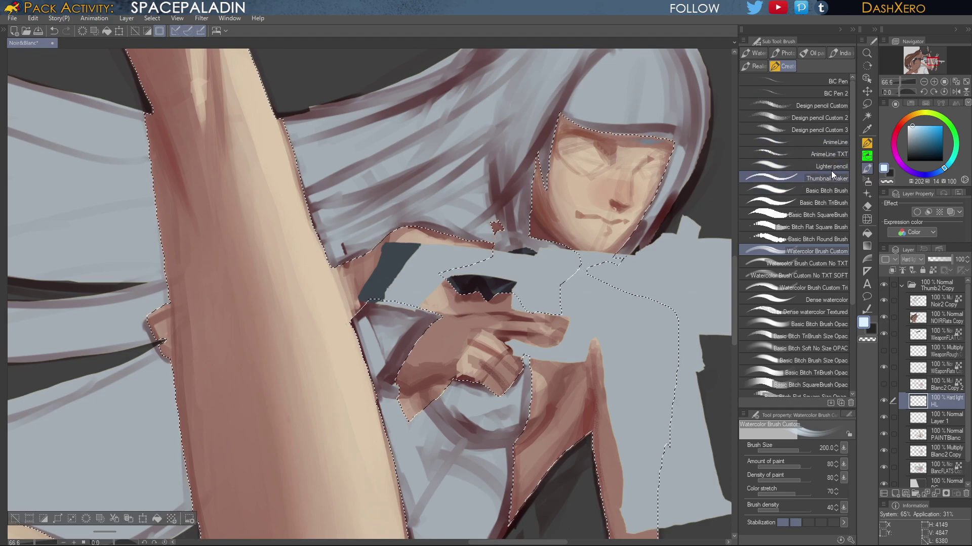
pyautogui.click(834, 203)
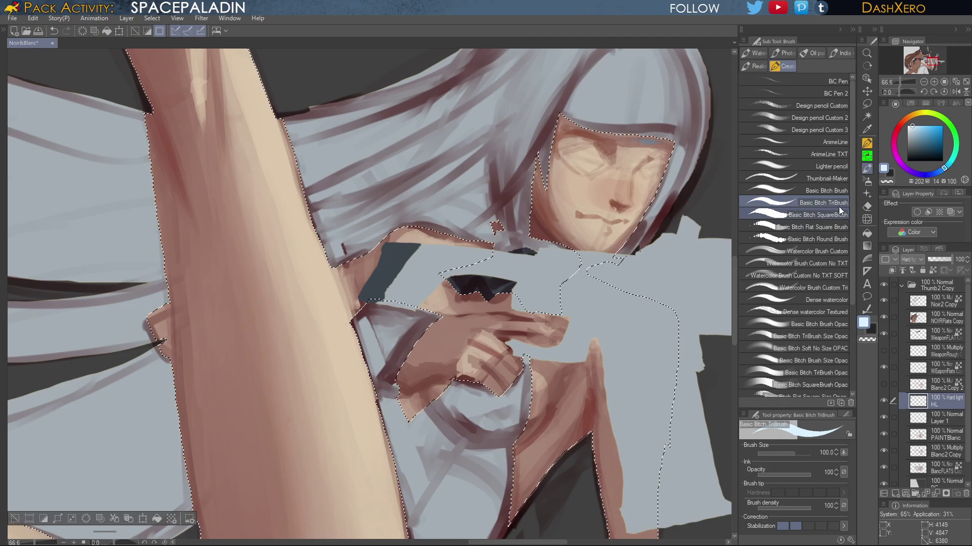
# Make Layer 1 the active layer and choose a dark red with Basic Bitch TriBrush
pyautogui.click(839, 189)
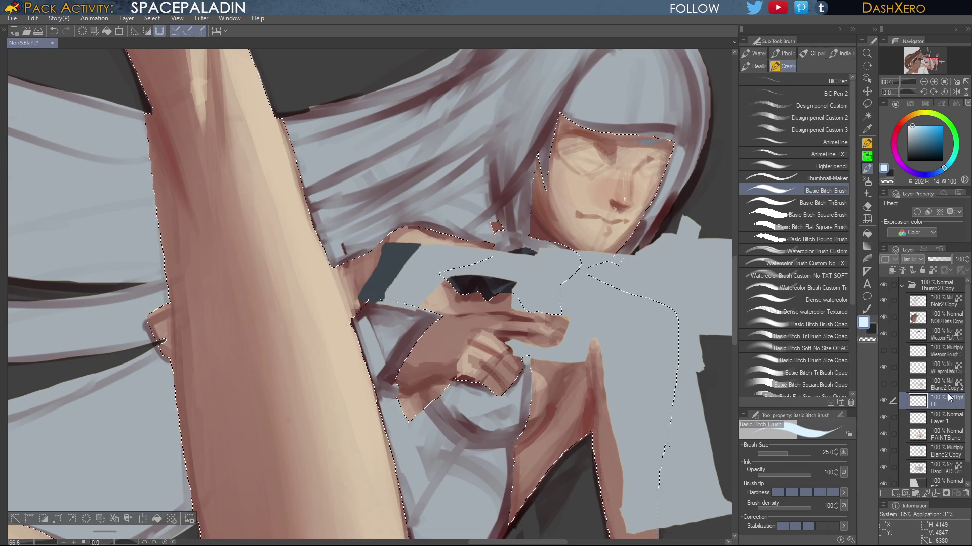
pyautogui.click(946, 418)
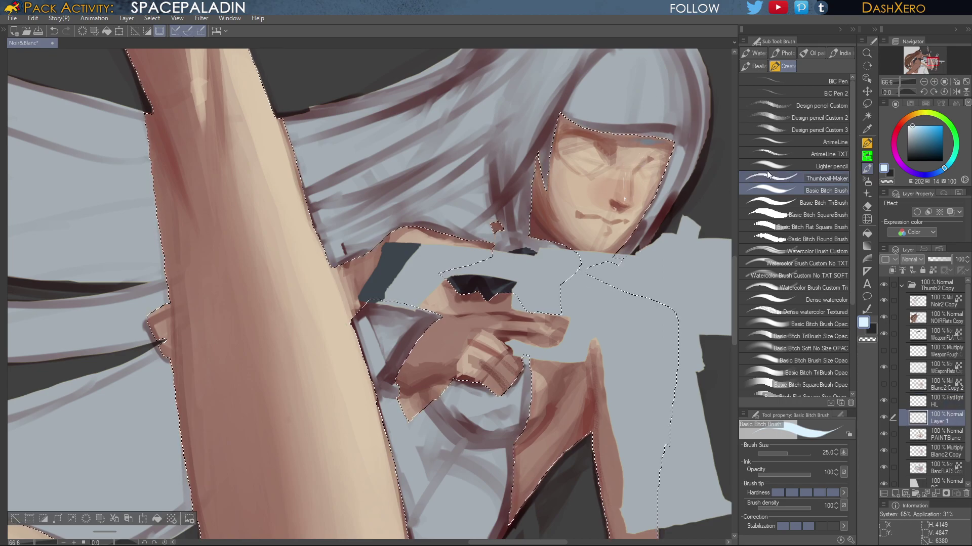
pyautogui.click(836, 202)
pyautogui.moveTo(904, 119); pyautogui.dragTo(900, 124)
pyautogui.click(934, 144)
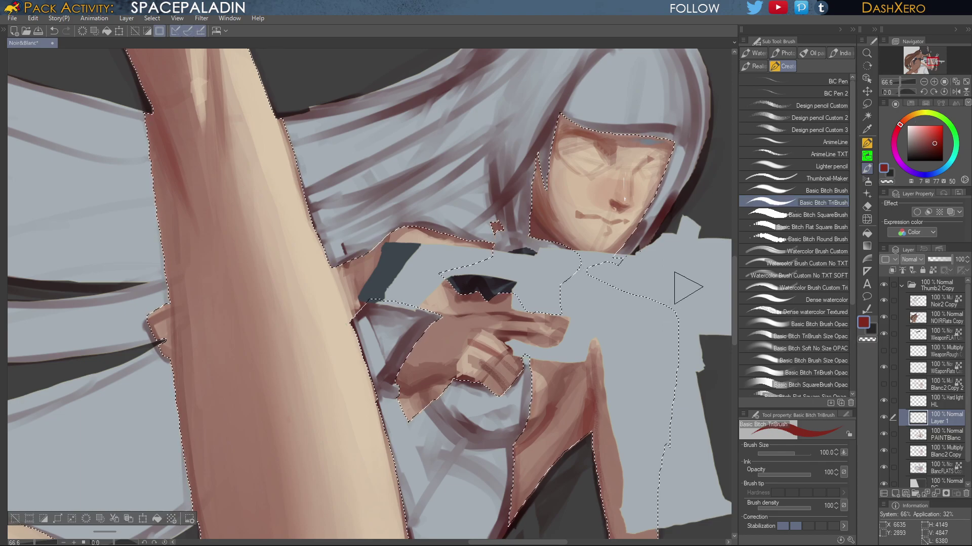
pyautogui.click(929, 142)
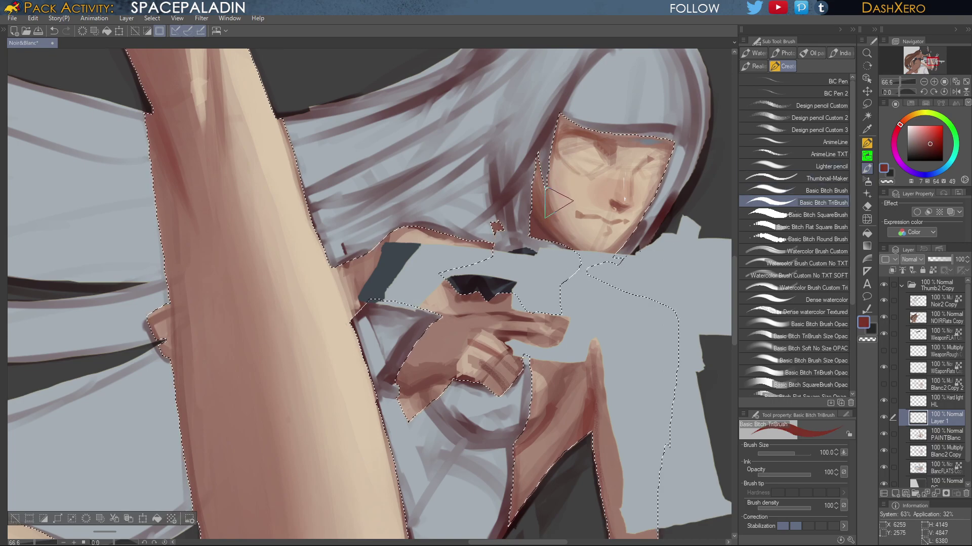
pyautogui.click(931, 141)
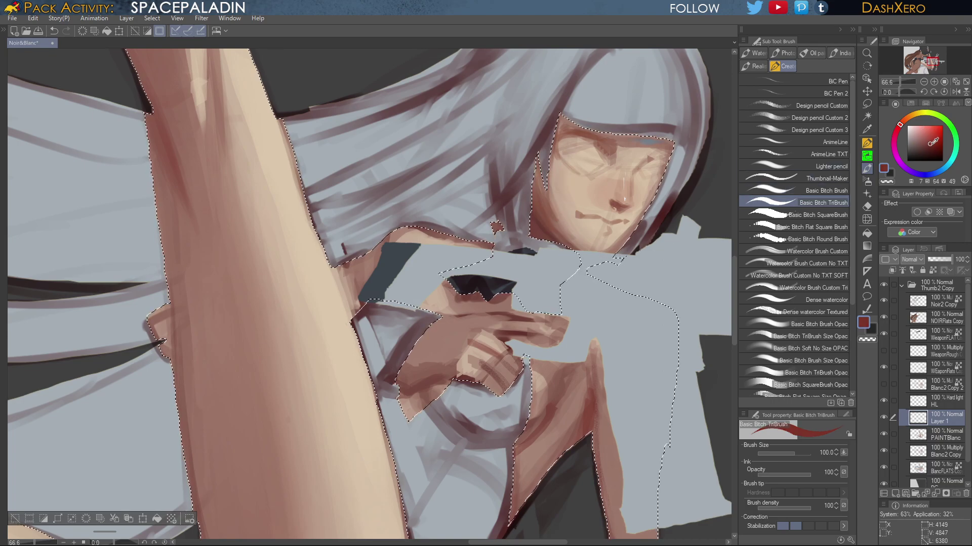
# Paint the near eye socket and brow on Layer 1 in sampled skin tones with Basic Bitch TriBrush Size Opac at size 40
pyautogui.click(823, 323)
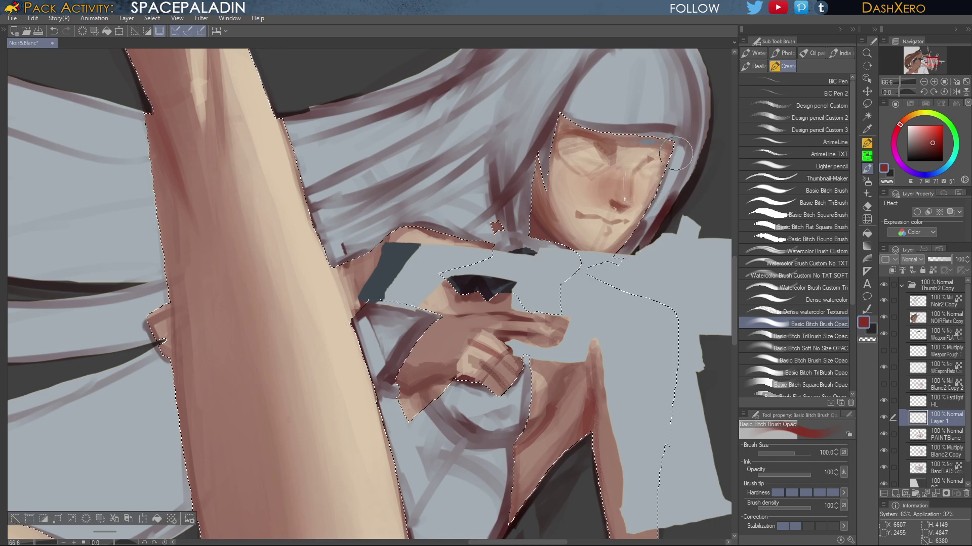
pyautogui.click(812, 335)
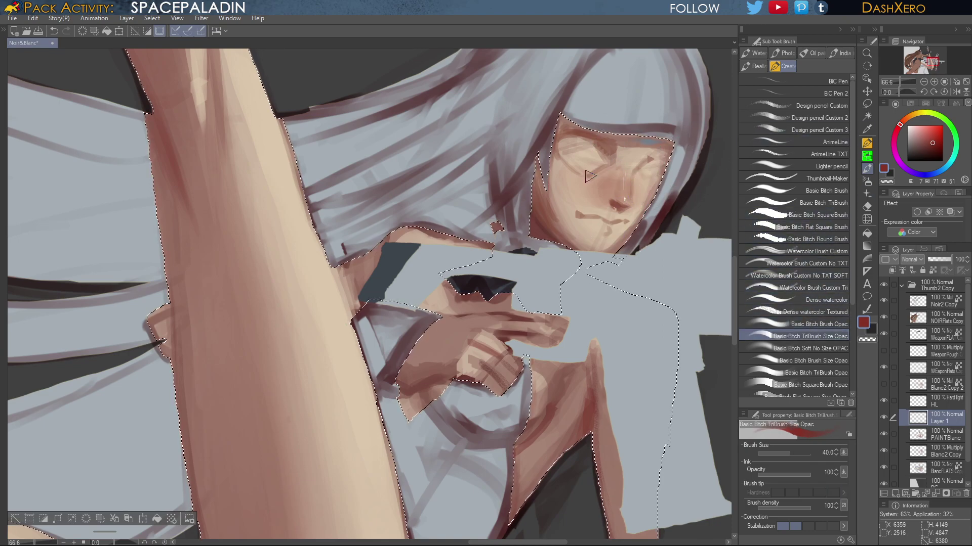
pyautogui.hotkey('ctrl', 'z')
pyautogui.hotkey('ctrl', 'y')
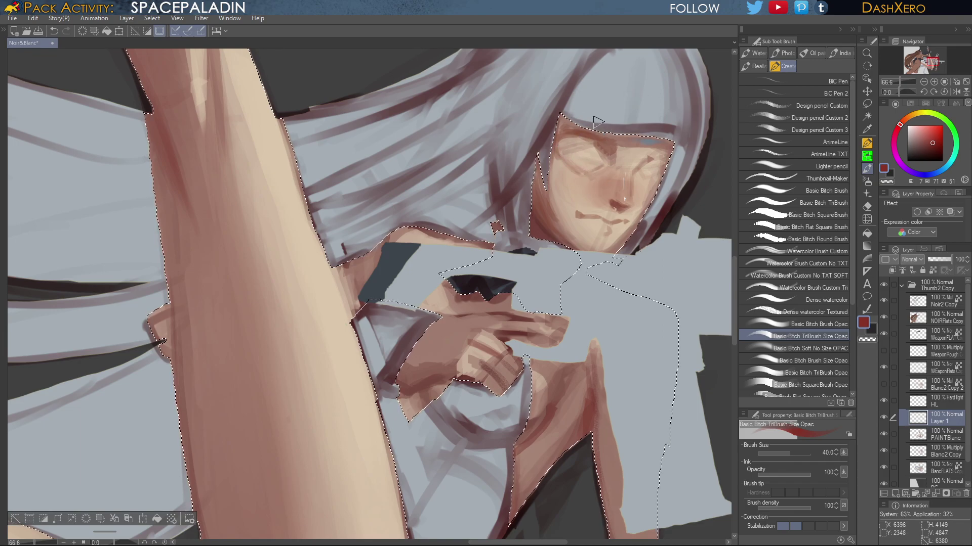
pyautogui.keyDown('alt'); pyautogui.click(575, 143); pyautogui.keyUp('alt')
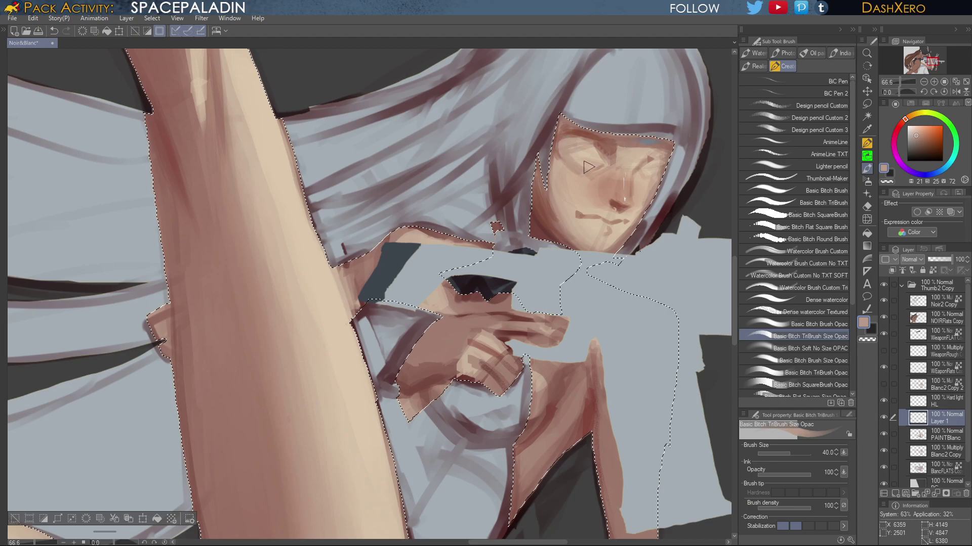
pyautogui.keyDown('alt'); pyautogui.click(596, 149); pyautogui.keyUp('alt')
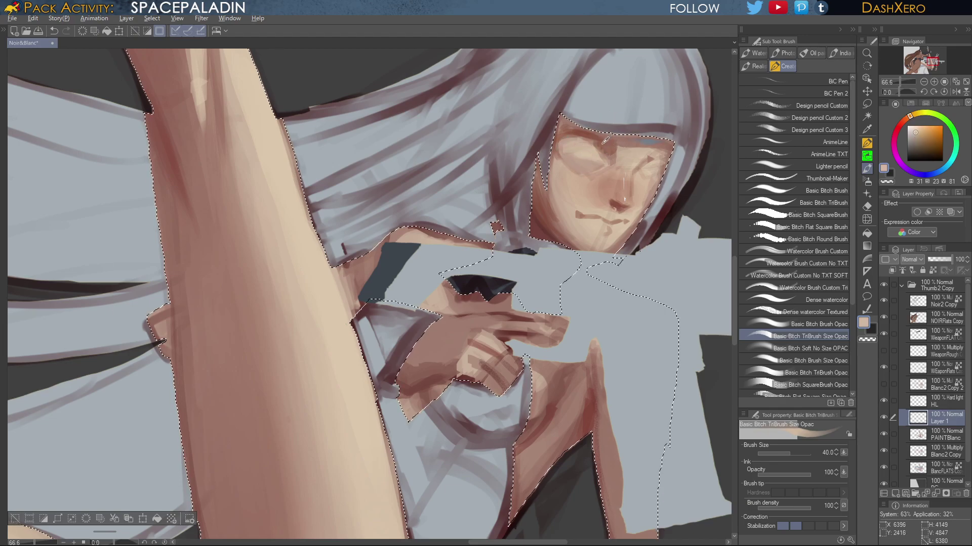
pyautogui.keyDown('alt'); pyautogui.click(585, 135); pyautogui.keyUp('alt')
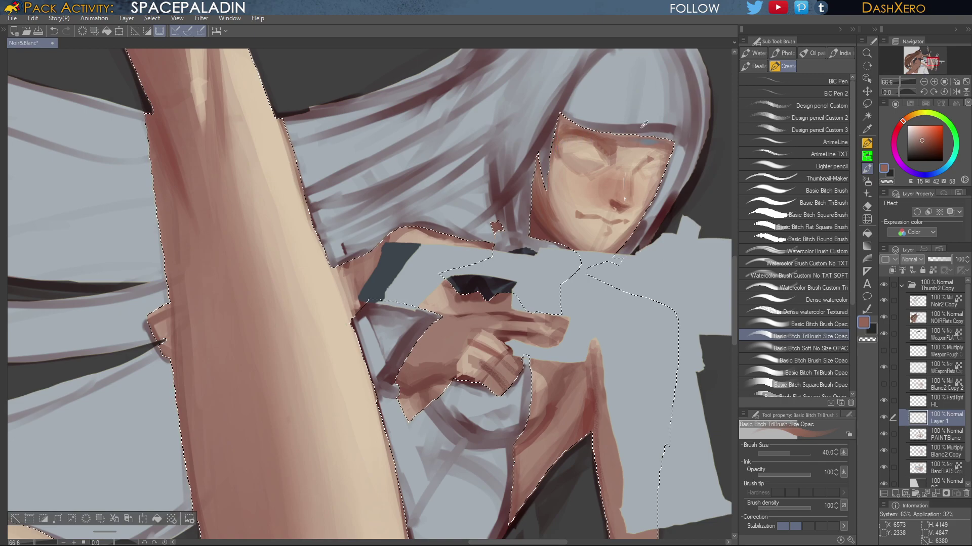
pyautogui.keyDown('alt'); pyautogui.click(601, 132); pyautogui.keyUp('alt')
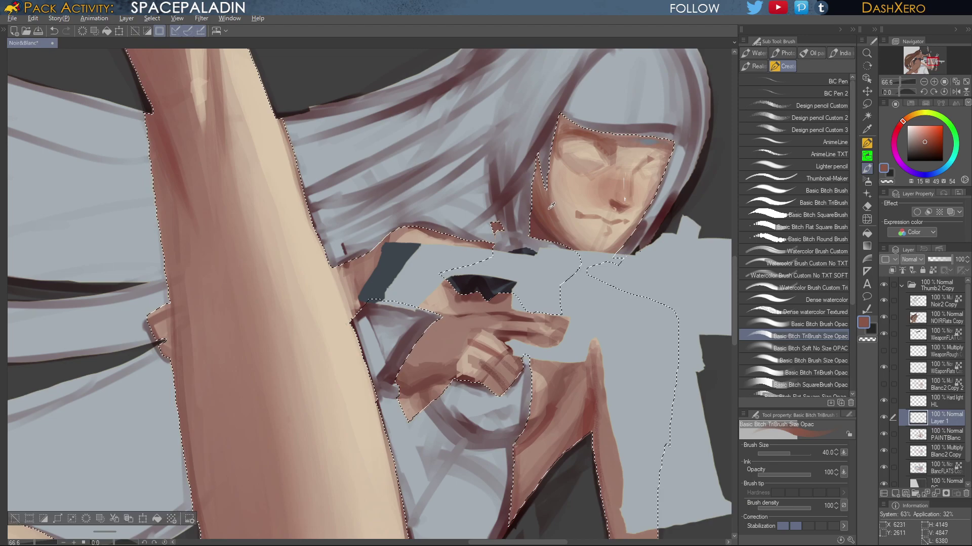
# Shade the edge of the cheek beside the hair in sampled reddish brown, using Basic Bitch Brush Opac at size 70
pyautogui.click(826, 324)
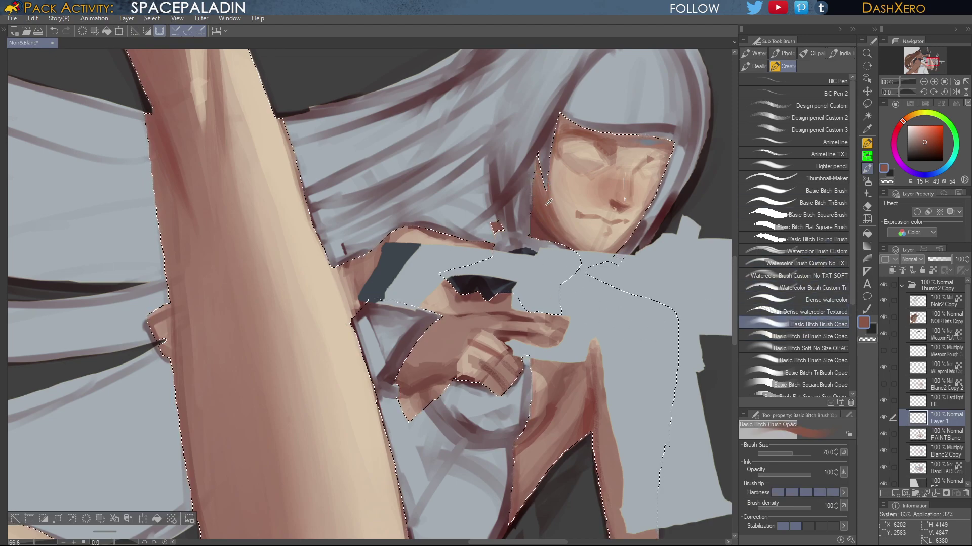
pyautogui.keyDown('alt'); pyautogui.click(548, 202); pyautogui.keyUp('alt')
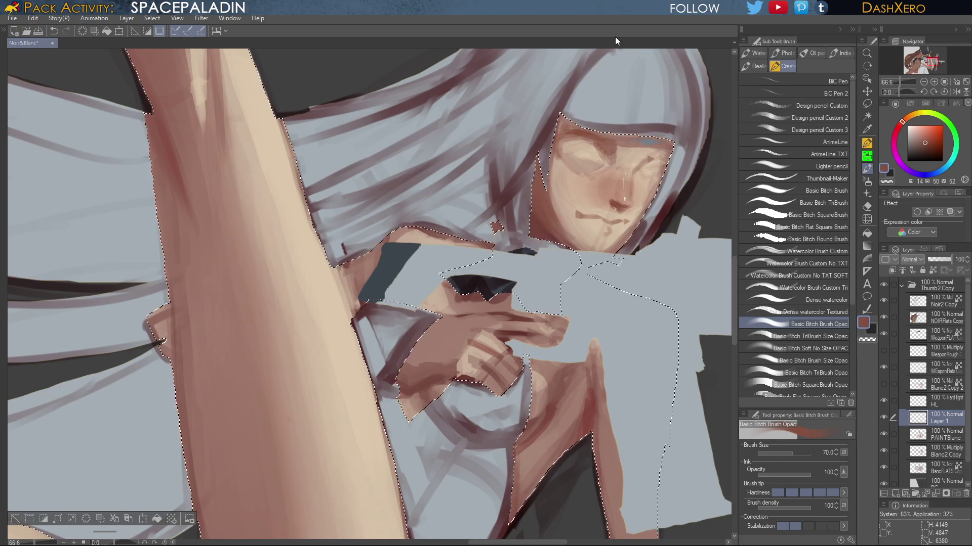
pyautogui.hotkey('ctrl', 'z')
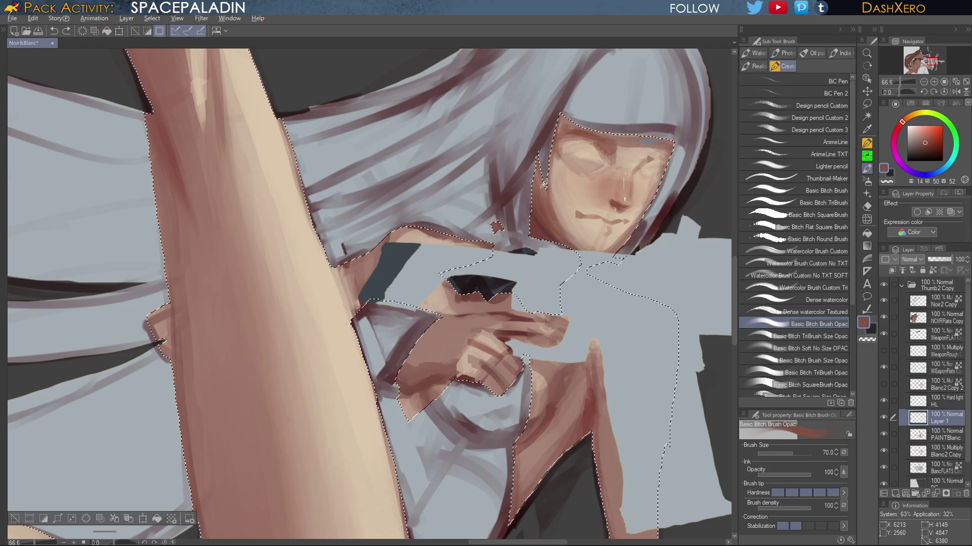
pyautogui.keyDown('alt'); pyautogui.click(545, 193); pyautogui.keyUp('alt')
pyautogui.moveTo(549, 221); pyautogui.dragTo(539, 190)
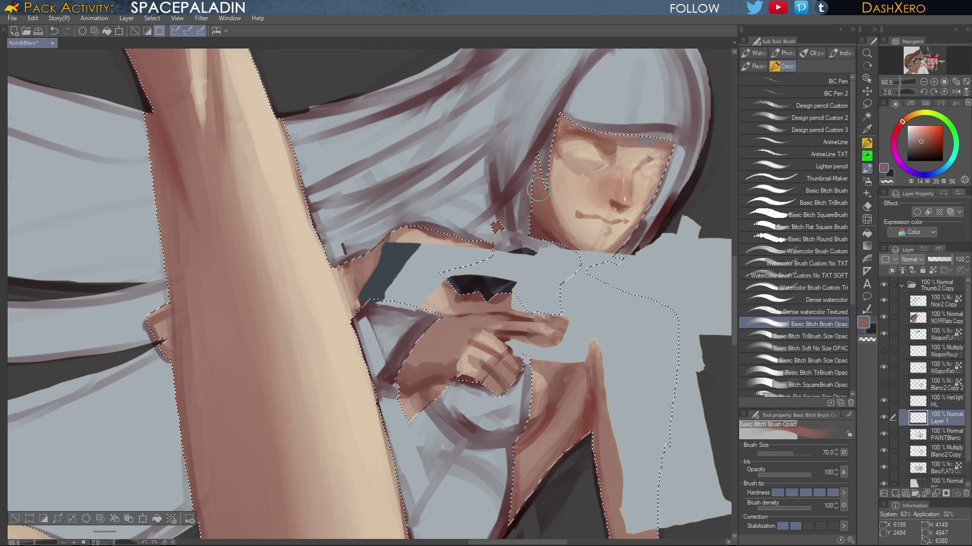
# Refine the shading along the cheek and jawline with sampled brown and light skin tones at brush size 40
pyautogui.keyDown('alt'); pyautogui.click(579, 191); pyautogui.keyUp('alt')
pyautogui.keyDown('alt'); pyautogui.click(555, 210); pyautogui.keyUp('alt')
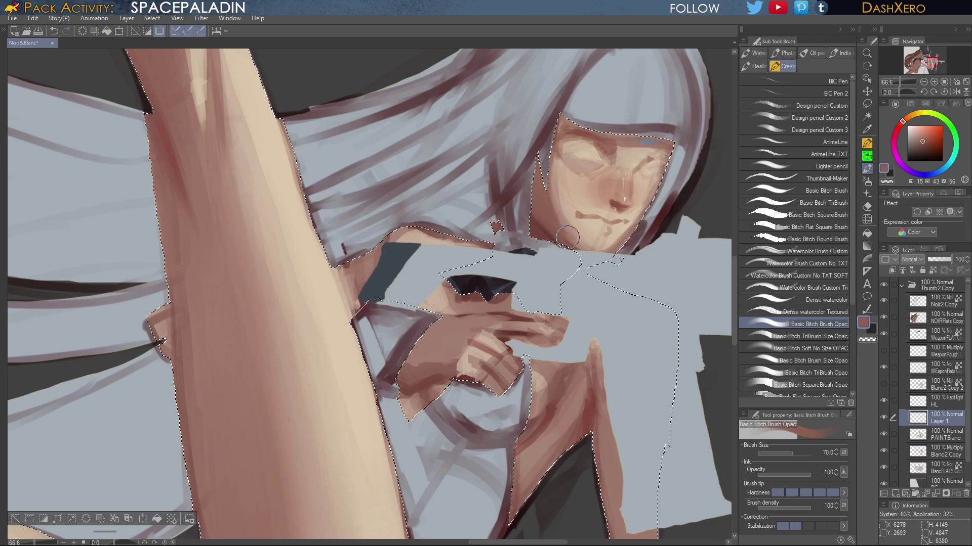
pyautogui.hotkey('ctrl', 'z')
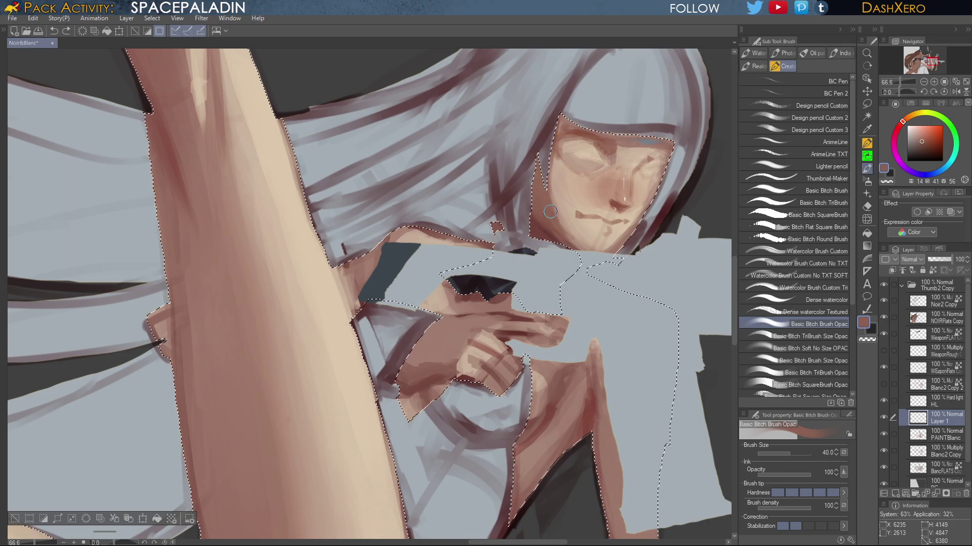
pyautogui.moveTo(550, 212); pyautogui.dragTo(576, 247)
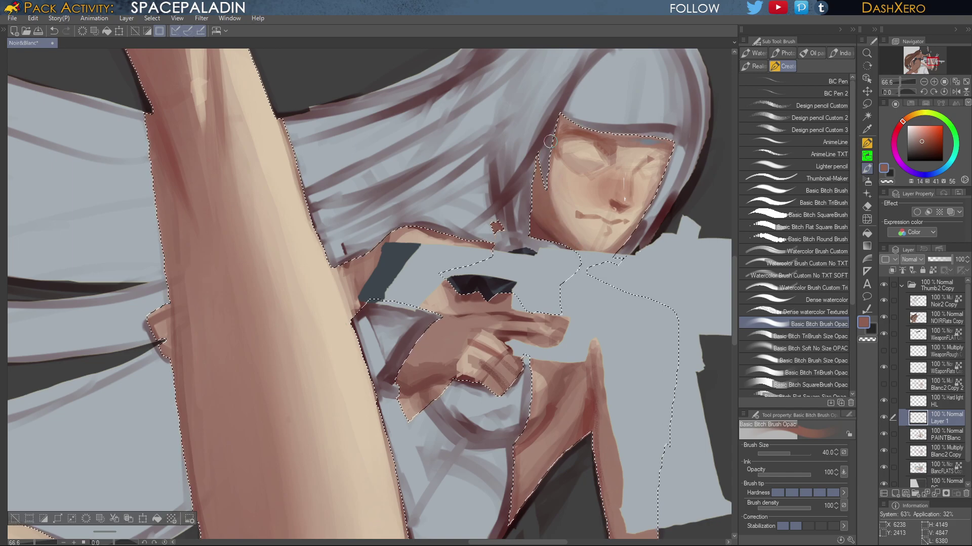
pyautogui.hotkey('ctrl', 'z')
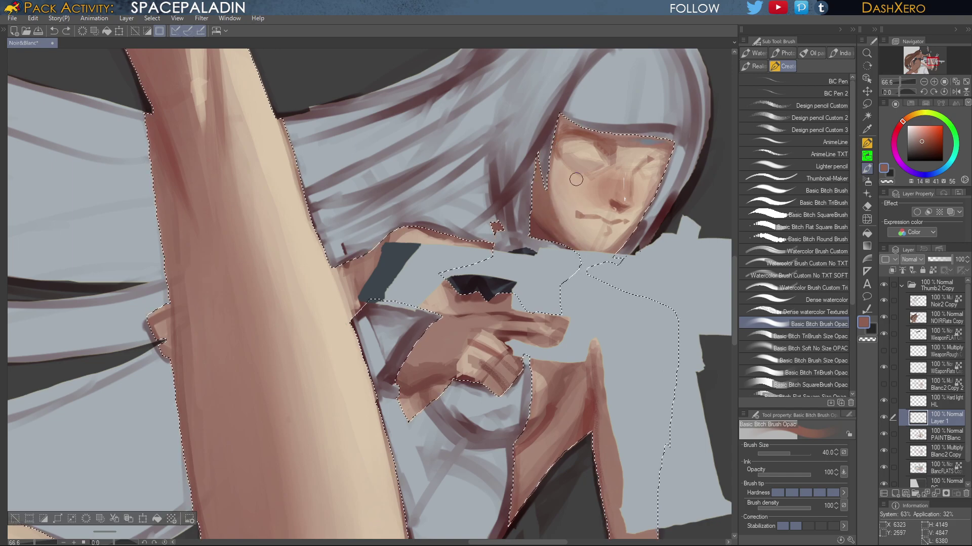
pyautogui.keyDown('alt'); pyautogui.click(589, 234); pyautogui.keyUp('alt')
pyautogui.click(585, 239)
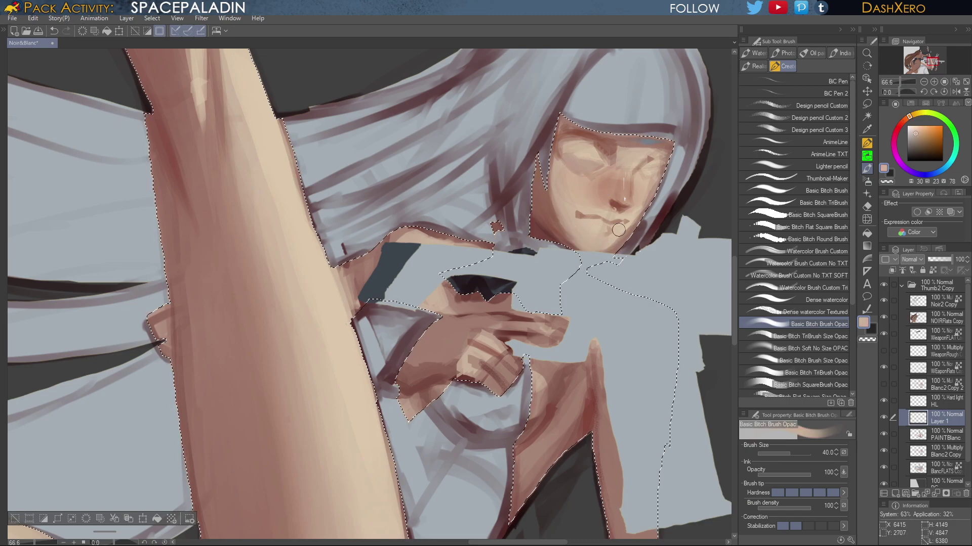
pyautogui.keyDown('alt'); pyautogui.click(572, 232); pyautogui.keyUp('alt')
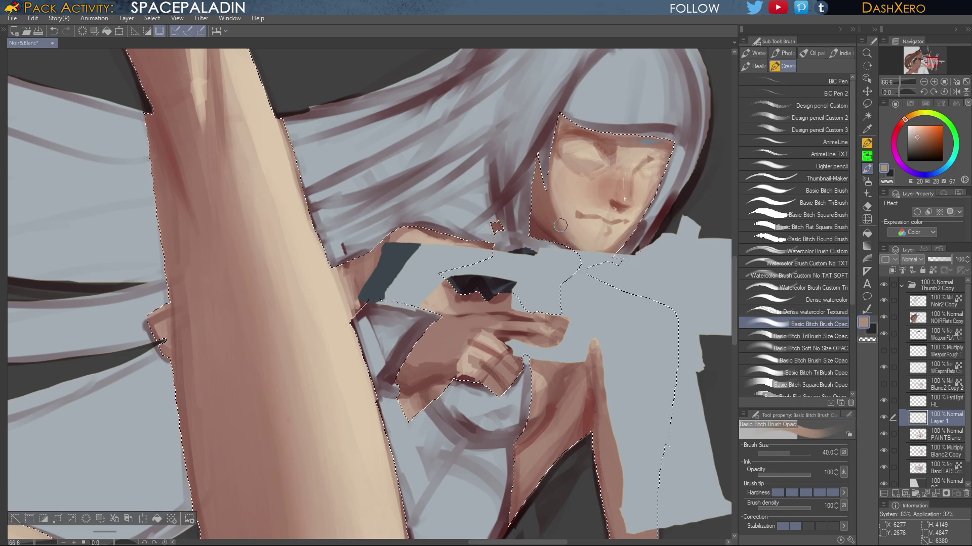
pyautogui.hotkey('ctrl', 'z')
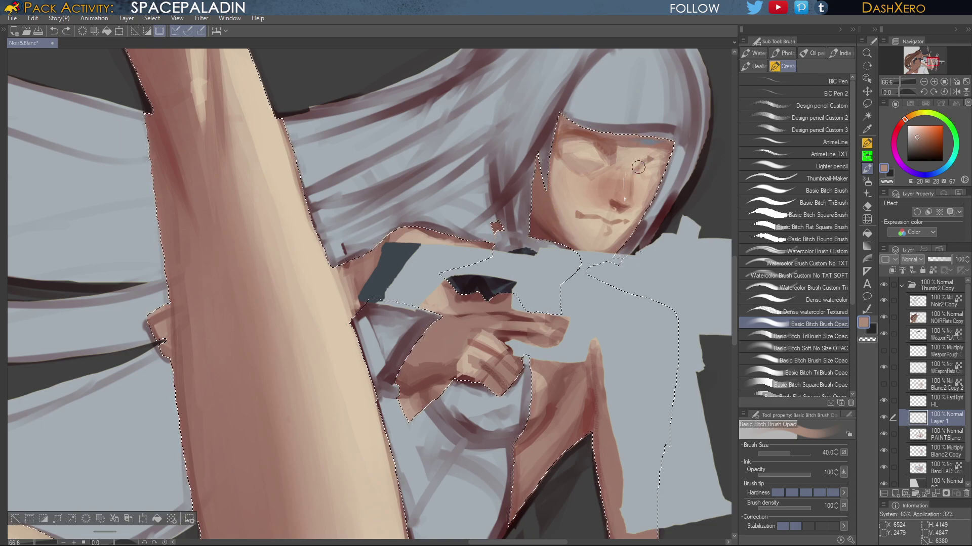
# Paint the far eye's brow shadow and socket under the fringe, alternating sampled reddish brown and light skin tones
pyautogui.keyDown('alt'); pyautogui.click(653, 148); pyautogui.keyUp('alt')
pyautogui.moveTo(618, 140); pyautogui.dragTo(661, 132)
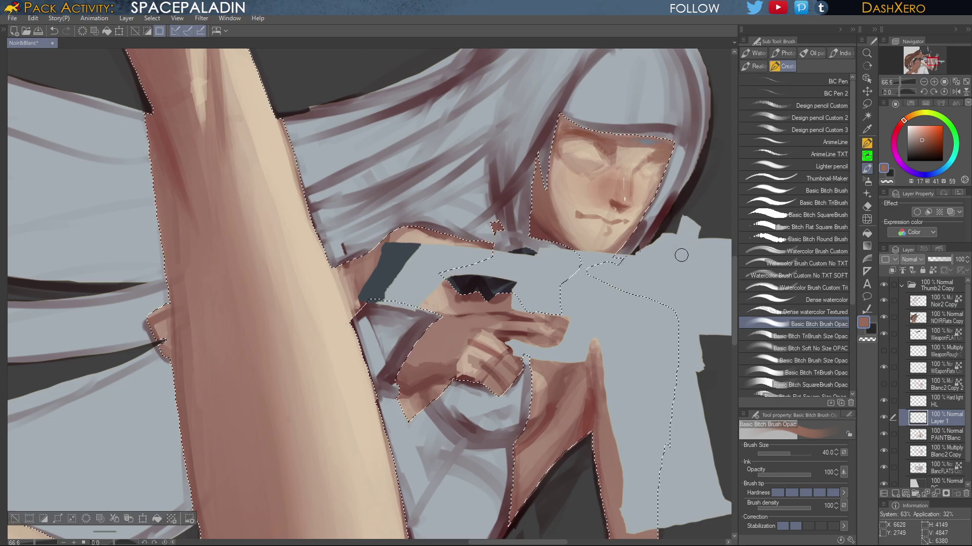
pyautogui.moveTo(674, 145); pyautogui.dragTo(692, 163)
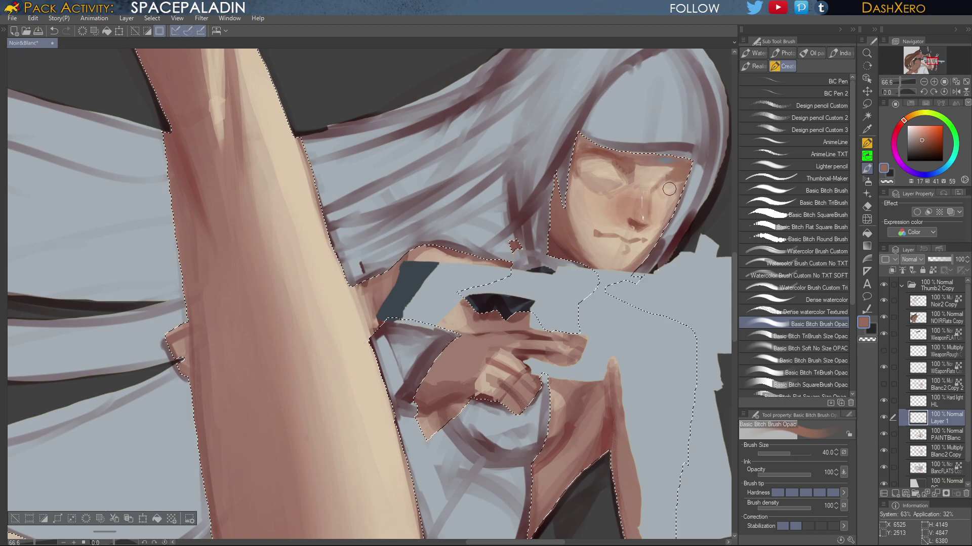
pyautogui.keyDown('alt'); pyautogui.click(676, 182); pyautogui.keyUp('alt')
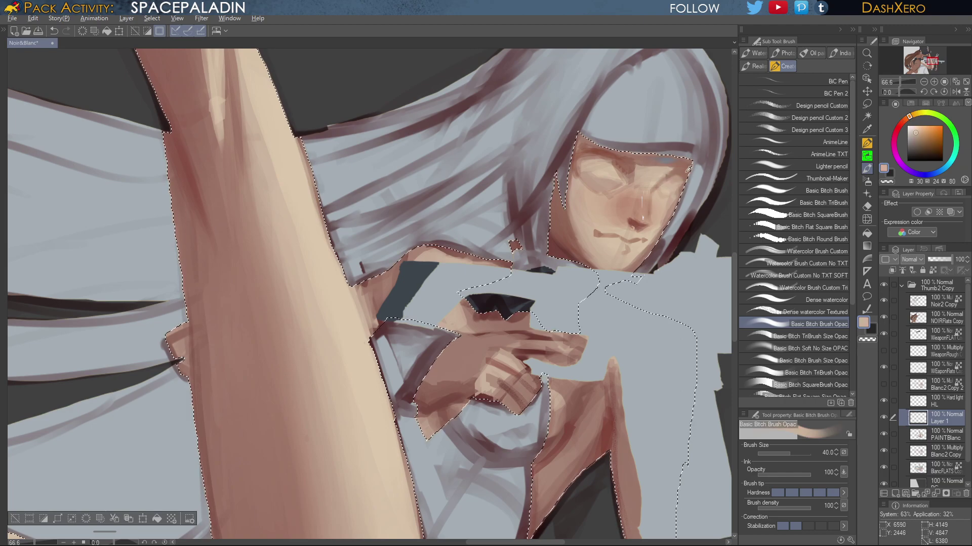
pyautogui.keyDown('alt'); pyautogui.click(685, 174); pyautogui.keyUp('alt')
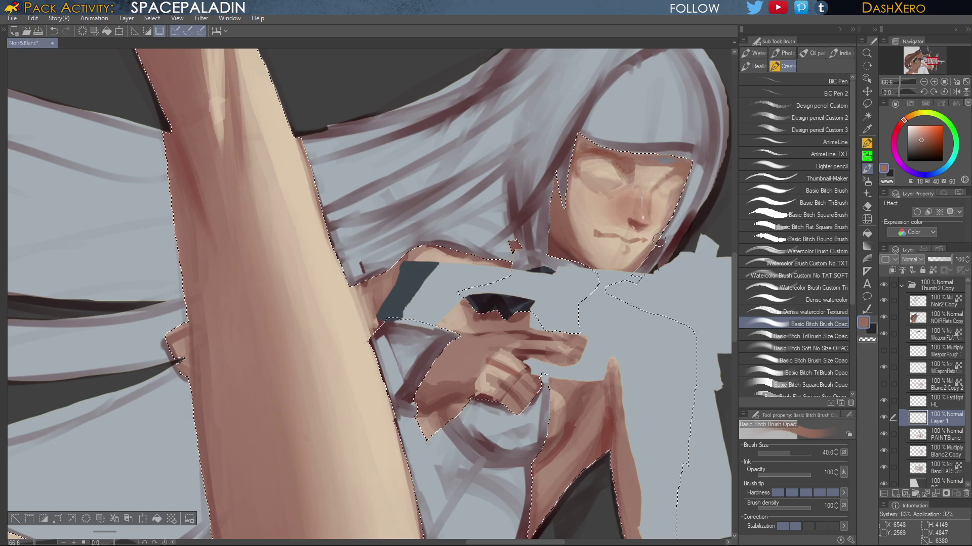
pyautogui.keyDown('alt'); pyautogui.click(665, 202); pyautogui.keyUp('alt')
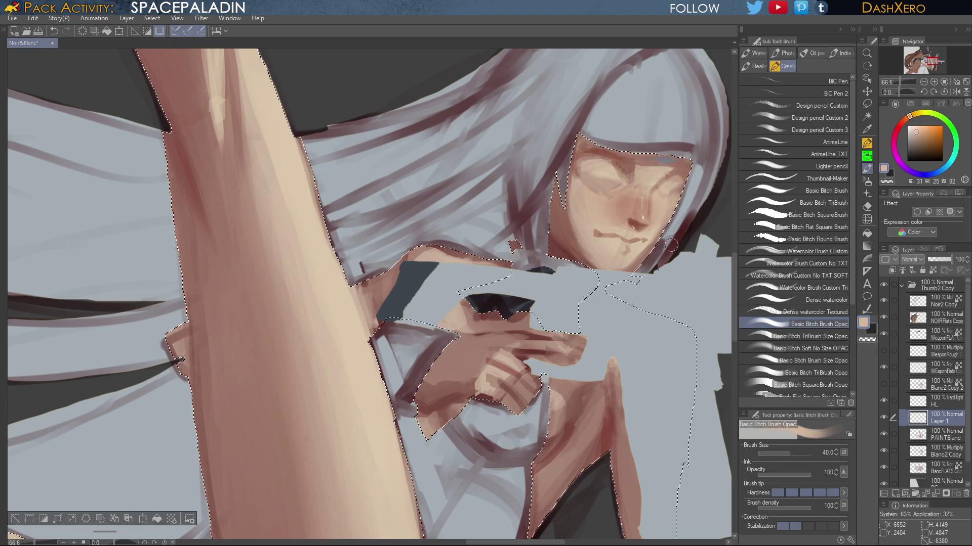
# Blend the chin and the area below the mouth with sampled light skin tones, using Basic Bitch Brush Opac
pyautogui.moveTo(672, 247); pyautogui.dragTo(625, 282)
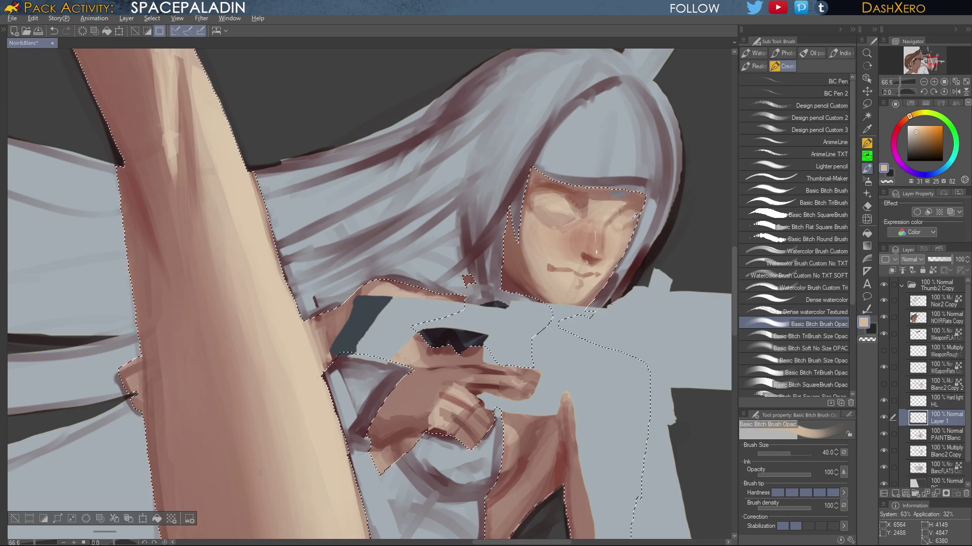
pyautogui.press('alt')
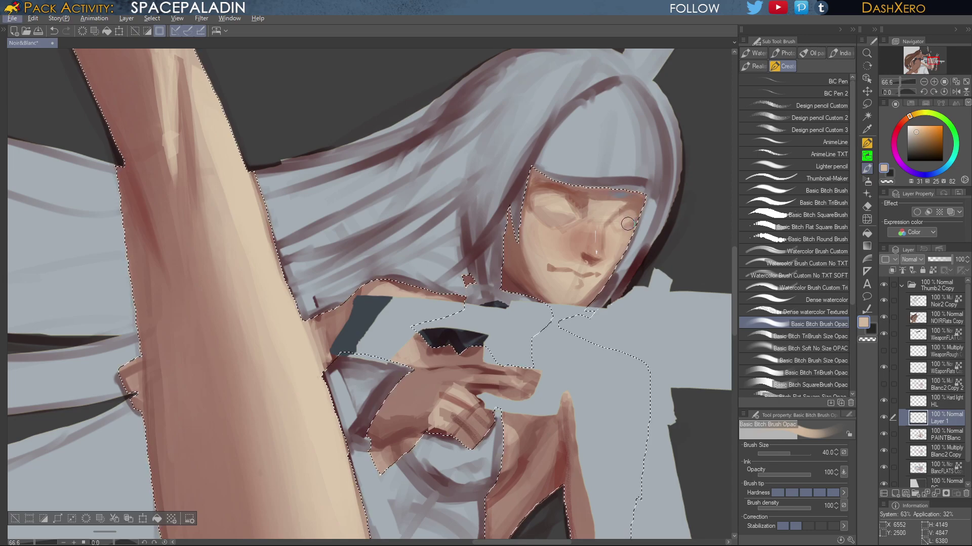
pyautogui.moveTo(655, 299); pyautogui.dragTo(671, 271)
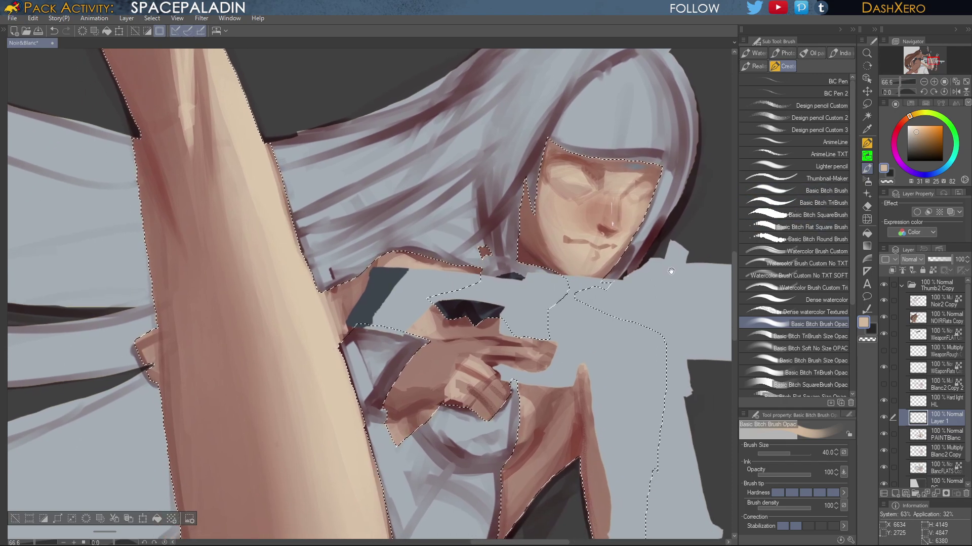
pyautogui.keyDown('alt'); pyautogui.click(586, 248); pyautogui.keyUp('alt')
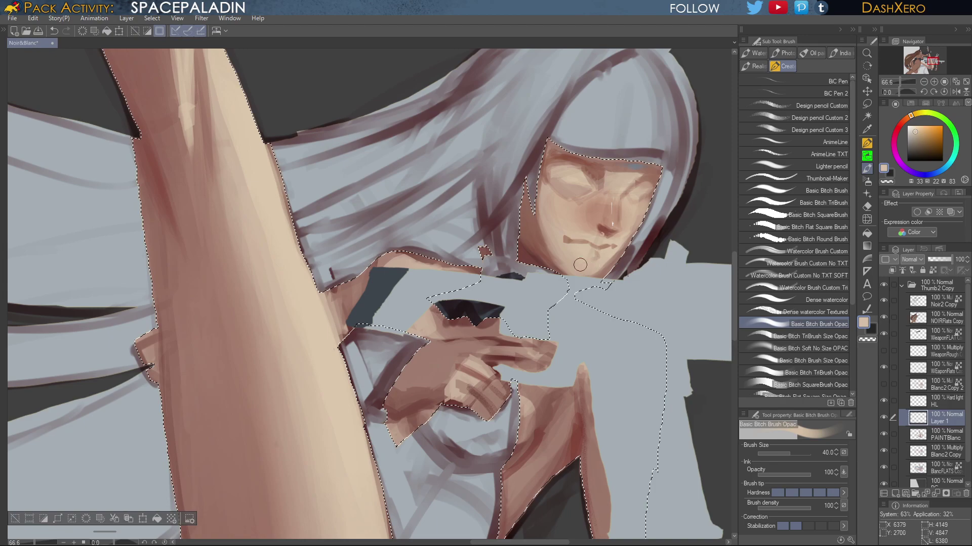
pyautogui.keyDown('alt'); pyautogui.click(590, 251); pyautogui.keyUp('alt')
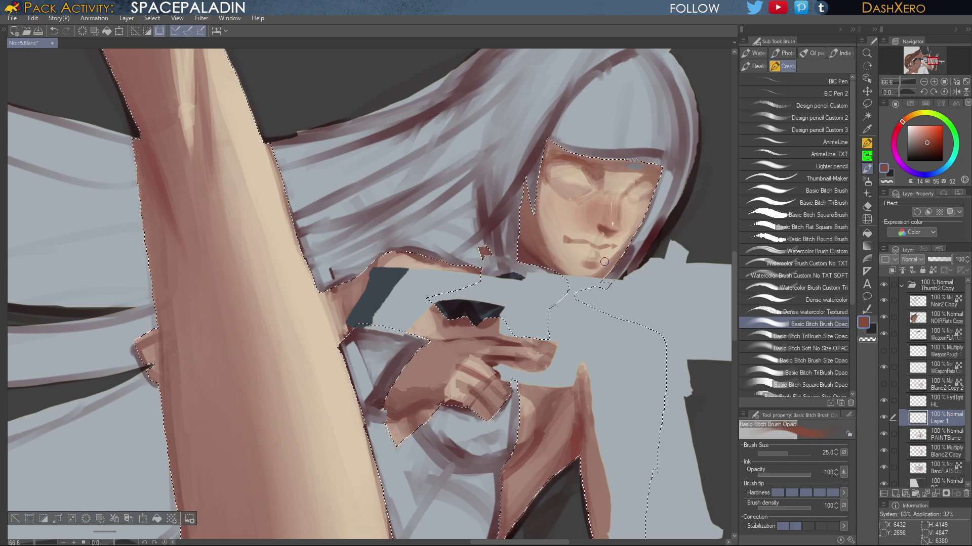
# Undo the stroke on the chin and sharpen the mouth line in reddish brown at size 25, switching to Basic Bitch TriBrush Size Opac
pyautogui.hotkey('ctrl', 'z')
pyautogui.moveTo(610, 247); pyautogui.dragTo(616, 246)
pyautogui.hotkey('ctrl', 'z')
pyautogui.hotkey('ctrl', 'y')
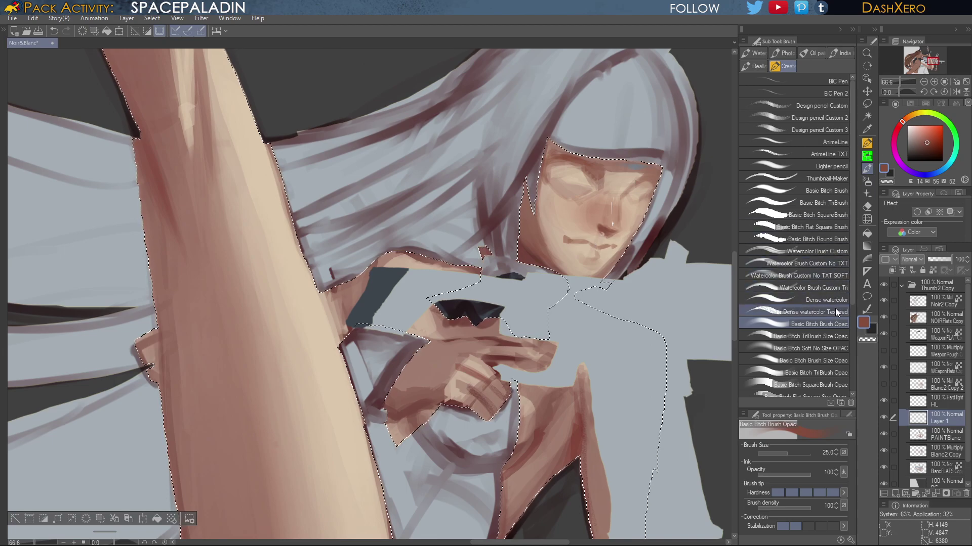
pyautogui.click(810, 336)
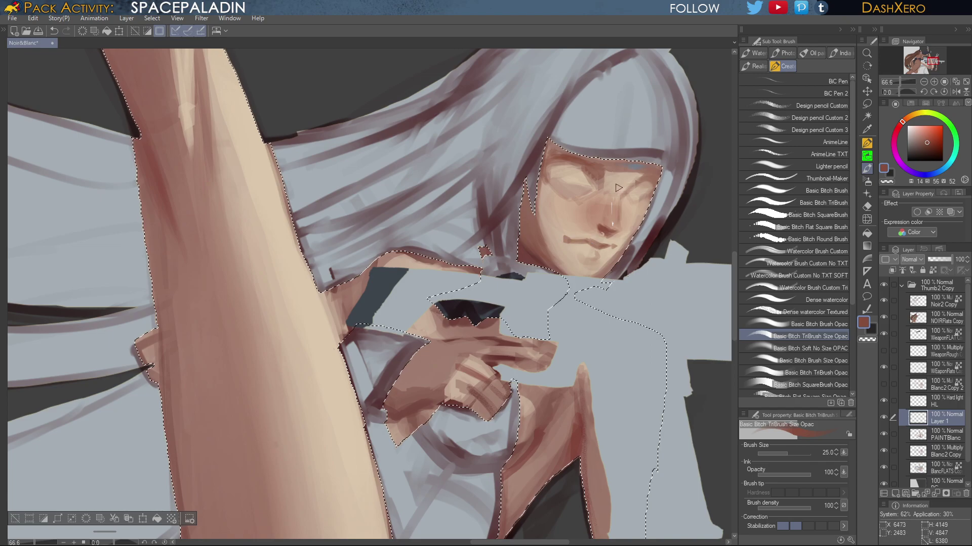
# Darken the mouth line in deep reddish brown and blend around the near eye with sampled skin tones at brush size 25
pyautogui.moveTo(928, 141); pyautogui.dragTo(933, 150)
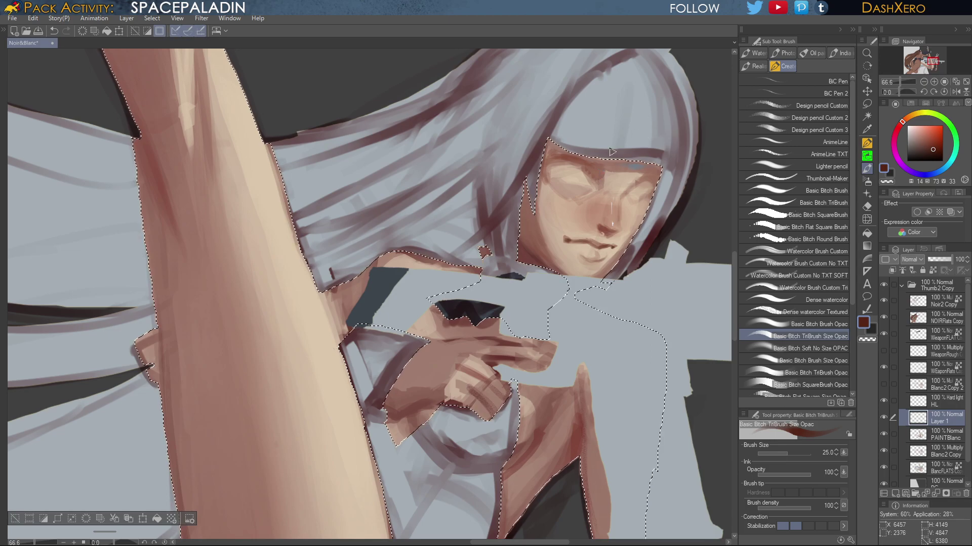
pyautogui.keyDown('alt'); pyautogui.click(586, 167); pyautogui.keyUp('alt')
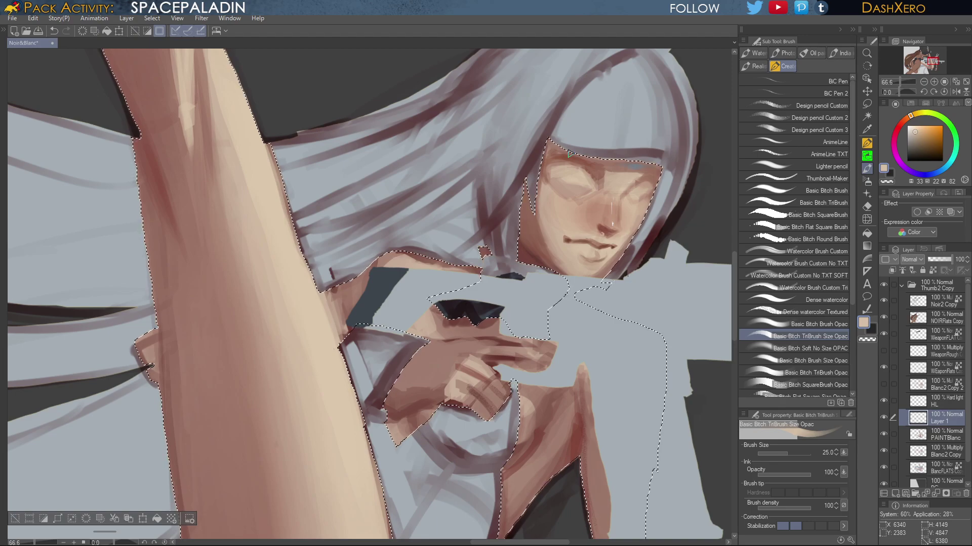
pyautogui.keyDown('alt'); pyautogui.click(585, 182); pyautogui.keyUp('alt')
pyautogui.keyDown('alt'); pyautogui.click(605, 209); pyautogui.keyUp('alt')
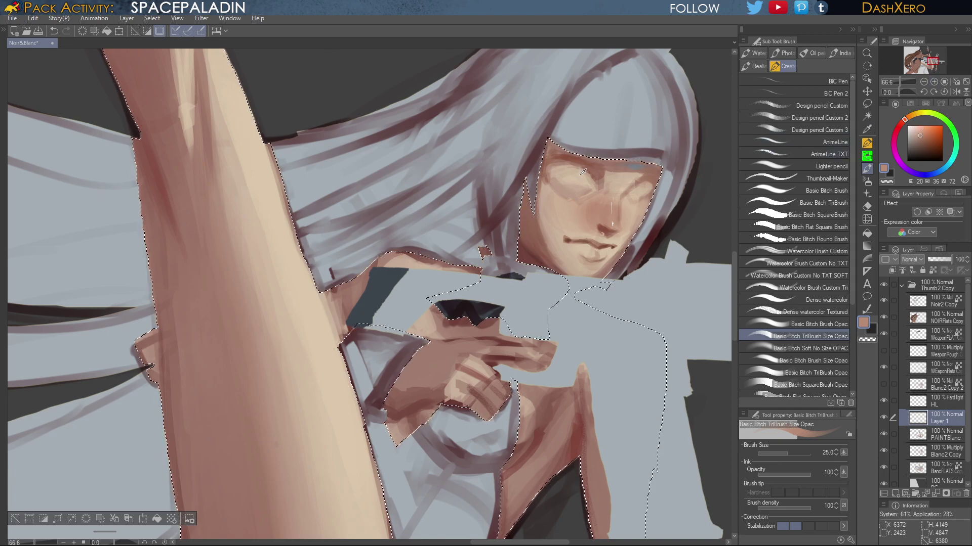
pyautogui.keyDown('alt'); pyautogui.click(574, 201); pyautogui.keyUp('alt')
# Paint pale cream highlights on the eyelids and cheek, undoing the trial cheek strokes
pyautogui.click(913, 130)
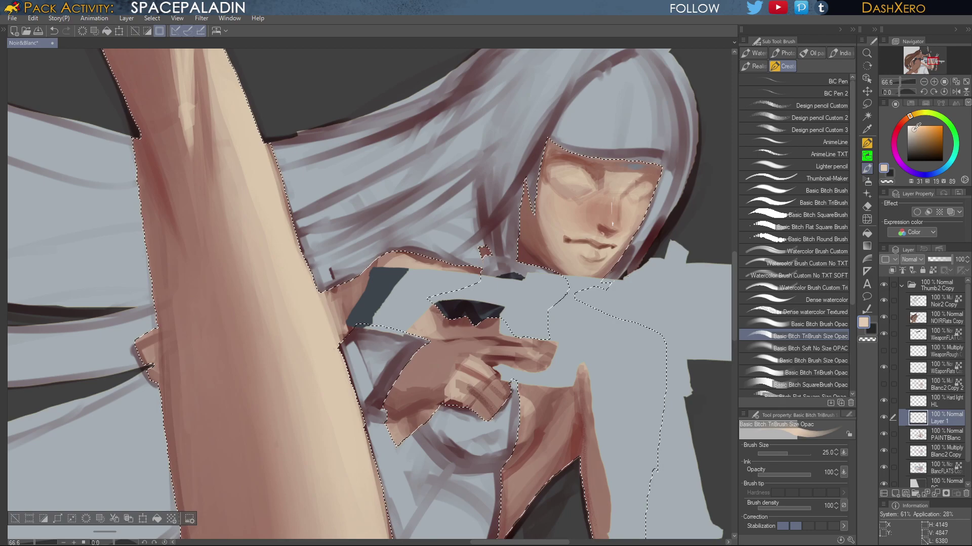
pyautogui.moveTo(910, 118); pyautogui.dragTo(913, 115)
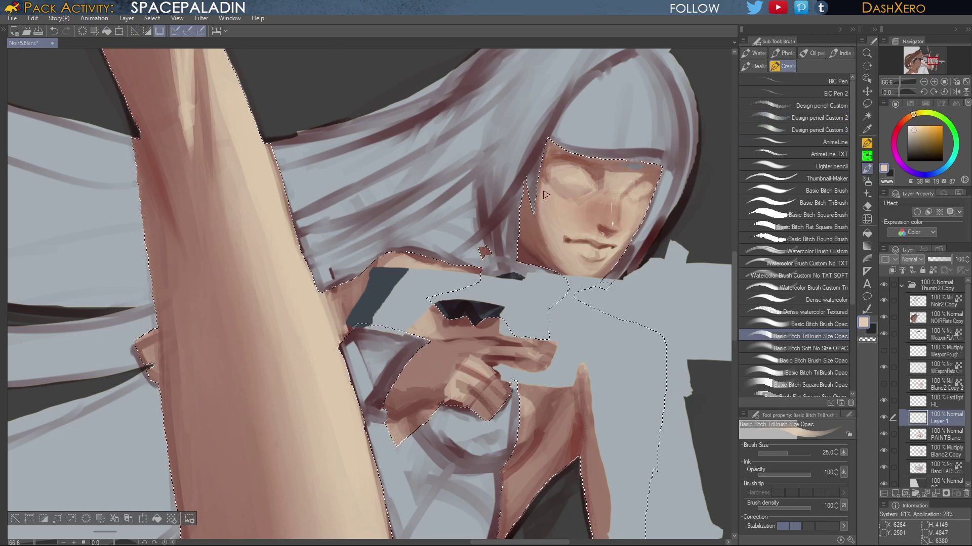
pyautogui.hotkey('ctrl', 'z')
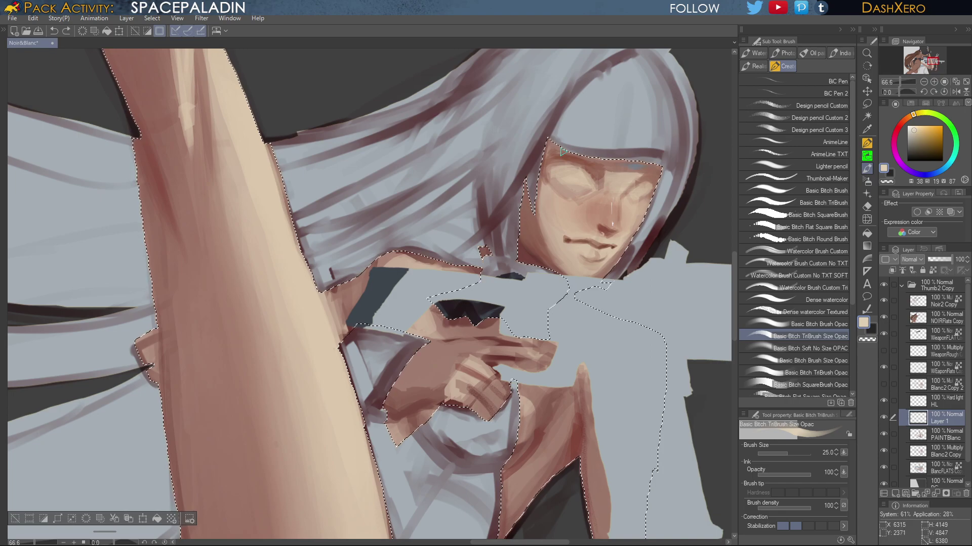
pyautogui.click(550, 198)
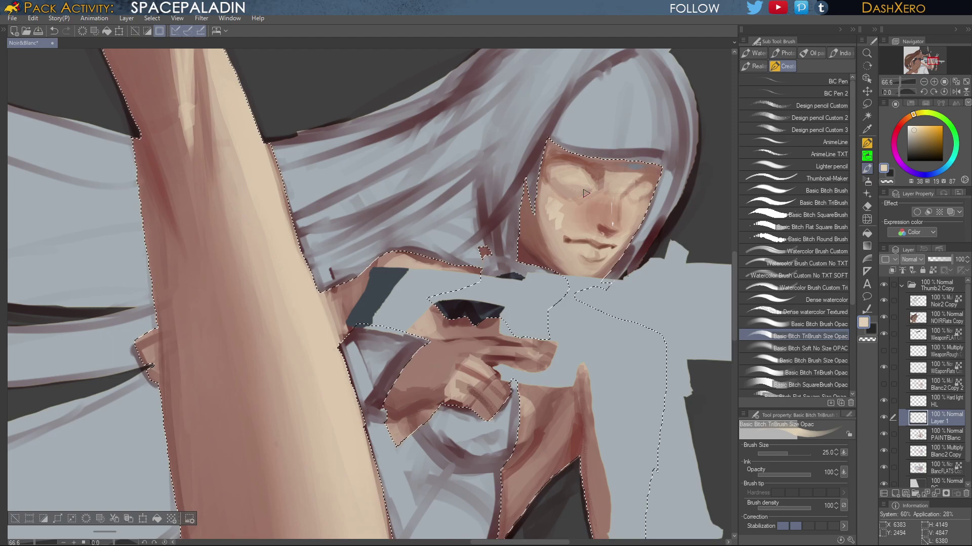
pyautogui.hotkey('ctrl', 'z')
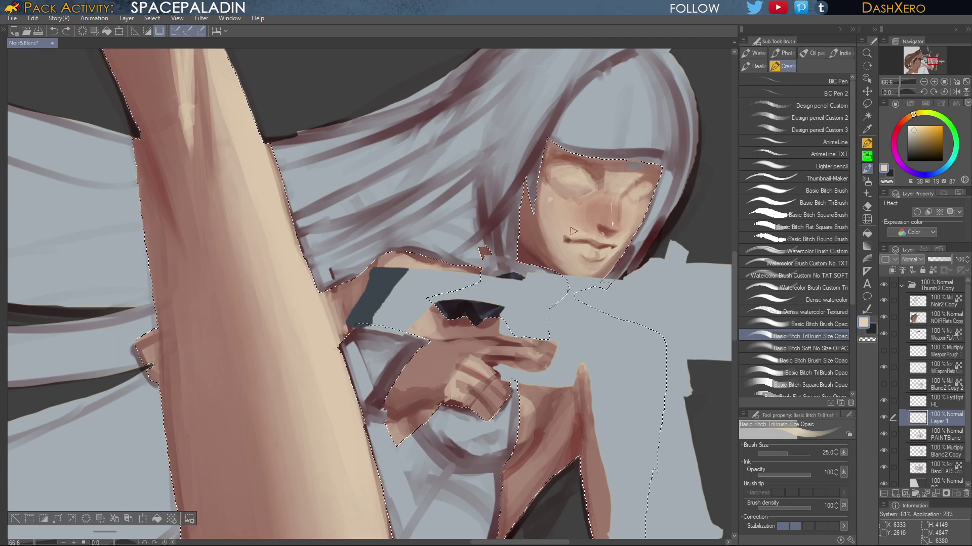
pyautogui.moveTo(573, 231); pyautogui.dragTo(563, 223)
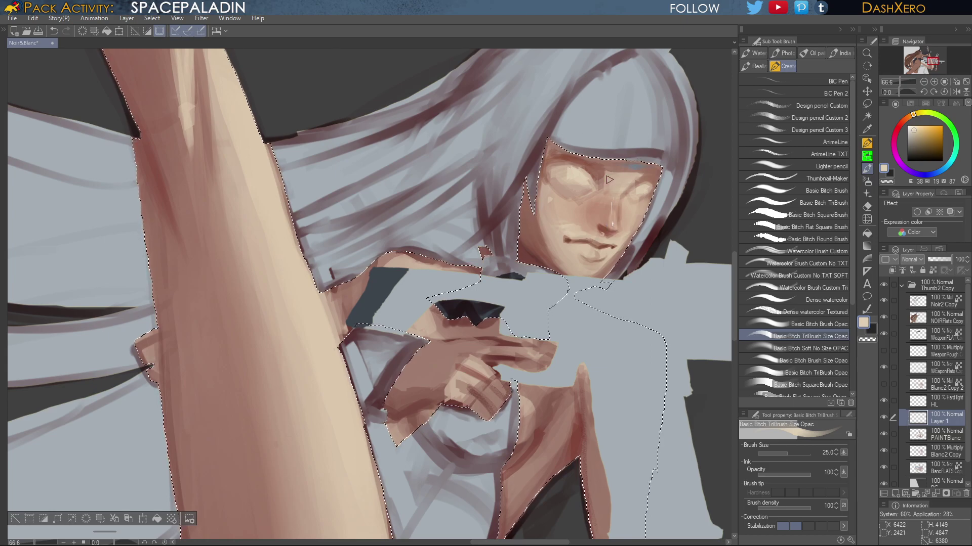
# Define the nose bridge and mouth corner in dark red and near-black red with Design pencil Custom 2 at size 15
pyautogui.scroll(2, 658, 232)
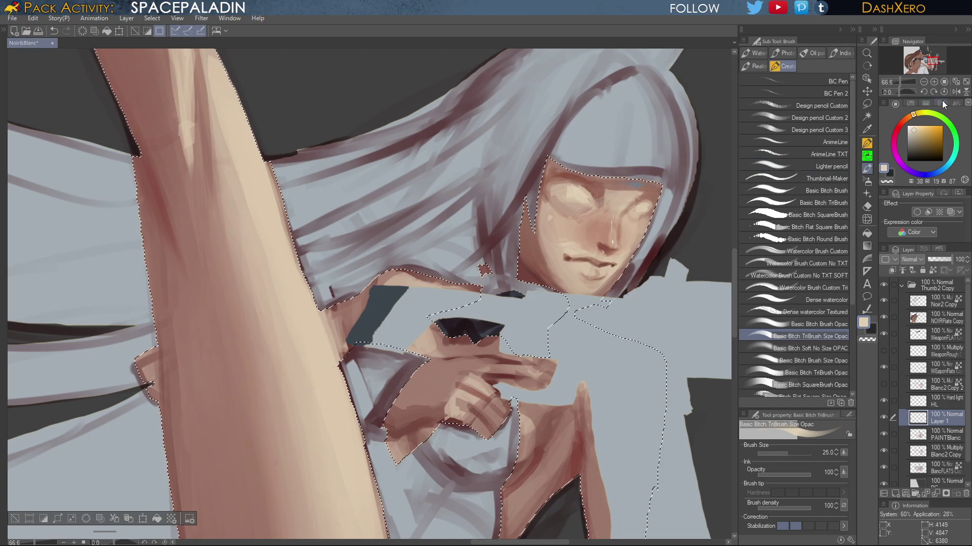
pyautogui.moveTo(919, 114)
pyautogui.mouseDown()
pyautogui.moveTo(904, 123)
pyautogui.moveTo(935, 142)
pyautogui.moveTo(901, 127)
pyautogui.mouseUp()
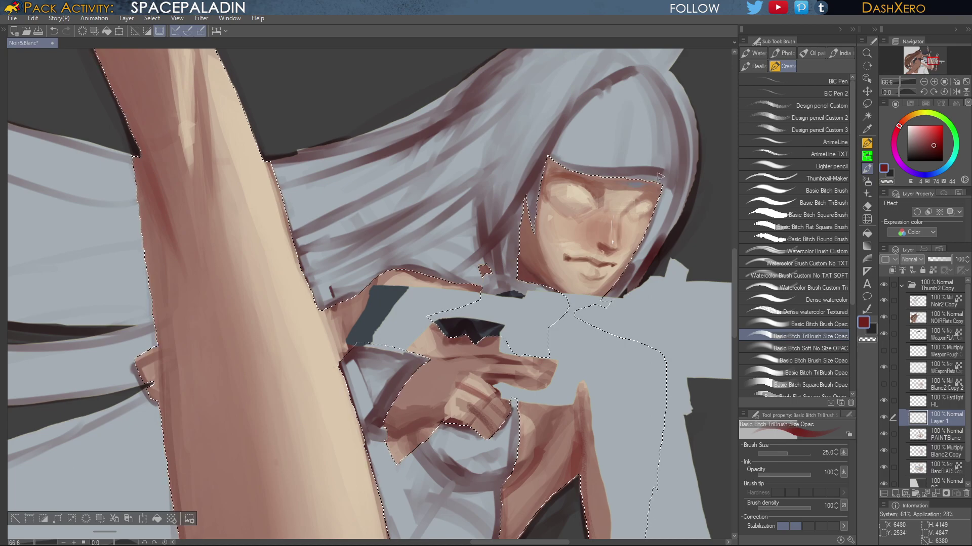
pyautogui.moveTo(677, 246); pyautogui.dragTo(658, 247)
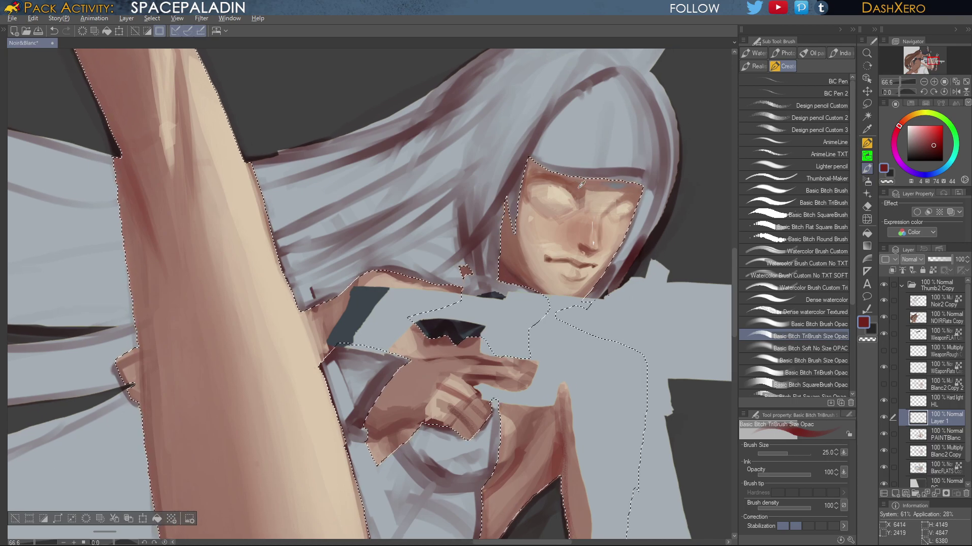
pyautogui.press('alt')
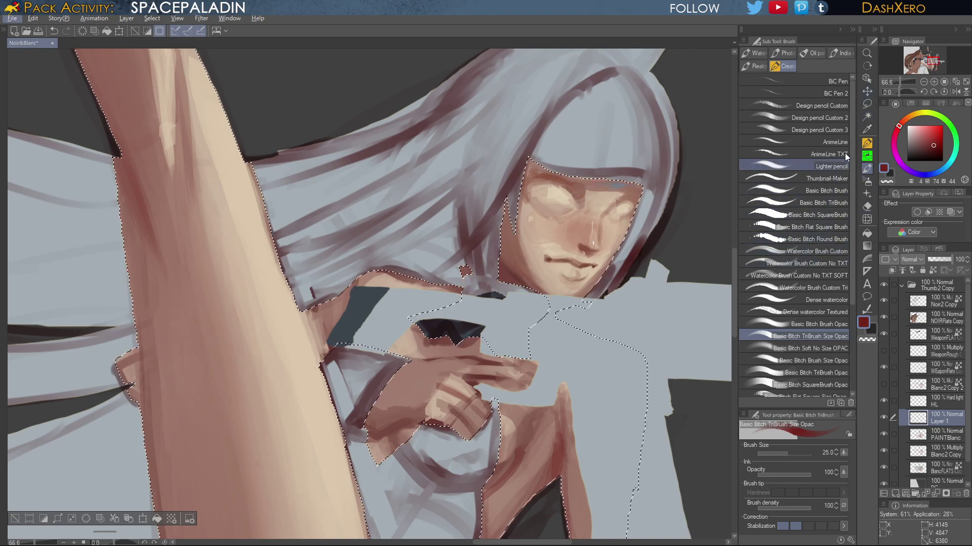
pyautogui.click(842, 116)
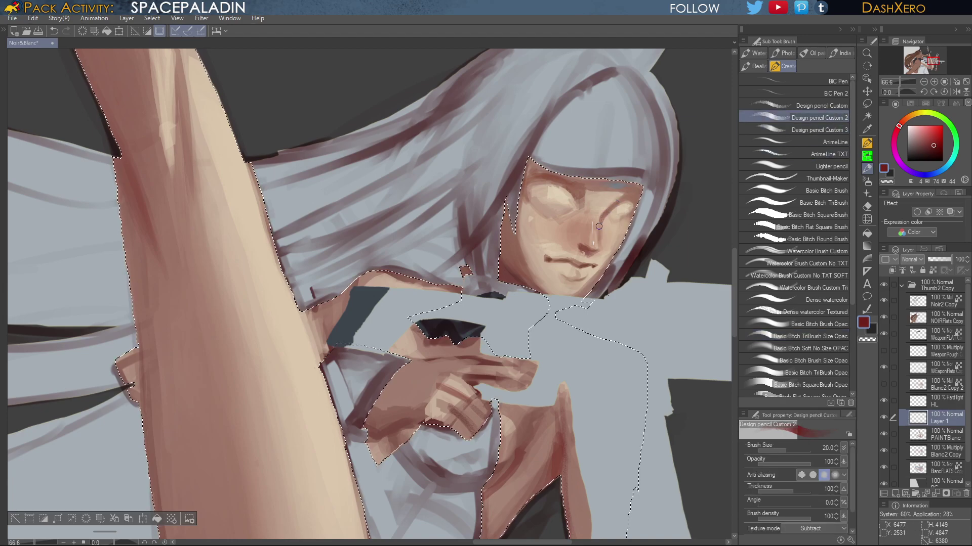
pyautogui.press('[')
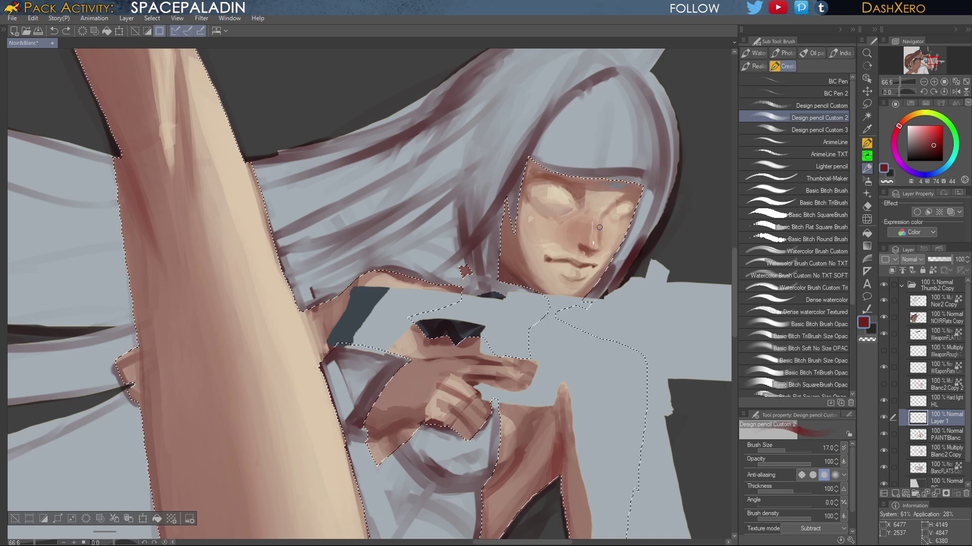
pyautogui.press('[')
pyautogui.moveTo(616, 202); pyautogui.dragTo(598, 245)
pyautogui.click(933, 153)
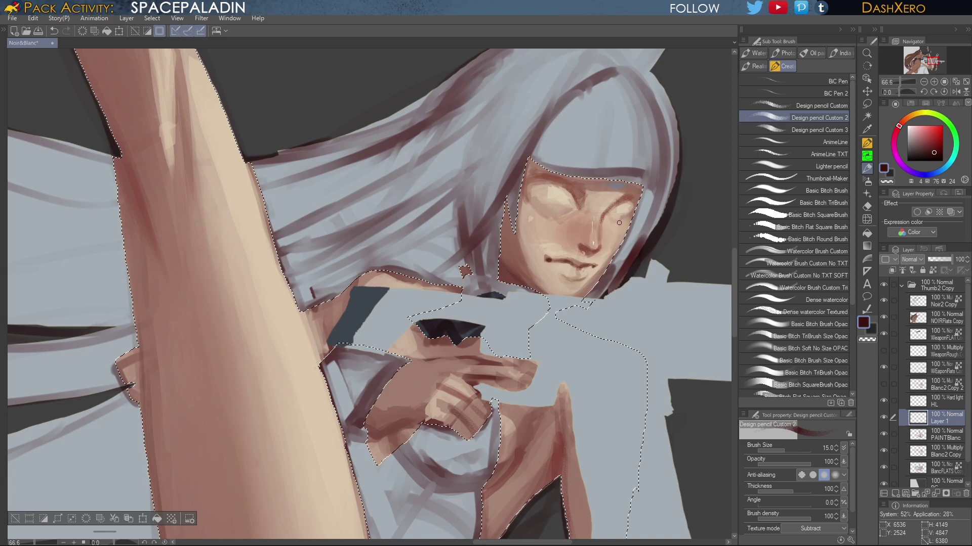
pyautogui.moveTo(622, 249); pyautogui.dragTo(617, 250)
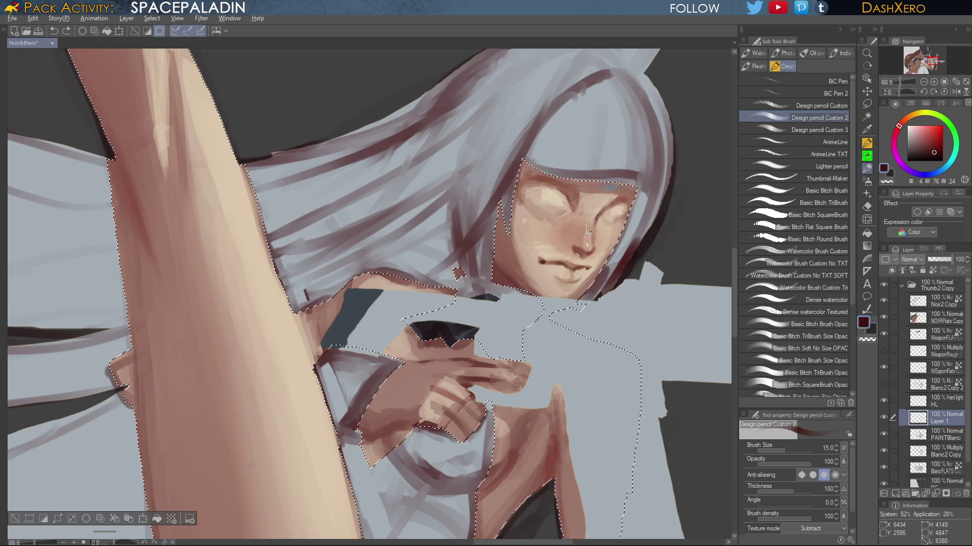
# Smooth the near cheek and under-eye area with sampled light skin tones, using Basic Bitch Brush Opac at sizes 40 to 60
pyautogui.press('alt')
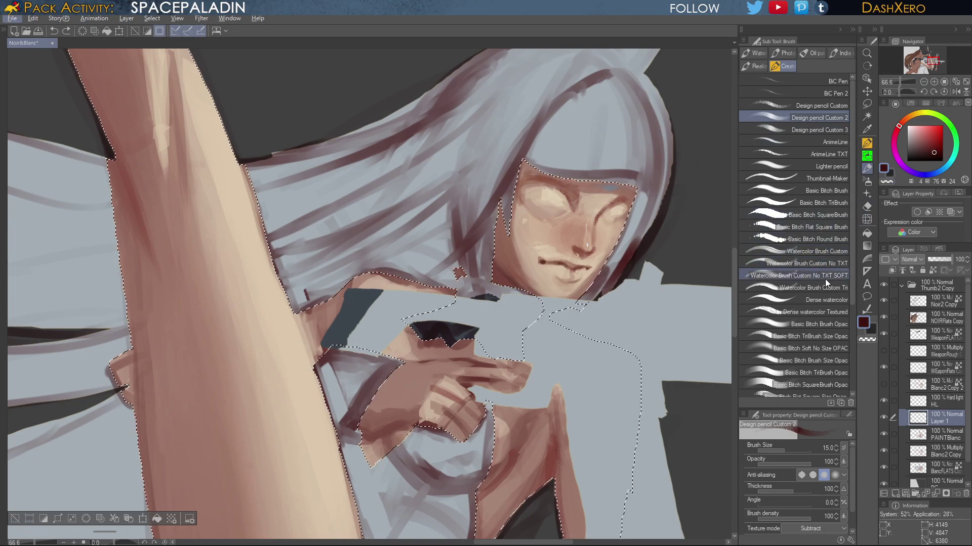
pyautogui.click(823, 324)
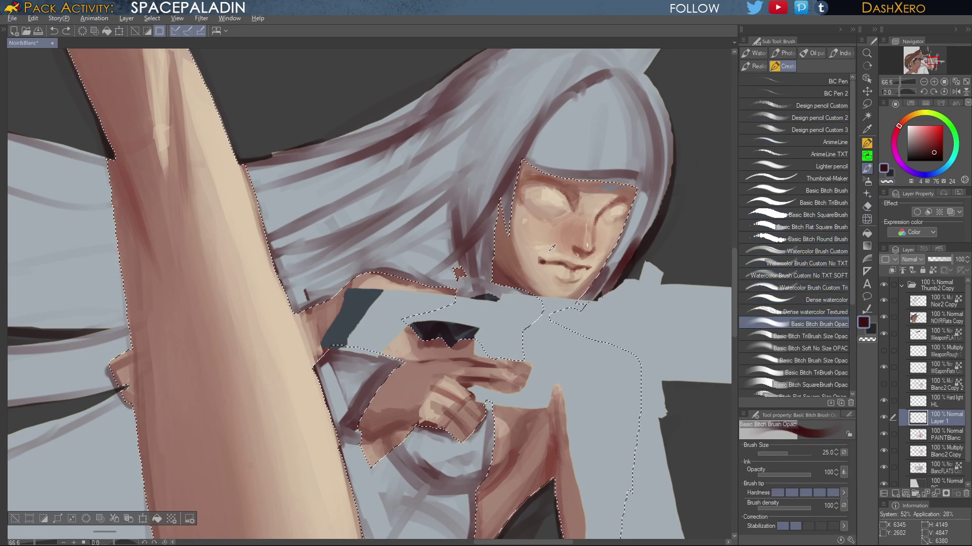
pyautogui.keyDown('alt'); pyautogui.click(566, 224); pyautogui.keyUp('alt')
pyautogui.press(']')
pyautogui.press(']')
pyautogui.press(']')
pyautogui.press(']')
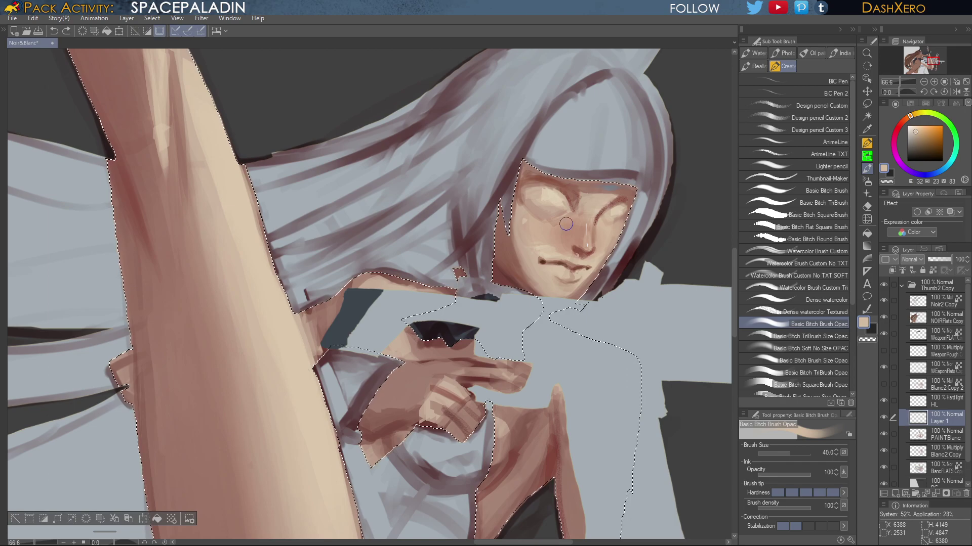
pyautogui.moveTo(567, 224); pyautogui.dragTo(533, 209)
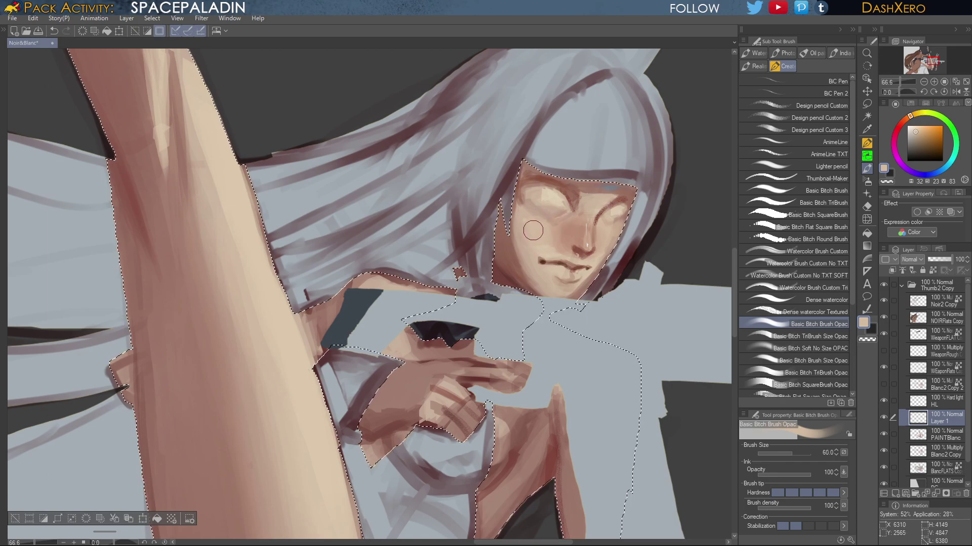
pyautogui.keyDown('alt'); pyautogui.click(553, 201); pyautogui.keyUp('alt')
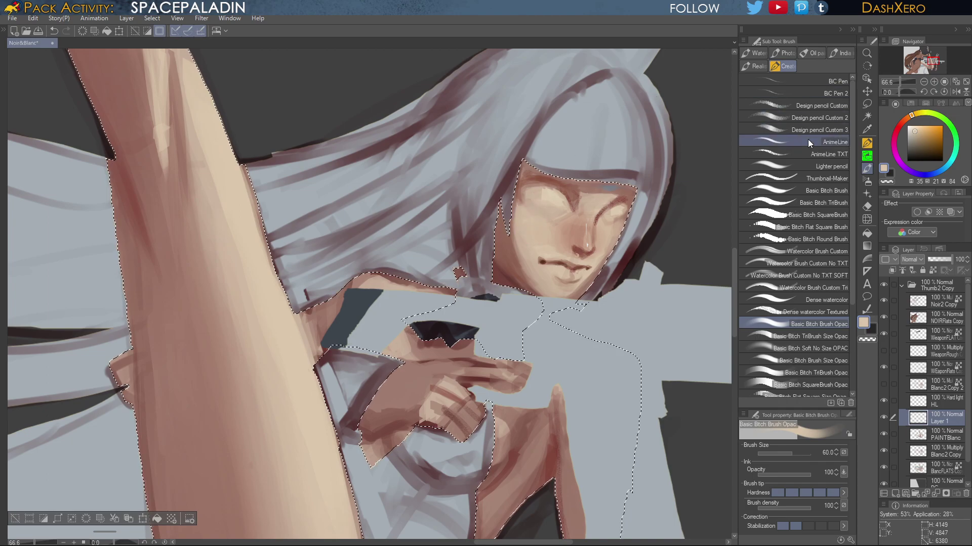
# Compare the face with Layer 1 hidden and shown, and redden the nose with a saturated red at size 60
pyautogui.click(884, 418)
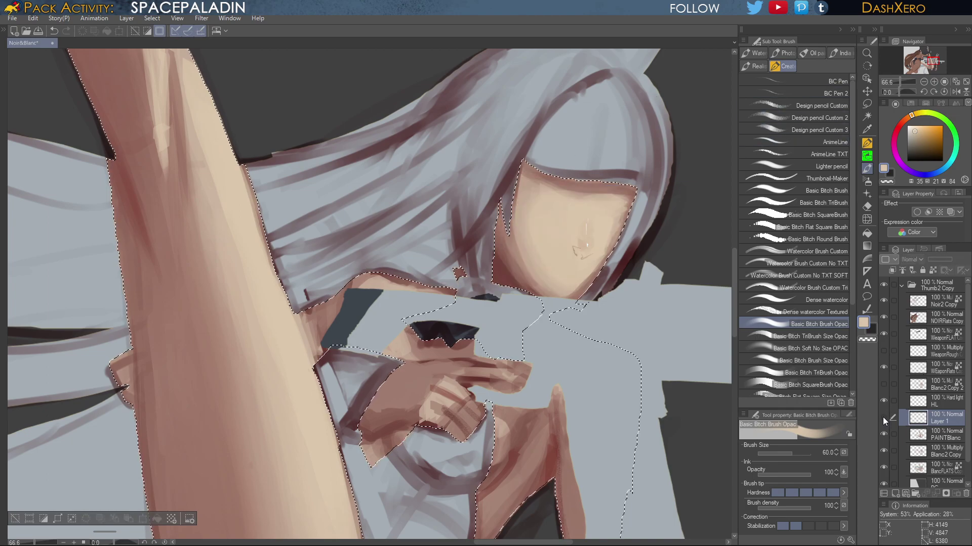
pyautogui.click(884, 418)
pyautogui.click(884, 418)
pyautogui.click(884, 418)
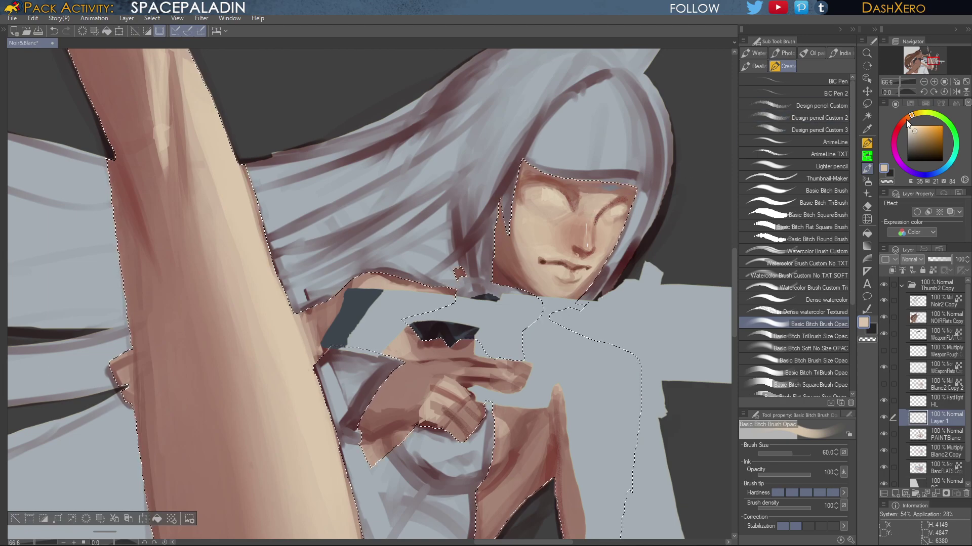
pyautogui.moveTo(909, 117)
pyautogui.mouseDown()
pyautogui.moveTo(903, 127)
pyautogui.moveTo(932, 139)
pyautogui.mouseUp()
pyautogui.click(935, 134)
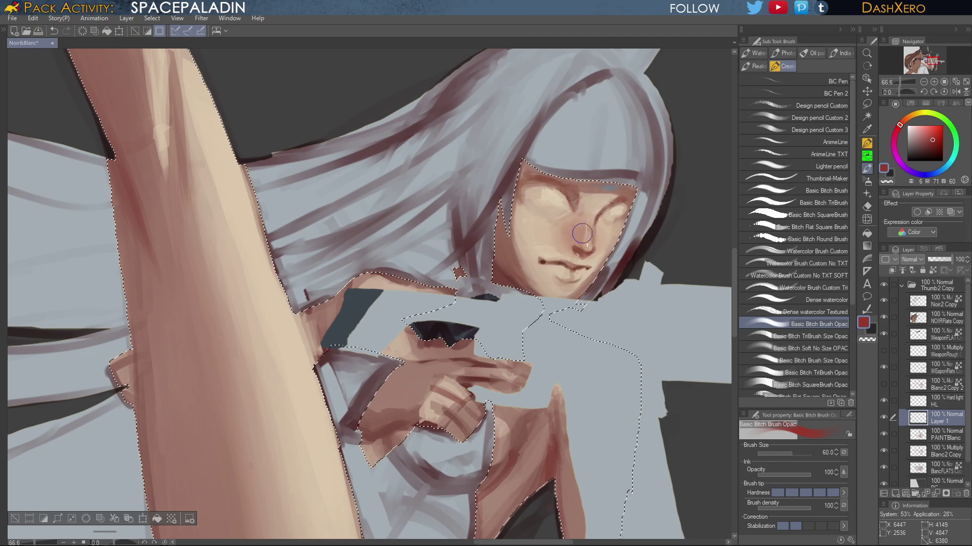
pyautogui.moveTo(588, 240)
pyautogui.mouseDown()
pyautogui.moveTo(580, 236)
pyautogui.moveTo(579, 250)
pyautogui.mouseUp()
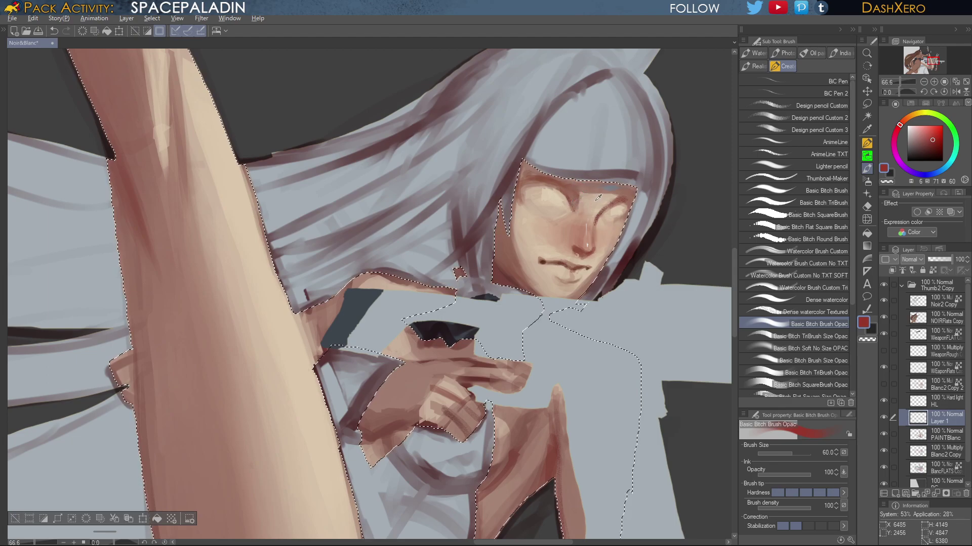
pyautogui.keyDown('alt'); pyautogui.click(573, 187); pyautogui.keyUp('alt')
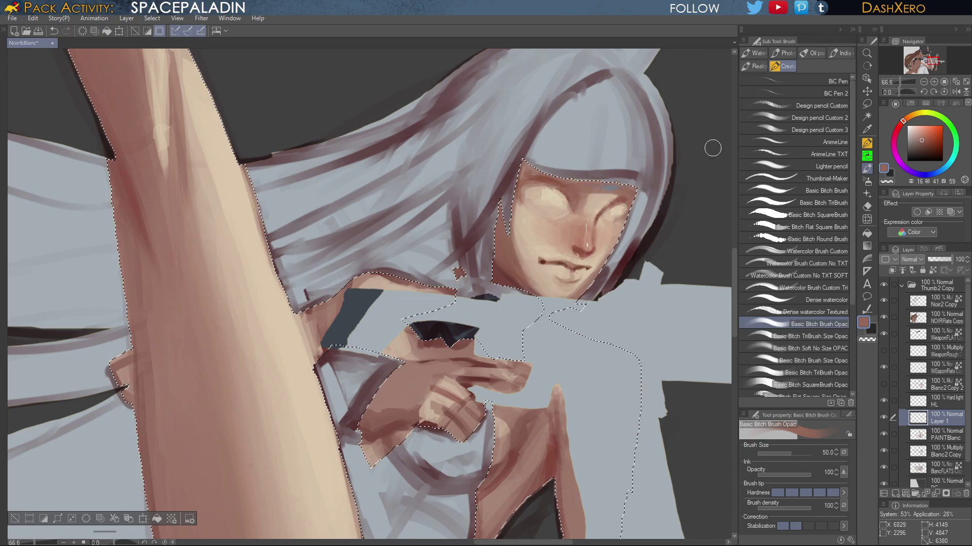
# Paint the lash lines and dark irises of both eyes in near-black with Dense watercolor, reducing the brush size to 17
pyautogui.click(837, 300)
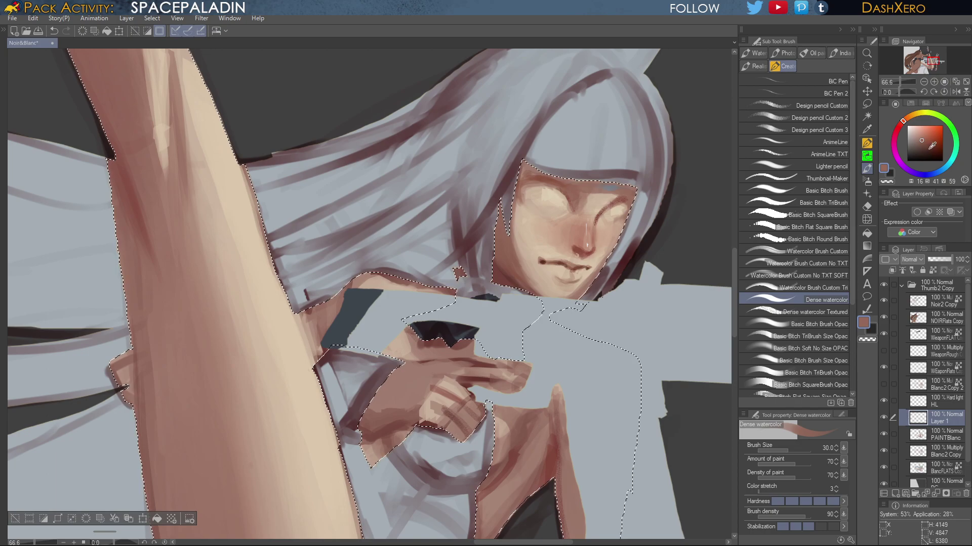
pyautogui.click(899, 130)
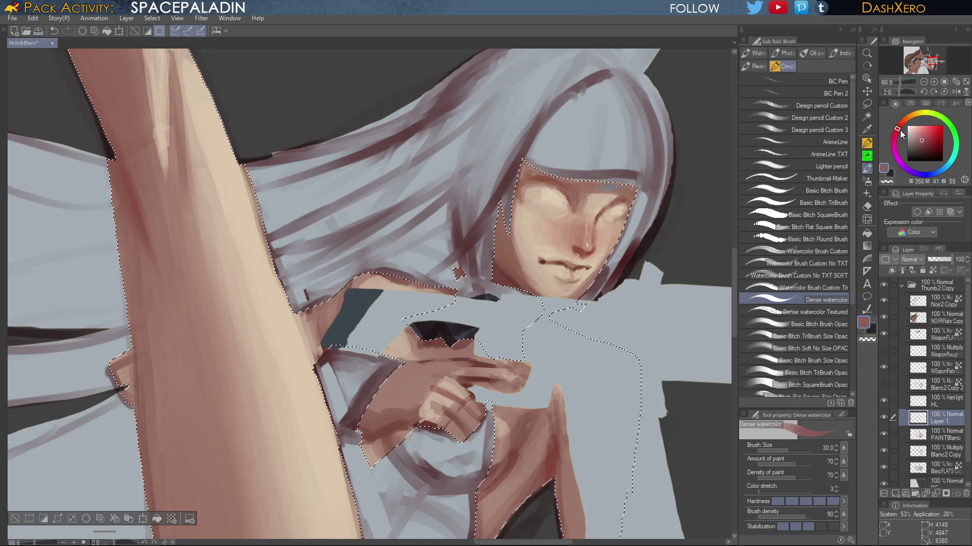
pyautogui.click(928, 150)
pyautogui.moveTo(928, 150); pyautogui.dragTo(918, 154)
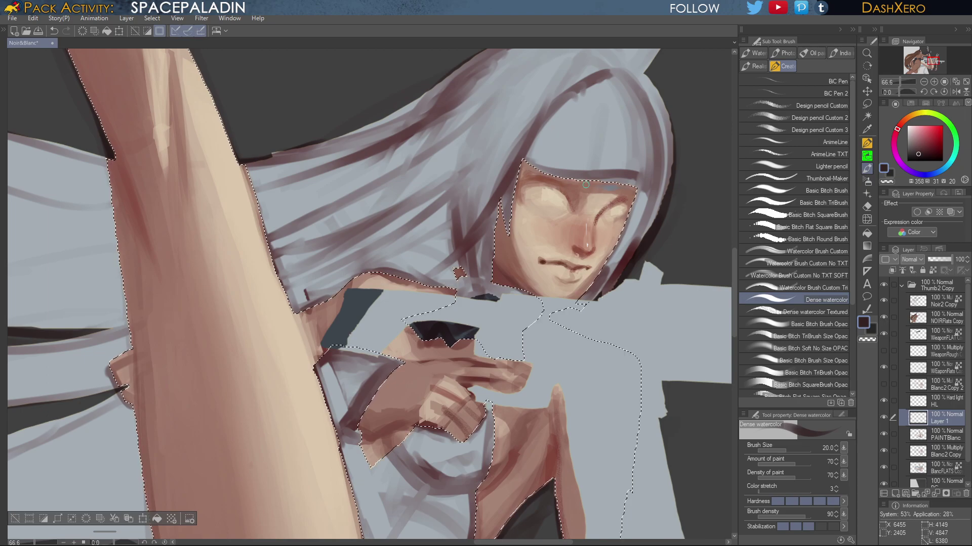
pyautogui.click(924, 92)
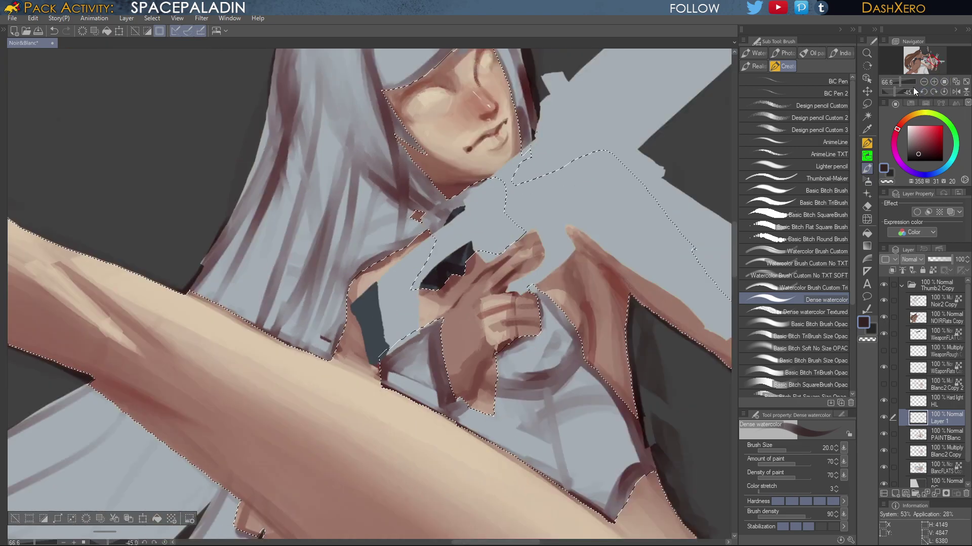
pyautogui.moveTo(469, 188); pyautogui.dragTo(616, 254)
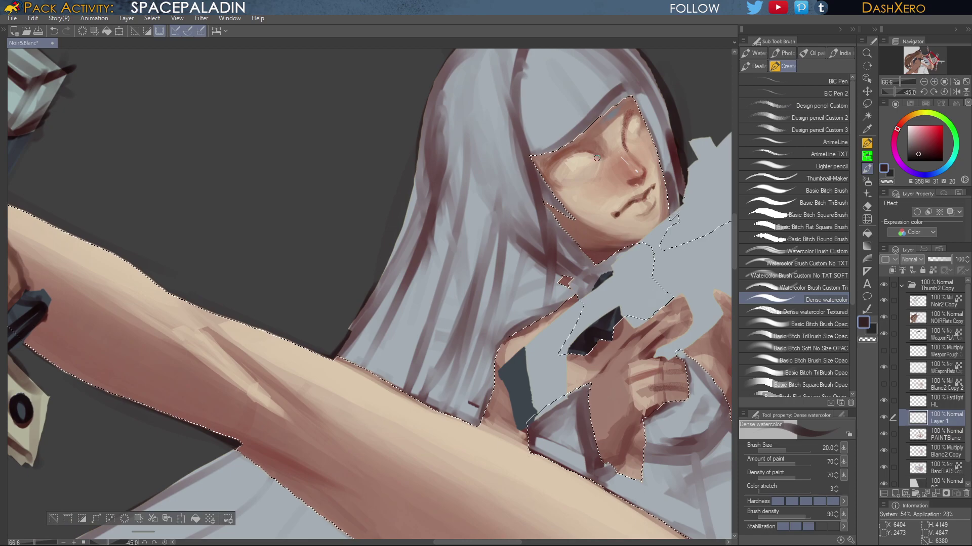
pyautogui.moveTo(582, 153); pyautogui.dragTo(597, 157)
pyautogui.press('[')
pyautogui.moveTo(595, 156)
pyautogui.mouseDown()
pyautogui.moveTo(560, 172)
pyautogui.moveTo(575, 161)
pyautogui.moveTo(555, 180)
pyautogui.moveTo(593, 153)
pyautogui.moveTo(555, 189)
pyautogui.moveTo(585, 154)
pyautogui.moveTo(573, 179)
pyautogui.moveTo(558, 175)
pyautogui.moveTo(588, 156)
pyautogui.mouseUp()
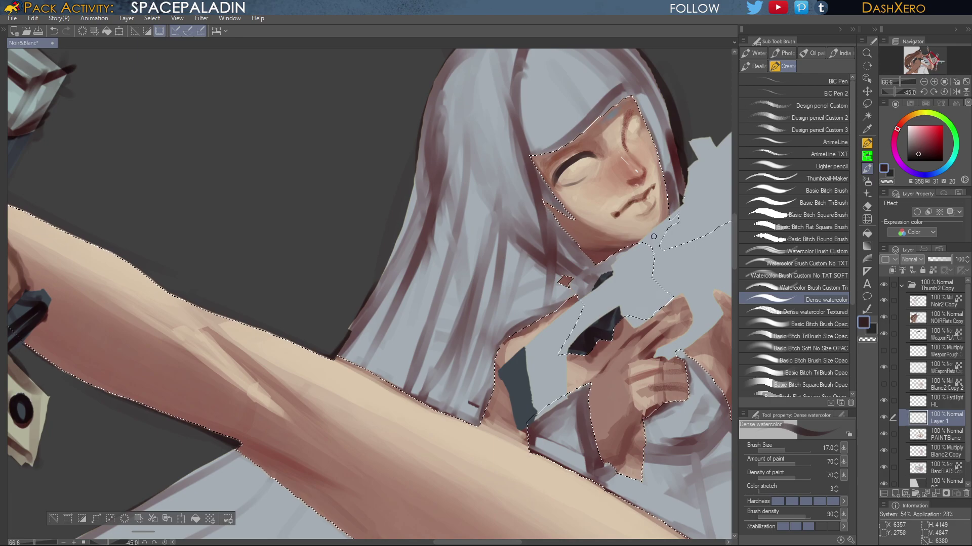
pyautogui.moveTo(570, 168)
pyautogui.mouseDown()
pyautogui.moveTo(588, 158)
pyautogui.moveTo(579, 177)
pyautogui.moveTo(569, 167)
pyautogui.moveTo(588, 165)
pyautogui.moveTo(575, 174)
pyautogui.moveTo(584, 124)
pyautogui.moveTo(591, 154)
pyautogui.moveTo(557, 187)
pyautogui.moveTo(585, 155)
pyautogui.moveTo(565, 166)
pyautogui.moveTo(593, 145)
pyautogui.moveTo(581, 157)
pyautogui.moveTo(597, 155)
pyautogui.moveTo(582, 178)
pyautogui.moveTo(561, 184)
pyautogui.moveTo(562, 168)
pyautogui.moveTo(538, 178)
pyautogui.moveTo(547, 185)
pyautogui.mouseUp()
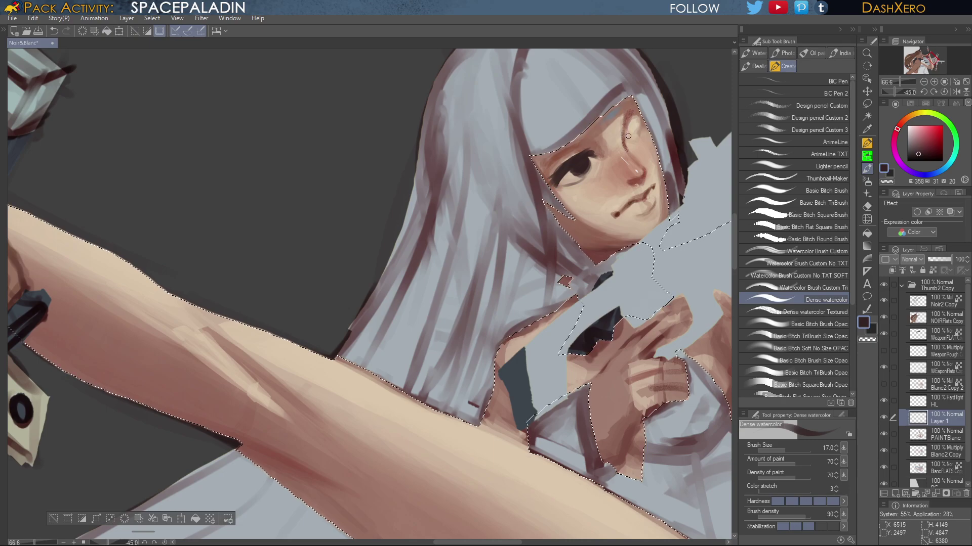
pyautogui.moveTo(628, 134); pyautogui.dragTo(641, 110)
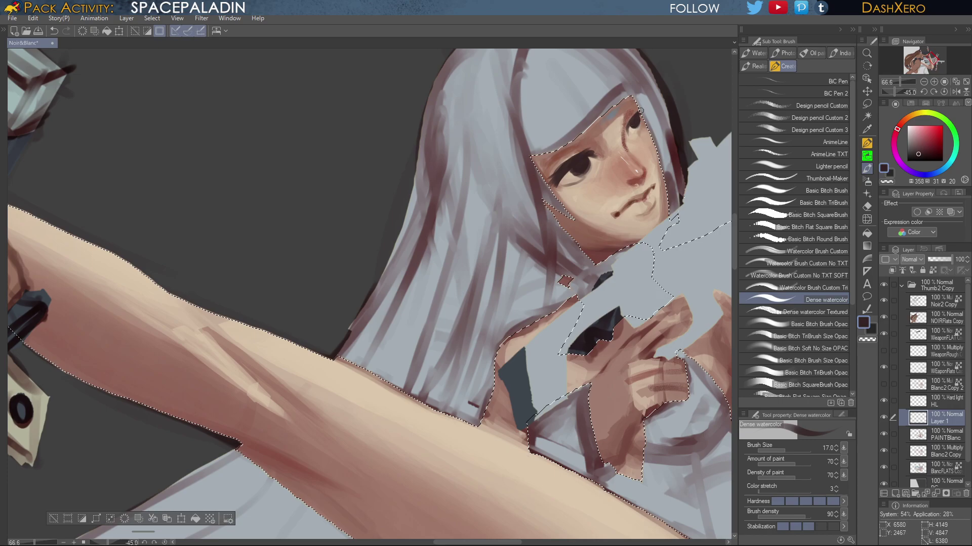
# Round out the near eye's dark iris in near-black with Dense watercolor at size 17
pyautogui.click(924, 92)
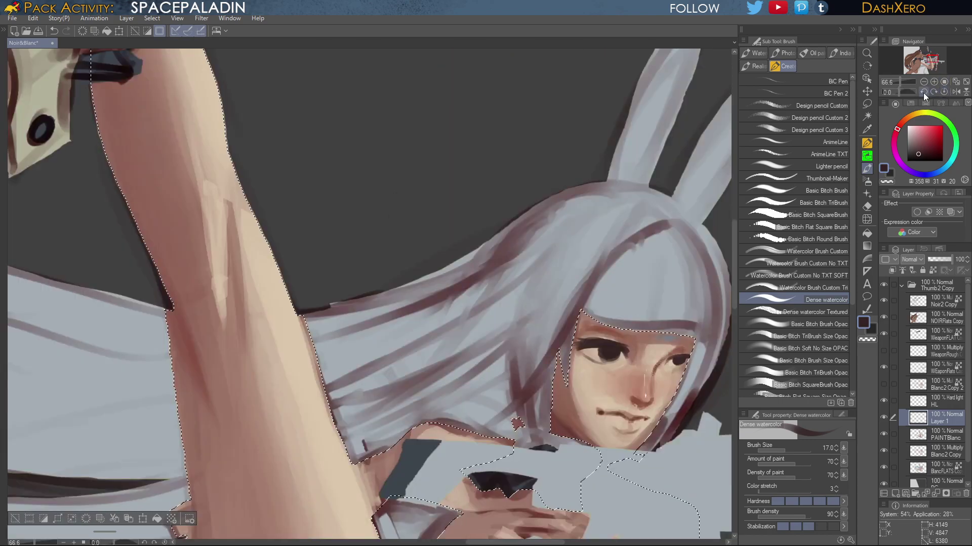
pyautogui.moveTo(686, 347)
pyautogui.mouseDown()
pyautogui.moveTo(605, 265)
pyautogui.moveTo(524, 126)
pyautogui.mouseUp()
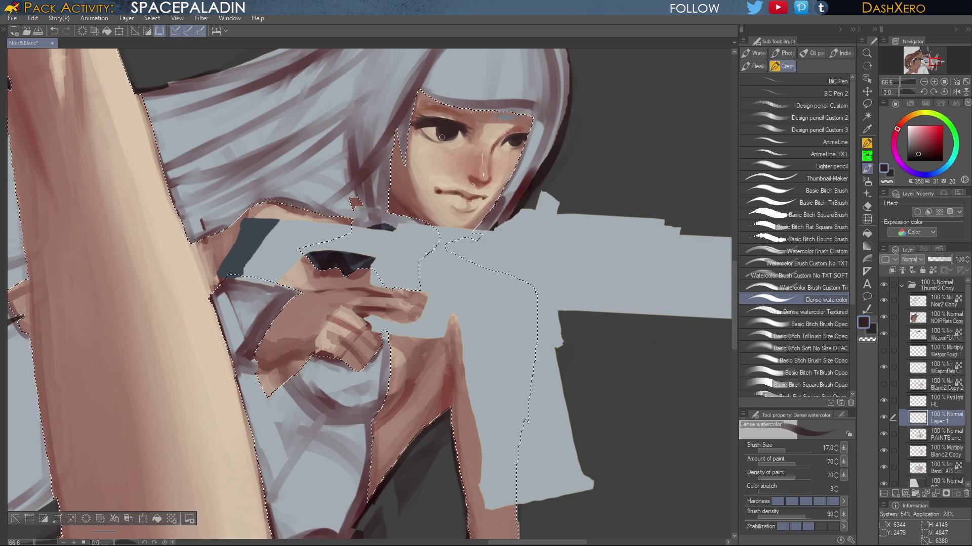
pyautogui.moveTo(440, 125); pyautogui.dragTo(452, 134)
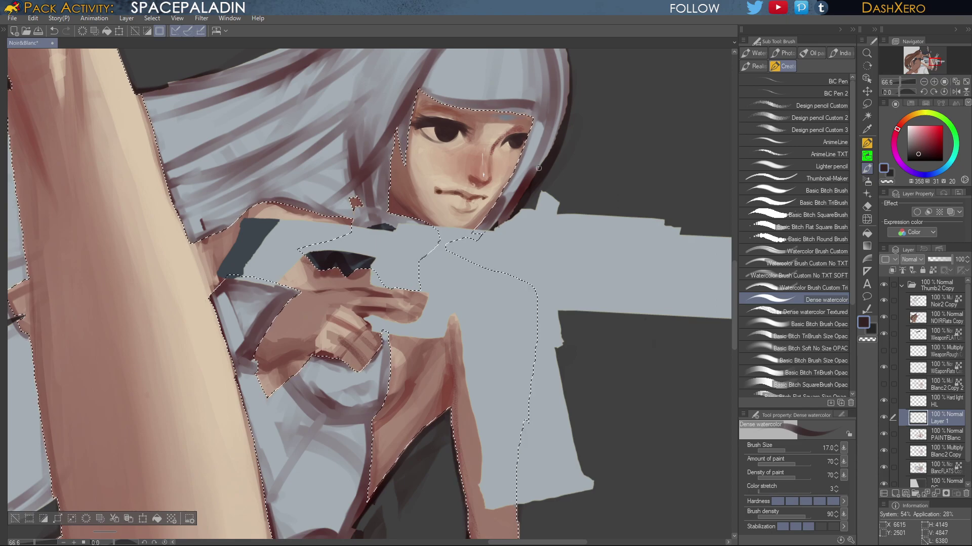
pyautogui.moveTo(593, 271)
pyautogui.mouseDown()
pyautogui.moveTo(645, 314)
pyautogui.moveTo(647, 290)
pyautogui.mouseUp()
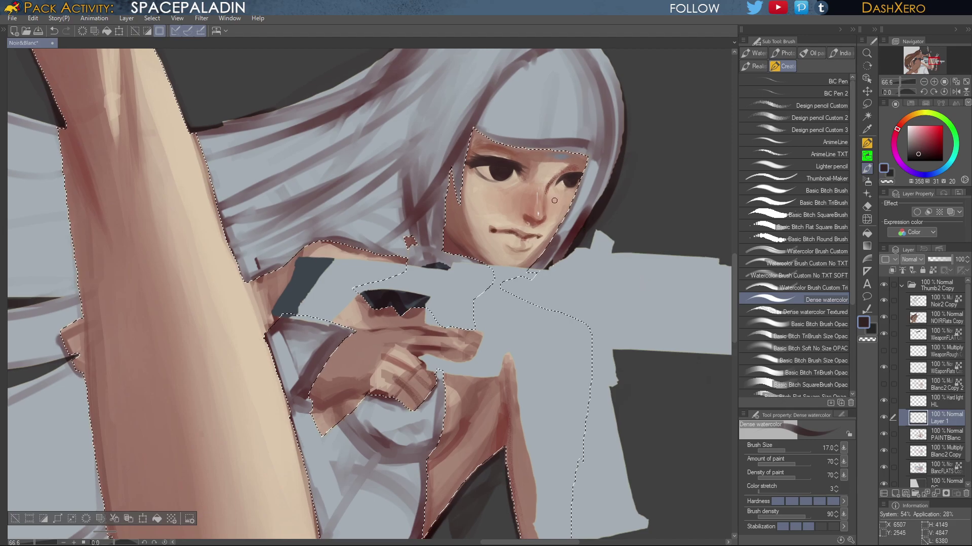
# Paint both eyebrows in dark red and near-black with Dense watercolor at size 17, then clean around them with sampled skin tones
pyautogui.keyDown('alt'); pyautogui.click(530, 183); pyautogui.keyUp('alt')
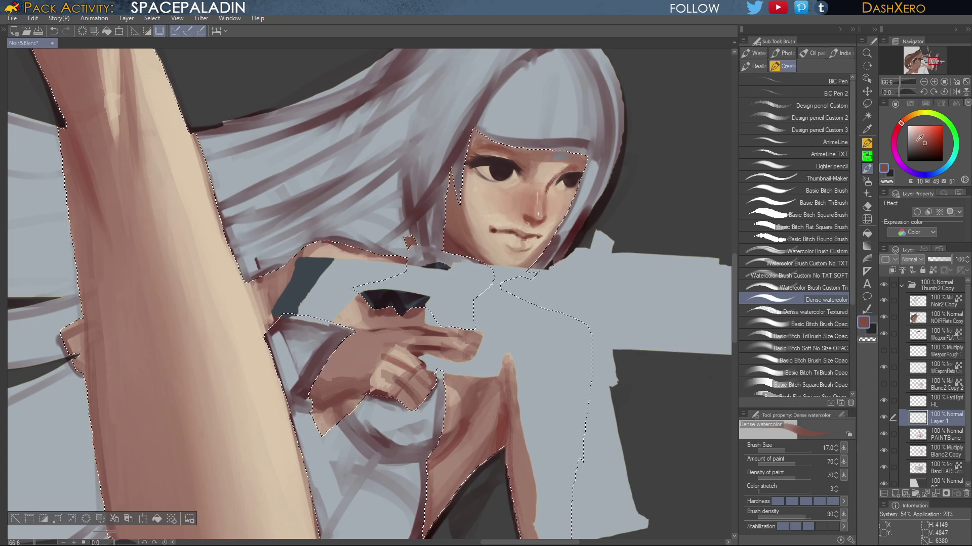
pyautogui.click(934, 144)
pyautogui.moveTo(934, 144); pyautogui.dragTo(934, 146)
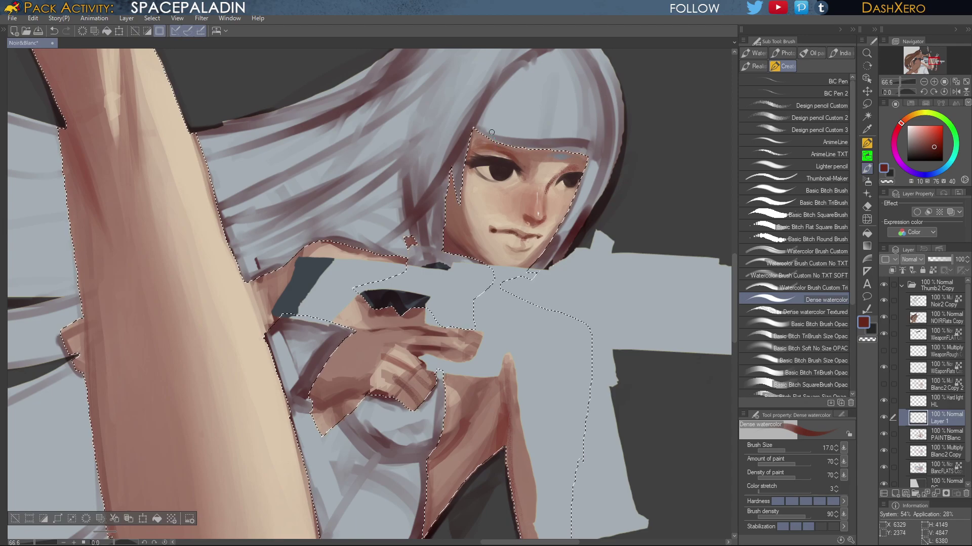
pyautogui.click(923, 92)
pyautogui.click(924, 93)
pyautogui.click(924, 92)
pyautogui.moveTo(403, 190); pyautogui.dragTo(611, 215)
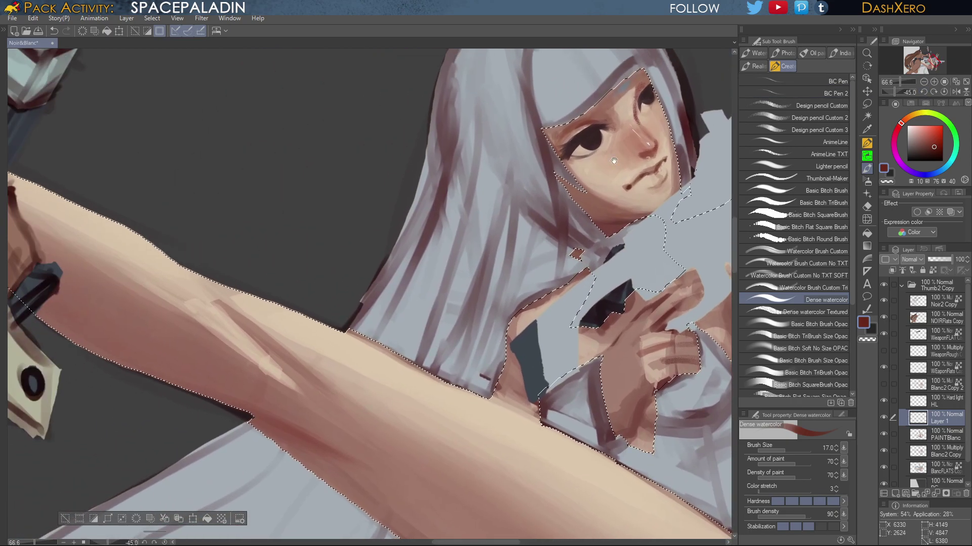
pyautogui.moveTo(647, 182); pyautogui.dragTo(618, 203)
pyautogui.keyDown('alt'); pyautogui.click(567, 144); pyautogui.keyUp('alt')
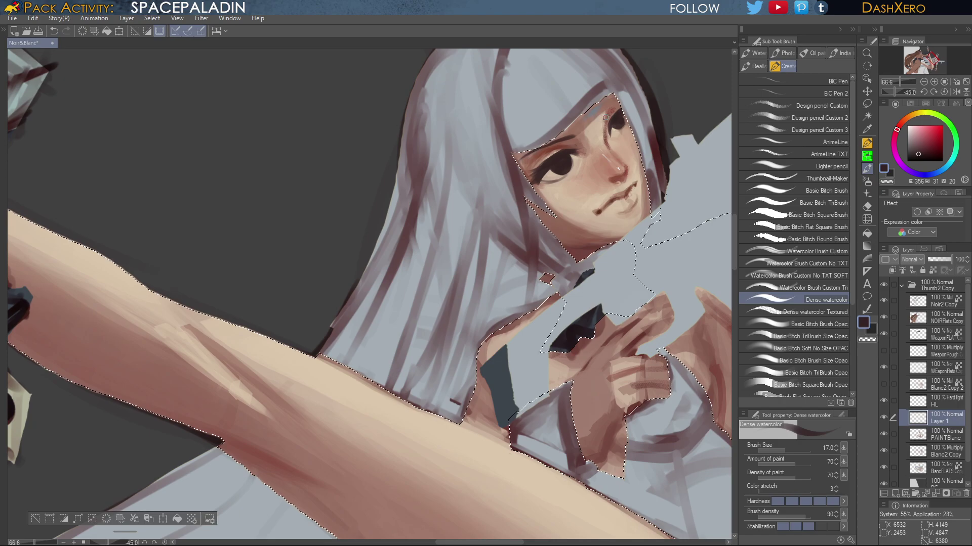
pyautogui.moveTo(605, 122); pyautogui.dragTo(610, 105)
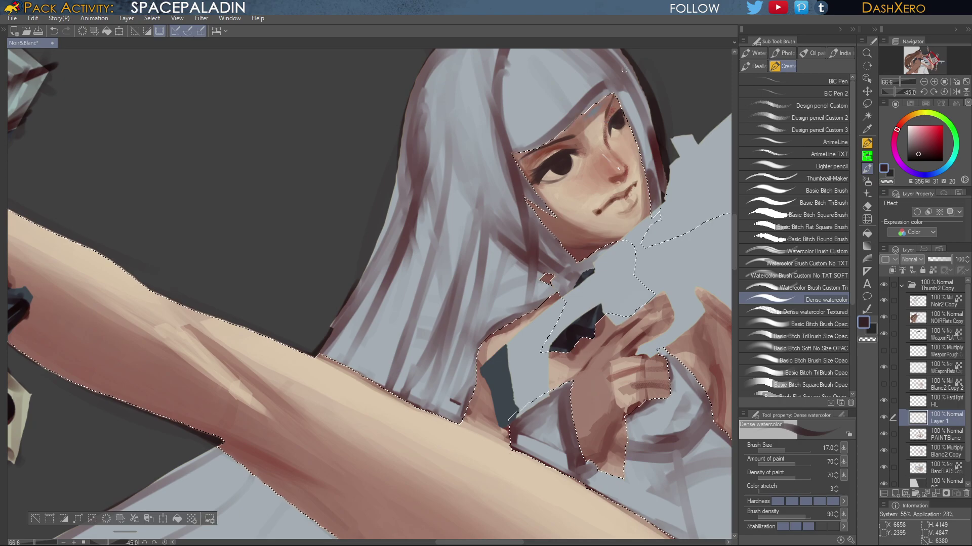
pyautogui.keyDown('alt'); pyautogui.click(582, 136); pyautogui.keyUp('alt')
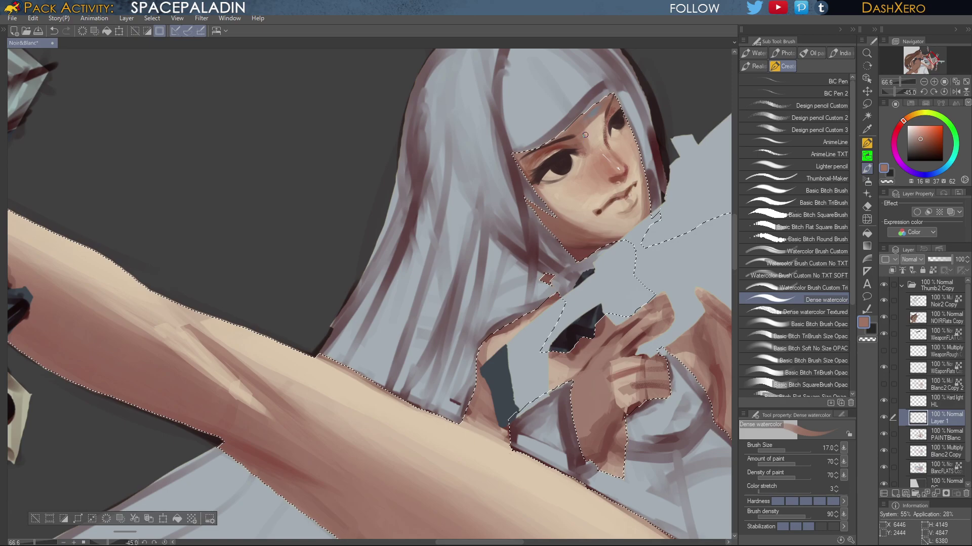
pyautogui.keyDown('alt'); pyautogui.click(577, 137); pyautogui.keyUp('alt')
# Tint and define the lips with saturated orange and a sampled reddish brown, using Dense watercolor at size 17
pyautogui.moveTo(626, 260); pyautogui.dragTo(588, 279)
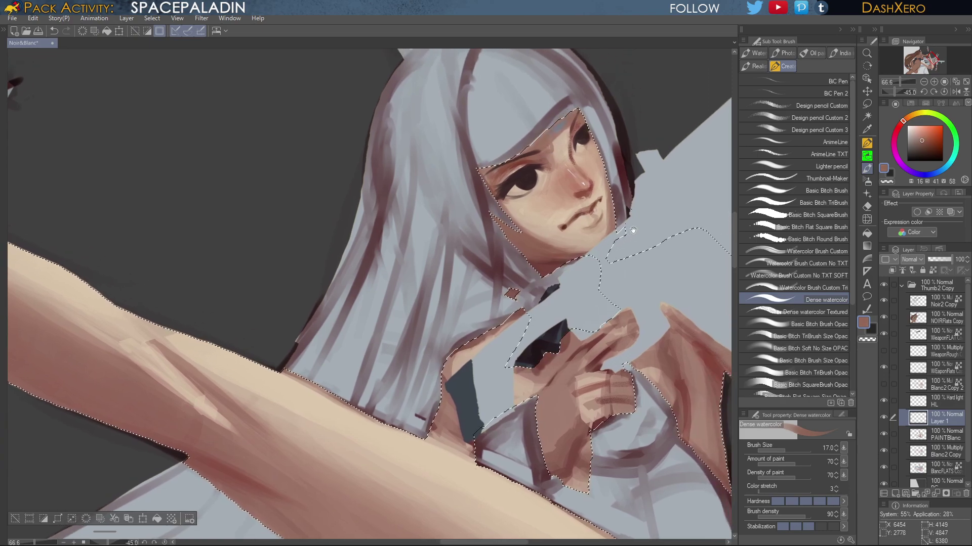
pyautogui.keyDown('alt'); pyautogui.click(590, 207); pyautogui.keyUp('alt')
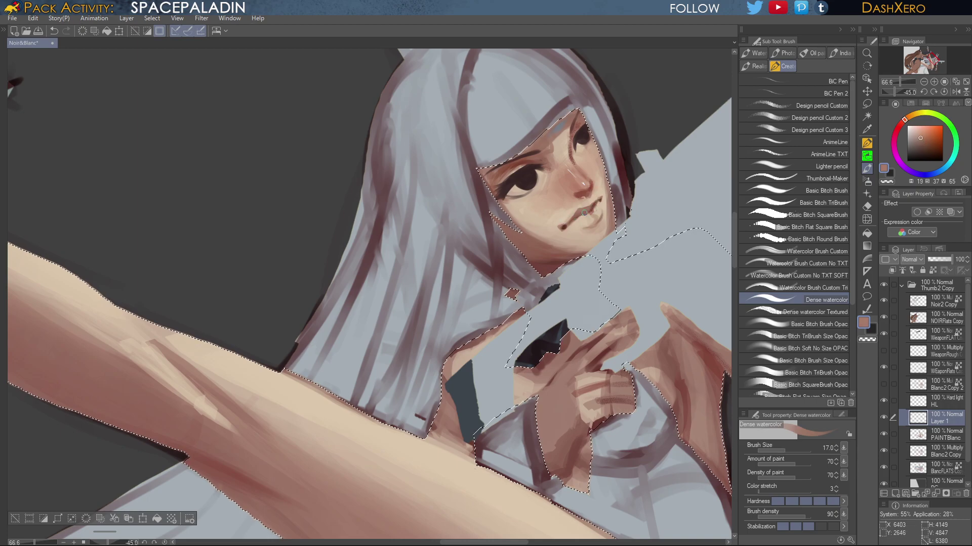
pyautogui.moveTo(931, 143); pyautogui.dragTo(930, 138)
pyautogui.moveTo(586, 208); pyautogui.dragTo(581, 209)
pyautogui.click(944, 92)
pyautogui.moveTo(652, 339); pyautogui.dragTo(628, 223)
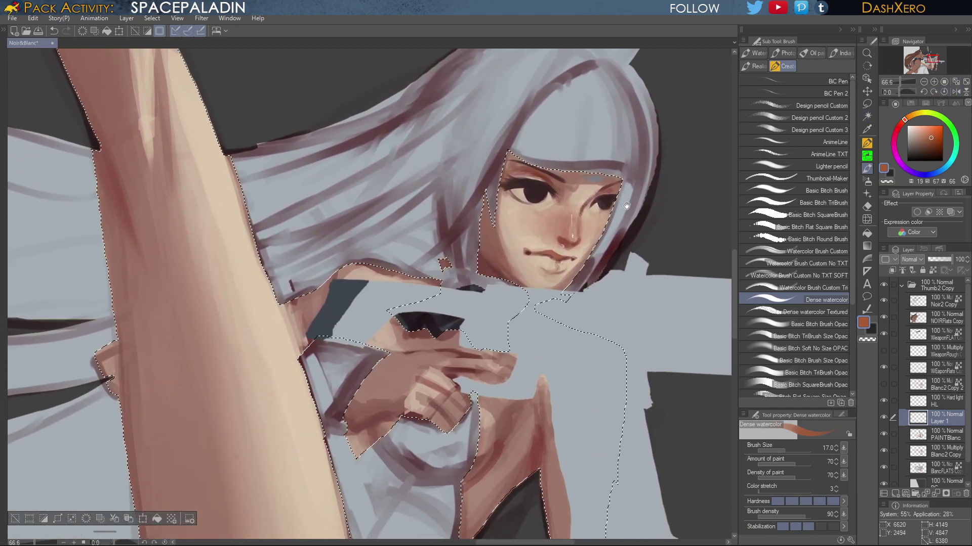
pyautogui.keyDown('alt'); pyautogui.click(555, 261); pyautogui.keyUp('alt')
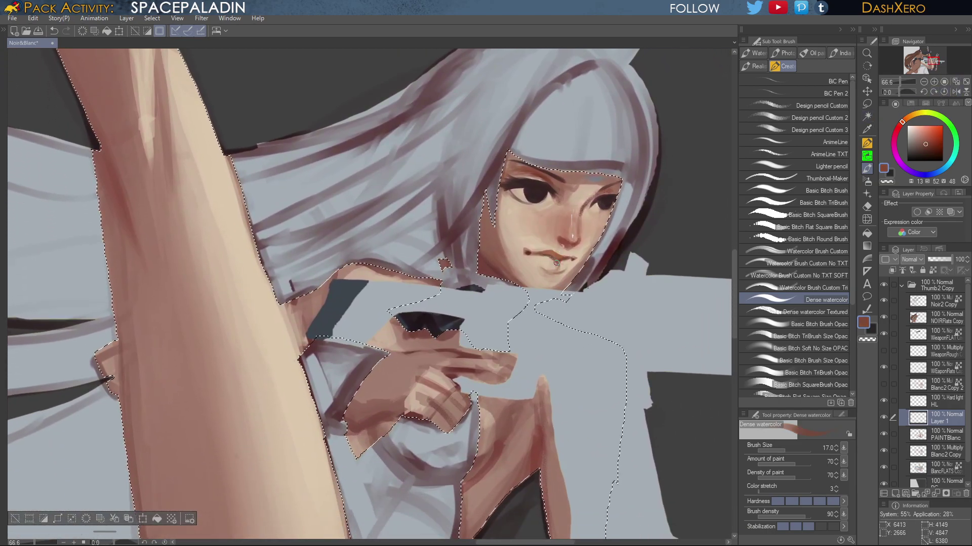
pyautogui.click(798, 250)
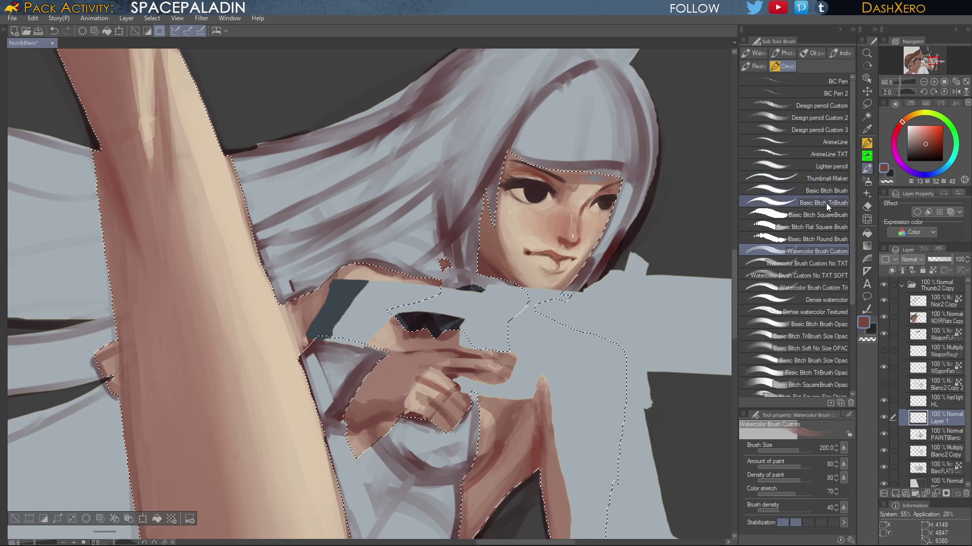
pyautogui.click(823, 299)
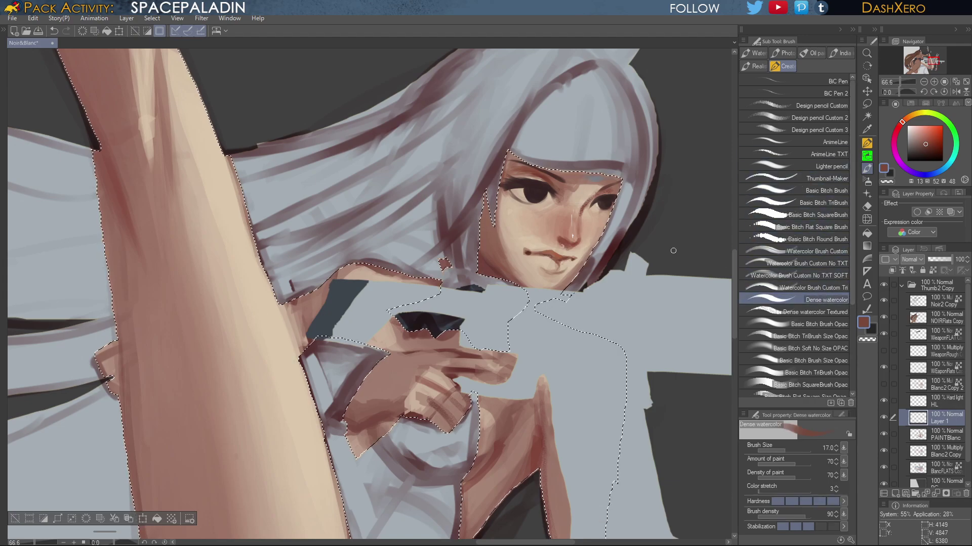
# Refine both eyes by alternating sampled light skin tones and near-black with Dense watercolor
pyautogui.keyDown('alt'); pyautogui.click(527, 199); pyautogui.keyUp('alt')
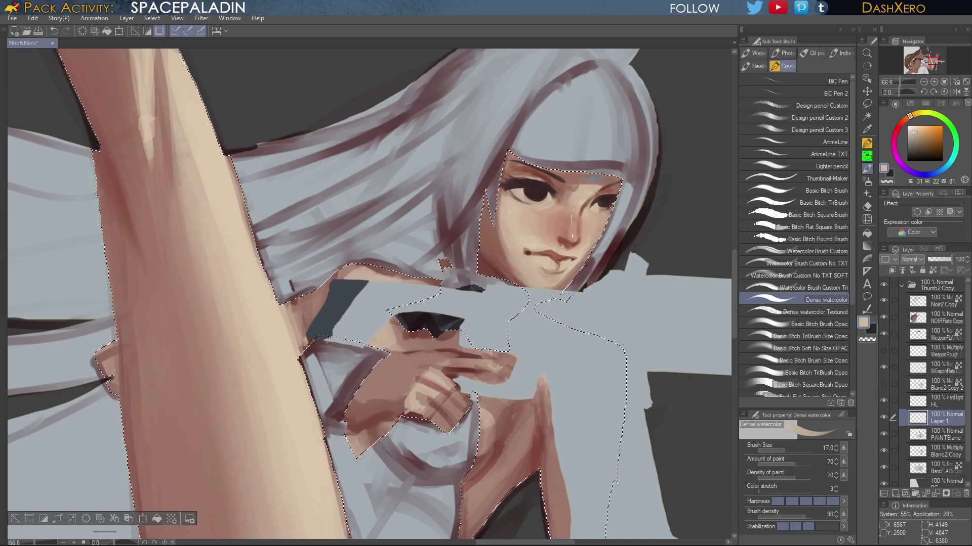
pyautogui.keyDown('alt'); pyautogui.click(540, 193); pyautogui.keyUp('alt')
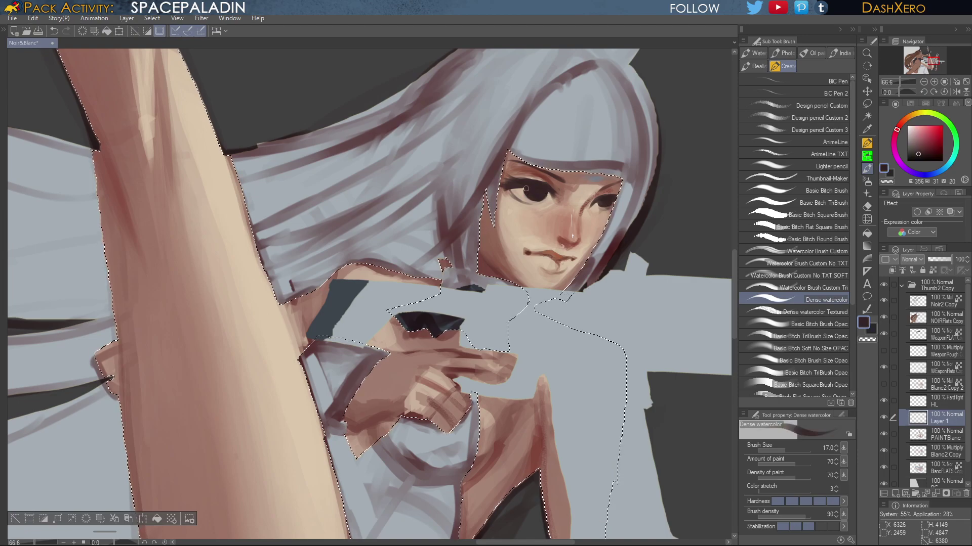
pyautogui.keyDown('alt'); pyautogui.click(599, 202); pyautogui.keyUp('alt')
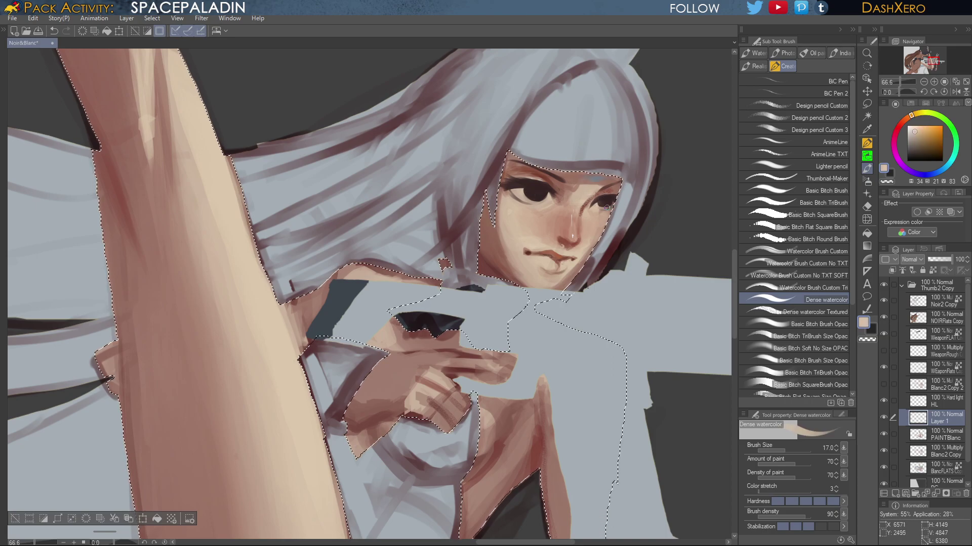
pyautogui.keyDown('alt'); pyautogui.click(622, 192); pyautogui.keyUp('alt')
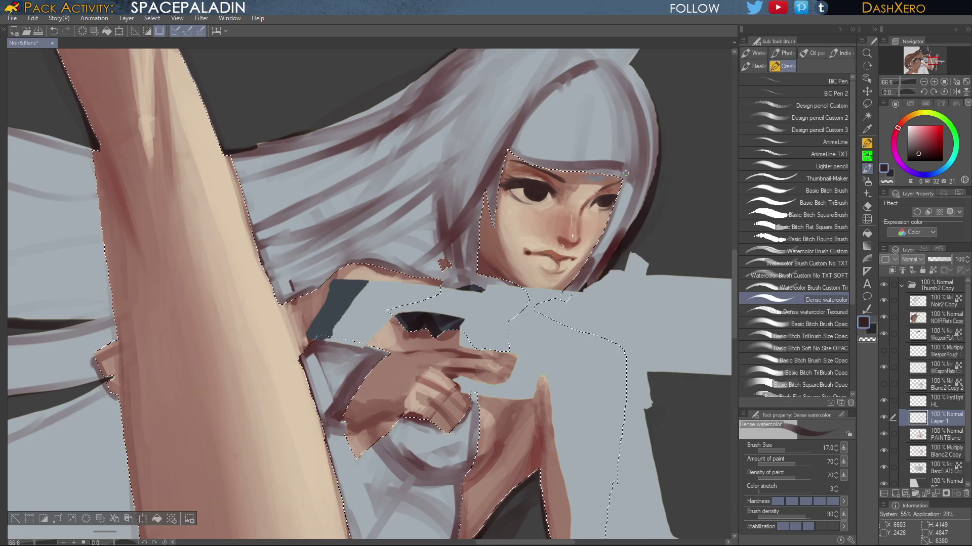
# Check the face with the canvas view mirrored and nudge its features with Liquify at brush size 150 and strength 86
pyautogui.moveTo(634, 252); pyautogui.dragTo(608, 245)
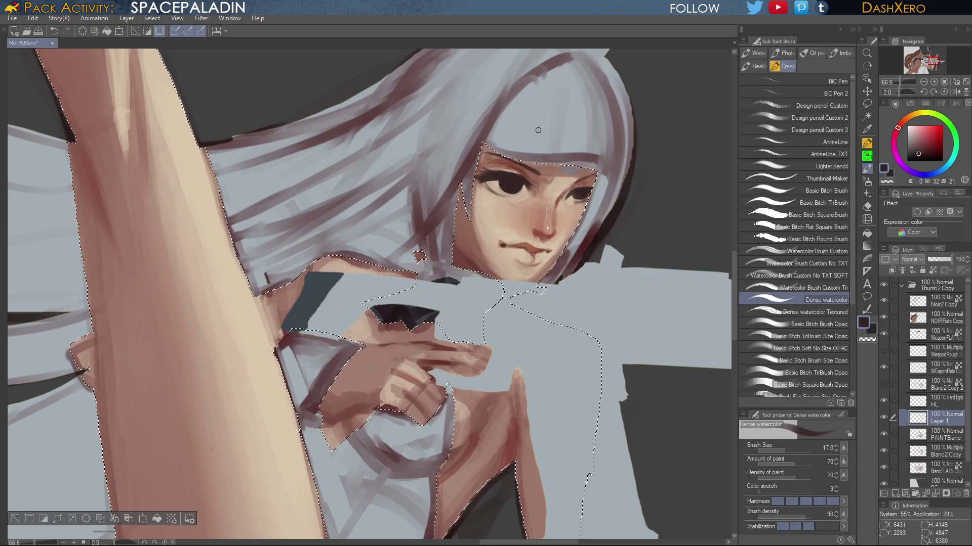
pyautogui.moveTo(696, 246); pyautogui.dragTo(659, 256)
pyautogui.moveTo(576, 208); pyautogui.dragTo(523, 218)
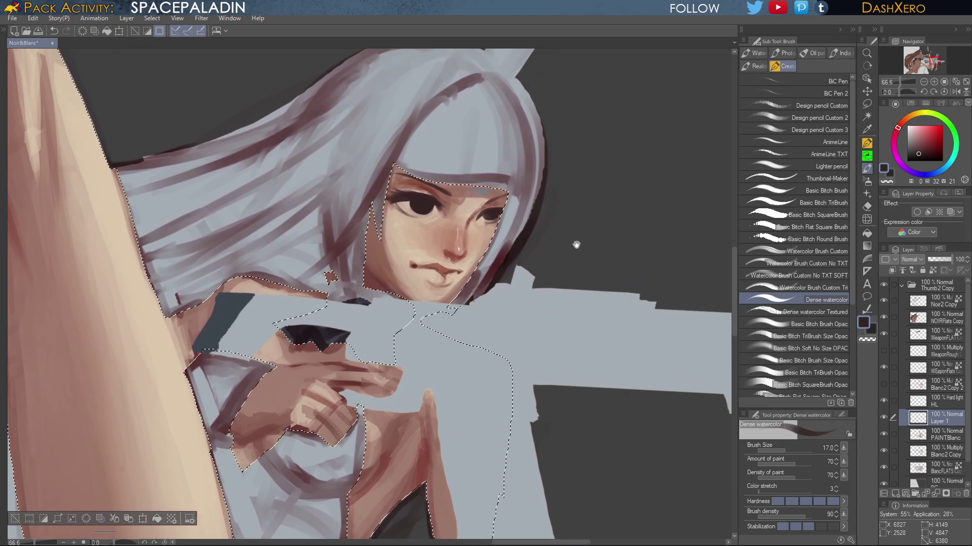
pyautogui.moveTo(575, 243); pyautogui.dragTo(564, 241)
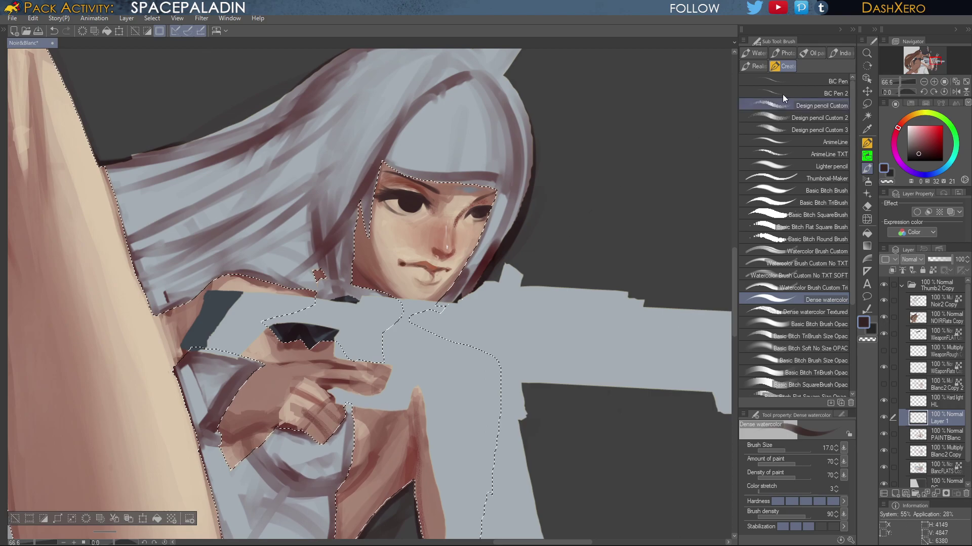
pyautogui.click(955, 92)
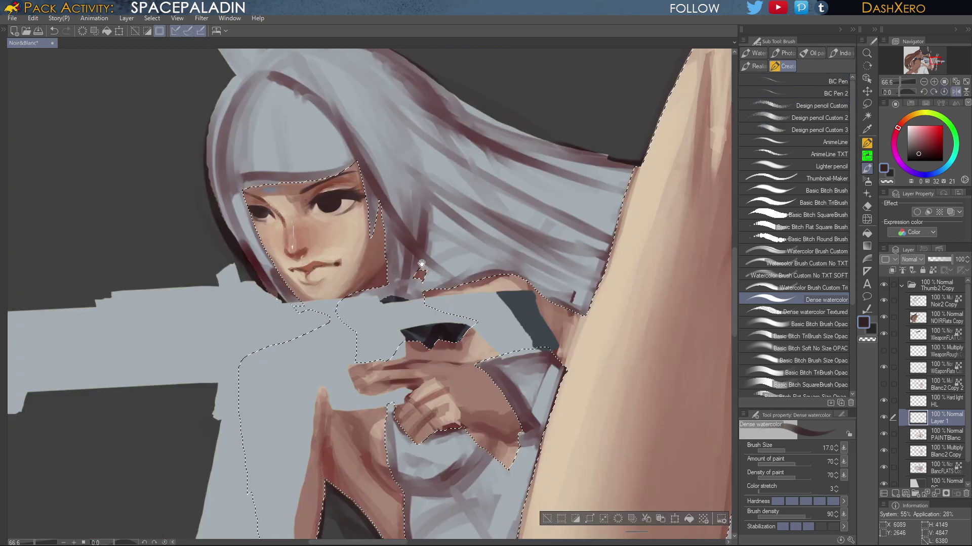
pyautogui.moveTo(419, 233); pyautogui.dragTo(577, 221)
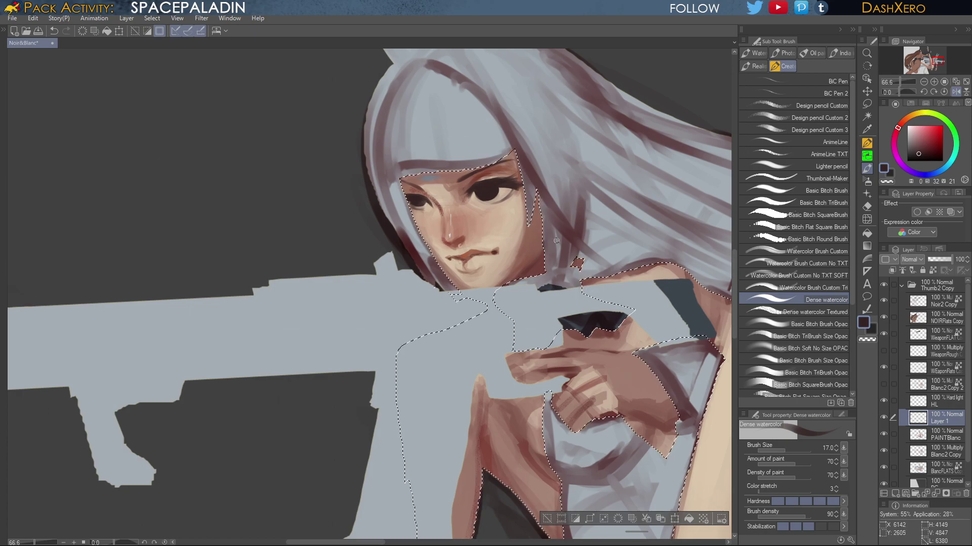
pyautogui.moveTo(547, 270); pyautogui.dragTo(557, 262)
pyautogui.click(867, 219)
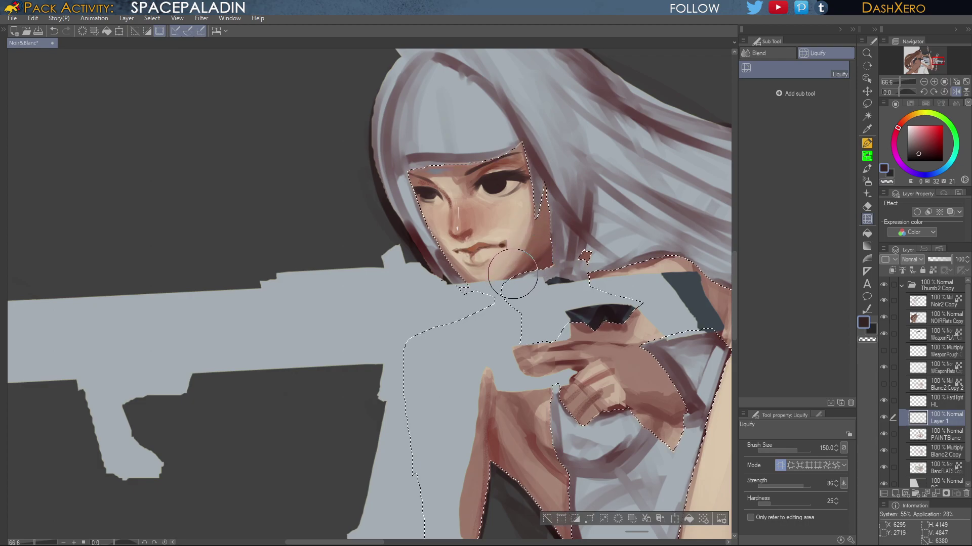
pyautogui.moveTo(520, 402)
pyautogui.mouseDown()
pyautogui.moveTo(606, 284)
pyautogui.moveTo(571, 331)
pyautogui.mouseUp()
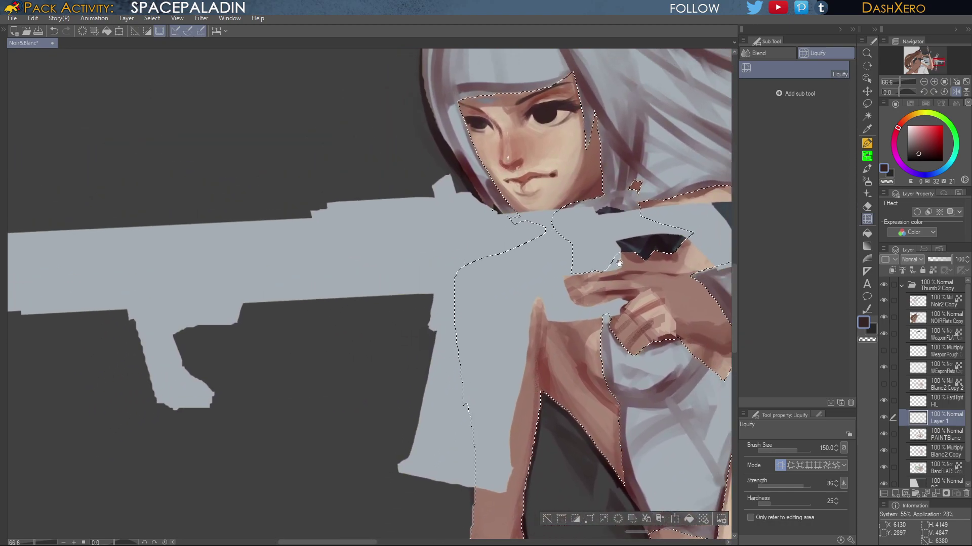
pyautogui.moveTo(617, 265); pyautogui.dragTo(590, 307)
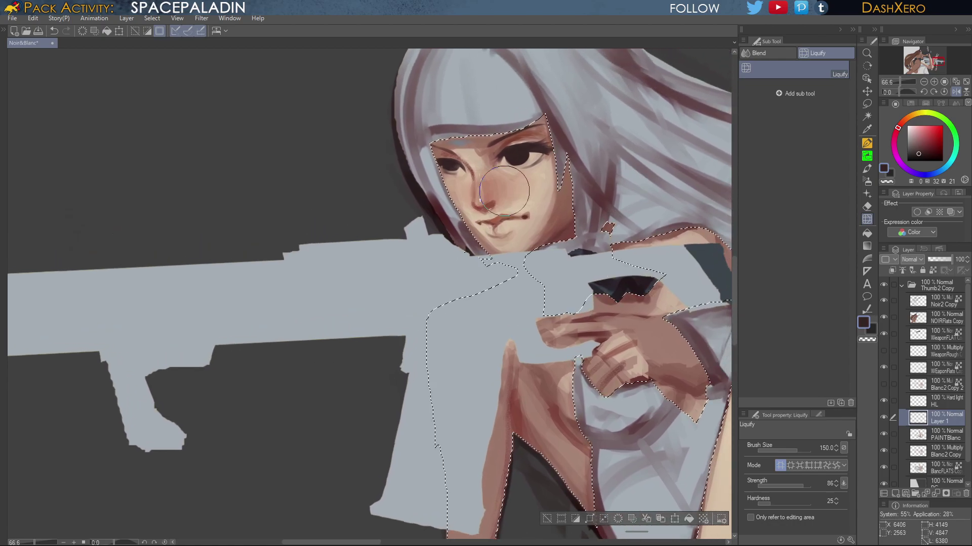
# Sharpen the nose and near jaw edge in dark red with Design pencil Custom 2 at size 15, undoing a stray stroke
pyautogui.click(866, 168)
pyautogui.click(931, 151)
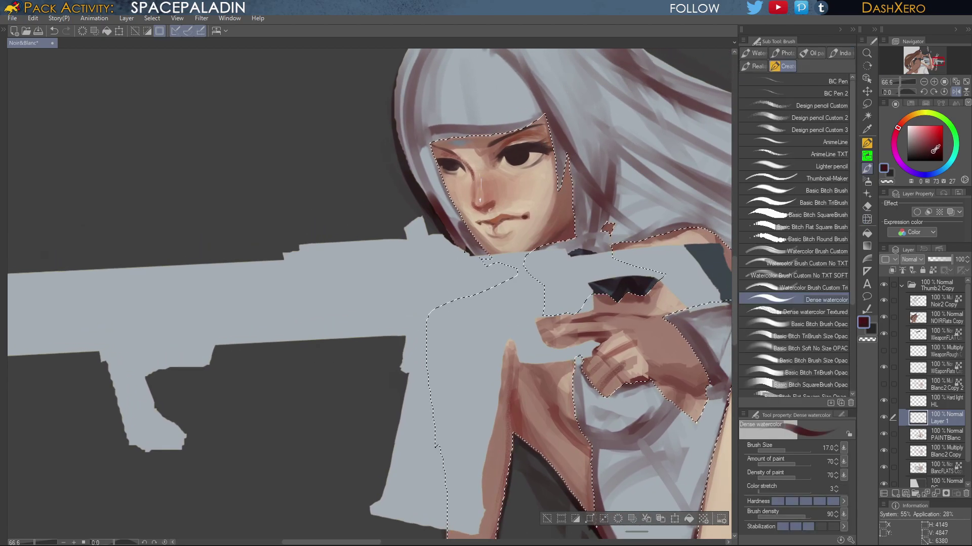
pyautogui.click(810, 118)
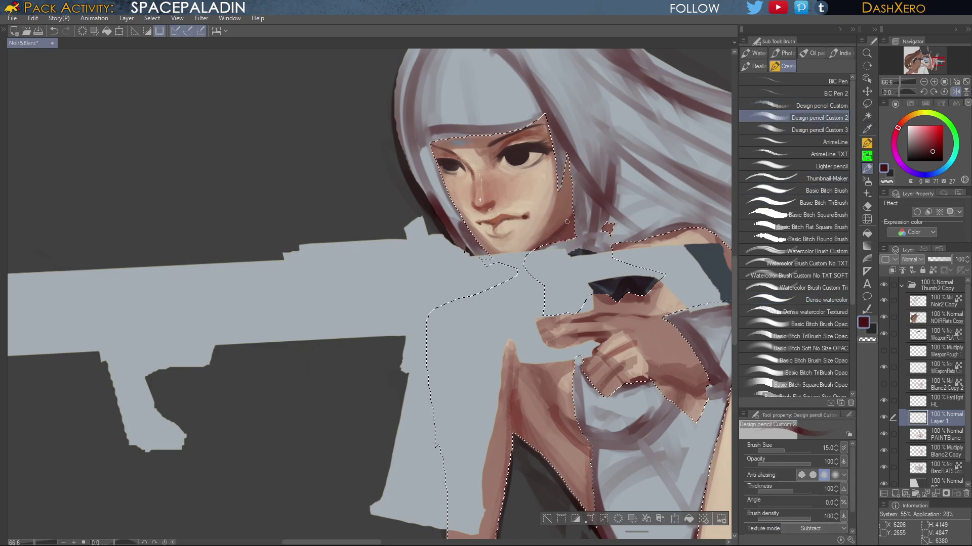
pyautogui.hotkey('ctrl', 'z')
pyautogui.moveTo(538, 247); pyautogui.dragTo(578, 200)
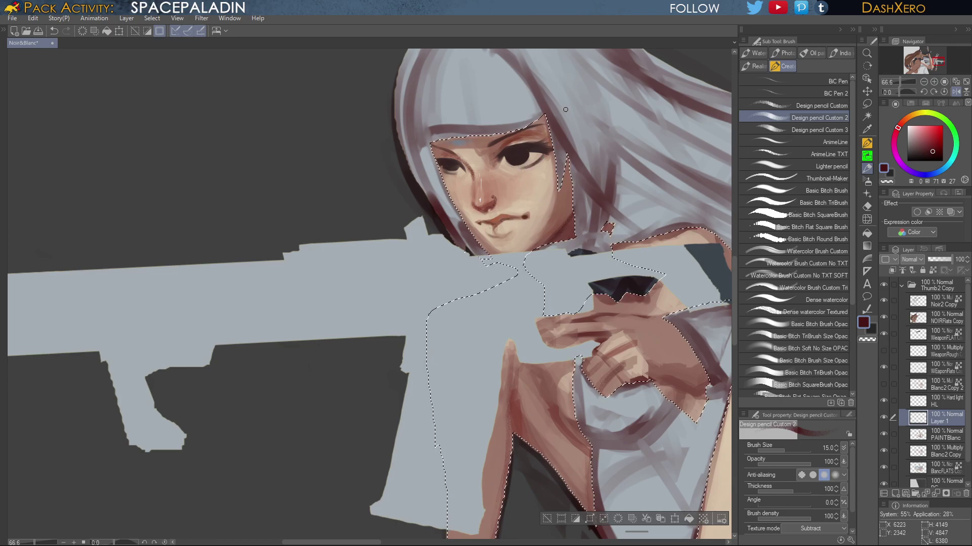
# Detail the near eye with a sampled near-black and the lips with dark red, using BiC Pen at size 30
pyautogui.keyDown('alt'); pyautogui.click(531, 146); pyautogui.keyUp('alt')
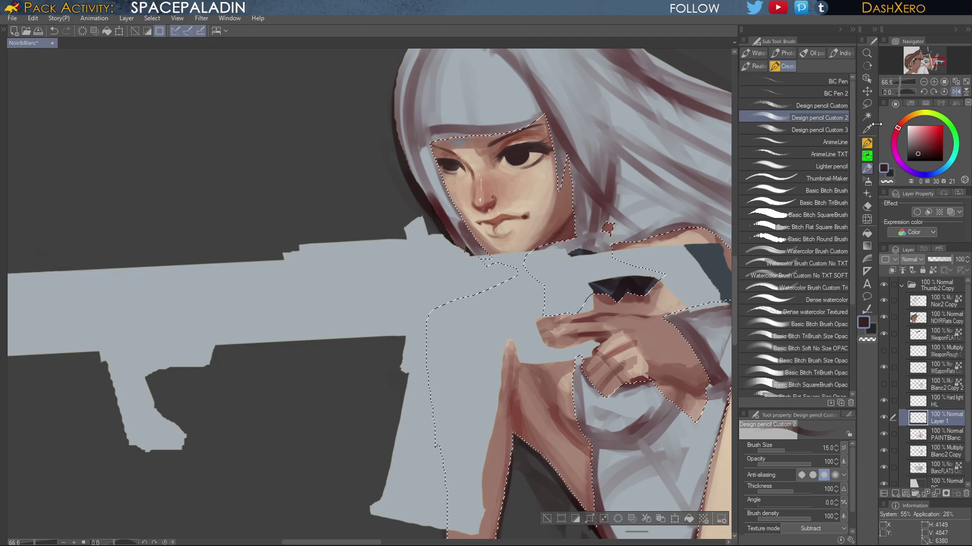
pyautogui.click(834, 81)
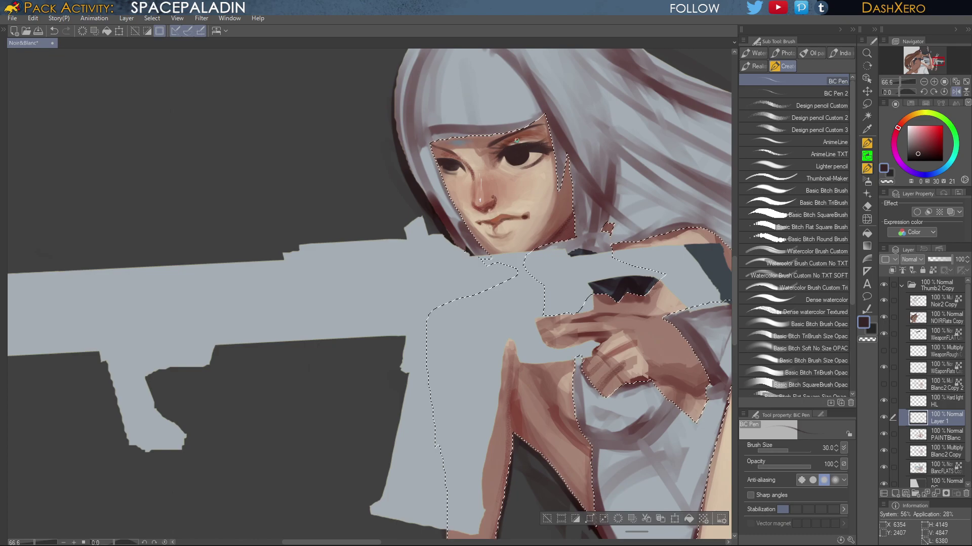
pyautogui.moveTo(545, 202); pyautogui.dragTo(544, 203)
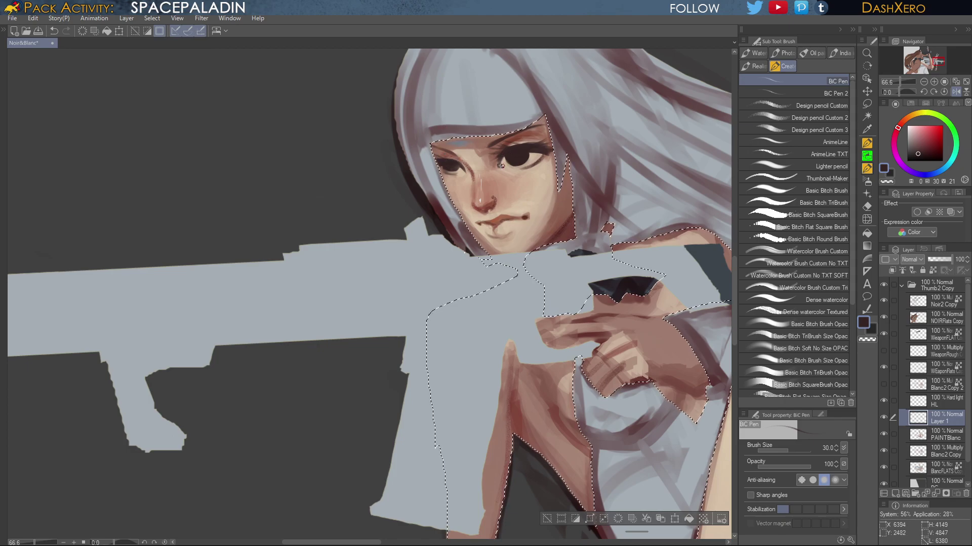
pyautogui.click(932, 141)
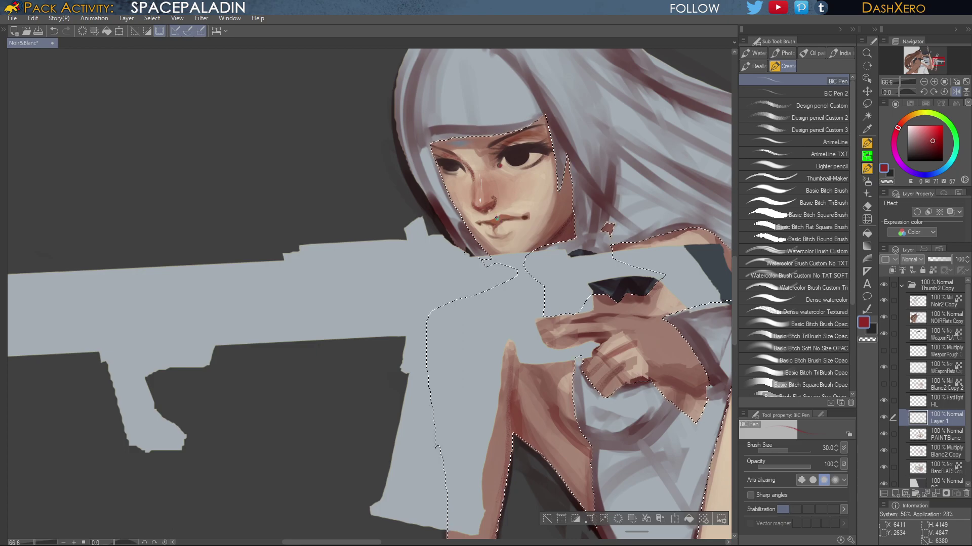
# Reshape the chin and jaw on the PAINTBlanc layer with Liquify at brush size 100 and strength 86, then unmirror the canvas
pyautogui.click(868, 218)
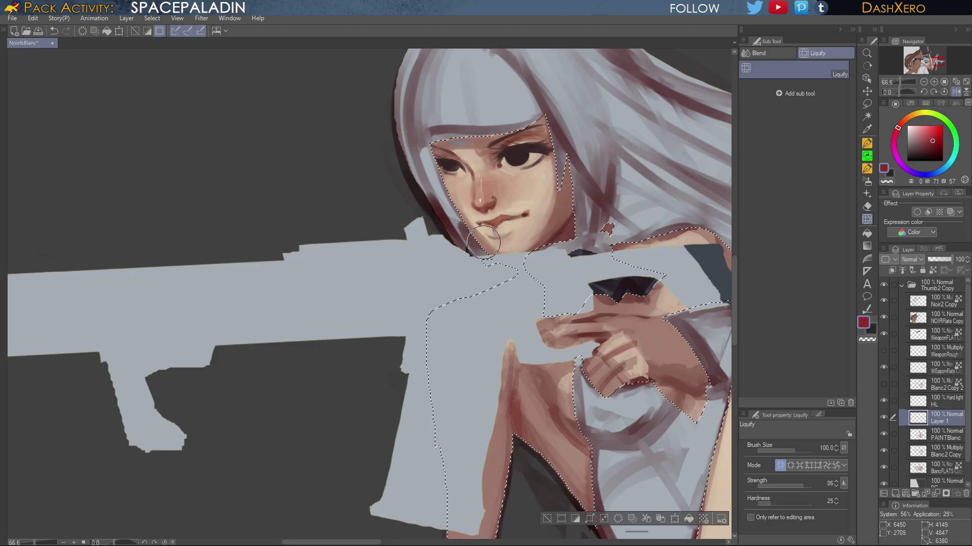
pyautogui.hotkey('ctrl', 'z')
pyautogui.click(951, 439)
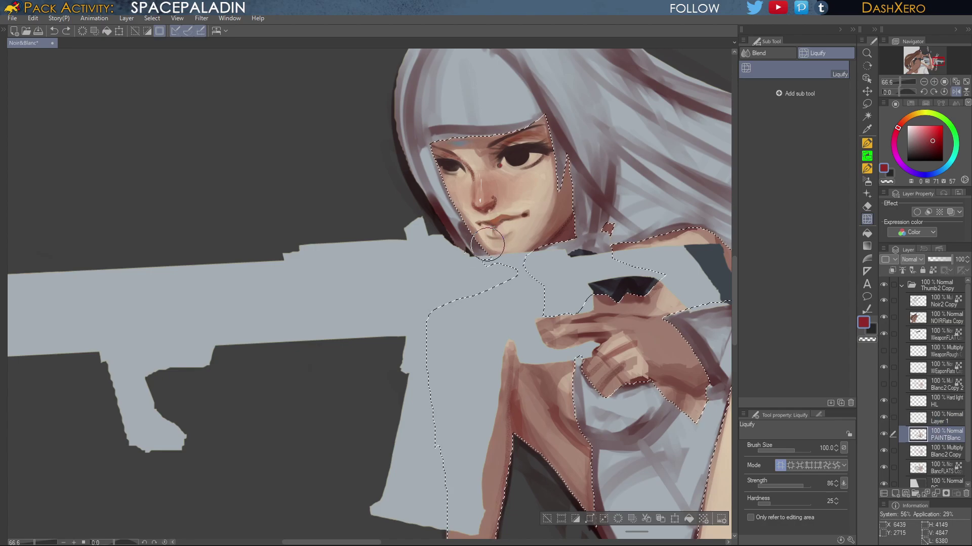
pyautogui.moveTo(489, 244); pyautogui.dragTo(471, 232)
pyautogui.click(955, 92)
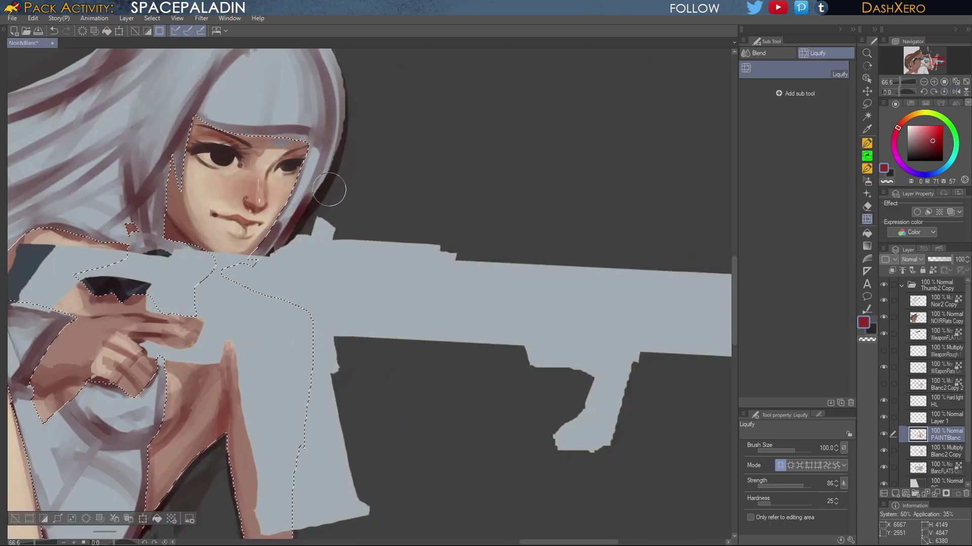
pyautogui.moveTo(332, 181)
pyautogui.mouseDown()
pyautogui.moveTo(674, 243)
pyautogui.moveTo(691, 237)
pyautogui.moveTo(682, 243)
pyautogui.mouseUp()
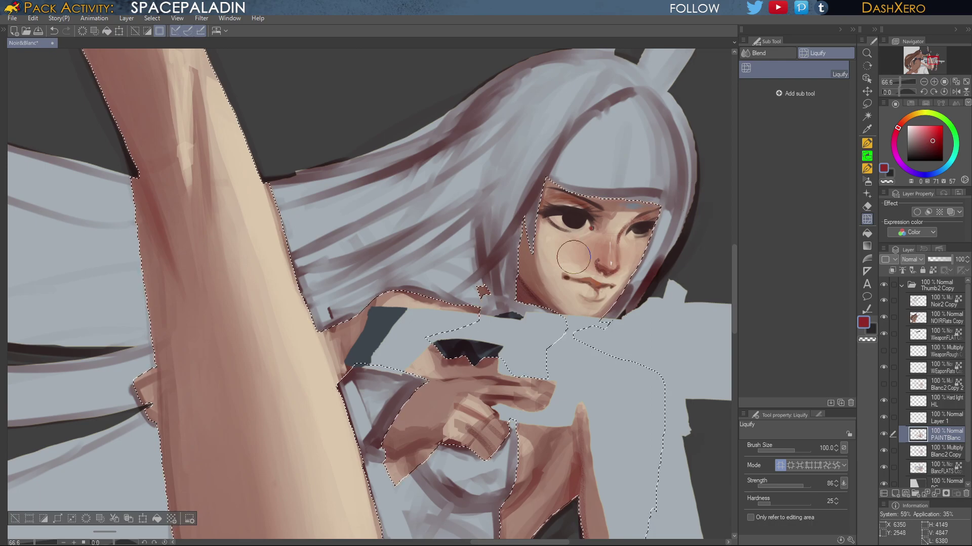
pyautogui.moveTo(614, 241); pyautogui.dragTo(599, 235)
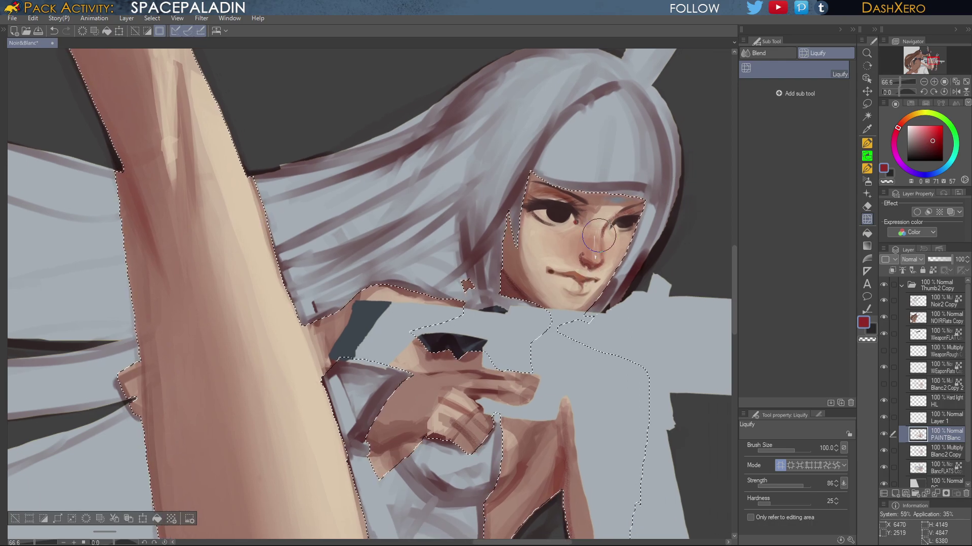
# Shade the near side of the face in dark red with Basic Bitch Soft No Size OPAC at size 70, undoing a stray stroke
pyautogui.click(869, 179)
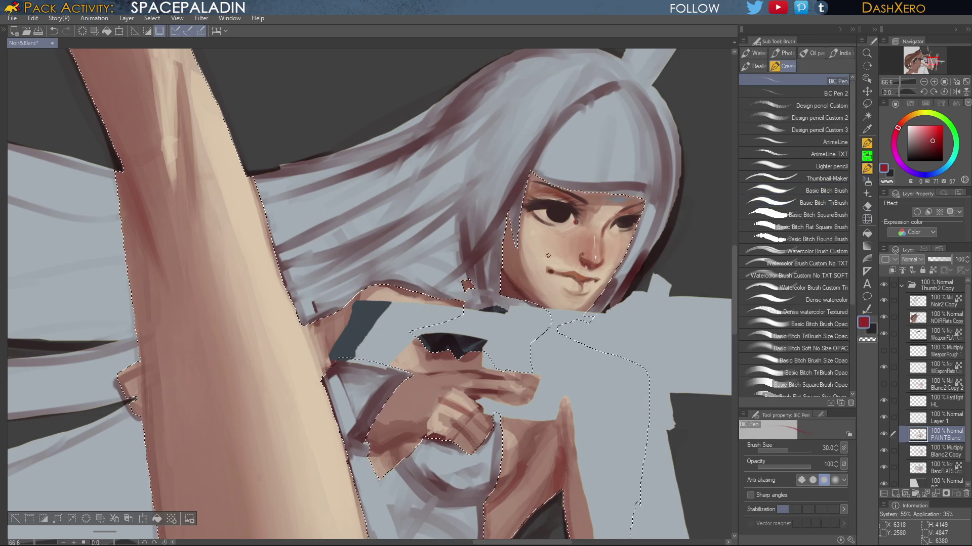
pyautogui.click(825, 349)
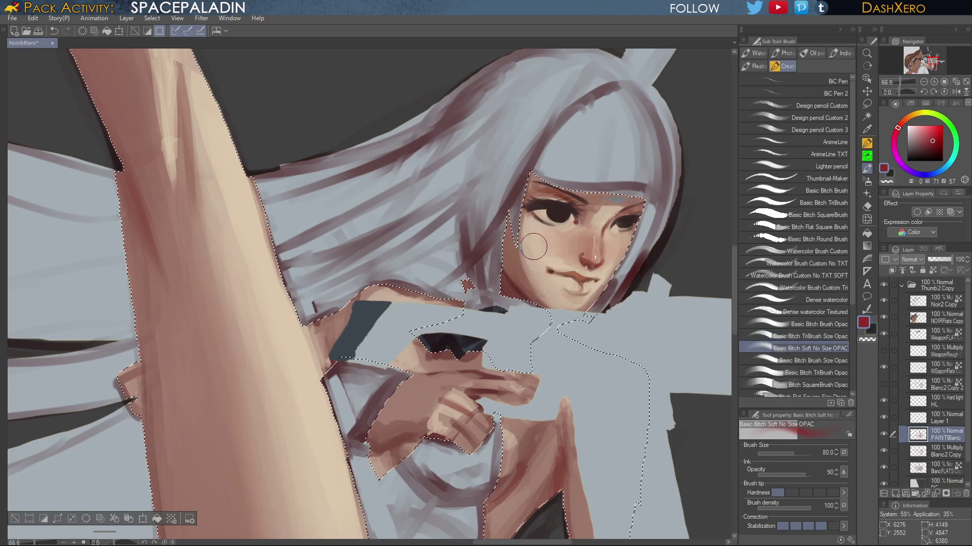
pyautogui.moveTo(936, 140); pyautogui.dragTo(933, 146)
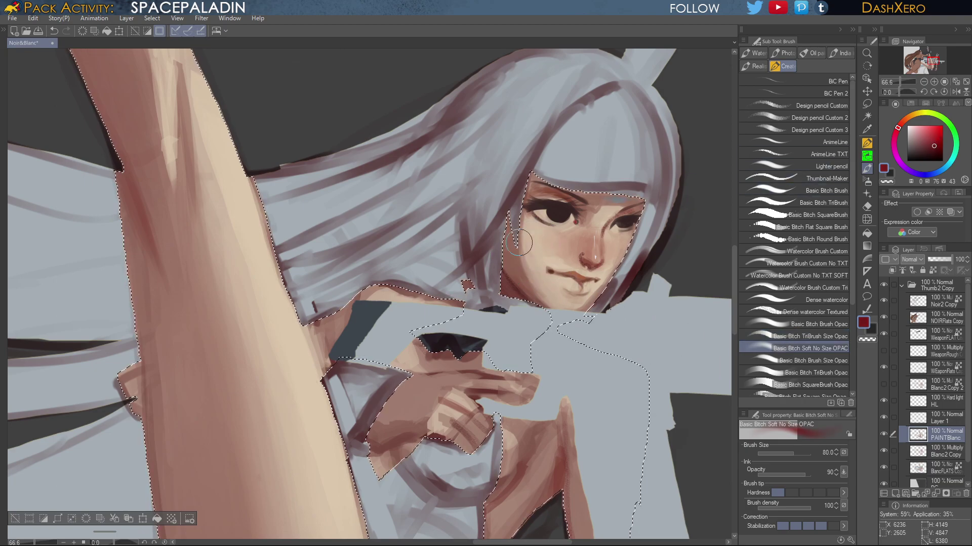
pyautogui.moveTo(519, 243); pyautogui.dragTo(517, 249)
pyautogui.moveTo(518, 249)
pyautogui.mouseDown()
pyautogui.moveTo(528, 281)
pyautogui.moveTo(553, 272)
pyautogui.mouseUp()
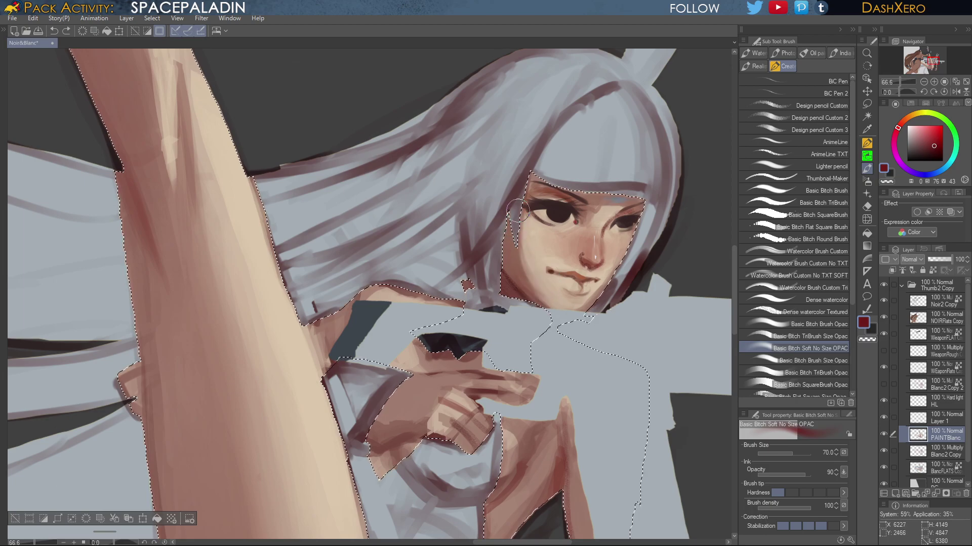
pyautogui.moveTo(524, 236); pyautogui.dragTo(537, 283)
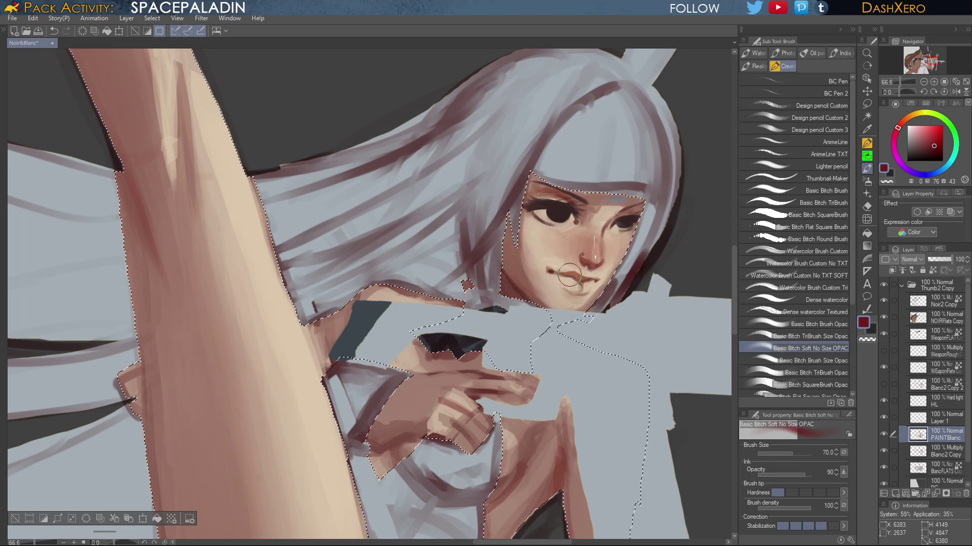
pyautogui.hotkey('ctrl', 'z')
# Merge Layer 1 down into PAINTBlanc and warm the near cheek with a sampled skin tone shifted to saturated red
pyautogui.click(944, 418)
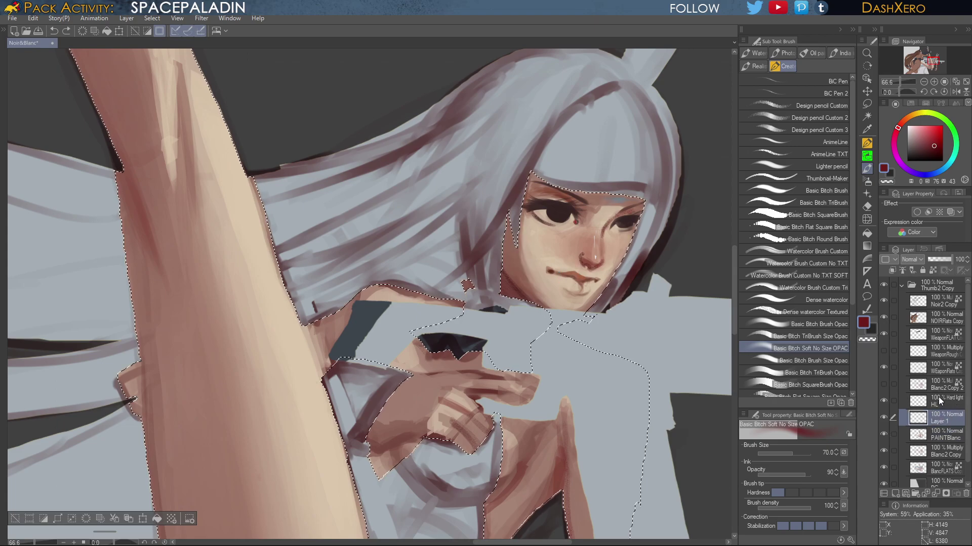
pyautogui.hotkey('ctrl', 'e')
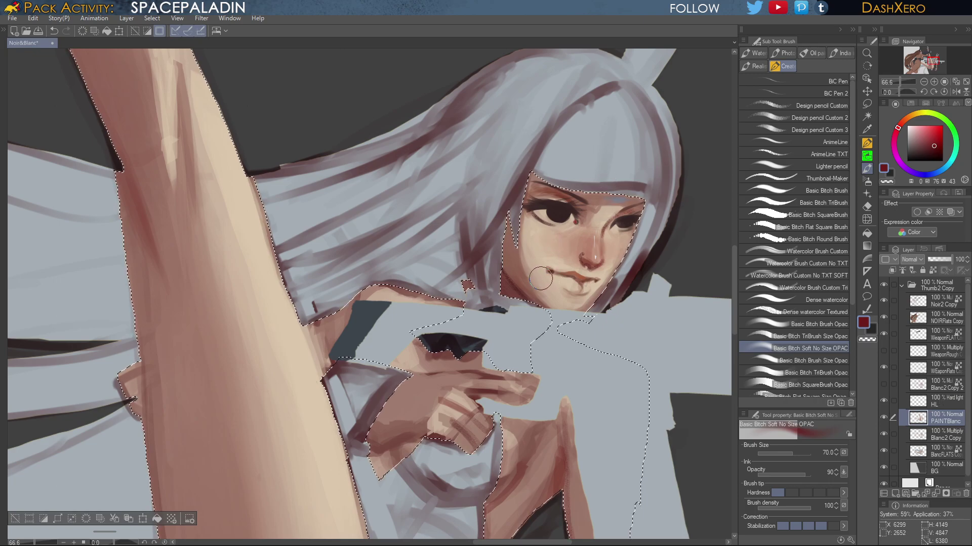
pyautogui.keyDown('alt'); pyautogui.click(521, 274); pyautogui.keyUp('alt')
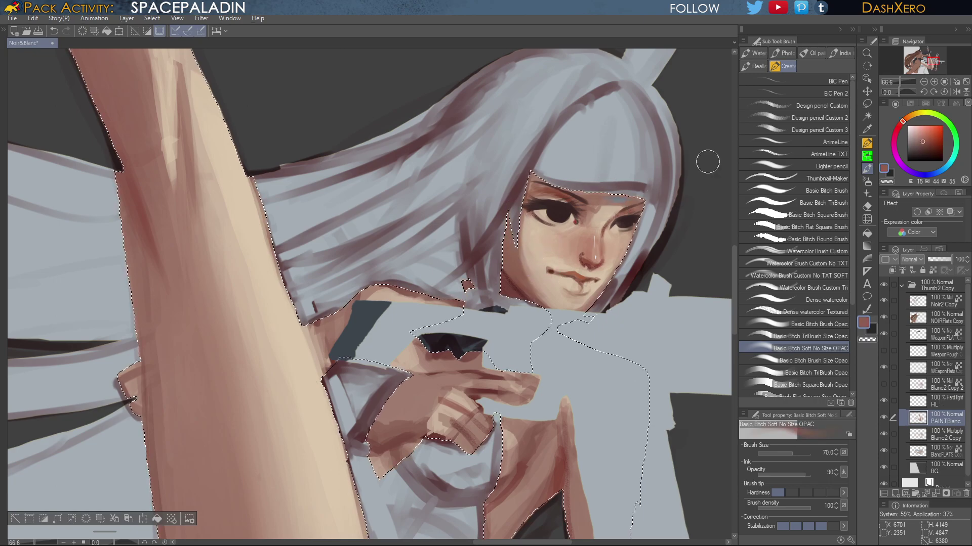
pyautogui.click(931, 141)
pyautogui.click(901, 128)
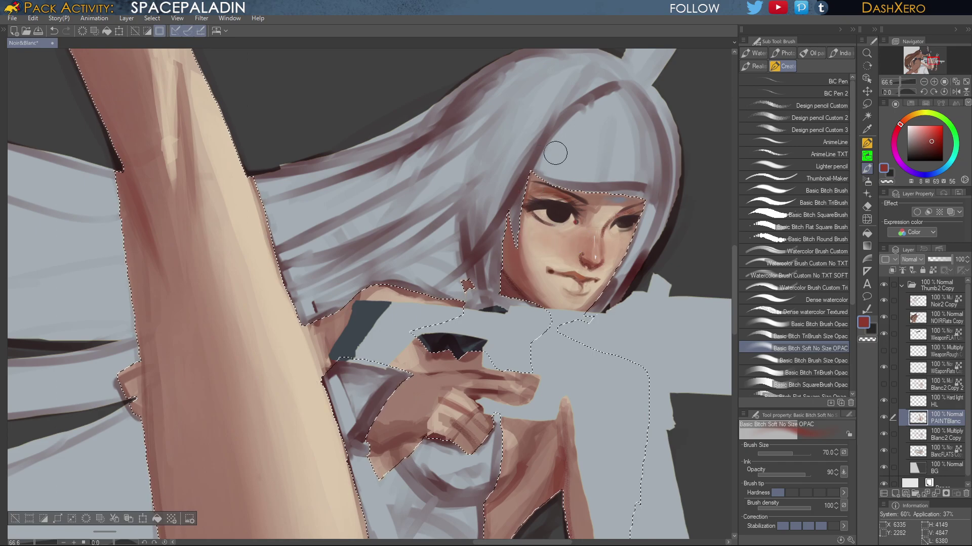
# Add red accents around the mouth, nose bridge and eyes with Dense watercolor at size 17, undoing the last stroke
pyautogui.click(822, 299)
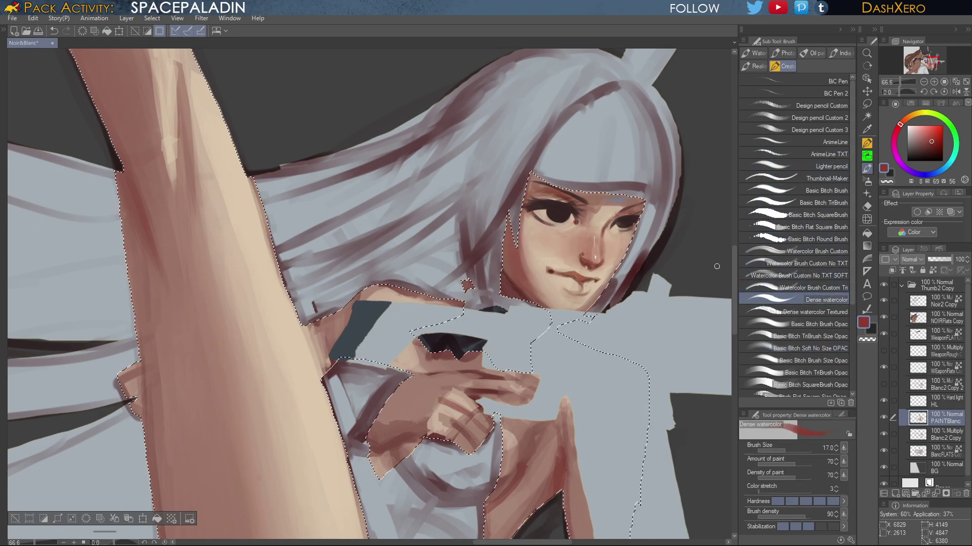
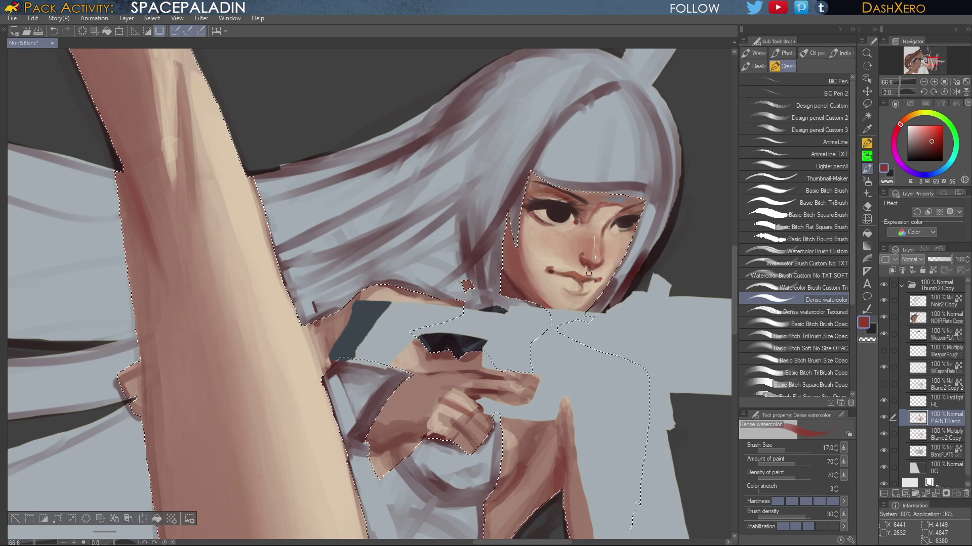
pyautogui.moveTo(589, 273); pyautogui.dragTo(592, 276)
pyautogui.moveTo(677, 201); pyautogui.dragTo(609, 124)
pyautogui.moveTo(566, 416); pyautogui.dragTo(616, 276)
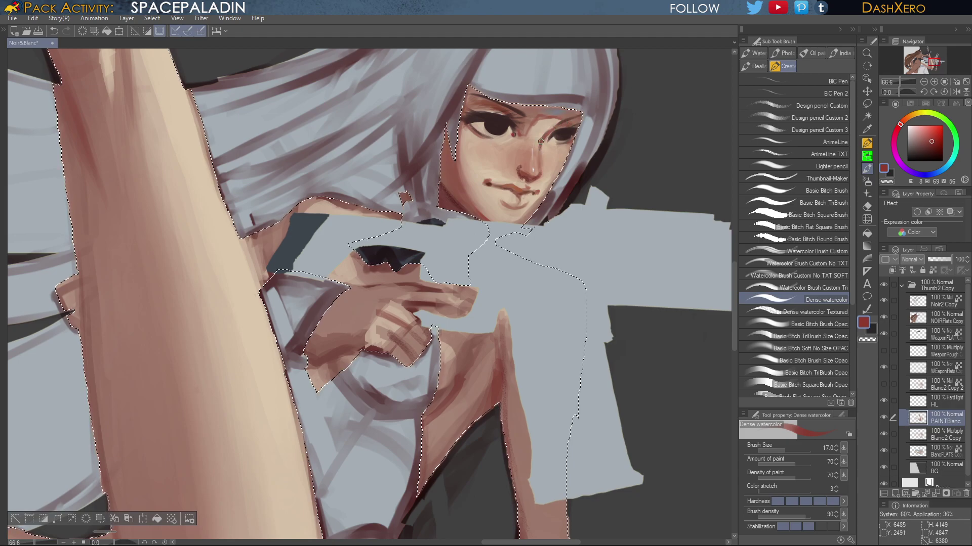
pyautogui.moveTo(614, 228); pyautogui.dragTo(607, 240)
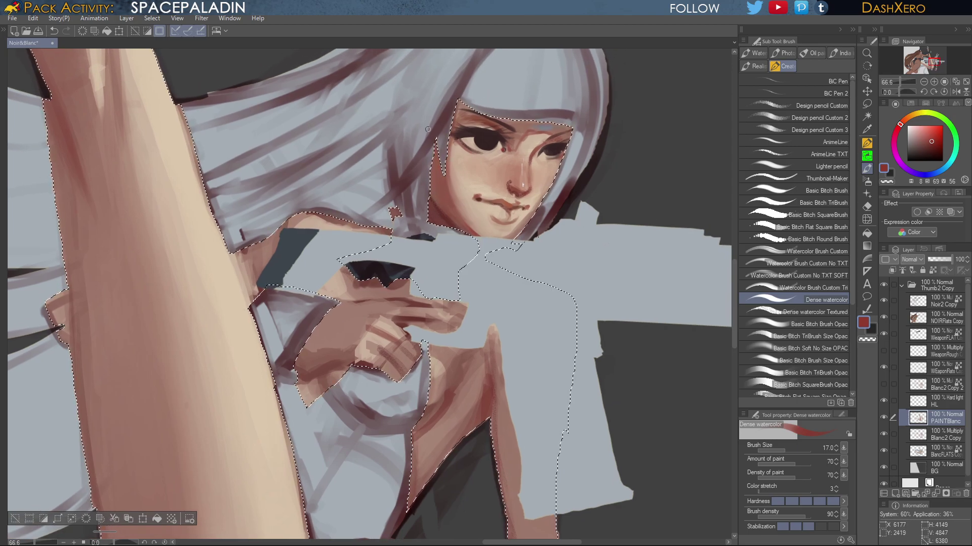
pyautogui.moveTo(630, 263)
pyautogui.mouseDown()
pyautogui.moveTo(624, 253)
pyautogui.moveTo(602, 268)
pyautogui.moveTo(586, 297)
pyautogui.mouseUp()
pyautogui.hotkey('ctrl', 'z')
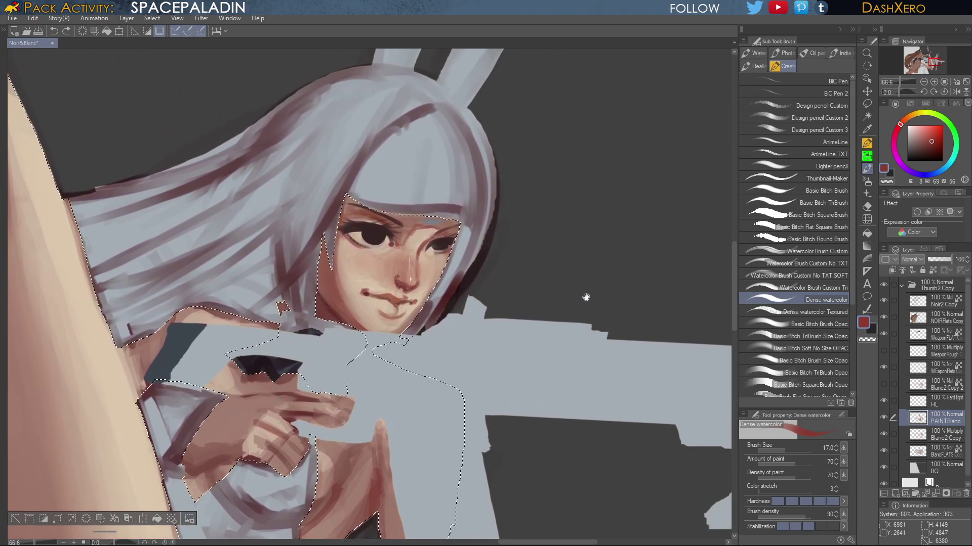
# Check the face against the whole illustration and touch up its eye area with a brighter red
pyautogui.hotkey('ctrl', '0')
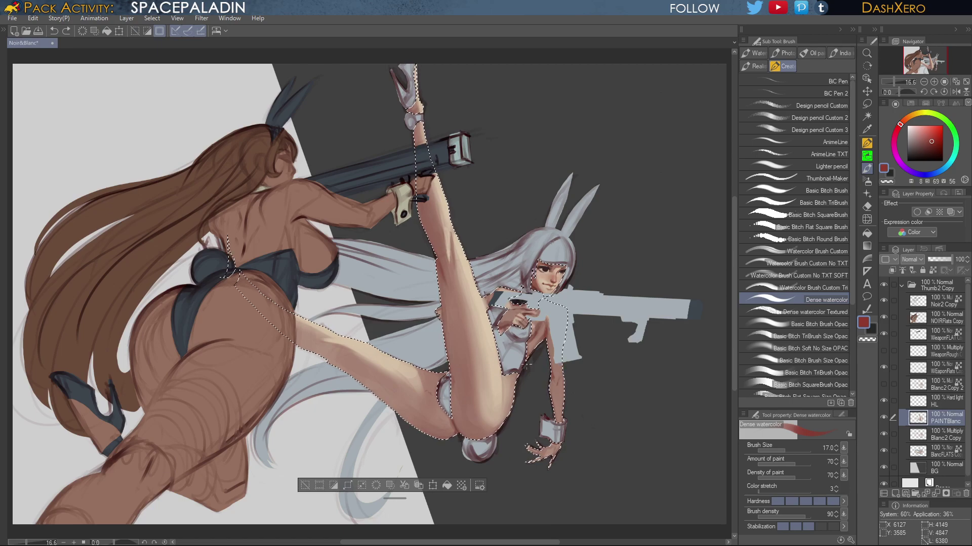
pyautogui.scroll(2, 560, 268)
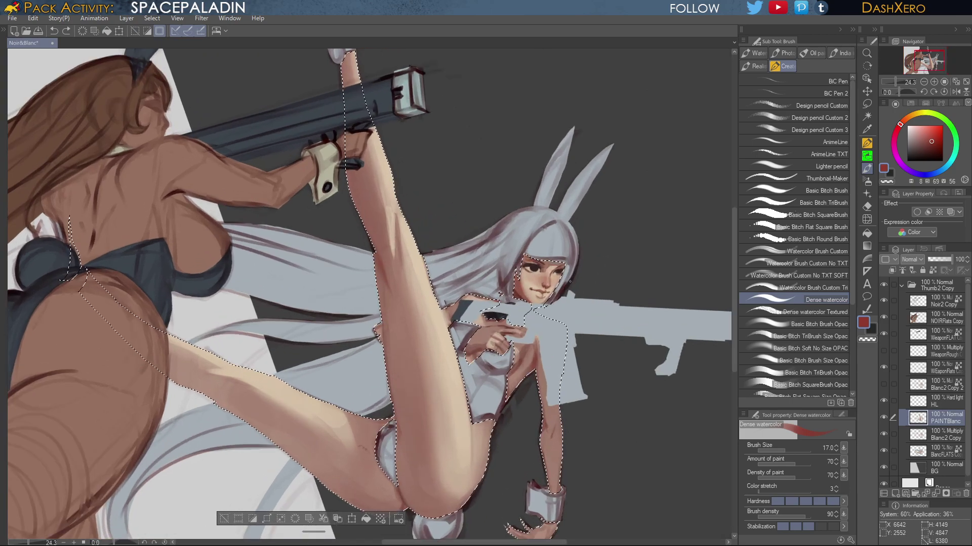
pyautogui.scroll(3, 569, 281)
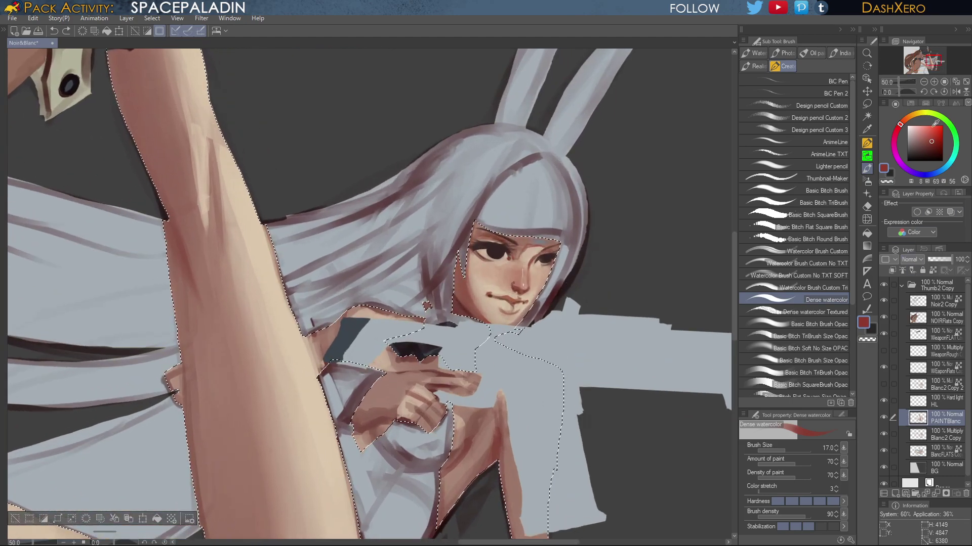
pyautogui.click(933, 140)
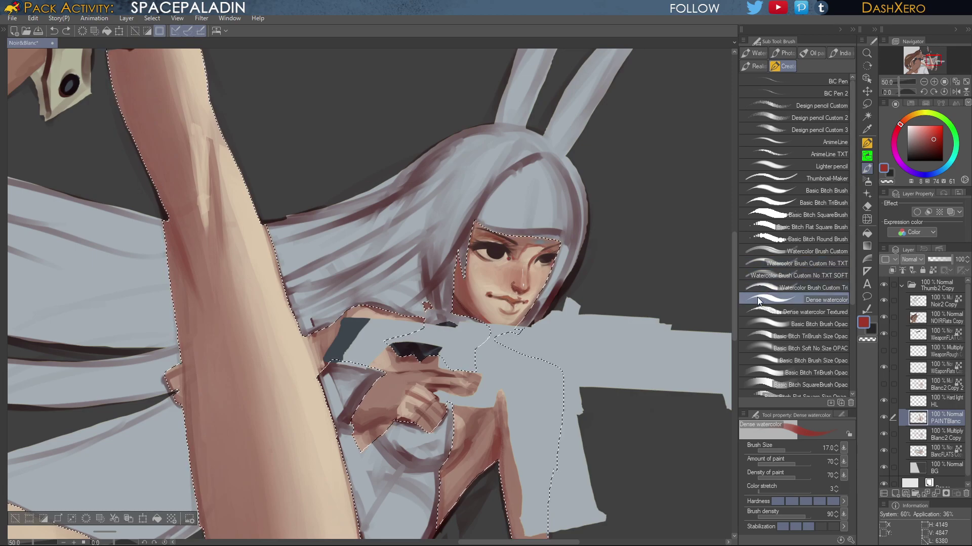
pyautogui.moveTo(395, 283); pyautogui.dragTo(595, 353)
pyautogui.moveTo(509, 298); pyautogui.dragTo(674, 366)
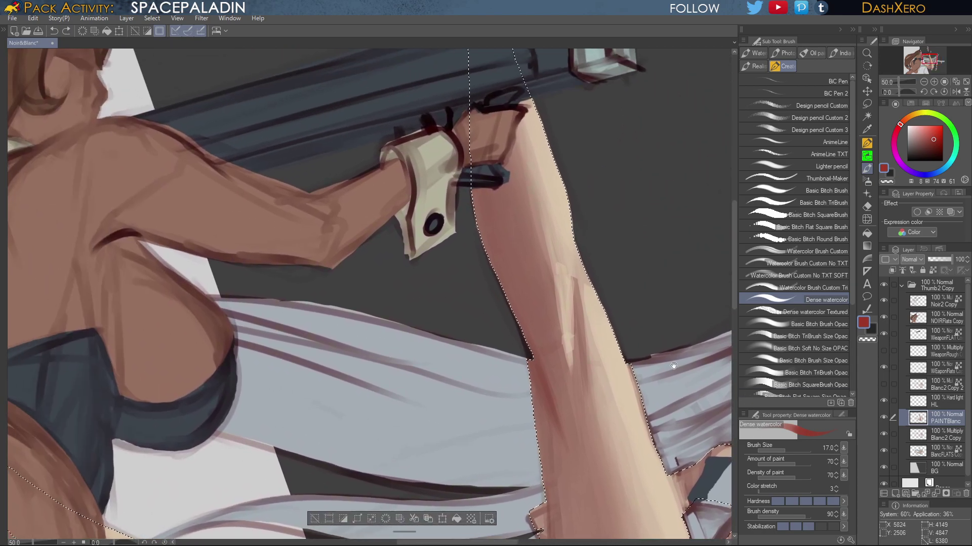
pyautogui.moveTo(649, 430)
pyautogui.mouseDown()
pyautogui.moveTo(712, 493)
pyautogui.moveTo(715, 433)
pyautogui.moveTo(662, 401)
pyautogui.moveTo(614, 290)
pyautogui.moveTo(646, 256)
pyautogui.moveTo(631, 202)
pyautogui.mouseUp()
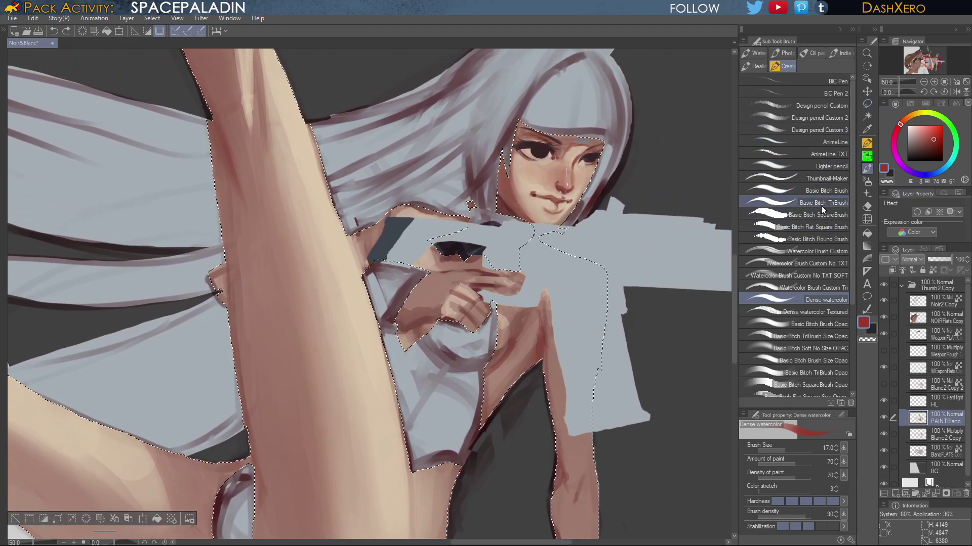
pyautogui.moveTo(638, 311)
pyautogui.mouseDown()
pyautogui.moveTo(614, 332)
pyautogui.moveTo(572, 344)
pyautogui.moveTo(565, 327)
pyautogui.moveTo(576, 352)
pyautogui.mouseUp()
pyautogui.moveTo(573, 361)
pyautogui.mouseDown()
pyautogui.moveTo(572, 312)
pyautogui.moveTo(569, 357)
pyautogui.mouseUp()
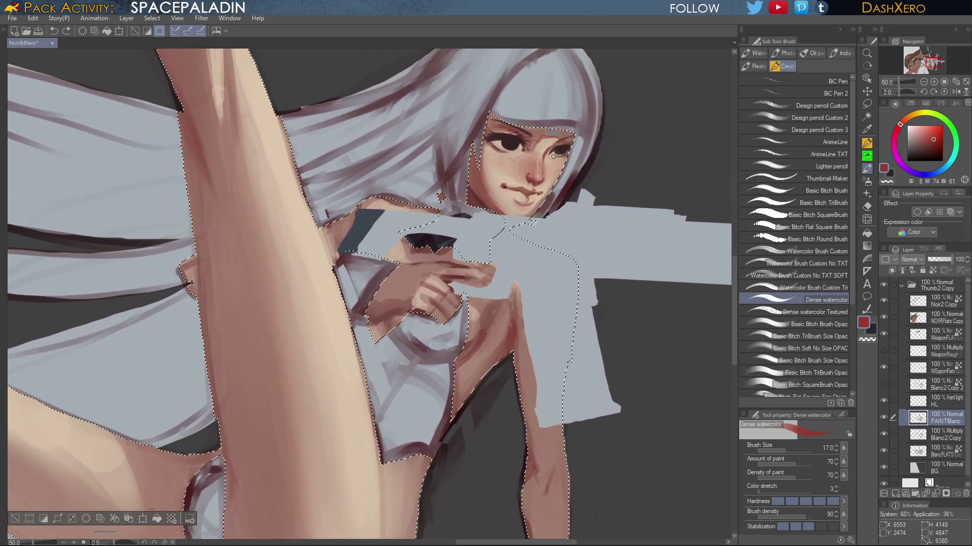
# Define the lips and mouth corners in dark reddish brown with Dense watercolor at size 17, undoing a stray stroke
pyautogui.scroll(3, 535, 201)
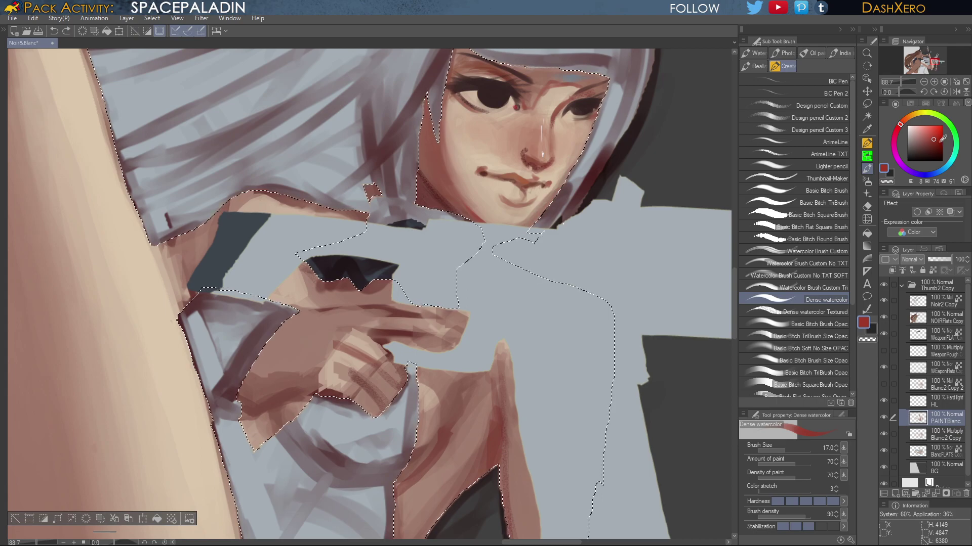
pyautogui.moveTo(935, 144); pyautogui.dragTo(931, 150)
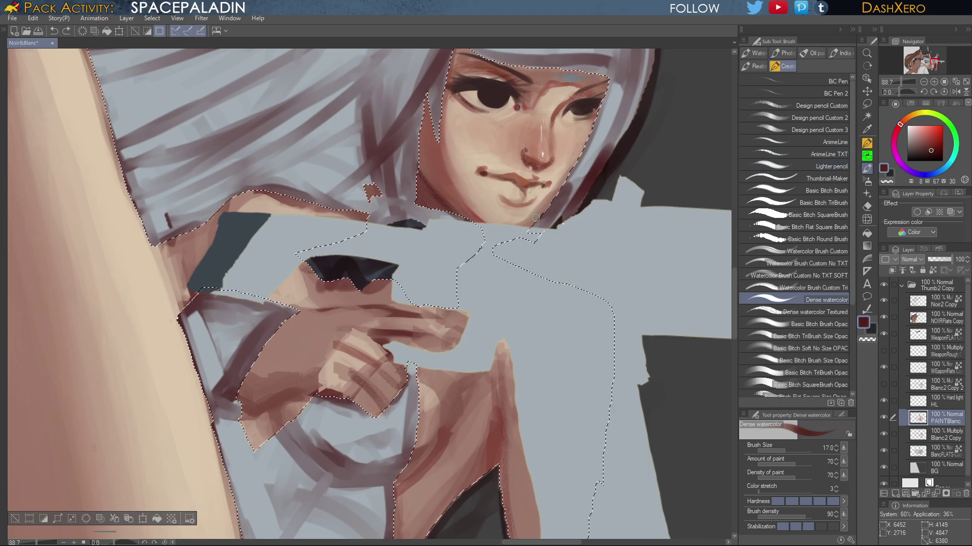
pyautogui.hotkey('ctrl', 'z')
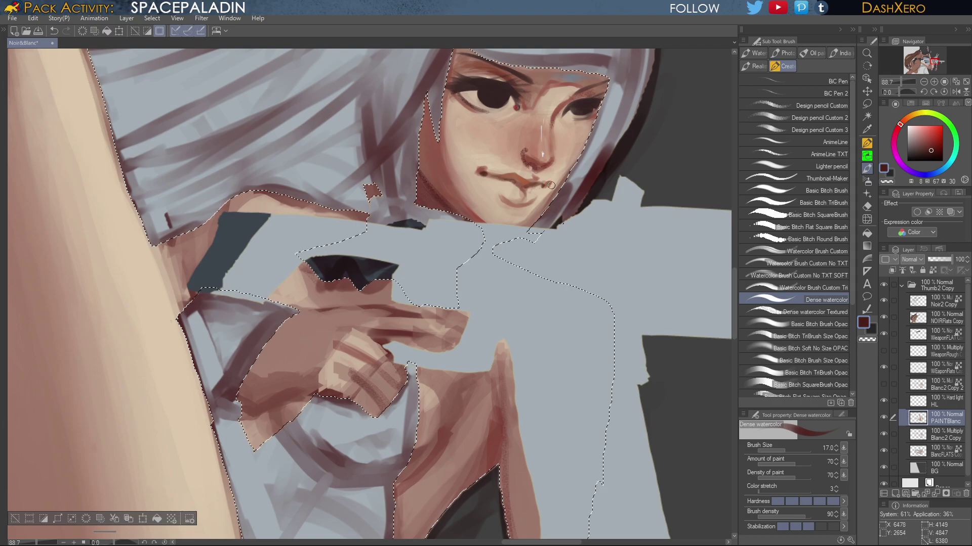
pyautogui.scroll(1, 539, 218)
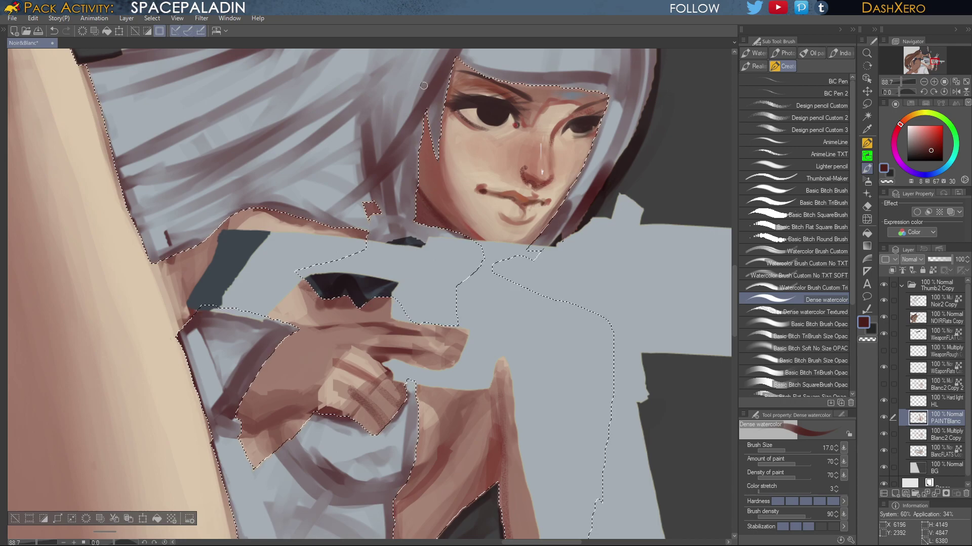
pyautogui.moveTo(627, 297); pyautogui.dragTo(615, 333)
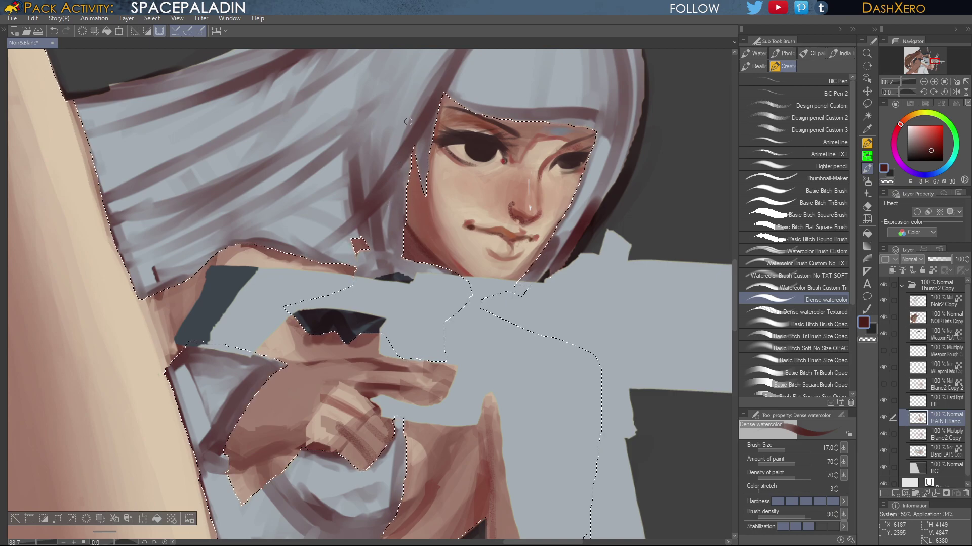
# Refine the brows and upper eye area with sampled blue-grey and dark brown, using Dense watercolor at size 17
pyautogui.moveTo(626, 310); pyautogui.dragTo(619, 328)
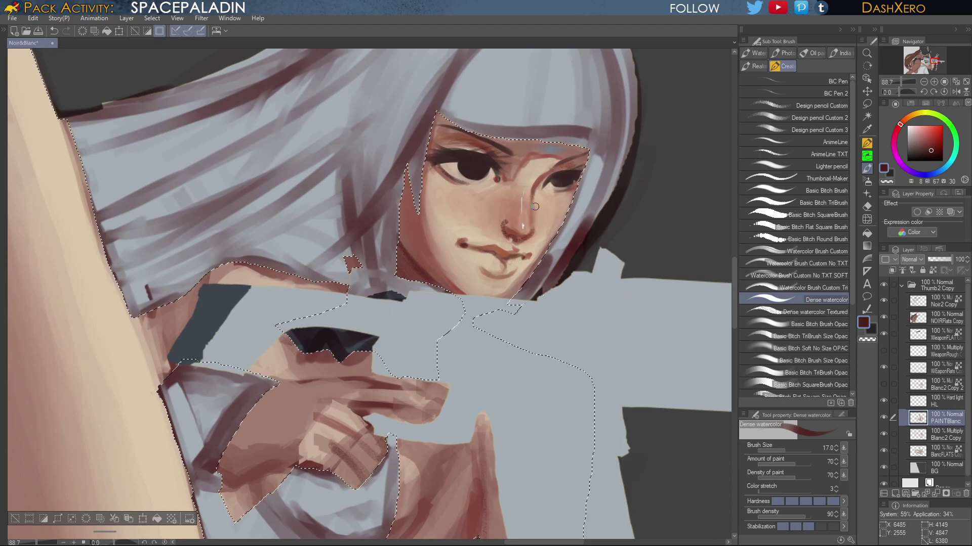
pyautogui.keyDown('alt'); pyautogui.click(553, 144); pyautogui.keyUp('alt')
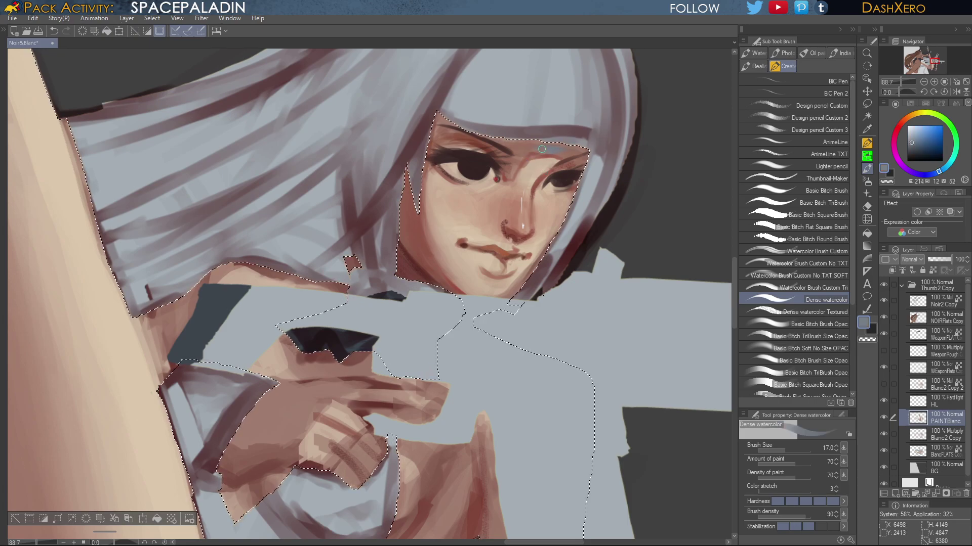
pyautogui.keyDown('alt'); pyautogui.click(506, 145); pyautogui.keyUp('alt')
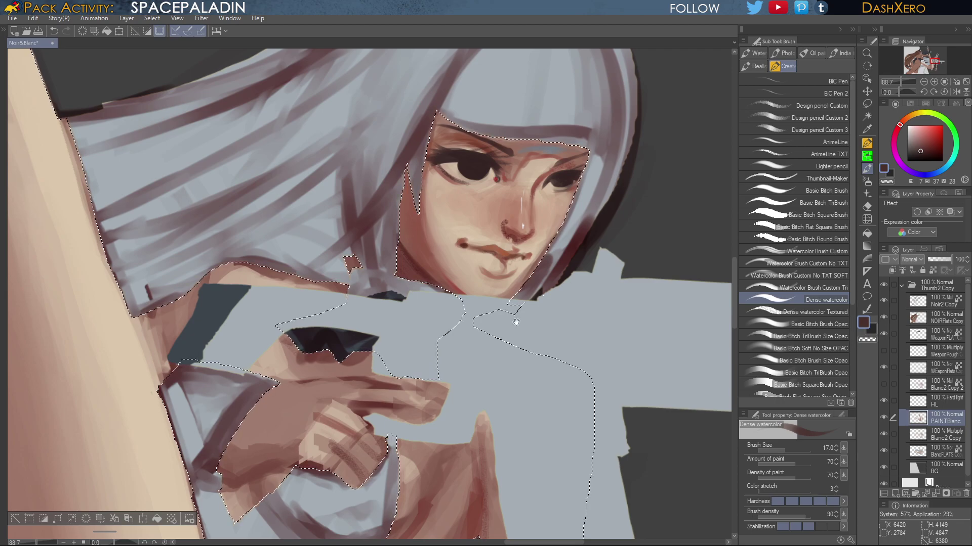
pyautogui.moveTo(525, 288)
pyautogui.mouseDown()
pyautogui.moveTo(643, 392)
pyautogui.moveTo(605, 365)
pyautogui.mouseUp()
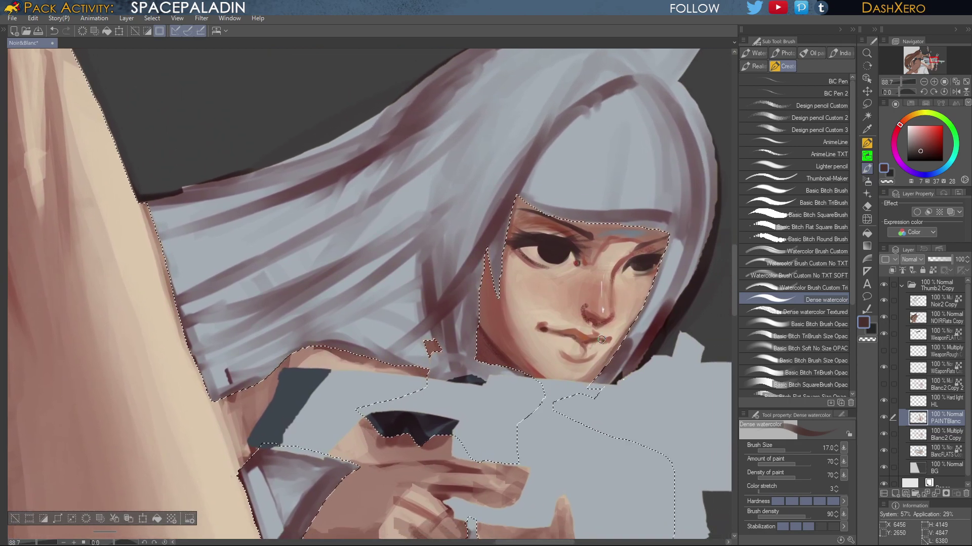
pyautogui.moveTo(620, 344); pyautogui.dragTo(592, 322)
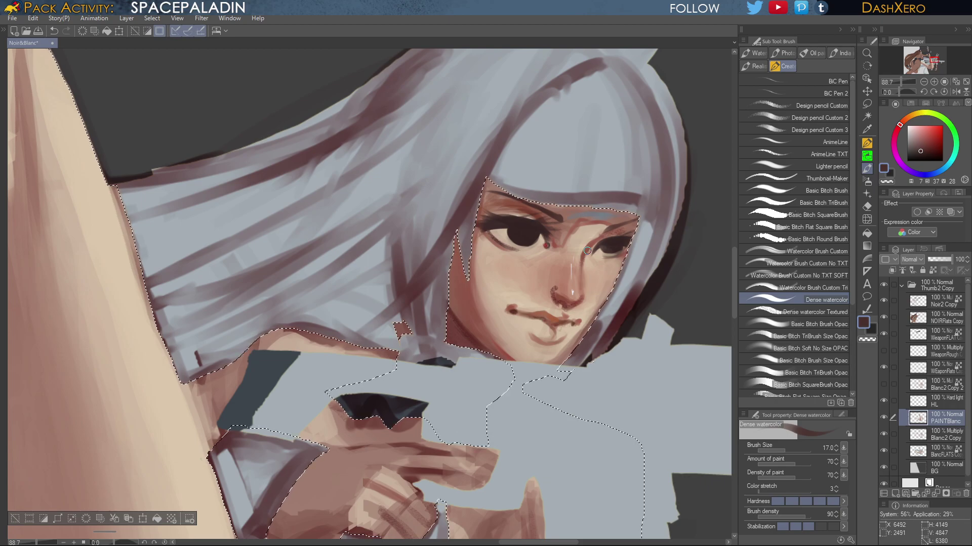
pyautogui.moveTo(611, 326); pyautogui.dragTo(644, 283)
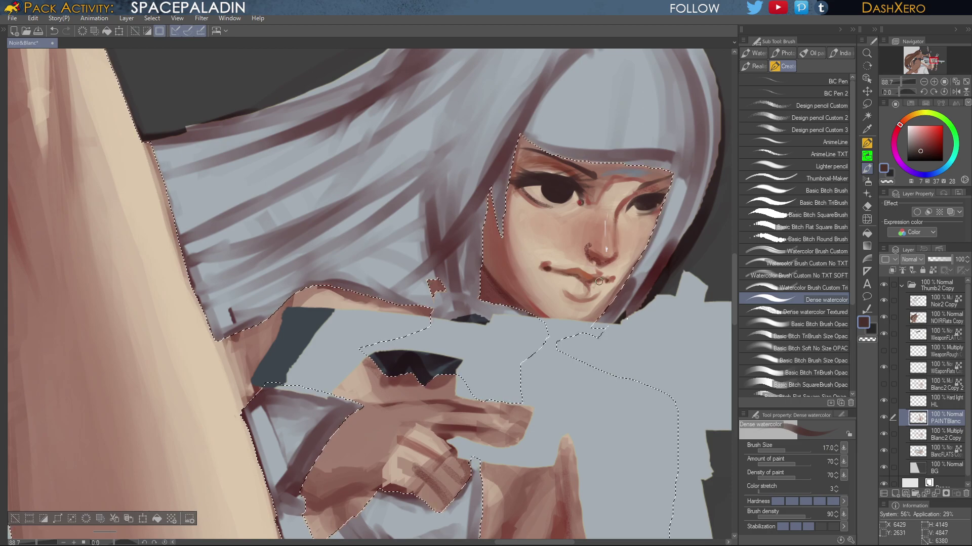
pyautogui.moveTo(613, 329); pyautogui.dragTo(607, 323)
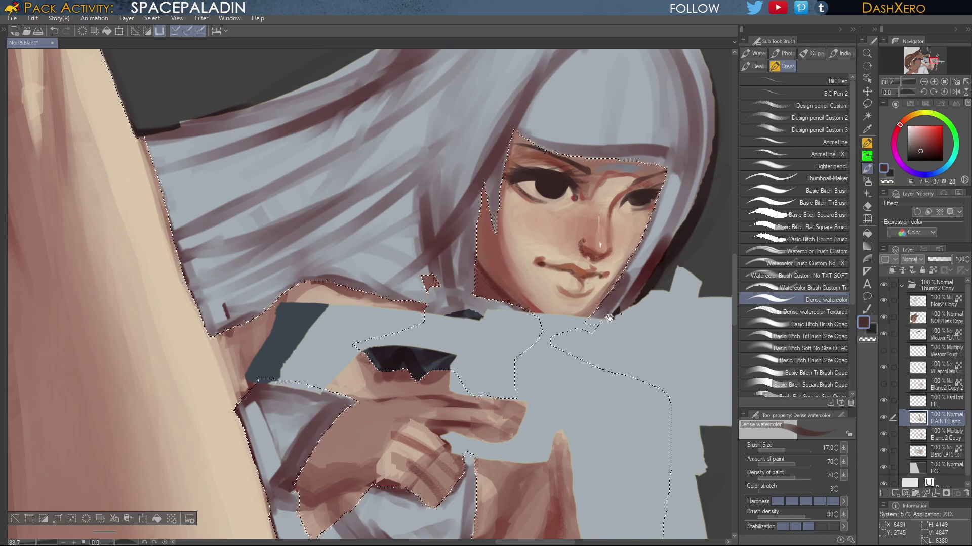
pyautogui.moveTo(609, 318); pyautogui.dragTo(587, 291)
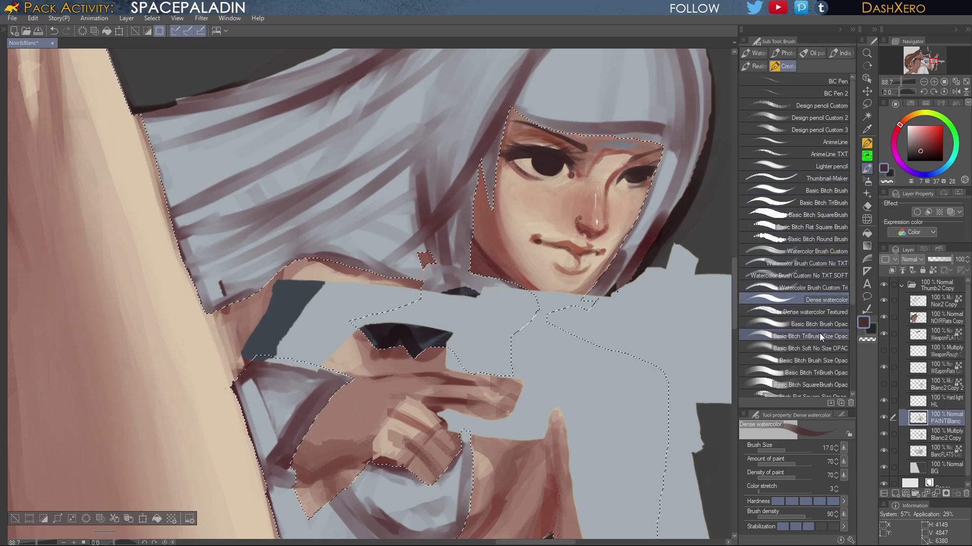
# Soften the near cheek and jaw shading with sampled skin tones using Basic Bitch Soft No Size OPAC, undoing a stroke and reducing the brush to size 60
pyautogui.click(820, 347)
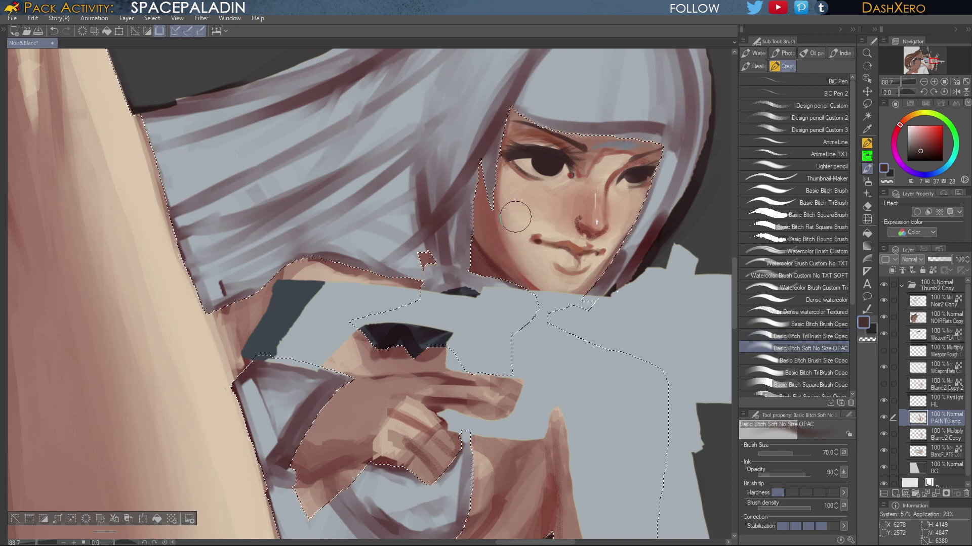
pyautogui.keyDown('alt'); pyautogui.click(510, 239); pyautogui.keyUp('alt')
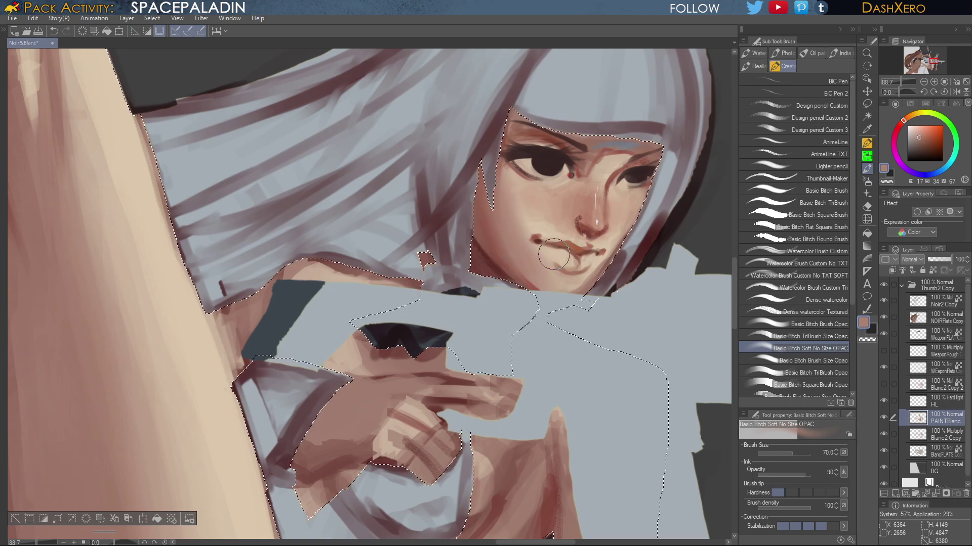
pyautogui.hotkey('ctrl', 'z')
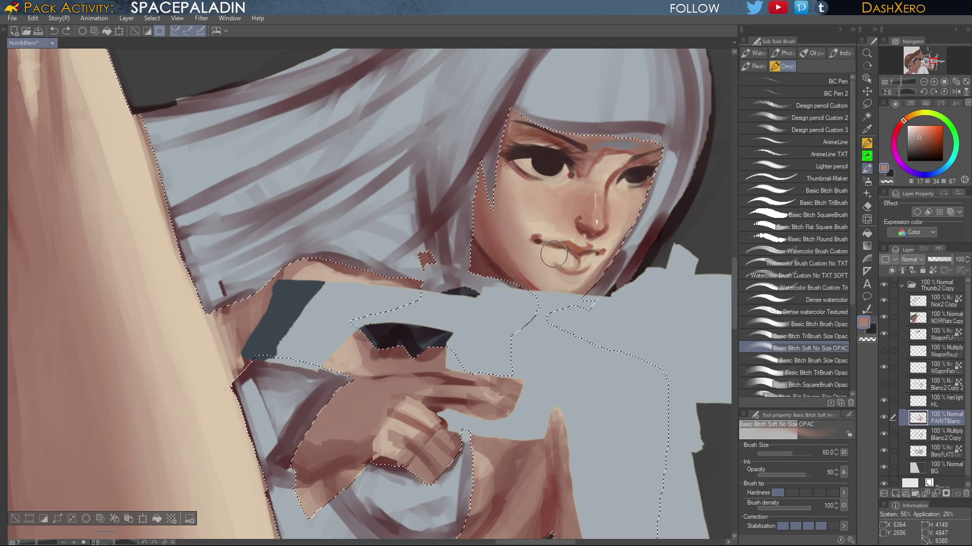
pyautogui.keyDown('alt'); pyautogui.click(531, 247); pyautogui.keyUp('alt')
pyautogui.moveTo(517, 233); pyautogui.dragTo(521, 243)
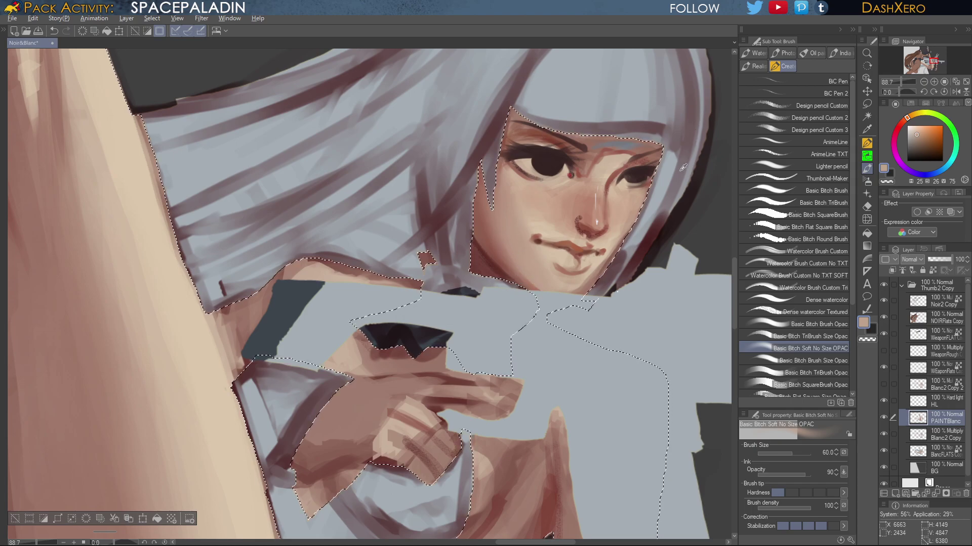
# Deepen the lids and lashes around both eyes with sampled dark reddish browns in Dense watercolor at size 17, undoing a stray stroke
pyautogui.keyDown('alt'); pyautogui.click(557, 136); pyautogui.keyUp('alt')
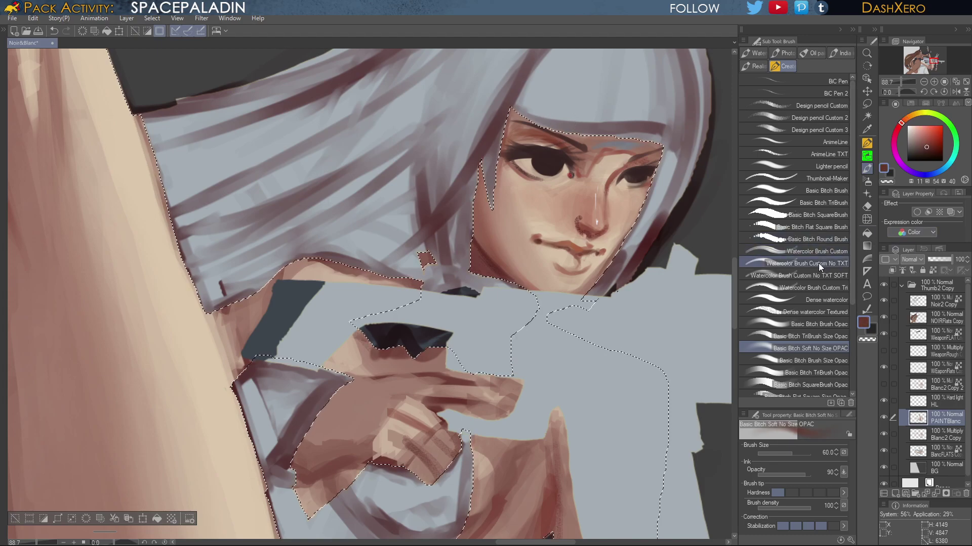
pyautogui.click(824, 300)
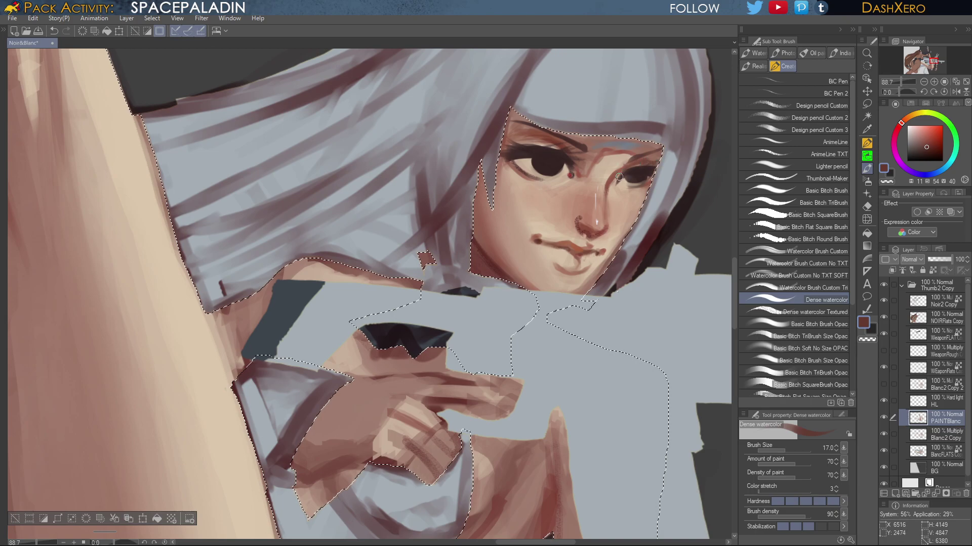
pyautogui.keyDown('alt'); pyautogui.click(600, 189); pyautogui.keyUp('alt')
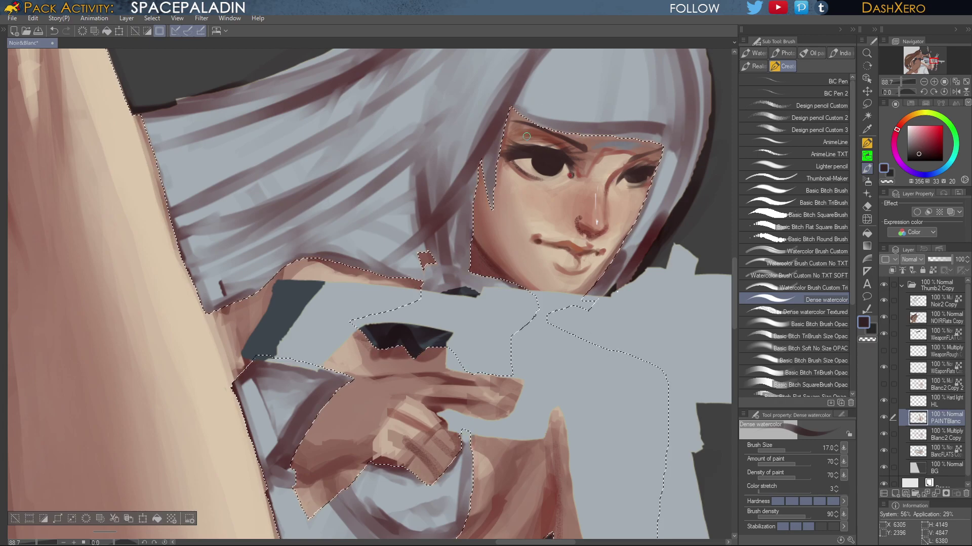
pyautogui.moveTo(533, 152); pyautogui.dragTo(526, 154)
pyautogui.keyDown('alt'); pyautogui.click(528, 158); pyautogui.keyUp('alt')
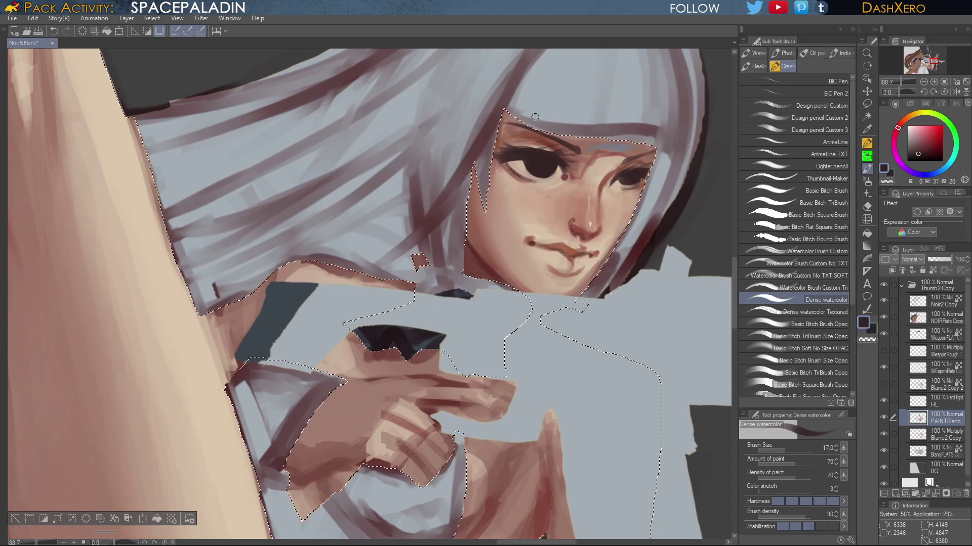
pyautogui.hotkey('ctrl', 'z')
pyautogui.moveTo(527, 161); pyautogui.dragTo(529, 171)
pyautogui.moveTo(628, 272); pyautogui.dragTo(626, 297)
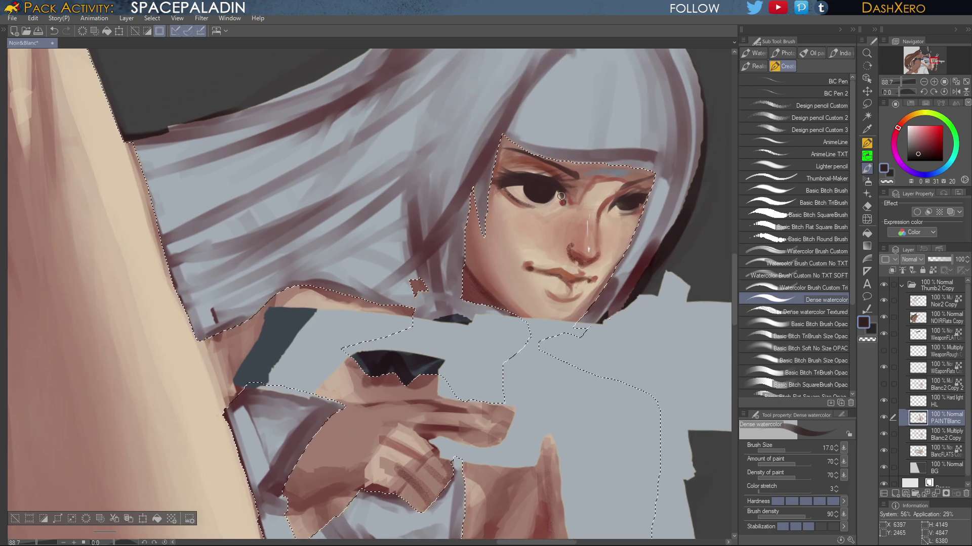
pyautogui.moveTo(656, 268); pyautogui.dragTo(645, 259)
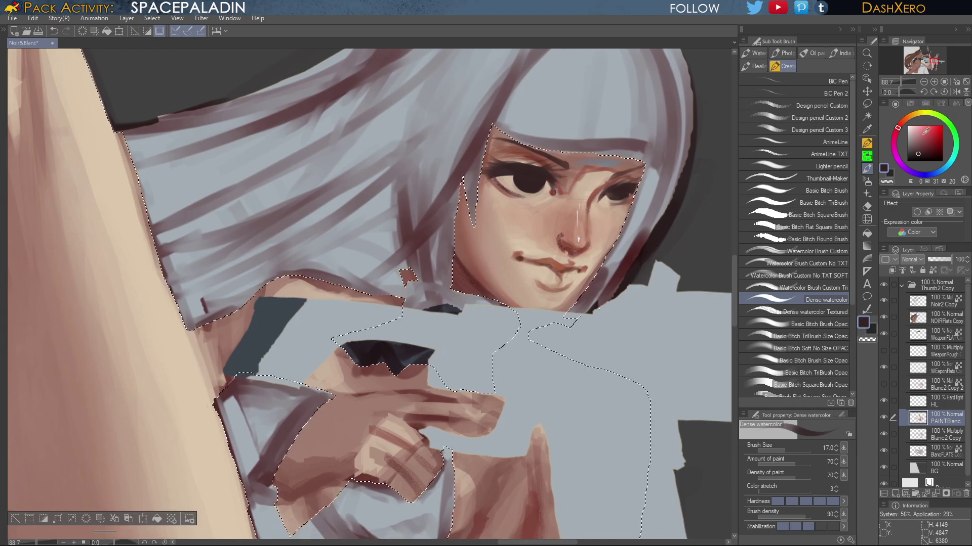
# Tint the lips with red and a sampled orange-brown using Basic Bitch TriBrush Size Opac at size 25, undoing a stroke
pyautogui.click(934, 144)
pyautogui.moveTo(934, 144); pyautogui.dragTo(930, 142)
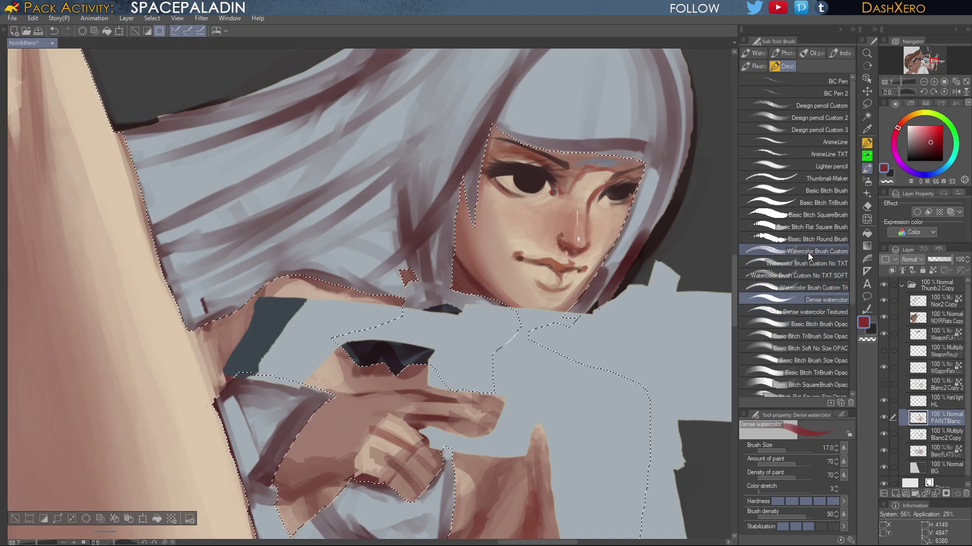
pyautogui.click(816, 335)
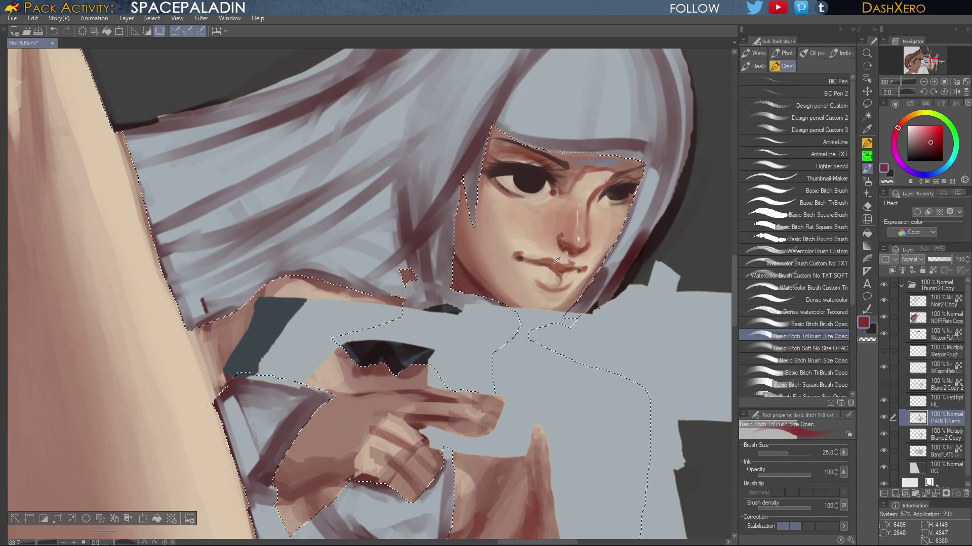
pyautogui.keyDown('alt'); pyautogui.click(529, 273); pyautogui.keyUp('alt')
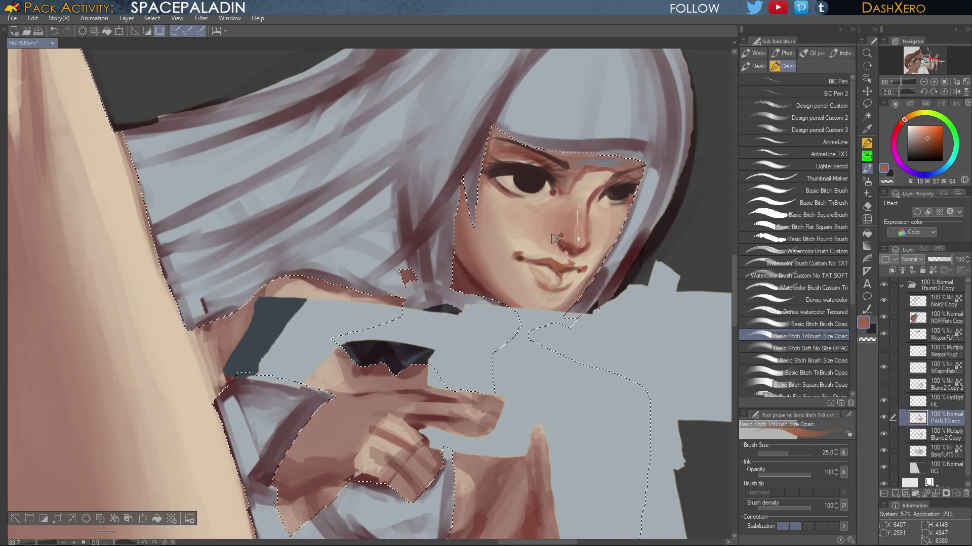
pyautogui.hotkey('ctrl', 'z')
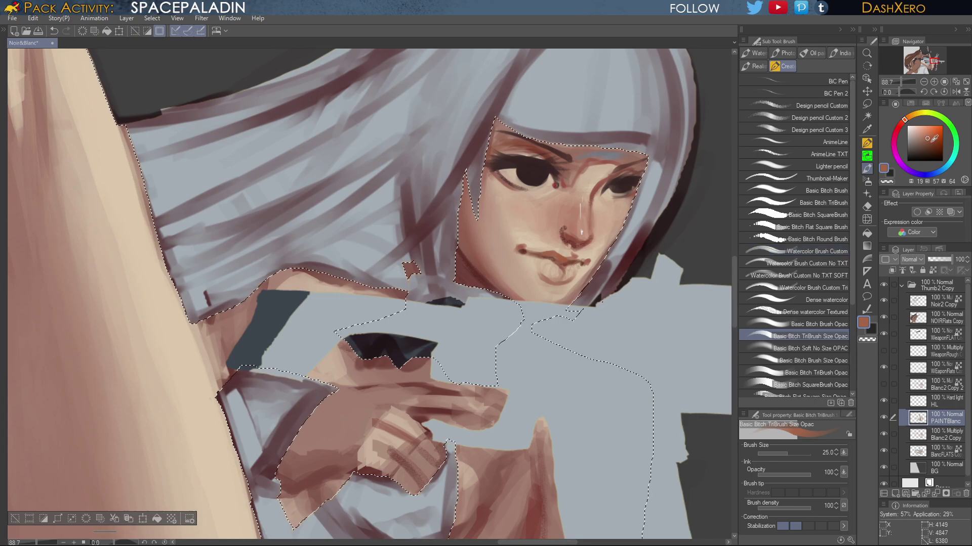
# Fill out the lower lip with a deeper saturated red using Basic Bitch Brush Opac at size 50
pyautogui.click(904, 122)
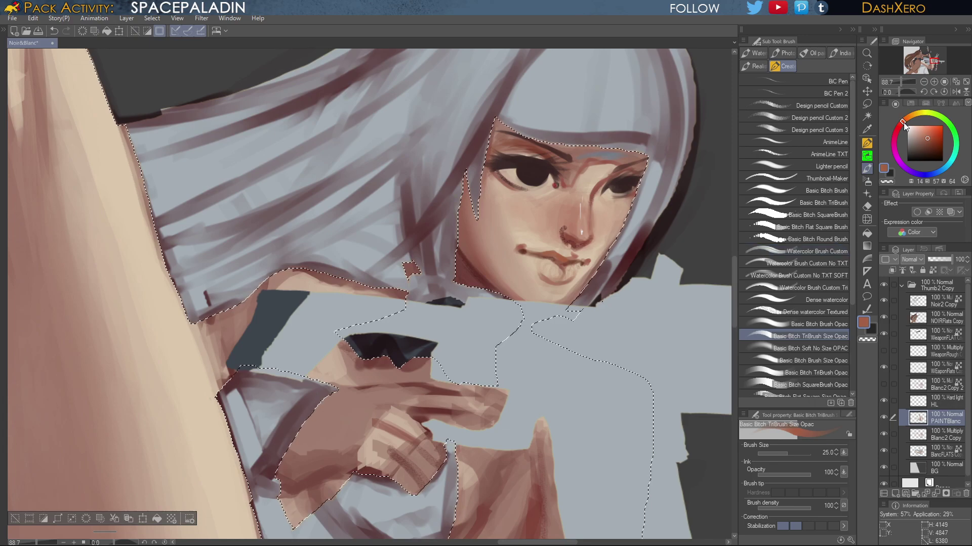
pyautogui.click(932, 144)
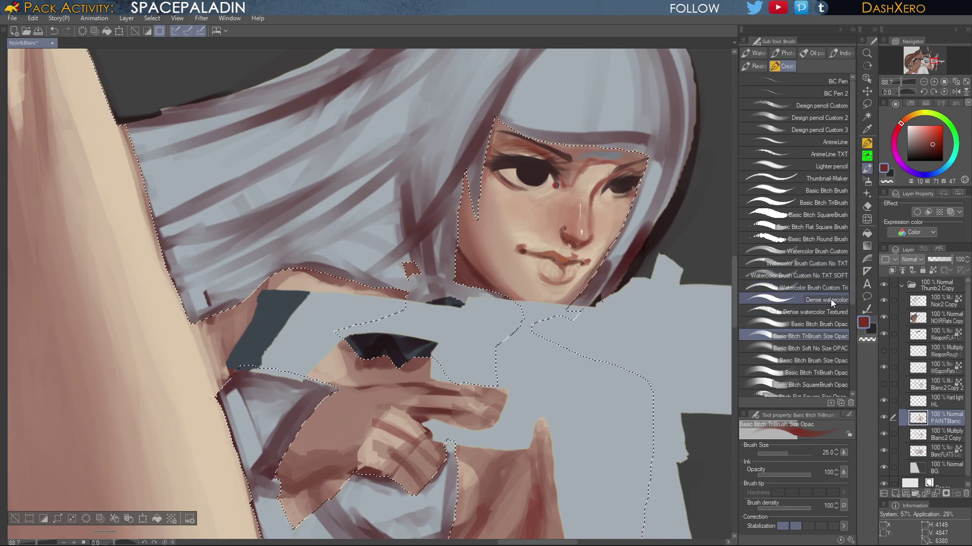
pyautogui.click(833, 324)
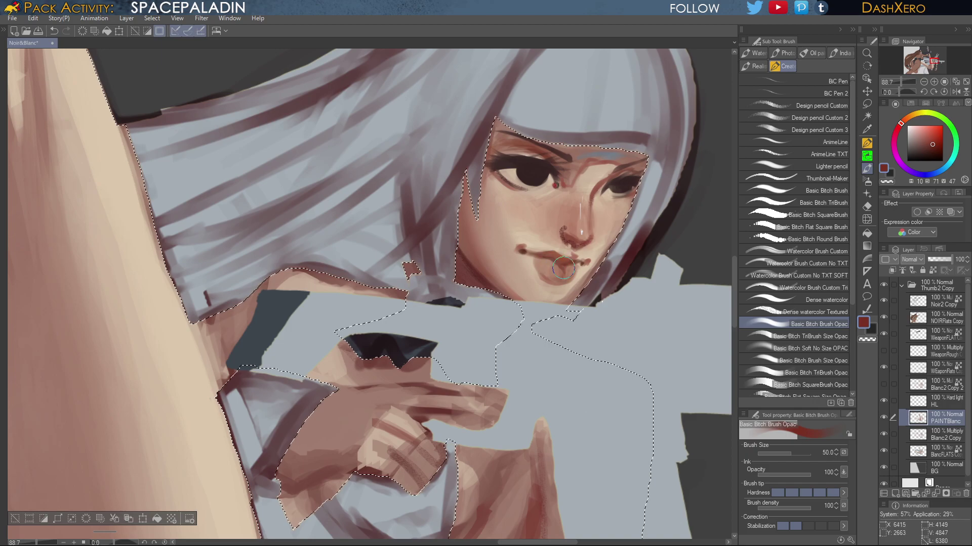
pyautogui.moveTo(709, 263); pyautogui.dragTo(679, 286)
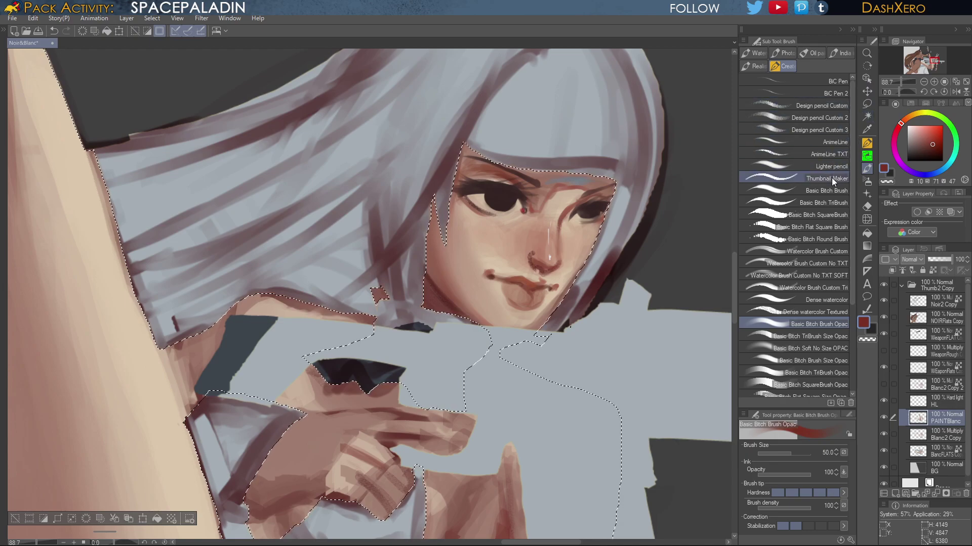
# Reshape the far eye with sampled light skin and dark brown tones using Basic Bitch Brush at size 25
pyautogui.click(836, 203)
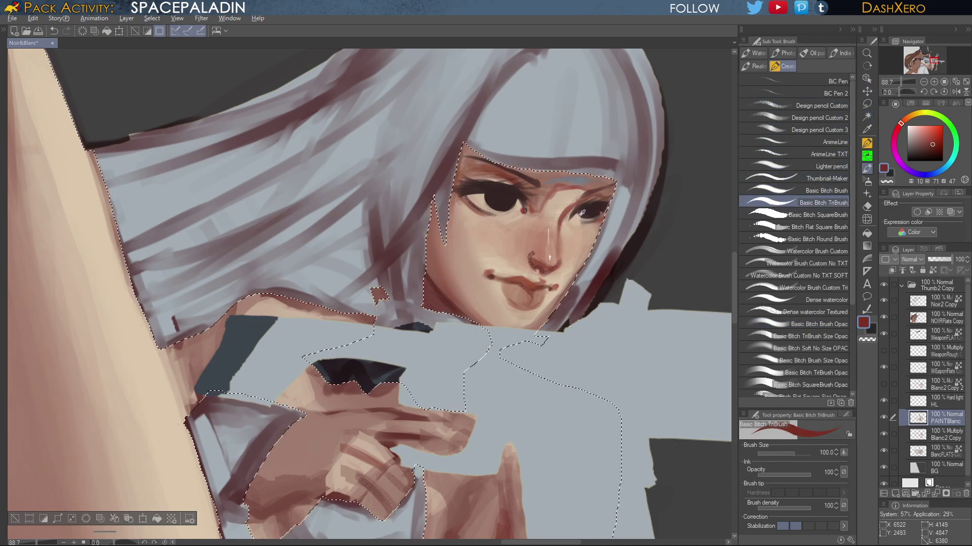
pyautogui.keyDown('alt'); pyautogui.click(597, 205); pyautogui.keyUp('alt')
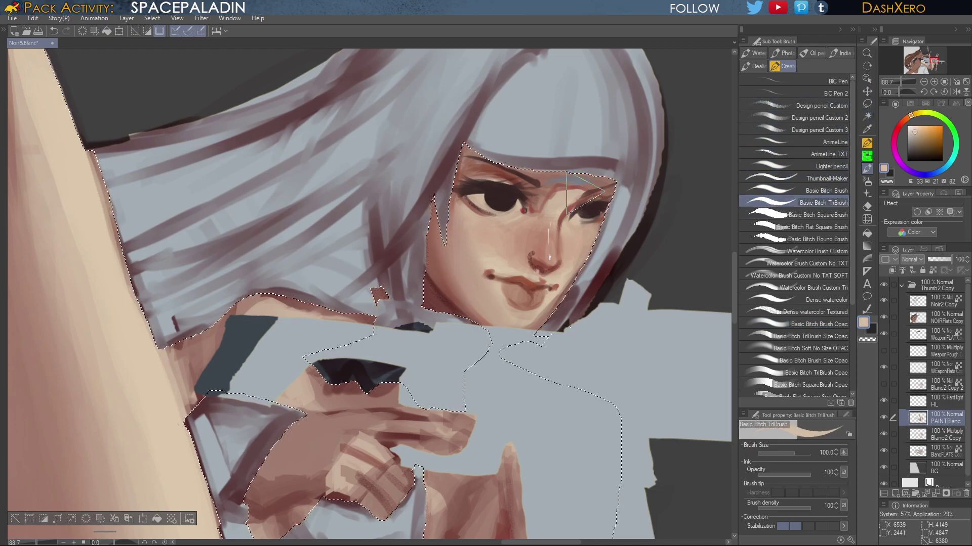
pyautogui.click(833, 190)
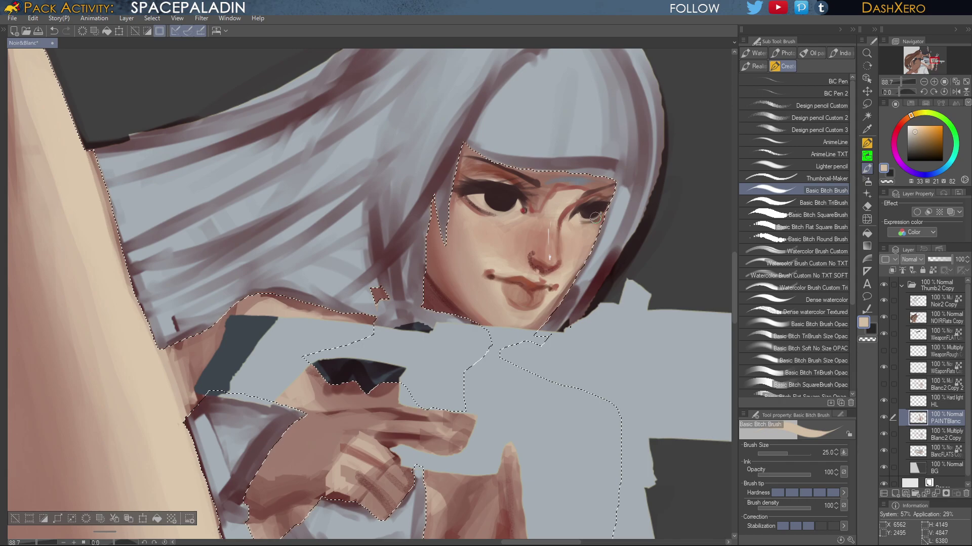
pyautogui.keyDown('alt'); pyautogui.click(604, 208); pyautogui.keyUp('alt')
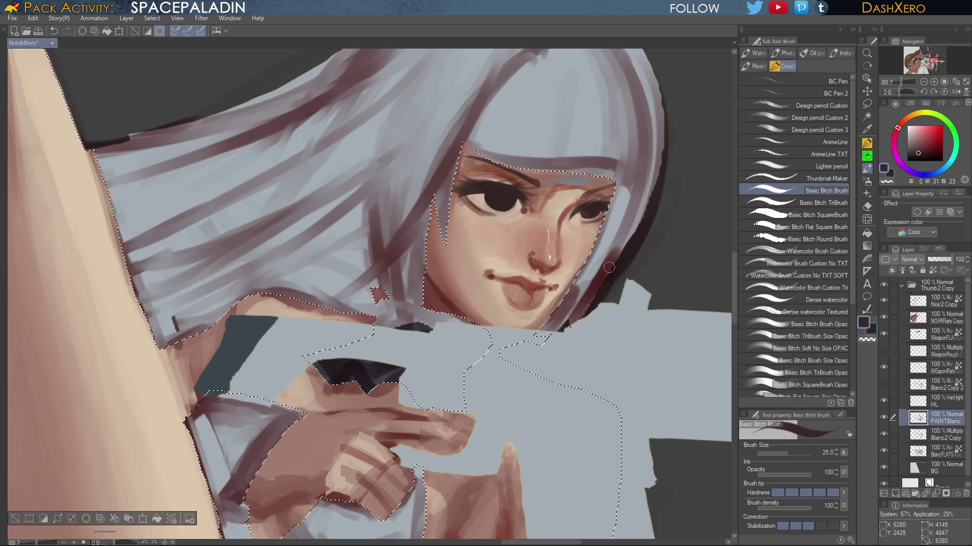
pyautogui.moveTo(584, 287); pyautogui.dragTo(673, 303)
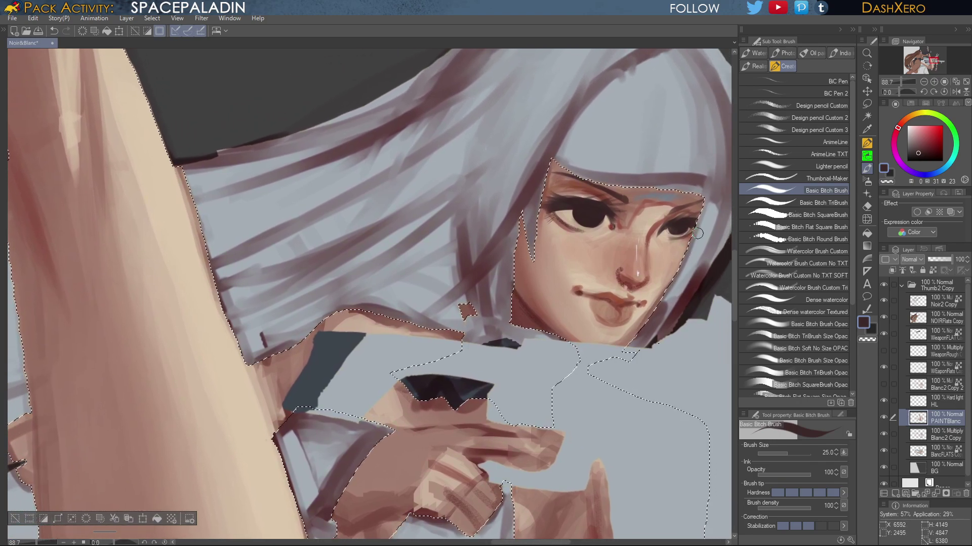
# Lighten the skin beside the mouth and chin on the far side with a sampled light tone in Basic Bitch Brush Opac, undoing a stroke
pyautogui.moveTo(673, 339); pyautogui.dragTo(621, 238)
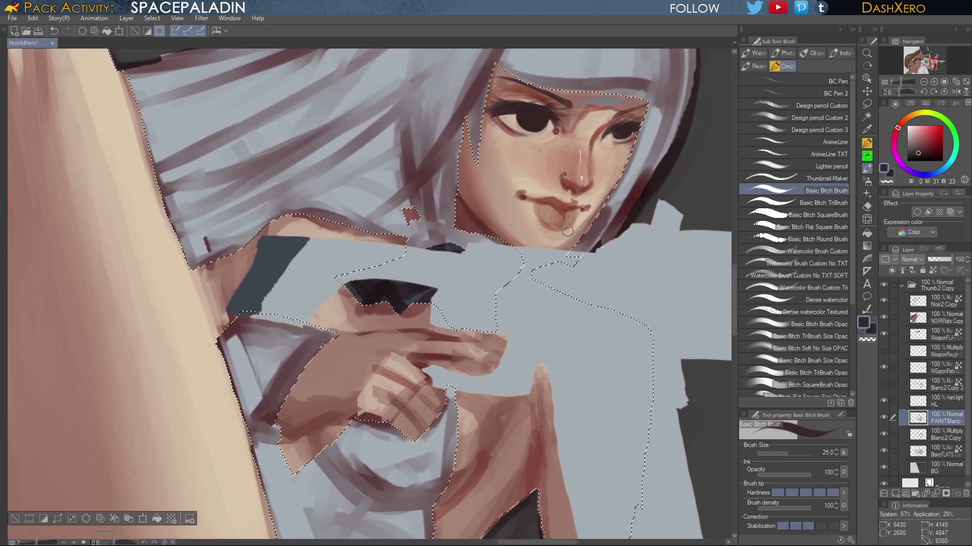
pyautogui.keyDown('alt'); pyautogui.click(588, 218); pyautogui.keyUp('alt')
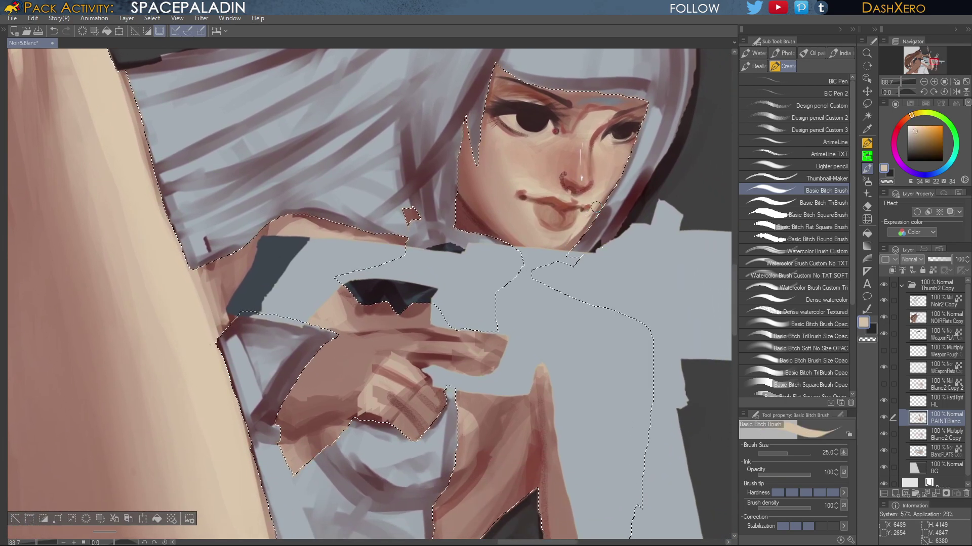
pyautogui.hotkey('ctrl', 'z')
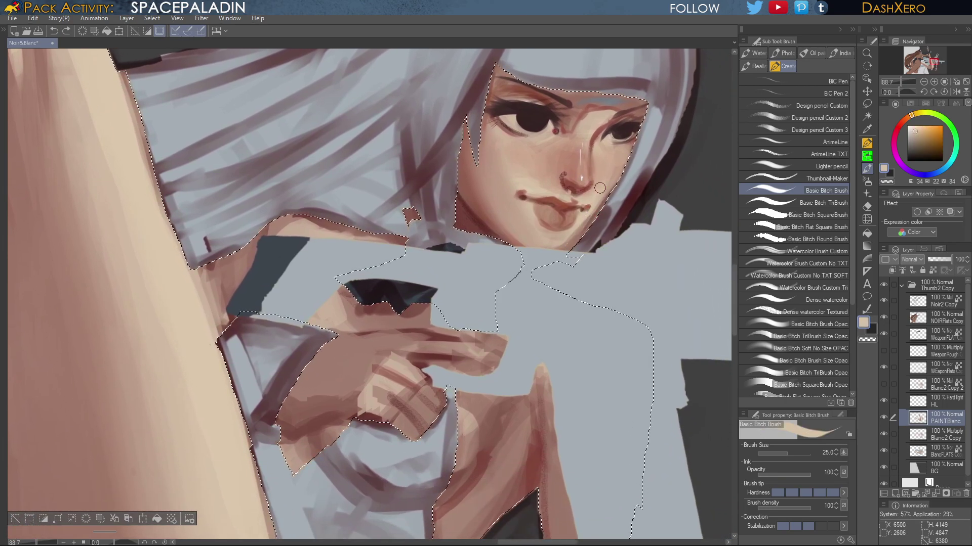
pyautogui.click(825, 323)
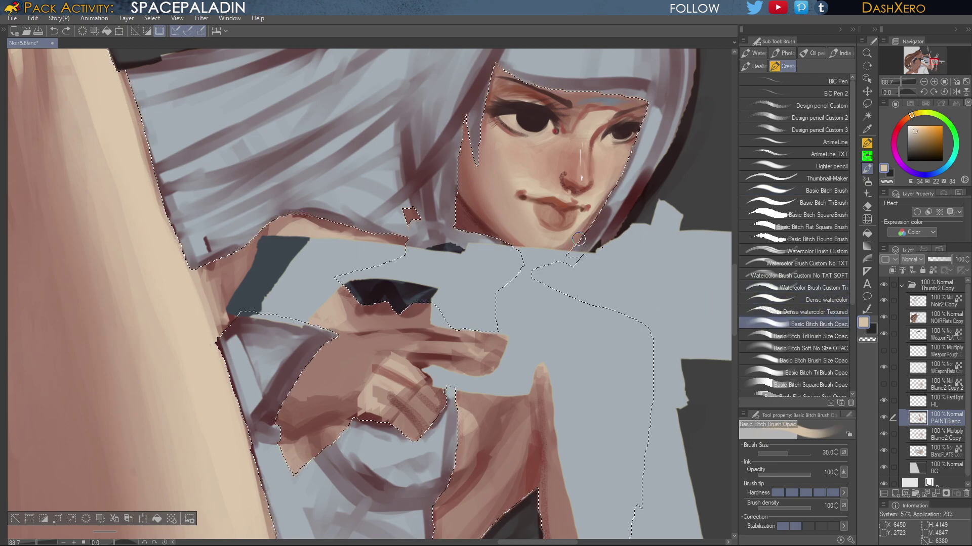
pyautogui.moveTo(584, 219); pyautogui.dragTo(563, 247)
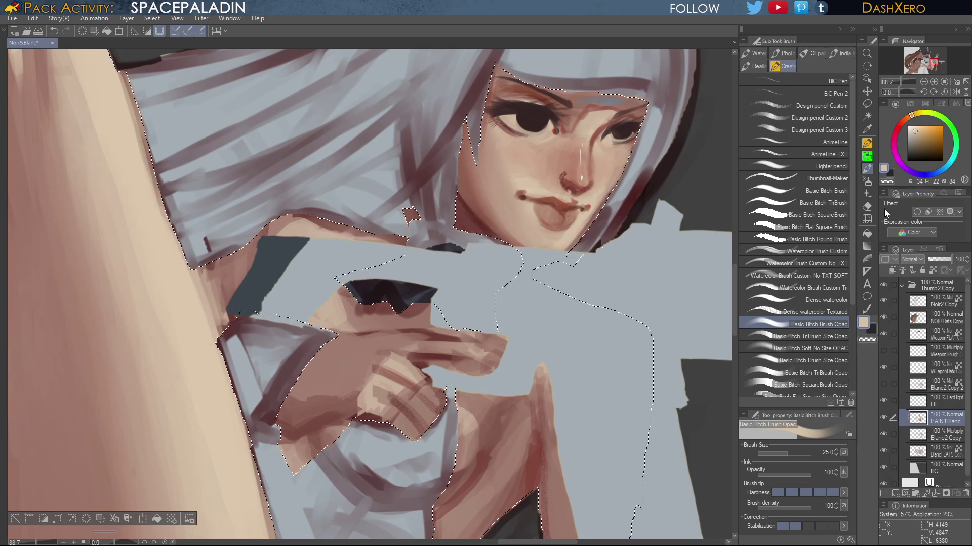
# Nudge the shapes of the bunny-eared character's face with Liquify at brush size 60 and strength 86
pyautogui.click(868, 218)
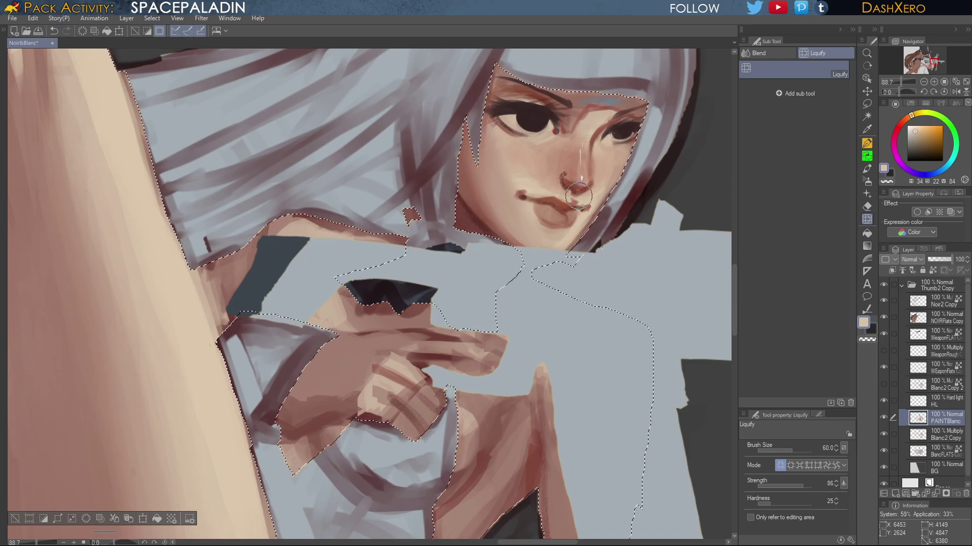
pyautogui.moveTo(632, 269); pyautogui.dragTo(409, 356)
pyautogui.moveTo(583, 347)
pyautogui.mouseDown()
pyautogui.moveTo(249, 371)
pyautogui.moveTo(574, 176)
pyautogui.moveTo(603, 278)
pyautogui.moveTo(657, 279)
pyautogui.moveTo(666, 295)
pyautogui.mouseUp()
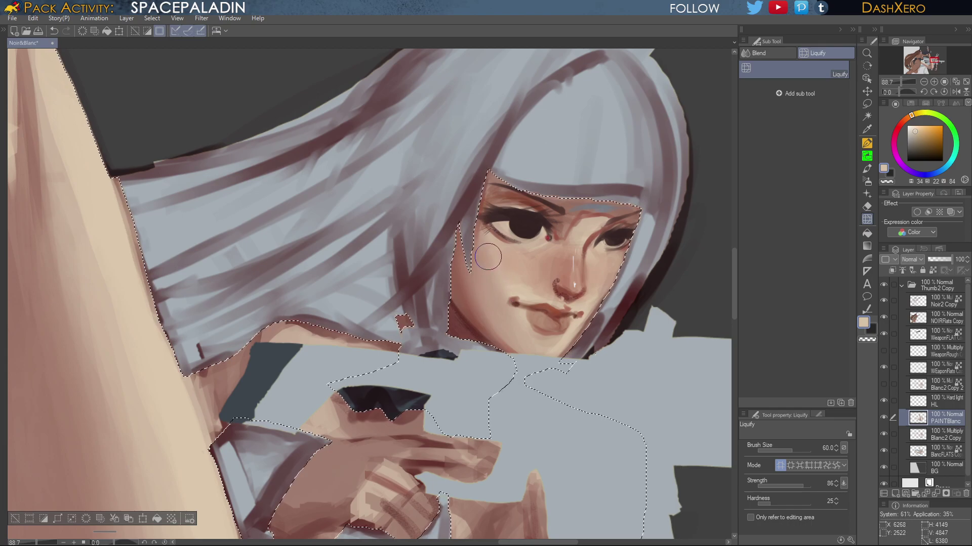
pyautogui.moveTo(673, 377); pyautogui.dragTo(664, 309)
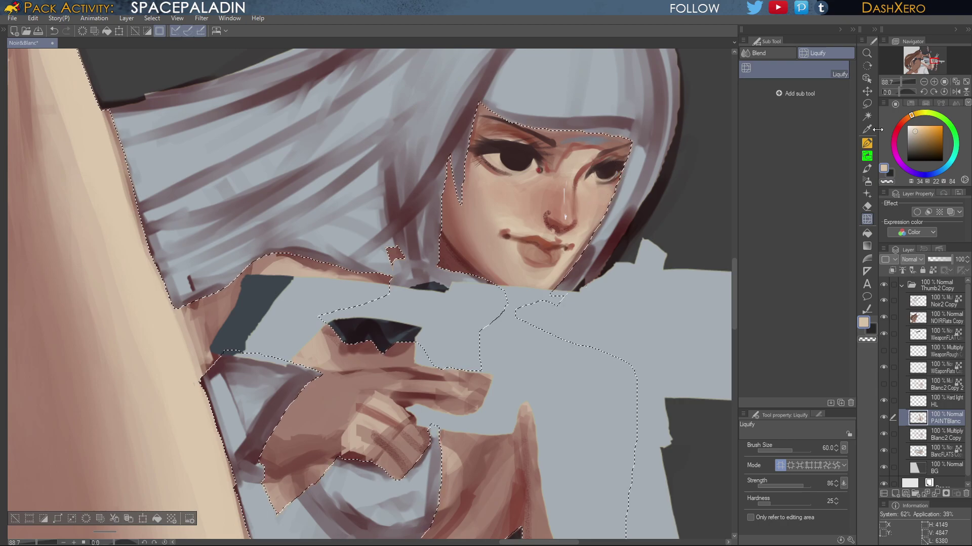
# Redden the inner corners of both eyes with a sampled deep red using Dense watercolor at size 10
pyautogui.click(868, 170)
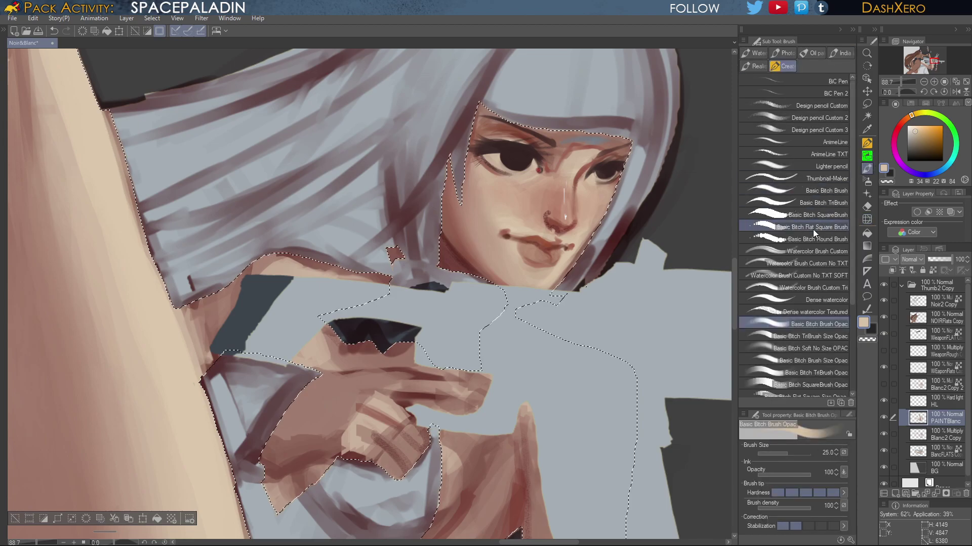
pyautogui.keyDown('alt'); pyautogui.click(539, 168); pyautogui.keyUp('alt')
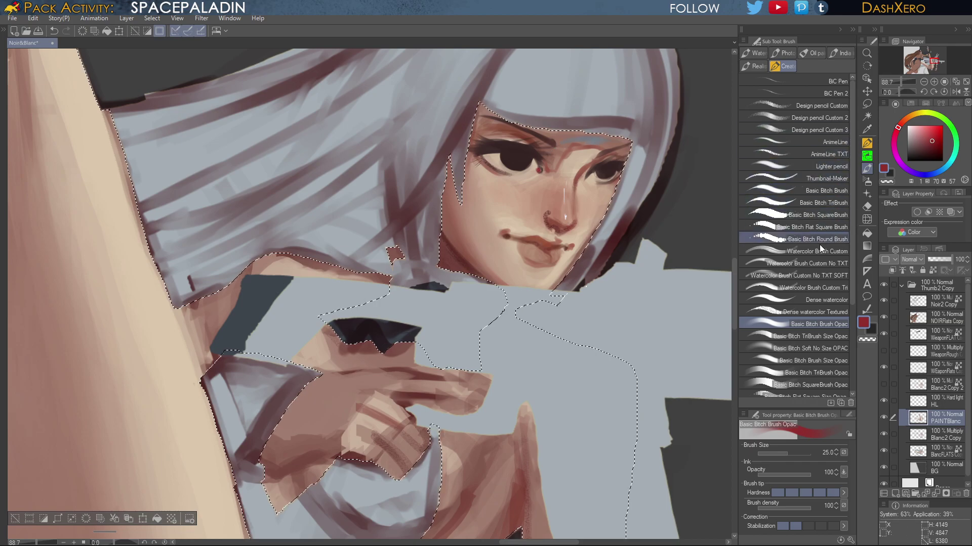
pyautogui.click(827, 300)
pyautogui.scroll(3, 584, 175)
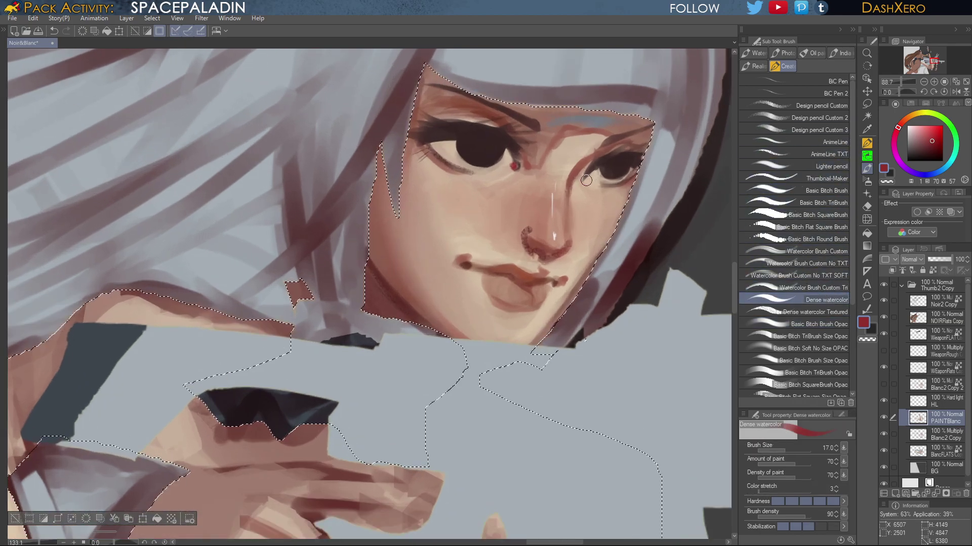
pyautogui.press('[')
pyautogui.press('[')
pyautogui.press('[')
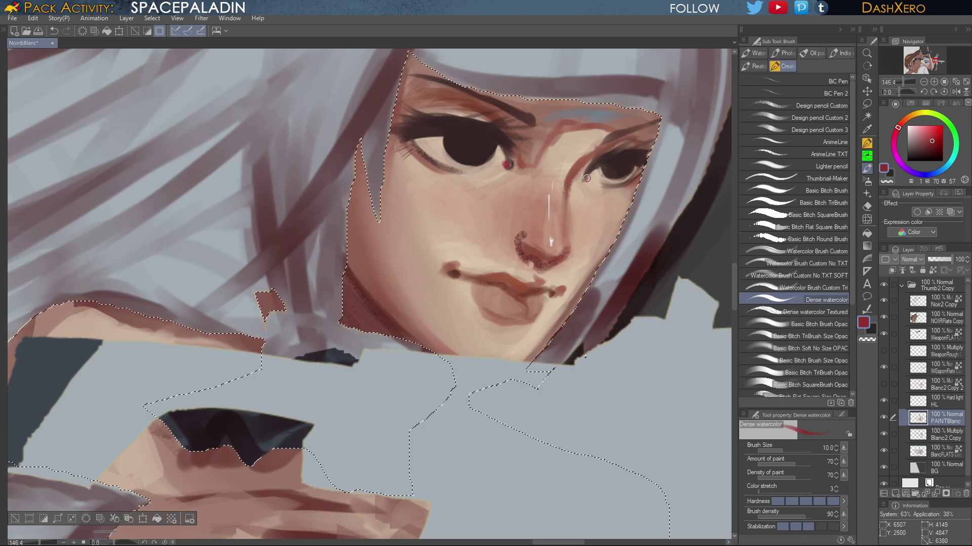
pyautogui.moveTo(583, 181); pyautogui.dragTo(590, 180)
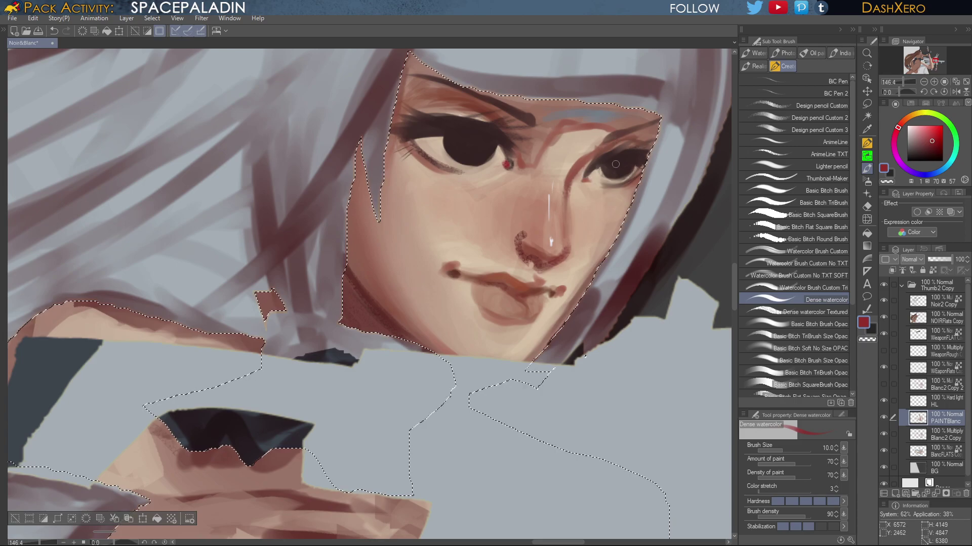
pyautogui.moveTo(507, 164); pyautogui.dragTo(495, 168)
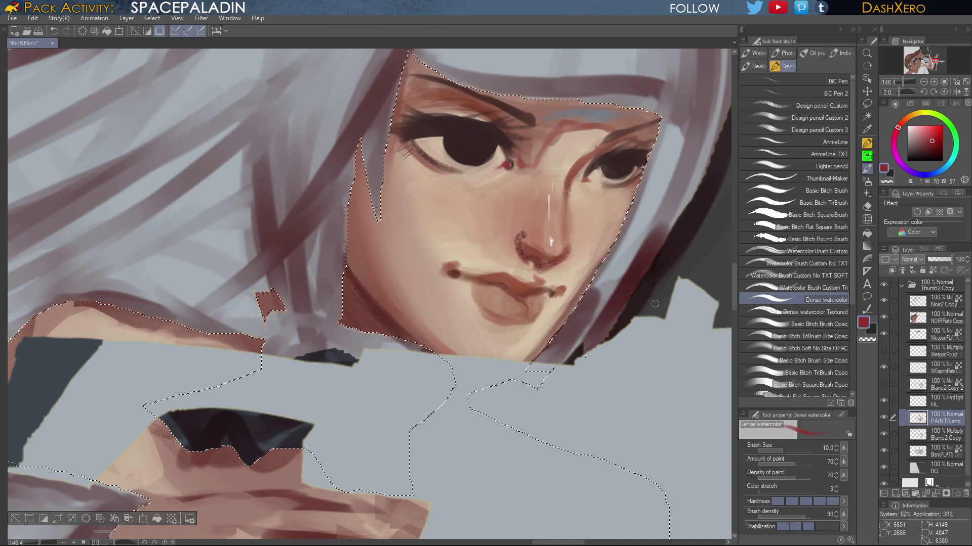
# Cool the whites of both eyes with a pale desaturated blue using Dense watercolor at size 10 and Basic Bitch TriBrush Size Opac at size 25
pyautogui.moveTo(677, 291); pyautogui.dragTo(609, 288)
pyautogui.moveTo(664, 263); pyautogui.dragTo(649, 312)
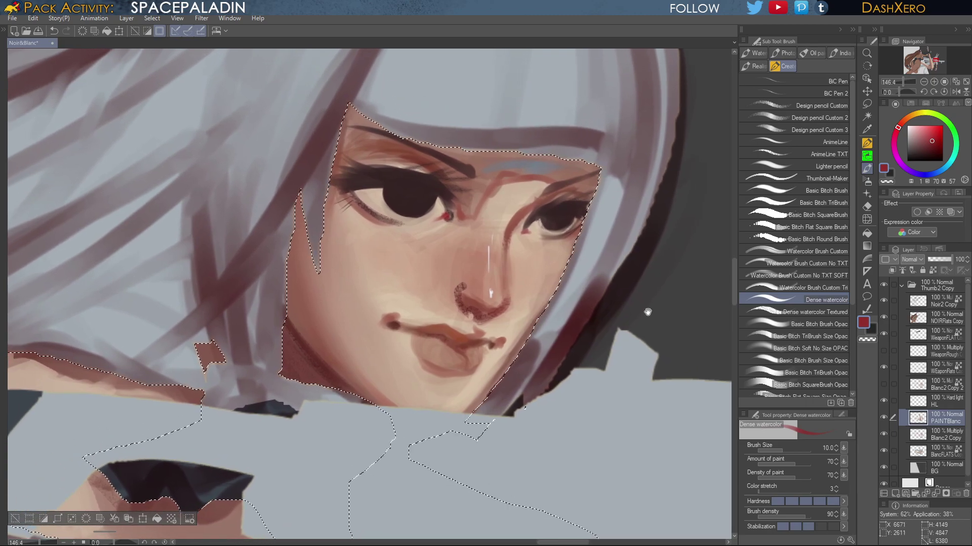
pyautogui.click(867, 102)
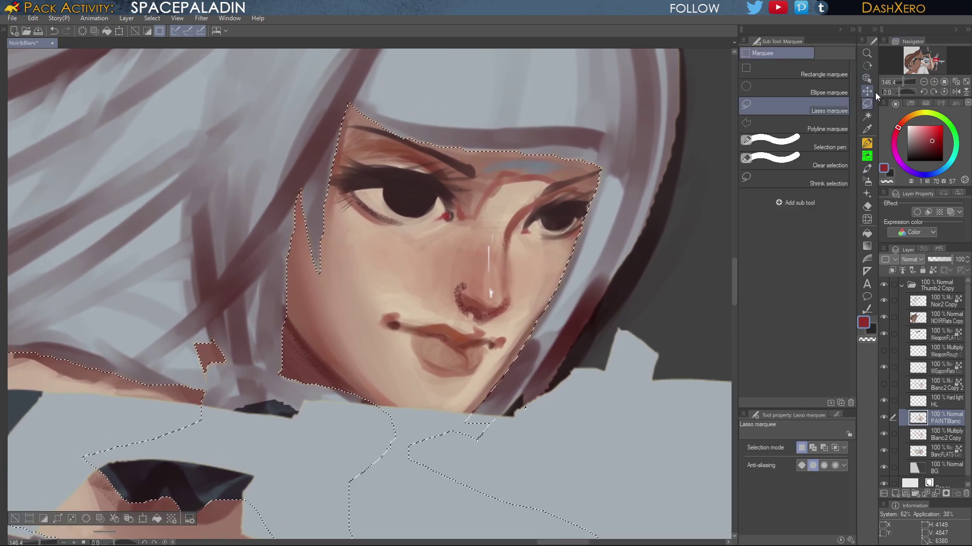
pyautogui.click(869, 169)
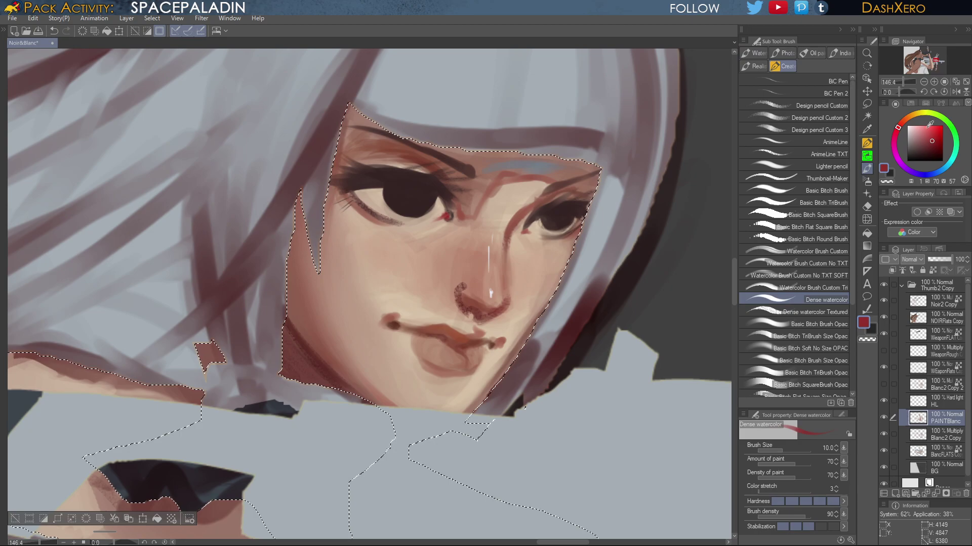
pyautogui.click(947, 166)
pyautogui.moveTo(917, 126); pyautogui.dragTo(913, 131)
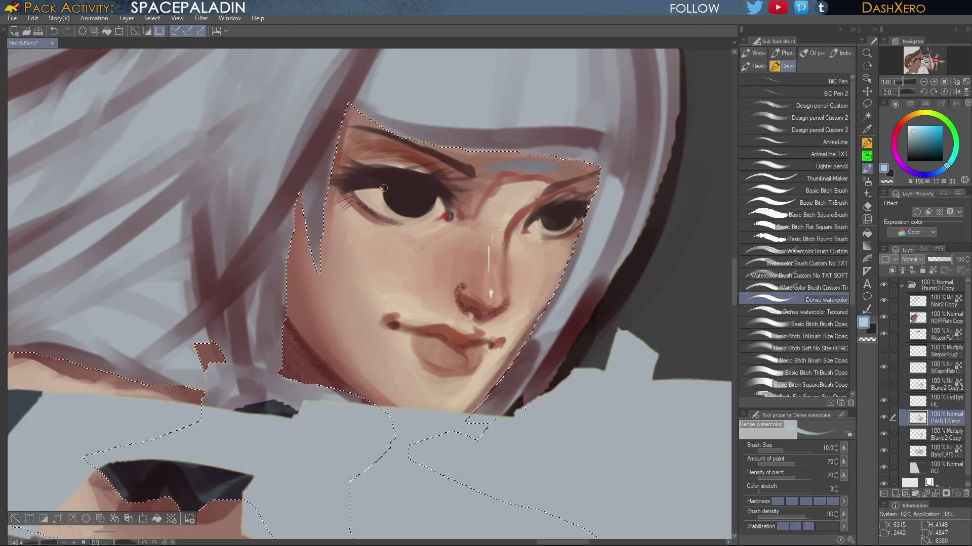
pyautogui.click(827, 332)
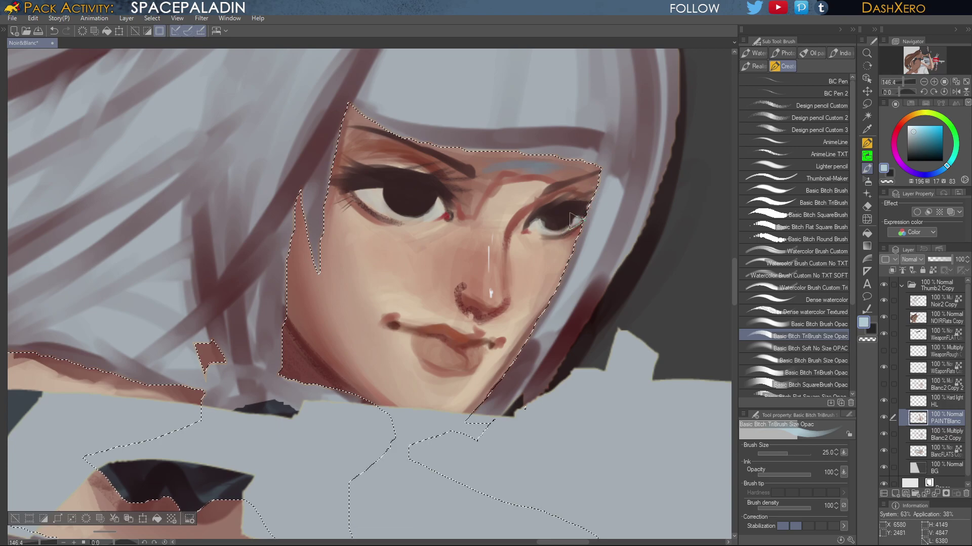
pyautogui.moveTo(515, 292); pyautogui.dragTo(603, 276)
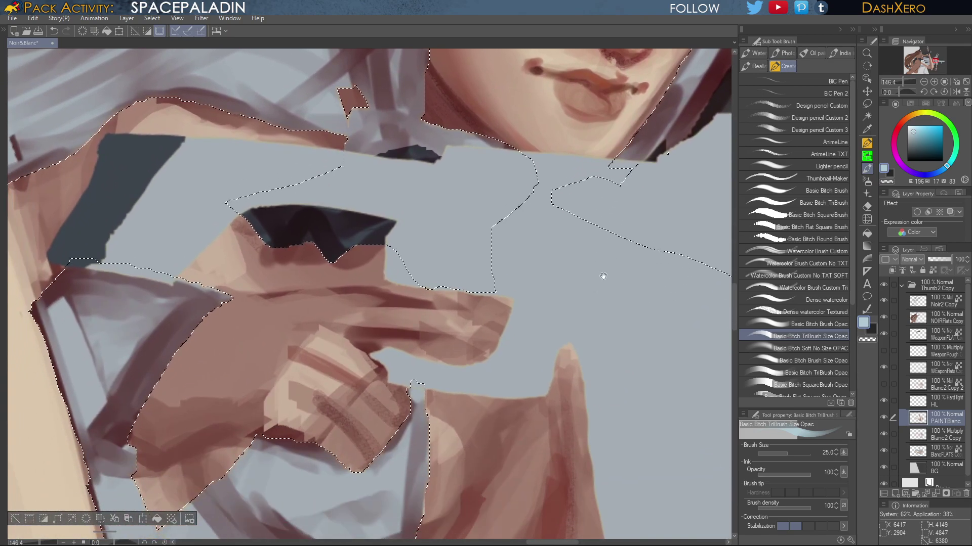
pyautogui.scroll(-6, 603, 277)
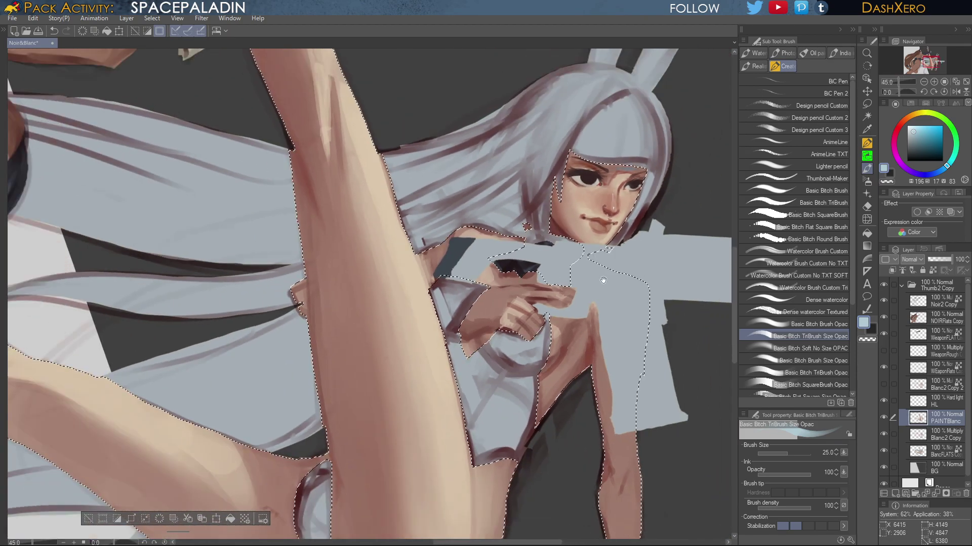
pyautogui.scroll(3, 603, 280)
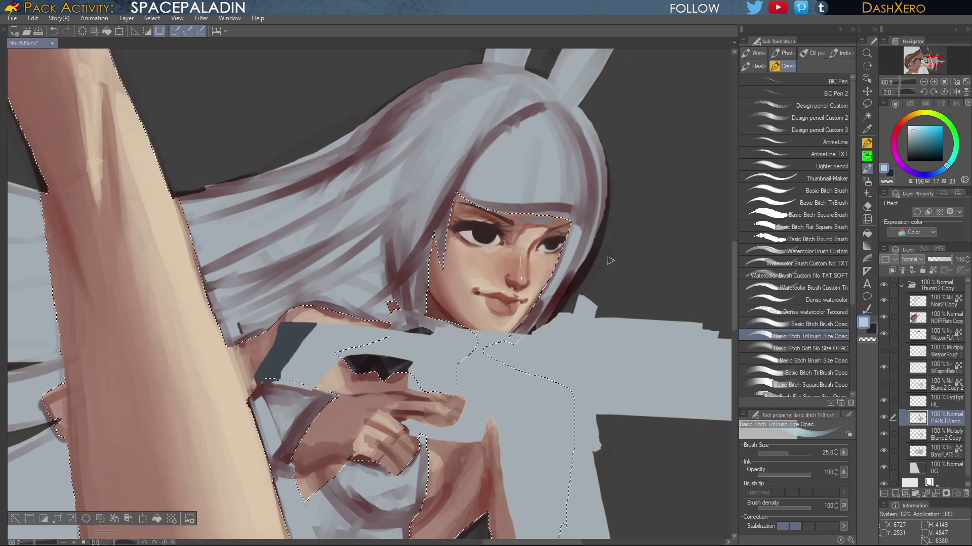
pyautogui.scroll(3, 610, 260)
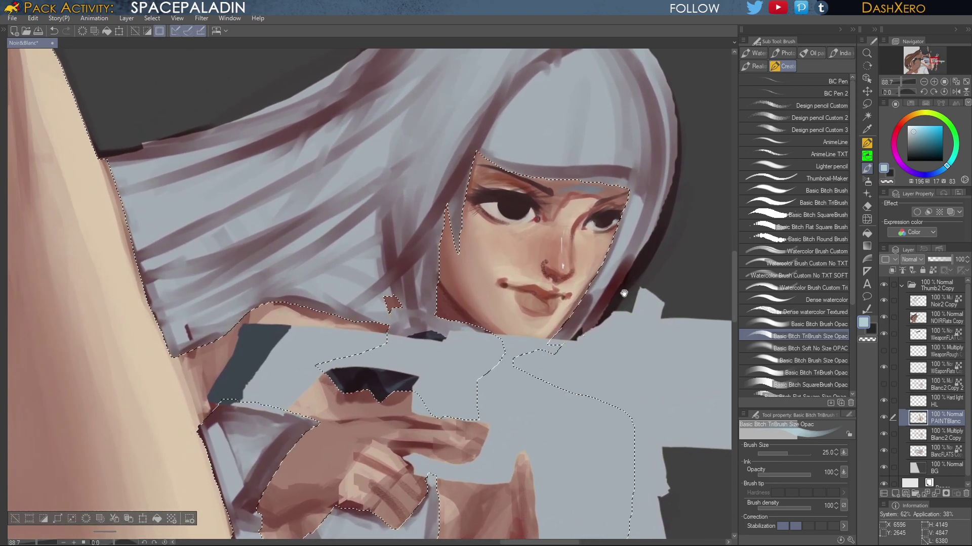
# Refine the skin shading around the white-haired character's nose with a reddish-brown tone sampled from the face
pyautogui.moveTo(624, 294); pyautogui.dragTo(637, 310)
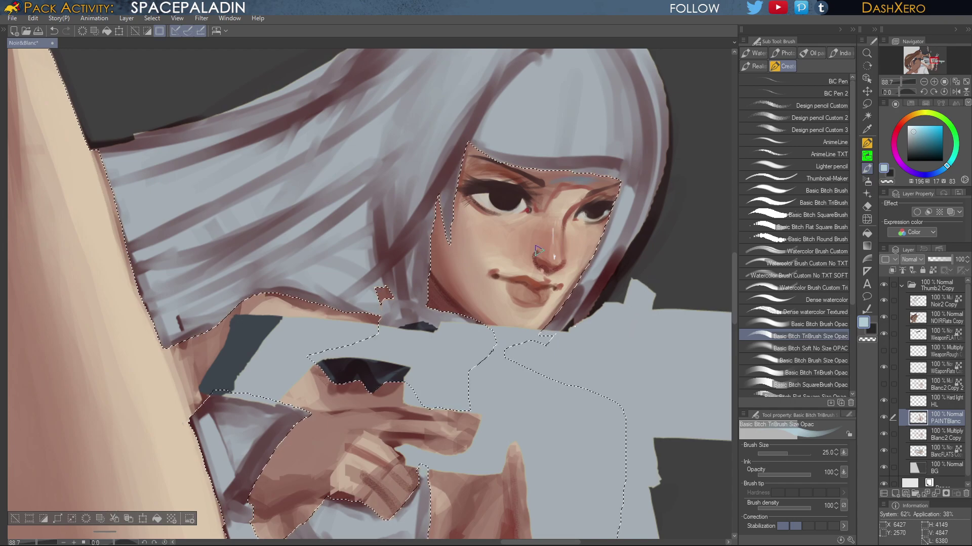
pyautogui.keyDown('alt'); pyautogui.click(536, 247); pyautogui.keyUp('alt')
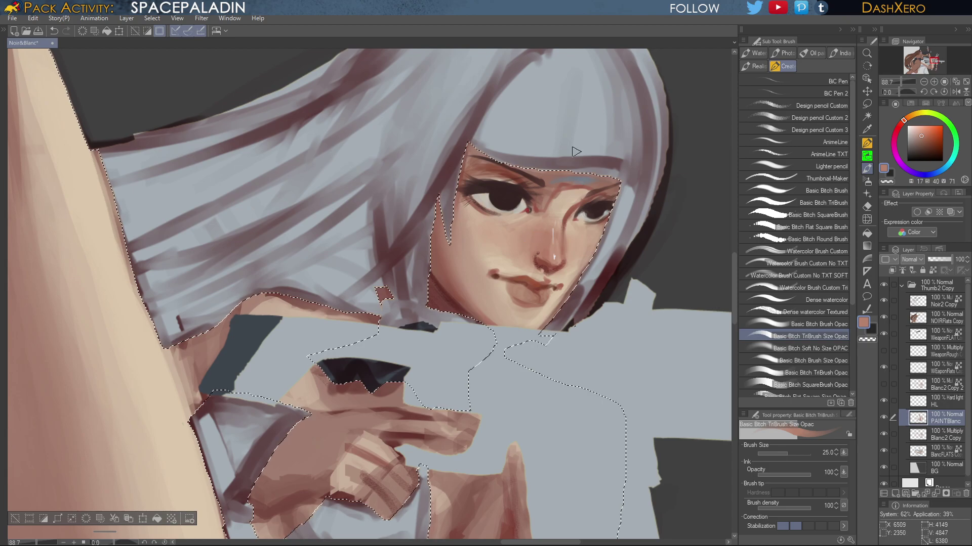
pyautogui.moveTo(637, 291); pyautogui.dragTo(651, 281)
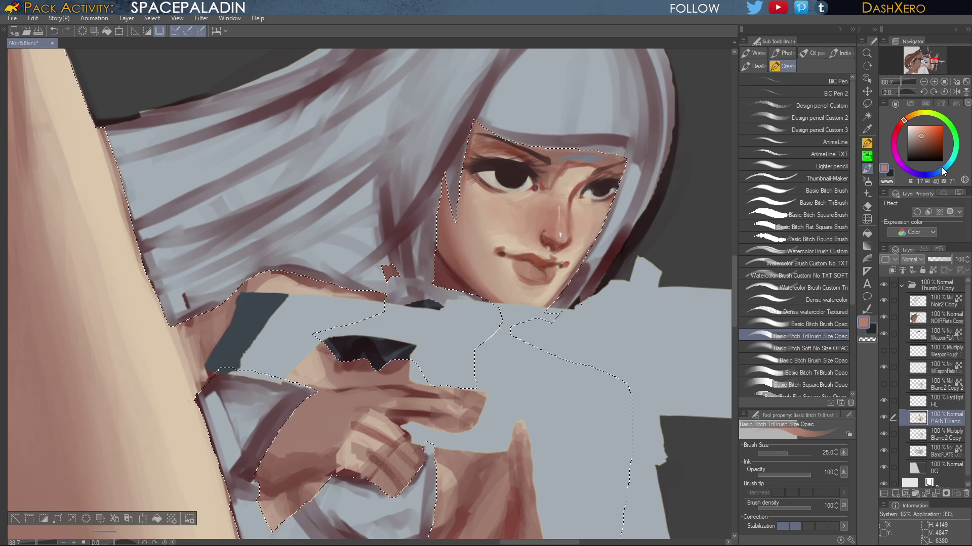
pyautogui.moveTo(718, 213); pyautogui.dragTo(763, 242)
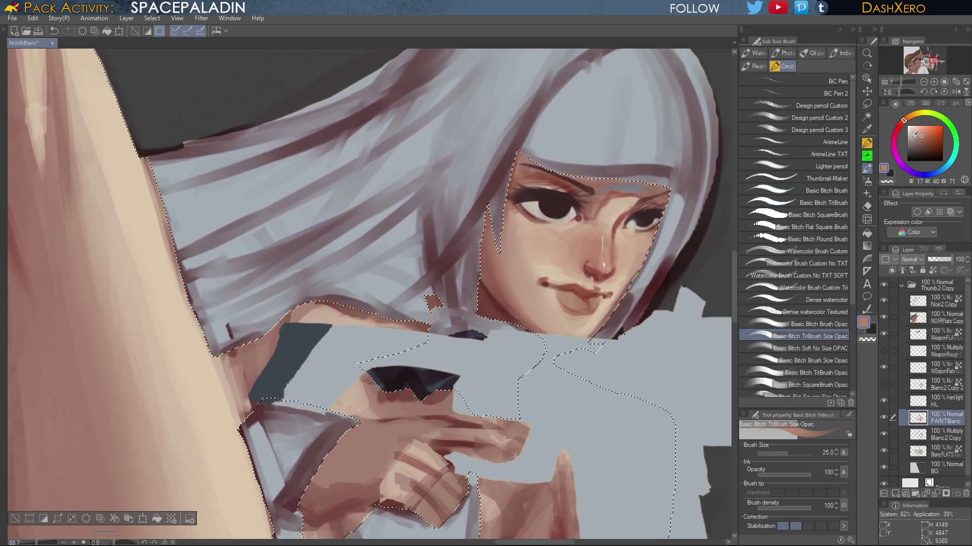
# Paint a pale blue eye highlight on the HL hard light layer with Basic Bitch Brush at size 25
pyautogui.click(940, 404)
pyautogui.click(943, 169)
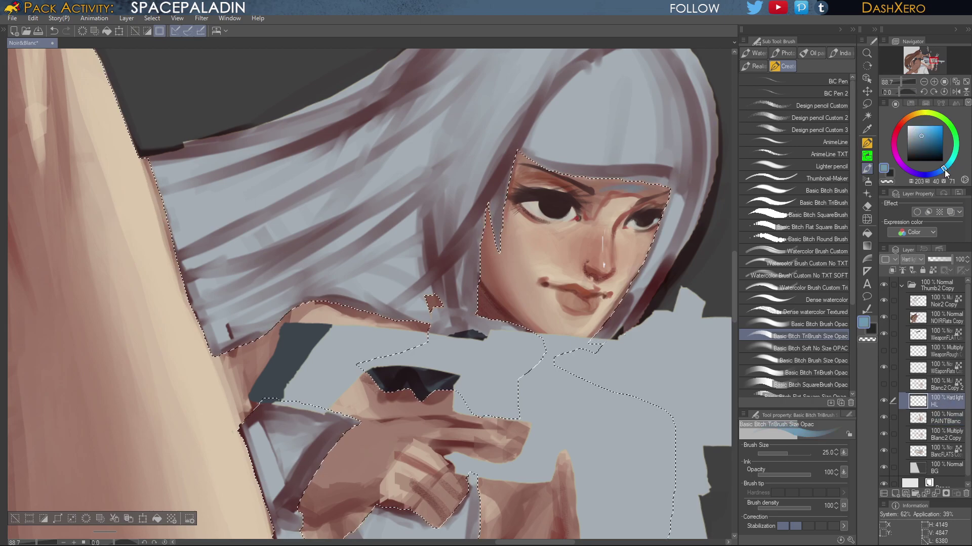
pyautogui.moveTo(917, 128); pyautogui.dragTo(916, 119)
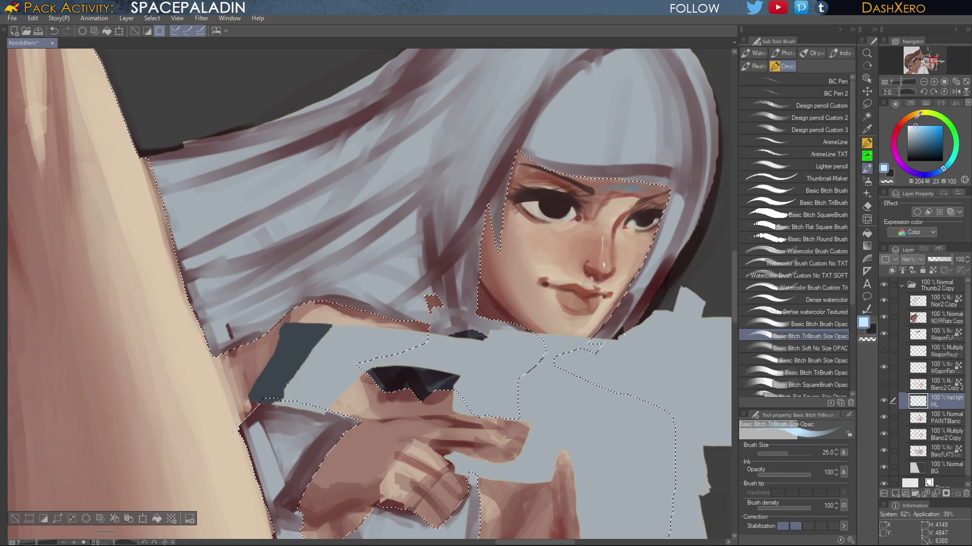
pyautogui.click(833, 189)
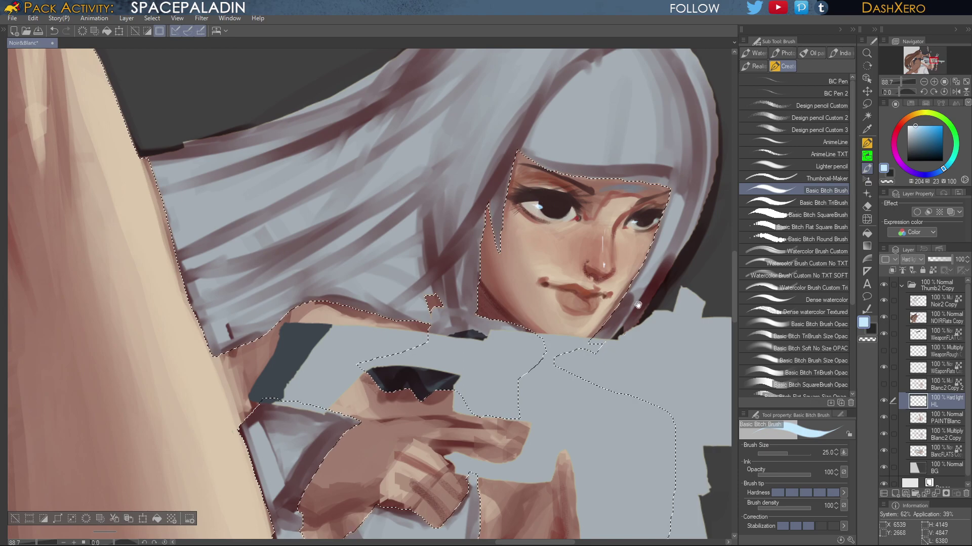
# Add small pale blue highlights to the nose and lower lip on the HL layer
pyautogui.moveTo(638, 306); pyautogui.dragTo(658, 235)
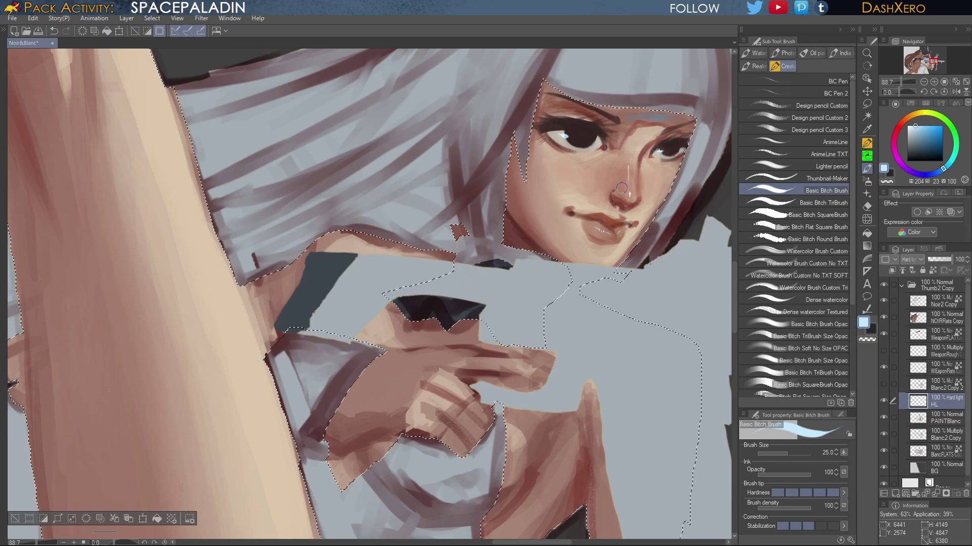
pyautogui.moveTo(651, 280); pyautogui.dragTo(635, 286)
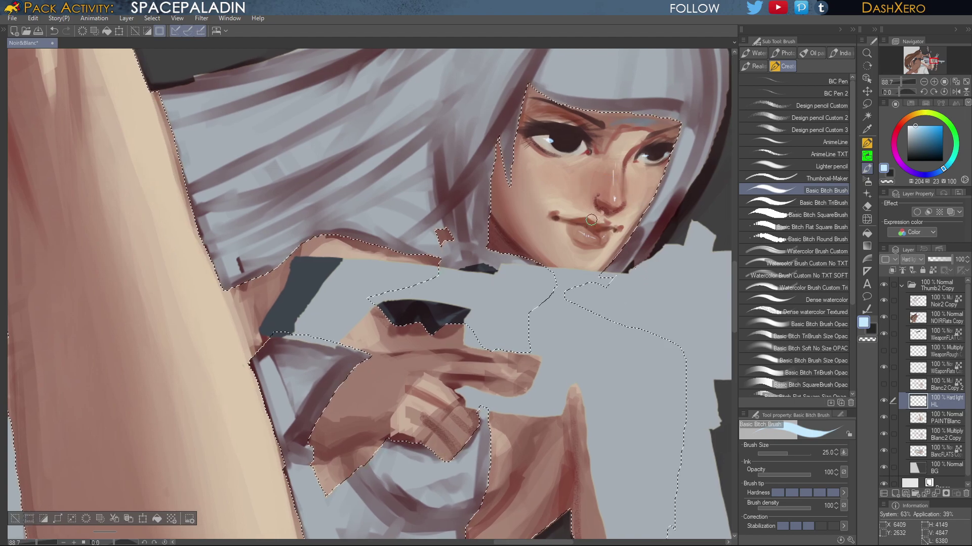
pyautogui.moveTo(684, 209); pyautogui.dragTo(616, 257)
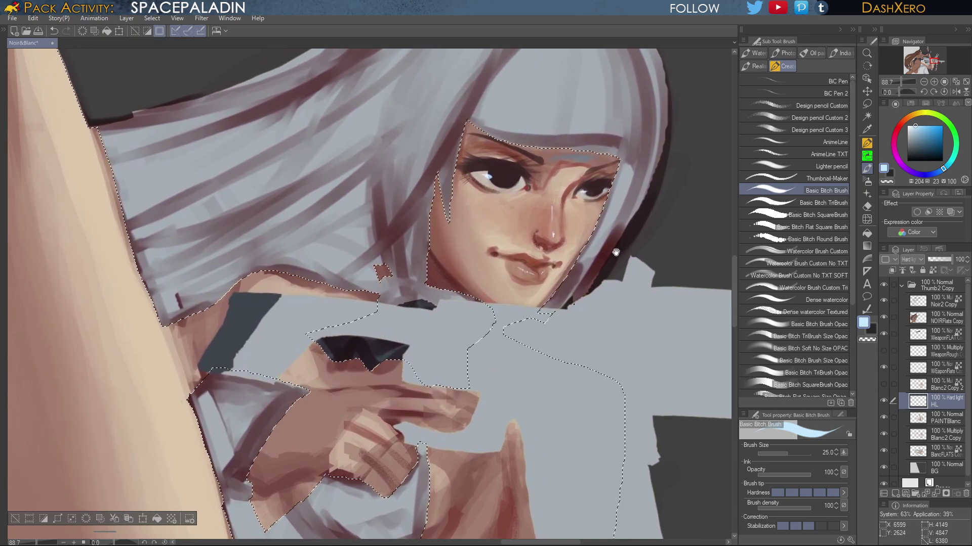
# Draw fine dark lash details around the eye on the PAINTBlanc layer with BiC Pen, using a color sampled from the eye
pyautogui.keyDown('alt'); pyautogui.click(507, 178); pyautogui.keyUp('alt')
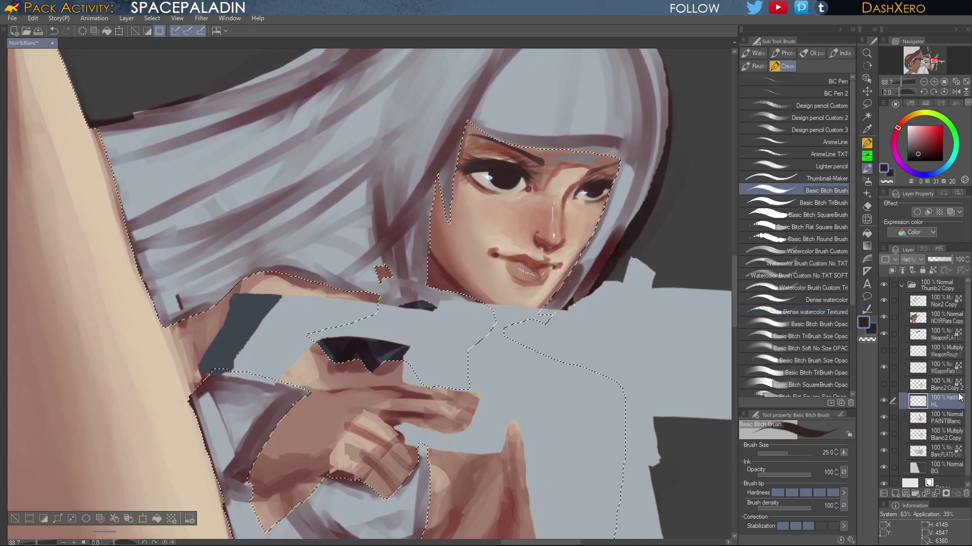
pyautogui.click(955, 424)
pyautogui.moveTo(528, 134); pyautogui.dragTo(687, 147)
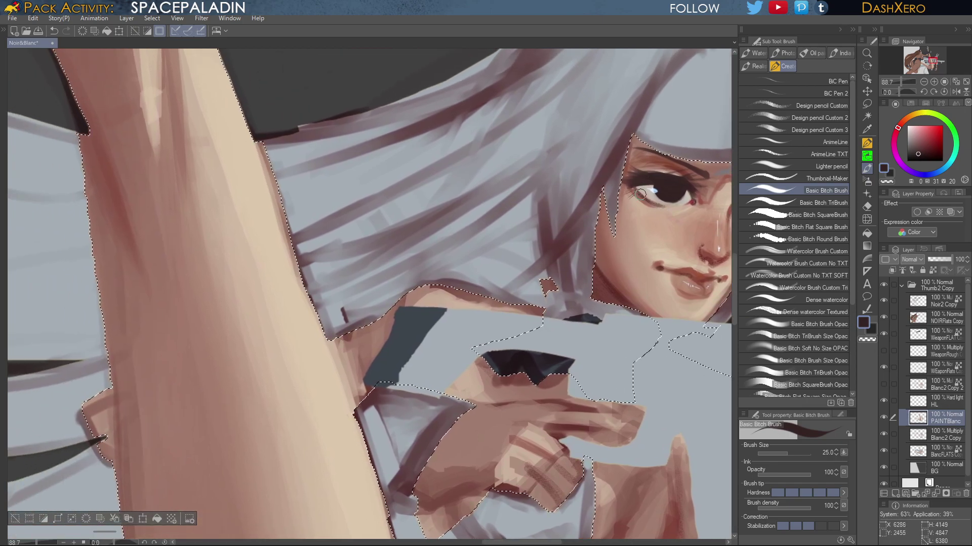
pyautogui.click(838, 80)
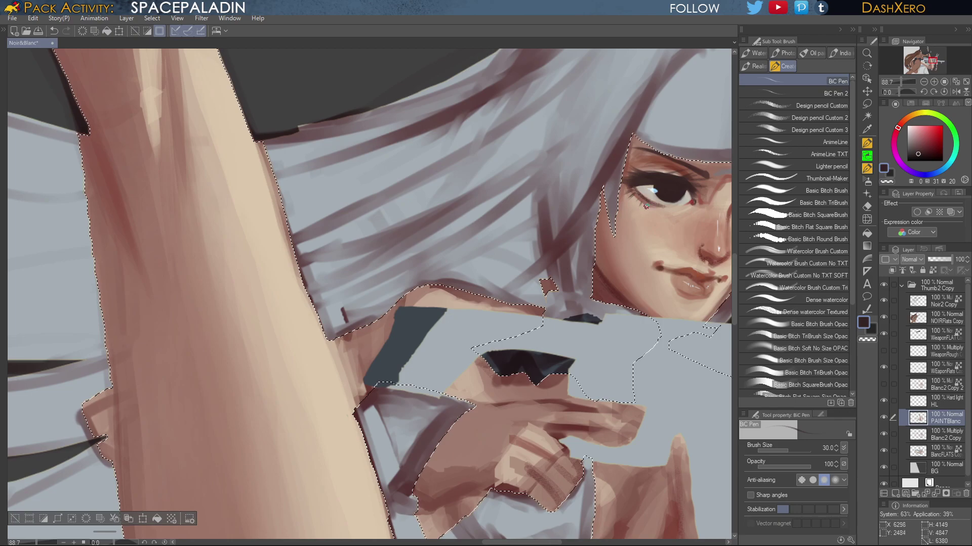
pyautogui.moveTo(708, 182); pyautogui.dragTo(617, 199)
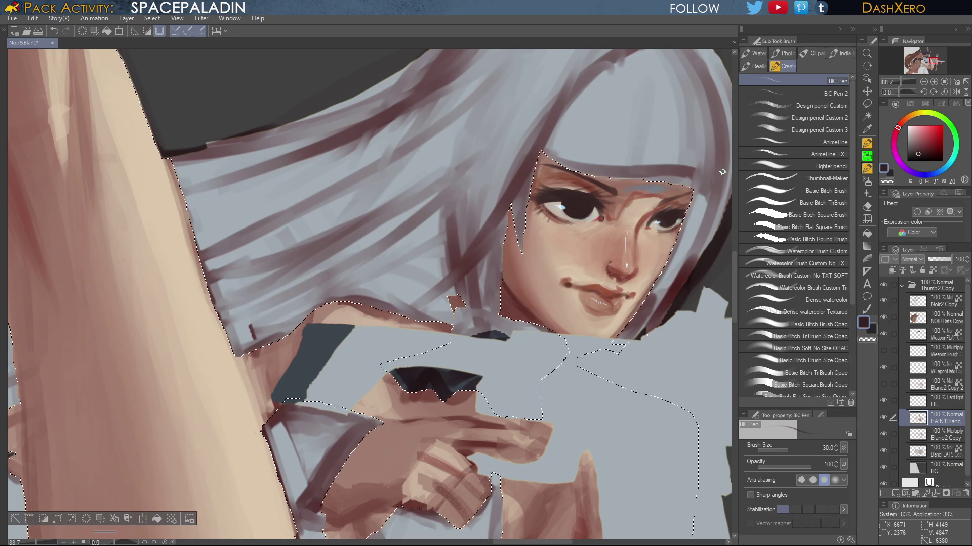
# Soften the cheek with a sampled light skin tone, using Basic Bitch Soft No Size OPAC at size 60
pyautogui.scroll(-4, 648, 339)
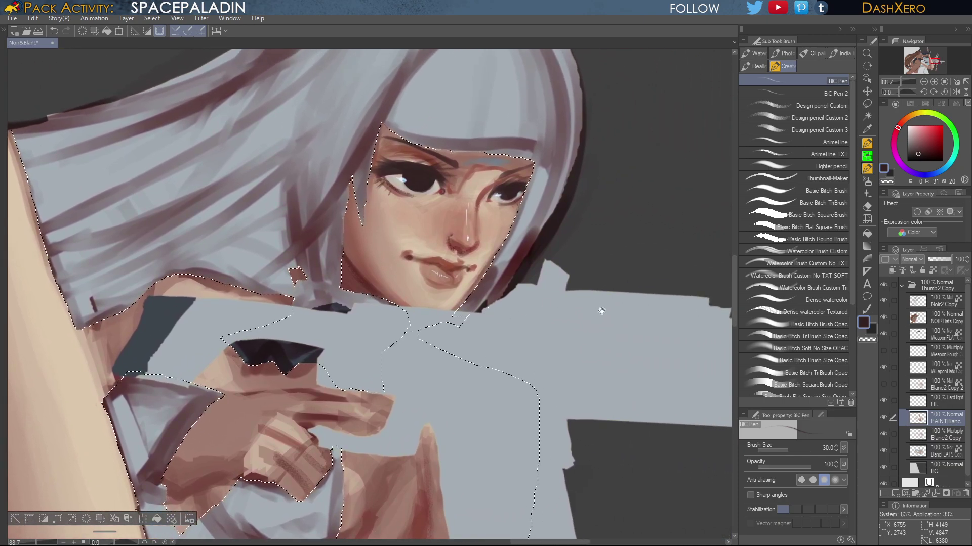
pyautogui.scroll(-3, 625, 333)
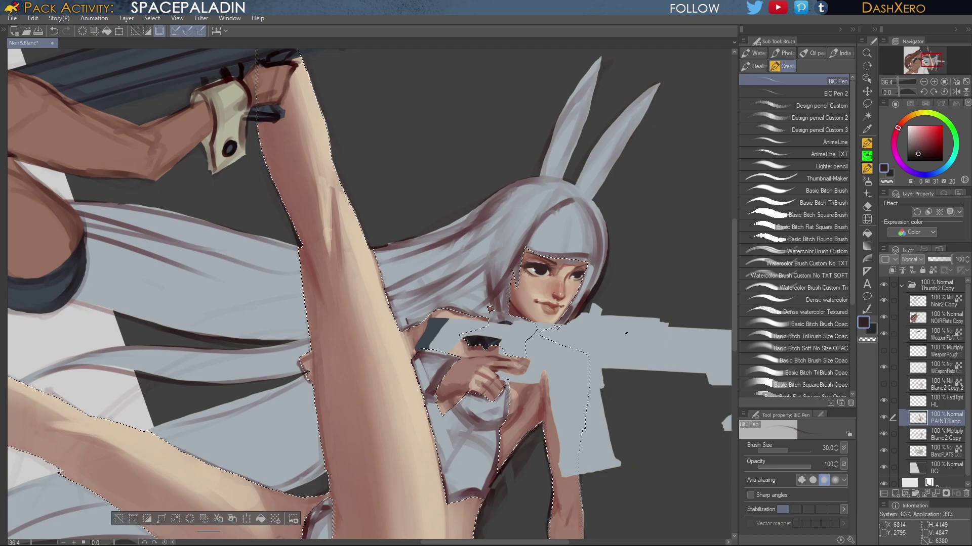
pyautogui.scroll(2, 624, 334)
pyautogui.scroll(2, 624, 334)
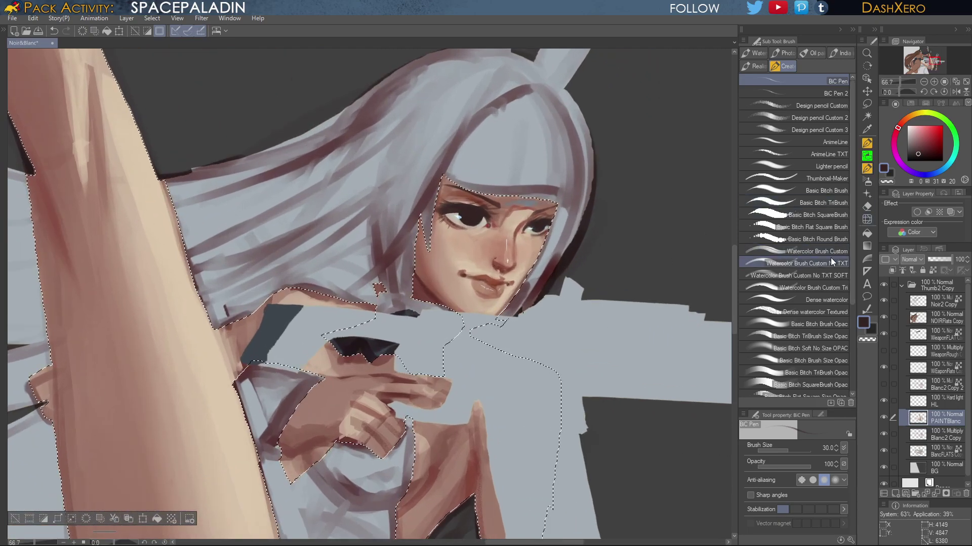
pyautogui.keyDown('alt'); pyautogui.click(480, 253); pyautogui.keyUp('alt')
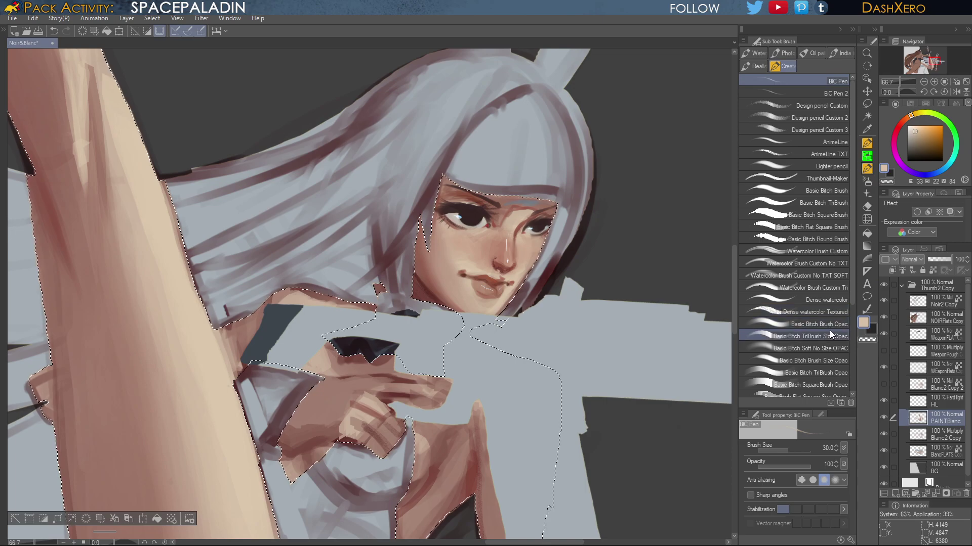
pyautogui.click(833, 345)
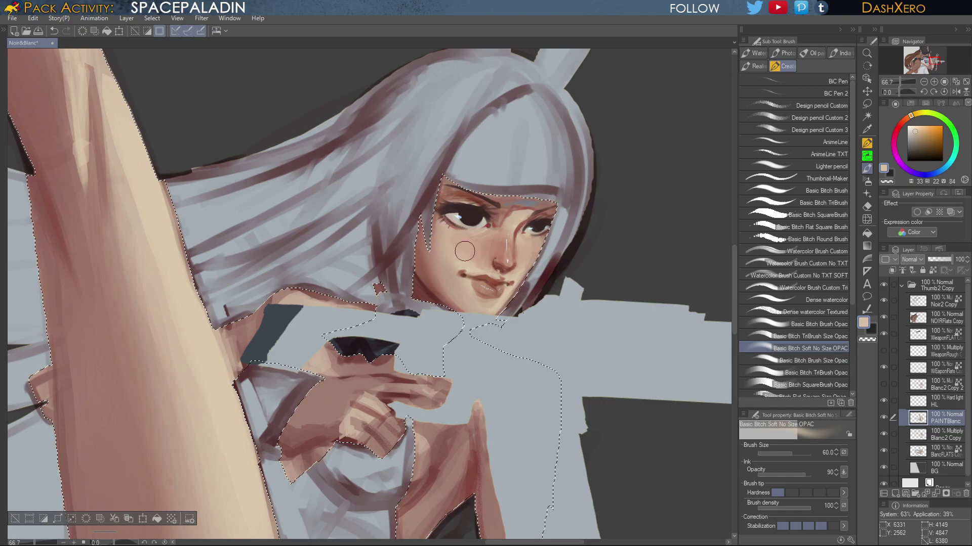
pyautogui.moveTo(623, 334); pyautogui.dragTo(640, 326)
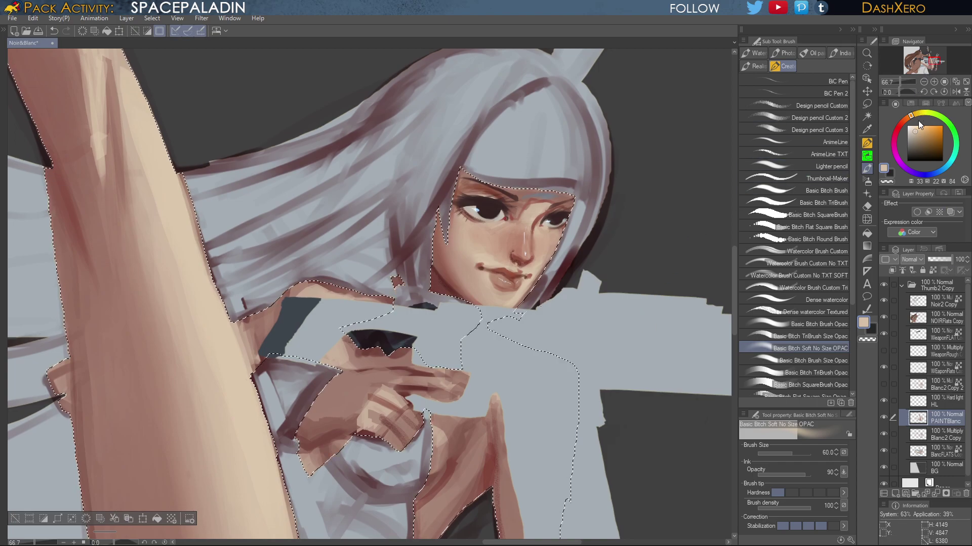
# Glaze a saturated red (H 10, S 76, V 64) softly over the lips and nose with the brush at size 40
pyautogui.moveTo(907, 118); pyautogui.dragTo(904, 123)
pyautogui.click(936, 138)
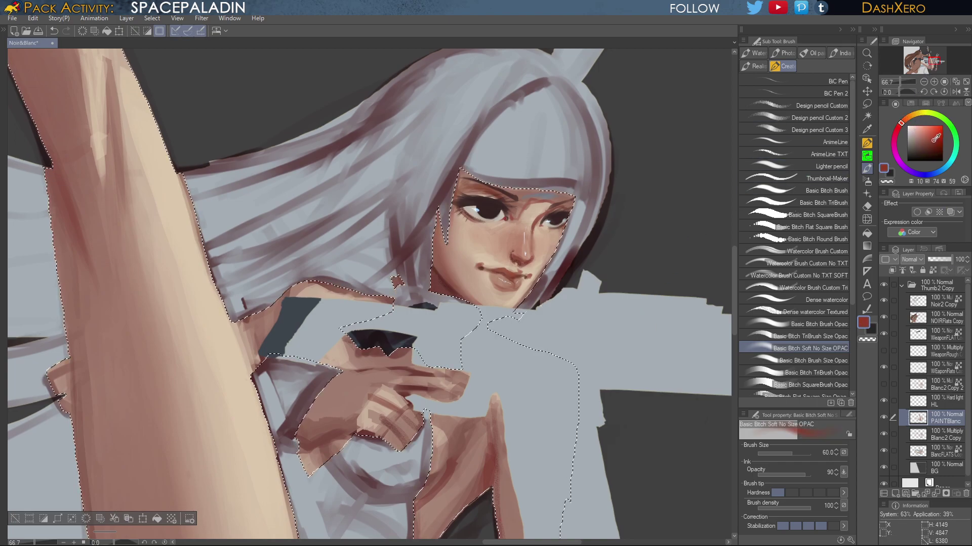
pyautogui.click(934, 138)
pyautogui.scroll(2, 510, 264)
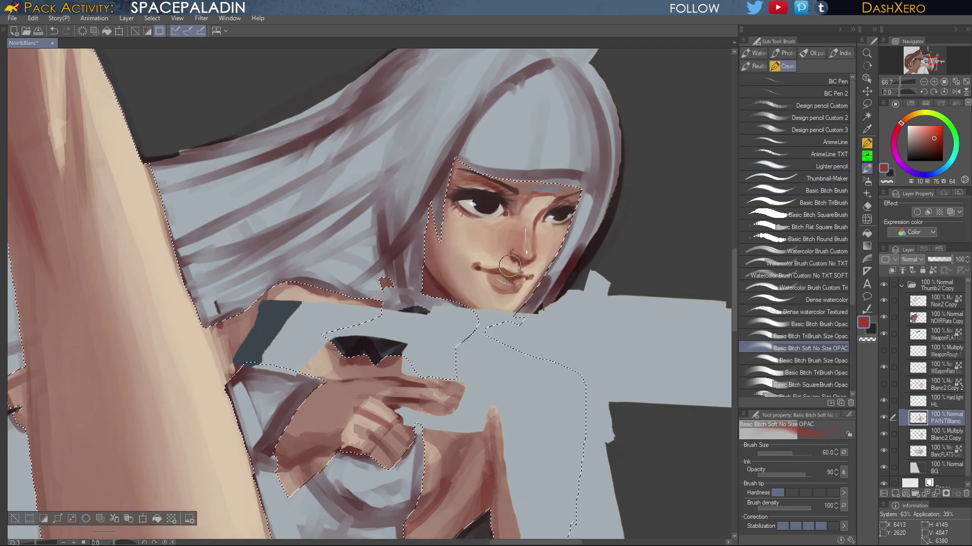
pyautogui.moveTo(494, 274); pyautogui.dragTo(505, 290)
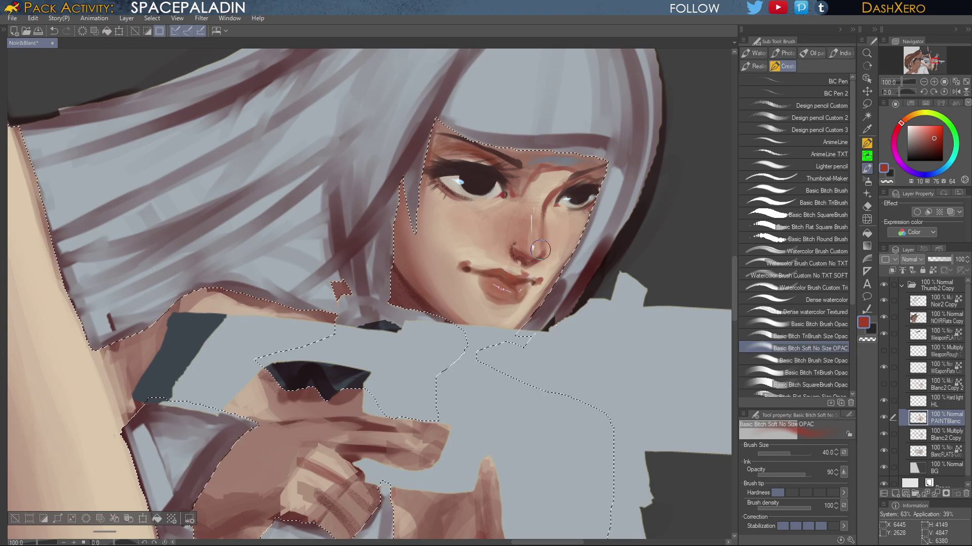
pyautogui.scroll(-5, 575, 208)
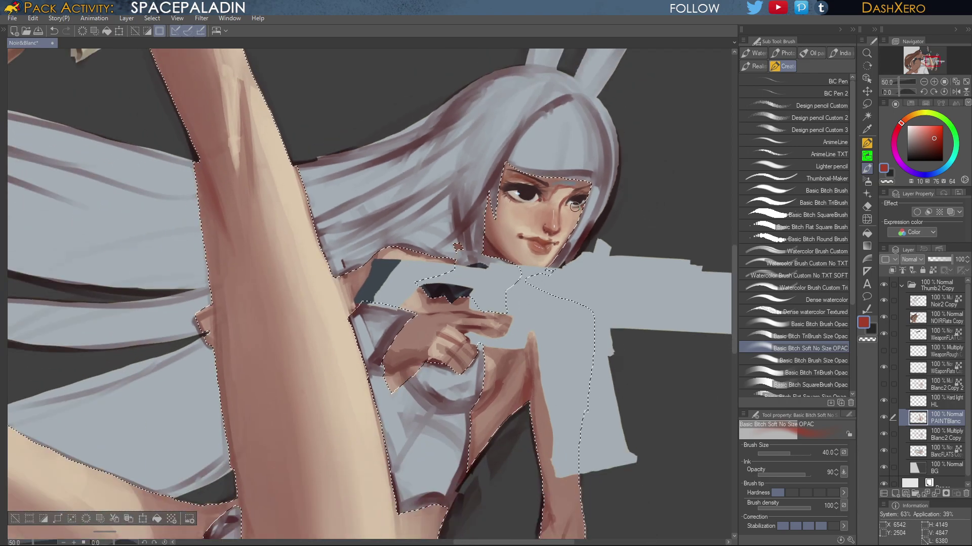
# Glaze a muted red (H 10, S 66, V 57) over the raised leg with the soft brush at size 170
pyautogui.scroll(-4, 574, 206)
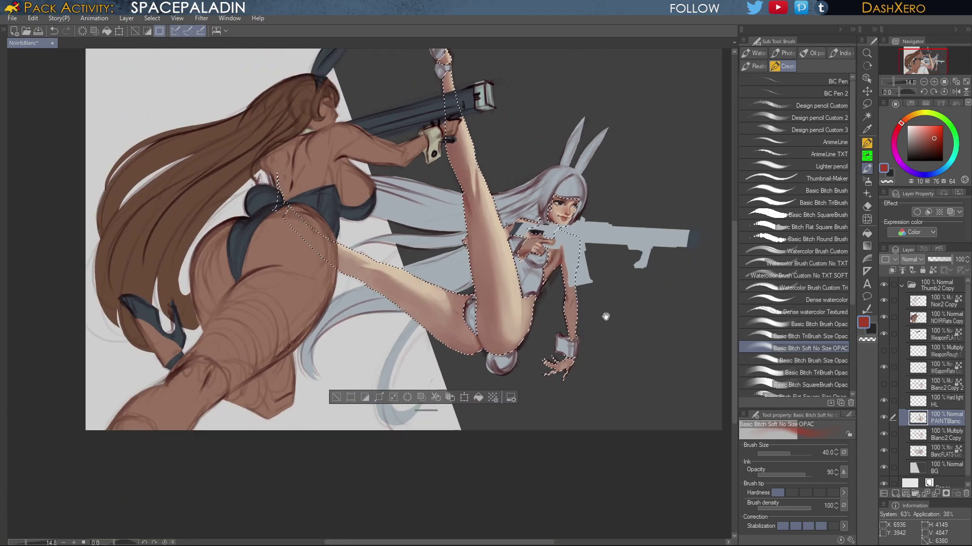
pyautogui.moveTo(606, 317); pyautogui.dragTo(636, 353)
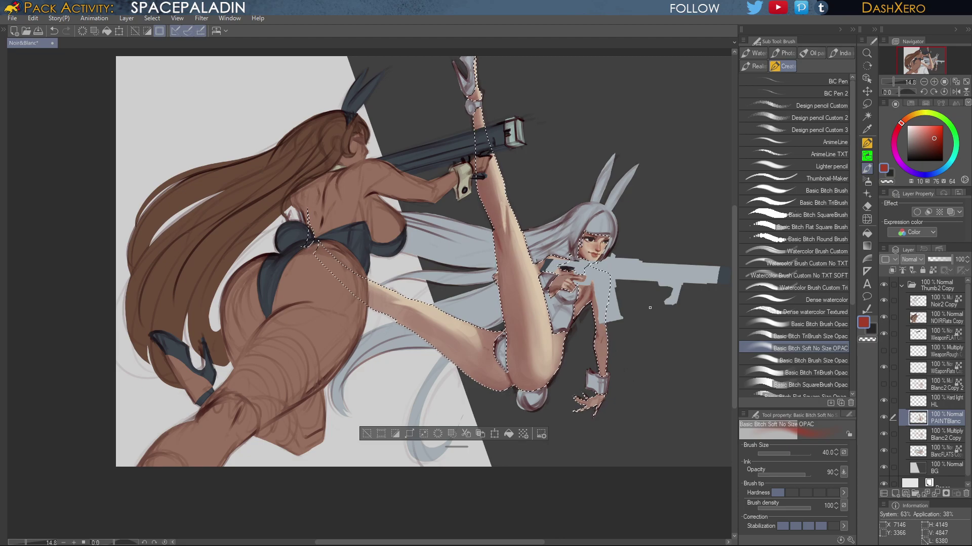
pyautogui.click(934, 143)
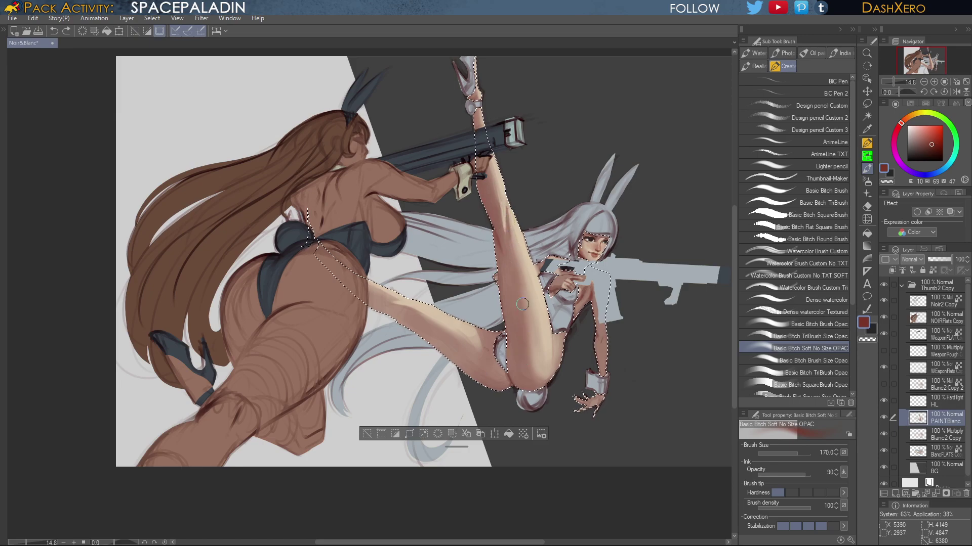
pyautogui.click(933, 139)
pyautogui.moveTo(931, 140); pyautogui.dragTo(930, 141)
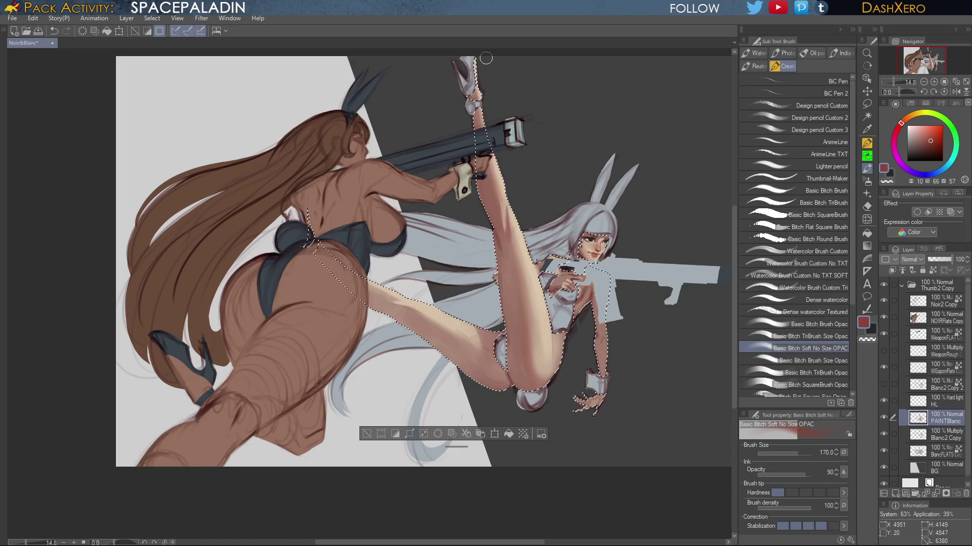
pyautogui.moveTo(616, 326); pyautogui.dragTo(613, 323)
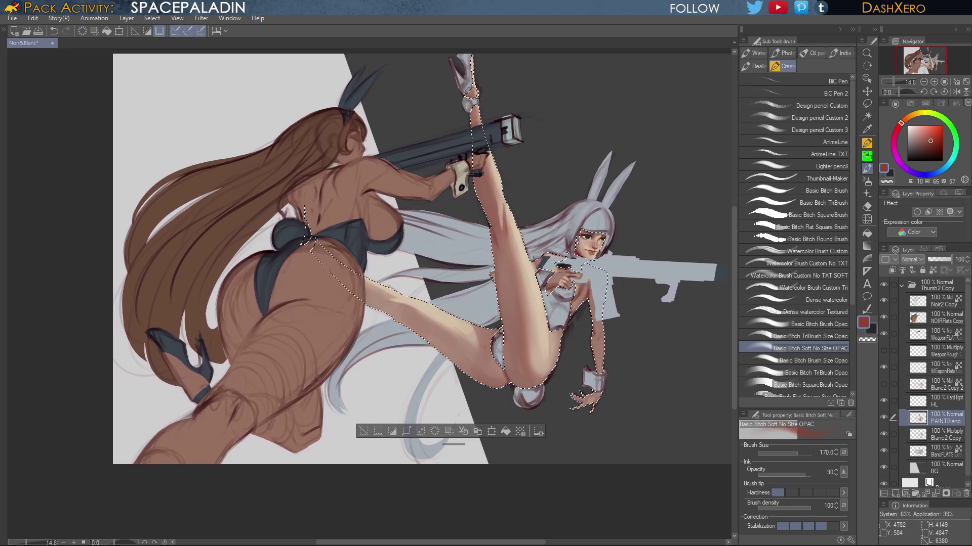
# Build up soft red tones in the shadow areas of the white-haired character's thighs and knees
pyautogui.moveTo(635, 371)
pyautogui.mouseDown()
pyautogui.moveTo(630, 326)
pyautogui.moveTo(618, 350)
pyautogui.mouseUp()
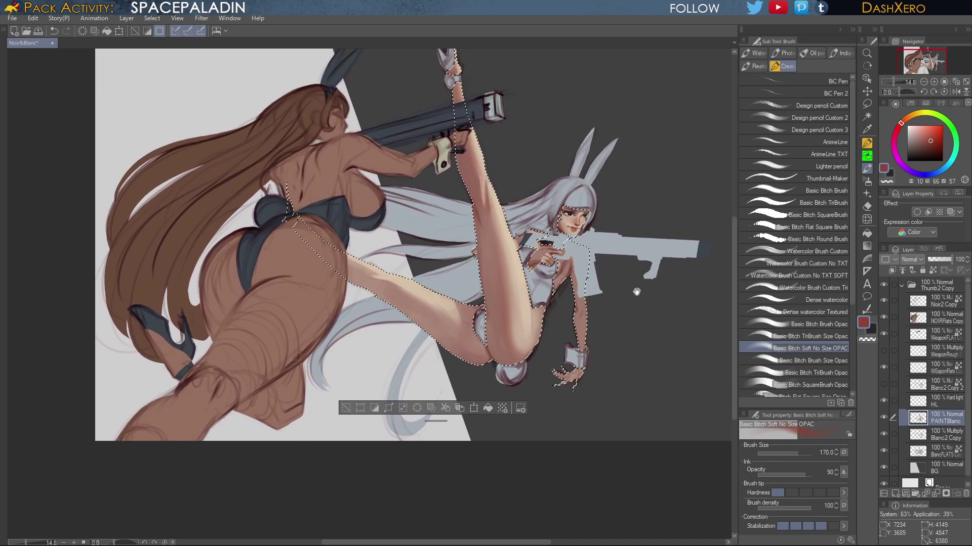
pyautogui.scroll(2, 649, 269)
pyautogui.moveTo(513, 267); pyautogui.dragTo(585, 357)
pyautogui.scroll(-4, 589, 349)
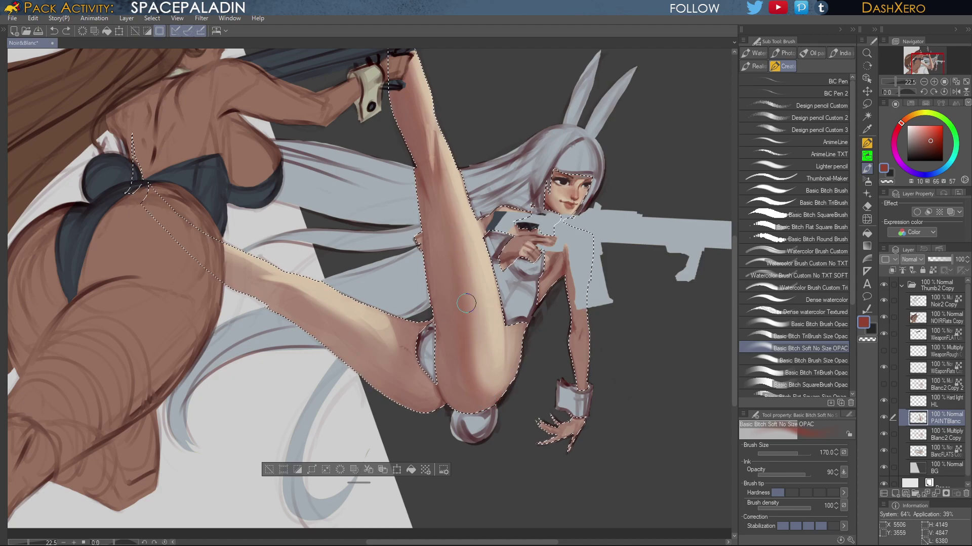
pyautogui.moveTo(511, 330); pyautogui.dragTo(521, 325)
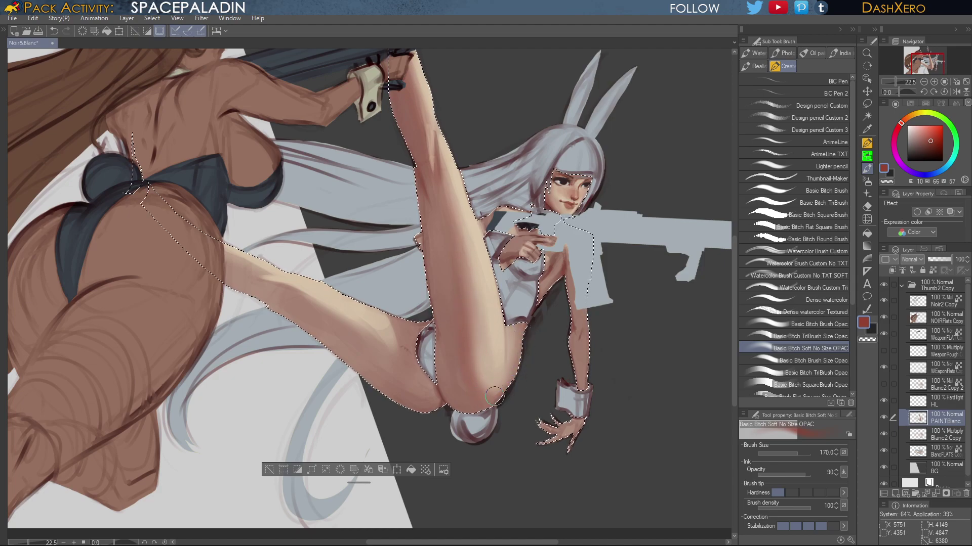
pyautogui.moveTo(627, 316); pyautogui.dragTo(605, 392)
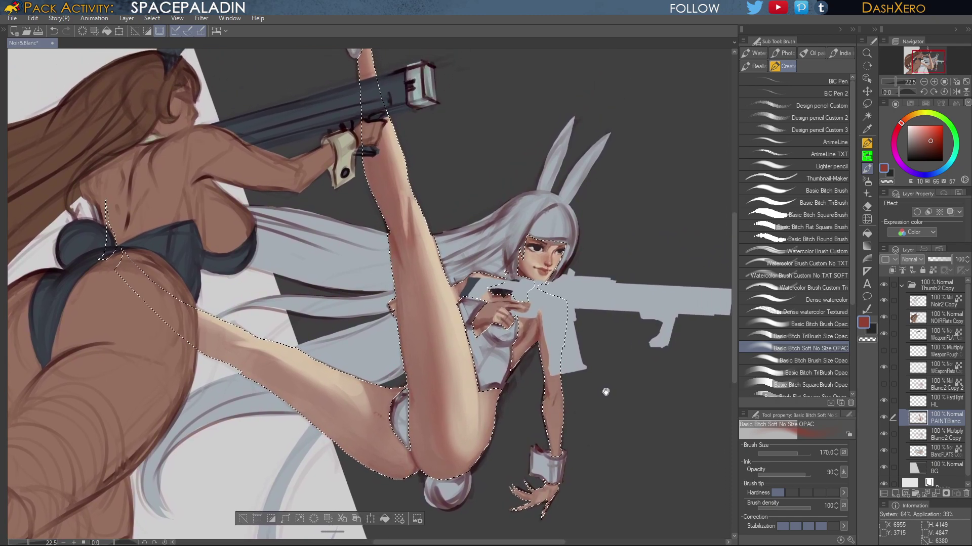
pyautogui.moveTo(607, 355); pyautogui.dragTo(604, 368)
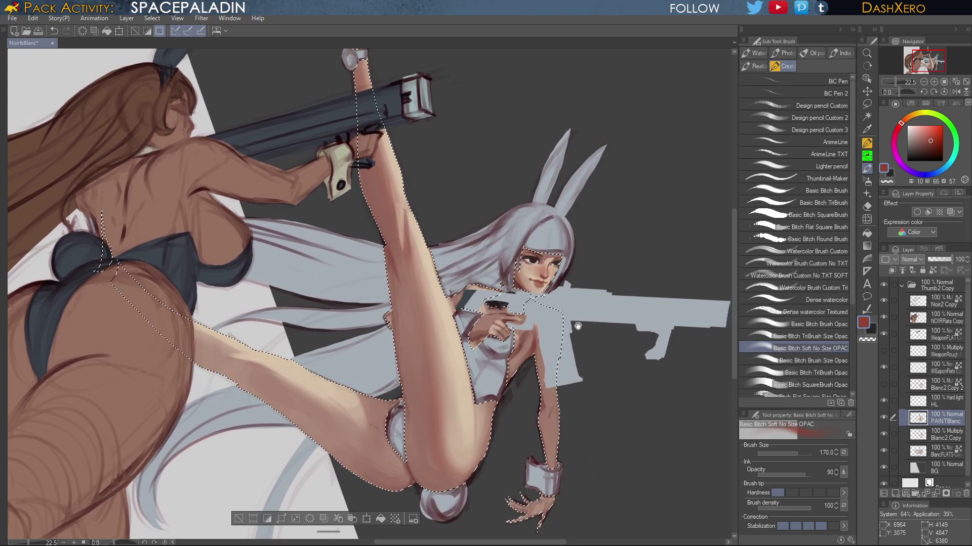
pyautogui.moveTo(578, 327); pyautogui.dragTo(621, 306)
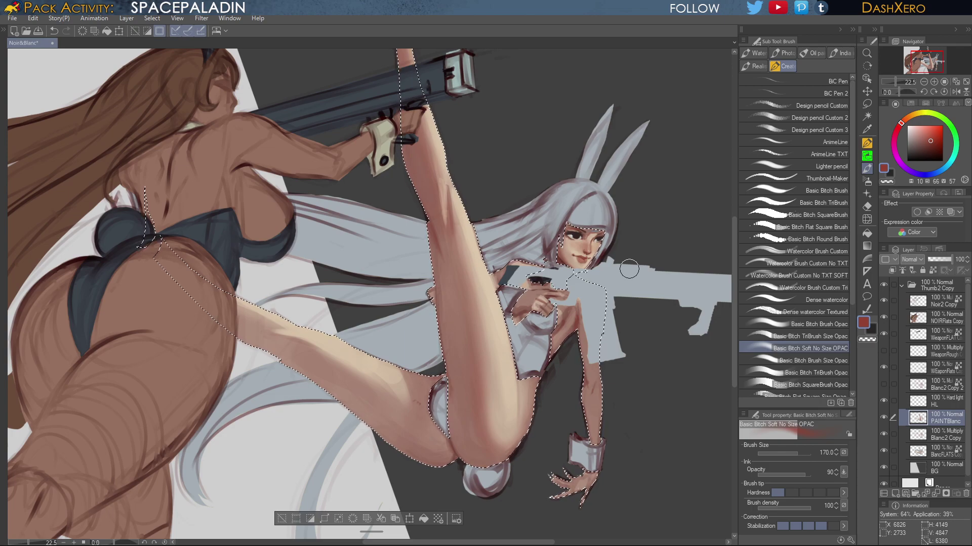
# Continue glazing muted red (H 10, S 66, V 57) over the white-haired character's legs and supporting arm with the soft brush at size 170
pyautogui.moveTo(598, 371)
pyautogui.mouseDown()
pyautogui.moveTo(614, 324)
pyautogui.moveTo(638, 376)
pyautogui.moveTo(613, 339)
pyautogui.moveTo(632, 307)
pyautogui.moveTo(623, 347)
pyautogui.moveTo(635, 308)
pyautogui.moveTo(650, 329)
pyautogui.moveTo(638, 342)
pyautogui.moveTo(653, 334)
pyautogui.moveTo(628, 349)
pyautogui.moveTo(634, 321)
pyautogui.moveTo(618, 347)
pyautogui.mouseUp()
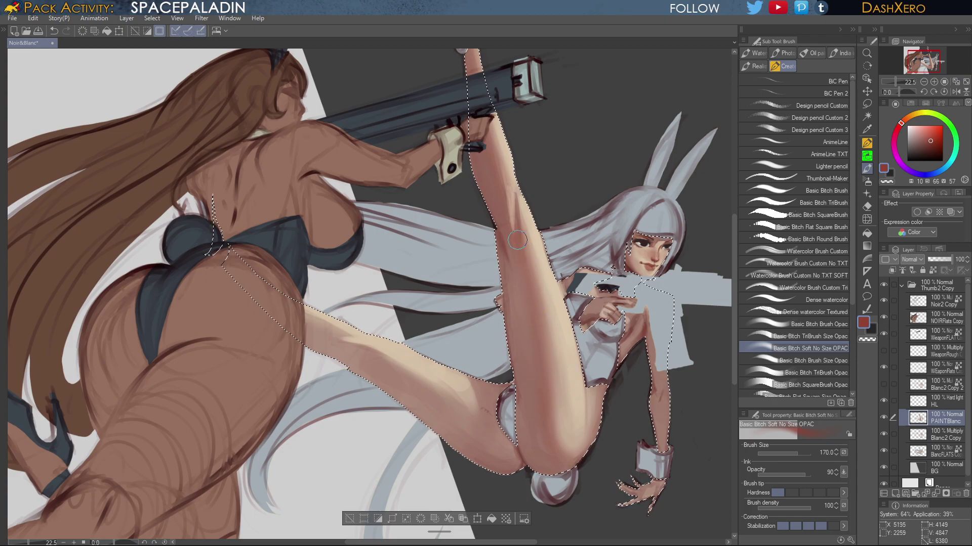
pyautogui.moveTo(558, 253); pyautogui.dragTo(548, 334)
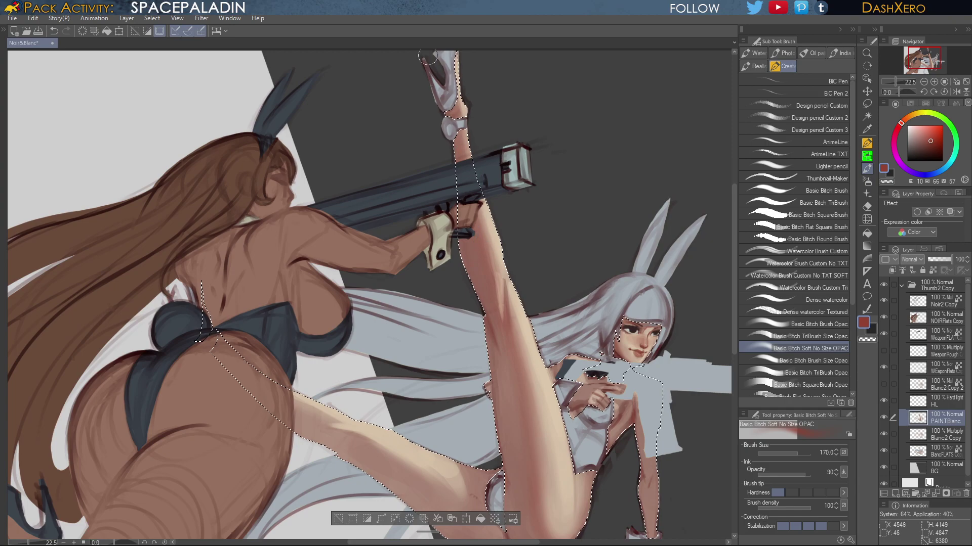
pyautogui.moveTo(629, 380); pyautogui.dragTo(550, 218)
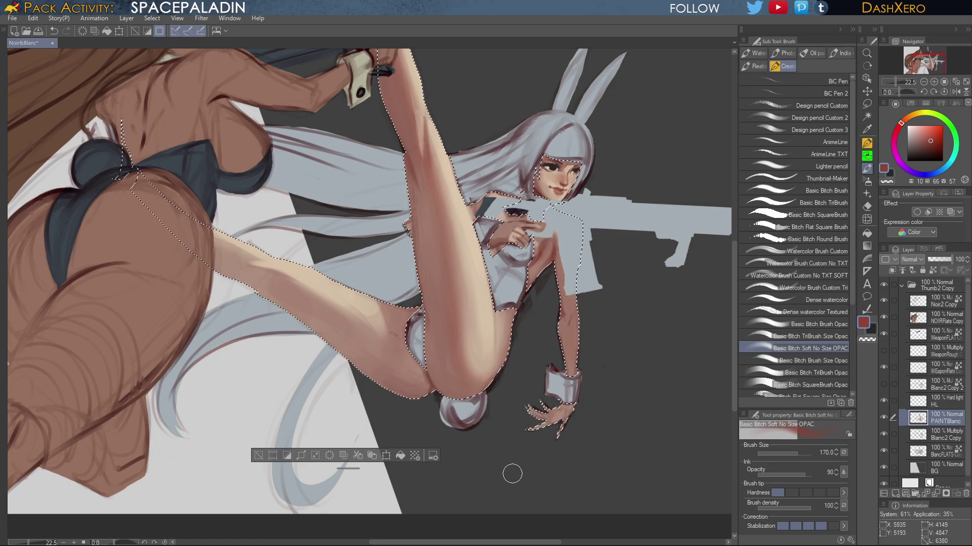
pyautogui.moveTo(574, 357); pyautogui.dragTo(629, 362)
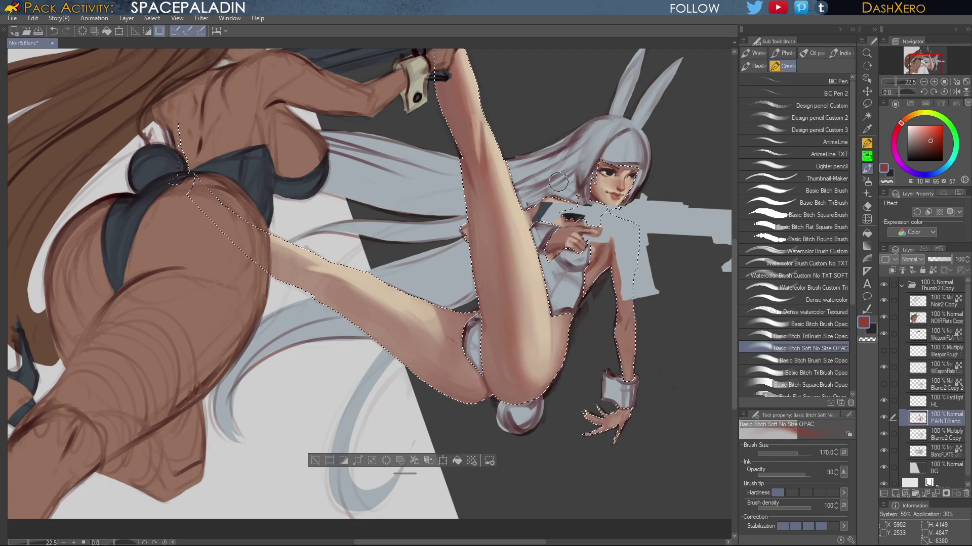
pyautogui.moveTo(639, 264); pyautogui.dragTo(593, 330)
pyautogui.scroll(-4, 590, 333)
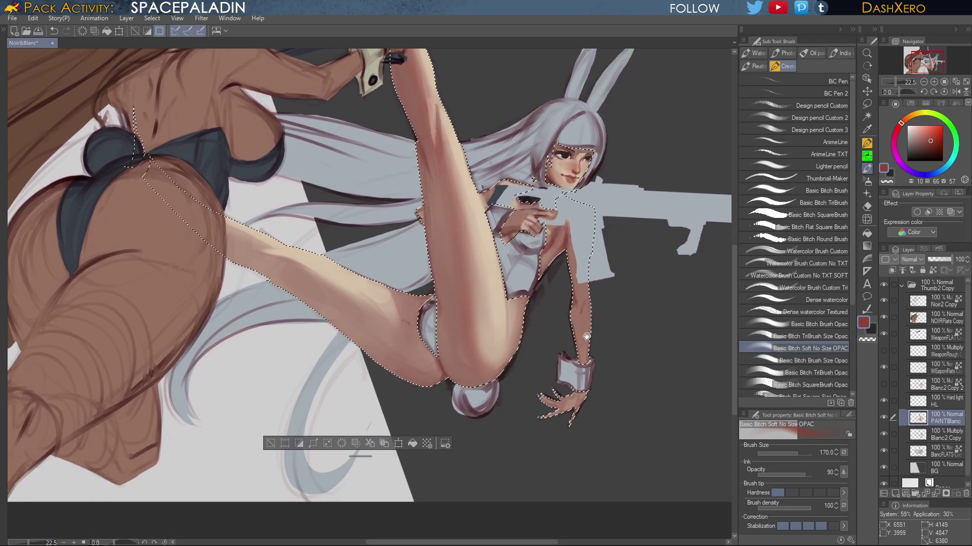
pyautogui.moveTo(587, 336)
pyautogui.mouseDown()
pyautogui.moveTo(585, 309)
pyautogui.moveTo(577, 346)
pyautogui.moveTo(587, 358)
pyautogui.moveTo(579, 355)
pyautogui.moveTo(578, 367)
pyautogui.mouseUp()
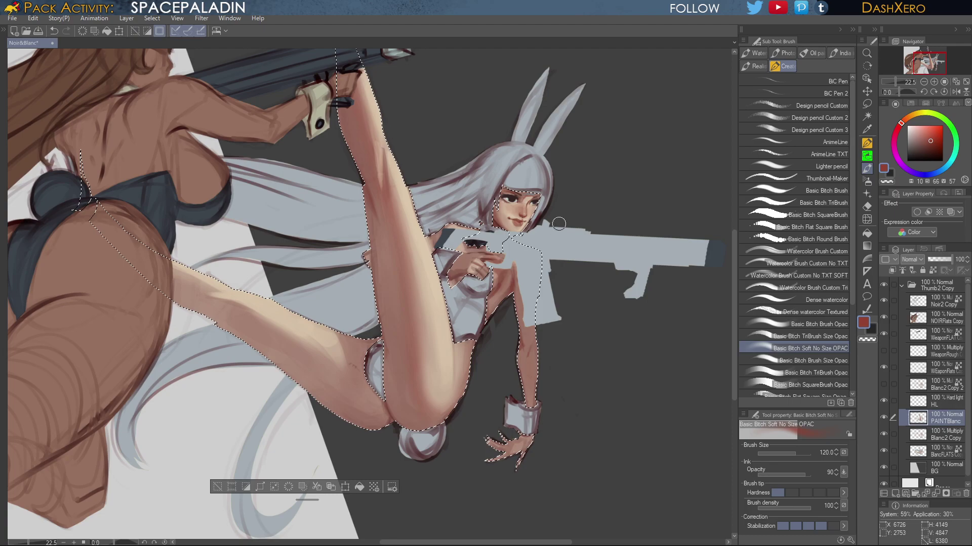
# Glaze the same muted red more broadly over her raised leg and supporting arm with the soft brush at size 250
pyautogui.moveTo(591, 357); pyautogui.dragTo(652, 407)
pyautogui.scroll(-3, 587, 386)
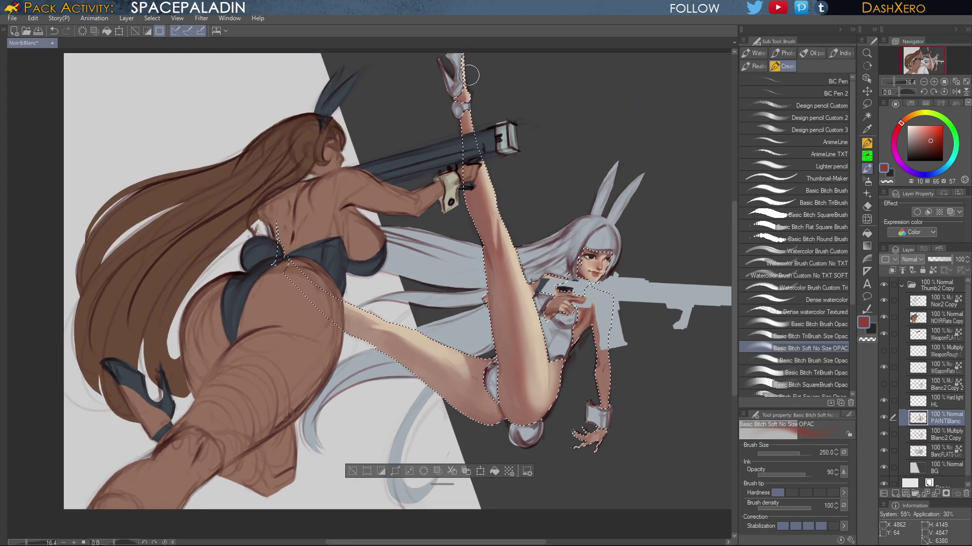
pyautogui.moveTo(580, 340); pyautogui.dragTo(553, 326)
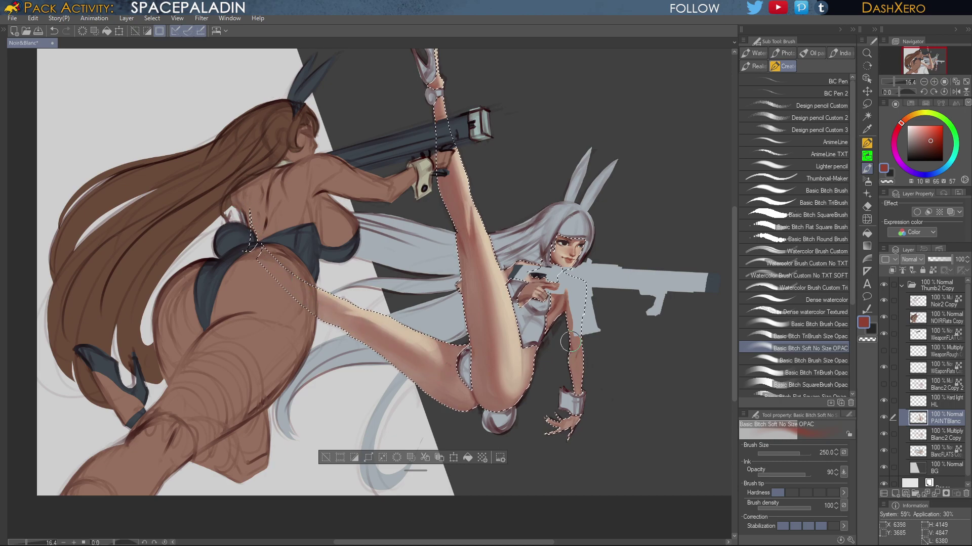
pyautogui.moveTo(594, 423); pyautogui.dragTo(567, 403)
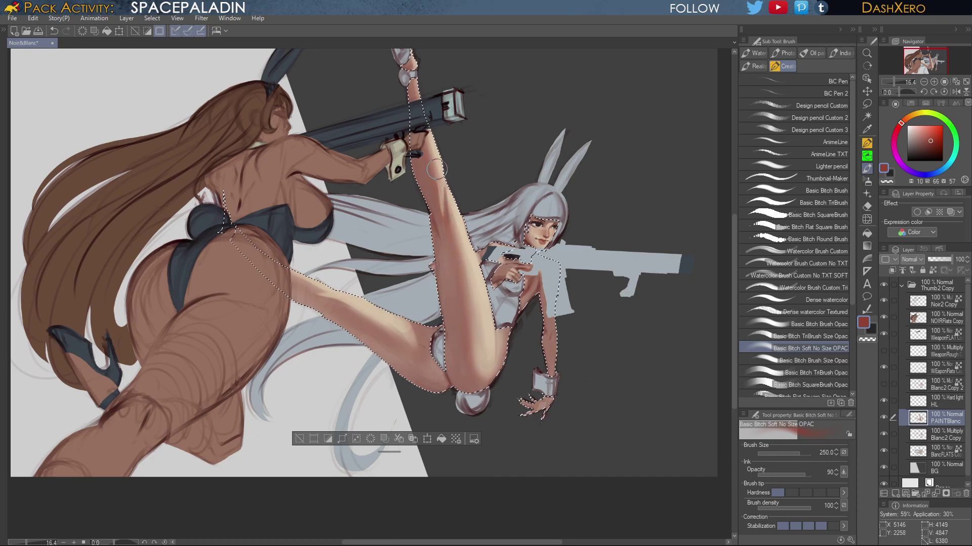
pyautogui.moveTo(594, 374); pyautogui.dragTo(556, 389)
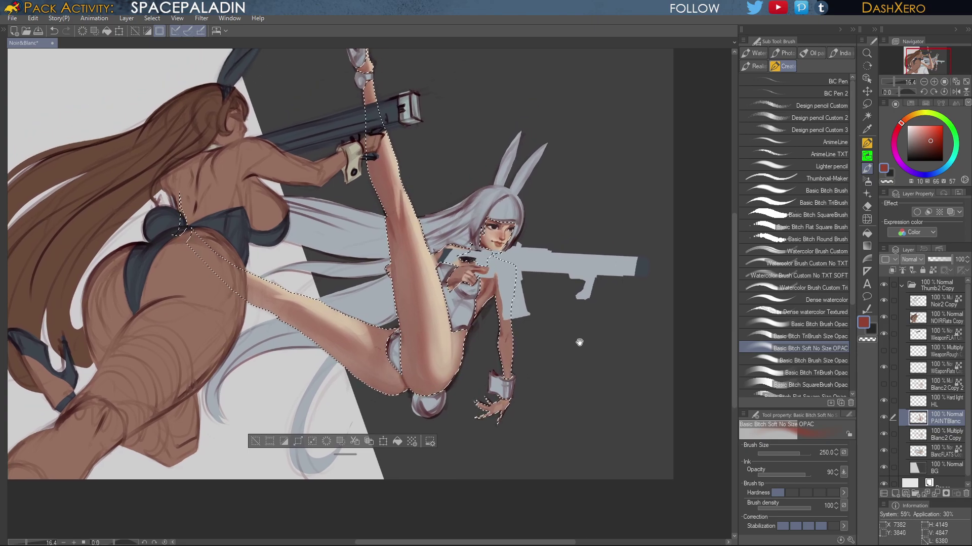
pyautogui.scroll(2, 380, 259)
pyautogui.scroll(1, 381, 259)
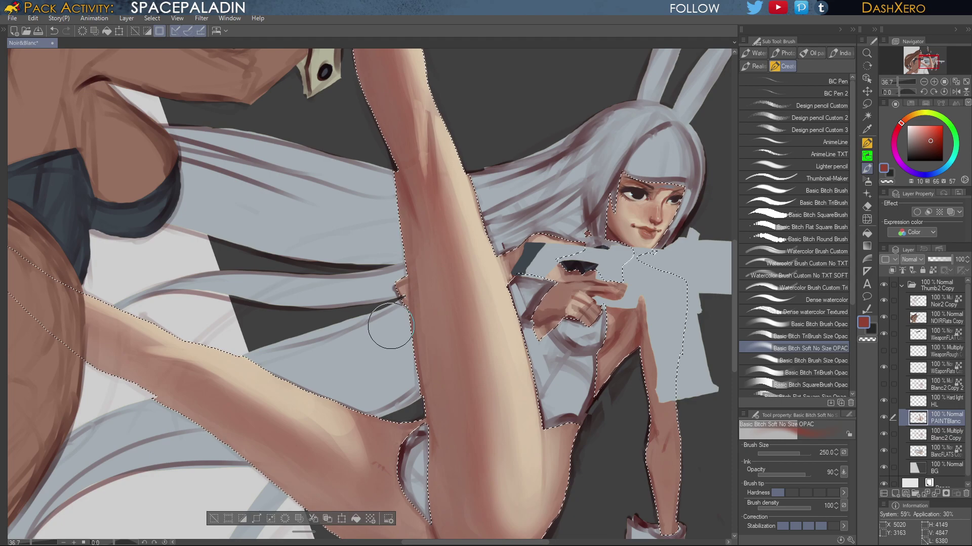
pyautogui.moveTo(560, 368); pyautogui.dragTo(556, 356)
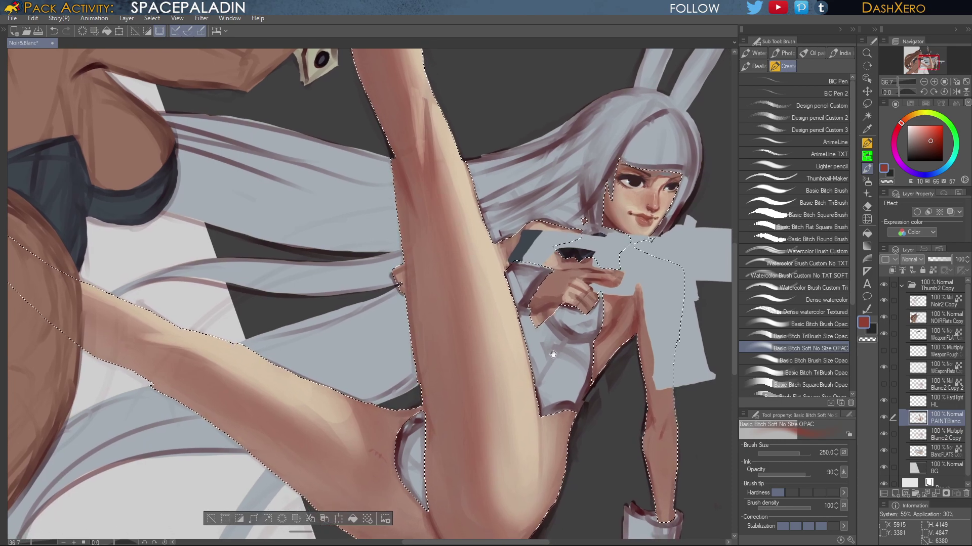
pyautogui.moveTo(562, 389); pyautogui.dragTo(559, 377)
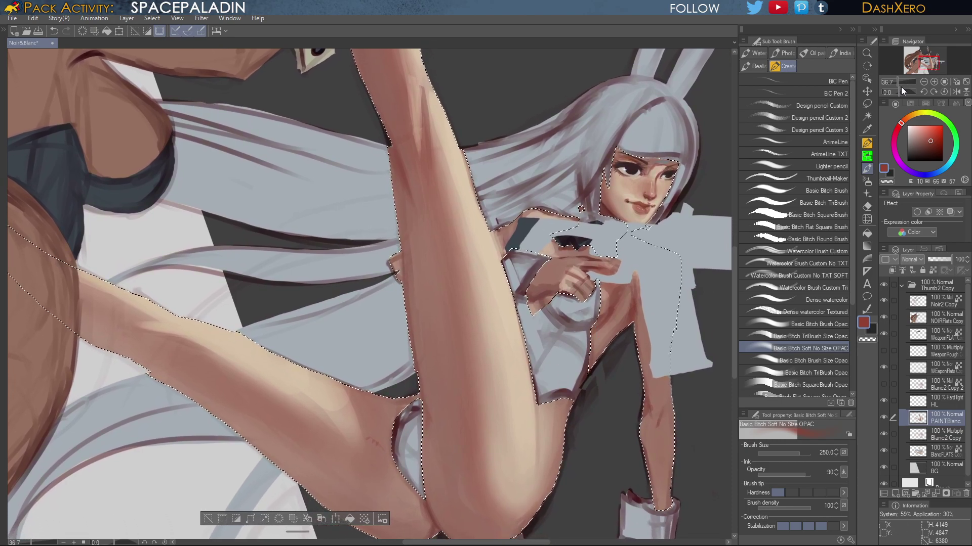
pyautogui.click(867, 103)
pyautogui.moveTo(470, 289); pyautogui.dragTo(482, 288)
pyautogui.scroll(2, 435, 256)
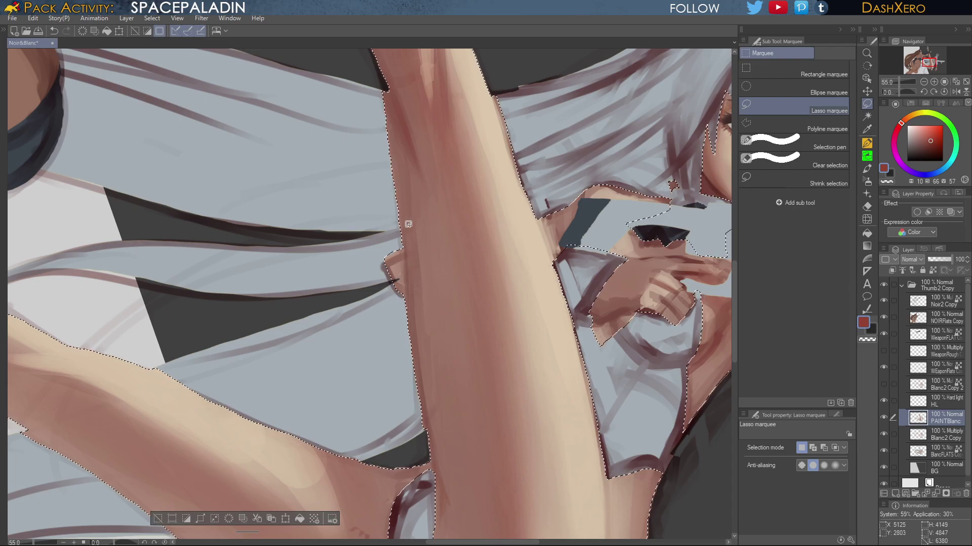
pyautogui.click(867, 169)
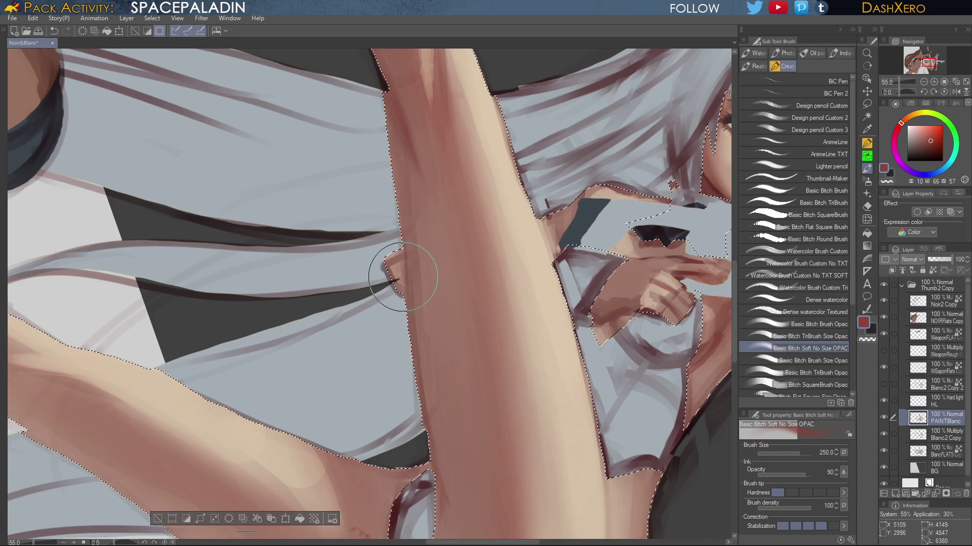
# Repaint the small skin area protruding beside the raised leg in a sampled brown (H 11, S 39, V 54), using Basic Bitch Brush Opac at size 25
pyautogui.click(827, 324)
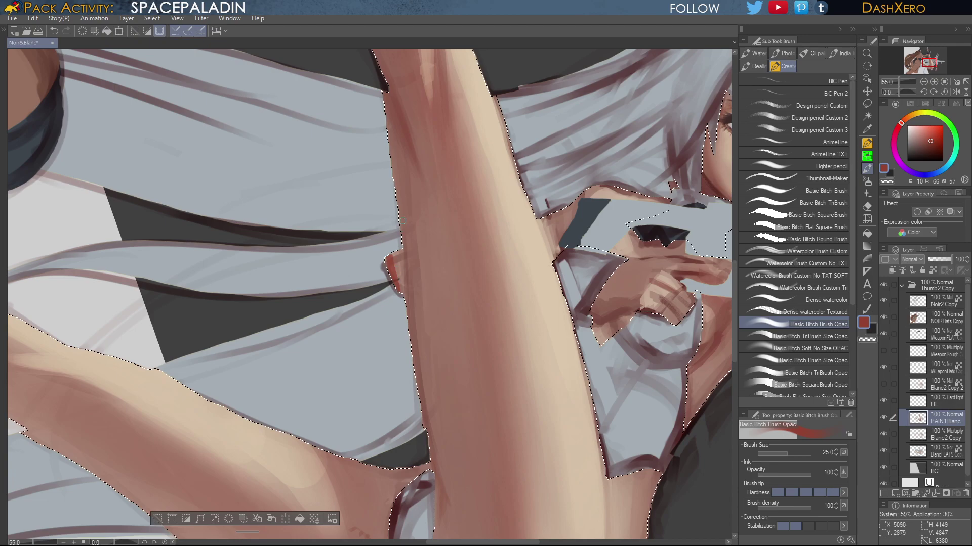
pyautogui.hotkey('ctrl', 'z')
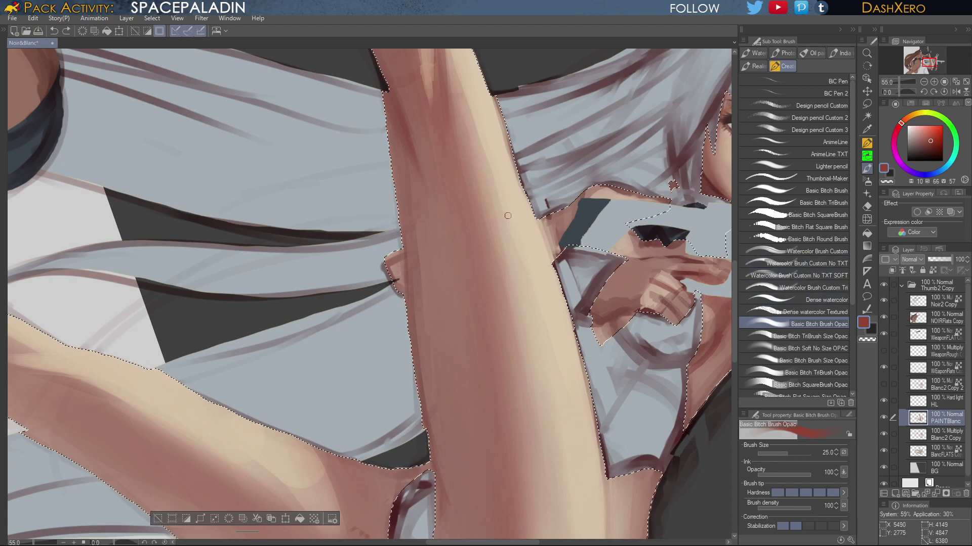
pyautogui.keyDown('alt'); pyautogui.click(409, 266); pyautogui.keyUp('alt')
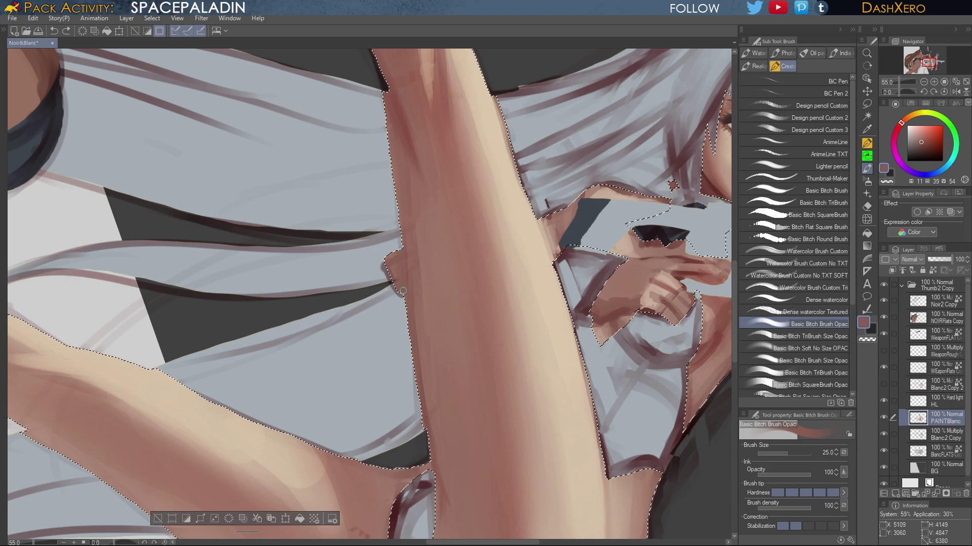
pyautogui.moveTo(392, 256); pyautogui.dragTo(397, 273)
# Extend the selection with a lasso outline around the unpainted dark sliver along the raised leg's lower edge
pyautogui.moveTo(582, 233); pyautogui.dragTo(529, 330)
pyautogui.moveTo(432, 173)
pyautogui.mouseDown()
pyautogui.moveTo(466, 334)
pyautogui.moveTo(533, 437)
pyautogui.moveTo(535, 284)
pyautogui.mouseUp()
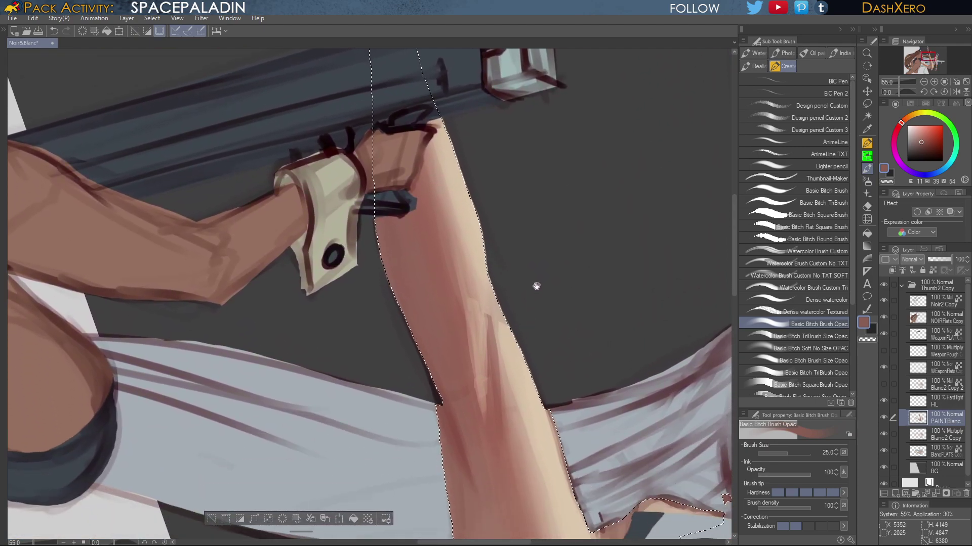
pyautogui.click(867, 103)
pyautogui.moveTo(494, 328); pyautogui.dragTo(492, 255)
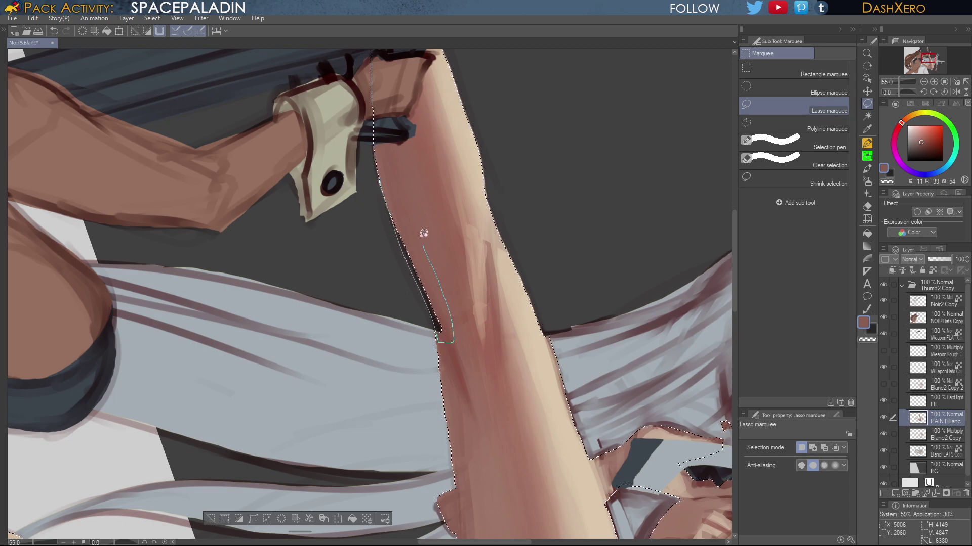
# Fill the sliver and even out the raised leg's edge with sampled skin tones, using Basic Bitch TriBrush at size 100
pyautogui.click(866, 168)
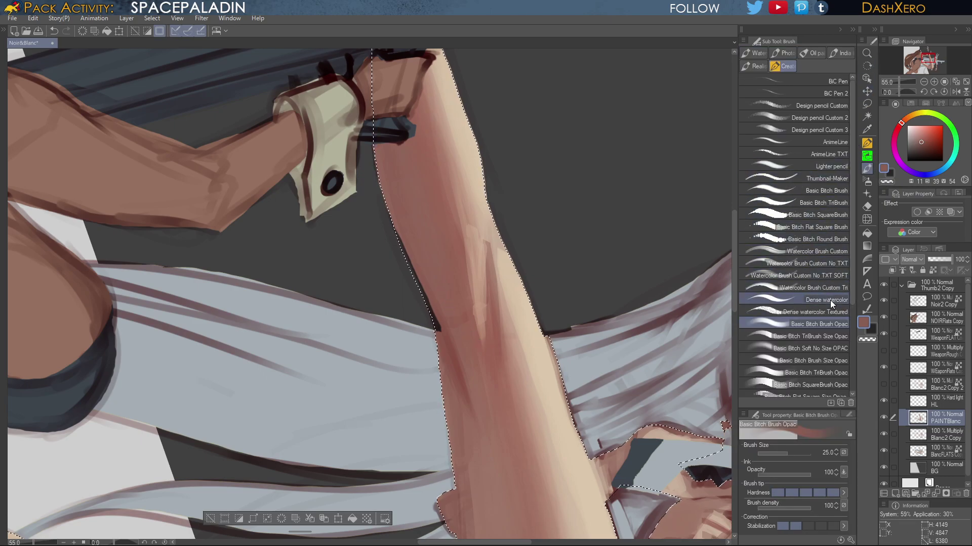
pyautogui.click(815, 203)
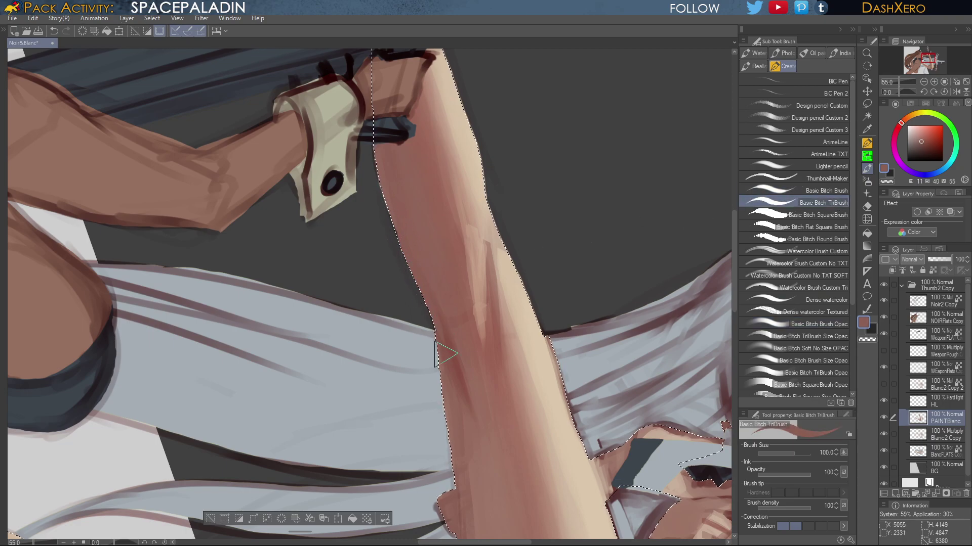
pyautogui.keyDown('alt'); pyautogui.click(451, 347); pyautogui.keyUp('alt')
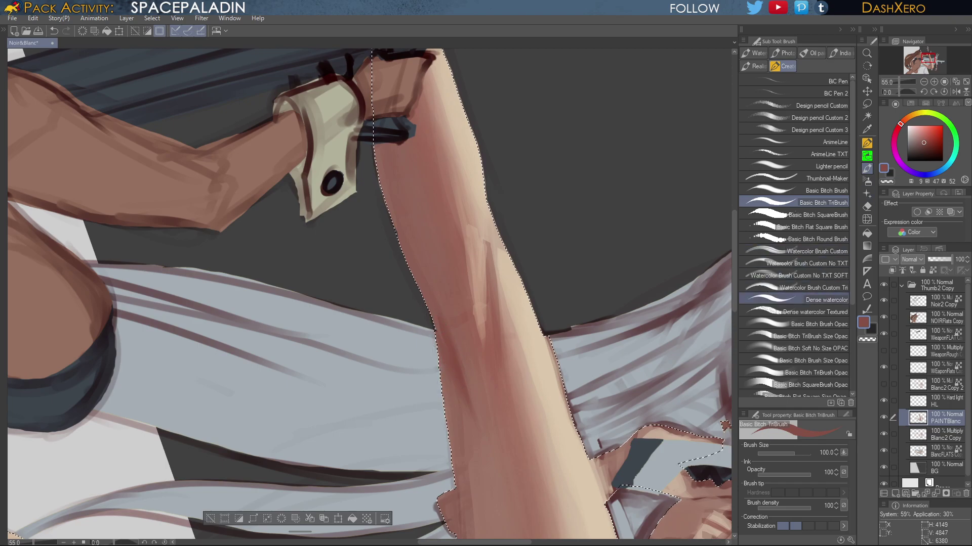
pyautogui.moveTo(582, 324)
pyautogui.mouseDown()
pyautogui.moveTo(578, 423)
pyautogui.moveTo(570, 345)
pyautogui.mouseUp()
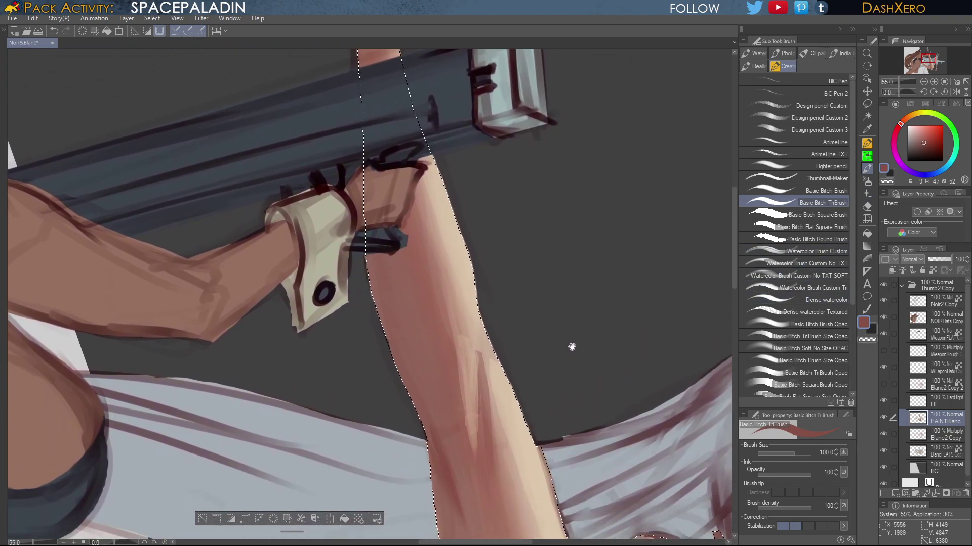
pyautogui.keyDown('alt'); pyautogui.click(389, 328); pyautogui.keyUp('alt')
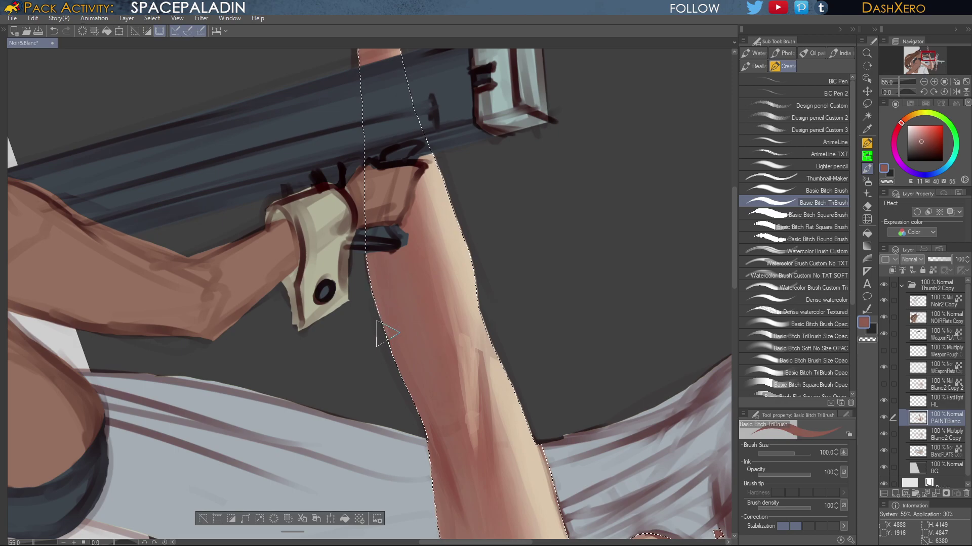
pyautogui.scroll(-5, 590, 342)
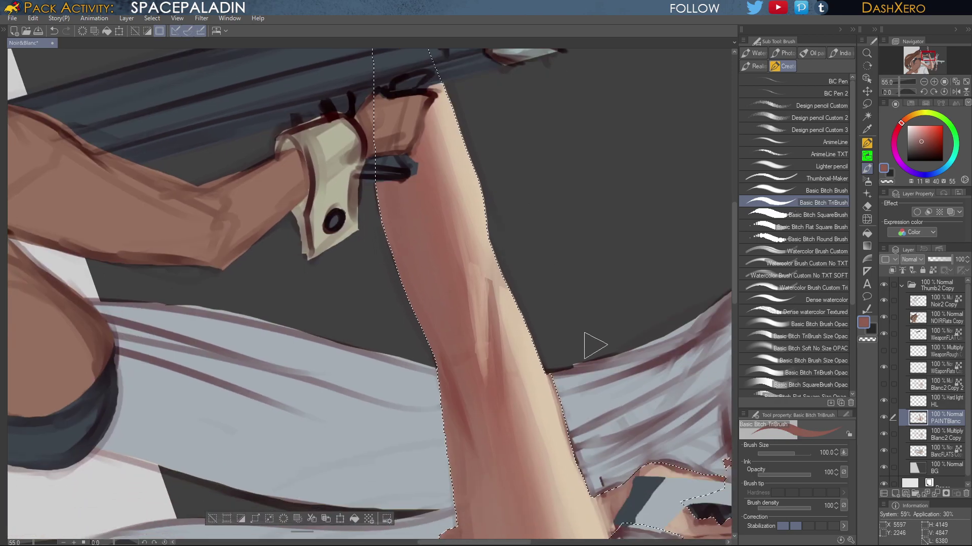
pyautogui.scroll(-1, 607, 344)
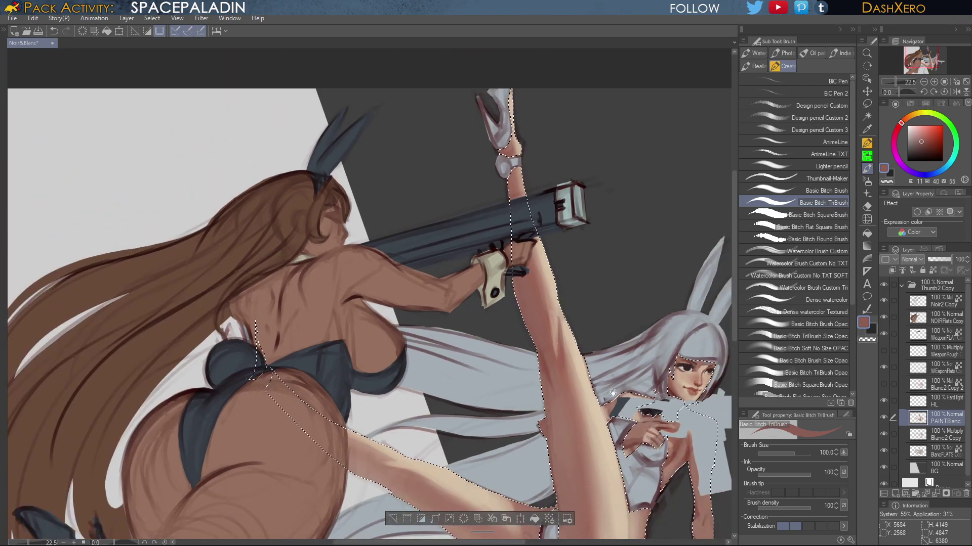
# Paint crease shading on the raised leg below the gripping hand in sampled red-brown (H 10, S 46, V 52), using Basic Bitch TriBrush Size Opac at size 25
pyautogui.moveTo(666, 467); pyautogui.dragTo(569, 299)
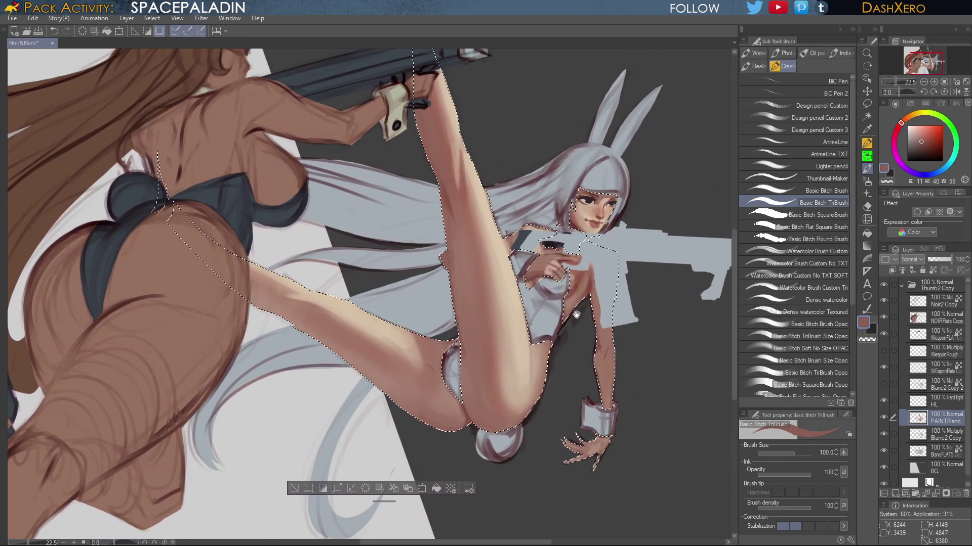
pyautogui.moveTo(598, 365); pyautogui.dragTo(560, 323)
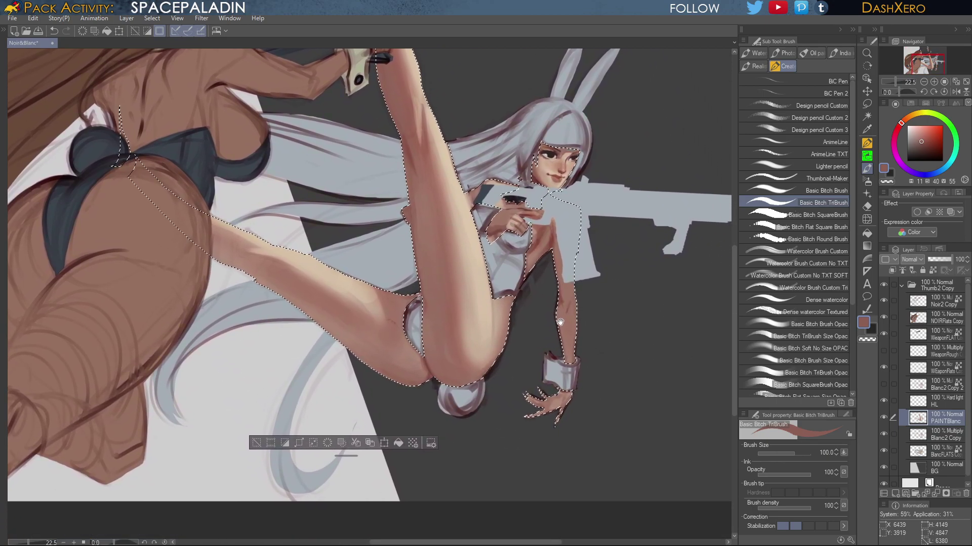
pyautogui.moveTo(560, 176); pyautogui.dragTo(553, 376)
pyautogui.moveTo(464, 380); pyautogui.dragTo(582, 352)
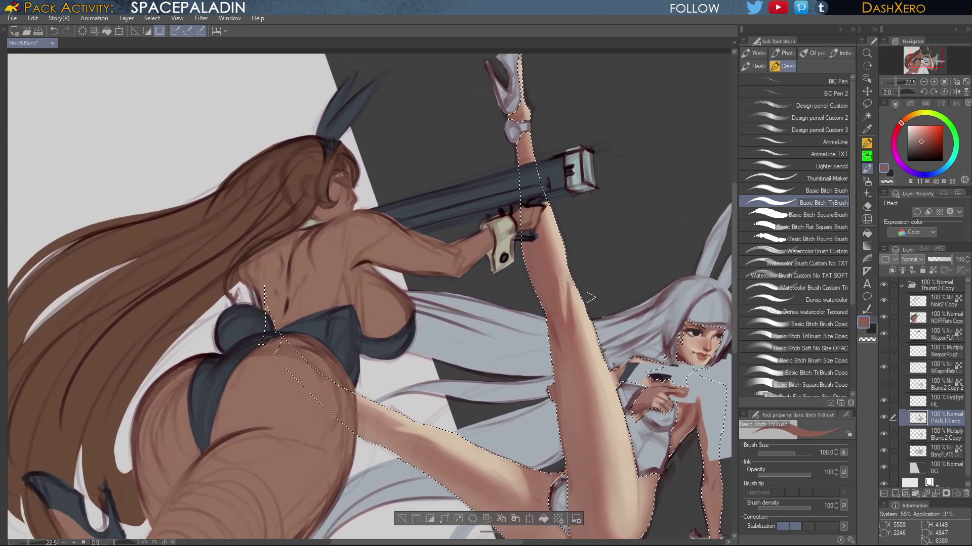
pyautogui.scroll(2, 575, 265)
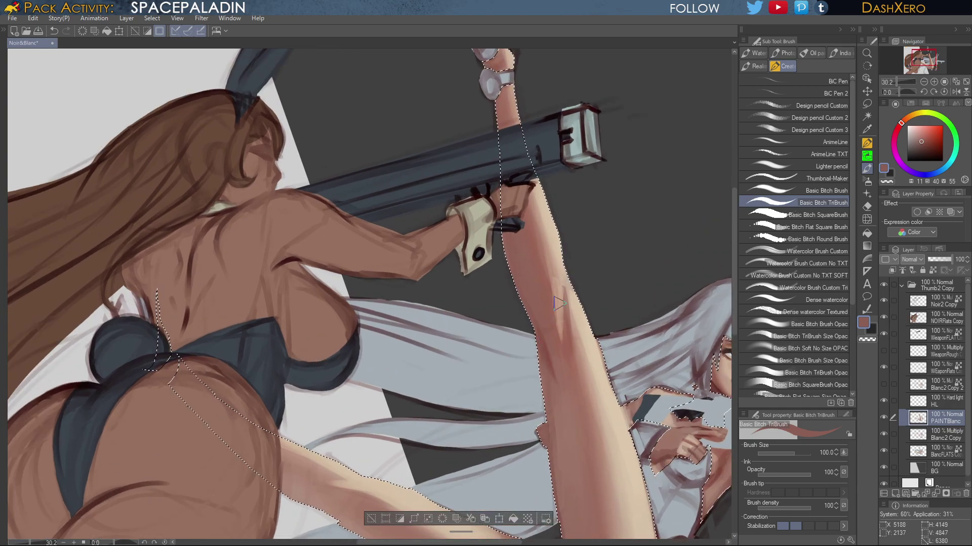
pyautogui.click(924, 144)
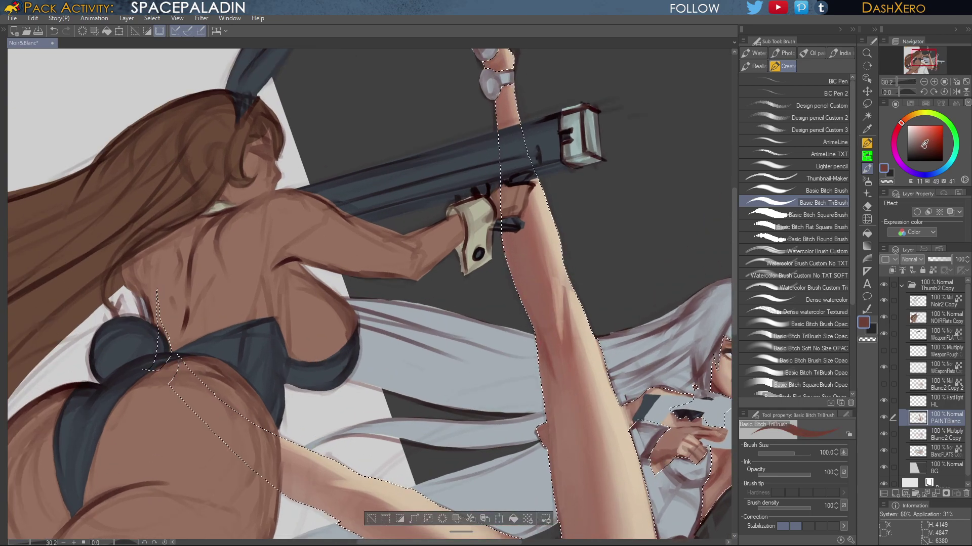
pyautogui.click(821, 335)
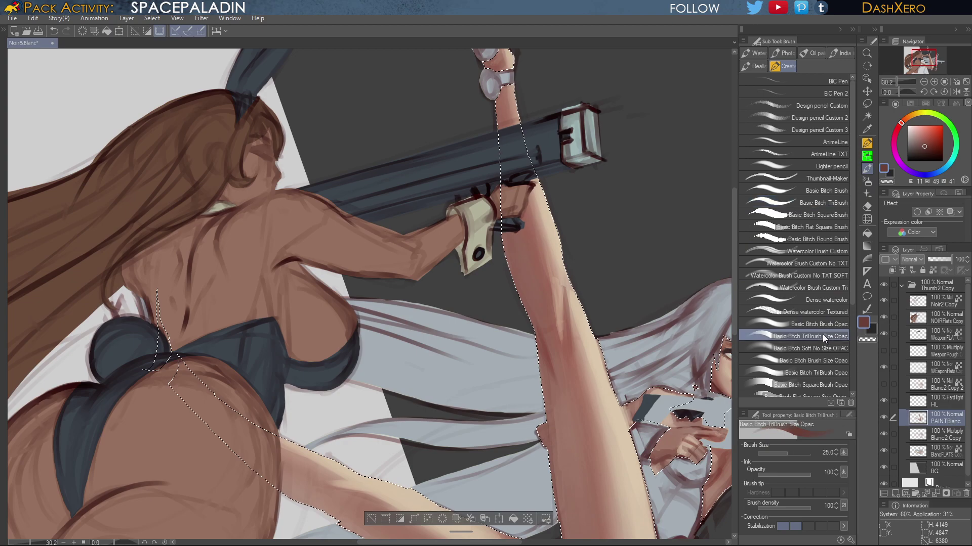
pyautogui.keyDown('alt'); pyautogui.click(545, 337); pyautogui.keyUp('alt')
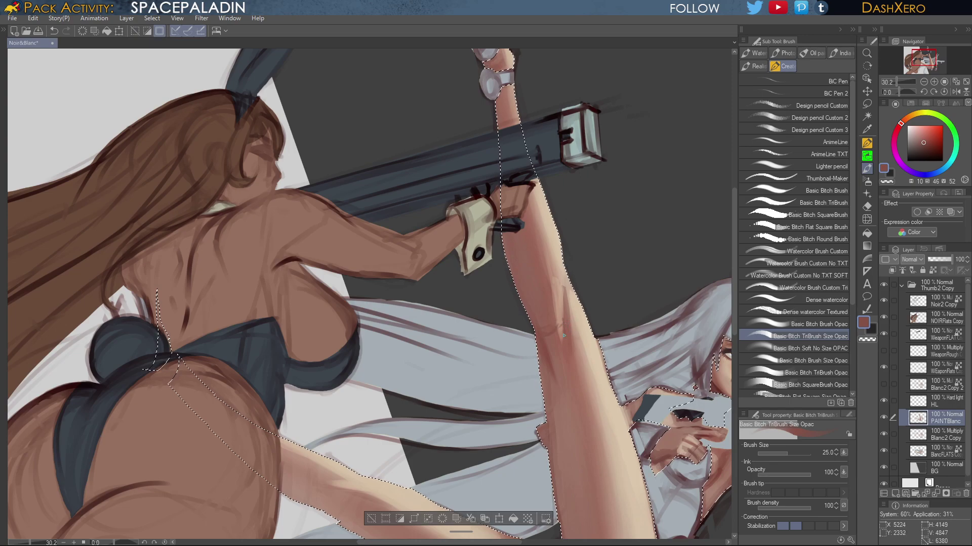
pyautogui.moveTo(625, 349); pyautogui.dragTo(604, 298)
pyautogui.scroll(5, 594, 264)
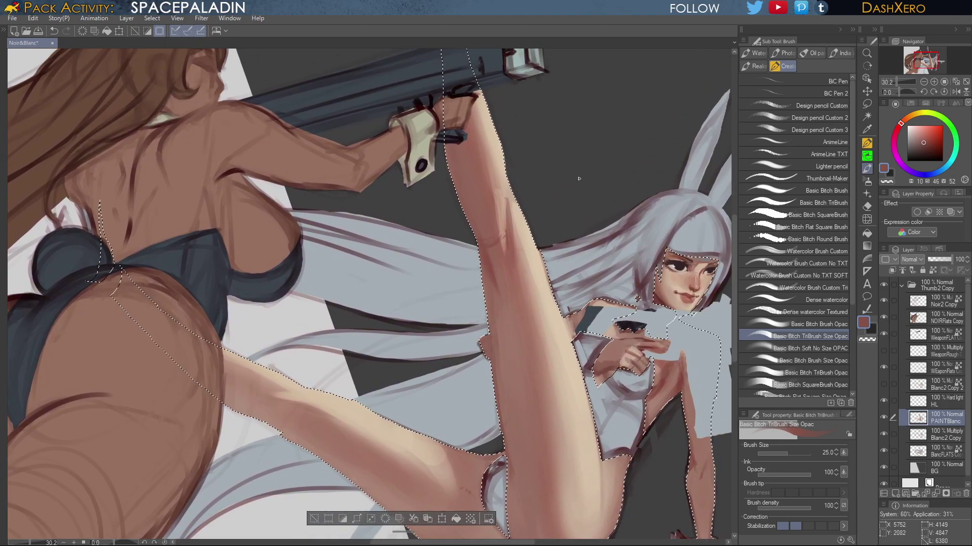
# Paint crease marks near the knee of the extended leg in sampled red-brown (H 10, S 42, V 54), using Basic Bitch TriBrush Size Opac at size 25
pyautogui.keyDown('alt'); pyautogui.click(516, 236); pyautogui.keyUp('alt')
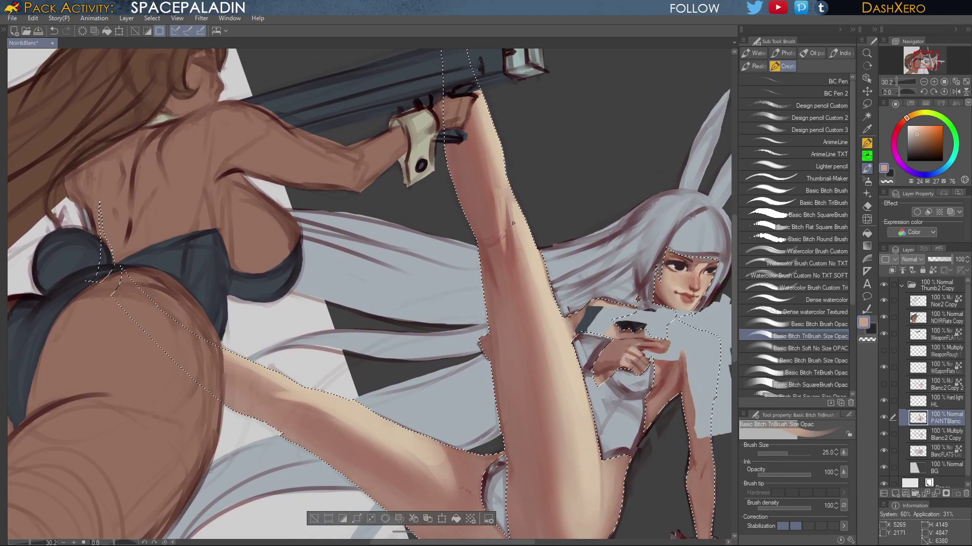
pyautogui.moveTo(500, 411); pyautogui.dragTo(653, 309)
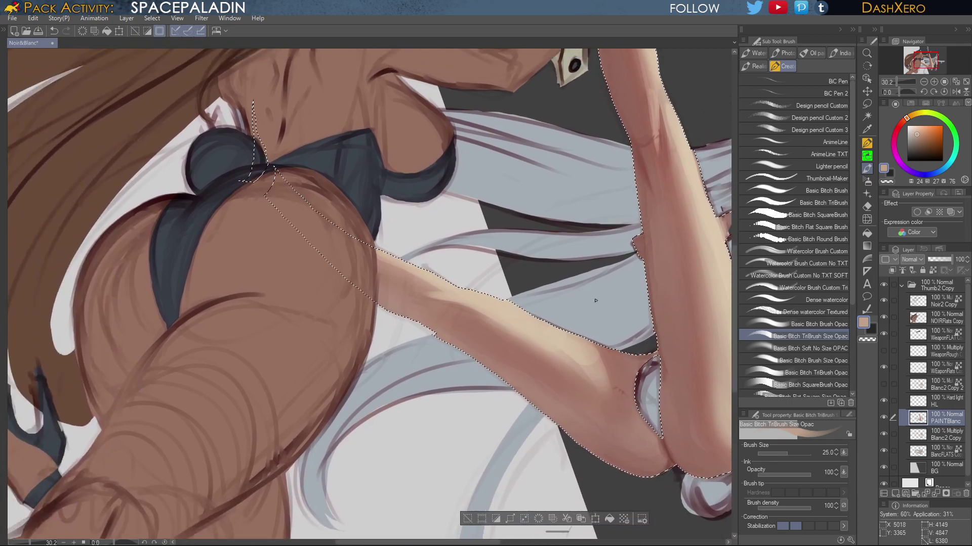
pyautogui.keyDown('alt'); pyautogui.click(442, 294); pyautogui.keyUp('alt')
pyautogui.moveTo(441, 294)
pyautogui.mouseDown()
pyautogui.moveTo(420, 297)
pyautogui.moveTo(443, 298)
pyautogui.mouseUp()
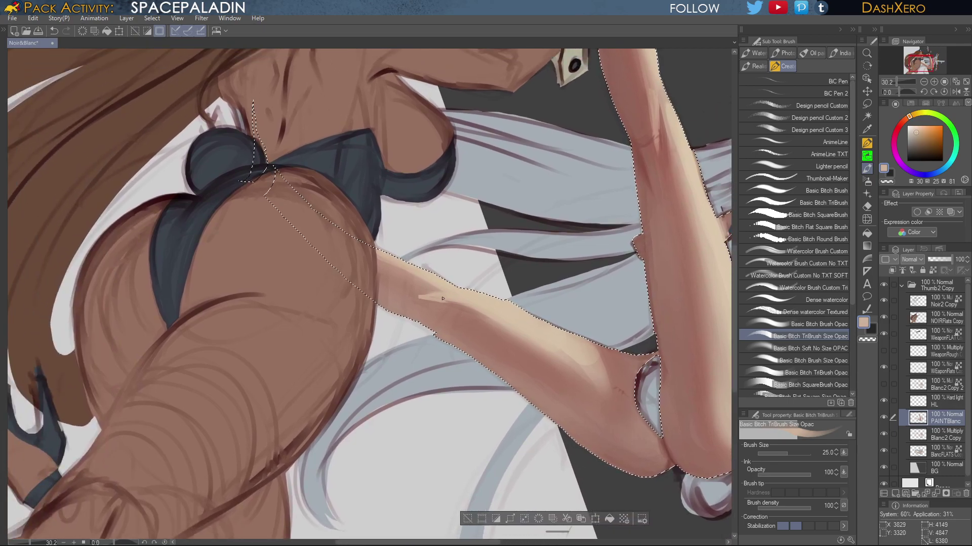
pyautogui.hotkey('ctrl', 'z')
pyautogui.keyDown('alt'); pyautogui.click(445, 309); pyautogui.keyUp('alt')
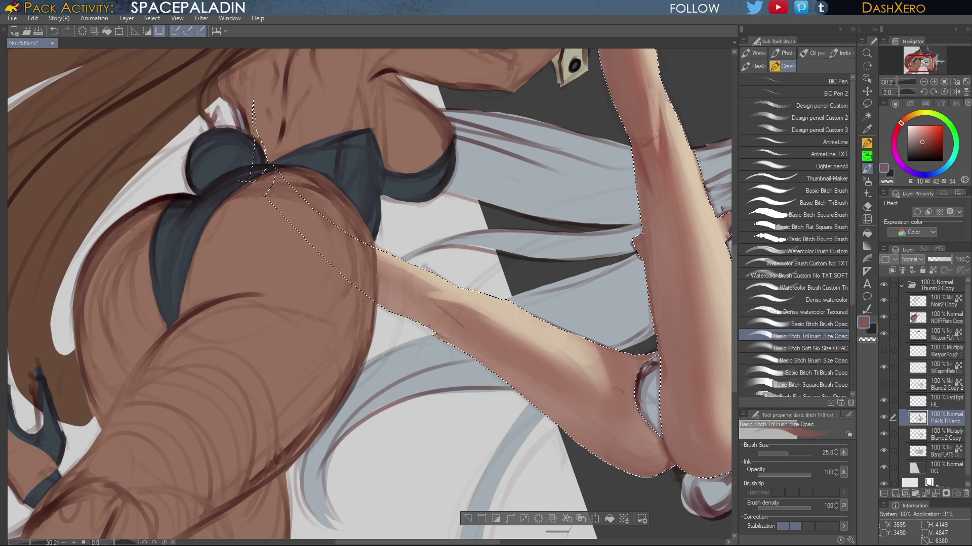
pyautogui.moveTo(659, 433); pyautogui.dragTo(583, 400)
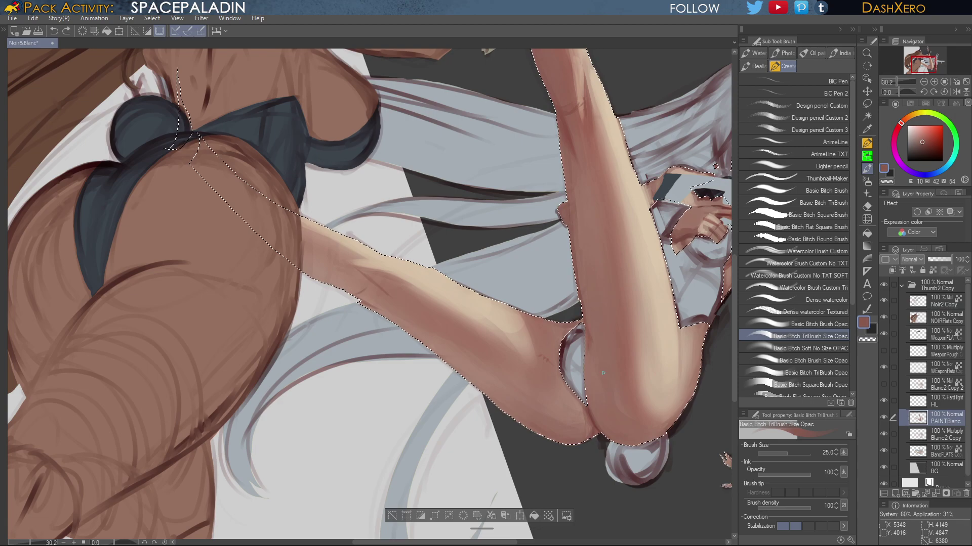
# Glaze soft shading over the underside of the thigh where the legs meet, using Watercolor Brush Custom at size 120 in the sampled red-brown
pyautogui.click(816, 251)
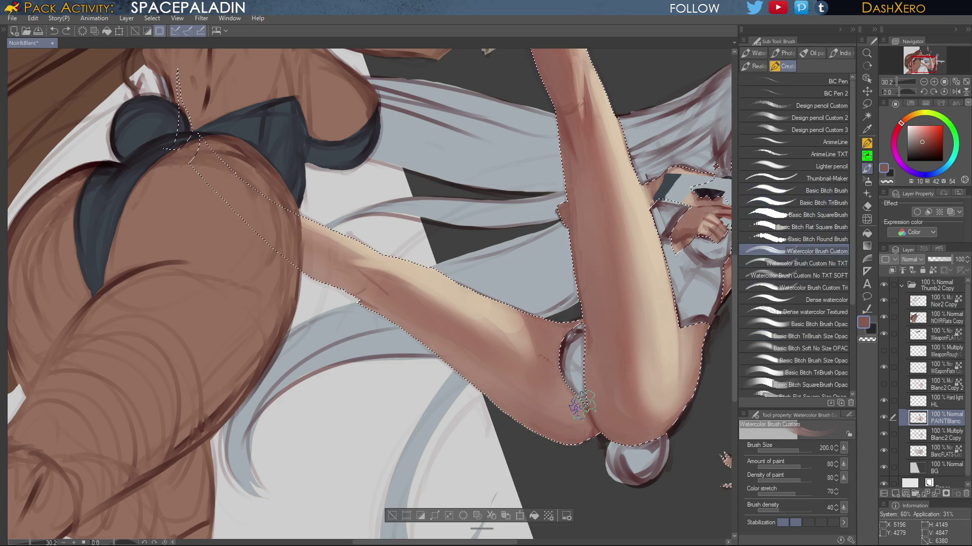
pyautogui.press('[')
pyautogui.press('[')
pyautogui.press('[')
pyautogui.scroll(2, 580, 394)
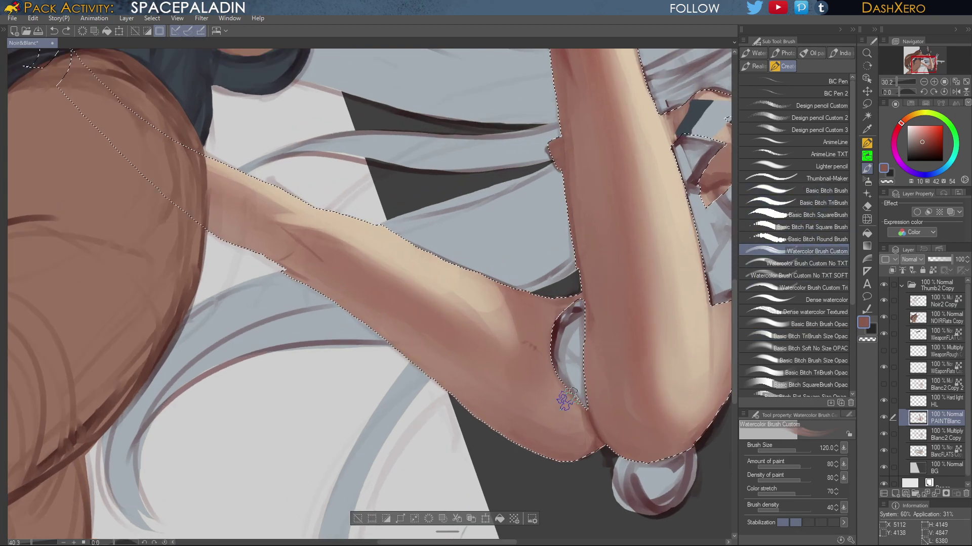
pyautogui.moveTo(583, 426)
pyautogui.mouseDown()
pyautogui.moveTo(584, 448)
pyautogui.moveTo(573, 403)
pyautogui.moveTo(586, 434)
pyautogui.moveTo(565, 396)
pyautogui.moveTo(569, 433)
pyautogui.moveTo(548, 391)
pyautogui.moveTo(561, 366)
pyautogui.moveTo(544, 380)
pyautogui.moveTo(575, 431)
pyautogui.moveTo(554, 385)
pyautogui.moveTo(579, 426)
pyautogui.moveTo(555, 412)
pyautogui.moveTo(563, 402)
pyautogui.moveTo(583, 414)
pyautogui.moveTo(591, 445)
pyautogui.moveTo(585, 420)
pyautogui.moveTo(584, 438)
pyautogui.moveTo(575, 438)
pyautogui.moveTo(576, 395)
pyautogui.moveTo(564, 433)
pyautogui.mouseUp()
pyautogui.moveTo(667, 329); pyautogui.dragTo(515, 480)
# Paint dark accents along the raised thigh's inner edge in deep red-brown (H 10, S 63, V 37), using Dense watercolor at size 25
pyautogui.click(929, 148)
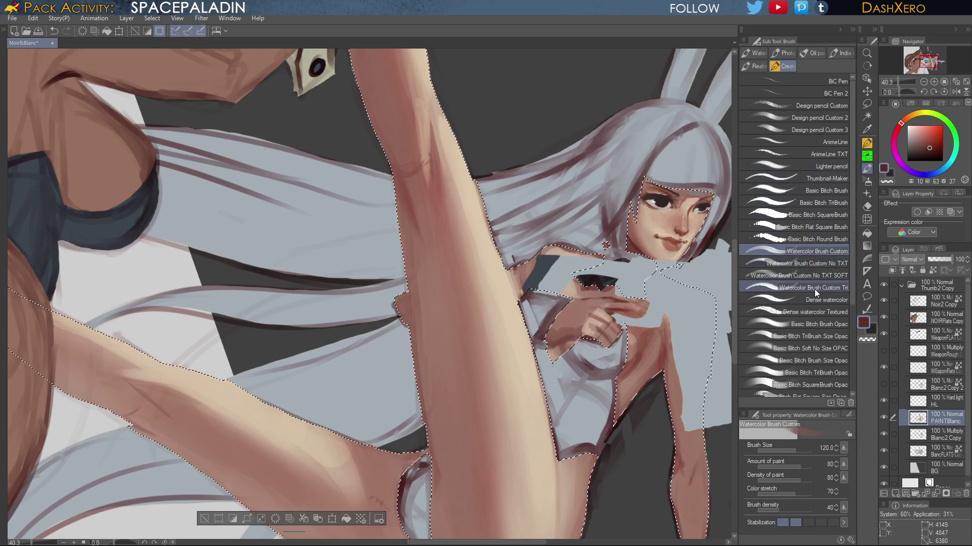
pyautogui.click(825, 299)
pyautogui.moveTo(724, 326); pyautogui.dragTo(567, 153)
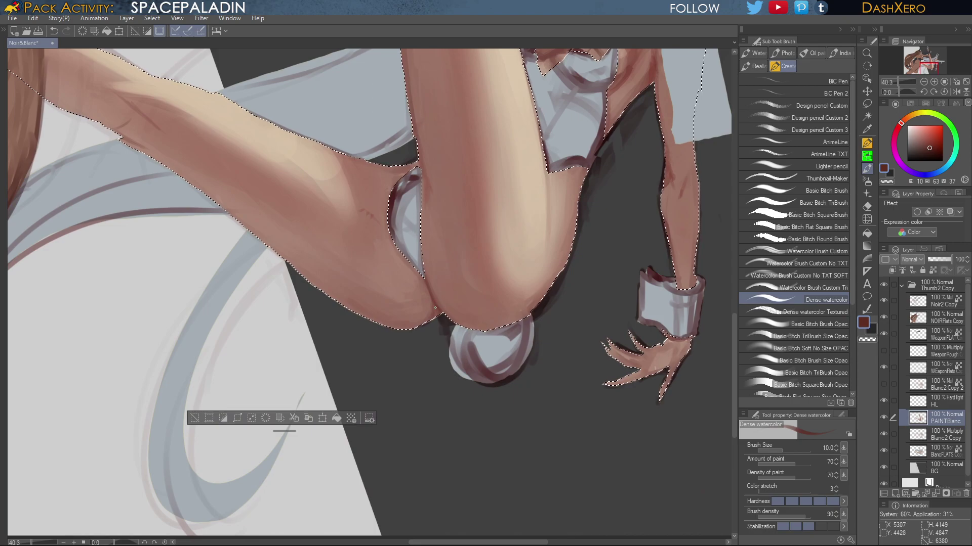
pyautogui.moveTo(584, 329); pyautogui.dragTo(556, 467)
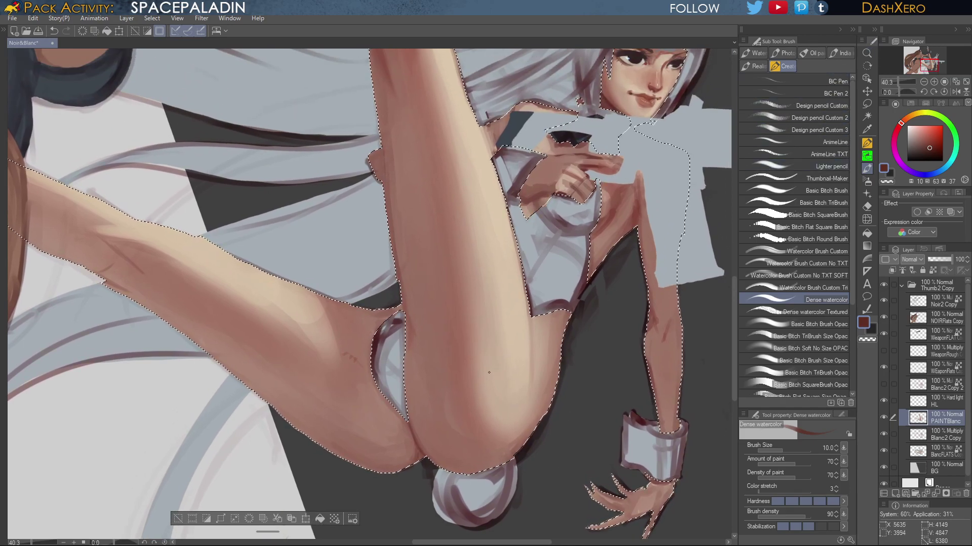
pyautogui.press(']')
pyautogui.press(']')
pyautogui.press(']')
pyautogui.press(']')
pyautogui.press(']')
pyautogui.press(']')
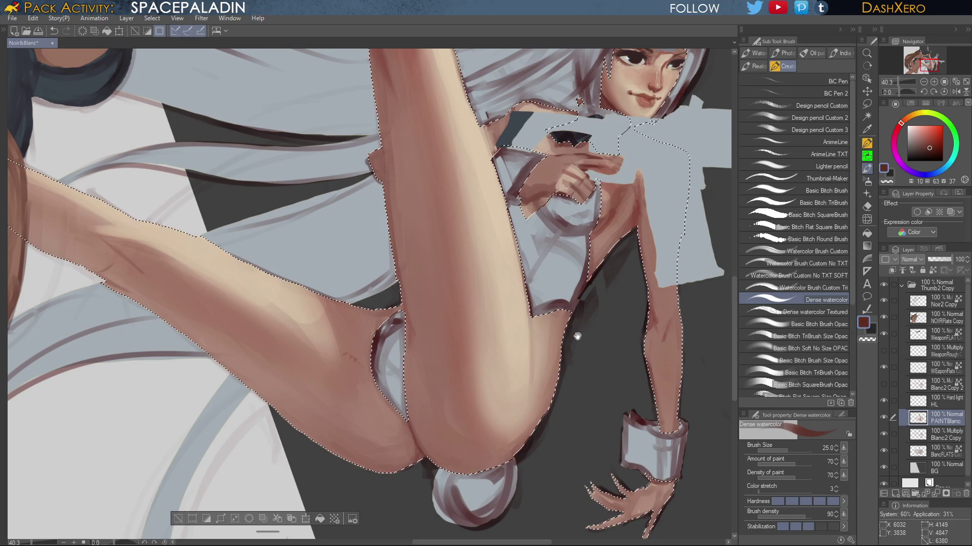
pyautogui.moveTo(560, 359)
pyautogui.mouseDown()
pyautogui.moveTo(628, 302)
pyautogui.moveTo(598, 310)
pyautogui.mouseUp()
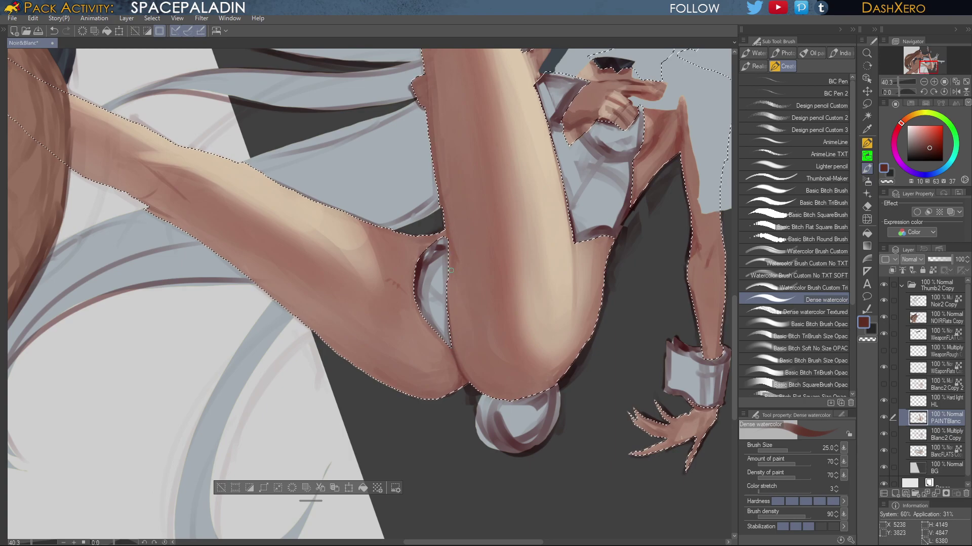
pyautogui.moveTo(514, 293); pyautogui.dragTo(516, 314)
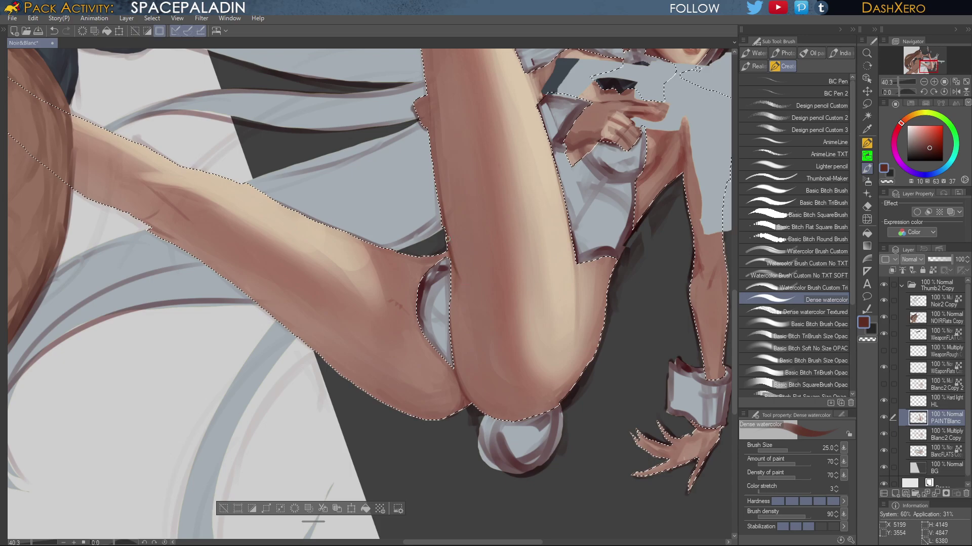
pyautogui.moveTo(510, 253); pyautogui.dragTo(415, 513)
pyautogui.moveTo(616, 483); pyautogui.dragTo(564, 388)
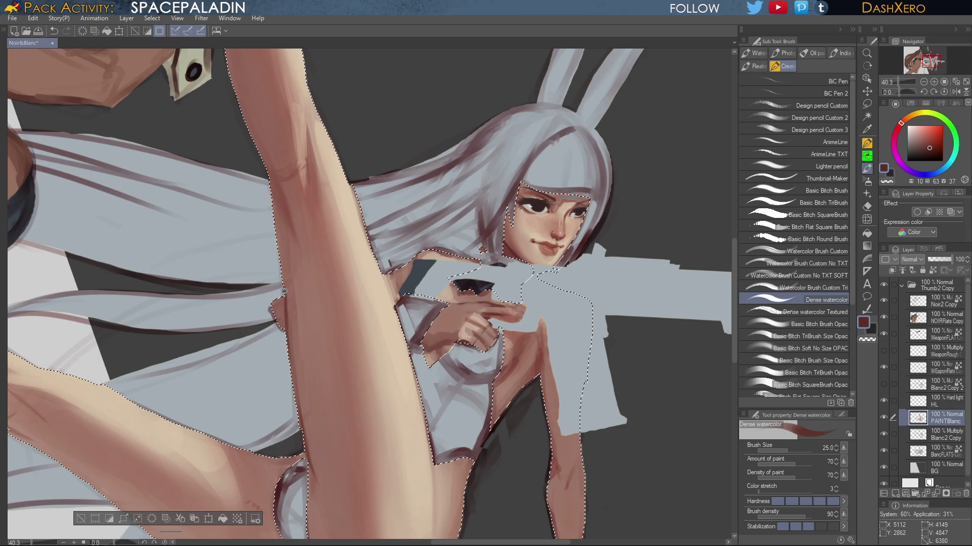
# Refine the contour shading along the raised thigh with Design pencil Custom 2 at size 12 in deep red-brown, undoing the misplaced stroke
pyautogui.click(836, 118)
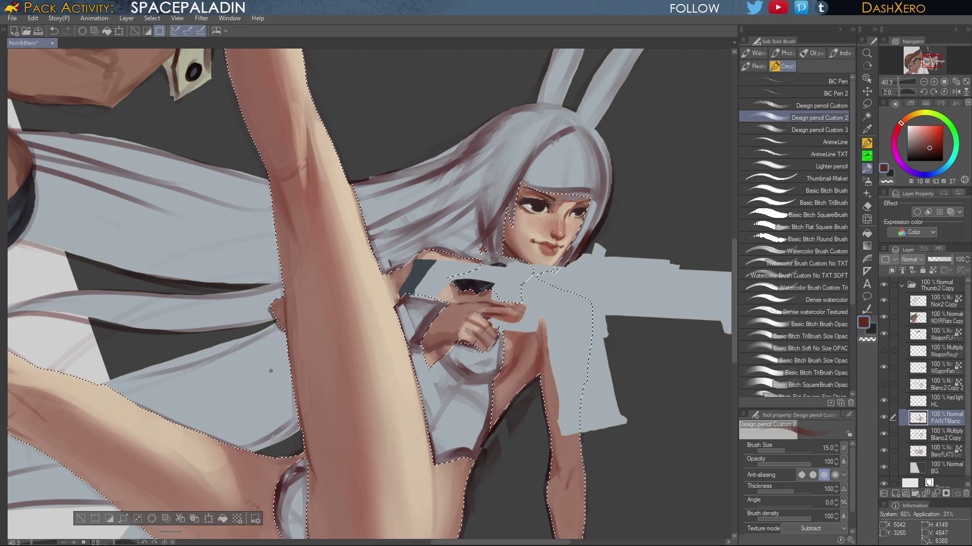
pyautogui.press('[')
pyautogui.press('[')
pyautogui.press(']')
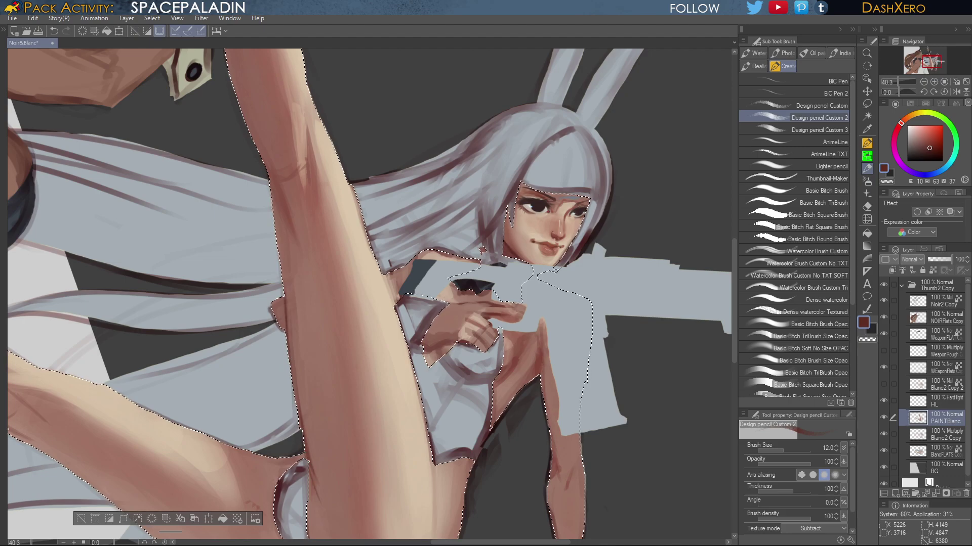
pyautogui.hotkey('ctrl', 'z')
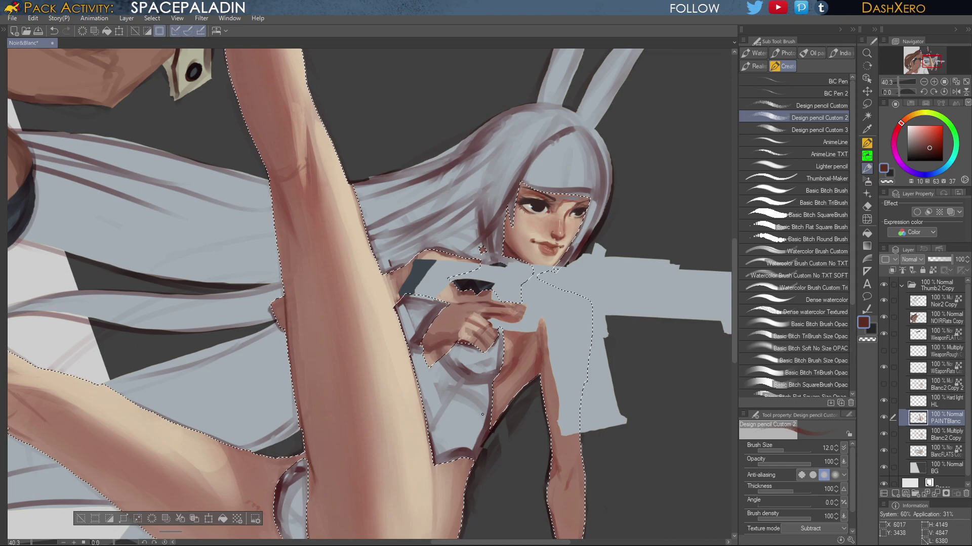
pyautogui.moveTo(312, 490); pyautogui.dragTo(370, 308)
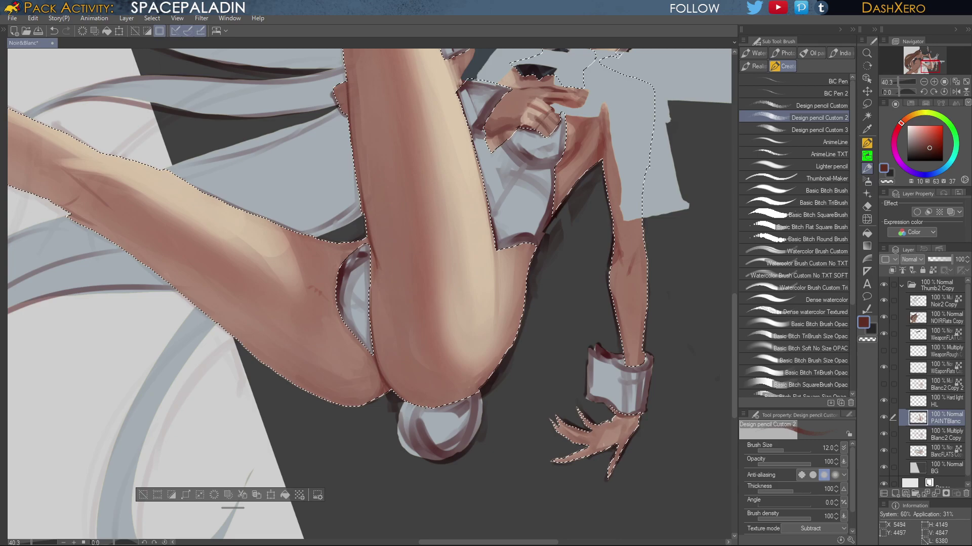
pyautogui.moveTo(592, 361); pyautogui.dragTo(556, 394)
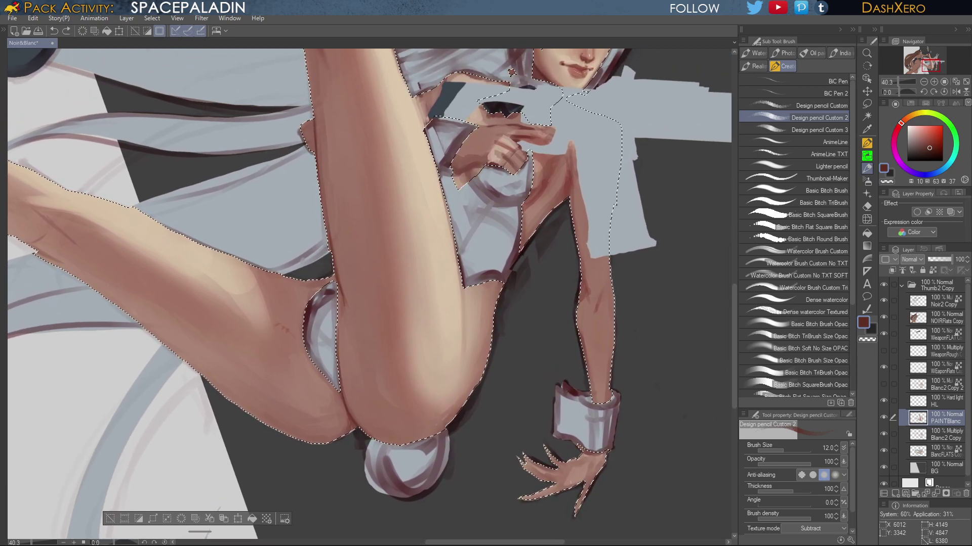
# Draw a dark fold line on the raised thigh below the bodysuit's hem, using Design pencil Custom 2 at size 17
pyautogui.press(']')
pyautogui.press(']')
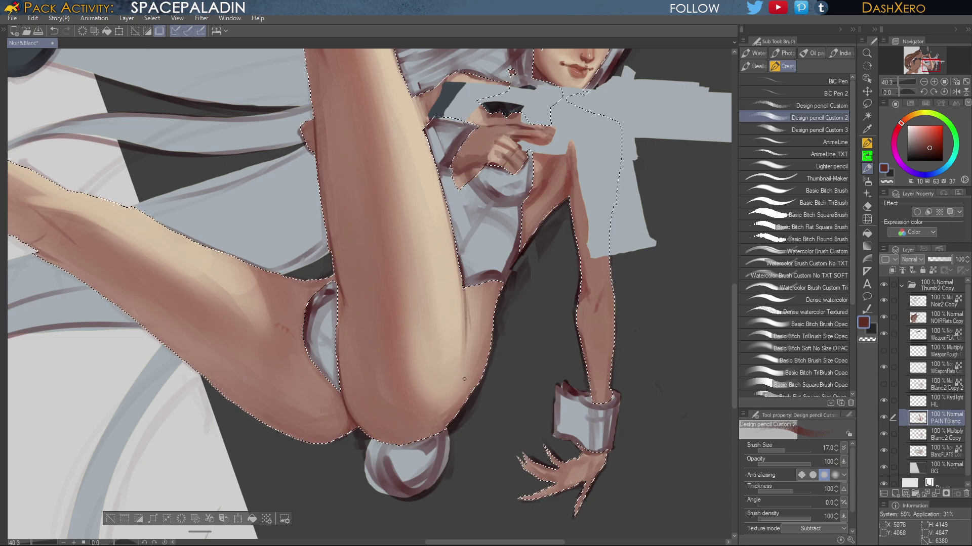
pyautogui.moveTo(571, 290); pyautogui.dragTo(555, 409)
pyautogui.moveTo(541, 370); pyautogui.dragTo(551, 406)
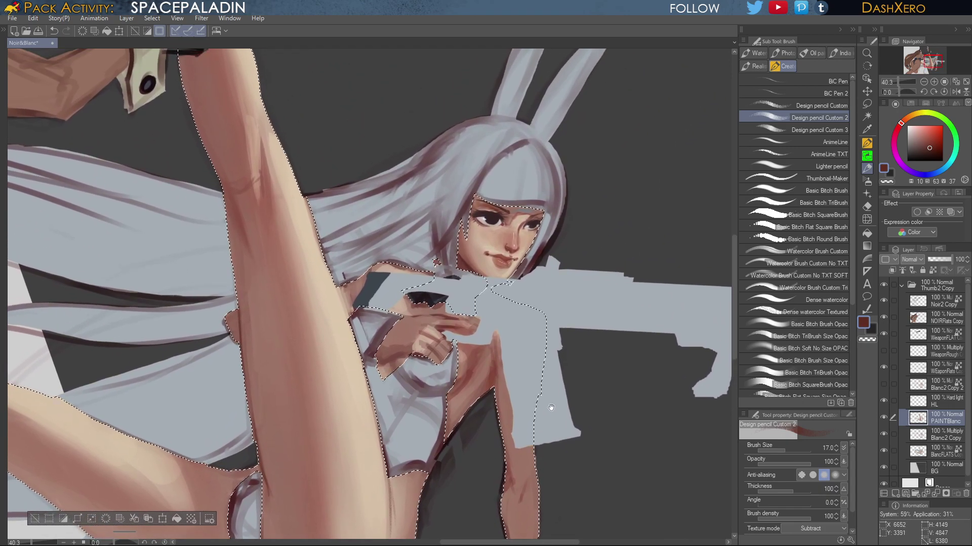
# Touch up the skin around the mouth corner in a sampled light tone (H 31, S 23, V 81) and save the drawing
pyautogui.scroll(2, 501, 220)
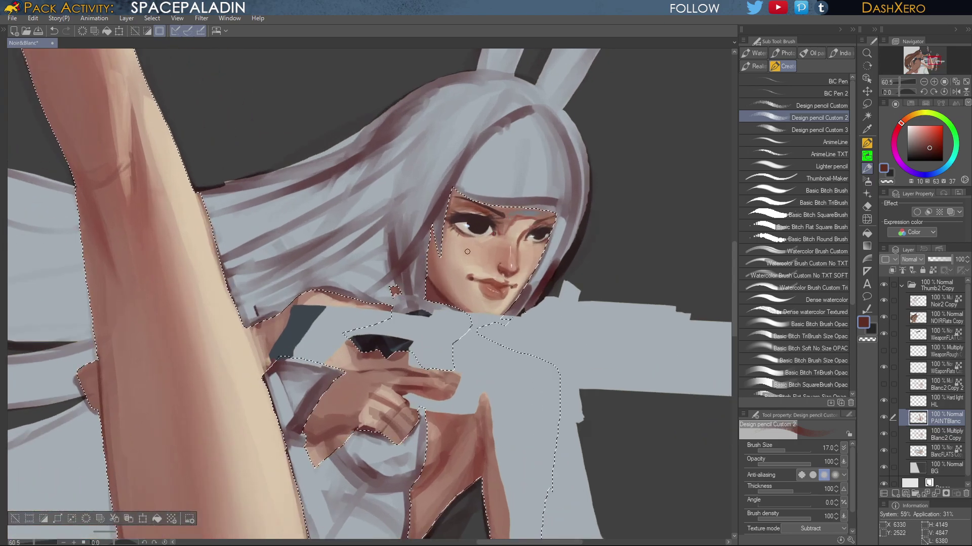
pyautogui.keyDown('alt'); pyautogui.click(479, 289); pyautogui.keyUp('alt')
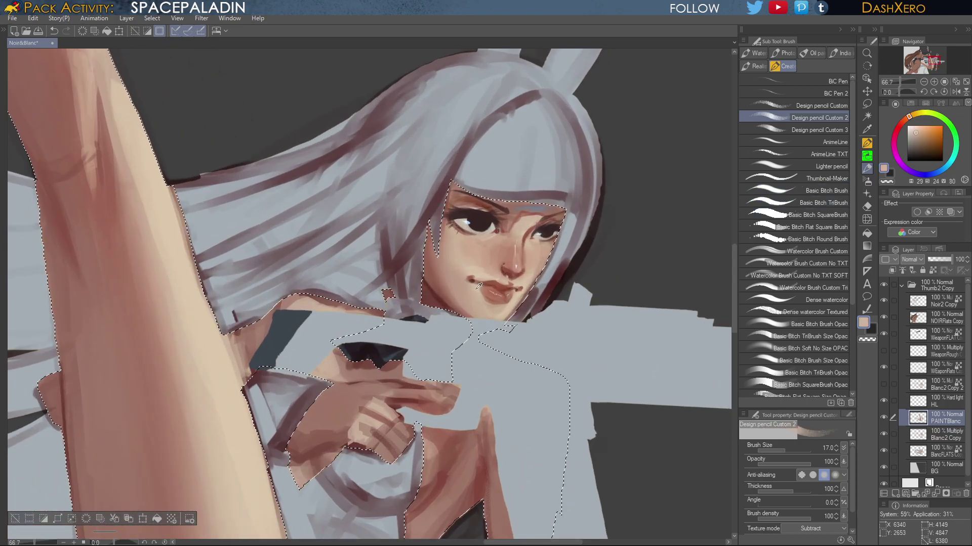
pyautogui.keyDown('alt'); pyautogui.click(480, 288); pyautogui.keyUp('alt')
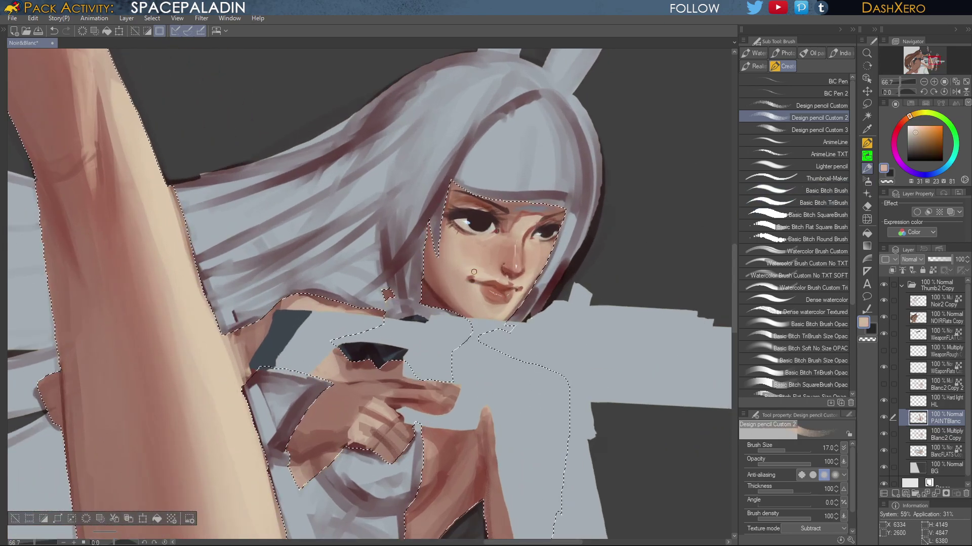
pyautogui.click(817, 321)
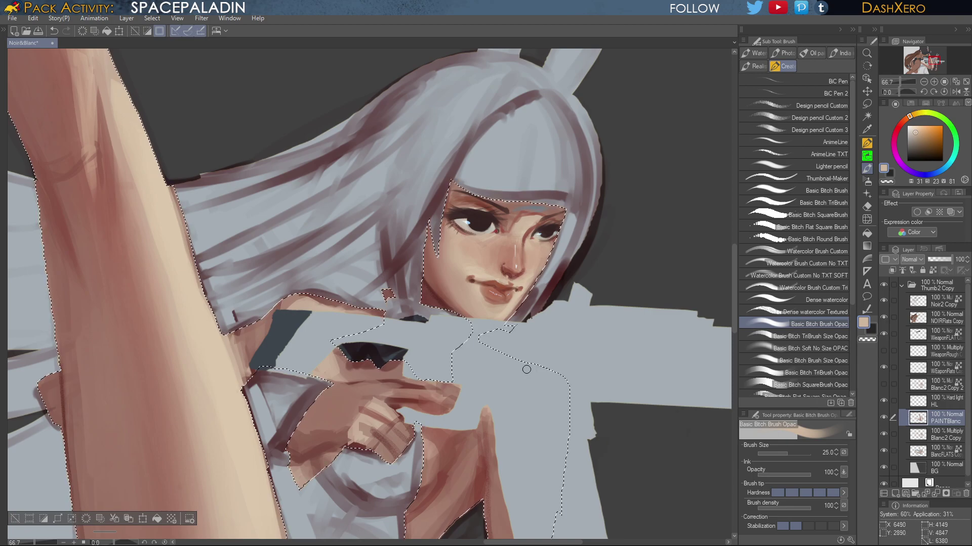
pyautogui.hotkey('ctrl', 's')
# Softly blend light skin tone over the cheek beside the mouth, using Basic Bitch Soft No Size OPAC at size 80
pyautogui.click(829, 346)
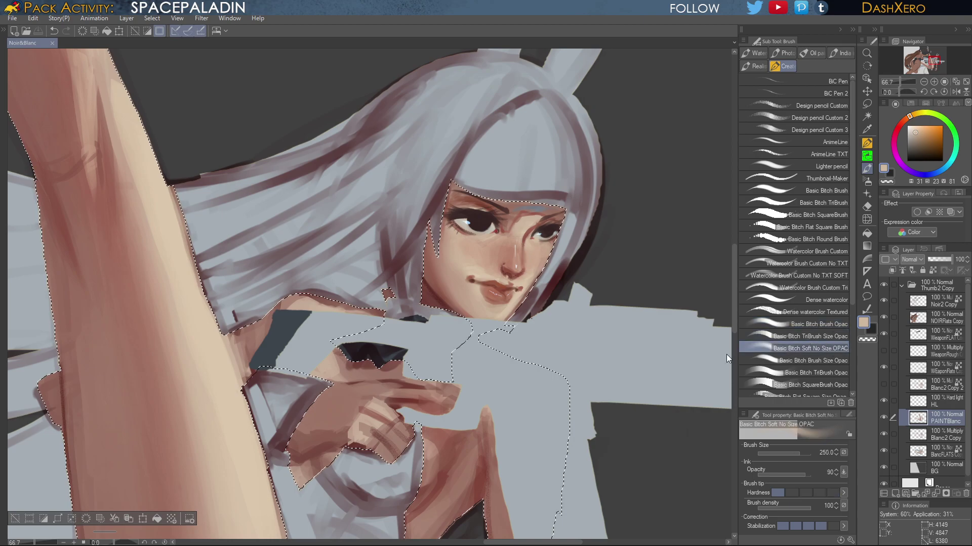
pyautogui.press('[')
pyautogui.press('[')
pyautogui.press('[')
pyautogui.press('[')
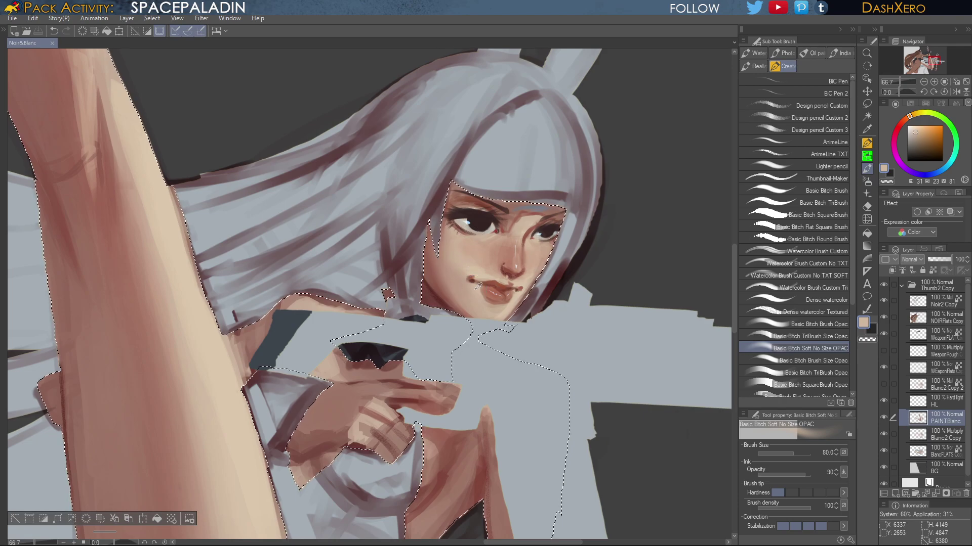
pyautogui.moveTo(475, 304); pyautogui.dragTo(448, 255)
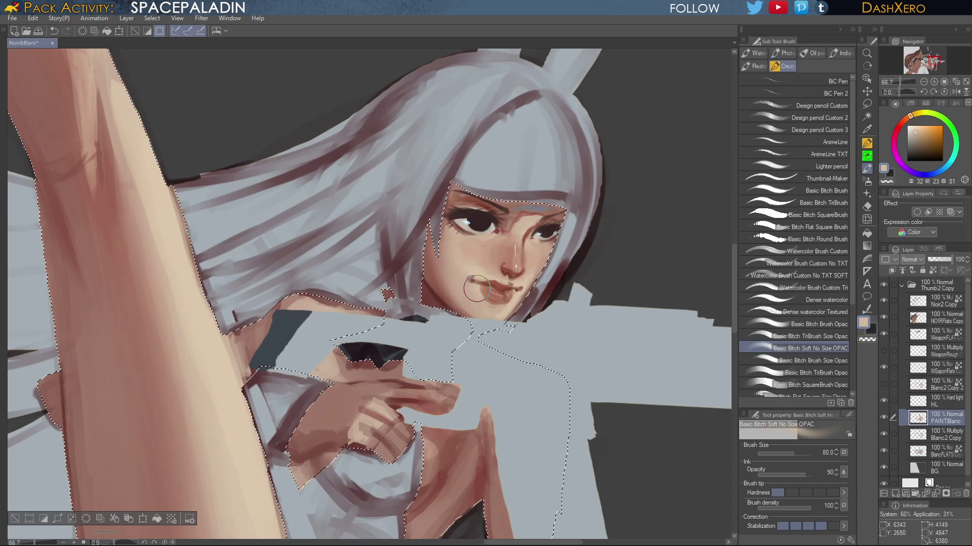
# Reshape the mouth and lower face with Liquify at brush size 100 and strength 86
pyautogui.click(869, 220)
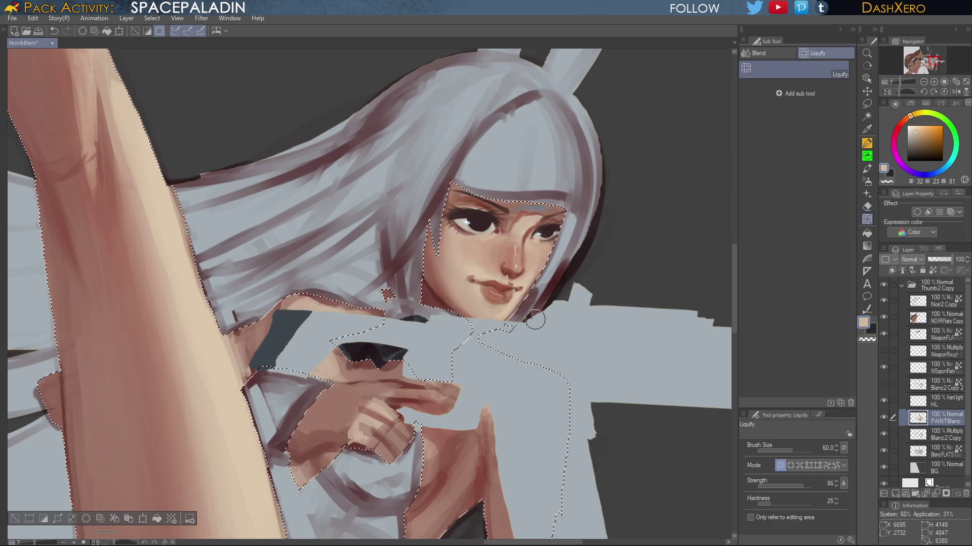
pyautogui.press('c')
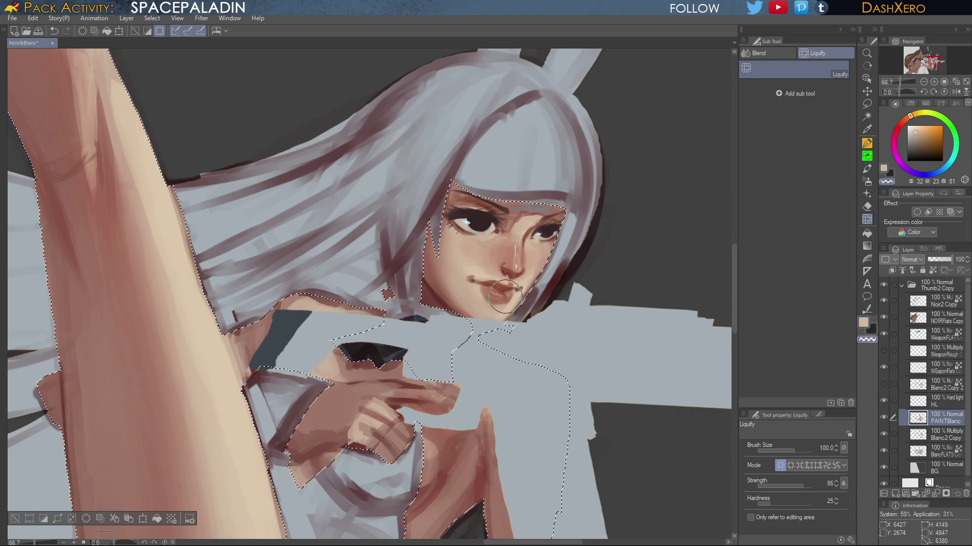
pyautogui.moveTo(505, 297); pyautogui.dragTo(487, 284)
# Mirror the canvas and shade the far cheek below the eye in sampled reddish brown (H 16, S 51, V 53), using Dense watercolor at size 25
pyautogui.click(956, 92)
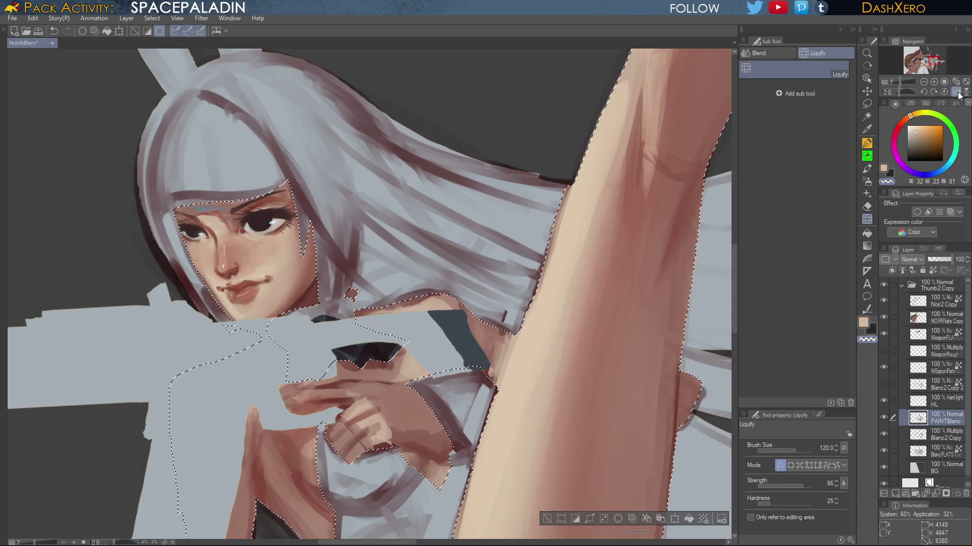
pyautogui.click(867, 169)
pyautogui.keyDown('alt'); pyautogui.click(184, 247); pyautogui.keyUp('alt')
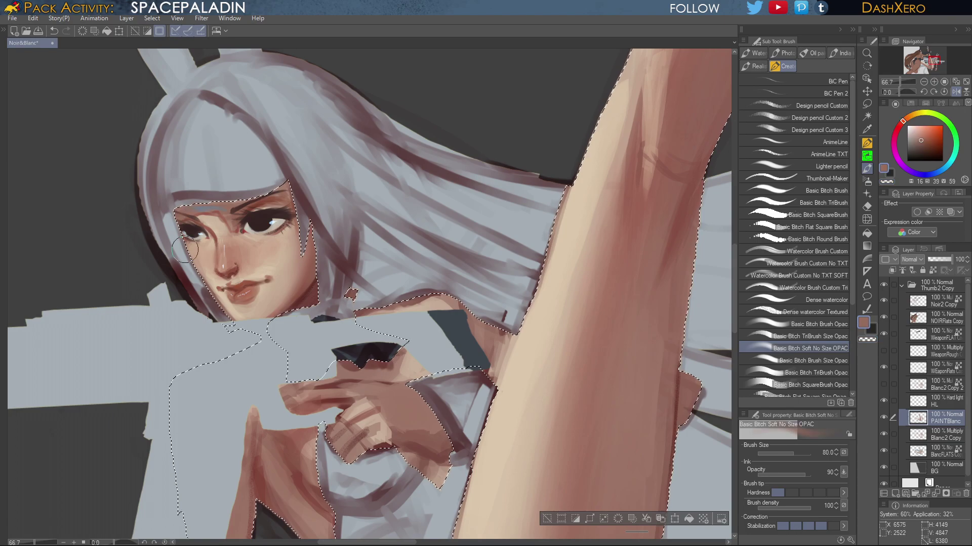
pyautogui.click(787, 300)
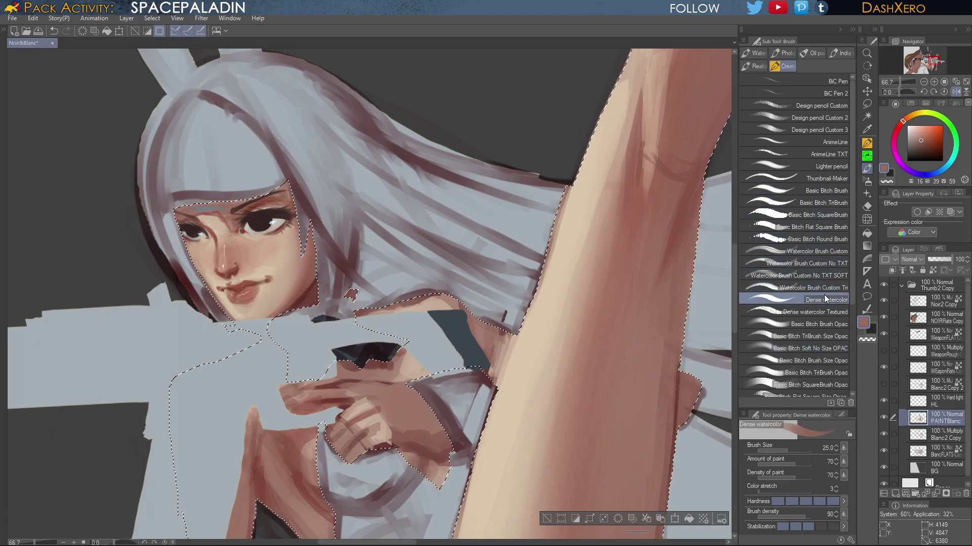
pyautogui.keyDown('alt'); pyautogui.click(189, 209); pyautogui.keyUp('alt')
pyautogui.scroll(2, 342, 271)
pyautogui.moveTo(346, 273); pyautogui.dragTo(503, 239)
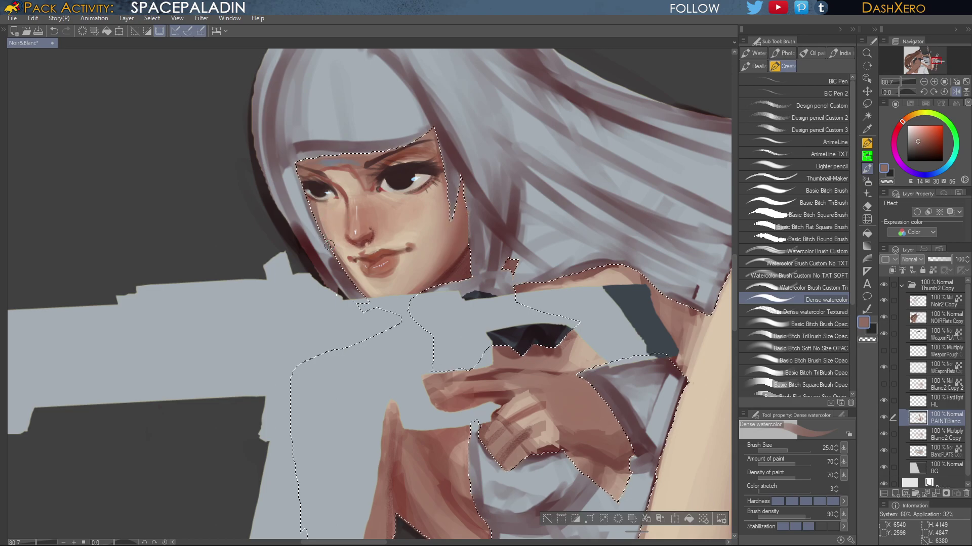
pyautogui.keyDown('alt'); pyautogui.click(396, 154); pyautogui.keyUp('alt')
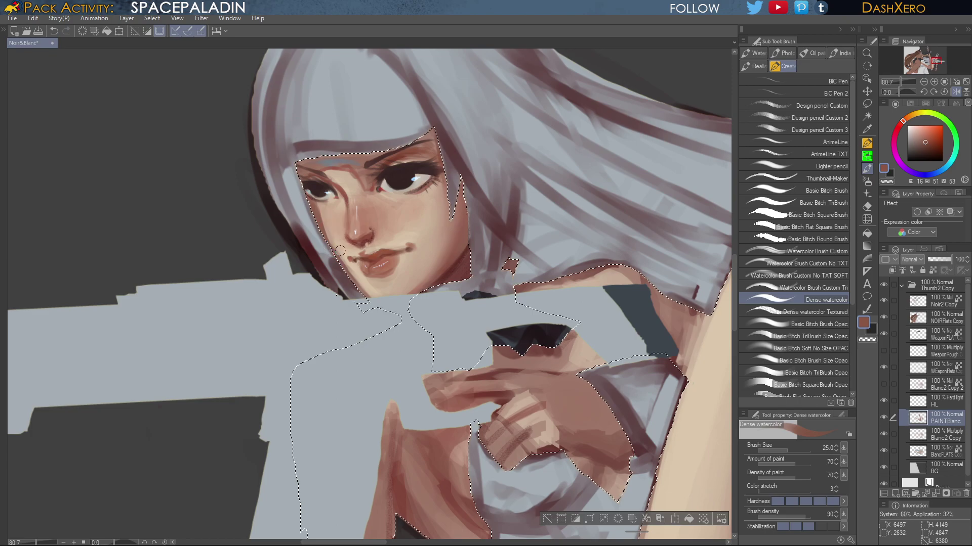
pyautogui.hotkey('ctrl', 'z')
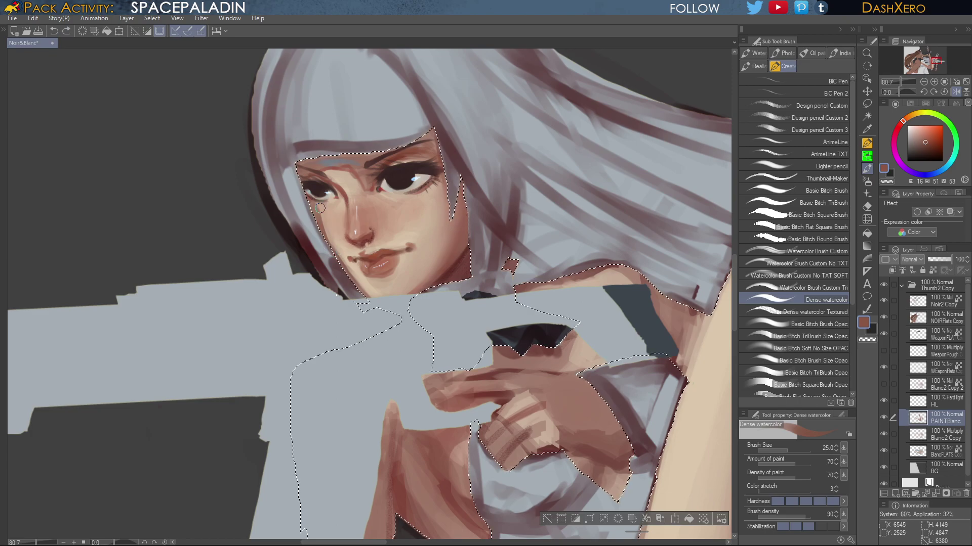
pyautogui.moveTo(318, 209); pyautogui.dragTo(319, 214)
# Add a finer red accent (H 2, S 65, V 59) to the far cheek's edge below the eye, using Dense watercolor at size 17
pyautogui.keyDown('alt'); pyautogui.click(380, 188); pyautogui.keyUp('alt')
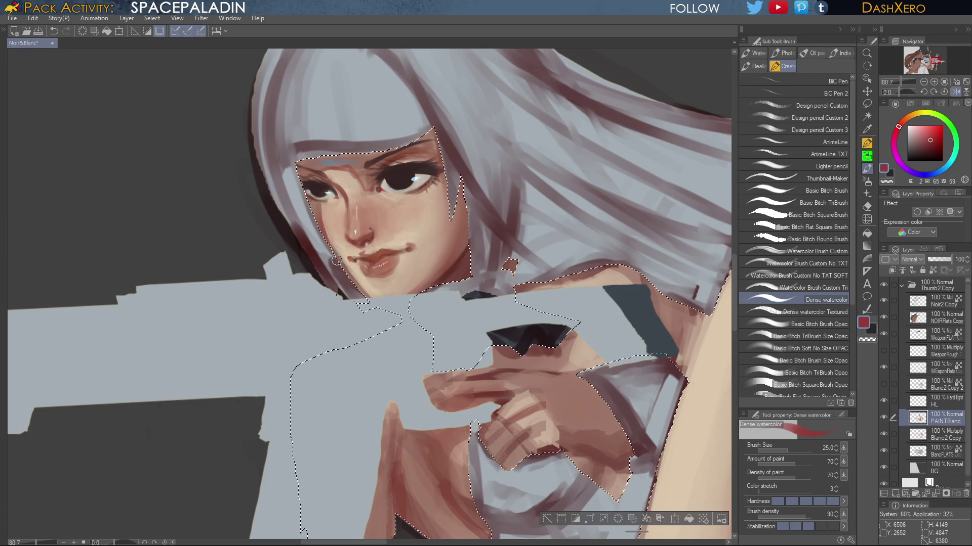
pyautogui.hotkey('ctrl', 'z')
pyautogui.press('[')
pyautogui.press('[')
pyautogui.moveTo(320, 212); pyautogui.dragTo(315, 198)
# Paint a red accent on the lowered leg's inner thigh beside the bodysuit, using Basic Bitch Brush Opac at size 70
pyautogui.hotkey('ctrl', '0')
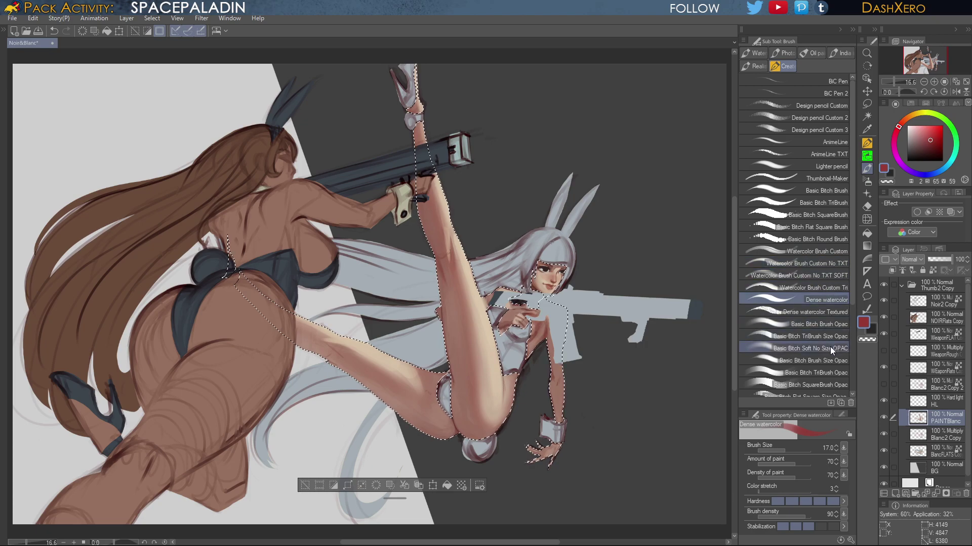
pyautogui.click(825, 324)
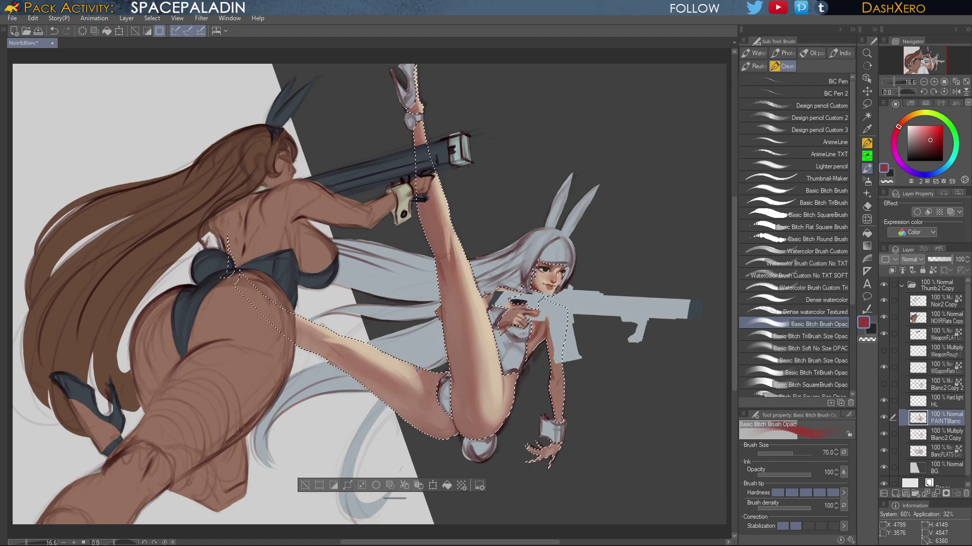
pyautogui.moveTo(419, 369); pyautogui.dragTo(428, 394)
pyautogui.hotkey('ctrl', 'z')
pyautogui.moveTo(421, 372); pyautogui.dragTo(426, 394)
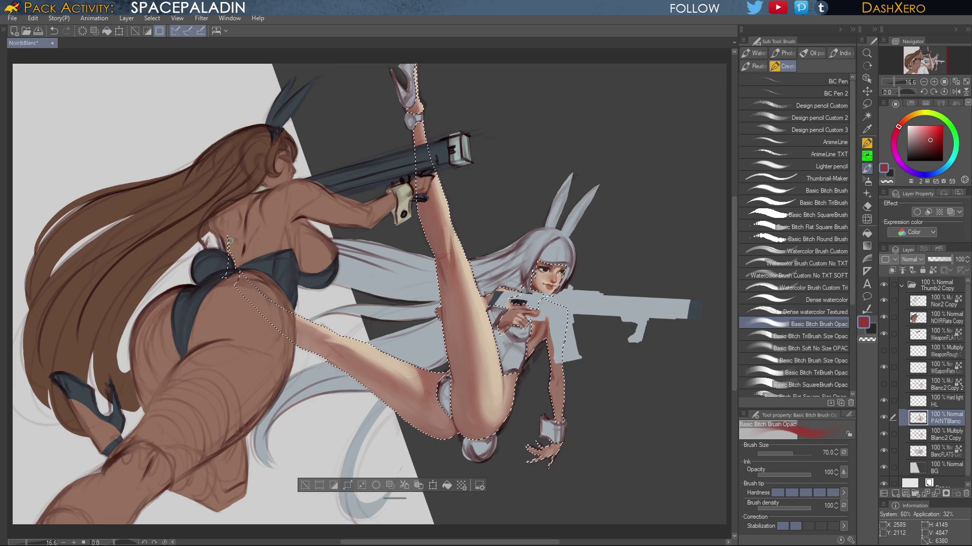
# Shade the planted hand below the cuff in reddish brown (H 10, S 51, V 51), using Basic Bitch TriBrush Size Opac at size 25
pyautogui.moveTo(623, 425); pyautogui.dragTo(614, 381)
pyautogui.scroll(1, 575, 390)
pyautogui.scroll(3, 575, 391)
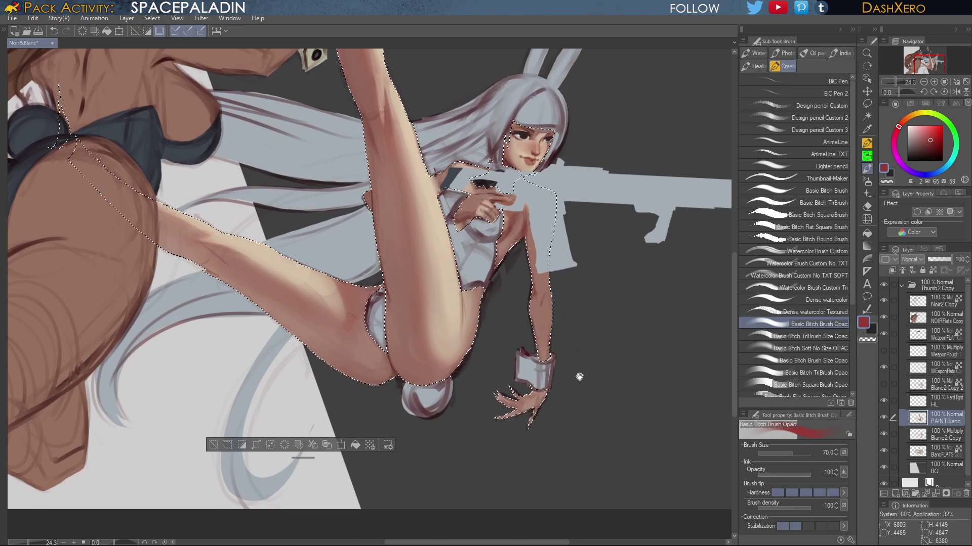
pyautogui.scroll(3, 587, 299)
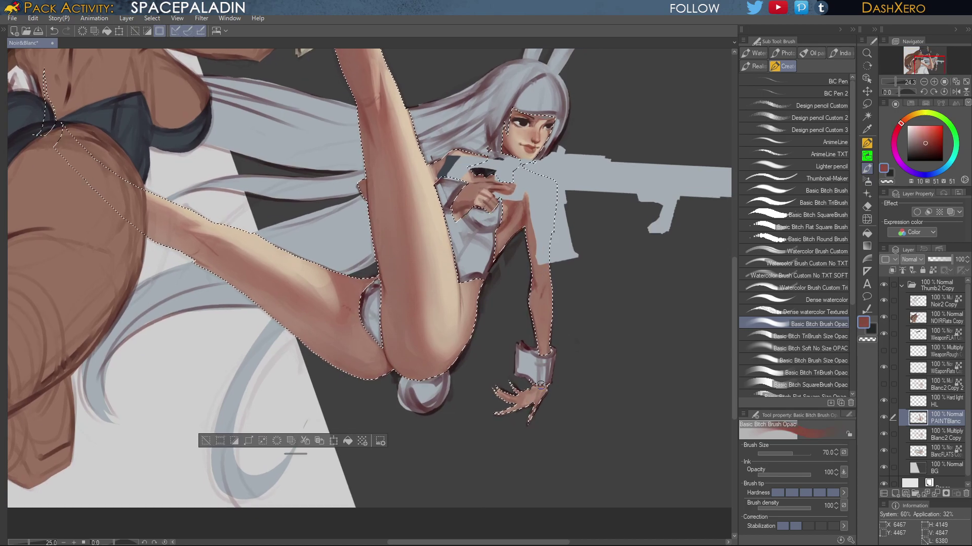
pyautogui.click(821, 300)
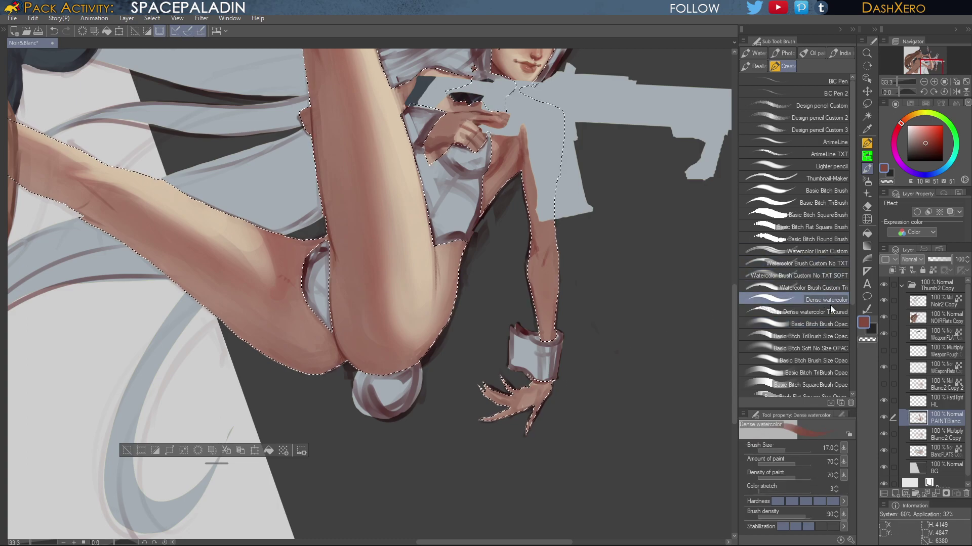
pyautogui.click(818, 336)
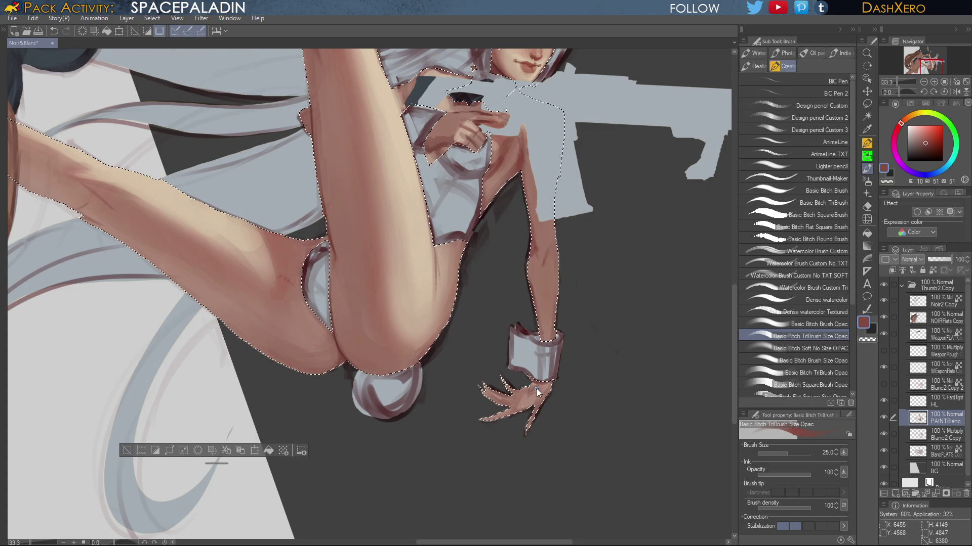
pyautogui.hotkey('ctrl', 'z')
pyautogui.hotkey('ctrl', 'y')
# Blend sampled skin tones (H 14, S 34, V 62 and H 13, S 45, V 60) over the torso's side and supporting arm
pyautogui.moveTo(516, 210); pyautogui.dragTo(614, 335)
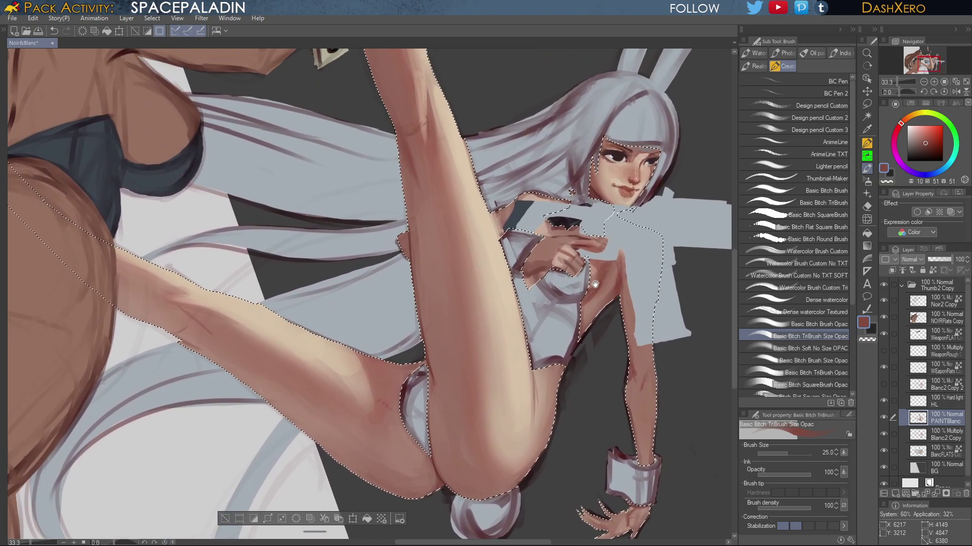
pyautogui.keyDown('alt'); pyautogui.click(546, 259); pyautogui.keyUp('alt')
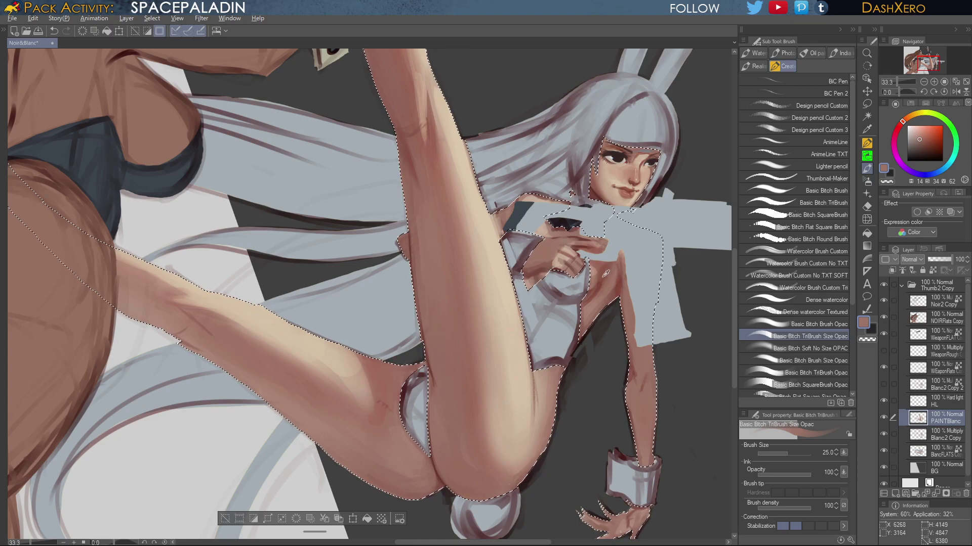
pyautogui.keyDown('alt'); pyautogui.click(597, 263); pyautogui.keyUp('alt')
pyautogui.moveTo(634, 374); pyautogui.dragTo(523, 369)
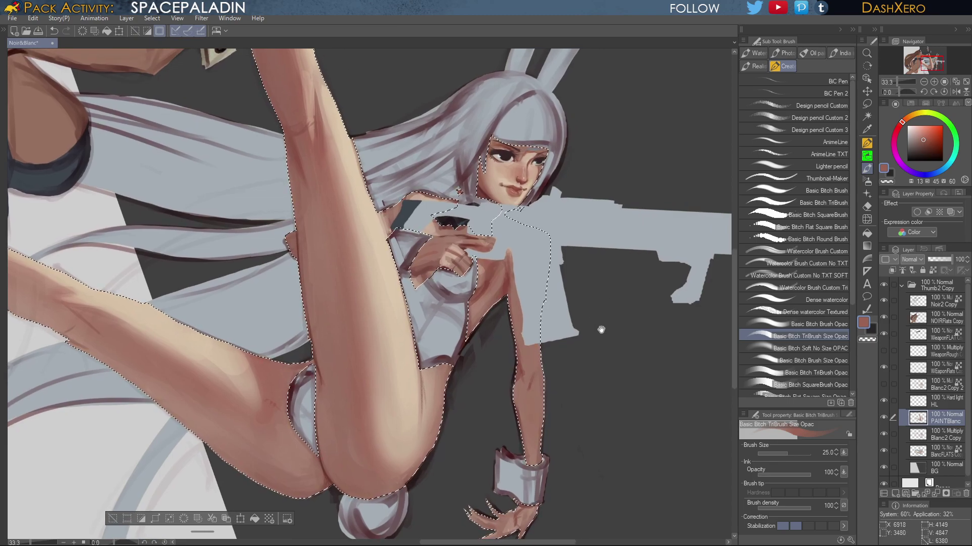
pyautogui.moveTo(601, 322); pyautogui.dragTo(457, 267)
pyautogui.moveTo(501, 319); pyautogui.dragTo(604, 381)
pyautogui.moveTo(515, 284); pyautogui.dragTo(567, 339)
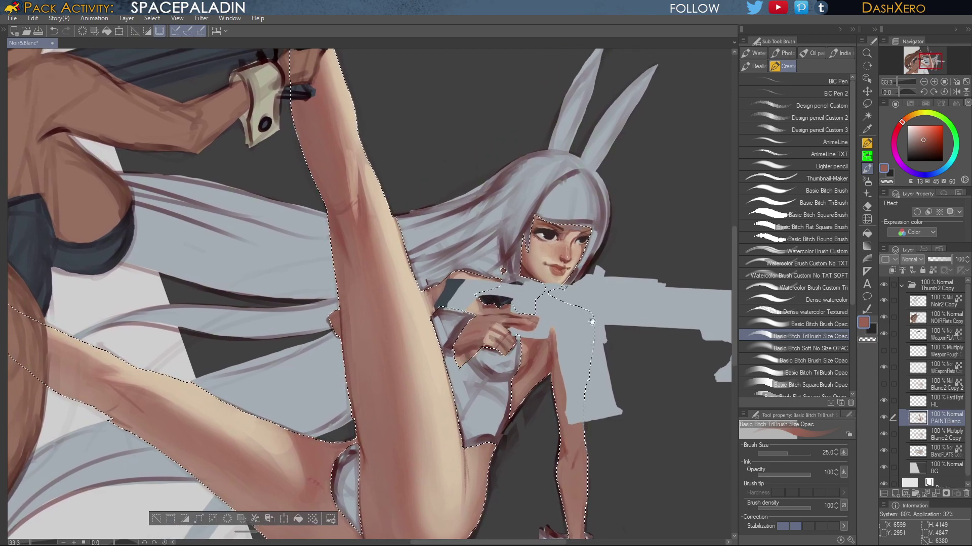
pyautogui.moveTo(600, 370); pyautogui.dragTo(590, 306)
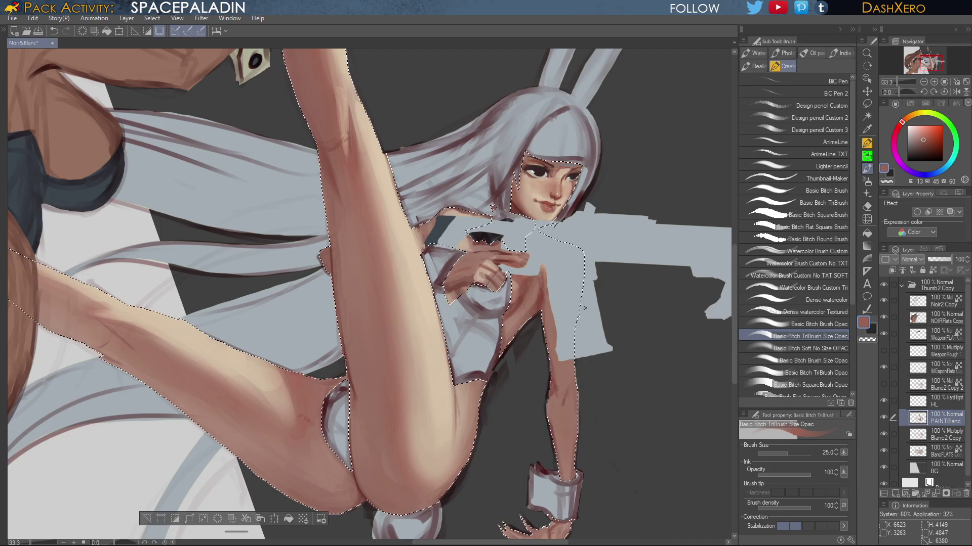
# Deepen the shadow where the shoulder meets the raised leg with dark red-brown (H 9, S 70, V 40), using the TriBrush at size 25
pyautogui.keyDown('alt'); pyautogui.click(425, 227); pyautogui.keyUp('alt')
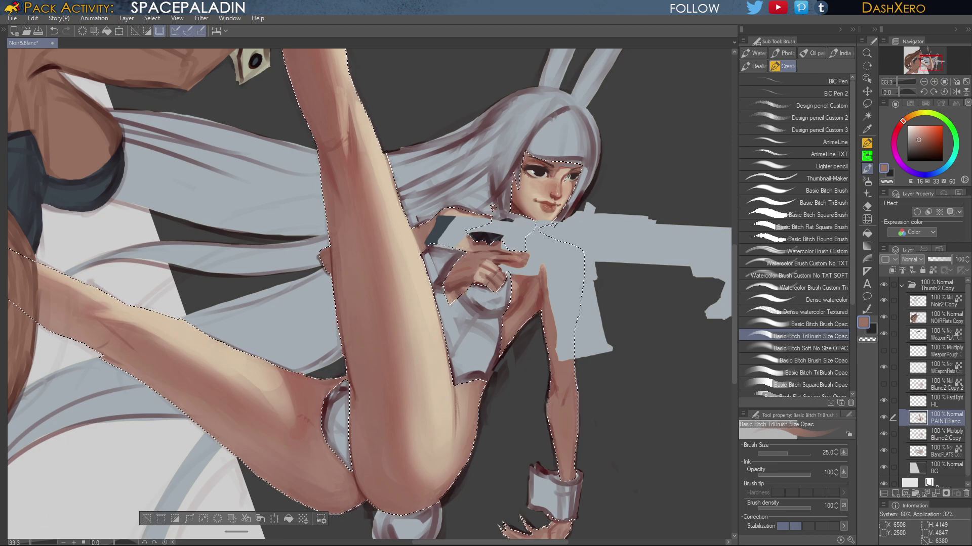
pyautogui.keyDown('alt'); pyautogui.click(517, 208); pyautogui.keyUp('alt')
pyautogui.keyDown('alt'); pyautogui.click(517, 208); pyautogui.keyUp('alt')
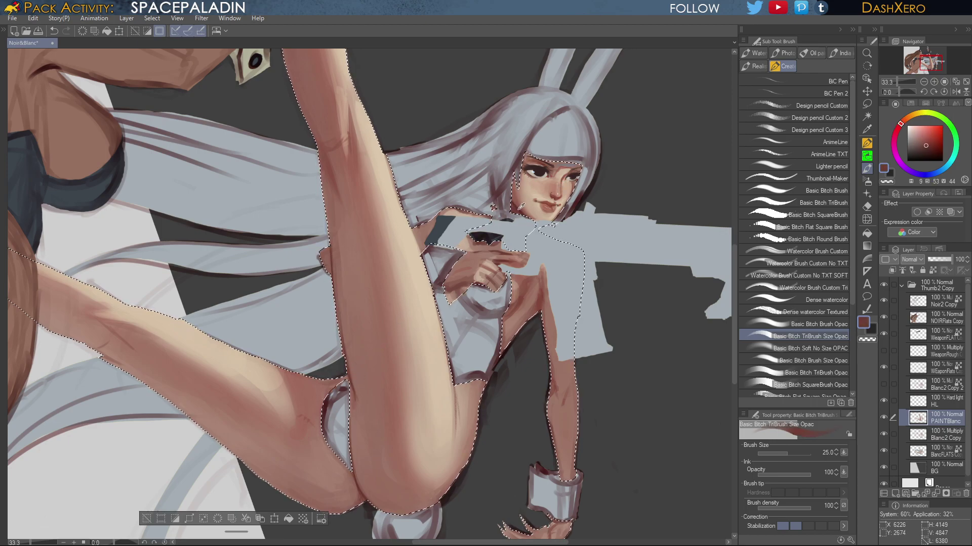
pyautogui.click(930, 149)
pyautogui.moveTo(931, 146); pyautogui.dragTo(932, 147)
pyautogui.hotkey('ctrl', 'z')
pyautogui.moveTo(420, 247); pyautogui.dragTo(419, 243)
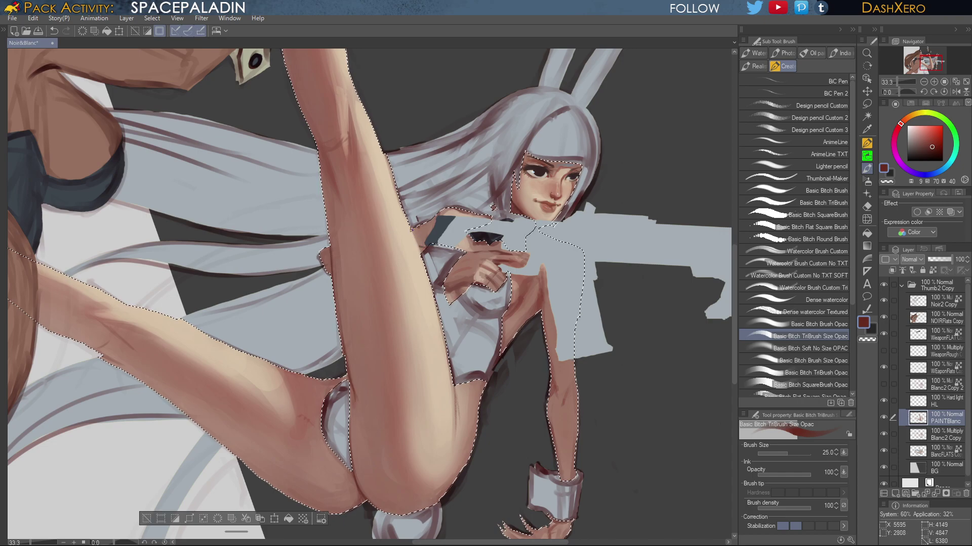
pyautogui.hotkey('ctrl', 'z')
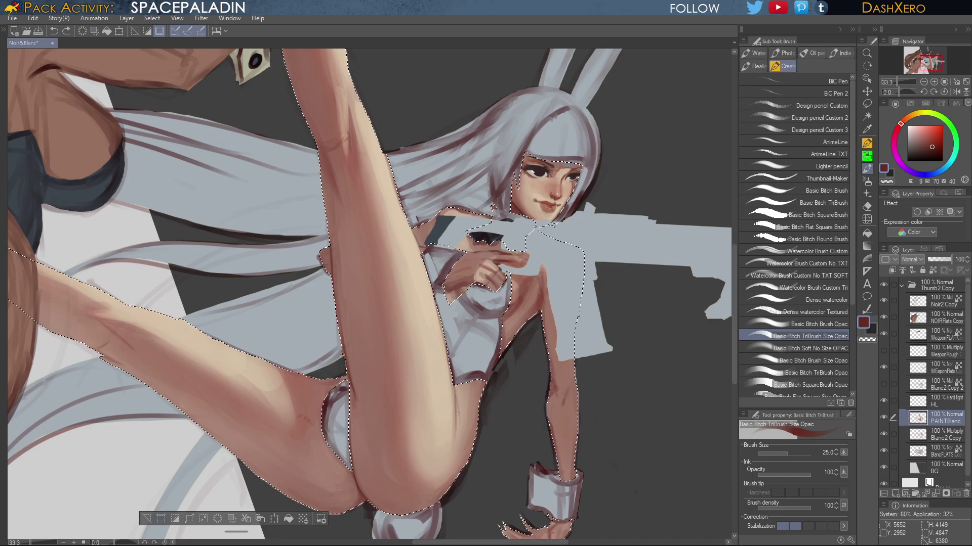
pyautogui.click(418, 244)
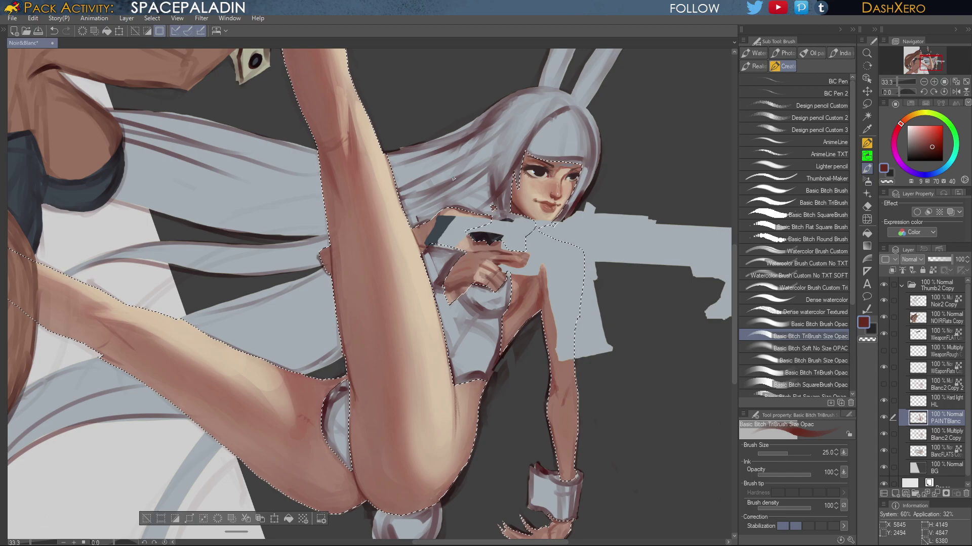
# Examine the skin shading across the legs, face and arms, comparing the last stroke by undoing and redoing it
pyautogui.moveTo(580, 372); pyautogui.dragTo(624, 298)
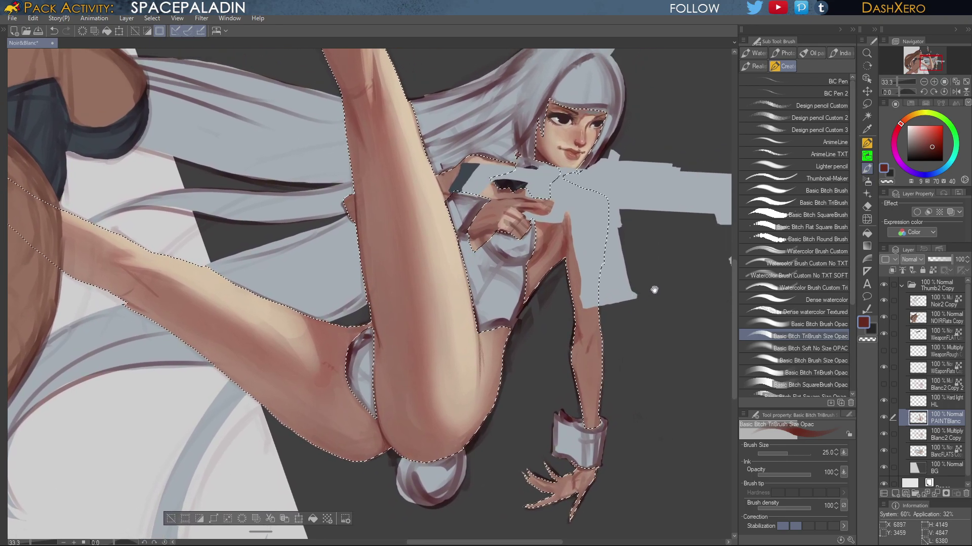
pyautogui.moveTo(614, 461); pyautogui.dragTo(648, 311)
pyautogui.moveTo(496, 168); pyautogui.dragTo(668, 293)
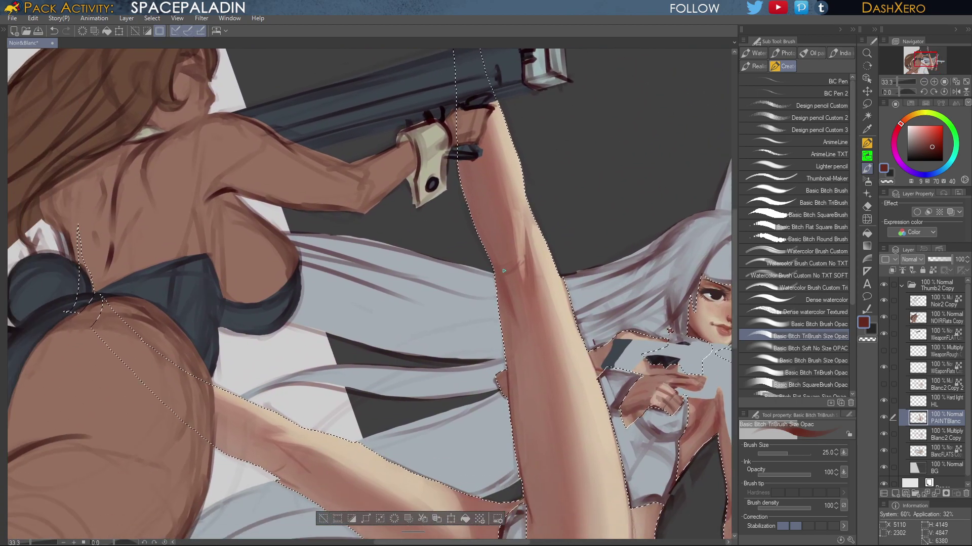
pyautogui.hotkey('ctrl', 'z')
pyautogui.hotkey('ctrl', 'y')
pyautogui.moveTo(691, 271); pyautogui.dragTo(643, 315)
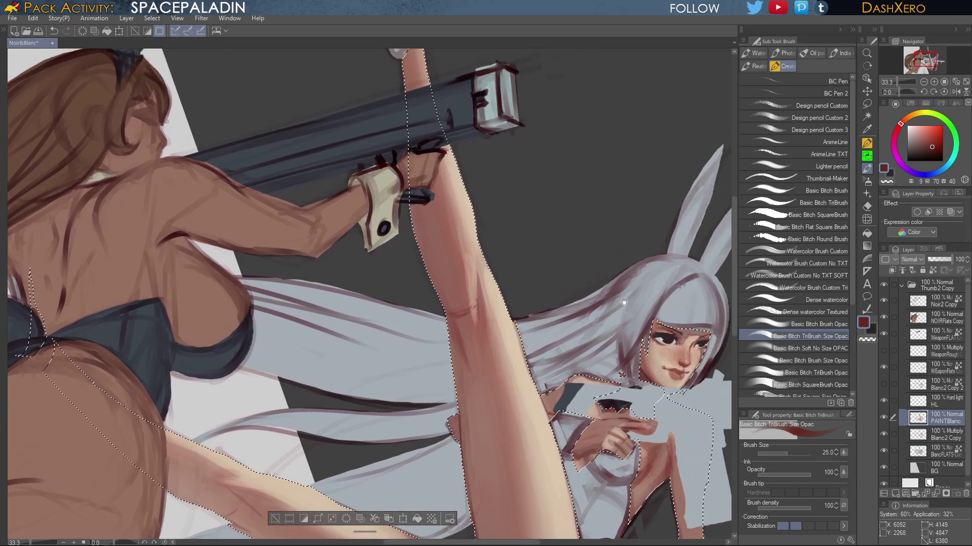
pyautogui.scroll(-3, 647, 315)
pyautogui.moveTo(671, 424); pyautogui.dragTo(653, 318)
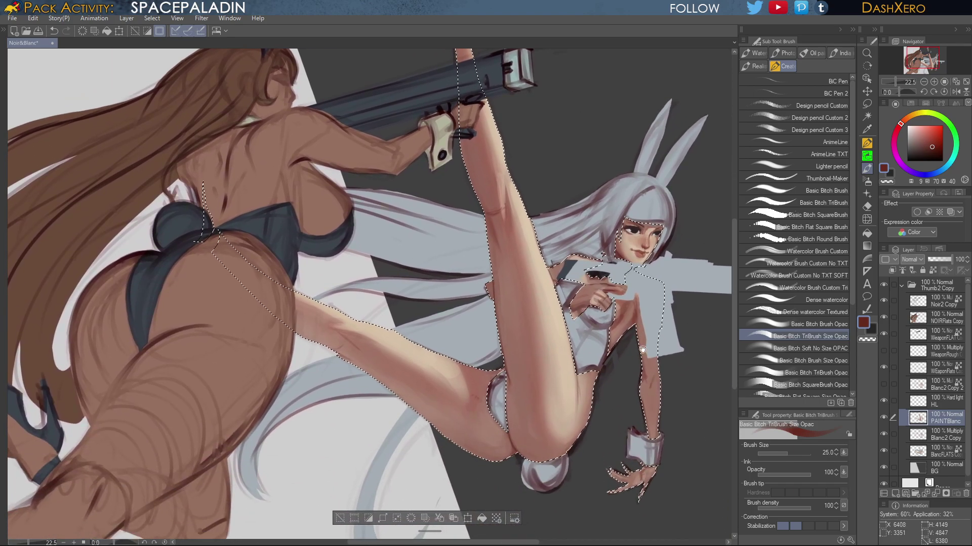
pyautogui.moveTo(661, 441); pyautogui.dragTo(643, 346)
pyautogui.moveTo(673, 312); pyautogui.dragTo(650, 346)
# Add a new layer above PAINTBlanc, choose a teal colour (H 185, S 70, V 40), and set the layer's blending mode to Overlay
pyautogui.click(895, 493)
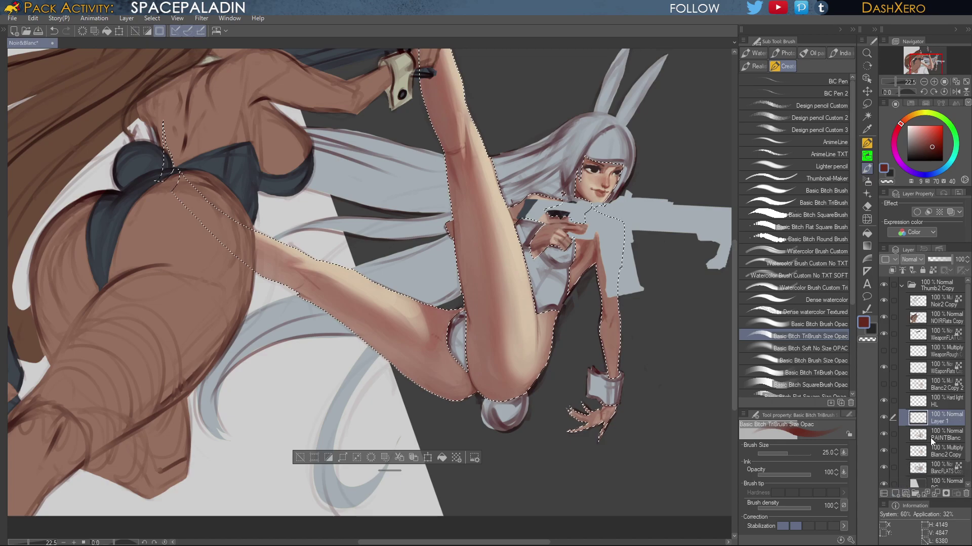
pyautogui.moveTo(629, 293); pyautogui.dragTo(640, 395)
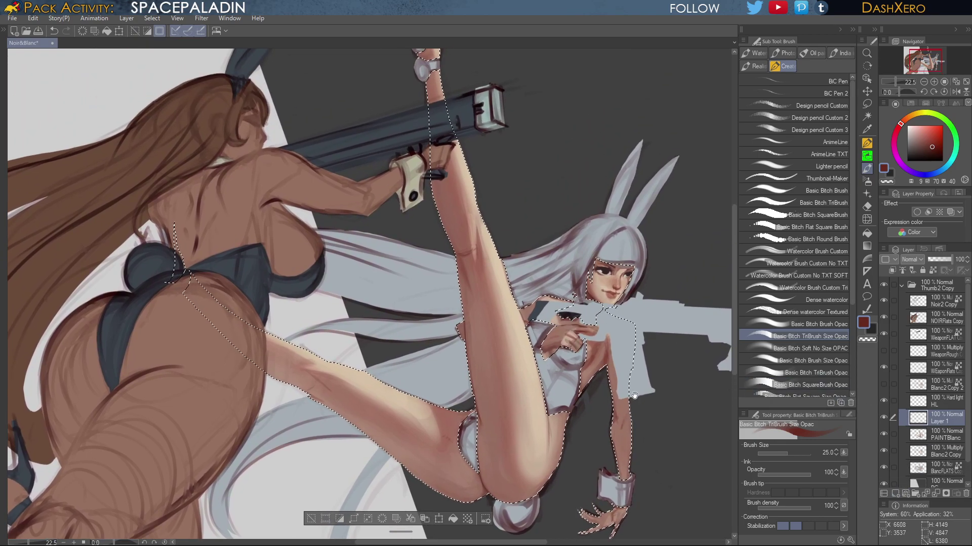
pyautogui.scroll(-1, 640, 394)
pyautogui.scroll(-1, 637, 329)
pyautogui.moveTo(635, 308); pyautogui.dragTo(596, 227)
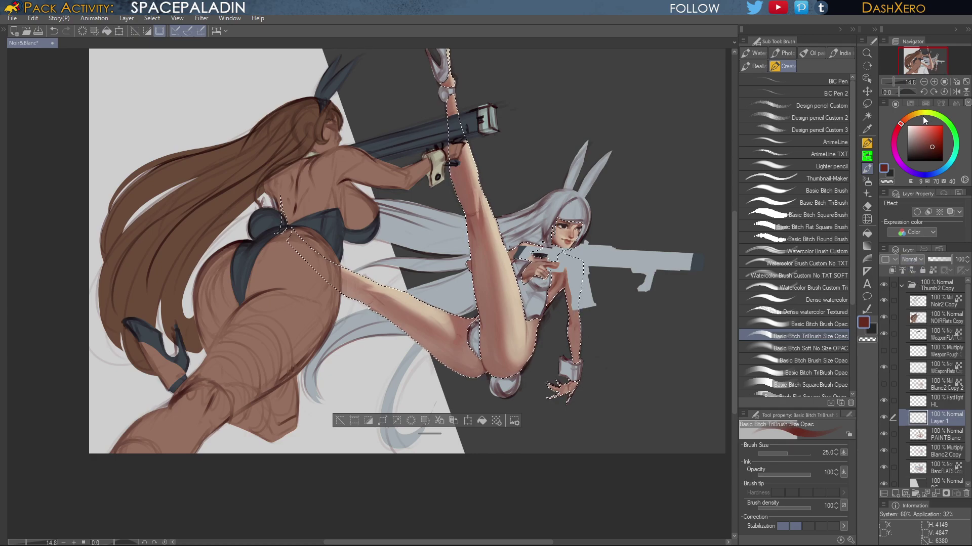
pyautogui.click(949, 168)
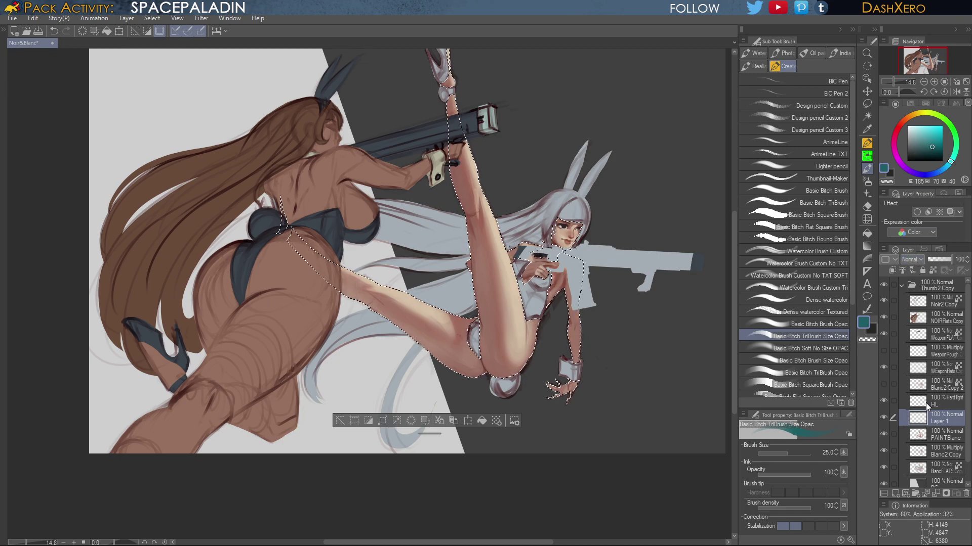
pyautogui.click(923, 383)
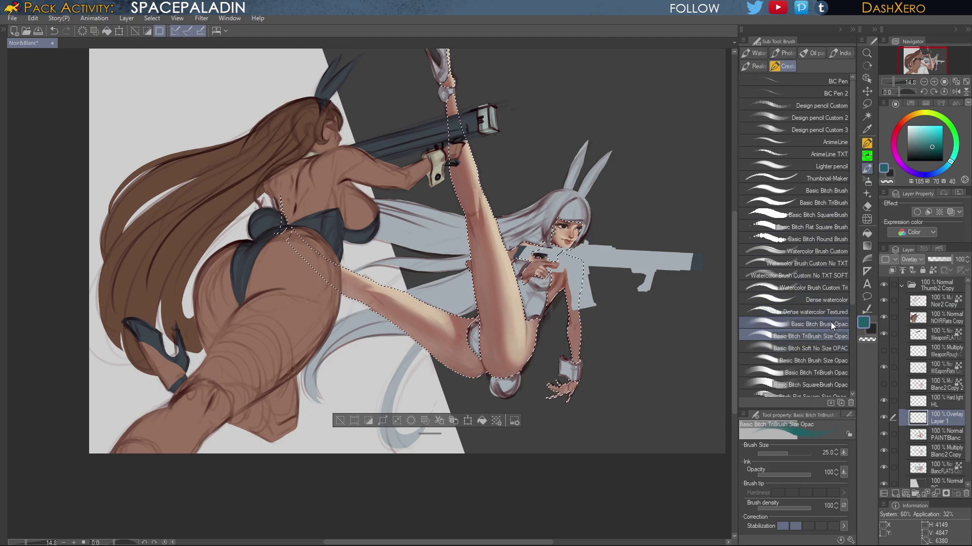
# Select the Basic Bitch Brush Opac and choose a very pale blue colour (H 185, S 10)
pyautogui.click(810, 324)
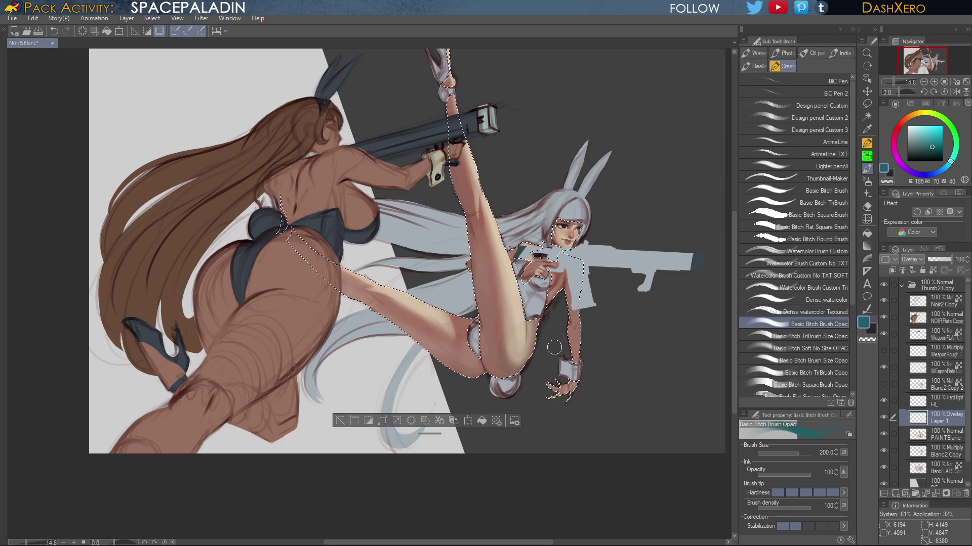
pyautogui.click(914, 127)
pyautogui.moveTo(915, 125); pyautogui.dragTo(910, 131)
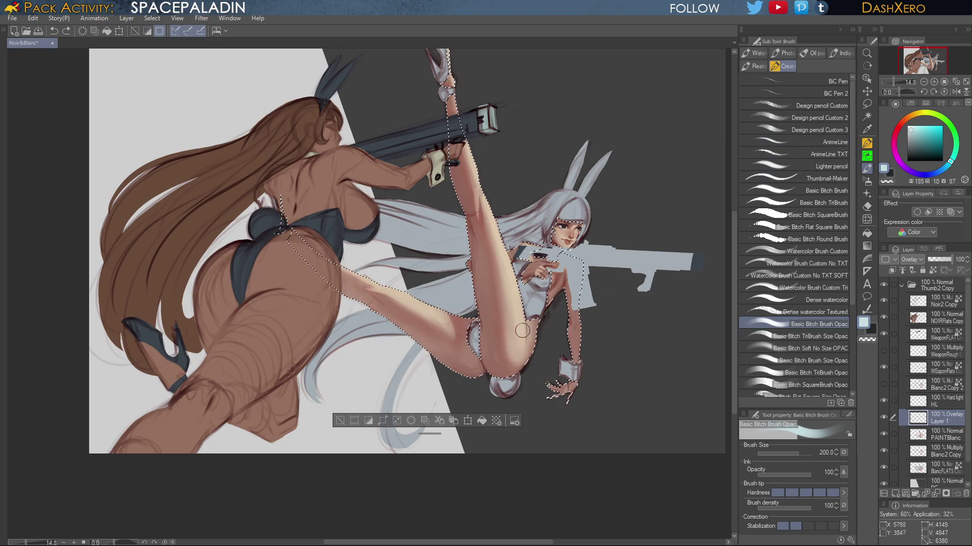
# Try pale blue strokes at brush size 200 along the white-haired character's raised leg, undoing them
pyautogui.hotkey('ctrl', 'z')
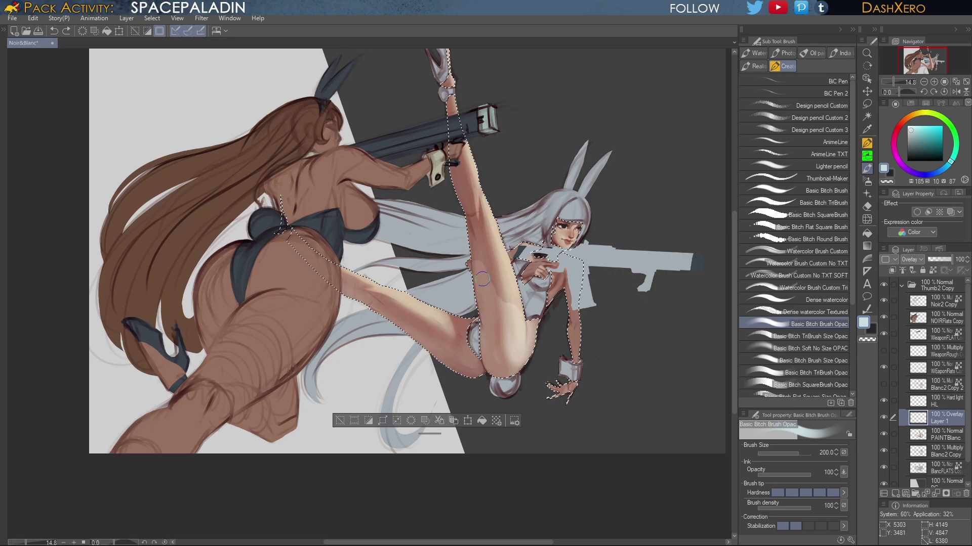
pyautogui.moveTo(489, 236); pyautogui.dragTo(501, 284)
pyautogui.moveTo(503, 239); pyautogui.dragTo(497, 282)
pyautogui.moveTo(478, 216); pyautogui.dragTo(485, 283)
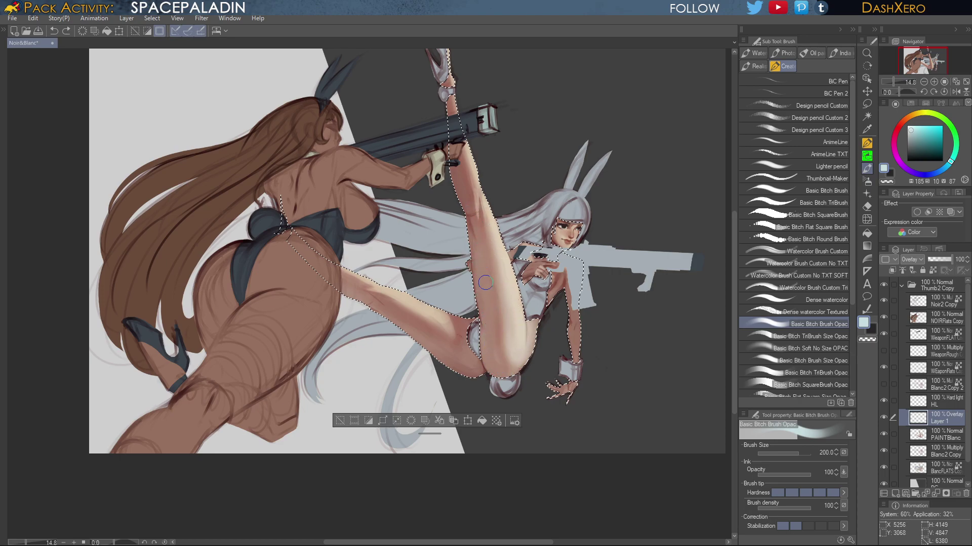
pyautogui.hotkey('ctrl', 'z')
# Enlarge the brush to 600 and paint the pale blue light over the raised leg, the extended leg and the hips
pyautogui.press(']')
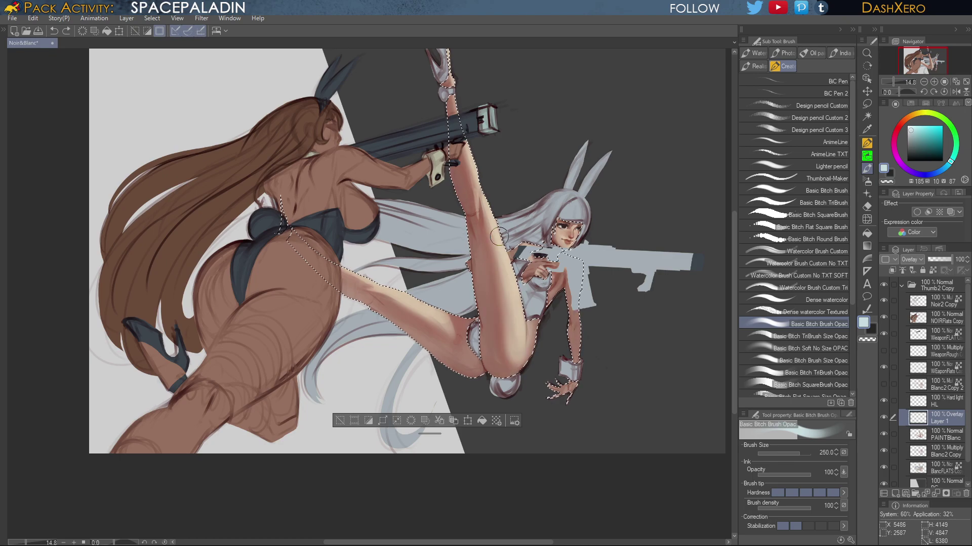
pyautogui.press(']')
pyautogui.press(']')
pyautogui.press(']')
pyautogui.press(']')
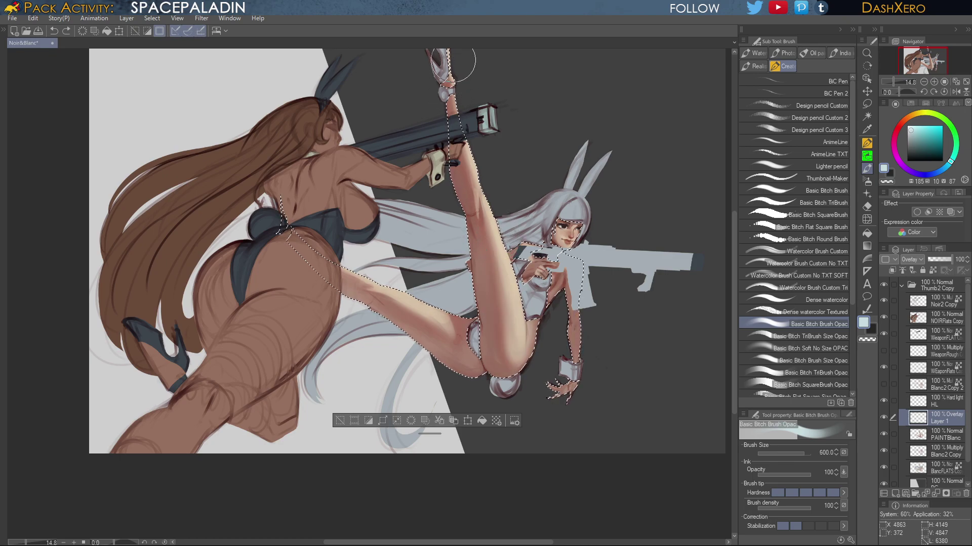
pyautogui.moveTo(452, 93)
pyautogui.mouseDown()
pyautogui.moveTo(503, 344)
pyautogui.moveTo(512, 362)
pyautogui.moveTo(517, 334)
pyautogui.moveTo(531, 331)
pyautogui.moveTo(529, 348)
pyautogui.moveTo(513, 362)
pyautogui.moveTo(491, 342)
pyautogui.moveTo(465, 353)
pyautogui.moveTo(455, 328)
pyautogui.moveTo(462, 346)
pyautogui.moveTo(346, 283)
pyautogui.mouseUp()
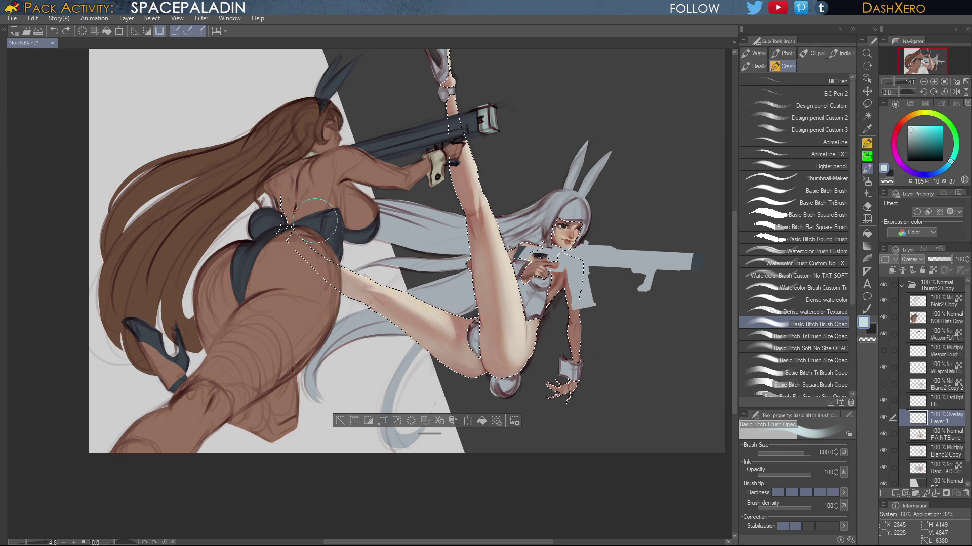
pyautogui.moveTo(315, 220)
pyautogui.mouseDown()
pyautogui.moveTo(463, 347)
pyautogui.moveTo(464, 321)
pyautogui.moveTo(500, 370)
pyautogui.moveTo(448, 82)
pyautogui.moveTo(513, 378)
pyautogui.mouseUp()
pyautogui.moveTo(512, 319); pyautogui.dragTo(511, 245)
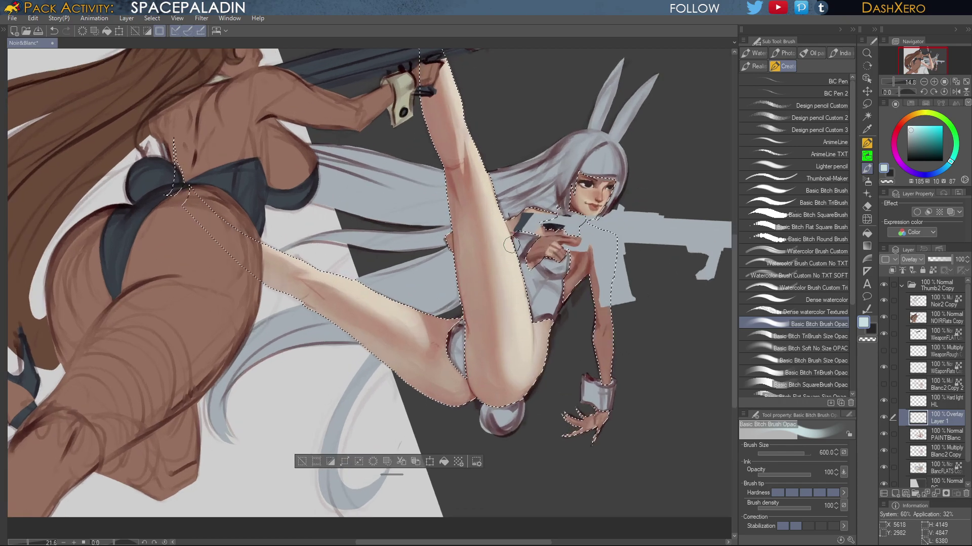
pyautogui.scroll(2, 511, 246)
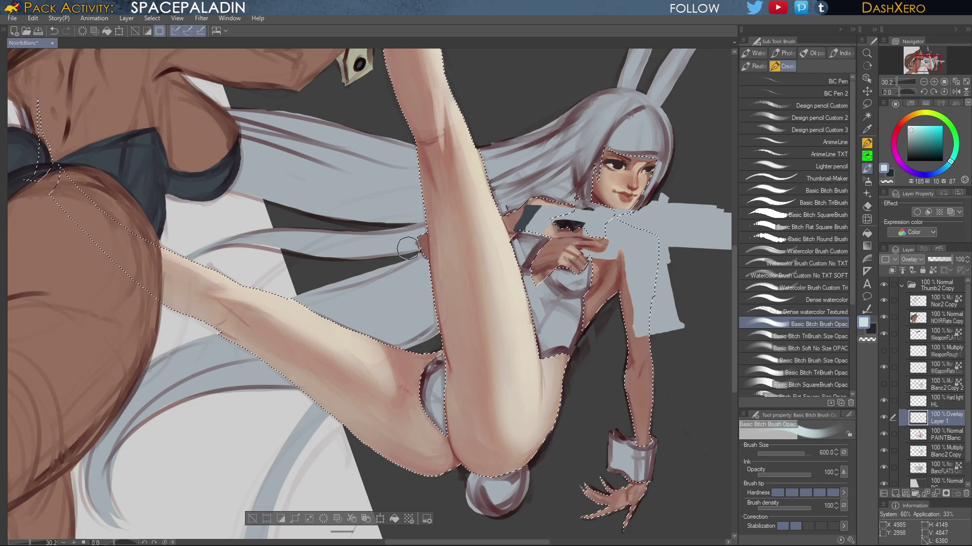
pyautogui.moveTo(570, 410)
pyautogui.mouseDown()
pyautogui.moveTo(527, 431)
pyautogui.moveTo(502, 415)
pyautogui.mouseUp()
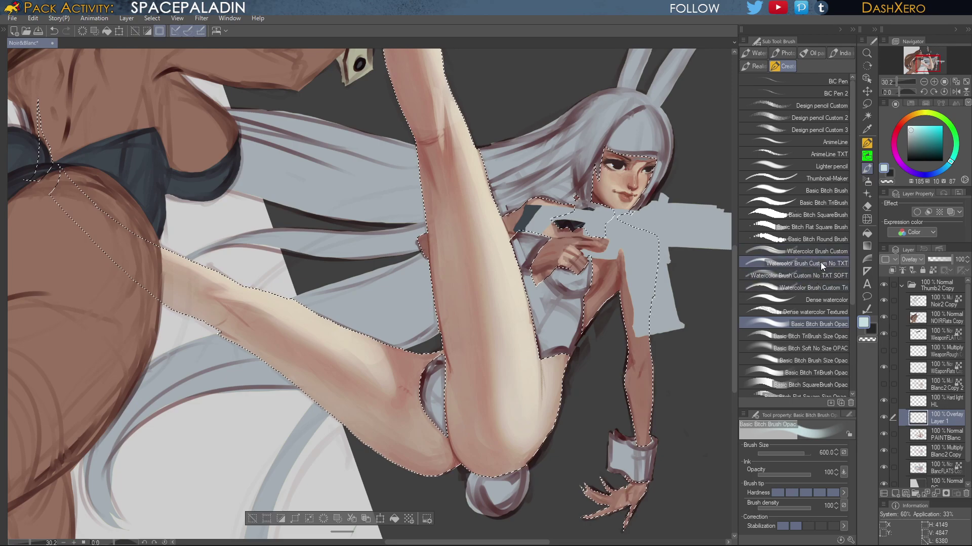
# Switch to the Basic Bitch Soft No Size OPAC brush and inspect the lightened skin on the legs, face and arms
pyautogui.click(831, 348)
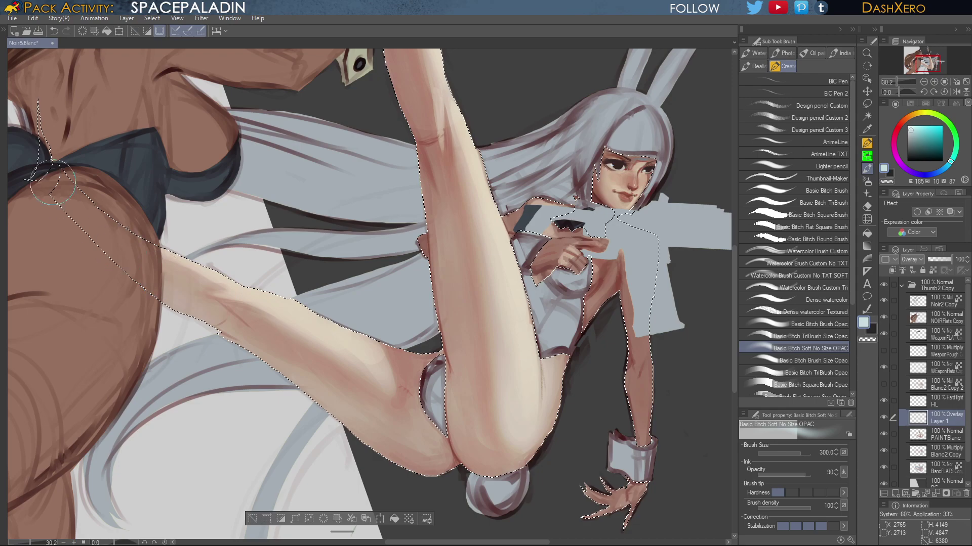
pyautogui.moveTo(637, 198); pyautogui.dragTo(625, 354)
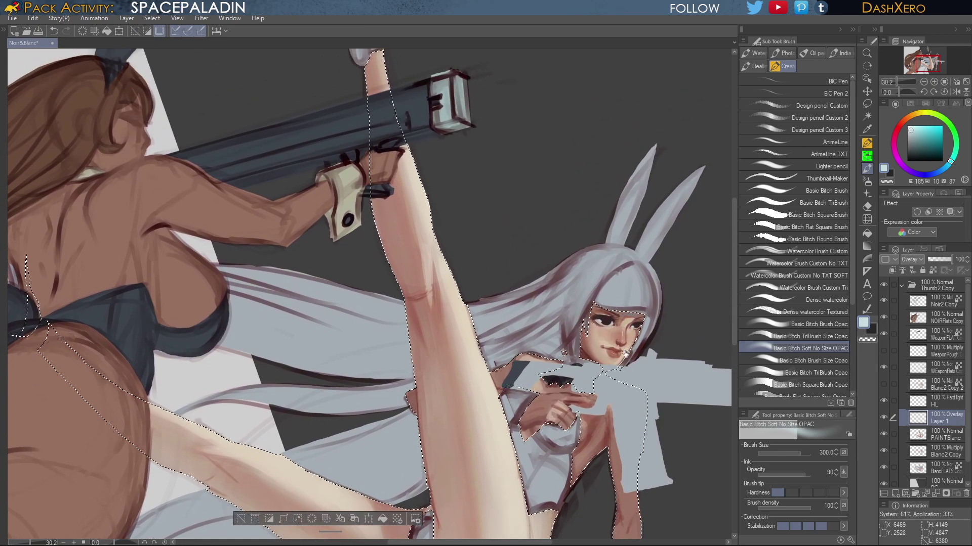
pyautogui.scroll(6, 364, 228)
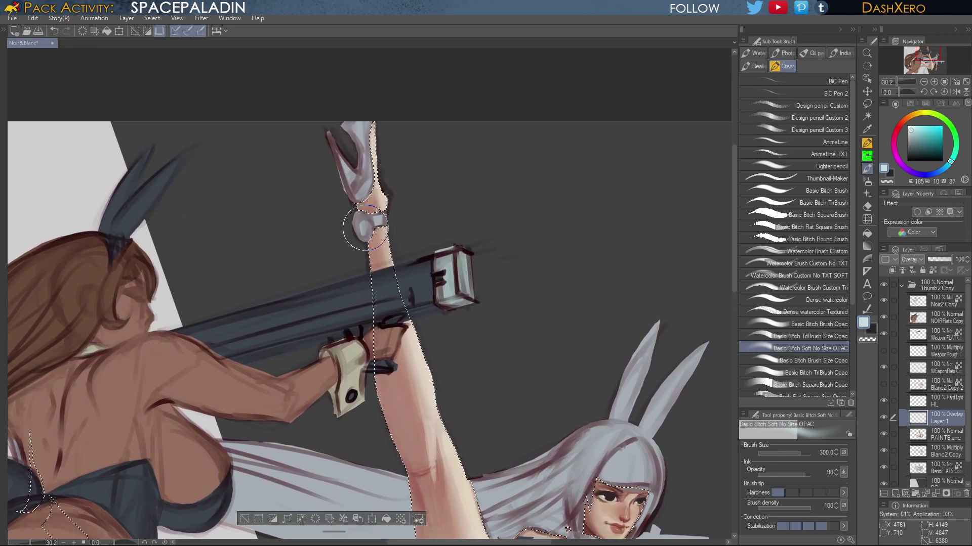
pyautogui.scroll(-10, 556, 355)
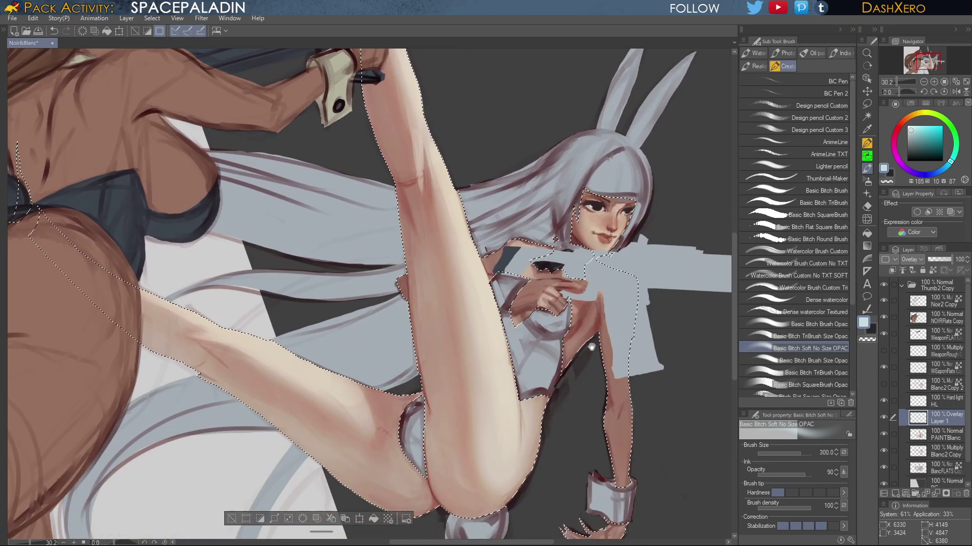
pyautogui.moveTo(592, 347)
pyautogui.mouseDown()
pyautogui.moveTo(588, 295)
pyautogui.moveTo(596, 378)
pyautogui.moveTo(590, 351)
pyautogui.moveTo(582, 355)
pyautogui.mouseUp()
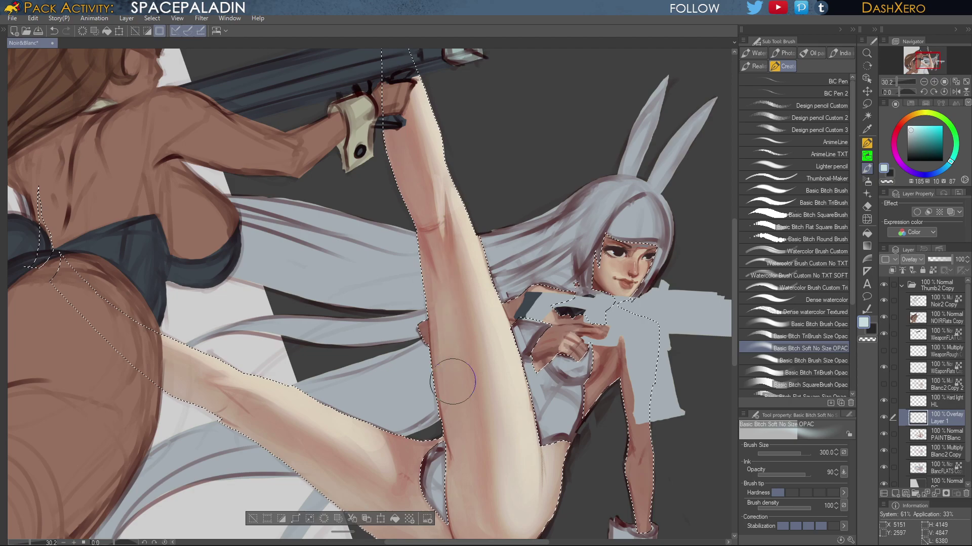
pyautogui.moveTo(583, 335); pyautogui.dragTo(571, 366)
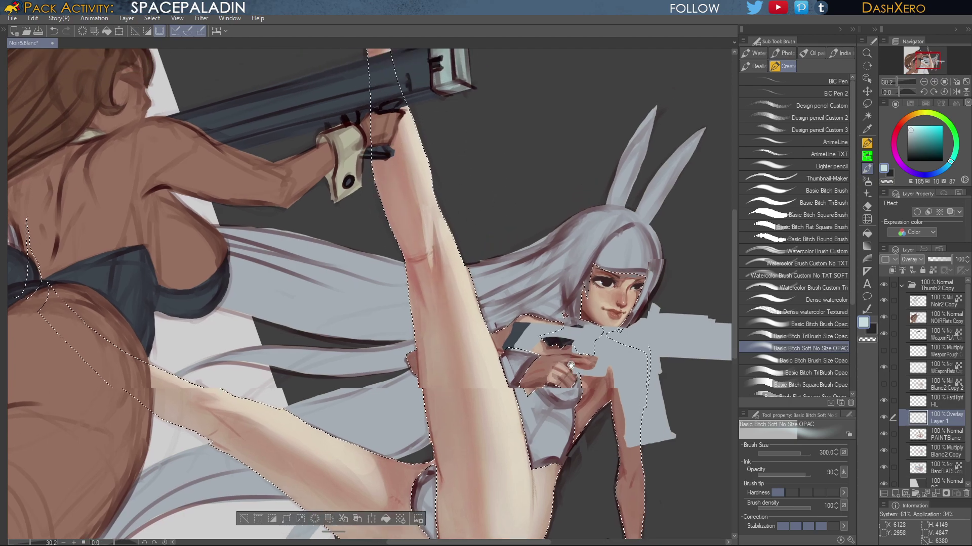
pyautogui.scroll(-5, 571, 366)
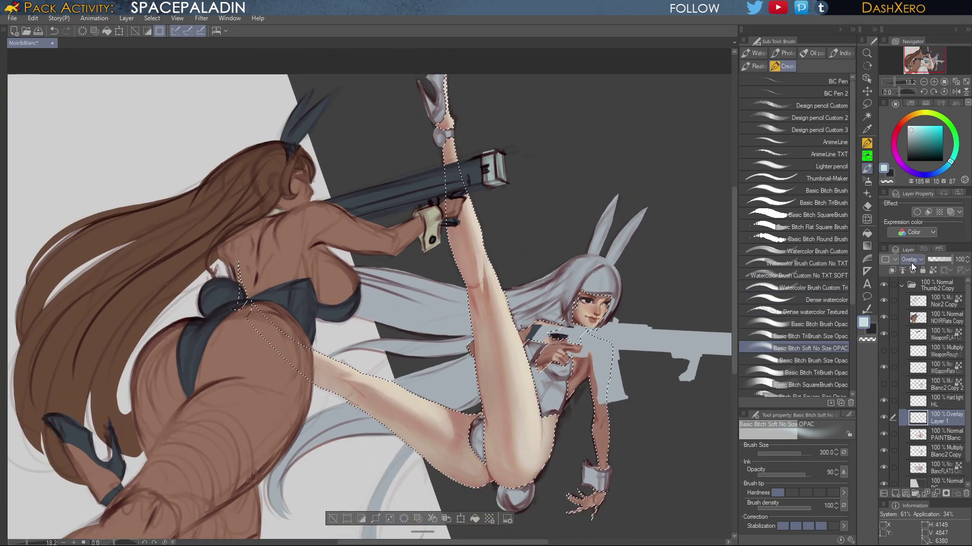
# Try the Soft light blending mode on Layer 1, comparing it repeatedly with Overlay by undoing and redoing the change
pyautogui.click(911, 260)
pyautogui.click(926, 397)
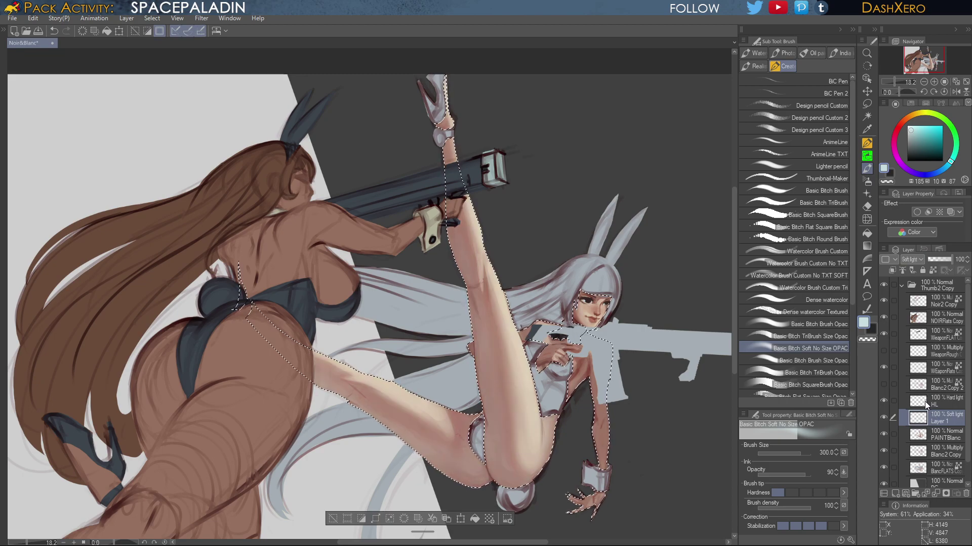
pyautogui.hotkey('ctrl', 'z')
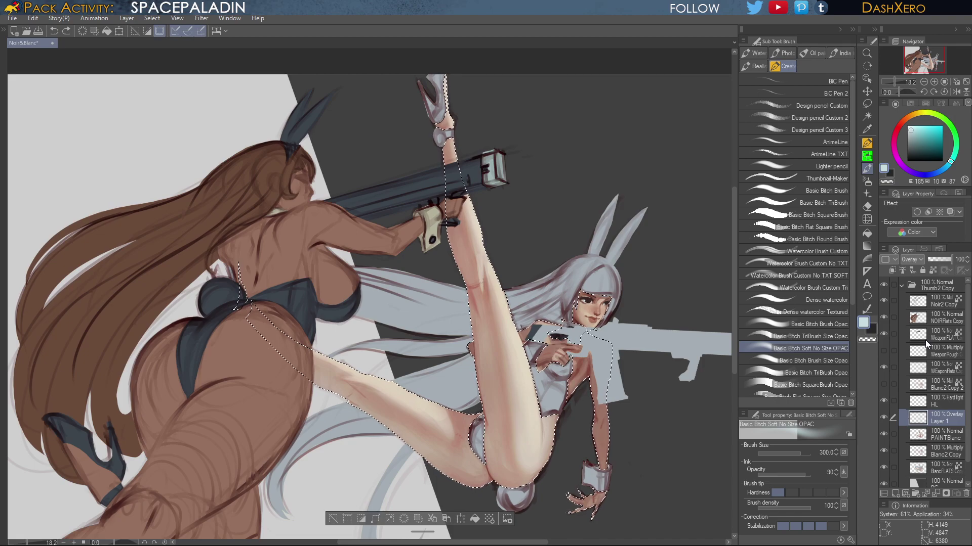
pyautogui.hotkey('ctrl', 'y')
pyautogui.hotkey('ctrl', 'z')
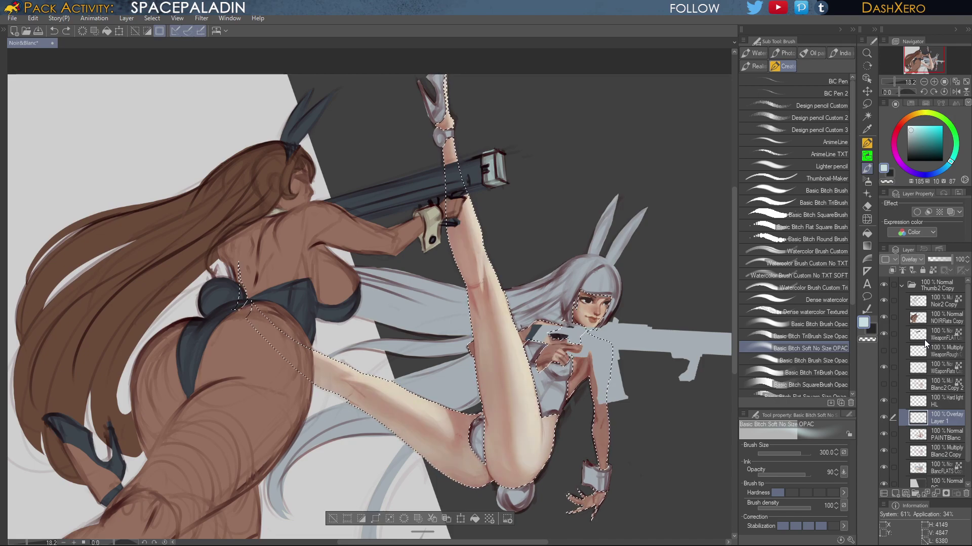
pyautogui.hotkey('ctrl', 'y')
pyautogui.hotkey('ctrl', 'z')
pyautogui.hotkey('ctrl', 'y')
pyautogui.hotkey('ctrl', 'z')
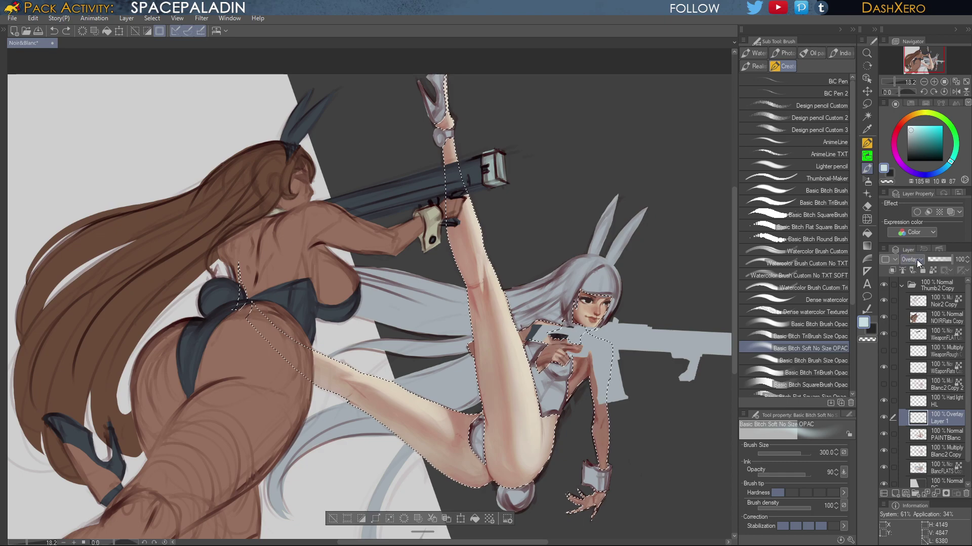
pyautogui.hotkey('ctrl', 'y')
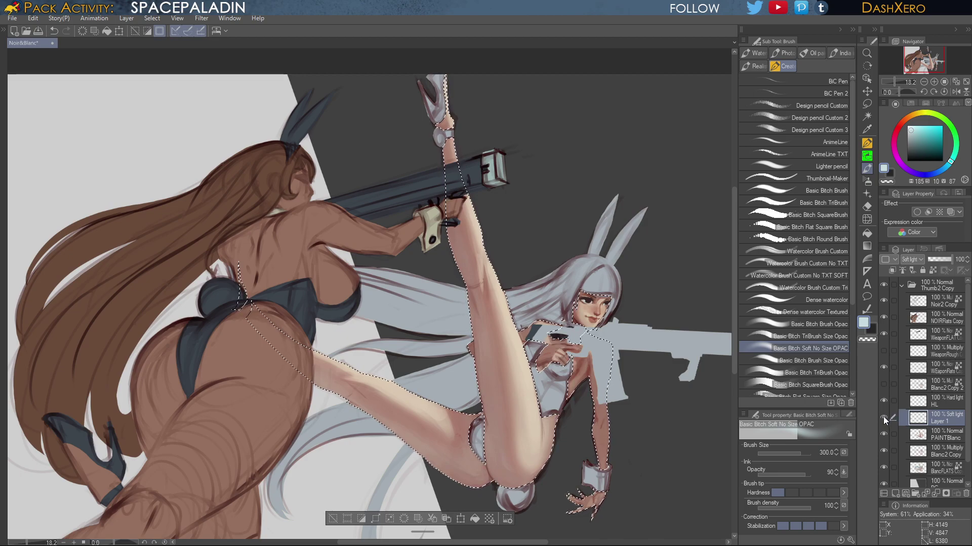
pyautogui.hotkey('shift', '-')
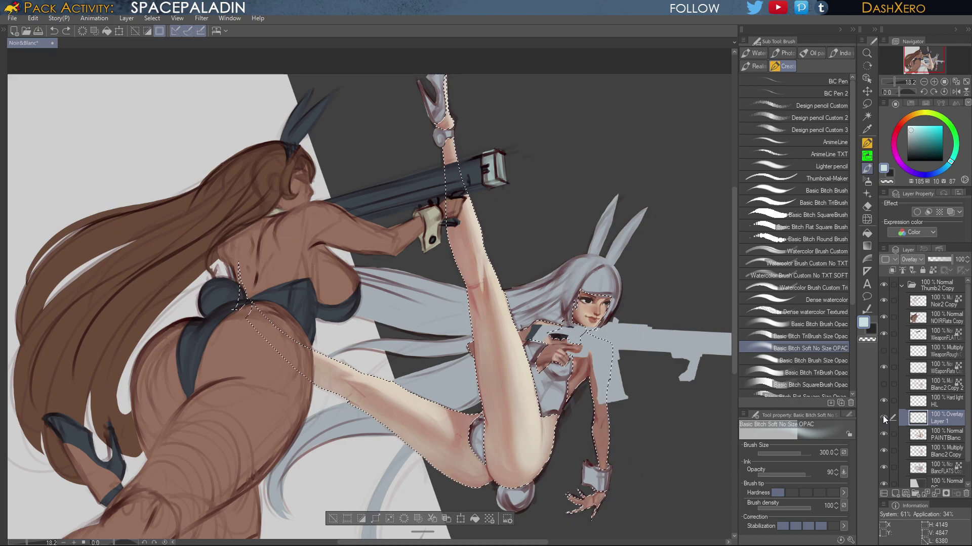
pyautogui.hotkey('shift', '+')
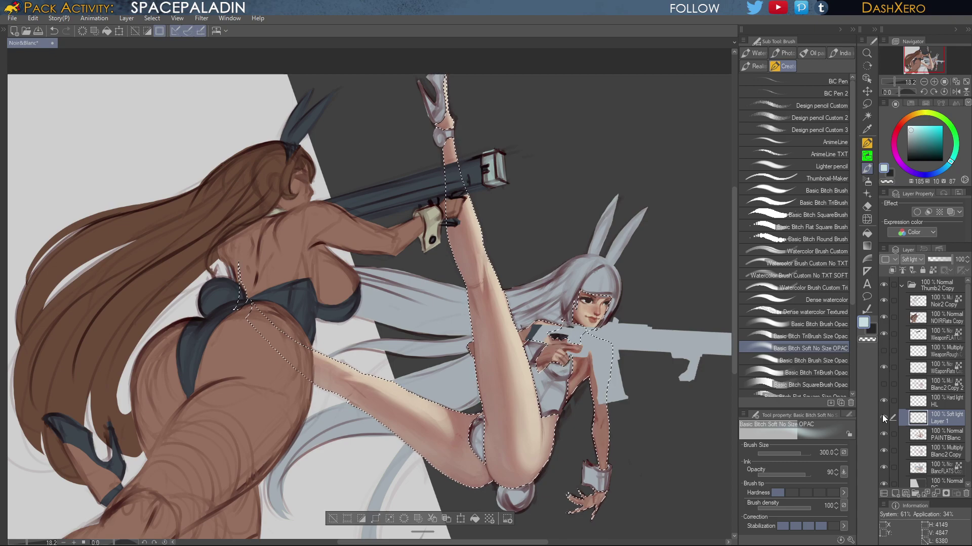
pyautogui.hotkey('shift', '-')
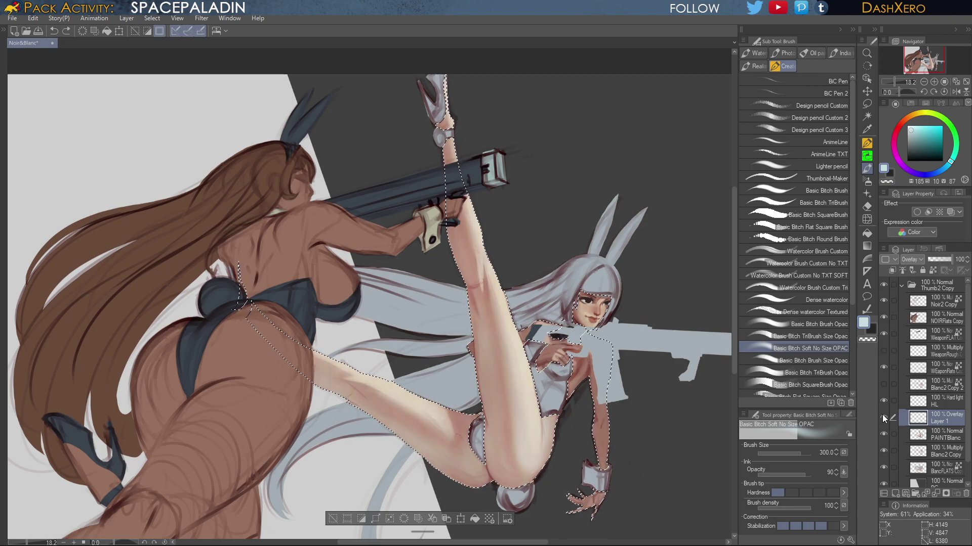
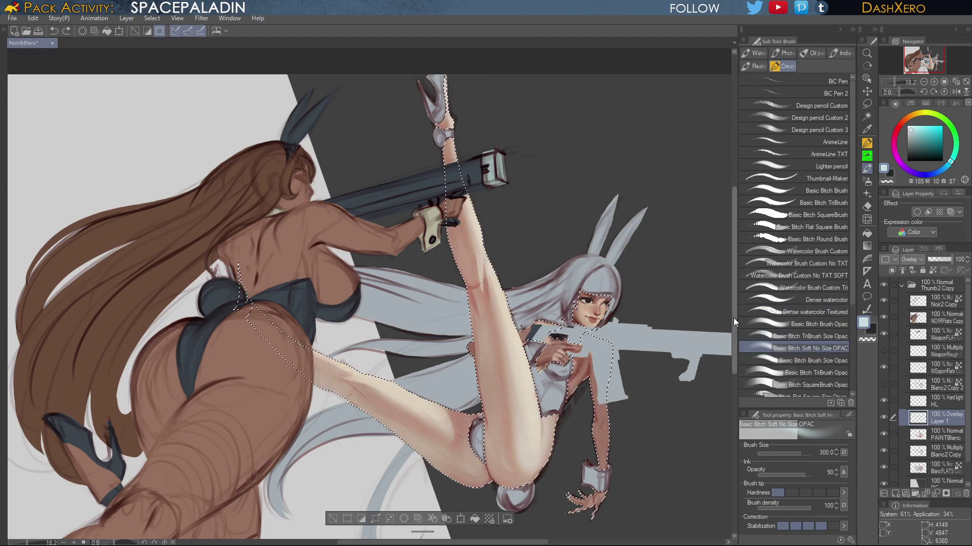
# Alternate Layer 1 between Soft light and Overlay to judge both over the whole figure, ending on Overlay
pyautogui.moveTo(733, 318); pyautogui.dragTo(733, 362)
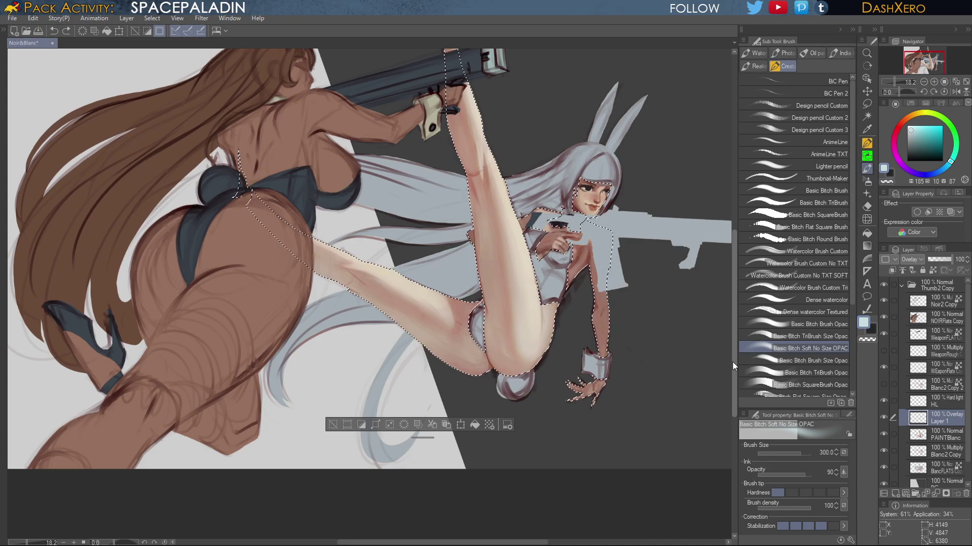
pyautogui.moveTo(731, 361)
pyautogui.mouseDown()
pyautogui.moveTo(730, 318)
pyautogui.moveTo(735, 360)
pyautogui.moveTo(735, 352)
pyautogui.mouseUp()
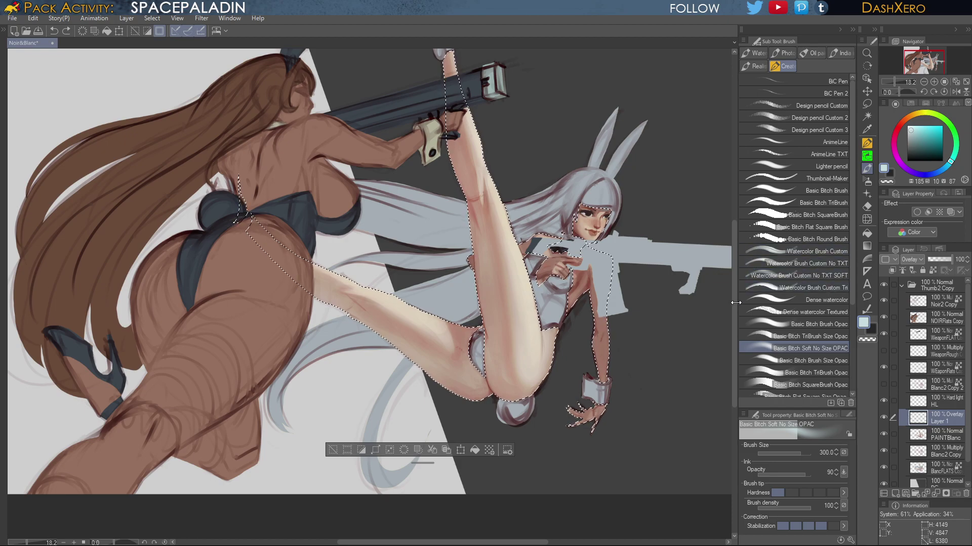
pyautogui.moveTo(733, 307)
pyautogui.mouseDown()
pyautogui.moveTo(735, 275)
pyautogui.moveTo(736, 299)
pyautogui.mouseUp()
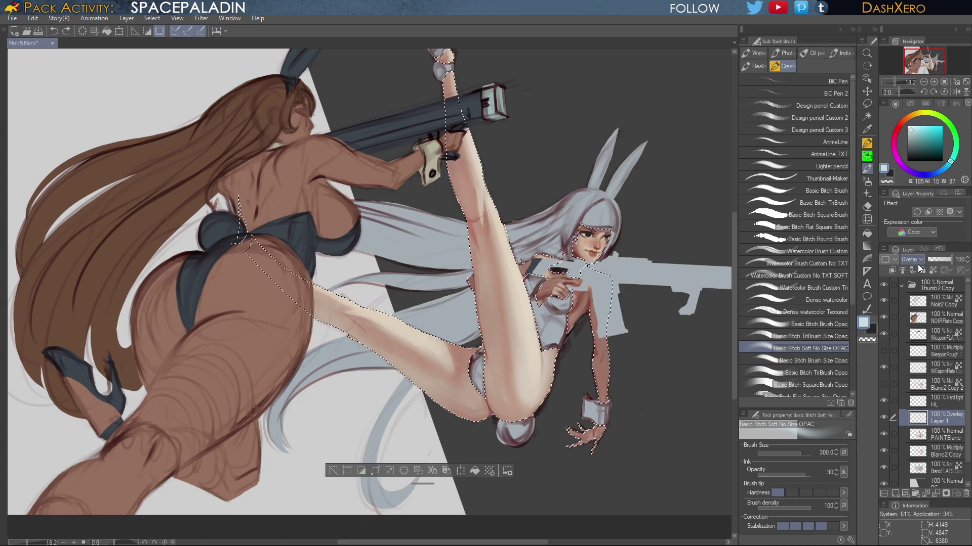
pyautogui.scroll(-1, 919, 268)
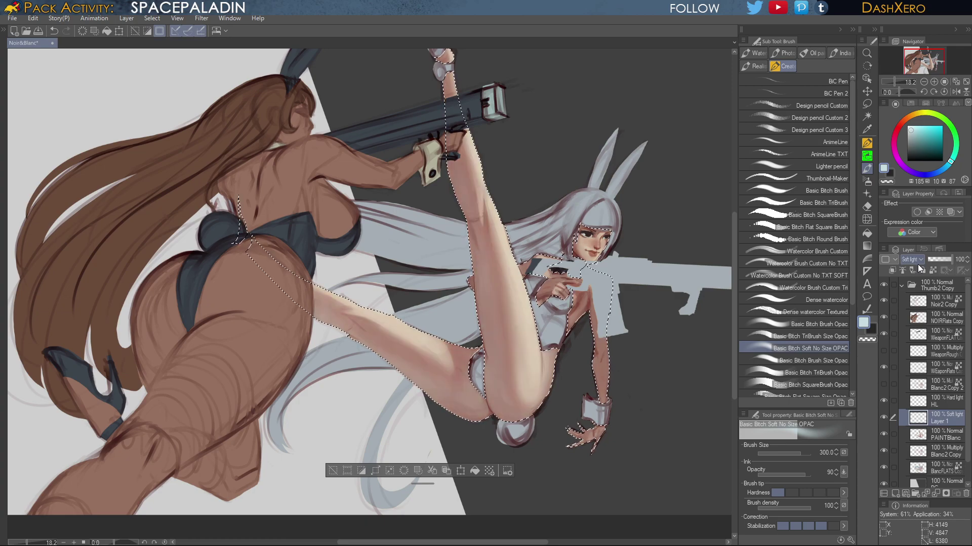
pyautogui.scroll(1, 919, 264)
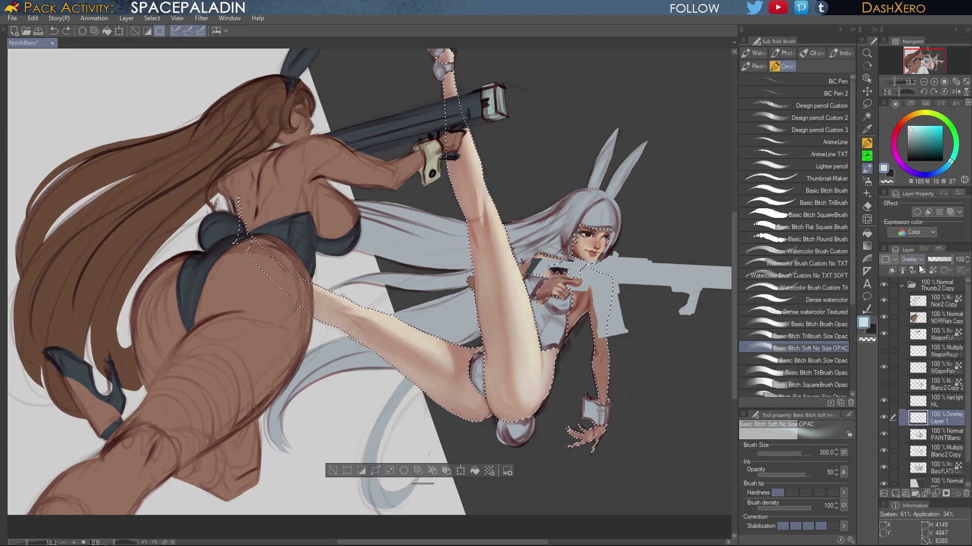
pyautogui.scroll(-1, 919, 265)
pyautogui.scroll(1, 919, 265)
pyautogui.scroll(-1, 919, 265)
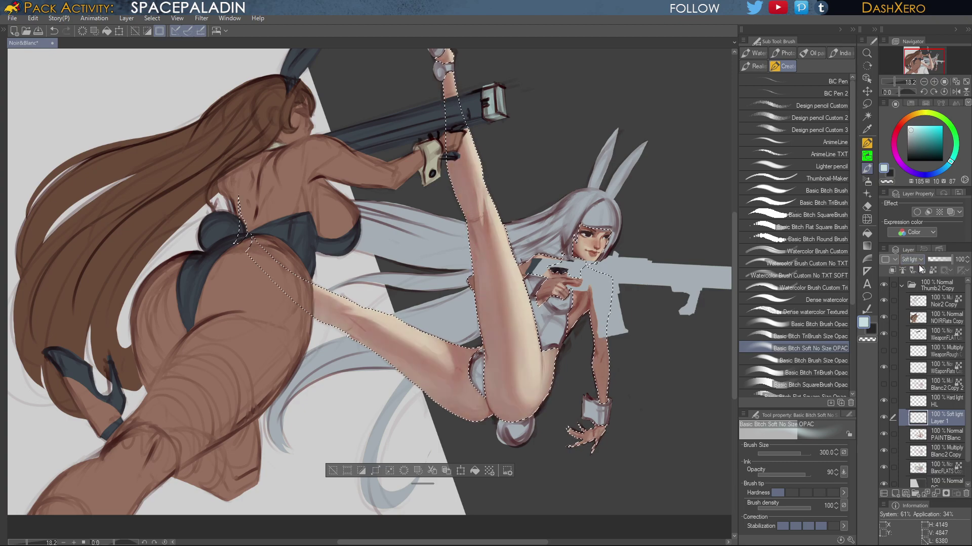
pyautogui.scroll(1, 918, 265)
pyautogui.scroll(-1, 918, 265)
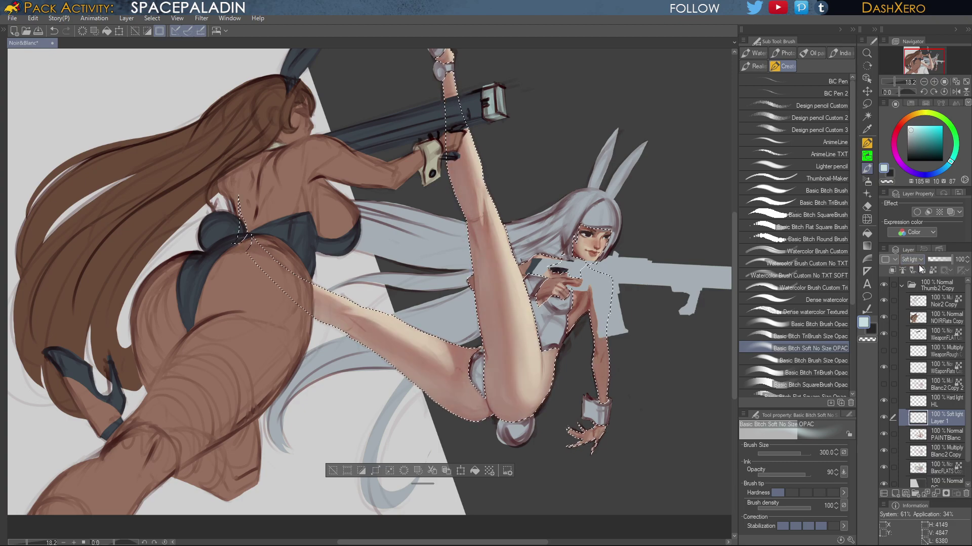
pyautogui.scroll(1, 918, 265)
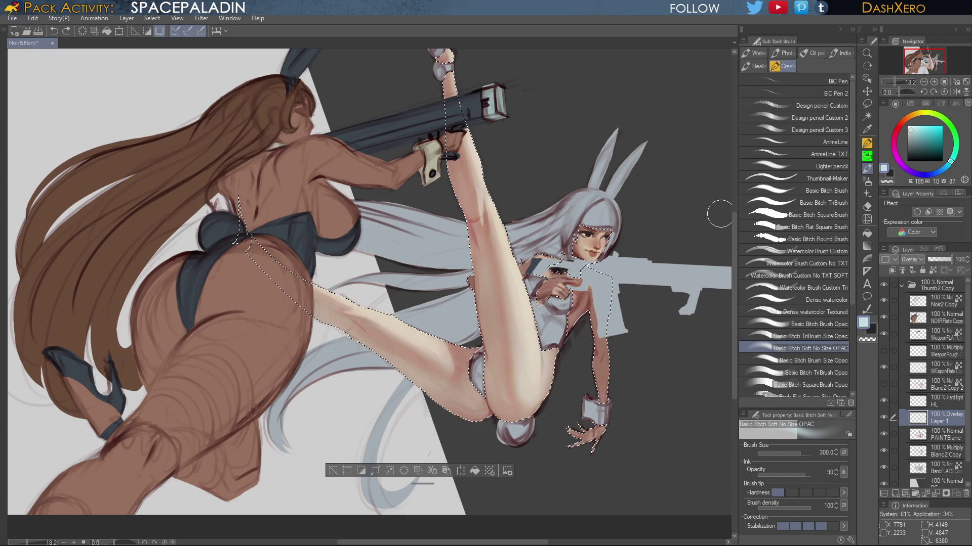
pyautogui.scroll(8, 592, 365)
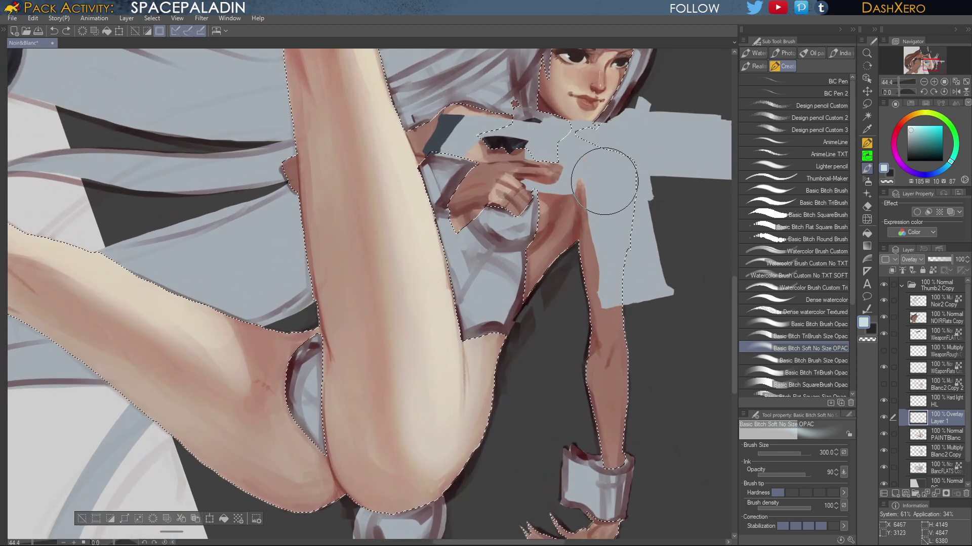
# Name the Overlay layer Stockings, reduce the brush size to 150, and make PAINTBlanc the active layer
pyautogui.moveTo(605, 181); pyautogui.dragTo(607, 422)
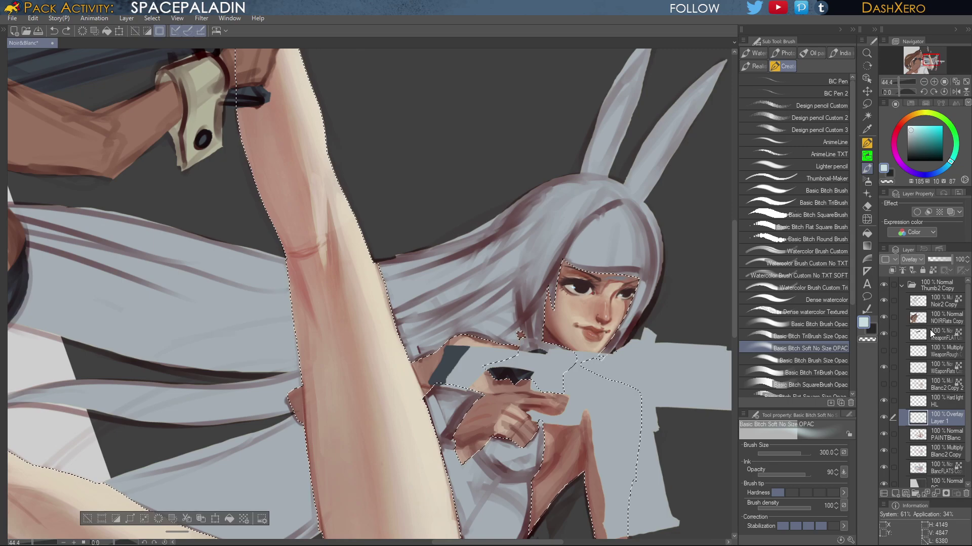
pyautogui.hotkey('ctrl', 'y')
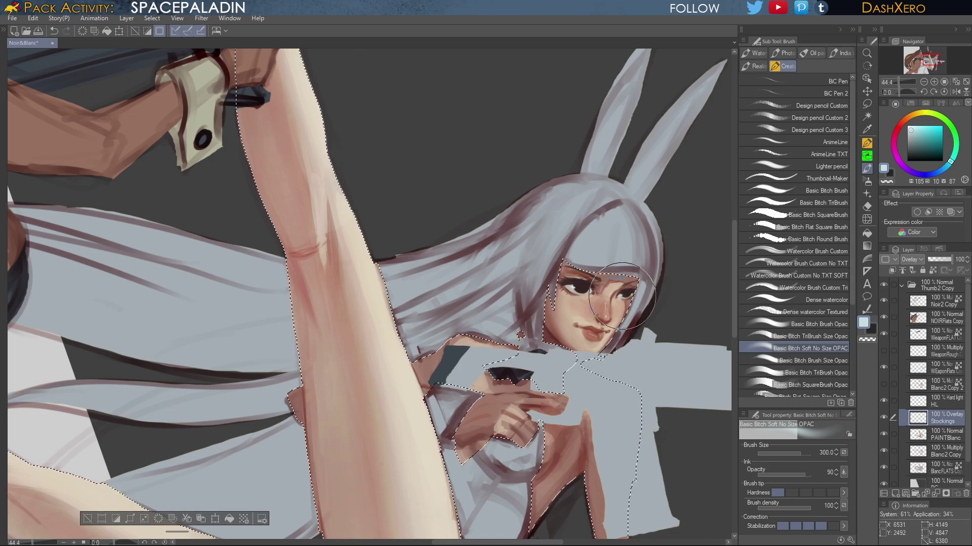
pyautogui.press('[')
pyautogui.press('[')
pyautogui.press('[')
pyautogui.click(951, 437)
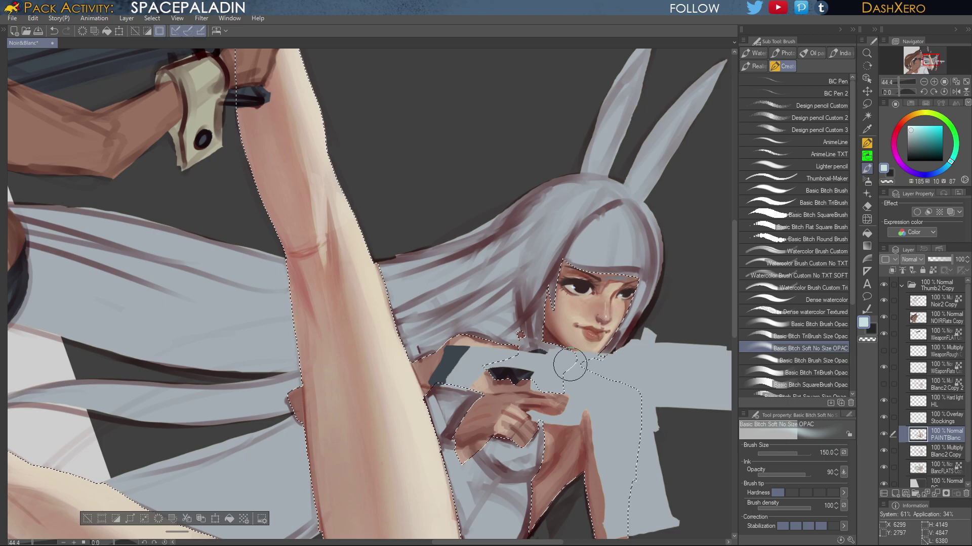
# Nudge the bunny character's facial features using Liquify at size 150, and hide the Stockings layer
pyautogui.hotkey('ctrl', 'z')
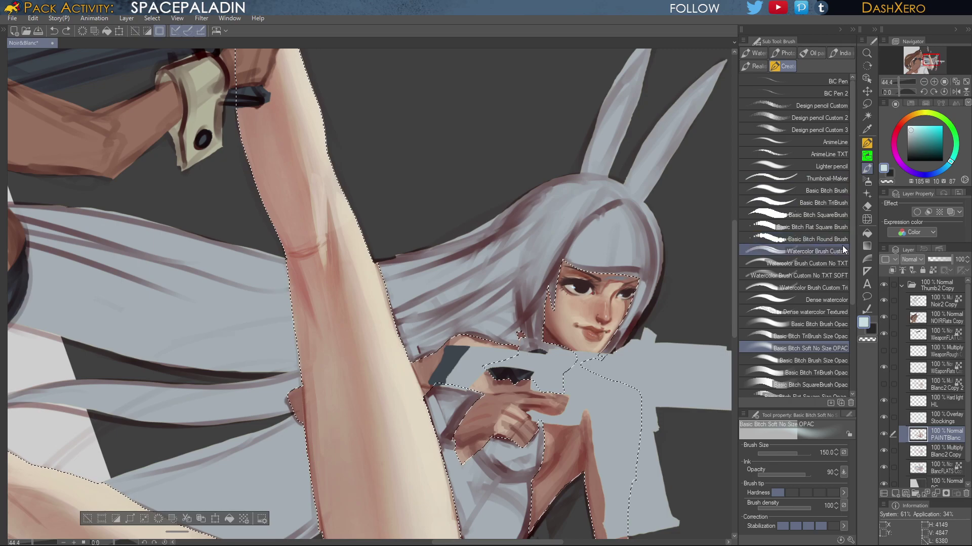
pyautogui.click(867, 219)
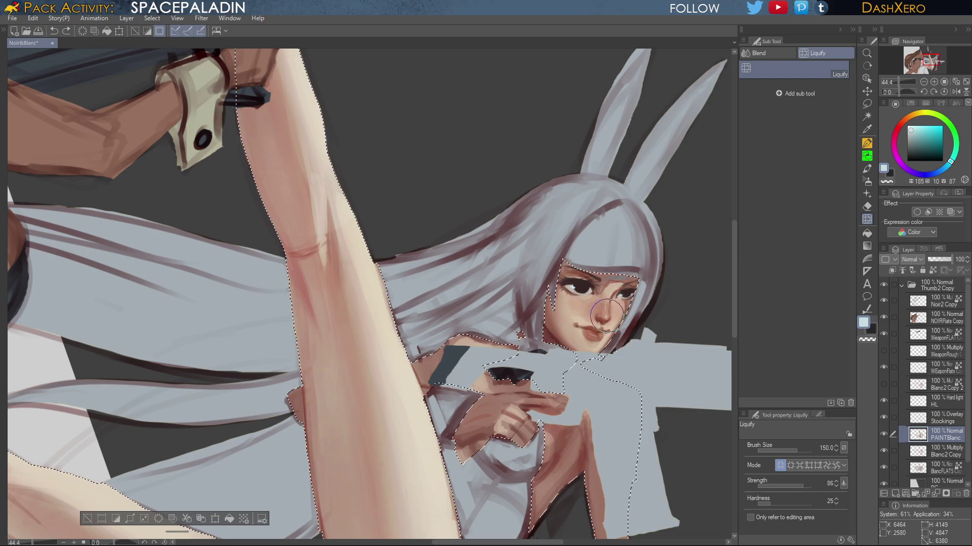
pyautogui.moveTo(606, 315); pyautogui.dragTo(605, 314)
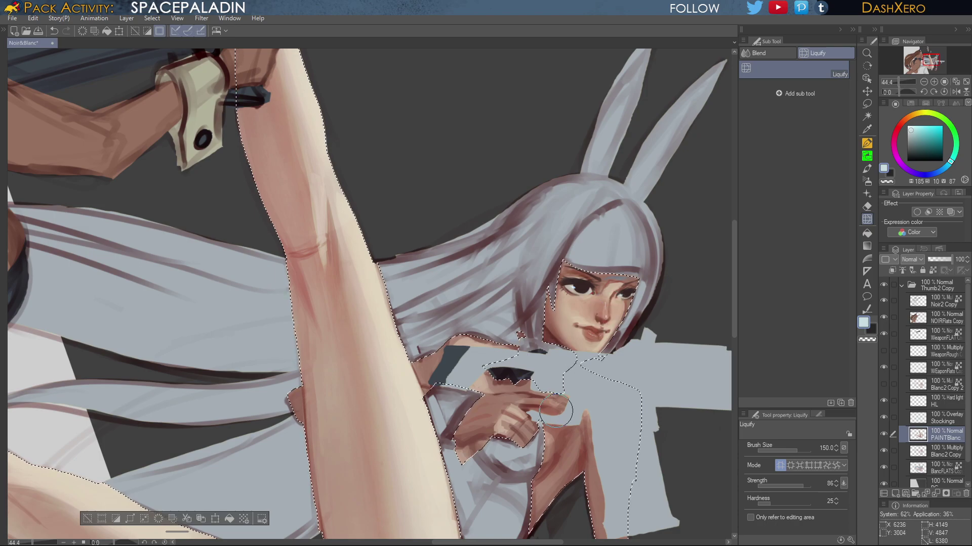
pyautogui.hotkey('ctrl', '0')
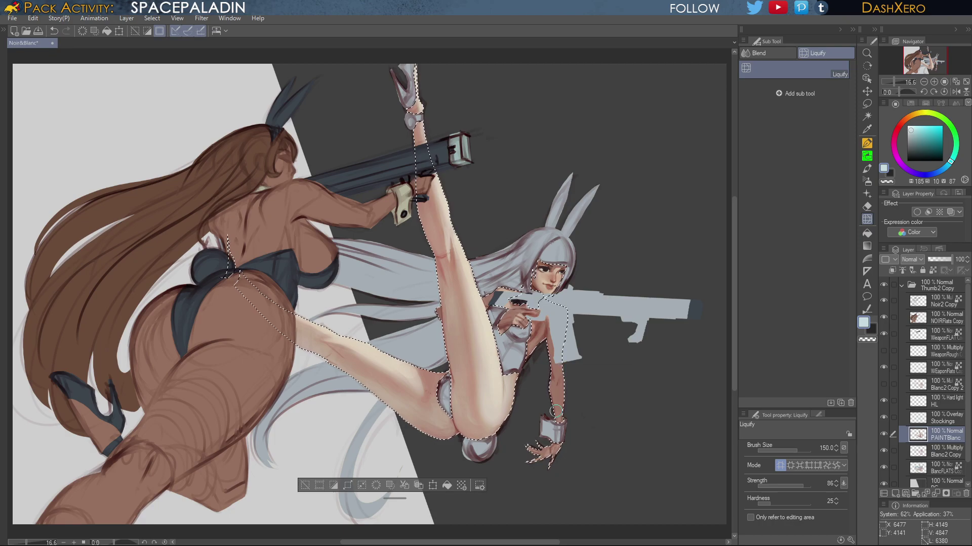
pyautogui.moveTo(551, 345); pyautogui.dragTo(621, 267)
pyautogui.click(884, 418)
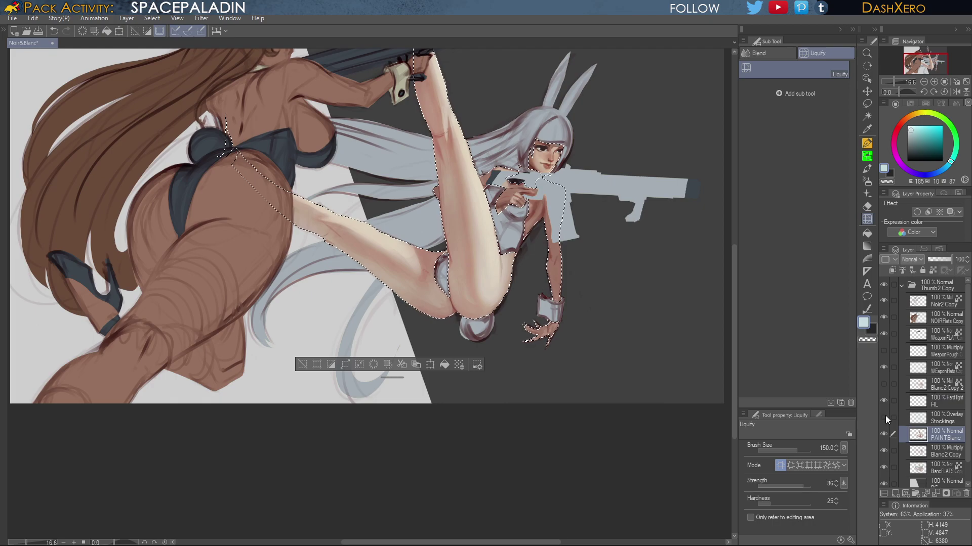
# Choose the Basic Bitch TriBrush Size Opac brush, sample the dark reddish brown between the thighs, and enlarge the brush to 100
pyautogui.click(867, 168)
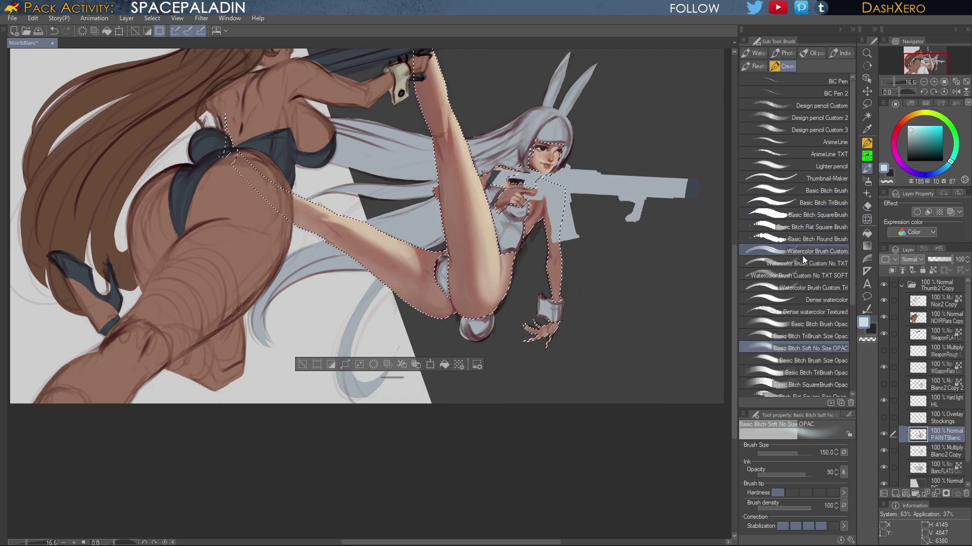
pyautogui.click(830, 334)
pyautogui.scroll(3, 472, 303)
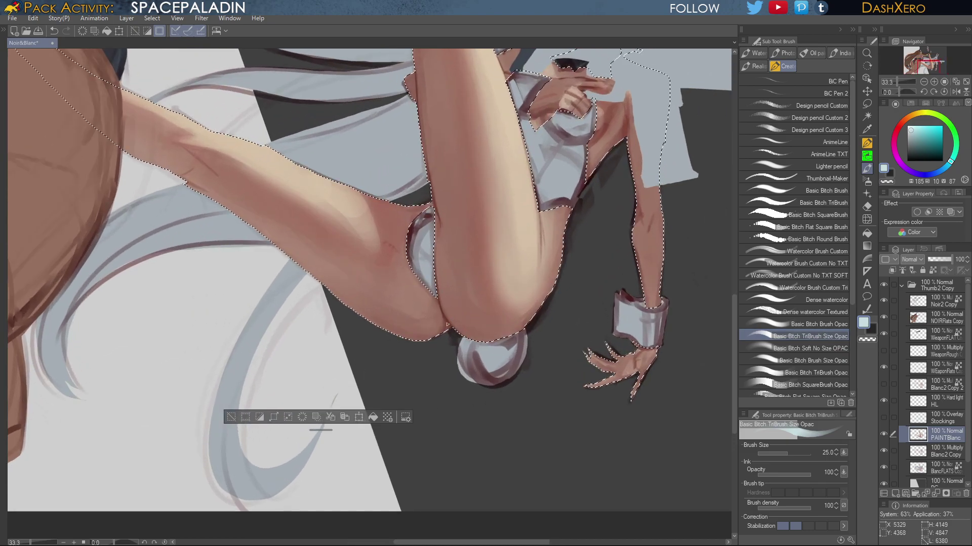
pyautogui.keyDown('alt'); pyautogui.click(444, 321); pyautogui.keyUp('alt')
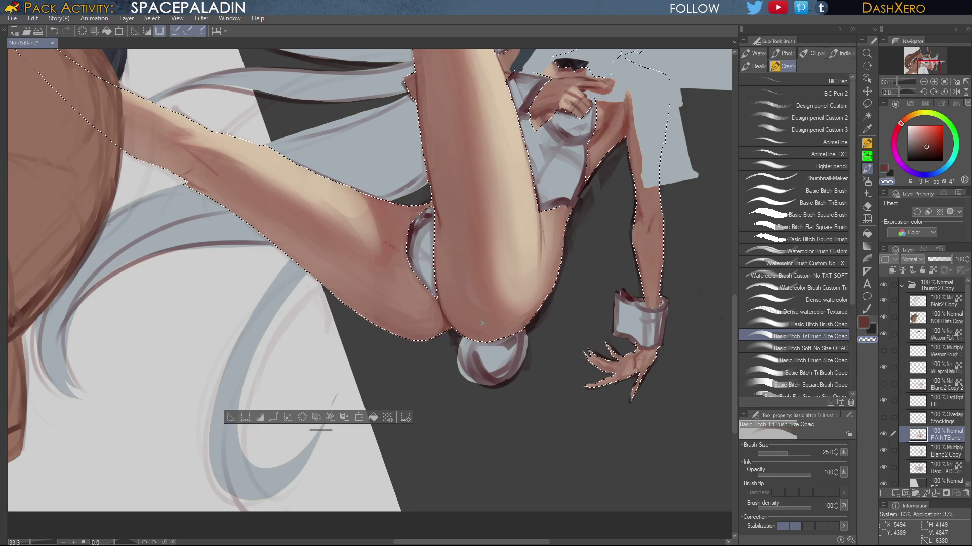
pyautogui.press(']')
pyautogui.press(']')
pyautogui.press(']')
pyautogui.press(']')
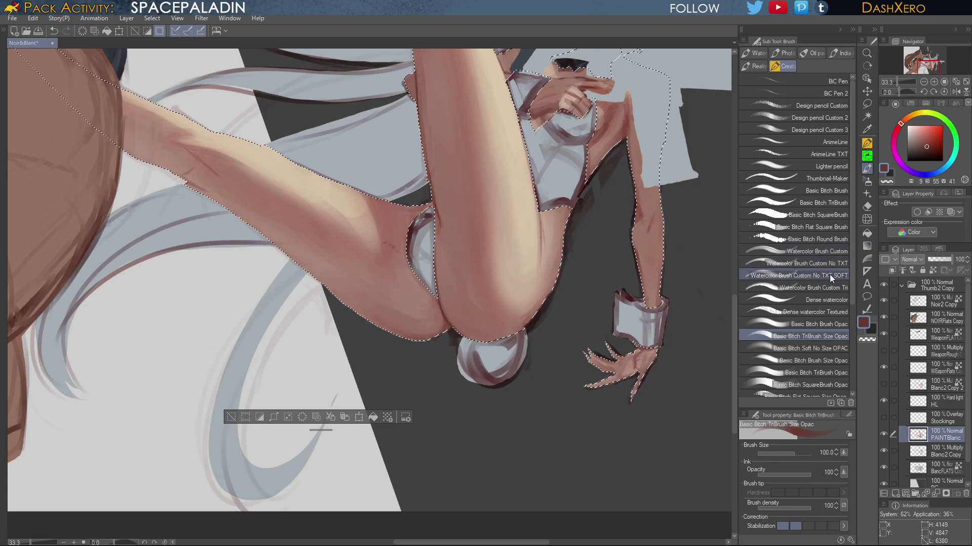
# Softly shade the underside of the hips with the Basic Bitch Soft No Size OPAC brush at size 150, comparing by undoing and redoing
pyautogui.click(827, 347)
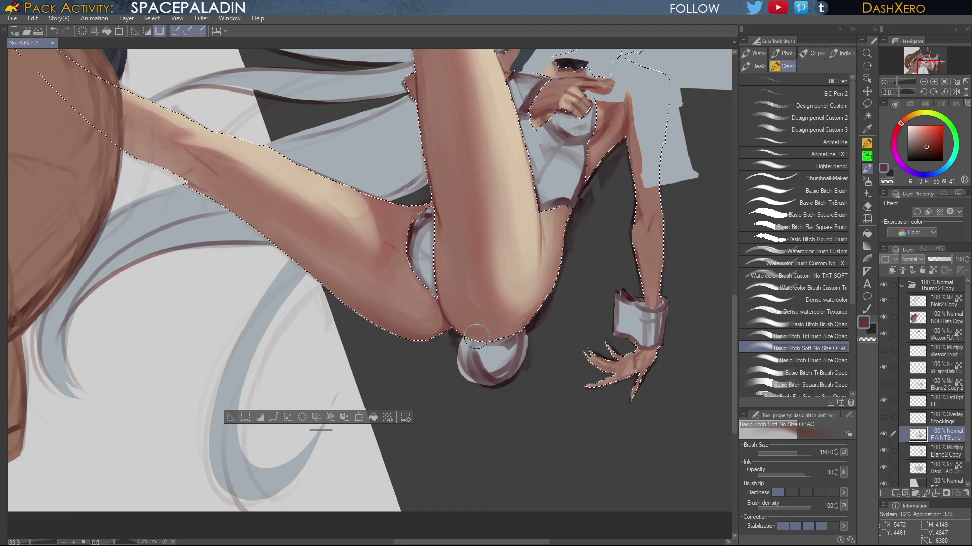
pyautogui.moveTo(610, 286); pyautogui.dragTo(531, 278)
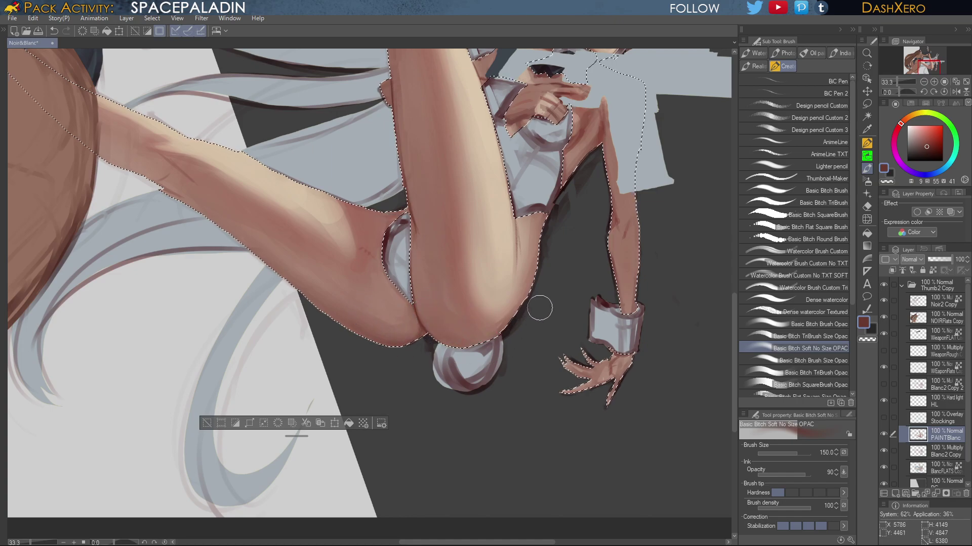
pyautogui.hotkey('ctrl', 'z')
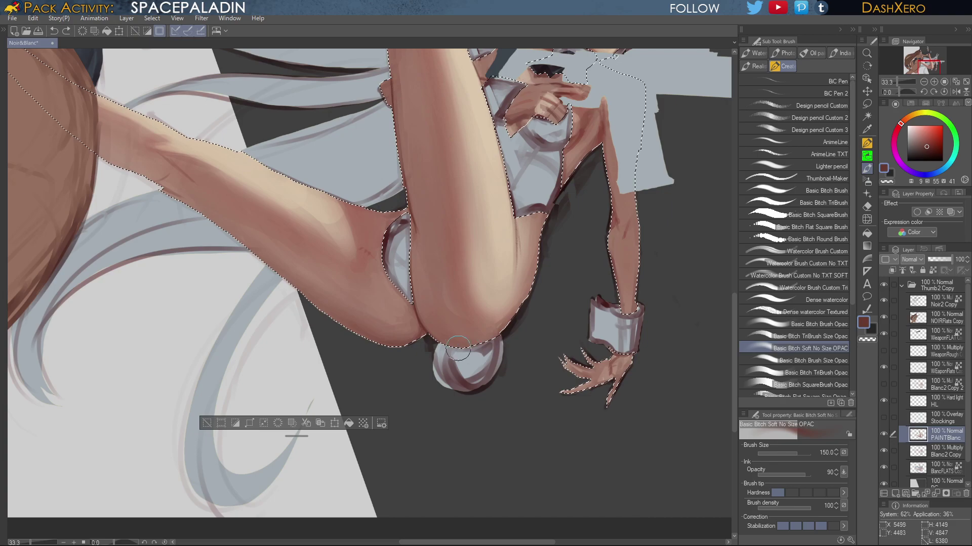
pyautogui.hotkey('ctrl', 'y')
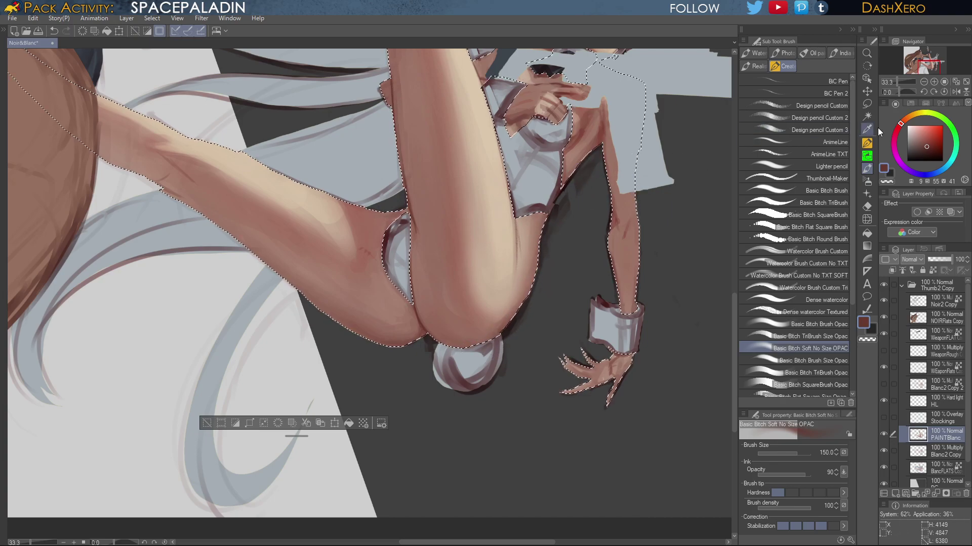
# Switch to the Dense watercolor brush at size 17 and check the shading where the two thighs meet by undoing and redoing
pyautogui.click(830, 301)
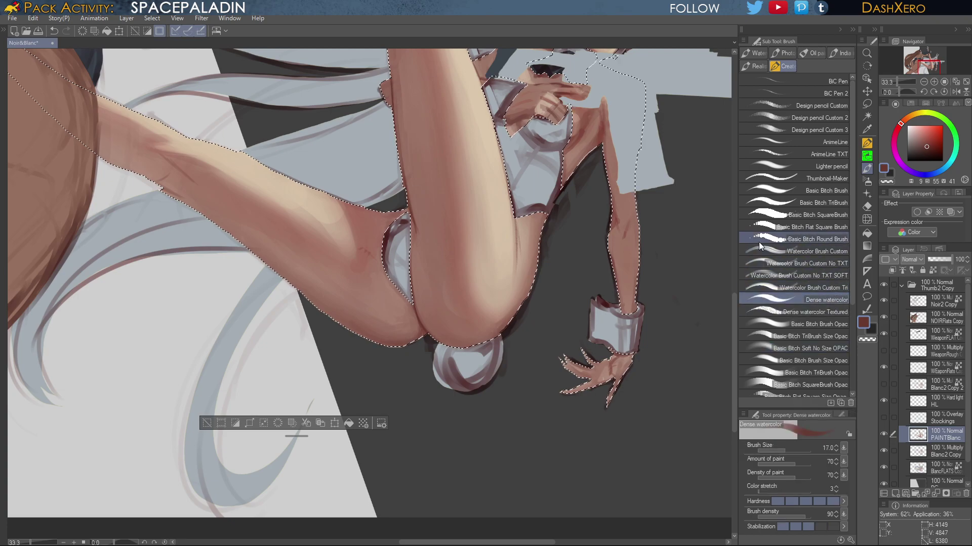
pyautogui.moveTo(565, 222); pyautogui.dragTo(666, 209)
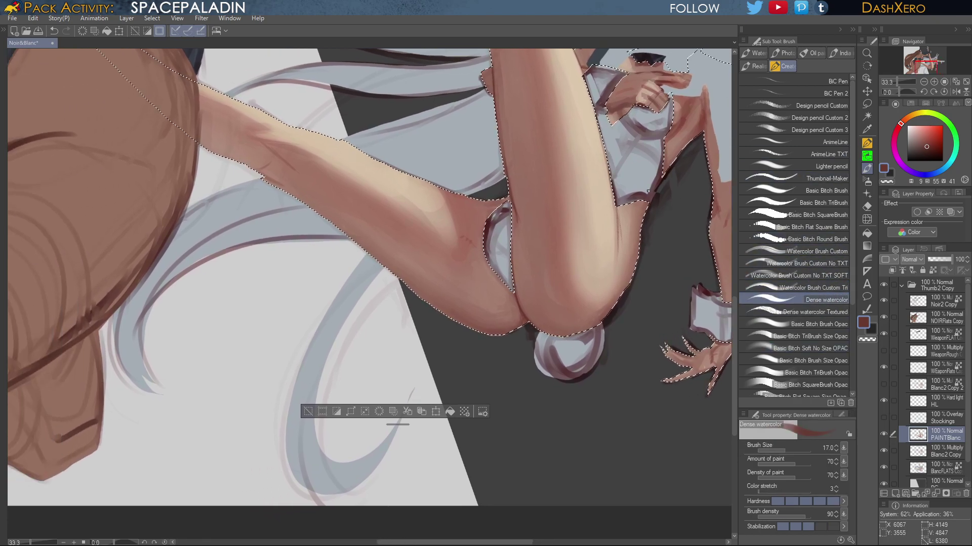
pyautogui.scroll(3, 650, 200)
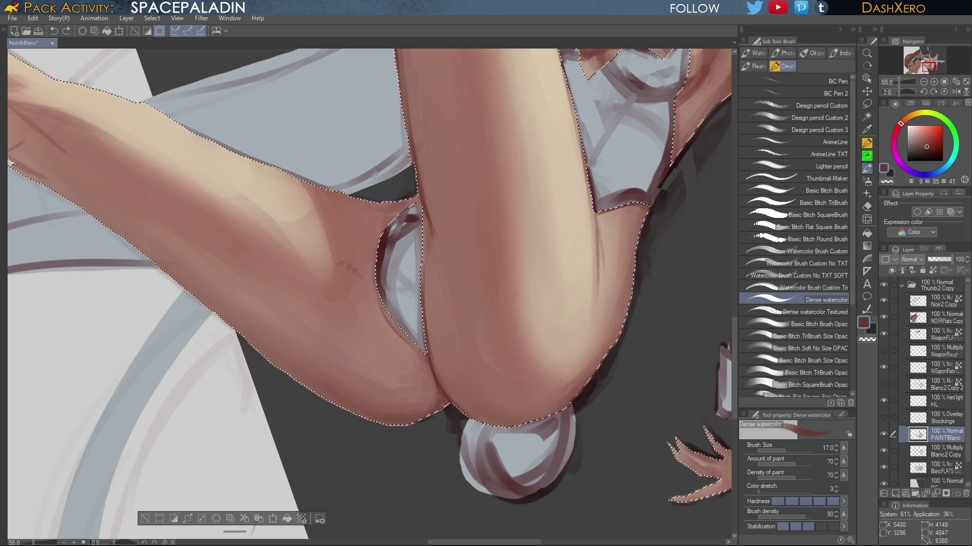
pyautogui.hotkey('ctrl', 'z')
pyautogui.hotkey('ctrl', 'y')
# Sample skin tones around the nose and retouch the nose's underside and the area above the upper lip with Dense watercolor
pyautogui.moveTo(688, 156)
pyautogui.mouseDown()
pyautogui.moveTo(562, 364)
pyautogui.moveTo(571, 304)
pyautogui.mouseUp()
pyautogui.scroll(3, 561, 283)
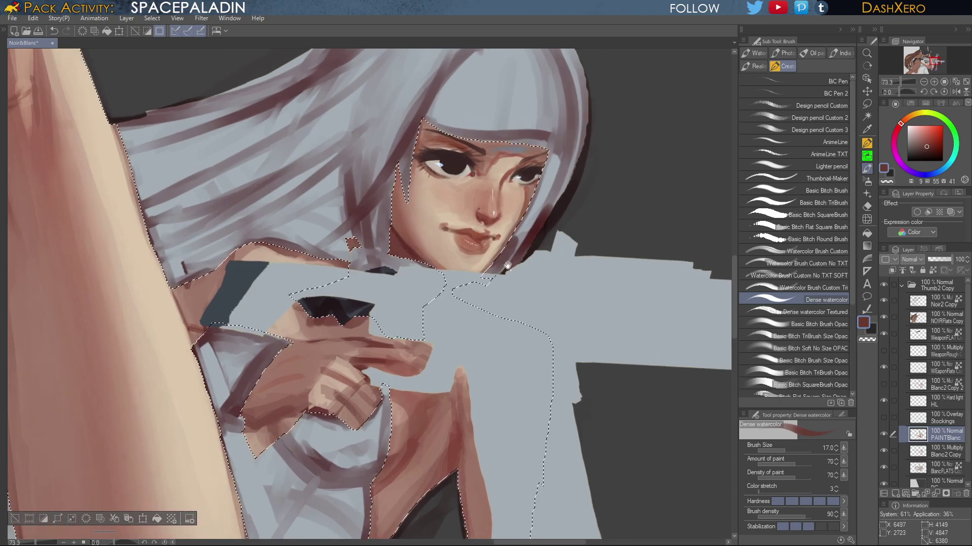
pyautogui.scroll(4, 506, 276)
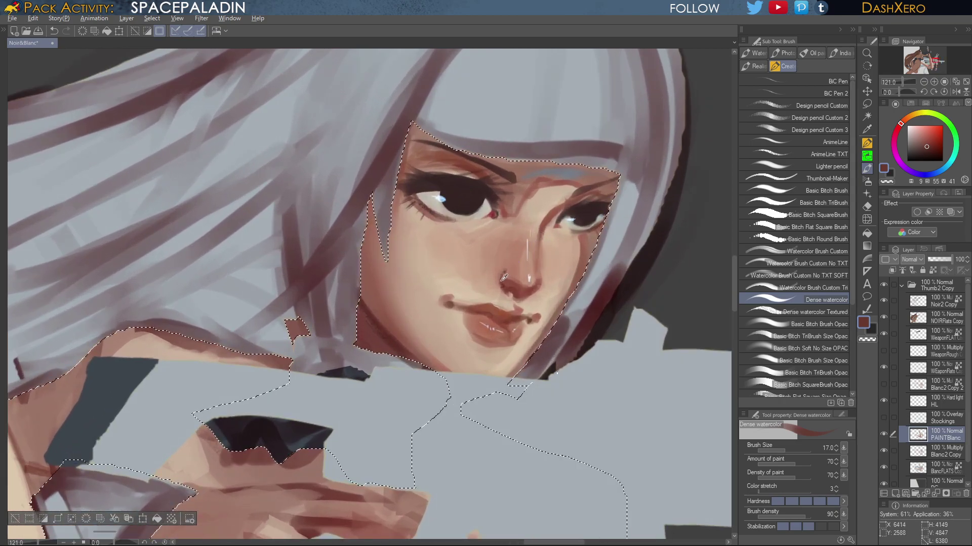
pyautogui.keyDown('alt'); pyautogui.click(506, 274); pyautogui.keyUp('alt')
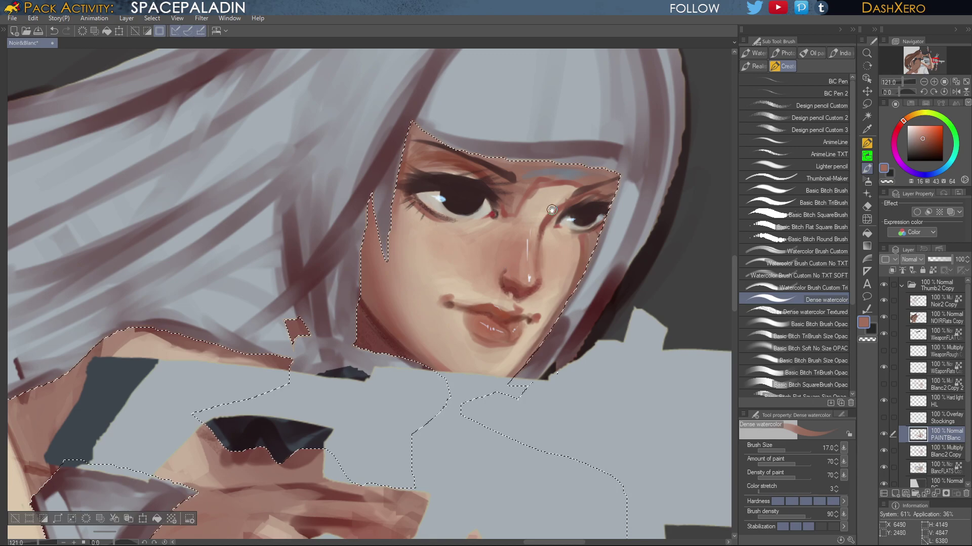
pyautogui.moveTo(618, 287); pyautogui.dragTo(602, 271)
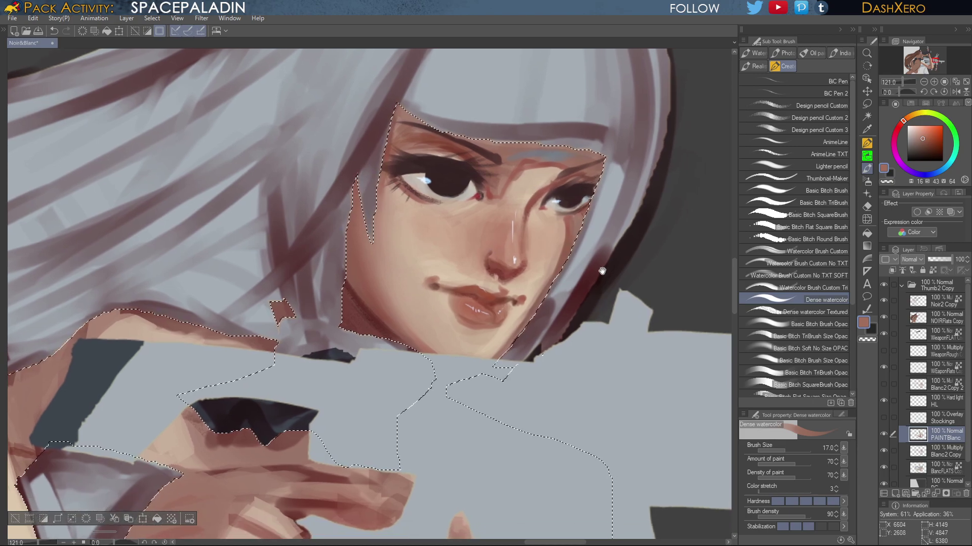
pyautogui.keyDown('alt'); pyautogui.click(496, 276); pyautogui.keyUp('alt')
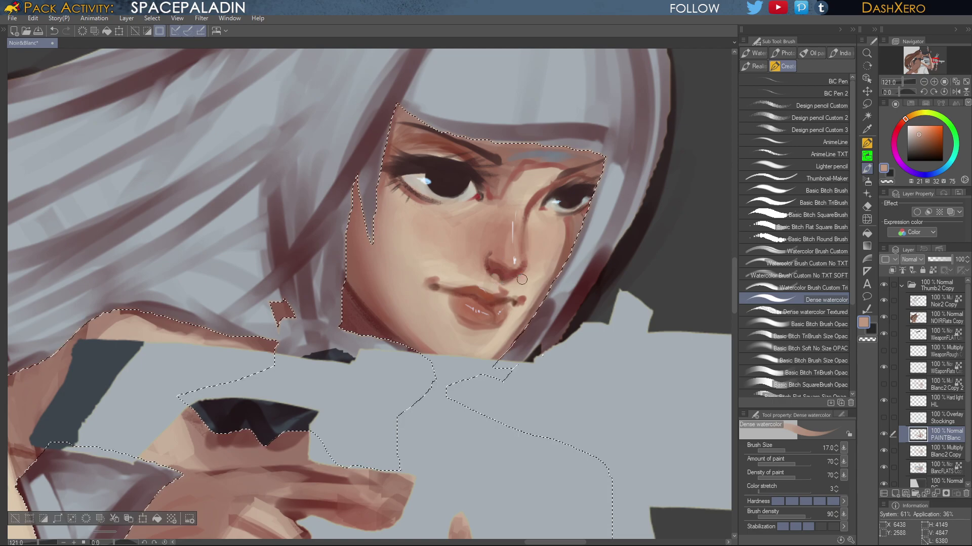
pyautogui.keyDown('alt'); pyautogui.click(492, 284); pyautogui.keyUp('alt')
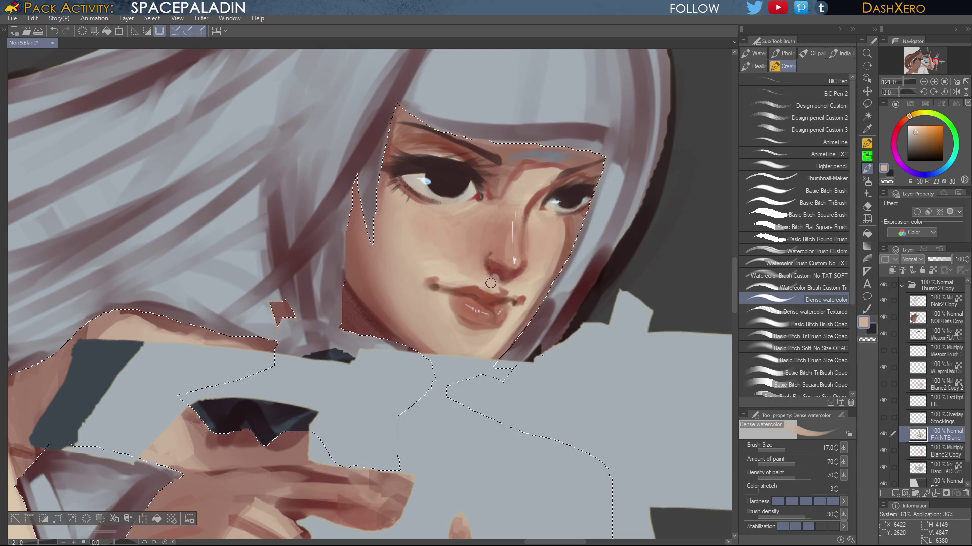
pyautogui.moveTo(611, 297); pyautogui.dragTo(591, 303)
pyautogui.keyDown('alt'); pyautogui.click(490, 291); pyautogui.keyUp('alt')
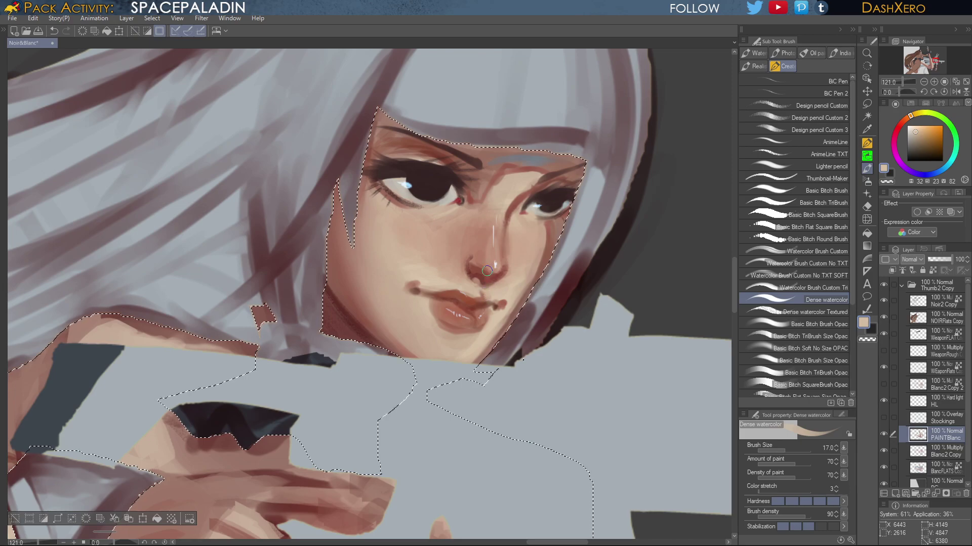
pyautogui.moveTo(612, 358); pyautogui.dragTo(597, 307)
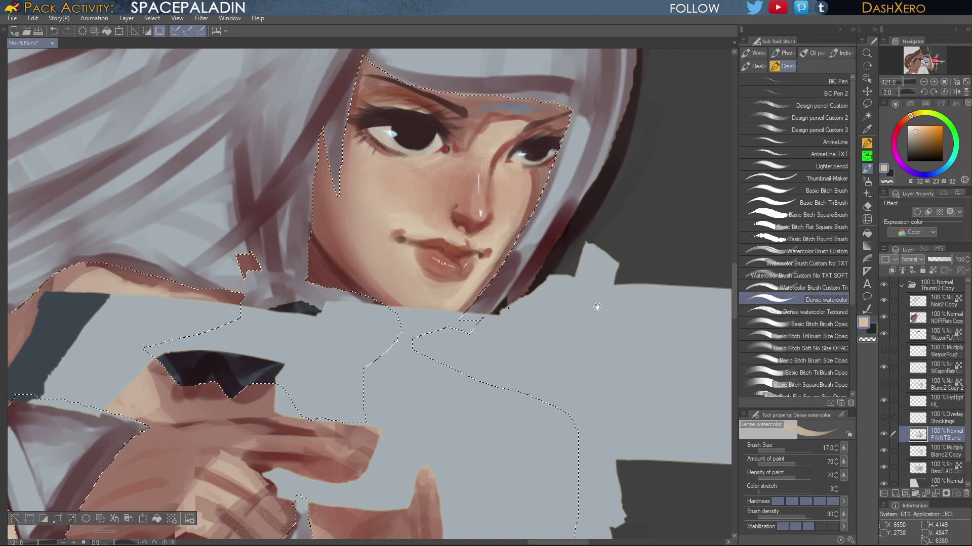
pyautogui.moveTo(597, 307); pyautogui.dragTo(576, 342)
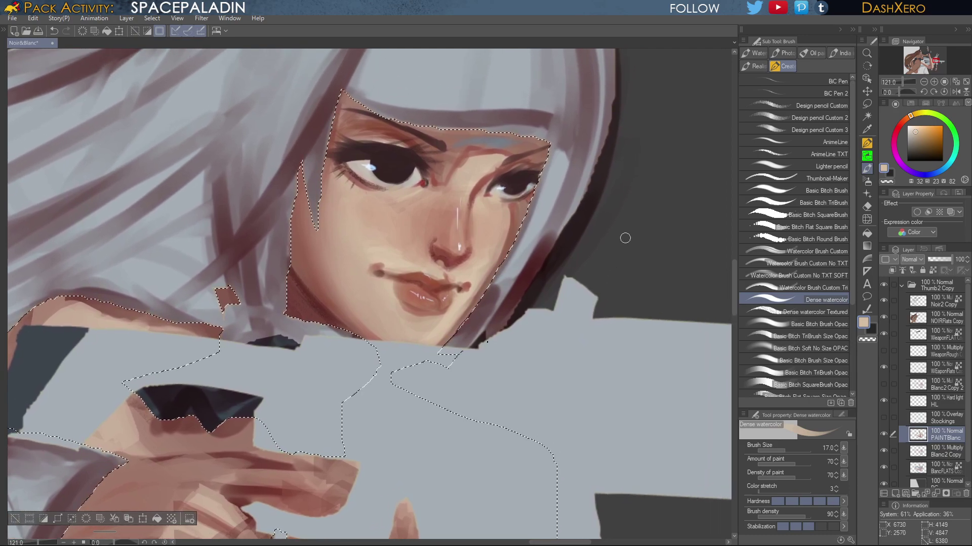
# Sample the dark reddish brown beside the chest and refine the shadow between the gun hand's fingers with Dense watercolor, undoing a stray stroke
pyautogui.scroll(-2, 624, 239)
pyautogui.scroll(-4, 622, 389)
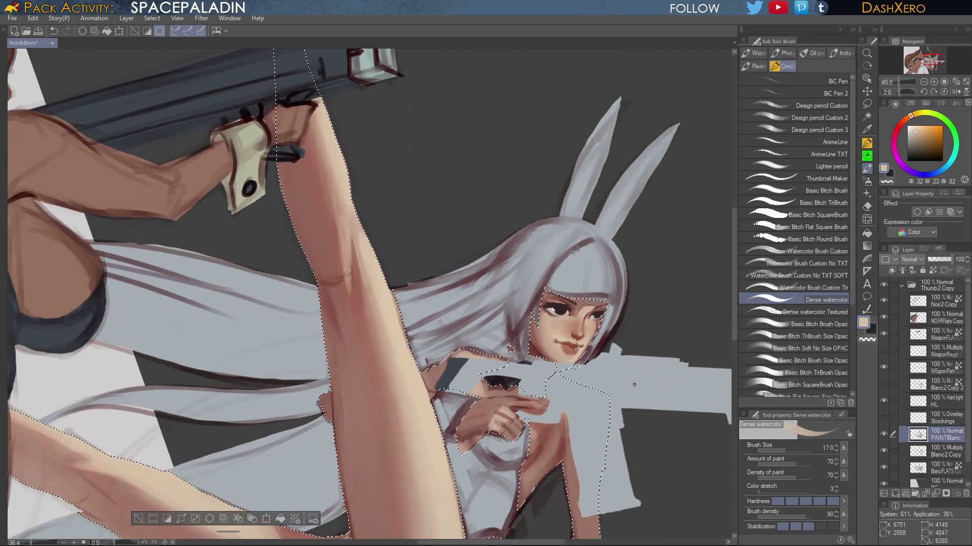
pyautogui.moveTo(623, 424); pyautogui.dragTo(644, 278)
pyautogui.scroll(1, 644, 278)
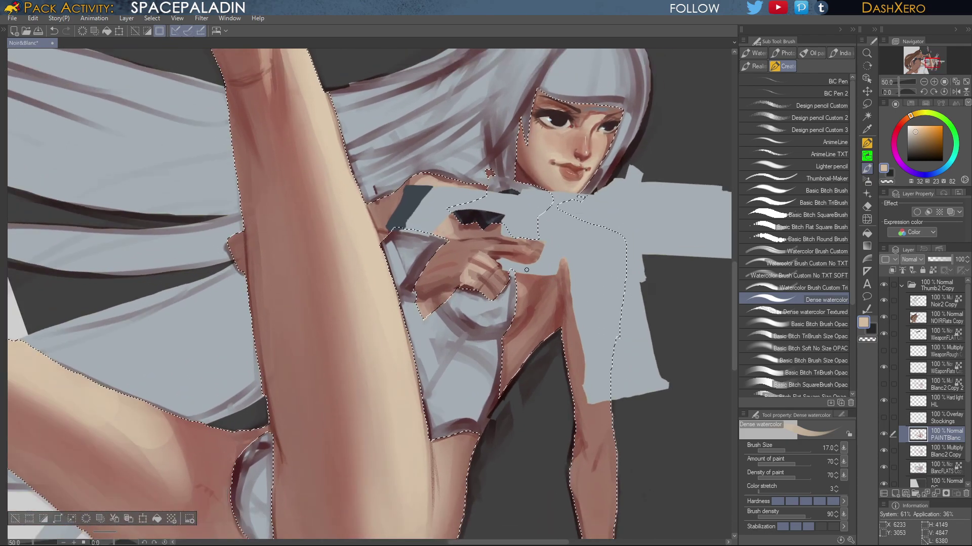
pyautogui.scroll(1, 527, 282)
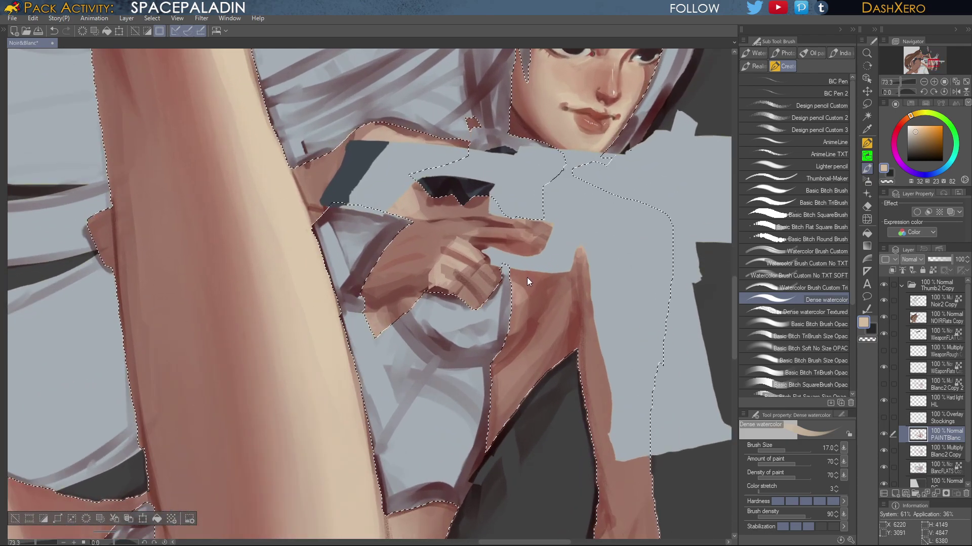
pyautogui.hotkey('ctrl', 'z')
pyautogui.press('alt')
pyautogui.press('shift')
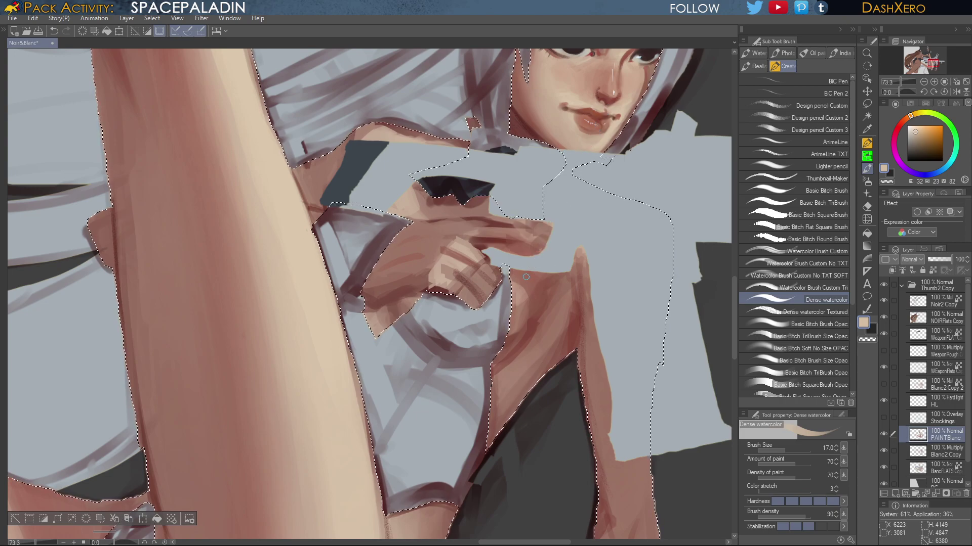
pyautogui.moveTo(546, 303); pyautogui.dragTo(543, 304)
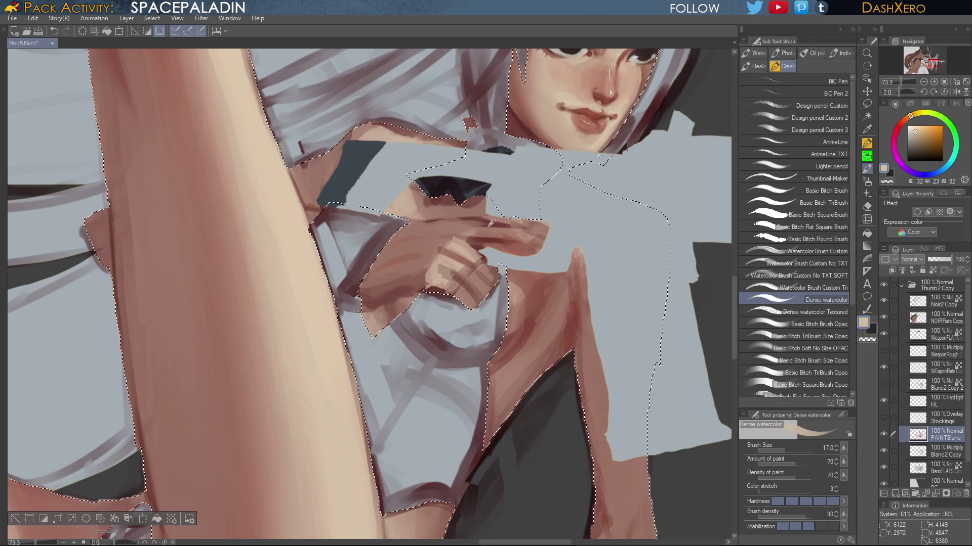
pyautogui.keyDown('alt'); pyautogui.click(535, 300); pyautogui.keyUp('alt')
pyautogui.moveTo(501, 249); pyautogui.dragTo(497, 244)
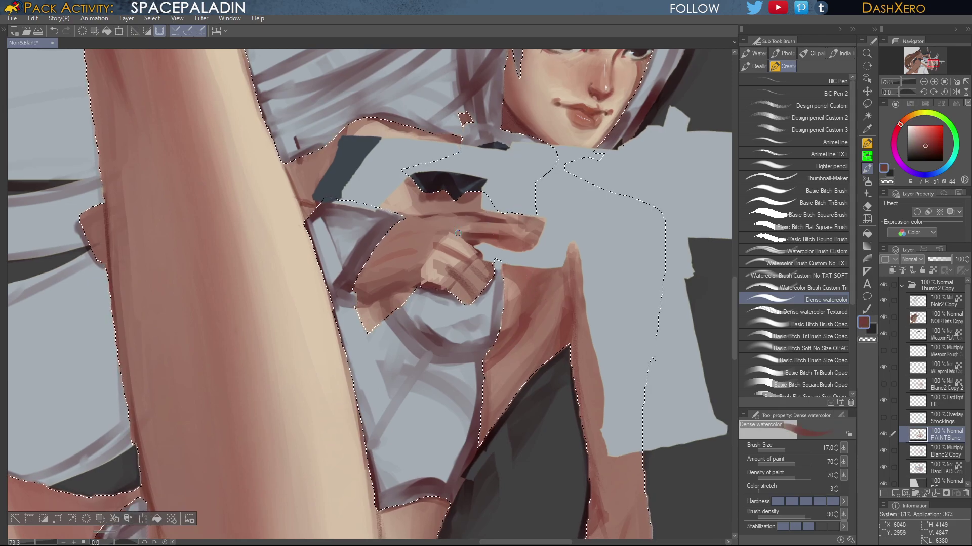
pyautogui.hotkey('ctrl', 'z')
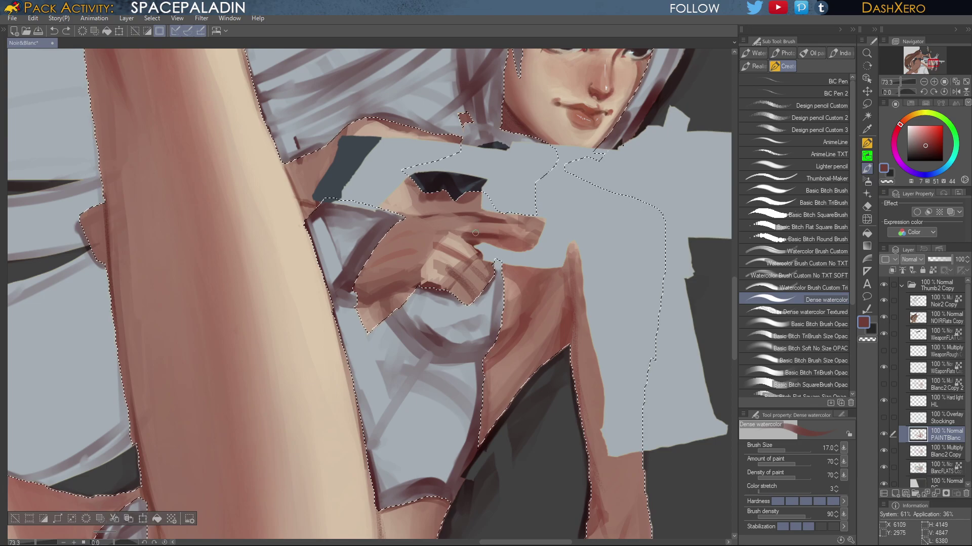
pyautogui.moveTo(506, 236); pyautogui.dragTo(500, 235)
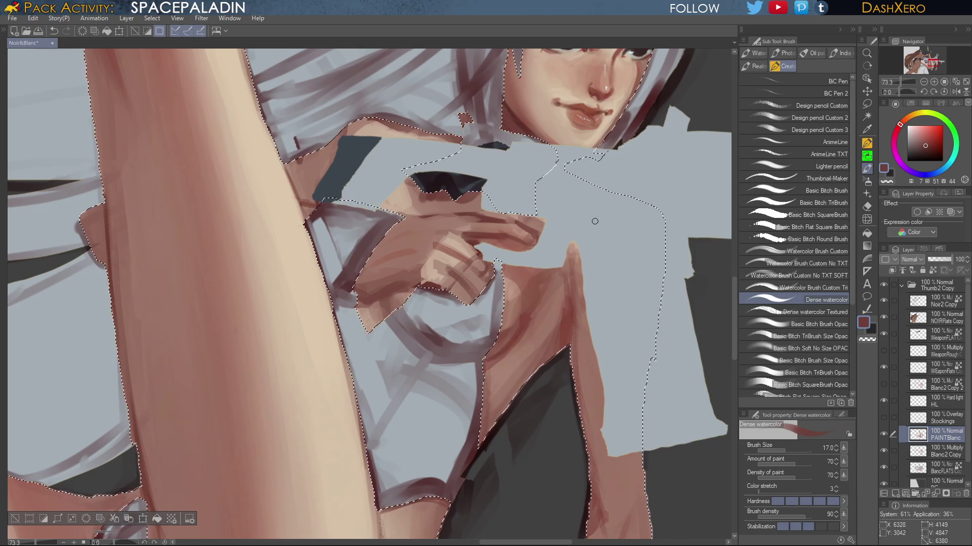
# Darken the color to a deep maroon and shade the side of the torso below the armpit with Watercolor Brush Custom at size 50
pyautogui.moveTo(930, 148); pyautogui.dragTo(932, 145)
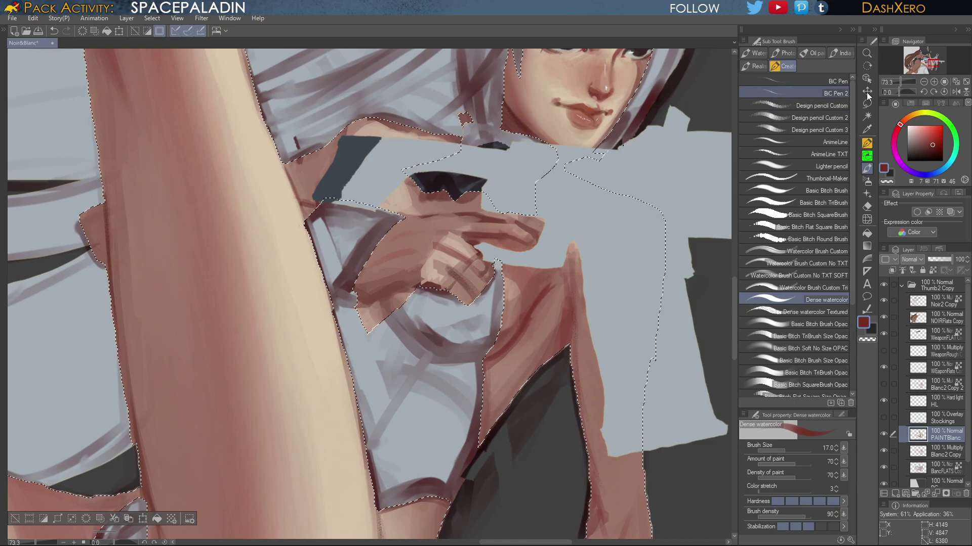
pyautogui.moveTo(934, 149); pyautogui.dragTo(928, 149)
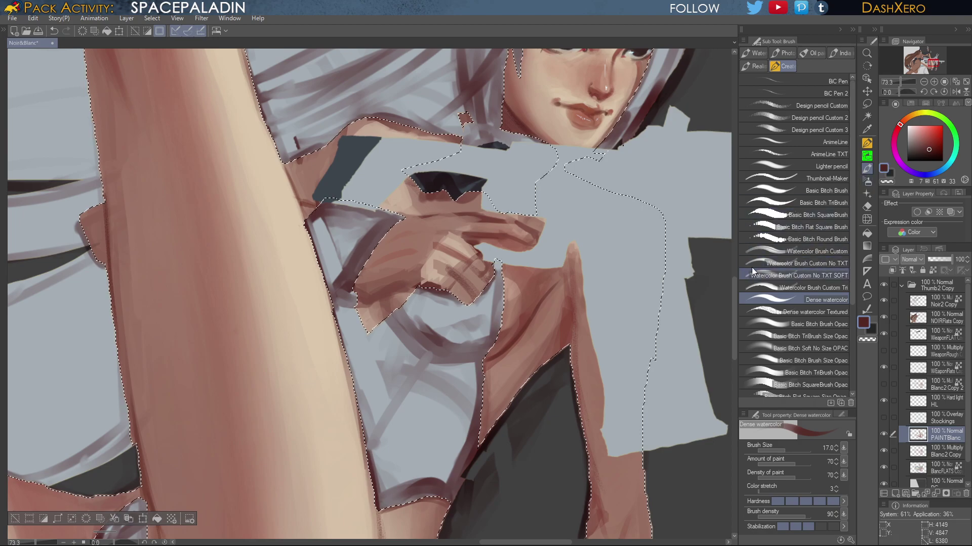
pyautogui.click(813, 252)
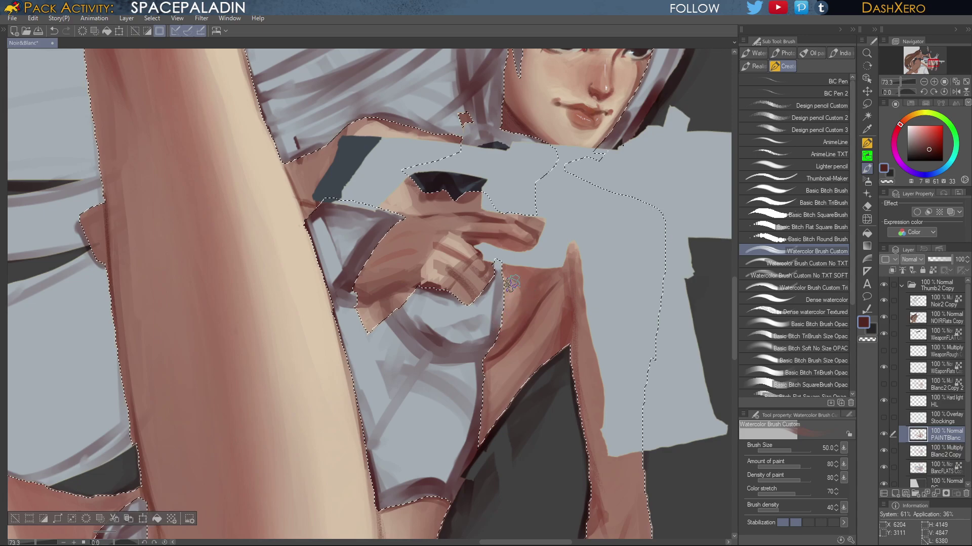
pyautogui.moveTo(646, 304); pyautogui.dragTo(596, 329)
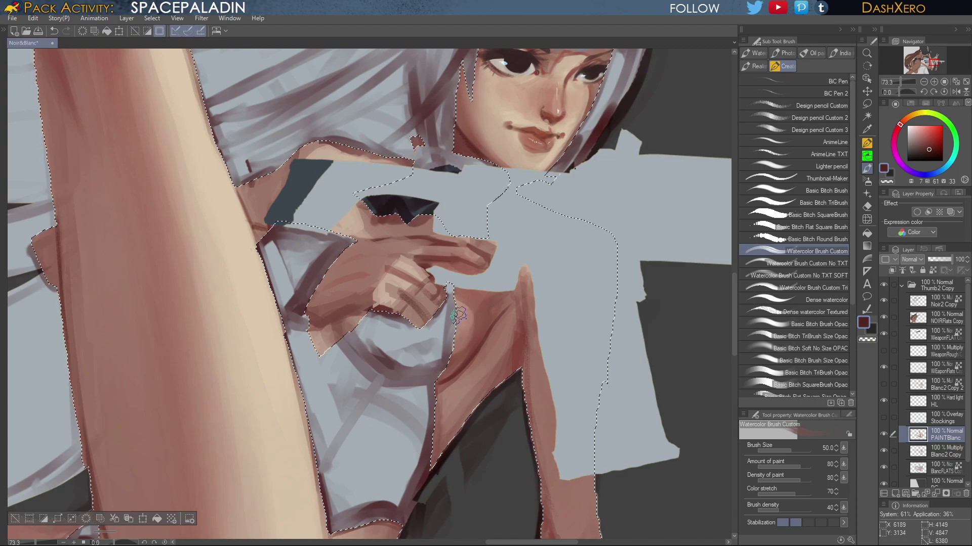
# Sample the mid reddish brown on the torso's side and retouch the gun hand's wrist and knuckles with Dense watercolor at size 17
pyautogui.keyDown('alt'); pyautogui.click(458, 354); pyautogui.keyUp('alt')
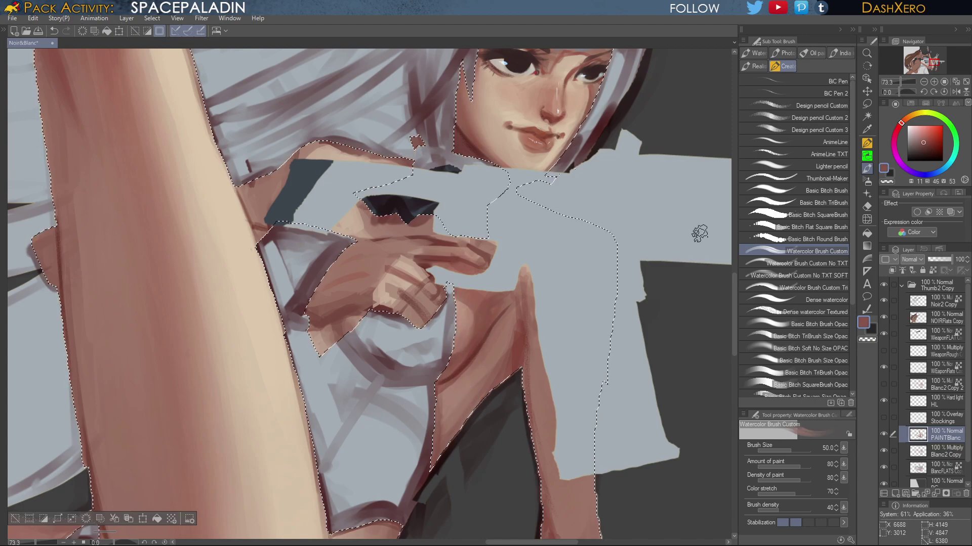
pyautogui.click(826, 302)
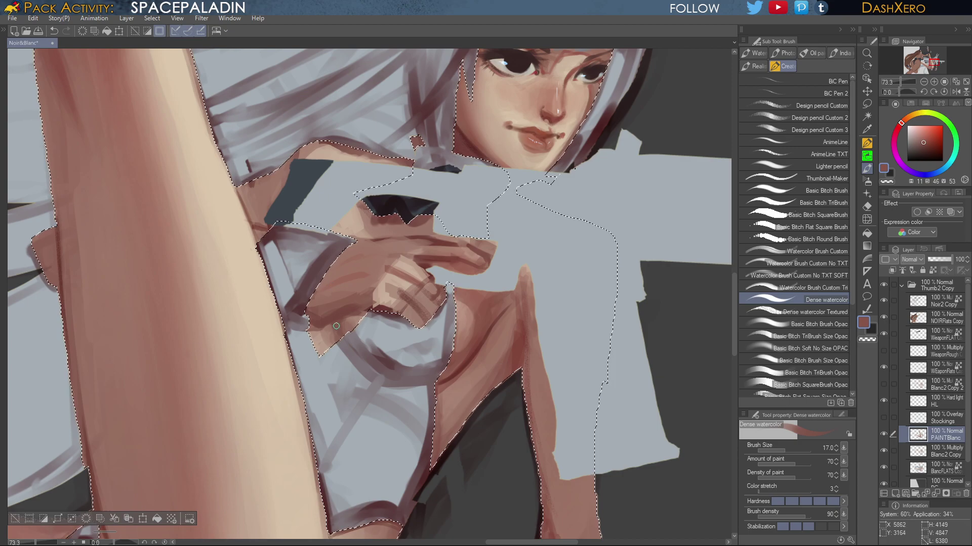
pyautogui.moveTo(448, 364); pyautogui.dragTo(603, 287)
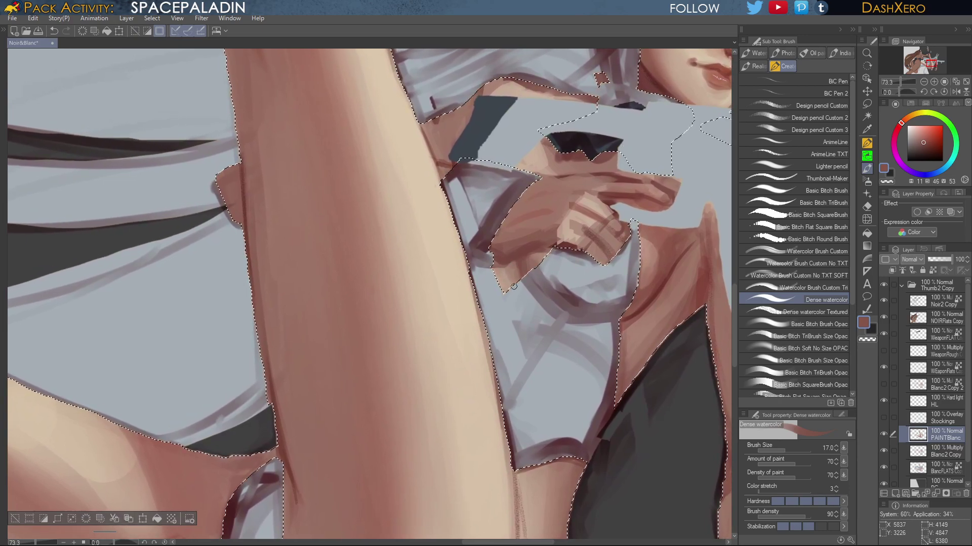
pyautogui.moveTo(597, 334); pyautogui.dragTo(531, 404)
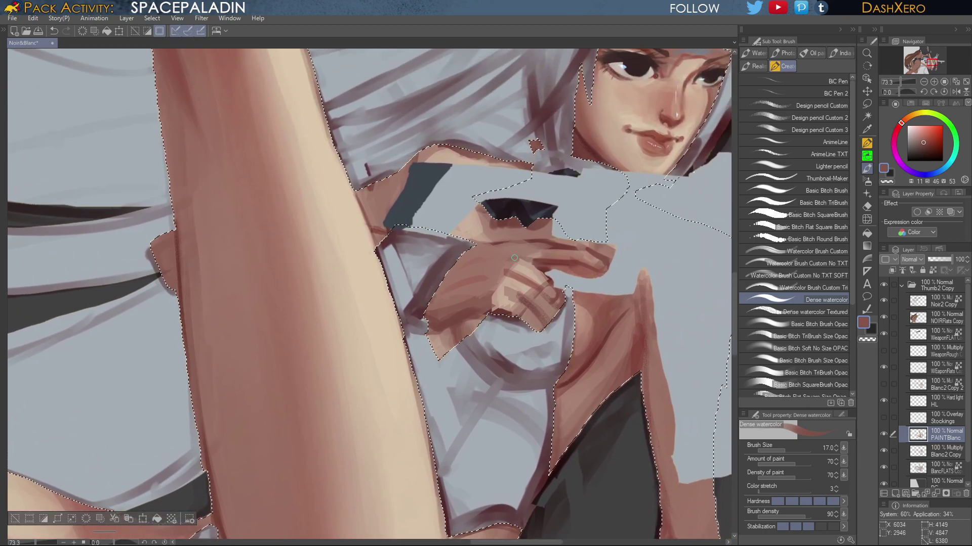
pyautogui.moveTo(695, 327)
pyautogui.mouseDown()
pyautogui.moveTo(642, 296)
pyautogui.moveTo(603, 289)
pyautogui.mouseUp()
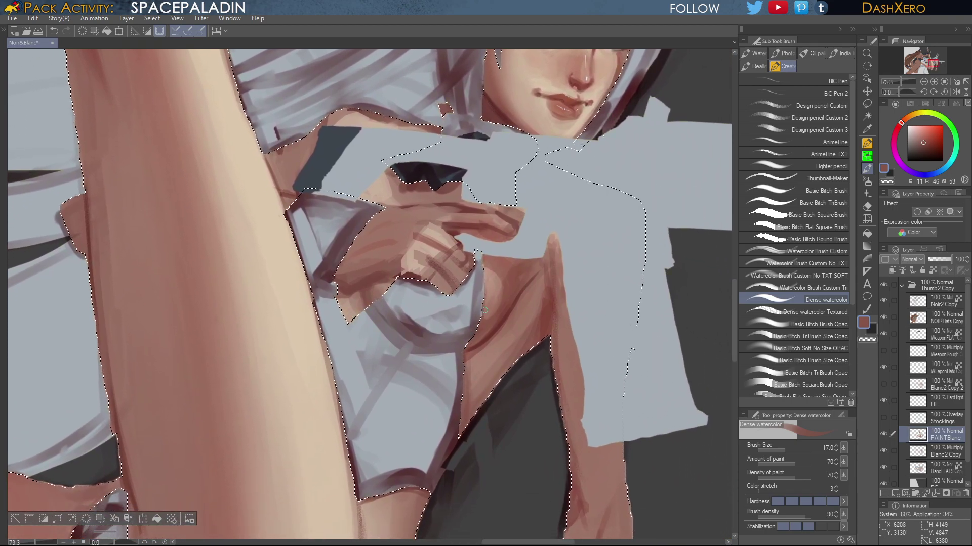
# Sample reddish browns on the torso's side and deepen the fold shadow running up to the armpit with Dense watercolor
pyautogui.keyDown('alt'); pyautogui.click(484, 335); pyautogui.keyUp('alt')
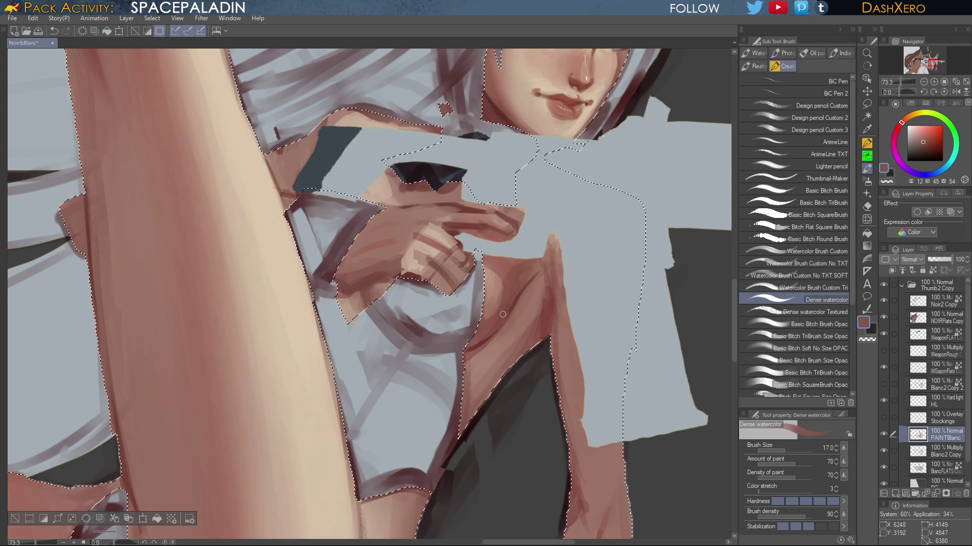
pyautogui.keyDown('alt'); pyautogui.click(479, 342); pyautogui.keyUp('alt')
pyautogui.moveTo(509, 320); pyautogui.dragTo(482, 345)
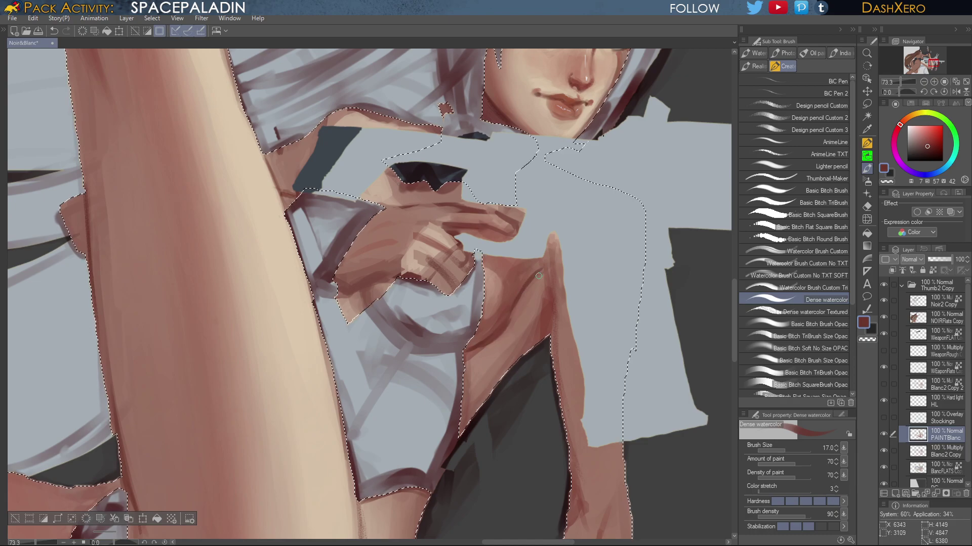
pyautogui.moveTo(602, 336); pyautogui.dragTo(584, 321)
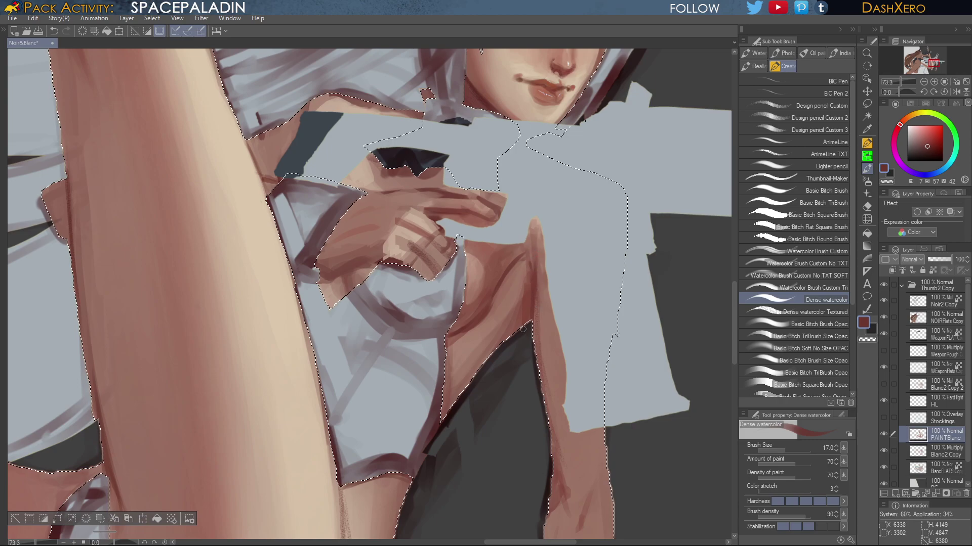
pyautogui.moveTo(643, 371); pyautogui.dragTo(631, 395)
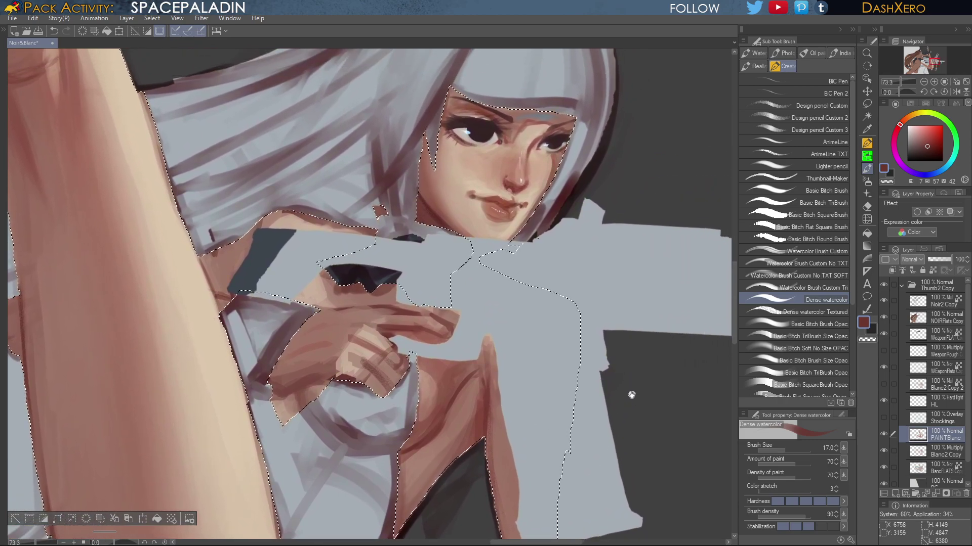
# Clear the skin selection, choose the Liquify tool, and select the PAINTBlanc, Blanc2 Copy and BlancFLATS layers together
pyautogui.scroll(-1, 631, 392)
pyautogui.scroll(-1, 628, 382)
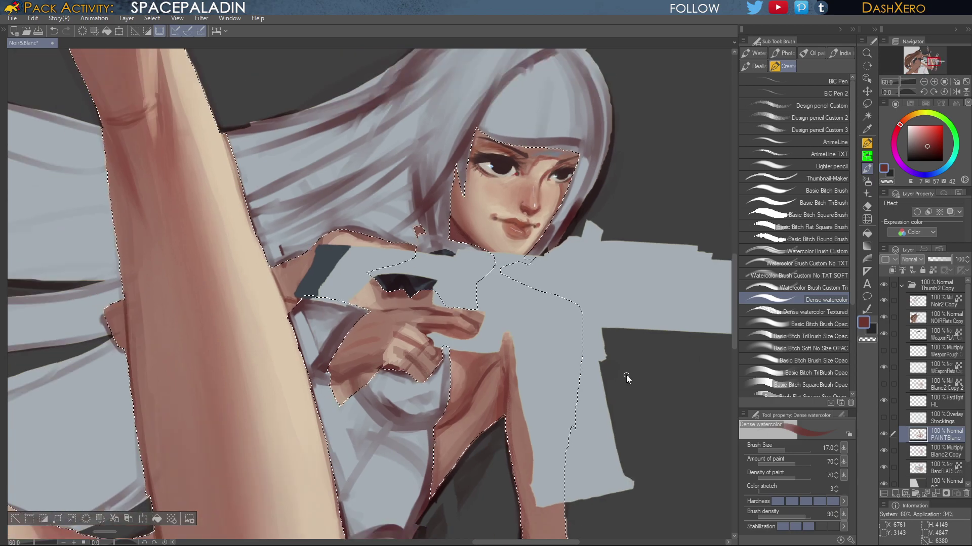
pyautogui.hotkey('ctrl', '0')
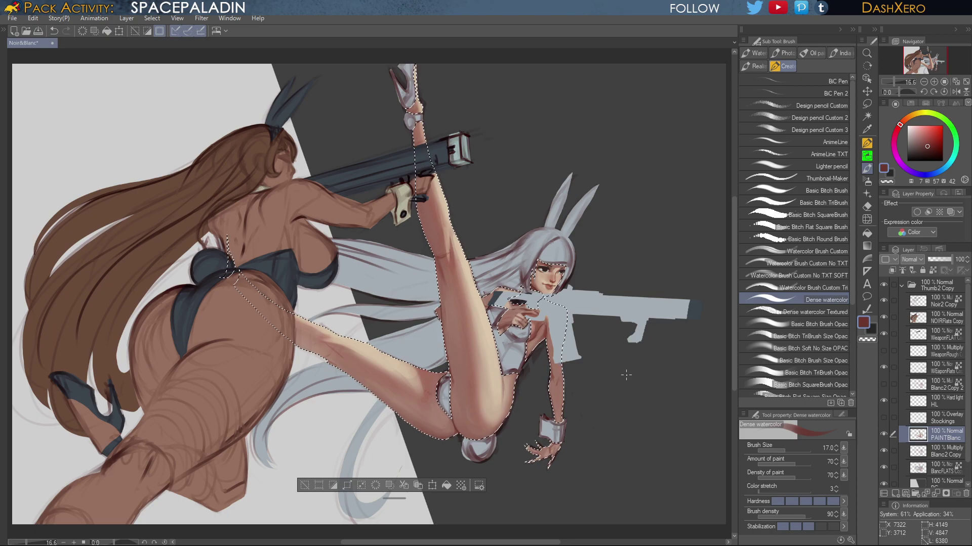
pyautogui.scroll(2, 626, 375)
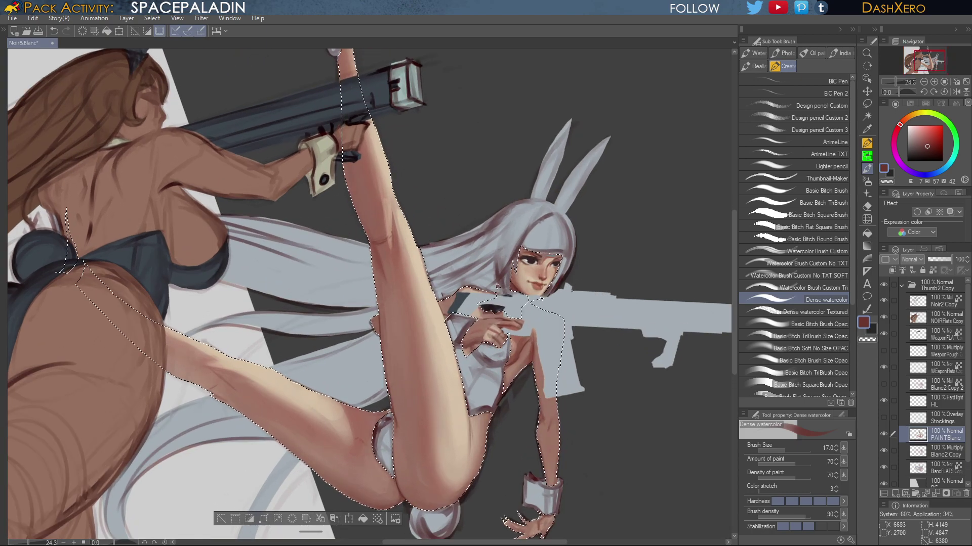
pyautogui.moveTo(563, 299); pyautogui.dragTo(558, 298)
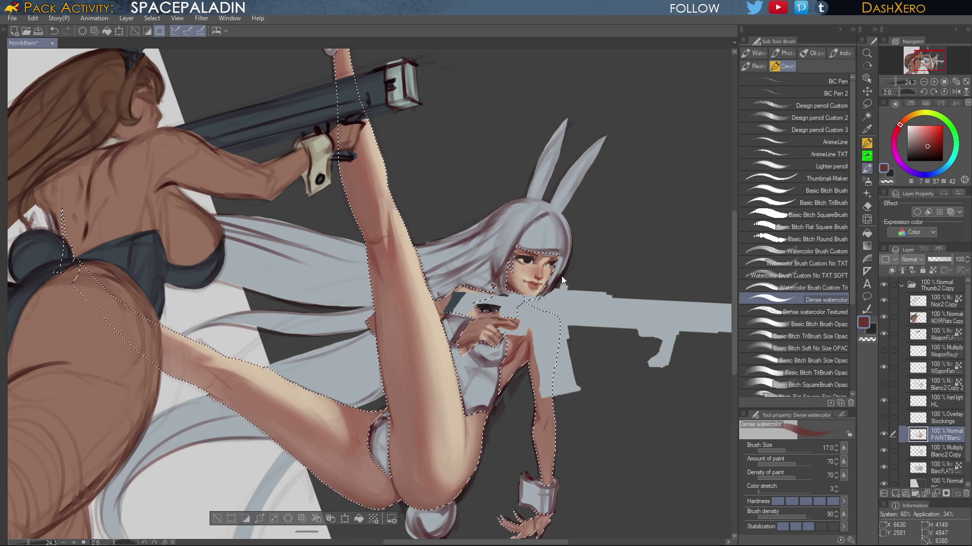
pyautogui.hotkey('ctrl', 'd')
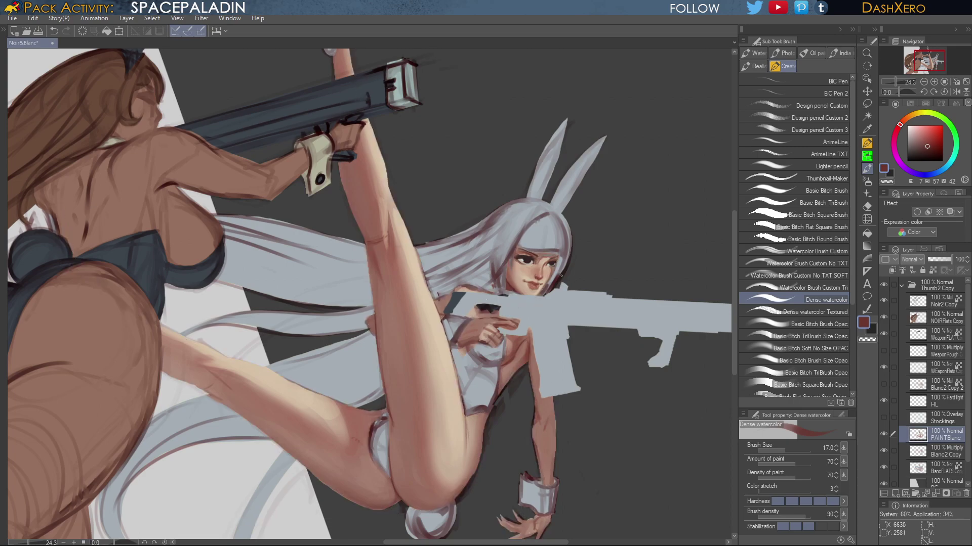
pyautogui.click(867, 219)
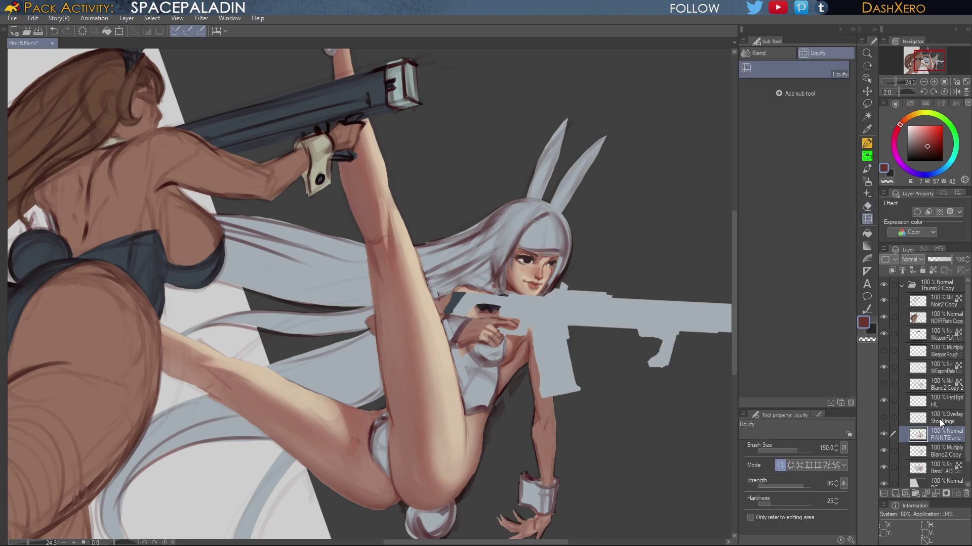
pyautogui.keyDown('shift'); pyautogui.click(942, 470); pyautogui.keyUp('shift')
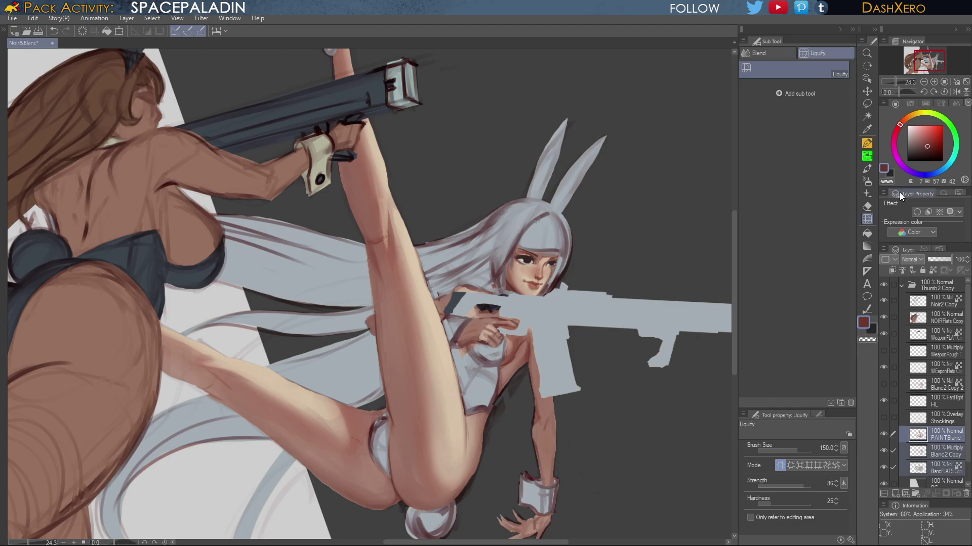
# Try to reshape the white-haired bunny's jaw and nearby hair edge with Liquify at brush size 300, and undo the change
pyautogui.press(']')
pyautogui.press(']')
pyautogui.press(']')
pyautogui.press(']')
pyautogui.moveTo(554, 287); pyautogui.dragTo(554, 288)
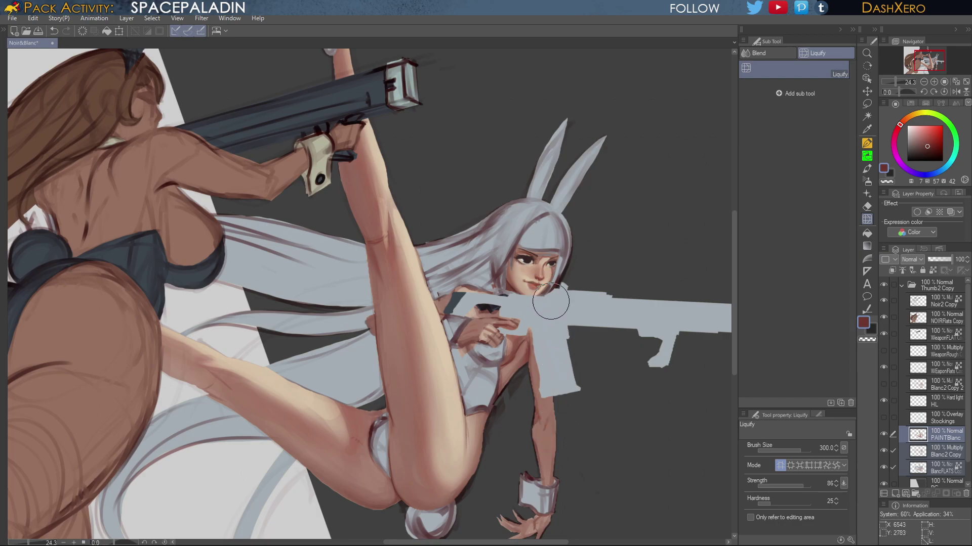
pyautogui.hotkey('ctrl', 'z')
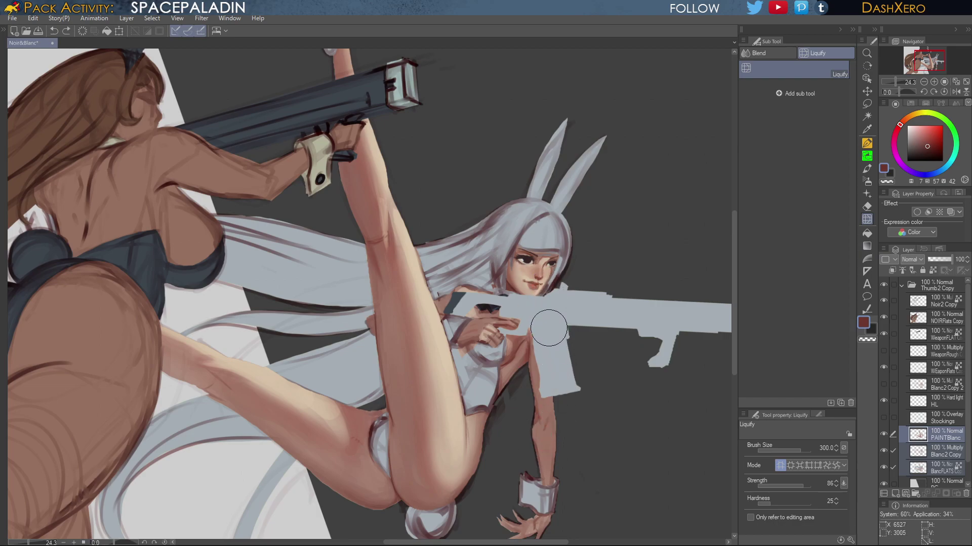
# Try to liquify the far cheek and hair edge at brush size 200, undo it, and restore the skin selection
pyautogui.scroll(3, 549, 328)
pyautogui.press('[')
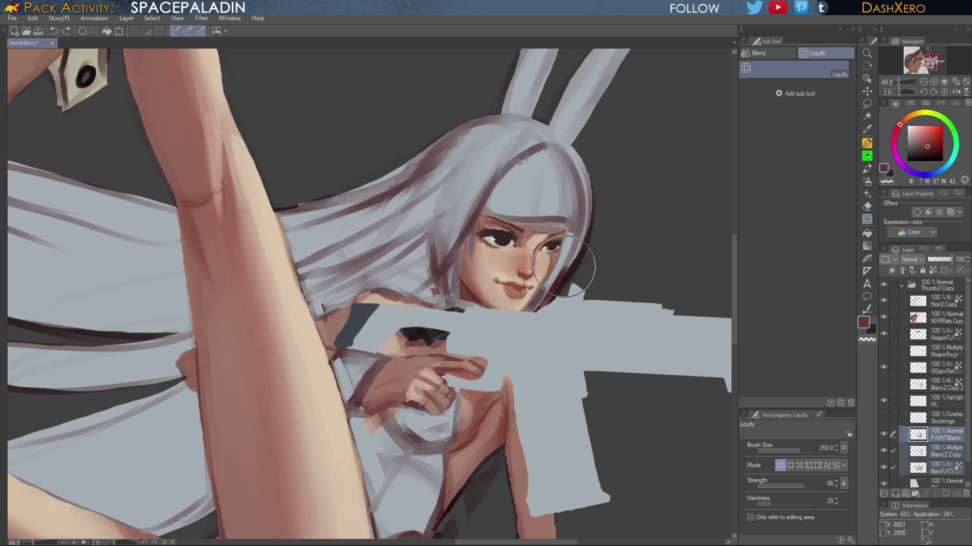
pyautogui.press('[')
pyautogui.moveTo(564, 267); pyautogui.dragTo(552, 285)
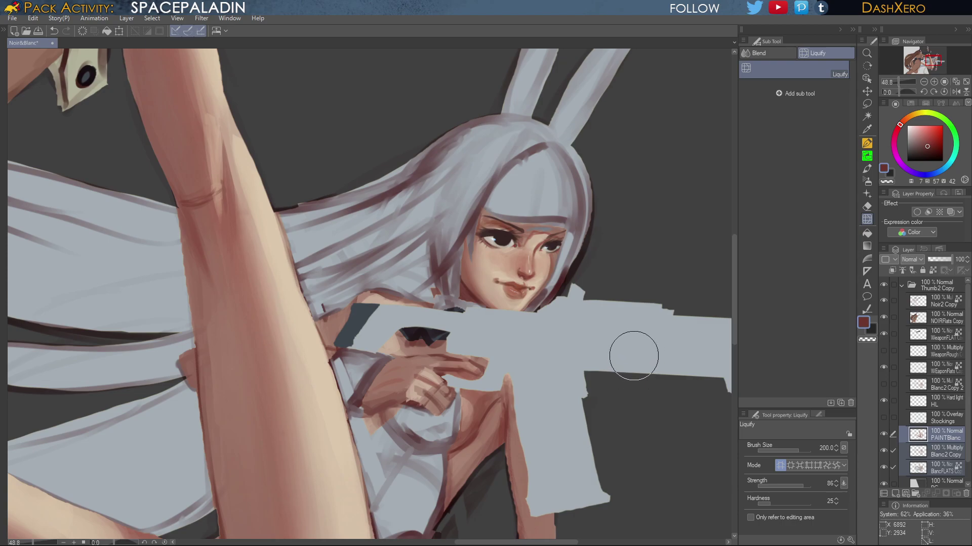
pyautogui.hotkey('ctrl', 'z')
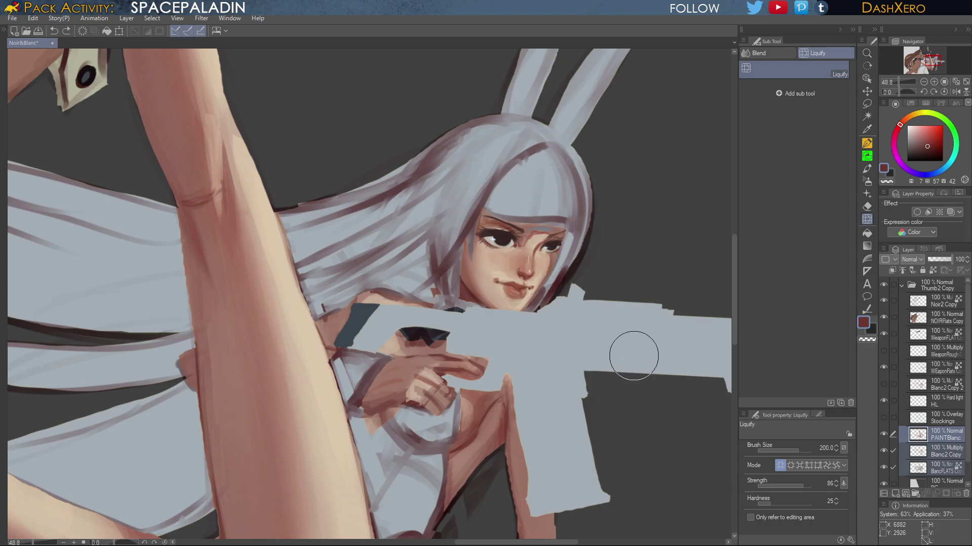
pyautogui.hotkey('ctrl', 'z')
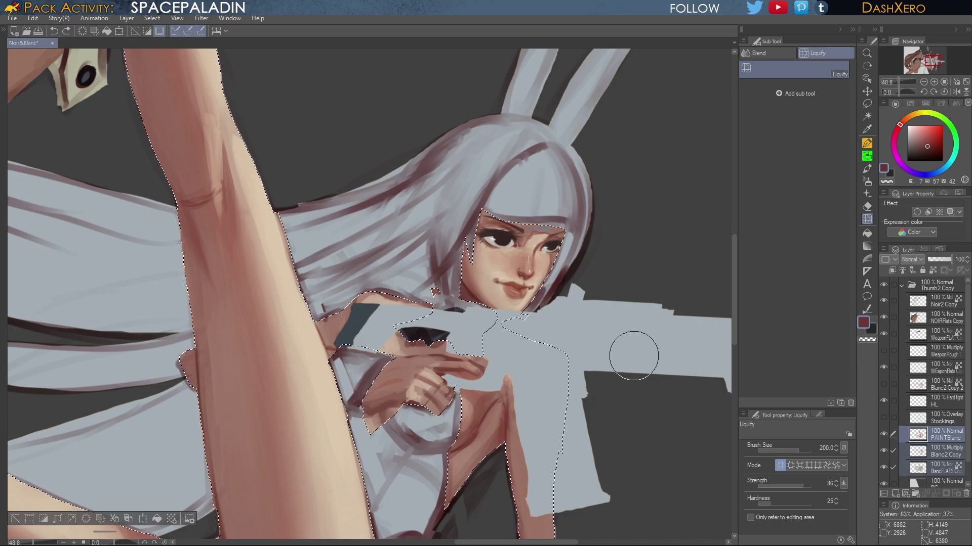
pyautogui.hotkey('ctrl', '0')
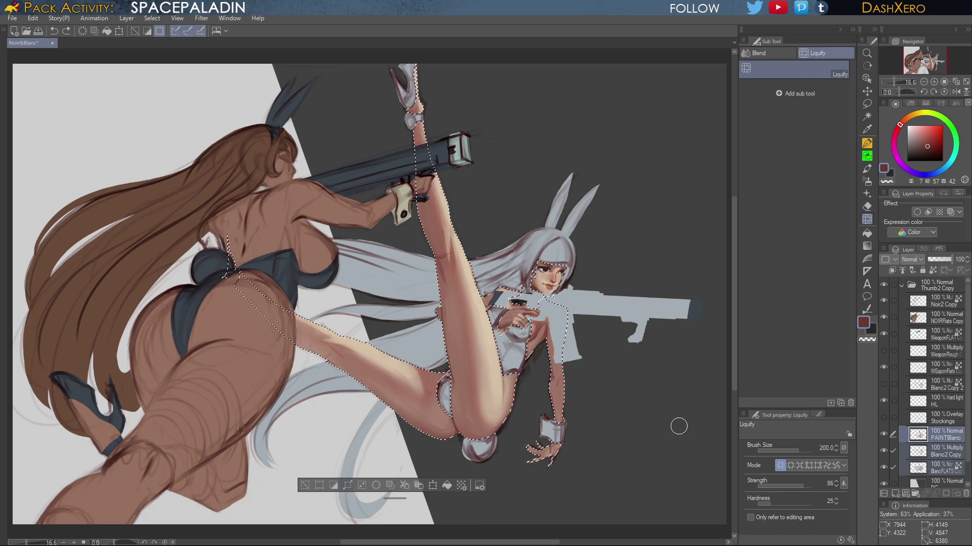
# Try to reshape the shoulder edge beside the raised leg with Liquify at brush size 200, and undo the attempts
pyautogui.moveTo(681, 430)
pyautogui.mouseDown()
pyautogui.moveTo(657, 340)
pyautogui.moveTo(647, 351)
pyautogui.mouseUp()
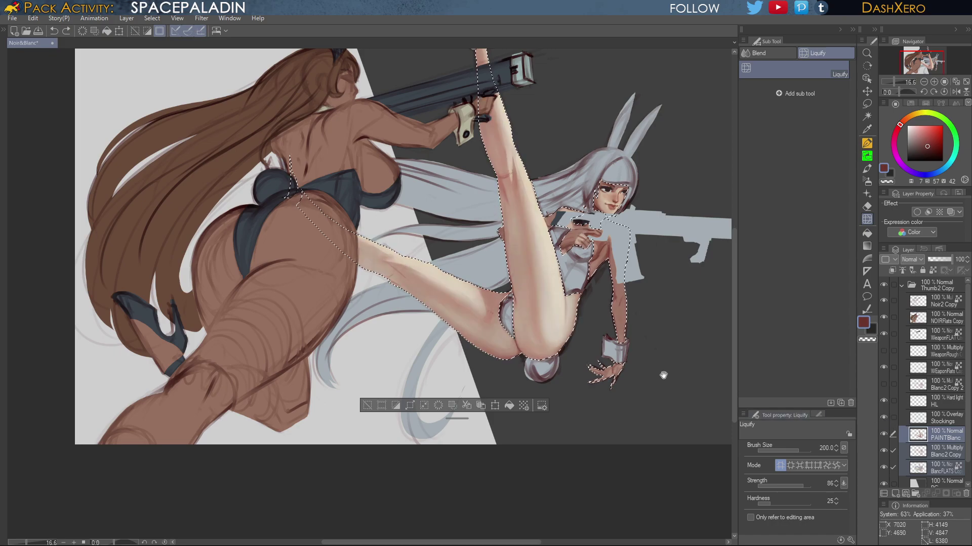
pyautogui.moveTo(666, 373); pyautogui.dragTo(666, 418)
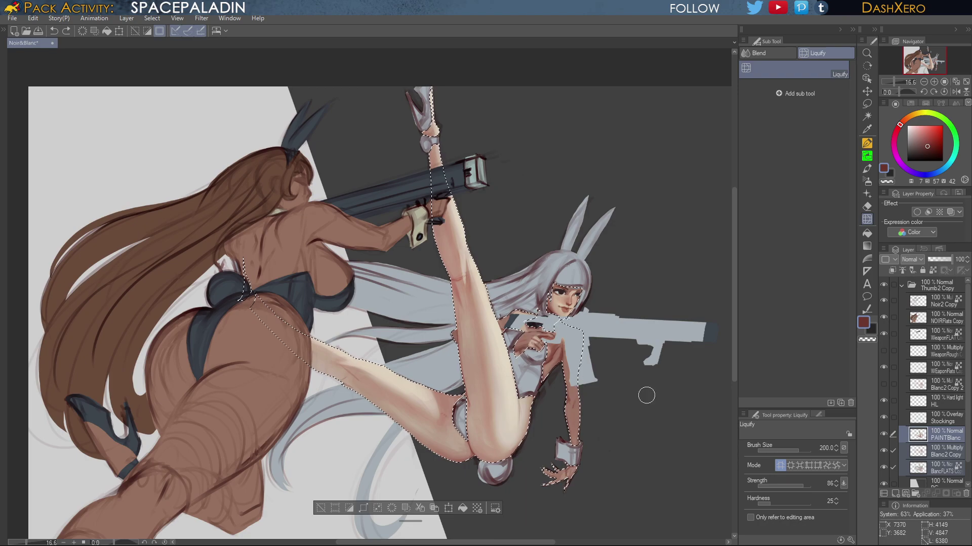
pyautogui.moveTo(638, 412); pyautogui.dragTo(641, 405)
pyautogui.scroll(9, 649, 281)
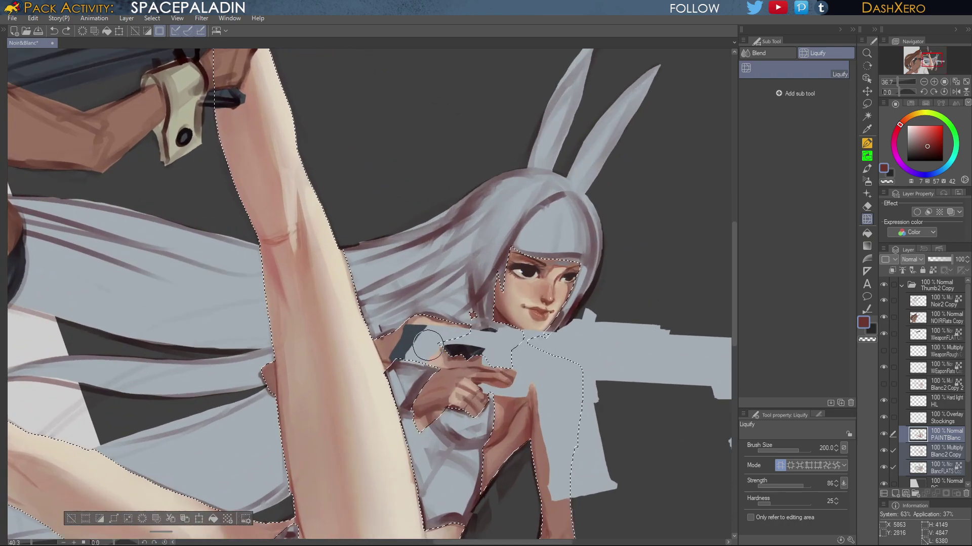
pyautogui.scroll(1, 428, 346)
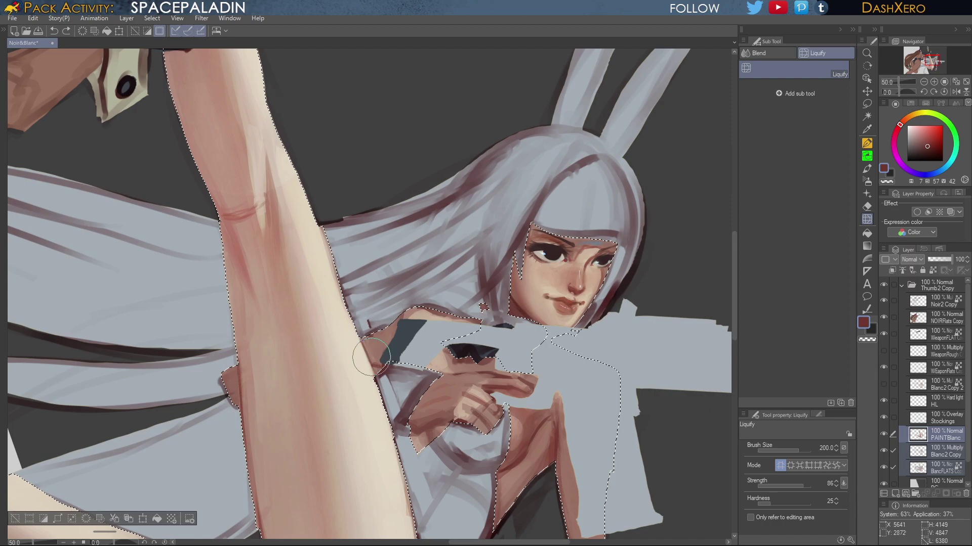
pyautogui.moveTo(372, 357); pyautogui.dragTo(374, 344)
pyautogui.hotkey('ctrl', 'z')
pyautogui.moveTo(369, 380); pyautogui.dragTo(373, 354)
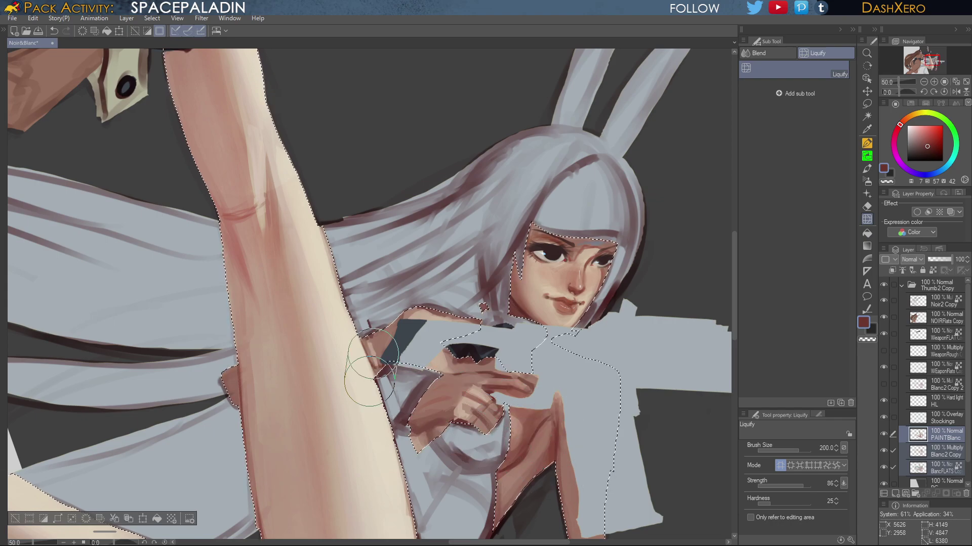
pyautogui.hotkey('ctrl', 'z')
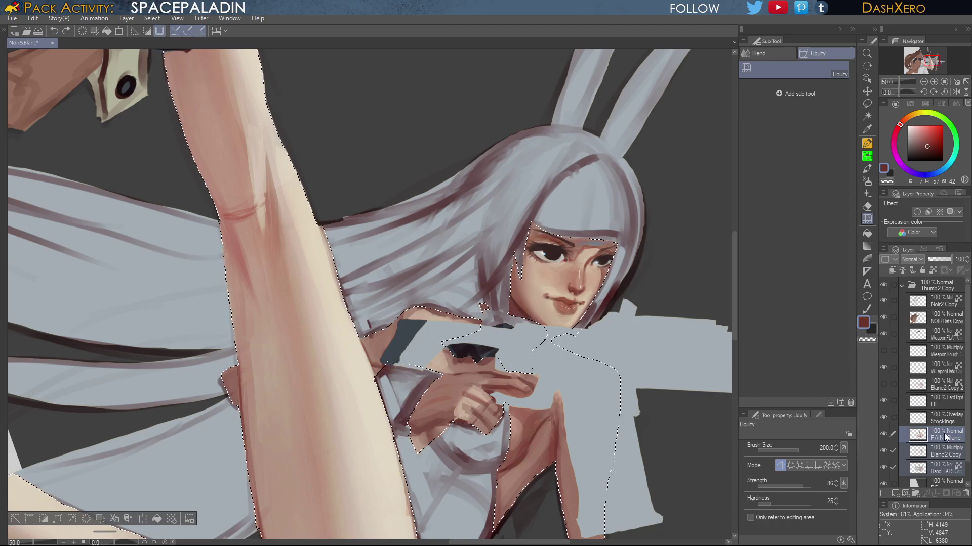
# Make the Stockings layer active and show the WeaponRough layer so the white-haired bunny's rifle sketch is displayed
pyautogui.click(947, 418)
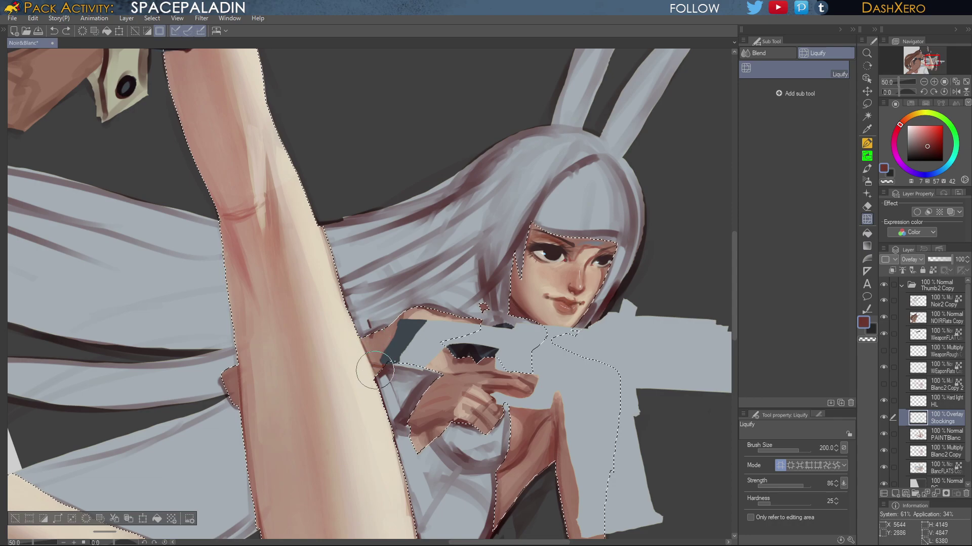
pyautogui.hotkey('ctrl', '0')
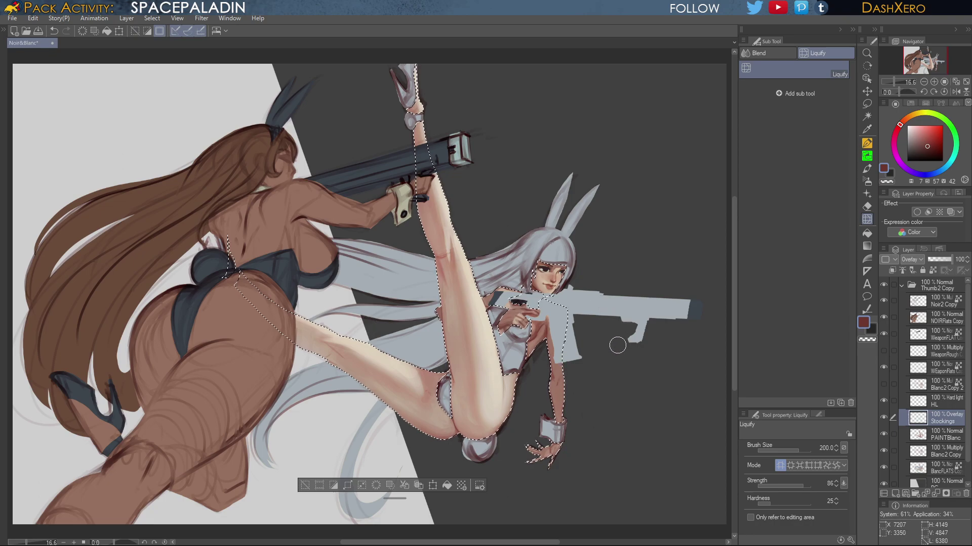
pyautogui.moveTo(611, 359); pyautogui.dragTo(603, 330)
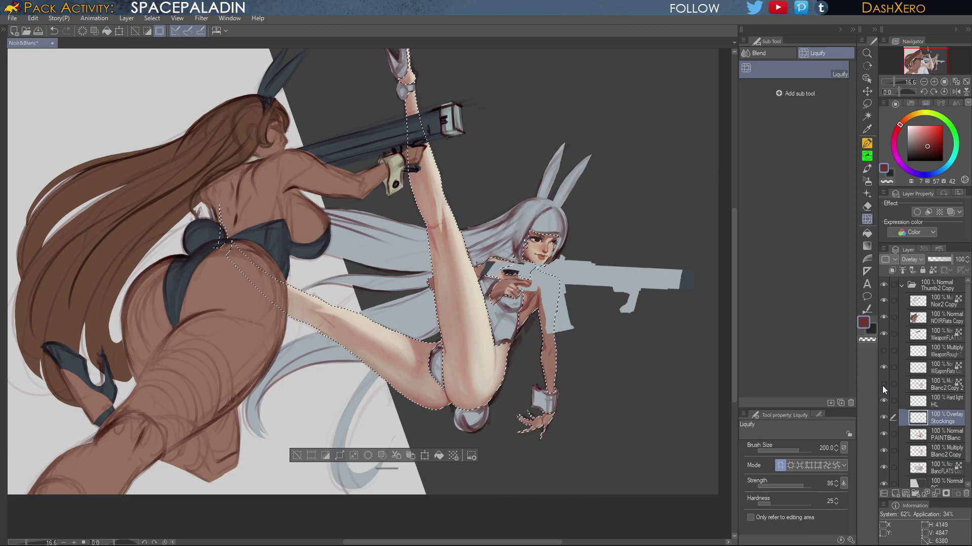
pyautogui.click(884, 352)
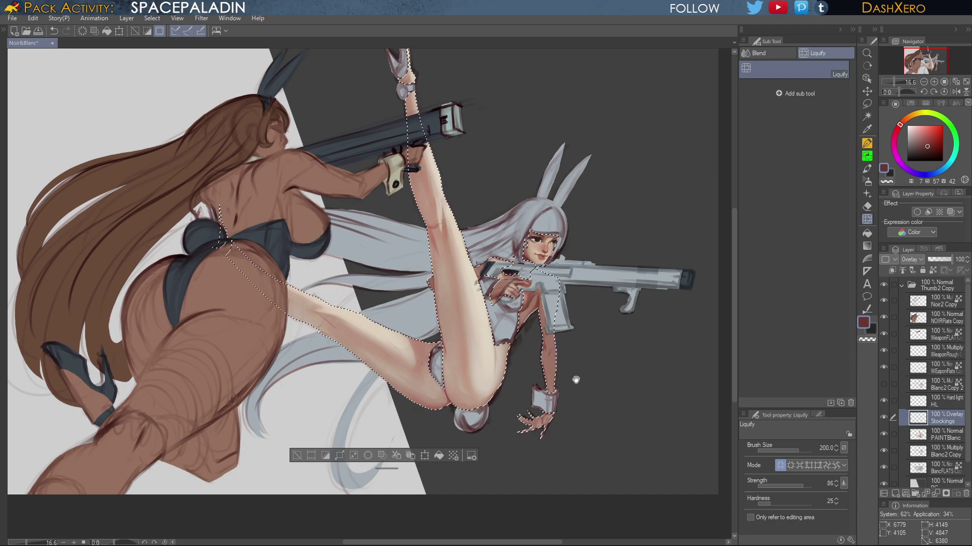
# Store the skin selection as a selection layer named BlancSkin, hide it, and place it directly below the BlancFLATS layer
pyautogui.moveTo(583, 378); pyautogui.dragTo(626, 337)
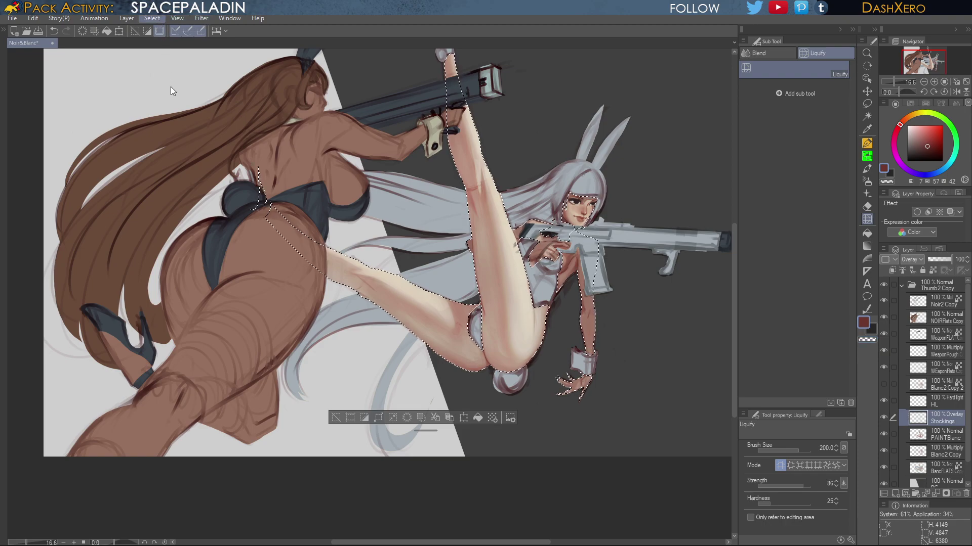
pyautogui.click(251, 179)
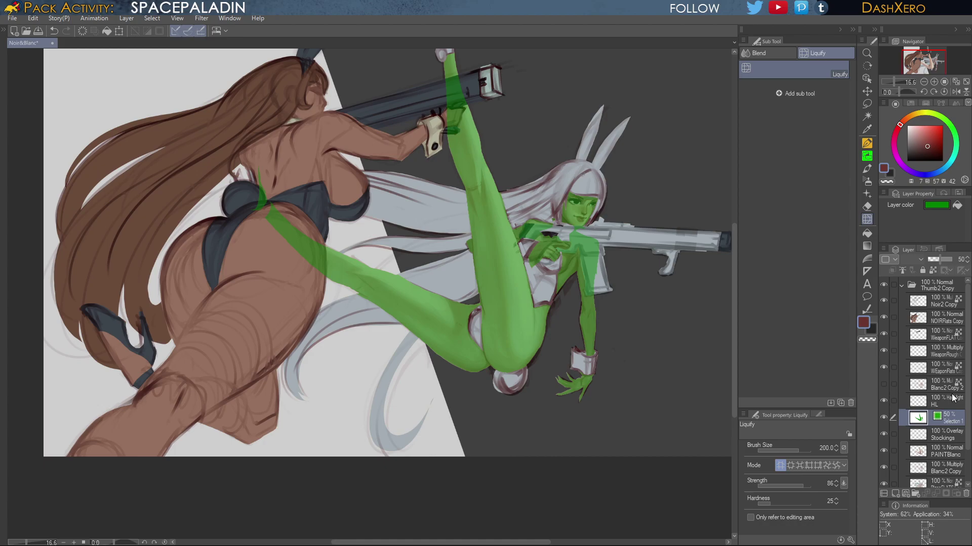
pyautogui.write('BlancSkin')
pyautogui.press('Return')
pyautogui.click(883, 418)
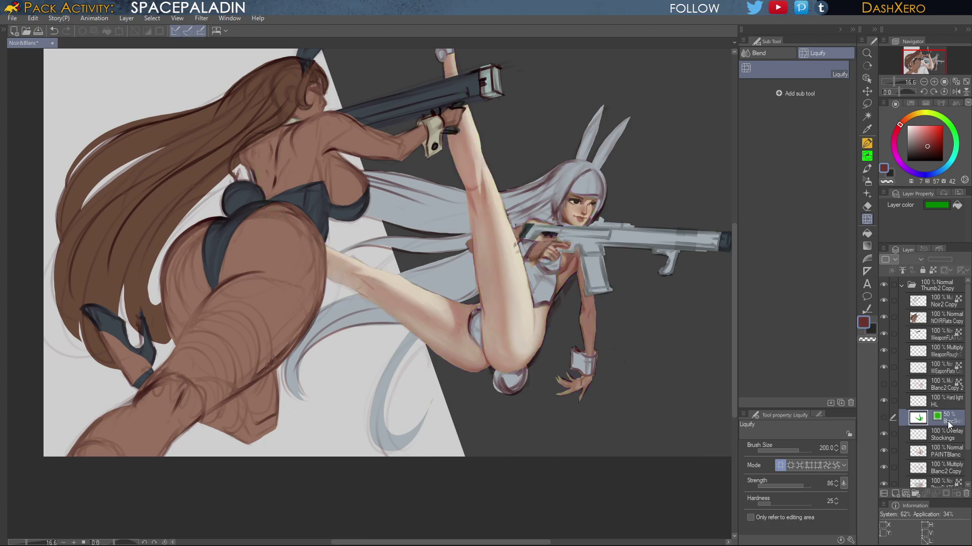
pyautogui.moveTo(950, 423)
pyautogui.mouseDown()
pyautogui.moveTo(953, 490)
pyautogui.moveTo(954, 458)
pyautogui.moveTo(951, 477)
pyautogui.mouseUp()
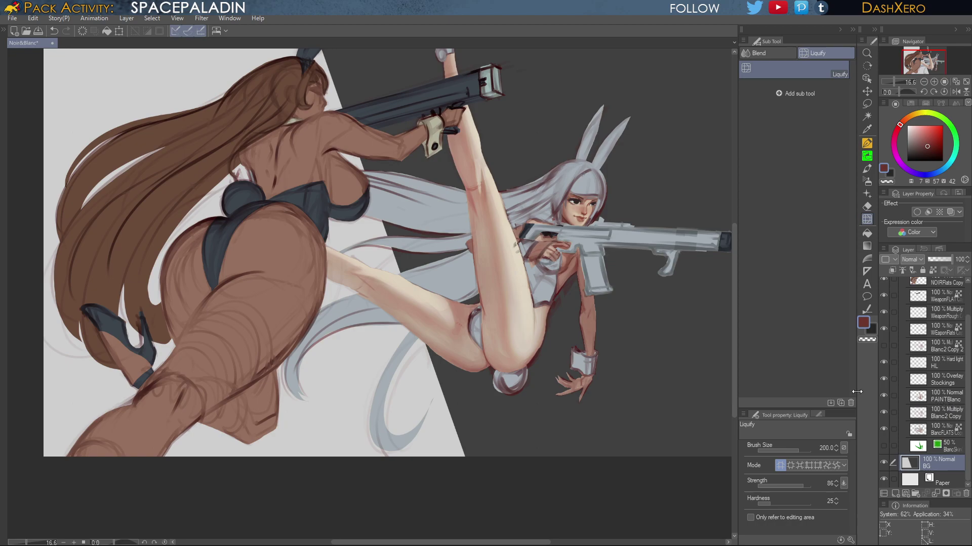
# Select the grey hair and outfit area on the BlancFLATS layer with Auto select, referring to the edited layer only
pyautogui.moveTo(624, 286)
pyautogui.mouseDown()
pyautogui.moveTo(670, 375)
pyautogui.moveTo(666, 384)
pyautogui.moveTo(635, 375)
pyautogui.moveTo(653, 388)
pyautogui.mouseUp()
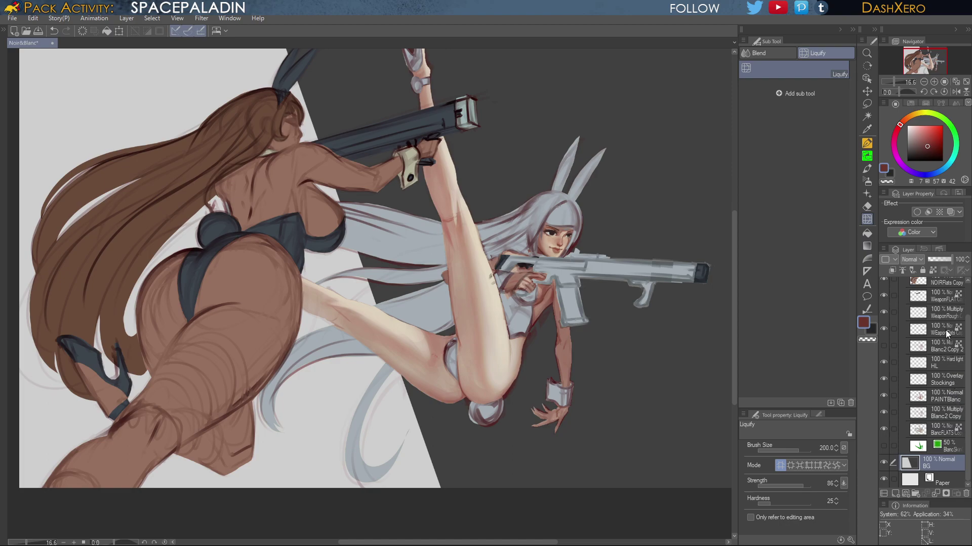
pyautogui.click(942, 314)
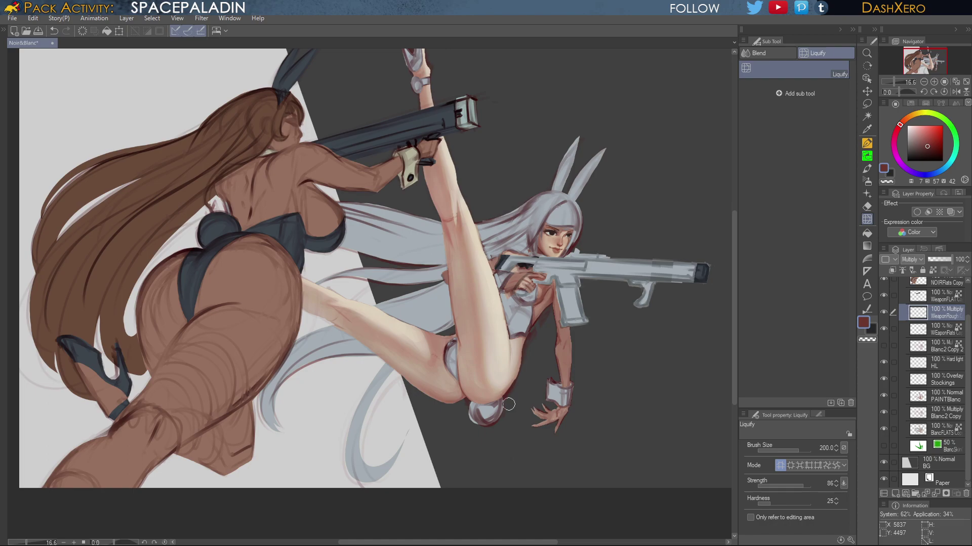
pyautogui.click(942, 429)
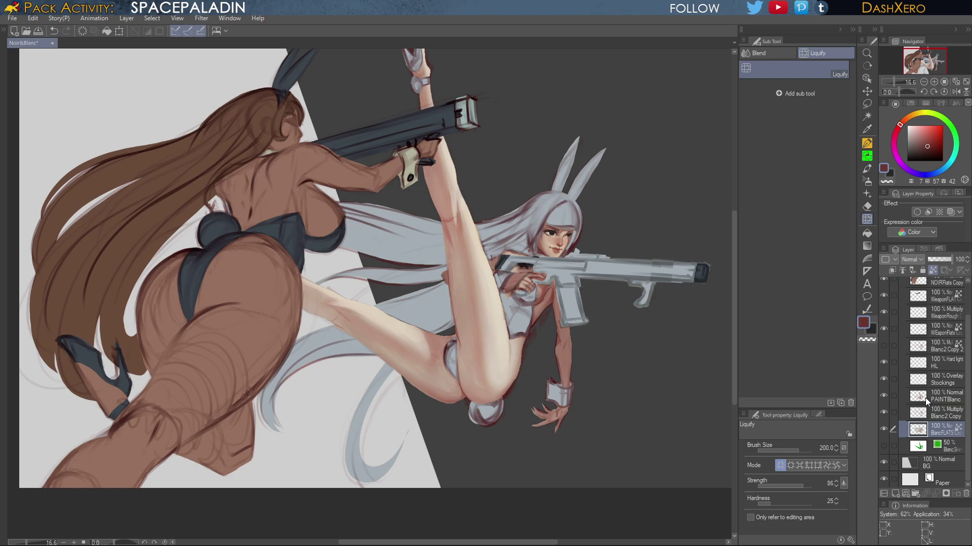
pyautogui.click(867, 116)
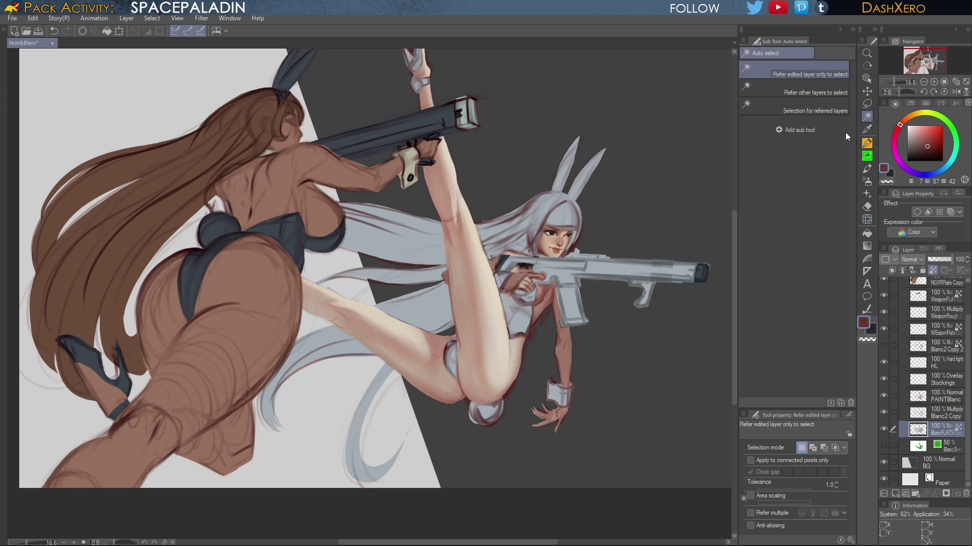
pyautogui.click(523, 326)
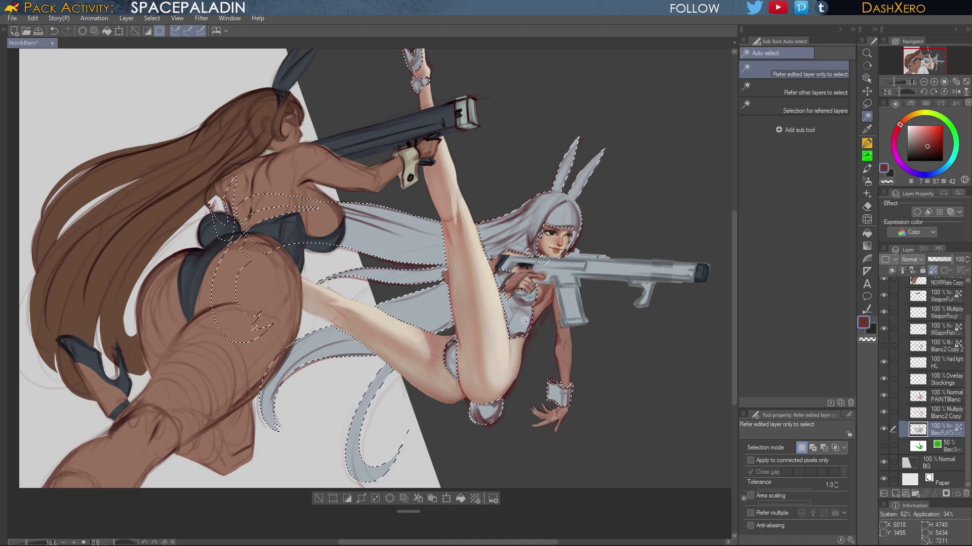
pyautogui.moveTo(525, 321); pyautogui.dragTo(588, 322)
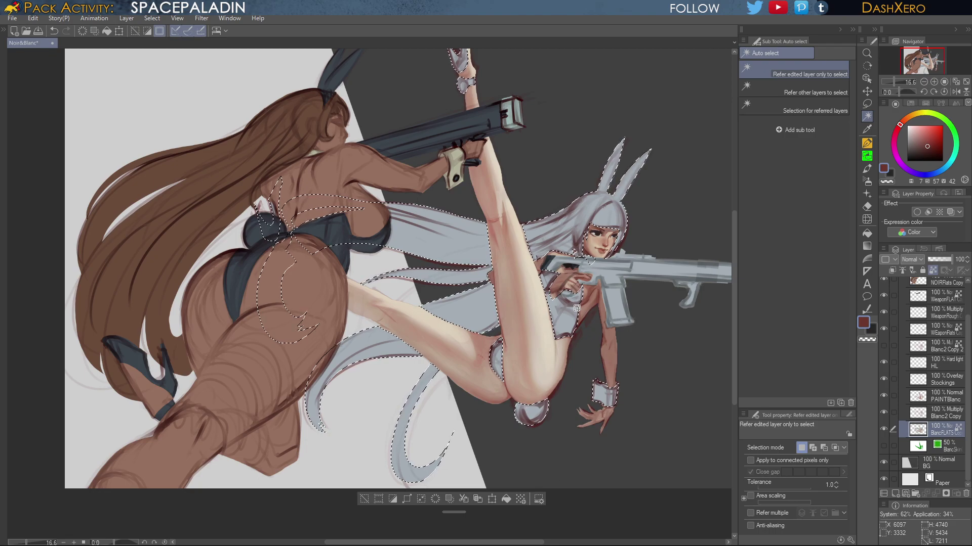
pyautogui.moveTo(607, 312)
pyautogui.mouseDown()
pyautogui.moveTo(619, 319)
pyautogui.moveTo(586, 321)
pyautogui.mouseUp()
pyautogui.moveTo(655, 327)
pyautogui.mouseDown()
pyautogui.moveTo(578, 293)
pyautogui.moveTo(610, 315)
pyautogui.mouseUp()
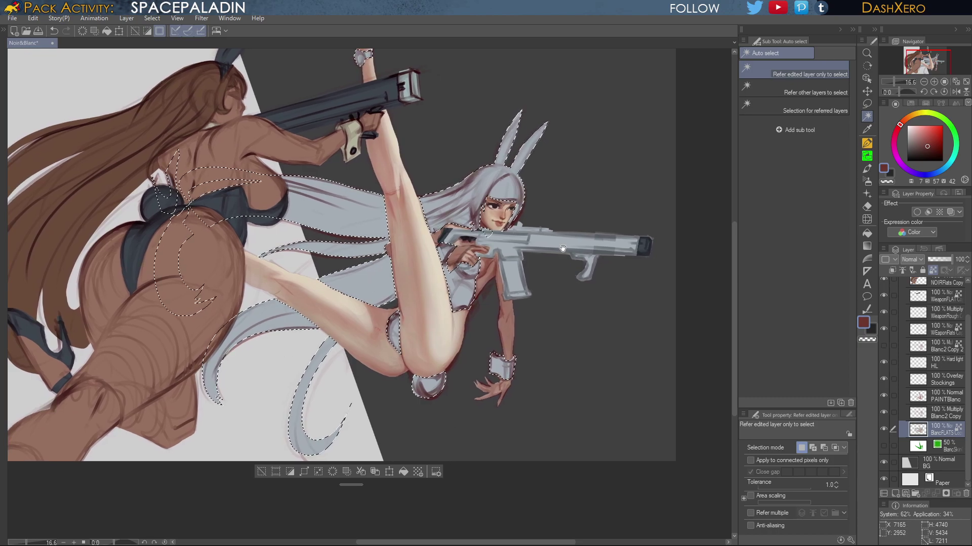
pyautogui.moveTo(546, 298); pyautogui.dragTo(586, 338)
pyautogui.moveTo(581, 300); pyautogui.dragTo(603, 332)
# Activate the PAINTBlanc layer, sample a greyish mauve from the hair, and set up Basic Bitch Brush Opac at size 300
pyautogui.scroll(1, 606, 307)
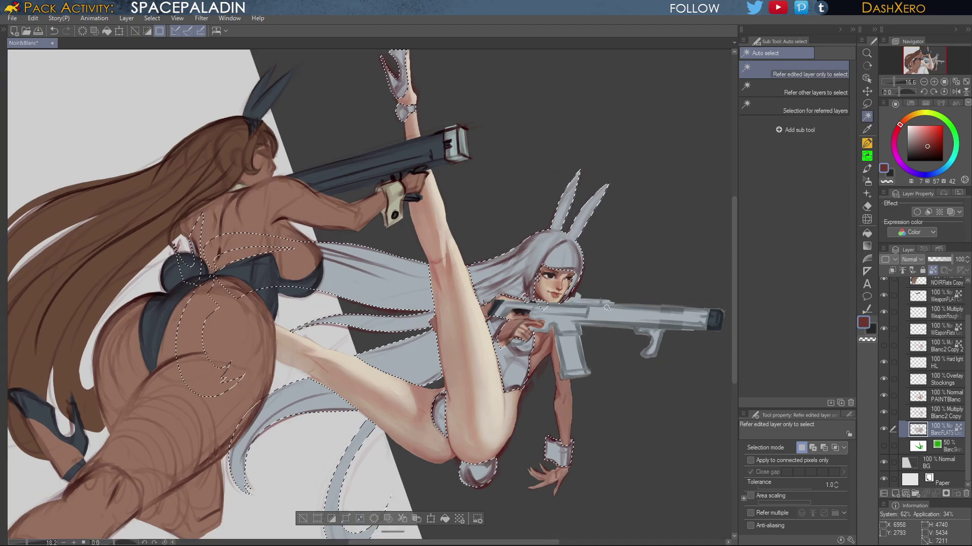
pyautogui.scroll(3, 606, 307)
pyautogui.moveTo(581, 277); pyautogui.dragTo(650, 323)
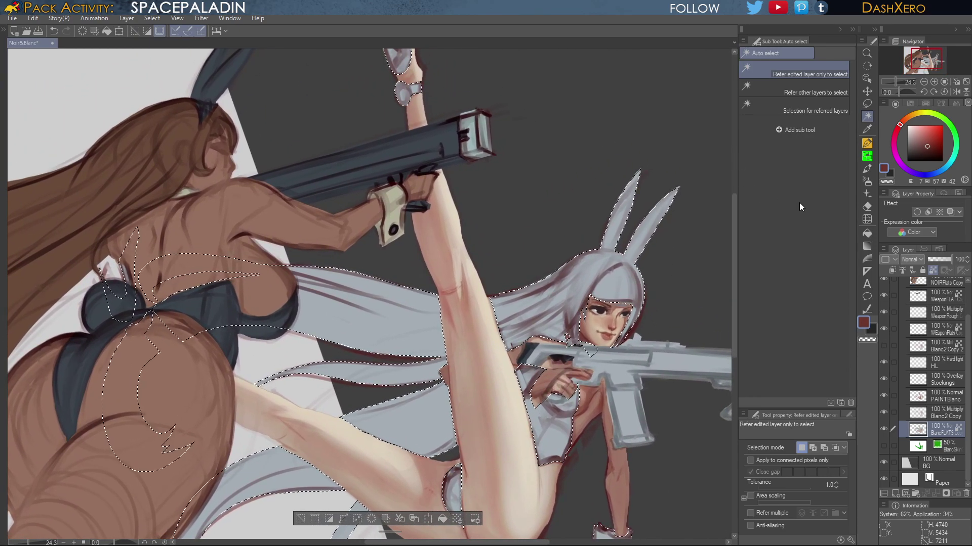
pyautogui.moveTo(669, 290); pyautogui.dragTo(637, 290)
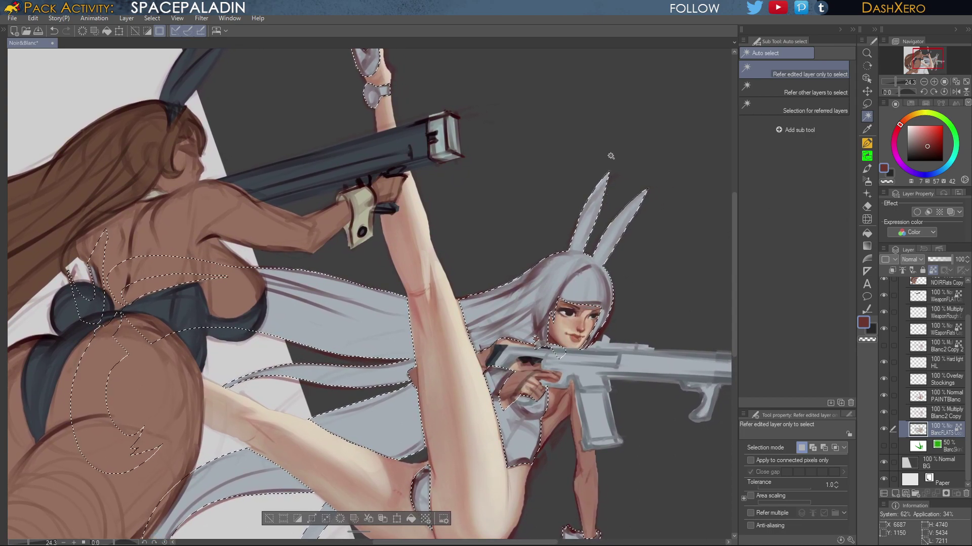
pyautogui.click(867, 169)
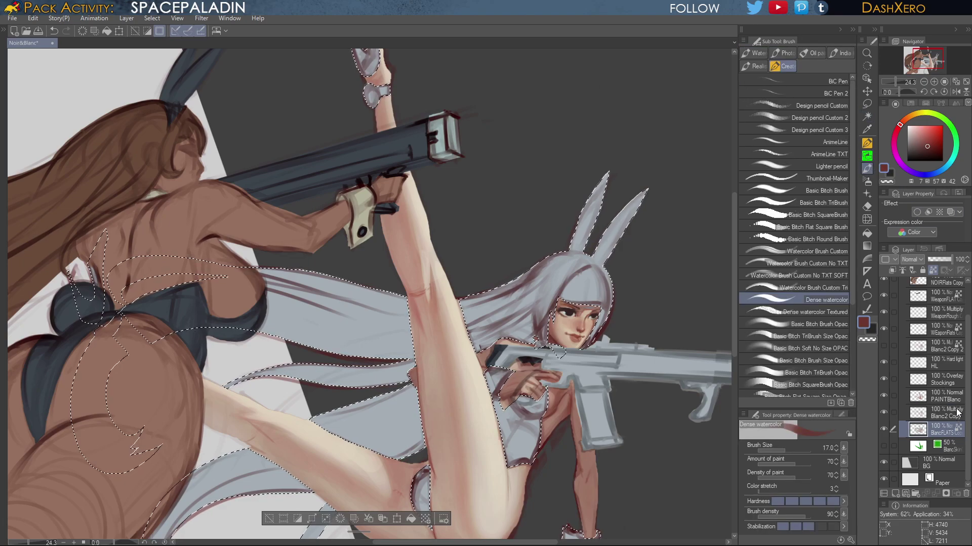
pyautogui.click(945, 397)
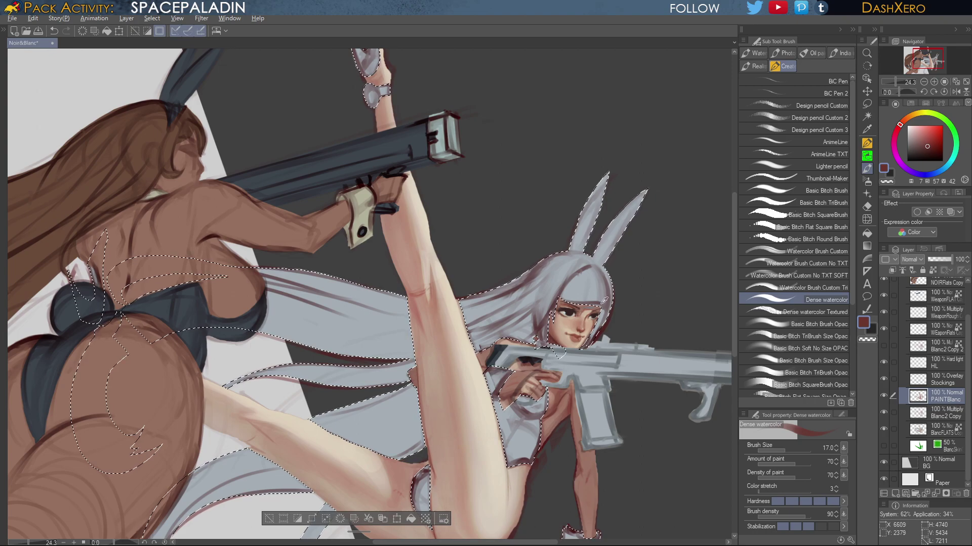
pyautogui.keyDown('alt'); pyautogui.click(602, 303); pyautogui.keyUp('alt')
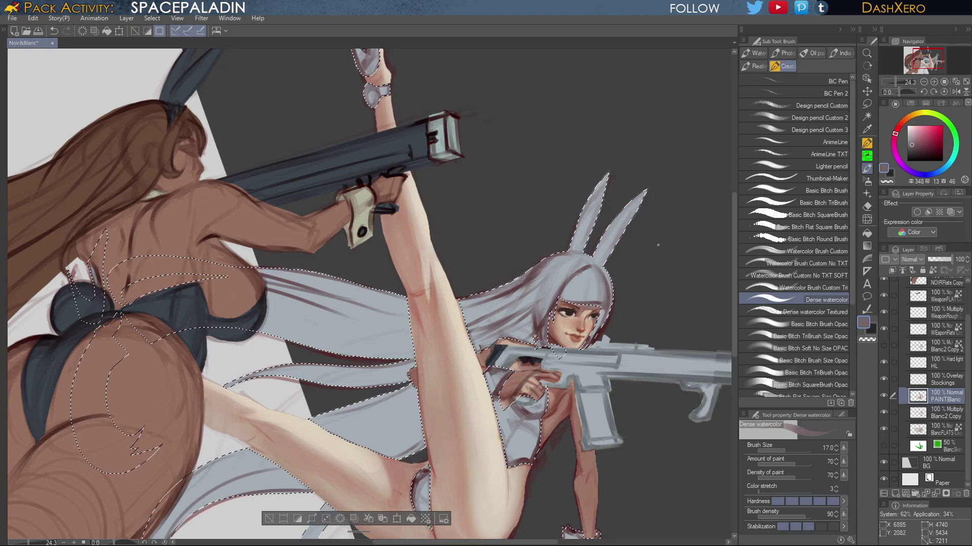
pyautogui.click(829, 324)
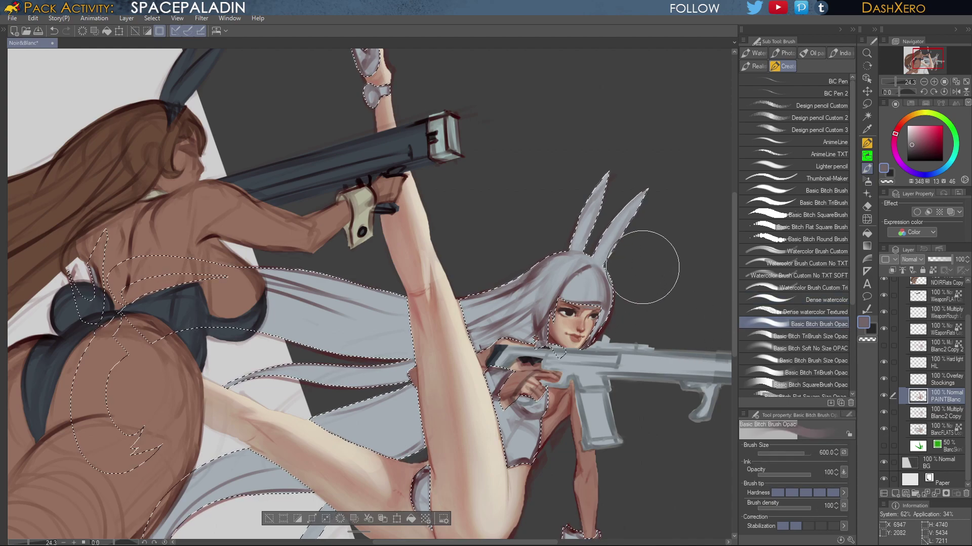
pyautogui.press('[')
pyautogui.press('[')
pyautogui.press('[')
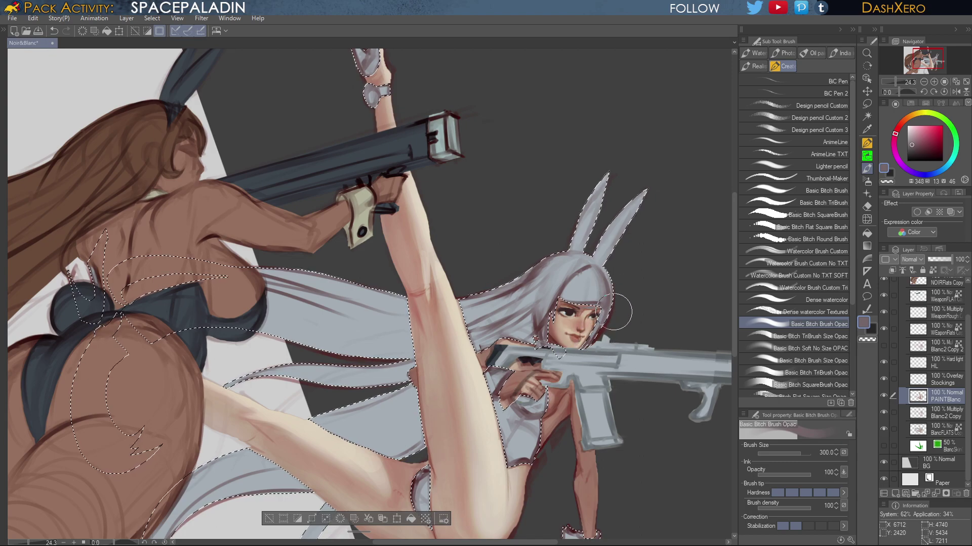
# Sample mauve and light grey tones from the hair and brush soft shading into the hair around the head
pyautogui.keyDown('alt'); pyautogui.click(562, 291); pyautogui.keyUp('alt')
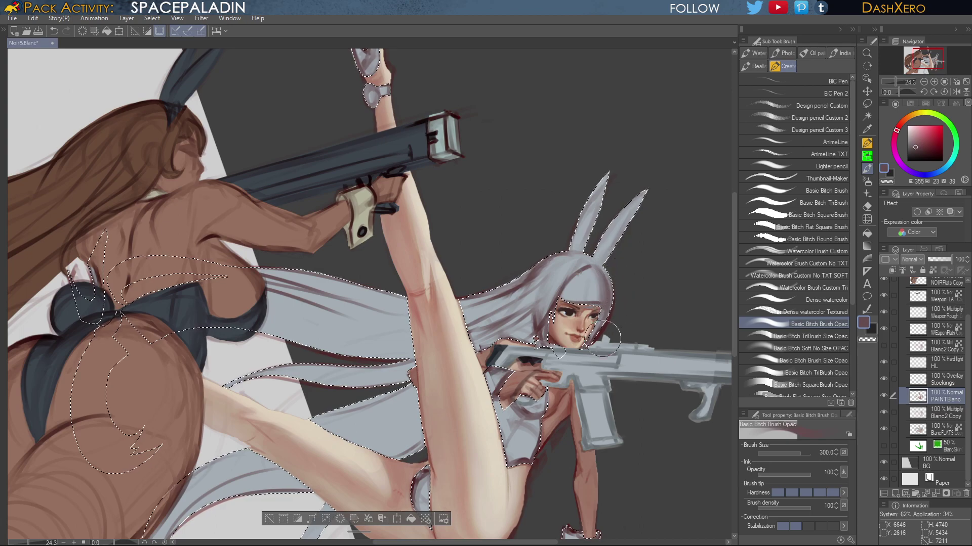
pyautogui.hotkey('ctrl', 'z')
pyautogui.moveTo(625, 317); pyautogui.dragTo(617, 331)
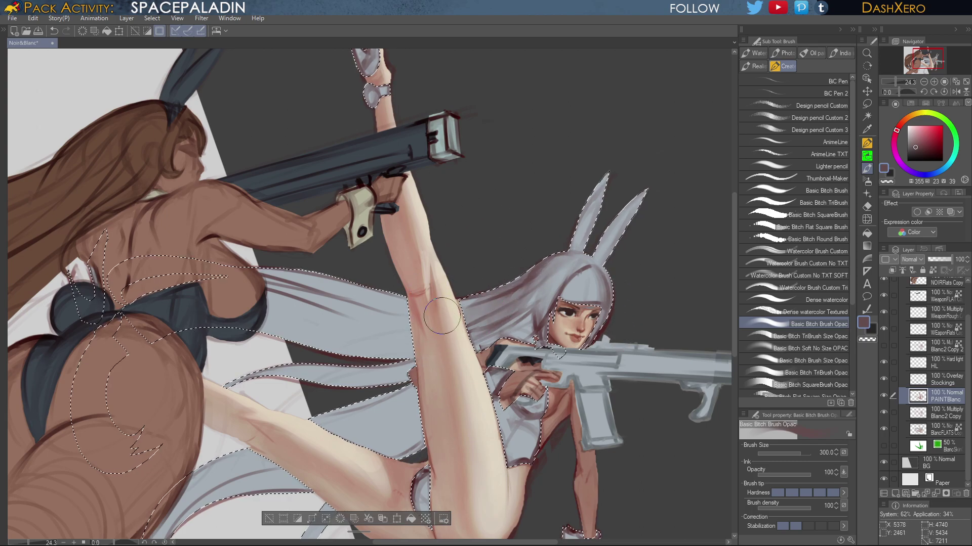
pyautogui.keyDown('alt'); pyautogui.click(484, 300); pyautogui.keyUp('alt')
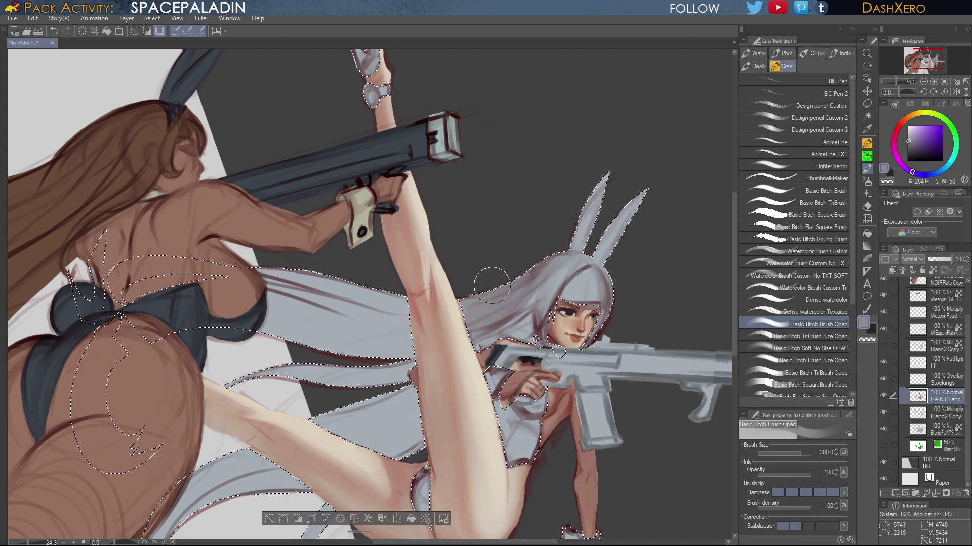
pyautogui.keyDown('alt'); pyautogui.click(536, 268); pyautogui.keyUp('alt')
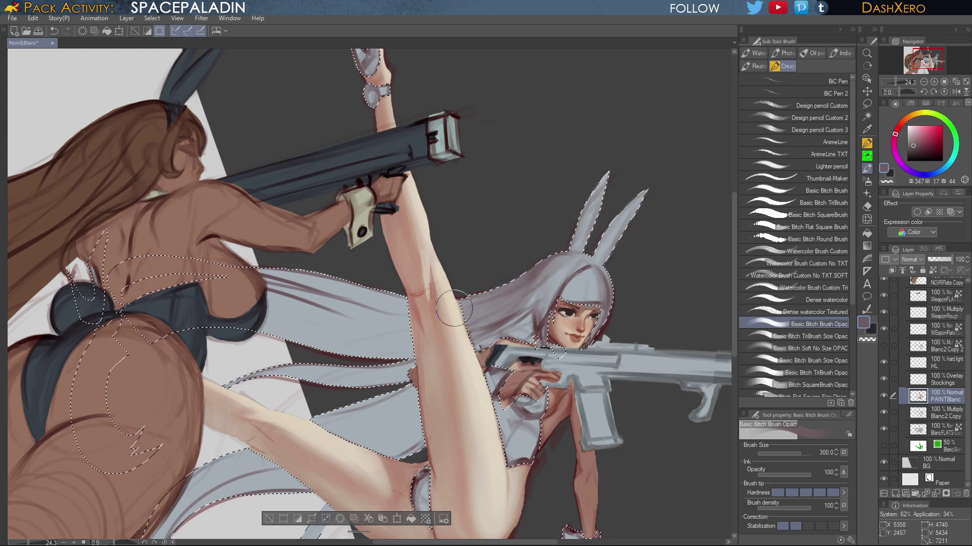
# Paint a soft mauve shadow along the long flowing hair lock between the raised leg and the brown-haired bunny
pyautogui.moveTo(553, 354); pyautogui.dragTo(628, 277)
pyautogui.scroll(-2, 630, 295)
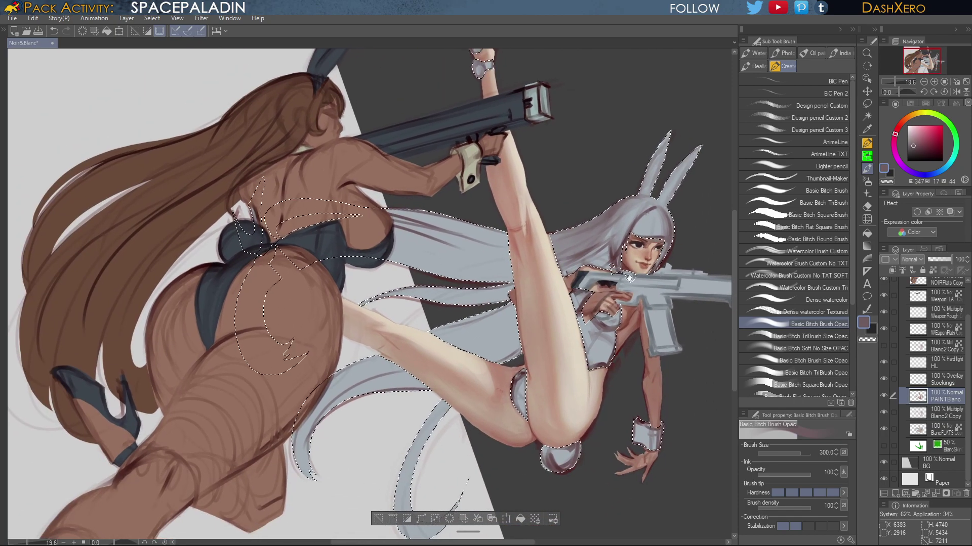
pyautogui.moveTo(501, 255)
pyautogui.mouseDown()
pyautogui.moveTo(367, 245)
pyautogui.moveTo(455, 274)
pyautogui.moveTo(455, 264)
pyautogui.moveTo(392, 251)
pyautogui.mouseUp()
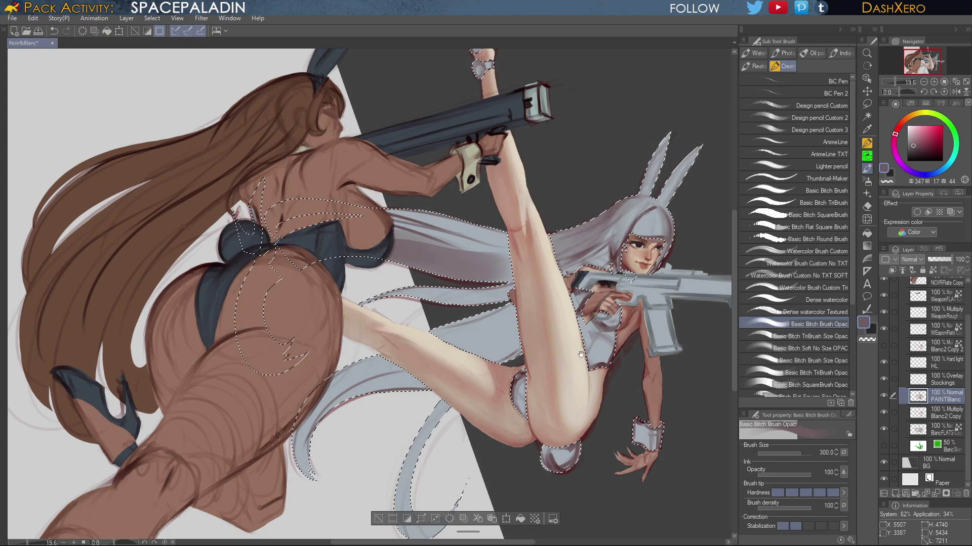
# Sample the hair's light grey and shift it to a pale warm off-white with hue 73, saturation 6 and value 84
pyautogui.moveTo(581, 354)
pyautogui.mouseDown()
pyautogui.moveTo(543, 350)
pyautogui.moveTo(530, 360)
pyautogui.mouseUp()
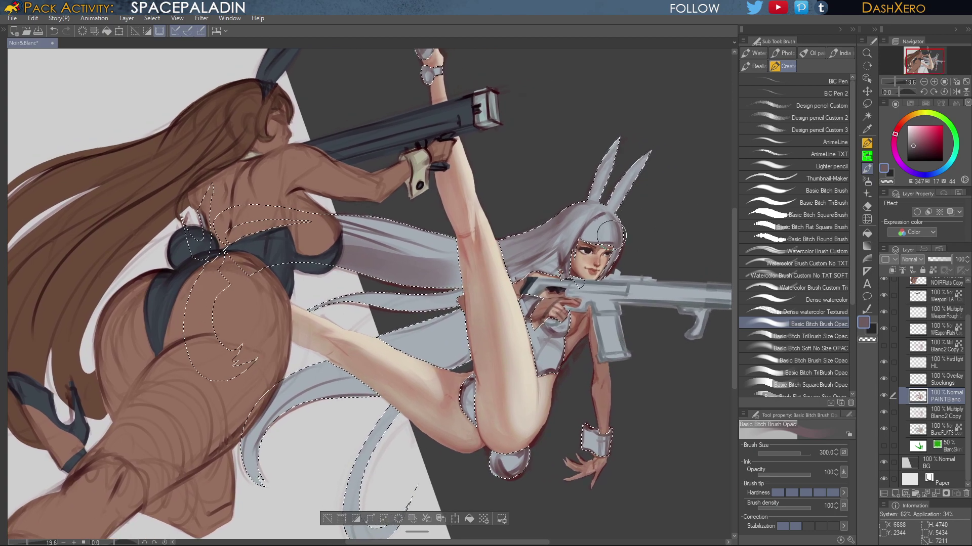
pyautogui.press('alt')
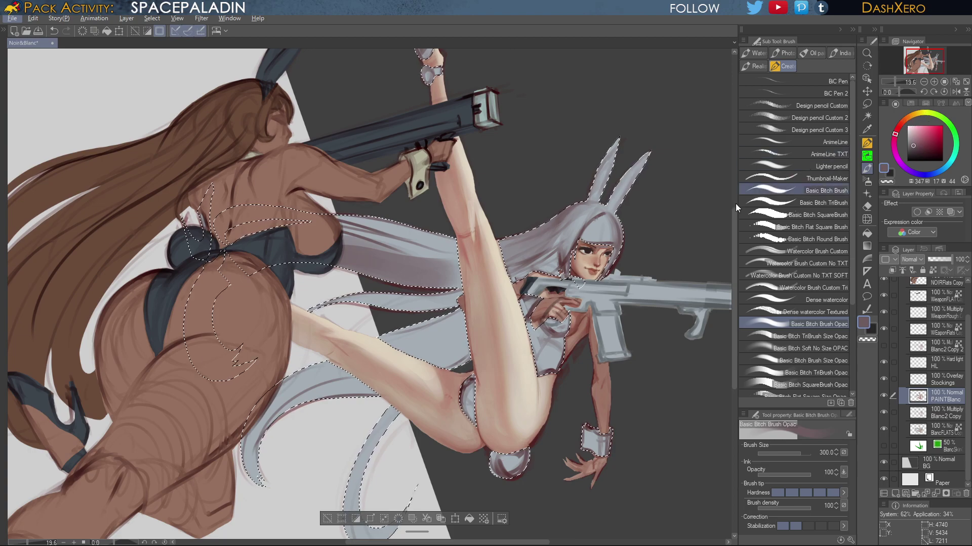
pyautogui.keyDown('alt'); pyautogui.click(430, 240); pyautogui.keyUp('alt')
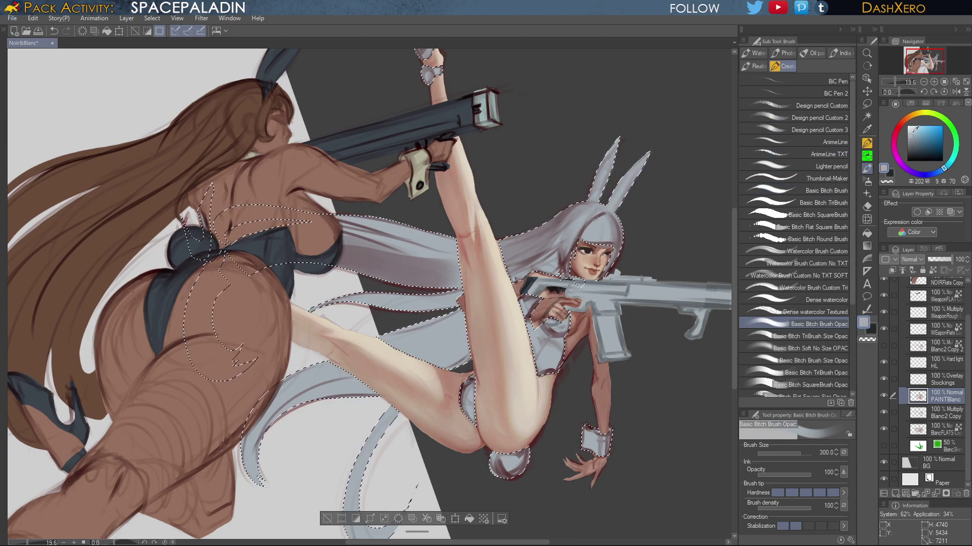
pyautogui.click(912, 133)
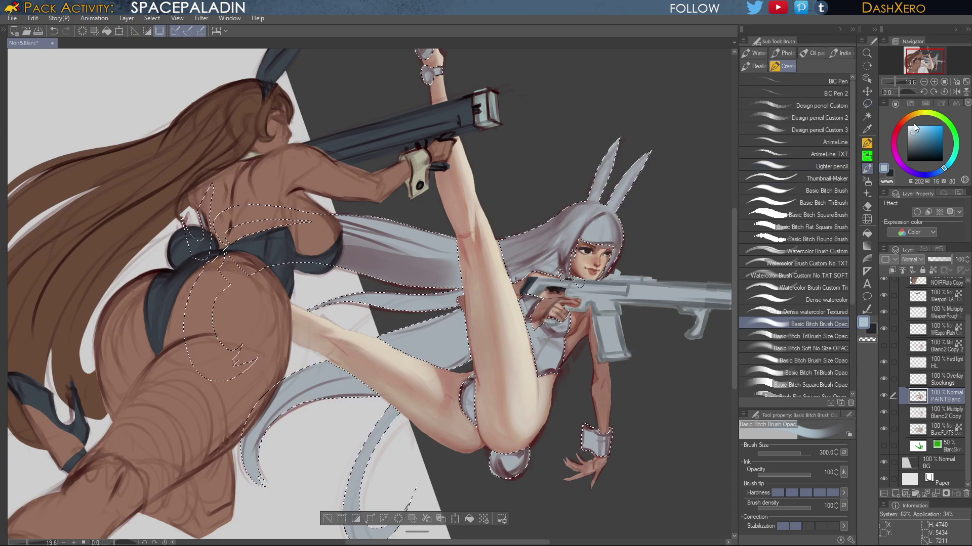
pyautogui.moveTo(955, 135); pyautogui.dragTo(931, 112)
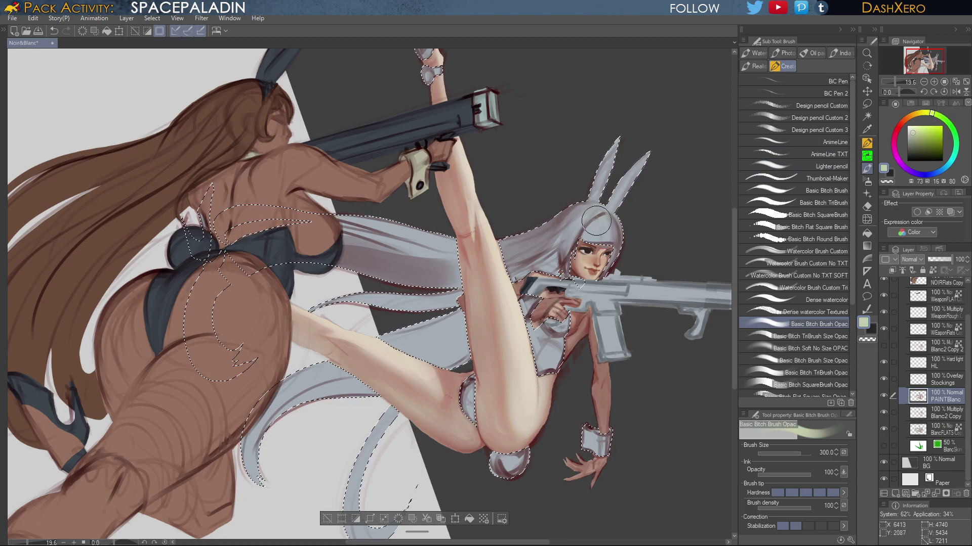
pyautogui.hotkey('ctrl', 'z')
pyautogui.moveTo(924, 124); pyautogui.dragTo(909, 130)
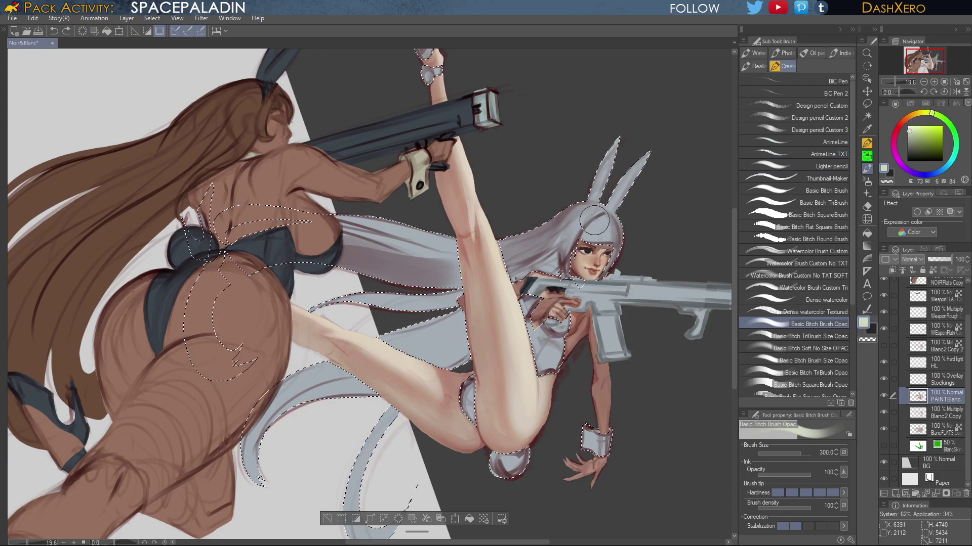
# Brush the pale off-white over the white-haired bunny's crown and bangs and along the upper edge of her flowing hair
pyautogui.moveTo(591, 221); pyautogui.dragTo(599, 216)
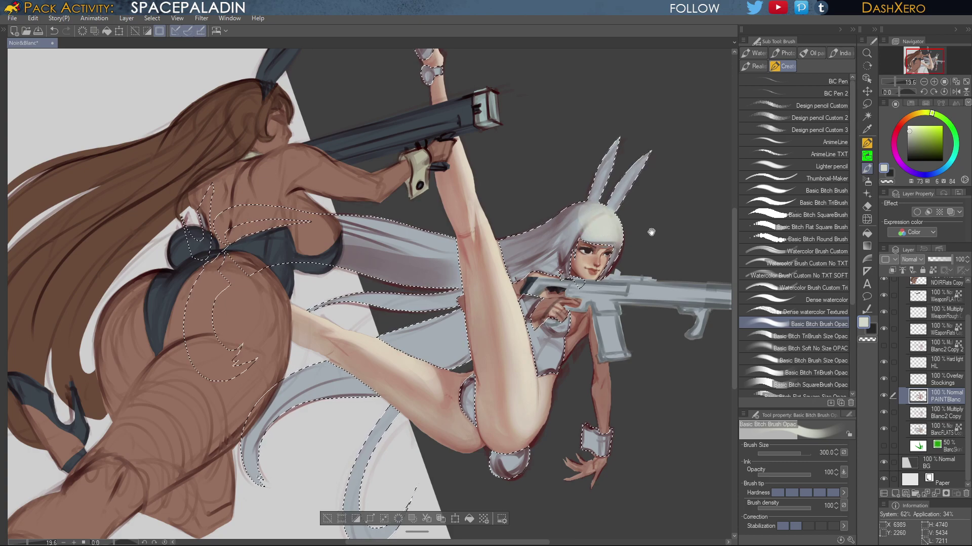
pyautogui.moveTo(674, 201); pyautogui.dragTo(651, 221)
pyautogui.scroll(3, 617, 265)
pyautogui.moveTo(622, 273); pyautogui.dragTo(618, 285)
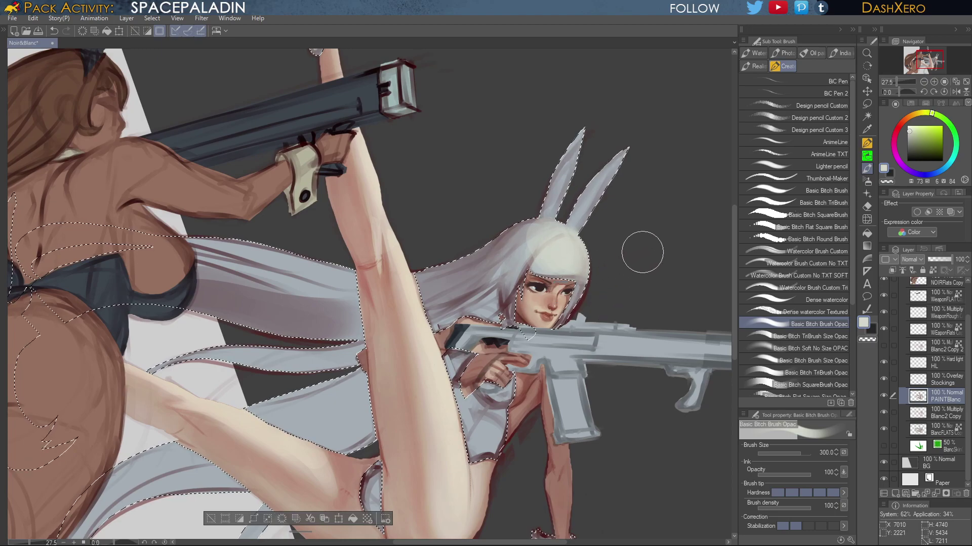
pyautogui.moveTo(640, 250); pyautogui.dragTo(654, 231)
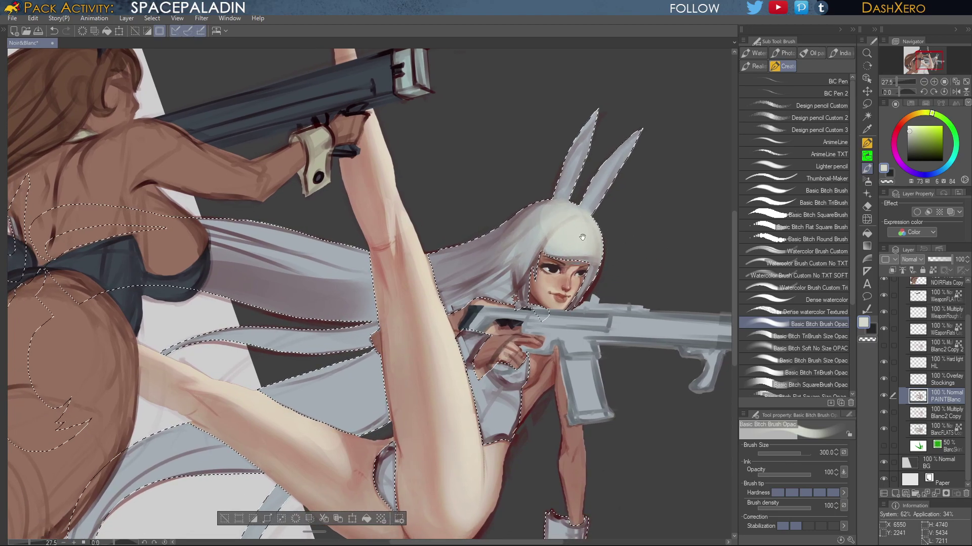
pyautogui.moveTo(583, 237)
pyautogui.mouseDown()
pyautogui.moveTo(642, 233)
pyautogui.moveTo(645, 220)
pyautogui.mouseUp()
pyautogui.moveTo(383, 227)
pyautogui.mouseDown()
pyautogui.moveTo(219, 188)
pyautogui.moveTo(412, 243)
pyautogui.moveTo(334, 210)
pyautogui.moveTo(377, 226)
pyautogui.mouseUp()
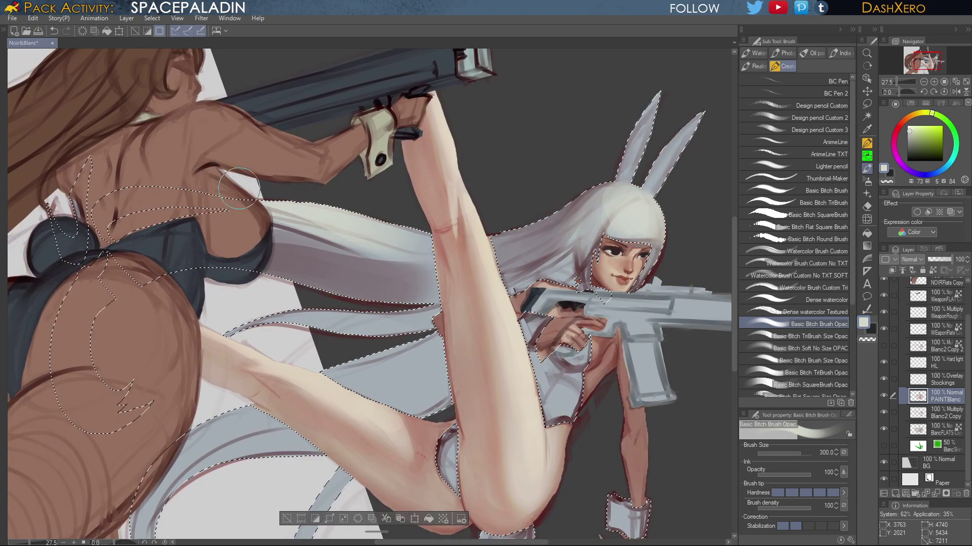
# Extend the off-white highlights to the far end of the flowing lock and over both of her bunny ears
pyautogui.moveTo(234, 172); pyautogui.dragTo(344, 185)
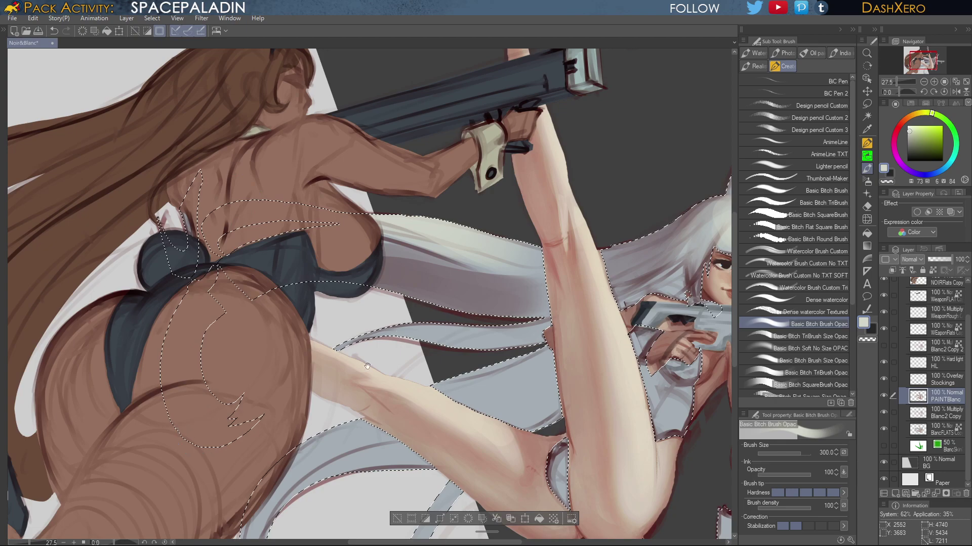
pyautogui.moveTo(726, 175)
pyautogui.mouseDown()
pyautogui.moveTo(691, 244)
pyautogui.moveTo(625, 309)
pyautogui.moveTo(592, 359)
pyautogui.moveTo(581, 357)
pyautogui.mouseUp()
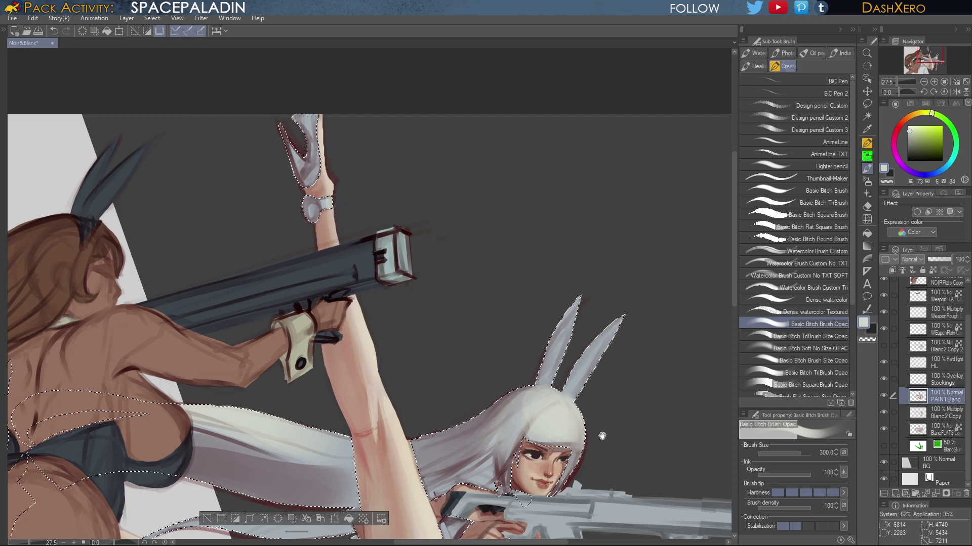
pyautogui.moveTo(626, 470)
pyautogui.mouseDown()
pyautogui.moveTo(592, 325)
pyautogui.moveTo(586, 332)
pyautogui.mouseUp()
pyautogui.moveTo(546, 233); pyautogui.dragTo(574, 187)
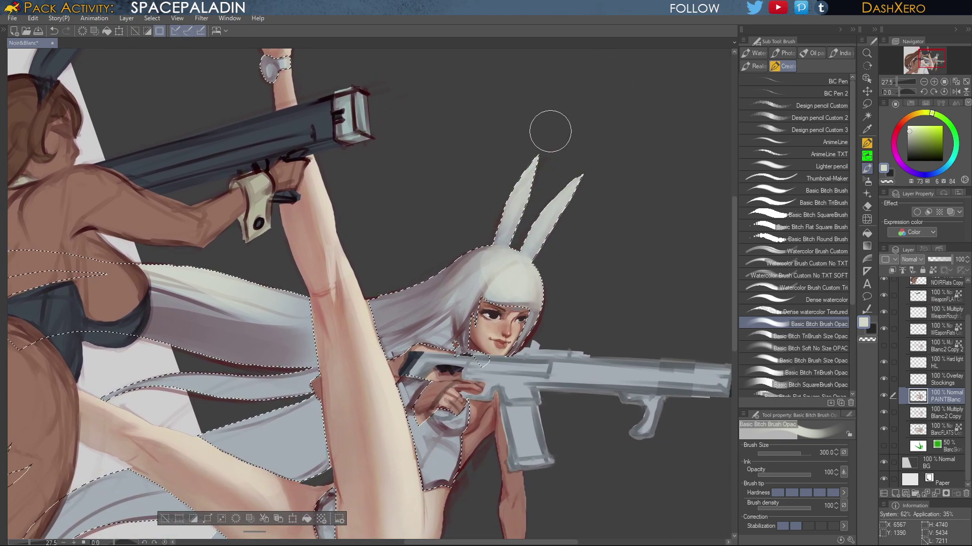
pyautogui.moveTo(607, 334); pyautogui.dragTo(636, 249)
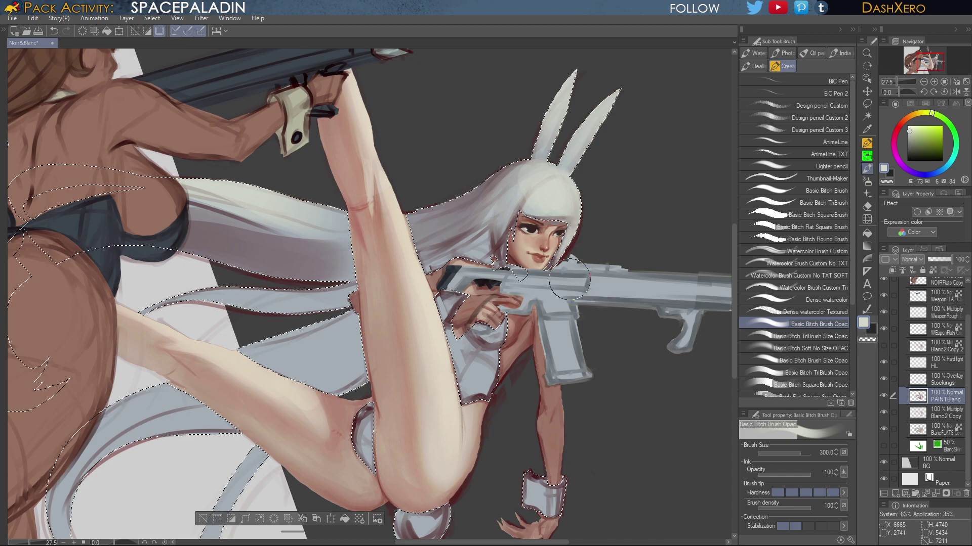
pyautogui.moveTo(627, 239); pyautogui.dragTo(628, 256)
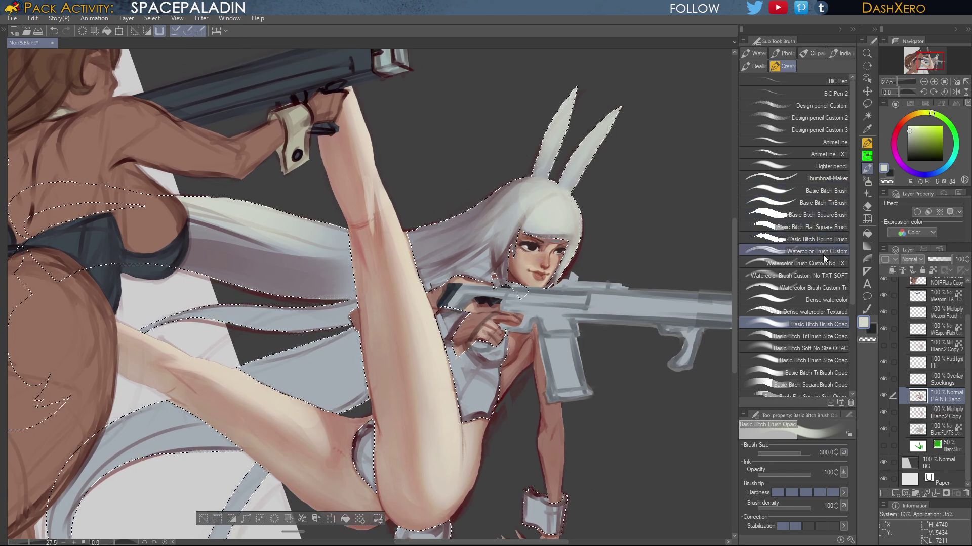
# Paint the hair parting above the bangs with Basic Bitch TriBrush Size Opac at size 60, using sampled warm grey and dark mauve tones
pyautogui.click(830, 339)
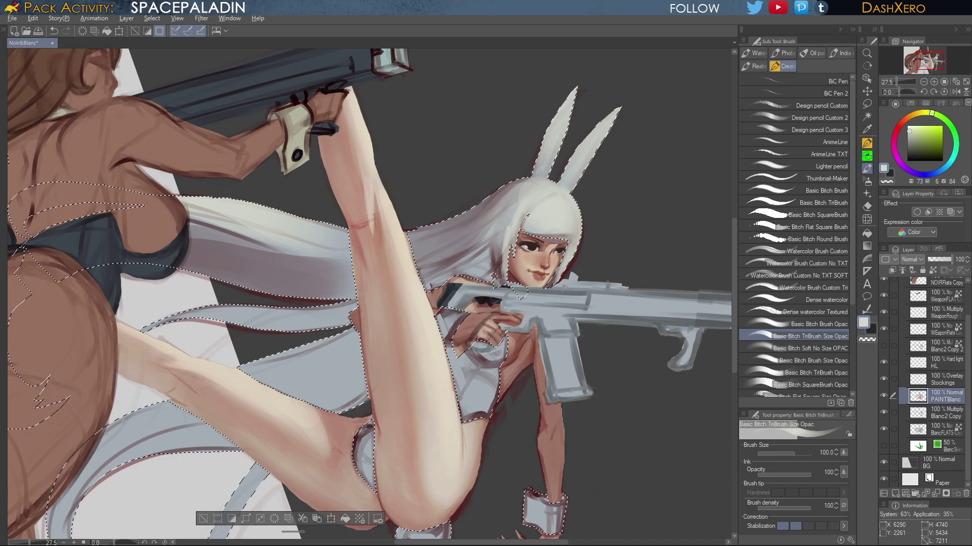
pyautogui.keyDown('alt'); pyautogui.click(524, 216); pyautogui.keyUp('alt')
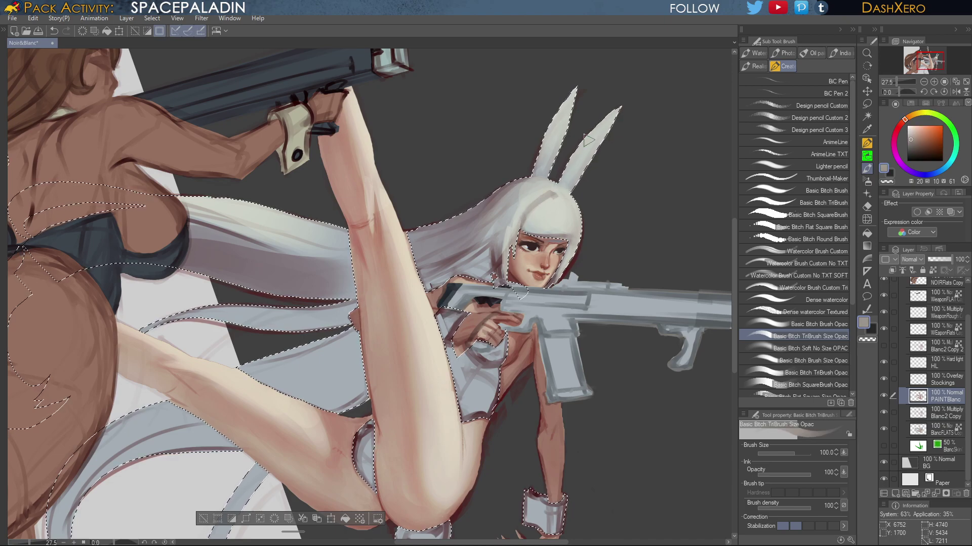
pyautogui.press('[')
pyautogui.press('[')
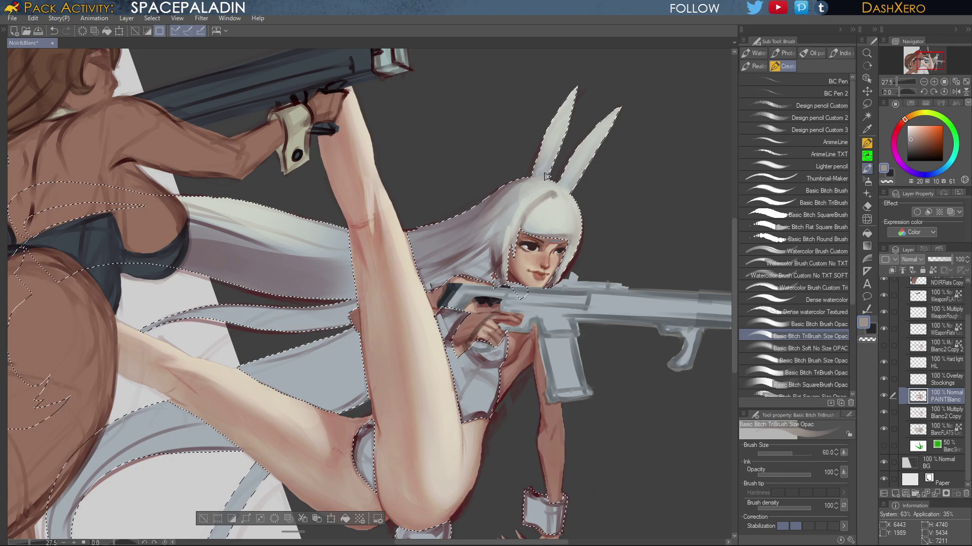
pyautogui.keyDown('alt'); pyautogui.click(556, 181); pyautogui.keyUp('alt')
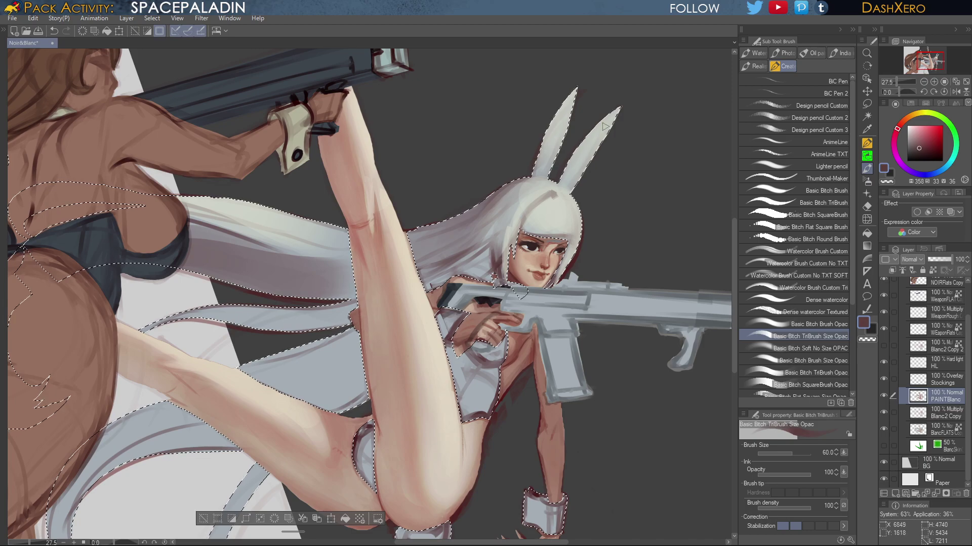
pyautogui.moveTo(577, 177); pyautogui.dragTo(628, 204)
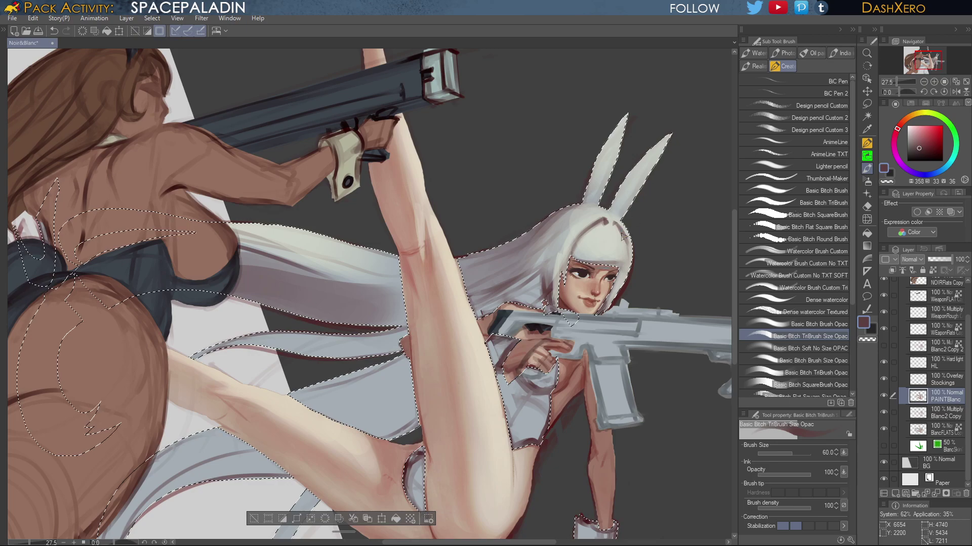
# Sample a warm grey near the bangs' edge and paint fine strand separations into the bangs
pyautogui.hotkey('ctrl', 'z')
pyautogui.hotkey('ctrl', 'y')
pyautogui.keyDown('alt'); pyautogui.click(613, 256); pyautogui.keyUp('alt')
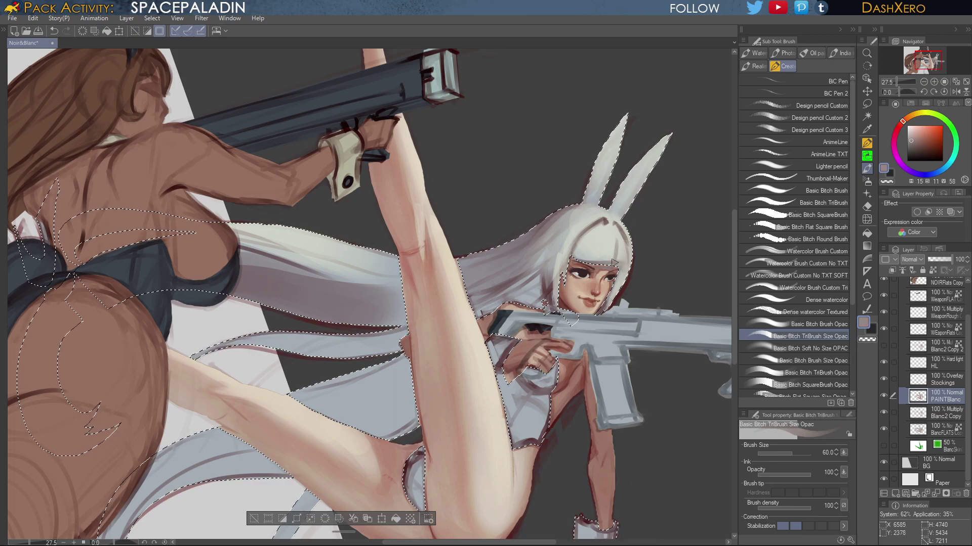
pyautogui.hotkey('ctrl', 'z')
pyautogui.hotkey('ctrl', 'y')
# Sample the mauve shadow tone and paint thin strands into the flowing lock beside the brown-haired bunny's chest
pyautogui.moveTo(591, 371); pyautogui.dragTo(664, 319)
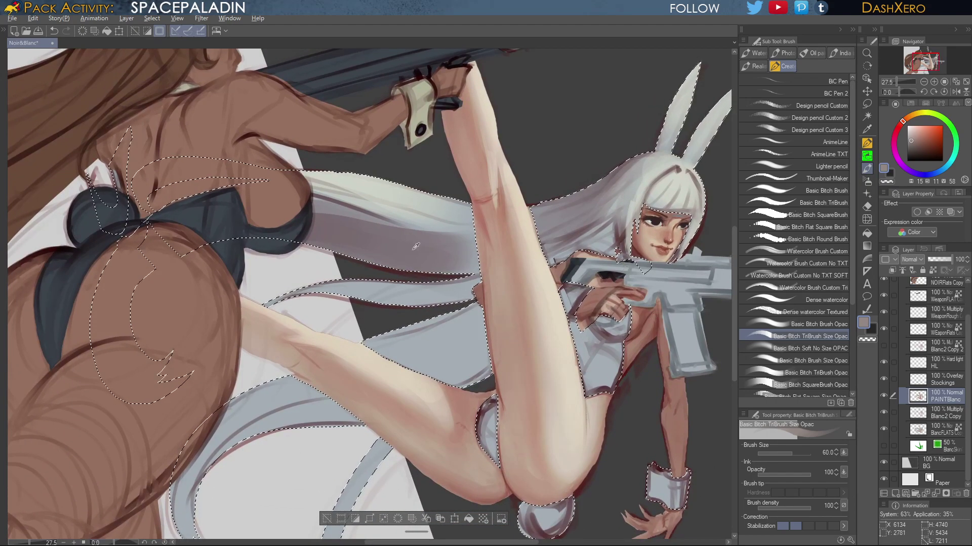
pyautogui.keyDown('alt'); pyautogui.click(358, 225); pyautogui.keyUp('alt')
pyautogui.keyDown('alt'); pyautogui.click(360, 224); pyautogui.keyUp('alt')
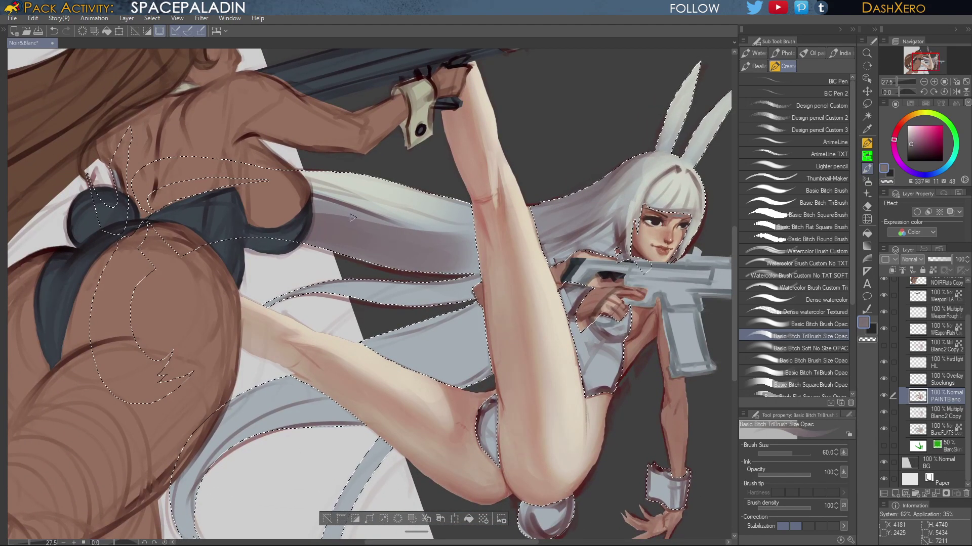
# Sample light grey from the crown and softly shade the side hair beside the face with Basic Bitch Brush Opac at size 200
pyautogui.keyDown('alt'); pyautogui.click(649, 171); pyautogui.keyUp('alt')
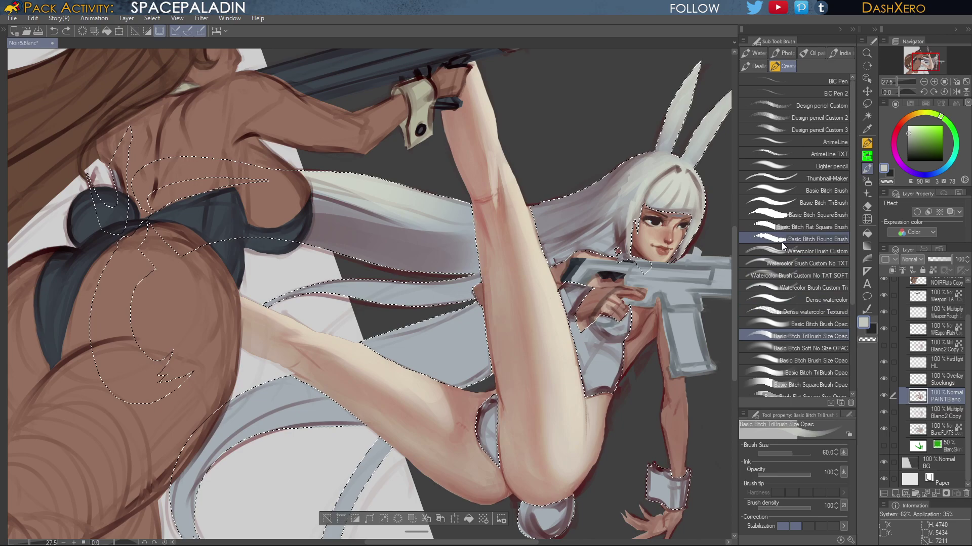
pyautogui.click(819, 324)
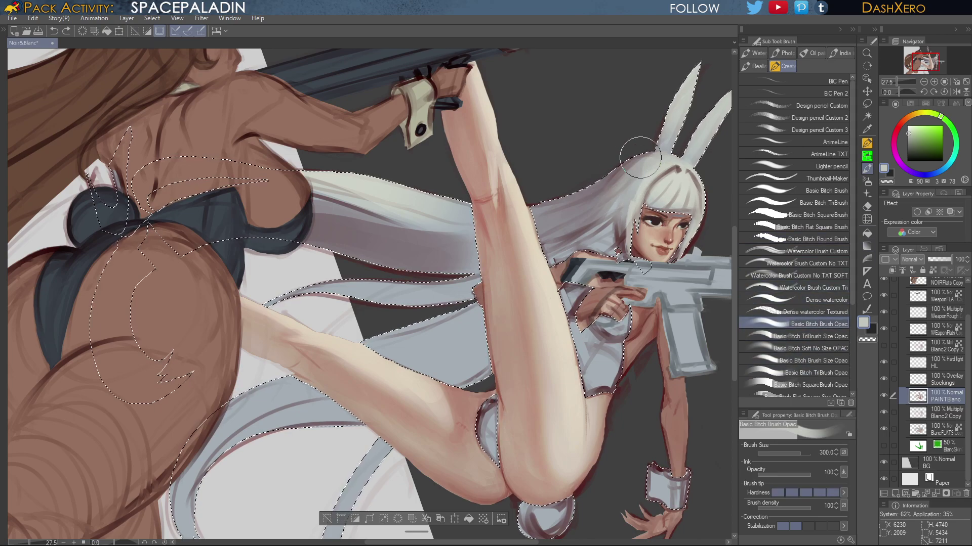
pyautogui.moveTo(631, 184); pyautogui.dragTo(611, 216)
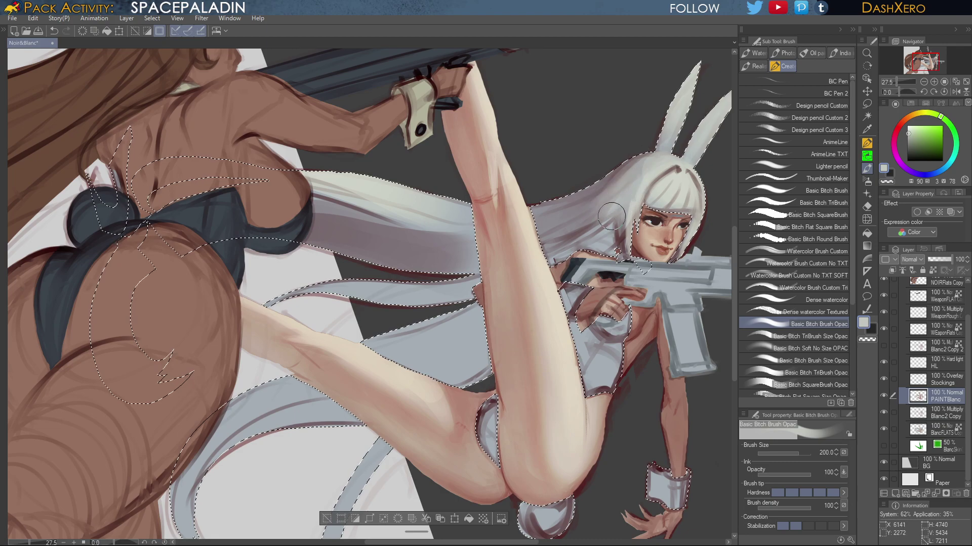
# Shade the thin lower hair lock with sampled mauve and refine the large lock above it with mauve and light grey
pyautogui.keyDown('alt'); pyautogui.click(448, 252); pyautogui.keyUp('alt')
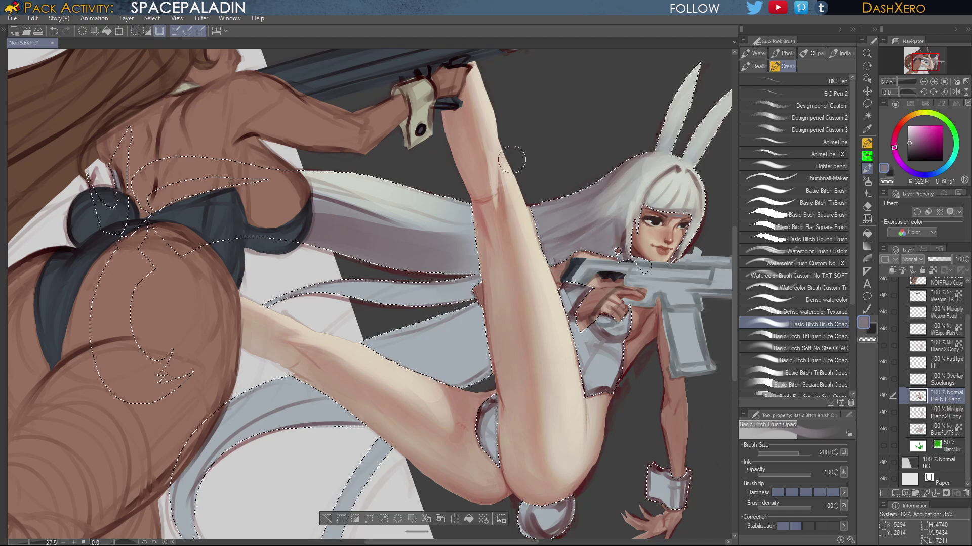
pyautogui.moveTo(390, 278); pyautogui.dragTo(270, 305)
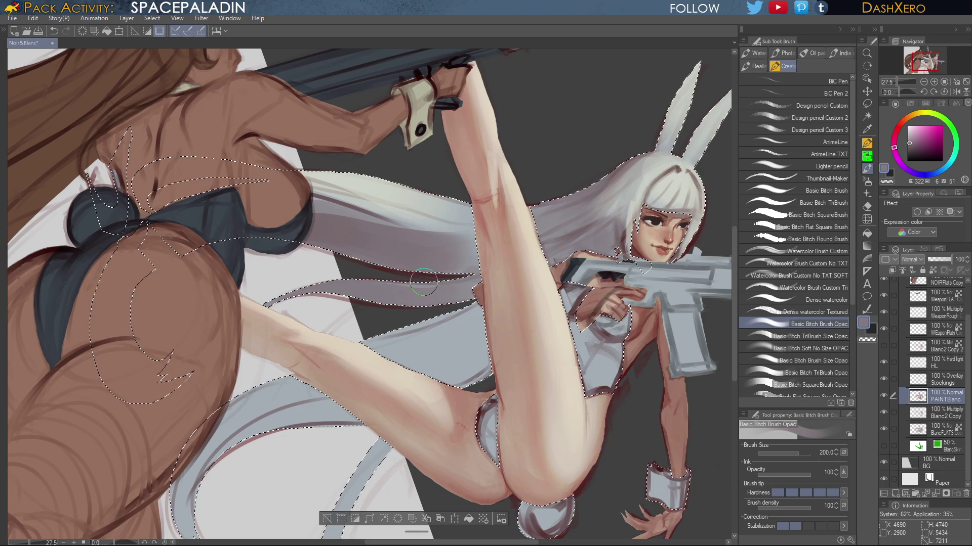
pyautogui.moveTo(461, 345); pyautogui.dragTo(625, 375)
pyautogui.keyDown('alt'); pyautogui.click(502, 262); pyautogui.keyUp('alt')
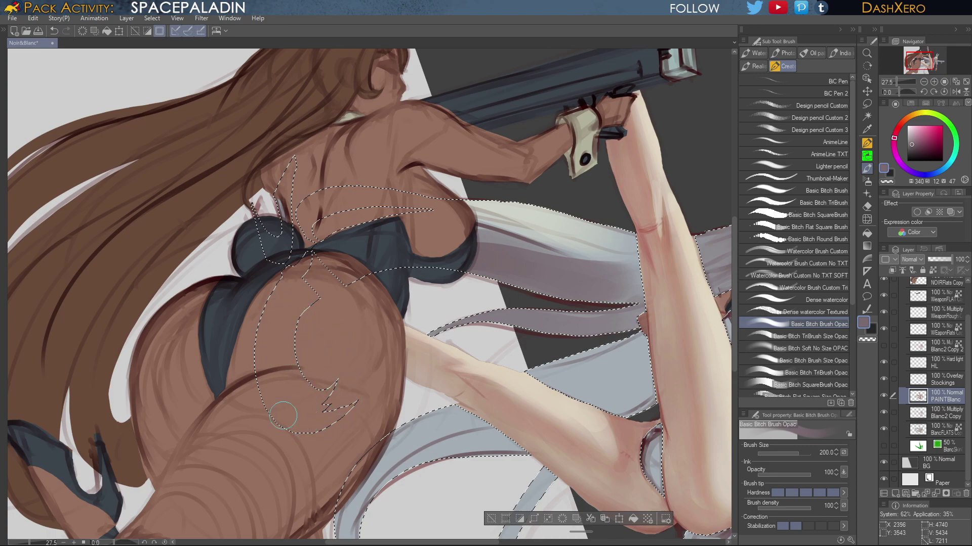
pyautogui.moveTo(598, 405)
pyautogui.mouseDown()
pyautogui.moveTo(512, 363)
pyautogui.moveTo(408, 402)
pyautogui.moveTo(347, 445)
pyautogui.mouseUp()
pyautogui.keyDown('alt'); pyautogui.click(578, 228); pyautogui.keyUp('alt')
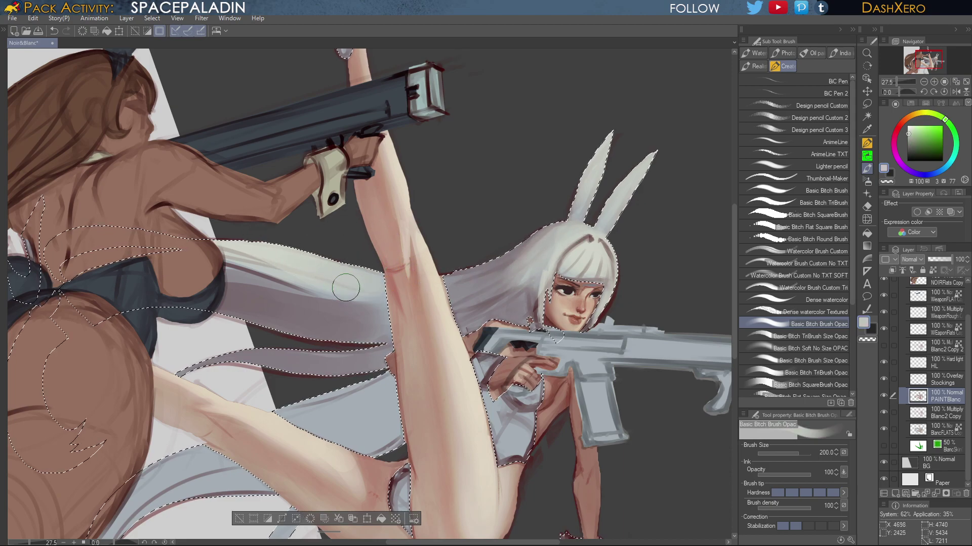
# Sample the mauve shadow tone and wash it over the lower hair locks with Basic Bitch Brush Opac at size 500
pyautogui.moveTo(570, 273)
pyautogui.mouseDown()
pyautogui.moveTo(595, 44)
pyautogui.moveTo(628, 120)
pyautogui.mouseUp()
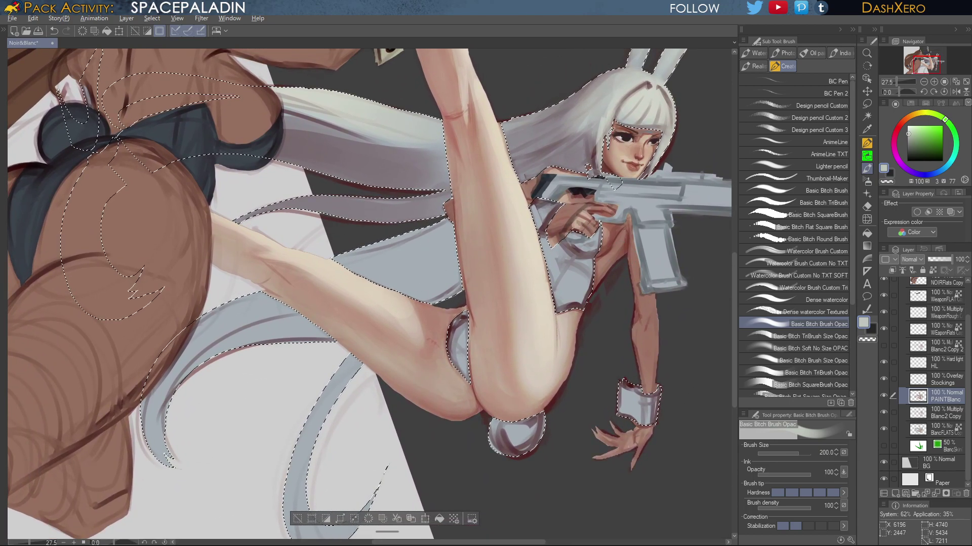
pyautogui.keyDown('alt'); pyautogui.click(649, 78); pyautogui.keyUp('alt')
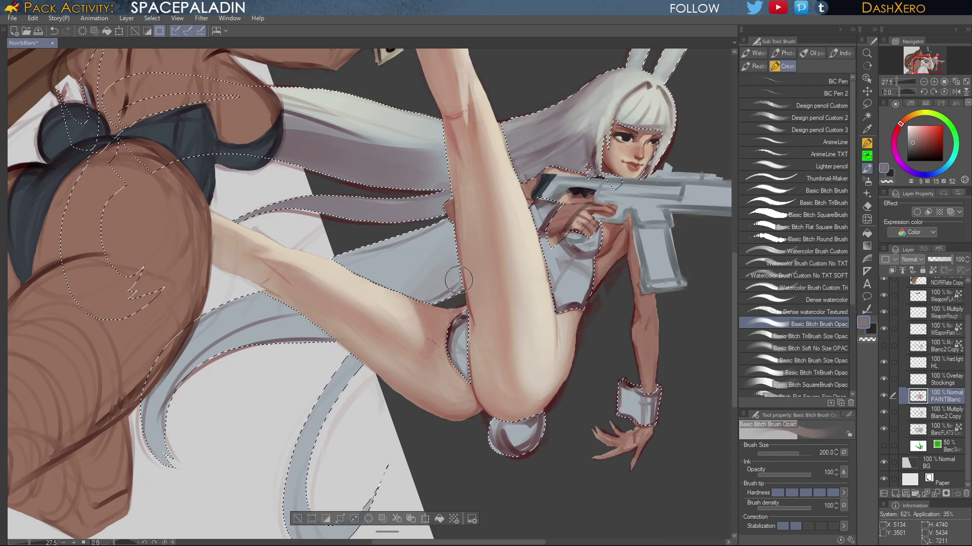
pyautogui.scroll(-3, 569, 241)
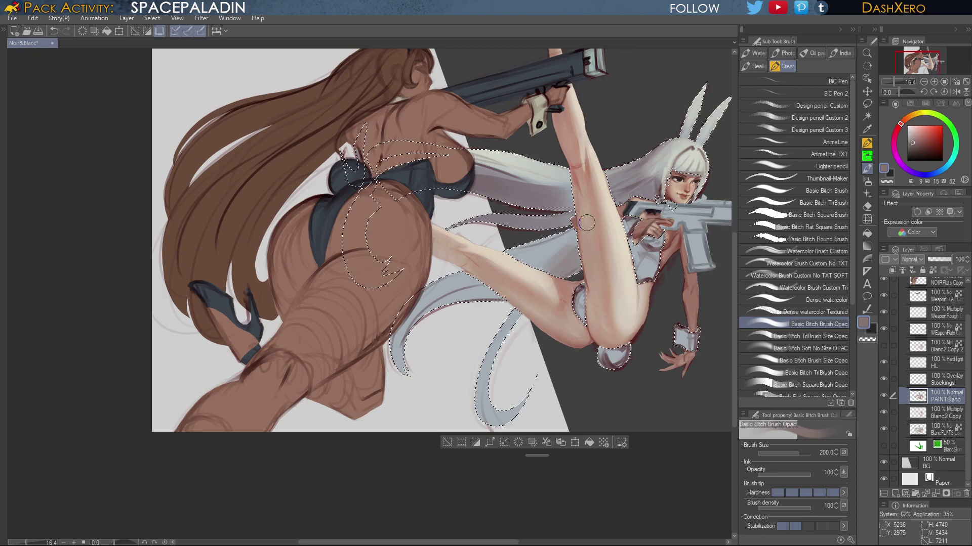
pyautogui.hotkey('ctrl', 'z')
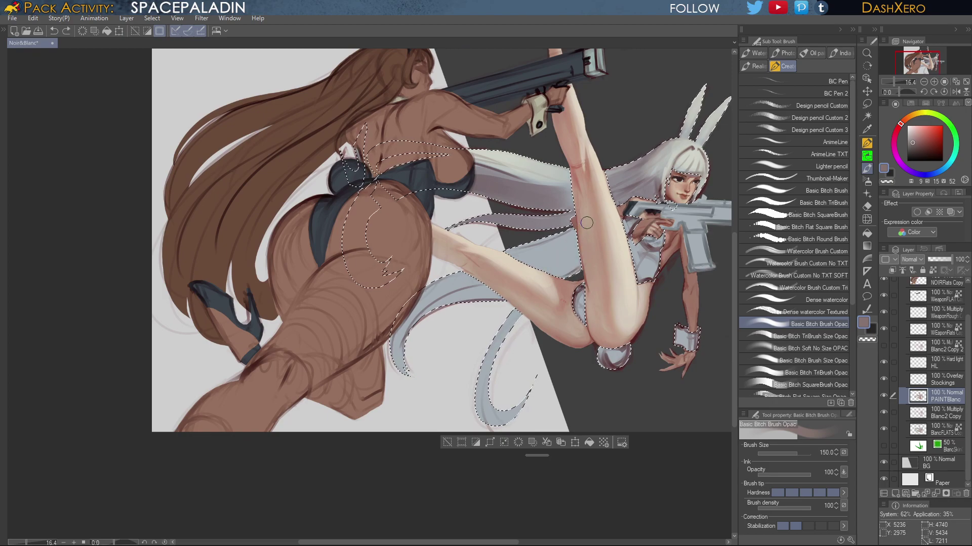
pyautogui.press(']')
pyautogui.press(']')
pyautogui.press(']')
pyautogui.press(']')
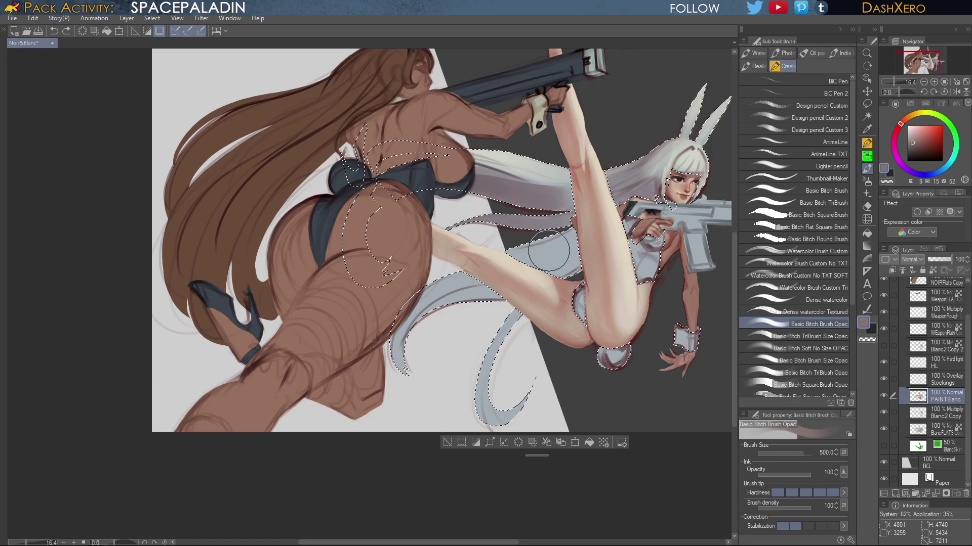
pyautogui.moveTo(477, 289); pyautogui.dragTo(411, 339)
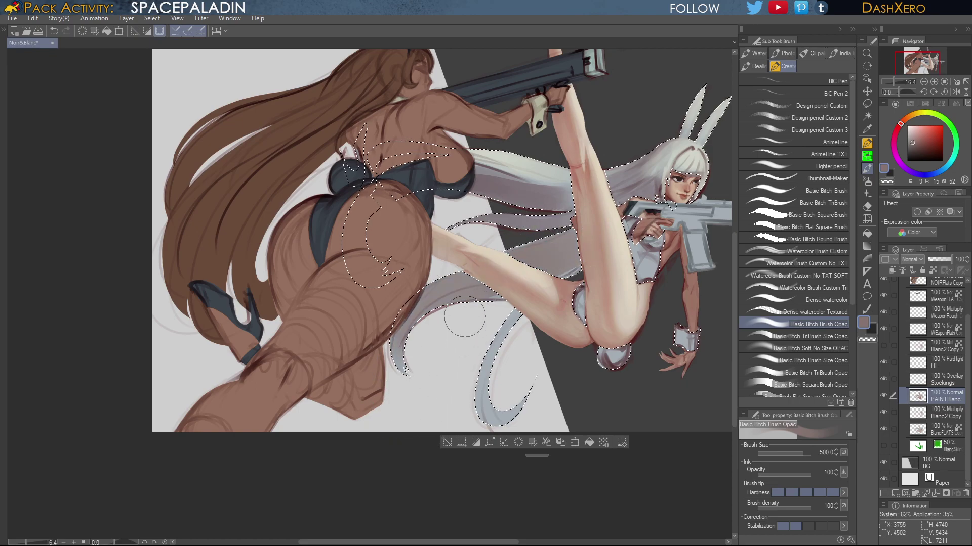
pyautogui.moveTo(598, 315); pyautogui.dragTo(581, 311)
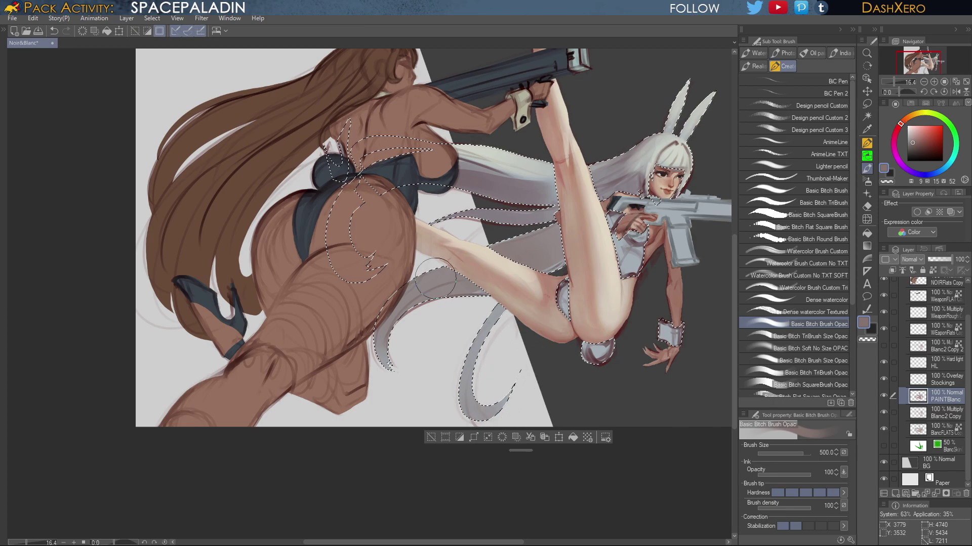
pyautogui.moveTo(665, 279)
pyautogui.mouseDown()
pyautogui.moveTo(631, 301)
pyautogui.moveTo(593, 371)
pyautogui.mouseUp()
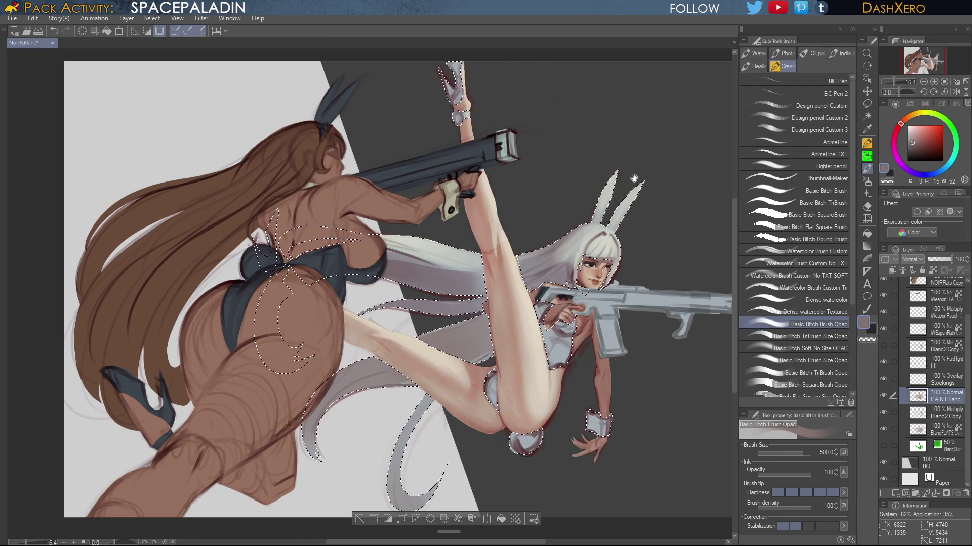
# Sample off-white from the white hair and paint highlights on the raised foot's shoe with Basic Bitch TriBrush at size 100
pyautogui.moveTo(633, 177); pyautogui.dragTo(616, 211)
pyautogui.scroll(3, 590, 271)
pyautogui.keyDown('alt'); pyautogui.click(590, 272); pyautogui.keyUp('alt')
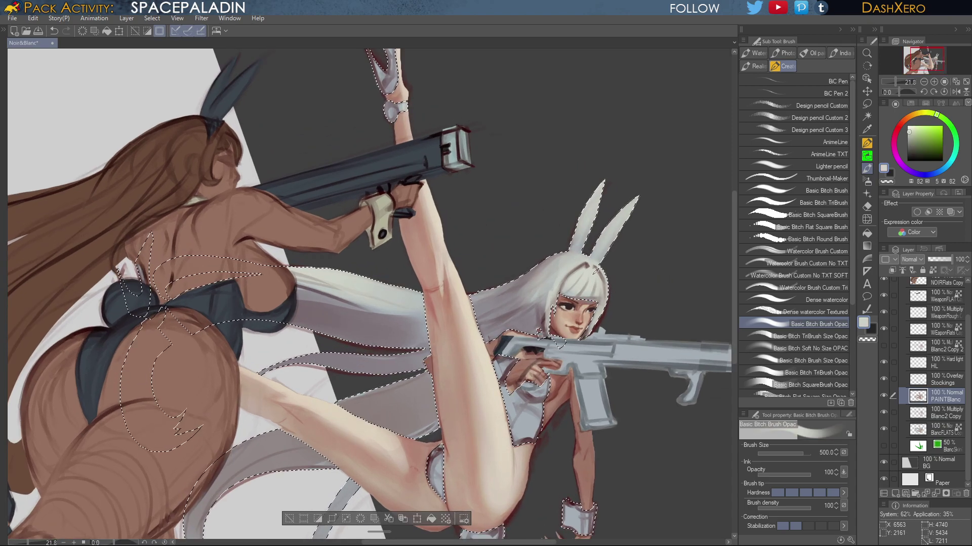
pyautogui.moveTo(499, 126)
pyautogui.mouseDown()
pyautogui.moveTo(513, 291)
pyautogui.moveTo(571, 286)
pyautogui.mouseUp()
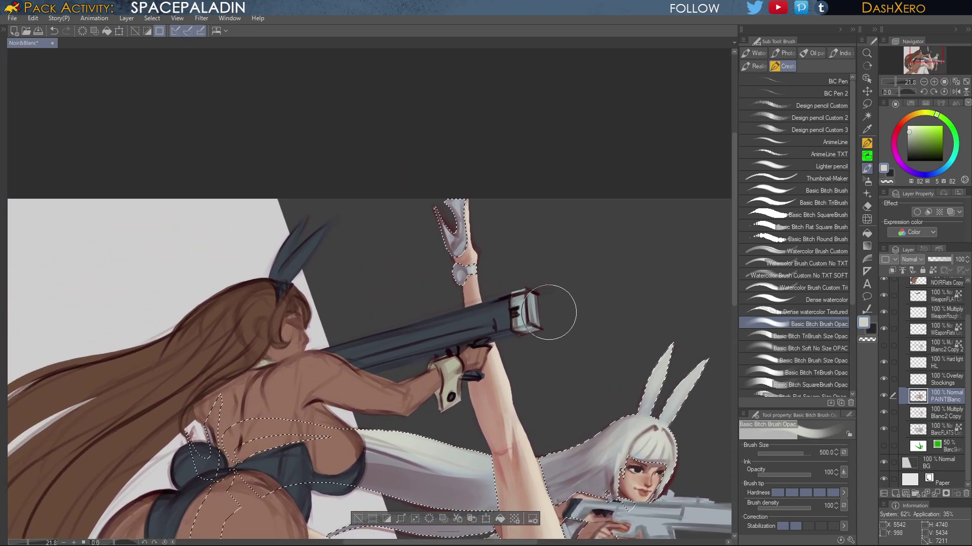
pyautogui.scroll(2, 477, 206)
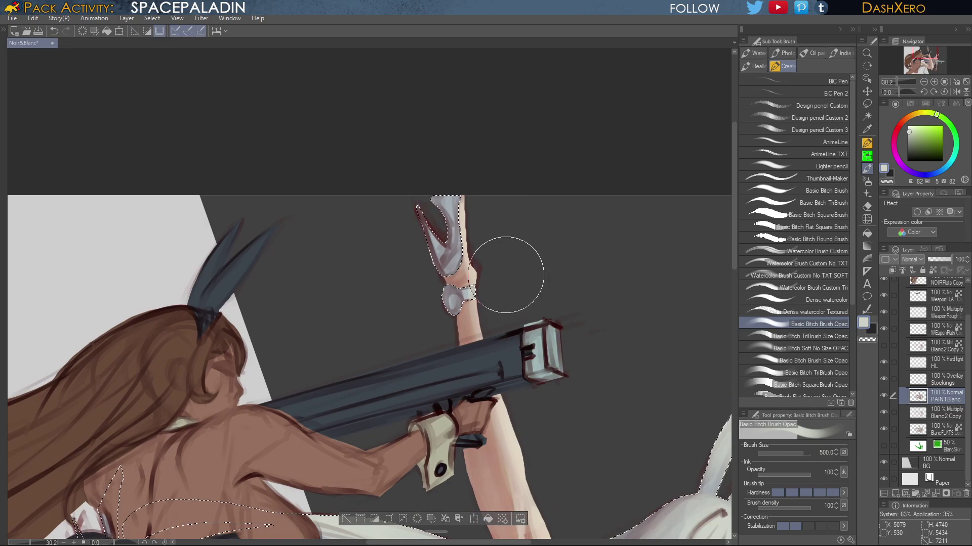
pyautogui.press('[')
pyautogui.press('[')
pyautogui.press('[')
pyautogui.press('[')
pyautogui.press('[')
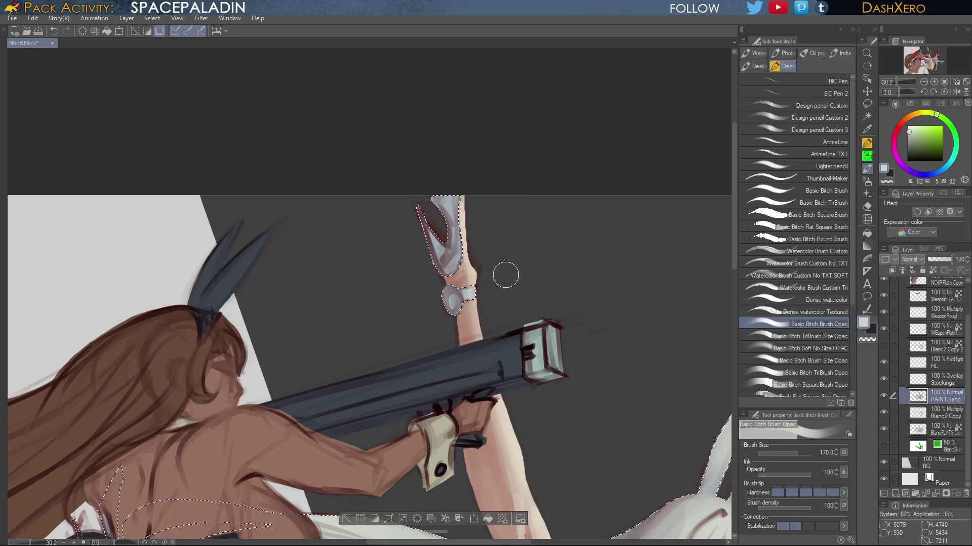
pyautogui.moveTo(544, 292); pyautogui.dragTo(530, 286)
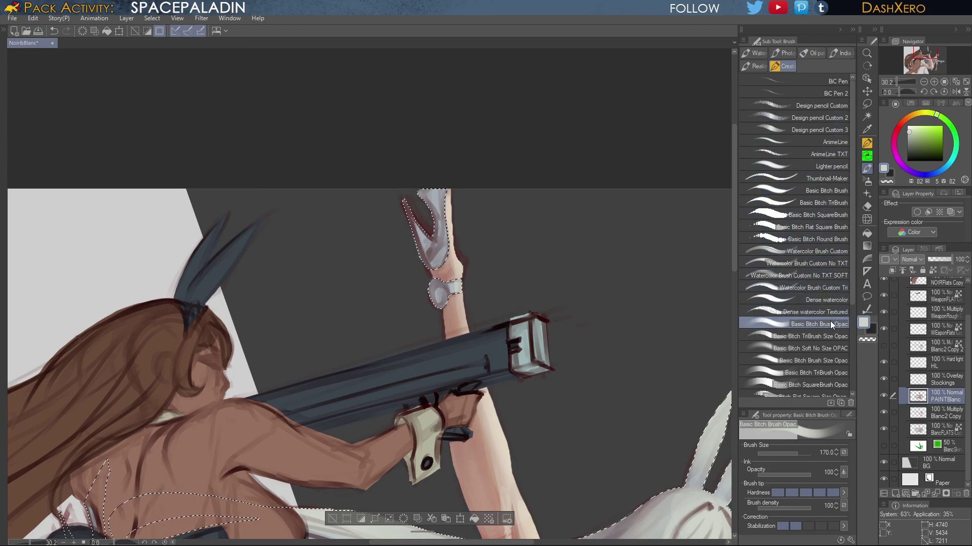
pyautogui.click(839, 203)
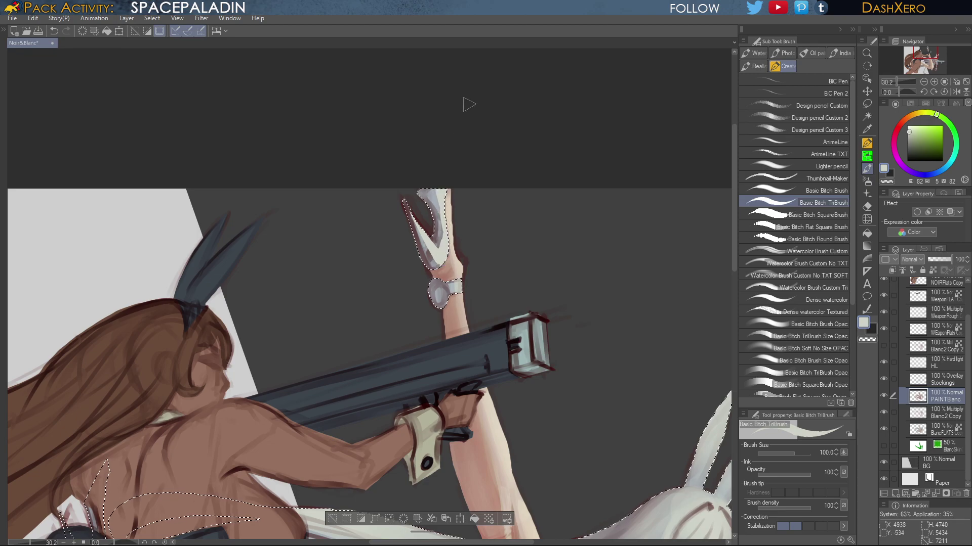
pyautogui.moveTo(594, 333); pyautogui.dragTo(579, 297)
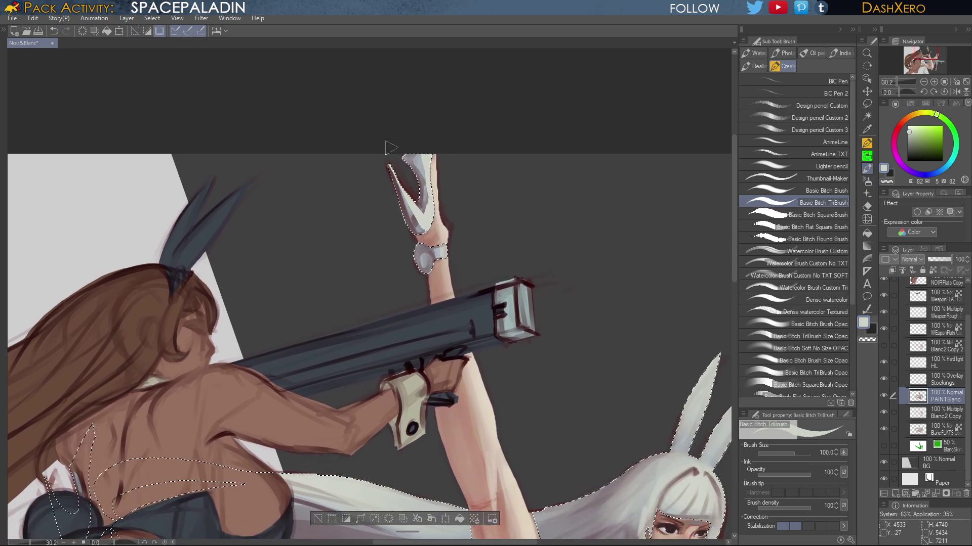
pyautogui.moveTo(560, 271); pyautogui.dragTo(553, 265)
# Sample dark mauve from the shoe's edge and paint thin shadow lines inside the shoe with Dense watercolor at size 17
pyautogui.keyDown('alt'); pyautogui.click(390, 169); pyautogui.keyUp('alt')
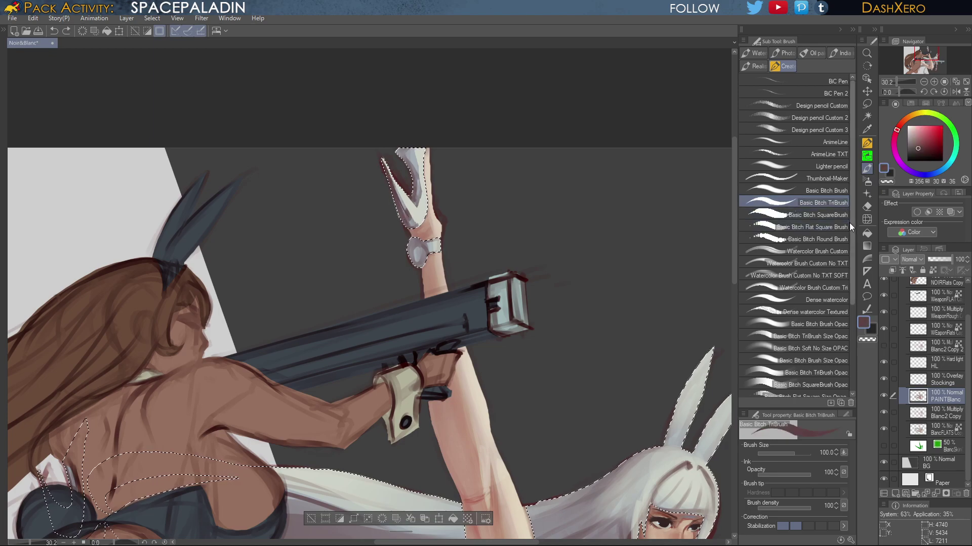
pyautogui.click(829, 297)
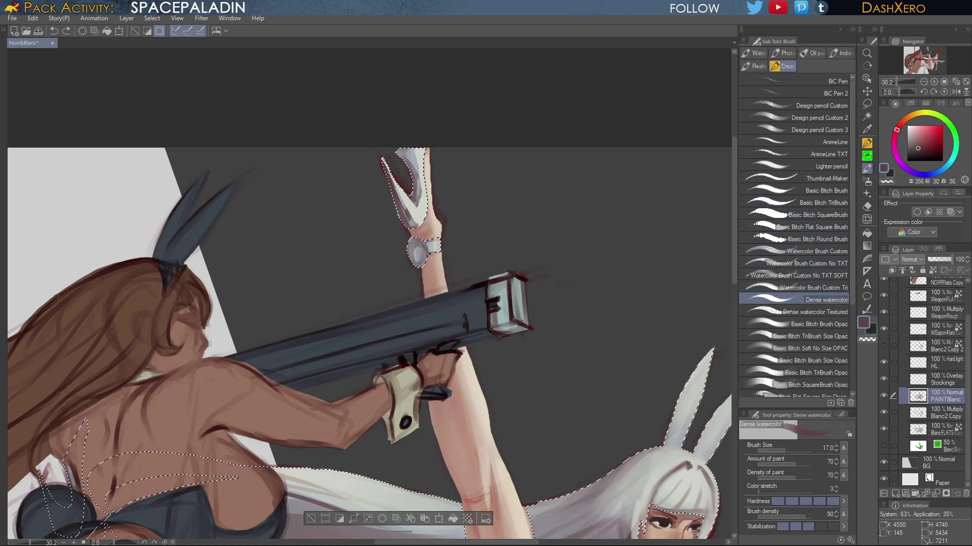
pyautogui.moveTo(397, 183); pyautogui.dragTo(406, 209)
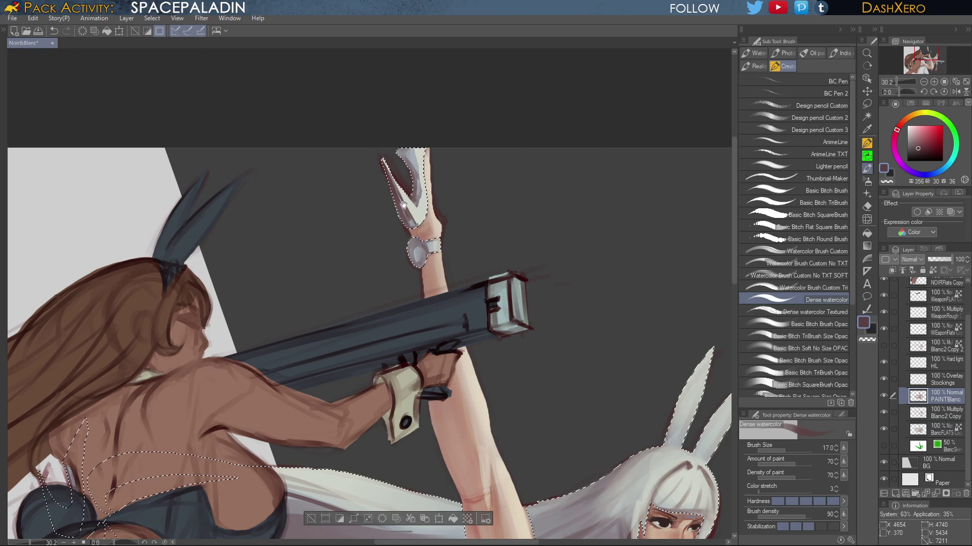
pyautogui.keyDown('alt'); pyautogui.click(404, 198); pyautogui.keyUp('alt')
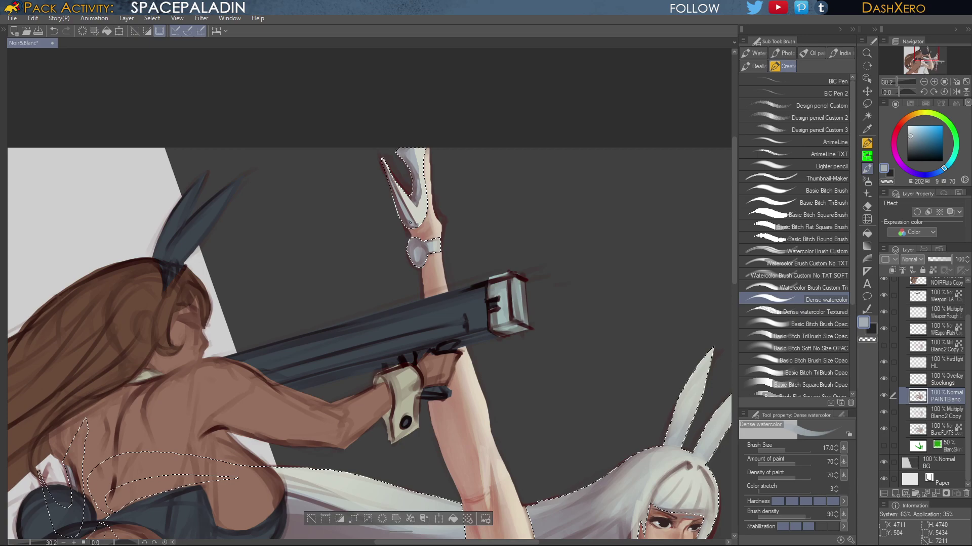
pyautogui.keyDown('alt'); pyautogui.click(403, 215); pyautogui.keyUp('alt')
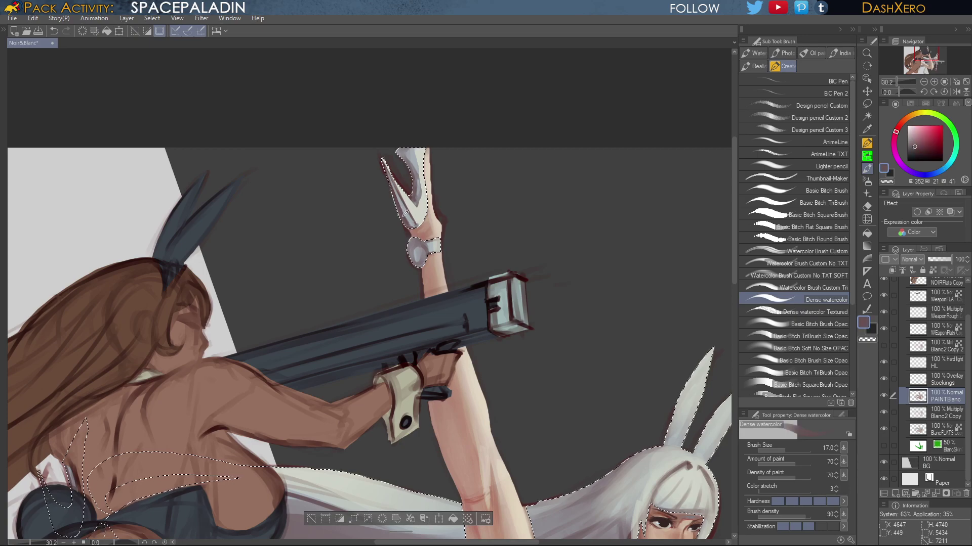
# Refine the shoe's straps and inner edges with sampled blue-grey and muted mauve using Dense watercolor
pyautogui.keyDown('alt'); pyautogui.click(412, 221); pyautogui.keyUp('alt')
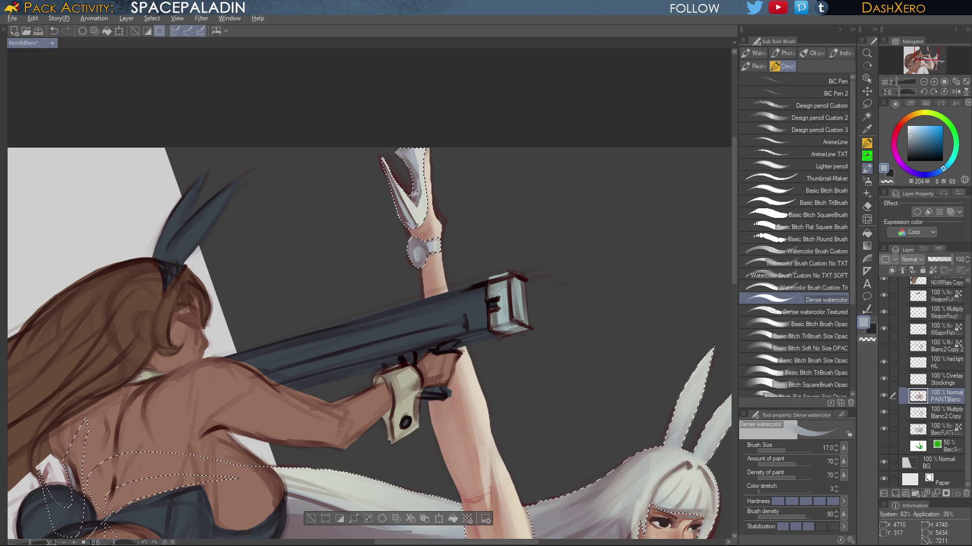
pyautogui.keyDown('alt'); pyautogui.click(414, 198); pyautogui.keyUp('alt')
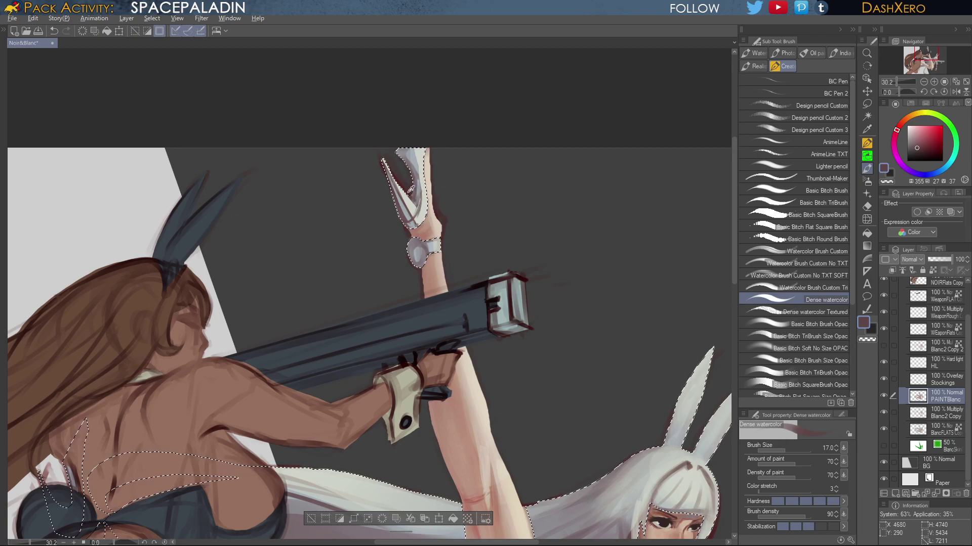
pyautogui.keyDown('alt'); pyautogui.click(486, 277); pyautogui.keyUp('alt')
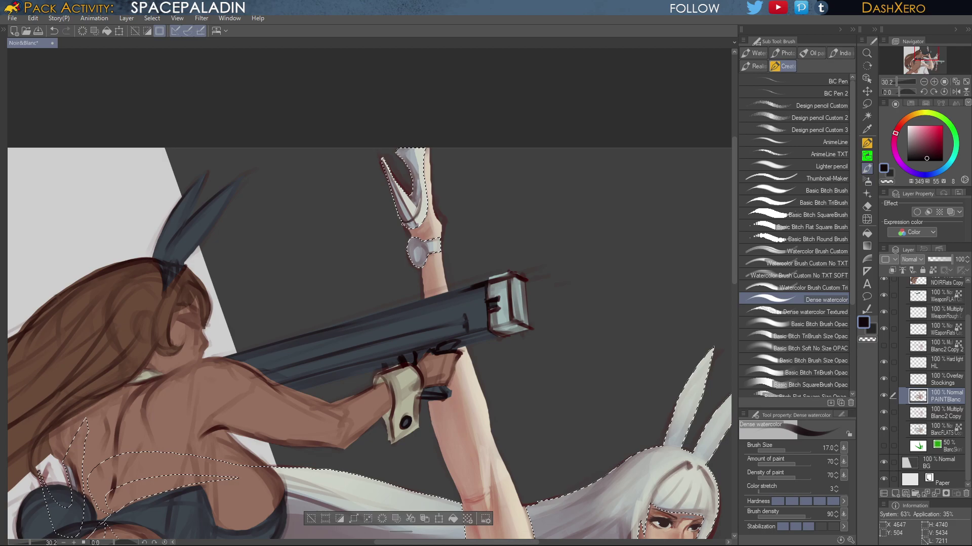
pyautogui.moveTo(609, 407)
pyautogui.mouseDown()
pyautogui.moveTo(598, 347)
pyautogui.moveTo(601, 372)
pyautogui.mouseUp()
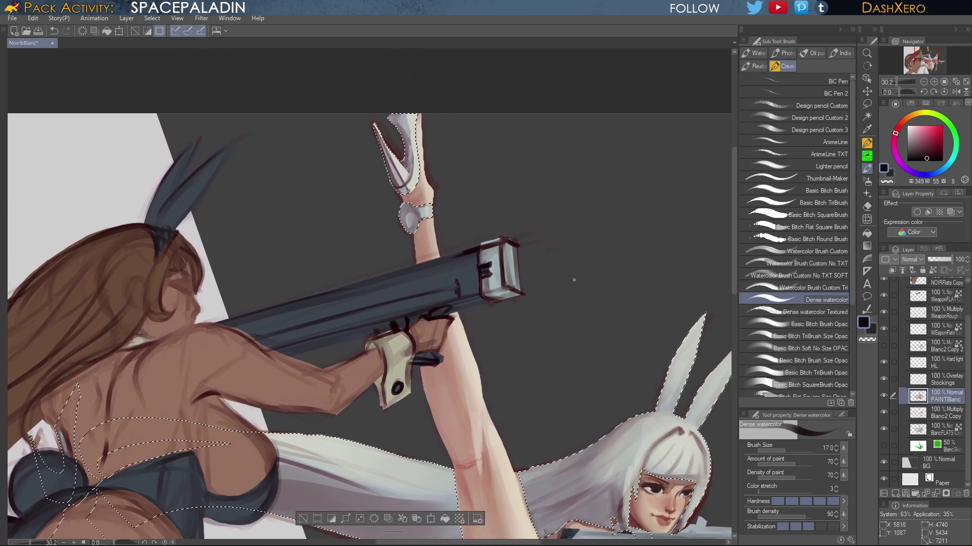
pyautogui.keyDown('alt'); pyautogui.click(406, 137); pyautogui.keyUp('alt')
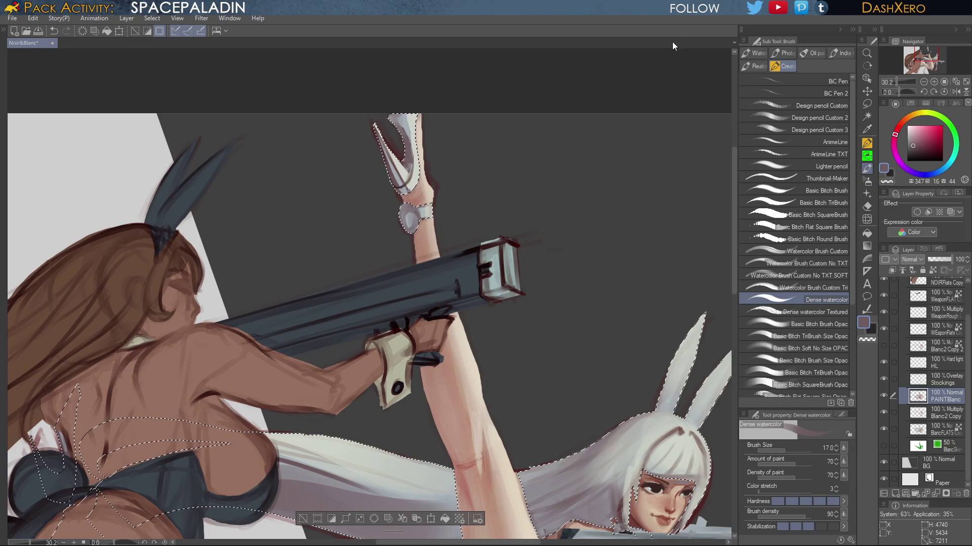
pyautogui.moveTo(519, 242); pyautogui.dragTo(522, 243)
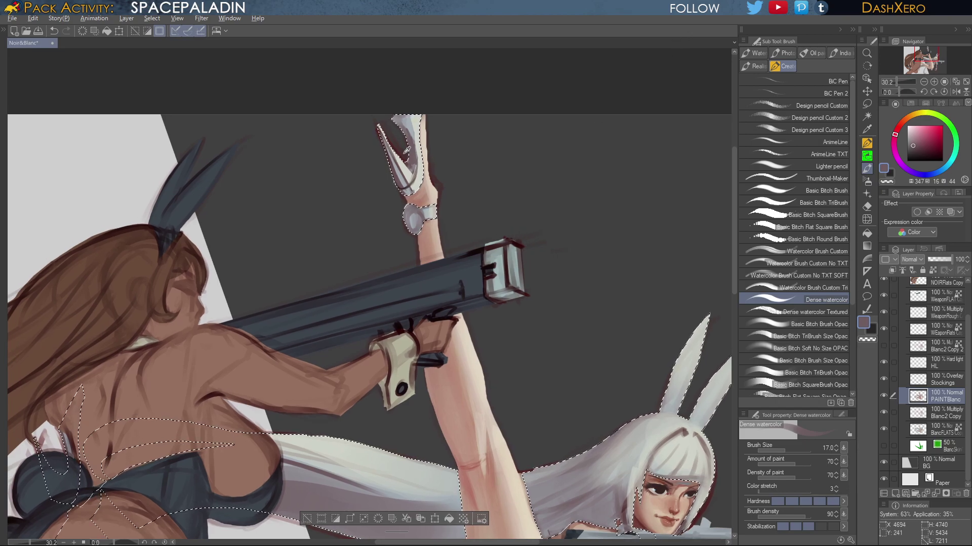
# Darken the shoe's inner area with near-black sampled from the gun barrel and clean its edges with off-white using Basic Bitch TriBrush Size Opac
pyautogui.keyDown('alt'); pyautogui.click(466, 281); pyautogui.keyUp('alt')
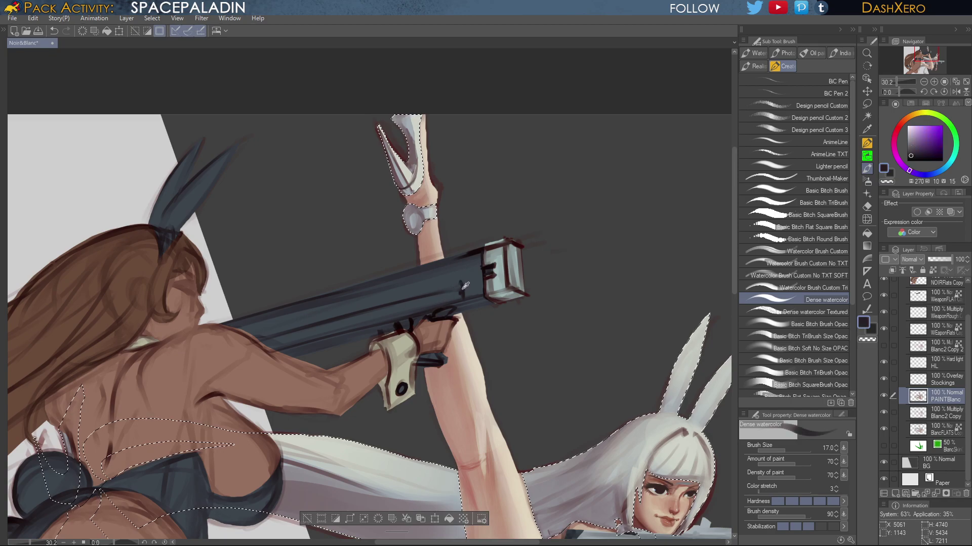
pyautogui.click(826, 336)
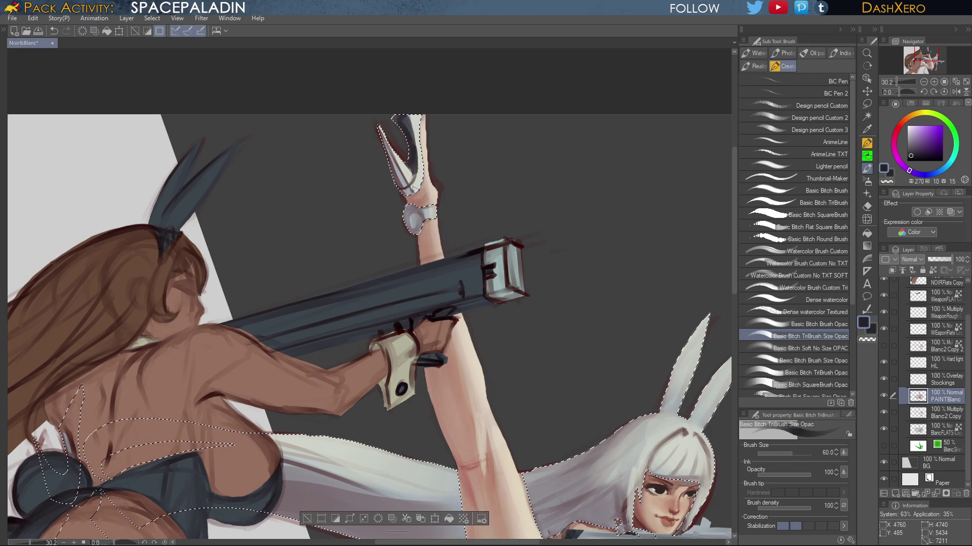
pyautogui.keyDown('alt'); pyautogui.click(403, 164); pyautogui.keyUp('alt')
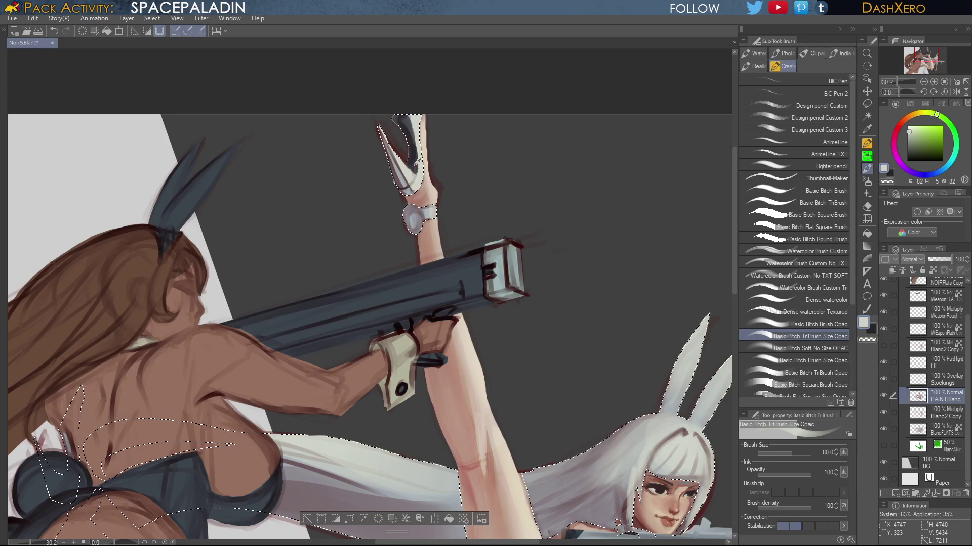
pyautogui.keyDown('alt'); pyautogui.click(413, 169); pyautogui.keyUp('alt')
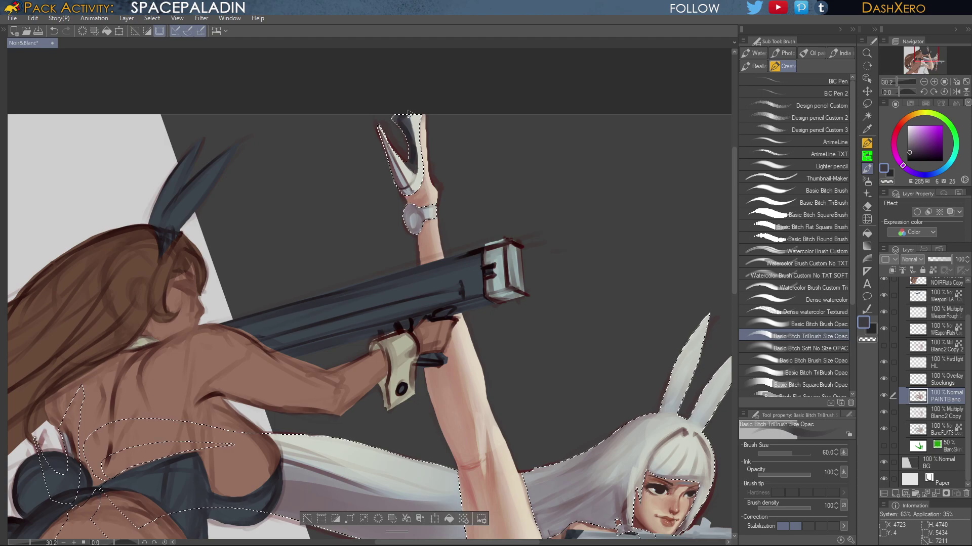
# Sample light grey from the large hair lock and highlight the upper edge of the lock behind the legs, undoing stray strokes
pyautogui.moveTo(531, 382); pyautogui.dragTo(587, 179)
pyautogui.moveTo(513, 334); pyautogui.dragTo(578, 249)
pyautogui.moveTo(616, 310); pyautogui.dragTo(655, 286)
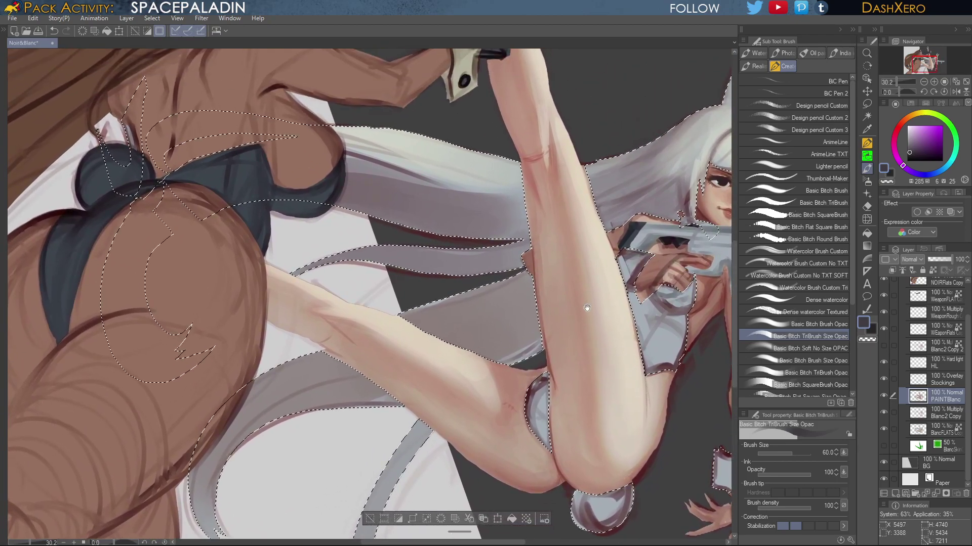
pyautogui.keyDown('alt'); pyautogui.click(458, 166); pyautogui.keyUp('alt')
pyautogui.moveTo(516, 221); pyautogui.dragTo(592, 160)
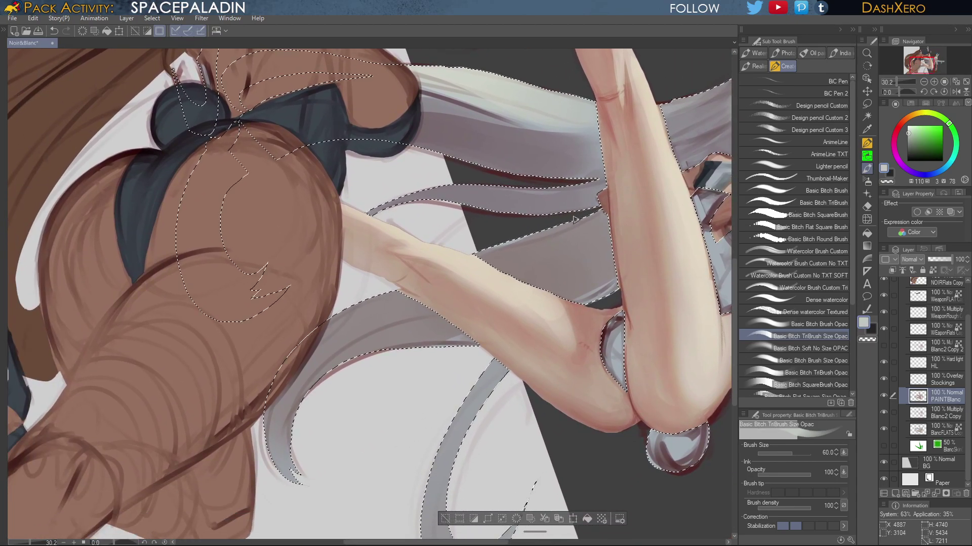
pyautogui.moveTo(575, 219); pyautogui.dragTo(476, 253)
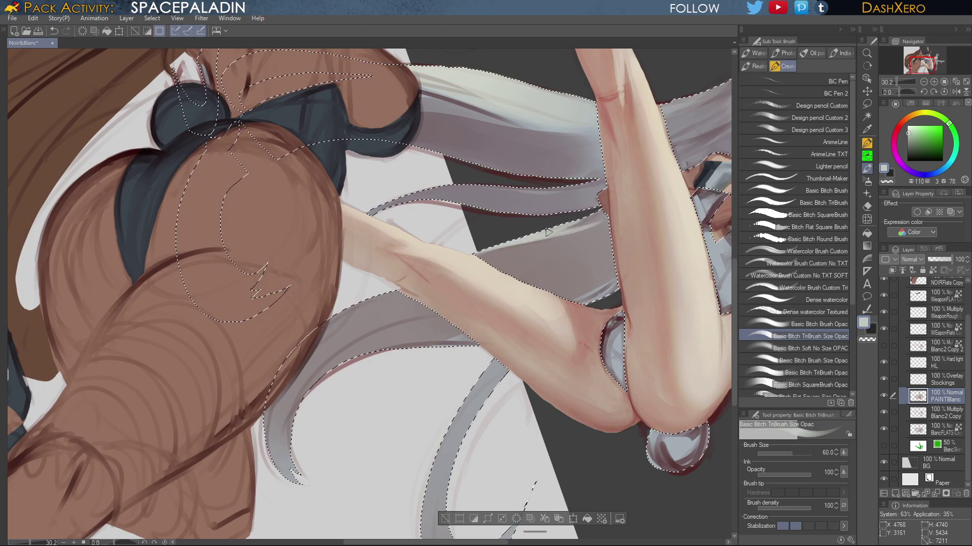
pyautogui.moveTo(588, 253); pyautogui.dragTo(591, 281)
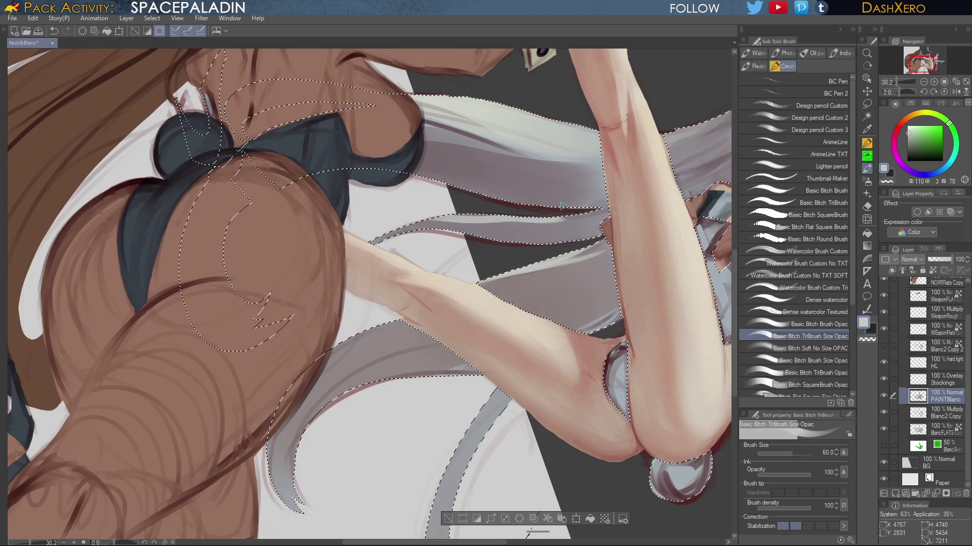
pyautogui.hotkey('ctrl', 'z')
pyautogui.moveTo(561, 220)
pyautogui.mouseDown()
pyautogui.moveTo(445, 218)
pyautogui.moveTo(549, 219)
pyautogui.moveTo(471, 216)
pyautogui.mouseUp()
pyautogui.hotkey('ctrl', 'z')
pyautogui.moveTo(726, 269); pyautogui.dragTo(561, 338)
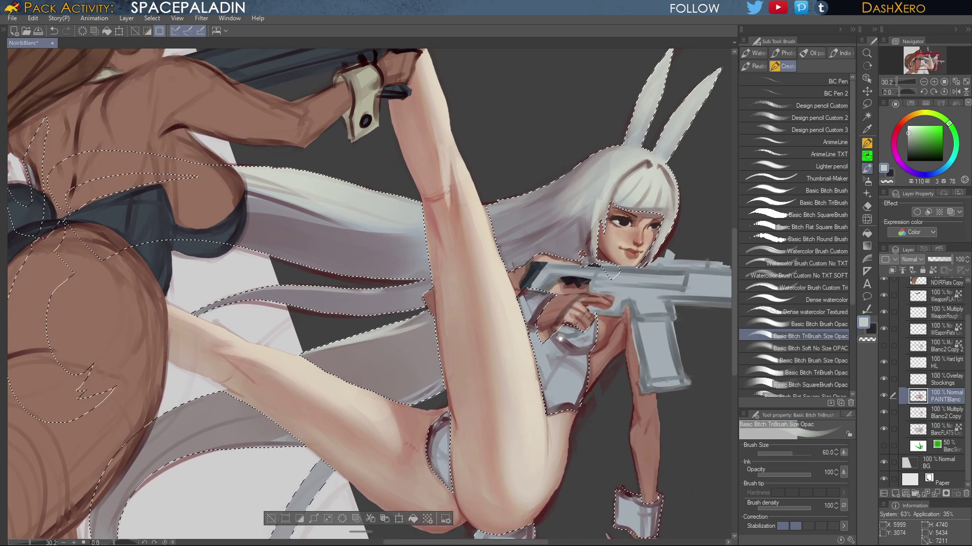
# Shade the curled lower hair lock with mauve sampled from the hair, using Basic Bitch Brush Opac at size 170
pyautogui.moveTo(510, 398); pyautogui.dragTo(589, 282)
pyautogui.moveTo(522, 393); pyautogui.dragTo(546, 331)
pyautogui.keyDown('alt'); pyautogui.click(372, 253); pyautogui.keyUp('alt')
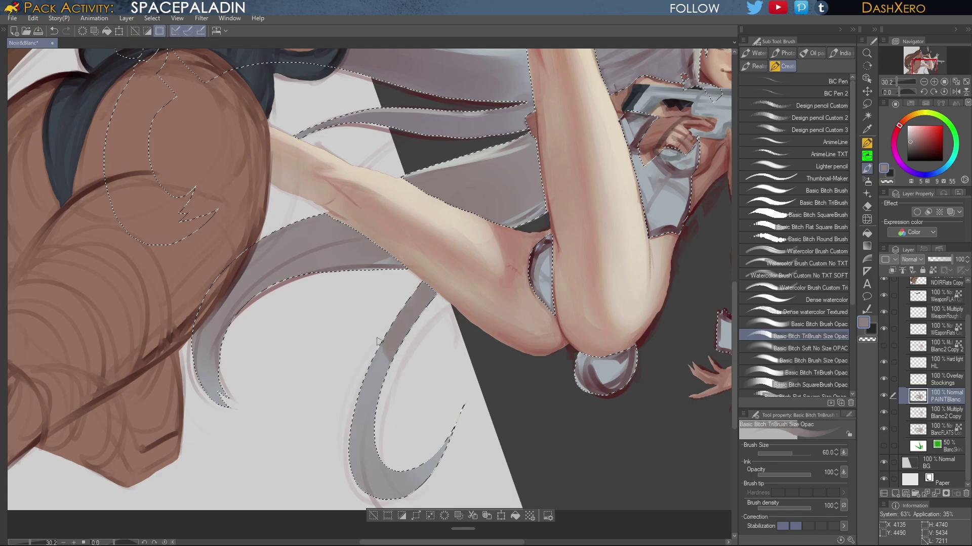
pyautogui.keyDown('alt'); pyautogui.click(381, 357); pyautogui.keyUp('alt')
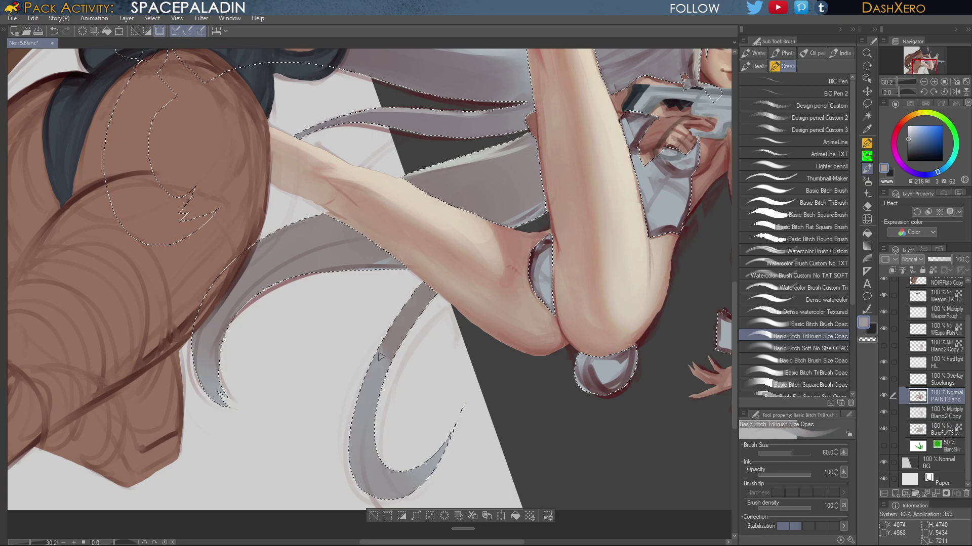
pyautogui.click(820, 323)
pyautogui.keyDown('alt'); pyautogui.click(400, 344); pyautogui.keyUp('alt')
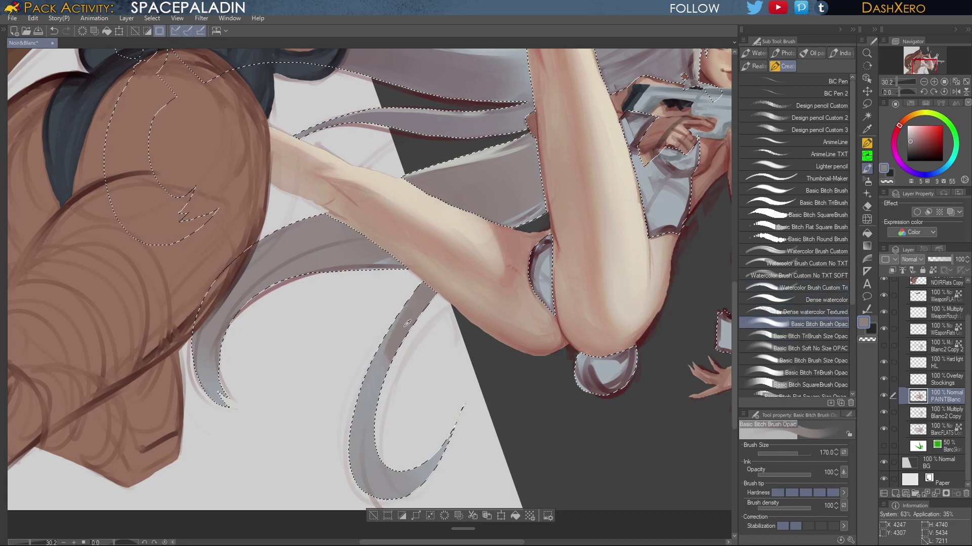
pyautogui.moveTo(399, 340)
pyautogui.mouseDown()
pyautogui.moveTo(376, 433)
pyautogui.moveTo(409, 344)
pyautogui.moveTo(410, 497)
pyautogui.mouseUp()
pyautogui.moveTo(383, 448)
pyautogui.mouseDown()
pyautogui.moveTo(422, 455)
pyautogui.moveTo(462, 431)
pyautogui.mouseUp()
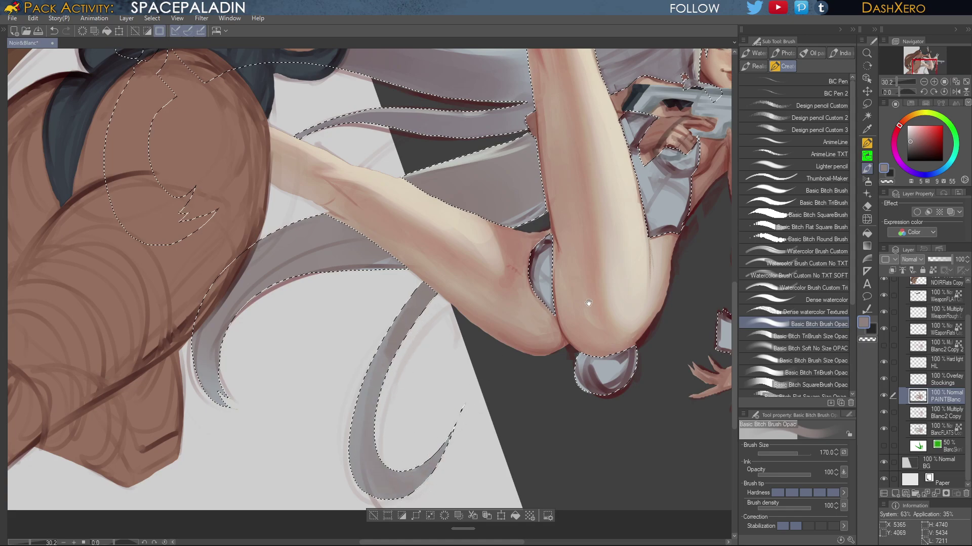
pyautogui.moveTo(587, 303); pyautogui.dragTo(504, 473)
# Highlight the bend of the curled lock with light grey sampled from the large hair lock, undoing stray strokes
pyautogui.keyDown('alt'); pyautogui.click(374, 177); pyautogui.keyUp('alt')
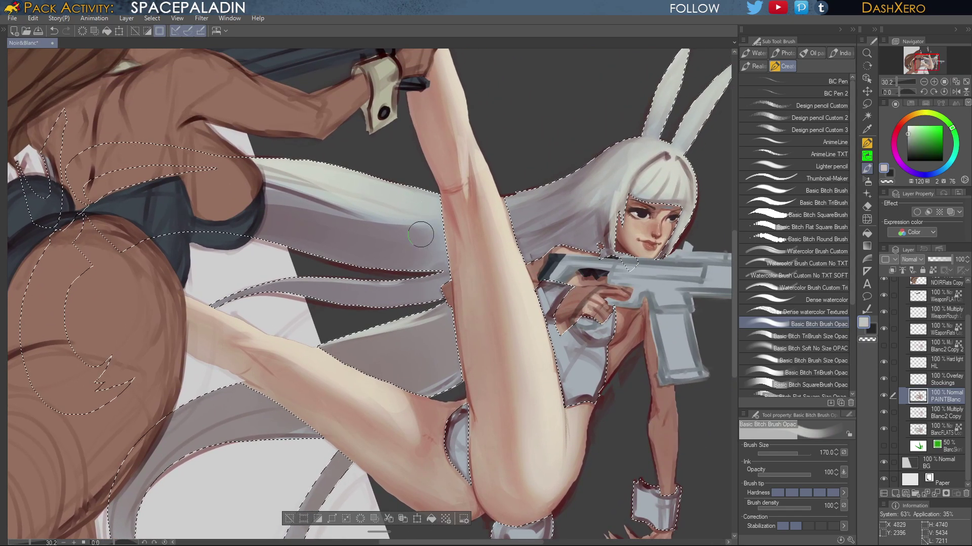
pyautogui.scroll(-6, 405, 230)
pyautogui.moveTo(371, 194)
pyautogui.mouseDown()
pyautogui.moveTo(353, 208)
pyautogui.moveTo(418, 299)
pyautogui.moveTo(365, 306)
pyautogui.mouseUp()
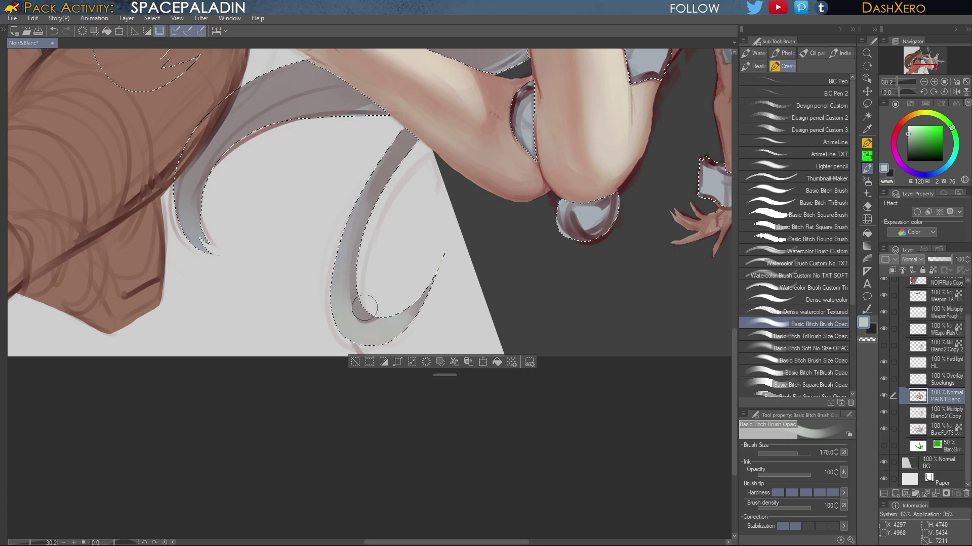
pyautogui.hotkey('ctrl', 'z')
pyautogui.moveTo(358, 261); pyautogui.dragTo(456, 242)
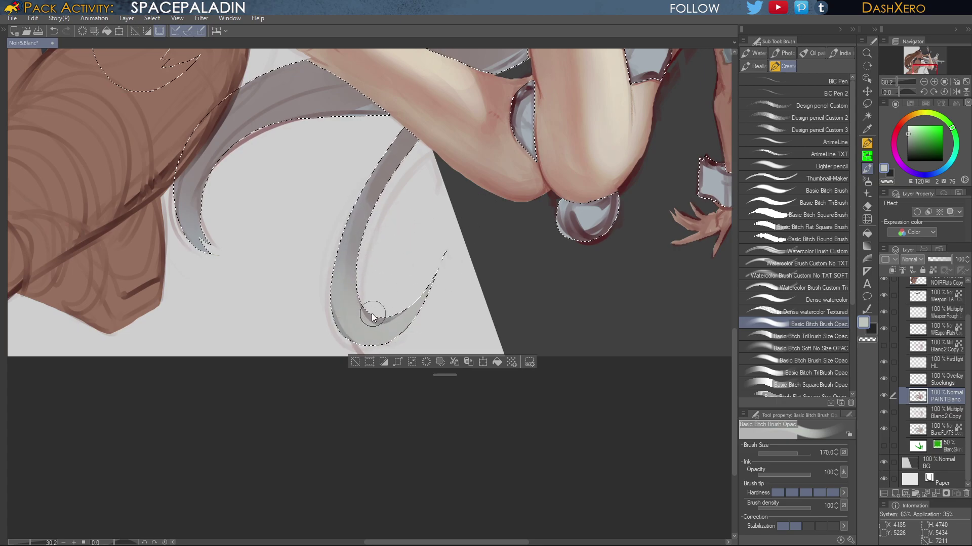
pyautogui.hotkey('ctrl', 'z')
pyautogui.moveTo(358, 262)
pyautogui.mouseDown()
pyautogui.moveTo(360, 284)
pyautogui.moveTo(447, 254)
pyautogui.mouseUp()
pyautogui.moveTo(351, 253); pyautogui.dragTo(486, 207)
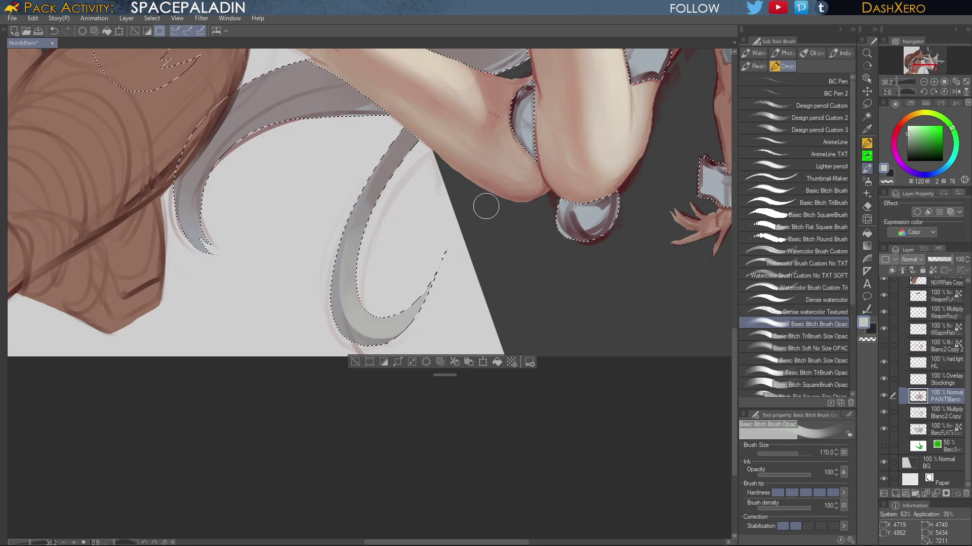
# Sample cool grey near the forked tip of the other lower hair lock and blend the tip with it
pyautogui.moveTo(587, 266); pyautogui.dragTo(631, 345)
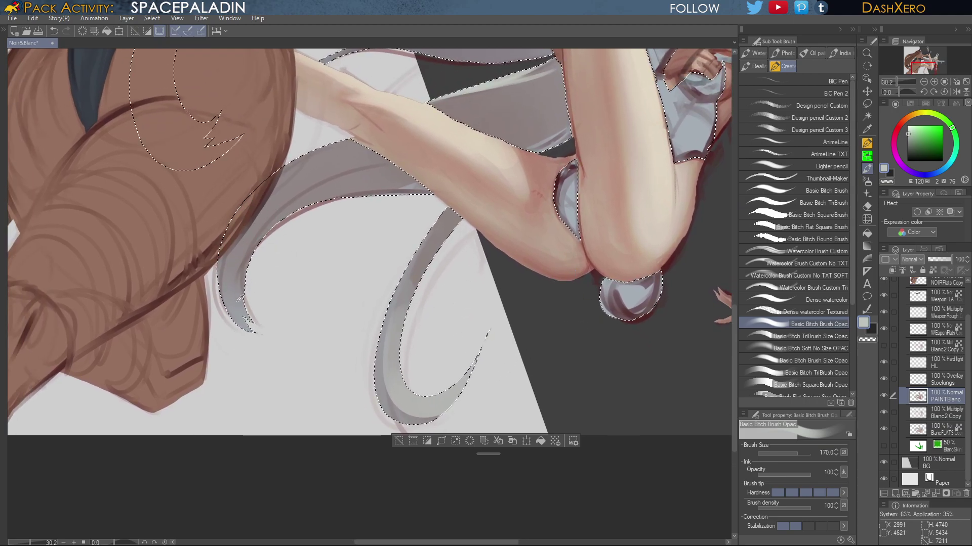
pyautogui.keyDown('alt'); pyautogui.click(238, 306); pyautogui.keyUp('alt')
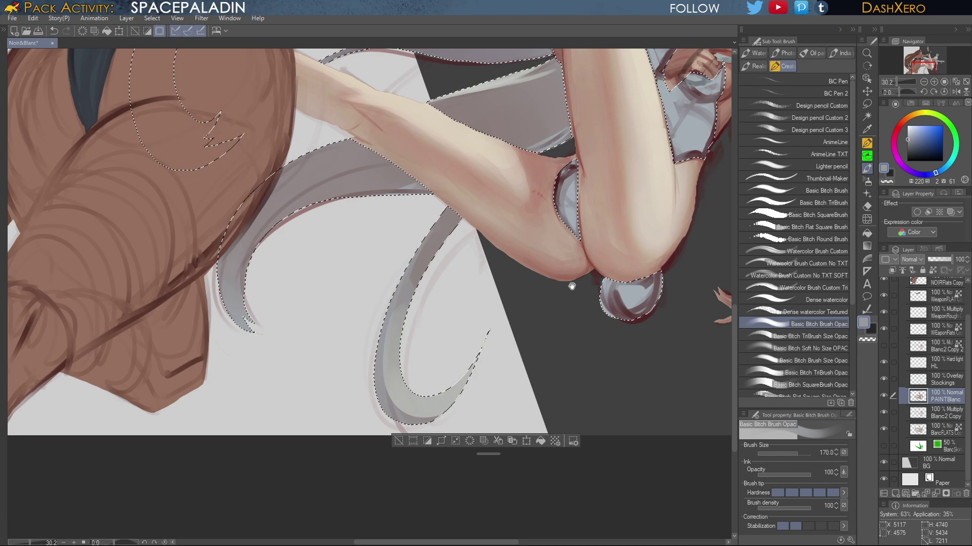
pyautogui.moveTo(571, 286); pyautogui.dragTo(389, 524)
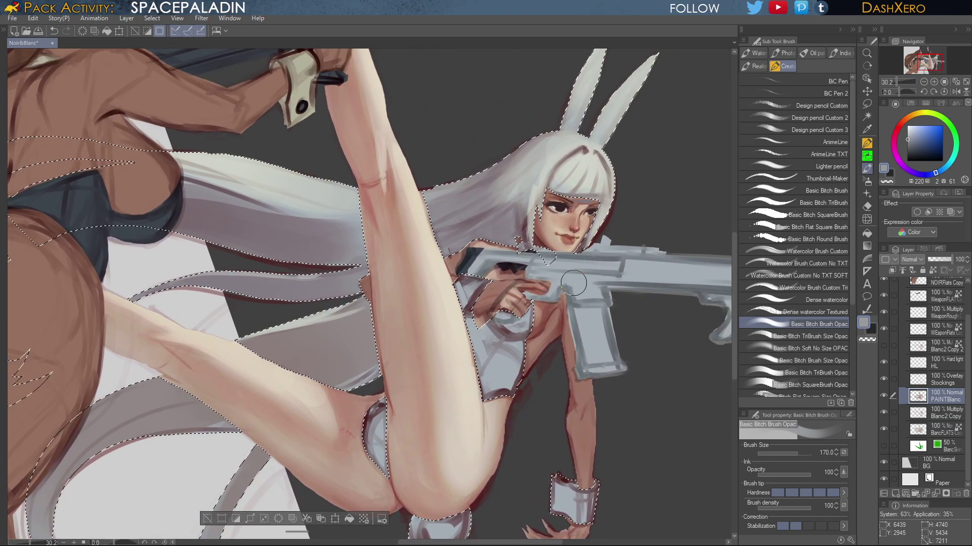
# Paint the bodice's cup with off-white sampled from the hair and shade its underside with sampled muted mauve
pyautogui.moveTo(574, 314)
pyautogui.mouseDown()
pyautogui.moveTo(600, 226)
pyautogui.moveTo(530, 326)
pyautogui.moveTo(717, 415)
pyautogui.mouseUp()
pyautogui.moveTo(480, 392)
pyautogui.mouseDown()
pyautogui.moveTo(568, 412)
pyautogui.moveTo(711, 291)
pyautogui.mouseUp()
pyautogui.moveTo(538, 373)
pyautogui.mouseDown()
pyautogui.moveTo(658, 254)
pyautogui.moveTo(673, 384)
pyautogui.moveTo(688, 415)
pyautogui.moveTo(684, 354)
pyautogui.moveTo(698, 258)
pyautogui.moveTo(663, 308)
pyautogui.moveTo(620, 318)
pyautogui.moveTo(534, 397)
pyautogui.moveTo(704, 284)
pyautogui.moveTo(648, 325)
pyautogui.moveTo(631, 295)
pyautogui.moveTo(636, 271)
pyautogui.moveTo(614, 332)
pyautogui.moveTo(547, 289)
pyautogui.moveTo(606, 393)
pyautogui.moveTo(622, 284)
pyautogui.moveTo(636, 391)
pyautogui.moveTo(627, 340)
pyautogui.mouseUp()
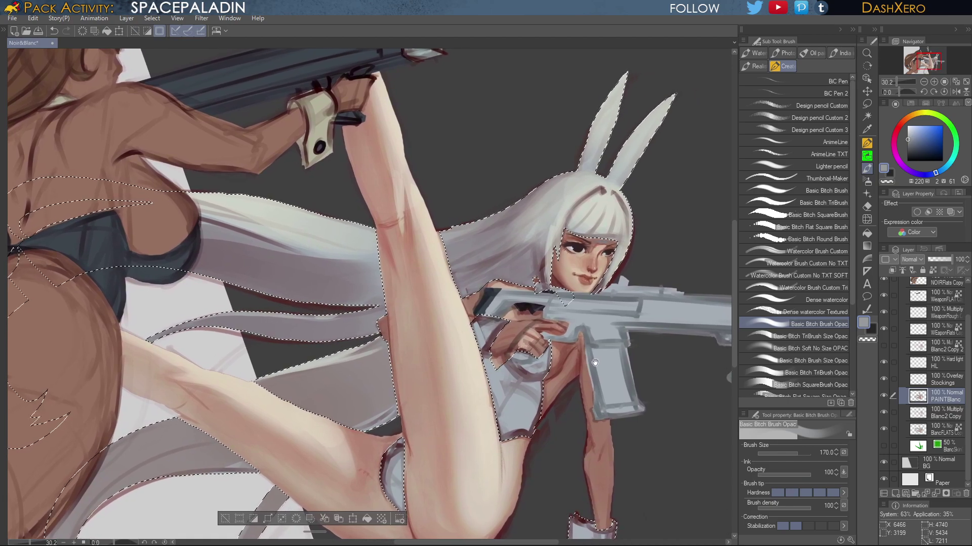
pyautogui.moveTo(595, 362); pyautogui.dragTo(603, 338)
pyautogui.moveTo(571, 385); pyautogui.dragTo(581, 360)
pyautogui.keyDown('alt'); pyautogui.click(633, 170); pyautogui.keyUp('alt')
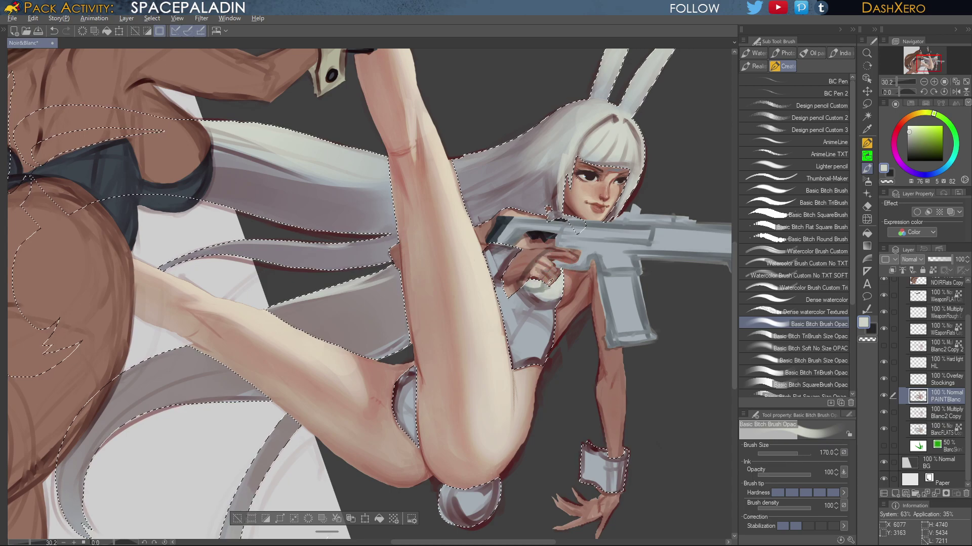
pyautogui.keyDown('alt'); pyautogui.click(538, 280); pyautogui.keyUp('alt')
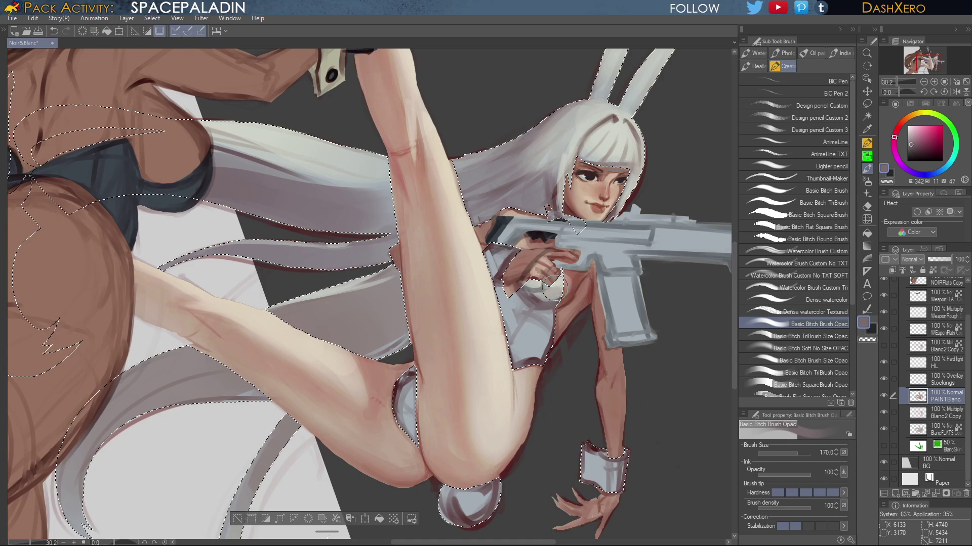
pyautogui.moveTo(553, 288); pyautogui.dragTo(558, 294)
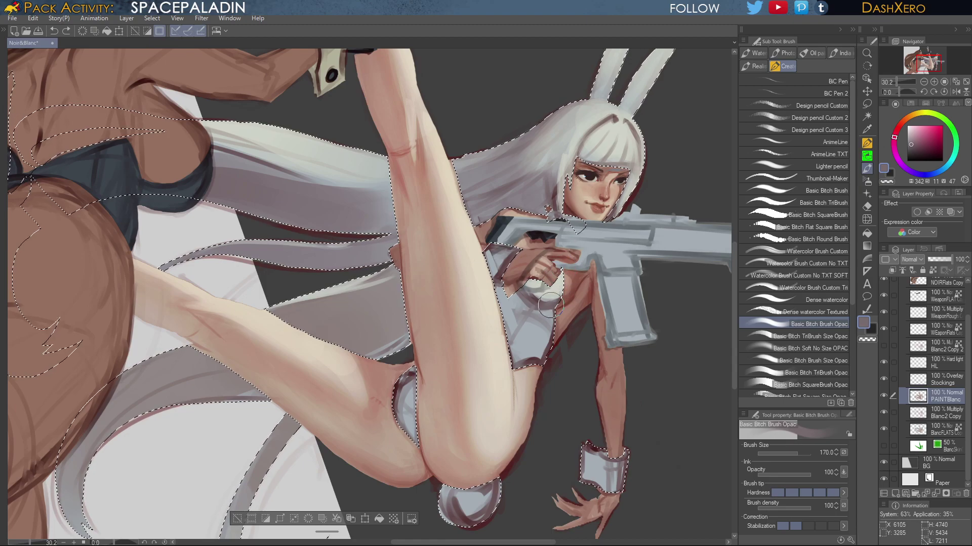
pyautogui.moveTo(593, 342); pyautogui.dragTo(573, 340)
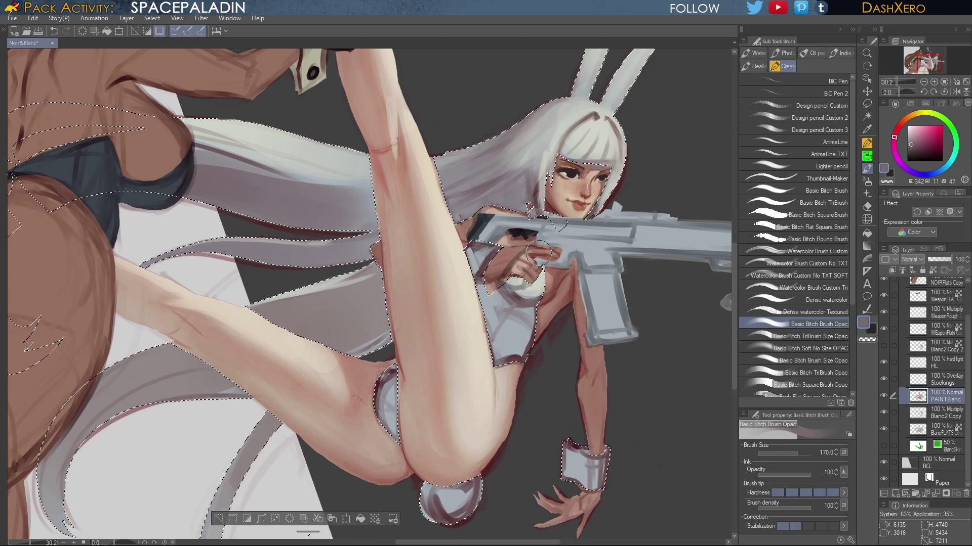
# Cover the bodice's front with sampled off-white and shade its lower edge with sampled dark mauve and warm grey
pyautogui.keyDown('alt'); pyautogui.click(522, 299); pyautogui.keyUp('alt')
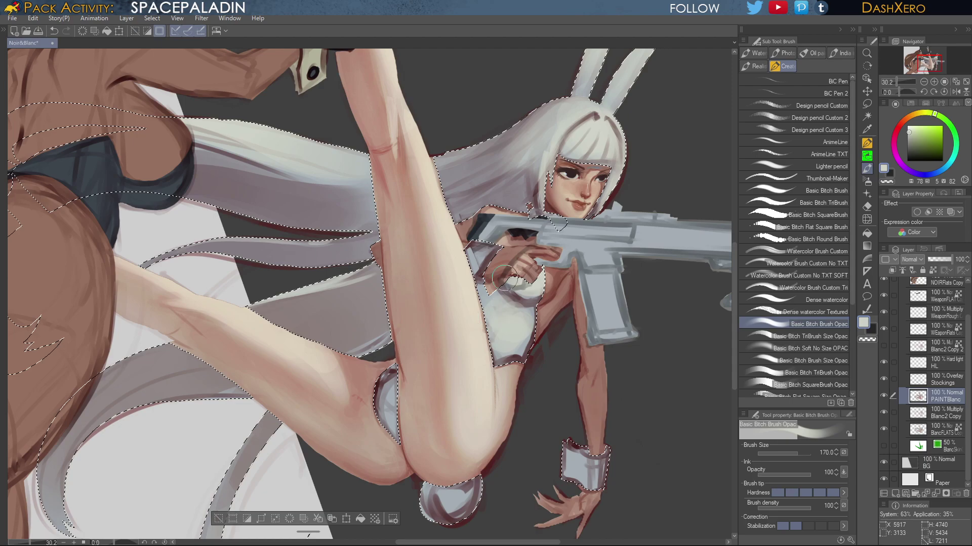
pyautogui.keyDown('alt'); pyautogui.click(510, 363); pyautogui.keyUp('alt')
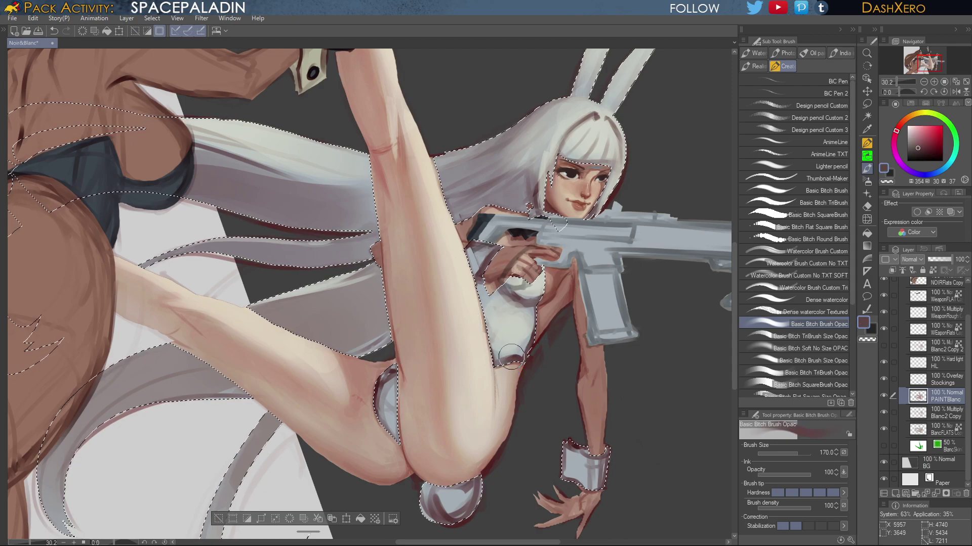
pyautogui.keyDown('alt'); pyautogui.click(536, 323); pyautogui.keyUp('alt')
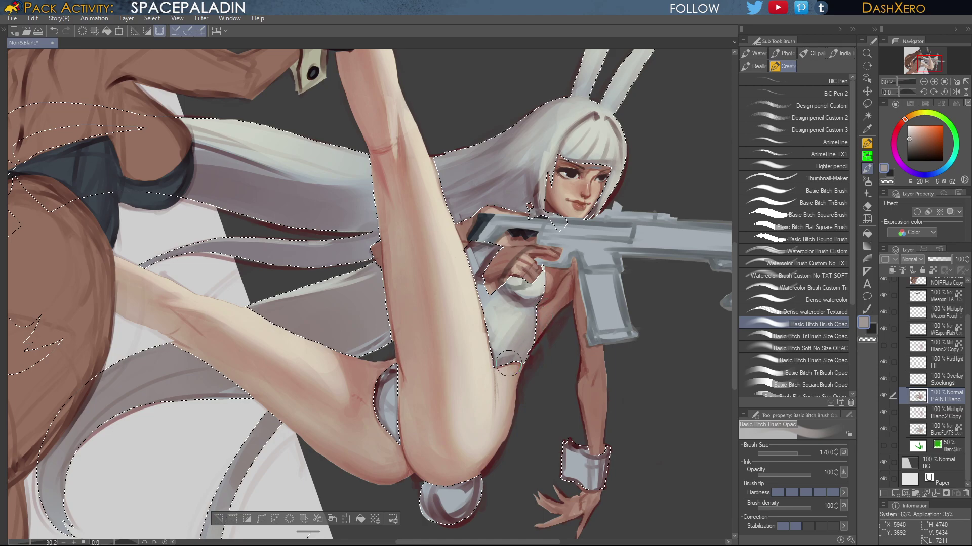
pyautogui.moveTo(541, 358); pyautogui.dragTo(545, 366)
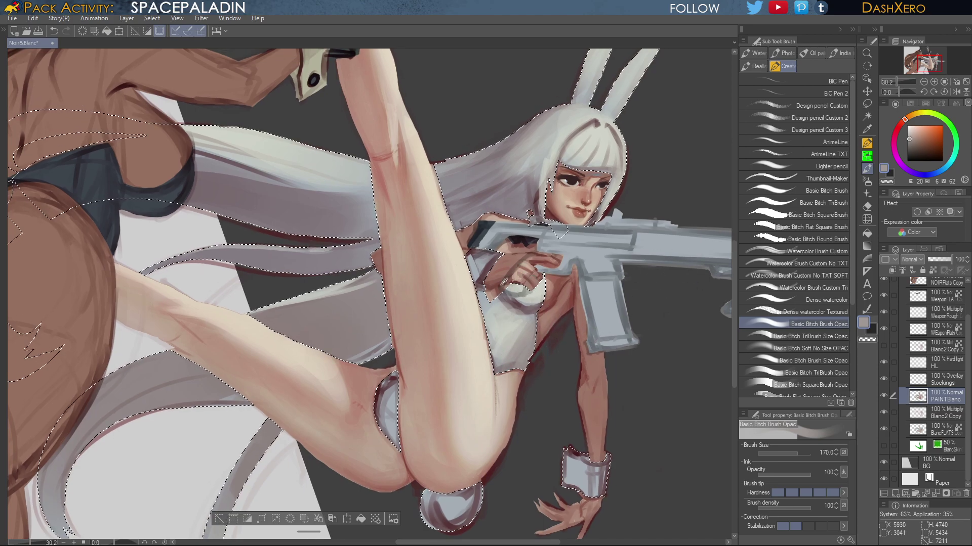
# Brighten the off-white sampled from the hair and highlight the bangs and crown of the head
pyautogui.keyDown('alt'); pyautogui.click(627, 164); pyautogui.keyUp('alt')
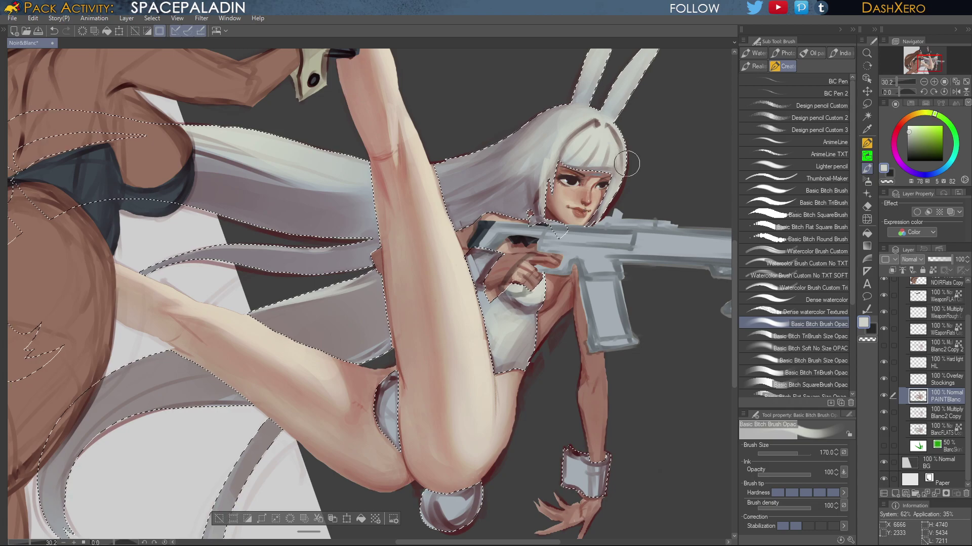
pyautogui.click(913, 126)
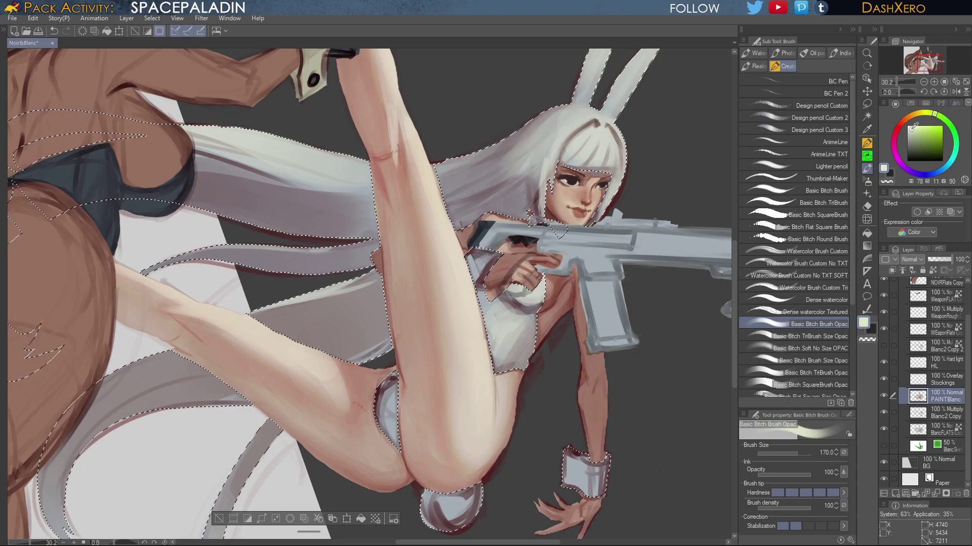
pyautogui.click(909, 130)
pyautogui.moveTo(606, 124)
pyautogui.mouseDown()
pyautogui.moveTo(610, 154)
pyautogui.moveTo(591, 150)
pyautogui.mouseUp()
pyautogui.moveTo(598, 115); pyautogui.dragTo(585, 117)
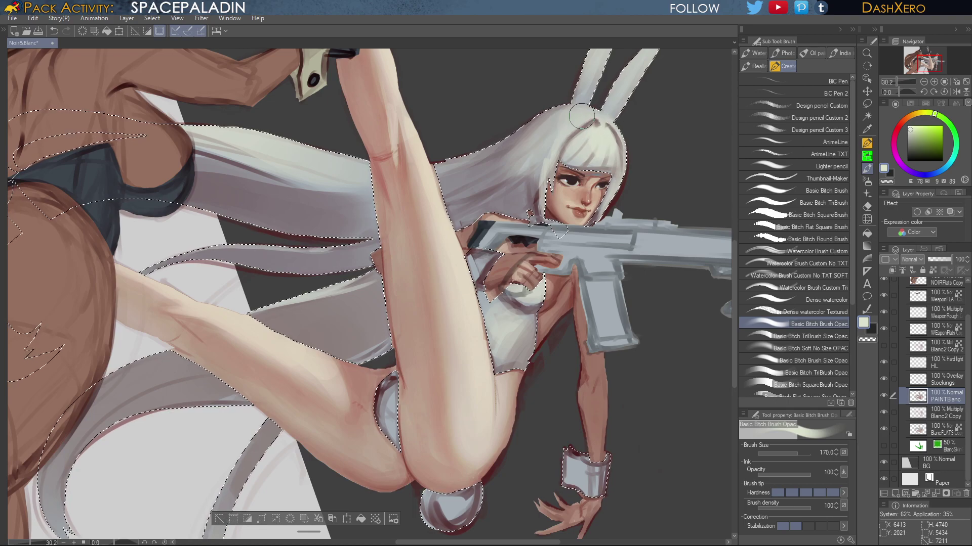
# Paint both bunny ears with the brightened off-white, undoing a stray stroke
pyautogui.moveTo(634, 203); pyautogui.dragTo(554, 319)
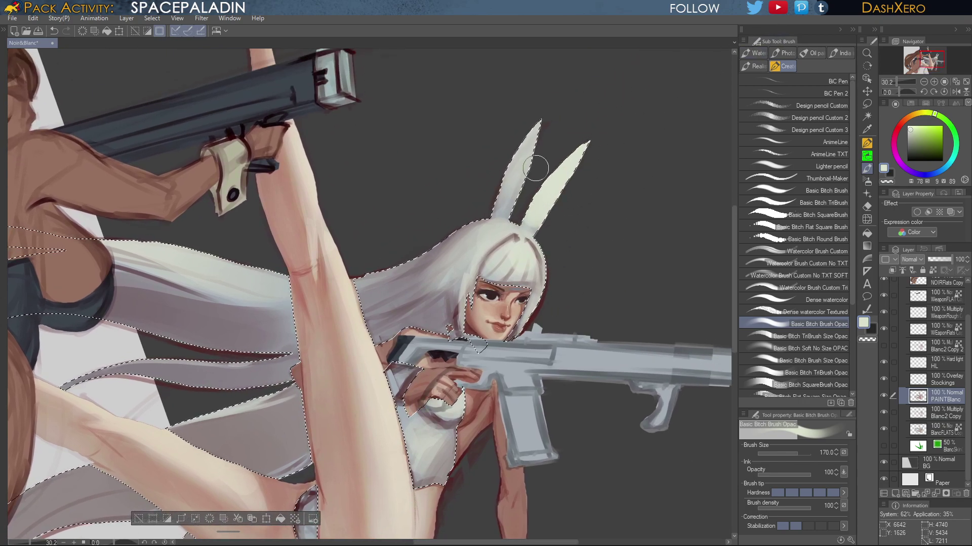
pyautogui.hotkey('ctrl', 'z')
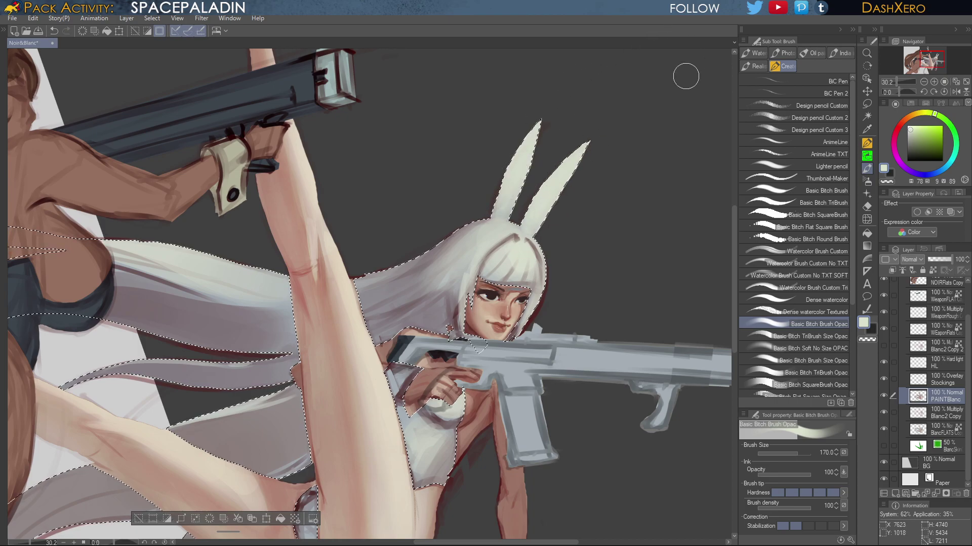
pyautogui.moveTo(589, 299); pyautogui.dragTo(635, 256)
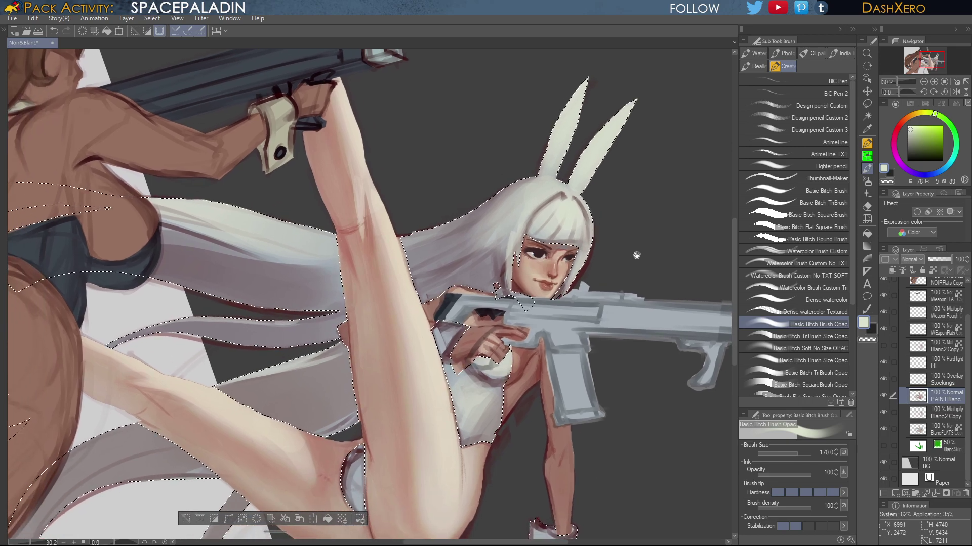
pyautogui.moveTo(560, 317); pyautogui.dragTo(606, 277)
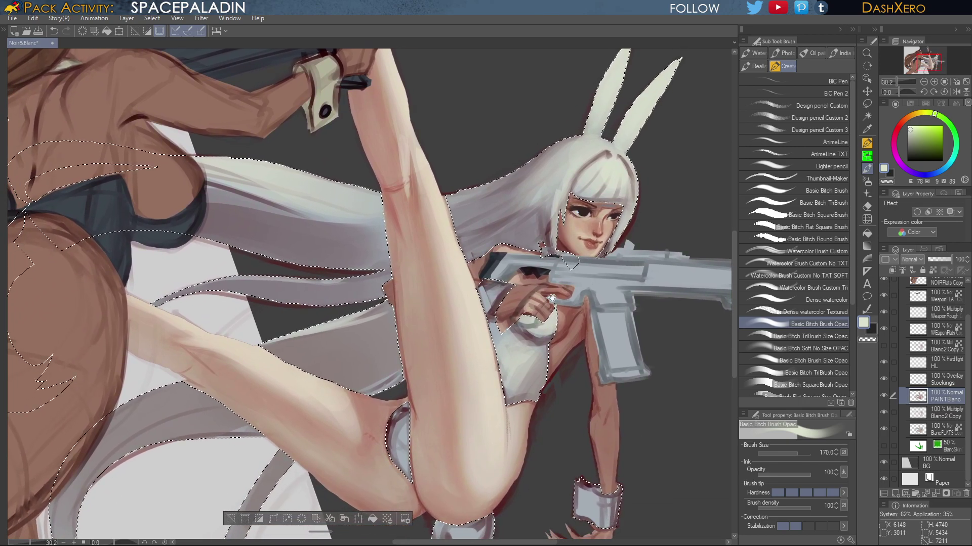
pyautogui.moveTo(553, 324); pyautogui.dragTo(623, 243)
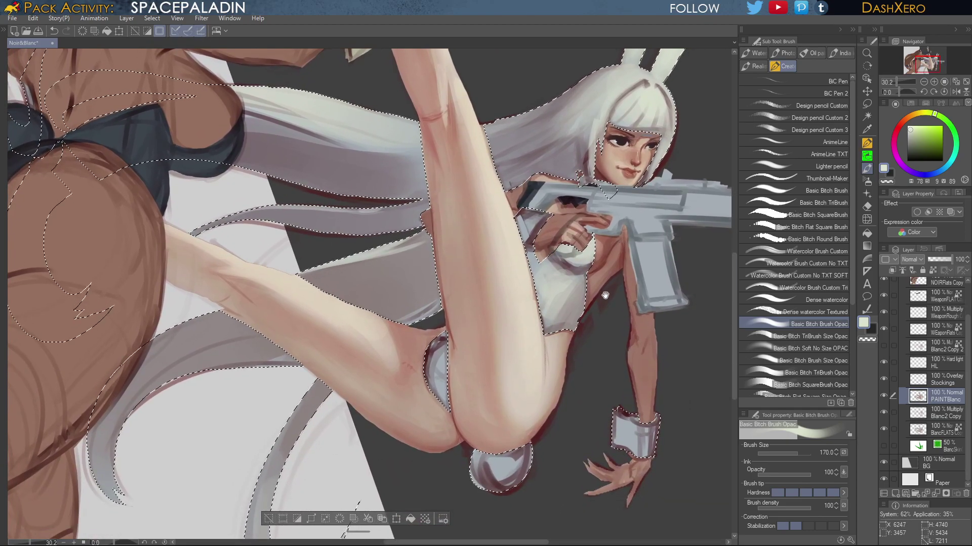
pyautogui.moveTo(604, 291); pyautogui.dragTo(590, 324)
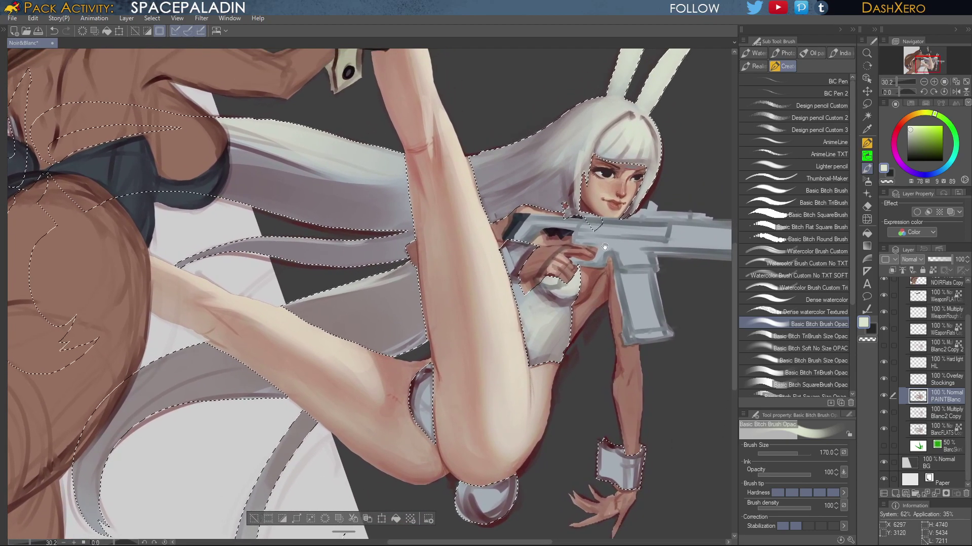
# Shade the wrist cuff with mauve and grey-violet tones sampled from the hair and cuff, using the brush at size 120
pyautogui.keyDown('alt'); pyautogui.click(567, 198); pyautogui.keyUp('alt')
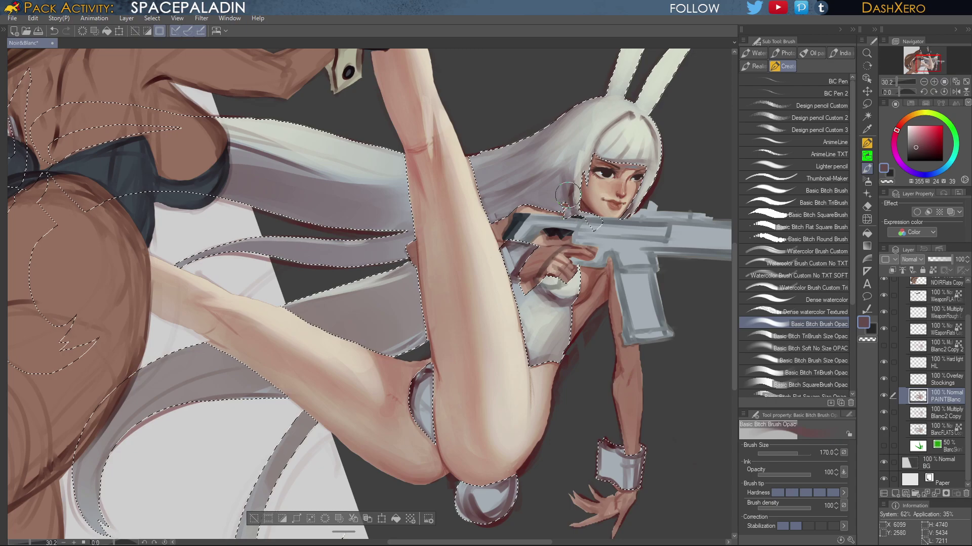
pyautogui.press('[')
pyautogui.press('[')
pyautogui.moveTo(653, 458)
pyautogui.mouseDown()
pyautogui.moveTo(640, 352)
pyautogui.moveTo(591, 347)
pyautogui.moveTo(589, 322)
pyautogui.moveTo(602, 339)
pyautogui.moveTo(619, 332)
pyautogui.mouseUp()
pyautogui.hotkey('ctrl', 'z')
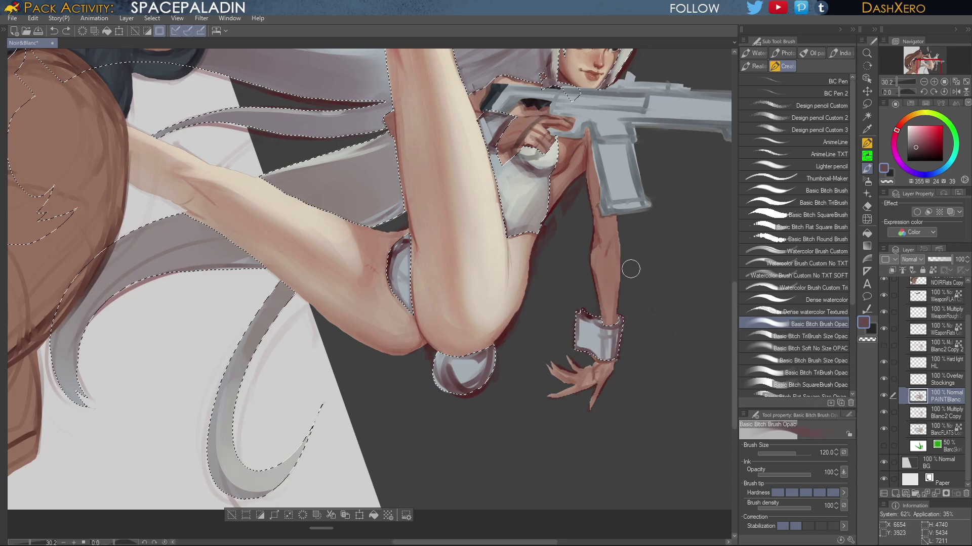
pyautogui.keyDown('alt'); pyautogui.click(591, 331); pyautogui.keyUp('alt')
pyautogui.moveTo(593, 328)
pyautogui.mouseDown()
pyautogui.moveTo(584, 306)
pyautogui.moveTo(594, 346)
pyautogui.mouseUp()
pyautogui.moveTo(538, 296); pyautogui.dragTo(577, 429)
pyautogui.keyDown('alt'); pyautogui.click(328, 199); pyautogui.keyUp('alt')
pyautogui.moveTo(653, 456)
pyautogui.mouseDown()
pyautogui.moveTo(597, 414)
pyautogui.moveTo(587, 435)
pyautogui.mouseUp()
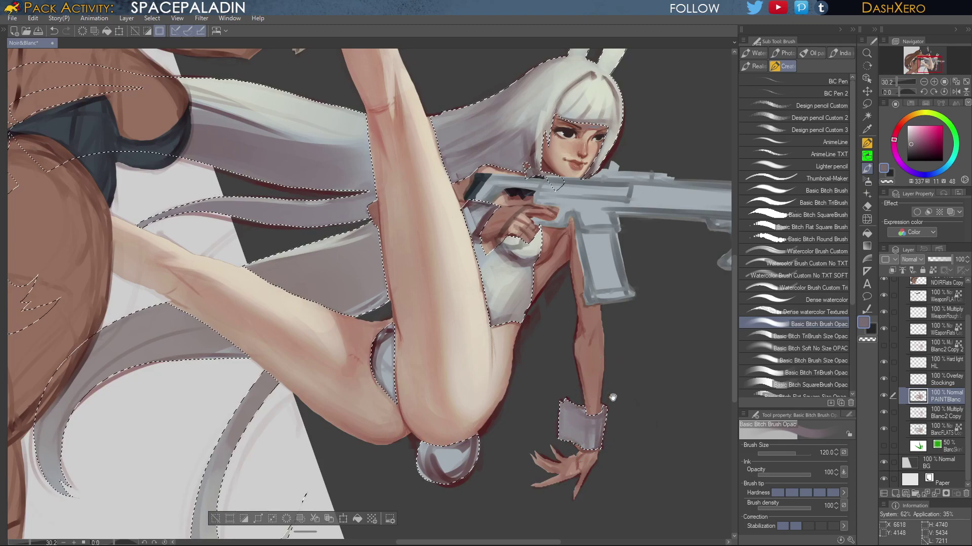
pyautogui.moveTo(612, 398); pyautogui.dragTo(621, 415)
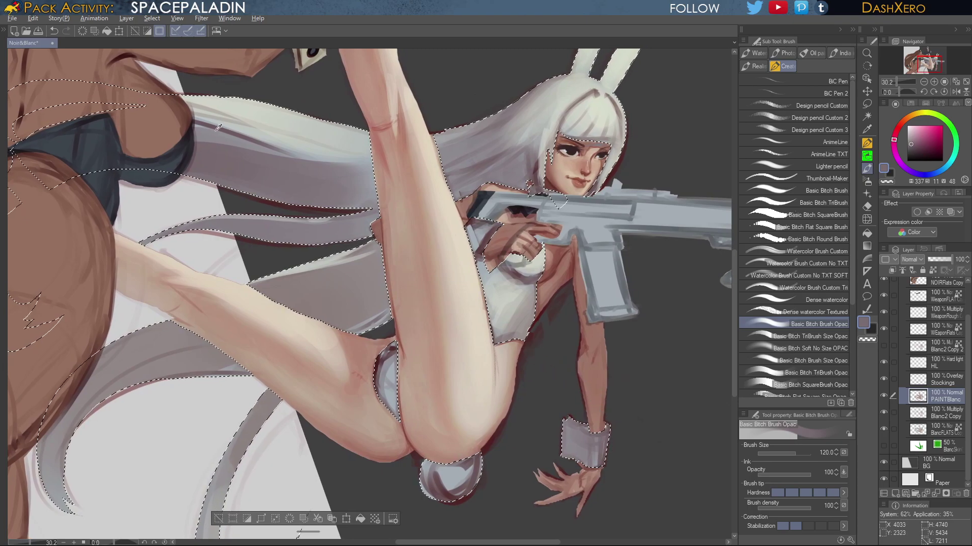
pyautogui.keyDown('alt'); pyautogui.click(219, 127); pyautogui.keyUp('alt')
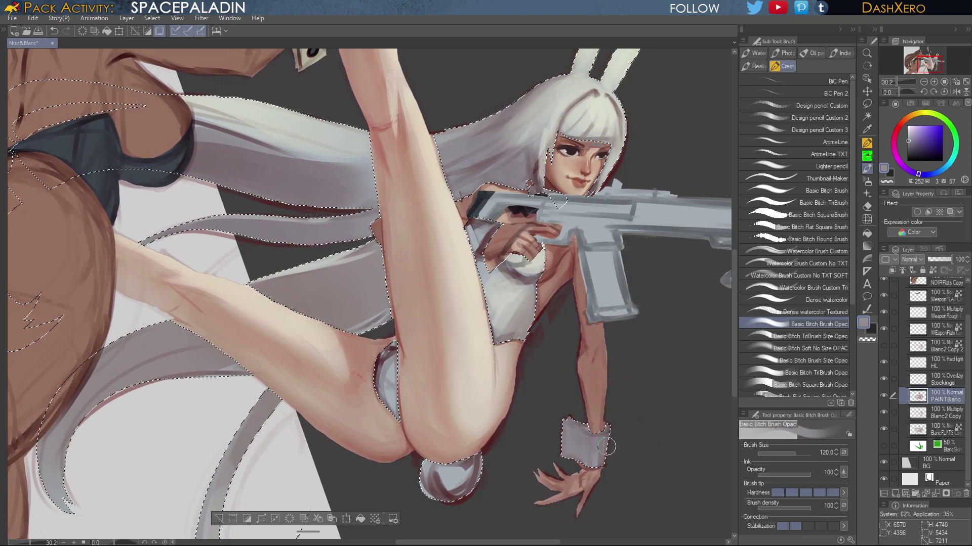
# Paint the wrist cuff of the white-haired character in a flat grey-lavender with Basic Bitch Brush Opac at size 120
pyautogui.moveTo(606, 447); pyautogui.dragTo(577, 438)
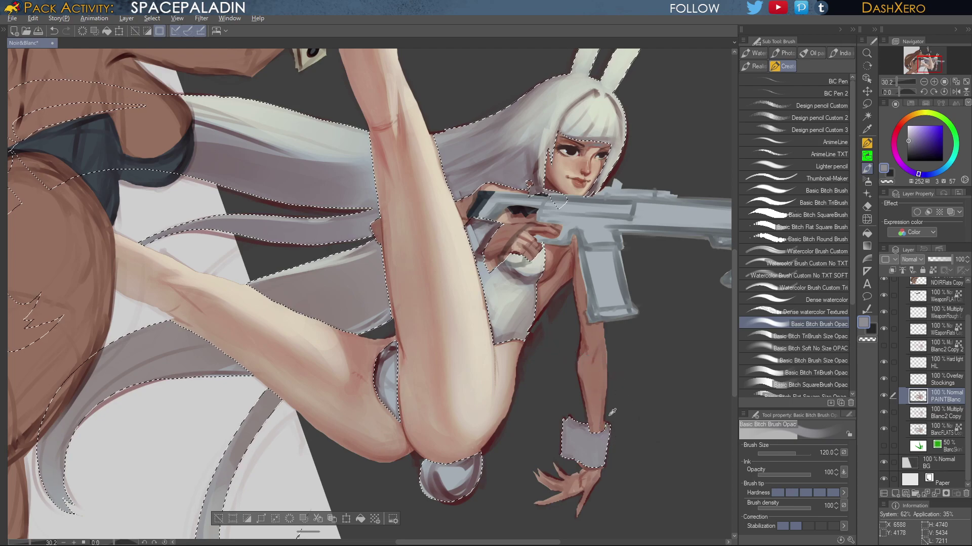
pyautogui.press('alt')
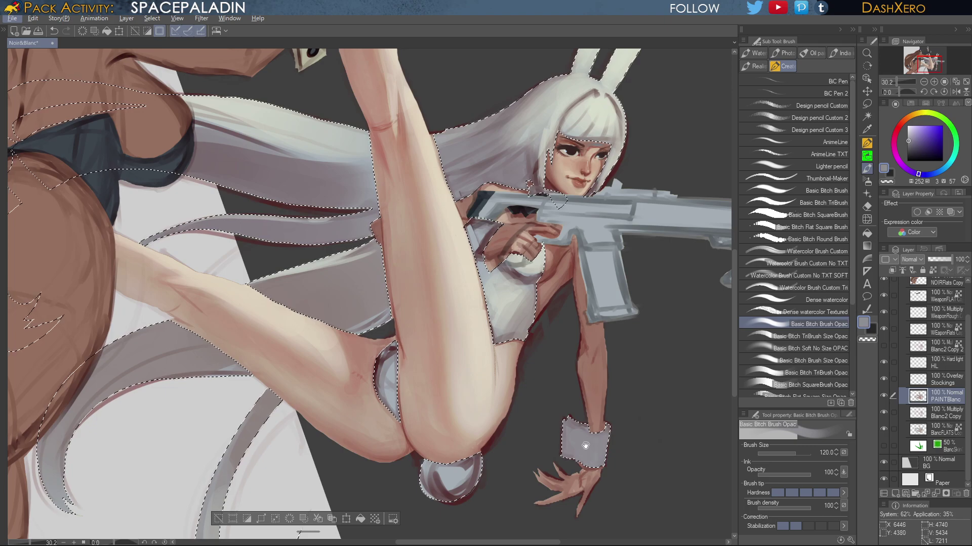
pyautogui.moveTo(590, 446); pyautogui.dragTo(575, 404)
# Extend the selection with the Lasso marquee along the cuff's lower edge and fill the added curve with the cuff's grey-lavender
pyautogui.press('m')
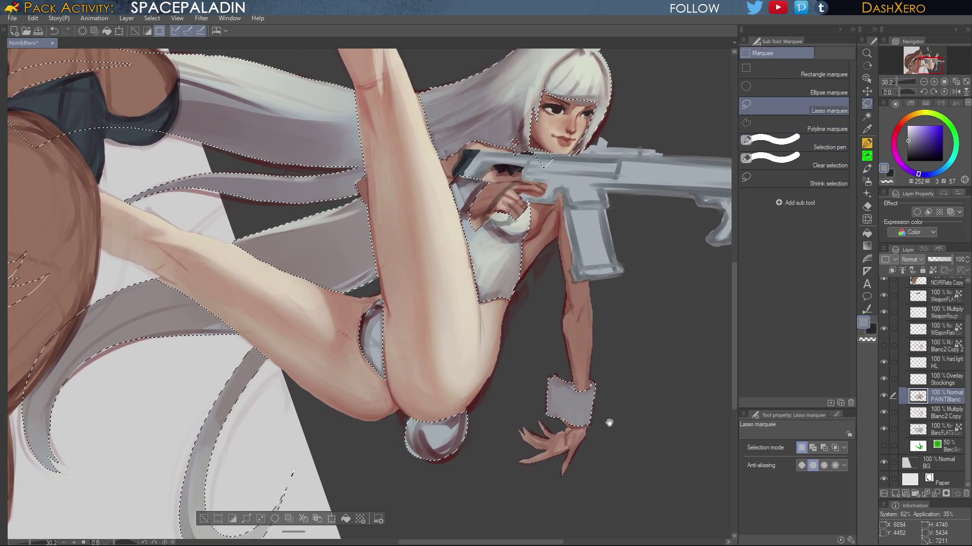
pyautogui.scroll(4, 557, 384)
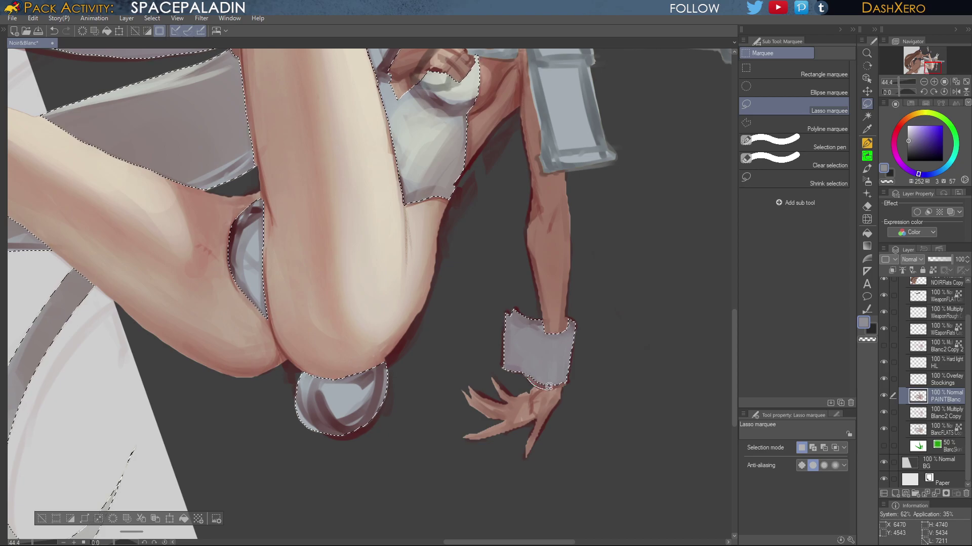
pyautogui.moveTo(548, 387); pyautogui.dragTo(561, 385)
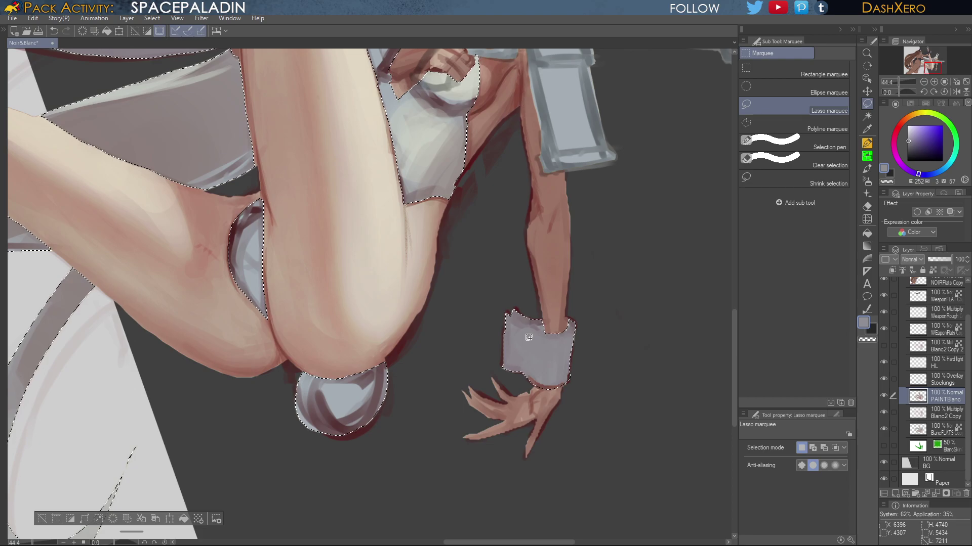
pyautogui.press('b')
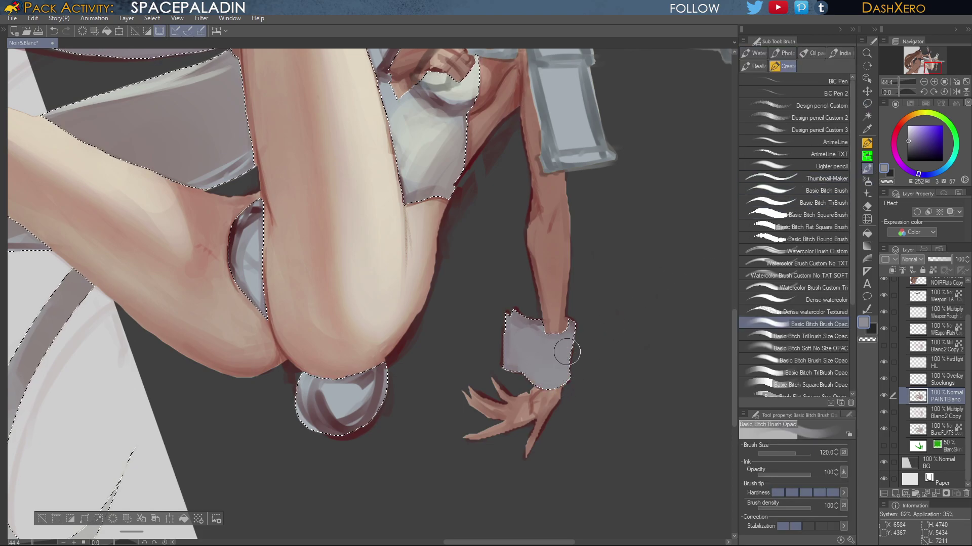
pyautogui.keyDown('alt'); pyautogui.click(560, 312); pyautogui.keyUp('alt')
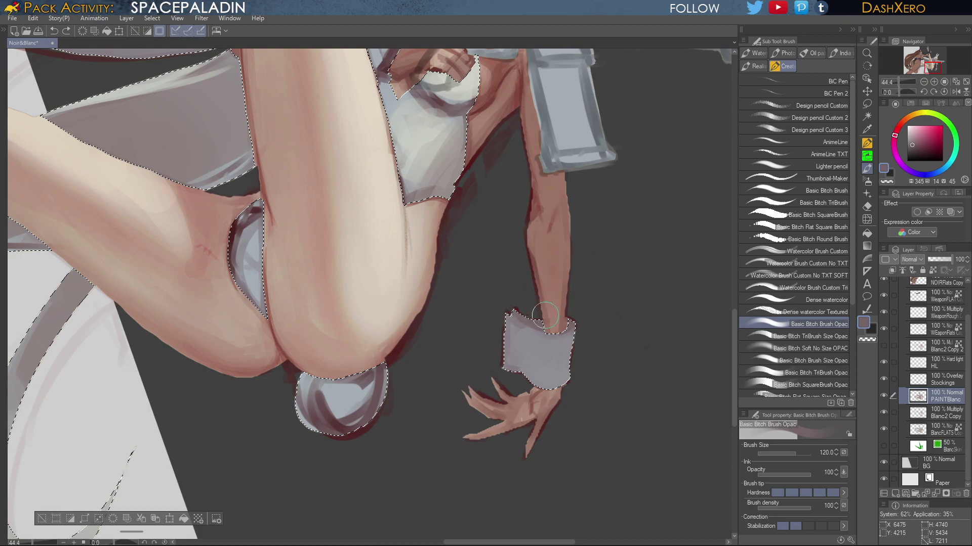
# Paint a sampled mauve-grey shadow under the bust on the white bodysuit with the size 120 brush
pyautogui.moveTo(553, 146)
pyautogui.mouseDown()
pyautogui.moveTo(598, 359)
pyautogui.moveTo(581, 345)
pyautogui.mouseUp()
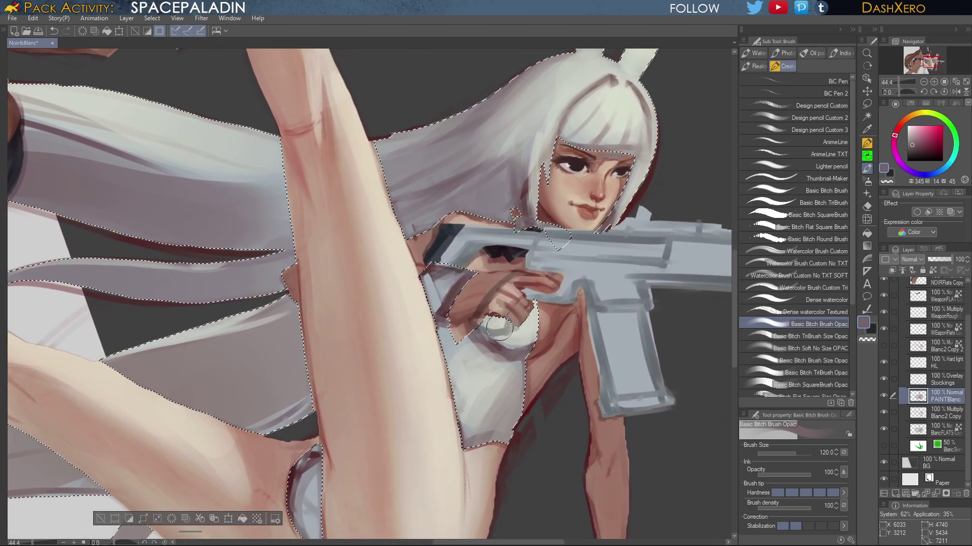
pyautogui.keyDown('alt'); pyautogui.click(526, 347); pyautogui.keyUp('alt')
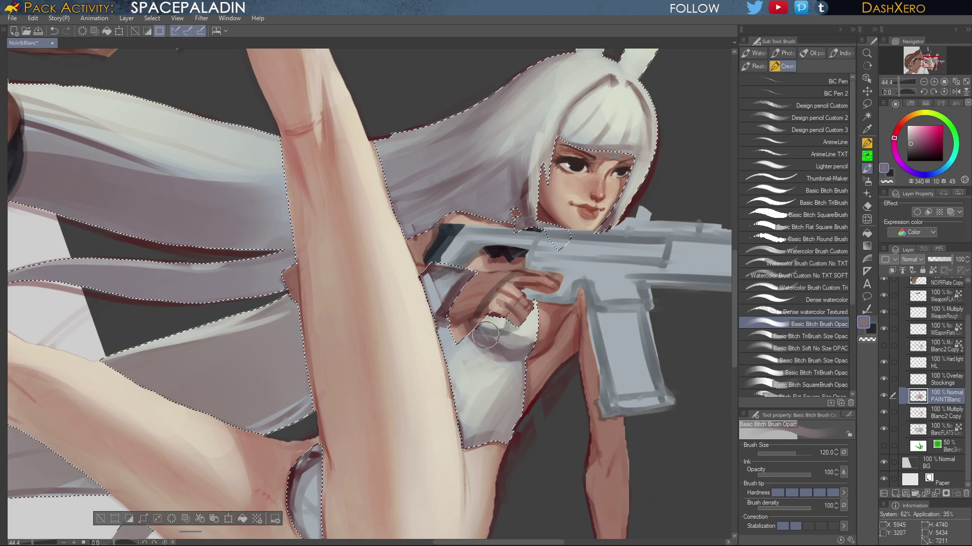
pyautogui.moveTo(486, 335); pyautogui.dragTo(524, 338)
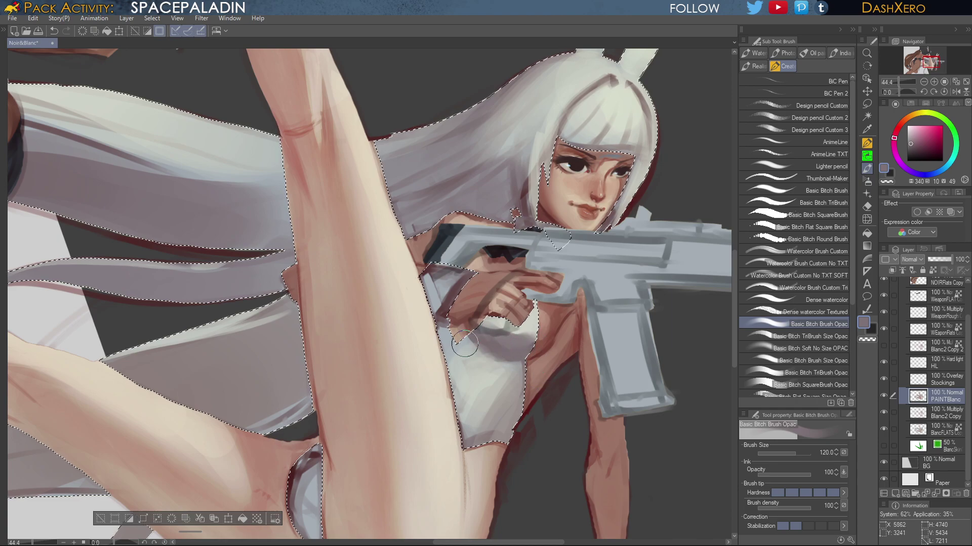
pyautogui.moveTo(464, 344)
pyautogui.mouseDown()
pyautogui.moveTo(496, 324)
pyautogui.moveTo(549, 317)
pyautogui.mouseUp()
pyautogui.moveTo(480, 314); pyautogui.dragTo(488, 319)
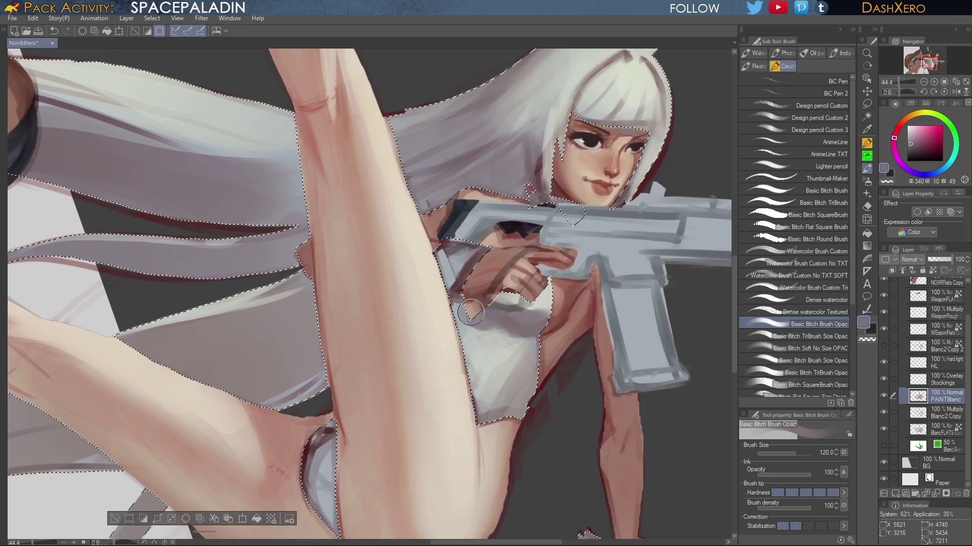
# Sample the pale off-white of the bodysuit and paint the lit upper bust just below the hand
pyautogui.moveTo(660, 312)
pyautogui.mouseDown()
pyautogui.moveTo(610, 298)
pyautogui.moveTo(541, 352)
pyautogui.mouseUp()
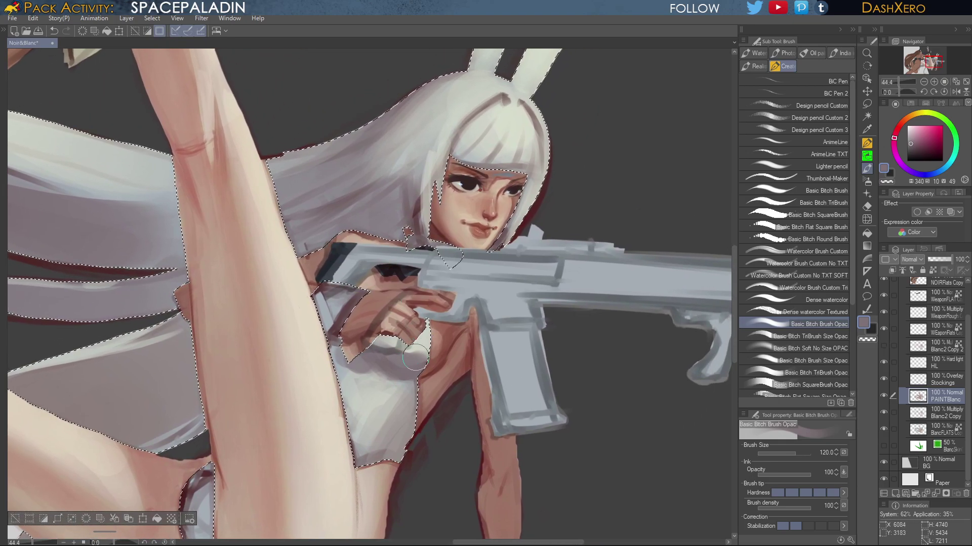
pyautogui.keyDown('alt'); pyautogui.click(405, 335); pyautogui.keyUp('alt')
pyautogui.moveTo(394, 334)
pyautogui.mouseDown()
pyautogui.moveTo(429, 336)
pyautogui.moveTo(399, 340)
pyautogui.mouseUp()
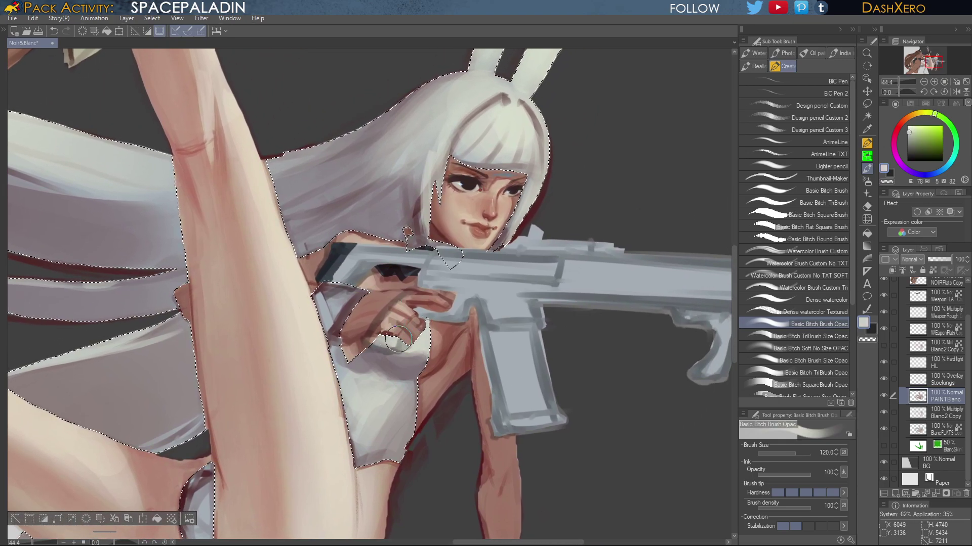
# Soften the bust shading with Basic Bitch Soft No Size OPAC at size 150, using a grey sampled from the bodysuit
pyautogui.moveTo(492, 430)
pyautogui.mouseDown()
pyautogui.moveTo(569, 335)
pyautogui.moveTo(590, 365)
pyautogui.mouseUp()
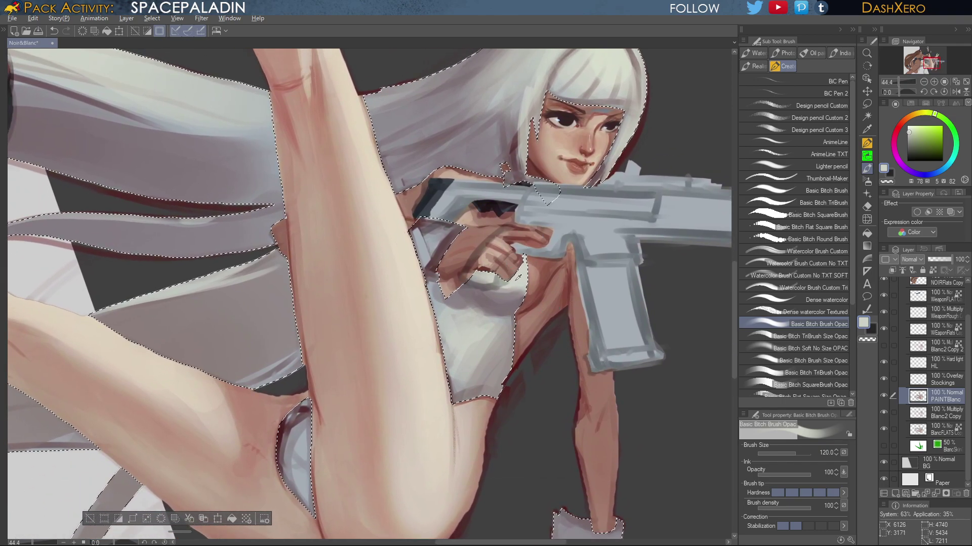
pyautogui.press('alt')
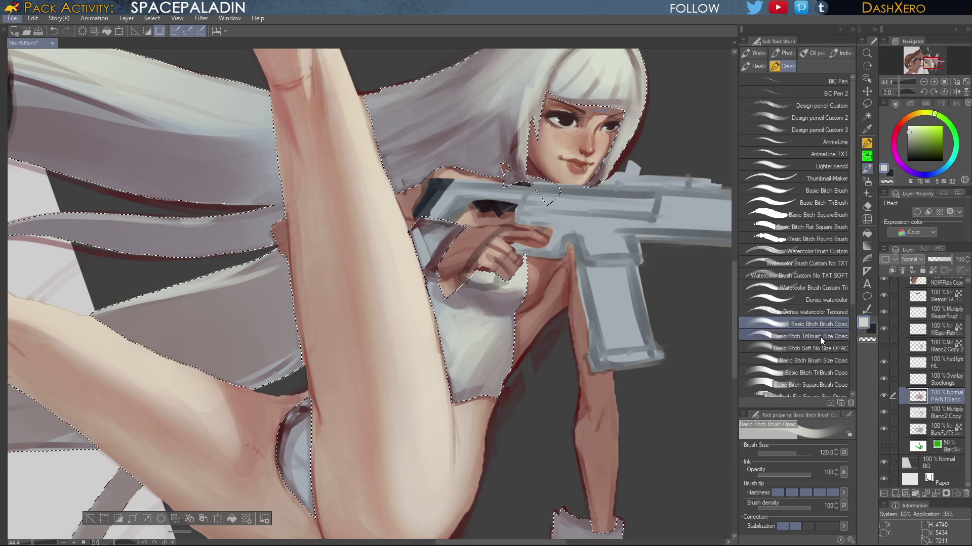
pyautogui.click(836, 349)
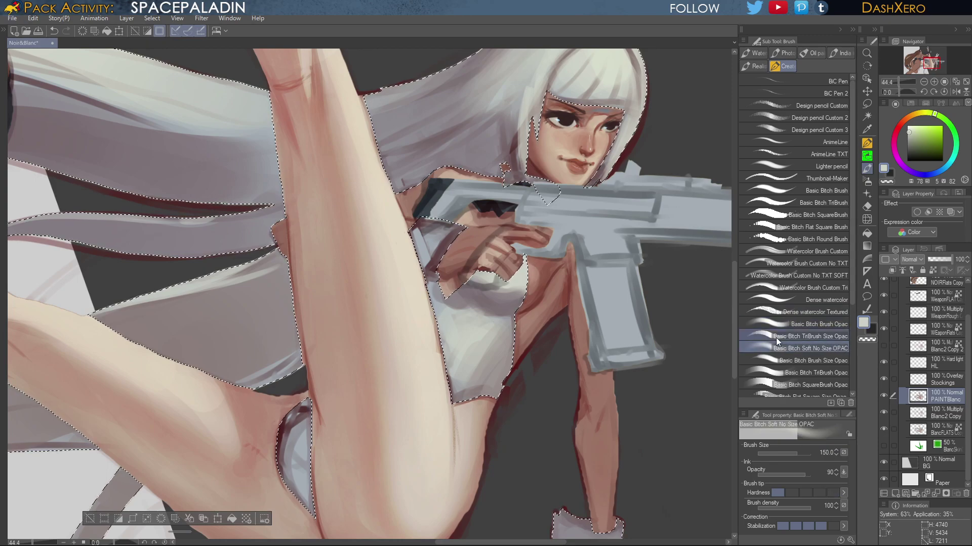
pyautogui.keyDown('alt'); pyautogui.click(509, 286); pyautogui.keyUp('alt')
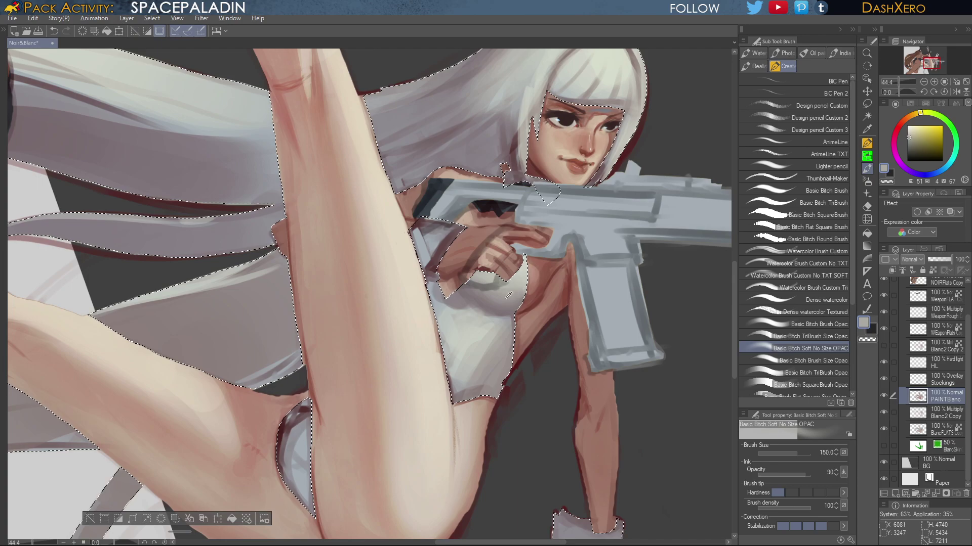
# Define the shadow edge beneath the bust with Dense watercolor at size 17, using sampled dark red and grey-lavender tones
pyautogui.keyDown('alt'); pyautogui.click(295, 424); pyautogui.keyUp('alt')
pyautogui.moveTo(607, 428)
pyautogui.mouseDown()
pyautogui.moveTo(603, 306)
pyautogui.moveTo(599, 365)
pyautogui.moveTo(567, 409)
pyautogui.mouseUp()
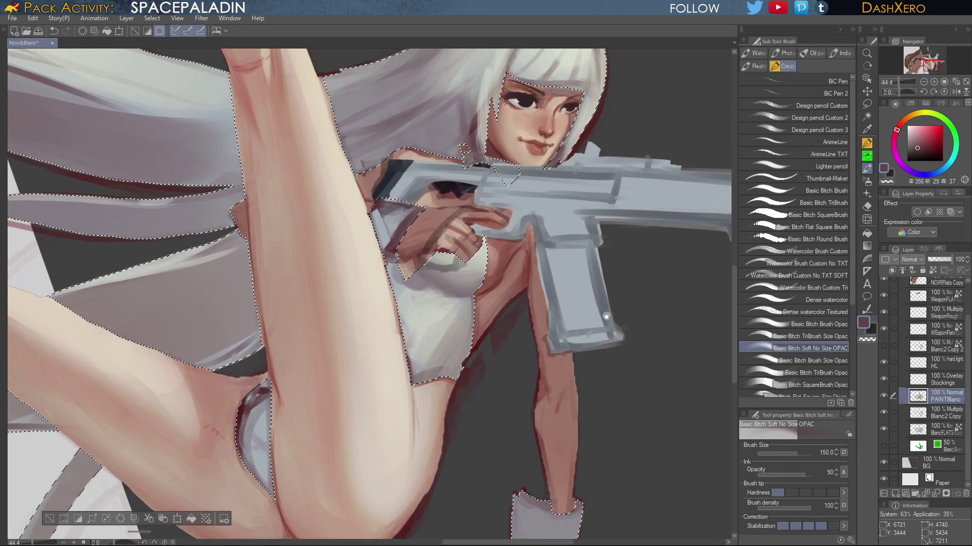
pyautogui.click(827, 303)
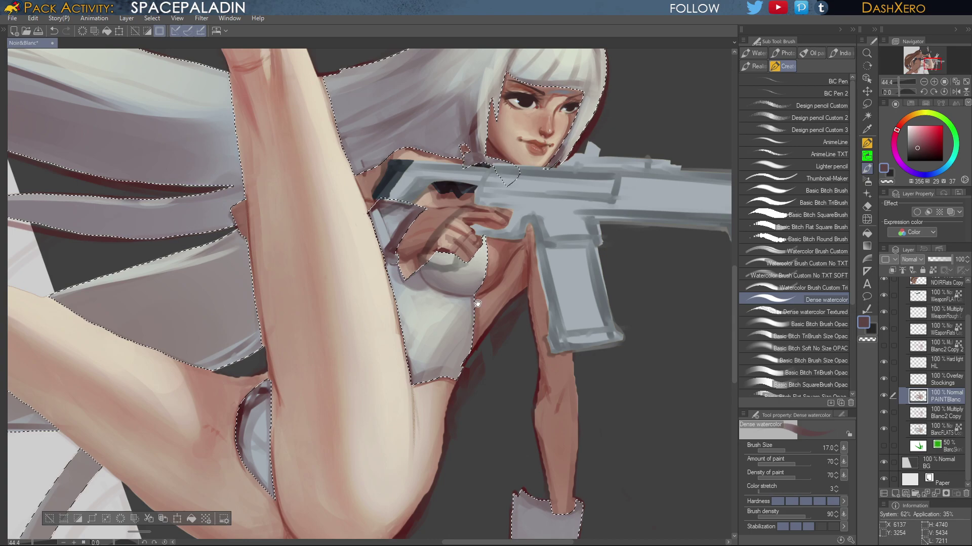
pyautogui.moveTo(427, 244); pyautogui.dragTo(455, 270)
pyautogui.keyDown('alt'); pyautogui.click(458, 300); pyautogui.keyUp('alt')
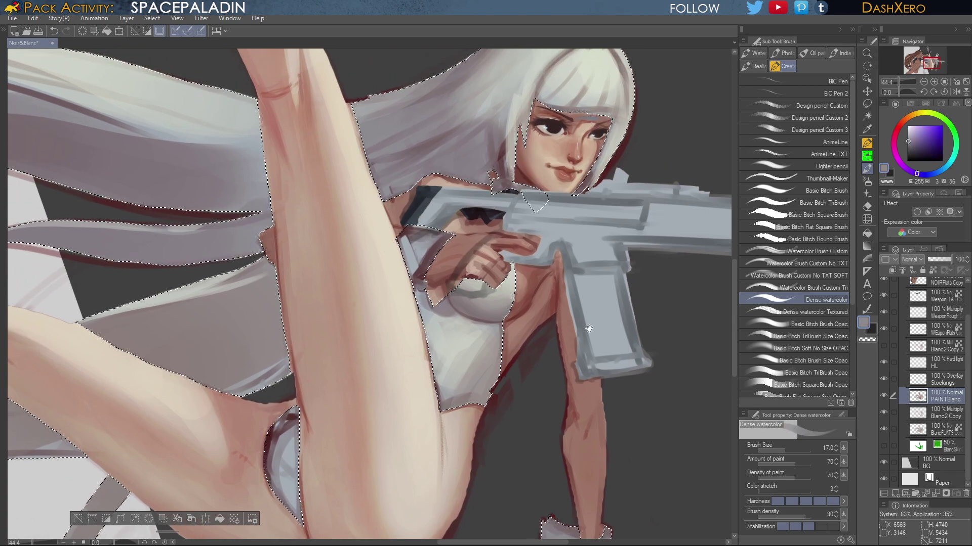
# Sample the bodysuit's off-white and paint a thin light trim along the garment edge beside the trigger-hand forearm
pyautogui.moveTo(590, 361)
pyautogui.mouseDown()
pyautogui.moveTo(583, 296)
pyautogui.moveTo(556, 311)
pyautogui.mouseUp()
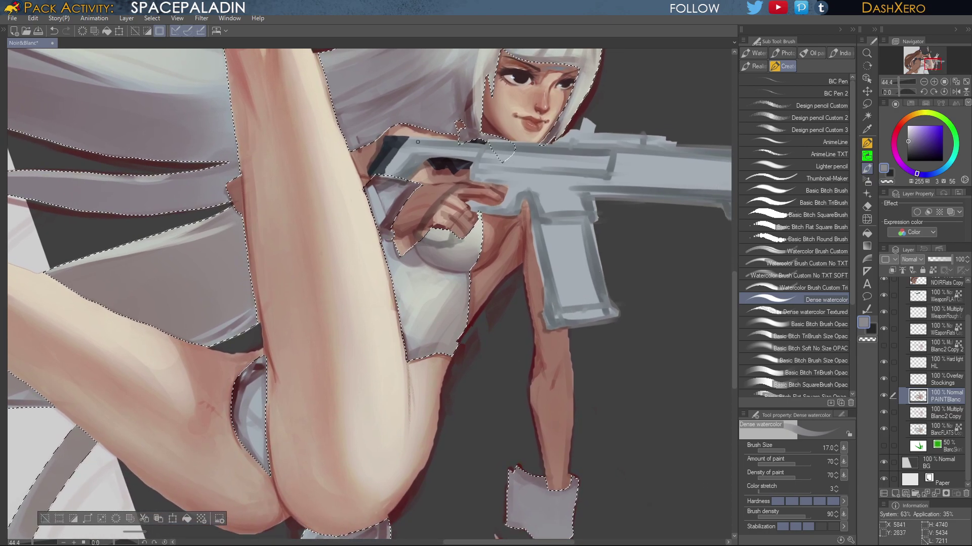
pyautogui.keyDown('alt'); pyautogui.click(438, 284); pyautogui.keyUp('alt')
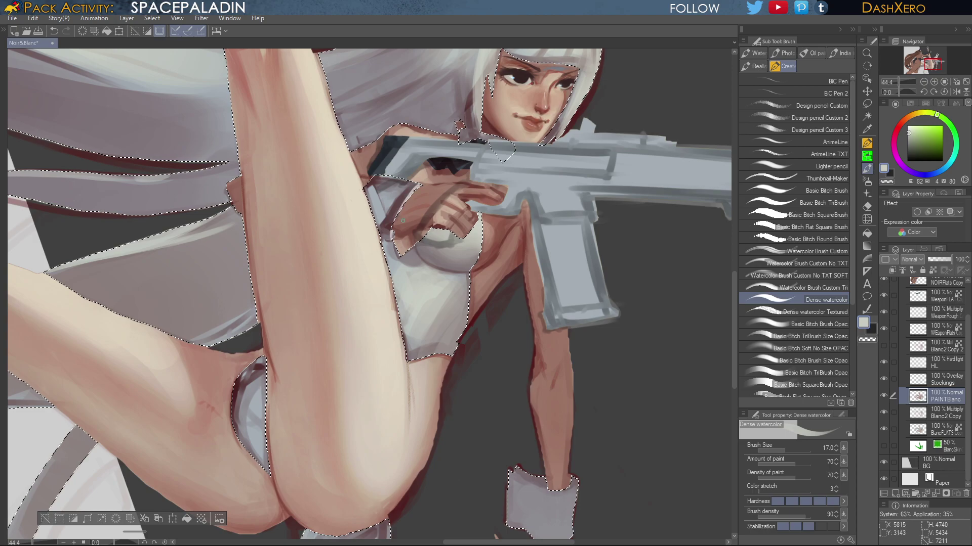
pyautogui.moveTo(403, 221); pyautogui.dragTo(409, 198)
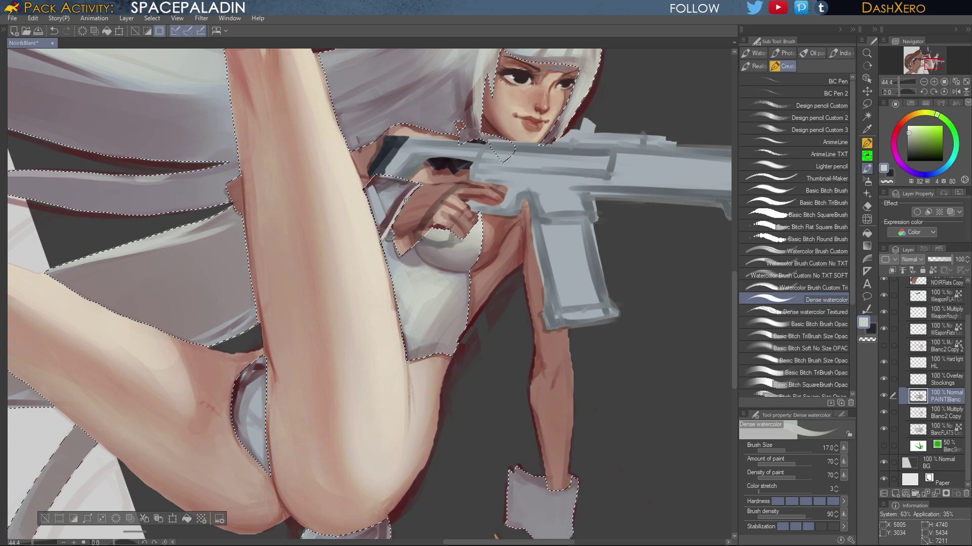
pyautogui.moveTo(406, 201); pyautogui.dragTo(392, 235)
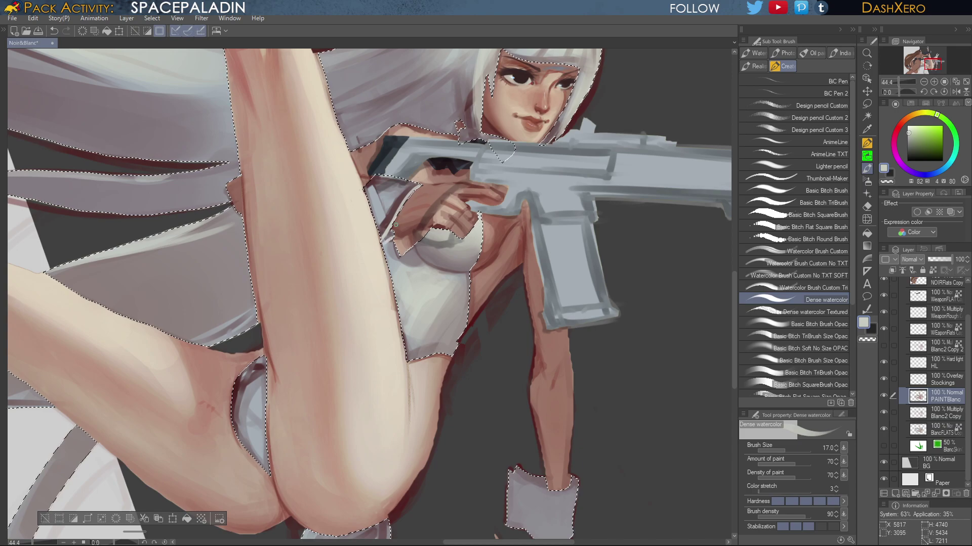
pyautogui.keyDown('alt'); pyautogui.click(393, 231); pyautogui.keyUp('alt')
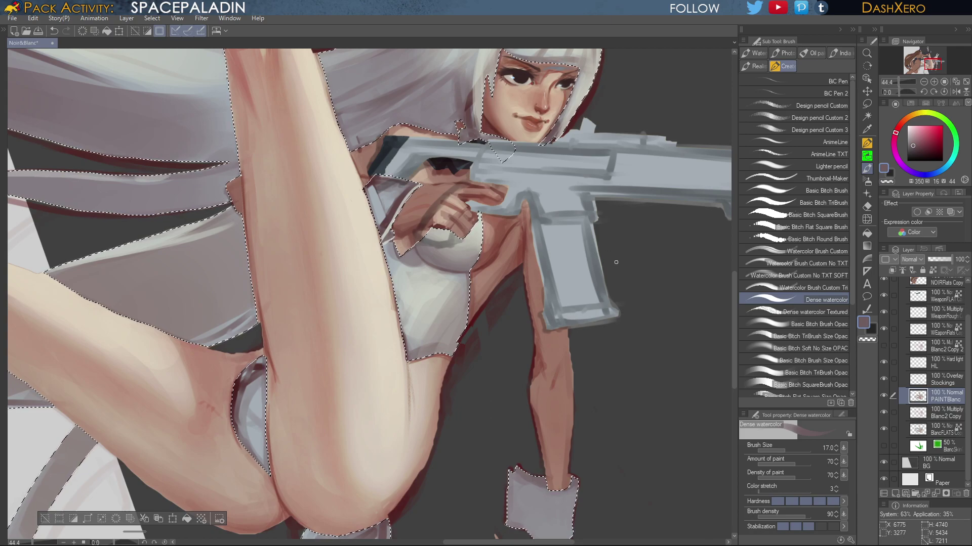
# Shade the garment panel beside the forearm with sampled grey-lavender tones, using Dense watercolor and Basic Bitch TriBrush Size Opac at size 60
pyautogui.moveTo(567, 262); pyautogui.dragTo(708, 319)
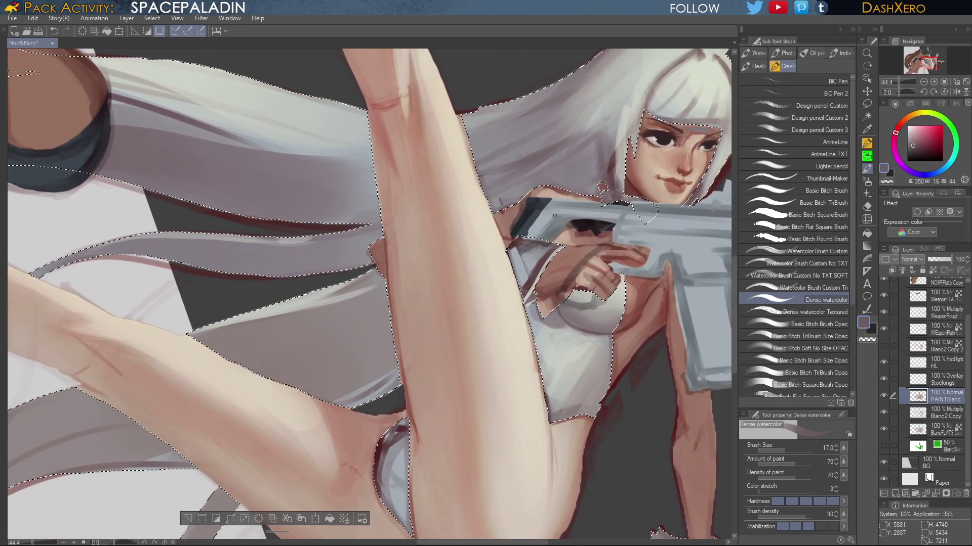
pyautogui.keyDown('alt'); pyautogui.click(526, 264); pyautogui.keyUp('alt')
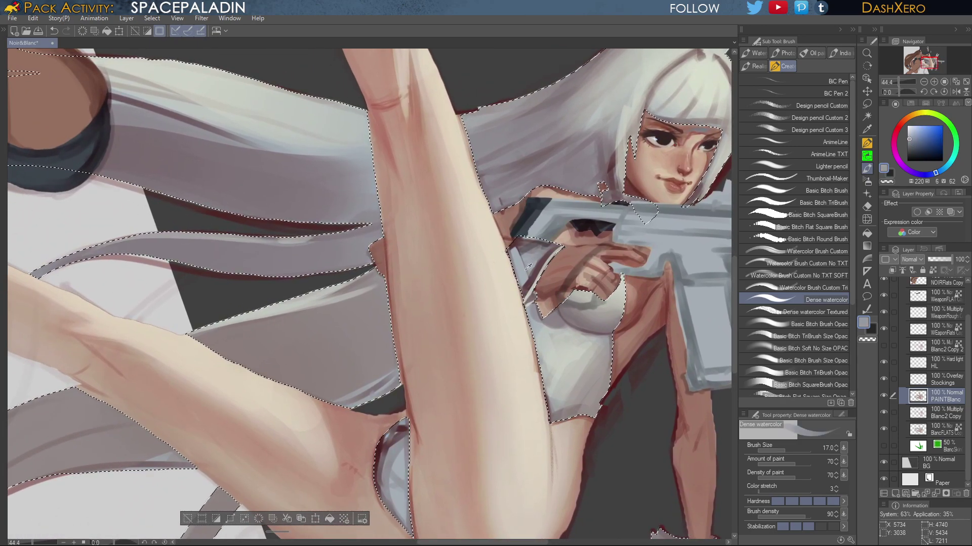
pyautogui.keyDown('alt'); pyautogui.click(526, 270); pyautogui.keyUp('alt')
pyautogui.moveTo(539, 229); pyautogui.dragTo(584, 257)
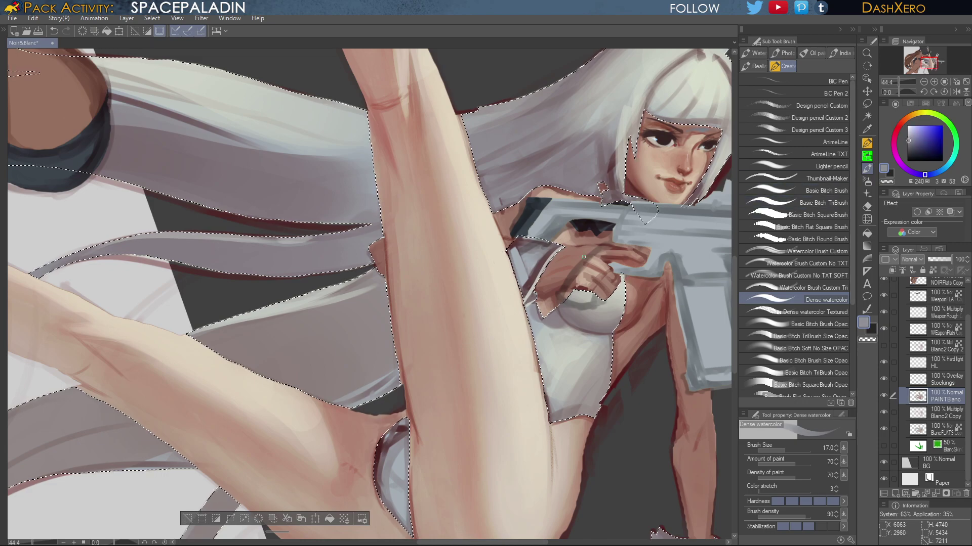
pyautogui.keyDown('alt'); pyautogui.click(530, 261); pyautogui.keyUp('alt')
pyautogui.keyDown('alt'); pyautogui.click(704, 192); pyautogui.keyUp('alt')
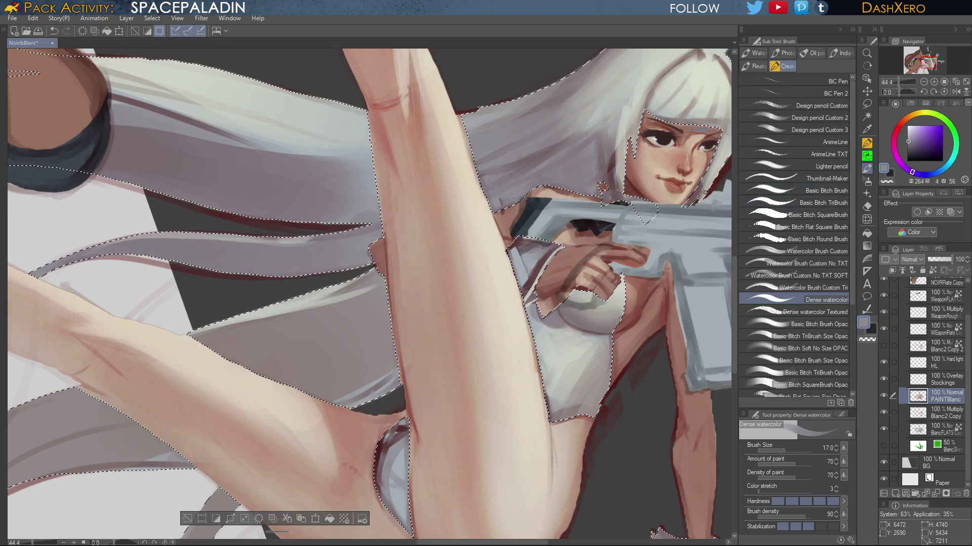
pyautogui.click(820, 252)
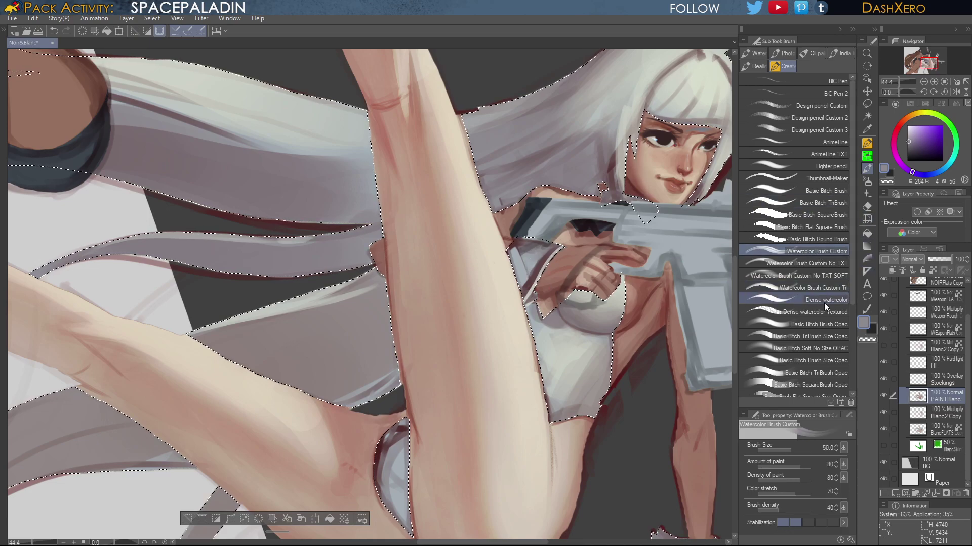
pyautogui.click(820, 335)
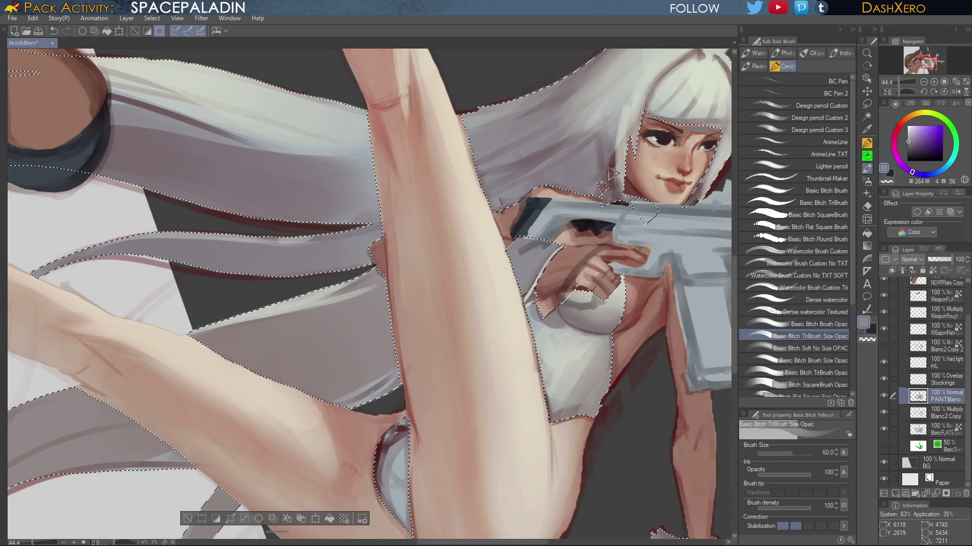
# Shade the bodysuit's torso with sampled off-white and grey tones, and draw a dark red seam below the bust with Design pencil Custom 2 at size 17
pyautogui.moveTo(634, 390); pyautogui.dragTo(603, 282)
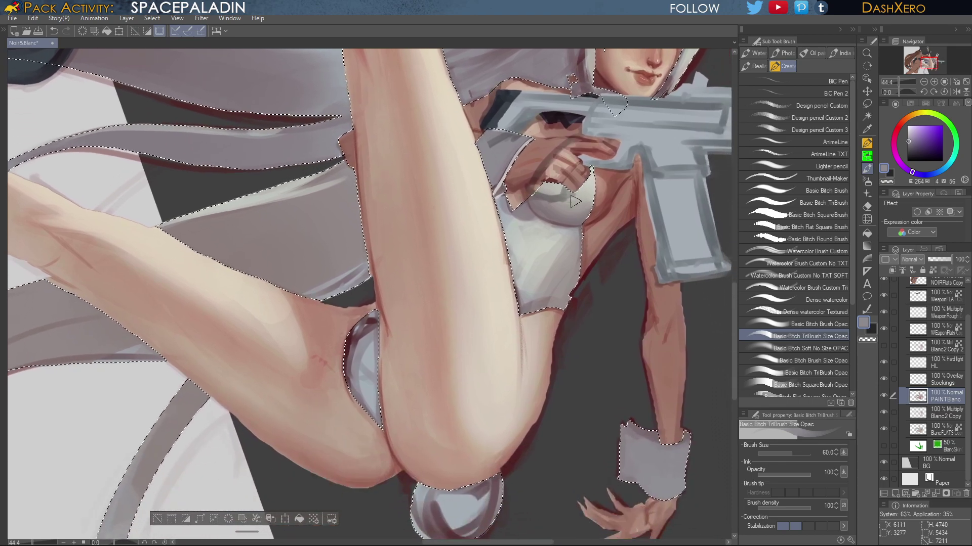
pyautogui.keyDown('alt'); pyautogui.click(530, 291); pyautogui.keyUp('alt')
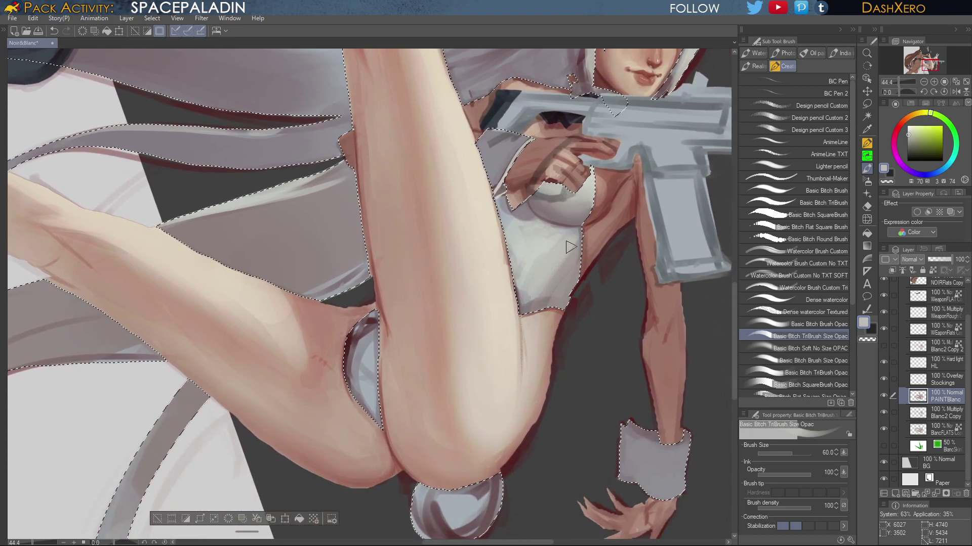
pyautogui.keyDown('alt'); pyautogui.click(533, 296); pyautogui.keyUp('alt')
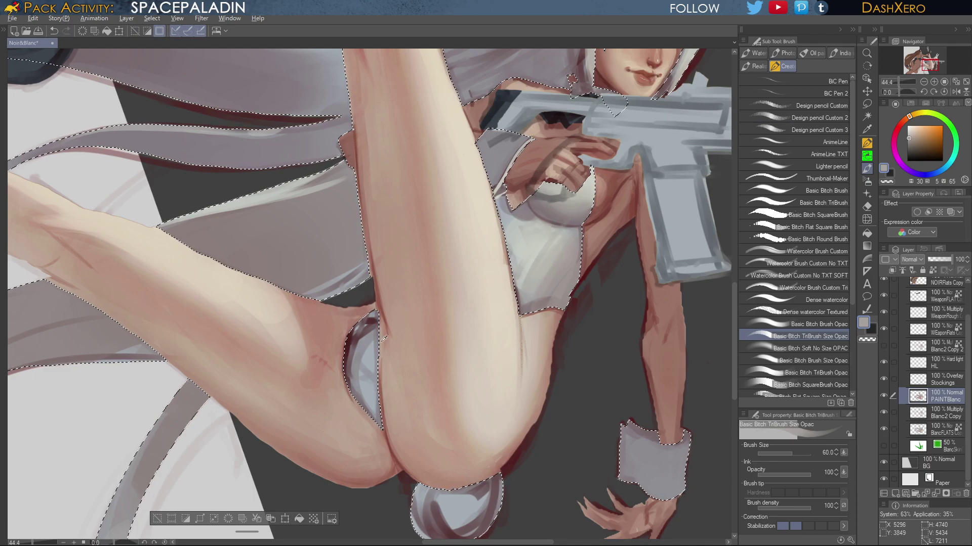
pyautogui.keyDown('alt'); pyautogui.click(351, 340); pyautogui.keyUp('alt')
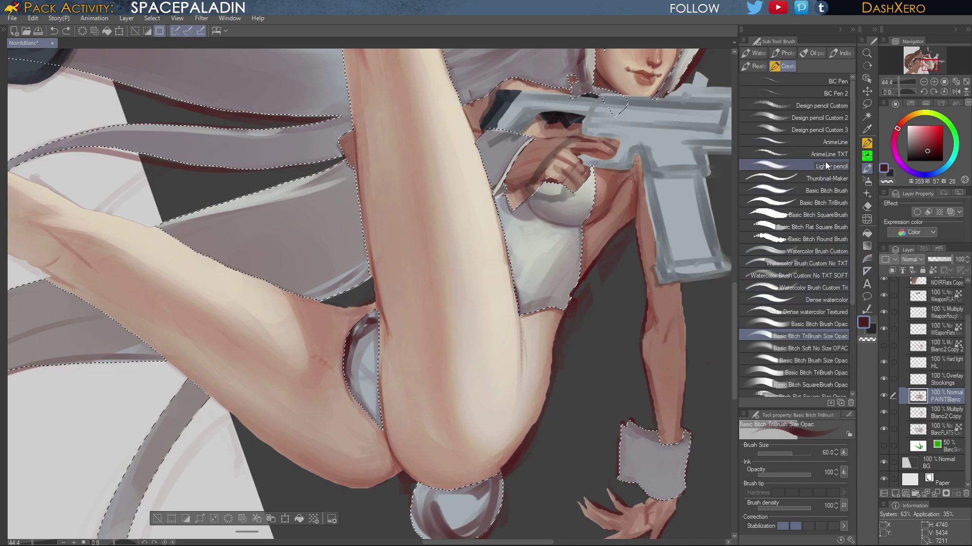
pyautogui.click(830, 116)
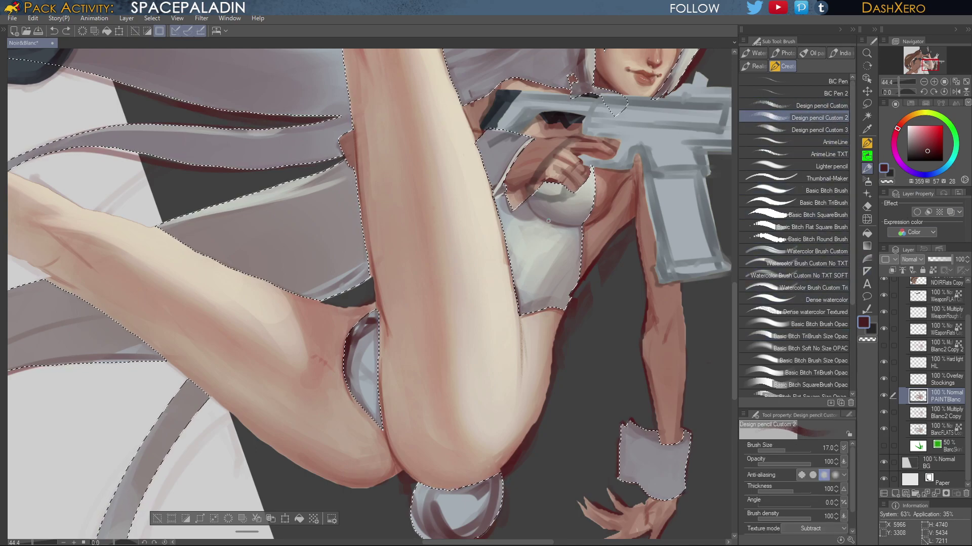
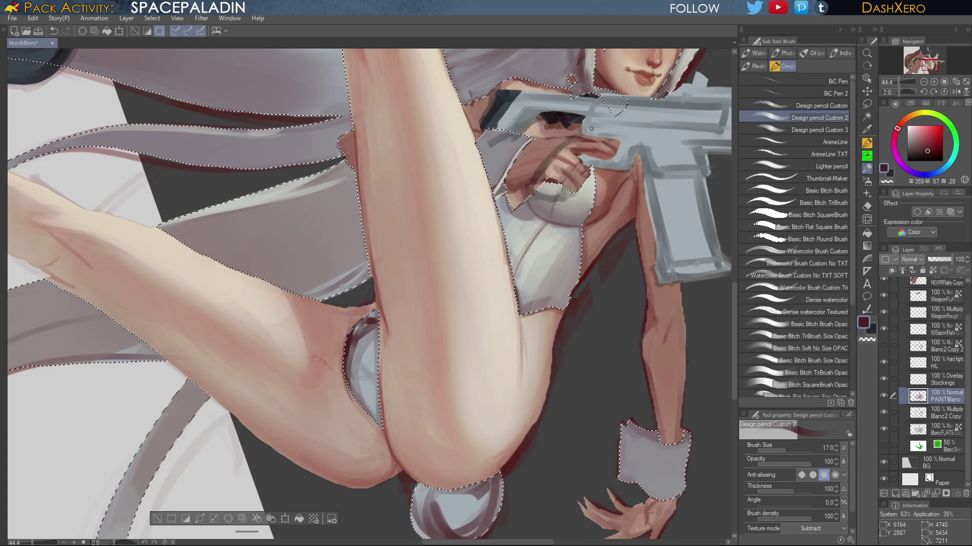
# Paint fold shading on the bodysuit's waist with Dense watercolor at size 17, using sampled grey-brown and off-white tones
pyautogui.moveTo(575, 266); pyautogui.dragTo(566, 245)
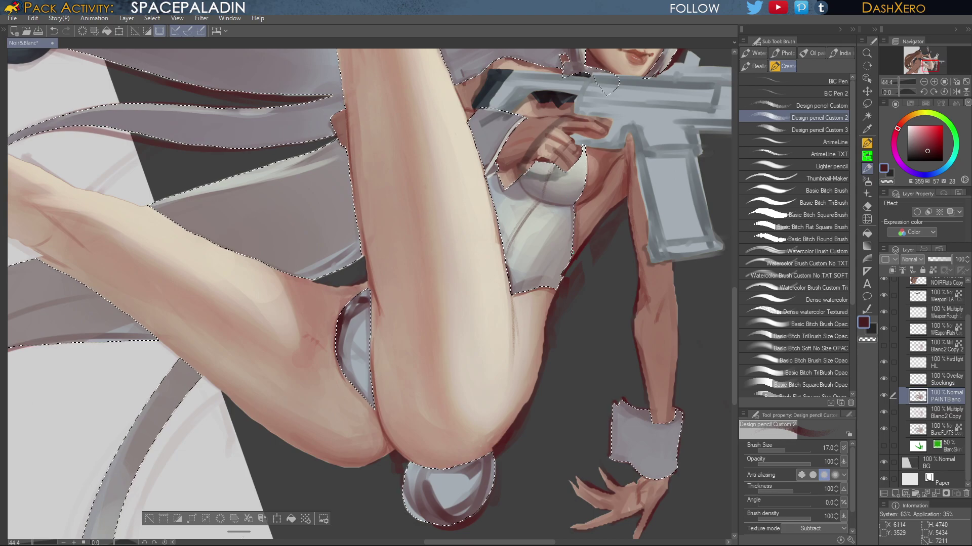
pyautogui.click(829, 302)
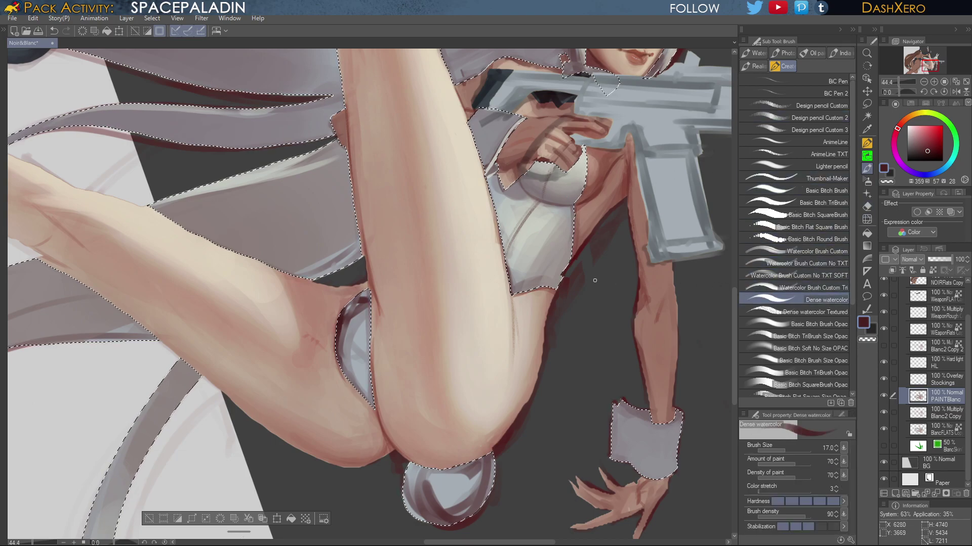
pyautogui.keyDown('alt'); pyautogui.click(547, 271); pyautogui.keyUp('alt')
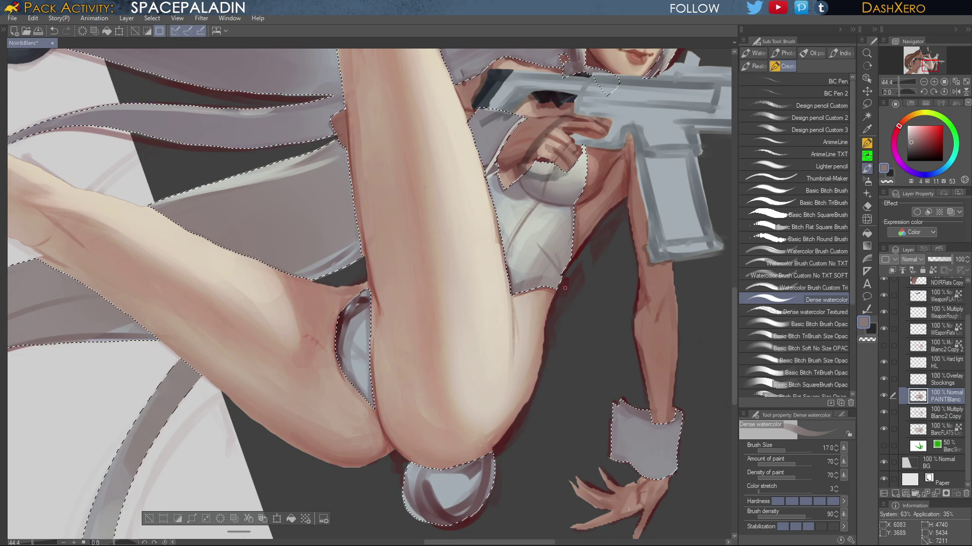
pyautogui.keyDown('alt'); pyautogui.click(548, 247); pyautogui.keyUp('alt')
pyautogui.moveTo(548, 247)
pyautogui.mouseDown()
pyautogui.moveTo(556, 265)
pyautogui.moveTo(536, 271)
pyautogui.mouseUp()
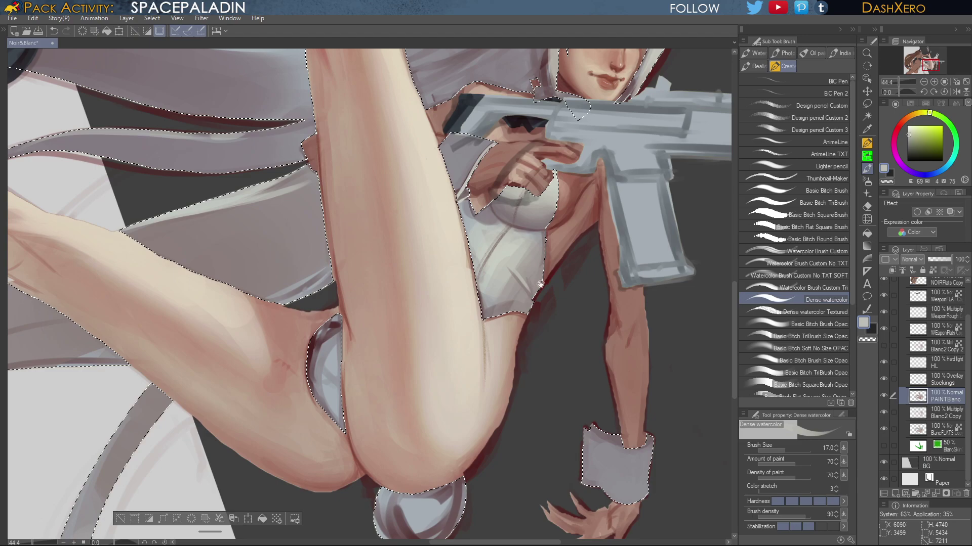
# Mix a brighter off-white and paint highlights along the bodysuit's seam and waist folds
pyautogui.moveTo(645, 177); pyautogui.dragTo(608, 245)
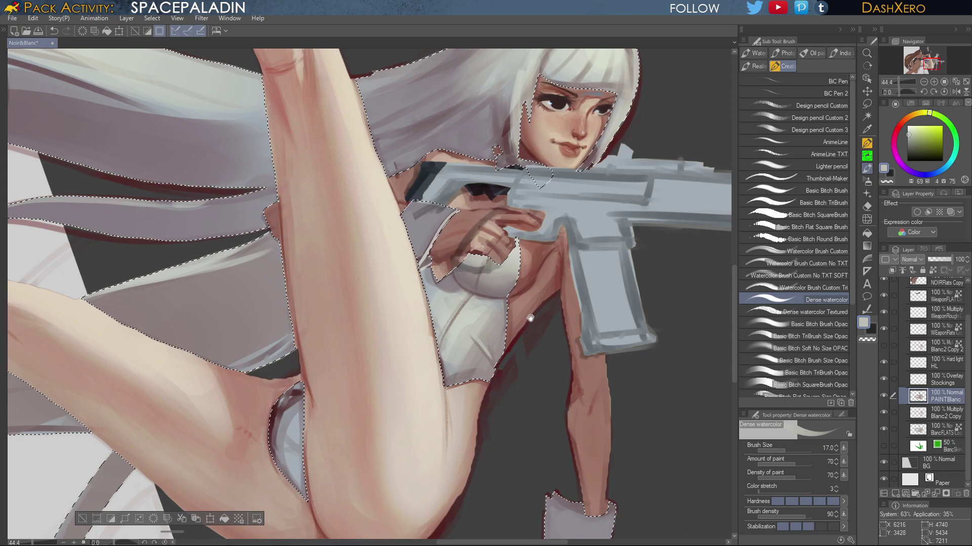
pyautogui.moveTo(530, 319); pyautogui.dragTo(553, 292)
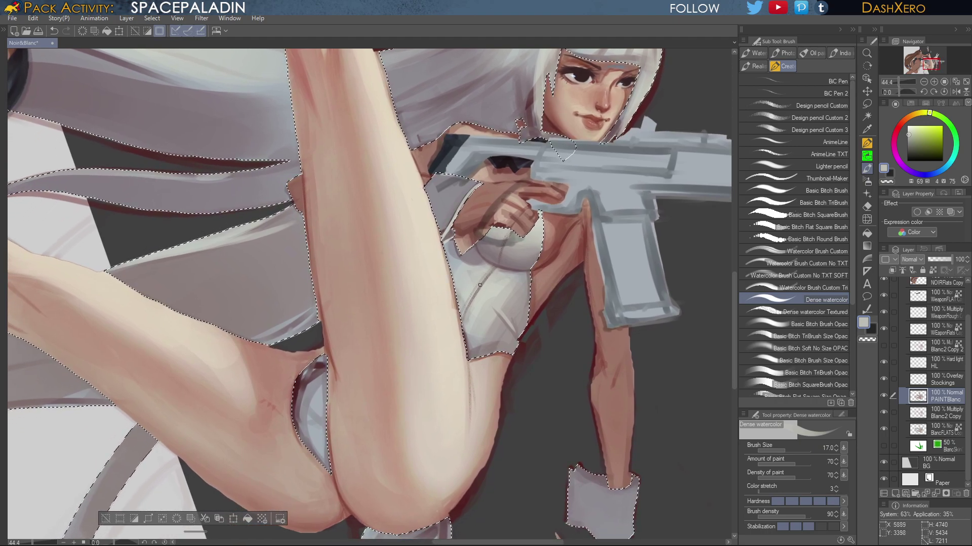
pyautogui.click(915, 127)
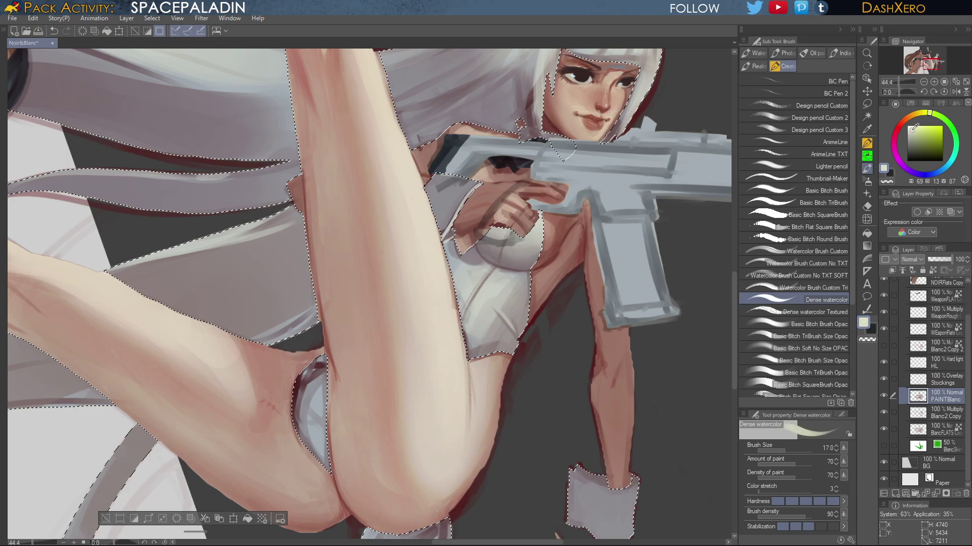
pyautogui.click(912, 129)
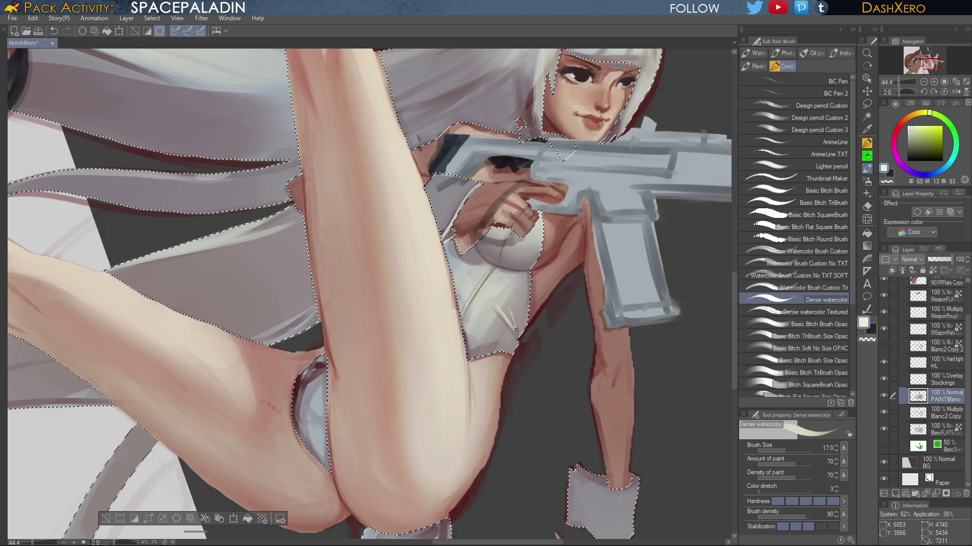
# Blend the bodysuit's waist folds and thigh-side edge with light and grey tones sampled from the garment
pyautogui.moveTo(586, 375); pyautogui.dragTo(562, 377)
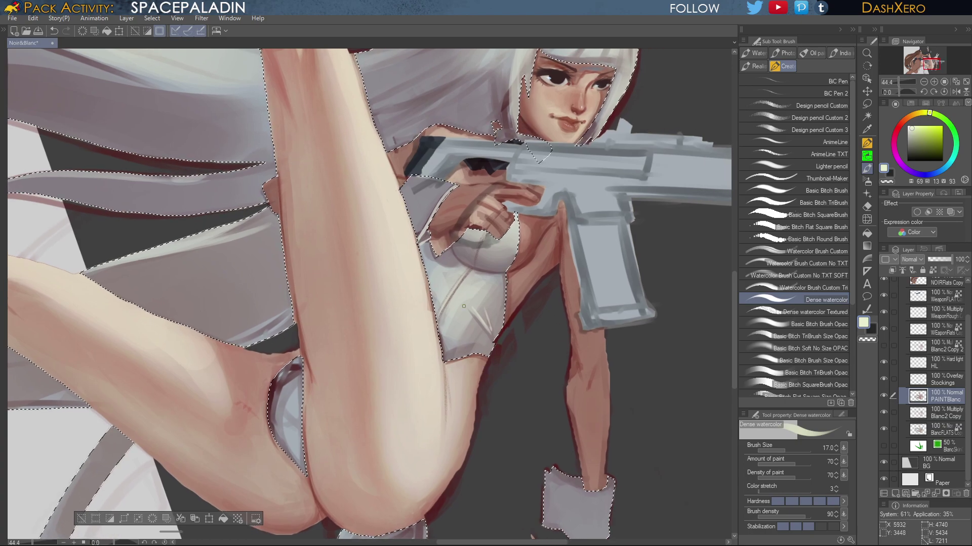
pyautogui.keyDown('alt'); pyautogui.click(470, 306); pyautogui.keyUp('alt')
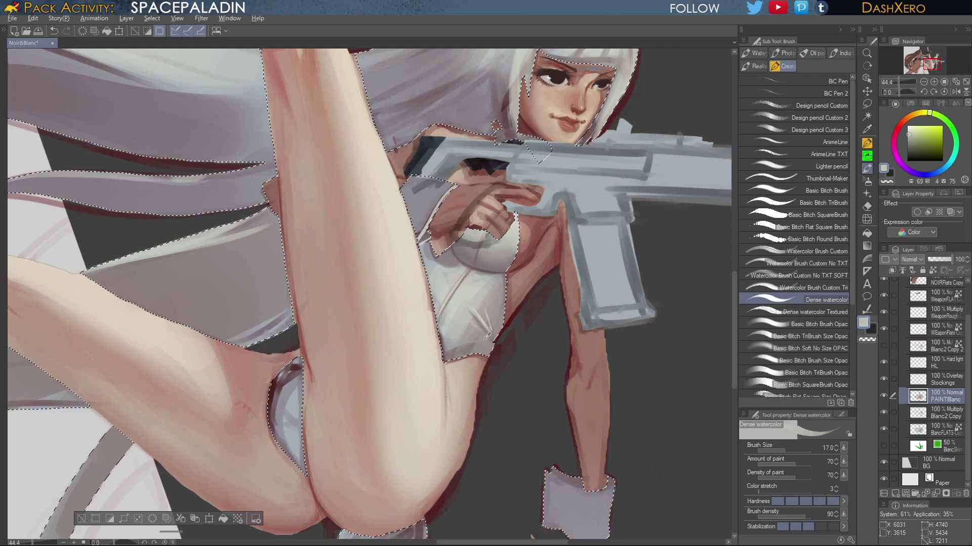
pyautogui.keyDown('alt'); pyautogui.click(446, 335); pyautogui.keyUp('alt')
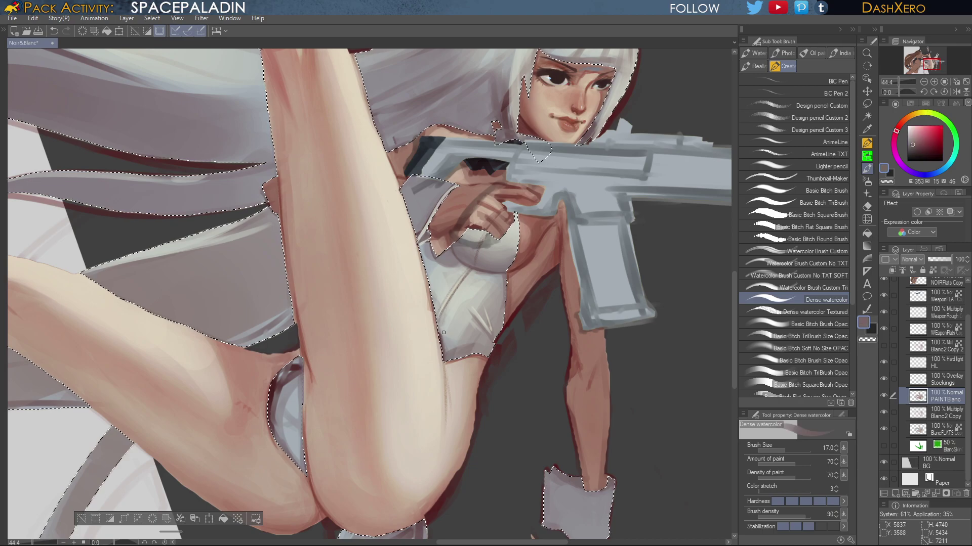
pyautogui.keyDown('alt'); pyautogui.click(445, 342); pyautogui.keyUp('alt')
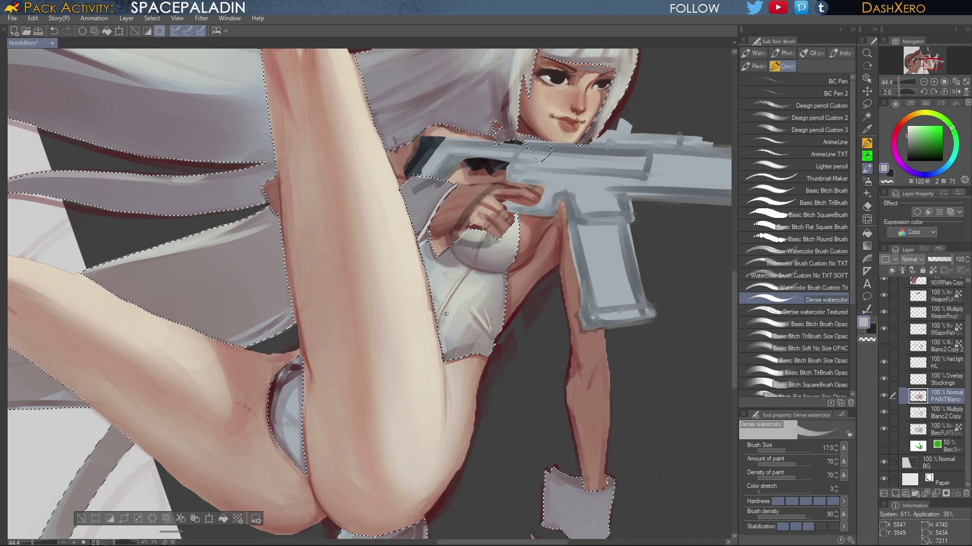
pyautogui.keyDown('alt'); pyautogui.click(458, 342); pyautogui.keyUp('alt')
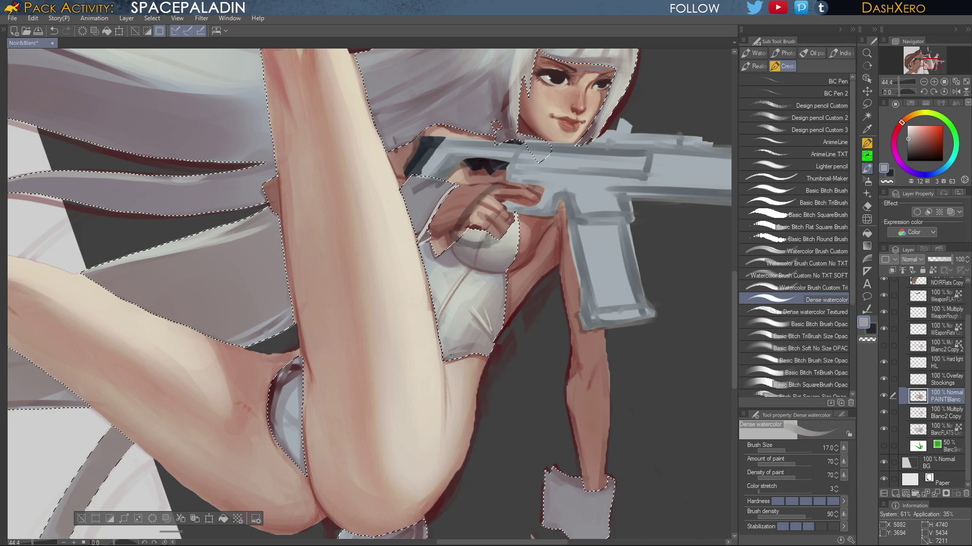
# Sample a dark red and define the bodysuit's lower hem and the seam line beneath the bust
pyautogui.moveTo(505, 361); pyautogui.dragTo(537, 316)
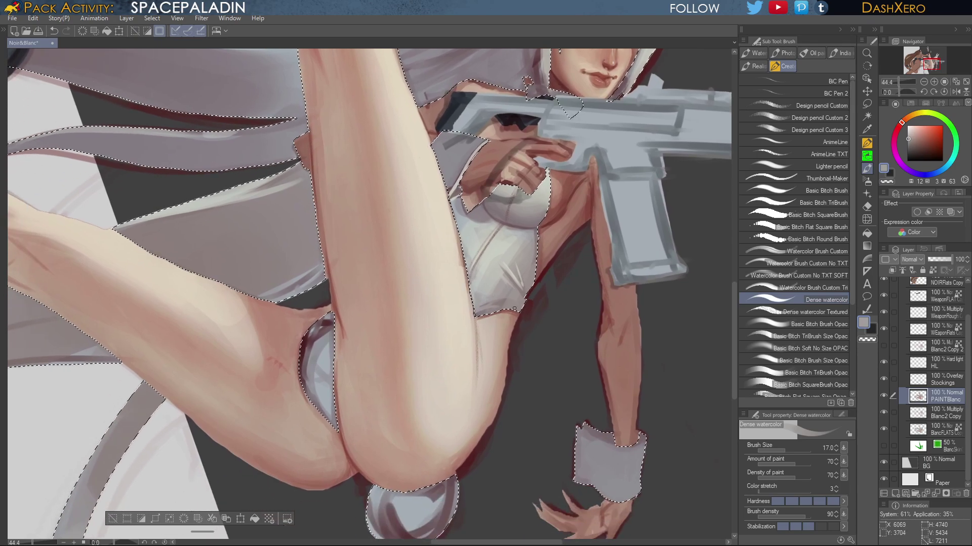
pyautogui.keyDown('alt'); pyautogui.click(520, 319); pyautogui.keyUp('alt')
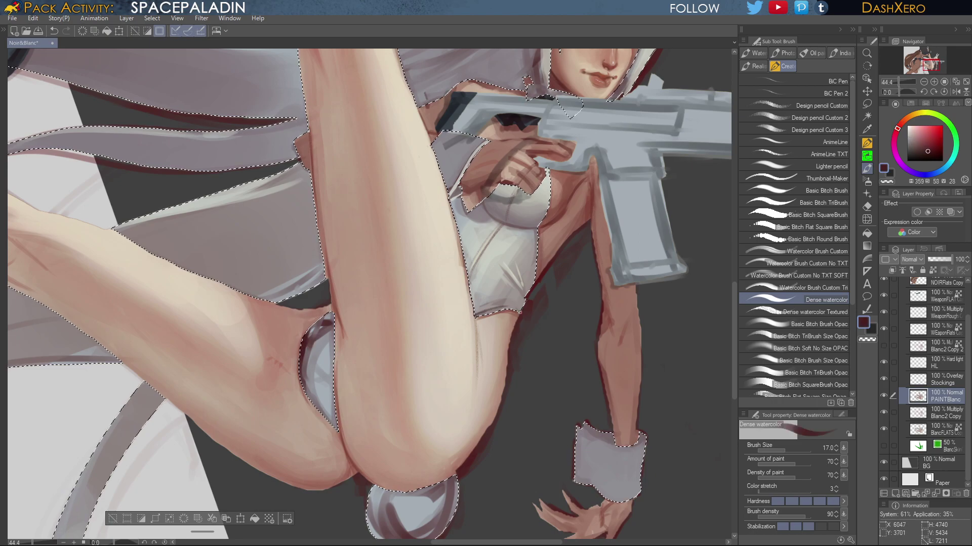
pyautogui.scroll(2, 520, 312)
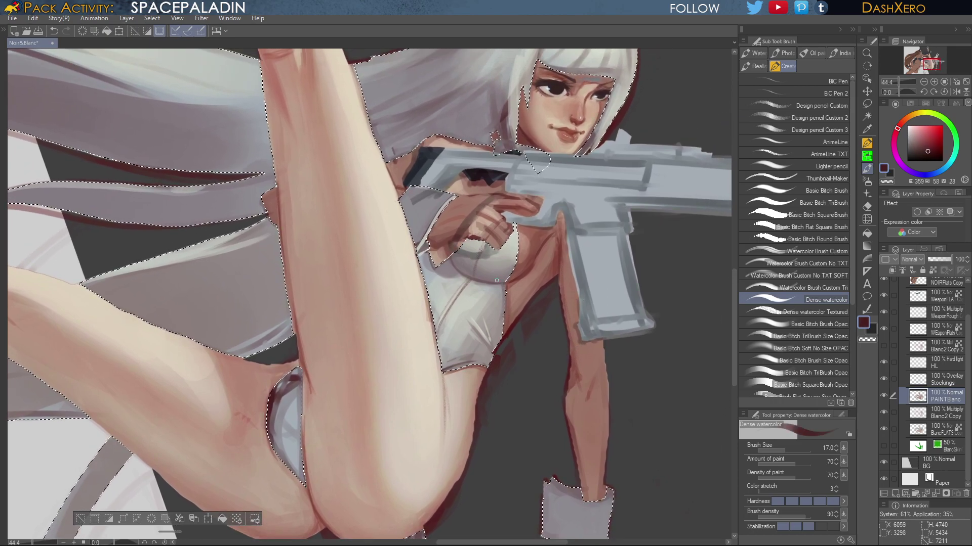
pyautogui.moveTo(496, 280); pyautogui.dragTo(507, 280)
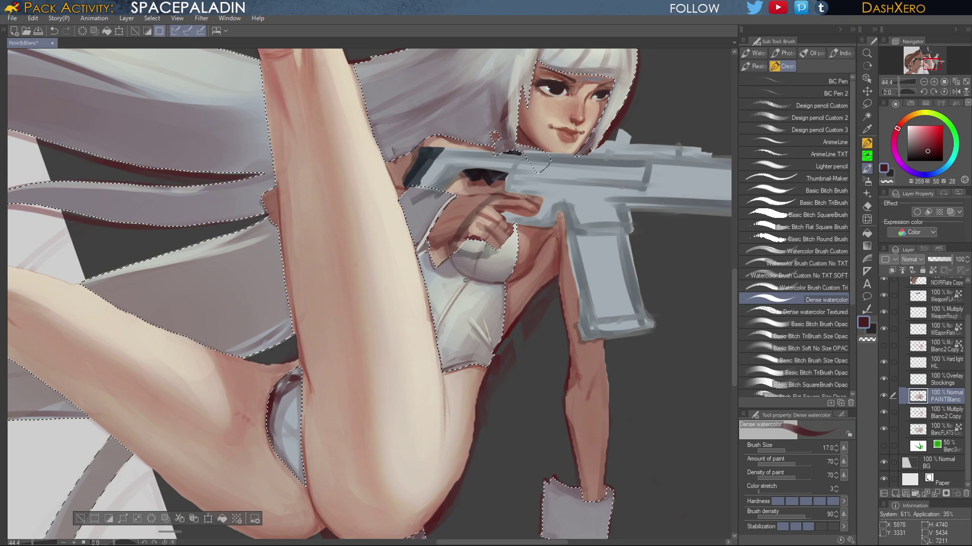
# Refine the edges of the garment panel beside the trigger-hand forearm with sampled grey-lavender and dark red tones, undoing one stroke
pyautogui.moveTo(430, 253); pyautogui.dragTo(422, 256)
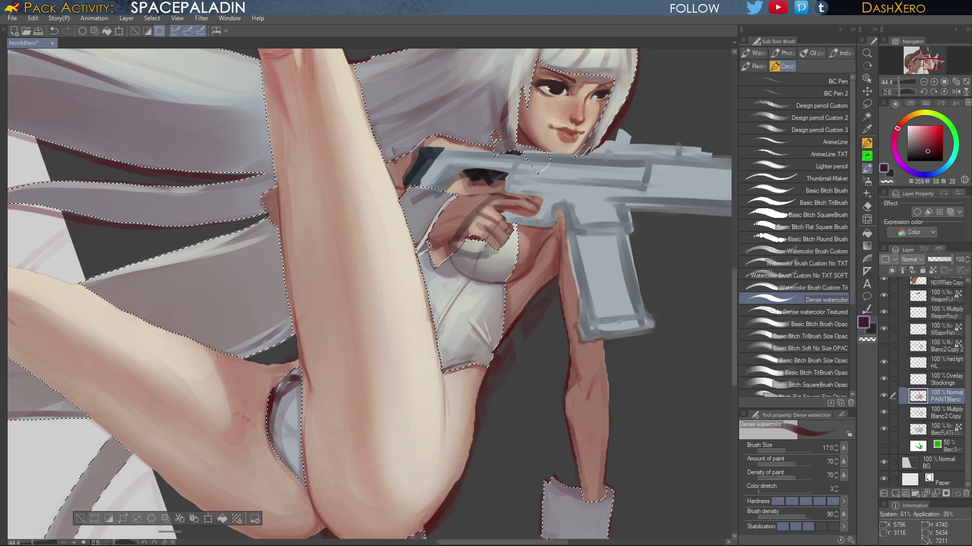
pyautogui.keyDown('alt'); pyautogui.click(425, 265); pyautogui.keyUp('alt')
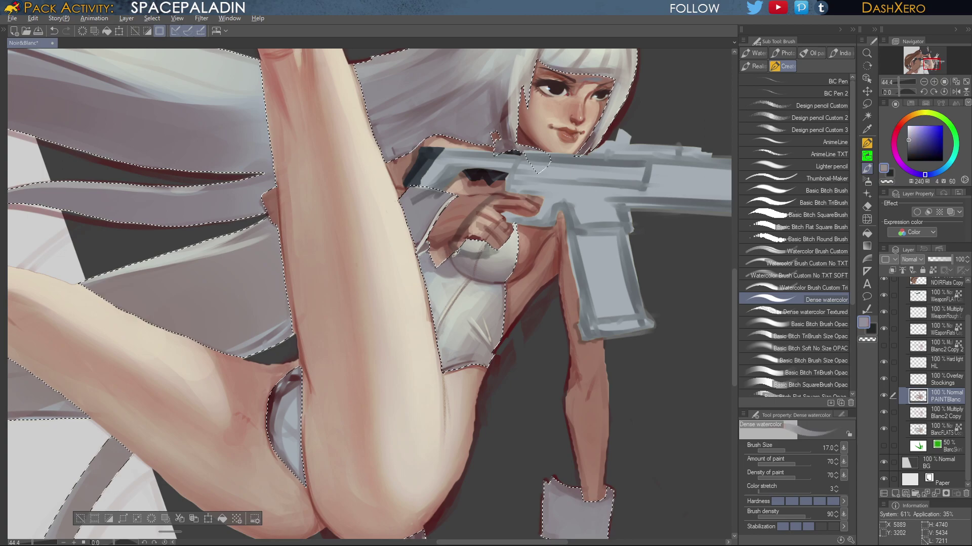
pyautogui.keyDown('alt'); pyautogui.click(291, 378); pyautogui.keyUp('alt')
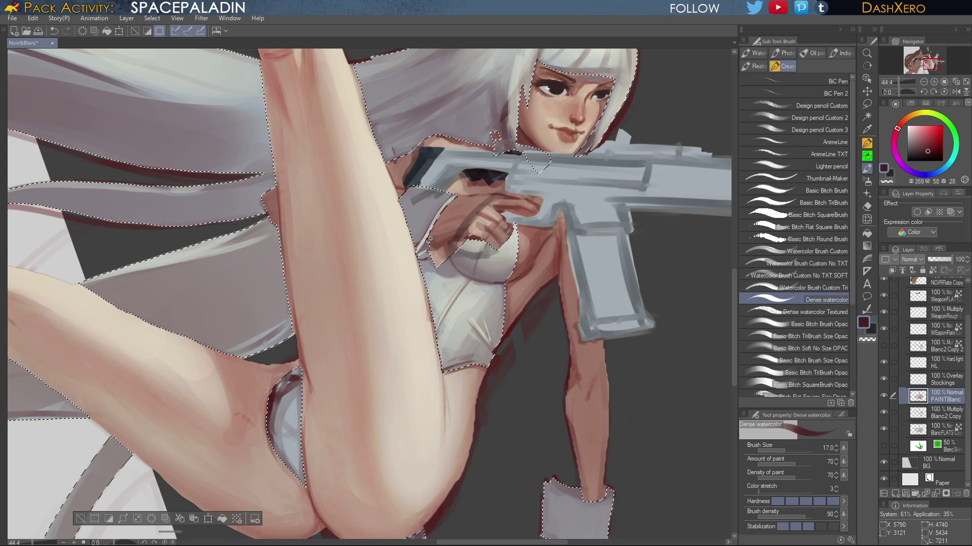
pyautogui.hotkey('ctrl', 'z')
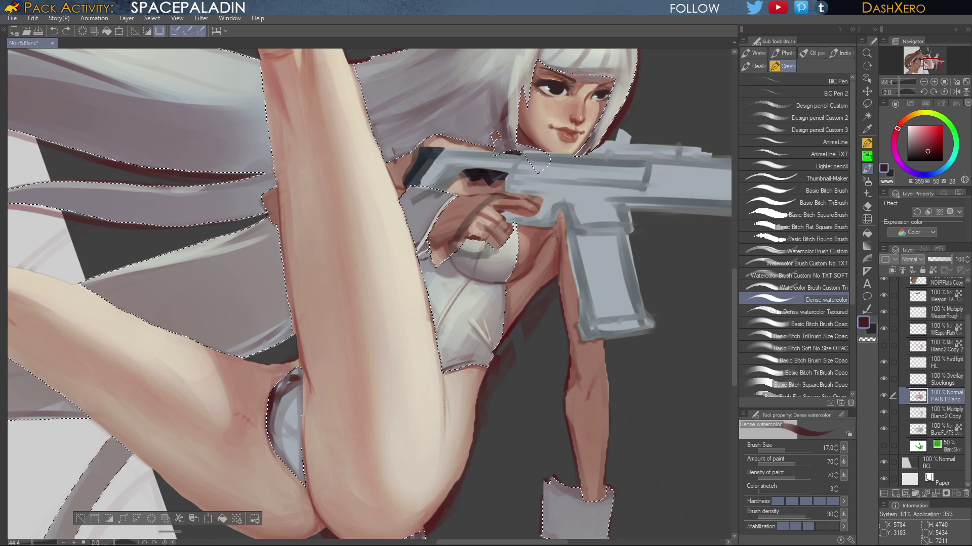
pyautogui.moveTo(428, 257)
pyautogui.mouseDown()
pyautogui.moveTo(418, 259)
pyautogui.moveTo(430, 249)
pyautogui.mouseUp()
pyautogui.scroll(-2, 622, 327)
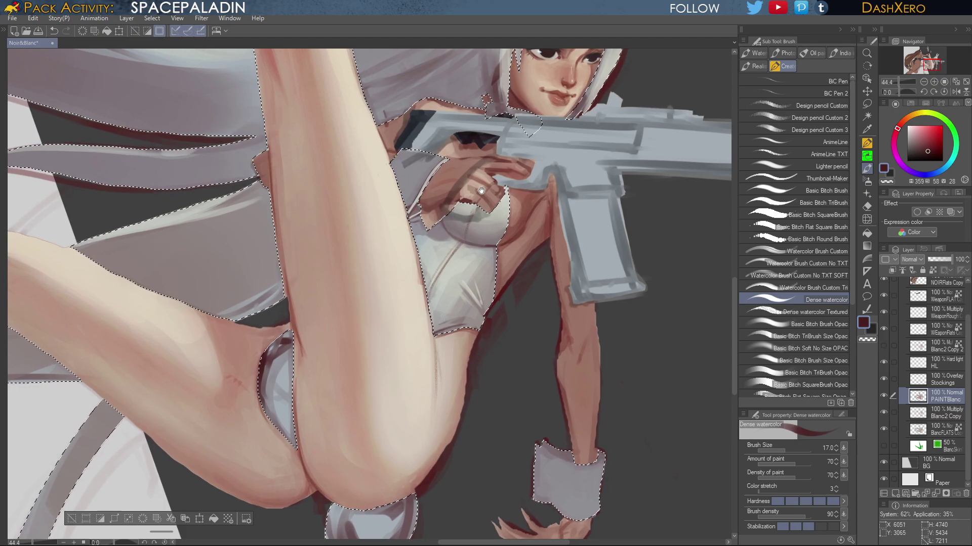
pyautogui.moveTo(423, 151); pyautogui.dragTo(428, 160)
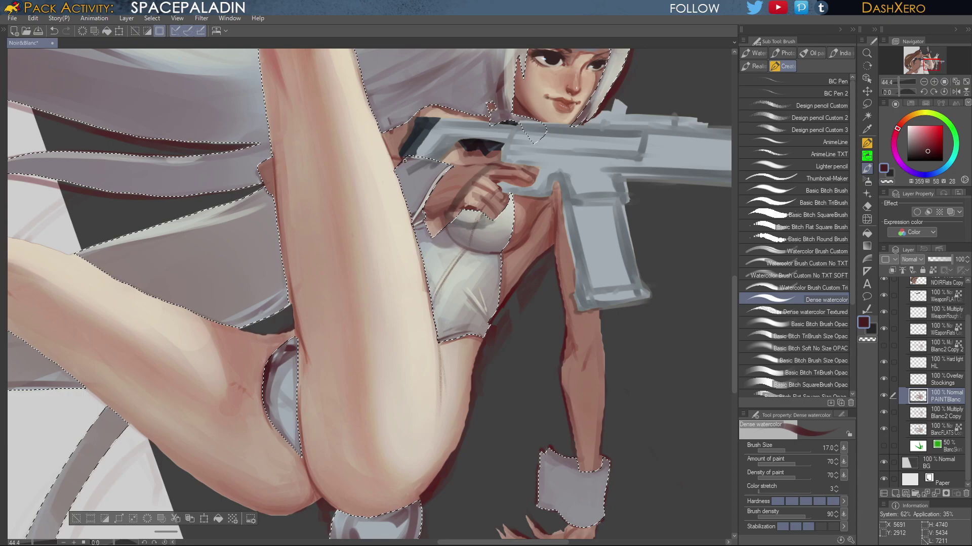
# Paint a dark red edge around the wrist cuff's opening where the supporting arm enters it
pyautogui.moveTo(603, 329); pyautogui.dragTo(574, 273)
pyautogui.moveTo(587, 356); pyautogui.dragTo(581, 311)
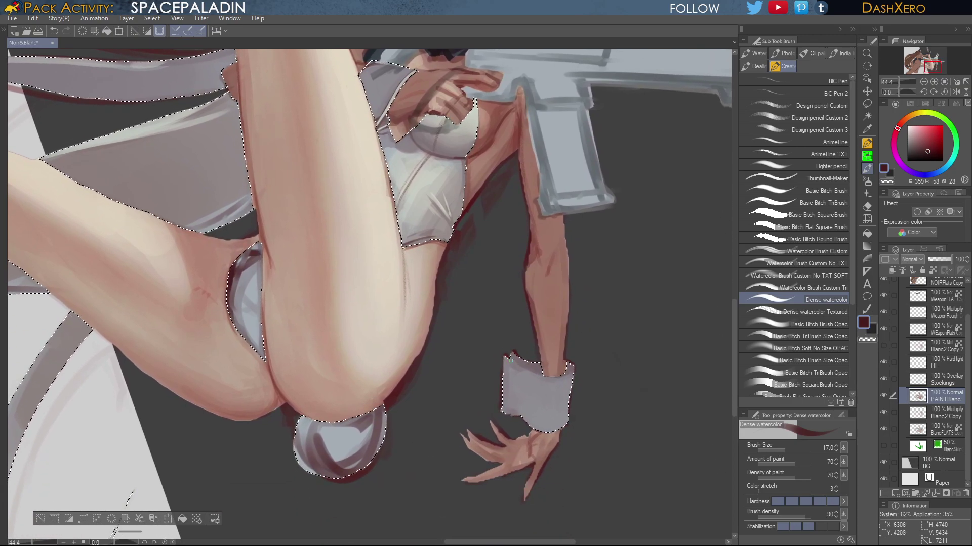
pyautogui.moveTo(542, 375)
pyautogui.mouseDown()
pyautogui.moveTo(518, 364)
pyautogui.moveTo(559, 377)
pyautogui.mouseUp()
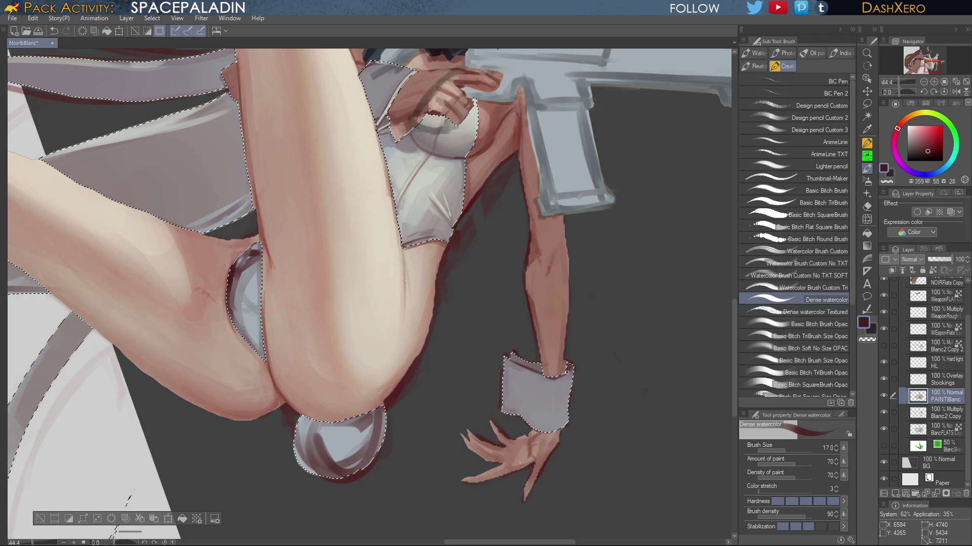
# Sample the rifle stock's dark blue and paint a round button on the wrist cuff
pyautogui.moveTo(610, 423); pyautogui.dragTo(614, 321)
pyautogui.moveTo(633, 268); pyautogui.dragTo(608, 370)
pyautogui.moveTo(536, 249); pyautogui.dragTo(596, 404)
pyautogui.moveTo(555, 365); pyautogui.dragTo(602, 402)
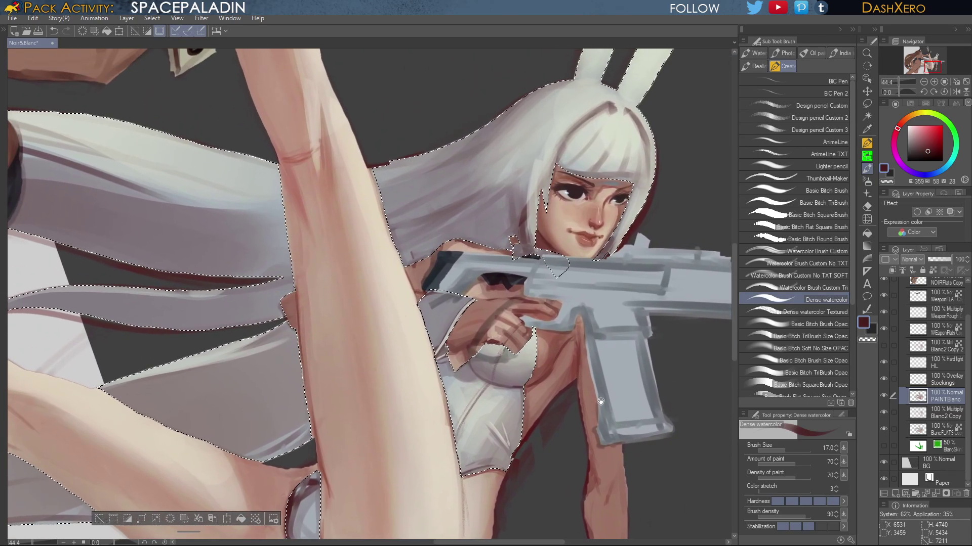
pyautogui.keyDown('alt'); pyautogui.click(453, 259); pyautogui.keyUp('alt')
pyautogui.moveTo(644, 443); pyautogui.dragTo(561, 187)
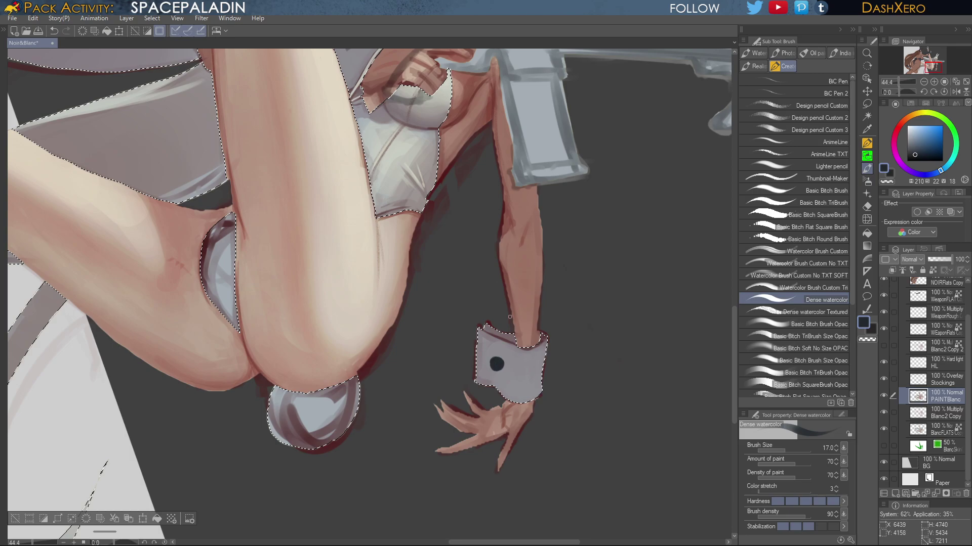
pyautogui.moveTo(551, 286); pyautogui.dragTo(555, 392)
pyautogui.moveTo(596, 325); pyautogui.dragTo(572, 396)
pyautogui.moveTo(581, 521); pyautogui.dragTo(587, 351)
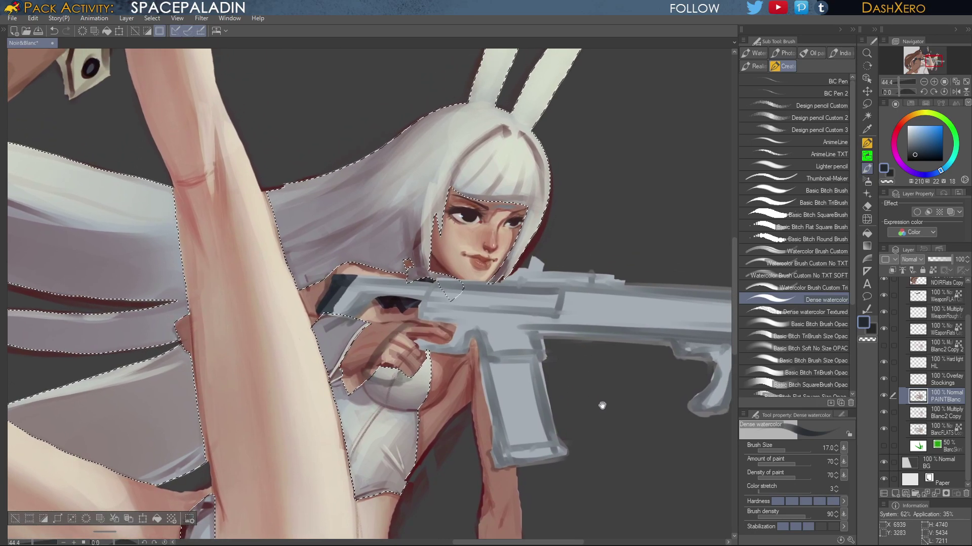
pyautogui.moveTo(602, 405)
pyautogui.mouseDown()
pyautogui.moveTo(590, 373)
pyautogui.moveTo(591, 416)
pyautogui.moveTo(580, 352)
pyautogui.moveTo(599, 327)
pyautogui.moveTo(615, 375)
pyautogui.moveTo(618, 367)
pyautogui.moveTo(602, 411)
pyautogui.mouseUp()
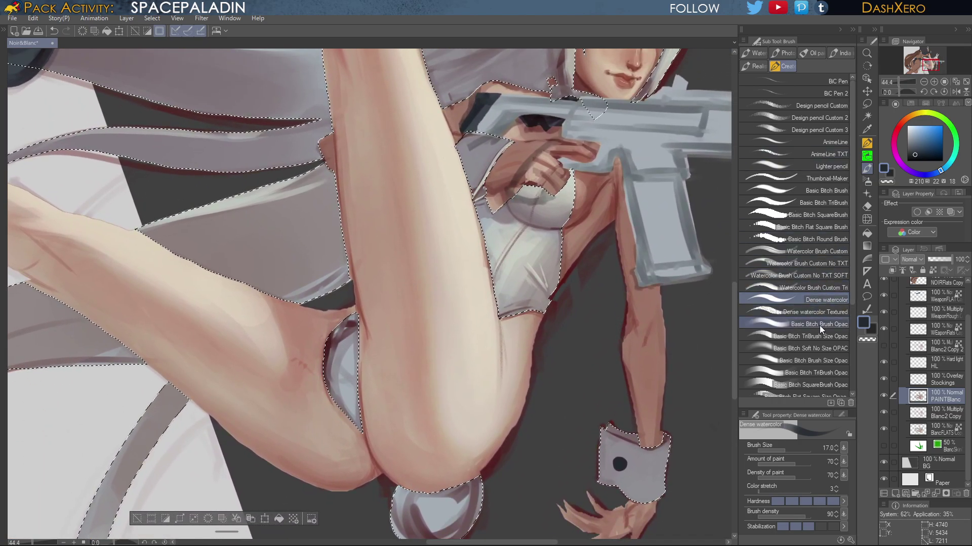
# Soften the shading on the bodysuit's midriff with sampled light grey tones, using the Basic Bitch Soft No Size OPAC brush
pyautogui.click(827, 347)
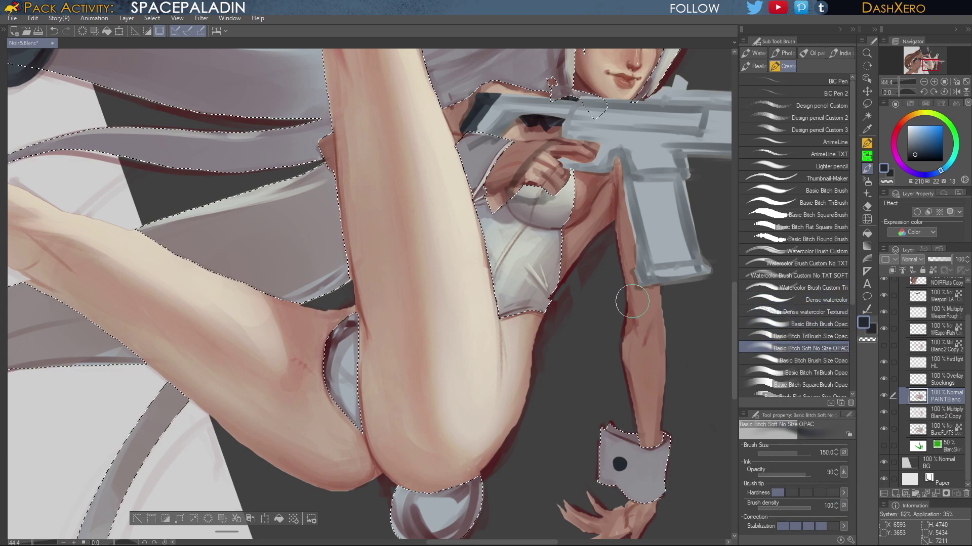
pyautogui.keyDown('alt'); pyautogui.click(521, 252); pyautogui.keyUp('alt')
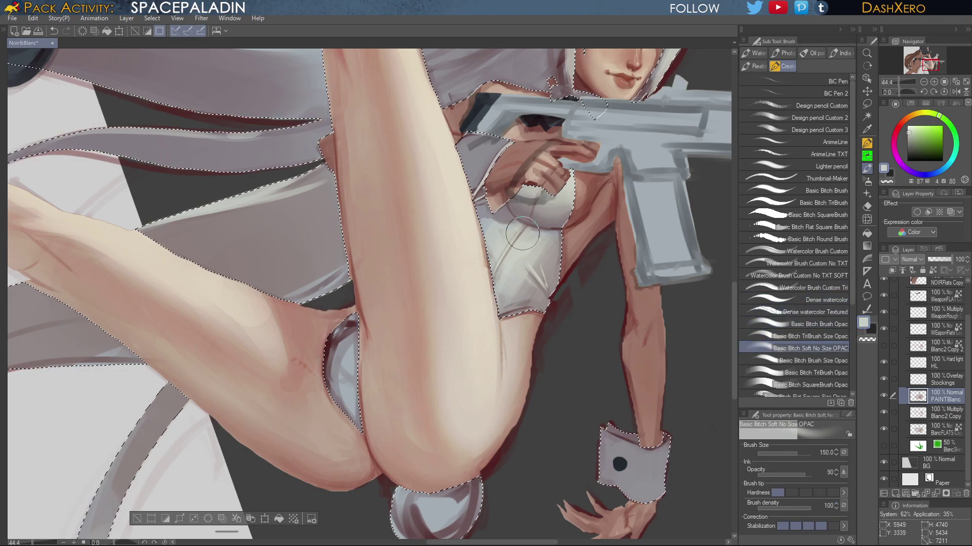
pyautogui.moveTo(522, 233); pyautogui.dragTo(514, 262)
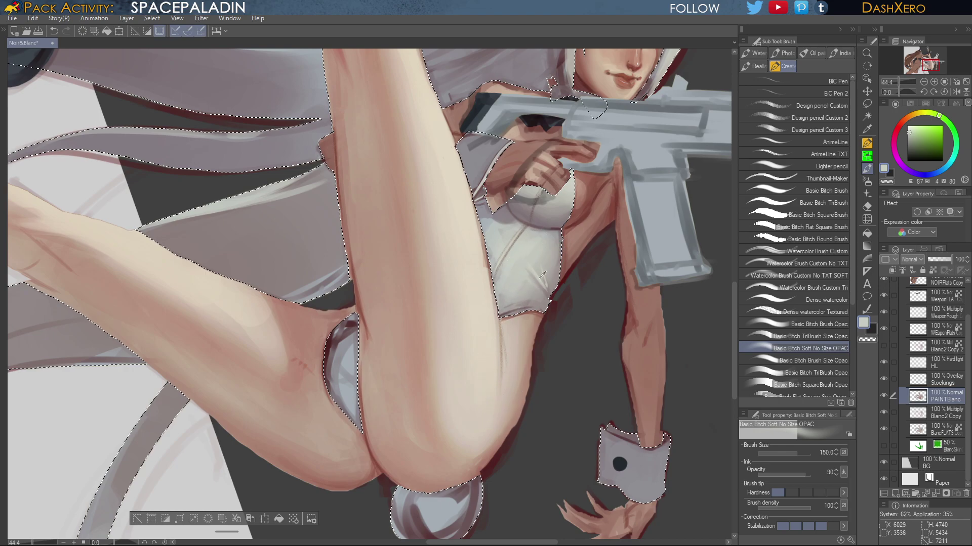
pyautogui.keyDown('alt'); pyautogui.click(529, 286); pyautogui.keyUp('alt')
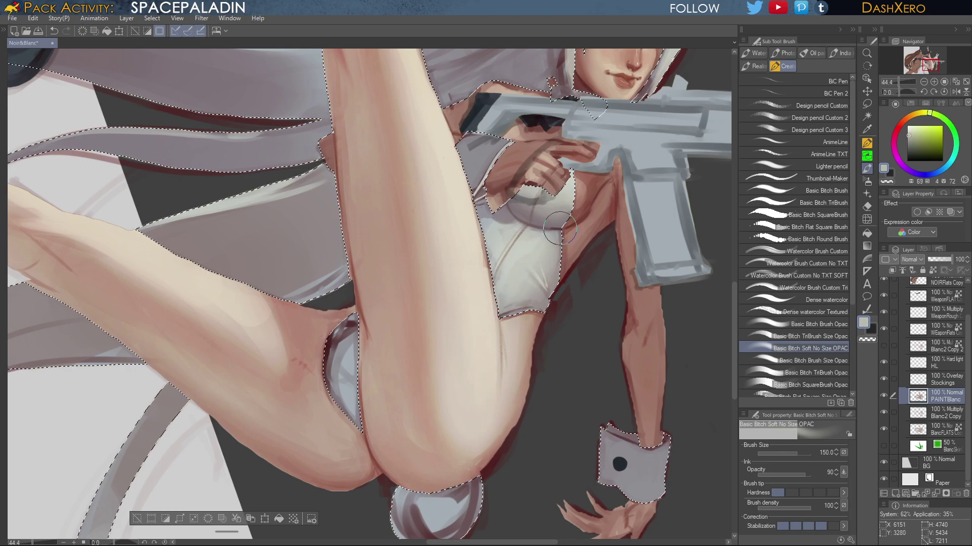
pyautogui.keyDown('alt'); pyautogui.click(533, 240); pyautogui.keyUp('alt')
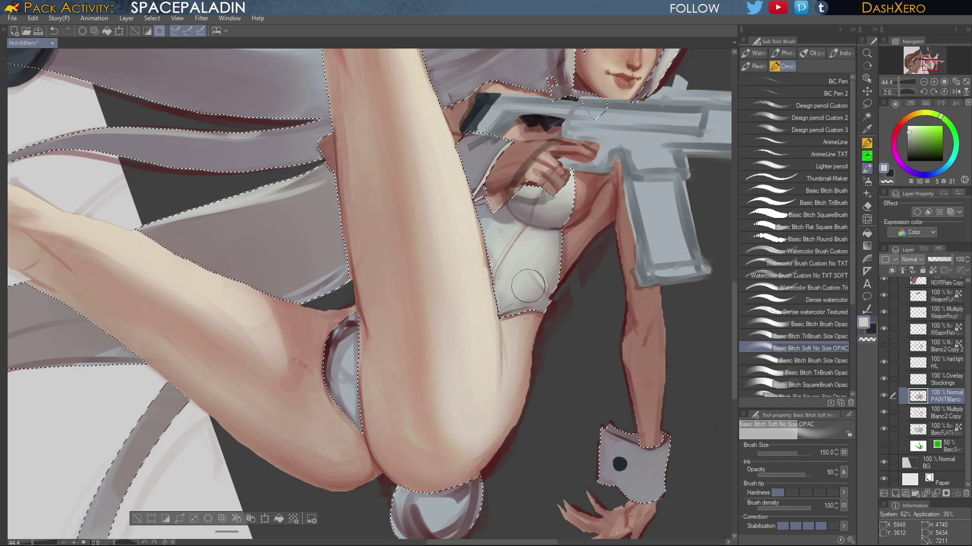
pyautogui.moveTo(537, 297)
pyautogui.mouseDown()
pyautogui.moveTo(538, 257)
pyautogui.moveTo(565, 251)
pyautogui.mouseUp()
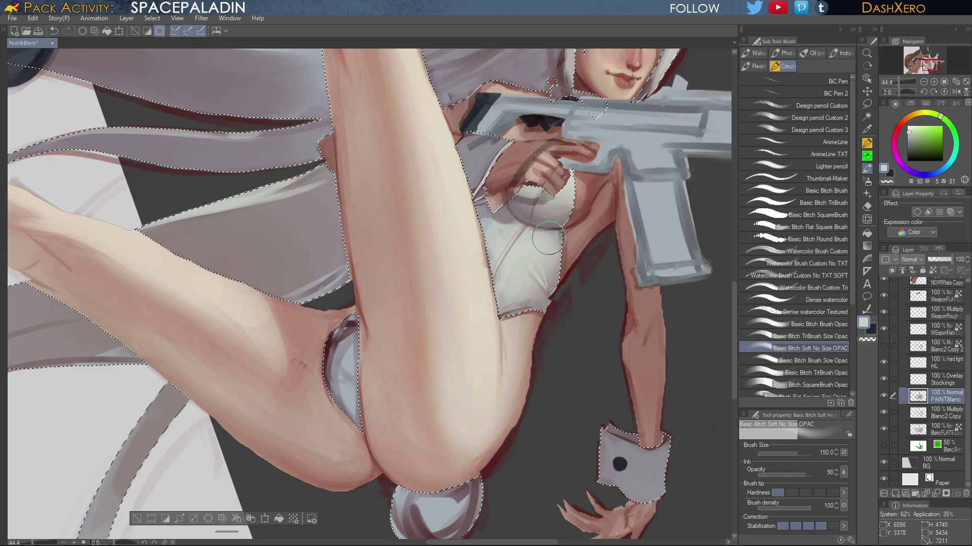
# Smooth the bodysuit's lower panel between the thighs with sampled grey-blue tones, using the same soft brush
pyautogui.moveTo(561, 338); pyautogui.dragTo(590, 307)
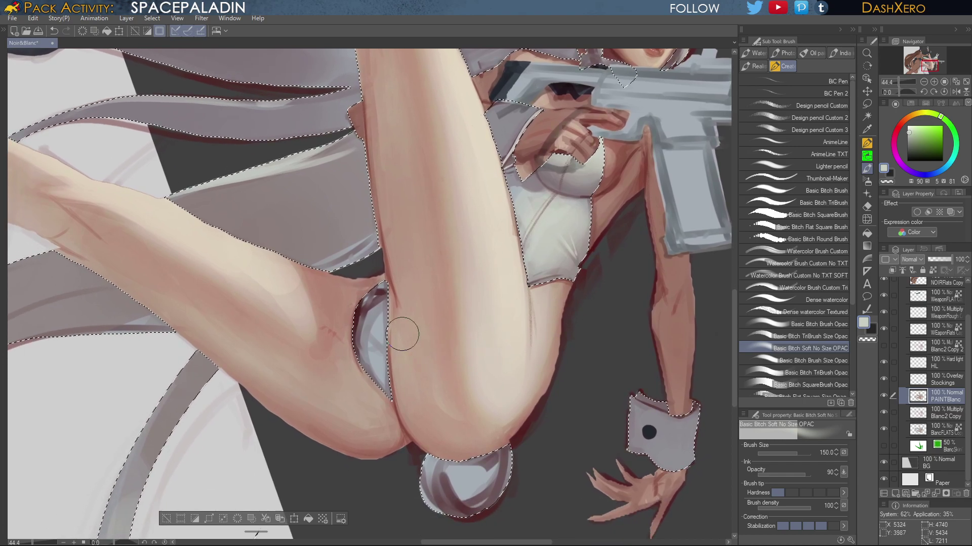
pyautogui.keyDown('alt'); pyautogui.click(374, 316); pyautogui.keyUp('alt')
pyautogui.keyDown('alt'); pyautogui.click(376, 314); pyautogui.keyUp('alt')
pyautogui.moveTo(375, 313)
pyautogui.mouseDown()
pyautogui.moveTo(368, 366)
pyautogui.moveTo(382, 303)
pyautogui.moveTo(377, 331)
pyautogui.moveTo(368, 296)
pyautogui.mouseUp()
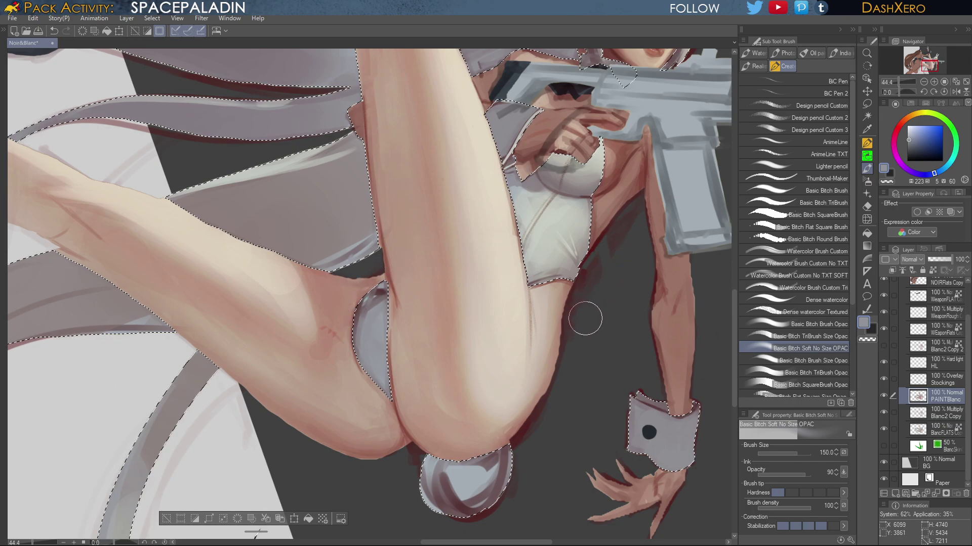
pyautogui.moveTo(549, 323); pyautogui.dragTo(590, 318)
pyautogui.moveTo(521, 336); pyautogui.dragTo(593, 325)
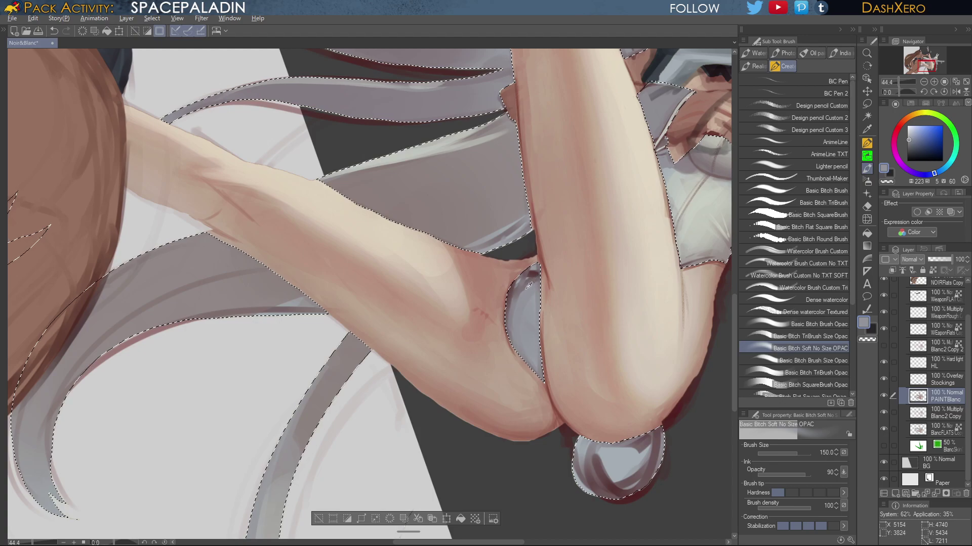
pyautogui.keyDown('alt'); pyautogui.click(526, 281); pyautogui.keyUp('alt')
pyautogui.moveTo(528, 281)
pyautogui.mouseDown()
pyautogui.moveTo(563, 241)
pyautogui.moveTo(521, 285)
pyautogui.moveTo(541, 262)
pyautogui.moveTo(517, 305)
pyautogui.moveTo(544, 257)
pyautogui.moveTo(525, 277)
pyautogui.mouseUp()
pyautogui.keyDown('alt'); pyautogui.click(535, 283); pyautogui.keyUp('alt')
pyautogui.keyDown('alt'); pyautogui.click(529, 303); pyautogui.keyUp('alt')
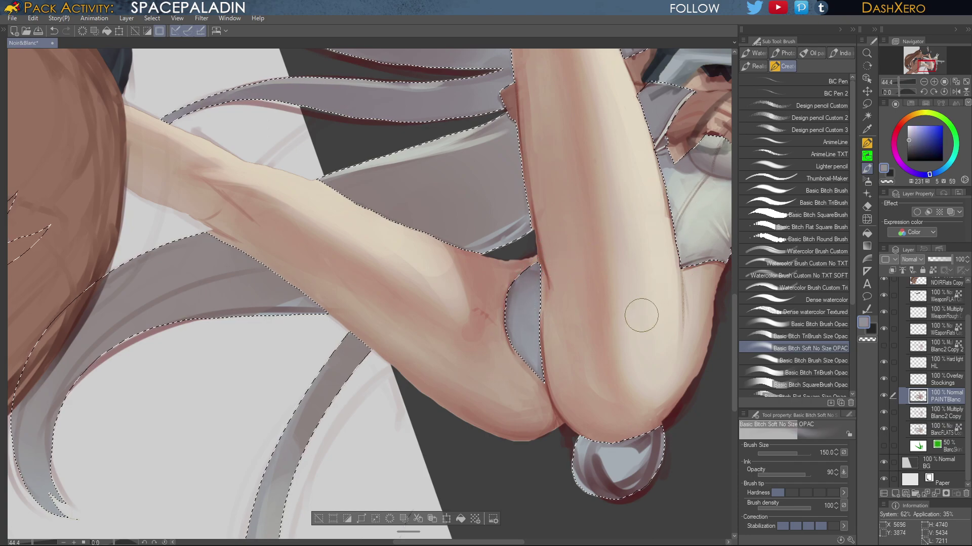
# Shade the edges and lower tip of the bodysuit's lower panel with sampled mauve and grey-blue, using the Basic Bitch TriBrush Size Opac brush
pyautogui.moveTo(678, 306); pyautogui.dragTo(577, 322)
pyautogui.moveTo(657, 271); pyautogui.dragTo(633, 306)
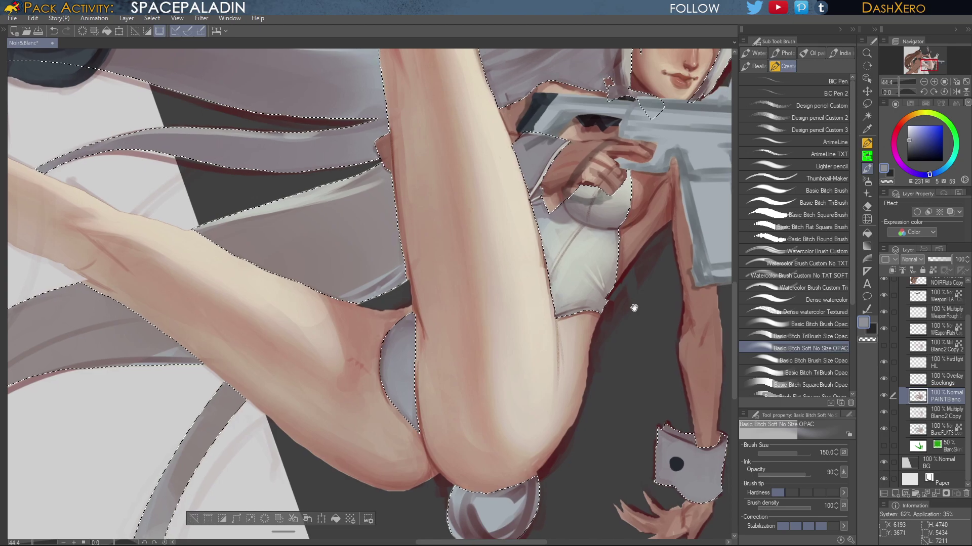
pyautogui.keyDown('alt'); pyautogui.click(401, 320); pyautogui.keyUp('alt')
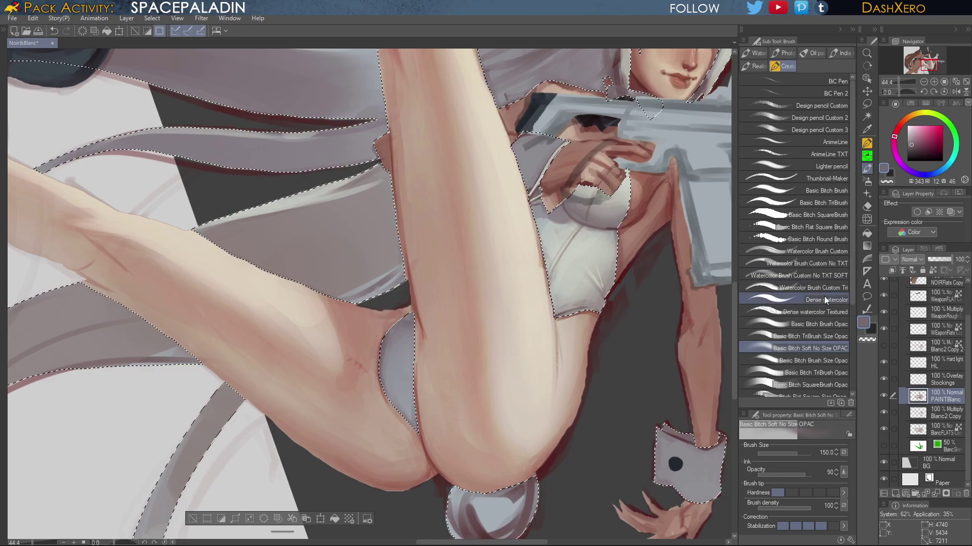
pyautogui.click(818, 336)
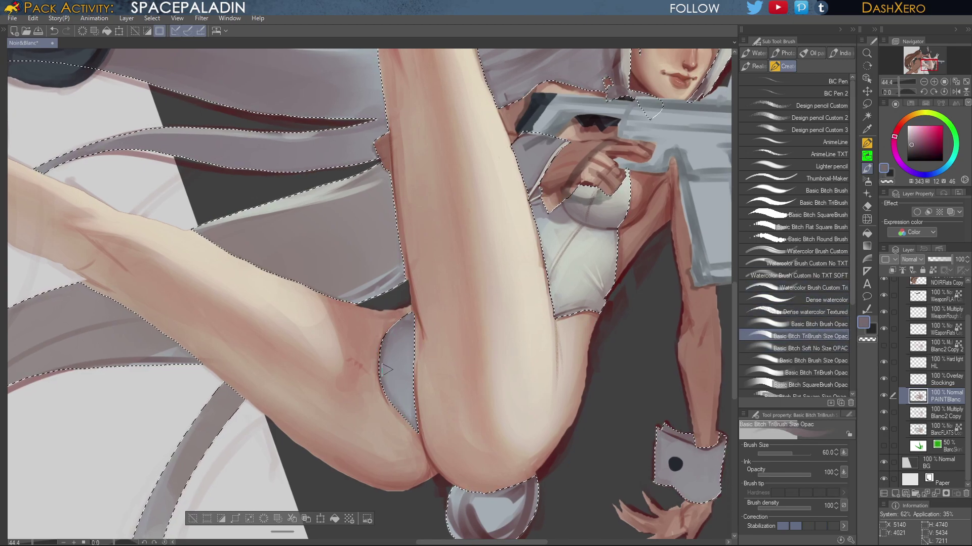
pyautogui.moveTo(408, 312)
pyautogui.mouseDown()
pyautogui.moveTo(392, 339)
pyautogui.moveTo(398, 374)
pyautogui.mouseUp()
pyautogui.keyDown('alt'); pyautogui.click(405, 360); pyautogui.keyUp('alt')
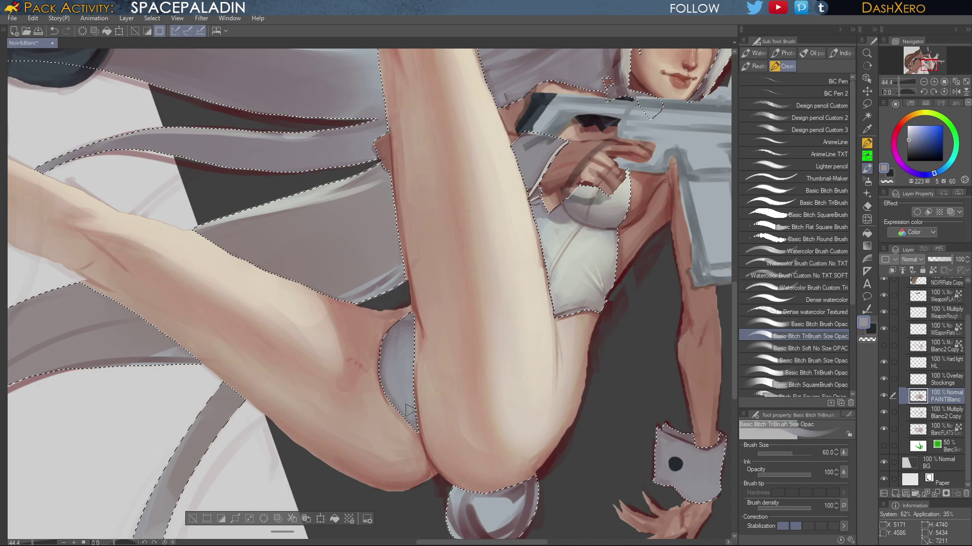
pyautogui.keyDown('alt'); pyautogui.click(418, 429); pyautogui.keyUp('alt')
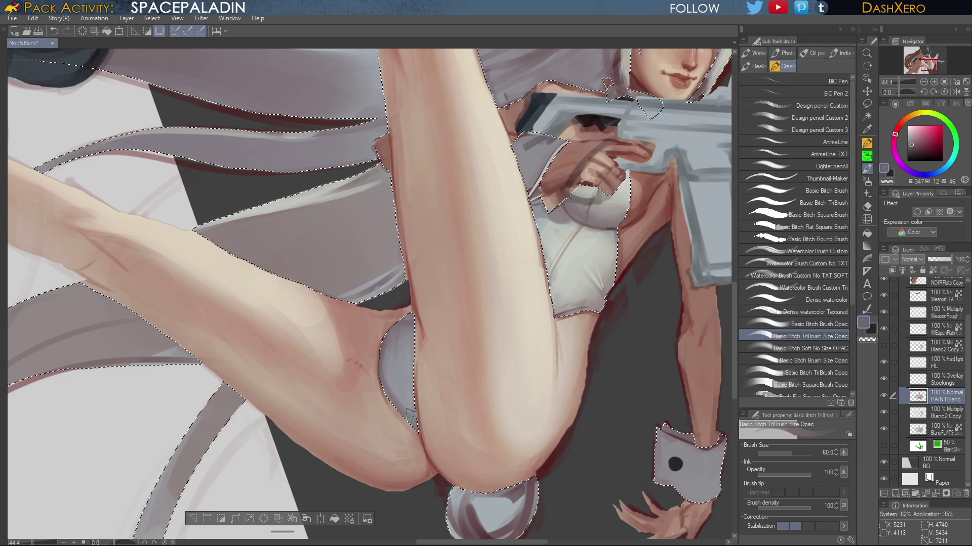
pyautogui.moveTo(602, 318); pyautogui.dragTo(599, 288)
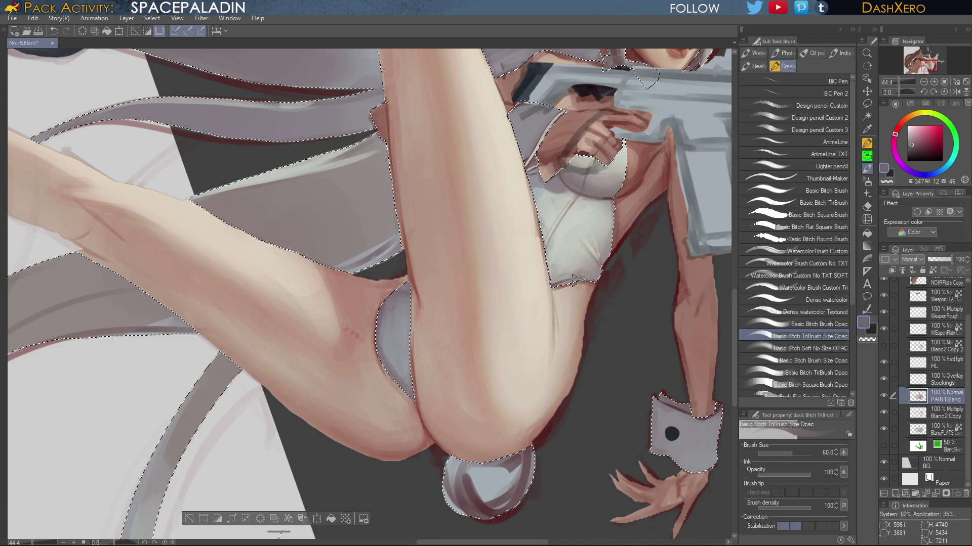
pyautogui.moveTo(574, 280); pyautogui.dragTo(613, 272)
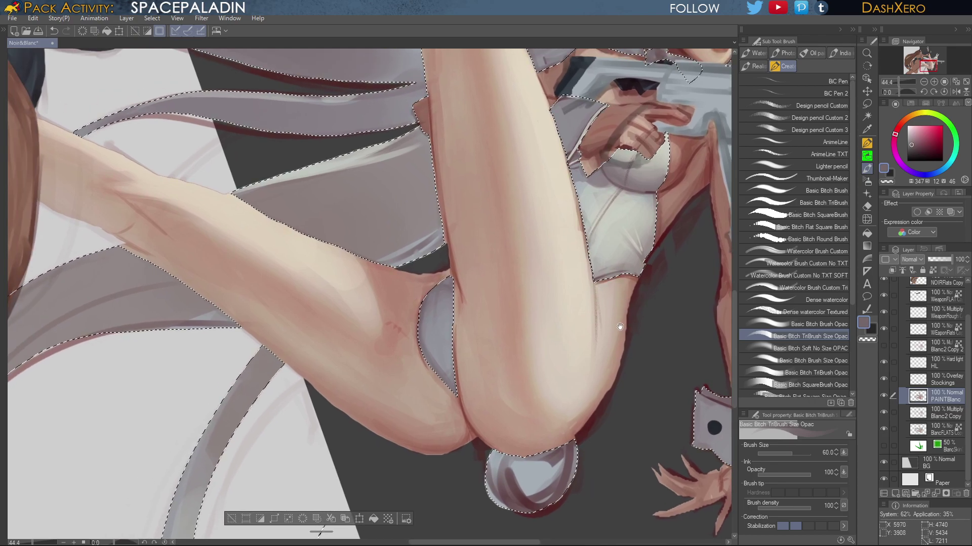
pyautogui.moveTo(620, 327); pyautogui.dragTo(602, 335)
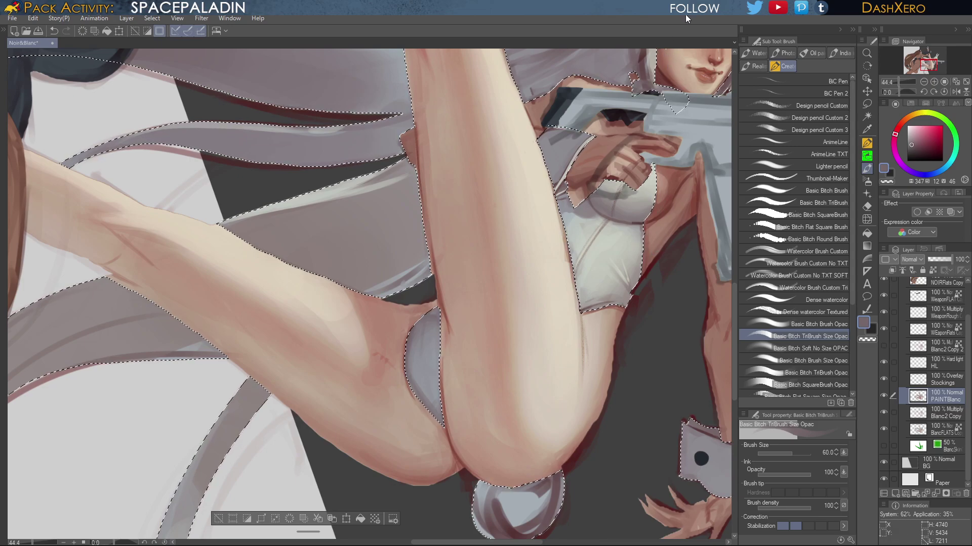
# Sample the midriff's light grey and paint a light edge on the wrist cuff's rim with the Dense watercolor brush
pyautogui.moveTo(637, 140); pyautogui.dragTo(632, 206)
pyautogui.moveTo(607, 326); pyautogui.dragTo(613, 321)
pyautogui.moveTo(638, 241); pyautogui.dragTo(592, 338)
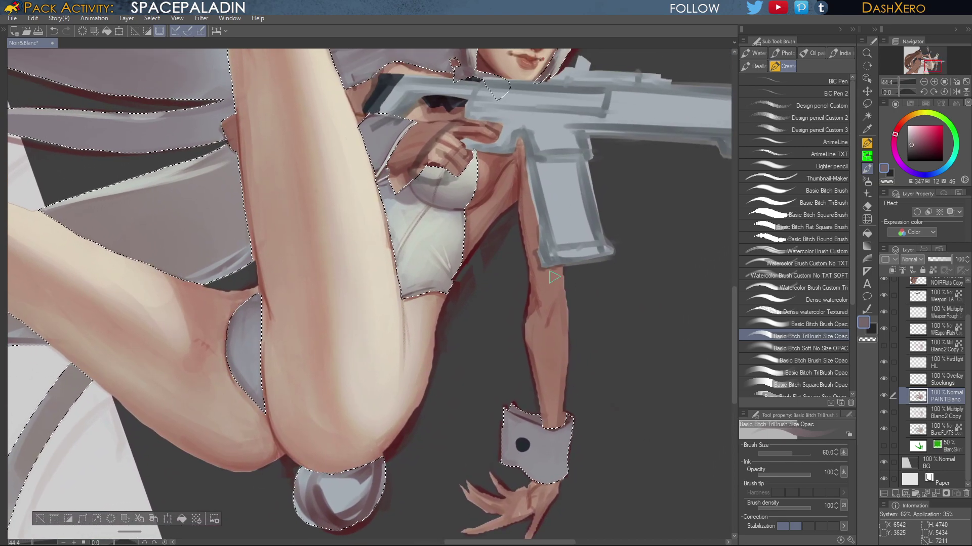
pyautogui.keyDown('alt'); pyautogui.click(428, 238); pyautogui.keyUp('alt')
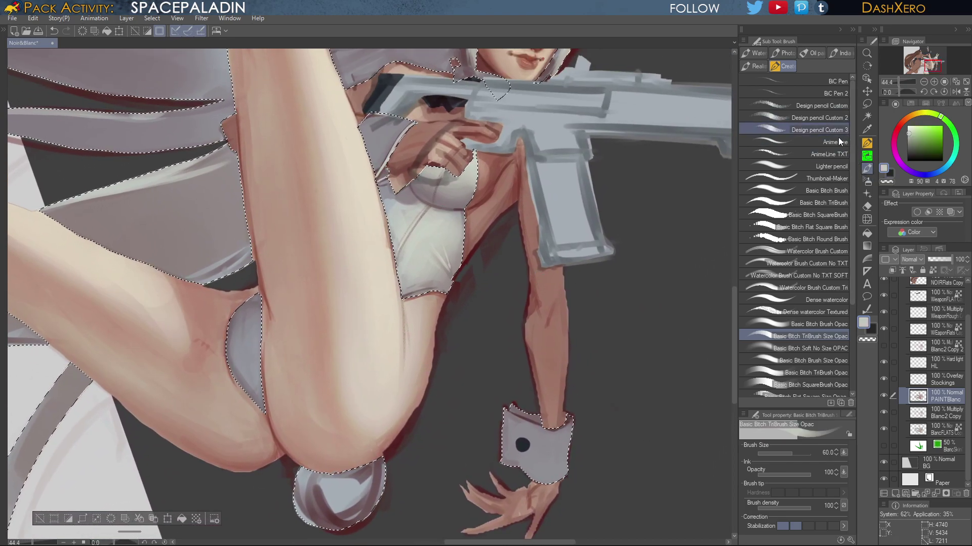
pyautogui.click(844, 169)
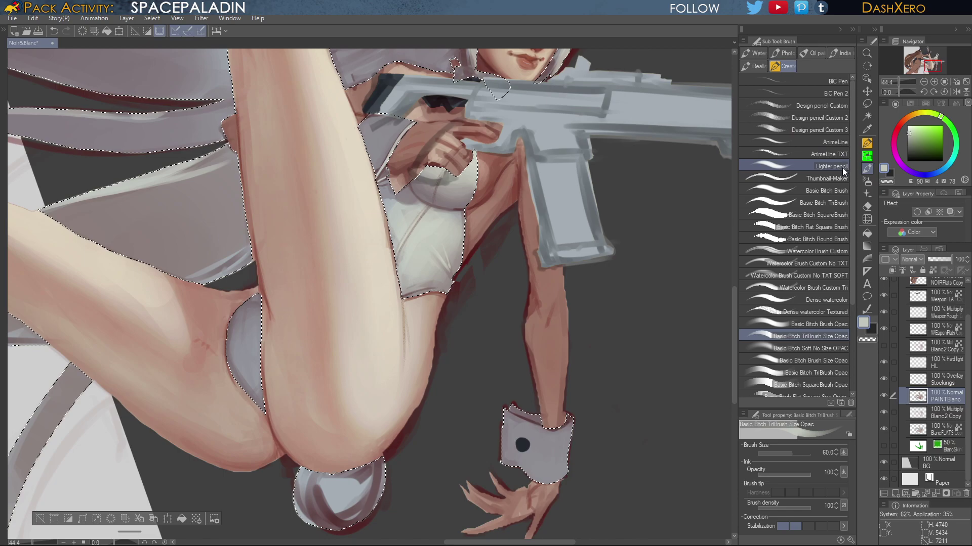
pyautogui.click(830, 300)
pyautogui.moveTo(674, 430); pyautogui.dragTo(610, 392)
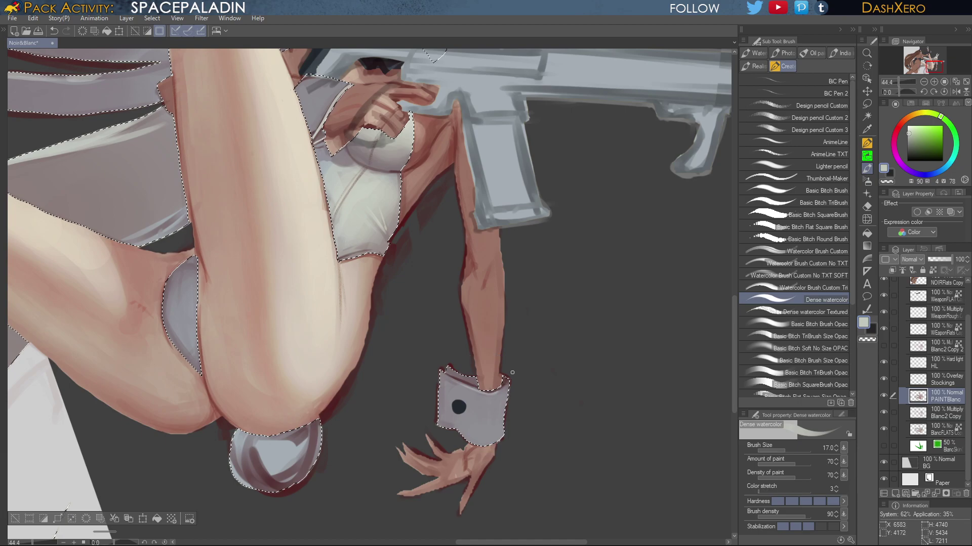
pyautogui.moveTo(508, 380)
pyautogui.mouseDown()
pyautogui.moveTo(502, 389)
pyautogui.moveTo(504, 378)
pyautogui.mouseUp()
# Sample a dark red and paint thin curved seam lines down the bodysuit's lower panel between the thighs
pyautogui.moveTo(306, 280); pyautogui.dragTo(559, 340)
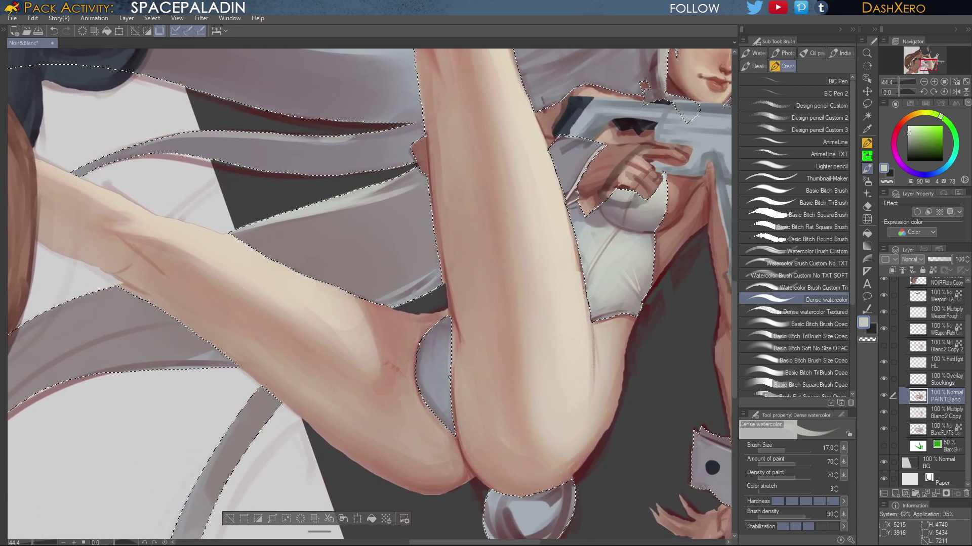
pyautogui.moveTo(568, 324); pyautogui.dragTo(564, 313)
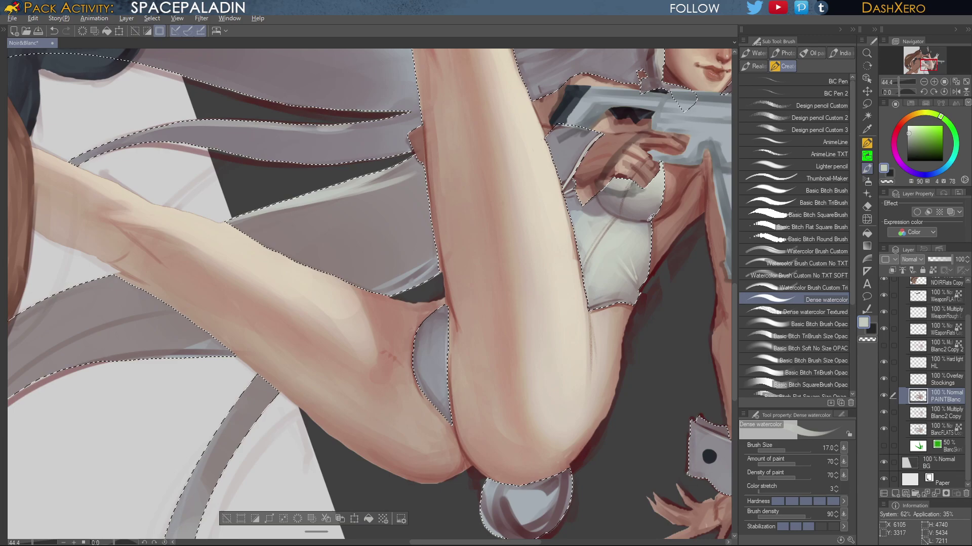
pyautogui.keyDown('alt'); pyautogui.click(661, 209); pyautogui.keyUp('alt')
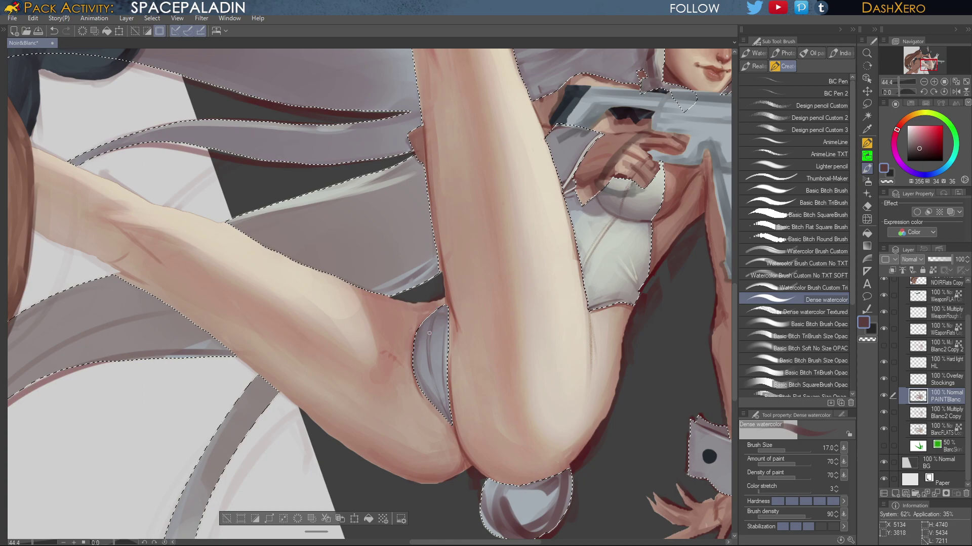
pyautogui.moveTo(643, 300); pyautogui.dragTo(626, 298)
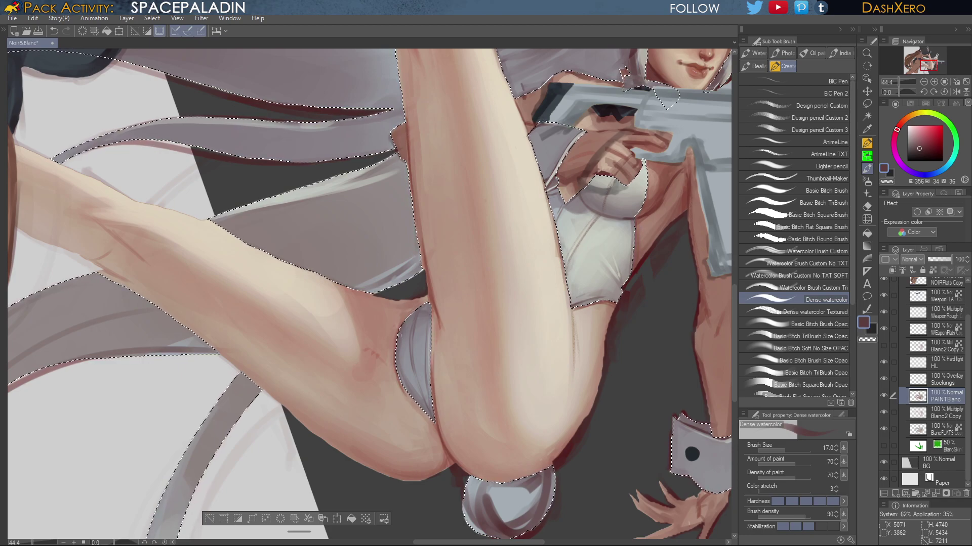
pyautogui.moveTo(448, 367); pyautogui.dragTo(564, 278)
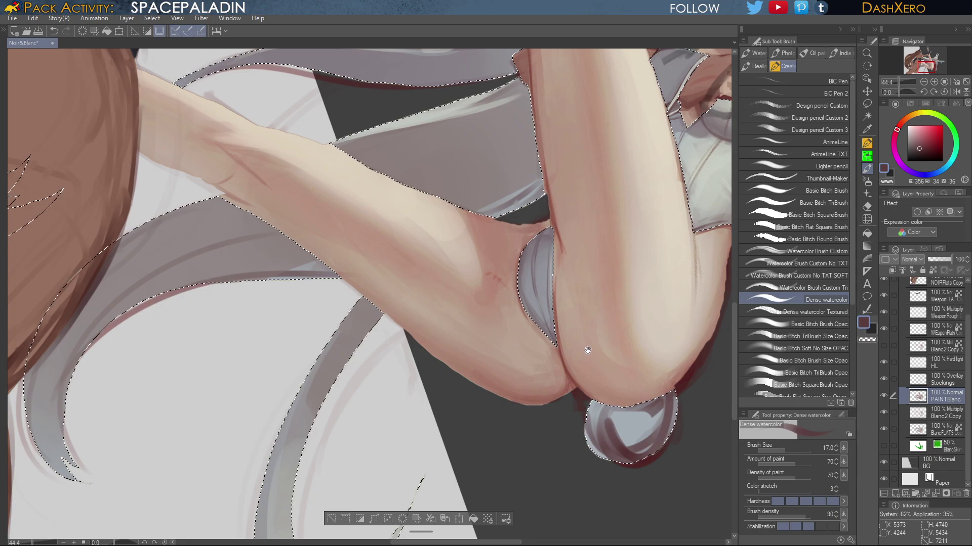
pyautogui.moveTo(590, 345); pyautogui.dragTo(479, 230)
pyautogui.scroll(2, 480, 230)
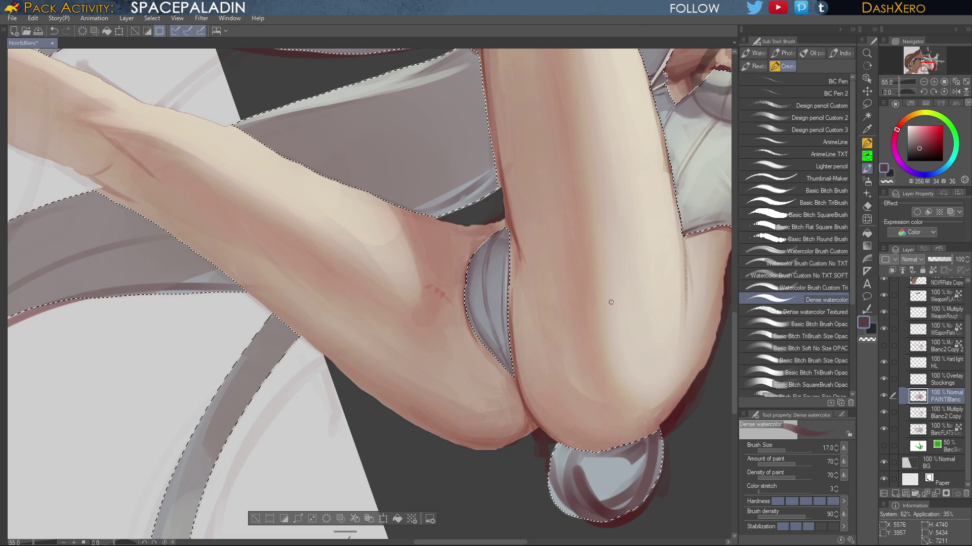
# Examine the rendering of the character's bodysuit, wrist cuff, face, hair and rabbit ears
pyautogui.moveTo(619, 282); pyautogui.dragTo(501, 398)
pyautogui.moveTo(695, 165)
pyautogui.mouseDown()
pyautogui.moveTo(588, 305)
pyautogui.moveTo(579, 278)
pyautogui.mouseUp()
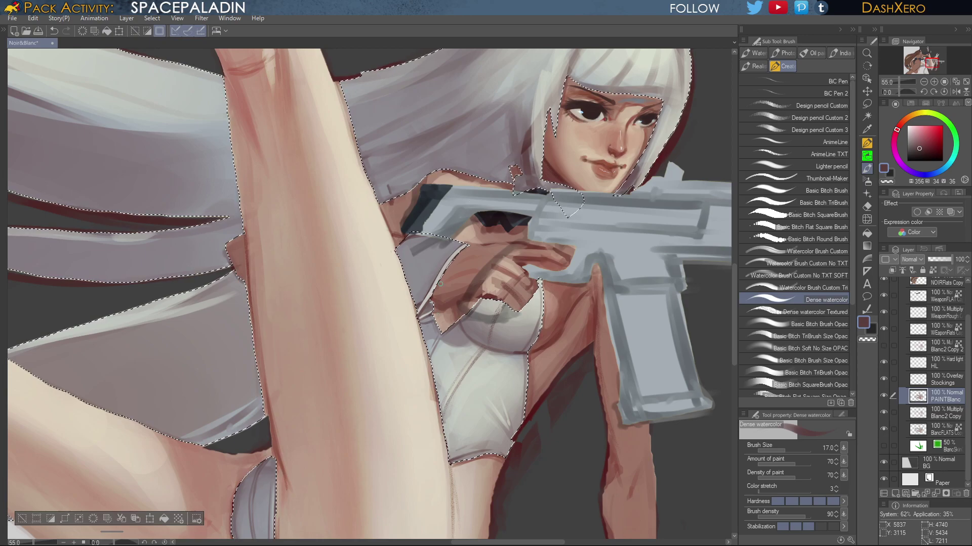
pyautogui.moveTo(608, 430); pyautogui.dragTo(603, 303)
pyautogui.moveTo(605, 461); pyautogui.dragTo(602, 304)
pyautogui.moveTo(633, 197); pyautogui.dragTo(590, 310)
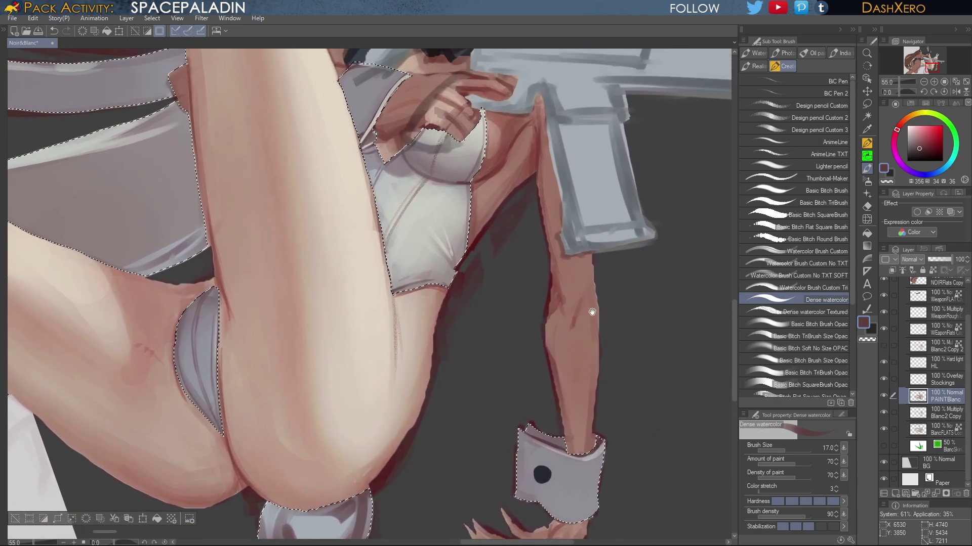
pyautogui.moveTo(632, 243)
pyautogui.mouseDown()
pyautogui.moveTo(594, 306)
pyautogui.moveTo(601, 342)
pyautogui.moveTo(594, 354)
pyautogui.moveTo(594, 332)
pyautogui.moveTo(590, 369)
pyautogui.mouseUp()
pyautogui.moveTo(597, 315); pyautogui.dragTo(635, 275)
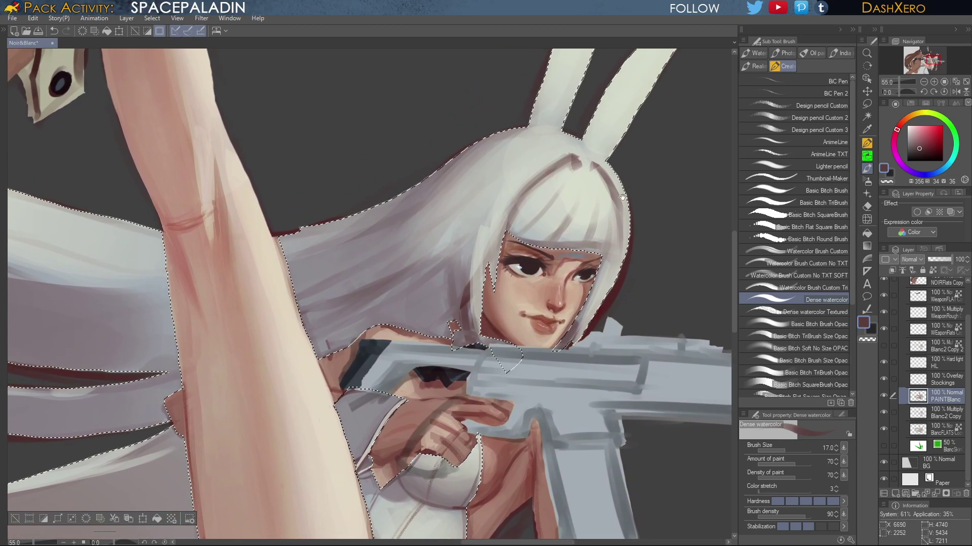
pyautogui.moveTo(606, 150); pyautogui.dragTo(618, 274)
pyautogui.moveTo(613, 326); pyautogui.dragTo(639, 214)
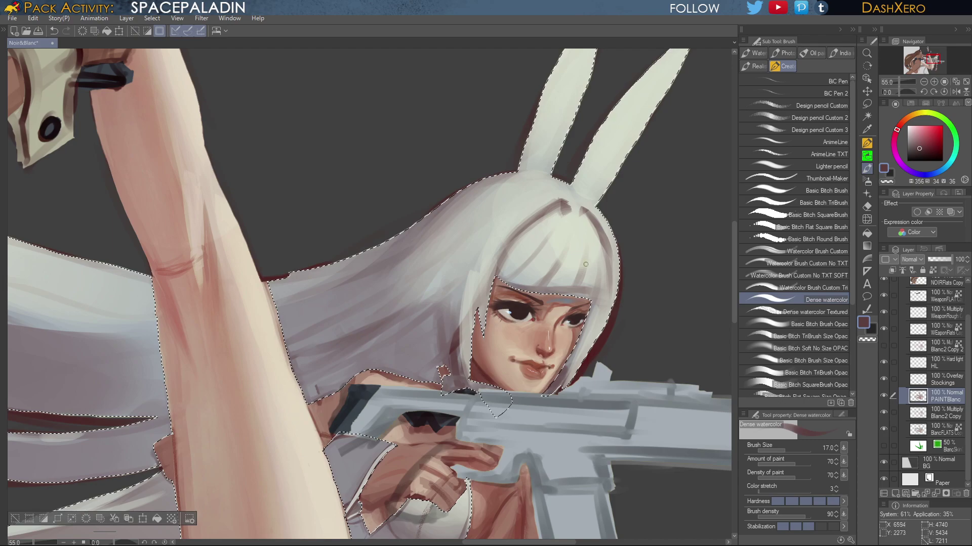
# Sample the raised shoe's dark blue-grey and darken its inner area with the Dense watercolor brush
pyautogui.moveTo(550, 368); pyautogui.dragTo(648, 493)
pyautogui.moveTo(329, 171)
pyautogui.mouseDown()
pyautogui.moveTo(511, 339)
pyautogui.moveTo(579, 464)
pyautogui.mouseUp()
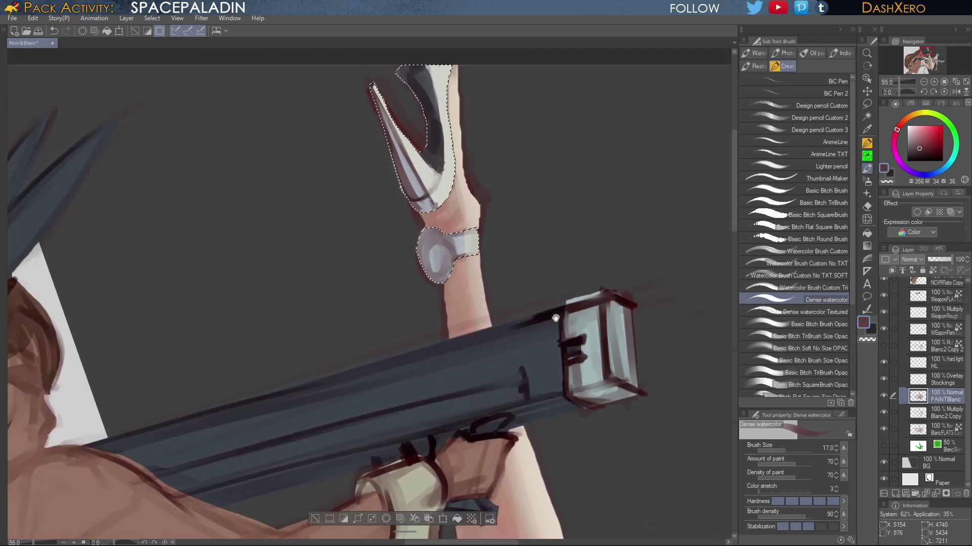
pyautogui.moveTo(537, 260); pyautogui.dragTo(551, 326)
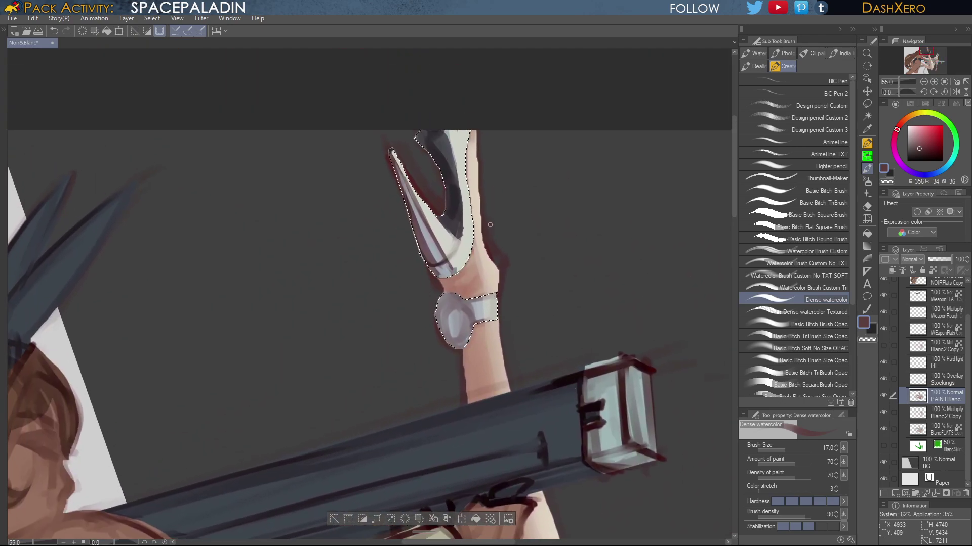
pyautogui.keyDown('alt'); pyautogui.click(444, 151); pyautogui.keyUp('alt')
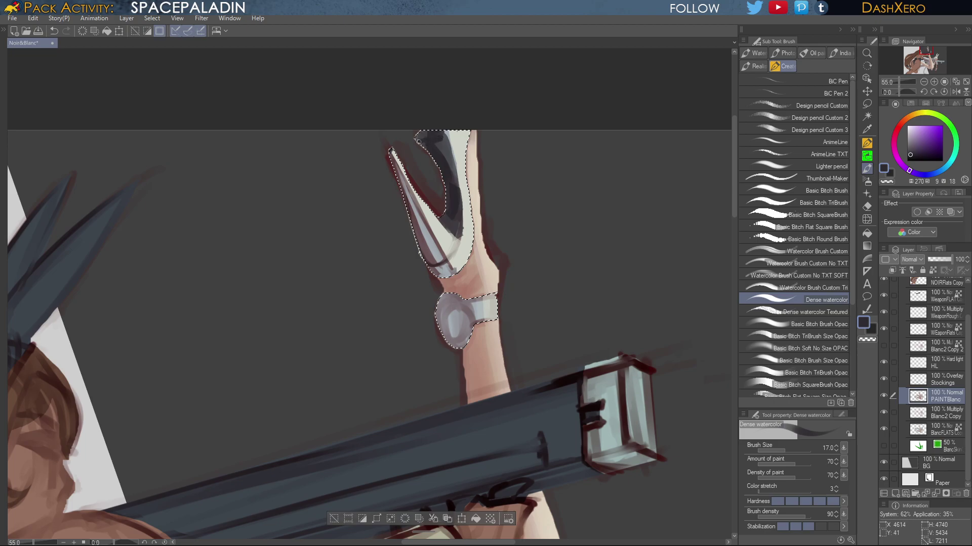
pyautogui.moveTo(444, 138); pyautogui.dragTo(452, 172)
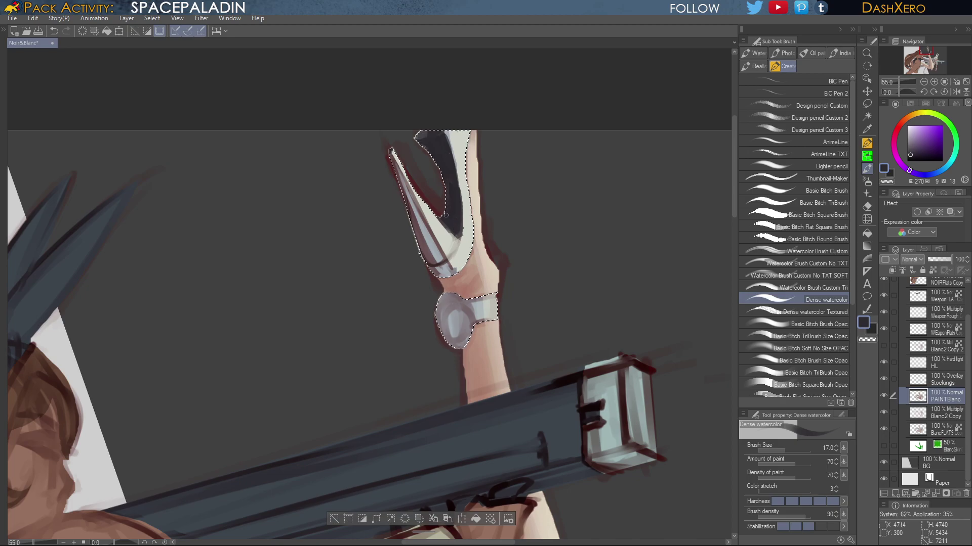
# Sample muted reddish greys from the hair's parting and fringe and refine the shading at the fringe's outer edge
pyautogui.moveTo(654, 443); pyautogui.dragTo(573, 331)
pyautogui.moveTo(631, 470); pyautogui.dragTo(587, 375)
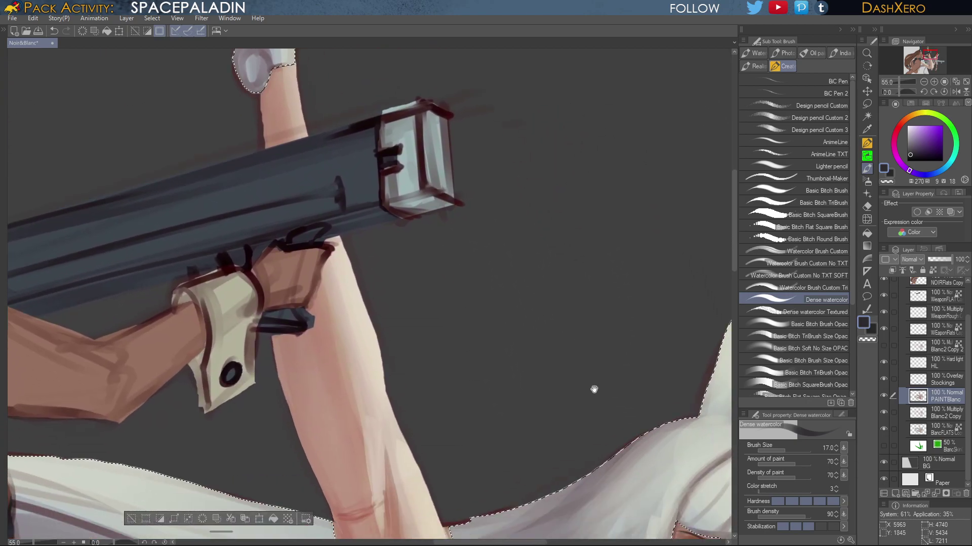
pyautogui.moveTo(627, 445)
pyautogui.mouseDown()
pyautogui.moveTo(576, 353)
pyautogui.moveTo(466, 374)
pyautogui.moveTo(532, 449)
pyautogui.moveTo(613, 424)
pyautogui.moveTo(554, 174)
pyautogui.mouseUp()
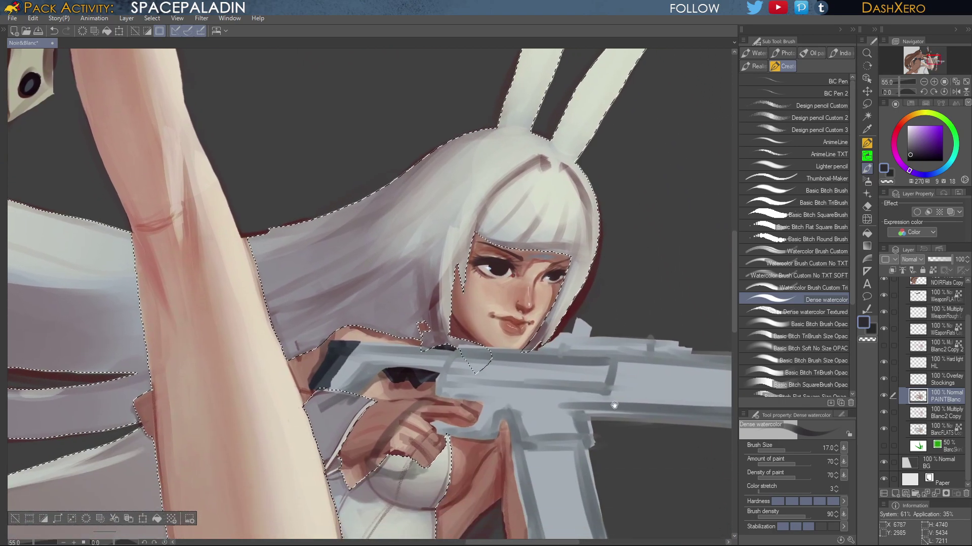
pyautogui.moveTo(634, 483); pyautogui.dragTo(524, 346)
pyautogui.moveTo(619, 343)
pyautogui.mouseDown()
pyautogui.moveTo(540, 325)
pyautogui.moveTo(531, 351)
pyautogui.moveTo(493, 343)
pyautogui.moveTo(624, 360)
pyautogui.mouseUp()
pyautogui.moveTo(455, 317); pyautogui.dragTo(595, 418)
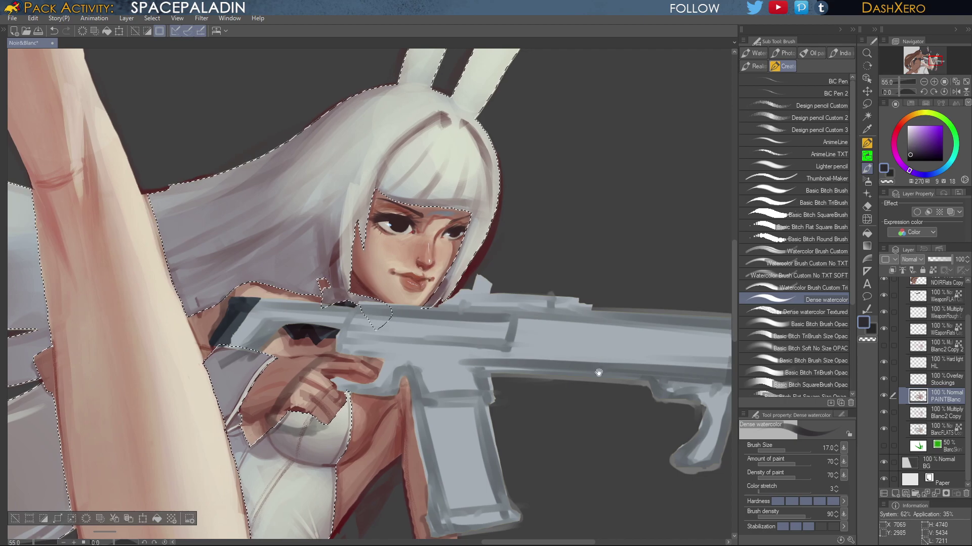
pyautogui.moveTo(598, 372)
pyautogui.mouseDown()
pyautogui.moveTo(598, 361)
pyautogui.moveTo(599, 371)
pyautogui.mouseUp()
pyautogui.moveTo(499, 217); pyautogui.dragTo(582, 303)
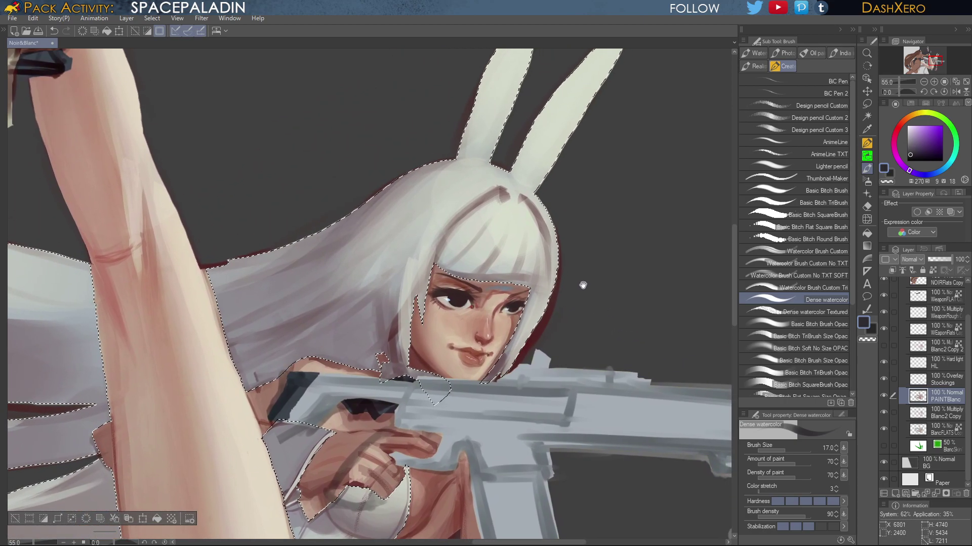
pyautogui.moveTo(561, 344); pyautogui.dragTo(582, 296)
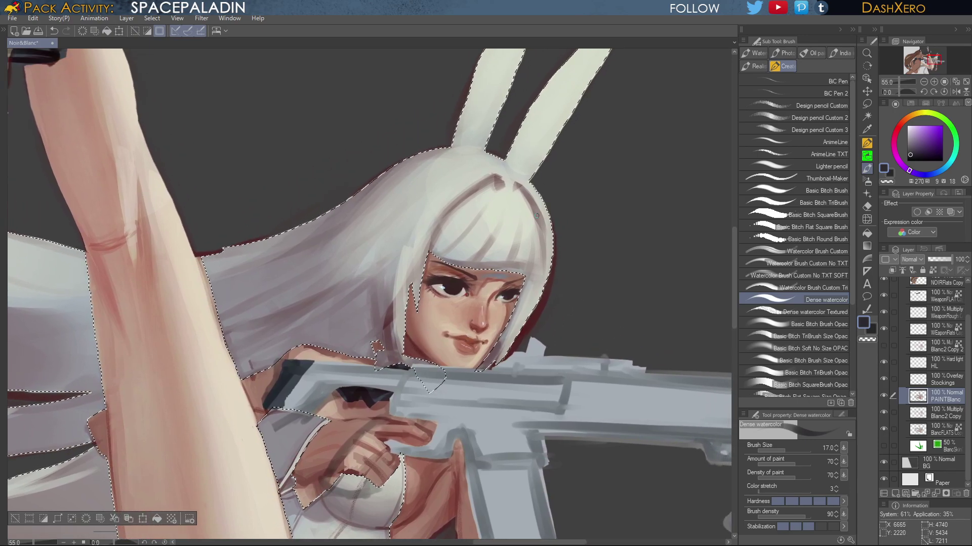
pyautogui.keyDown('alt'); pyautogui.click(524, 180); pyautogui.keyUp('alt')
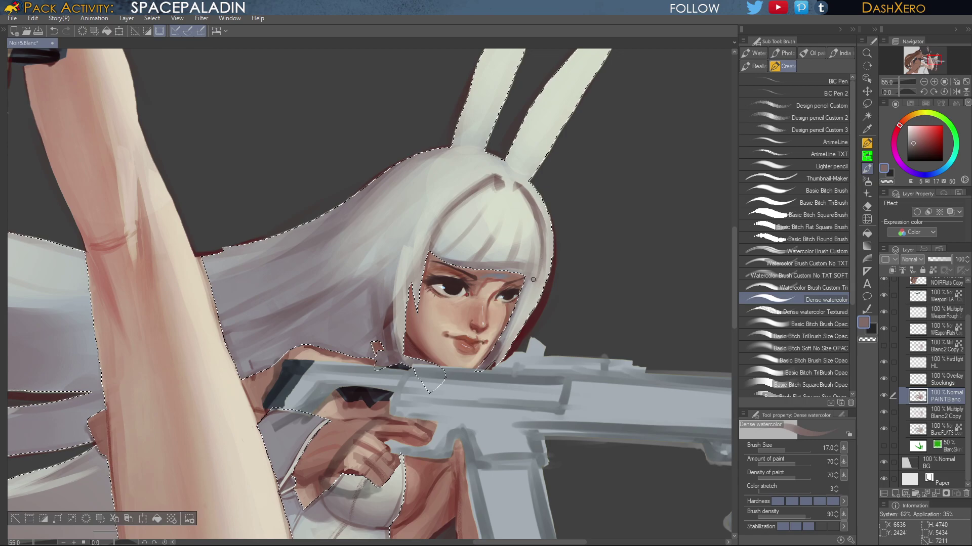
pyautogui.keyDown('alt'); pyautogui.click(493, 260); pyautogui.keyUp('alt')
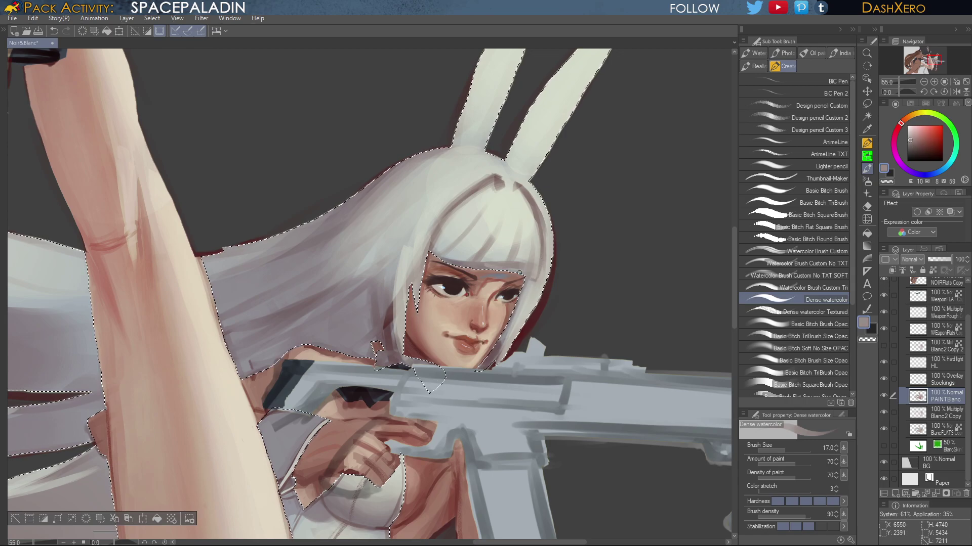
pyautogui.keyDown('alt'); pyautogui.click(498, 266); pyautogui.keyUp('alt')
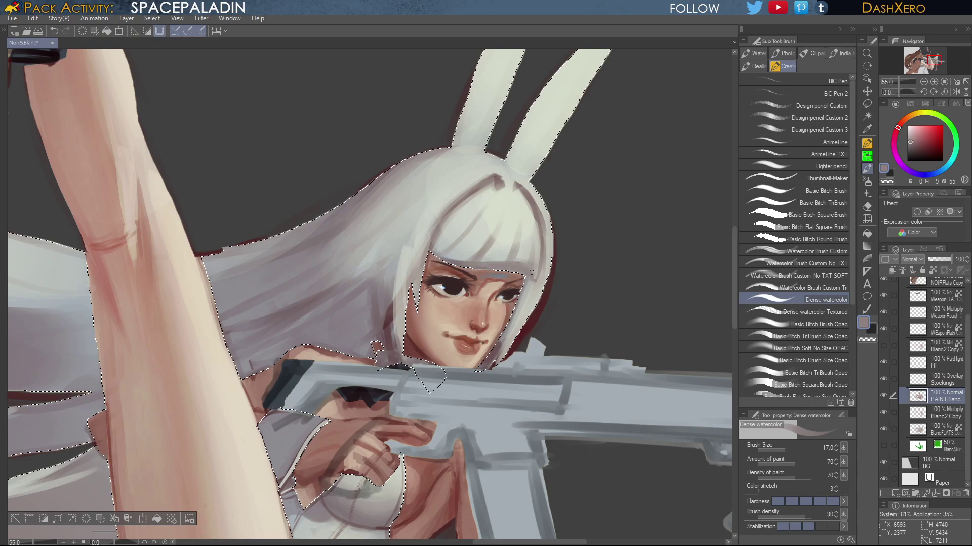
# Sample the raised shoe's dark grey and try painting dark inner-ear lines up the left rabbit ear to its tip
pyautogui.moveTo(622, 308); pyautogui.dragTo(551, 435)
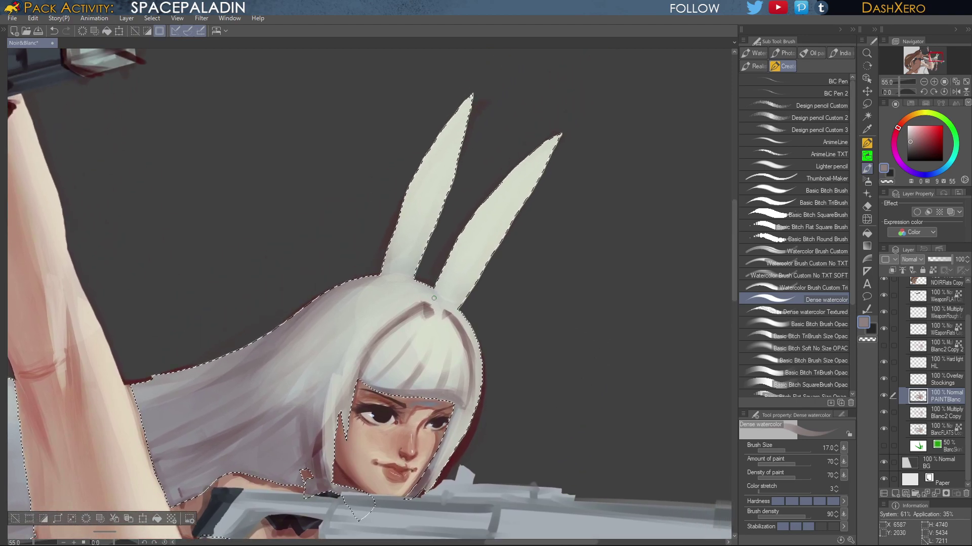
pyautogui.moveTo(273, 258); pyautogui.dragTo(405, 330)
pyautogui.moveTo(331, 213); pyautogui.dragTo(457, 393)
pyautogui.moveTo(332, 180); pyautogui.dragTo(453, 358)
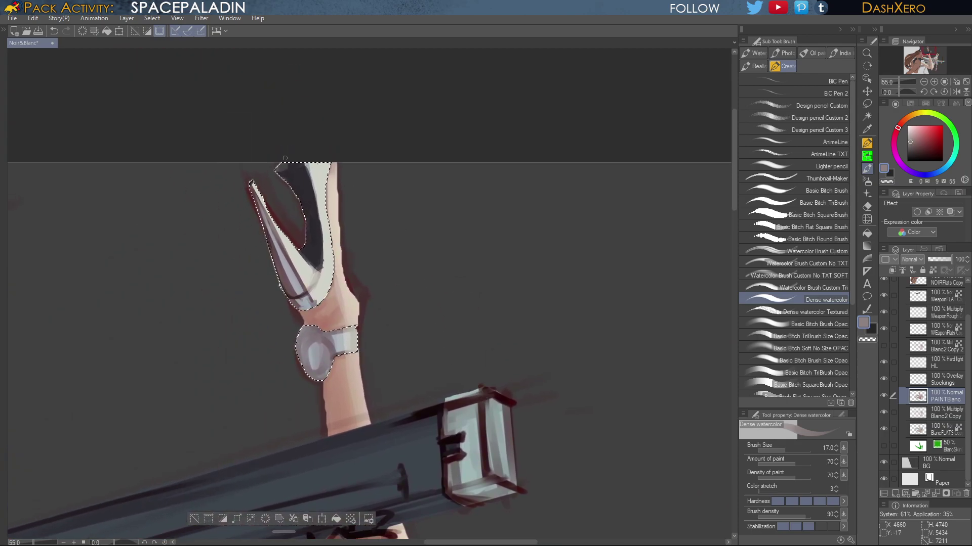
pyautogui.keyDown('alt'); pyautogui.click(286, 164); pyautogui.keyUp('alt')
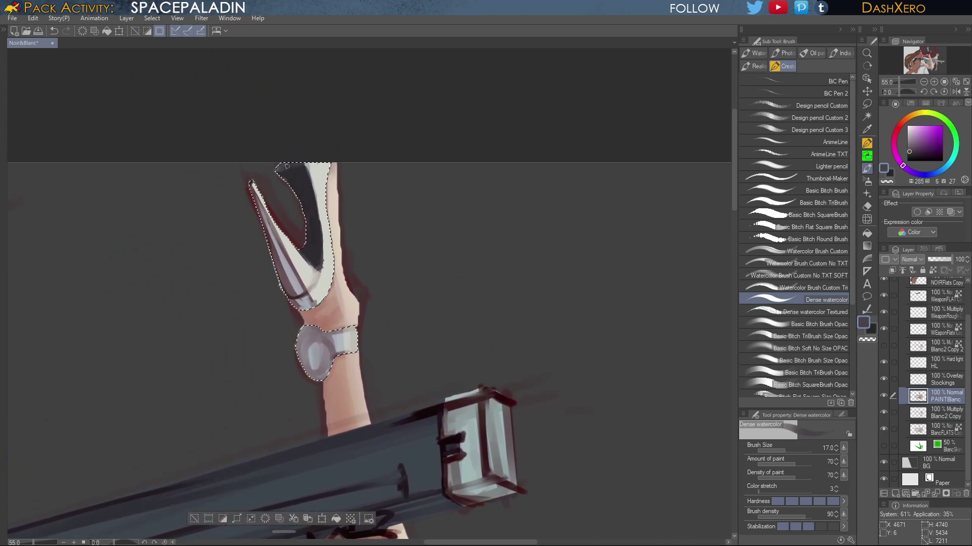
pyautogui.moveTo(486, 295); pyautogui.dragTo(394, 185)
pyautogui.moveTo(576, 359); pyautogui.dragTo(570, 196)
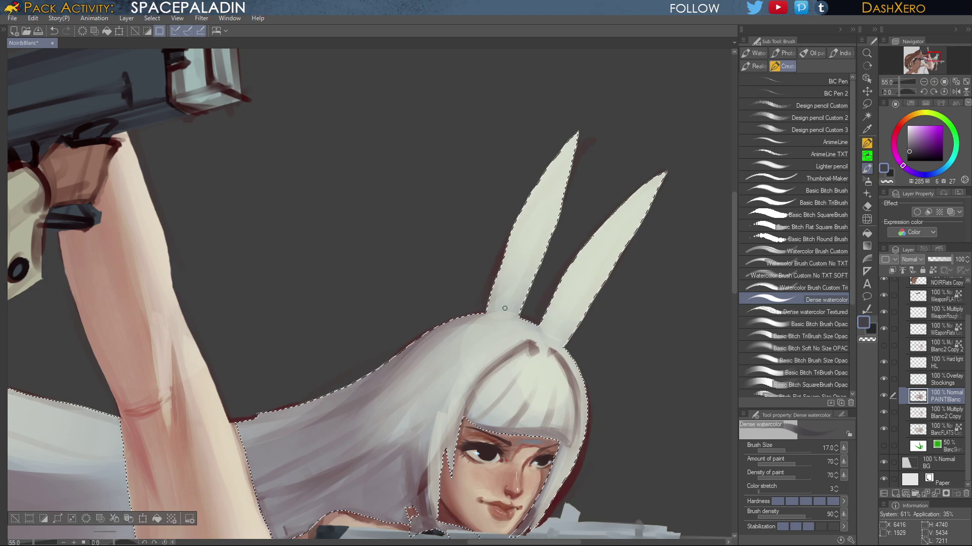
pyautogui.moveTo(501, 309)
pyautogui.mouseDown()
pyautogui.moveTo(506, 285)
pyautogui.moveTo(500, 310)
pyautogui.moveTo(521, 232)
pyautogui.moveTo(502, 302)
pyautogui.moveTo(519, 238)
pyautogui.moveTo(550, 198)
pyautogui.mouseUp()
pyautogui.moveTo(520, 239); pyautogui.dragTo(552, 191)
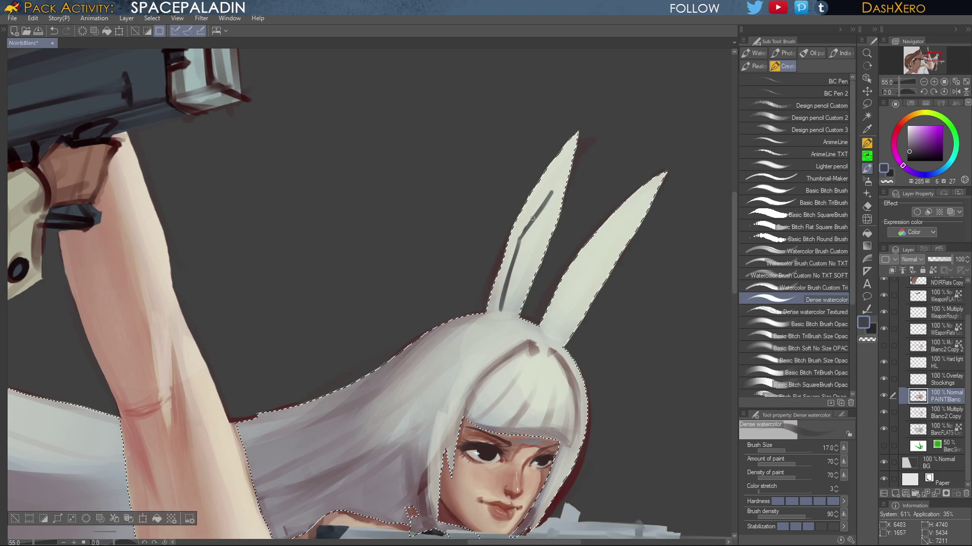
pyautogui.moveTo(526, 226); pyautogui.dragTo(552, 191)
pyautogui.moveTo(566, 156)
pyautogui.mouseDown()
pyautogui.moveTo(520, 236)
pyautogui.moveTo(569, 157)
pyautogui.moveTo(532, 213)
pyautogui.mouseUp()
pyautogui.moveTo(567, 158); pyautogui.dragTo(519, 238)
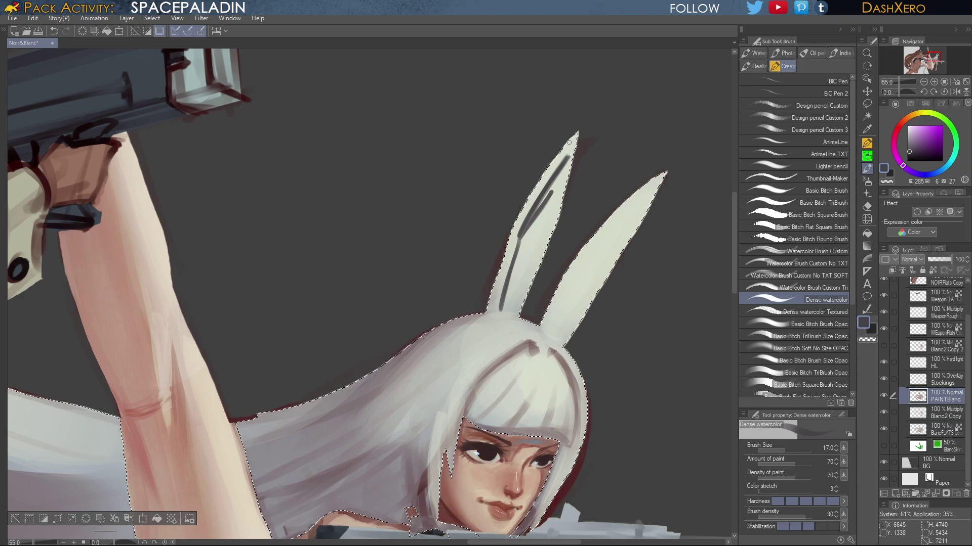
# Sample a near-black from the shoe and try outlining the left ear's opposite inner edge and filling its upper tip
pyautogui.moveTo(208, 167); pyautogui.dragTo(408, 275)
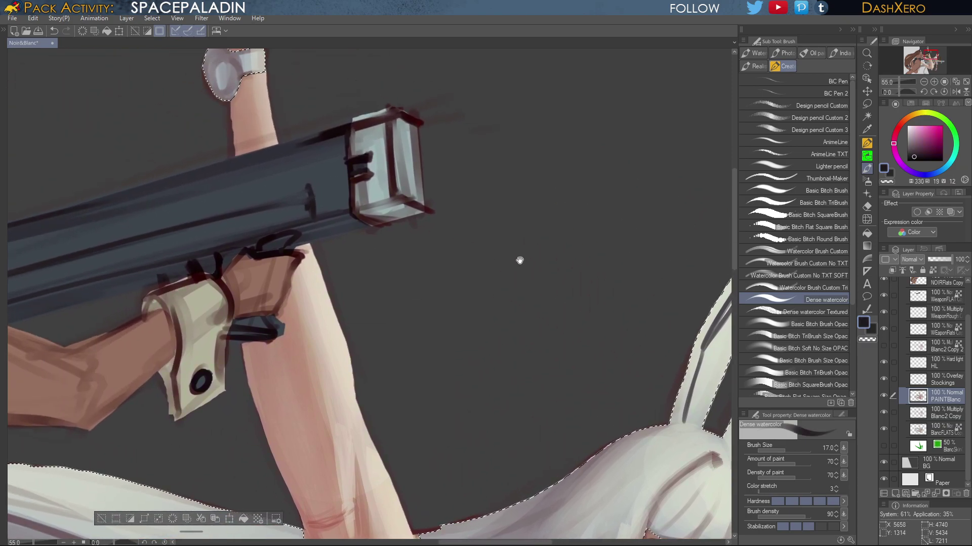
pyautogui.moveTo(598, 369); pyautogui.dragTo(493, 223)
pyautogui.moveTo(639, 170)
pyautogui.mouseDown()
pyautogui.moveTo(642, 144)
pyautogui.moveTo(633, 201)
pyautogui.moveTo(639, 169)
pyautogui.mouseUp()
pyautogui.hotkey('ctrl', 'z')
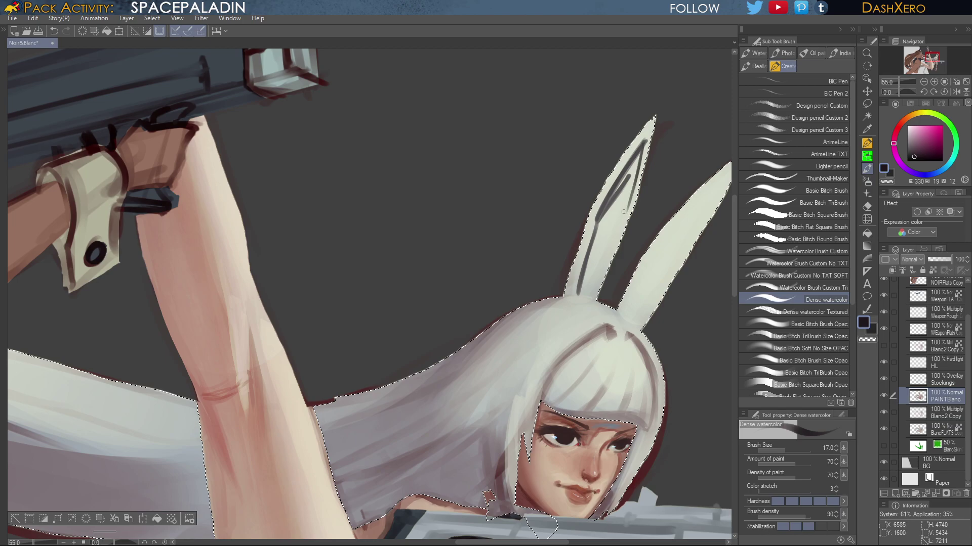
pyautogui.moveTo(631, 171); pyautogui.dragTo(624, 222)
pyautogui.moveTo(630, 186); pyautogui.dragTo(601, 274)
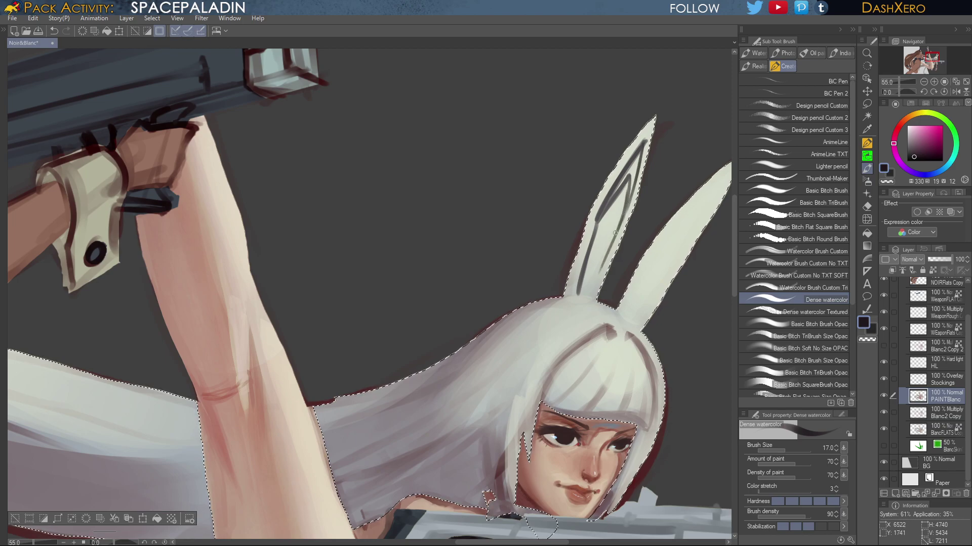
pyautogui.moveTo(614, 233); pyautogui.dragTo(596, 276)
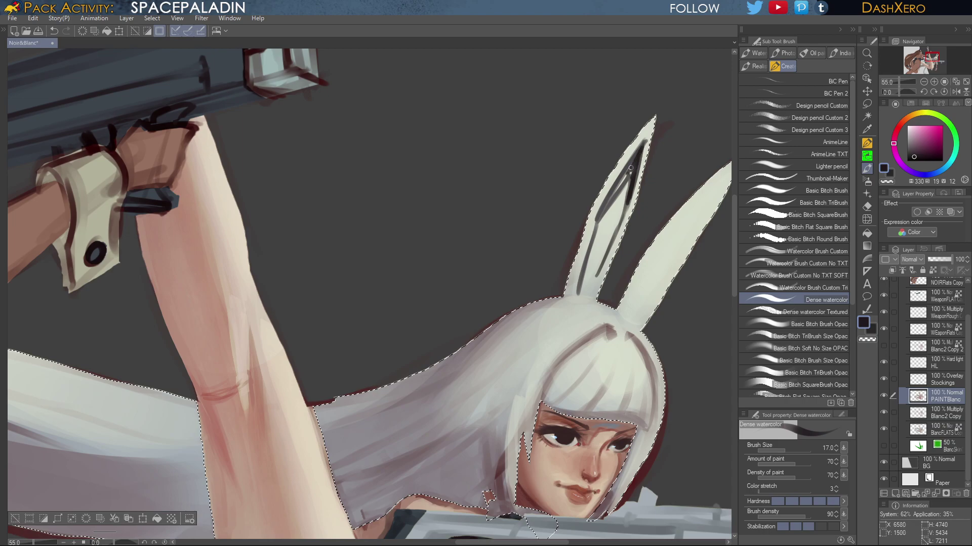
pyautogui.moveTo(630, 168)
pyautogui.mouseDown()
pyautogui.moveTo(617, 184)
pyautogui.moveTo(633, 169)
pyautogui.mouseUp()
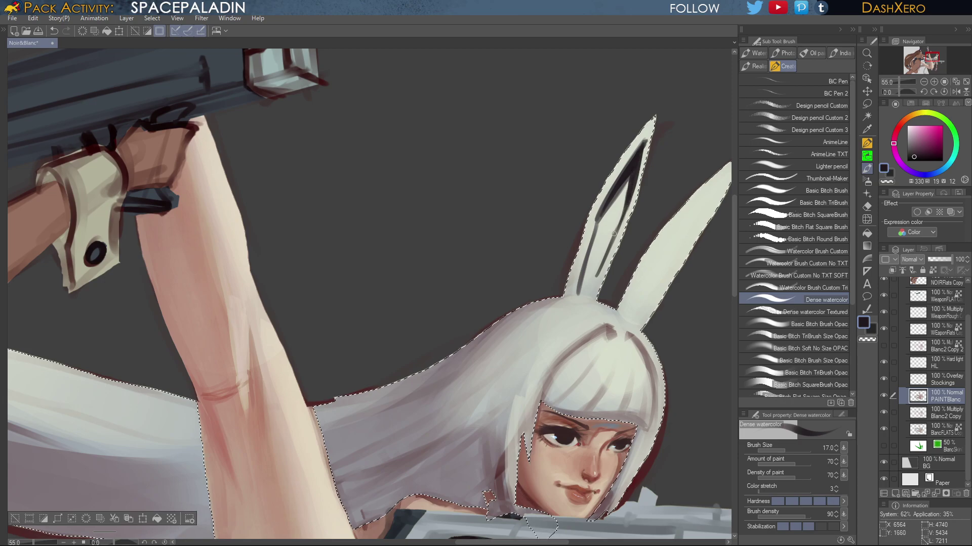
pyautogui.moveTo(614, 239); pyautogui.dragTo(592, 288)
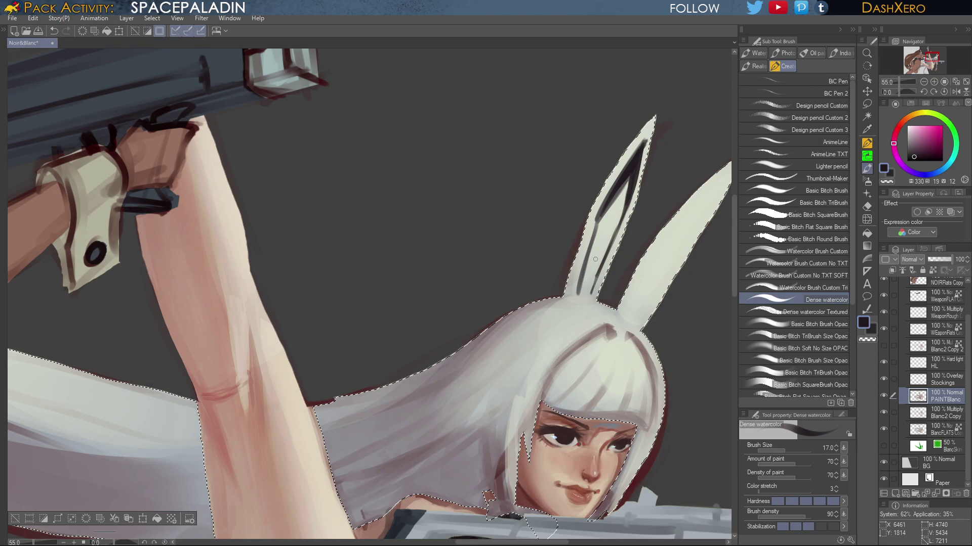
# Undo all the dark inner-ear strokes on the left rabbit ear
pyautogui.moveTo(661, 300); pyautogui.dragTo(511, 340)
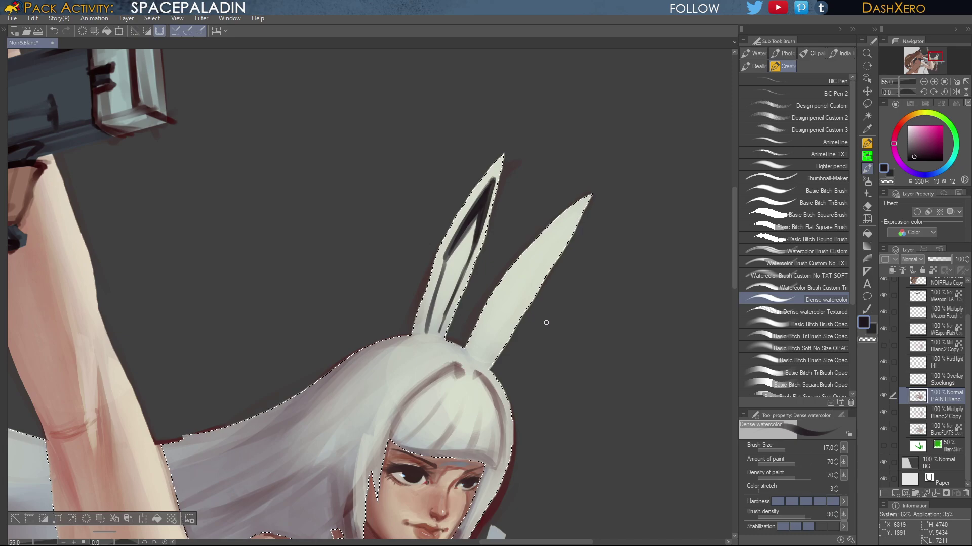
pyautogui.moveTo(571, 368); pyautogui.dragTo(614, 263)
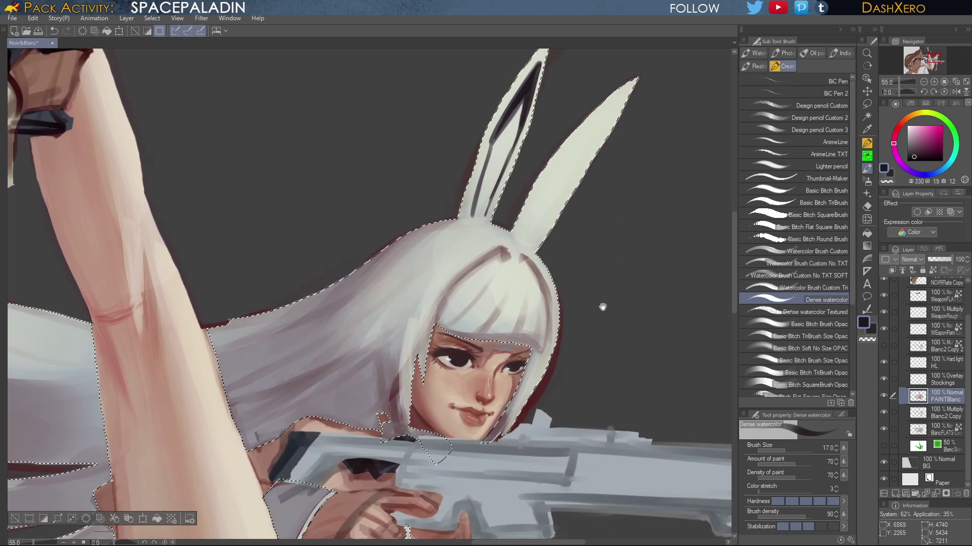
pyautogui.hotkey('ctrl', 'z')
pyautogui.hotkey('ctrl', 'z')
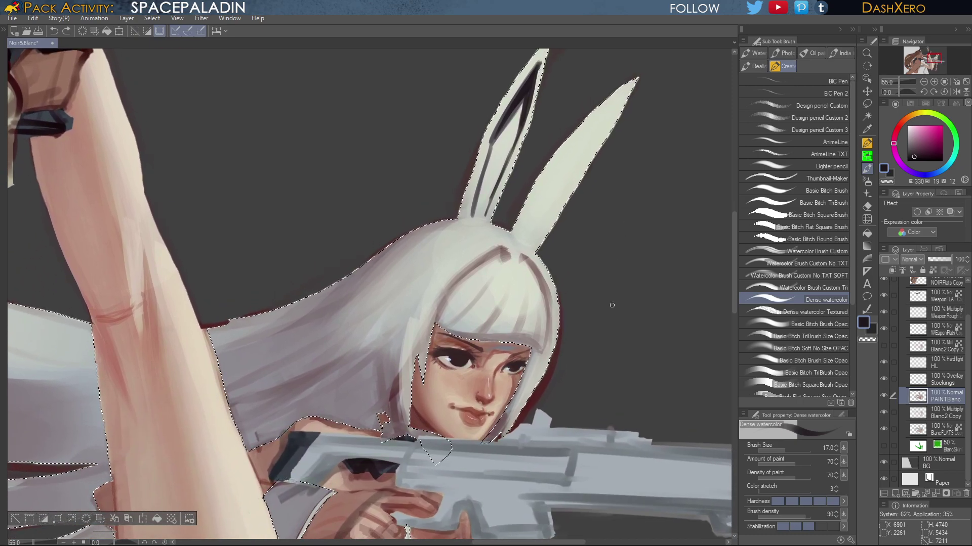
pyautogui.hotkey('ctrl', 'z')
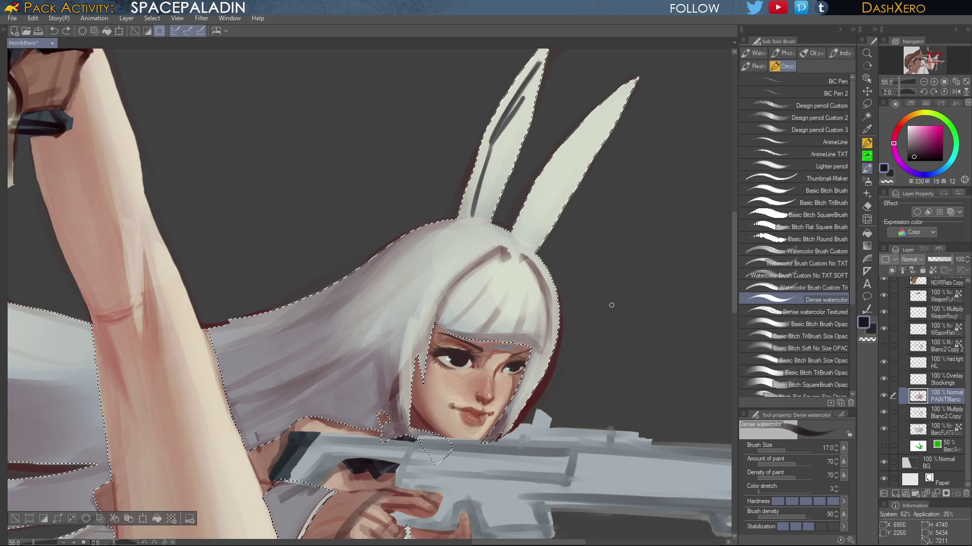
pyautogui.hotkey('ctrl', 'z')
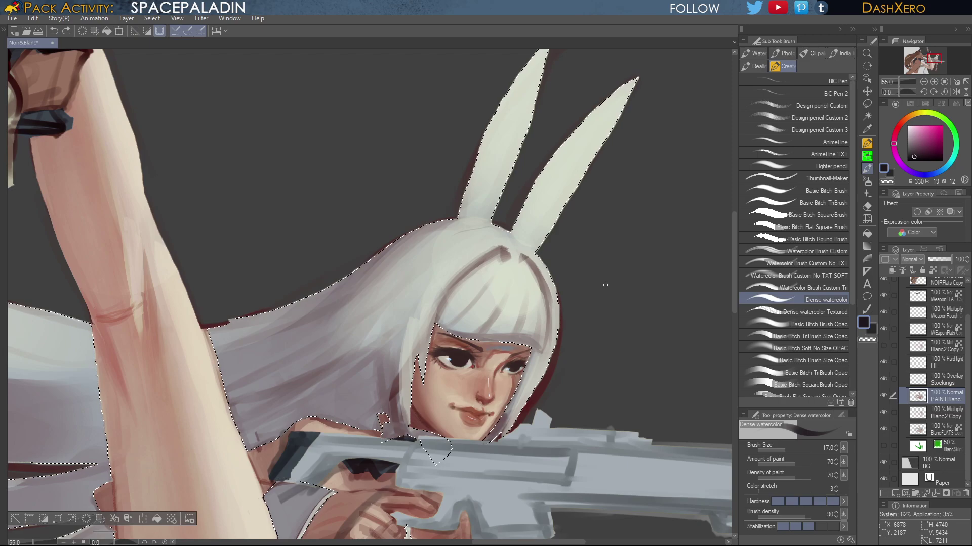
# Sample the parting's reddish grey and paint a thin curved strand line from the left ear's base down the side hair
pyautogui.keyDown('alt'); pyautogui.click(507, 248); pyautogui.keyUp('alt')
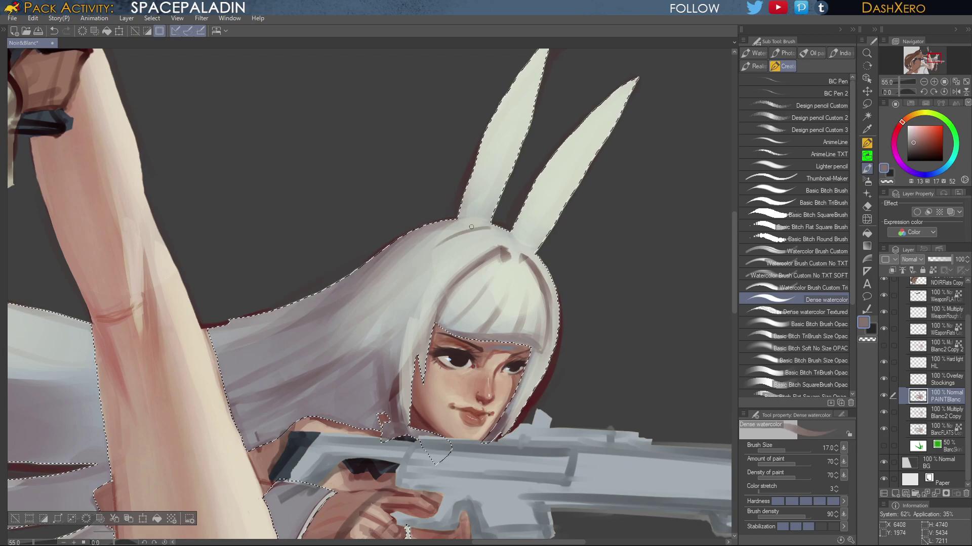
pyautogui.moveTo(389, 360); pyautogui.dragTo(541, 237)
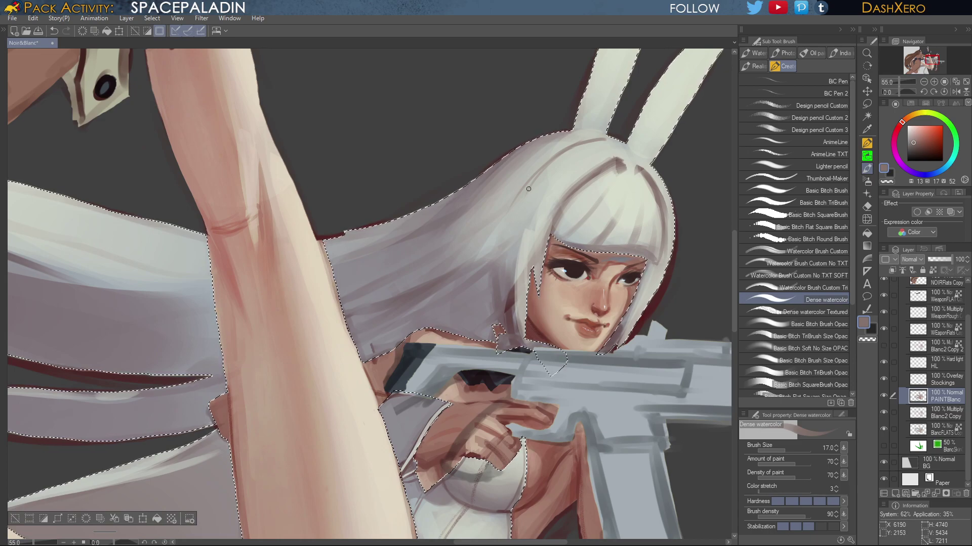
pyautogui.moveTo(527, 182); pyautogui.dragTo(503, 262)
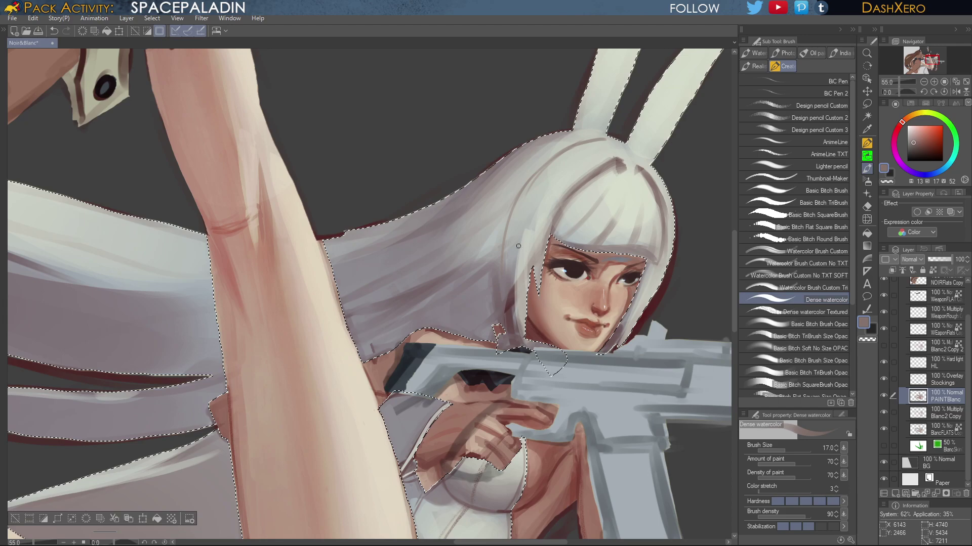
pyautogui.moveTo(683, 397); pyautogui.dragTo(631, 306)
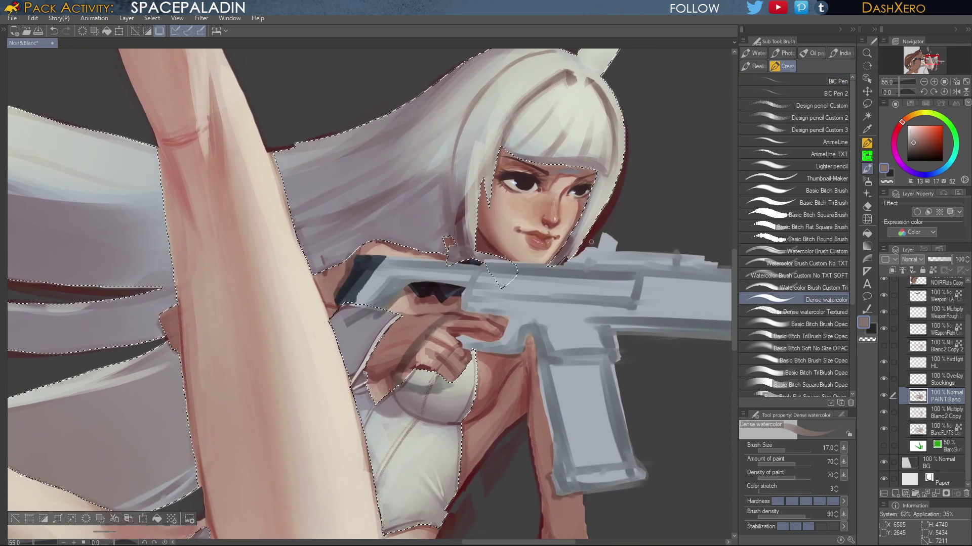
pyautogui.scroll(-3, 625, 328)
pyautogui.moveTo(632, 455); pyautogui.dragTo(648, 268)
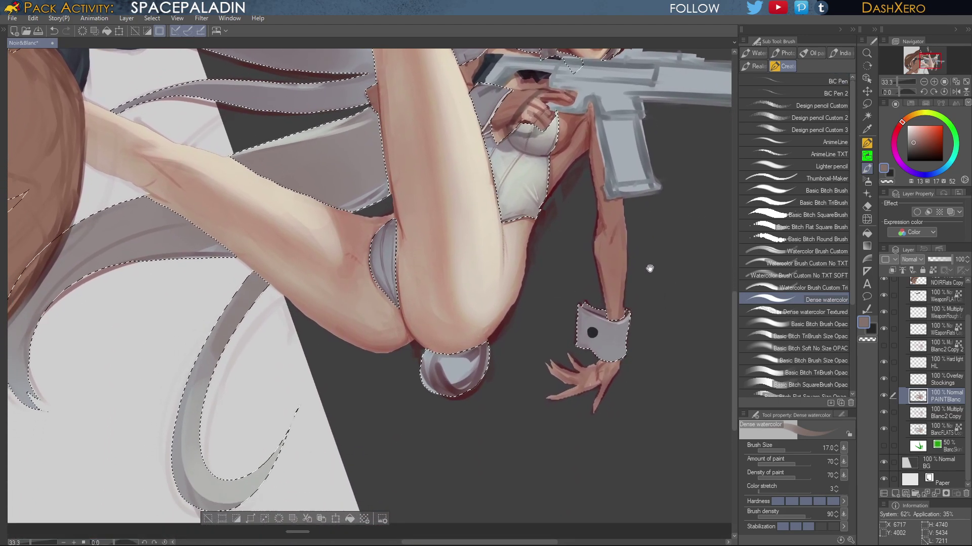
pyautogui.moveTo(631, 336); pyautogui.dragTo(652, 267)
pyautogui.scroll(4, 652, 266)
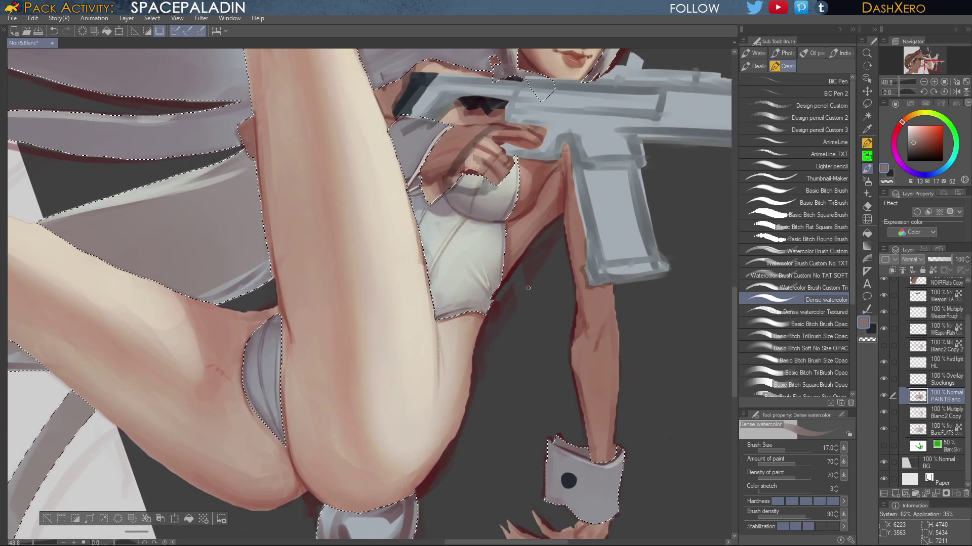
# Sample mauve, reddish and light greys from the bodysuit and paint fold shading on its lower torso and along the hem
pyautogui.moveTo(520, 327); pyautogui.dragTo(556, 300)
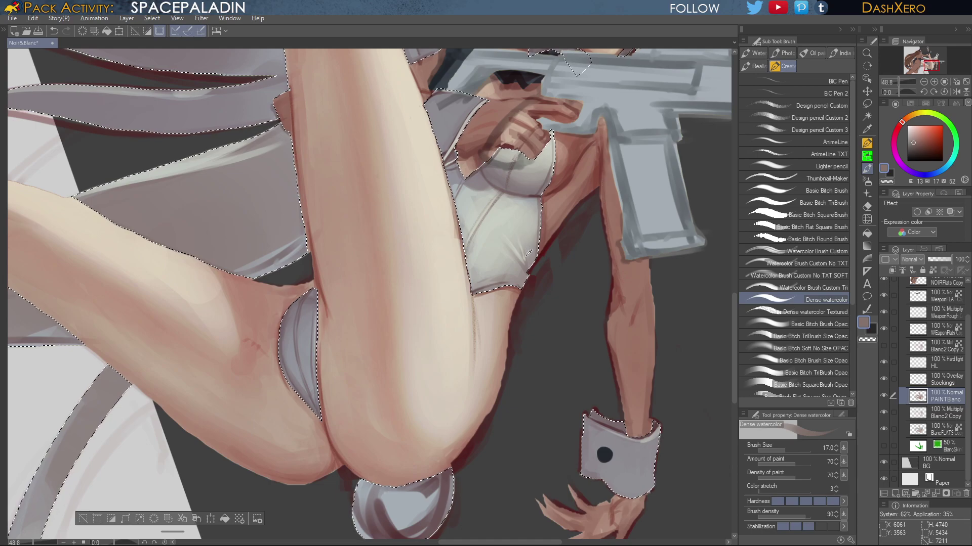
pyautogui.keyDown('alt'); pyautogui.click(487, 178); pyautogui.keyUp('alt')
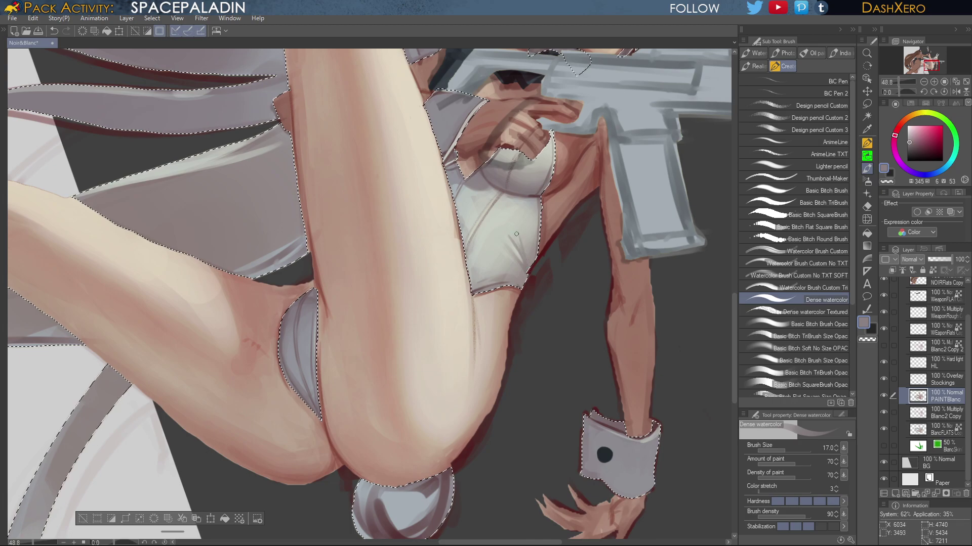
pyautogui.moveTo(521, 244); pyautogui.dragTo(525, 261)
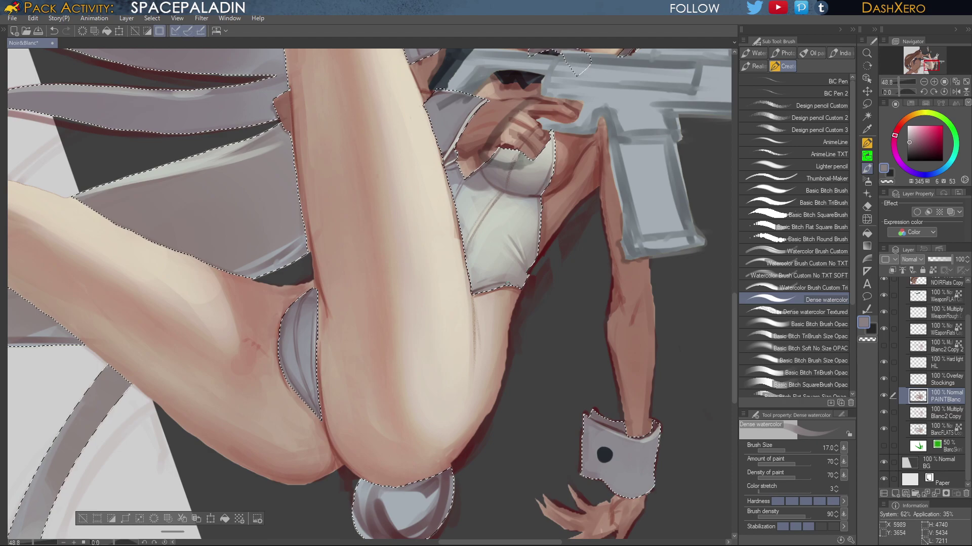
pyautogui.keyDown('alt'); pyautogui.click(481, 286); pyautogui.keyUp('alt')
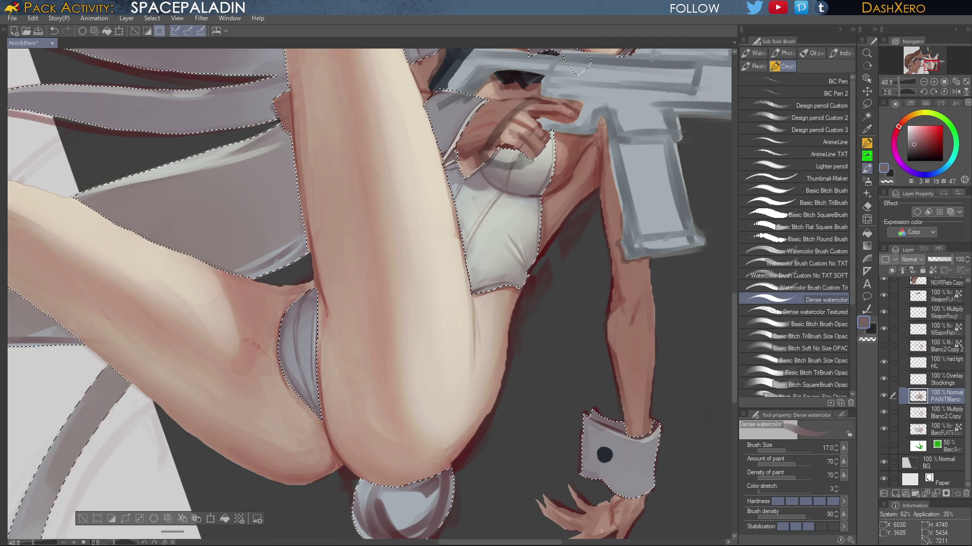
pyautogui.keyDown('alt'); pyautogui.click(478, 267); pyautogui.keyUp('alt')
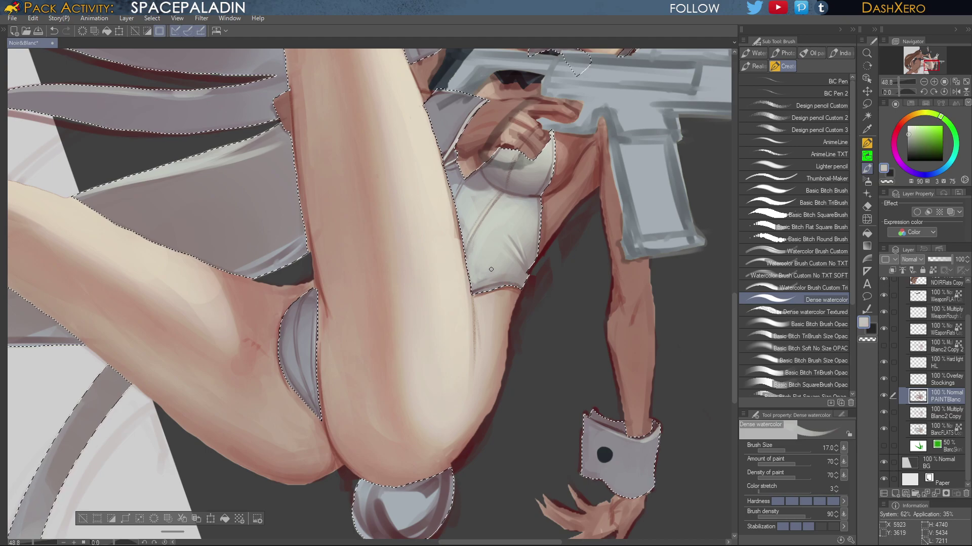
pyautogui.moveTo(484, 280)
pyautogui.mouseDown()
pyautogui.moveTo(473, 285)
pyautogui.moveTo(483, 283)
pyautogui.mouseUp()
# Examine the white-haired character's hair, face and torso up close and within the whole composition
pyautogui.moveTo(626, 320)
pyautogui.mouseDown()
pyautogui.moveTo(623, 292)
pyautogui.moveTo(603, 327)
pyautogui.moveTo(612, 354)
pyautogui.moveTo(628, 290)
pyautogui.mouseUp()
pyautogui.moveTo(614, 387)
pyautogui.mouseDown()
pyautogui.moveTo(625, 302)
pyautogui.moveTo(619, 364)
pyautogui.mouseUp()
pyautogui.moveTo(593, 319)
pyautogui.mouseDown()
pyautogui.moveTo(561, 392)
pyautogui.moveTo(582, 282)
pyautogui.moveTo(614, 254)
pyautogui.moveTo(647, 132)
pyautogui.moveTo(701, 67)
pyautogui.moveTo(712, 110)
pyautogui.moveTo(601, 297)
pyautogui.moveTo(665, 184)
pyautogui.moveTo(604, 265)
pyautogui.mouseUp()
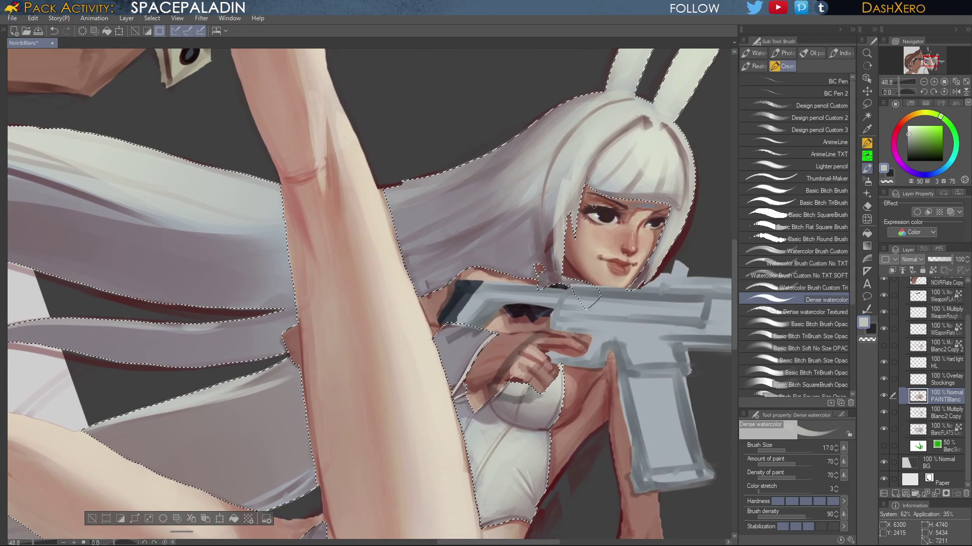
pyautogui.moveTo(494, 325); pyautogui.dragTo(684, 241)
pyautogui.scroll(-5, 581, 342)
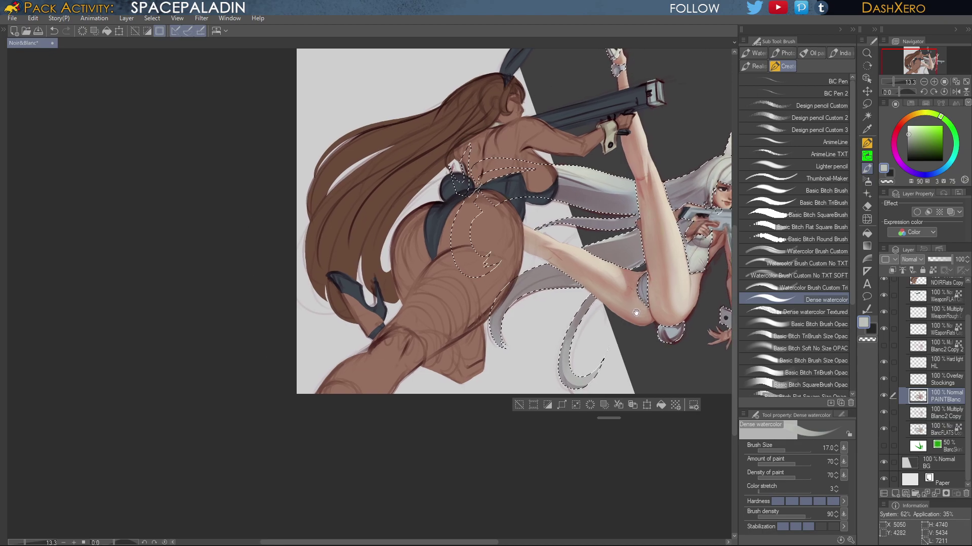
pyautogui.moveTo(694, 252); pyautogui.dragTo(527, 339)
pyautogui.moveTo(641, 353)
pyautogui.mouseDown()
pyautogui.moveTo(627, 313)
pyautogui.moveTo(601, 329)
pyautogui.moveTo(631, 348)
pyautogui.mouseUp()
pyautogui.scroll(2, 627, 298)
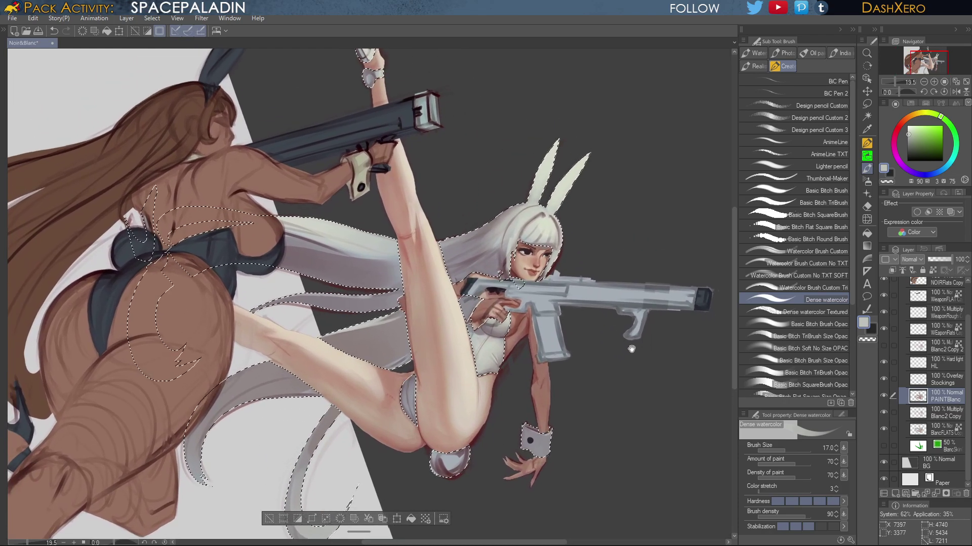
# On the Hard light HL layer, choose a pale cyan and paint crisp highlights along the bodysuit's torso folds with Dense watercolor
pyautogui.click(946, 363)
pyautogui.click(948, 164)
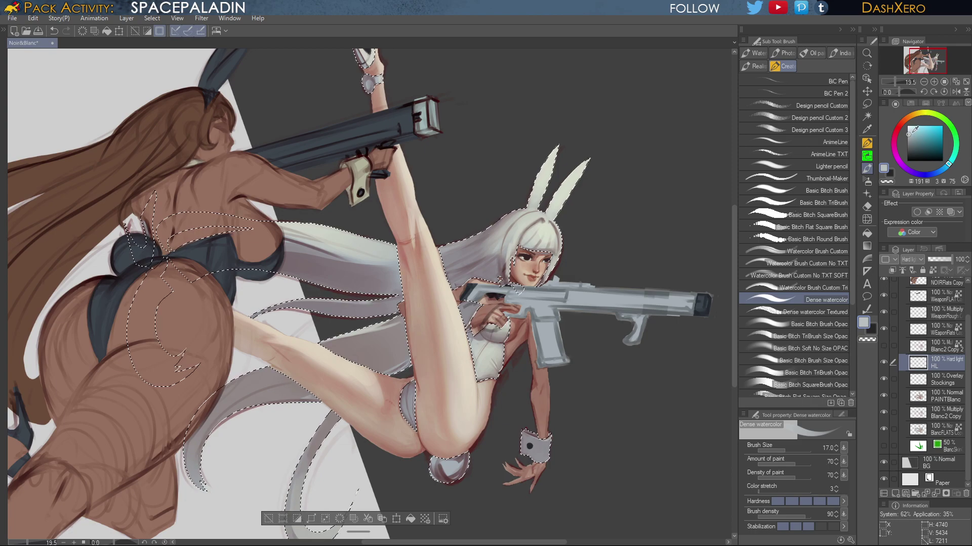
pyautogui.click(915, 126)
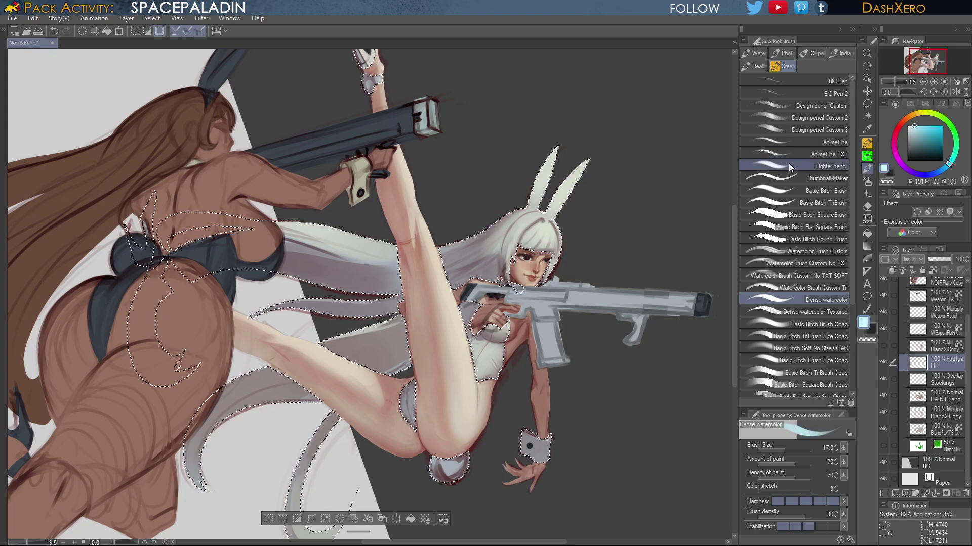
pyautogui.scroll(2, 474, 372)
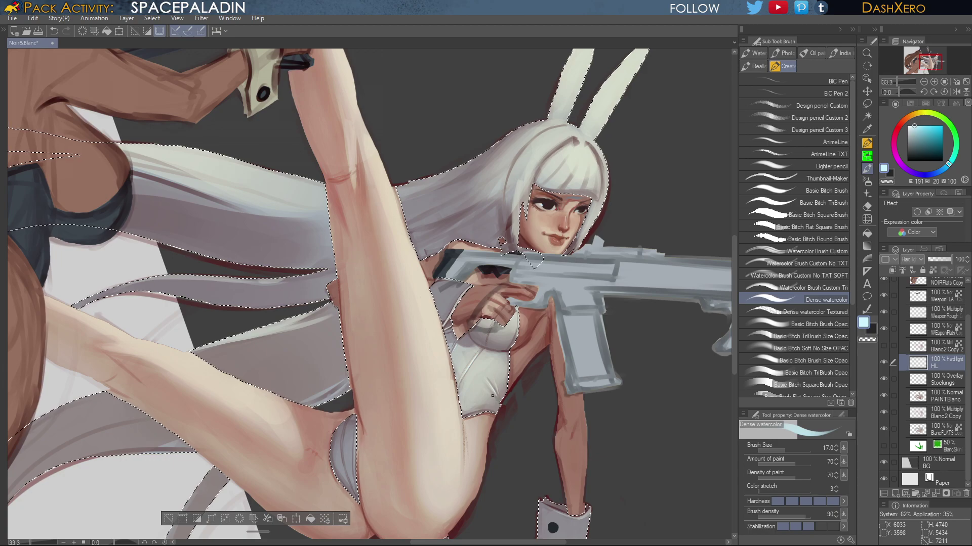
pyautogui.scroll(2, 486, 410)
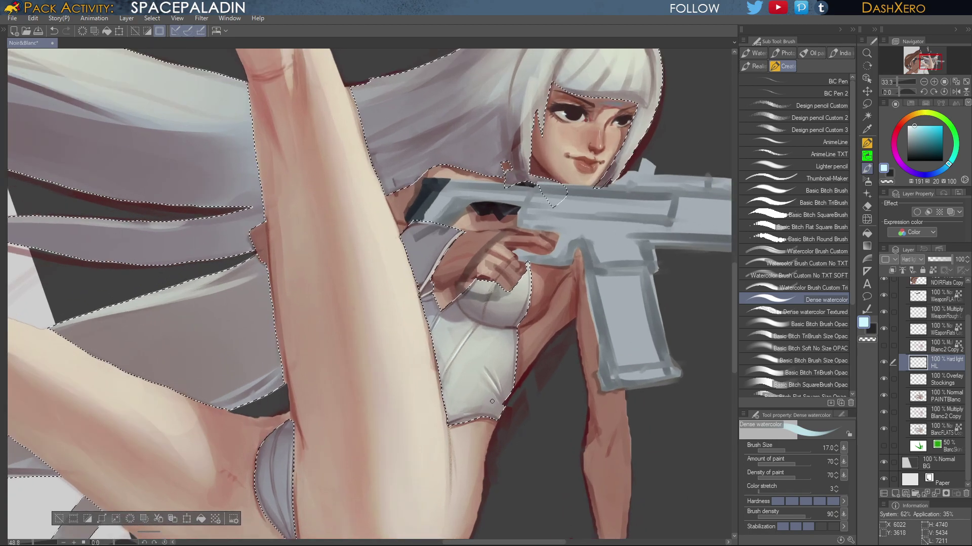
pyautogui.moveTo(501, 409); pyautogui.dragTo(481, 373)
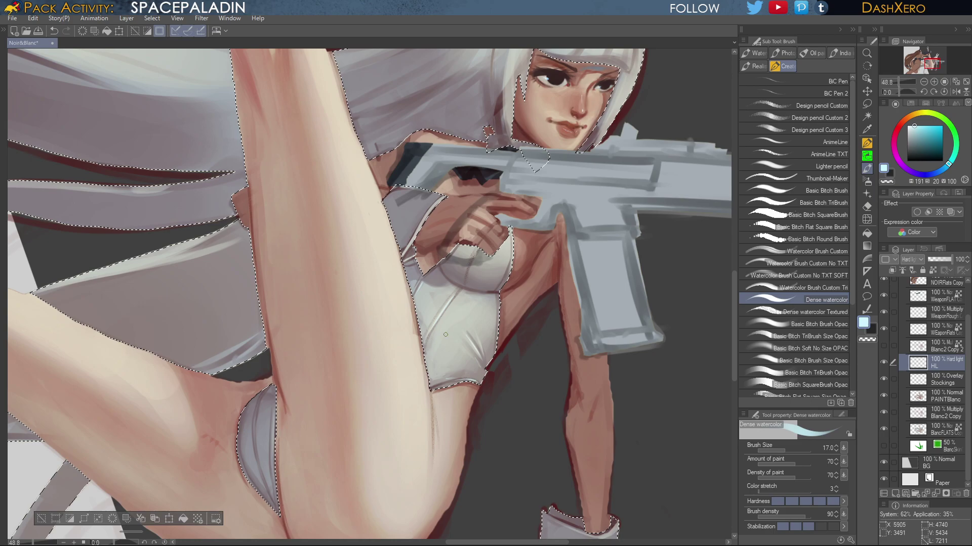
# Undo the last two highlight strokes and paint a thin pale highlight along the bodysuit's lower panel
pyautogui.moveTo(493, 391); pyautogui.dragTo(634, 264)
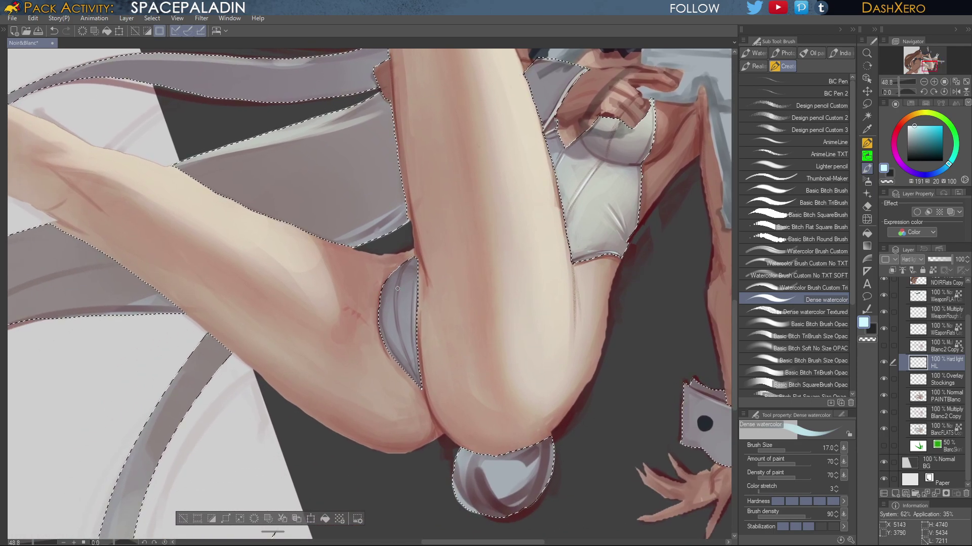
pyautogui.hotkey('ctrl', 'z')
pyautogui.hotkey('ctrl', 'z')
pyautogui.moveTo(414, 278); pyautogui.dragTo(415, 303)
pyautogui.moveTo(648, 212); pyautogui.dragTo(581, 263)
pyautogui.scroll(-3, 579, 289)
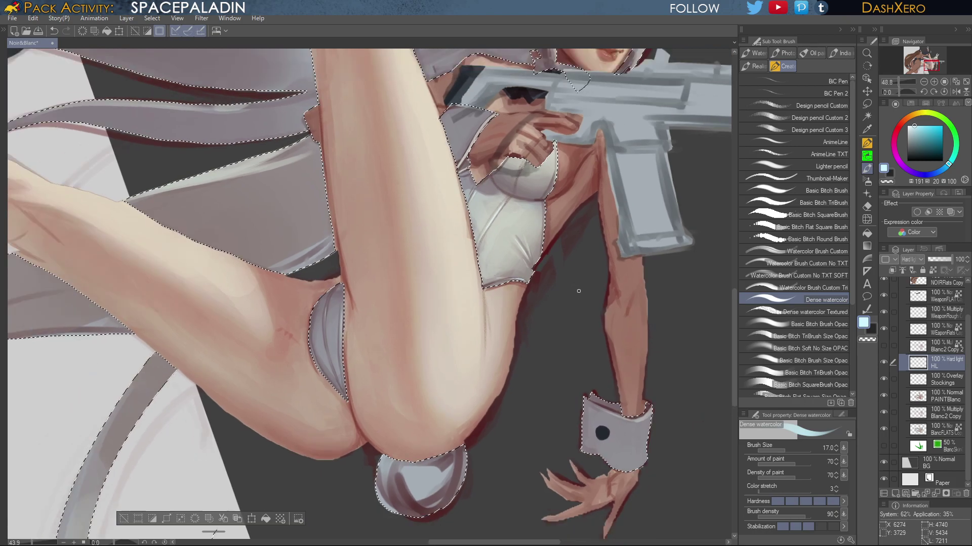
pyautogui.moveTo(572, 358); pyautogui.dragTo(581, 267)
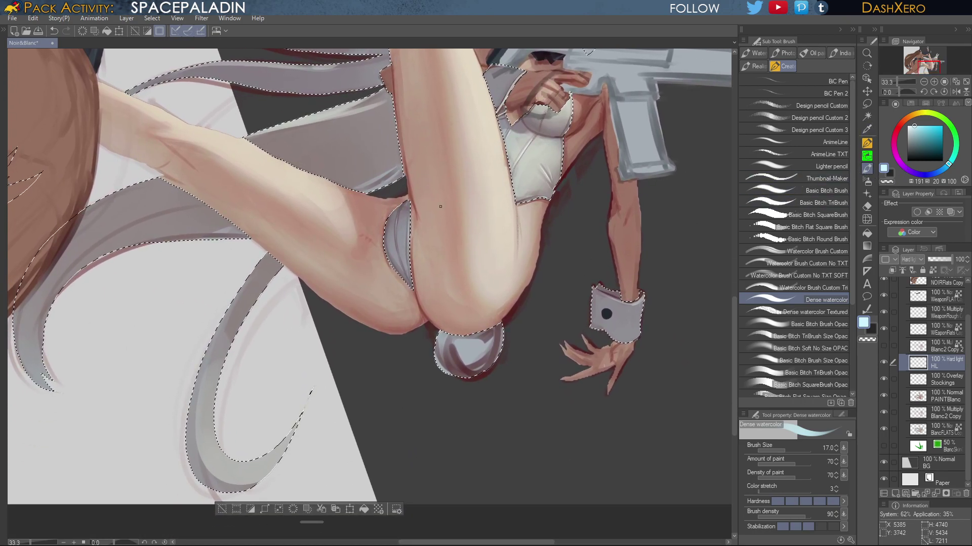
# On the PAINTBlanc layer, cover the sketchy round tail in sampled mauve-grey using Basic Bitch Brush Opac at size 250
pyautogui.click(833, 336)
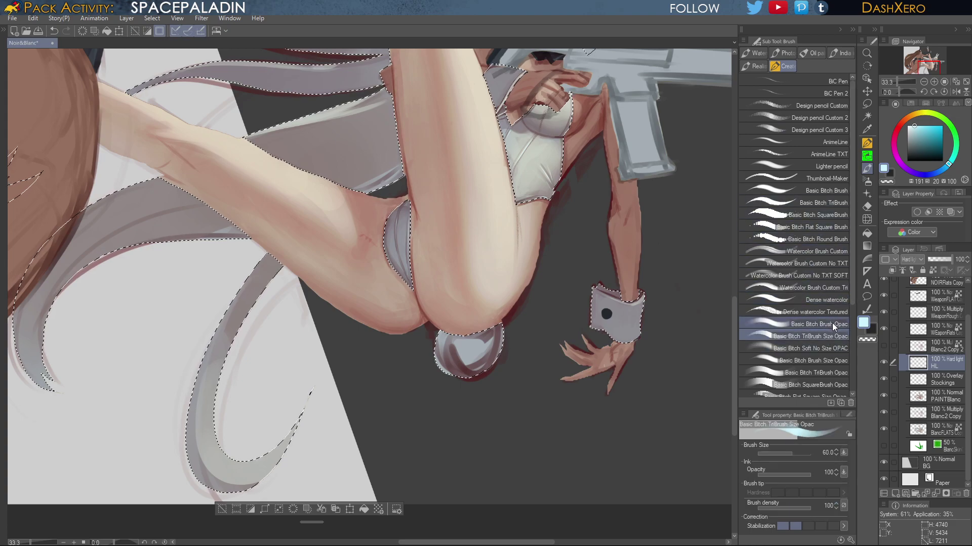
pyautogui.click(833, 326)
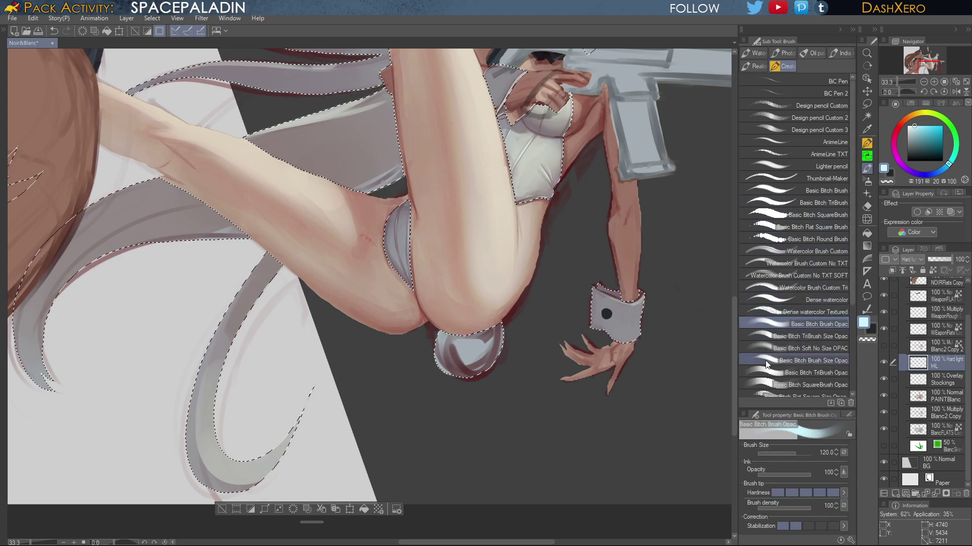
pyautogui.keyDown('alt'); pyautogui.click(445, 334); pyautogui.keyUp('alt')
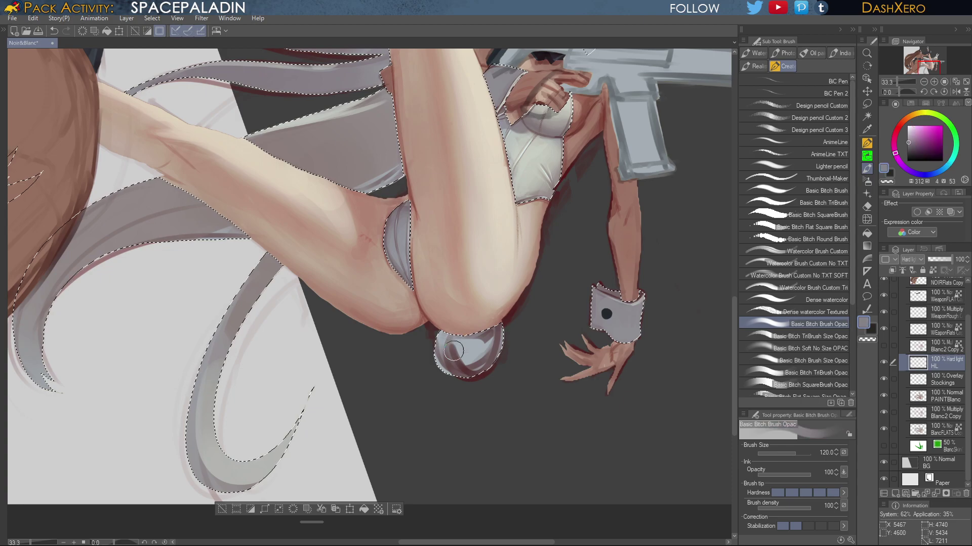
pyautogui.click(946, 398)
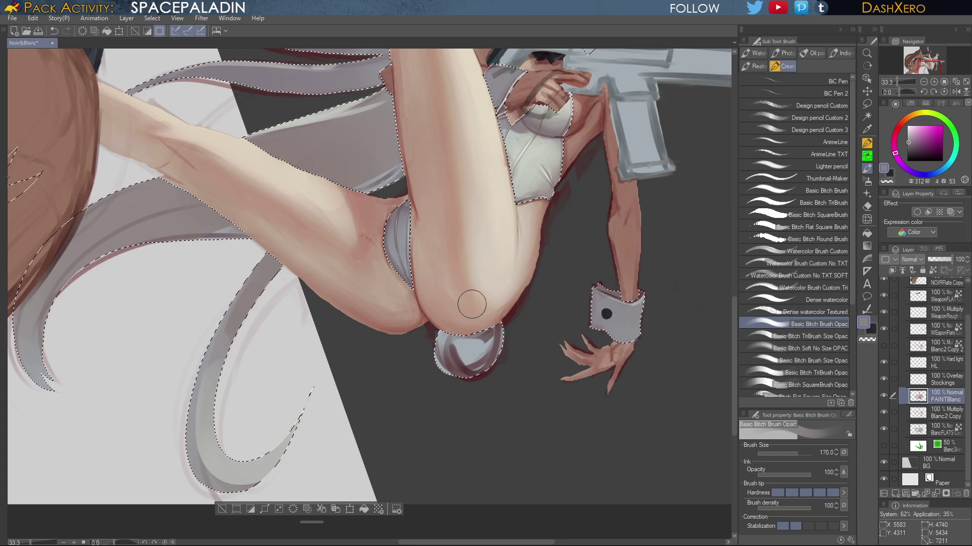
pyautogui.press(']')
pyautogui.press(']')
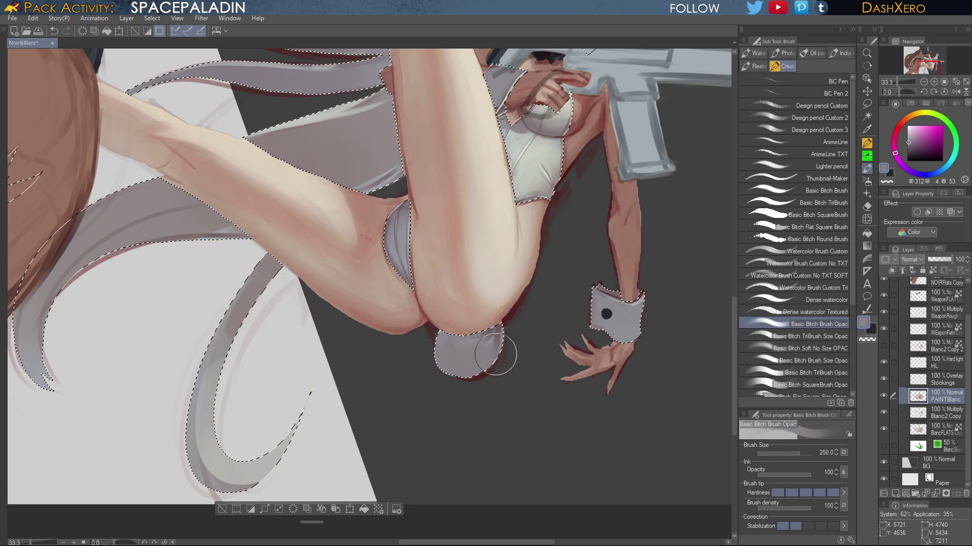
pyautogui.keyDown('alt'); pyautogui.click(499, 350); pyautogui.keyUp('alt')
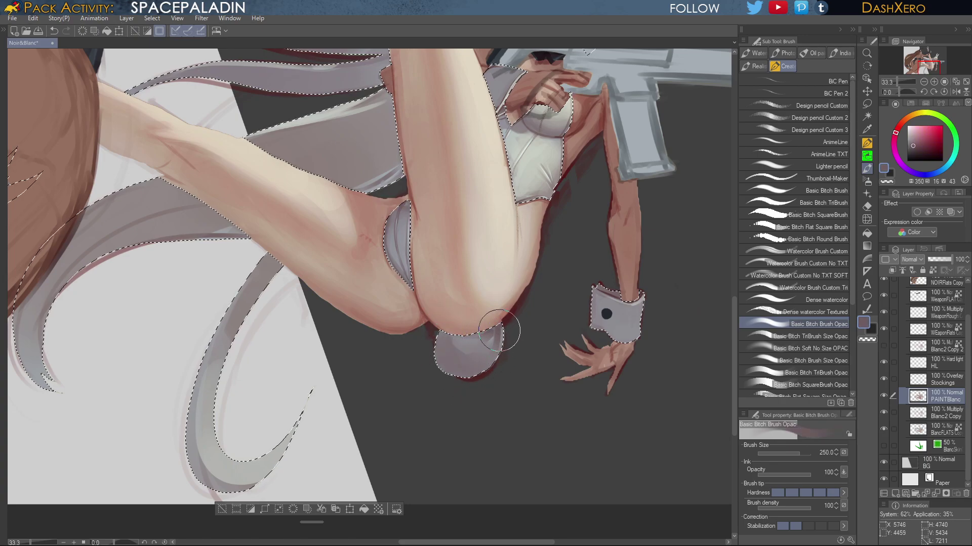
pyautogui.keyDown('alt'); pyautogui.click(480, 367); pyautogui.keyUp('alt')
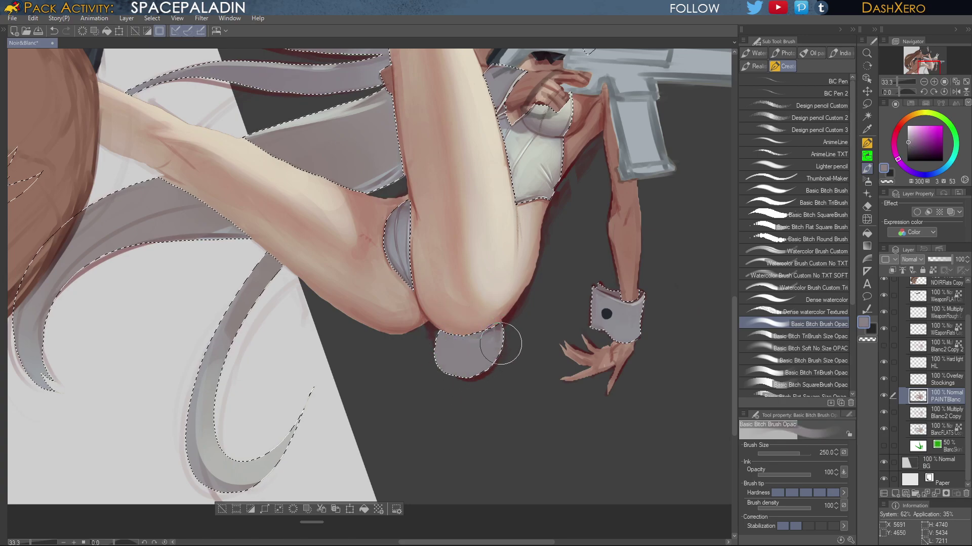
pyautogui.moveTo(500, 344); pyautogui.dragTo(505, 323)
# Sample the torso's light grey and paint a highlight on the tail's outer edge with Basic Bitch TriBrush Size Opac
pyautogui.moveTo(558, 307); pyautogui.dragTo(553, 333)
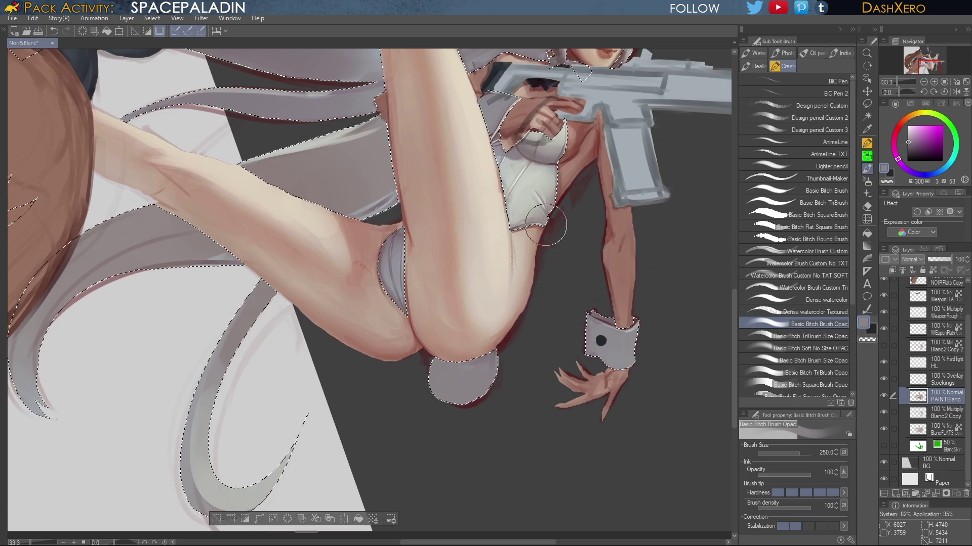
pyautogui.keyDown('alt'); pyautogui.click(535, 190); pyautogui.keyUp('alt')
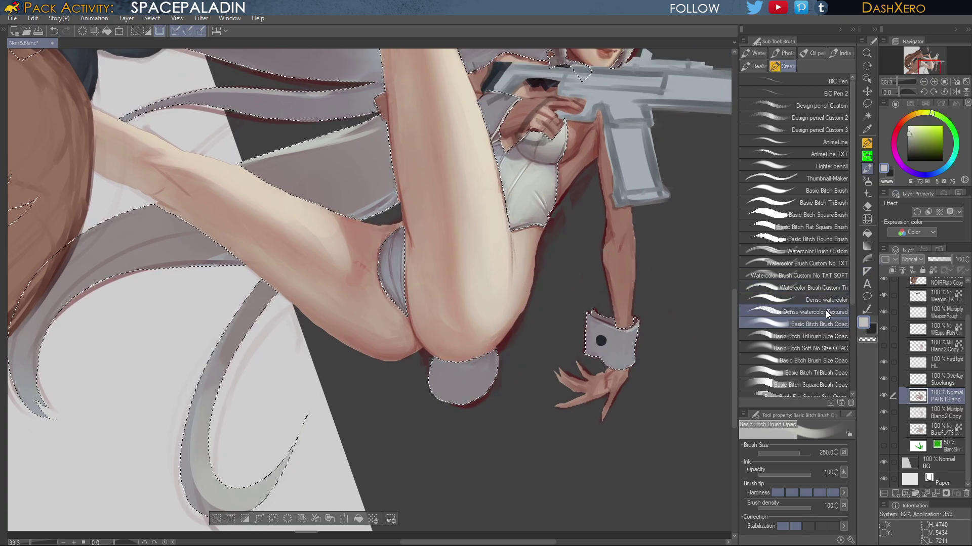
pyautogui.click(827, 336)
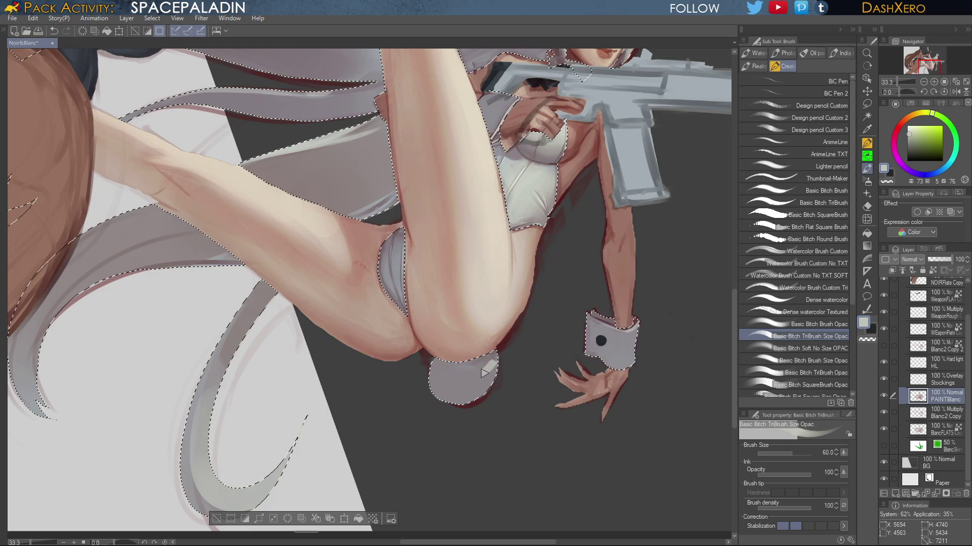
pyautogui.moveTo(484, 373); pyautogui.dragTo(493, 363)
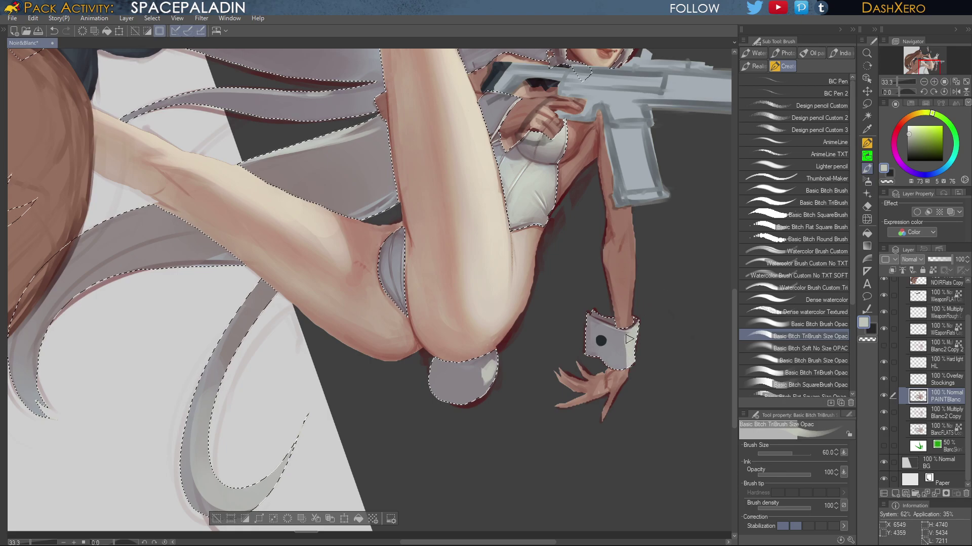
# Paint a light grey plane on the wrist cuff's outer side, undoing unwanted strokes and trying darker edge accents
pyautogui.hotkey('ctrl', 'z')
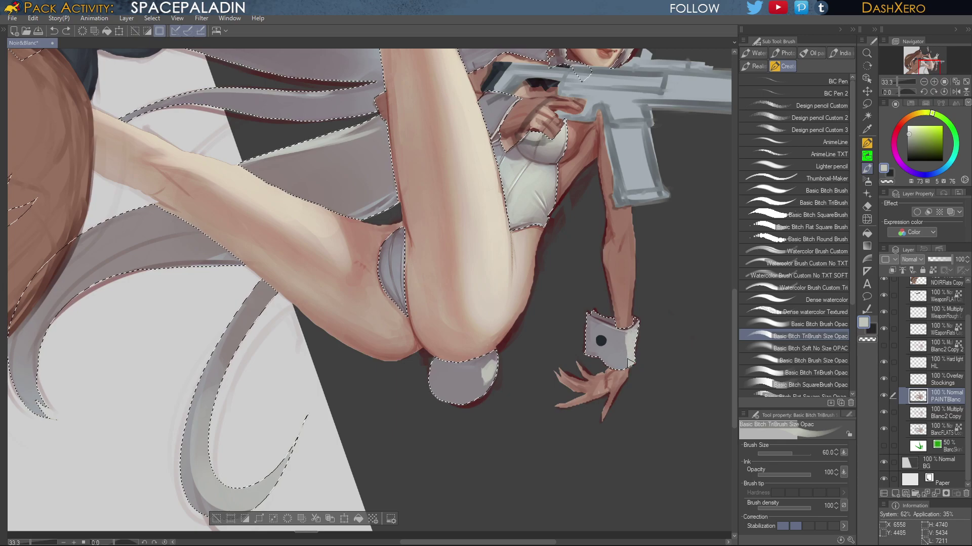
pyautogui.moveTo(627, 358); pyautogui.dragTo(622, 351)
pyautogui.keyDown('alt'); pyautogui.click(614, 318); pyautogui.keyUp('alt')
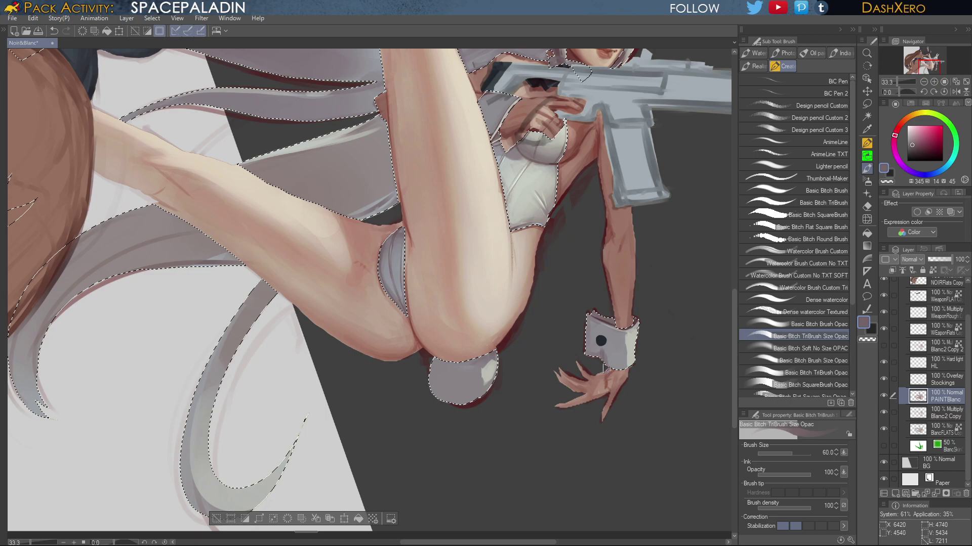
pyautogui.hotkey('ctrl', 'z')
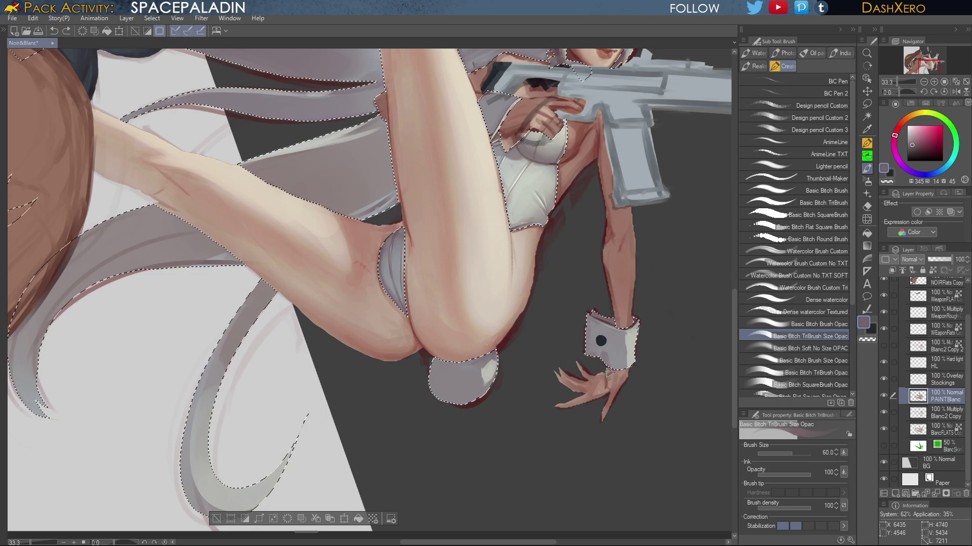
pyautogui.moveTo(654, 338); pyautogui.dragTo(652, 336)
pyautogui.keyDown('alt'); pyautogui.click(627, 339); pyautogui.keyUp('alt')
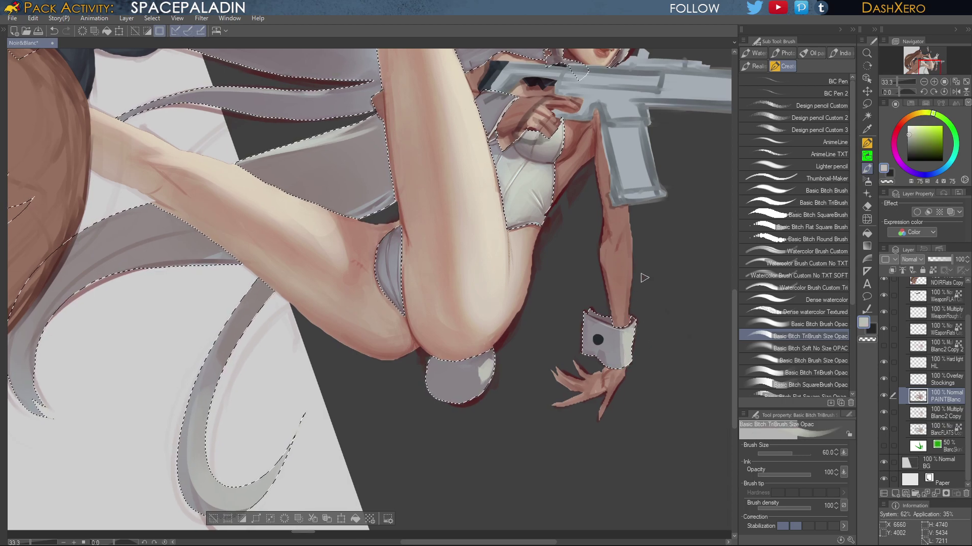
pyautogui.hotkey('ctrl', 'z')
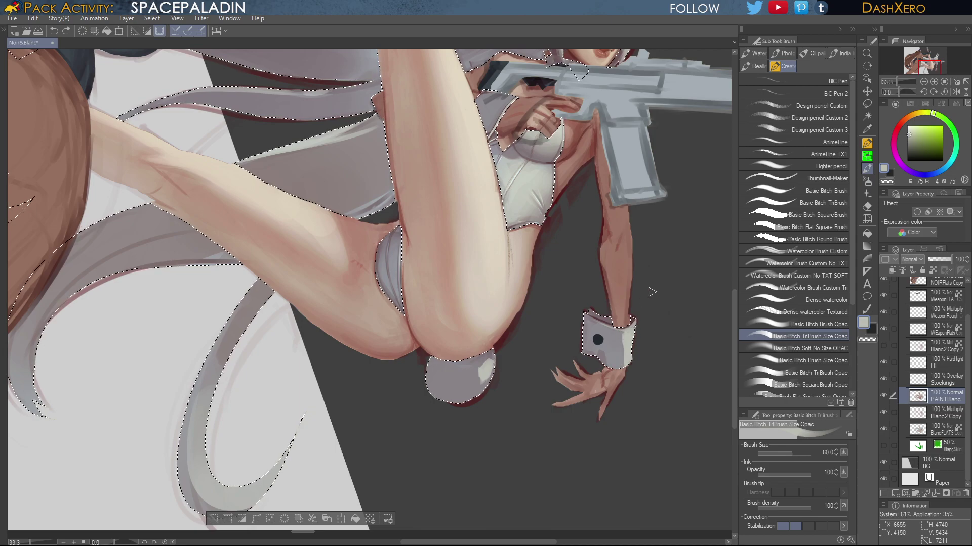
# Blend light grey softly across the cuff's lit side with Basic Bitch Soft No Size OPAC
pyautogui.click(829, 324)
pyautogui.click(830, 348)
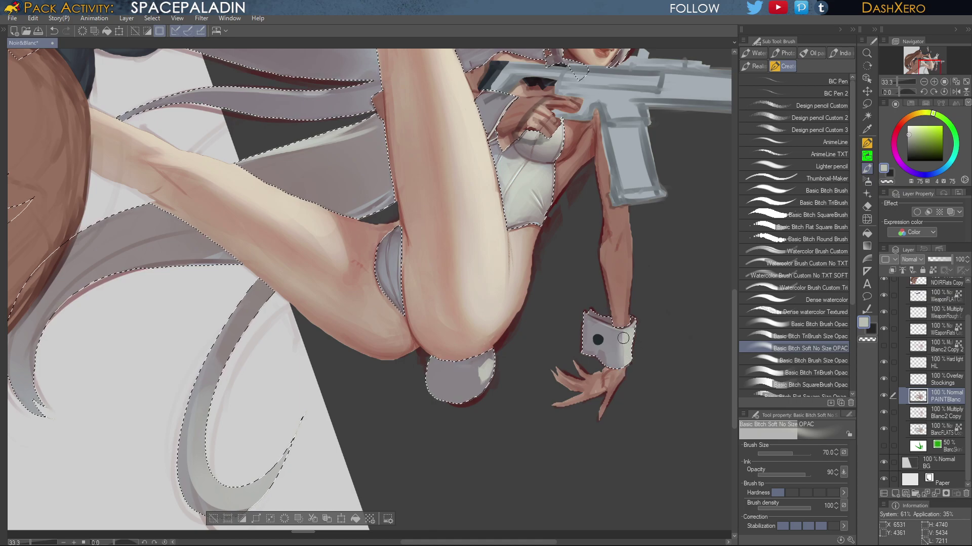
pyautogui.moveTo(626, 364); pyautogui.dragTo(625, 334)
# Dab a sampled dark mauve and pale blue reflections across the round tail with Basic Bitch TriBrush Size Opac
pyautogui.click(824, 336)
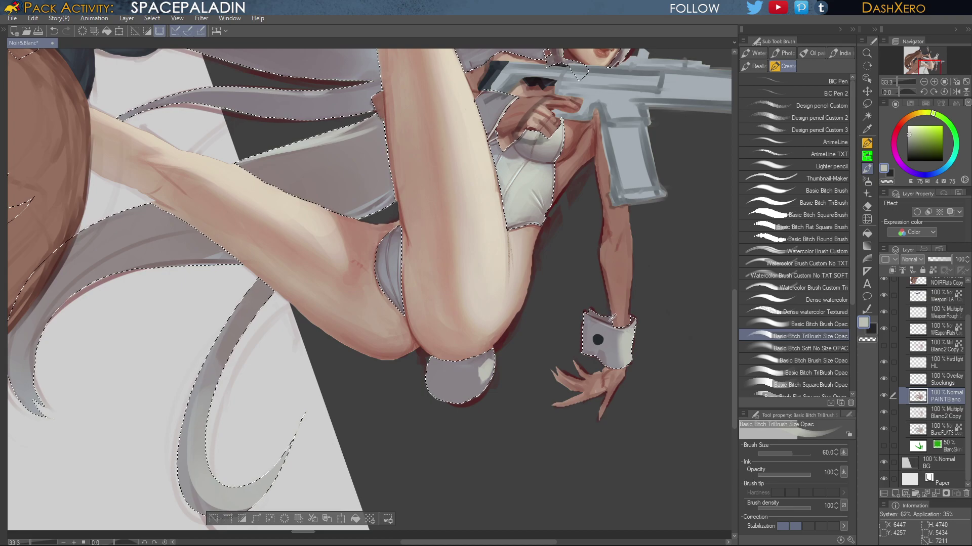
pyautogui.keyDown('alt'); pyautogui.click(610, 321); pyautogui.keyUp('alt')
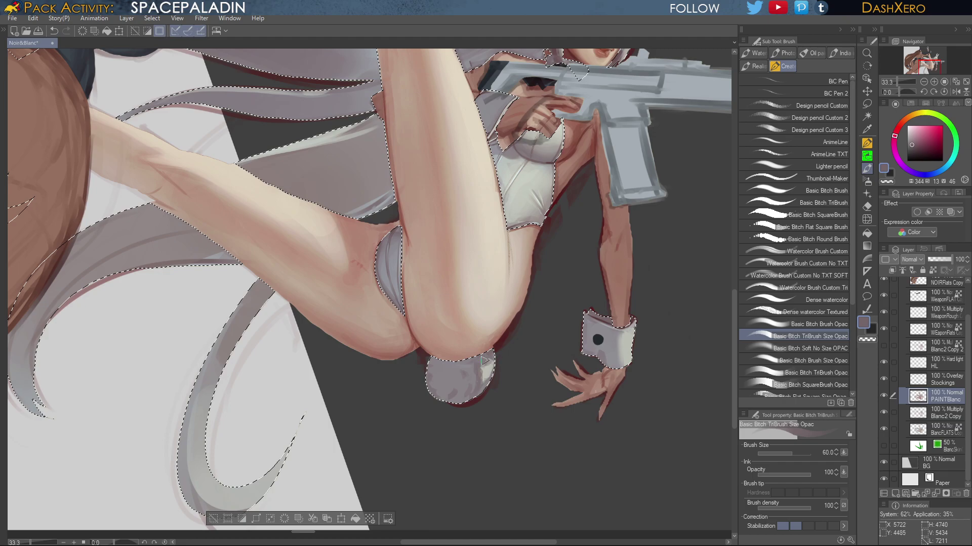
pyautogui.click(943, 168)
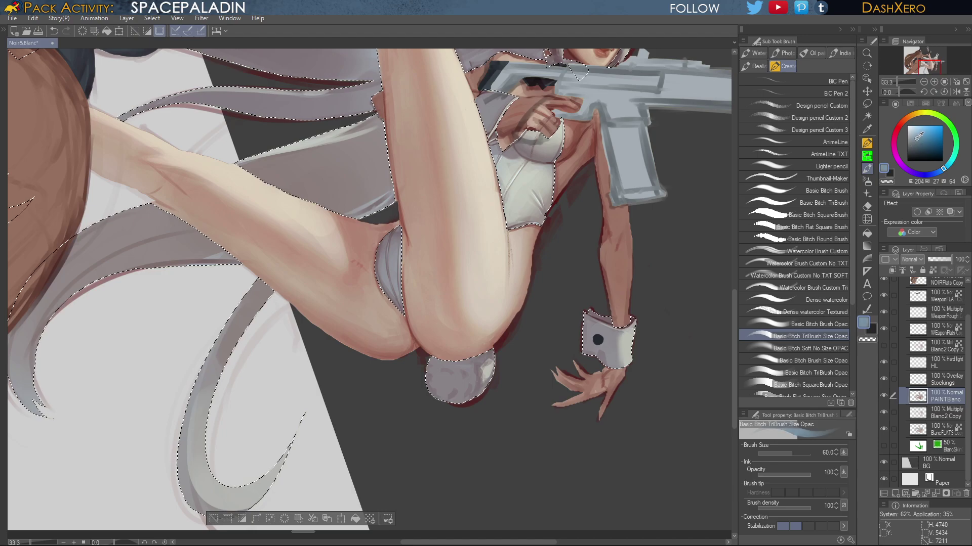
pyautogui.click(916, 137)
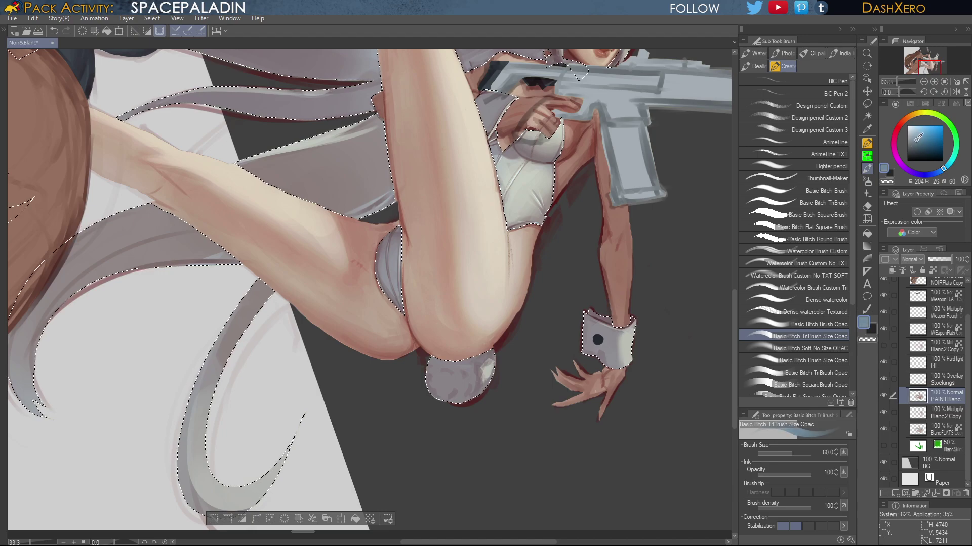
pyautogui.click(446, 381)
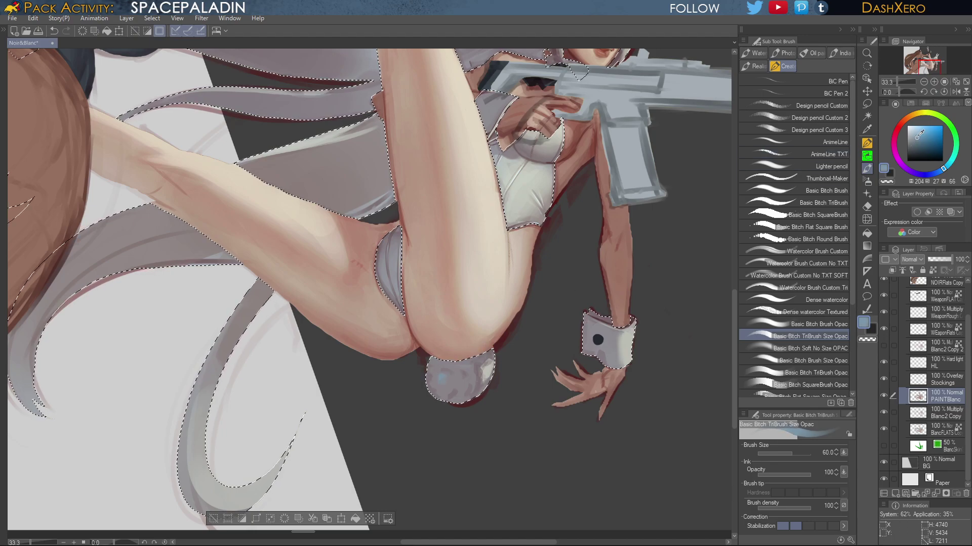
pyautogui.click(916, 130)
pyautogui.click(915, 135)
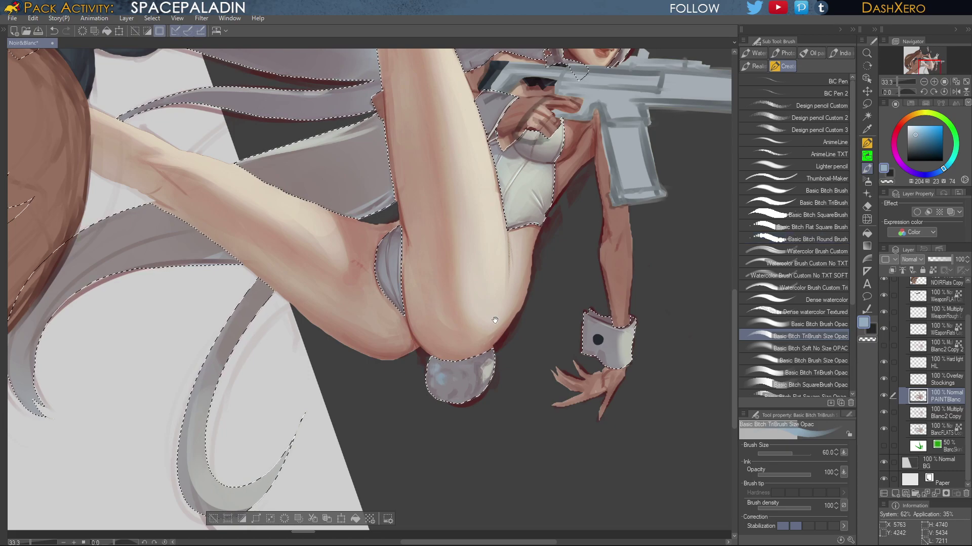
# Pick a dark reddish brown and draw thin seam lines on the white bodysuit's torso with Design pencil Custom 2 at size 17
pyautogui.moveTo(495, 320); pyautogui.dragTo(499, 334)
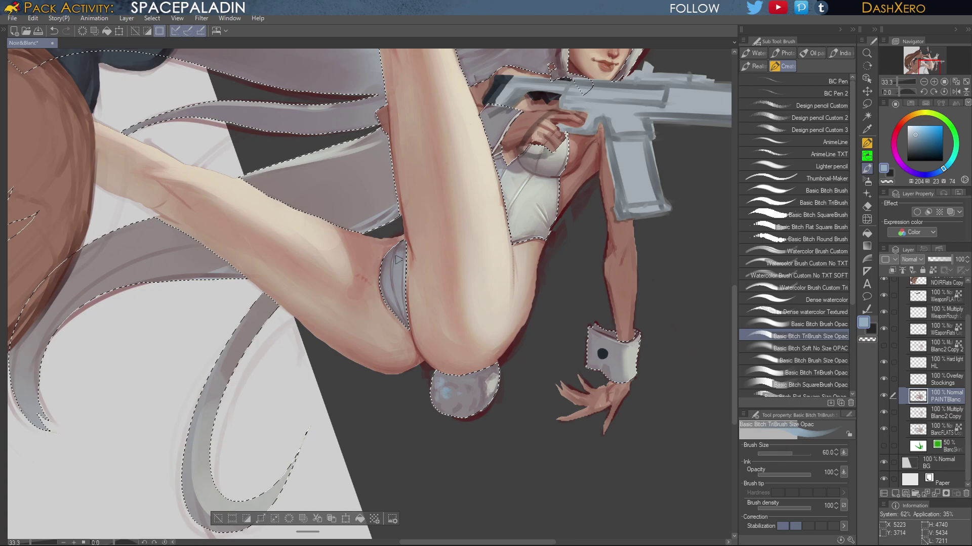
pyautogui.moveTo(647, 308); pyautogui.dragTo(590, 382)
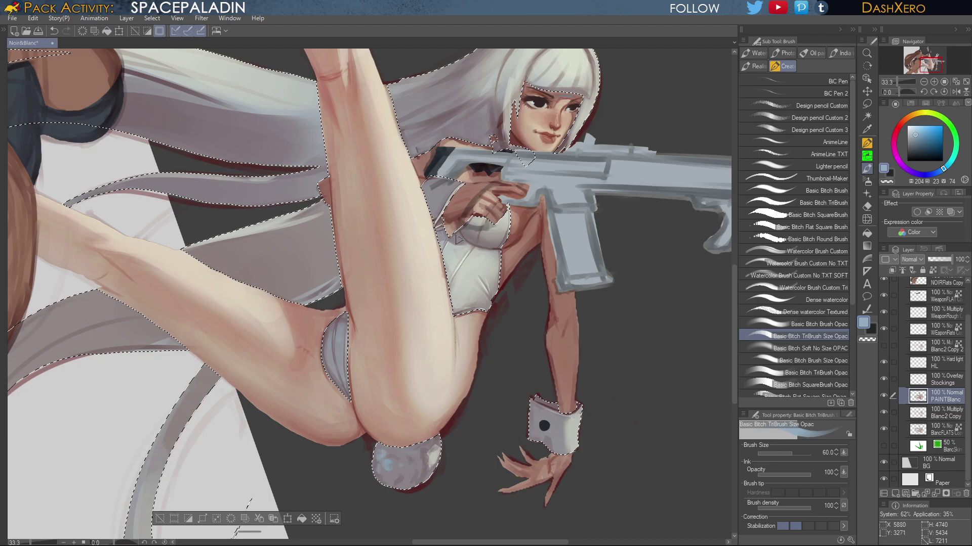
pyautogui.moveTo(662, 283); pyautogui.dragTo(610, 319)
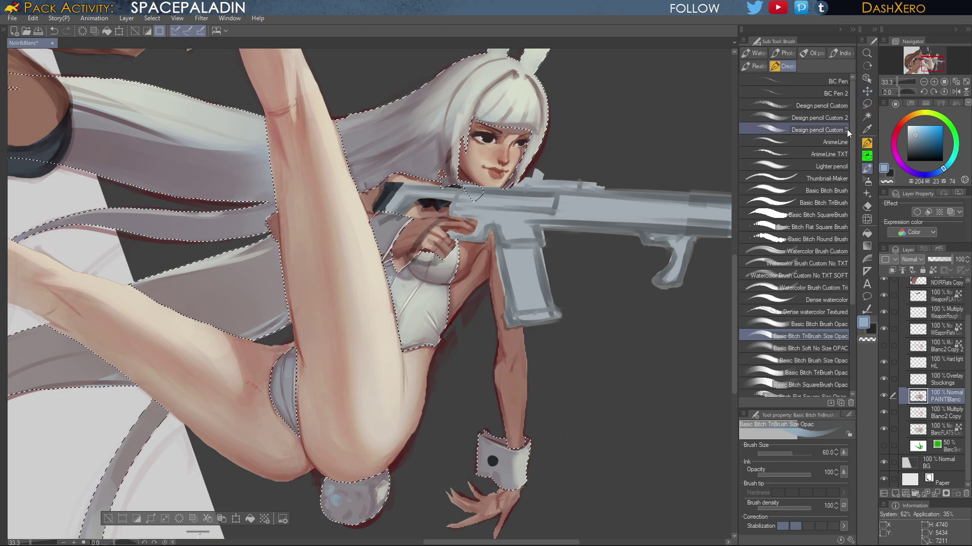
pyautogui.click(841, 118)
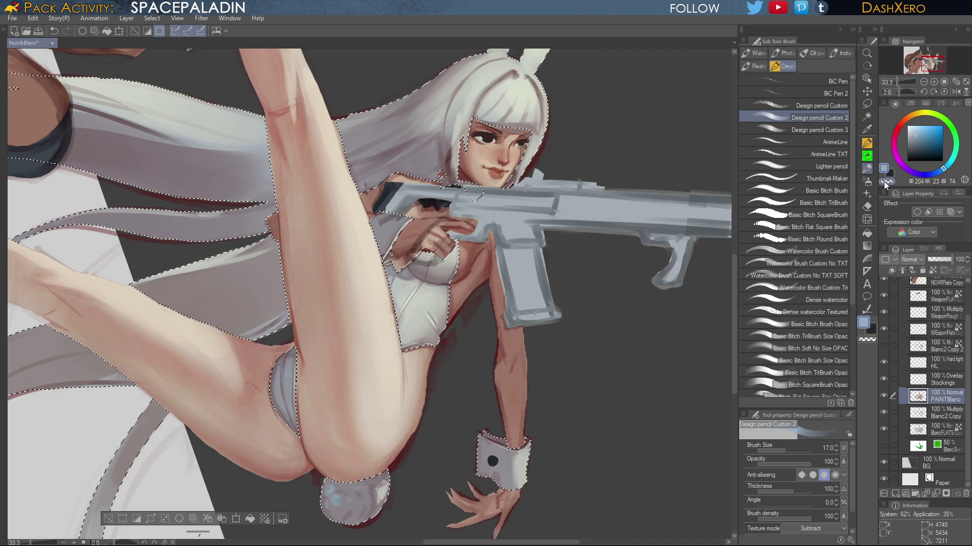
pyautogui.click(901, 122)
pyautogui.moveTo(937, 140); pyautogui.dragTo(931, 151)
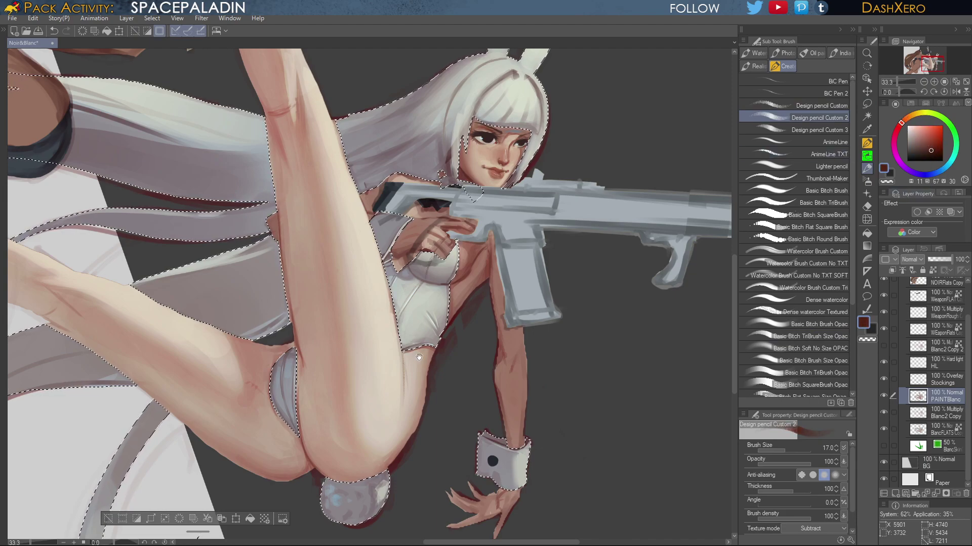
pyautogui.moveTo(411, 299); pyautogui.dragTo(574, 284)
pyautogui.scroll(2, 574, 284)
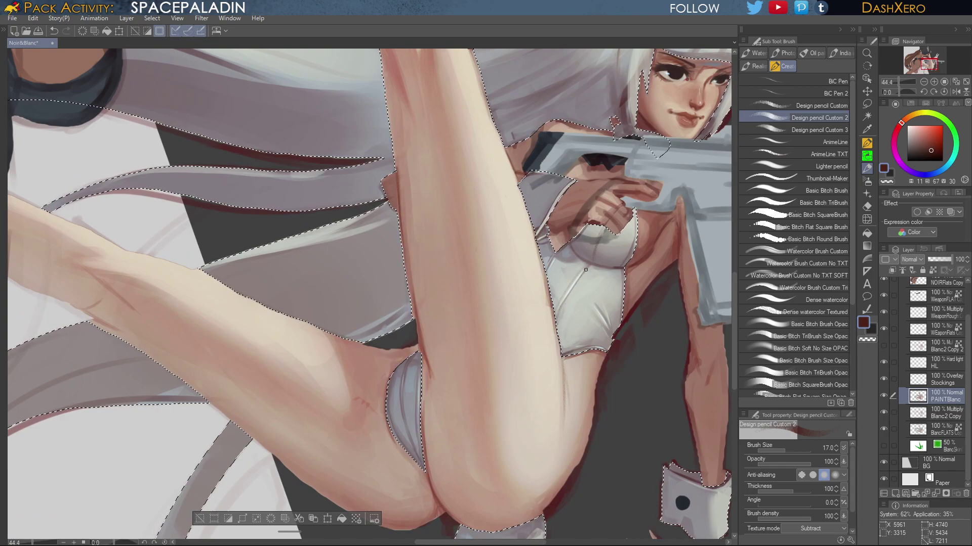
pyautogui.moveTo(582, 274); pyautogui.dragTo(559, 307)
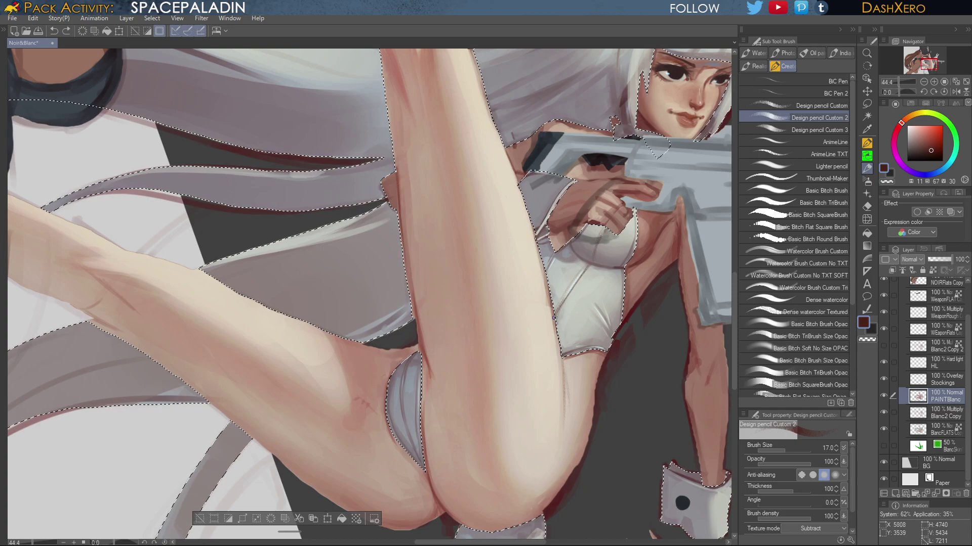
pyautogui.moveTo(553, 317); pyautogui.dragTo(570, 287)
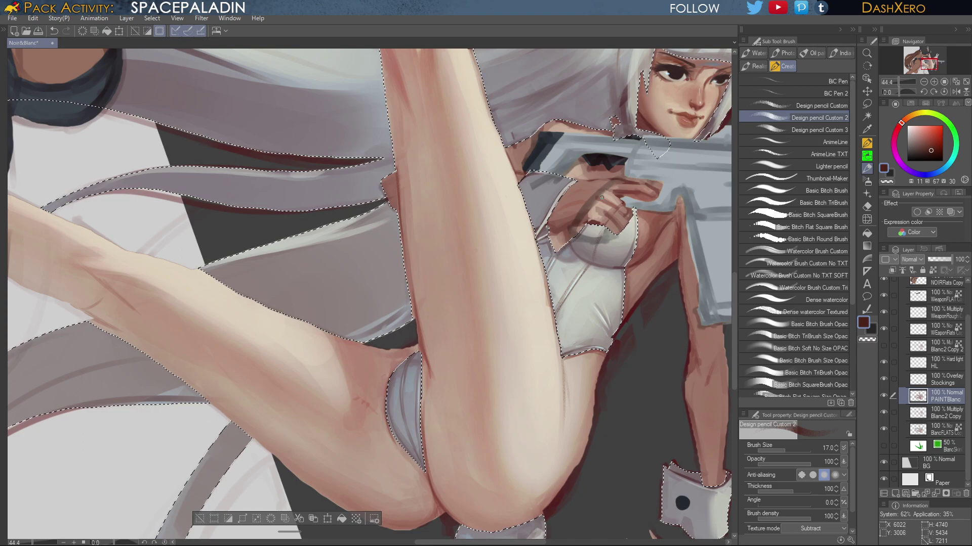
# Examine the painted torso, tail, wrist cuff, hair and face for areas that still need refinement
pyautogui.moveTo(643, 282); pyautogui.dragTo(629, 354)
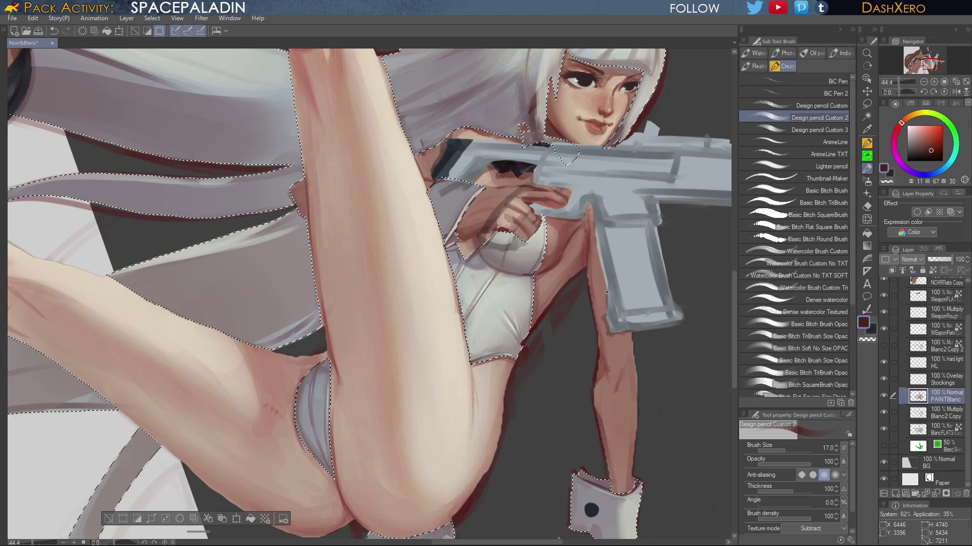
pyautogui.moveTo(456, 241); pyautogui.dragTo(510, 267)
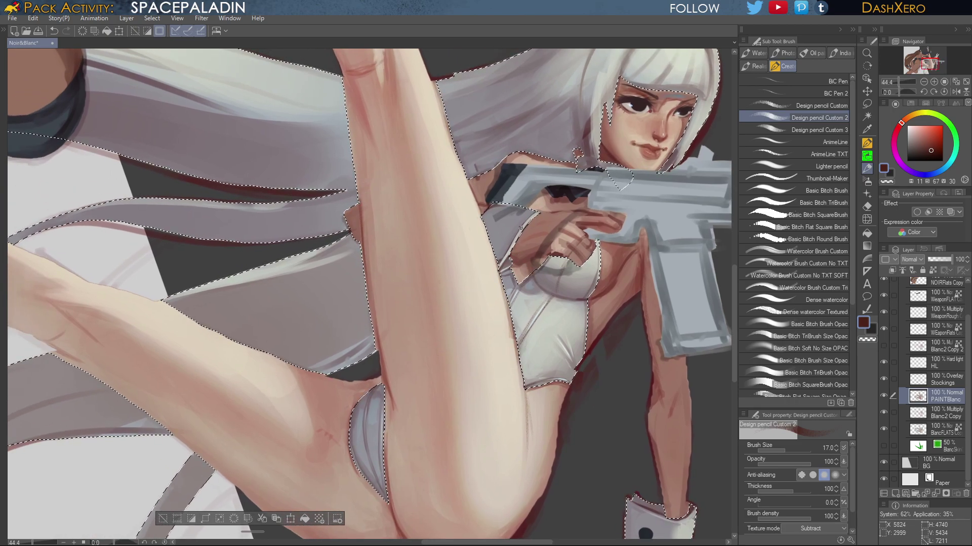
pyautogui.moveTo(634, 290); pyautogui.dragTo(590, 275)
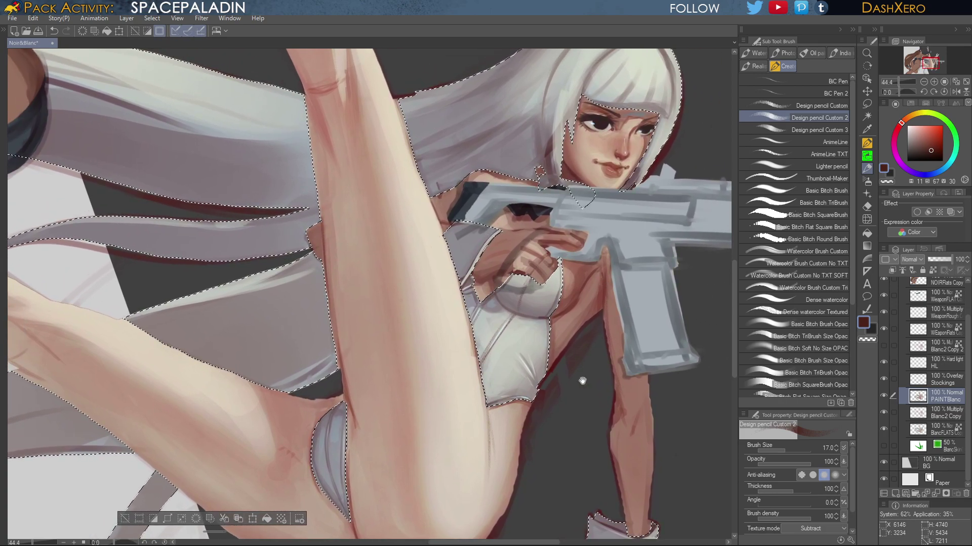
pyautogui.scroll(-5, 581, 381)
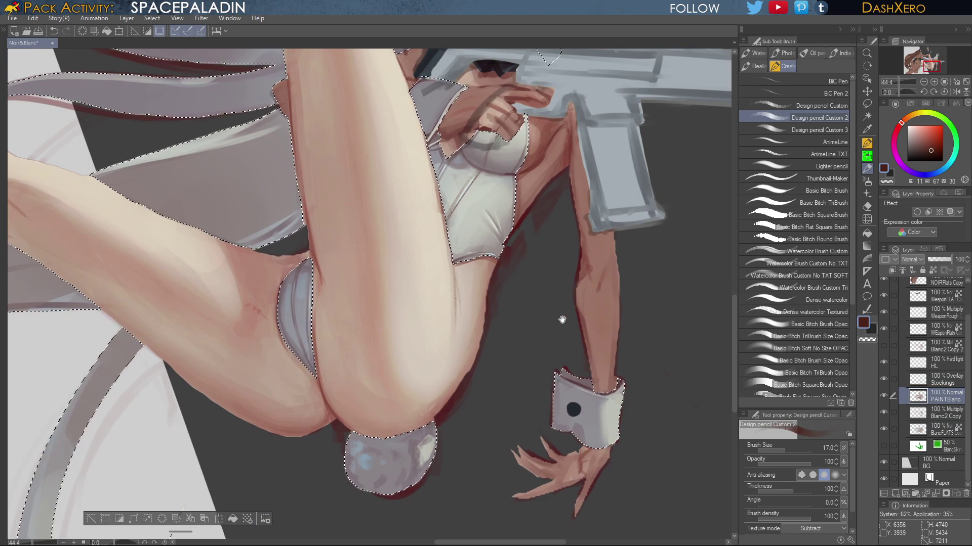
pyautogui.scroll(3, 562, 320)
pyautogui.scroll(-1, 586, 352)
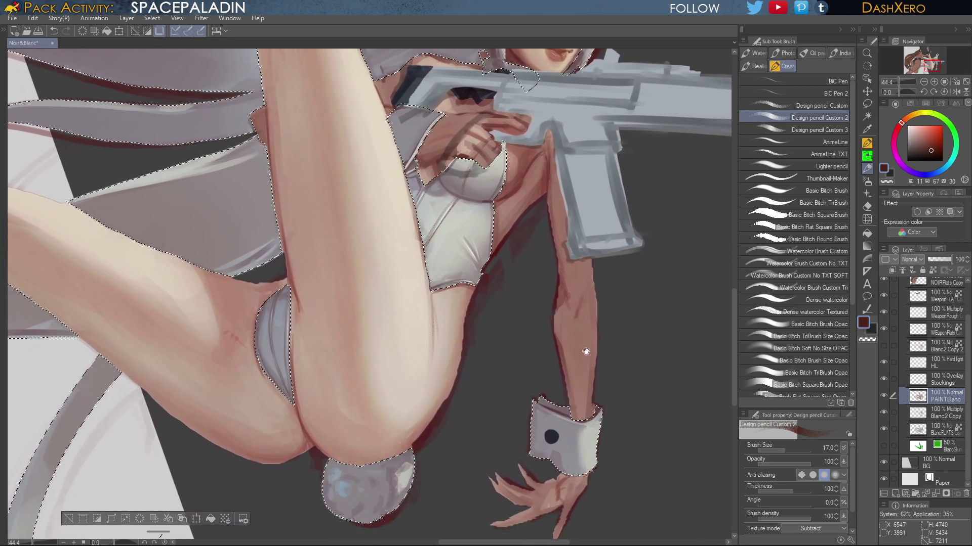
pyautogui.scroll(6, 586, 352)
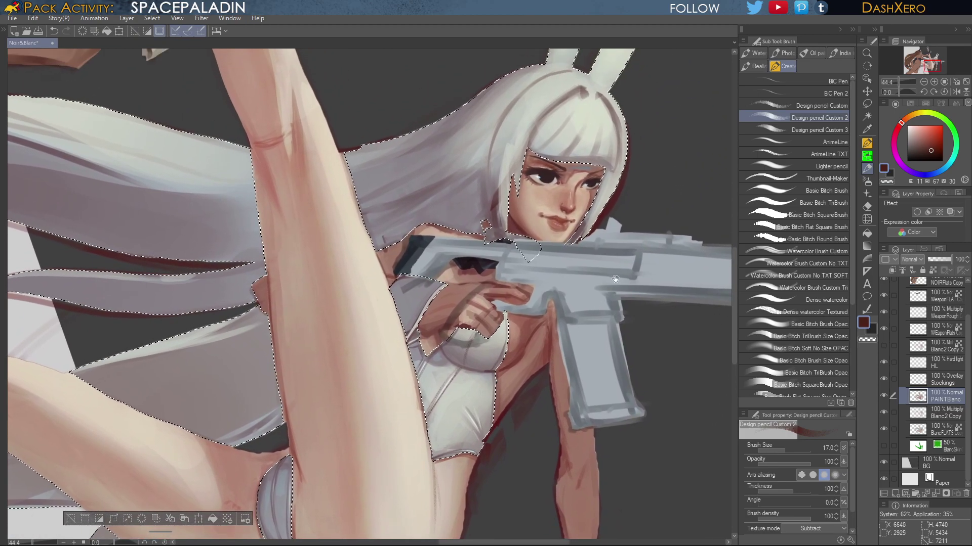
pyautogui.moveTo(615, 279); pyautogui.dragTo(598, 311)
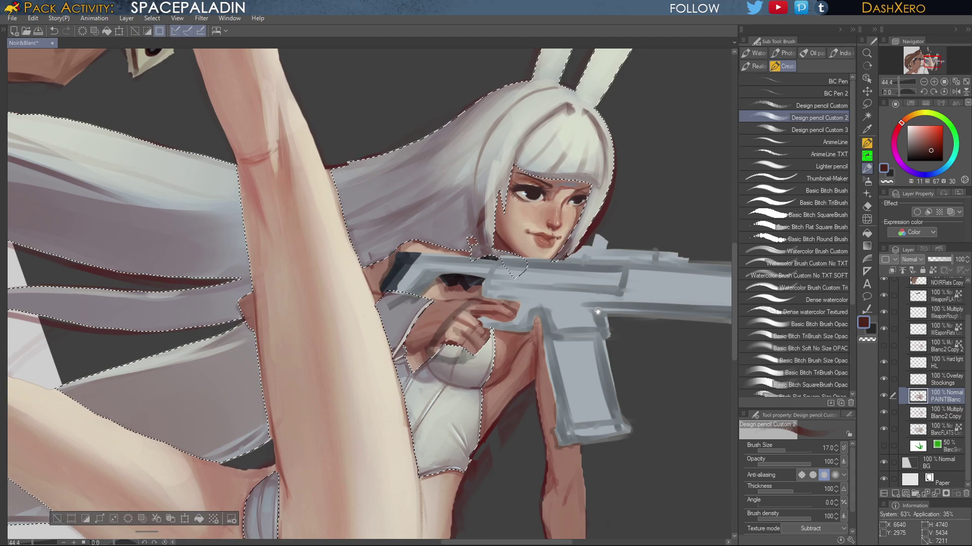
# Sample light grey and mauve tones and refine the hair strands around the face and neck with Basic Bitch TriBrush Size Opac
pyautogui.keyDown('alt'); pyautogui.click(582, 230); pyautogui.keyUp('alt')
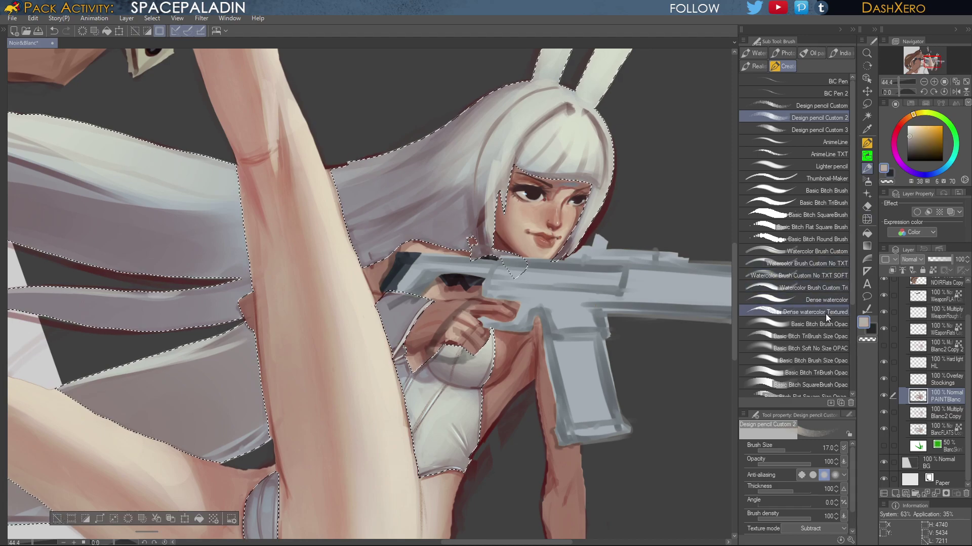
pyautogui.click(810, 336)
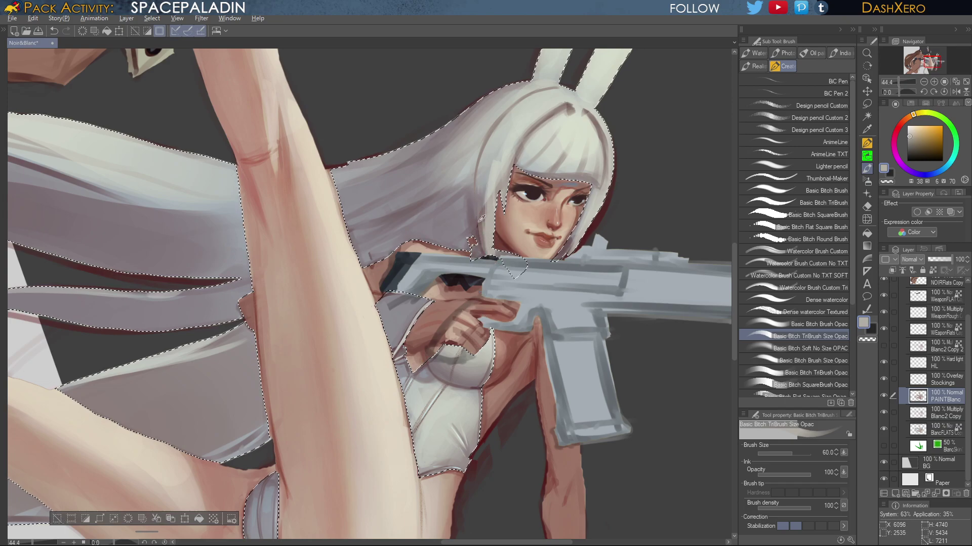
pyautogui.keyDown('alt'); pyautogui.click(474, 242); pyautogui.keyUp('alt')
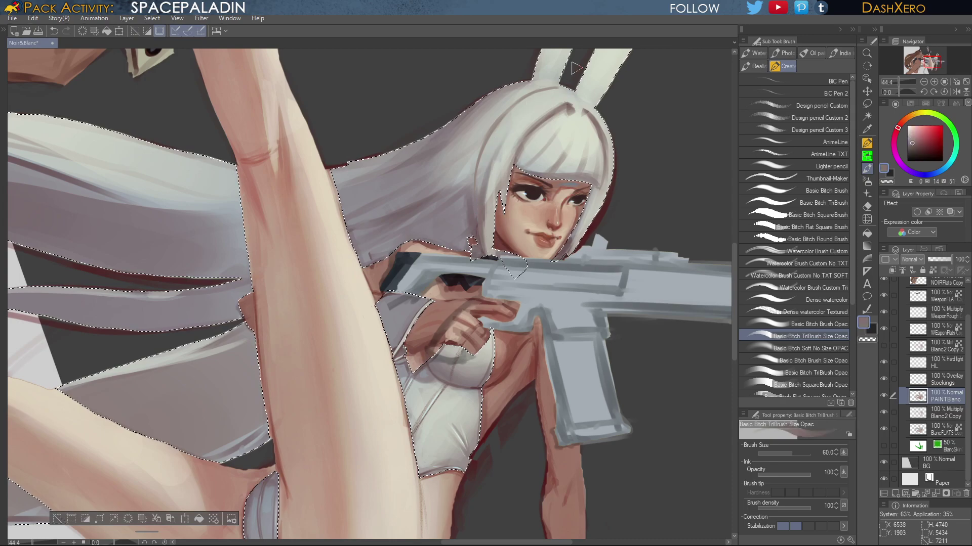
pyautogui.moveTo(576, 68); pyautogui.dragTo(619, 146)
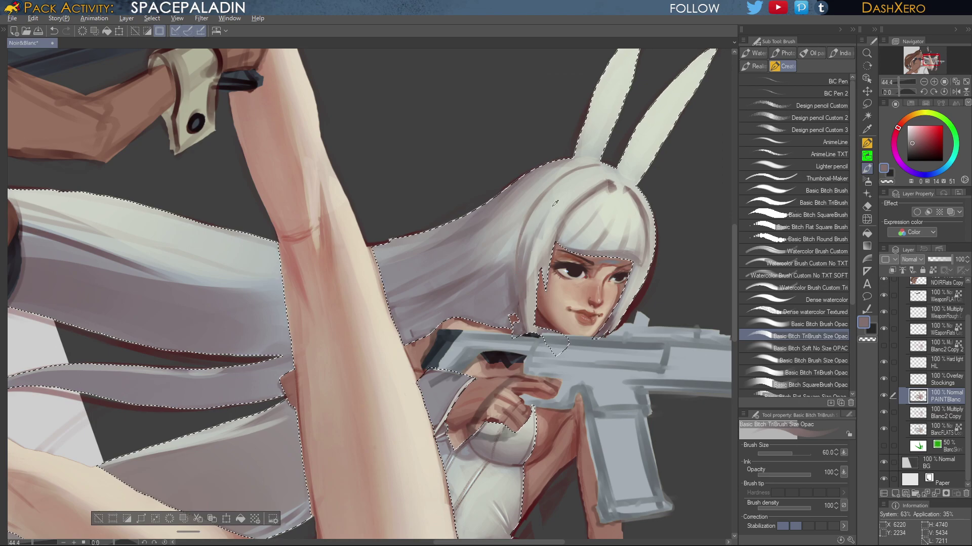
pyautogui.press('alt')
# Sample a dark navy as the paint colour and add a new layer above PAINTBlanc
pyautogui.moveTo(677, 185); pyautogui.dragTo(644, 263)
pyautogui.moveTo(384, 284); pyautogui.dragTo(439, 334)
pyautogui.moveTo(302, 221); pyautogui.dragTo(510, 301)
pyautogui.keyDown('alt'); pyautogui.click(557, 232); pyautogui.keyUp('alt')
pyautogui.moveTo(663, 380); pyautogui.dragTo(397, 230)
pyautogui.moveTo(718, 417)
pyautogui.mouseDown()
pyautogui.moveTo(587, 266)
pyautogui.moveTo(573, 278)
pyautogui.mouseUp()
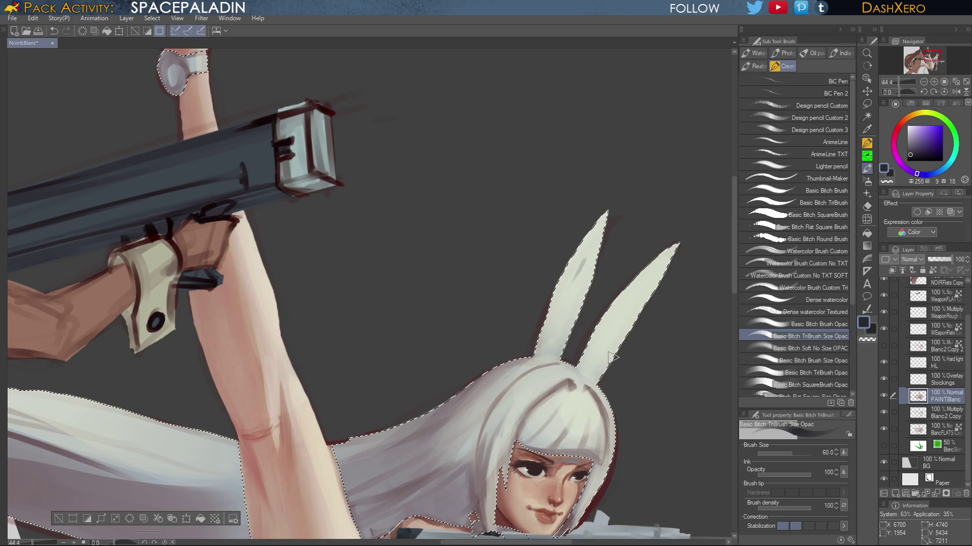
pyautogui.scroll(-1, 612, 360)
pyautogui.moveTo(591, 446); pyautogui.dragTo(653, 241)
pyautogui.moveTo(578, 477); pyautogui.dragTo(618, 308)
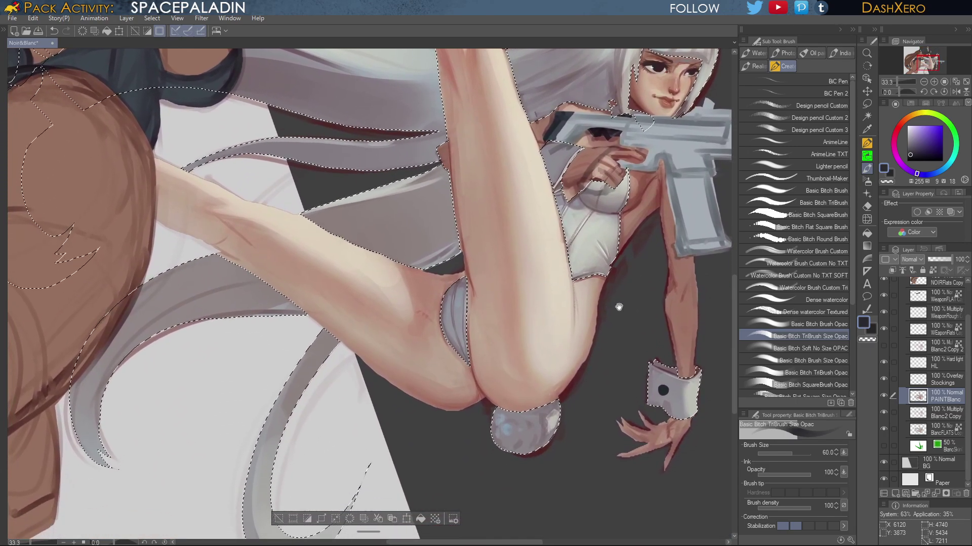
pyautogui.moveTo(632, 251); pyautogui.dragTo(576, 484)
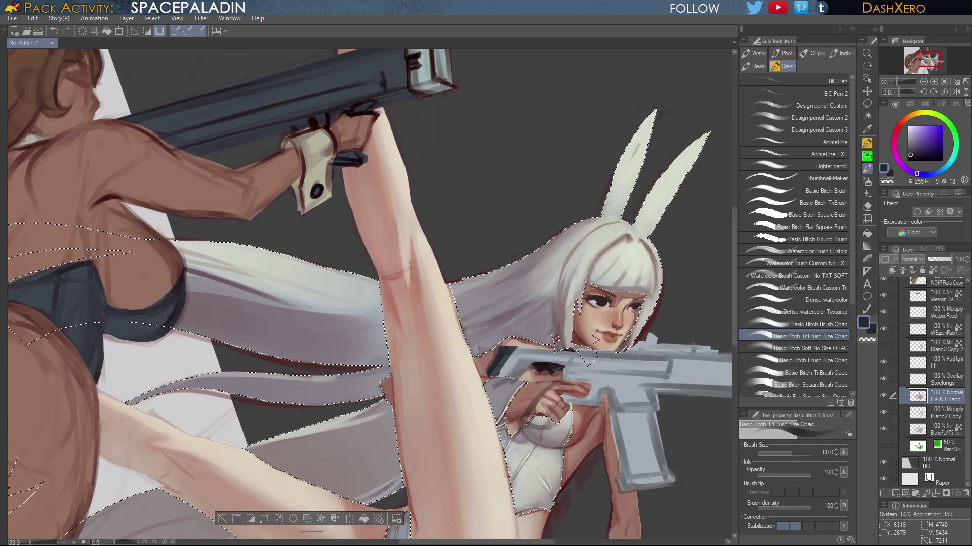
pyautogui.moveTo(624, 345); pyautogui.dragTo(621, 332)
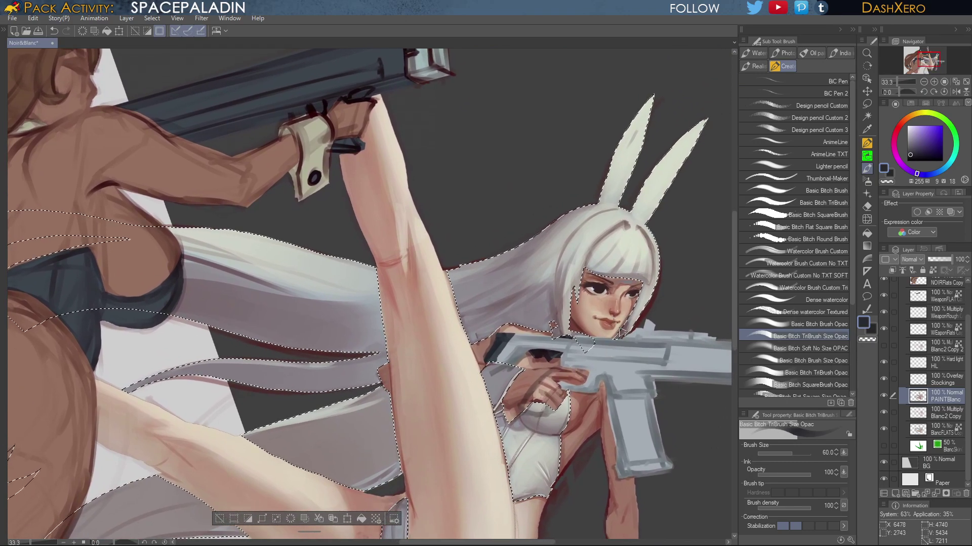
pyautogui.click(894, 493)
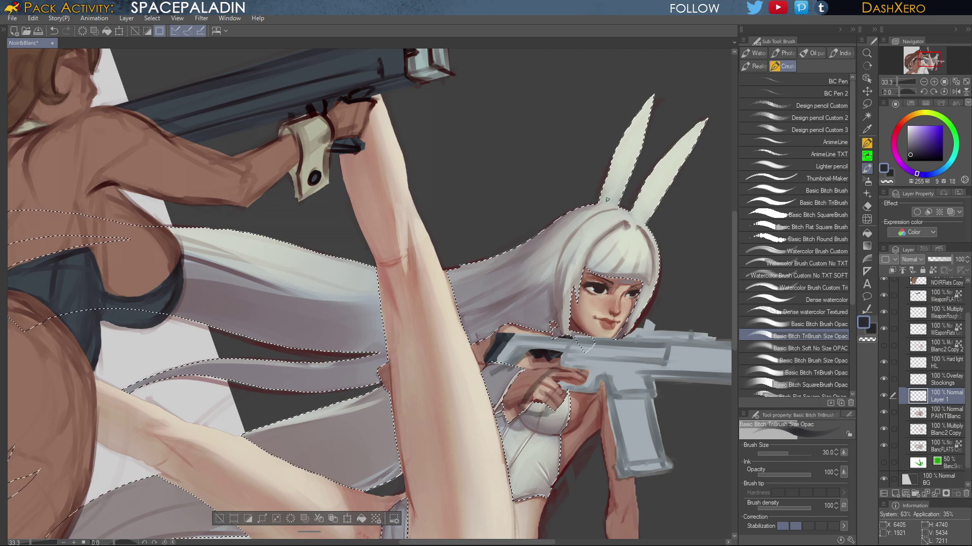
# Paint dark navy inner-ear markings along both rabbit ears with Basic Bitch TriBrush Size Opac at size 30
pyautogui.moveTo(618, 158); pyautogui.dragTo(642, 115)
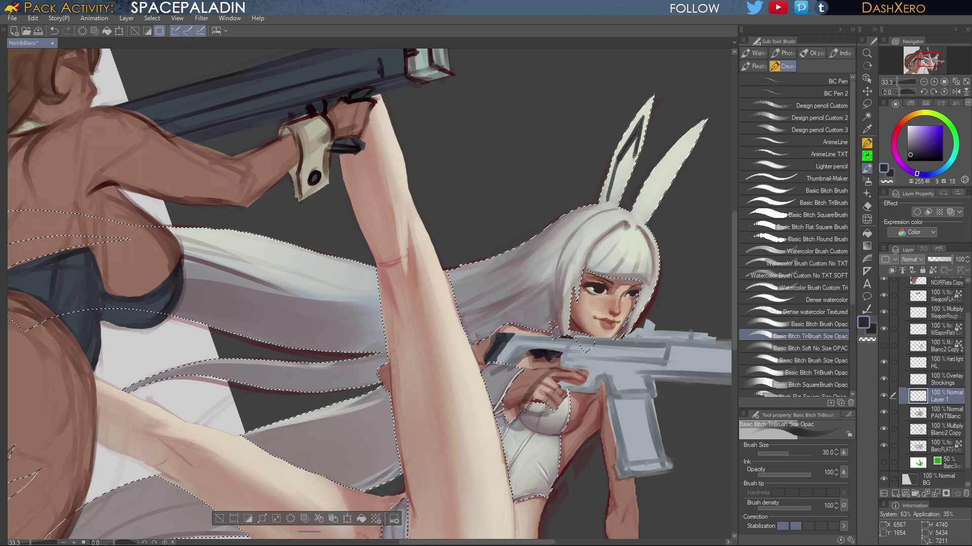
pyautogui.moveTo(638, 155); pyautogui.dragTo(620, 187)
pyautogui.moveTo(610, 488); pyautogui.dragTo(574, 508)
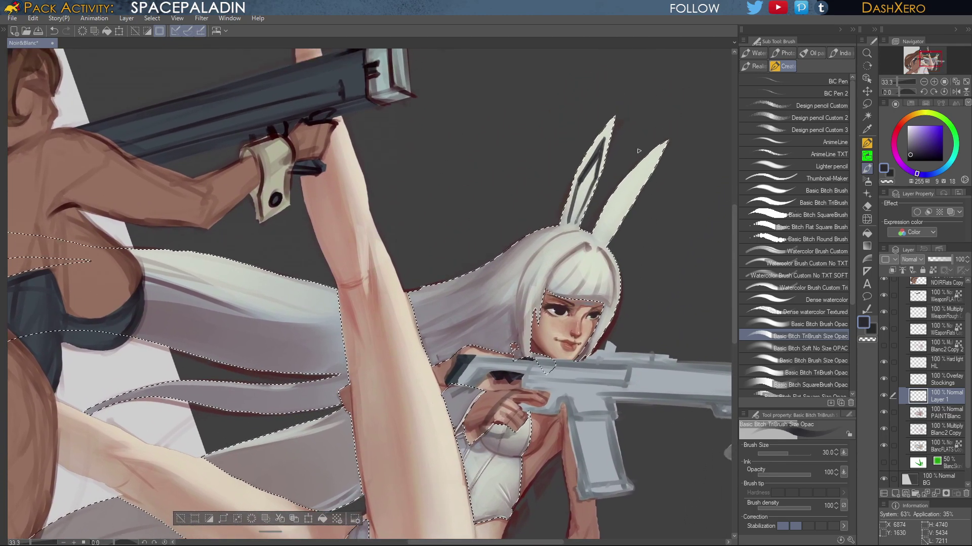
pyautogui.moveTo(650, 171)
pyautogui.mouseDown()
pyautogui.moveTo(627, 187)
pyautogui.moveTo(634, 199)
pyautogui.mouseUp()
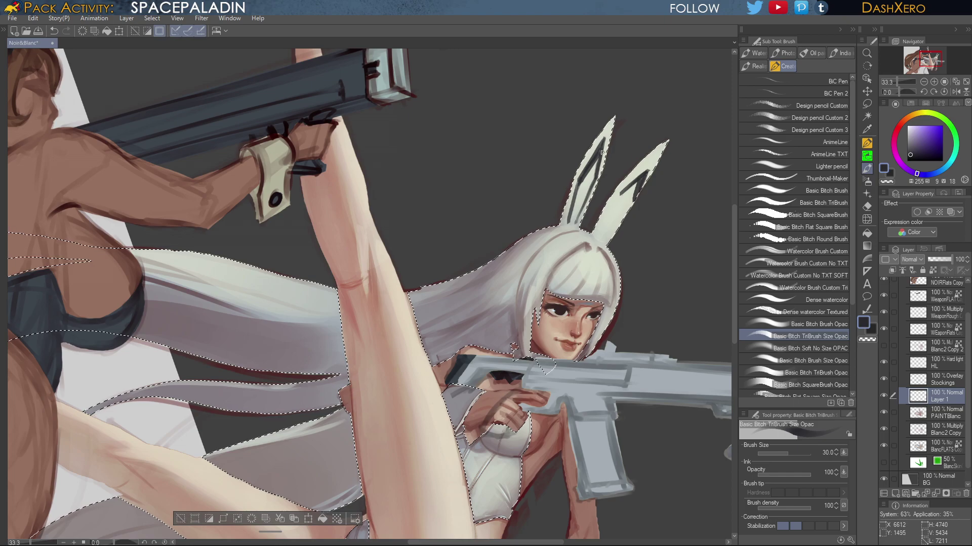
pyautogui.moveTo(603, 151)
pyautogui.mouseDown()
pyautogui.moveTo(594, 177)
pyautogui.moveTo(606, 135)
pyautogui.moveTo(602, 157)
pyautogui.mouseUp()
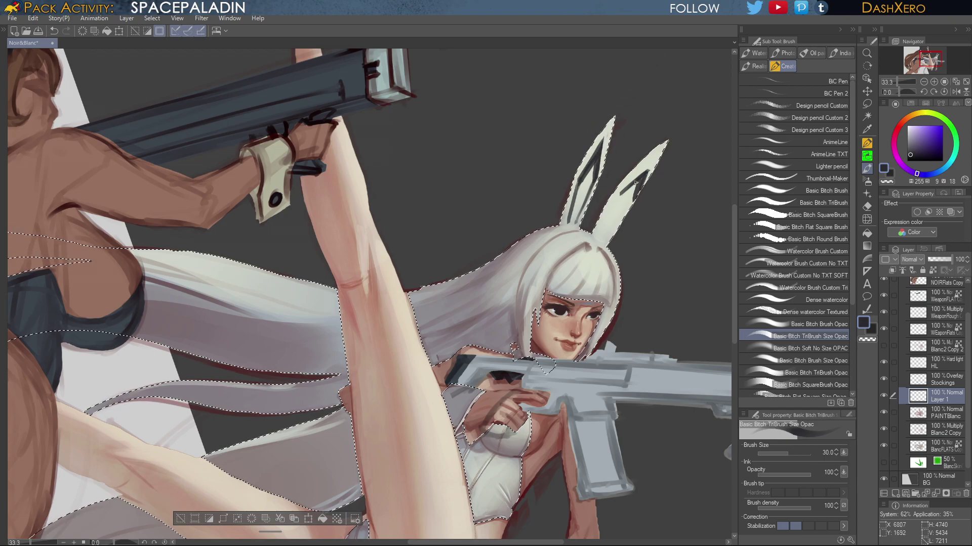
pyautogui.moveTo(633, 183)
pyautogui.mouseDown()
pyautogui.moveTo(615, 200)
pyautogui.moveTo(600, 236)
pyautogui.moveTo(634, 193)
pyautogui.moveTo(604, 241)
pyautogui.moveTo(612, 215)
pyautogui.moveTo(601, 238)
pyautogui.moveTo(607, 237)
pyautogui.mouseUp()
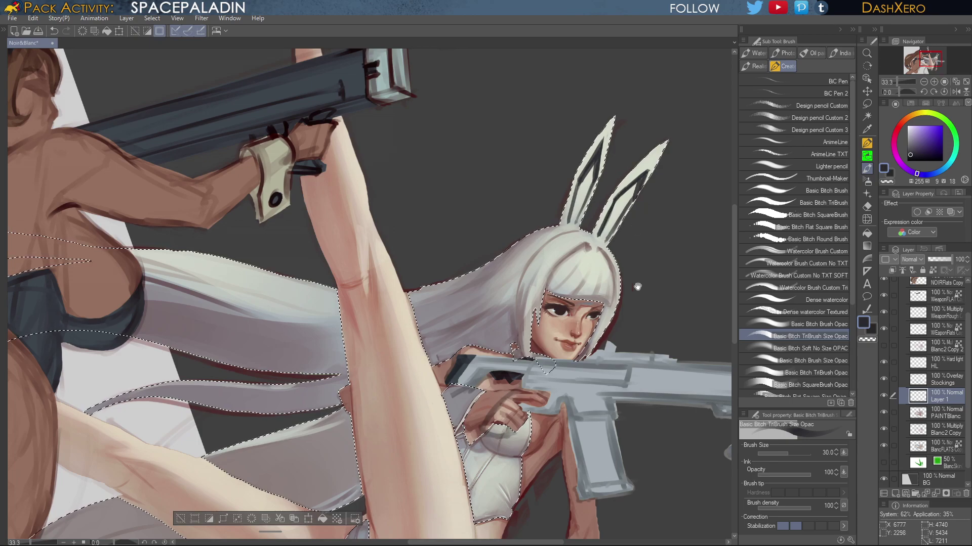
# Refine the dark navy inner-ear markings on both rabbit ears, undoing one stroke and repainting it
pyautogui.moveTo(637, 284); pyautogui.dragTo(602, 315)
pyautogui.moveTo(595, 215); pyautogui.dragTo(616, 191)
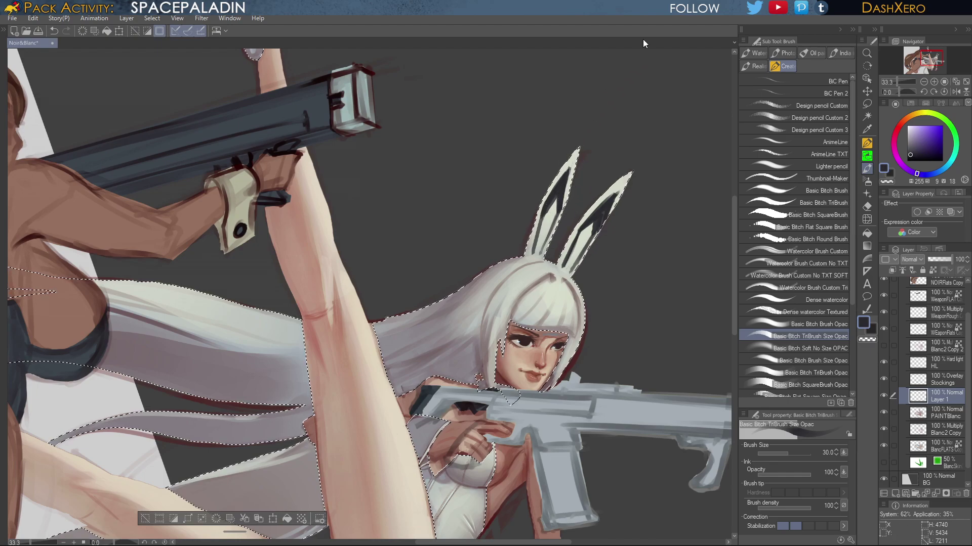
pyautogui.hotkey('ctrl', 'z')
pyautogui.moveTo(573, 178); pyautogui.dragTo(565, 203)
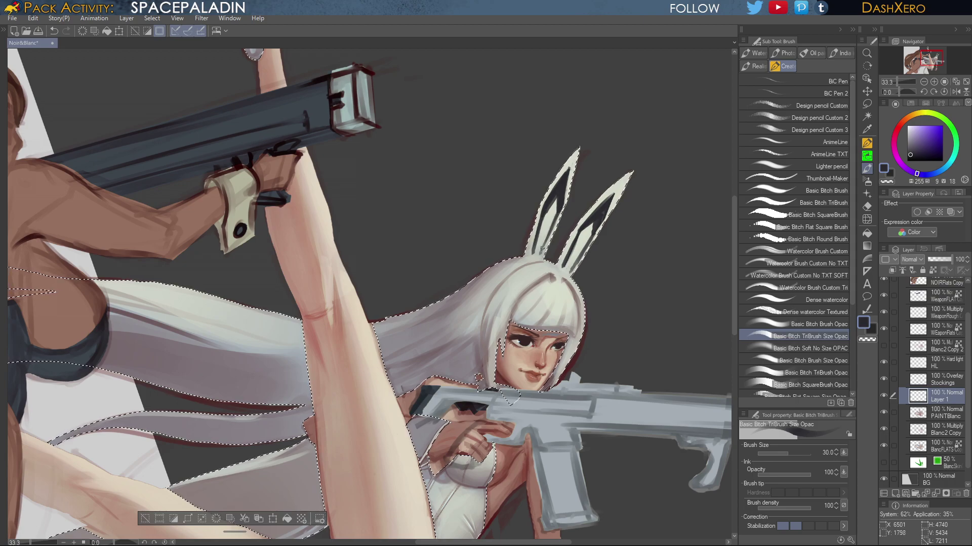
pyautogui.moveTo(620, 347); pyautogui.dragTo(621, 311)
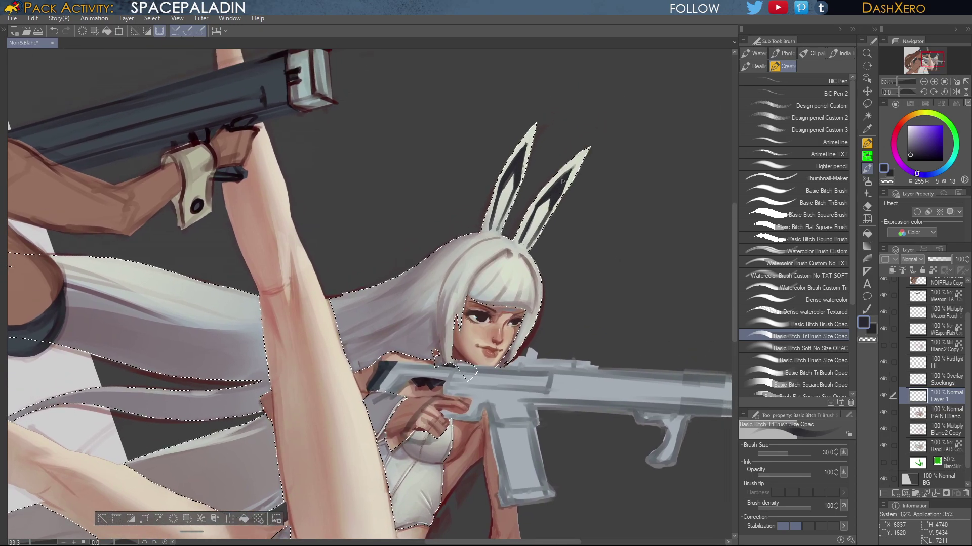
pyautogui.moveTo(600, 338)
pyautogui.mouseDown()
pyautogui.moveTo(631, 282)
pyautogui.moveTo(604, 321)
pyautogui.mouseUp()
pyautogui.moveTo(594, 427); pyautogui.dragTo(597, 354)
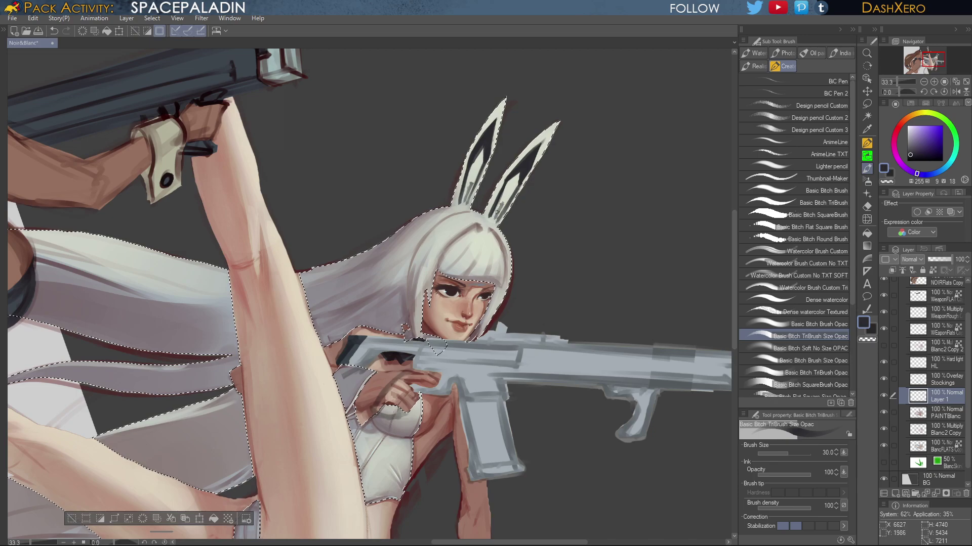
pyautogui.moveTo(618, 450); pyautogui.dragTo(630, 333)
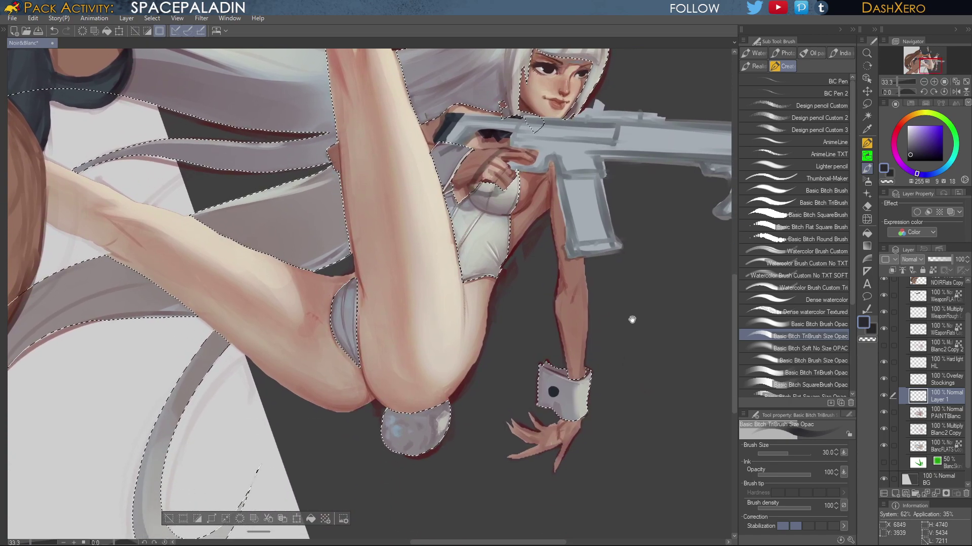
# Return to the PAINTBlanc layer, sample off-white and mauve tones, and paint highlights on the ankle strap's round ornament
pyautogui.scroll(-1, 964, 458)
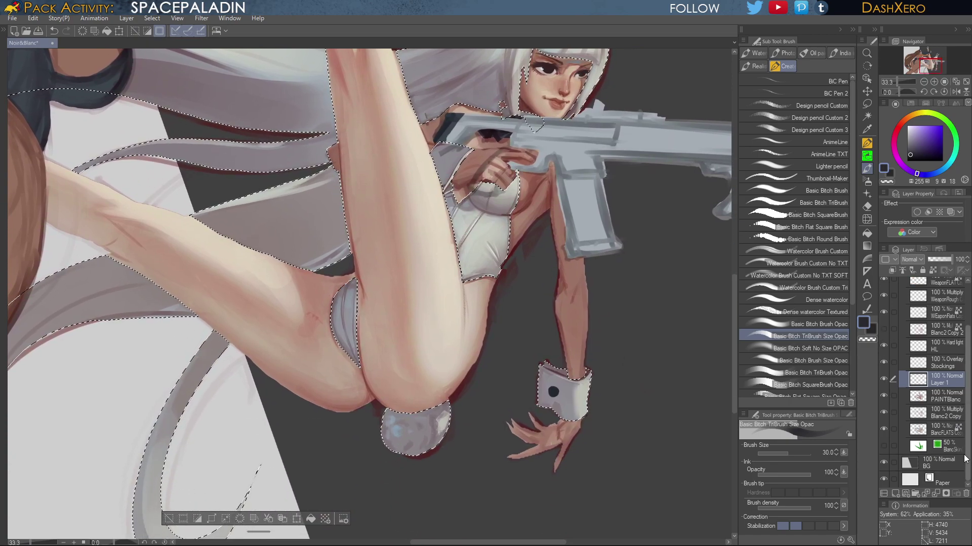
pyautogui.moveTo(954, 466); pyautogui.dragTo(952, 455)
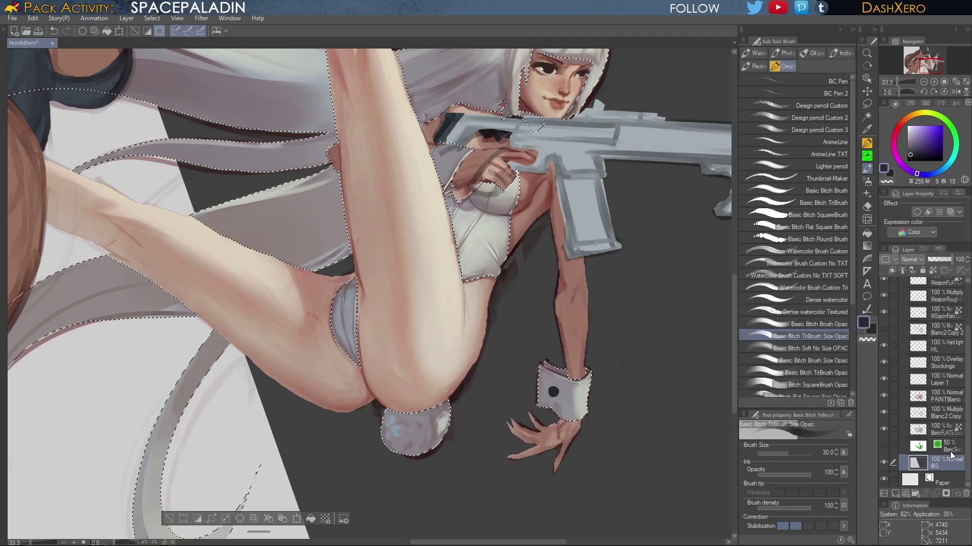
pyautogui.moveTo(397, 162); pyautogui.dragTo(539, 420)
pyautogui.keyDown('alt'); pyautogui.click(671, 136); pyautogui.keyUp('alt')
pyautogui.moveTo(456, 82)
pyautogui.mouseDown()
pyautogui.moveTo(557, 348)
pyautogui.moveTo(557, 393)
pyautogui.mouseUp()
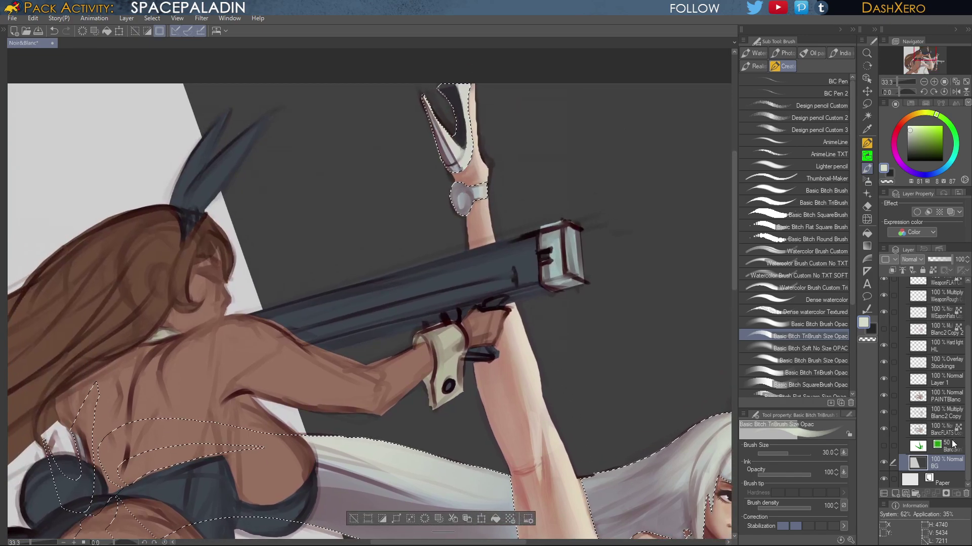
pyautogui.click(955, 400)
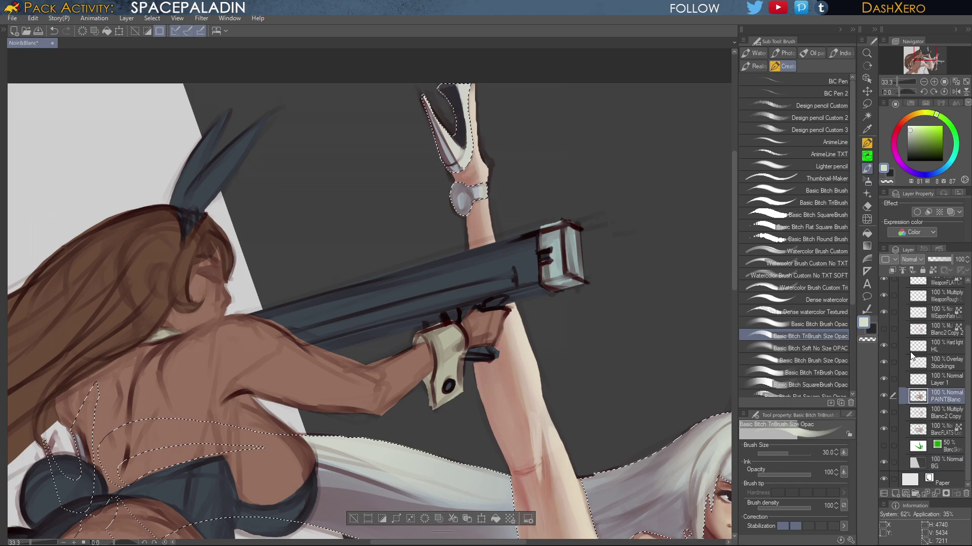
pyautogui.keyDown('alt'); pyautogui.click(460, 189); pyautogui.keyUp('alt')
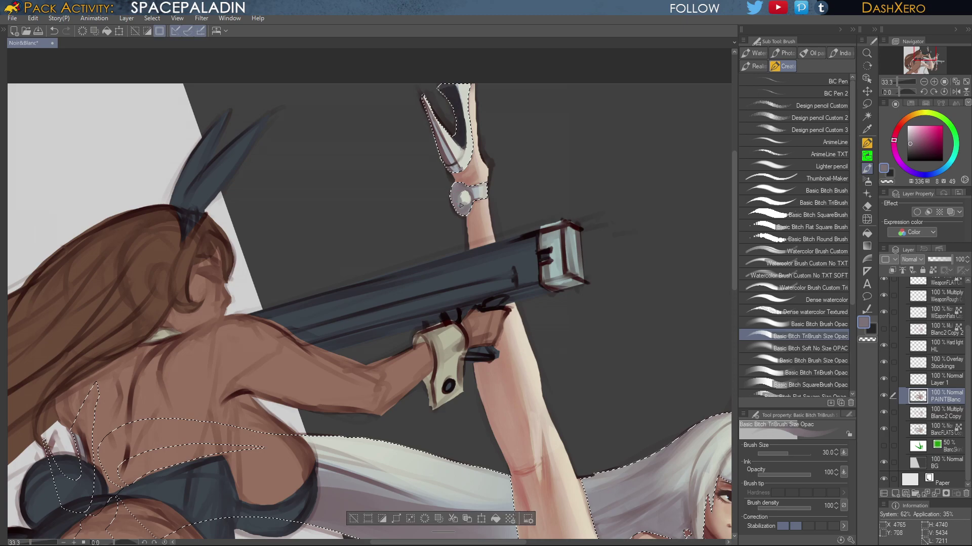
pyautogui.keyDown('alt'); pyautogui.click(464, 195); pyautogui.keyUp('alt')
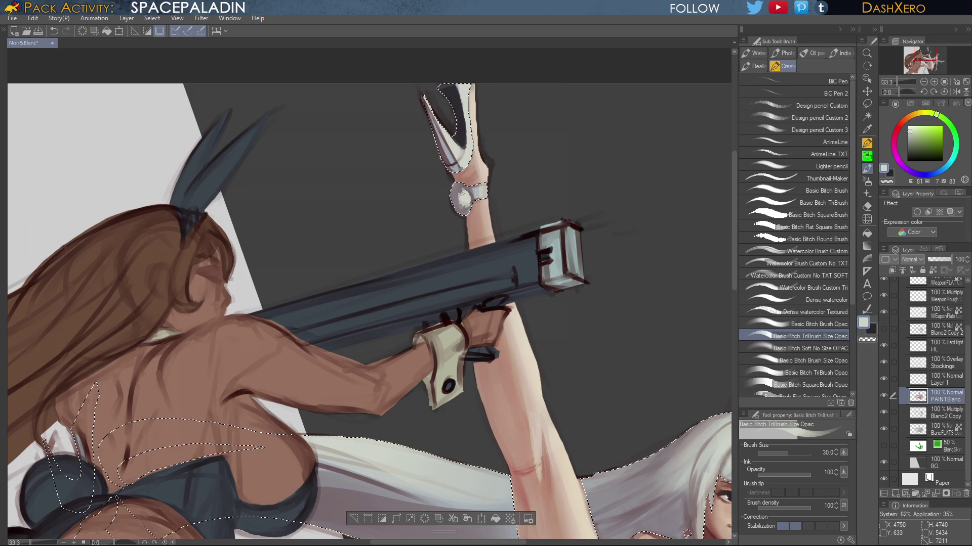
# Sample light grey and muted mauve tones and paint strands into the white hair between the raised leg and the neck
pyautogui.moveTo(629, 407); pyautogui.dragTo(498, 234)
pyautogui.moveTo(689, 338); pyautogui.dragTo(621, 307)
pyautogui.moveTo(637, 389); pyautogui.dragTo(647, 238)
pyautogui.hotkey('ctrl', '-')
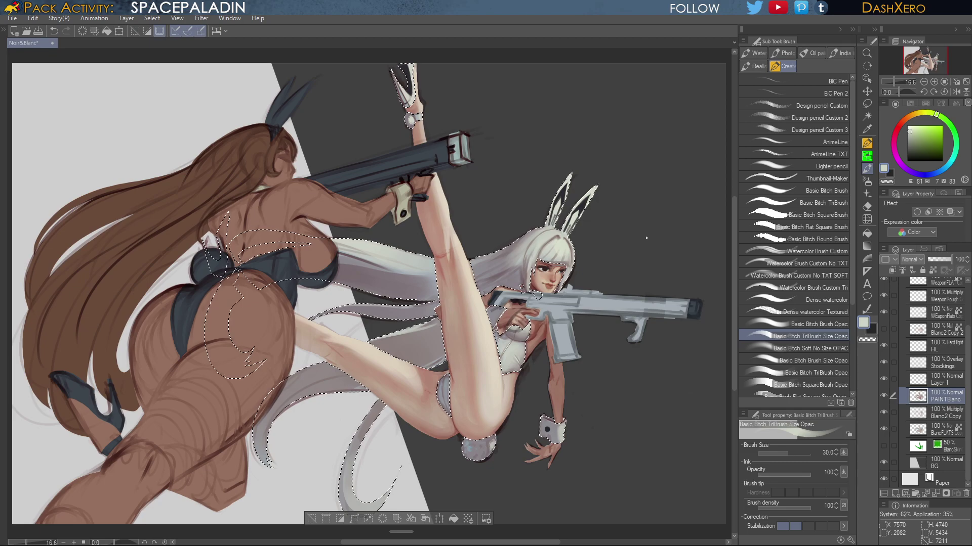
pyautogui.moveTo(646, 238); pyautogui.dragTo(633, 200)
pyautogui.scroll(1, 633, 199)
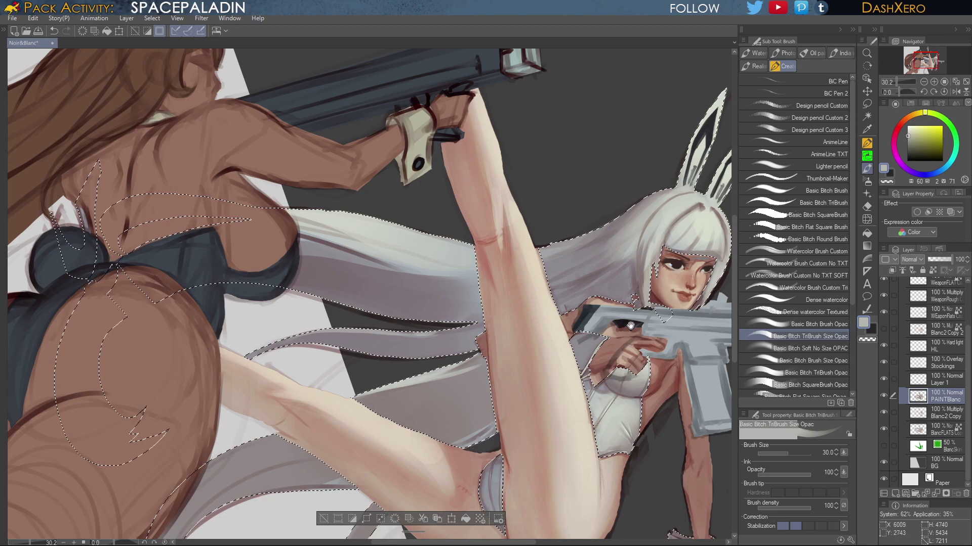
pyautogui.moveTo(638, 220); pyautogui.dragTo(667, 152)
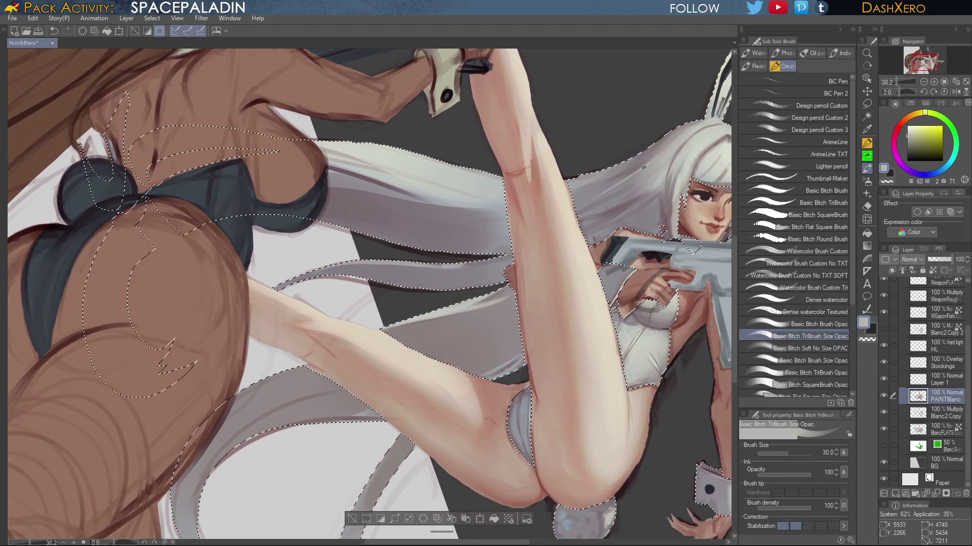
pyautogui.moveTo(596, 200); pyautogui.dragTo(648, 172)
pyautogui.keyDown('alt'); pyautogui.click(630, 196); pyautogui.keyUp('alt')
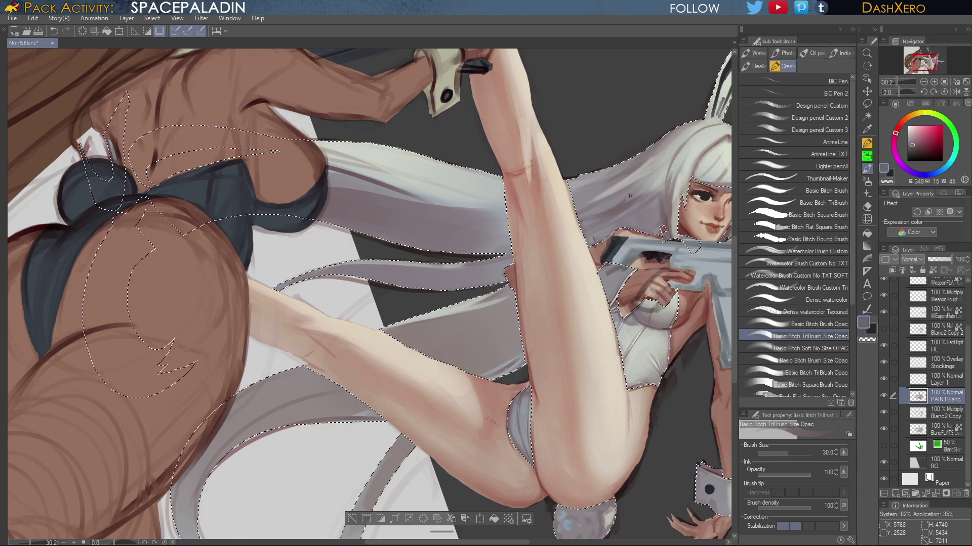
pyautogui.moveTo(630, 196); pyautogui.dragTo(653, 175)
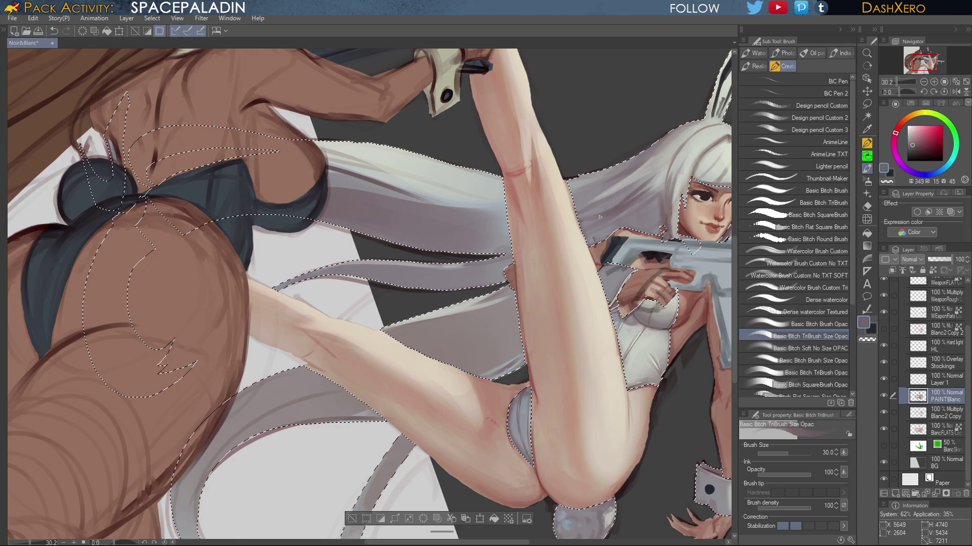
# Sample lavender-grey and mauve tones from the hair and blend the strands along its upper edge behind the head
pyautogui.moveTo(704, 156); pyautogui.dragTo(666, 159)
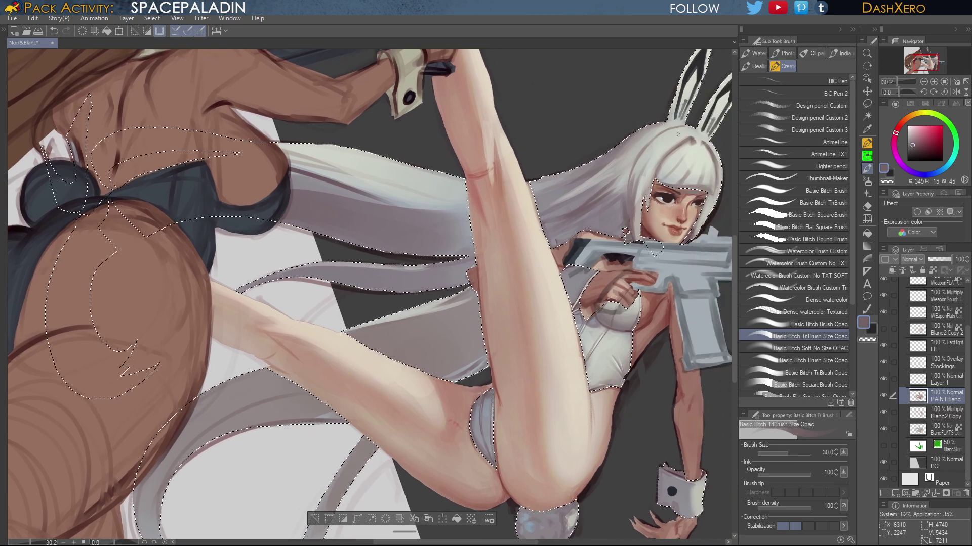
pyautogui.keyDown('alt'); pyautogui.click(588, 170); pyautogui.keyUp('alt')
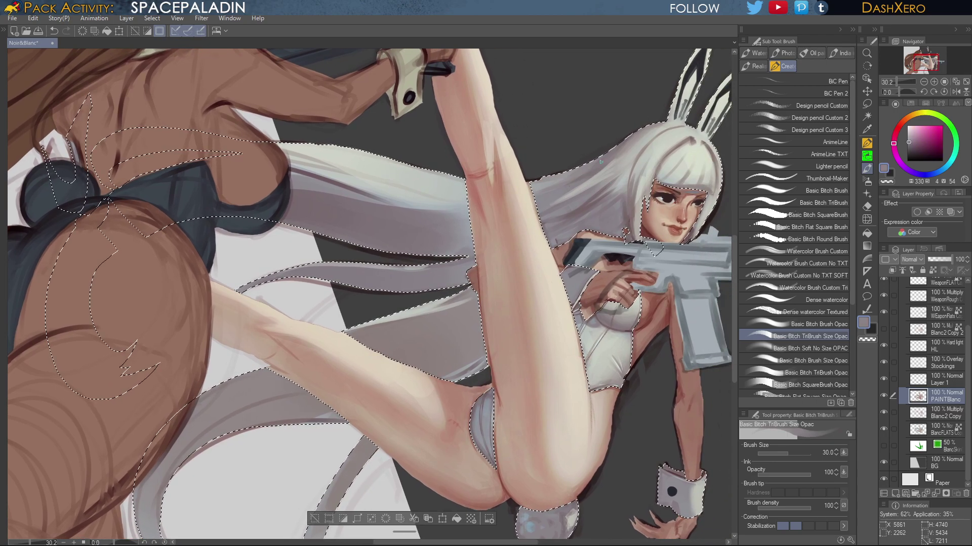
pyautogui.keyDown('alt'); pyautogui.click(584, 168); pyautogui.keyUp('alt')
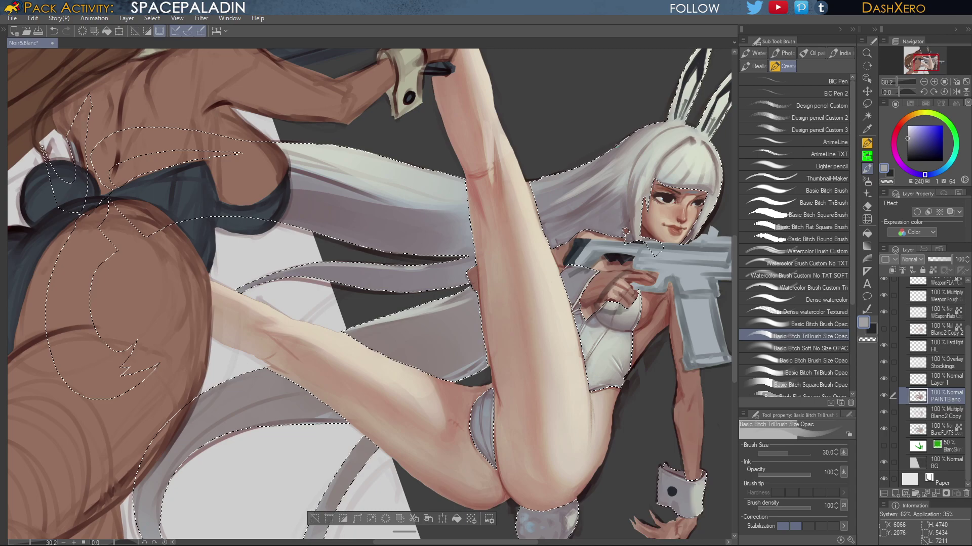
pyautogui.keyDown('alt'); pyautogui.click(582, 172); pyautogui.keyUp('alt')
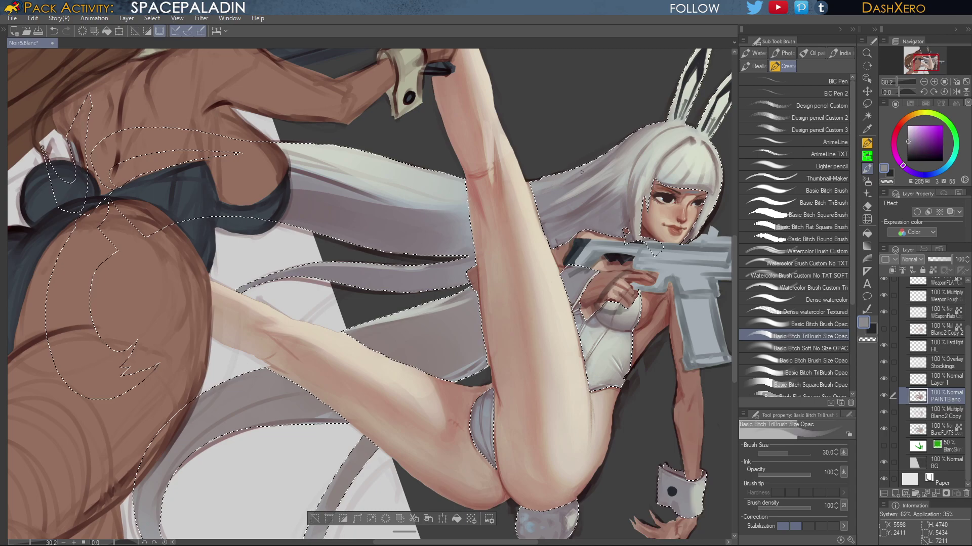
pyautogui.keyDown('alt'); pyautogui.click(514, 245); pyautogui.keyUp('alt')
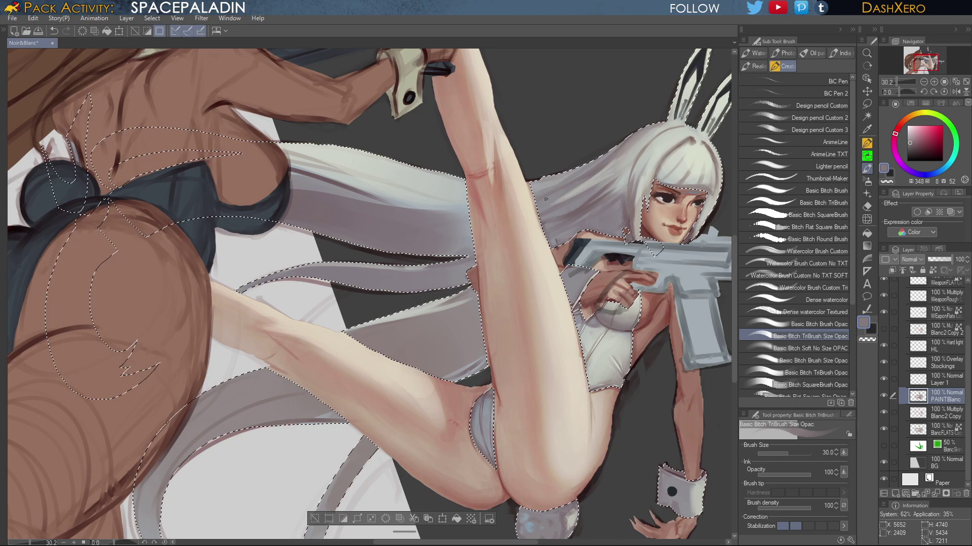
# Sample a darker mauve and refine the shadow strands in the flowing hair behind the raised leg
pyautogui.moveTo(450, 225); pyautogui.dragTo(506, 210)
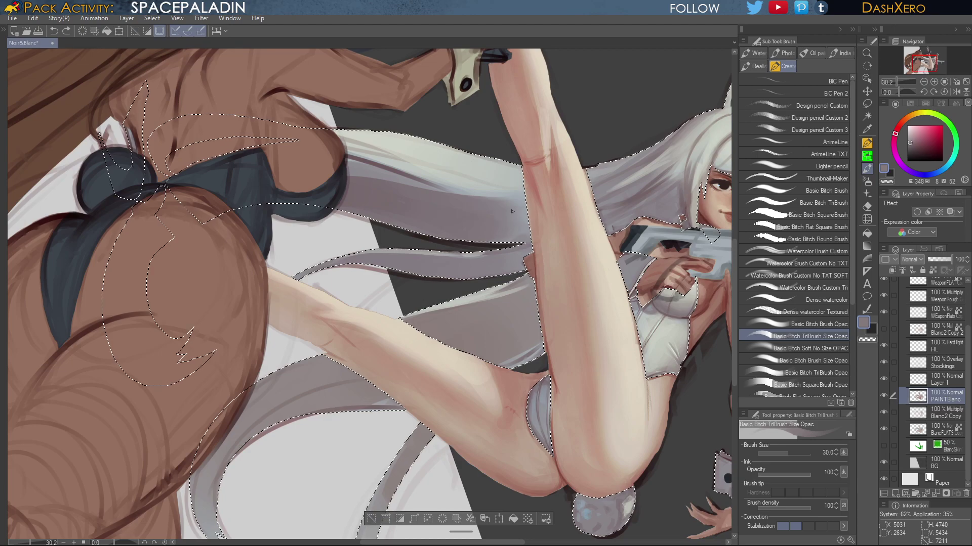
pyautogui.keyDown('alt'); pyautogui.click(422, 175); pyautogui.keyUp('alt')
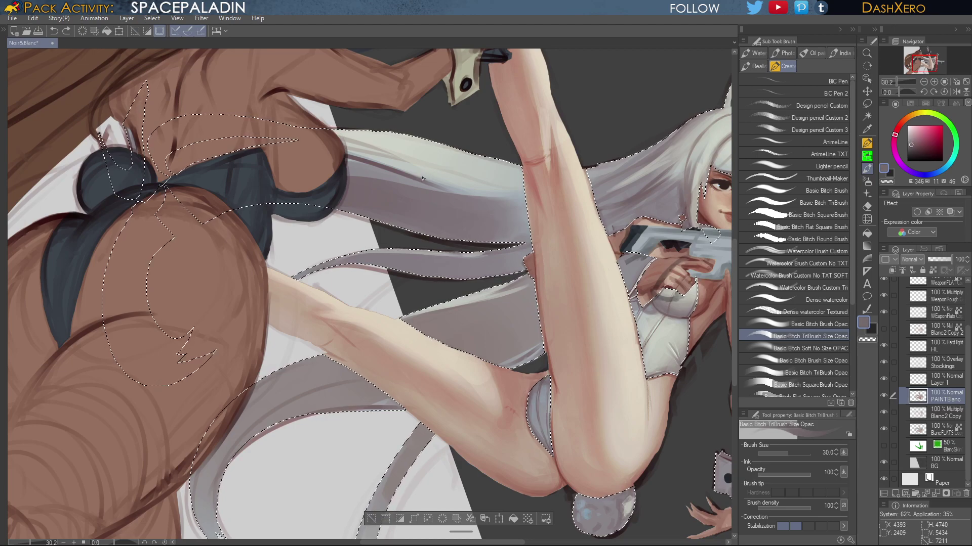
pyautogui.moveTo(440, 186); pyautogui.dragTo(472, 196)
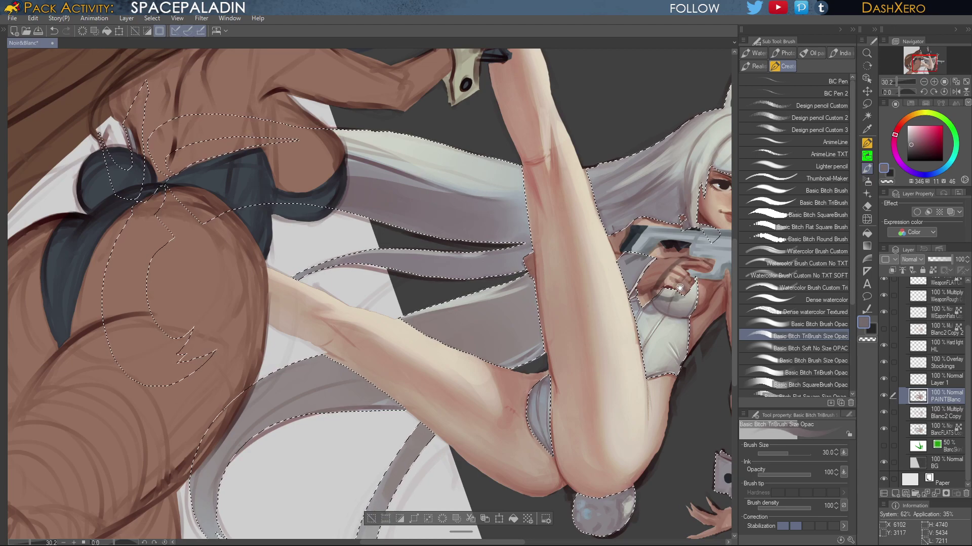
pyautogui.moveTo(680, 192); pyautogui.dragTo(657, 195)
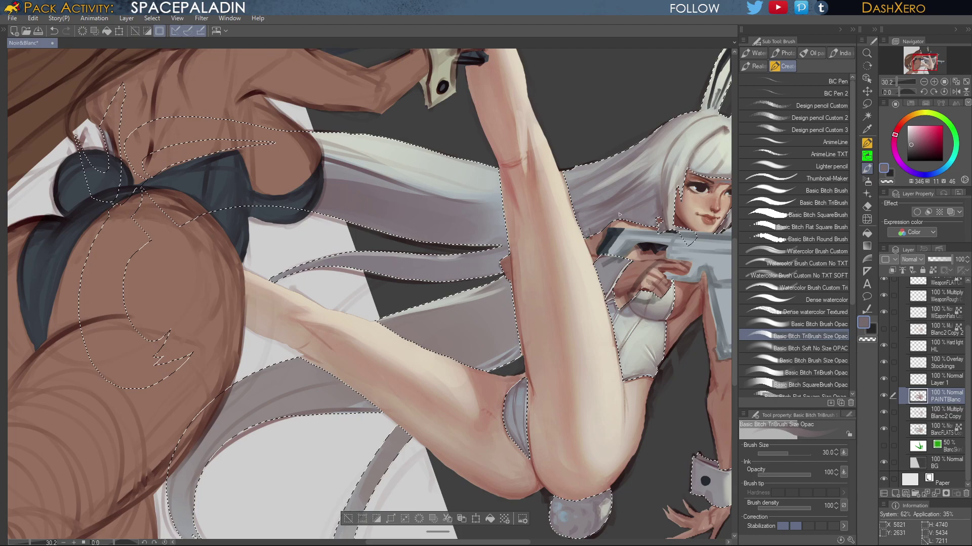
pyautogui.moveTo(681, 320); pyautogui.dragTo(623, 325)
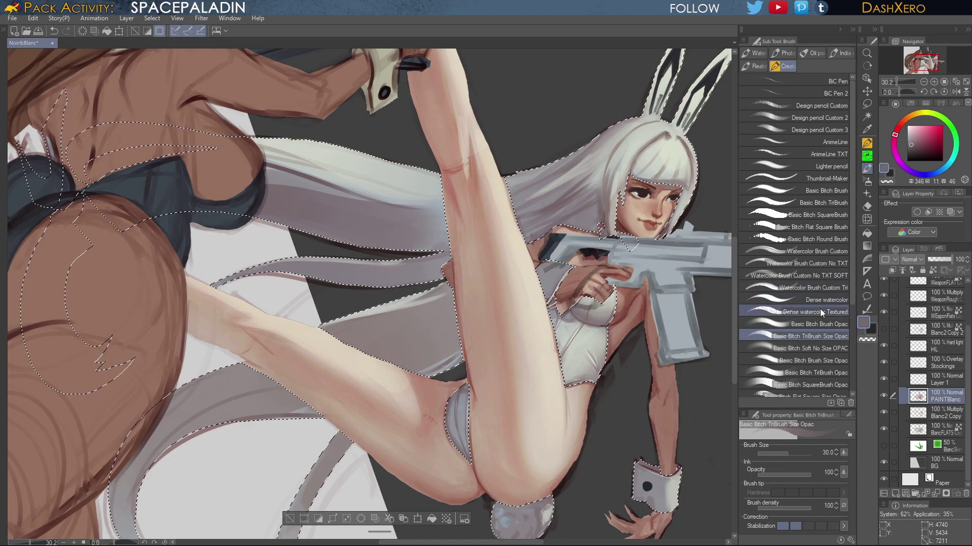
# Switch to Basic Bitch Brush Opac at size 170 and softly shade the flowing hair locks with mauve
pyautogui.click(814, 323)
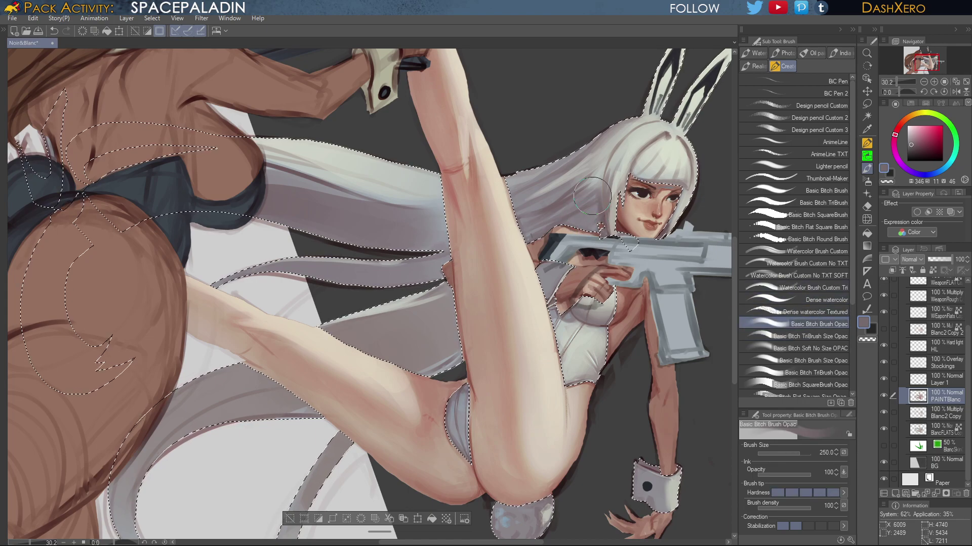
pyautogui.press('[')
pyautogui.press('[')
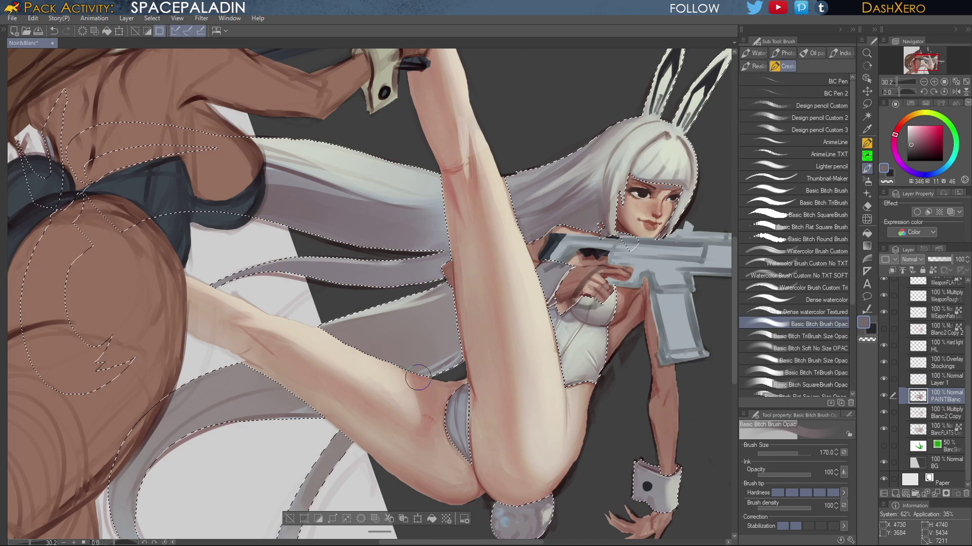
pyautogui.moveTo(591, 210); pyautogui.dragTo(602, 199)
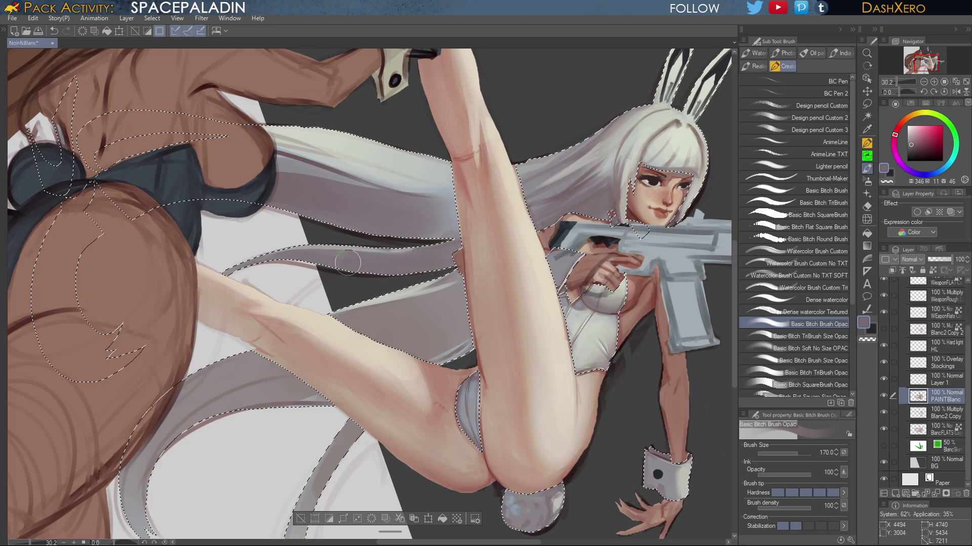
pyautogui.moveTo(485, 275); pyautogui.dragTo(658, 163)
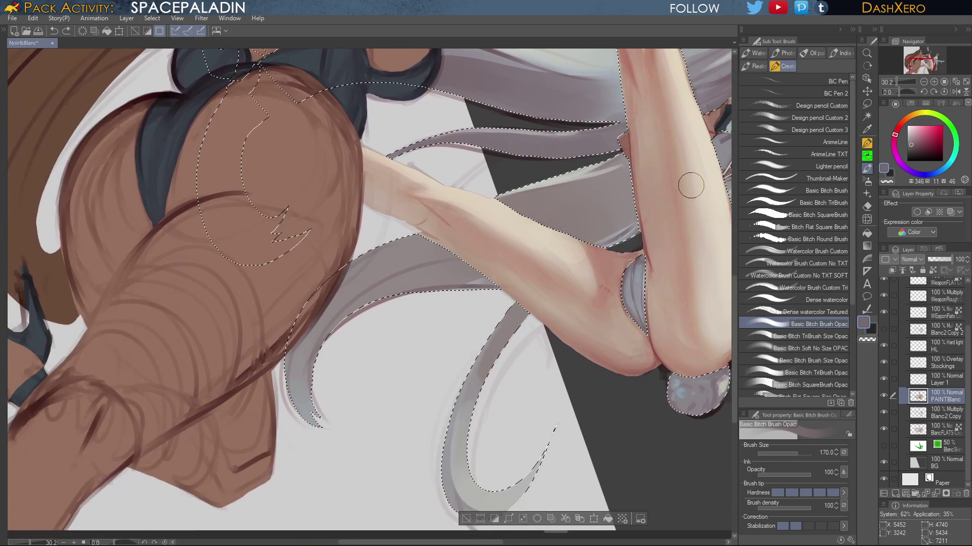
# Enlarge the brush to size 250 and deepen the mauve shading on the lower curling hair locks
pyautogui.scroll(-2, 691, 238)
pyautogui.moveTo(644, 328); pyautogui.dragTo(571, 362)
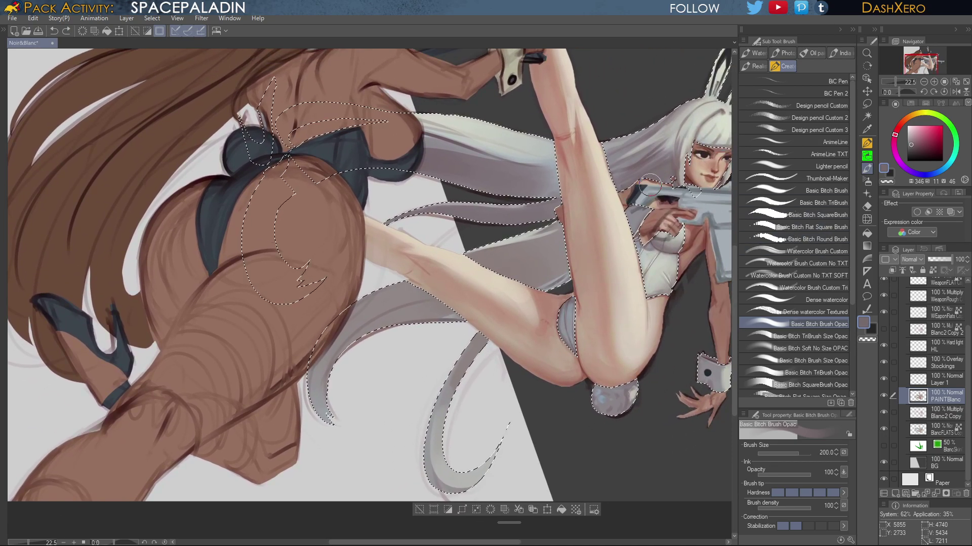
pyautogui.press(']')
pyautogui.press(']')
pyautogui.moveTo(581, 286); pyautogui.dragTo(679, 257)
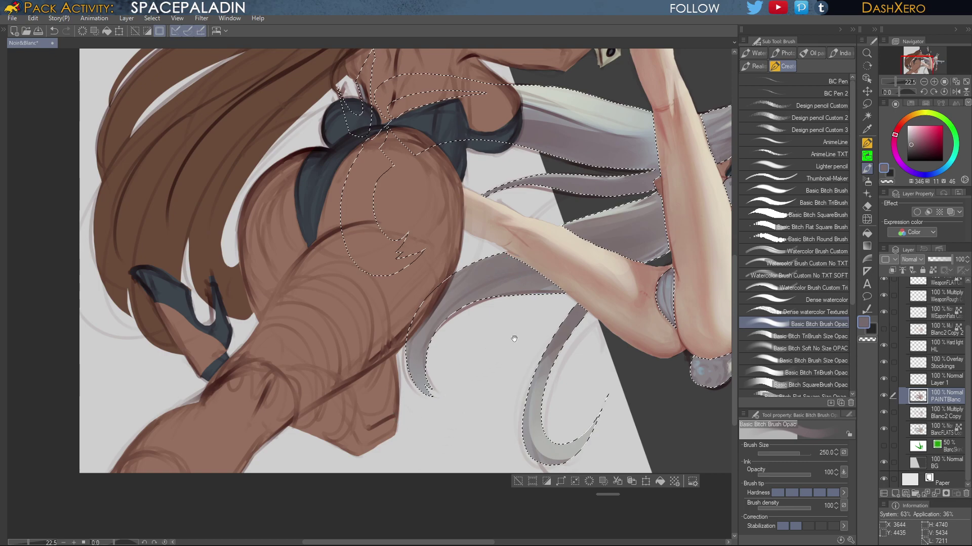
pyautogui.moveTo(624, 286); pyautogui.dragTo(595, 229)
pyautogui.moveTo(616, 293); pyautogui.dragTo(501, 439)
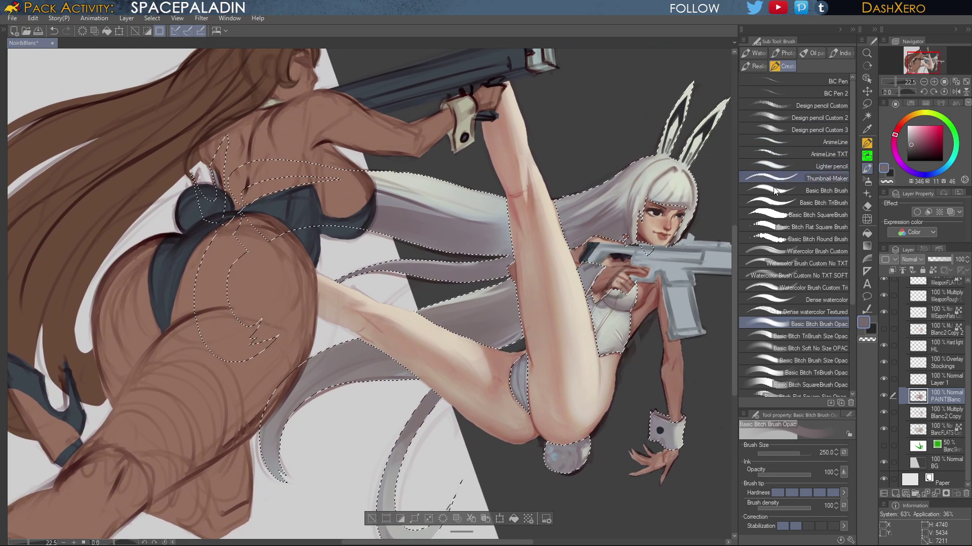
# Sample a near-black tone from the raised foot's shoe and reduce the Basic Bitch Brush Opac to size 150
pyautogui.scroll(1, 735, 248)
pyautogui.moveTo(564, 426)
pyautogui.mouseDown()
pyautogui.moveTo(582, 28)
pyautogui.moveTo(568, 412)
pyautogui.moveTo(632, 310)
pyautogui.moveTo(670, 502)
pyautogui.mouseUp()
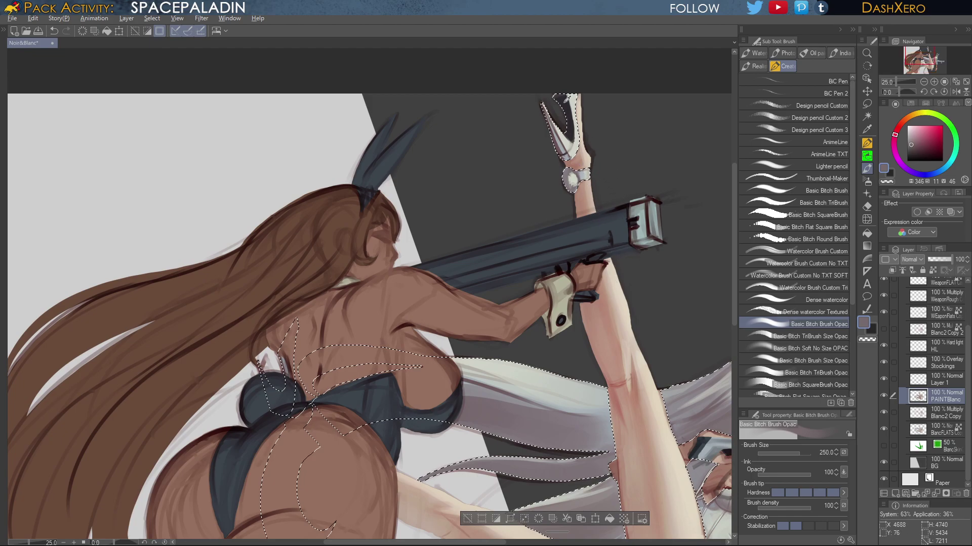
pyautogui.keyDown('alt'); pyautogui.click(565, 105); pyautogui.keyUp('alt')
pyautogui.moveTo(339, 364); pyautogui.dragTo(411, 309)
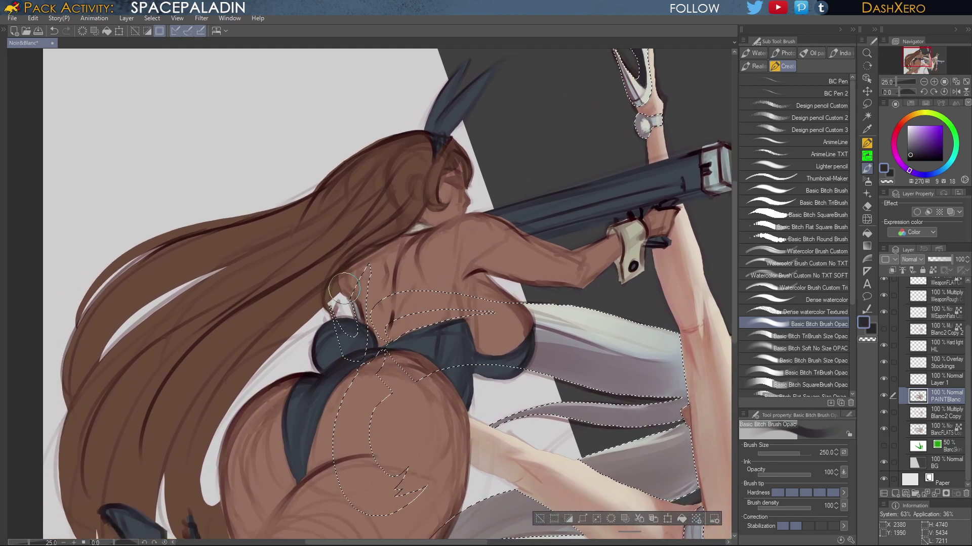
pyautogui.press('[')
pyautogui.press('[')
pyautogui.press('[')
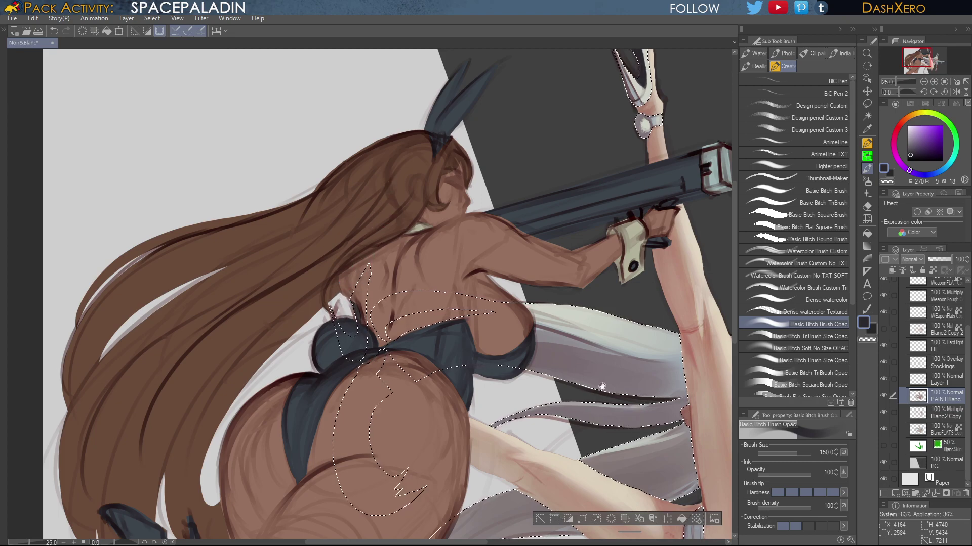
# Switch to the Dense watercolor brush, sample a light grey and paint strands along the hair's upper edge behind the head
pyautogui.moveTo(602, 386); pyautogui.dragTo(511, 240)
pyautogui.moveTo(700, 297)
pyautogui.mouseDown()
pyautogui.moveTo(639, 282)
pyautogui.moveTo(590, 292)
pyautogui.moveTo(667, 307)
pyautogui.moveTo(666, 317)
pyautogui.mouseUp()
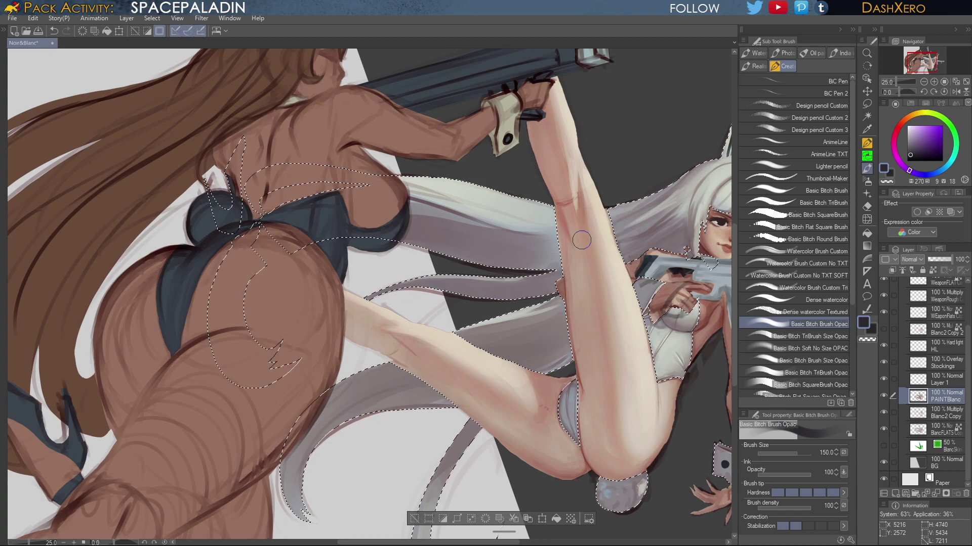
pyautogui.moveTo(710, 335); pyautogui.dragTo(612, 512)
pyautogui.scroll(4, 604, 339)
pyautogui.moveTo(551, 363); pyautogui.dragTo(585, 385)
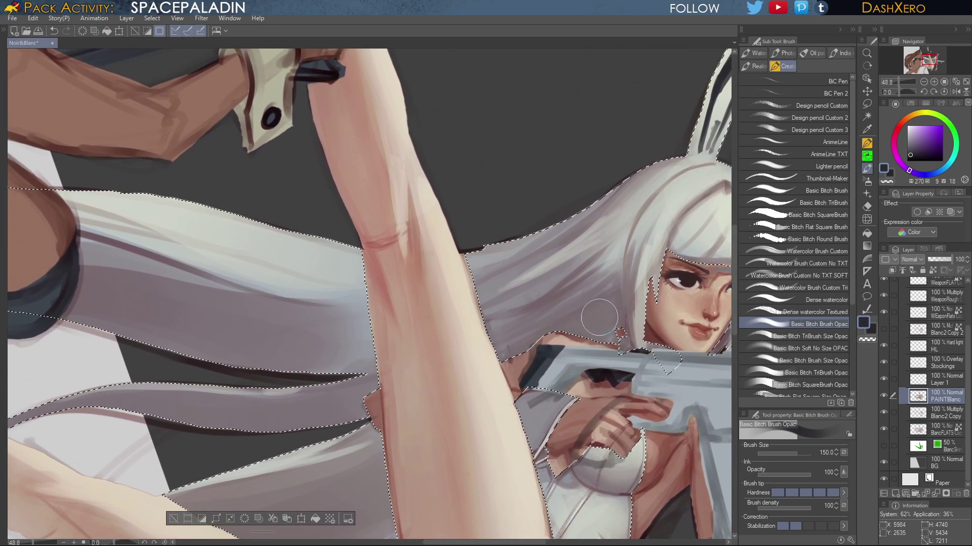
pyautogui.click(822, 297)
pyautogui.keyDown('alt'); pyautogui.click(584, 242); pyautogui.keyUp('alt')
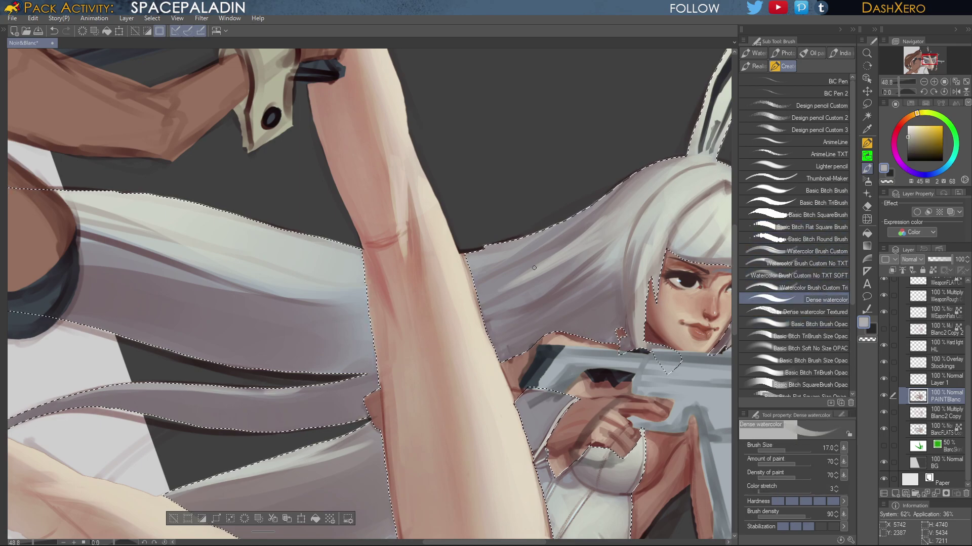
pyautogui.moveTo(571, 246); pyautogui.dragTo(642, 183)
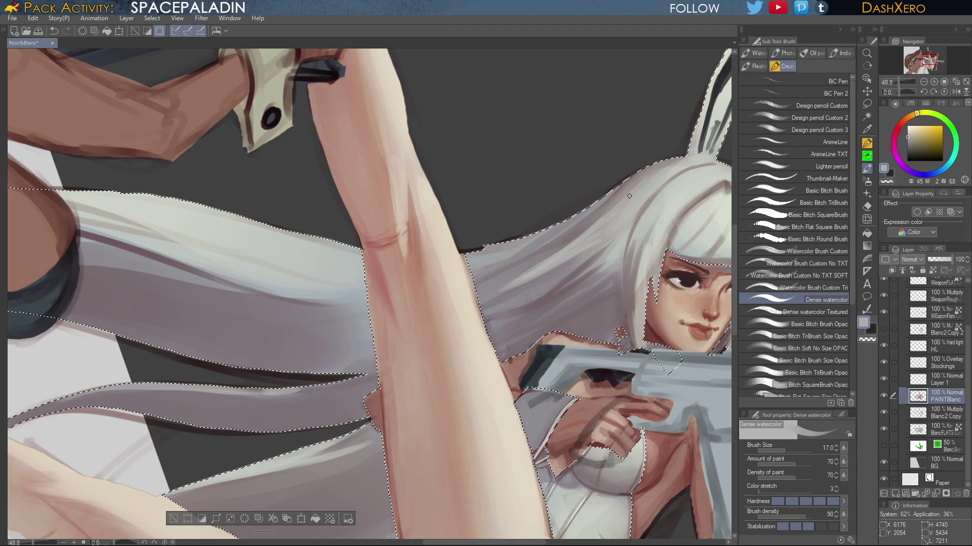
# Sample mauve and light grey tones from the hair and rework the strands along the crown's upper edge
pyautogui.keyDown('alt'); pyautogui.click(601, 209); pyautogui.keyUp('alt')
pyautogui.moveTo(627, 192); pyautogui.dragTo(667, 176)
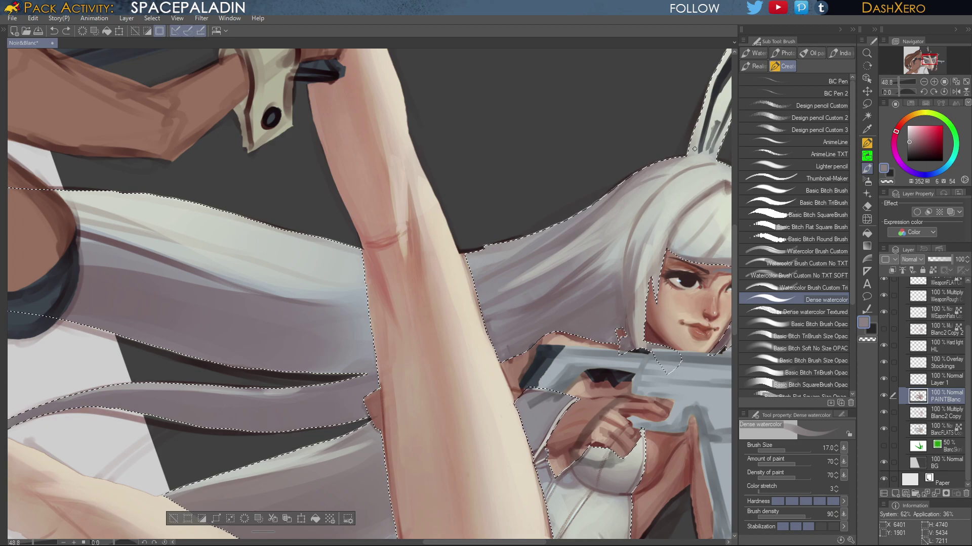
pyautogui.hotkey('ctrl', 'z')
pyautogui.moveTo(660, 174); pyautogui.dragTo(652, 179)
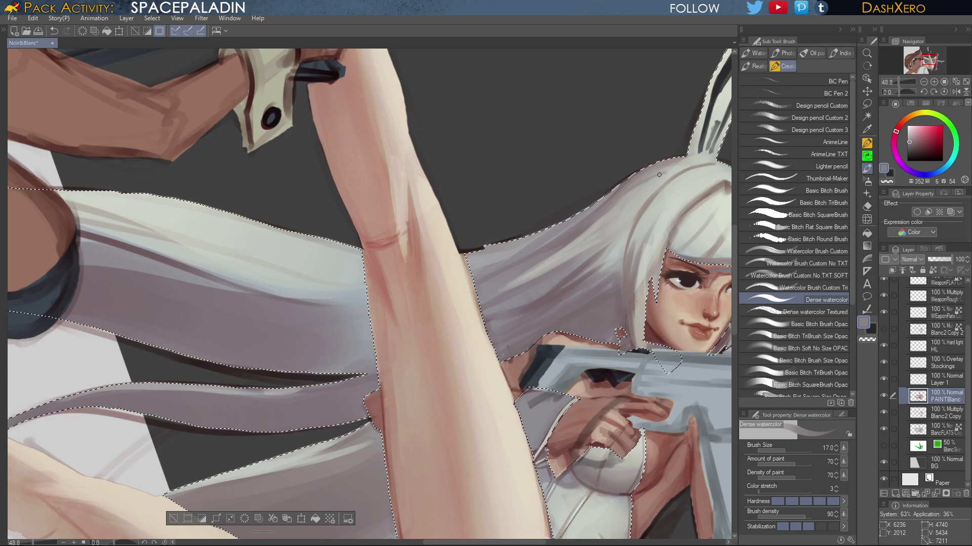
pyautogui.hotkey('ctrl', 'z')
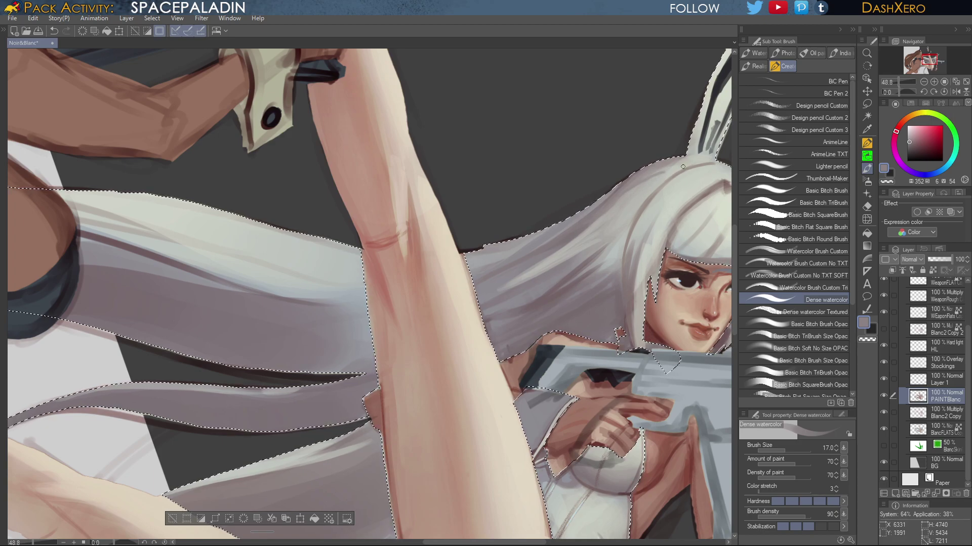
pyautogui.hotkey('ctrl', 'z')
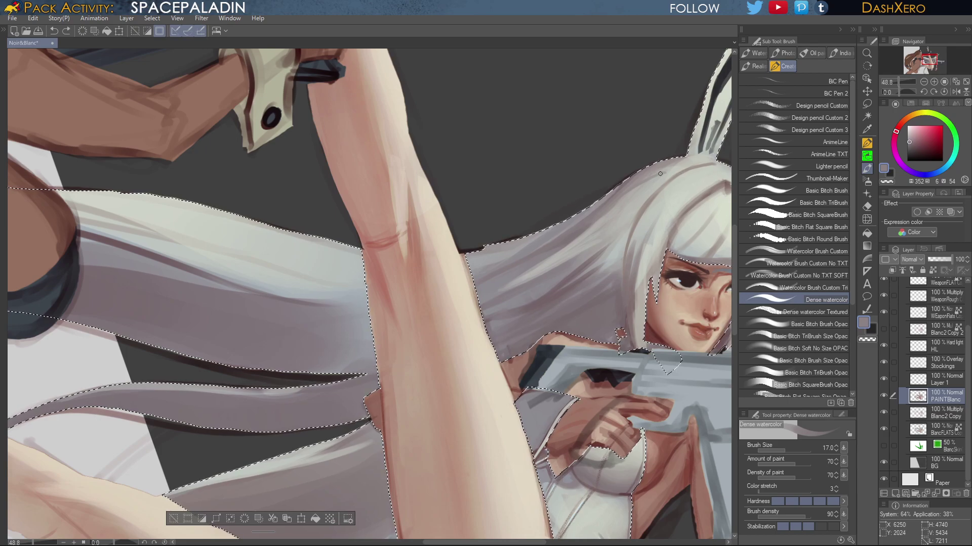
pyautogui.keyDown('alt'); pyautogui.click(668, 174); pyautogui.keyUp('alt')
pyautogui.moveTo(651, 177); pyautogui.dragTo(632, 184)
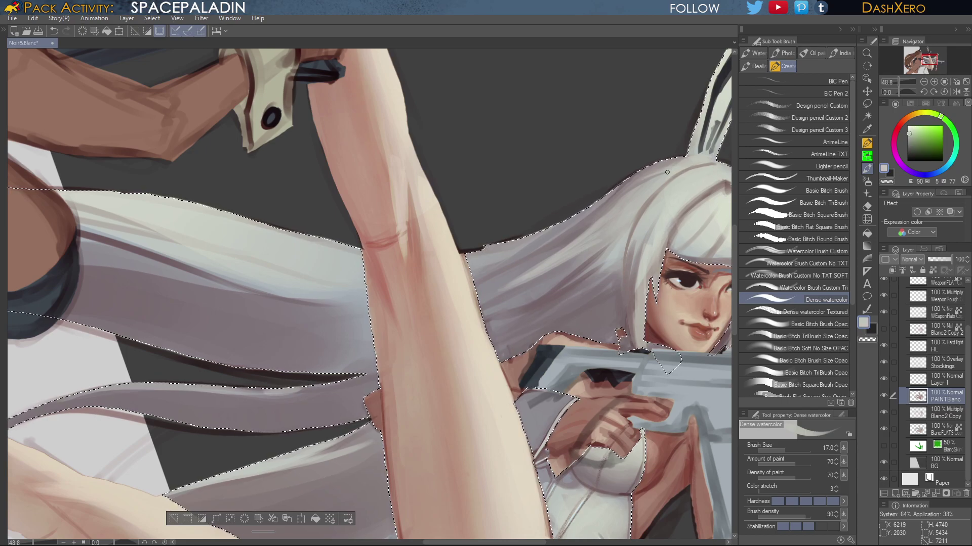
# Sample mauve and near-black tones from the rabbit ear and try a dark accent where the ear meets the hair
pyautogui.keyDown('alt'); pyautogui.click(700, 156); pyautogui.keyUp('alt')
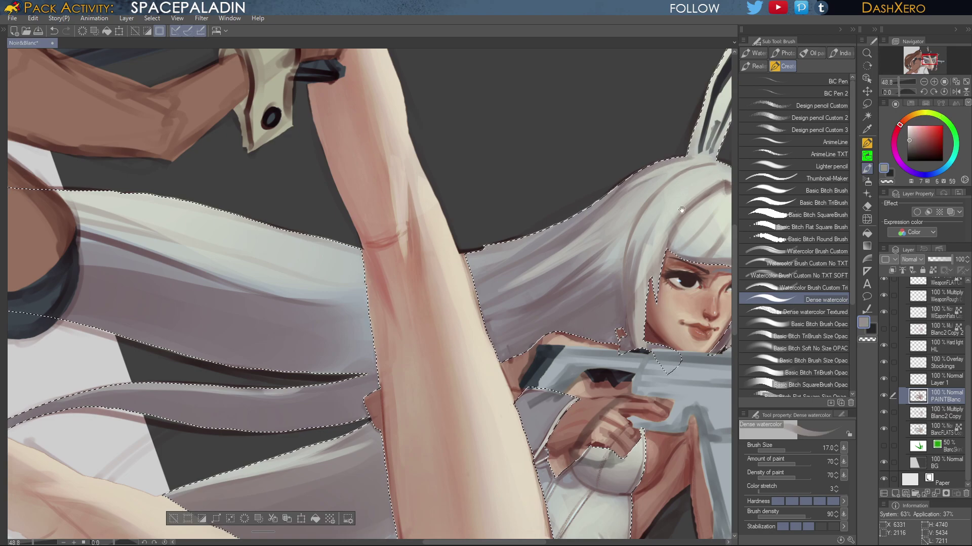
pyautogui.moveTo(711, 118); pyautogui.dragTo(640, 170)
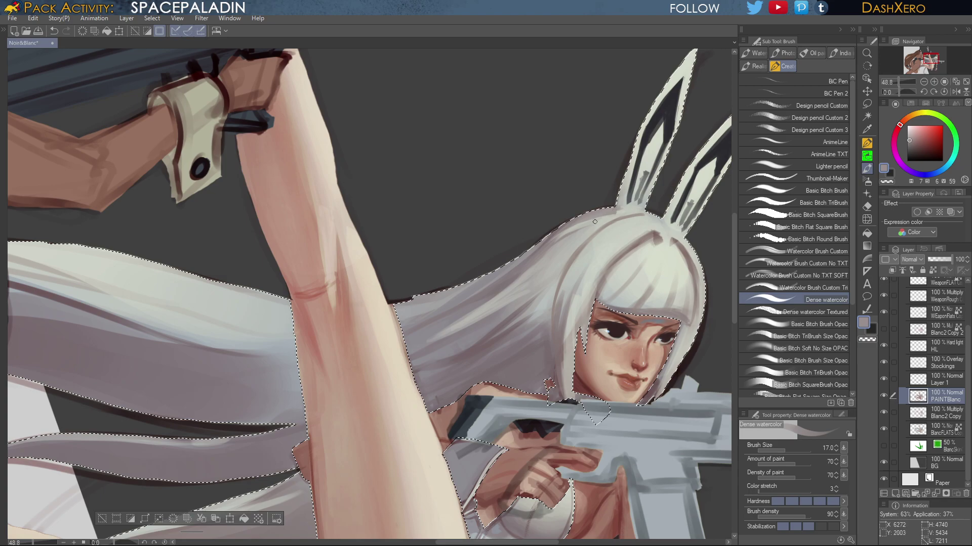
pyautogui.keyDown('alt'); pyautogui.click(633, 176); pyautogui.keyUp('alt')
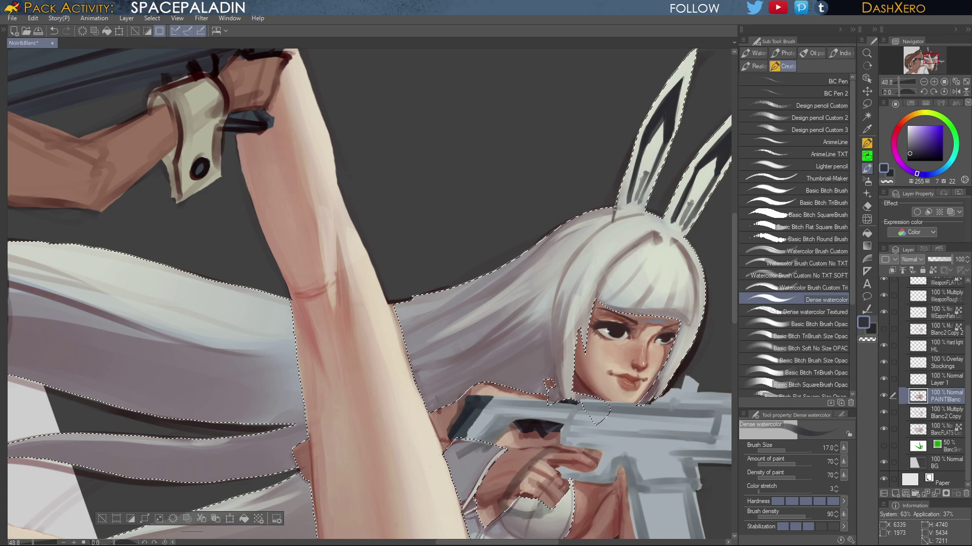
pyautogui.hotkey('ctrl', 'z')
# Sample a dark maroon beside the bodysuit, adjust its shade slightly and line the base of the rabbit ear
pyautogui.moveTo(693, 294); pyautogui.dragTo(692, 53)
pyautogui.moveTo(579, 323); pyautogui.dragTo(592, 318)
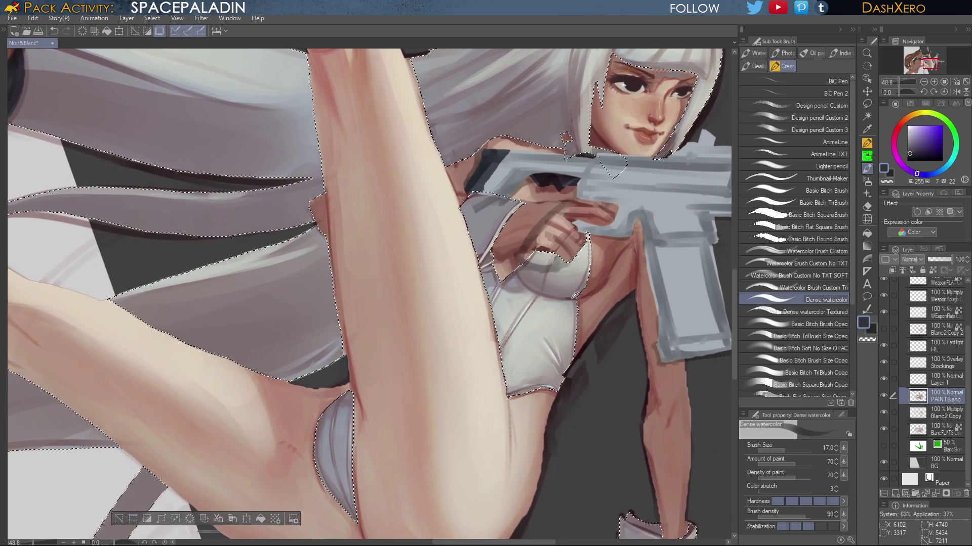
pyautogui.keyDown('alt'); pyautogui.click(573, 297); pyautogui.keyUp('alt')
pyautogui.click(923, 151)
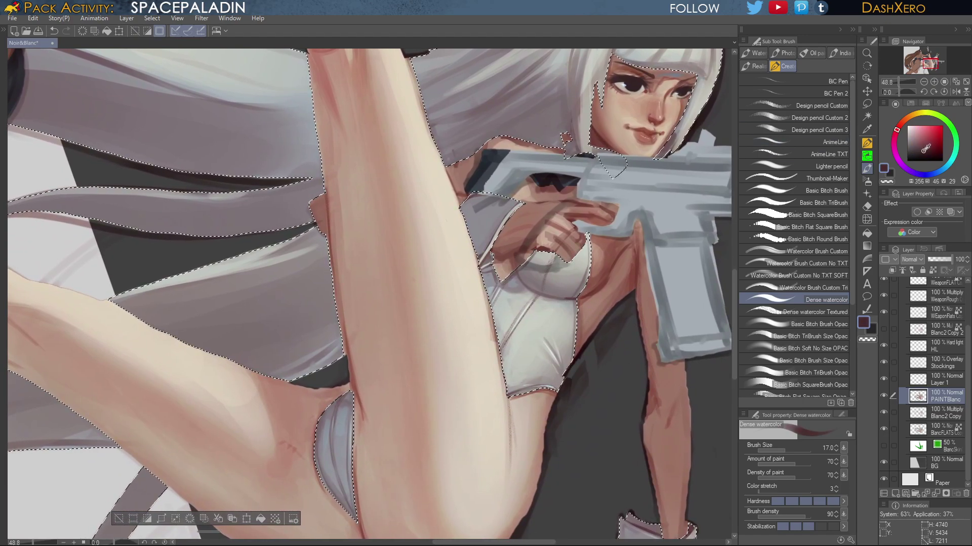
pyautogui.click(924, 150)
pyautogui.moveTo(642, 137); pyautogui.dragTo(598, 293)
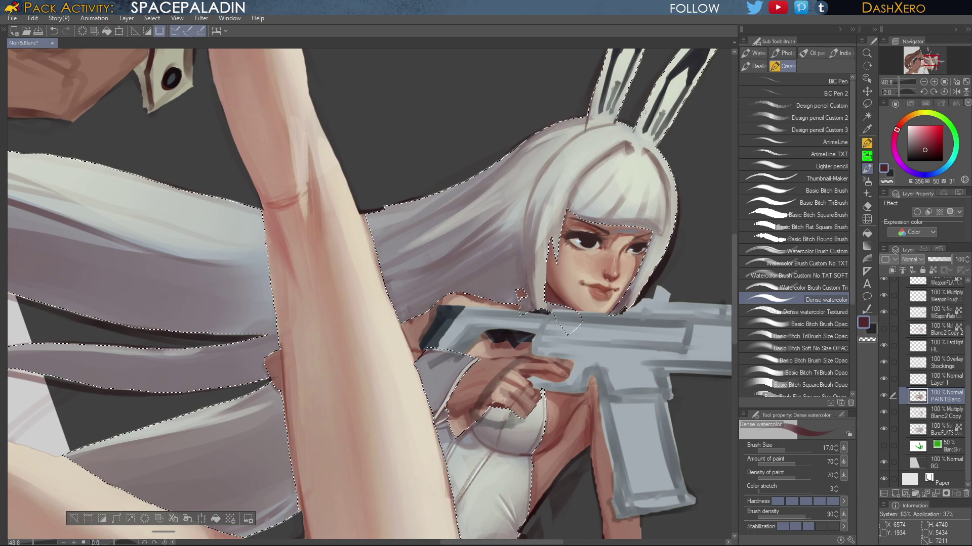
pyautogui.moveTo(642, 121); pyautogui.dragTo(629, 136)
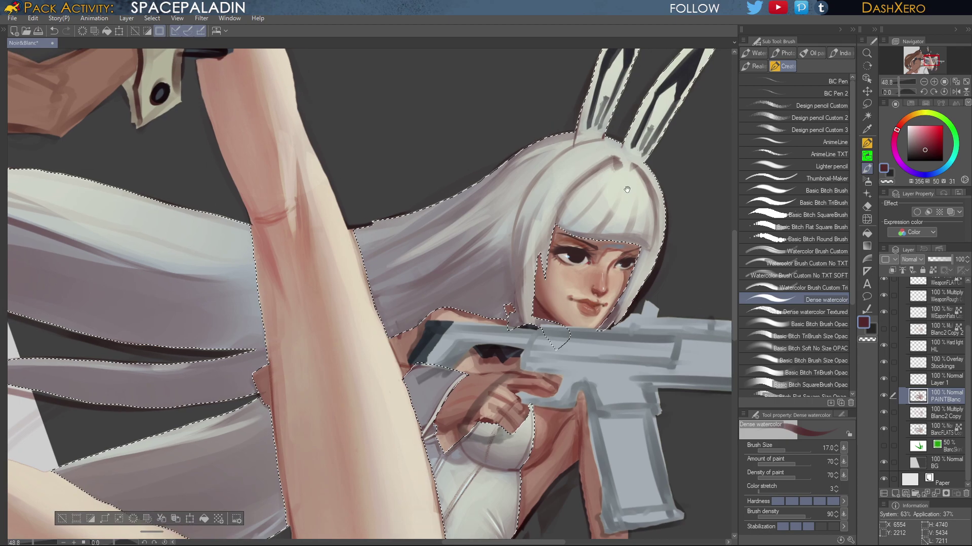
# Sample warm grey and brown tones around the hair parting and refine the shadow at the top of the bangs
pyautogui.keyDown('alt'); pyautogui.click(620, 158); pyautogui.keyUp('alt')
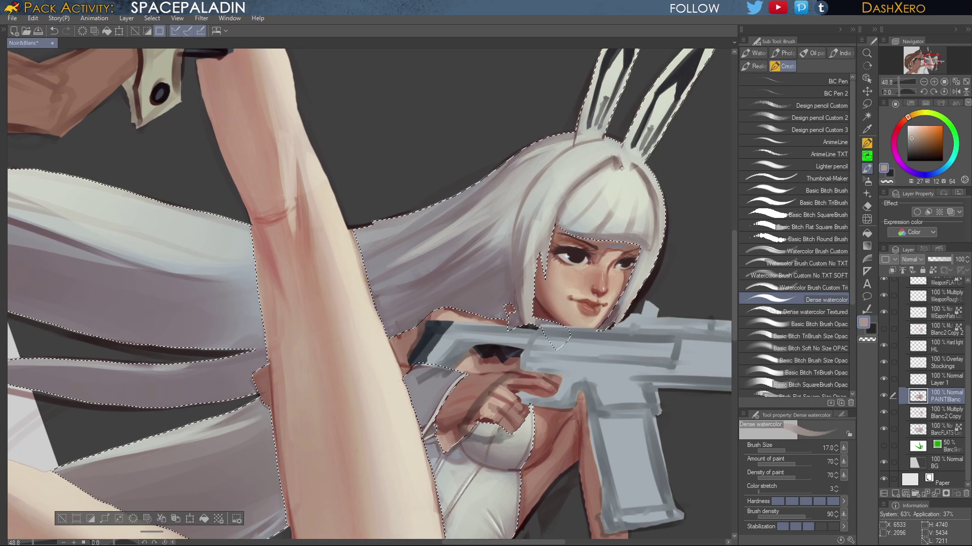
pyautogui.keyDown('alt'); pyautogui.click(615, 162); pyautogui.keyUp('alt')
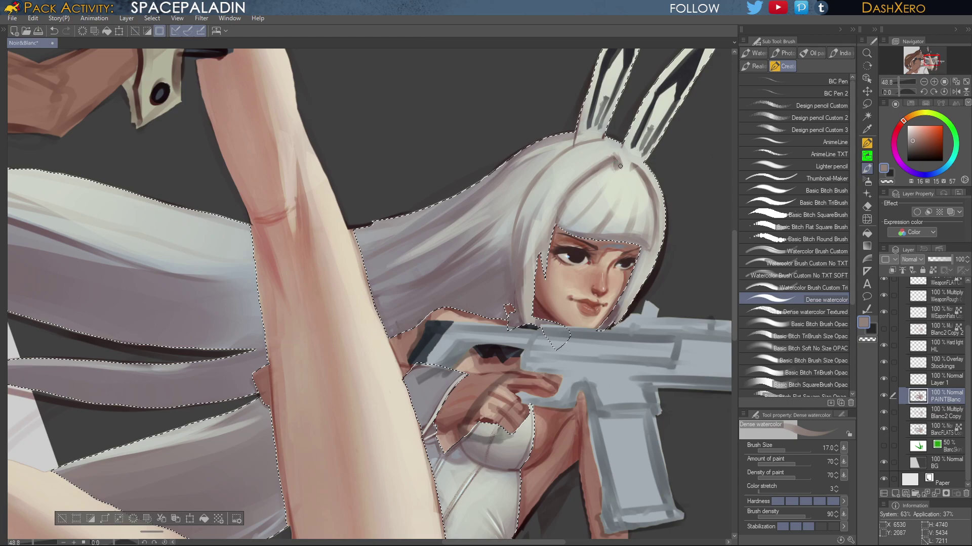
pyautogui.hotkey('ctrl', 'z')
pyautogui.keyDown('alt'); pyautogui.click(615, 158); pyautogui.keyUp('alt')
pyautogui.click(615, 162)
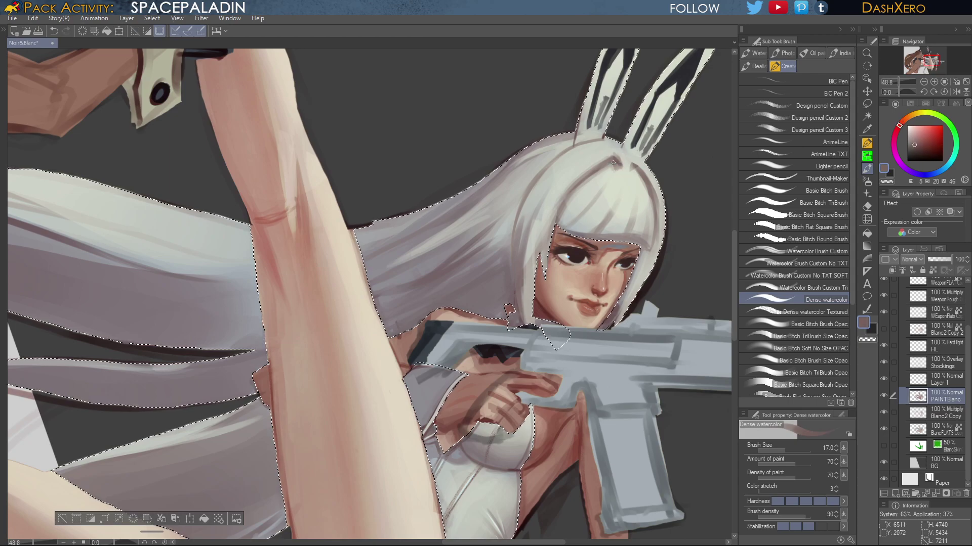
# Sample pale grey tones from the hair and paint light strands from the bangs down the lock framing the face
pyautogui.keyDown('alt'); pyautogui.click(613, 148); pyautogui.keyUp('alt')
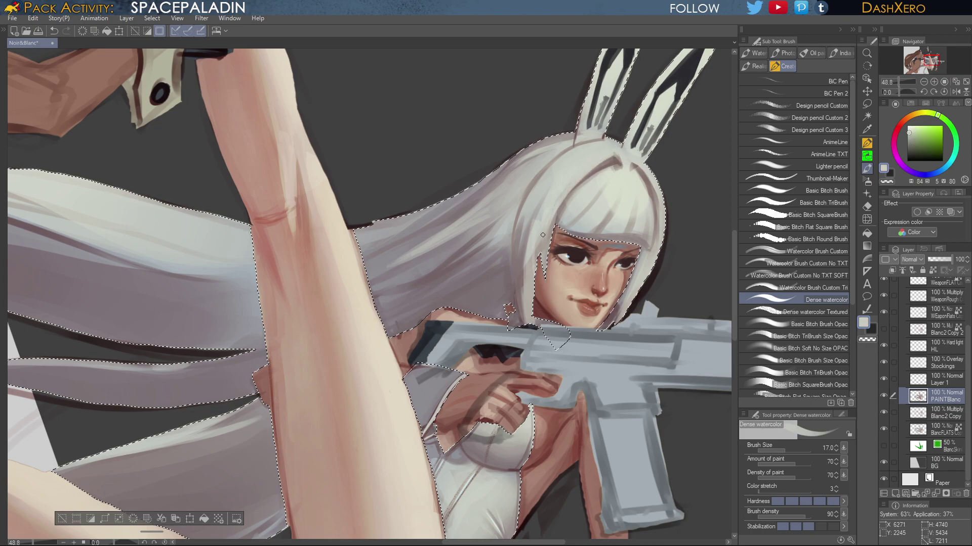
pyautogui.keyDown('alt'); pyautogui.click(544, 252); pyautogui.keyUp('alt')
pyautogui.moveTo(577, 164); pyautogui.dragTo(557, 195)
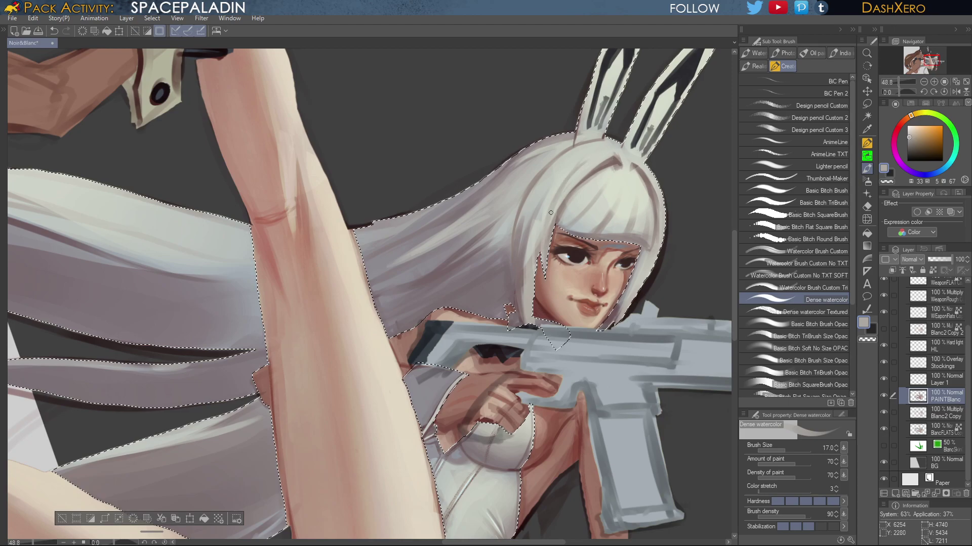
pyautogui.keyDown('alt'); pyautogui.click(546, 243); pyautogui.keyUp('alt')
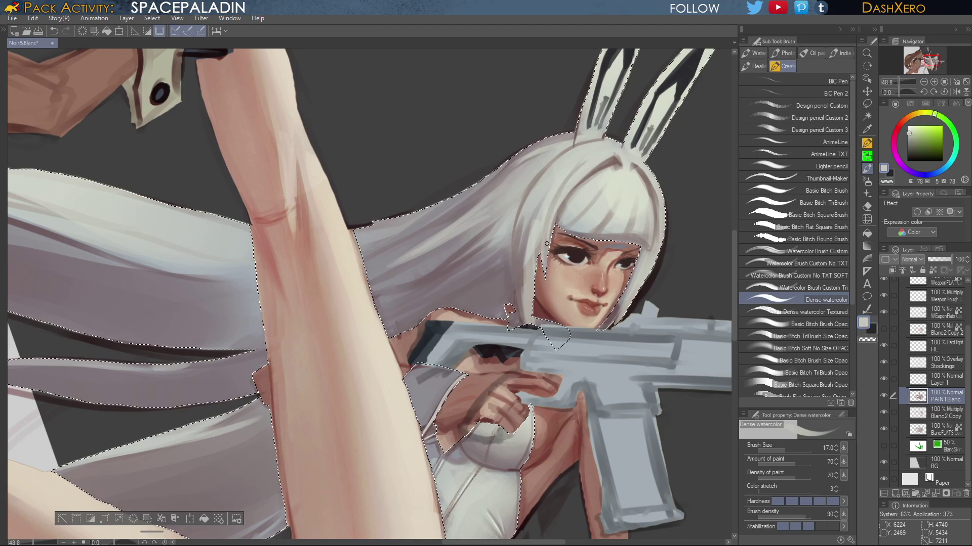
pyautogui.moveTo(547, 243); pyautogui.dragTo(545, 277)
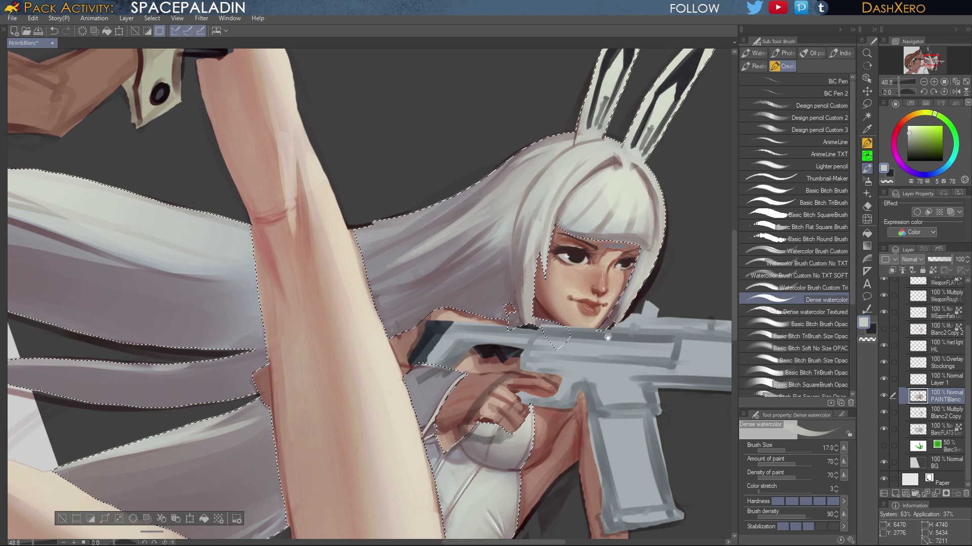
# Sample reddish-brown tones beside the cheek and a mauve from the hair to shade behind the face-framing lock
pyautogui.moveTo(615, 370)
pyautogui.mouseDown()
pyautogui.moveTo(665, 408)
pyautogui.moveTo(655, 396)
pyautogui.mouseUp()
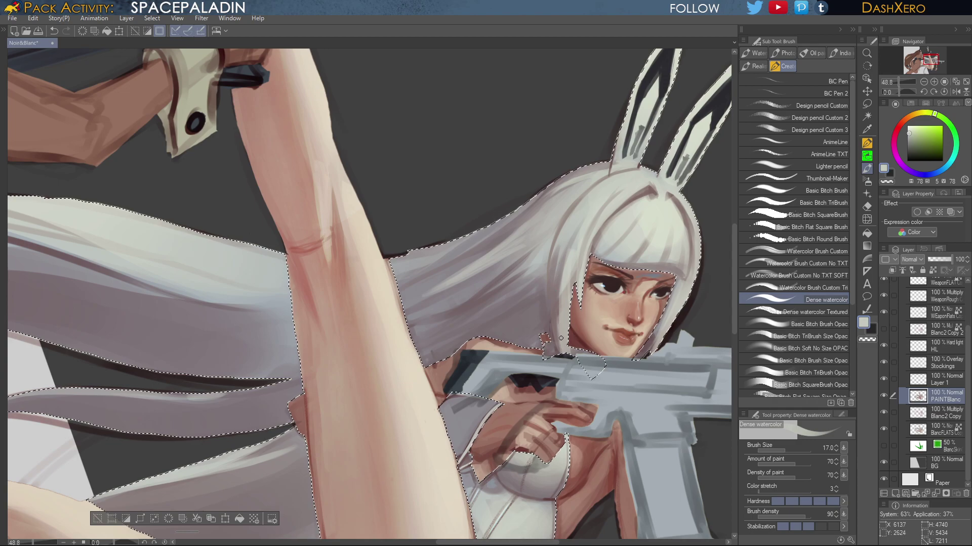
pyautogui.keyDown('alt'); pyautogui.click(577, 317); pyautogui.keyUp('alt')
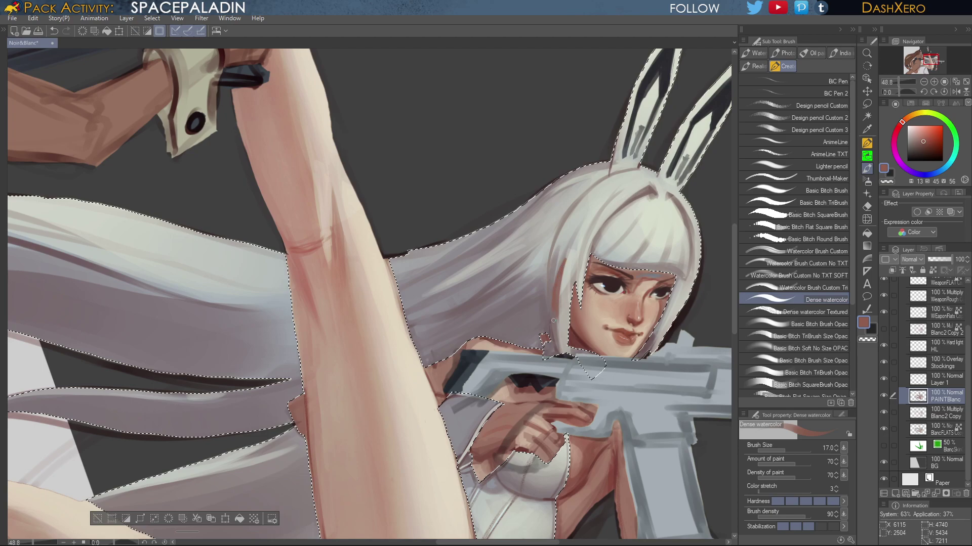
pyautogui.keyDown('alt'); pyautogui.click(576, 333); pyautogui.keyUp('alt')
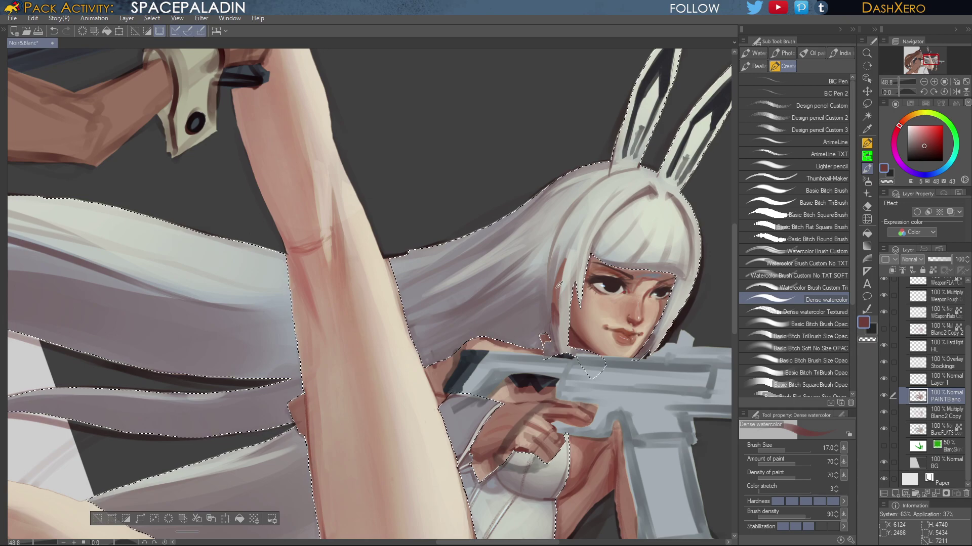
pyautogui.keyDown('alt'); pyautogui.click(551, 303); pyautogui.keyUp('alt')
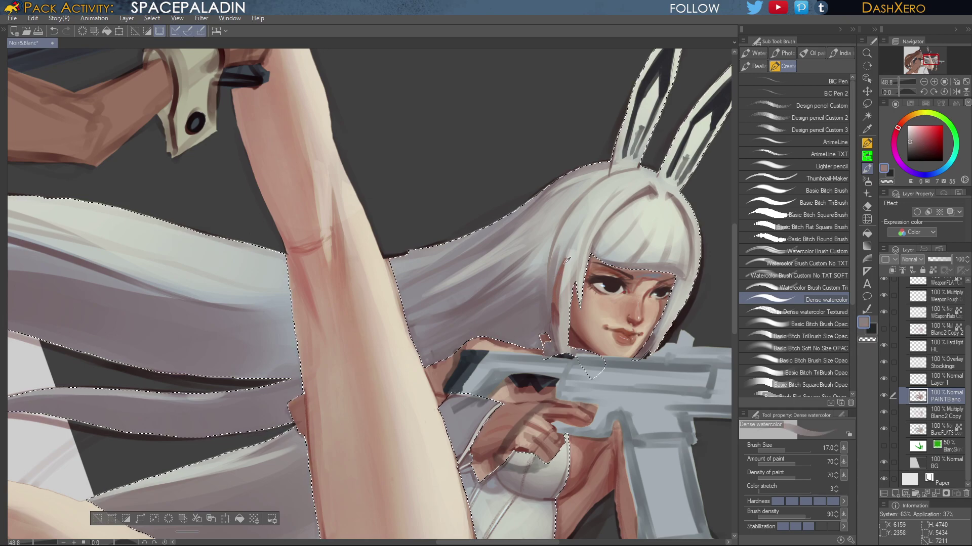
# Sample skin, dark red, light grey and mauve tones to refine the gap between the side locks beside the cheek
pyautogui.keyDown('alt'); pyautogui.click(584, 314); pyautogui.keyUp('alt')
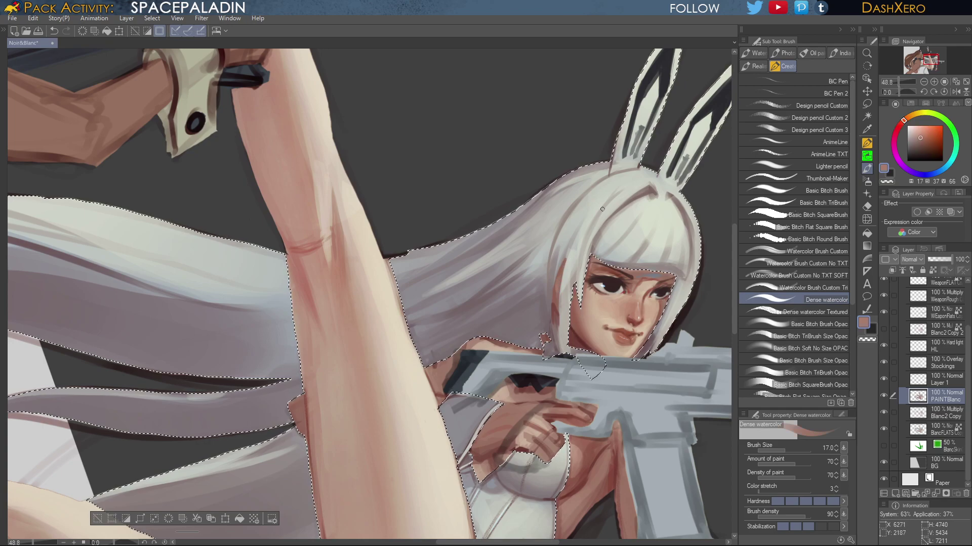
pyautogui.keyDown('alt'); pyautogui.click(569, 314); pyautogui.keyUp('alt')
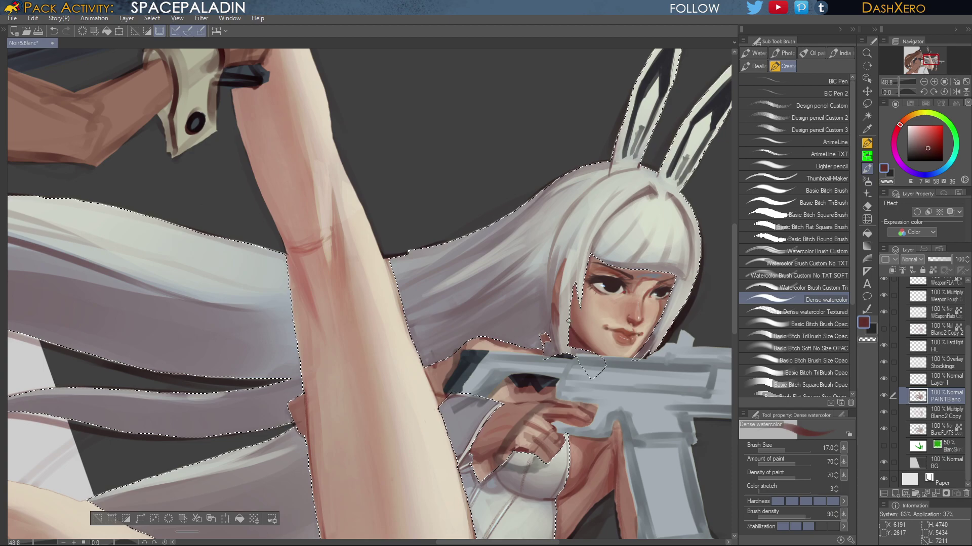
pyautogui.keyDown('alt'); pyautogui.click(556, 263); pyautogui.keyUp('alt')
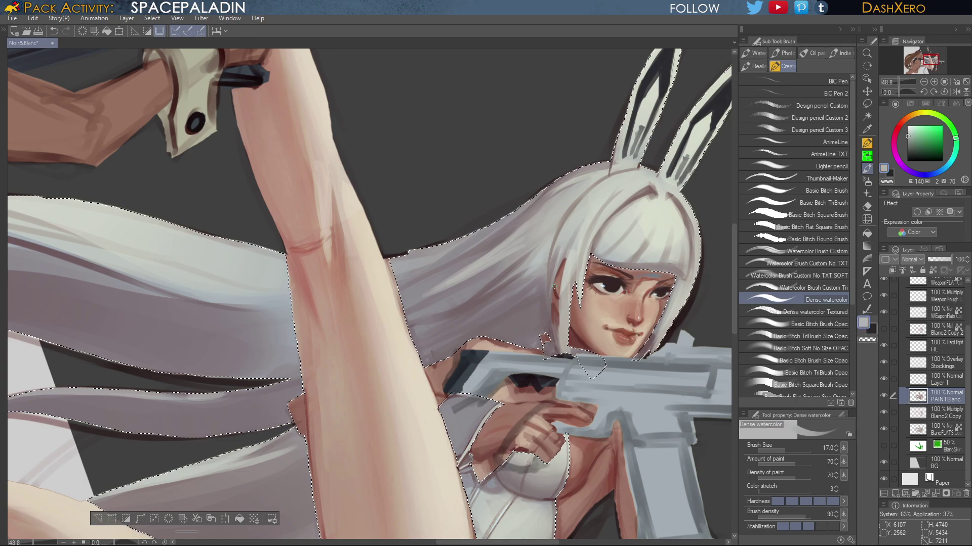
pyautogui.keyDown('alt'); pyautogui.click(557, 313); pyautogui.keyUp('alt')
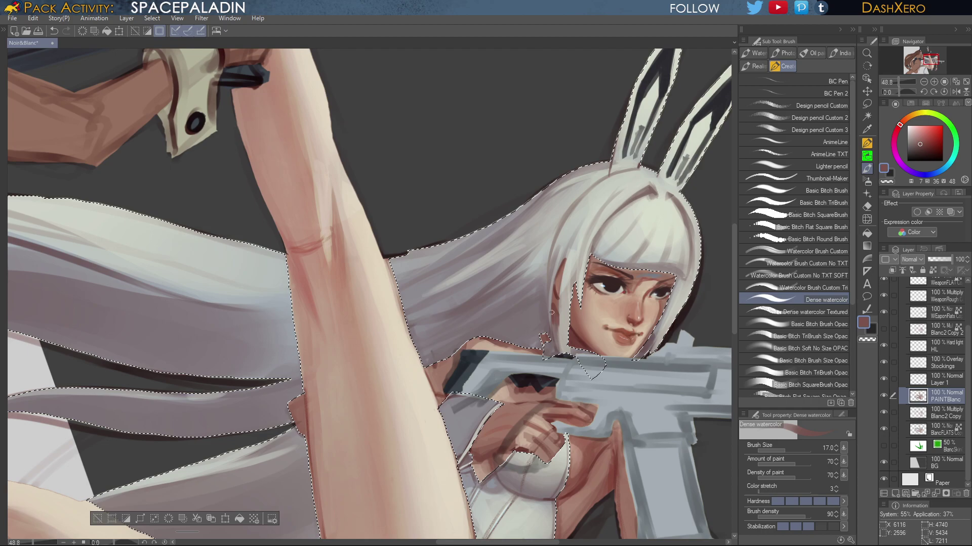
pyautogui.keyDown('alt'); pyautogui.click(553, 307); pyautogui.keyUp('alt')
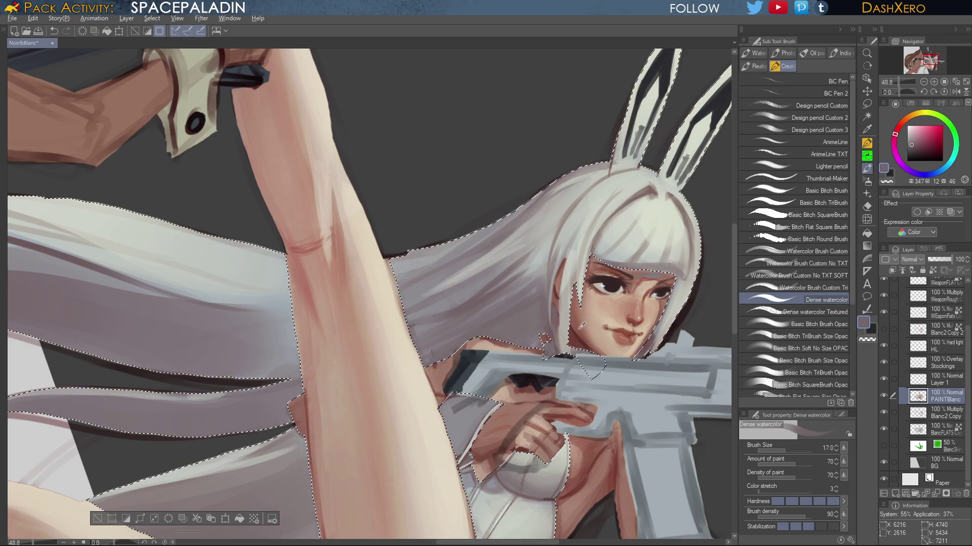
# Sample reddish-brown, mauve and pale grey tones to refine the ear area behind the face-framing lock
pyautogui.keyDown('alt'); pyautogui.click(583, 336); pyautogui.keyUp('alt')
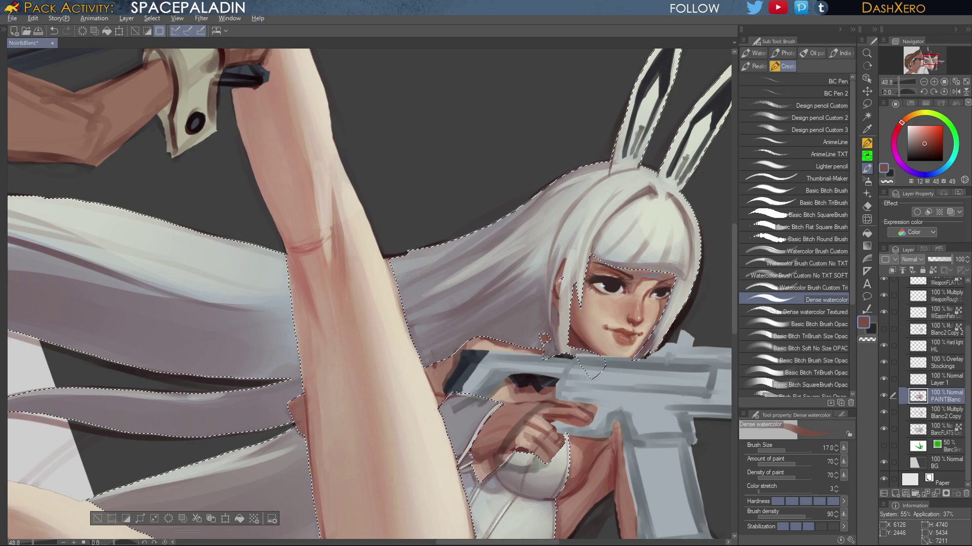
pyautogui.keyDown('alt'); pyautogui.click(556, 287); pyautogui.keyUp('alt')
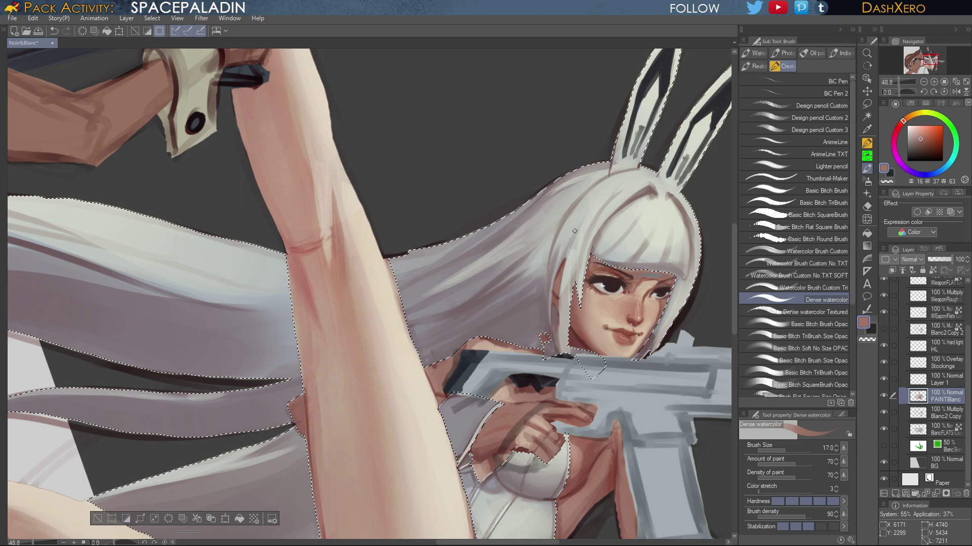
pyautogui.keyDown('alt'); pyautogui.click(583, 341); pyautogui.keyUp('alt')
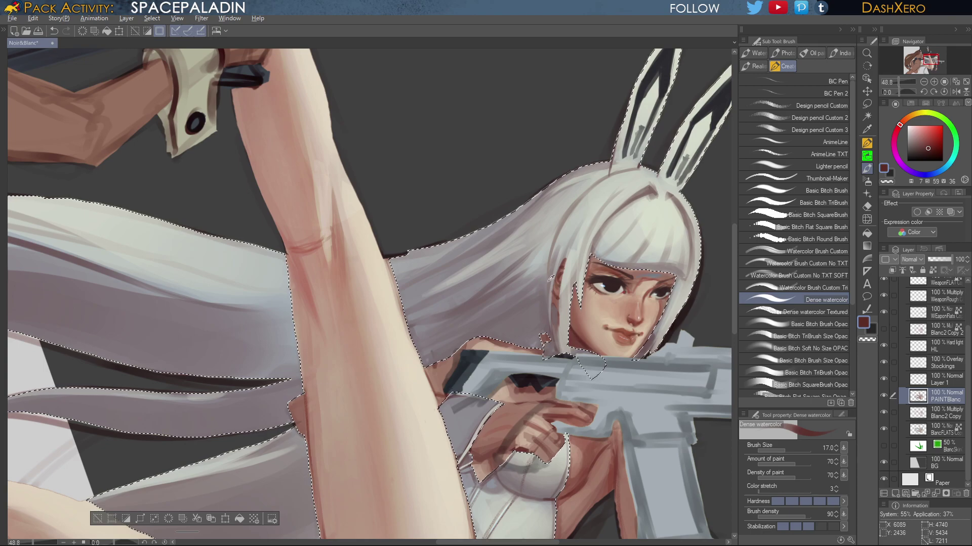
pyautogui.keyDown('alt'); pyautogui.click(555, 263); pyautogui.keyUp('alt')
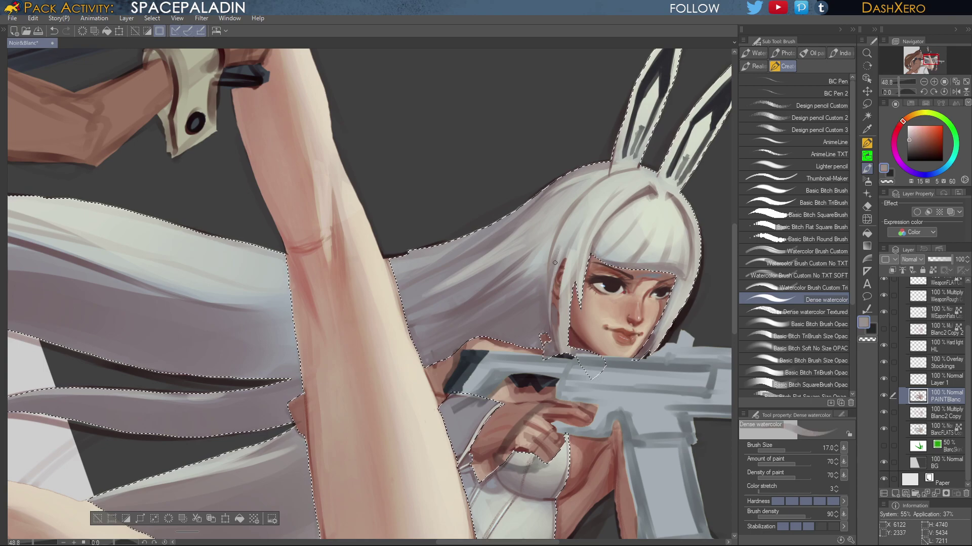
pyautogui.keyDown('alt'); pyautogui.click(552, 310); pyautogui.keyUp('alt')
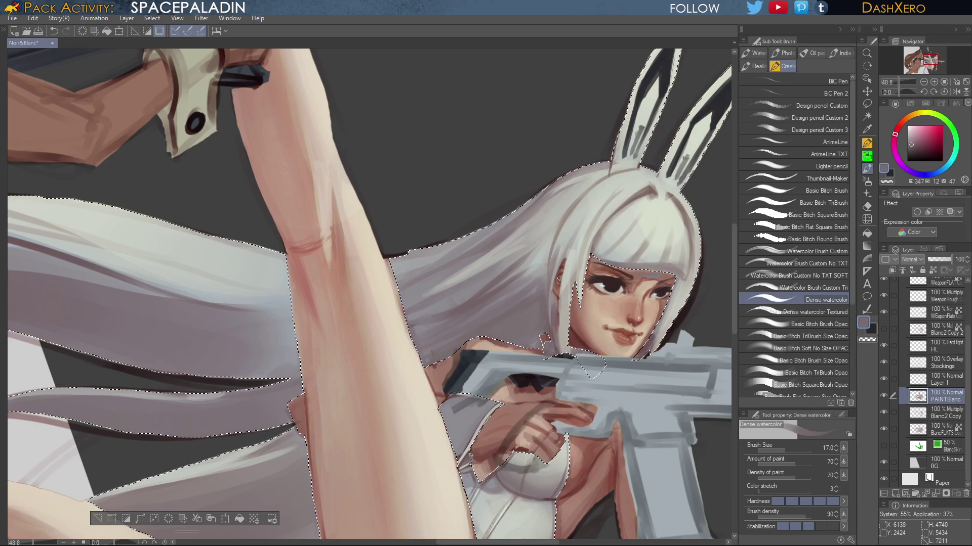
pyautogui.keyDown('alt'); pyautogui.click(574, 252); pyautogui.keyUp('alt')
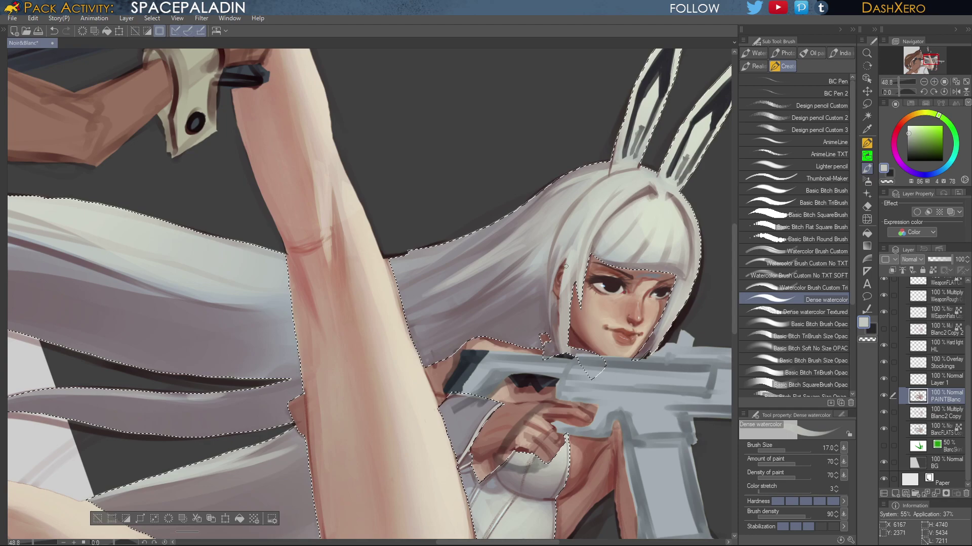
pyautogui.press('j')
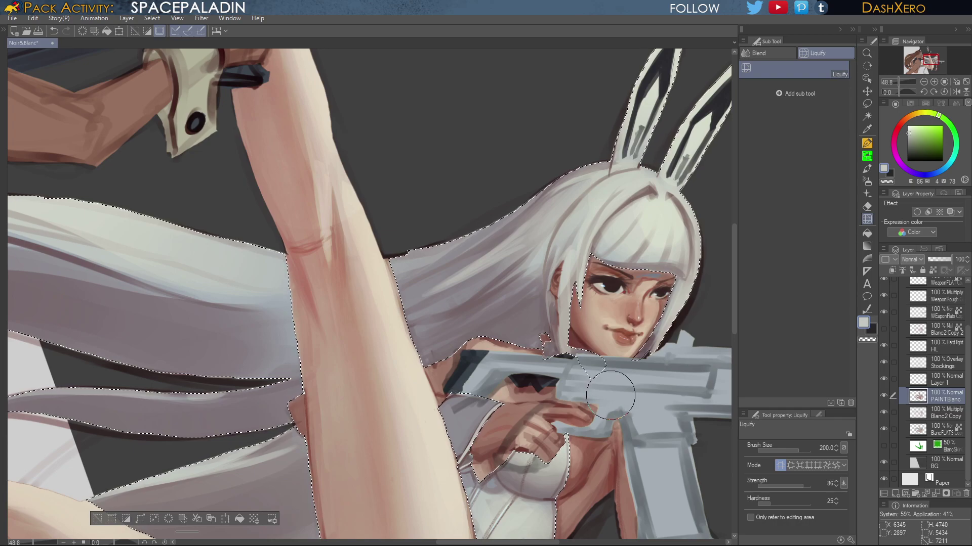
pyautogui.hotkey('ctrl', 'z')
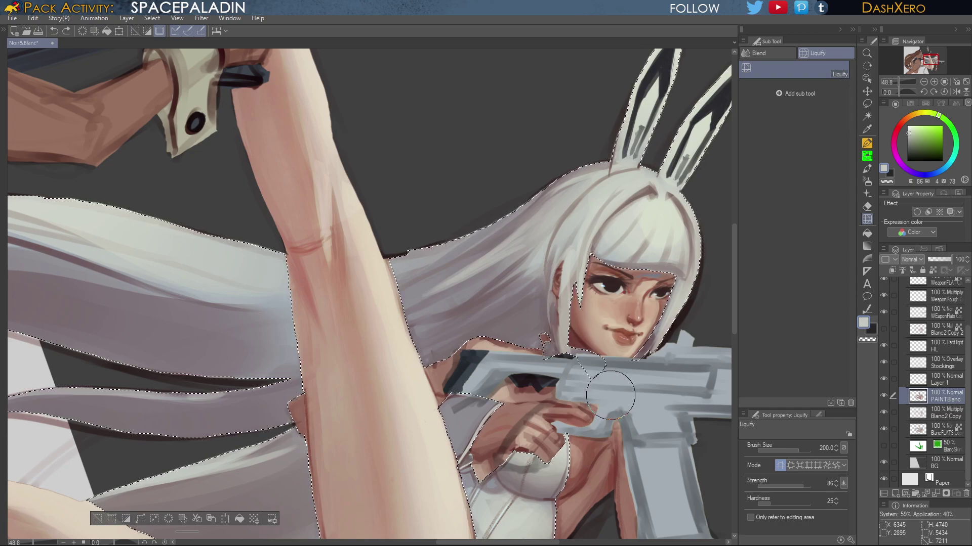
pyautogui.press('[')
pyautogui.press('[')
pyautogui.moveTo(552, 295); pyautogui.dragTo(555, 275)
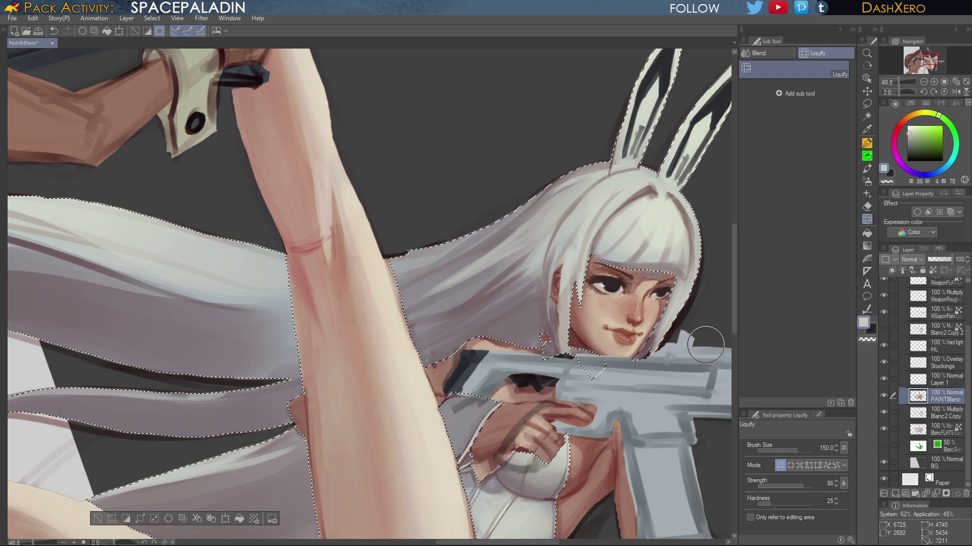
pyautogui.hotkey('ctrl', 'z')
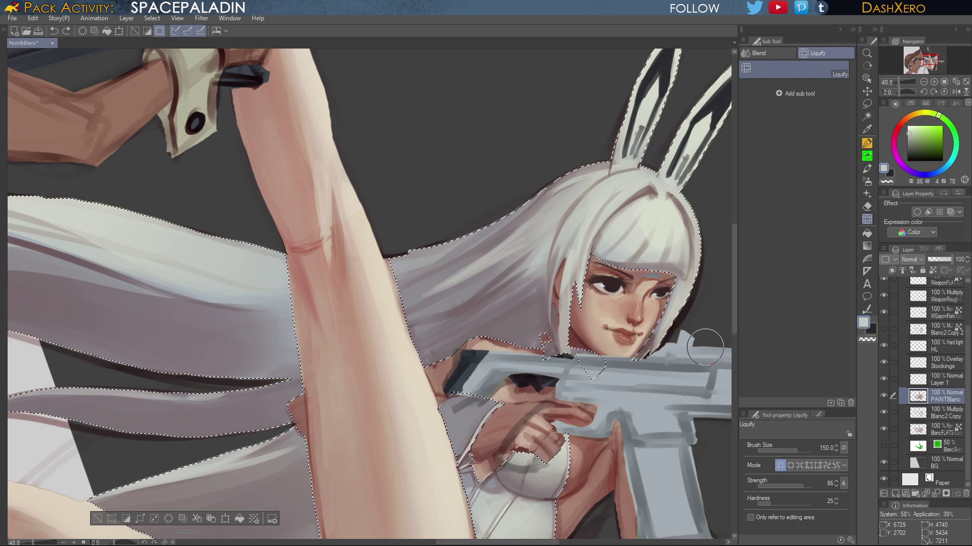
# Return to the Dense watercolor brush and shade the ear beside the face-framing lock with skin, dark red and pale grey tones
pyautogui.click(867, 169)
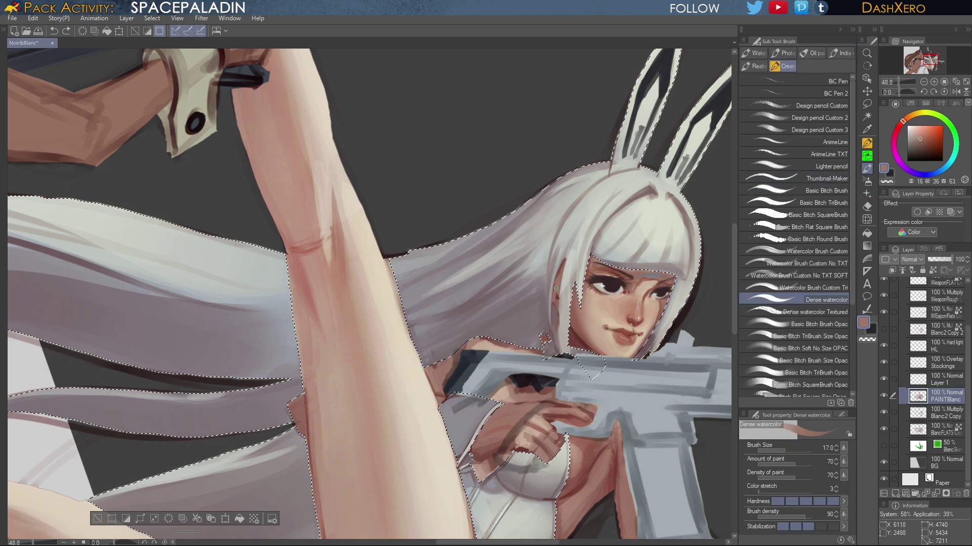
pyautogui.moveTo(554, 291); pyautogui.dragTo(552, 300)
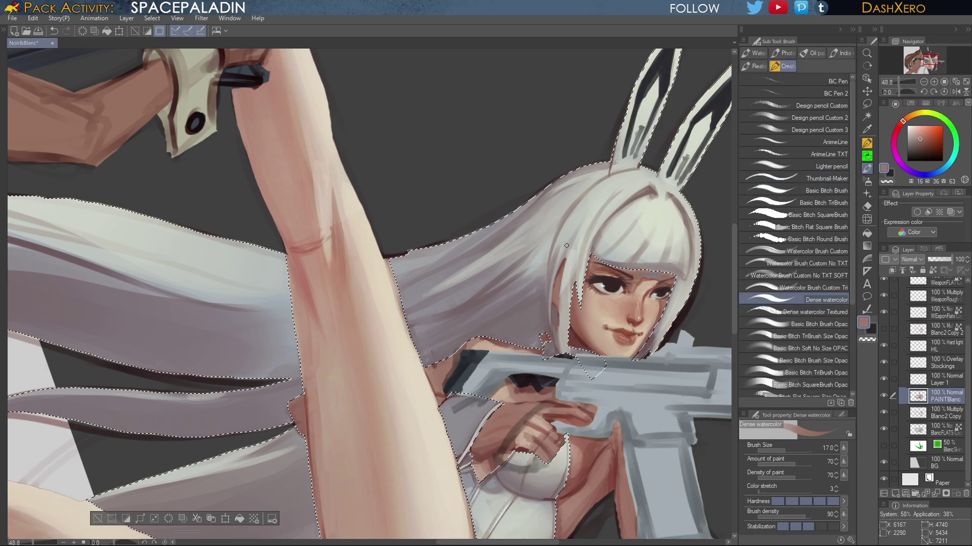
pyautogui.keyDown('alt'); pyautogui.click(578, 331); pyautogui.keyUp('alt')
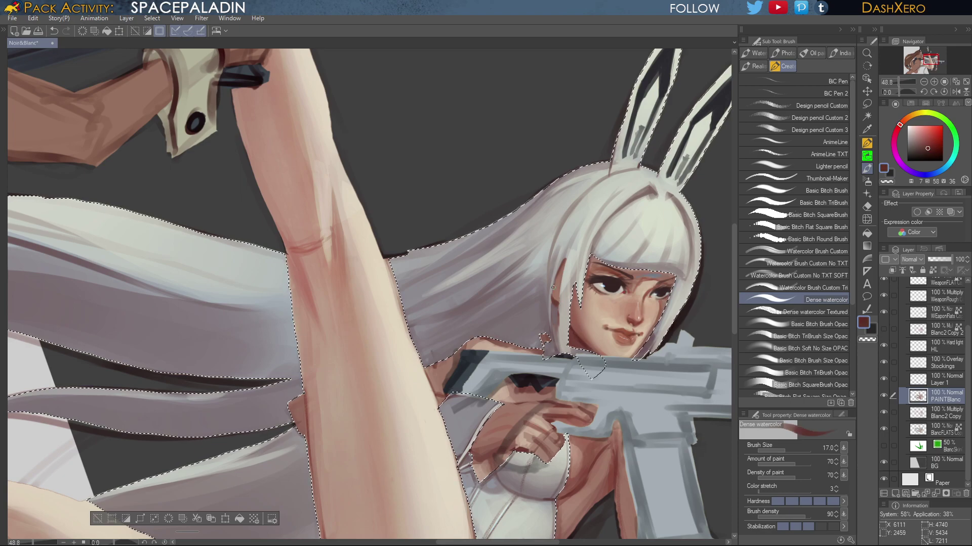
pyautogui.keyDown('alt'); pyautogui.click(566, 272); pyautogui.keyUp('alt')
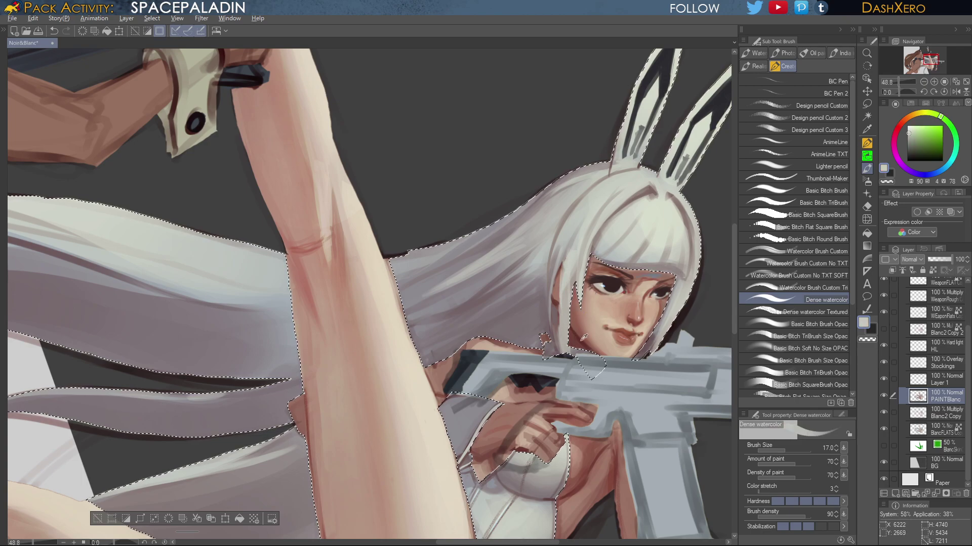
pyautogui.keyDown('alt'); pyautogui.click(587, 343); pyautogui.keyUp('alt')
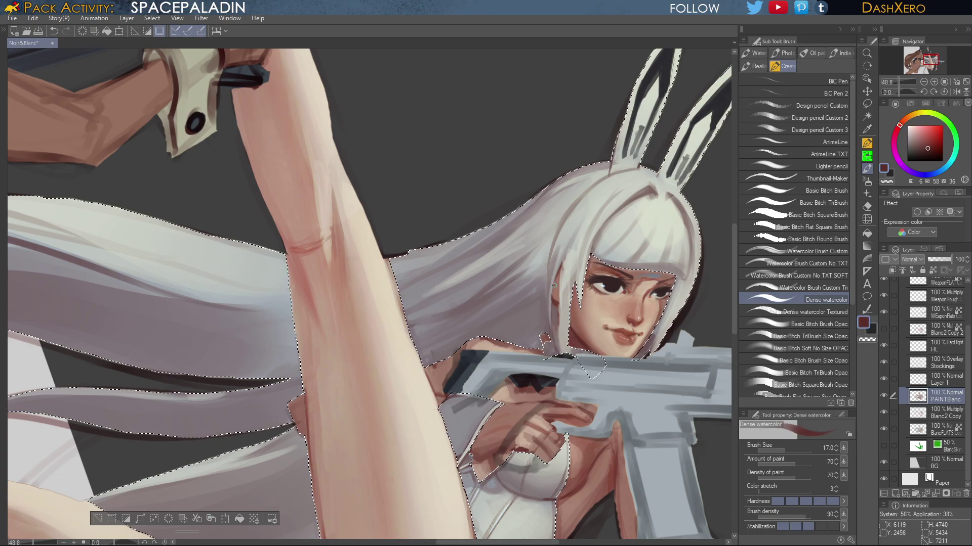
pyautogui.hotkey('ctrl', 'z')
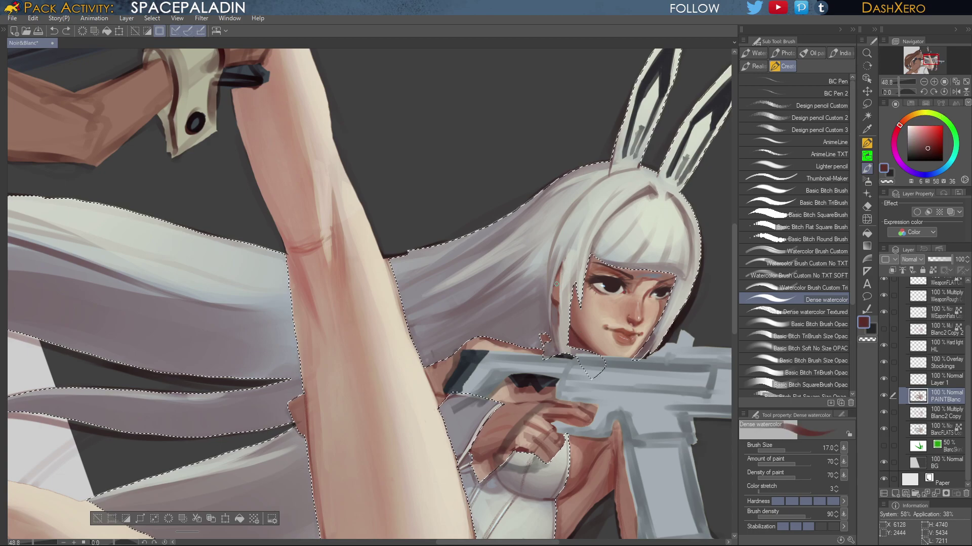
pyautogui.moveTo(557, 295); pyautogui.dragTo(561, 269)
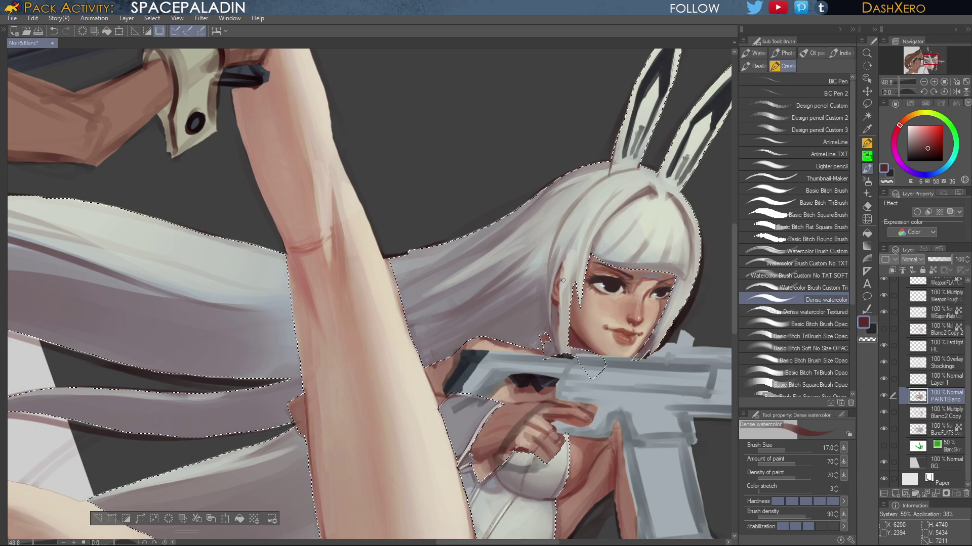
# Sample beige, pale grey and mauve-grey tones to paint hair strands around the ear and down behind the side lock
pyautogui.keyDown('alt'); pyautogui.click(563, 274); pyautogui.keyUp('alt')
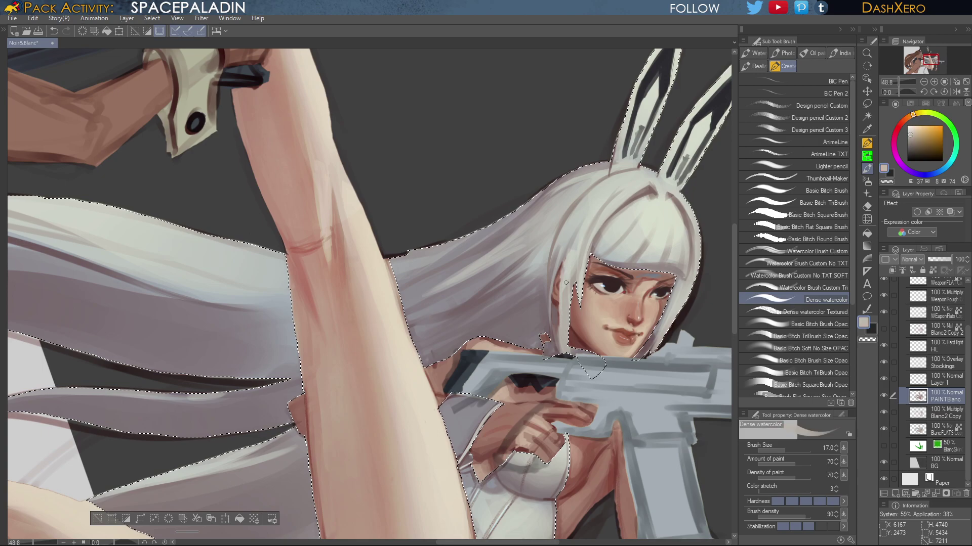
pyautogui.keyDown('alt'); pyautogui.click(576, 235); pyautogui.keyUp('alt')
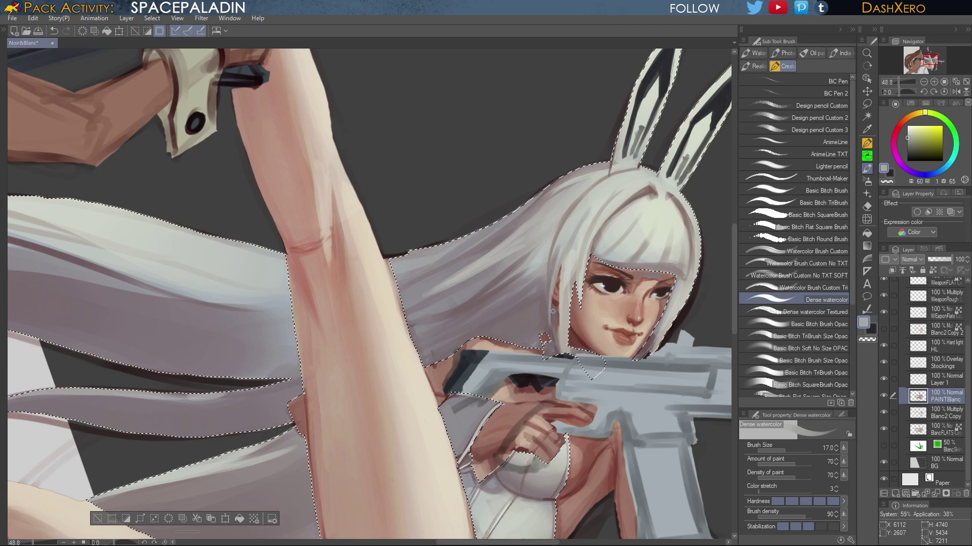
pyautogui.keyDown('alt'); pyautogui.click(550, 278); pyautogui.keyUp('alt')
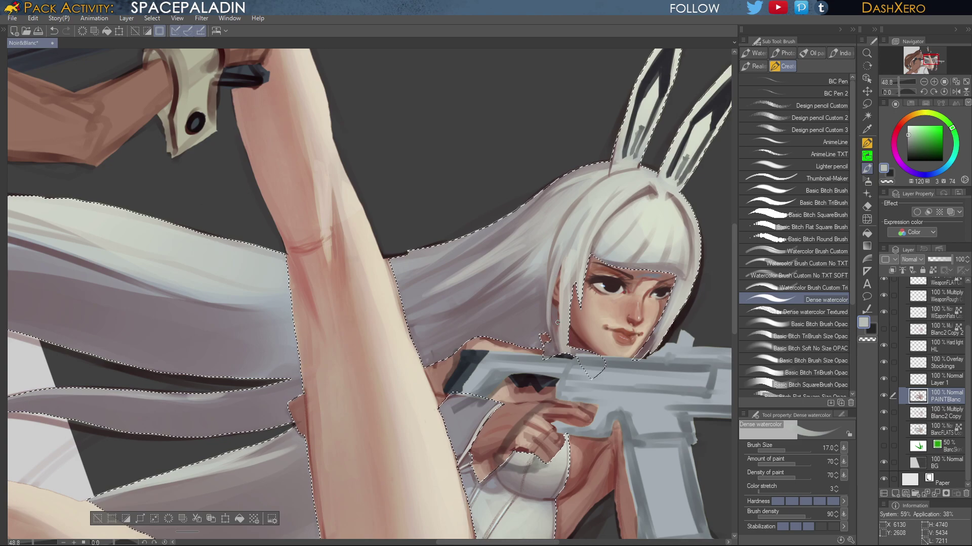
pyautogui.keyDown('alt'); pyautogui.click(565, 230); pyautogui.keyUp('alt')
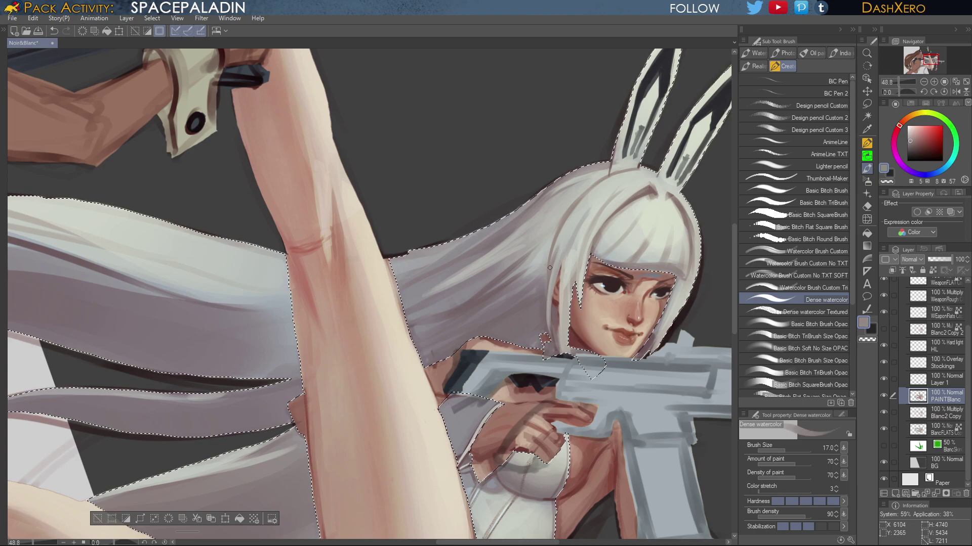
pyautogui.keyDown('alt'); pyautogui.click(567, 218); pyautogui.keyUp('alt')
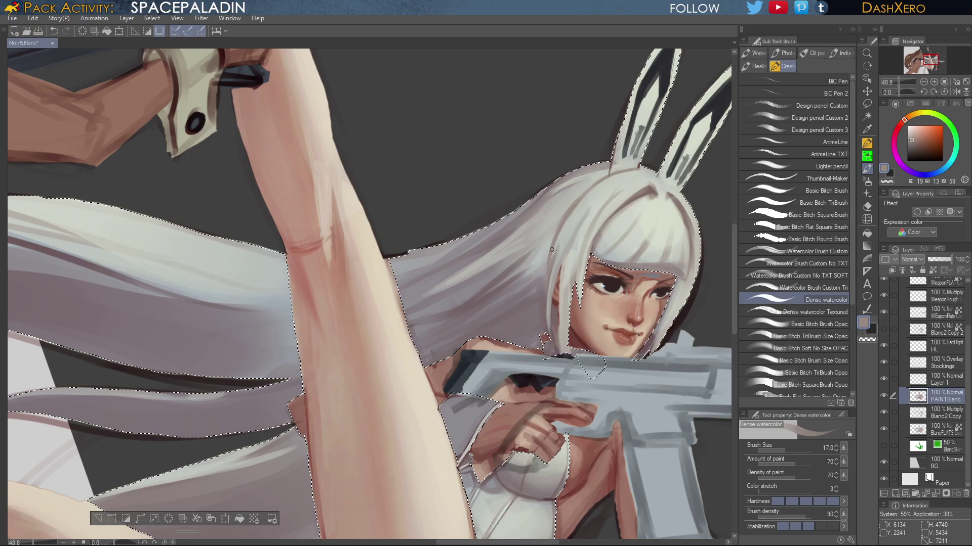
pyautogui.keyDown('alt'); pyautogui.click(544, 325); pyautogui.keyUp('alt')
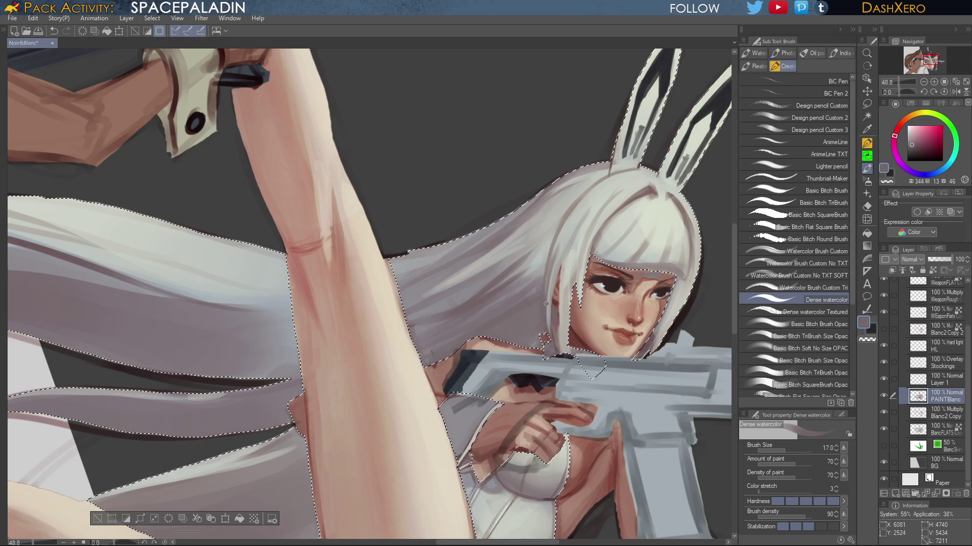
# Sample pale grey and mauve tones to refine the strands of long hair flowing behind the head toward the raised leg
pyautogui.scroll(-3, 659, 288)
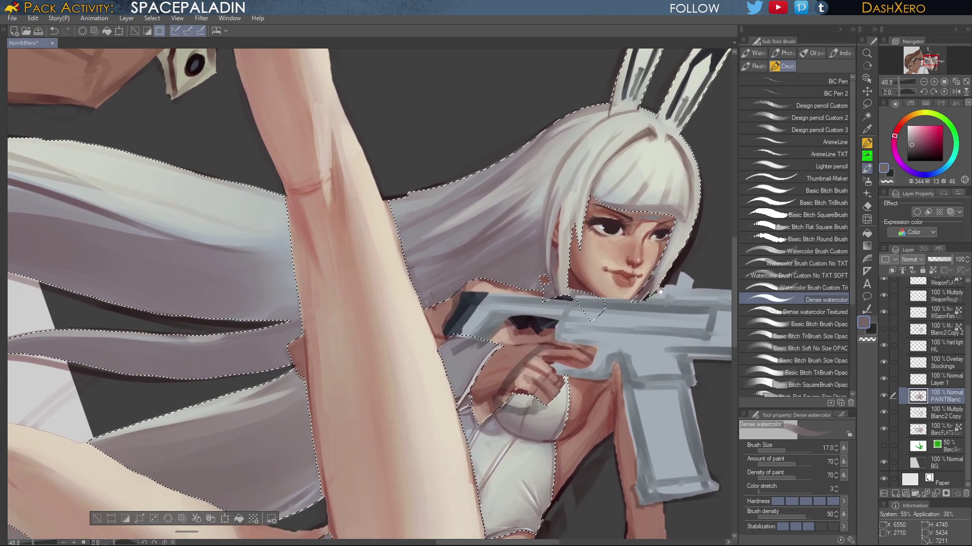
pyautogui.keyDown('alt'); pyautogui.click(528, 213); pyautogui.keyUp('alt')
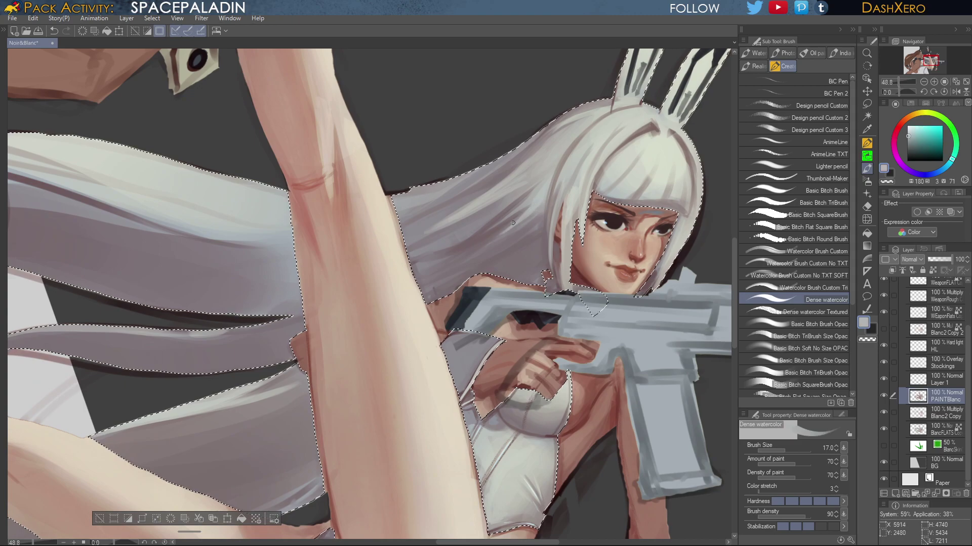
pyautogui.moveTo(460, 228); pyautogui.dragTo(517, 287)
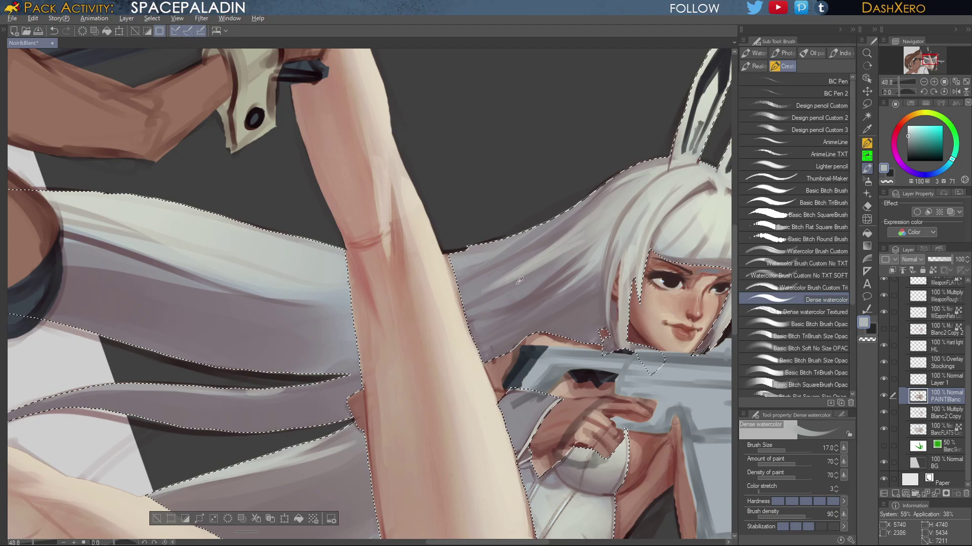
pyautogui.keyDown('alt'); pyautogui.click(484, 288); pyautogui.keyUp('alt')
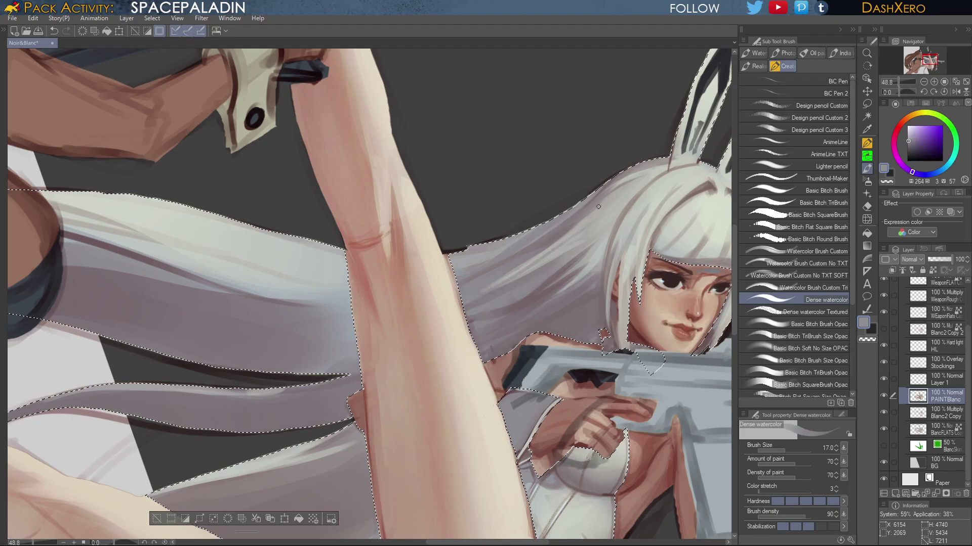
pyautogui.moveTo(529, 265)
pyautogui.mouseDown()
pyautogui.moveTo(489, 288)
pyautogui.moveTo(509, 279)
pyautogui.mouseUp()
pyautogui.hotkey('ctrl', 'z')
pyautogui.keyDown('alt'); pyautogui.click(606, 243); pyautogui.keyUp('alt')
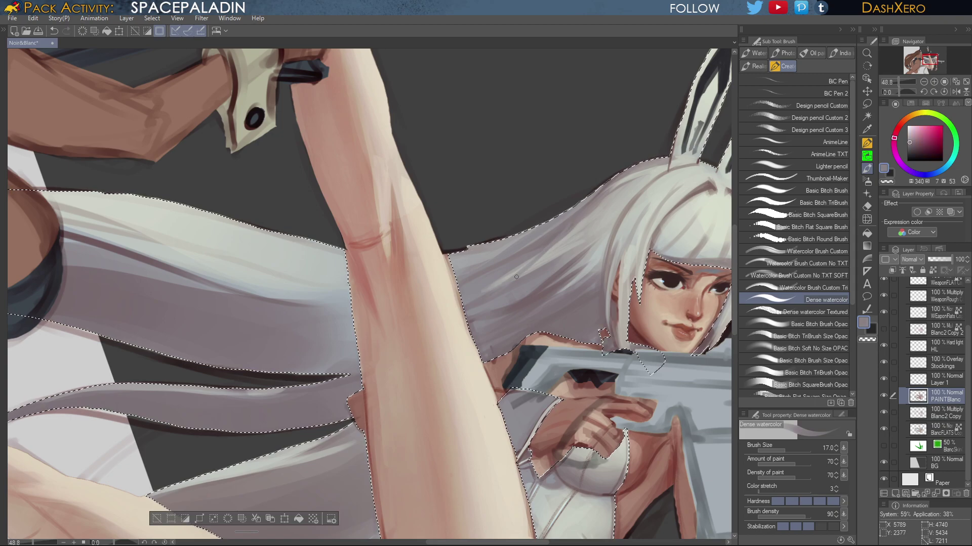
pyautogui.keyDown('alt'); pyautogui.click(522, 304); pyautogui.keyUp('alt')
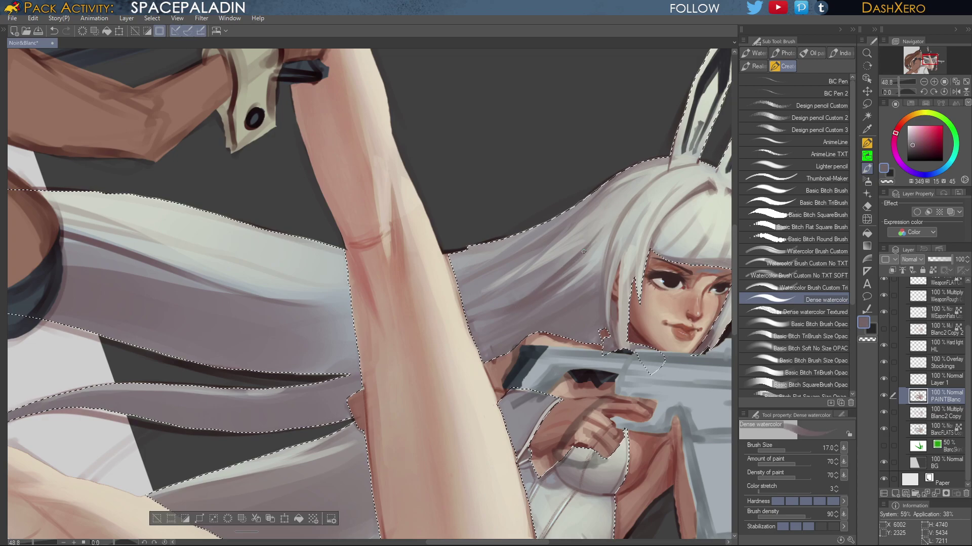
# Sample skin, brown and pale grey tones to refine the hair parting and the lower edge of the bangs
pyautogui.moveTo(612, 237); pyautogui.dragTo(570, 261)
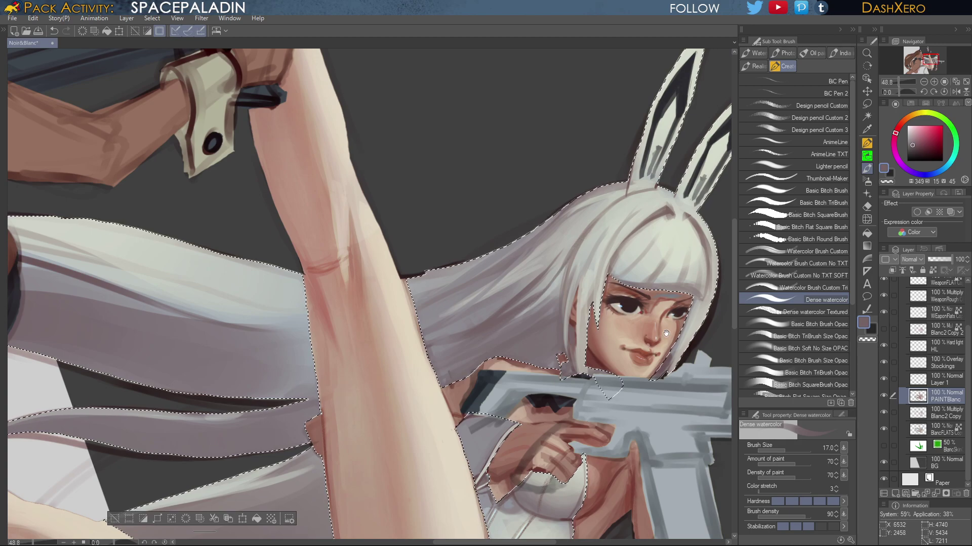
pyautogui.moveTo(658, 355)
pyautogui.mouseDown()
pyautogui.moveTo(645, 312)
pyautogui.moveTo(633, 319)
pyautogui.moveTo(653, 280)
pyautogui.moveTo(642, 301)
pyautogui.moveTo(655, 303)
pyautogui.mouseUp()
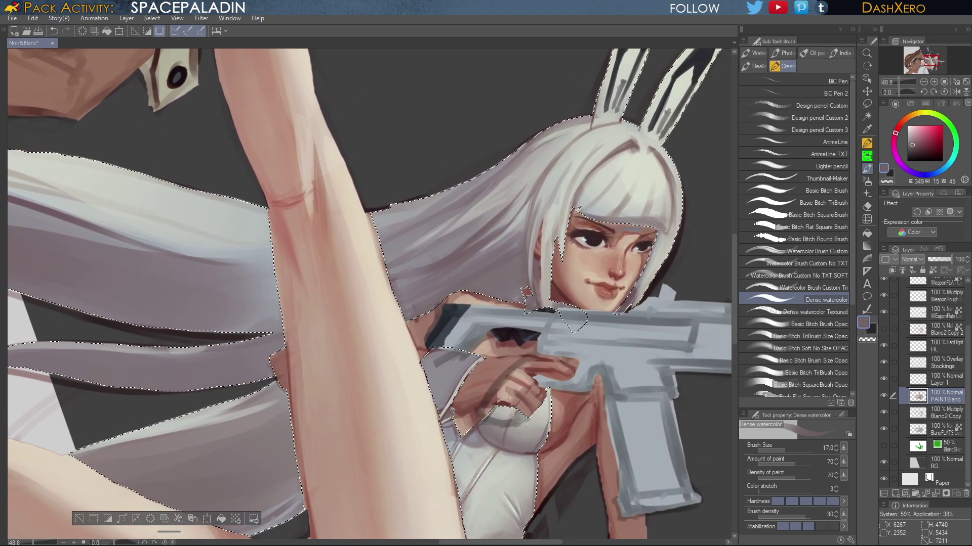
pyautogui.keyDown('alt'); pyautogui.click(577, 214); pyautogui.keyUp('alt')
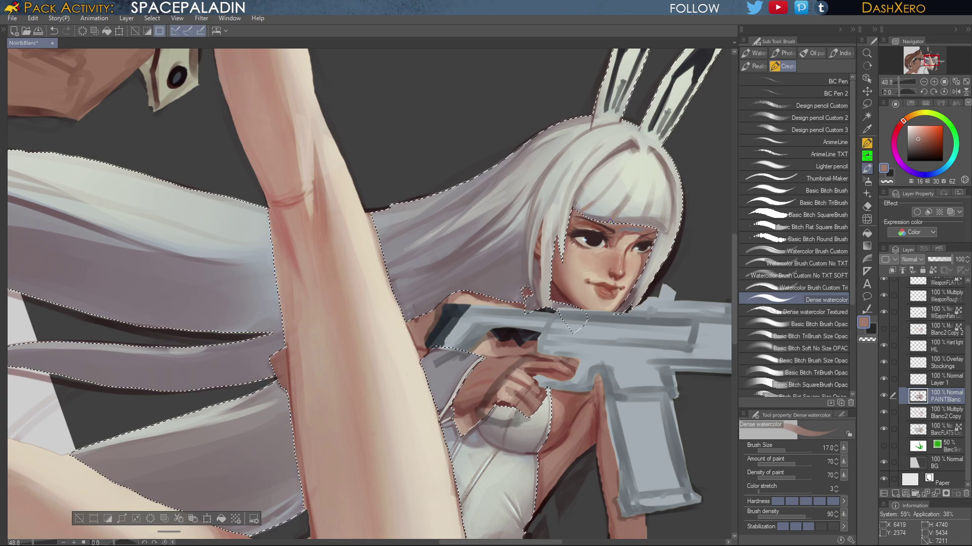
pyautogui.keyDown('alt'); pyautogui.click(613, 225); pyautogui.keyUp('alt')
pyautogui.keyDown('alt'); pyautogui.click(633, 142); pyautogui.keyUp('alt')
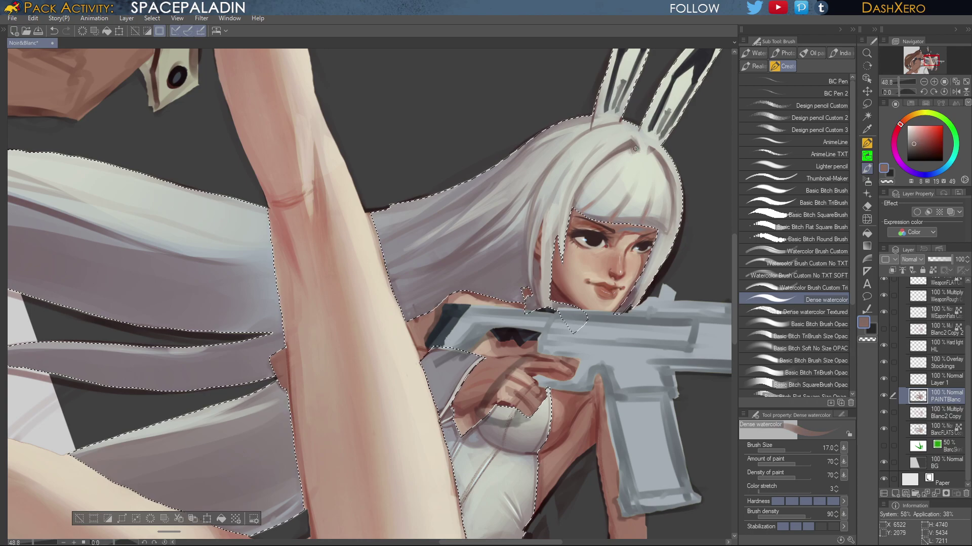
pyautogui.keyDown('alt'); pyautogui.click(609, 166); pyautogui.keyUp('alt')
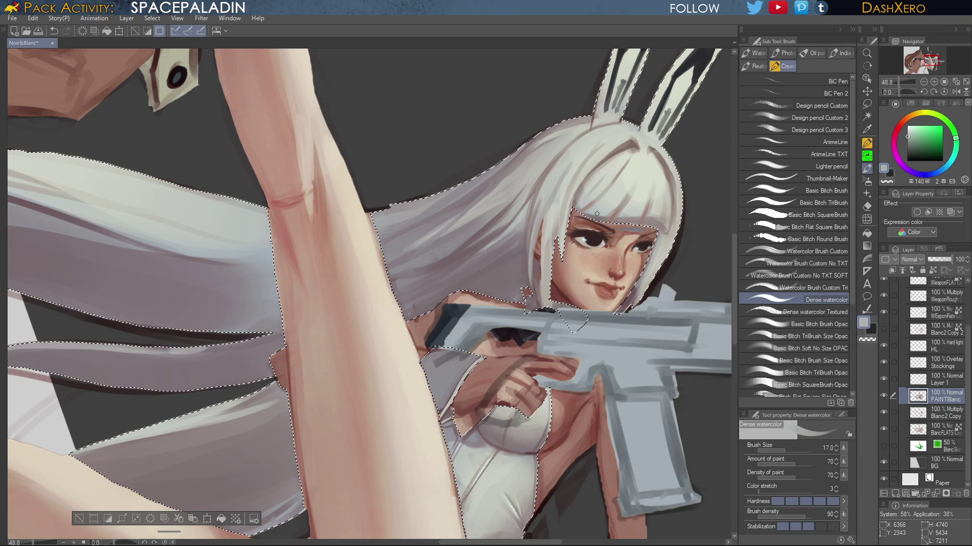
pyautogui.keyDown('alt'); pyautogui.click(593, 211); pyautogui.keyUp('alt')
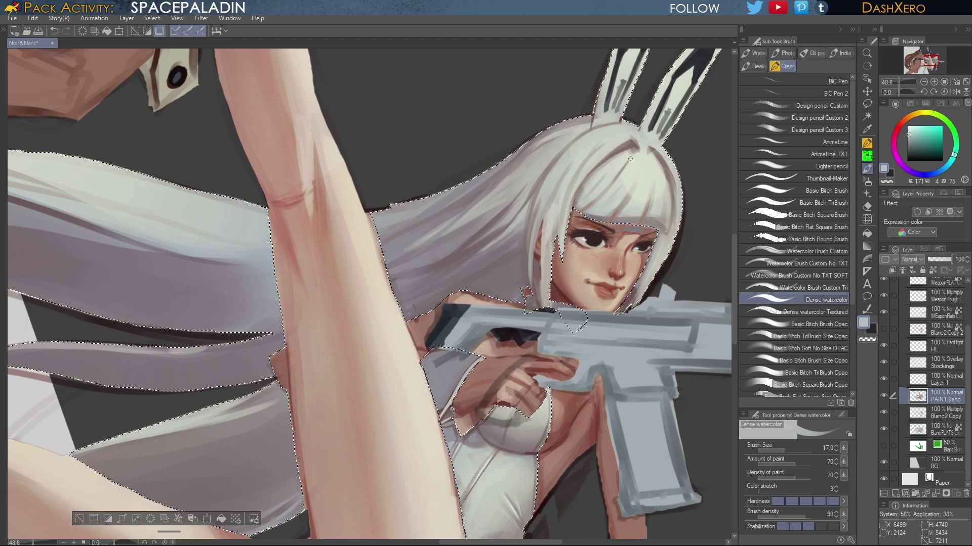
# Sample muted brown and warm grey tones to rework the strands through the middle of the bangs
pyautogui.hotkey('ctrl', 'z')
pyautogui.moveTo(601, 212); pyautogui.dragTo(615, 198)
pyautogui.keyDown('alt'); pyautogui.click(635, 145); pyautogui.keyUp('alt')
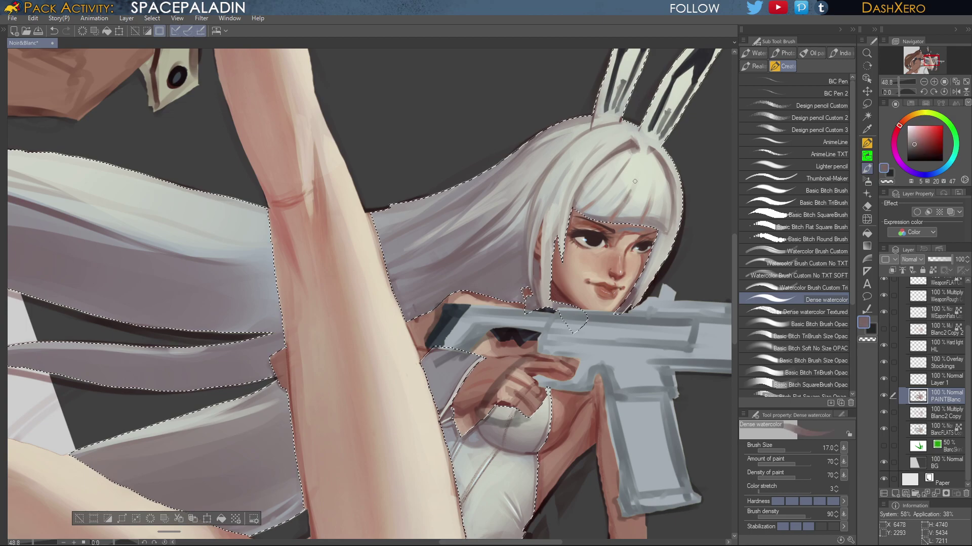
pyautogui.hotkey('ctrl', 'z')
pyautogui.keyDown('alt'); pyautogui.click(626, 200); pyautogui.keyUp('alt')
pyautogui.moveTo(629, 194); pyautogui.dragTo(636, 175)
pyautogui.hotkey('ctrl', 'z')
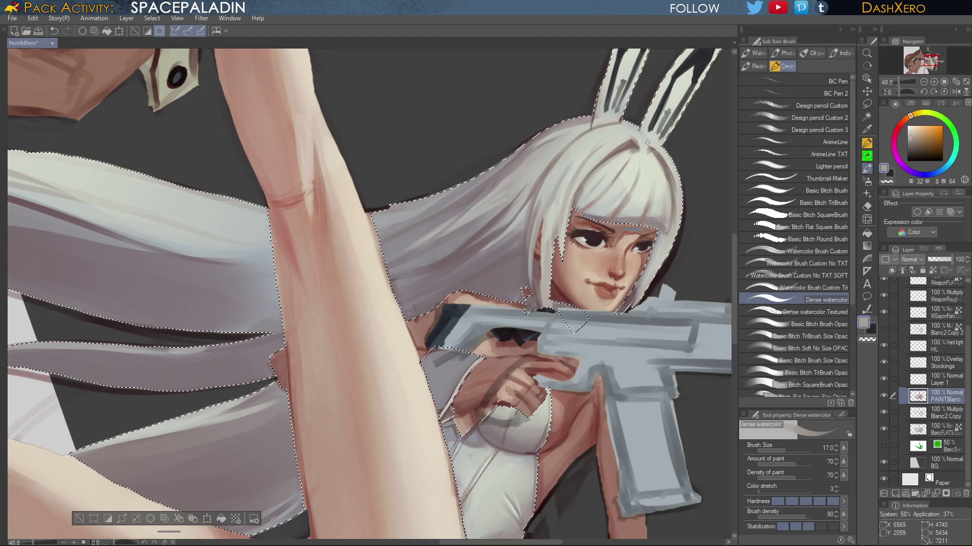
# Sample brownish-grey and mauve tones to shade strands at the far end of the bangs and around the parting
pyautogui.moveTo(664, 341); pyautogui.dragTo(628, 354)
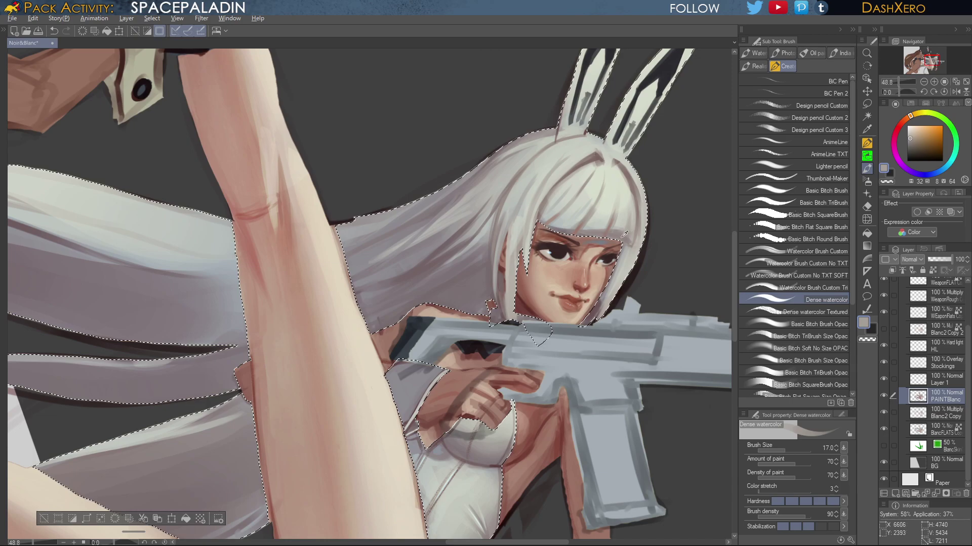
pyautogui.keyDown('alt'); pyautogui.click(629, 216); pyautogui.keyUp('alt')
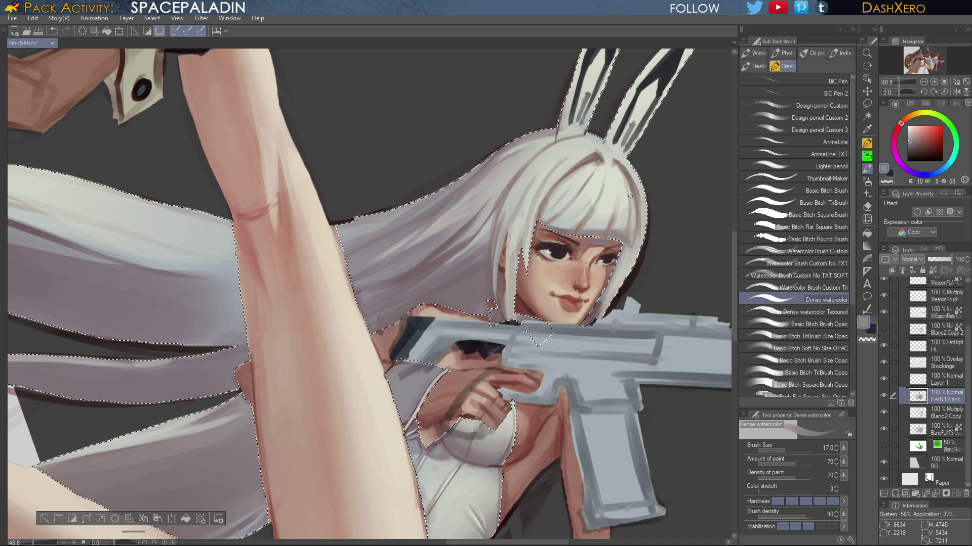
pyautogui.moveTo(637, 234); pyautogui.dragTo(632, 239)
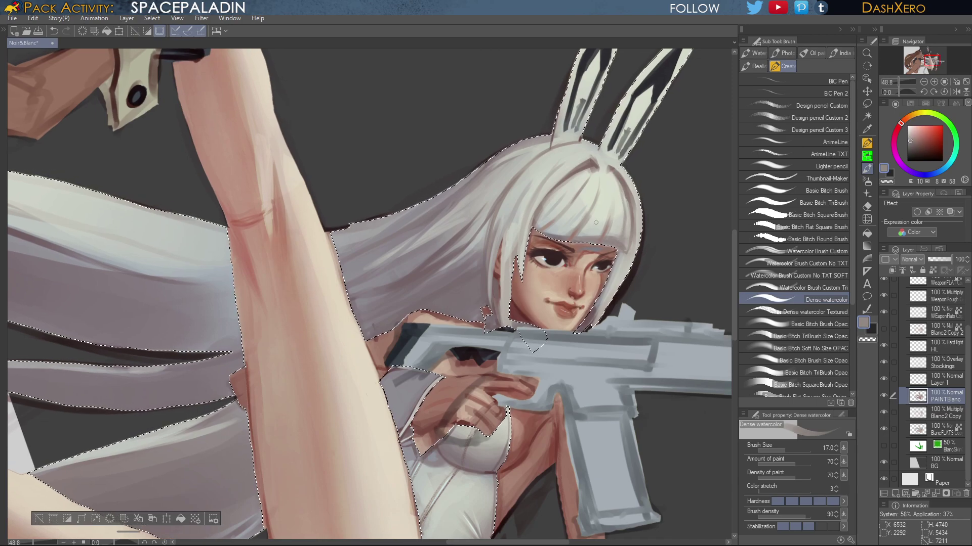
pyautogui.keyDown('alt'); pyautogui.click(602, 242); pyautogui.keyUp('alt')
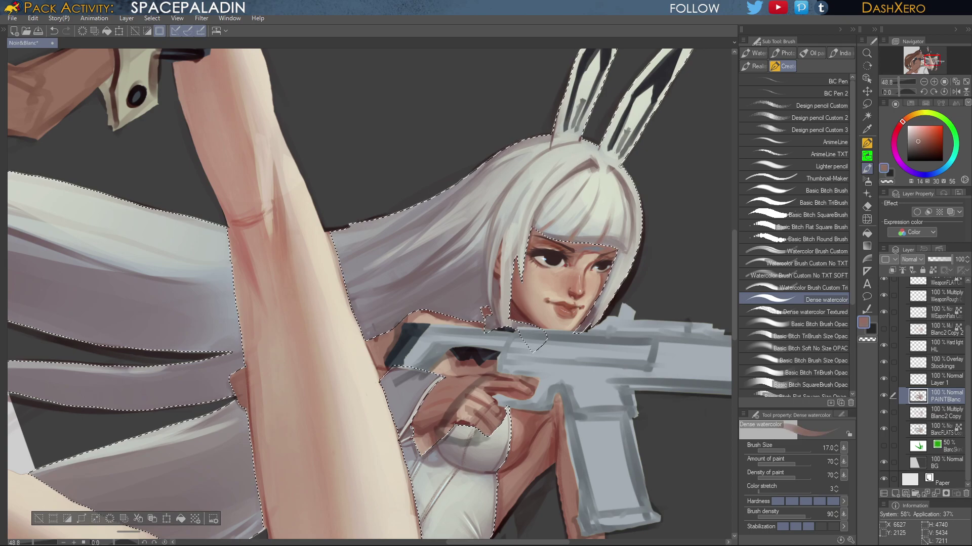
pyautogui.keyDown('alt'); pyautogui.click(595, 163); pyautogui.keyUp('alt')
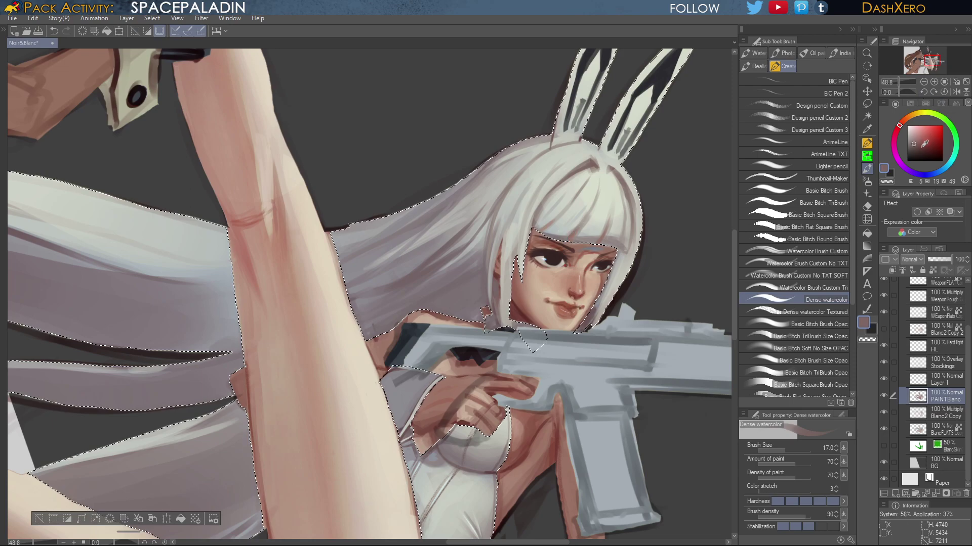
# Use dark reddish-brown and mauve tones to deepen the gaps and shadows along the lower edge of the bangs
pyautogui.keyDown('alt'); pyautogui.click(571, 237); pyautogui.keyUp('alt')
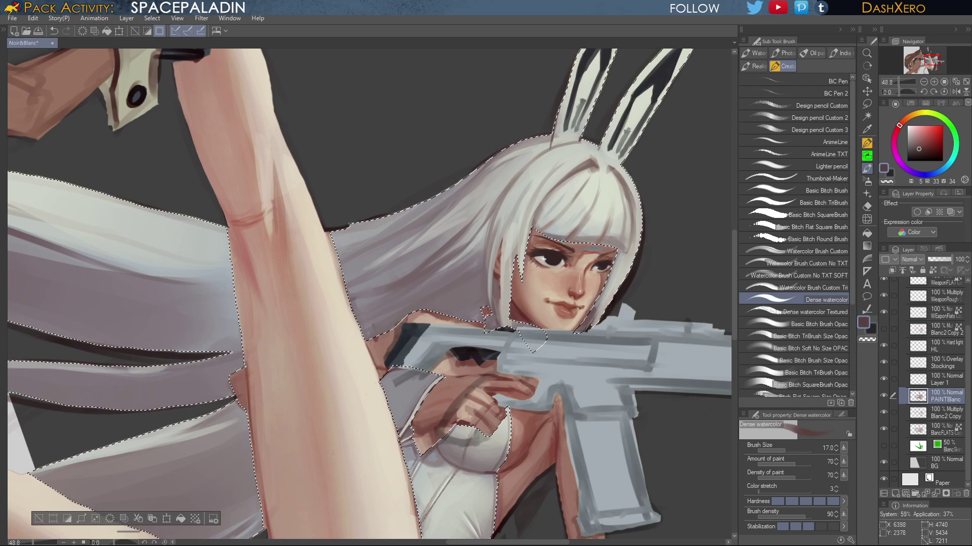
pyautogui.click(927, 145)
pyautogui.keyDown('alt'); pyautogui.click(568, 237); pyautogui.keyUp('alt')
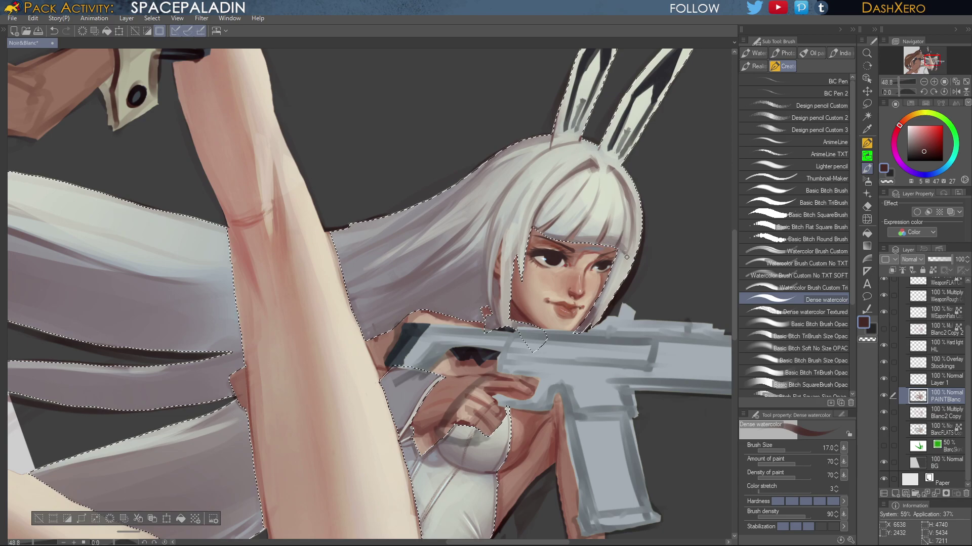
pyautogui.moveTo(653, 289); pyautogui.dragTo(644, 284)
pyautogui.keyDown('alt'); pyautogui.click(485, 282); pyautogui.keyUp('alt')
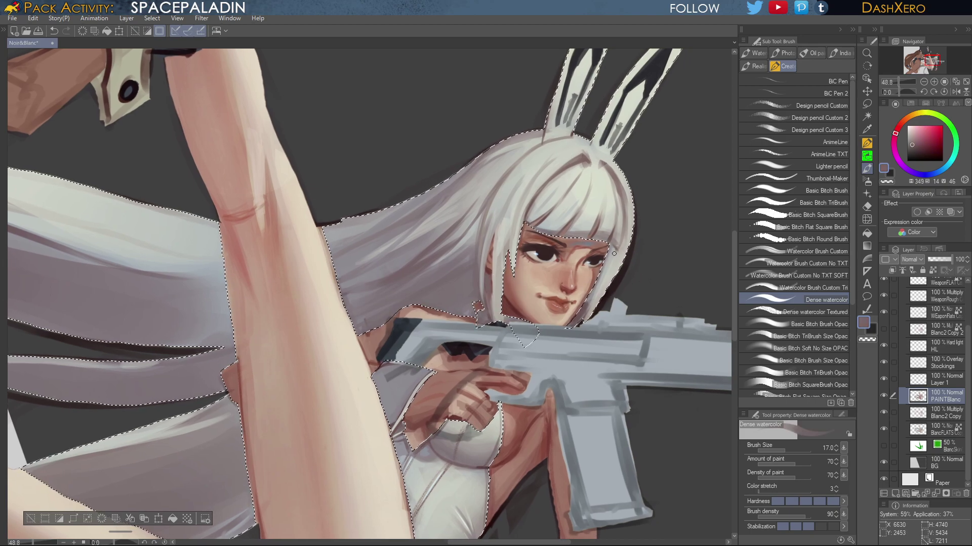
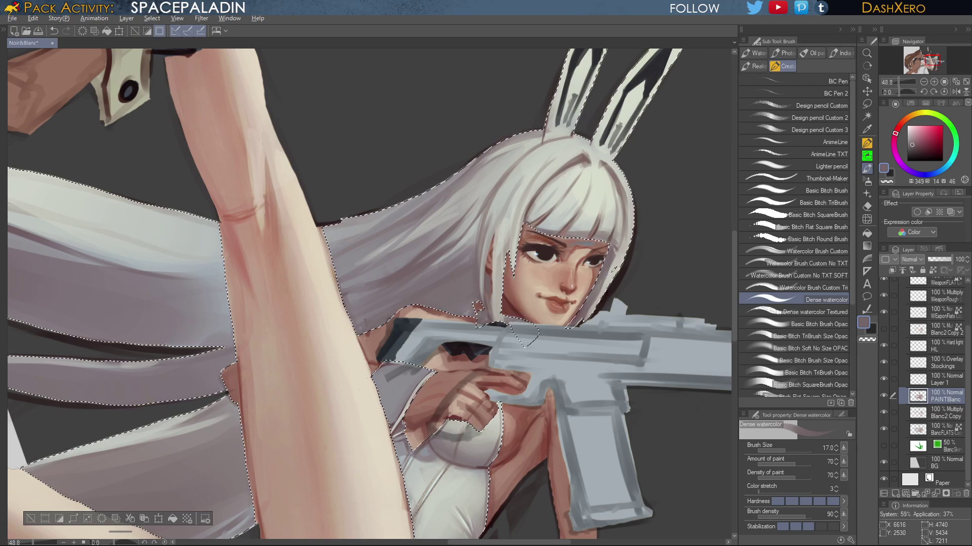
# Sample pale grey and muted brown tones to paint the hair lock framing the far cheek
pyautogui.keyDown('alt'); pyautogui.click(611, 268); pyautogui.keyUp('alt')
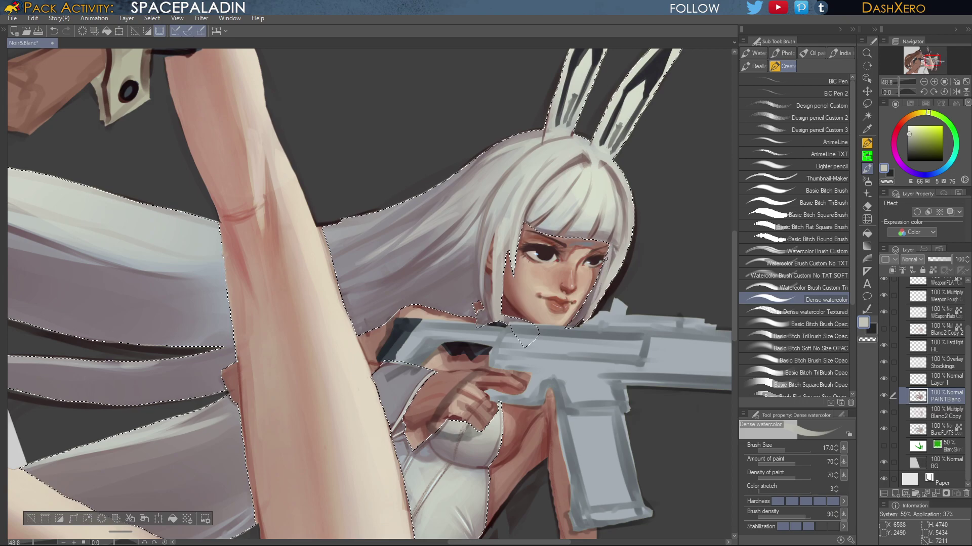
pyautogui.hotkey('ctrl', 'z')
pyautogui.moveTo(596, 304); pyautogui.dragTo(579, 323)
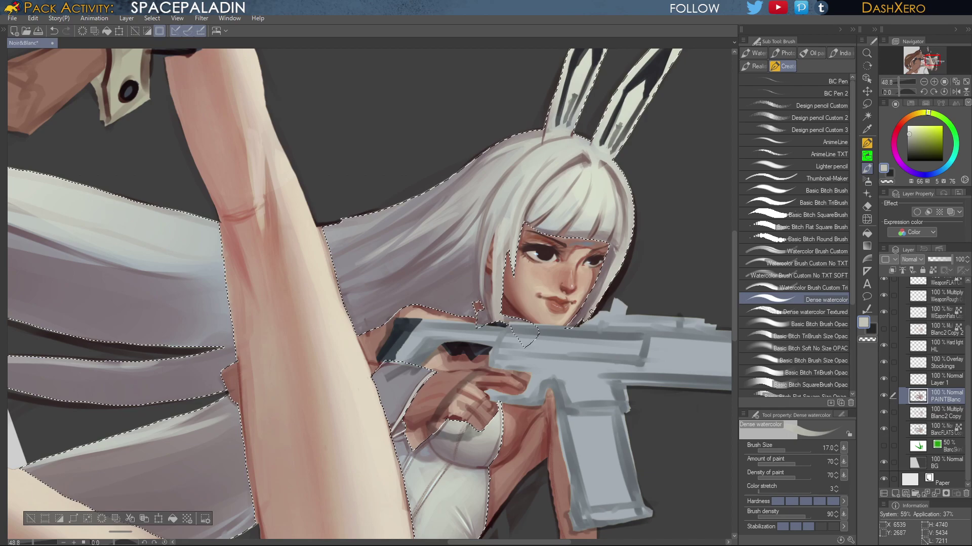
pyautogui.keyDown('alt'); pyautogui.click(611, 276); pyautogui.keyUp('alt')
pyautogui.keyDown('alt'); pyautogui.click(617, 253); pyautogui.keyUp('alt')
pyautogui.hotkey('ctrl', 'z')
pyautogui.keyDown('alt'); pyautogui.click(601, 270); pyautogui.keyUp('alt')
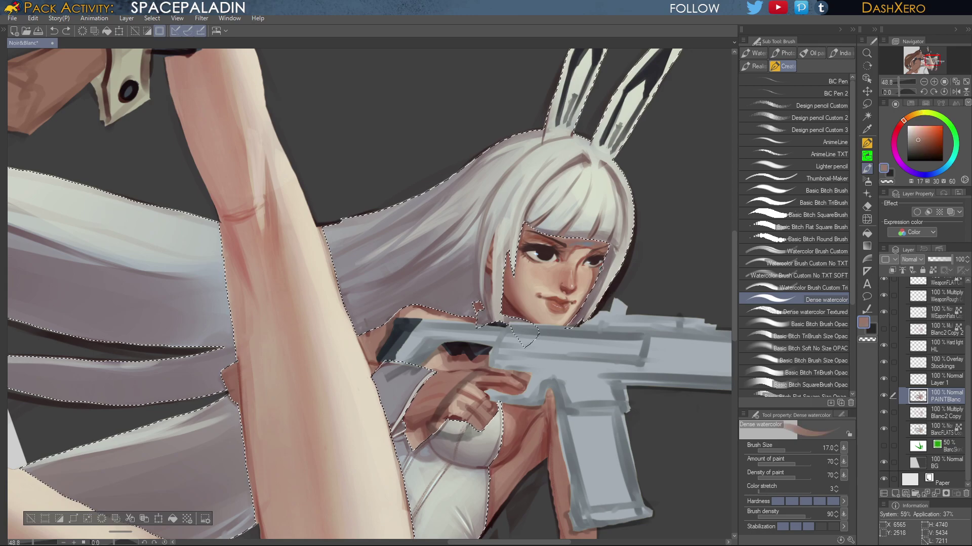
pyautogui.moveTo(603, 266); pyautogui.dragTo(602, 265)
# Shade the boundary between the far cheek and its hair lock with reddish-brown, near-black and mauve-grey tones
pyautogui.scroll(2, 615, 250)
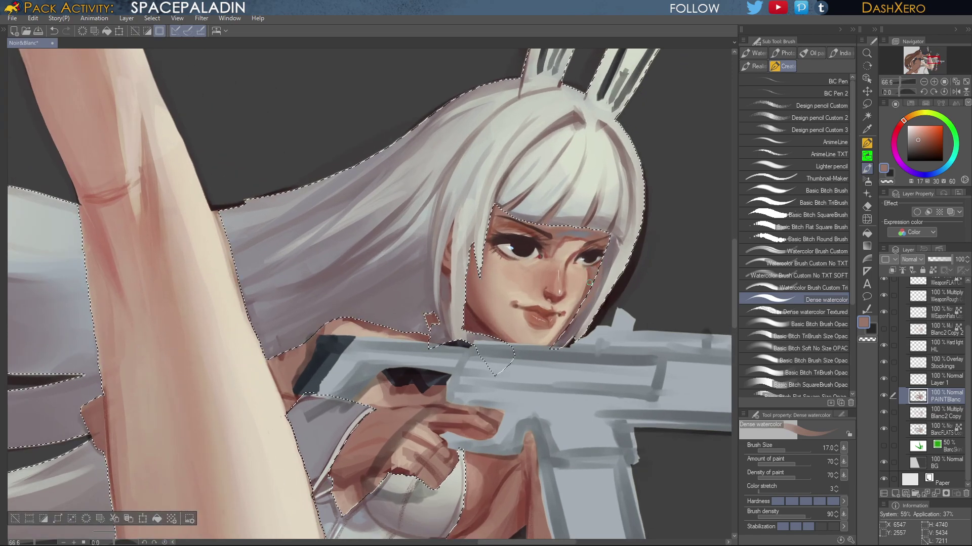
pyautogui.keyDown('alt'); pyautogui.click(591, 284); pyautogui.keyUp('alt')
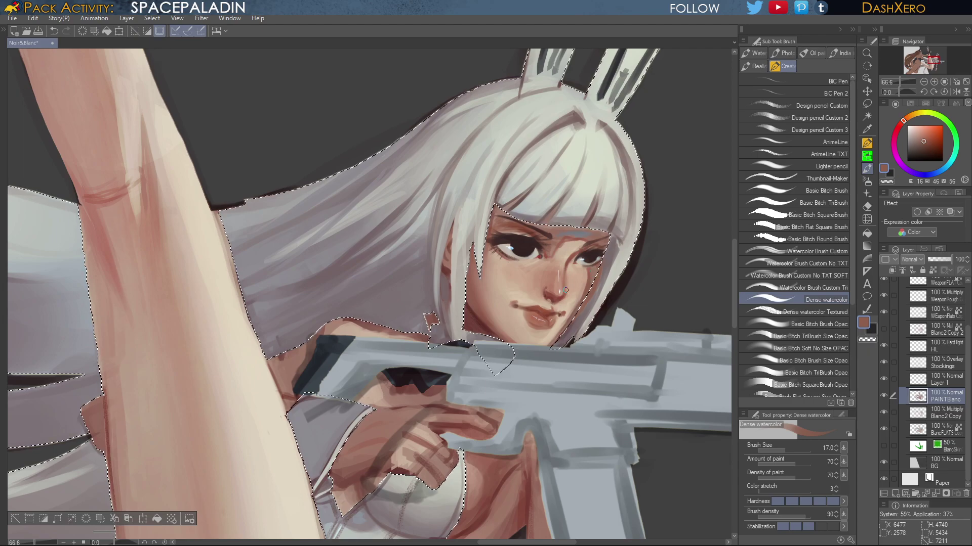
pyautogui.keyDown('alt'); pyautogui.click(570, 260); pyautogui.keyUp('alt')
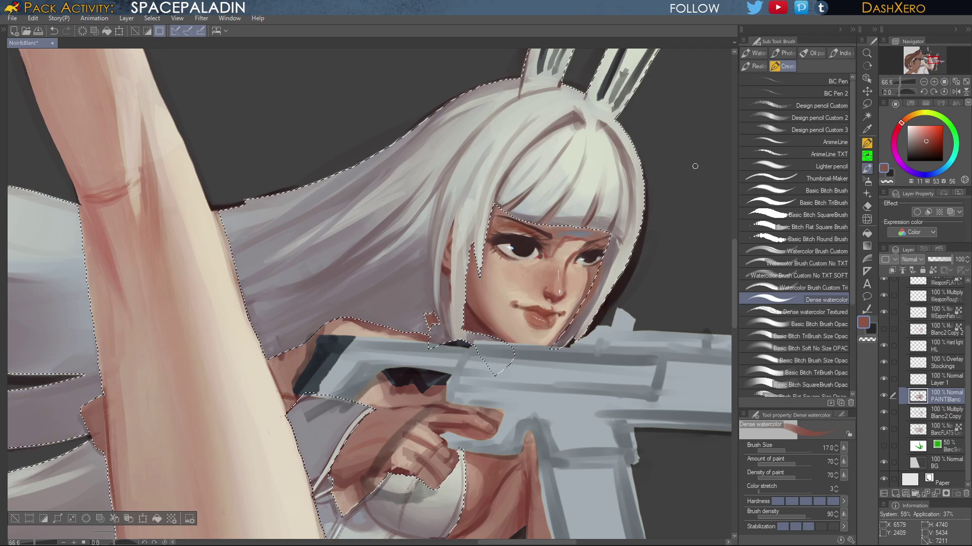
pyautogui.moveTo(932, 140); pyautogui.dragTo(927, 147)
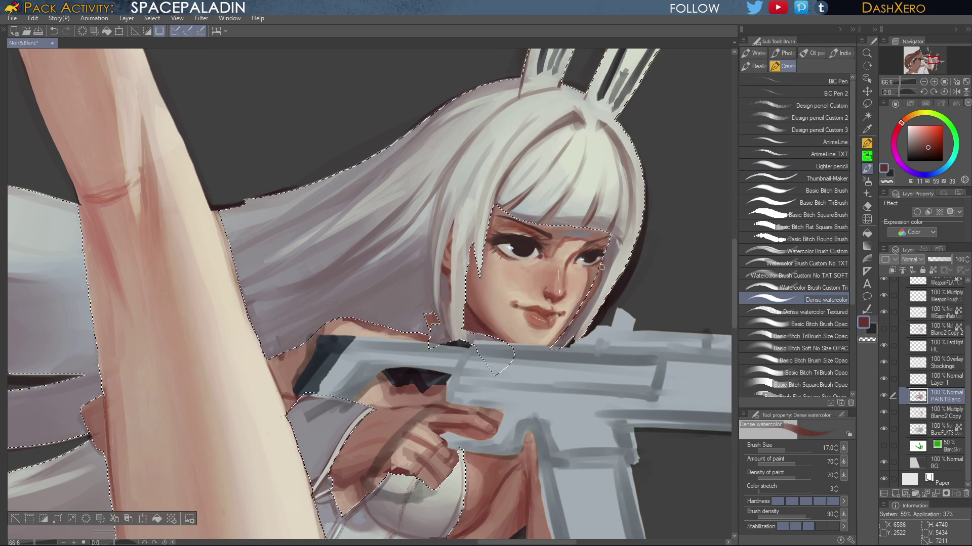
pyautogui.keyDown('alt'); pyautogui.click(599, 253); pyautogui.keyUp('alt')
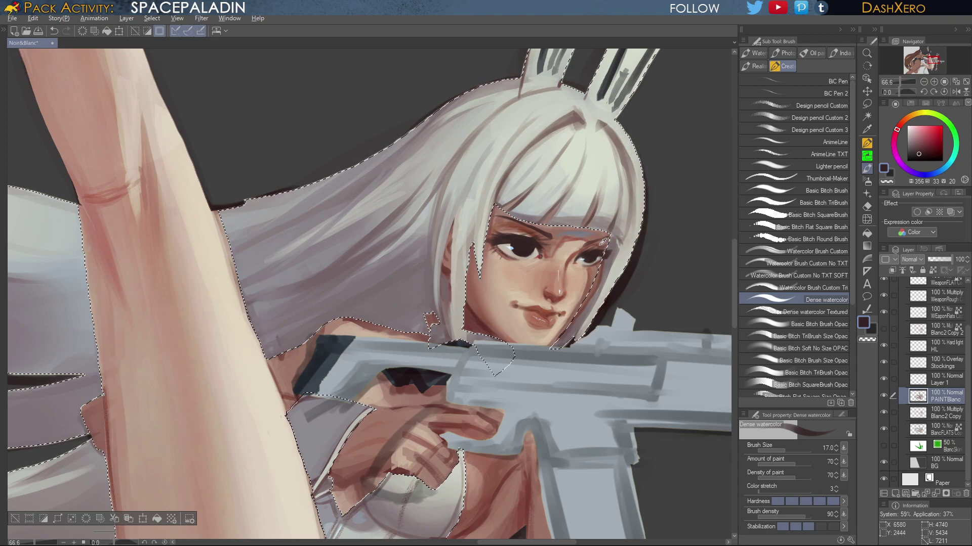
pyautogui.keyDown('alt'); pyautogui.click(602, 242); pyautogui.keyUp('alt')
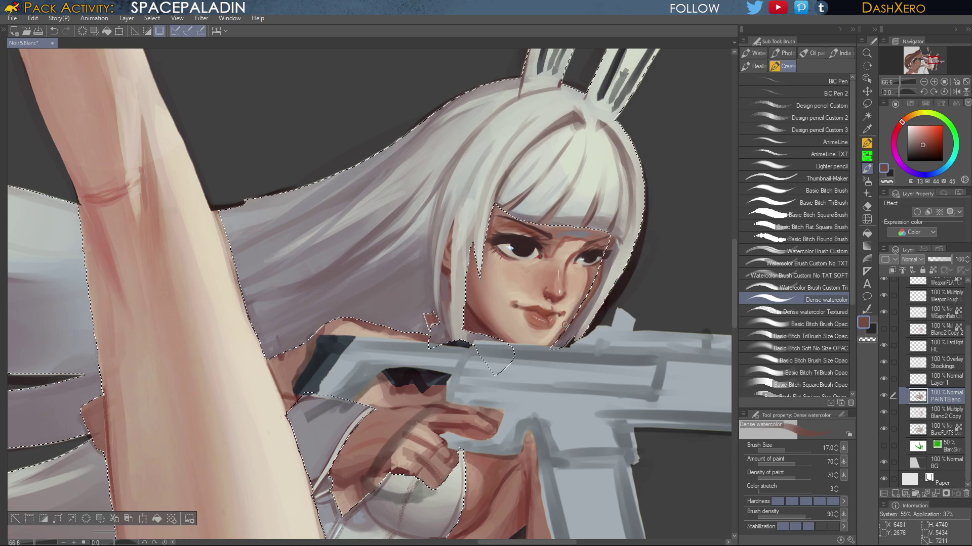
pyautogui.keyDown('alt'); pyautogui.click(582, 314); pyautogui.keyUp('alt')
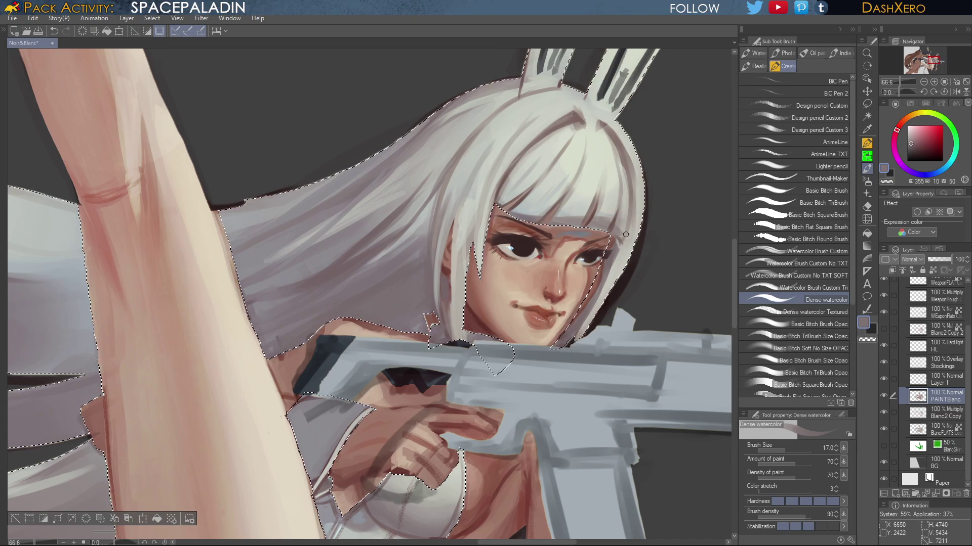
pyautogui.keyDown('alt'); pyautogui.click(602, 275); pyautogui.keyUp('alt')
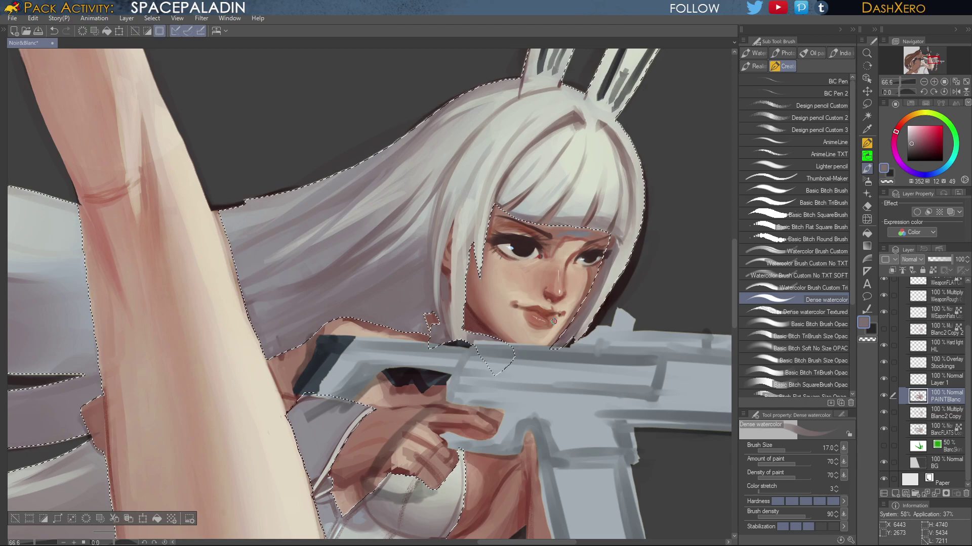
# Sample dark red-brown, mauve and pale grey tones to refine the strands of the near side lock and around the ear
pyautogui.moveTo(655, 265); pyautogui.dragTo(637, 280)
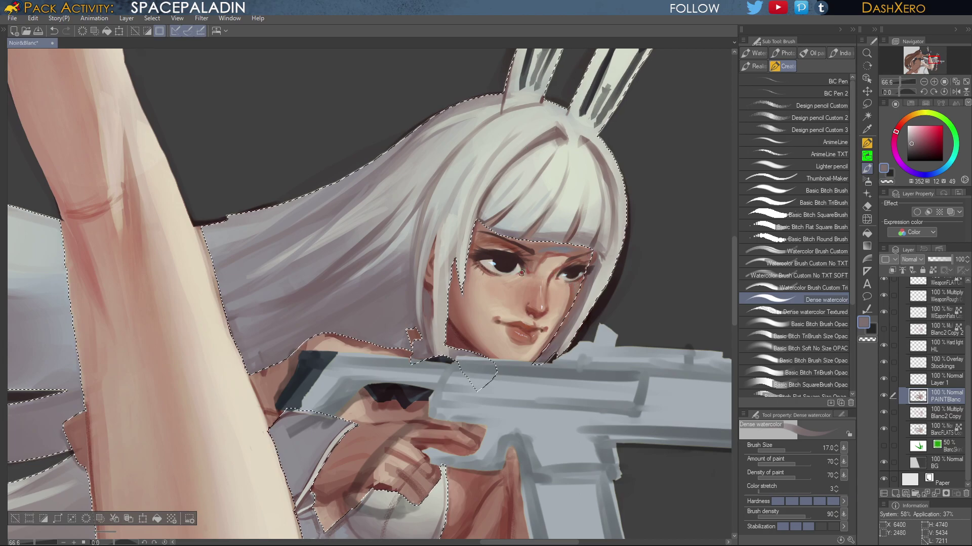
pyautogui.keyDown('alt'); pyautogui.click(518, 247); pyautogui.keyUp('alt')
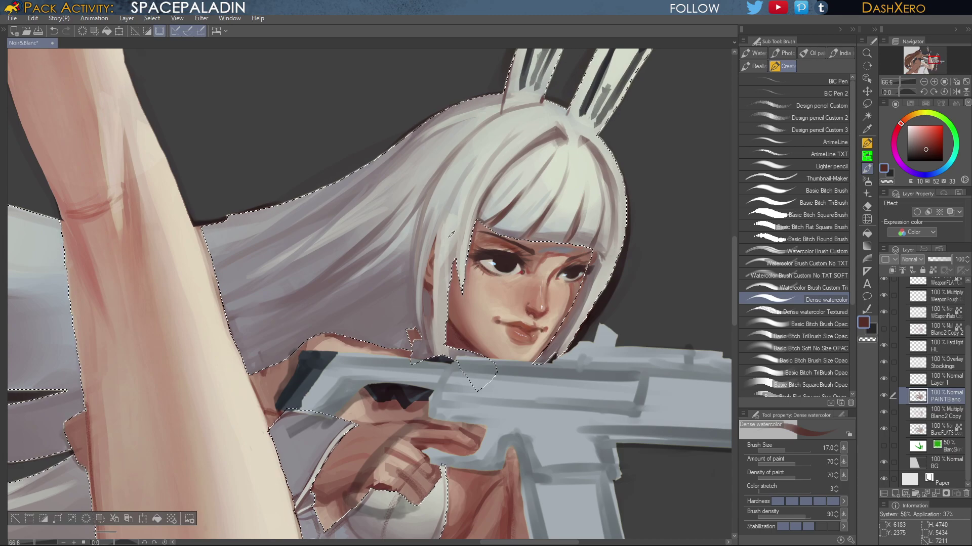
pyautogui.keyDown('alt'); pyautogui.click(552, 130); pyautogui.keyUp('alt')
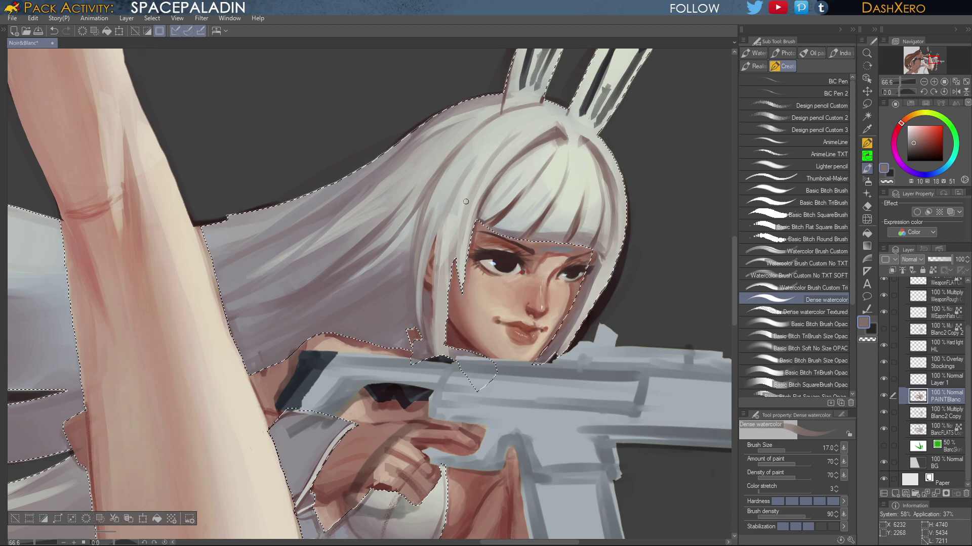
pyautogui.keyDown('alt'); pyautogui.click(432, 222); pyautogui.keyUp('alt')
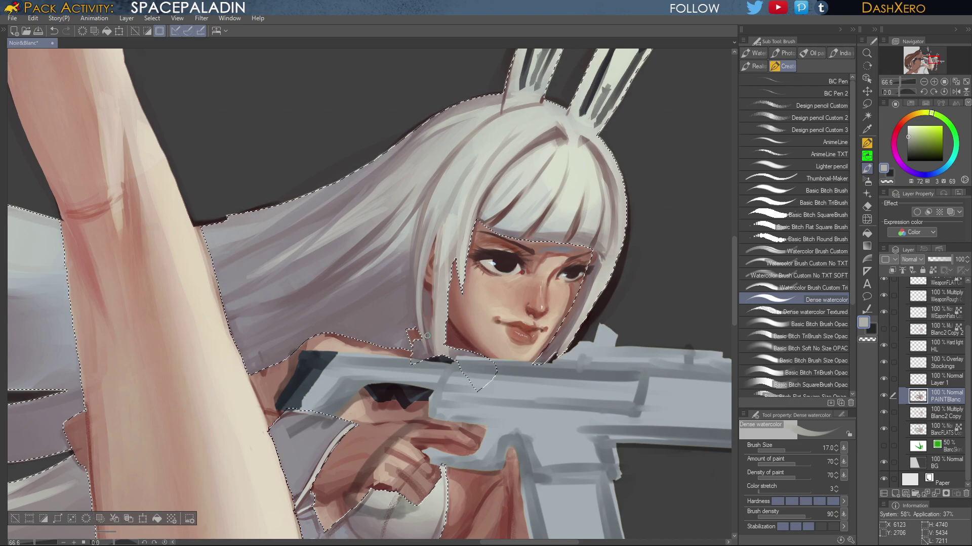
pyautogui.keyDown('alt'); pyautogui.click(429, 284); pyautogui.keyUp('alt')
pyautogui.keyDown('alt'); pyautogui.click(429, 296); pyautogui.keyUp('alt')
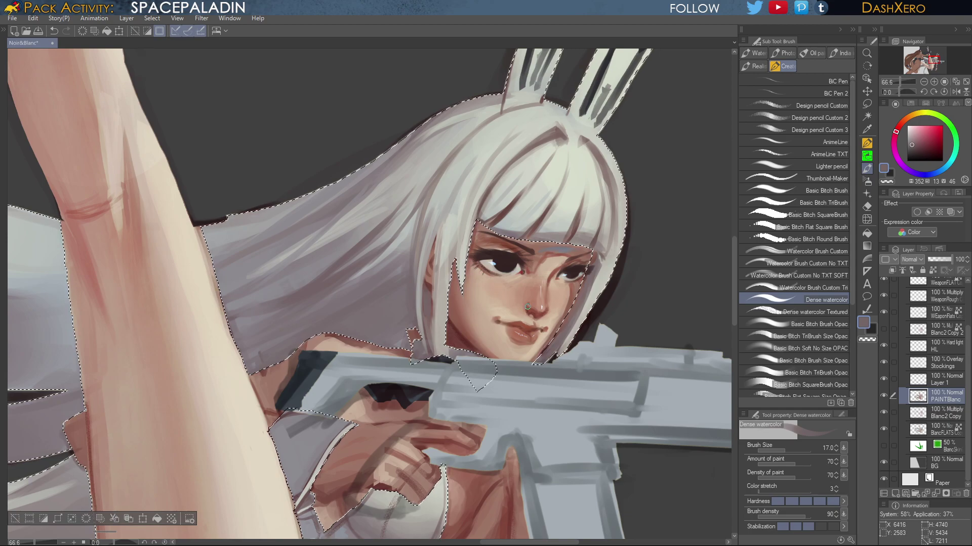
# Sample pale grey from the hair beside the bangs and brush light strands down the near face-framing lock
pyautogui.moveTo(527, 307); pyautogui.dragTo(582, 319)
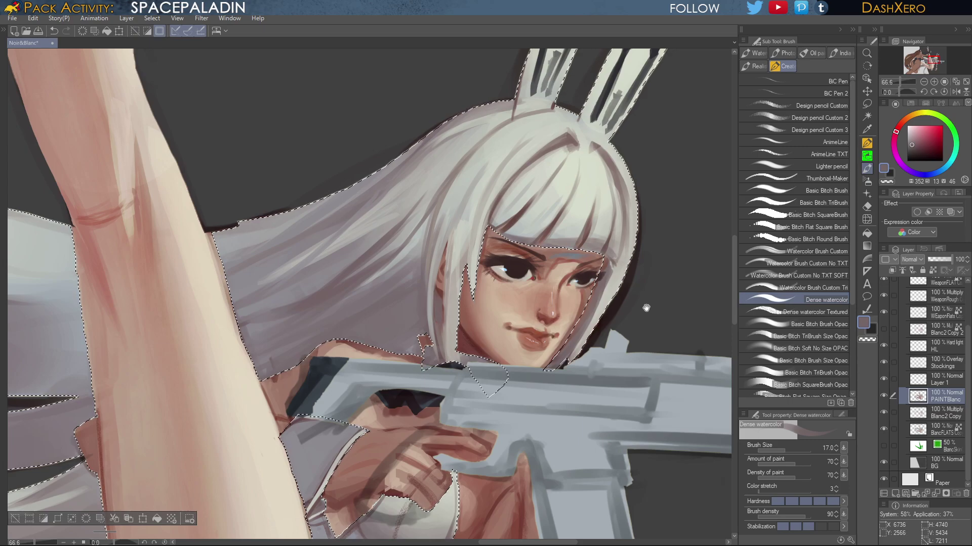
pyautogui.moveTo(645, 305)
pyautogui.mouseDown()
pyautogui.moveTo(644, 284)
pyautogui.moveTo(685, 255)
pyautogui.moveTo(716, 309)
pyautogui.mouseUp()
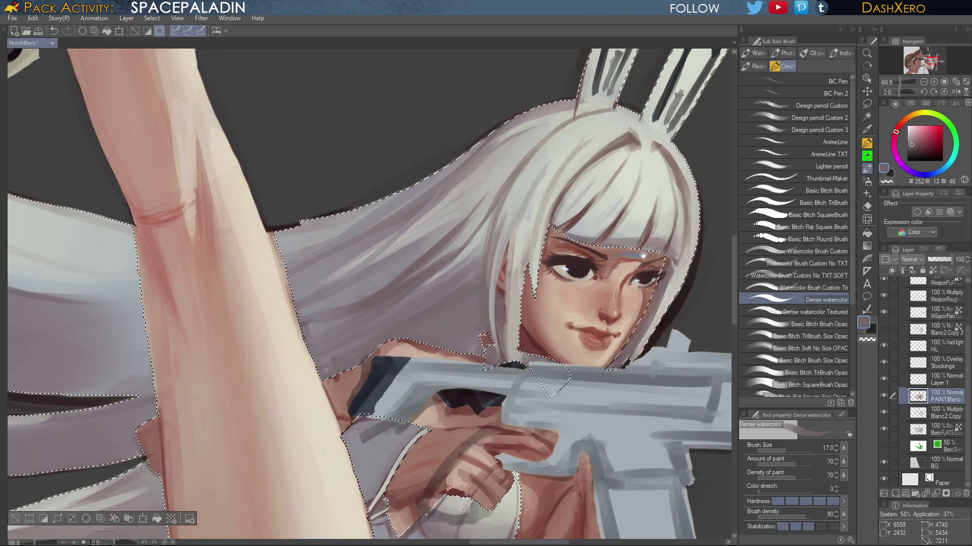
pyautogui.keyDown('alt'); pyautogui.click(517, 219); pyautogui.keyUp('alt')
pyautogui.keyDown('alt'); pyautogui.click(538, 204); pyautogui.keyUp('alt')
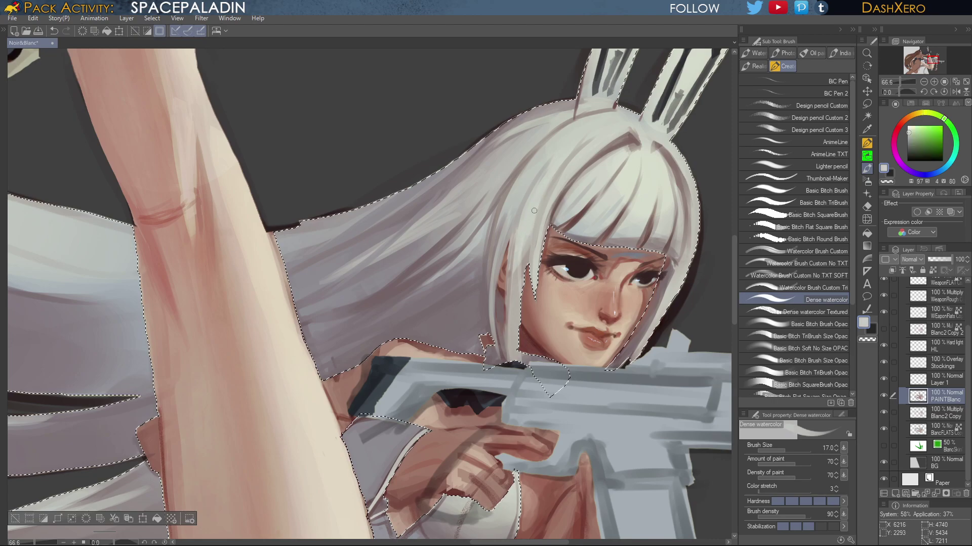
pyautogui.moveTo(516, 262); pyautogui.dragTo(518, 315)
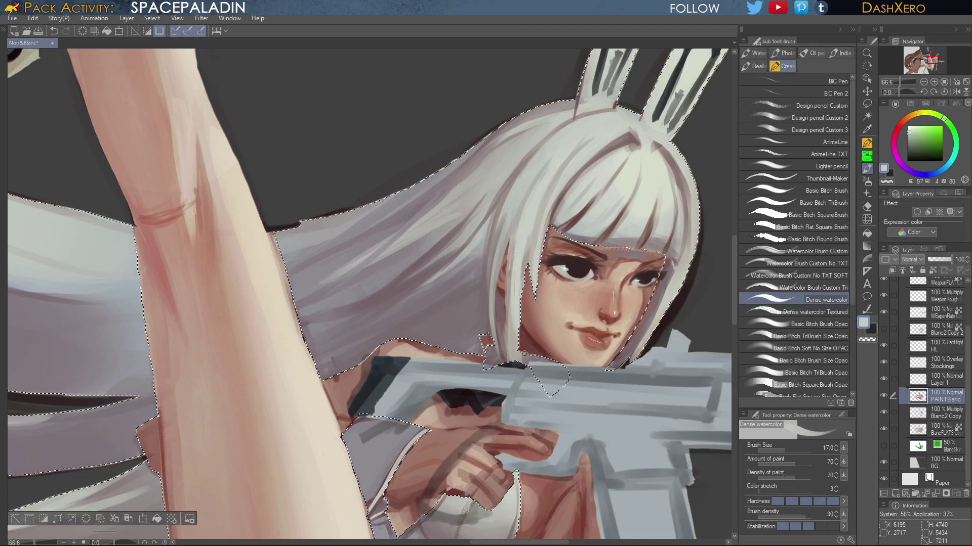
pyautogui.moveTo(667, 421); pyautogui.dragTo(656, 319)
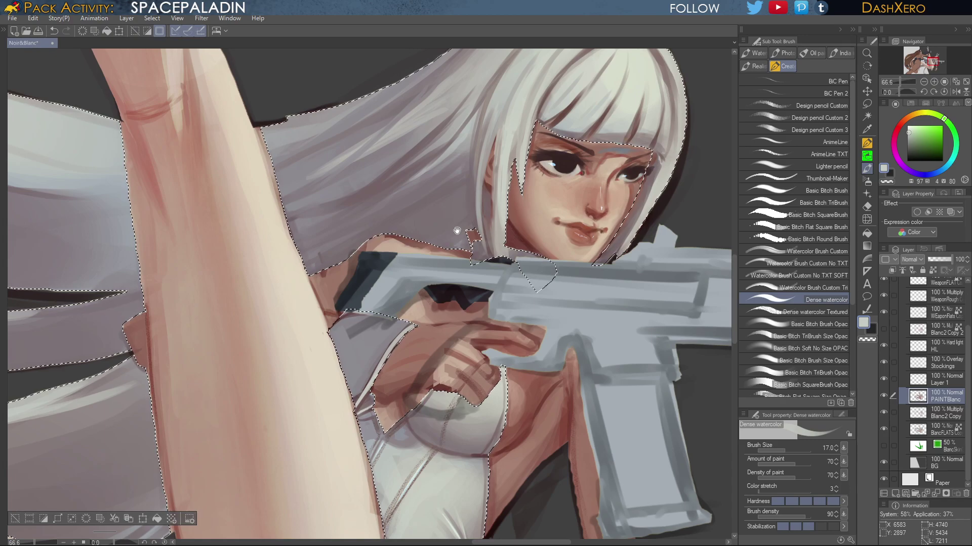
pyautogui.moveTo(457, 230); pyautogui.dragTo(588, 155)
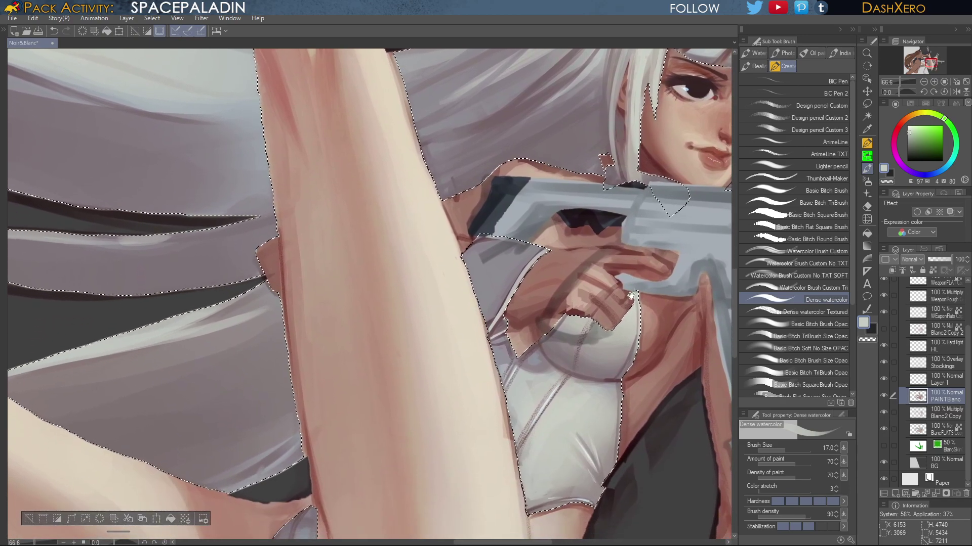
pyautogui.moveTo(659, 230); pyautogui.dragTo(619, 283)
pyautogui.moveTo(652, 248); pyautogui.dragTo(613, 282)
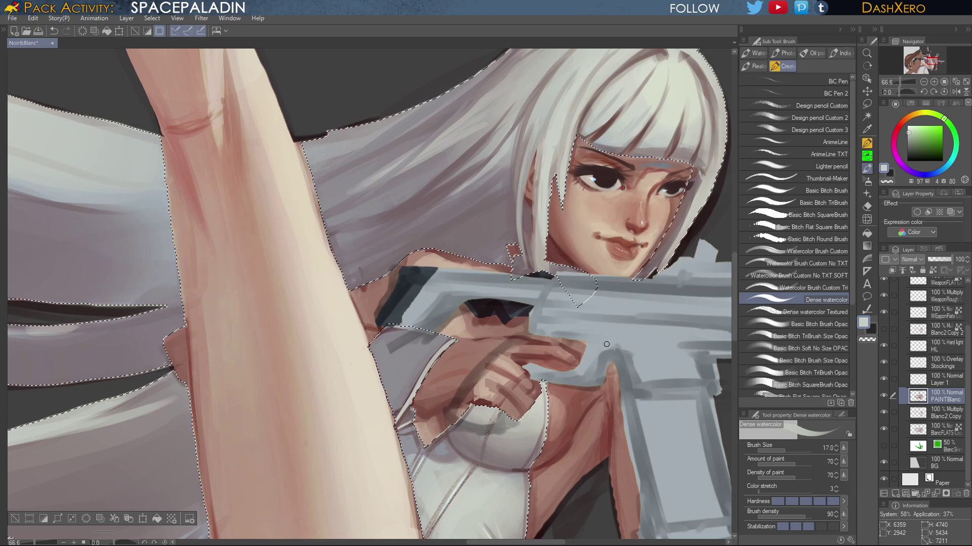
pyautogui.moveTo(648, 197)
pyautogui.mouseDown()
pyautogui.moveTo(668, 185)
pyautogui.moveTo(672, 244)
pyautogui.moveTo(642, 292)
pyautogui.mouseUp()
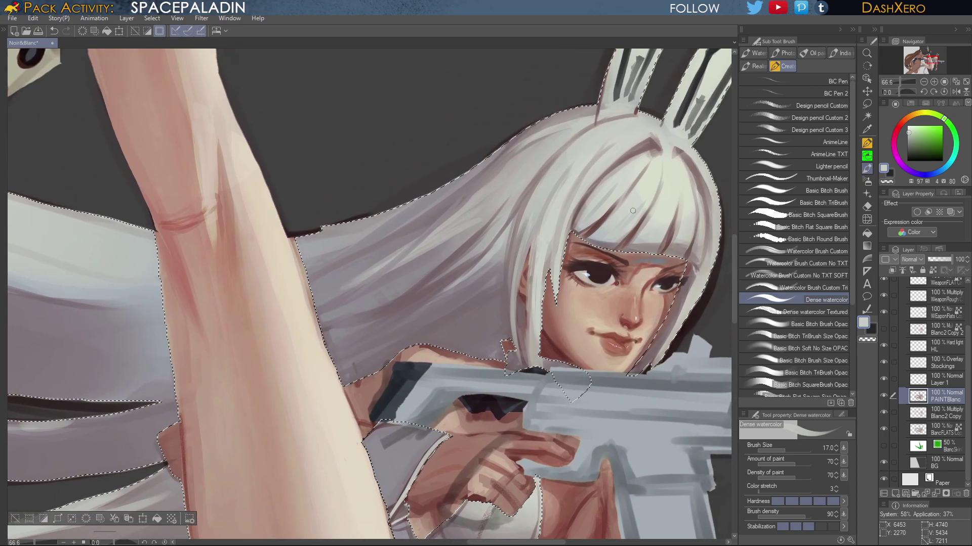
# Sample mauve-grey and darker mauve tones to shade the strands of the flowing hair between the raised leg and the head
pyautogui.keyDown('alt'); pyautogui.click(459, 238); pyautogui.keyUp('alt')
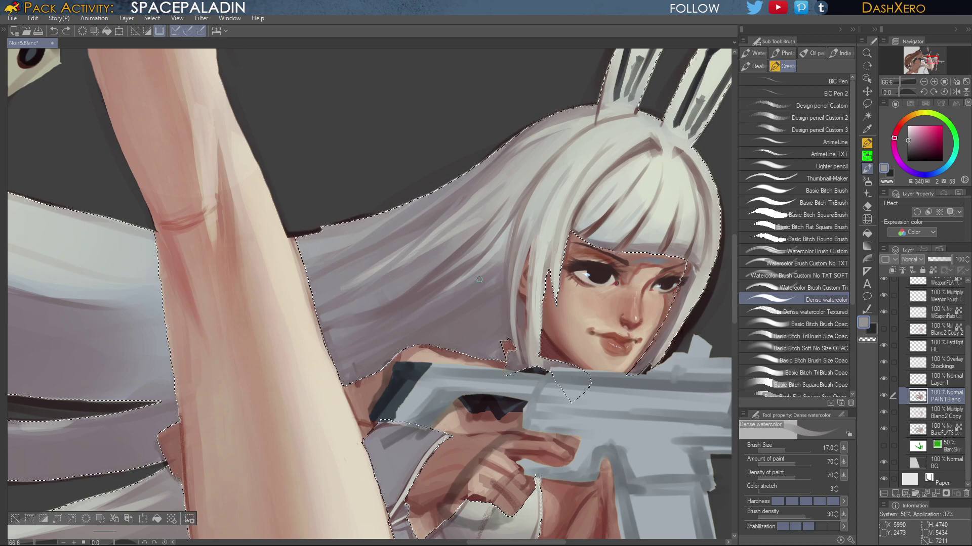
pyautogui.moveTo(480, 305); pyautogui.dragTo(625, 259)
pyautogui.keyDown('alt'); pyautogui.click(550, 253); pyautogui.keyUp('alt')
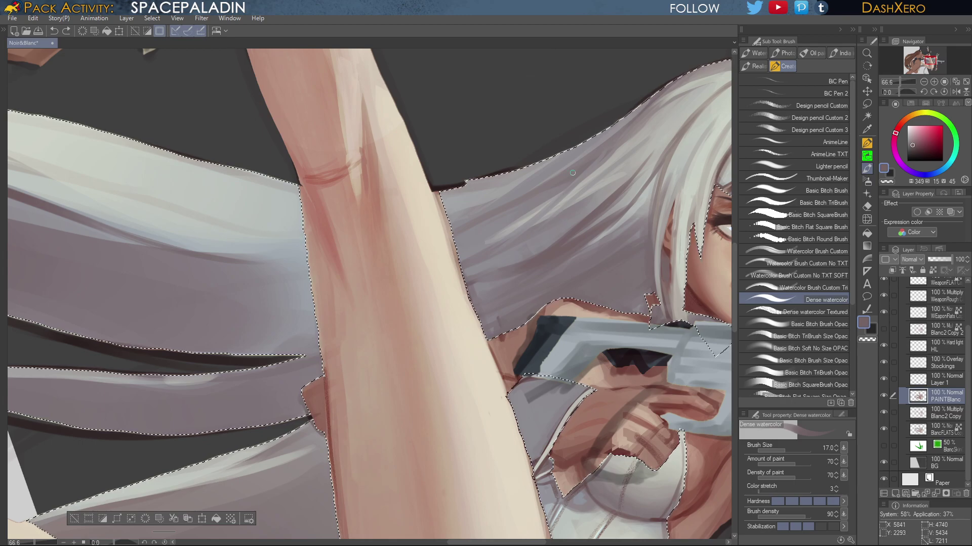
pyautogui.moveTo(608, 251); pyautogui.dragTo(622, 247)
pyautogui.moveTo(592, 190); pyautogui.dragTo(510, 256)
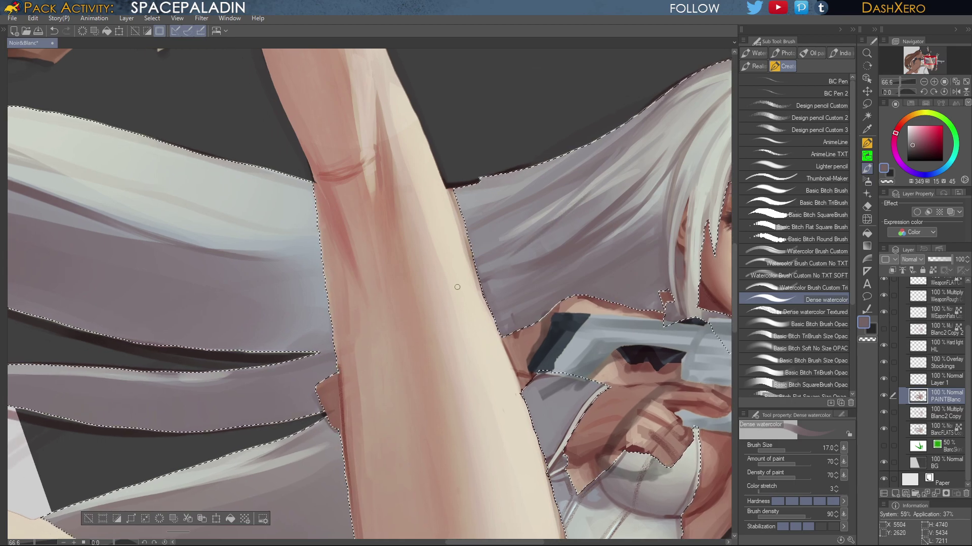
pyautogui.moveTo(631, 277)
pyautogui.mouseDown()
pyautogui.moveTo(636, 253)
pyautogui.moveTo(564, 287)
pyautogui.mouseUp()
# Enlarge the Dense watercolor brush to 25 and refine the hair behind the ear with sampled mauve and pale grey tones
pyautogui.press(']')
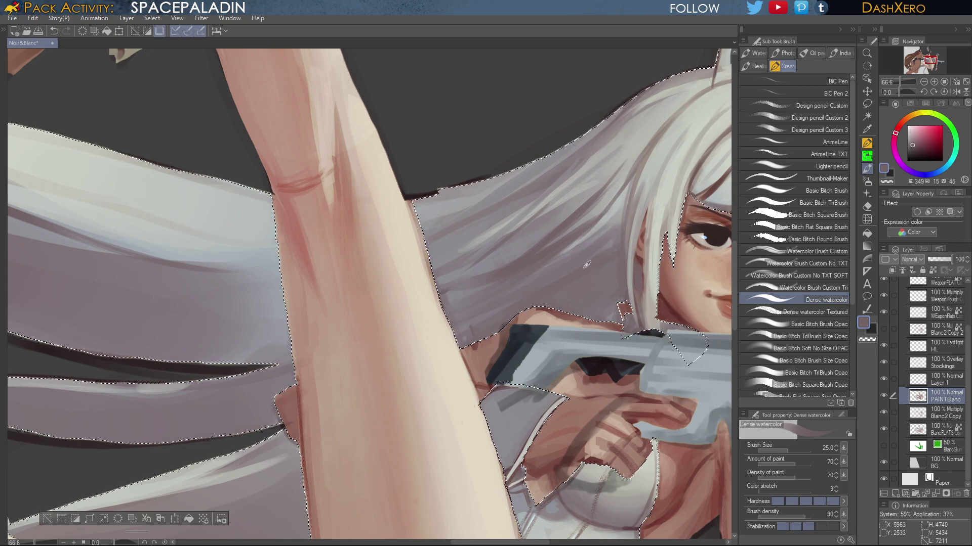
pyautogui.keyDown('alt'); pyautogui.click(604, 257); pyautogui.keyUp('alt')
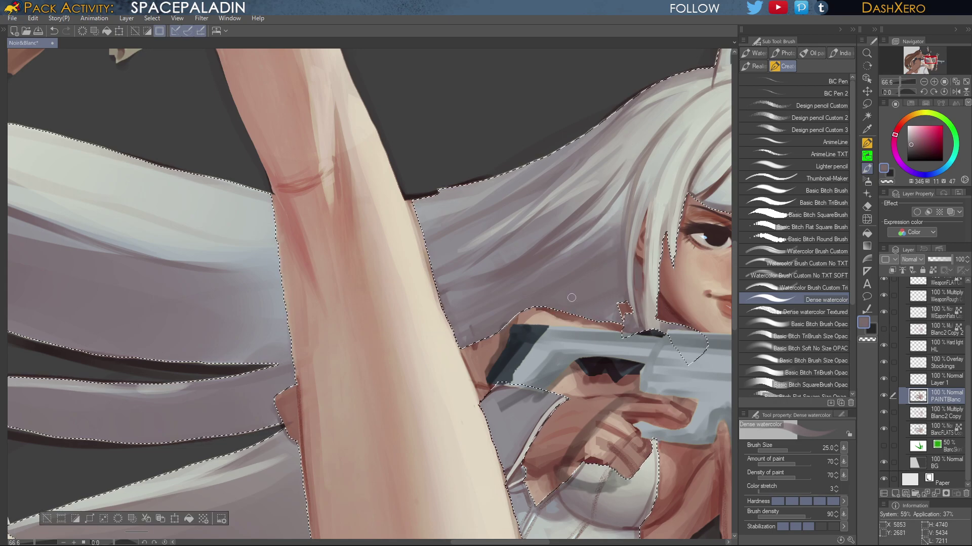
pyautogui.keyDown('alt'); pyautogui.click(614, 273); pyautogui.keyUp('alt')
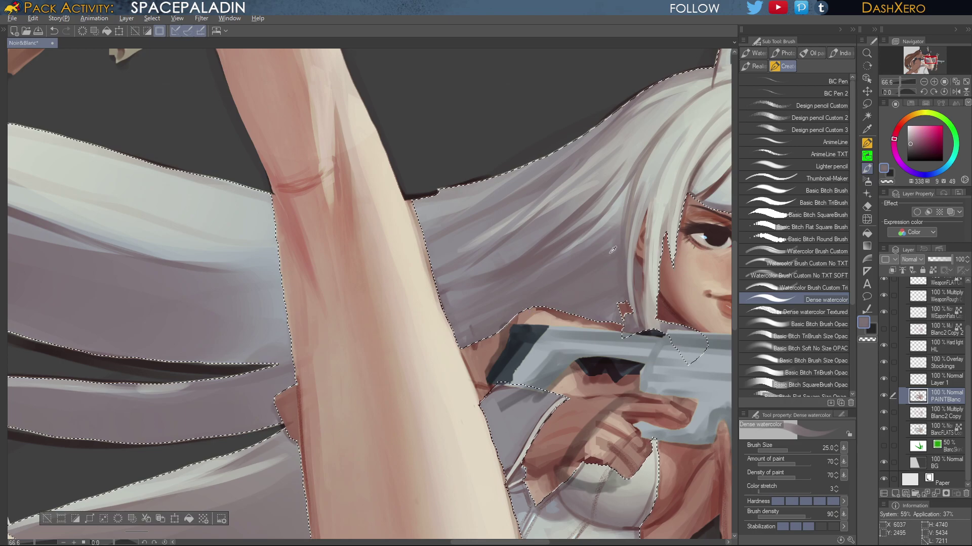
pyautogui.keyDown('alt'); pyautogui.click(632, 207); pyautogui.keyUp('alt')
pyautogui.keyDown('alt'); pyautogui.click(650, 170); pyautogui.keyUp('alt')
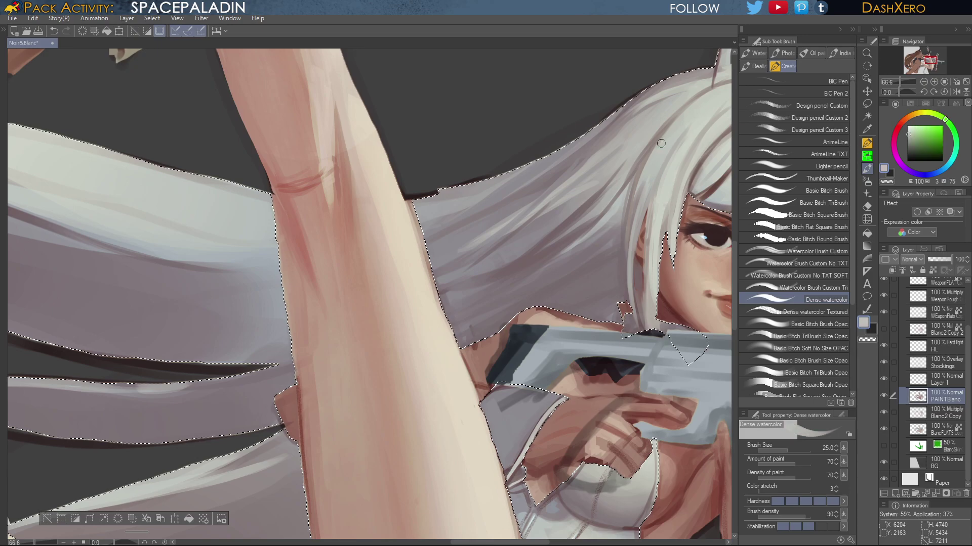
pyautogui.moveTo(629, 212); pyautogui.dragTo(627, 261)
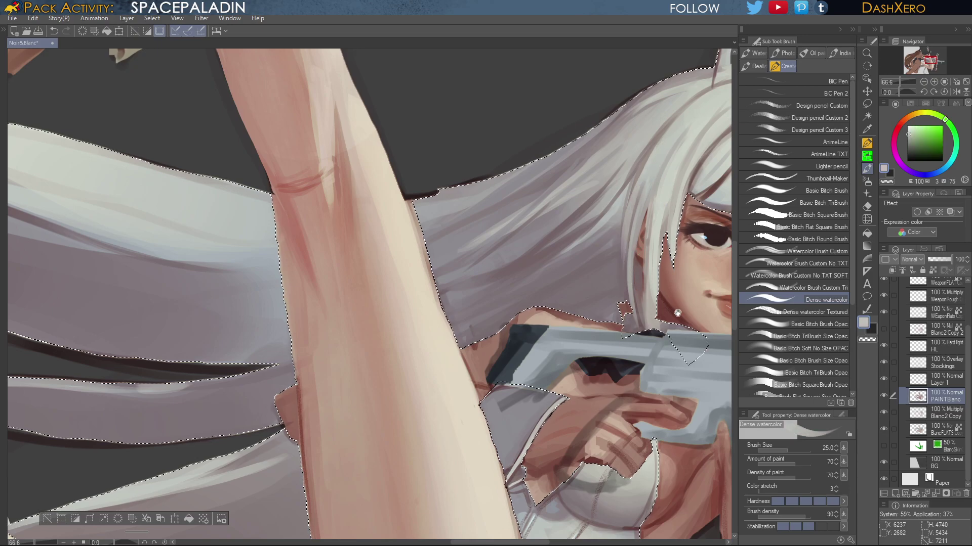
# Sample muted mauve and even out the hair shadow above the near shoulder and rifle stock
pyautogui.moveTo(661, 206); pyautogui.dragTo(567, 245)
pyautogui.moveTo(667, 223)
pyautogui.mouseDown()
pyautogui.moveTo(593, 176)
pyautogui.moveTo(661, 168)
pyautogui.mouseUp()
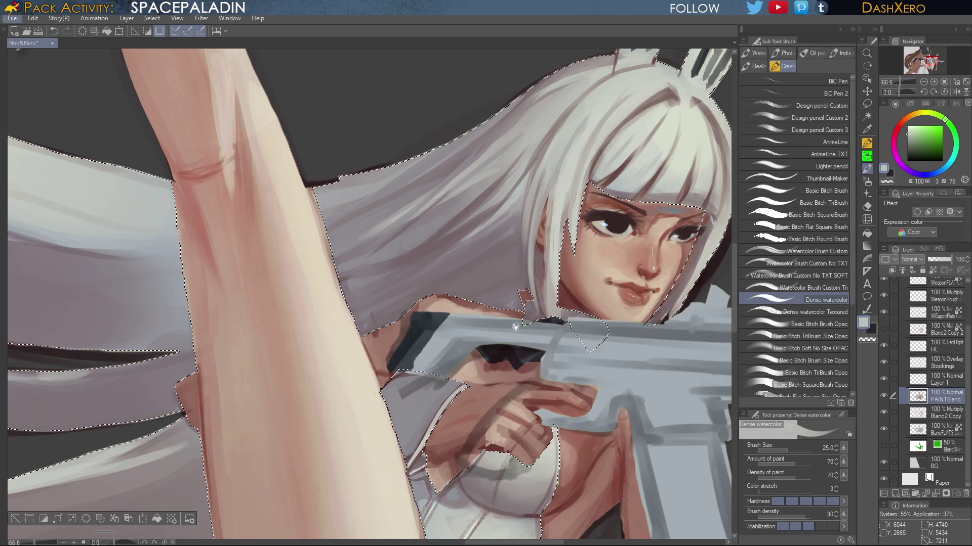
pyautogui.moveTo(428, 255); pyautogui.dragTo(552, 210)
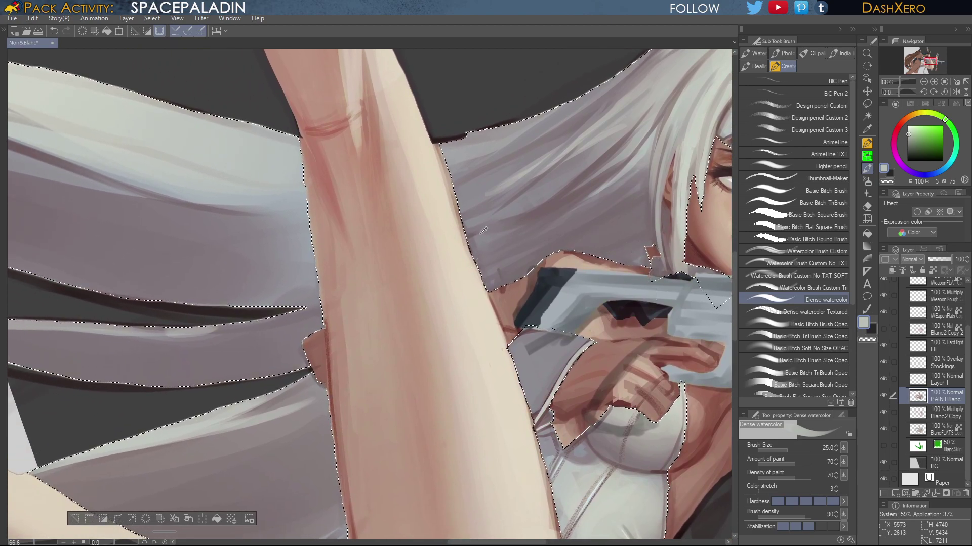
pyautogui.keyDown('alt'); pyautogui.click(468, 256); pyautogui.keyUp('alt')
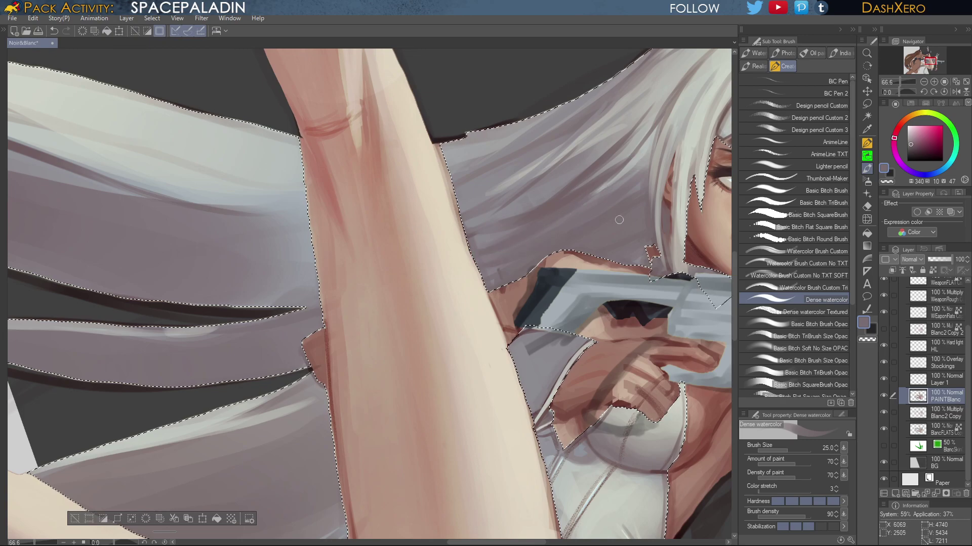
pyautogui.scroll(-2, 599, 212)
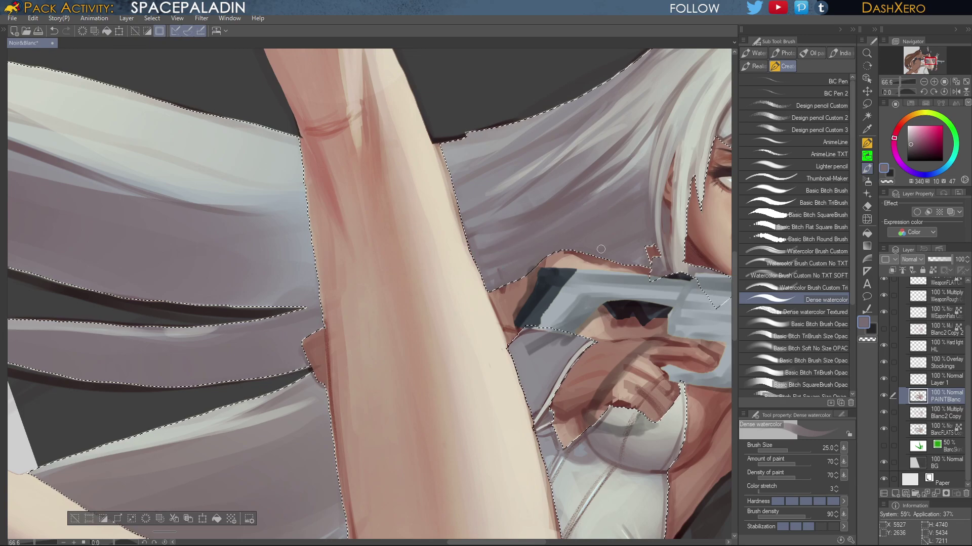
pyautogui.hotkey('ctrl', '0')
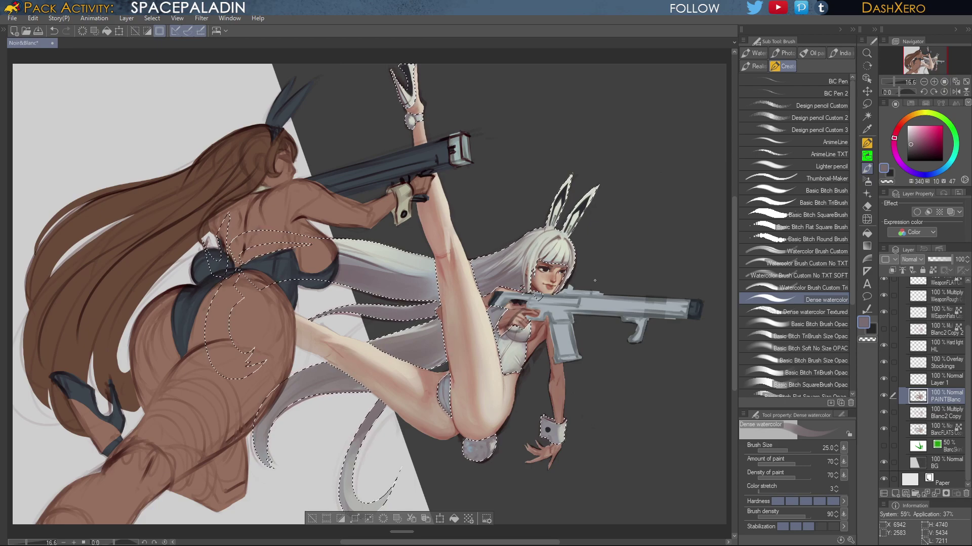
pyautogui.scroll(5, 536, 297)
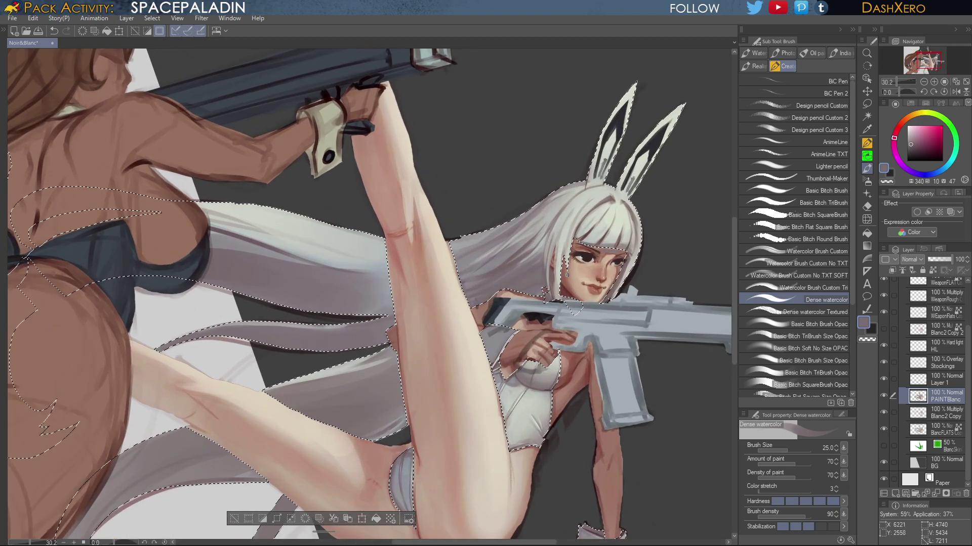
pyautogui.moveTo(521, 319); pyautogui.dragTo(567, 352)
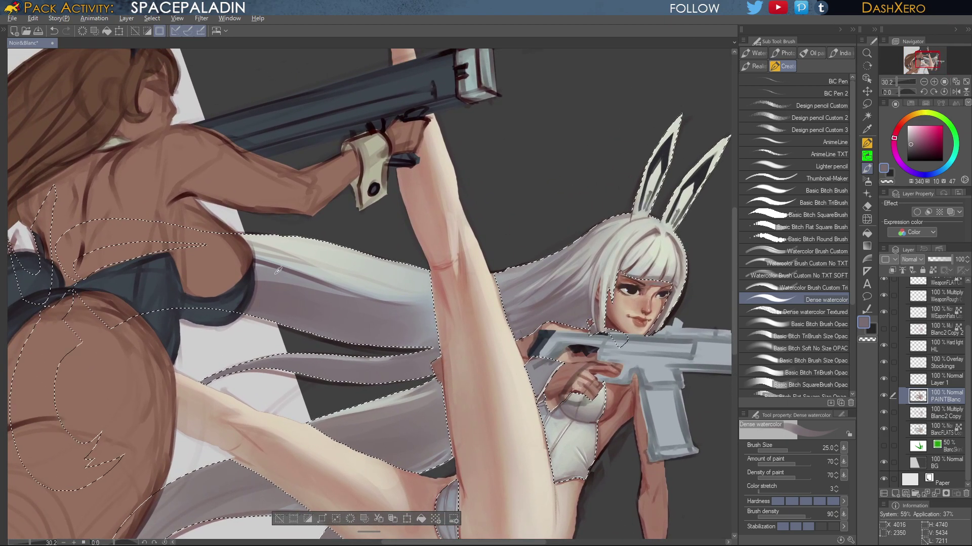
# Brush dark mauve strands along the upper hair section beyond the raised leg with sampled tones, undoing the unwanted strokes
pyautogui.keyDown('alt'); pyautogui.click(257, 279); pyautogui.keyUp('alt')
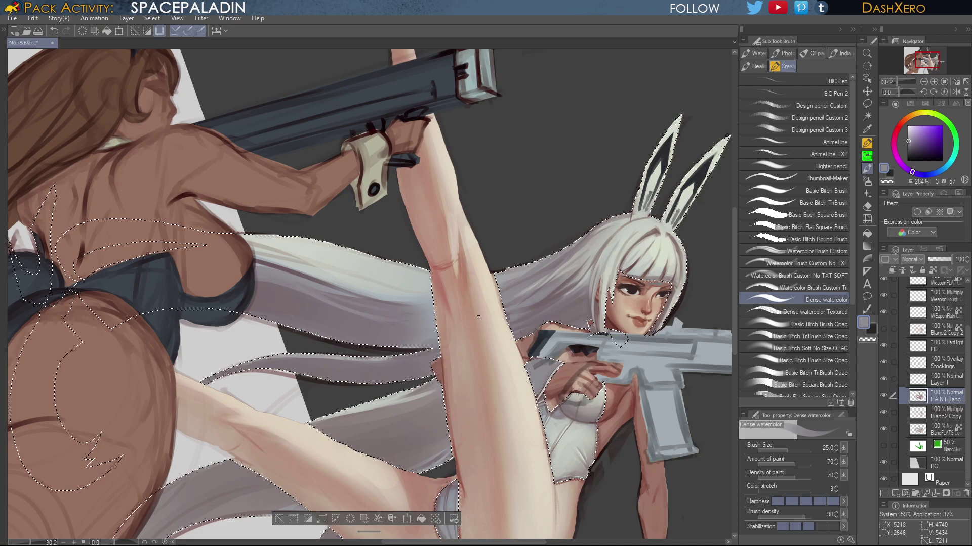
pyautogui.hotkey('ctrl', 'z')
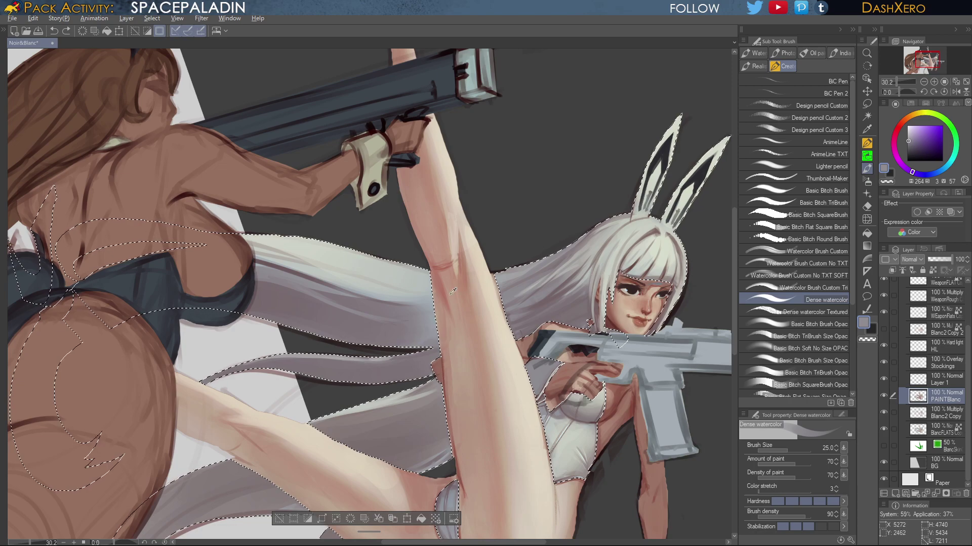
pyautogui.keyDown('alt'); pyautogui.click(276, 266); pyautogui.keyUp('alt')
pyautogui.moveTo(274, 264); pyautogui.dragTo(392, 302)
pyautogui.hotkey('ctrl', 'z')
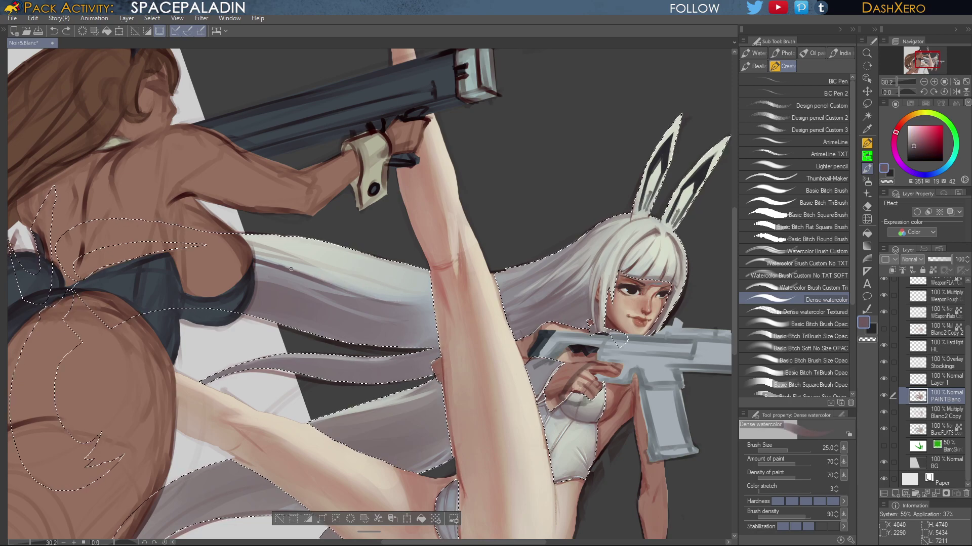
pyautogui.moveTo(281, 266); pyautogui.dragTo(385, 307)
pyautogui.moveTo(239, 270); pyautogui.dragTo(325, 303)
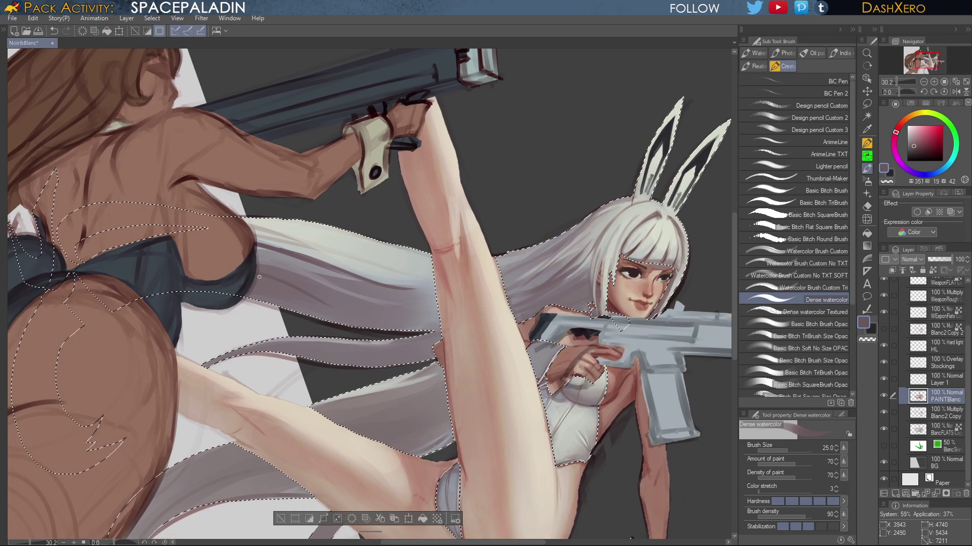
pyautogui.hotkey('ctrl', 'z')
# Switch to the Basic Bitch TriBrush Size Opac brush with transparent colour at size 80
pyautogui.click(819, 333)
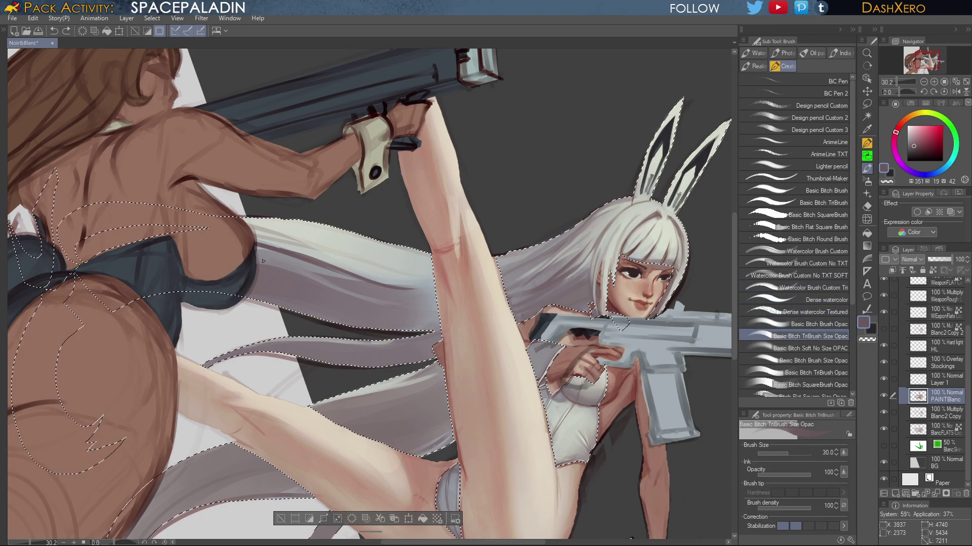
pyautogui.press('c')
pyautogui.press(']')
pyautogui.press(']')
pyautogui.press(']')
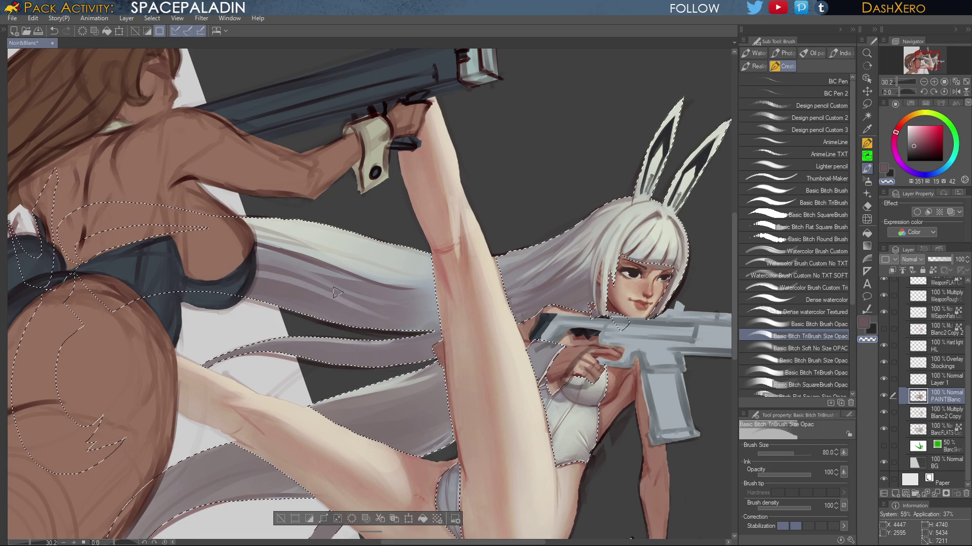
# Sample dusty mauve tones and shade the large hair section between the brown-haired character and the raised leg
pyautogui.keyDown('alt'); pyautogui.click(300, 252); pyautogui.keyUp('alt')
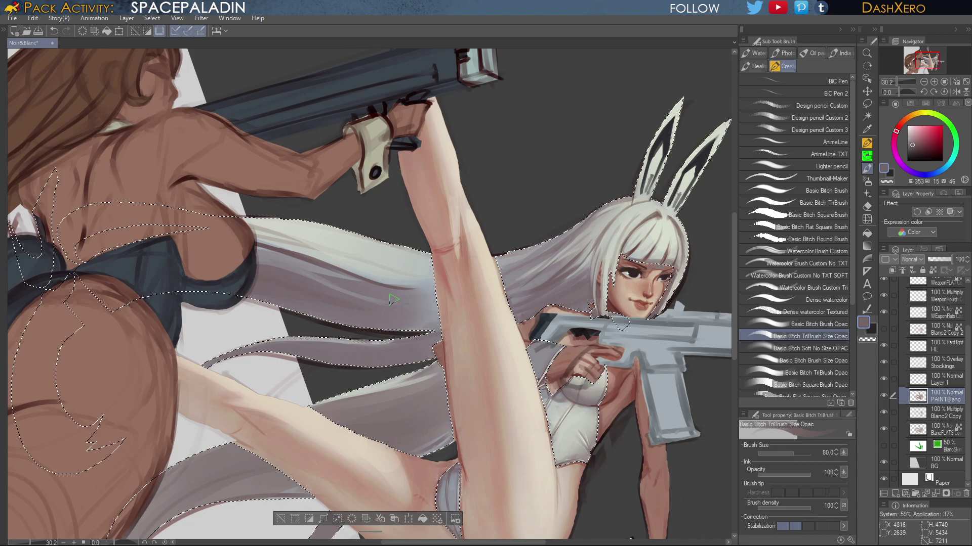
pyautogui.keyDown('alt'); pyautogui.click(298, 251); pyautogui.keyUp('alt')
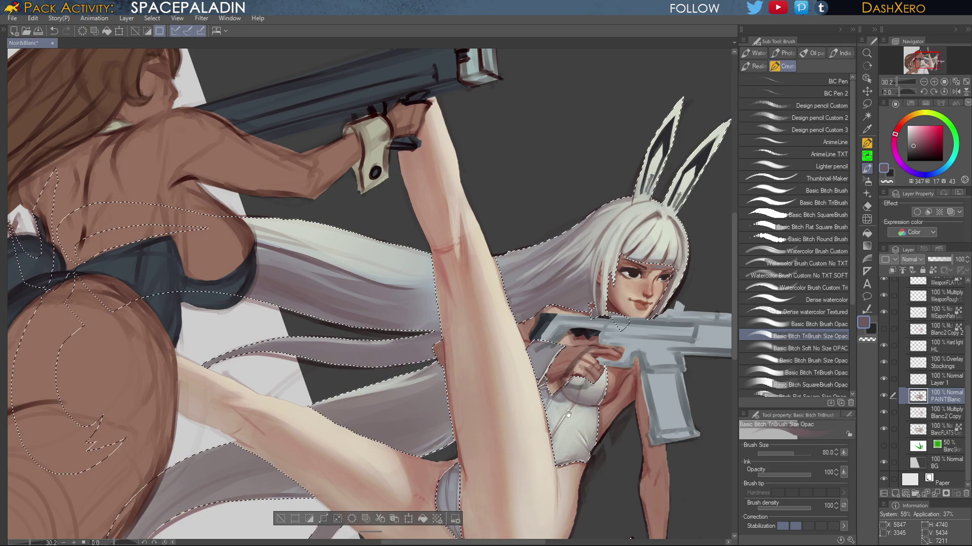
pyautogui.moveTo(355, 332); pyautogui.dragTo(442, 313)
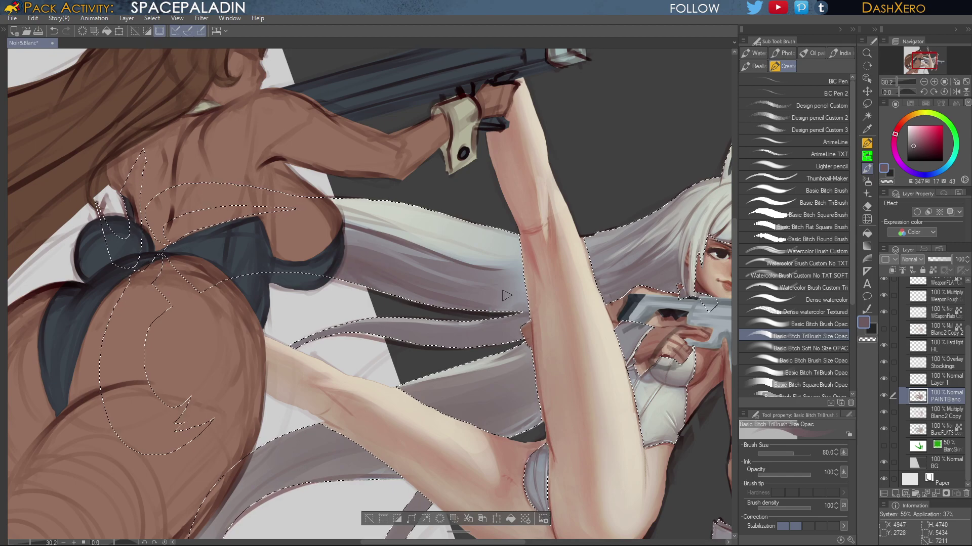
pyautogui.moveTo(499, 307); pyautogui.dragTo(467, 295)
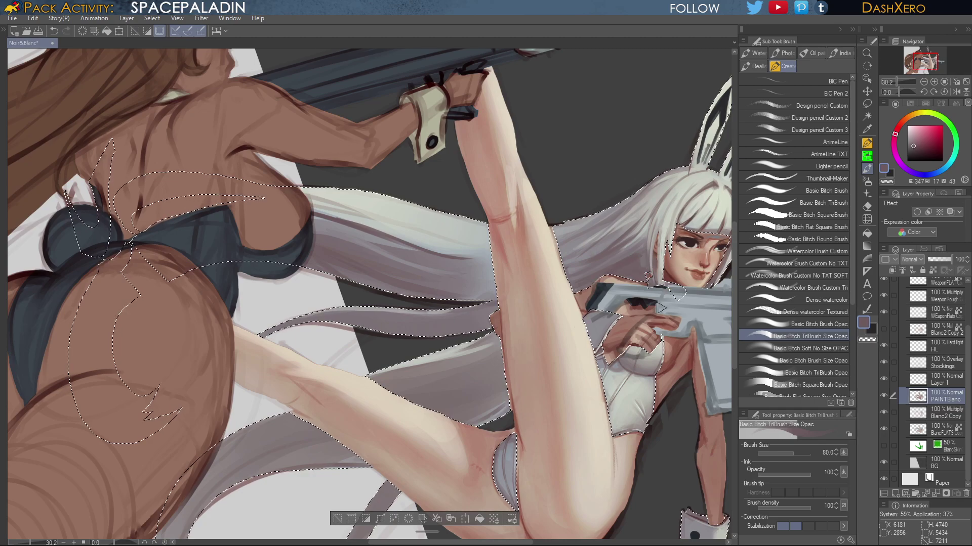
pyautogui.scroll(3, 660, 237)
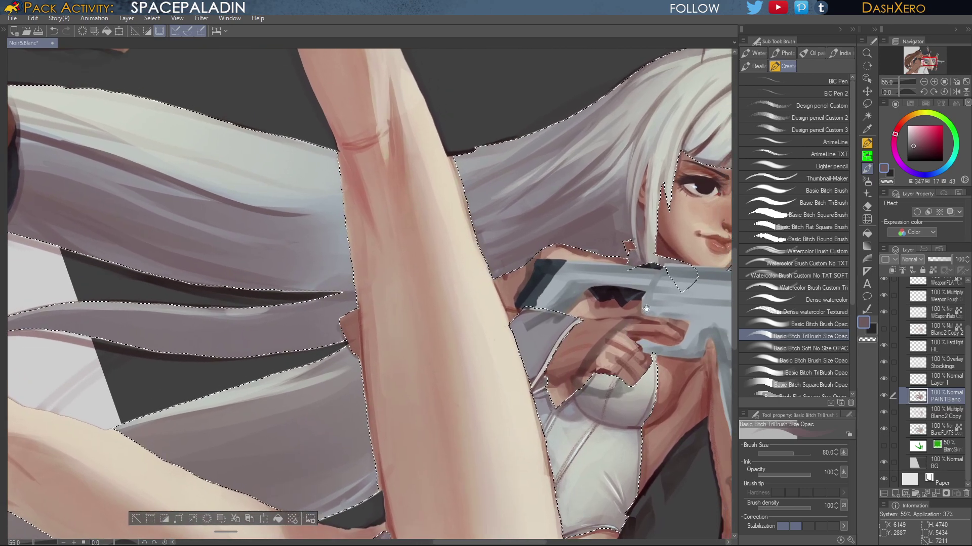
# Add the small unselected patch beneath the ear to the lasso selection and cover it with the mauve hair colour
pyautogui.moveTo(646, 308); pyautogui.dragTo(596, 346)
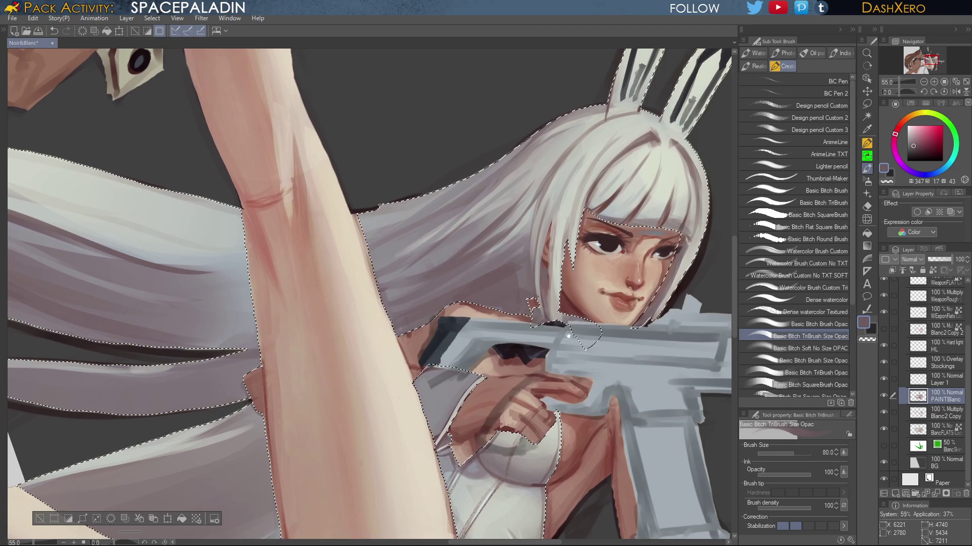
pyautogui.moveTo(684, 307); pyautogui.dragTo(645, 295)
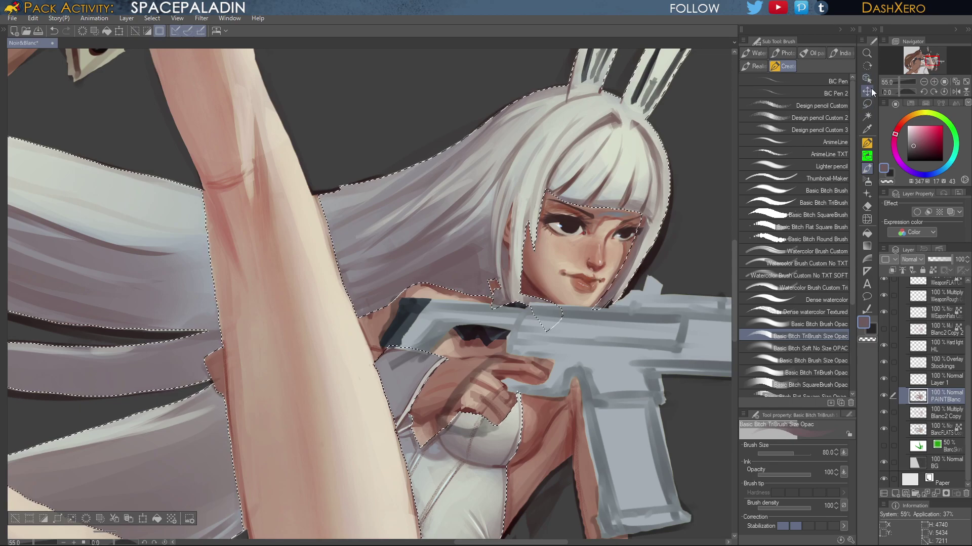
pyautogui.click(867, 103)
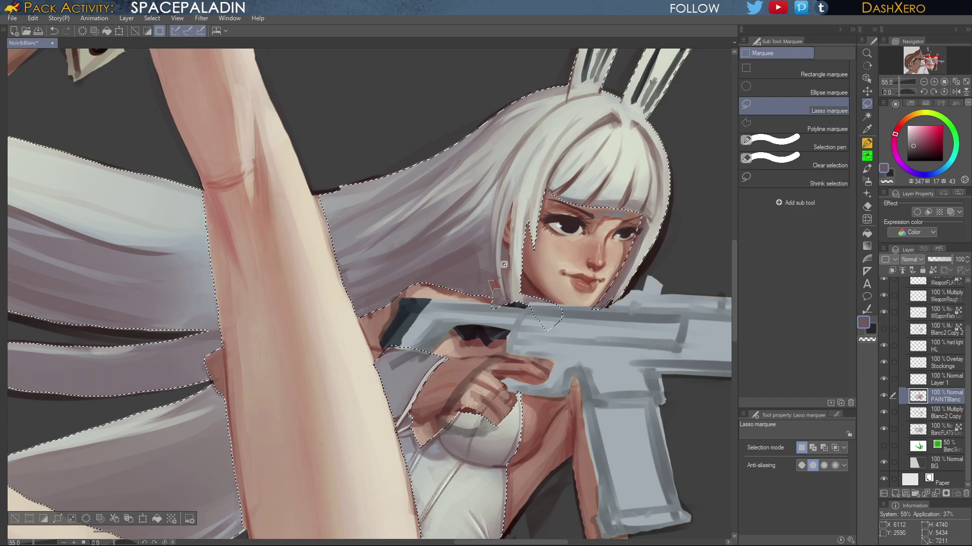
pyautogui.click(867, 168)
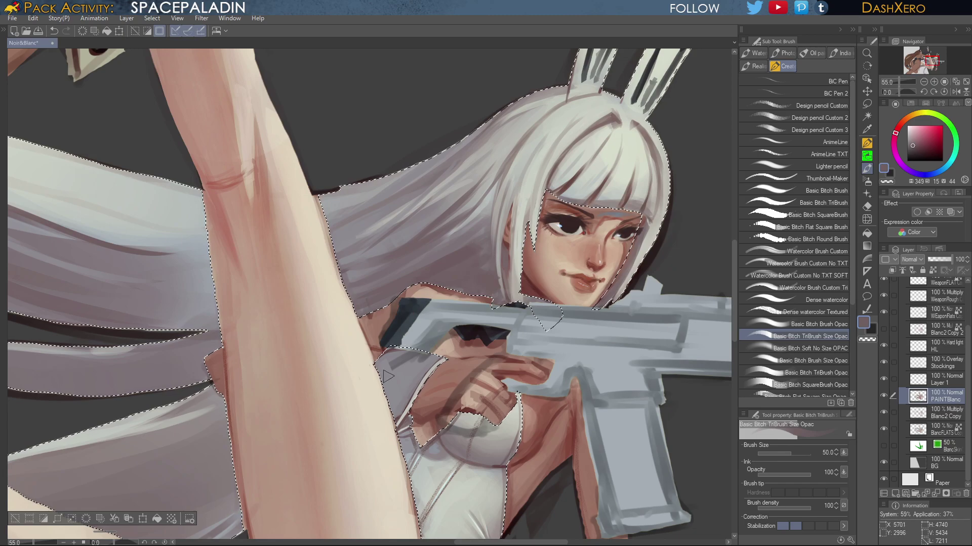
# Sample light greys from the hair and touch up the lock hanging beside the white-haired woman's face down to its tip
pyautogui.moveTo(618, 350)
pyautogui.mouseDown()
pyautogui.moveTo(688, 313)
pyautogui.moveTo(772, 341)
pyautogui.moveTo(781, 355)
pyautogui.mouseUp()
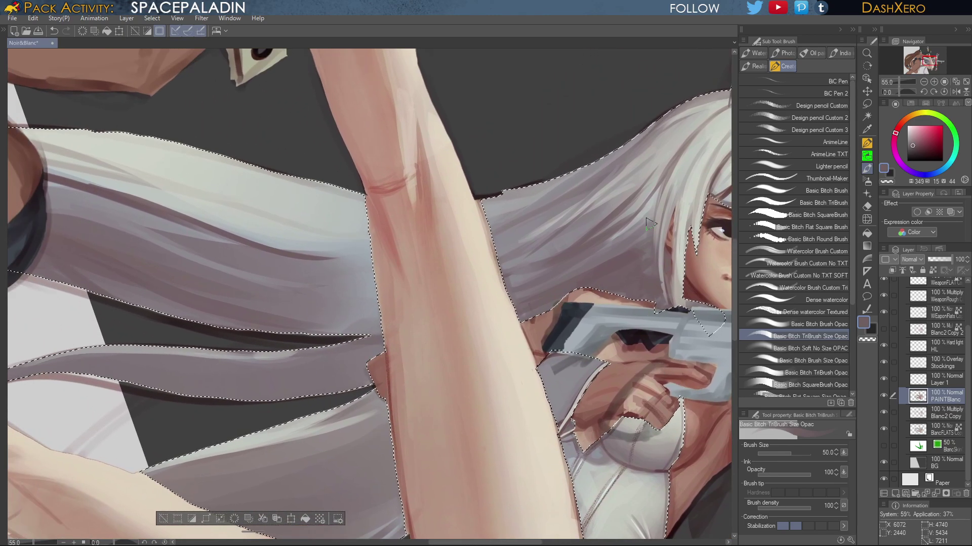
pyautogui.keyDown('alt'); pyautogui.click(647, 214); pyautogui.keyUp('alt')
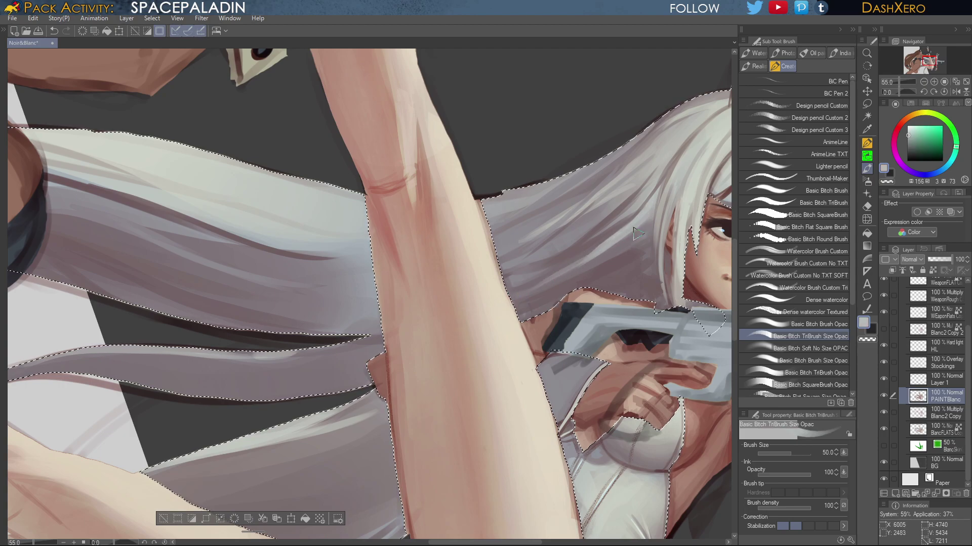
pyautogui.moveTo(664, 450); pyautogui.dragTo(520, 421)
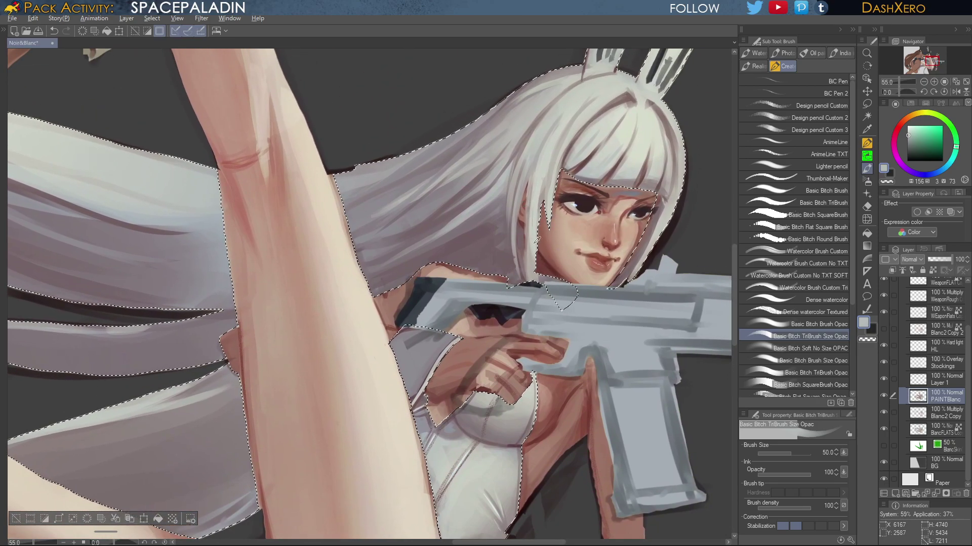
pyautogui.keyDown('alt'); pyautogui.click(530, 265); pyautogui.keyUp('alt')
pyautogui.moveTo(531, 268); pyautogui.dragTo(529, 283)
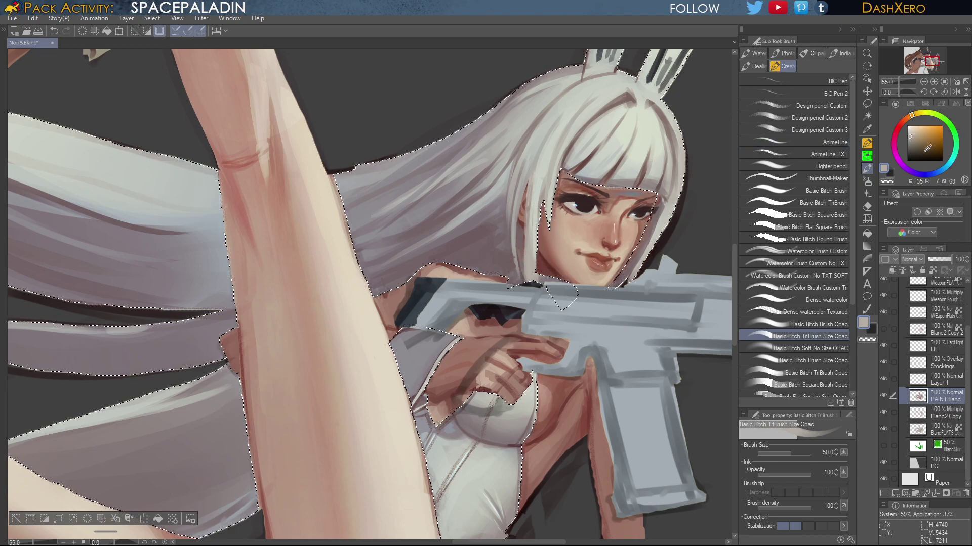
# Deepen the shadows in the hair beneath the ear with the Dense watercolor brush in a sampled mauve darkened to near-black
pyautogui.moveTo(532, 439); pyautogui.dragTo(550, 394)
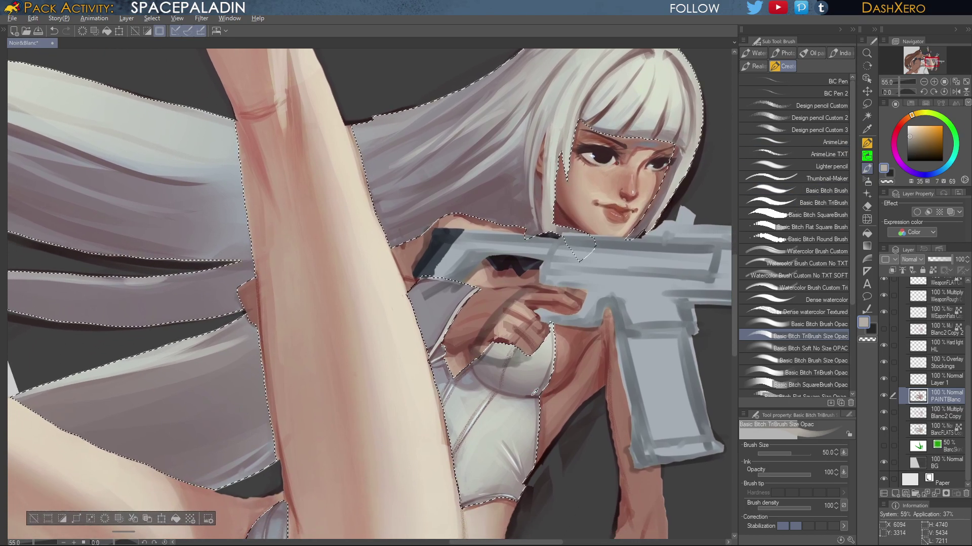
pyautogui.keyDown('alt'); pyautogui.click(571, 323); pyautogui.keyUp('alt')
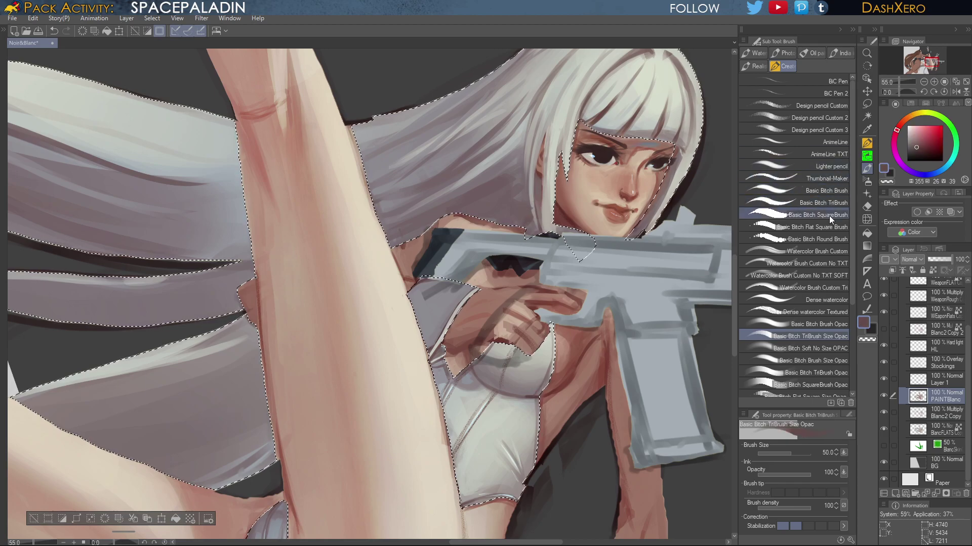
pyautogui.click(823, 299)
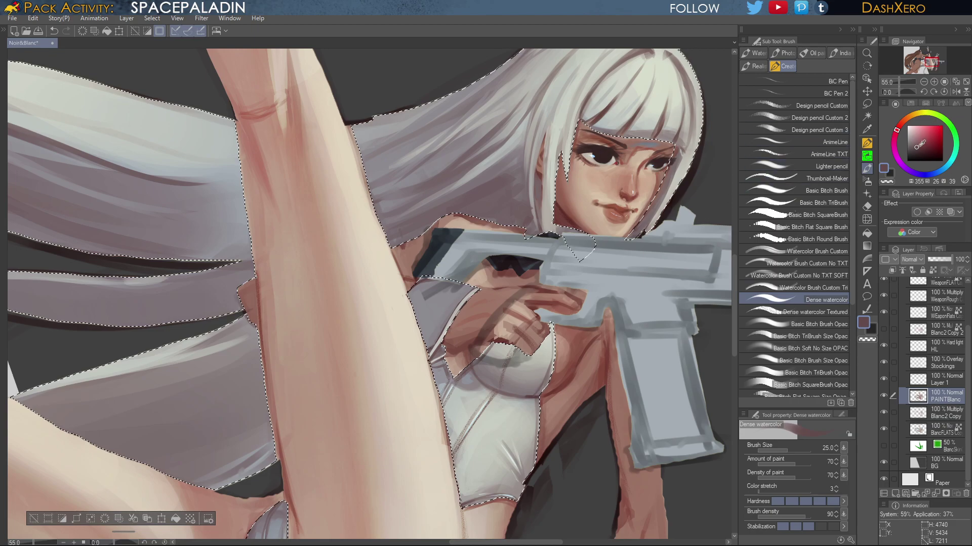
pyautogui.moveTo(917, 148); pyautogui.dragTo(917, 153)
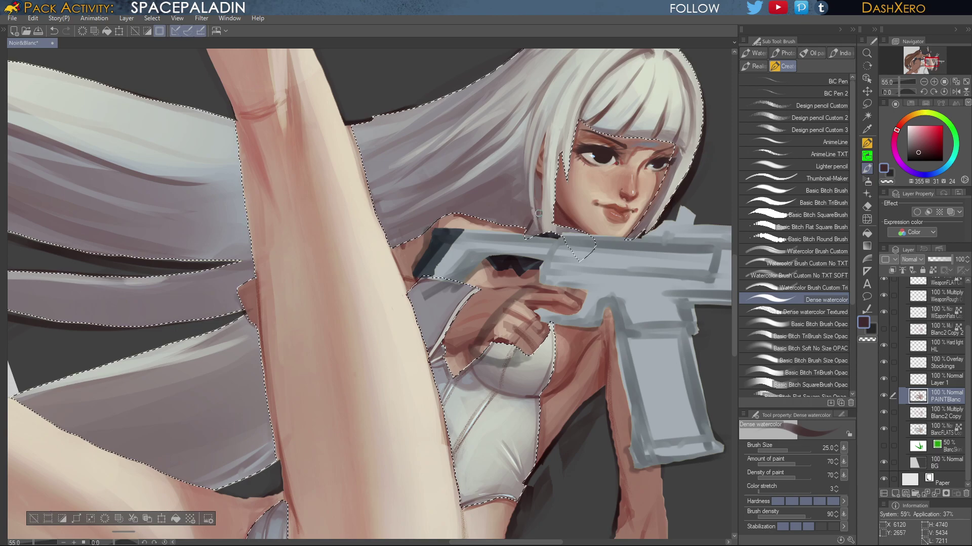
pyautogui.moveTo(606, 246); pyautogui.dragTo(604, 257)
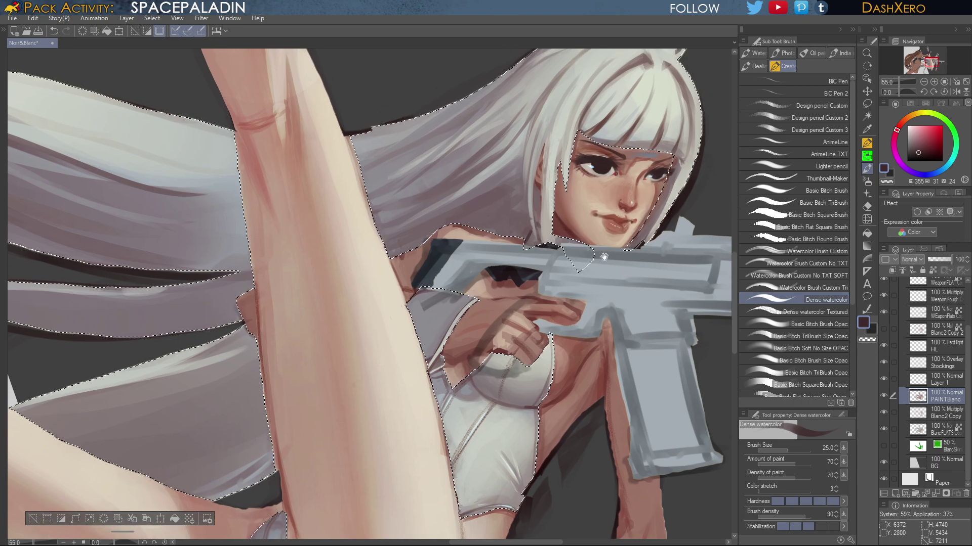
pyautogui.moveTo(562, 173); pyautogui.dragTo(523, 201)
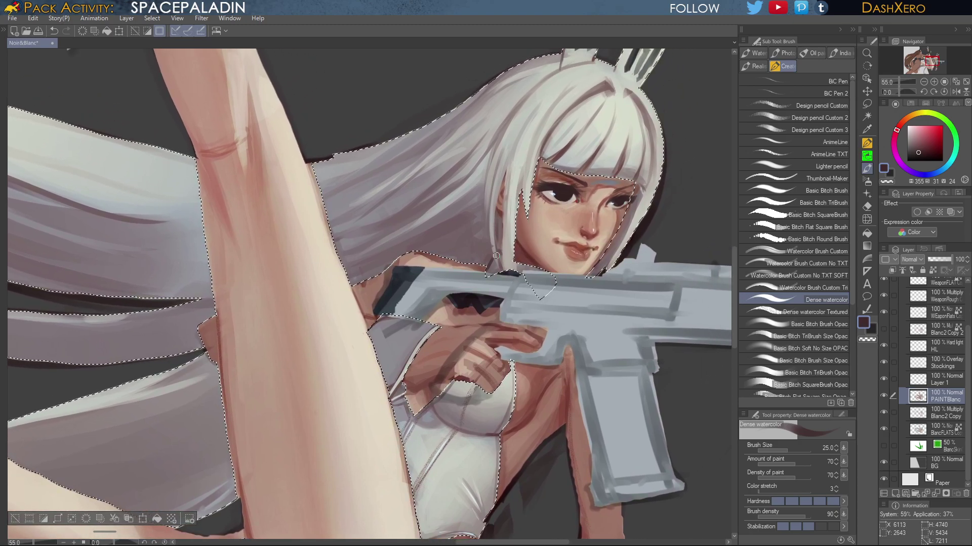
pyautogui.moveTo(527, 340); pyautogui.dragTo(649, 334)
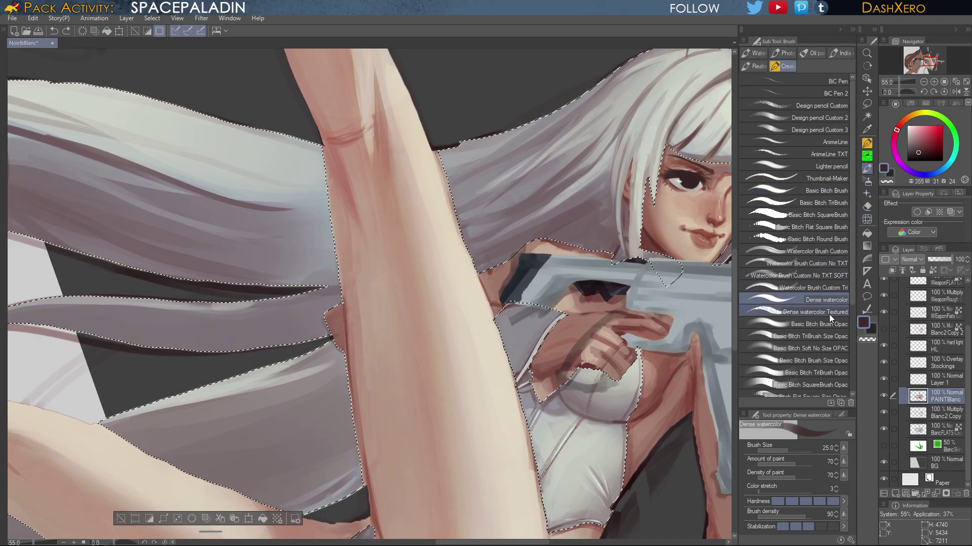
# Shade the hair lock behind the thighs in a darkened mauve with the Basic Bitch TriBrush Size Opac brush and save the file
pyautogui.click(825, 337)
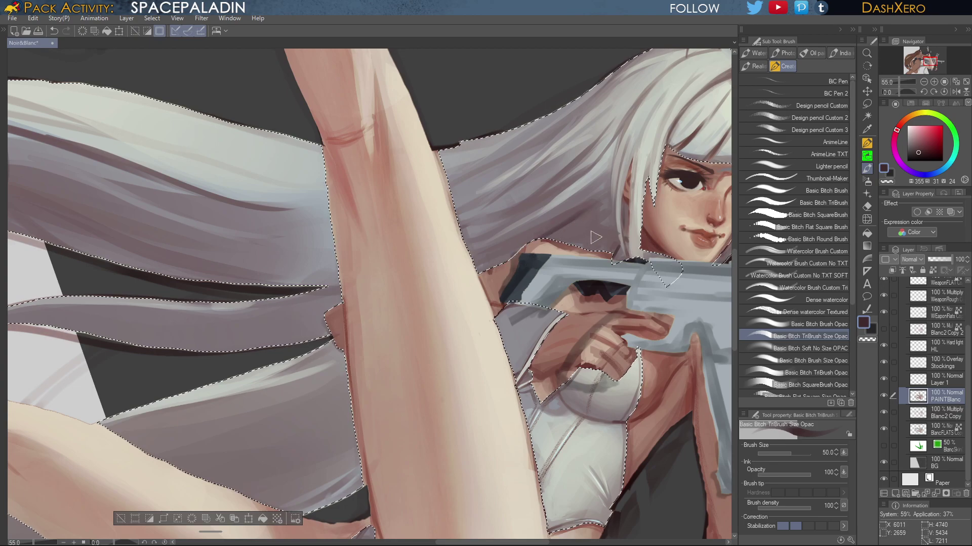
pyautogui.moveTo(518, 414); pyautogui.dragTo(572, 327)
pyautogui.scroll(-4, 606, 326)
pyautogui.click(924, 93)
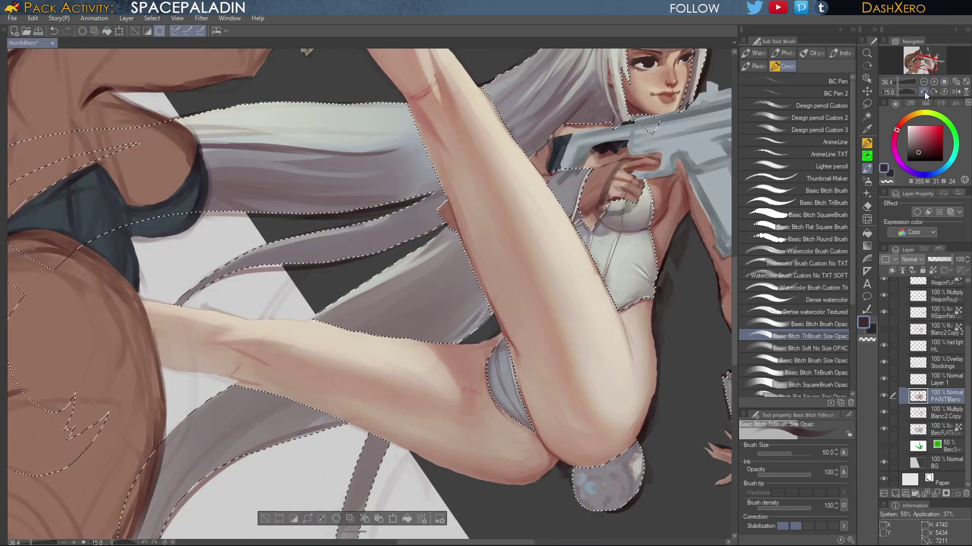
pyautogui.click(924, 93)
pyautogui.click(924, 92)
pyautogui.moveTo(537, 376); pyautogui.dragTo(553, 335)
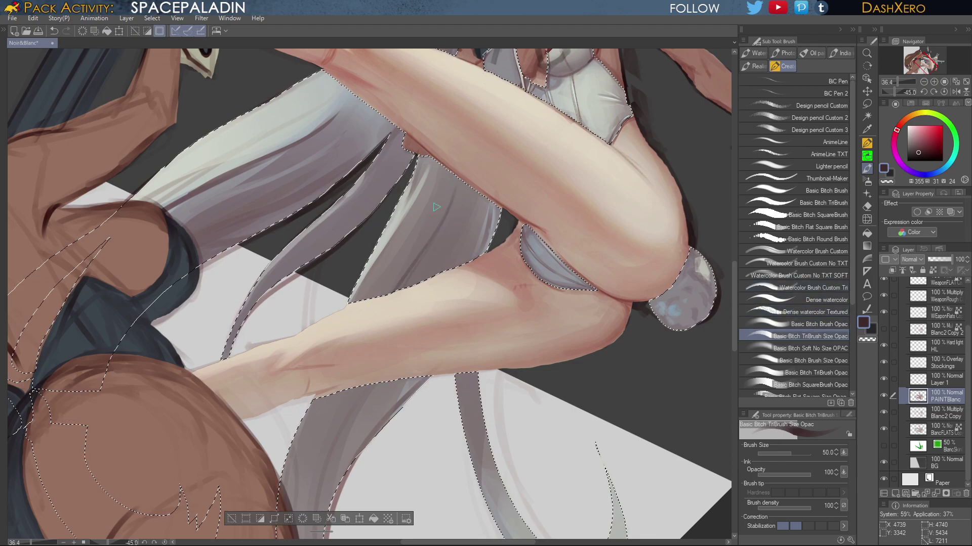
pyautogui.hotkey('ctrl', 'z')
pyautogui.keyDown('alt'); pyautogui.click(320, 485); pyautogui.keyUp('alt')
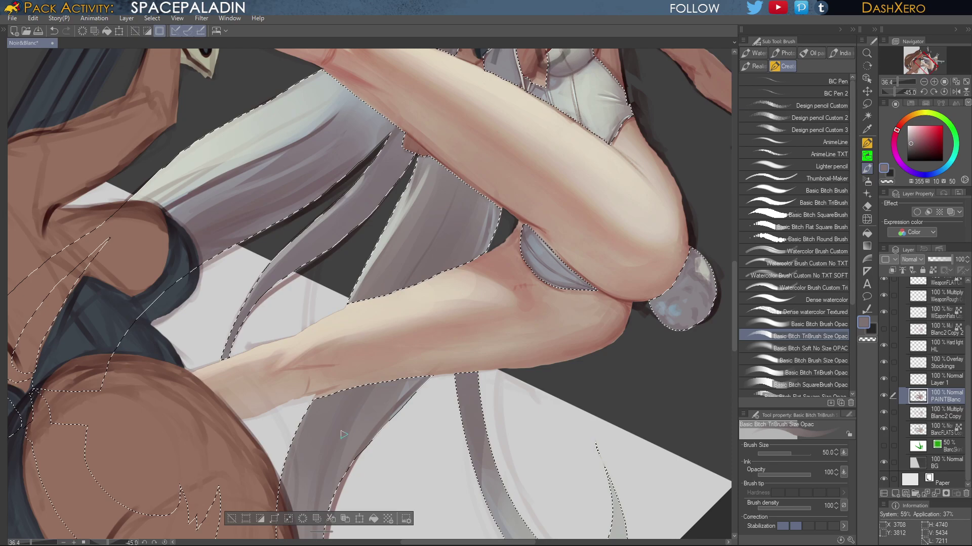
pyautogui.click(914, 142)
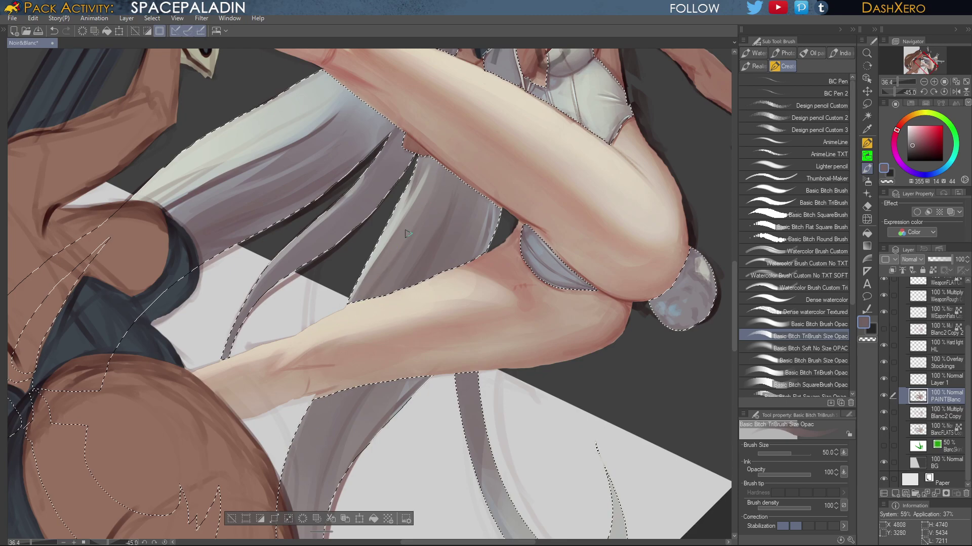
pyautogui.moveTo(553, 326); pyautogui.dragTo(599, 317)
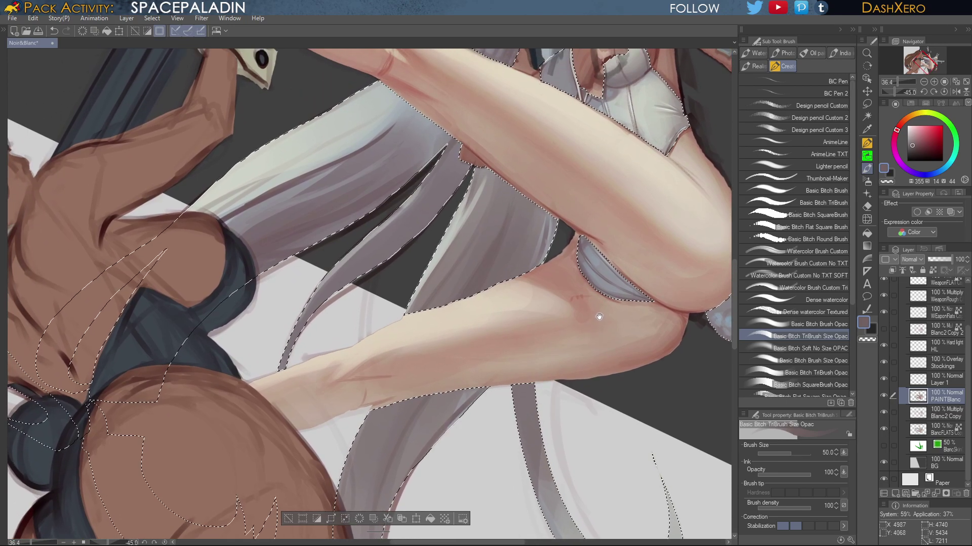
pyautogui.moveTo(608, 243); pyautogui.dragTo(613, 275)
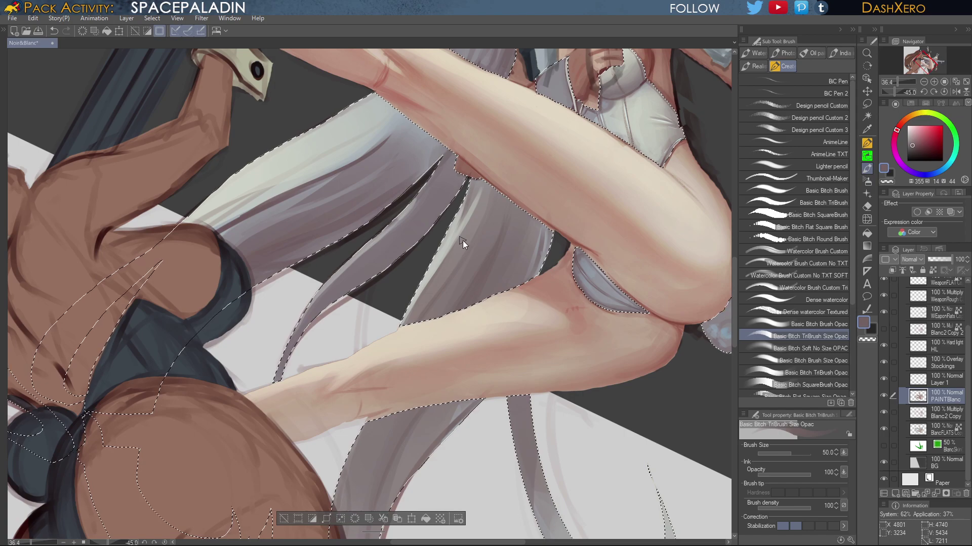
pyautogui.hotkey('ctrl', 's')
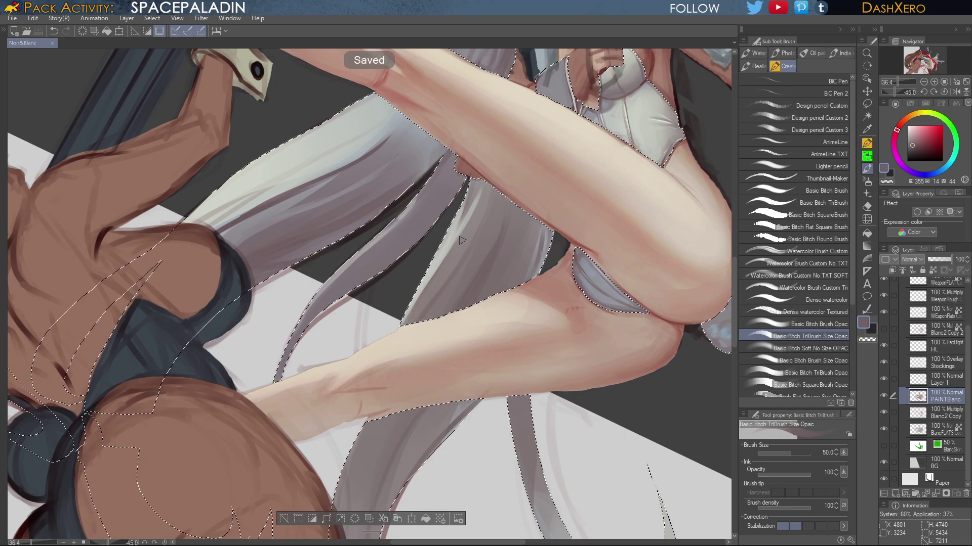
# Paint light grey highlight strands along the edge of the hair lock between the legs, undoing the last stroke
pyautogui.scroll(-4, 560, 340)
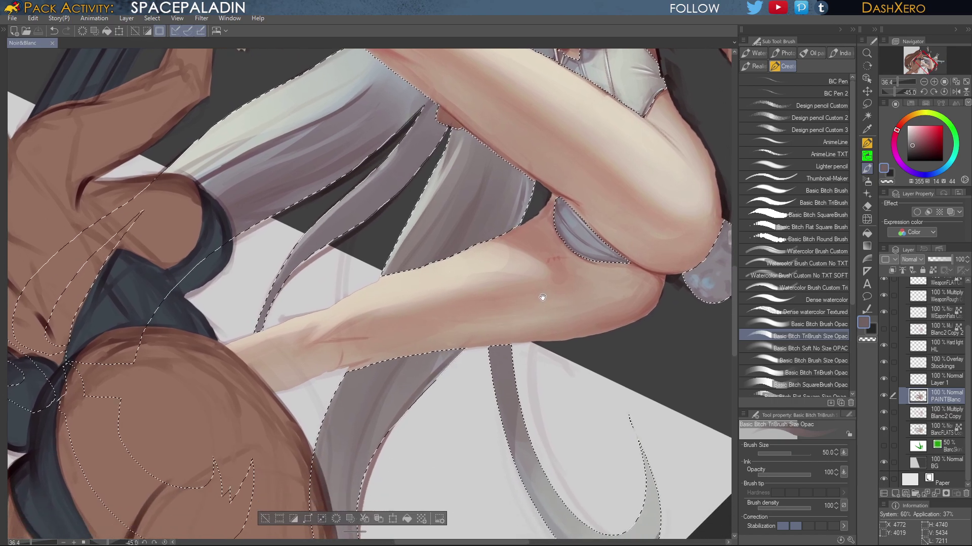
pyautogui.moveTo(546, 321); pyautogui.dragTo(546, 341)
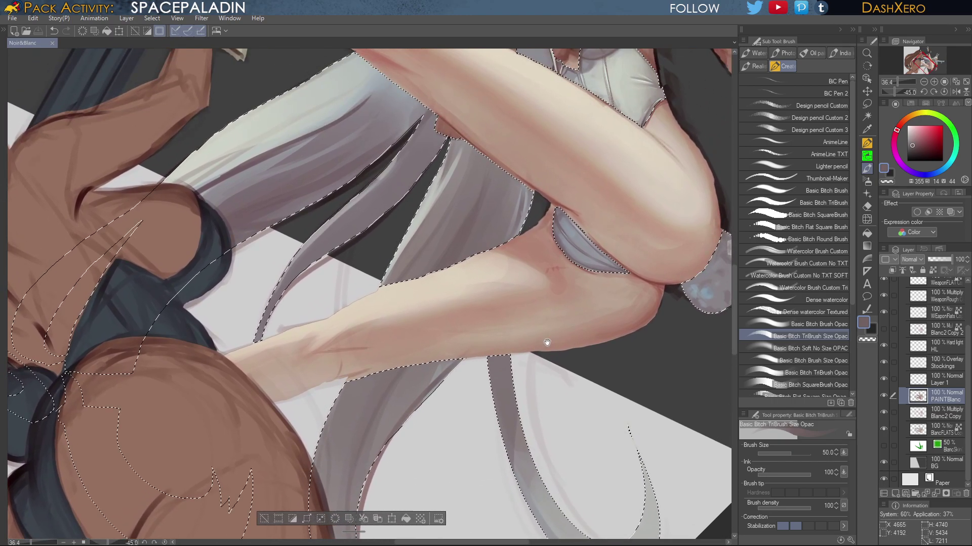
pyautogui.keyDown('alt'); pyautogui.click(428, 207); pyautogui.keyUp('alt')
pyautogui.moveTo(442, 187); pyautogui.dragTo(396, 266)
pyautogui.moveTo(431, 211); pyautogui.dragTo(394, 266)
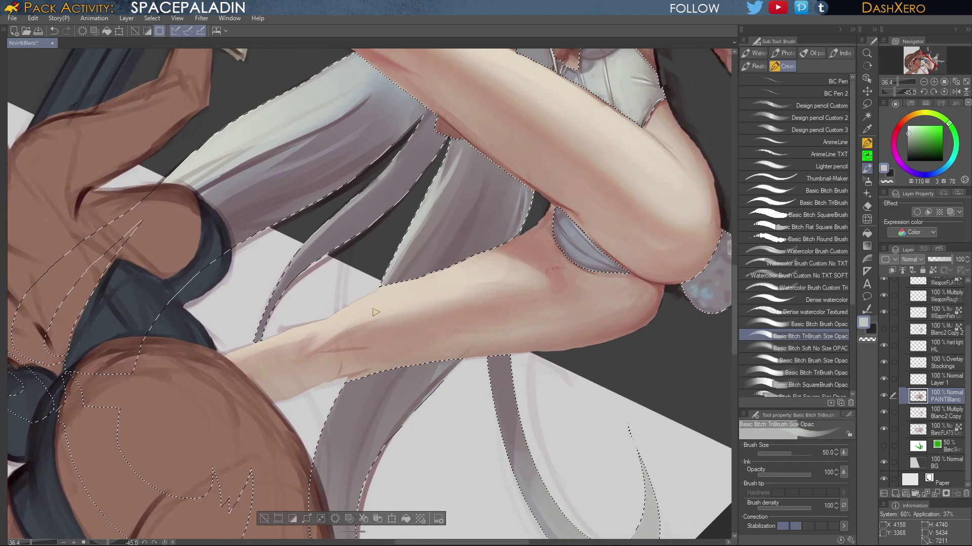
pyautogui.moveTo(456, 187); pyautogui.dragTo(396, 265)
pyautogui.moveTo(446, 200)
pyautogui.mouseDown()
pyautogui.moveTo(422, 228)
pyautogui.moveTo(439, 187)
pyautogui.mouseUp()
pyautogui.hotkey('ctrl', 'z')
pyautogui.press('alt')
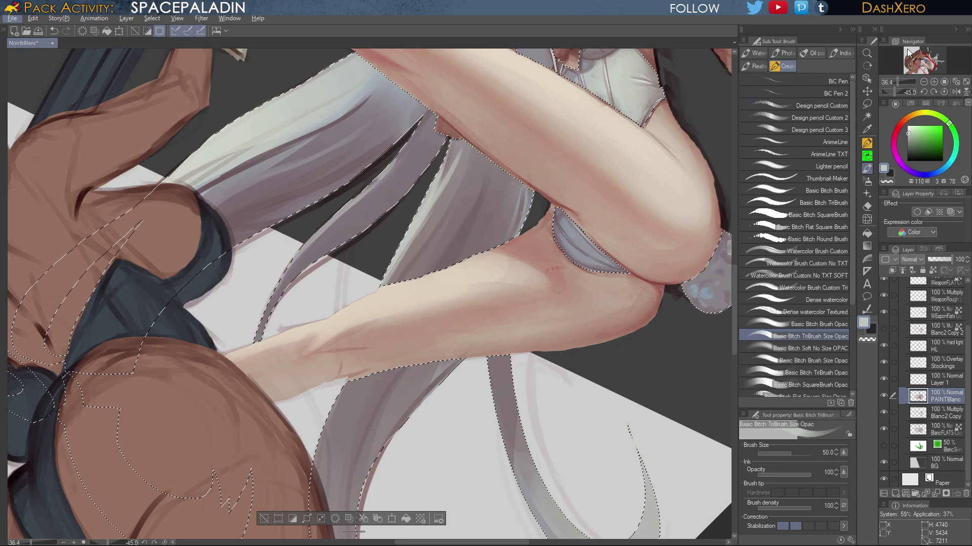
# Sample the mid mauve from the lower hair and paint a curved shadow band across the upper hair lock, below the cuff
pyautogui.click(944, 92)
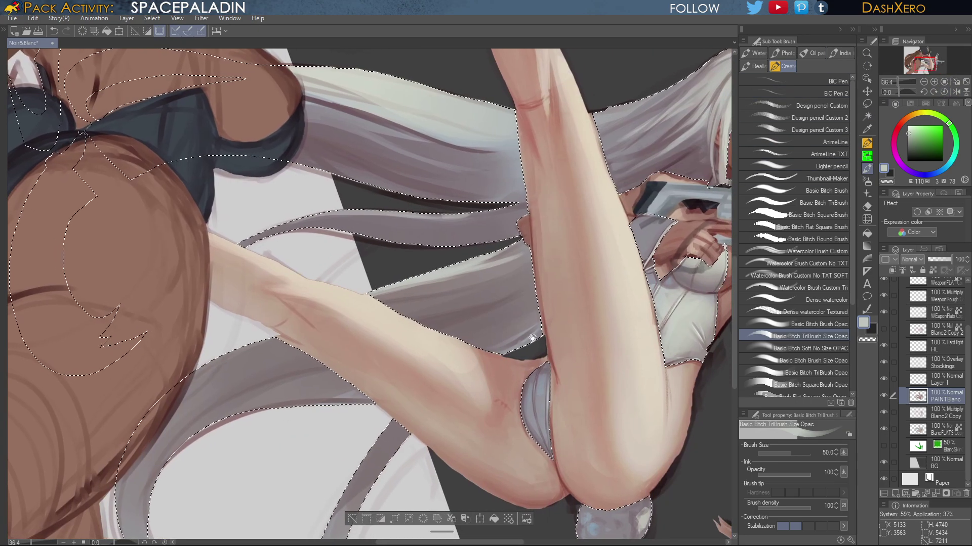
pyautogui.keyDown('alt'); pyautogui.click(401, 286); pyautogui.keyUp('alt')
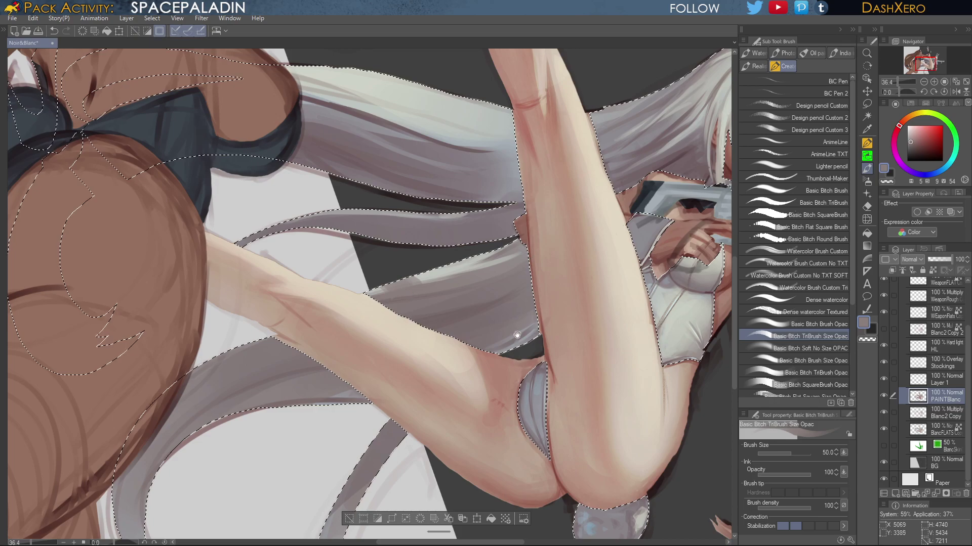
pyautogui.moveTo(501, 315); pyautogui.dragTo(588, 343)
pyautogui.moveTo(578, 352); pyautogui.dragTo(570, 393)
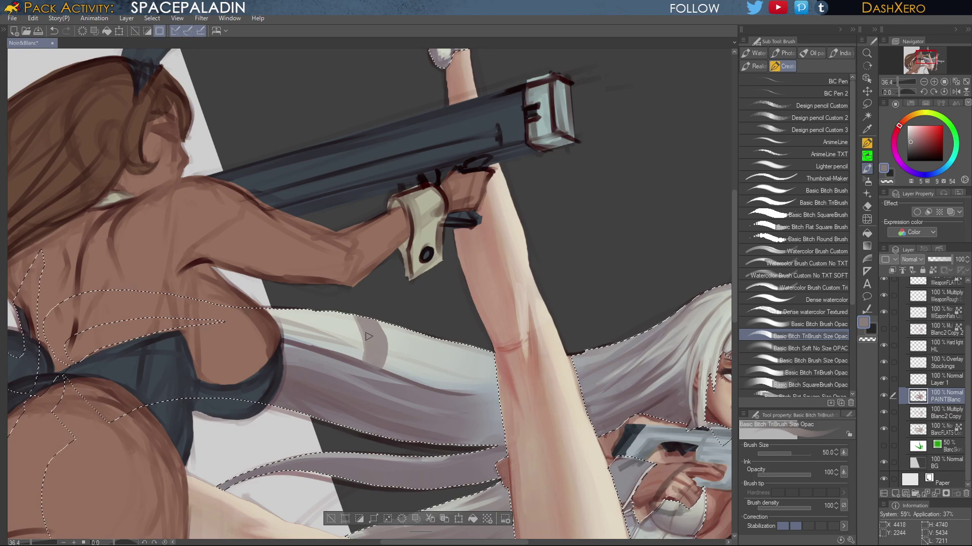
# Sample light and mid hair tones around the shadow band and paint soft strands running from it toward the raised leg
pyautogui.keyDown('alt'); pyautogui.click(288, 318); pyautogui.keyUp('alt')
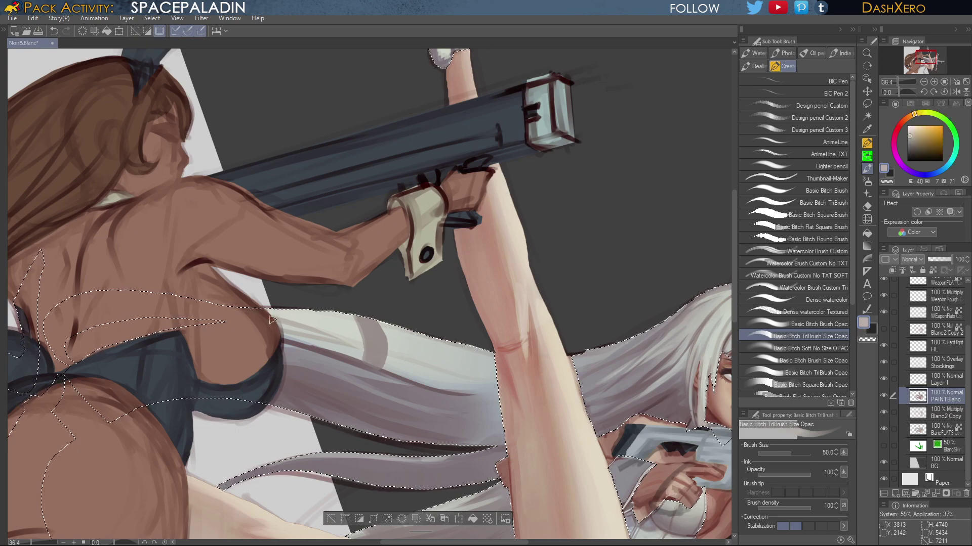
pyautogui.keyDown('alt'); pyautogui.click(375, 348); pyautogui.keyUp('alt')
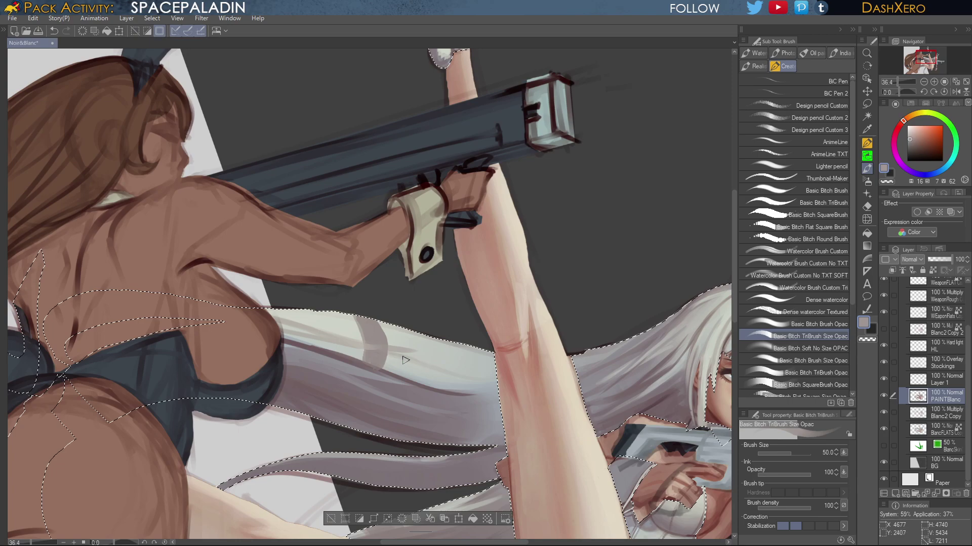
pyautogui.moveTo(390, 351); pyautogui.dragTo(465, 382)
pyautogui.moveTo(661, 479); pyautogui.dragTo(605, 386)
# Refine the upper lock's shadow band with sampled hair tones and add a darker mauve strand leading into it
pyautogui.keyDown('alt'); pyautogui.click(325, 236); pyautogui.keyUp('alt')
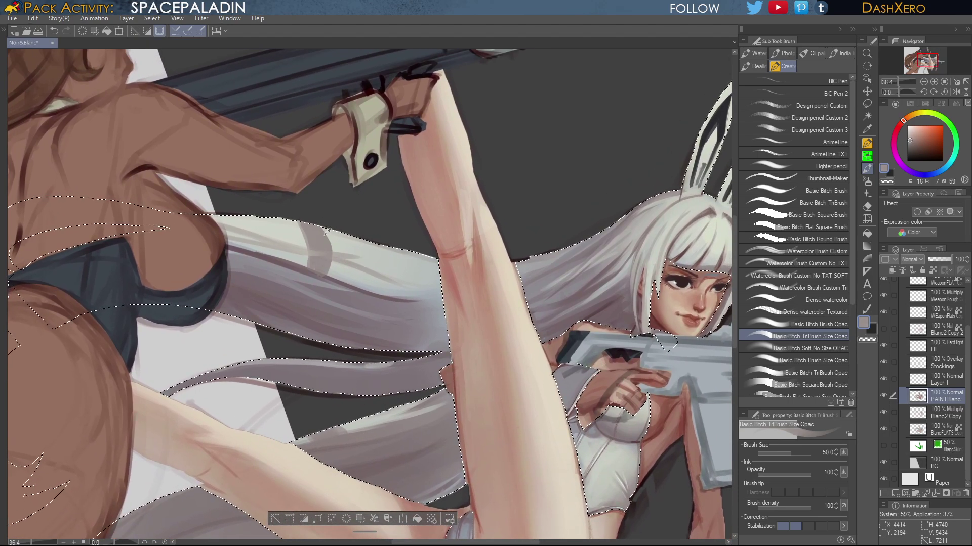
pyautogui.moveTo(326, 231)
pyautogui.mouseDown()
pyautogui.moveTo(328, 275)
pyautogui.moveTo(332, 256)
pyautogui.moveTo(331, 265)
pyautogui.moveTo(316, 225)
pyautogui.moveTo(333, 265)
pyautogui.moveTo(321, 275)
pyautogui.moveTo(307, 267)
pyautogui.moveTo(328, 279)
pyautogui.moveTo(307, 247)
pyautogui.moveTo(334, 279)
pyautogui.mouseUp()
pyautogui.keyDown('alt'); pyautogui.click(322, 277); pyautogui.keyUp('alt')
pyautogui.keyDown('alt'); pyautogui.click(330, 262); pyautogui.keyUp('alt')
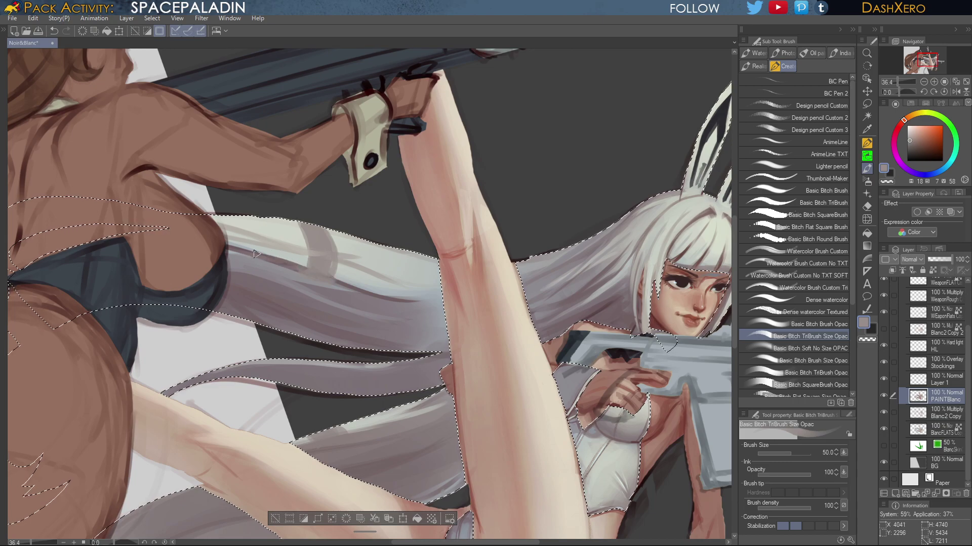
pyautogui.keyDown('alt'); pyautogui.click(282, 262); pyautogui.keyUp('alt')
pyautogui.moveTo(276, 259)
pyautogui.mouseDown()
pyautogui.moveTo(333, 273)
pyautogui.moveTo(287, 262)
pyautogui.moveTo(312, 247)
pyautogui.mouseUp()
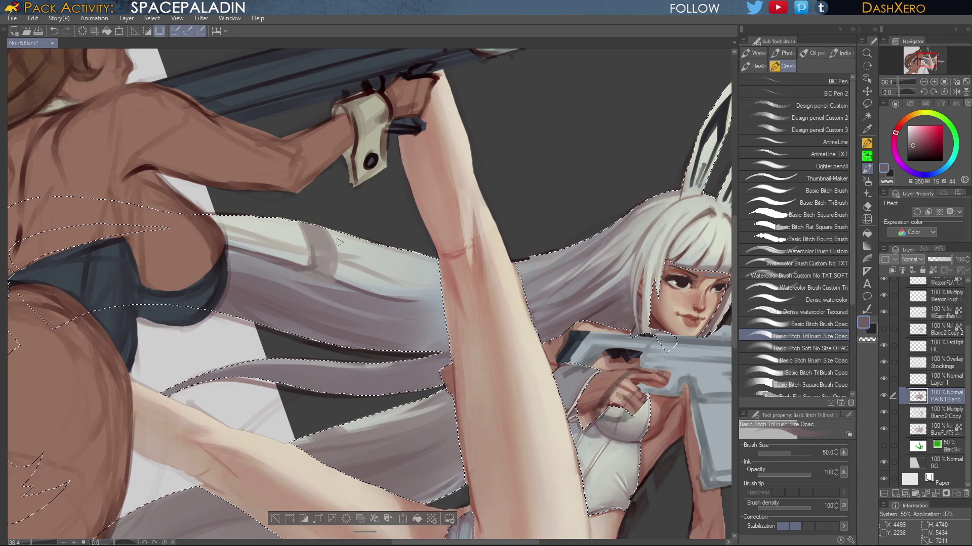
# Blend the upper hair lock's shadow band outward with alternating sampled light grey and mauve tones, adding fine strands toward the raised leg
pyautogui.keyDown('alt'); pyautogui.click(334, 275); pyautogui.keyUp('alt')
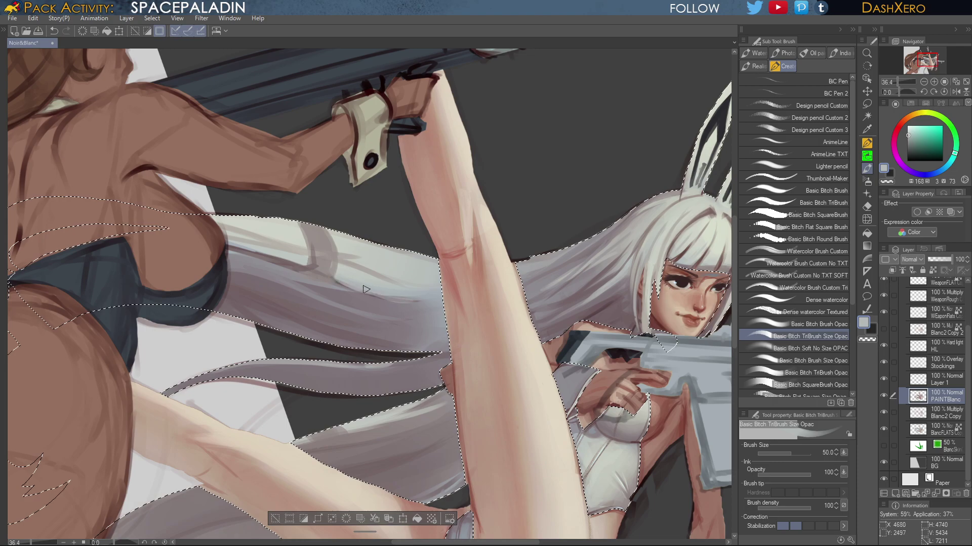
pyautogui.keyDown('alt'); pyautogui.click(354, 286); pyautogui.keyUp('alt')
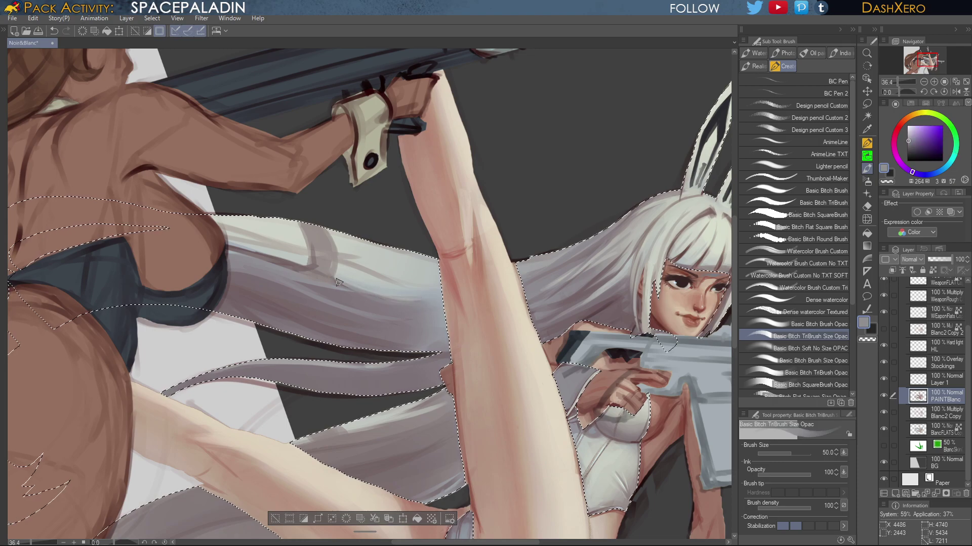
pyautogui.keyDown('alt'); pyautogui.click(320, 272); pyautogui.keyUp('alt')
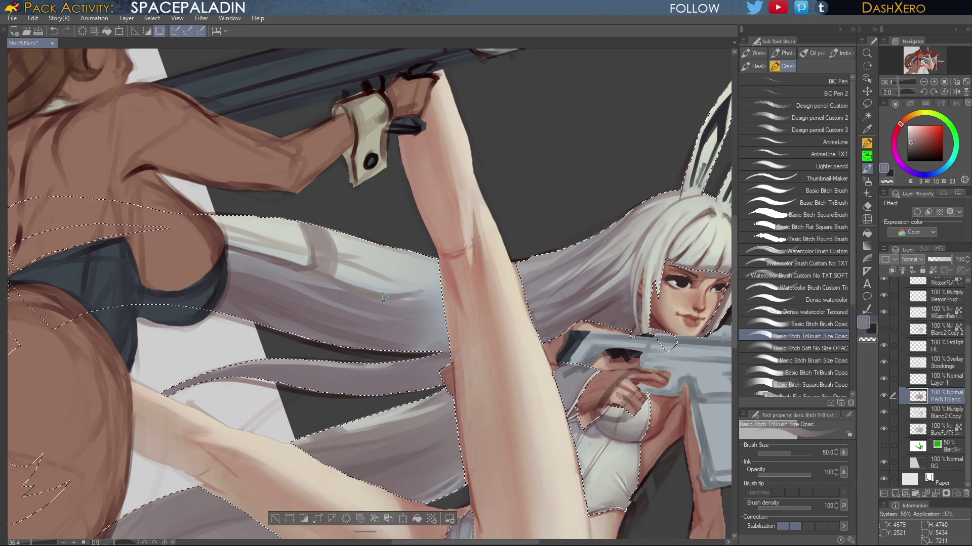
pyautogui.keyDown('alt'); pyautogui.click(314, 263); pyautogui.keyUp('alt')
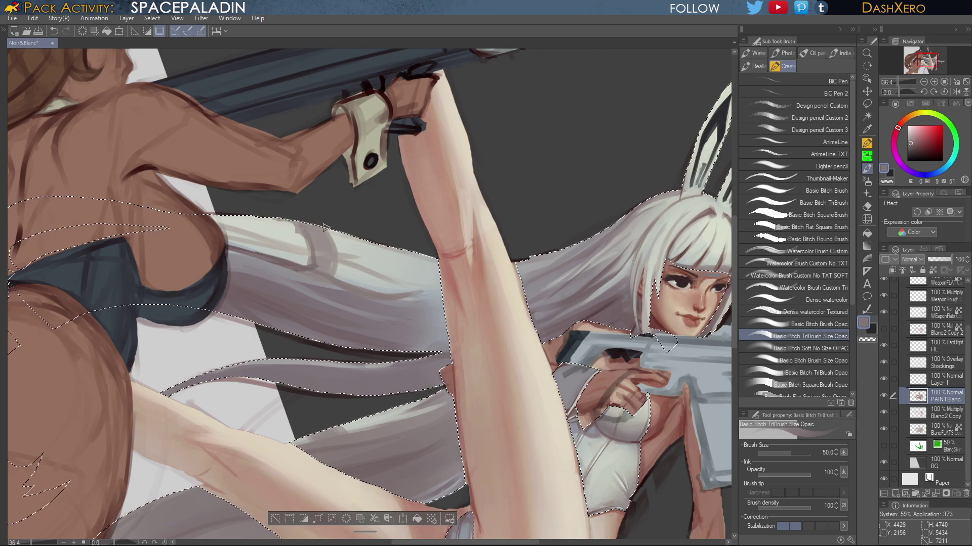
pyautogui.keyDown('alt'); pyautogui.click(338, 245); pyautogui.keyUp('alt')
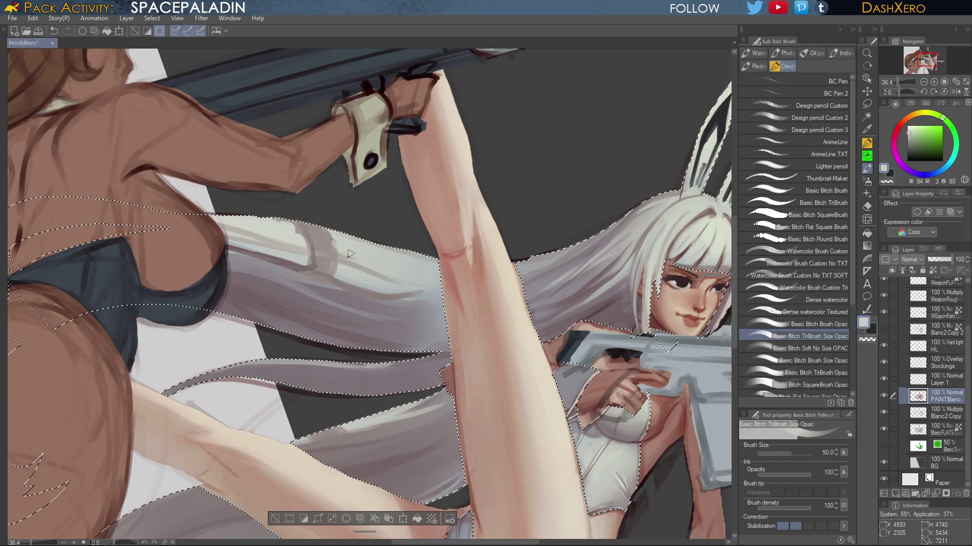
pyautogui.keyDown('alt'); pyautogui.click(340, 253); pyautogui.keyUp('alt')
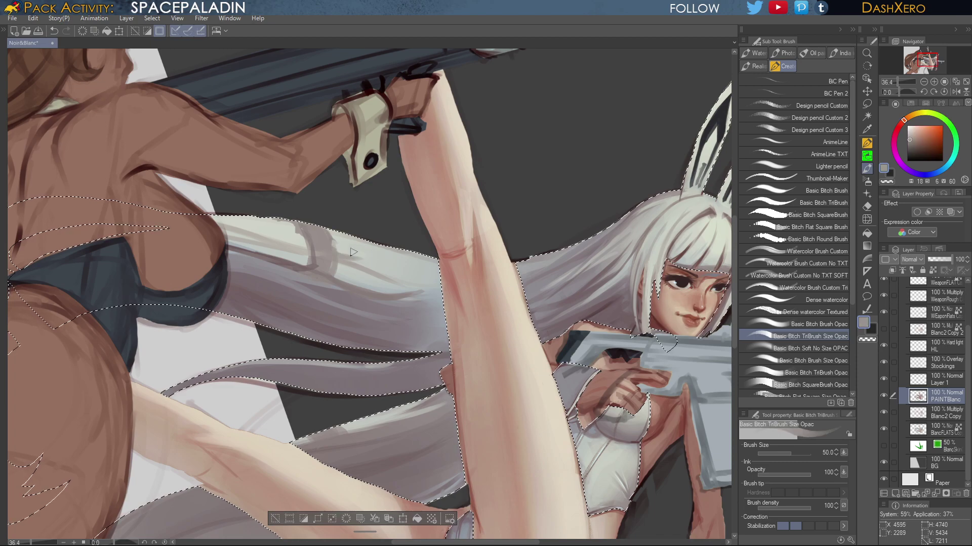
# Soften the lower end of the upper lock's shadow band with nearby sampled mauve hair tones
pyautogui.moveTo(388, 273); pyautogui.dragTo(354, 242)
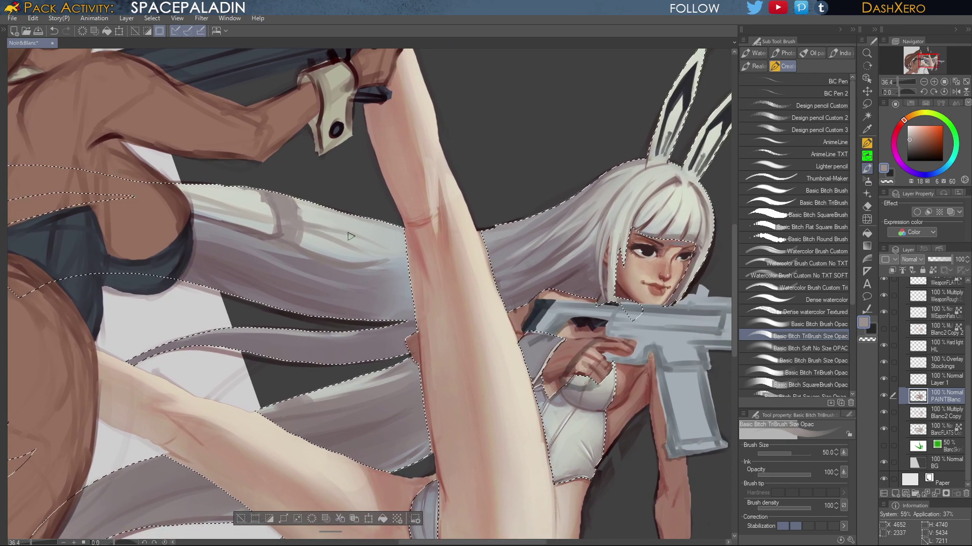
pyautogui.moveTo(446, 308); pyautogui.dragTo(483, 379)
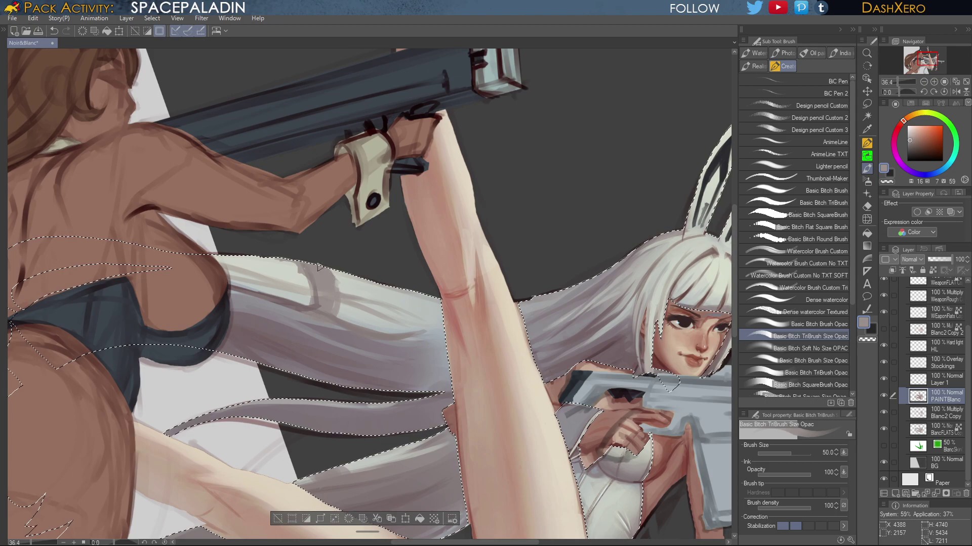
pyautogui.moveTo(515, 363); pyautogui.dragTo(507, 358)
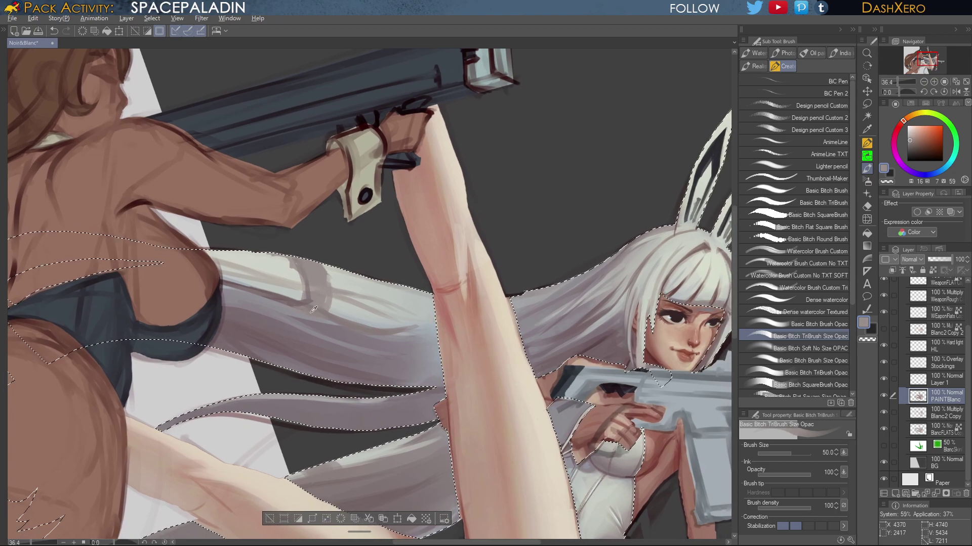
pyautogui.keyDown('alt'); pyautogui.click(314, 307); pyautogui.keyUp('alt')
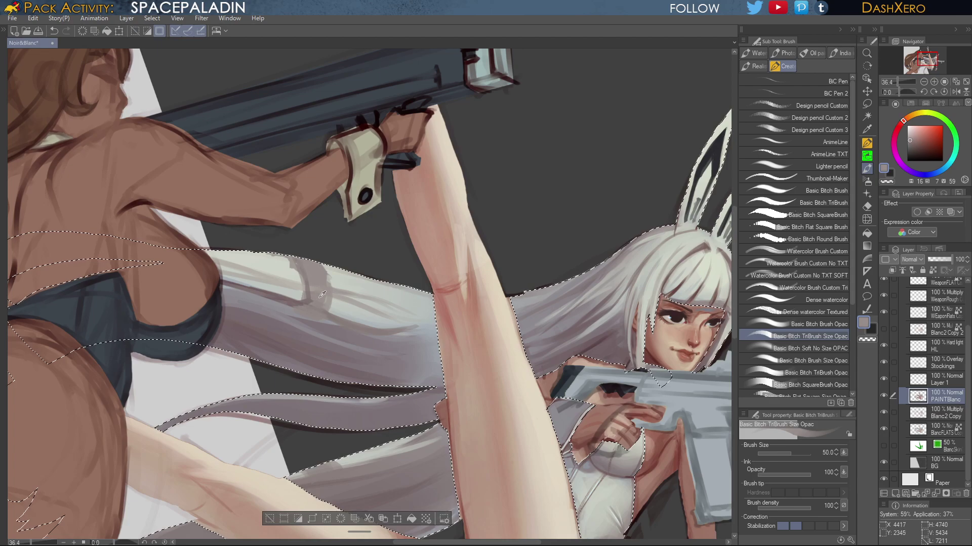
pyautogui.keyDown('alt'); pyautogui.click(288, 309); pyautogui.keyUp('alt')
pyautogui.keyDown('alt'); pyautogui.click(284, 305); pyautogui.keyUp('alt')
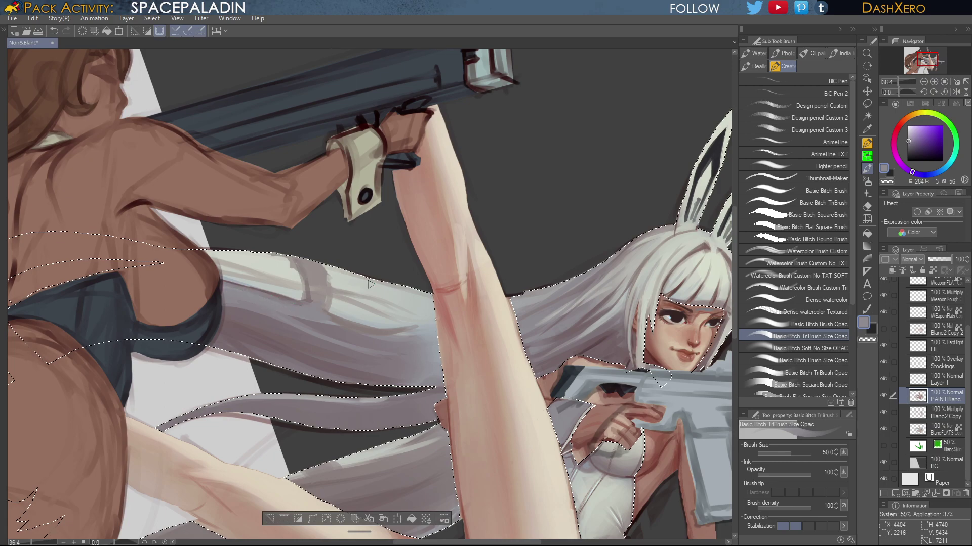
# Switch to the Dense watercolor brush and shade the curling hair lock below the extended leg with sampled grey-mauve tones
pyautogui.moveTo(615, 518); pyautogui.dragTo(601, 405)
pyautogui.scroll(-3, 610, 375)
pyautogui.moveTo(629, 481); pyautogui.dragTo(691, 322)
pyautogui.moveTo(614, 374); pyautogui.dragTo(644, 340)
pyautogui.moveTo(703, 281)
pyautogui.mouseDown()
pyautogui.moveTo(603, 336)
pyautogui.moveTo(566, 395)
pyautogui.moveTo(581, 307)
pyautogui.moveTo(564, 349)
pyautogui.moveTo(577, 360)
pyautogui.moveTo(673, 380)
pyautogui.moveTo(597, 423)
pyautogui.moveTo(511, 370)
pyautogui.moveTo(572, 353)
pyautogui.moveTo(573, 339)
pyautogui.moveTo(627, 352)
pyautogui.moveTo(601, 353)
pyautogui.moveTo(636, 299)
pyautogui.moveTo(714, 270)
pyautogui.mouseUp()
pyautogui.keyDown('alt'); pyautogui.click(346, 353); pyautogui.keyUp('alt')
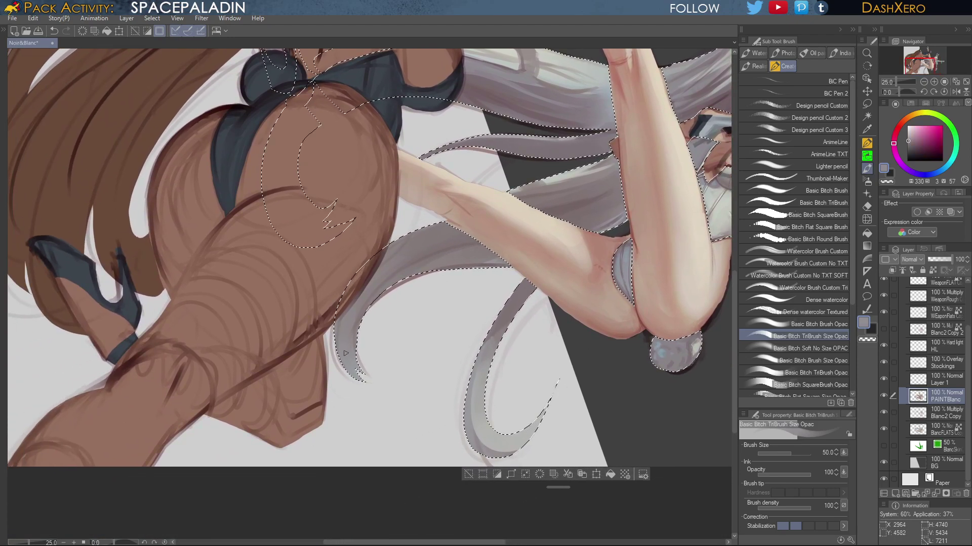
pyautogui.click(830, 300)
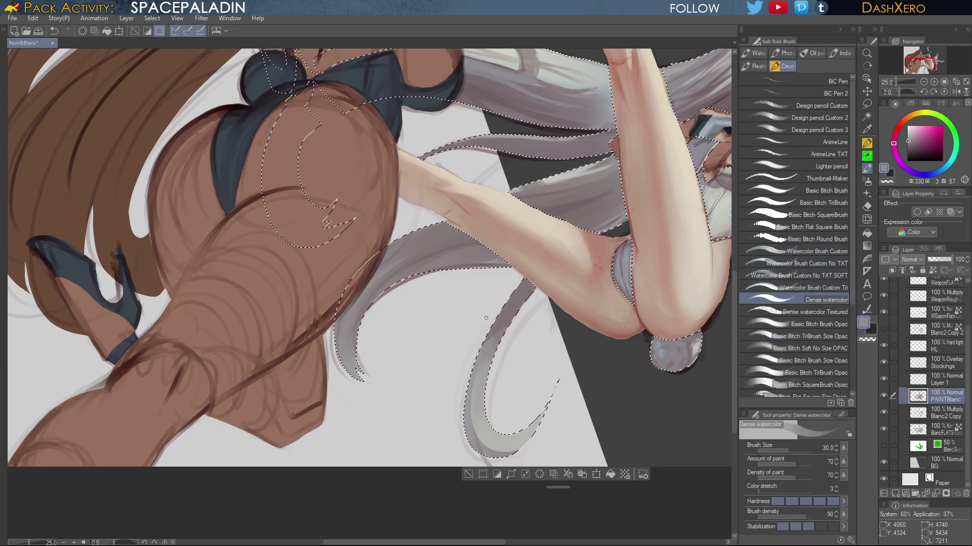
pyautogui.keyDown('alt'); pyautogui.click(342, 343); pyautogui.keyUp('alt')
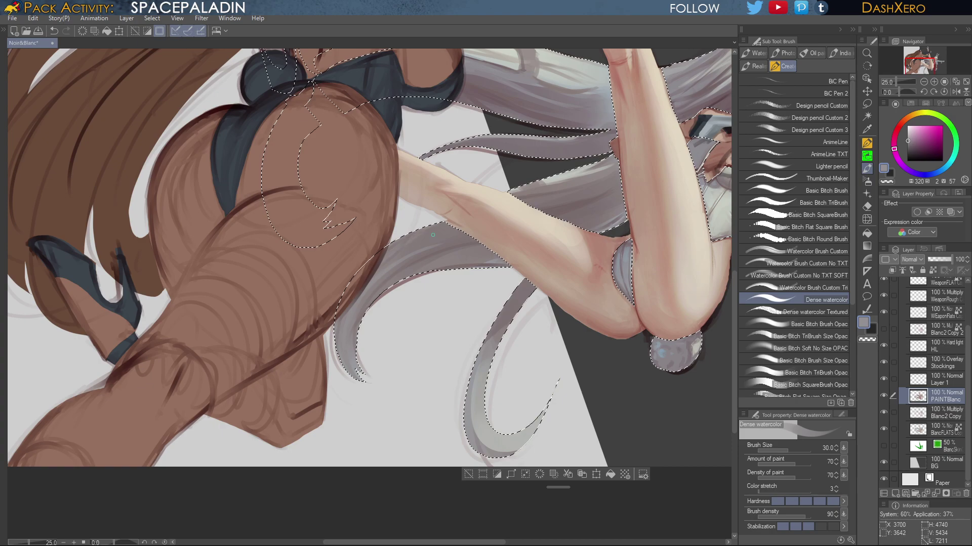
pyautogui.keyDown('alt'); pyautogui.click(418, 262); pyautogui.keyUp('alt')
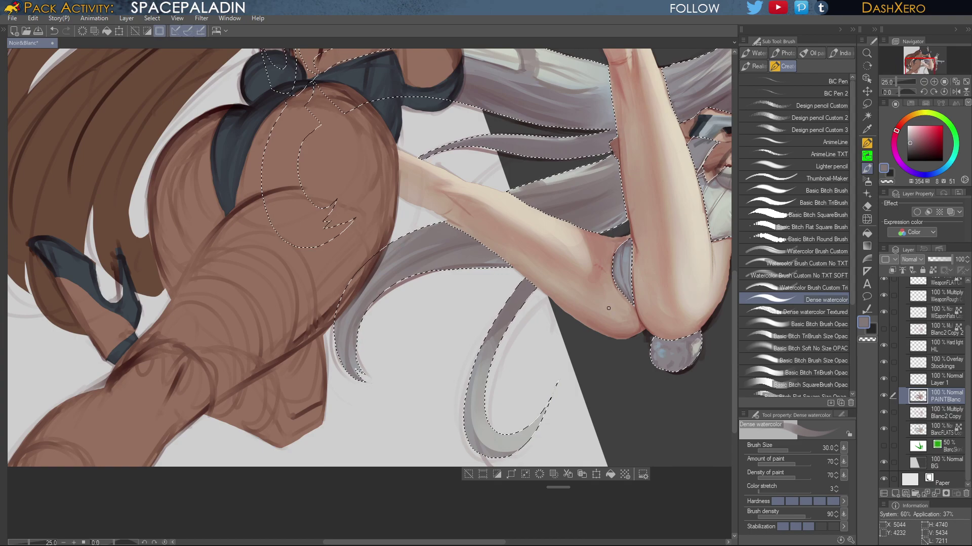
# Shade the lowest hooked hair strand with sampled mauve and lighten its curled tip with sampled light greys
pyautogui.keyDown('alt'); pyautogui.click(481, 438); pyautogui.keyUp('alt')
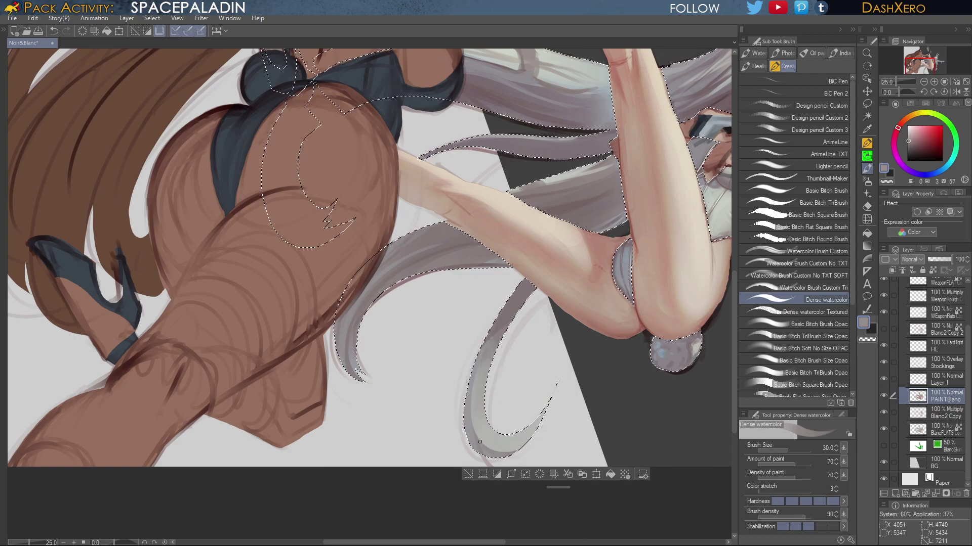
pyautogui.moveTo(488, 443)
pyautogui.mouseDown()
pyautogui.moveTo(476, 400)
pyautogui.moveTo(482, 408)
pyautogui.mouseUp()
pyautogui.keyDown('alt'); pyautogui.click(498, 340); pyautogui.keyUp('alt')
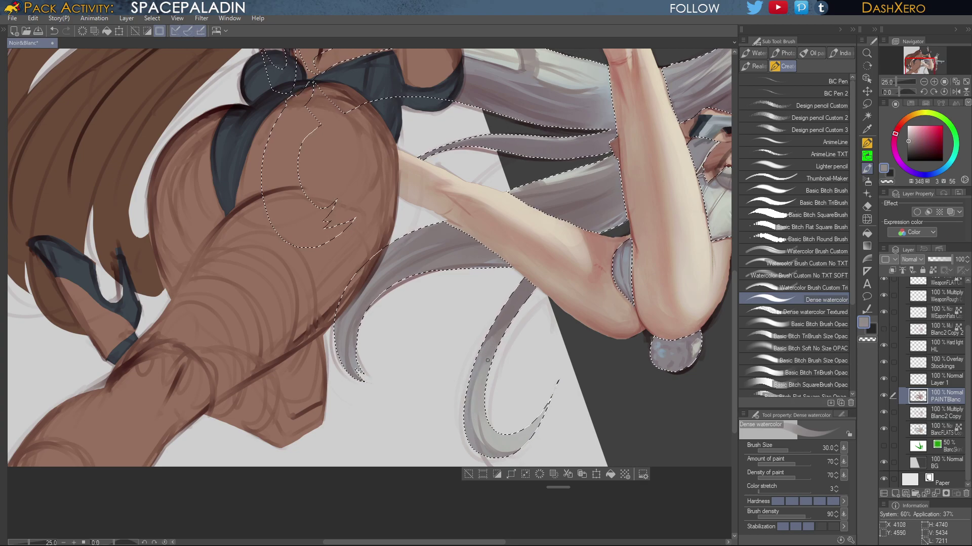
pyautogui.keyDown('alt'); pyautogui.click(487, 440); pyautogui.keyUp('alt')
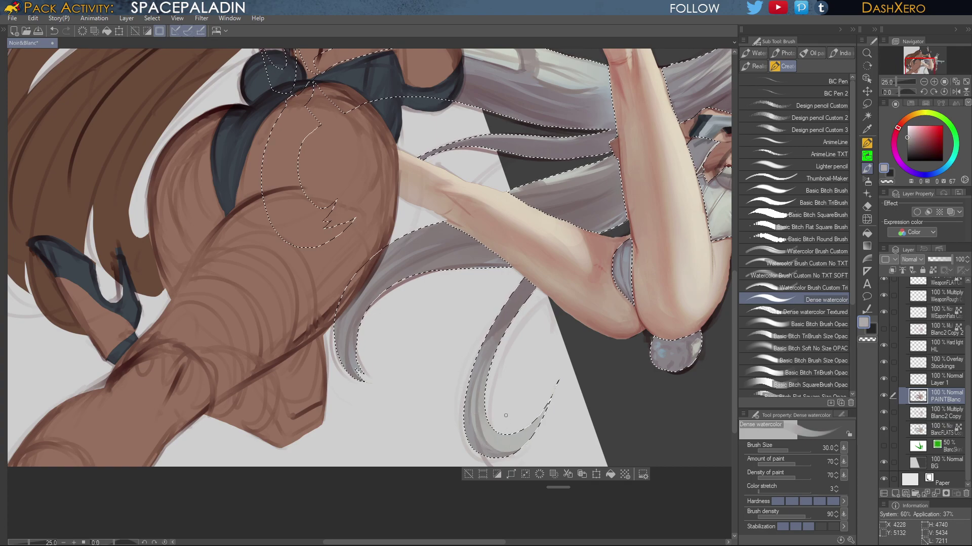
pyautogui.keyDown('alt'); pyautogui.click(544, 383); pyautogui.keyUp('alt')
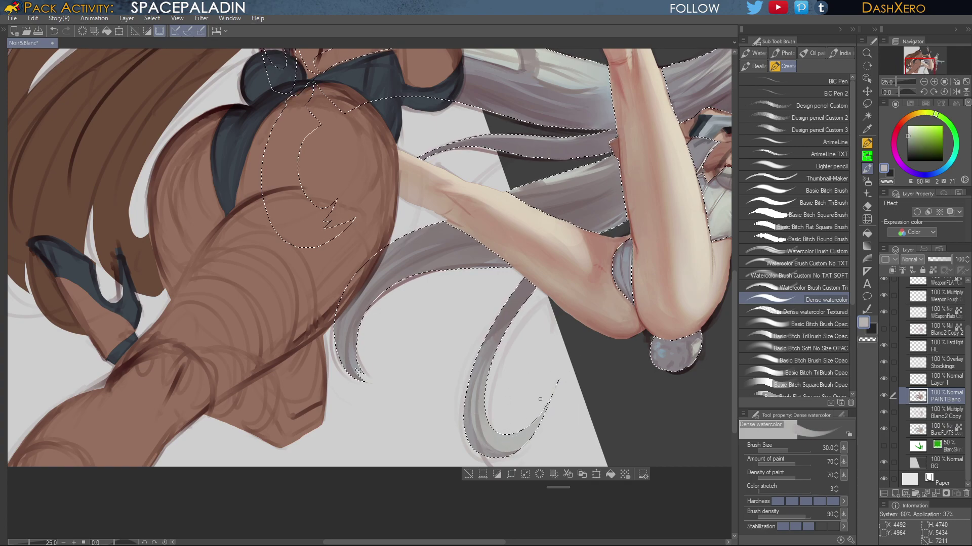
# Switch to the Basic Bitch Brush Opac brush and paint sampled grey and mauve tones on the hair between the head and raised leg
pyautogui.moveTo(619, 351); pyautogui.dragTo(538, 408)
pyautogui.moveTo(668, 311)
pyautogui.mouseDown()
pyautogui.moveTo(621, 328)
pyautogui.moveTo(590, 398)
pyautogui.moveTo(650, 357)
pyautogui.moveTo(644, 362)
pyautogui.mouseUp()
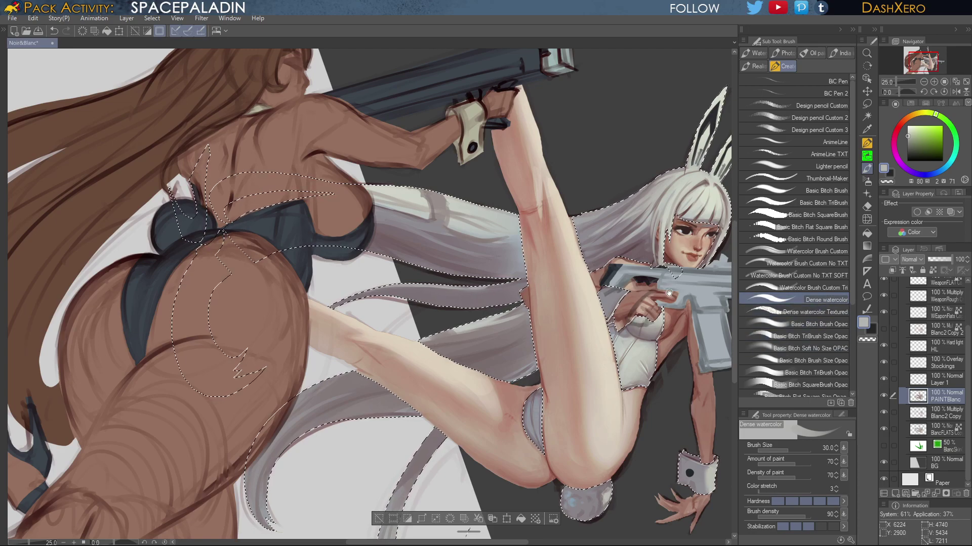
pyautogui.moveTo(617, 203); pyautogui.dragTo(596, 214)
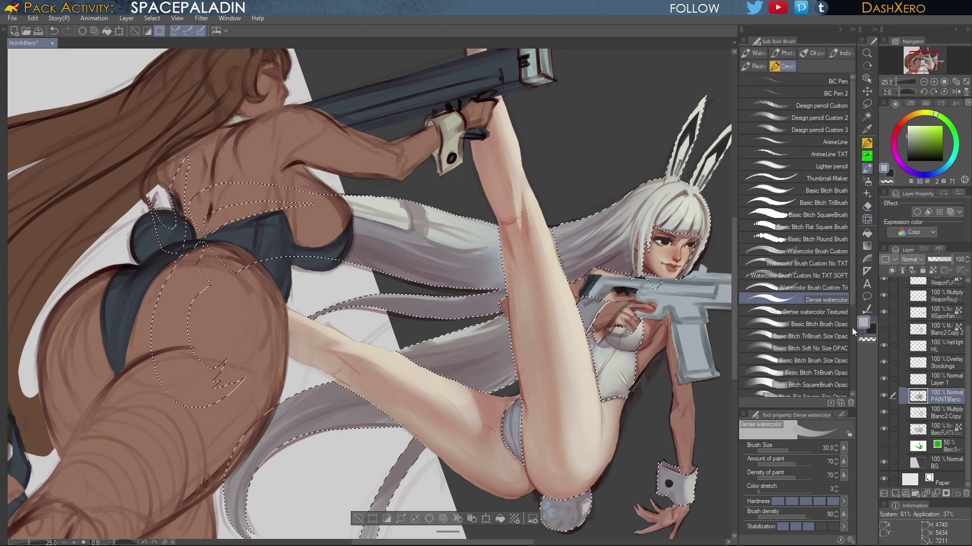
pyautogui.click(829, 324)
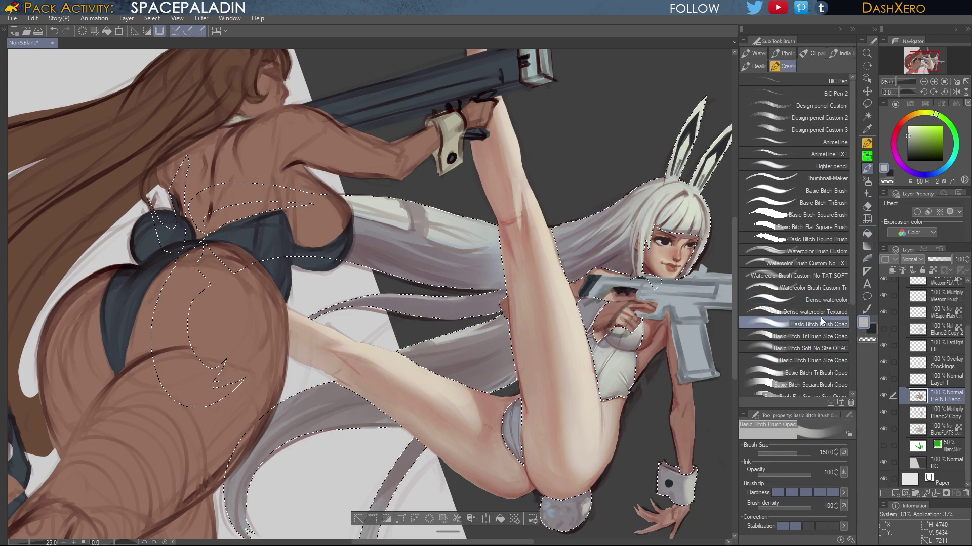
pyautogui.keyDown('alt'); pyautogui.click(627, 195); pyautogui.keyUp('alt')
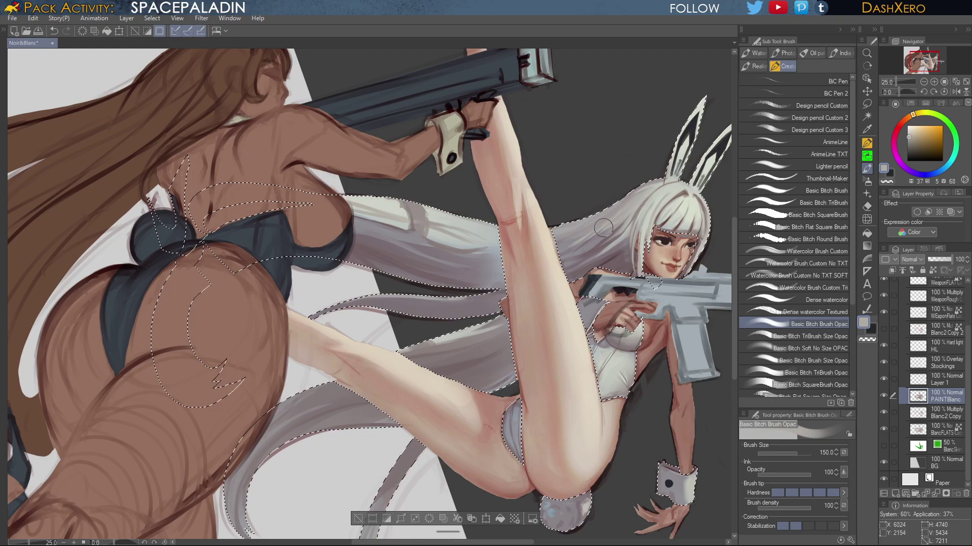
pyautogui.keyDown('alt'); pyautogui.click(567, 236); pyautogui.keyUp('alt')
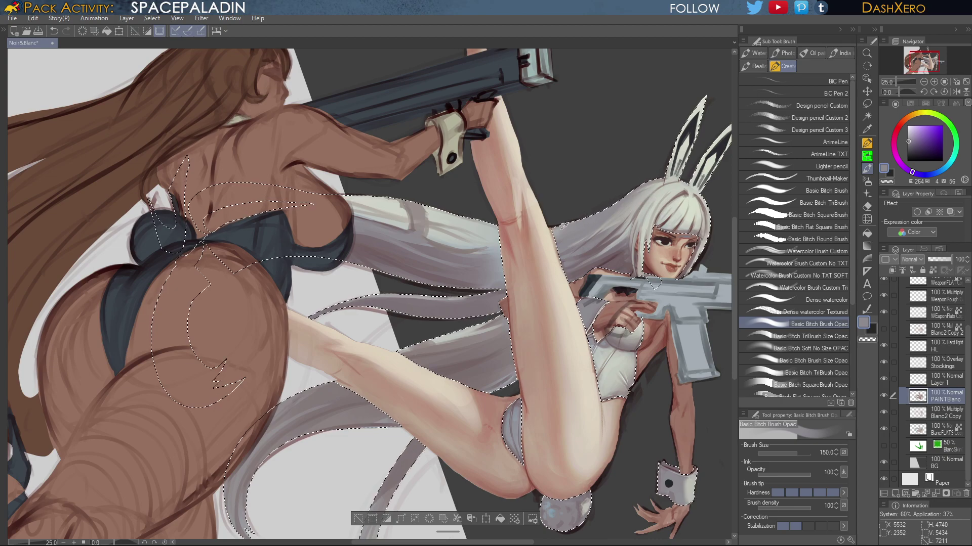
# Try broad light grey strokes on the hair between the head and raised leg, and undo them
pyautogui.press('alt')
pyautogui.keyDown('alt'); pyautogui.click(483, 222); pyautogui.keyUp('alt')
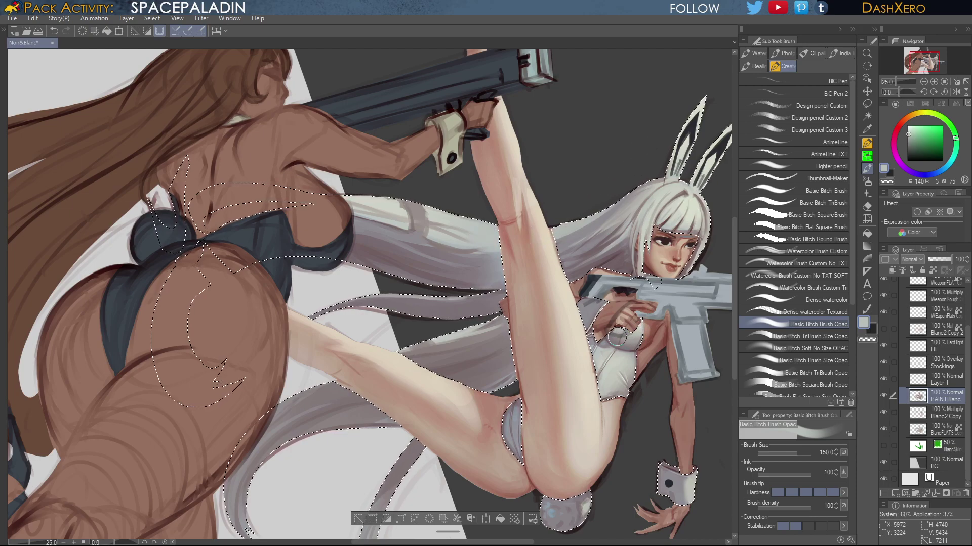
pyautogui.hotkey('ctrl', 'z')
pyautogui.moveTo(548, 232); pyautogui.dragTo(594, 195)
pyautogui.keyDown('alt'); pyautogui.click(686, 186); pyautogui.keyUp('alt')
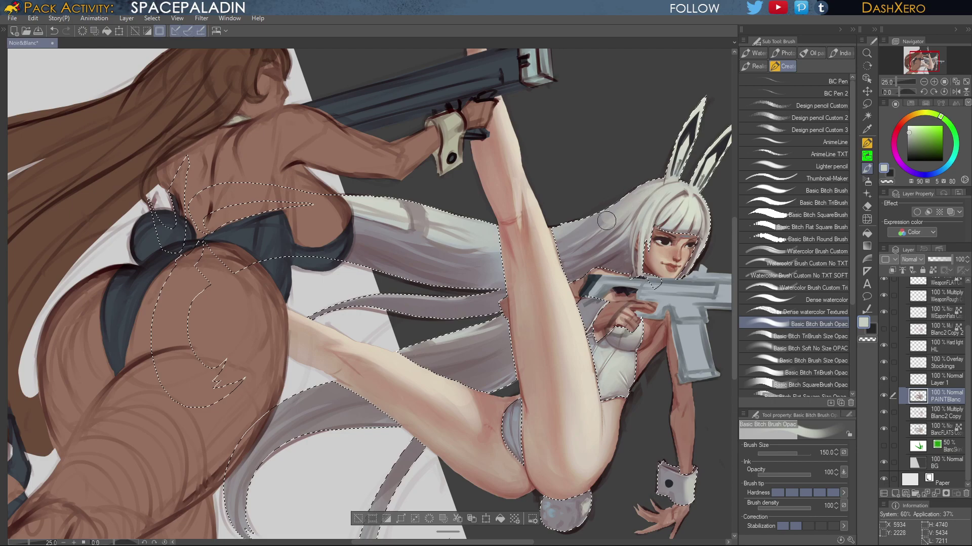
pyautogui.hotkey('ctrl', 'z')
# Switch back to Dense watercolor and refine strands behind the head with sampled mauve and light grey, undoing the last stroke
pyautogui.moveTo(648, 188)
pyautogui.mouseDown()
pyautogui.moveTo(627, 198)
pyautogui.moveTo(633, 236)
pyautogui.mouseUp()
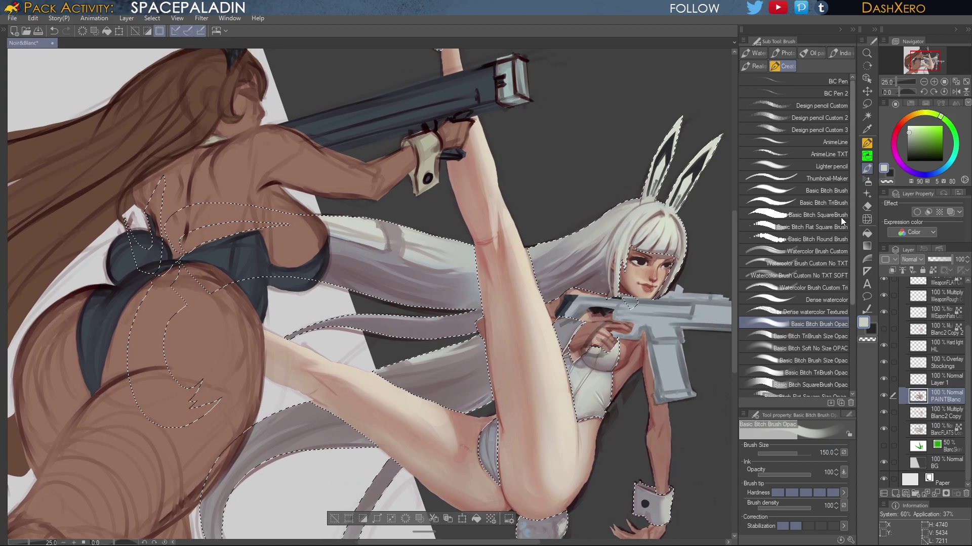
pyautogui.click(825, 302)
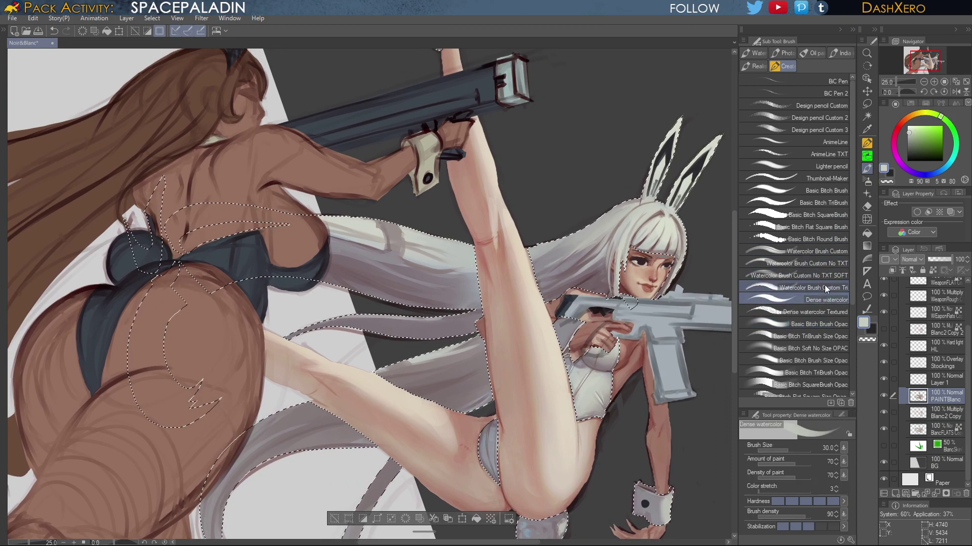
pyautogui.keyDown('alt'); pyautogui.click(552, 254); pyautogui.keyUp('alt')
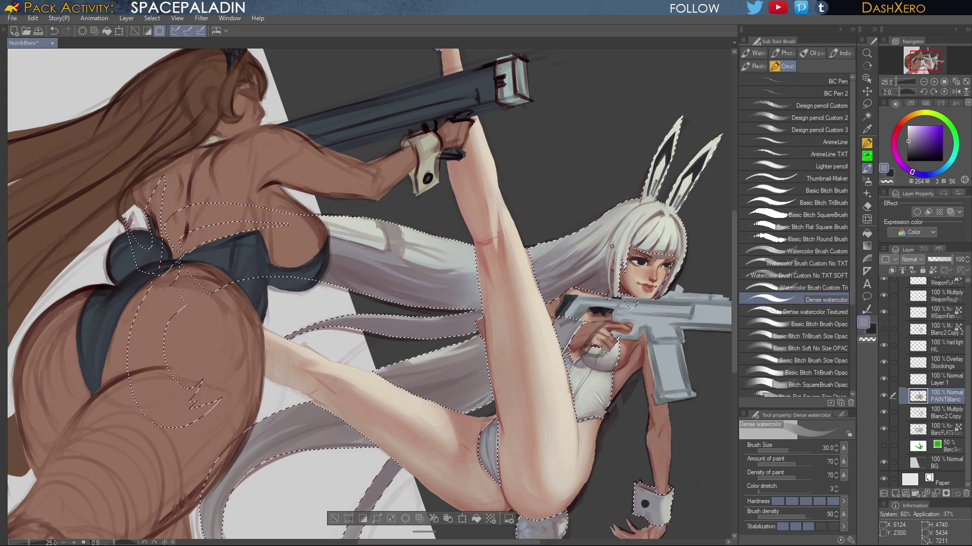
pyautogui.moveTo(615, 275); pyautogui.dragTo(673, 248)
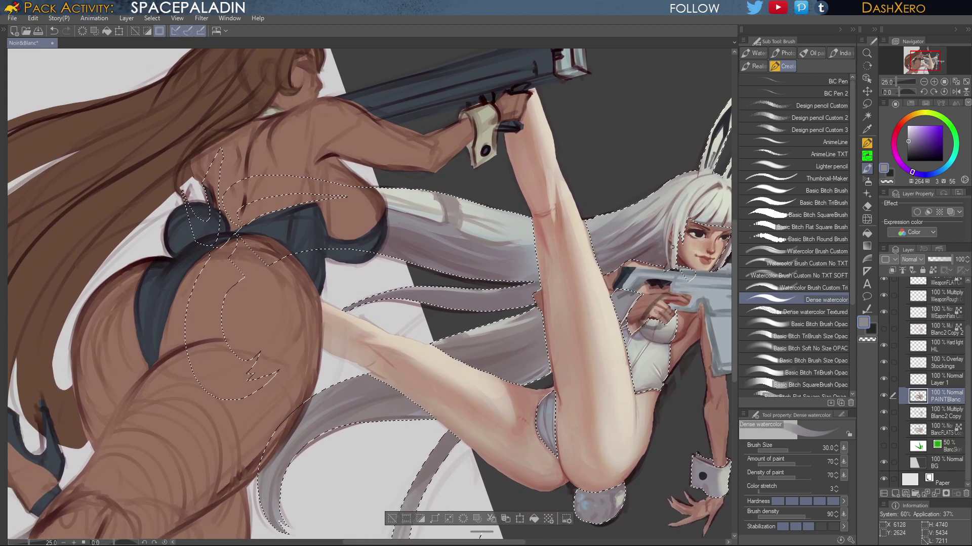
pyautogui.keyDown('alt'); pyautogui.click(633, 206); pyautogui.keyUp('alt')
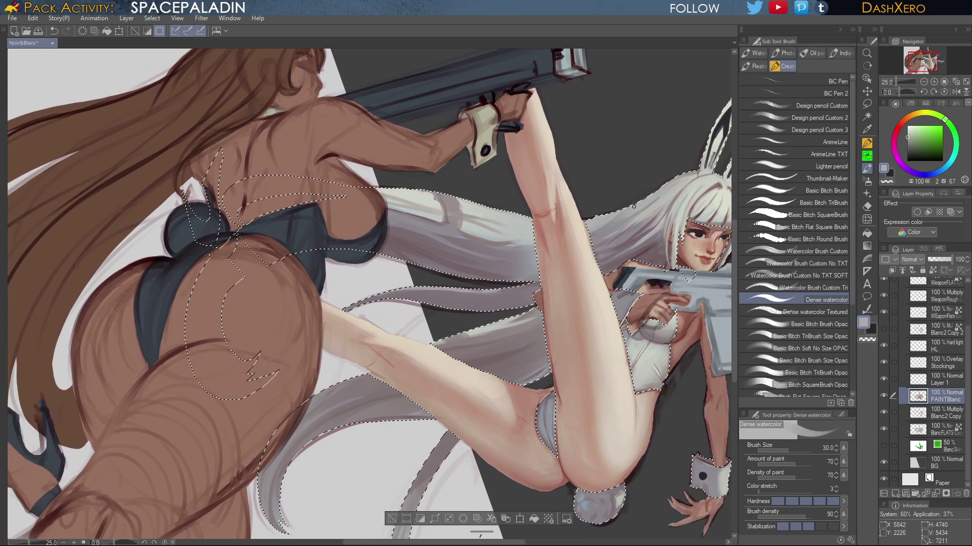
pyautogui.keyDown('alt'); pyautogui.click(606, 226); pyautogui.keyUp('alt')
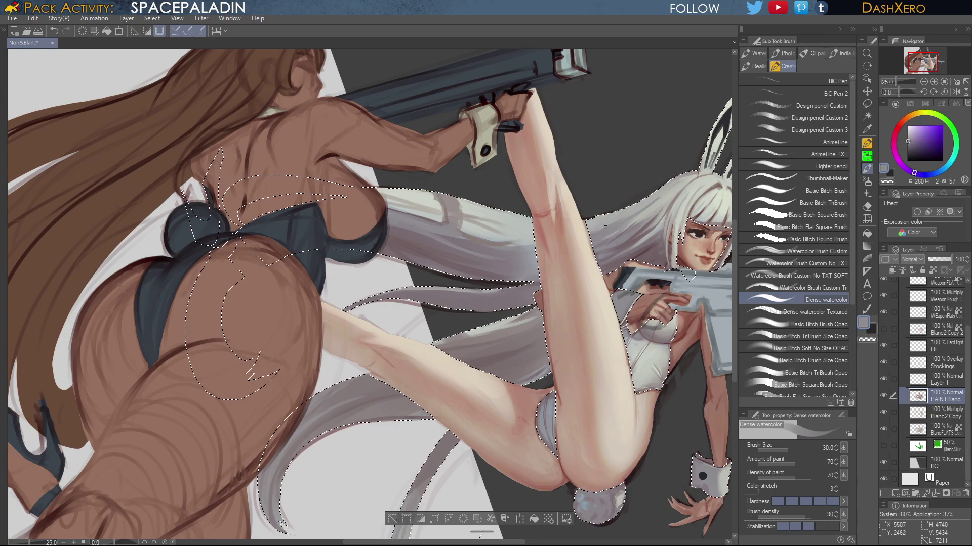
pyautogui.hotkey('ctrl', 'z')
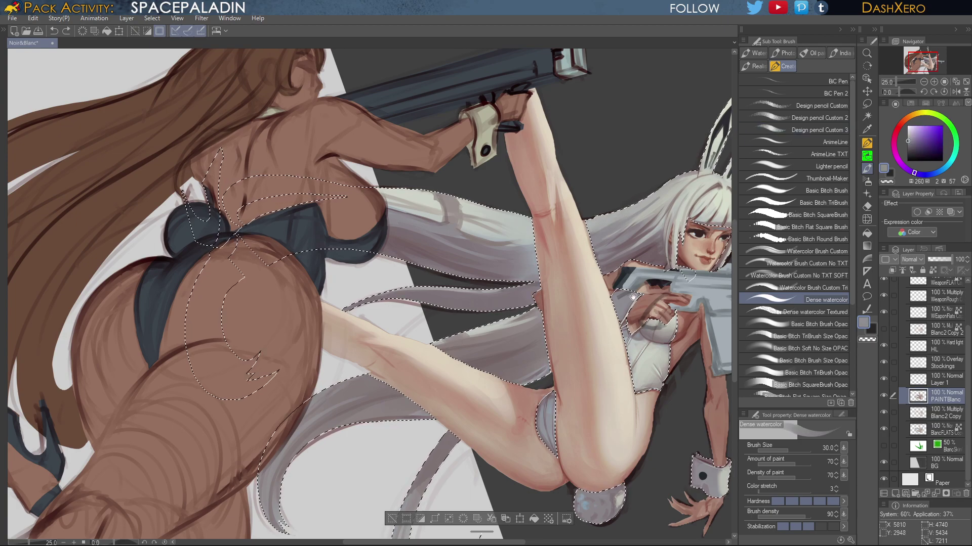
# Sample a pale grey from the upper hair lock and paint a light strand where it meets the raised leg
pyautogui.moveTo(679, 311); pyautogui.dragTo(657, 250)
pyautogui.moveTo(553, 277); pyautogui.dragTo(661, 298)
pyautogui.keyDown('alt'); pyautogui.click(611, 198); pyautogui.keyUp('alt')
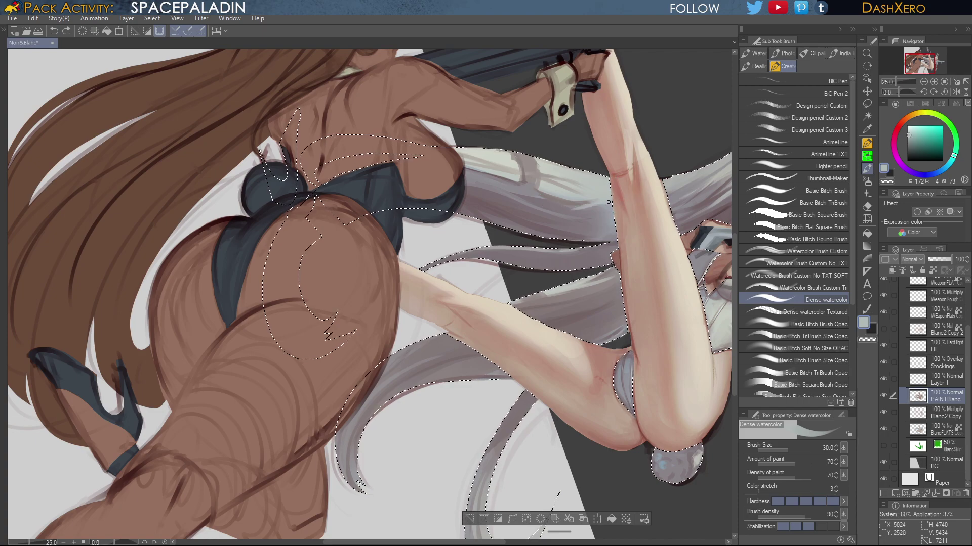
pyautogui.moveTo(608, 202); pyautogui.dragTo(571, 209)
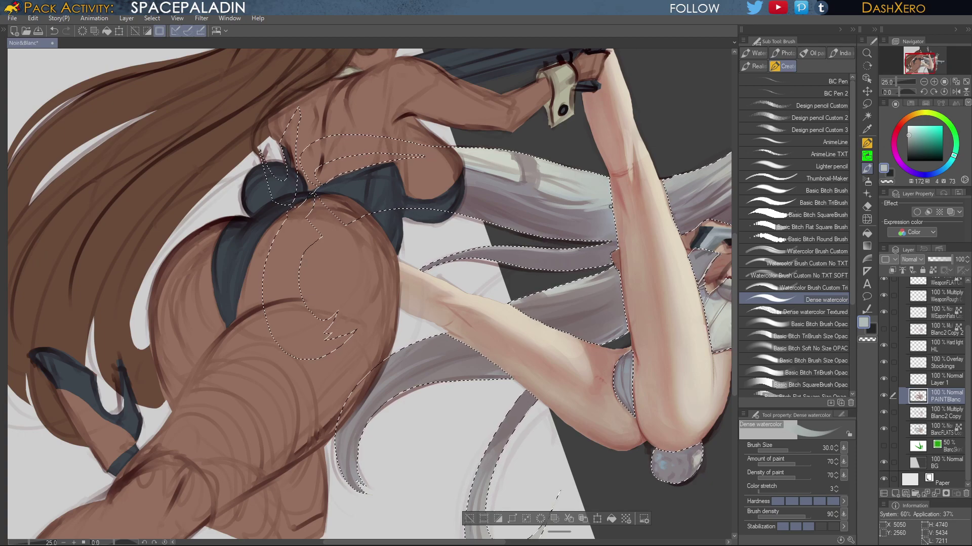
# Sample pale grey and mauve hair tones and paint light and shadow patches on the lower lock behind the raised leg
pyautogui.moveTo(634, 339)
pyautogui.mouseDown()
pyautogui.moveTo(602, 336)
pyautogui.moveTo(533, 241)
pyautogui.moveTo(569, 284)
pyautogui.moveTo(558, 293)
pyautogui.moveTo(734, 227)
pyautogui.mouseUp()
pyautogui.keyDown('alt'); pyautogui.click(450, 122); pyautogui.keyUp('alt')
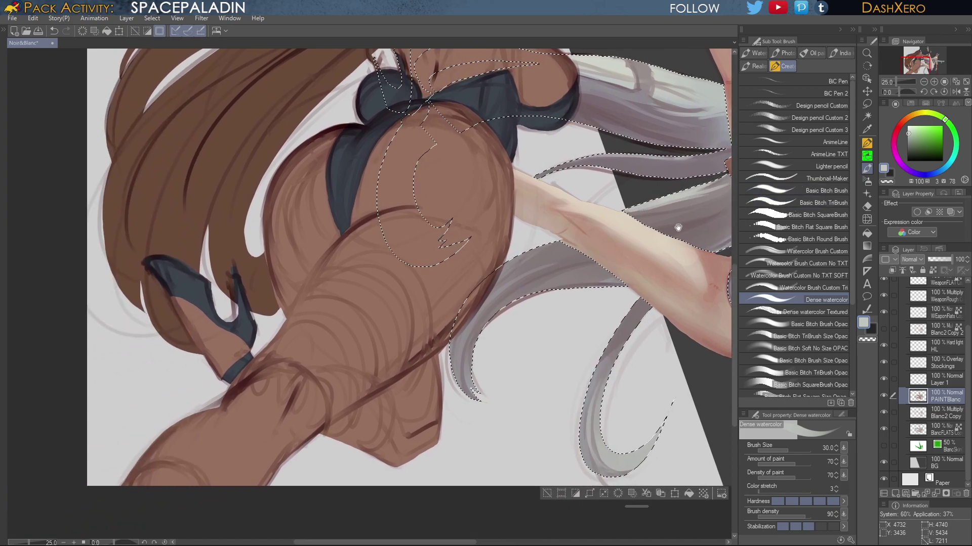
pyautogui.moveTo(688, 198); pyautogui.dragTo(570, 252)
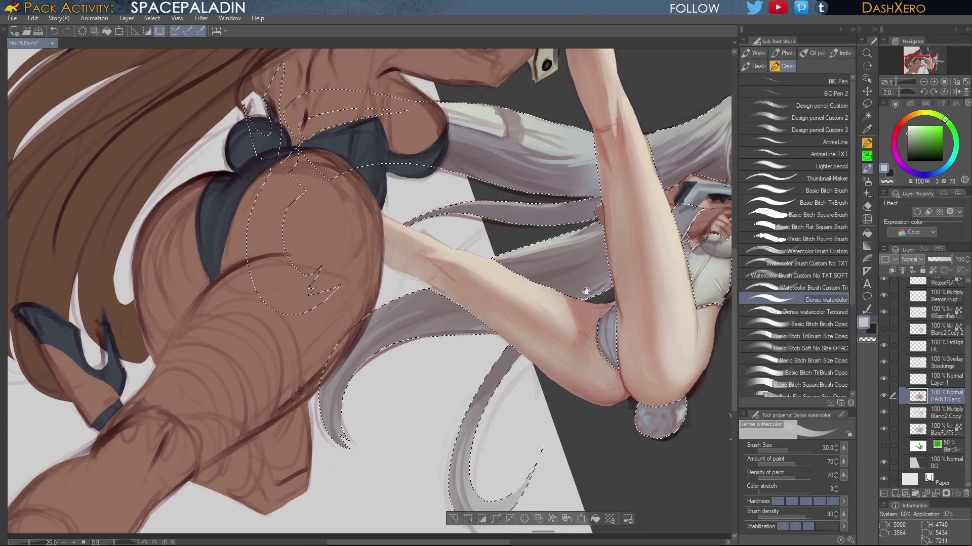
pyautogui.keyDown('alt'); pyautogui.click(567, 250); pyautogui.keyUp('alt')
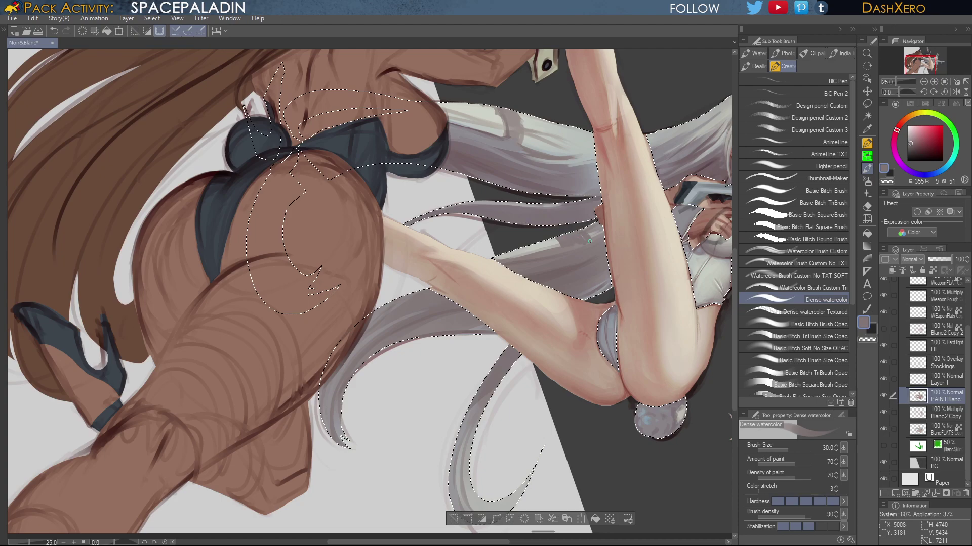
pyautogui.keyDown('alt'); pyautogui.click(563, 247); pyautogui.keyUp('alt')
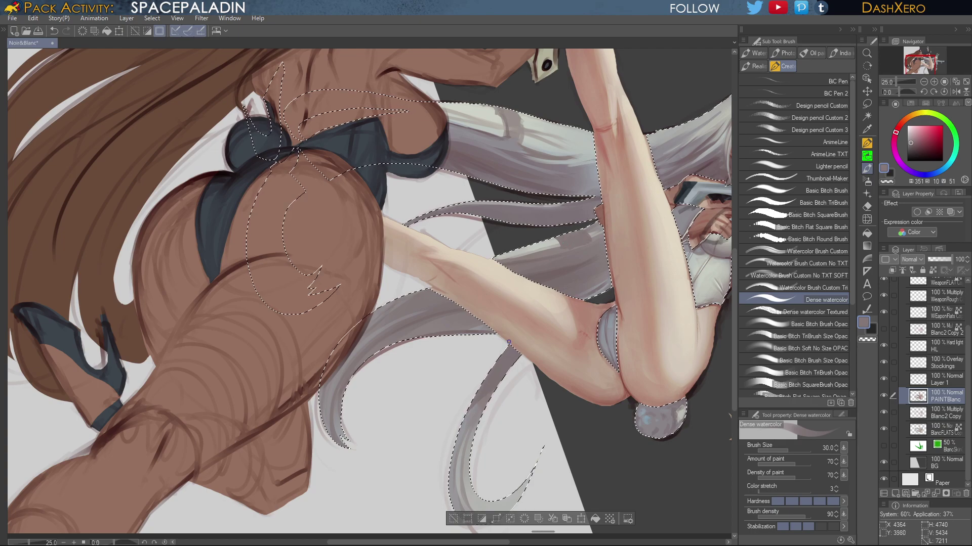
# Compare the illustration with the PAINTBlanc layer hidden and shown, and examine the white-haired woman's hair and figure
pyautogui.click(885, 395)
pyautogui.click(886, 395)
pyautogui.click(886, 394)
pyautogui.click(886, 394)
pyautogui.moveTo(729, 243)
pyautogui.mouseDown()
pyautogui.moveTo(573, 244)
pyautogui.moveTo(570, 320)
pyautogui.moveTo(602, 280)
pyautogui.mouseUp()
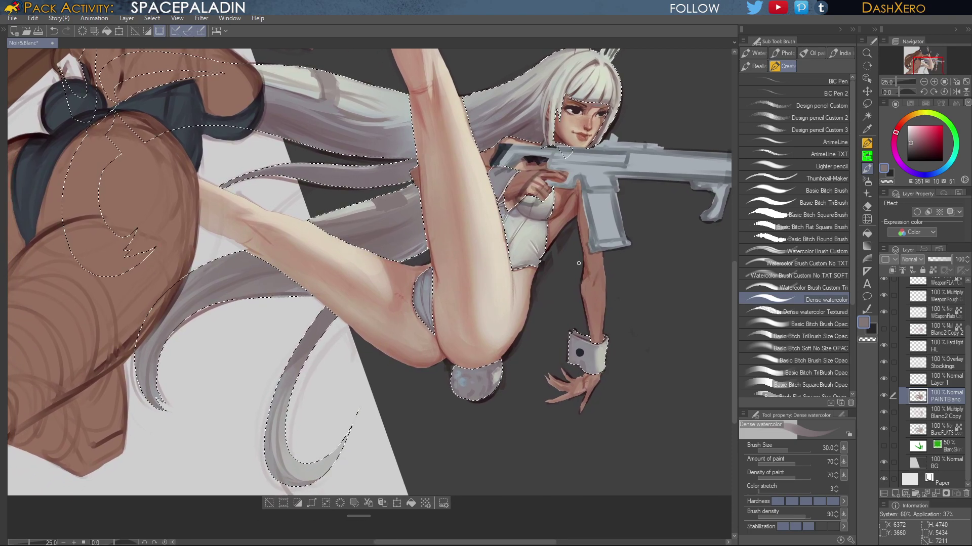
pyautogui.moveTo(578, 263); pyautogui.dragTo(678, 337)
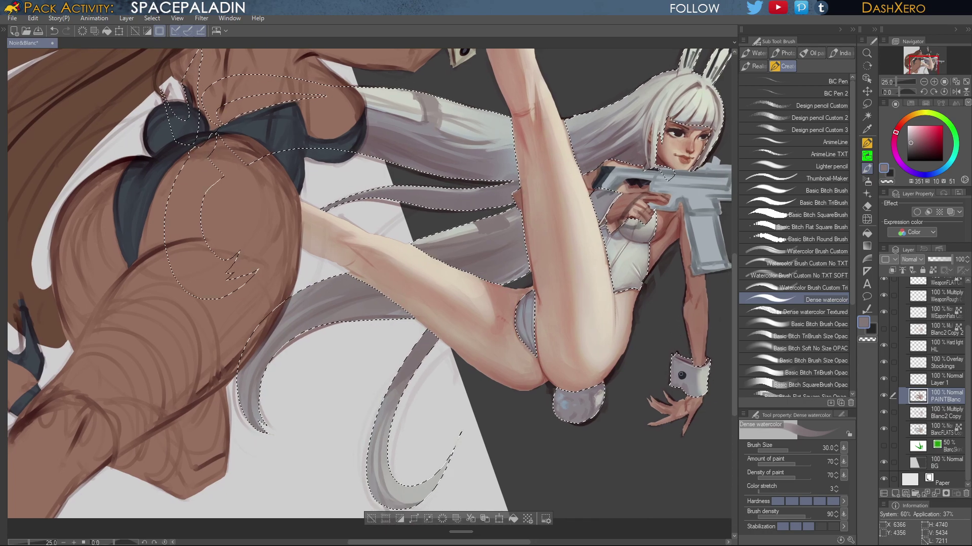
pyautogui.keyDown('alt'); pyautogui.click(681, 374); pyautogui.keyUp('alt')
pyautogui.scroll(1, 593, 208)
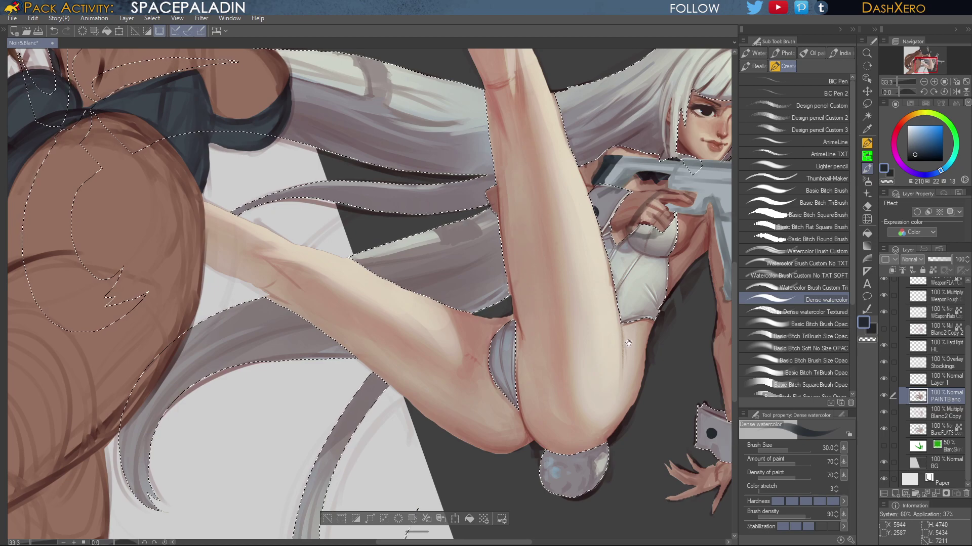
pyautogui.moveTo(646, 334); pyautogui.dragTo(629, 349)
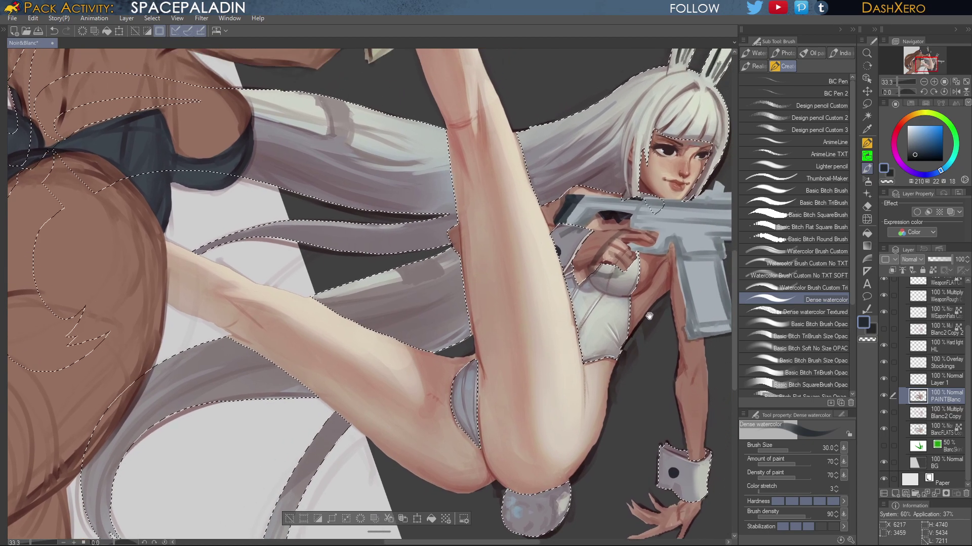
pyautogui.moveTo(649, 317); pyautogui.dragTo(609, 360)
pyautogui.moveTo(660, 312); pyautogui.dragTo(652, 294)
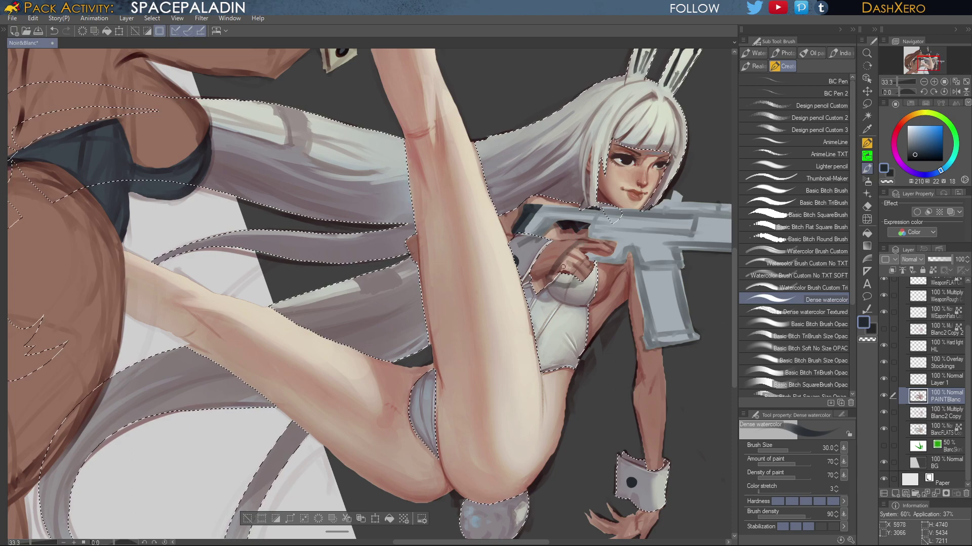
pyautogui.moveTo(627, 321); pyautogui.dragTo(369, 277)
pyautogui.moveTo(430, 312); pyautogui.dragTo(721, 357)
pyautogui.moveTo(490, 298); pyautogui.dragTo(572, 351)
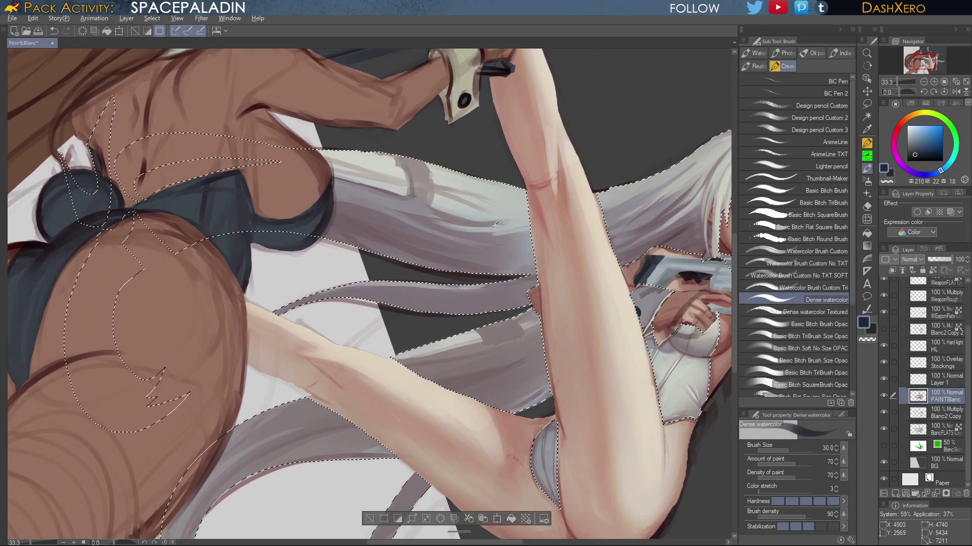
# Sample light grey tones and blend strands on the upper hair lock beside the raised leg
pyautogui.keyDown('alt'); pyautogui.click(499, 232); pyautogui.keyUp('alt')
pyautogui.keyDown('alt'); pyautogui.click(506, 231); pyautogui.keyUp('alt')
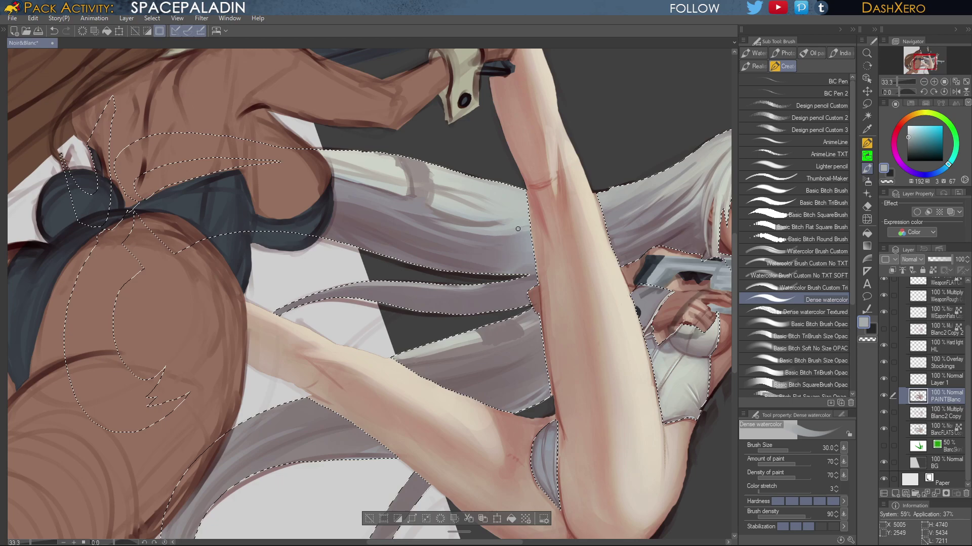
pyautogui.moveTo(581, 221); pyautogui.dragTo(547, 243)
pyautogui.keyDown('alt'); pyautogui.click(433, 200); pyautogui.keyUp('alt')
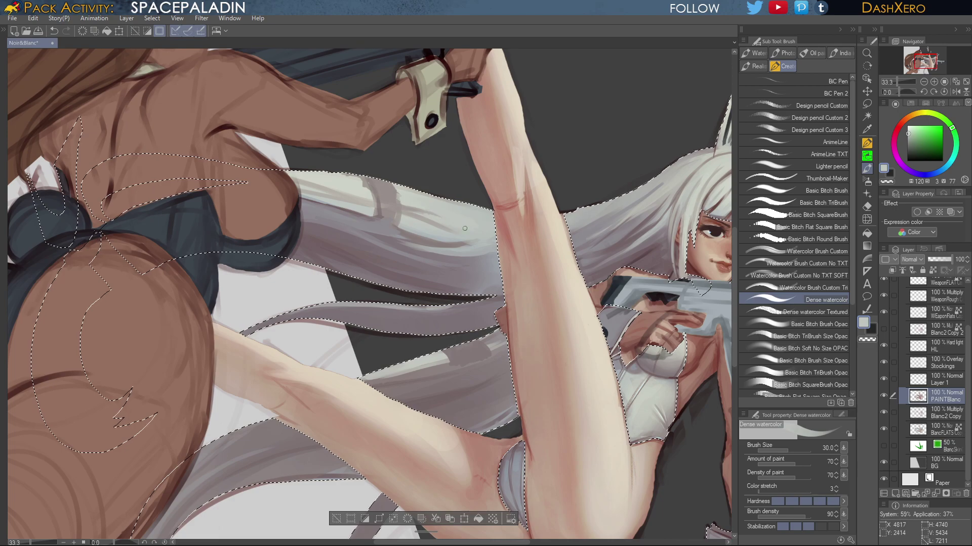
pyautogui.moveTo(438, 218); pyautogui.dragTo(407, 205)
# Sample the mauve shadow band on the upper lock to refine its edge, undo the last stroke, and resample pale grey from the lock
pyautogui.keyDown('alt'); pyautogui.click(397, 192); pyautogui.keyUp('alt')
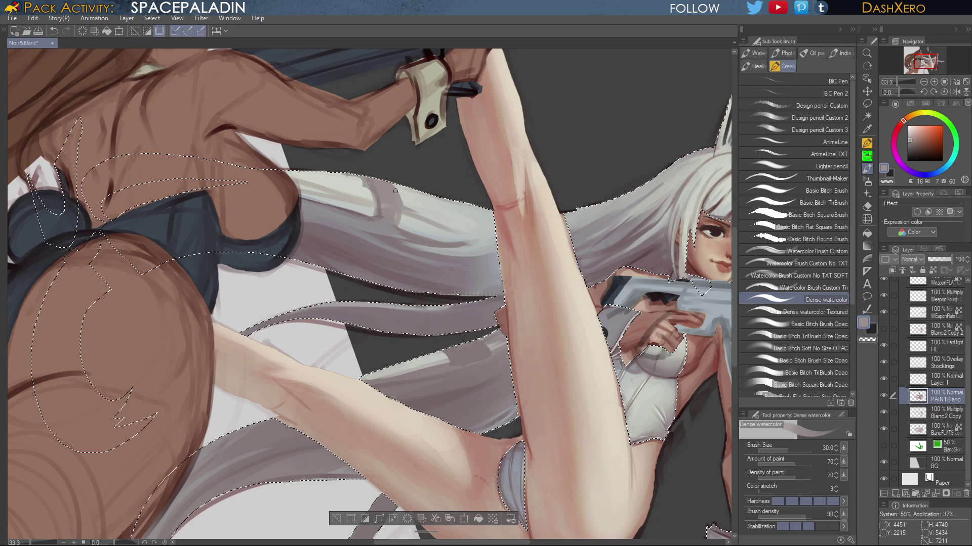
pyautogui.moveTo(397, 193); pyautogui.dragTo(416, 212)
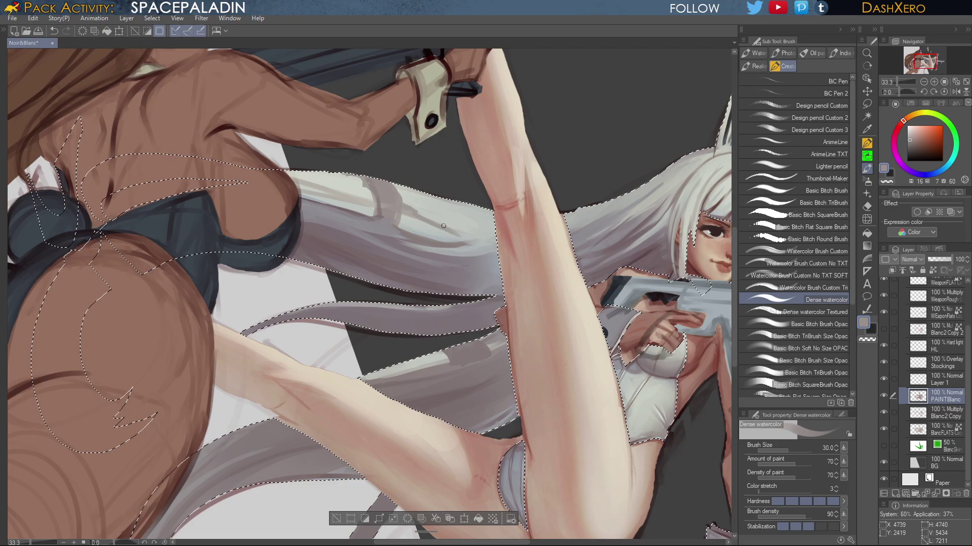
pyautogui.hotkey('ctrl', 'z')
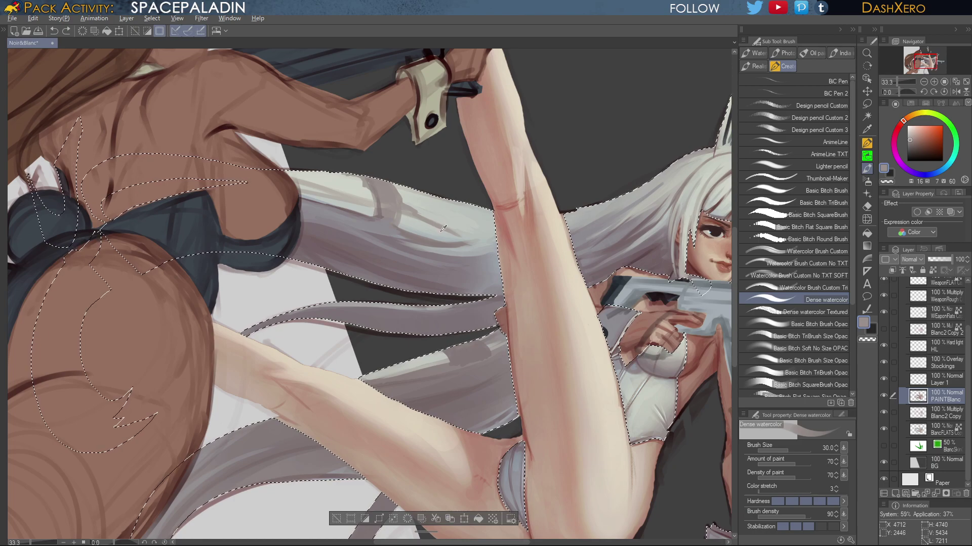
pyautogui.keyDown('alt'); pyautogui.click(425, 224); pyautogui.keyUp('alt')
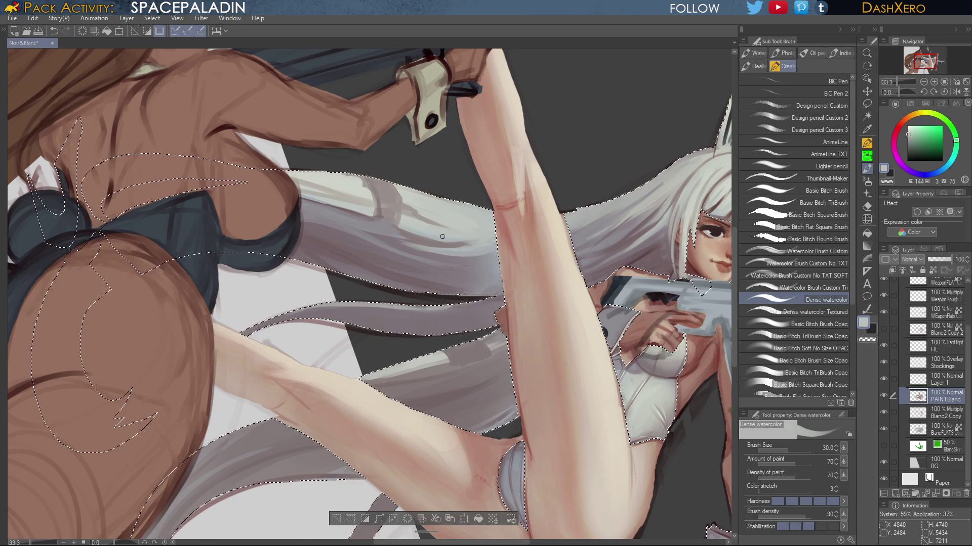
# Examine the hair, head and overall balance of the two-character illustration at full view and close up
pyautogui.moveTo(602, 457); pyautogui.dragTo(569, 411)
pyautogui.moveTo(670, 341); pyautogui.dragTo(628, 282)
pyautogui.moveTo(636, 369); pyautogui.dragTo(634, 339)
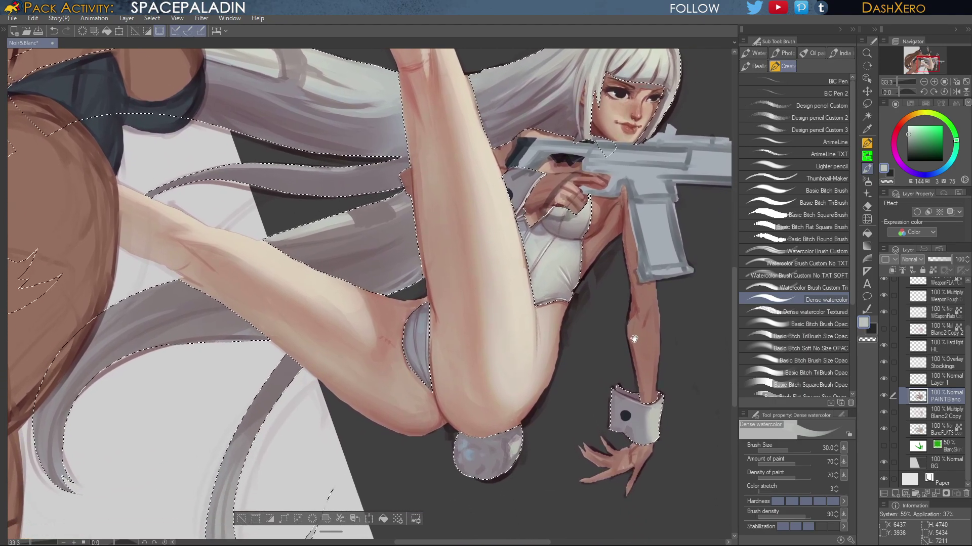
pyautogui.scroll(6, 634, 338)
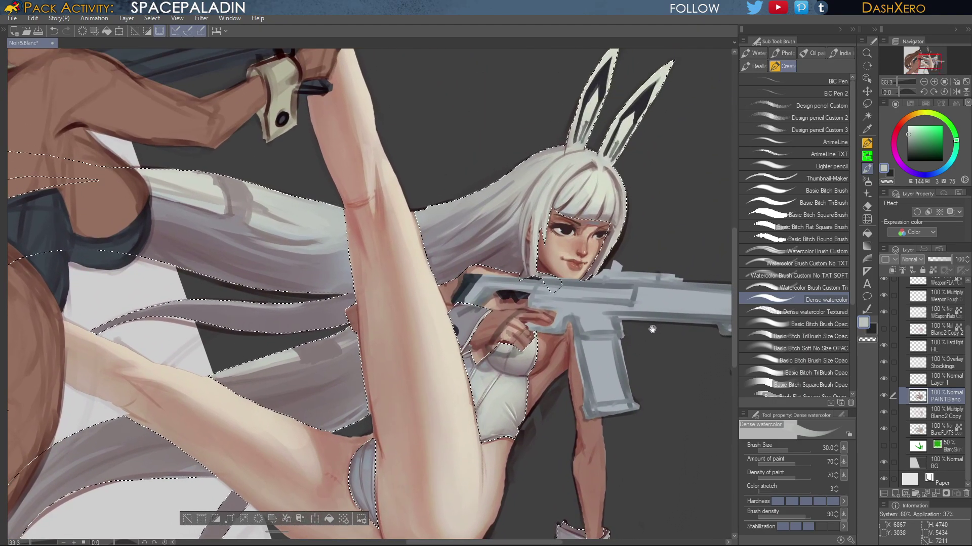
pyautogui.scroll(-2, 648, 341)
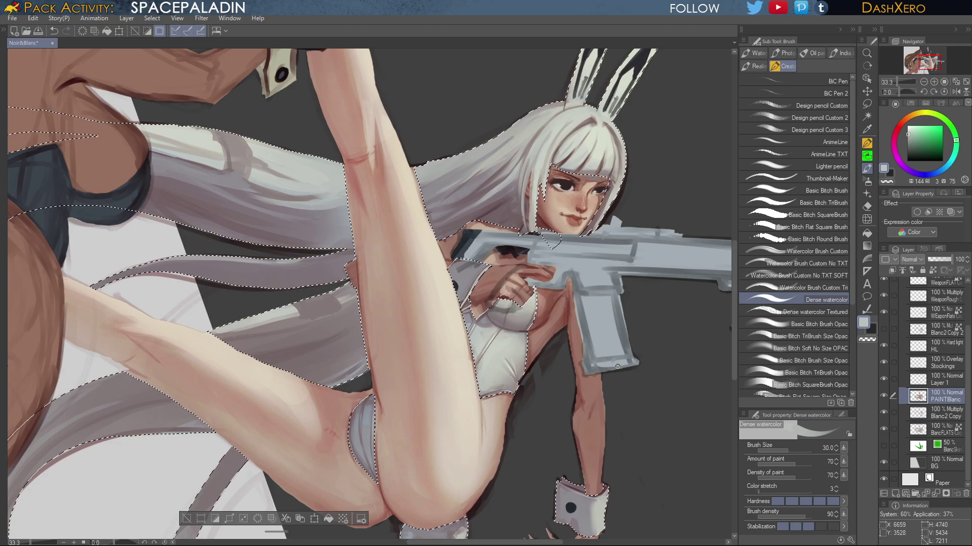
pyautogui.hotkey('ctrl', '0')
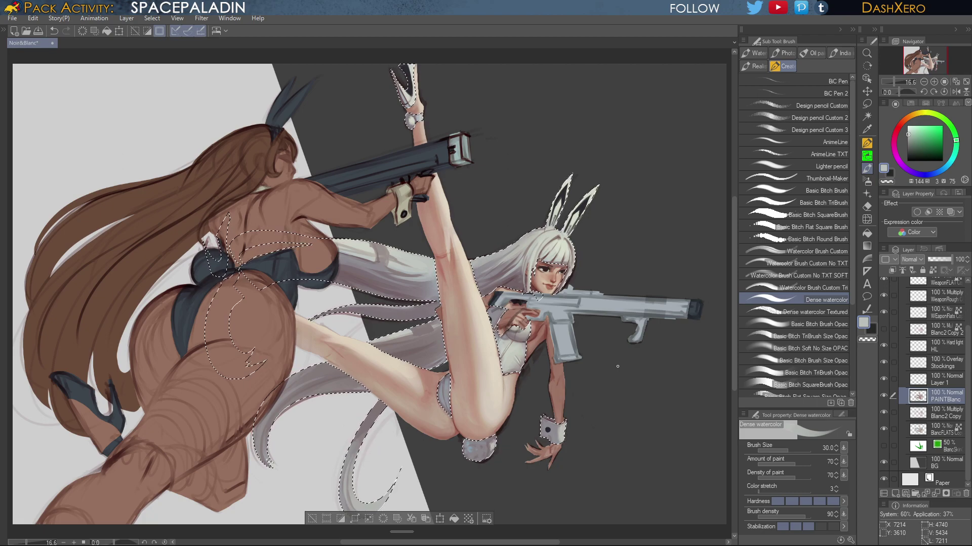
pyautogui.scroll(8, 579, 303)
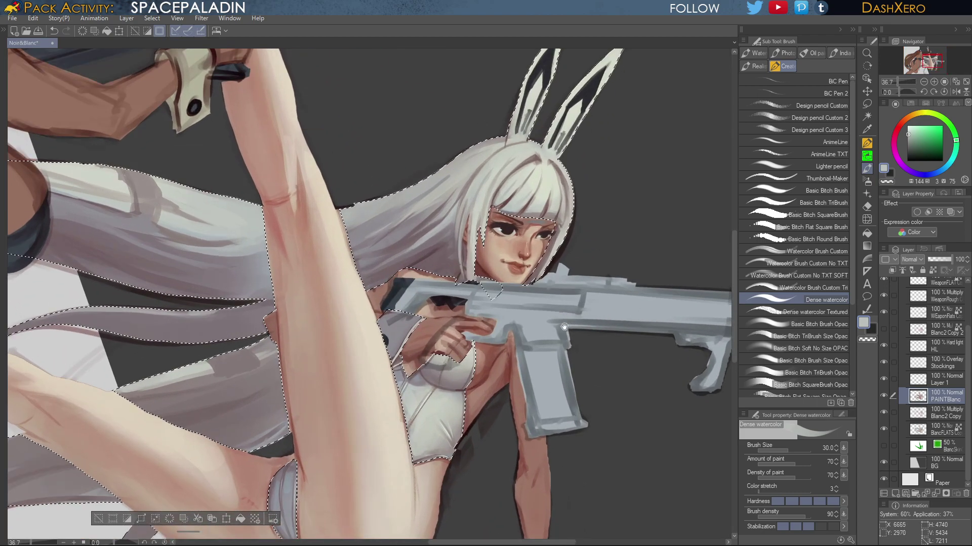
pyautogui.scroll(2, 565, 326)
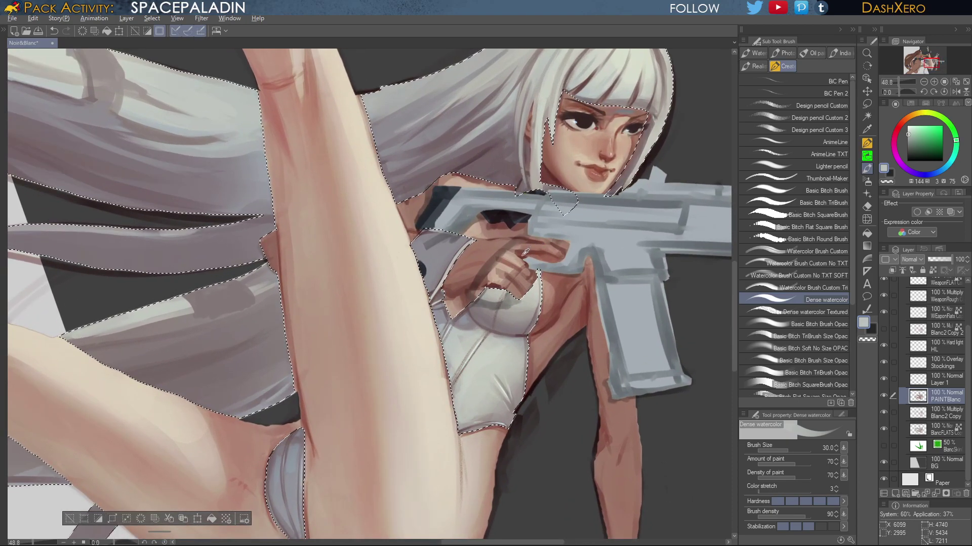
pyautogui.press('alt')
pyautogui.scroll(-2, 497, 294)
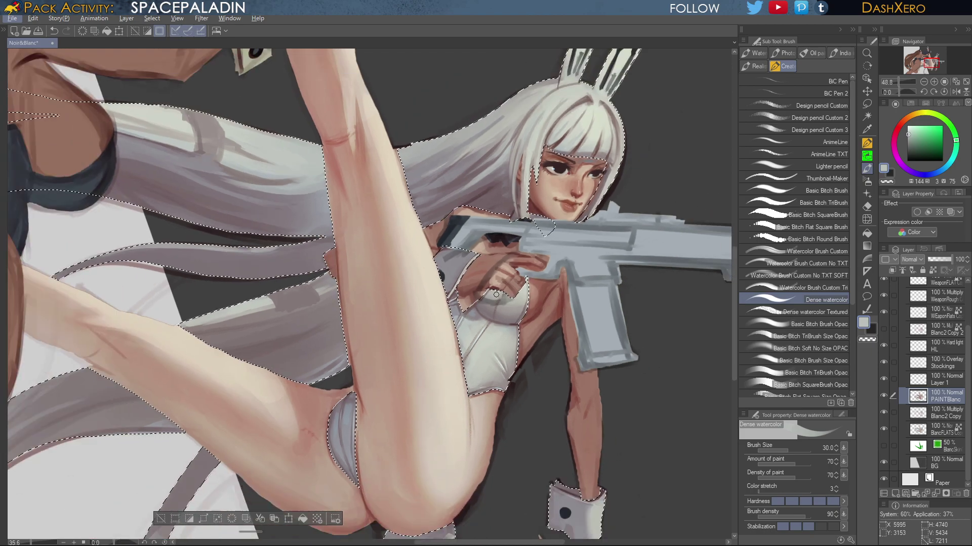
pyautogui.moveTo(470, 252); pyautogui.dragTo(503, 308)
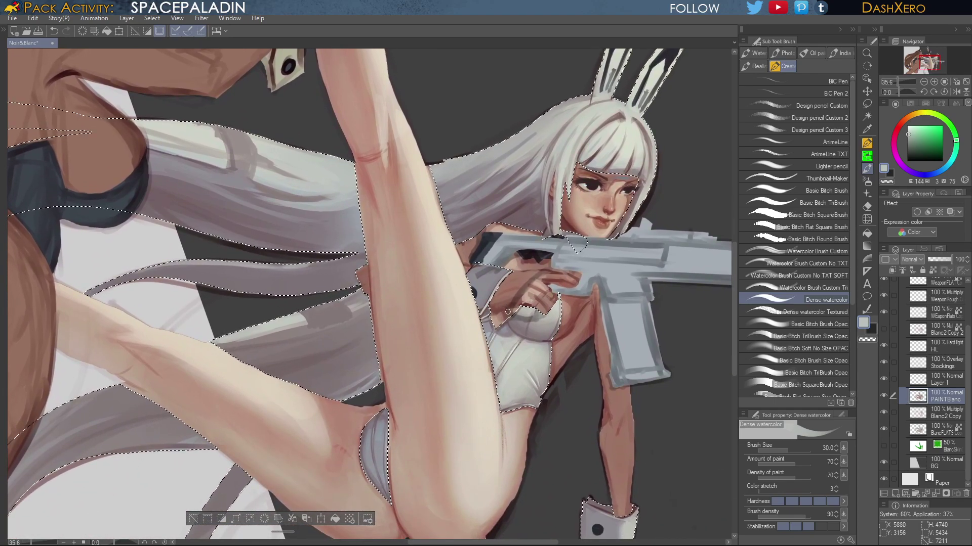
pyautogui.scroll(-3, 507, 312)
pyautogui.moveTo(647, 412); pyautogui.dragTo(631, 334)
pyautogui.moveTo(657, 259); pyautogui.dragTo(620, 346)
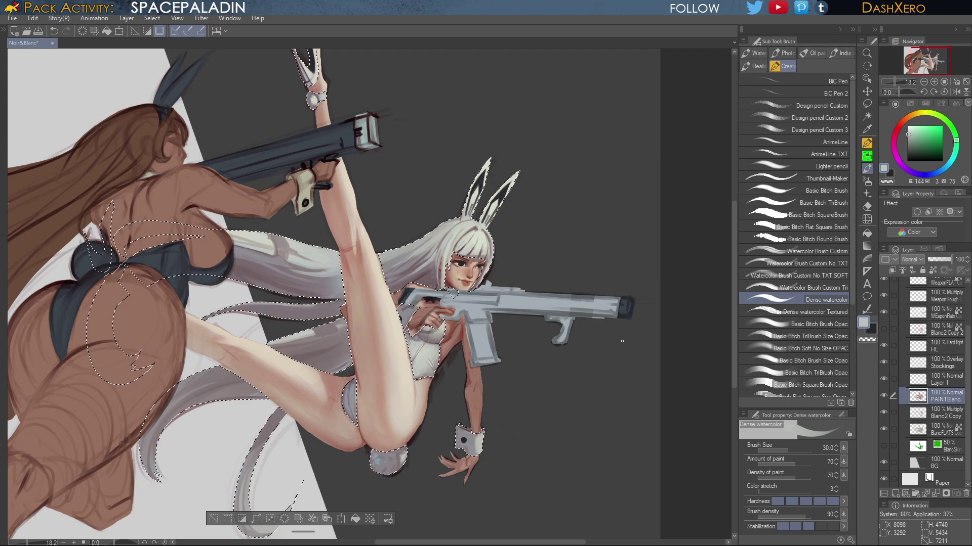
pyautogui.moveTo(612, 366); pyautogui.dragTo(703, 283)
pyautogui.moveTo(626, 373); pyautogui.dragTo(679, 410)
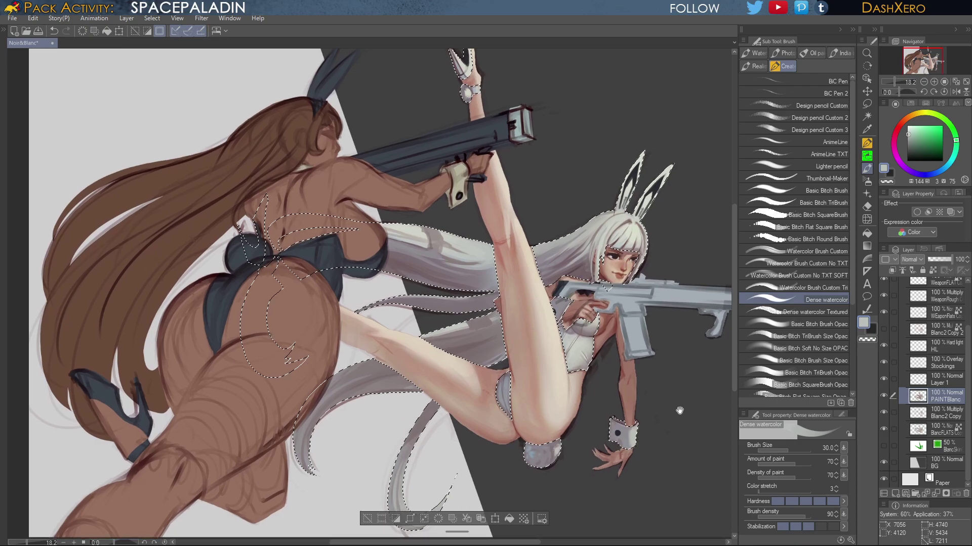
pyautogui.moveTo(679, 411); pyautogui.dragTo(675, 411)
pyautogui.moveTo(666, 244); pyautogui.dragTo(646, 258)
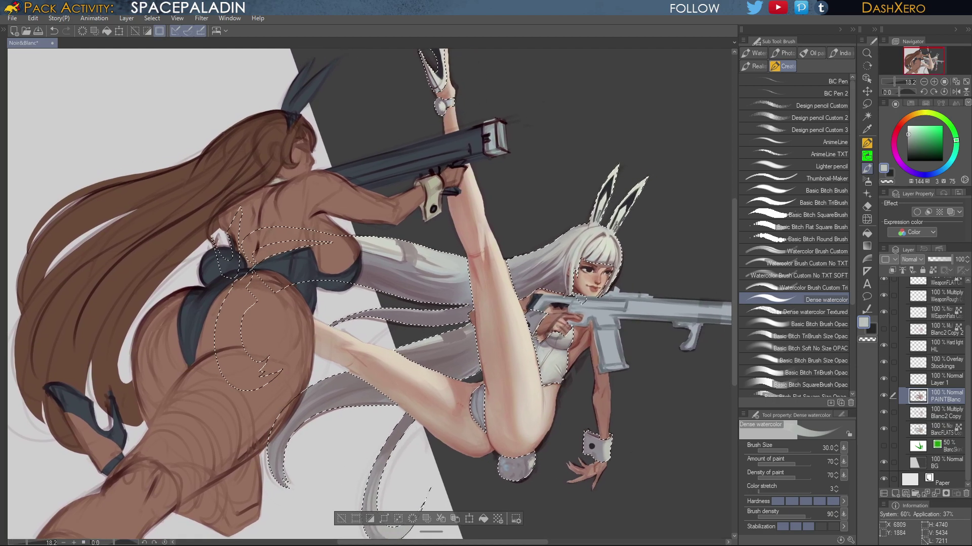
pyautogui.scroll(4, 611, 286)
pyautogui.scroll(3, 612, 301)
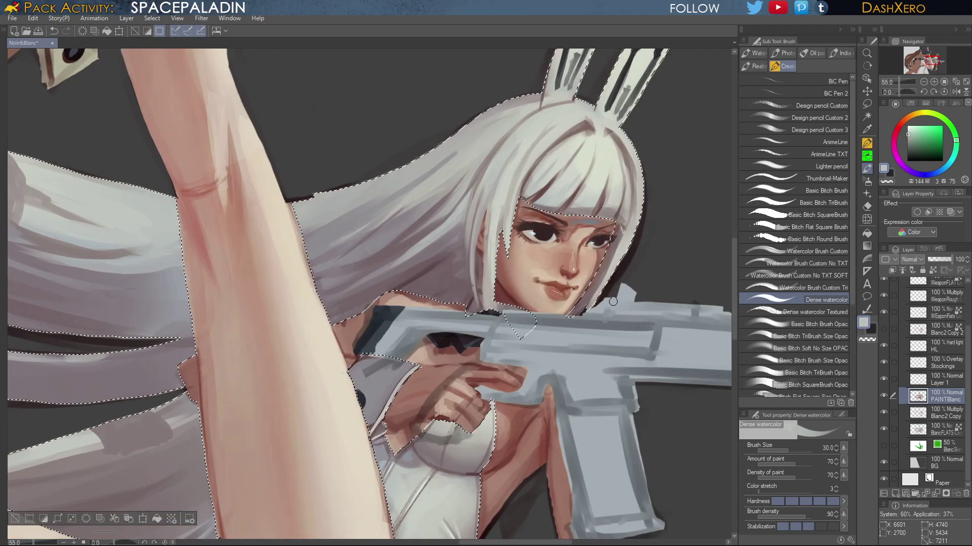
pyautogui.moveTo(734, 189); pyautogui.dragTo(694, 229)
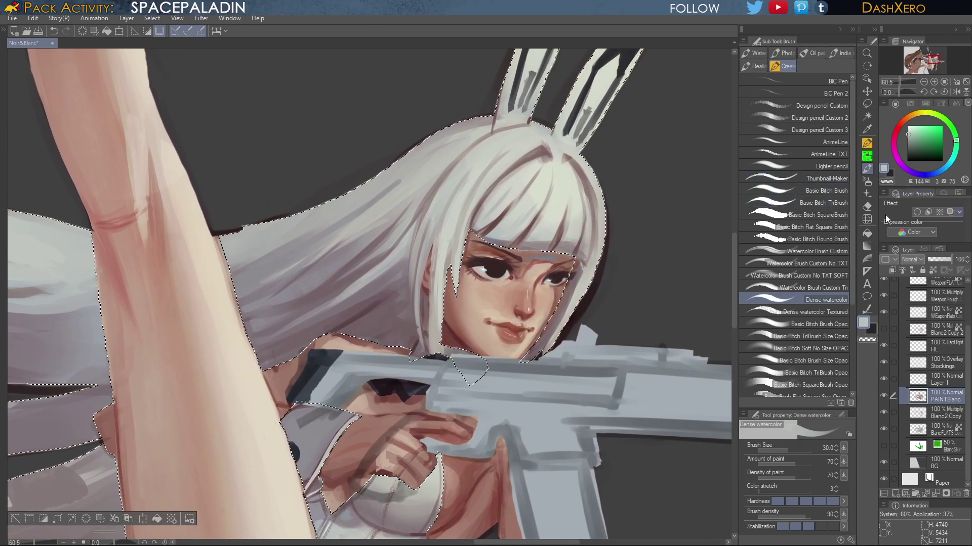
pyautogui.click(867, 219)
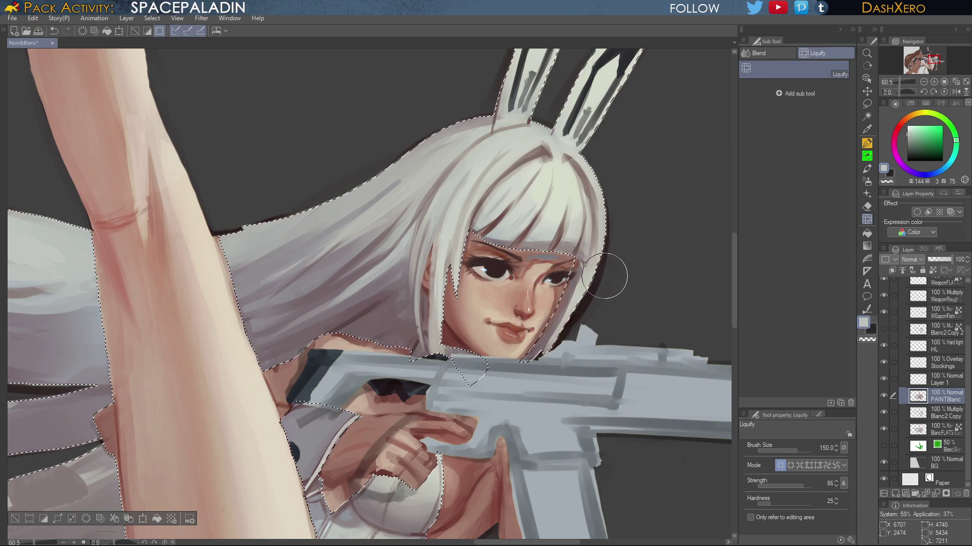
pyautogui.scroll(-3, 605, 281)
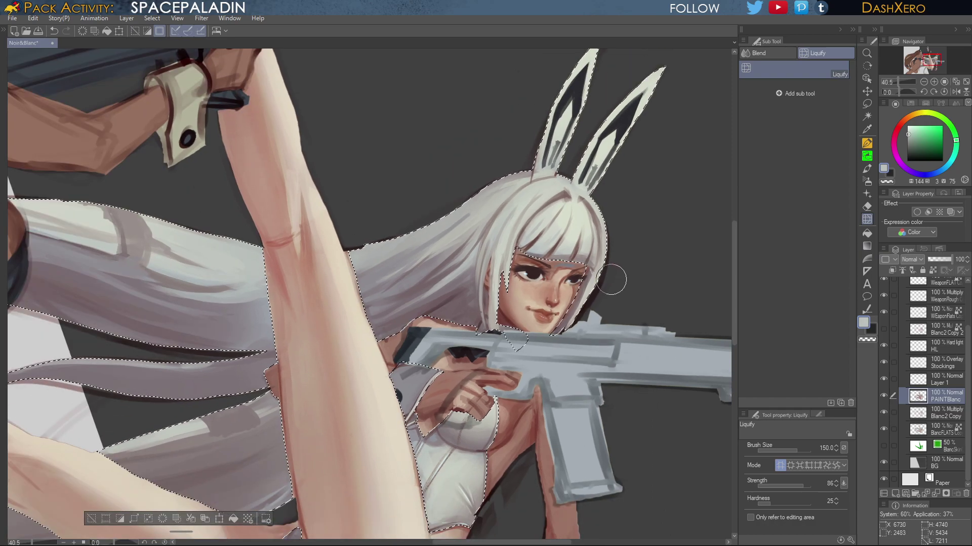
pyautogui.click(867, 169)
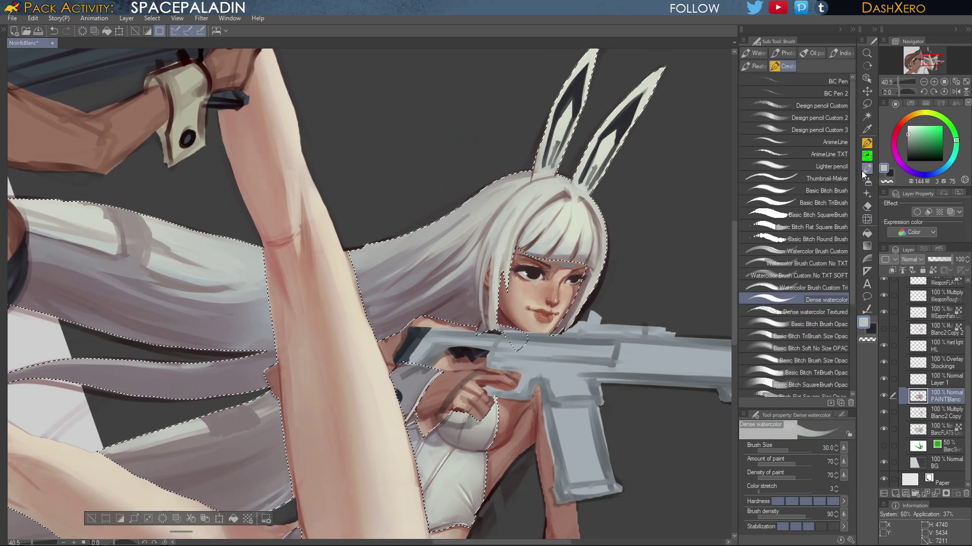
# Sample pale and warm grey tones from the crown and refine the hair parting between the bunny ears and the fringe
pyautogui.keyDown('alt'); pyautogui.click(573, 187); pyautogui.keyUp('alt')
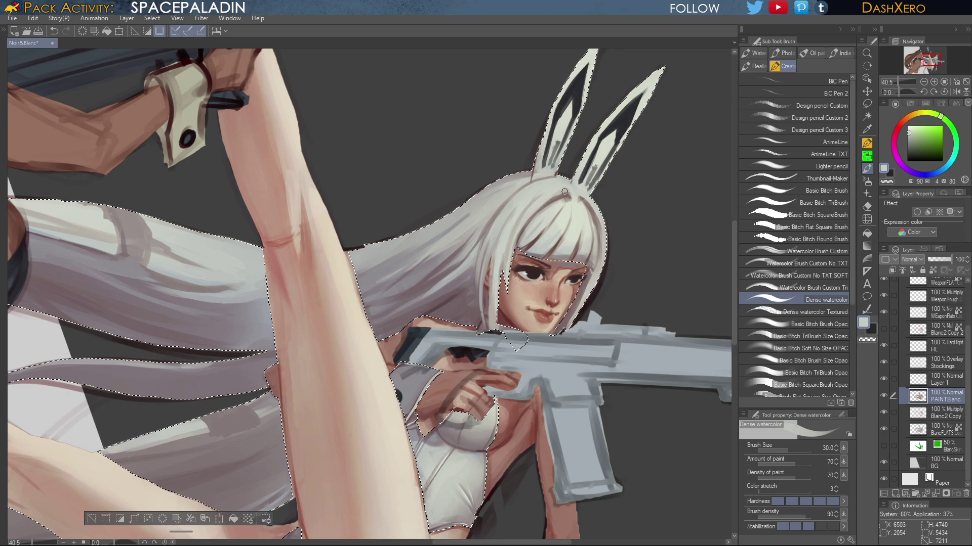
pyautogui.keyDown('alt'); pyautogui.click(567, 185); pyautogui.keyUp('alt')
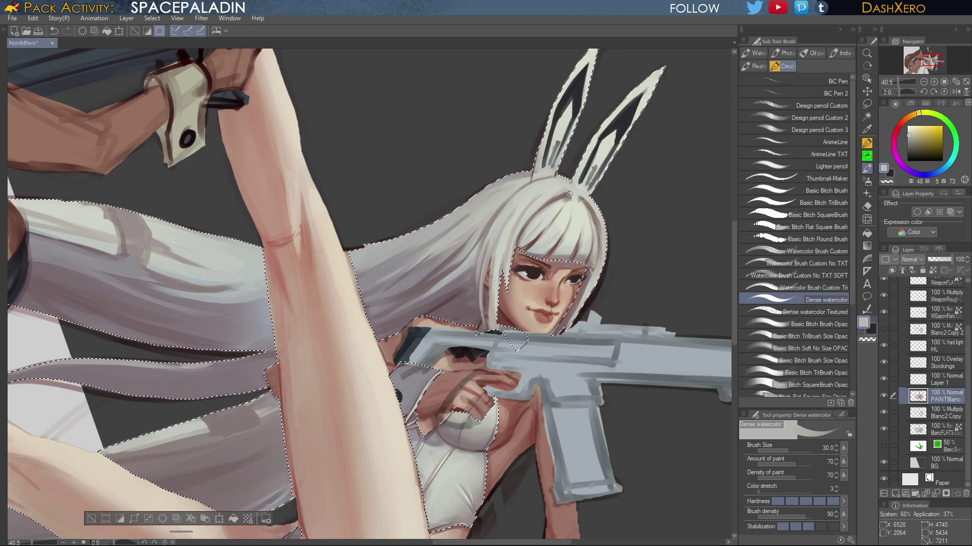
pyautogui.keyDown('alt'); pyautogui.click(571, 190); pyautogui.keyUp('alt')
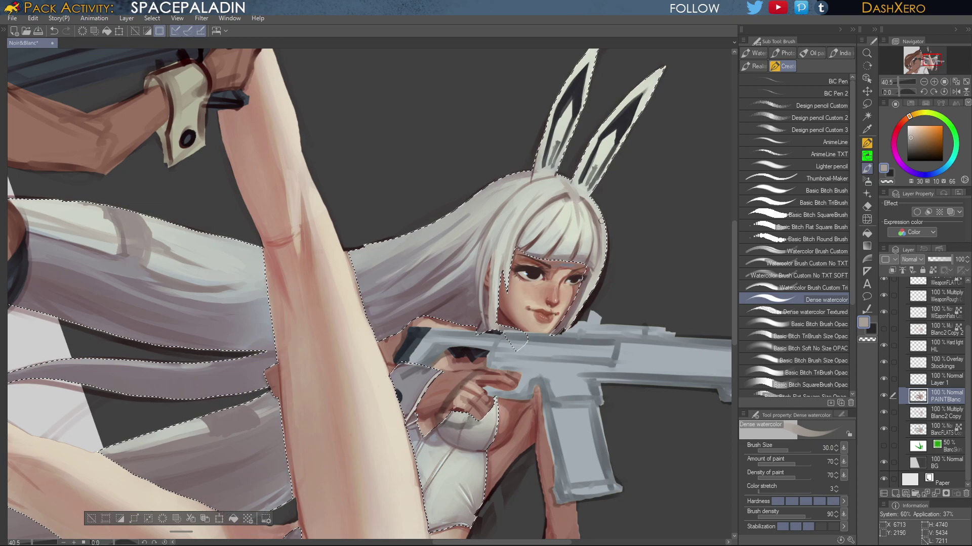
# Sample a pale tone from the crown, undo the last stroke, and repaint the light strands at the parting above the fringe
pyautogui.keyDown('alt'); pyautogui.click(580, 207); pyautogui.keyUp('alt')
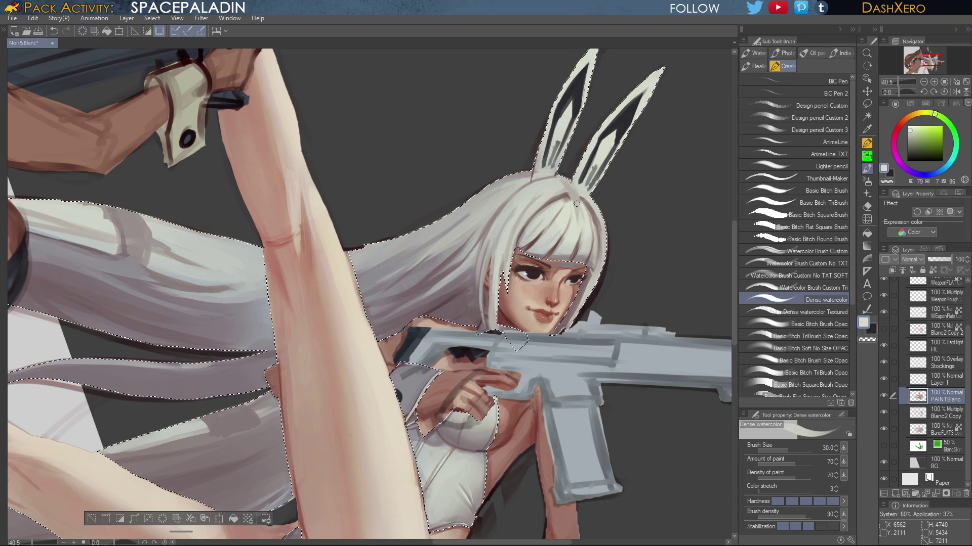
pyautogui.moveTo(641, 366); pyautogui.dragTo(673, 329)
pyautogui.hotkey('ctrl', 'z')
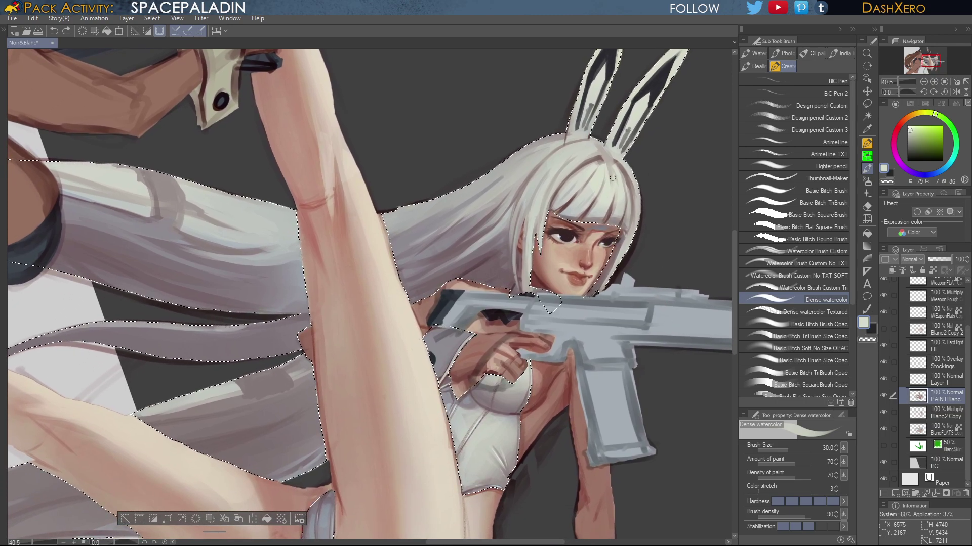
pyautogui.moveTo(604, 150); pyautogui.dragTo(616, 197)
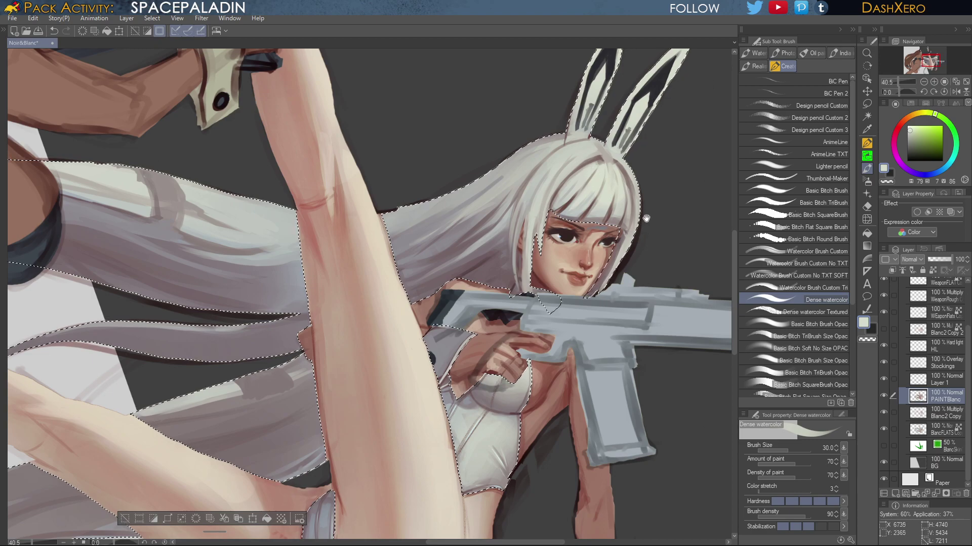
pyautogui.moveTo(661, 232)
pyautogui.mouseDown()
pyautogui.moveTo(649, 239)
pyautogui.moveTo(642, 231)
pyautogui.mouseUp()
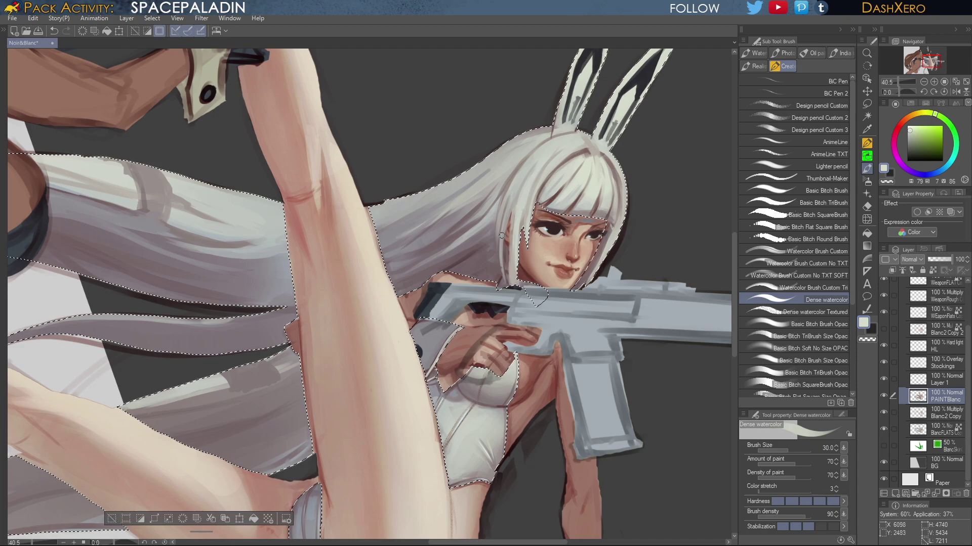
# Sample light grey and dark mauve tones beside the face and refine the hair strands falling behind the cheek
pyautogui.keyDown('alt'); pyautogui.click(507, 209); pyautogui.keyUp('alt')
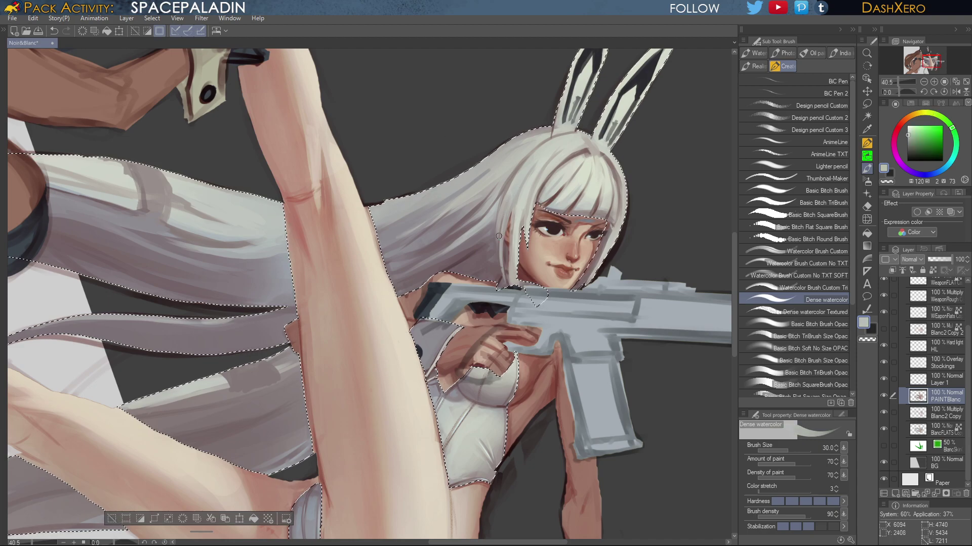
pyautogui.keyDown('alt'); pyautogui.click(501, 270); pyautogui.keyUp('alt')
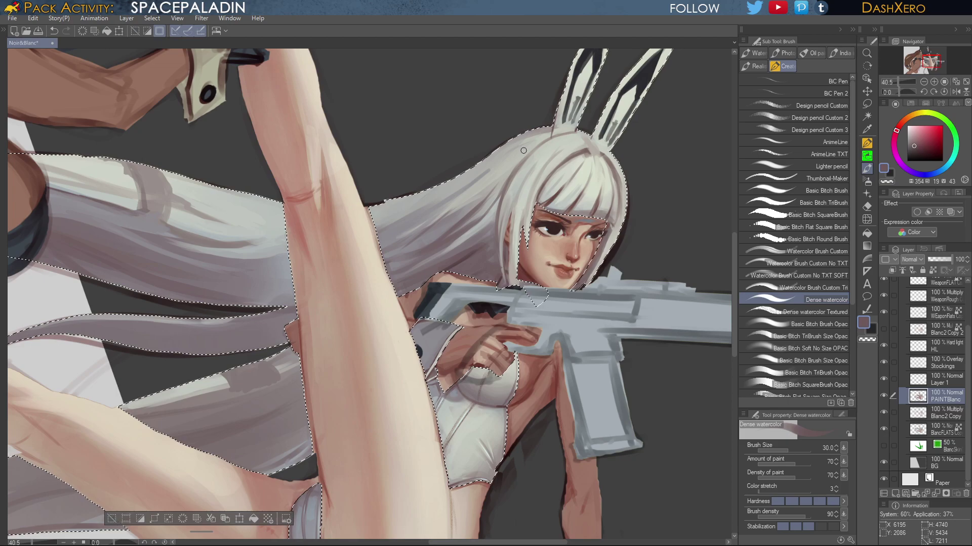
# Examine the two-character illustration zoomed out and mirrored horizontally to check the hair and overall balance
pyautogui.moveTo(641, 256); pyautogui.dragTo(595, 326)
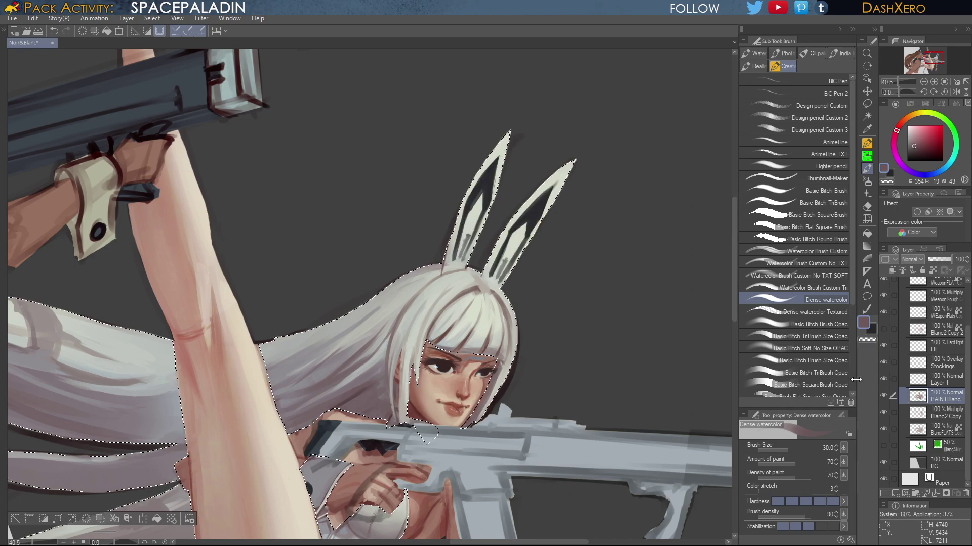
pyautogui.scroll(-2, 597, 332)
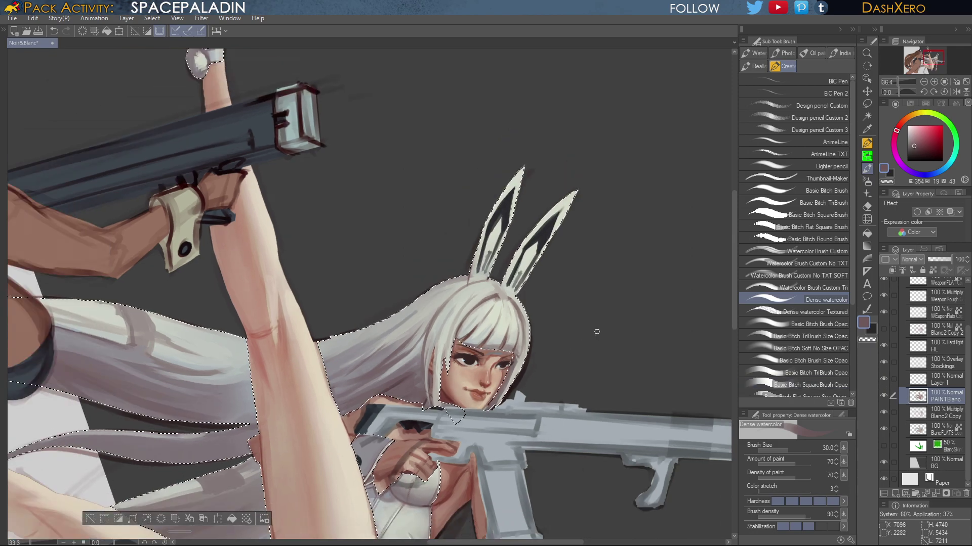
pyautogui.scroll(-4, 597, 331)
pyautogui.moveTo(585, 368); pyautogui.dragTo(614, 290)
pyautogui.moveTo(572, 404); pyautogui.dragTo(645, 235)
pyautogui.moveTo(616, 305); pyautogui.dragTo(595, 338)
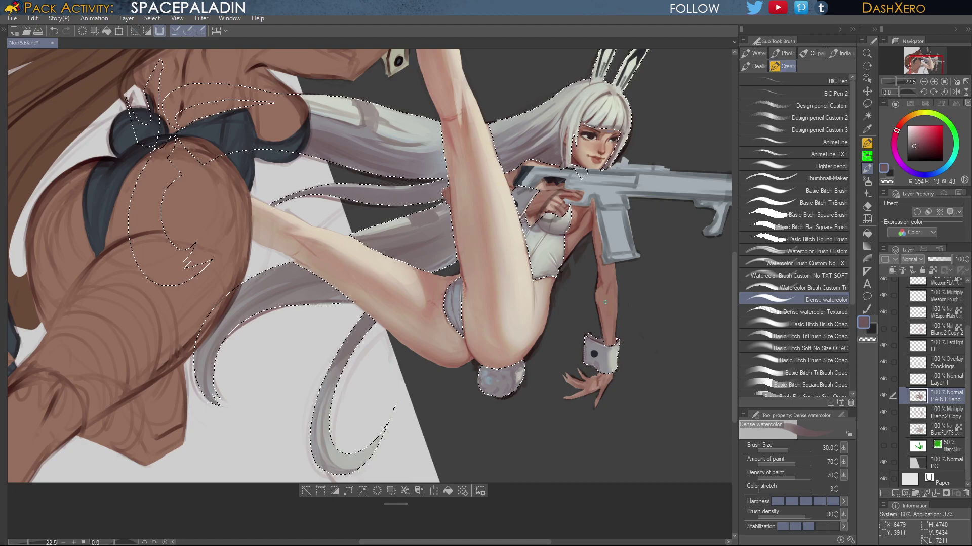
pyautogui.moveTo(567, 305); pyautogui.dragTo(591, 461)
pyautogui.moveTo(609, 362); pyautogui.dragTo(653, 319)
pyautogui.click(955, 92)
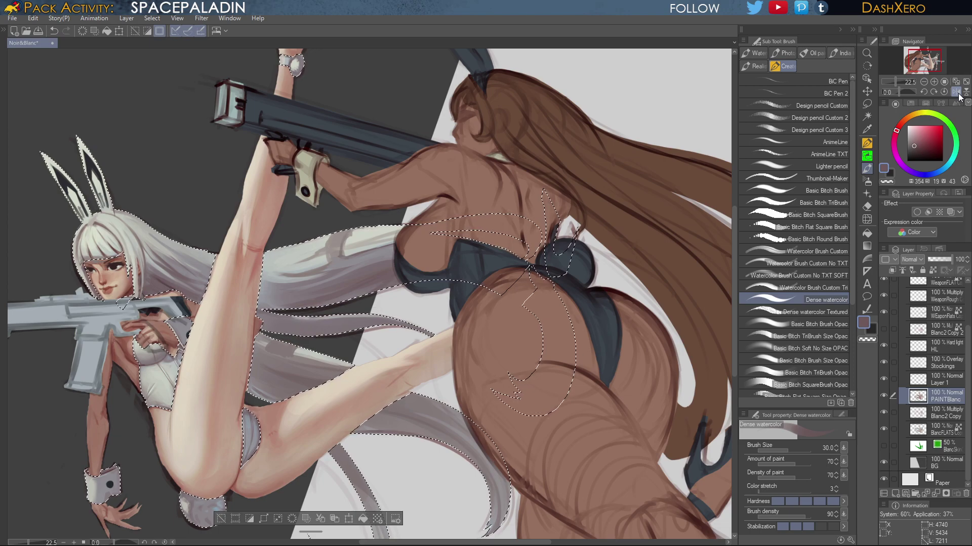
pyautogui.click(957, 94)
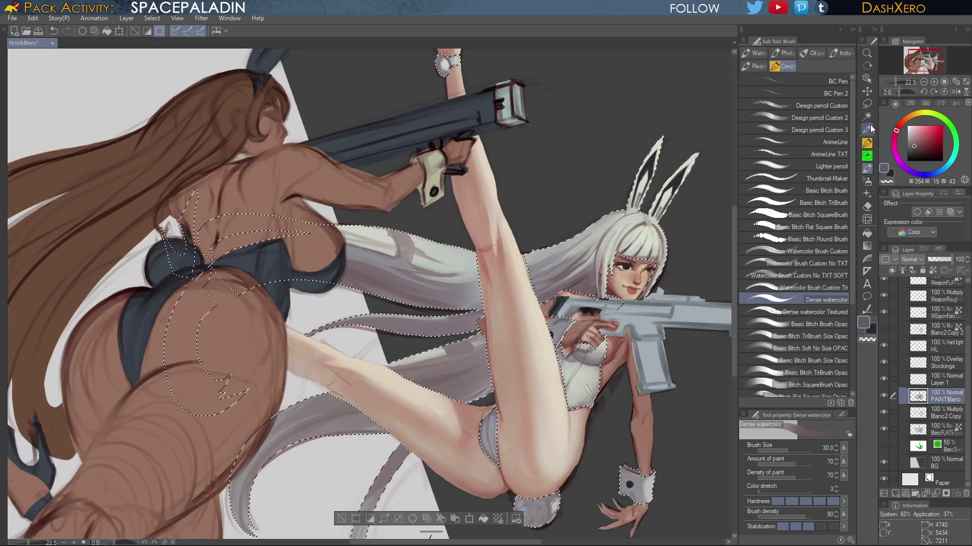
pyautogui.moveTo(672, 355); pyautogui.dragTo(634, 304)
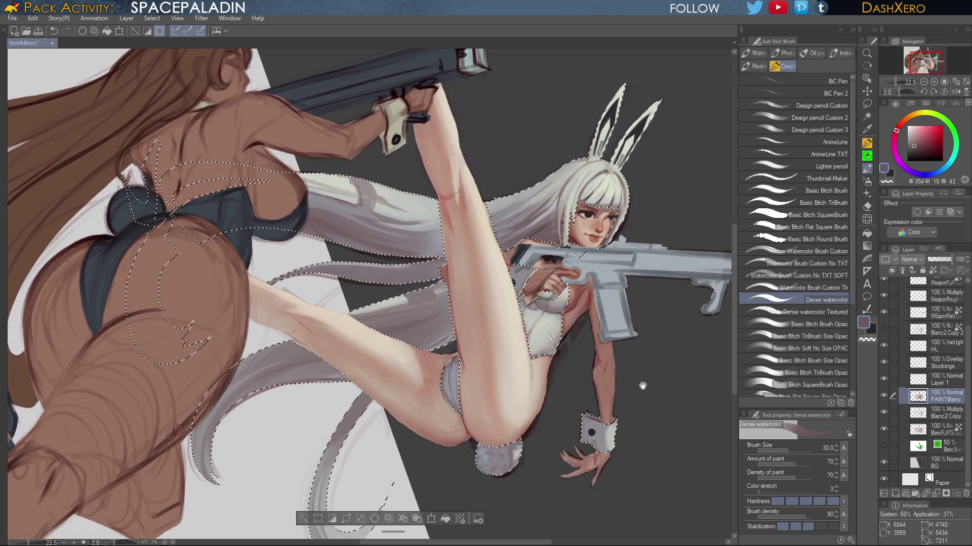
pyautogui.moveTo(630, 378); pyautogui.dragTo(666, 401)
pyautogui.moveTo(636, 294); pyautogui.dragTo(656, 406)
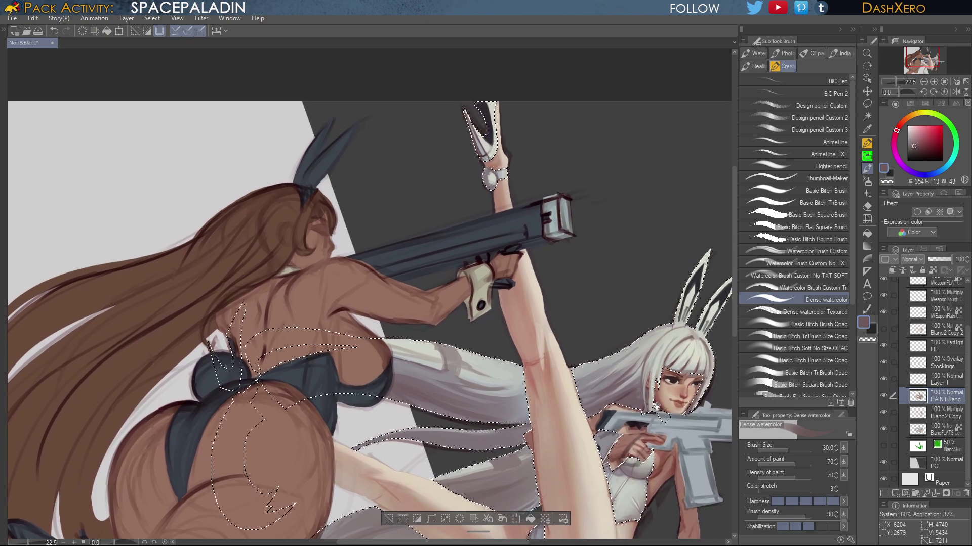
# Sample skin, mauve and light grey tones around the raised ankle and refine the white ankle strap
pyautogui.scroll(2, 517, 224)
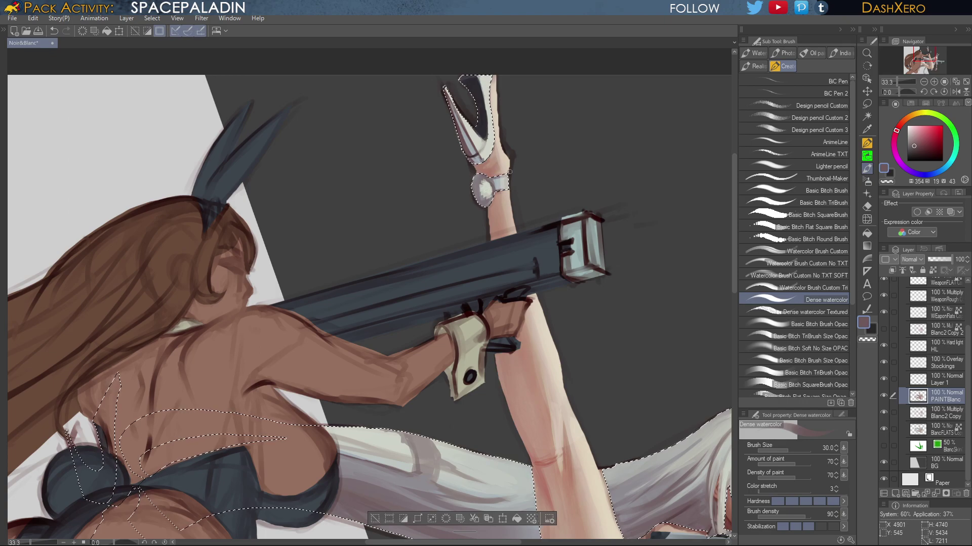
pyautogui.keyDown('alt'); pyautogui.click(500, 171); pyautogui.keyUp('alt')
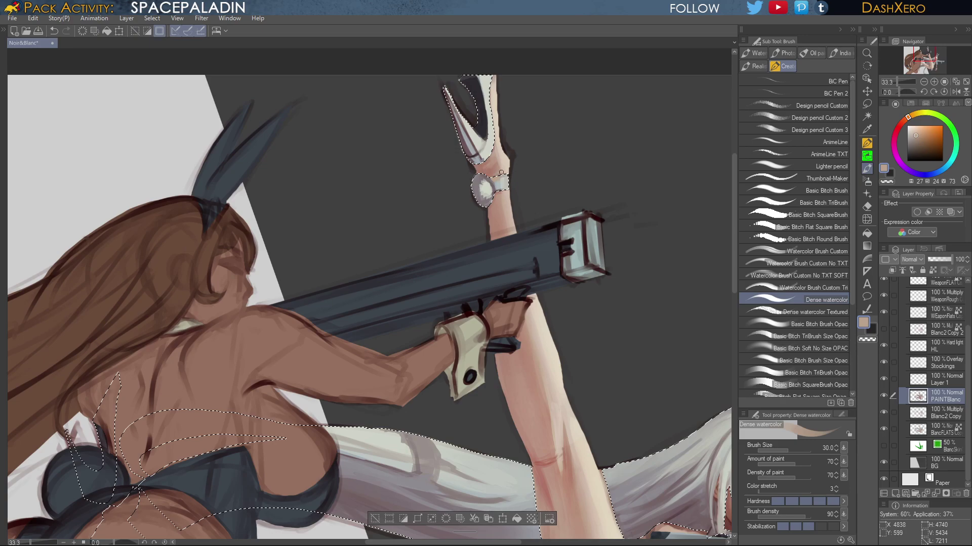
pyautogui.keyDown('alt'); pyautogui.click(497, 183); pyautogui.keyUp('alt')
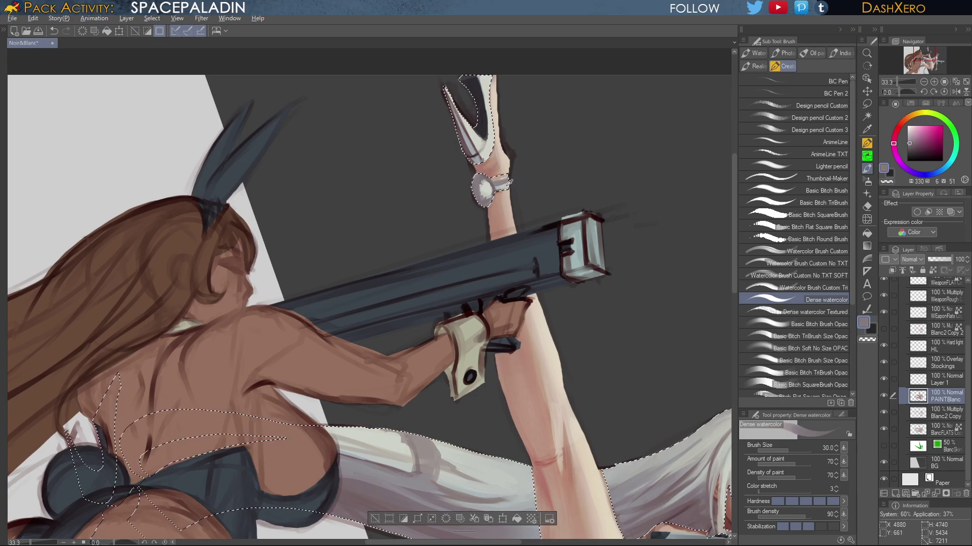
pyautogui.keyDown('alt'); pyautogui.click(503, 184); pyautogui.keyUp('alt')
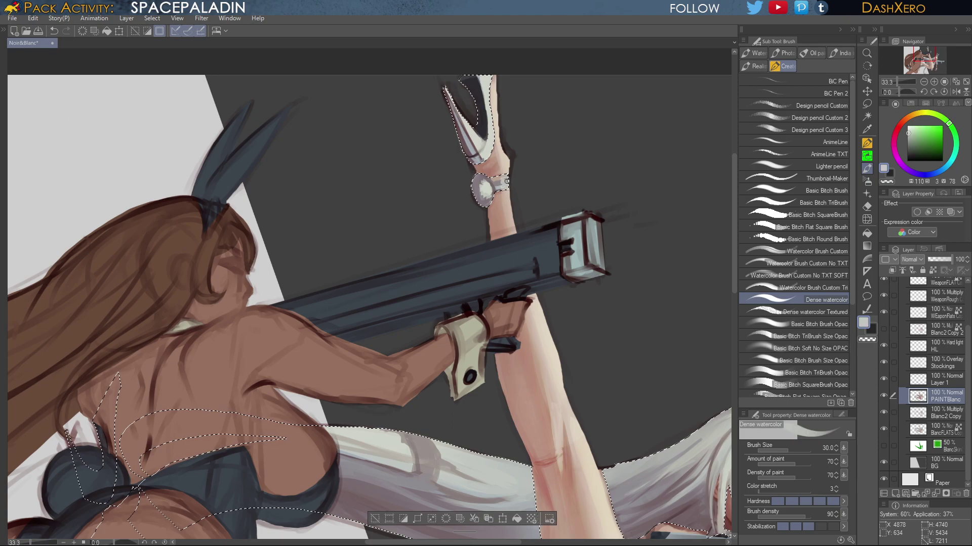
pyautogui.keyDown('alt'); pyautogui.click(506, 183); pyautogui.keyUp('alt')
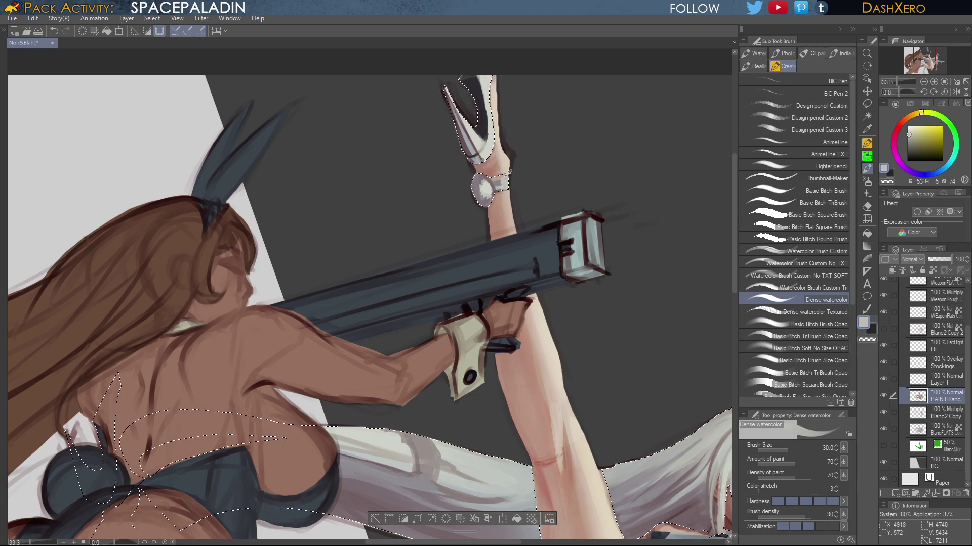
pyautogui.keyDown('alt'); pyautogui.click(507, 170); pyautogui.keyUp('alt')
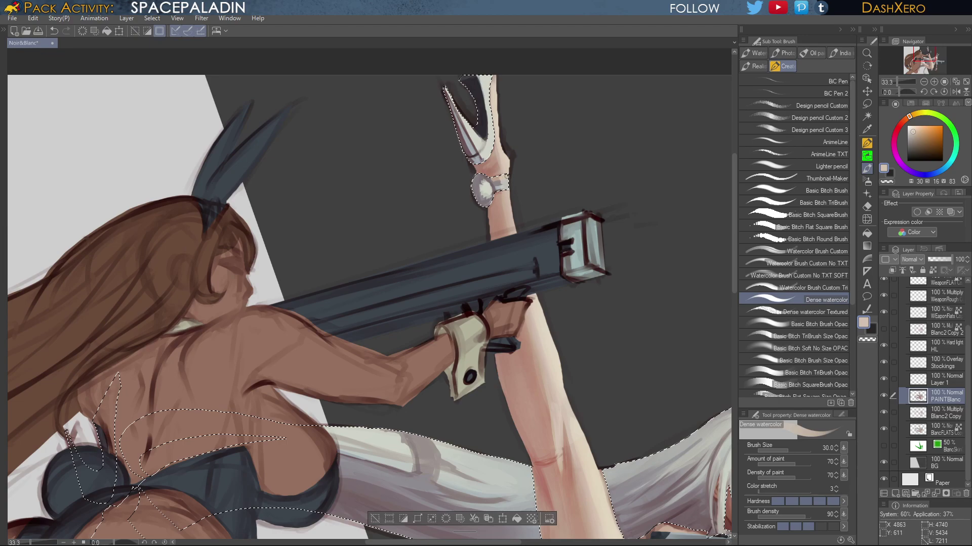
# Sample skin, dark mauve and pale grey tones for the ankle strap's edges, undo the last stroke, and repaint its highlight
pyautogui.keyDown('alt'); pyautogui.click(503, 188); pyautogui.keyUp('alt')
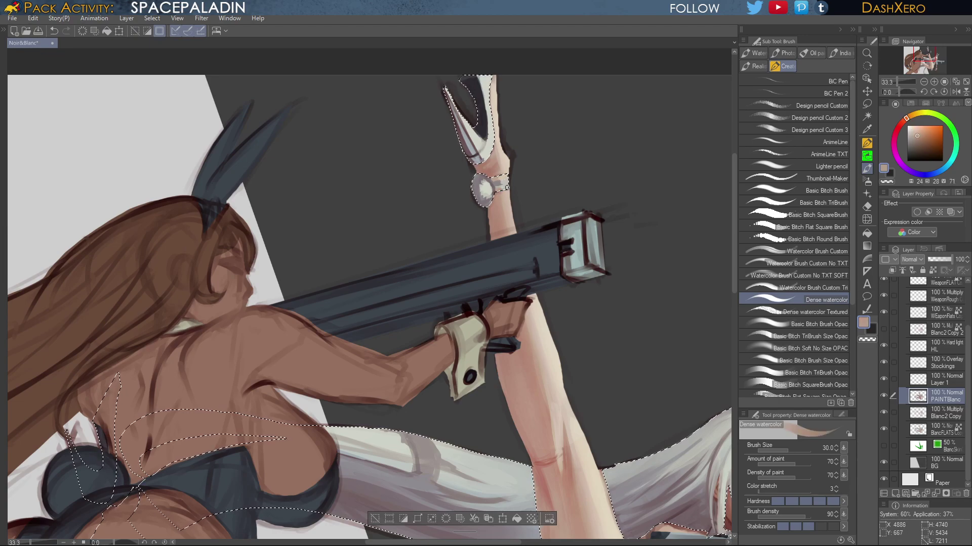
pyautogui.keyDown('alt'); pyautogui.click(506, 188); pyautogui.keyUp('alt')
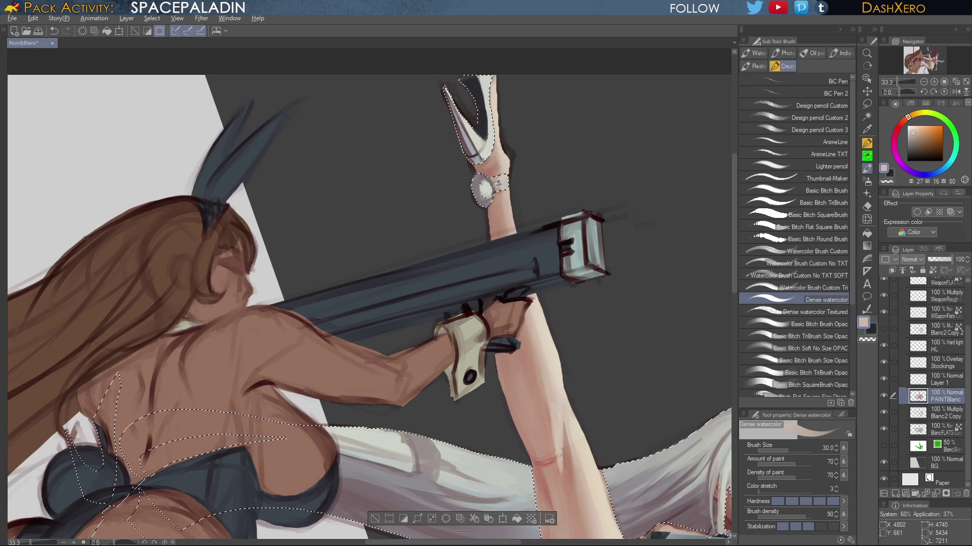
pyautogui.keyDown('alt'); pyautogui.click(498, 181); pyautogui.keyUp('alt')
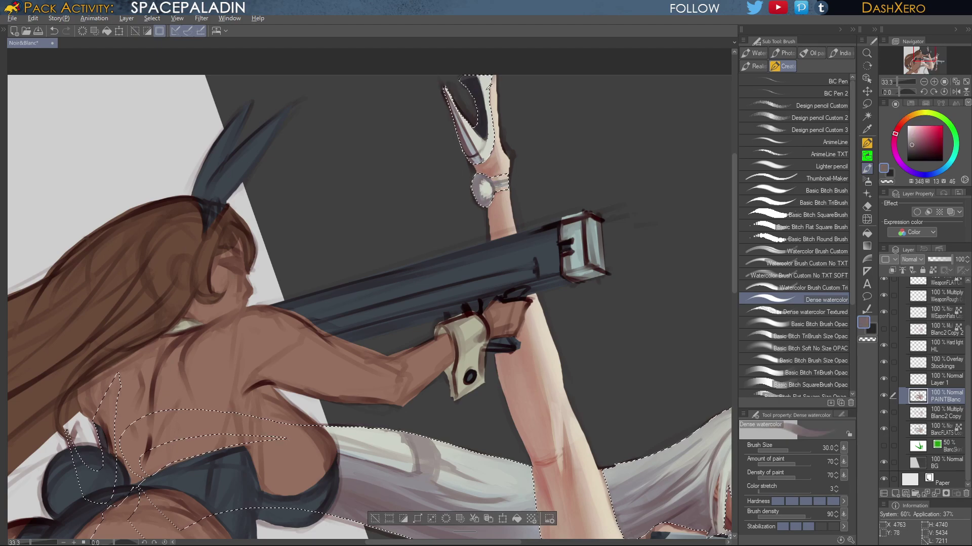
pyautogui.keyDown('alt'); pyautogui.click(507, 181); pyautogui.keyUp('alt')
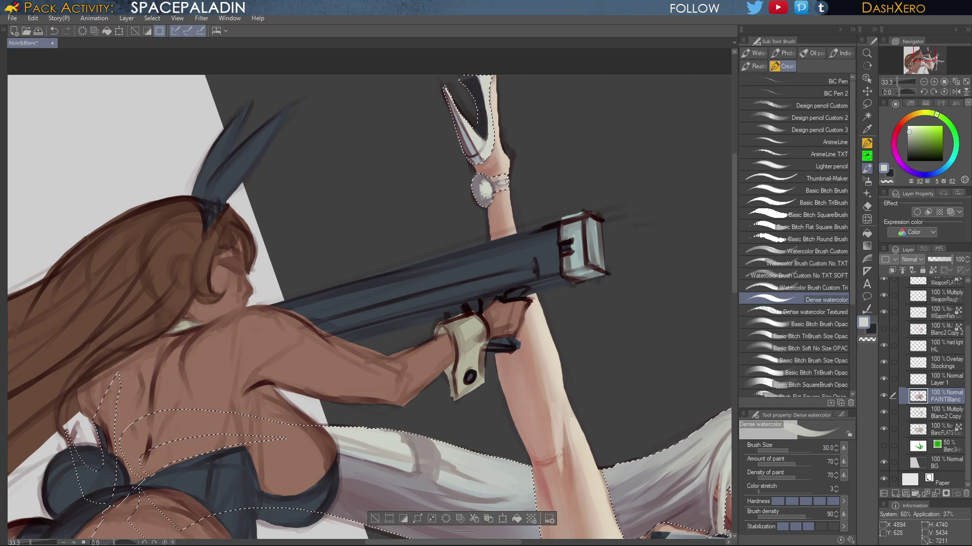
pyautogui.hotkey('ctrl', 'z')
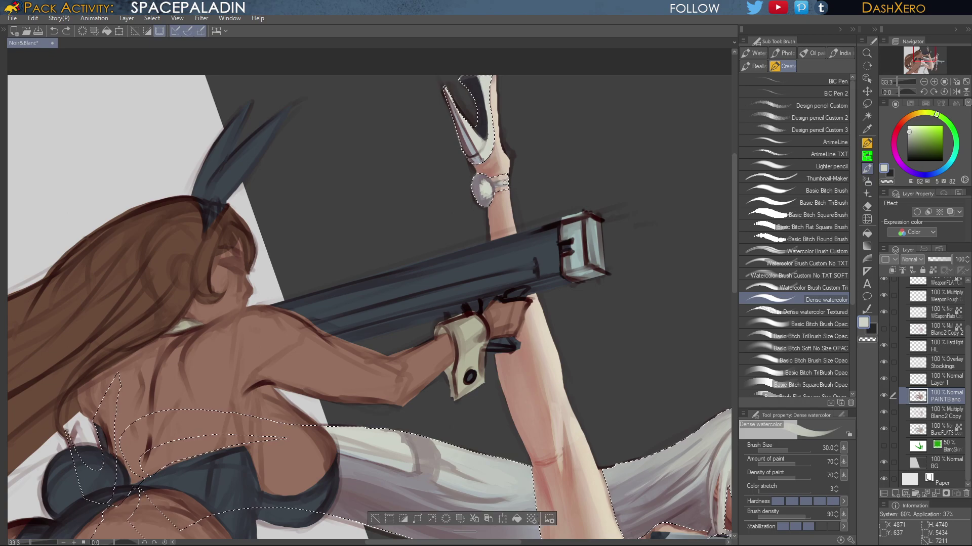
pyautogui.moveTo(505, 182); pyautogui.dragTo(508, 180)
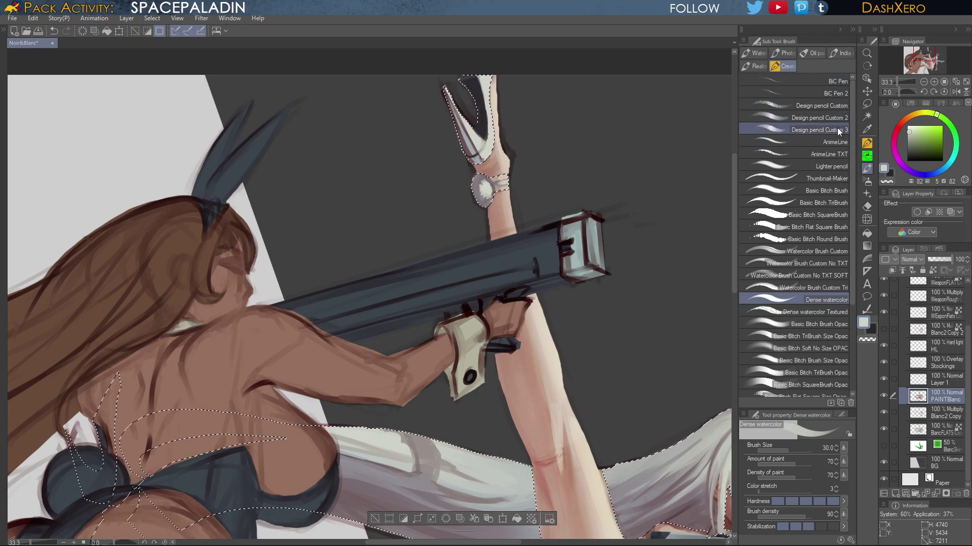
# Draw a dark red-brown line across the ankle strap with the Design pencil Custom brush
pyautogui.click(824, 106)
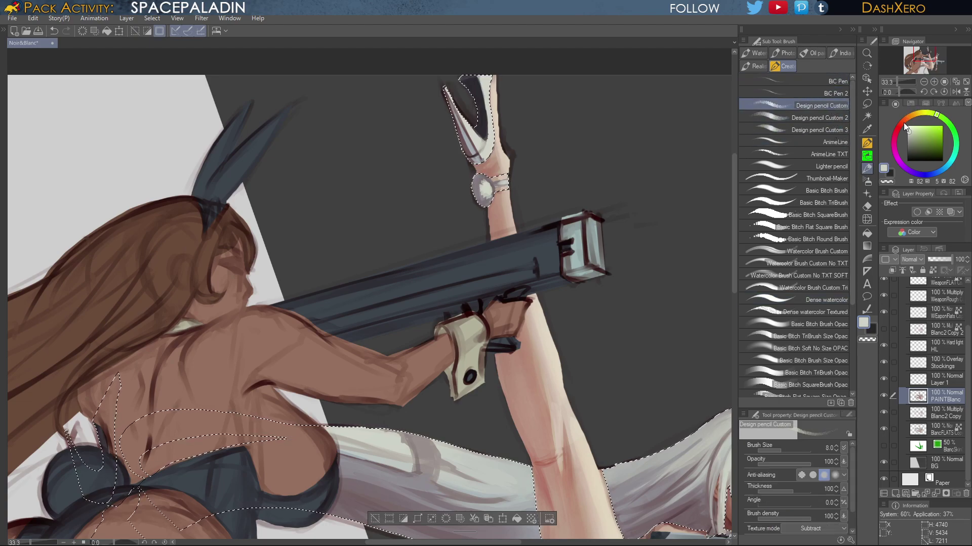
pyautogui.moveTo(902, 124); pyautogui.dragTo(901, 129)
pyautogui.click(928, 150)
pyautogui.click(923, 150)
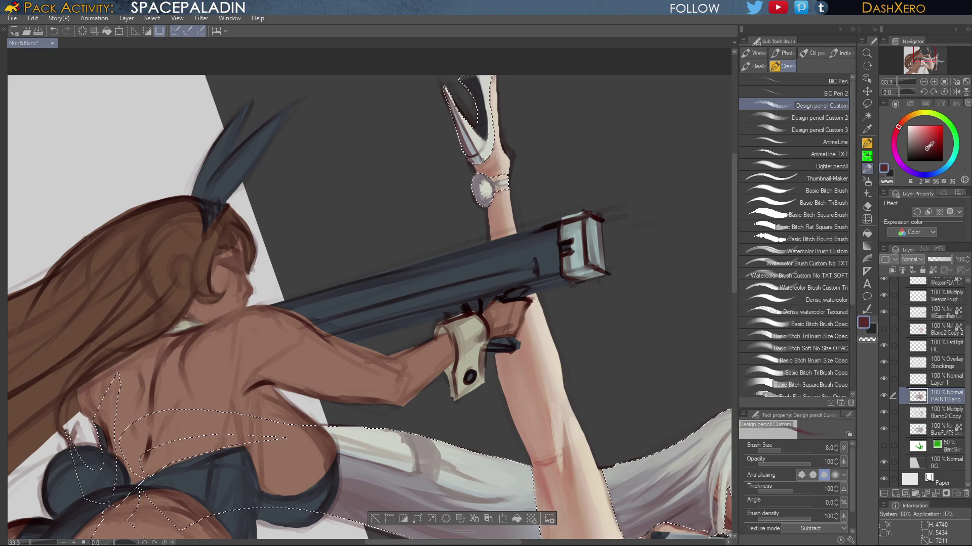
pyautogui.scroll(1, 514, 176)
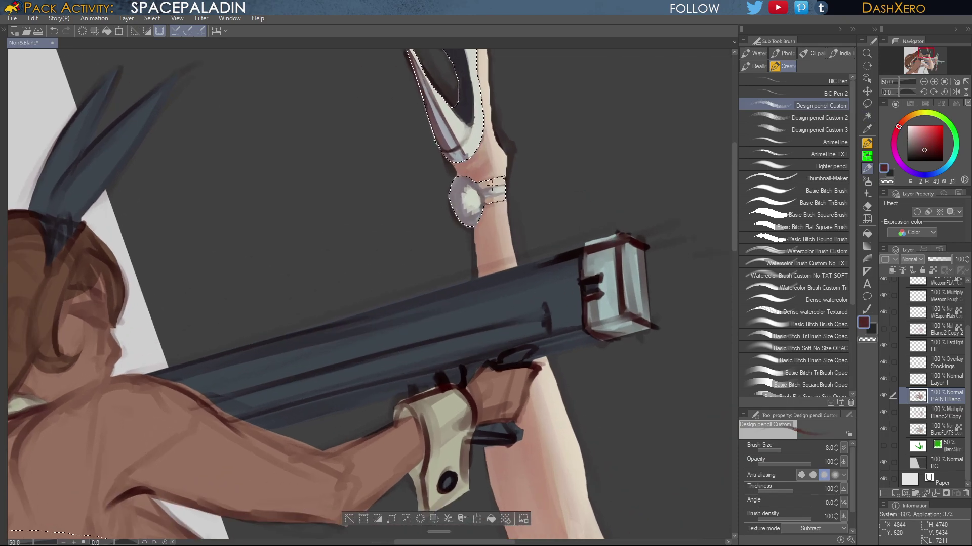
pyautogui.moveTo(482, 189); pyautogui.dragTo(504, 184)
pyautogui.moveTo(560, 387)
pyautogui.mouseDown()
pyautogui.moveTo(594, 293)
pyautogui.moveTo(612, 435)
pyautogui.moveTo(603, 398)
pyautogui.mouseUp()
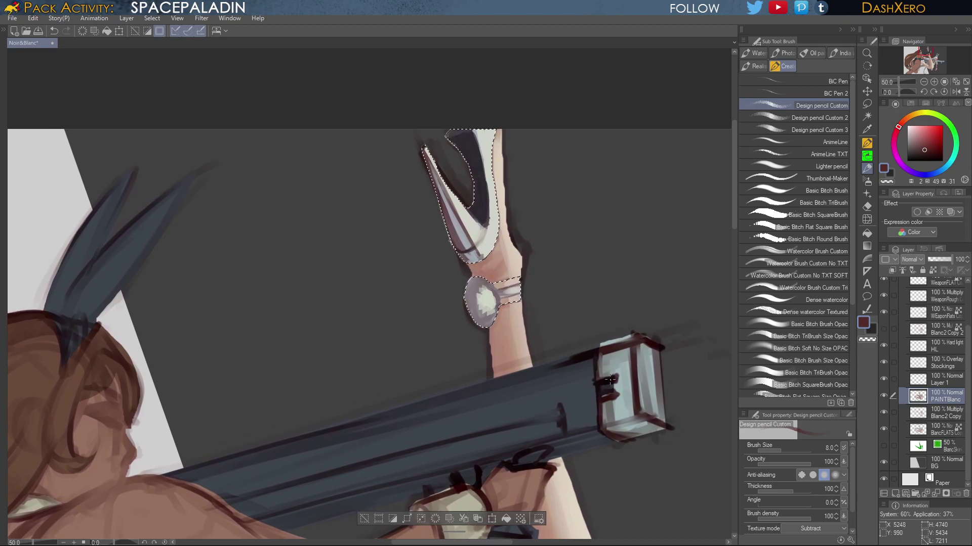
# Fit the whole illustration in view and clear the selection around the white-haired woman's hair and outfit
pyautogui.hotkey('ctrl', '0')
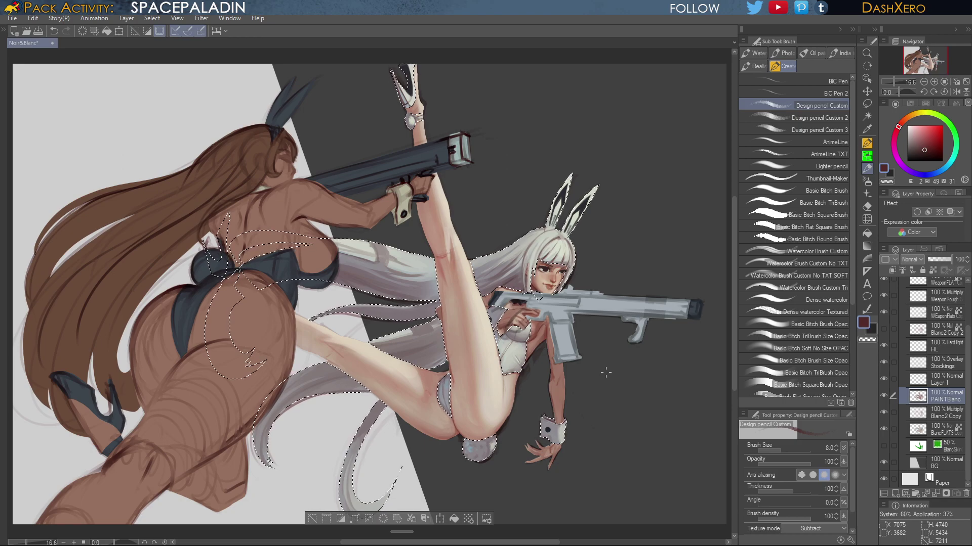
pyautogui.hotkey('ctrl', 'd')
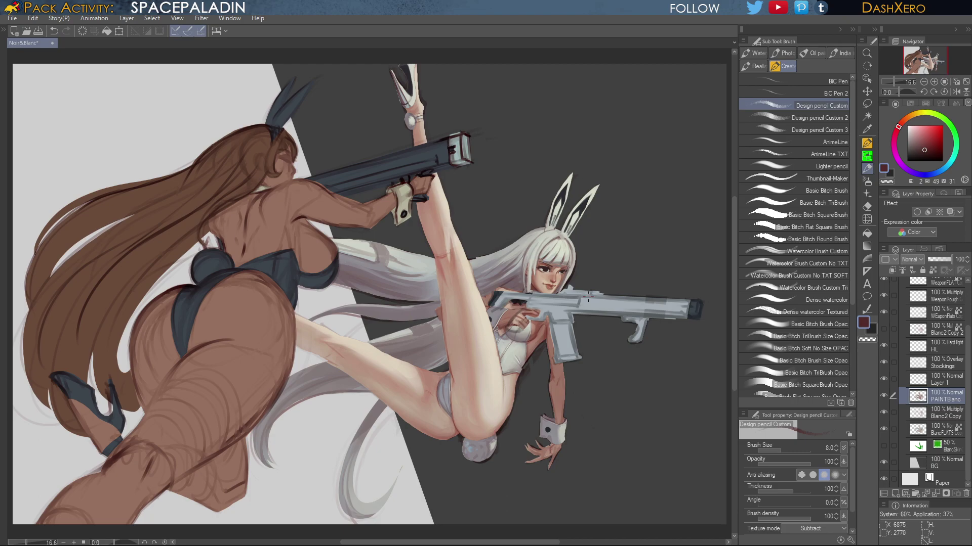
# Make the Multiply WeaponRough layer active for work on the white-haired woman's rifle
pyautogui.scroll(2, 585, 302)
pyautogui.scroll(2, 586, 303)
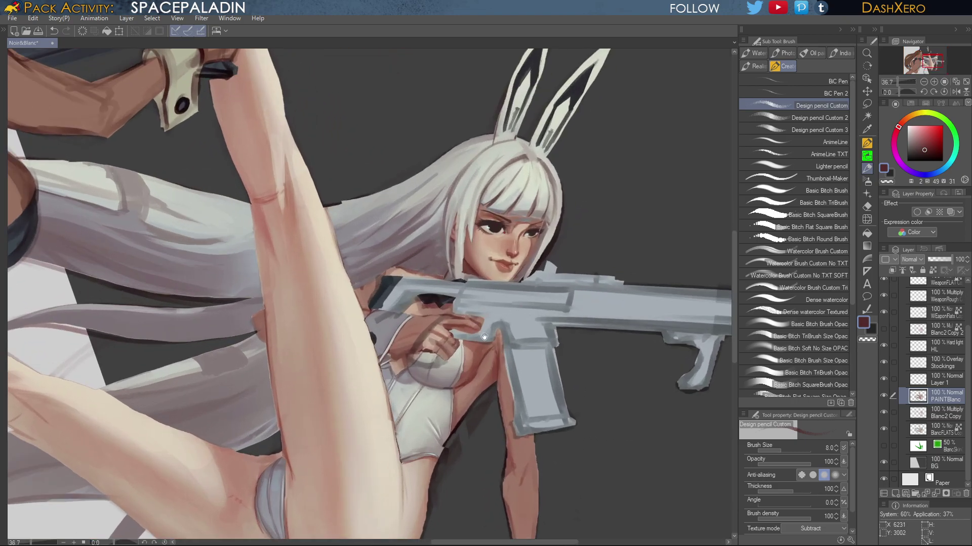
pyautogui.scroll(1, 493, 268)
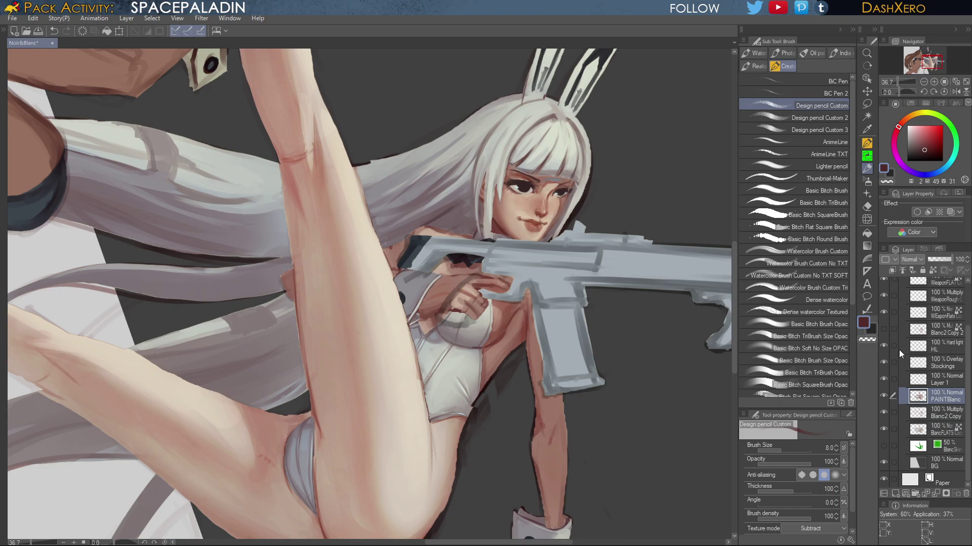
pyautogui.moveTo(510, 309); pyautogui.dragTo(576, 280)
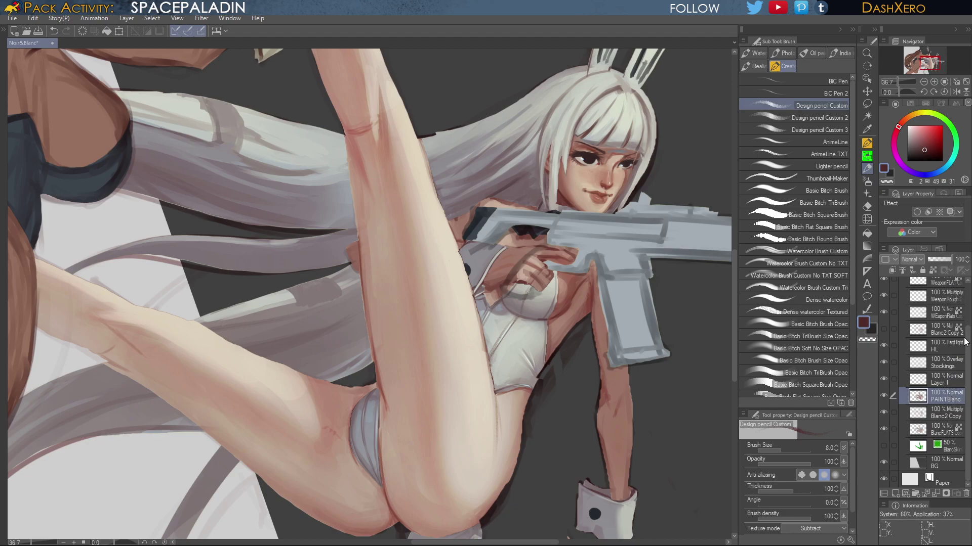
pyautogui.click(949, 296)
pyautogui.scroll(2, 967, 329)
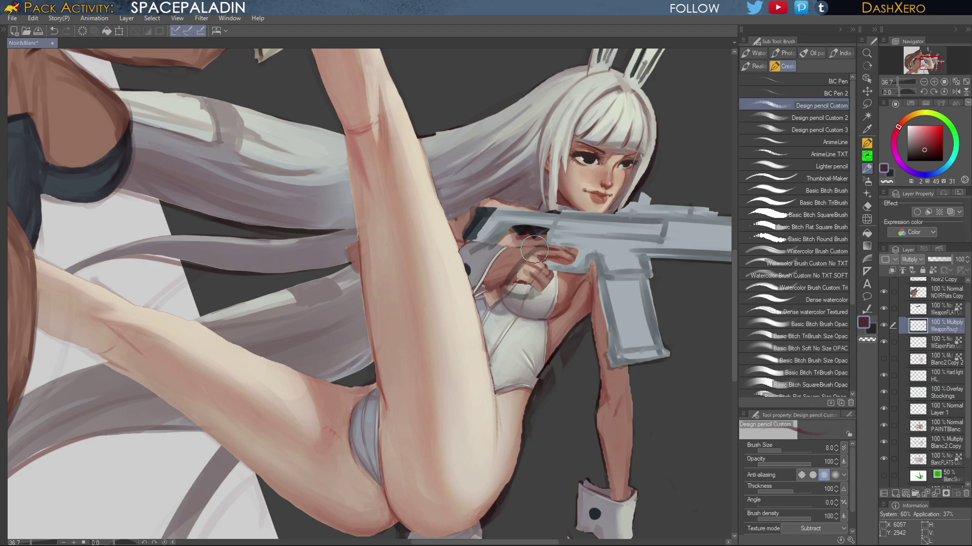
pyautogui.moveTo(532, 251)
pyautogui.mouseDown()
pyautogui.moveTo(506, 279)
pyautogui.moveTo(526, 256)
pyautogui.moveTo(529, 268)
pyautogui.moveTo(562, 222)
pyautogui.moveTo(473, 208)
pyautogui.moveTo(458, 238)
pyautogui.moveTo(469, 204)
pyautogui.mouseUp()
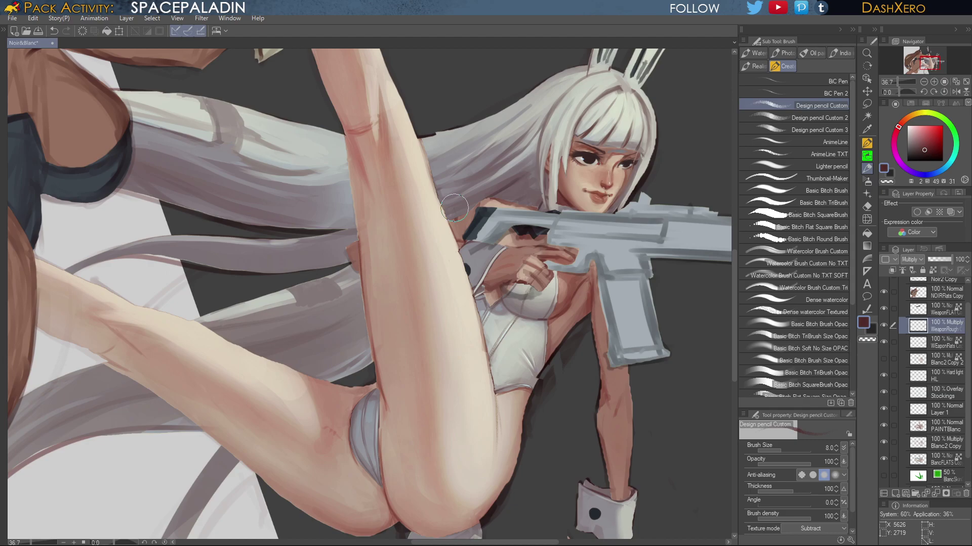
pyautogui.moveTo(614, 462); pyautogui.dragTo(594, 258)
pyautogui.moveTo(514, 215); pyautogui.dragTo(651, 525)
pyautogui.moveTo(713, 331); pyautogui.dragTo(599, 263)
pyautogui.moveTo(659, 317)
pyautogui.mouseDown()
pyautogui.moveTo(640, 275)
pyautogui.moveTo(652, 278)
pyautogui.moveTo(613, 312)
pyautogui.mouseUp()
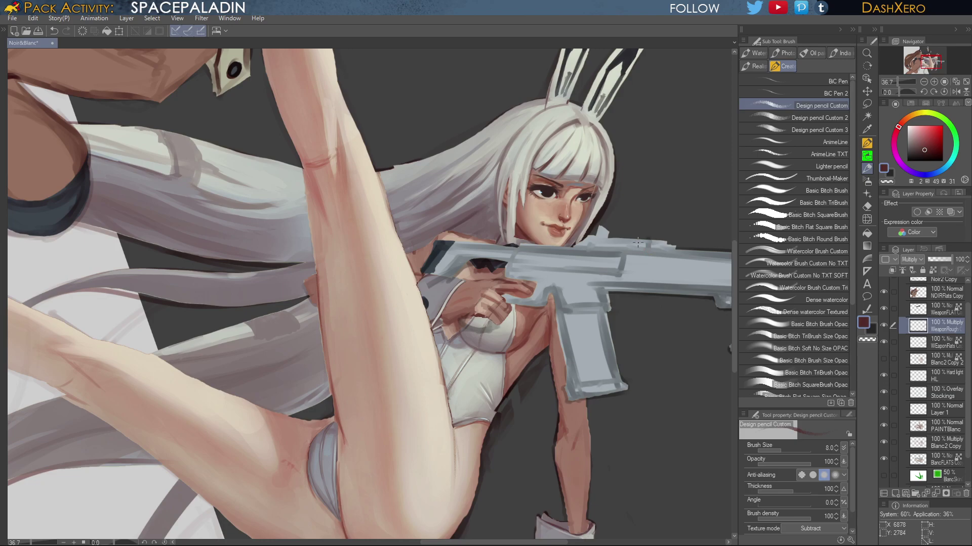
pyautogui.keyDown('alt'); pyautogui.click(605, 190); pyautogui.keyUp('alt')
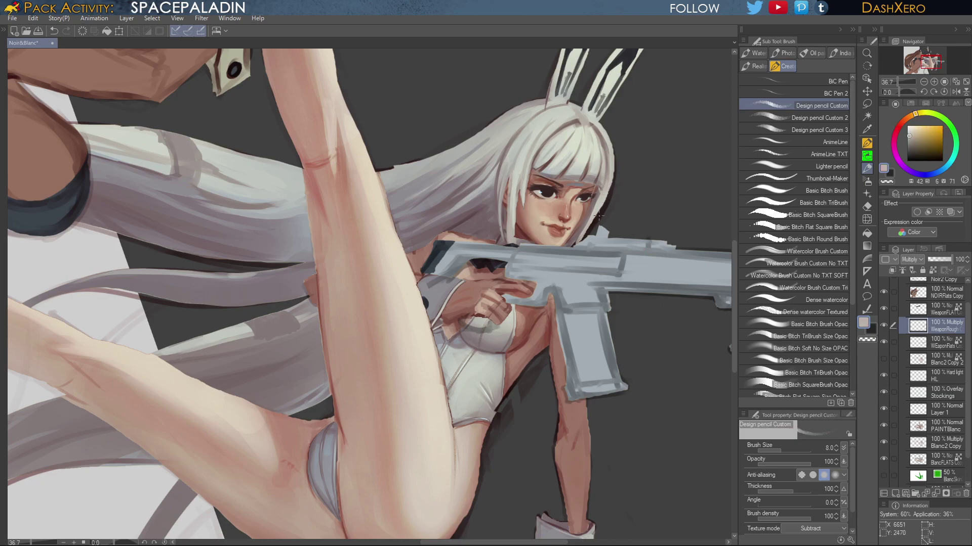
pyautogui.moveTo(598, 407); pyautogui.dragTo(617, 284)
pyautogui.moveTo(608, 372)
pyautogui.mouseDown()
pyautogui.moveTo(633, 289)
pyautogui.moveTo(632, 371)
pyautogui.mouseUp()
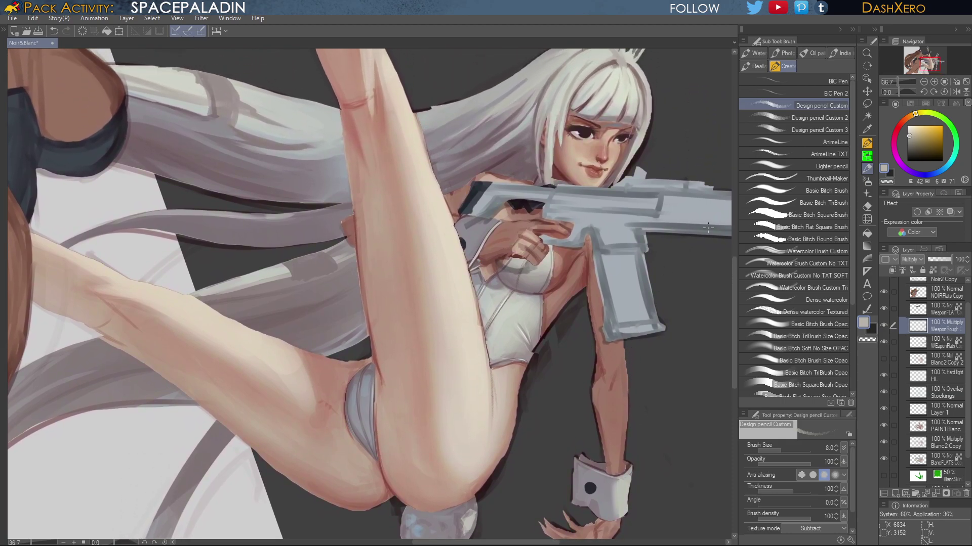
# Choose the Design pencil Custom 2 brush with a dark brown colour and make the PAINTBlanc layer active
pyautogui.click(836, 114)
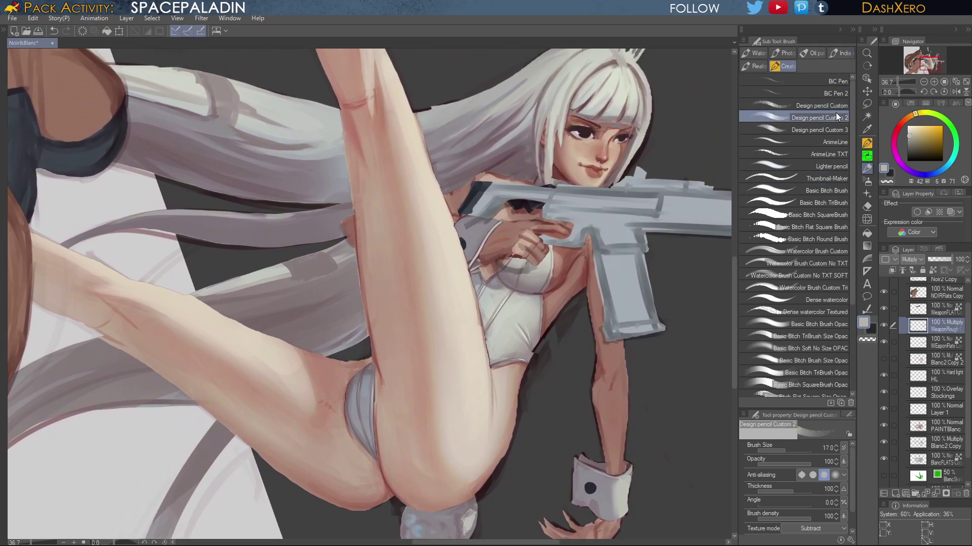
pyautogui.click(906, 117)
pyautogui.click(931, 147)
pyautogui.moveTo(933, 145); pyautogui.dragTo(929, 152)
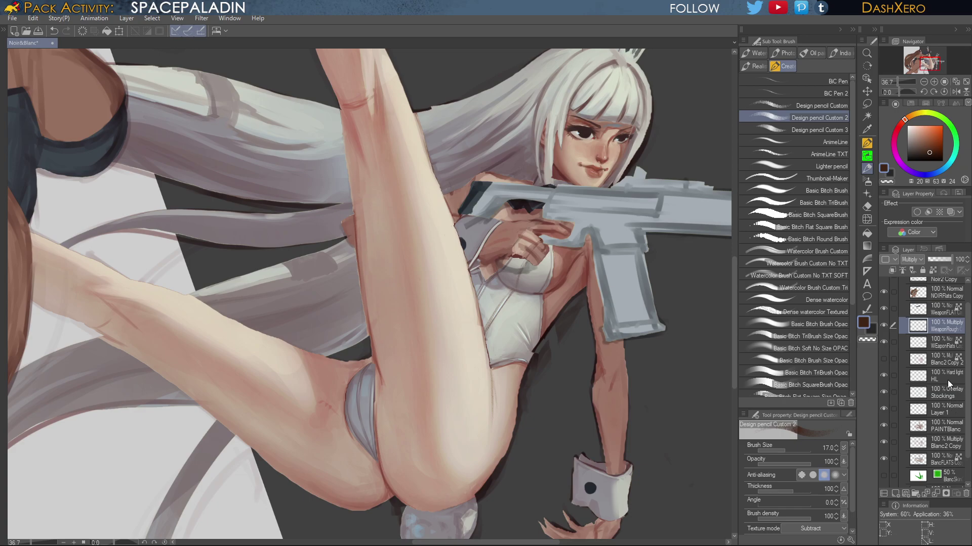
pyautogui.click(951, 427)
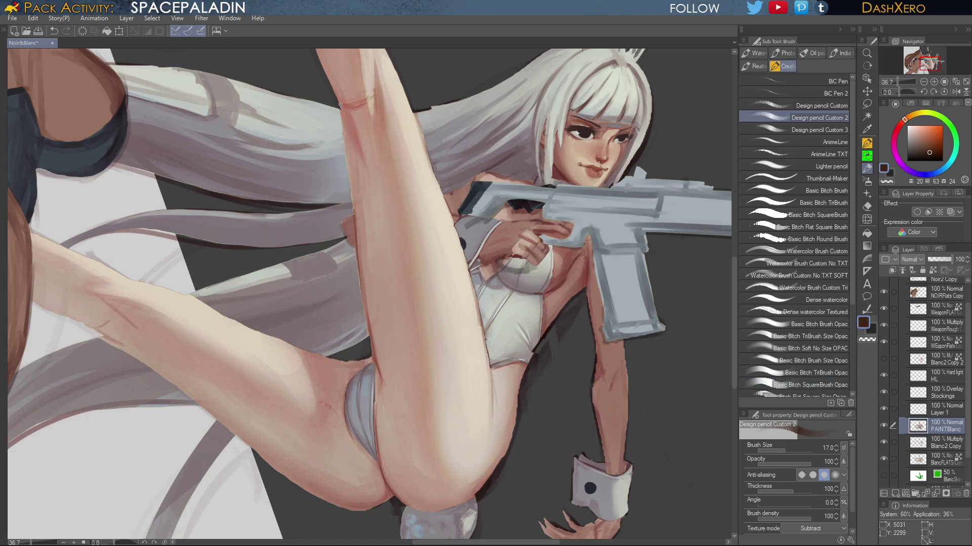
pyautogui.moveTo(343, 125); pyautogui.dragTo(355, 250)
pyautogui.moveTo(349, 191); pyautogui.dragTo(356, 303)
pyautogui.hotkey('ctrl', 'z')
pyautogui.hotkey('ctrl', 'z')
# Pick a dark red-brown and line the raised leg's outer edge from calf to thigh, undoing one misplaced stroke
pyautogui.moveTo(903, 120); pyautogui.dragTo(899, 125)
pyautogui.click(931, 150)
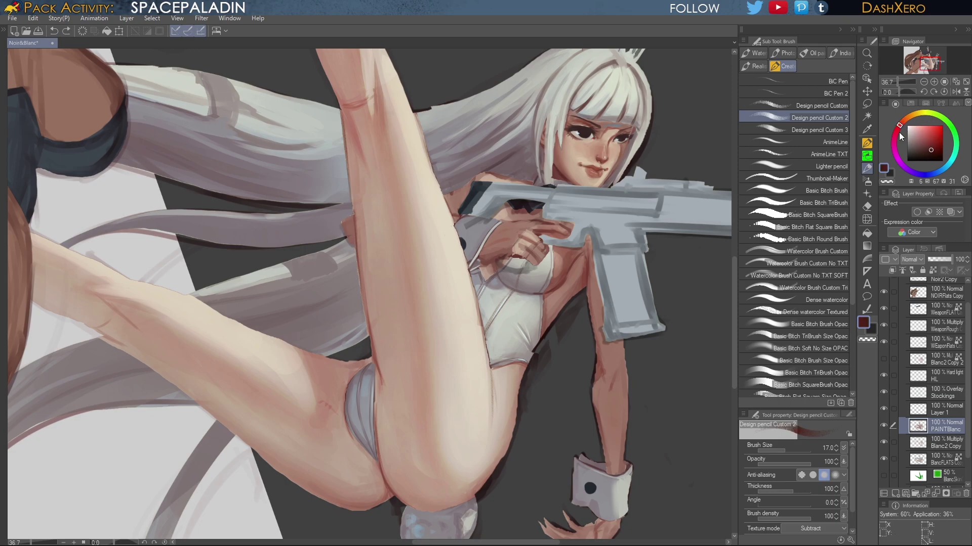
pyautogui.moveTo(346, 152); pyautogui.dragTo(355, 228)
pyautogui.moveTo(350, 176); pyautogui.dragTo(366, 336)
pyautogui.hotkey('ctrl', 'z')
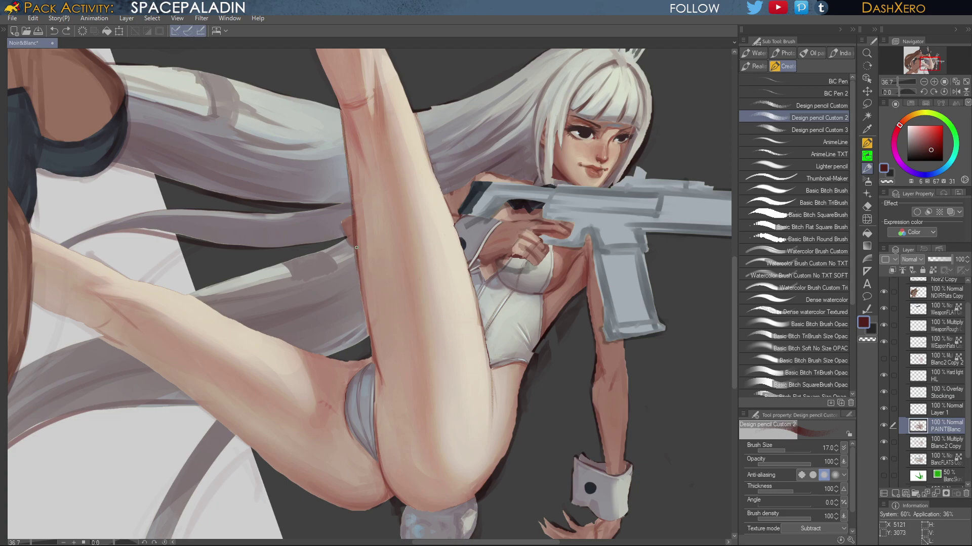
pyautogui.moveTo(356, 247); pyautogui.dragTo(367, 330)
pyautogui.moveTo(361, 291); pyautogui.dragTo(381, 383)
# Line the hip's outer edge and the supporting arm's inner edge in dark red-brown, undoing two trial strokes around the buttock
pyautogui.moveTo(529, 397); pyautogui.dragTo(533, 271)
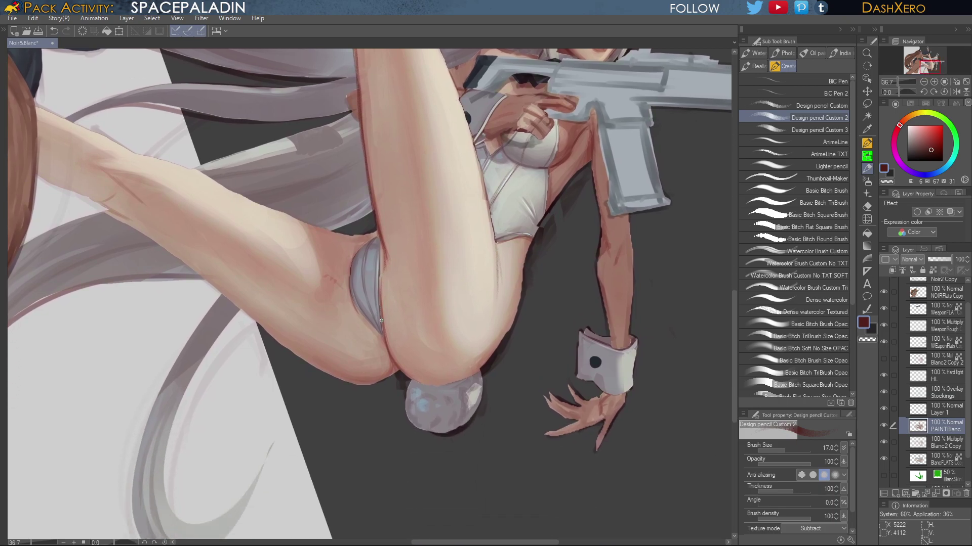
pyautogui.moveTo(380, 312); pyautogui.dragTo(386, 344)
pyautogui.moveTo(408, 377)
pyautogui.mouseDown()
pyautogui.moveTo(448, 385)
pyautogui.moveTo(496, 345)
pyautogui.moveTo(439, 386)
pyautogui.moveTo(498, 352)
pyautogui.moveTo(468, 373)
pyautogui.moveTo(509, 320)
pyautogui.moveTo(499, 342)
pyautogui.moveTo(518, 282)
pyautogui.moveTo(514, 319)
pyautogui.moveTo(509, 326)
pyautogui.moveTo(518, 256)
pyautogui.moveTo(514, 317)
pyautogui.moveTo(521, 274)
pyautogui.mouseUp()
pyautogui.hotkey('ctrl', 'z')
pyautogui.hotkey('ctrl', 'z')
pyautogui.moveTo(518, 307); pyautogui.dragTo(531, 240)
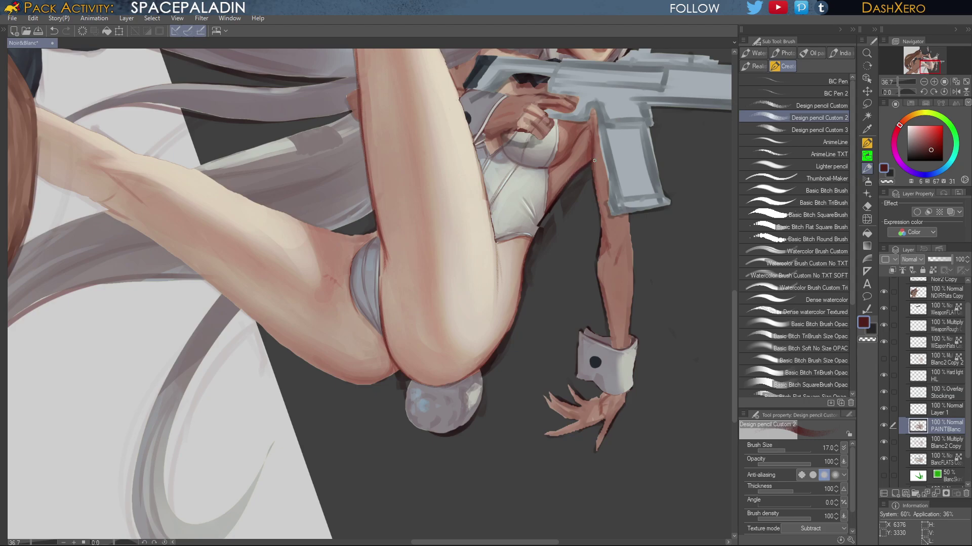
pyautogui.moveTo(594, 162); pyautogui.dragTo(601, 244)
# Reduce the brush size to 12 and line the face's edge against the hair from the far eye to the chin
pyautogui.moveTo(612, 235); pyautogui.dragTo(530, 421)
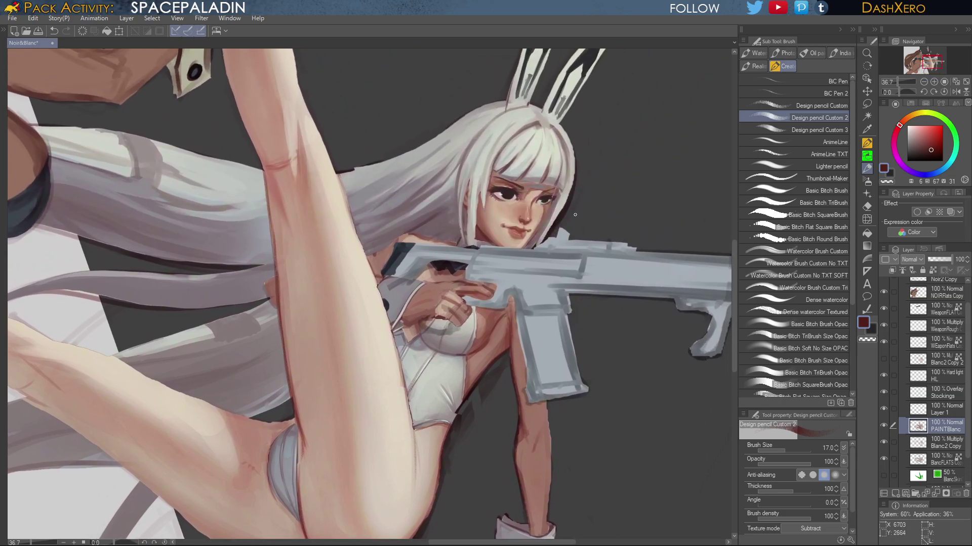
pyautogui.scroll(2, 560, 158)
pyautogui.scroll(1, 539, 229)
pyautogui.scroll(4, 541, 227)
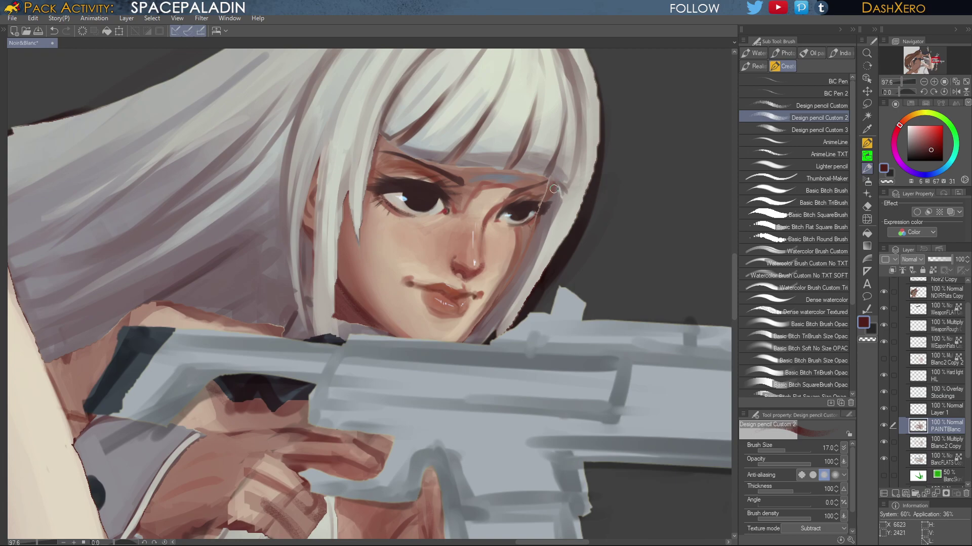
pyautogui.moveTo(554, 188); pyautogui.dragTo(553, 196)
pyautogui.press('[')
pyautogui.moveTo(535, 222)
pyautogui.mouseDown()
pyautogui.moveTo(512, 280)
pyautogui.moveTo(466, 341)
pyautogui.mouseUp()
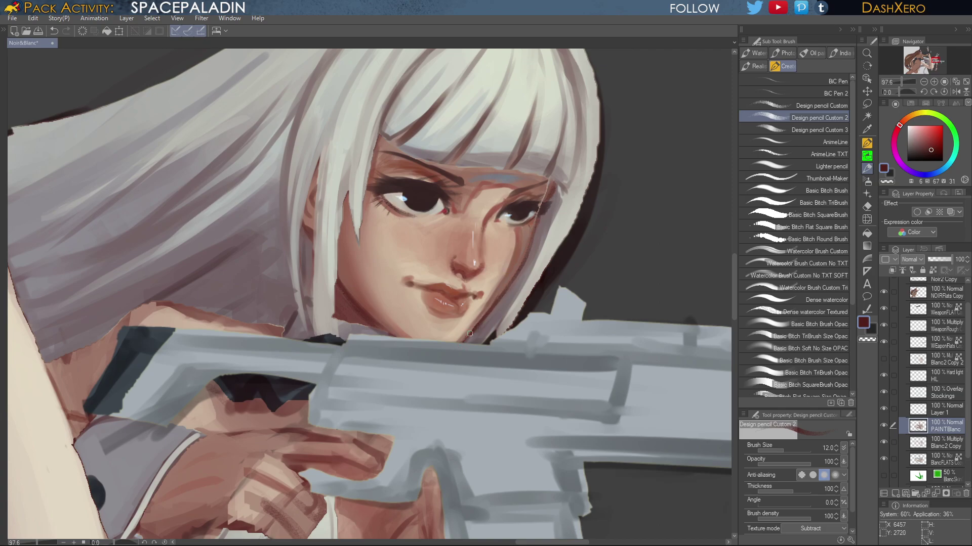
# Refine the far eye's lashes and outer corner with the Dense watercolor brush at size 15, using near-black and sampled mauve tones
pyautogui.moveTo(624, 242); pyautogui.dragTo(613, 250)
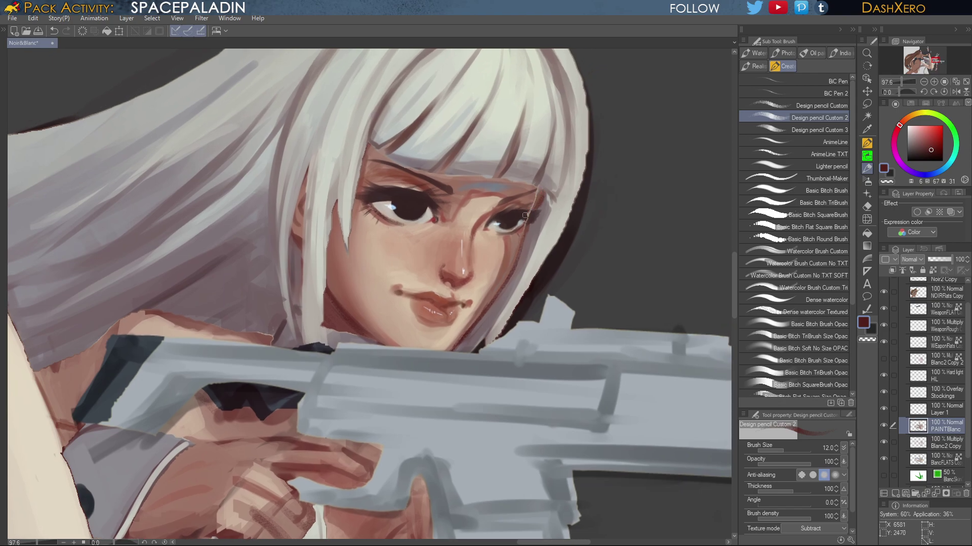
pyautogui.click(922, 156)
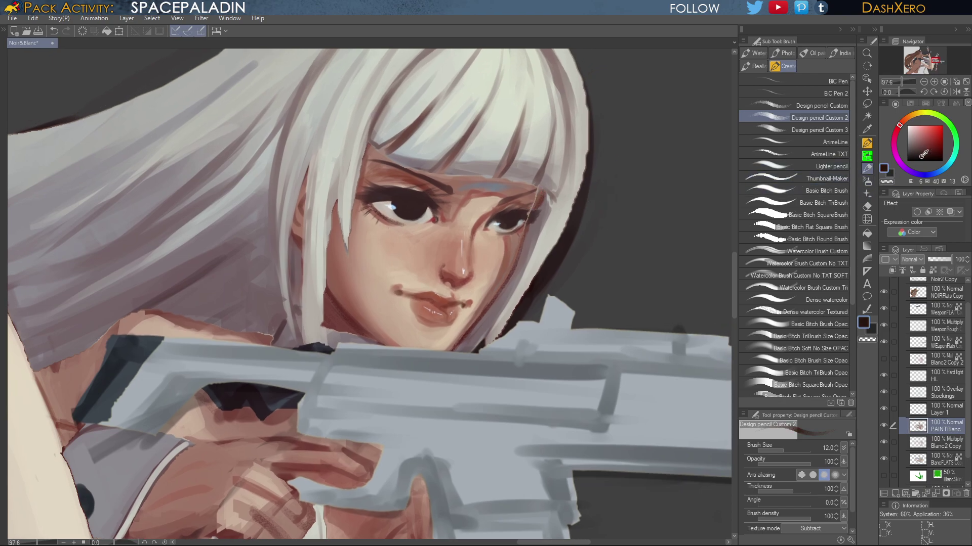
pyautogui.click(815, 300)
pyautogui.press('[')
pyautogui.press('[')
pyautogui.press('[')
pyautogui.press('[')
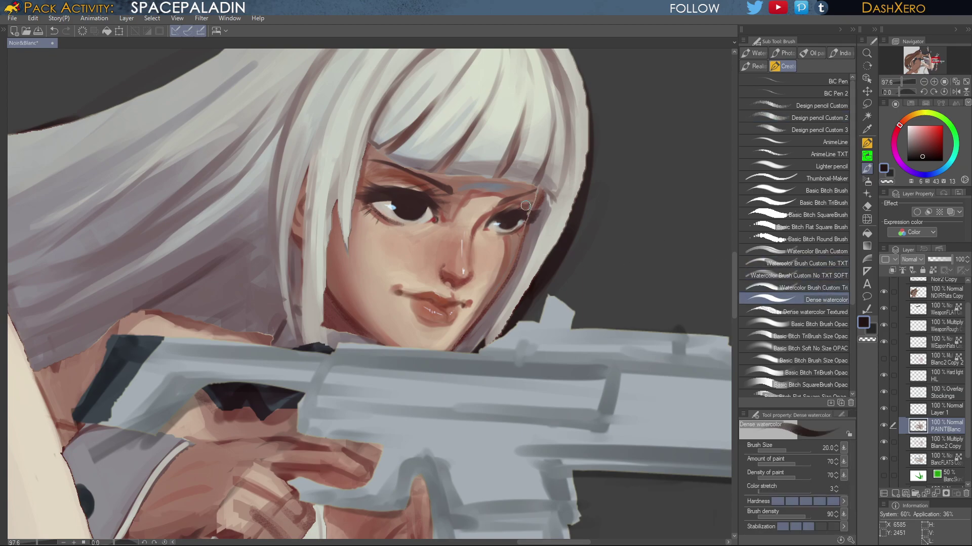
pyautogui.keyDown('alt'); pyautogui.click(526, 213); pyautogui.keyUp('alt')
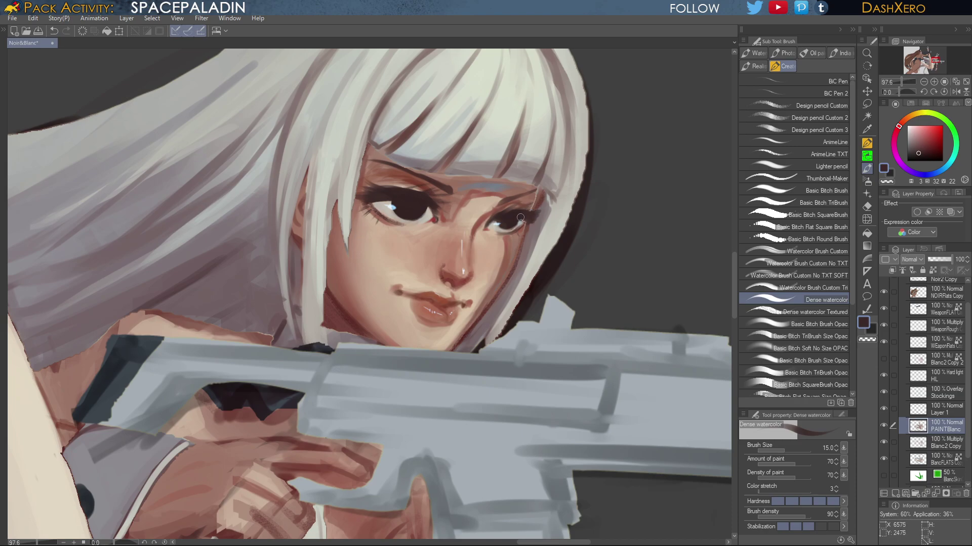
pyautogui.keyDown('alt'); pyautogui.click(548, 205); pyautogui.keyUp('alt')
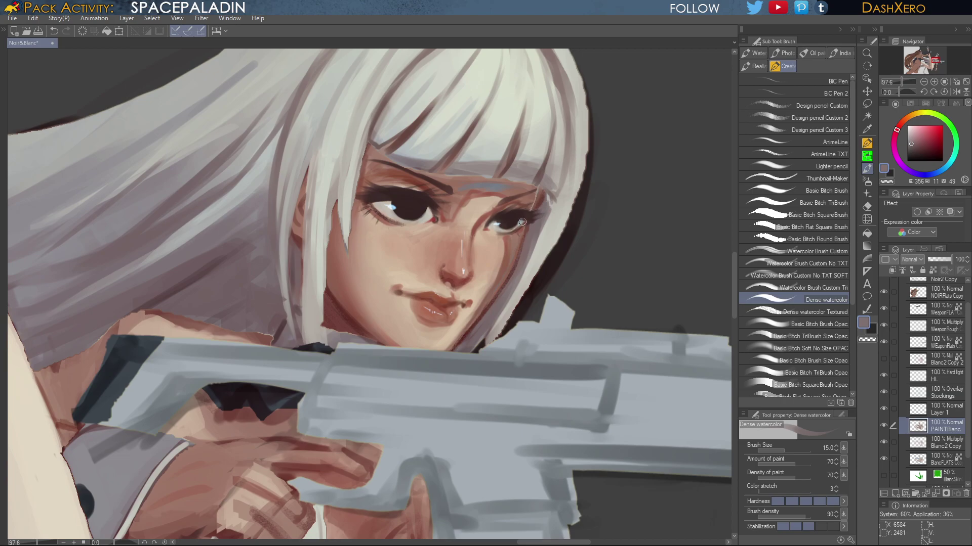
pyautogui.keyDown('alt'); pyautogui.click(537, 214); pyautogui.keyUp('alt')
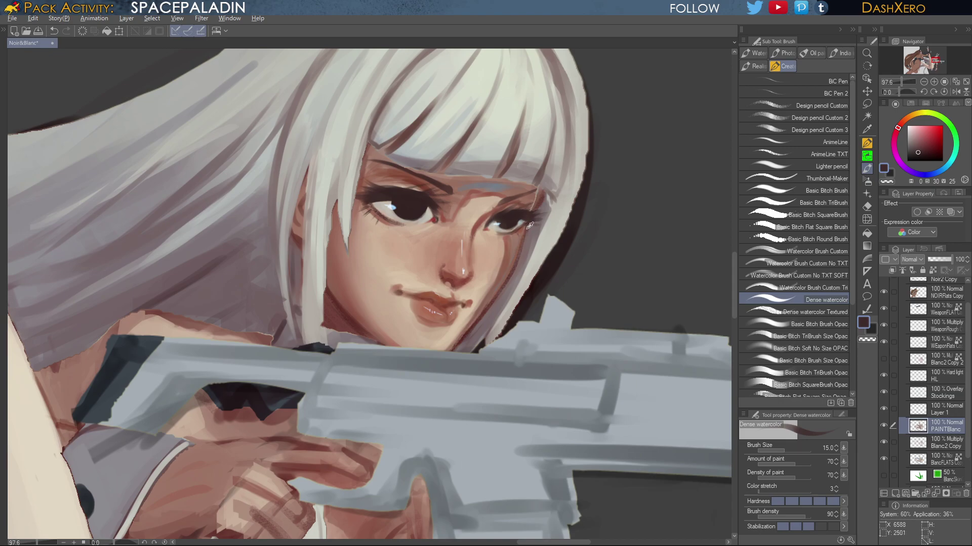
# Sample reddish-brown skin tones around the far eye and blend the skin below it and around its eyebrow
pyautogui.keyDown('alt'); pyautogui.click(510, 262); pyautogui.keyUp('alt')
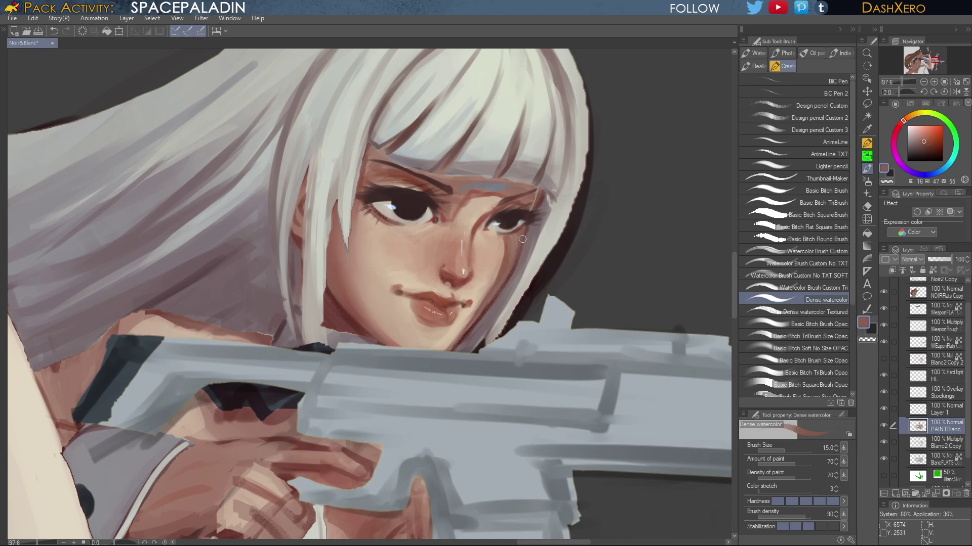
pyautogui.keyDown('alt'); pyautogui.click(512, 272); pyautogui.keyUp('alt')
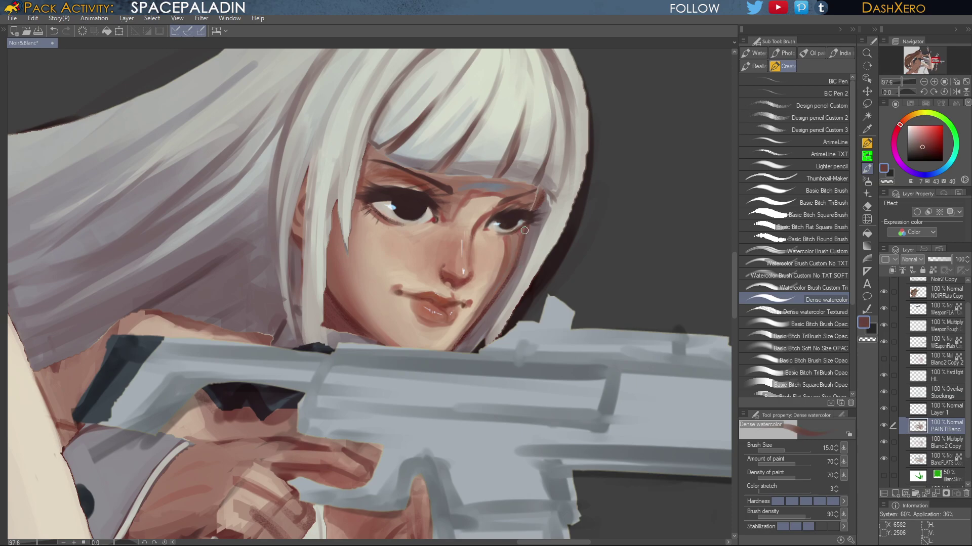
pyautogui.keyDown('alt'); pyautogui.click(542, 192); pyautogui.keyUp('alt')
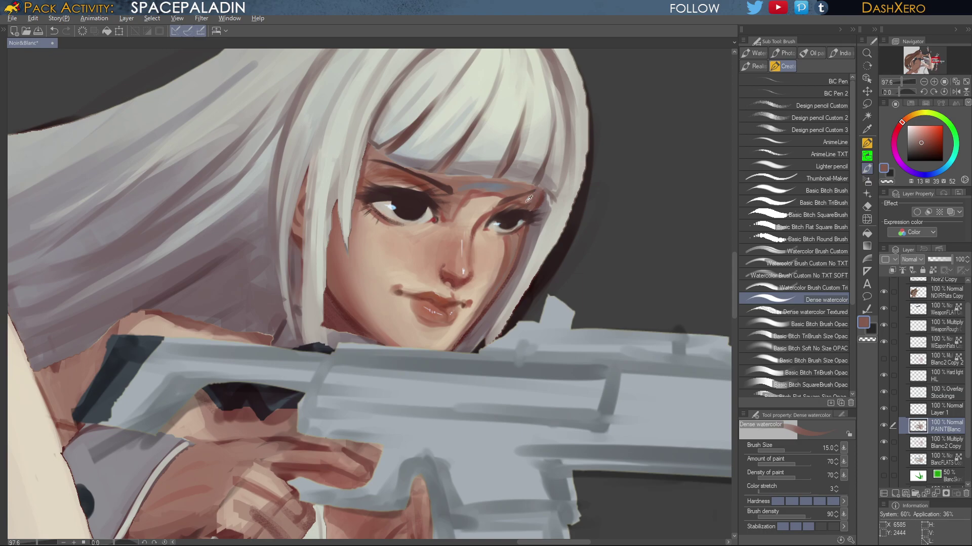
pyautogui.keyDown('alt'); pyautogui.click(528, 202); pyautogui.keyUp('alt')
pyautogui.keyDown('alt'); pyautogui.click(508, 199); pyautogui.keyUp('alt')
# Sample a pale grey hair tone and smooth the hair's outer edge beside the face
pyautogui.moveTo(611, 280)
pyautogui.mouseDown()
pyautogui.moveTo(616, 270)
pyautogui.moveTo(613, 291)
pyautogui.mouseUp()
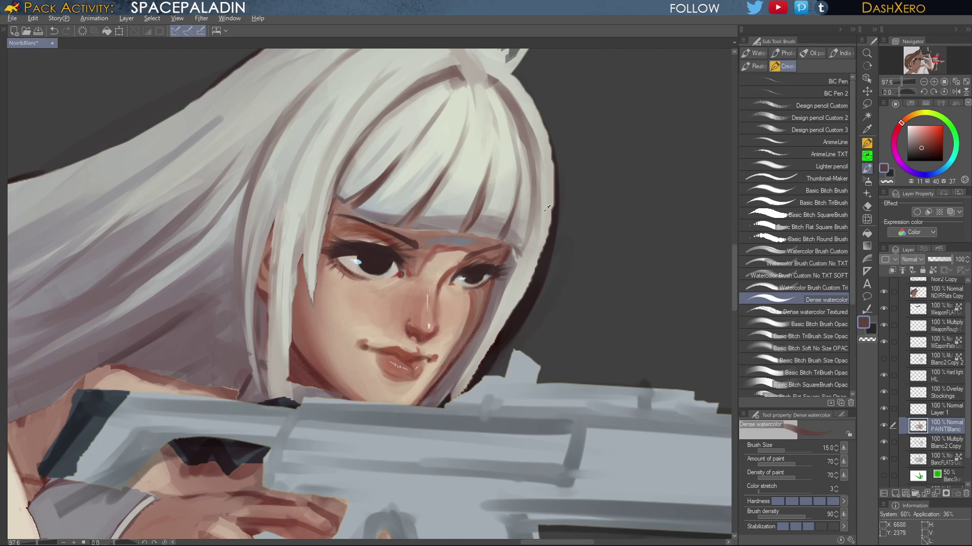
pyautogui.keyDown('alt'); pyautogui.click(552, 141); pyautogui.keyUp('alt')
pyautogui.moveTo(548, 147)
pyautogui.mouseDown()
pyautogui.moveTo(548, 251)
pyautogui.moveTo(546, 242)
pyautogui.moveTo(506, 323)
pyautogui.mouseUp()
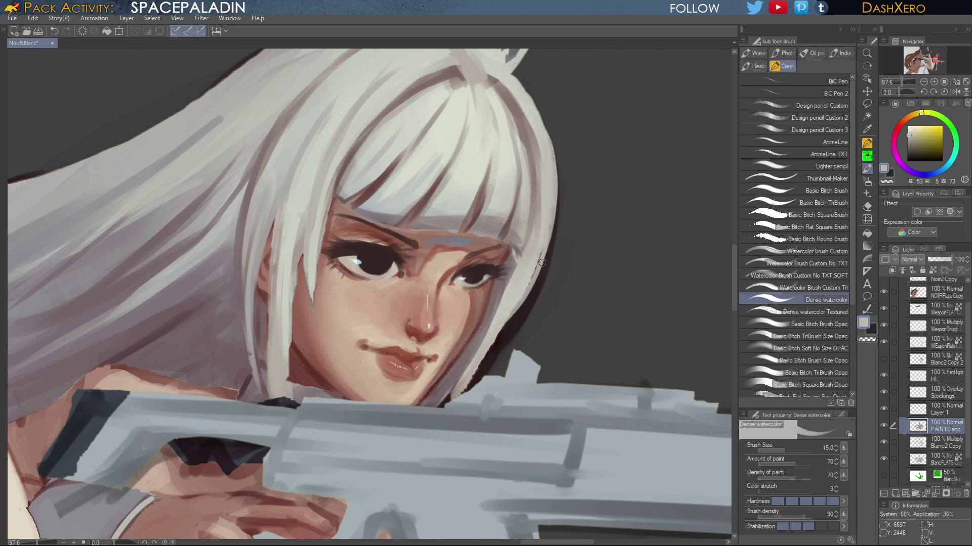
# Repaint the left bunny ear's outer edge in pale grey and extend its tip, undoing the first stroke
pyautogui.moveTo(538, 228); pyautogui.dragTo(516, 436)
pyautogui.moveTo(589, 231); pyautogui.dragTo(560, 359)
pyautogui.moveTo(580, 247); pyautogui.dragTo(561, 335)
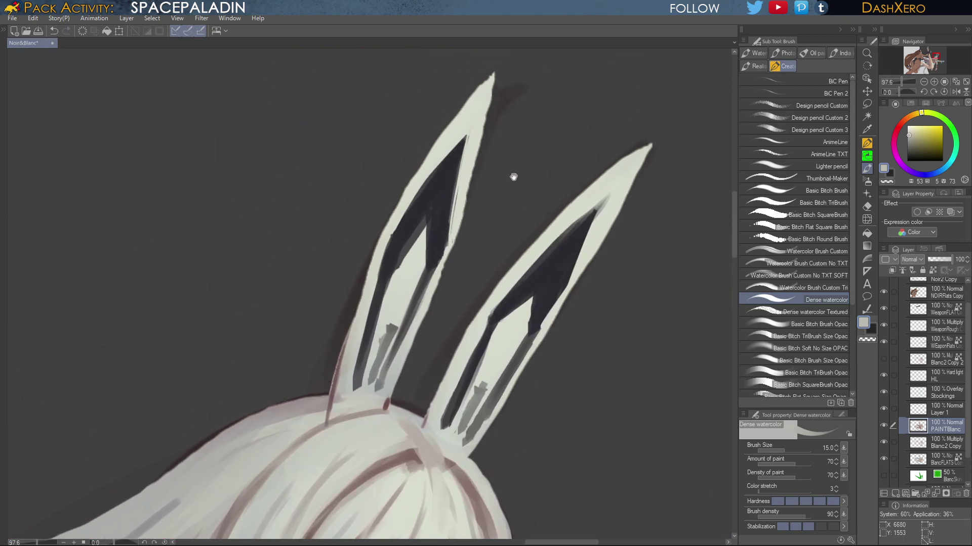
pyautogui.moveTo(515, 195); pyautogui.dragTo(487, 256)
pyautogui.moveTo(353, 298); pyautogui.dragTo(468, 119)
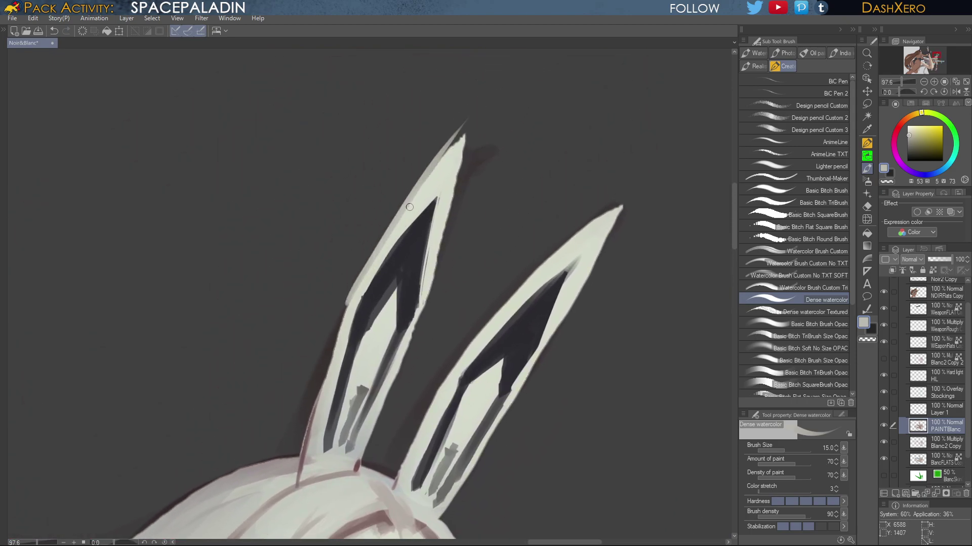
pyautogui.hotkey('ctrl', 'z')
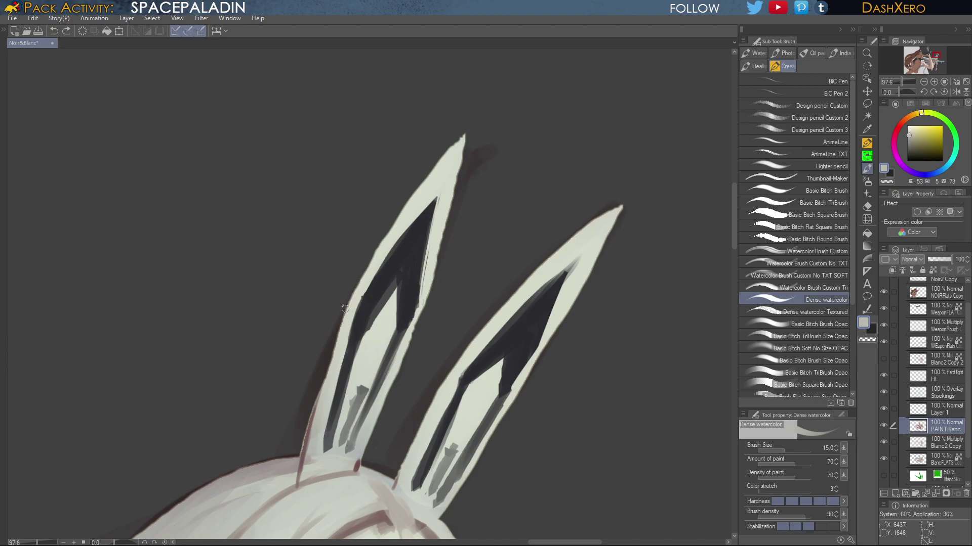
pyautogui.moveTo(345, 308); pyautogui.dragTo(498, 90)
pyautogui.moveTo(420, 181); pyautogui.dragTo(493, 93)
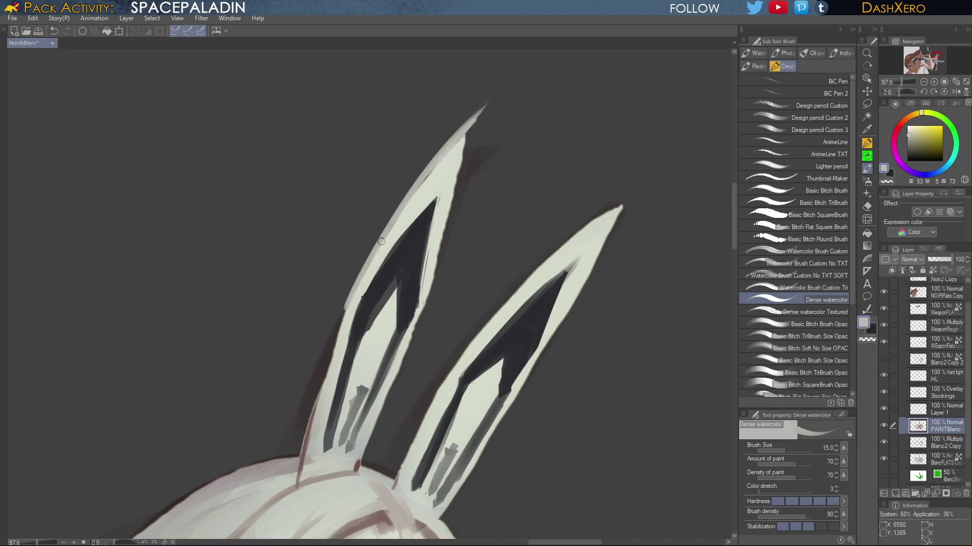
pyautogui.moveTo(347, 307)
pyautogui.mouseDown()
pyautogui.moveTo(311, 418)
pyautogui.moveTo(340, 331)
pyautogui.mouseUp()
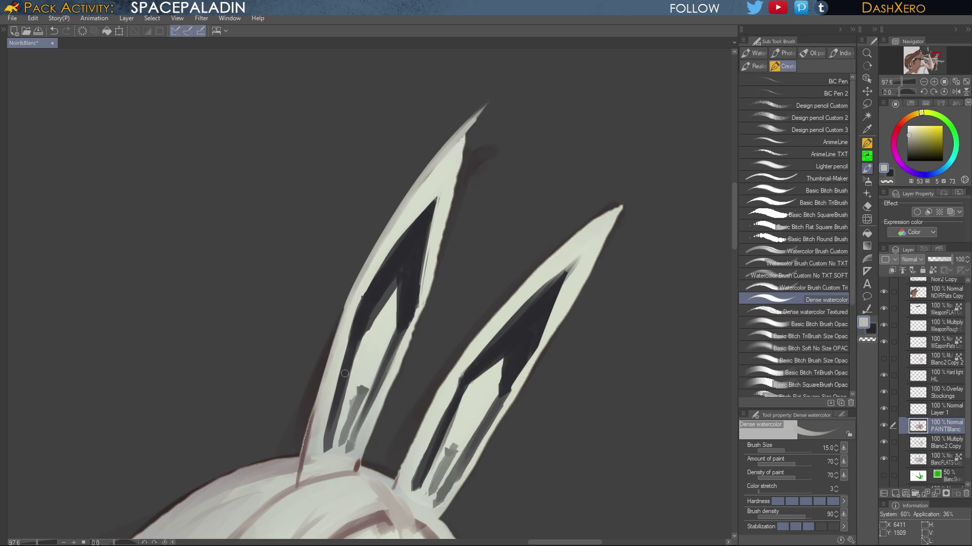
# Sample the left ear's off-white and fill in its extended tip
pyautogui.moveTo(443, 389)
pyautogui.mouseDown()
pyautogui.moveTo(475, 294)
pyautogui.moveTo(486, 294)
pyautogui.moveTo(438, 404)
pyautogui.mouseUp()
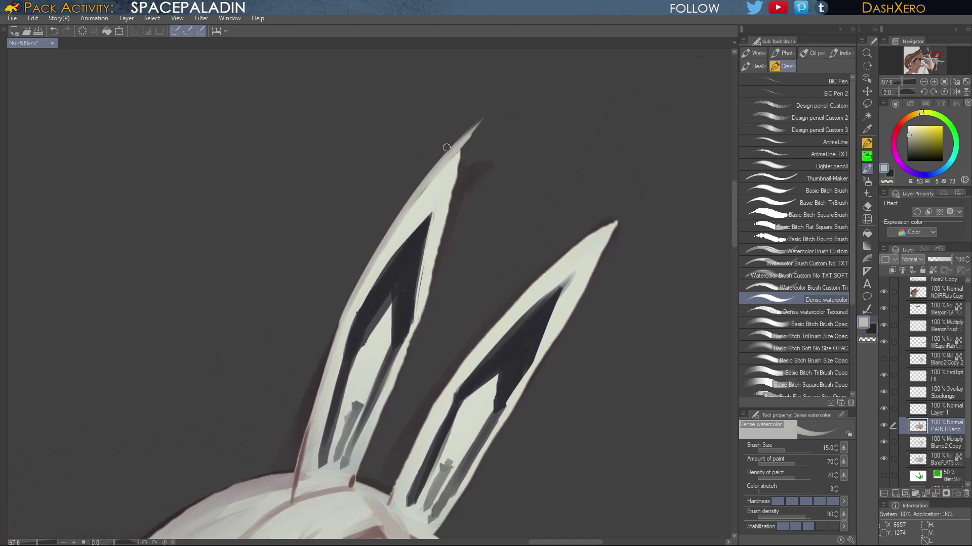
pyautogui.keyDown('alt'); pyautogui.click(449, 183); pyautogui.keyUp('alt')
pyautogui.moveTo(452, 177); pyautogui.dragTo(483, 118)
pyautogui.moveTo(446, 202); pyautogui.dragTo(470, 139)
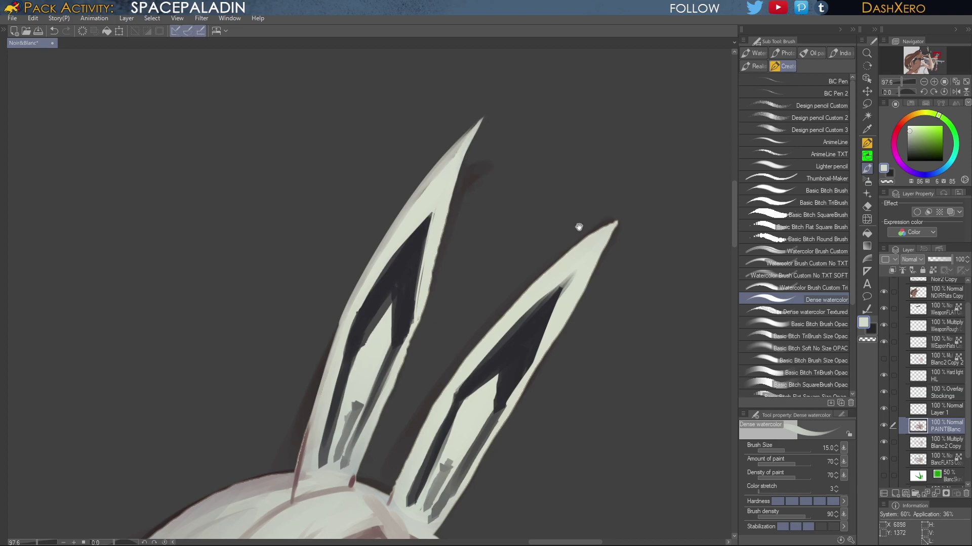
# Sample the right bunny ear's off-white, smooth its upper edge, and extend its tip to a longer point
pyautogui.moveTo(578, 224); pyautogui.dragTo(580, 181)
pyautogui.keyDown('alt'); pyautogui.click(509, 269); pyautogui.keyUp('alt')
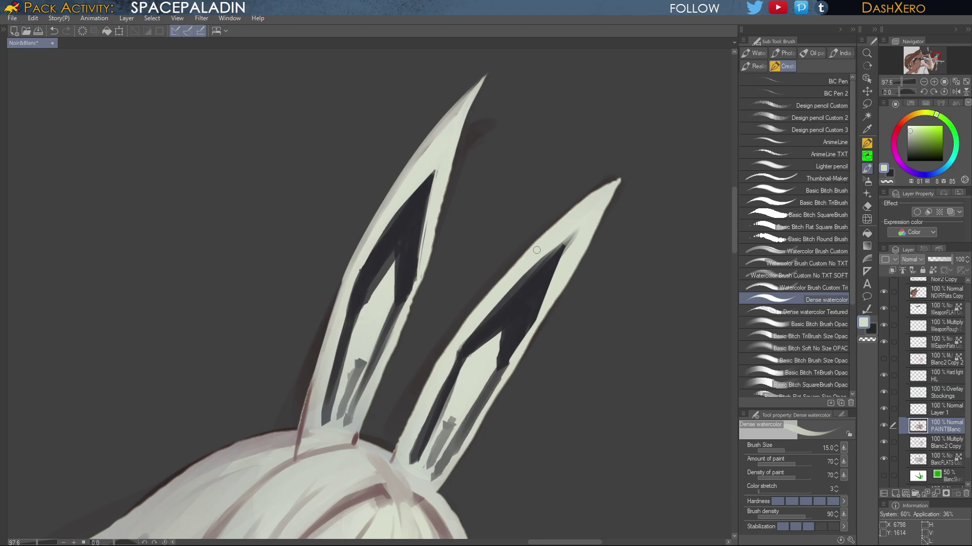
pyautogui.moveTo(581, 205); pyautogui.dragTo(639, 158)
pyautogui.moveTo(560, 223); pyautogui.dragTo(635, 162)
pyautogui.moveTo(573, 208); pyautogui.dragTo(653, 149)
pyautogui.moveTo(596, 191)
pyautogui.mouseDown()
pyautogui.moveTo(649, 152)
pyautogui.moveTo(603, 202)
pyautogui.mouseUp()
pyautogui.moveTo(644, 156); pyautogui.dragTo(600, 218)
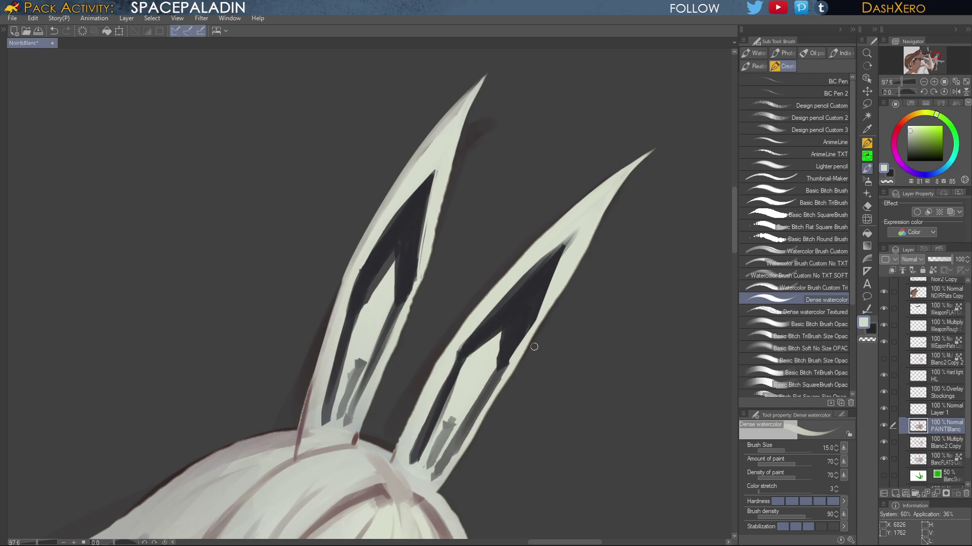
pyautogui.moveTo(559, 458); pyautogui.dragTo(596, 210)
pyautogui.moveTo(535, 389)
pyautogui.mouseDown()
pyautogui.moveTo(582, 223)
pyautogui.moveTo(620, 137)
pyautogui.mouseUp()
pyautogui.moveTo(633, 193); pyautogui.dragTo(583, 257)
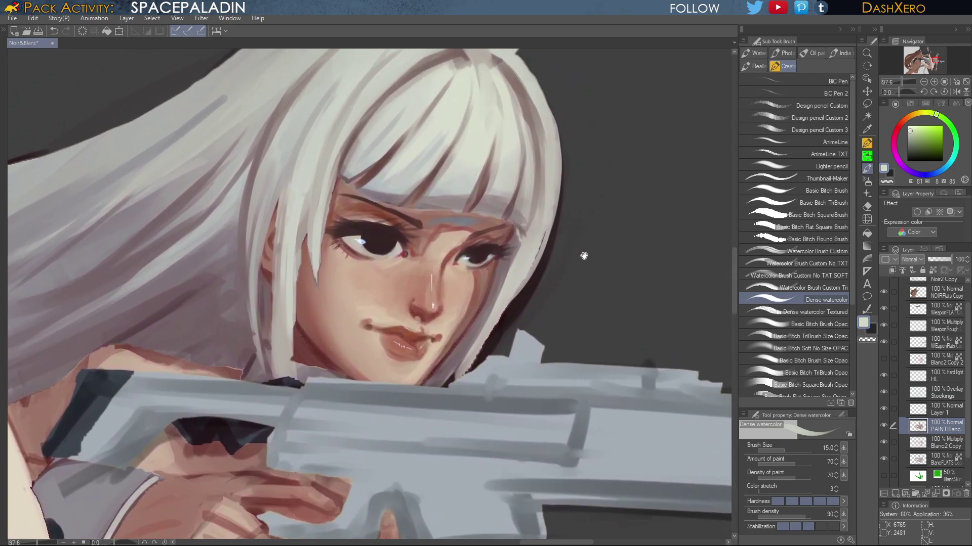
# Sample pale hair tones and draw a thin loose strand arching off the hair's outer edge, undoing the first attempt
pyautogui.moveTo(591, 162); pyautogui.dragTo(552, 225)
pyautogui.keyDown('alt'); pyautogui.click(505, 166); pyautogui.keyUp('alt')
pyautogui.moveTo(497, 147); pyautogui.dragTo(522, 248)
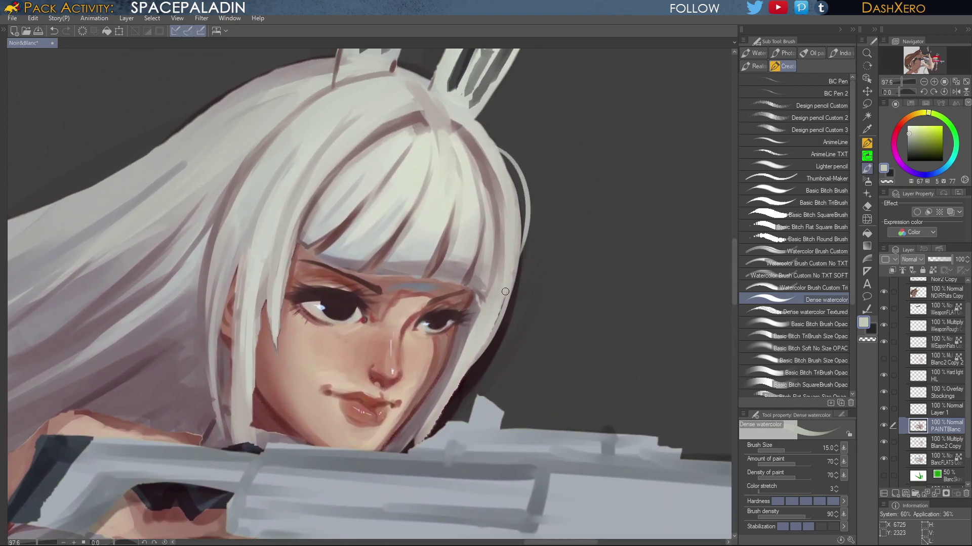
pyautogui.hotkey('ctrl', 'z')
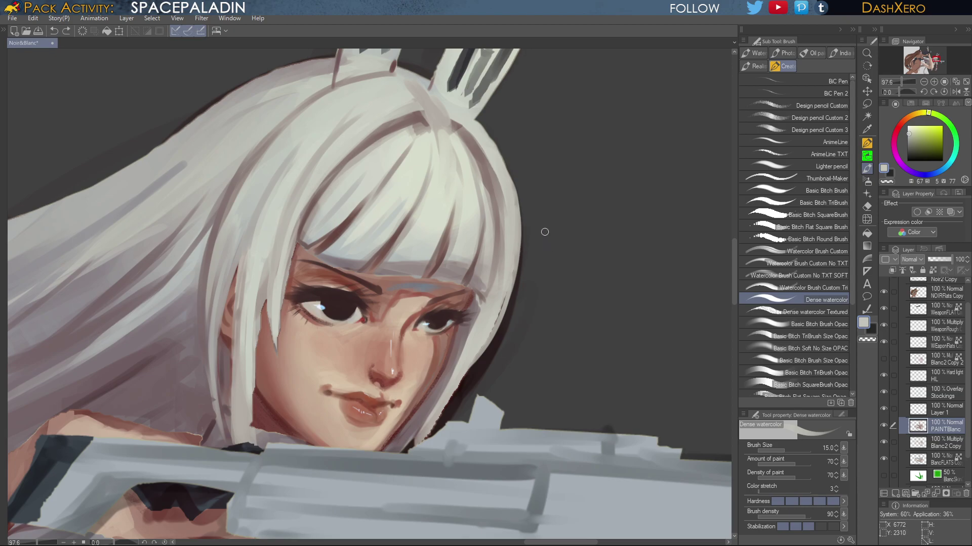
pyautogui.keyDown('alt'); pyautogui.click(489, 133); pyautogui.keyUp('alt')
pyautogui.moveTo(477, 120)
pyautogui.mouseDown()
pyautogui.moveTo(510, 167)
pyautogui.moveTo(522, 253)
pyautogui.mouseUp()
pyautogui.scroll(-2, 562, 329)
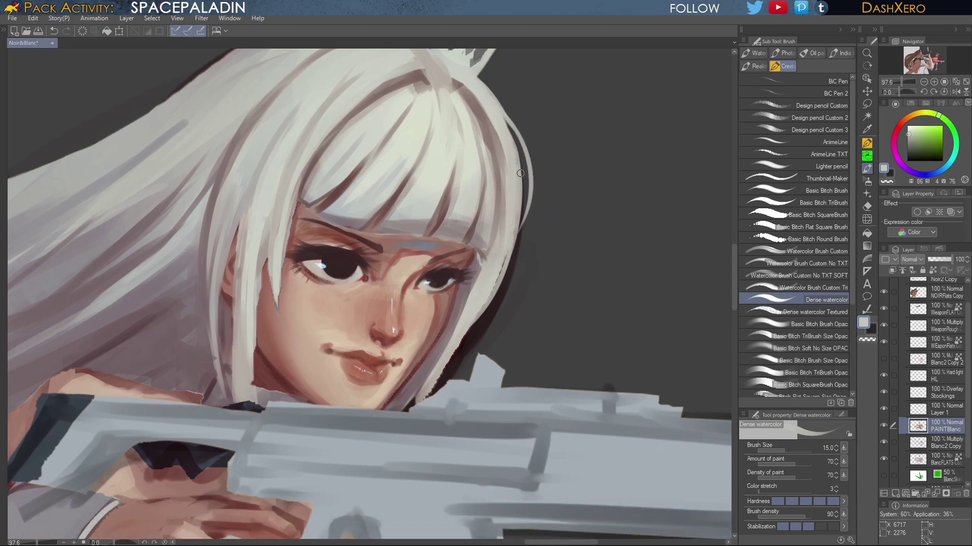
# Sample hair greys beside the face and draw a flyaway strand curving from the hair's outer edge down toward the jaw
pyautogui.keyDown('alt'); pyautogui.click(518, 170); pyautogui.keyUp('alt')
pyautogui.moveTo(519, 212); pyautogui.dragTo(462, 343)
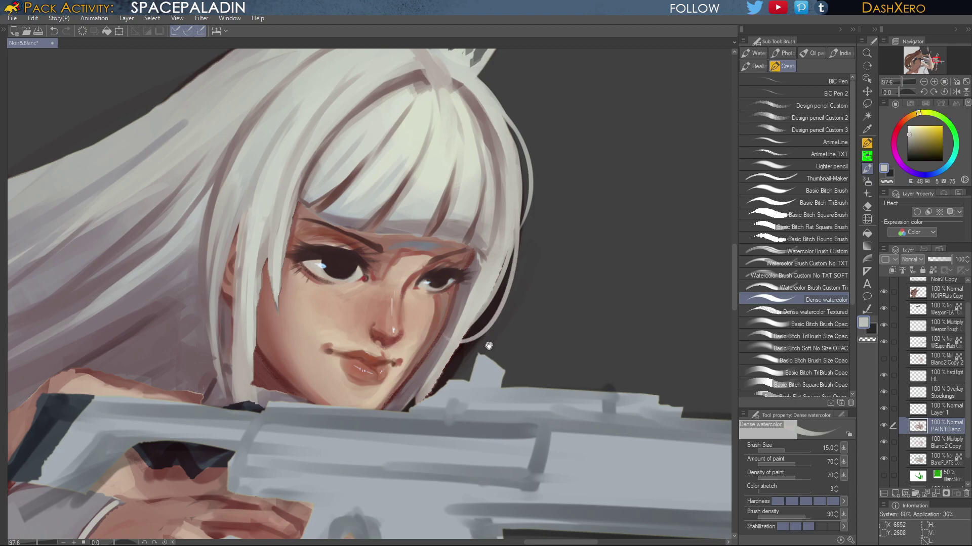
pyautogui.moveTo(488, 346); pyautogui.dragTo(613, 339)
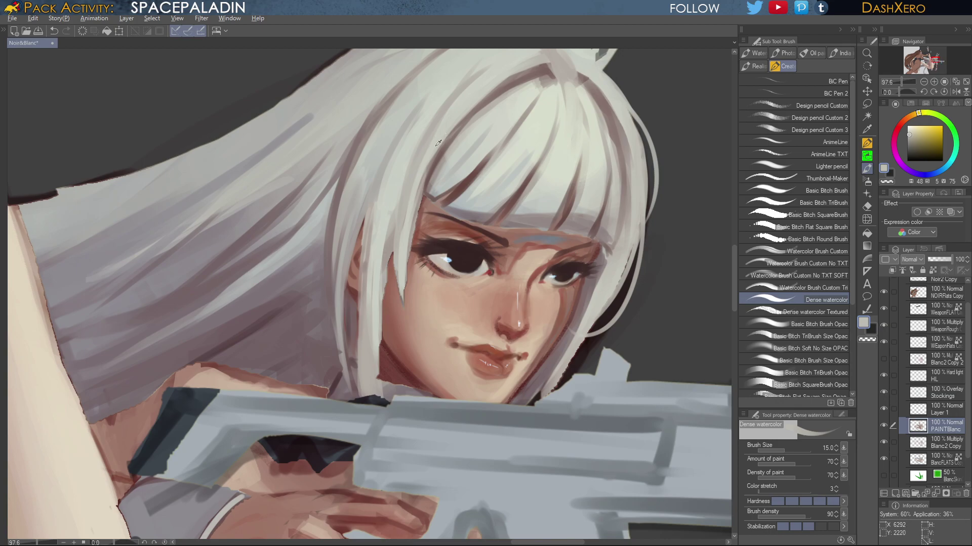
pyautogui.keyDown('alt'); pyautogui.click(424, 163); pyautogui.keyUp('alt')
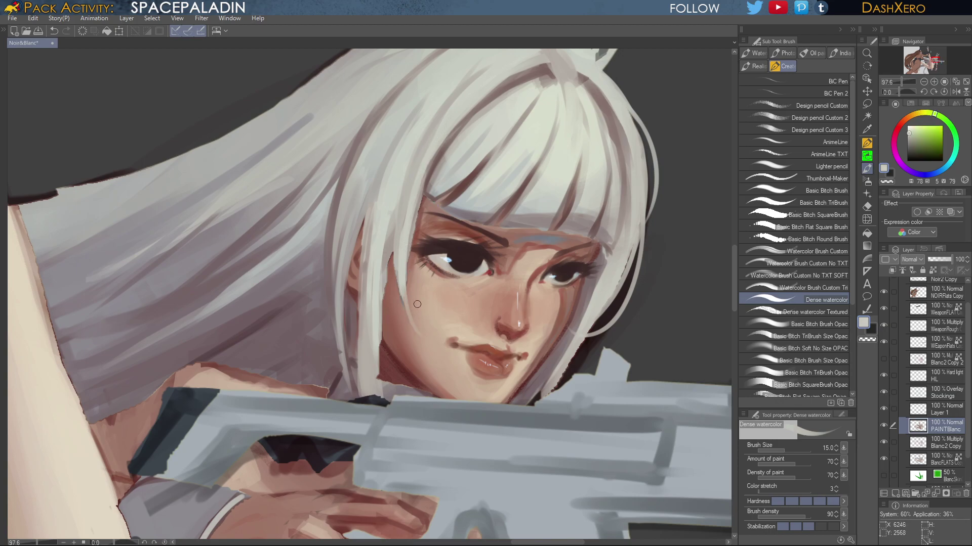
pyautogui.hotkey('ctrl', 'z')
pyautogui.hotkey('ctrl', 'y')
pyautogui.moveTo(627, 344); pyautogui.dragTo(621, 287)
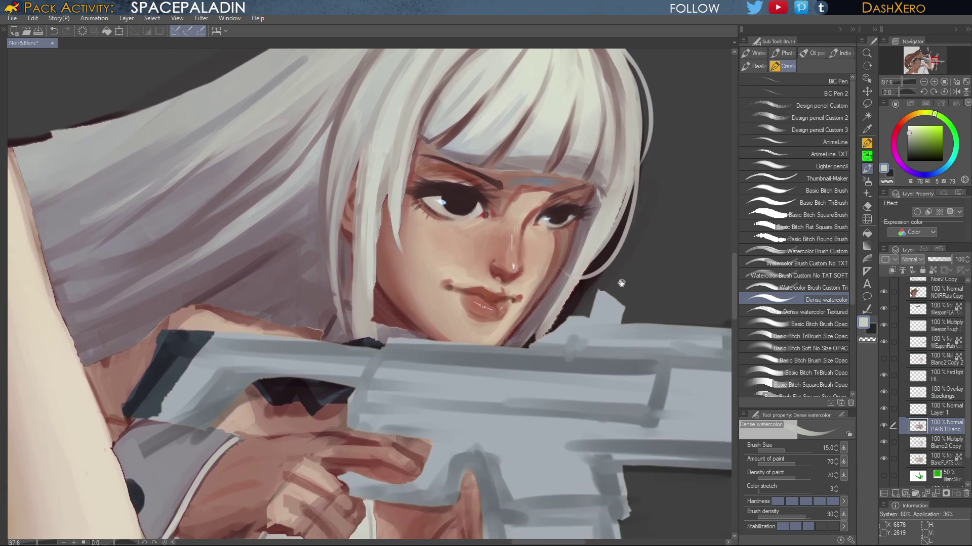
# Sample off-white and muted grey hair tones and draw thin flyaway strands behind the crown and along the long flowing hair
pyautogui.hotkey('ctrl', '0')
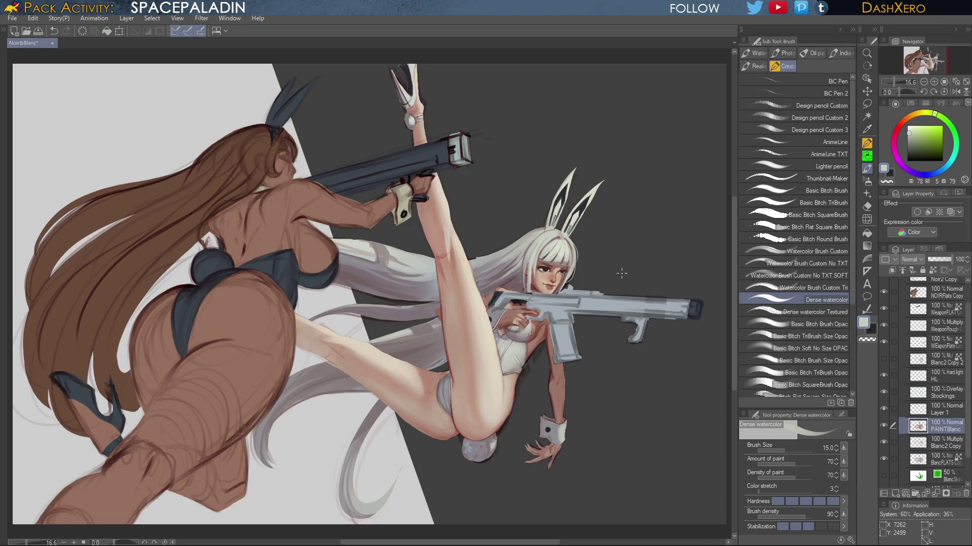
pyautogui.scroll(3, 495, 272)
pyautogui.keyDown('alt'); pyautogui.click(497, 273); pyautogui.keyUp('alt')
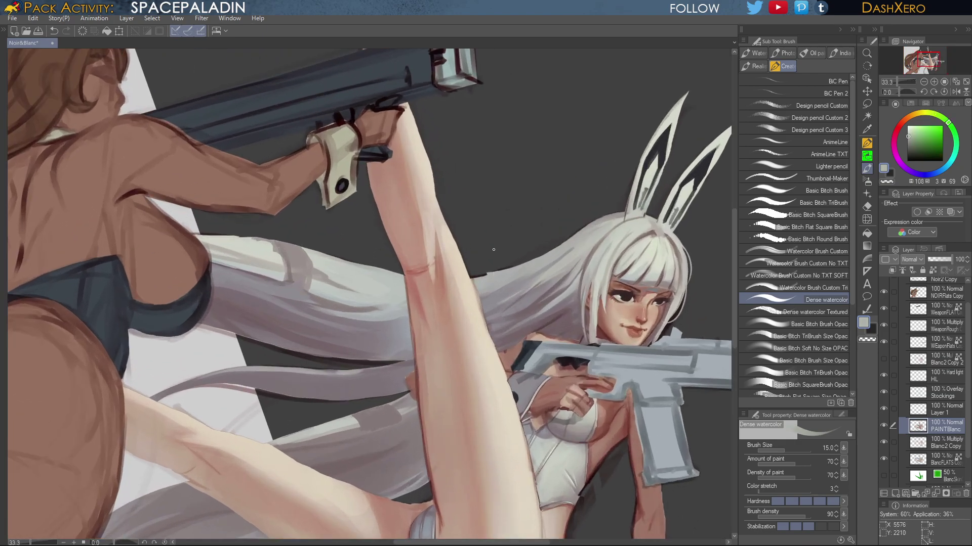
pyautogui.moveTo(494, 274); pyautogui.dragTo(470, 269)
pyautogui.moveTo(397, 261); pyautogui.dragTo(300, 268)
pyautogui.moveTo(598, 332); pyautogui.dragTo(529, 413)
pyautogui.moveTo(654, 350); pyautogui.dragTo(628, 337)
pyautogui.moveTo(642, 300)
pyautogui.mouseDown()
pyautogui.moveTo(624, 323)
pyautogui.moveTo(672, 291)
pyautogui.moveTo(673, 252)
pyautogui.mouseUp()
pyautogui.keyDown('alt'); pyautogui.click(608, 209); pyautogui.keyUp('alt')
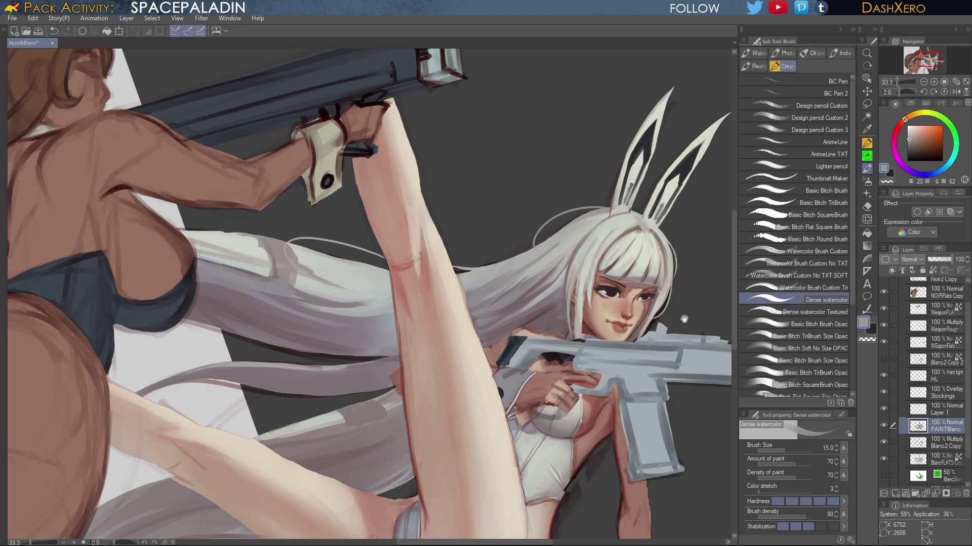
pyautogui.moveTo(684, 318); pyautogui.dragTo(681, 189)
pyautogui.moveTo(601, 349); pyautogui.dragTo(643, 253)
pyautogui.moveTo(630, 325); pyautogui.dragTo(600, 368)
pyautogui.moveTo(677, 230); pyautogui.dragTo(618, 314)
pyautogui.moveTo(521, 375); pyautogui.dragTo(635, 344)
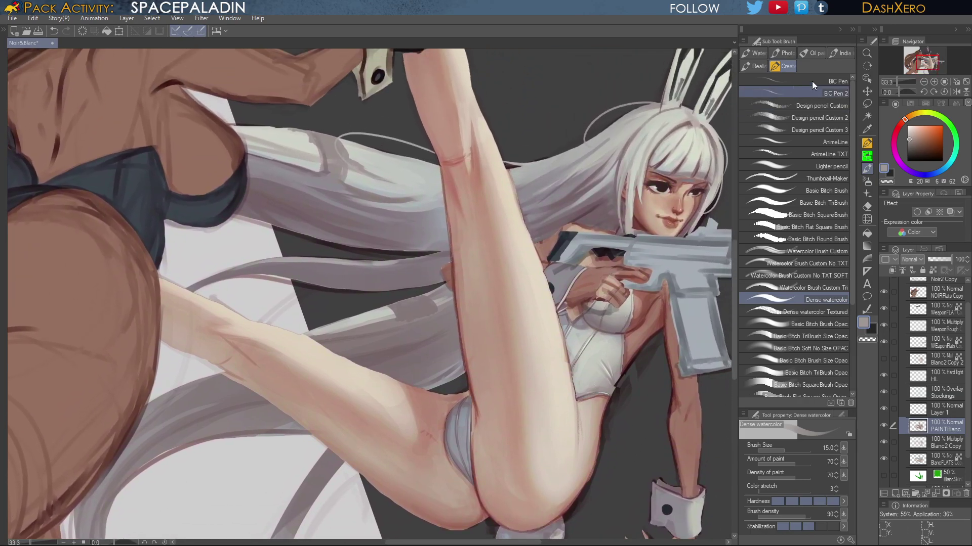
# Line the raised leg from the ankle down past the calf in dark maroon with the Design pencil Custom 2 brush
pyautogui.click(834, 117)
pyautogui.moveTo(504, 254); pyautogui.dragTo(505, 311)
pyautogui.click(899, 126)
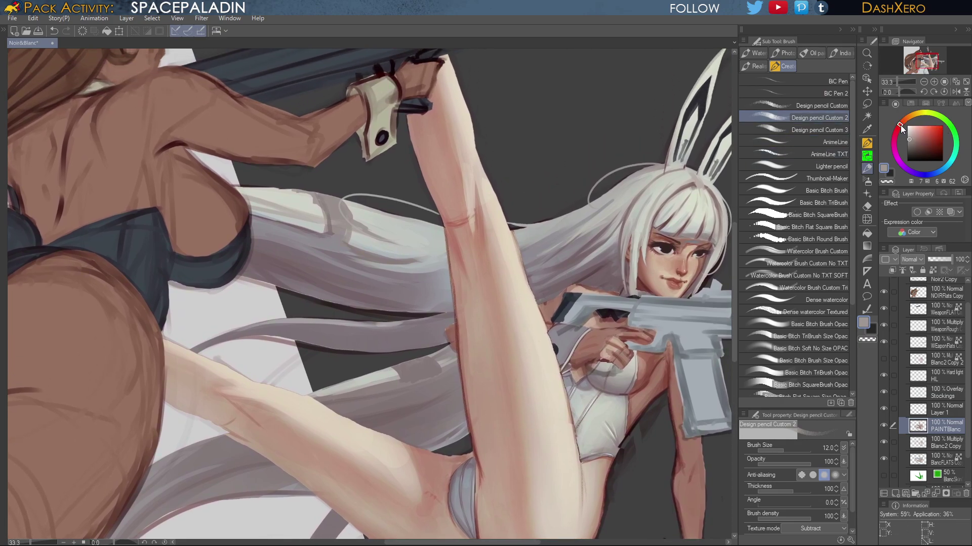
pyautogui.click(933, 149)
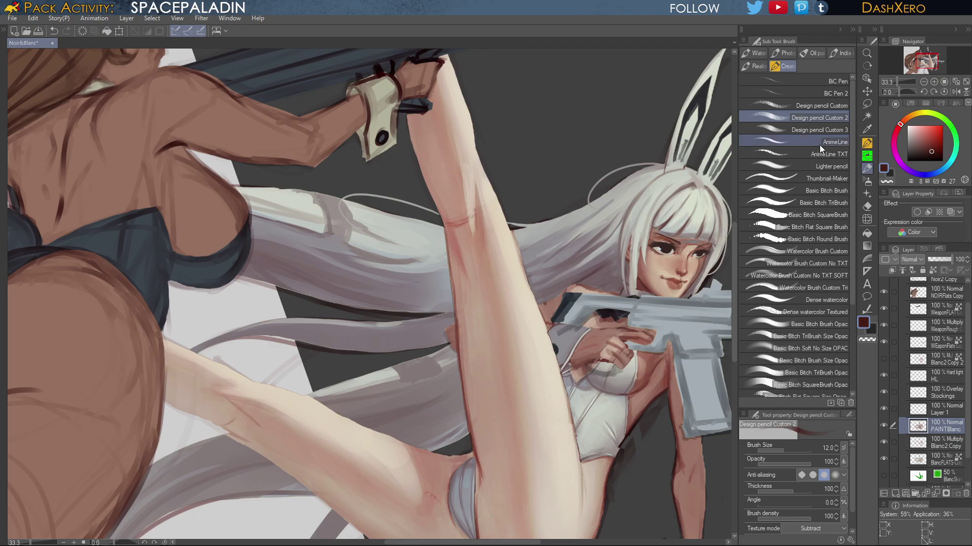
pyautogui.moveTo(454, 123); pyautogui.dragTo(474, 265)
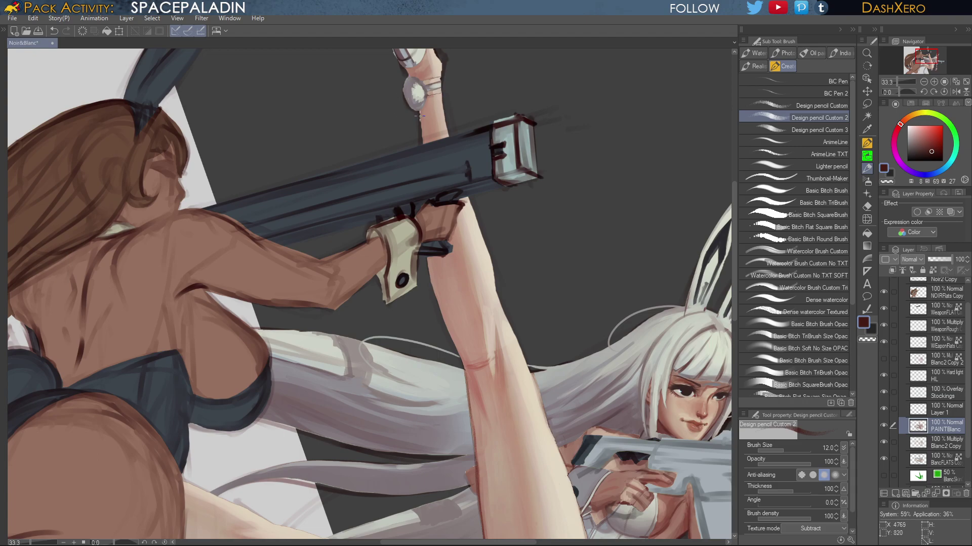
pyautogui.moveTo(421, 112); pyautogui.dragTo(422, 138)
pyautogui.moveTo(428, 257); pyautogui.dragTo(453, 338)
pyautogui.moveTo(439, 302); pyautogui.dragTo(473, 391)
pyautogui.moveTo(458, 355); pyautogui.dragTo(466, 393)
# Set the brush size to 17 and line the supporting forearm's edge in dark maroon
pyautogui.moveTo(605, 291); pyautogui.dragTo(419, 90)
pyautogui.moveTo(525, 399); pyautogui.dragTo(524, 275)
pyautogui.scroll(2, 512, 258)
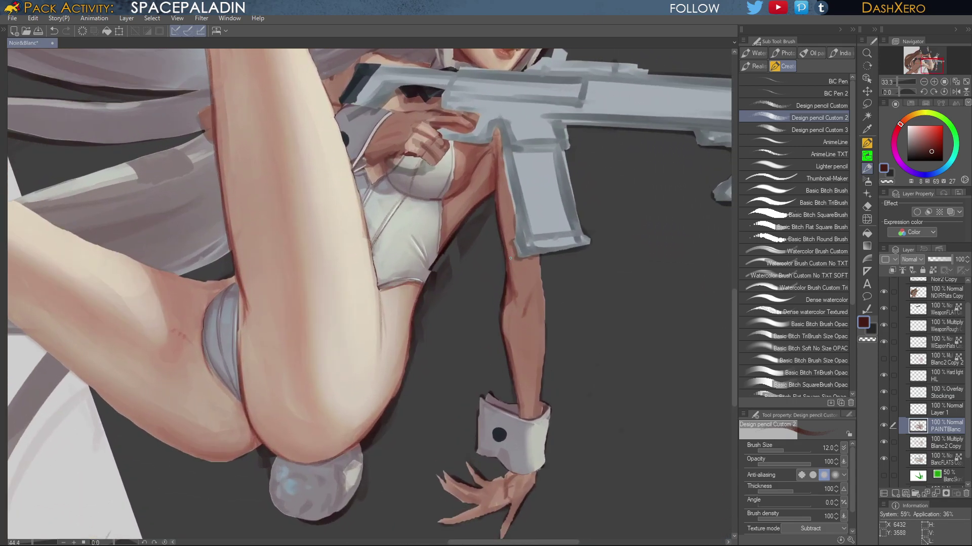
pyautogui.press(']')
pyautogui.press(']')
pyautogui.moveTo(506, 335); pyautogui.dragTo(509, 360)
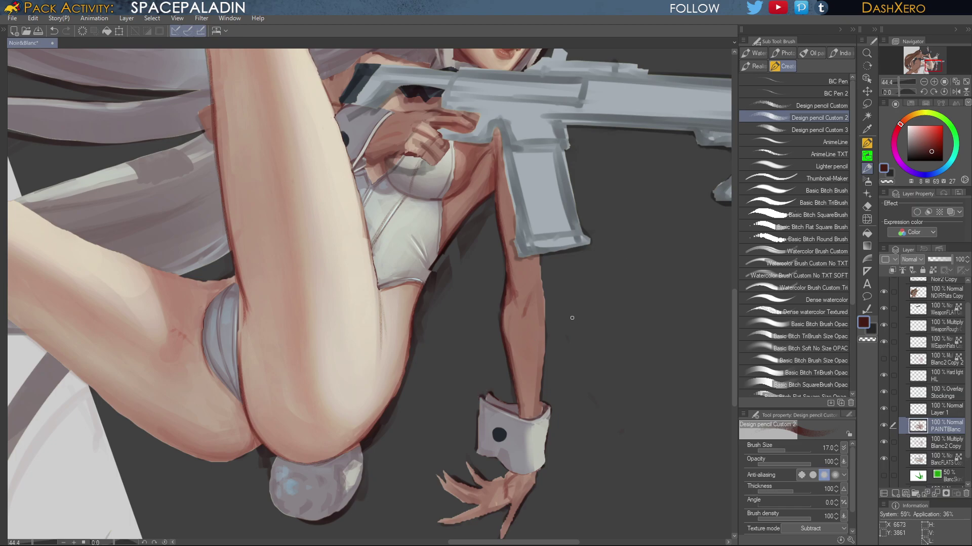
# Line the wrist cuff and the fingers of the supporting hand in dark maroon
pyautogui.scroll(-5, 598, 354)
pyautogui.moveTo(481, 268); pyautogui.dragTo(481, 310)
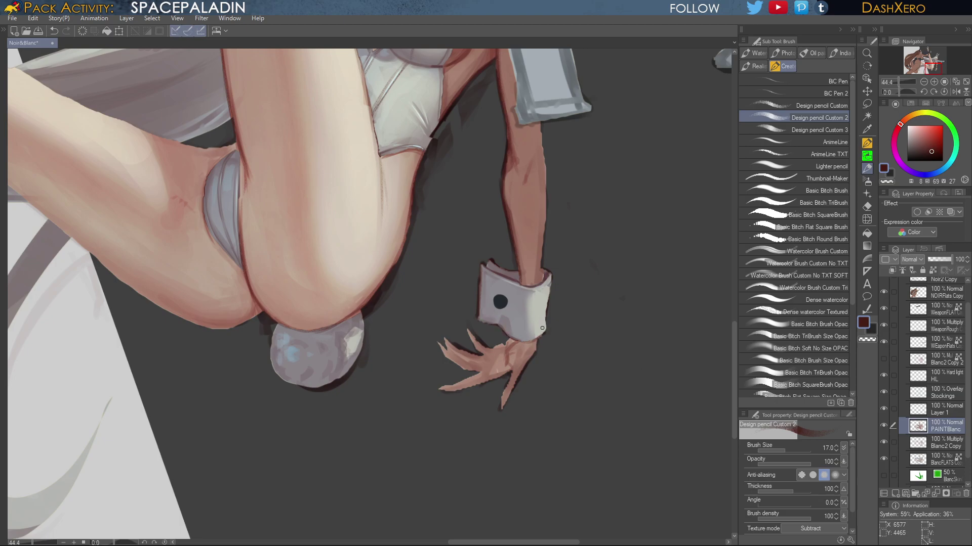
pyautogui.moveTo(516, 334); pyautogui.dragTo(502, 410)
# Reinforce the raised leg's outline alongside the torso and the long hair in dark maroon
pyautogui.scroll(10, 572, 258)
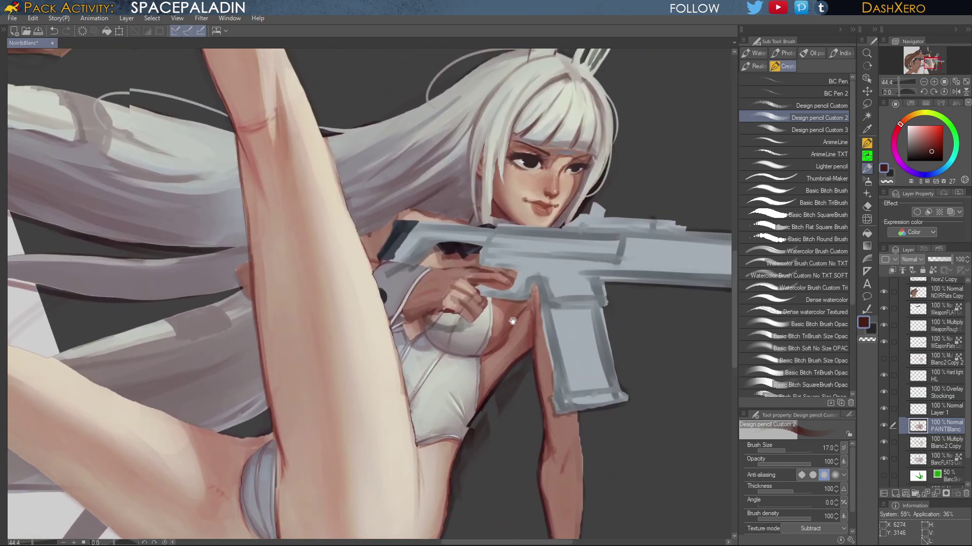
pyautogui.moveTo(459, 278); pyautogui.dragTo(414, 275)
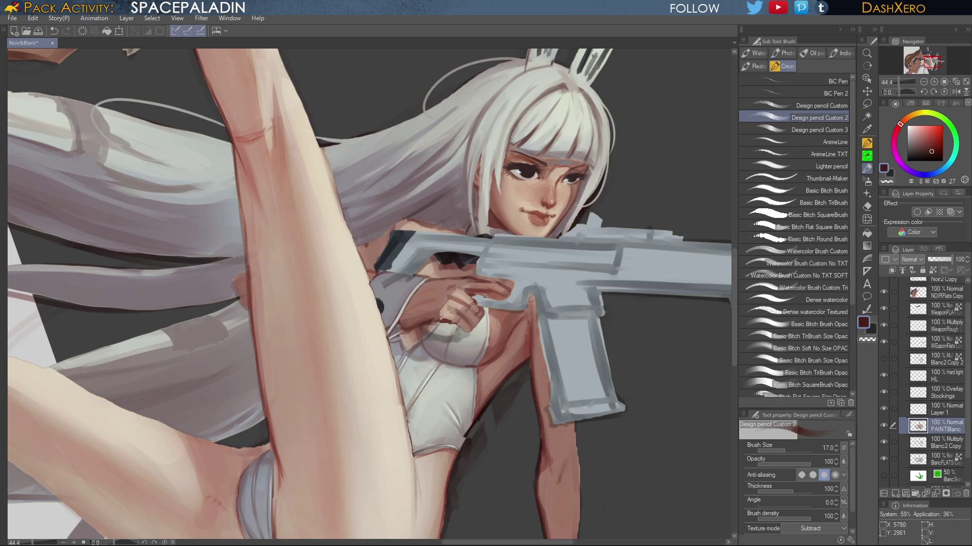
pyautogui.moveTo(476, 339); pyautogui.dragTo(513, 303)
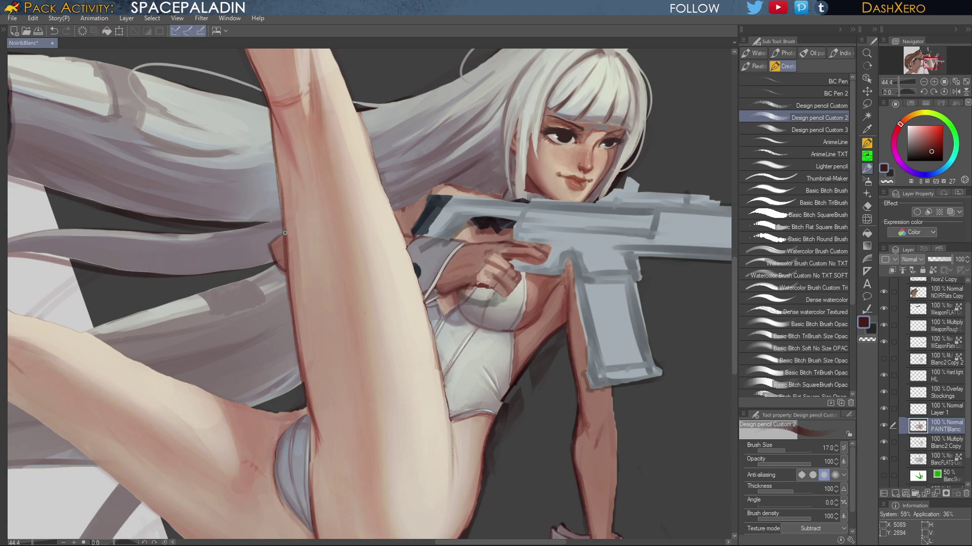
pyautogui.moveTo(594, 322); pyautogui.dragTo(540, 367)
pyautogui.moveTo(600, 299); pyautogui.dragTo(592, 326)
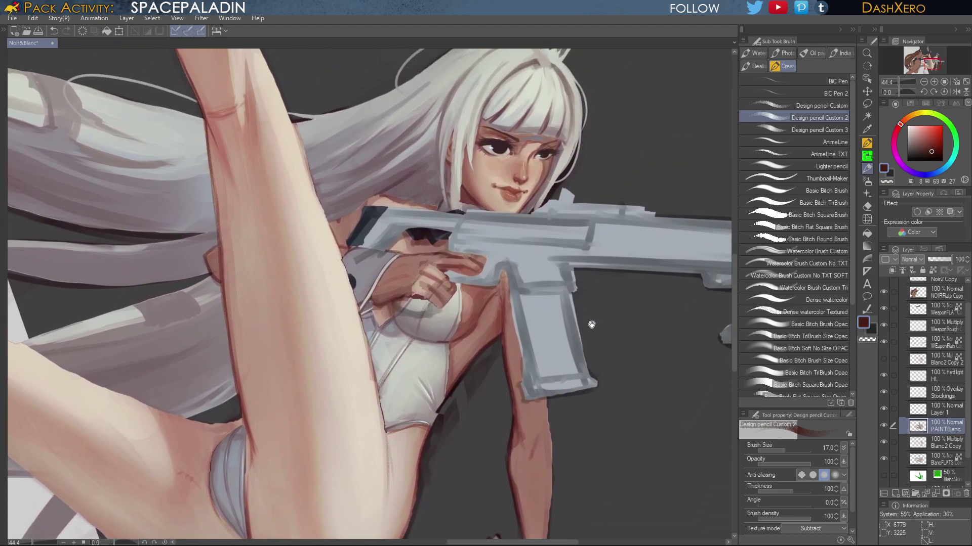
pyautogui.moveTo(597, 408); pyautogui.dragTo(603, 307)
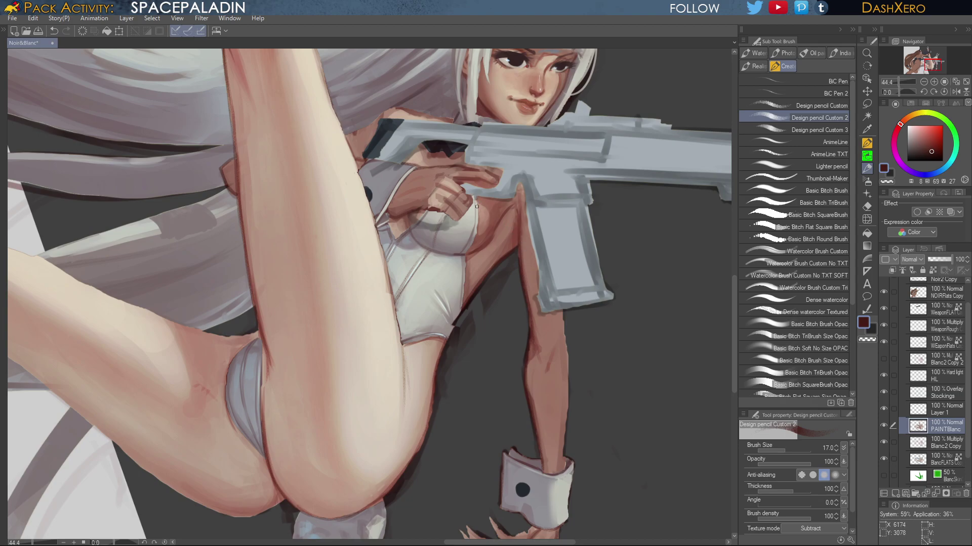
# Reduce the brush size to 12 and line the white bodice's side and hem, undoing the rejected strokes
pyautogui.hotkey('ctrl', 'z')
pyautogui.press('[')
pyautogui.press('[')
pyautogui.moveTo(476, 197)
pyautogui.mouseDown()
pyautogui.moveTo(459, 309)
pyautogui.moveTo(464, 287)
pyautogui.mouseUp()
pyautogui.hotkey('ctrl', 'z')
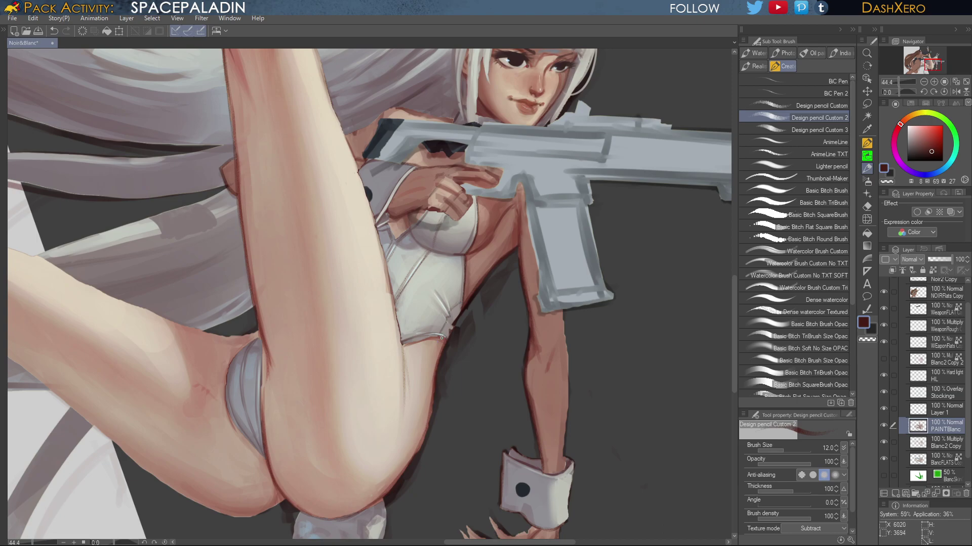
pyautogui.moveTo(403, 346); pyautogui.dragTo(422, 344)
pyautogui.hotkey('ctrl', 'z')
pyautogui.moveTo(405, 345); pyautogui.dragTo(444, 339)
# Line the lower edge of the bodysuit where it meets the thighs in dark maroon
pyautogui.moveTo(343, 342)
pyautogui.mouseDown()
pyautogui.moveTo(704, 184)
pyautogui.moveTo(641, 193)
pyautogui.moveTo(629, 223)
pyautogui.moveTo(635, 259)
pyautogui.mouseUp()
pyautogui.moveTo(653, 377); pyautogui.dragTo(471, 329)
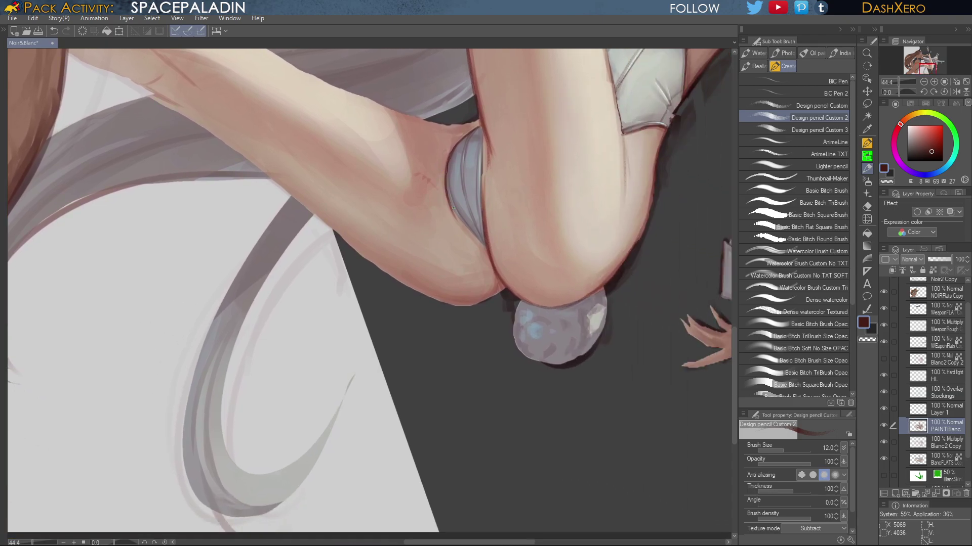
pyautogui.moveTo(447, 197)
pyautogui.mouseDown()
pyautogui.moveTo(486, 248)
pyautogui.moveTo(479, 201)
pyautogui.moveTo(489, 123)
pyautogui.moveTo(528, 159)
pyautogui.moveTo(542, 233)
pyautogui.moveTo(598, 230)
pyautogui.mouseUp()
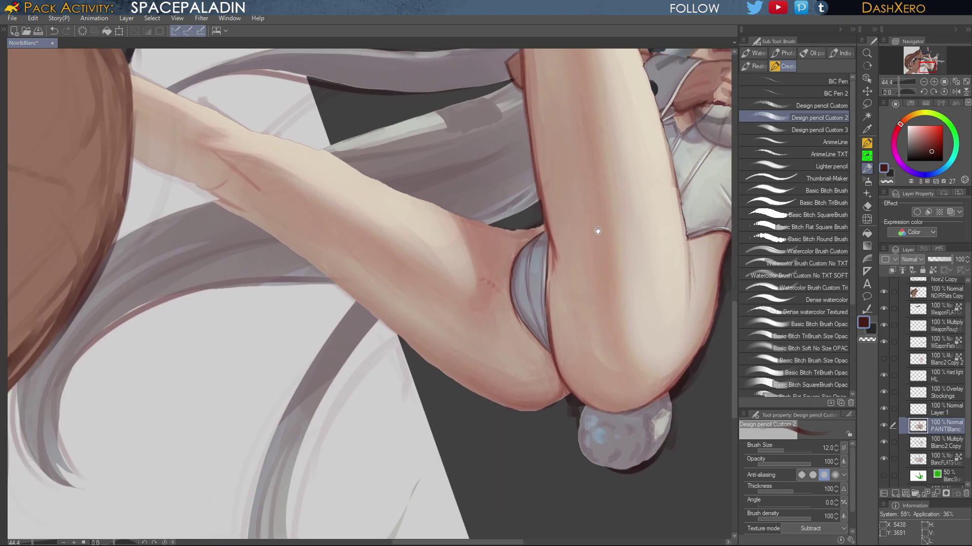
pyautogui.moveTo(648, 142); pyautogui.dragTo(509, 351)
pyautogui.moveTo(684, 217); pyautogui.dragTo(570, 215)
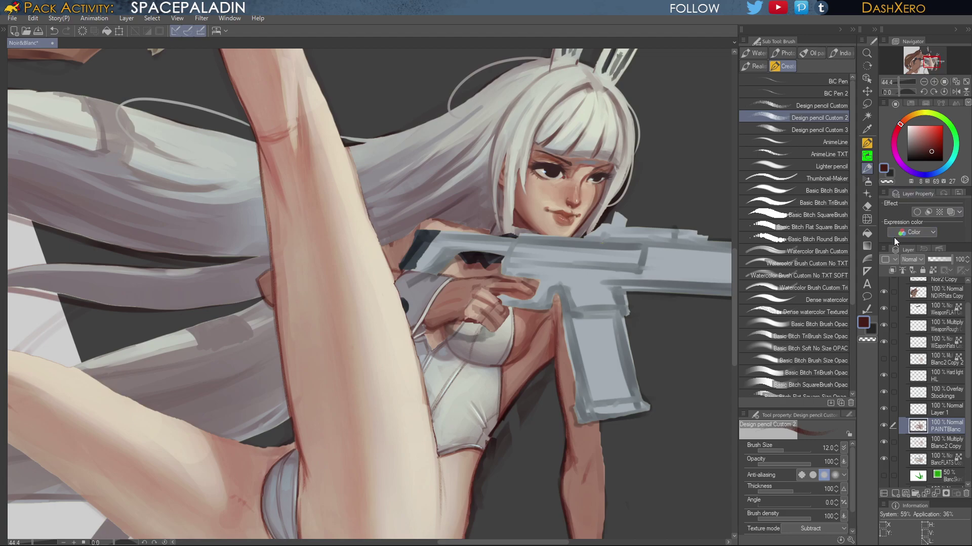
# Line the hair lock beside the ear in dark maroon, undoing and redrawing the first stroke
pyautogui.moveTo(518, 173); pyautogui.dragTo(517, 211)
pyautogui.hotkey('ctrl', 'z')
pyautogui.moveTo(518, 169); pyautogui.dragTo(513, 222)
pyautogui.scroll(-4, 526, 157)
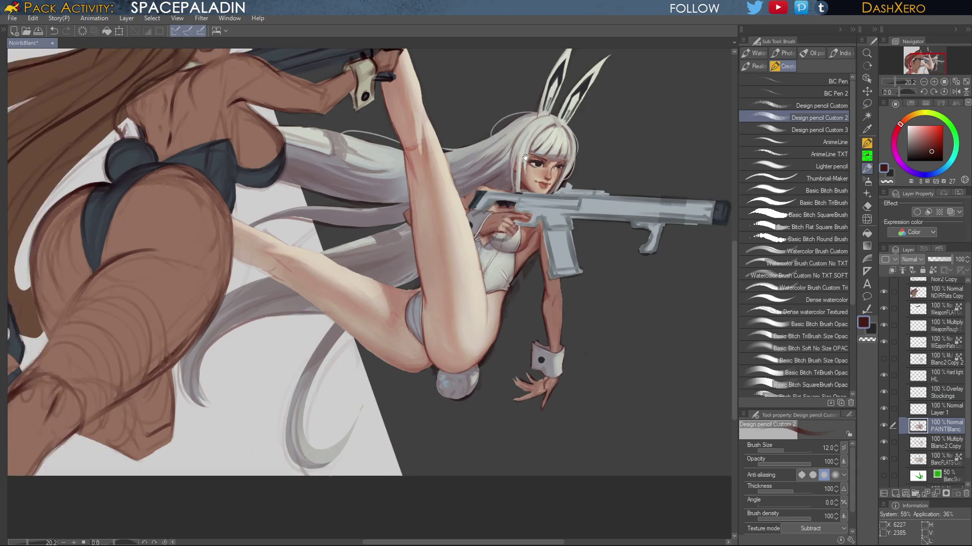
pyautogui.moveTo(452, 321); pyautogui.dragTo(612, 257)
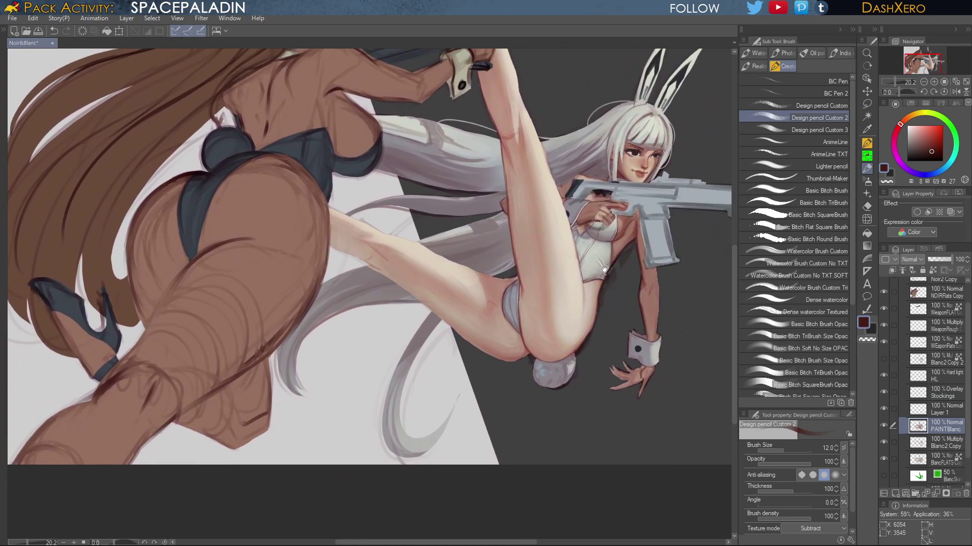
pyautogui.moveTo(606, 368); pyautogui.dragTo(593, 342)
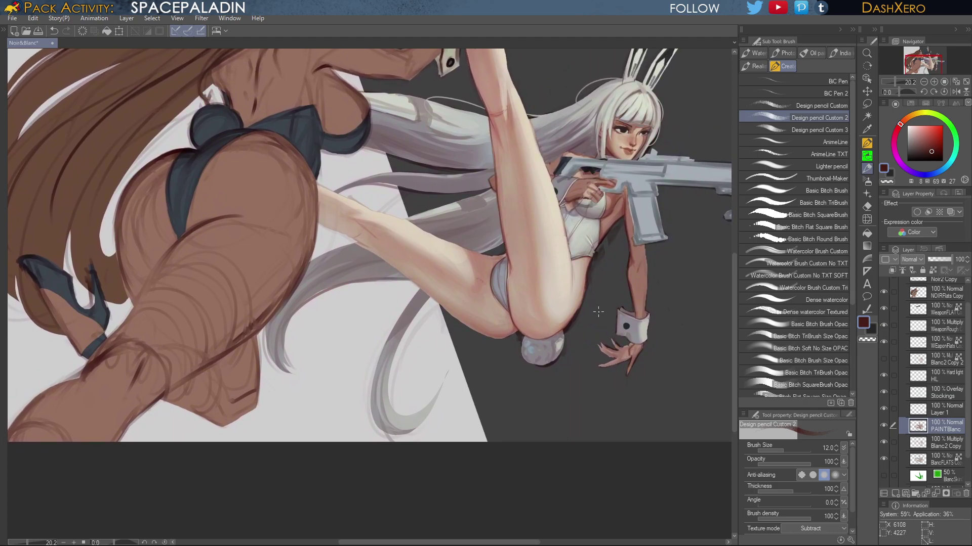
# Set the brush size to 17 and line the underside of the extended leg and the base of the raised thigh
pyautogui.press(']')
pyautogui.press(']')
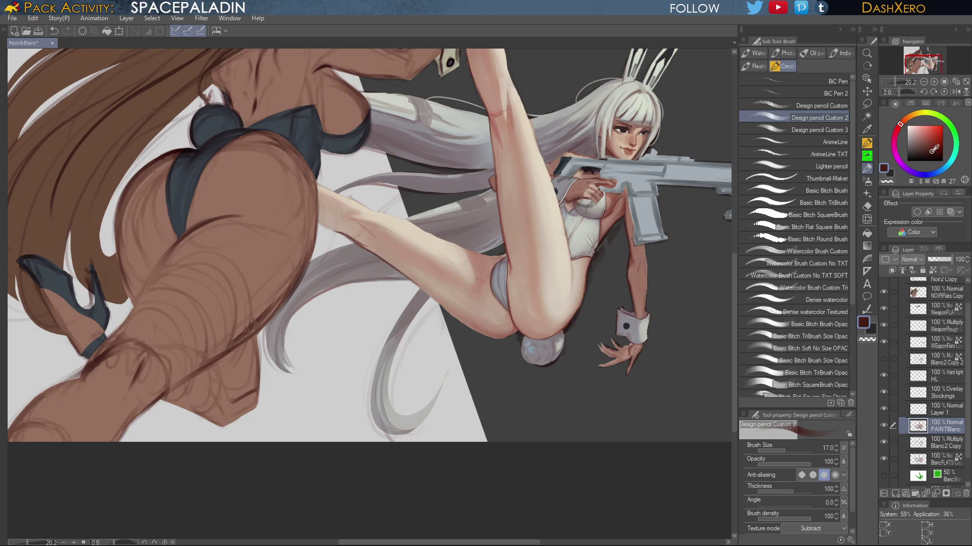
pyautogui.moveTo(549, 372); pyautogui.dragTo(506, 345)
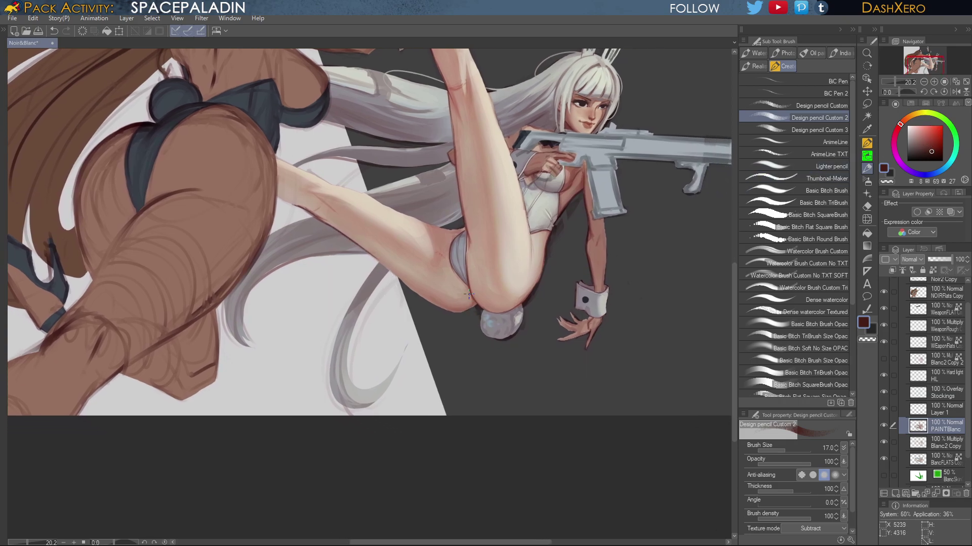
pyautogui.scroll(4, 478, 295)
pyautogui.hotkey('ctrl', 'z')
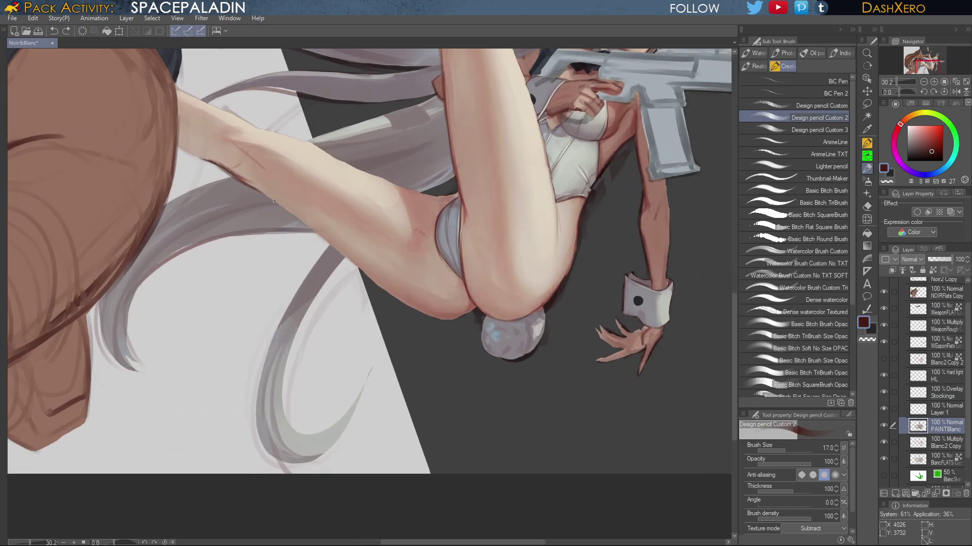
pyautogui.moveTo(255, 188)
pyautogui.mouseDown()
pyautogui.moveTo(401, 302)
pyautogui.moveTo(443, 318)
pyautogui.moveTo(416, 280)
pyautogui.moveTo(470, 309)
pyautogui.moveTo(443, 318)
pyautogui.moveTo(475, 305)
pyautogui.mouseUp()
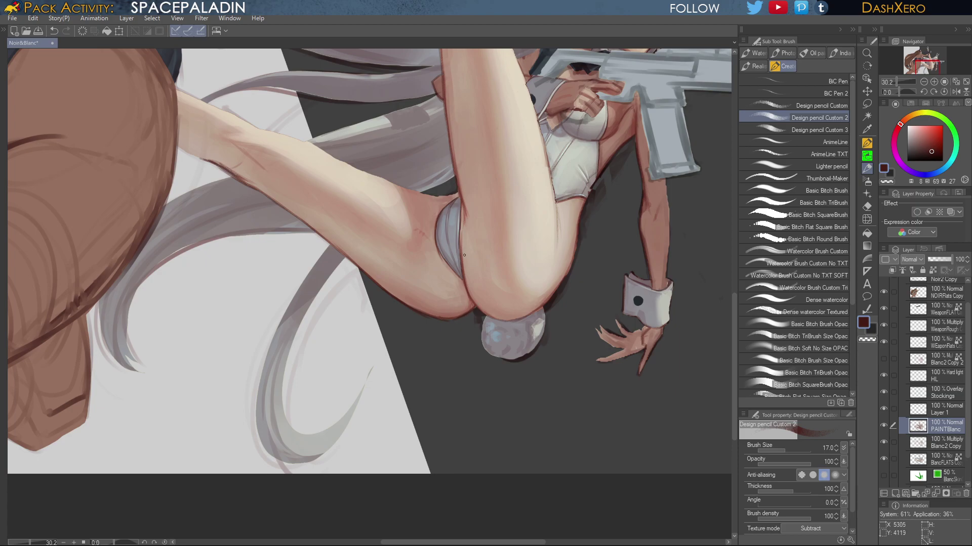
pyautogui.moveTo(483, 314); pyautogui.dragTo(506, 321)
# Line the extended leg's lower calf edge and its full upper edge in dark maroon
pyautogui.moveTo(586, 251); pyautogui.dragTo(511, 387)
pyautogui.moveTo(539, 339); pyautogui.dragTo(653, 306)
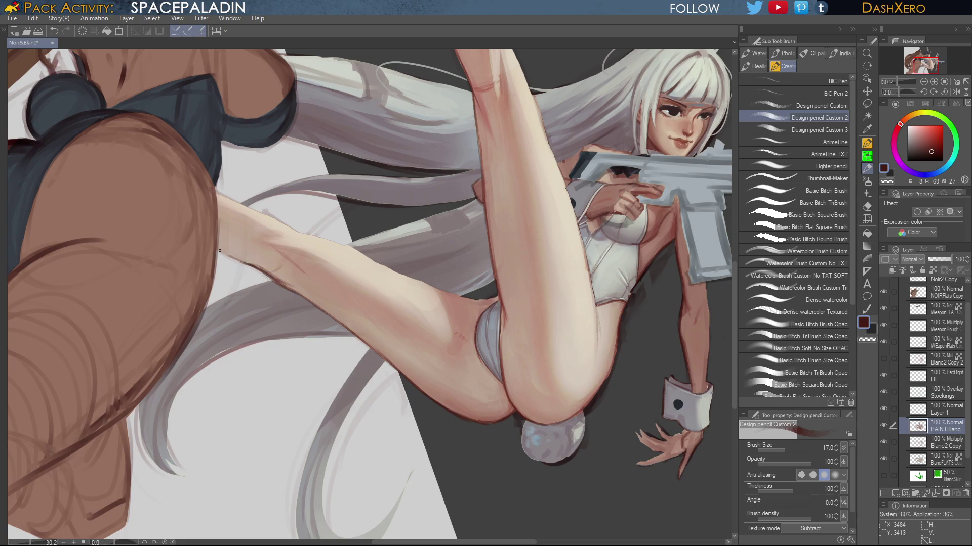
pyautogui.moveTo(248, 265); pyautogui.dragTo(217, 247)
pyautogui.moveTo(219, 194)
pyautogui.mouseDown()
pyautogui.moveTo(462, 297)
pyautogui.moveTo(448, 292)
pyautogui.moveTo(441, 253)
pyautogui.moveTo(495, 296)
pyautogui.mouseUp()
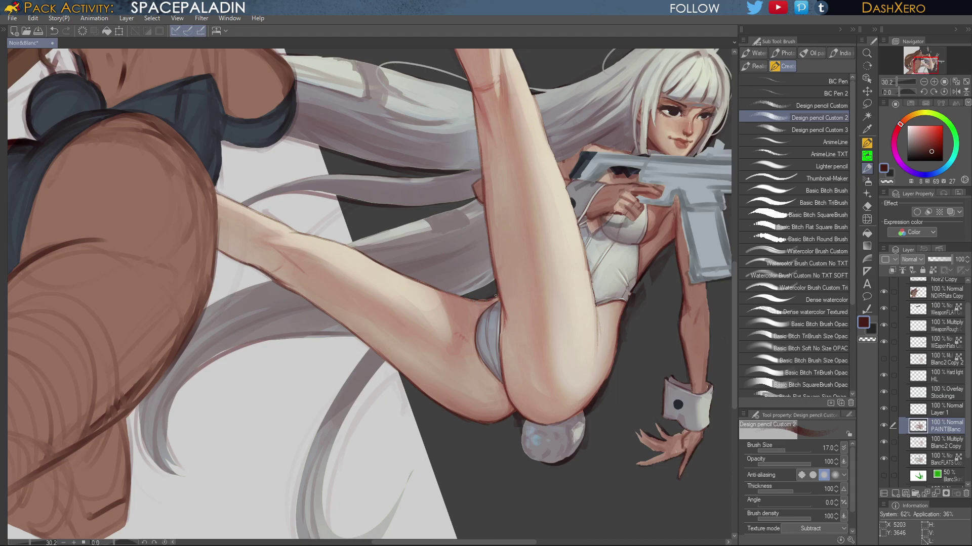
# Line the raised leg's ankle edge and its outer shin edge down to the knee in dark maroon
pyautogui.moveTo(676, 329); pyautogui.dragTo(622, 356)
pyautogui.moveTo(707, 257)
pyautogui.mouseDown()
pyautogui.moveTo(660, 321)
pyautogui.moveTo(646, 364)
pyautogui.mouseUp()
pyautogui.moveTo(653, 276); pyautogui.dragTo(651, 354)
pyautogui.moveTo(449, 209); pyautogui.dragTo(477, 137)
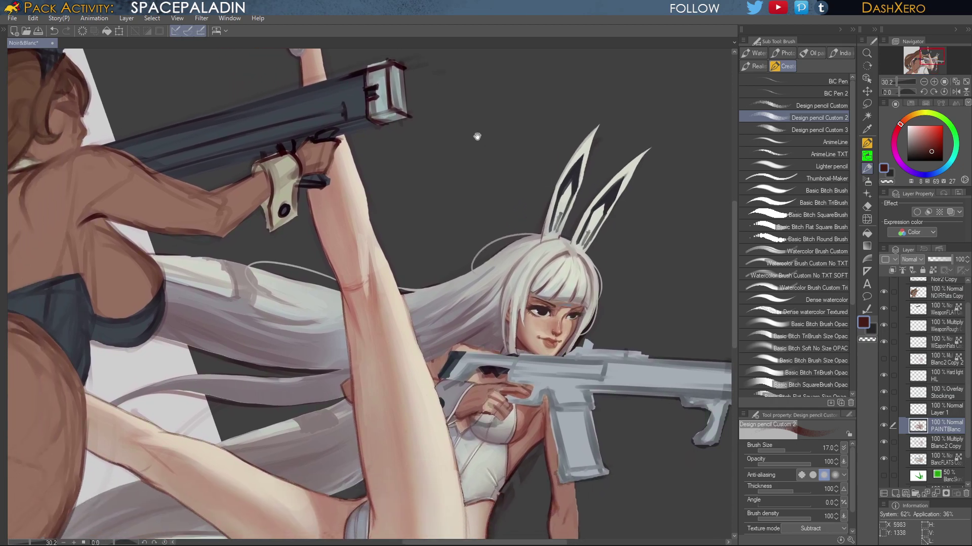
pyautogui.moveTo(391, 106); pyautogui.dragTo(423, 228)
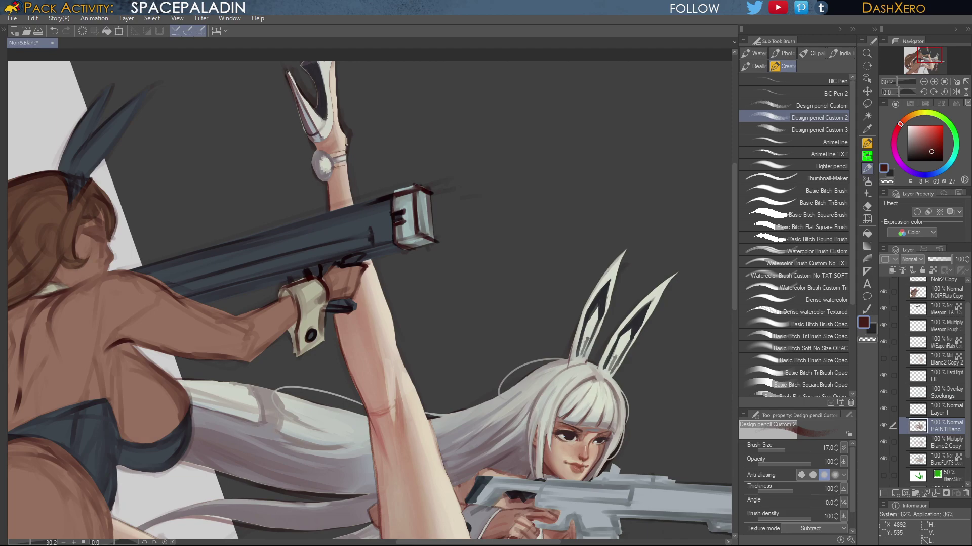
pyautogui.moveTo(347, 140)
pyautogui.mouseDown()
pyautogui.moveTo(335, 80)
pyautogui.moveTo(344, 201)
pyautogui.mouseUp()
pyautogui.moveTo(324, 156)
pyautogui.mouseDown()
pyautogui.moveTo(324, 220)
pyautogui.moveTo(305, 234)
pyautogui.moveTo(296, 222)
pyautogui.mouseUp()
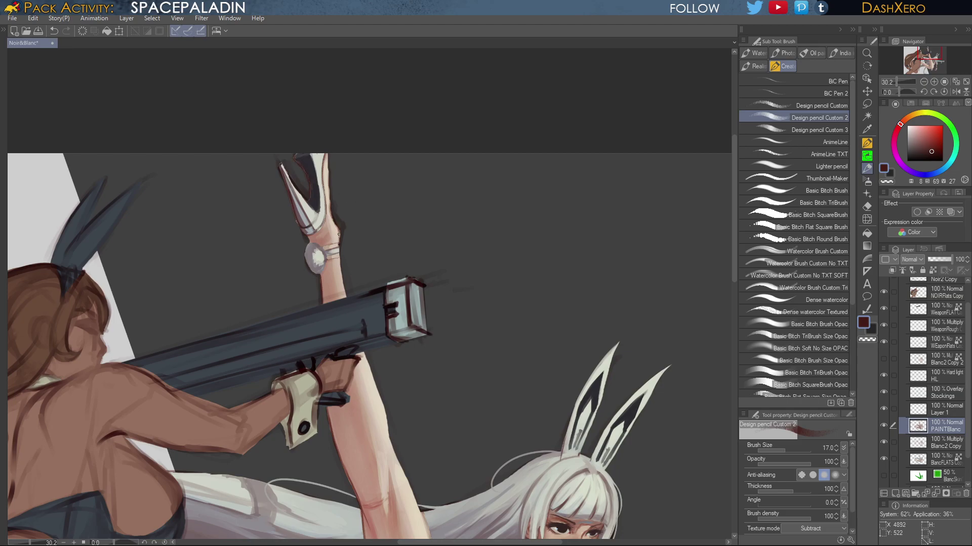
pyautogui.moveTo(373, 263)
pyautogui.mouseDown()
pyautogui.moveTo(365, 164)
pyautogui.moveTo(338, 198)
pyautogui.mouseUp()
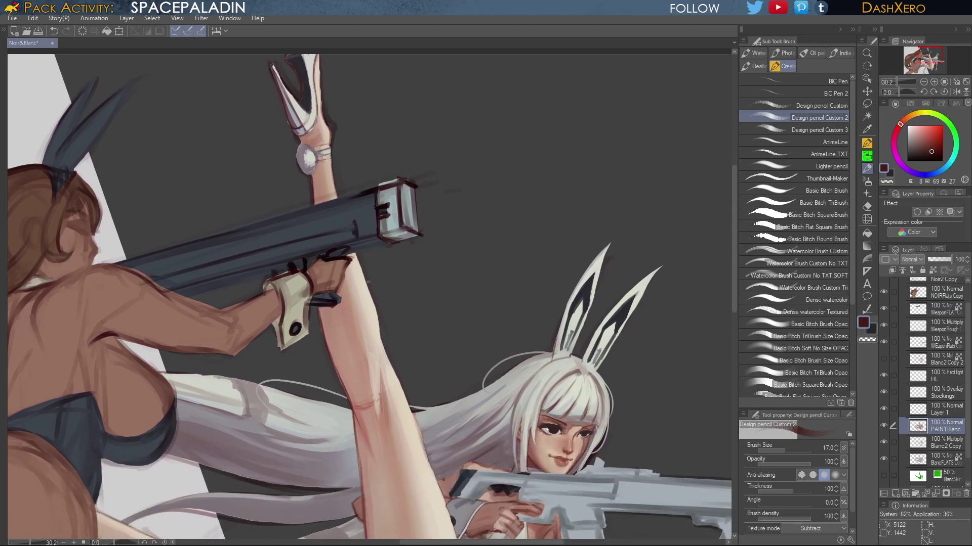
pyautogui.moveTo(356, 254)
pyautogui.mouseDown()
pyautogui.moveTo(365, 286)
pyautogui.moveTo(356, 256)
pyautogui.moveTo(393, 373)
pyautogui.mouseUp()
# Reinforce the raised leg's outer contour just past the knee with dark maroon strokes
pyautogui.moveTo(493, 411); pyautogui.dragTo(431, 194)
pyautogui.moveTo(330, 146); pyautogui.dragTo(366, 235)
pyautogui.moveTo(356, 202); pyautogui.dragTo(380, 269)
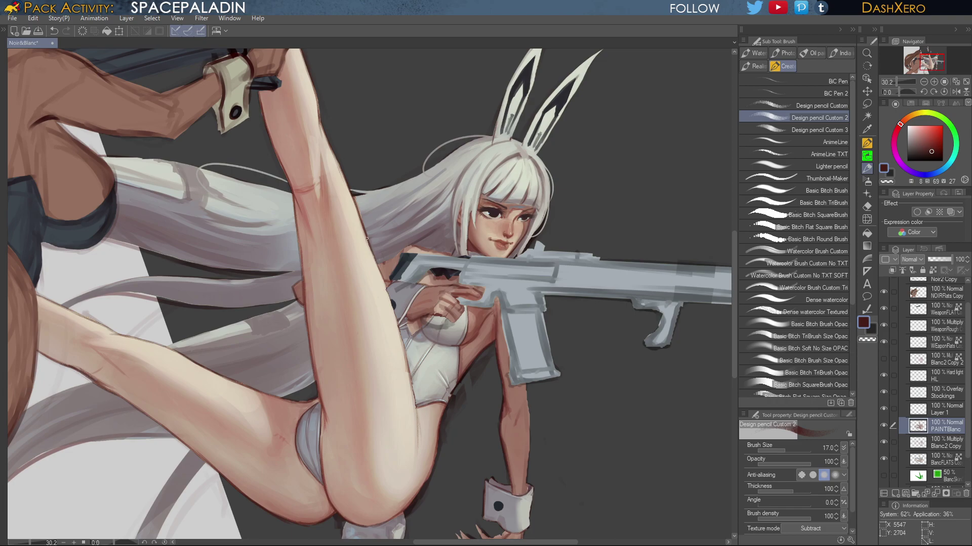
pyautogui.moveTo(372, 254); pyautogui.dragTo(396, 325)
pyautogui.moveTo(386, 281); pyautogui.dragTo(392, 300)
pyautogui.moveTo(393, 310); pyautogui.dragTo(399, 343)
pyautogui.hotkey('ctrl', 'z')
pyautogui.hotkey('ctrl', 'z')
pyautogui.hotkey('ctrl', 'z')
# Line the raised thigh's outer edge alongside the bodysuit in dark maroon
pyautogui.moveTo(378, 266); pyautogui.dragTo(415, 417)
pyautogui.moveTo(412, 378); pyautogui.dragTo(419, 435)
pyautogui.moveTo(412, 392)
pyautogui.mouseDown()
pyautogui.moveTo(417, 445)
pyautogui.moveTo(416, 433)
pyautogui.mouseUp()
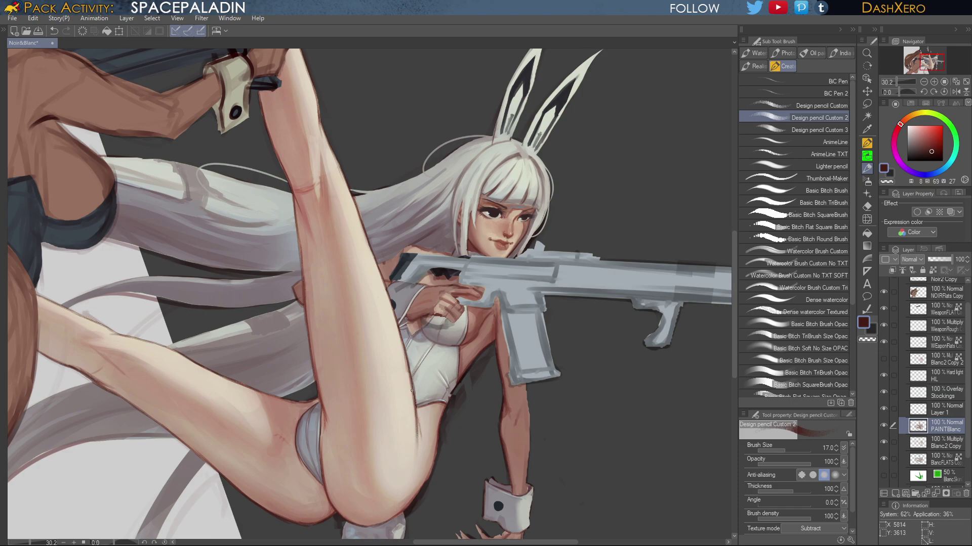
# Touch up the raised ankle, pushing its strap edge inward with Liquify on the Stockings layer
pyautogui.moveTo(496, 423)
pyautogui.mouseDown()
pyautogui.moveTo(622, 269)
pyautogui.moveTo(605, 302)
pyautogui.moveTo(596, 399)
pyautogui.mouseUp()
pyautogui.moveTo(593, 271); pyautogui.dragTo(595, 435)
pyautogui.moveTo(516, 288); pyautogui.dragTo(540, 331)
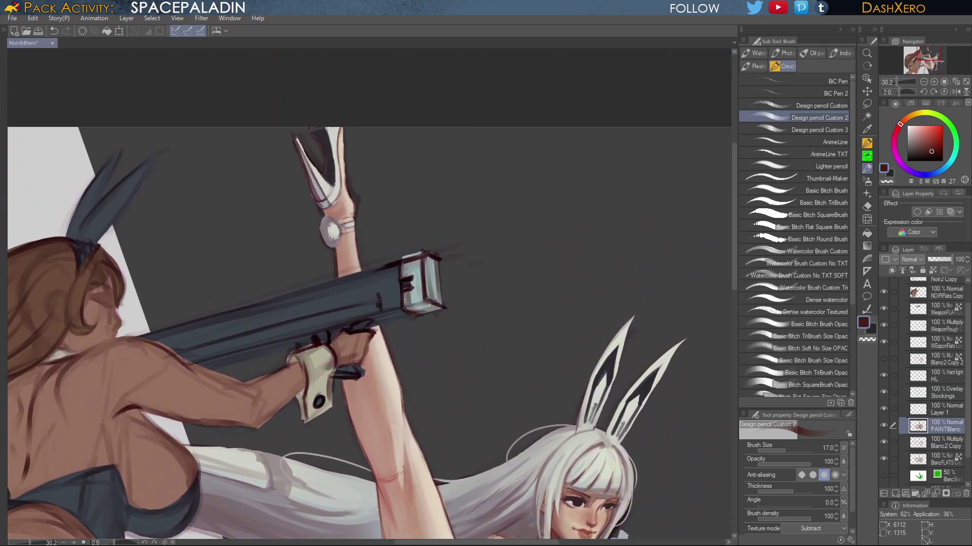
pyautogui.moveTo(338, 226)
pyautogui.mouseDown()
pyautogui.moveTo(350, 222)
pyautogui.moveTo(352, 204)
pyautogui.mouseUp()
pyautogui.click(841, 208)
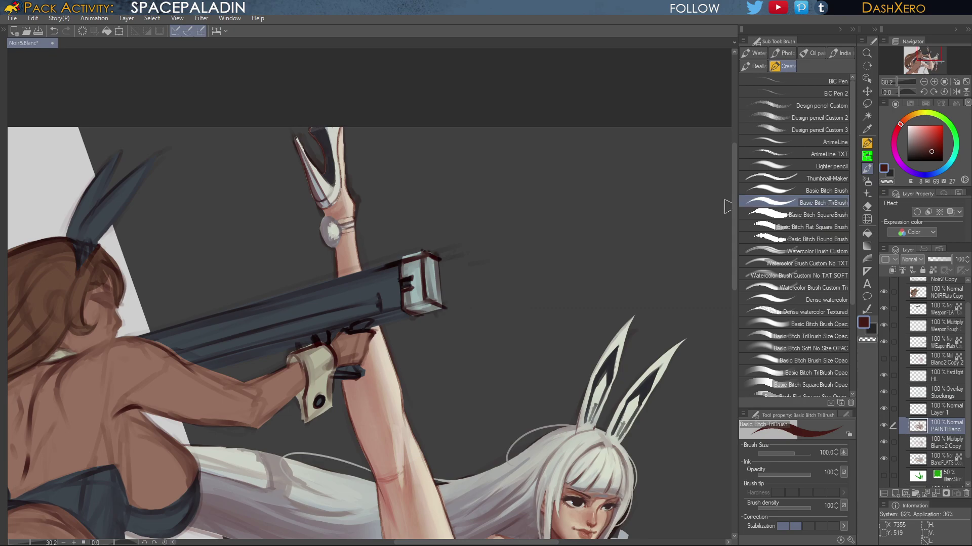
pyautogui.click(948, 396)
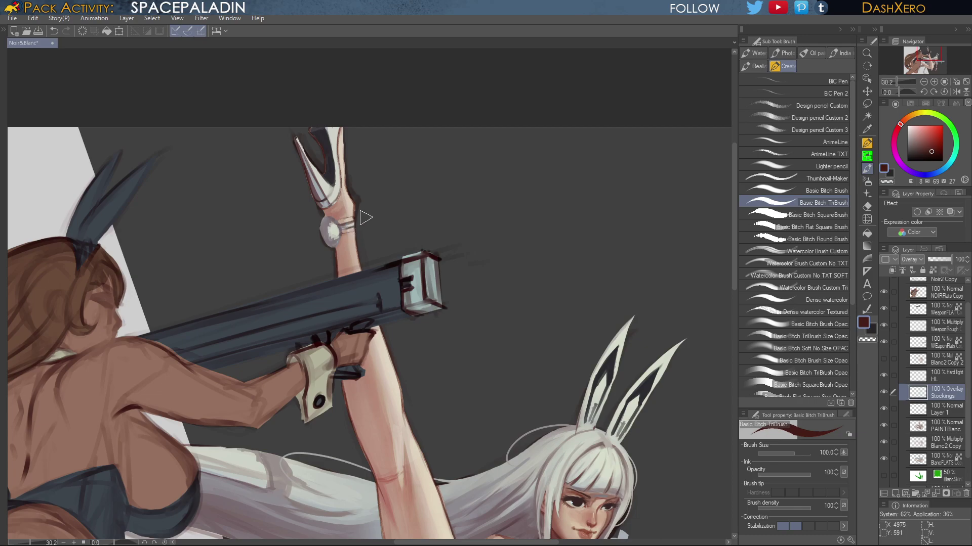
pyautogui.click(866, 219)
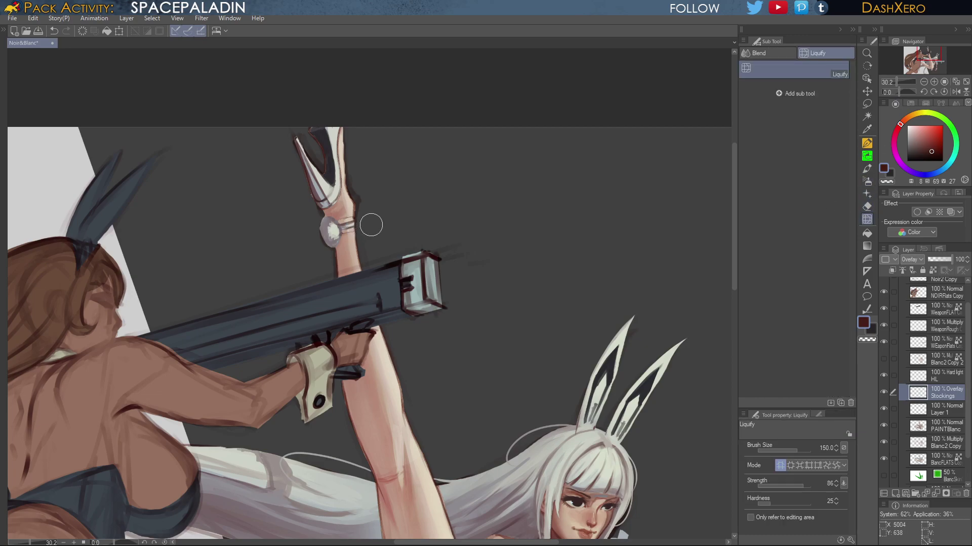
pyautogui.moveTo(370, 225)
pyautogui.mouseDown()
pyautogui.moveTo(349, 237)
pyautogui.moveTo(349, 228)
pyautogui.moveTo(349, 240)
pyautogui.moveTo(348, 221)
pyautogui.mouseUp()
# Paint the raised shoe near its heel strap in a sampled off-white on the PAINTBlanc layer with the Basic Bitch TriBrush
pyautogui.moveTo(582, 482); pyautogui.dragTo(561, 415)
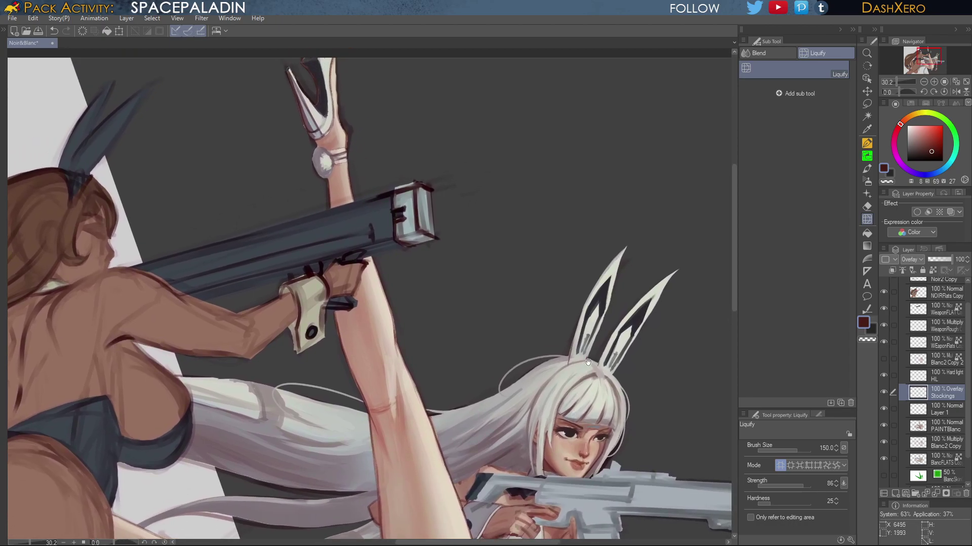
pyautogui.moveTo(442, 292); pyautogui.dragTo(521, 394)
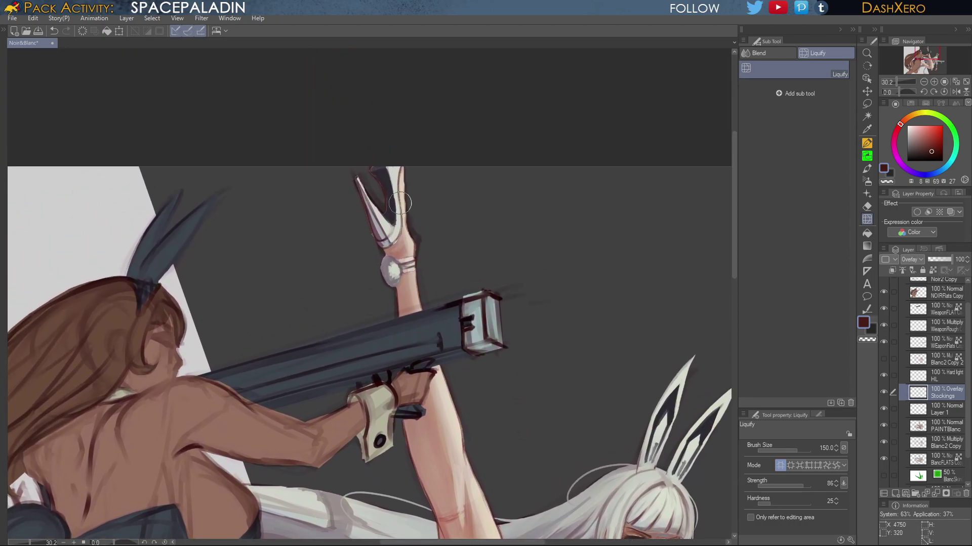
pyautogui.click(867, 169)
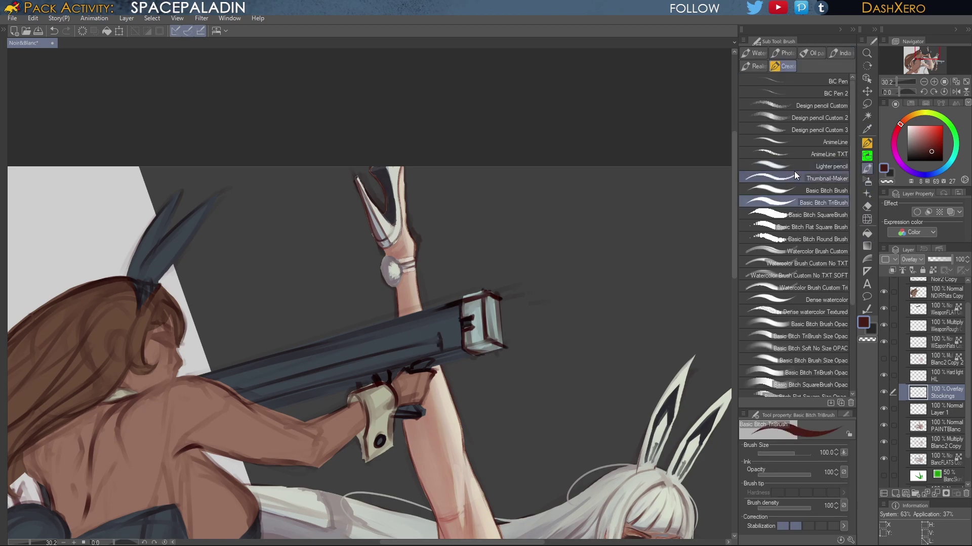
pyautogui.keyDown('alt'); pyautogui.click(393, 240); pyautogui.keyUp('alt')
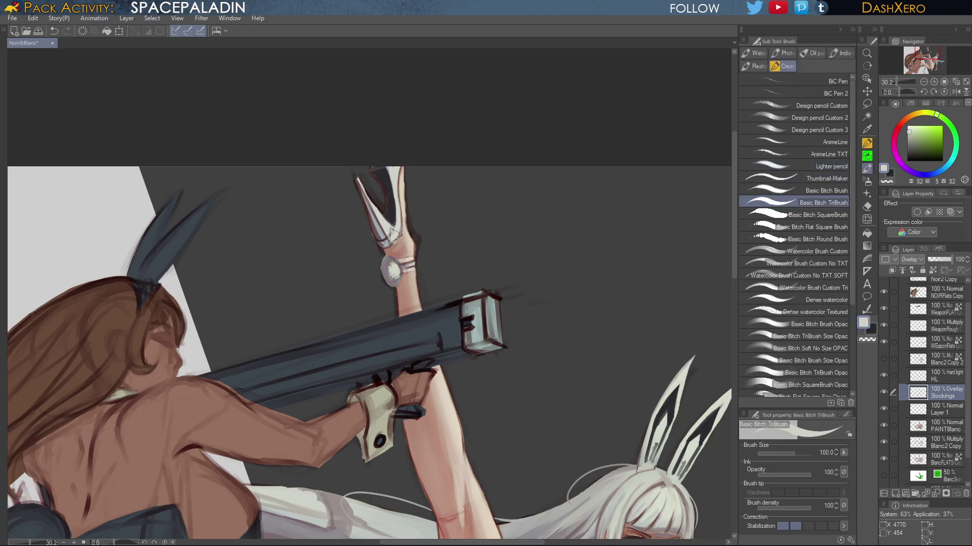
pyautogui.click(951, 426)
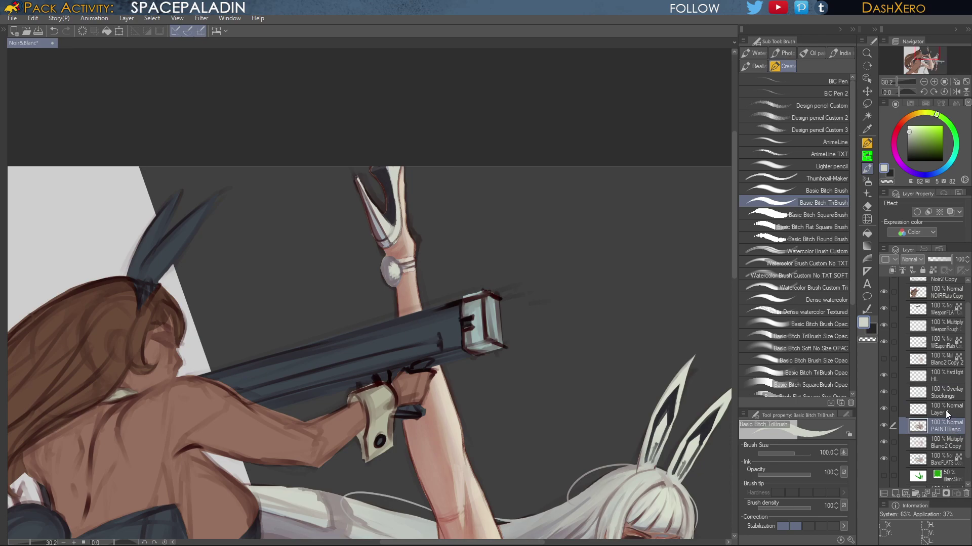
pyautogui.moveTo(393, 228); pyautogui.dragTo(392, 244)
# Refine the raised shoe's shading with sampled tones, ending with dark maroon and the Design pencil Custom 2 brush selected
pyautogui.keyDown('alt'); pyautogui.click(388, 231); pyautogui.keyUp('alt')
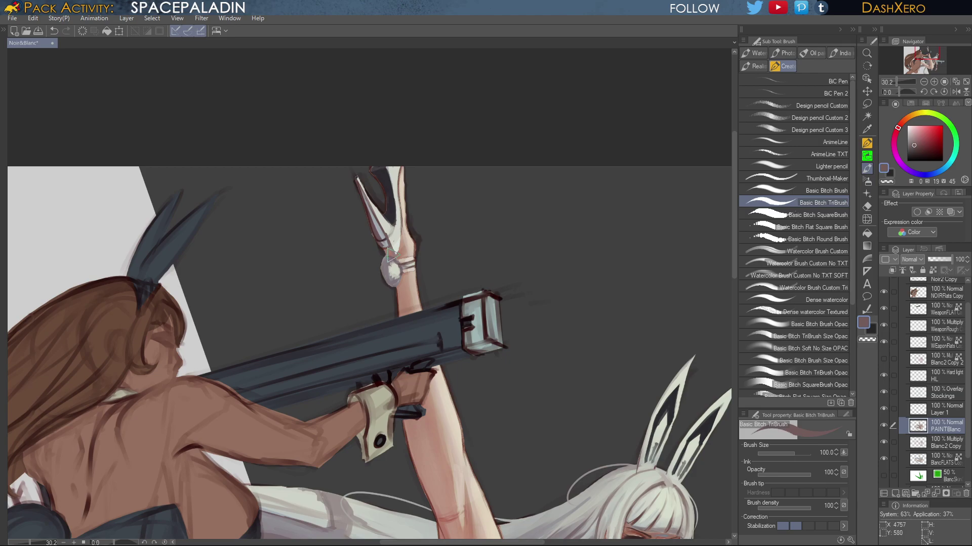
pyautogui.moveTo(390, 255); pyautogui.dragTo(387, 246)
pyautogui.keyDown('alt'); pyautogui.click(384, 240); pyautogui.keyUp('alt')
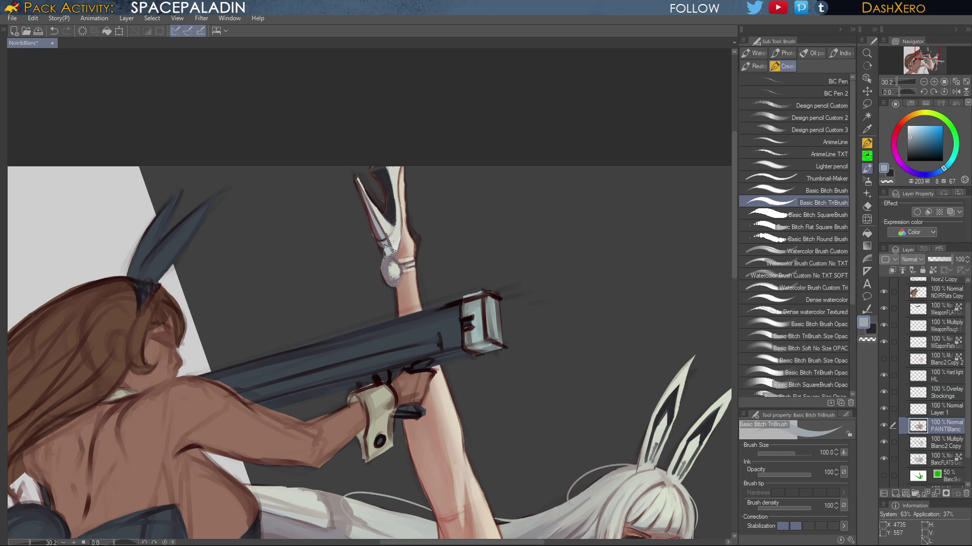
pyautogui.keyDown('alt'); pyautogui.click(374, 238); pyautogui.keyUp('alt')
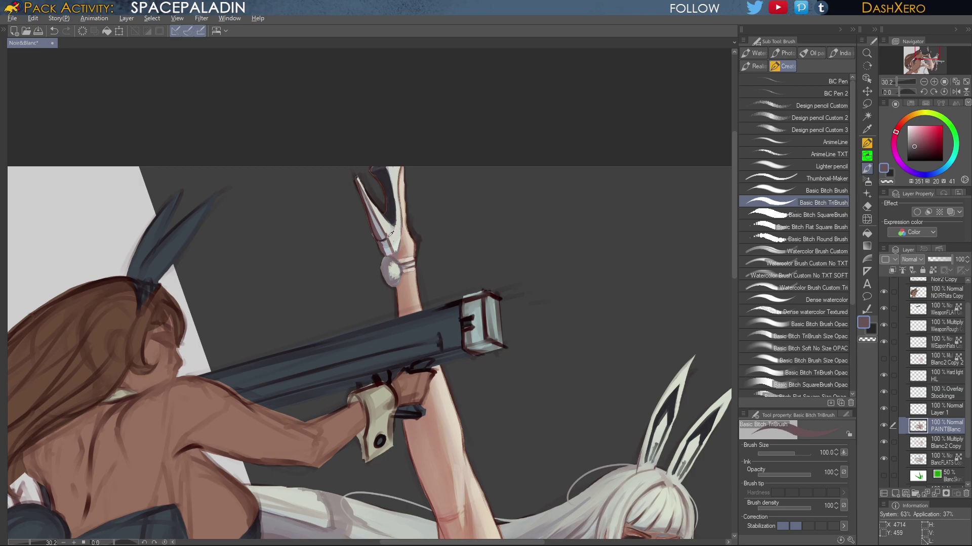
pyautogui.keyDown('alt'); pyautogui.click(392, 231); pyautogui.keyUp('alt')
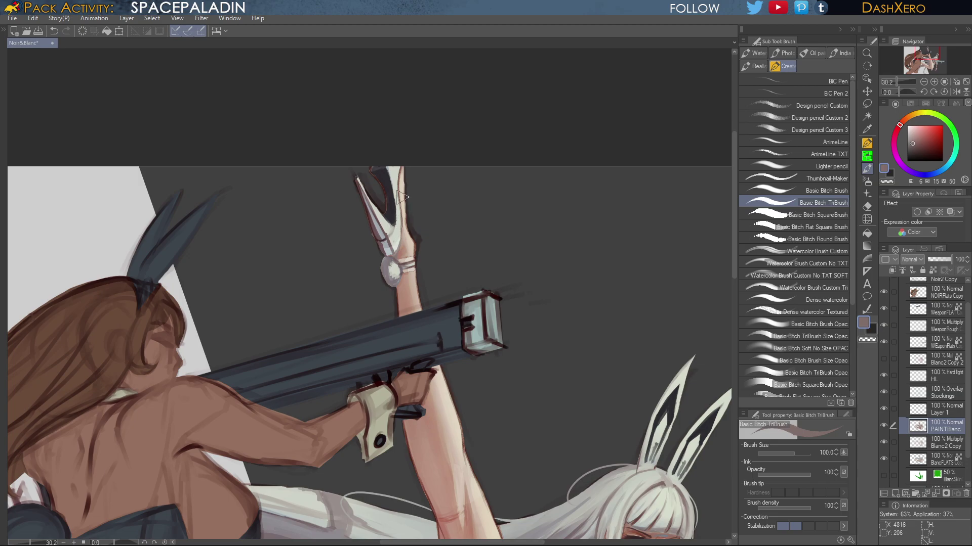
pyautogui.click(931, 151)
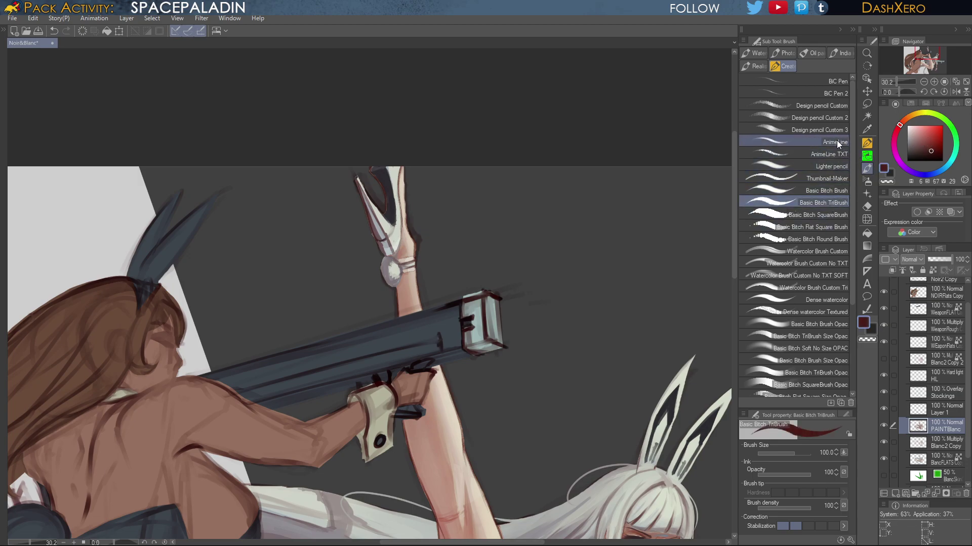
pyautogui.click(837, 116)
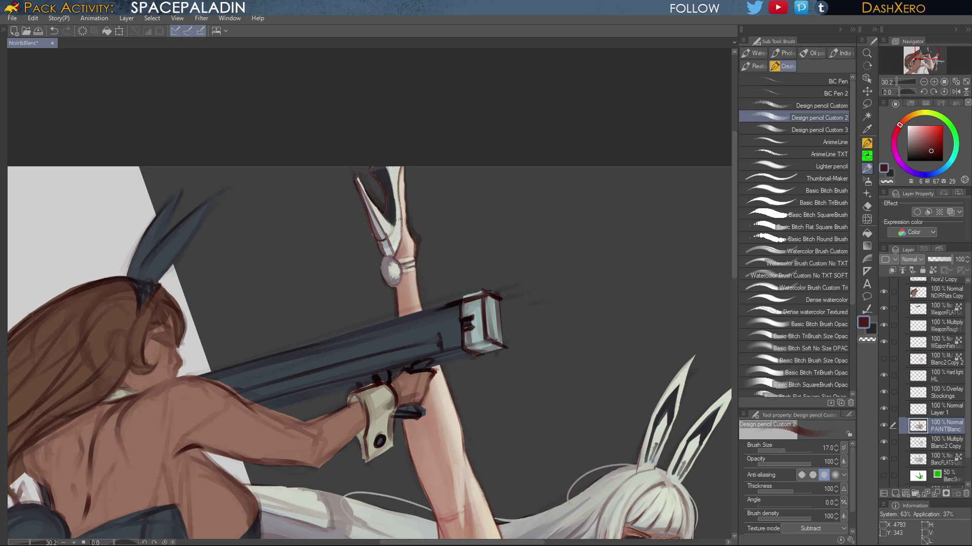
# Add a thin strand along the lower edge of the white hair lock behind the thigh, using Dense watercolor at size 40 in sampled hair grey
pyautogui.moveTo(586, 404); pyautogui.dragTo(587, 318)
pyautogui.moveTo(576, 364); pyautogui.dragTo(527, 356)
pyautogui.moveTo(471, 515); pyautogui.dragTo(723, 184)
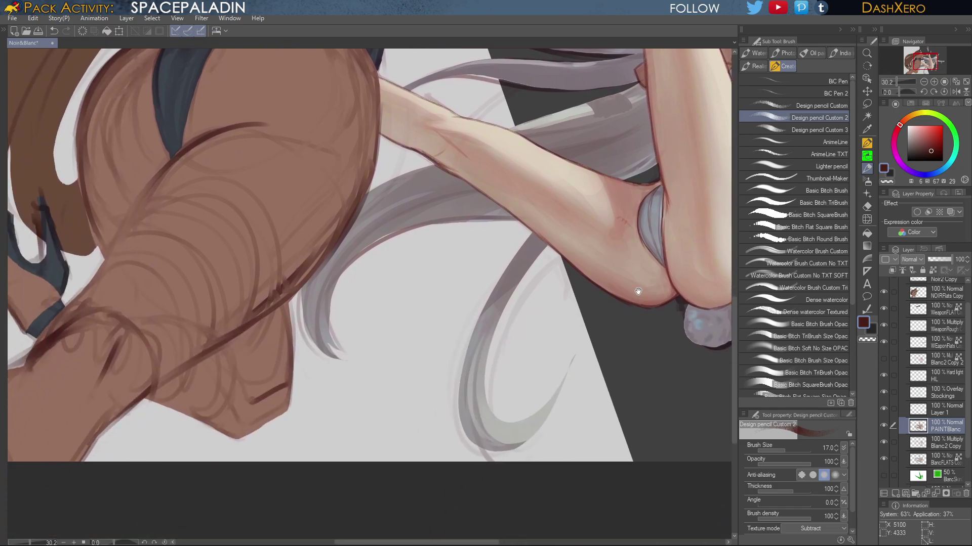
pyautogui.moveTo(637, 291); pyautogui.dragTo(585, 312)
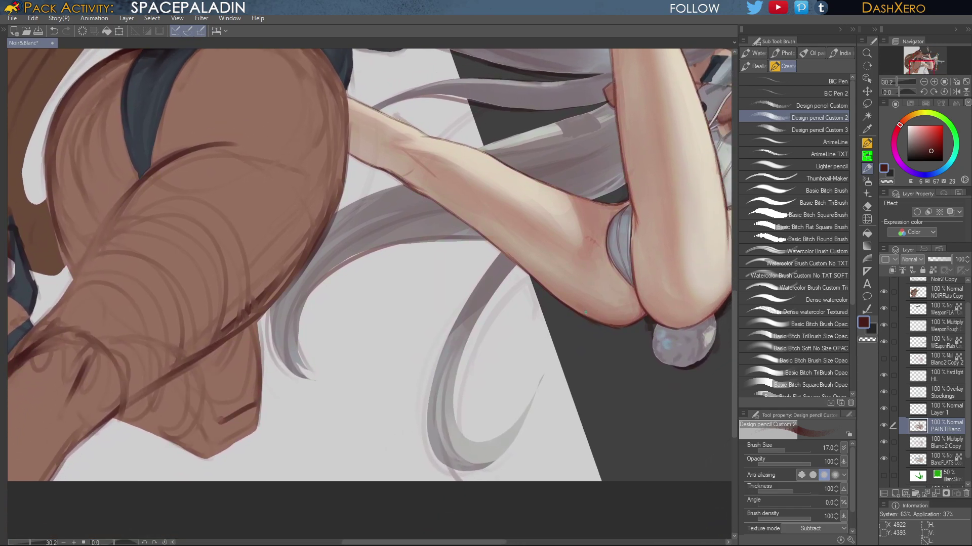
pyautogui.moveTo(574, 348); pyautogui.dragTo(578, 339)
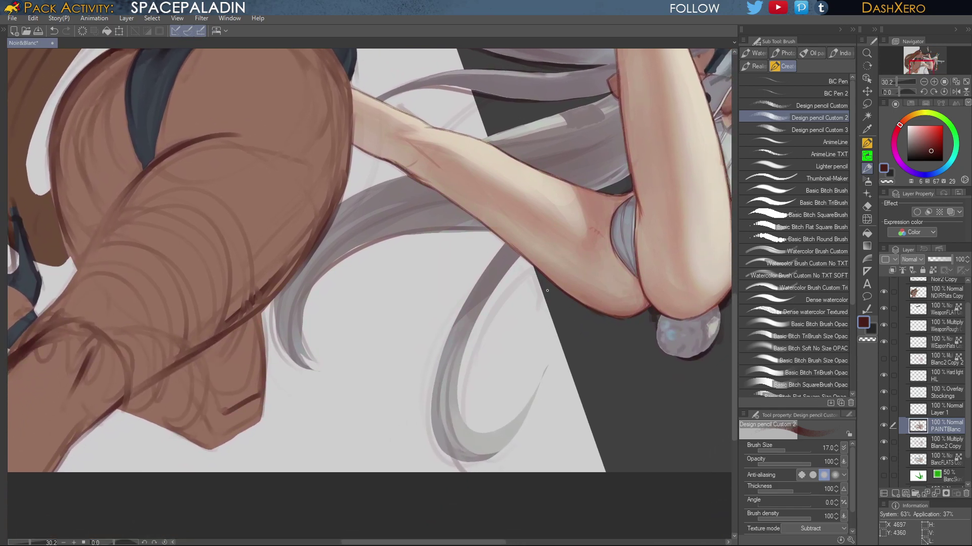
pyautogui.keyDown('alt'); pyautogui.click(508, 258); pyautogui.keyUp('alt')
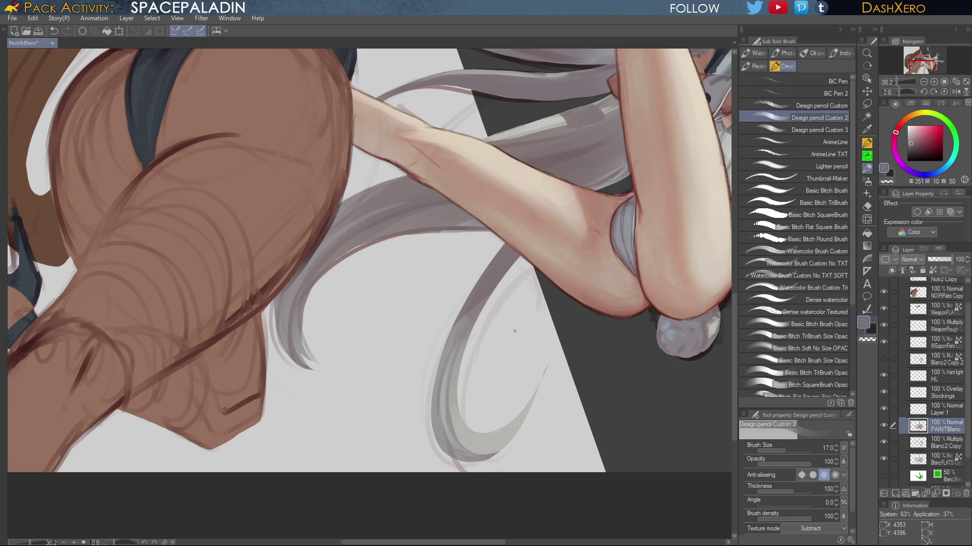
pyautogui.click(824, 298)
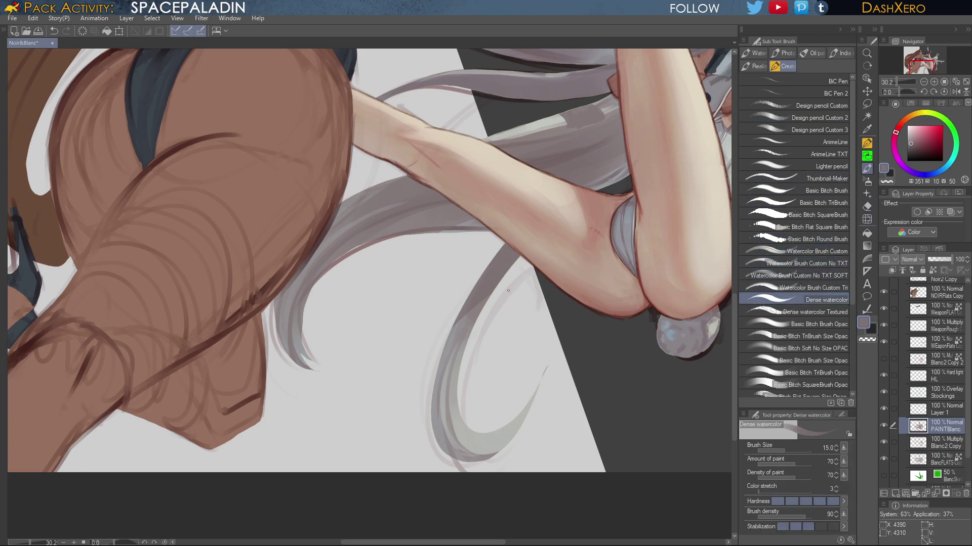
pyautogui.press(']')
pyautogui.press(']')
pyautogui.moveTo(510, 249); pyautogui.dragTo(650, 233)
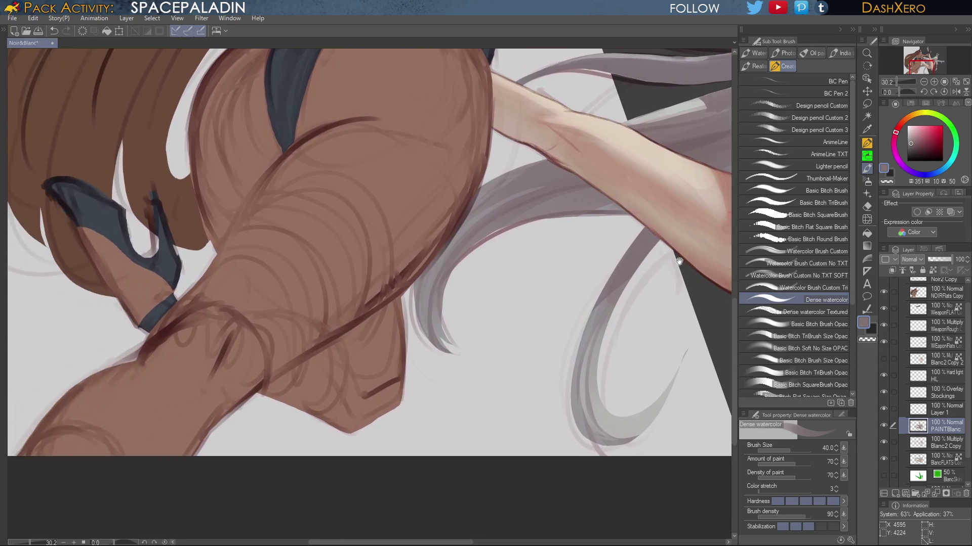
pyautogui.keyDown('alt'); pyautogui.click(615, 202); pyautogui.keyUp('alt')
pyautogui.moveTo(442, 310); pyautogui.dragTo(558, 273)
pyautogui.hotkey('ctrl', 'z')
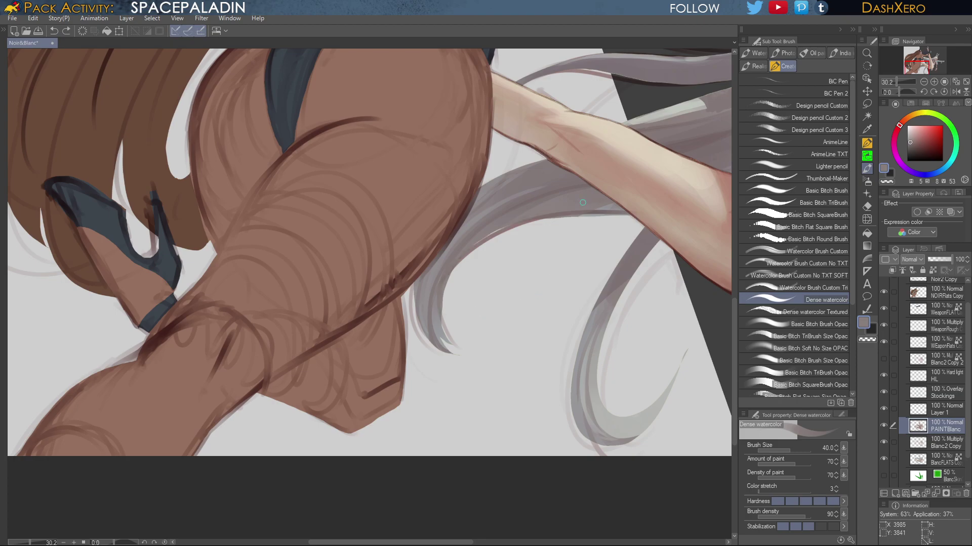
pyautogui.moveTo(622, 213)
pyautogui.mouseDown()
pyautogui.moveTo(450, 287)
pyautogui.moveTo(455, 347)
pyautogui.mouseUp()
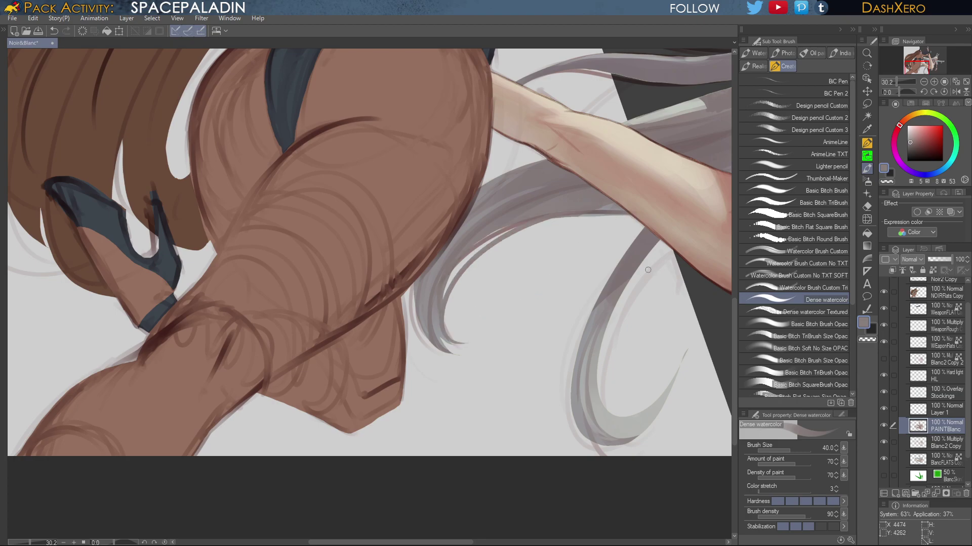
# Draw a long looping strand outside the lowest hair curl and a short hooked strand inside it, redrawing the inner one once
pyautogui.keyDown('alt'); pyautogui.click(650, 241); pyautogui.keyUp('alt')
pyautogui.moveTo(635, 238); pyautogui.dragTo(567, 426)
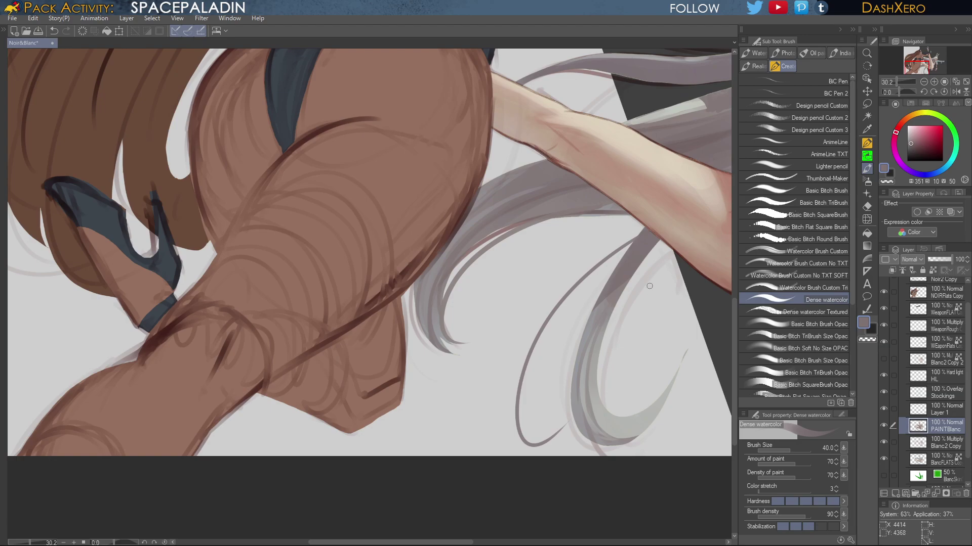
pyautogui.keyDown('alt'); pyautogui.click(600, 346); pyautogui.keyUp('alt')
pyautogui.moveTo(590, 390); pyautogui.dragTo(666, 343)
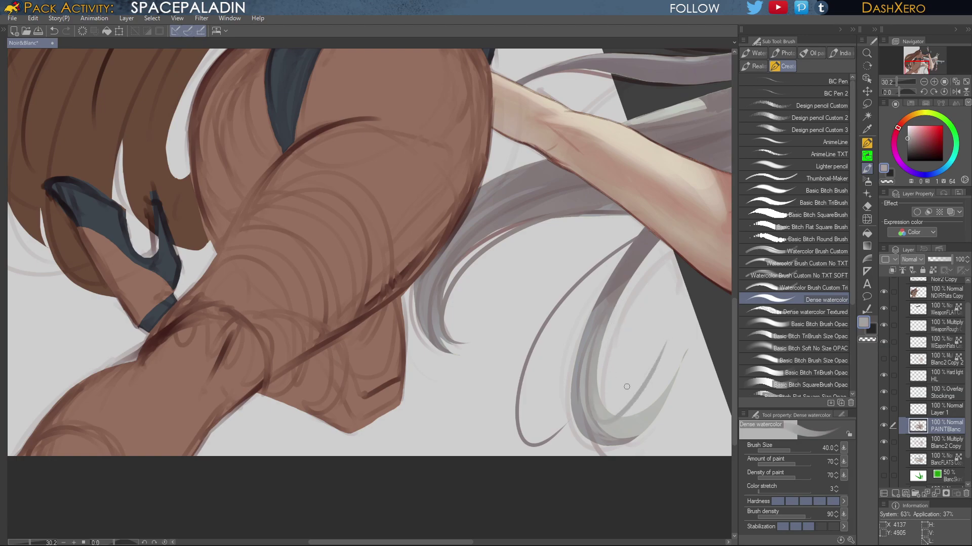
pyautogui.hotkey('ctrl', 'z')
pyautogui.moveTo(599, 363); pyautogui.dragTo(647, 374)
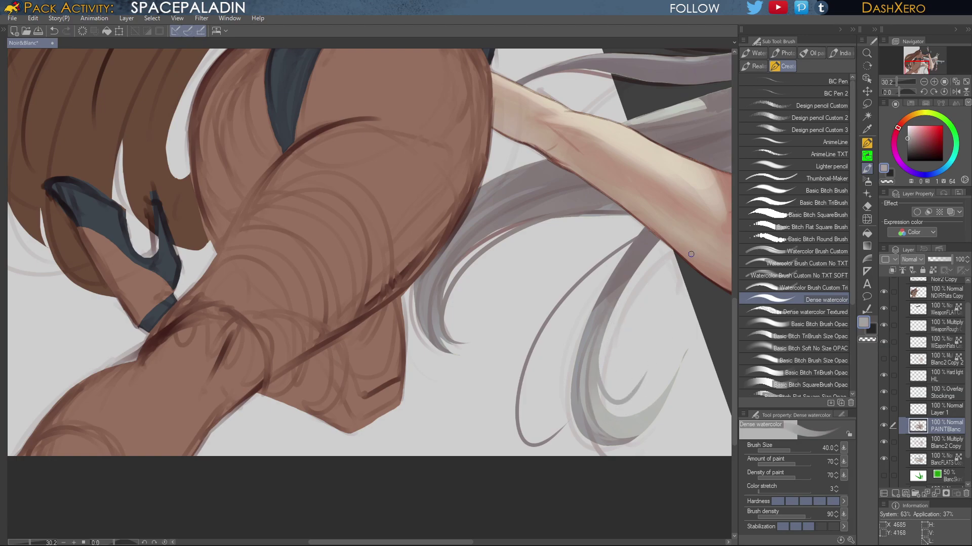
# Add a pale strand curling up from the lowest hair curl and a small curved strand beneath the neighbouring lock's tip
pyautogui.keyDown('alt'); pyautogui.click(635, 425); pyautogui.keyUp('alt')
pyautogui.moveTo(599, 409)
pyautogui.mouseDown()
pyautogui.moveTo(649, 429)
pyautogui.moveTo(646, 308)
pyautogui.mouseUp()
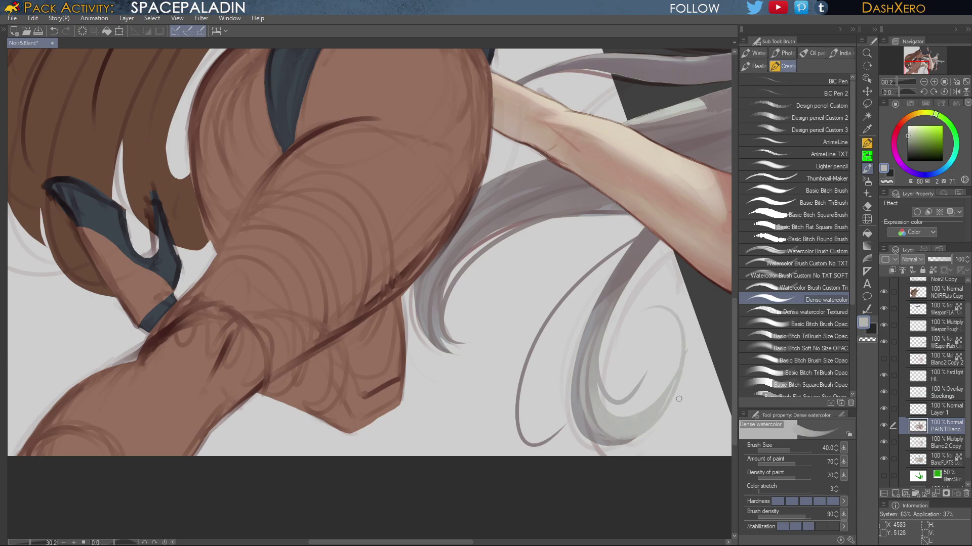
pyautogui.keyDown('alt'); pyautogui.click(641, 422); pyautogui.keyUp('alt')
pyautogui.moveTo(660, 256)
pyautogui.mouseDown()
pyautogui.moveTo(611, 282)
pyautogui.moveTo(581, 325)
pyautogui.moveTo(671, 258)
pyautogui.mouseUp()
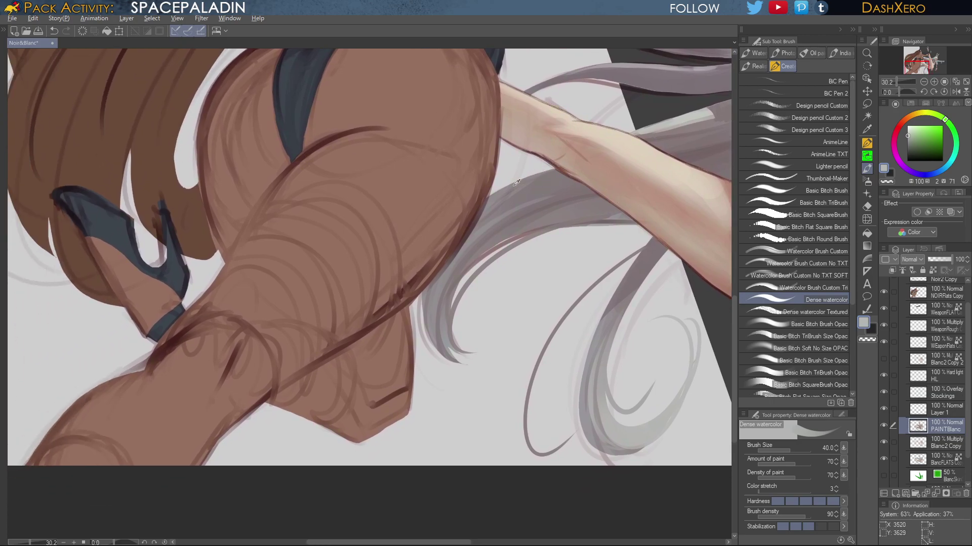
pyautogui.keyDown('alt'); pyautogui.click(499, 192); pyautogui.keyUp('alt')
pyautogui.moveTo(414, 361); pyautogui.dragTo(473, 372)
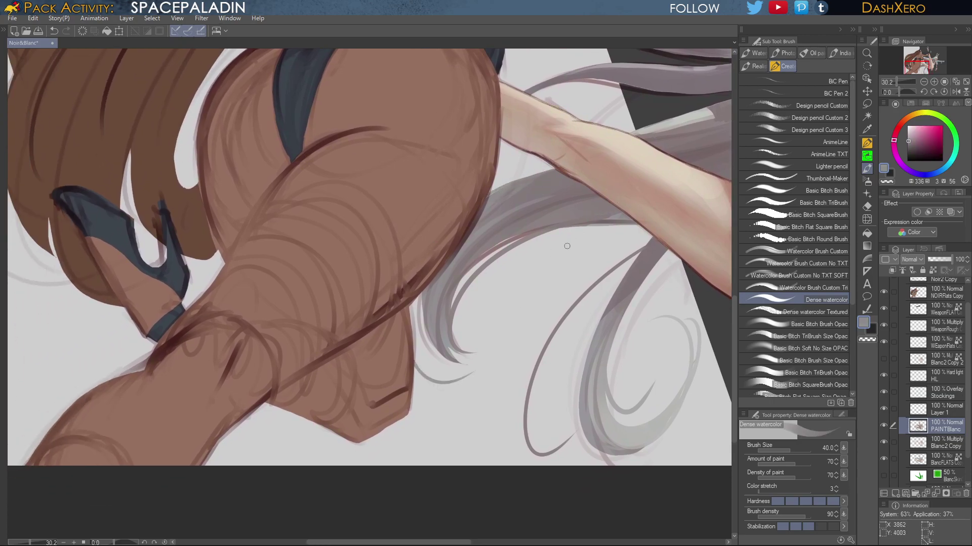
# Add a thin grey strand sweeping up from the hair curl beside the thigh and a pale strand arching over the lock highlight behind the leg
pyautogui.keyDown('alt'); pyautogui.click(439, 289); pyautogui.keyUp('alt')
pyautogui.moveTo(424, 305); pyautogui.dragTo(510, 329)
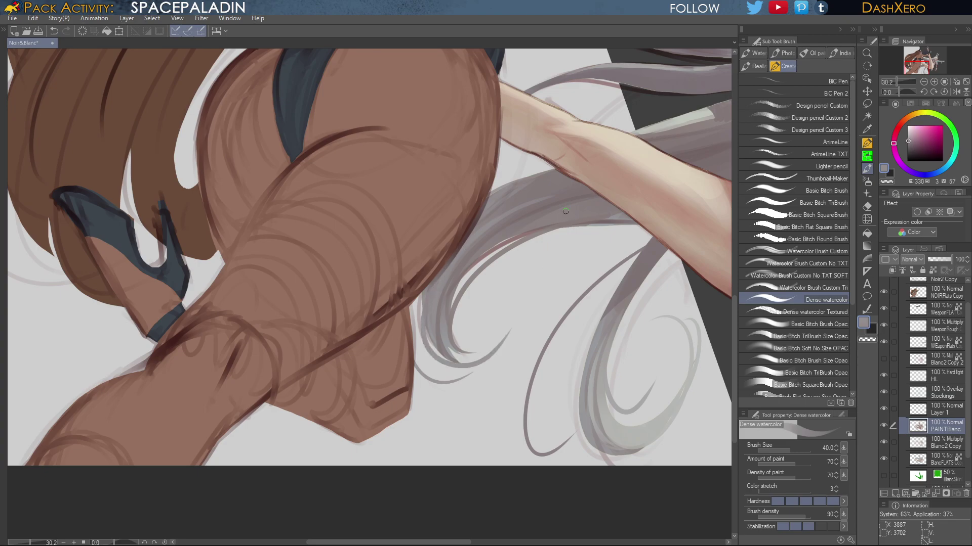
pyautogui.moveTo(687, 235); pyautogui.dragTo(601, 310)
pyautogui.keyDown('alt'); pyautogui.click(594, 192); pyautogui.keyUp('alt')
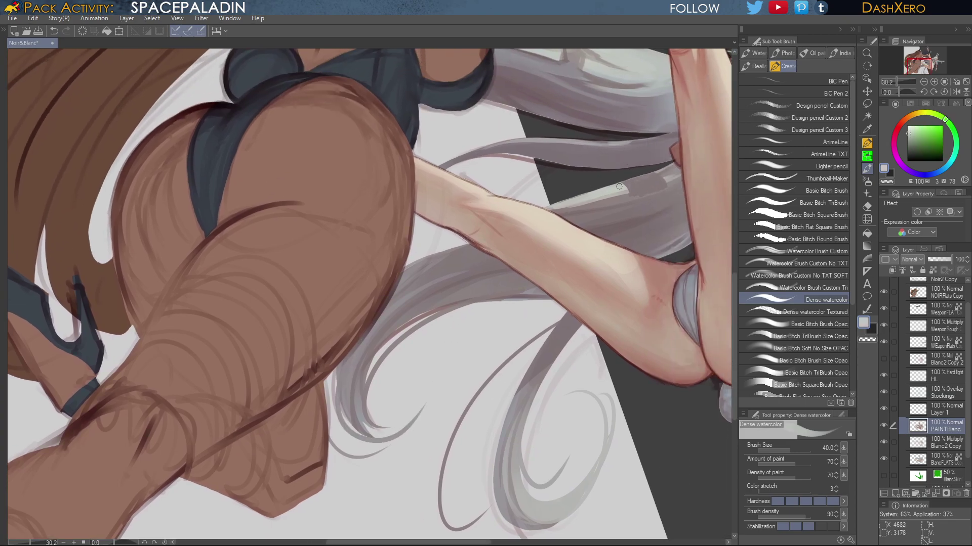
pyautogui.moveTo(618, 186); pyautogui.dragTo(545, 192)
pyautogui.keyDown('alt'); pyautogui.click(448, 249); pyautogui.keyUp('alt')
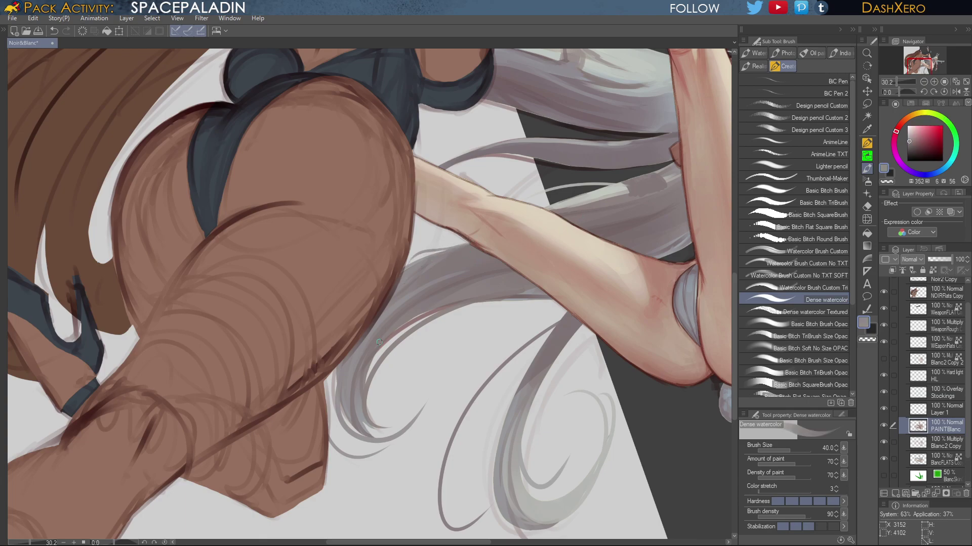
# Draw a pale flyaway strand over the upper white hair mass beside the brown-haired woman's chest, undoing two attempts first
pyautogui.moveTo(651, 253); pyautogui.dragTo(521, 331)
pyautogui.moveTo(591, 237); pyautogui.dragTo(617, 241)
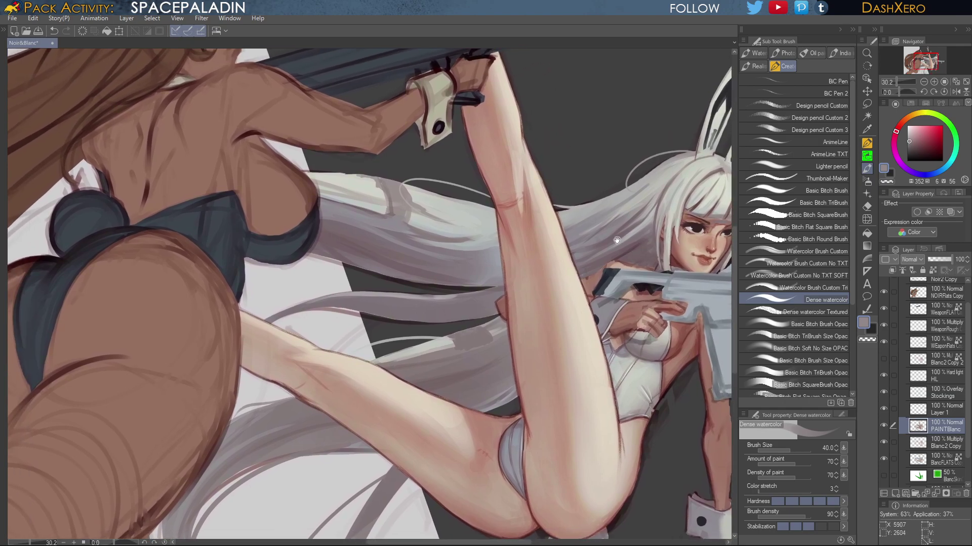
pyautogui.keyDown('alt'); pyautogui.click(350, 177); pyautogui.keyUp('alt')
pyautogui.moveTo(363, 177); pyautogui.dragTo(283, 158)
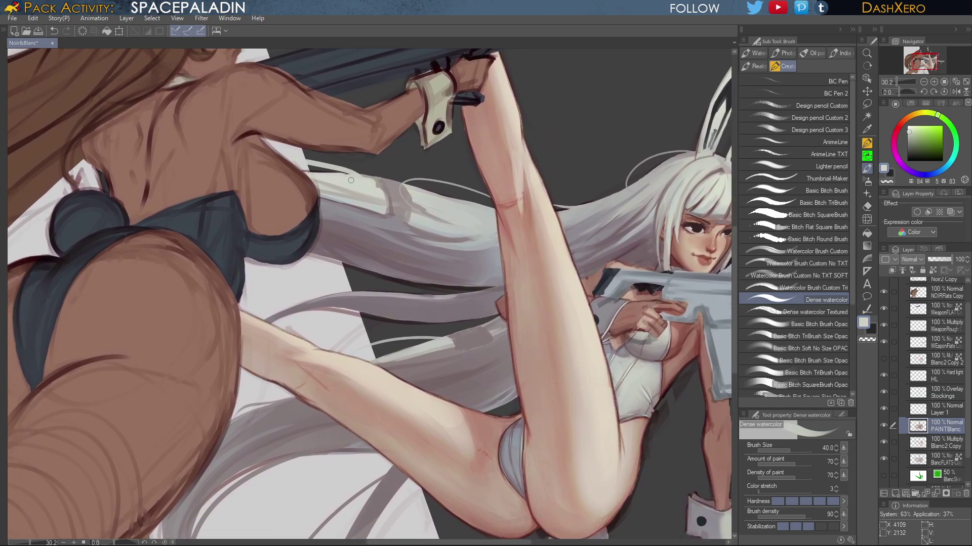
pyautogui.hotkey('ctrl', 'z')
pyautogui.moveTo(361, 179); pyautogui.dragTo(301, 151)
pyautogui.hotkey('ctrl', 'z')
pyautogui.moveTo(367, 208); pyautogui.dragTo(324, 217)
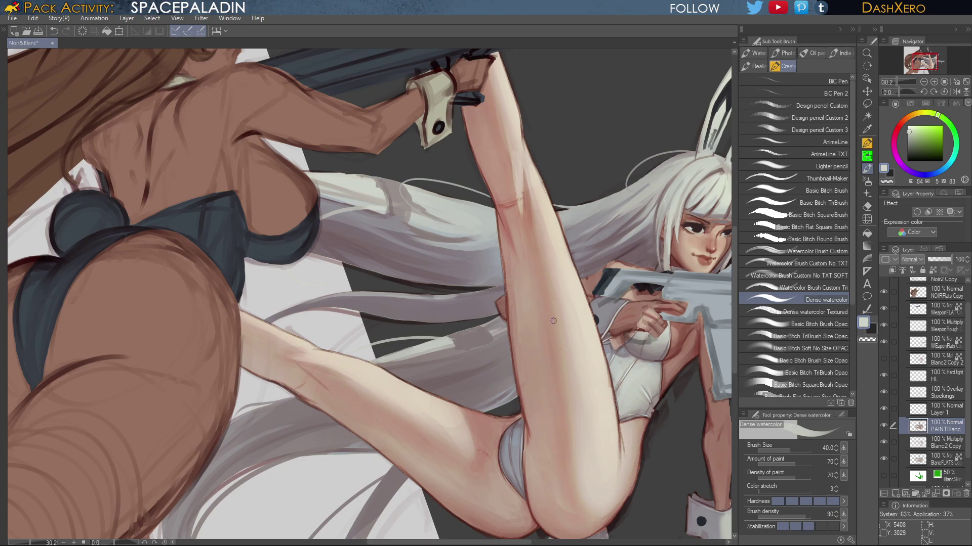
# Add curved grey strands along the lower and upper edges of the middle hair lock's tip, using sampled mauve-greys and redrawing the lower one once
pyautogui.moveTo(512, 359); pyautogui.dragTo(430, 320)
pyautogui.moveTo(554, 304); pyautogui.dragTo(694, 273)
pyautogui.keyDown('alt'); pyautogui.click(488, 234); pyautogui.keyUp('alt')
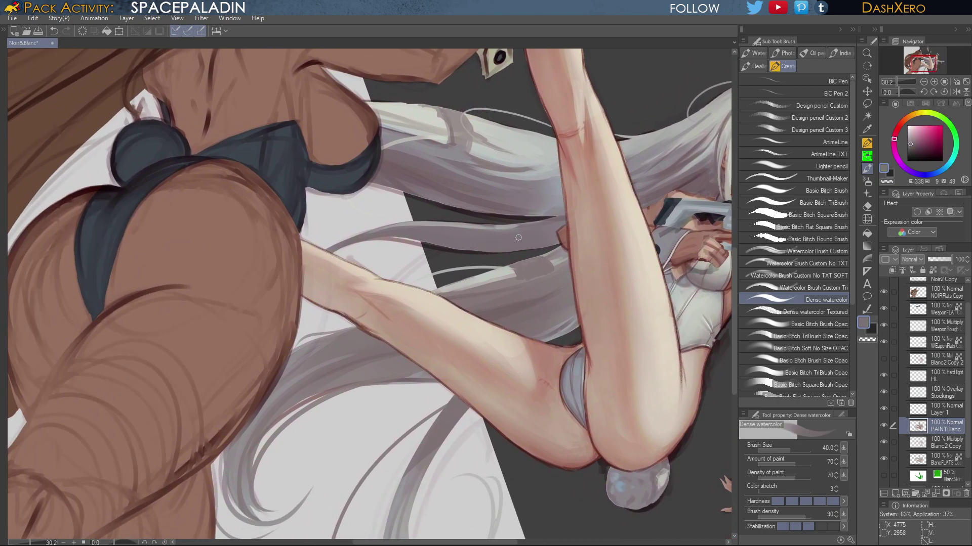
pyautogui.moveTo(508, 245); pyautogui.dragTo(380, 240)
pyautogui.hotkey('ctrl', 'z')
pyautogui.moveTo(486, 253); pyautogui.dragTo(354, 256)
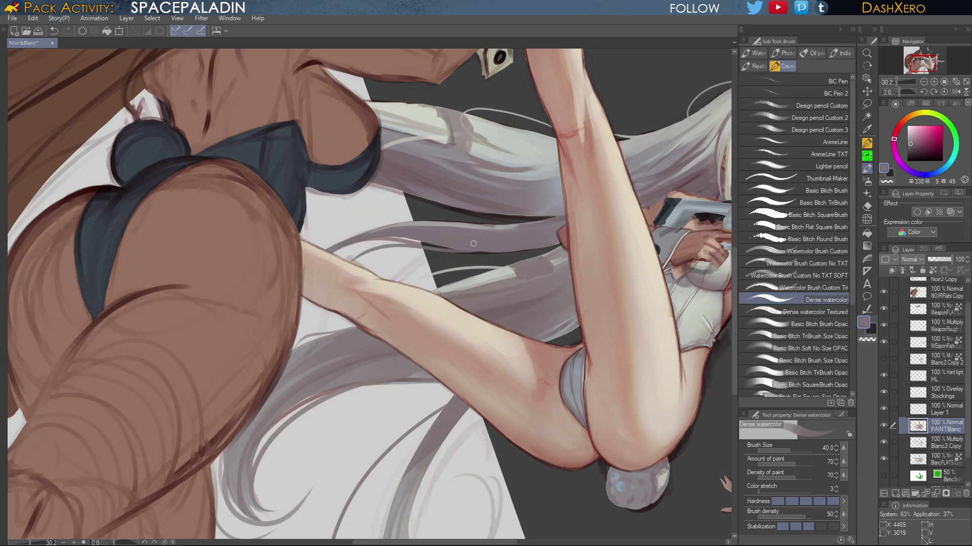
pyautogui.keyDown('alt'); pyautogui.click(512, 230); pyautogui.keyUp('alt')
pyautogui.moveTo(440, 215); pyautogui.dragTo(330, 243)
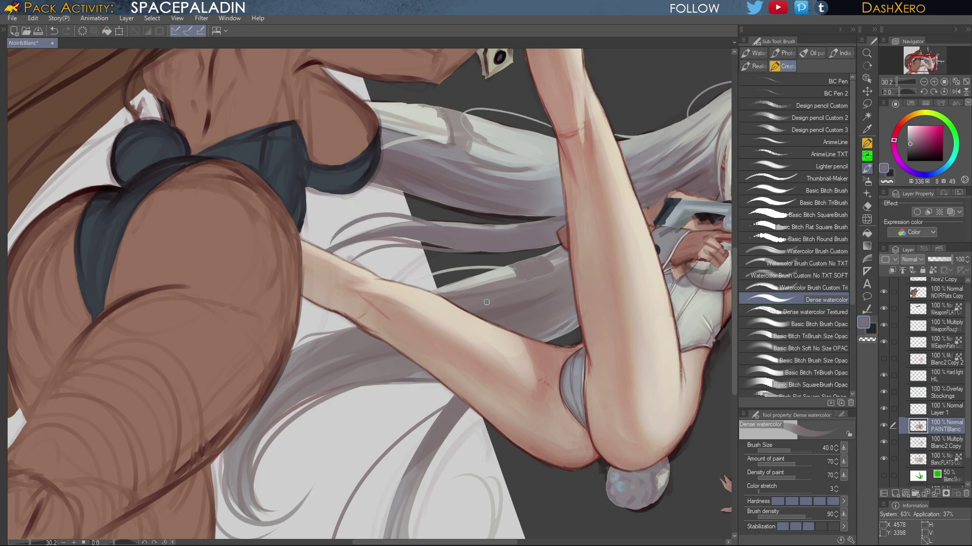
pyautogui.keyDown('alt'); pyautogui.click(510, 227); pyautogui.keyUp('alt')
pyautogui.moveTo(508, 226); pyautogui.dragTo(403, 230)
pyautogui.hotkey('ctrl', 'z')
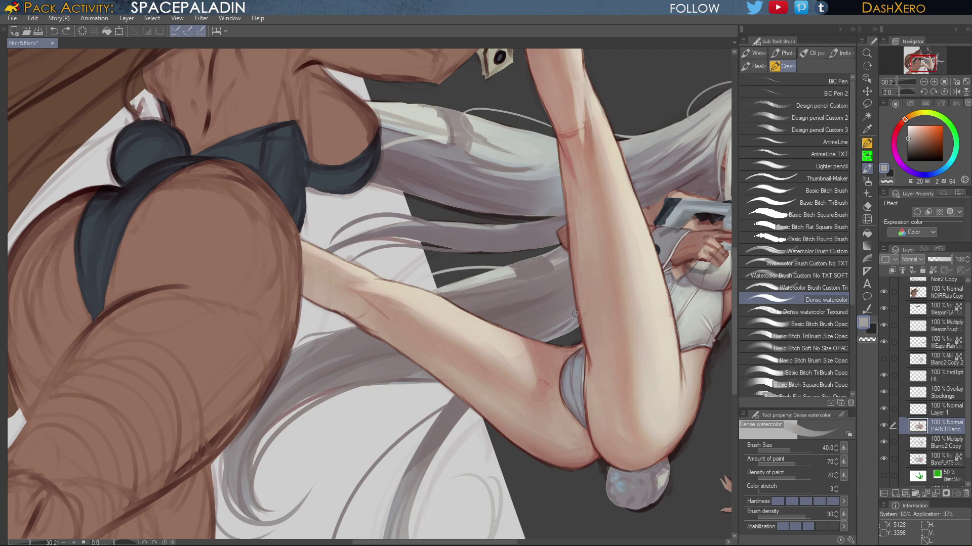
# Paint a light strand down the white side hair beside the woman's face in a sampled light hair grey
pyautogui.moveTo(647, 302)
pyautogui.mouseDown()
pyautogui.moveTo(582, 310)
pyautogui.moveTo(453, 378)
pyautogui.mouseUp()
pyautogui.moveTo(633, 323); pyautogui.dragTo(599, 319)
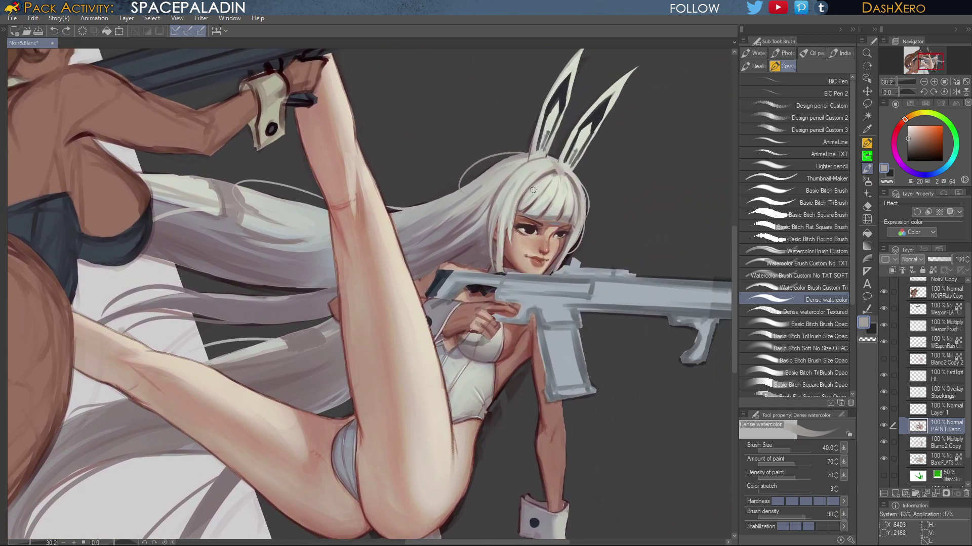
pyautogui.scroll(2, 533, 190)
pyautogui.keyDown('alt'); pyautogui.click(495, 196); pyautogui.keyUp('alt')
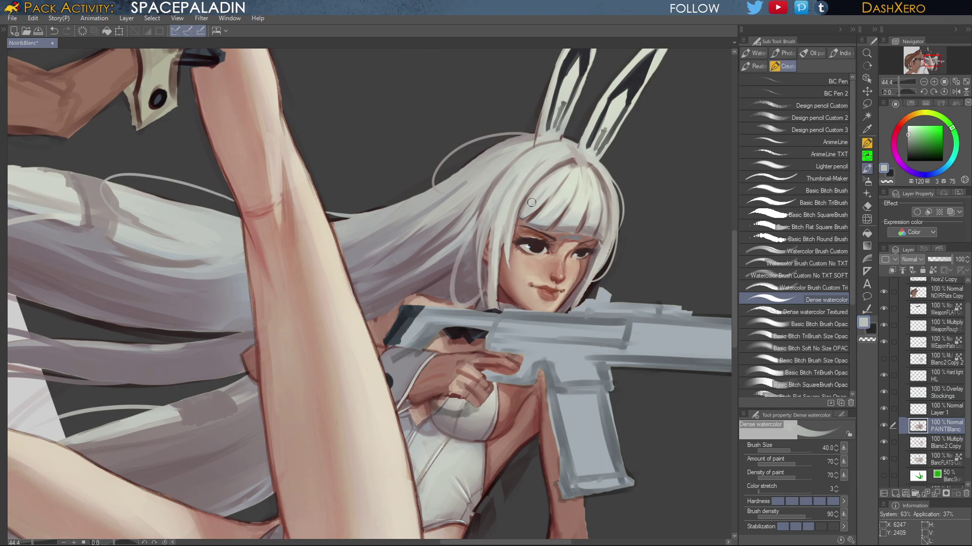
pyautogui.hotkey('ctrl', 'z')
pyautogui.moveTo(485, 203); pyautogui.dragTo(485, 284)
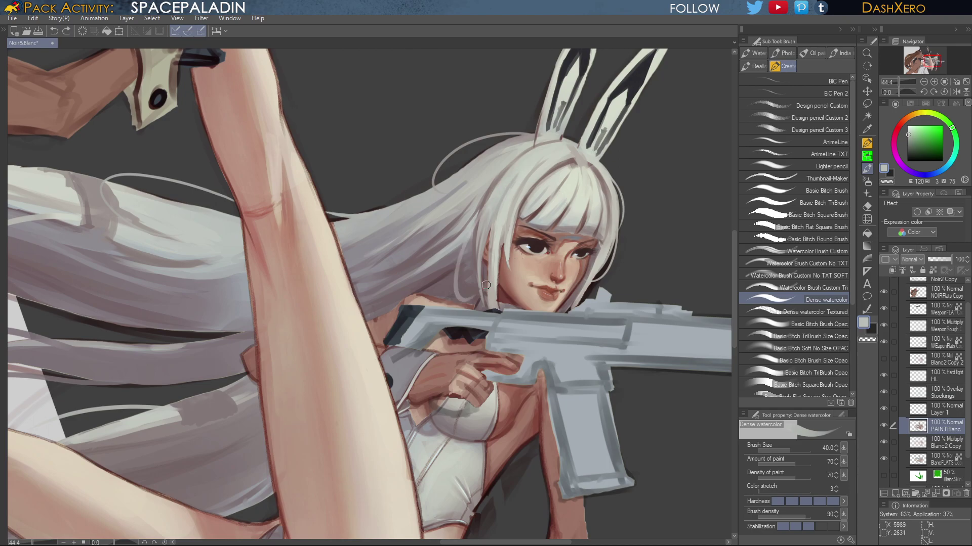
# Reduce the brush size to 25 and redraw a finer pale strand down the side lock next to the cheek
pyautogui.keyDown('alt'); pyautogui.click(502, 226); pyautogui.keyUp('alt')
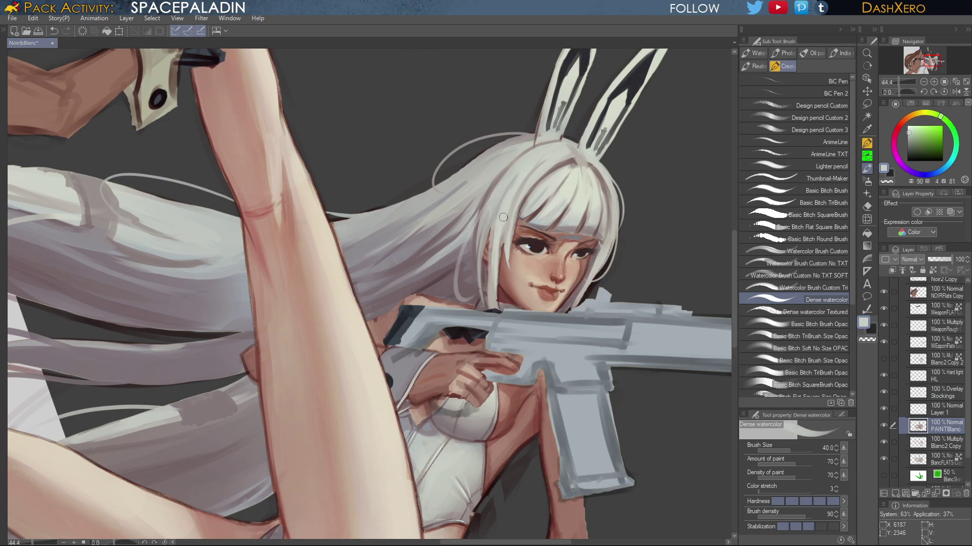
pyautogui.moveTo(504, 221); pyautogui.dragTo(486, 299)
pyautogui.hotkey('ctrl', 'z')
pyautogui.press('[')
pyautogui.press('[')
pyautogui.moveTo(502, 237); pyautogui.dragTo(496, 294)
pyautogui.scroll(-1, 557, 396)
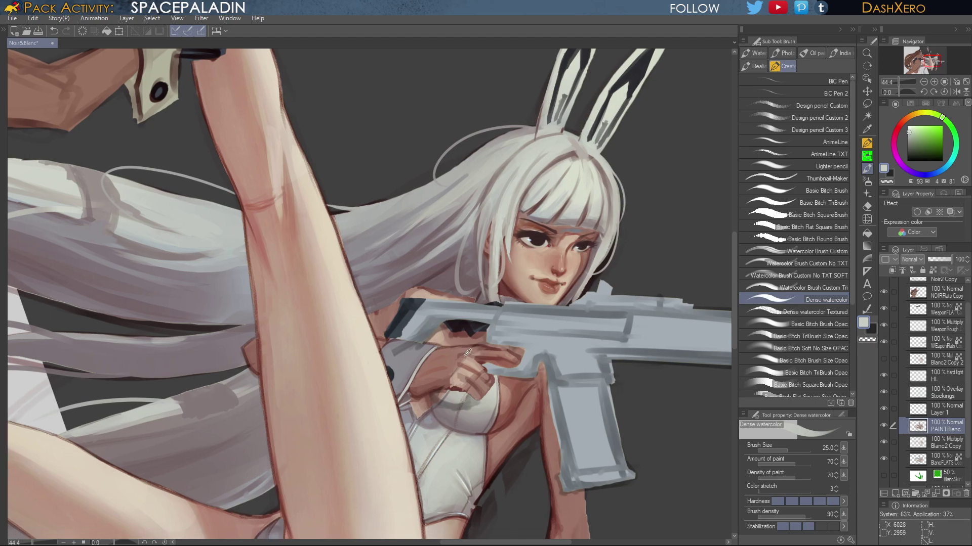
# Refine the fingers of the white-haired woman's trigger hand with sampled skin tones and dark reddish-brown shadows
pyautogui.keyDown('alt'); pyautogui.click(466, 360); pyautogui.keyUp('alt')
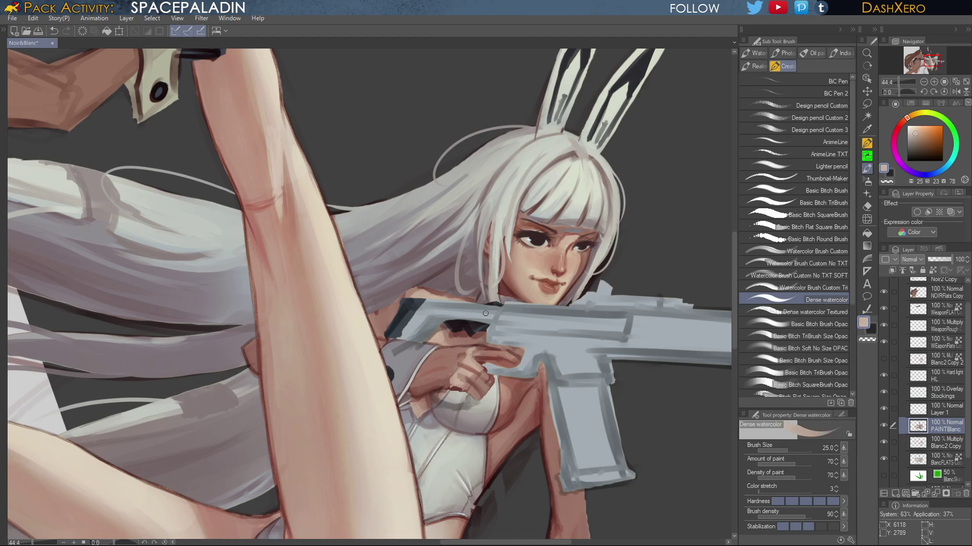
pyautogui.keyDown('alt'); pyautogui.click(487, 353); pyautogui.keyUp('alt')
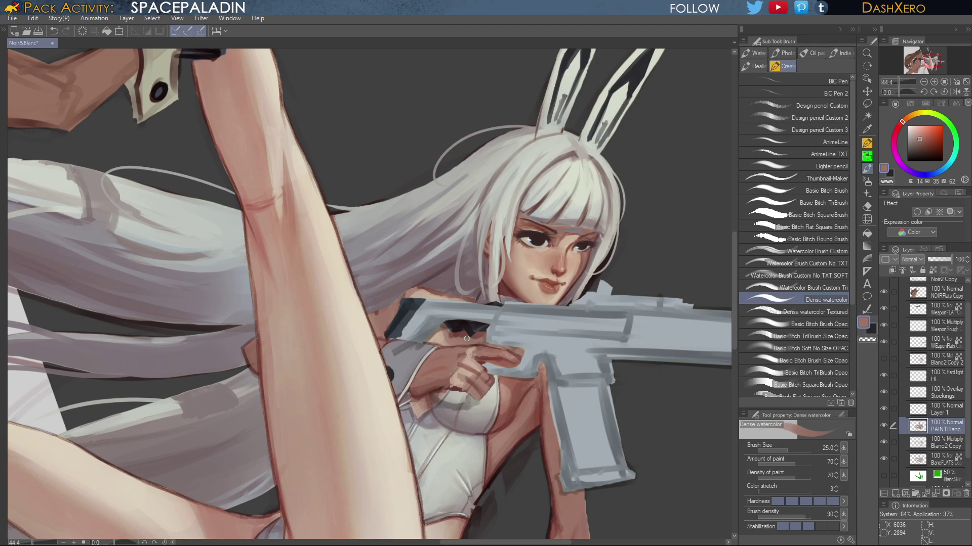
pyautogui.moveTo(531, 406)
pyautogui.mouseDown()
pyautogui.moveTo(620, 310)
pyautogui.moveTo(643, 313)
pyautogui.mouseUp()
pyautogui.keyDown('alt'); pyautogui.click(558, 290); pyautogui.keyUp('alt')
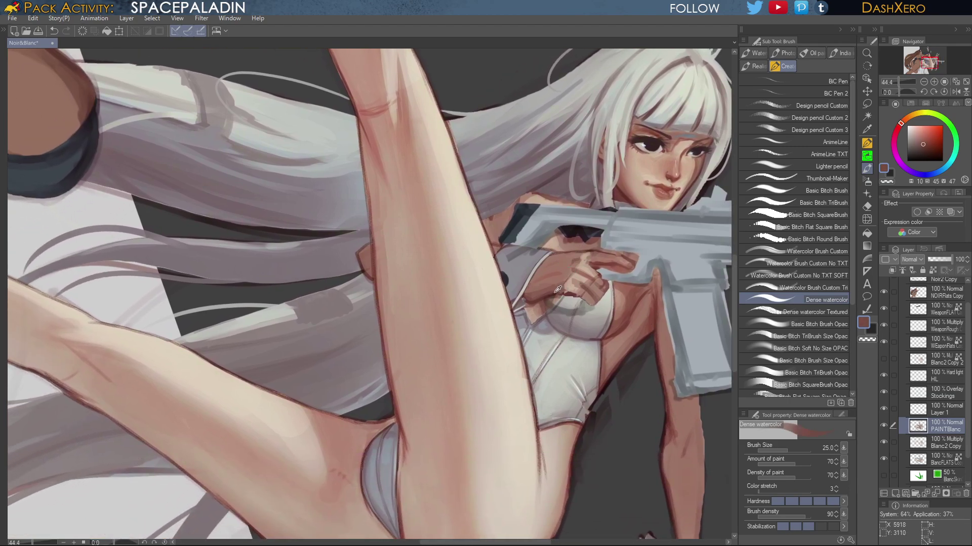
pyautogui.moveTo(579, 300); pyautogui.dragTo(582, 299)
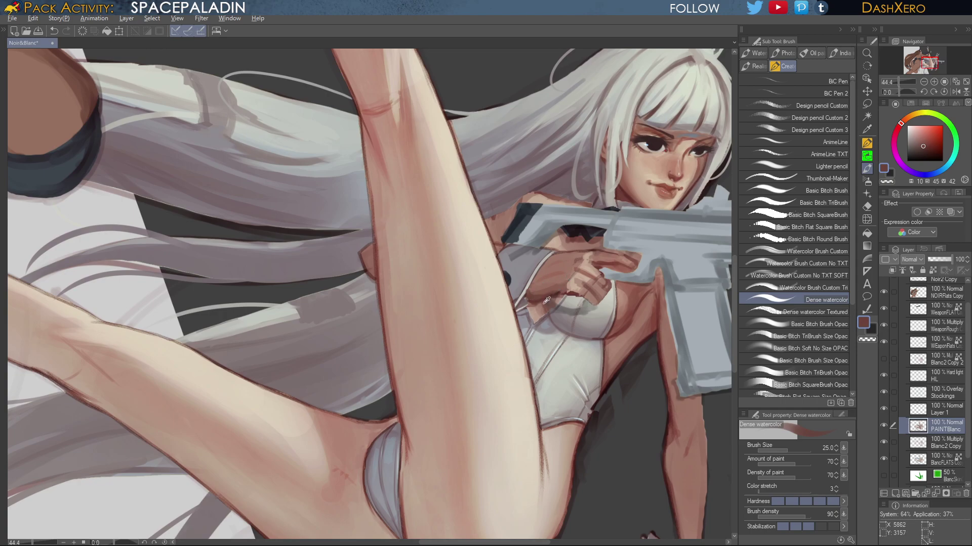
pyautogui.keyDown('alt'); pyautogui.click(542, 299); pyautogui.keyUp('alt')
pyautogui.moveTo(618, 287); pyautogui.dragTo(593, 296)
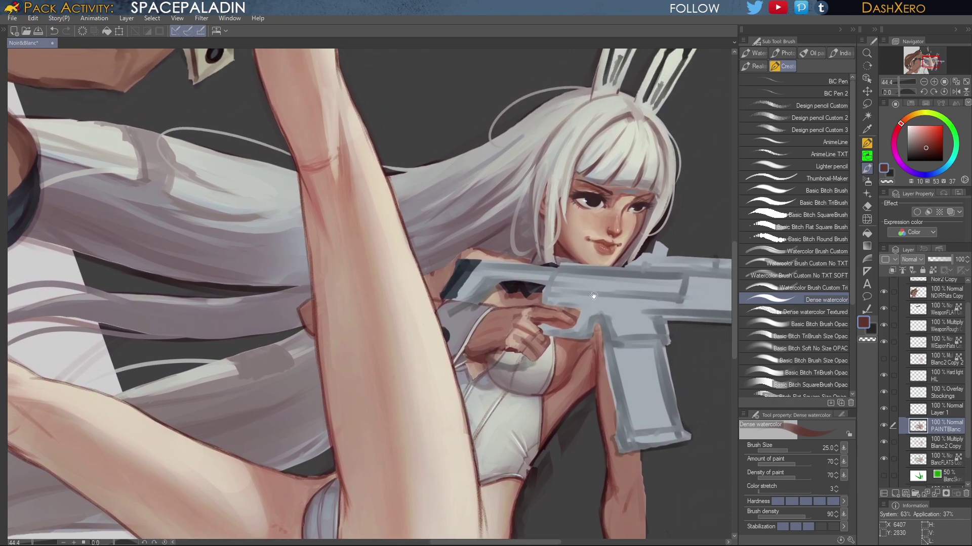
pyautogui.moveTo(561, 342); pyautogui.dragTo(570, 336)
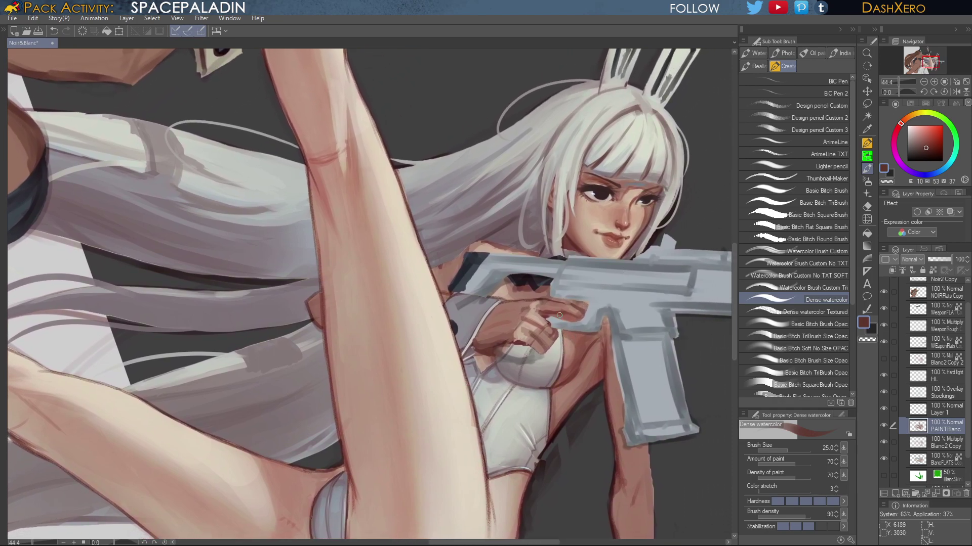
# Clean up the white bodice around the fingertips with sampled off-white and deepen the shadow at the fingertips in dark maroon
pyautogui.keyDown('alt'); pyautogui.click(556, 341); pyautogui.keyUp('alt')
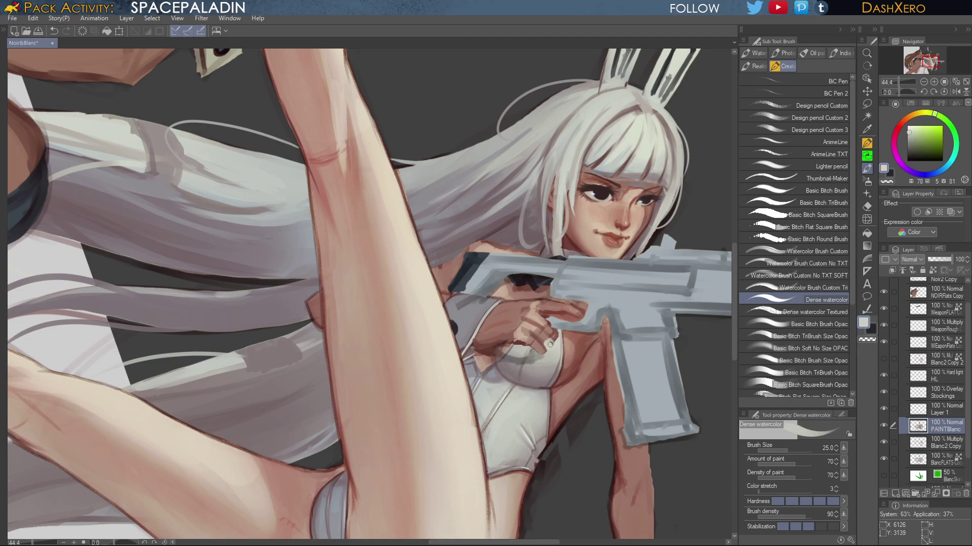
pyautogui.keyDown('alt'); pyautogui.click(548, 349); pyautogui.keyUp('alt')
pyautogui.keyDown('alt'); pyautogui.click(549, 344); pyautogui.keyUp('alt')
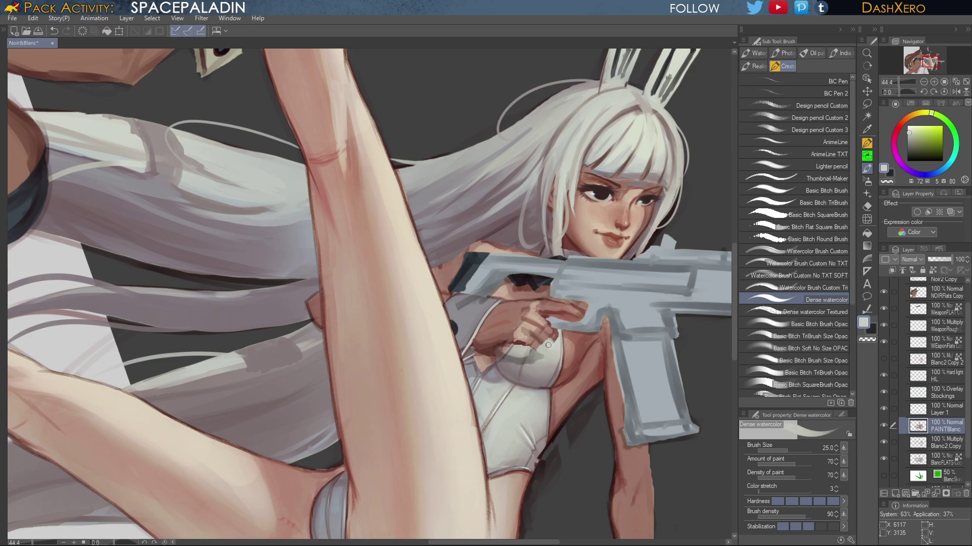
pyautogui.keyDown('alt'); pyautogui.click(506, 339); pyautogui.keyUp('alt')
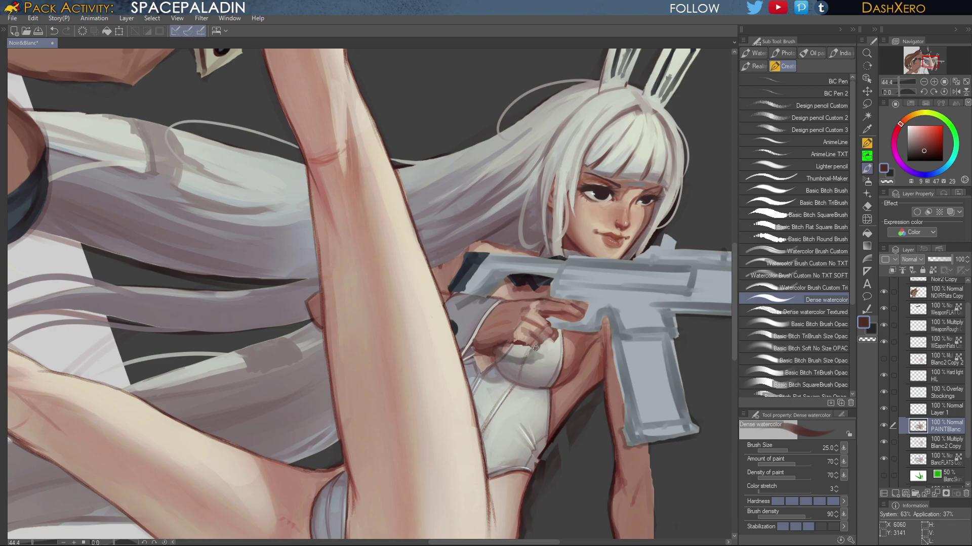
pyautogui.moveTo(542, 343); pyautogui.dragTo(551, 334)
# Touch up the trigger hand's knuckles with sampled light skin tones and shade its wrist with darker reddish-browns
pyautogui.moveTo(638, 403); pyautogui.dragTo(604, 349)
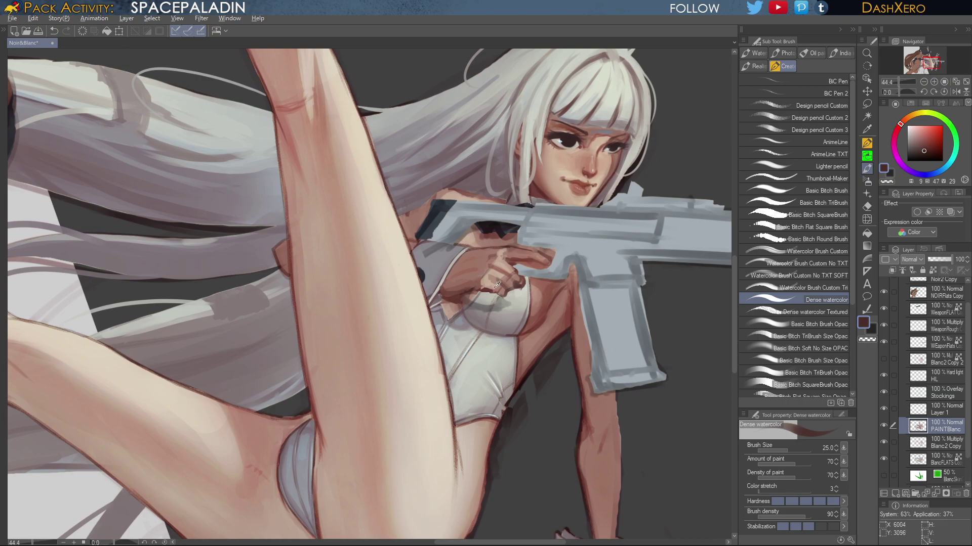
pyautogui.keyDown('alt'); pyautogui.click(498, 286); pyautogui.keyUp('alt')
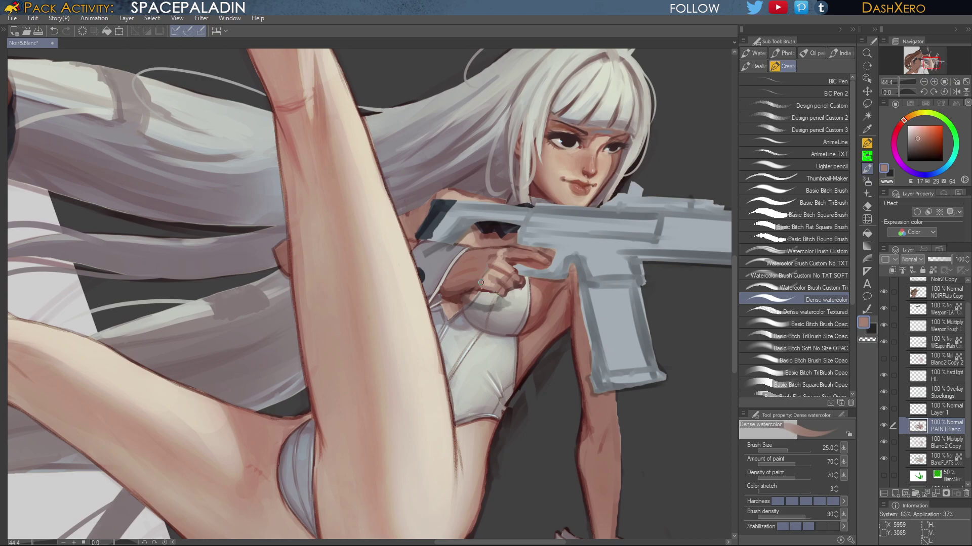
pyautogui.keyDown('alt'); pyautogui.click(495, 268); pyautogui.keyUp('alt')
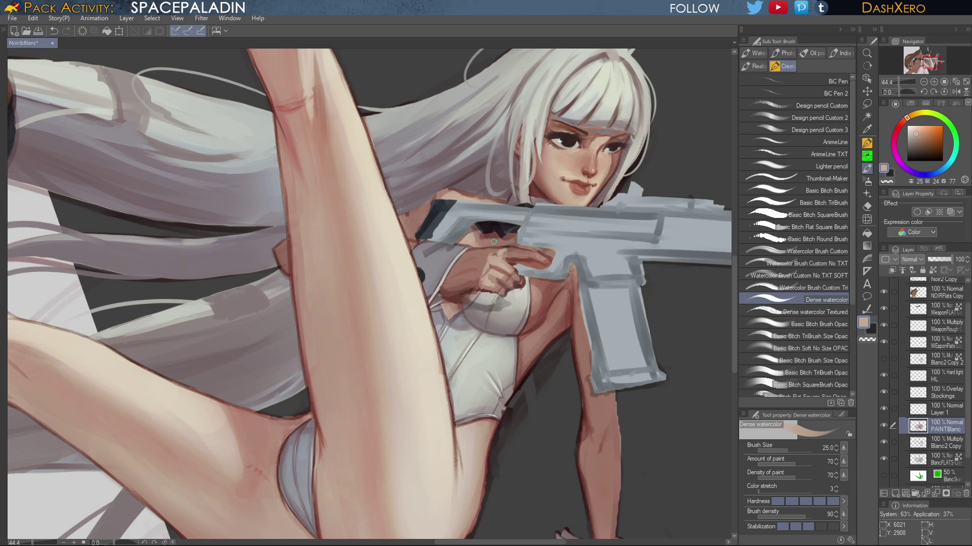
pyautogui.moveTo(621, 401); pyautogui.dragTo(600, 323)
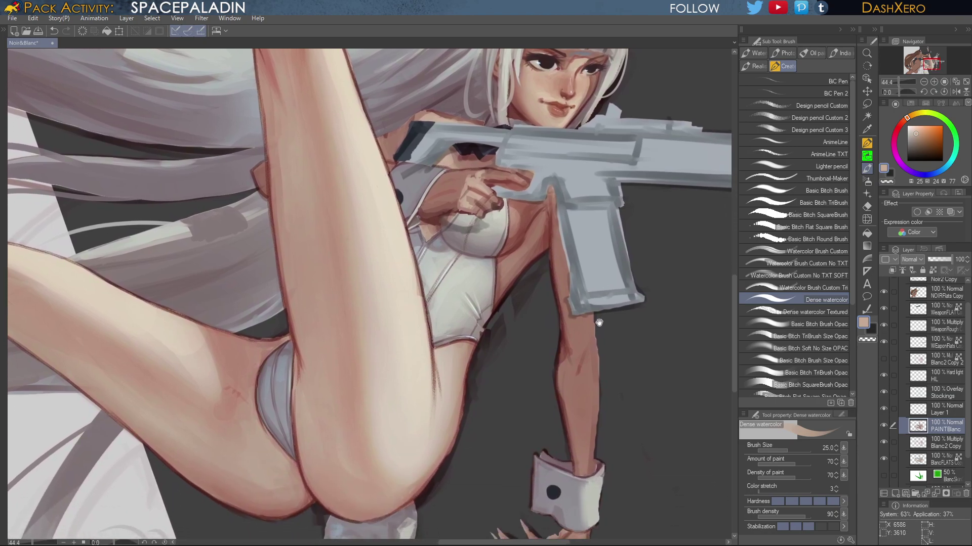
pyautogui.keyDown('alt'); pyautogui.click(452, 191); pyautogui.keyUp('alt')
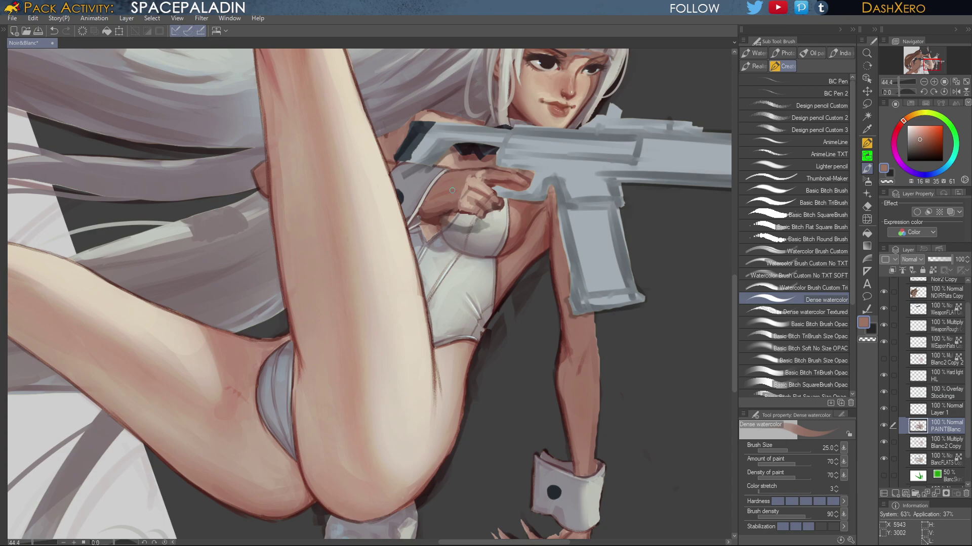
pyautogui.keyDown('alt'); pyautogui.click(433, 209); pyautogui.keyUp('alt')
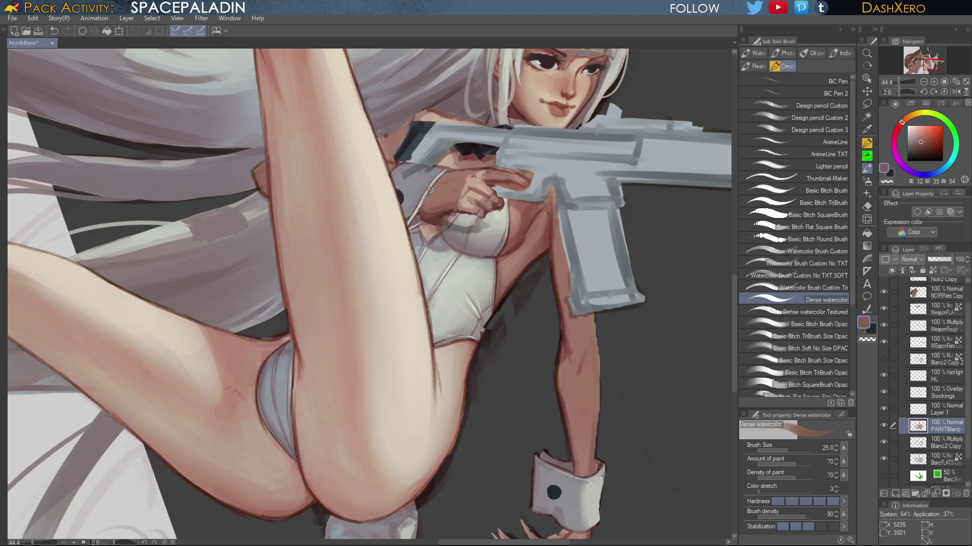
pyautogui.keyDown('alt'); pyautogui.click(426, 211); pyautogui.keyUp('alt')
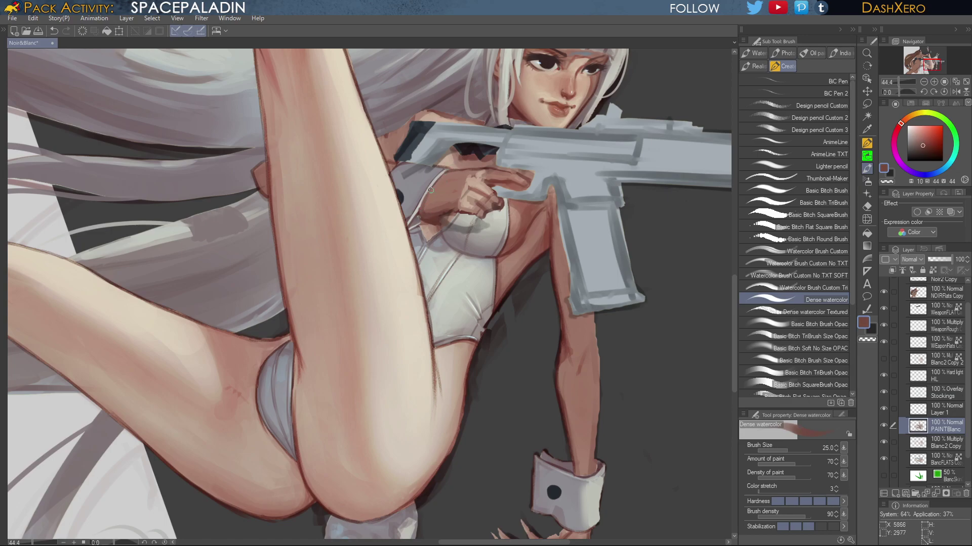
# Line the outer edge of the supporting forearm from the rifle magazine towards the cuff in sampled dark maroon
pyautogui.moveTo(635, 366); pyautogui.dragTo(598, 293)
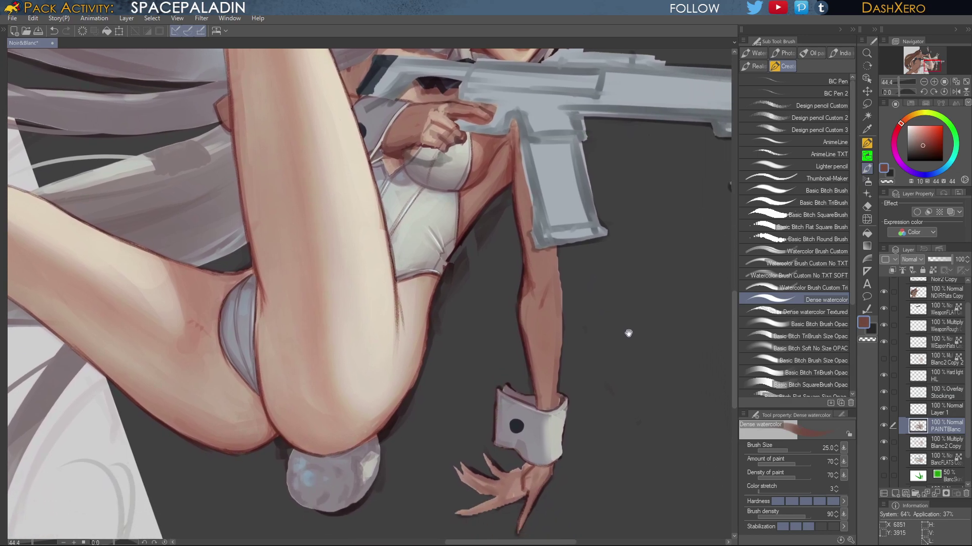
pyautogui.moveTo(661, 258); pyautogui.dragTo(620, 320)
pyautogui.scroll(-2, 619, 320)
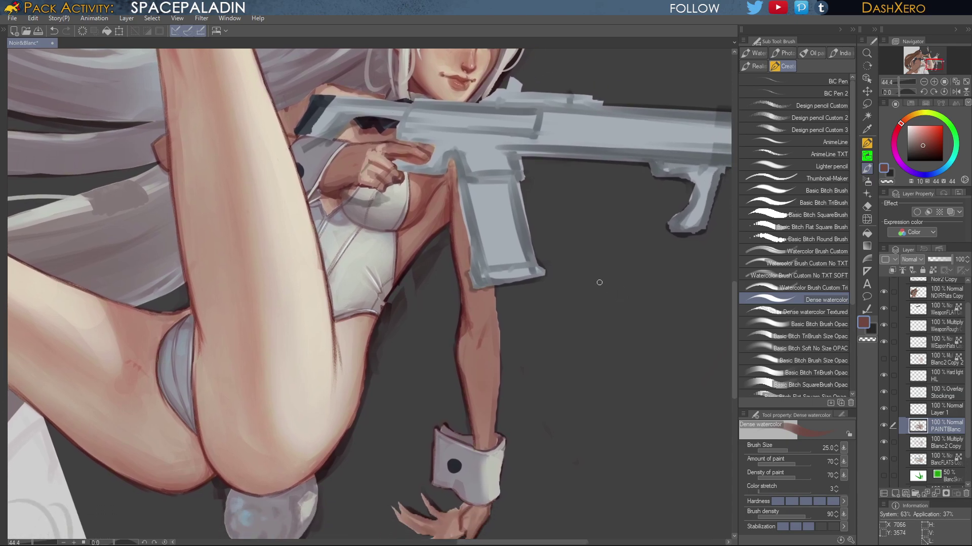
pyautogui.keyDown('alt'); pyautogui.click(456, 235); pyautogui.keyUp('alt')
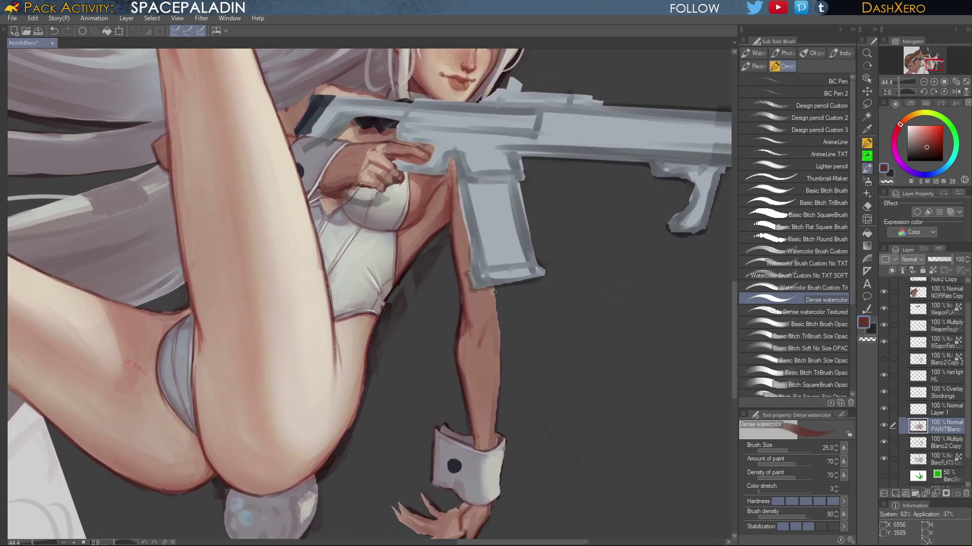
pyautogui.moveTo(493, 292)
pyautogui.mouseDown()
pyautogui.moveTo(499, 369)
pyautogui.moveTo(518, 332)
pyautogui.moveTo(489, 368)
pyautogui.moveTo(490, 409)
pyautogui.moveTo(503, 390)
pyautogui.mouseUp()
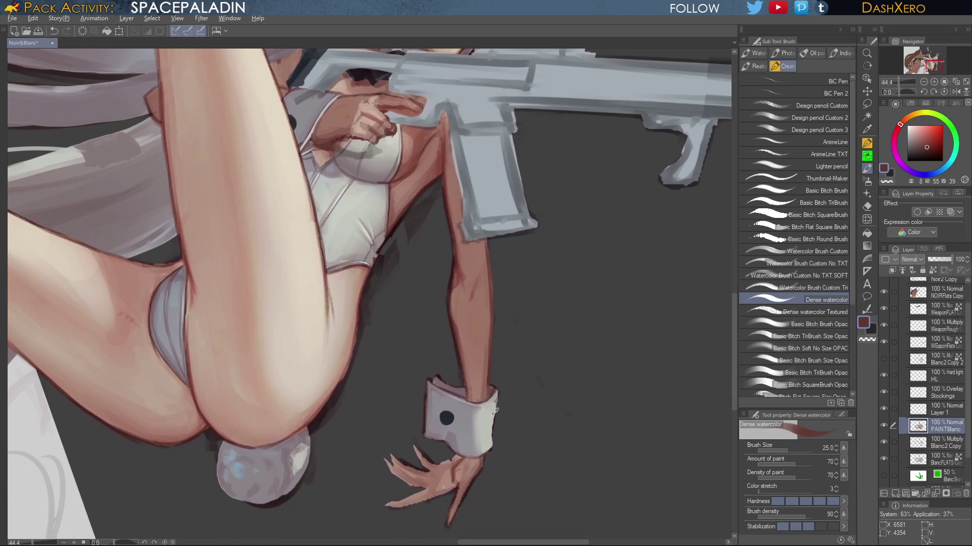
pyautogui.keyDown('alt'); pyautogui.click(495, 414); pyautogui.keyUp('alt')
pyautogui.moveTo(493, 426)
pyautogui.mouseDown()
pyautogui.moveTo(499, 393)
pyautogui.moveTo(487, 451)
pyautogui.mouseUp()
pyautogui.hotkey('ctrl', 'z')
# Refine the thumb side and fingers of the white-haired woman's supporting hand with sampled reddish-brown
pyautogui.moveTo(538, 360); pyautogui.dragTo(524, 516)
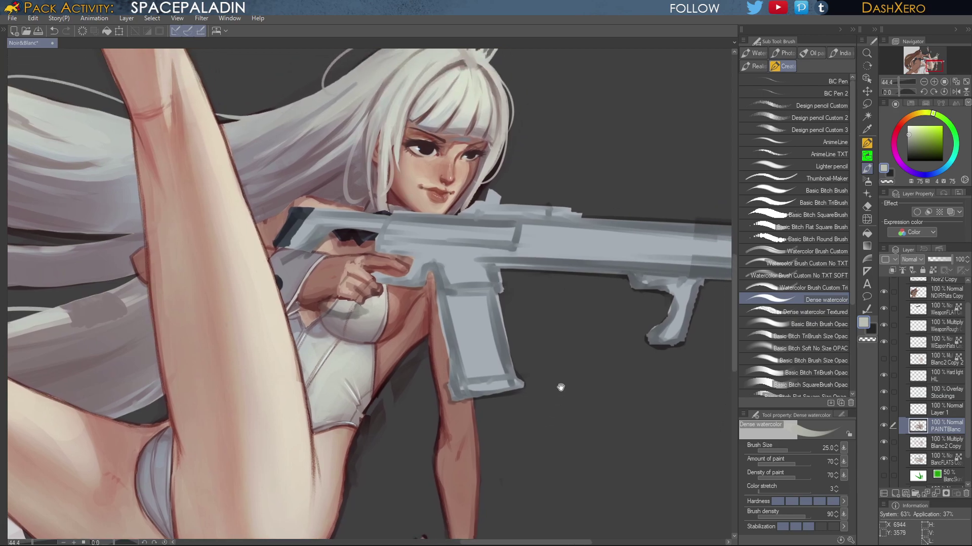
pyautogui.moveTo(559, 388); pyautogui.dragTo(559, 299)
pyautogui.scroll(3, 551, 382)
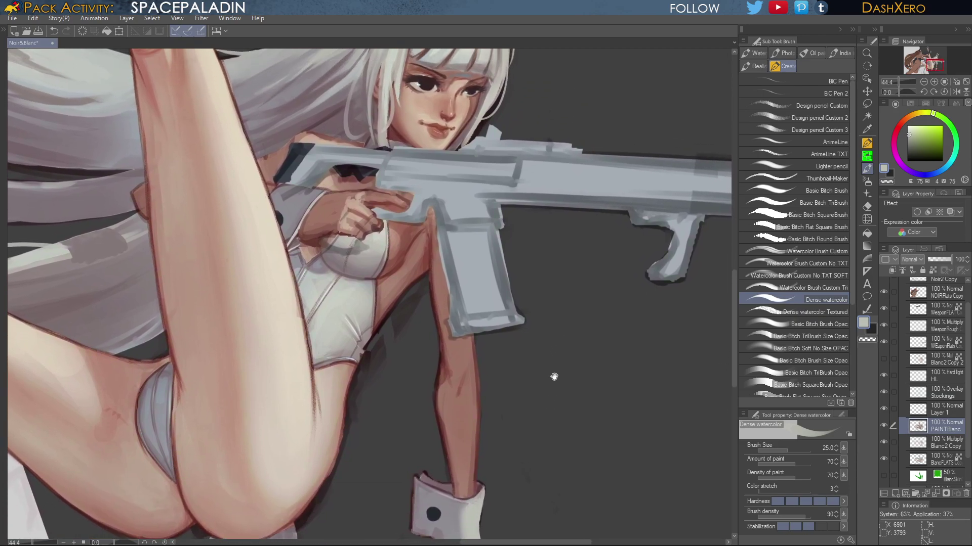
pyautogui.keyDown('alt'); pyautogui.click(474, 382); pyautogui.keyUp('alt')
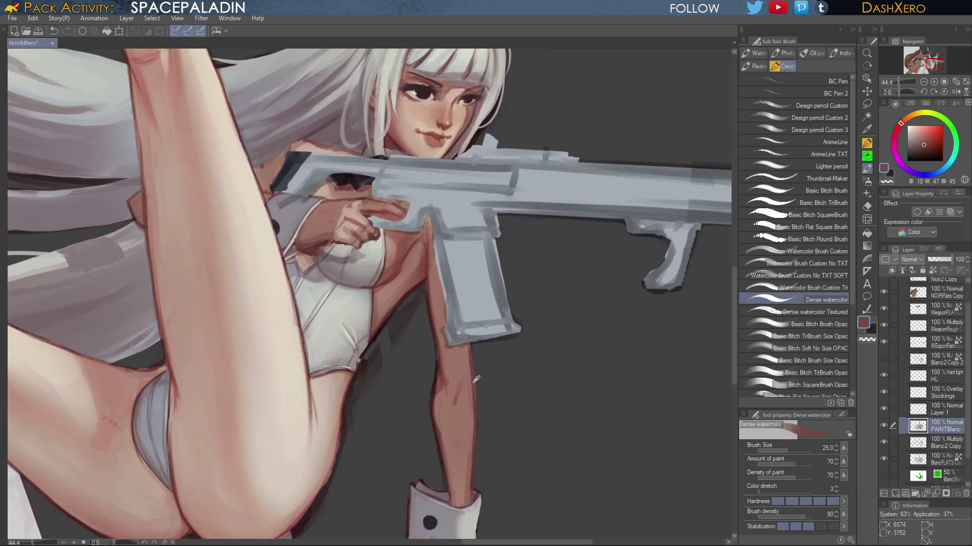
pyautogui.moveTo(535, 472)
pyautogui.mouseDown()
pyautogui.moveTo(553, 344)
pyautogui.moveTo(577, 289)
pyautogui.moveTo(600, 289)
pyautogui.moveTo(581, 316)
pyautogui.mouseUp()
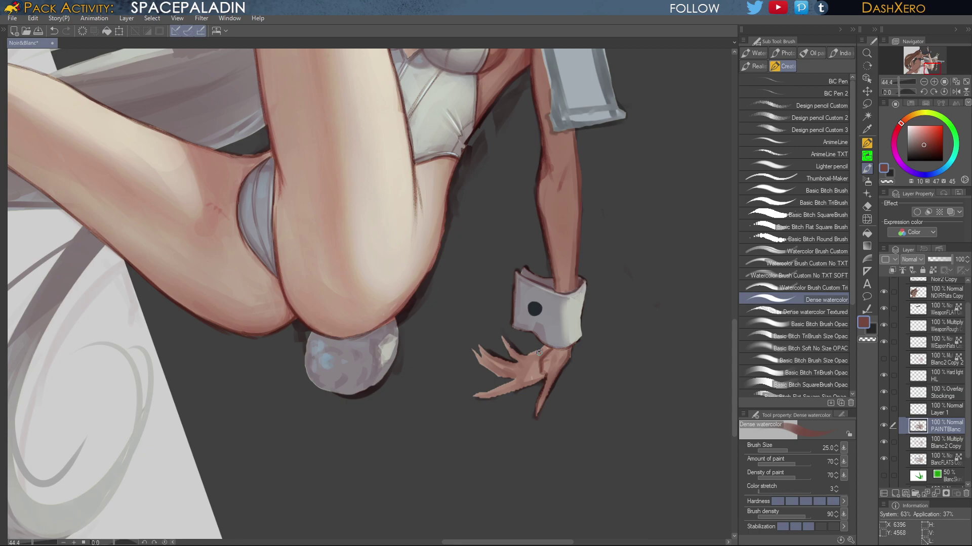
pyautogui.moveTo(539, 352); pyautogui.dragTo(524, 377)
pyautogui.moveTo(472, 349)
pyautogui.mouseDown()
pyautogui.moveTo(503, 378)
pyautogui.moveTo(493, 363)
pyautogui.moveTo(513, 370)
pyautogui.mouseUp()
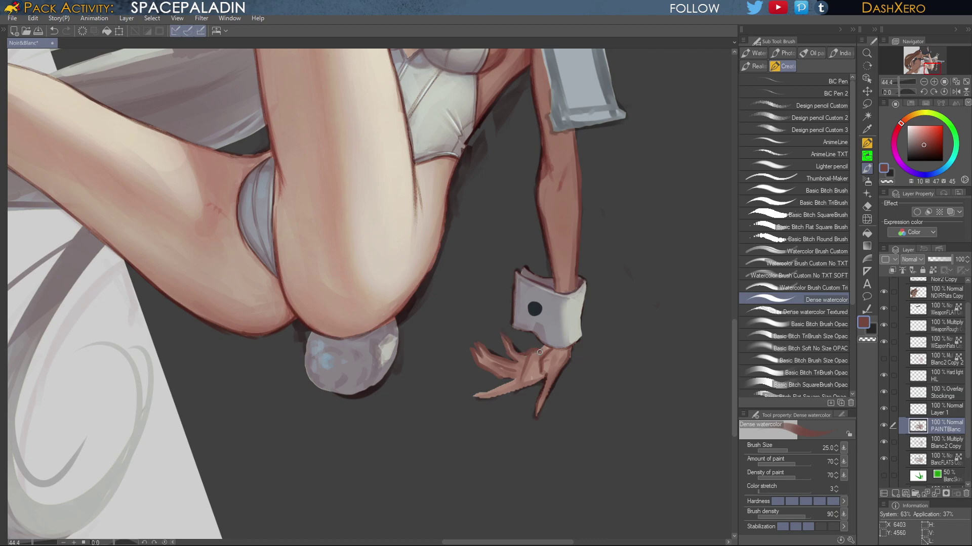
# Line the lower edge of the supporting arm's white cuff in sampled dark maroon
pyautogui.moveTo(605, 353); pyautogui.dragTo(612, 334)
pyautogui.keyDown('alt'); pyautogui.click(495, 309); pyautogui.keyUp('alt')
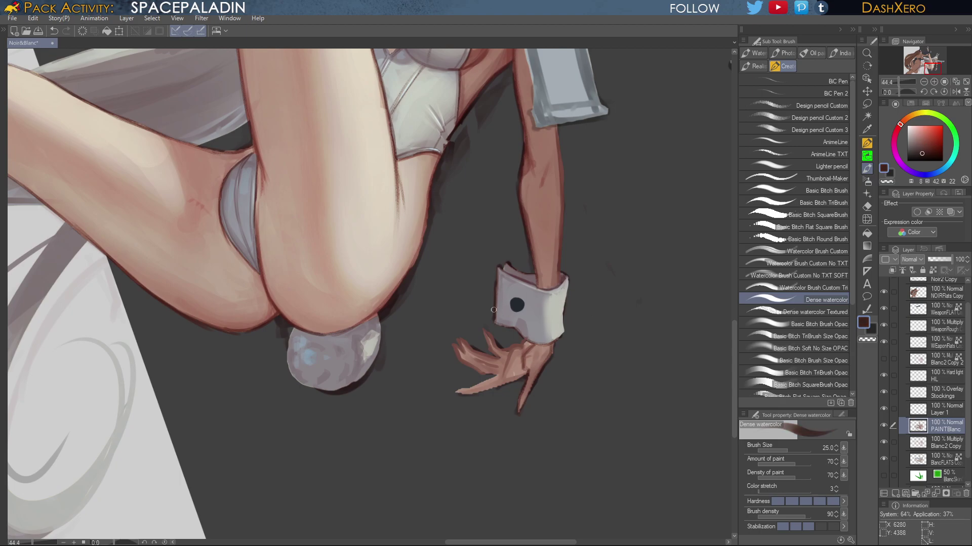
pyautogui.moveTo(494, 320); pyautogui.dragTo(551, 345)
pyautogui.hotkey('ctrl', 'z')
pyautogui.hotkey('ctrl', 'z')
pyautogui.moveTo(524, 337); pyautogui.dragTo(551, 346)
# On Layer 1, clean up the white areas around the dark markings of both bunny ears with sampled off-white
pyautogui.moveTo(590, 300); pyautogui.dragTo(572, 397)
pyautogui.moveTo(590, 225); pyautogui.dragTo(567, 405)
pyautogui.moveTo(605, 324); pyautogui.dragTo(561, 357)
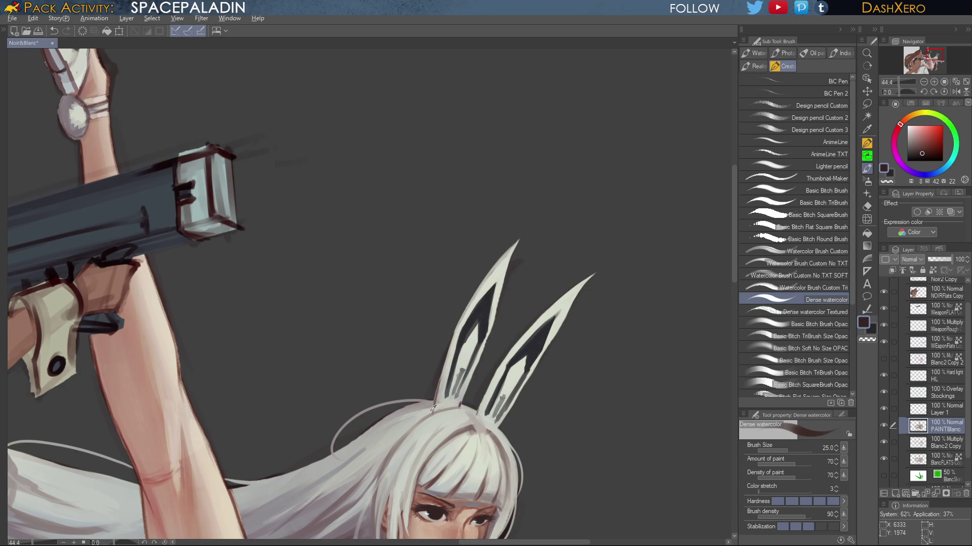
pyautogui.moveTo(494, 435); pyautogui.dragTo(581, 289)
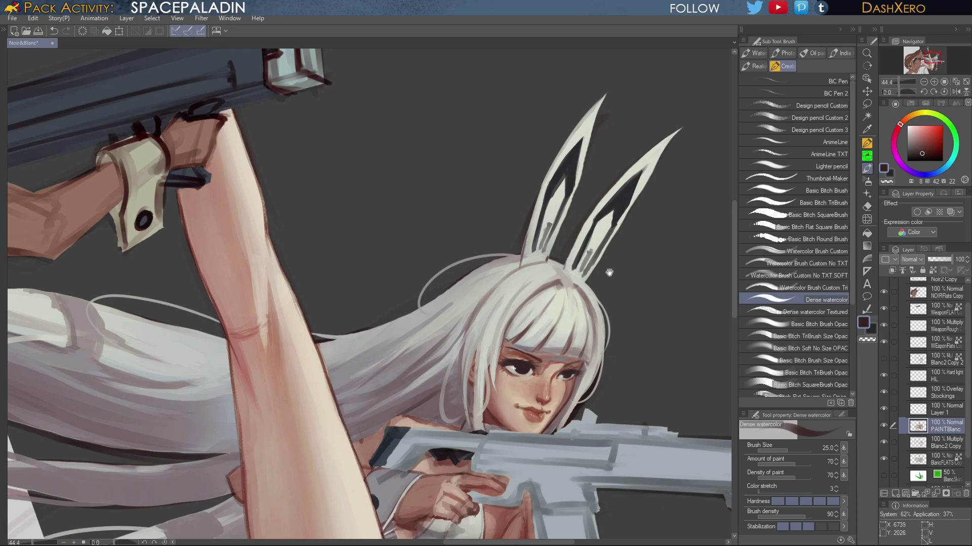
pyautogui.moveTo(609, 273); pyautogui.dragTo(582, 318)
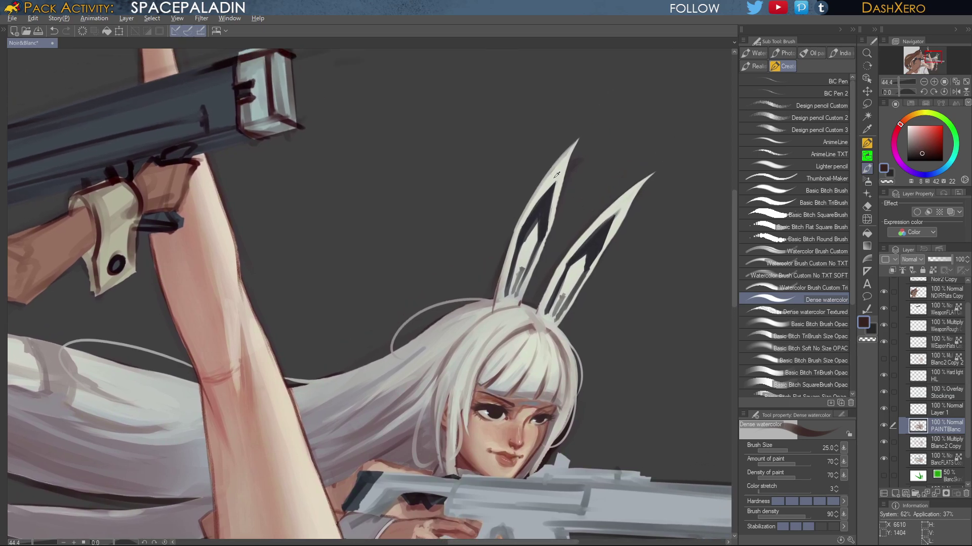
pyautogui.keyDown('alt'); pyautogui.click(553, 183); pyautogui.keyUp('alt')
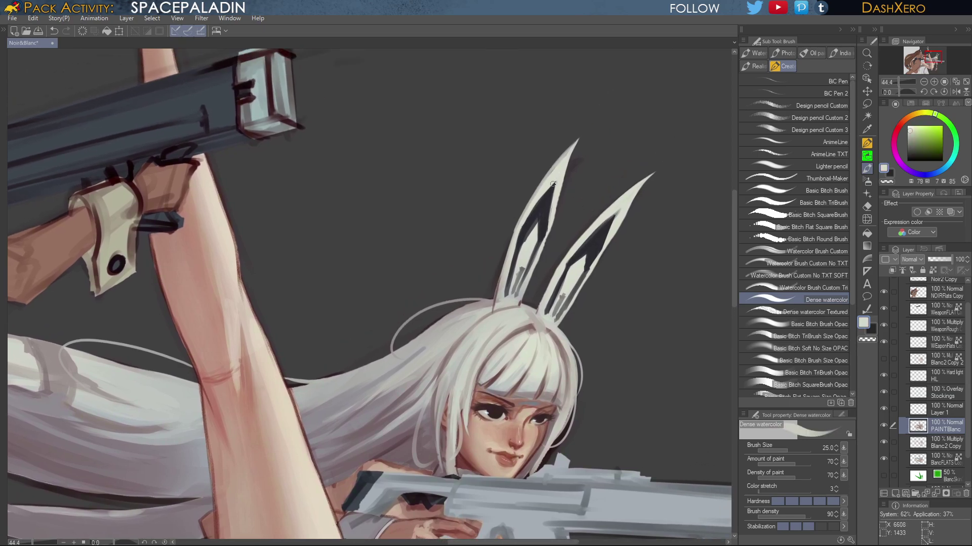
pyautogui.click(945, 409)
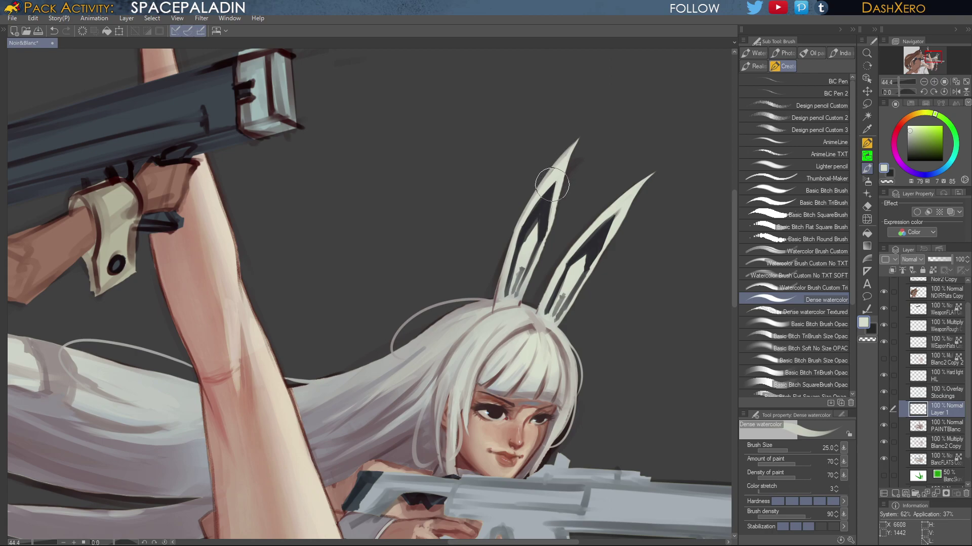
pyautogui.moveTo(552, 187)
pyautogui.mouseDown()
pyautogui.moveTo(546, 198)
pyautogui.moveTo(559, 174)
pyautogui.moveTo(545, 198)
pyautogui.moveTo(556, 177)
pyautogui.moveTo(613, 217)
pyautogui.moveTo(608, 226)
pyautogui.moveTo(622, 203)
pyautogui.moveTo(605, 225)
pyautogui.moveTo(621, 200)
pyautogui.moveTo(615, 213)
pyautogui.mouseUp()
# Line the outer edge of the bunny ear nearer the rear hair from base to tip in sampled muted brown
pyautogui.keyDown('alt'); pyautogui.click(504, 286); pyautogui.keyUp('alt')
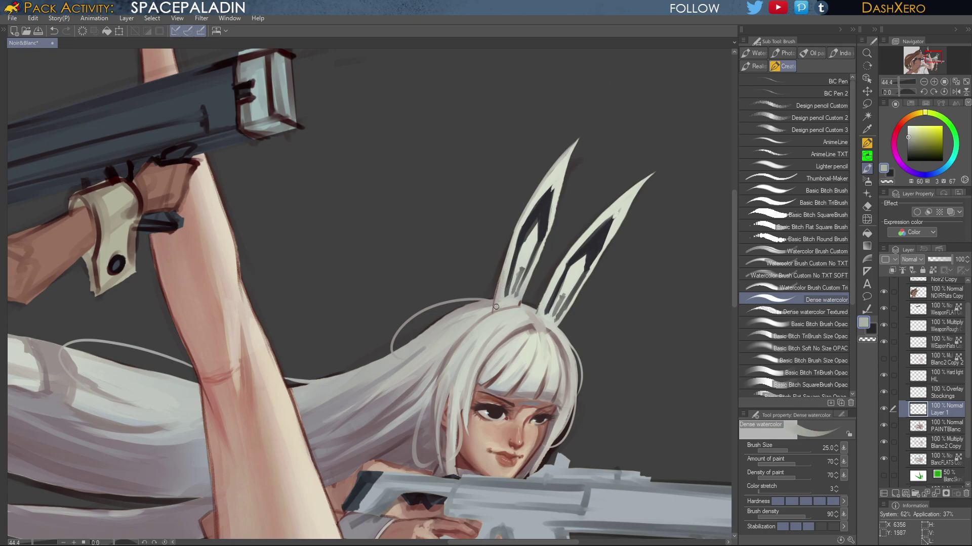
pyautogui.keyDown('alt'); pyautogui.click(499, 287); pyautogui.keyUp('alt')
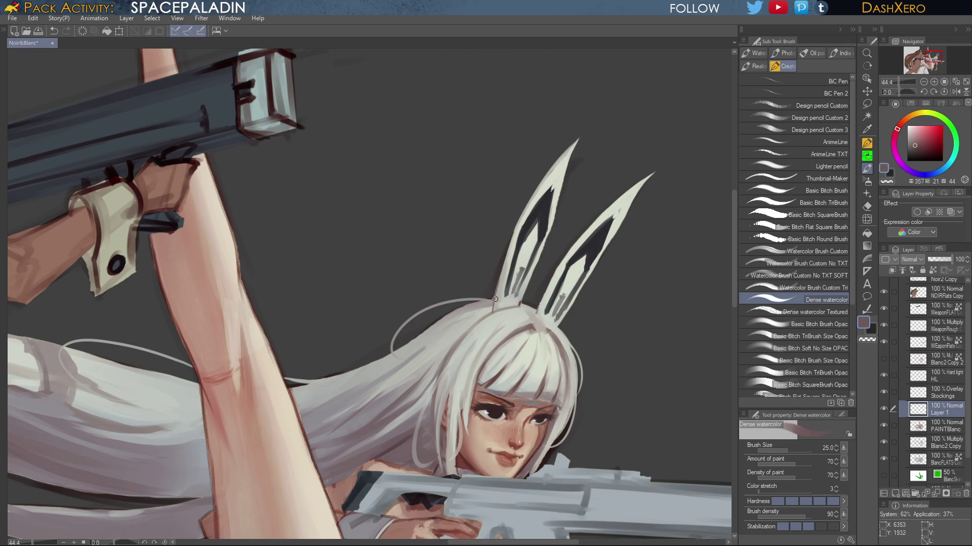
pyautogui.moveTo(495, 299)
pyautogui.mouseDown()
pyautogui.moveTo(502, 273)
pyautogui.moveTo(493, 310)
pyautogui.moveTo(510, 248)
pyautogui.mouseUp()
pyautogui.moveTo(502, 283)
pyautogui.mouseDown()
pyautogui.moveTo(518, 223)
pyautogui.moveTo(568, 148)
pyautogui.moveTo(521, 216)
pyautogui.moveTo(570, 147)
pyautogui.mouseUp()
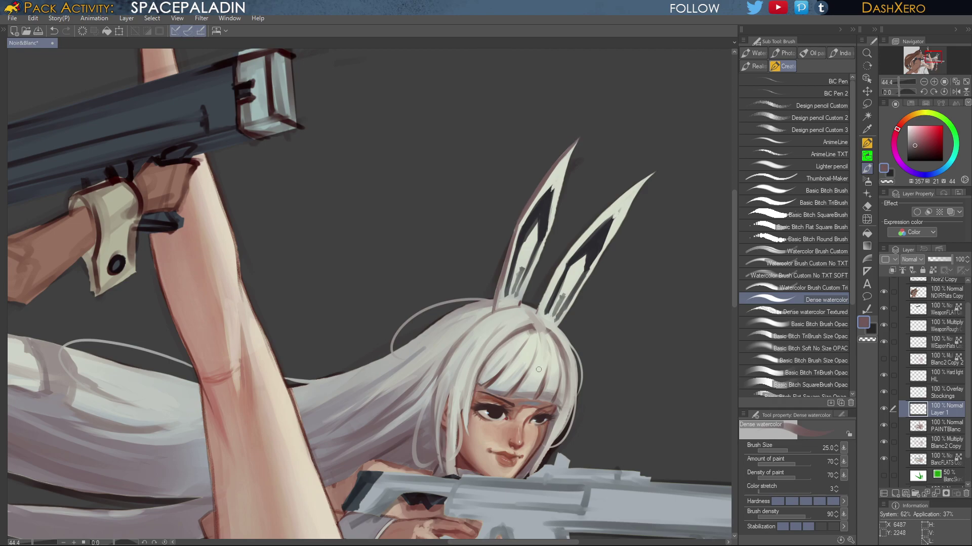
# Shade the outer edges of both bunny ears in sampled grey and sharpen their pointed tips
pyautogui.moveTo(586, 366); pyautogui.dragTo(627, 264)
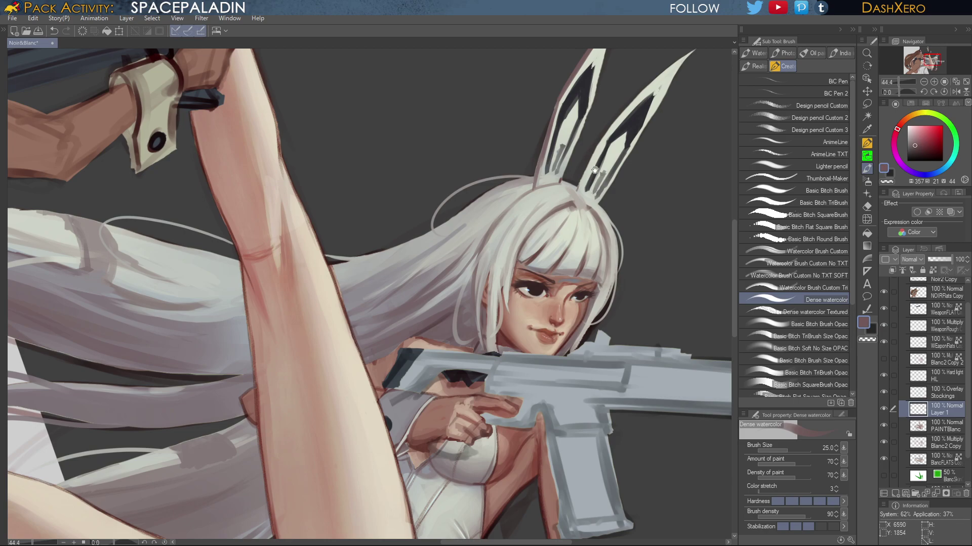
pyautogui.moveTo(609, 75); pyautogui.dragTo(573, 236)
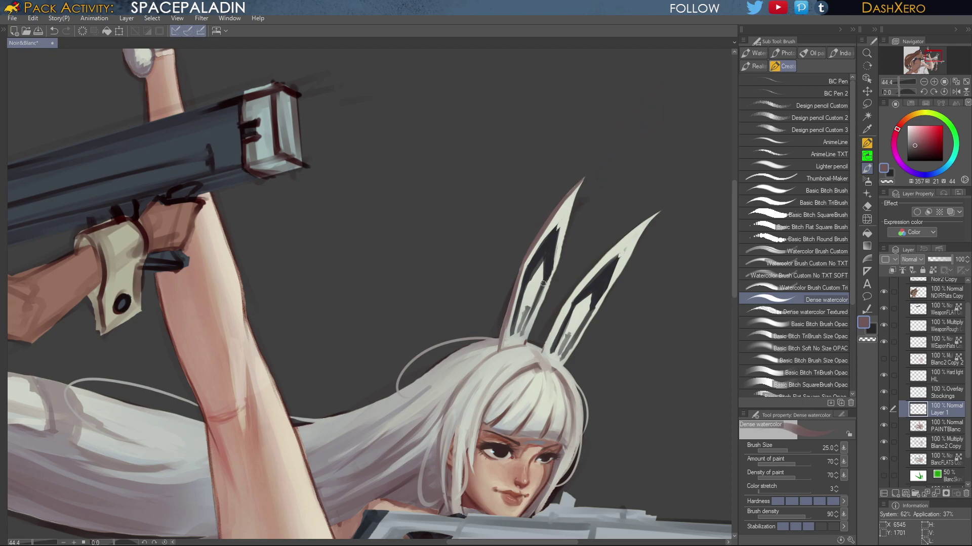
pyautogui.keyDown('alt'); pyautogui.click(560, 329); pyautogui.keyUp('alt')
pyautogui.moveTo(519, 276); pyautogui.dragTo(504, 333)
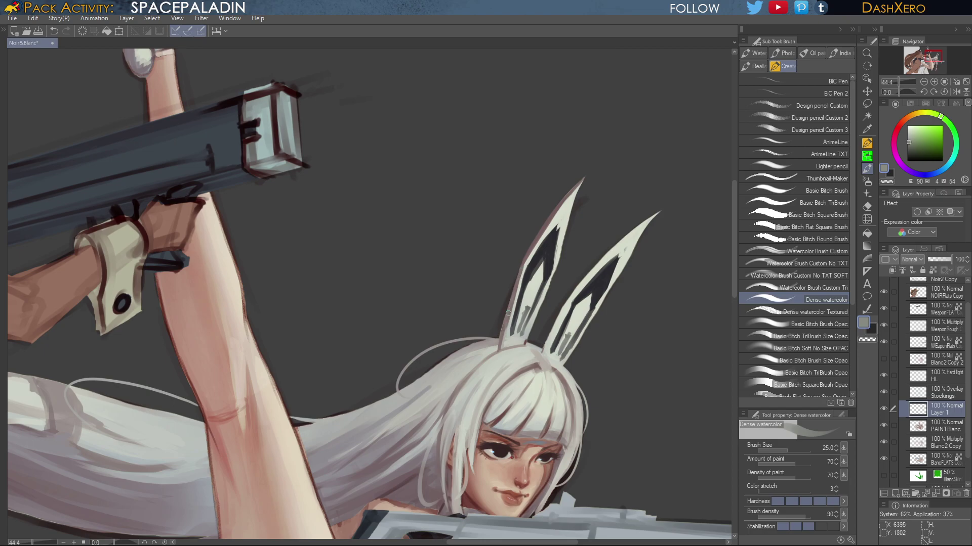
pyautogui.moveTo(518, 280); pyautogui.dragTo(591, 168)
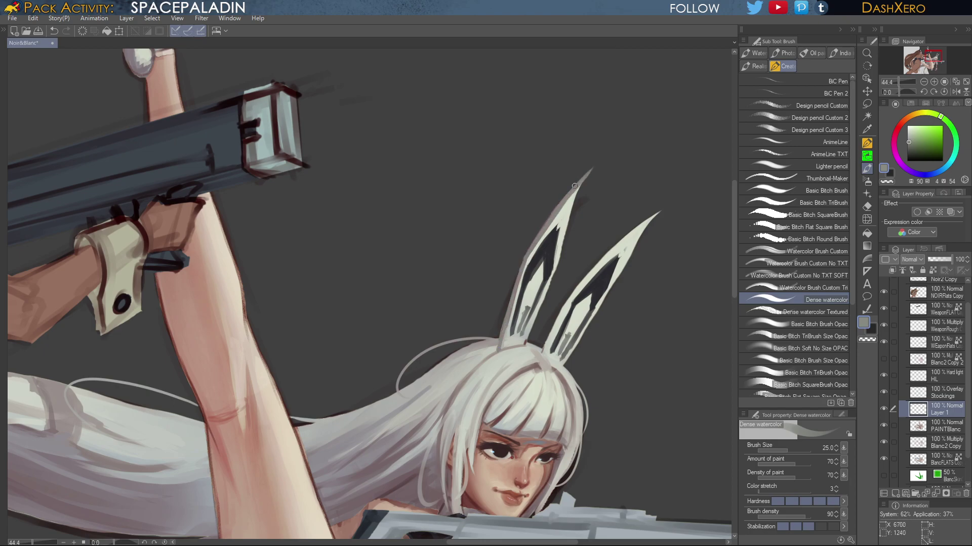
pyautogui.moveTo(659, 210); pyautogui.dragTo(589, 267)
pyautogui.moveTo(625, 238)
pyautogui.mouseDown()
pyautogui.moveTo(571, 292)
pyautogui.moveTo(545, 348)
pyautogui.mouseUp()
pyautogui.moveTo(565, 301); pyautogui.dragTo(545, 345)
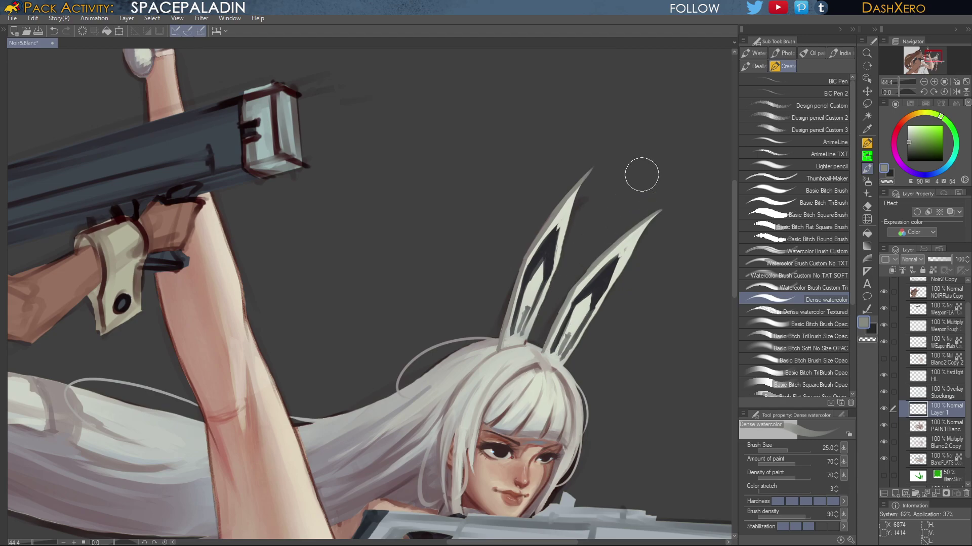
# Touch up the dark marking inside the rear bunny ear in sampled near-black and compare it with Layer 1 hidden
pyautogui.keyDown('alt'); pyautogui.click(550, 265); pyautogui.keyUp('alt')
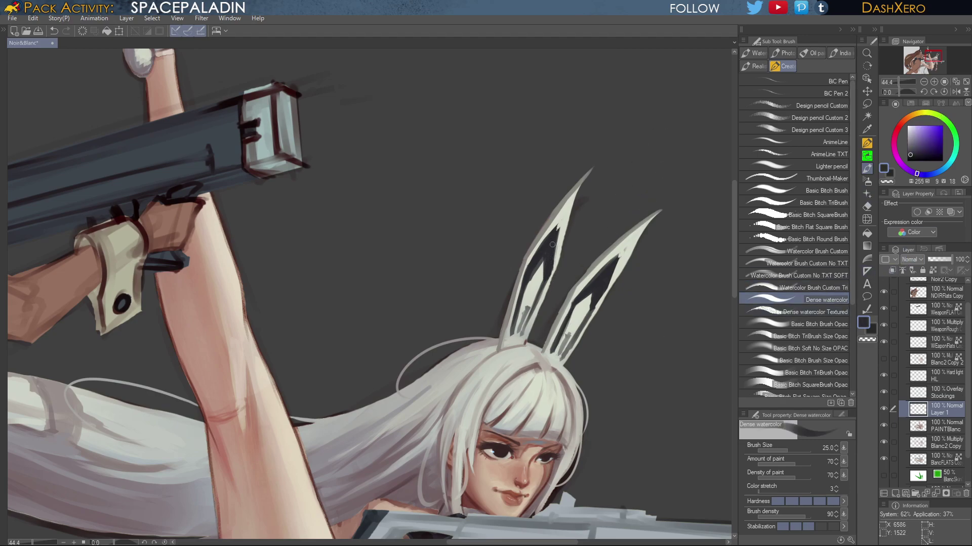
pyautogui.moveTo(553, 242); pyautogui.dragTo(548, 263)
pyautogui.click(884, 409)
pyautogui.click(884, 409)
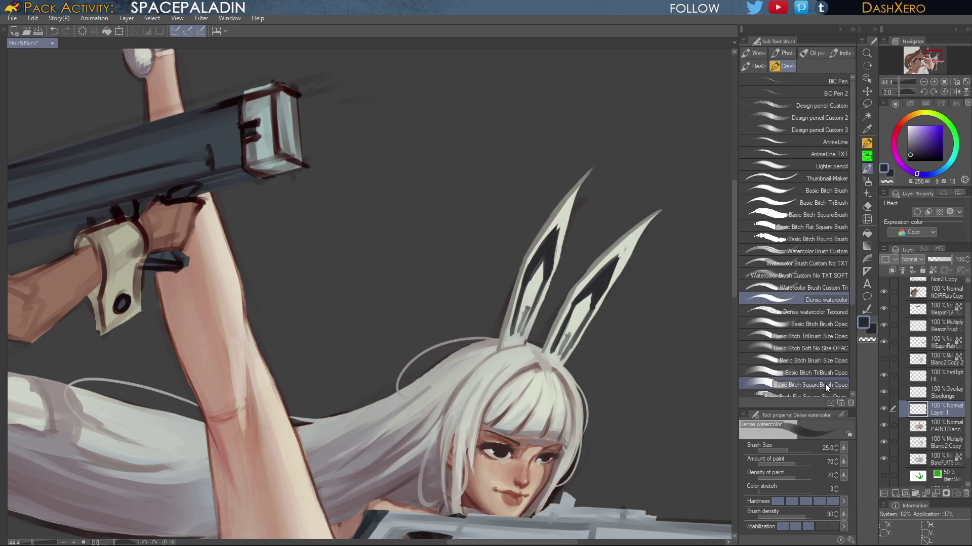
# Pick a lighter muted blue-violet for the inner-ear highlights and lock the transparent pixels of Layer 1
pyautogui.click(913, 148)
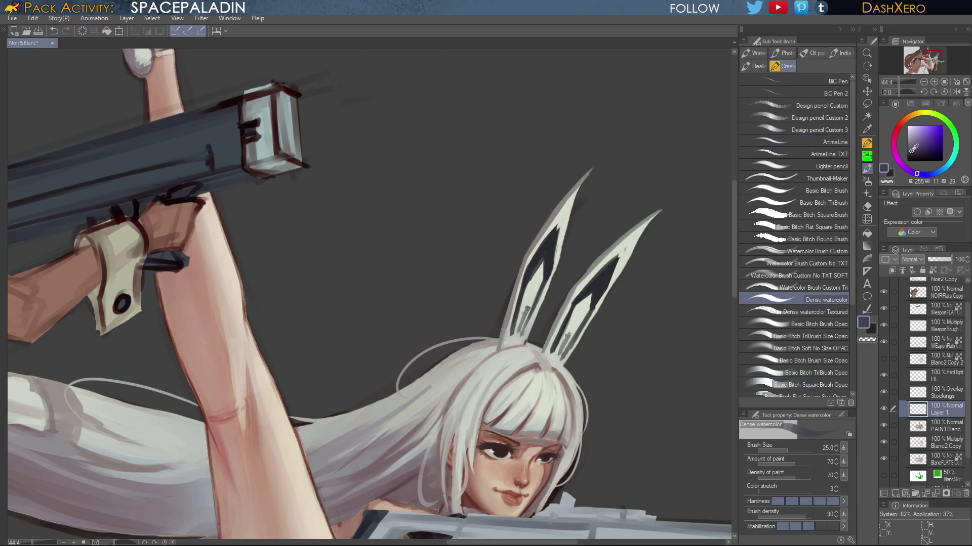
pyautogui.click(911, 148)
pyautogui.moveTo(552, 237); pyautogui.dragTo(550, 268)
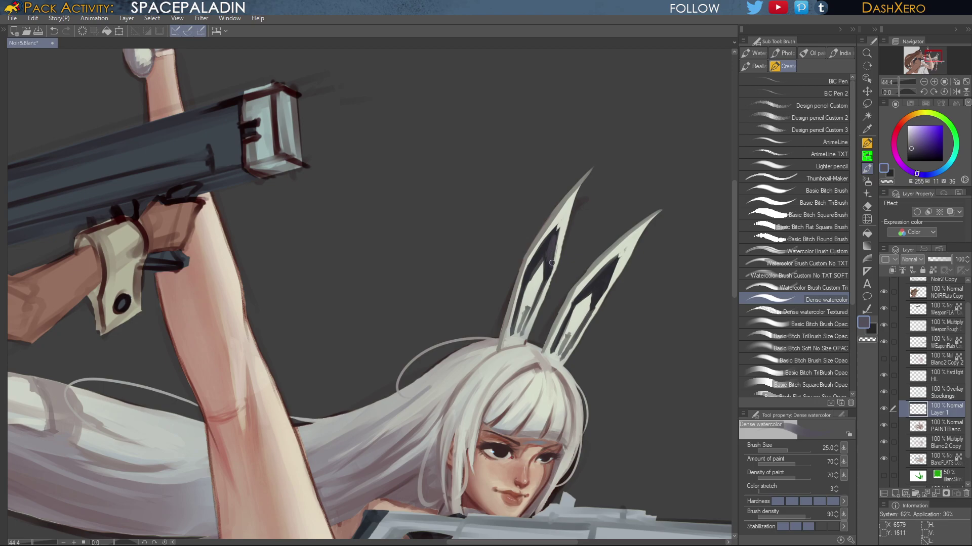
pyautogui.hotkey('ctrl', 'z')
pyautogui.moveTo(546, 254); pyautogui.dragTo(547, 276)
pyautogui.hotkey('ctrl', 'z')
pyautogui.click(933, 272)
pyautogui.moveTo(545, 258)
pyautogui.mouseDown()
pyautogui.moveTo(558, 232)
pyautogui.moveTo(544, 284)
pyautogui.mouseUp()
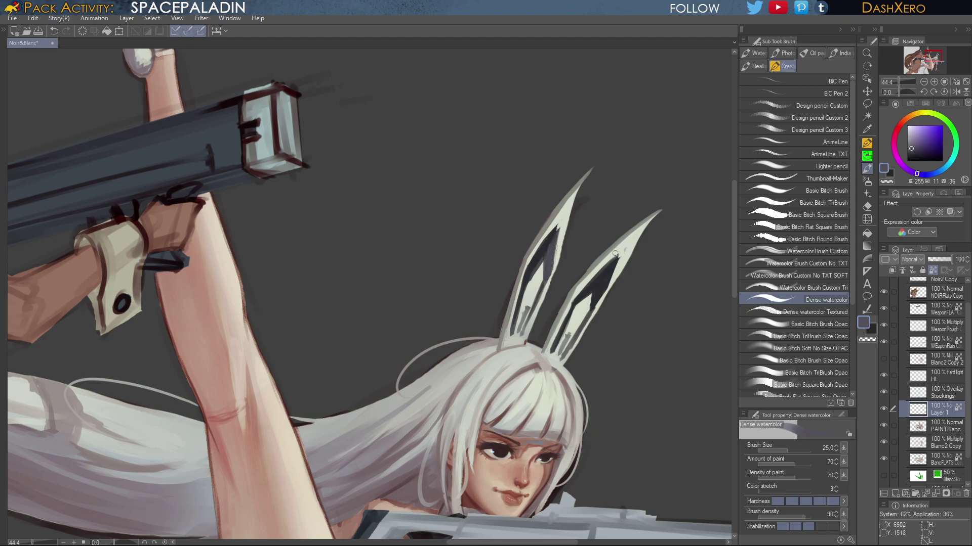
pyautogui.moveTo(608, 267)
pyautogui.mouseDown()
pyautogui.moveTo(590, 313)
pyautogui.moveTo(603, 282)
pyautogui.mouseUp()
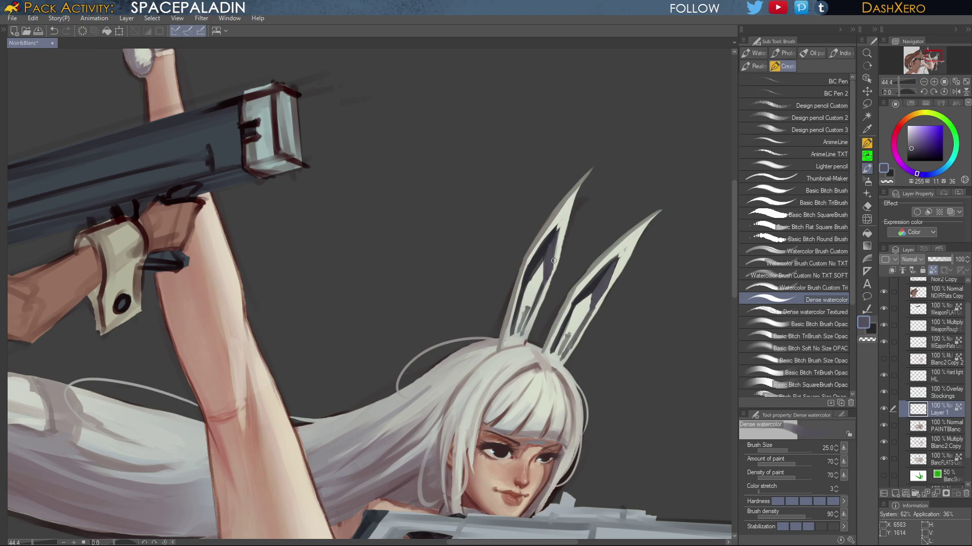
pyautogui.moveTo(545, 265); pyautogui.dragTo(554, 232)
pyautogui.hotkey('ctrl', 'z')
pyautogui.hotkey('ctrl', 'z')
pyautogui.hotkey('ctrl', 'z')
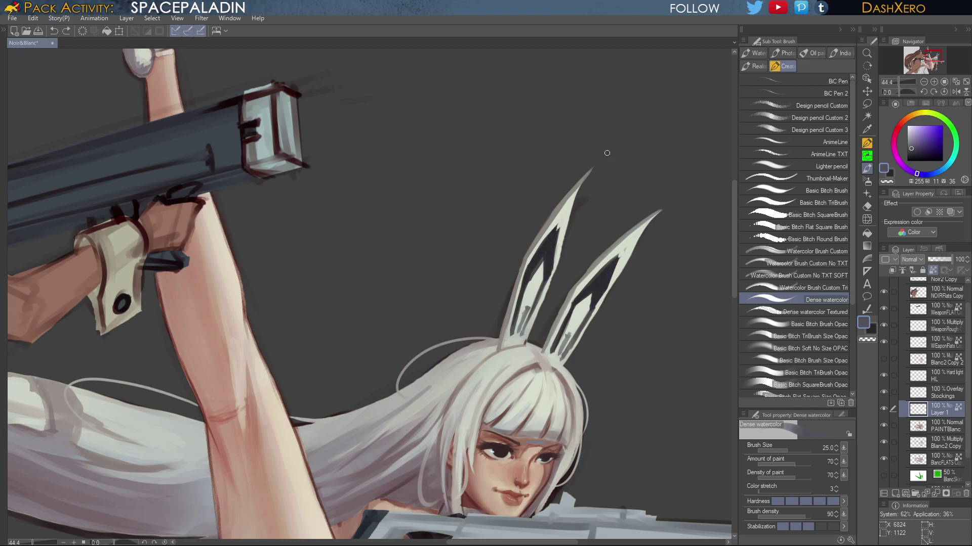
# Model the rear bunny ear's dark inner marking with muted blue-violet highlights and sampled near-black shadows
pyautogui.moveTo(556, 223)
pyautogui.mouseDown()
pyautogui.moveTo(523, 278)
pyautogui.moveTo(539, 256)
pyautogui.moveTo(510, 336)
pyautogui.mouseUp()
pyautogui.keyDown('alt'); pyautogui.click(552, 252); pyautogui.keyUp('alt')
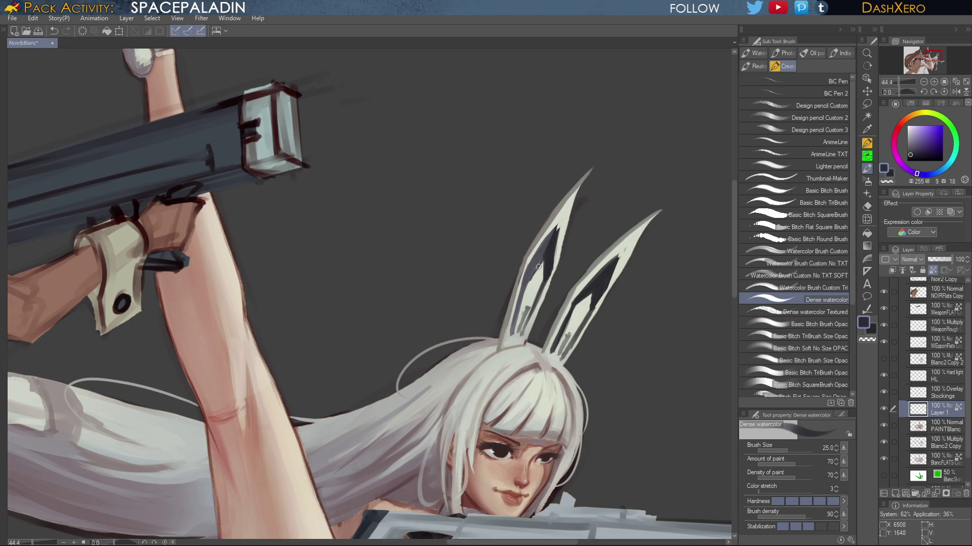
pyautogui.moveTo(541, 261)
pyautogui.mouseDown()
pyautogui.moveTo(517, 296)
pyautogui.moveTo(513, 333)
pyautogui.mouseUp()
pyautogui.moveTo(523, 296); pyautogui.dragTo(562, 220)
pyautogui.moveTo(535, 259)
pyautogui.mouseDown()
pyautogui.moveTo(551, 234)
pyautogui.moveTo(519, 284)
pyautogui.mouseUp()
# Lighten the dark inner marking of the front bunny ear with sampled muted blue-violet
pyautogui.keyDown('alt'); pyautogui.click(545, 247); pyautogui.keyUp('alt')
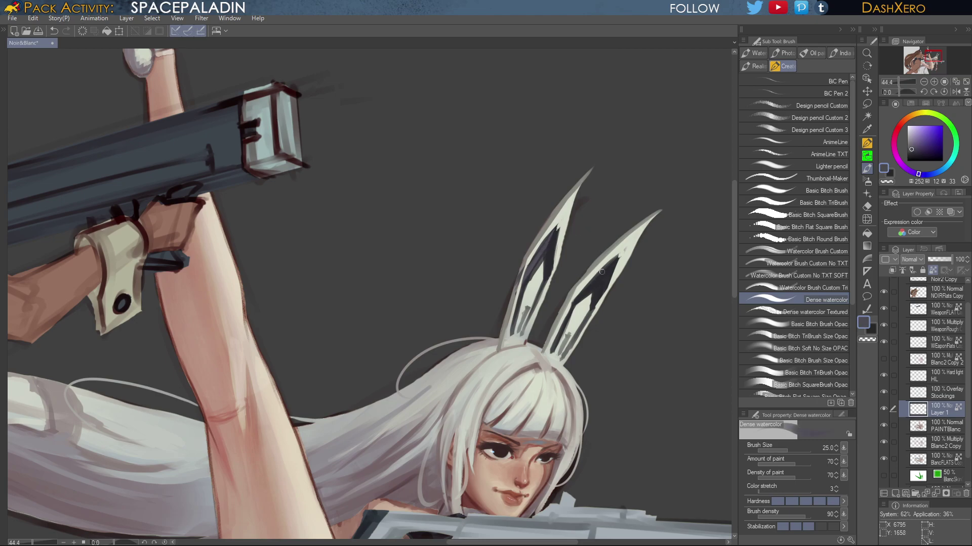
pyautogui.moveTo(601, 272); pyautogui.dragTo(577, 302)
pyautogui.keyDown('alt'); pyautogui.click(563, 333); pyautogui.keyUp('alt')
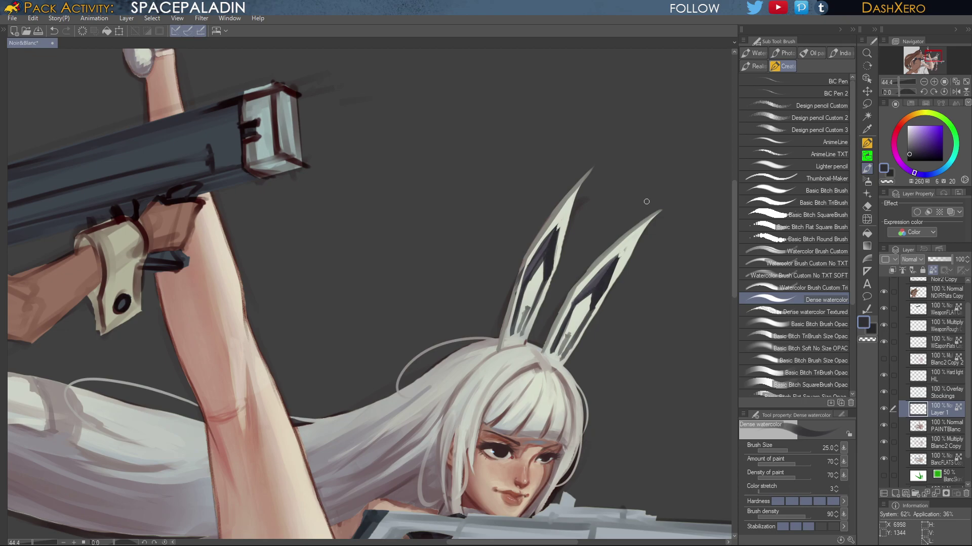
# Sample a dark reddish tone from the eye, unlock Layer 1's transparent pixels and activate PAINTBlanc with the brush size at 15
pyautogui.hotkey('ctrl', '0')
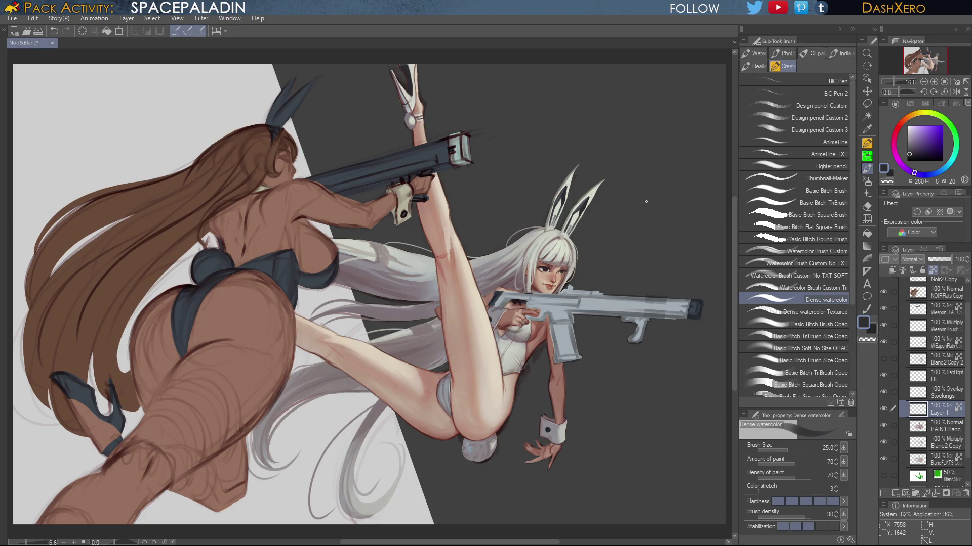
pyautogui.scroll(4, 592, 286)
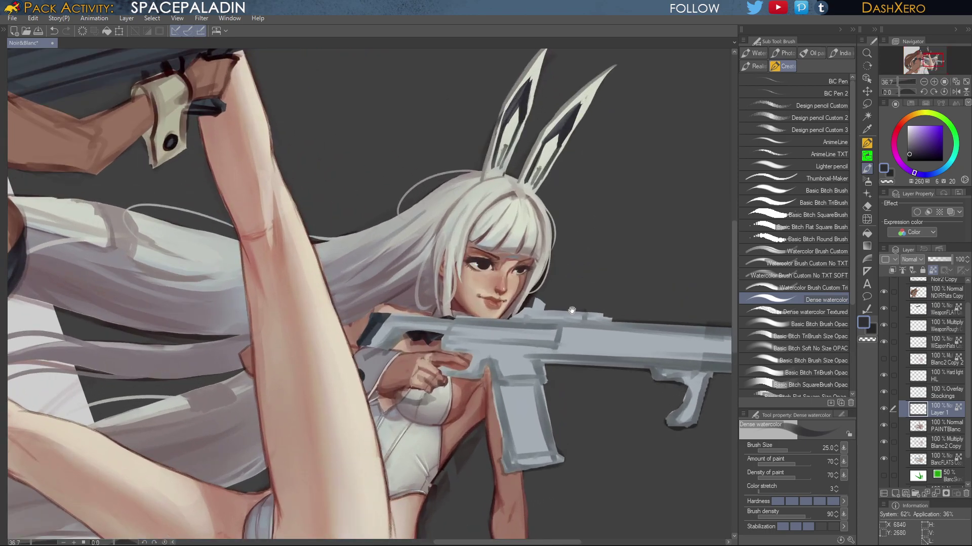
pyautogui.moveTo(572, 311); pyautogui.dragTo(587, 295)
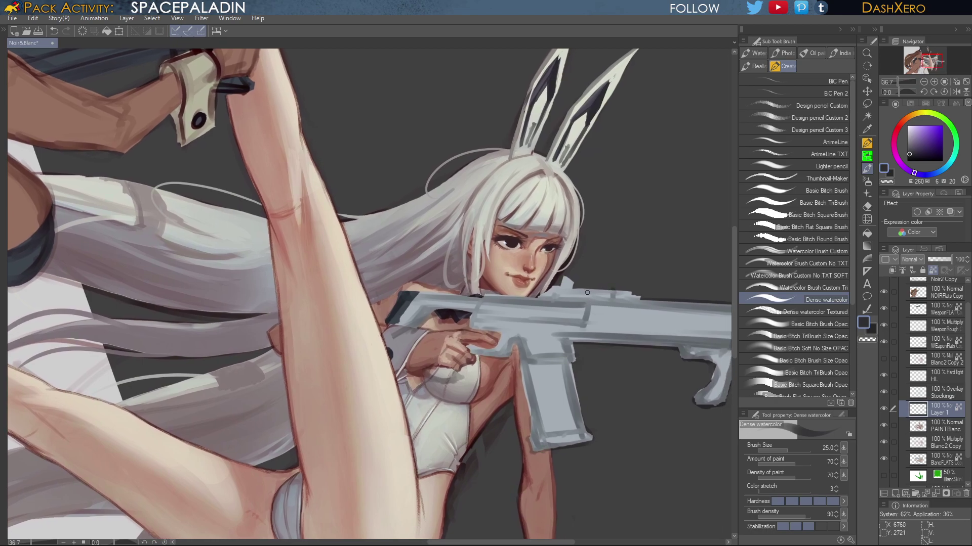
pyautogui.scroll(3, 587, 293)
pyautogui.keyDown('alt'); pyautogui.click(535, 217); pyautogui.keyUp('alt')
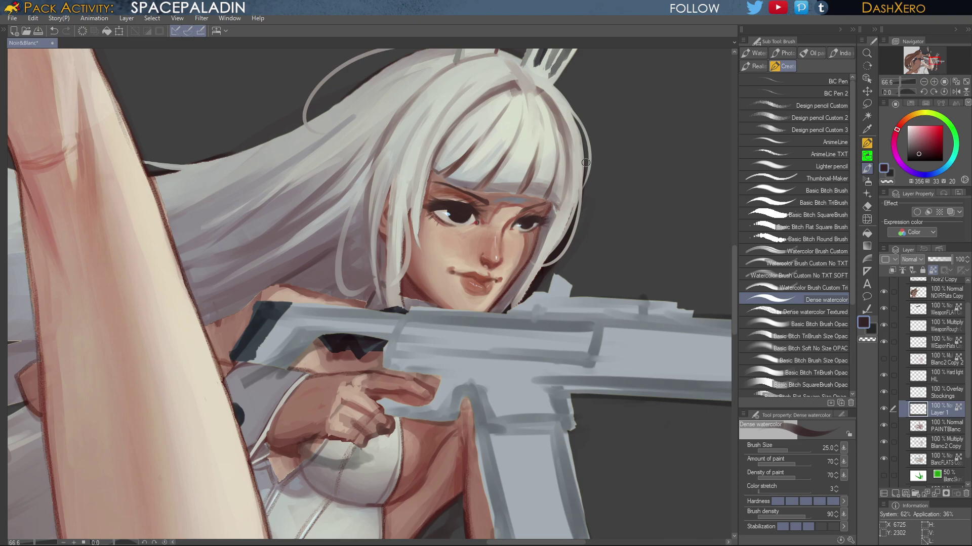
pyautogui.click(933, 270)
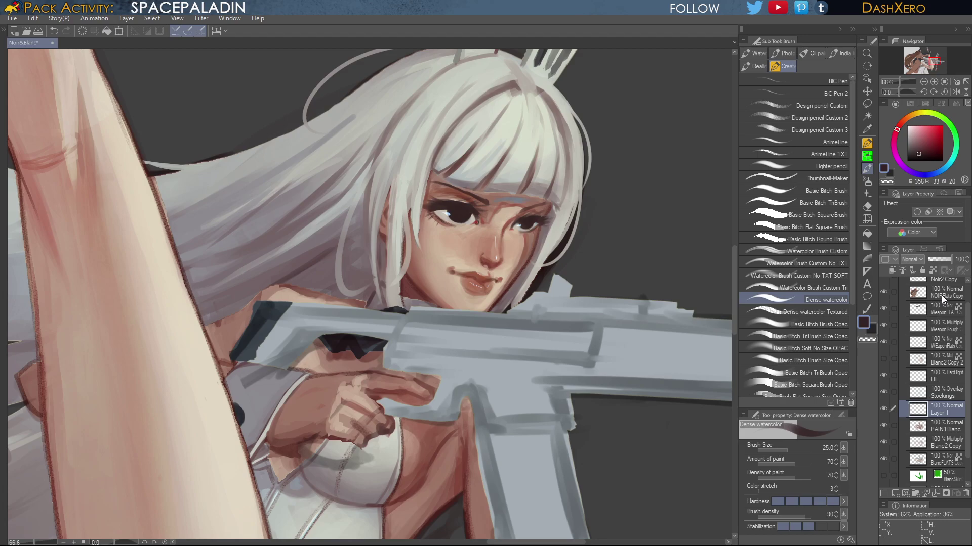
pyautogui.click(942, 432)
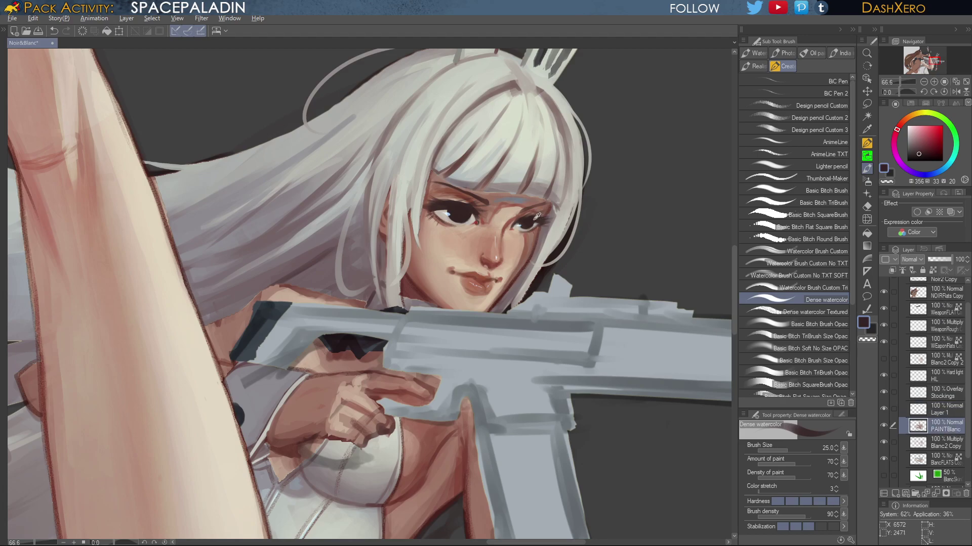
pyautogui.press('[')
pyautogui.press('[')
# Liquify the hair edge beside the far cheek on PAINTBlanc slightly outward with a brush size of 200
pyautogui.click(867, 219)
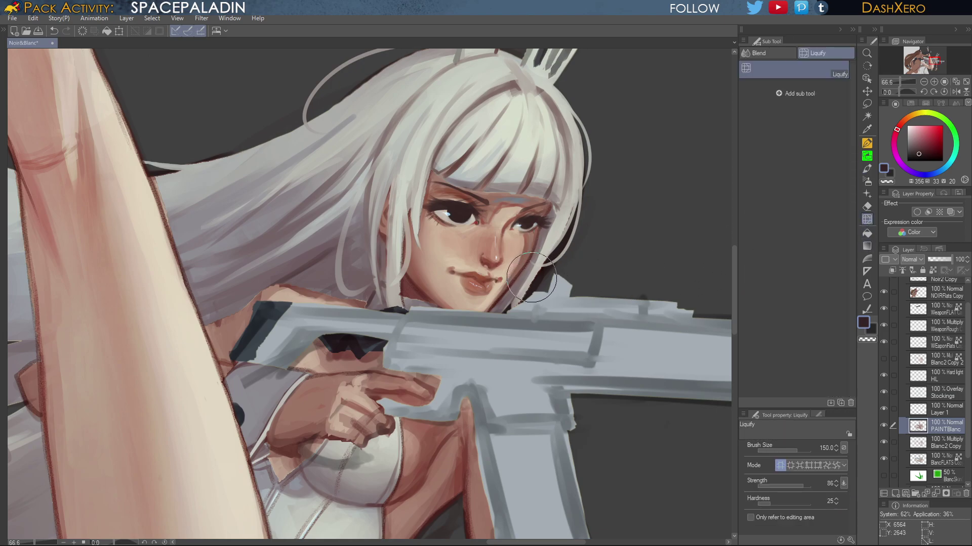
pyautogui.press(']')
pyautogui.press(']')
pyautogui.moveTo(530, 277); pyautogui.dragTo(536, 280)
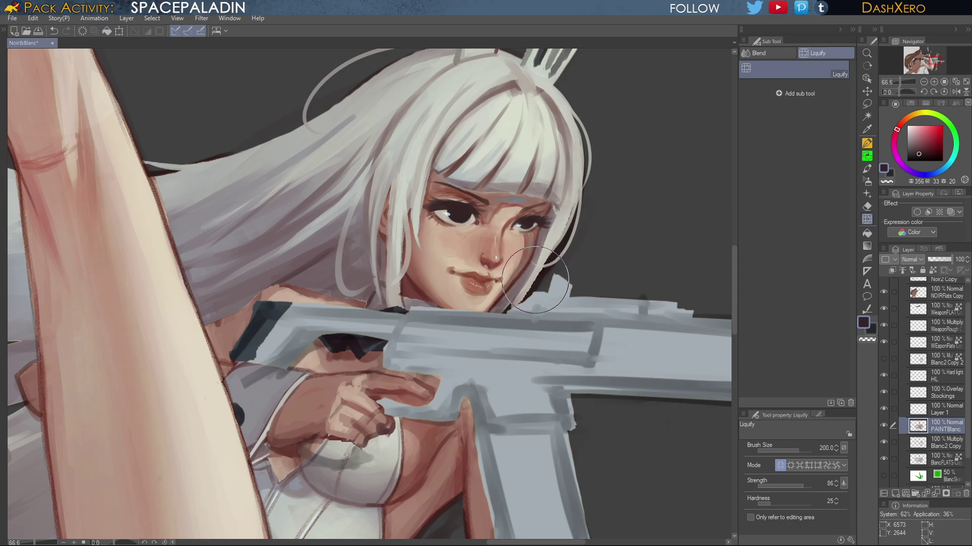
# Paint light strands along the far cheek with the Dense watercolor brush in a pale grey sampled from the hair
pyautogui.click(866, 169)
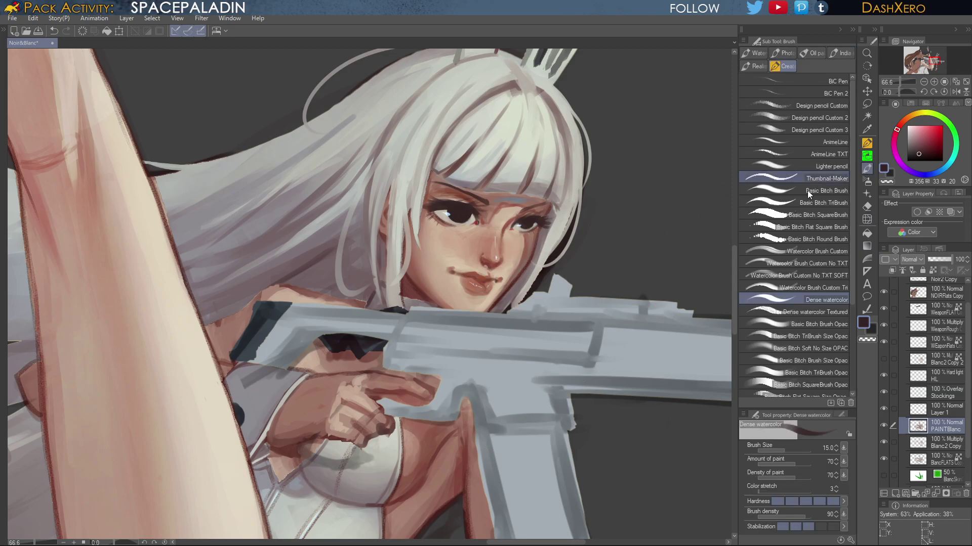
pyautogui.keyDown('alt'); pyautogui.click(539, 265); pyautogui.keyUp('alt')
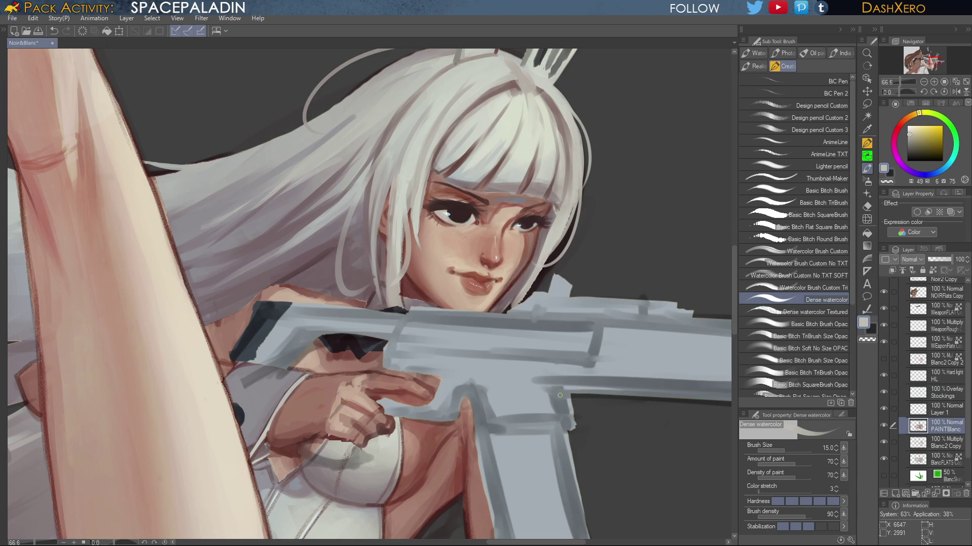
pyautogui.moveTo(550, 244); pyautogui.dragTo(514, 309)
pyautogui.moveTo(542, 271); pyautogui.dragTo(513, 317)
pyautogui.moveTo(548, 252); pyautogui.dragTo(538, 290)
# Paint thin strands through the side lock in front of the ear in sampled pale grey-green, undoing one stray stroke
pyautogui.moveTo(501, 322)
pyautogui.mouseDown()
pyautogui.moveTo(594, 308)
pyautogui.moveTo(613, 327)
pyautogui.mouseUp()
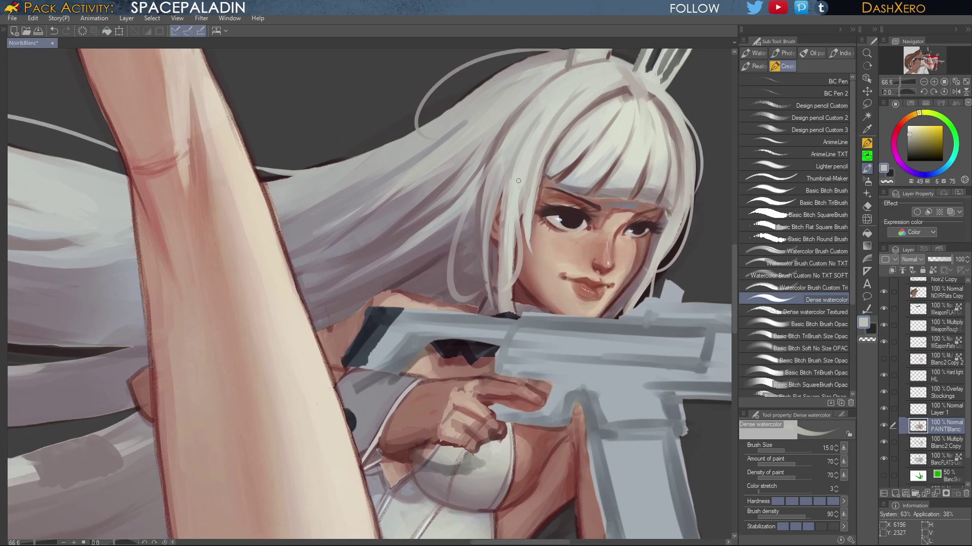
pyautogui.moveTo(523, 220); pyautogui.dragTo(512, 290)
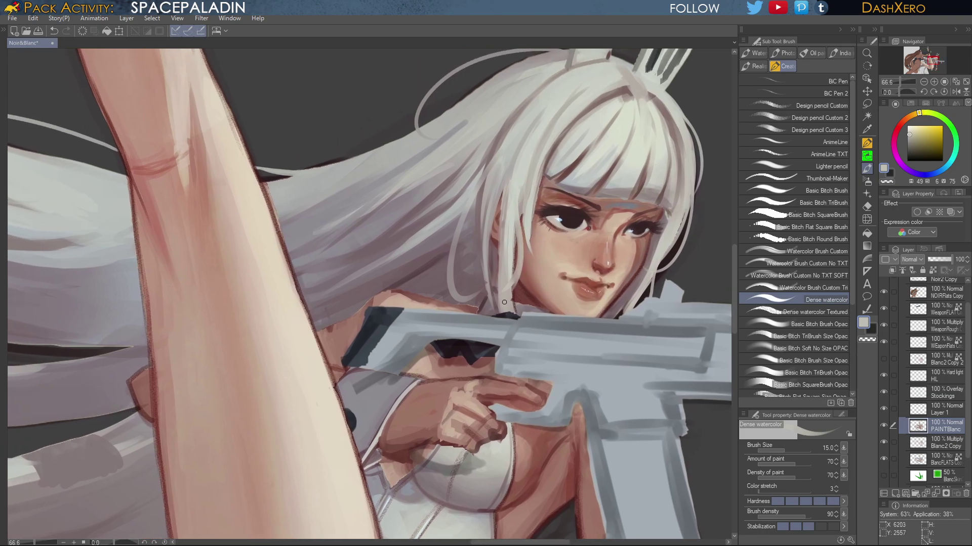
pyautogui.keyDown('alt'); pyautogui.click(514, 231); pyautogui.keyUp('alt')
pyautogui.moveTo(514, 270); pyautogui.dragTo(515, 306)
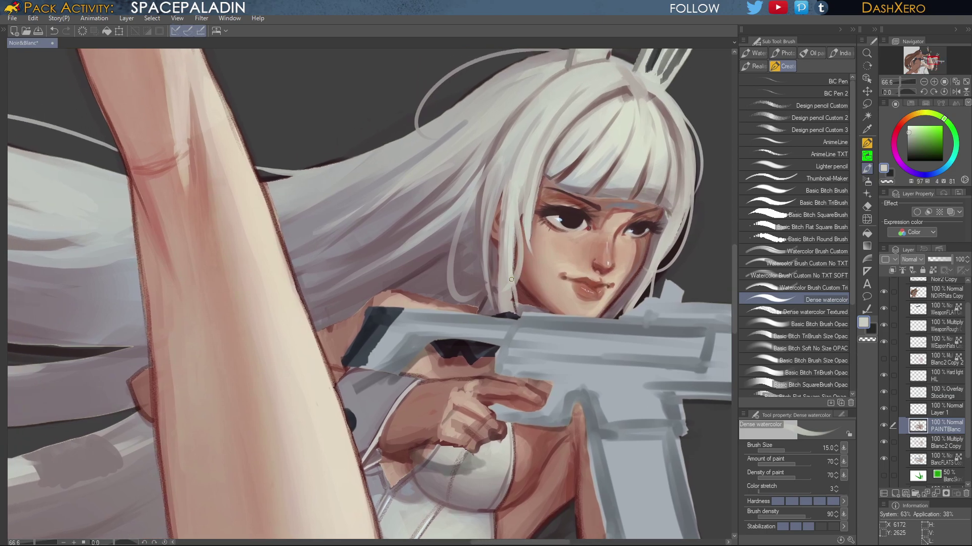
pyautogui.hotkey('ctrl', 'z')
pyautogui.moveTo(501, 191); pyautogui.dragTo(485, 290)
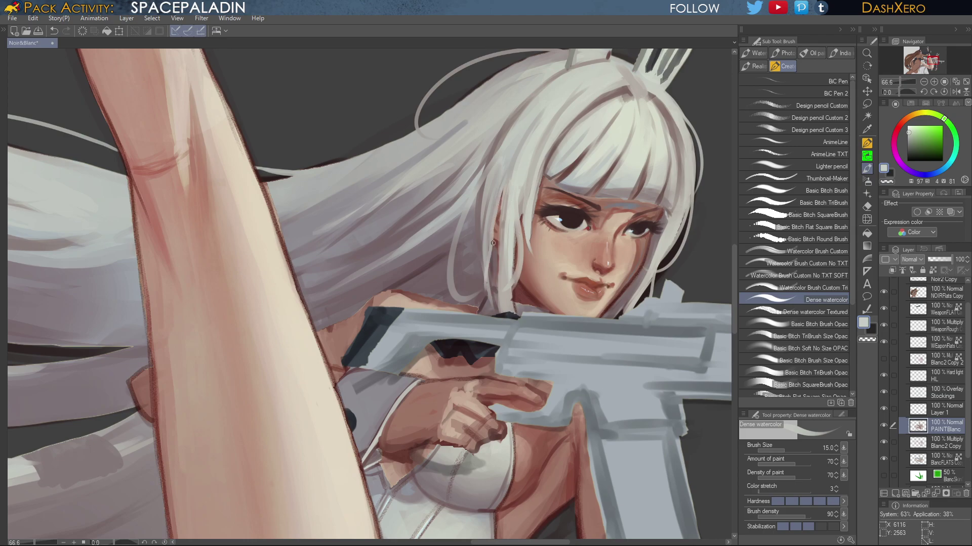
pyautogui.moveTo(491, 246); pyautogui.dragTo(498, 314)
# Refine the strands framing both sides of the face with pale greys sampled from the fringe and the far hair edge
pyautogui.moveTo(647, 330); pyautogui.dragTo(630, 349)
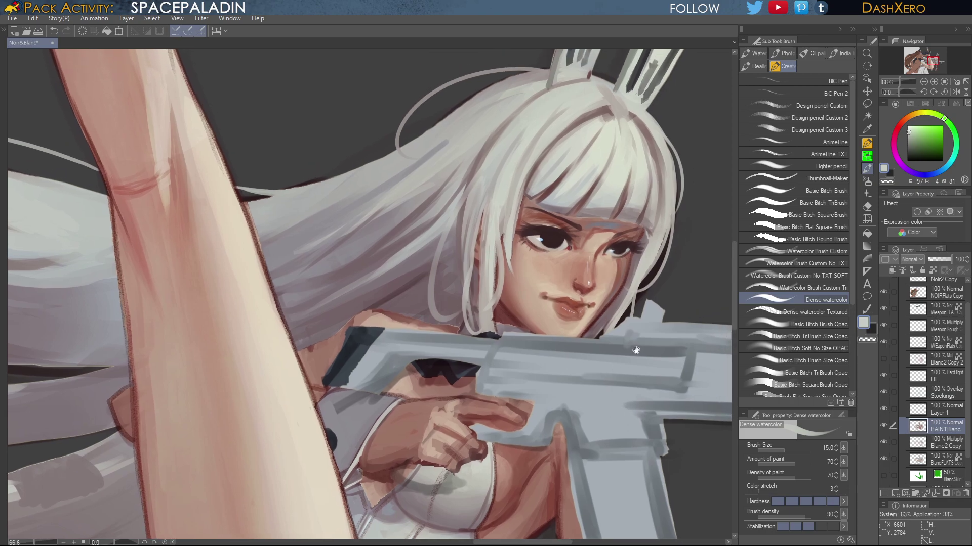
pyautogui.keyDown('alt'); pyautogui.click(540, 146); pyautogui.keyUp('alt')
pyautogui.moveTo(520, 185); pyautogui.dragTo(517, 239)
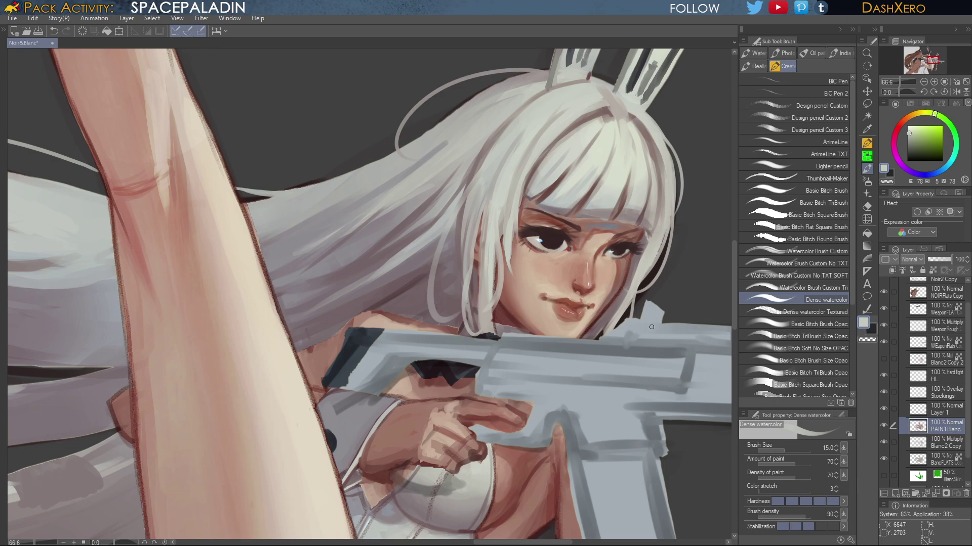
pyautogui.keyDown('alt'); pyautogui.click(671, 189); pyautogui.keyUp('alt')
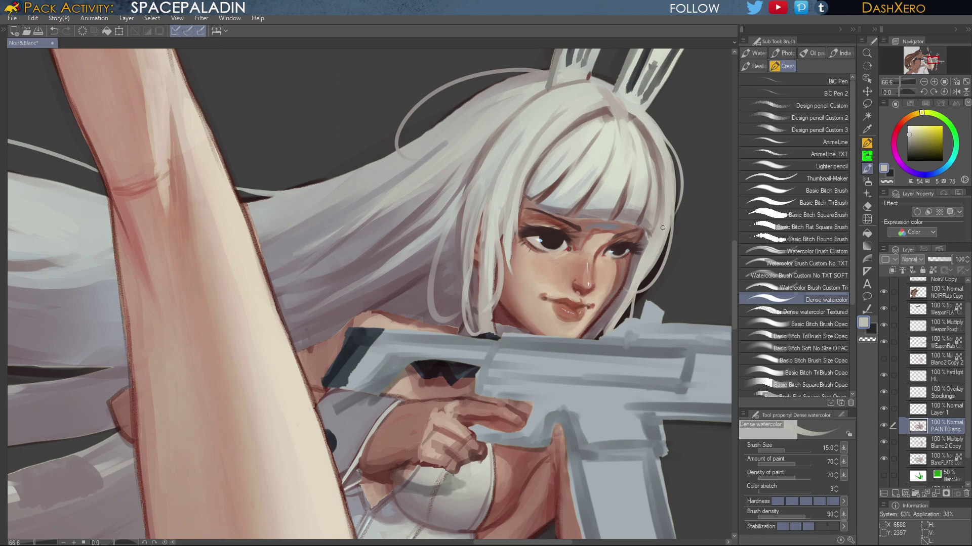
pyautogui.moveTo(662, 246); pyautogui.dragTo(629, 306)
# Add a loose flyaway strand curving along the upper back of the hair in a sampled mid grey
pyautogui.moveTo(497, 192); pyautogui.dragTo(667, 262)
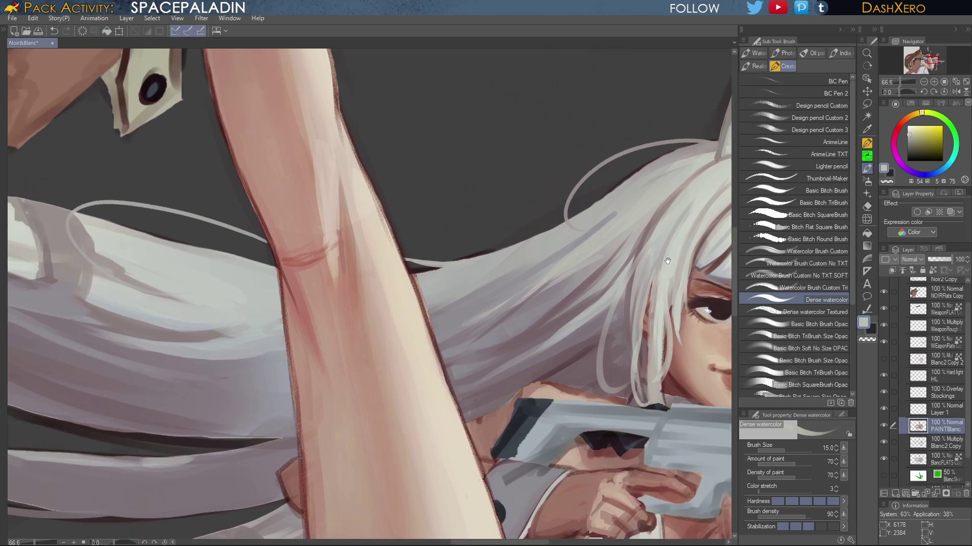
pyautogui.keyDown('alt'); pyautogui.click(644, 169); pyautogui.keyUp('alt')
pyautogui.moveTo(627, 180); pyautogui.dragTo(496, 253)
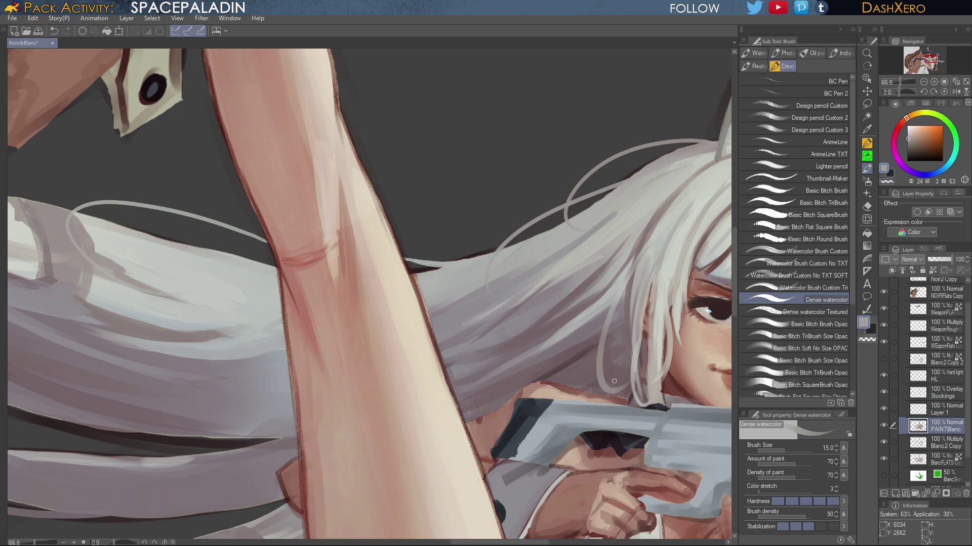
# Load the white-haired woman's silhouette from the BlancFLATS layer as a selection, invert it and activate the Blanc2 Copy layer
pyautogui.hotkey('ctrl', '0')
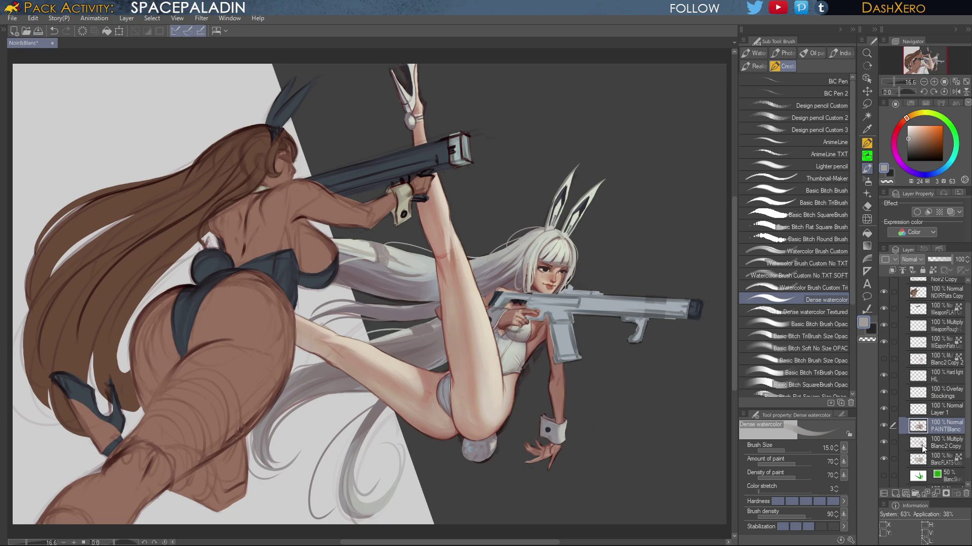
pyautogui.keyDown('ctrl'); pyautogui.click(923, 431); pyautogui.keyUp('ctrl')
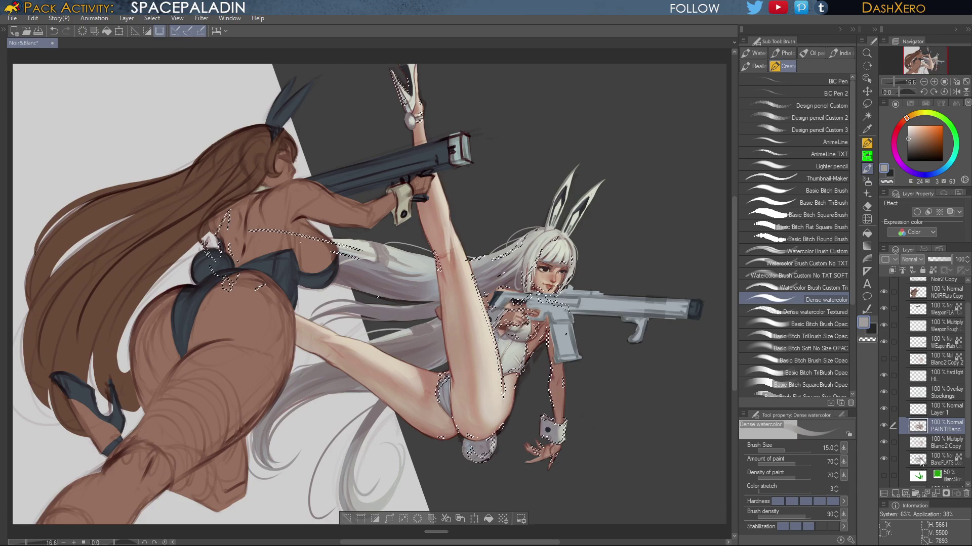
pyautogui.keyDown('ctrl'); pyautogui.click(922, 460); pyautogui.keyUp('ctrl')
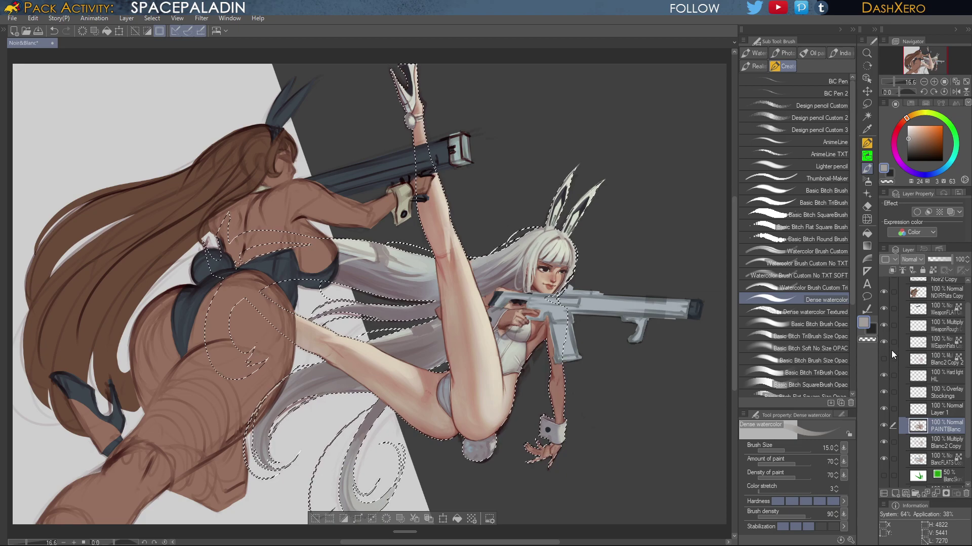
pyautogui.hotkey('ctrl', 'shift', 'i')
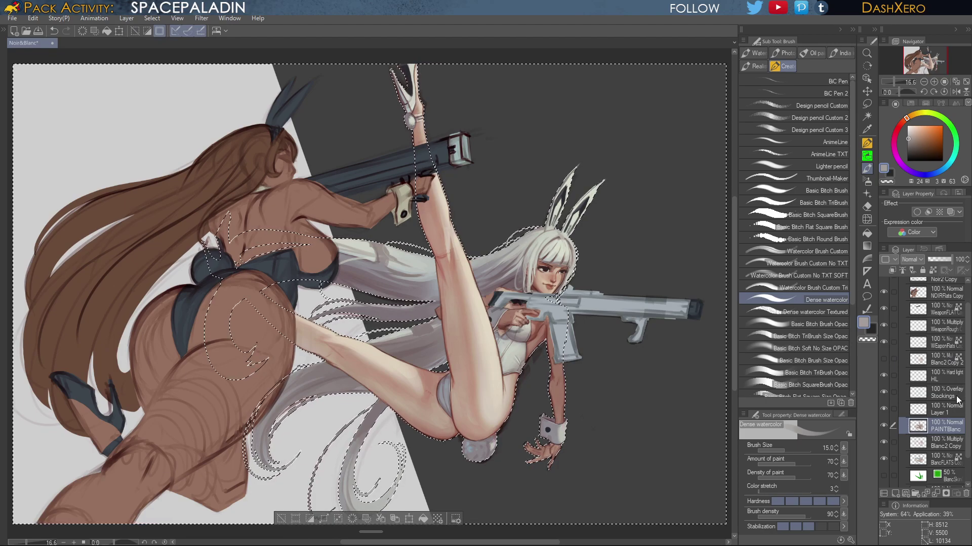
pyautogui.click(951, 443)
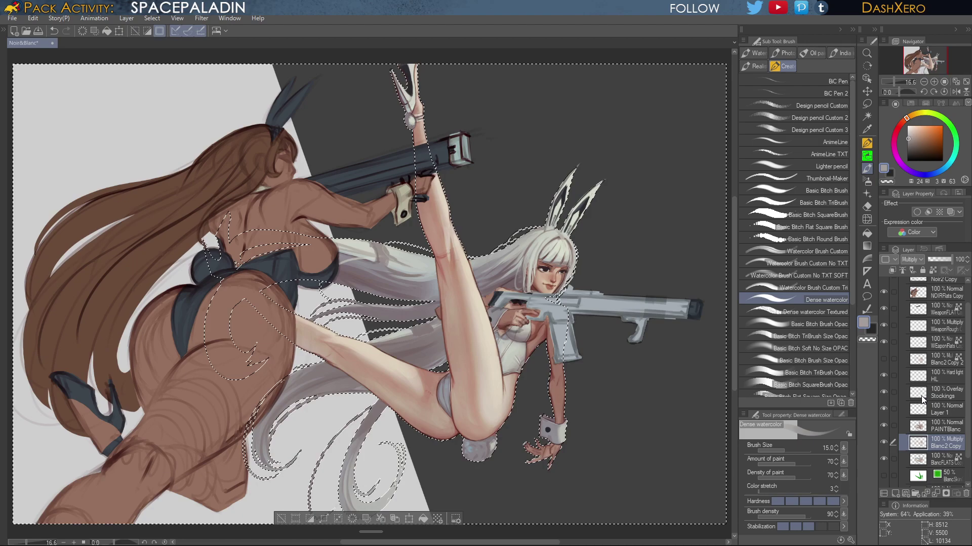
# Invert the selection back to the silhouette, add a masked tonal correction layer above HL and deselect
pyautogui.click(948, 376)
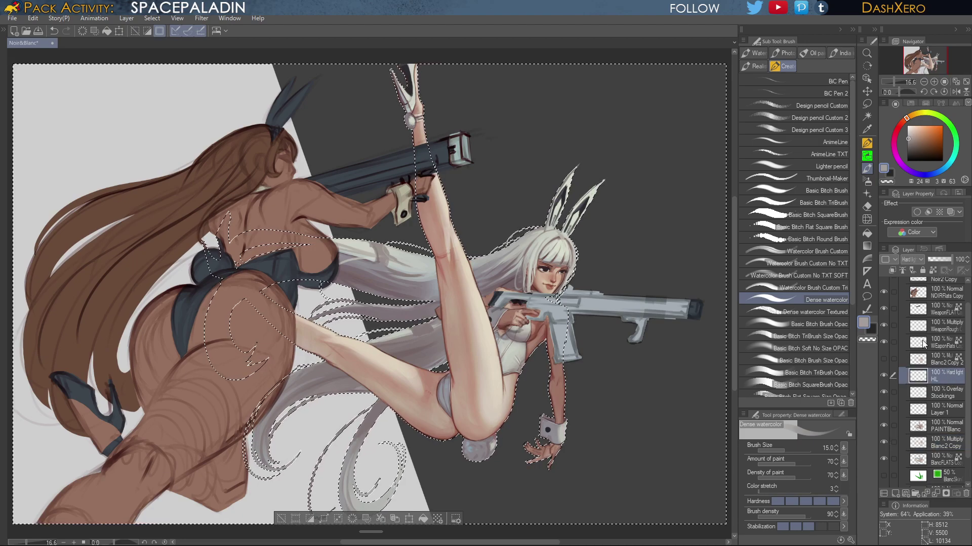
pyautogui.hotkey('ctrl', 'shift', 'i')
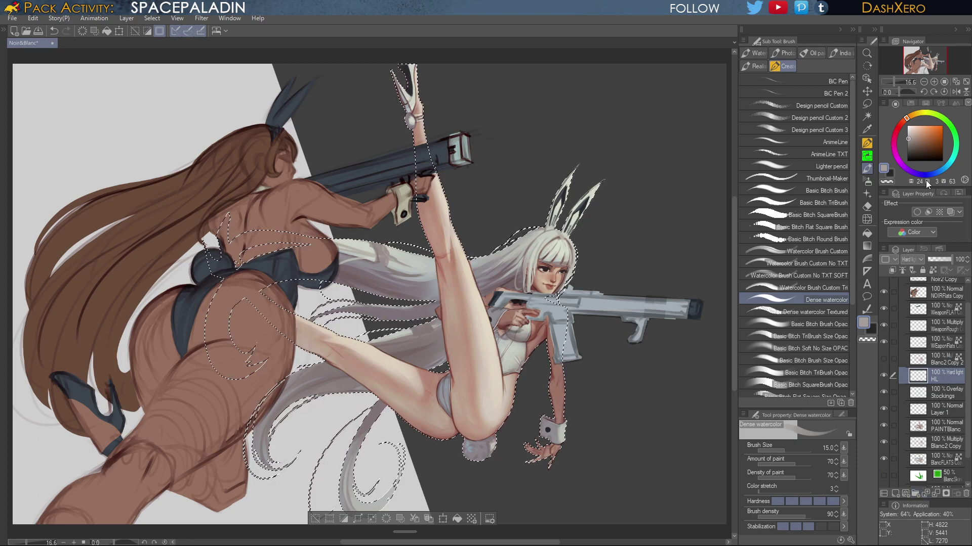
pyautogui.click(827, 131)
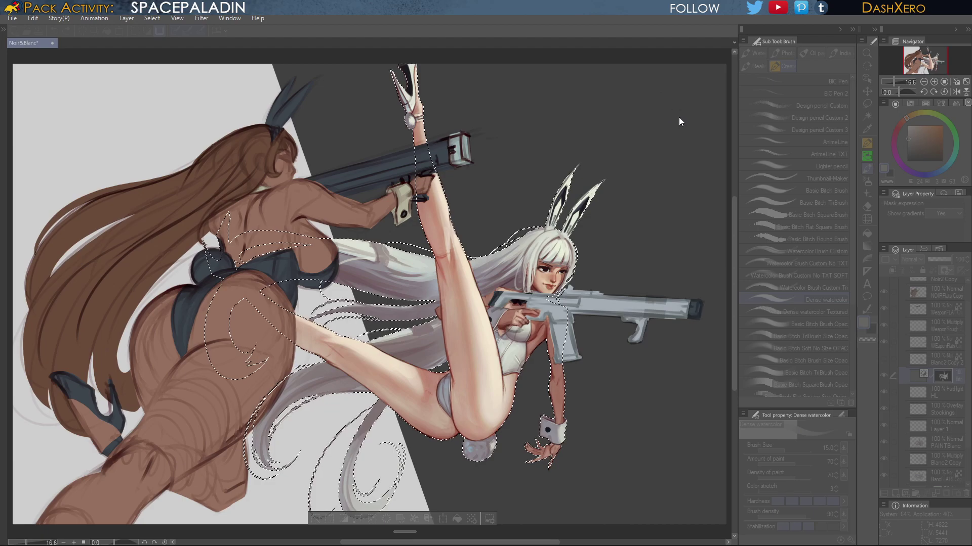
pyautogui.hotkey('ctrl', 'd')
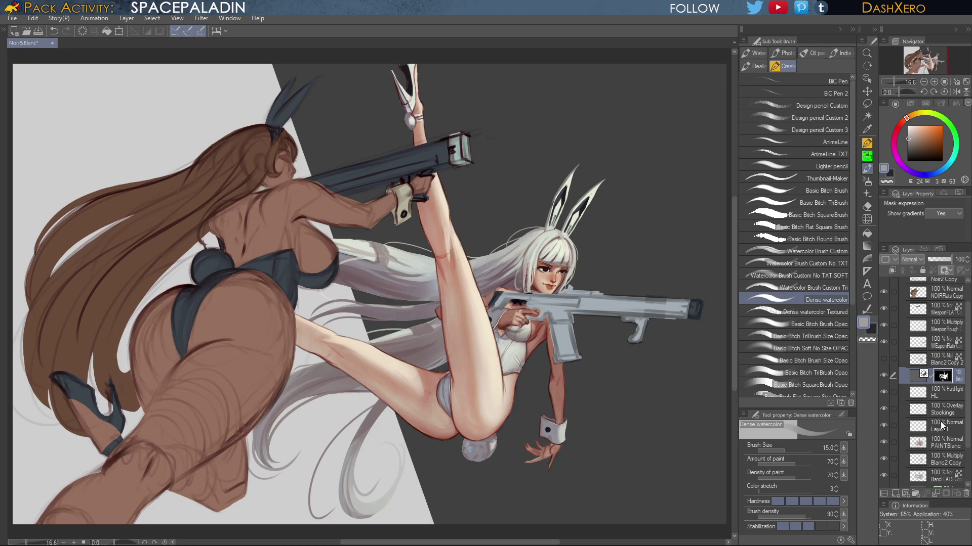
# Select the layers from the correction layer down to BlancFLATS and liquify the ankle pompom into a rounder shape at size 200
pyautogui.keyDown('shift'); pyautogui.click(947, 477); pyautogui.keyUp('shift')
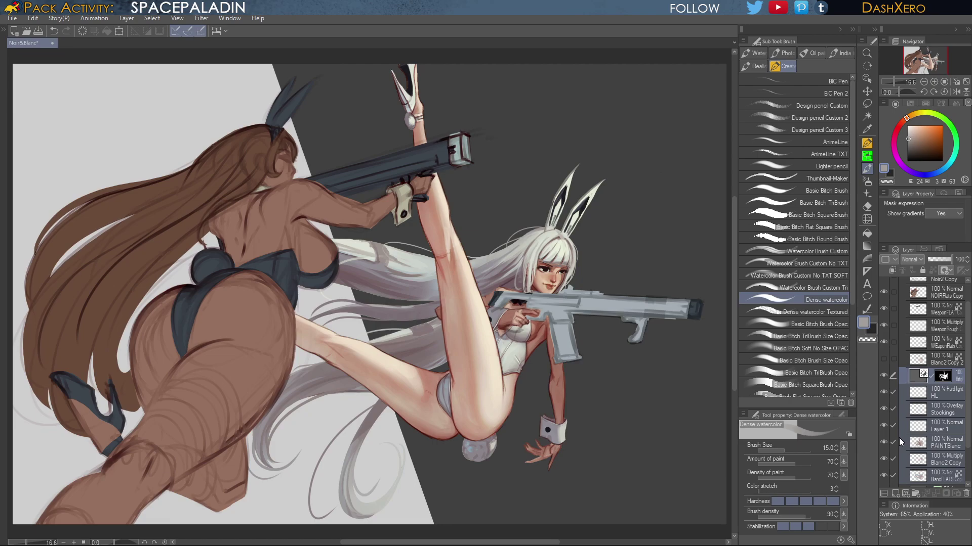
pyautogui.click(867, 218)
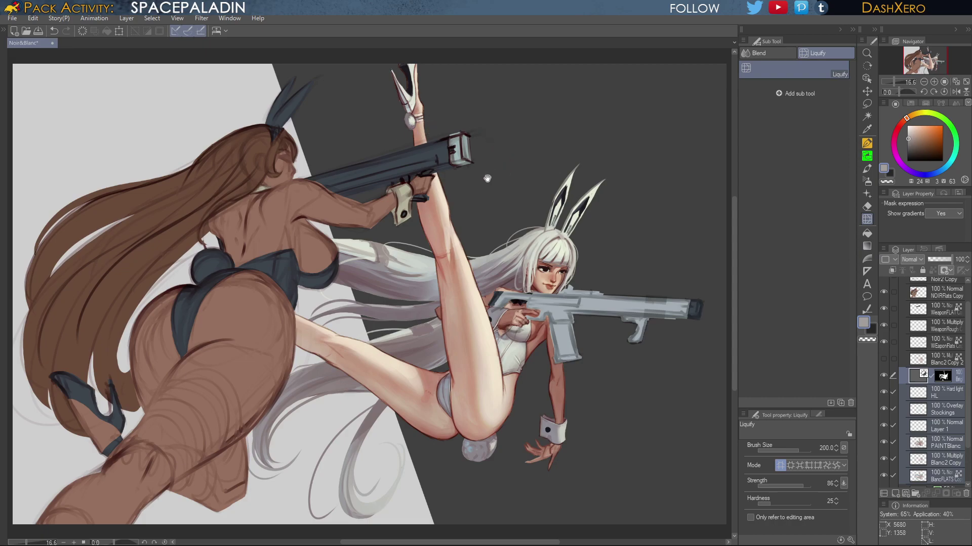
pyautogui.moveTo(486, 178); pyautogui.dragTo(583, 283)
pyautogui.scroll(1, 583, 283)
pyautogui.scroll(1, 586, 277)
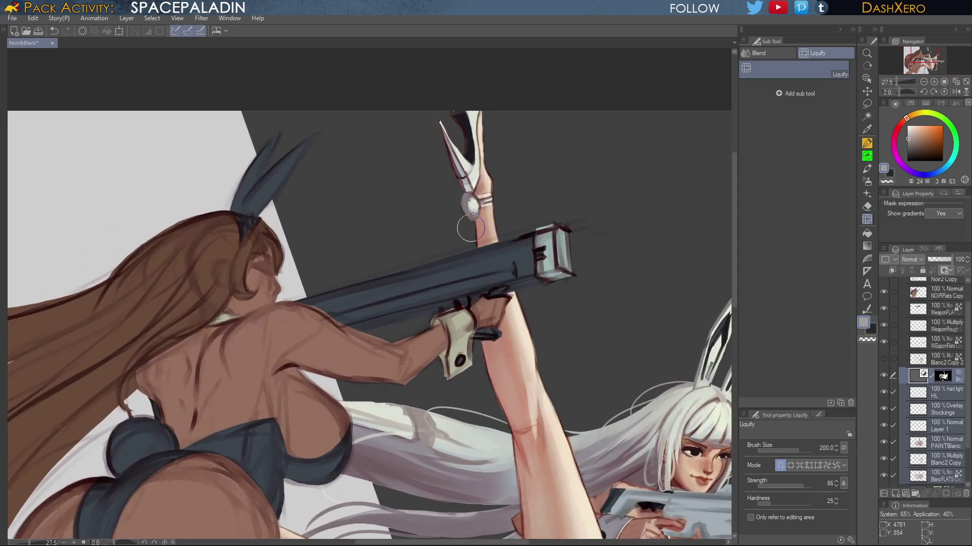
pyautogui.moveTo(461, 208)
pyautogui.mouseDown()
pyautogui.moveTo(460, 219)
pyautogui.moveTo(456, 201)
pyautogui.mouseUp()
pyautogui.click(474, 216)
pyautogui.moveTo(469, 208); pyautogui.dragTo(468, 202)
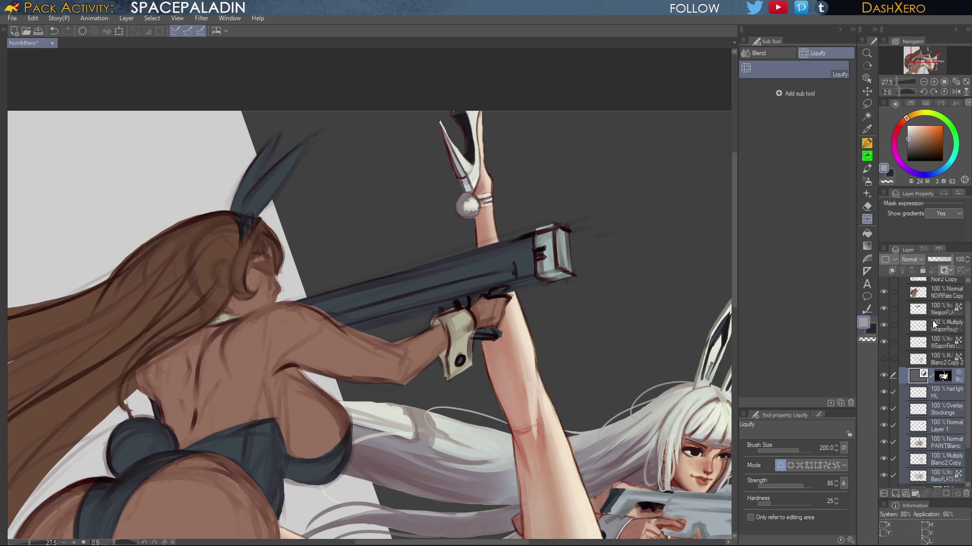
# Hide the Stockings overlay layer and return to the Dense watercolor brush for work around the raised foot
pyautogui.click(886, 408)
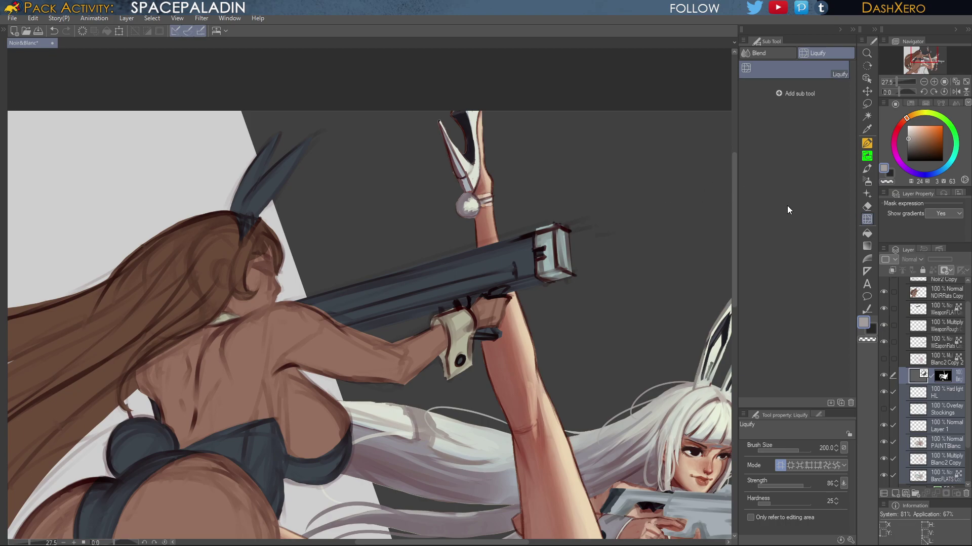
pyautogui.click(866, 170)
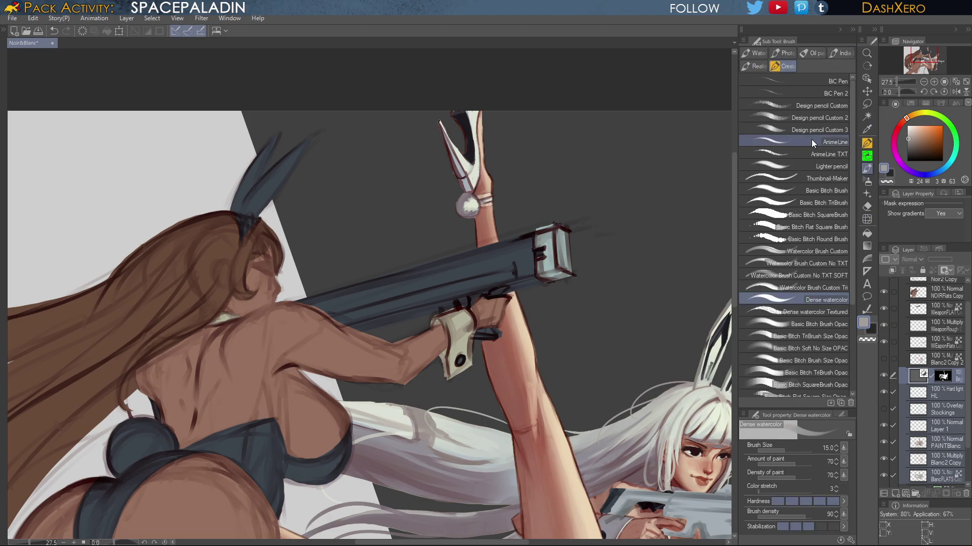
pyautogui.scroll(2, 491, 211)
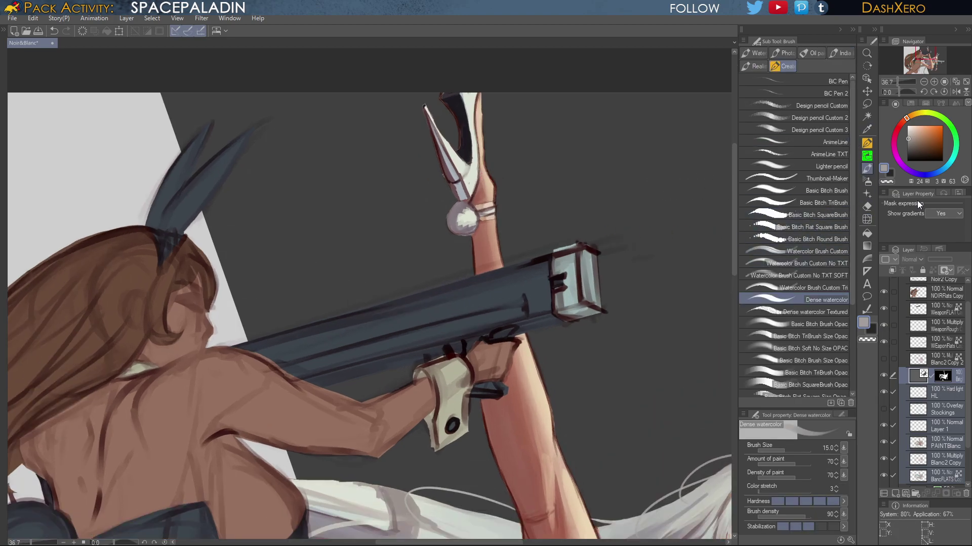
# Hide the masked tonal correction layer and switch to the Basic Bitch Brush Opac brush on the PAINTBlanc layer
pyautogui.click(883, 376)
pyautogui.click(957, 449)
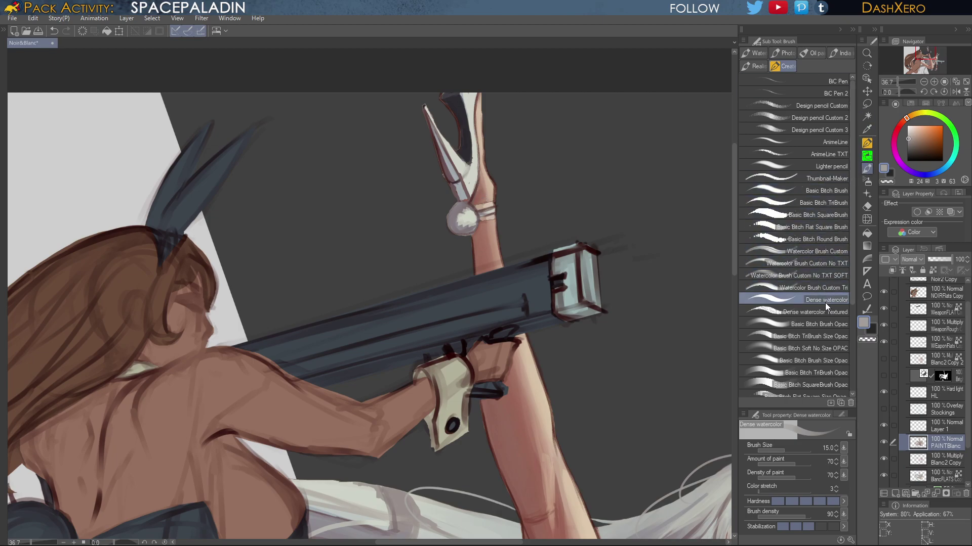
pyautogui.click(824, 322)
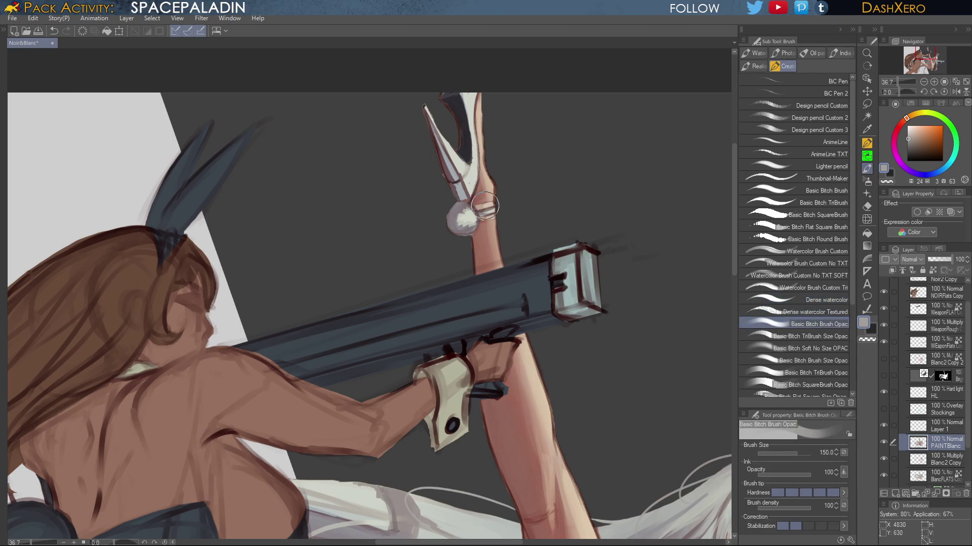
# Paint sampled skin tones over the ankle just above and below the pompom strap with the brush at size 50
pyautogui.press('[')
pyautogui.press('[')
pyautogui.press('[')
pyautogui.press('[')
pyautogui.scroll(1, 485, 205)
pyautogui.scroll(1, 485, 205)
pyautogui.press('[')
pyautogui.press('[')
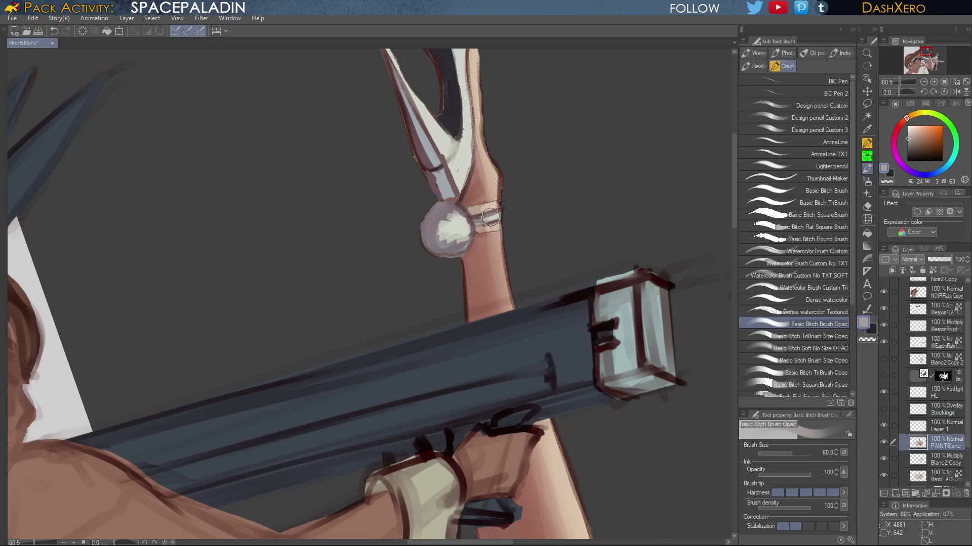
pyautogui.keyDown('alt'); pyautogui.click(478, 192); pyautogui.keyUp('alt')
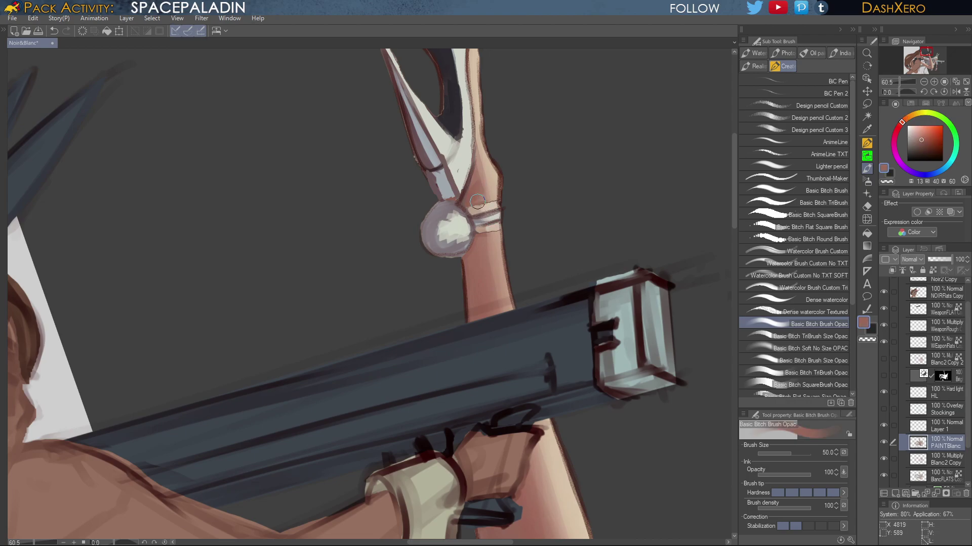
pyautogui.moveTo(476, 201); pyautogui.dragTo(478, 208)
pyautogui.keyDown('alt'); pyautogui.click(496, 186); pyautogui.keyUp('alt')
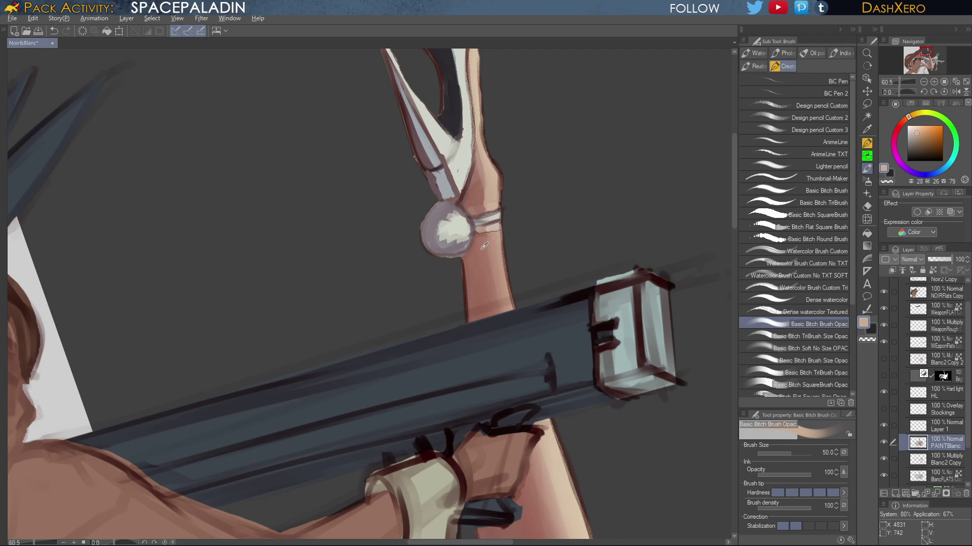
pyautogui.keyDown('alt'); pyautogui.click(483, 243); pyautogui.keyUp('alt')
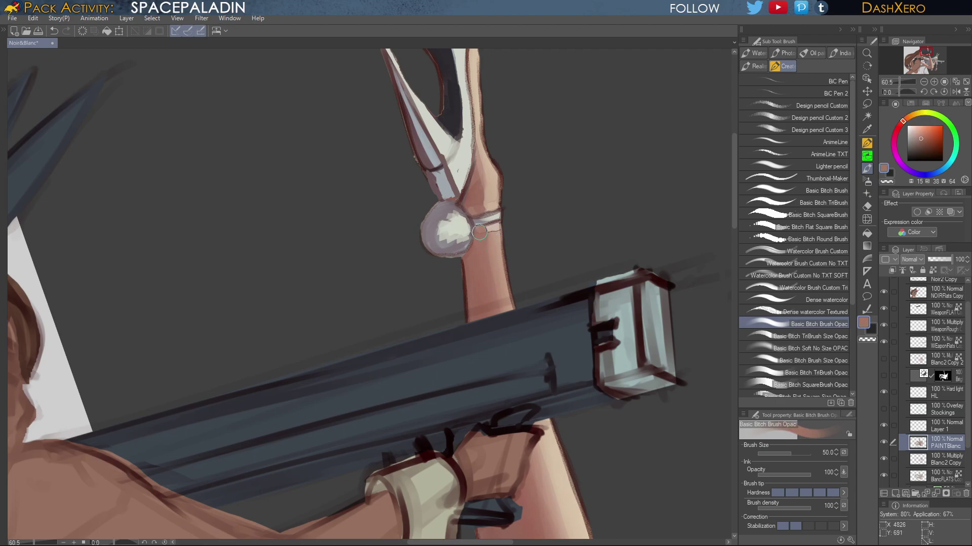
pyautogui.keyDown('alt'); pyautogui.click(498, 245); pyautogui.keyUp('alt')
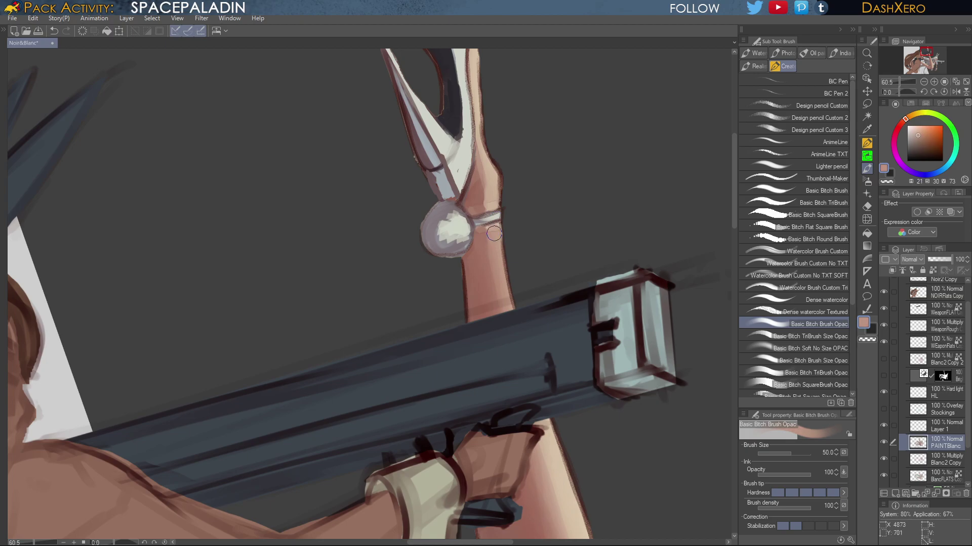
pyautogui.moveTo(493, 230)
pyautogui.mouseDown()
pyautogui.moveTo(495, 217)
pyautogui.moveTo(492, 239)
pyautogui.mouseUp()
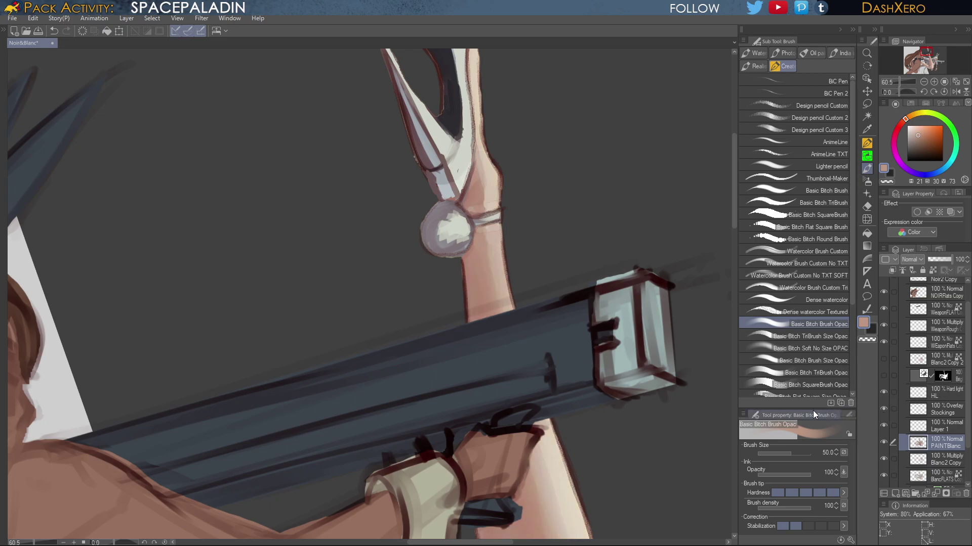
# Outline the outer edge of the raised foot in dark red-brown with the Dense watercolor brush at size 15
pyautogui.moveTo(635, 302); pyautogui.dragTo(623, 361)
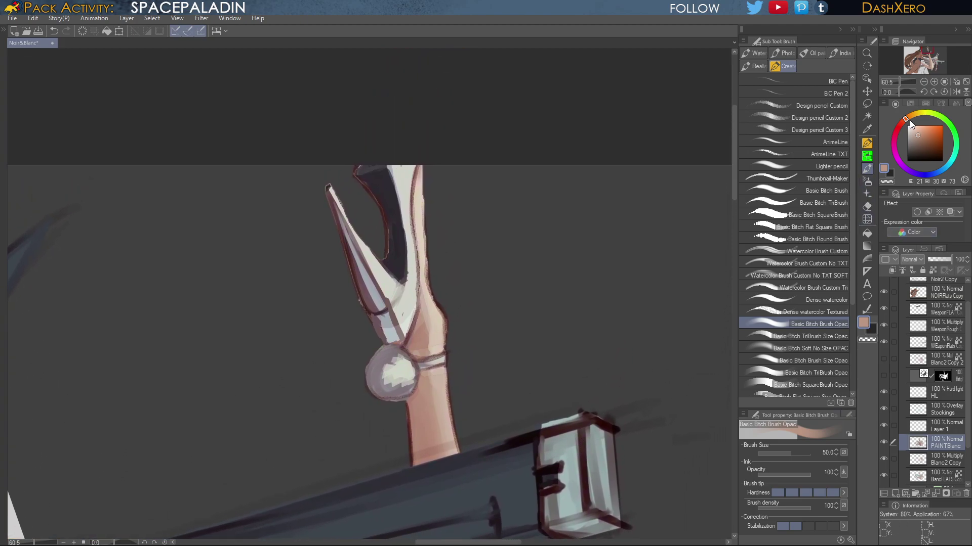
pyautogui.click(931, 149)
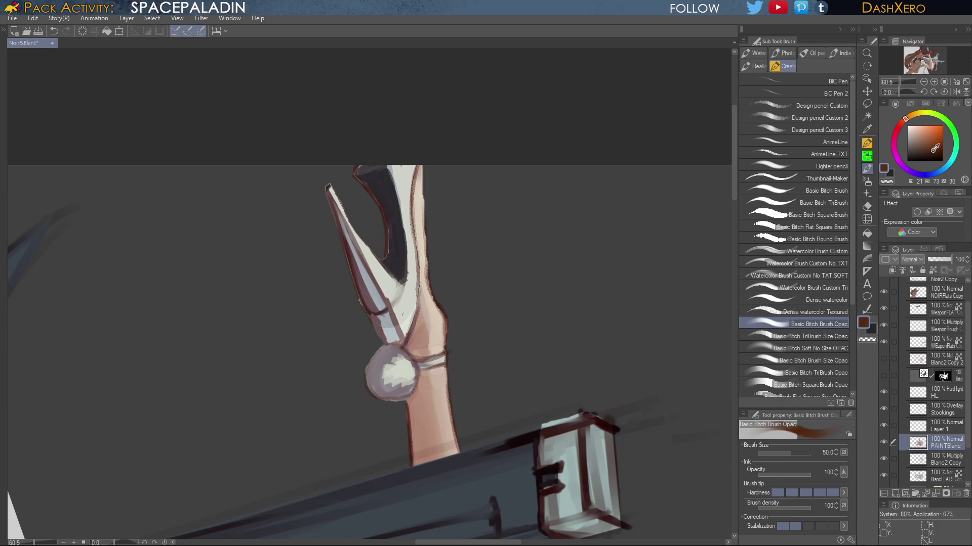
pyautogui.click(903, 122)
pyautogui.moveTo(904, 127); pyautogui.dragTo(901, 130)
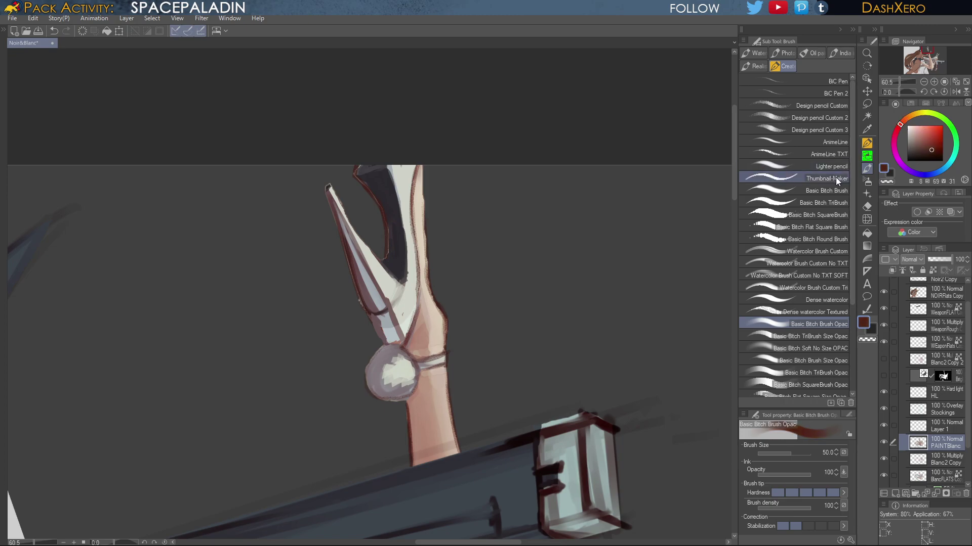
pyautogui.click(833, 299)
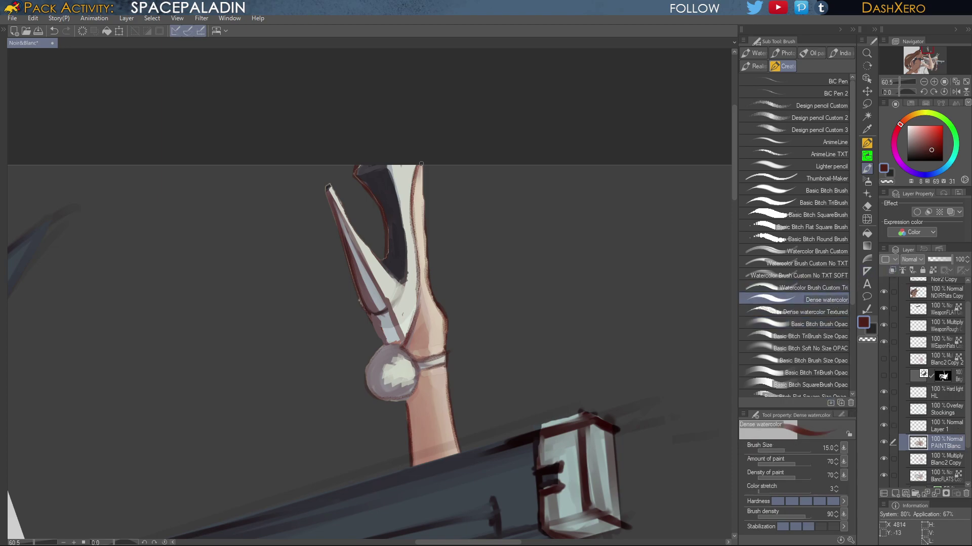
pyautogui.moveTo(421, 169)
pyautogui.mouseDown()
pyautogui.moveTo(426, 256)
pyautogui.moveTo(425, 204)
pyautogui.moveTo(426, 231)
pyautogui.mouseUp()
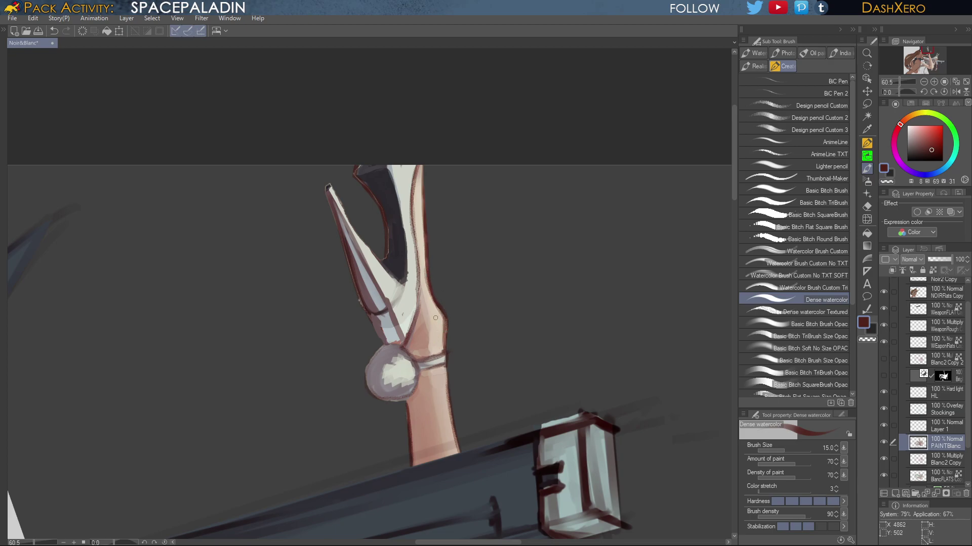
# Continue the dark red-brown outline down the raised leg from the ankle past the knee to the thigh
pyautogui.moveTo(562, 402); pyautogui.dragTo(537, 156)
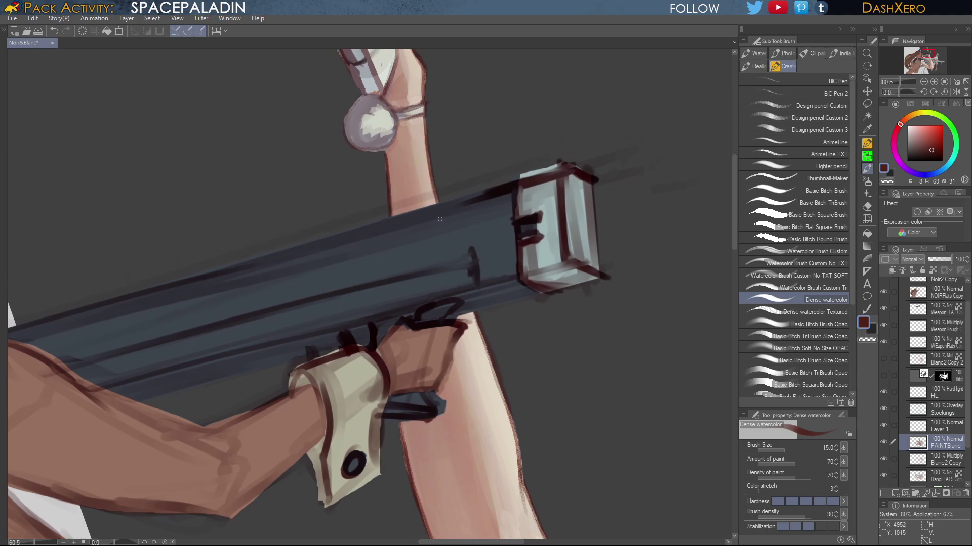
pyautogui.moveTo(475, 295)
pyautogui.mouseDown()
pyautogui.moveTo(449, 250)
pyautogui.moveTo(474, 338)
pyautogui.mouseUp()
pyautogui.moveTo(555, 405); pyautogui.dragTo(524, 291)
pyautogui.moveTo(443, 219); pyautogui.dragTo(469, 330)
pyautogui.moveTo(546, 389); pyautogui.dragTo(486, 229)
pyautogui.moveTo(422, 186); pyautogui.dragTo(489, 356)
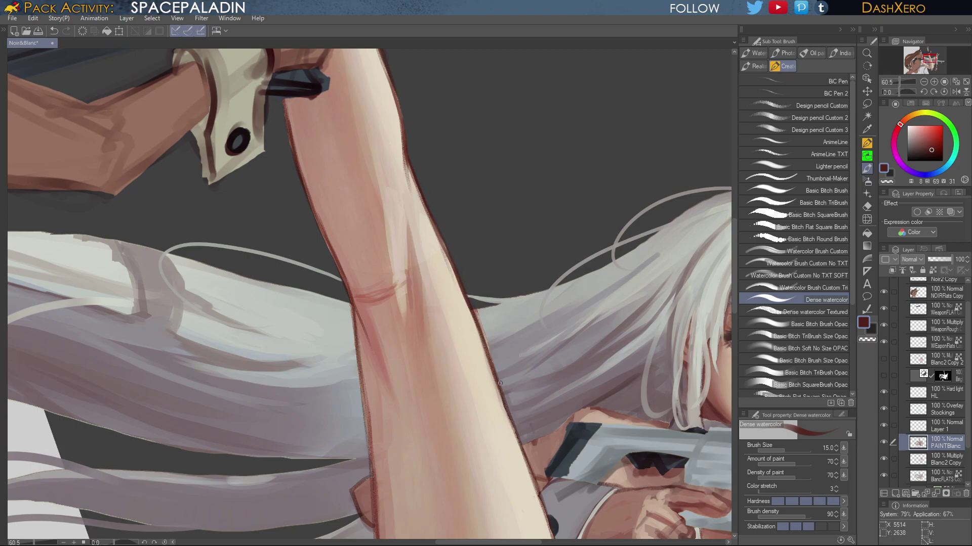
pyautogui.moveTo(574, 378); pyautogui.dragTo(574, 218)
pyautogui.moveTo(584, 362); pyautogui.dragTo(583, 371)
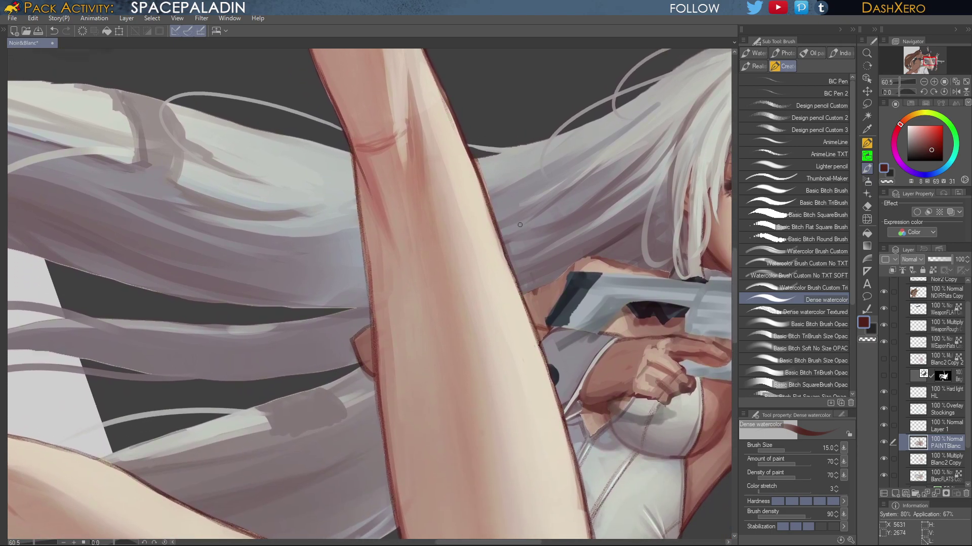
# Paint hair strands beside the raised leg with sampled grey-white hair tones, undoing one stray stroke
pyautogui.keyDown('alt'); pyautogui.click(486, 156); pyautogui.keyUp('alt')
pyautogui.moveTo(477, 162); pyautogui.dragTo(485, 186)
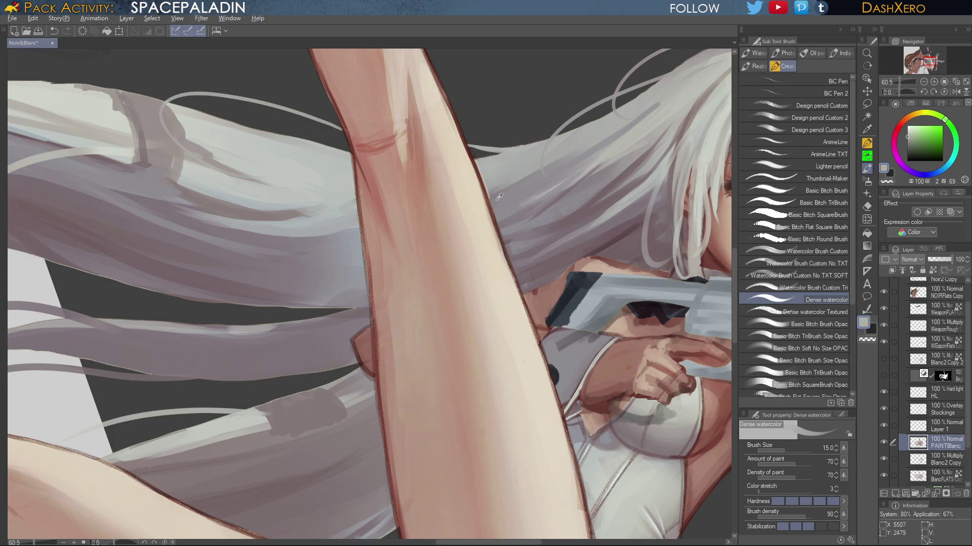
pyautogui.keyDown('alt'); pyautogui.click(497, 198); pyautogui.keyUp('alt')
pyautogui.moveTo(515, 191)
pyautogui.mouseDown()
pyautogui.moveTo(526, 167)
pyautogui.moveTo(488, 198)
pyautogui.mouseUp()
pyautogui.hotkey('ctrl', 'z')
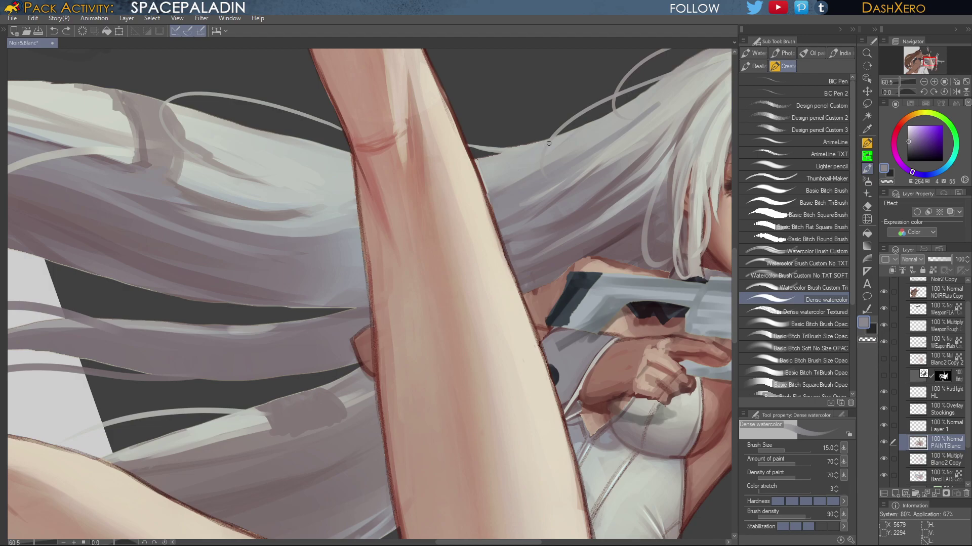
pyautogui.moveTo(601, 204); pyautogui.dragTo(581, 228)
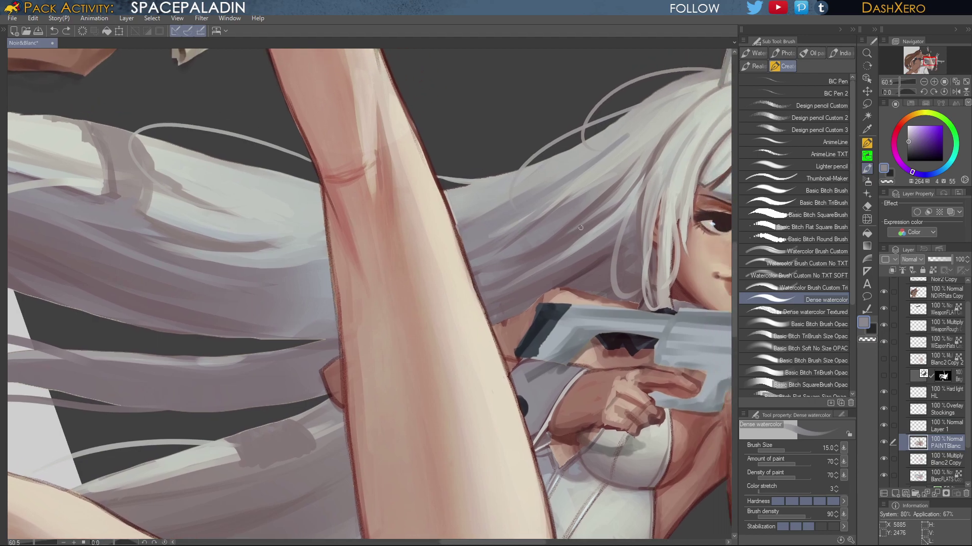
pyautogui.keyDown('alt'); pyautogui.click(557, 172); pyautogui.keyUp('alt')
pyautogui.moveTo(517, 205); pyautogui.dragTo(534, 194)
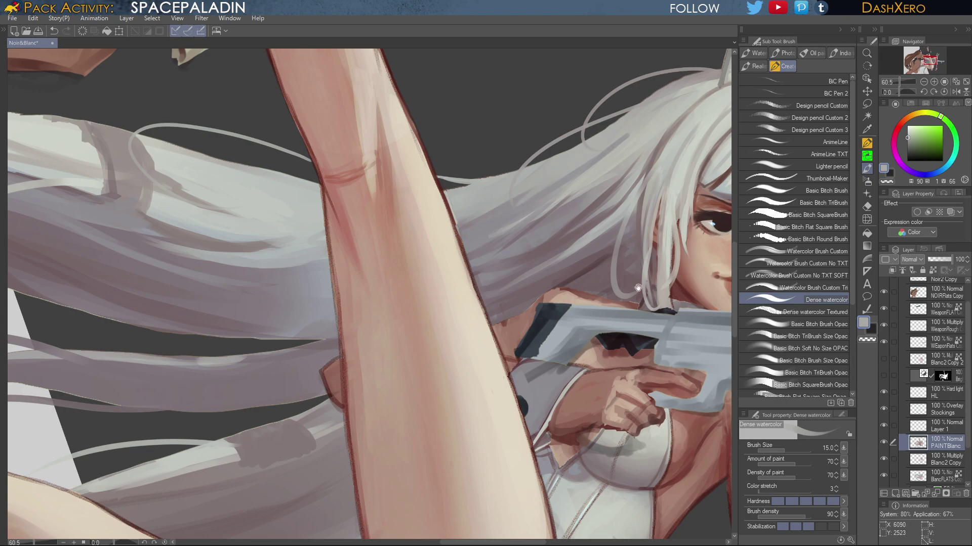
# Paint a curved flyaway strand sweeping back from the crown of the white-haired woman in a sampled hair grey
pyautogui.moveTo(697, 280)
pyautogui.mouseDown()
pyautogui.moveTo(626, 320)
pyautogui.moveTo(642, 280)
pyautogui.mouseUp()
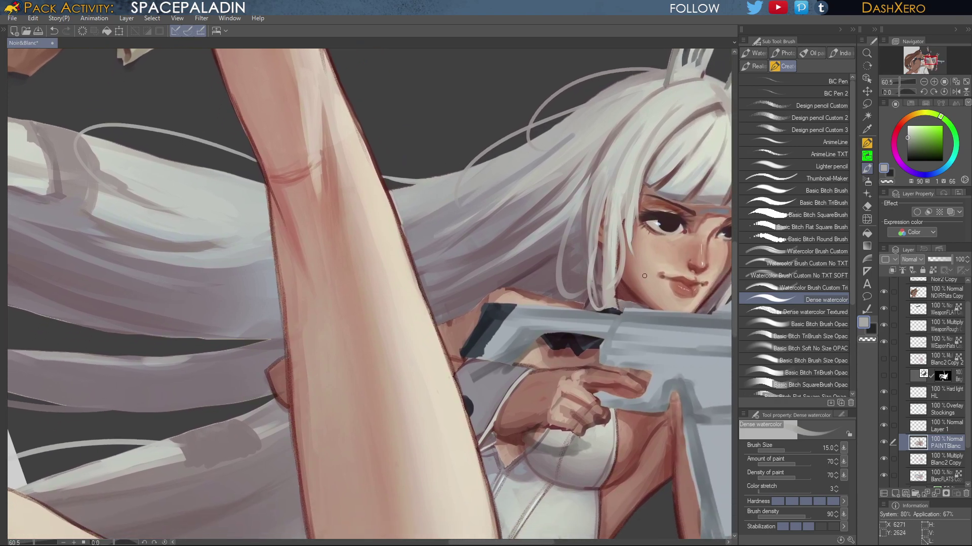
pyautogui.keyDown('alt'); pyautogui.click(557, 142); pyautogui.keyUp('alt')
pyautogui.keyDown('alt'); pyautogui.click(648, 73); pyautogui.keyUp('alt')
pyautogui.moveTo(647, 73); pyautogui.dragTo(569, 116)
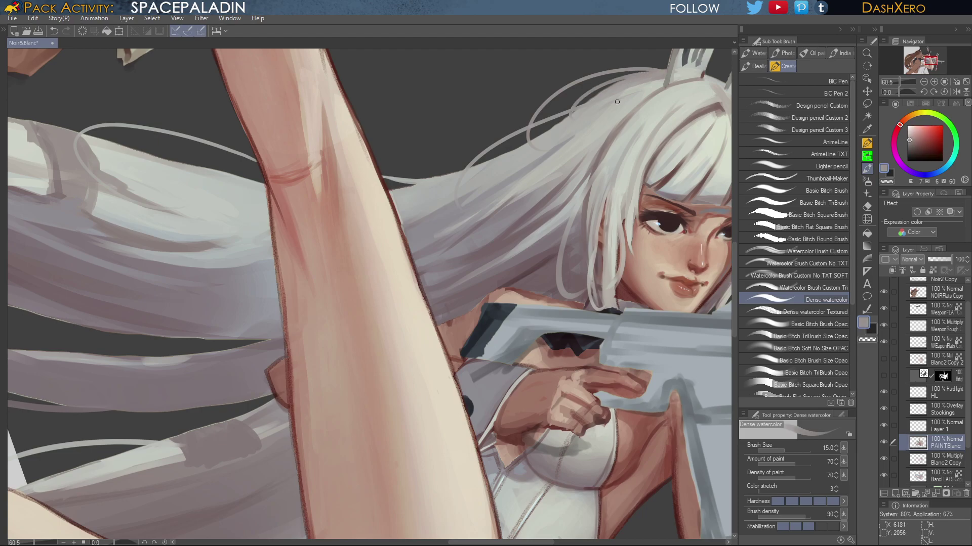
# Save the current state of the two-character illustration
pyautogui.hotkey('ctrl', '0')
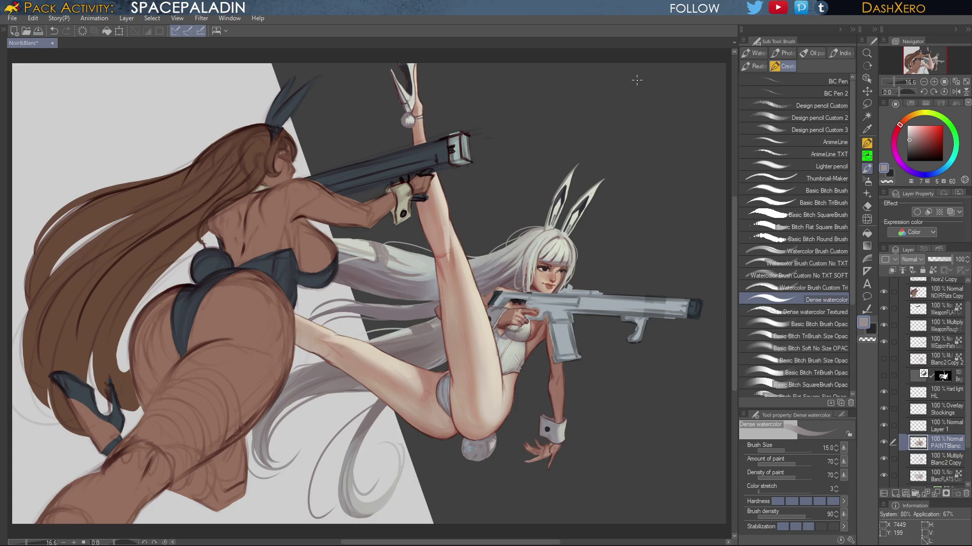
pyautogui.moveTo(595, 378); pyautogui.dragTo(635, 286)
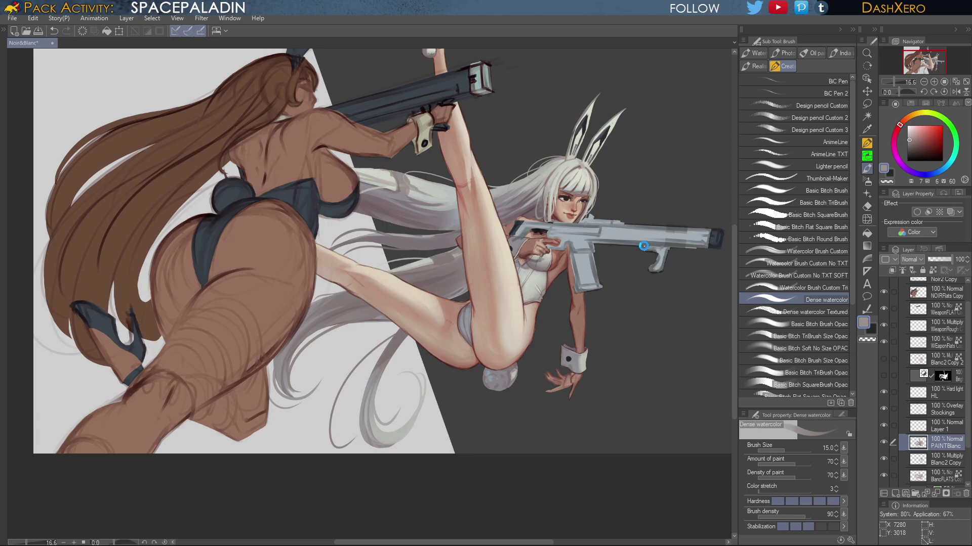
pyautogui.hotkey('ctrl', 's')
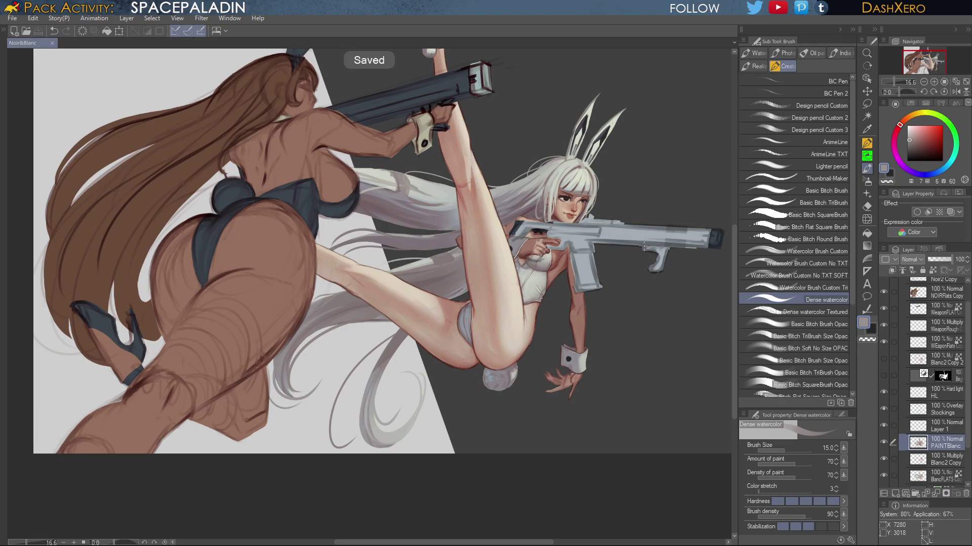
pyautogui.hotkey('ctrl', '0')
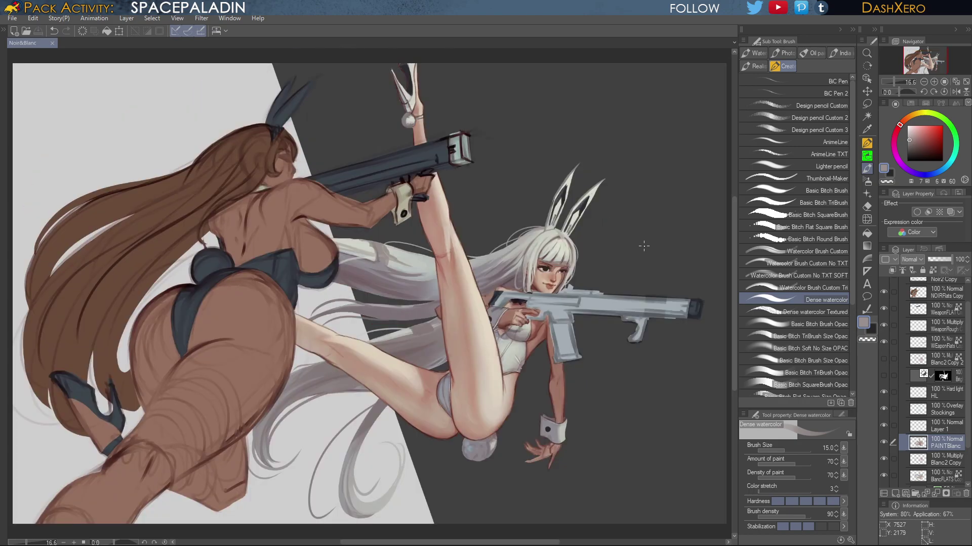
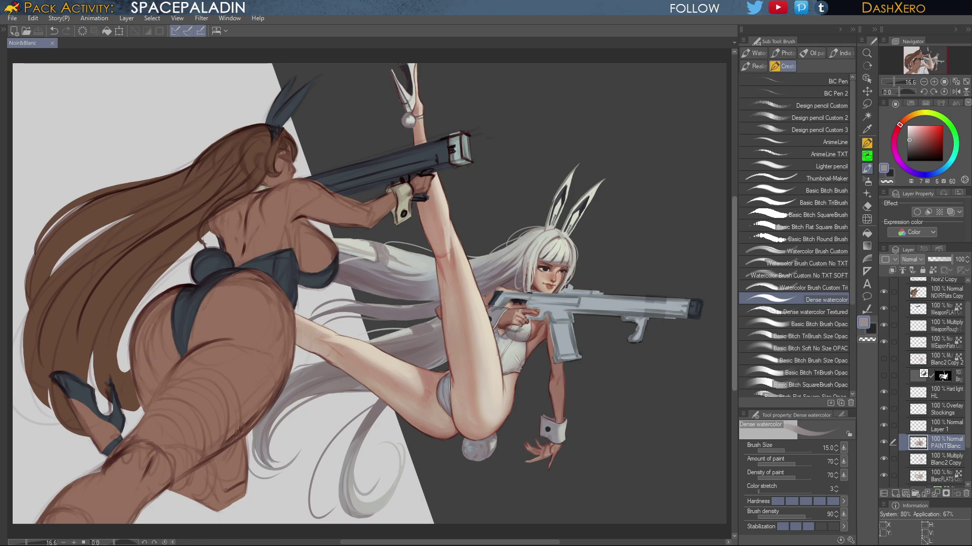
# Compare the artwork with and without the masked correction layer above HL, and leave that layer visible
pyautogui.moveTo(733, 298); pyautogui.dragTo(736, 309)
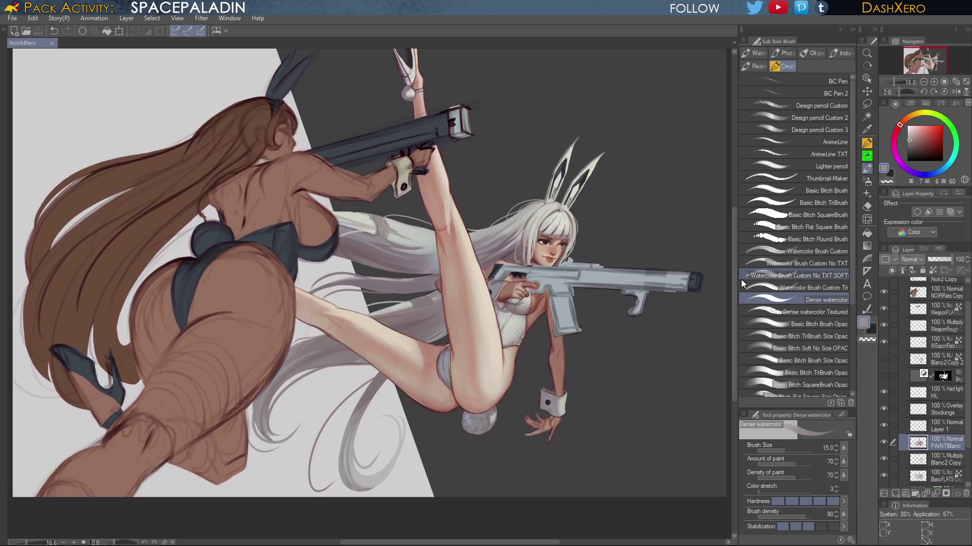
pyautogui.click(884, 375)
pyautogui.click(883, 375)
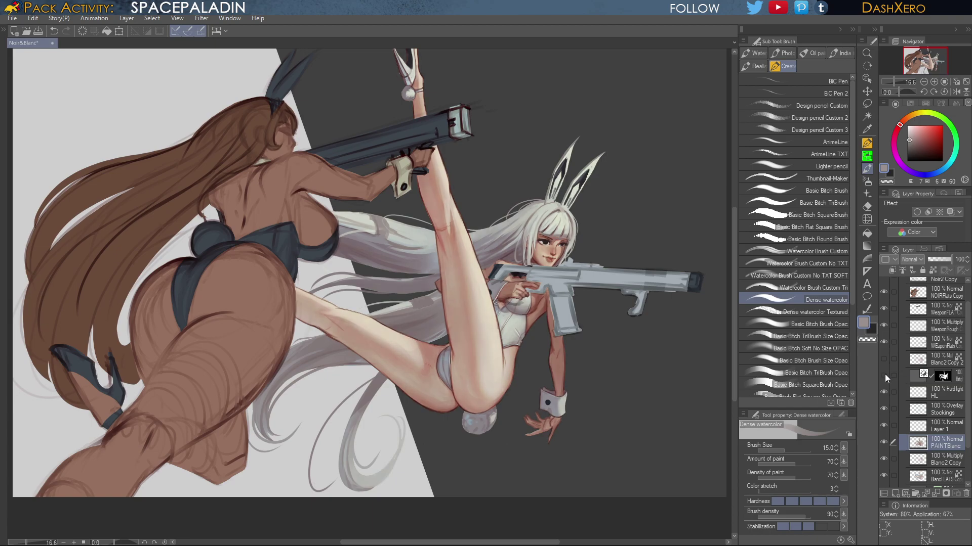
pyautogui.click(884, 375)
pyautogui.click(884, 374)
pyautogui.click(885, 373)
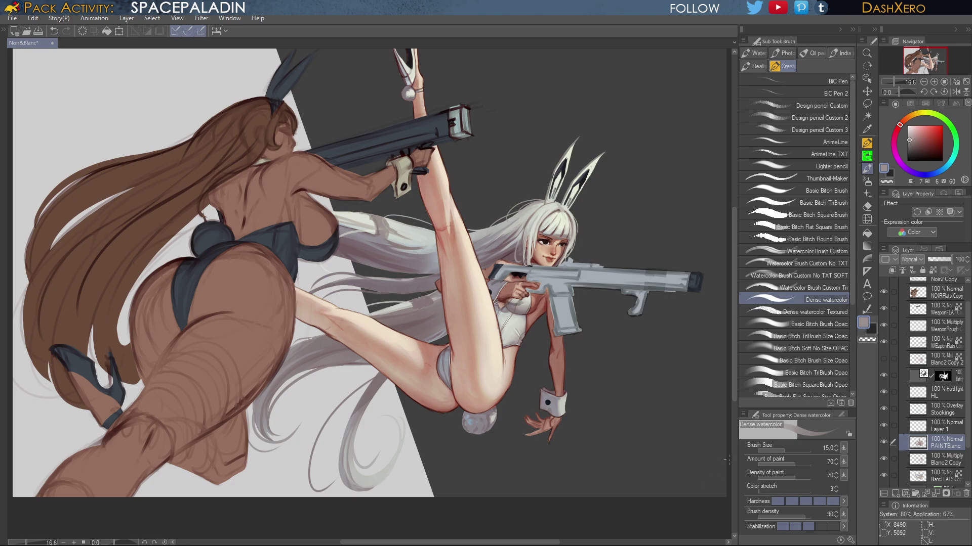
# Load the existing correction mask as a selection and add a hue correction layer masked to the white-haired figure above HL
pyautogui.click(944, 377)
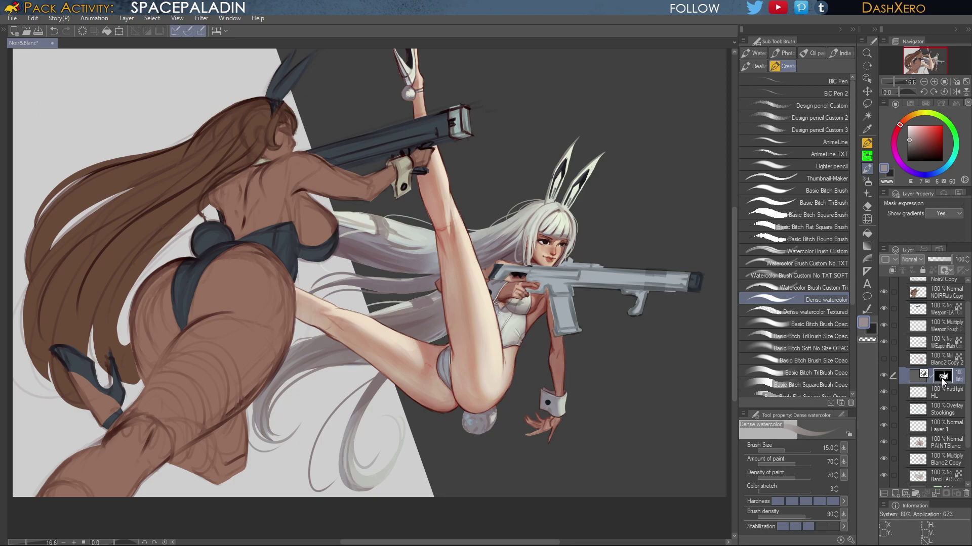
pyautogui.keyDown('ctrl'); pyautogui.click(942, 378); pyautogui.keyUp('ctrl')
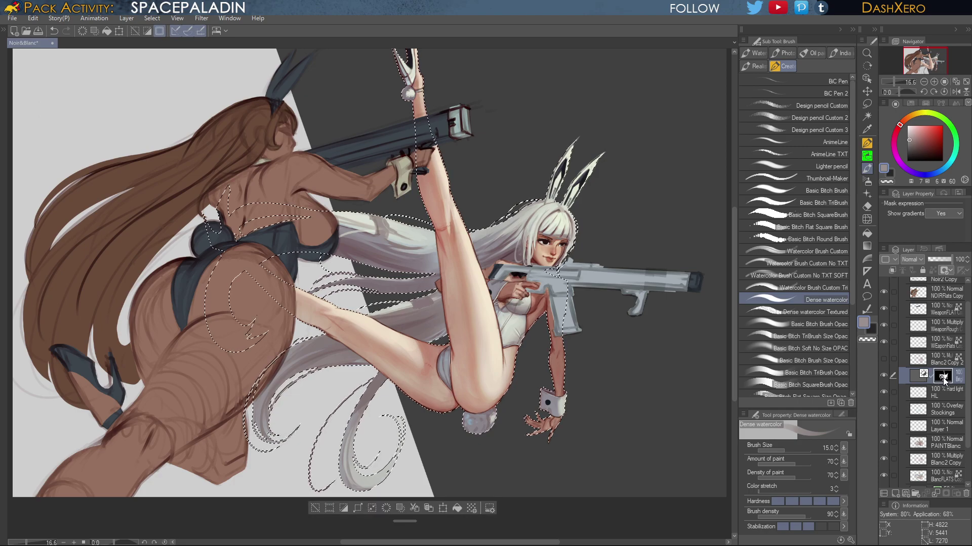
pyautogui.click(951, 393)
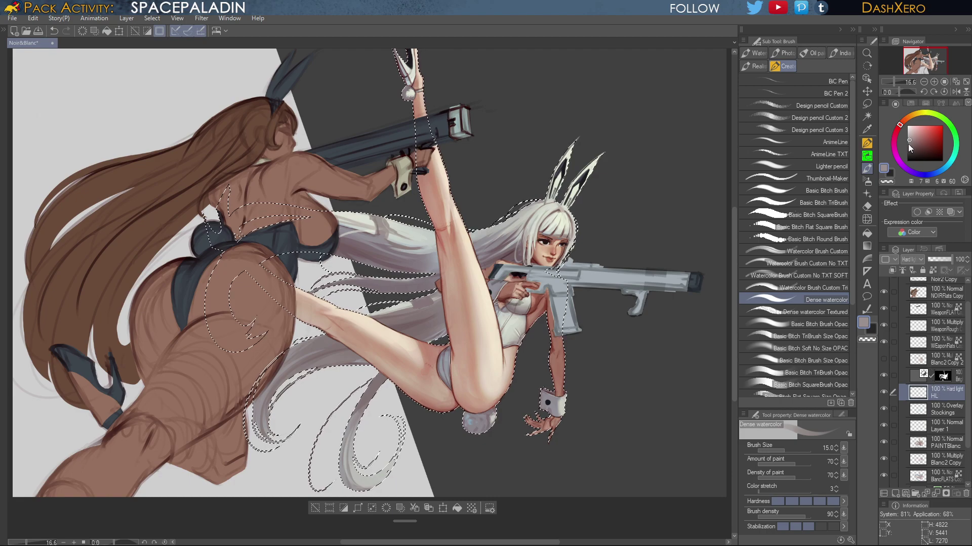
pyautogui.click(804, 163)
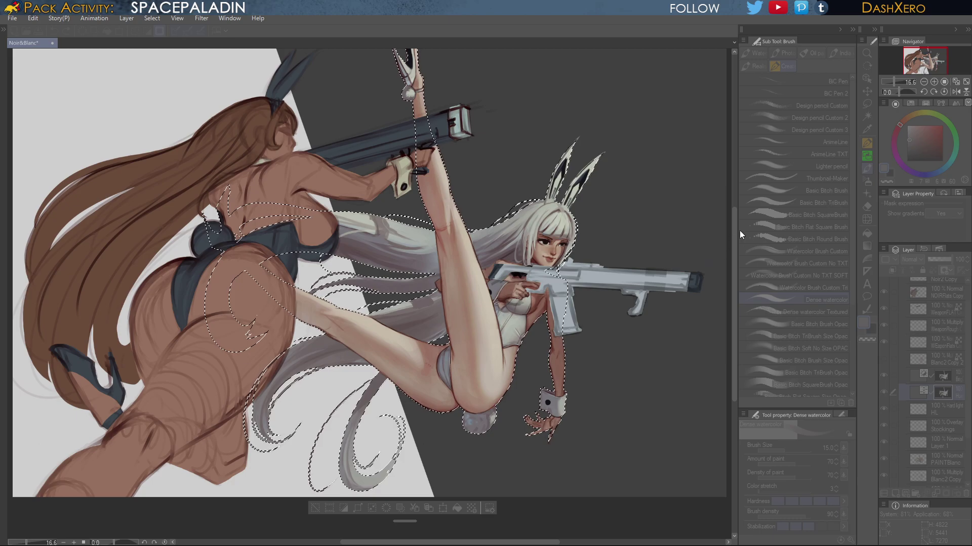
pyautogui.click(861, 197)
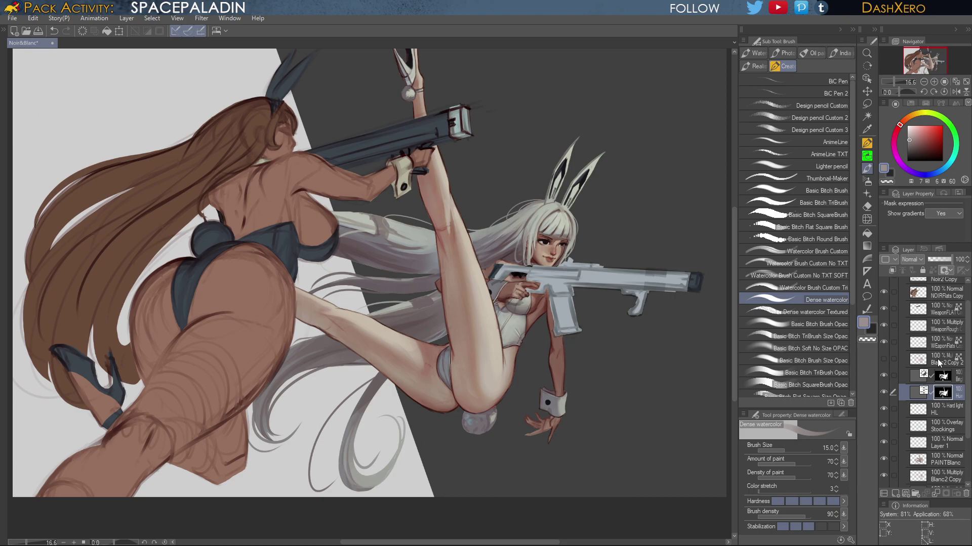
# Clear the hue correction layer's mask within the figure's selection and refill it with a circular Foreground to transparent gradient
pyautogui.keyDown('ctrl'); pyautogui.click(943, 393); pyautogui.keyUp('ctrl')
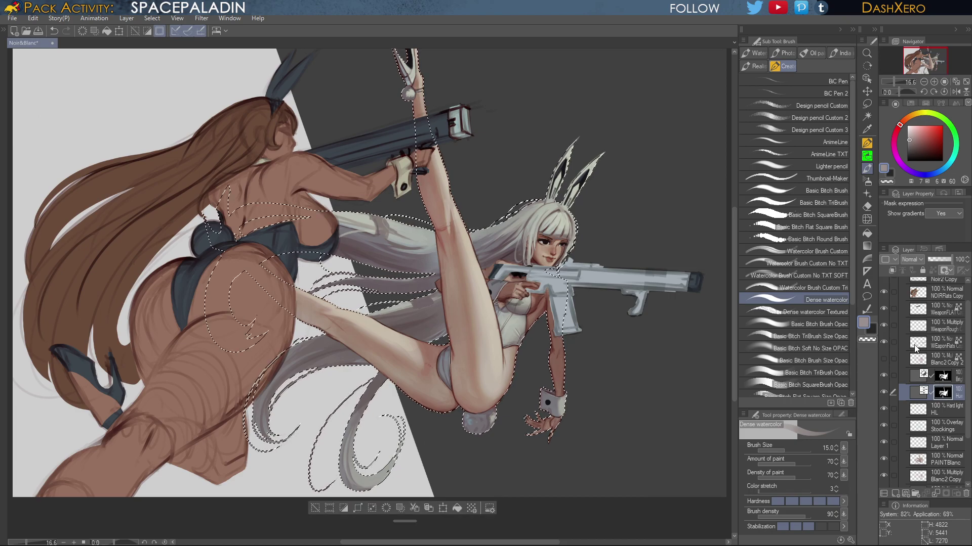
pyautogui.press('Delete')
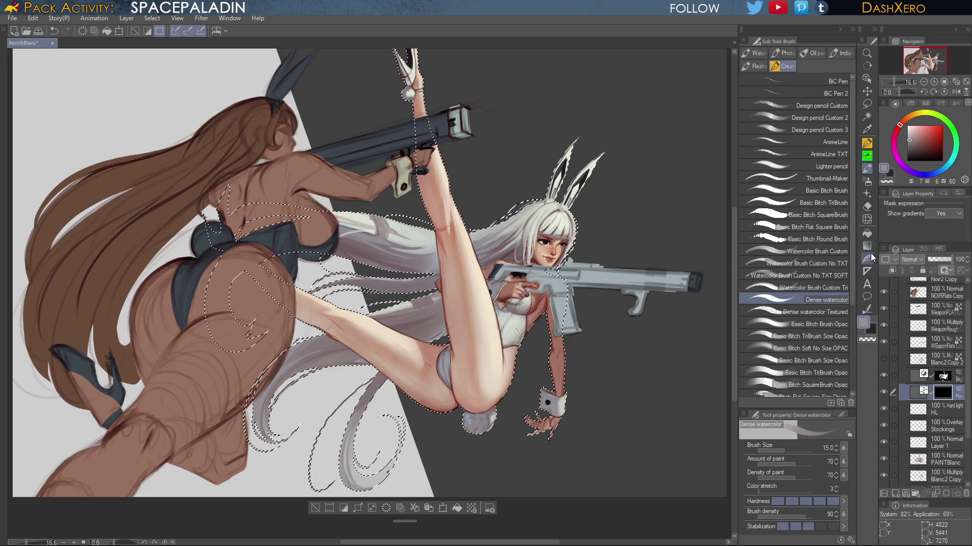
pyautogui.click(867, 246)
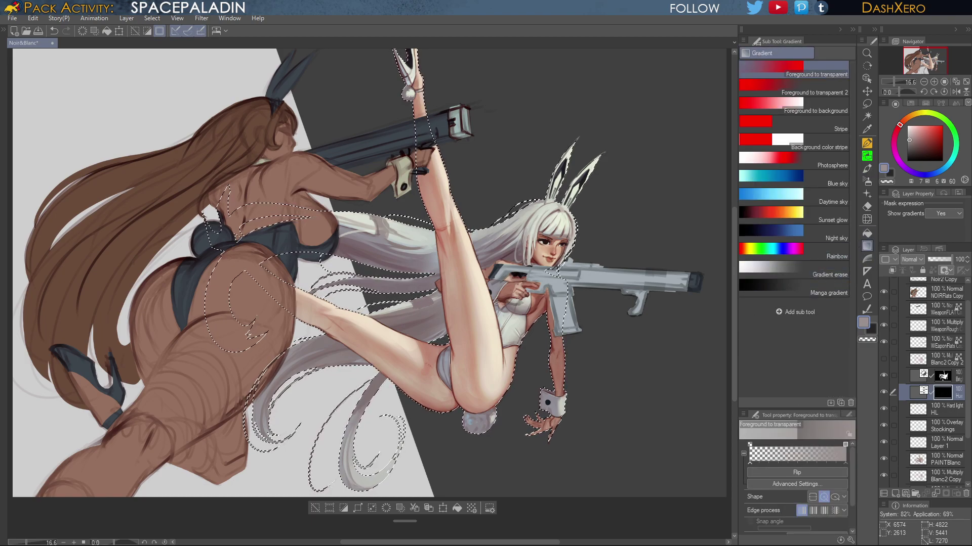
pyautogui.scroll(-2, 563, 217)
pyautogui.scroll(-1, 564, 256)
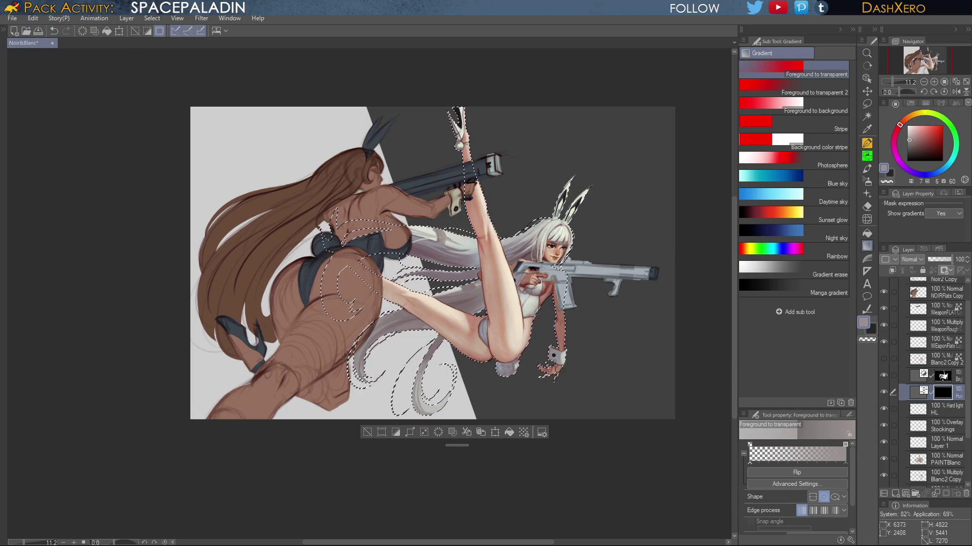
pyautogui.moveTo(558, 247); pyautogui.dragTo(694, 85)
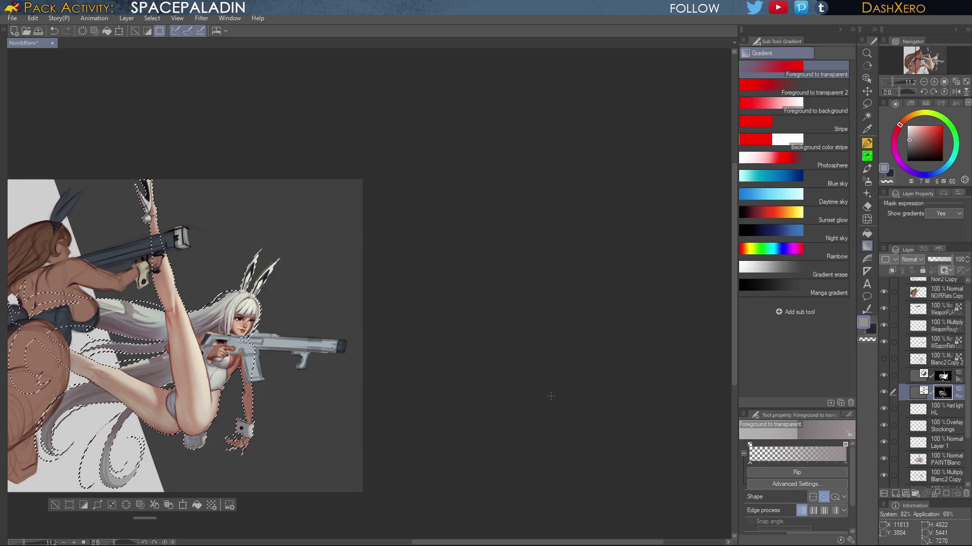
pyautogui.moveTo(383, 389); pyautogui.dragTo(574, 308)
pyautogui.moveTo(554, 340); pyautogui.dragTo(535, 340)
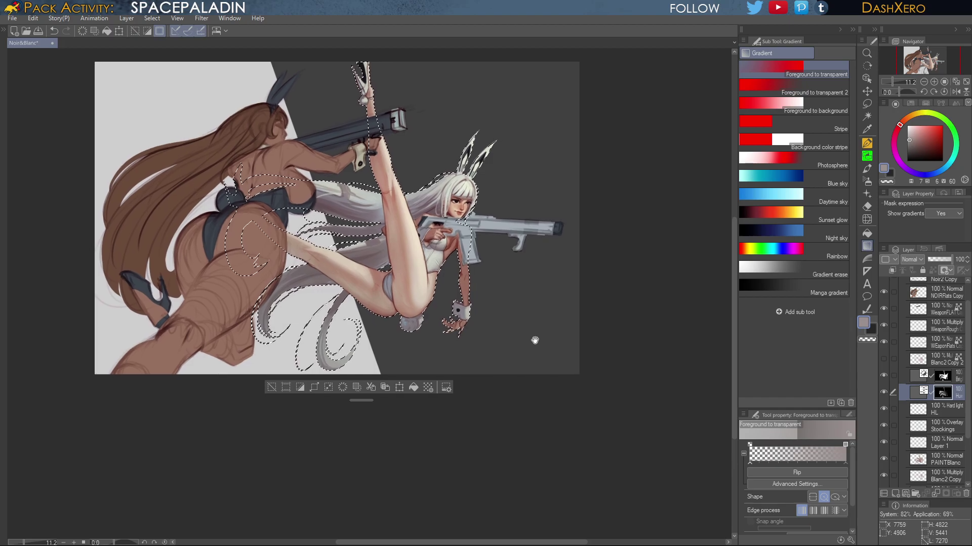
# Compare the white-haired figure with and without the gradient-masked hue correction
pyautogui.click(883, 392)
pyautogui.click(884, 393)
pyautogui.click(884, 395)
pyautogui.click(883, 395)
pyautogui.click(883, 395)
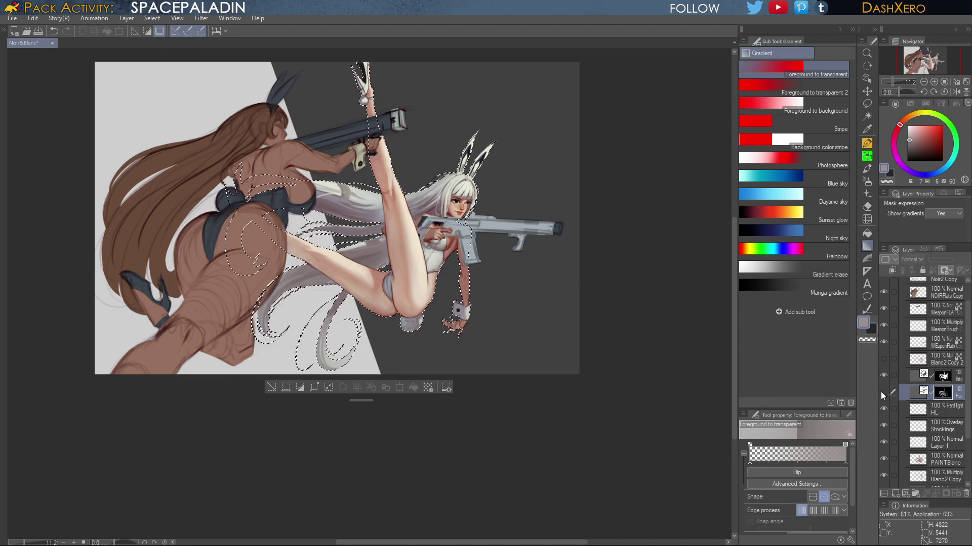
pyautogui.click(883, 395)
pyautogui.click(883, 395)
pyautogui.click(883, 395)
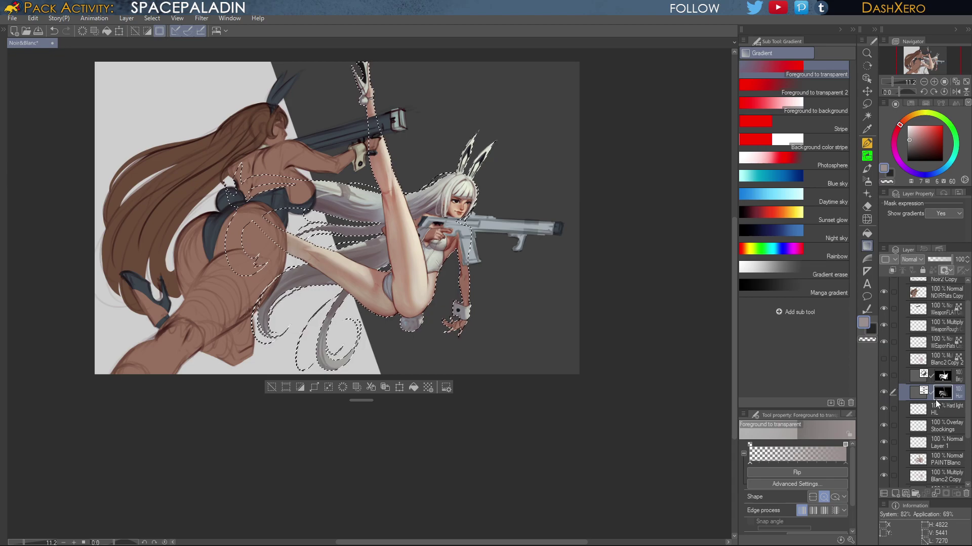
# Readjust the hue correction layer's settings and clear the selection around the figure
pyautogui.doubleClick(918, 397)
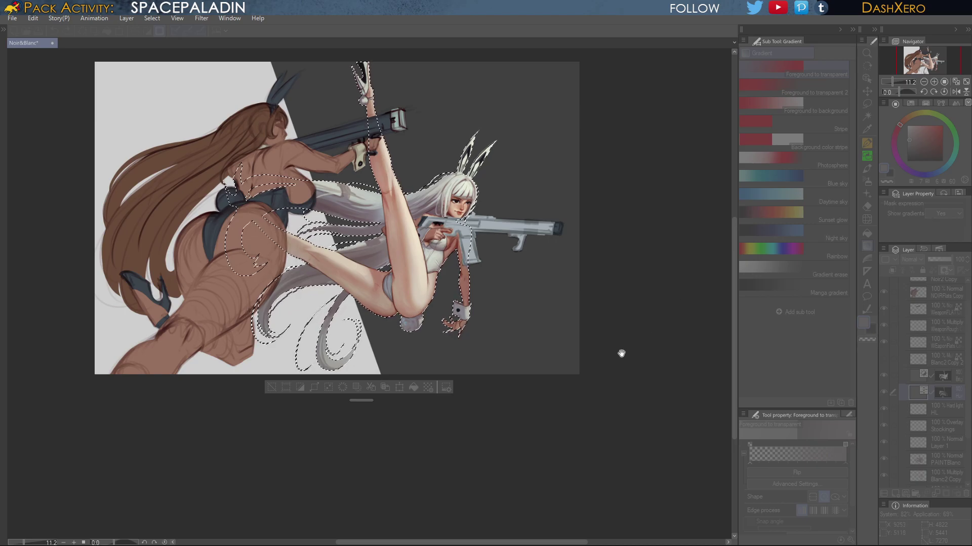
pyautogui.click(855, 201)
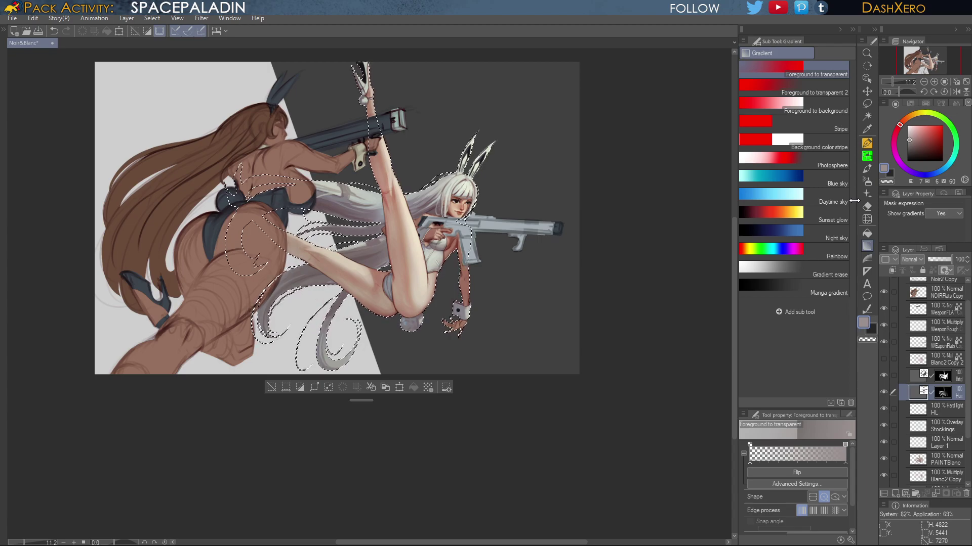
pyautogui.hotkey('ctrl', 'd')
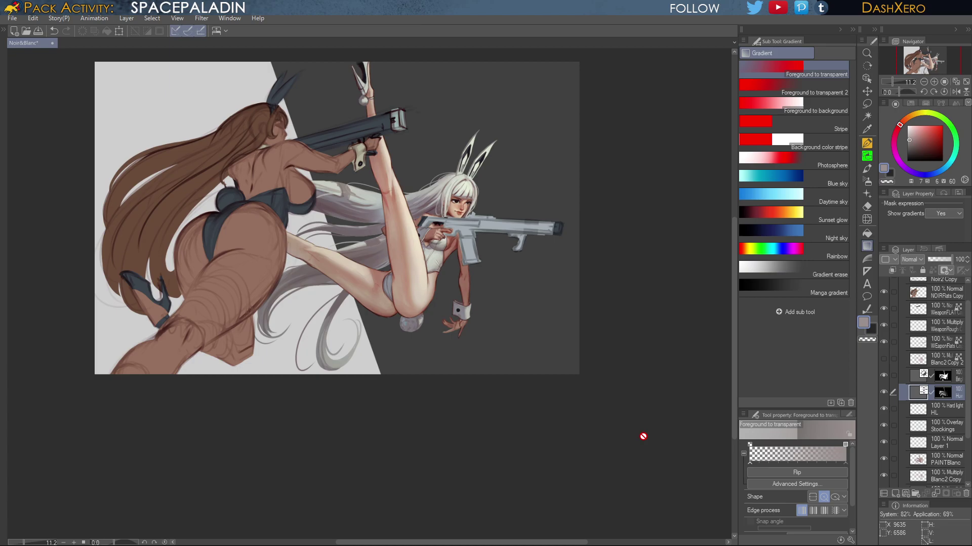
pyautogui.moveTo(497, 271); pyautogui.dragTo(588, 286)
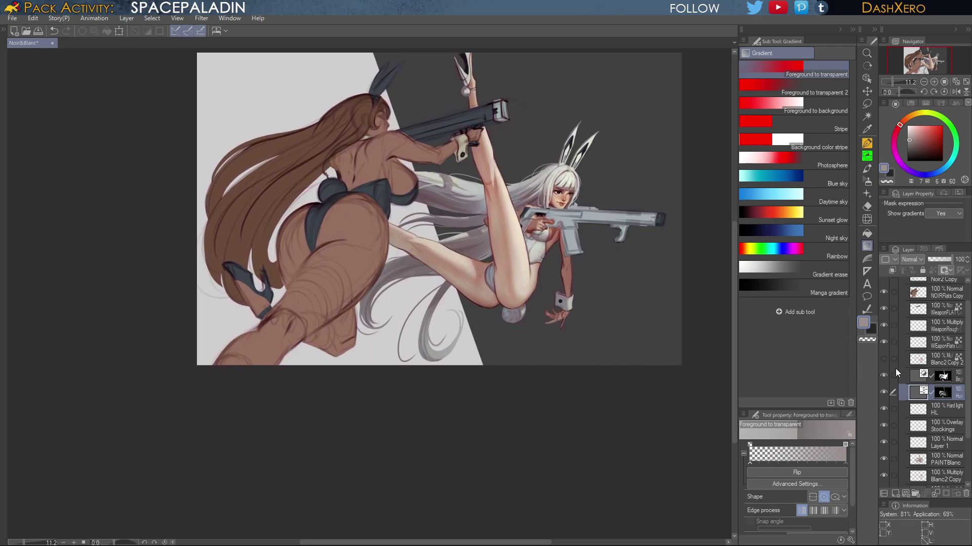
# Compare the deselected artwork with and without the hue correction, and leave the hue correction layer hidden
pyautogui.click(884, 393)
pyautogui.click(885, 394)
pyautogui.click(884, 394)
pyautogui.click(885, 394)
pyautogui.click(885, 394)
pyautogui.click(885, 394)
pyautogui.click(884, 395)
pyautogui.click(884, 394)
pyautogui.click(884, 394)
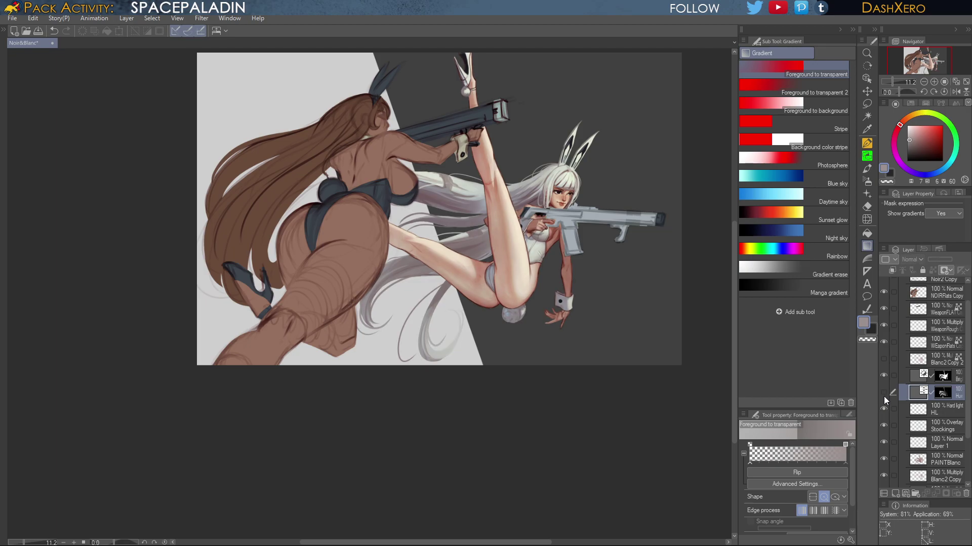
# Hide the remaining correction layer and paint the lower hand on PAINTBlanc with the Dense watercolor brush in dark red at size 20
pyautogui.scroll(5, 582, 349)
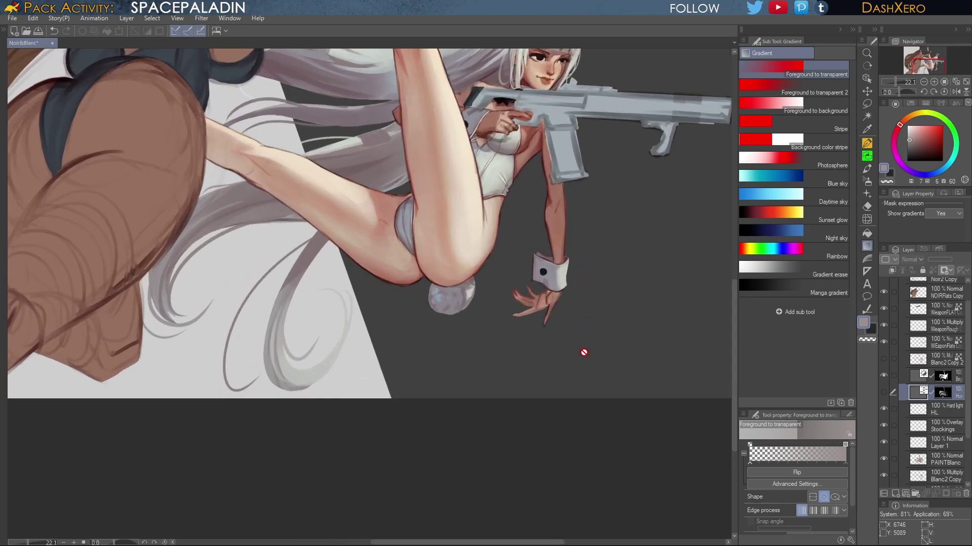
pyautogui.scroll(1, 584, 352)
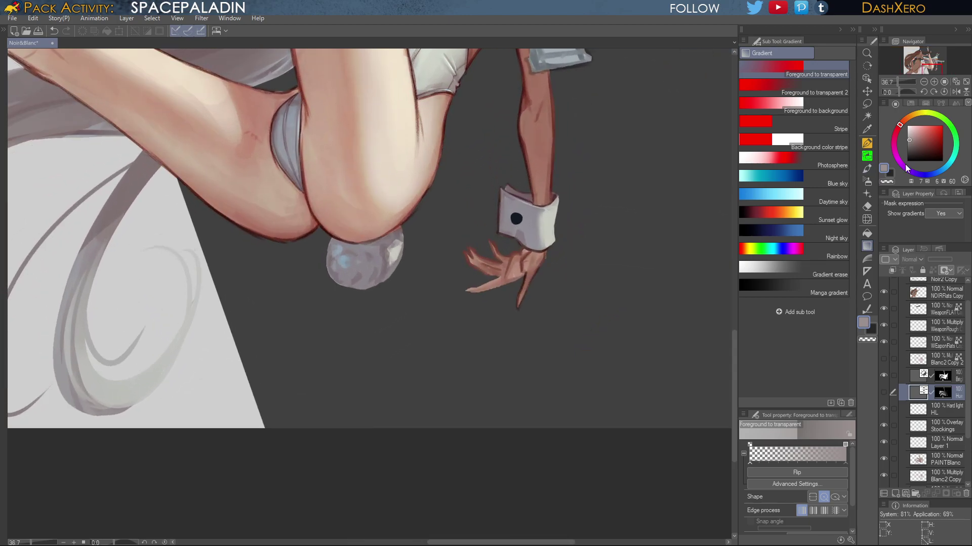
pyautogui.click(933, 149)
pyautogui.click(866, 169)
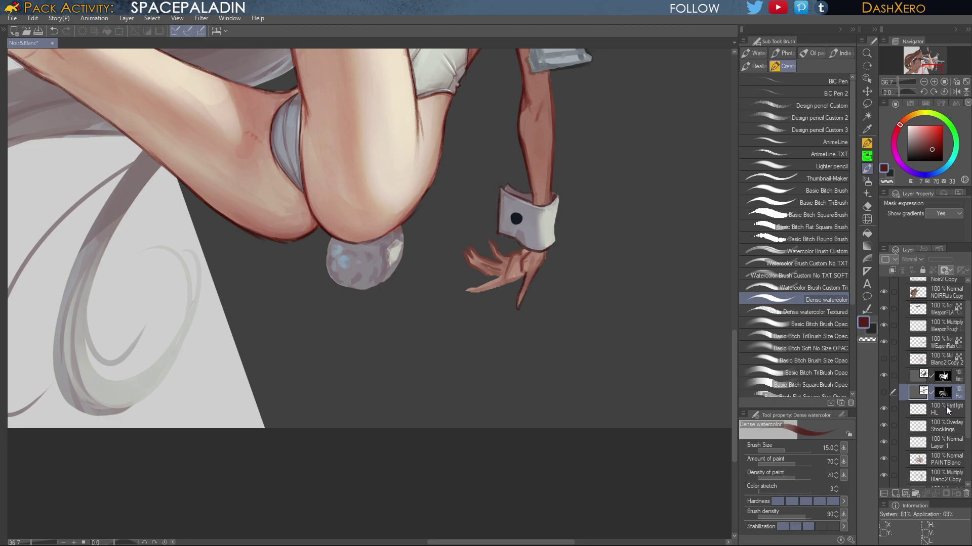
pyautogui.click(951, 467)
pyautogui.moveTo(537, 280); pyautogui.dragTo(632, 246)
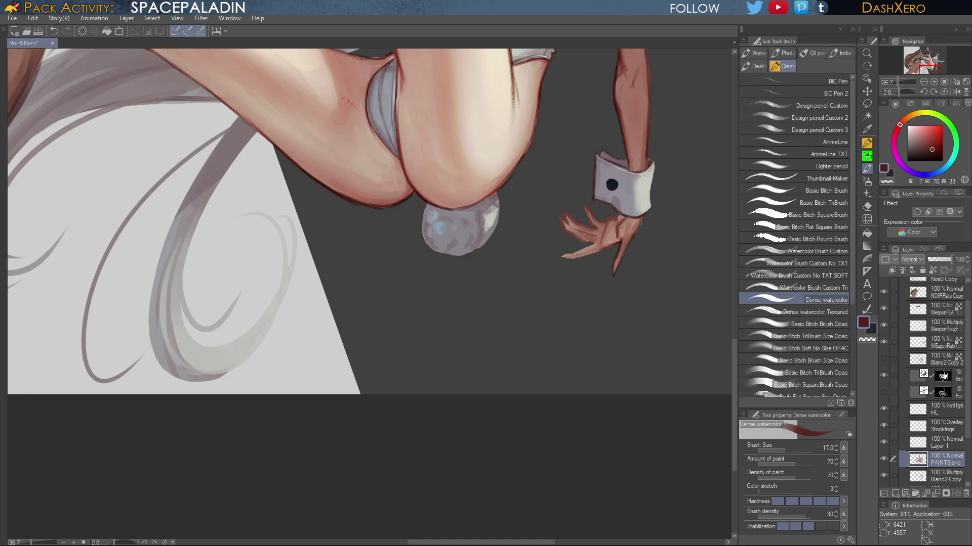
pyautogui.press(']')
pyautogui.click(884, 375)
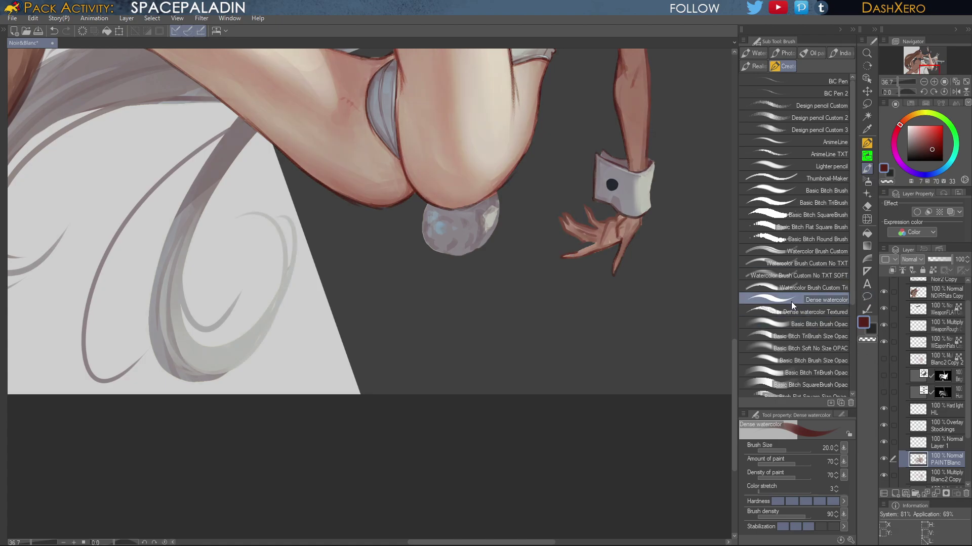
pyautogui.moveTo(581, 251); pyautogui.dragTo(597, 241)
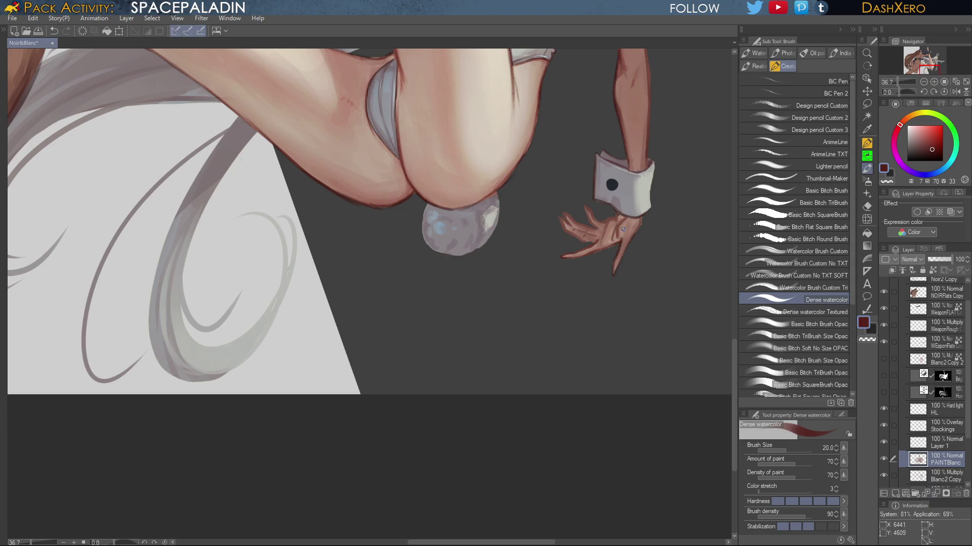
pyautogui.moveTo(560, 288); pyautogui.dragTo(630, 404)
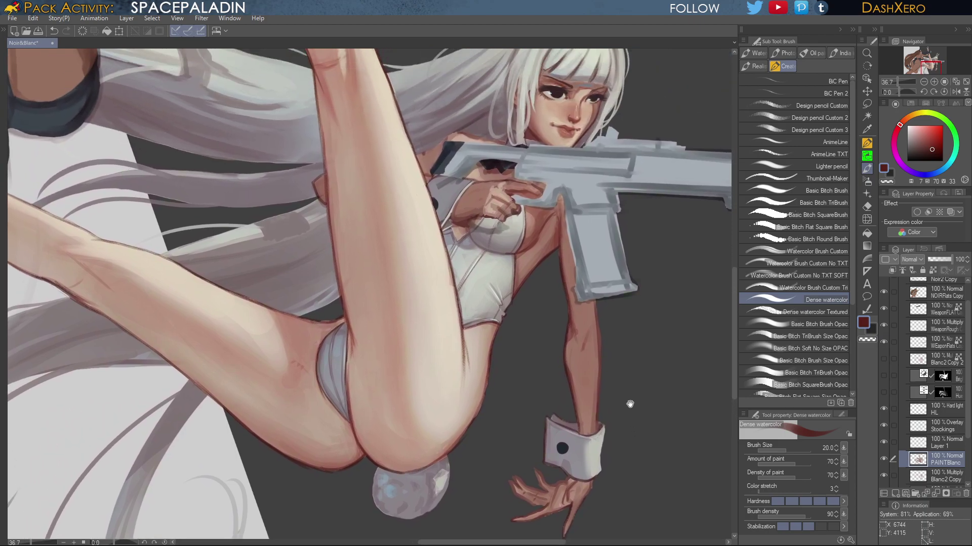
pyautogui.scroll(4, 626, 362)
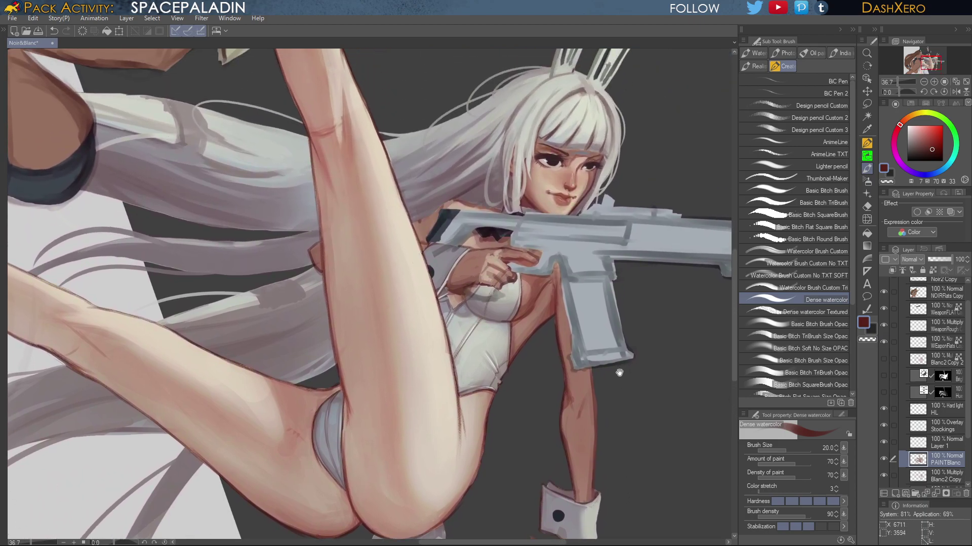
pyautogui.scroll(2, 619, 367)
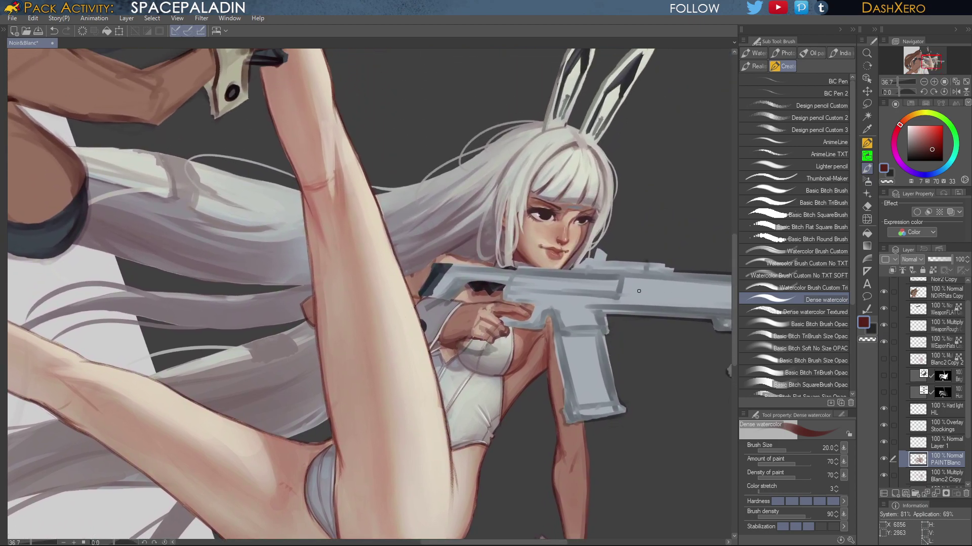
# Repaint the shadow along the fringe's lower edge above the near eyebrow with sampled brown and muted mauve tones
pyautogui.scroll(4, 570, 256)
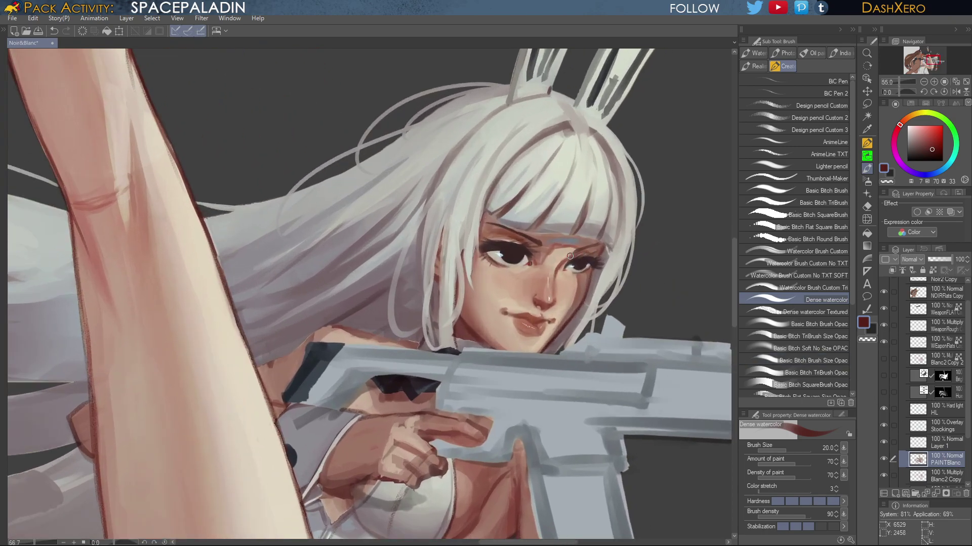
pyautogui.scroll(1, 570, 257)
pyautogui.keyDown('alt'); pyautogui.click(550, 232); pyautogui.keyUp('alt')
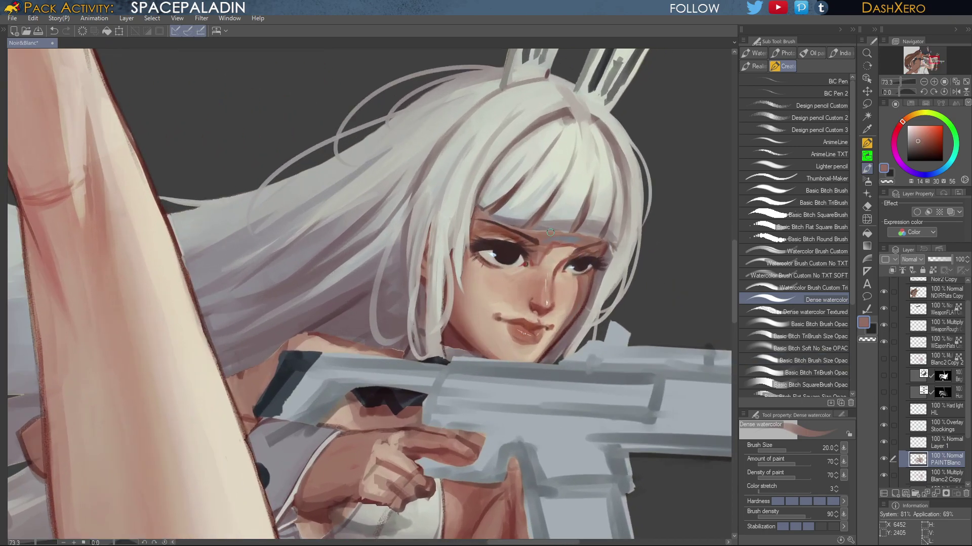
pyautogui.keyDown('alt'); pyautogui.click(500, 209); pyautogui.keyUp('alt')
pyautogui.moveTo(489, 214); pyautogui.dragTo(515, 226)
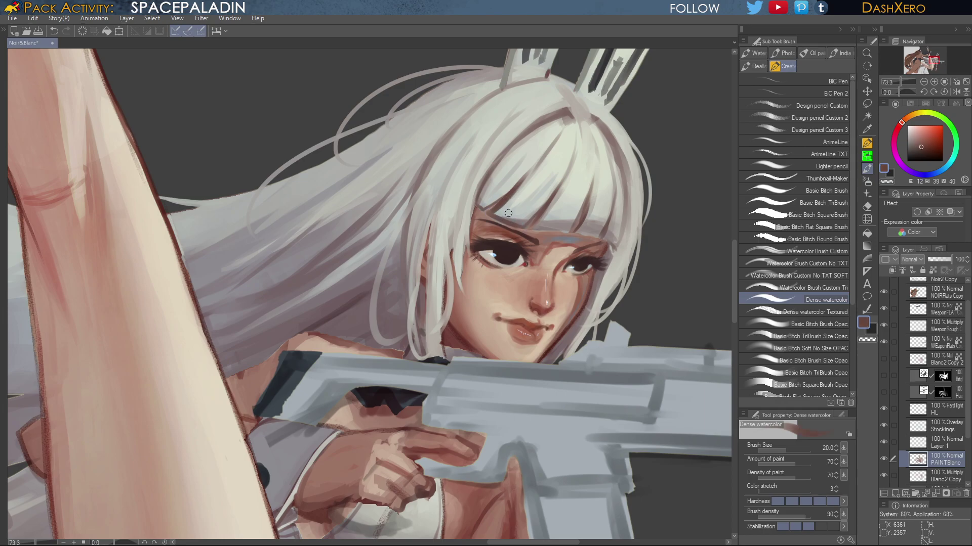
pyautogui.hotkey('ctrl', 'z')
pyautogui.keyDown('alt'); pyautogui.click(512, 219); pyautogui.keyUp('alt')
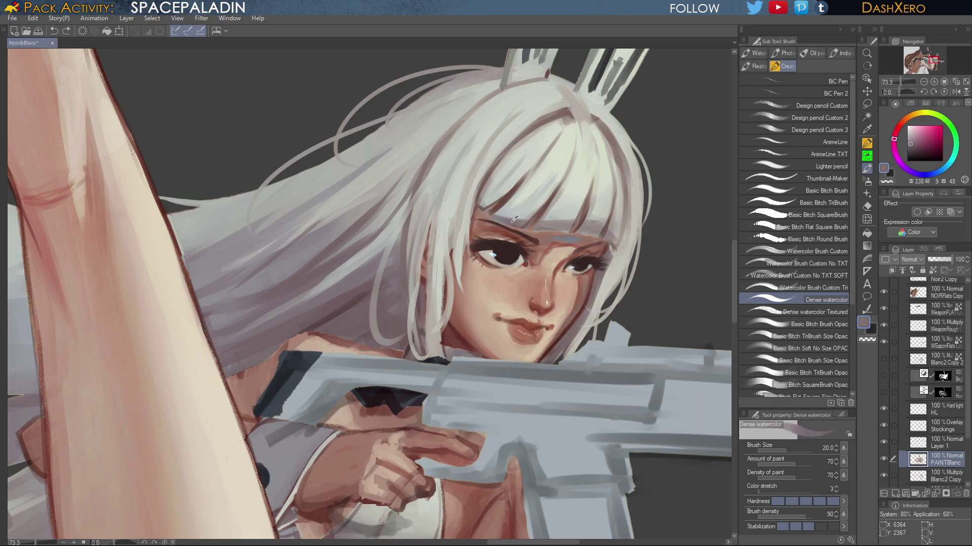
pyautogui.moveTo(511, 220); pyautogui.dragTo(487, 218)
# Paint a light strand tip at the middle of the fringe with a sampled pale hair colour, redoing the first attempt
pyautogui.keyDown('alt'); pyautogui.click(565, 214); pyautogui.keyUp('alt')
pyautogui.moveTo(552, 225); pyautogui.dragTo(545, 228)
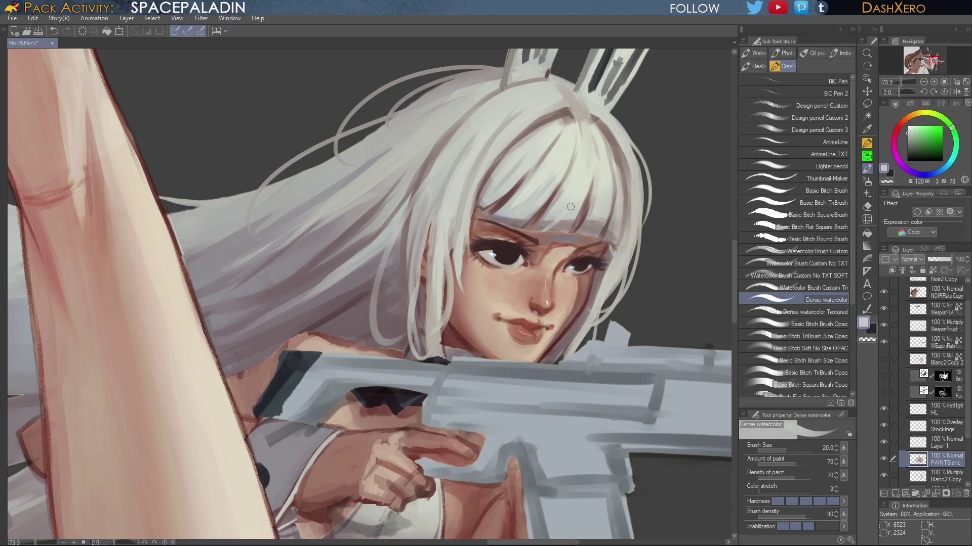
pyautogui.hotkey('ctrl', 'z')
pyautogui.moveTo(560, 213); pyautogui.dragTo(549, 223)
# Refine the far end of the fringe and the strands framing the far cheek with sampled dark and light hair tones
pyautogui.keyDown('alt'); pyautogui.click(590, 222); pyautogui.keyUp('alt')
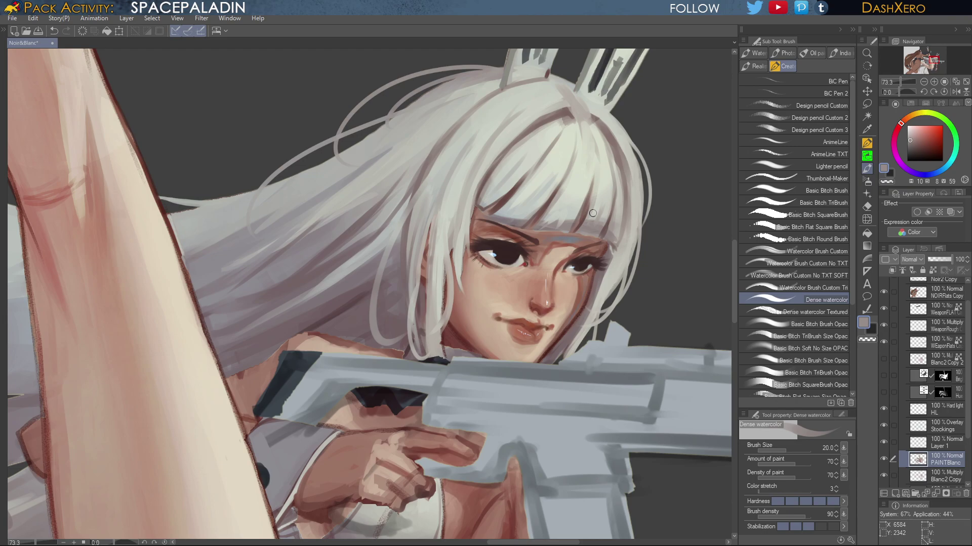
pyautogui.keyDown('alt'); pyautogui.click(613, 234); pyautogui.keyUp('alt')
pyautogui.keyDown('alt'); pyautogui.click(622, 220); pyautogui.keyUp('alt')
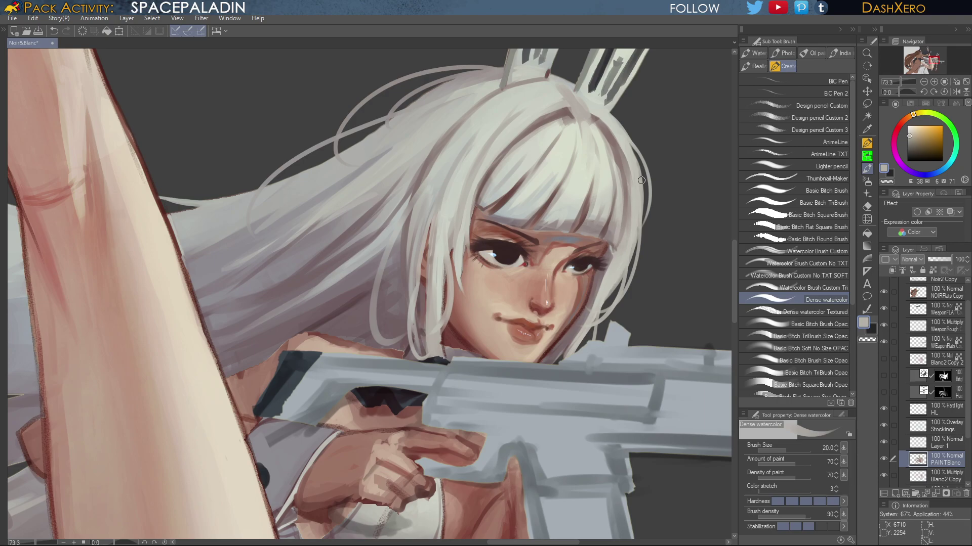
pyautogui.keyDown('alt'); pyautogui.click(612, 253); pyautogui.keyUp('alt')
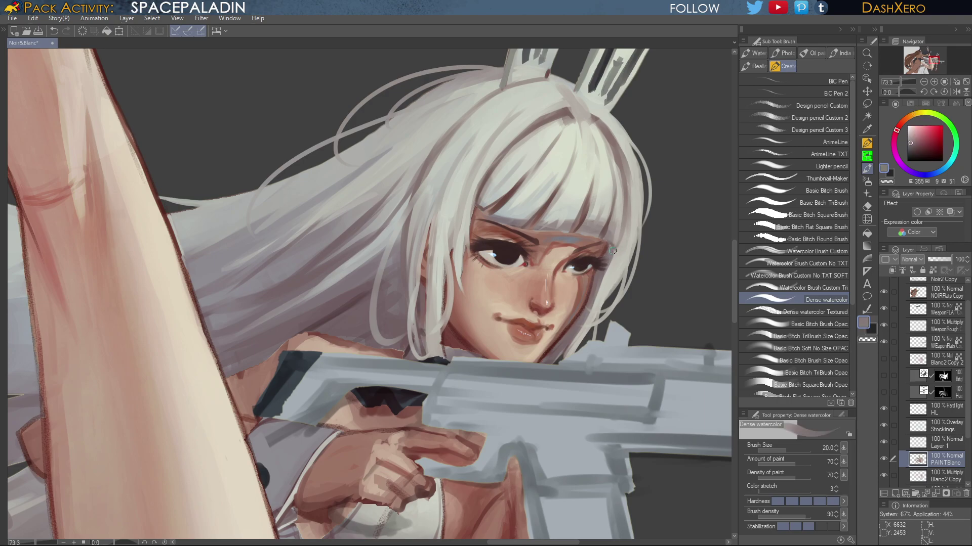
pyautogui.keyDown('alt'); pyautogui.click(620, 255); pyautogui.keyUp('alt')
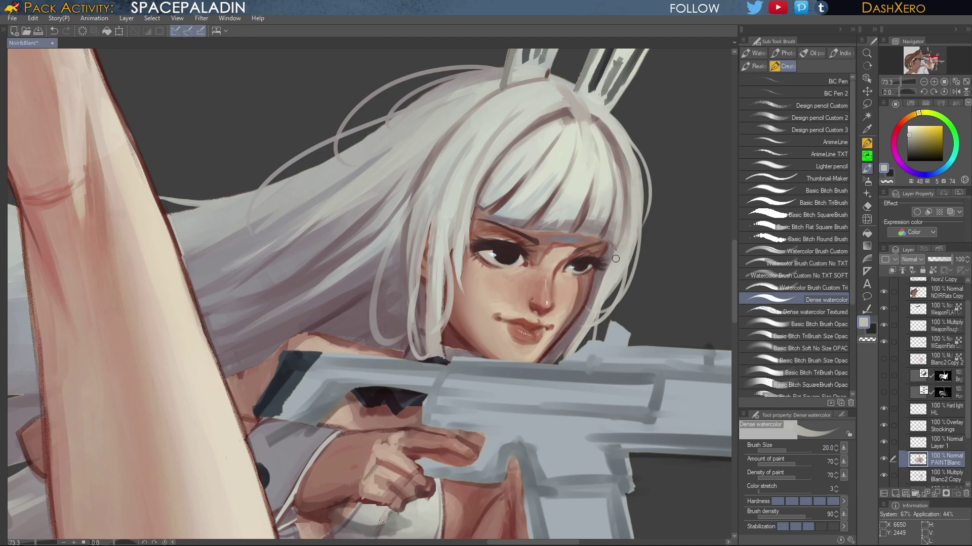
pyautogui.moveTo(610, 274); pyautogui.dragTo(600, 320)
pyautogui.hotkey('ctrl', 'z')
pyautogui.moveTo(606, 278); pyautogui.dragTo(587, 323)
# Rework the small gap and strand tips at the fringe's near corner with sampled brown and light grey tones
pyautogui.moveTo(625, 239); pyautogui.dragTo(627, 299)
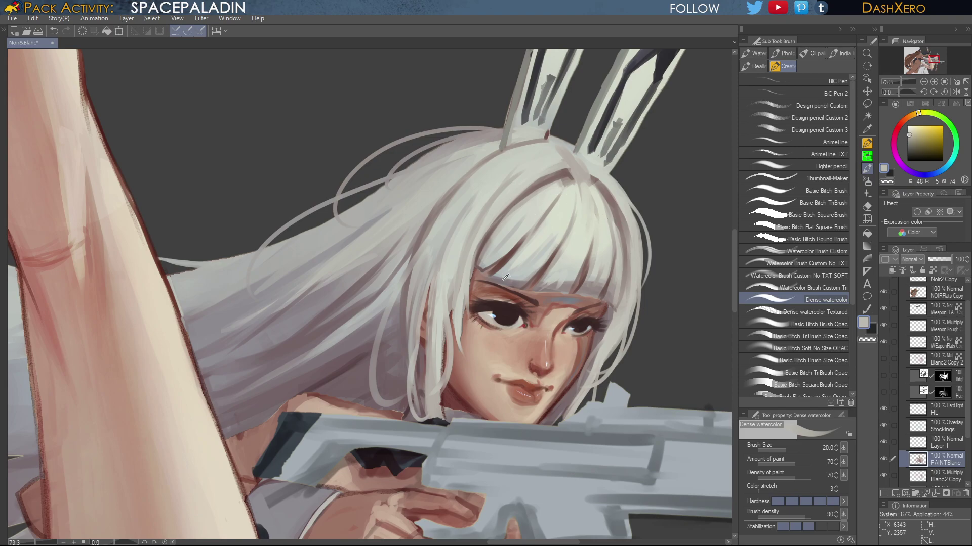
pyautogui.keyDown('alt'); pyautogui.click(488, 270); pyautogui.keyUp('alt')
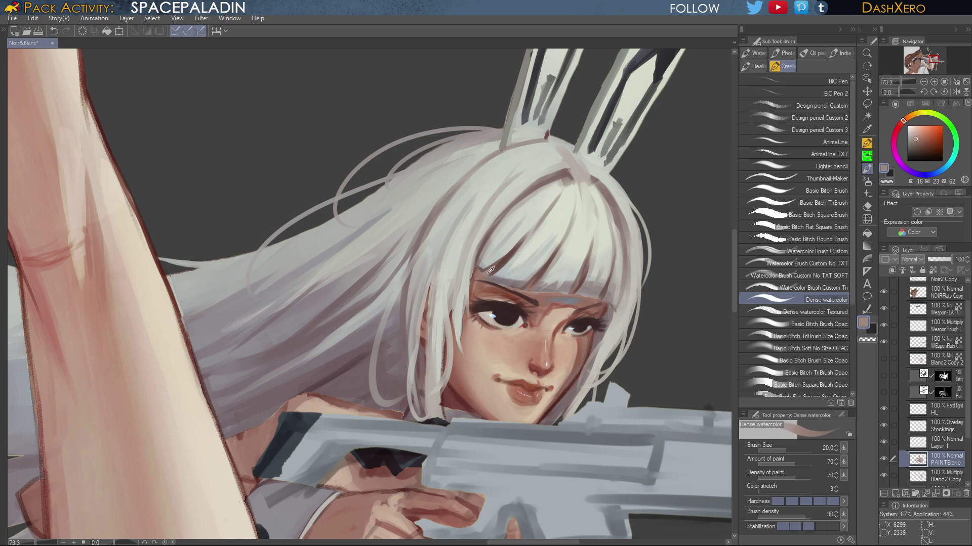
pyautogui.keyDown('alt'); pyautogui.click(488, 272); pyautogui.keyUp('alt')
pyautogui.keyDown('alt'); pyautogui.click(488, 261); pyautogui.keyUp('alt')
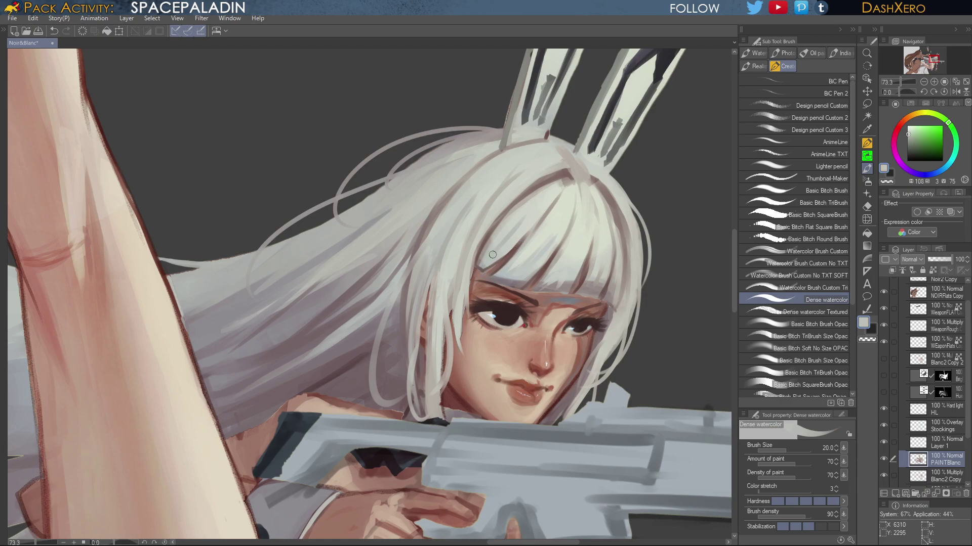
pyautogui.hotkey('ctrl', 'z')
pyautogui.keyDown('alt'); pyautogui.click(484, 263); pyautogui.keyUp('alt')
pyautogui.click(485, 266)
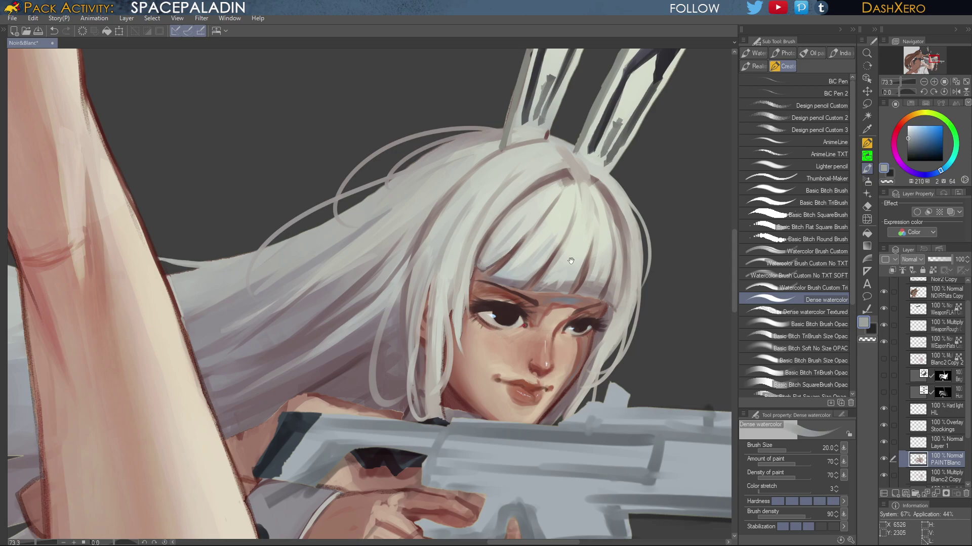
# Paint the side hair with sampled grey and mauve tones, and cover the grey edge beneath the fringe with sampled skin brown
pyautogui.moveTo(610, 379)
pyautogui.mouseDown()
pyautogui.moveTo(612, 268)
pyautogui.moveTo(599, 340)
pyautogui.mouseUp()
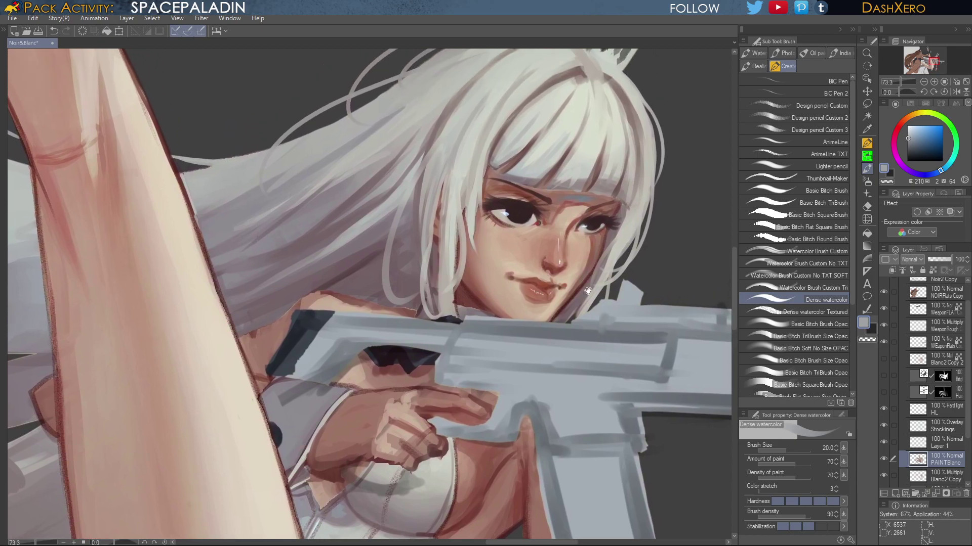
pyautogui.keyDown('alt'); pyautogui.click(454, 155); pyautogui.keyUp('alt')
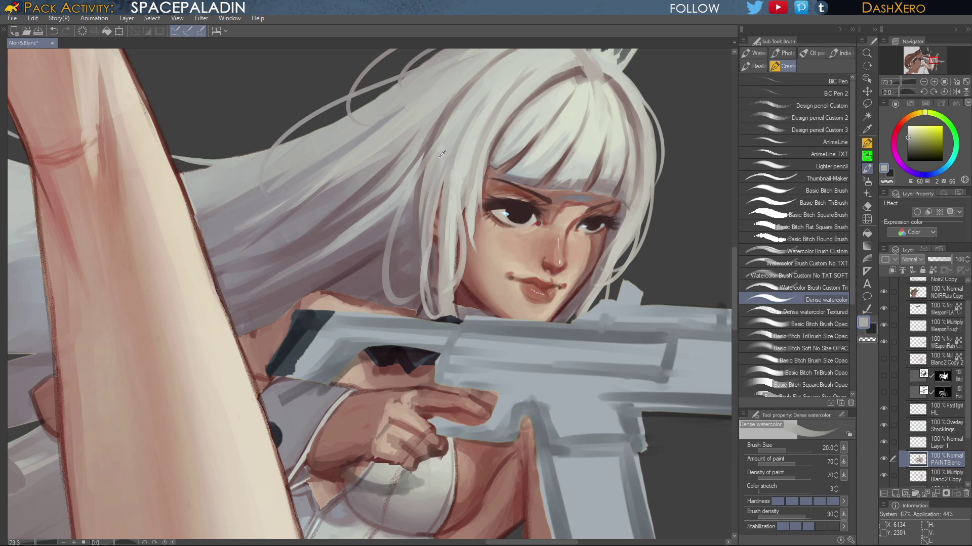
pyautogui.keyDown('alt'); pyautogui.click(420, 215); pyautogui.keyUp('alt')
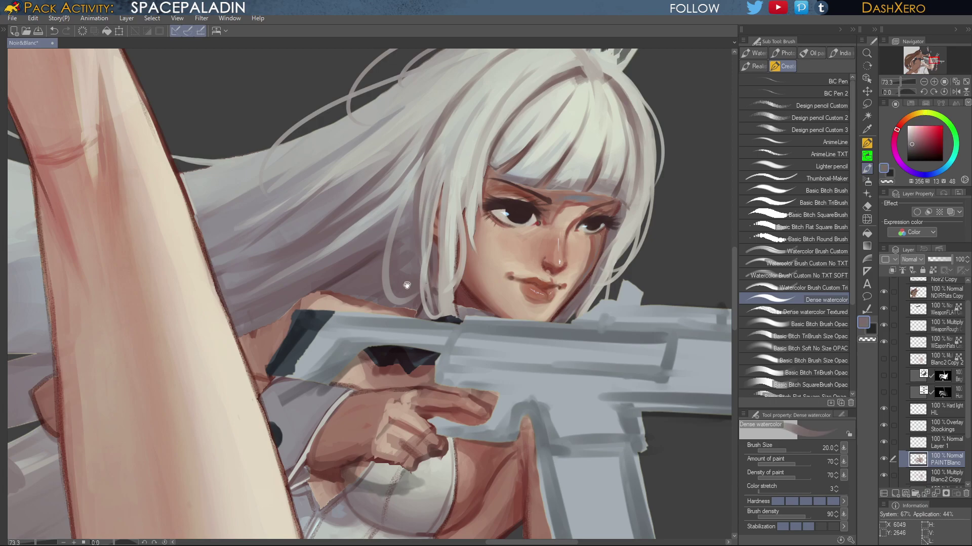
pyautogui.moveTo(640, 327)
pyautogui.mouseDown()
pyautogui.moveTo(617, 313)
pyautogui.moveTo(614, 340)
pyautogui.moveTo(614, 307)
pyautogui.mouseUp()
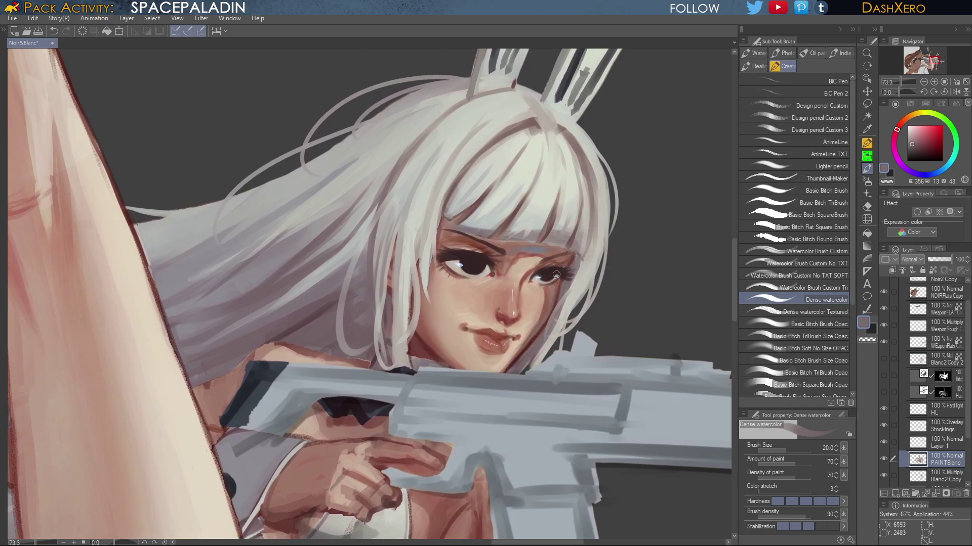
pyautogui.keyDown('alt'); pyautogui.click(520, 241); pyautogui.keyUp('alt')
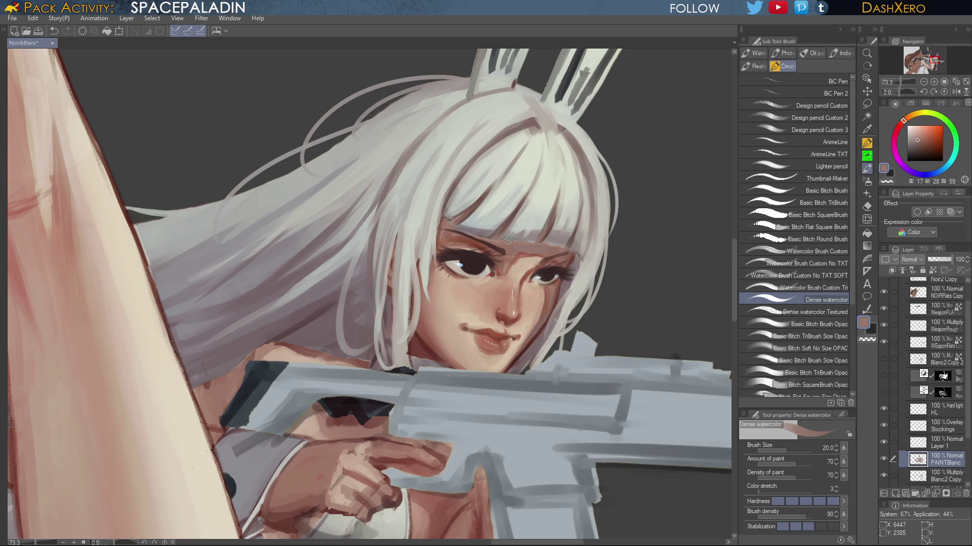
# Examine the repainted hair and face up close and within the full two-figure illustration
pyautogui.moveTo(625, 328); pyautogui.dragTo(624, 297)
pyautogui.moveTo(589, 403); pyautogui.dragTo(618, 285)
pyautogui.moveTo(652, 218); pyautogui.dragTo(627, 282)
pyautogui.moveTo(669, 239); pyautogui.dragTo(616, 294)
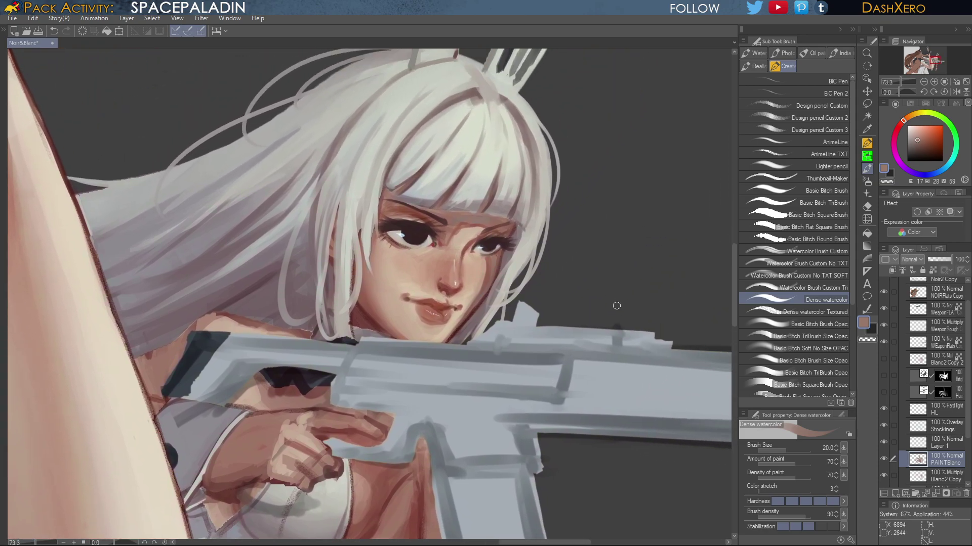
pyautogui.scroll(-4, 616, 305)
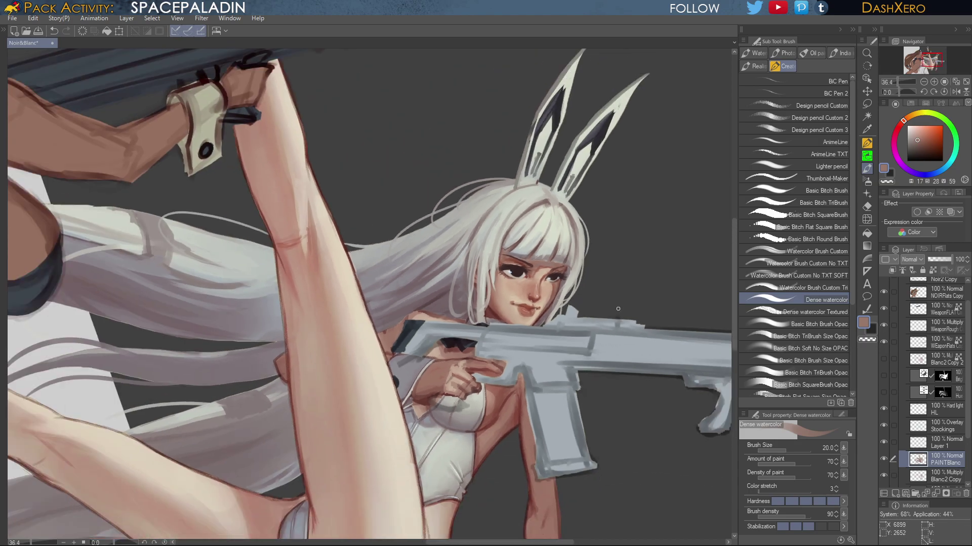
pyautogui.scroll(-5, 618, 308)
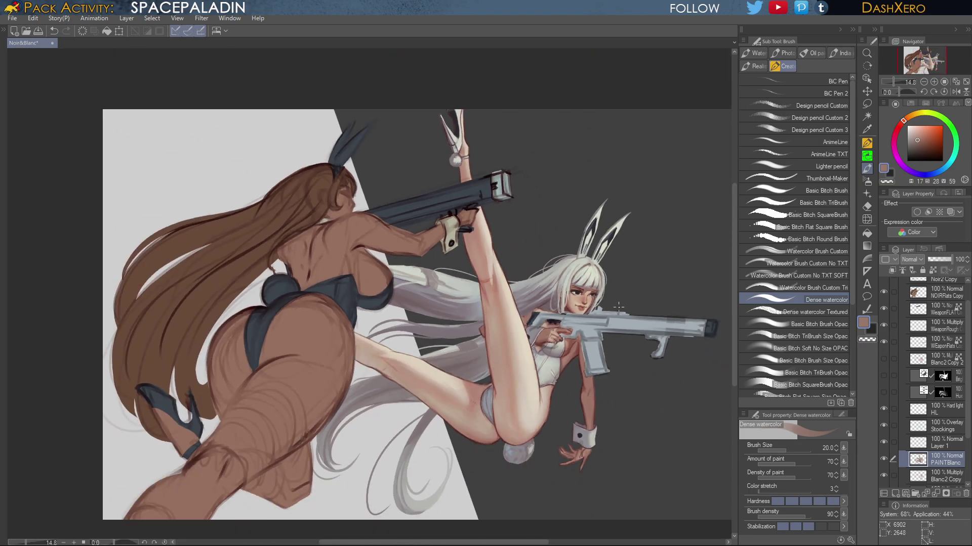
pyautogui.moveTo(618, 385); pyautogui.dragTo(627, 298)
pyautogui.moveTo(657, 240); pyautogui.dragTo(642, 259)
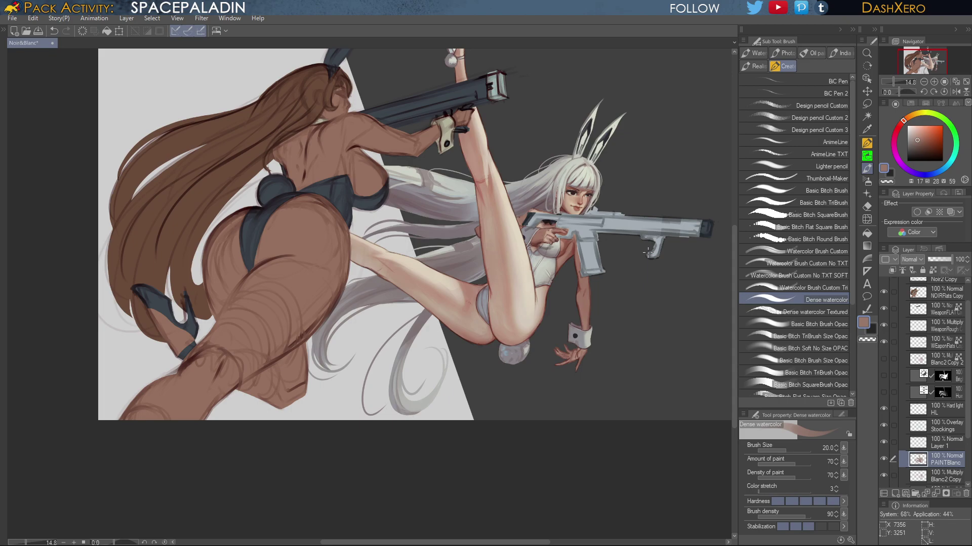
# Refine the skin contour beside the bodice and beneath the arm with sampled reddish browns, undoing the last stroke
pyautogui.scroll(6, 647, 251)
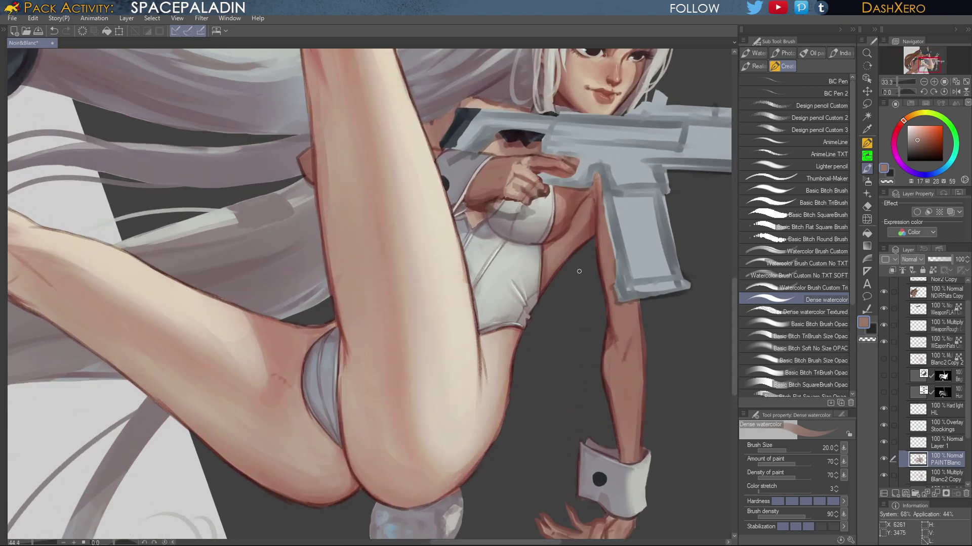
pyautogui.moveTo(579, 284); pyautogui.dragTo(561, 317)
pyautogui.keyDown('alt'); pyautogui.click(558, 280); pyautogui.keyUp('alt')
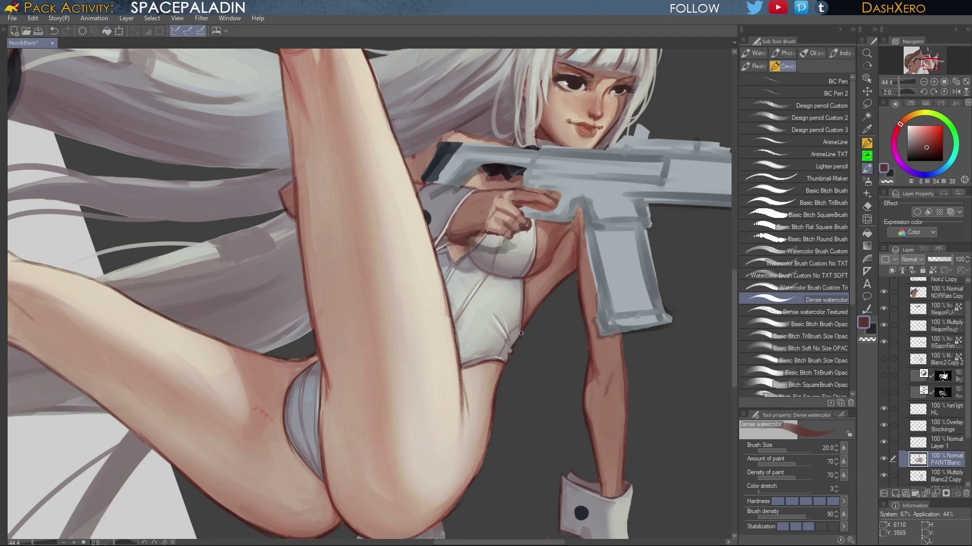
pyautogui.keyDown('alt'); pyautogui.click(538, 270); pyautogui.keyUp('alt')
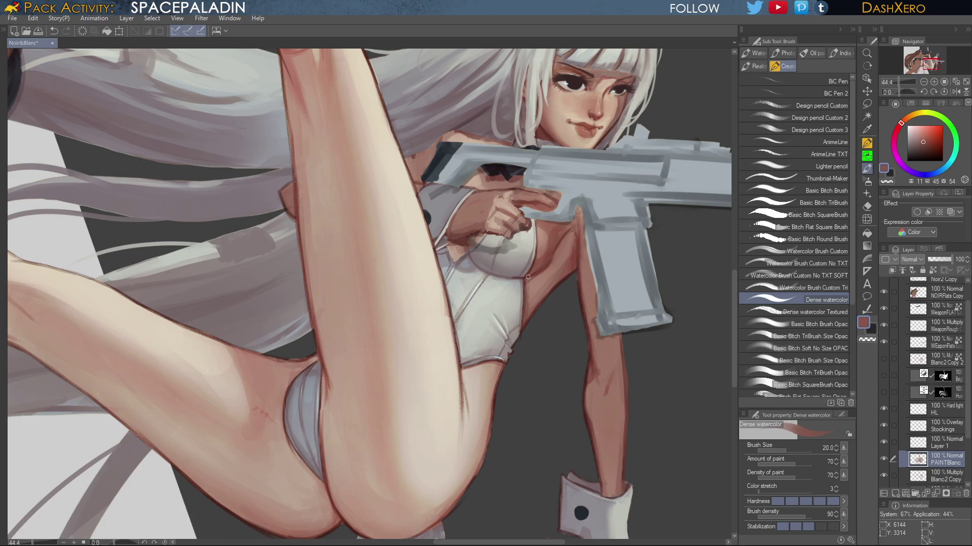
pyautogui.keyDown('alt'); pyautogui.click(541, 265); pyautogui.keyUp('alt')
pyautogui.keyDown('alt'); pyautogui.click(564, 279); pyautogui.keyUp('alt')
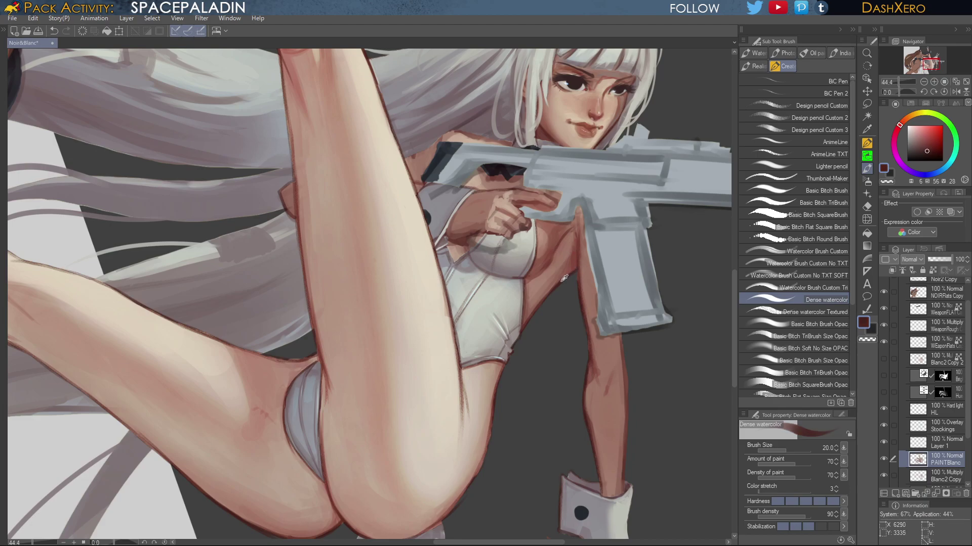
pyautogui.moveTo(530, 280); pyautogui.dragTo(540, 274)
pyautogui.hotkey('ctrl', 'z')
# Paint a short dark red accent beneath the wrist of the hand holding the rifle, by the bodice edge
pyautogui.moveTo(475, 242); pyautogui.dragTo(525, 292)
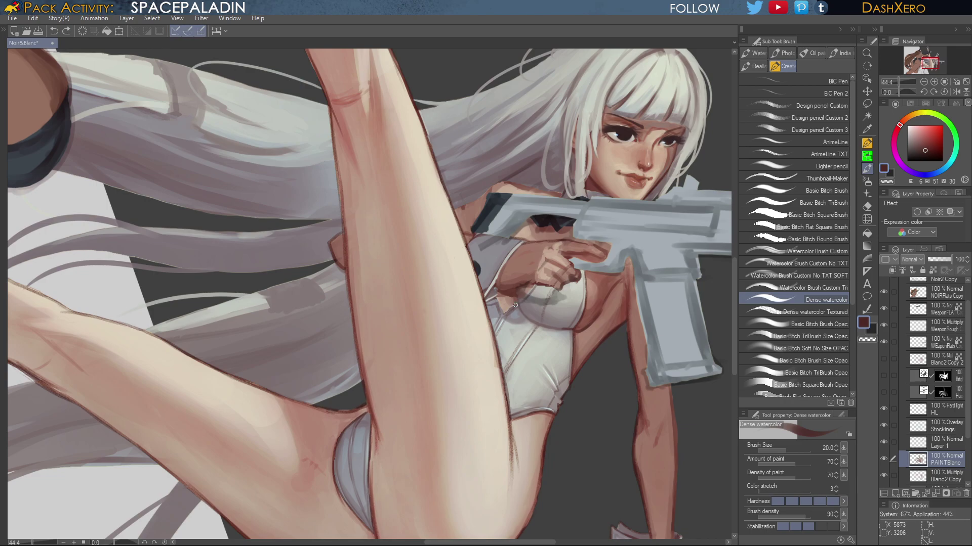
pyautogui.moveTo(515, 305); pyautogui.dragTo(509, 308)
pyautogui.moveTo(637, 375); pyautogui.dragTo(625, 462)
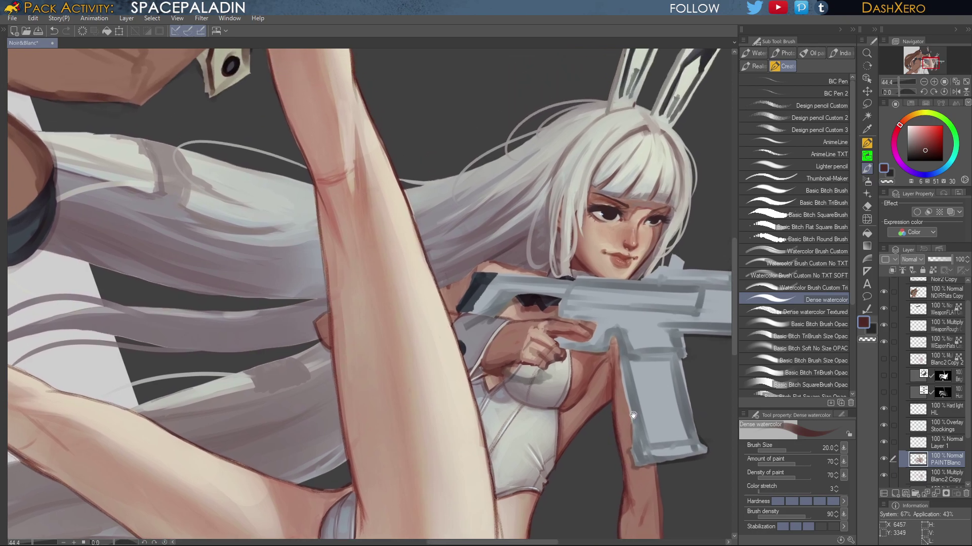
pyautogui.moveTo(570, 343); pyautogui.dragTo(668, 325)
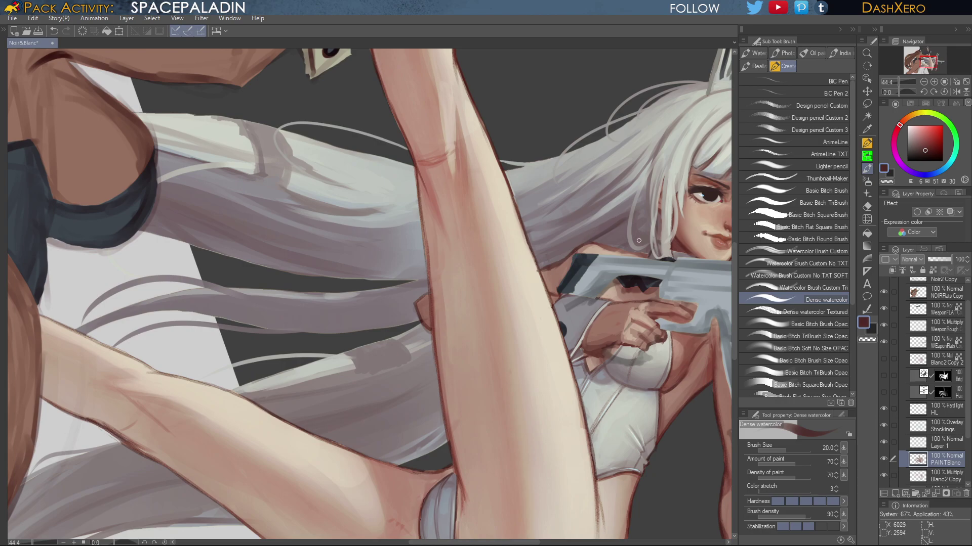
pyautogui.moveTo(699, 367); pyautogui.dragTo(618, 351)
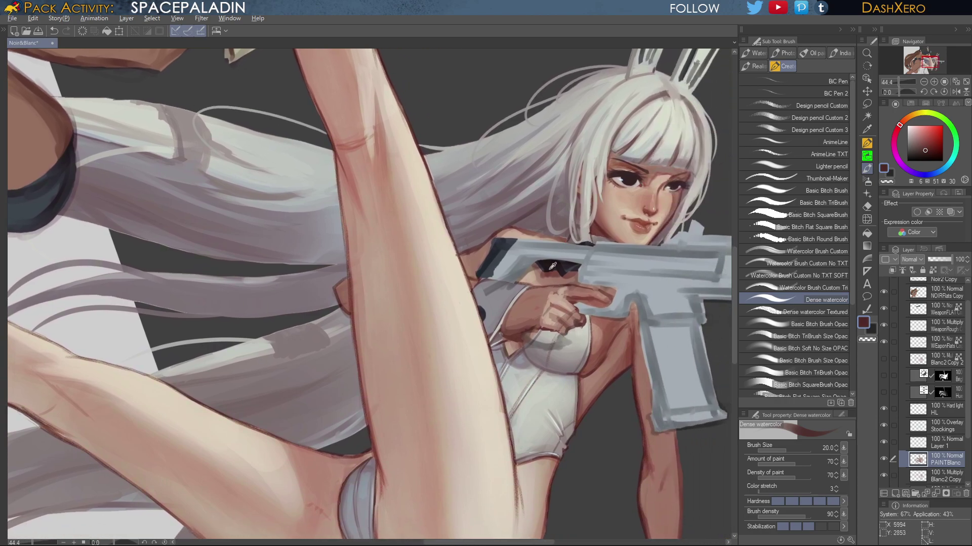
# Paint sampled skin brown around the dark shape showing beneath the rifle stock, above the gripping hand
pyautogui.keyDown('alt'); pyautogui.click(559, 277); pyautogui.keyUp('alt')
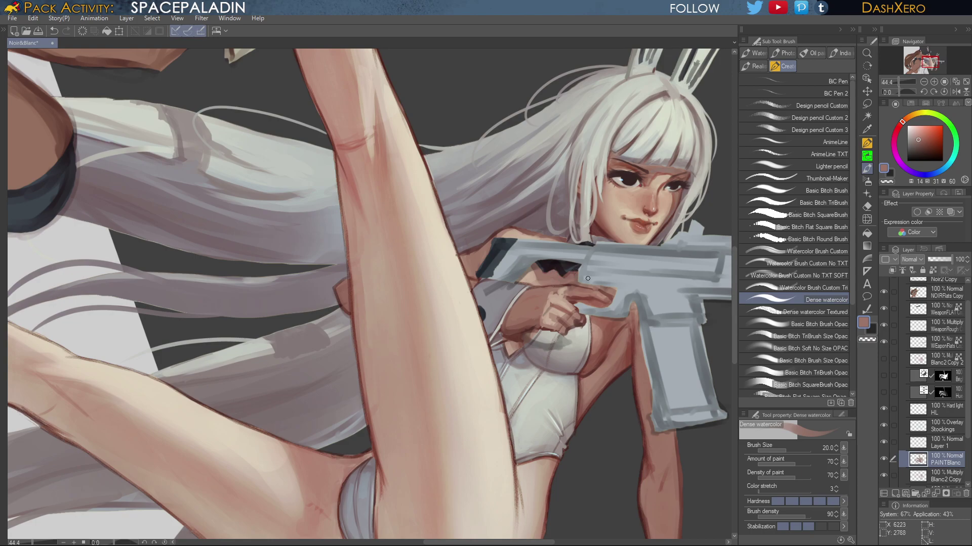
pyautogui.moveTo(610, 273); pyautogui.dragTo(542, 301)
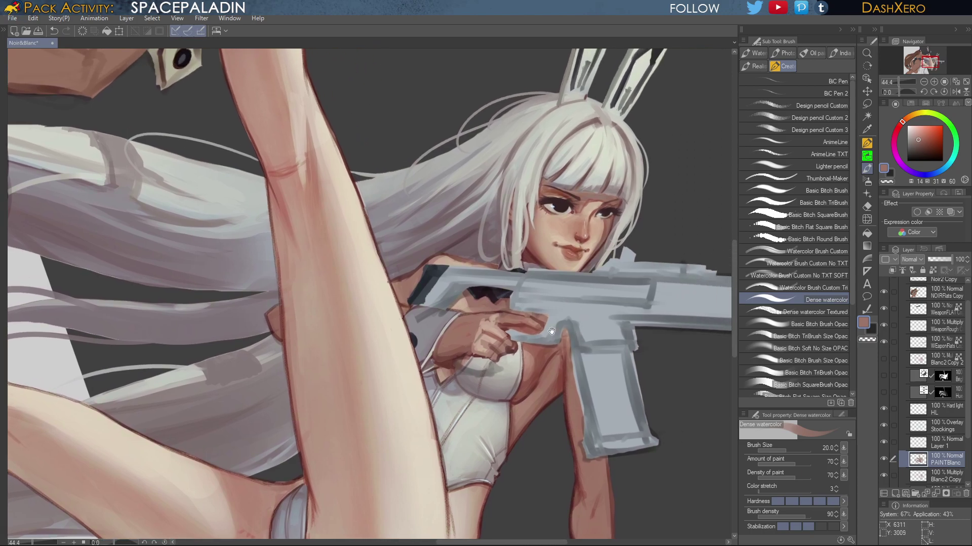
pyautogui.moveTo(628, 362); pyautogui.dragTo(587, 342)
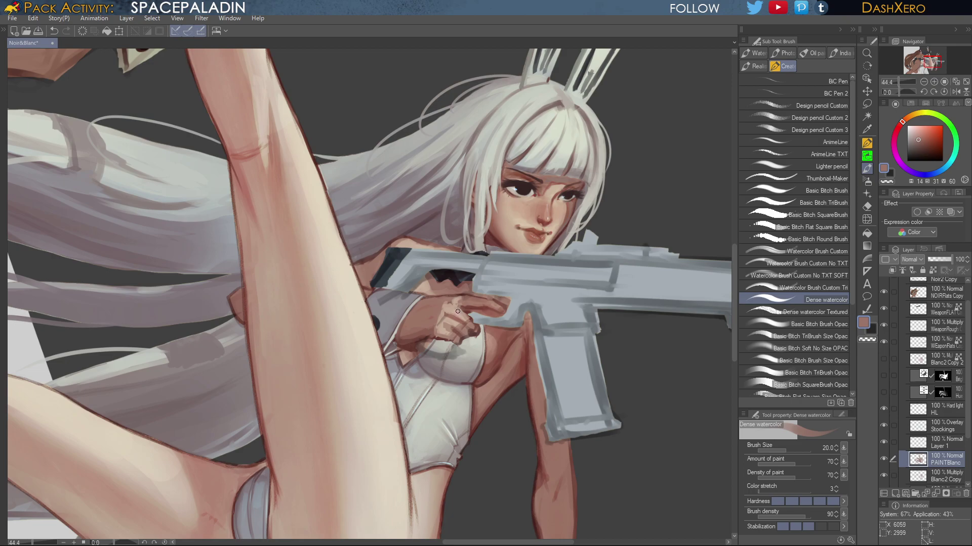
pyautogui.moveTo(587, 399)
pyautogui.mouseDown()
pyautogui.moveTo(537, 395)
pyautogui.moveTo(566, 380)
pyautogui.moveTo(592, 383)
pyautogui.moveTo(582, 380)
pyautogui.mouseUp()
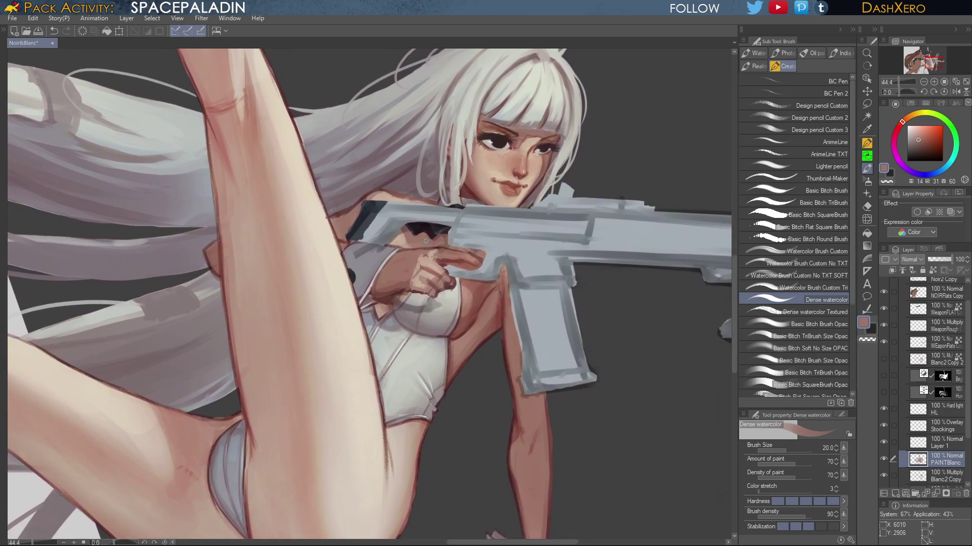
pyautogui.moveTo(512, 252); pyautogui.dragTo(504, 288)
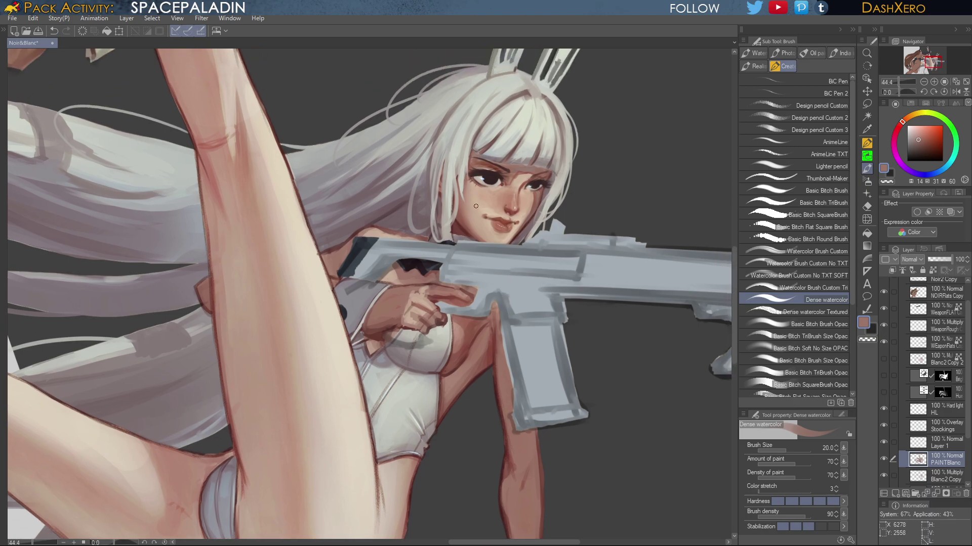
# Undo the last stroke and paint sampled dark reddish brown along the neck beneath the jaw, beside the hanging hair
pyautogui.moveTo(592, 364); pyautogui.dragTo(593, 382)
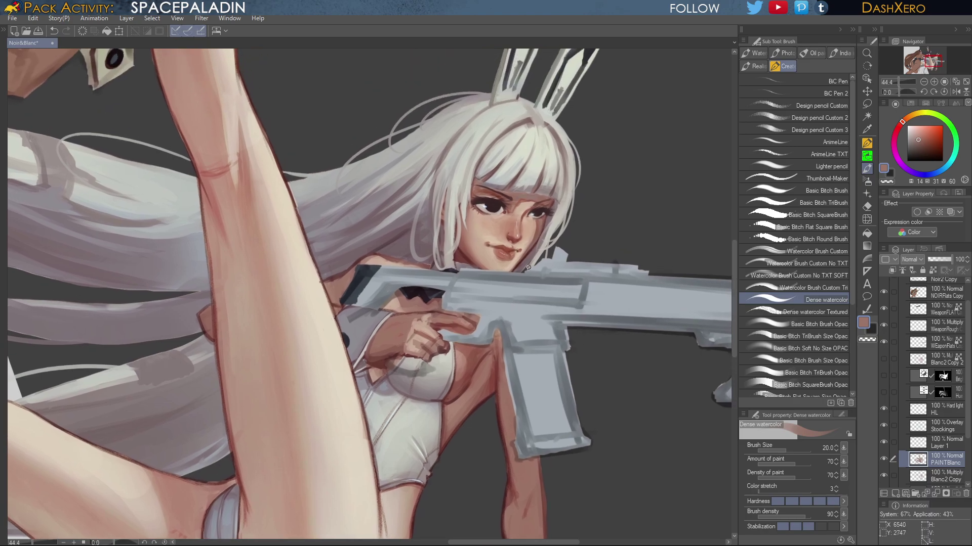
pyautogui.keyDown('alt'); pyautogui.click(461, 260); pyautogui.keyUp('alt')
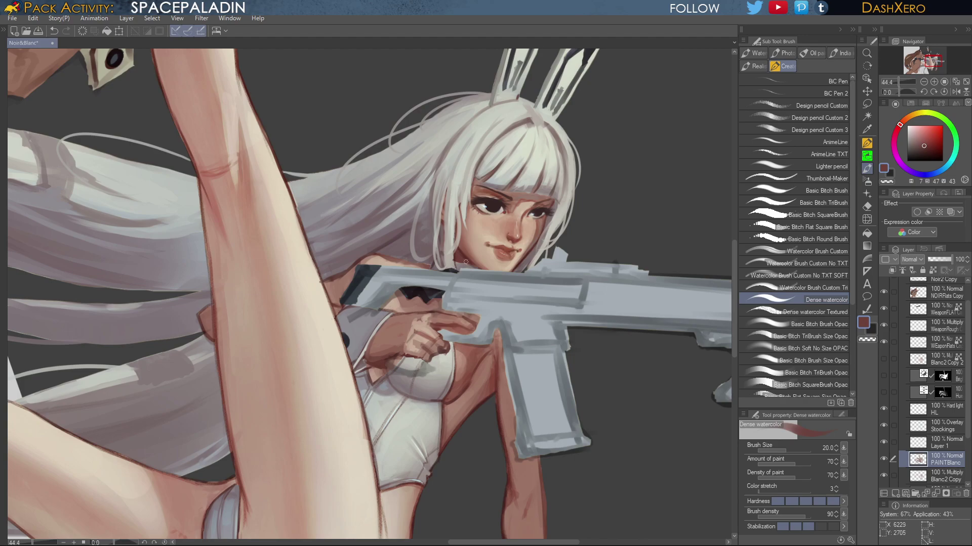
pyautogui.hotkey('ctrl', 'z')
pyautogui.moveTo(456, 262); pyautogui.dragTo(470, 267)
pyautogui.keyDown('alt'); pyautogui.click(454, 255); pyautogui.keyUp('alt')
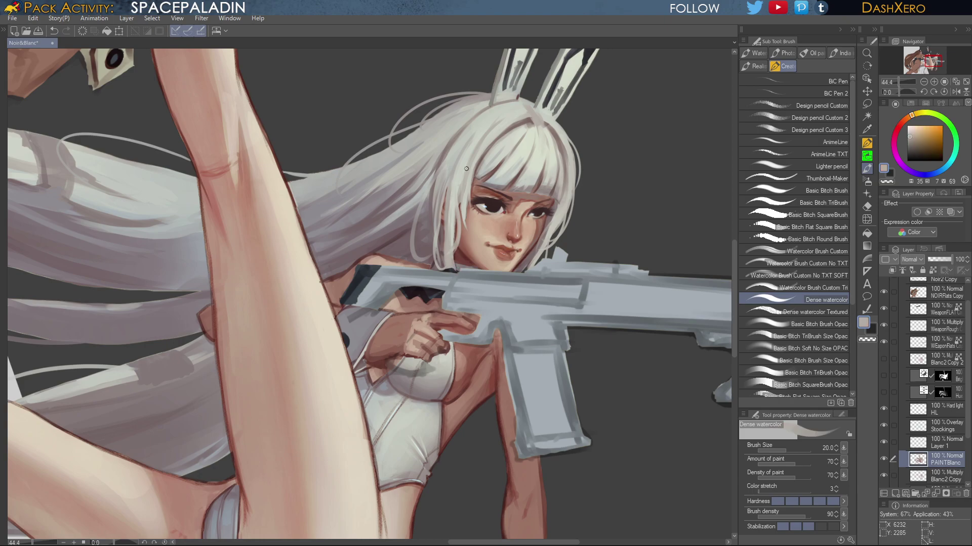
# On Layer 1, refine the outer edge of the bunny ear farther from the muzzle with sampled greys, extending its tip to a fine point
pyautogui.moveTo(630, 345)
pyautogui.mouseDown()
pyautogui.moveTo(615, 364)
pyautogui.moveTo(682, 312)
pyautogui.moveTo(677, 392)
pyautogui.mouseUp()
pyautogui.moveTo(678, 296); pyautogui.dragTo(619, 361)
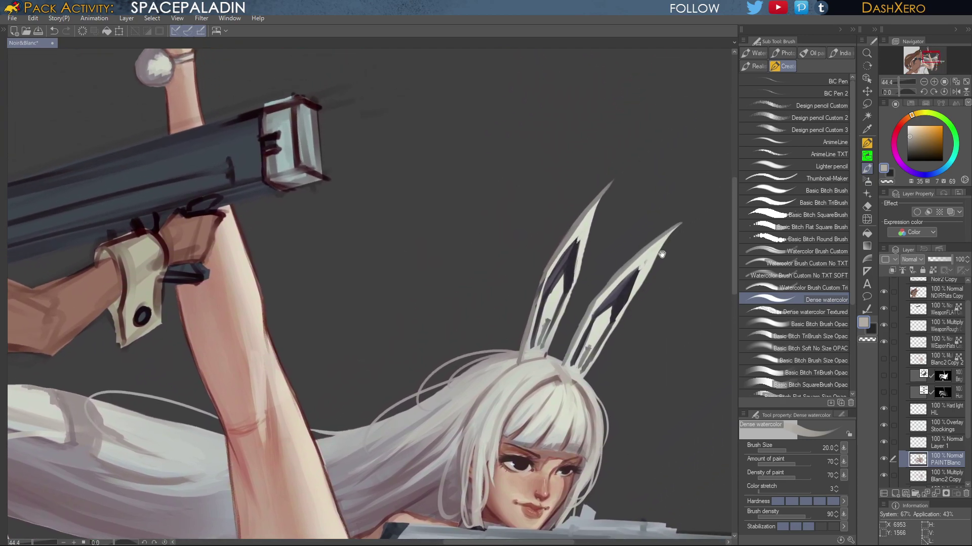
pyautogui.press('alt')
pyautogui.click(947, 444)
pyautogui.keyDown('alt'); pyautogui.click(624, 265); pyautogui.keyUp('alt')
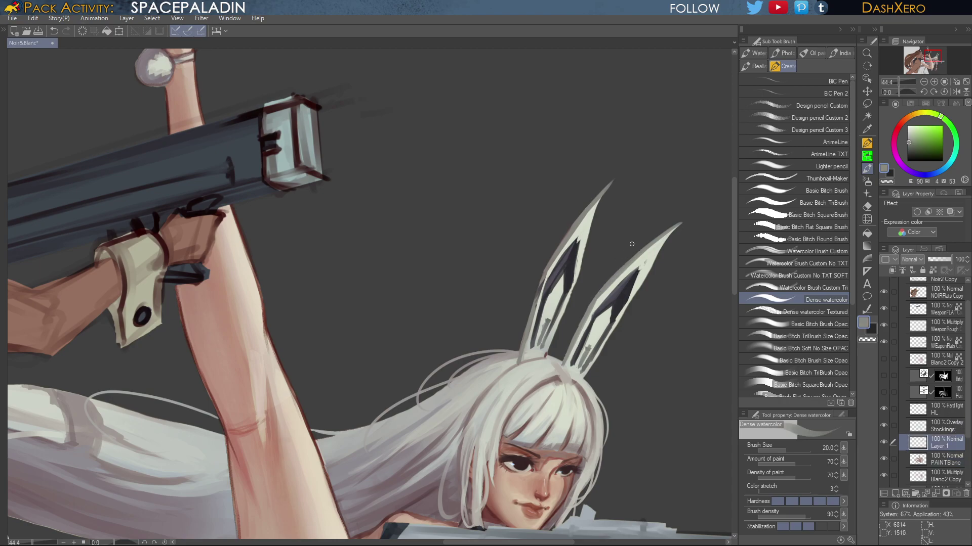
pyautogui.moveTo(609, 325); pyautogui.dragTo(630, 316)
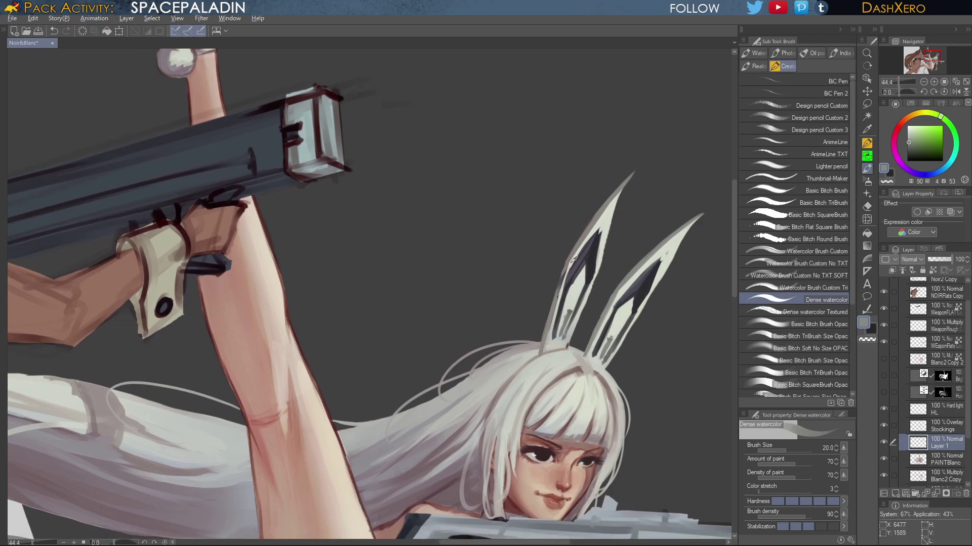
pyautogui.keyDown('alt'); pyautogui.click(559, 290); pyautogui.keyUp('alt')
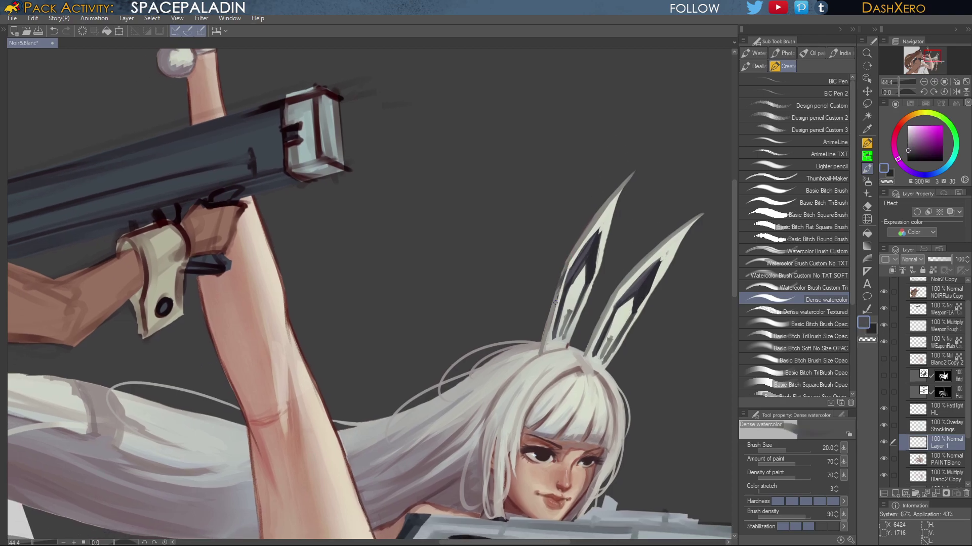
pyautogui.keyDown('alt'); pyautogui.click(579, 245); pyautogui.keyUp('alt')
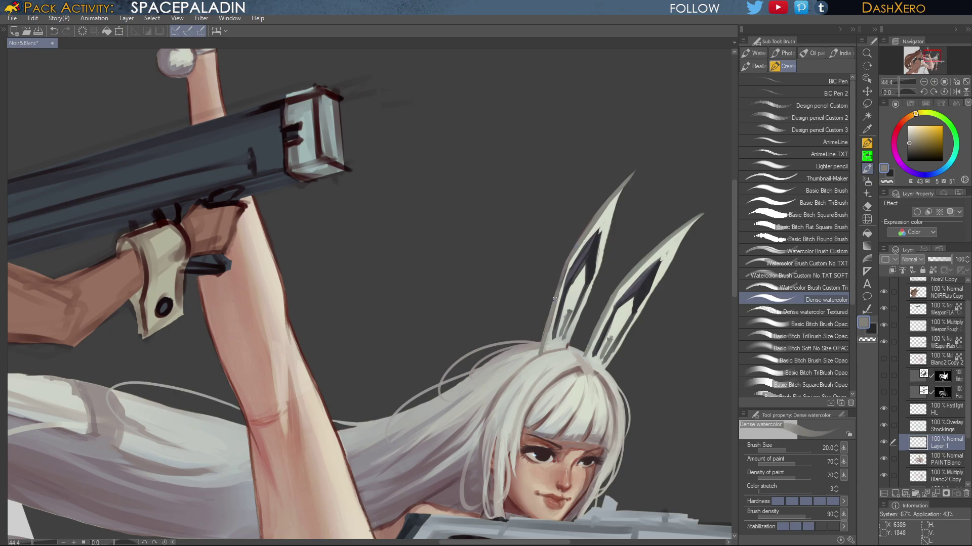
pyautogui.moveTo(565, 272); pyautogui.dragTo(552, 302)
pyautogui.moveTo(579, 237); pyautogui.dragTo(638, 161)
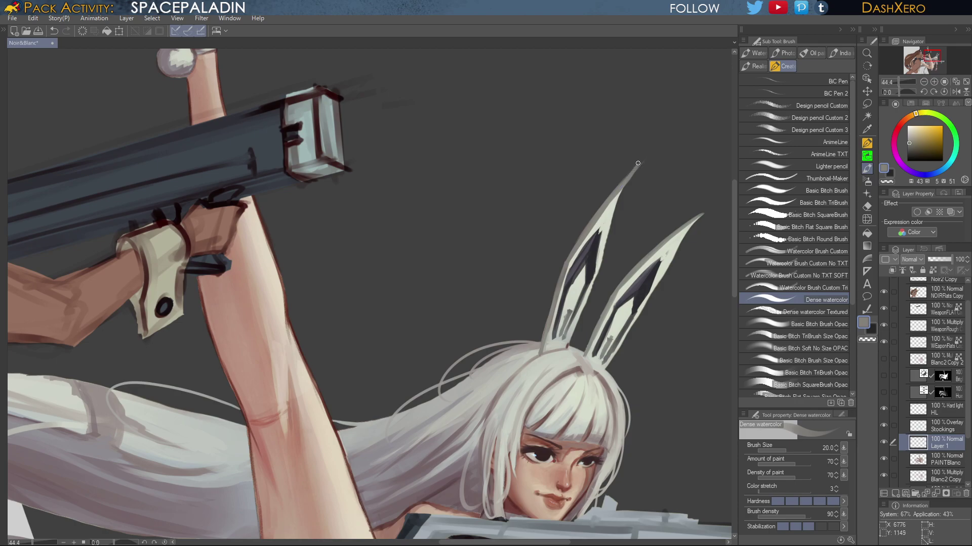
# Paint sampled off-white inside the same ear, near its tip and beside the dark inner marking
pyautogui.keyDown('alt'); pyautogui.click(613, 202); pyautogui.keyUp('alt')
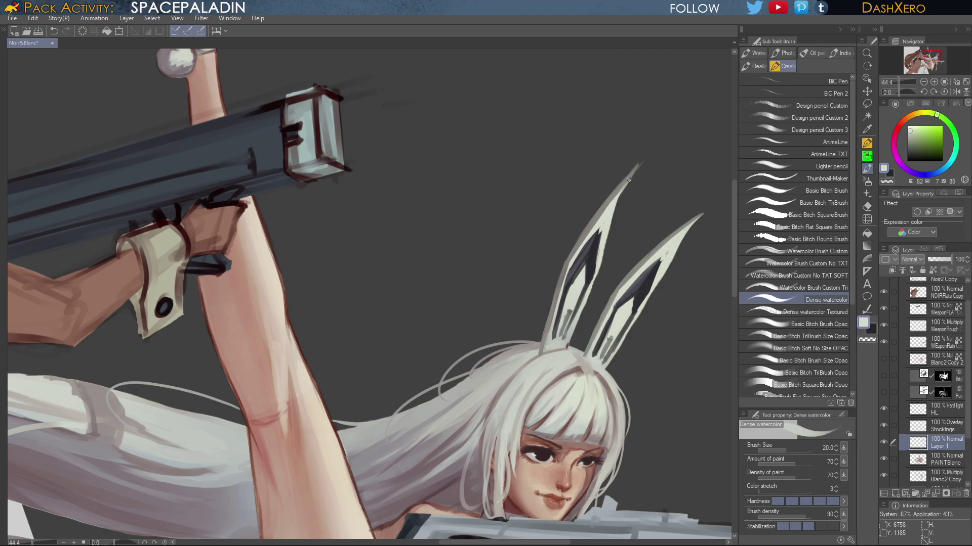
pyautogui.moveTo(655, 370); pyautogui.dragTo(630, 350)
pyautogui.keyDown('alt'); pyautogui.click(579, 221); pyautogui.keyUp('alt')
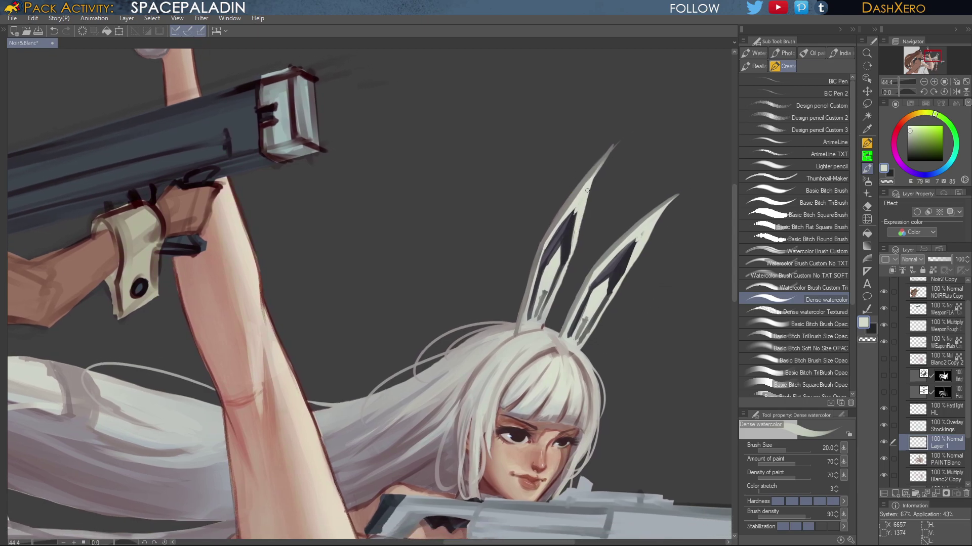
pyautogui.moveTo(574, 252); pyautogui.dragTo(559, 287)
pyautogui.scroll(-10, 613, 368)
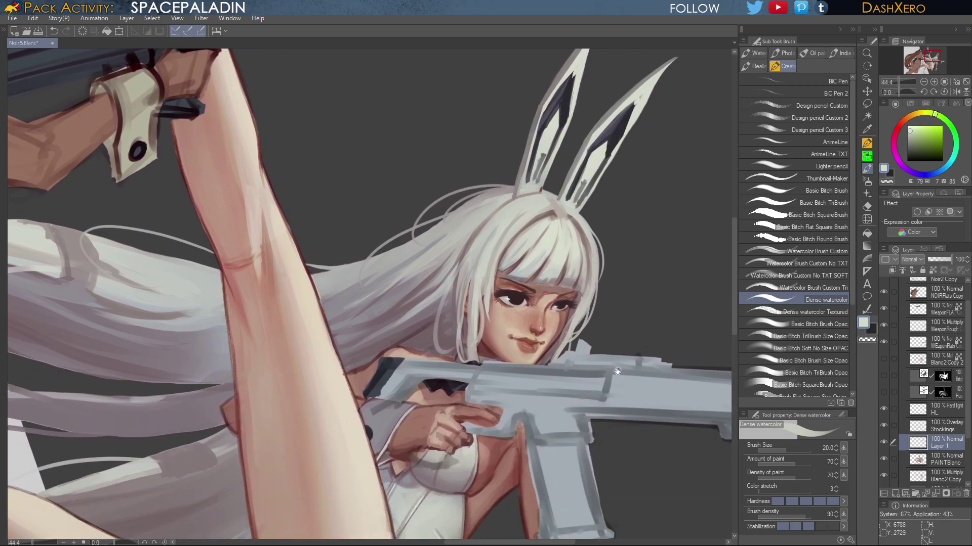
pyautogui.scroll(5, 613, 369)
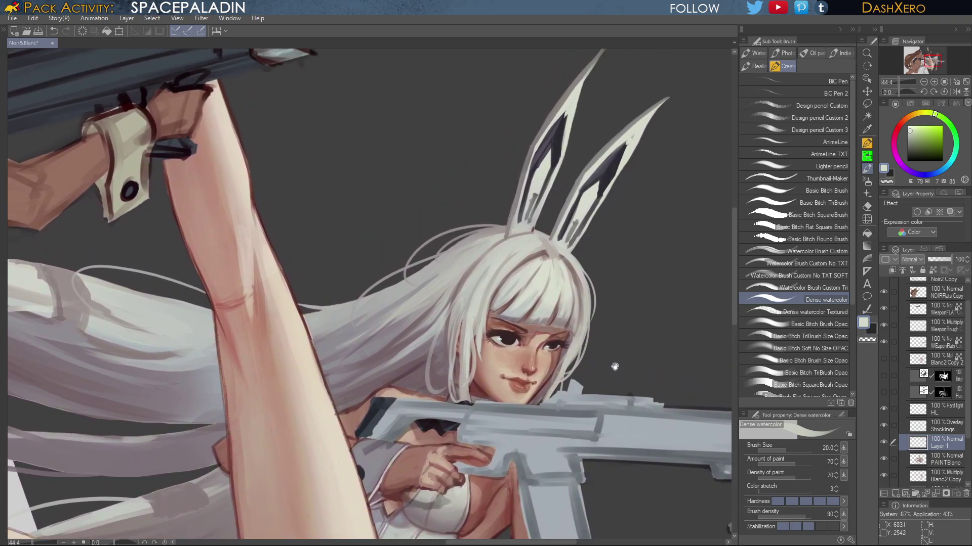
# Refine the bases and inner markings of both bunny ears with sampled dark blue and off-white strokes
pyautogui.keyDown('alt'); pyautogui.click(528, 202); pyautogui.keyUp('alt')
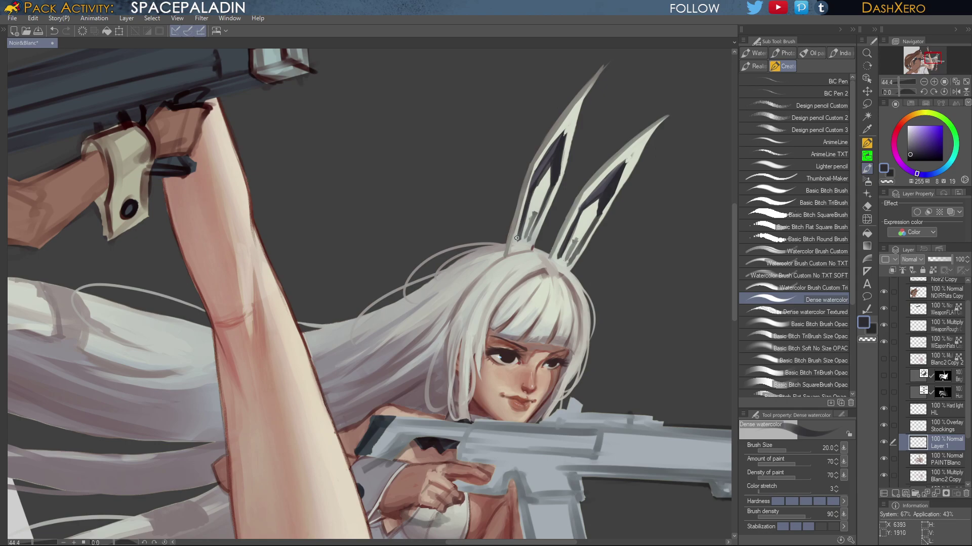
pyautogui.moveTo(521, 224)
pyautogui.mouseDown()
pyautogui.moveTo(515, 251)
pyautogui.moveTo(525, 248)
pyautogui.mouseUp()
pyautogui.moveTo(573, 256)
pyautogui.mouseDown()
pyautogui.moveTo(568, 234)
pyautogui.moveTo(555, 259)
pyautogui.mouseUp()
pyautogui.keyDown('alt'); pyautogui.click(563, 237); pyautogui.keyUp('alt')
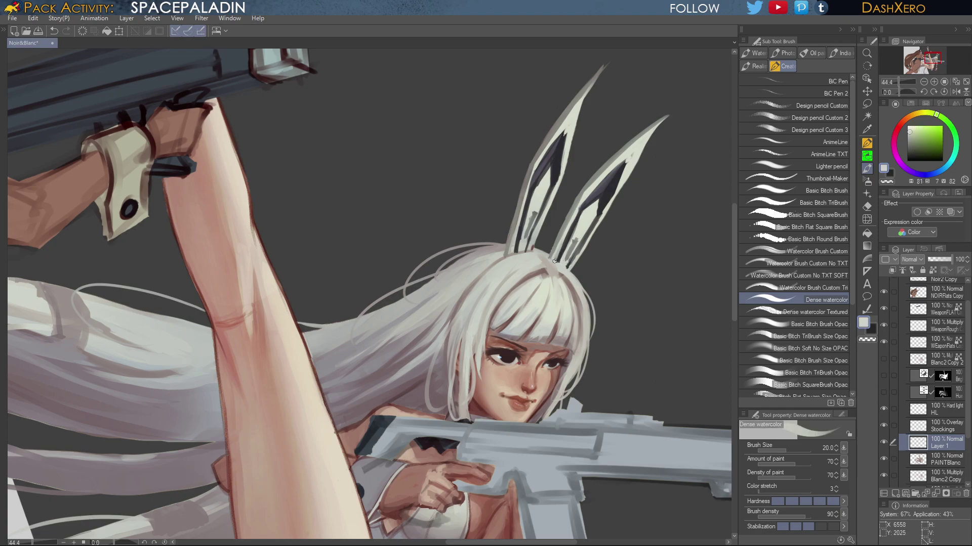
pyautogui.moveTo(585, 200); pyautogui.dragTo(574, 217)
pyautogui.keyDown('alt'); pyautogui.click(533, 209); pyautogui.keyUp('alt')
pyautogui.moveTo(546, 216); pyautogui.dragTo(538, 235)
pyautogui.moveTo(577, 241)
pyautogui.mouseDown()
pyautogui.moveTo(571, 247)
pyautogui.moveTo(580, 239)
pyautogui.mouseUp()
# Examine the refined ears up close and within the full two-figure illustration
pyautogui.moveTo(650, 244); pyautogui.dragTo(600, 300)
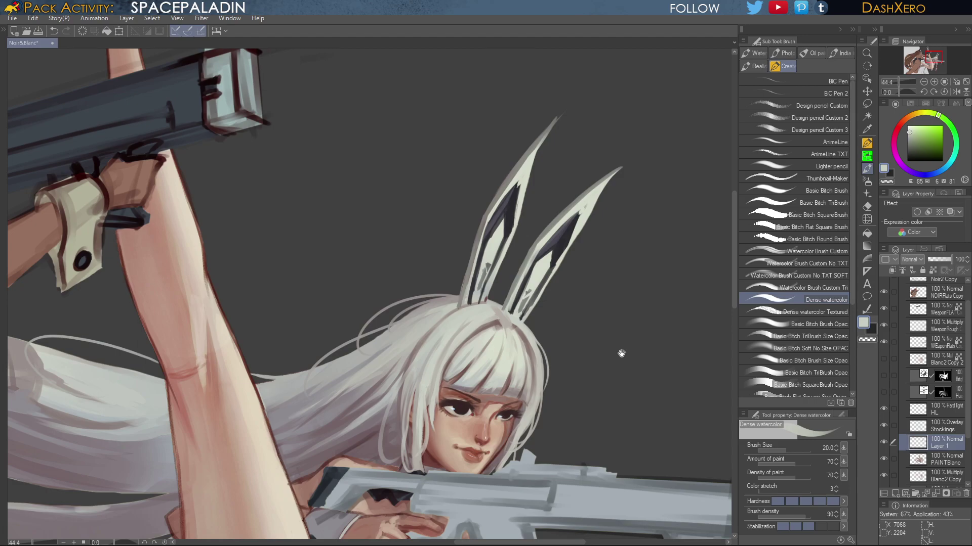
pyautogui.moveTo(619, 366)
pyautogui.mouseDown()
pyautogui.moveTo(611, 349)
pyautogui.moveTo(607, 365)
pyautogui.moveTo(605, 351)
pyautogui.moveTo(614, 386)
pyautogui.moveTo(612, 303)
pyautogui.moveTo(609, 384)
pyautogui.mouseUp()
pyautogui.moveTo(602, 304); pyautogui.dragTo(603, 414)
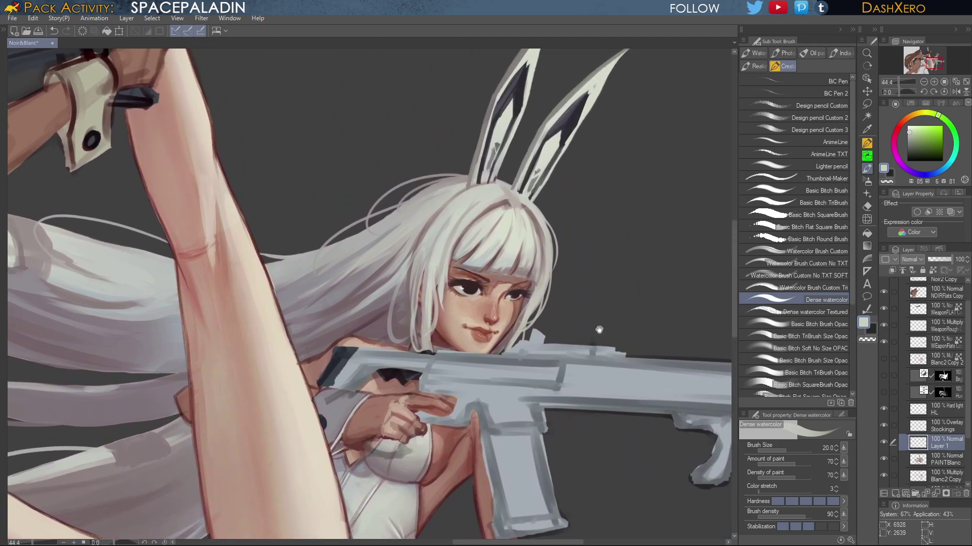
pyautogui.moveTo(571, 293)
pyautogui.mouseDown()
pyautogui.moveTo(649, 305)
pyautogui.moveTo(644, 353)
pyautogui.moveTo(642, 275)
pyautogui.moveTo(633, 299)
pyautogui.moveTo(644, 293)
pyautogui.moveTo(640, 319)
pyautogui.moveTo(643, 304)
pyautogui.mouseUp()
pyautogui.hotkey('ctrl', '0')
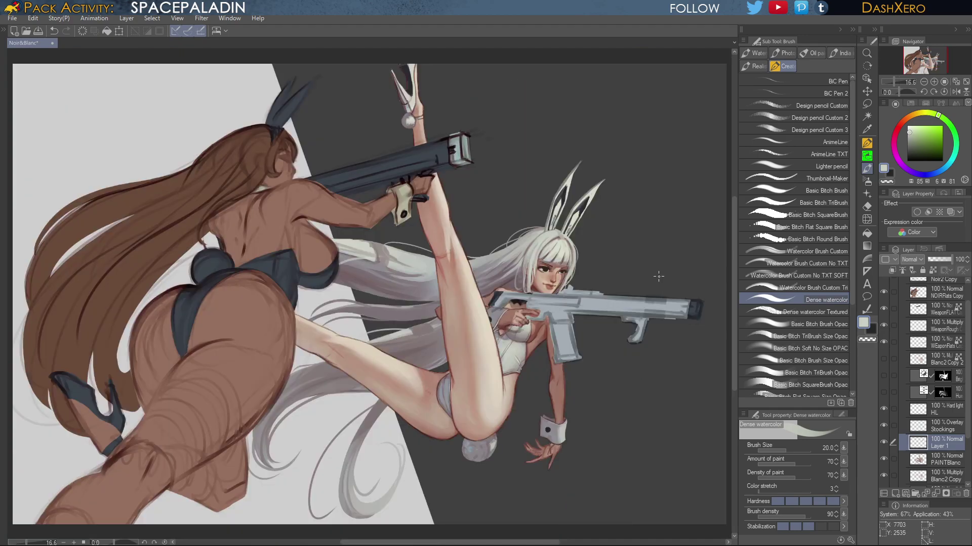
pyautogui.scroll(4, 562, 345)
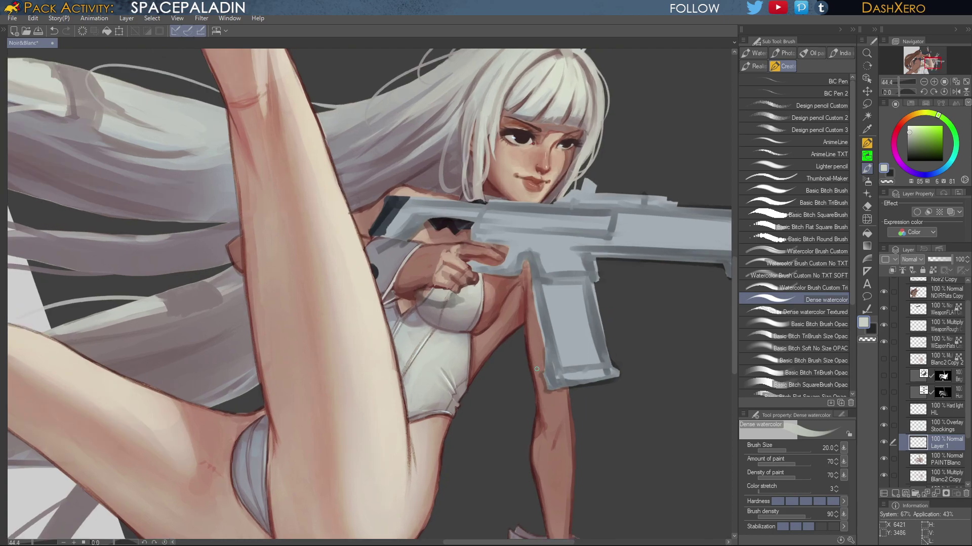
pyautogui.moveTo(515, 378); pyautogui.dragTo(577, 338)
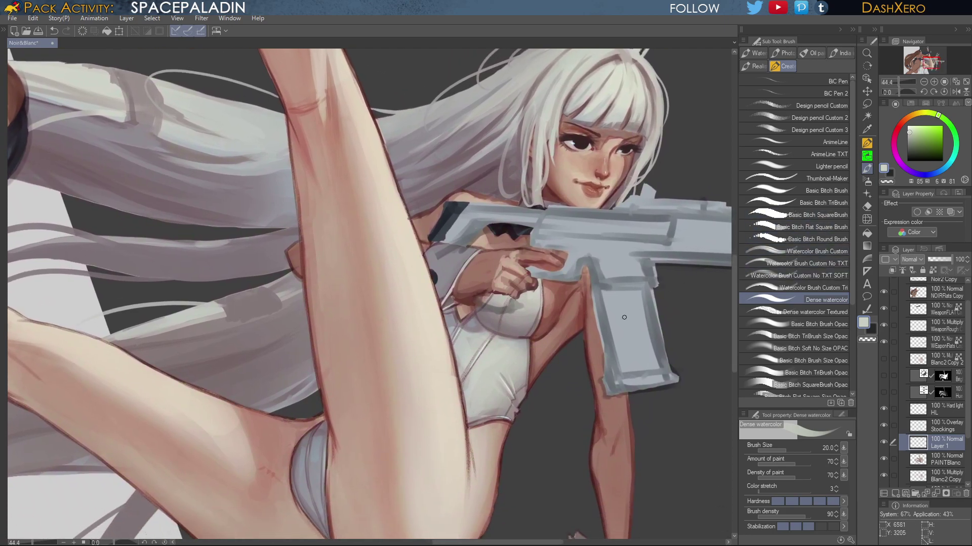
# On the PAINTBlanc layer, strengthen the raised leg's contour beside the hair and shoulder using a slightly darker version of a sampled red-brown
pyautogui.keyDown('alt'); pyautogui.click(589, 340); pyautogui.keyUp('alt')
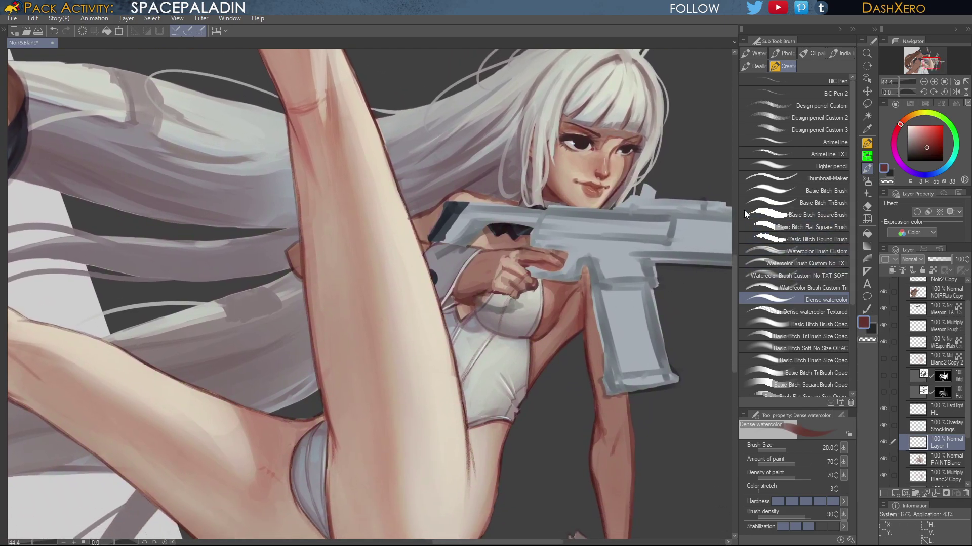
pyautogui.click(929, 148)
pyautogui.scroll(-2, 964, 413)
pyautogui.scroll(-1, 964, 413)
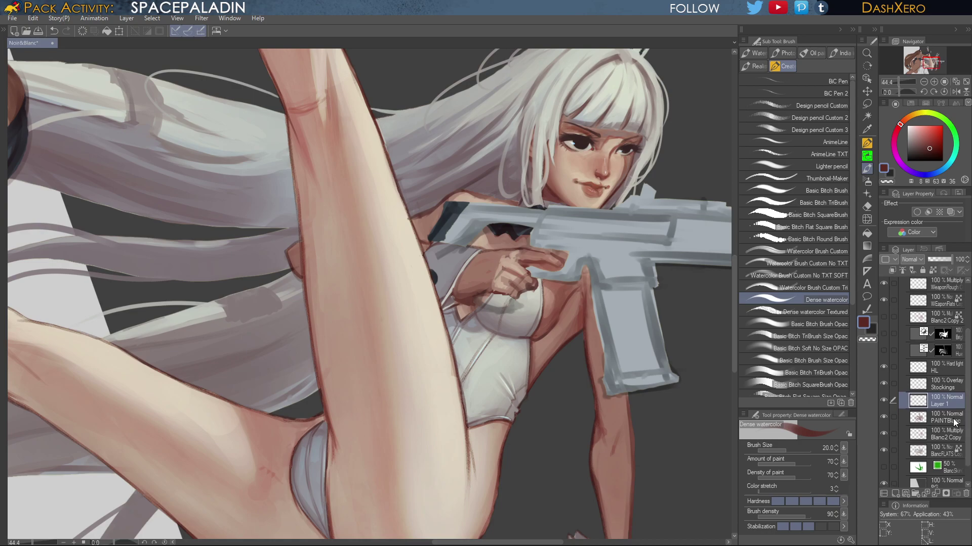
pyautogui.click(956, 419)
pyautogui.moveTo(388, 138); pyautogui.dragTo(447, 335)
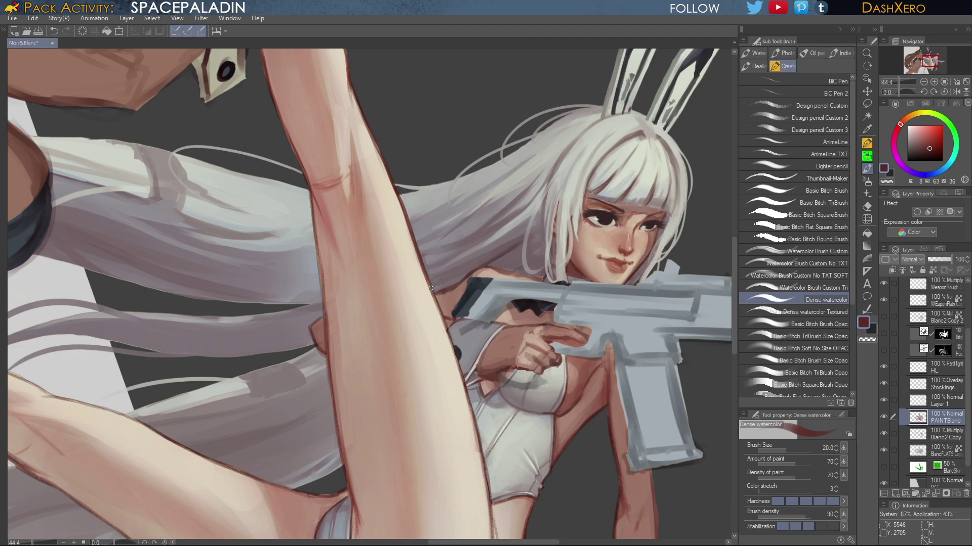
pyautogui.moveTo(431, 288); pyautogui.dragTo(464, 390)
# Continue the dark red-brown contour down the raised thigh beside the bodice, reinforcing the crease at the hip
pyautogui.moveTo(559, 449)
pyautogui.mouseDown()
pyautogui.moveTo(577, 396)
pyautogui.moveTo(568, 296)
pyautogui.mouseUp()
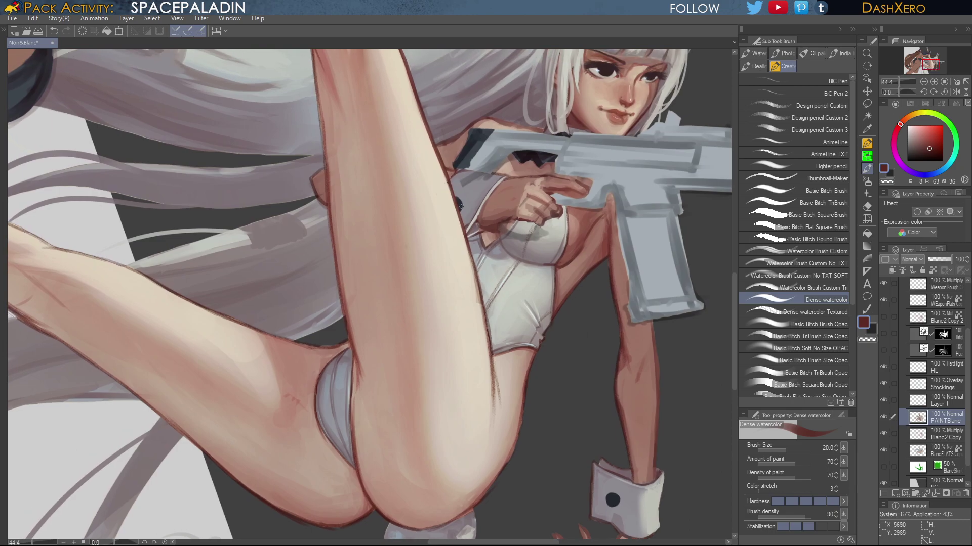
pyautogui.moveTo(463, 229); pyautogui.dragTo(485, 327)
pyautogui.moveTo(480, 292); pyautogui.dragTo(487, 327)
pyautogui.moveTo(491, 400); pyautogui.dragTo(493, 373)
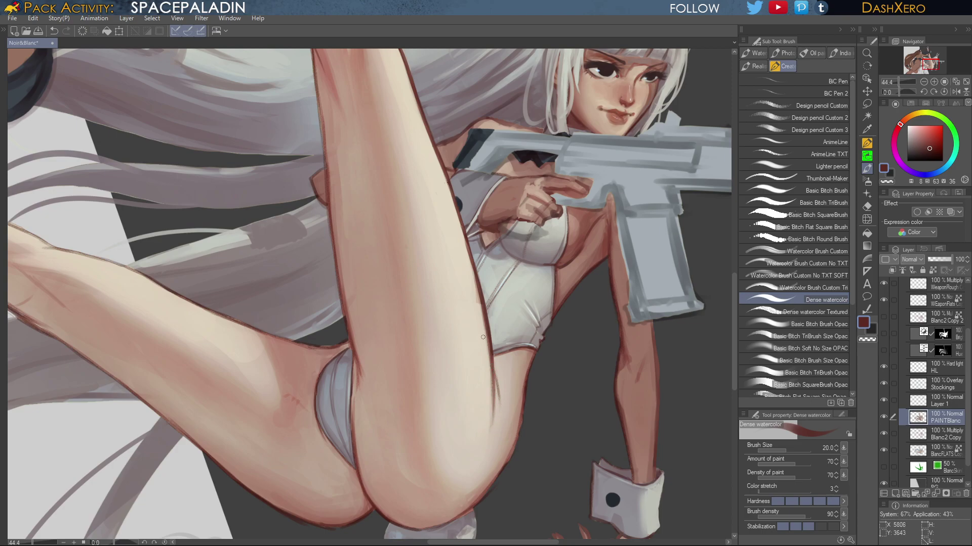
# Define the skin contour around the upper edge of the grey briefs and where they meet the raised thigh
pyautogui.moveTo(514, 411); pyautogui.dragTo(637, 314)
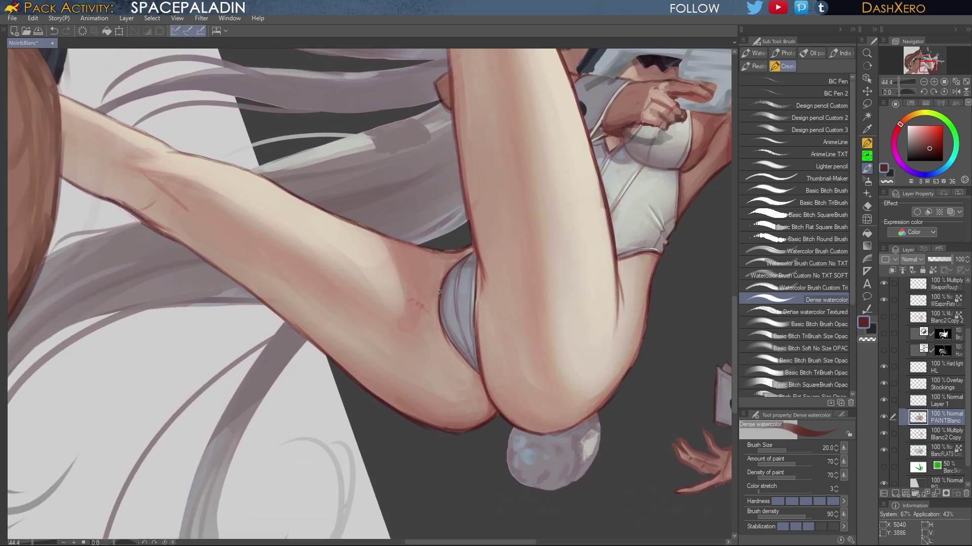
pyautogui.moveTo(439, 291); pyautogui.dragTo(450, 265)
pyautogui.moveTo(534, 282); pyautogui.dragTo(538, 326)
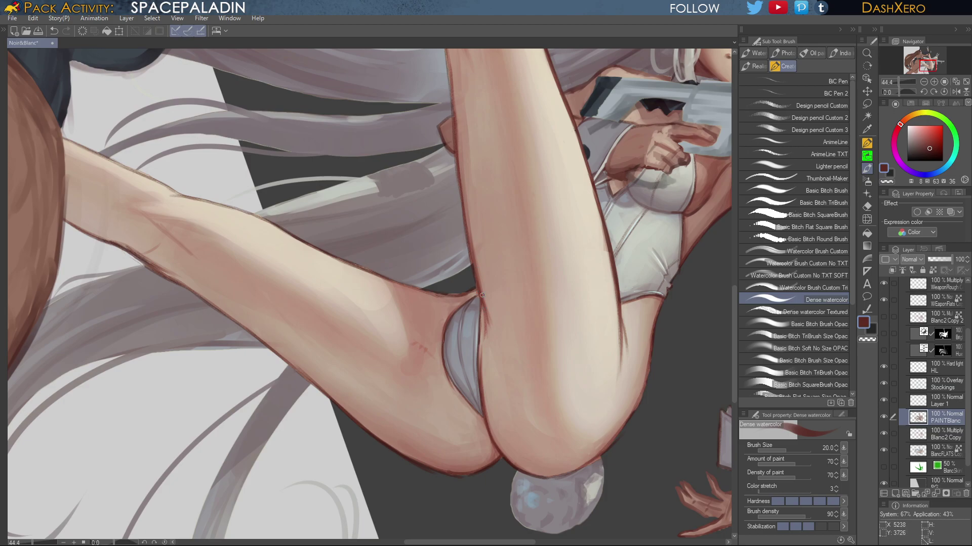
pyautogui.moveTo(484, 307)
pyautogui.mouseDown()
pyautogui.moveTo(483, 339)
pyautogui.moveTo(563, 281)
pyautogui.mouseUp()
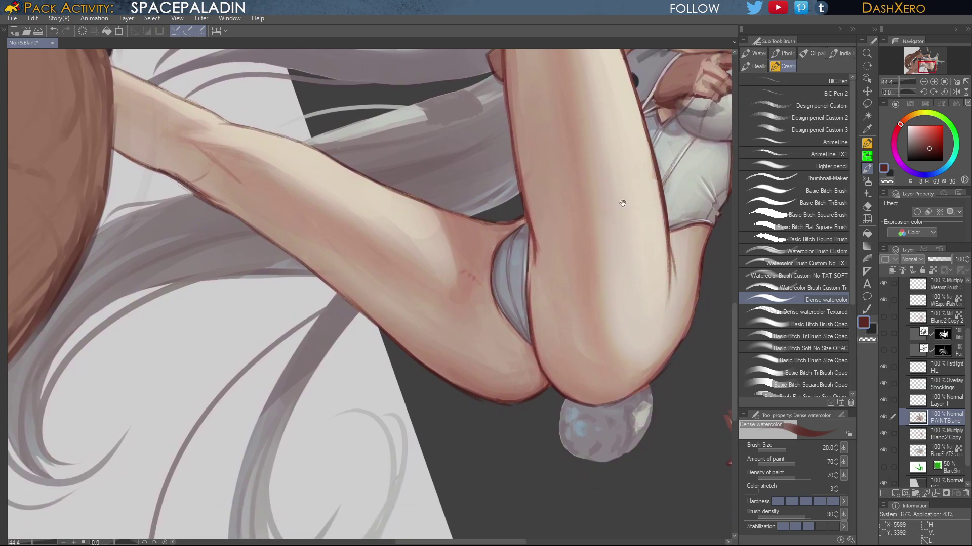
# Outline the hair-side edge of the raised leg below the knee crease and the elbow behind it in dark red-brown
pyautogui.moveTo(623, 204)
pyautogui.mouseDown()
pyautogui.moveTo(592, 381)
pyautogui.moveTo(567, 373)
pyautogui.moveTo(521, 385)
pyautogui.mouseUp()
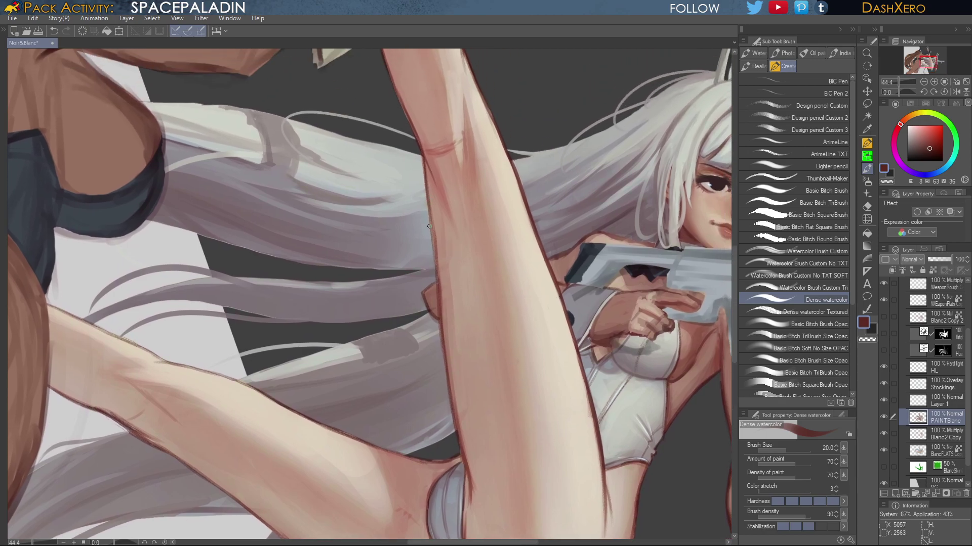
pyautogui.moveTo(430, 202); pyautogui.dragTo(431, 261)
pyautogui.moveTo(430, 221); pyautogui.dragTo(436, 307)
pyautogui.moveTo(437, 261); pyautogui.dragTo(438, 317)
pyautogui.moveTo(436, 281); pyautogui.dragTo(427, 298)
# Reinforce the shoulder contour above the rifle stock with a short dark red-brown stroke
pyautogui.moveTo(642, 359); pyautogui.dragTo(537, 315)
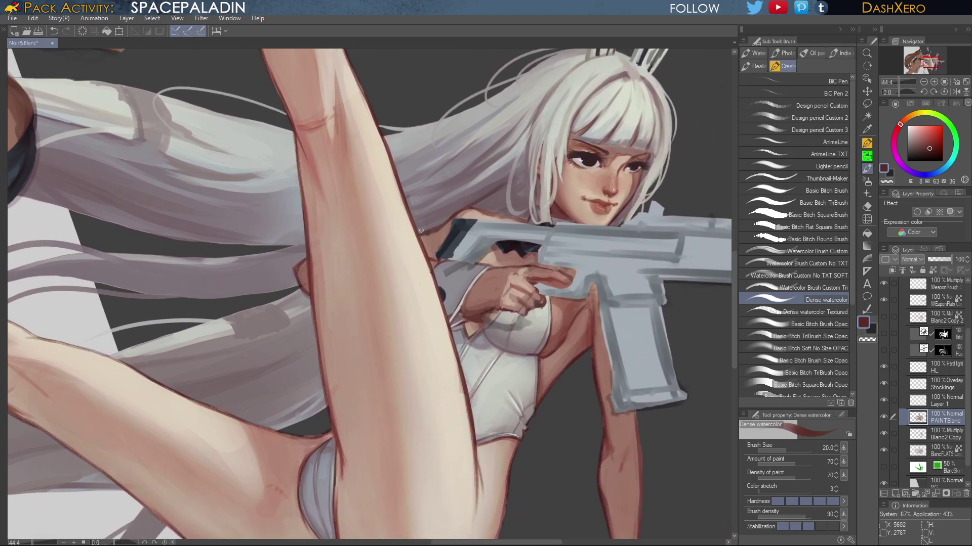
pyautogui.moveTo(456, 216); pyautogui.dragTo(470, 210)
pyautogui.moveTo(666, 417)
pyautogui.mouseDown()
pyautogui.moveTo(634, 381)
pyautogui.moveTo(634, 393)
pyautogui.mouseUp()
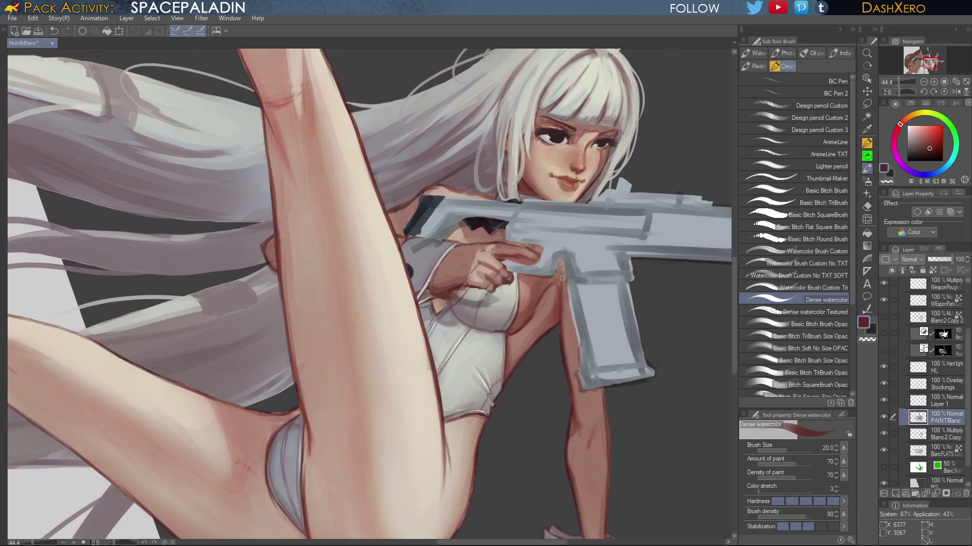
pyautogui.moveTo(610, 472); pyautogui.dragTo(618, 375)
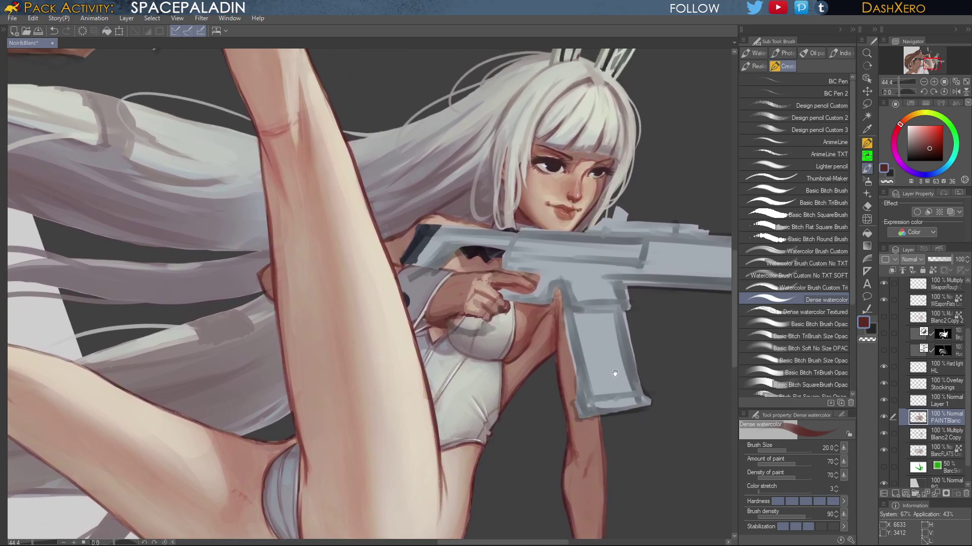
pyautogui.moveTo(616, 333)
pyautogui.mouseDown()
pyautogui.moveTo(605, 367)
pyautogui.moveTo(616, 318)
pyautogui.moveTo(609, 254)
pyautogui.mouseUp()
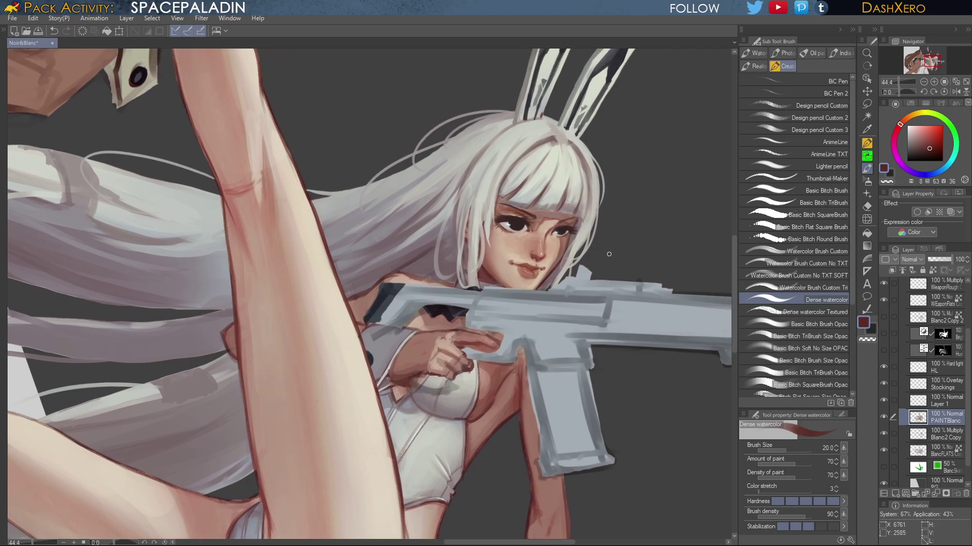
pyautogui.press('space')
pyautogui.moveTo(584, 281); pyautogui.dragTo(576, 301)
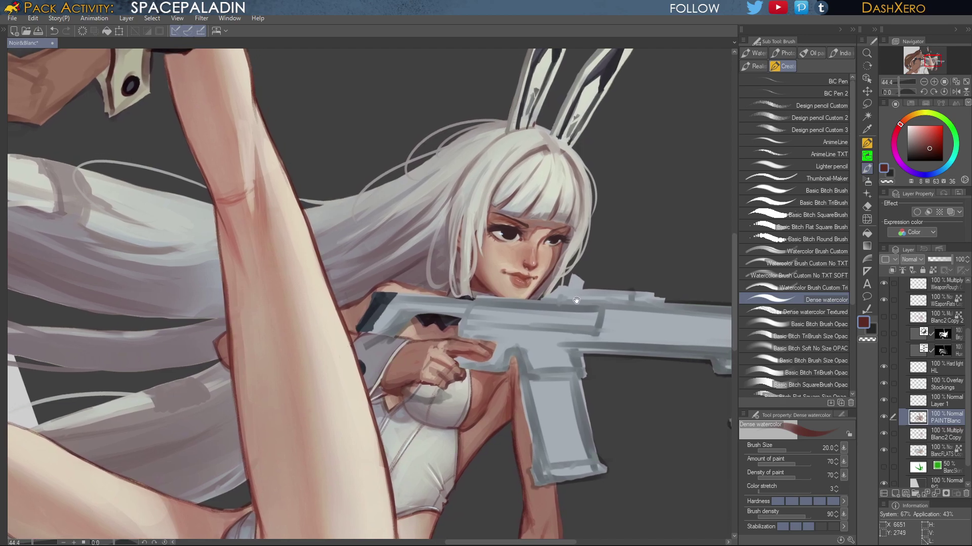
pyautogui.scroll(3, 554, 264)
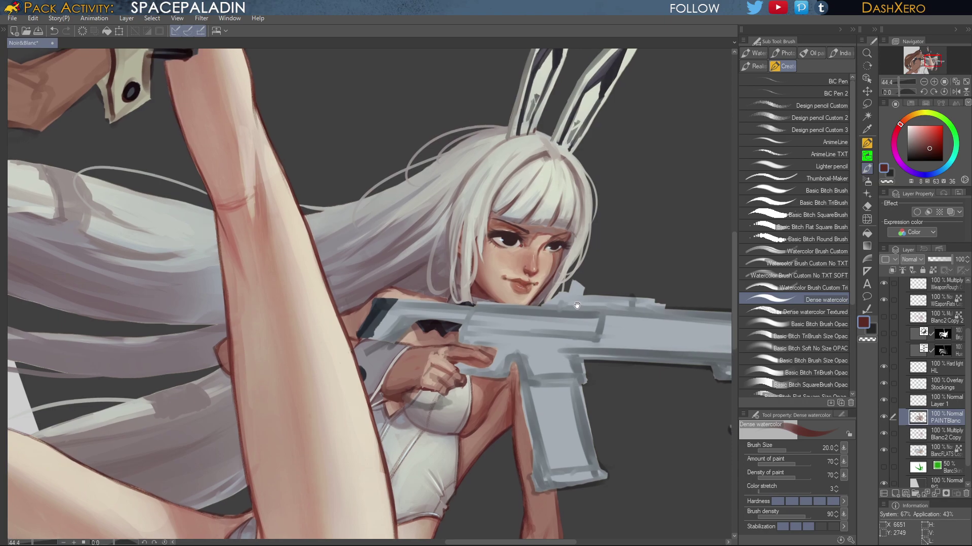
# Look over the white-haired bunny's face, hand and rifle, and her raised leg up to the shoe
pyautogui.scroll(4, 554, 265)
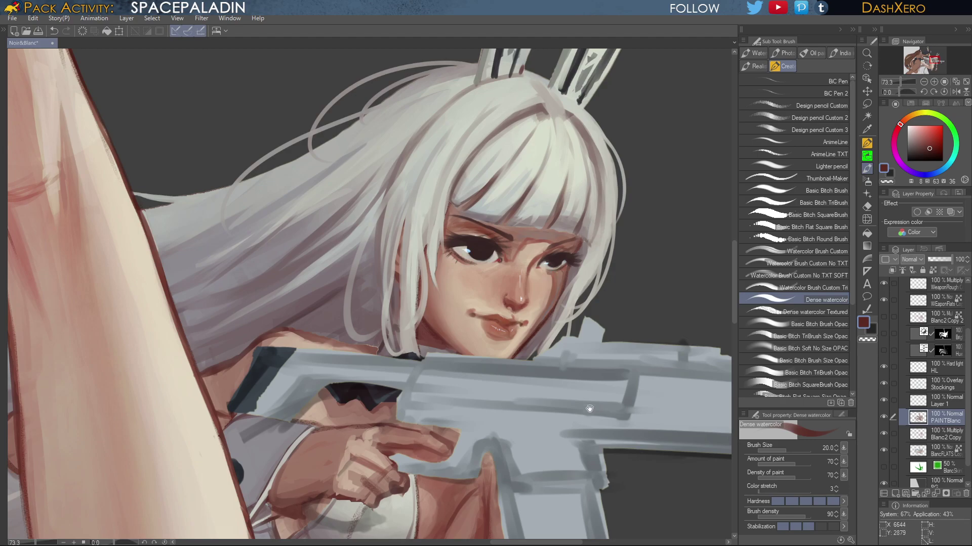
pyautogui.moveTo(566, 511); pyautogui.dragTo(615, 380)
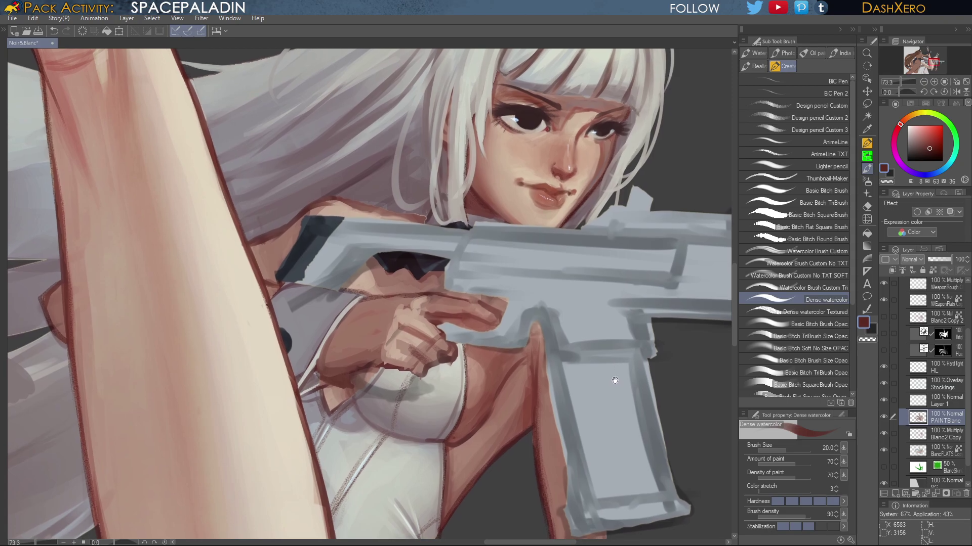
pyautogui.moveTo(626, 203); pyautogui.dragTo(641, 356)
pyautogui.scroll(-6, 641, 356)
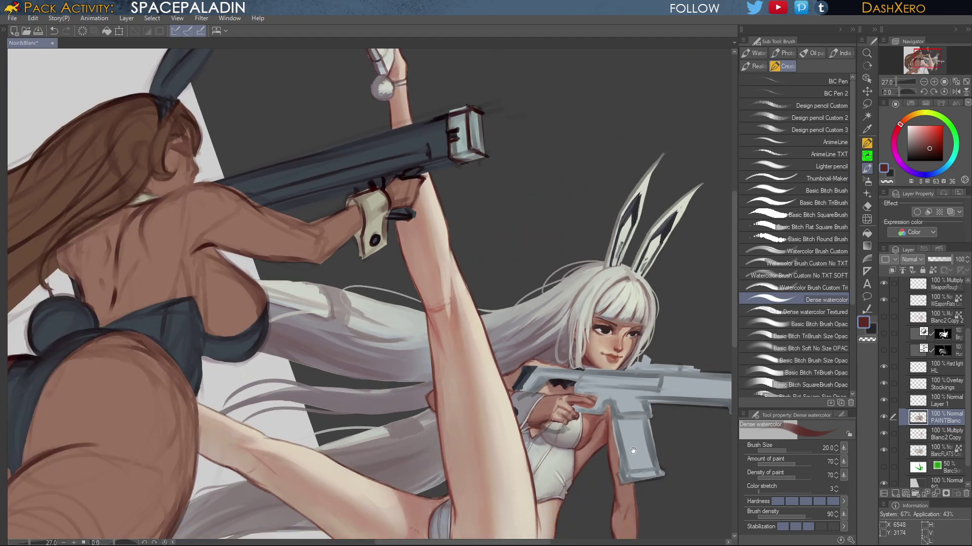
pyautogui.moveTo(633, 452); pyautogui.dragTo(630, 328)
pyautogui.moveTo(616, 528); pyautogui.dragTo(623, 438)
pyautogui.moveTo(585, 336); pyautogui.dragTo(625, 434)
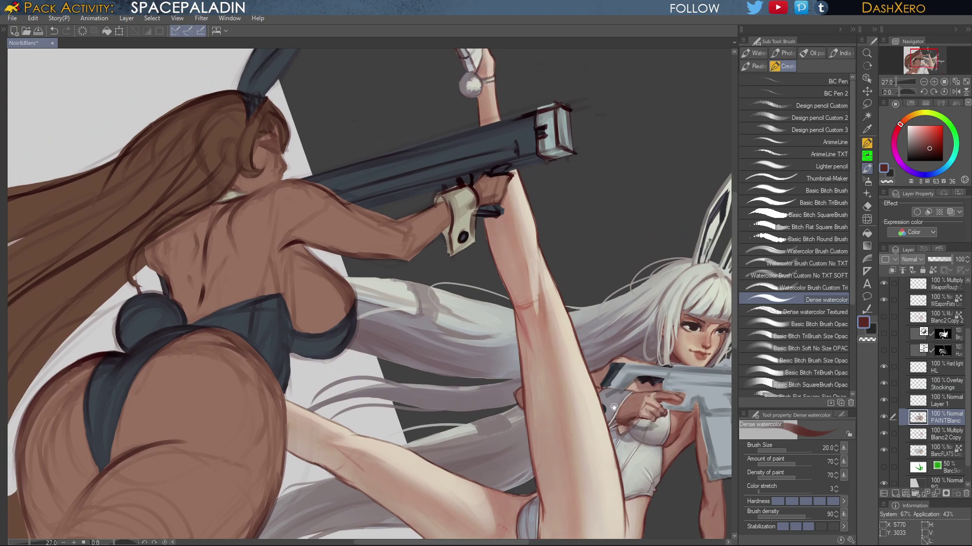
pyautogui.moveTo(622, 364); pyautogui.dragTo(614, 415)
pyautogui.moveTo(617, 388); pyautogui.dragTo(612, 405)
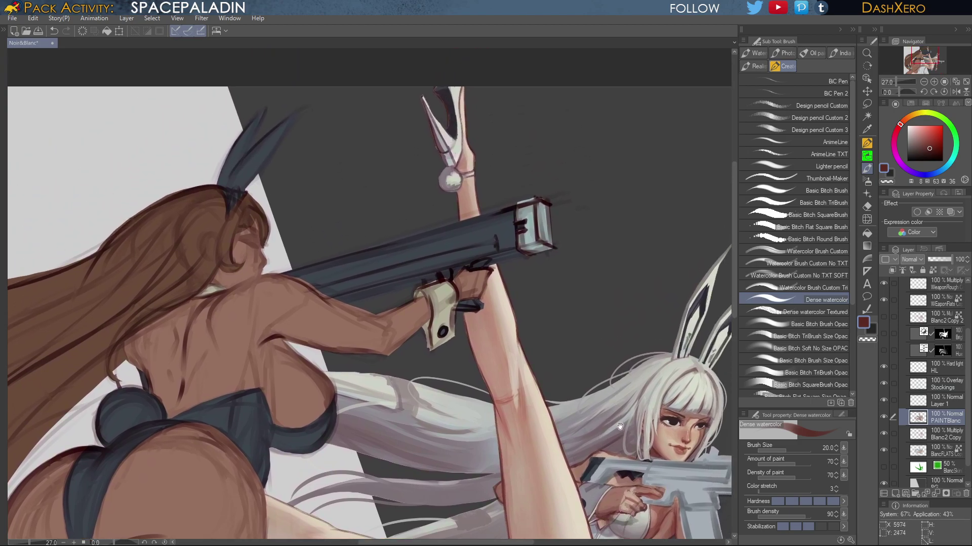
pyautogui.moveTo(603, 349)
pyautogui.mouseDown()
pyautogui.moveTo(590, 228)
pyautogui.moveTo(622, 481)
pyautogui.mouseUp()
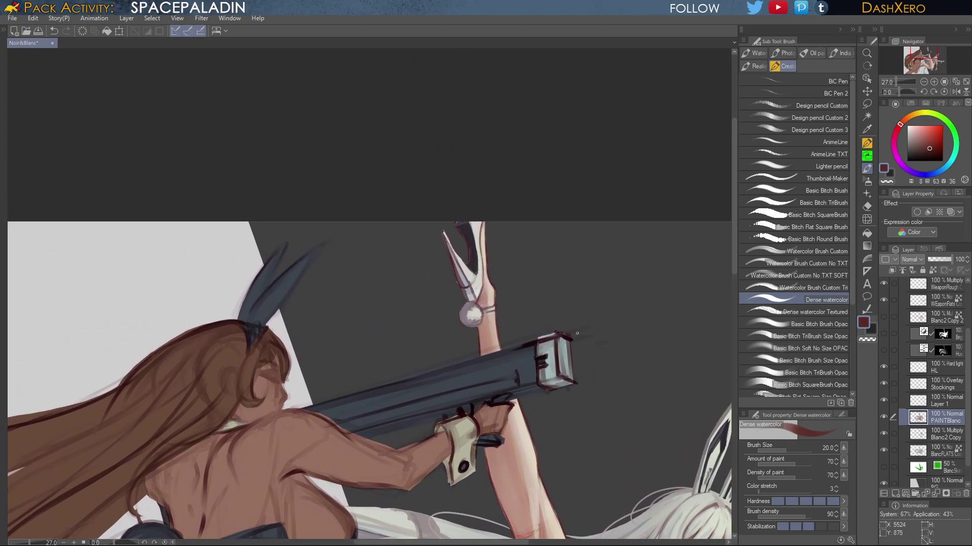
# Reinforce the raised foot's contour beside the white shoe in dark red-brown and touch up the shoe's inner edge in its sampled dark colour
pyautogui.scroll(2, 489, 248)
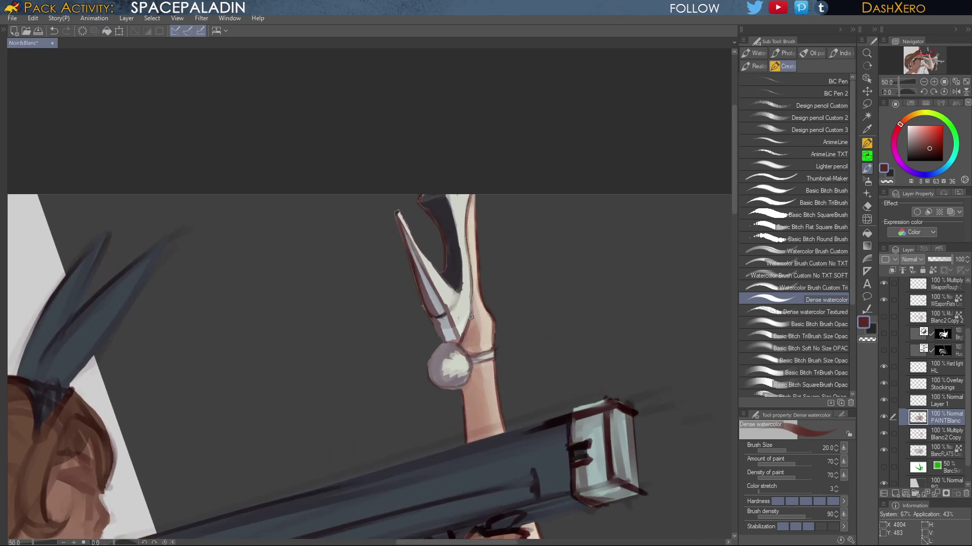
pyautogui.moveTo(470, 317)
pyautogui.mouseDown()
pyautogui.moveTo(474, 191)
pyautogui.moveTo(474, 235)
pyautogui.mouseUp()
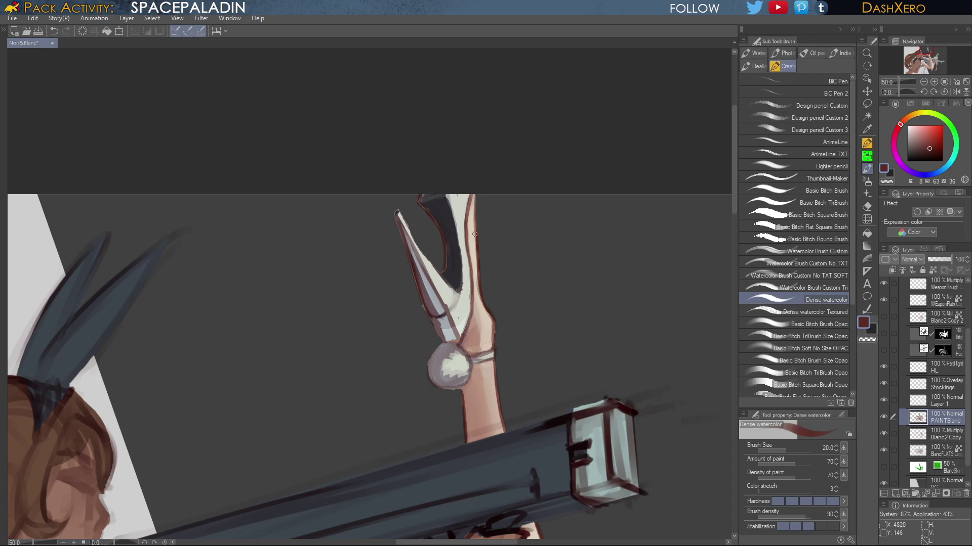
pyautogui.keyDown('alt'); pyautogui.click(446, 274); pyautogui.keyUp('alt')
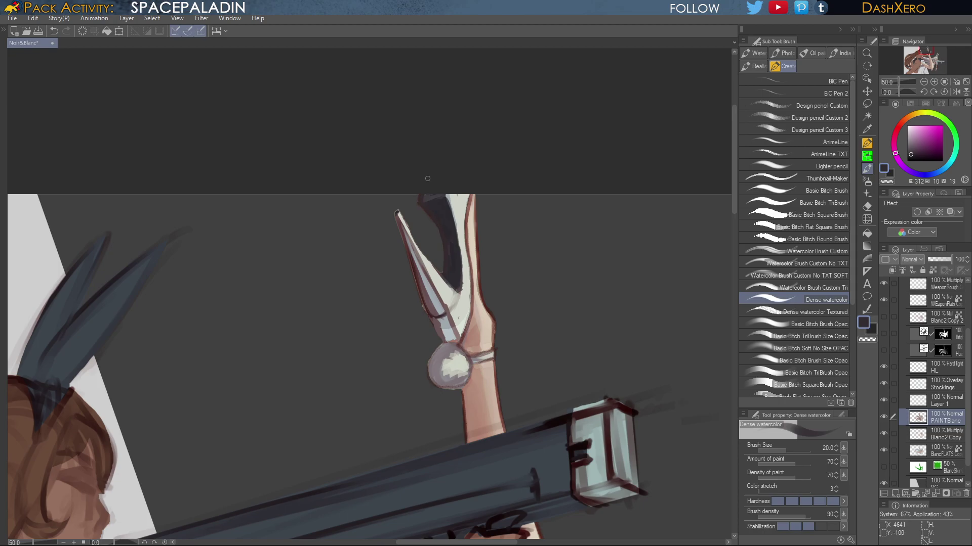
pyautogui.keyDown('alt'); pyautogui.click(428, 198); pyautogui.keyUp('alt')
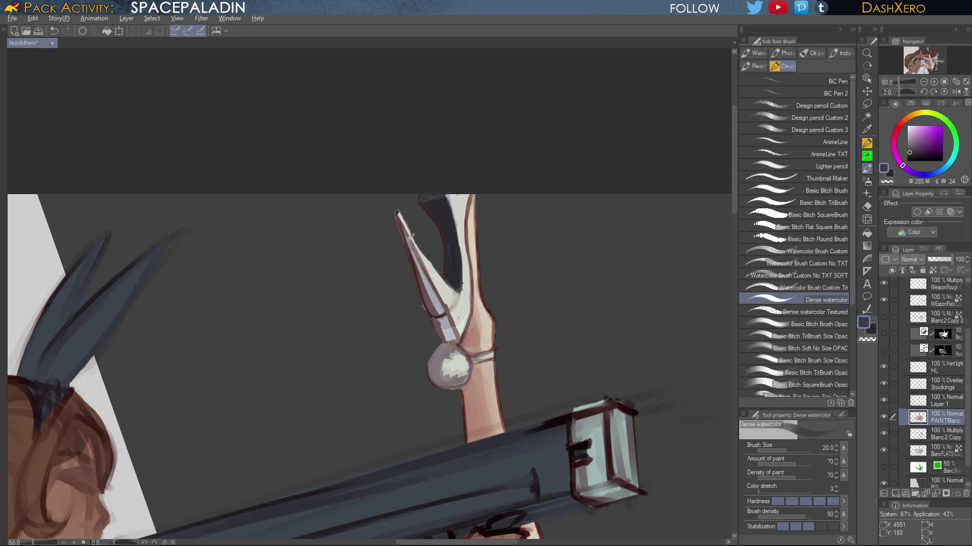
# Define the outer edge of the white shoe's heel in muted brown and darken its pointed tip with the sampled near-black
pyautogui.keyDown('alt'); pyautogui.click(433, 316); pyautogui.keyUp('alt')
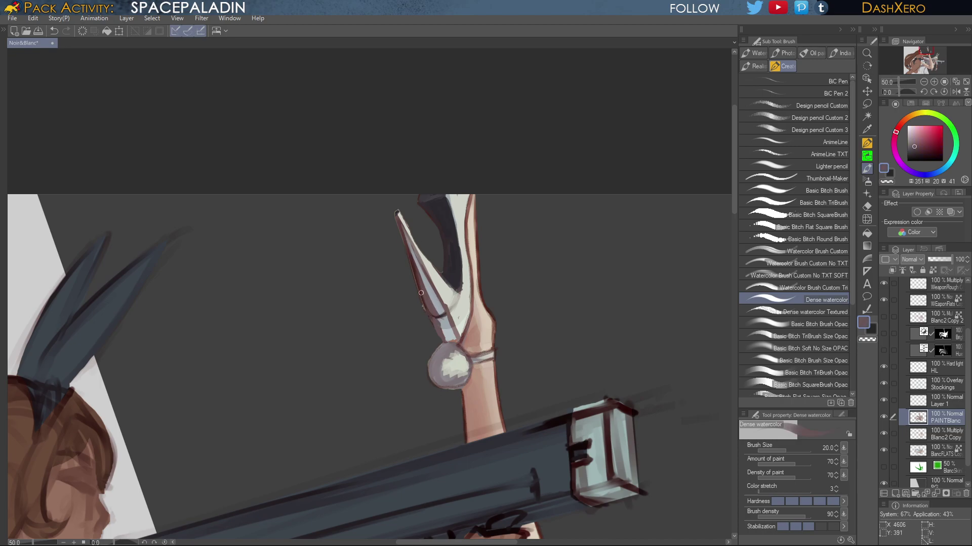
pyautogui.moveTo(431, 318); pyautogui.dragTo(402, 230)
pyautogui.moveTo(416, 273); pyautogui.dragTo(398, 216)
pyautogui.keyDown('alt'); pyautogui.click(440, 204); pyautogui.keyUp('alt')
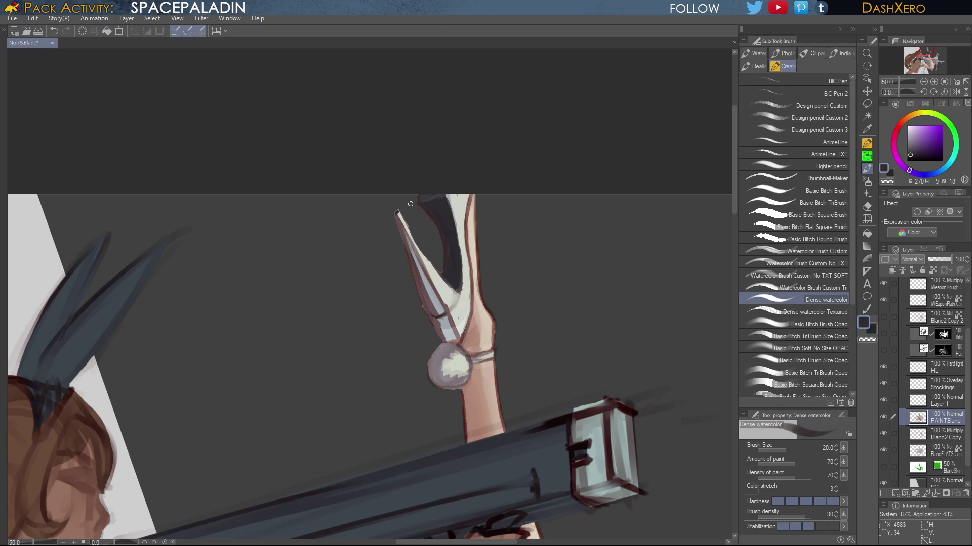
pyautogui.moveTo(397, 214); pyautogui.dragTo(399, 212)
# Hide the Stockings overlay layer and brush a sampled light skin tone along the raised leg's hair-side edge near the knee crease
pyautogui.moveTo(611, 401); pyautogui.dragTo(605, 351)
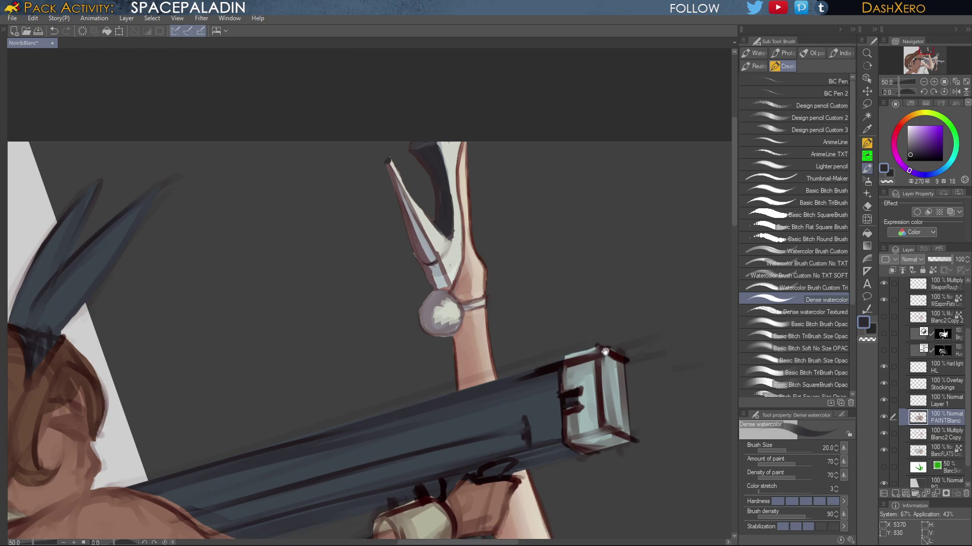
pyautogui.hotkey('ctrl', '0')
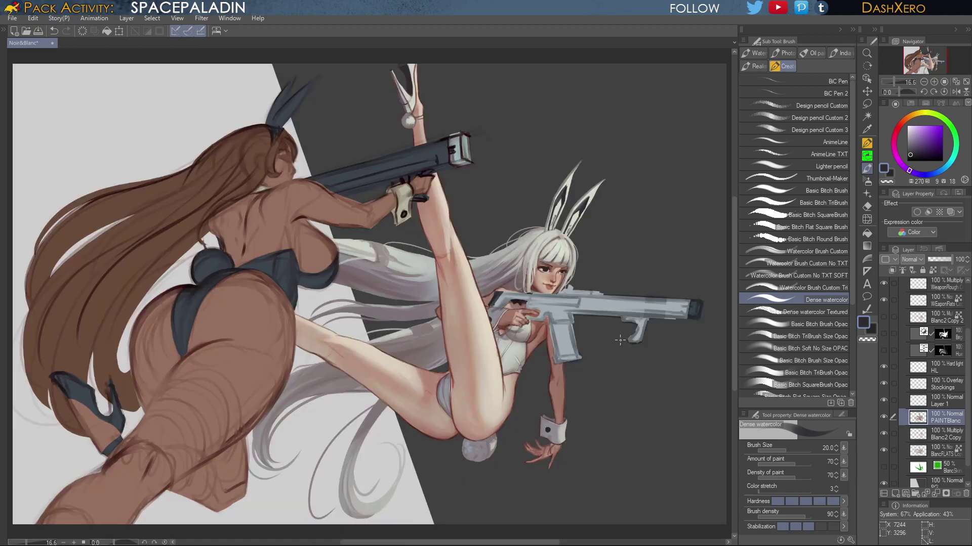
pyautogui.scroll(2, 531, 372)
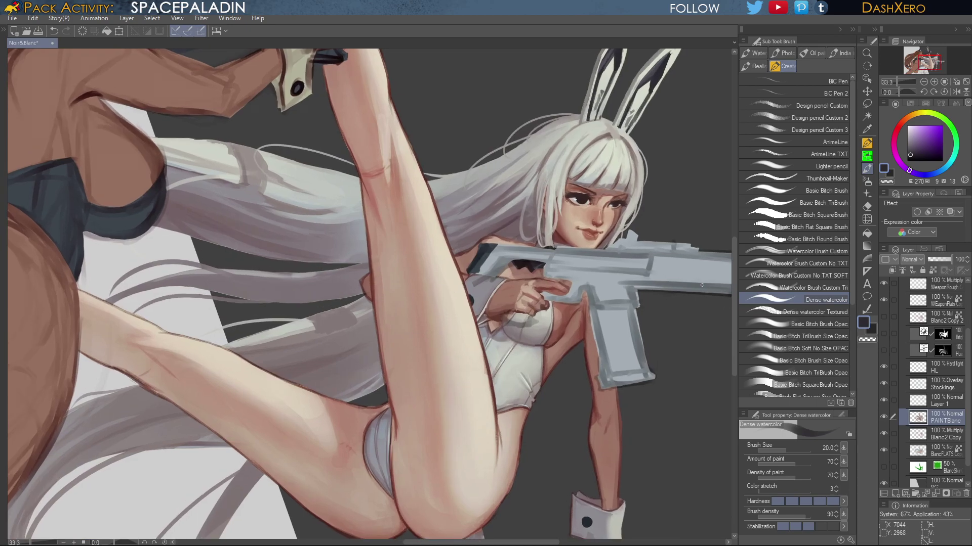
pyautogui.click(883, 384)
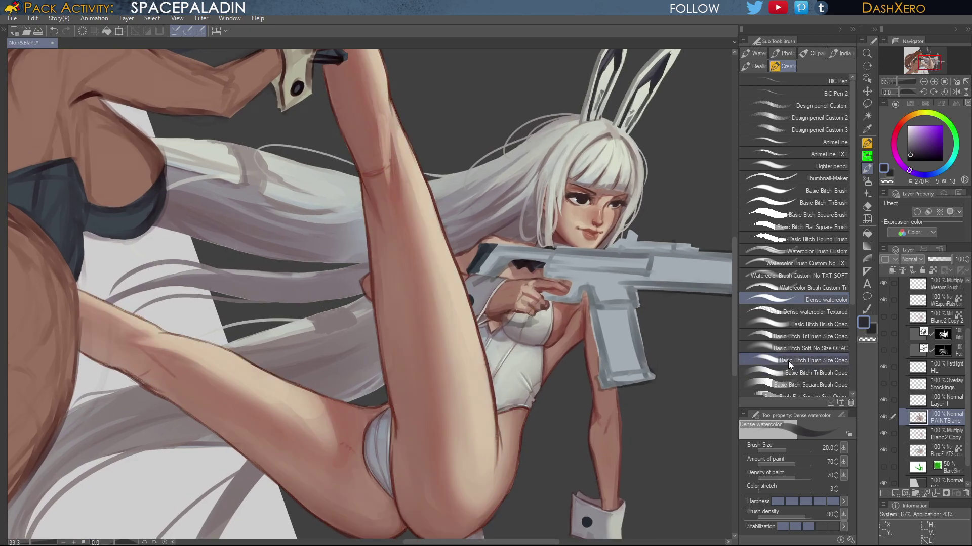
pyautogui.keyDown('alt'); pyautogui.click(445, 238); pyautogui.keyUp('alt')
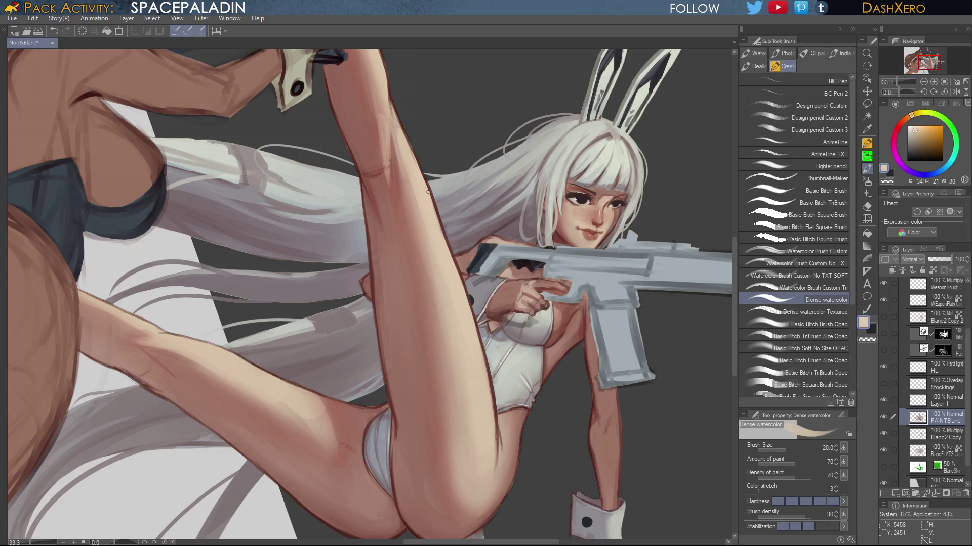
pyautogui.moveTo(417, 161); pyautogui.dragTo(432, 202)
# Lighten the raised thigh's edge facing the rifle with Basic Bitch Brush Opac at size 50, and show the Stockings overlay again
pyautogui.click(815, 323)
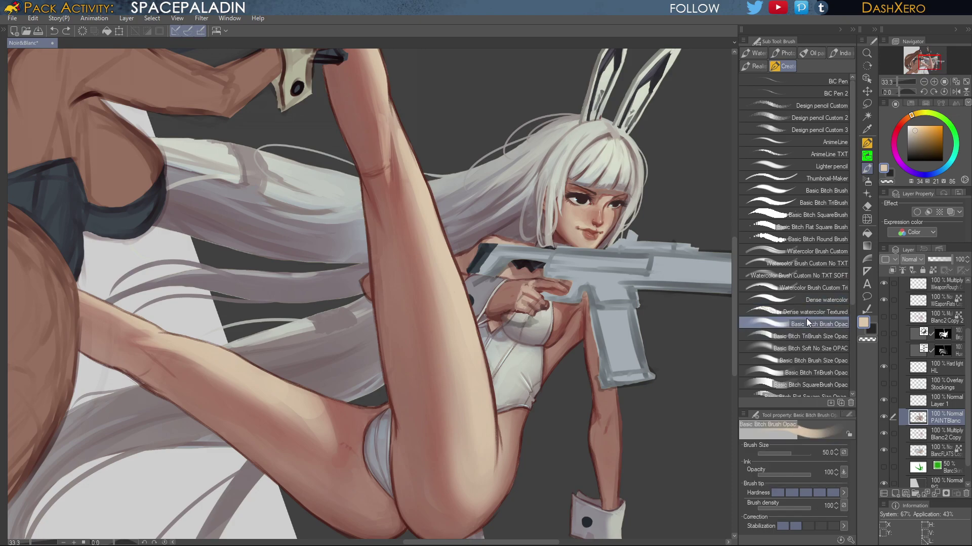
pyautogui.keyDown('alt'); pyautogui.click(456, 278); pyautogui.keyUp('alt')
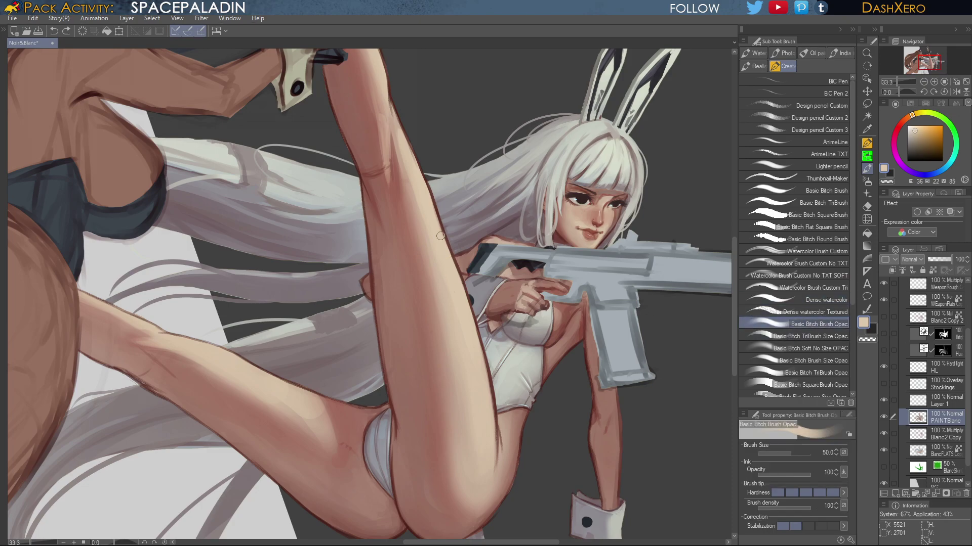
pyautogui.moveTo(439, 228); pyautogui.dragTo(474, 338)
pyautogui.hotkey('ctrl', 'z')
pyautogui.moveTo(455, 274); pyautogui.dragTo(480, 354)
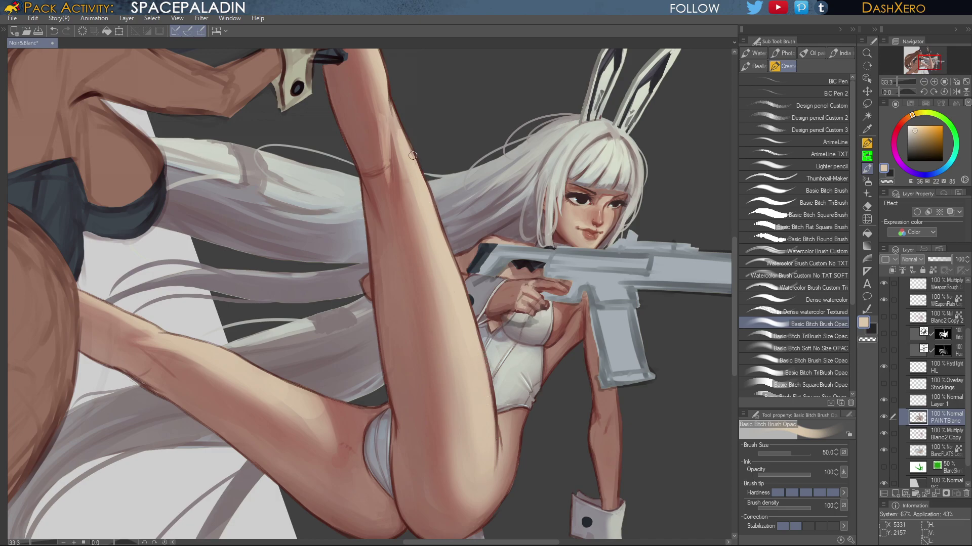
pyautogui.moveTo(451, 133); pyautogui.dragTo(444, 302)
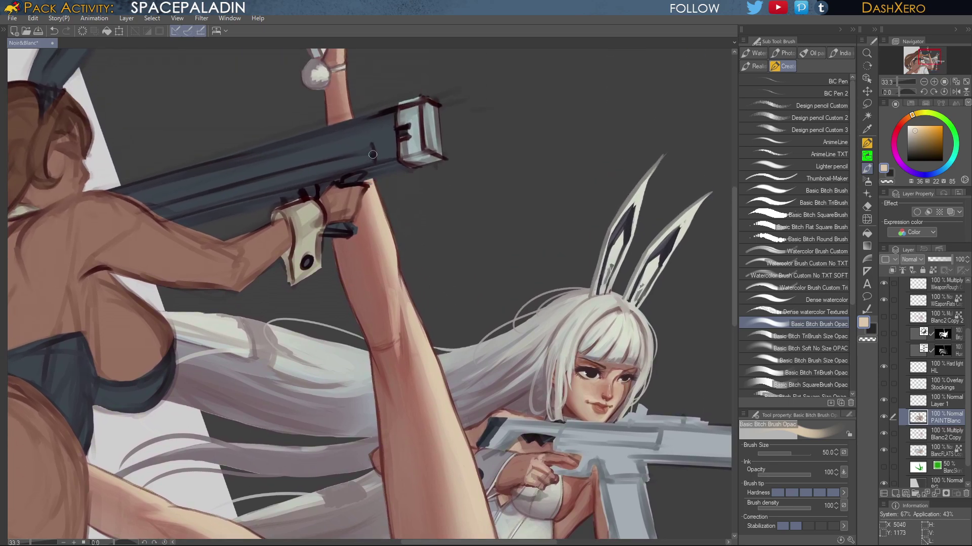
pyautogui.click(884, 384)
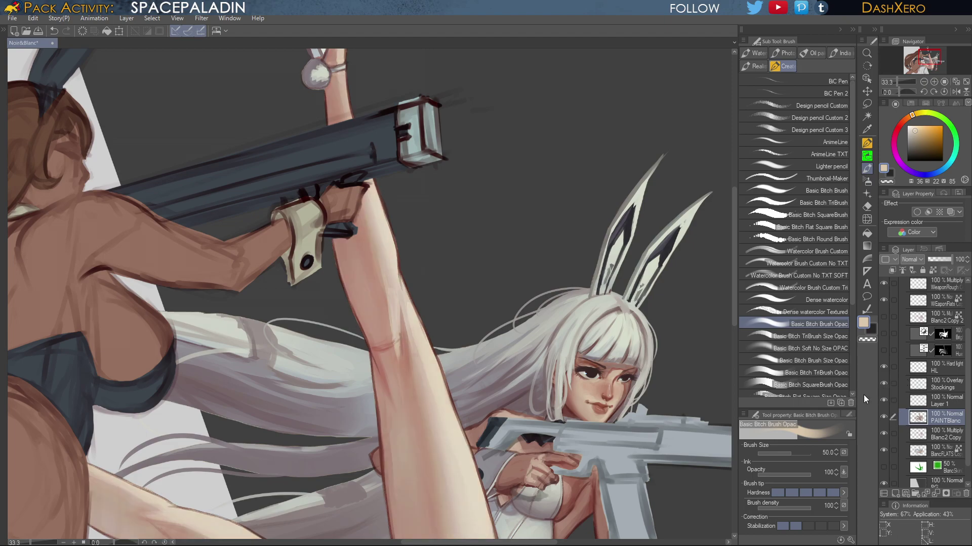
pyautogui.hotkey('ctrl', '0')
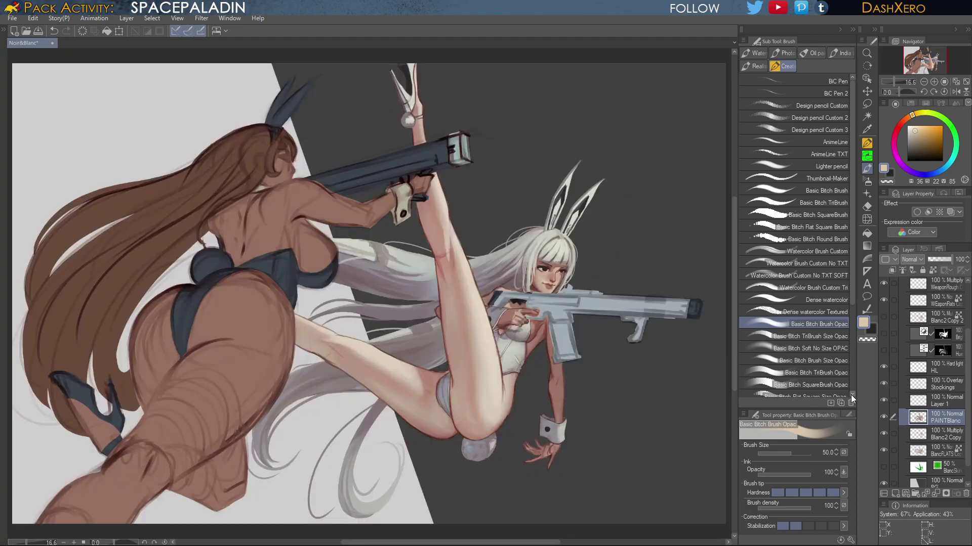
# With the Stockings overlay hidden, touch up the raised thigh's edge beside the grey briefs in sampled reddish skin tone, then restore the overlay
pyautogui.scroll(4, 450, 298)
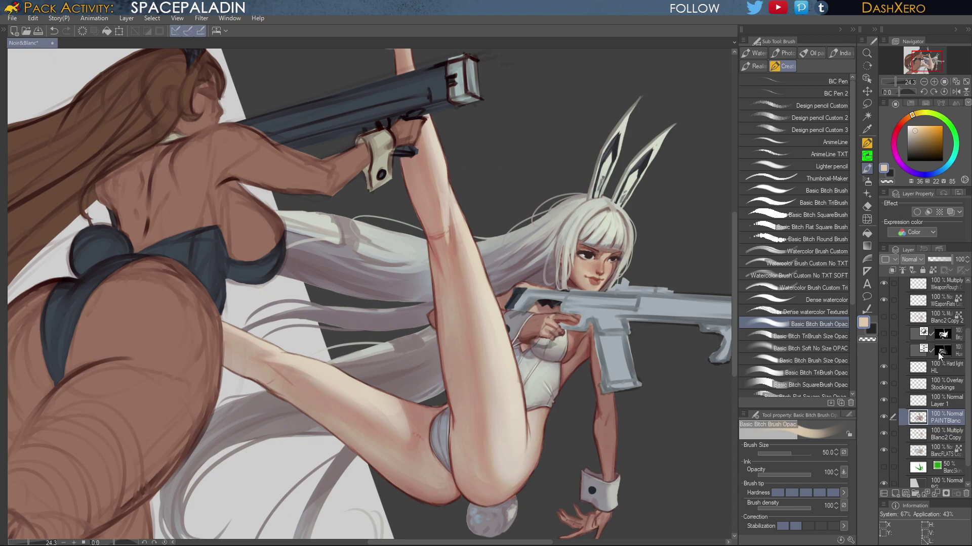
pyautogui.click(884, 385)
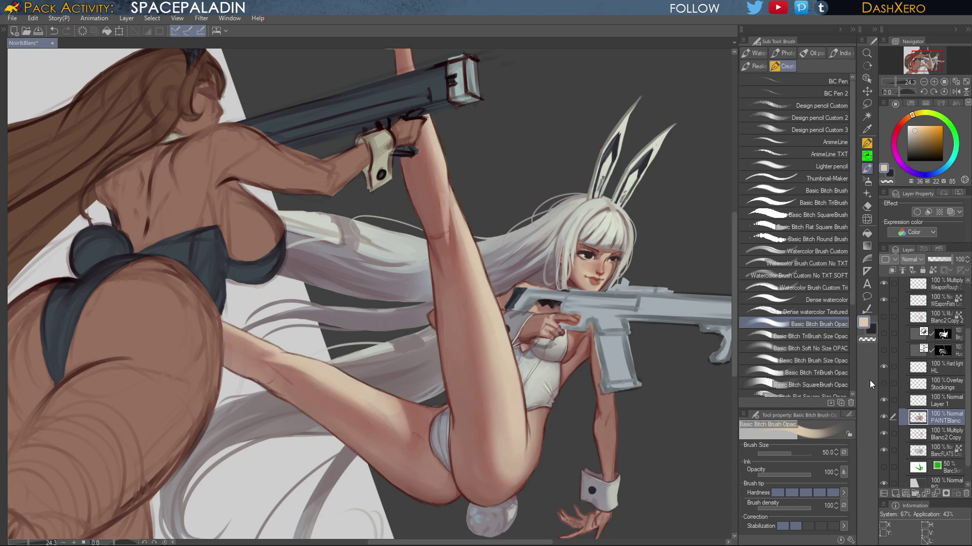
pyautogui.keyDown('alt'); pyautogui.click(445, 291); pyautogui.keyUp('alt')
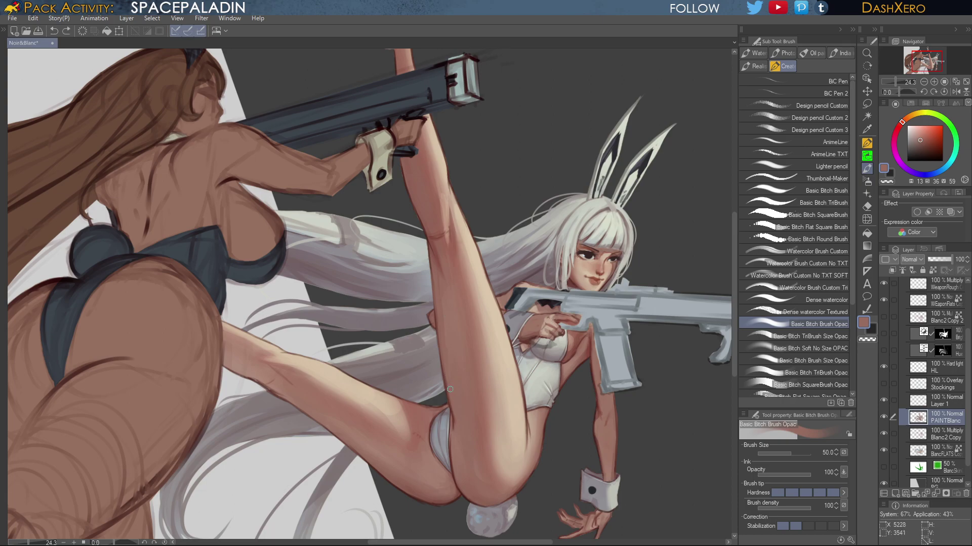
pyautogui.moveTo(452, 401); pyautogui.dragTo(451, 397)
pyautogui.click(883, 384)
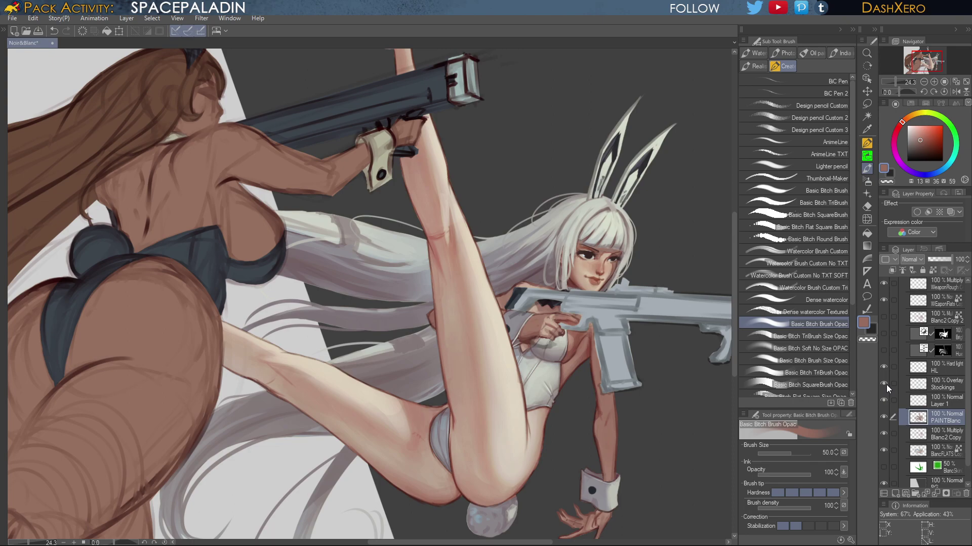
# Show the upper of the two masked correction layers above the Hard light layer to adjust the white-haired bunny's tones
pyautogui.moveTo(649, 377); pyautogui.dragTo(556, 233)
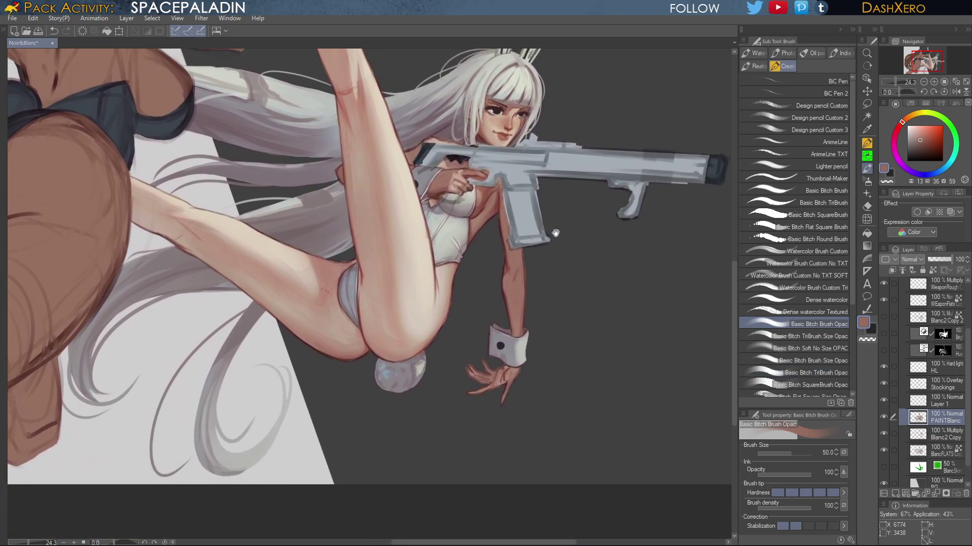
pyautogui.moveTo(597, 351); pyautogui.dragTo(582, 402)
pyautogui.click(884, 334)
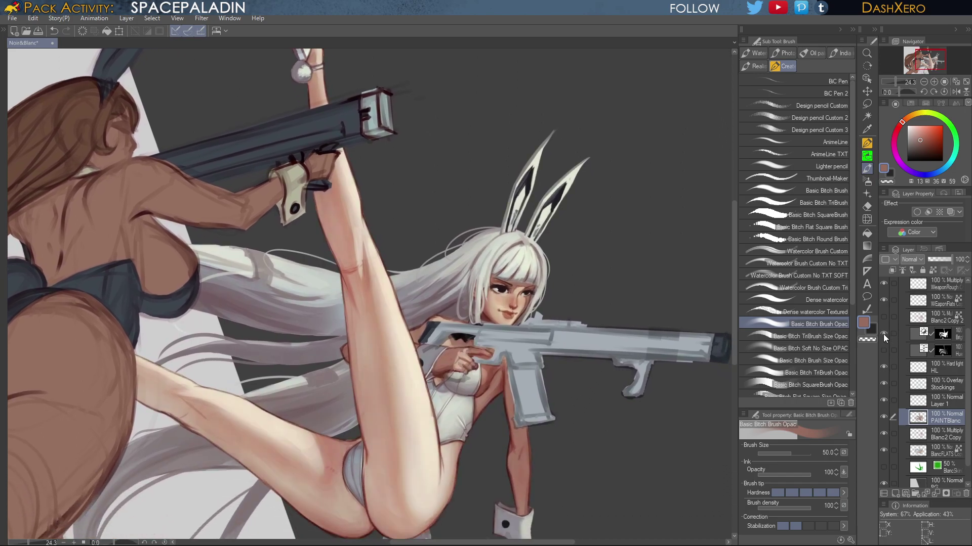
pyautogui.moveTo(622, 468); pyautogui.dragTo(634, 430)
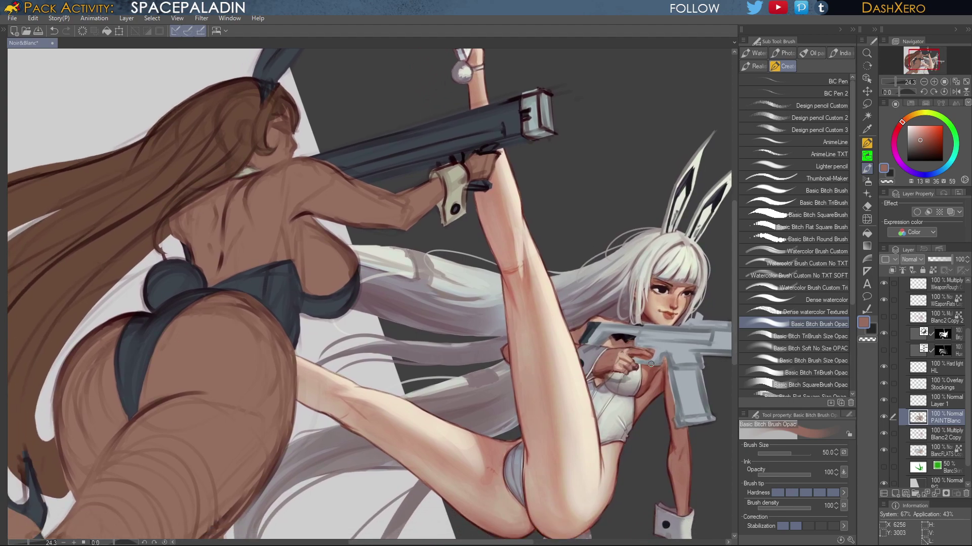
# Compare the whole illustration with and without the masked correction layer directly above the Hard light layer, leaving that layer shown
pyautogui.scroll(-4, 648, 418)
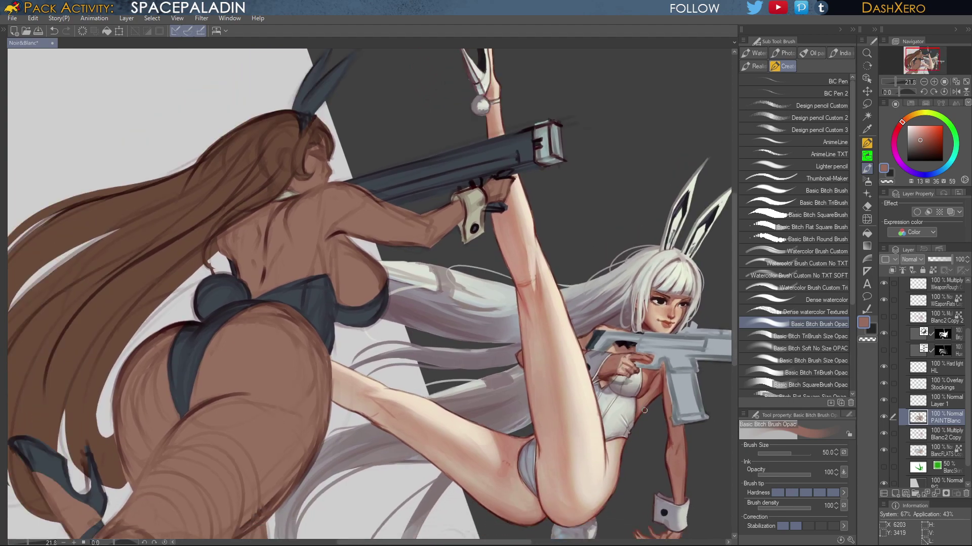
pyautogui.moveTo(665, 524); pyautogui.dragTo(655, 433)
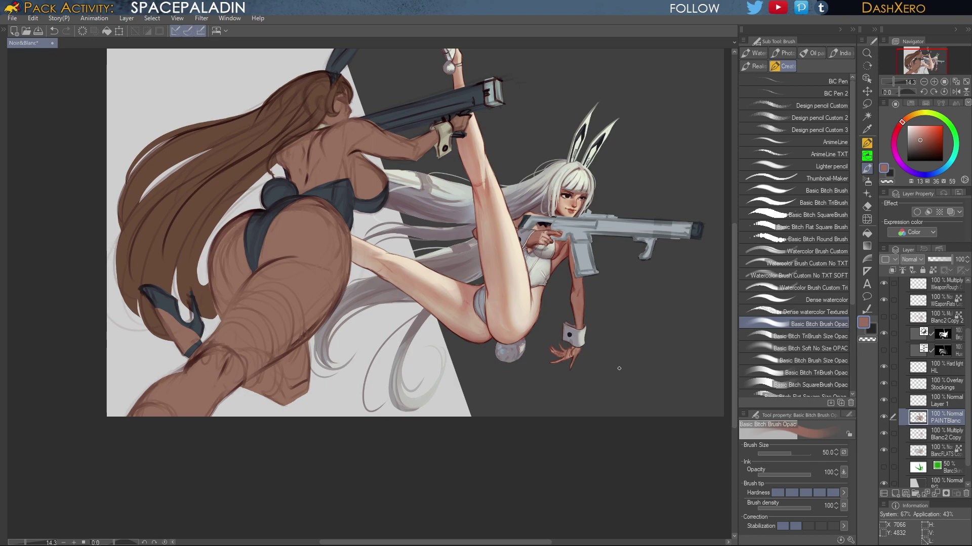
pyautogui.click(883, 350)
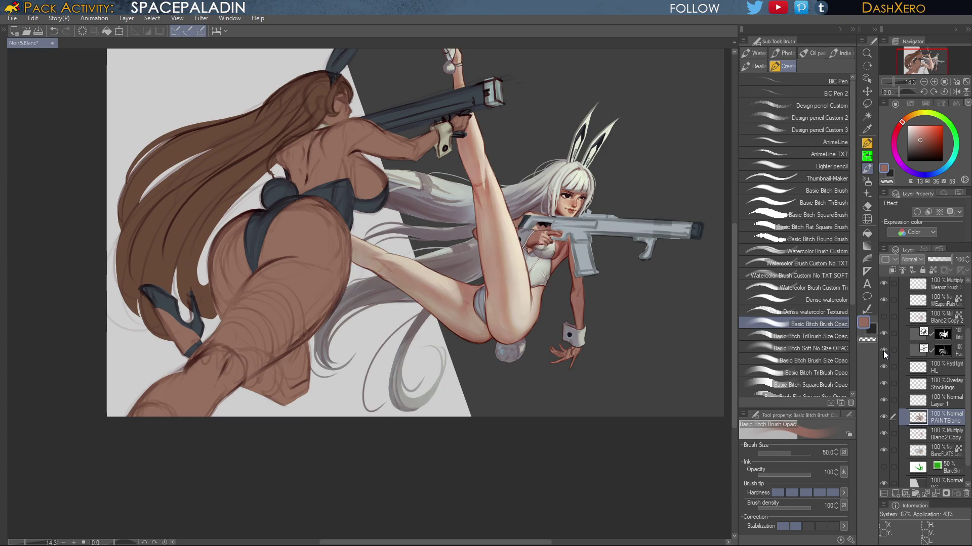
pyautogui.click(883, 350)
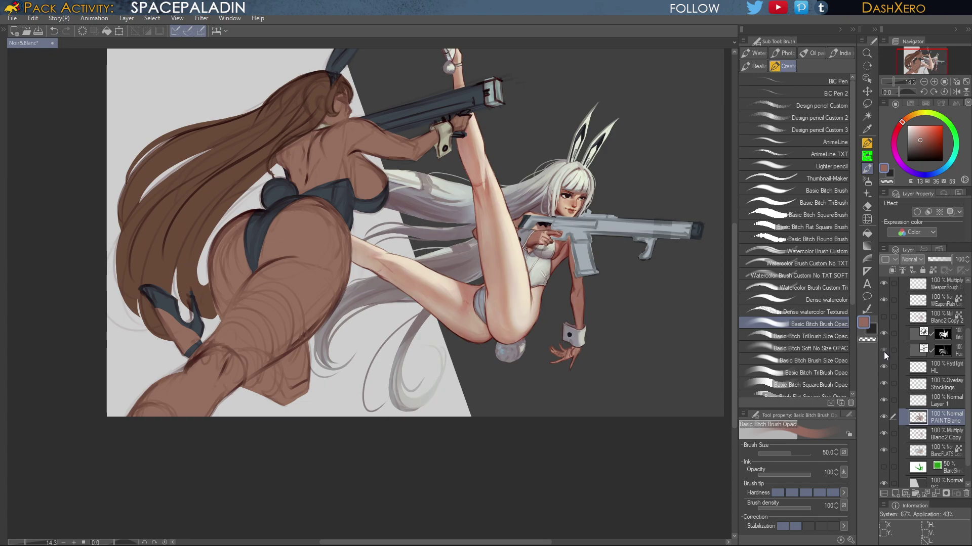
pyautogui.click(883, 351)
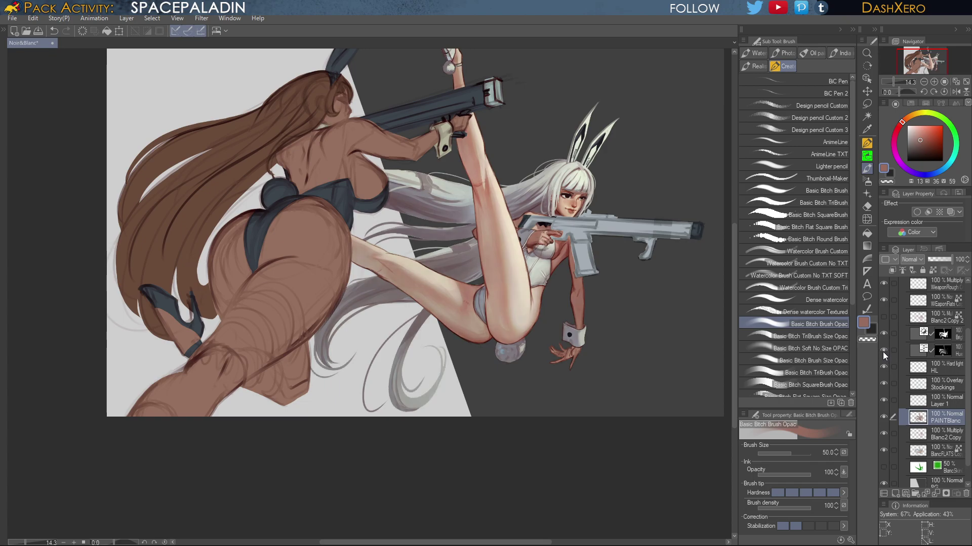
# Toggle the lower masked correction layer above the Hard light layer again and review both characters with it shown
pyautogui.click(883, 350)
pyautogui.click(883, 351)
pyautogui.click(883, 352)
pyautogui.click(882, 352)
pyautogui.moveTo(587, 374)
pyautogui.mouseDown()
pyautogui.moveTo(625, 354)
pyautogui.moveTo(614, 414)
pyautogui.mouseUp()
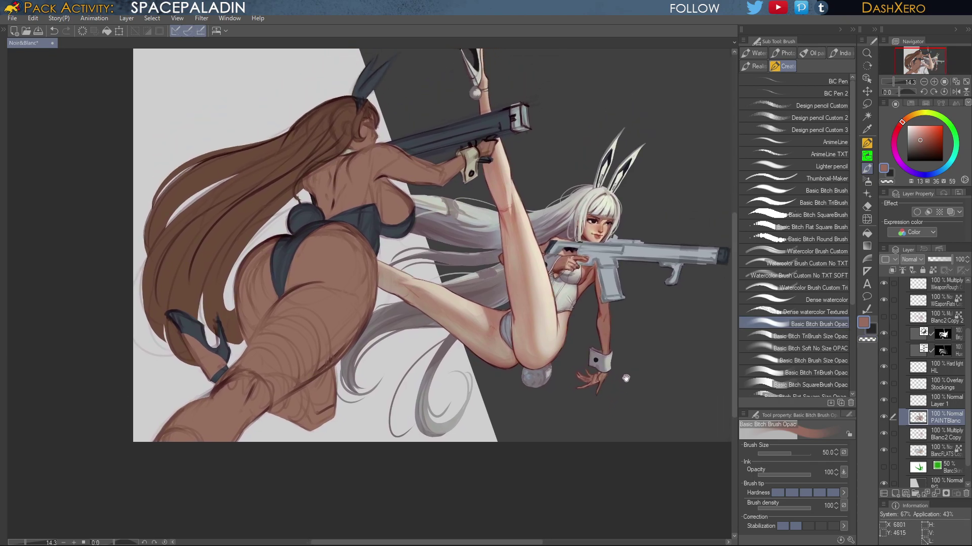
pyautogui.moveTo(620, 372); pyautogui.dragTo(614, 376)
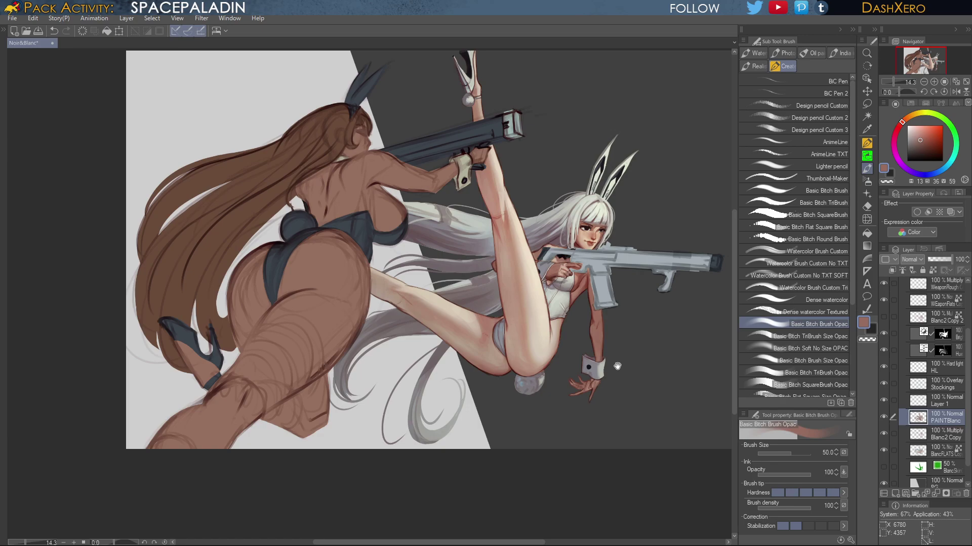
pyautogui.moveTo(616, 372); pyautogui.dragTo(609, 395)
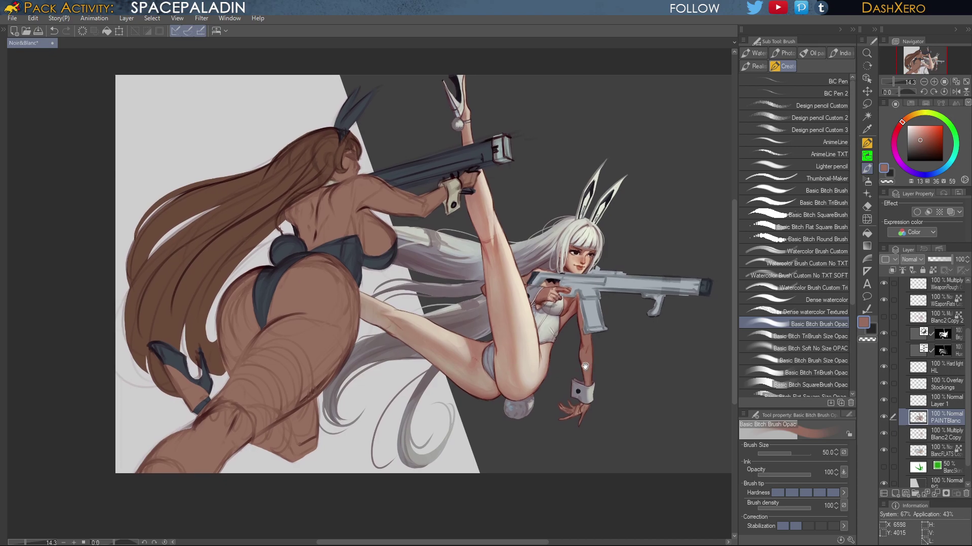
# Hide the two weapon layers and both masked correction layers to expose the white-haired bunny's chest and neck for painting
pyautogui.moveTo(566, 359); pyautogui.dragTo(602, 375)
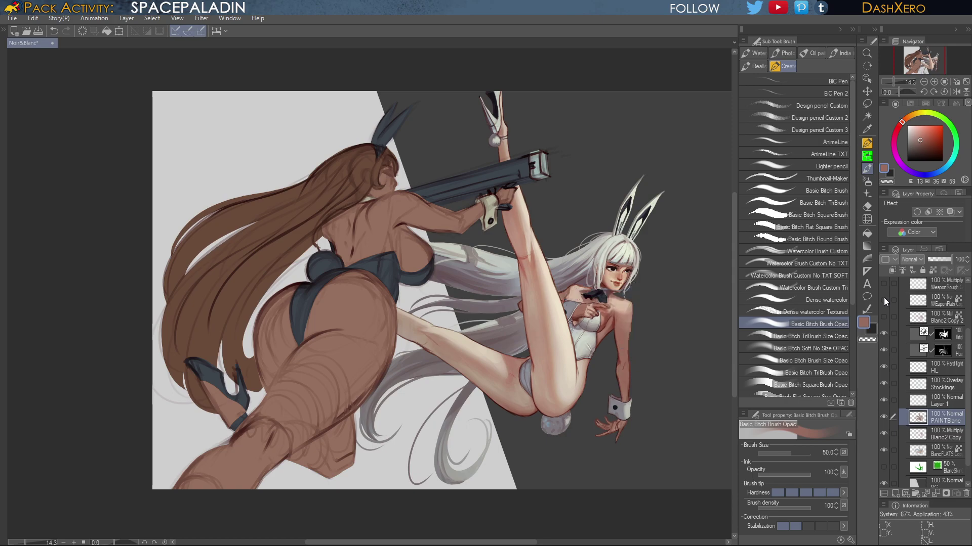
pyautogui.scroll(1, 617, 265)
pyautogui.scroll(4, 609, 272)
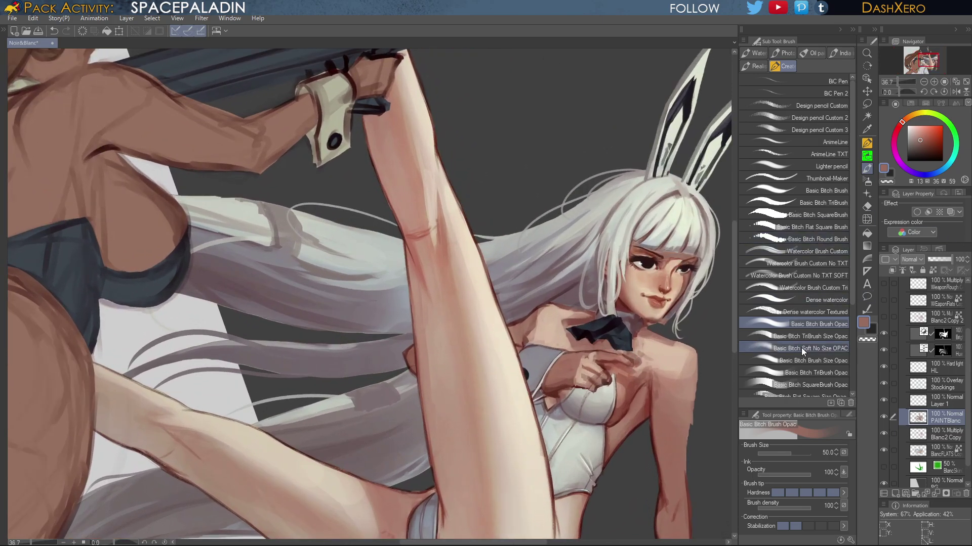
pyautogui.keyDown('alt'); pyautogui.click(627, 339); pyautogui.keyUp('alt')
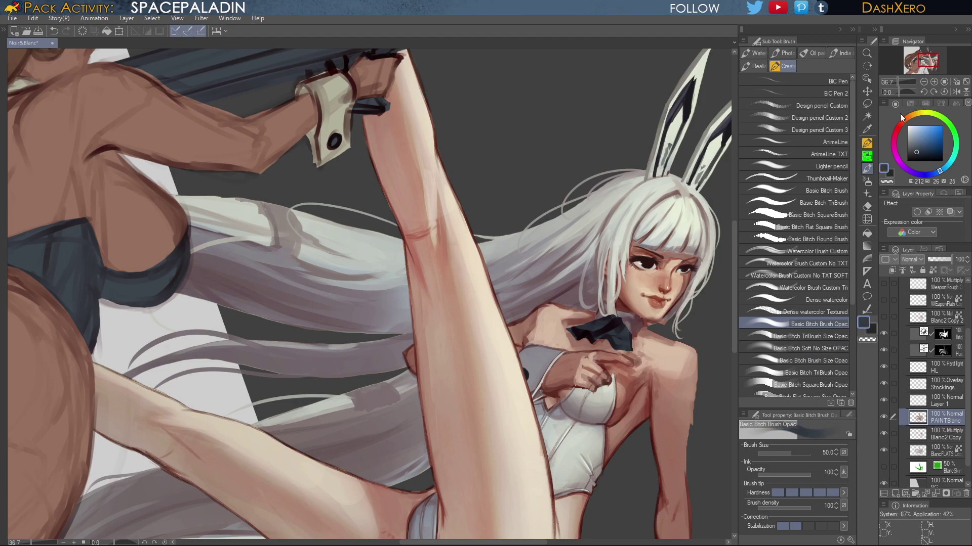
pyautogui.click(866, 103)
pyautogui.click(884, 349)
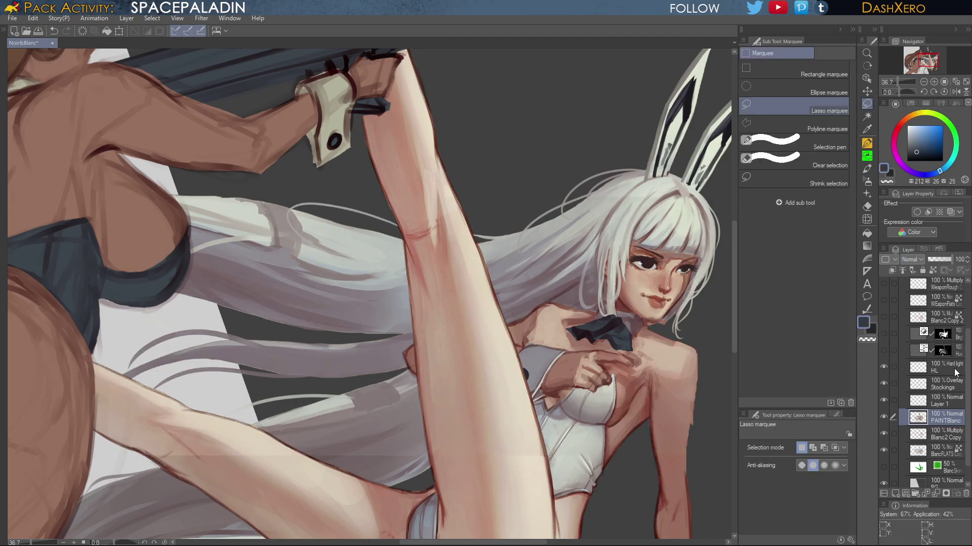
pyautogui.click(867, 168)
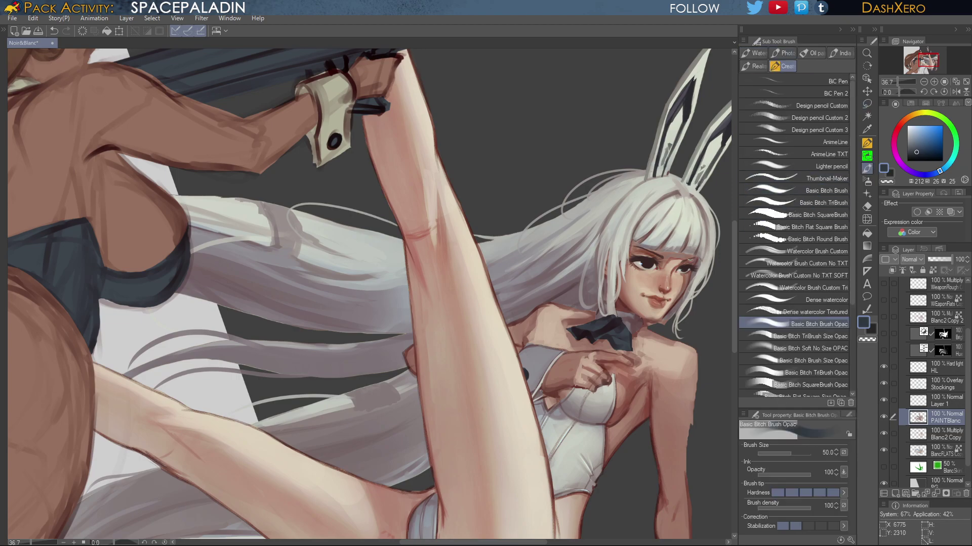
# Lasso the dark bow at the white-haired bunny's neck, fill it with its sampled dark blue on the BlancFLATS and PAINTBlanc layers, and deselect
pyautogui.keyDown('alt'); pyautogui.click(630, 340); pyautogui.keyUp('alt')
pyautogui.click(868, 104)
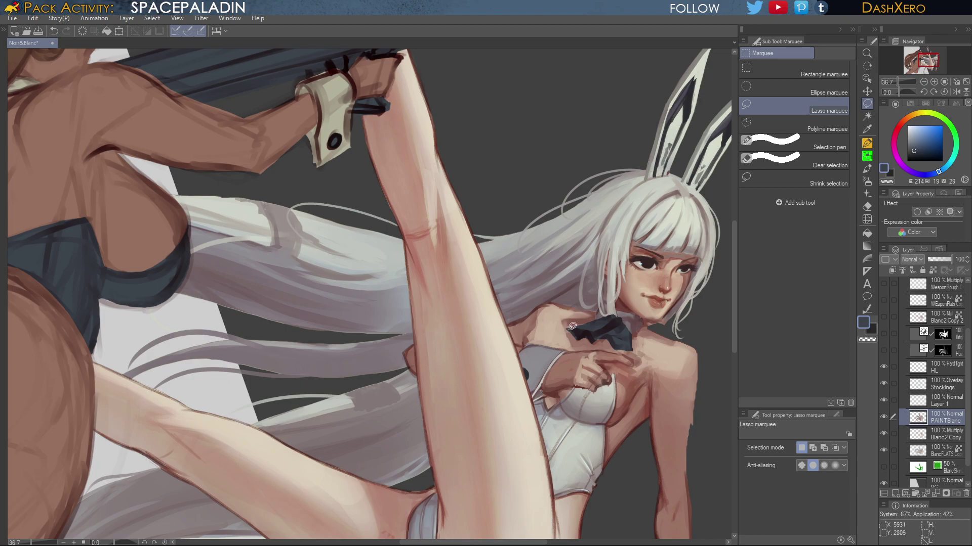
pyautogui.moveTo(572, 327)
pyautogui.mouseDown()
pyautogui.moveTo(575, 350)
pyautogui.moveTo(621, 349)
pyautogui.moveTo(614, 334)
pyautogui.moveTo(590, 328)
pyautogui.mouseUp()
pyautogui.click(649, 360)
pyautogui.hotkey('ctrl', 'z')
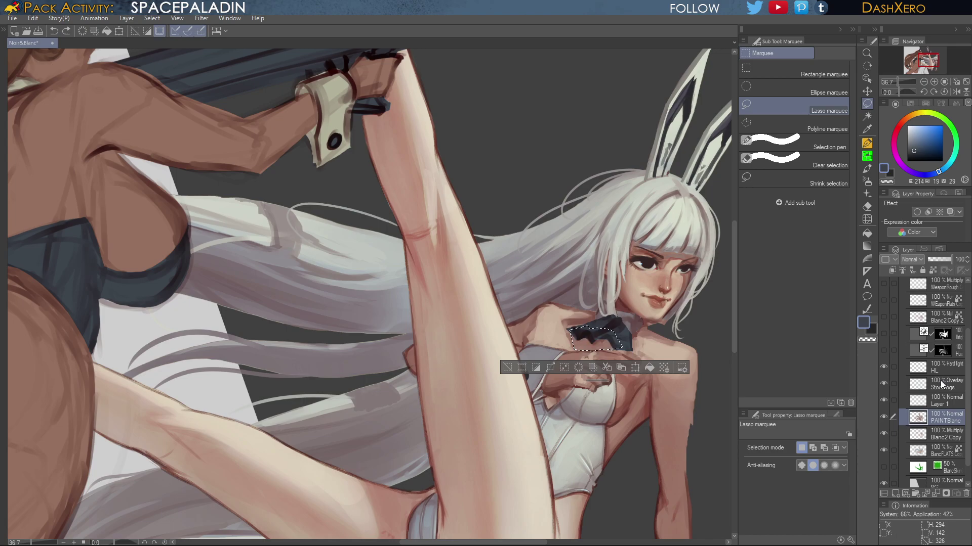
pyautogui.click(948, 450)
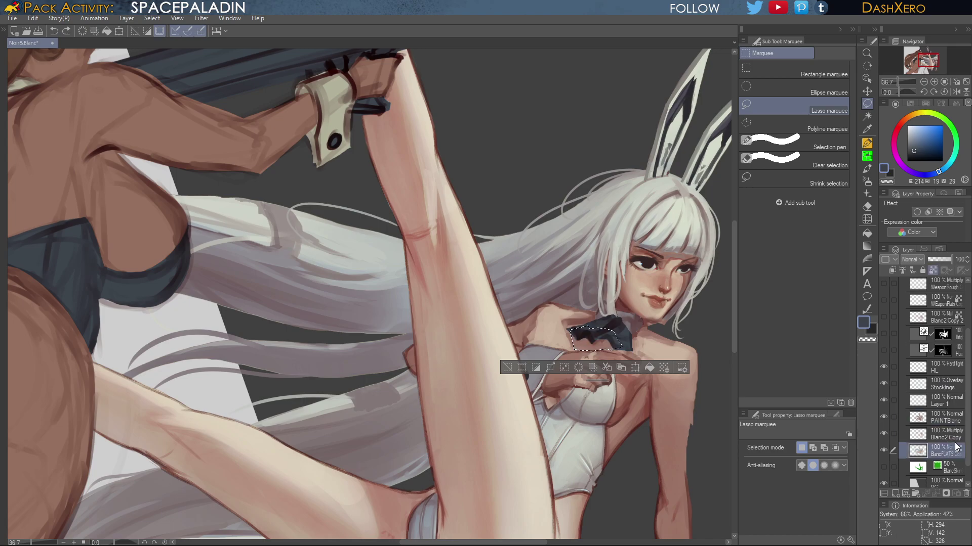
pyautogui.click(651, 366)
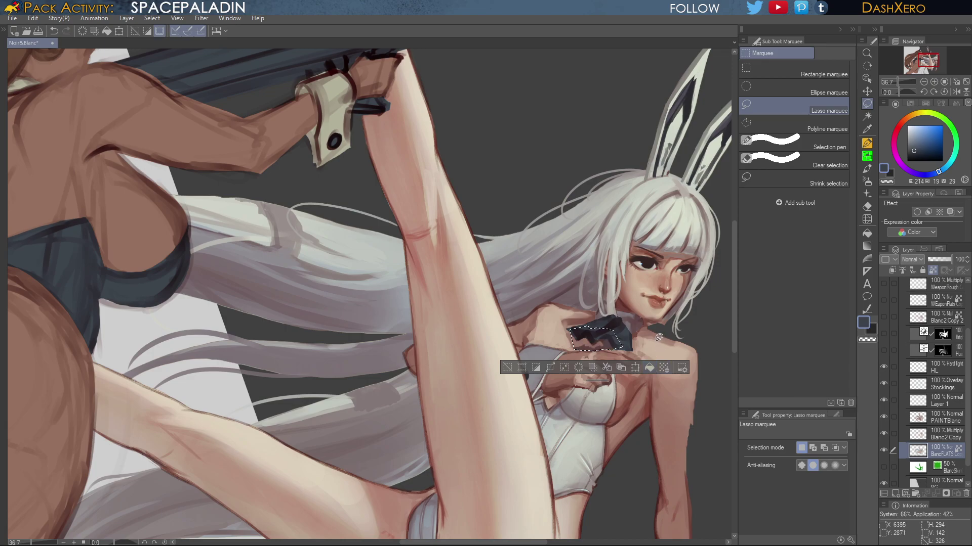
pyautogui.click(955, 422)
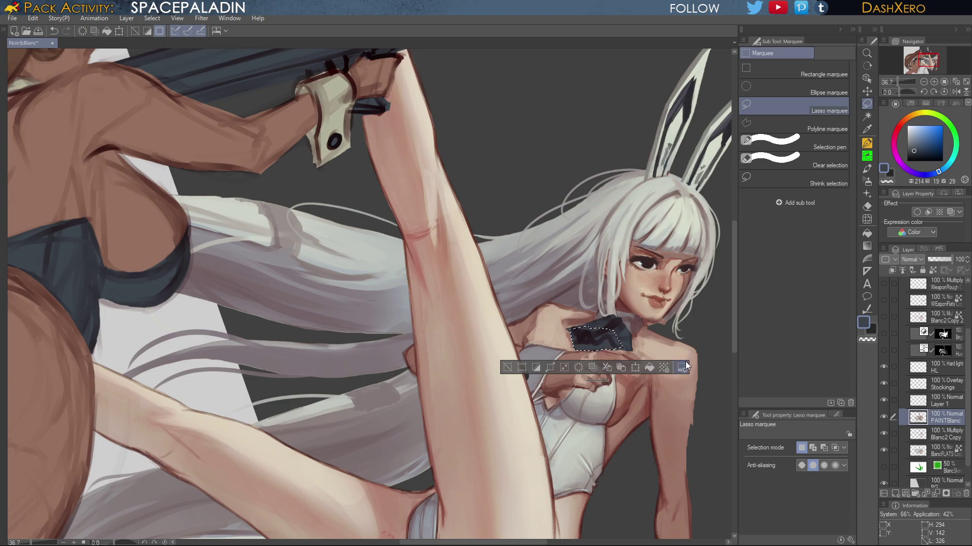
pyautogui.click(676, 329)
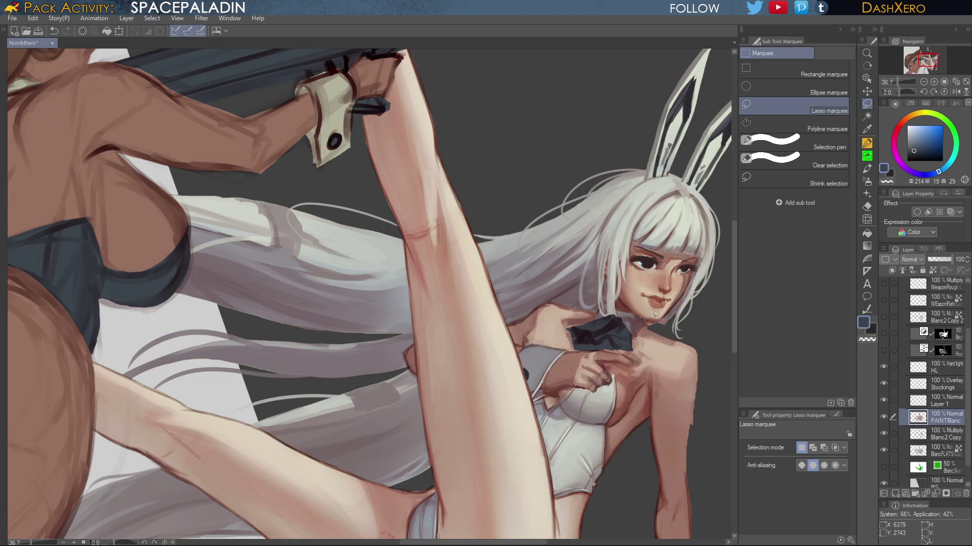
# Paint folds and shading into the neck bow on PAINTBlanc with Dense watercolor at size 20, using sampled dark tones
pyautogui.click(867, 167)
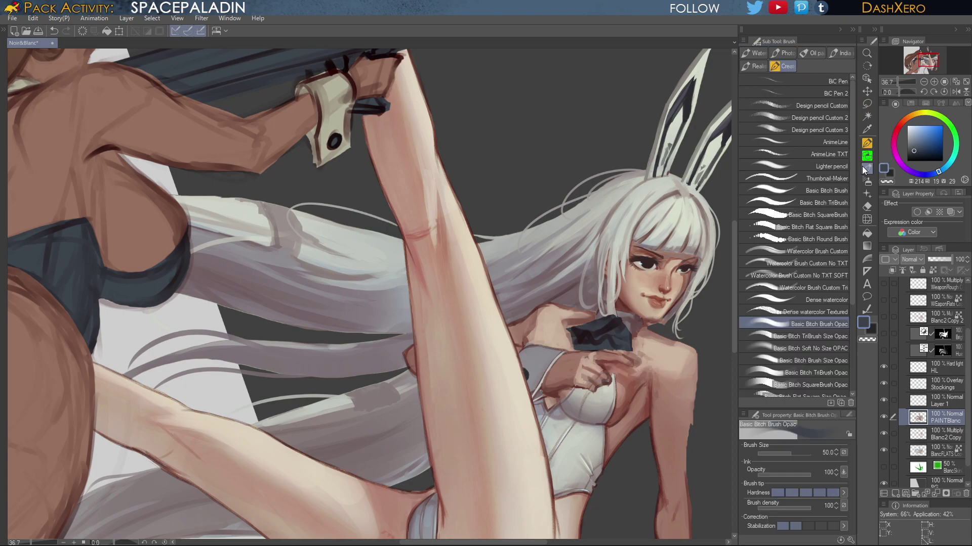
pyautogui.keyDown('alt'); pyautogui.click(616, 280); pyautogui.keyUp('alt')
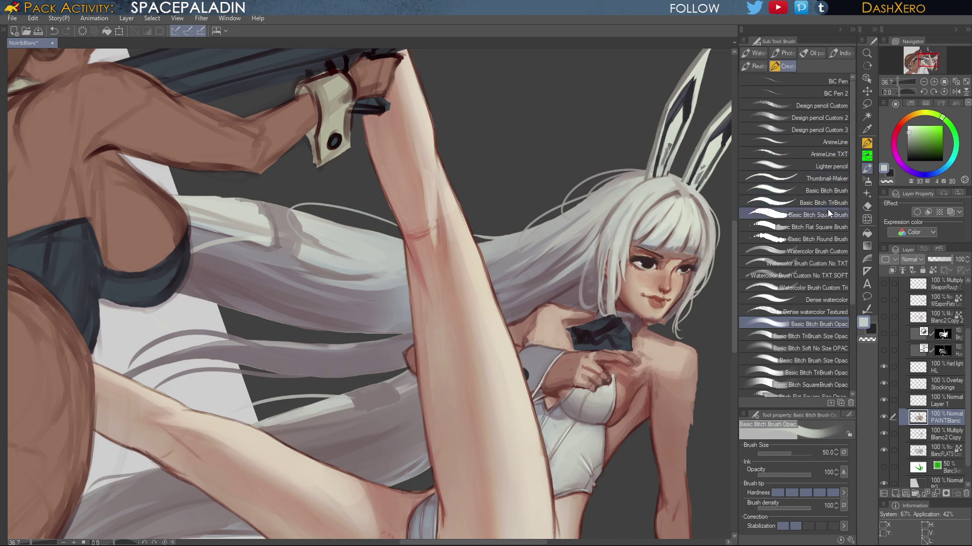
pyautogui.click(809, 299)
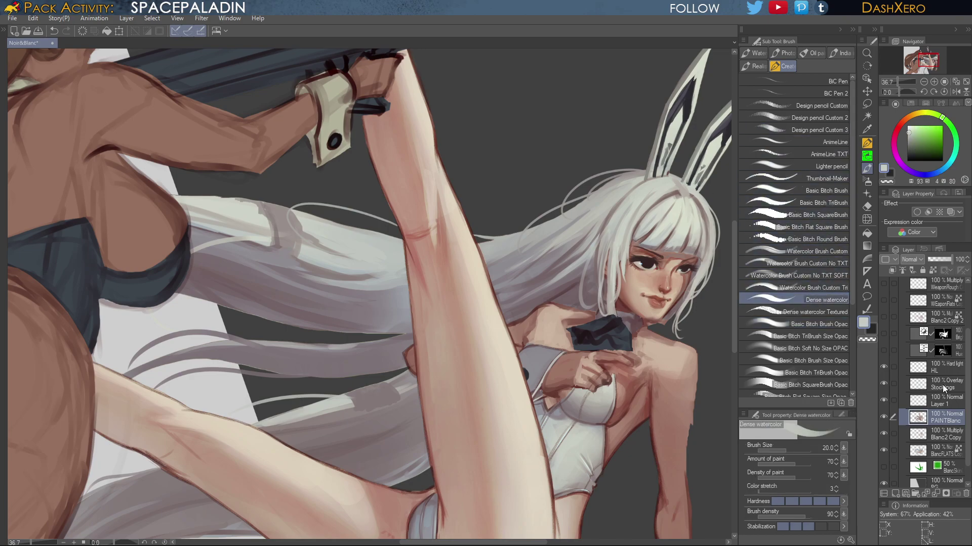
pyautogui.moveTo(612, 310); pyautogui.dragTo(618, 330)
pyautogui.keyDown('alt'); pyautogui.click(596, 333); pyautogui.keyUp('alt')
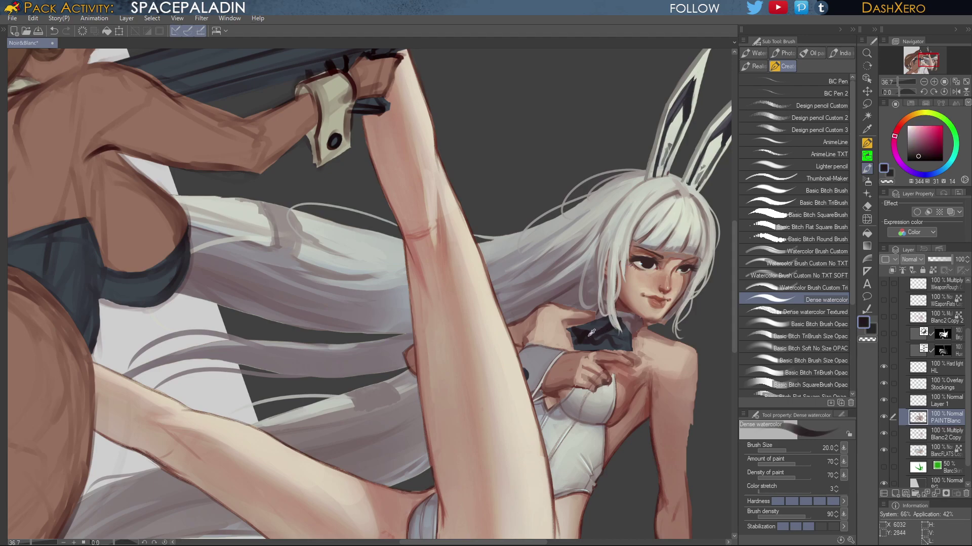
pyautogui.keyDown('alt'); pyautogui.click(597, 324); pyautogui.keyUp('alt')
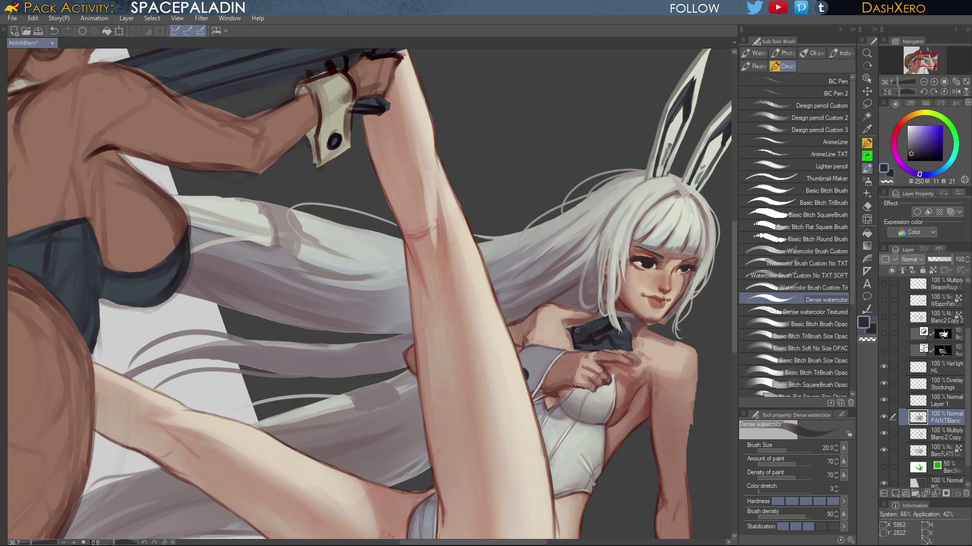
pyautogui.keyDown('alt'); pyautogui.click(608, 328); pyautogui.keyUp('alt')
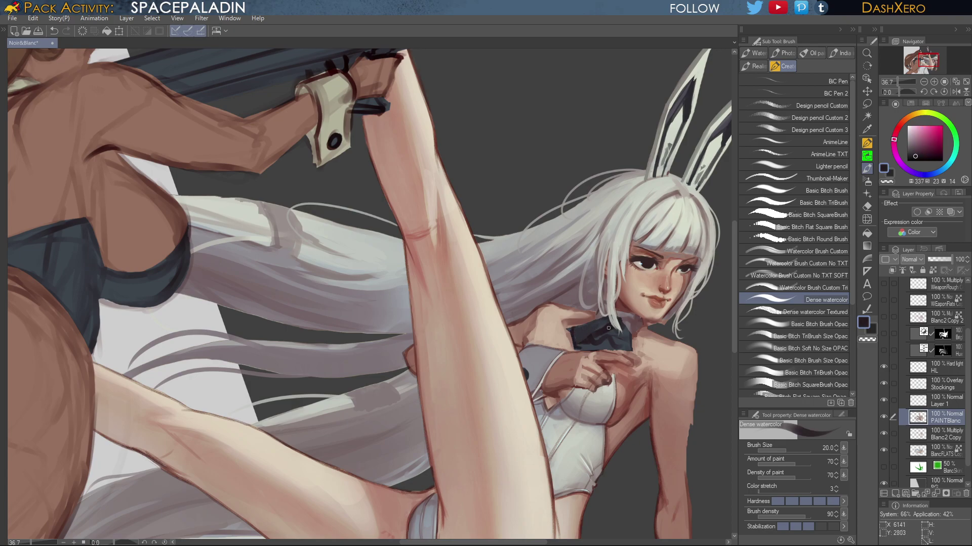
pyautogui.keyDown('alt'); pyautogui.click(597, 341); pyautogui.keyUp('alt')
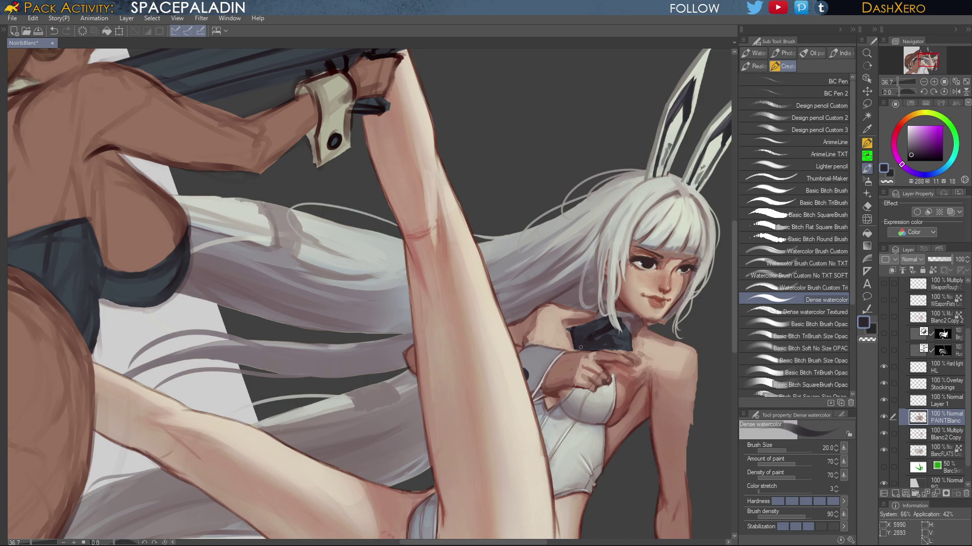
# Add a pale trim along the neck bow's lower edge with sampled hair tones and paint the greyish collar beneath the chin
pyautogui.keyDown('alt'); pyautogui.click(601, 255); pyautogui.keyUp('alt')
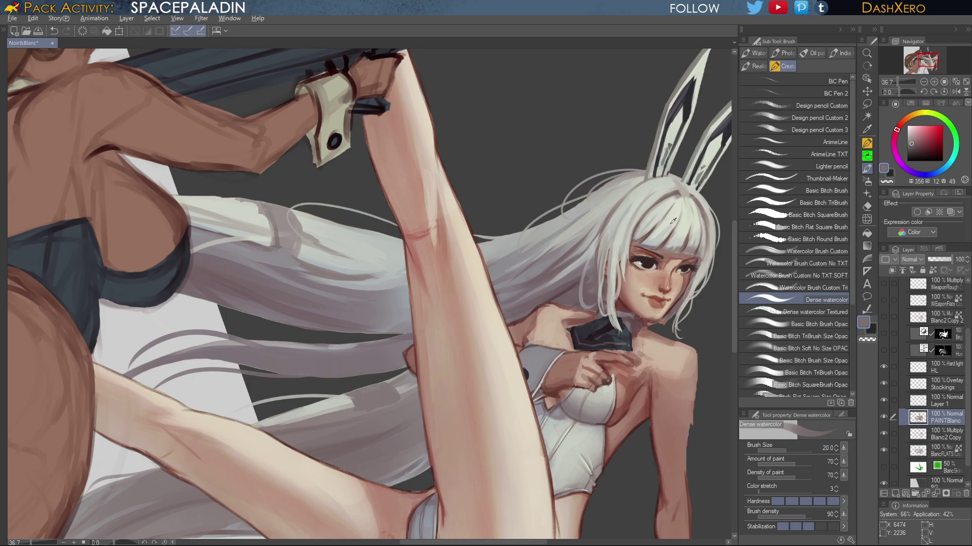
pyautogui.keyDown('alt'); pyautogui.click(679, 208); pyautogui.keyUp('alt')
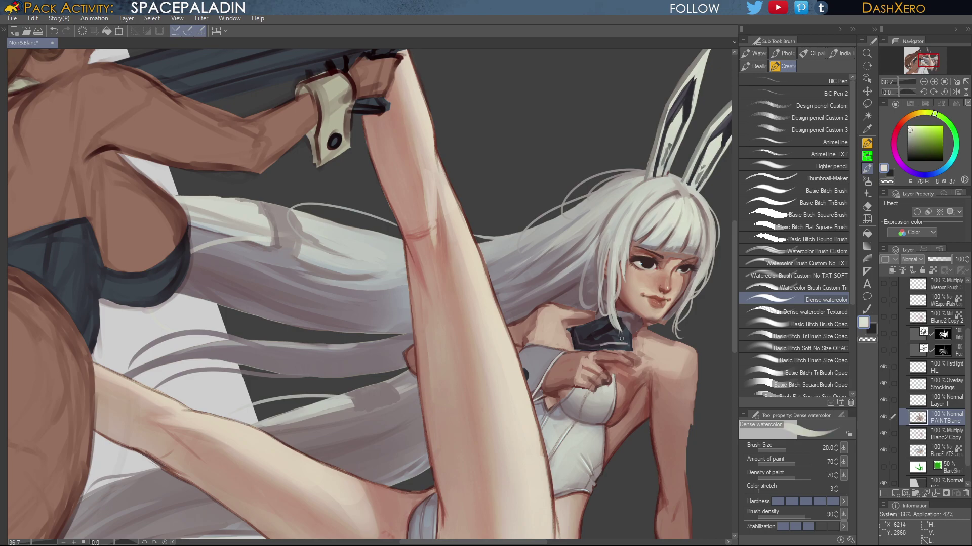
pyautogui.hotkey('ctrl', 'z')
pyautogui.moveTo(631, 347); pyautogui.dragTo(616, 345)
pyautogui.keyDown('alt'); pyautogui.click(625, 337); pyautogui.keyUp('alt')
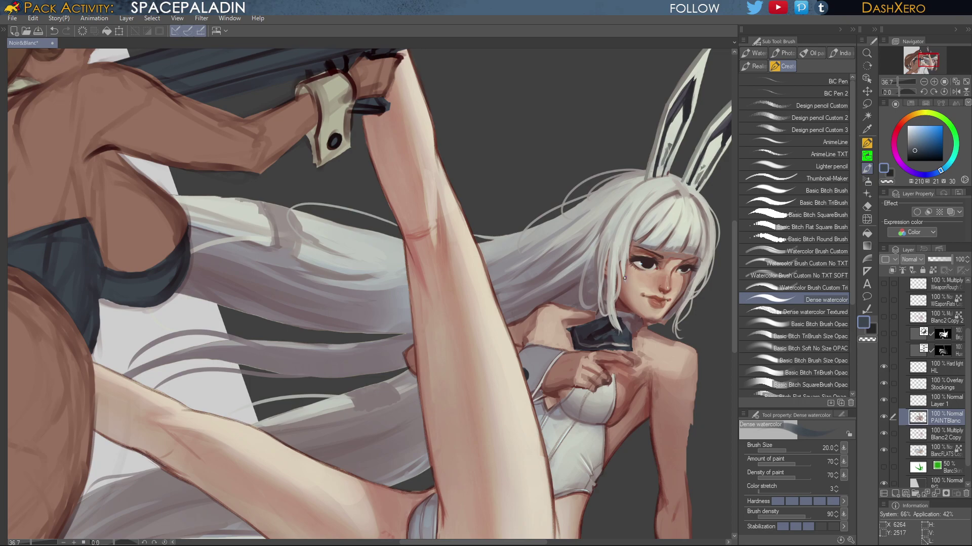
pyautogui.keyDown('alt'); pyautogui.click(626, 322); pyautogui.keyUp('alt')
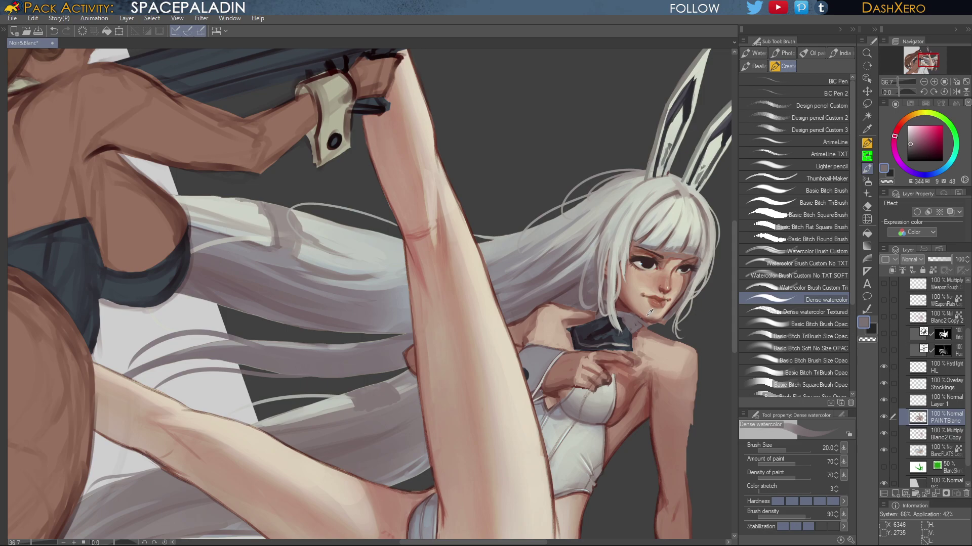
# Refine the white-haired bunny's chin and jaw with sampled skin tones, defining the underside with a sampled dark red-brown
pyautogui.keyDown('alt'); pyautogui.click(643, 314); pyautogui.keyUp('alt')
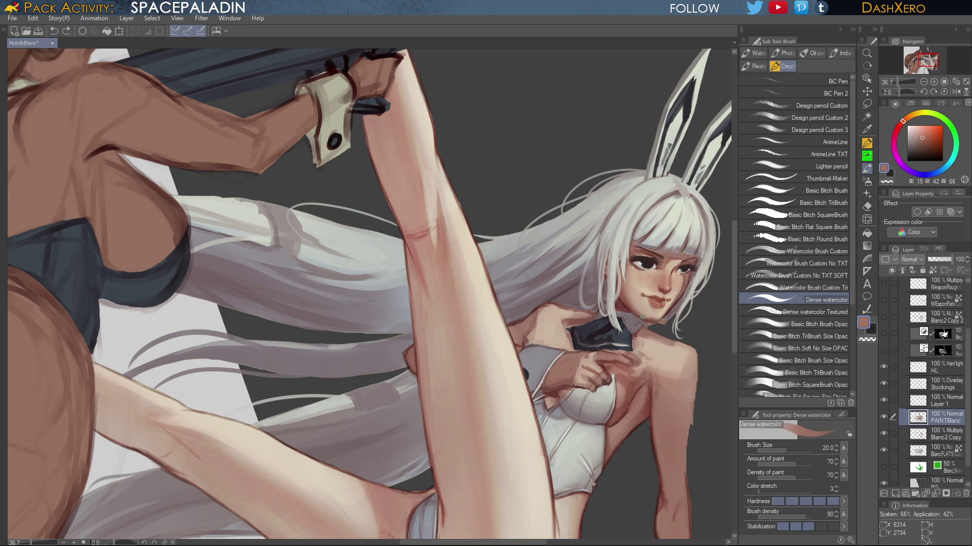
pyautogui.scroll(3, 663, 320)
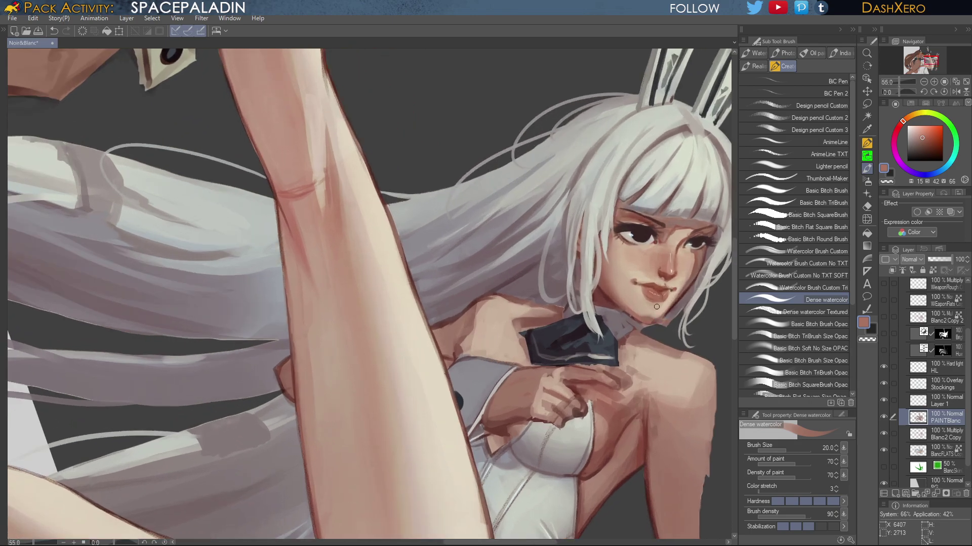
pyautogui.keyDown('alt'); pyautogui.click(653, 312); pyautogui.keyUp('alt')
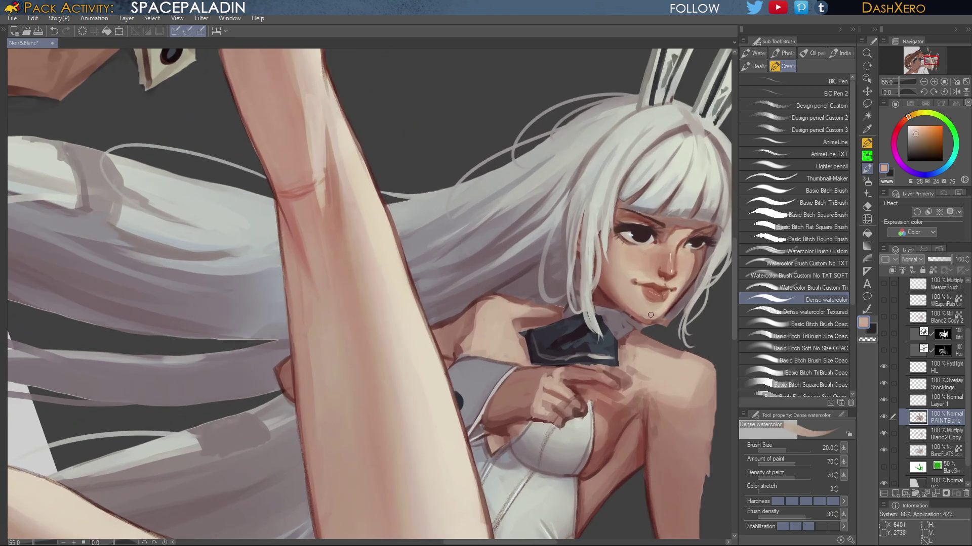
pyautogui.keyDown('alt'); pyautogui.click(638, 317); pyautogui.keyUp('alt')
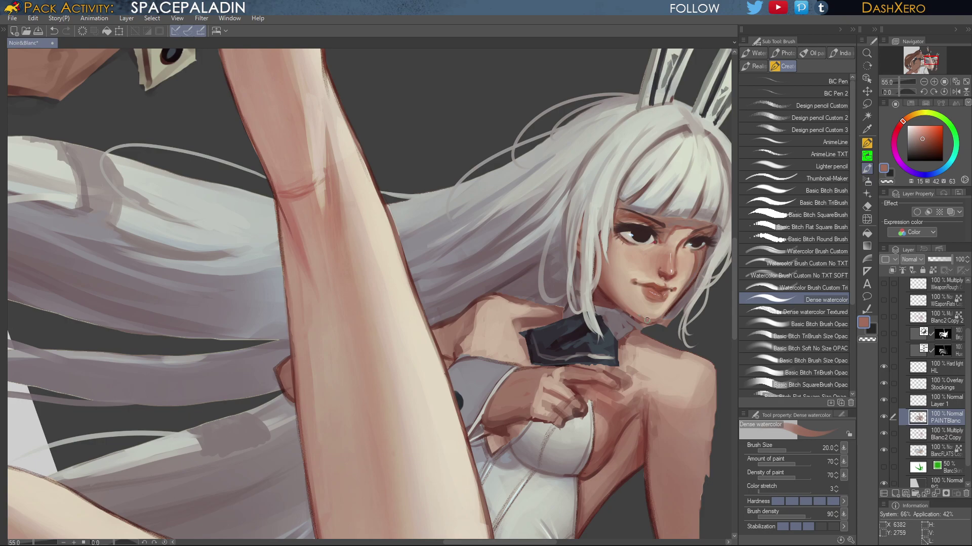
pyautogui.keyDown('alt'); pyautogui.click(672, 306); pyautogui.keyUp('alt')
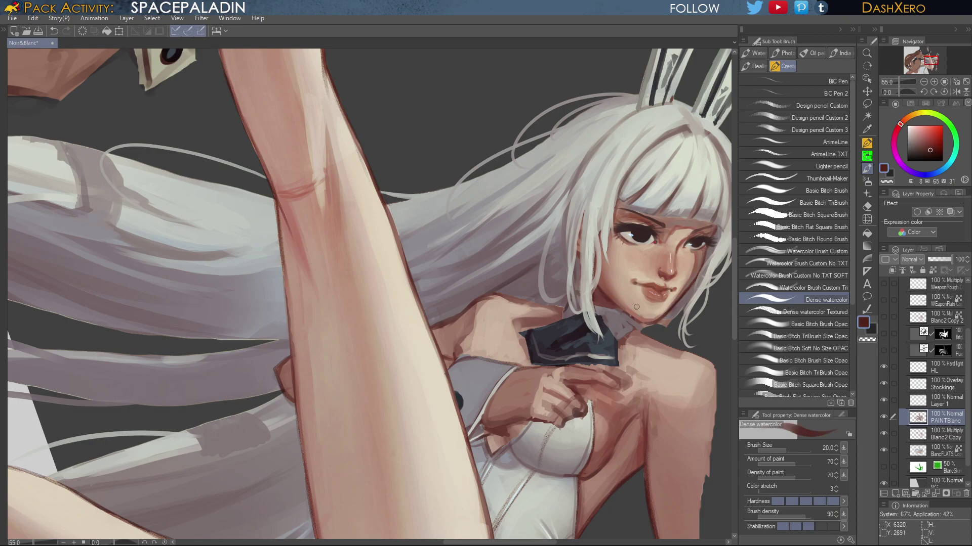
pyautogui.moveTo(649, 323); pyautogui.dragTo(627, 314)
# Clean up the collar between the jaw and the neck bow with sampled grey, and touch up the jawline in reddish brown
pyautogui.keyDown('alt'); pyautogui.click(621, 318); pyautogui.keyUp('alt')
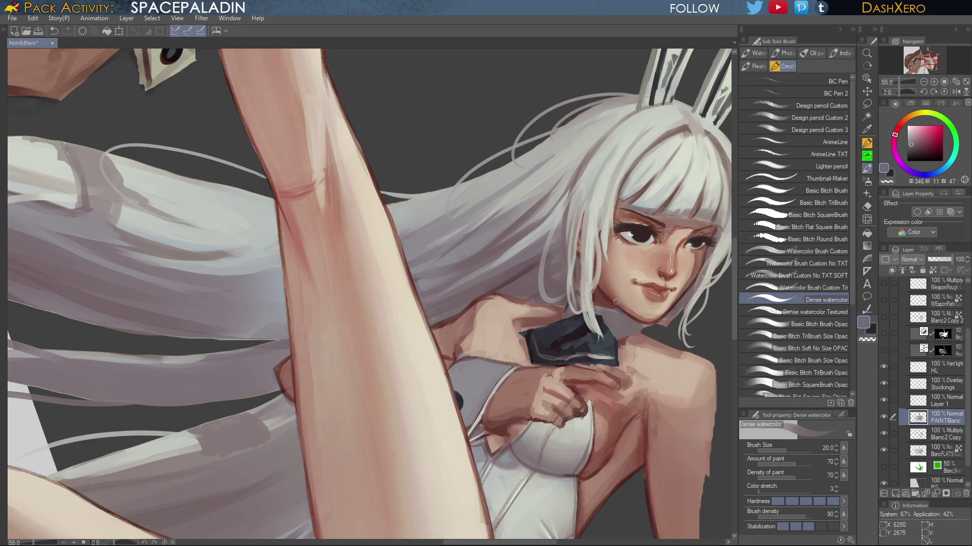
pyautogui.keyDown('alt'); pyautogui.click(603, 313); pyautogui.keyUp('alt')
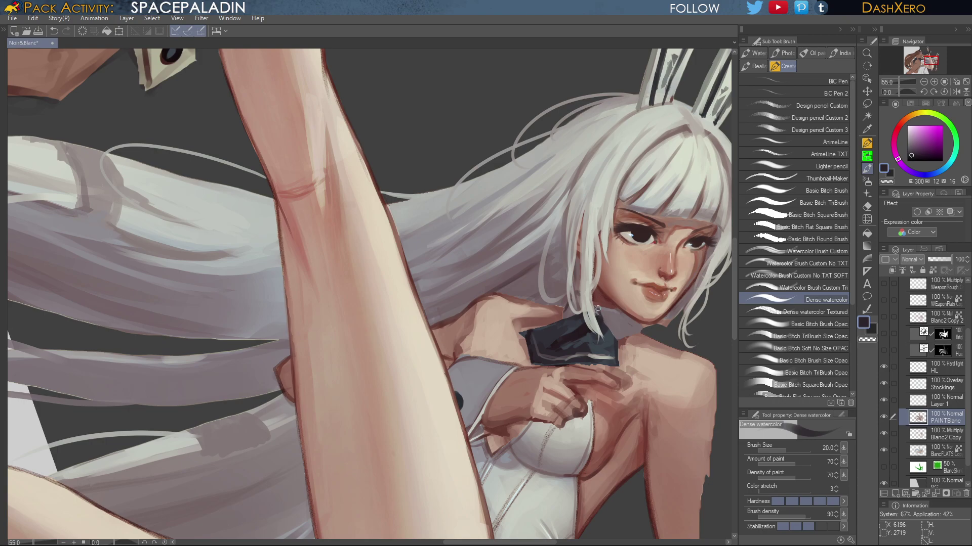
pyautogui.keyDown('alt'); pyautogui.click(640, 326); pyautogui.keyUp('alt')
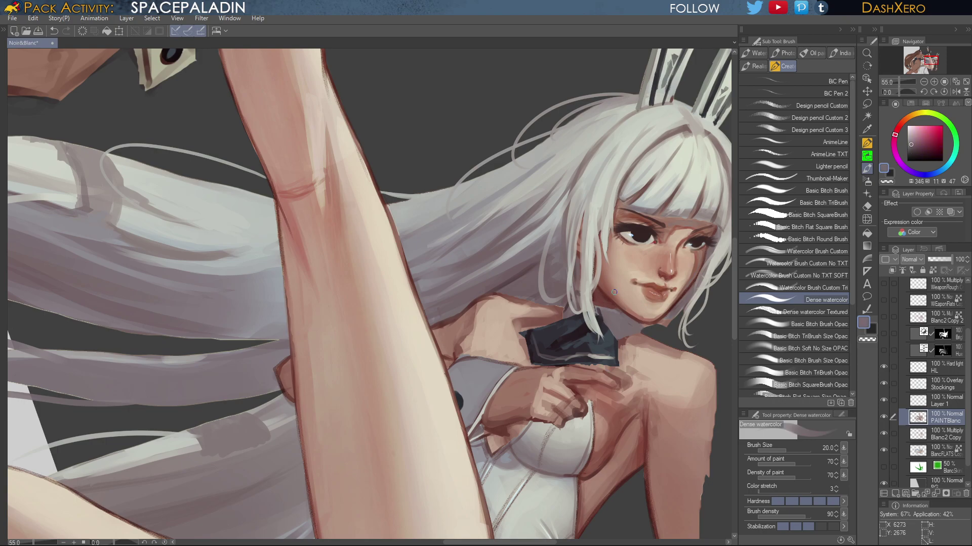
pyautogui.keyDown('alt'); pyautogui.click(637, 319); pyautogui.keyUp('alt')
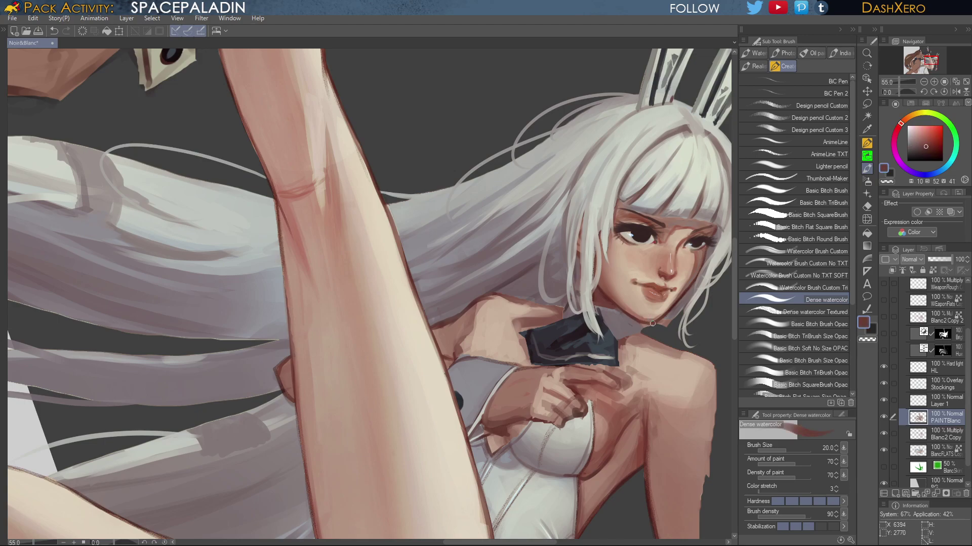
# Reshape the white-haired bunny's chin and jaw on PAINTBlanc with Liquify at size 150
pyautogui.click(866, 219)
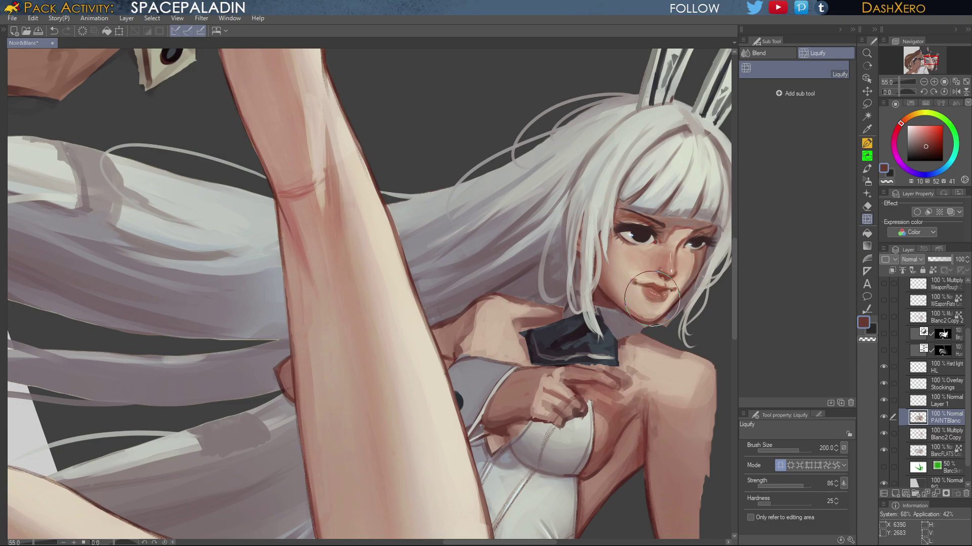
pyautogui.press('[')
pyautogui.press('[')
pyautogui.moveTo(628, 316); pyautogui.dragTo(654, 325)
pyautogui.moveTo(637, 383); pyautogui.dragTo(515, 336)
pyautogui.moveTo(612, 306); pyautogui.dragTo(591, 320)
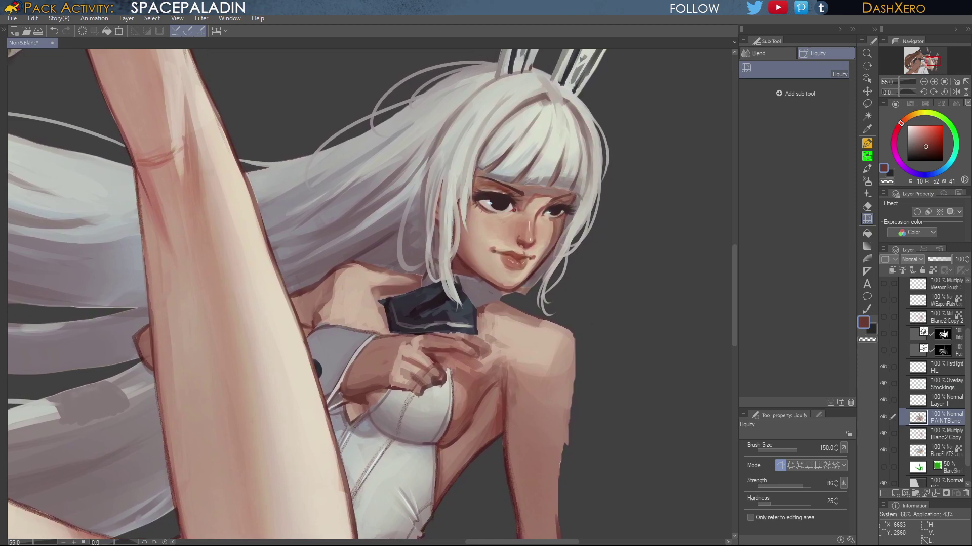
# Outline the white-haired bunny's shoulder and supporting arm with Dense watercolor at size 20 in a sampled dark red-brown
pyautogui.click(868, 169)
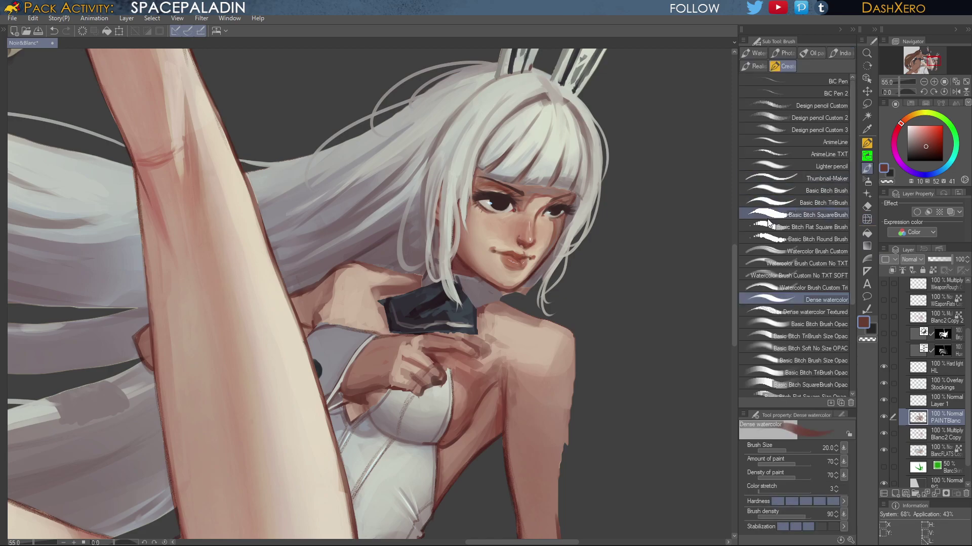
pyautogui.keyDown('alt'); pyautogui.click(468, 260); pyautogui.keyUp('alt')
pyautogui.moveTo(593, 374); pyautogui.dragTo(582, 345)
pyautogui.moveTo(565, 309); pyautogui.dragTo(556, 406)
pyautogui.moveTo(561, 361)
pyautogui.mouseDown()
pyautogui.moveTo(548, 443)
pyautogui.moveTo(558, 385)
pyautogui.moveTo(552, 419)
pyautogui.mouseUp()
pyautogui.moveTo(615, 464); pyautogui.dragTo(595, 318)
pyautogui.moveTo(530, 286); pyautogui.dragTo(527, 346)
pyautogui.moveTo(529, 308); pyautogui.dragTo(532, 379)
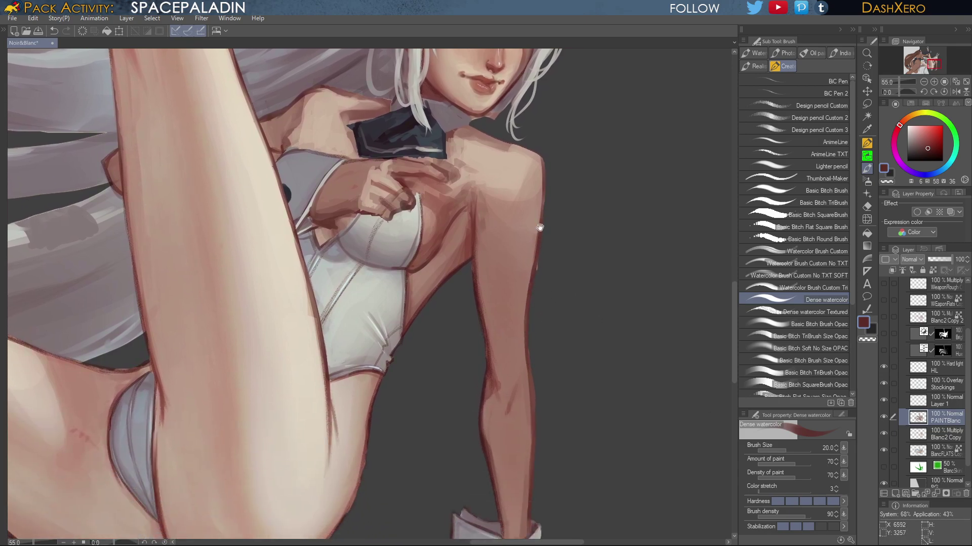
pyautogui.scroll(3, 532, 227)
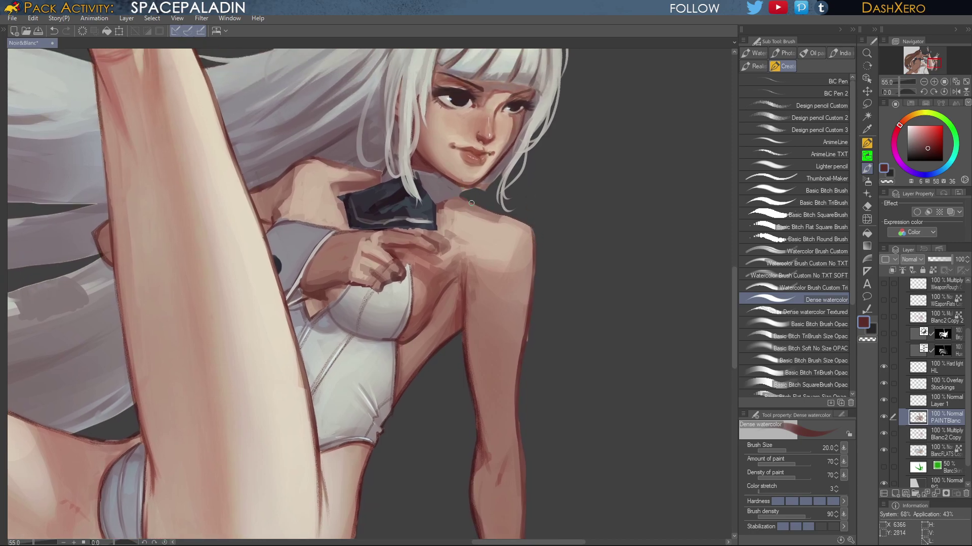
pyautogui.moveTo(472, 203); pyautogui.dragTo(528, 226)
pyautogui.moveTo(498, 268); pyautogui.dragTo(554, 303)
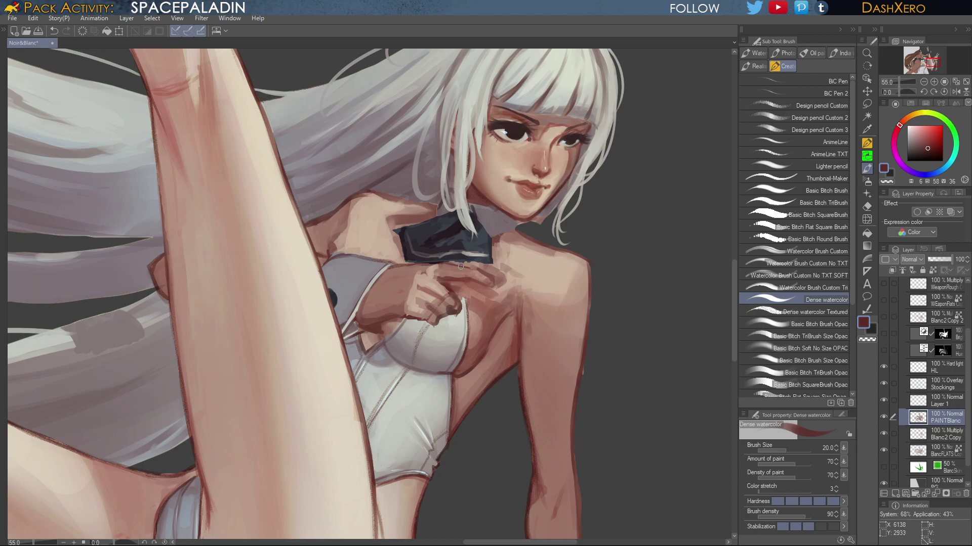
# Touch up the area under the neck bow and blend the collarbone and upper chest with sampled skin tones
pyautogui.moveTo(460, 267); pyautogui.dragTo(476, 268)
pyautogui.keyDown('alt'); pyautogui.click(516, 275); pyautogui.keyUp('alt')
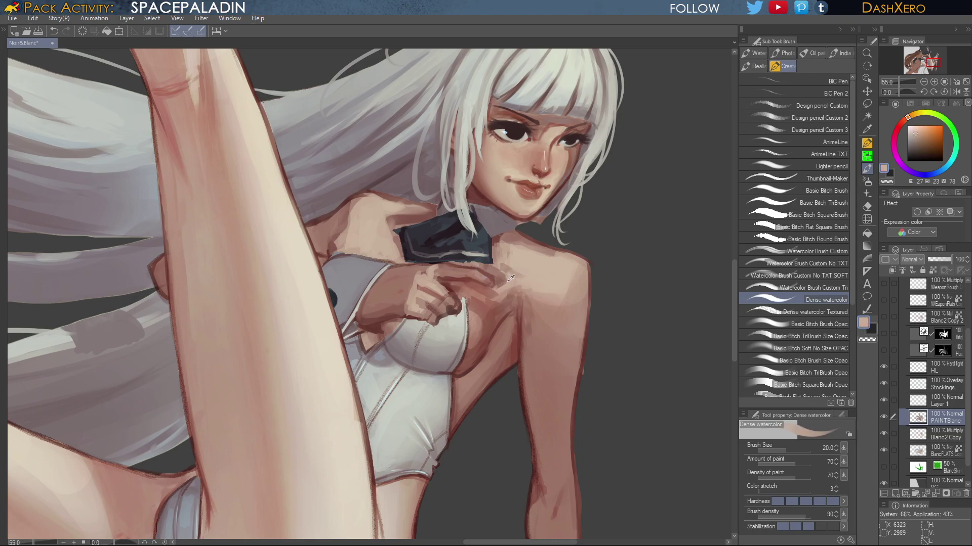
pyautogui.keyDown('alt'); pyautogui.click(508, 280); pyautogui.keyUp('alt')
pyautogui.moveTo(504, 281)
pyautogui.mouseDown()
pyautogui.moveTo(486, 268)
pyautogui.moveTo(502, 280)
pyautogui.moveTo(507, 245)
pyautogui.moveTo(523, 263)
pyautogui.mouseUp()
pyautogui.keyDown('alt'); pyautogui.click(512, 264); pyautogui.keyUp('alt')
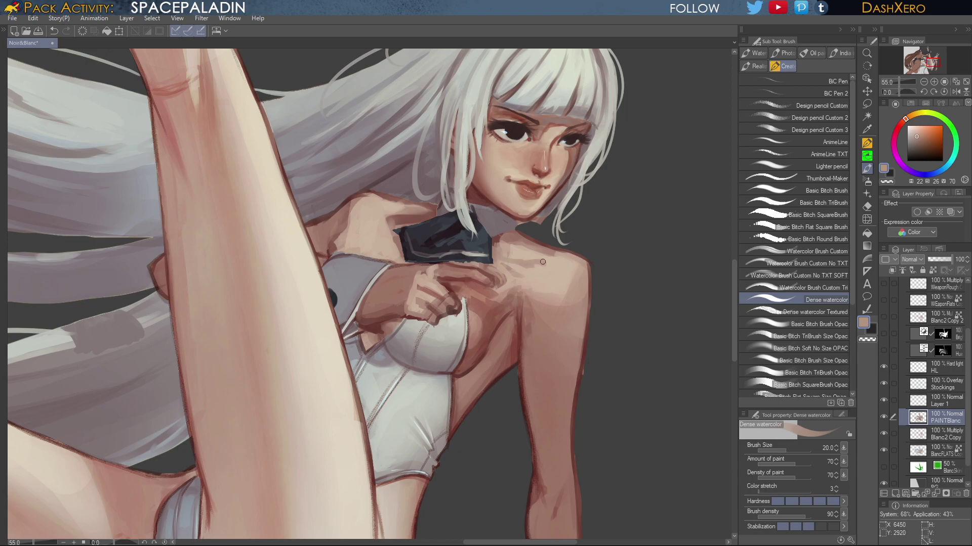
pyautogui.keyDown('alt'); pyautogui.click(539, 267); pyautogui.keyUp('alt')
pyautogui.moveTo(509, 266); pyautogui.dragTo(506, 254)
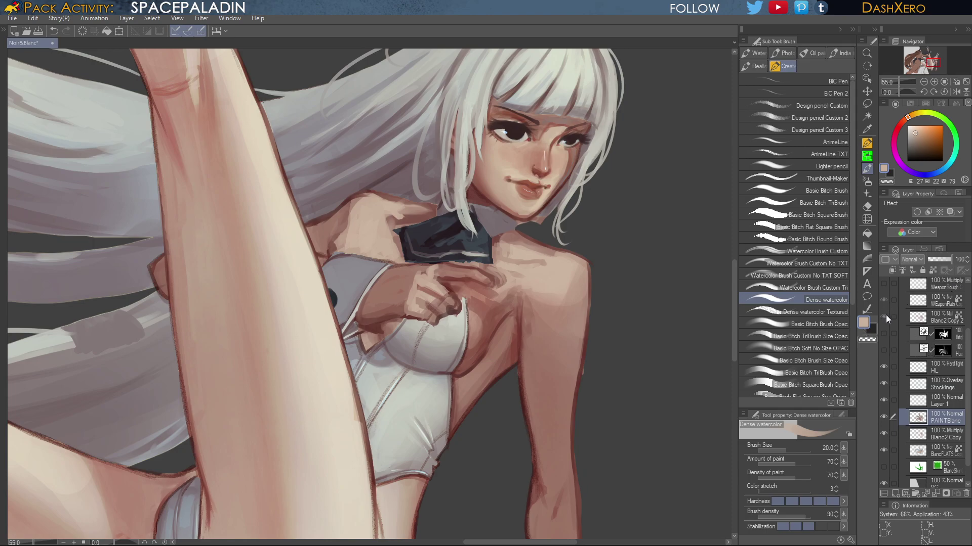
# Show the WEaponFlats and WeaponRough layers of the white-haired bunny's rifle, keeping Blanc2 Copy 2 hidden
pyautogui.moveTo(885, 317); pyautogui.dragTo(883, 300)
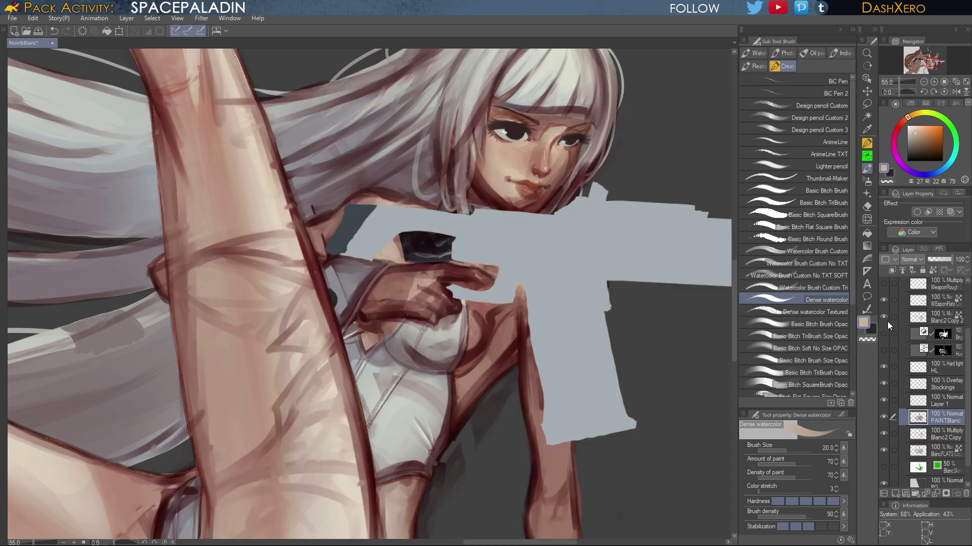
pyautogui.click(886, 319)
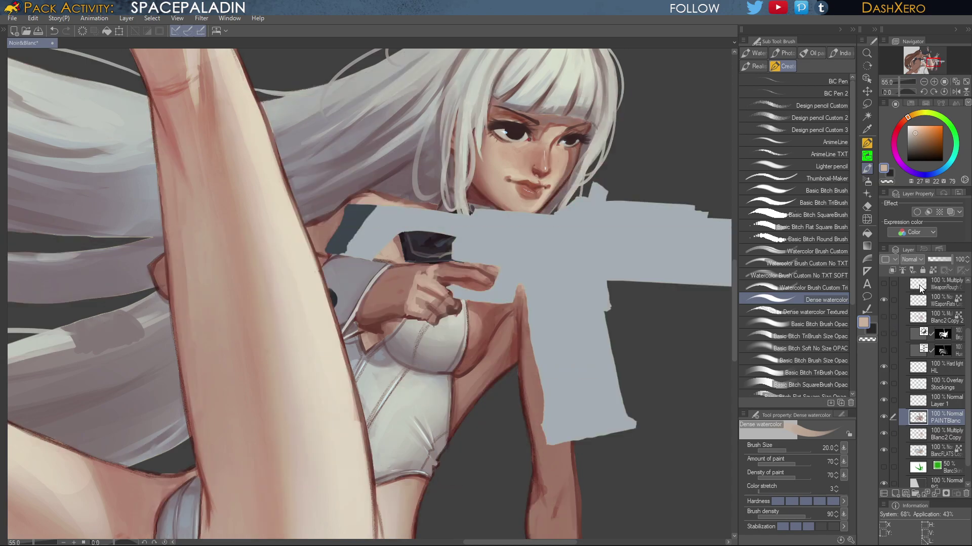
pyautogui.click(883, 284)
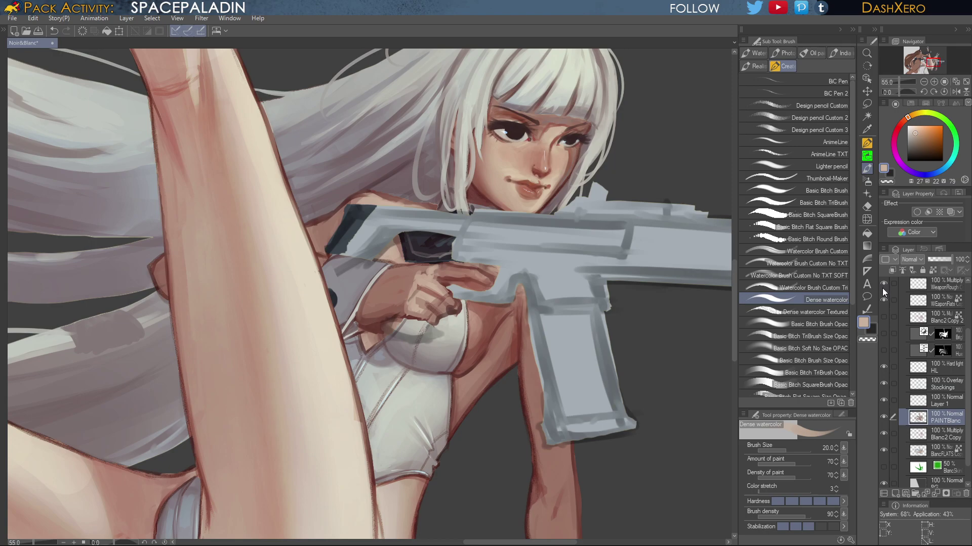
pyautogui.moveTo(635, 378); pyautogui.dragTo(615, 388)
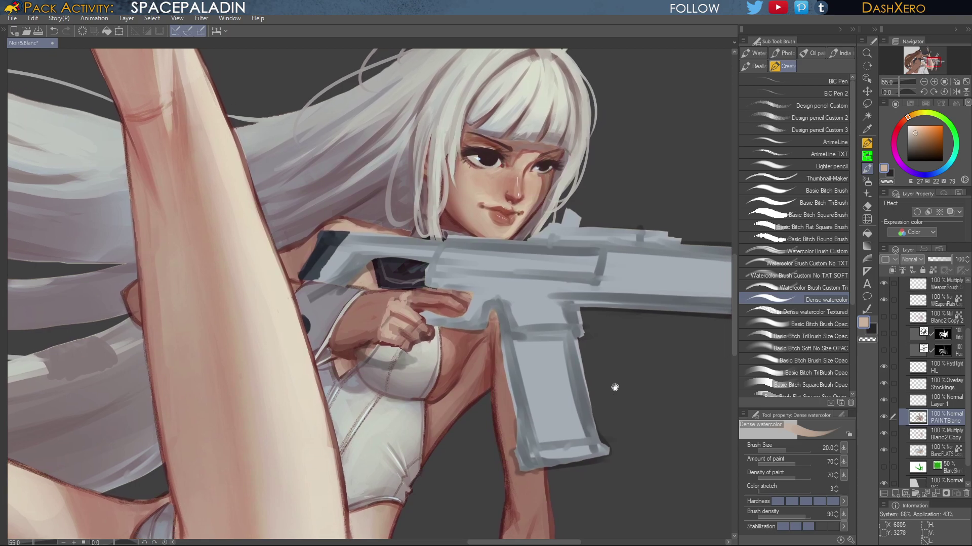
pyautogui.hotkey('ctrl', '0')
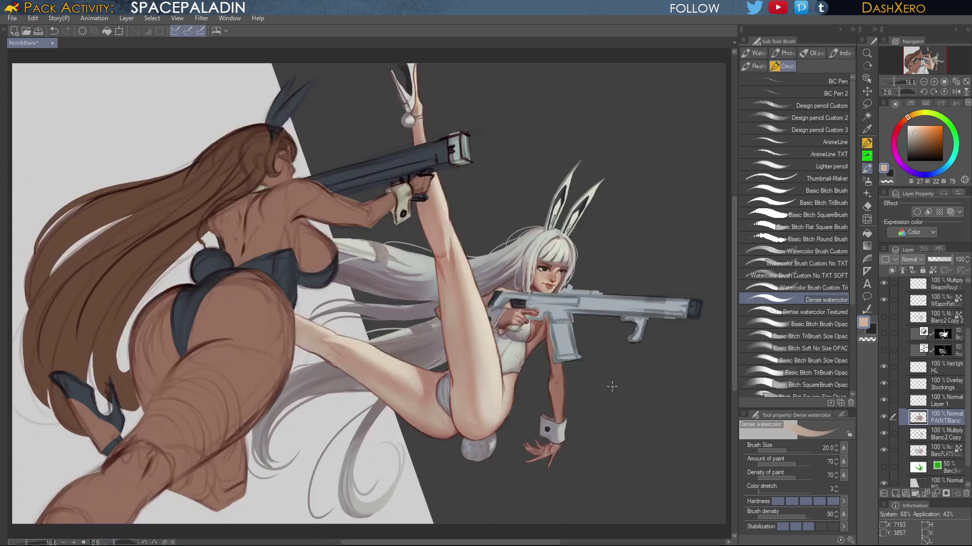
pyautogui.scroll(3, 612, 387)
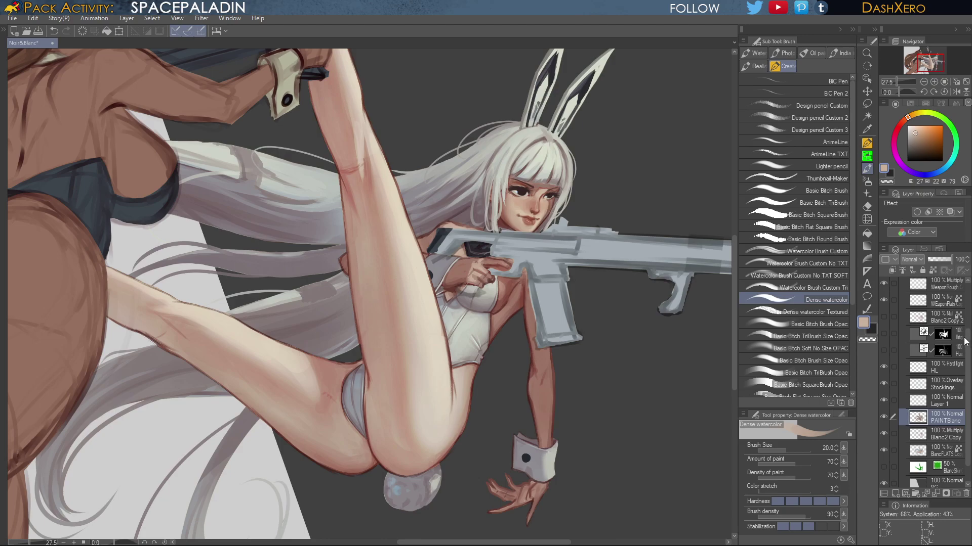
# Lasso the rifle grip's end below the hand on the WEaponFlats layer and fill it with the rifle's sampled blue-grey
pyautogui.scroll(3, 969, 322)
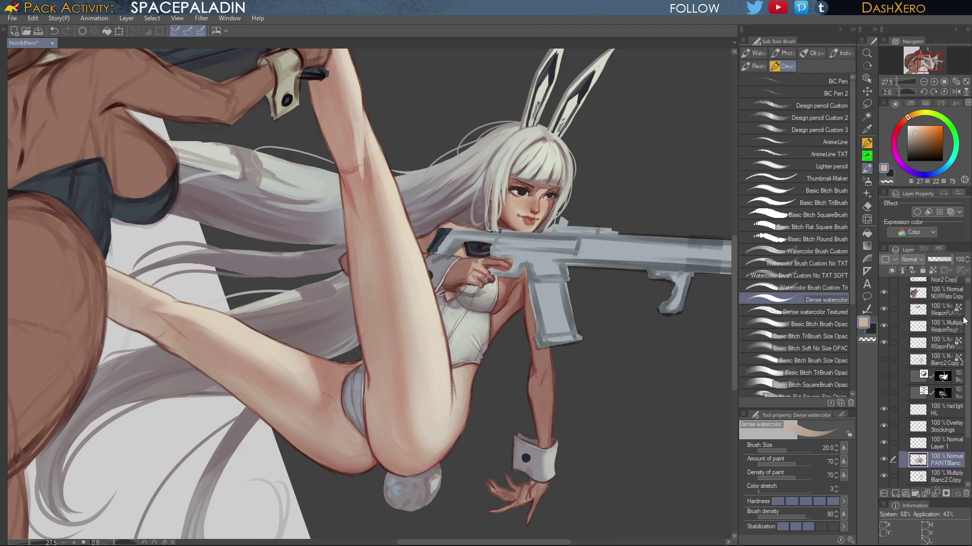
pyautogui.click(948, 335)
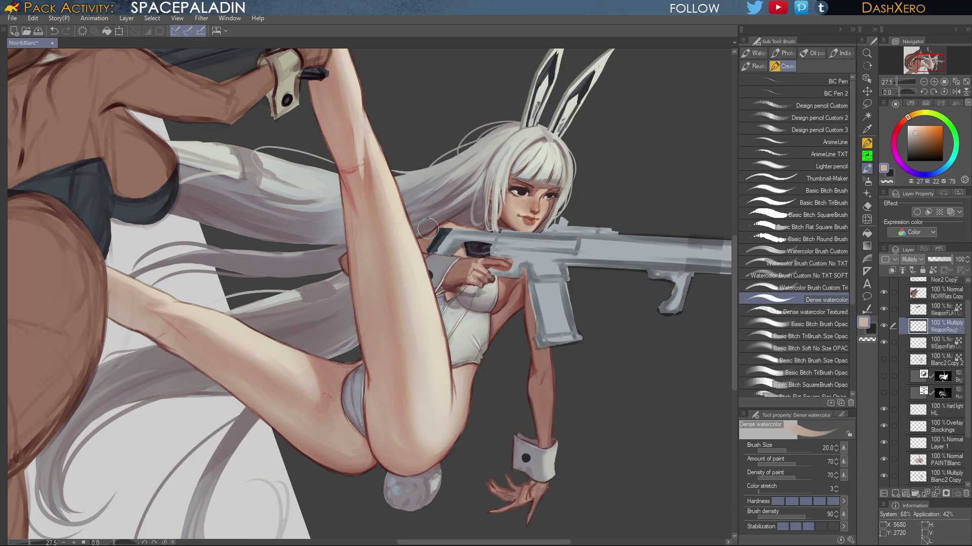
pyautogui.click(946, 345)
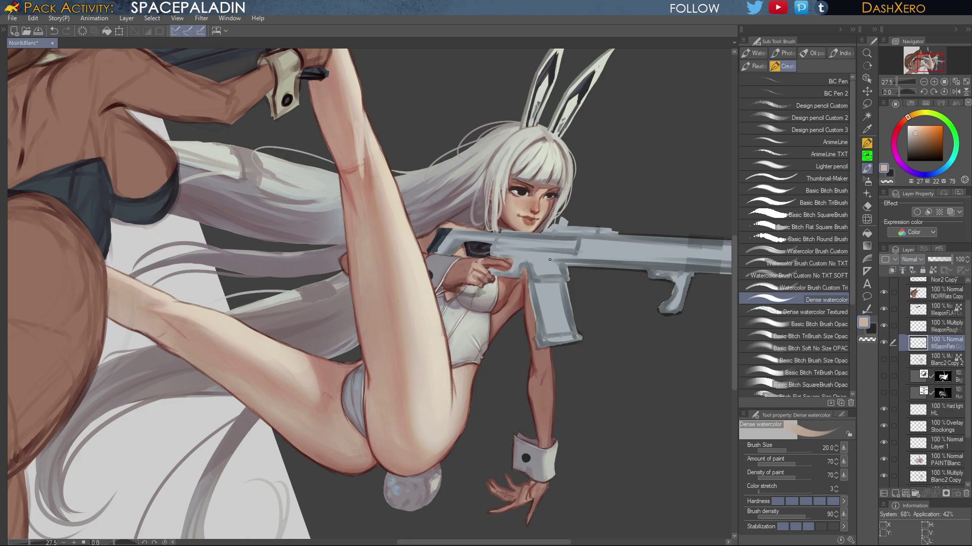
pyautogui.keyDown('alt'); pyautogui.click(546, 259); pyautogui.keyUp('alt')
pyautogui.click(867, 104)
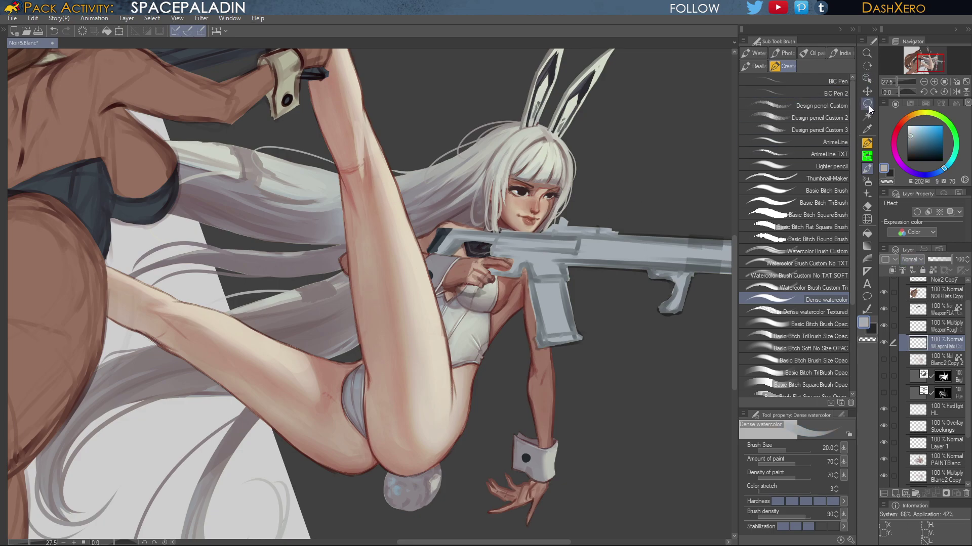
pyautogui.scroll(4, 640, 240)
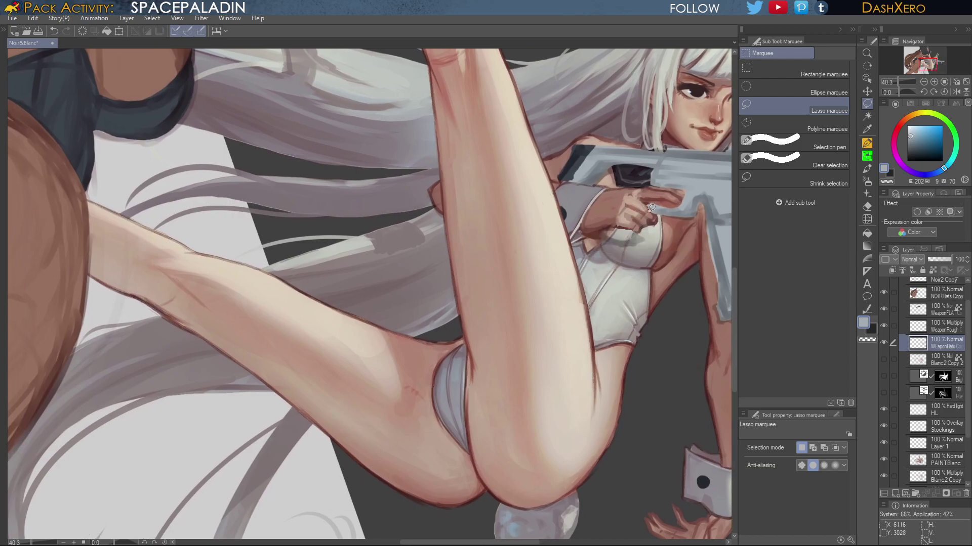
pyautogui.scroll(3, 621, 216)
pyautogui.click(933, 81)
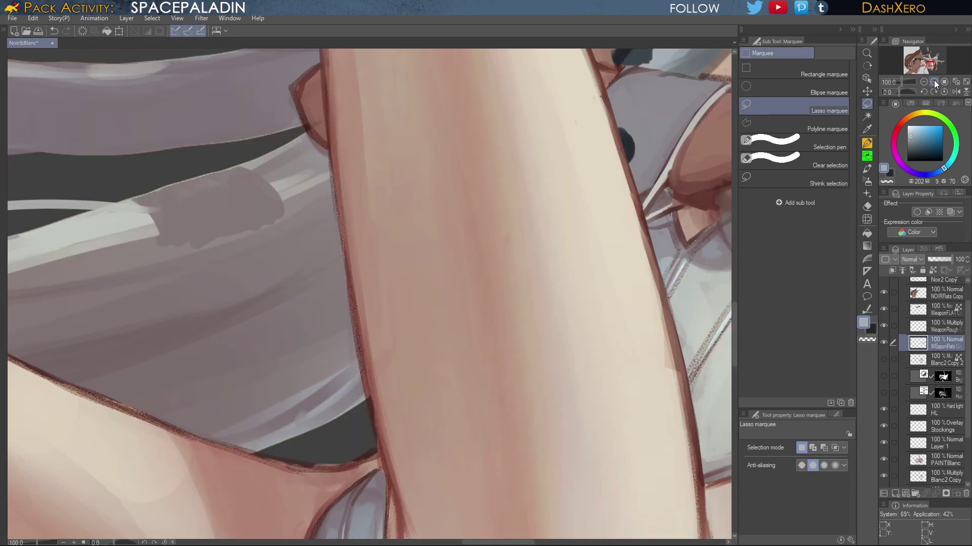
pyautogui.scroll(2, 552, 176)
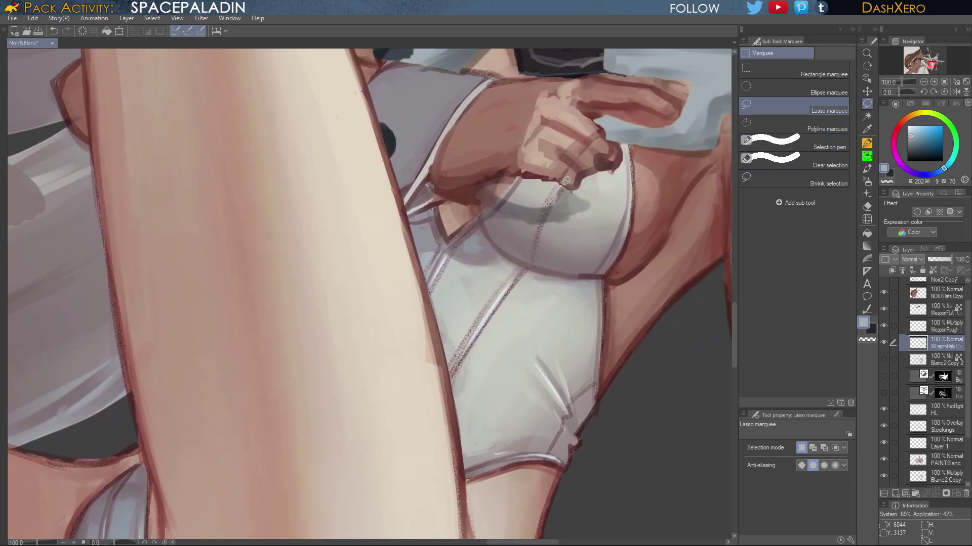
pyautogui.moveTo(566, 183)
pyautogui.mouseDown()
pyautogui.moveTo(507, 169)
pyautogui.moveTo(474, 196)
pyautogui.moveTo(488, 208)
pyautogui.moveTo(568, 218)
pyautogui.mouseUp()
pyautogui.moveTo(572, 186); pyautogui.dragTo(573, 185)
pyautogui.click(580, 237)
pyautogui.hotkey('ctrl', 'd')
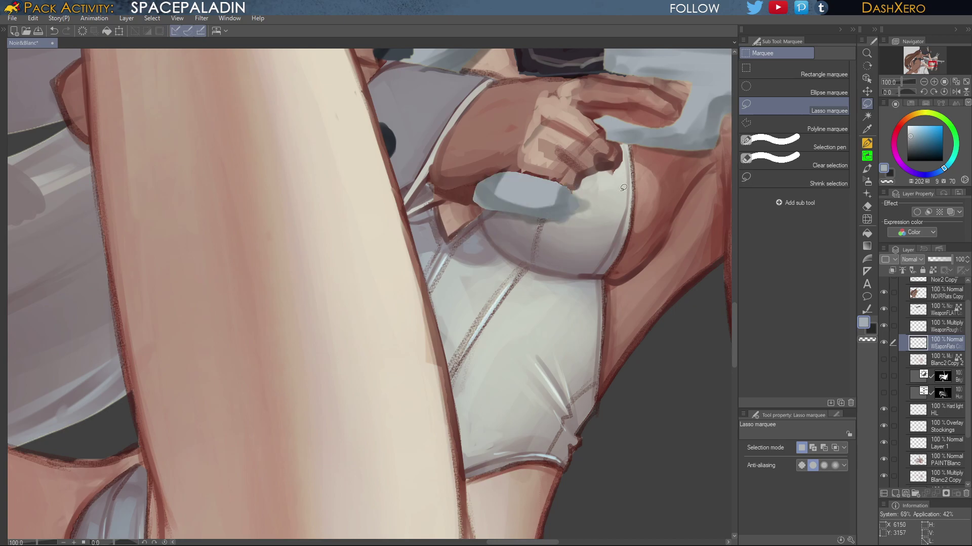
# Touch up the eye highlight in pale blue on the Hard light HL layer with Basic Bitch Brush at size 25
pyautogui.moveTo(646, 211); pyautogui.dragTo(581, 300)
pyautogui.moveTo(609, 265)
pyautogui.mouseDown()
pyautogui.moveTo(585, 303)
pyautogui.moveTo(610, 267)
pyautogui.moveTo(581, 297)
pyautogui.moveTo(598, 274)
pyautogui.mouseUp()
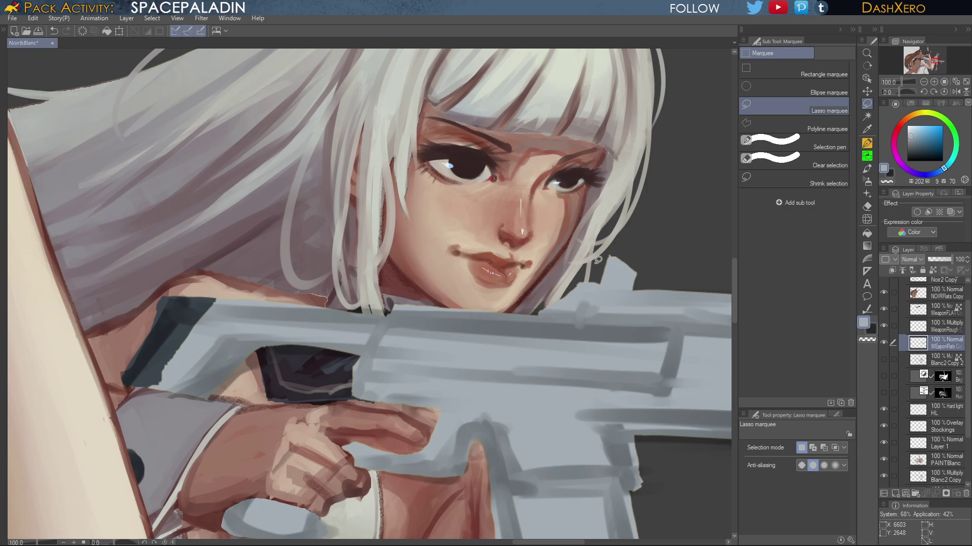
pyautogui.click(915, 124)
pyautogui.click(945, 407)
pyautogui.click(881, 380)
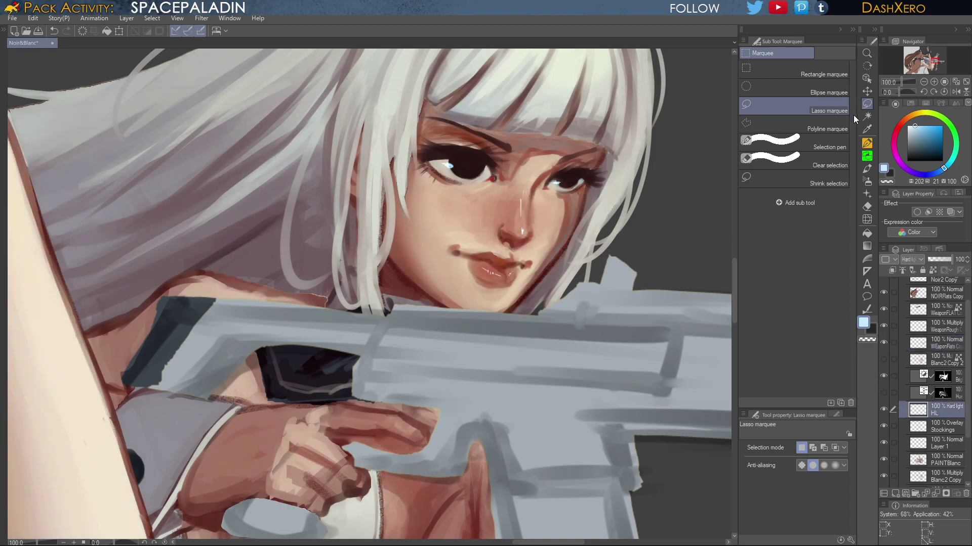
pyautogui.click(867, 169)
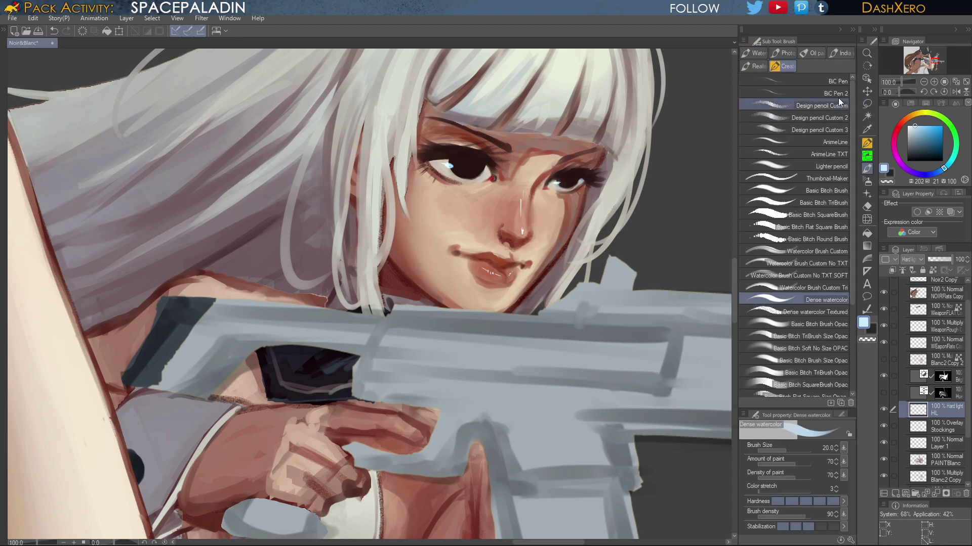
pyautogui.click(839, 190)
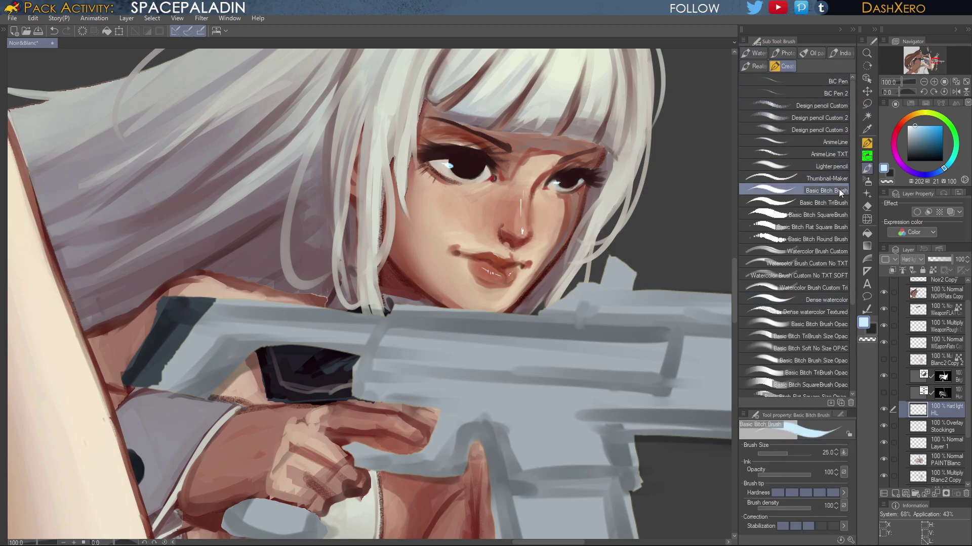
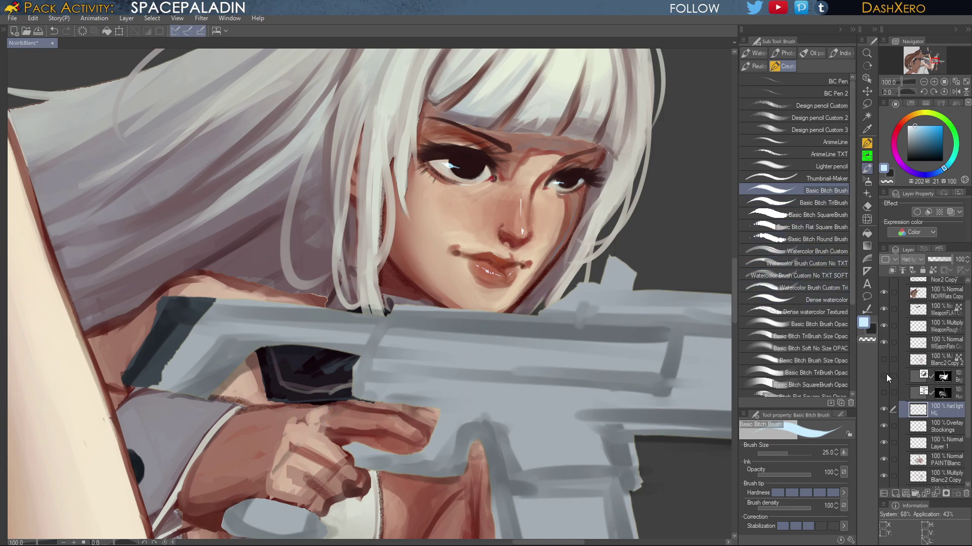
# Paint light skin over the gun hand's thumb base on the PAINTBlanc layer with Basic Bitch Brush Opac at size 40
pyautogui.click(953, 460)
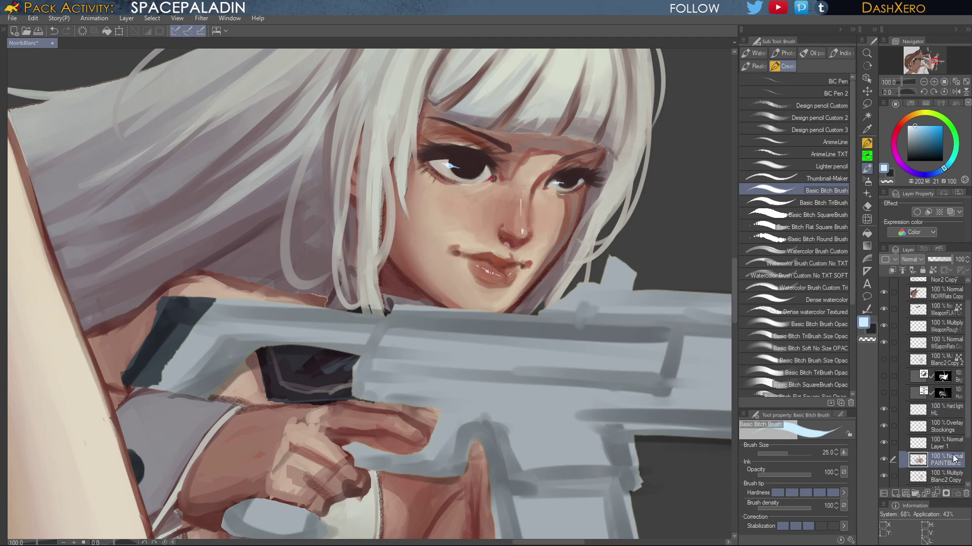
pyautogui.moveTo(419, 405); pyautogui.dragTo(544, 274)
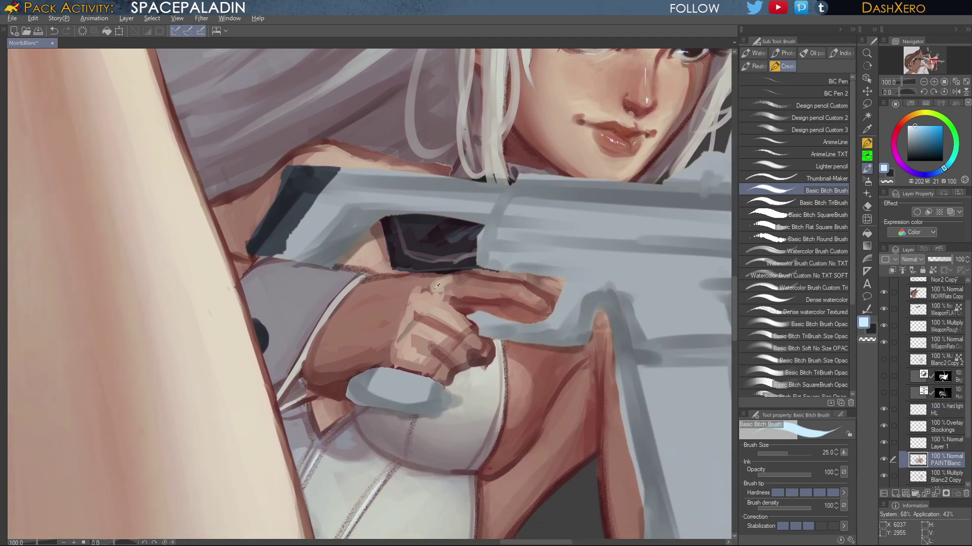
pyautogui.keyDown('alt'); pyautogui.click(440, 286); pyautogui.keyUp('alt')
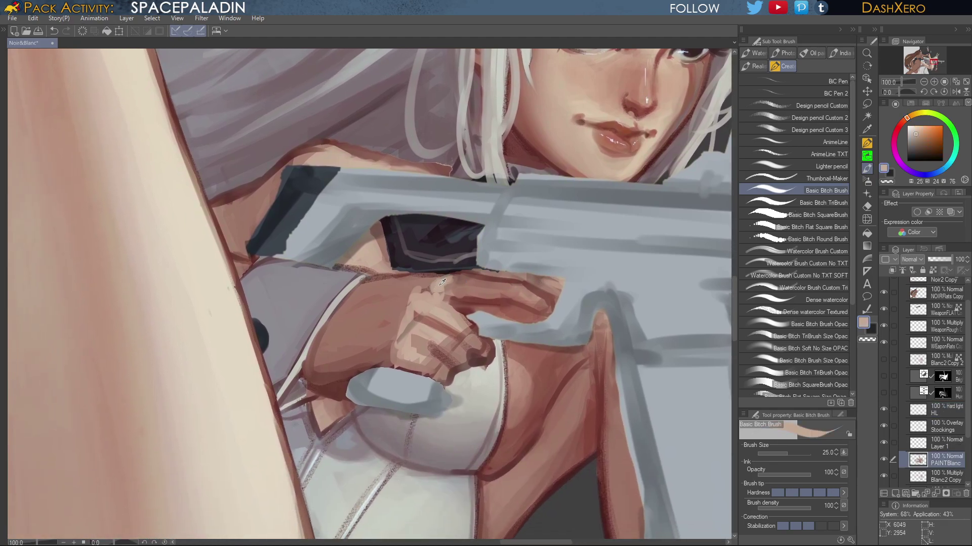
pyautogui.click(819, 323)
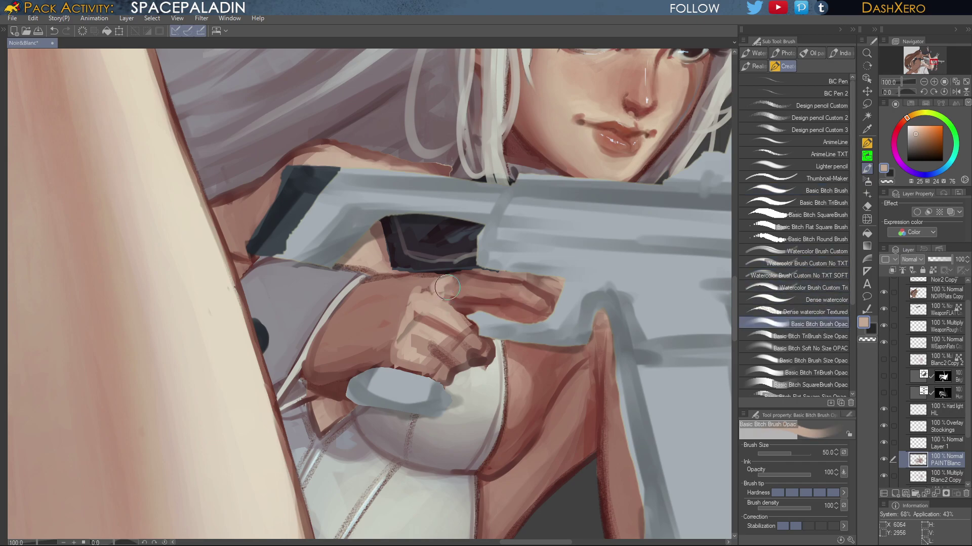
pyautogui.press('[')
pyautogui.moveTo(443, 282)
pyautogui.mouseDown()
pyautogui.moveTo(408, 312)
pyautogui.moveTo(445, 286)
pyautogui.moveTo(467, 283)
pyautogui.moveTo(438, 291)
pyautogui.moveTo(478, 281)
pyautogui.mouseUp()
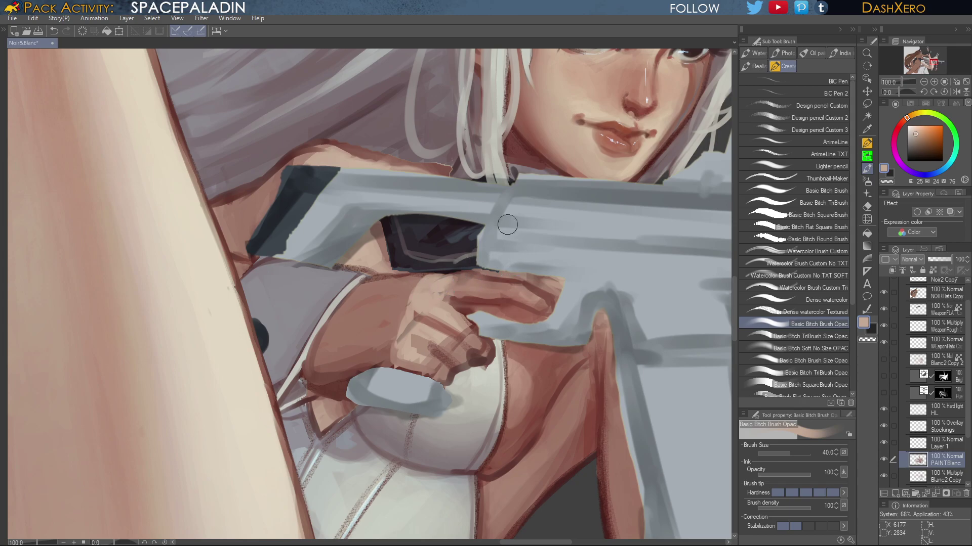
pyautogui.hotkey('ctrl', 'z')
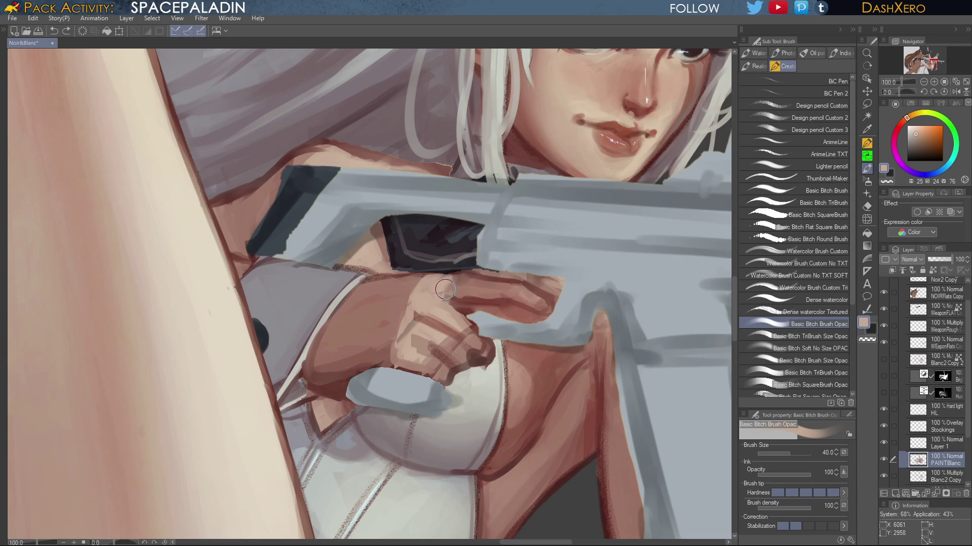
pyautogui.moveTo(445, 290); pyautogui.dragTo(421, 293)
# Blend the back of the gun hand towards the wrist using sampled mid and dark reddish skin tones
pyautogui.keyDown('alt'); pyautogui.click(408, 285); pyautogui.keyUp('alt')
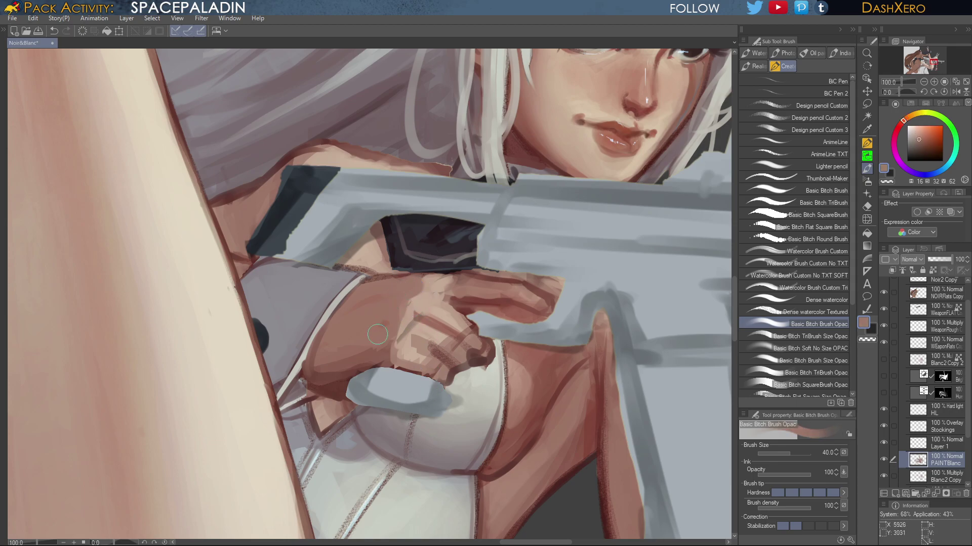
pyautogui.moveTo(398, 310); pyautogui.dragTo(385, 346)
pyautogui.keyDown('alt'); pyautogui.click(377, 353); pyautogui.keyUp('alt')
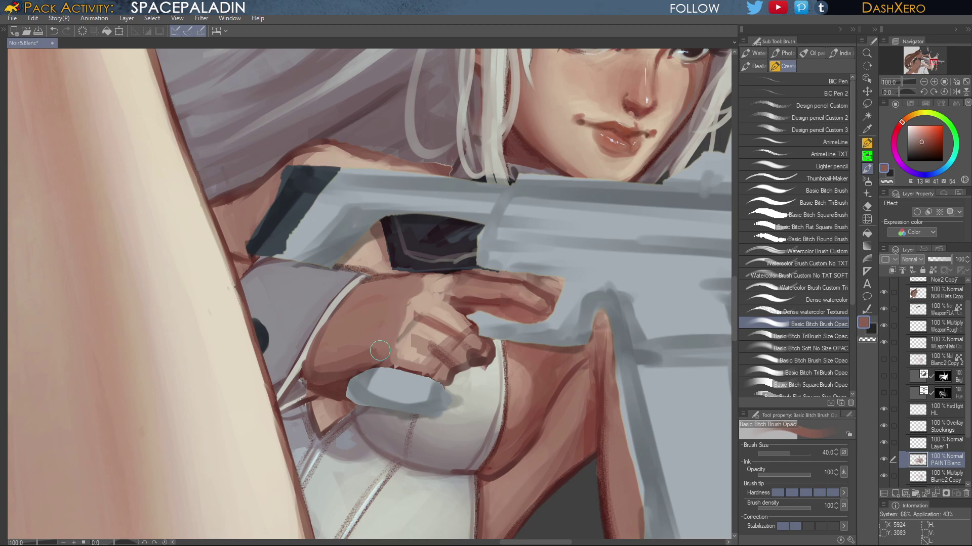
pyautogui.keyDown('alt'); pyautogui.click(356, 329); pyautogui.keyUp('alt')
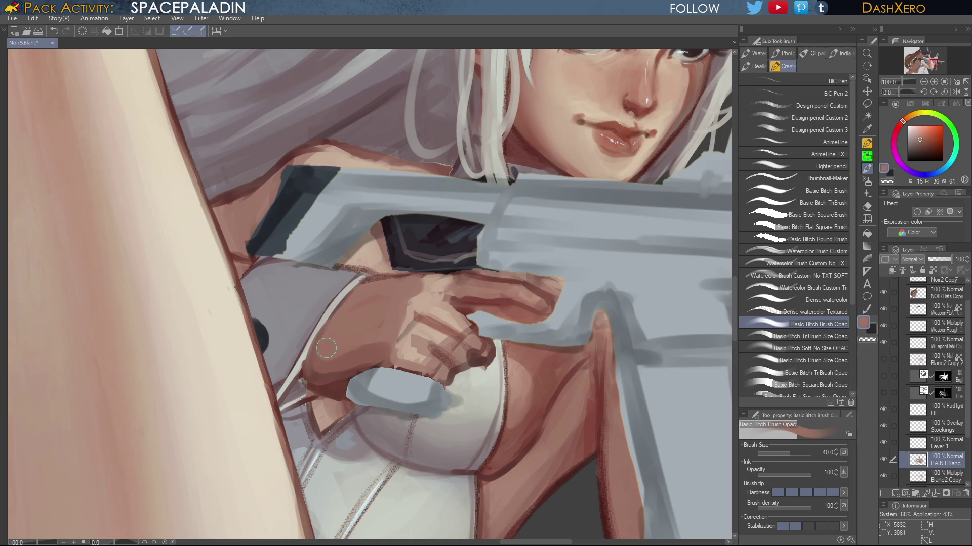
# Paint a light skin highlight along the top of the index finger with the brush at size 25
pyautogui.keyDown('alt'); pyautogui.click(443, 280); pyautogui.keyUp('alt')
pyautogui.press('[')
pyautogui.press('[')
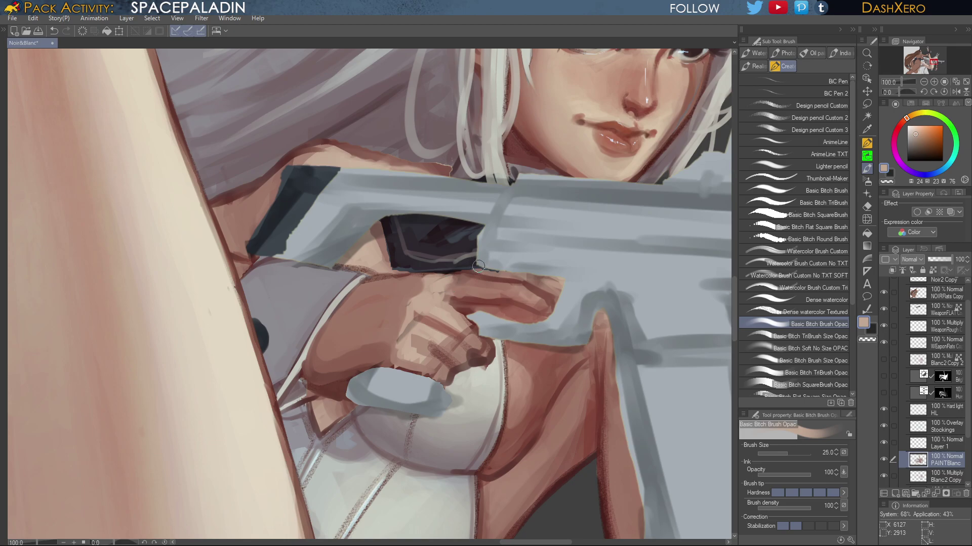
pyautogui.moveTo(447, 282); pyautogui.dragTo(510, 283)
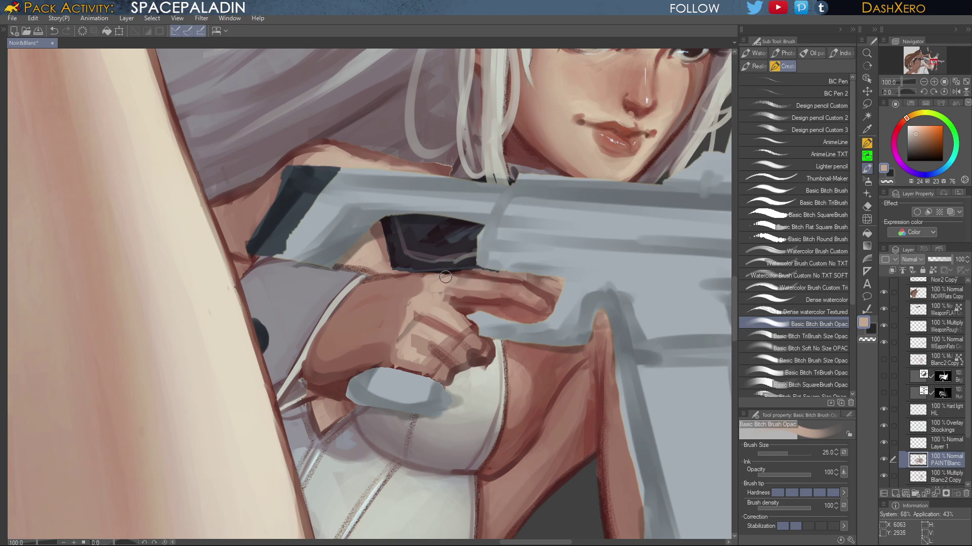
pyautogui.moveTo(446, 278)
pyautogui.mouseDown()
pyautogui.moveTo(486, 284)
pyautogui.moveTo(495, 276)
pyautogui.moveTo(546, 301)
pyautogui.mouseUp()
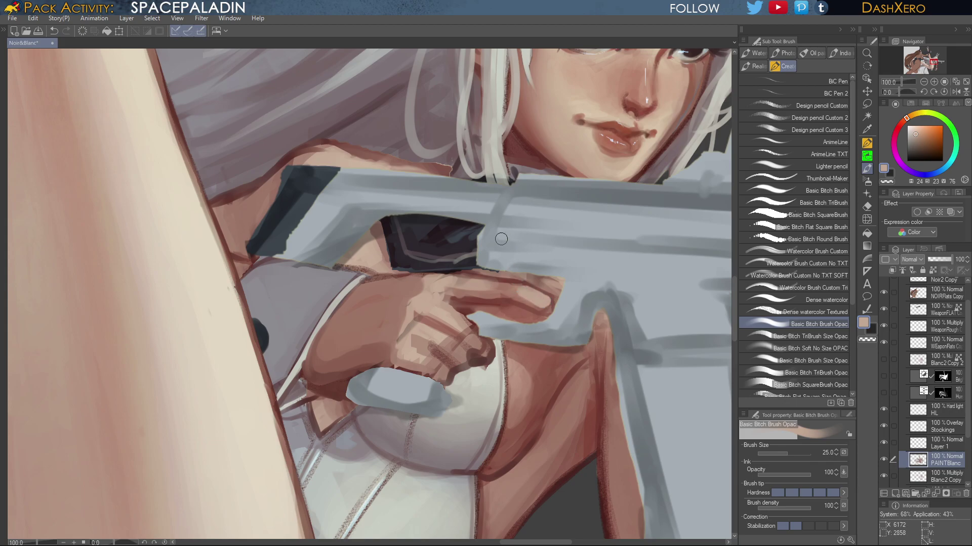
# Refine the gun hand's knuckles and the outer edge of the curled middle finger with sampled light and reddish skin tones
pyautogui.keyDown('alt'); pyautogui.click(509, 285); pyautogui.keyUp('alt')
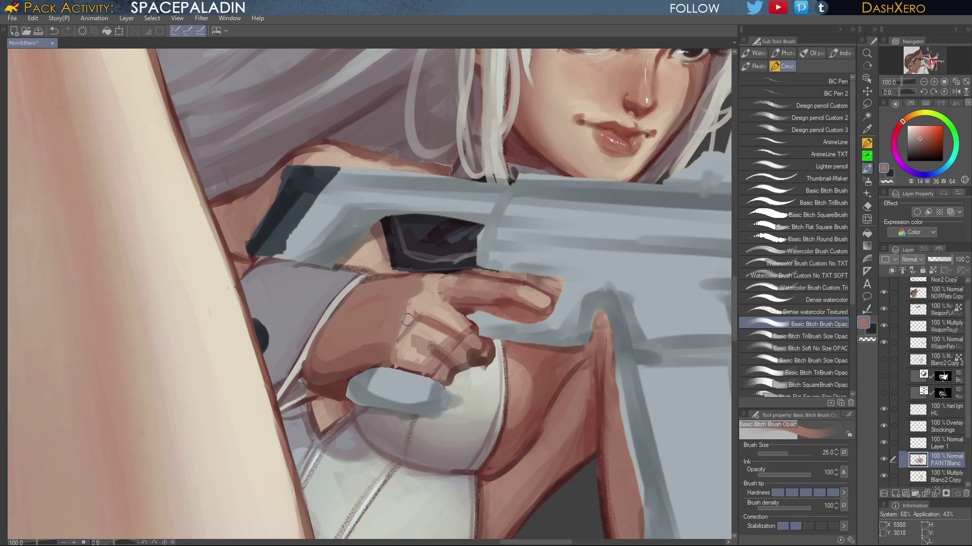
pyautogui.hotkey('ctrl', 'z')
pyautogui.keyDown('alt'); pyautogui.click(455, 318); pyautogui.keyUp('alt')
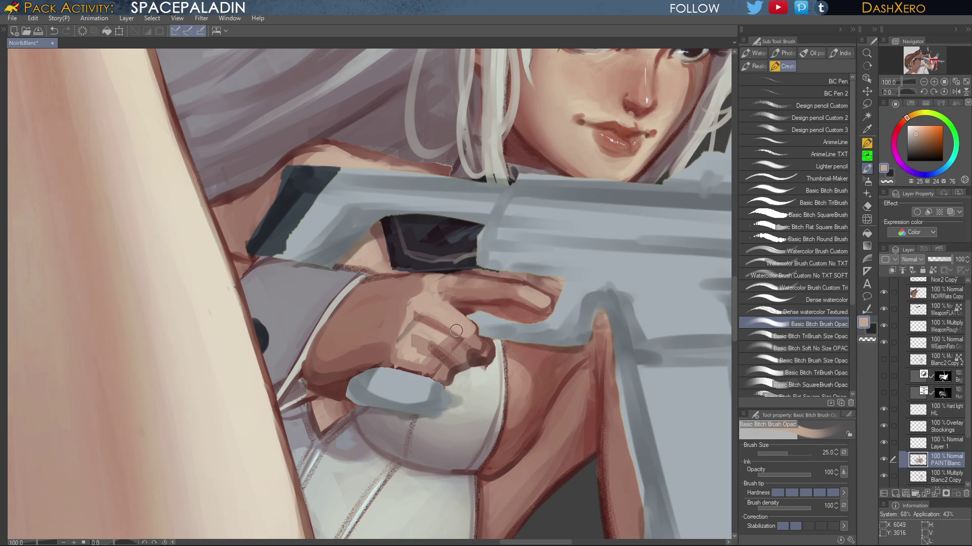
pyautogui.keyDown('alt'); pyautogui.click(481, 338); pyautogui.keyUp('alt')
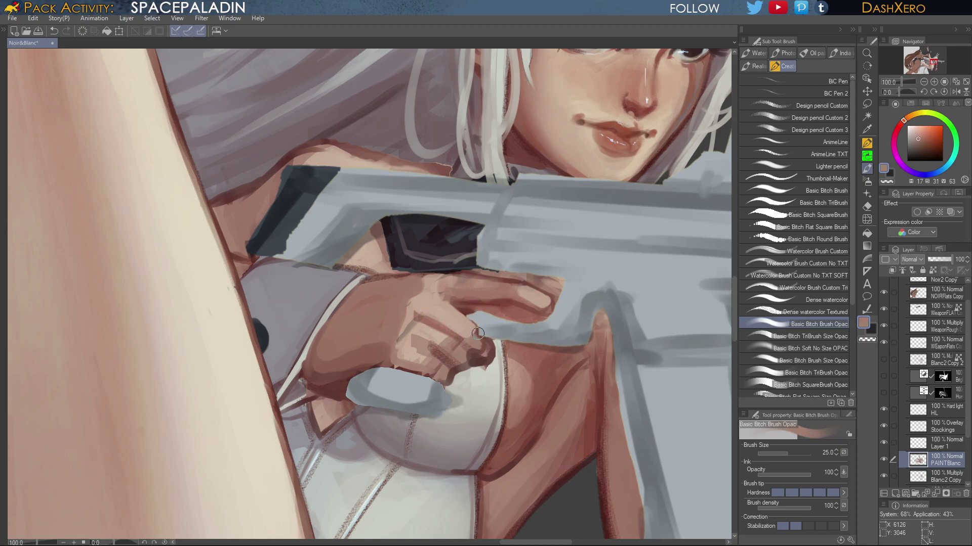
pyautogui.moveTo(487, 347)
pyautogui.mouseDown()
pyautogui.moveTo(478, 345)
pyautogui.moveTo(481, 333)
pyautogui.mouseUp()
pyautogui.keyDown('alt'); pyautogui.click(488, 345); pyautogui.keyUp('alt')
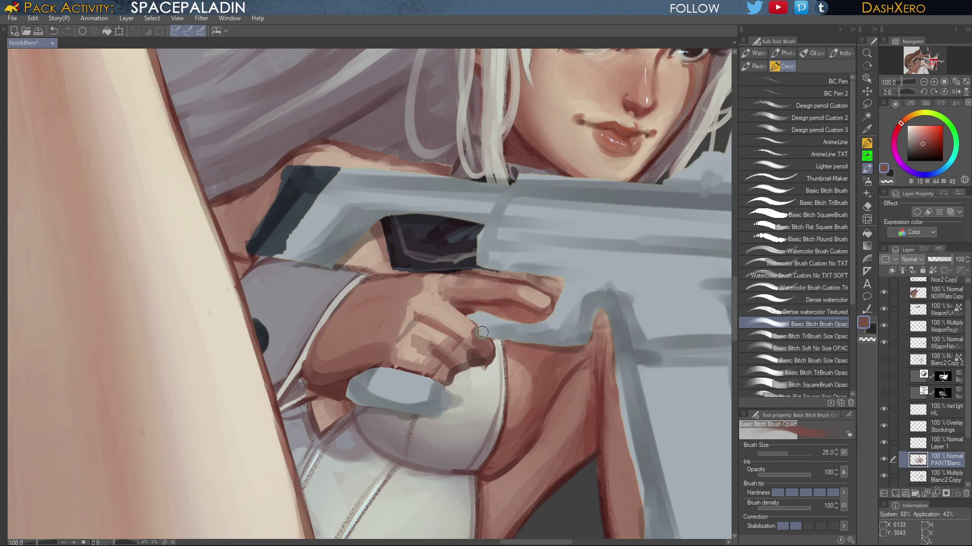
pyautogui.hotkey('ctrl', 'z')
pyautogui.keyDown('alt'); pyautogui.click(476, 340); pyautogui.keyUp('alt')
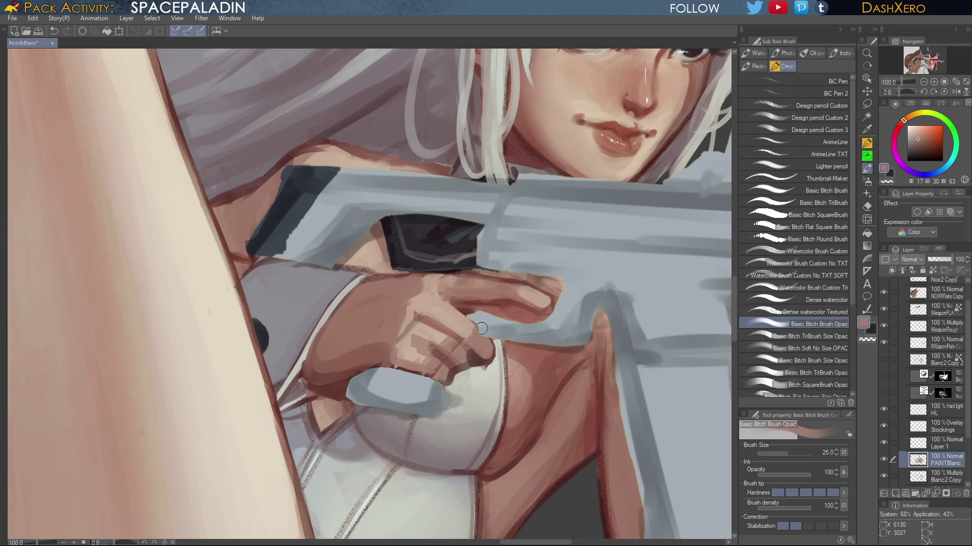
# Shade the lower curled fingers above the rifle grip with sampled dark reddish skin tones
pyautogui.keyDown('alt'); pyautogui.click(452, 357); pyautogui.keyUp('alt')
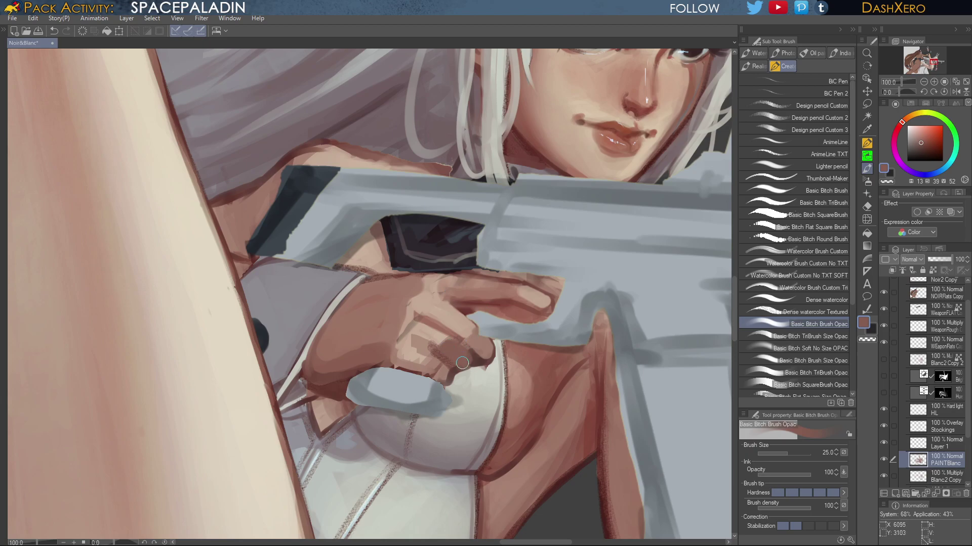
pyautogui.moveTo(444, 343)
pyautogui.mouseDown()
pyautogui.moveTo(447, 356)
pyautogui.moveTo(433, 369)
pyautogui.moveTo(449, 378)
pyautogui.moveTo(441, 383)
pyautogui.mouseUp()
pyautogui.keyDown('alt'); pyautogui.click(434, 349); pyautogui.keyUp('alt')
pyautogui.moveTo(432, 348)
pyautogui.mouseDown()
pyautogui.moveTo(400, 297)
pyautogui.moveTo(419, 271)
pyautogui.moveTo(433, 353)
pyautogui.moveTo(416, 341)
pyautogui.mouseUp()
pyautogui.hotkey('ctrl', 'z')
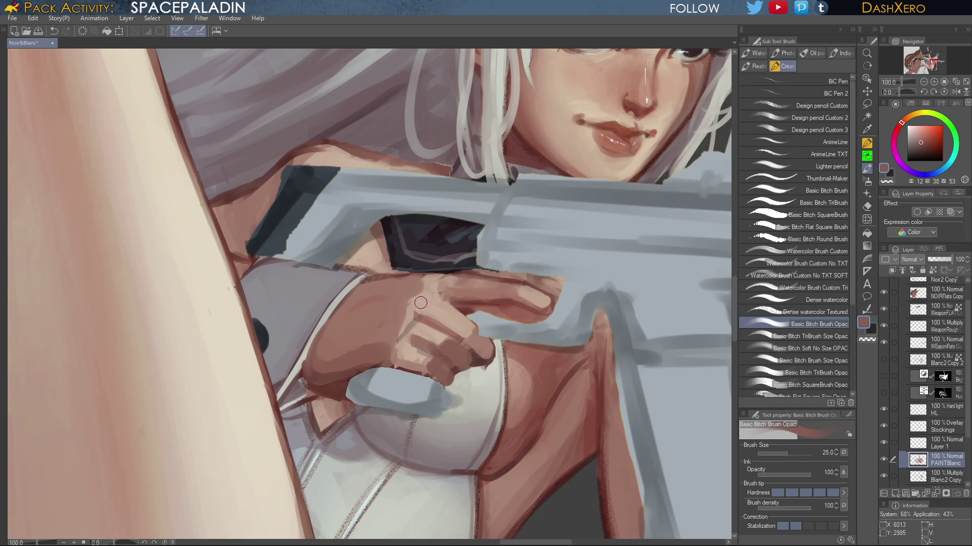
# Examine the white-haired bunny's face, hand and rifle in the whole composition with the upper masked correction layer shown and hidden
pyautogui.moveTo(588, 372); pyautogui.dragTo(576, 335)
pyautogui.moveTo(728, 238); pyautogui.dragTo(581, 304)
pyautogui.moveTo(669, 199); pyautogui.dragTo(573, 304)
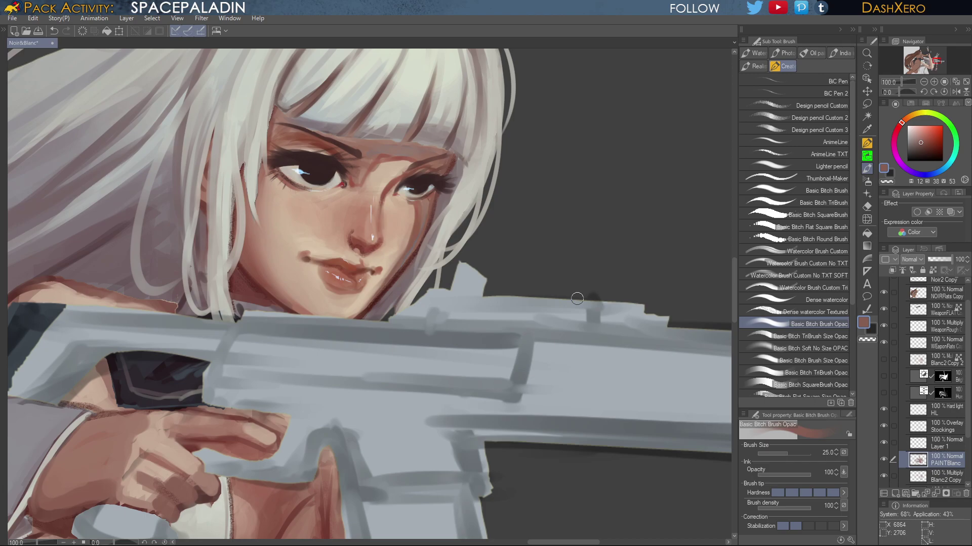
pyautogui.hotkey('ctrl', '0')
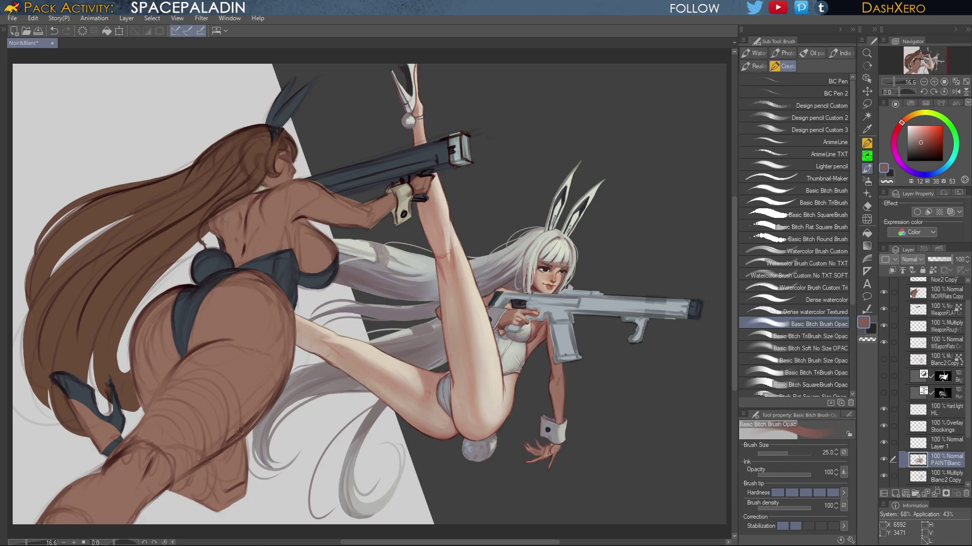
pyautogui.moveTo(634, 398); pyautogui.dragTo(695, 316)
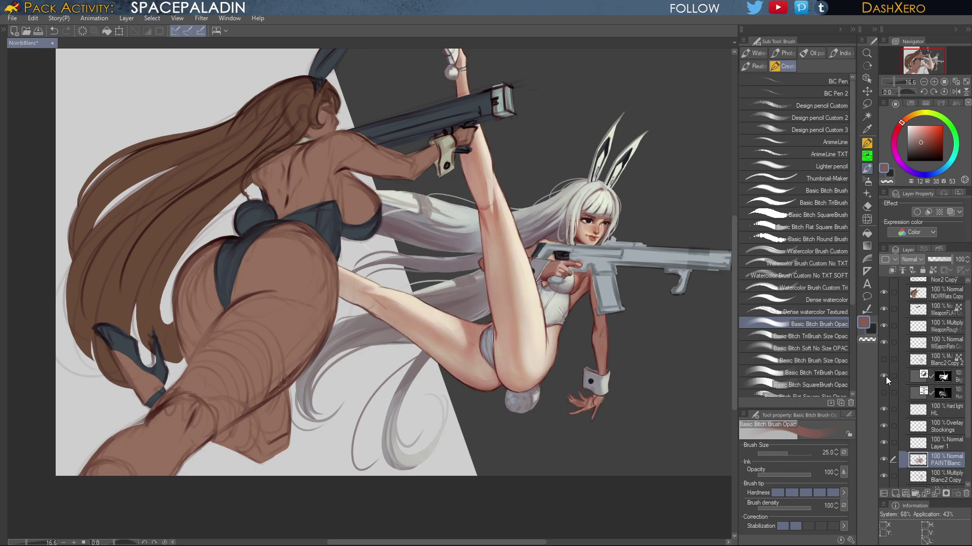
pyautogui.moveTo(548, 328); pyautogui.dragTo(600, 309)
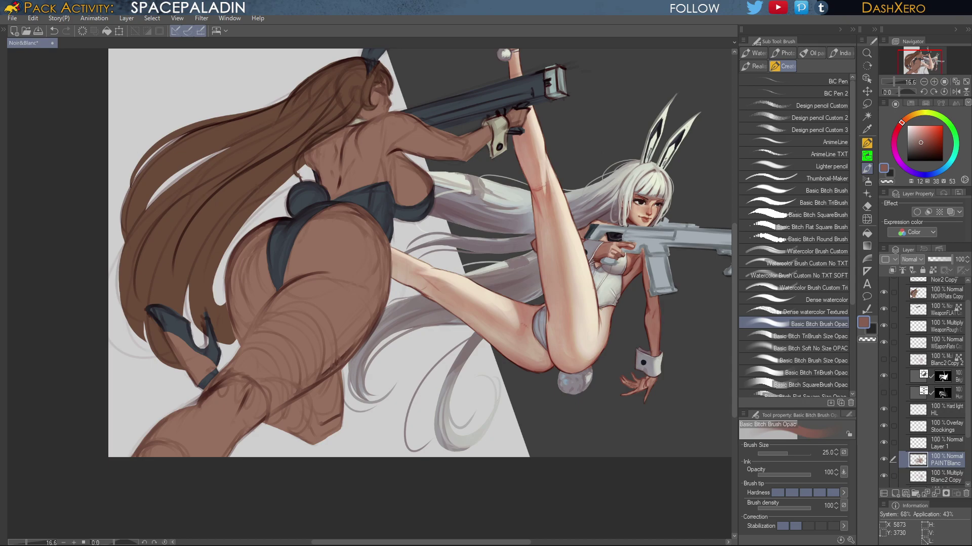
pyautogui.moveTo(691, 224); pyautogui.dragTo(603, 313)
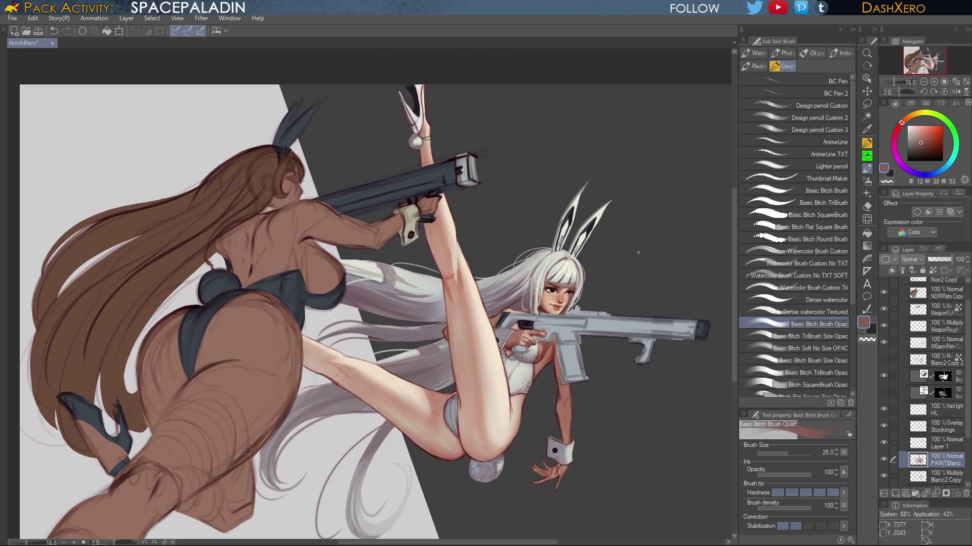
pyautogui.scroll(5, 602, 303)
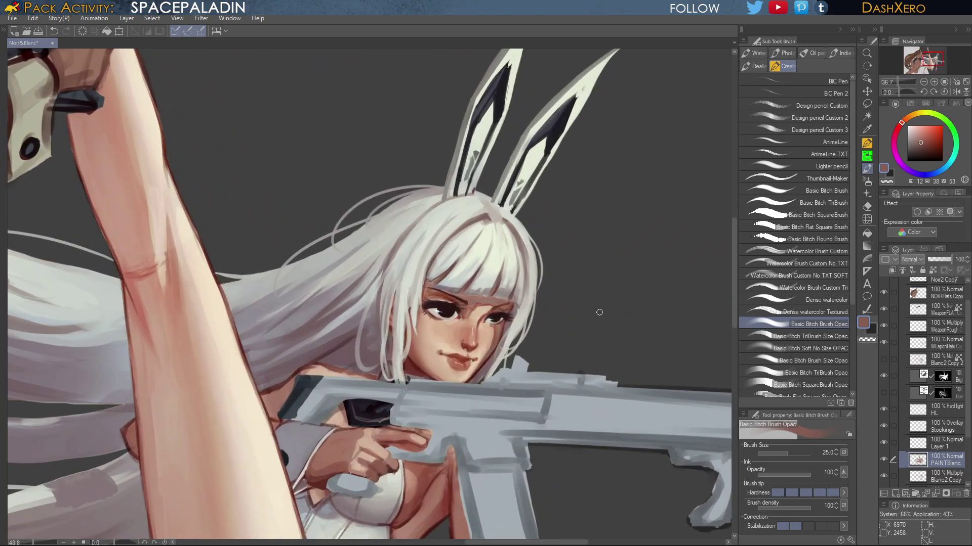
pyautogui.scroll(4, 599, 312)
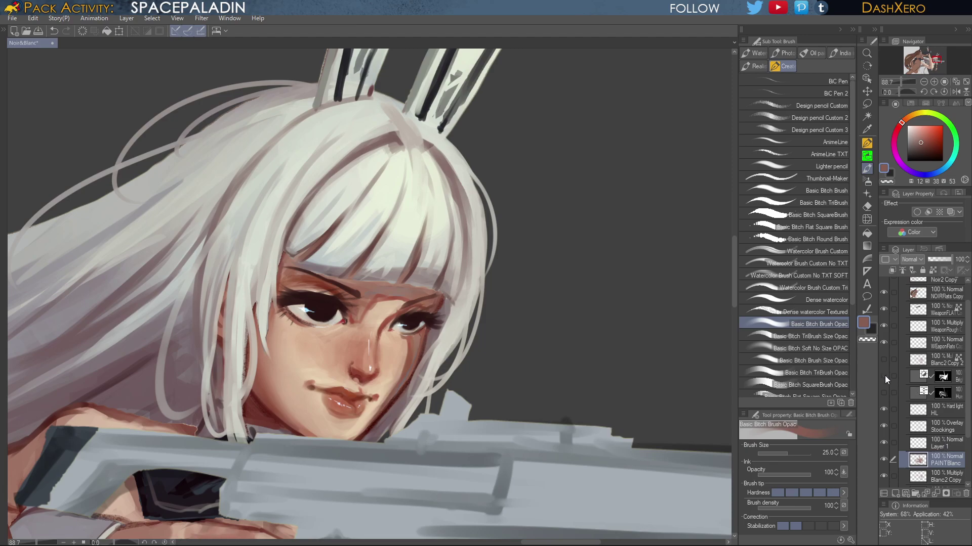
# Touch up the skin between the nose and upper lip with a sampled light skin tone at brush size 17
pyautogui.scroll(5, 358, 392)
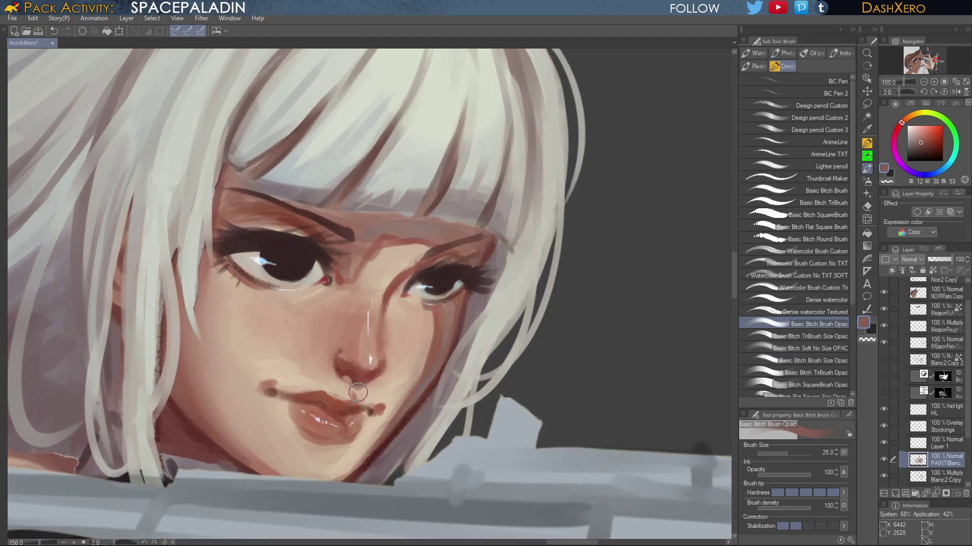
pyautogui.press('[')
pyautogui.press('[')
pyautogui.keyDown('alt'); pyautogui.click(351, 388); pyautogui.keyUp('alt')
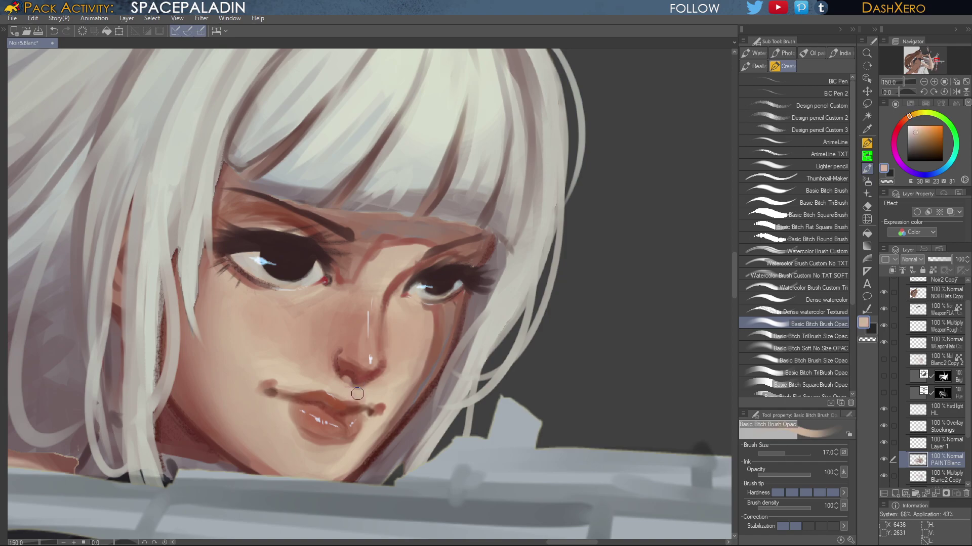
pyautogui.moveTo(333, 376); pyautogui.dragTo(350, 395)
# Review the white-haired bunny's body and legs, comparing the painting with the upper masked correction layer on and off
pyautogui.hotkey('ctrl', '0')
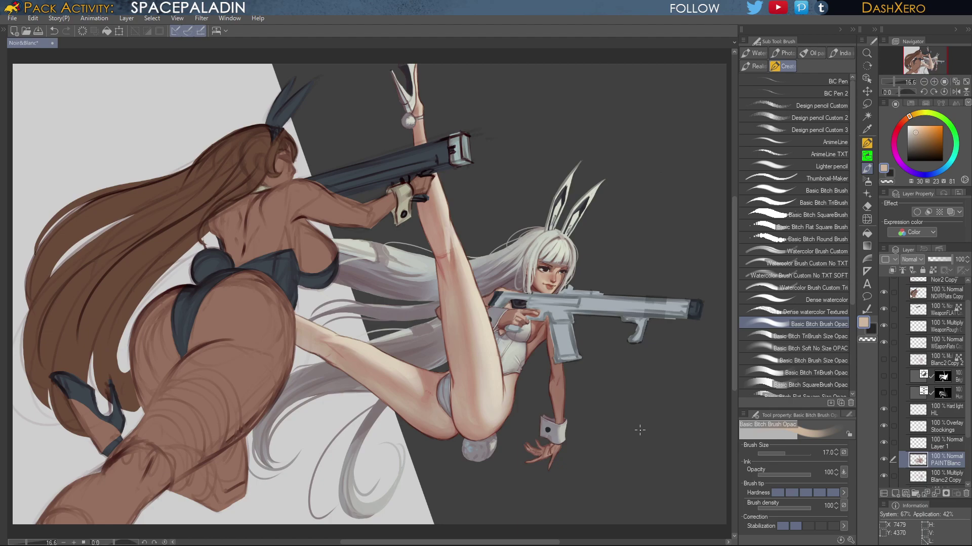
pyautogui.scroll(3, 536, 339)
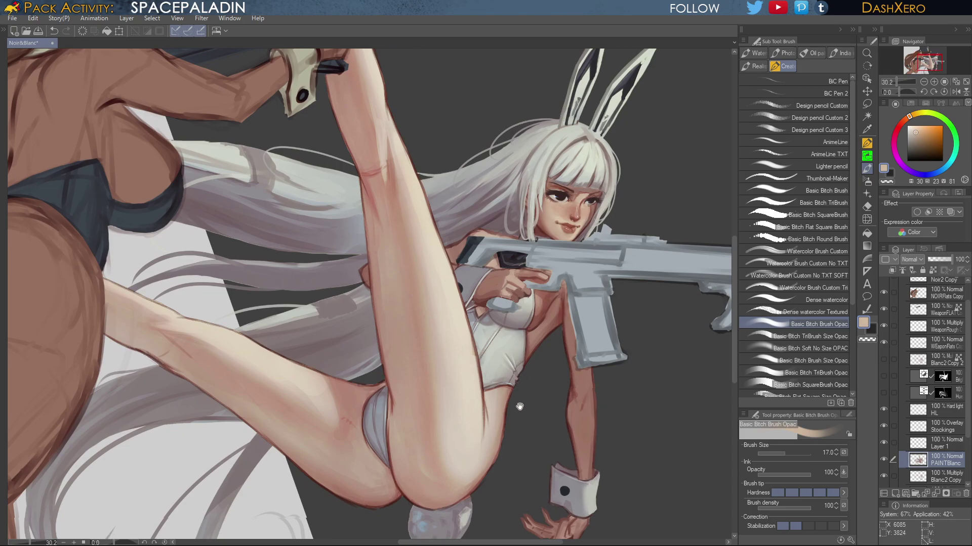
pyautogui.moveTo(521, 405); pyautogui.dragTo(549, 338)
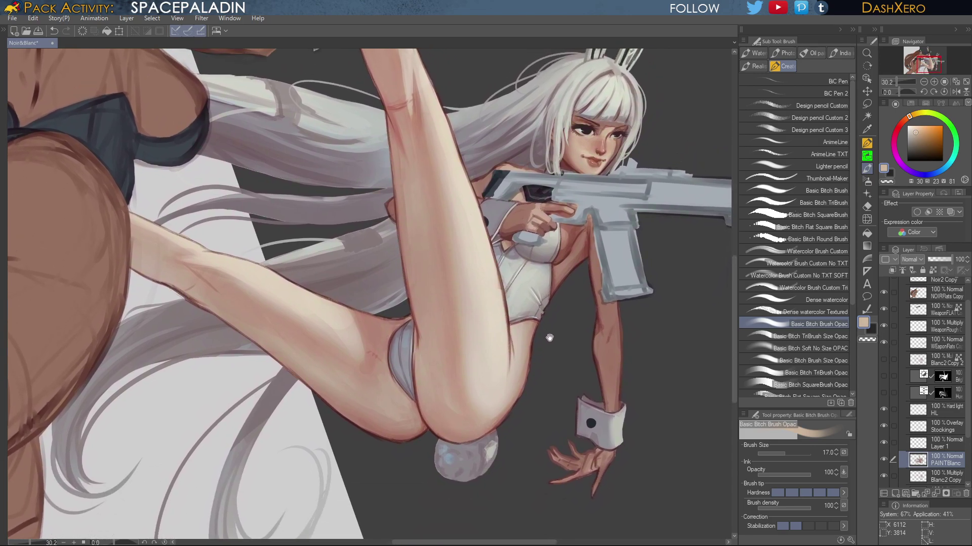
pyautogui.click(884, 375)
pyautogui.click(884, 375)
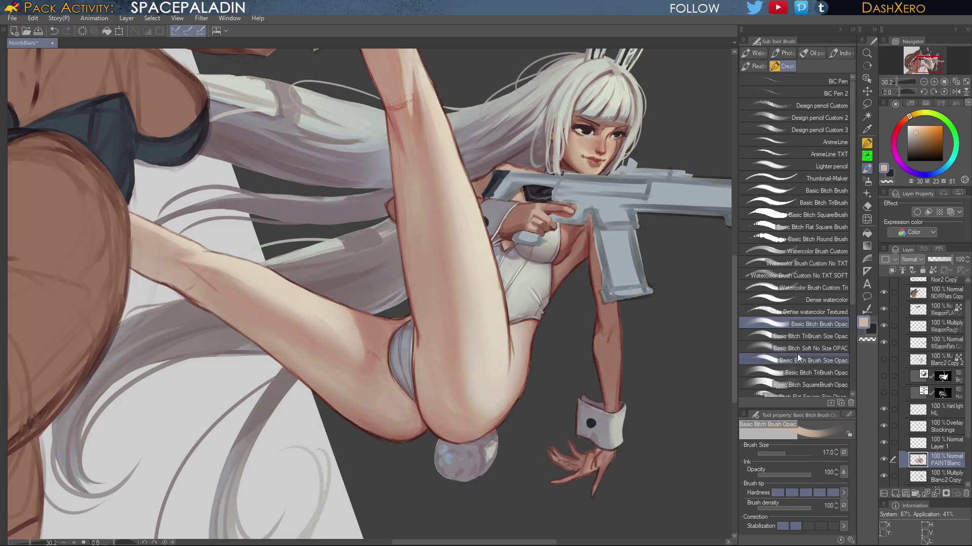
# Reshape the white-haired bunny's tail at its outer edge near the thighs, using Dense watercolor at size 20 with a sampled greyish mauve
pyautogui.moveTo(470, 441); pyautogui.dragTo(521, 339)
pyautogui.scroll(2, 531, 341)
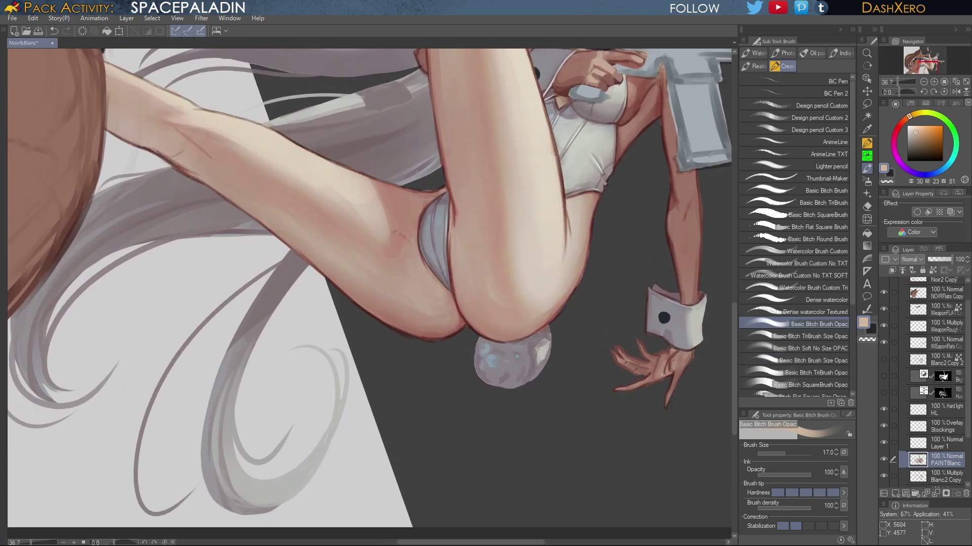
pyautogui.keyDown('alt'); pyautogui.click(480, 343); pyautogui.keyUp('alt')
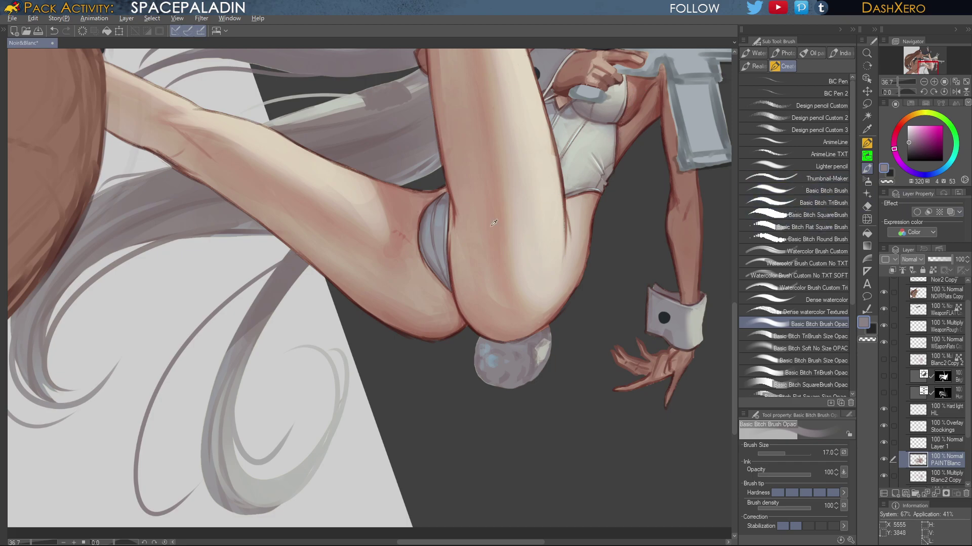
pyautogui.keyDown('alt'); pyautogui.click(427, 208); pyautogui.keyUp('alt')
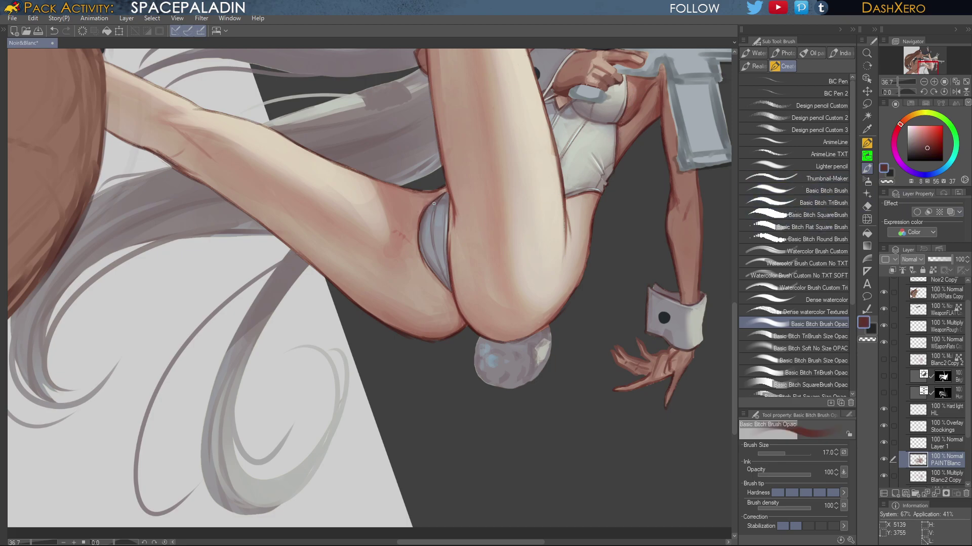
pyautogui.click(823, 299)
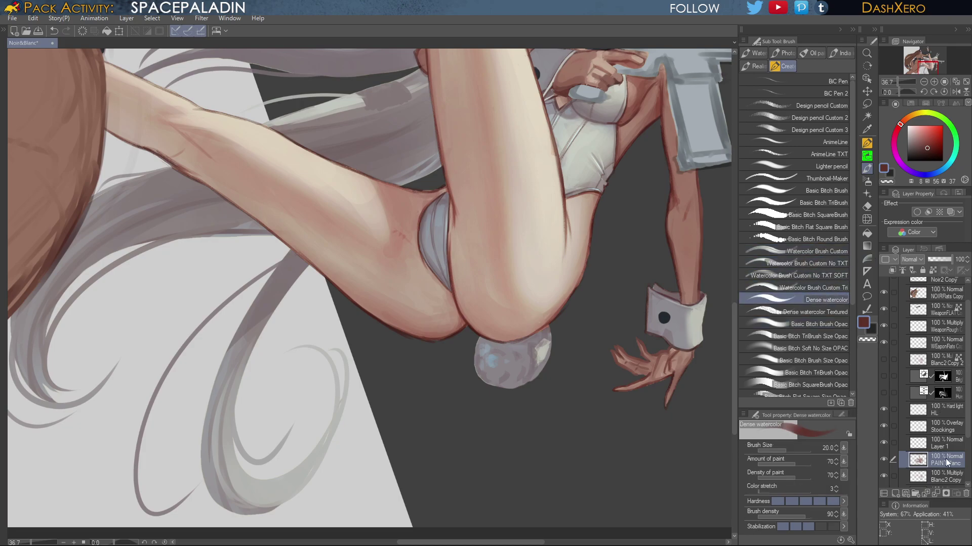
pyautogui.moveTo(544, 370); pyautogui.dragTo(577, 306)
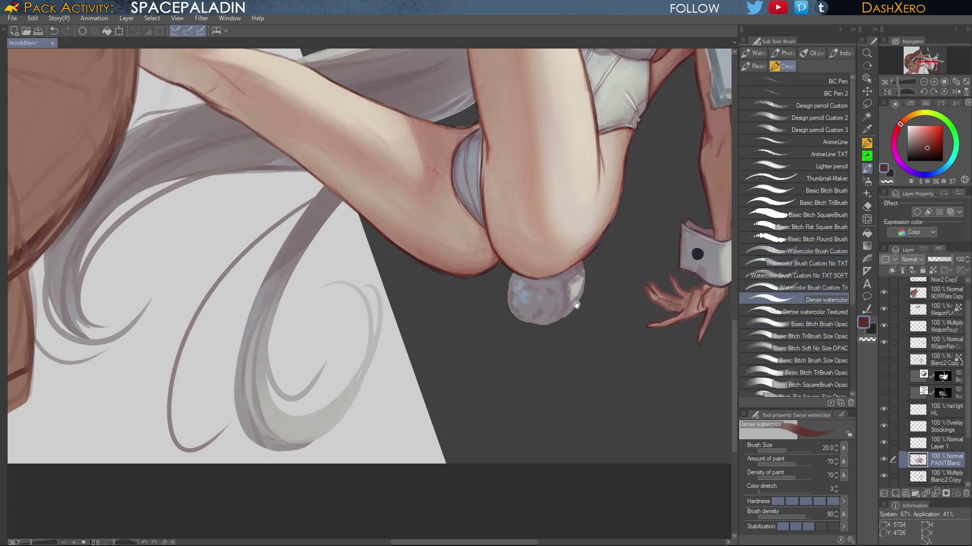
pyautogui.keyDown('alt'); pyautogui.click(511, 287); pyautogui.keyUp('alt')
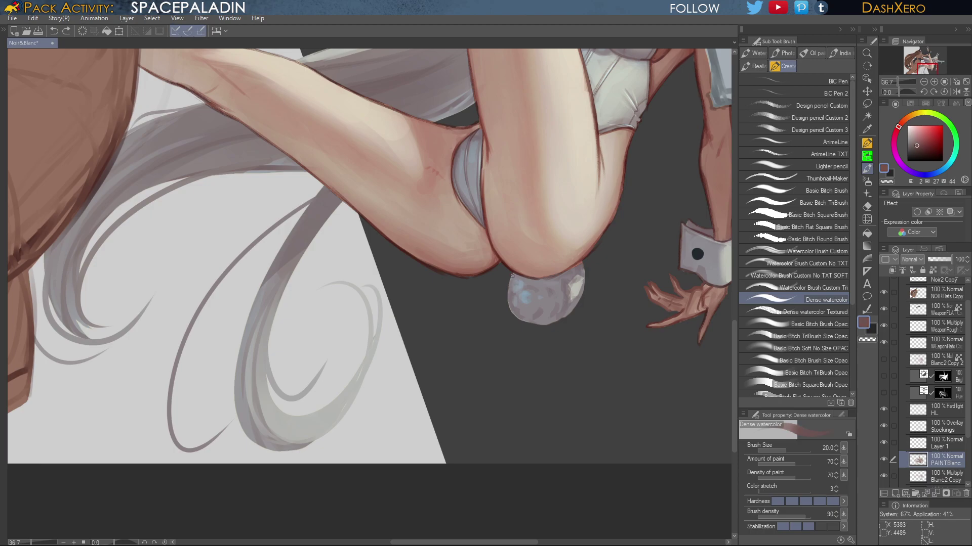
pyautogui.hotkey('ctrl', 'z')
pyautogui.keyDown('alt'); pyautogui.click(516, 277); pyautogui.keyUp('alt')
pyautogui.moveTo(511, 275); pyautogui.dragTo(507, 290)
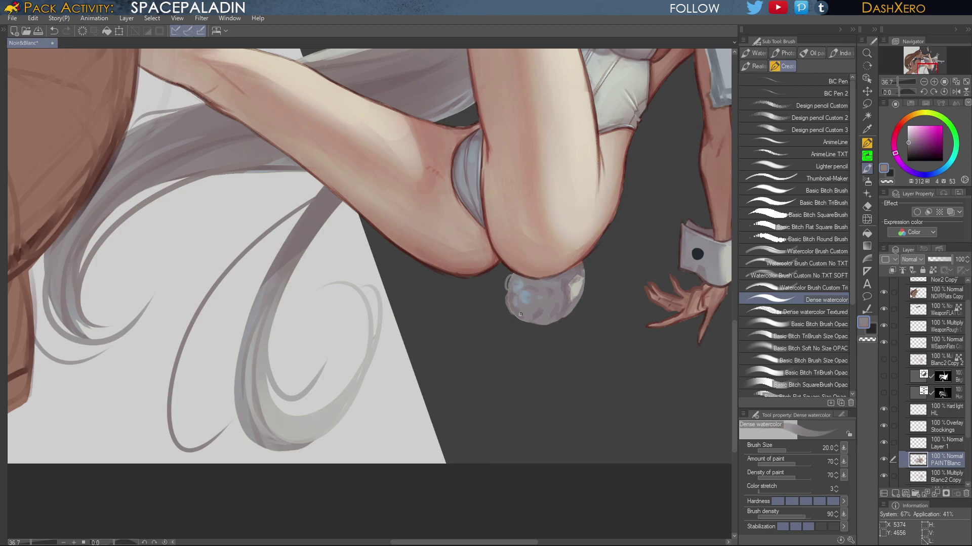
# Paint fluffy, irregular contours around the tail's highlighted side and underside with sampled grey-mauve tones and a slightly darker shade
pyautogui.keyDown('alt'); pyautogui.click(577, 294); pyautogui.keyUp('alt')
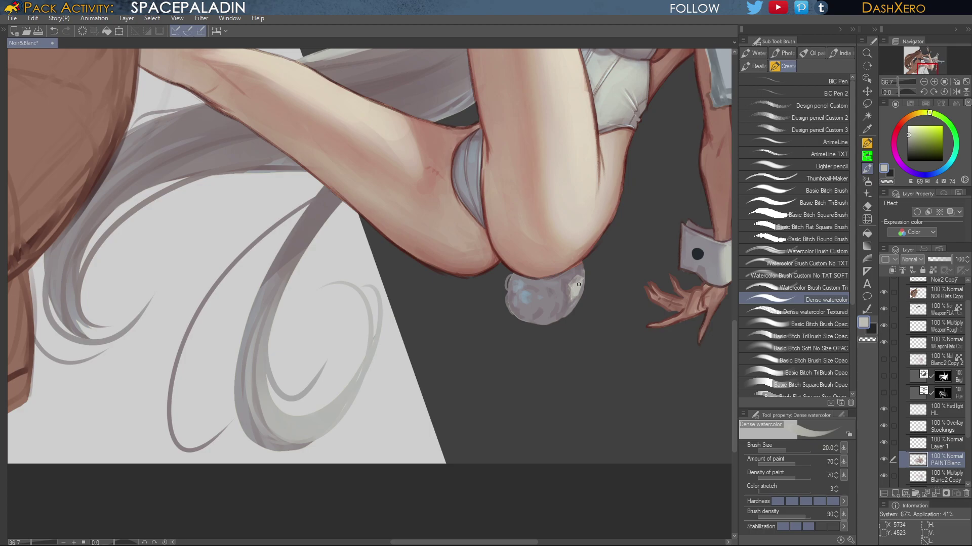
pyautogui.keyDown('alt'); pyautogui.click(581, 266); pyautogui.keyUp('alt')
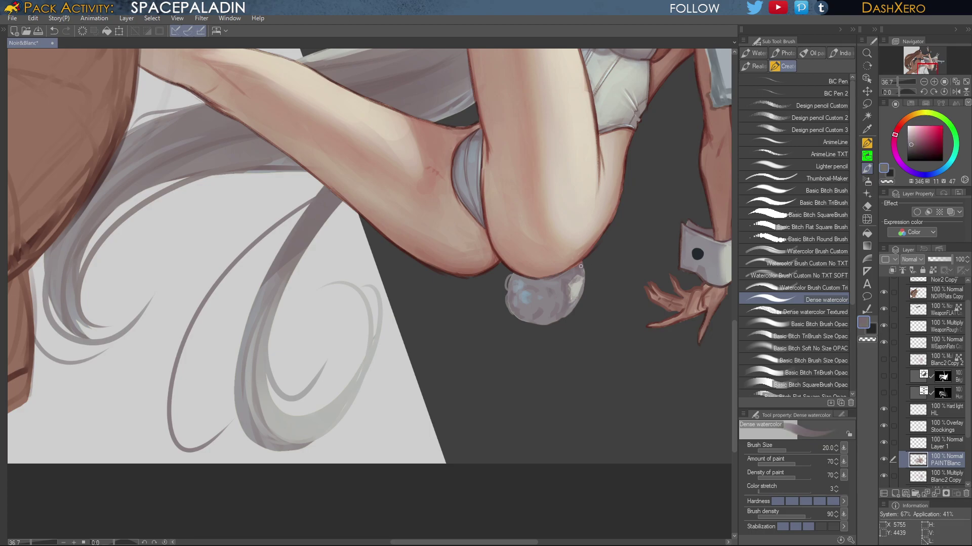
pyautogui.moveTo(584, 267); pyautogui.dragTo(582, 283)
pyautogui.click(912, 147)
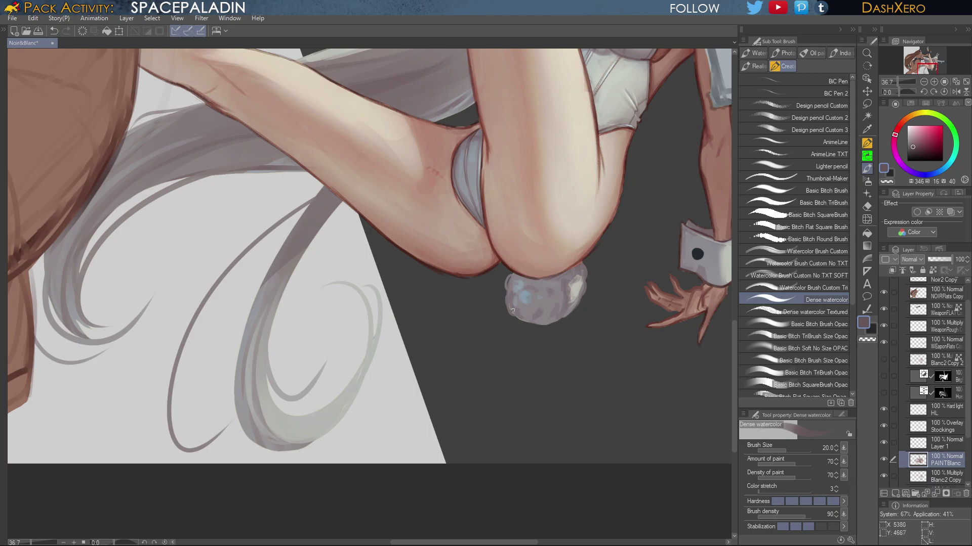
pyautogui.moveTo(522, 320); pyautogui.dragTo(544, 324)
# Refine the contour along the underside of the raised thigh above the tail with a sampled dark red
pyautogui.moveTo(605, 282); pyautogui.dragTo(584, 311)
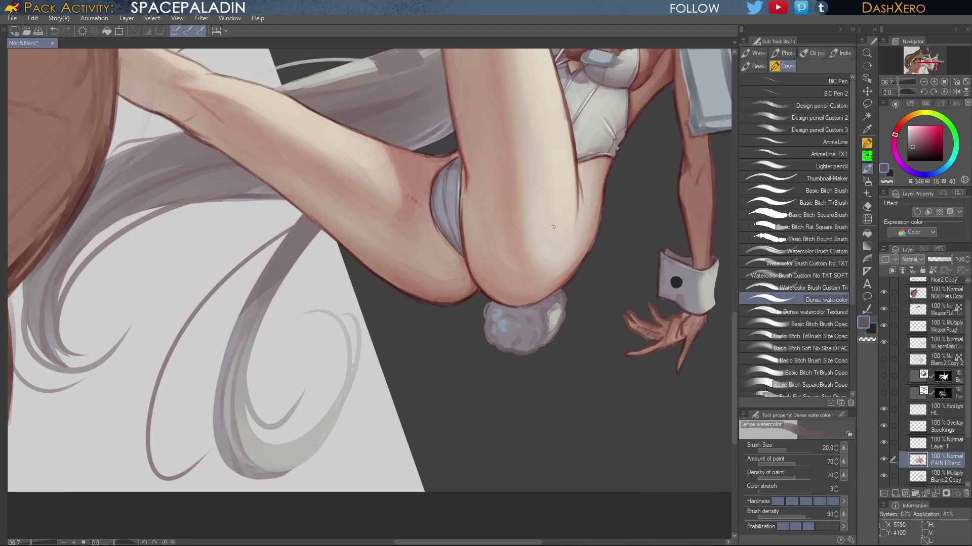
pyautogui.scroll(2, 478, 215)
pyautogui.scroll(1, 463, 208)
pyautogui.keyDown('alt'); pyautogui.click(458, 259); pyautogui.keyUp('alt')
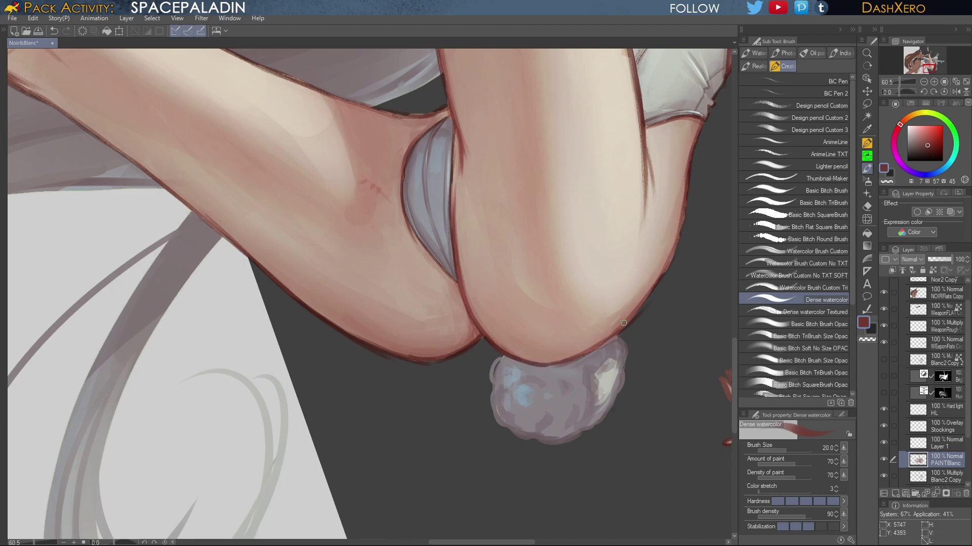
pyautogui.moveTo(655, 278); pyautogui.dragTo(602, 320)
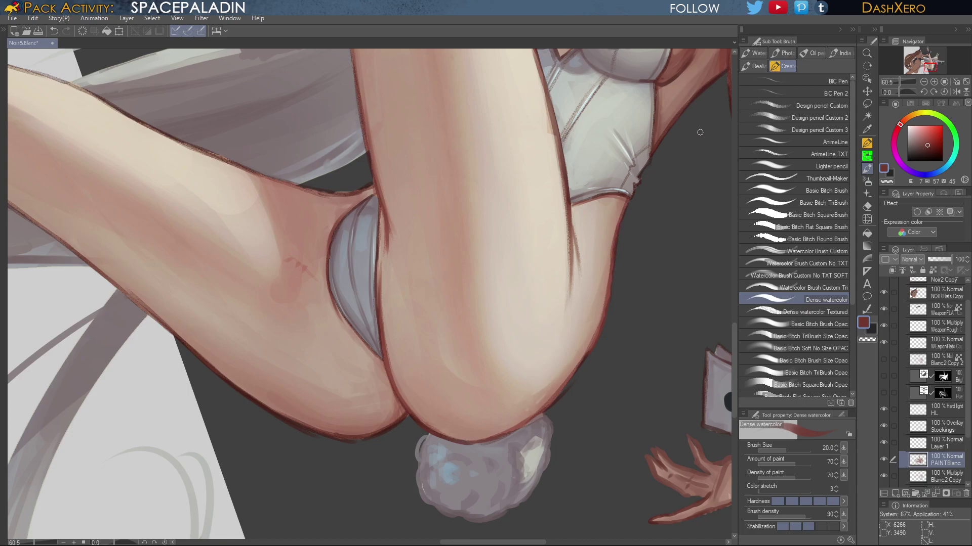
# Show the two masked correction layers and rename Layer 1 as EarPaint
pyautogui.hotkey('ctrl', '0')
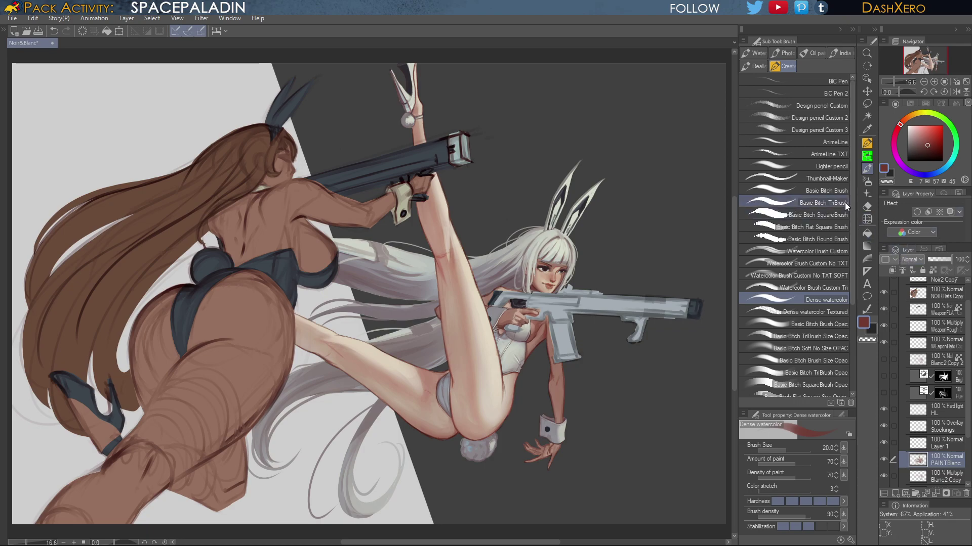
pyautogui.click(867, 220)
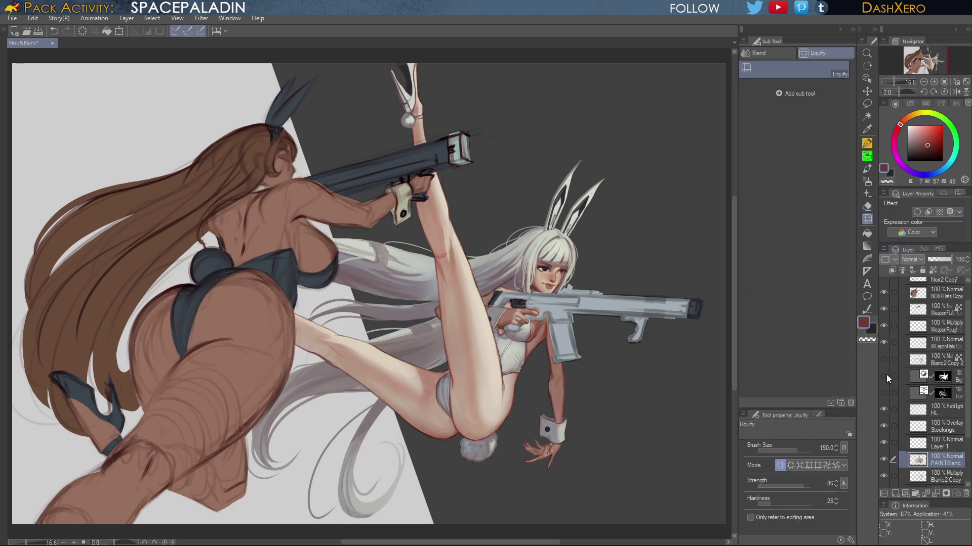
pyautogui.click(883, 393)
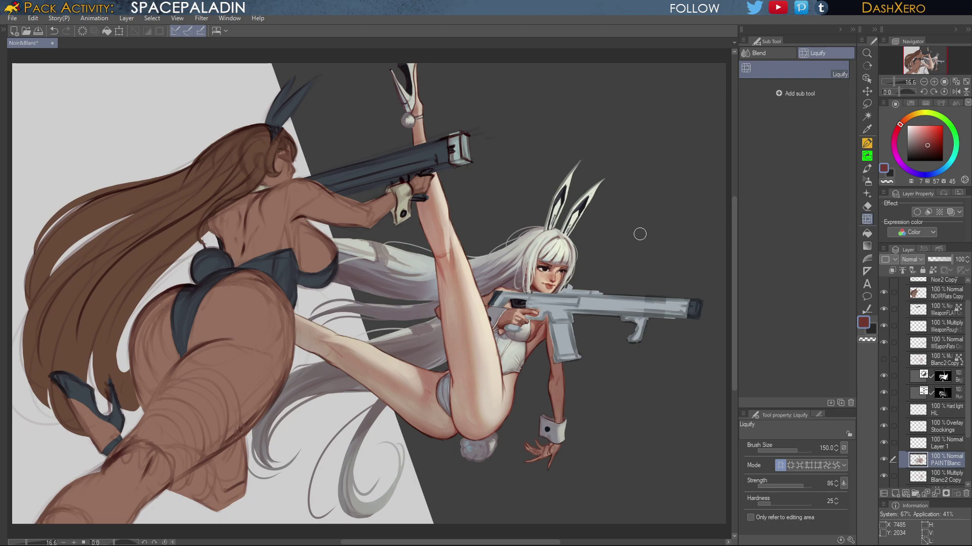
pyautogui.scroll(-3, 939, 439)
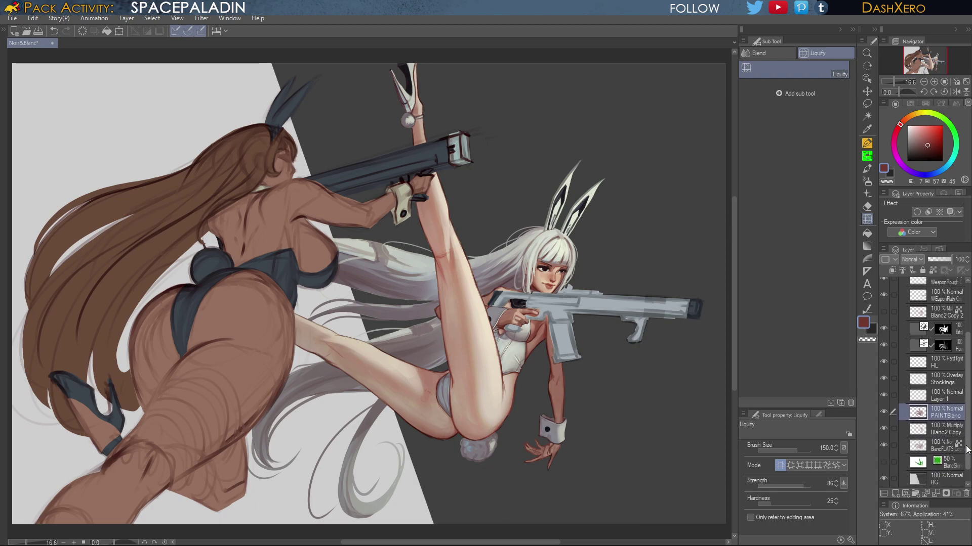
pyautogui.click(939, 440)
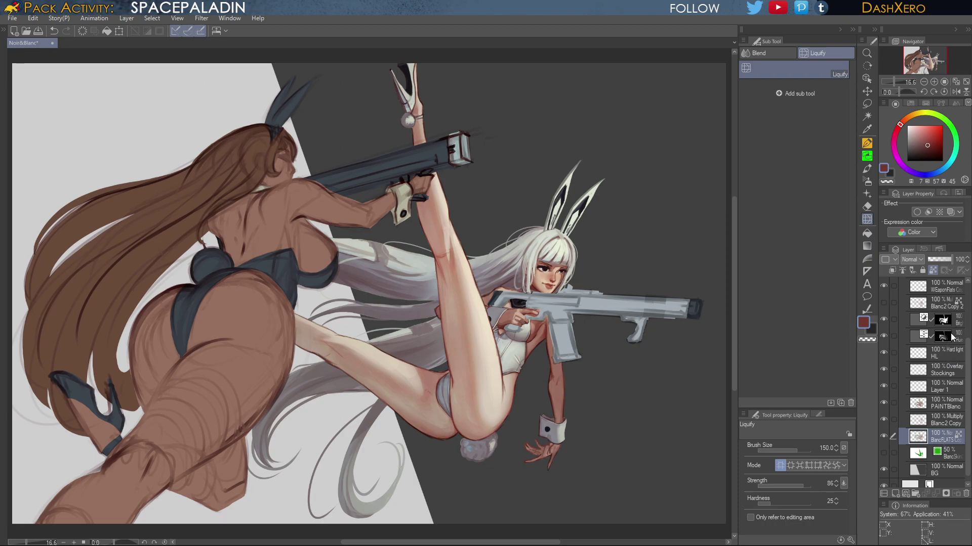
pyautogui.click(948, 393)
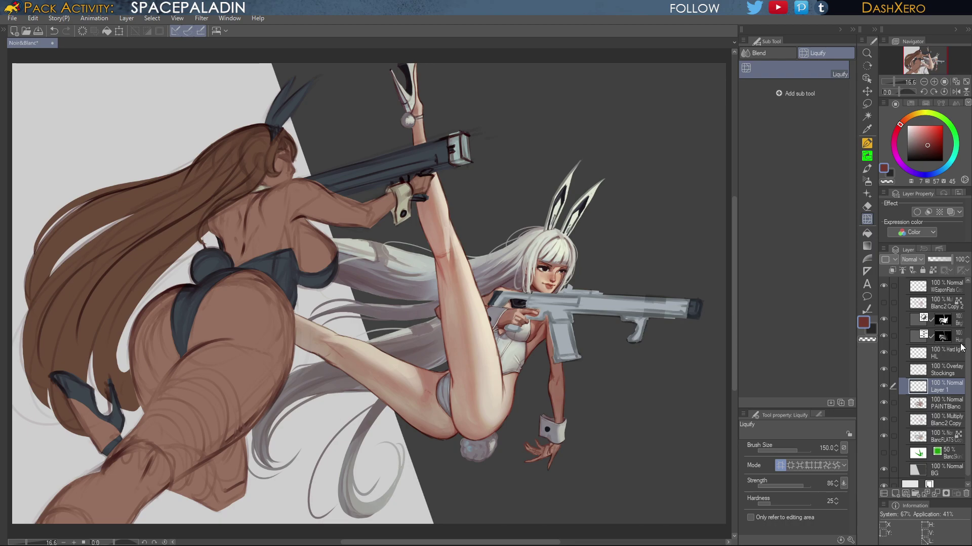
pyautogui.write('EarPaint')
pyautogui.press('Return')
# Slightly liquify the white-haired bunny's head at brush size 800 across all layers from the upper masked correction layer to the BlancFLATS layer
pyautogui.click(958, 323)
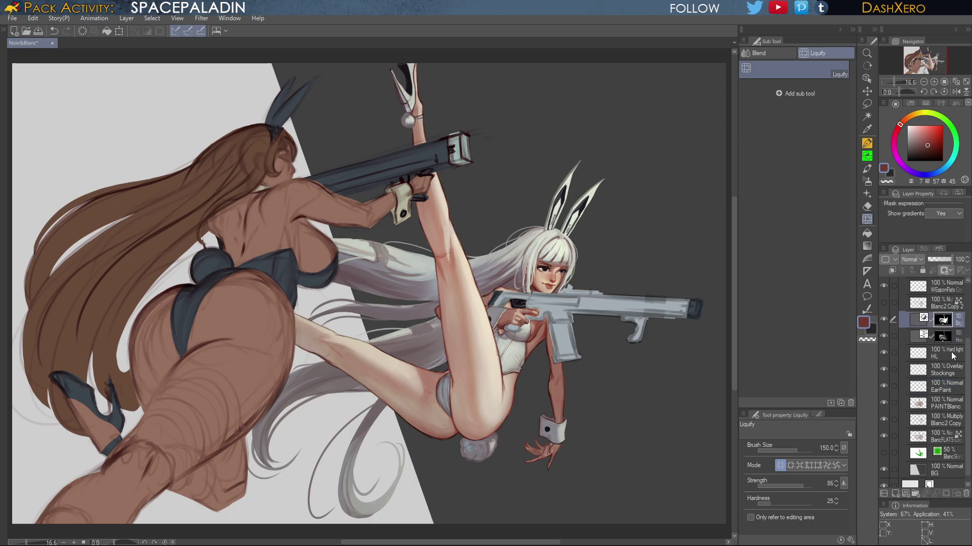
pyautogui.keyDown('shift'); pyautogui.click(947, 437); pyautogui.keyUp('shift')
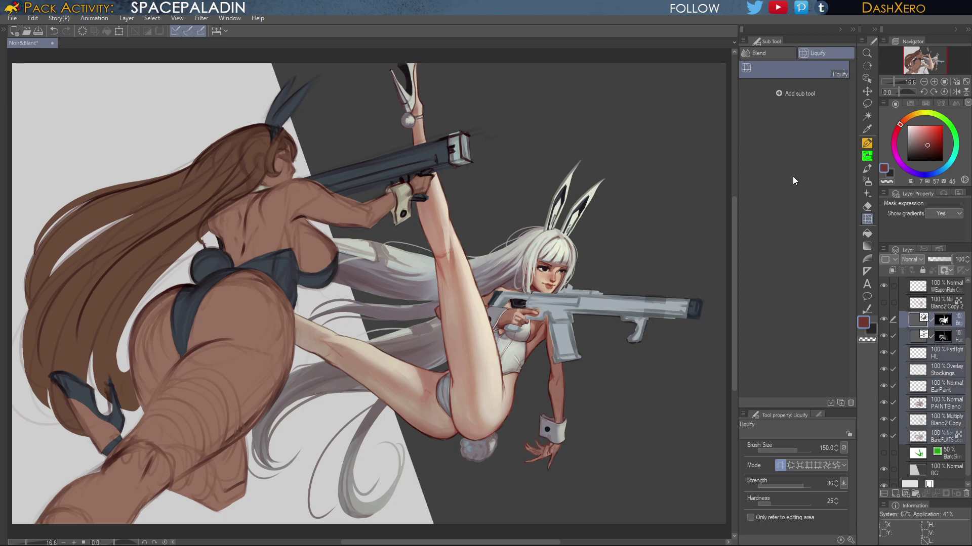
pyautogui.press(']')
pyautogui.press(']')
pyautogui.press(']')
pyautogui.press(']')
pyautogui.press(']')
pyautogui.press(']')
pyautogui.press(']')
pyautogui.press(']')
pyautogui.press(']')
pyautogui.moveTo(560, 245); pyautogui.dragTo(559, 245)
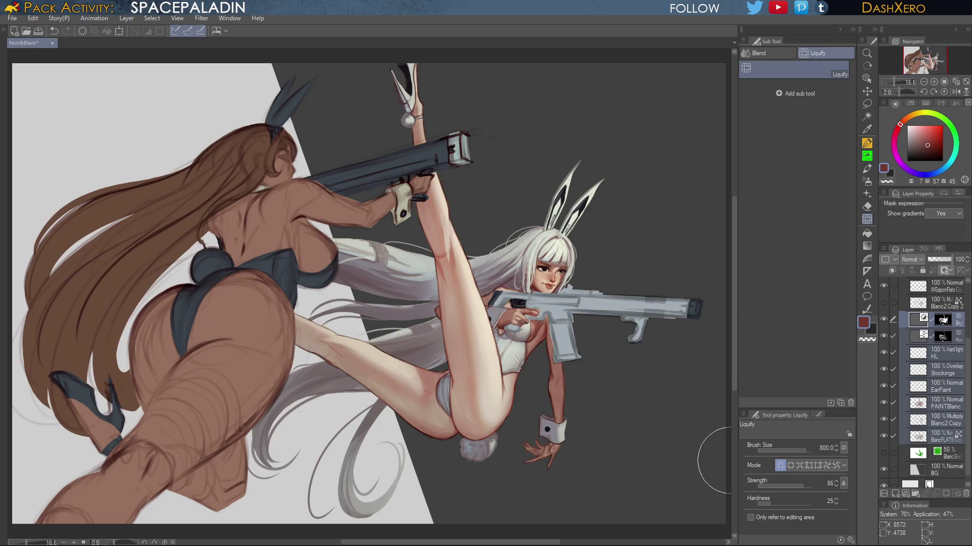
pyautogui.moveTo(734, 324)
pyautogui.mouseDown()
pyautogui.moveTo(731, 397)
pyautogui.moveTo(727, 308)
pyautogui.moveTo(724, 369)
pyautogui.moveTo(733, 314)
pyautogui.mouseUp()
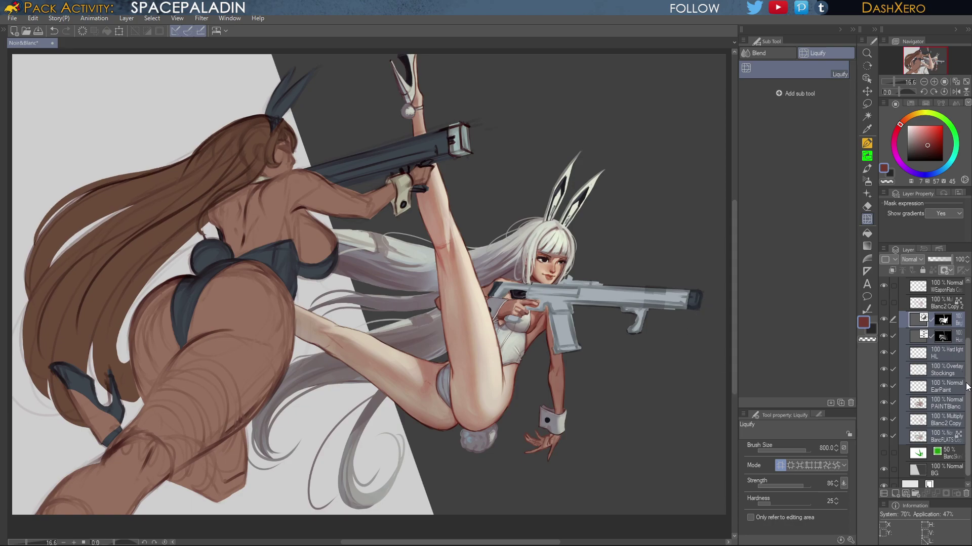
# Auto-select the cream cuff and collar areas of the brown-haired bunny on the NOIRFlats Copy layer
pyautogui.scroll(1, 967, 377)
pyautogui.scroll(3, 967, 377)
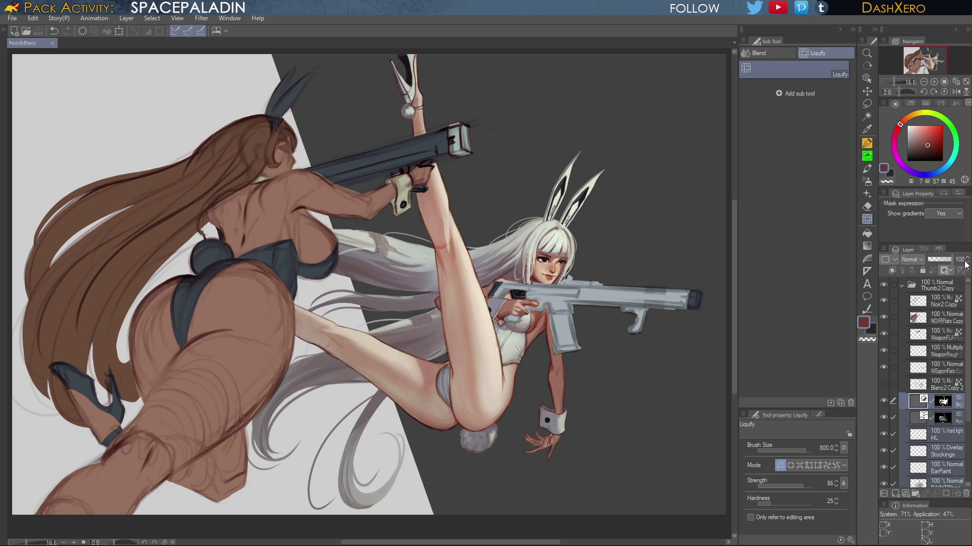
pyautogui.moveTo(537, 316); pyautogui.dragTo(663, 287)
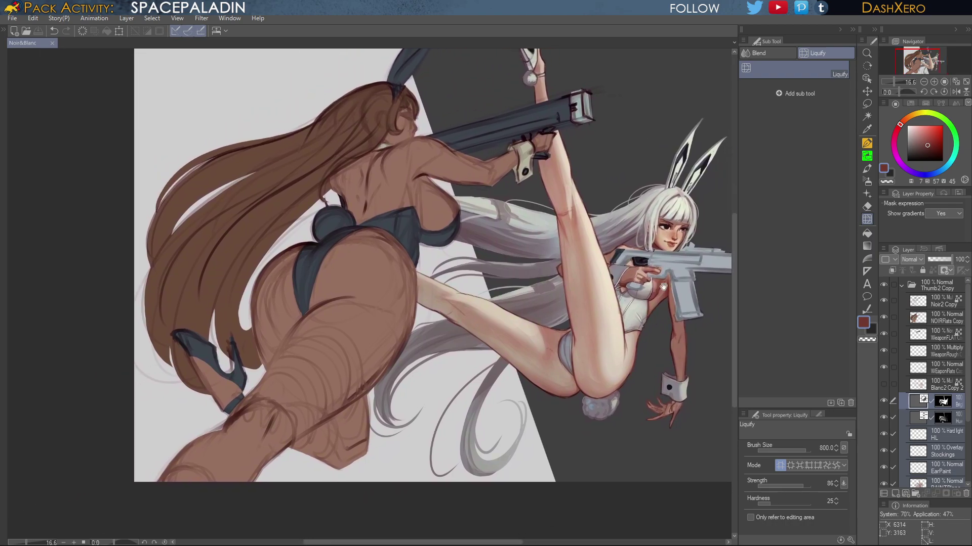
pyautogui.click(942, 319)
pyautogui.moveTo(573, 340); pyautogui.dragTo(658, 361)
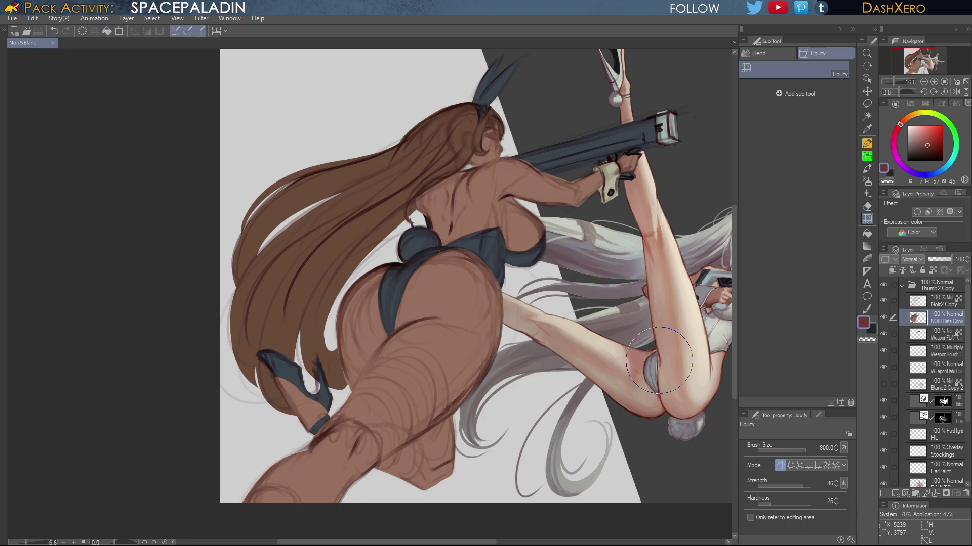
pyautogui.moveTo(700, 411)
pyautogui.mouseDown()
pyautogui.moveTo(614, 387)
pyautogui.moveTo(582, 418)
pyautogui.mouseUp()
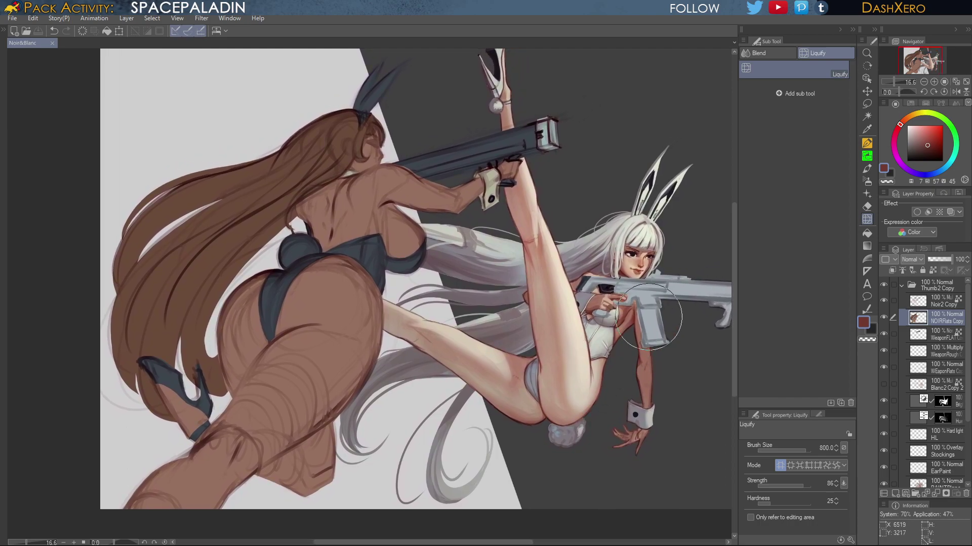
pyautogui.click(866, 116)
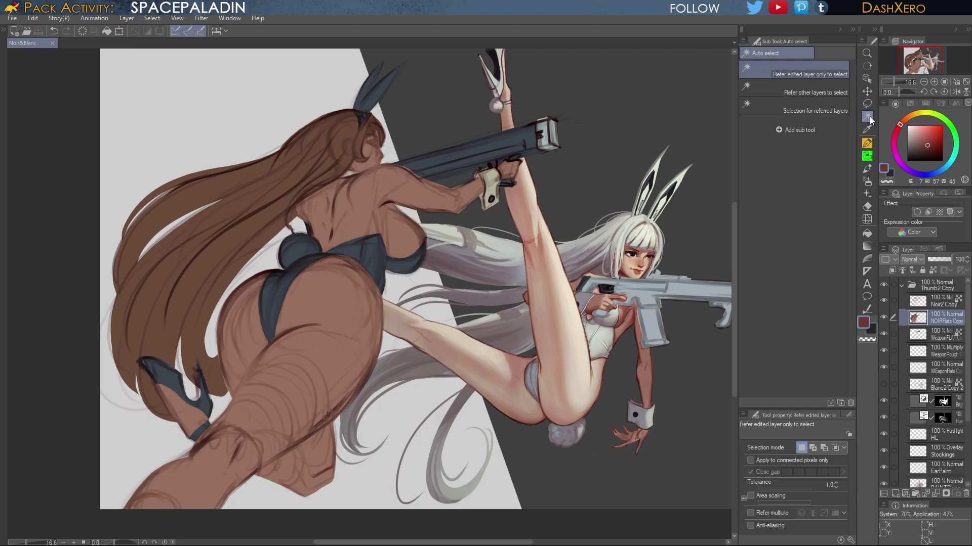
pyautogui.click(492, 186)
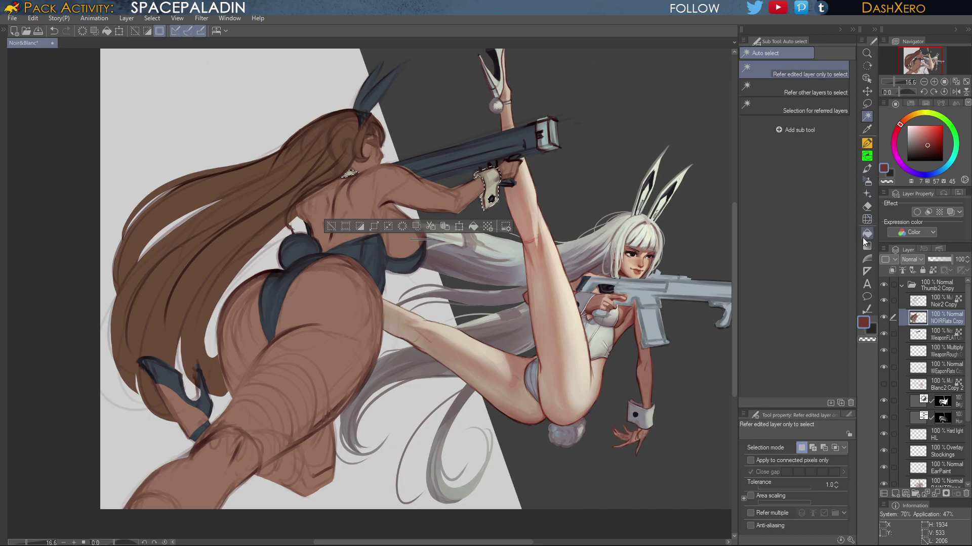
# Recolor the selected cuff and collar with a light blue-grey sampled from the white-haired bunny's rifle
pyautogui.click(867, 169)
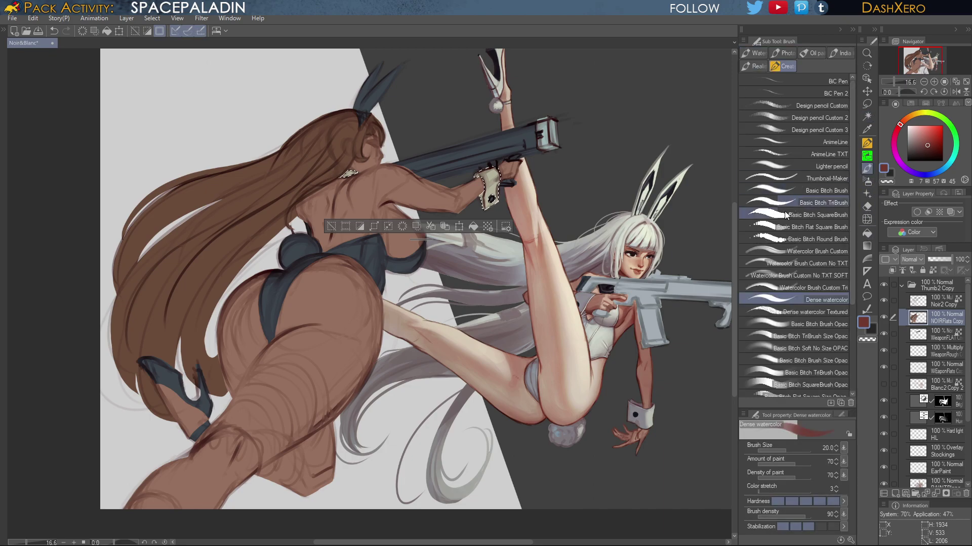
pyautogui.keyDown('alt'); pyautogui.click(692, 282); pyautogui.keyUp('alt')
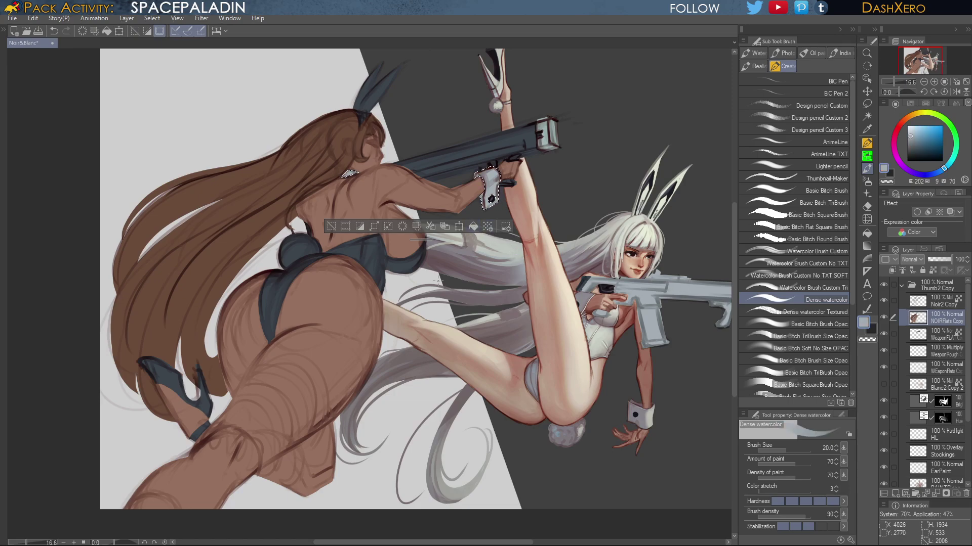
pyautogui.moveTo(638, 356); pyautogui.dragTo(639, 428)
pyautogui.moveTo(647, 500)
pyautogui.mouseDown()
pyautogui.moveTo(633, 405)
pyautogui.moveTo(633, 455)
pyautogui.moveTo(639, 411)
pyautogui.moveTo(646, 429)
pyautogui.mouseUp()
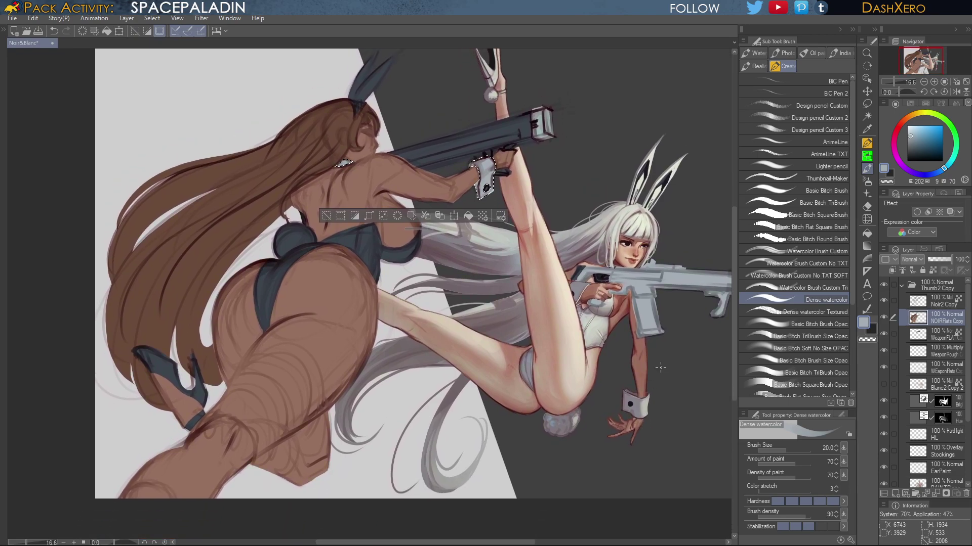
pyautogui.moveTo(661, 368); pyautogui.dragTo(727, 363)
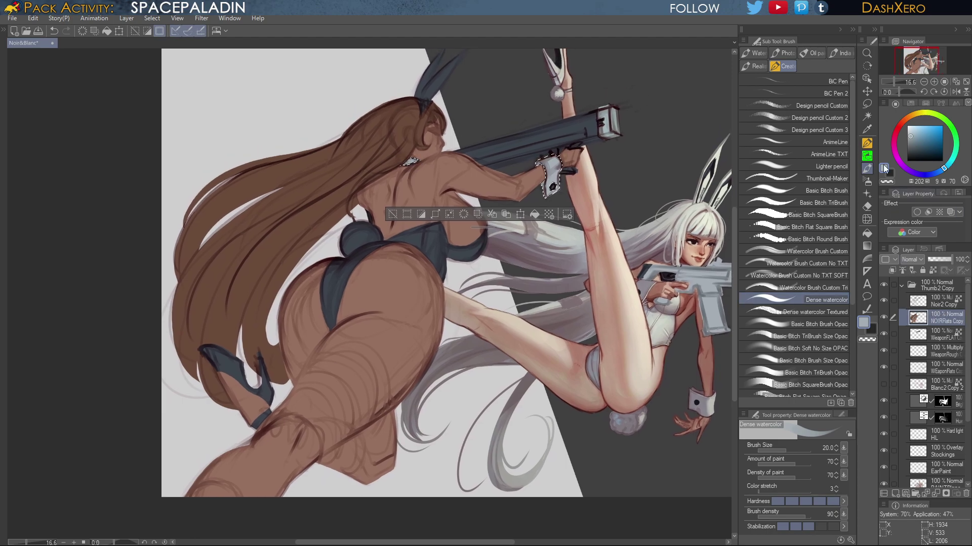
pyautogui.click(867, 116)
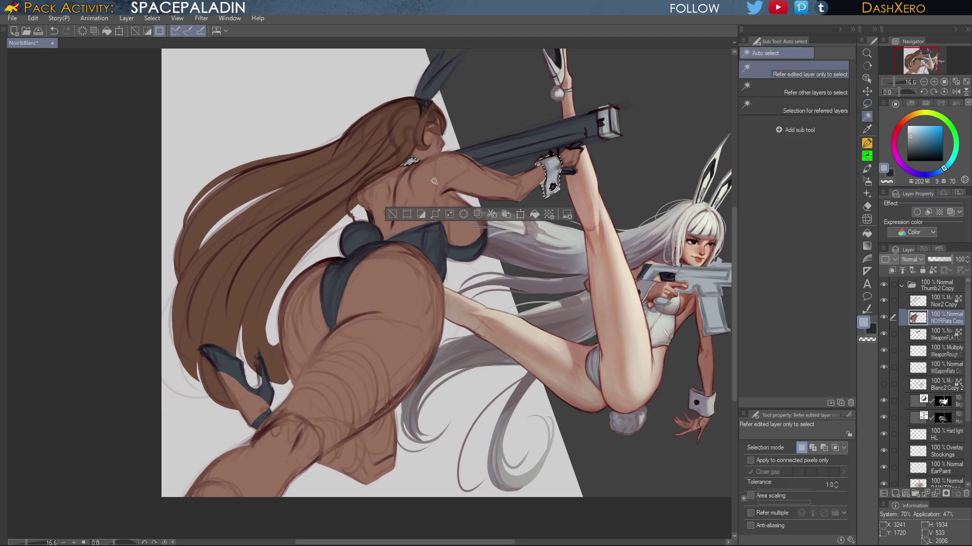
pyautogui.click(405, 250)
pyautogui.moveTo(499, 422); pyautogui.dragTo(629, 343)
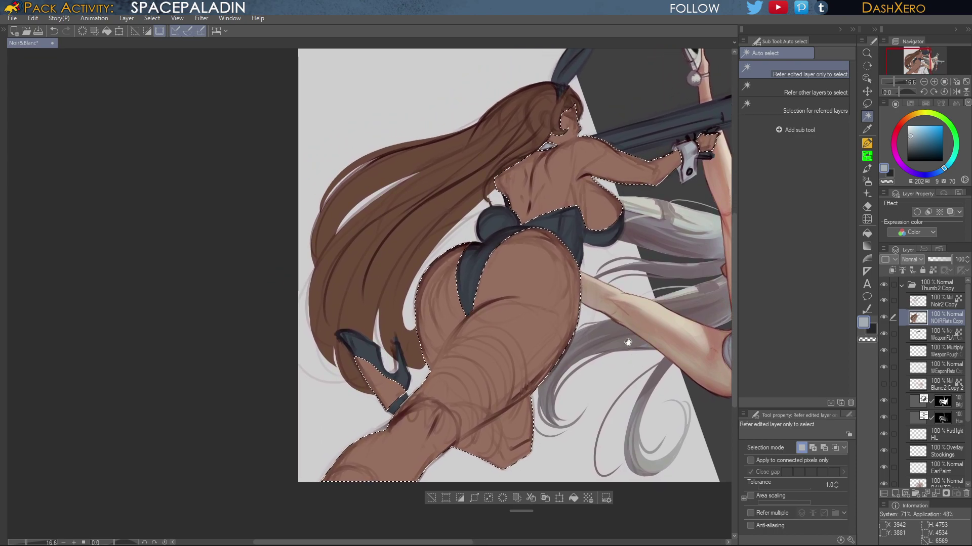
pyautogui.click(867, 105)
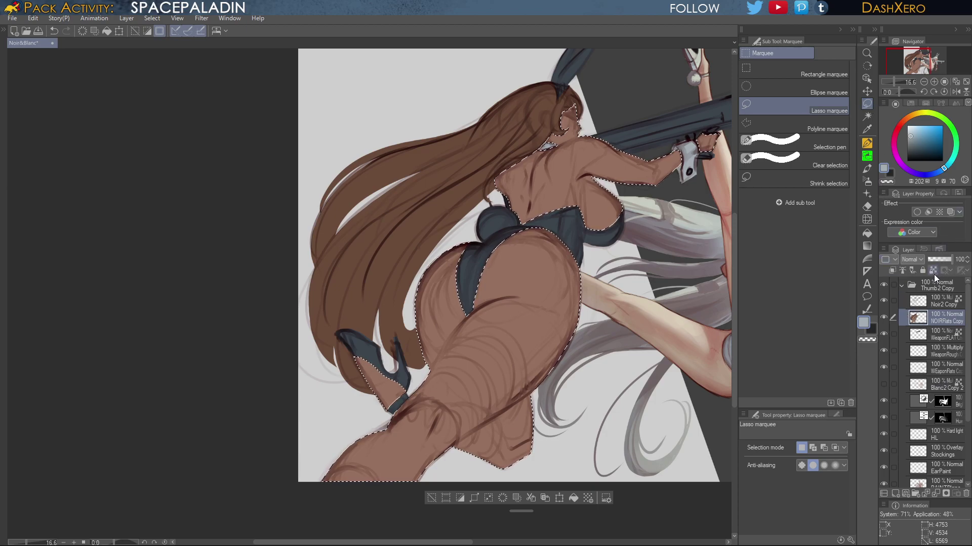
pyautogui.click(867, 116)
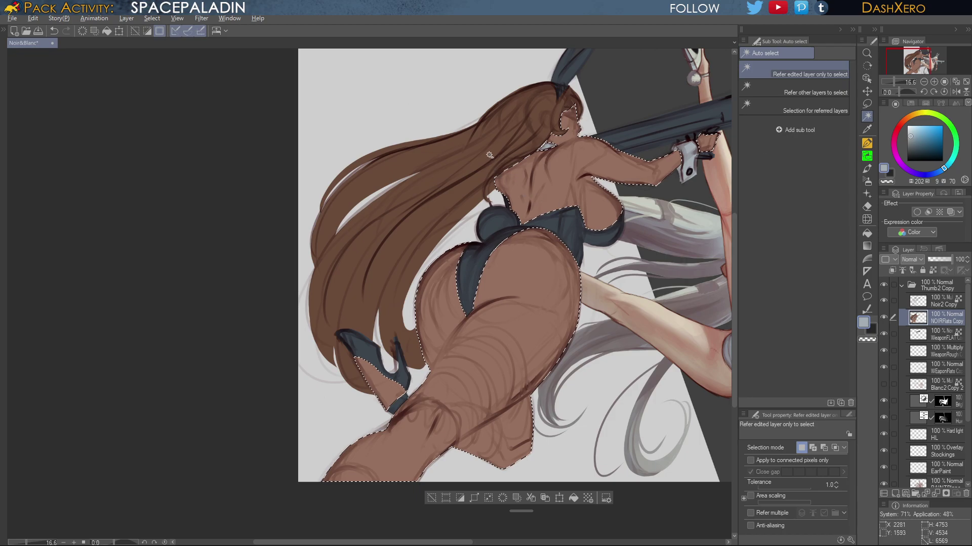
pyautogui.press('alt')
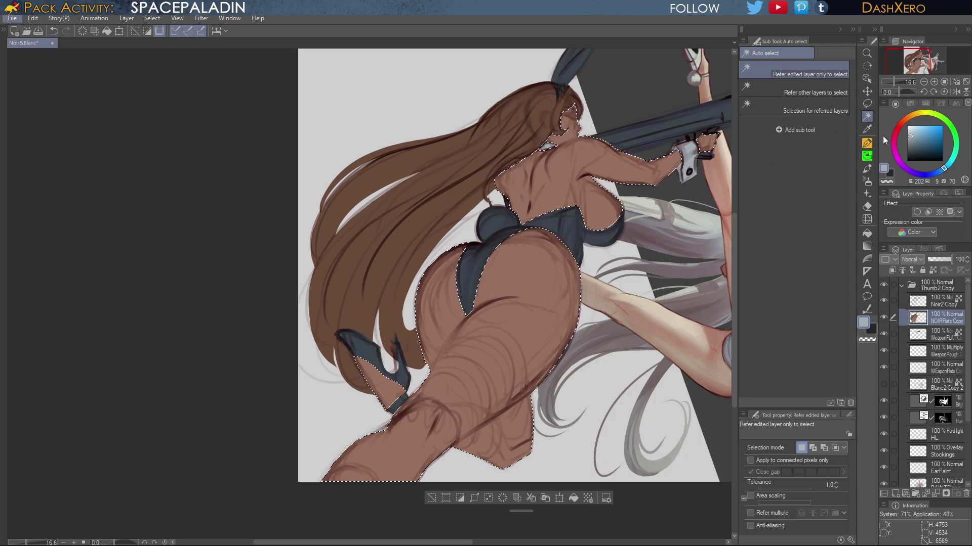
# Clear the selection, lasso a wide band along the outer edge of the brown-haired bunny's hair and fill it with the sampled hair brown
pyautogui.click(867, 169)
pyautogui.keyDown('alt'); pyautogui.click(487, 150); pyautogui.keyUp('alt')
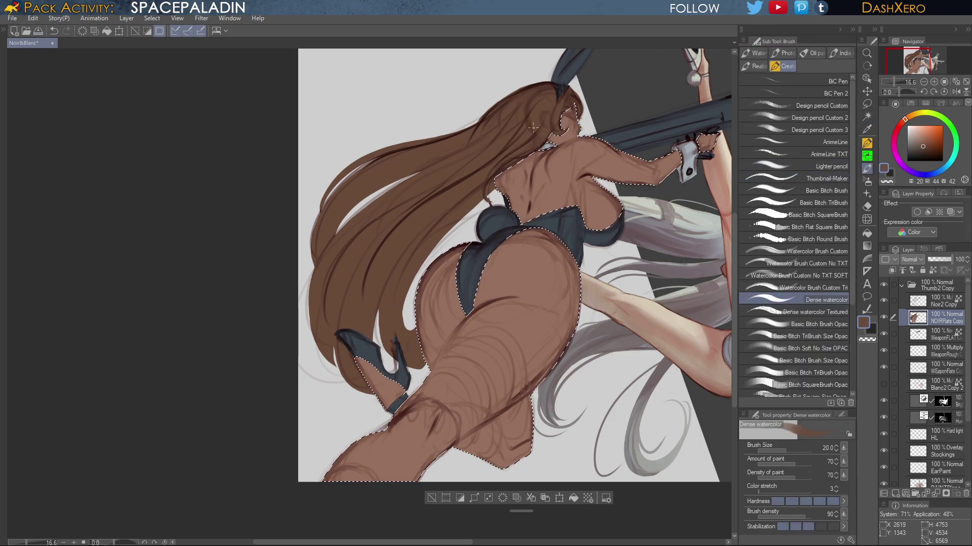
pyautogui.hotkey('ctrl', 'd')
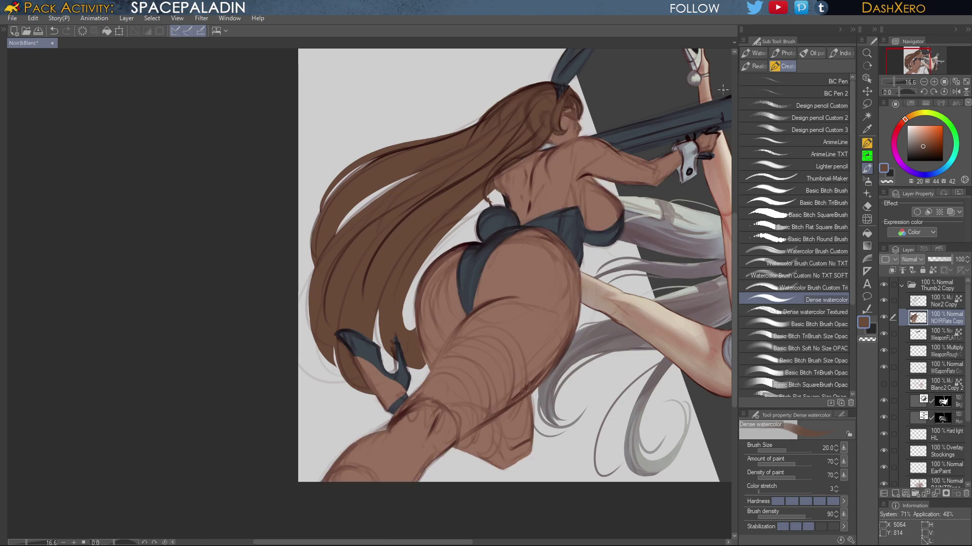
pyautogui.click(867, 103)
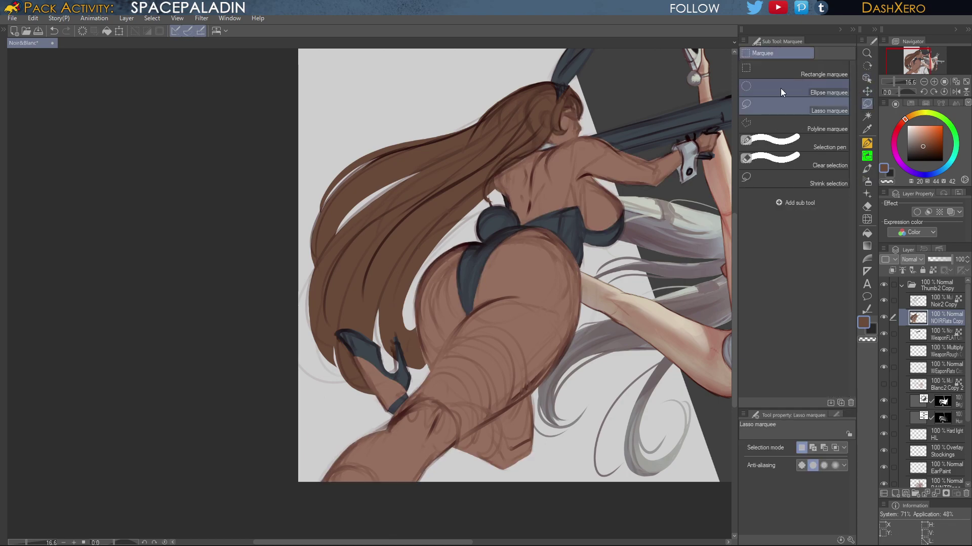
pyautogui.moveTo(445, 233)
pyautogui.mouseDown()
pyautogui.moveTo(517, 224)
pyautogui.moveTo(668, 256)
pyautogui.mouseUp()
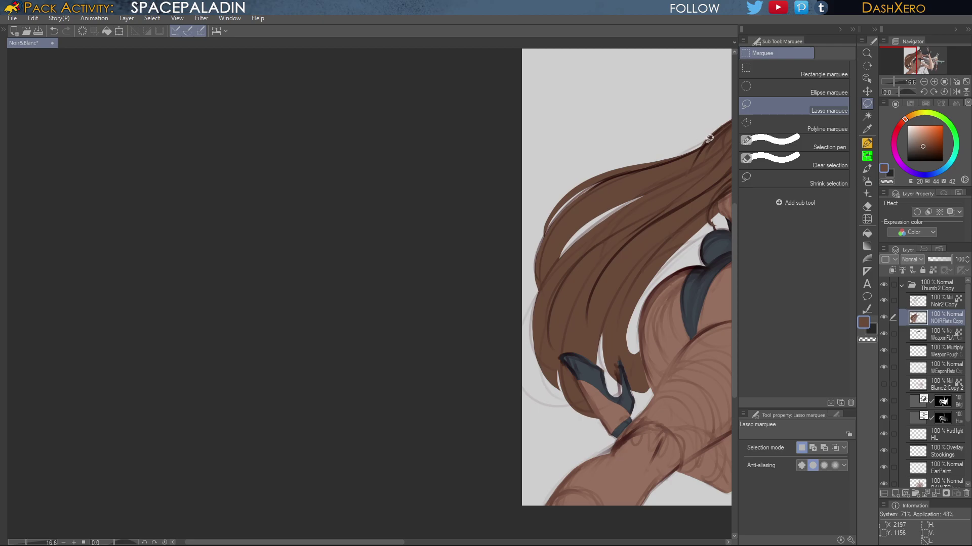
pyautogui.moveTo(704, 144)
pyautogui.mouseDown()
pyautogui.moveTo(514, 236)
pyautogui.moveTo(524, 293)
pyautogui.moveTo(517, 382)
pyautogui.moveTo(561, 404)
pyautogui.moveTo(547, 360)
pyautogui.moveTo(553, 257)
pyautogui.moveTo(610, 193)
pyautogui.moveTo(716, 148)
pyautogui.mouseUp()
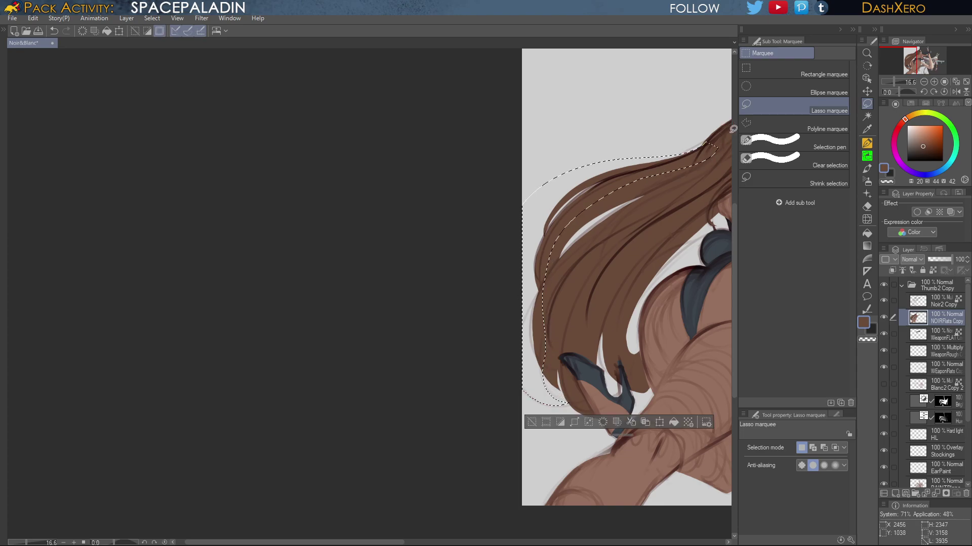
pyautogui.click(675, 420)
pyautogui.moveTo(691, 274)
pyautogui.mouseDown()
pyautogui.moveTo(562, 283)
pyautogui.moveTo(446, 313)
pyautogui.moveTo(562, 263)
pyautogui.mouseUp()
pyautogui.moveTo(579, 330)
pyautogui.mouseDown()
pyautogui.moveTo(644, 295)
pyautogui.moveTo(636, 336)
pyautogui.mouseUp()
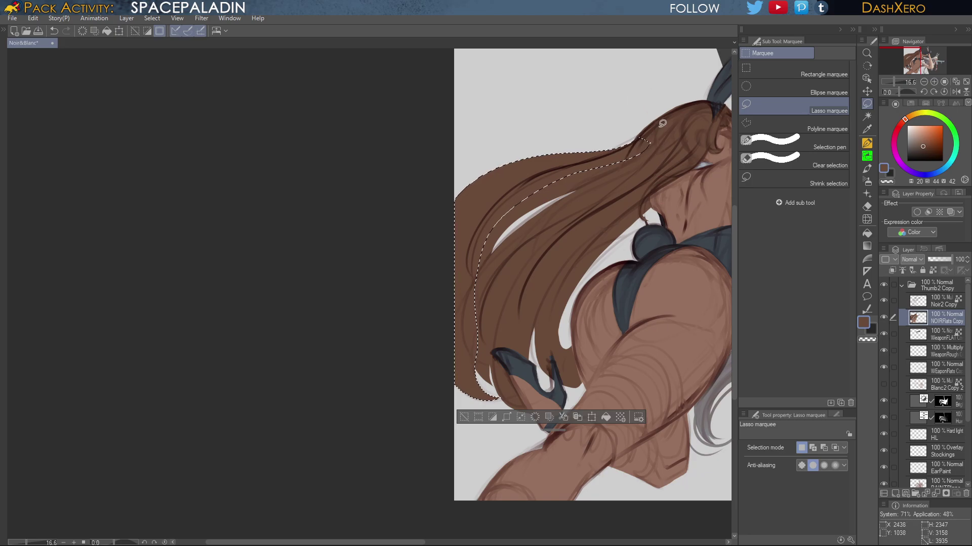
pyautogui.hotkey('ctrl', 'd')
# Add a thin curved strand above the brown-haired bunny's flowing hair as a lasso area filled with hair brown, then deselect it
pyautogui.moveTo(653, 125)
pyautogui.mouseDown()
pyautogui.moveTo(614, 141)
pyautogui.moveTo(504, 134)
pyautogui.moveTo(434, 201)
pyautogui.moveTo(474, 159)
pyautogui.moveTo(631, 141)
pyautogui.mouseUp()
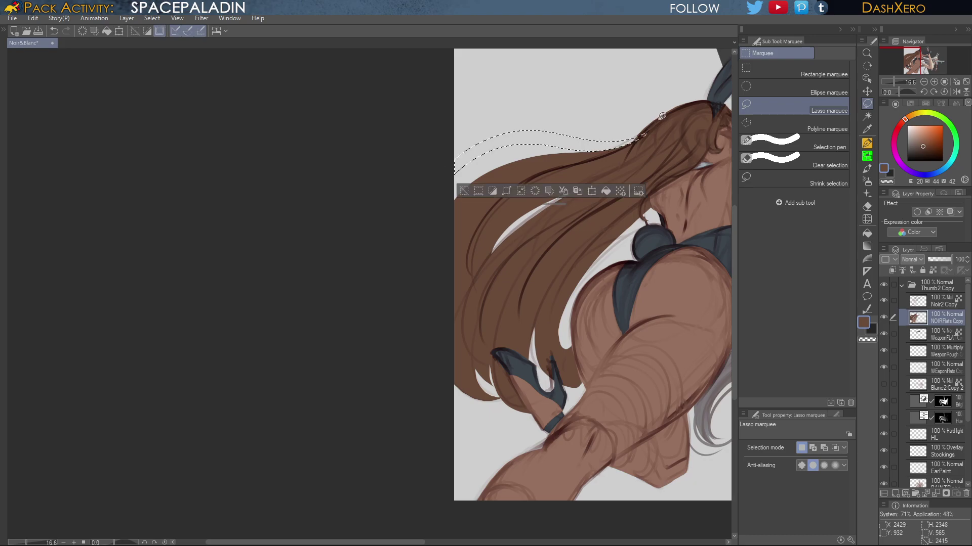
pyautogui.hotkey('ctrl', 'd')
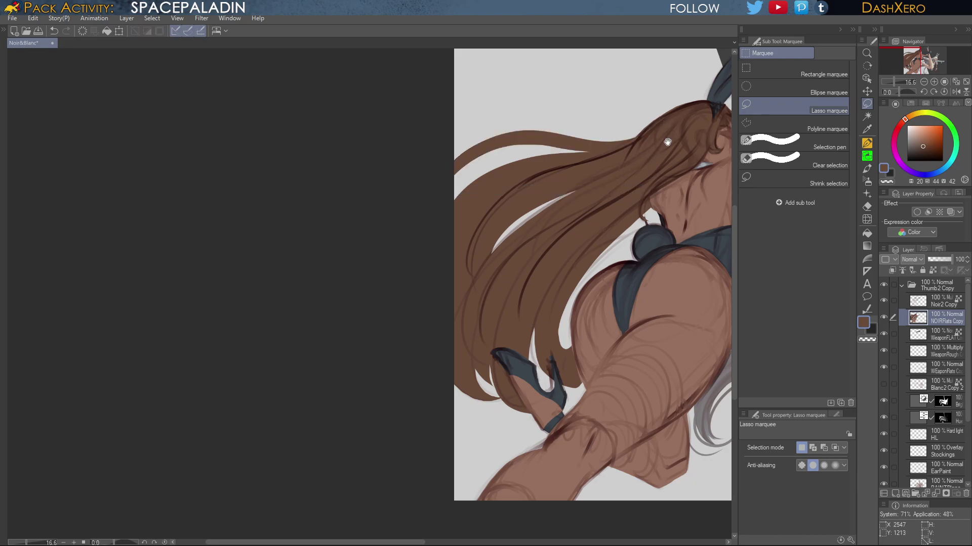
pyautogui.moveTo(658, 271); pyautogui.dragTo(546, 292)
pyautogui.moveTo(662, 380); pyautogui.dragTo(603, 276)
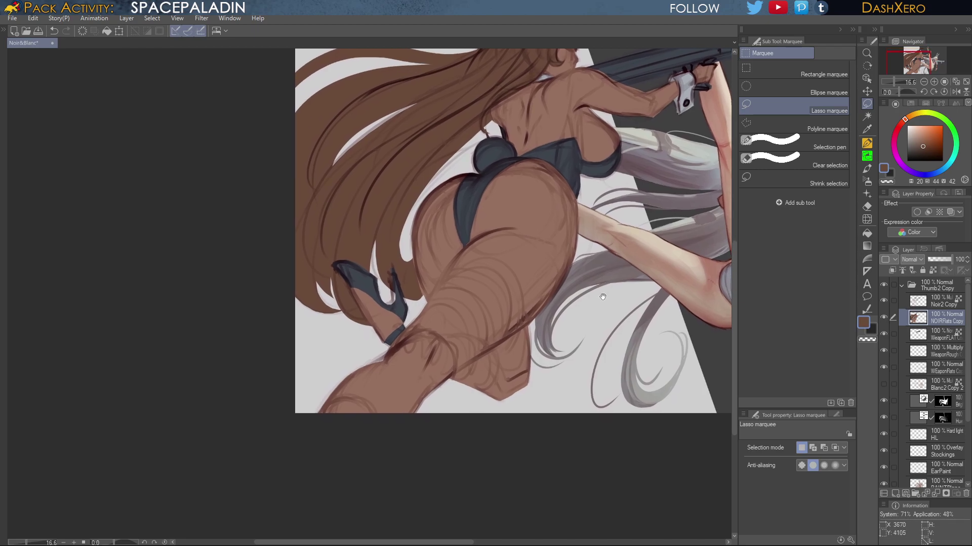
pyautogui.moveTo(688, 188); pyautogui.dragTo(608, 301)
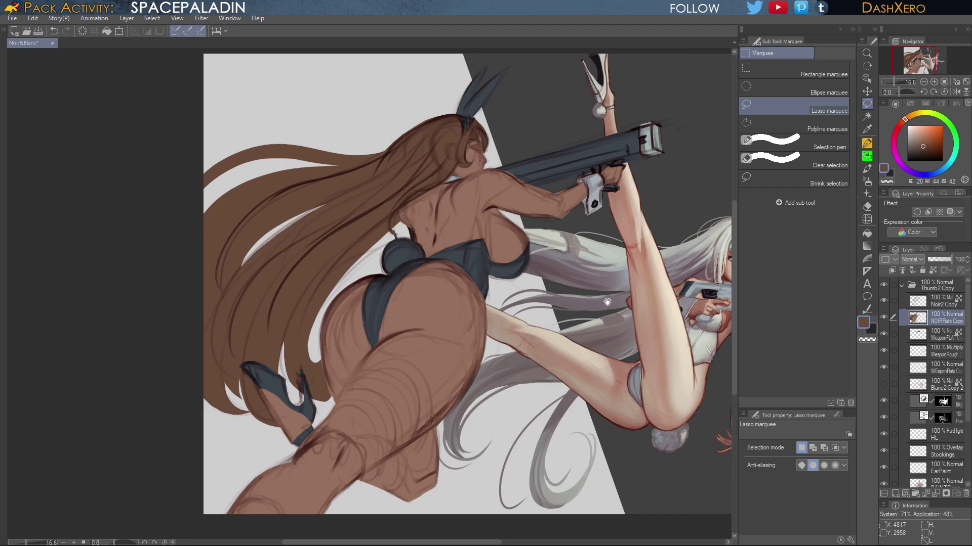
pyautogui.moveTo(607, 302); pyautogui.dragTo(606, 302)
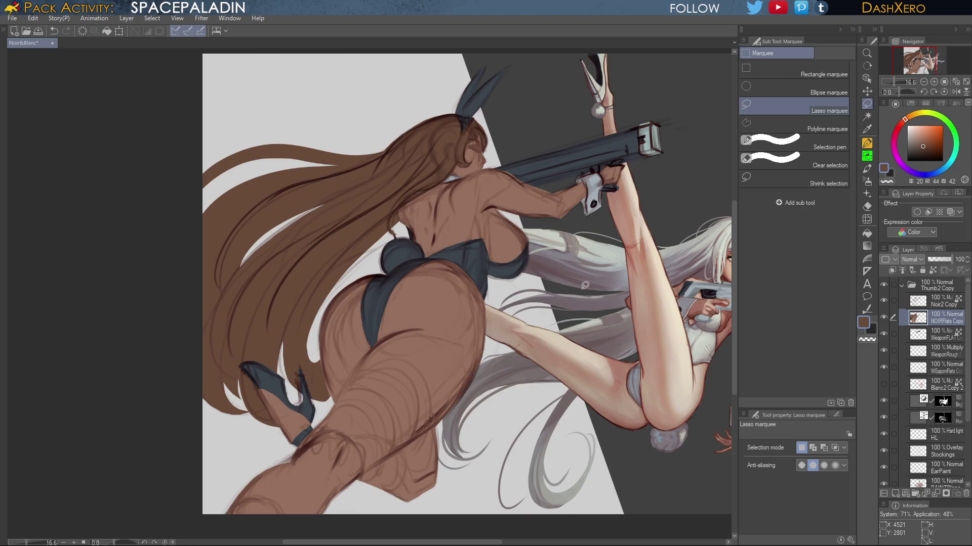
# Hide and show the NOIRFlats Copy layer to compare the flat colors with the underlying sketch
pyautogui.click(883, 317)
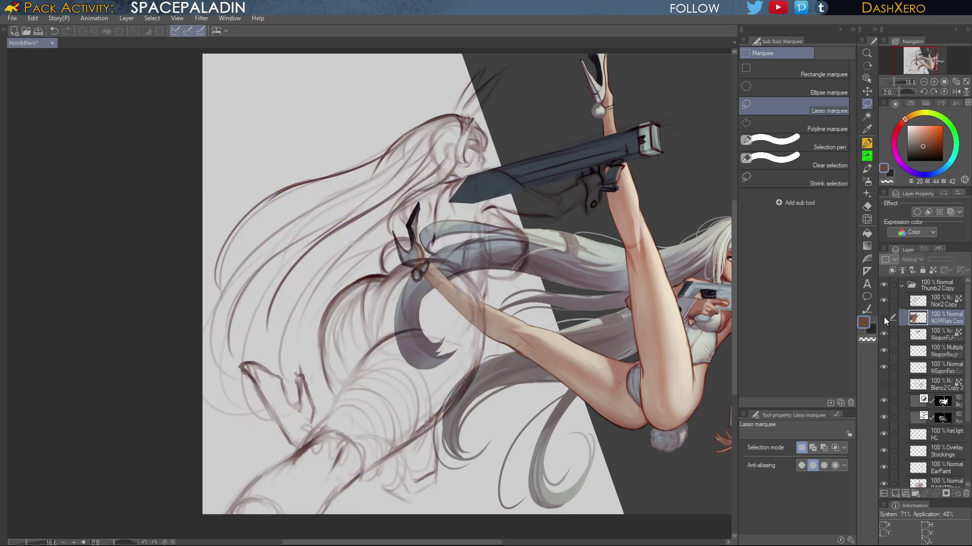
pyautogui.click(884, 317)
pyautogui.click(884, 318)
pyautogui.click(884, 317)
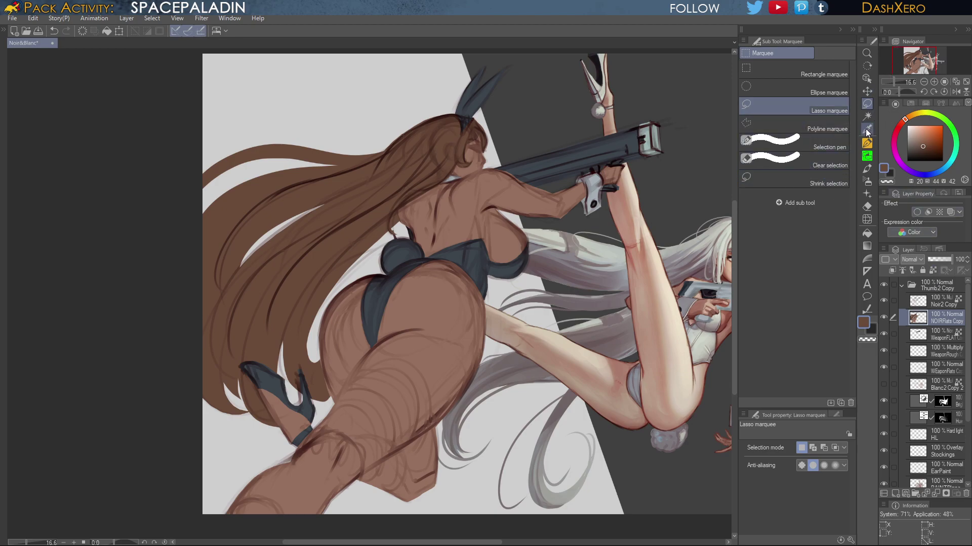
# Set up the Basic Bitch Brush Opac brush at size 170
pyautogui.click(867, 170)
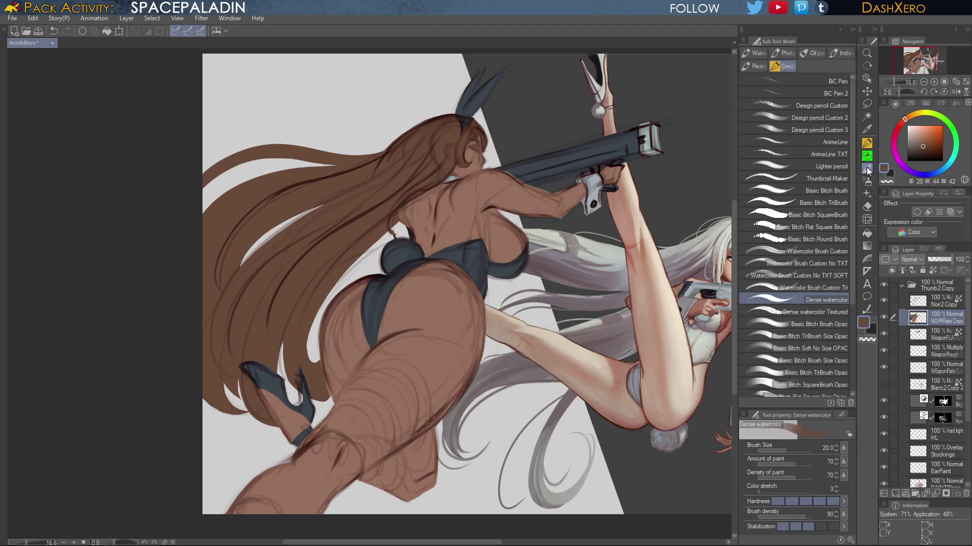
pyautogui.click(830, 324)
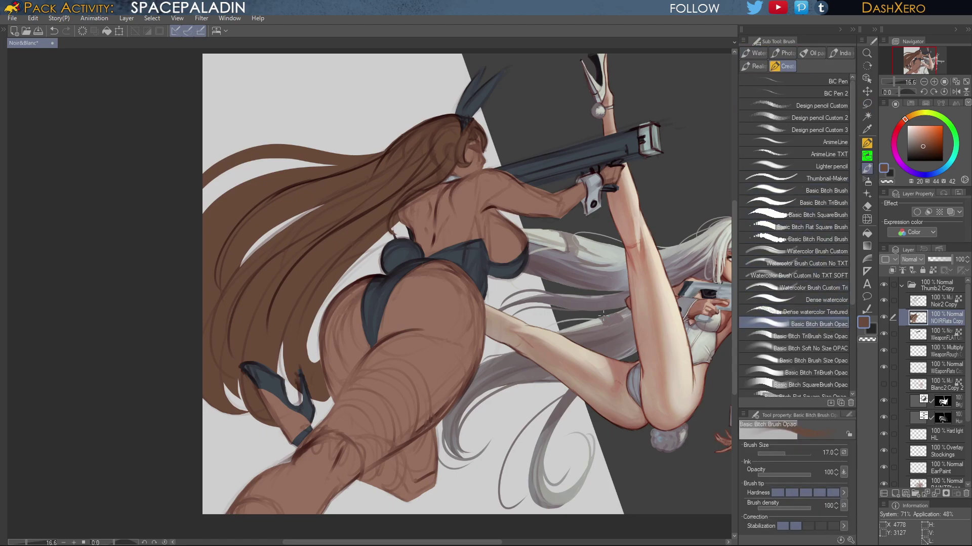
pyautogui.press(']')
pyautogui.press(']')
pyautogui.press(']')
pyautogui.press(']')
pyautogui.press(']')
pyautogui.press(']')
# Create a new layer above Noir2 Copy and name it PAINTNoir
pyautogui.hotkey('alt', ']')
pyautogui.click(896, 492)
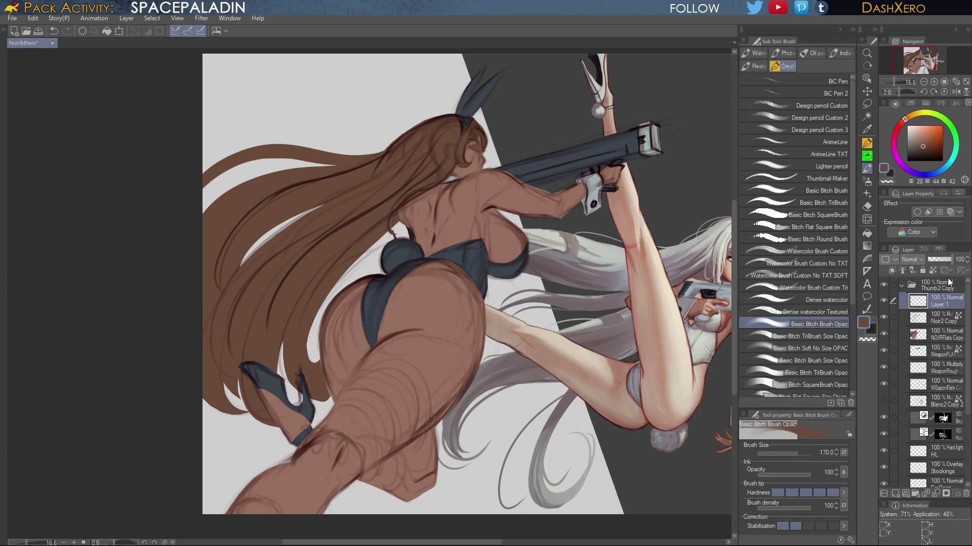
pyautogui.write('PAINTNoir')
pyautogui.press('Return')
pyautogui.moveTo(658, 389); pyautogui.dragTo(512, 347)
pyautogui.moveTo(614, 373)
pyautogui.mouseDown()
pyautogui.moveTo(568, 362)
pyautogui.moveTo(591, 371)
pyautogui.mouseUp()
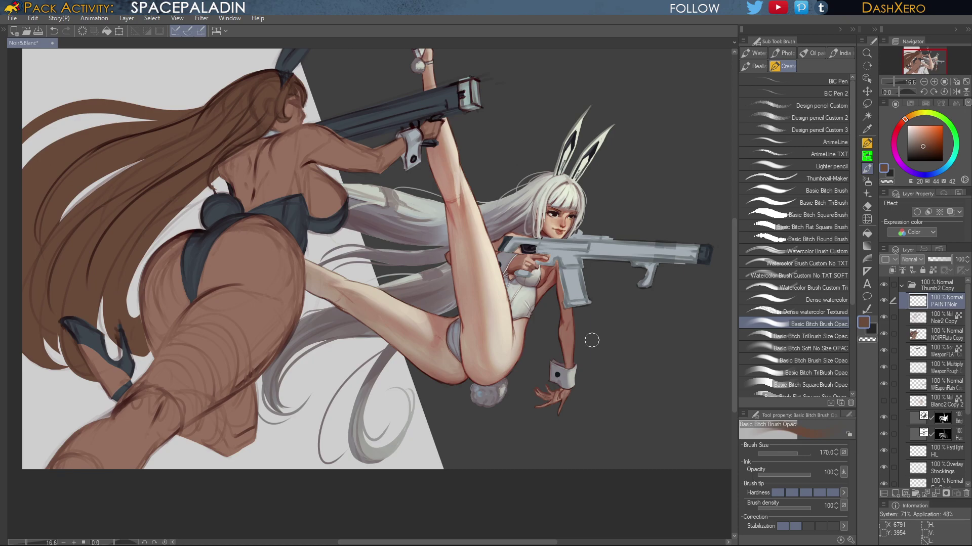
pyautogui.moveTo(582, 338); pyautogui.dragTo(599, 370)
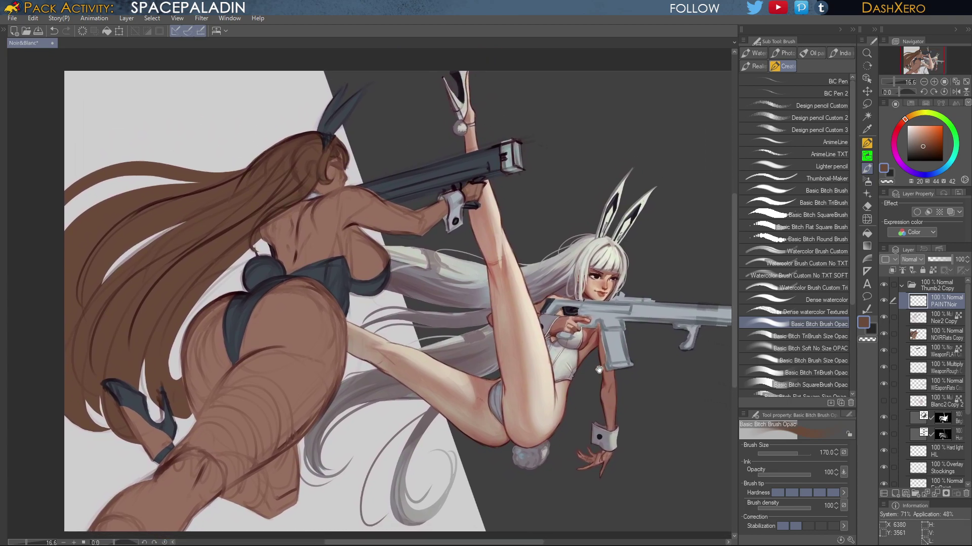
pyautogui.moveTo(669, 365); pyautogui.dragTo(623, 356)
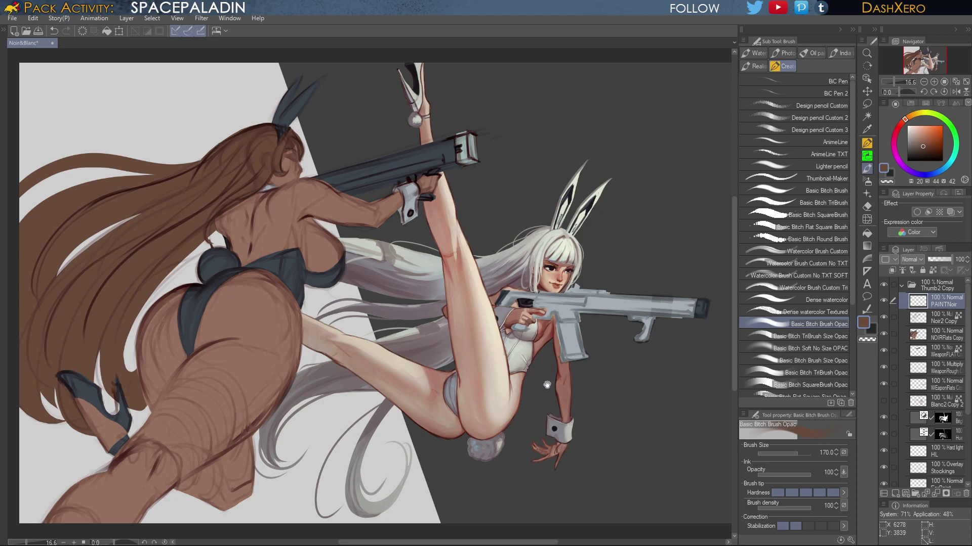
pyautogui.moveTo(546, 386); pyautogui.dragTo(630, 360)
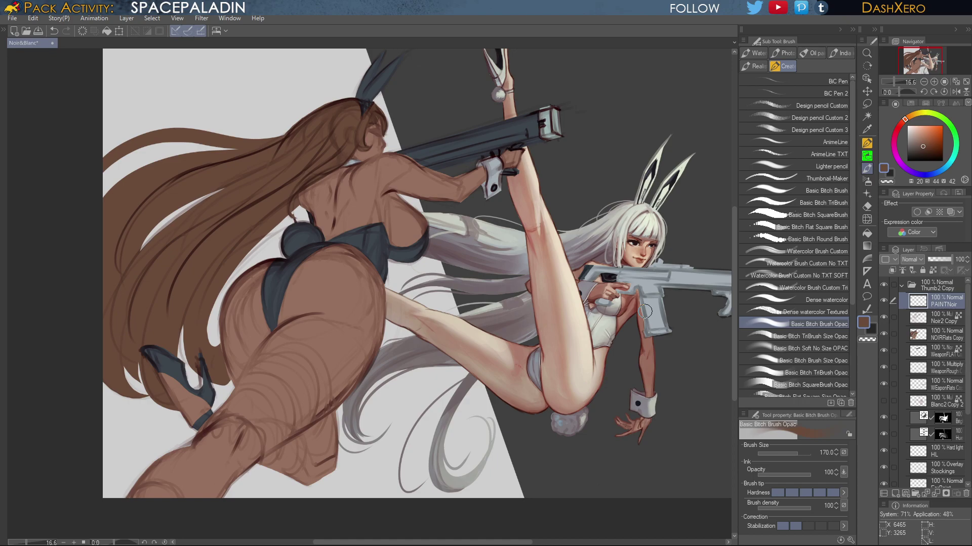
# Auto-select the brown-haired bunny's skin on the NOIRFlats Copy layer and make PAINTNoir the active layer
pyautogui.click(948, 335)
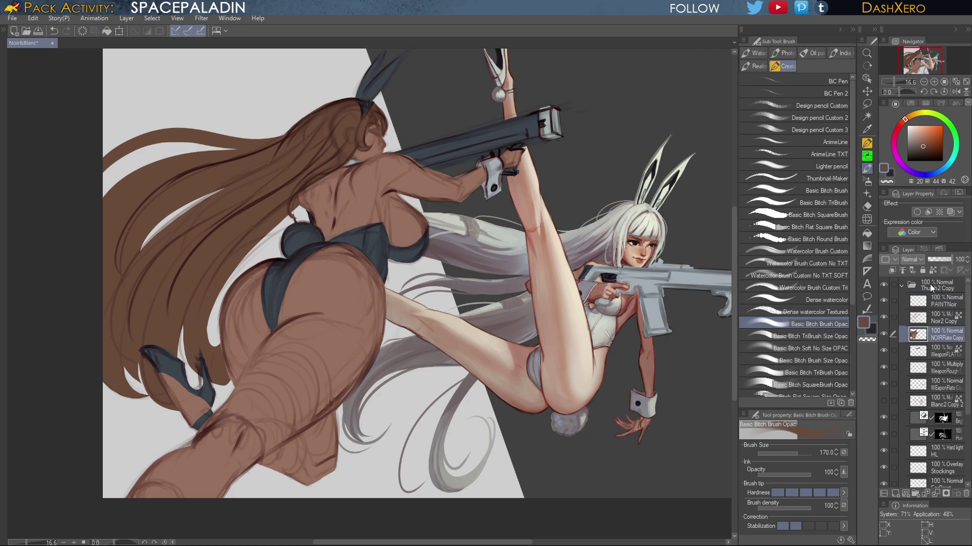
pyautogui.click(867, 104)
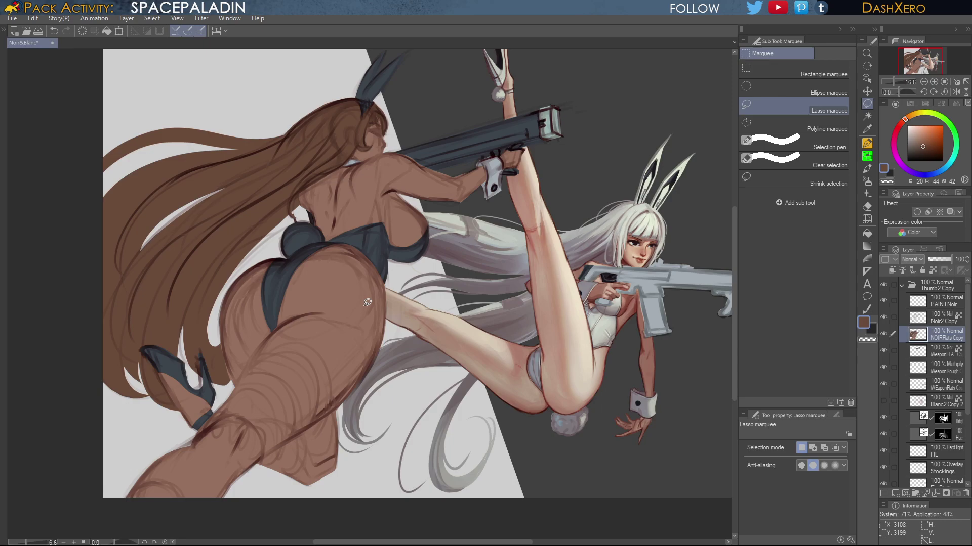
pyautogui.press('w')
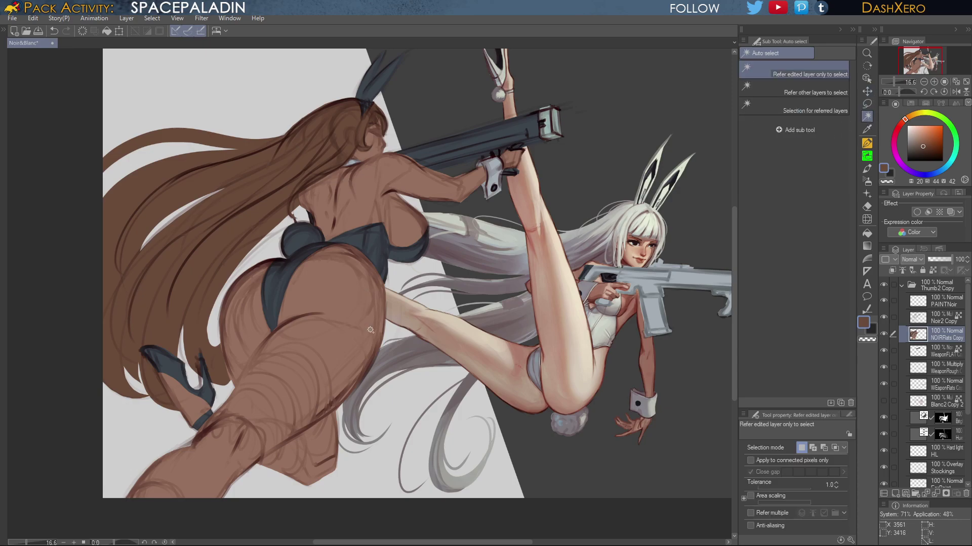
pyautogui.click(358, 322)
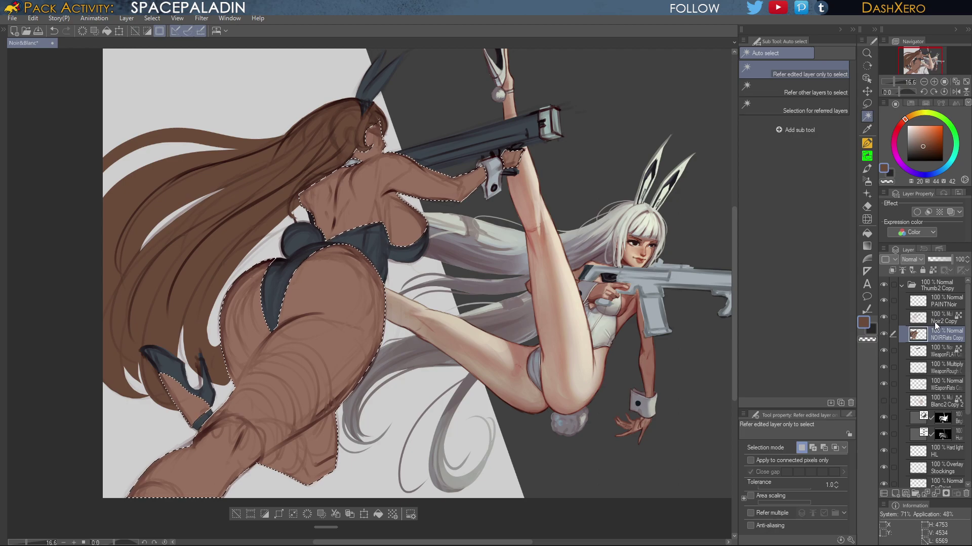
pyautogui.click(946, 307)
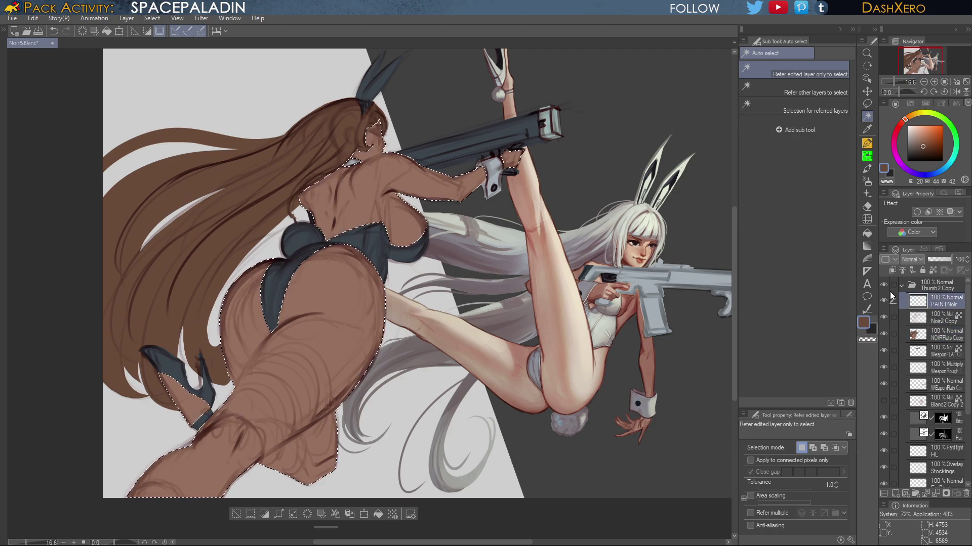
# Shade the brunette bunny's back along the spine with a sampled darker skin tone, using Basic Bitch Brush Opac at size 300
pyautogui.click(866, 168)
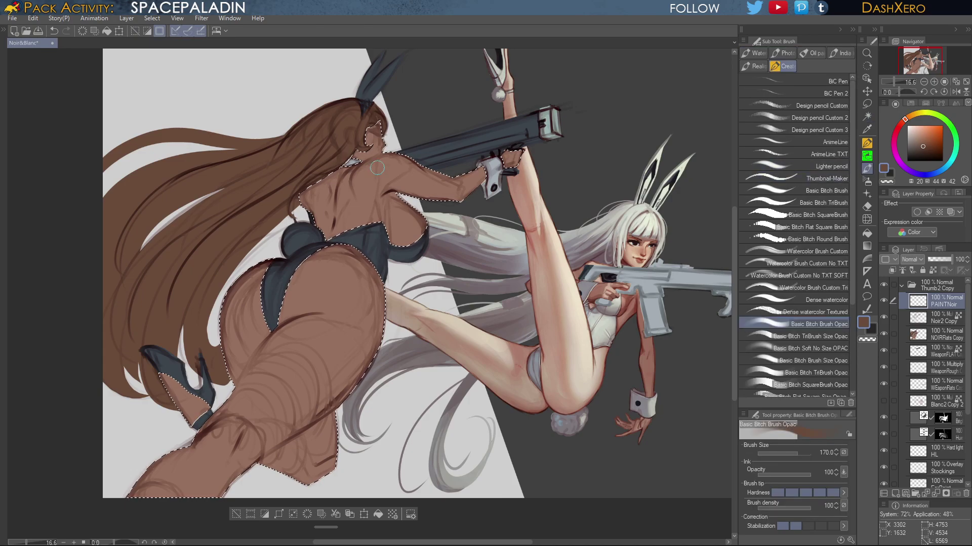
pyautogui.moveTo(355, 178); pyautogui.dragTo(450, 222)
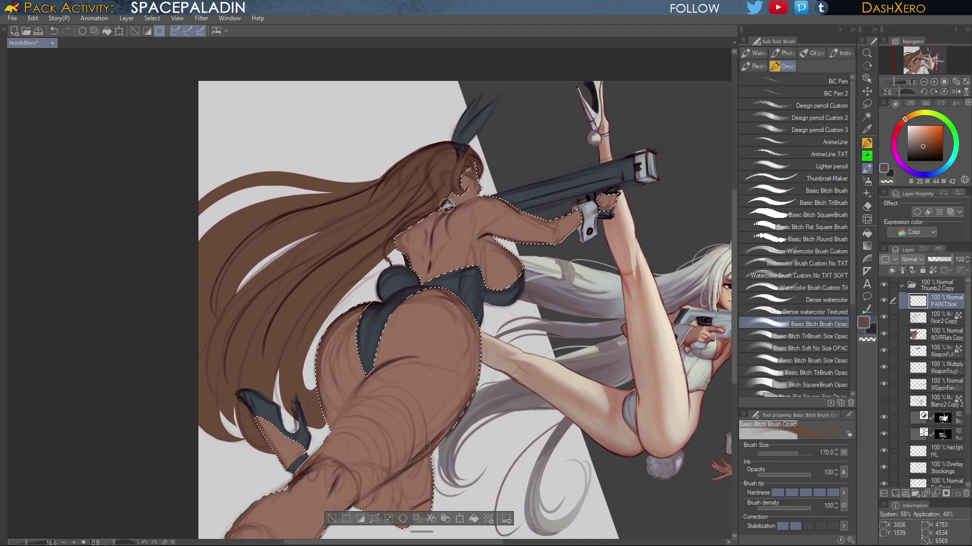
pyautogui.keyDown('alt'); pyautogui.click(449, 220); pyautogui.keyUp('alt')
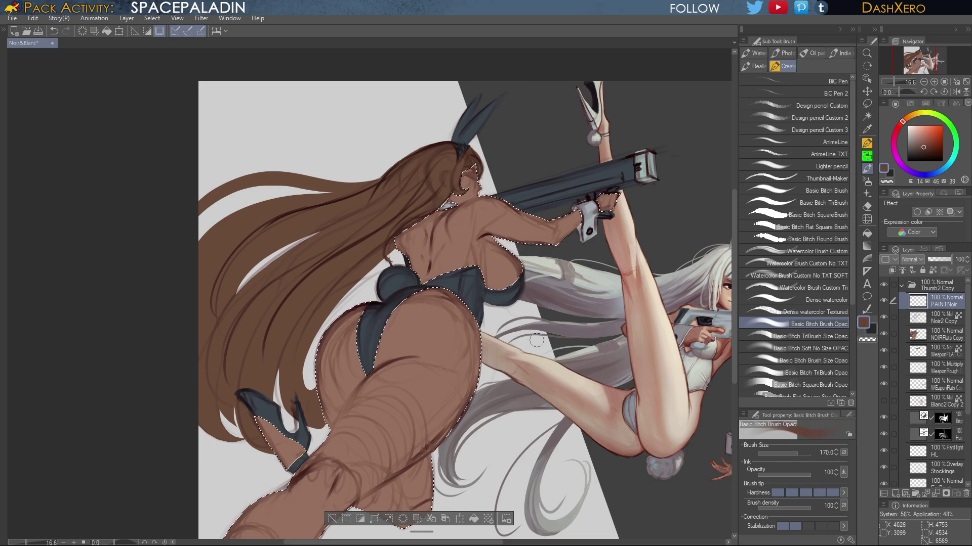
pyautogui.press(']')
pyautogui.press(']')
pyautogui.press(']')
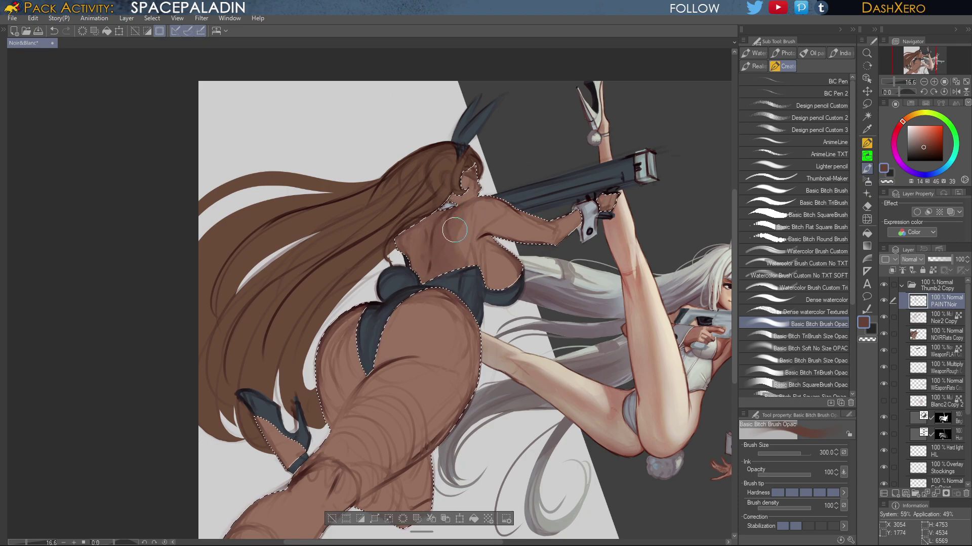
pyautogui.hotkey('ctrl', 'z')
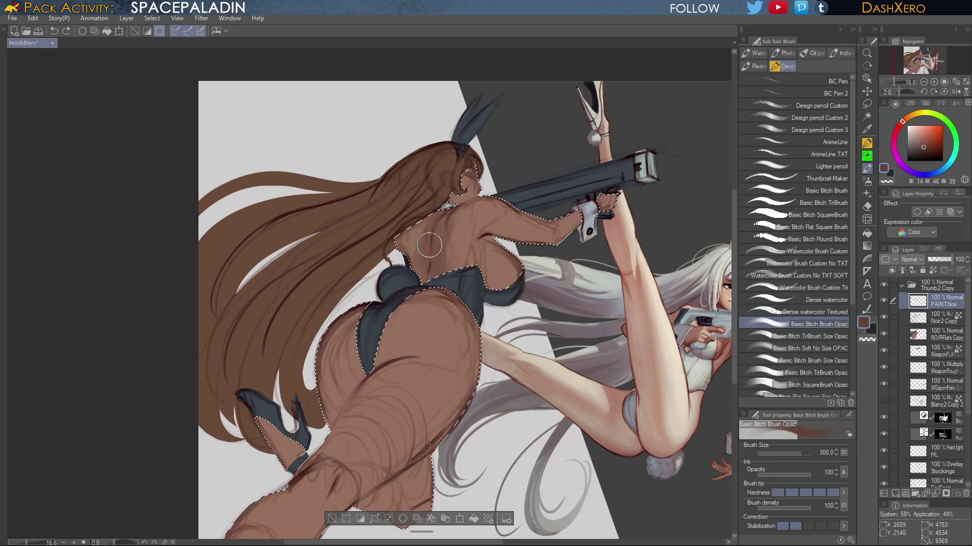
pyautogui.moveTo(405, 239); pyautogui.dragTo(410, 259)
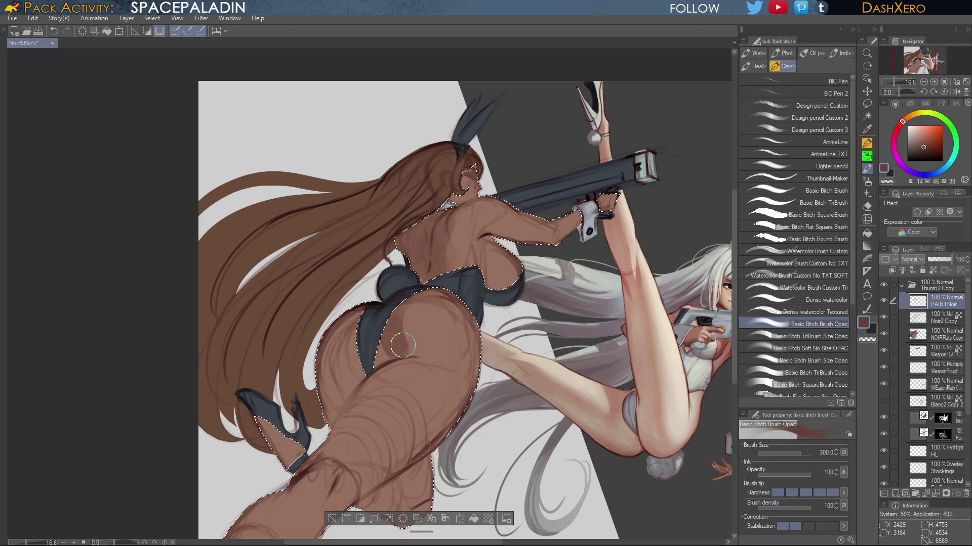
# Shade around the near buttock, and cover the far hip's shadow with the brush enlarged to size 600
pyautogui.hotkey('ctrl', 'z')
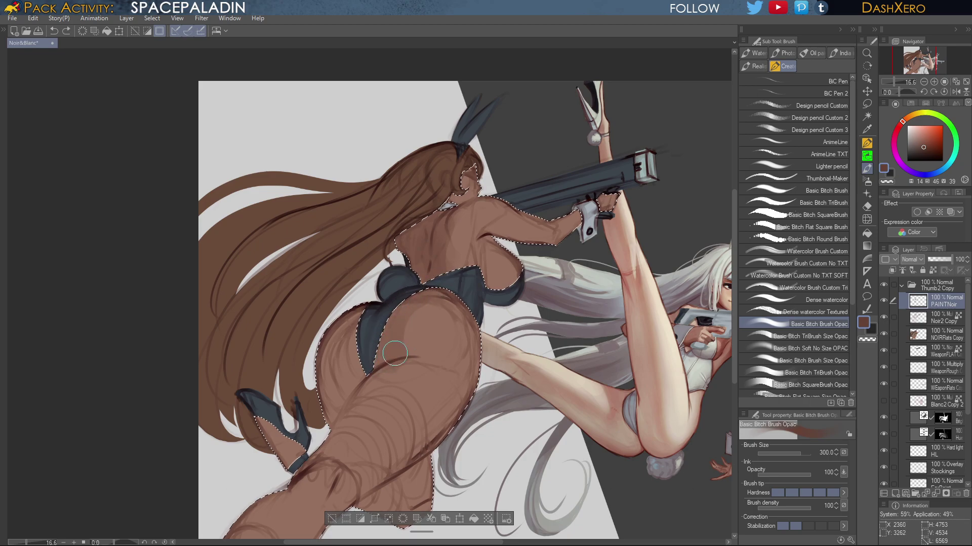
pyautogui.hotkey('ctrl', 'y')
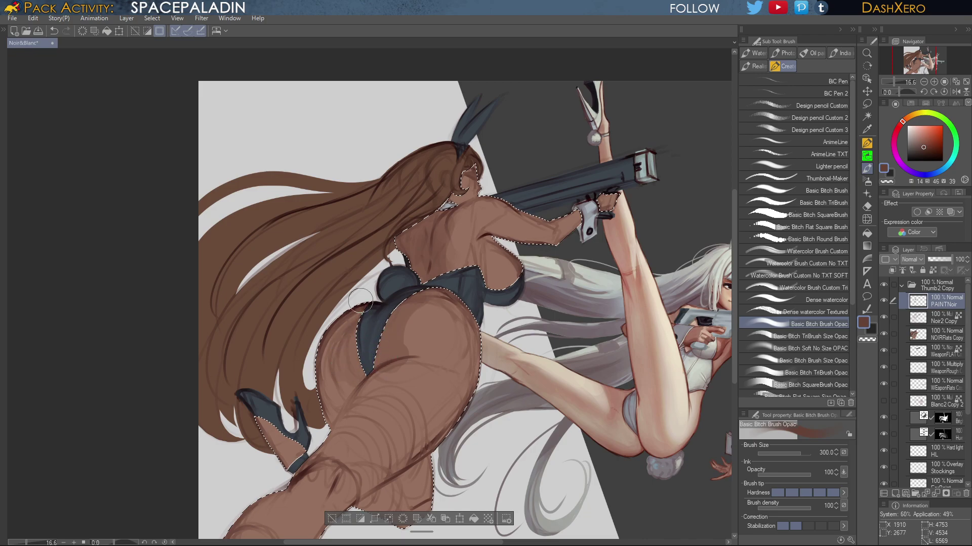
pyautogui.press(']')
pyautogui.press(']')
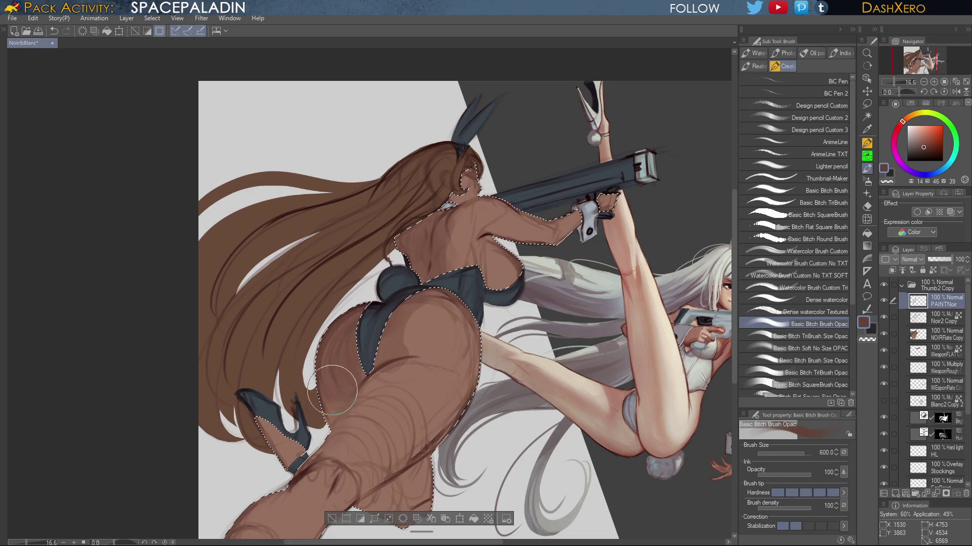
# Reduce the brush to size 300 and extend the darker skin shading over the face, neck and upper back
pyautogui.moveTo(560, 385); pyautogui.dragTo(634, 263)
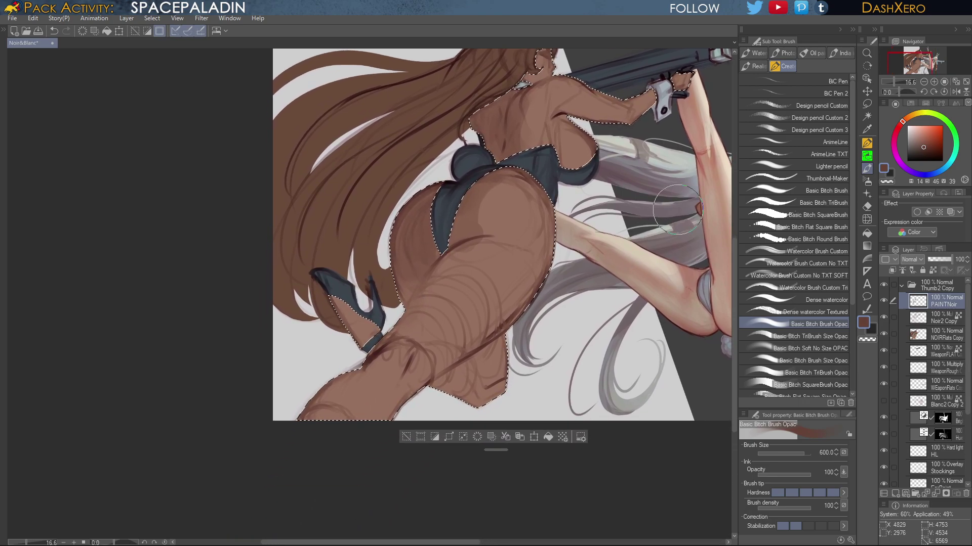
pyautogui.press('[')
pyautogui.press('[')
pyautogui.press('[')
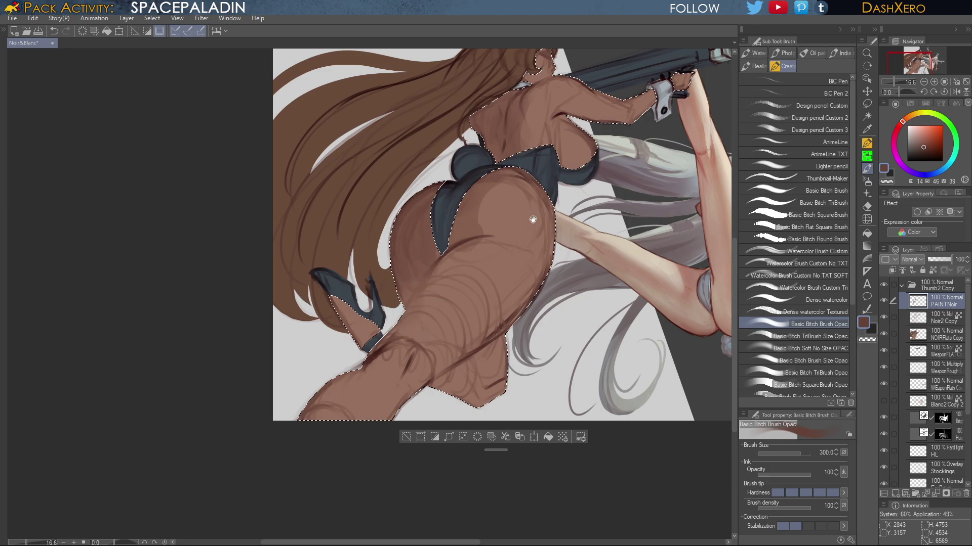
pyautogui.moveTo(533, 219); pyautogui.dragTo(516, 377)
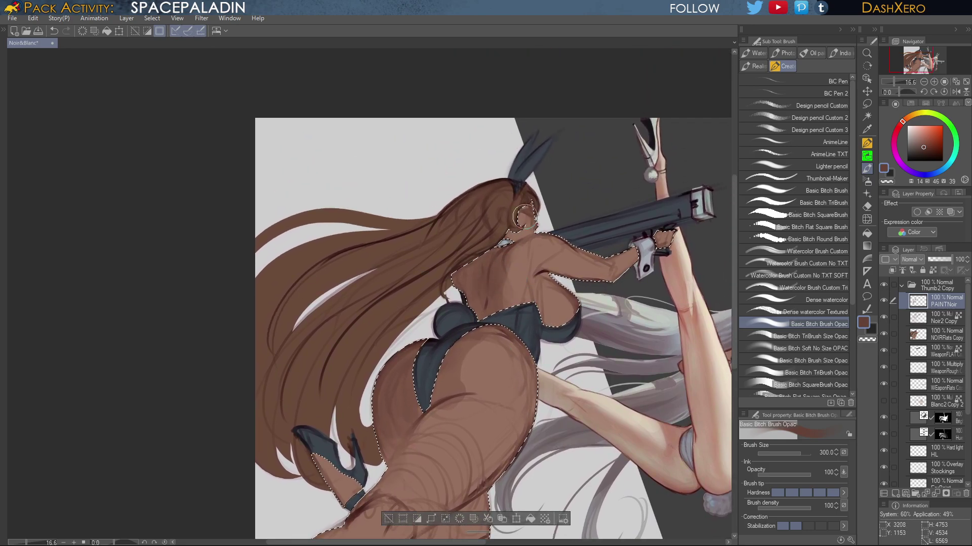
pyautogui.moveTo(528, 264); pyautogui.dragTo(517, 298)
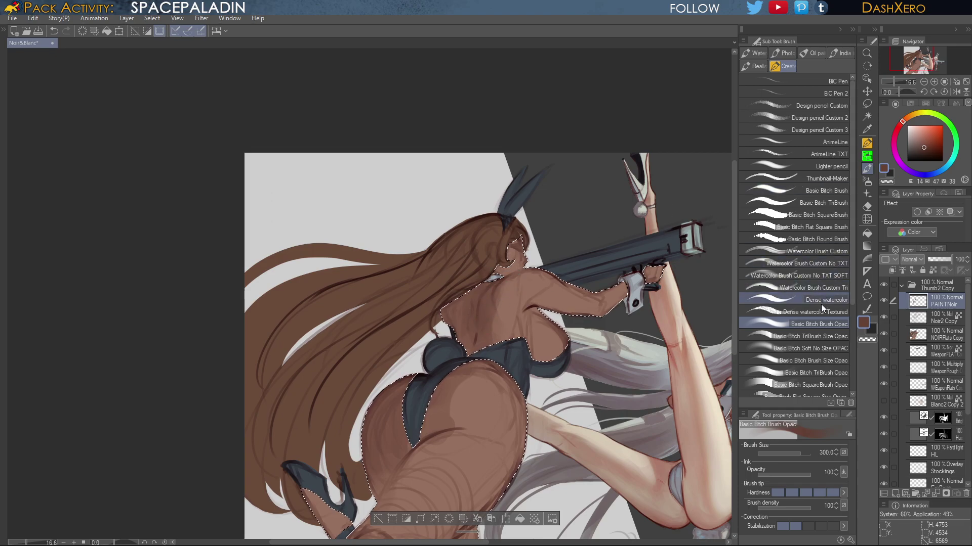
# Refine the shading around the shoulder and armpit with Basic Bitch TriBrush Size Opac at size 50
pyautogui.click(813, 336)
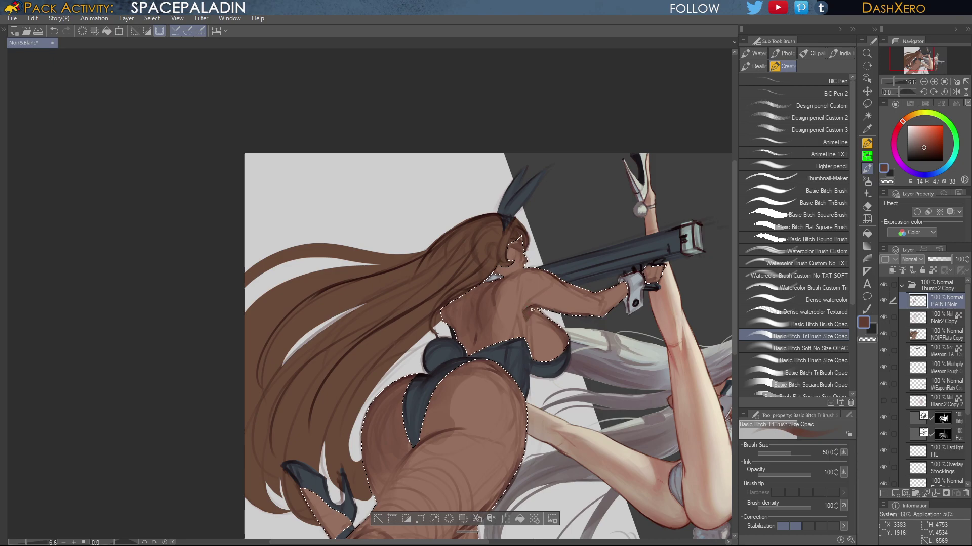
pyautogui.moveTo(584, 242); pyautogui.dragTo(578, 217)
pyautogui.hotkey('ctrl', 'z')
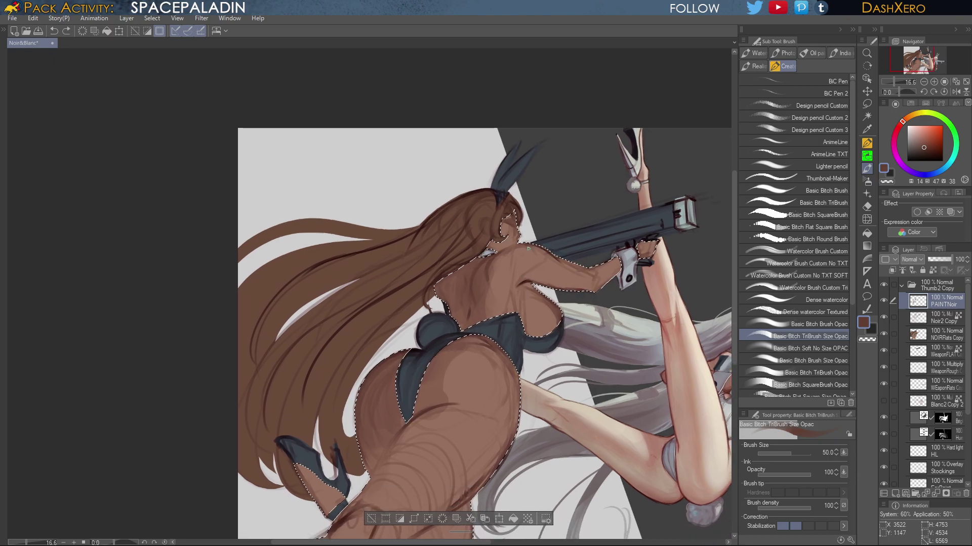
pyautogui.moveTo(526, 284); pyautogui.dragTo(519, 286)
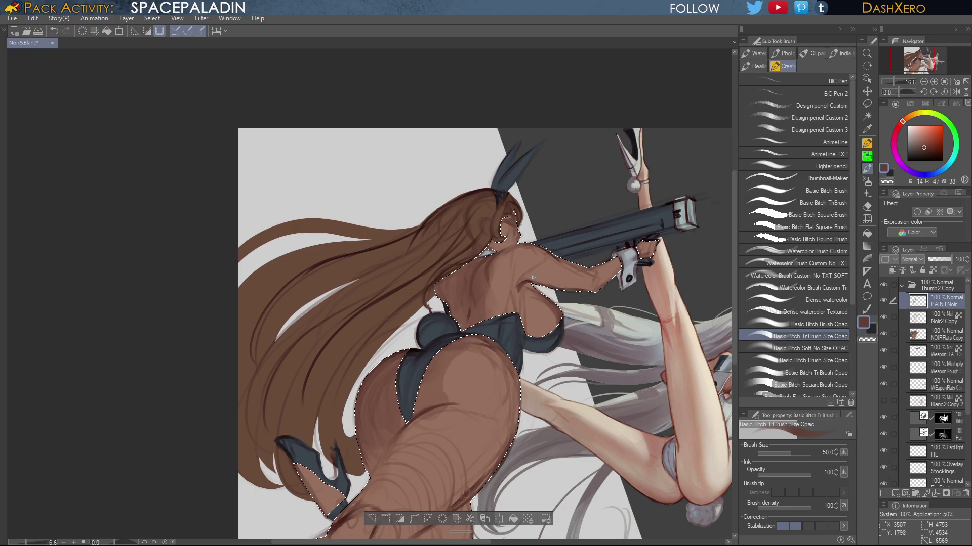
pyautogui.moveTo(615, 373); pyautogui.dragTo(563, 334)
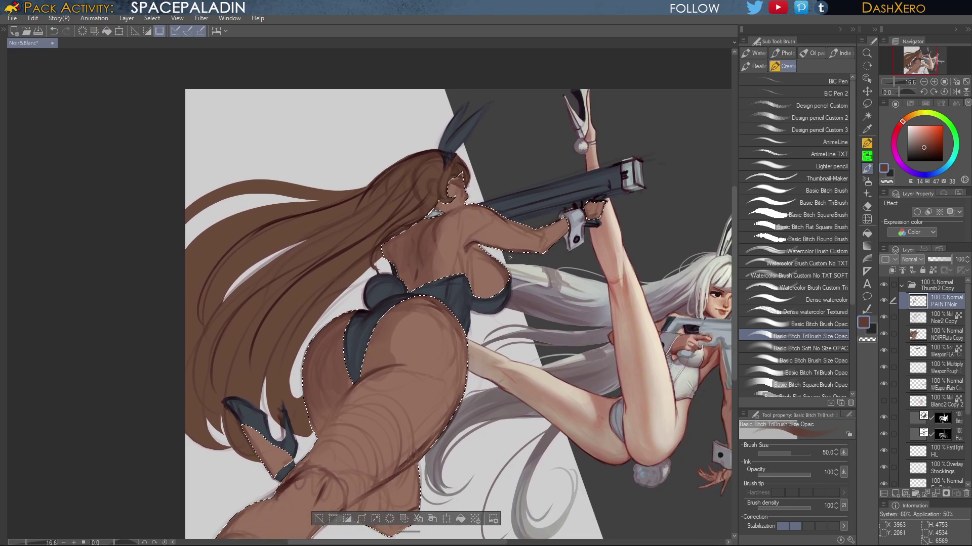
# Paint over the sketch lines on the arm and chest with a sampled lighter skin tone, using Basic Bitch Brush Opac at size 300
pyautogui.keyDown('alt'); pyautogui.click(485, 238); pyautogui.keyUp('alt')
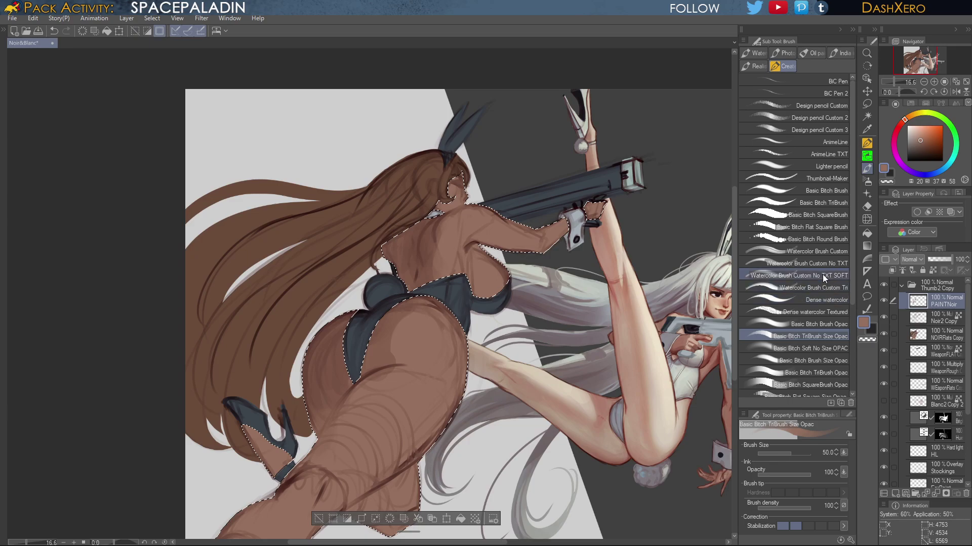
pyautogui.click(822, 250)
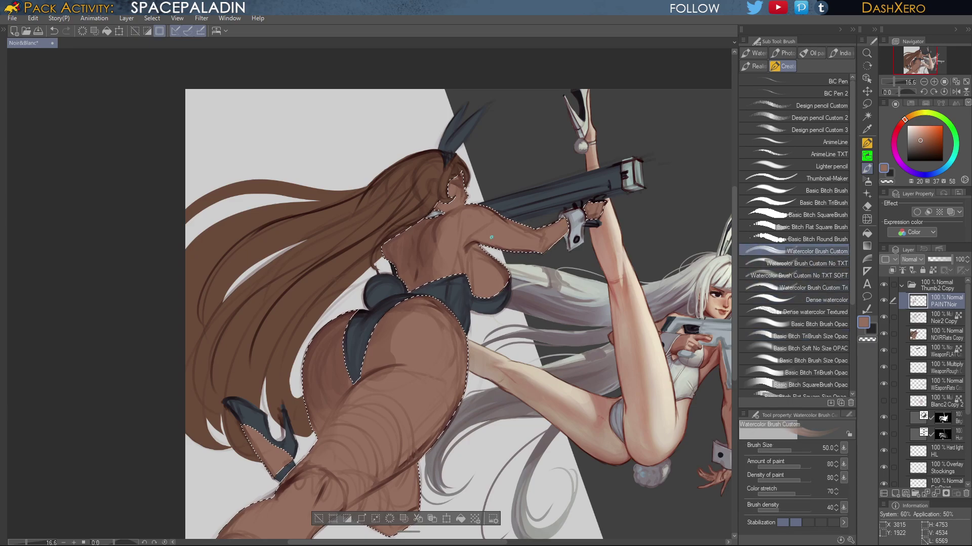
pyautogui.click(811, 324)
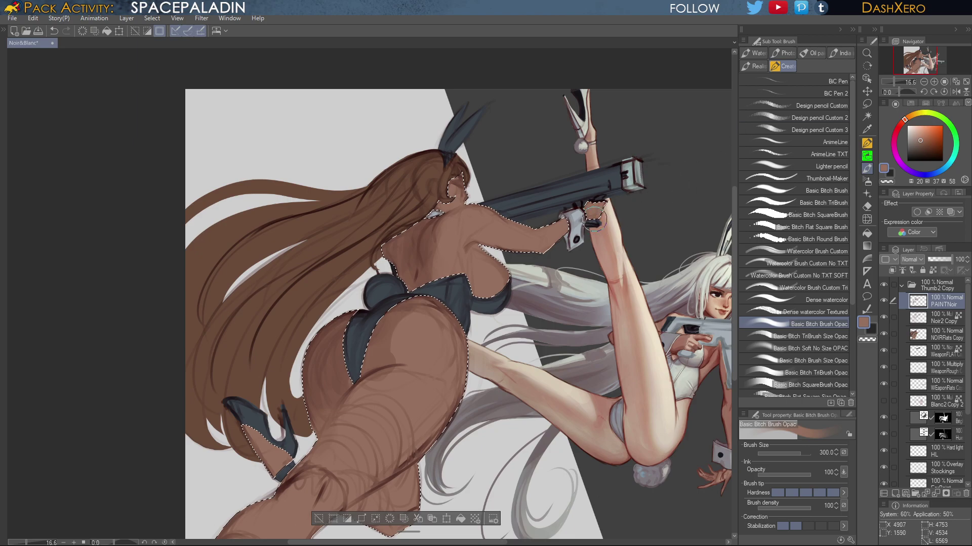
pyautogui.moveTo(540, 213); pyautogui.dragTo(545, 220)
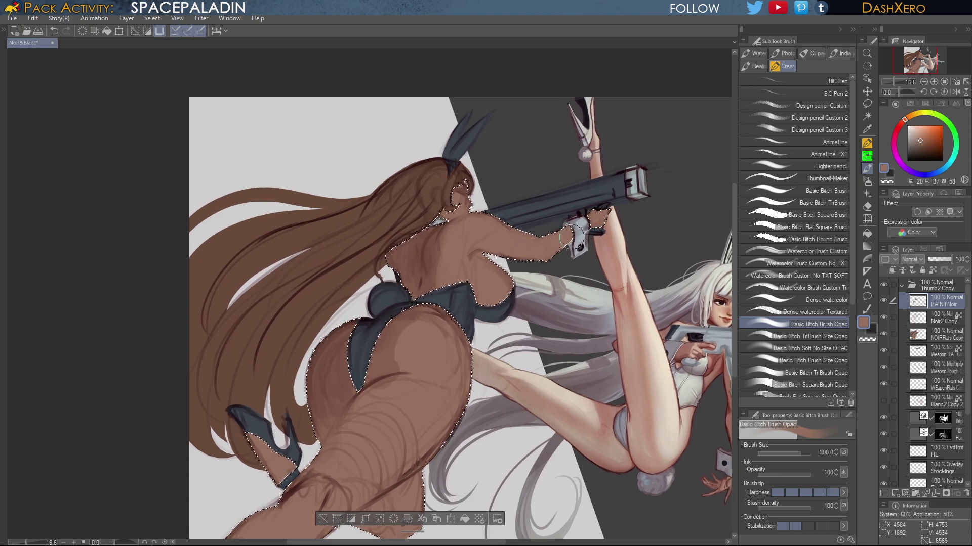
pyautogui.moveTo(474, 278); pyautogui.dragTo(496, 262)
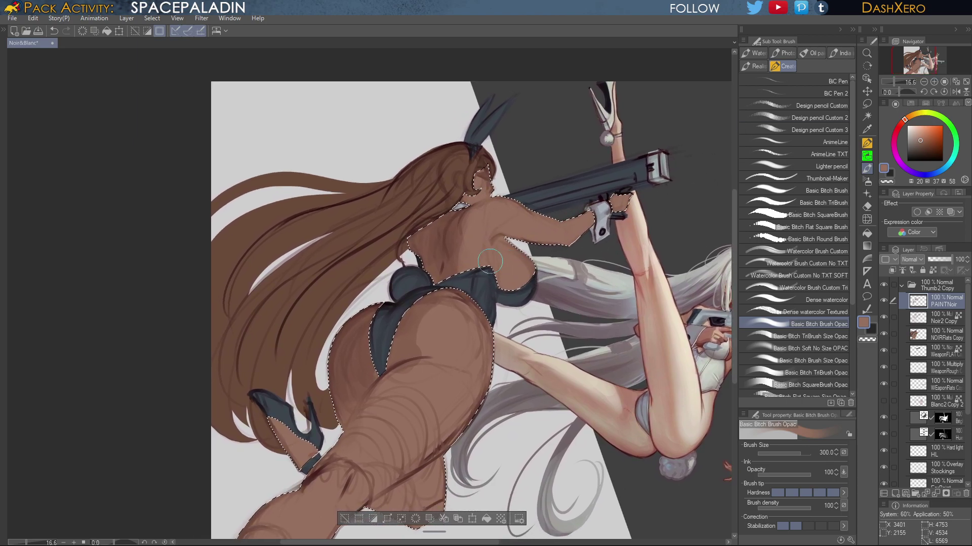
pyautogui.keyDown('alt'); pyautogui.click(421, 466); pyautogui.keyUp('alt')
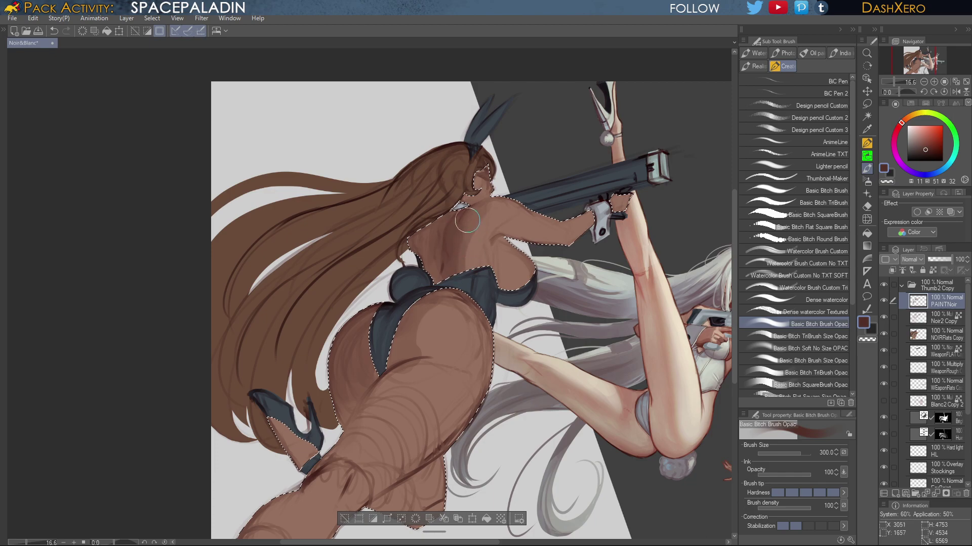
pyautogui.hotkey('ctrl', 'z')
pyautogui.moveTo(443, 263)
pyautogui.mouseDown()
pyautogui.moveTo(443, 222)
pyautogui.moveTo(445, 272)
pyautogui.moveTo(455, 222)
pyautogui.moveTo(425, 243)
pyautogui.moveTo(441, 271)
pyautogui.mouseUp()
pyautogui.hotkey('ctrl', 'z')
pyautogui.moveTo(593, 307); pyautogui.dragTo(558, 365)
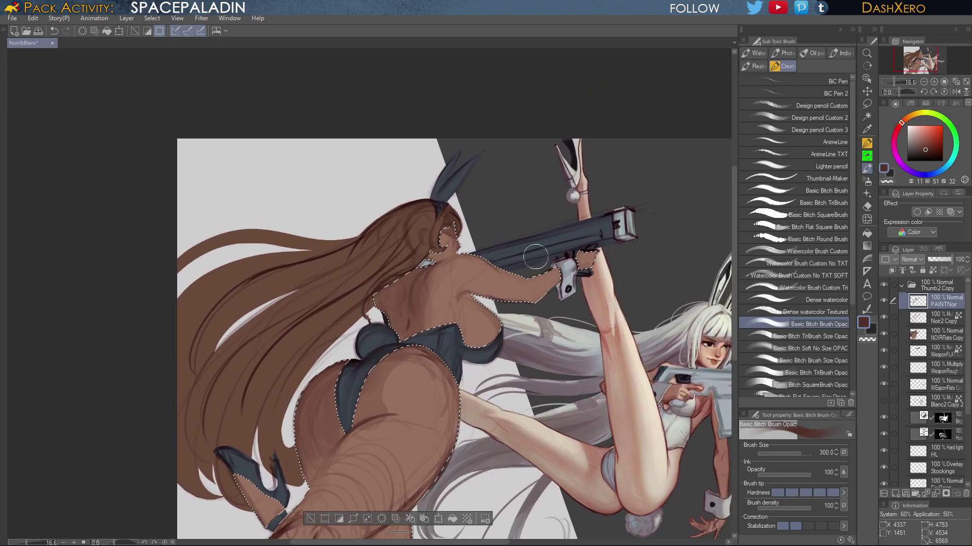
# Paint lighter skin accents beside the spine and shoulder blade with a sampled skin tone, using Basic Bitch TriBrush Size Opac at size 50
pyautogui.keyDown('alt'); pyautogui.click(469, 268); pyautogui.keyUp('alt')
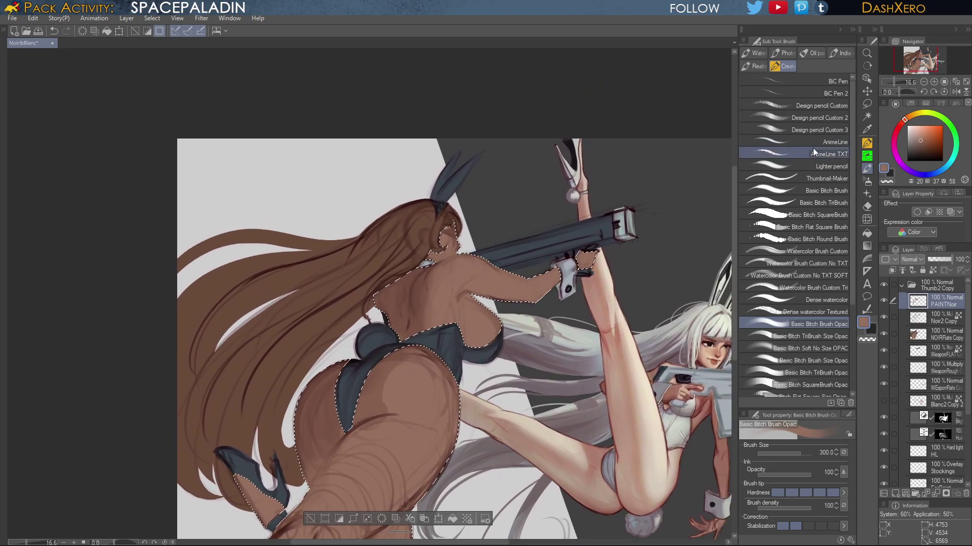
pyautogui.click(818, 336)
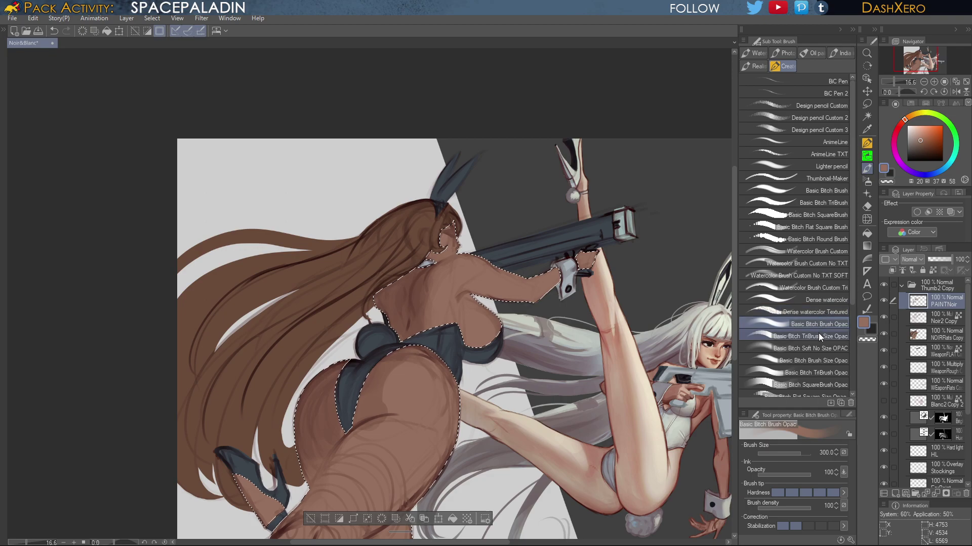
pyautogui.scroll(1, 406, 300)
pyautogui.scroll(1, 406, 300)
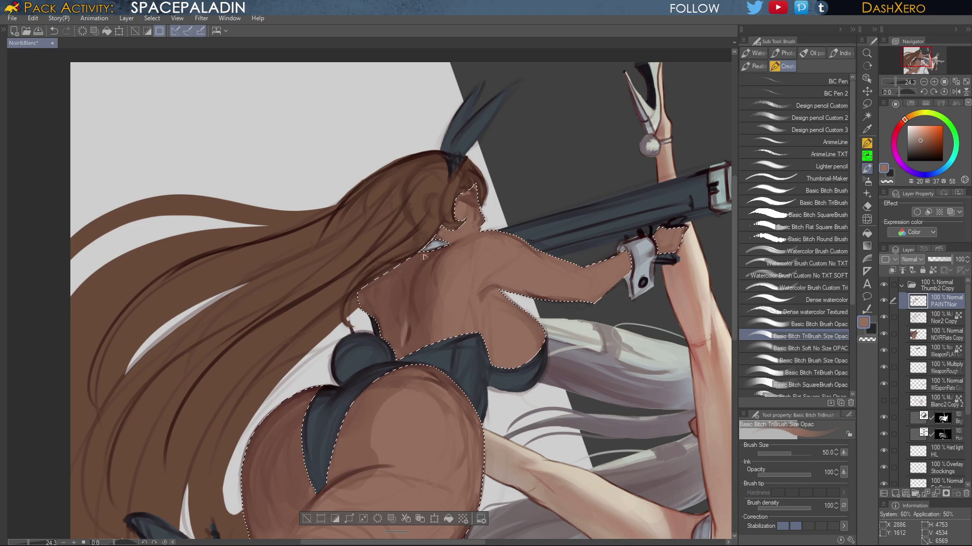
pyautogui.hotkey('ctrl', 'z')
pyautogui.moveTo(405, 327); pyautogui.dragTo(405, 322)
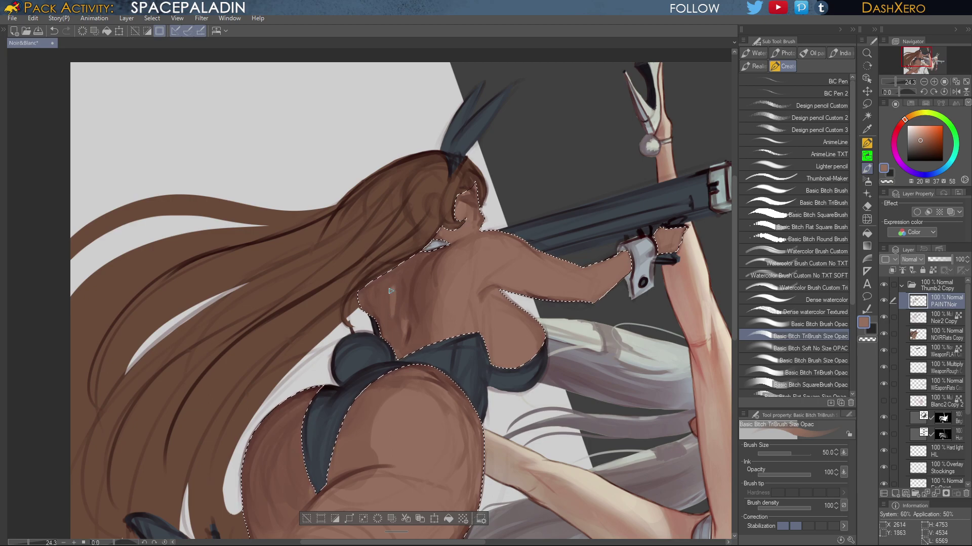
pyautogui.moveTo(517, 360); pyautogui.dragTo(520, 359)
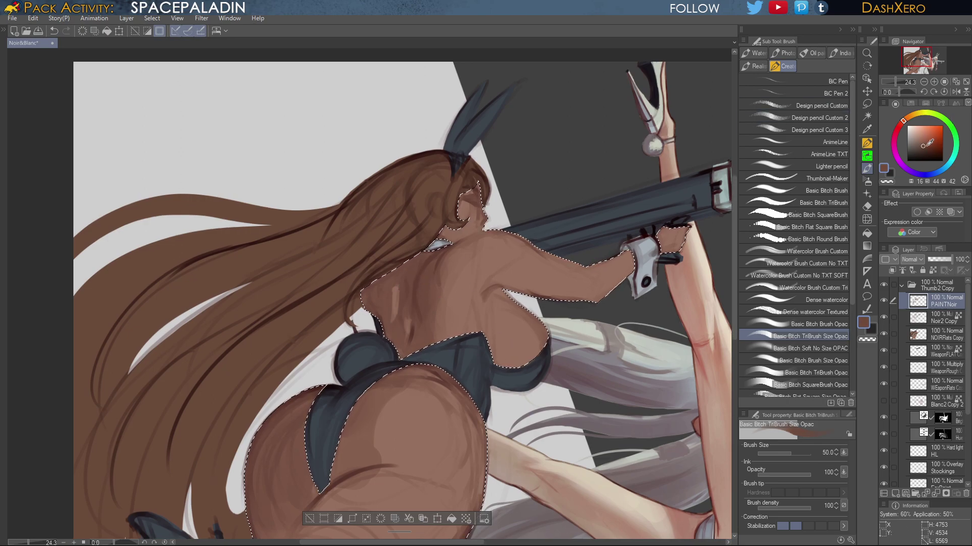
# Warm the shadow edge down the back with a saturated red-brown (16, 69, 51), using Basic Bitch Brush Opac at size 200
pyautogui.click(934, 142)
pyautogui.moveTo(935, 141); pyautogui.dragTo(931, 143)
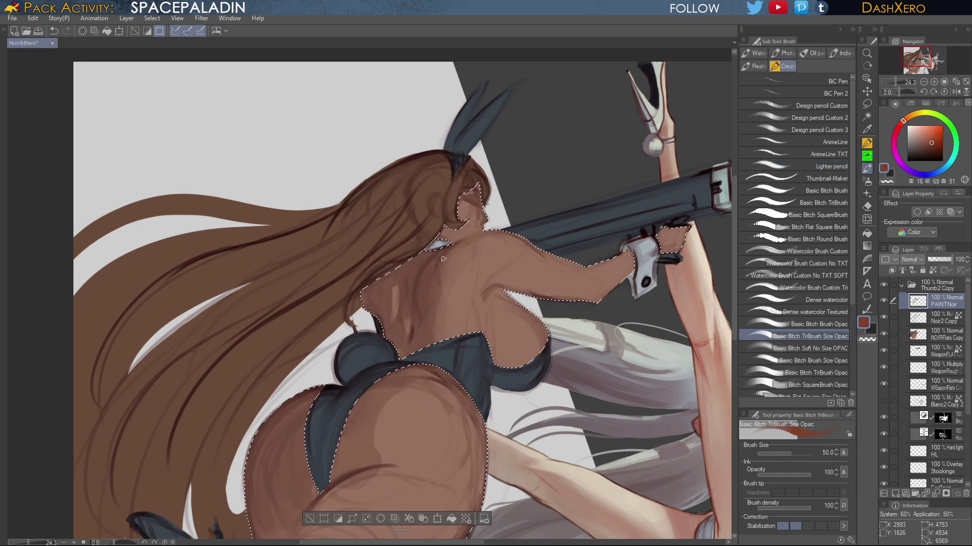
pyautogui.click(819, 324)
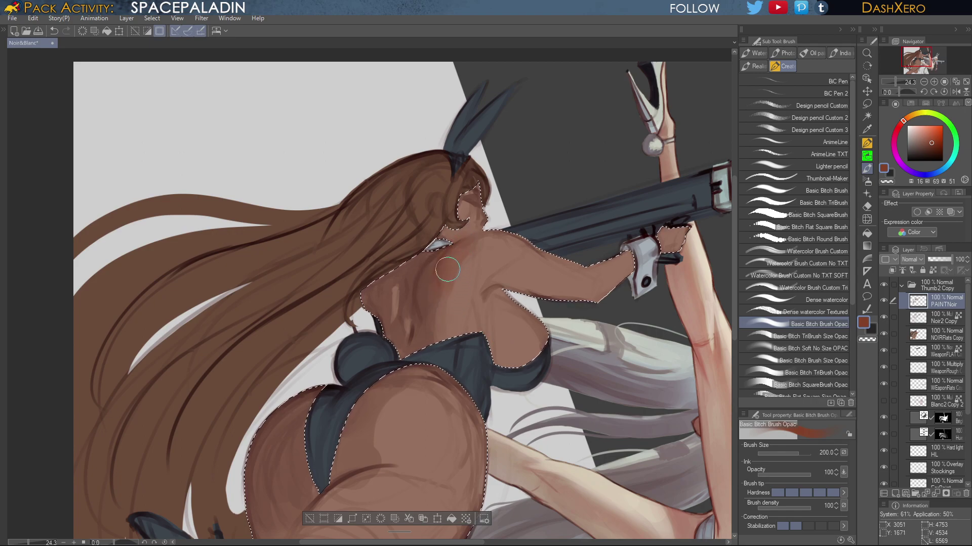
pyautogui.hotkey('ctrl', 'z')
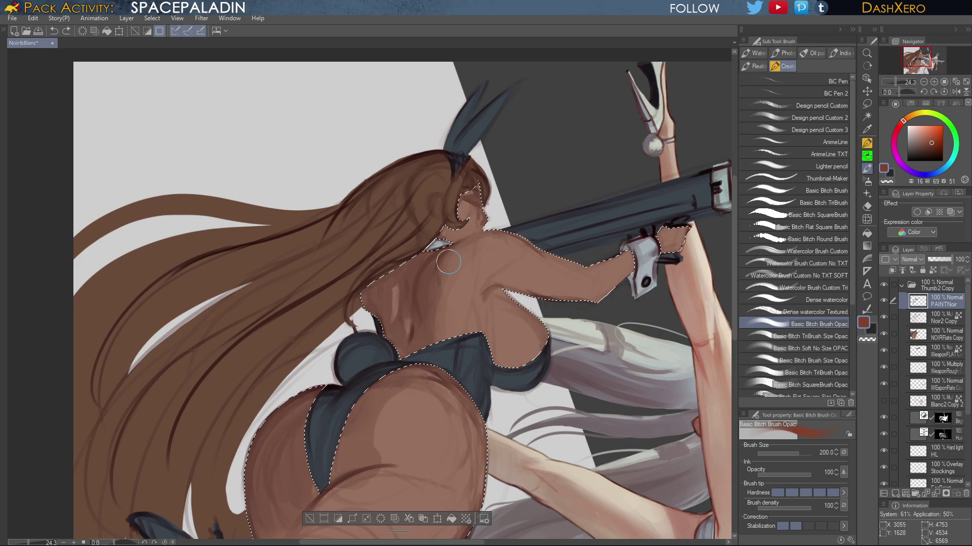
pyautogui.moveTo(445, 257); pyautogui.dragTo(438, 315)
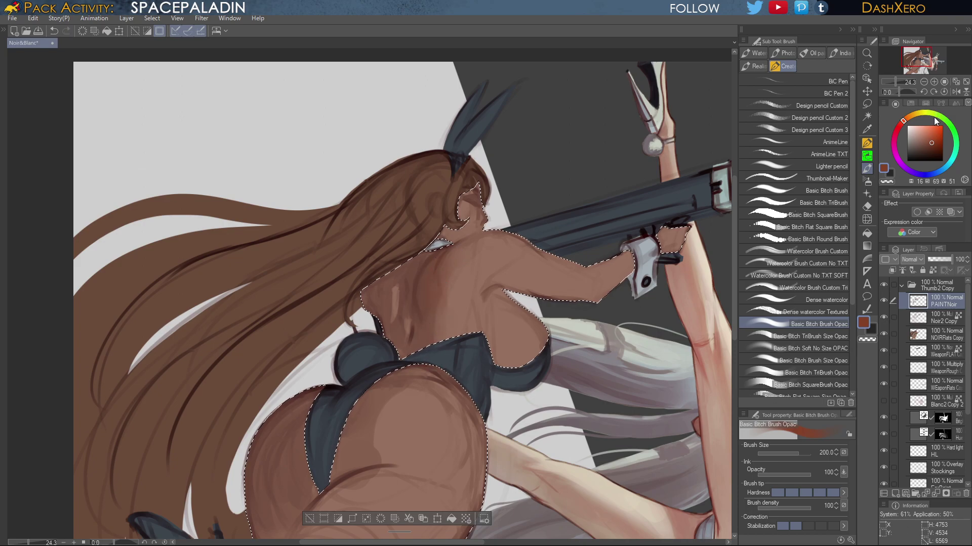
# Warm the shadow edges on the buttock and back with a brighter red-brown (16, 67, 56), and darken the paint color to 16, 74, 36
pyautogui.click(932, 143)
pyautogui.click(931, 141)
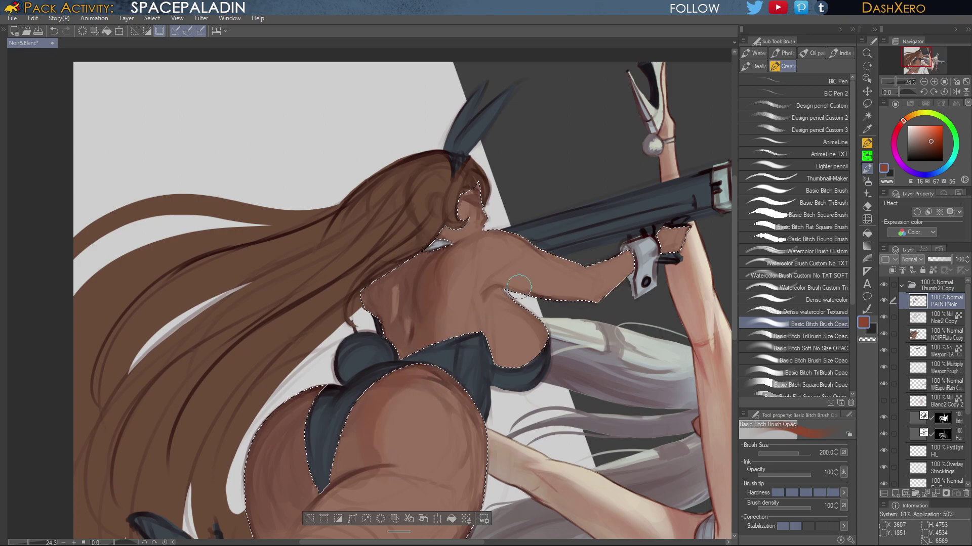
pyautogui.moveTo(931, 141); pyautogui.dragTo(934, 145)
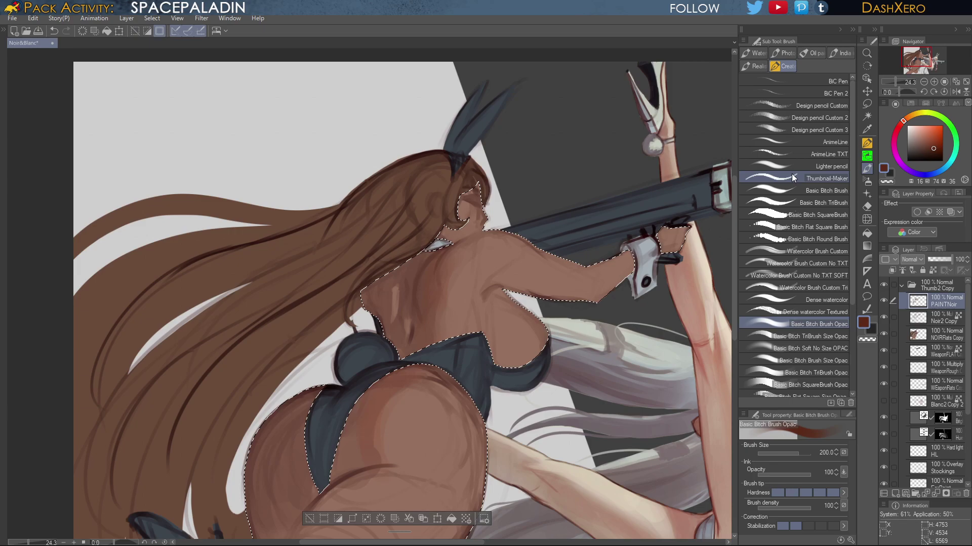
# Undo the last buttock stroke, and deepen the shadow edges along the spine and inner buttock with red-brown (16, 74, 36)
pyautogui.hotkey('ctrl', 'z')
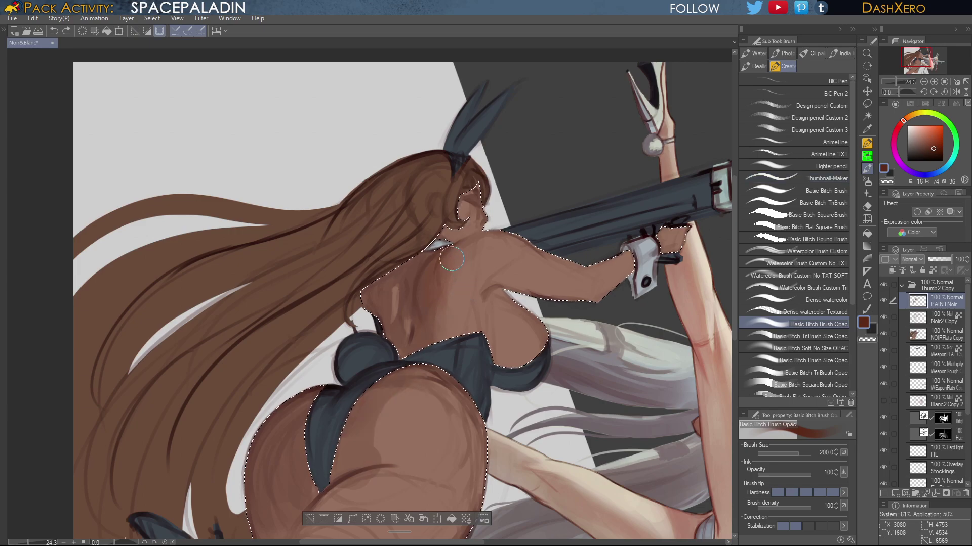
pyautogui.moveTo(452, 256)
pyautogui.mouseDown()
pyautogui.moveTo(431, 303)
pyautogui.moveTo(436, 327)
pyautogui.mouseUp()
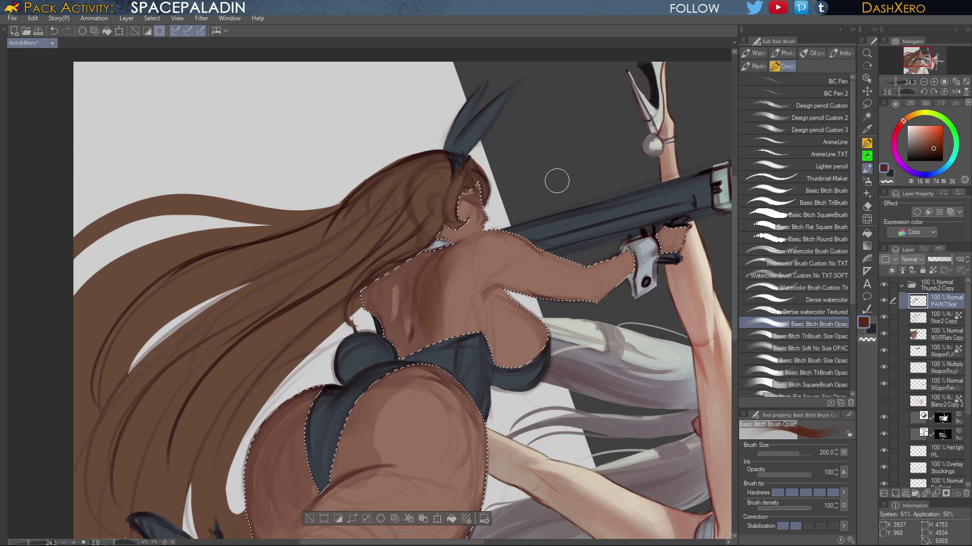
pyautogui.moveTo(362, 439); pyautogui.dragTo(365, 458)
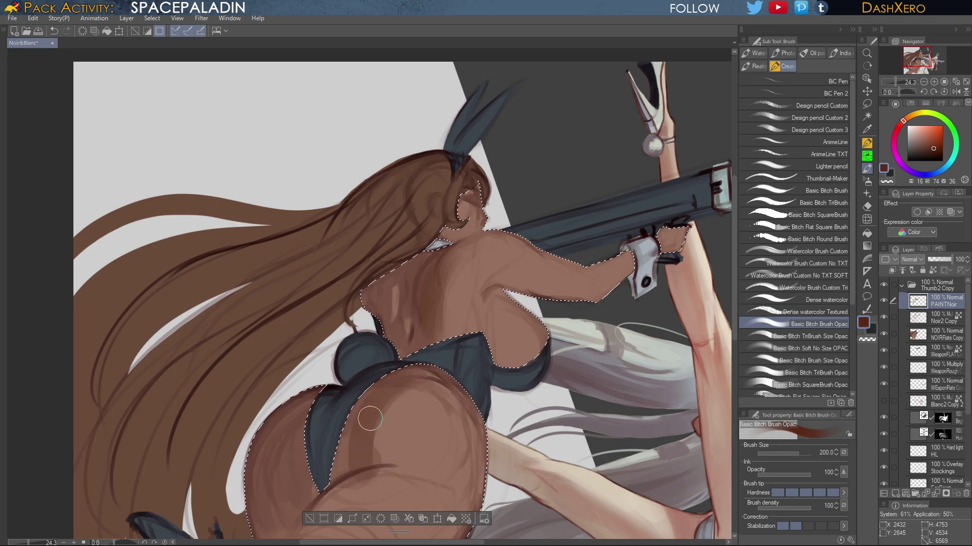
# Shade the far buttock and thigh crease with a sampled dark brown (11, 49, 33), using Basic Bitch Brush Opac at size 200
pyautogui.scroll(-4, 551, 369)
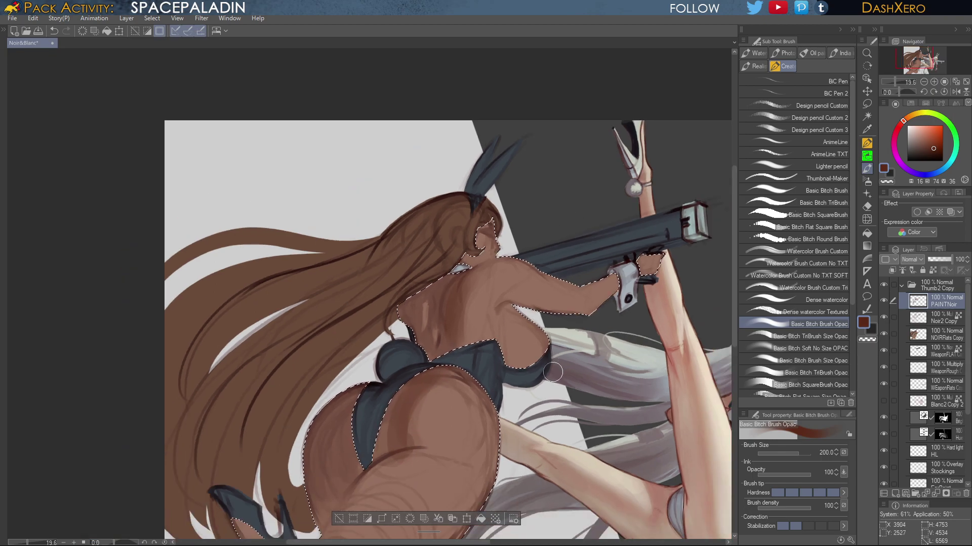
pyautogui.moveTo(545, 408); pyautogui.dragTo(585, 225)
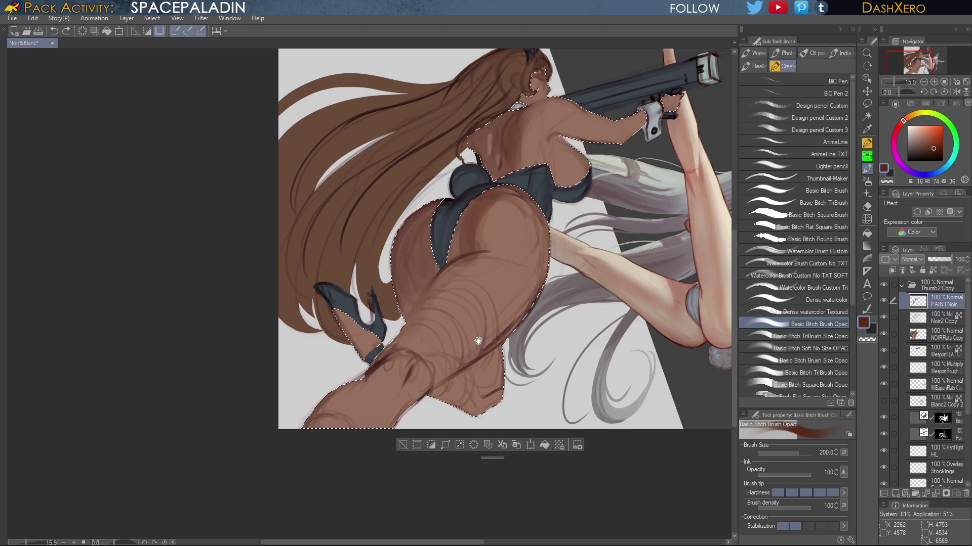
pyautogui.moveTo(694, 350)
pyautogui.mouseDown()
pyautogui.moveTo(568, 380)
pyautogui.moveTo(501, 418)
pyautogui.moveTo(494, 391)
pyautogui.mouseUp()
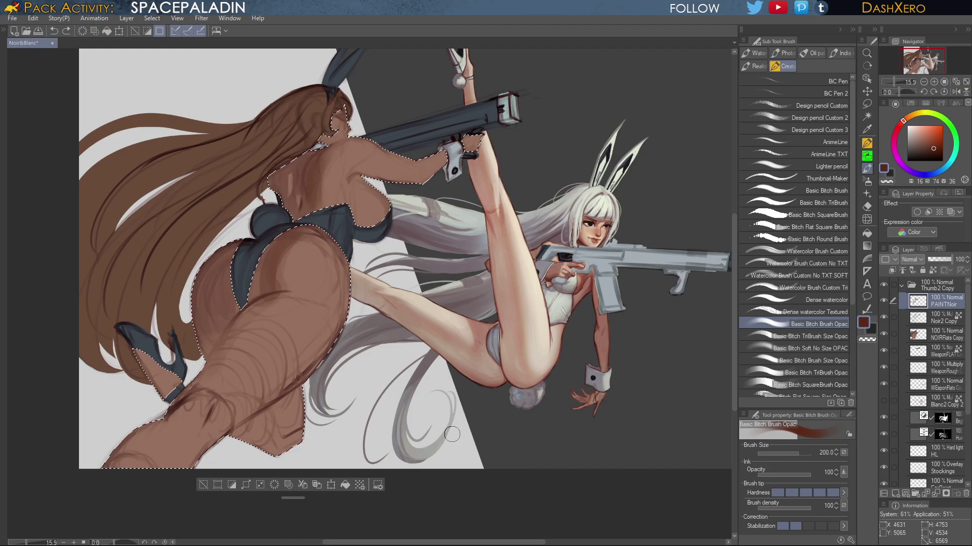
pyautogui.moveTo(295, 288); pyautogui.dragTo(459, 281)
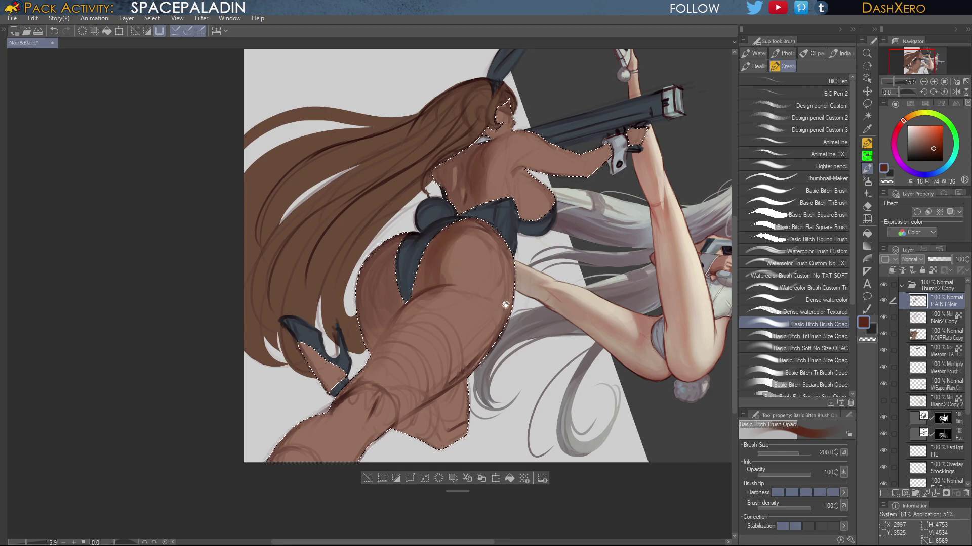
pyautogui.moveTo(520, 329)
pyautogui.mouseDown()
pyautogui.moveTo(544, 390)
pyautogui.moveTo(564, 324)
pyautogui.moveTo(550, 346)
pyautogui.mouseUp()
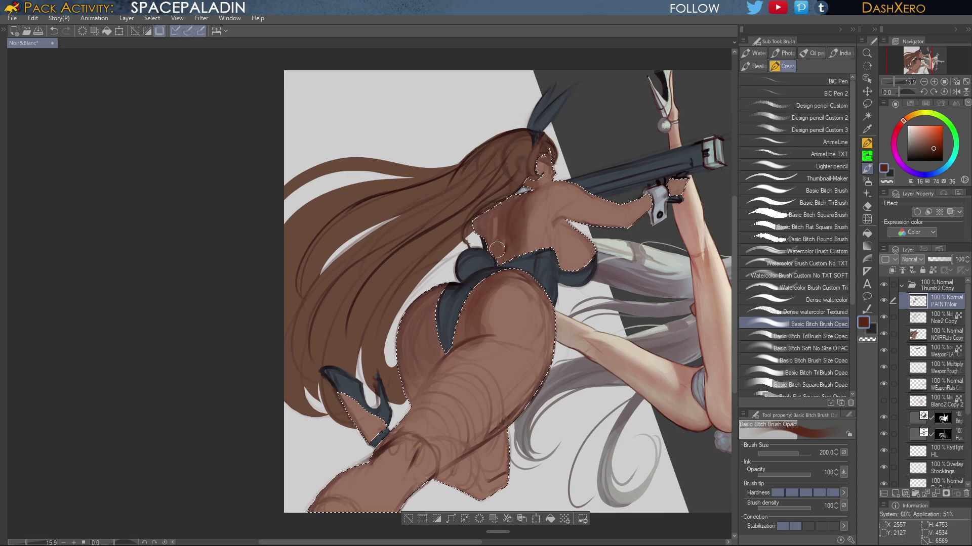
pyautogui.moveTo(511, 409); pyautogui.dragTo(535, 358)
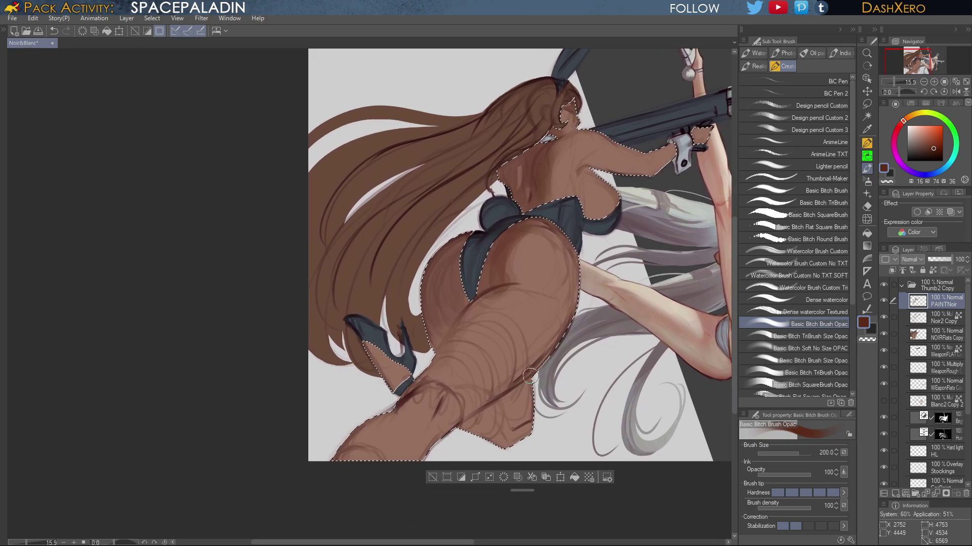
pyautogui.keyDown('alt'); pyautogui.click(517, 381); pyautogui.keyUp('alt')
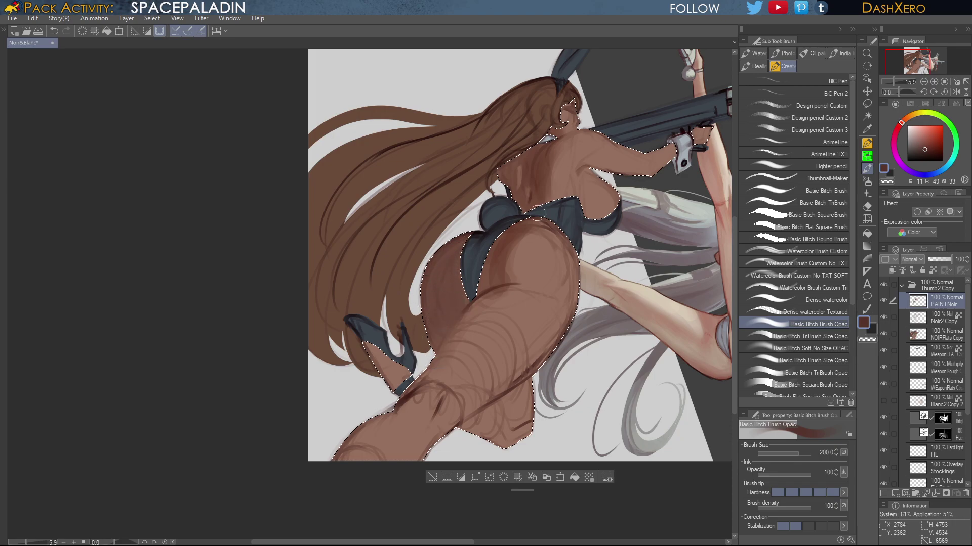
pyautogui.moveTo(599, 339); pyautogui.dragTo(510, 295)
pyautogui.moveTo(556, 358); pyautogui.dragTo(573, 344)
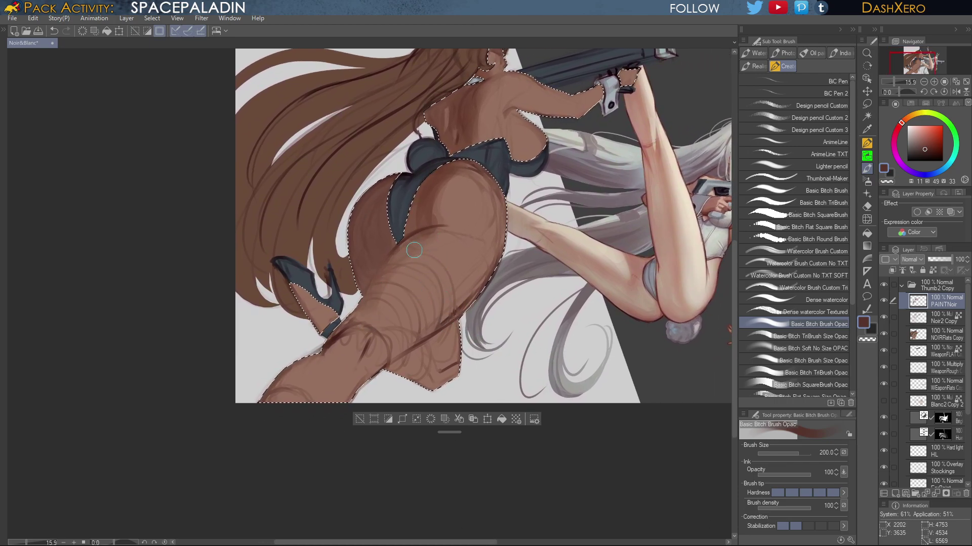
pyautogui.moveTo(389, 351); pyautogui.dragTo(515, 274)
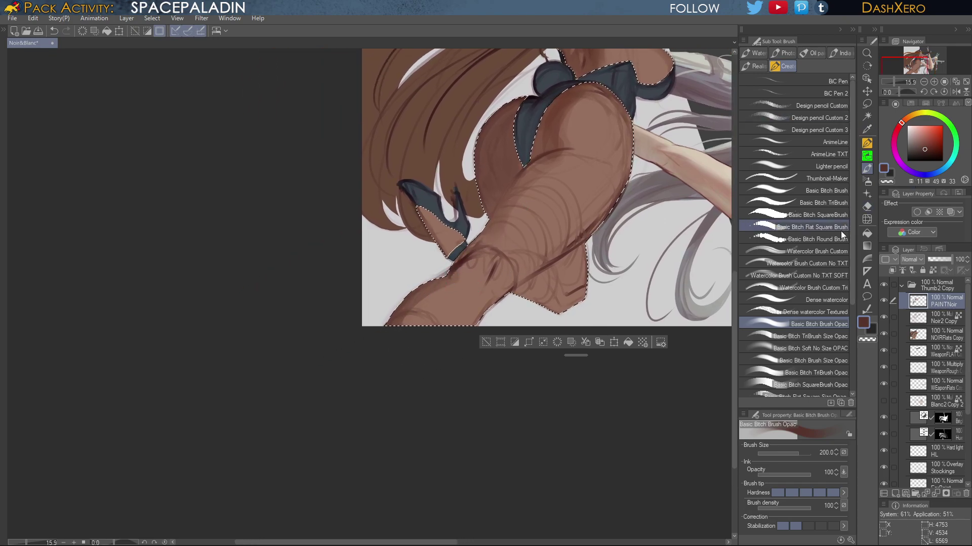
# Shade the raised foot and the far lower leg in dark brown, using Basic Bitch TriBrush Size Opac at size 300
pyautogui.click(825, 334)
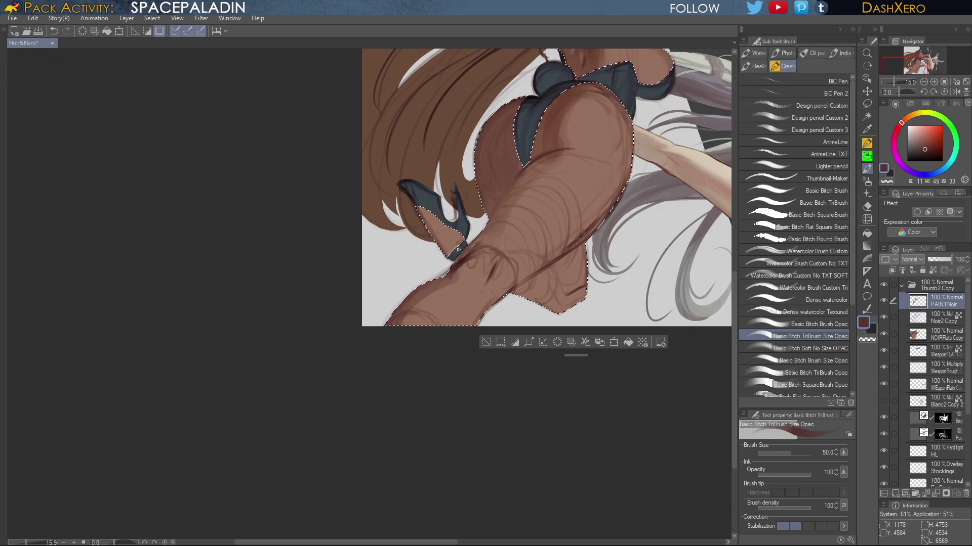
pyautogui.press(']')
pyautogui.press(']')
pyautogui.press(']')
pyautogui.press(']')
pyautogui.moveTo(449, 211); pyautogui.dragTo(419, 205)
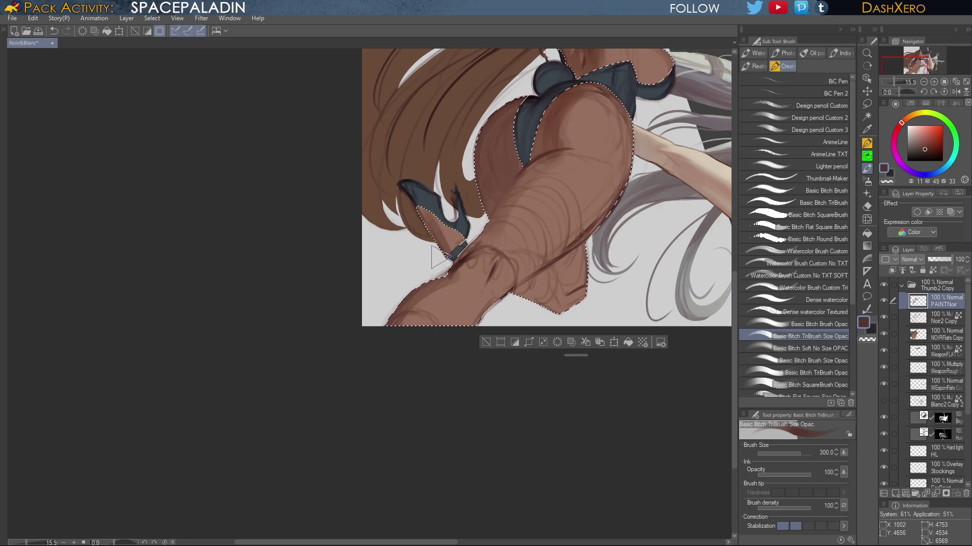
pyautogui.moveTo(657, 226); pyautogui.dragTo(585, 327)
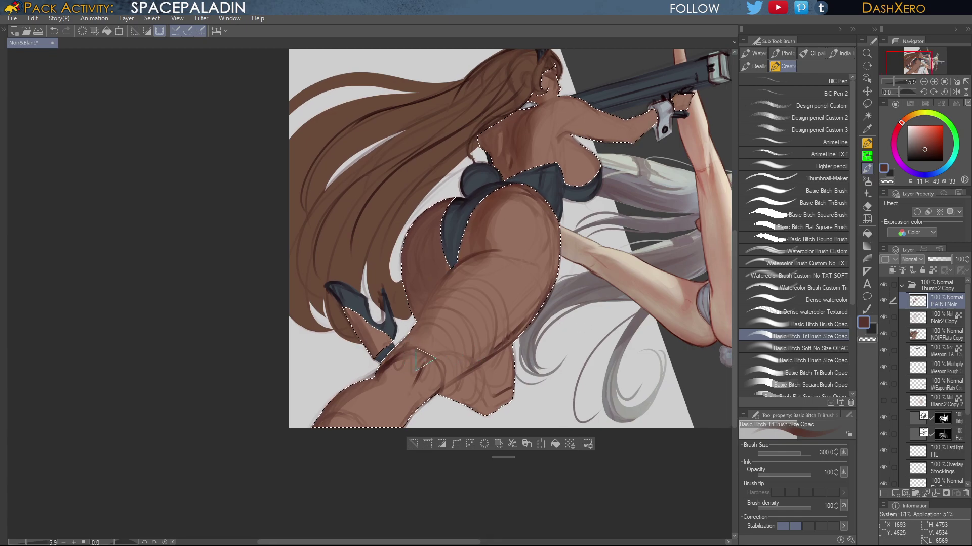
pyautogui.moveTo(416, 359)
pyautogui.mouseDown()
pyautogui.moveTo(395, 386)
pyautogui.moveTo(414, 357)
pyautogui.moveTo(408, 343)
pyautogui.moveTo(360, 385)
pyautogui.moveTo(394, 332)
pyautogui.moveTo(386, 349)
pyautogui.moveTo(411, 325)
pyautogui.moveTo(417, 354)
pyautogui.mouseUp()
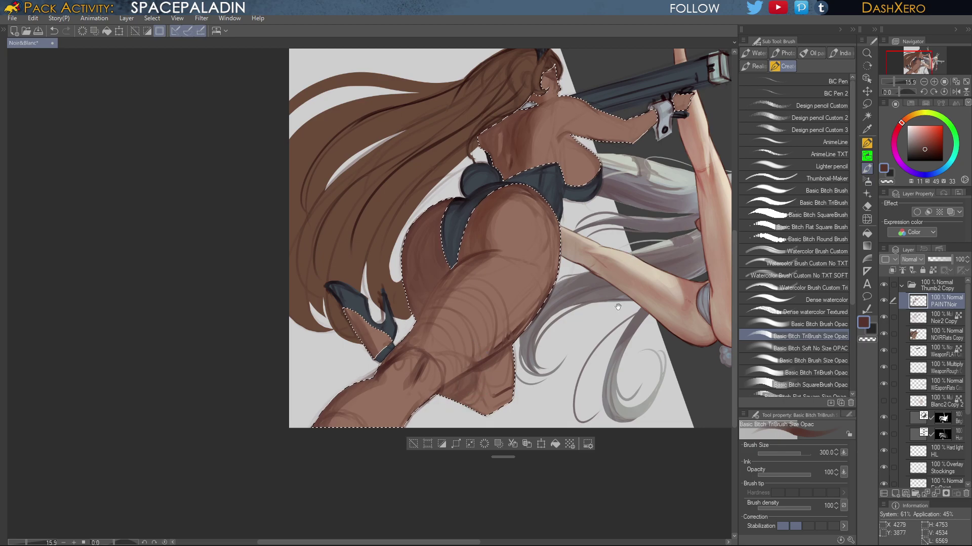
# Warm the outer edge of the near buttock and thigh with a more saturated red-brown (11, 63, 39)
pyautogui.moveTo(633, 276); pyautogui.dragTo(587, 299)
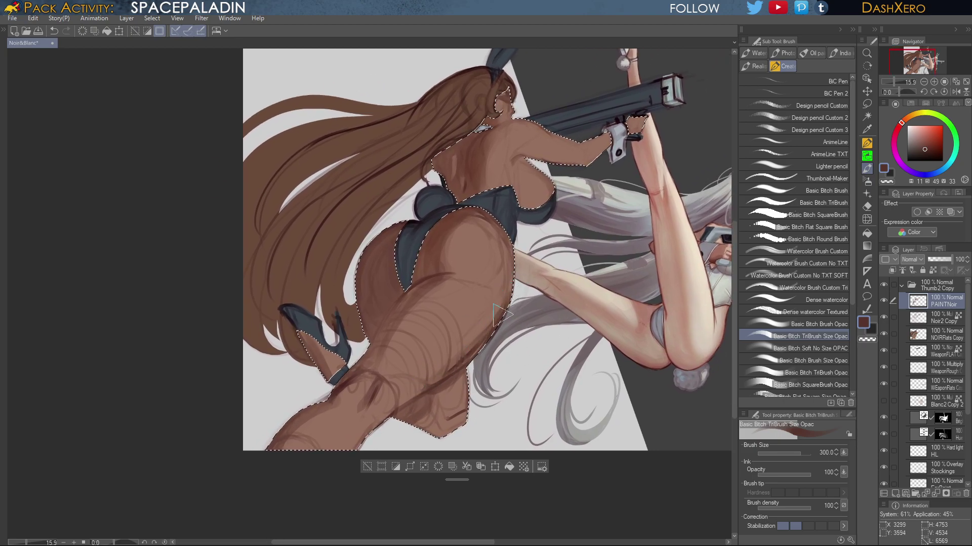
pyautogui.press('alt')
pyautogui.click(929, 147)
pyautogui.moveTo(466, 217); pyautogui.dragTo(447, 276)
pyautogui.moveTo(510, 279); pyautogui.dragTo(465, 353)
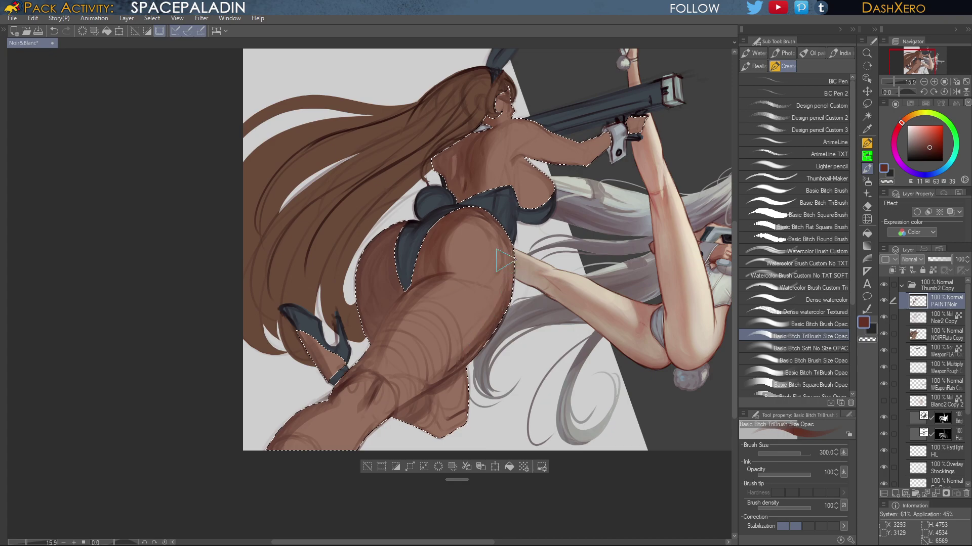
# With Basic Bitch Brush Opac at size 200, shade the breast's underside and lighten the back with a sampled skin tone (20, 37, 58)
pyautogui.moveTo(601, 304); pyautogui.dragTo(579, 341)
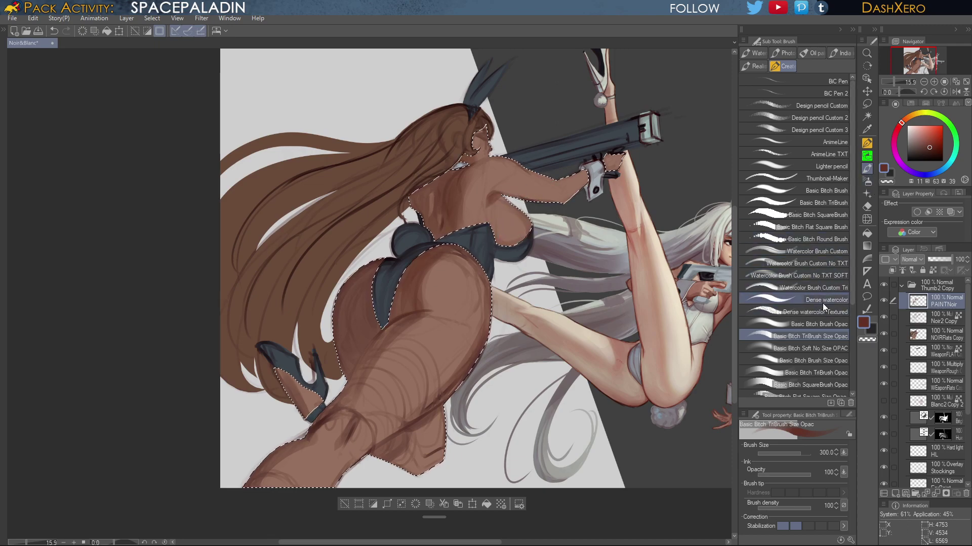
pyautogui.click(821, 323)
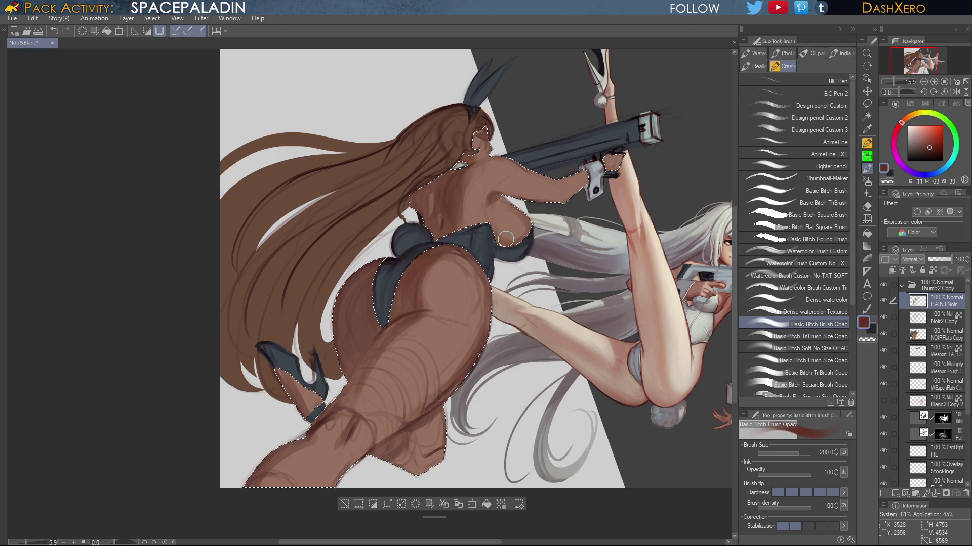
pyautogui.moveTo(506, 239); pyautogui.dragTo(531, 238)
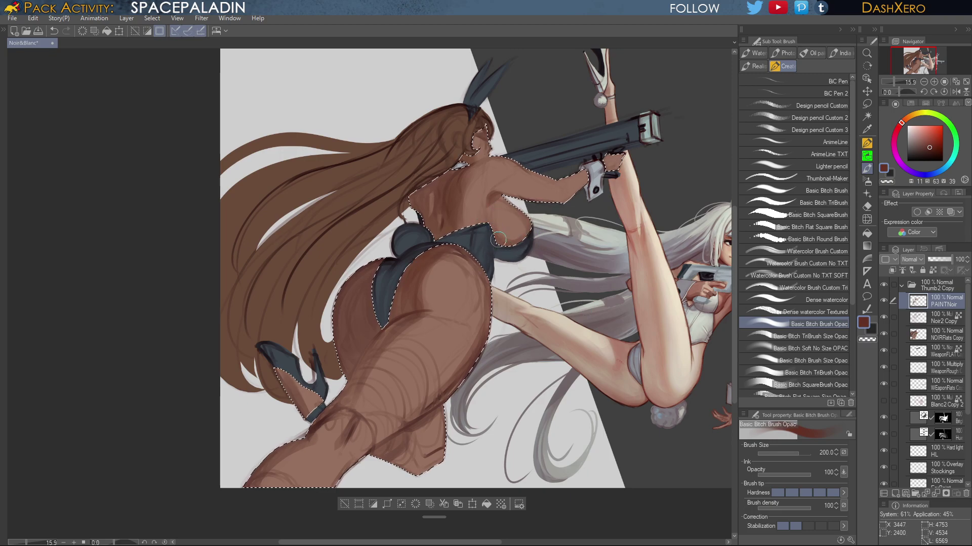
pyautogui.keyDown('alt'); pyautogui.click(476, 187); pyautogui.keyUp('alt')
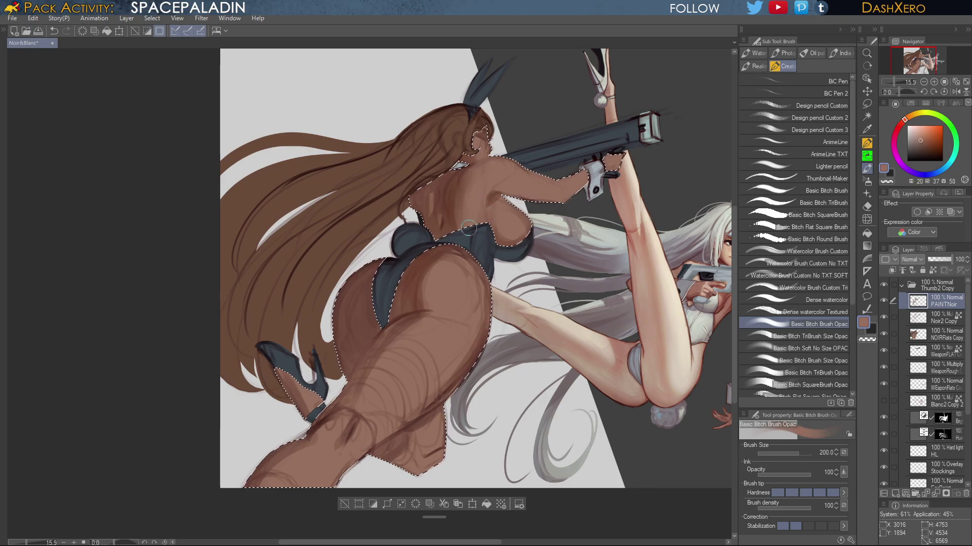
pyautogui.moveTo(469, 228); pyautogui.dragTo(467, 202)
# Highlight the shoulder and upper arm with a lighter skin tone (20, 36, 77), undoing the overly strong shoulder patch
pyautogui.moveTo(614, 236); pyautogui.dragTo(598, 263)
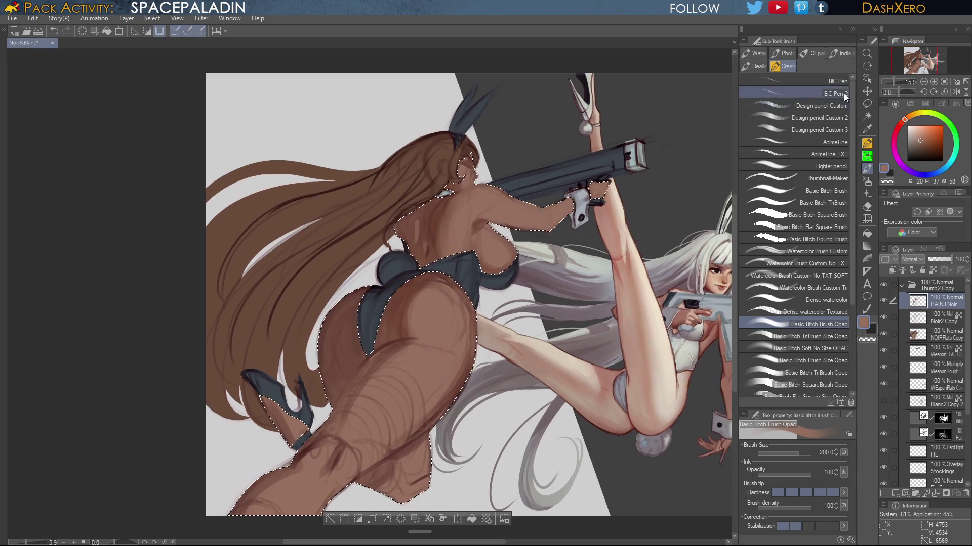
pyautogui.click(922, 132)
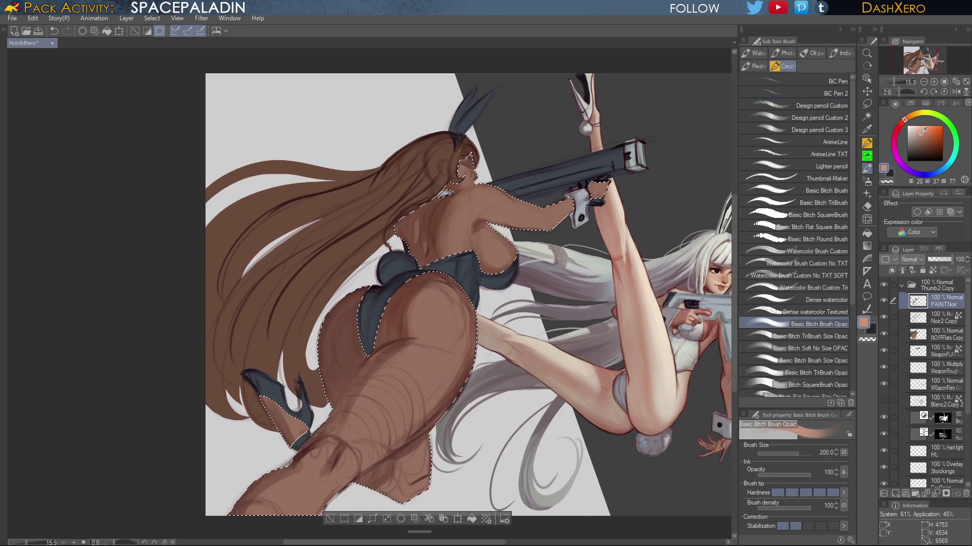
pyautogui.moveTo(921, 133); pyautogui.dragTo(919, 135)
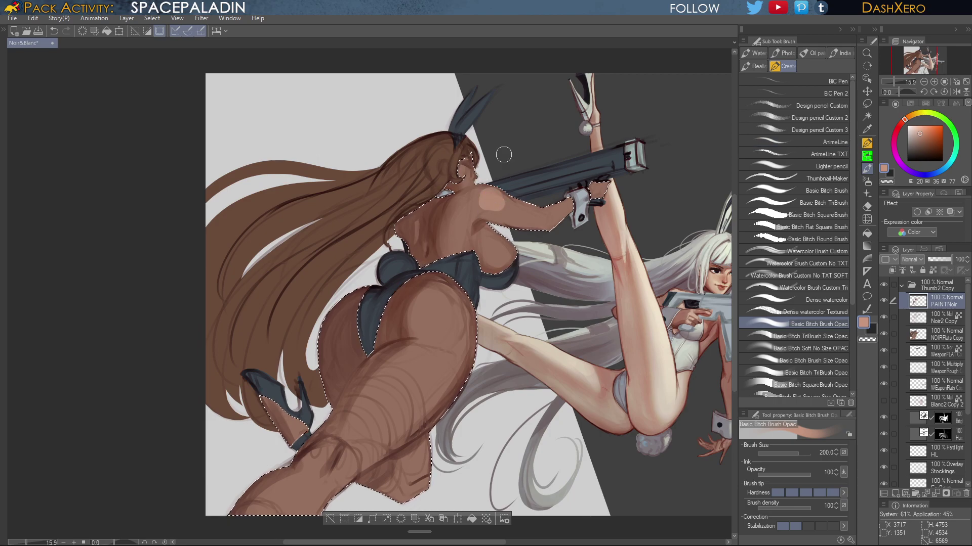
pyautogui.hotkey('ctrl', 'z')
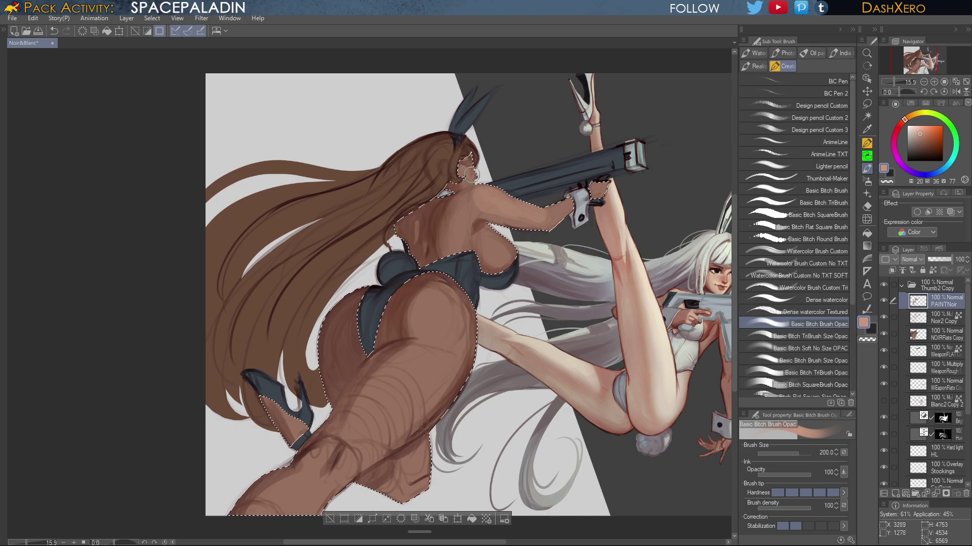
# Smooth the far buttock's shading with a sampled mid brown (17, 48, 47), using Basic Bitch Brush Opac at size 200
pyautogui.moveTo(599, 253); pyautogui.dragTo(593, 222)
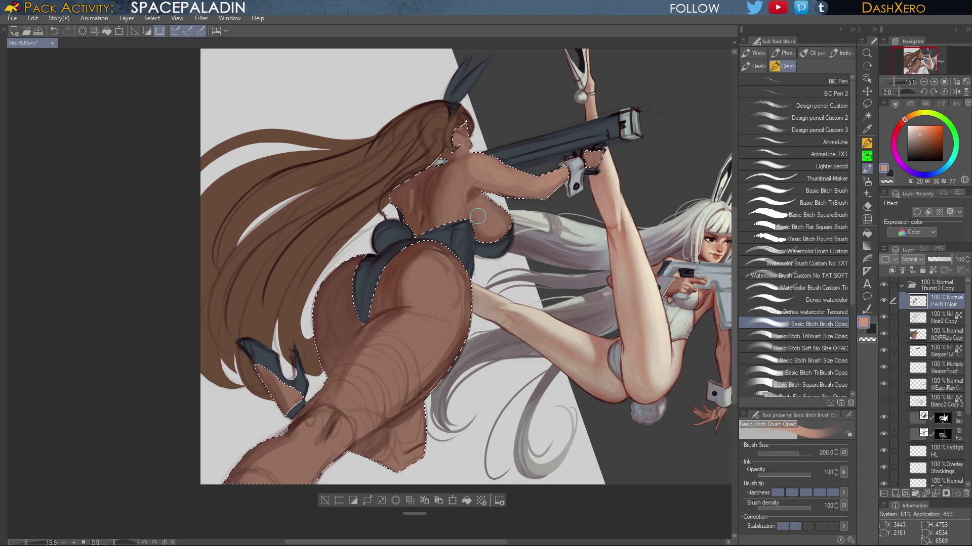
pyautogui.press('alt')
pyautogui.keyDown('alt'); pyautogui.click(390, 295); pyautogui.keyUp('alt')
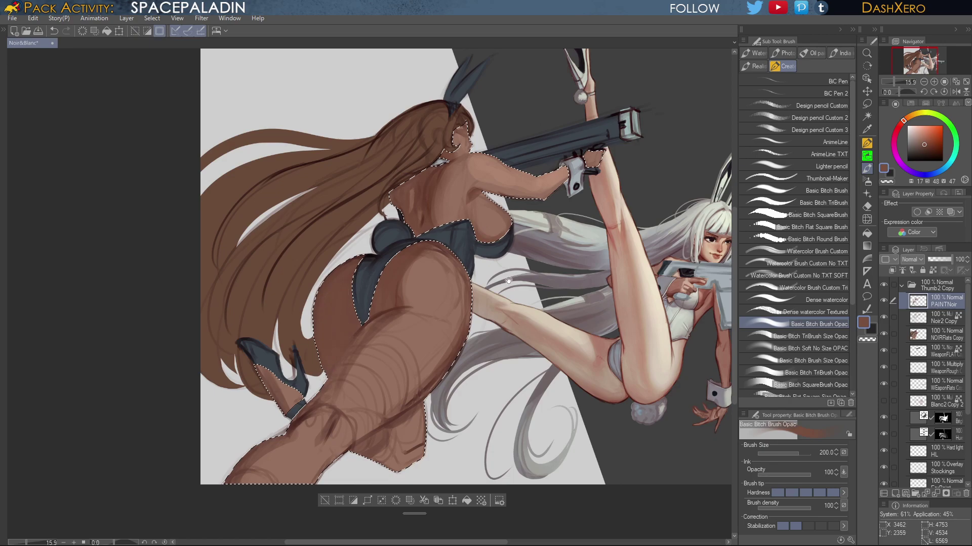
# Define the crease between far buttock and thigh in sampled dark brown (11, 50, 33) with Dense watercolor at size 30, then select Design pencil Custom 2
pyautogui.moveTo(508, 281); pyautogui.dragTo(581, 320)
pyautogui.scroll(2, 538, 346)
pyautogui.scroll(2, 533, 357)
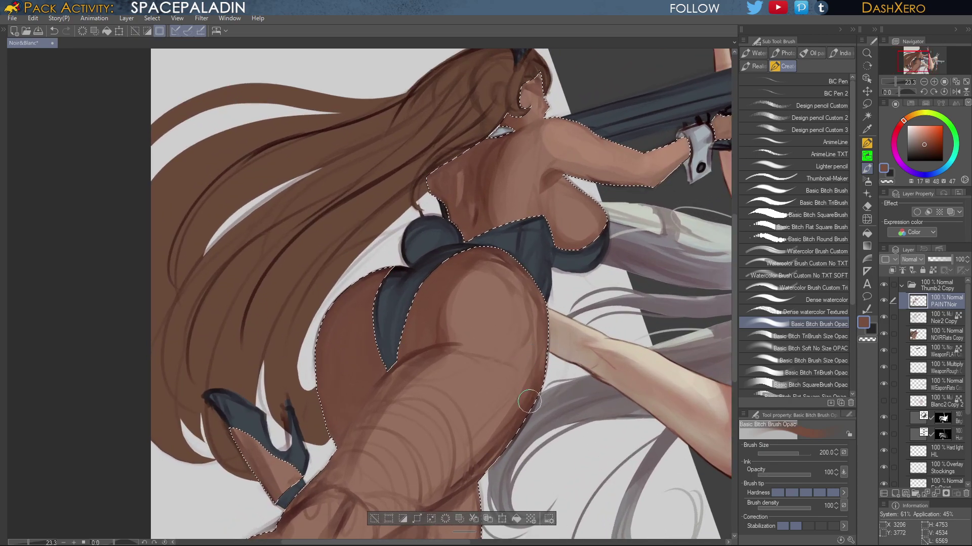
pyautogui.keyDown('alt'); pyautogui.click(445, 500); pyautogui.keyUp('alt')
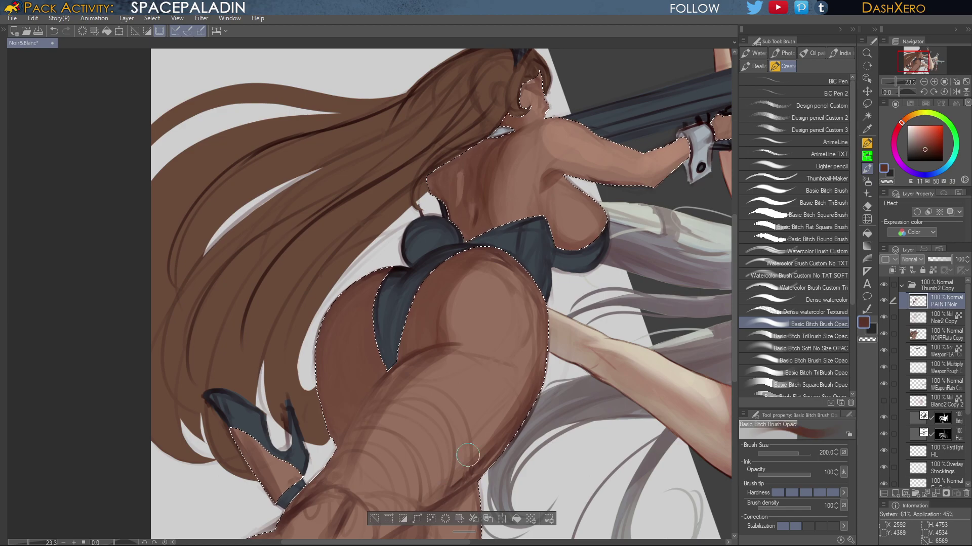
pyautogui.click(831, 295)
pyautogui.moveTo(522, 381); pyautogui.dragTo(677, 240)
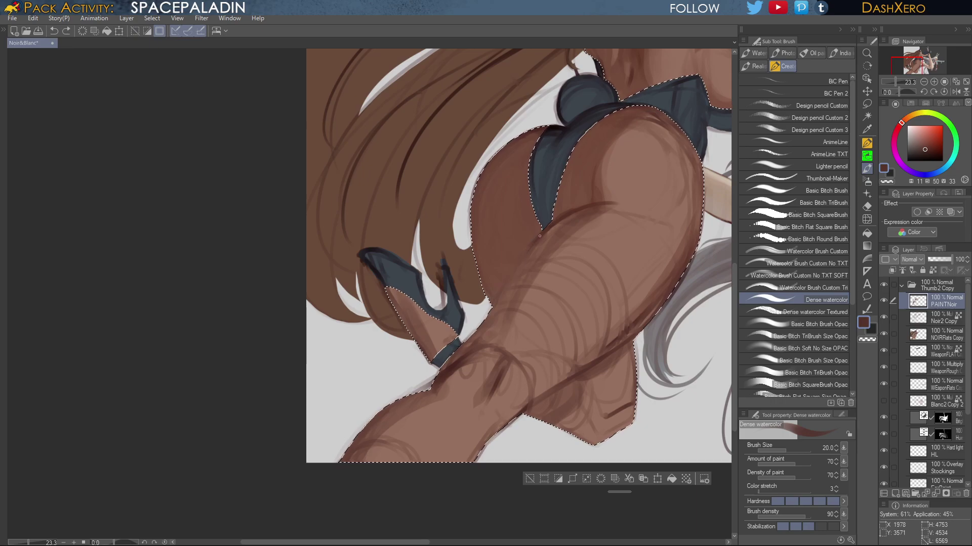
pyautogui.press('[')
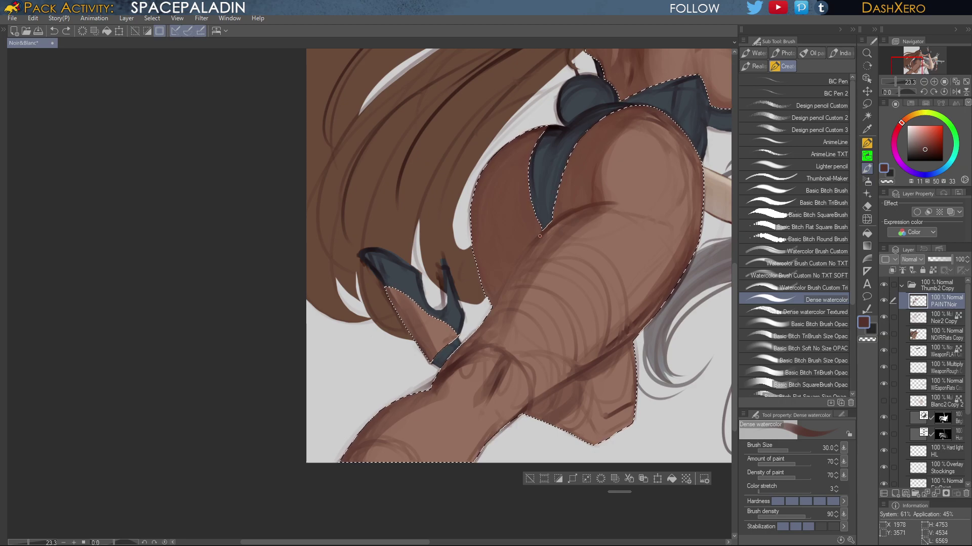
pyautogui.moveTo(535, 239); pyautogui.dragTo(504, 291)
pyautogui.click(831, 118)
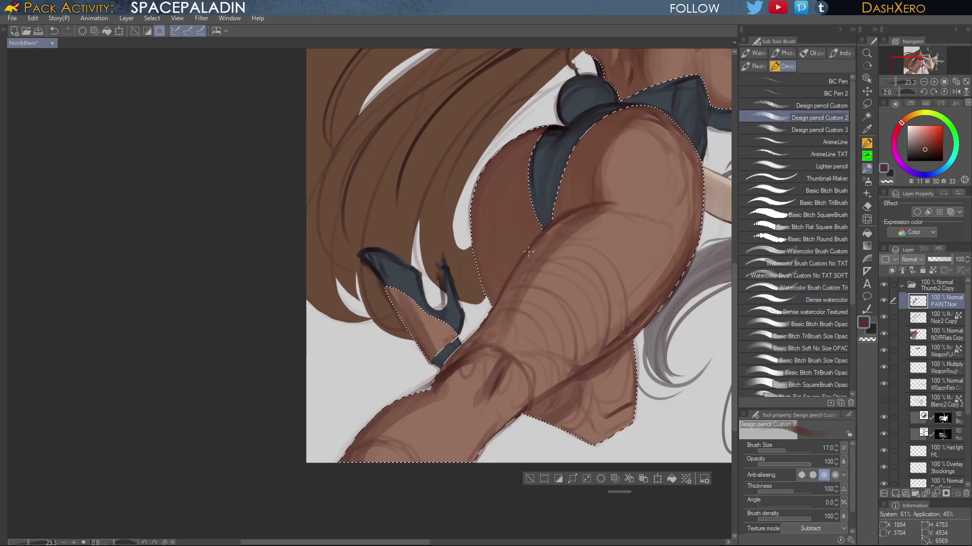
# Darken the brown-haired character's thigh contours with Design pencil Custom 2 at size 20 in a deeper reddish brown
pyautogui.press(']')
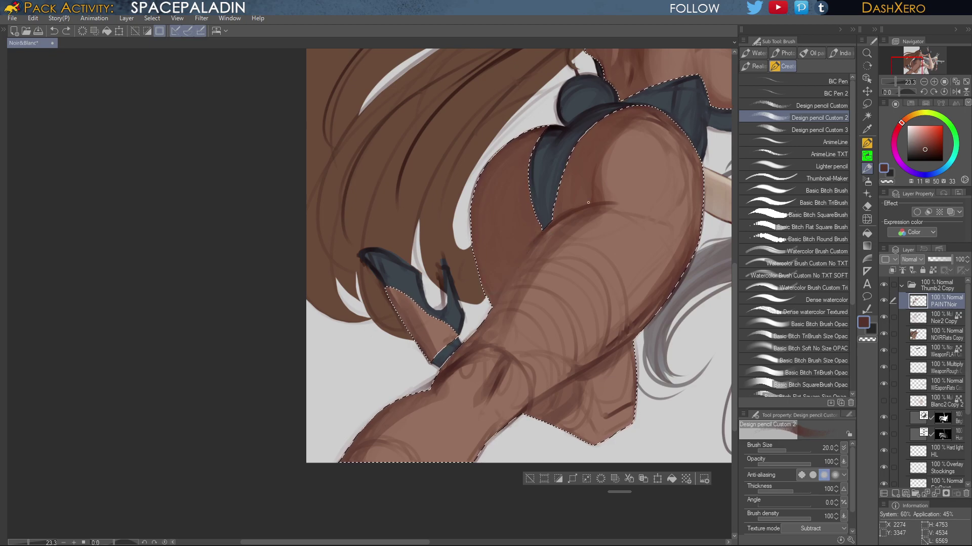
pyautogui.click(930, 152)
pyautogui.click(929, 148)
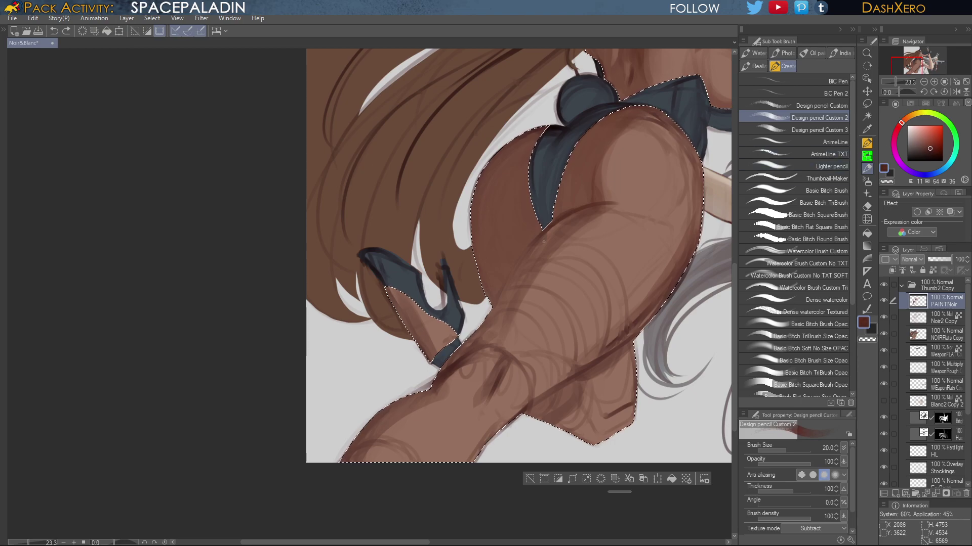
pyautogui.moveTo(534, 244)
pyautogui.mouseDown()
pyautogui.moveTo(509, 275)
pyautogui.moveTo(543, 233)
pyautogui.moveTo(502, 291)
pyautogui.mouseUp()
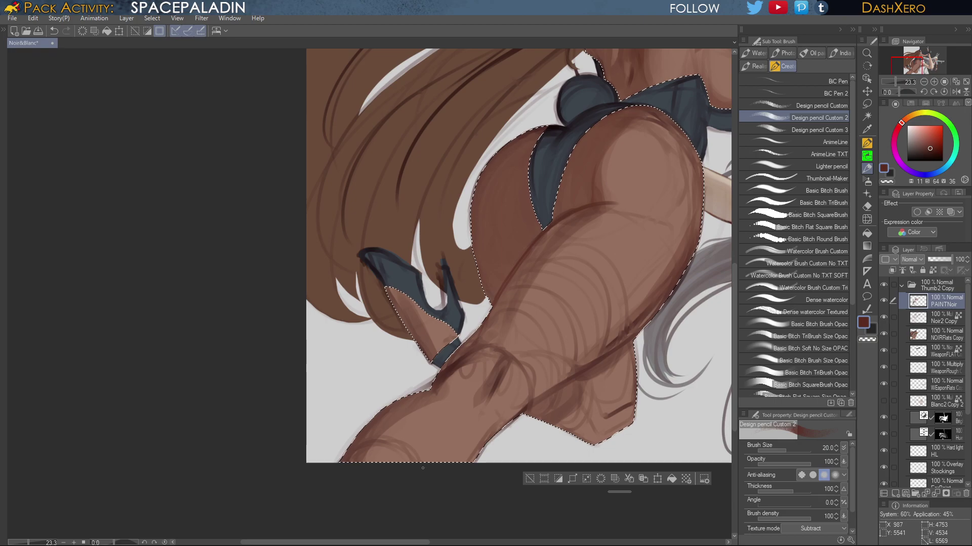
pyautogui.moveTo(660, 274)
pyautogui.mouseDown()
pyautogui.moveTo(577, 330)
pyautogui.moveTo(550, 412)
pyautogui.mouseUp()
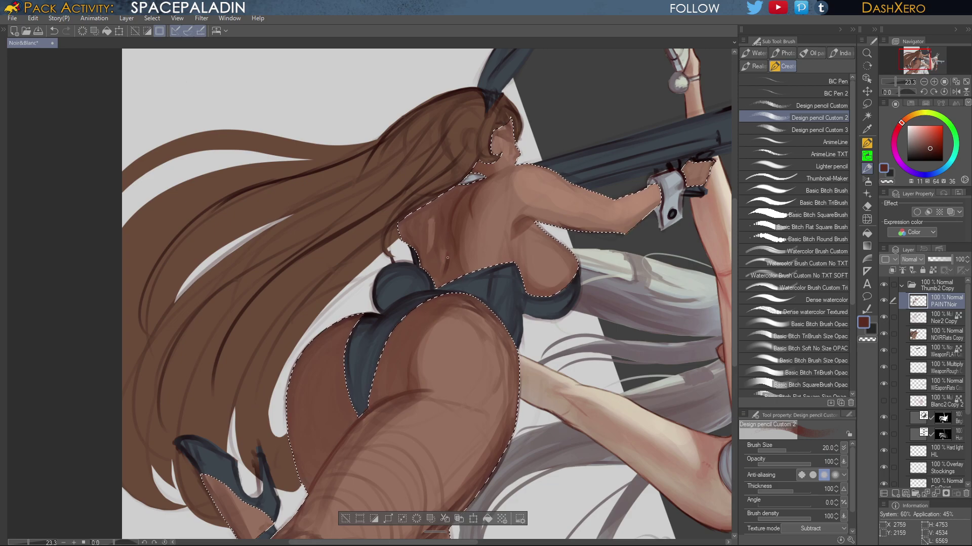
# Compare the artwork with the PAINTNoir layer hidden and shown, and clear that layer's painted shading
pyautogui.moveTo(584, 437); pyautogui.dragTo(588, 259)
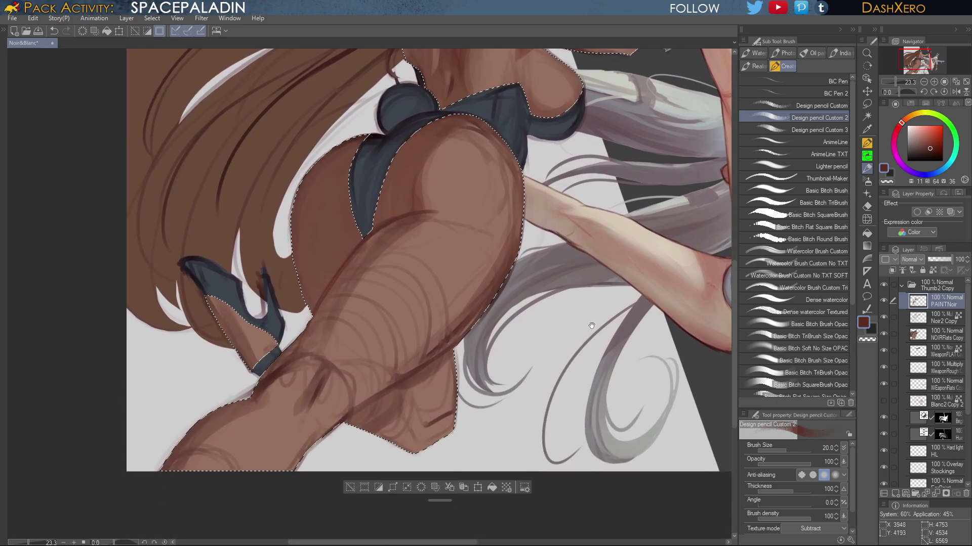
pyautogui.moveTo(580, 396); pyautogui.dragTo(589, 340)
pyautogui.moveTo(640, 187); pyautogui.dragTo(613, 316)
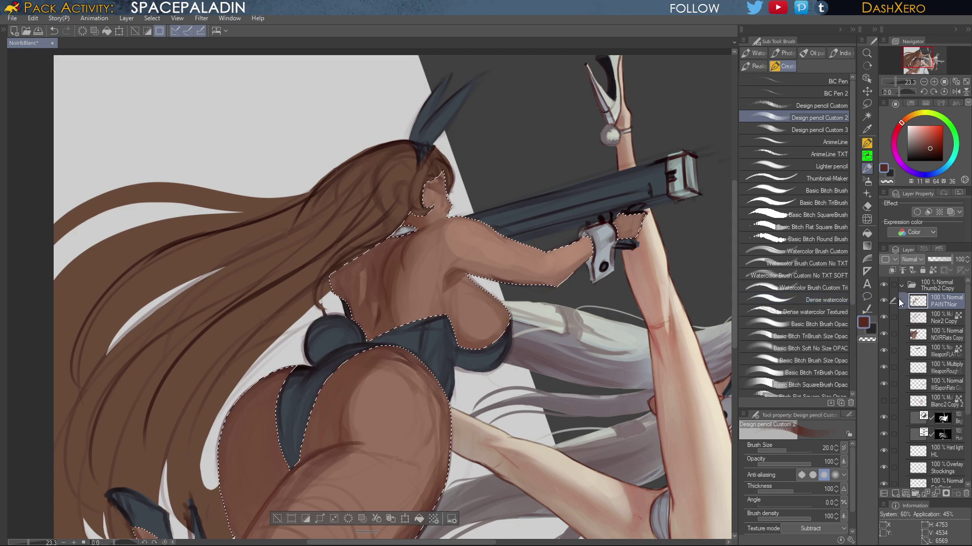
pyautogui.hotkey('ctrl', '-')
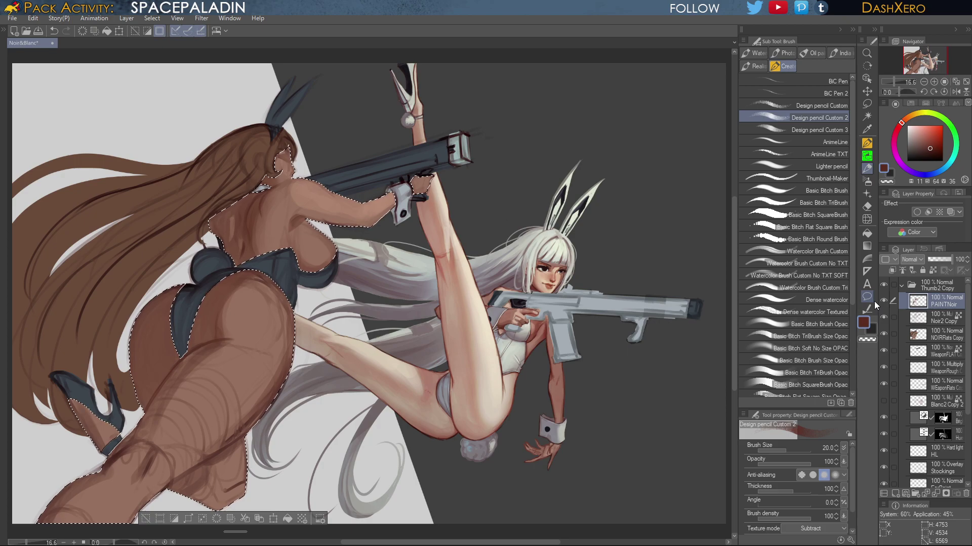
pyautogui.moveTo(421, 359); pyautogui.dragTo(629, 381)
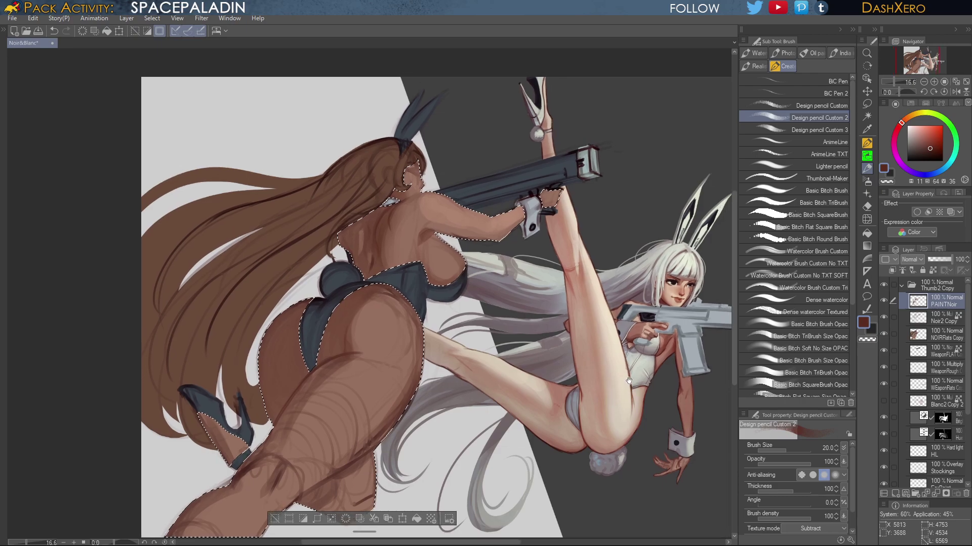
pyautogui.click(884, 301)
pyautogui.click(884, 300)
pyautogui.click(885, 300)
pyautogui.click(884, 301)
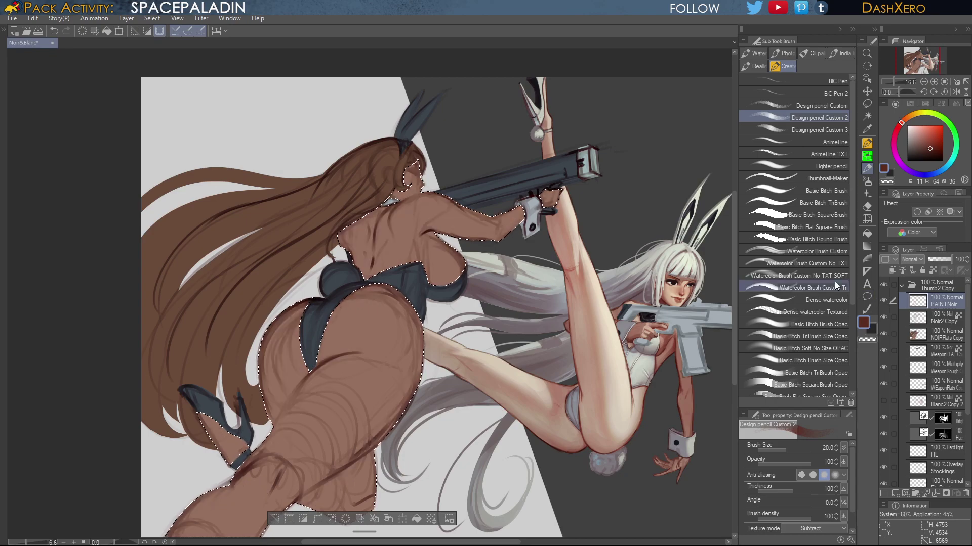
# Shade the brown-haired character's back in a sampled brown skin tone with the Basic Bitch Brush Opac brush at size 200
pyautogui.moveTo(528, 299); pyautogui.dragTo(552, 294)
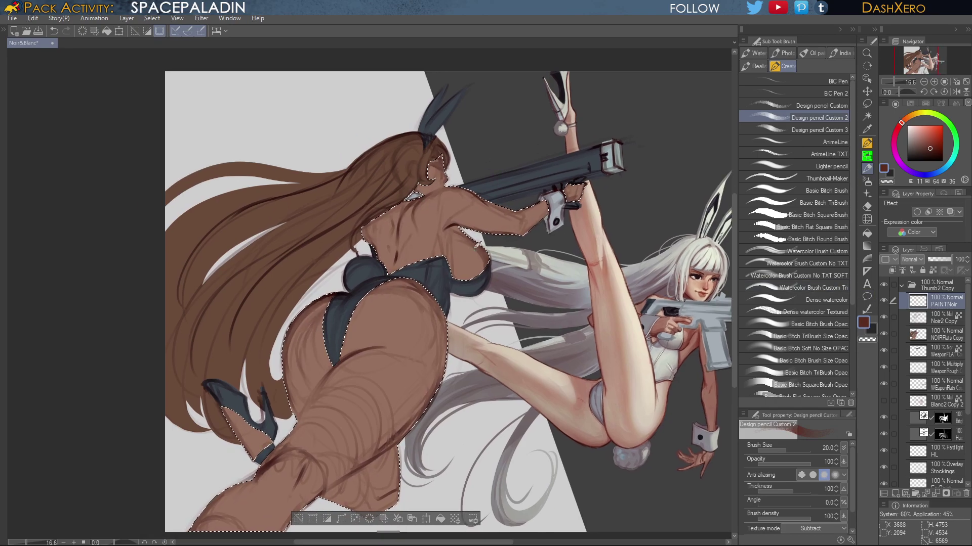
pyautogui.keyDown('alt'); pyautogui.click(483, 254); pyautogui.keyUp('alt')
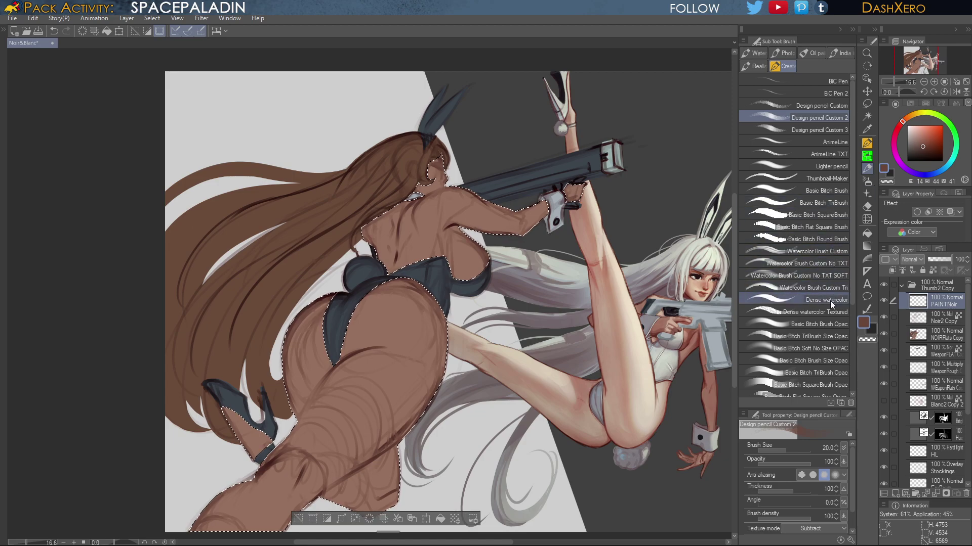
pyautogui.click(825, 250)
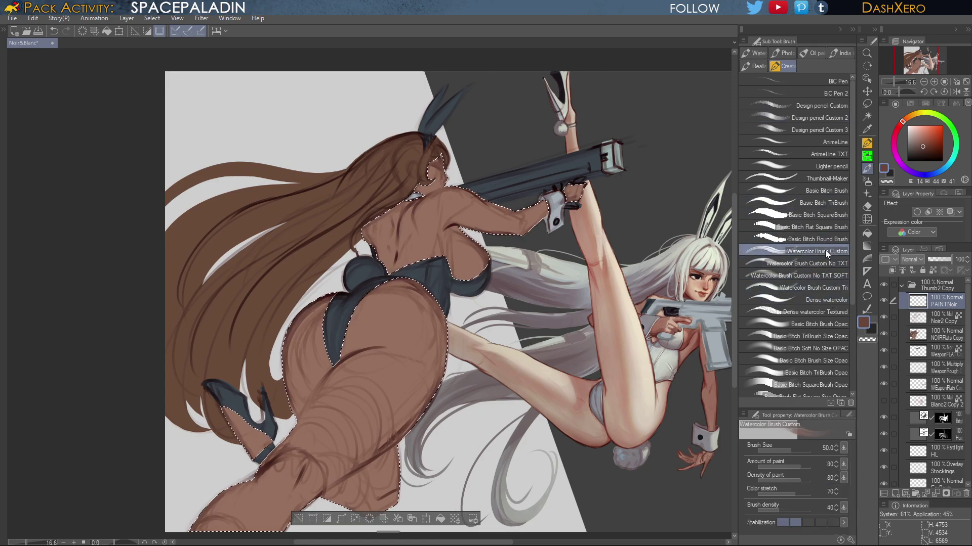
pyautogui.click(827, 324)
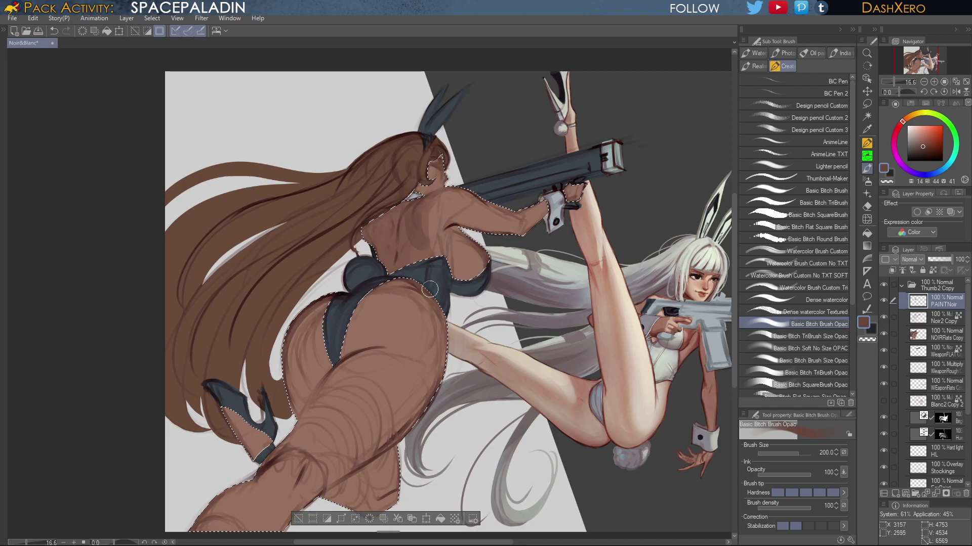
# Block in broad brown shading over the hips, thighs and lower legs inside the skin selection
pyautogui.moveTo(493, 378)
pyautogui.mouseDown()
pyautogui.moveTo(574, 287)
pyautogui.moveTo(639, 252)
pyautogui.mouseUp()
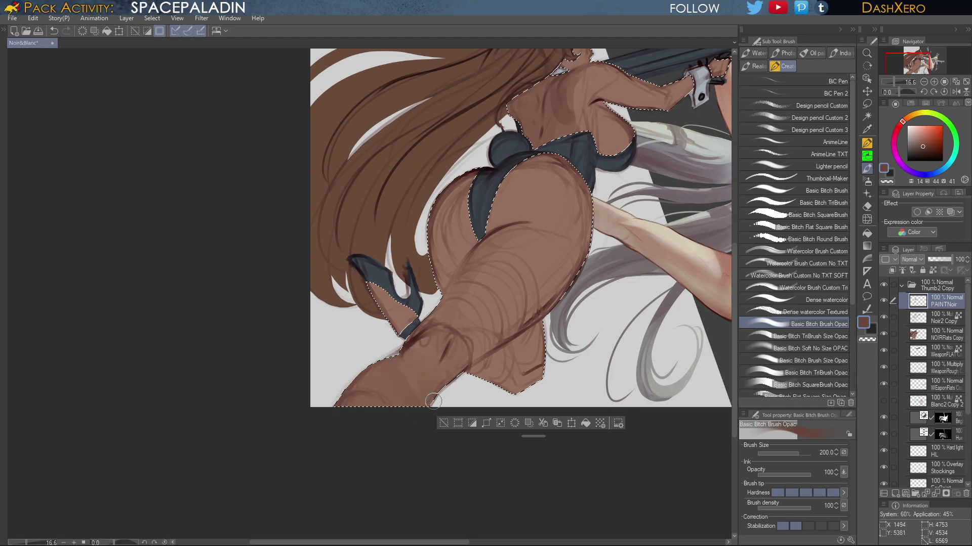
pyautogui.moveTo(445, 320)
pyautogui.mouseDown()
pyautogui.moveTo(452, 343)
pyautogui.moveTo(471, 351)
pyautogui.moveTo(499, 330)
pyautogui.moveTo(499, 281)
pyautogui.moveTo(474, 269)
pyautogui.moveTo(479, 311)
pyautogui.moveTo(513, 332)
pyautogui.moveTo(533, 253)
pyautogui.moveTo(500, 241)
pyautogui.moveTo(513, 311)
pyautogui.mouseUp()
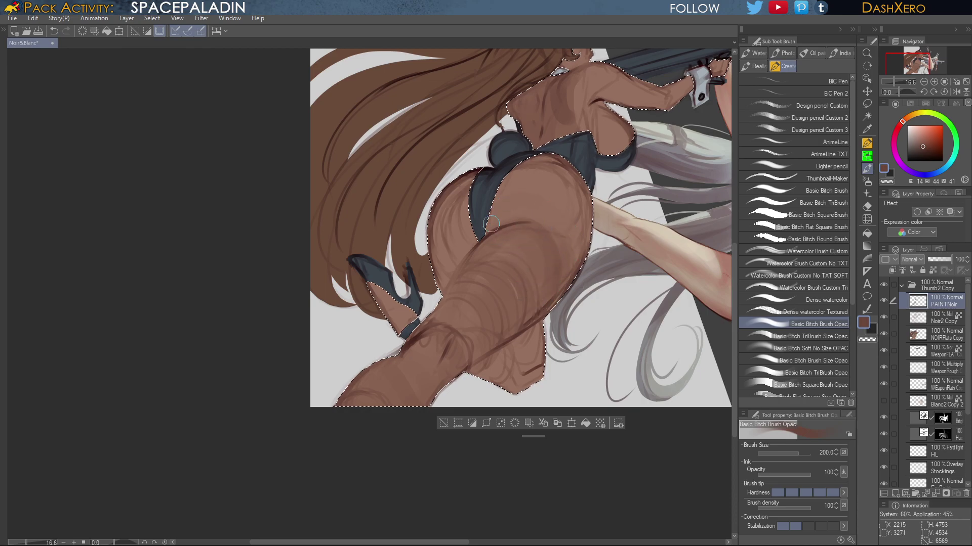
pyautogui.moveTo(490, 223); pyautogui.dragTo(559, 275)
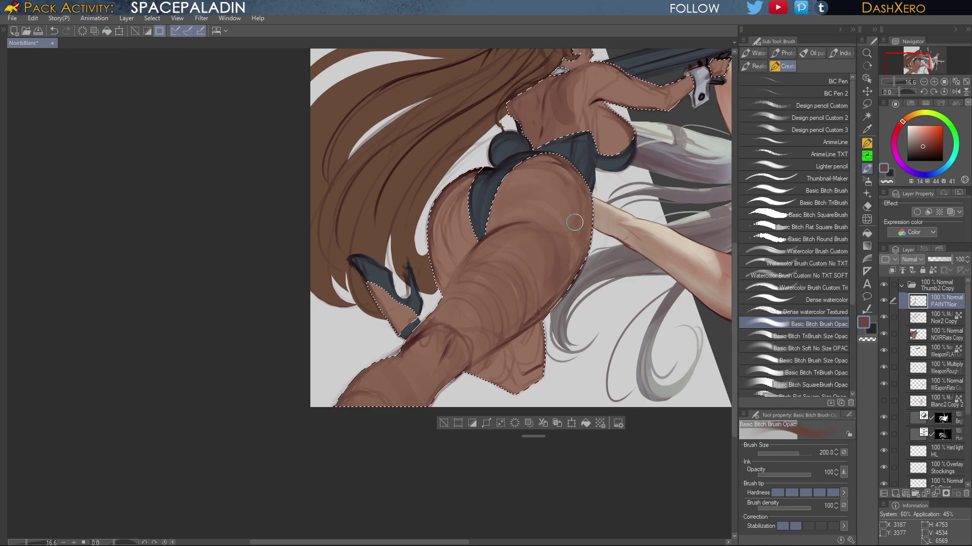
pyautogui.moveTo(563, 201)
pyautogui.mouseDown()
pyautogui.moveTo(514, 193)
pyautogui.moveTo(496, 214)
pyautogui.moveTo(566, 226)
pyautogui.mouseUp()
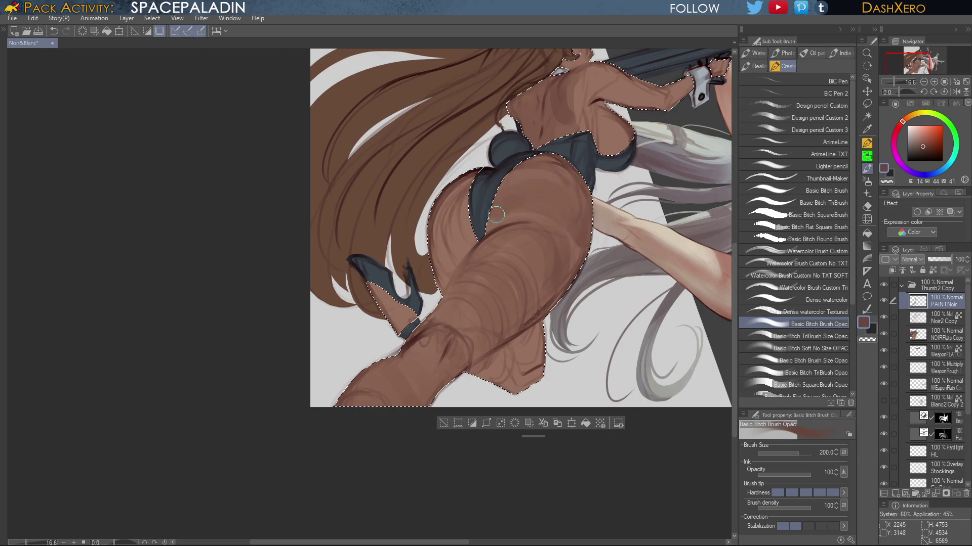
pyautogui.moveTo(496, 214); pyautogui.dragTo(535, 216)
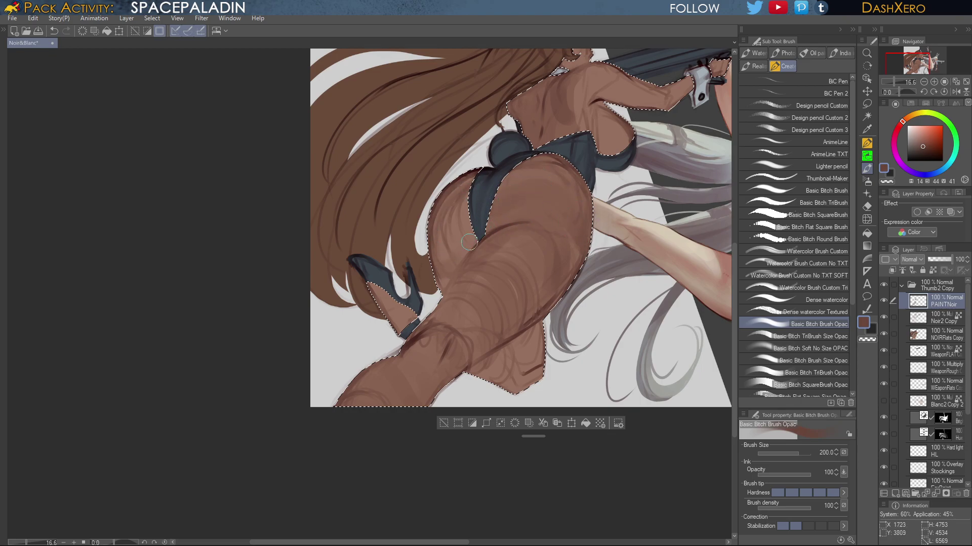
# Build up curved shading strokes along the legs with the Basic Bitch TriBrush Size Opac brush at size 250
pyautogui.moveTo(480, 316); pyautogui.dragTo(450, 427)
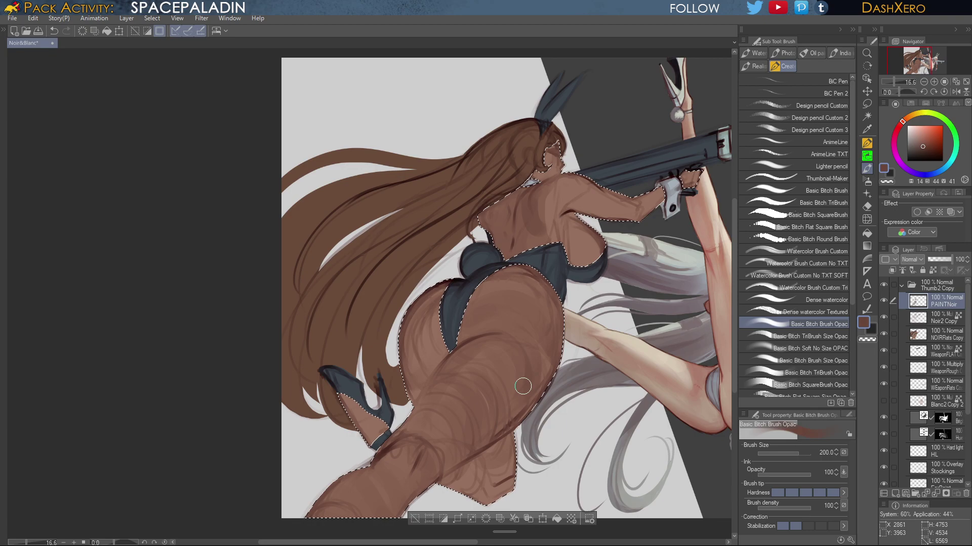
pyautogui.click(804, 335)
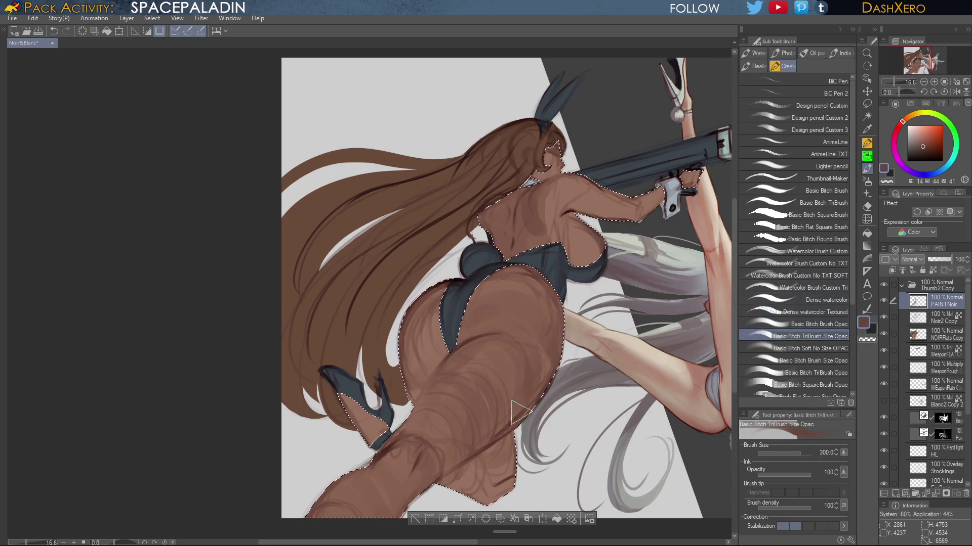
pyautogui.moveTo(567, 441); pyautogui.dragTo(609, 308)
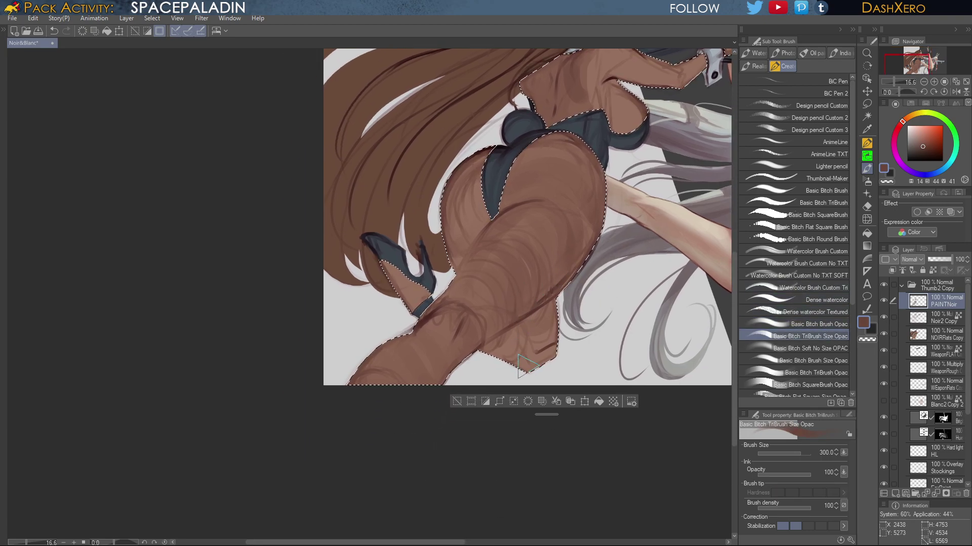
pyautogui.press('[')
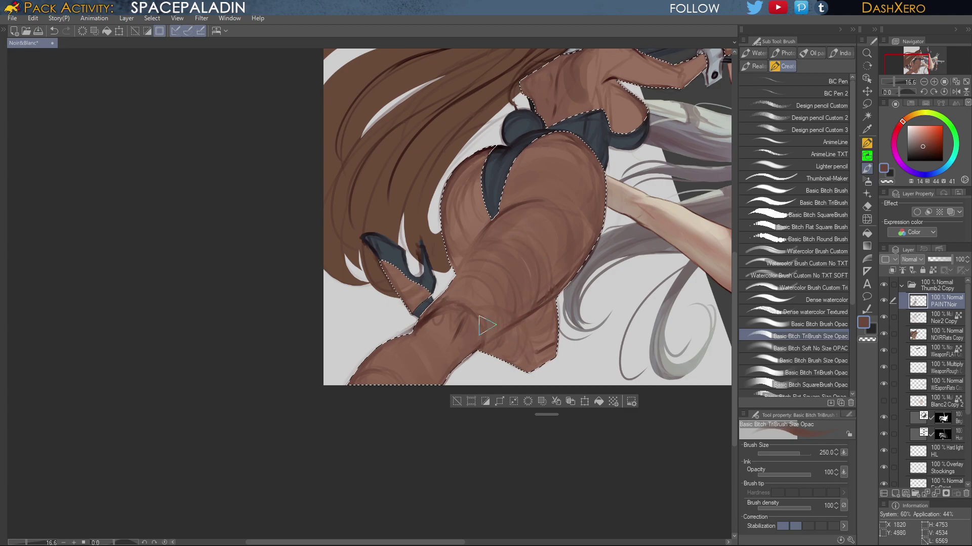
pyautogui.moveTo(531, 326); pyautogui.dragTo(521, 332)
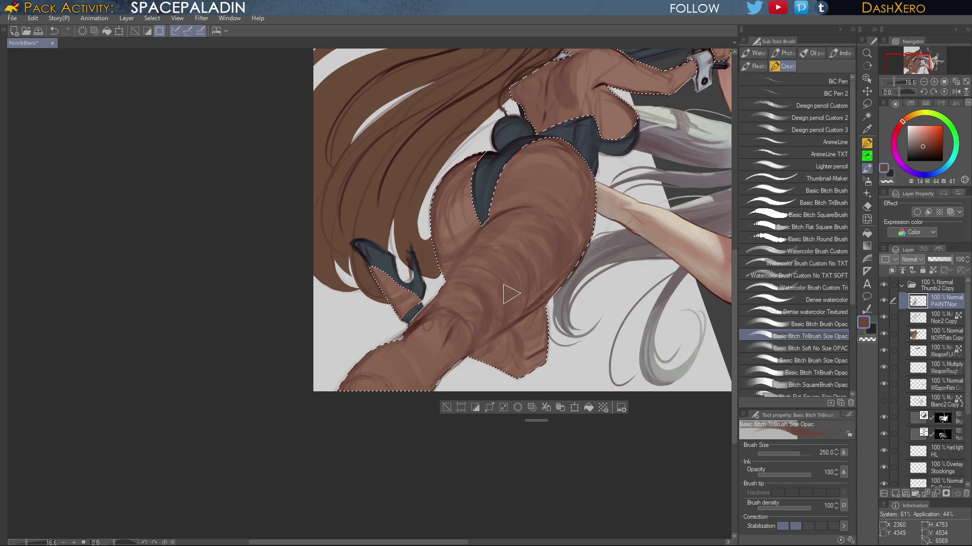
# Sample a darker reddish brown from the skin and deepen the shadows on the legs, foot and back
pyautogui.keyDown('alt'); pyautogui.click(524, 315); pyautogui.keyUp('alt')
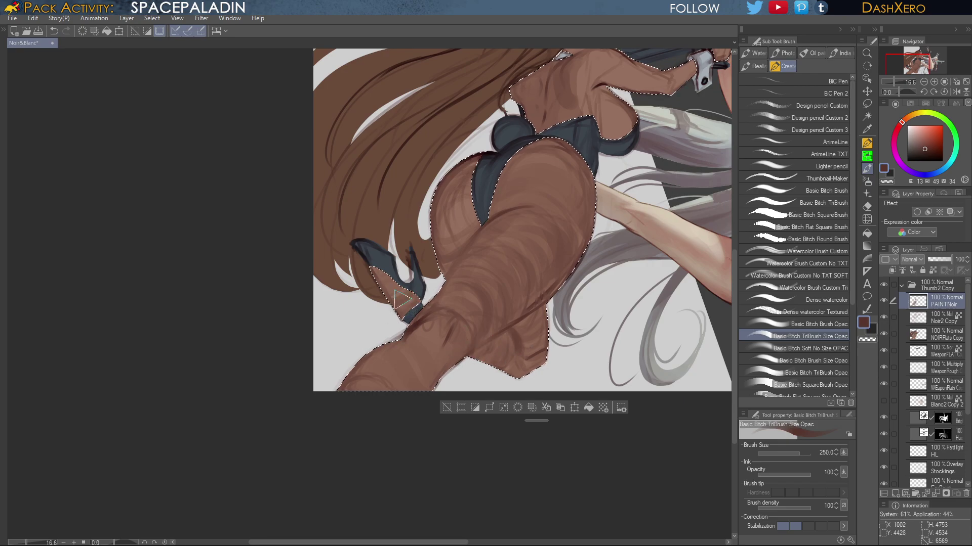
pyautogui.moveTo(582, 55); pyautogui.dragTo(504, 189)
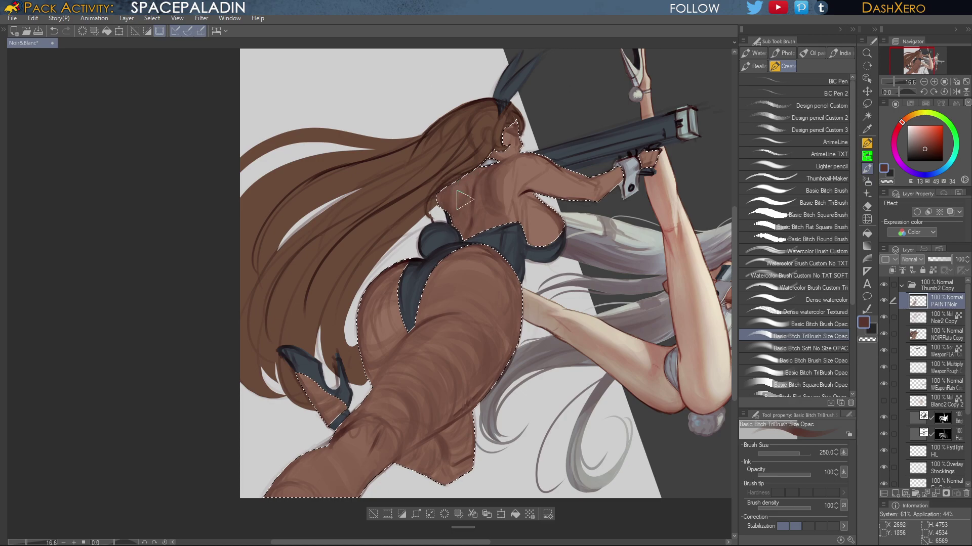
pyautogui.moveTo(505, 197); pyautogui.dragTo(499, 209)
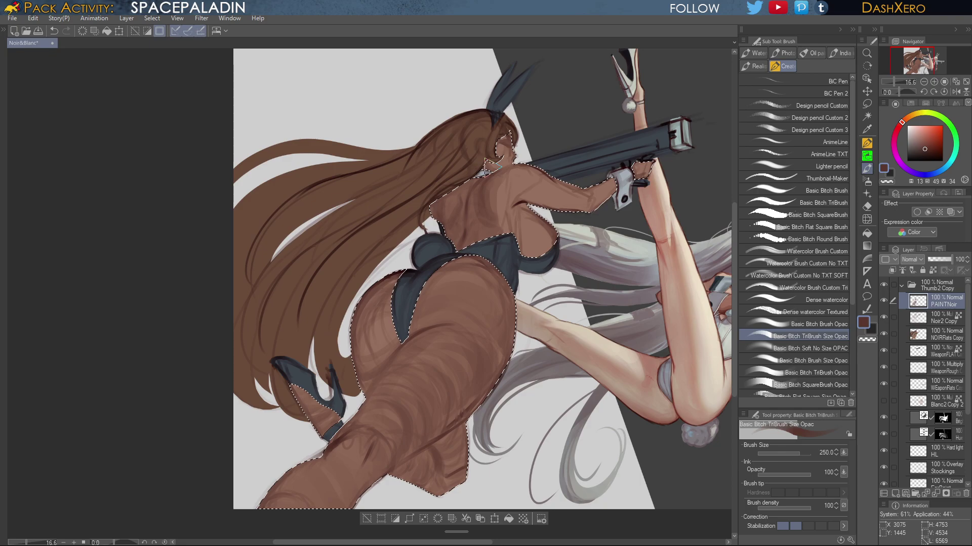
# Reduce the brush size to 170 and finally 100 while refining the shadow shapes on the back
pyautogui.press('[')
pyautogui.press('[')
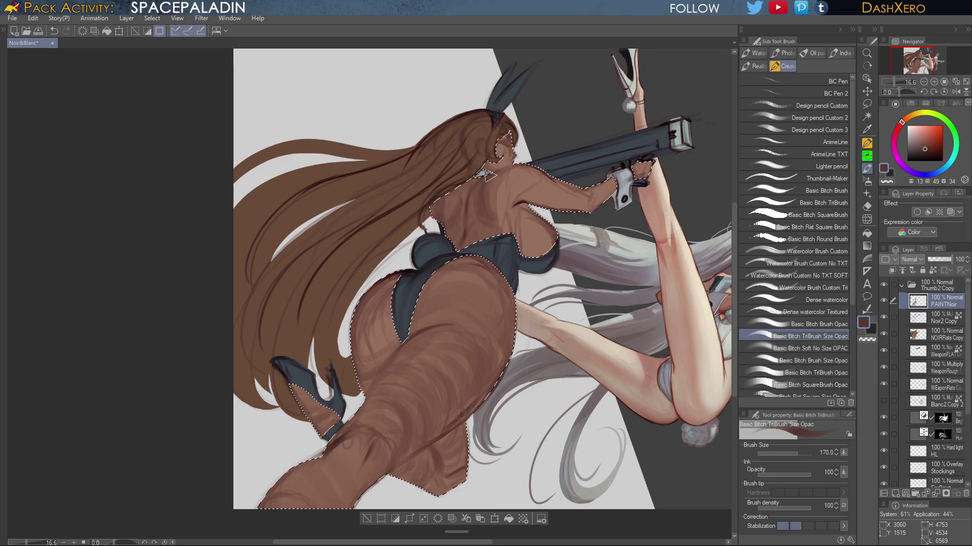
pyautogui.scroll(6, 489, 182)
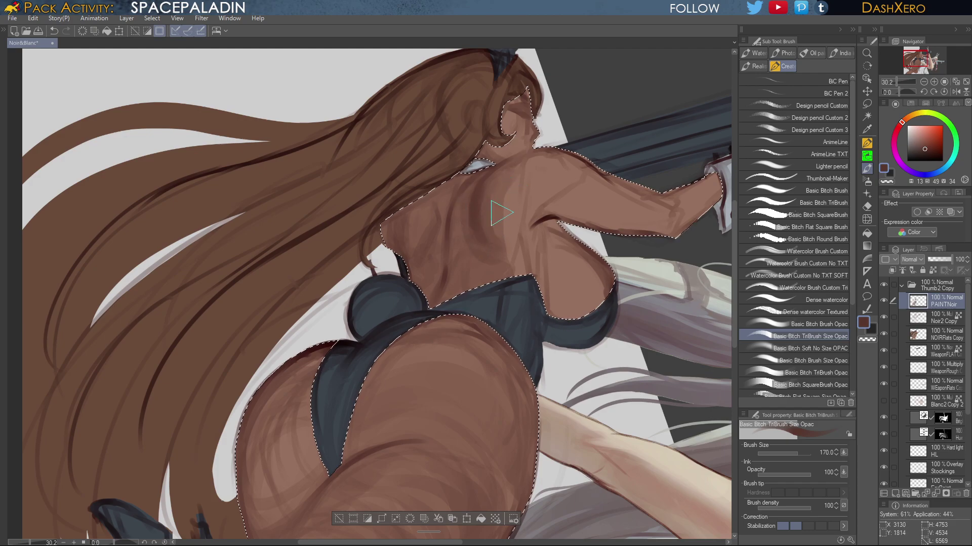
pyautogui.moveTo(469, 214); pyautogui.dragTo(482, 169)
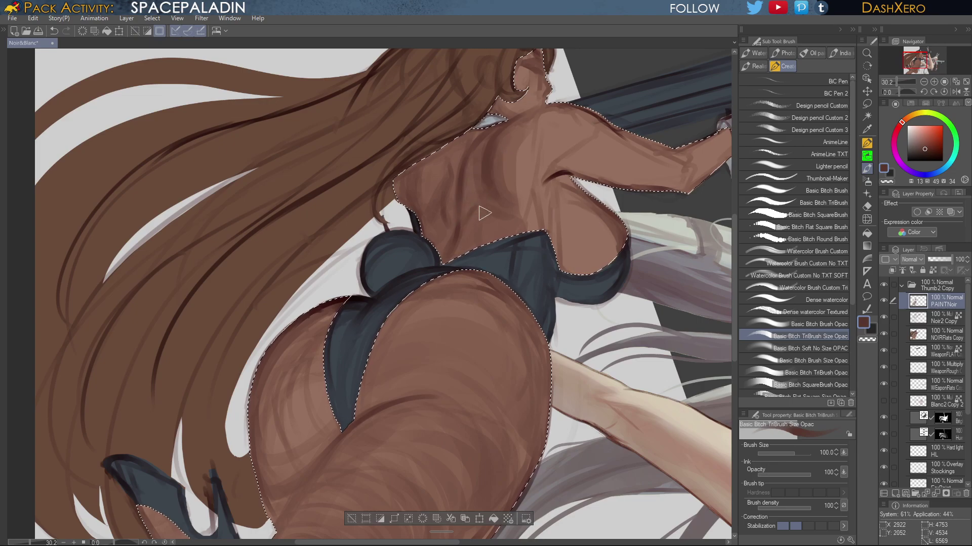
# Check the PAINTNoir shading by toggling the layer, and blend the back's shadows with sampled lighter and darker browns
pyautogui.click(884, 301)
pyautogui.click(884, 301)
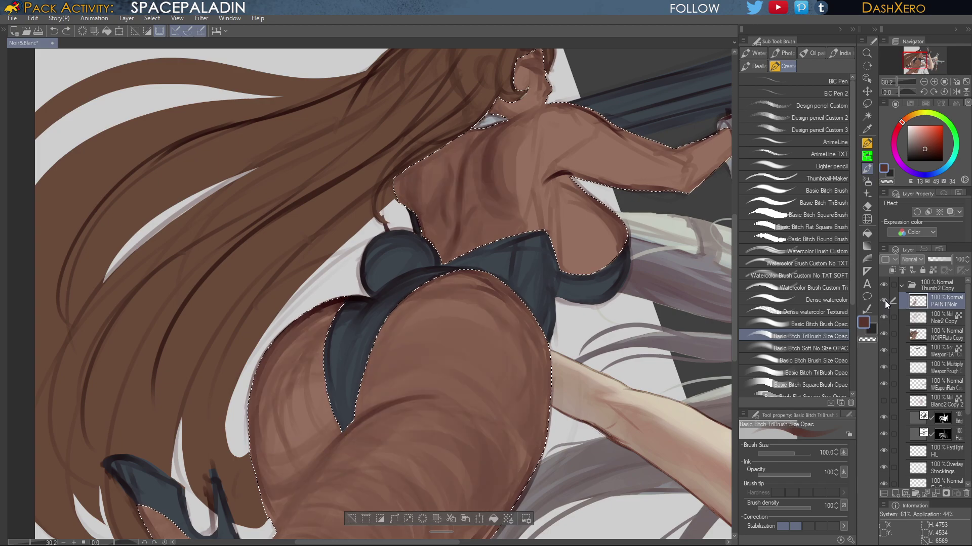
pyautogui.click(884, 301)
pyautogui.click(883, 300)
pyautogui.keyDown('alt'); pyautogui.click(451, 234); pyautogui.keyUp('alt')
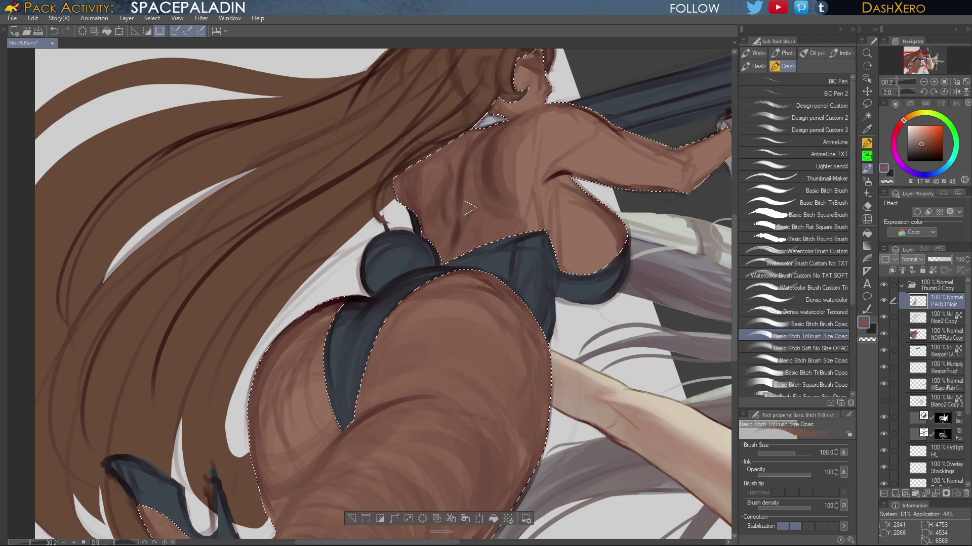
pyautogui.keyDown('alt'); pyautogui.click(458, 233); pyautogui.keyUp('alt')
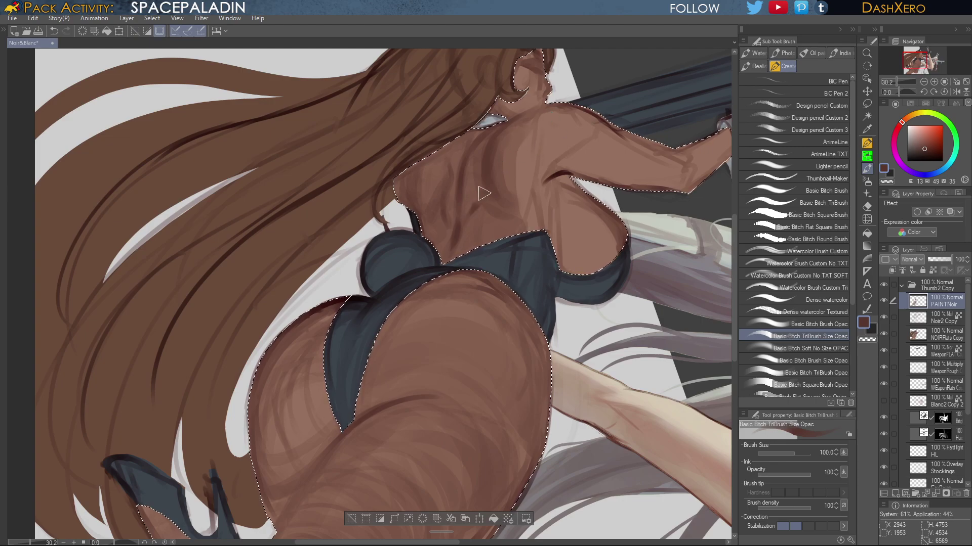
pyautogui.keyDown('alt'); pyautogui.click(475, 167); pyautogui.keyUp('alt')
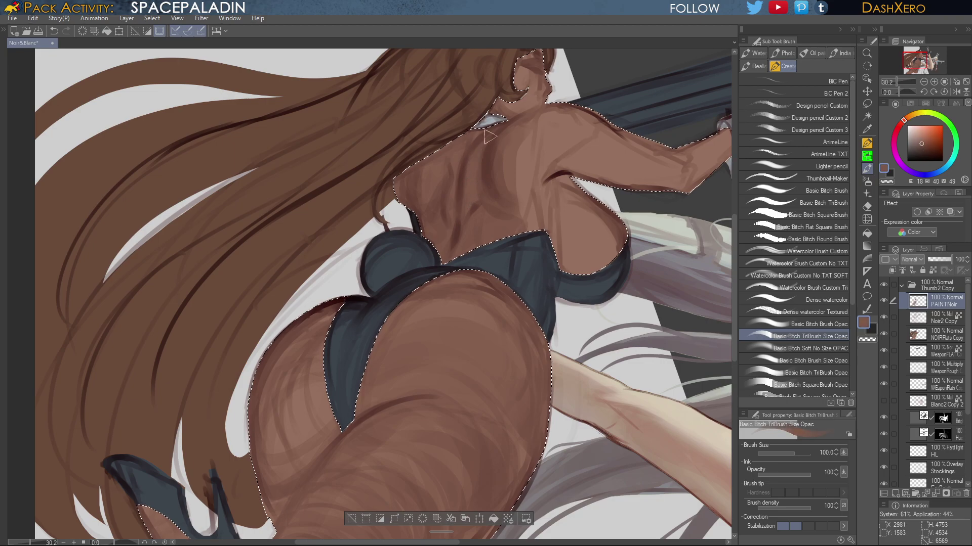
pyautogui.scroll(-2, 574, 354)
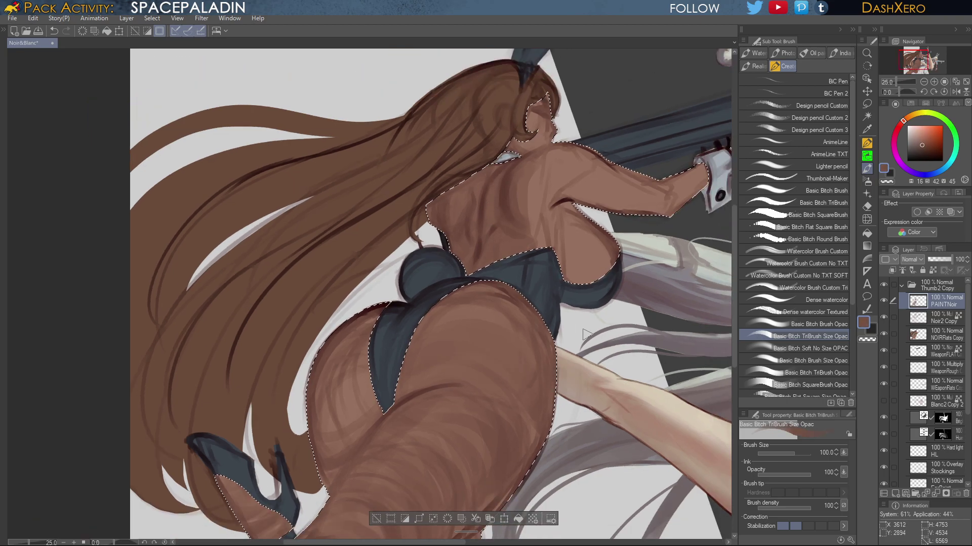
pyautogui.moveTo(559, 445); pyautogui.dragTo(594, 306)
pyautogui.moveTo(594, 302); pyautogui.dragTo(568, 342)
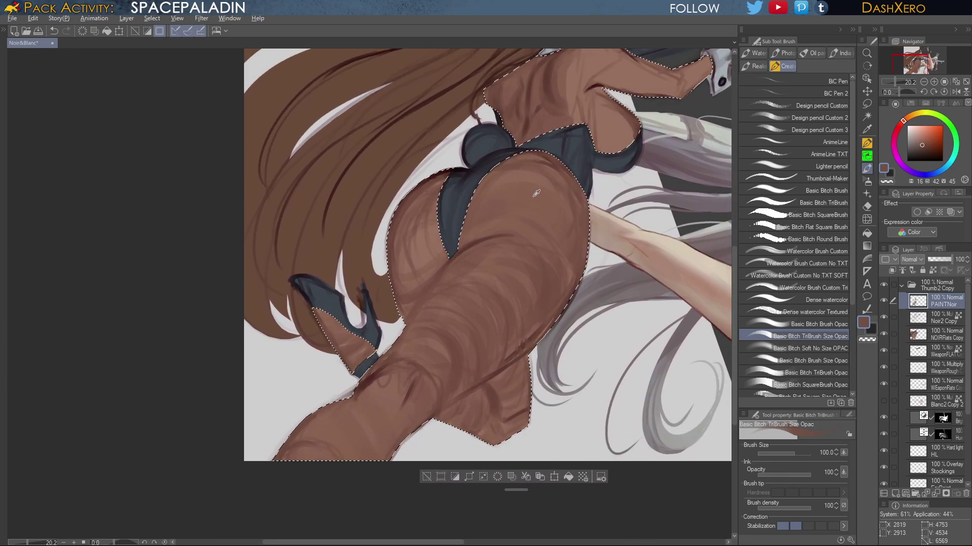
# Shade the hips and upper thigh with a darker brown sampled from the skin, using Basic Bitch Brush Opac at size 400
pyautogui.click(827, 323)
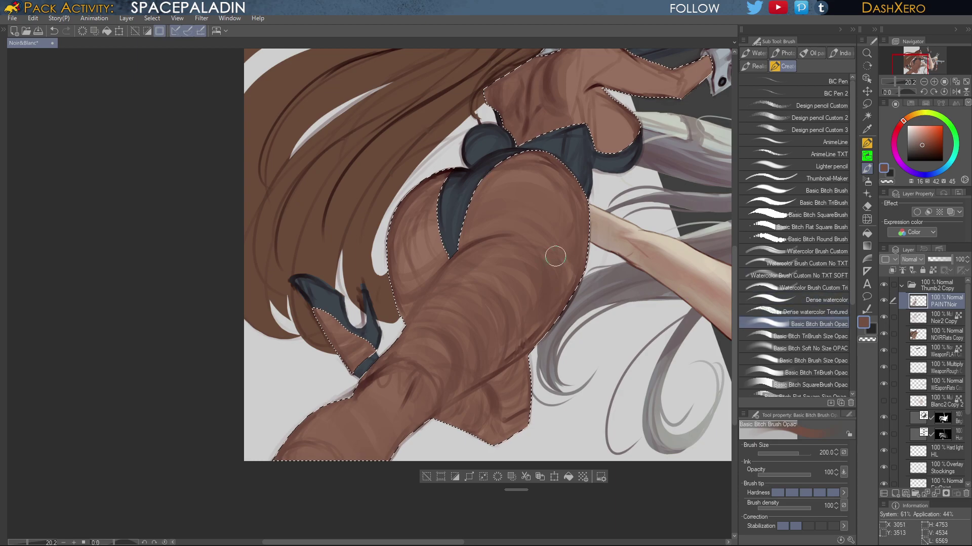
pyautogui.press(']')
pyautogui.press(']')
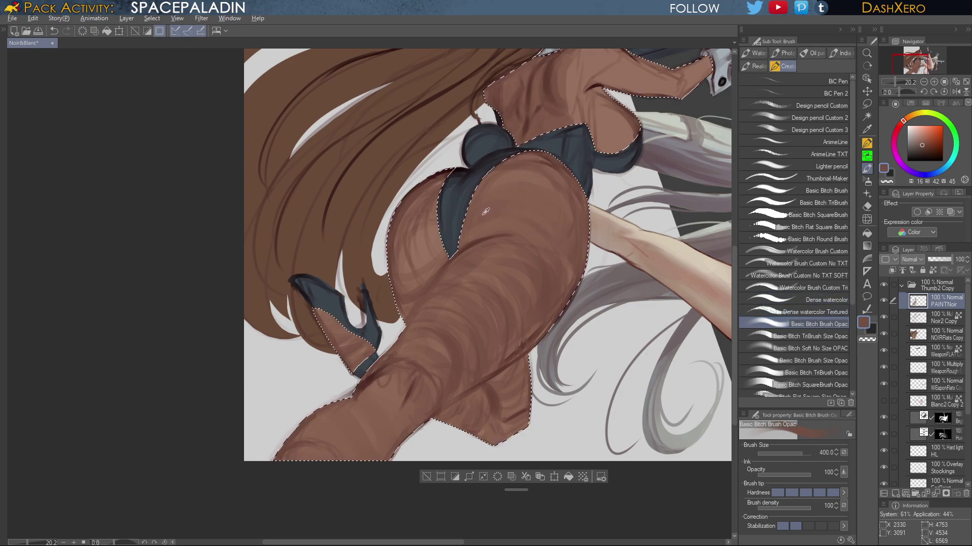
pyautogui.keyDown('alt'); pyautogui.click(550, 87); pyautogui.keyUp('alt')
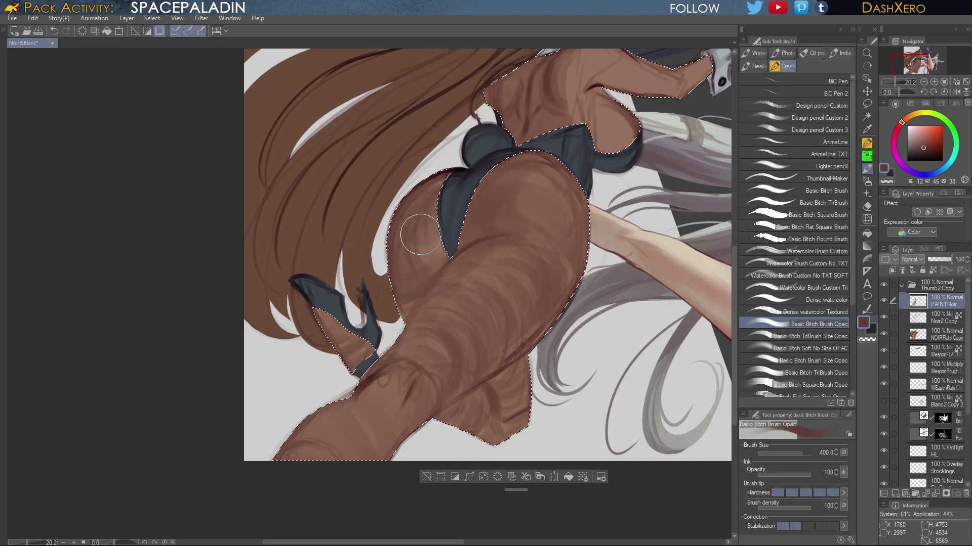
pyautogui.moveTo(620, 289); pyautogui.dragTo(466, 336)
pyautogui.moveTo(640, 400); pyautogui.dragTo(536, 396)
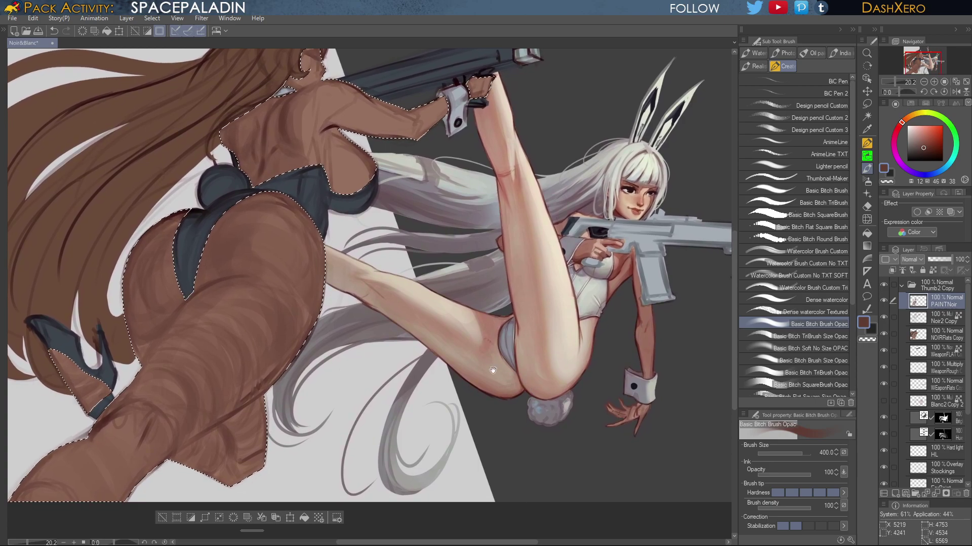
pyautogui.moveTo(189, 300); pyautogui.dragTo(353, 258)
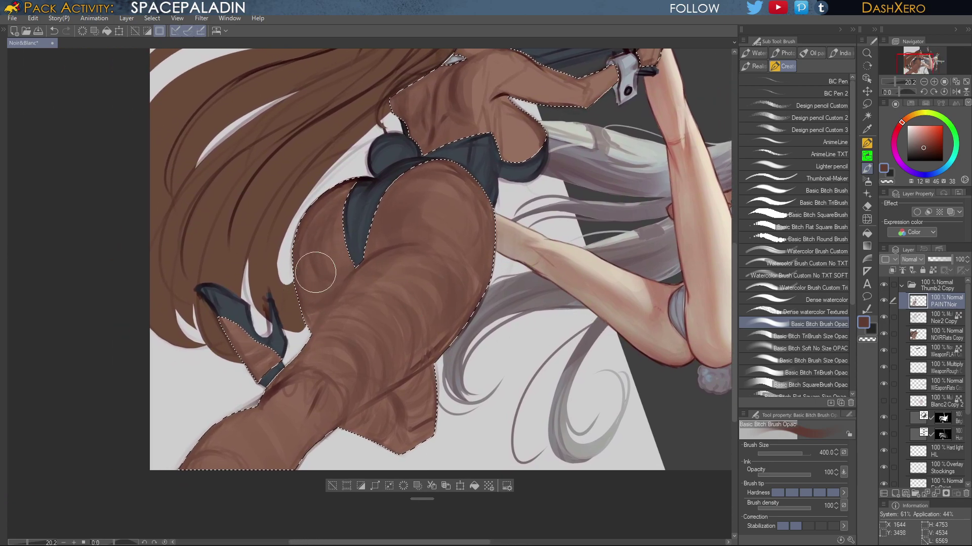
pyautogui.moveTo(491, 353)
pyautogui.mouseDown()
pyautogui.moveTo(521, 418)
pyautogui.moveTo(524, 470)
pyautogui.mouseUp()
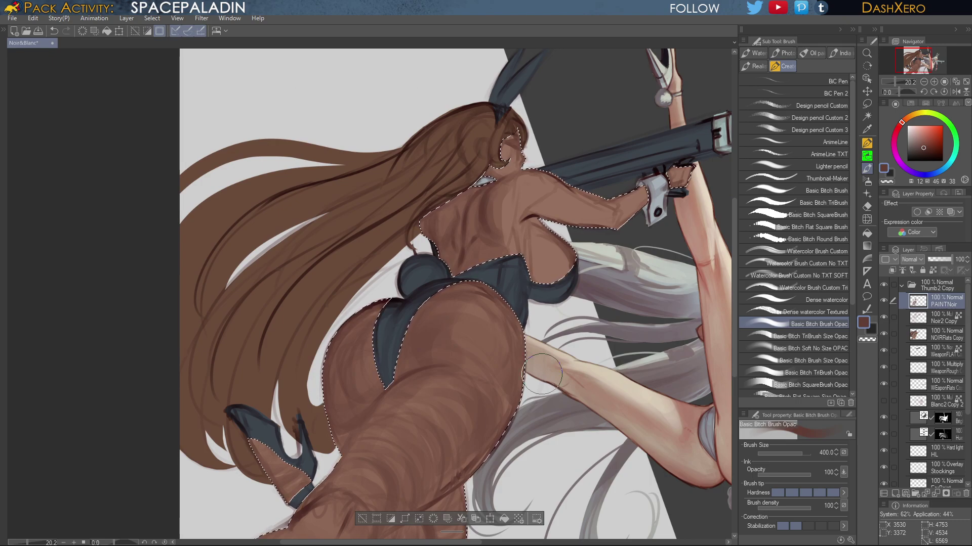
pyautogui.moveTo(565, 410); pyautogui.dragTo(604, 298)
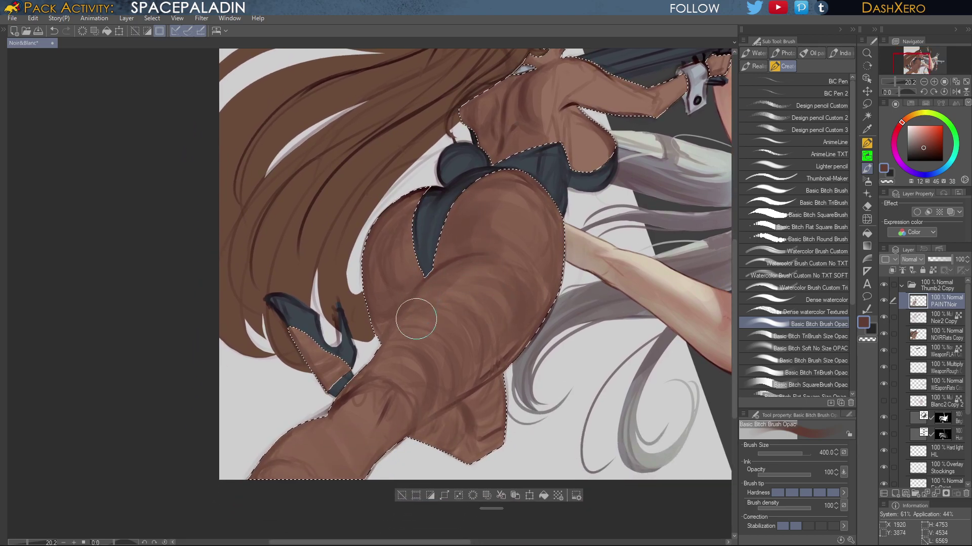
# Pick a more saturated reddish brown and deepen the shadows on the hips beside the leotard
pyautogui.moveTo(932, 143); pyautogui.dragTo(927, 147)
pyautogui.moveTo(493, 213); pyautogui.dragTo(463, 237)
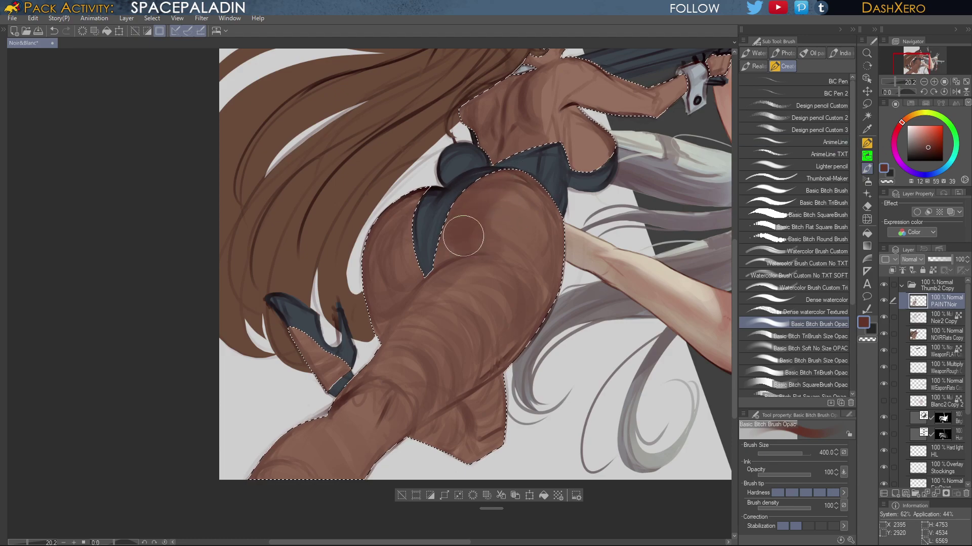
pyautogui.moveTo(468, 336); pyautogui.dragTo(490, 350)
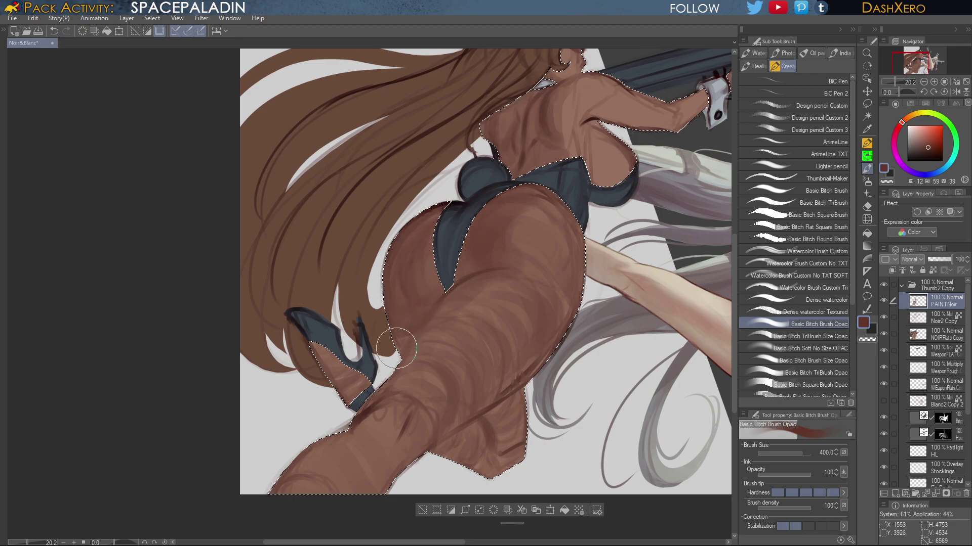
pyautogui.moveTo(592, 317); pyautogui.dragTo(505, 435)
pyautogui.moveTo(554, 396); pyautogui.dragTo(522, 370)
pyautogui.moveTo(628, 384); pyautogui.dragTo(588, 369)
pyautogui.moveTo(625, 333); pyautogui.dragTo(605, 347)
pyautogui.moveTo(637, 294); pyautogui.dragTo(610, 323)
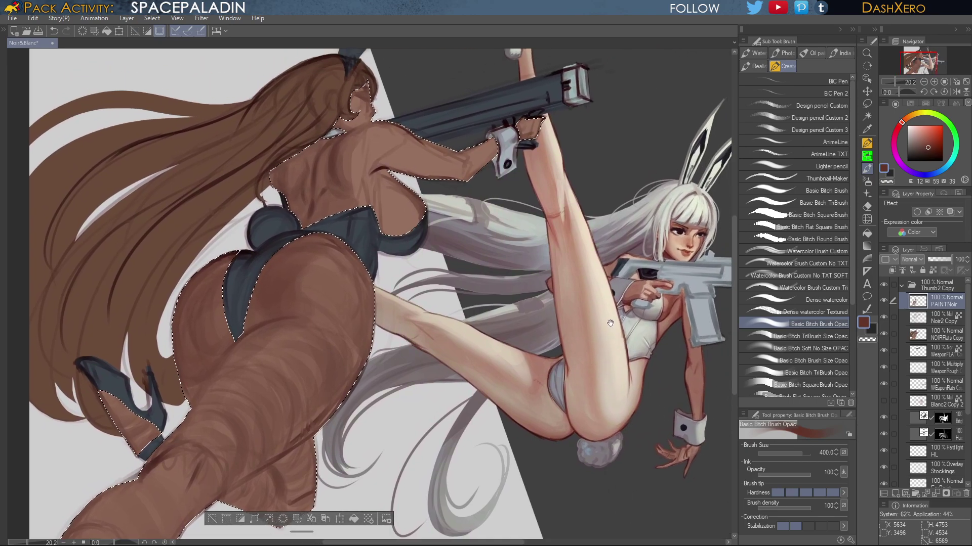
# Sample a lighter skin tone and block in a smooth rounded light area on the near hip at size 400
pyautogui.moveTo(498, 395); pyautogui.dragTo(589, 306)
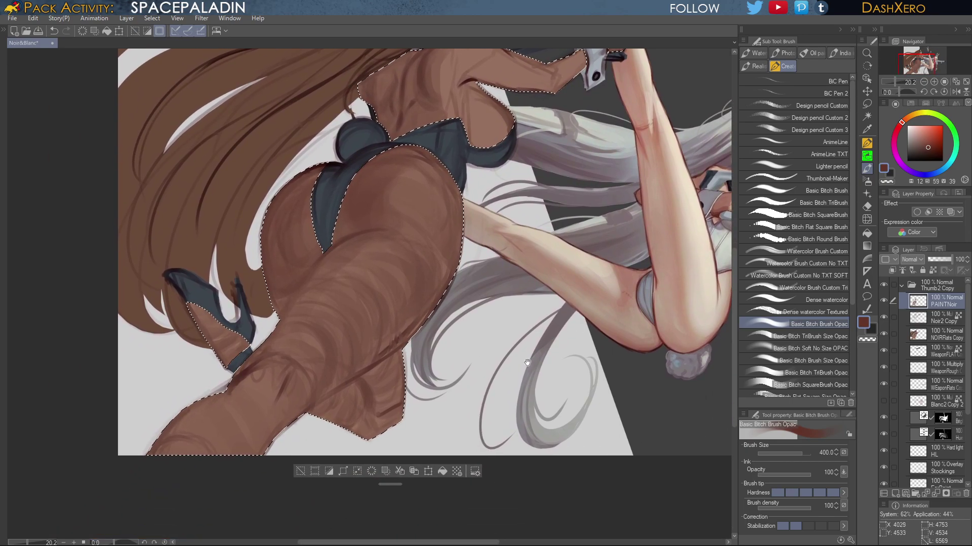
pyautogui.moveTo(527, 363); pyautogui.dragTo(417, 386)
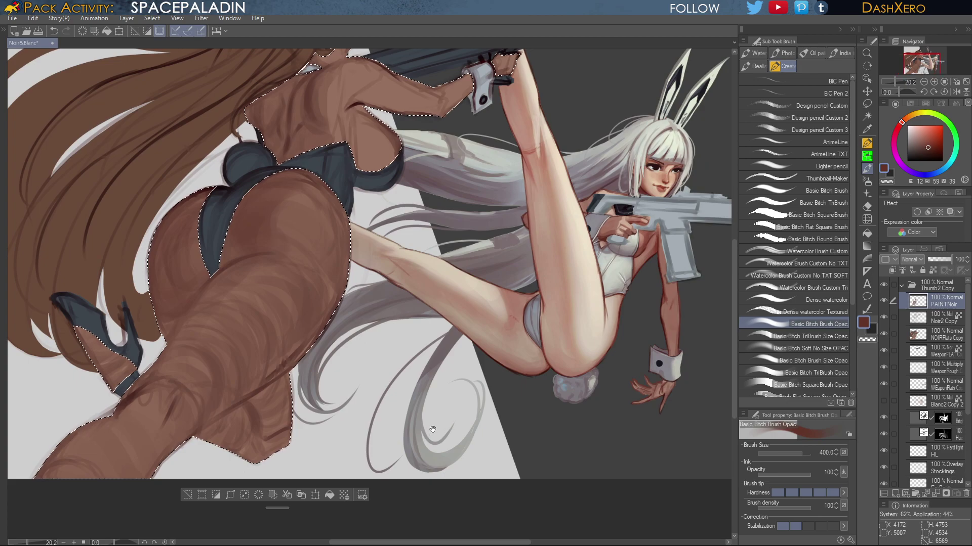
pyautogui.moveTo(433, 429)
pyautogui.mouseDown()
pyautogui.moveTo(572, 376)
pyautogui.moveTo(578, 391)
pyautogui.mouseUp()
pyautogui.keyDown('alt'); pyautogui.click(581, 189); pyautogui.keyUp('alt')
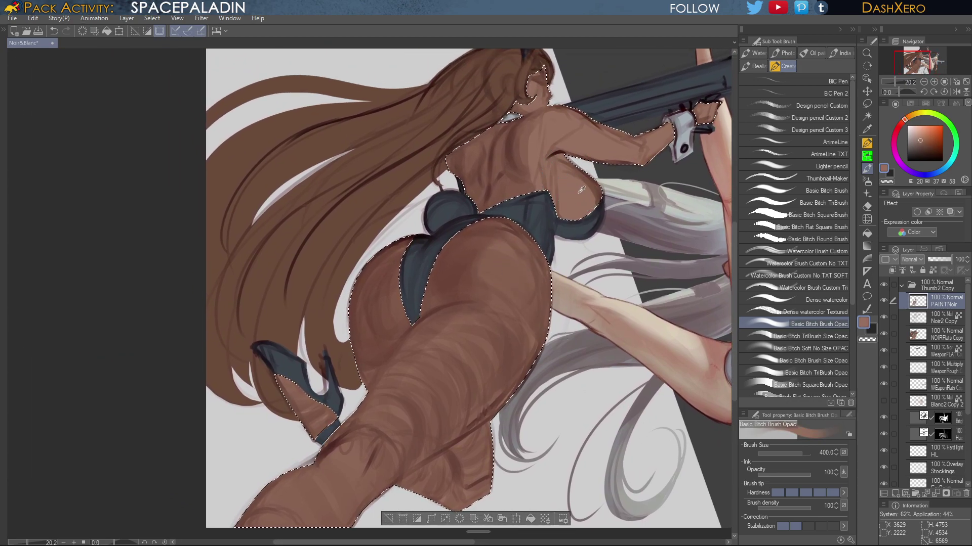
pyautogui.moveTo(523, 272)
pyautogui.mouseDown()
pyautogui.moveTo(524, 313)
pyautogui.moveTo(503, 293)
pyautogui.moveTo(497, 265)
pyautogui.moveTo(512, 266)
pyautogui.moveTo(499, 327)
pyautogui.moveTo(474, 367)
pyautogui.moveTo(466, 341)
pyautogui.moveTo(491, 338)
pyautogui.moveTo(460, 397)
pyautogui.mouseUp()
pyautogui.moveTo(491, 298)
pyautogui.mouseDown()
pyautogui.moveTo(478, 262)
pyautogui.moveTo(508, 242)
pyautogui.moveTo(482, 272)
pyautogui.moveTo(510, 242)
pyautogui.moveTo(501, 275)
pyautogui.moveTo(471, 258)
pyautogui.moveTo(500, 243)
pyautogui.moveTo(508, 280)
pyautogui.moveTo(473, 261)
pyautogui.moveTo(498, 271)
pyautogui.moveTo(494, 241)
pyautogui.moveTo(518, 266)
pyautogui.moveTo(526, 259)
pyautogui.moveTo(497, 277)
pyautogui.mouseUp()
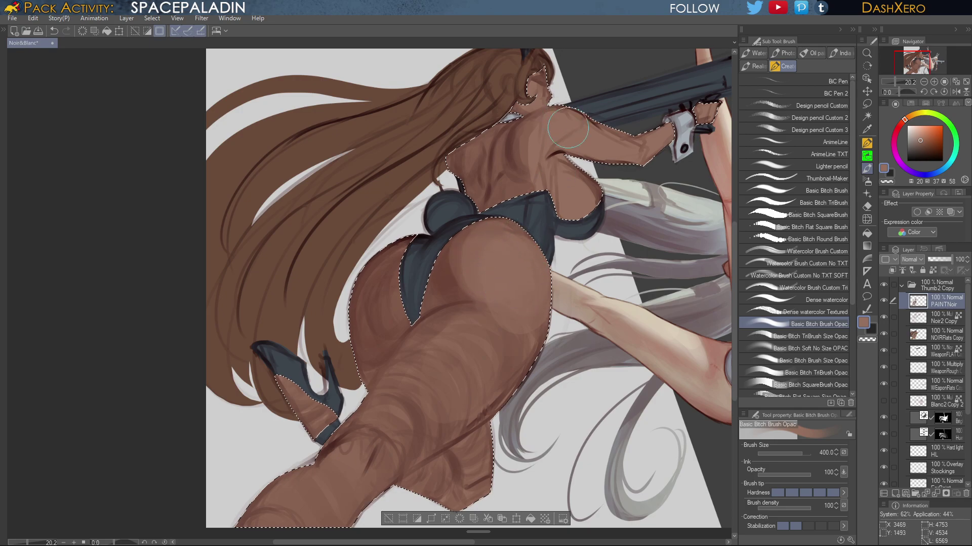
pyautogui.moveTo(502, 233)
pyautogui.mouseDown()
pyautogui.moveTo(481, 267)
pyautogui.moveTo(495, 236)
pyautogui.moveTo(516, 262)
pyautogui.moveTo(504, 271)
pyautogui.moveTo(540, 332)
pyautogui.mouseUp()
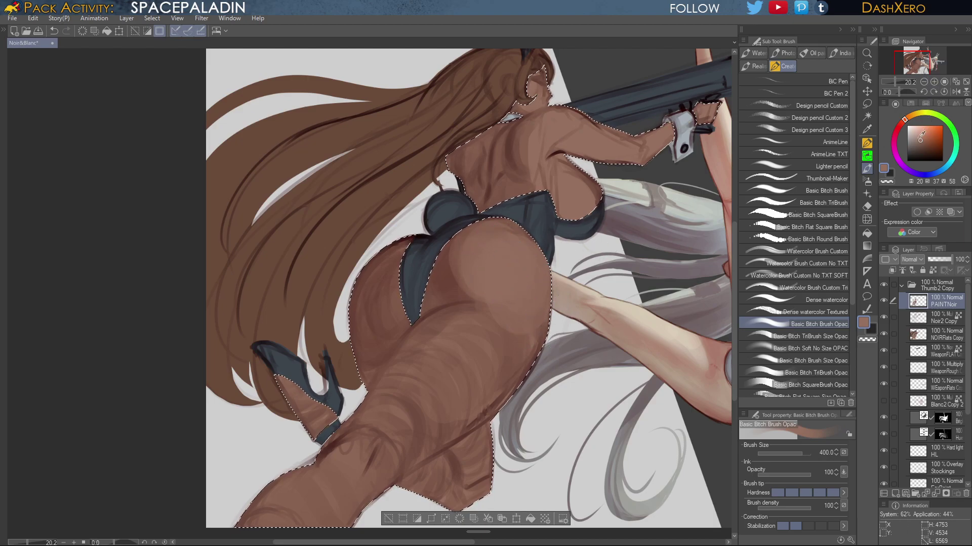
# Mix a redder, more saturated brown from a sampled shadow and paint the hip's shadow along the leotard edge at size 250
pyautogui.keyDown('alt'); pyautogui.click(451, 271); pyautogui.keyUp('alt')
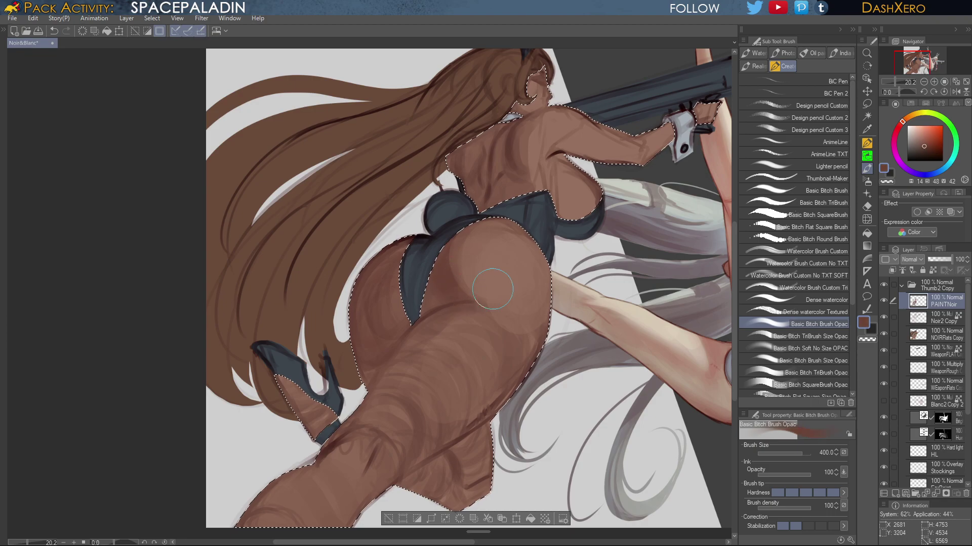
pyautogui.click(932, 145)
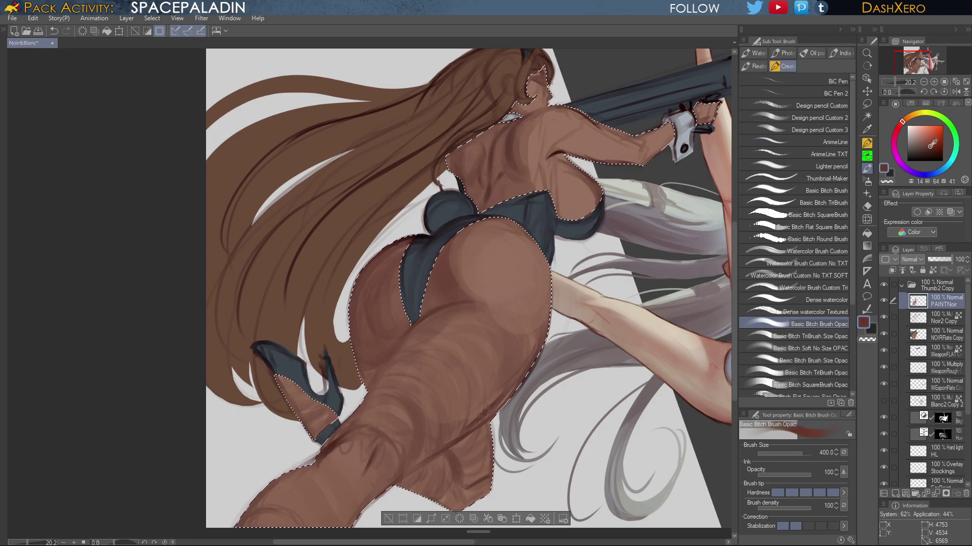
pyautogui.click(901, 125)
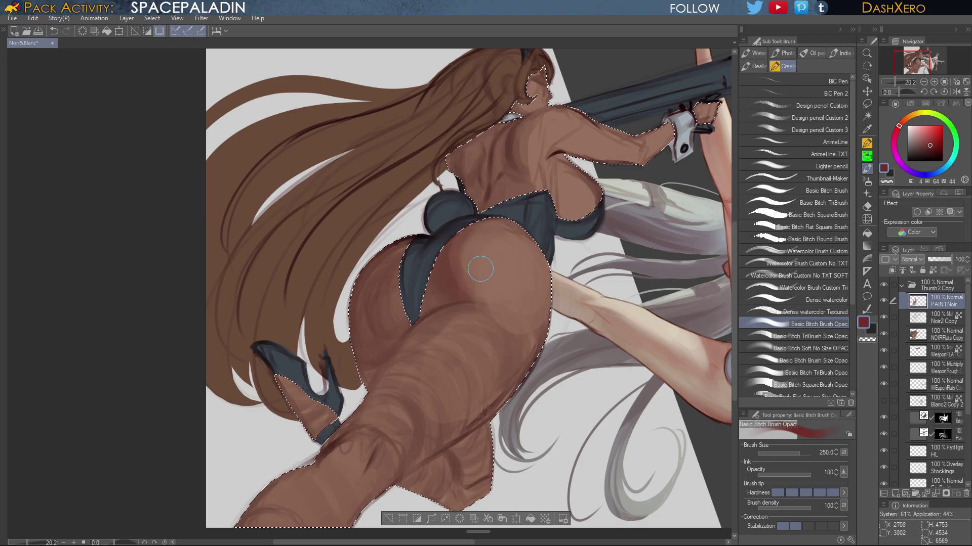
pyautogui.hotkey('ctrl', 'z')
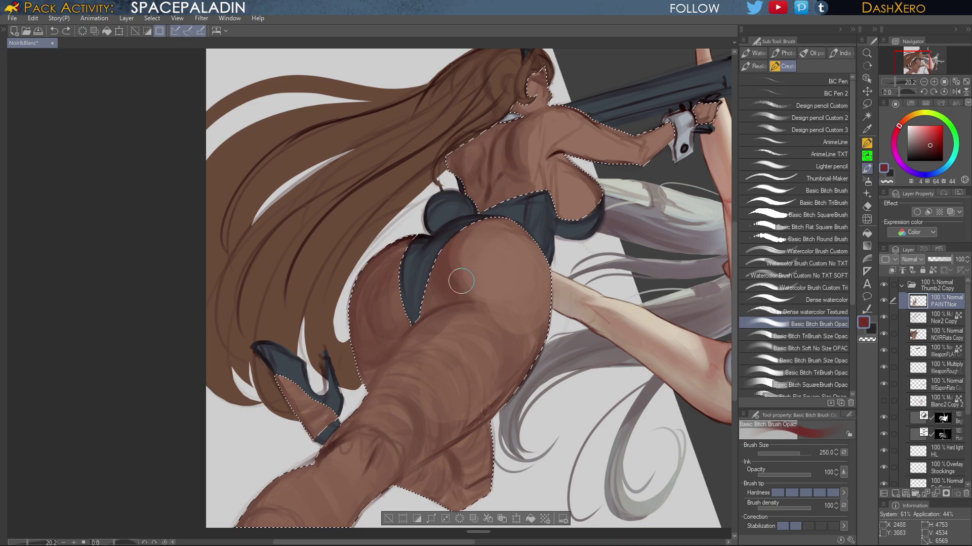
pyautogui.moveTo(456, 241); pyautogui.dragTo(461, 240)
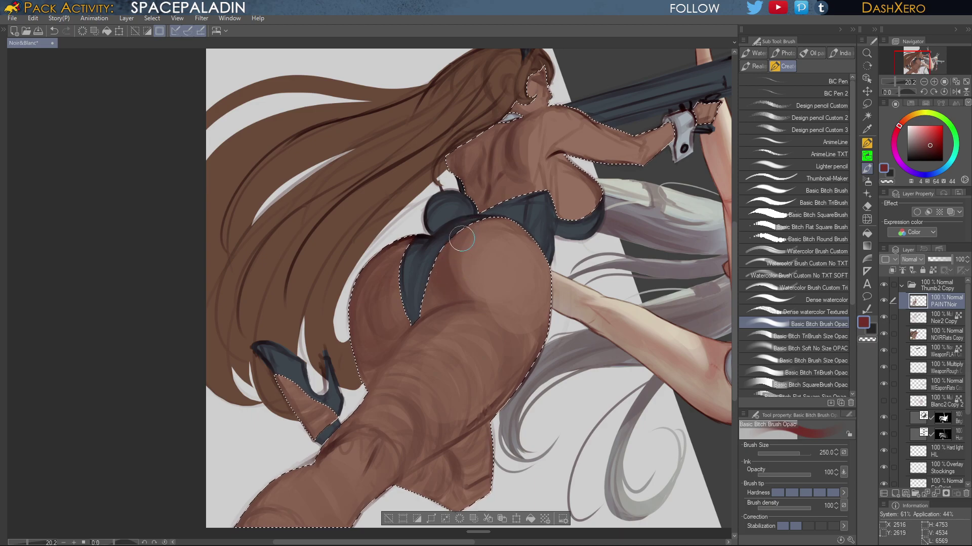
pyautogui.hotkey('ctrl', 'z')
pyautogui.moveTo(456, 289); pyautogui.dragTo(474, 223)
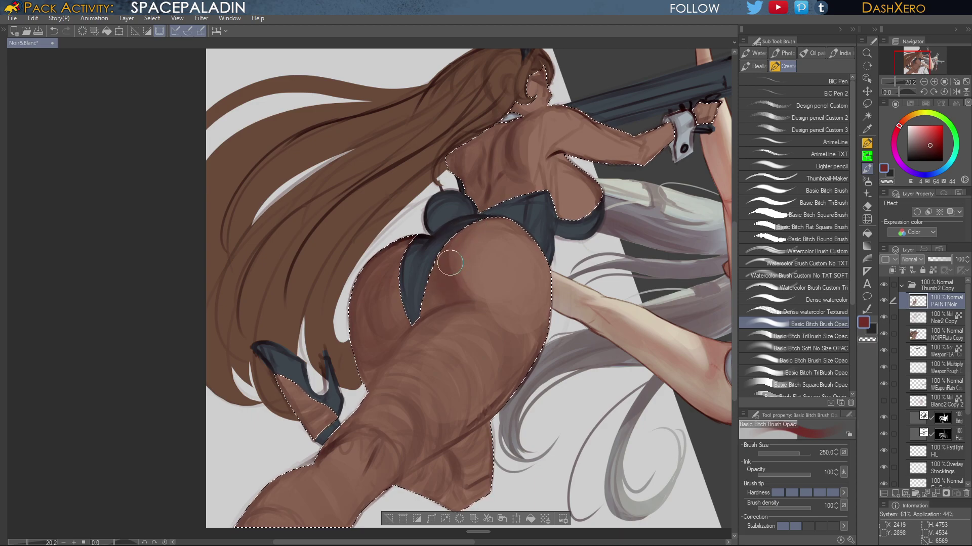
# Sample the very dark underarm brown and line the near hip's outer edge with Basic Bitch TriBrush Size Opac at size 100
pyautogui.moveTo(574, 342); pyautogui.dragTo(610, 329)
pyautogui.keyDown('alt'); pyautogui.click(591, 145); pyautogui.keyUp('alt')
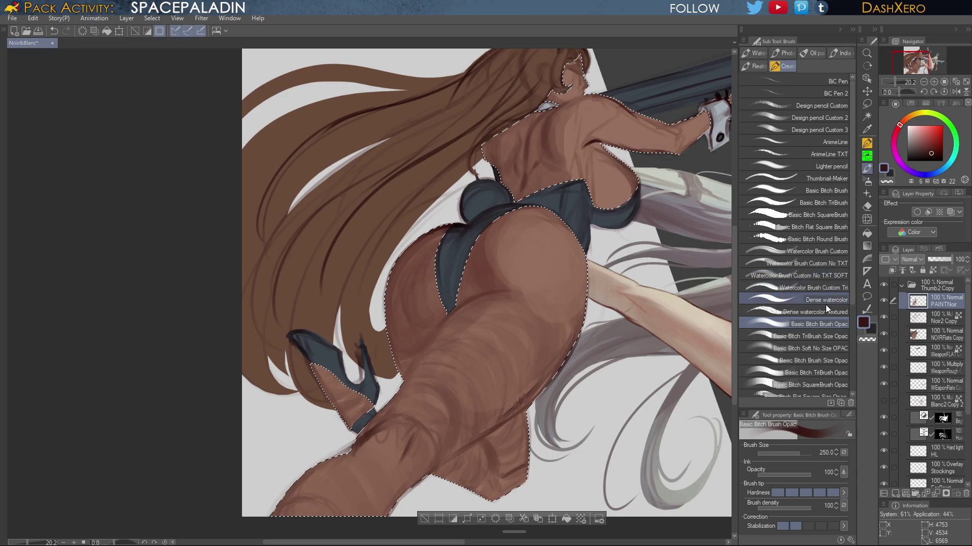
pyautogui.click(825, 336)
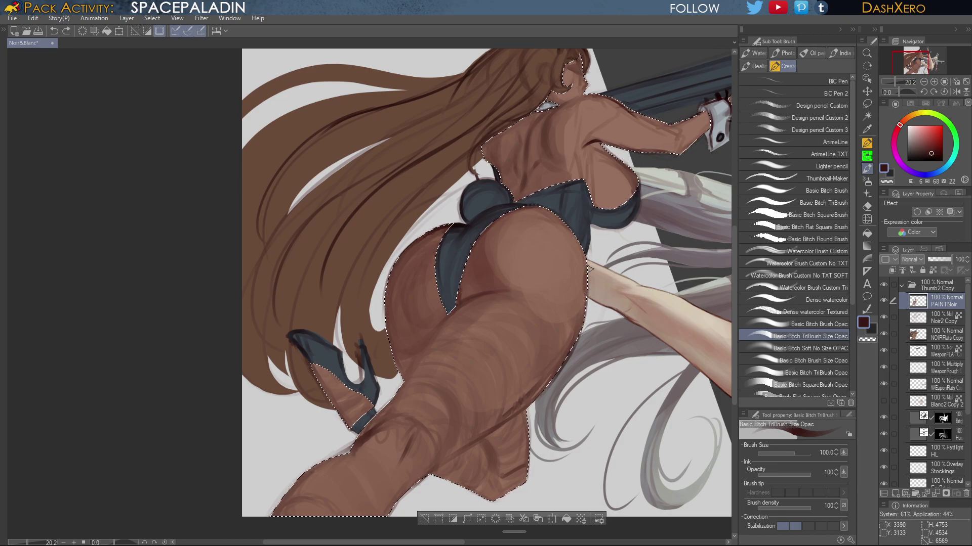
pyautogui.moveTo(589, 269); pyautogui.dragTo(577, 333)
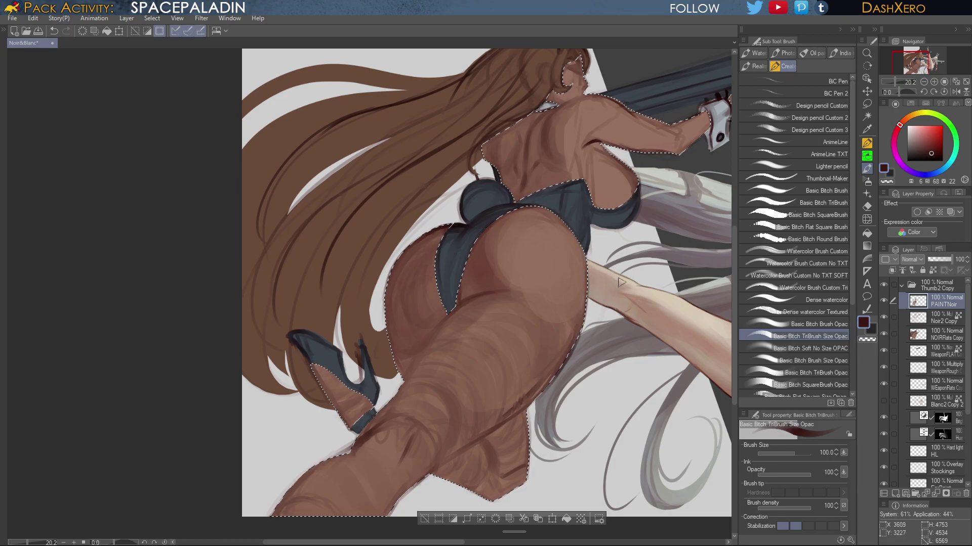
pyautogui.moveTo(579, 410); pyautogui.dragTo(578, 371)
# Sample darker browns from the figure and redraw the shadow line down the upper back, reducing the brush size to 70
pyautogui.moveTo(634, 284); pyautogui.dragTo(600, 335)
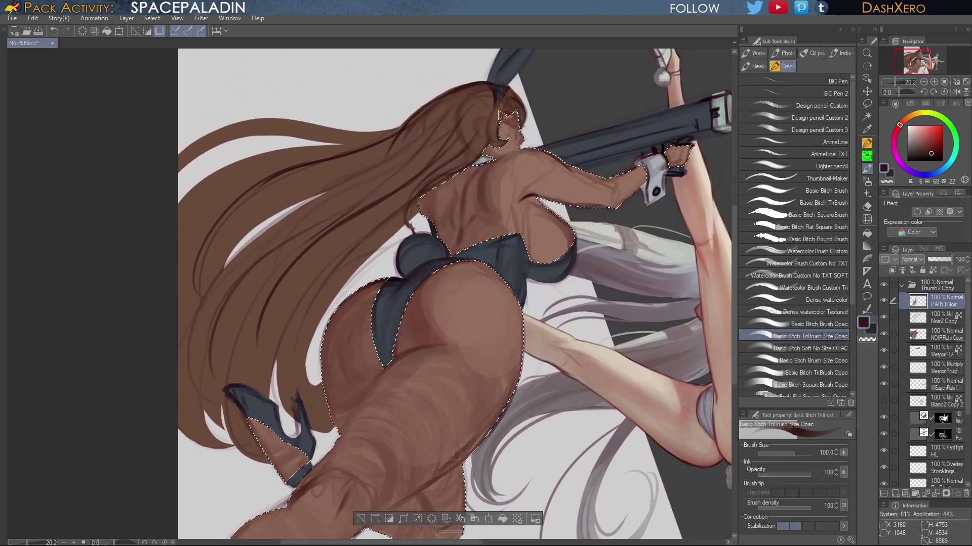
pyautogui.keyDown('alt'); pyautogui.click(507, 165); pyautogui.keyUp('alt')
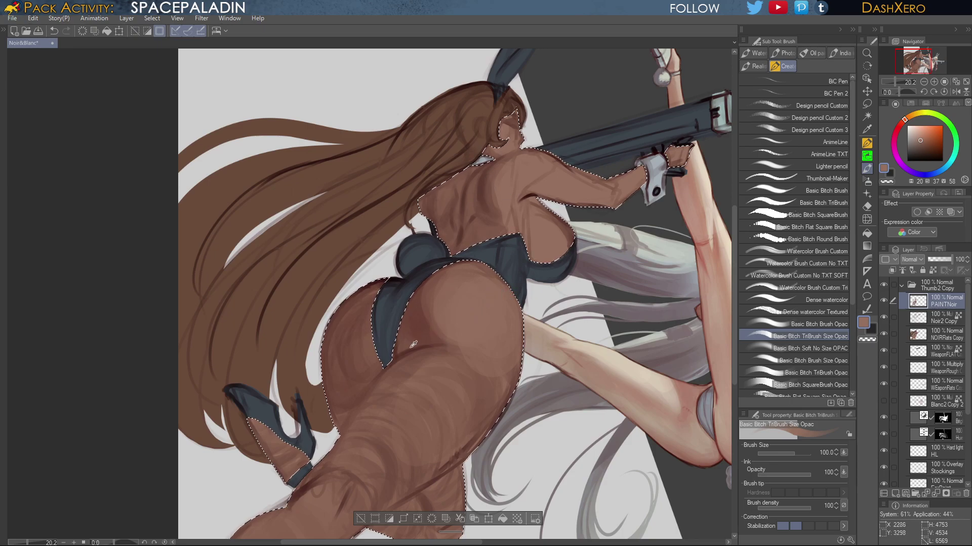
pyautogui.keyDown('alt'); pyautogui.click(394, 358); pyautogui.keyUp('alt')
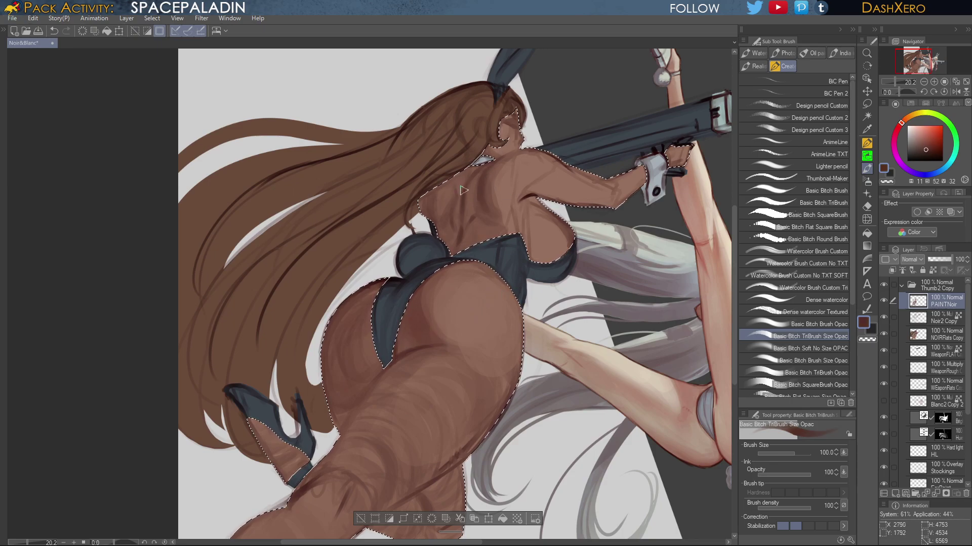
pyautogui.hotkey('ctrl', 'z')
pyautogui.keyDown('alt'); pyautogui.click(536, 191); pyautogui.keyUp('alt')
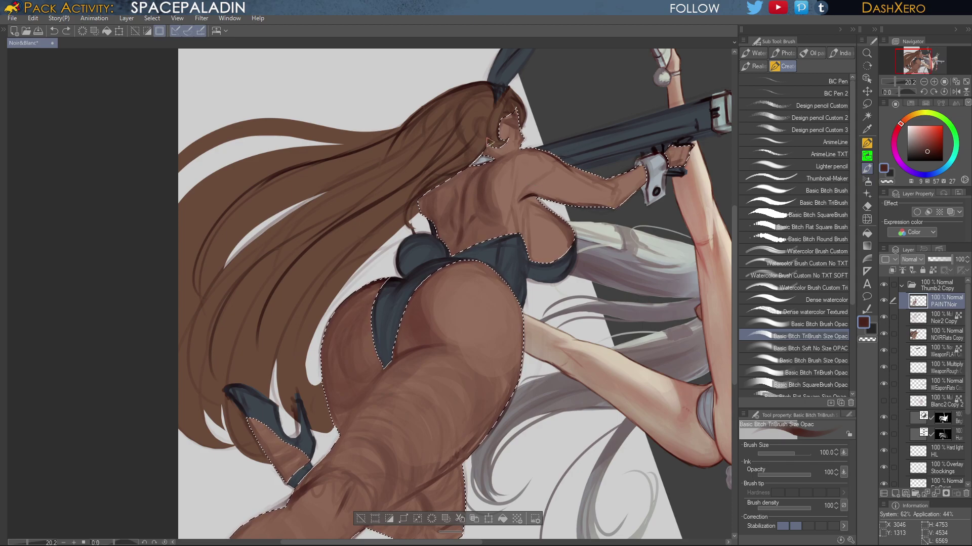
pyautogui.moveTo(470, 169); pyautogui.dragTo(462, 191)
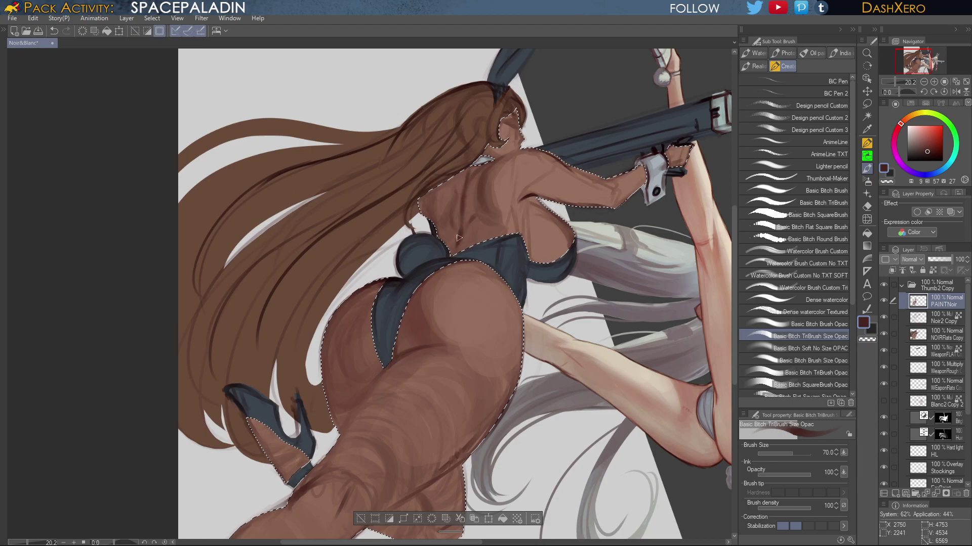
pyautogui.hotkey('ctrl', 'z')
pyautogui.moveTo(458, 232); pyautogui.dragTo(468, 195)
# Sample the underarm's dark brown and redraw the crease running from the armpit down toward the leotard at size 70
pyautogui.keyDown('alt'); pyautogui.click(510, 195); pyautogui.keyUp('alt')
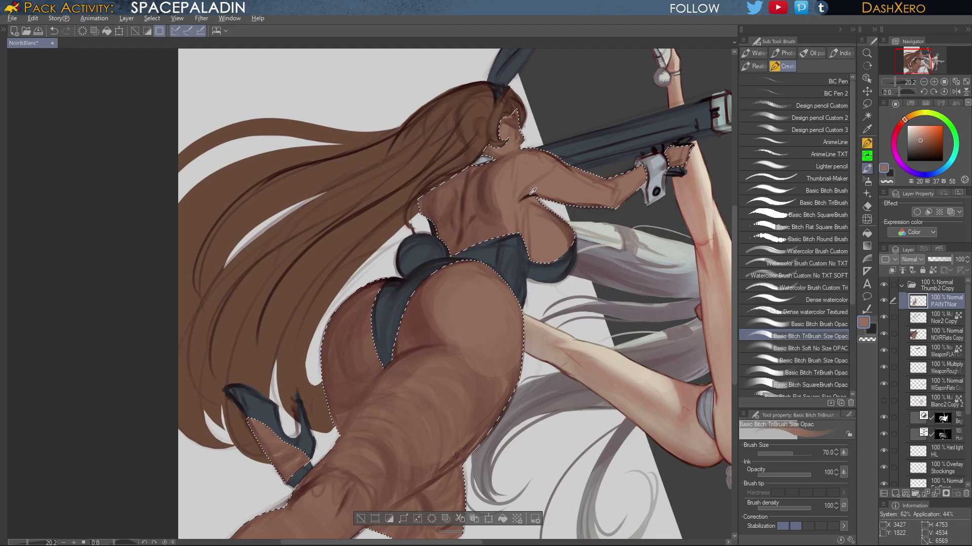
pyautogui.keyDown('alt'); pyautogui.click(524, 206); pyautogui.keyUp('alt')
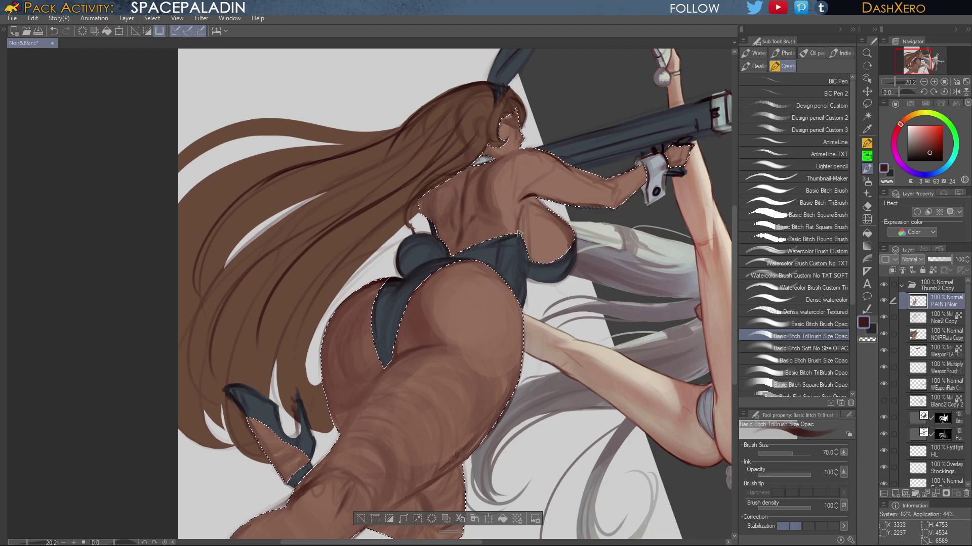
pyautogui.hotkey('ctrl', 'z')
pyautogui.moveTo(517, 225); pyautogui.dragTo(515, 229)
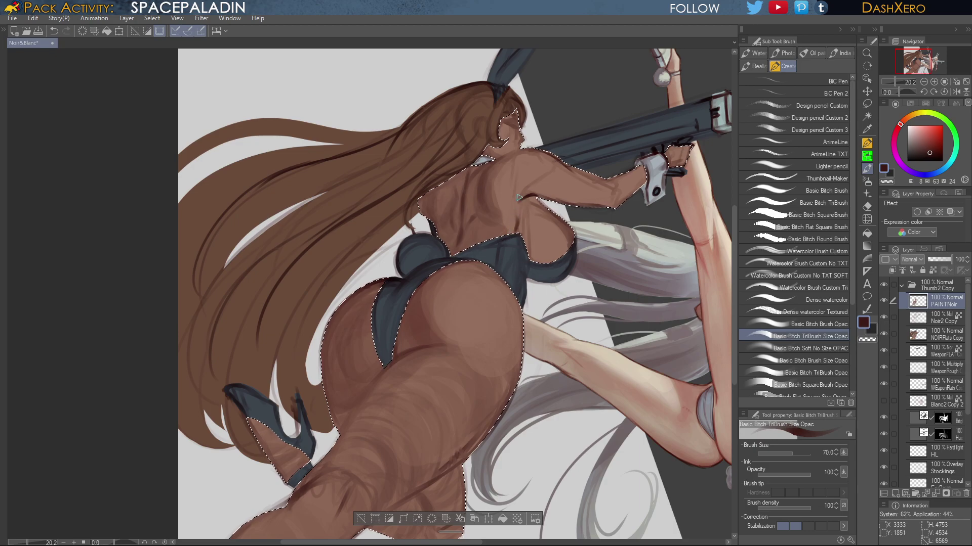
pyautogui.hotkey('ctrl', 'z')
pyautogui.moveTo(516, 223); pyautogui.dragTo(512, 237)
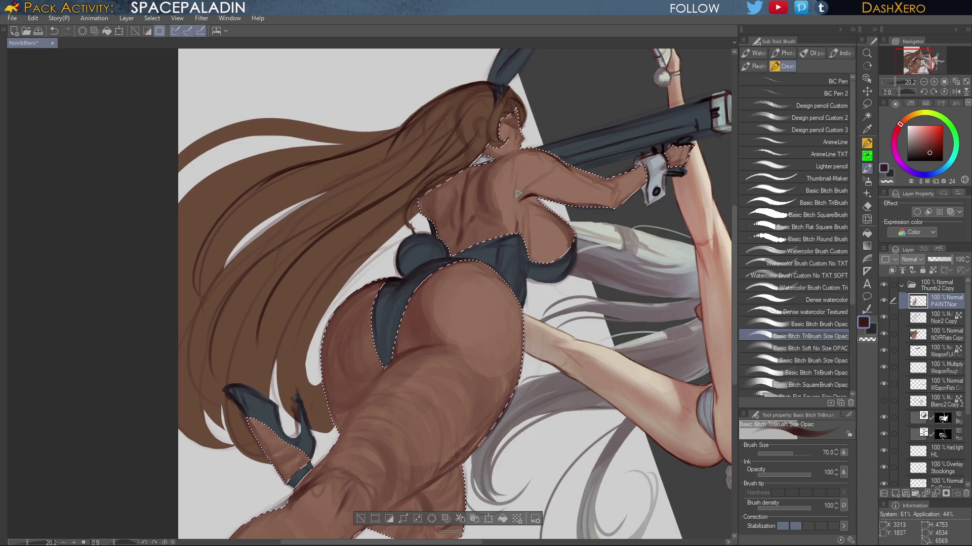
# Sample a mid reddish brown from the back and shade along the spine's shadow
pyautogui.moveTo(556, 413)
pyautogui.mouseDown()
pyautogui.moveTo(625, 232)
pyautogui.moveTo(586, 321)
pyautogui.mouseUp()
pyautogui.keyDown('alt'); pyautogui.click(449, 209); pyautogui.keyUp('alt')
pyautogui.moveTo(473, 187); pyautogui.dragTo(449, 250)
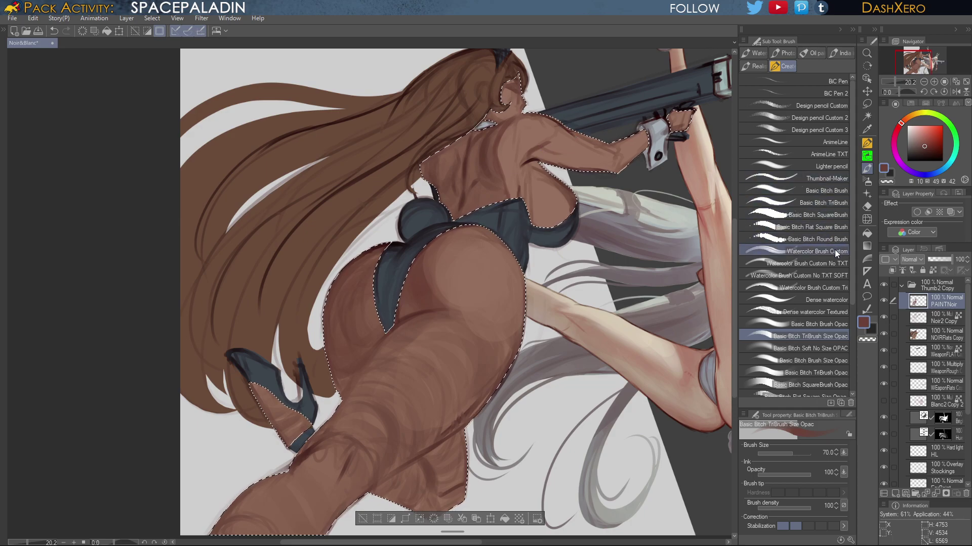
pyautogui.moveTo(667, 216); pyautogui.dragTo(580, 276)
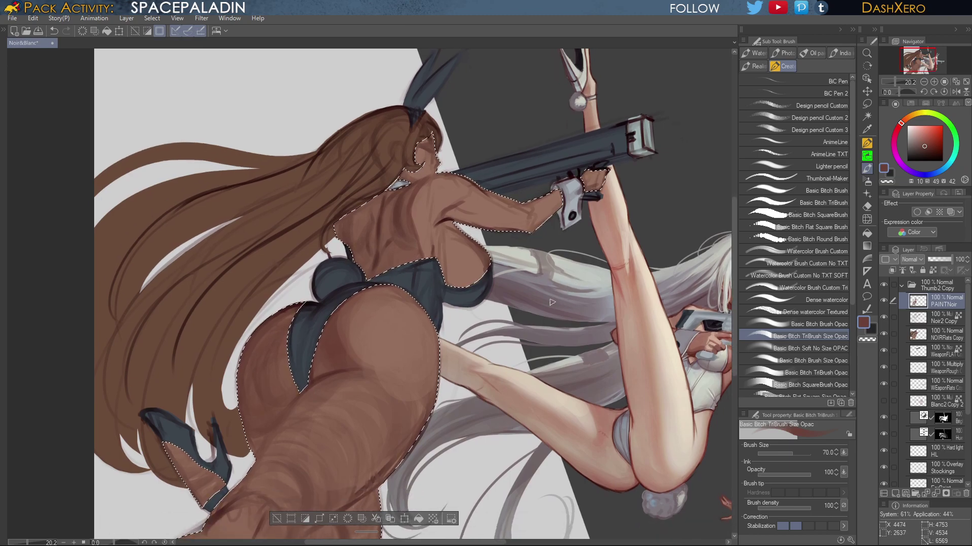
# Undo the last stroke and shade the near thigh's inner side with Basic Bitch Brush Opac at size 250
pyautogui.moveTo(541, 370); pyautogui.dragTo(582, 347)
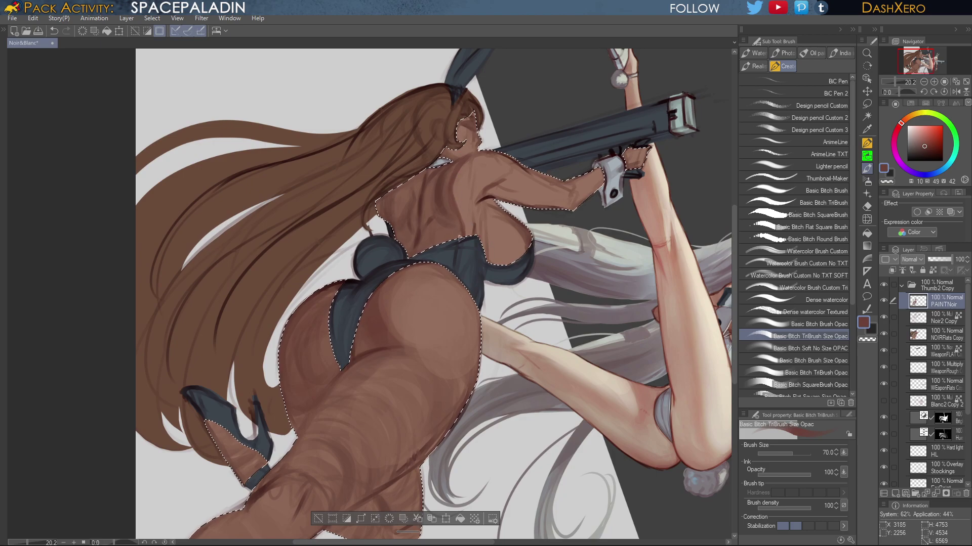
pyautogui.moveTo(460, 238); pyautogui.dragTo(479, 219)
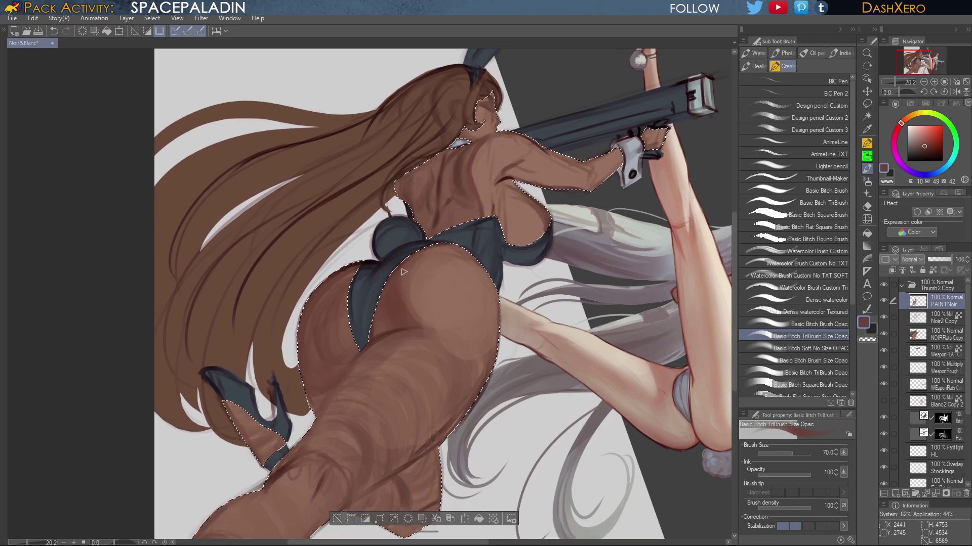
pyautogui.moveTo(423, 318); pyautogui.dragTo(589, 250)
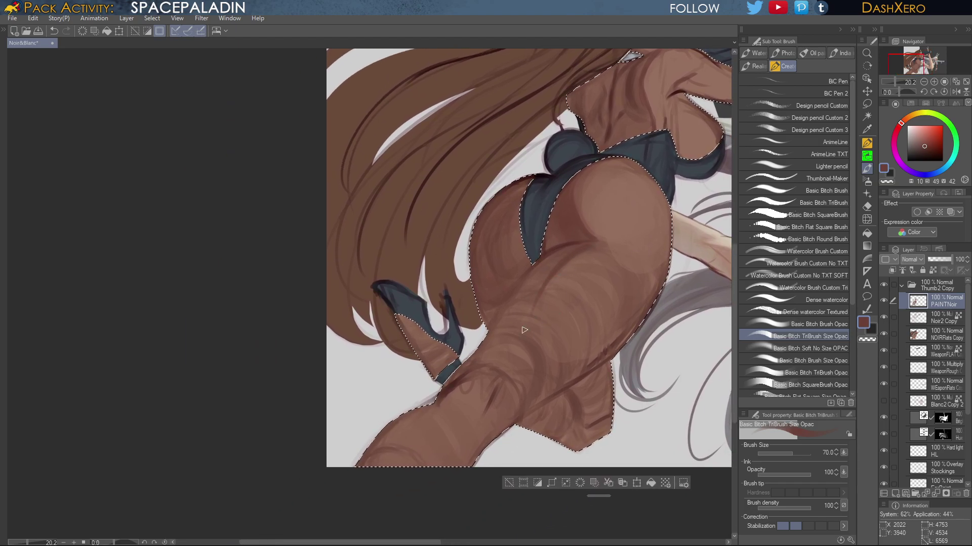
pyautogui.hotkey('ctrl', 'z')
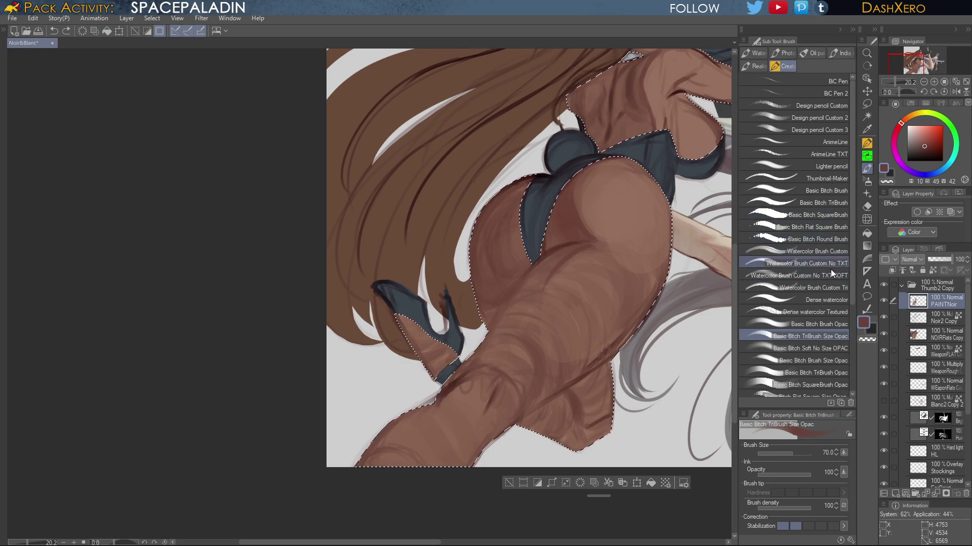
pyautogui.click(816, 324)
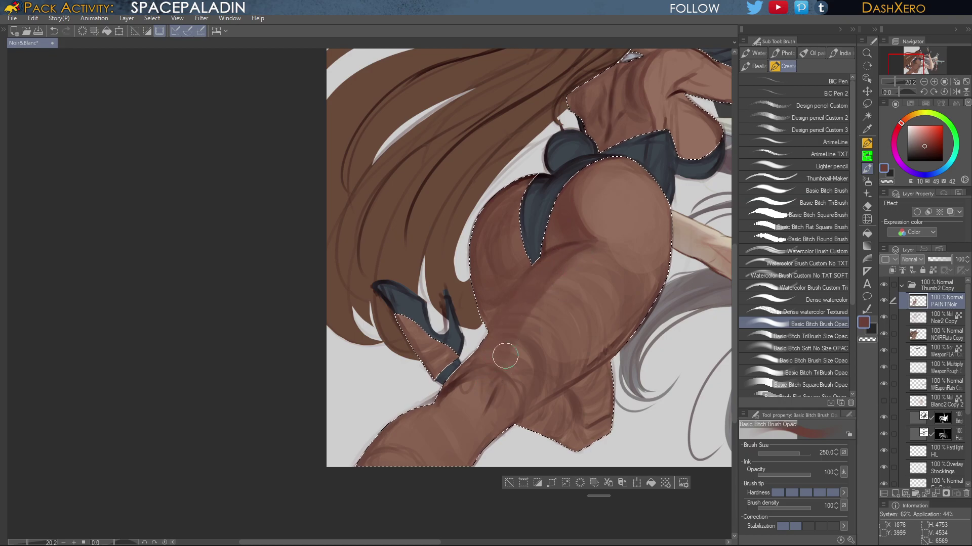
pyautogui.moveTo(639, 299); pyautogui.dragTo(532, 375)
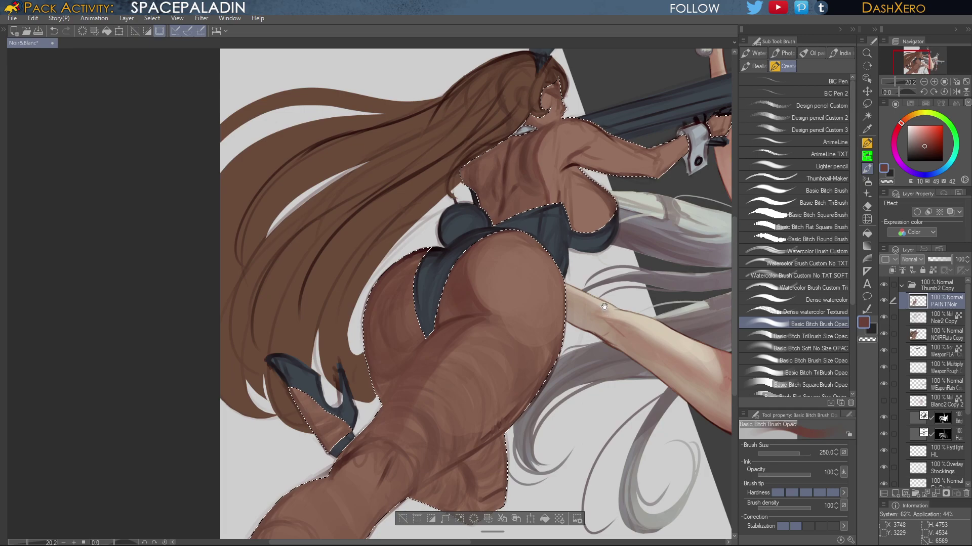
# Shade the underside of the extended arm and the hand gripping the gun with the same reddish brown at size 250
pyautogui.moveTo(600, 296); pyautogui.dragTo(549, 333)
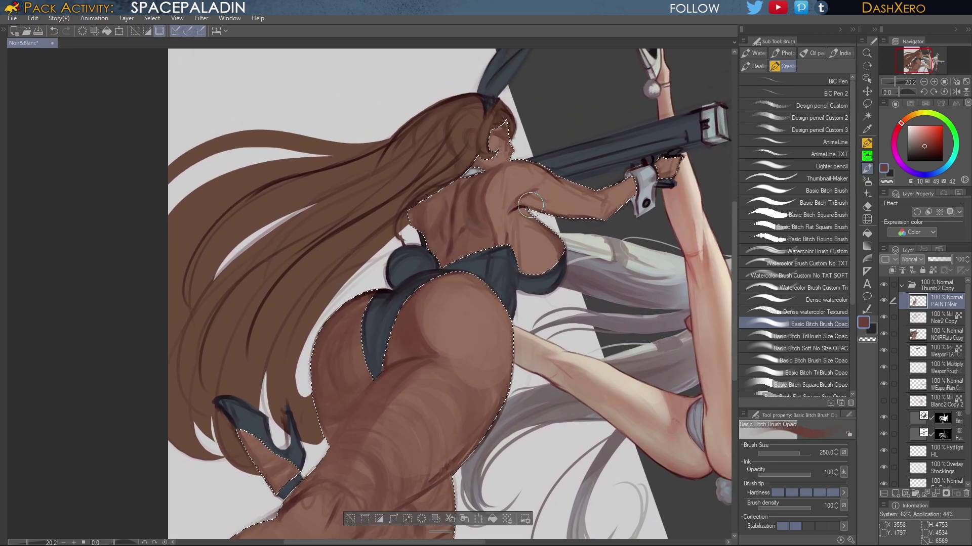
pyautogui.moveTo(536, 204); pyautogui.dragTo(591, 220)
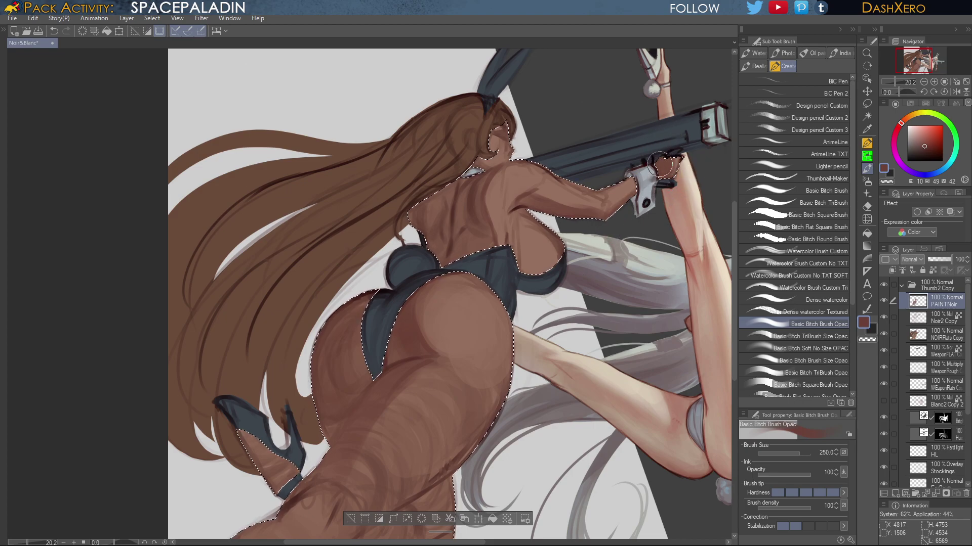
pyautogui.moveTo(659, 163); pyautogui.dragTo(673, 171)
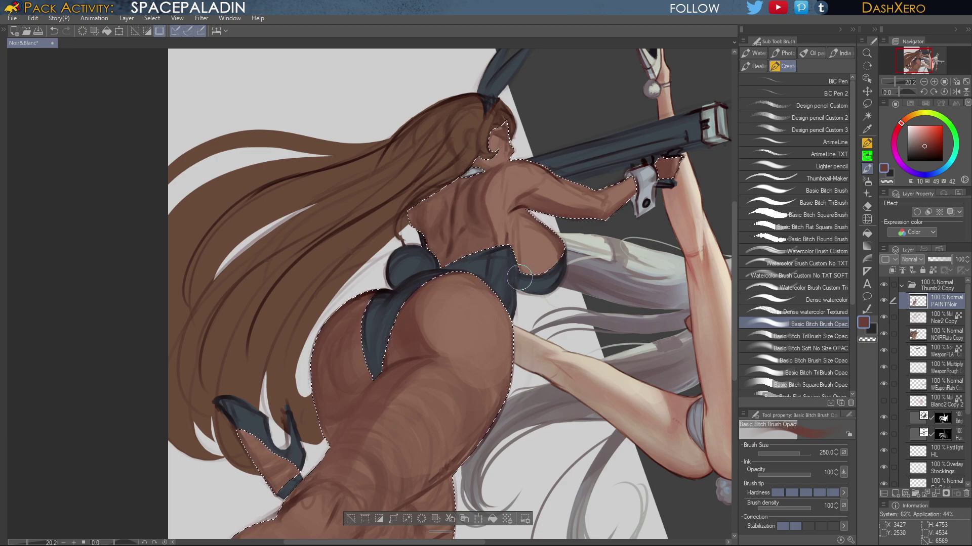
# Sample the lighter brown from the near hip and smooth over the striped strokes along the thigh
pyautogui.moveTo(603, 307); pyautogui.dragTo(434, 275)
pyautogui.moveTo(633, 364)
pyautogui.mouseDown()
pyautogui.moveTo(580, 327)
pyautogui.moveTo(641, 395)
pyautogui.mouseUp()
pyautogui.moveTo(556, 338)
pyautogui.mouseDown()
pyautogui.moveTo(631, 325)
pyautogui.moveTo(646, 343)
pyautogui.mouseUp()
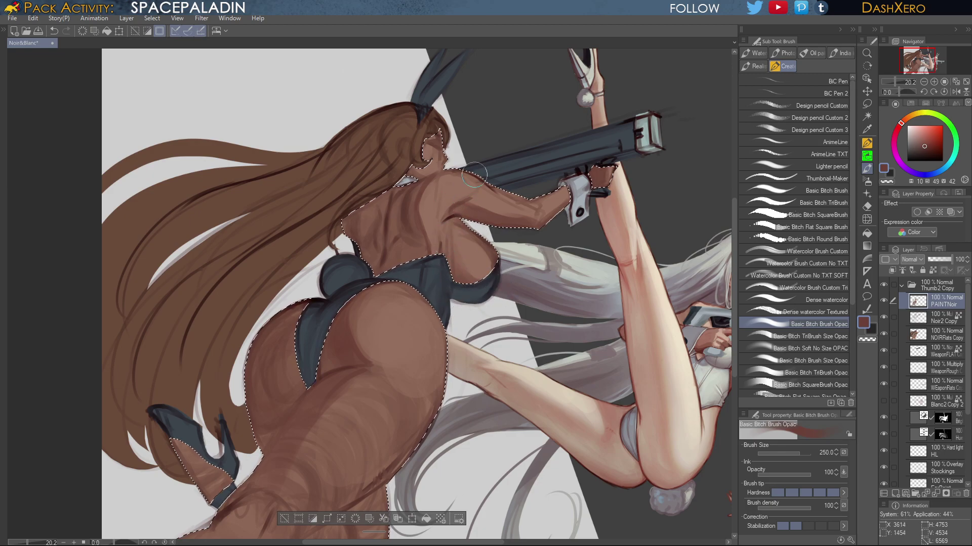
pyautogui.moveTo(580, 343); pyautogui.dragTo(665, 297)
pyautogui.moveTo(577, 402)
pyautogui.mouseDown()
pyautogui.moveTo(618, 366)
pyautogui.moveTo(600, 270)
pyautogui.moveTo(612, 251)
pyautogui.mouseUp()
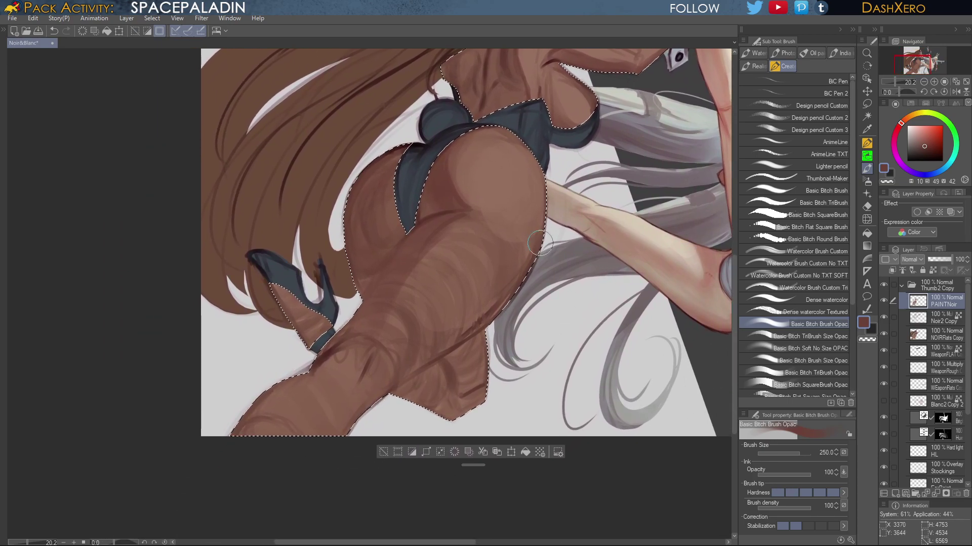
pyautogui.keyDown('alt'); pyautogui.click(492, 206); pyautogui.keyUp('alt')
pyautogui.moveTo(492, 207)
pyautogui.mouseDown()
pyautogui.moveTo(454, 263)
pyautogui.moveTo(484, 226)
pyautogui.moveTo(462, 286)
pyautogui.moveTo(452, 284)
pyautogui.moveTo(515, 247)
pyautogui.moveTo(462, 300)
pyautogui.moveTo(480, 271)
pyautogui.moveTo(465, 311)
pyautogui.moveTo(420, 302)
pyautogui.moveTo(398, 353)
pyautogui.moveTo(424, 279)
pyautogui.moveTo(432, 271)
pyautogui.moveTo(433, 303)
pyautogui.moveTo(470, 300)
pyautogui.moveTo(406, 353)
pyautogui.moveTo(478, 278)
pyautogui.moveTo(439, 296)
pyautogui.moveTo(408, 332)
pyautogui.moveTo(477, 237)
pyautogui.moveTo(417, 305)
pyautogui.moveTo(511, 226)
pyautogui.moveTo(461, 306)
pyautogui.moveTo(467, 272)
pyautogui.moveTo(472, 286)
pyautogui.moveTo(496, 274)
pyautogui.moveTo(515, 247)
pyautogui.moveTo(470, 275)
pyautogui.mouseUp()
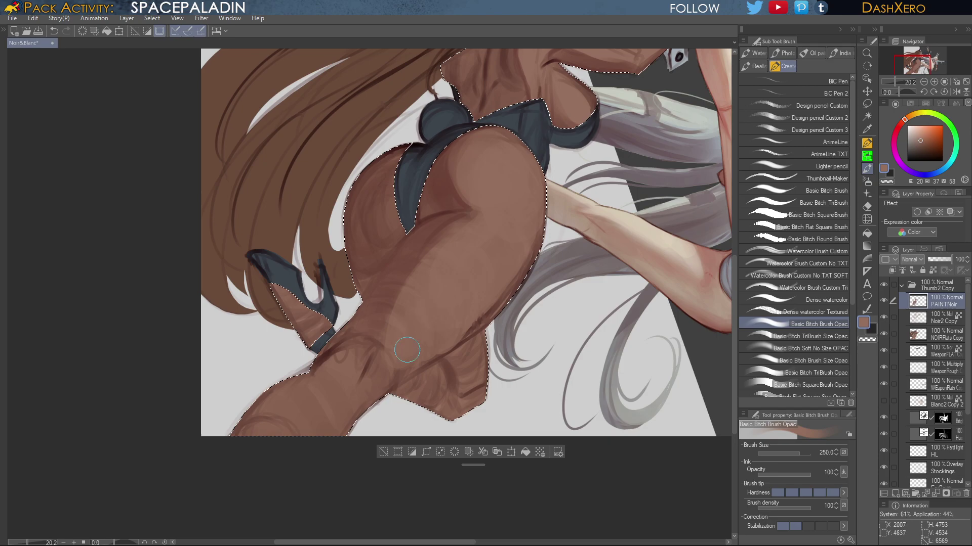
# Sample the reddish brown shadow beside the leotard and darken the far buttock with it
pyautogui.moveTo(559, 315)
pyautogui.mouseDown()
pyautogui.moveTo(579, 369)
pyautogui.moveTo(562, 366)
pyautogui.mouseUp()
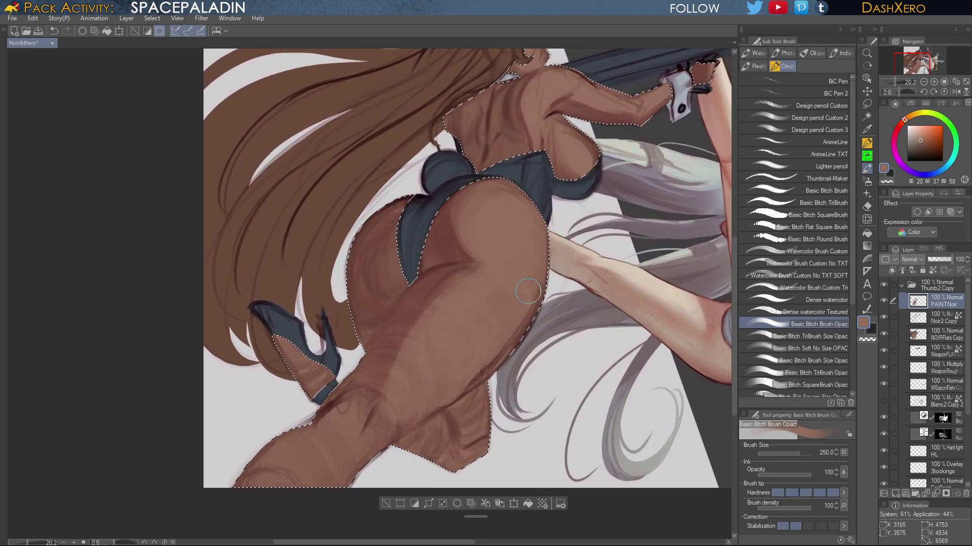
pyautogui.keyDown('alt'); pyautogui.click(446, 239); pyautogui.keyUp('alt')
pyautogui.moveTo(387, 222)
pyautogui.mouseDown()
pyautogui.moveTo(399, 252)
pyautogui.moveTo(376, 261)
pyautogui.moveTo(400, 247)
pyautogui.moveTo(389, 285)
pyautogui.moveTo(359, 259)
pyautogui.moveTo(373, 282)
pyautogui.mouseUp()
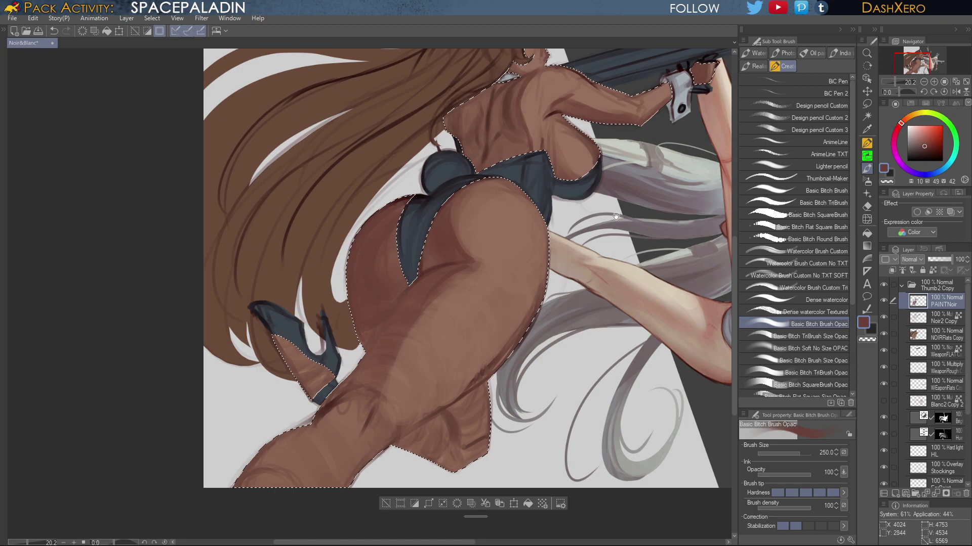
# Sample the underarm's very dark brown and line the thigh crease with Thumbnail-Maker at size 100 and Basic Bitch TriBrush Size Opac at 120
pyautogui.moveTo(615, 217); pyautogui.dragTo(597, 274)
pyautogui.keyDown('alt'); pyautogui.click(539, 167); pyautogui.keyUp('alt')
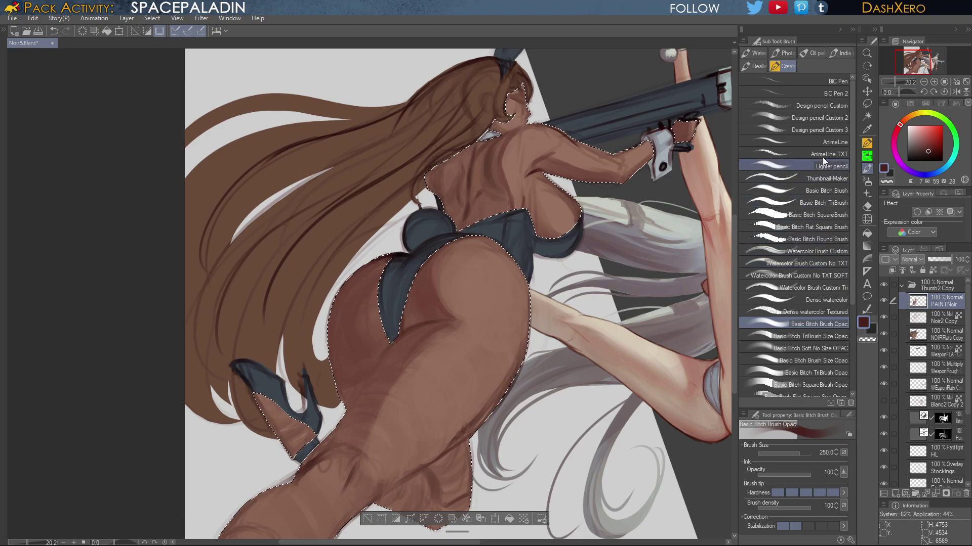
pyautogui.moveTo(852, 192); pyautogui.dragTo(850, 279)
pyautogui.moveTo(852, 218)
pyautogui.mouseDown()
pyautogui.moveTo(850, 159)
pyautogui.moveTo(827, 127)
pyautogui.mouseUp()
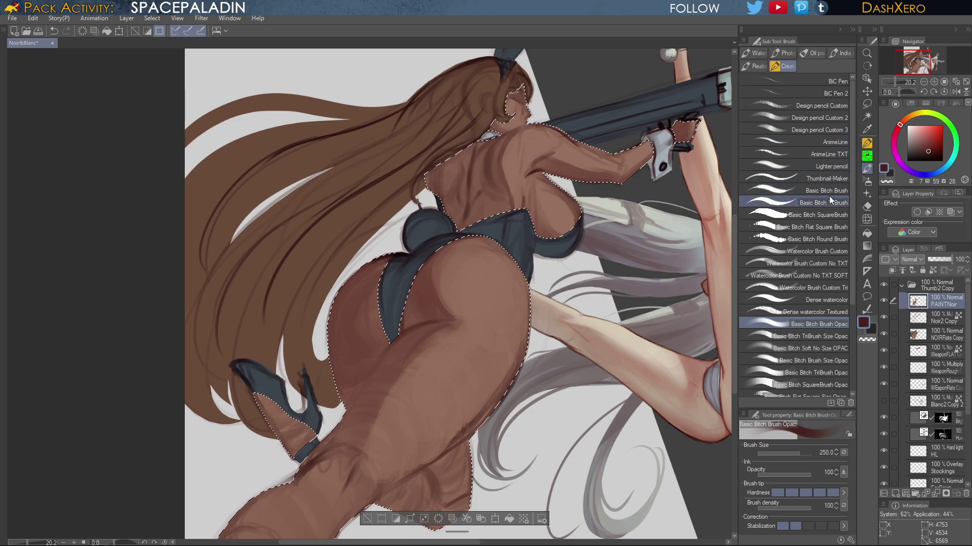
pyautogui.click(825, 178)
pyautogui.moveTo(500, 321); pyautogui.dragTo(660, 199)
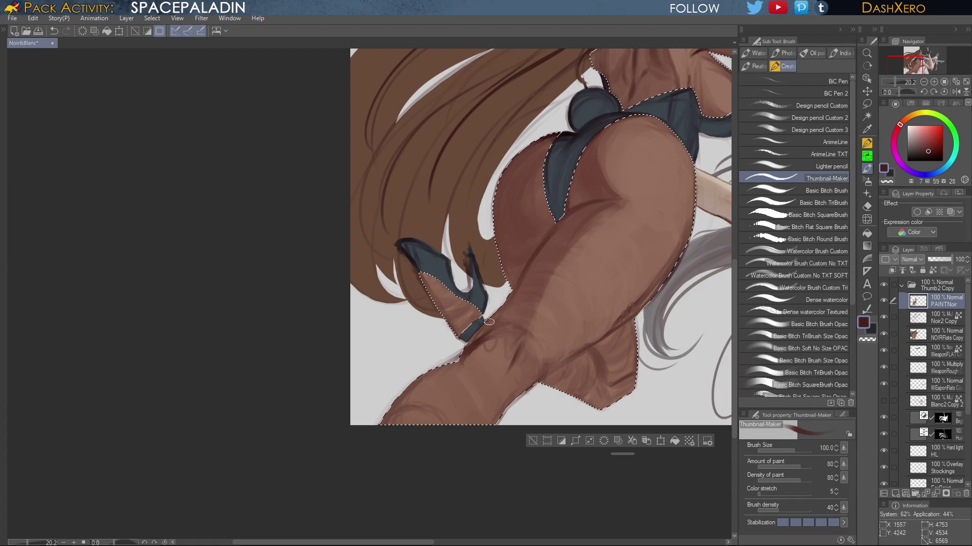
pyautogui.moveTo(626, 299); pyautogui.dragTo(614, 310)
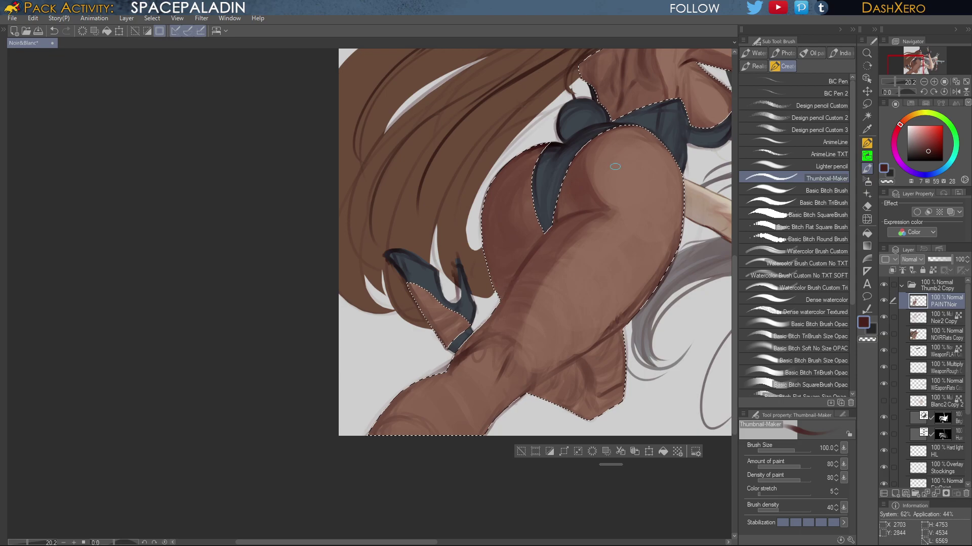
pyautogui.click(827, 334)
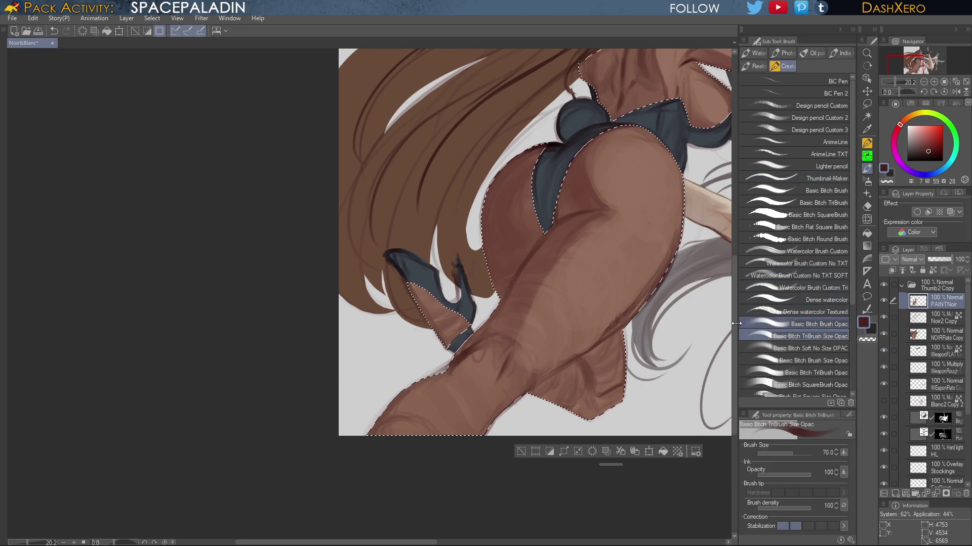
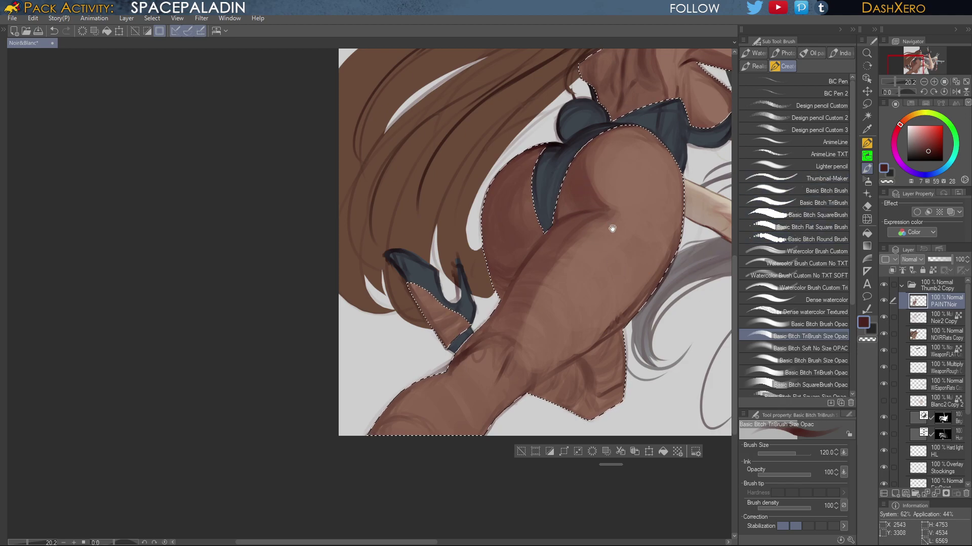
pyautogui.moveTo(612, 228); pyautogui.dragTo(588, 259)
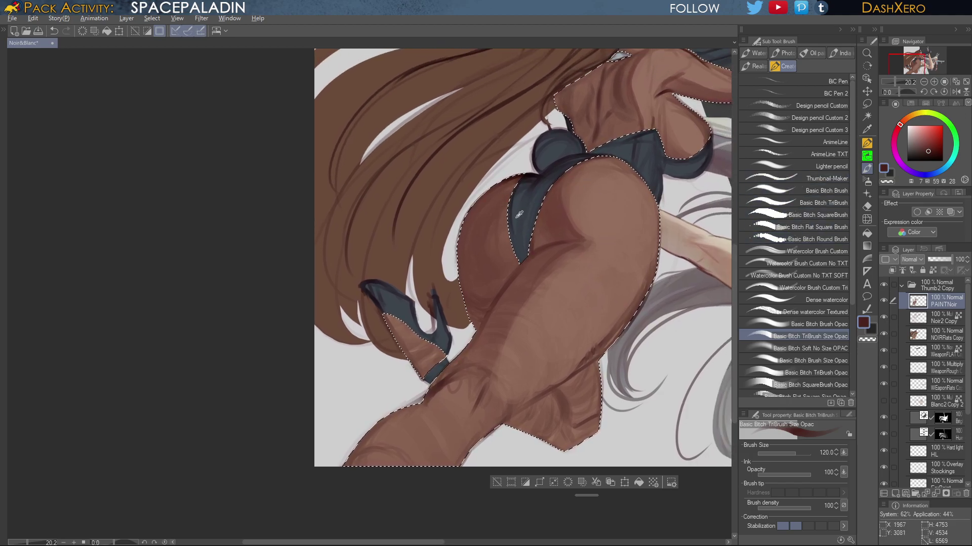
# Sample mid browns beside the leotard and softly blend the buttock shading with Basic Bitch Soft No Size OPAC at size 400
pyautogui.keyDown('alt'); pyautogui.click(549, 223); pyautogui.keyUp('alt')
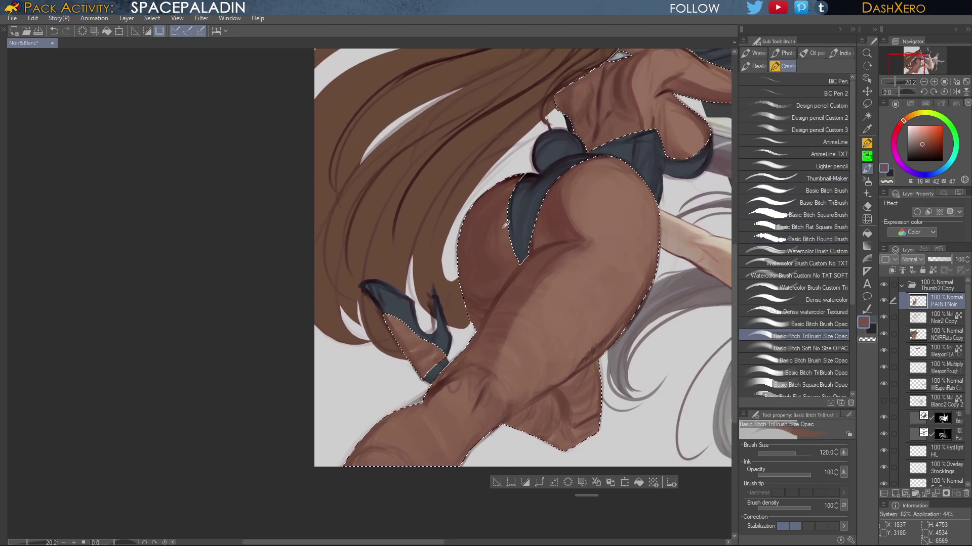
pyautogui.click(831, 348)
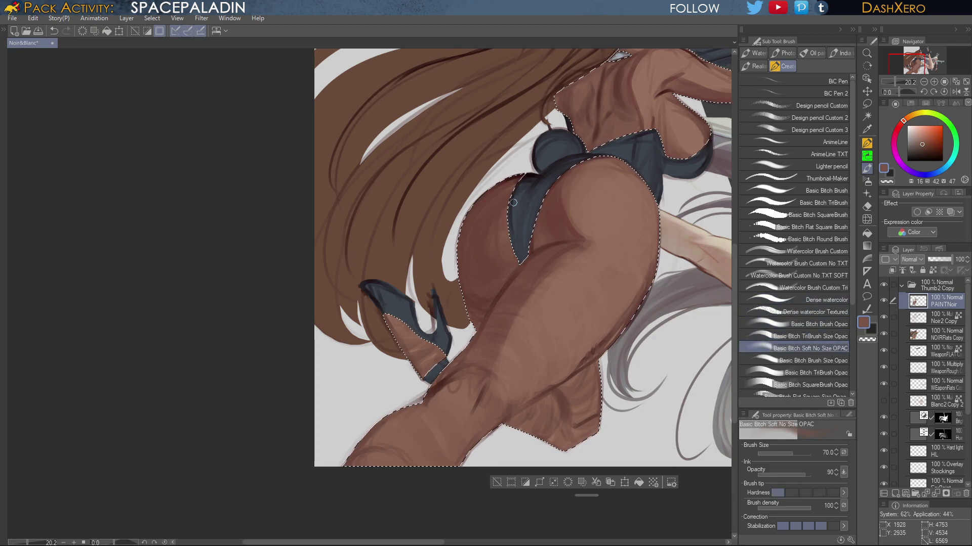
pyautogui.press(']')
pyautogui.press(']')
pyautogui.press(']')
pyautogui.press(']')
pyautogui.press(']')
pyautogui.press(']')
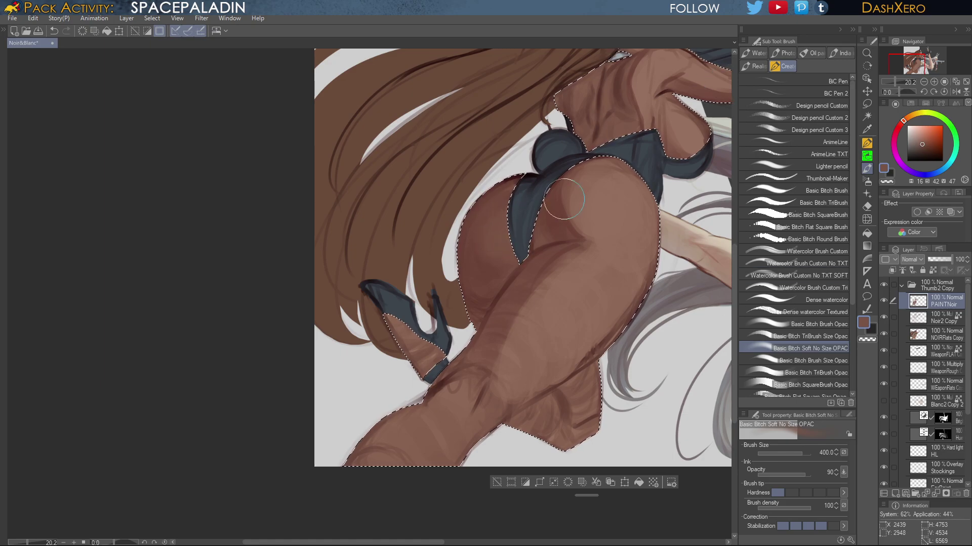
pyautogui.keyDown('alt'); pyautogui.click(555, 223); pyautogui.keyUp('alt')
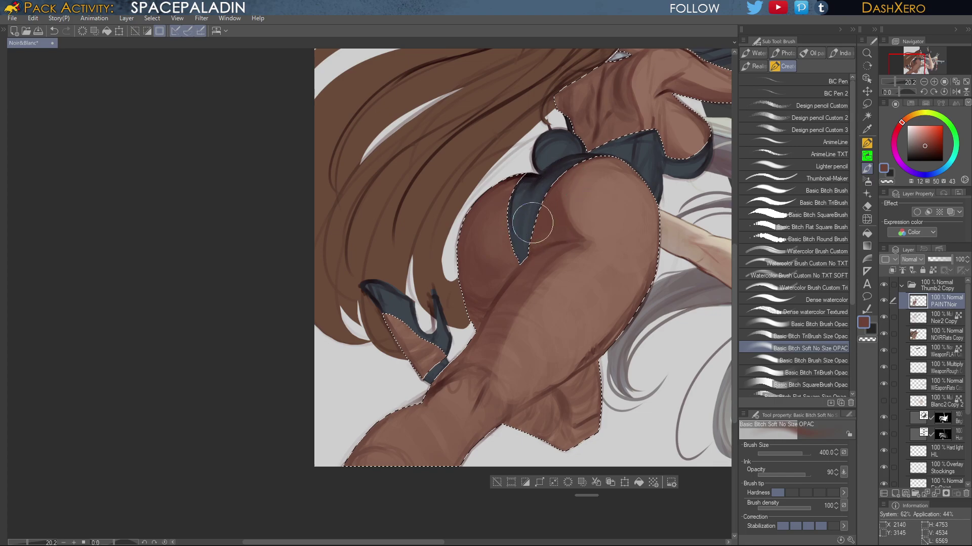
# Line the underarm and arm with Thumbnail-Maker at size 70, using the sampled underarm brown and a more saturated dark red
pyautogui.moveTo(669, 98); pyautogui.dragTo(638, 159)
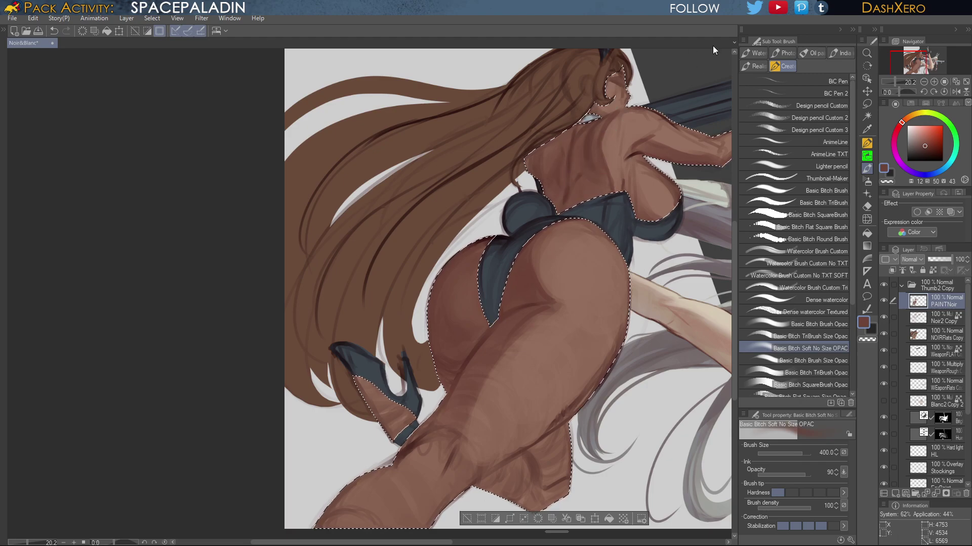
pyautogui.keyDown('alt'); pyautogui.click(633, 154); pyautogui.keyUp('alt')
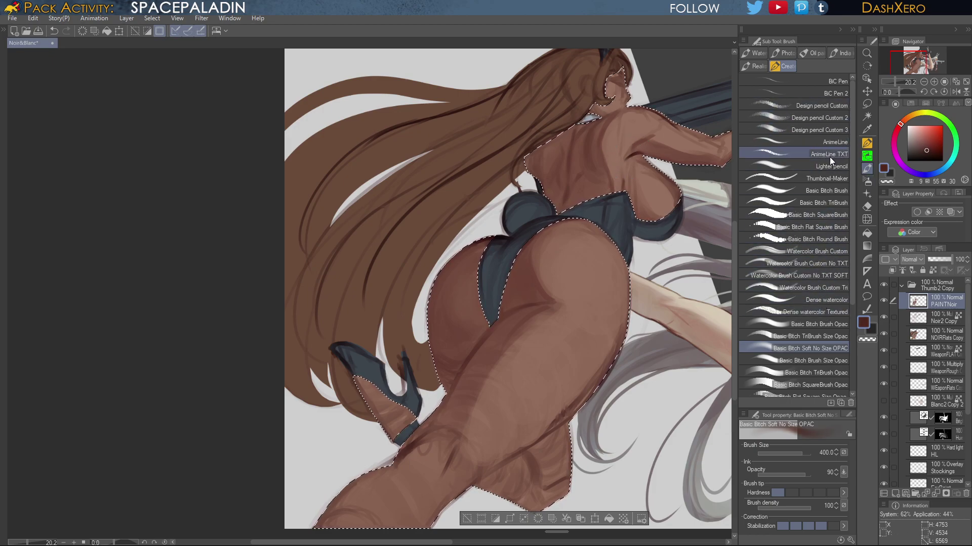
pyautogui.click(834, 178)
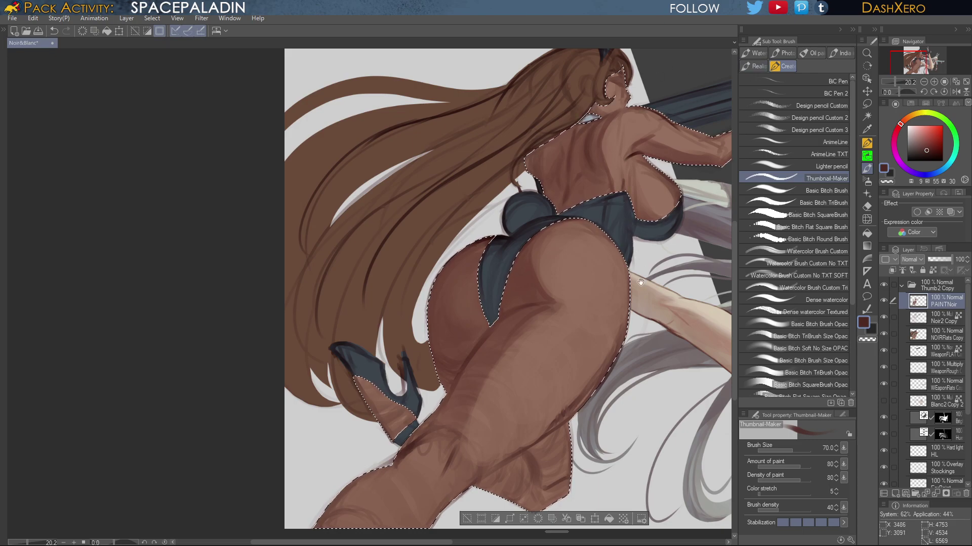
pyautogui.moveTo(606, 394); pyautogui.dragTo(468, 445)
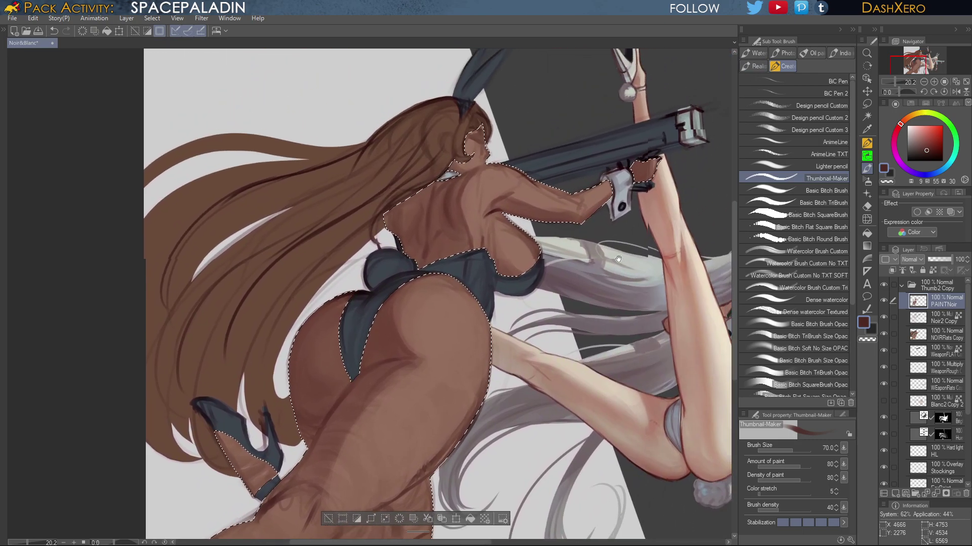
pyautogui.moveTo(628, 250); pyautogui.dragTo(622, 254)
pyautogui.moveTo(594, 338)
pyautogui.mouseDown()
pyautogui.moveTo(620, 303)
pyautogui.moveTo(661, 333)
pyautogui.moveTo(674, 324)
pyautogui.mouseUp()
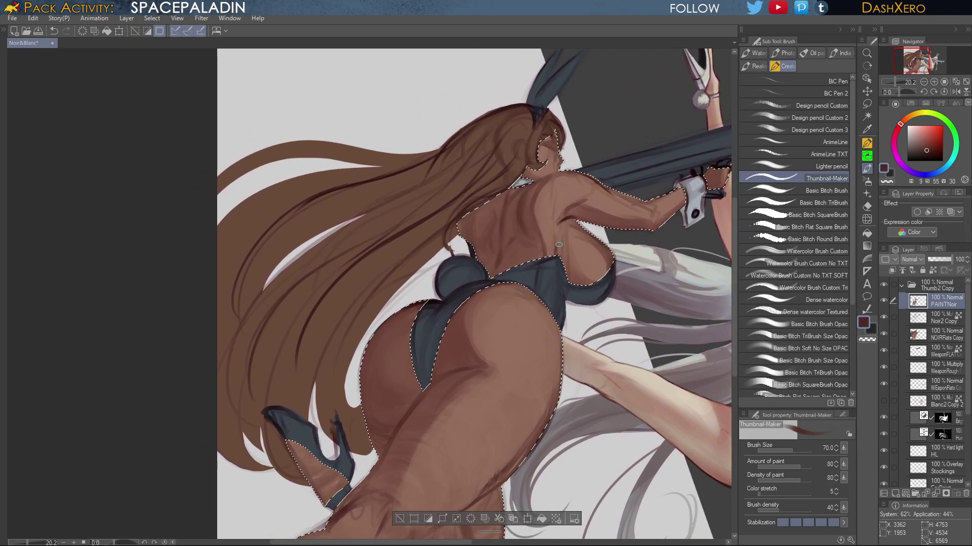
pyautogui.click(933, 146)
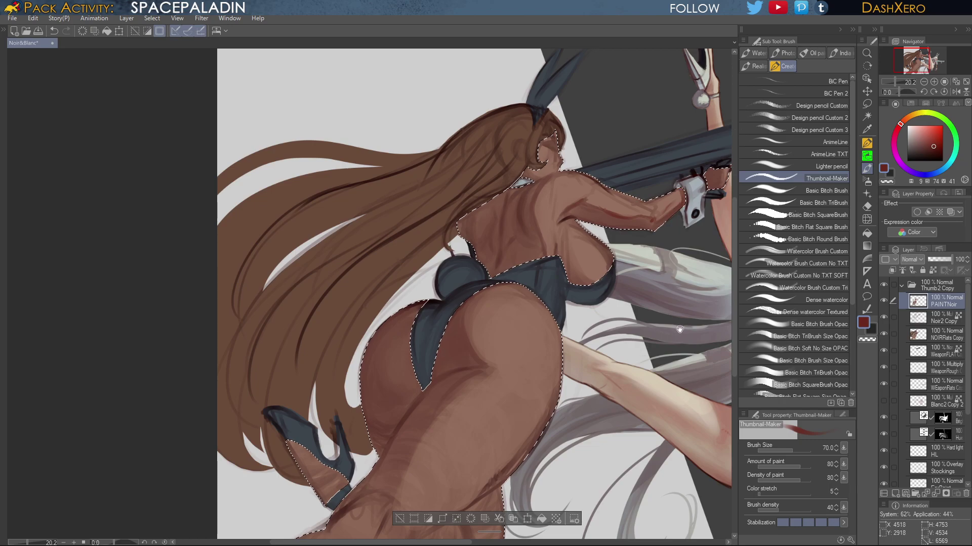
pyautogui.moveTo(673, 325); pyautogui.dragTo(615, 342)
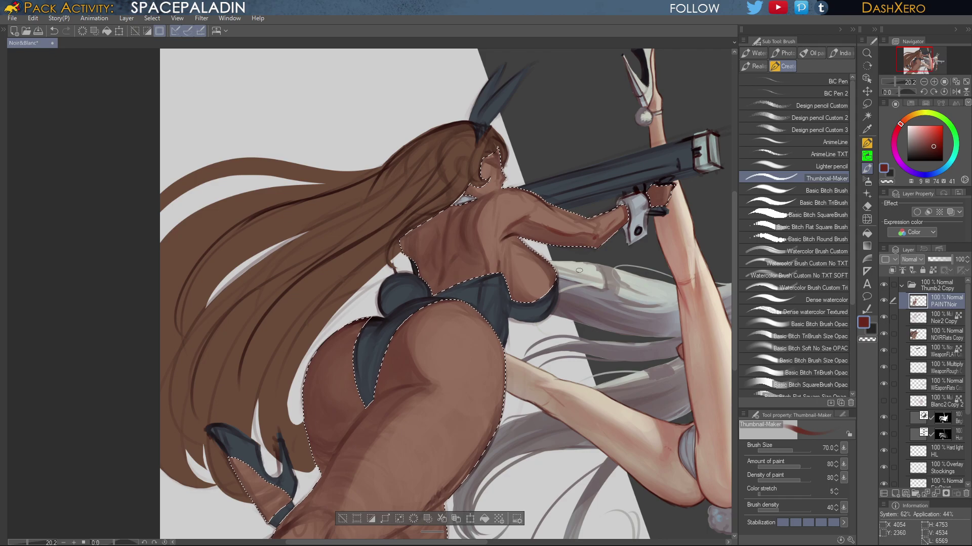
# Sample browns from the gun-holding hand and shade it with Basic Bitch Brush Opac at size 250
pyautogui.keyDown('alt'); pyautogui.click(663, 180); pyautogui.keyUp('alt')
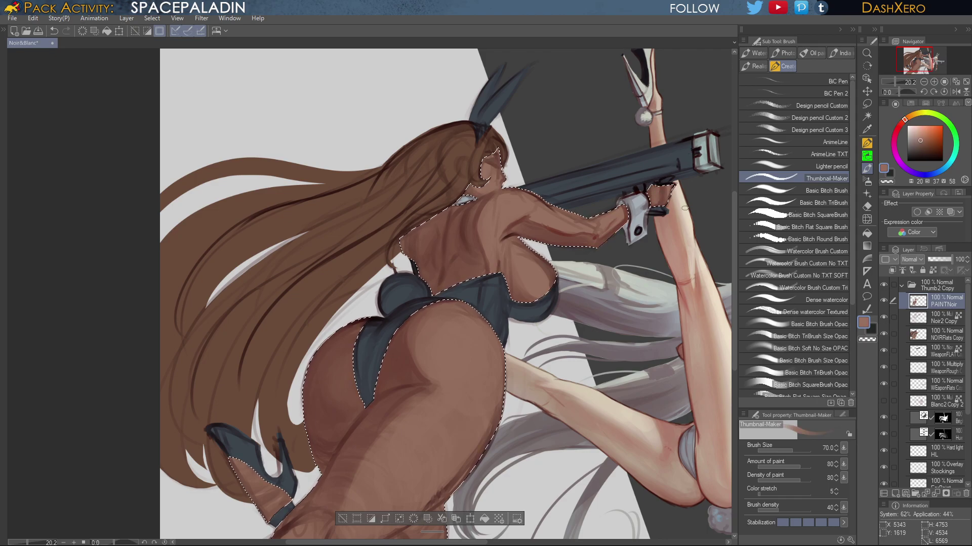
pyautogui.keyDown('alt'); pyautogui.click(660, 187); pyautogui.keyUp('alt')
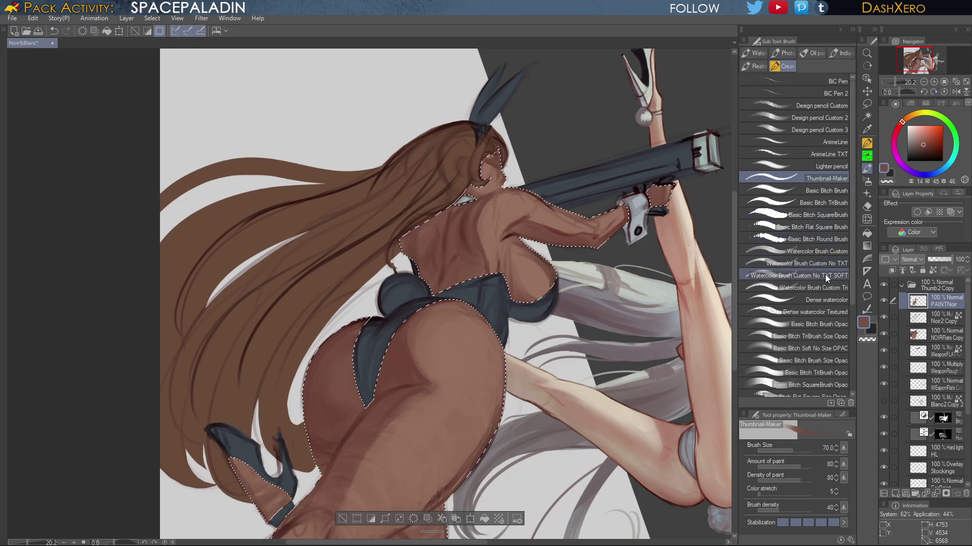
pyautogui.click(829, 325)
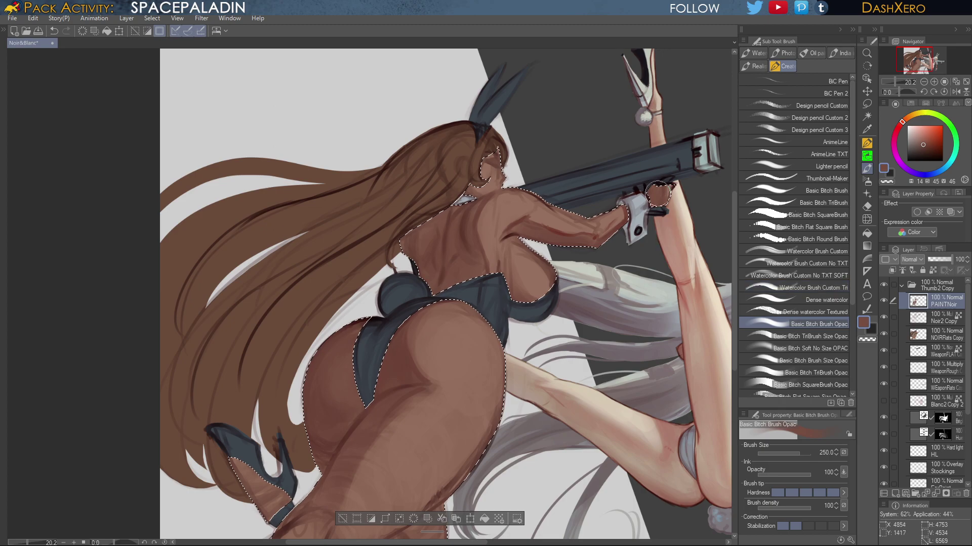
pyautogui.moveTo(658, 207); pyautogui.dragTo(663, 190)
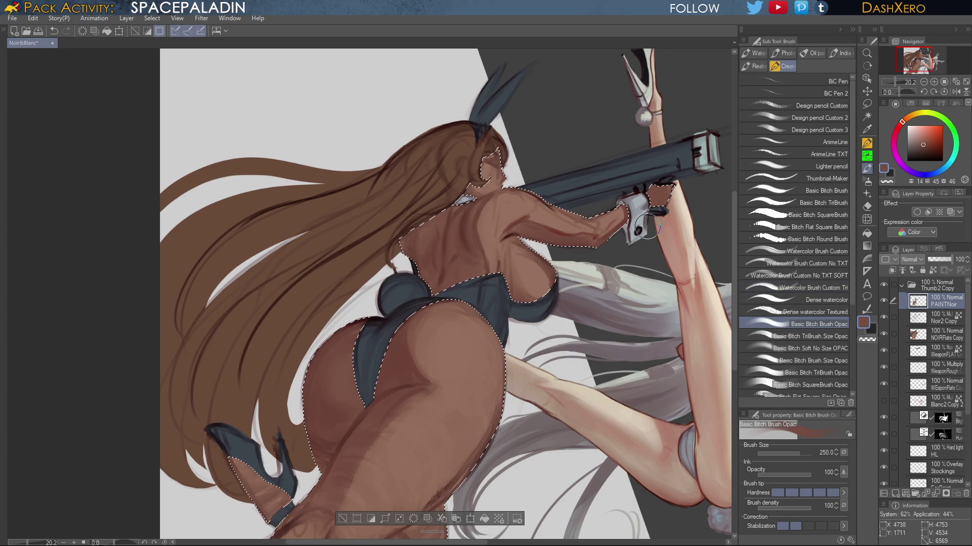
pyautogui.moveTo(653, 282); pyautogui.dragTo(609, 300)
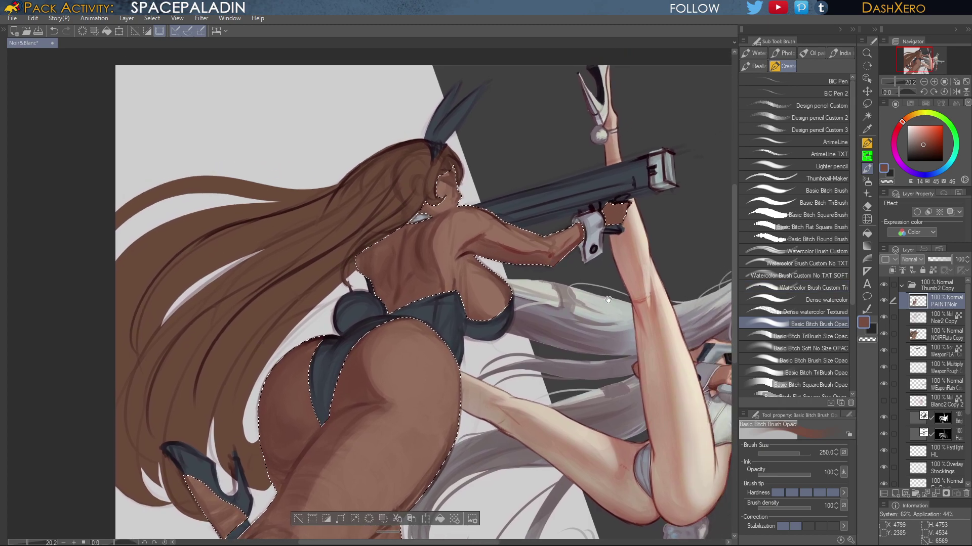
# Sample the arm's lighter brown and paint the shoulder with Basic Bitch Brush Opac at size 200
pyautogui.keyDown('alt'); pyautogui.click(500, 226); pyautogui.keyUp('alt')
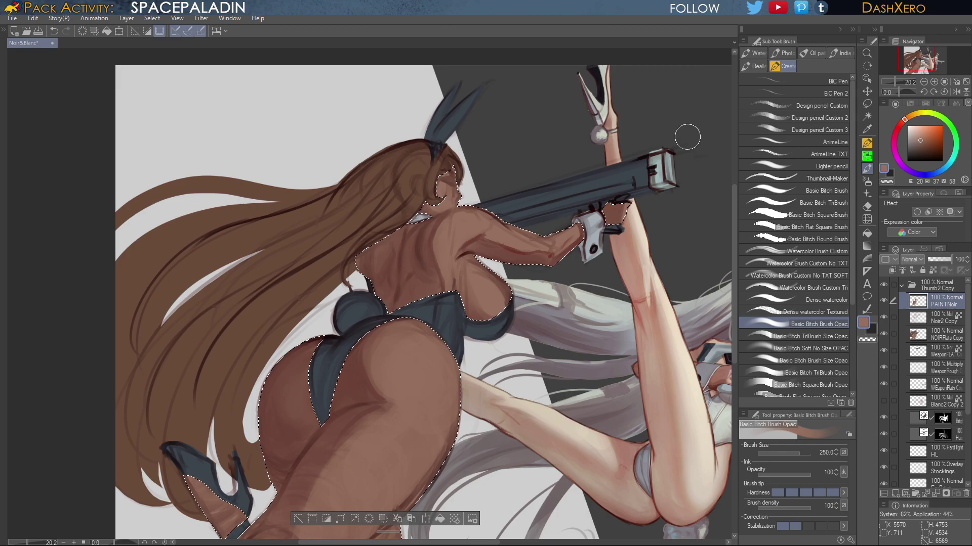
pyautogui.moveTo(688, 136); pyautogui.dragTo(693, 143)
pyautogui.moveTo(477, 212)
pyautogui.mouseDown()
pyautogui.moveTo(445, 258)
pyautogui.moveTo(459, 230)
pyautogui.mouseUp()
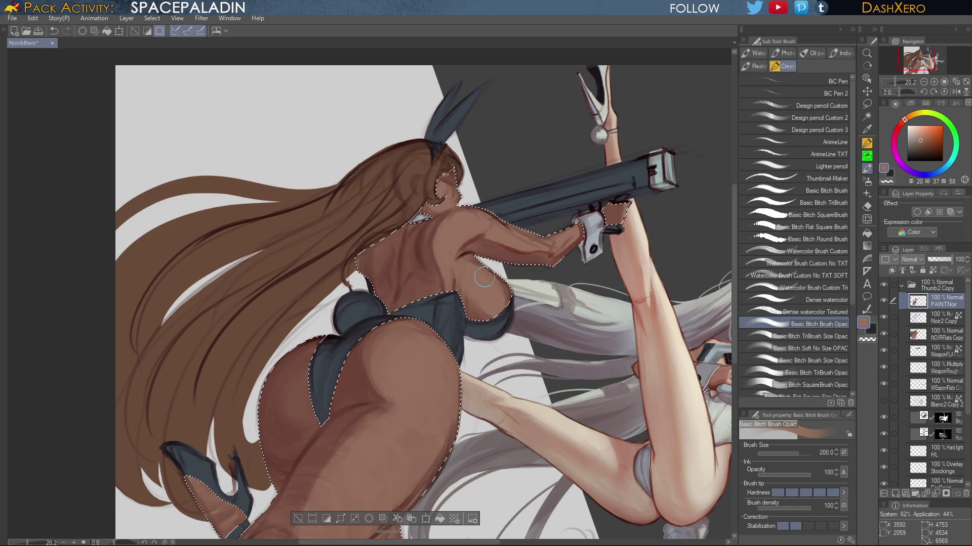
# Sample a darker brown at the breast's outer edge and shade along that edge at size 200
pyautogui.keyDown('alt'); pyautogui.click(512, 285); pyautogui.keyUp('alt')
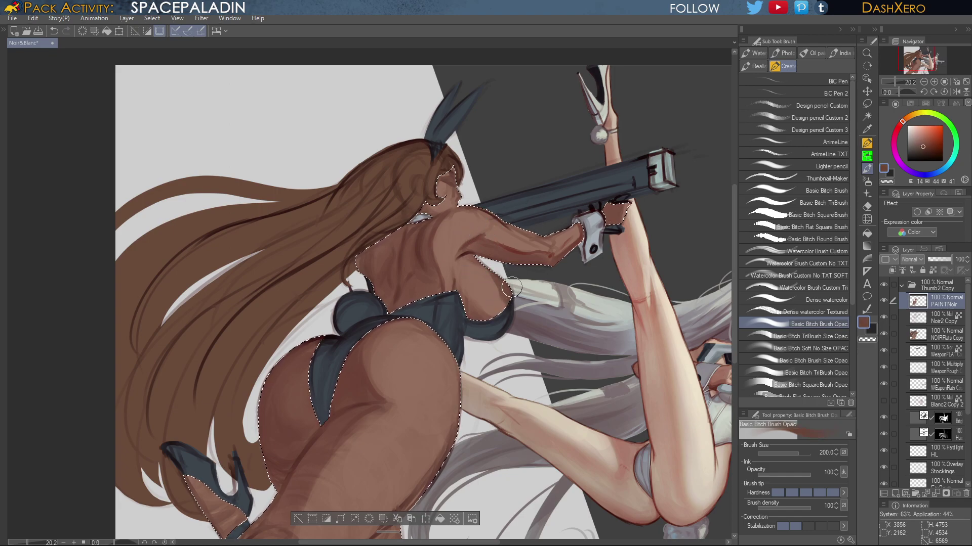
pyautogui.hotkey('ctrl', 'z')
pyautogui.moveTo(506, 284); pyautogui.dragTo(515, 299)
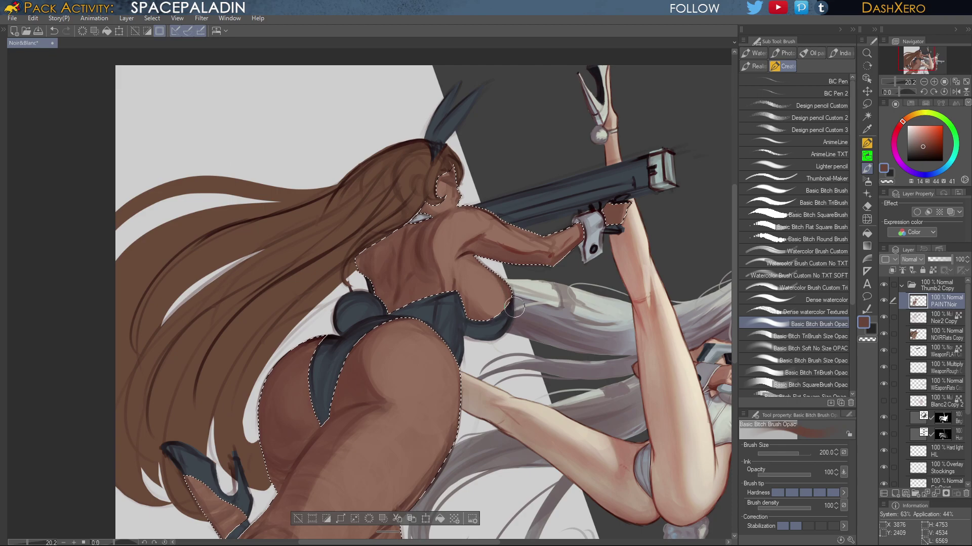
pyautogui.hotkey('ctrl', 'z')
pyautogui.hotkey('ctrl', 'y')
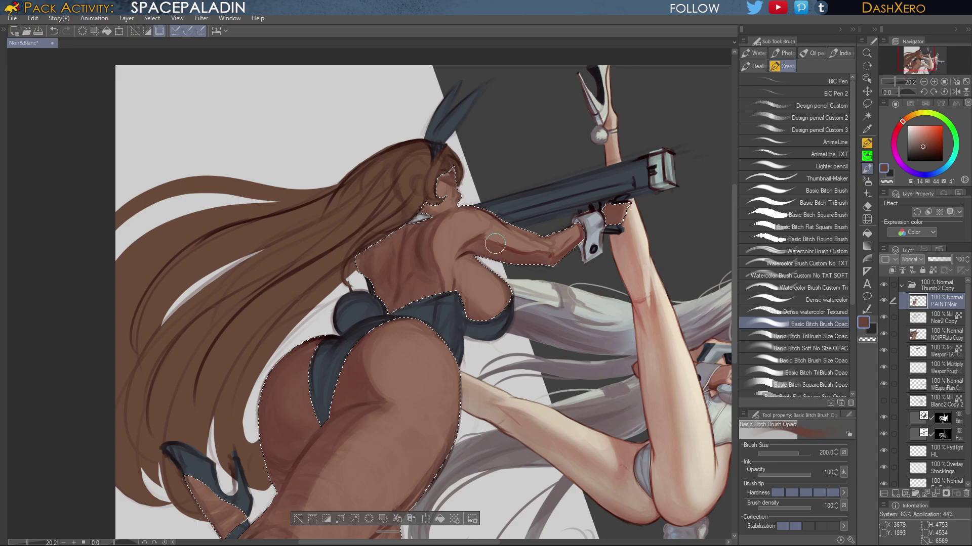
# Shade the underside of the upper arm and sample the dark red of its shadow
pyautogui.moveTo(495, 244); pyautogui.dragTo(521, 253)
pyautogui.keyDown('alt'); pyautogui.click(519, 251); pyautogui.keyUp('alt')
pyautogui.moveTo(617, 392); pyautogui.dragTo(658, 361)
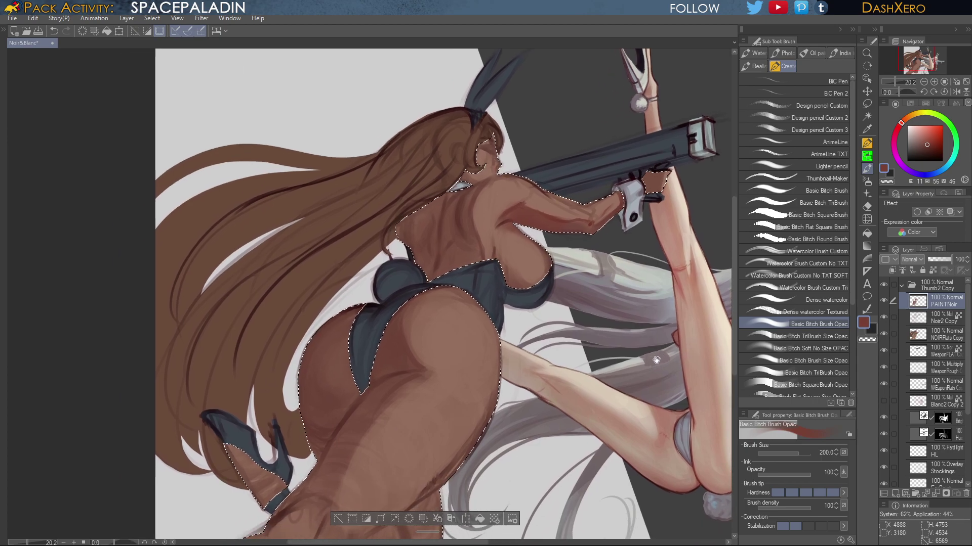
# Sample the mid brown at the top of the shoulder and shade the shoulder's upper edge at brush size 120
pyautogui.keyDown('alt'); pyautogui.click(518, 191); pyautogui.keyUp('alt')
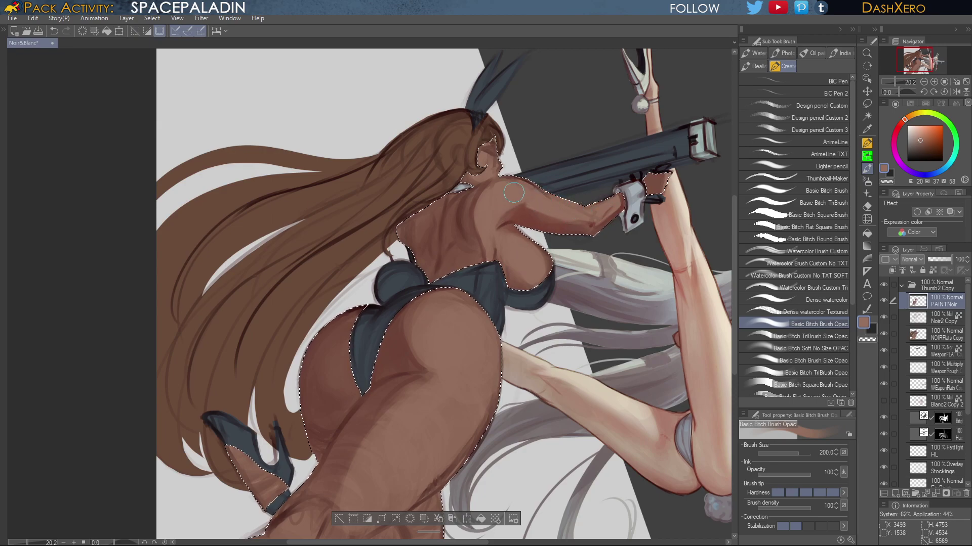
pyautogui.hotkey('ctrl', 'z')
pyautogui.keyDown('alt'); pyautogui.click(538, 185); pyautogui.keyUp('alt')
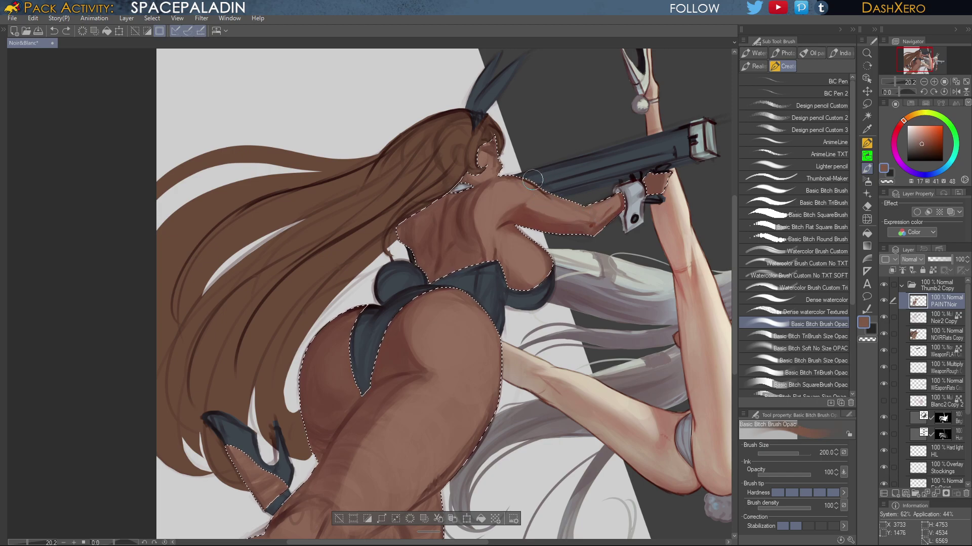
pyautogui.moveTo(536, 186); pyautogui.dragTo(540, 180)
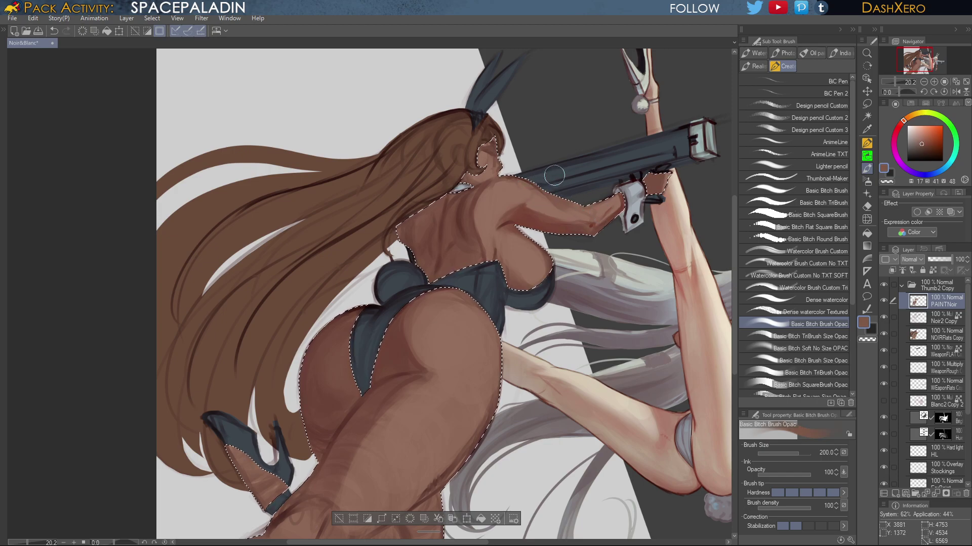
pyautogui.hotkey('ctrl', 'z')
pyautogui.press('[')
pyautogui.press('[')
pyautogui.press('[')
pyautogui.moveTo(514, 174); pyautogui.dragTo(544, 191)
pyautogui.moveTo(645, 394); pyautogui.dragTo(643, 363)
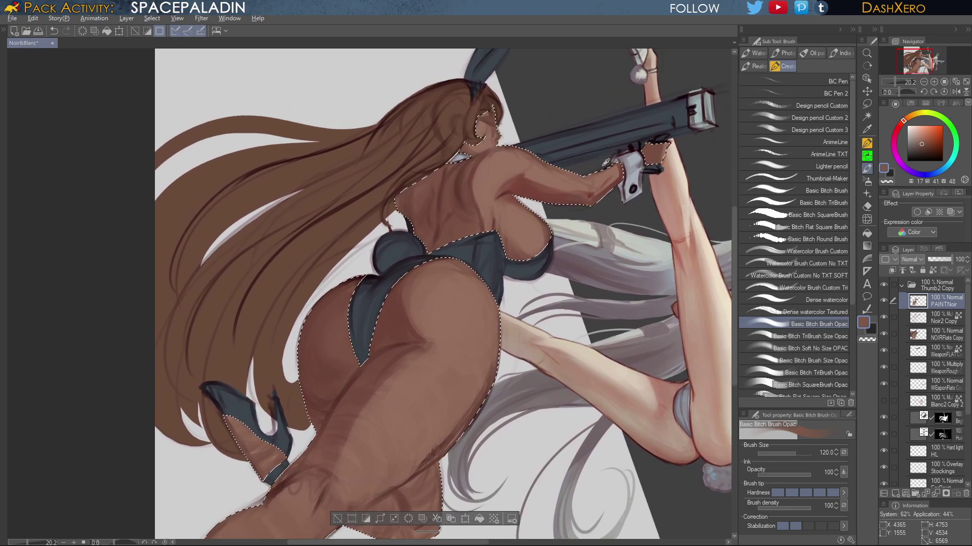
# Sample the forearm's lighter brown and paint the forearm and face with it at size 120
pyautogui.keyDown('alt'); pyautogui.click(591, 182); pyautogui.keyUp('alt')
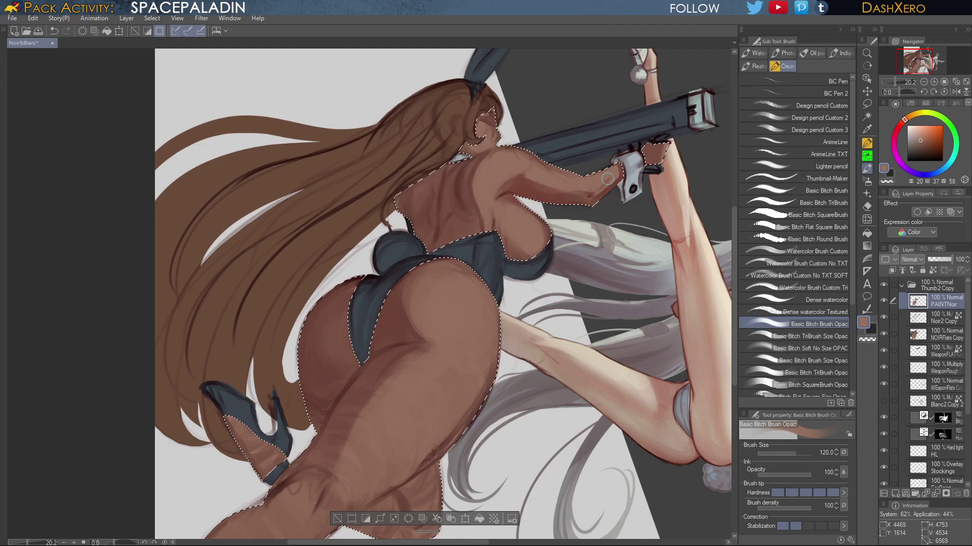
pyautogui.moveTo(641, 376); pyautogui.dragTo(443, 290)
pyautogui.moveTo(662, 256); pyautogui.dragTo(623, 289)
pyautogui.moveTo(443, 305)
pyautogui.mouseDown()
pyautogui.moveTo(469, 304)
pyautogui.moveTo(578, 344)
pyautogui.moveTo(604, 388)
pyautogui.mouseUp()
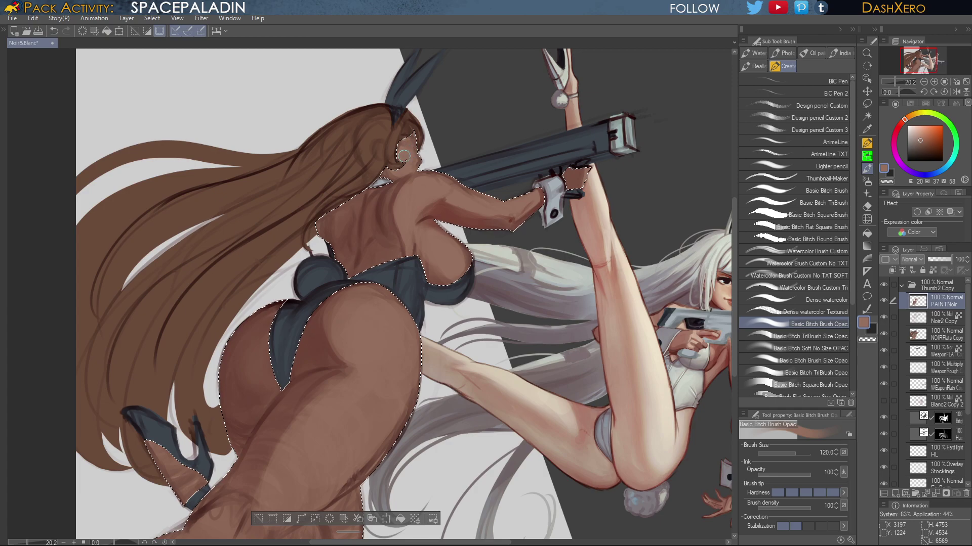
pyautogui.moveTo(403, 146)
pyautogui.mouseDown()
pyautogui.moveTo(550, 162)
pyautogui.moveTo(600, 188)
pyautogui.moveTo(589, 192)
pyautogui.mouseUp()
# Sample the dark reddish brown at the underarm and deepen the crease shadow beside the breast
pyautogui.scroll(4, 627, 235)
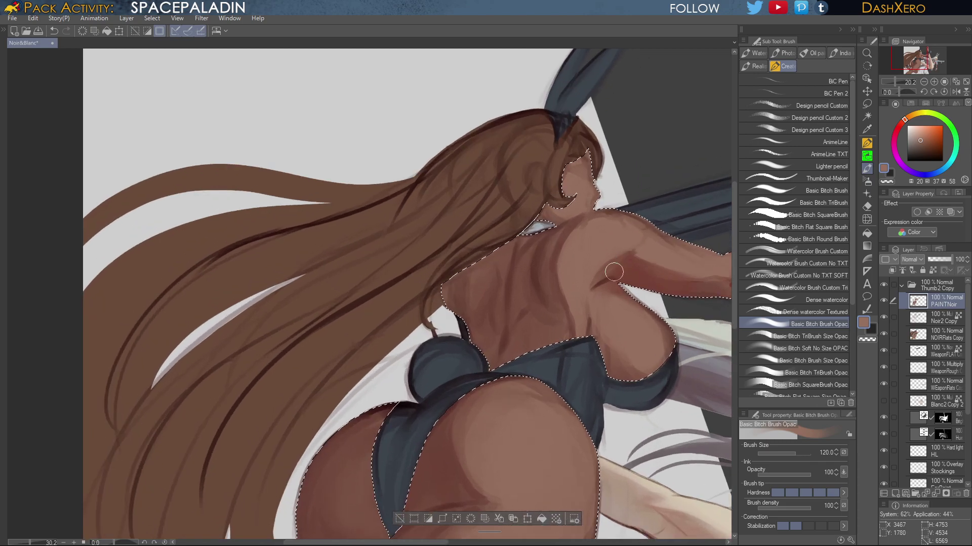
pyautogui.keyDown('alt'); pyautogui.click(606, 257); pyautogui.keyUp('alt')
pyautogui.moveTo(606, 257); pyautogui.dragTo(602, 285)
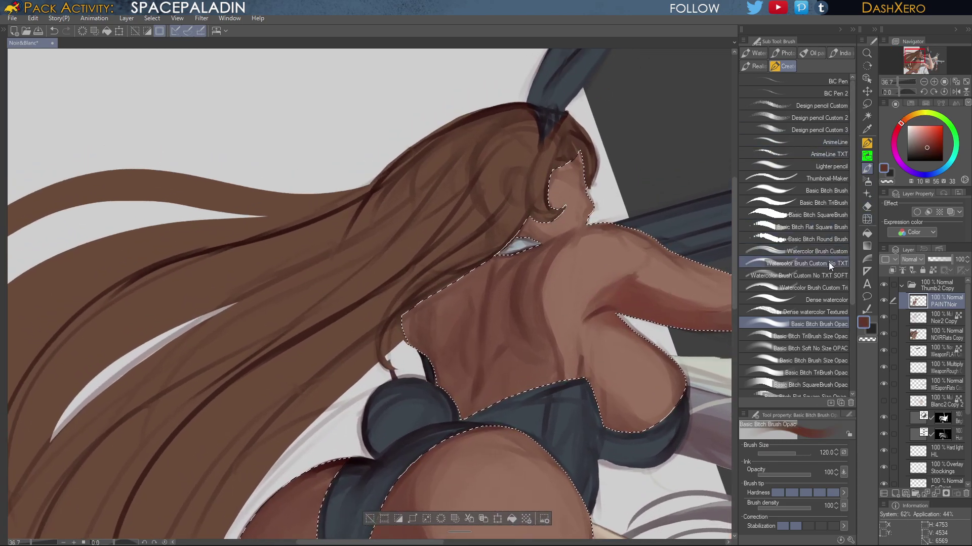
# Block in the facial feature shadows with Dense watercolor at size 30, using browns sampled from the face
pyautogui.click(833, 299)
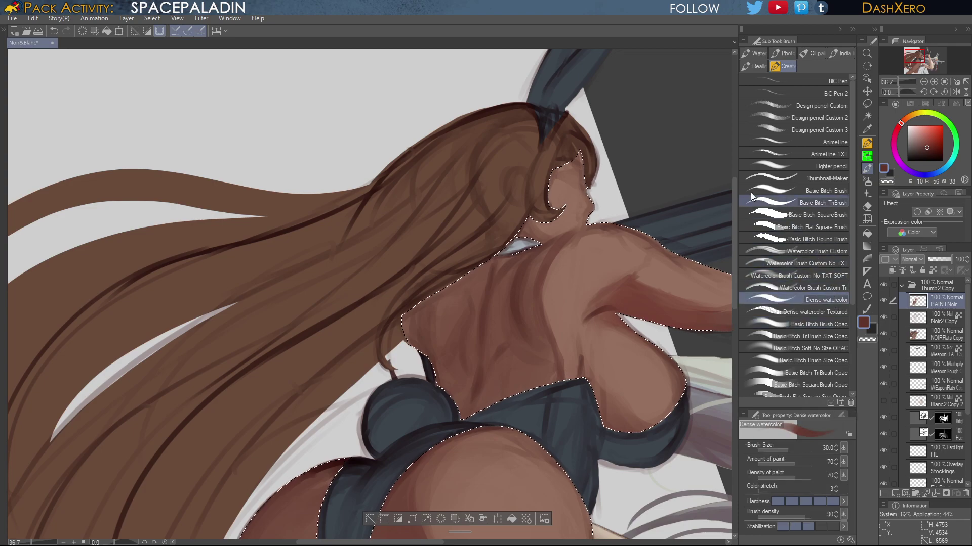
pyautogui.keyDown('alt'); pyautogui.click(582, 212); pyautogui.keyUp('alt')
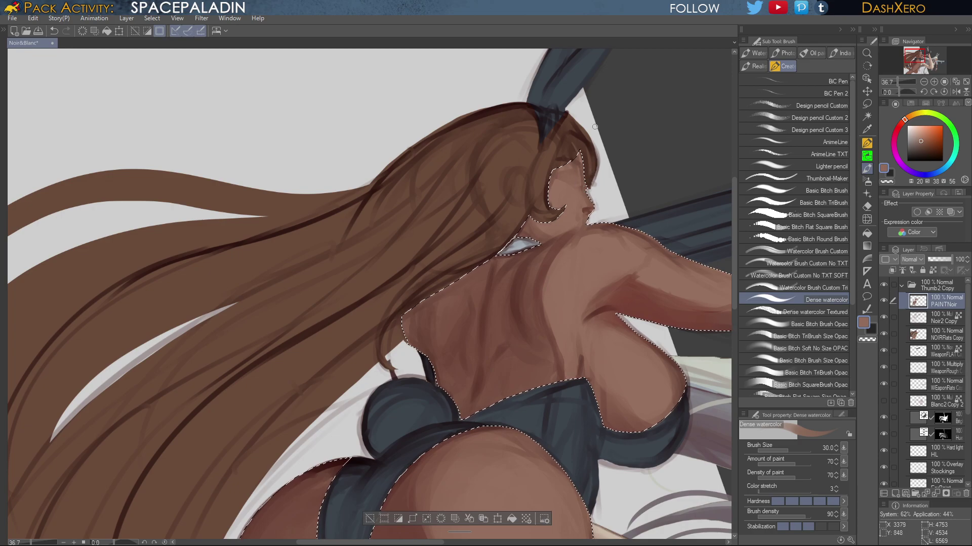
pyautogui.hotkey('ctrl', 'z')
pyautogui.keyDown('alt'); pyautogui.click(580, 162); pyautogui.keyUp('alt')
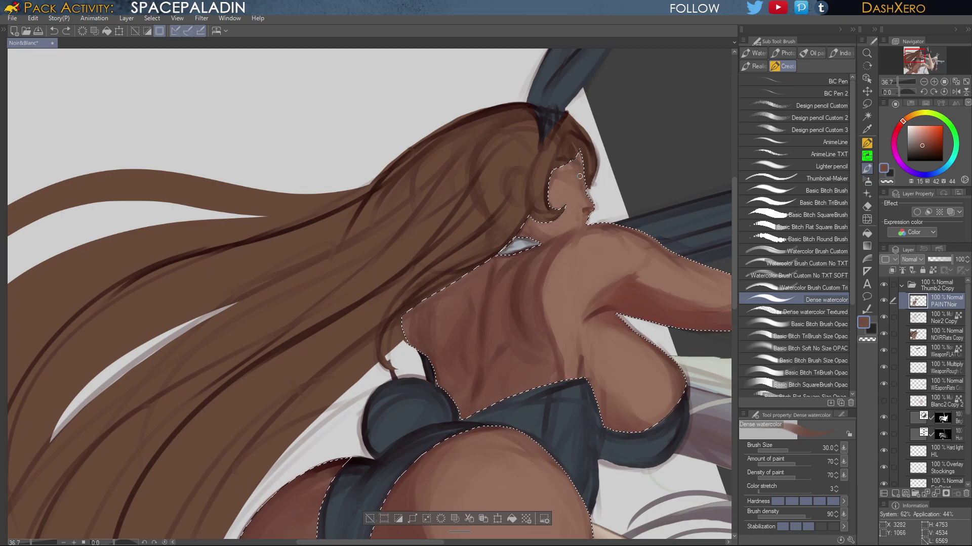
pyautogui.moveTo(573, 188); pyautogui.dragTo(571, 188)
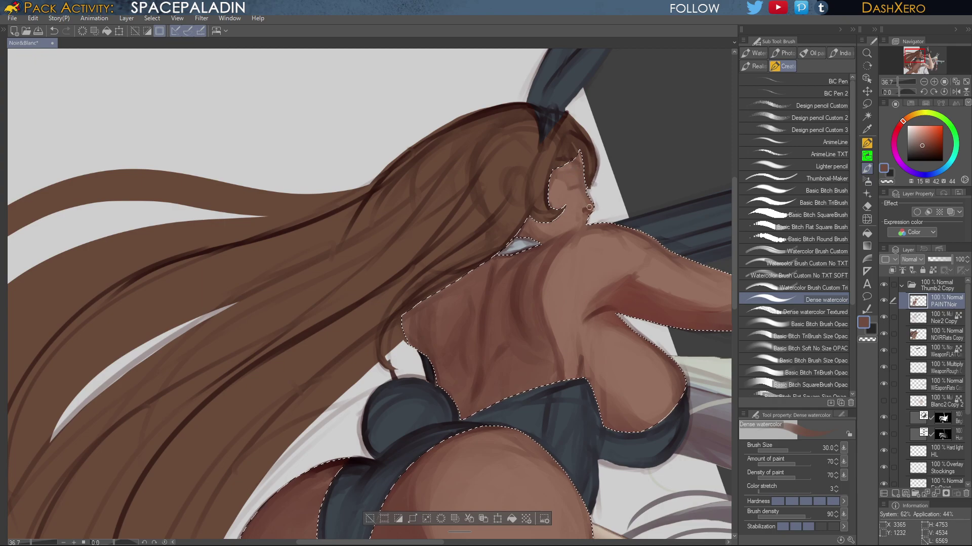
pyautogui.moveTo(646, 203); pyautogui.dragTo(608, 249)
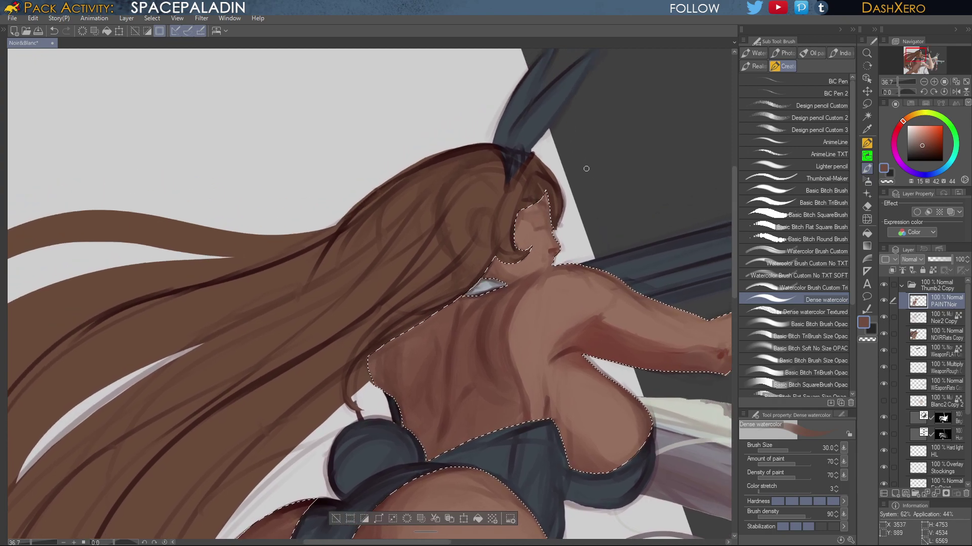
# Sample the near-black at the base of the bunny ears, refine the facial lines and lips, and pick up the face's mid brown
pyautogui.keyDown('alt'); pyautogui.click(521, 153); pyautogui.keyUp('alt')
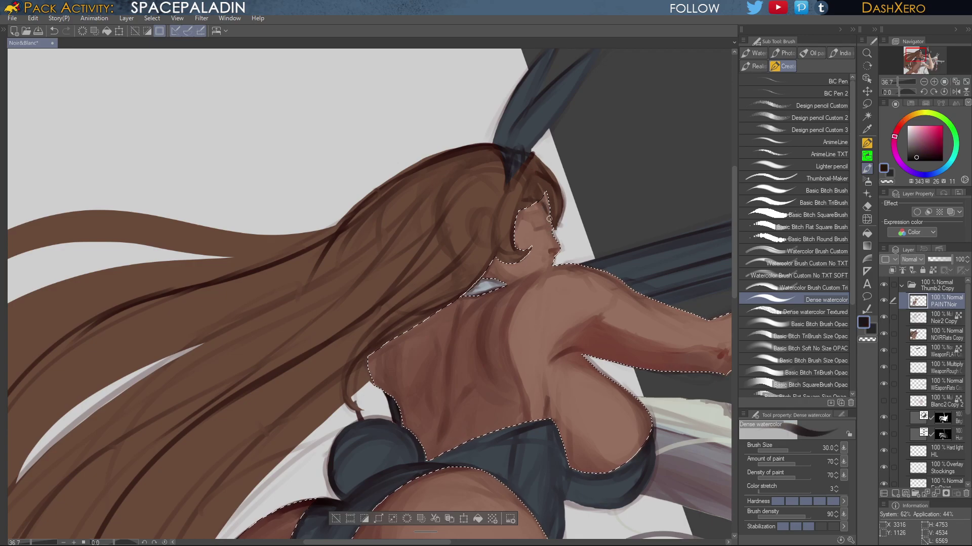
pyautogui.hotkey('ctrl', 'z')
pyautogui.moveTo(596, 265); pyautogui.dragTo(586, 238)
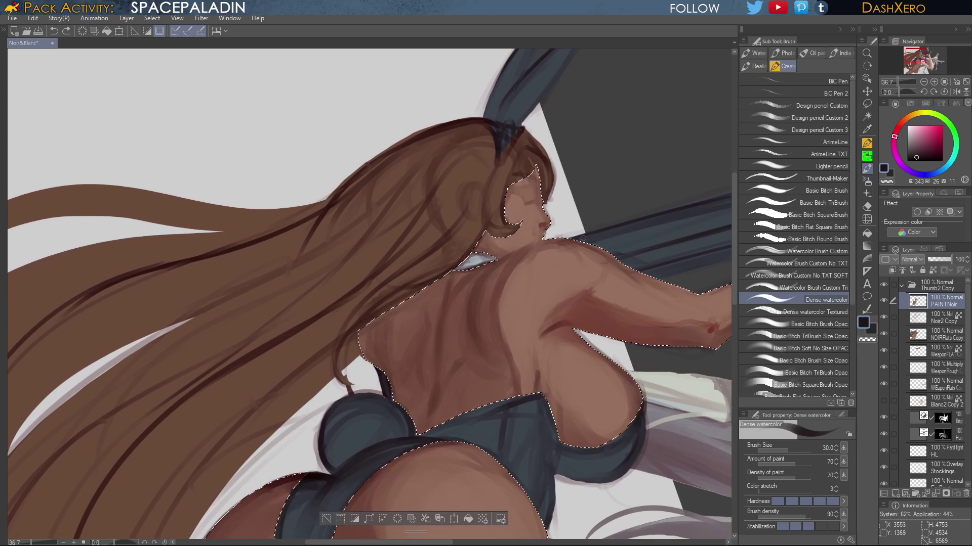
pyautogui.moveTo(539, 225); pyautogui.dragTo(543, 229)
pyautogui.keyDown('alt'); pyautogui.click(540, 234); pyautogui.keyUp('alt')
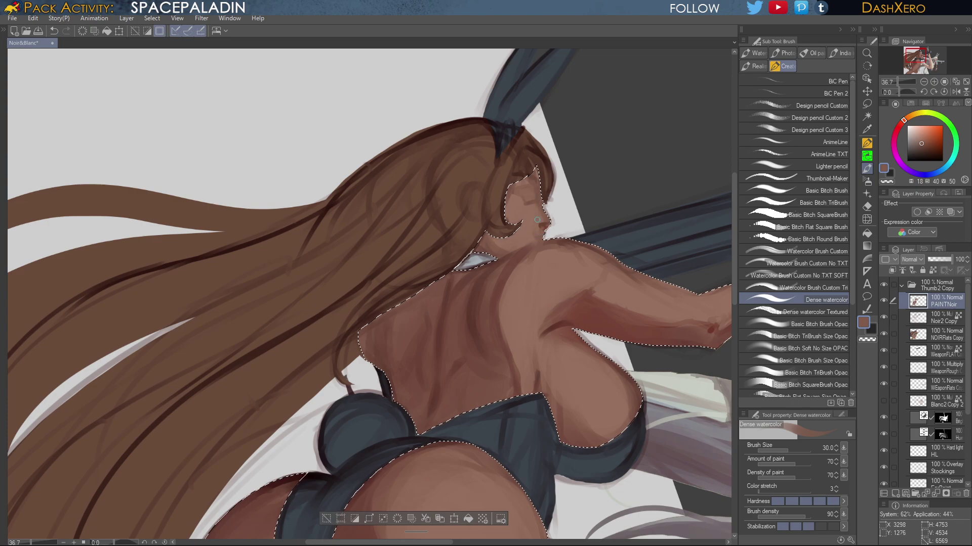
# Refine the face with Basic Bitch TriBrush Size Opac at size 50, using sampled browns and a lighter peach for the highlights
pyautogui.click(819, 336)
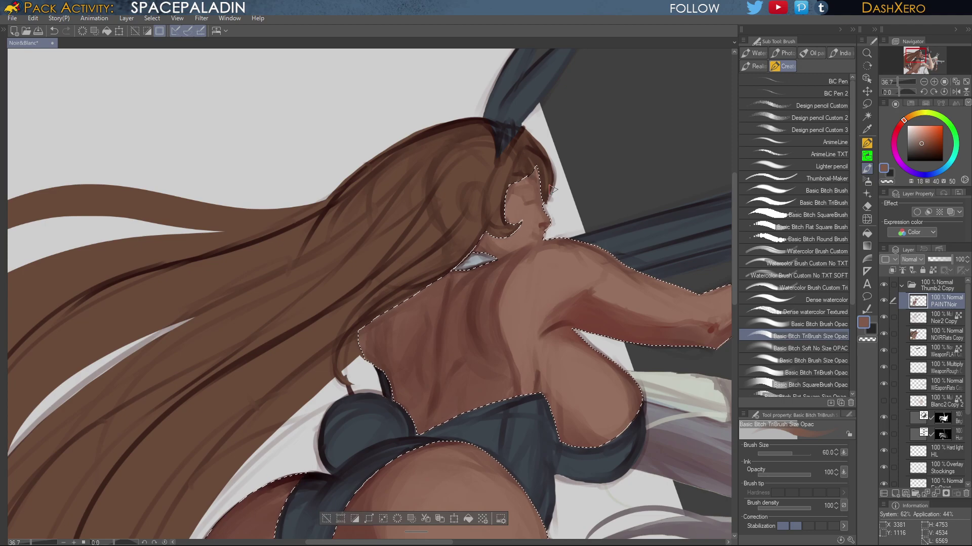
pyautogui.keyDown('alt'); pyautogui.click(544, 225); pyautogui.keyUp('alt')
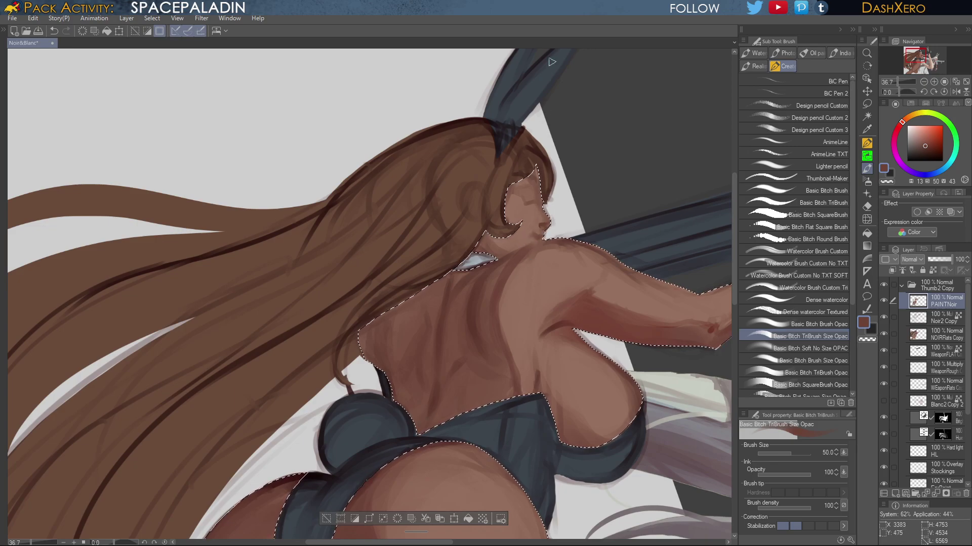
pyautogui.keyDown('alt'); pyautogui.click(532, 211); pyautogui.keyUp('alt')
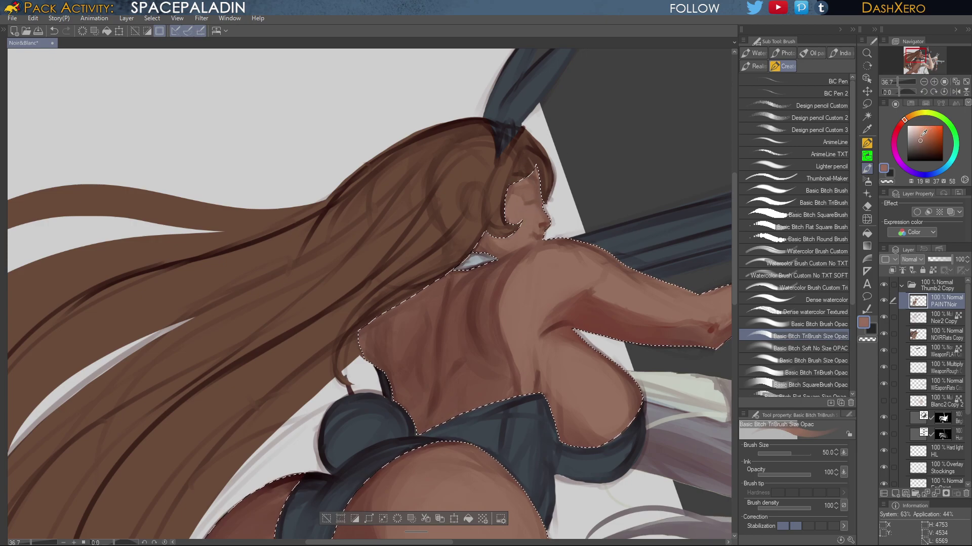
pyautogui.click(919, 132)
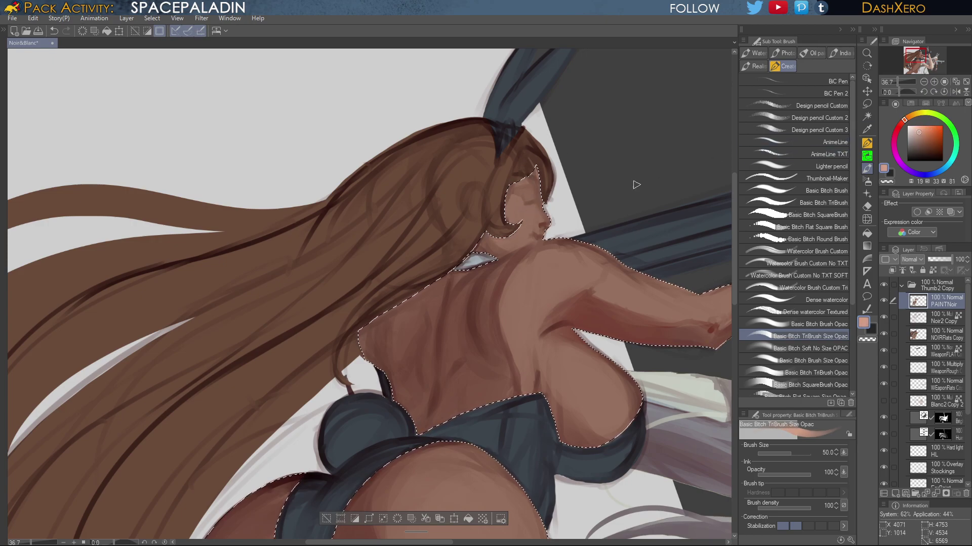
pyautogui.moveTo(529, 190); pyautogui.dragTo(531, 196)
pyautogui.hotkey('ctrl', 'z')
# Highlight the shoulder and breast with the light peach using Basic Bitch Brush Opac at size 120
pyautogui.click(826, 324)
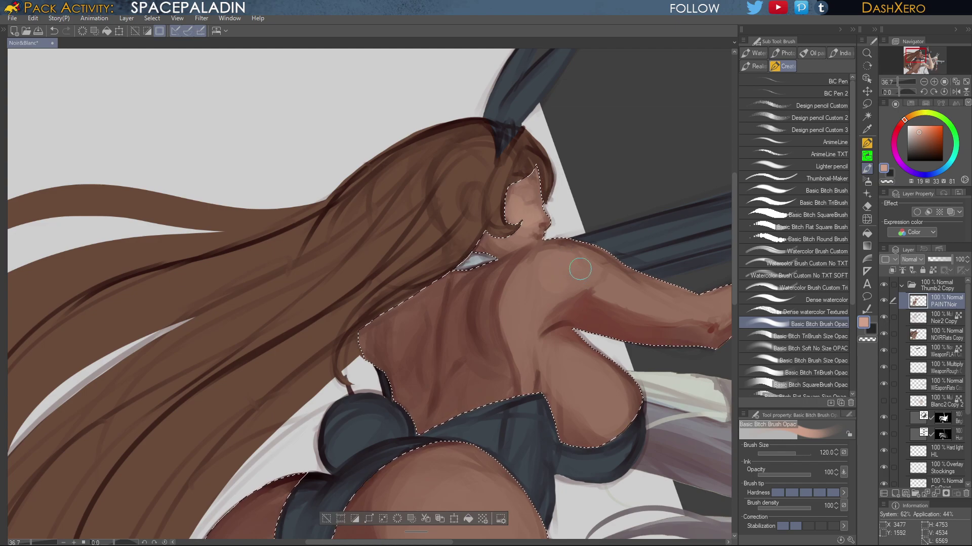
pyautogui.moveTo(579, 269)
pyautogui.mouseDown()
pyautogui.moveTo(547, 275)
pyautogui.moveTo(558, 260)
pyautogui.moveTo(592, 266)
pyautogui.moveTo(555, 296)
pyautogui.moveTo(531, 285)
pyautogui.moveTo(559, 285)
pyautogui.moveTo(589, 244)
pyautogui.moveTo(568, 260)
pyautogui.moveTo(580, 268)
pyautogui.moveTo(575, 260)
pyautogui.moveTo(543, 271)
pyautogui.moveTo(543, 281)
pyautogui.moveTo(587, 275)
pyautogui.moveTo(580, 263)
pyautogui.moveTo(536, 268)
pyautogui.moveTo(532, 297)
pyautogui.moveTo(530, 279)
pyautogui.moveTo(547, 293)
pyautogui.moveTo(585, 276)
pyautogui.moveTo(545, 293)
pyautogui.moveTo(600, 277)
pyautogui.mouseUp()
pyautogui.hotkey('ctrl', 'z')
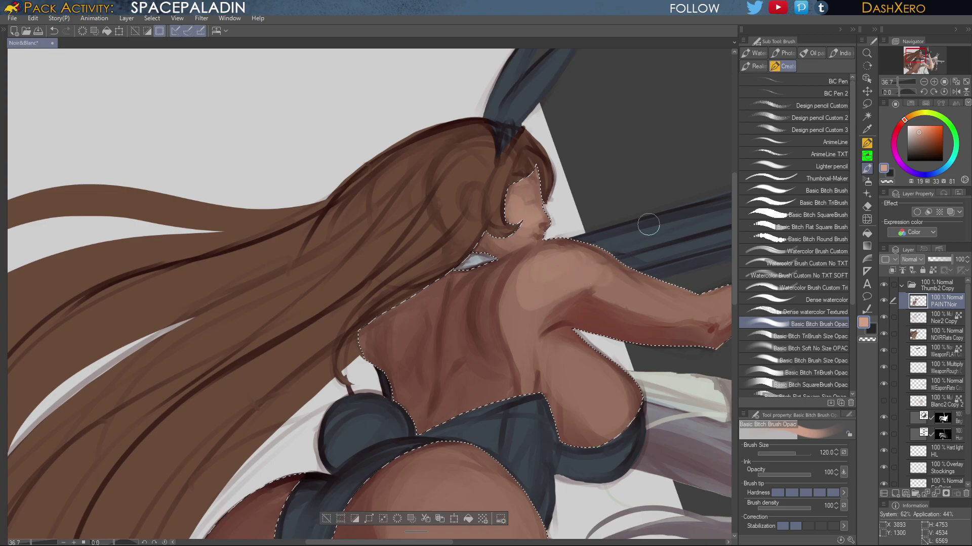
pyautogui.moveTo(646, 358); pyautogui.dragTo(545, 249)
pyautogui.moveTo(473, 256)
pyautogui.mouseDown()
pyautogui.moveTo(498, 293)
pyautogui.moveTo(500, 279)
pyautogui.moveTo(477, 258)
pyautogui.moveTo(504, 303)
pyautogui.mouseUp()
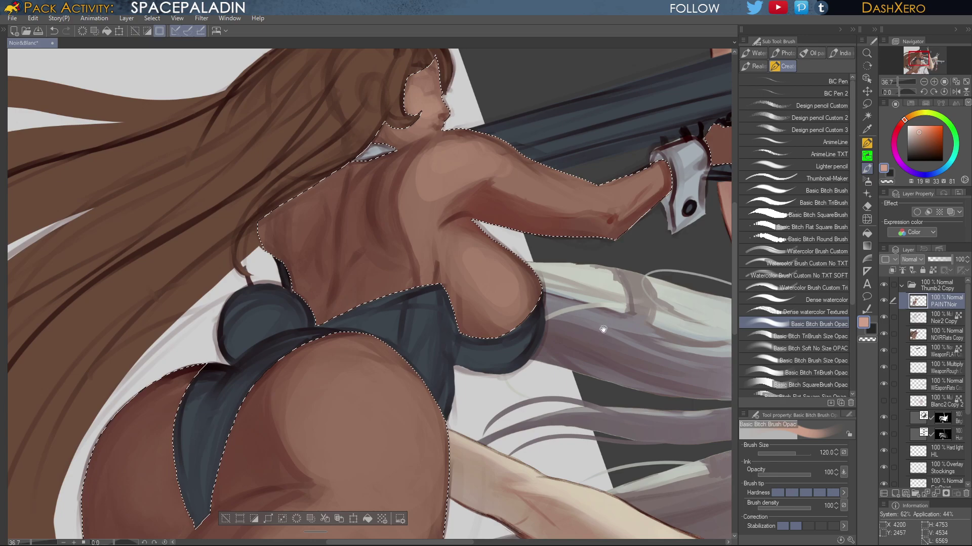
pyautogui.moveTo(603, 329); pyautogui.dragTo(569, 366)
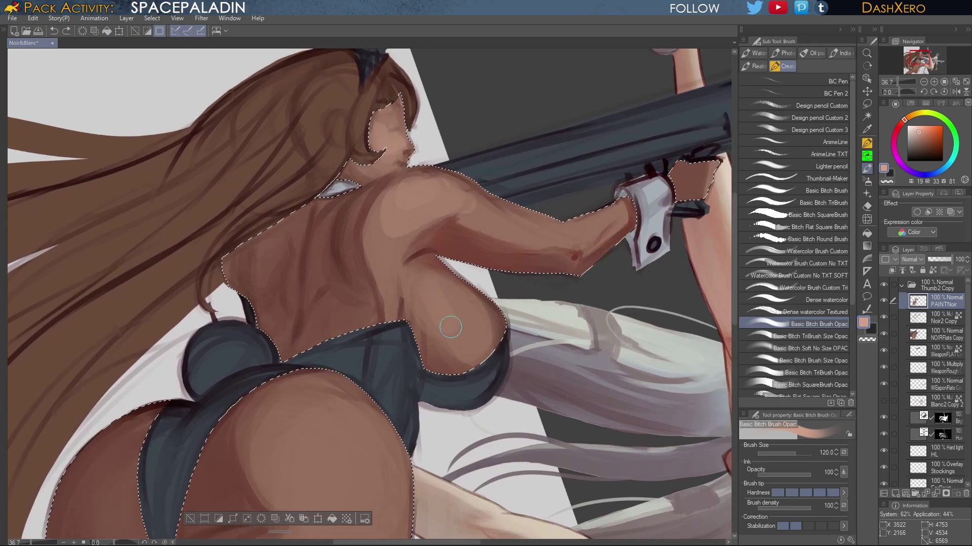
# Build up the light peach highlight on the breast with Basic Bitch Brush Opac at size 120, undoing unwanted strokes
pyautogui.moveTo(451, 328)
pyautogui.mouseDown()
pyautogui.moveTo(447, 299)
pyautogui.moveTo(466, 313)
pyautogui.moveTo(424, 290)
pyautogui.moveTo(464, 325)
pyautogui.moveTo(465, 297)
pyautogui.moveTo(478, 316)
pyautogui.moveTo(464, 326)
pyautogui.moveTo(446, 304)
pyautogui.moveTo(448, 321)
pyautogui.moveTo(467, 298)
pyautogui.moveTo(461, 312)
pyautogui.moveTo(441, 299)
pyautogui.moveTo(475, 341)
pyautogui.moveTo(468, 328)
pyautogui.moveTo(446, 327)
pyautogui.mouseUp()
pyautogui.hotkey('ctrl', 'z')
pyautogui.hotkey('ctrl', 'z')
pyautogui.hotkey('ctrl', 'z')
pyautogui.hotkey('ctrl', 'z')
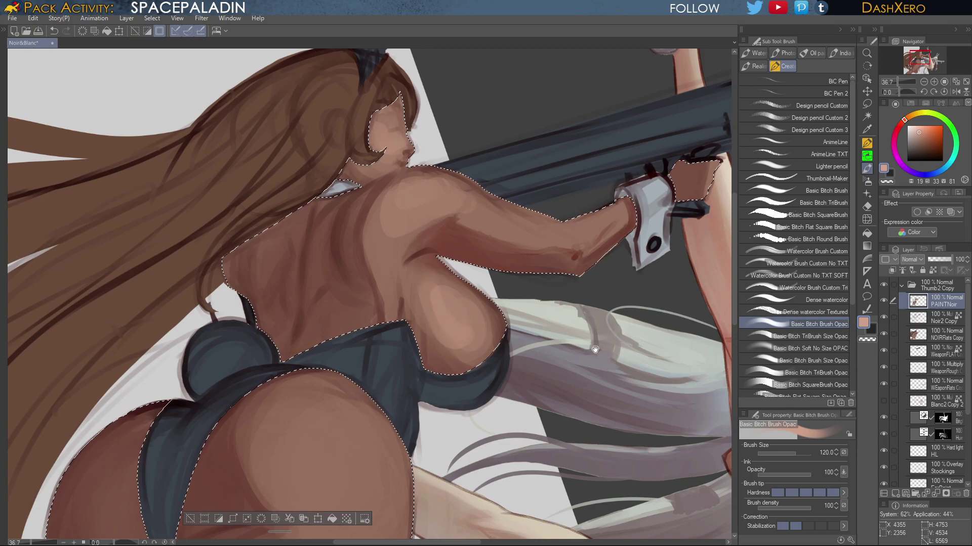
# Paint a soft peach highlight on the nearer buttock with Basic Bitch Soft No Size OPAC at size 400, and undo the surplus stroke
pyautogui.moveTo(595, 349); pyautogui.dragTo(614, 282)
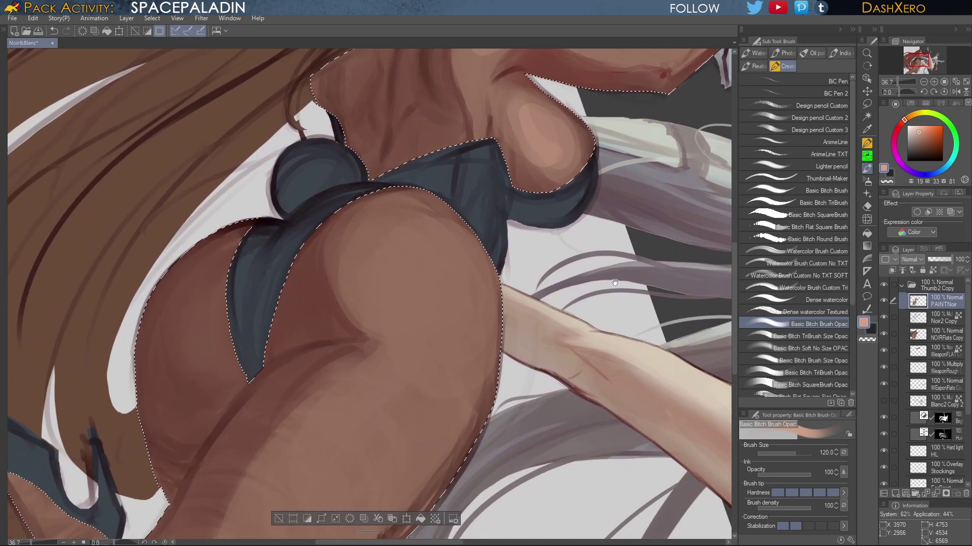
pyautogui.scroll(-5, 615, 282)
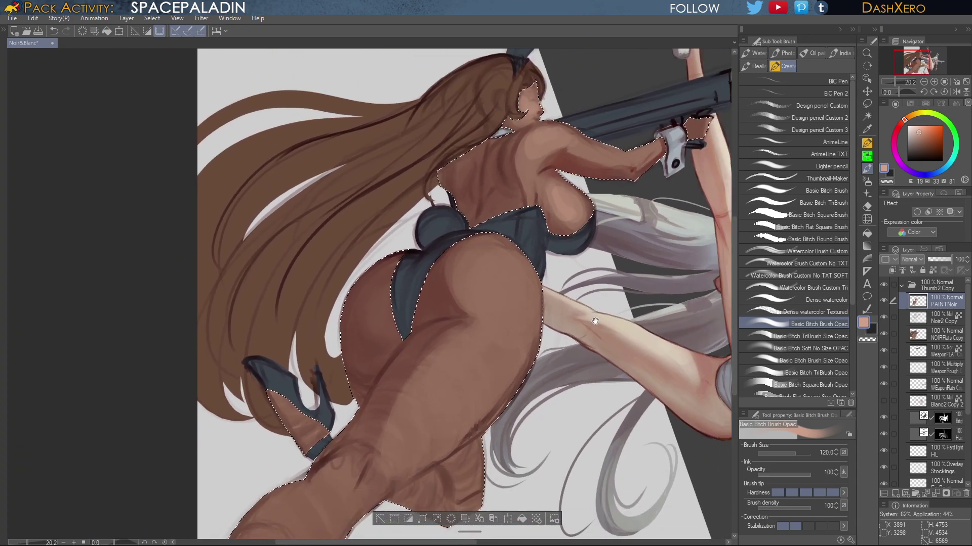
pyautogui.moveTo(595, 322); pyautogui.dragTo(583, 311)
pyautogui.press(']')
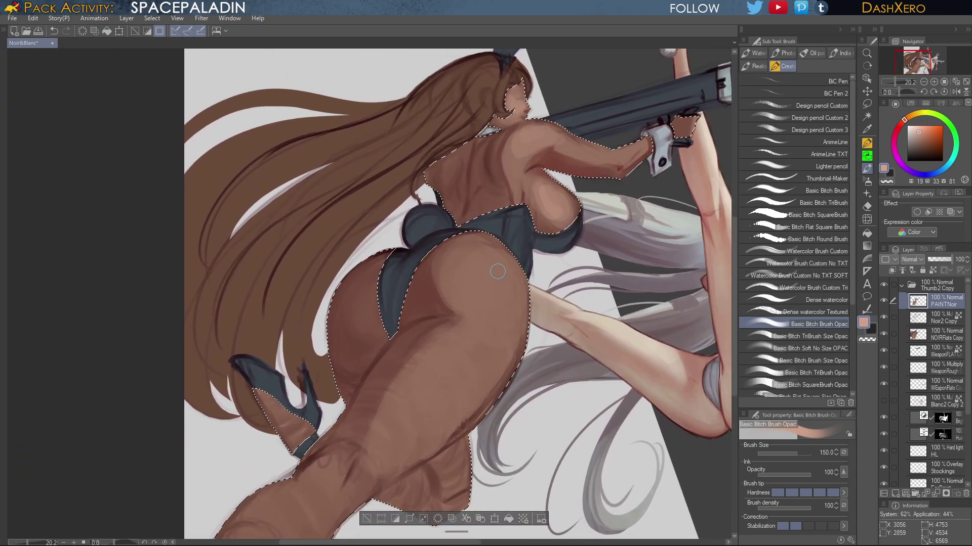
pyautogui.press(']')
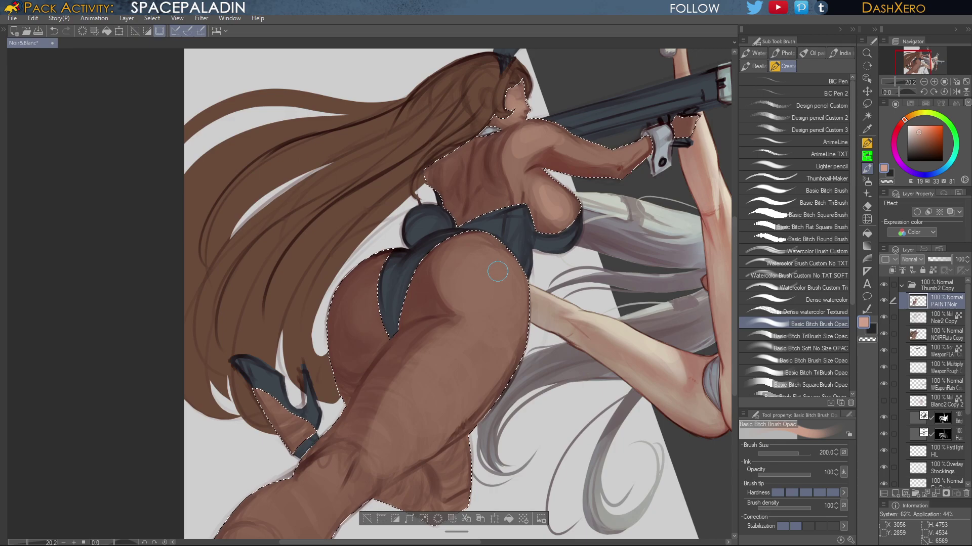
pyautogui.click(826, 348)
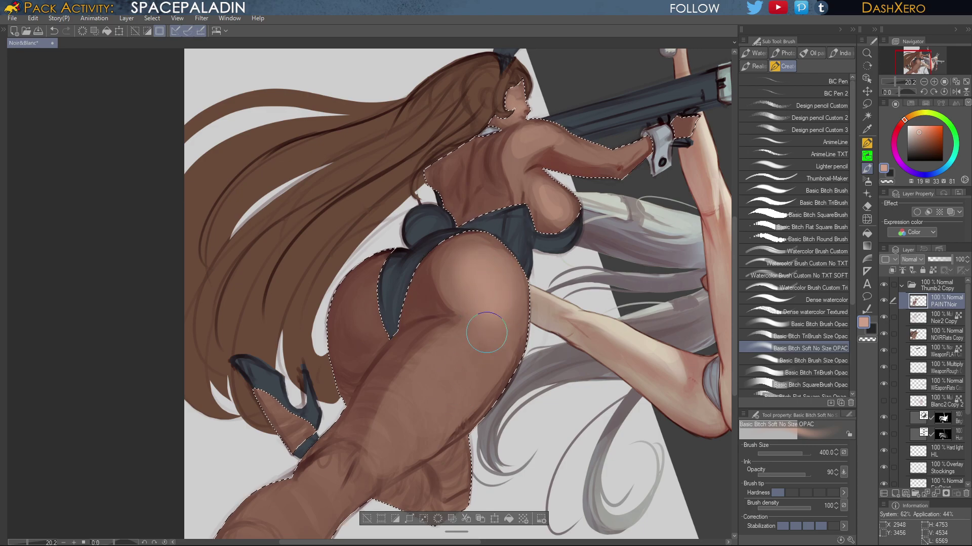
pyautogui.hotkey('ctrl', 'z')
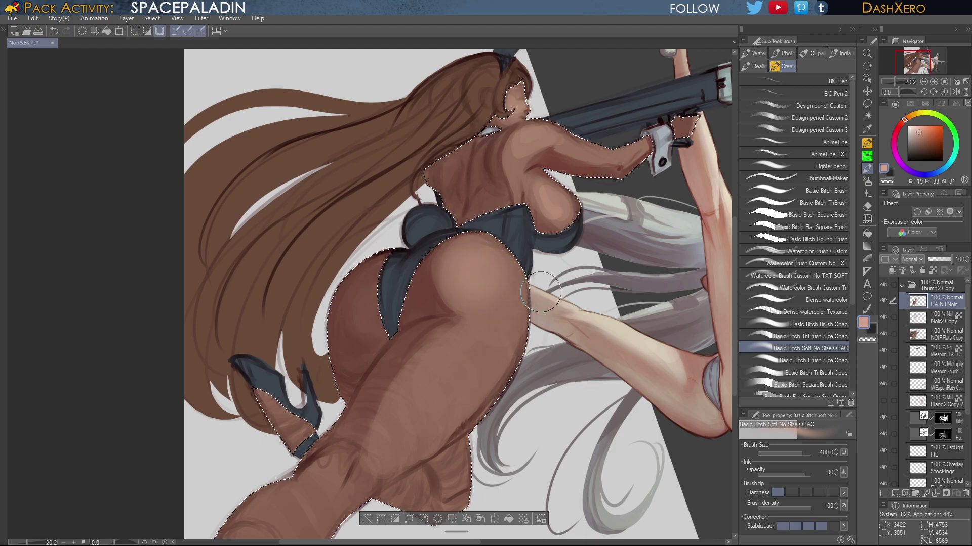
# Soften the edges of the buttock highlight with the mid brown and darker reddish brown sampled beside it
pyautogui.keyDown('alt'); pyautogui.click(438, 264); pyautogui.keyUp('alt')
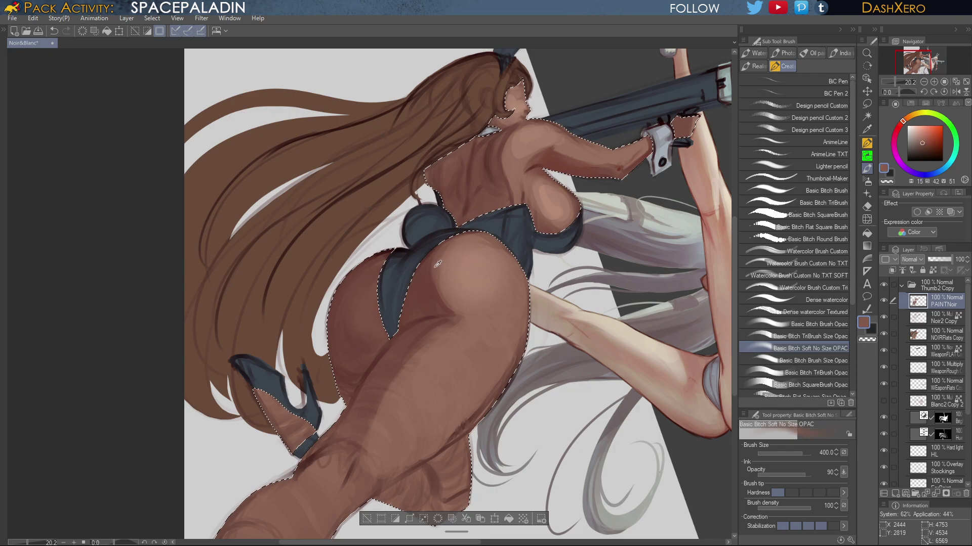
pyautogui.moveTo(441, 251)
pyautogui.mouseDown()
pyautogui.moveTo(473, 286)
pyautogui.moveTo(454, 267)
pyautogui.moveTo(453, 301)
pyautogui.mouseUp()
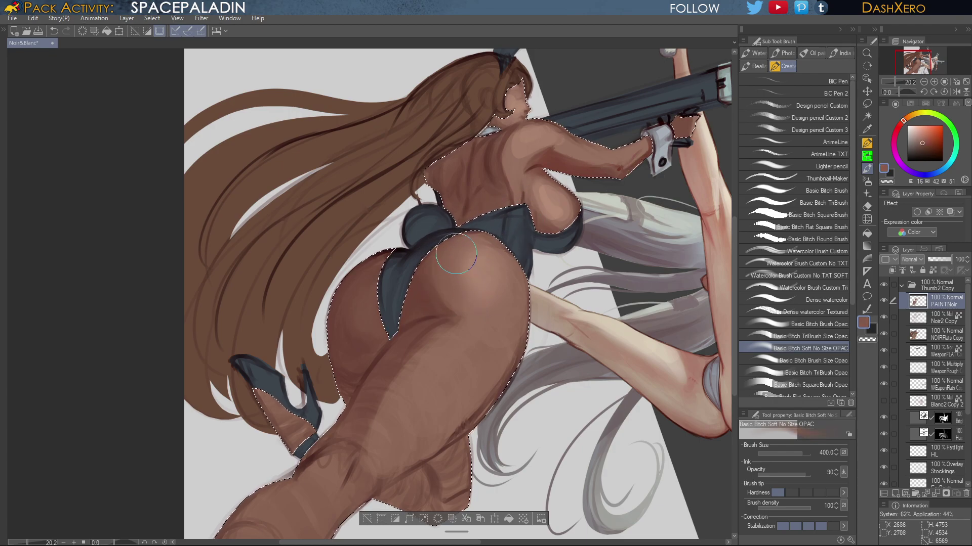
pyautogui.keyDown('alt'); pyautogui.click(438, 296); pyautogui.keyUp('alt')
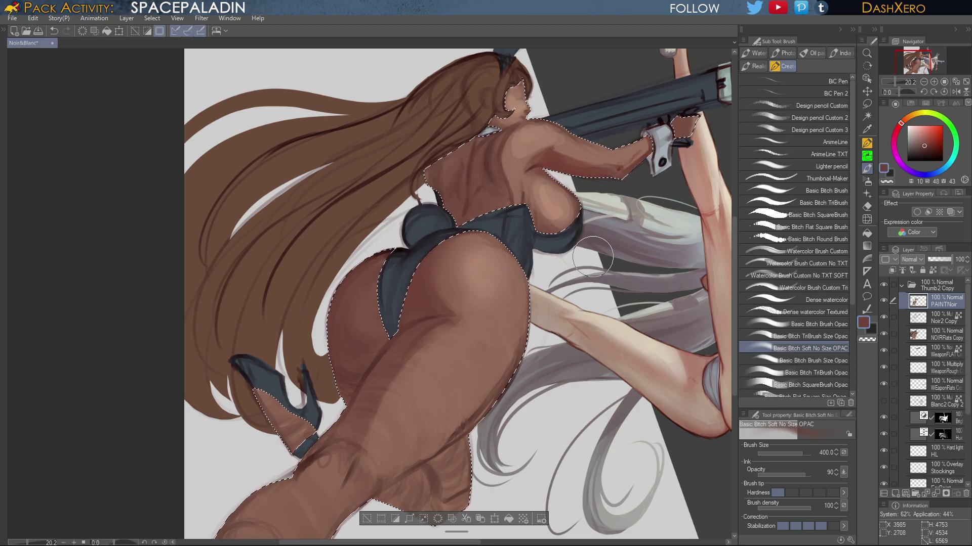
# Shade the knee and lower leg with Basic Bitch TriBrush Size Opac at size 200, using a sampled dark brown and a redder variant
pyautogui.moveTo(586, 318); pyautogui.dragTo(402, 303)
pyautogui.moveTo(570, 395); pyautogui.dragTo(641, 412)
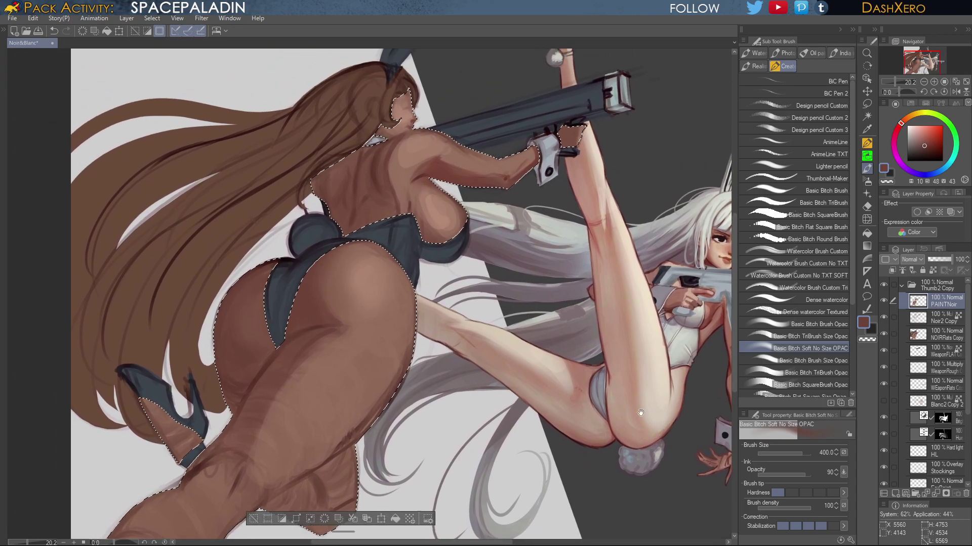
pyautogui.moveTo(371, 435); pyautogui.dragTo(626, 254)
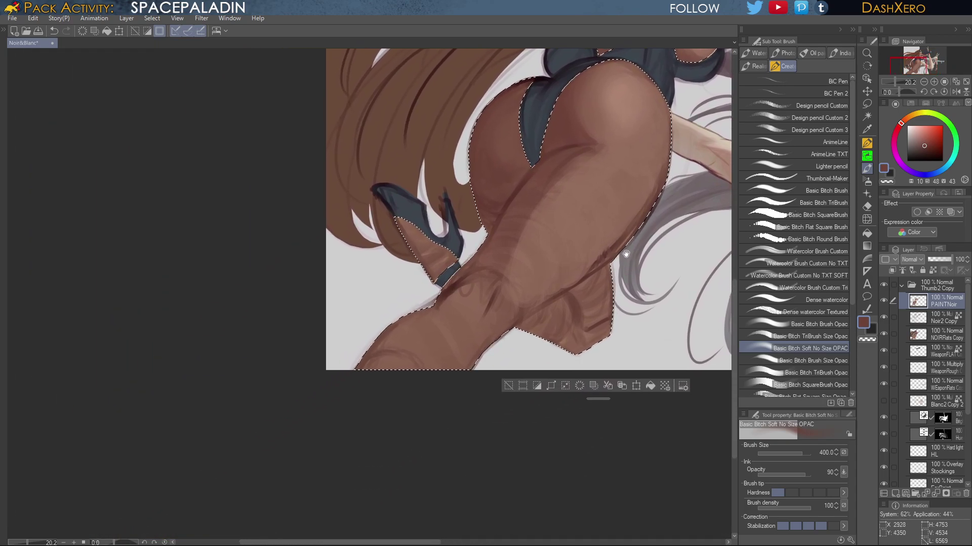
pyautogui.keyDown('alt'); pyautogui.click(550, 162); pyautogui.keyUp('alt')
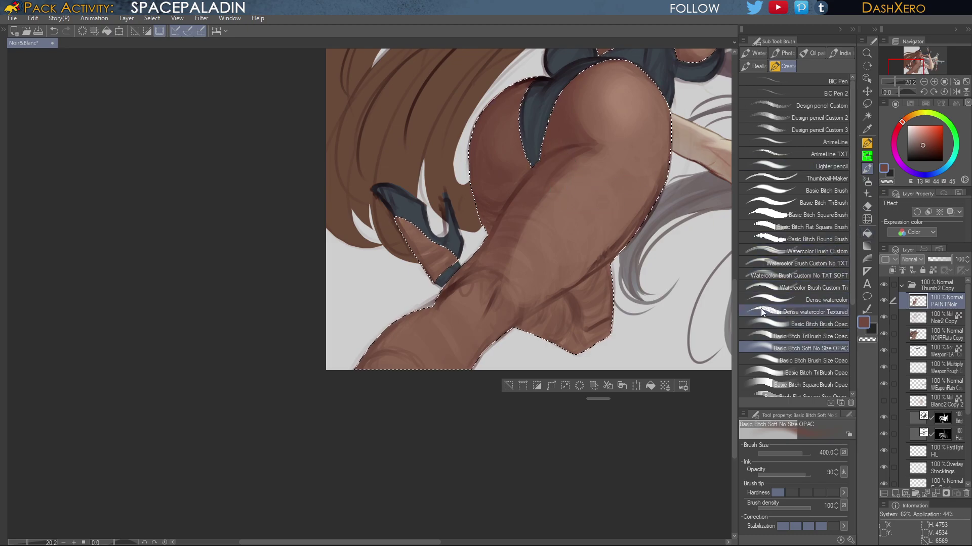
pyautogui.click(823, 336)
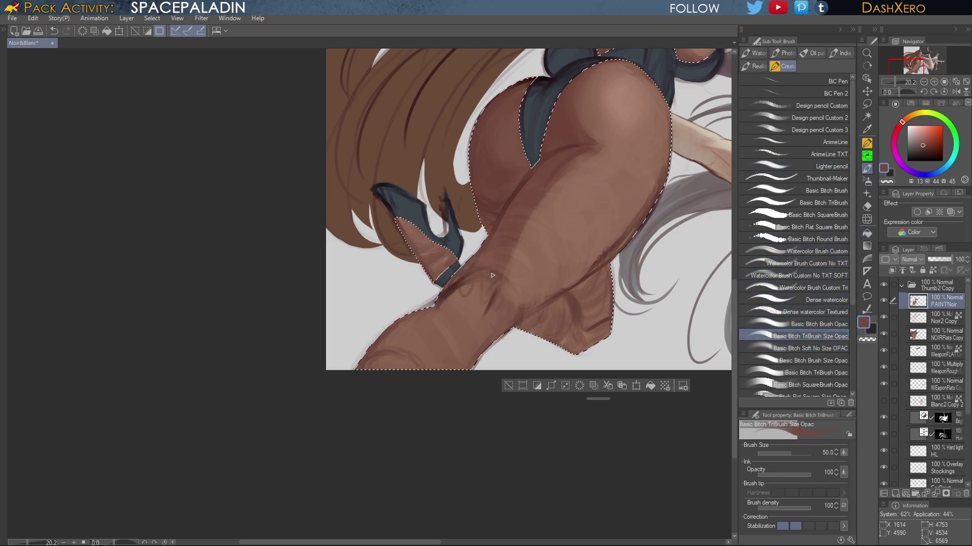
pyautogui.press(']')
pyautogui.press(']')
pyautogui.press(']')
pyautogui.press(']')
pyautogui.press(']')
pyautogui.press(']')
pyautogui.press(']')
pyautogui.press(']')
pyautogui.keyDown('alt'); pyautogui.click(456, 283); pyautogui.keyUp('alt')
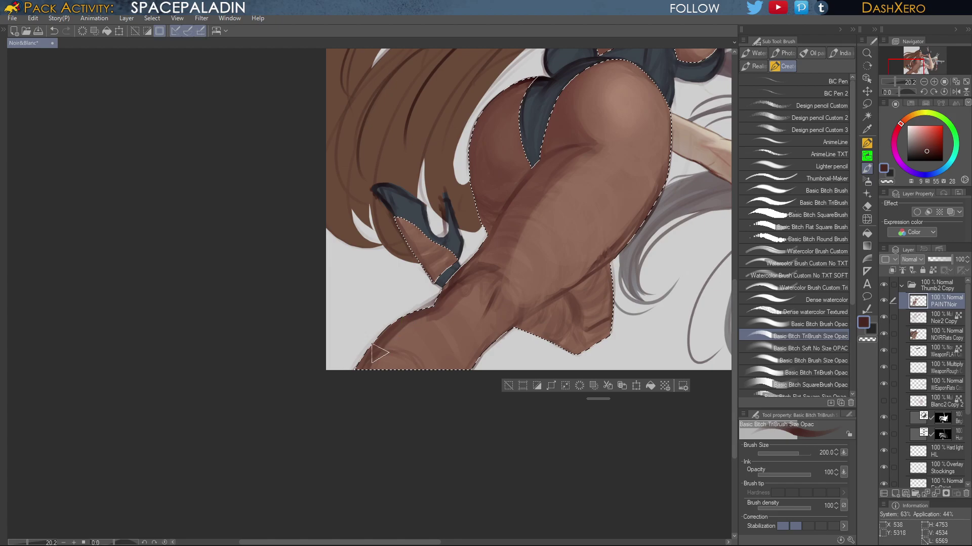
pyautogui.moveTo(405, 329); pyautogui.dragTo(430, 345)
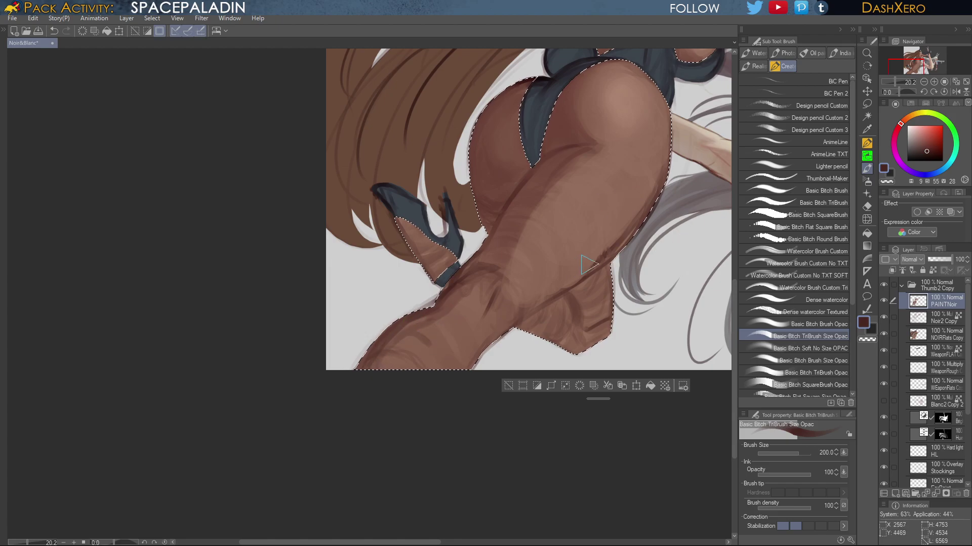
pyautogui.moveTo(587, 264); pyautogui.dragTo(559, 304)
pyautogui.click(929, 147)
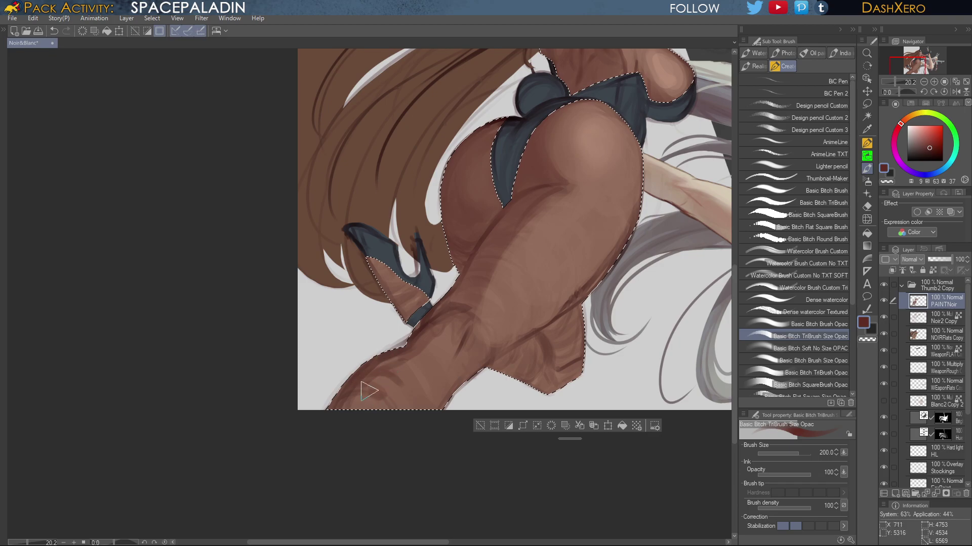
# Paint highlights over the hip and down the thigh with the peach sampled from the breast, keeping the brush at size 200
pyautogui.moveTo(605, 315); pyautogui.dragTo(530, 417)
pyautogui.keyDown('alt'); pyautogui.click(592, 175); pyautogui.keyUp('alt')
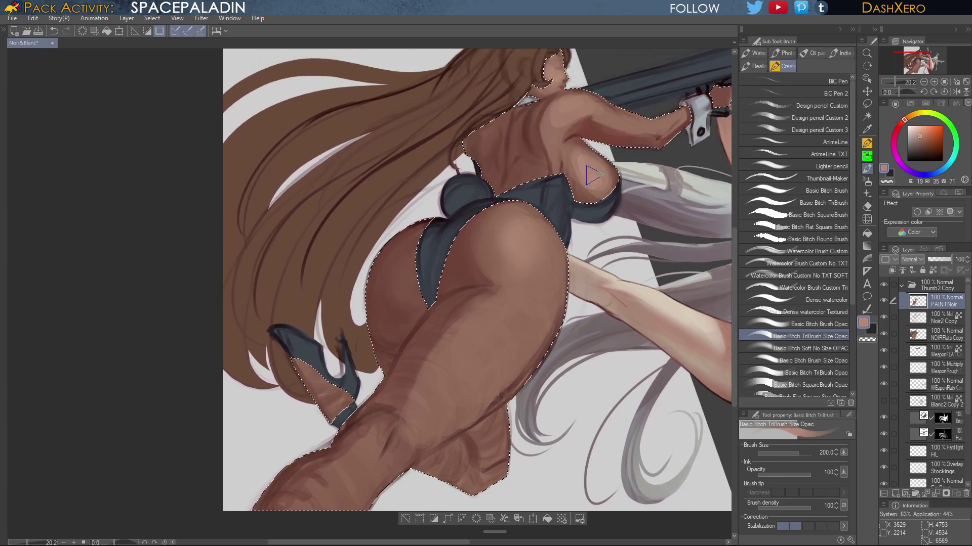
pyautogui.moveTo(519, 223)
pyautogui.mouseDown()
pyautogui.moveTo(501, 255)
pyautogui.moveTo(517, 258)
pyautogui.moveTo(518, 229)
pyautogui.moveTo(507, 261)
pyautogui.moveTo(521, 219)
pyautogui.moveTo(544, 251)
pyautogui.moveTo(523, 263)
pyautogui.moveTo(533, 219)
pyautogui.moveTo(550, 276)
pyautogui.moveTo(545, 295)
pyautogui.moveTo(502, 257)
pyautogui.moveTo(542, 279)
pyautogui.mouseUp()
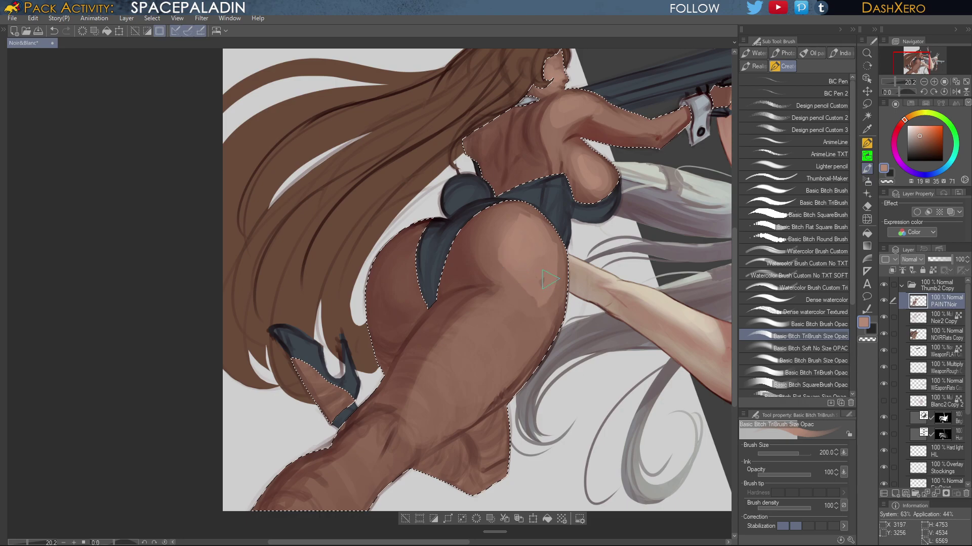
pyautogui.moveTo(669, 309); pyautogui.dragTo(606, 325)
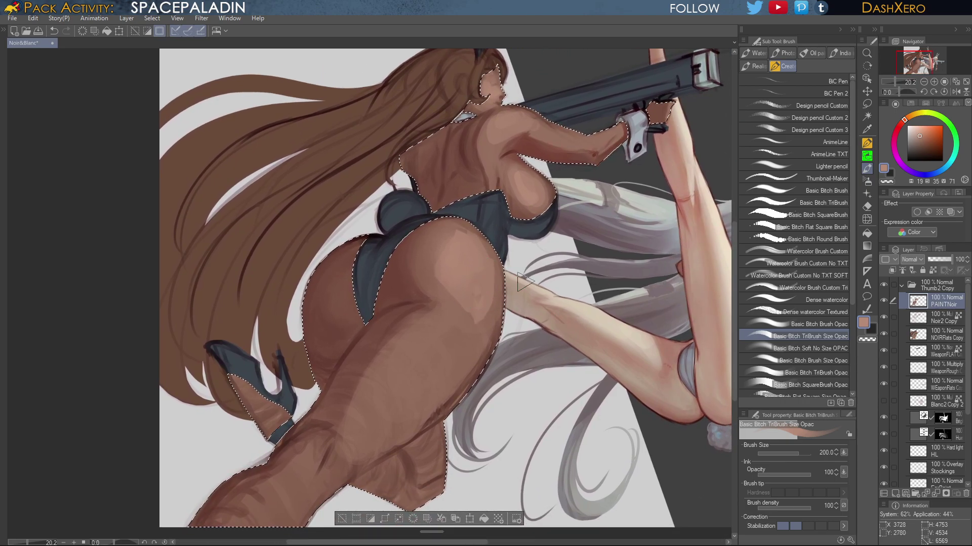
pyautogui.moveTo(549, 399); pyautogui.dragTo(592, 304)
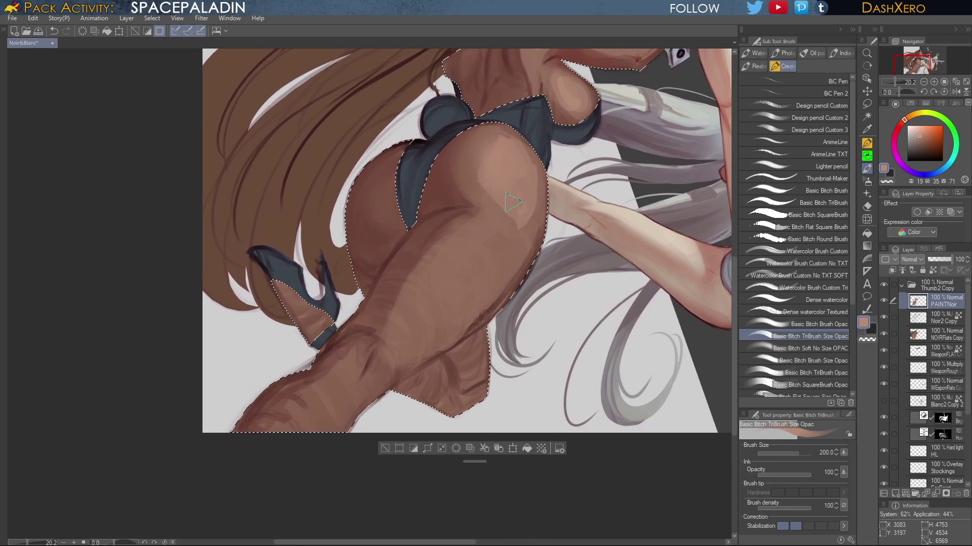
pyautogui.moveTo(488, 217)
pyautogui.mouseDown()
pyautogui.moveTo(404, 328)
pyautogui.moveTo(415, 347)
pyautogui.moveTo(526, 240)
pyautogui.moveTo(435, 287)
pyautogui.moveTo(480, 243)
pyautogui.moveTo(483, 265)
pyautogui.moveTo(529, 227)
pyautogui.moveTo(445, 325)
pyautogui.moveTo(475, 301)
pyautogui.moveTo(411, 343)
pyautogui.moveTo(408, 324)
pyautogui.moveTo(376, 375)
pyautogui.moveTo(394, 366)
pyautogui.mouseUp()
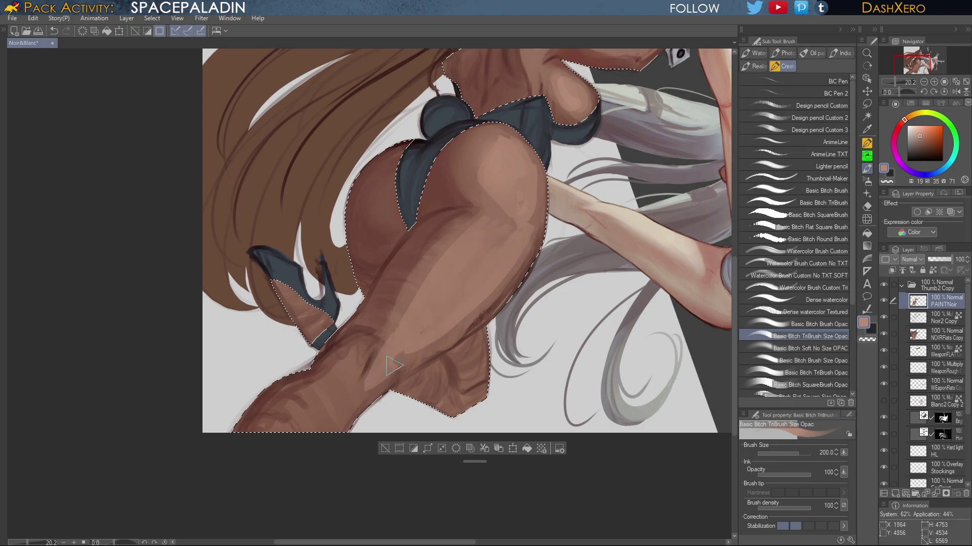
# Refine the thigh's shadow edge and lighten the knee and shin with browns sampled from the leg
pyautogui.keyDown('alt'); pyautogui.click(401, 285); pyautogui.keyUp('alt')
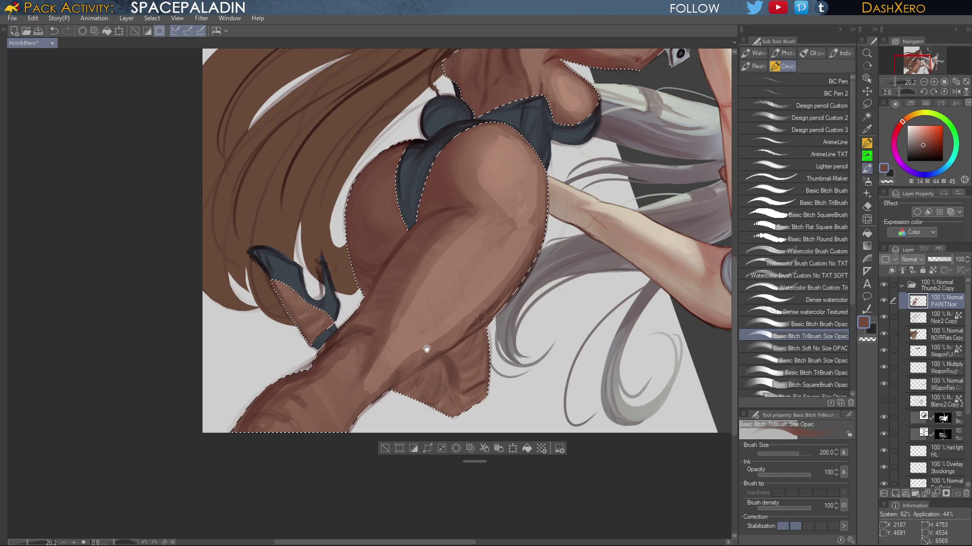
pyautogui.moveTo(426, 349); pyautogui.dragTo(441, 329)
pyautogui.keyDown('alt'); pyautogui.click(428, 331); pyautogui.keyUp('alt')
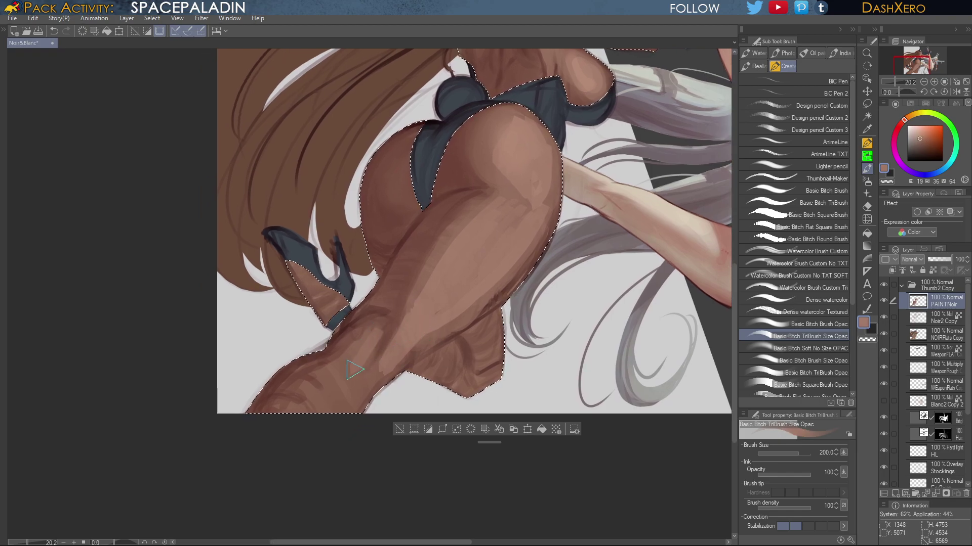
pyautogui.moveTo(353, 370)
pyautogui.mouseDown()
pyautogui.moveTo(400, 296)
pyautogui.moveTo(376, 330)
pyautogui.moveTo(396, 322)
pyautogui.moveTo(377, 339)
pyautogui.moveTo(376, 314)
pyautogui.mouseUp()
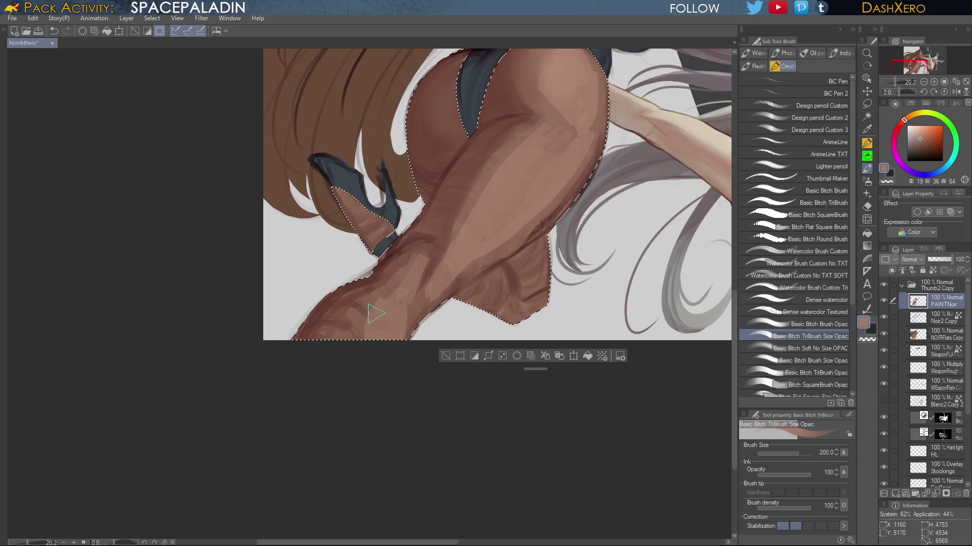
# Mix a lighter, more orange peach and highlight the shoulder and upper arm with the TriBrush at size 200
pyautogui.moveTo(632, 210); pyautogui.dragTo(506, 364)
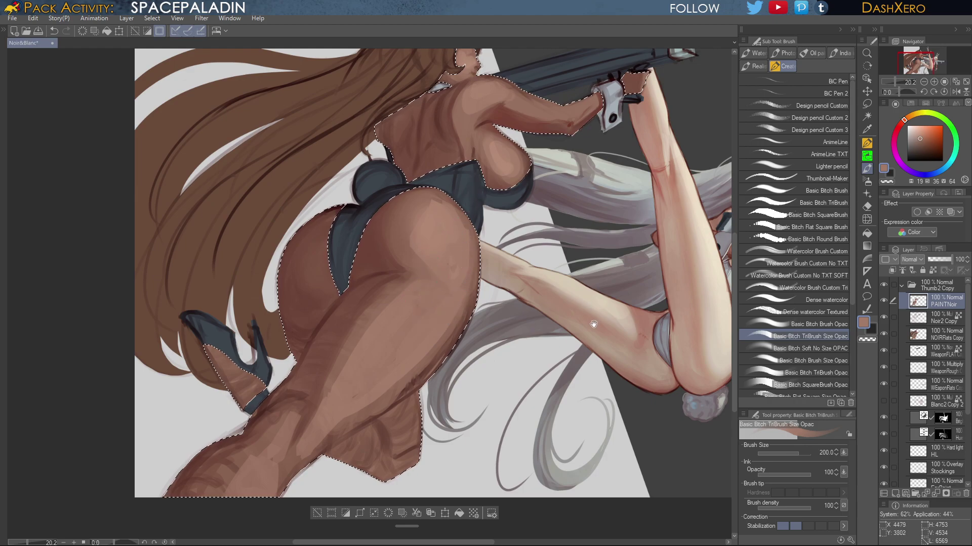
pyautogui.moveTo(593, 325); pyautogui.dragTo(572, 347)
pyautogui.moveTo(632, 264); pyautogui.dragTo(596, 311)
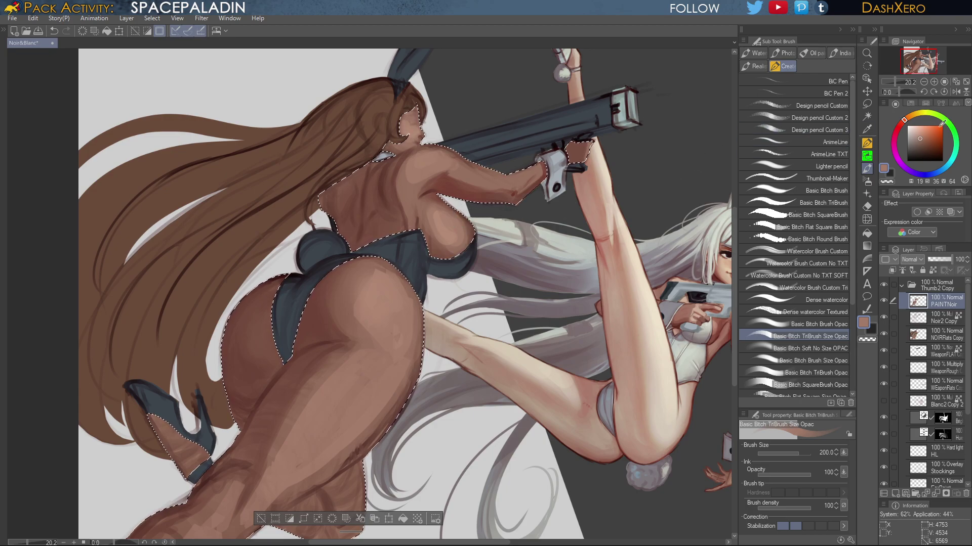
pyautogui.click(922, 133)
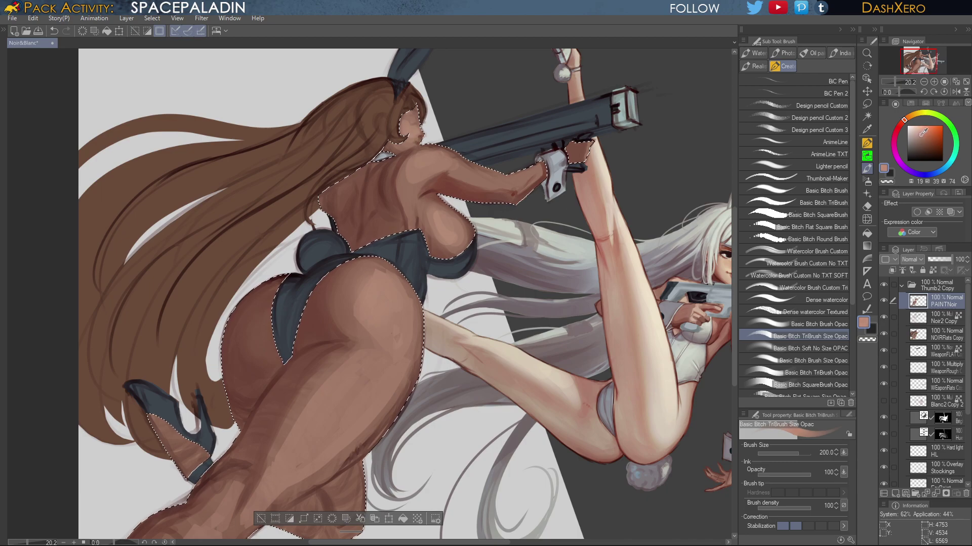
pyautogui.click(920, 134)
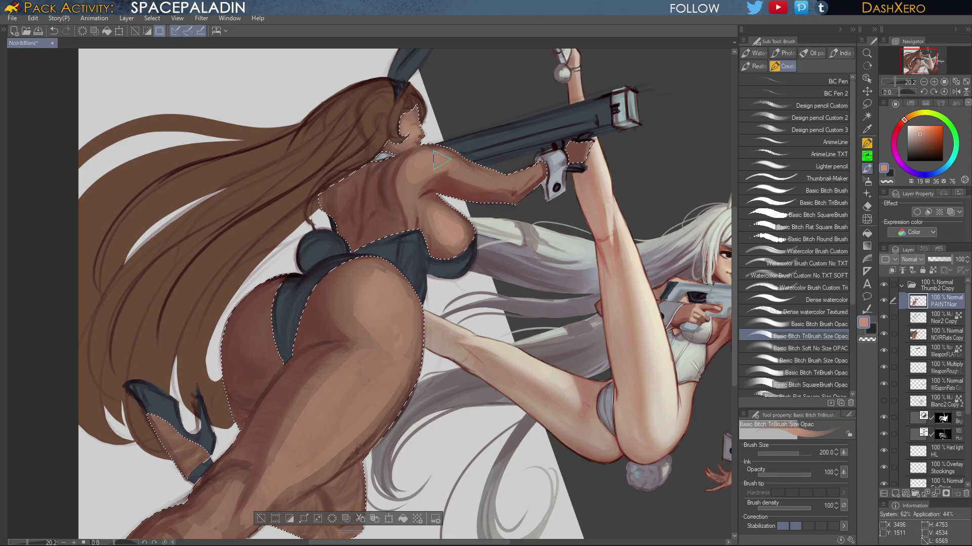
pyautogui.moveTo(636, 383); pyautogui.dragTo(540, 383)
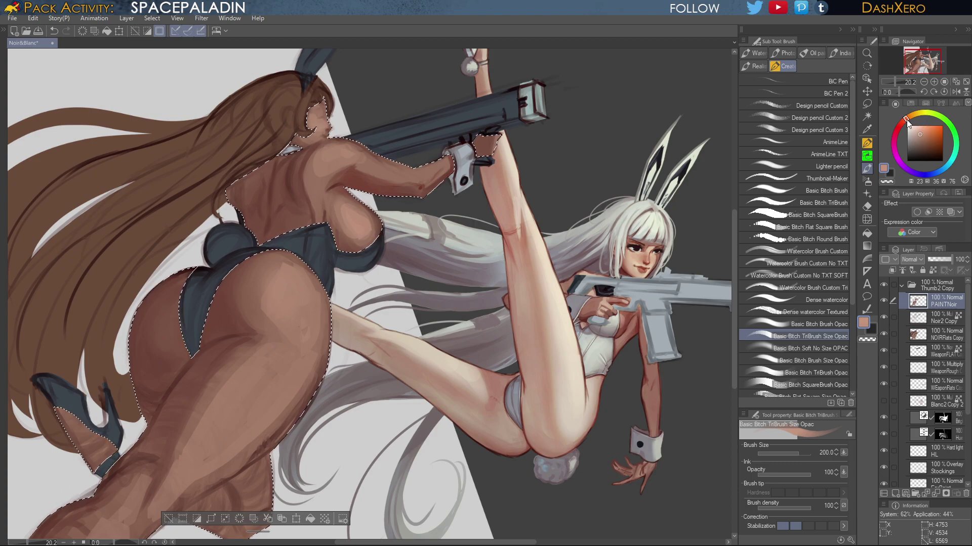
pyautogui.moveTo(903, 120); pyautogui.dragTo(906, 118)
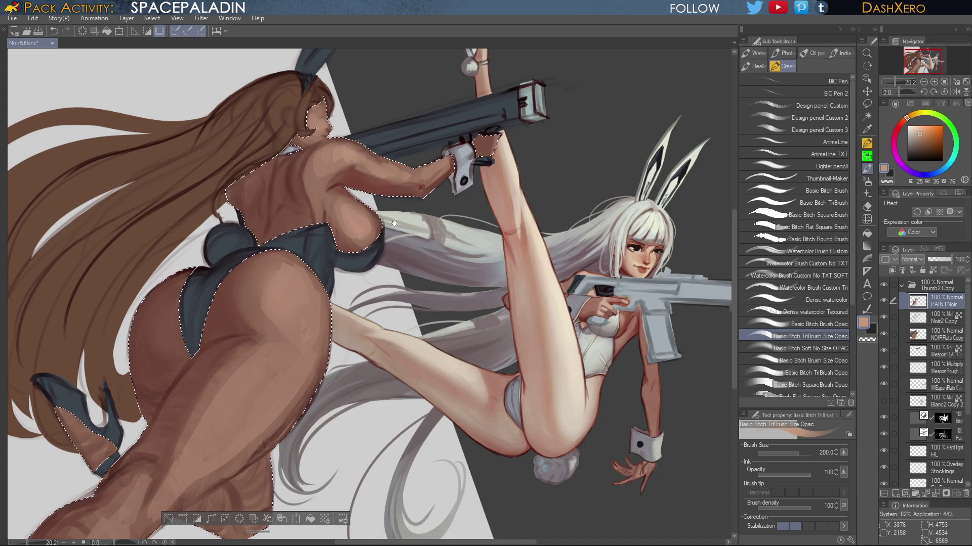
pyautogui.moveTo(366, 143); pyautogui.dragTo(455, 195)
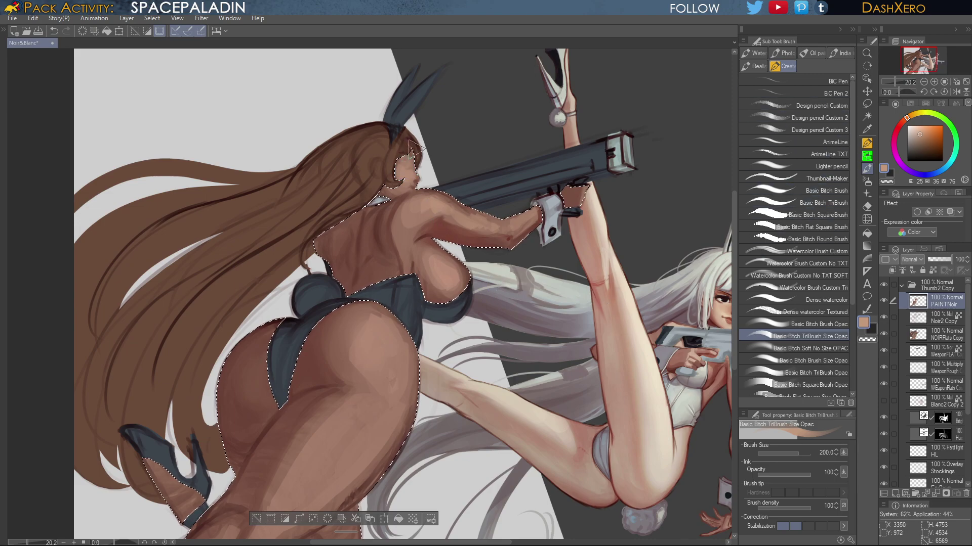
pyautogui.moveTo(474, 259); pyautogui.dragTo(550, 249)
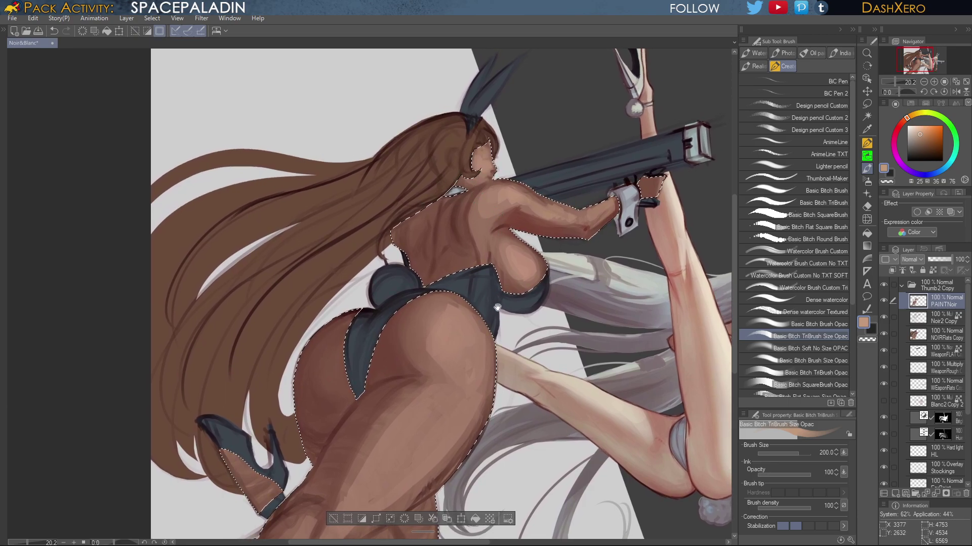
# Sample the dark reddish brown beside the neck and deepen the shadows on the face along the hair
pyautogui.moveTo(505, 288); pyautogui.dragTo(500, 275)
pyautogui.keyDown('alt'); pyautogui.click(457, 164); pyautogui.keyUp('alt')
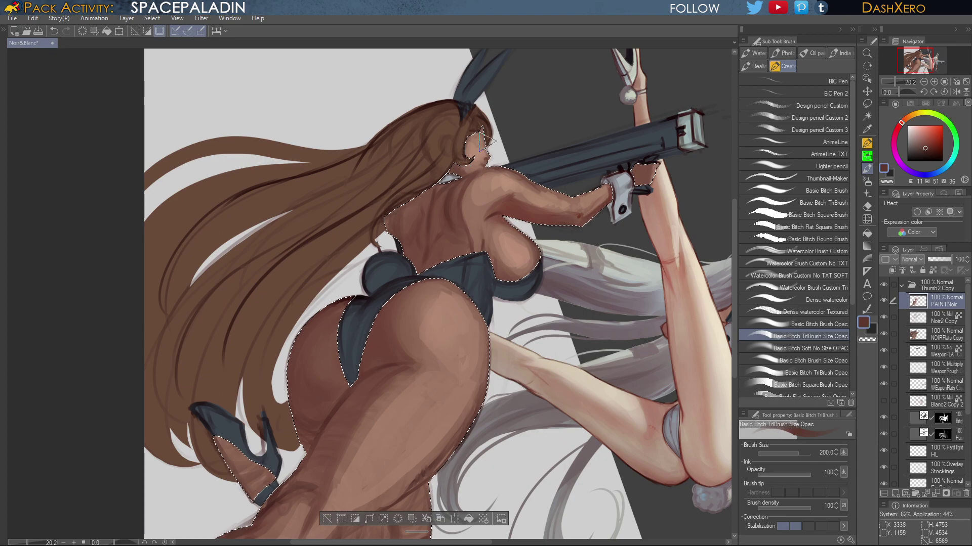
pyautogui.moveTo(484, 141); pyautogui.dragTo(458, 160)
pyautogui.moveTo(538, 411)
pyautogui.mouseDown()
pyautogui.moveTo(565, 304)
pyautogui.moveTo(617, 233)
pyautogui.moveTo(598, 266)
pyautogui.mouseUp()
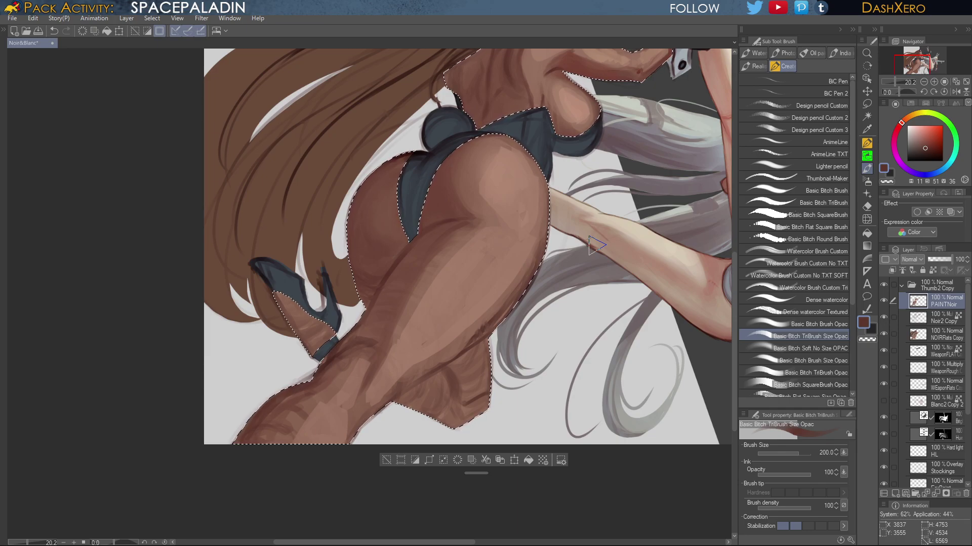
# Compare the brown-haired character's skin shading with the finished skin rendering on the white-haired character
pyautogui.moveTo(615, 91); pyautogui.dragTo(558, 338)
pyautogui.scroll(4, 558, 338)
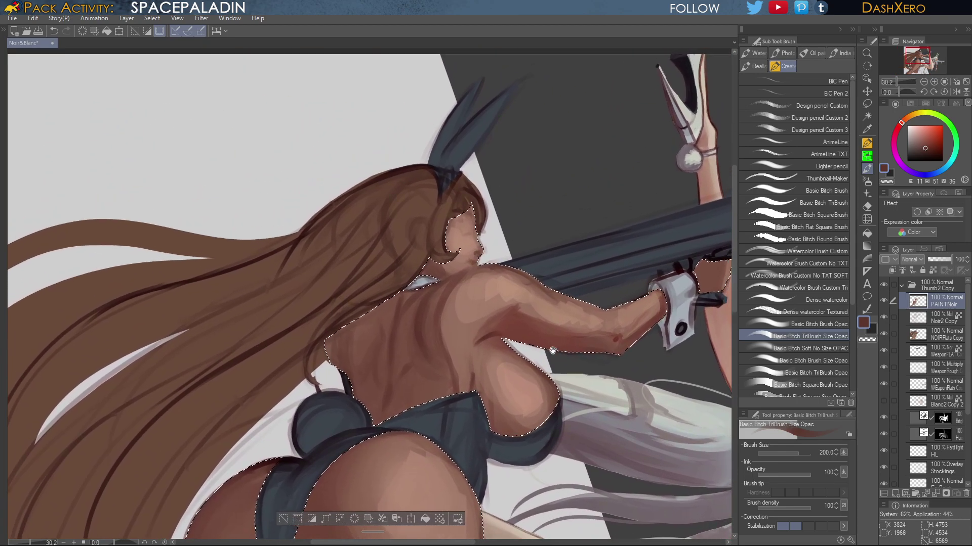
pyautogui.moveTo(592, 301); pyautogui.dragTo(435, 375)
pyautogui.moveTo(724, 531); pyautogui.dragTo(582, 218)
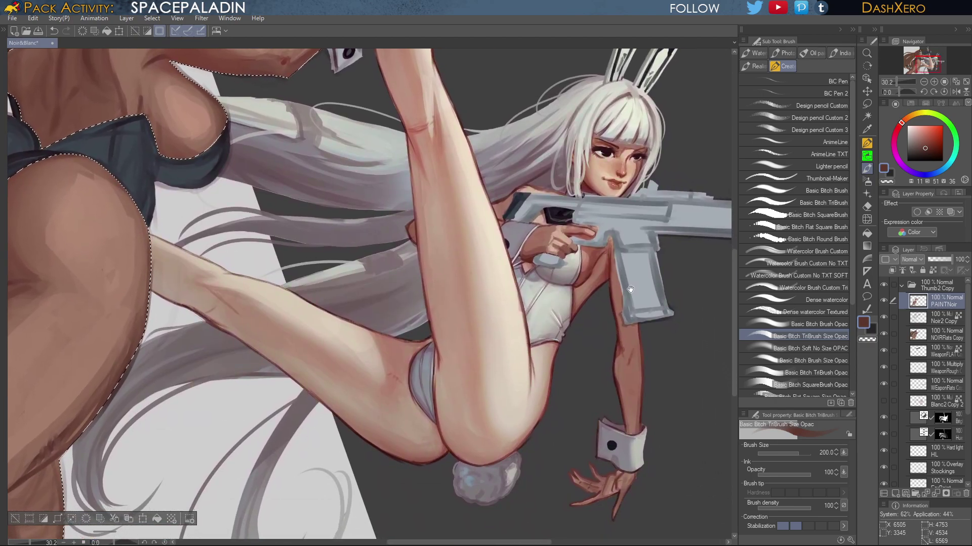
pyautogui.moveTo(630, 289); pyautogui.dragTo(636, 346)
pyautogui.moveTo(481, 280); pyautogui.dragTo(575, 336)
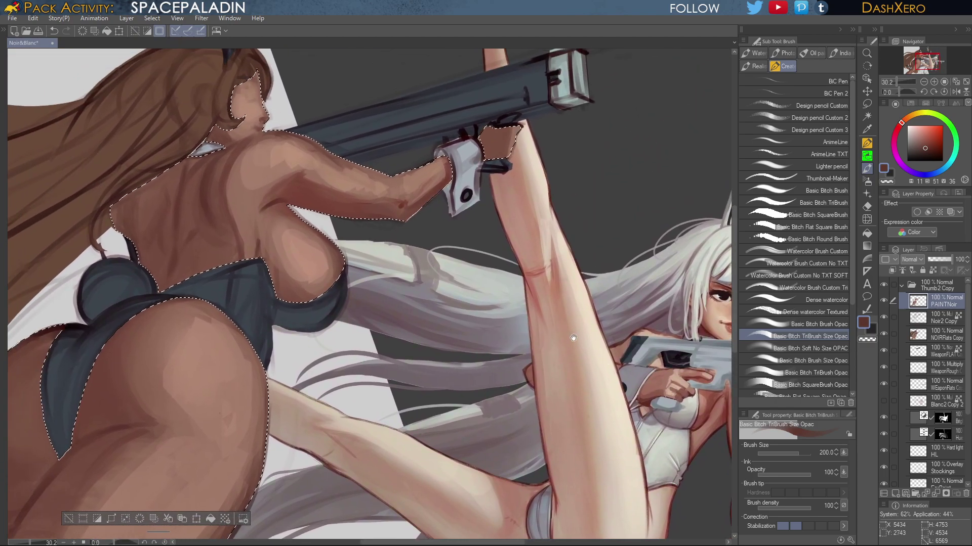
pyautogui.moveTo(514, 327); pyautogui.dragTo(692, 442)
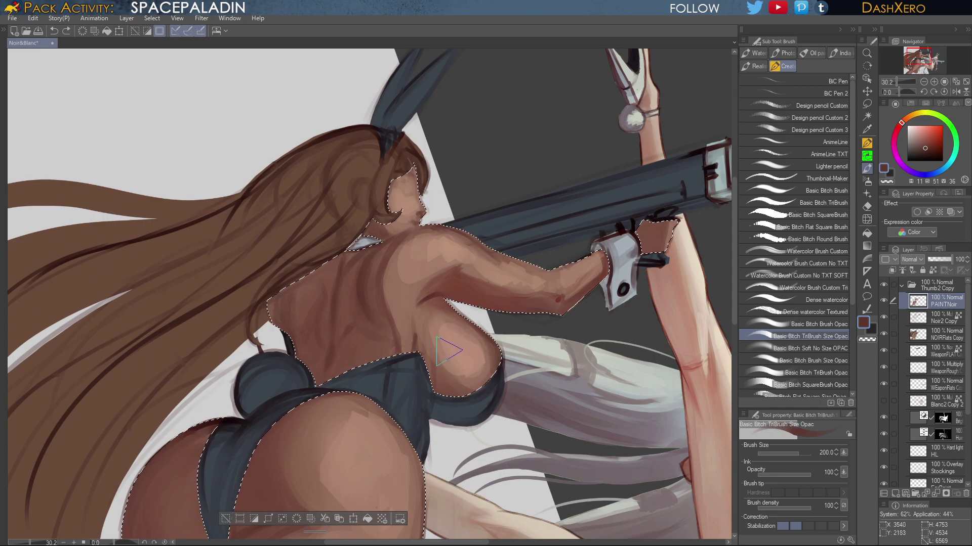
# Blend the shading between the breast and the side of the torso with browns sampled there, reducing the TriBrush to size 150
pyautogui.keyDown('alt'); pyautogui.click(445, 386); pyautogui.keyUp('alt')
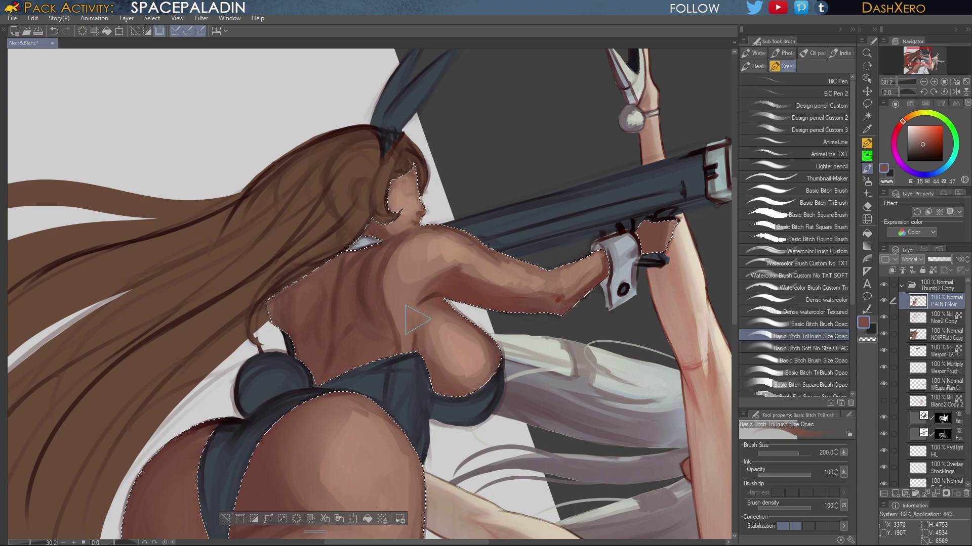
pyautogui.keyDown('alt'); pyautogui.click(416, 337); pyautogui.keyUp('alt')
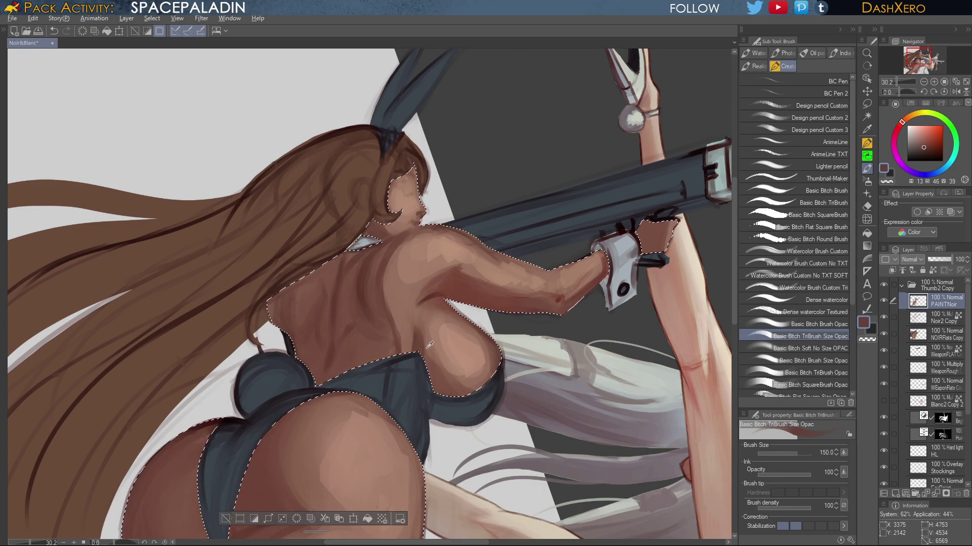
pyautogui.keyDown('alt'); pyautogui.click(417, 347); pyautogui.keyUp('alt')
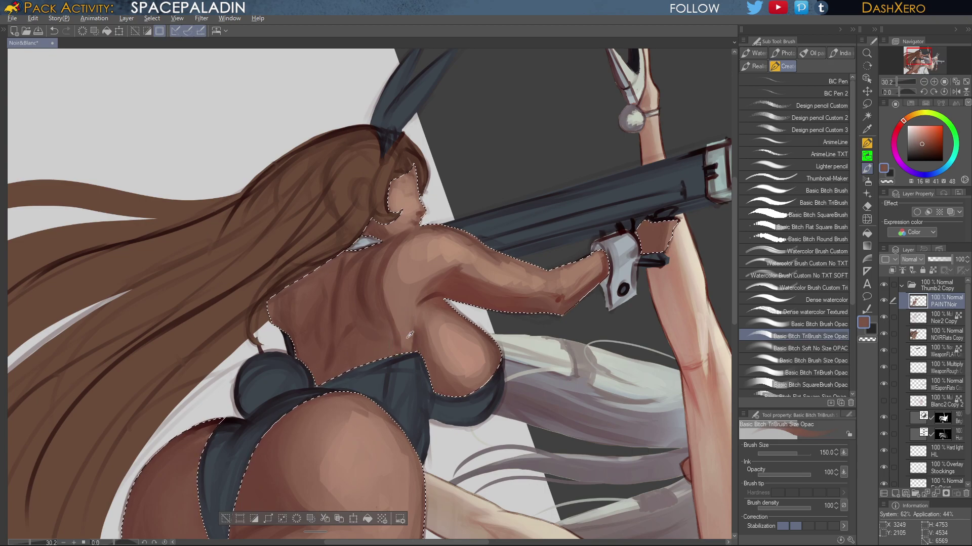
pyautogui.keyDown('alt'); pyautogui.click(404, 337); pyautogui.keyUp('alt')
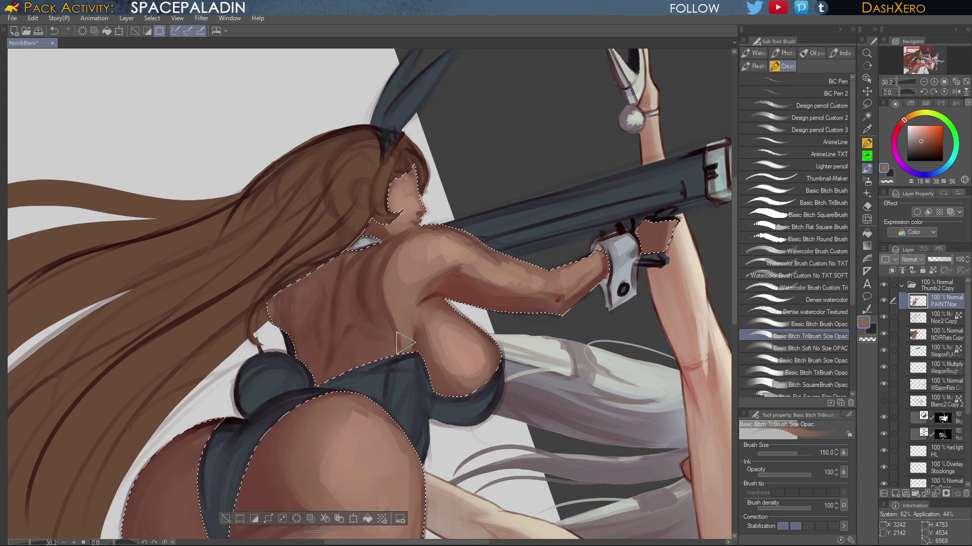
# Sample lighter peach tones from the shoulder and upper arm and soften the shoulder's highlight with the TriBrush at size 150
pyautogui.keyDown('alt'); pyautogui.click(413, 264); pyautogui.keyUp('alt')
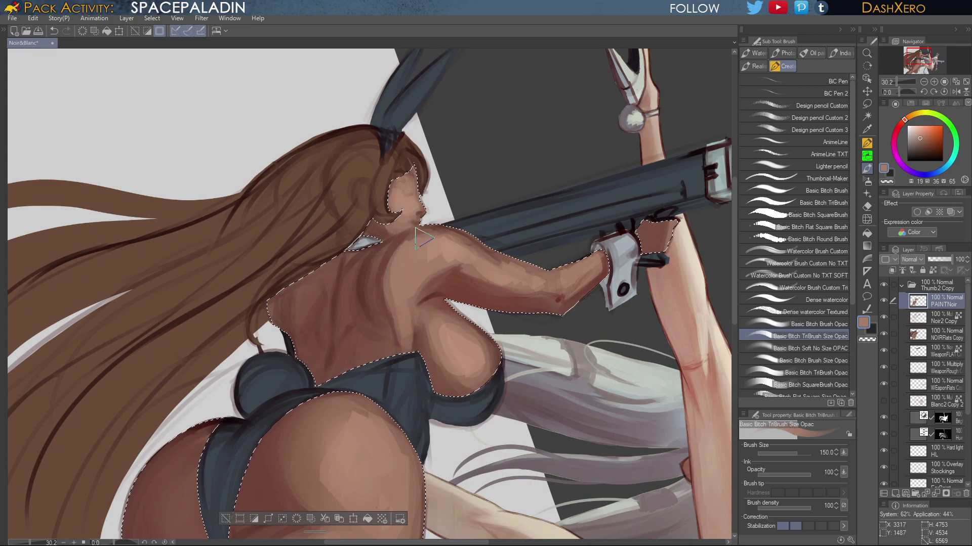
pyautogui.moveTo(452, 255); pyautogui.dragTo(503, 263)
pyautogui.keyDown('alt'); pyautogui.click(500, 256); pyautogui.keyUp('alt')
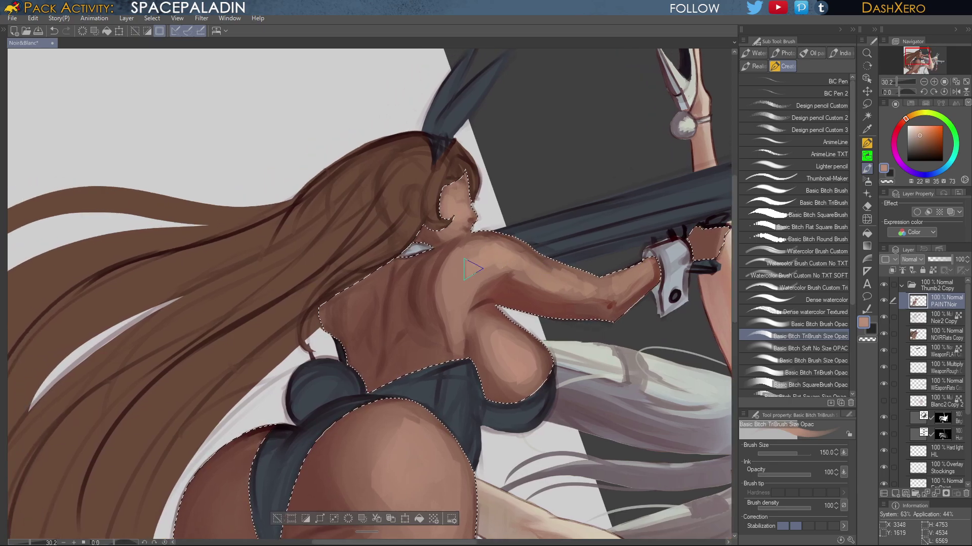
# Smooth the shadow edge along the thigh's underside with browns sampled from the leg, keeping the brush at size 150
pyautogui.moveTo(636, 343); pyautogui.dragTo(556, 374)
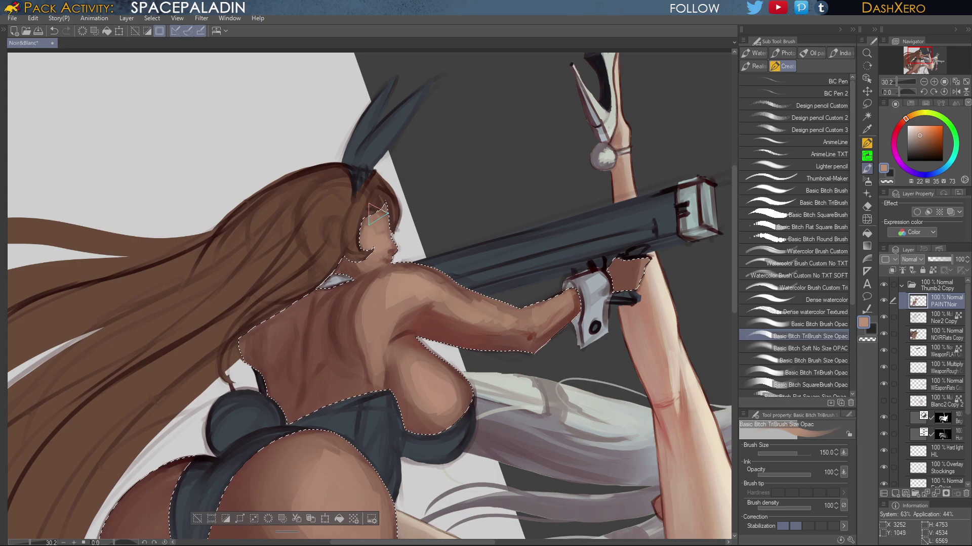
pyautogui.moveTo(494, 453)
pyautogui.mouseDown()
pyautogui.moveTo(501, 413)
pyautogui.moveTo(650, 164)
pyautogui.mouseUp()
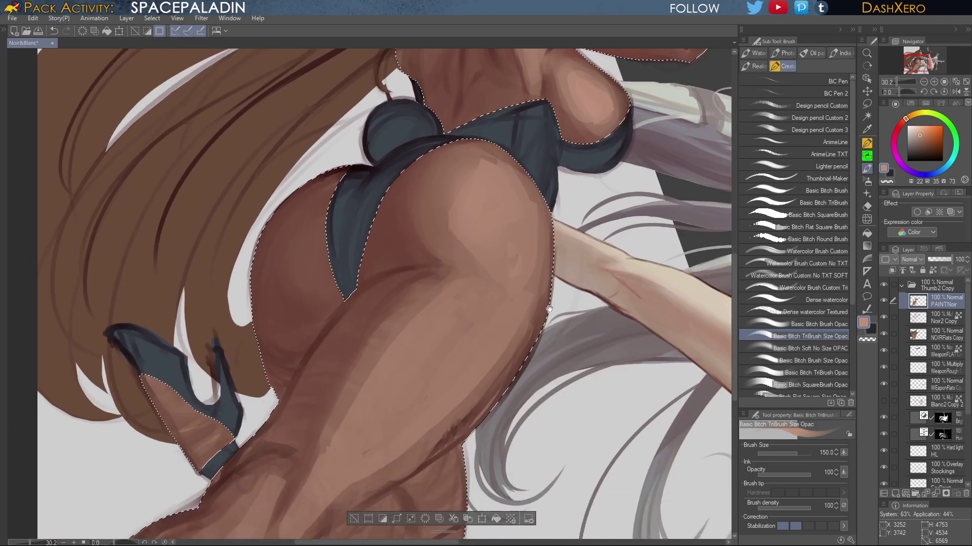
pyautogui.moveTo(448, 423); pyautogui.dragTo(572, 298)
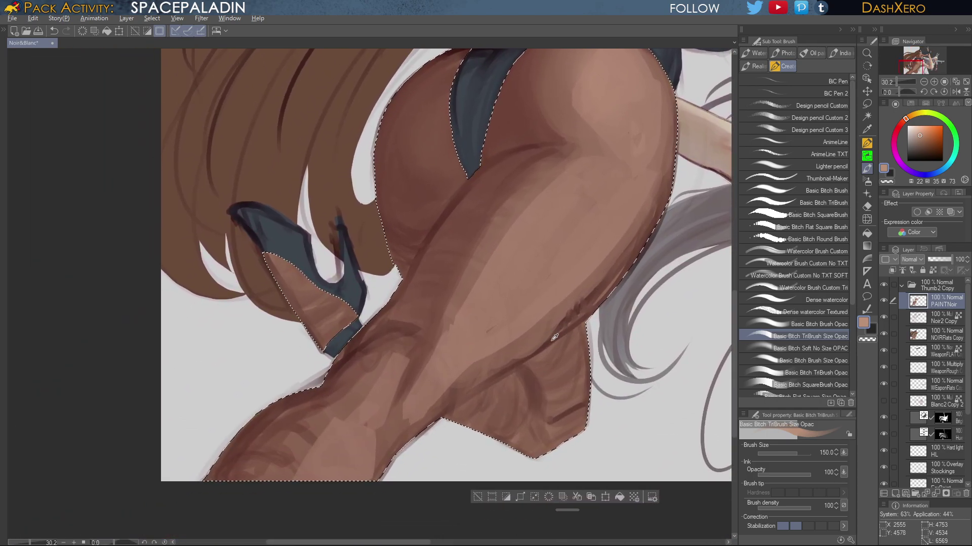
pyautogui.keyDown('alt'); pyautogui.click(547, 341); pyautogui.keyUp('alt')
pyautogui.moveTo(549, 340); pyautogui.dragTo(569, 323)
pyautogui.keyDown('alt'); pyautogui.click(546, 331); pyautogui.keyUp('alt')
pyautogui.keyDown('alt'); pyautogui.click(521, 325); pyautogui.keyUp('alt')
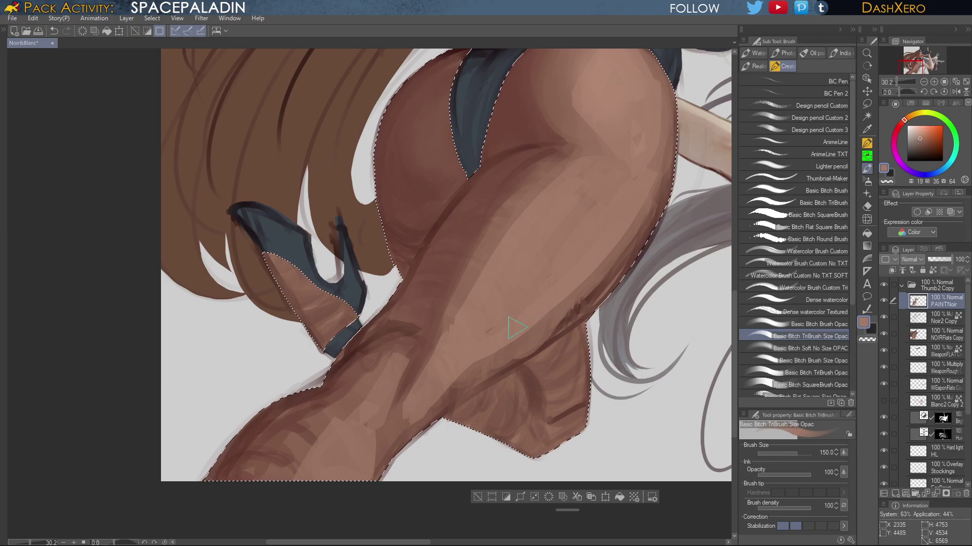
pyautogui.moveTo(508, 339); pyautogui.dragTo(648, 197)
pyautogui.moveTo(486, 353)
pyautogui.mouseDown()
pyautogui.moveTo(616, 245)
pyautogui.moveTo(465, 382)
pyautogui.mouseUp()
# Refine the thigh's outer edge down to the knee with darker reddish browns sampled from its shadow
pyautogui.keyDown('alt'); pyautogui.click(608, 284); pyautogui.keyUp('alt')
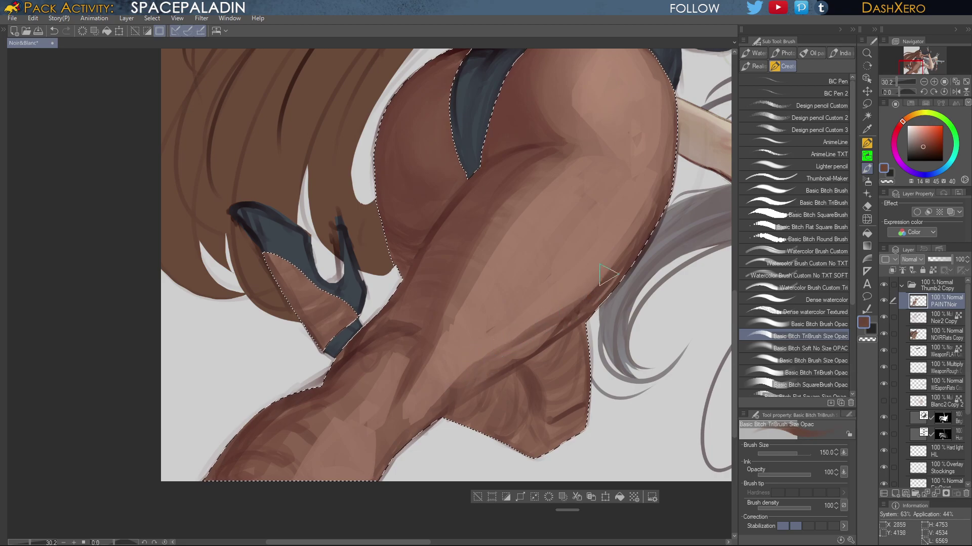
pyautogui.moveTo(620, 334); pyautogui.dragTo(633, 287)
pyautogui.keyDown('alt'); pyautogui.click(551, 294); pyautogui.keyUp('alt')
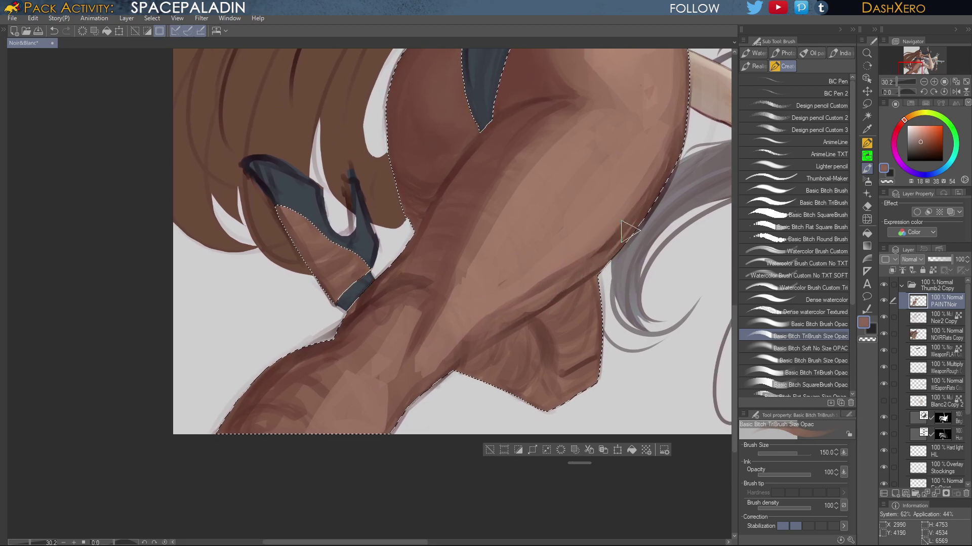
pyautogui.keyDown('alt'); pyautogui.click(642, 207); pyautogui.keyUp('alt')
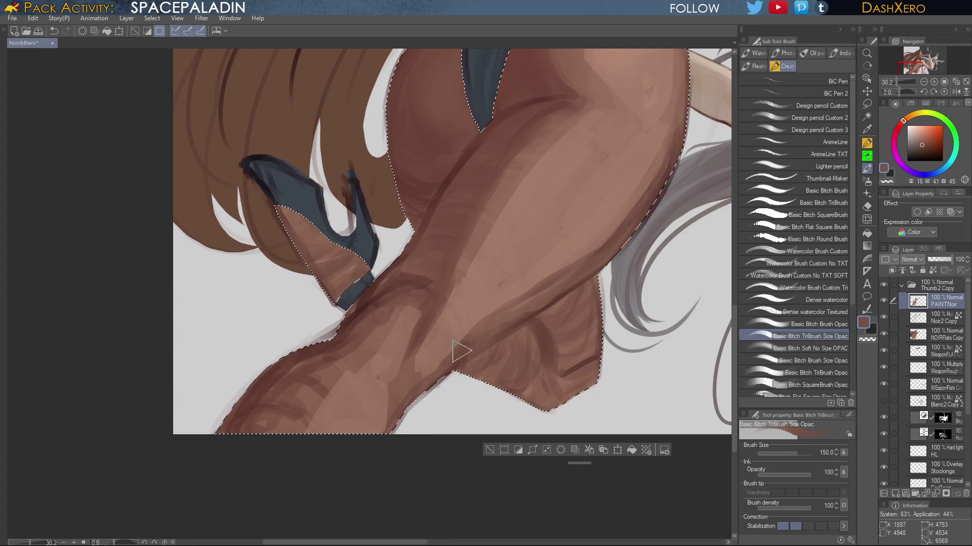
pyautogui.keyDown('alt'); pyautogui.click(567, 290); pyautogui.keyUp('alt')
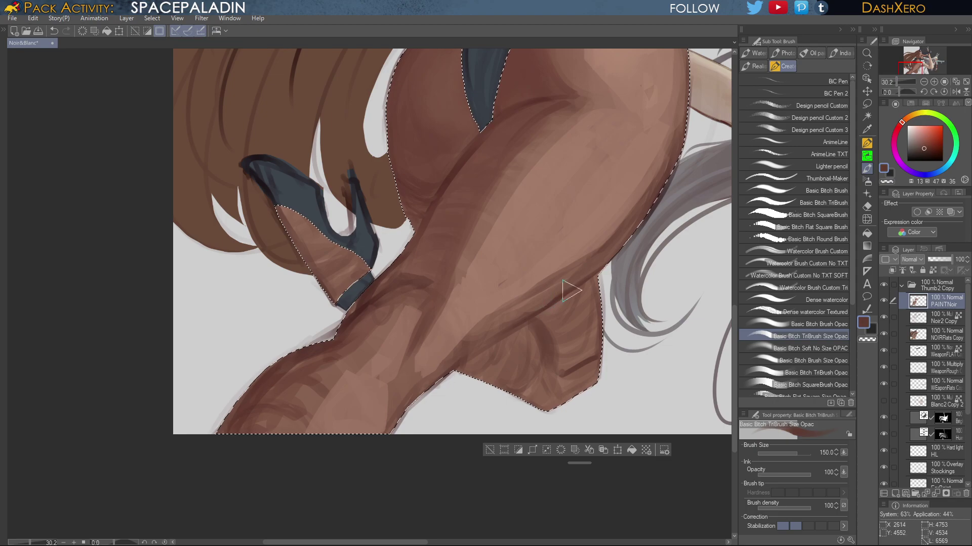
# Draw a very dark reddish-brown contour where the thigh's underside overlaps the lower leg, using Design pencil Custom 3 at size 30
pyautogui.press('[')
pyautogui.press('[')
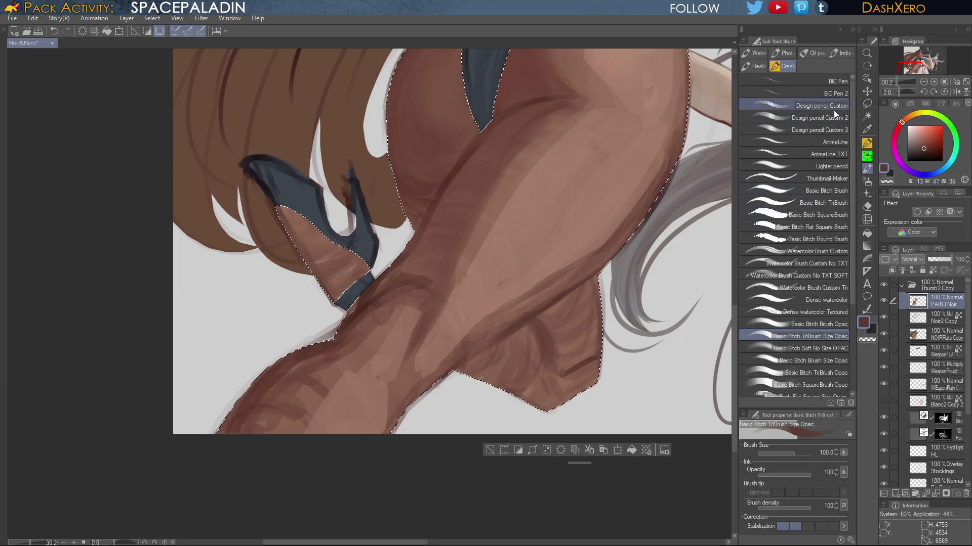
pyautogui.click(830, 127)
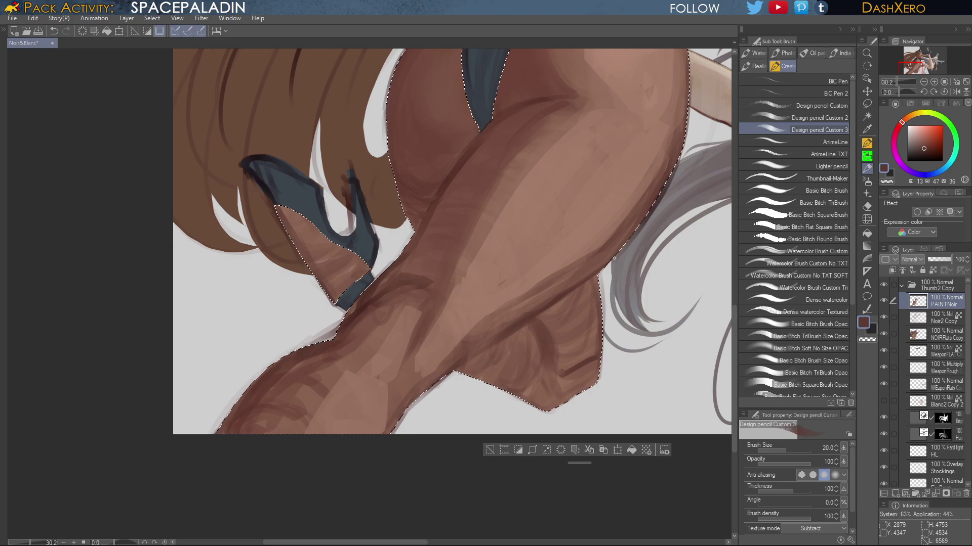
pyautogui.press(']')
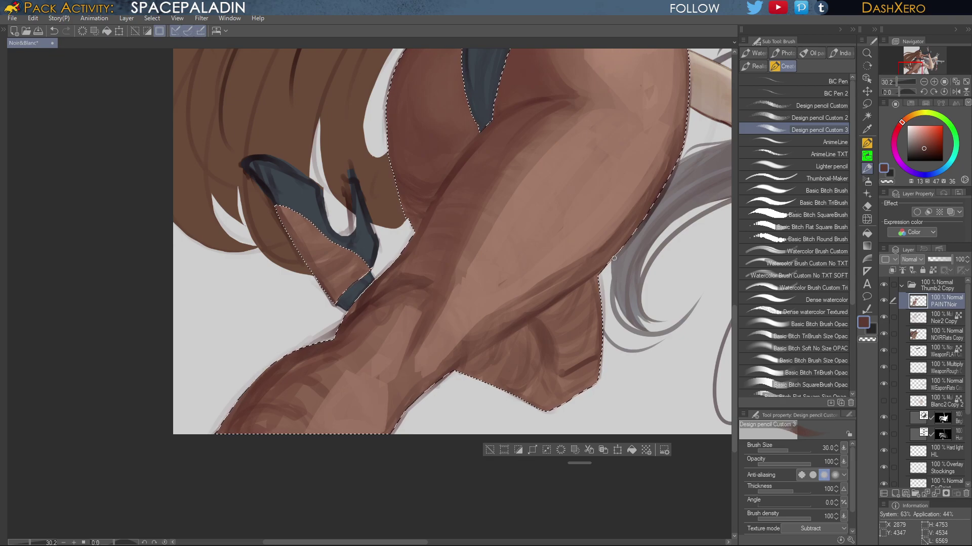
pyautogui.moveTo(927, 147); pyautogui.dragTo(931, 149)
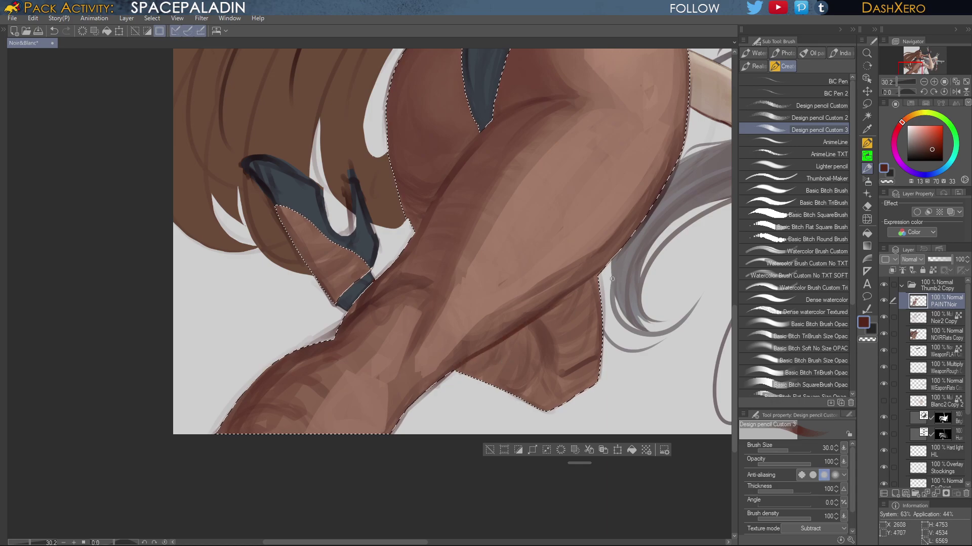
pyautogui.hotkey('ctrl', 'z')
pyautogui.click(930, 154)
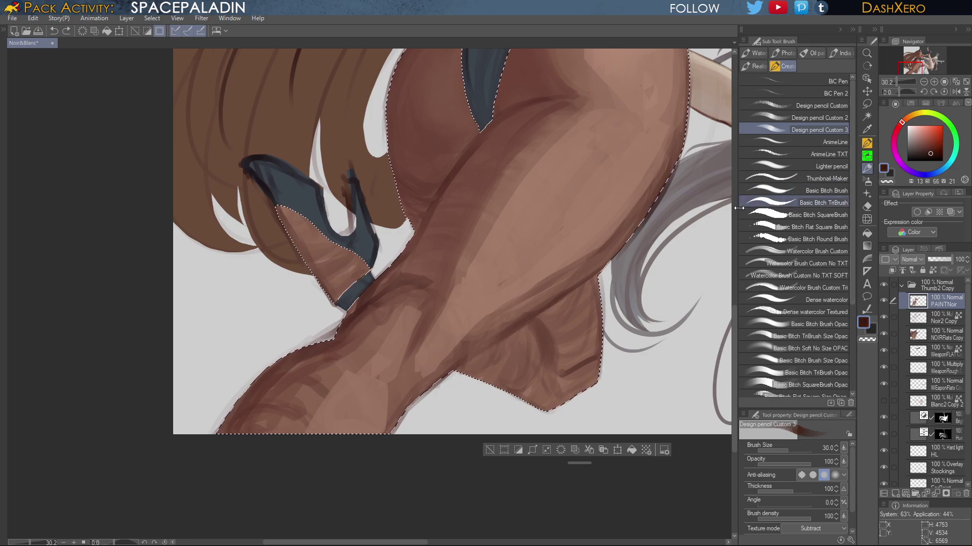
pyautogui.moveTo(458, 364); pyautogui.dragTo(572, 293)
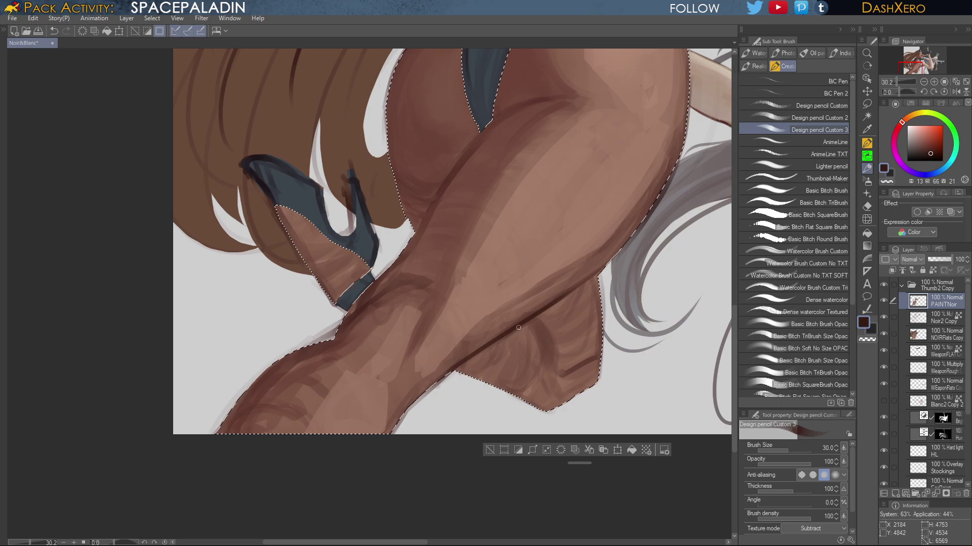
pyautogui.moveTo(518, 327); pyautogui.dragTo(559, 298)
pyautogui.hotkey('ctrl', 'z')
pyautogui.moveTo(667, 190); pyautogui.dragTo(682, 303)
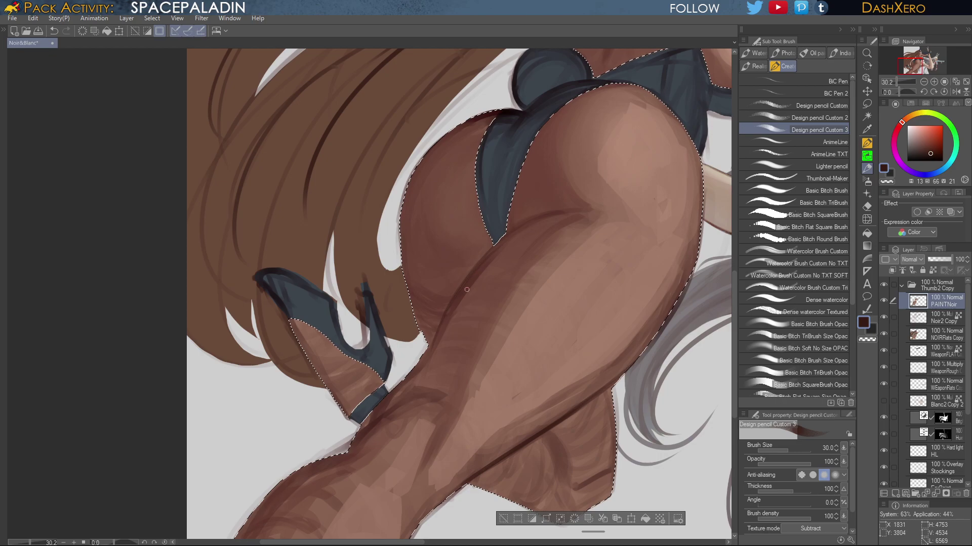
pyautogui.hotkey('ctrl', 'z')
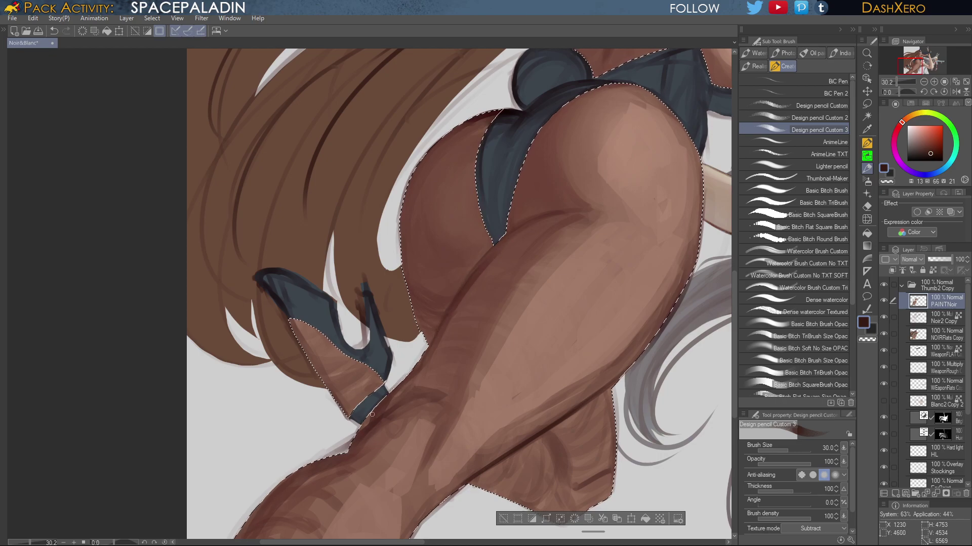
# Examine the leg contour and the skin shading from the knee and calf up to the hips and back
pyautogui.moveTo(505, 418); pyautogui.dragTo(678, 256)
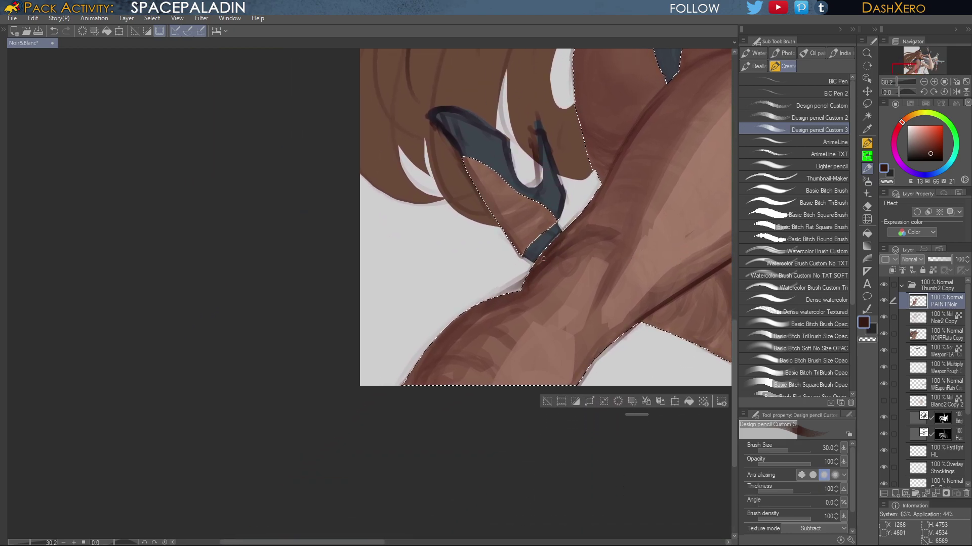
pyautogui.moveTo(633, 304)
pyautogui.mouseDown()
pyautogui.moveTo(616, 308)
pyautogui.moveTo(620, 292)
pyautogui.moveTo(593, 306)
pyautogui.mouseUp()
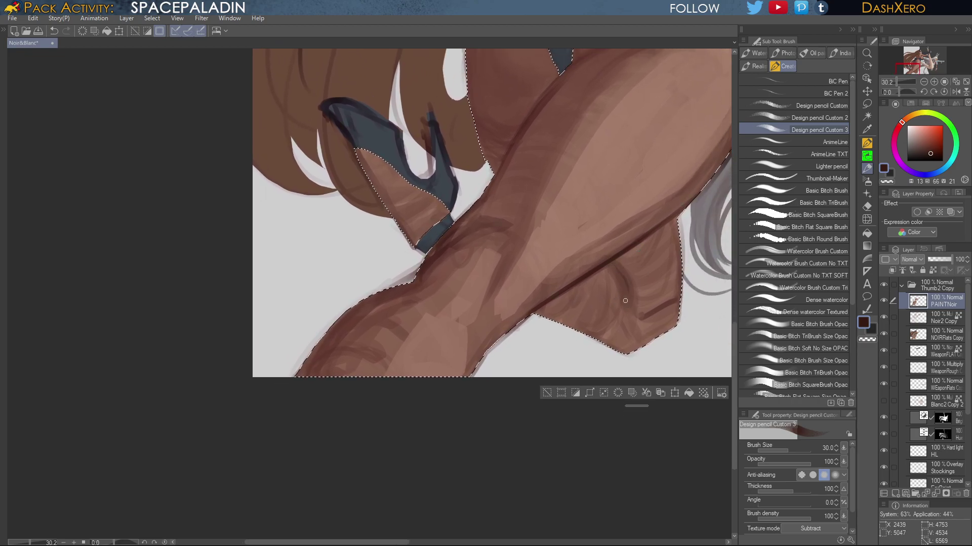
pyautogui.moveTo(643, 276); pyautogui.dragTo(513, 448)
pyautogui.moveTo(618, 258); pyautogui.dragTo(635, 167)
pyautogui.moveTo(564, 426); pyautogui.dragTo(626, 201)
pyautogui.moveTo(582, 297); pyautogui.dragTo(597, 433)
pyautogui.moveTo(590, 321); pyautogui.dragTo(581, 420)
pyautogui.moveTo(599, 297); pyautogui.dragTo(575, 412)
pyautogui.moveTo(594, 332); pyautogui.dragTo(586, 376)
pyautogui.scroll(-10, 586, 375)
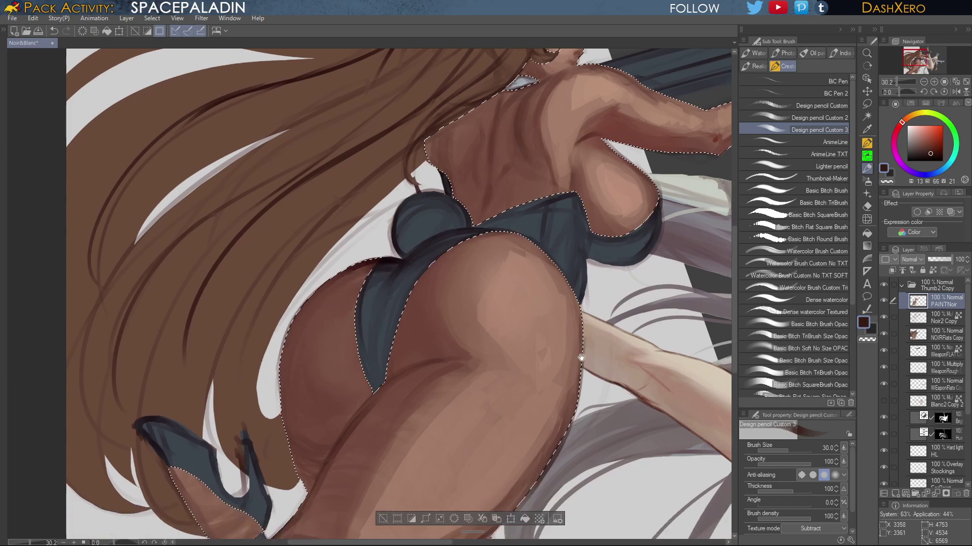
pyautogui.scroll(5, 614, 368)
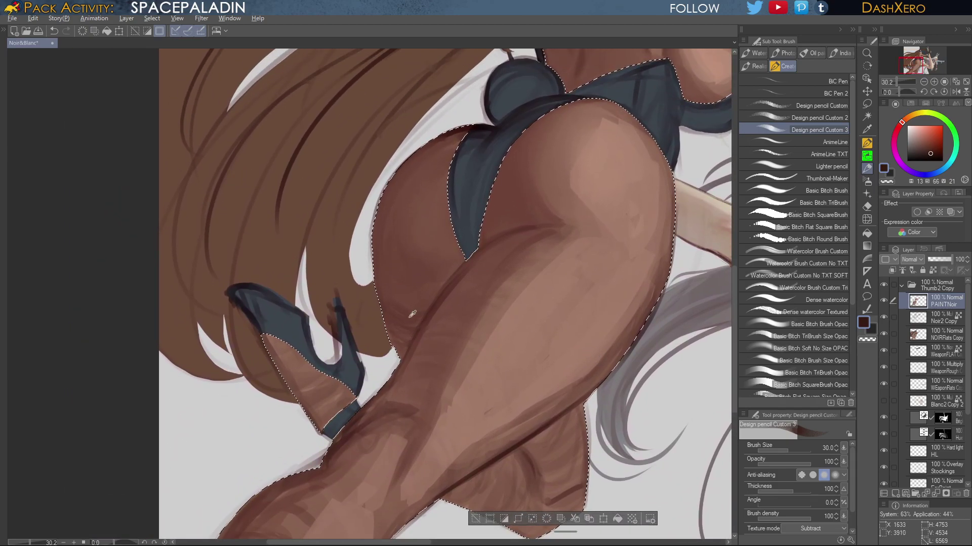
# Smooth the shading on the far buttock with reddish browns sampled from it, using Basic Bitch Brush Opac at size 200
pyautogui.keyDown('alt'); pyautogui.click(415, 309); pyautogui.keyUp('alt')
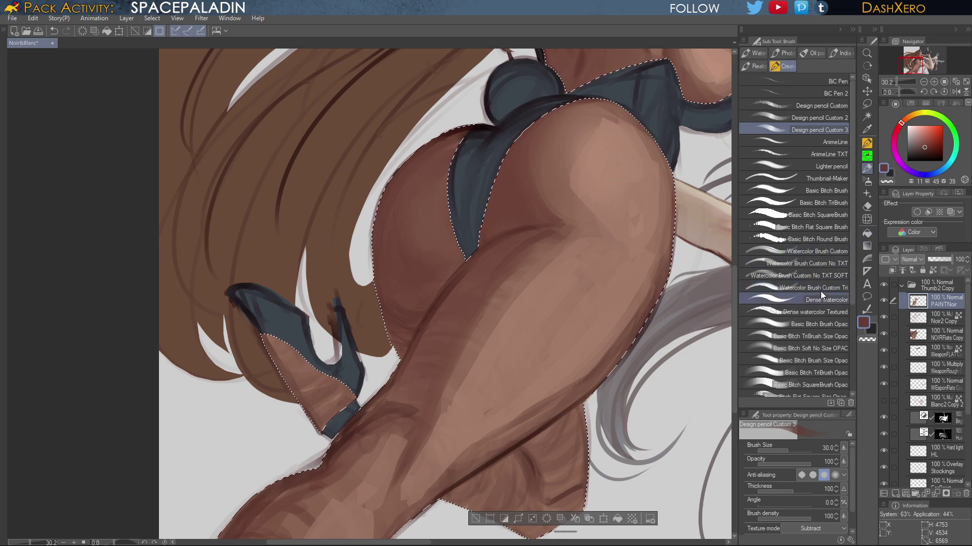
pyautogui.click(825, 323)
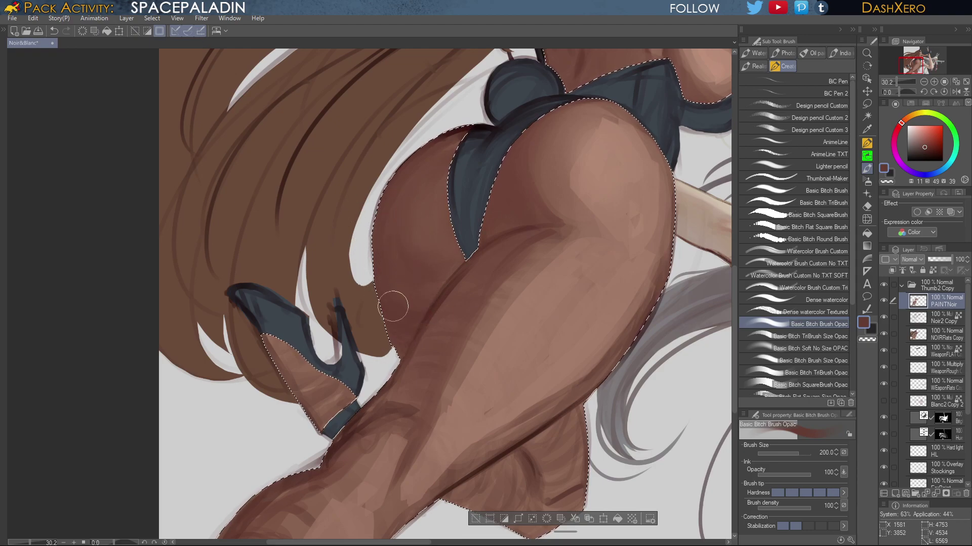
pyautogui.keyDown('alt'); pyautogui.click(420, 272); pyautogui.keyUp('alt')
pyautogui.moveTo(404, 273); pyautogui.dragTo(413, 171)
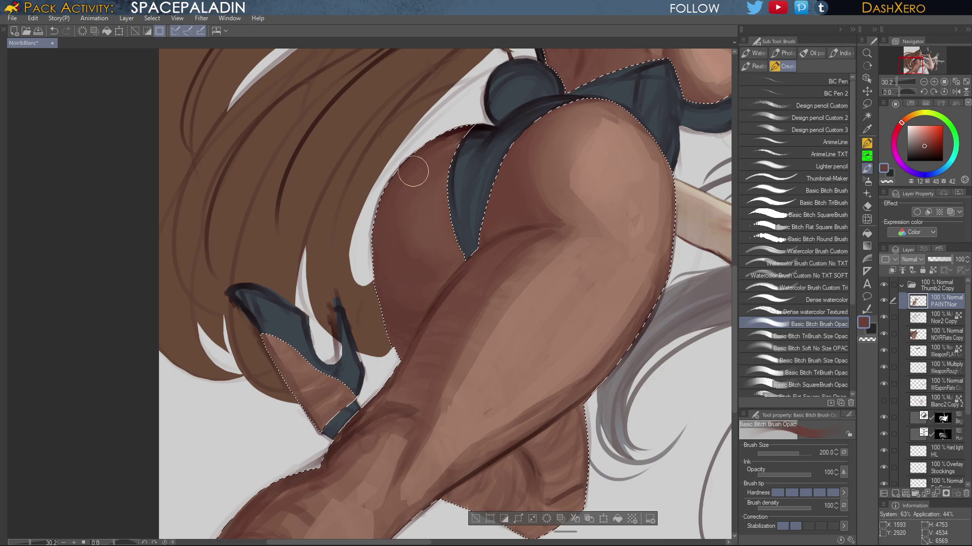
pyautogui.moveTo(411, 256); pyautogui.dragTo(384, 187)
# Blend the shadow along the back of the thigh toward the knee with the sampled reddish brown at brush size 200
pyautogui.moveTo(529, 286); pyautogui.dragTo(572, 190)
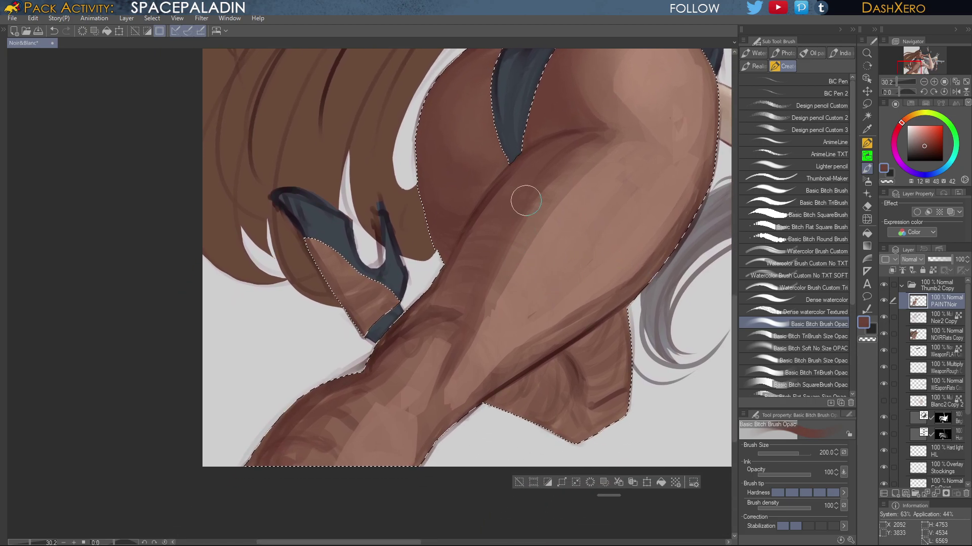
pyautogui.moveTo(471, 271); pyautogui.dragTo(421, 332)
pyautogui.moveTo(473, 251)
pyautogui.mouseDown()
pyautogui.moveTo(436, 308)
pyautogui.moveTo(471, 244)
pyautogui.moveTo(559, 162)
pyautogui.moveTo(471, 251)
pyautogui.mouseUp()
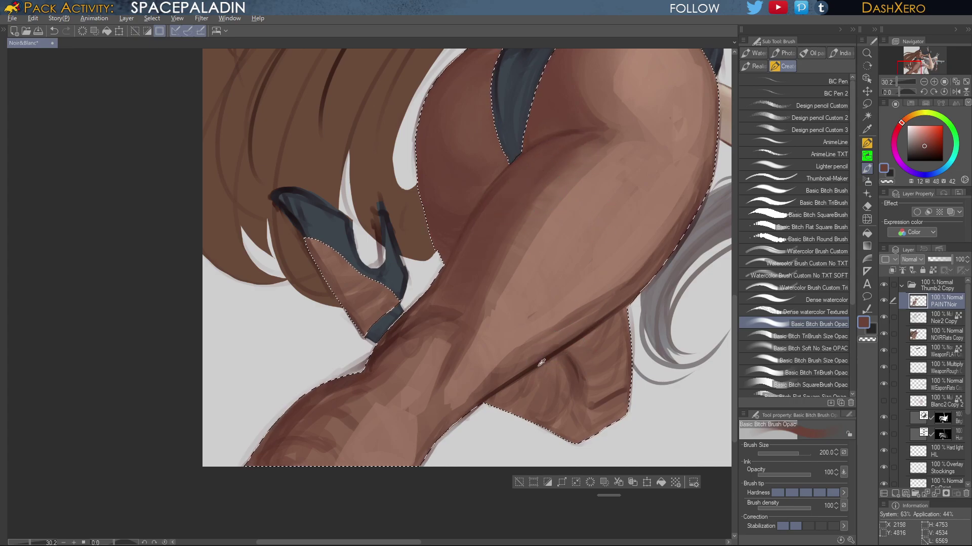
# Paint sampled reddish and lighter browns onto the folded lower leg beneath the thigh, using Basic Bitch Brush Opac at size 200
pyautogui.moveTo(555, 375)
pyautogui.mouseDown()
pyautogui.moveTo(508, 403)
pyautogui.moveTo(557, 362)
pyautogui.moveTo(537, 403)
pyautogui.moveTo(555, 387)
pyautogui.moveTo(519, 407)
pyautogui.moveTo(553, 362)
pyautogui.moveTo(549, 405)
pyautogui.mouseUp()
pyautogui.moveTo(584, 369)
pyautogui.mouseDown()
pyautogui.moveTo(621, 316)
pyautogui.moveTo(584, 365)
pyautogui.moveTo(621, 368)
pyautogui.moveTo(588, 390)
pyautogui.moveTo(616, 414)
pyautogui.moveTo(545, 401)
pyautogui.moveTo(587, 428)
pyautogui.mouseUp()
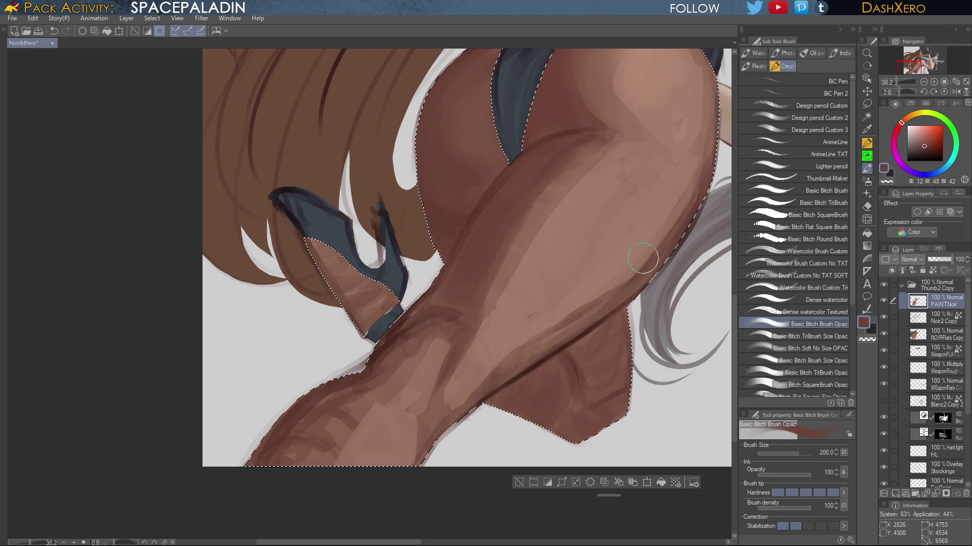
pyautogui.keyDown('alt'); pyautogui.click(678, 91); pyautogui.keyUp('alt')
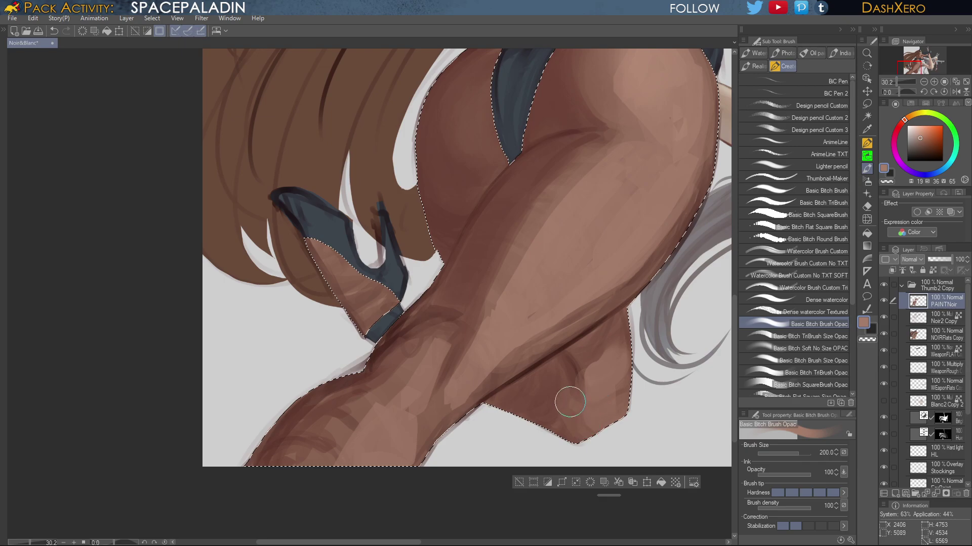
pyautogui.moveTo(570, 402)
pyautogui.mouseDown()
pyautogui.moveTo(543, 385)
pyautogui.moveTo(535, 393)
pyautogui.moveTo(563, 420)
pyautogui.moveTo(561, 385)
pyautogui.moveTo(563, 419)
pyautogui.mouseUp()
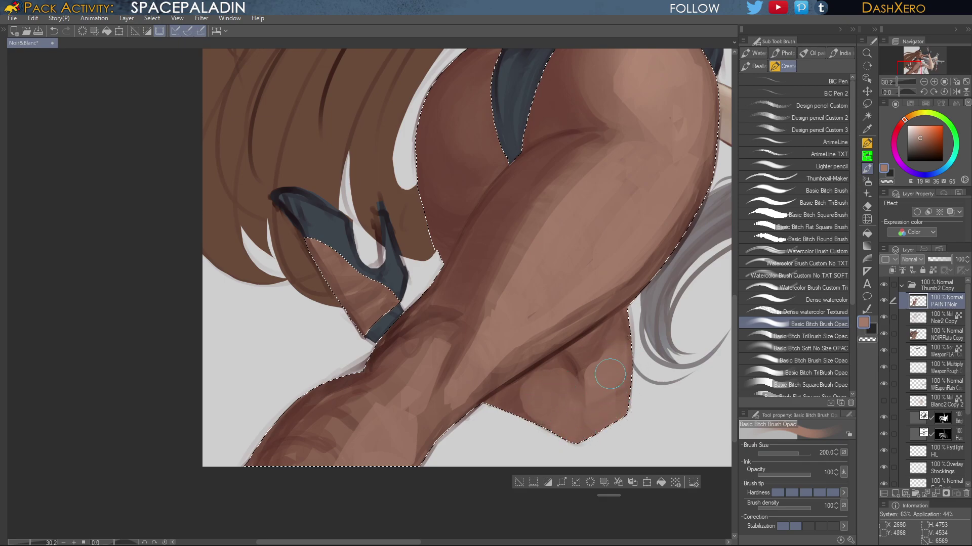
pyautogui.keyDown('alt'); pyautogui.click(597, 348); pyautogui.keyUp('alt')
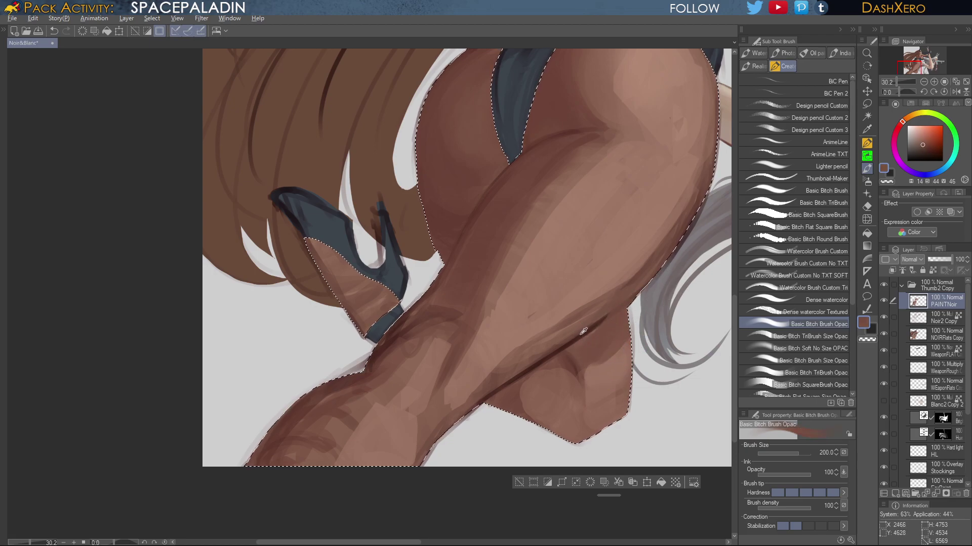
# Redden the contour along the thigh's underside above the folded lower leg with a dark red, using Design pencil Custom 2 at size 20
pyautogui.keyDown('alt'); pyautogui.click(583, 331); pyautogui.keyUp('alt')
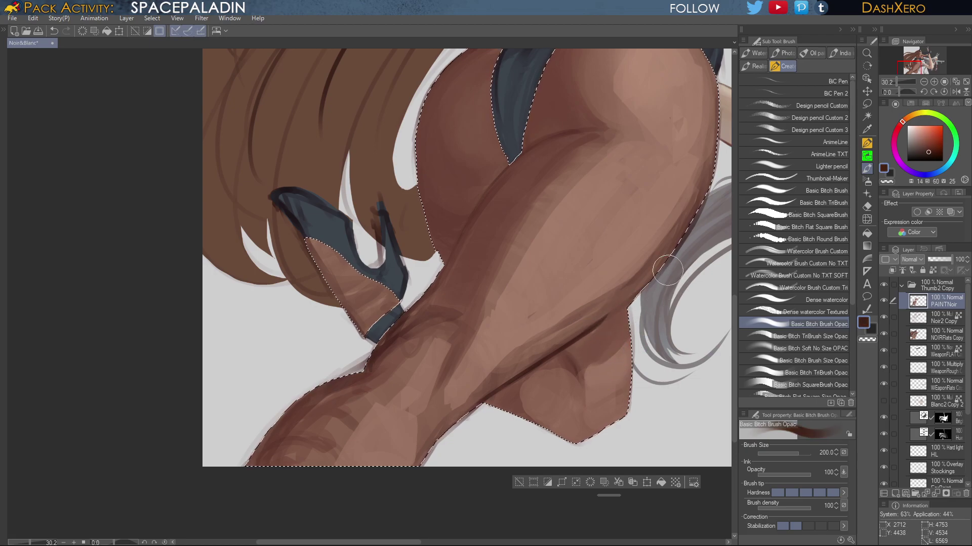
pyautogui.click(830, 117)
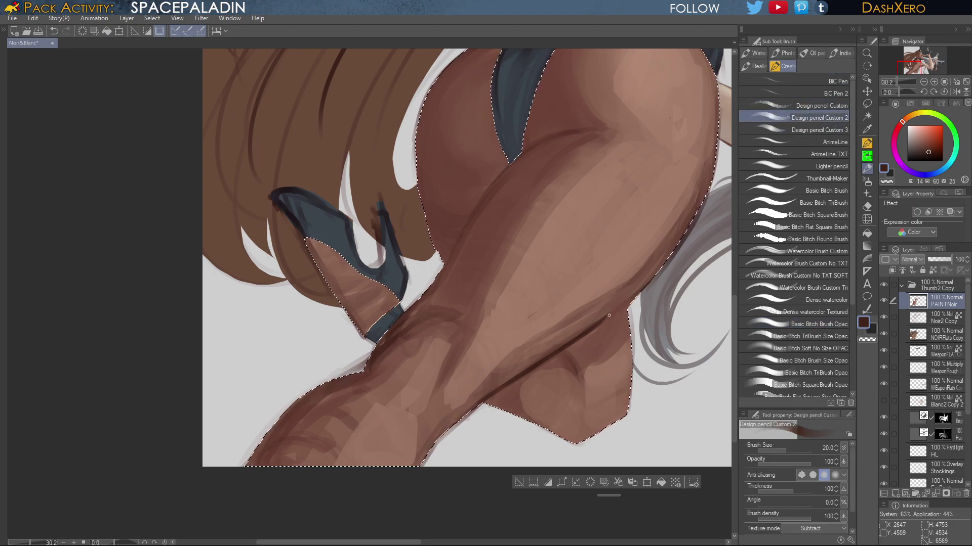
pyautogui.click(903, 125)
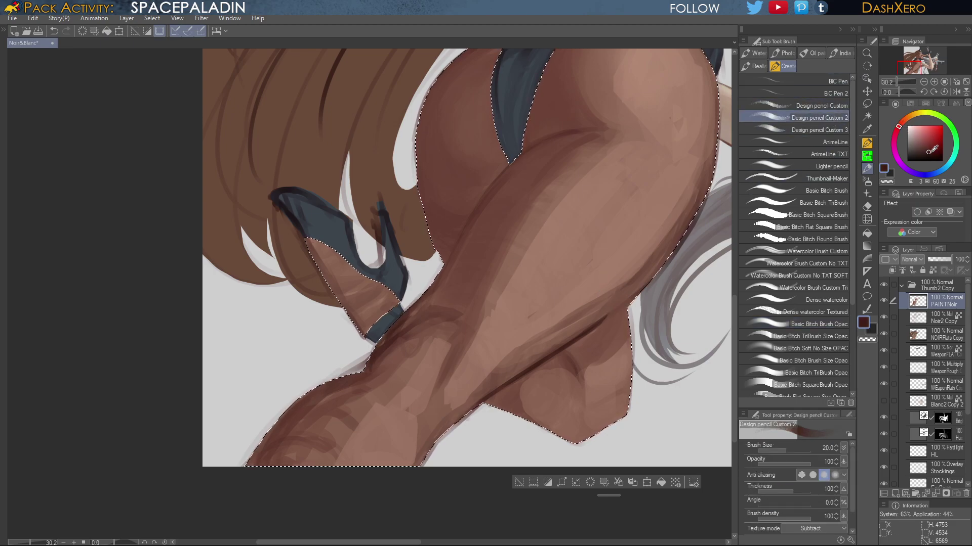
pyautogui.click(932, 153)
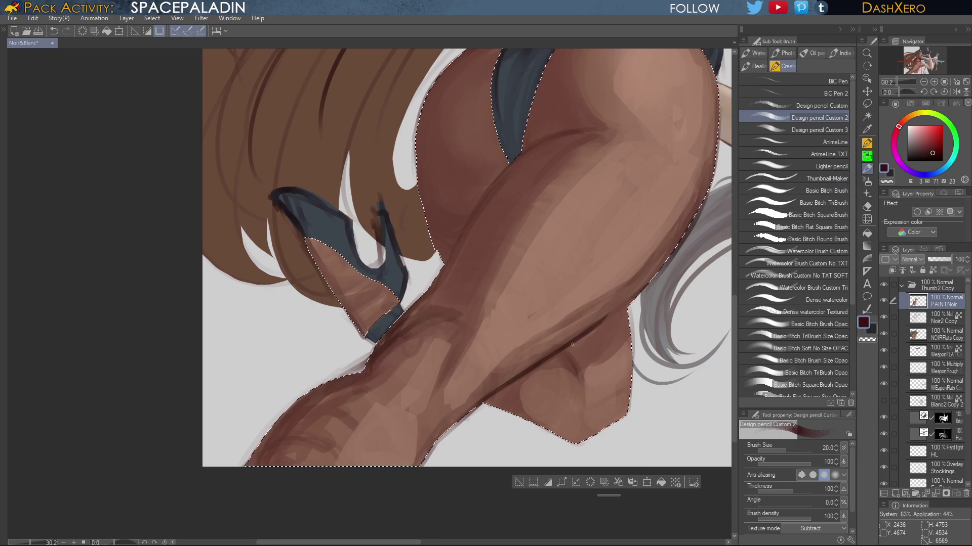
pyautogui.click(934, 147)
pyautogui.click(932, 149)
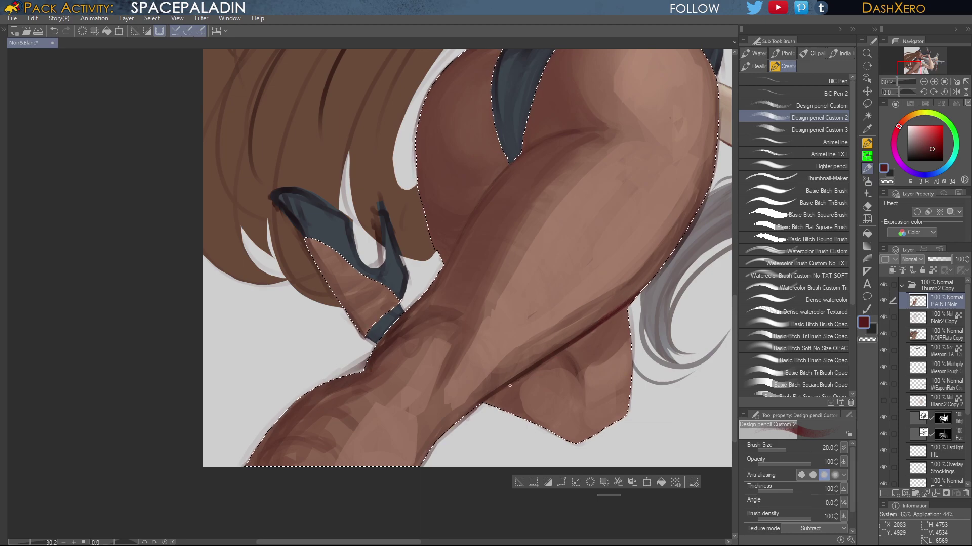
pyautogui.moveTo(634, 271); pyautogui.dragTo(594, 309)
pyautogui.moveTo(694, 167); pyautogui.dragTo(642, 238)
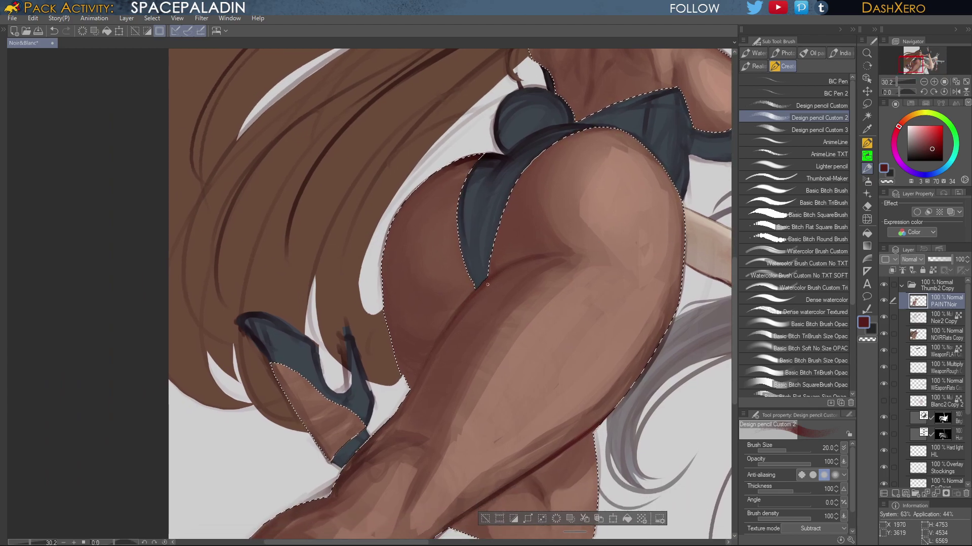
# Draw a darker red contour along the back of the thigh where it meets the far buttock, using Design pencil Custom 2 at size 20
pyautogui.moveTo(931, 149); pyautogui.dragTo(932, 152)
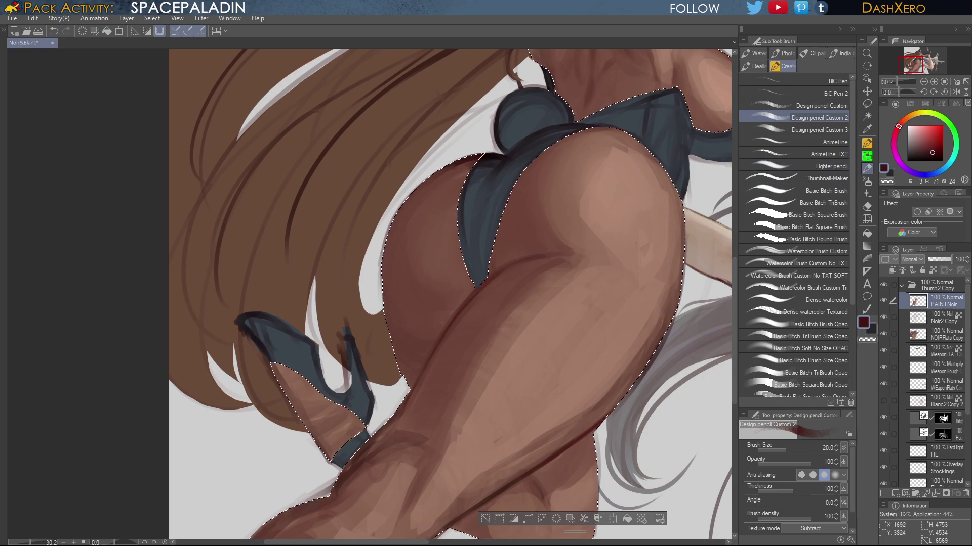
pyautogui.moveTo(525, 410); pyautogui.dragTo(660, 235)
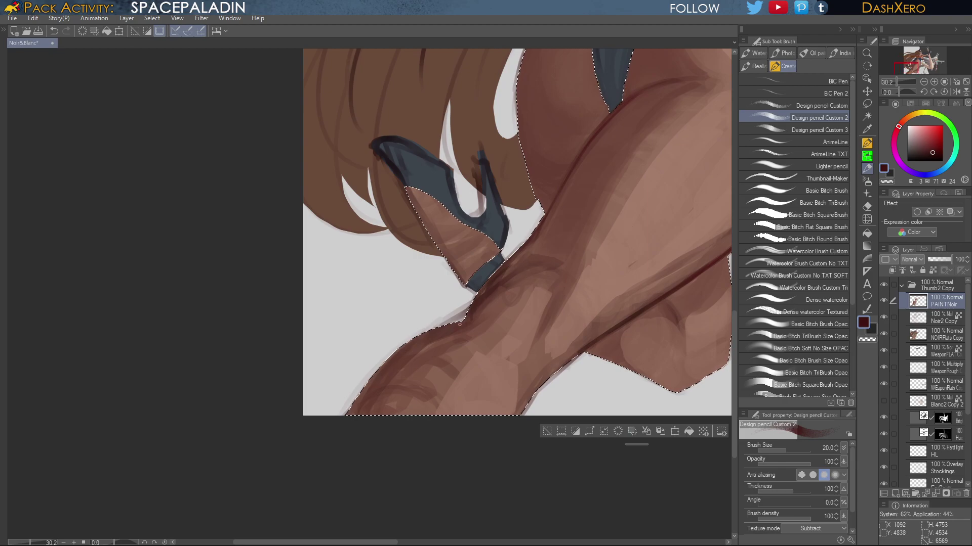
pyautogui.moveTo(617, 281)
pyautogui.mouseDown()
pyautogui.moveTo(531, 340)
pyautogui.moveTo(494, 347)
pyautogui.mouseUp()
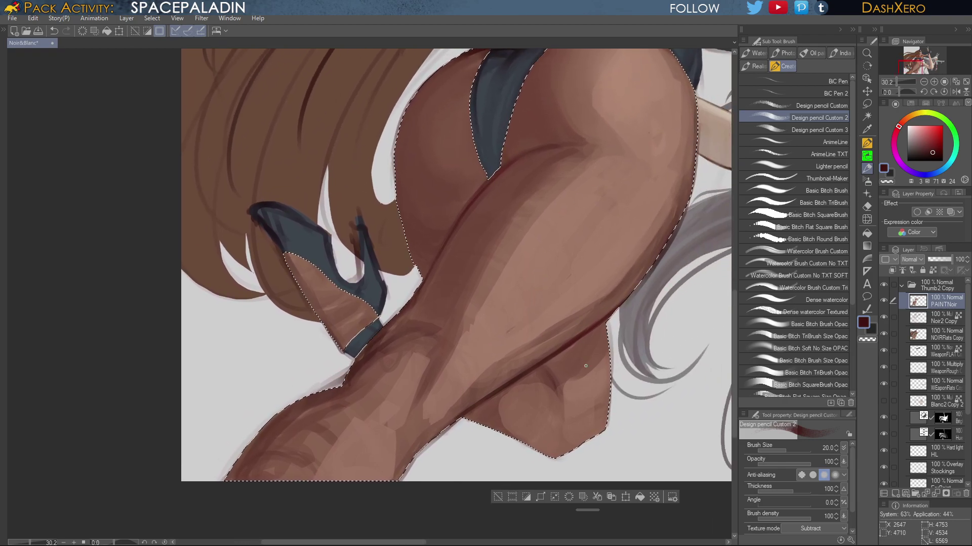
pyautogui.moveTo(563, 392); pyautogui.dragTo(636, 309)
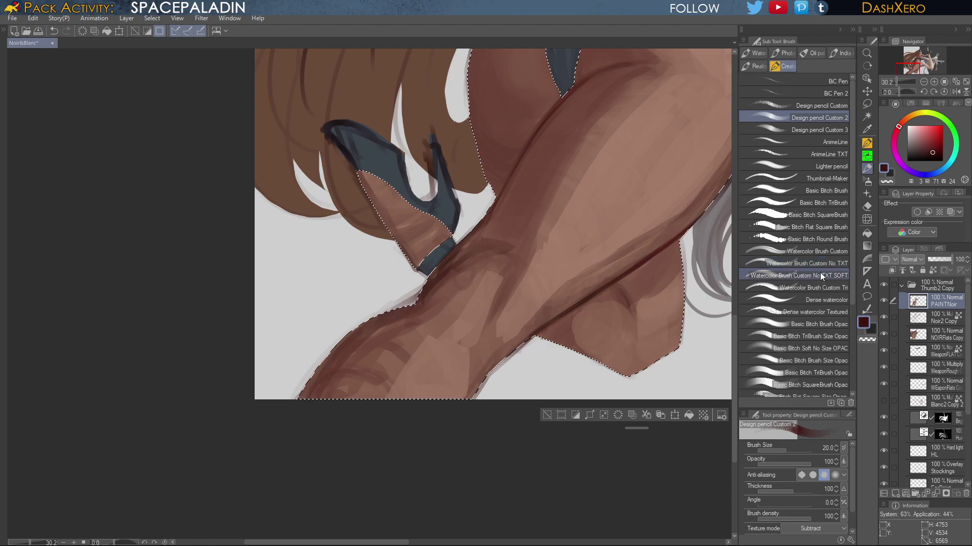
# Blend the midtones across the back of the near thigh with sampled skin browns, using Basic Bitch Brush Opac at size 200
pyautogui.click(817, 324)
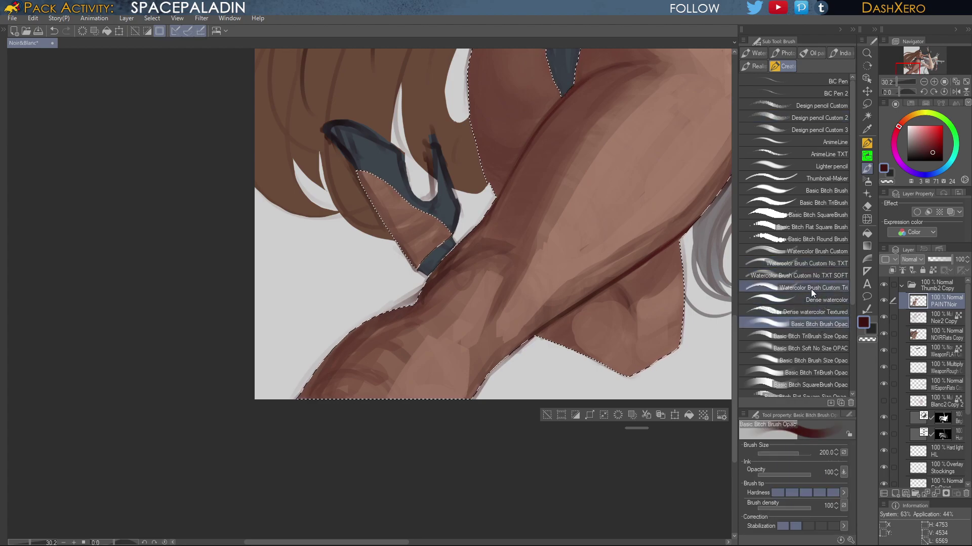
pyautogui.moveTo(605, 286); pyautogui.dragTo(516, 377)
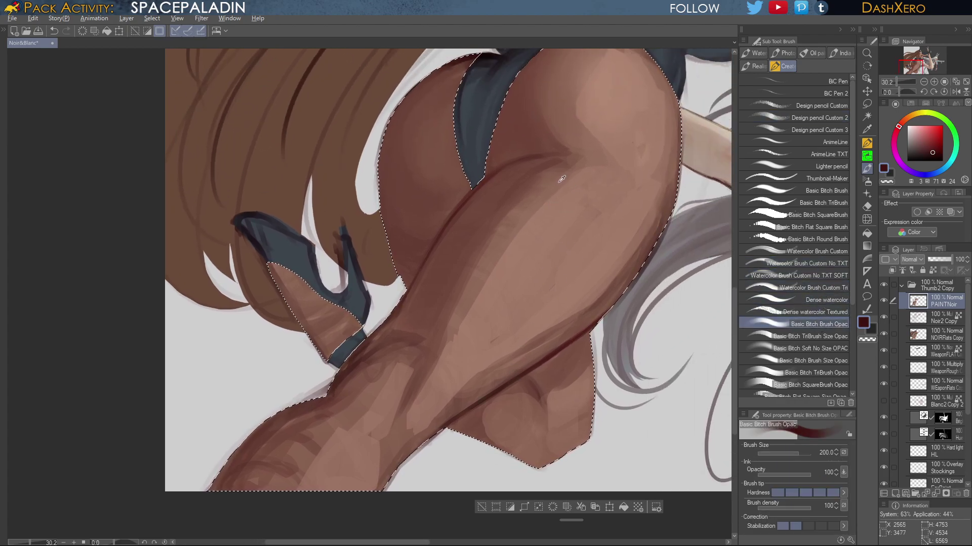
pyautogui.keyDown('alt'); pyautogui.click(562, 179); pyautogui.keyUp('alt')
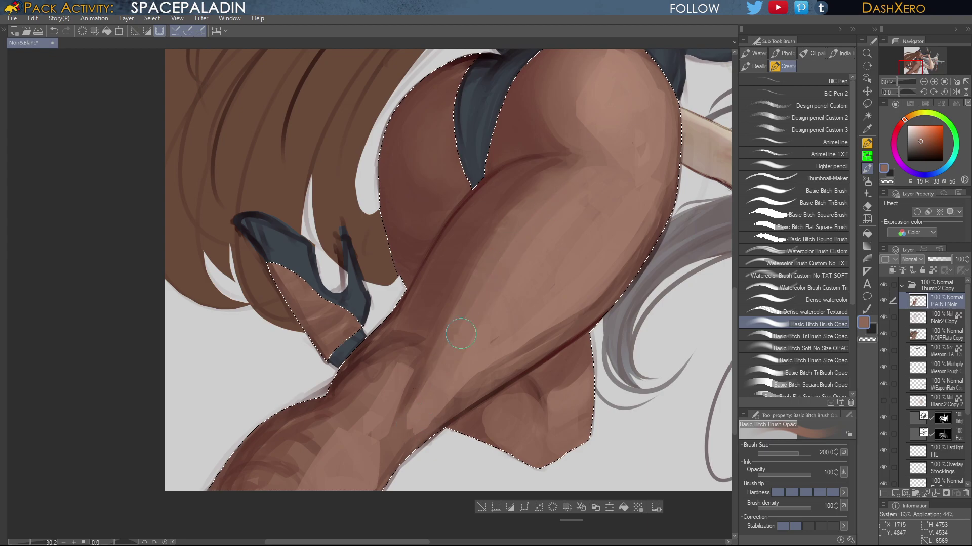
pyautogui.keyDown('alt'); pyautogui.click(525, 238); pyautogui.keyUp('alt')
pyautogui.moveTo(483, 300)
pyautogui.mouseDown()
pyautogui.moveTo(540, 202)
pyautogui.moveTo(608, 169)
pyautogui.mouseUp()
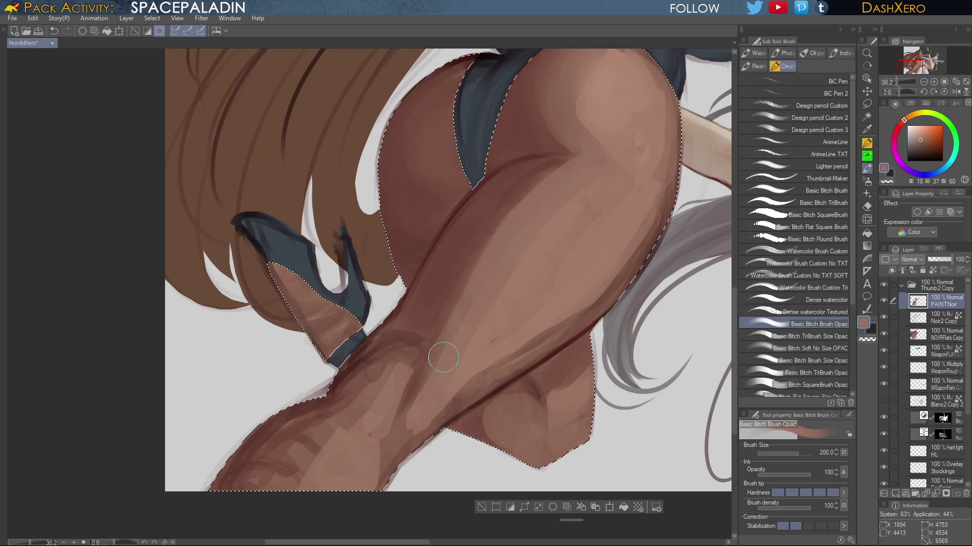
pyautogui.moveTo(443, 357); pyautogui.dragTo(596, 235)
pyautogui.hotkey('ctrl', 'z')
pyautogui.hotkey('ctrl', 'z')
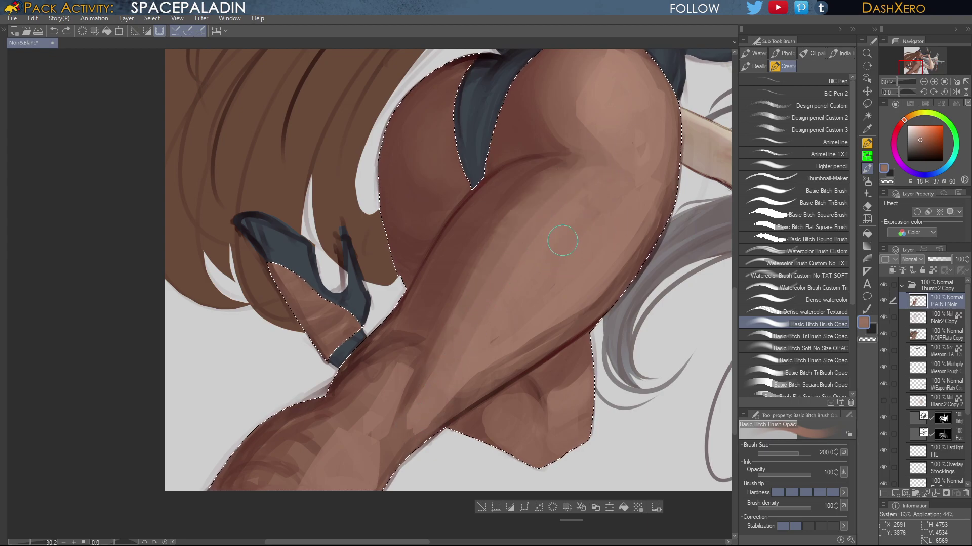
pyautogui.keyDown('alt'); pyautogui.click(557, 178); pyautogui.keyUp('alt')
pyautogui.moveTo(576, 176); pyautogui.dragTo(462, 341)
pyautogui.keyDown('alt'); pyautogui.click(518, 299); pyautogui.keyUp('alt')
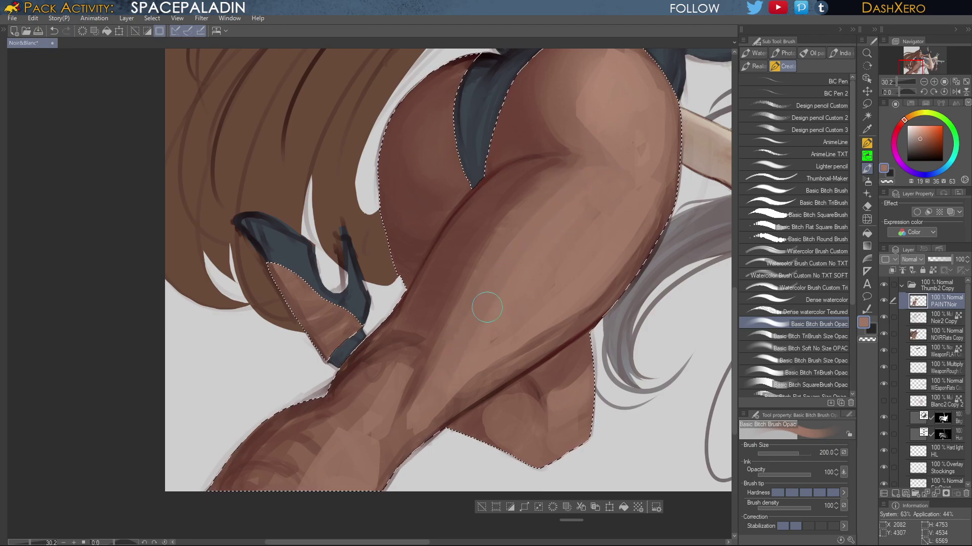
pyautogui.moveTo(487, 307); pyautogui.dragTo(442, 368)
pyautogui.moveTo(525, 297)
pyautogui.mouseDown()
pyautogui.moveTo(466, 359)
pyautogui.moveTo(469, 370)
pyautogui.mouseUp()
pyautogui.keyDown('alt'); pyautogui.click(506, 330); pyautogui.keyUp('alt')
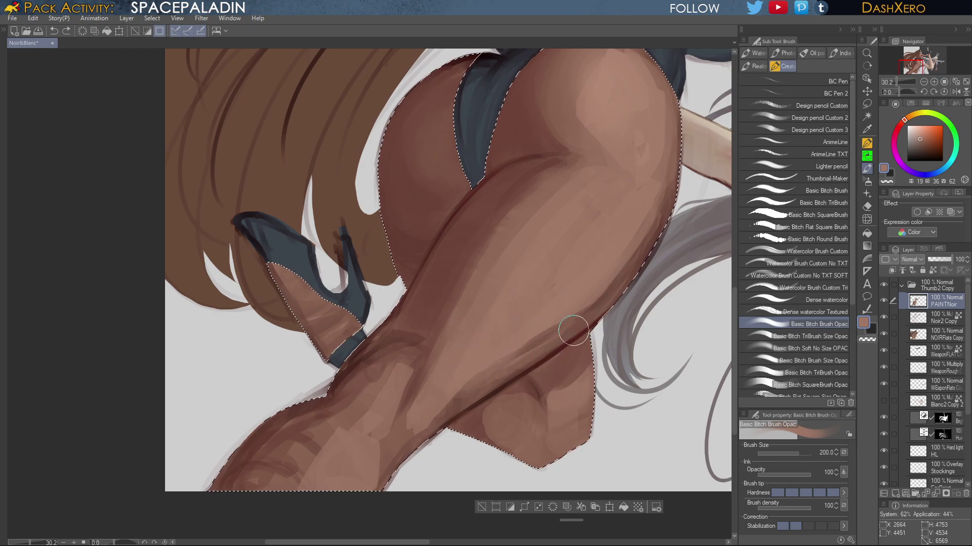
# Blend a sampled brown along the thigh's front edge and extend the light highlight on the near buttock at brush size 200
pyautogui.keyDown('alt'); pyautogui.click(649, 217); pyautogui.keyUp('alt')
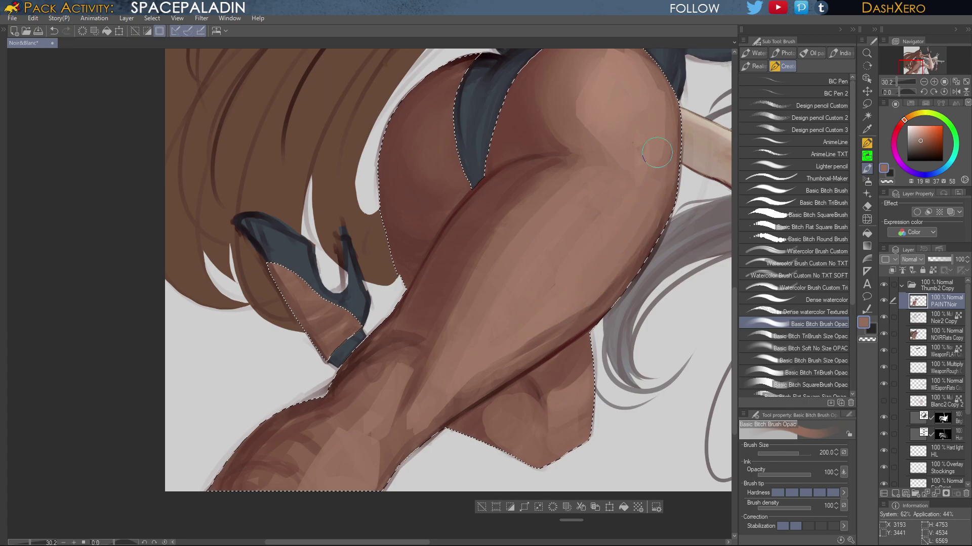
pyautogui.moveTo(653, 172); pyautogui.dragTo(560, 322)
pyautogui.keyDown('alt'); pyautogui.click(528, 251); pyautogui.keyUp('alt')
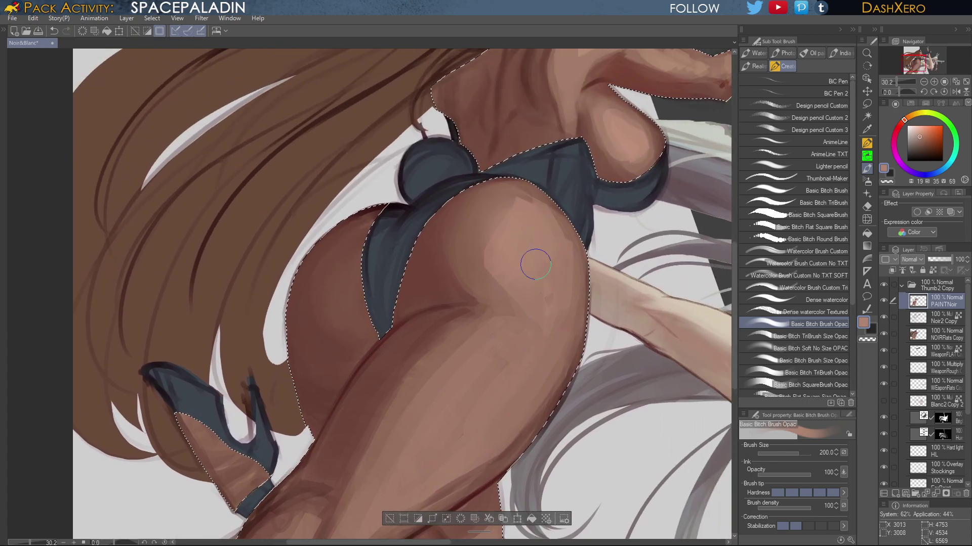
pyautogui.moveTo(536, 264)
pyautogui.mouseDown()
pyautogui.moveTo(504, 272)
pyautogui.moveTo(487, 243)
pyautogui.mouseUp()
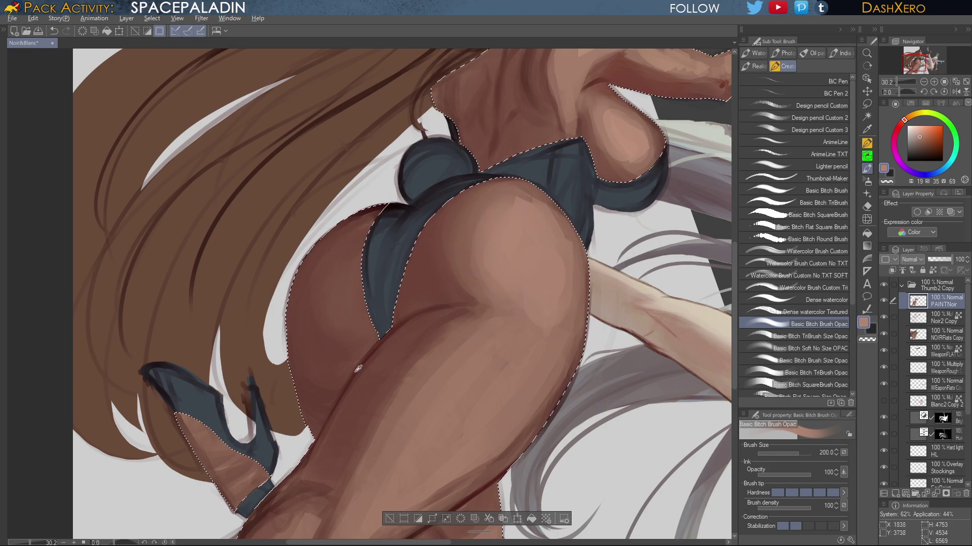
# Soften the skin shading on the shoulder and upper arm with a sampled light brown, using Basic Bitch Soft No Size OPAC at size 200
pyautogui.keyDown('alt'); pyautogui.click(358, 368); pyautogui.keyUp('alt')
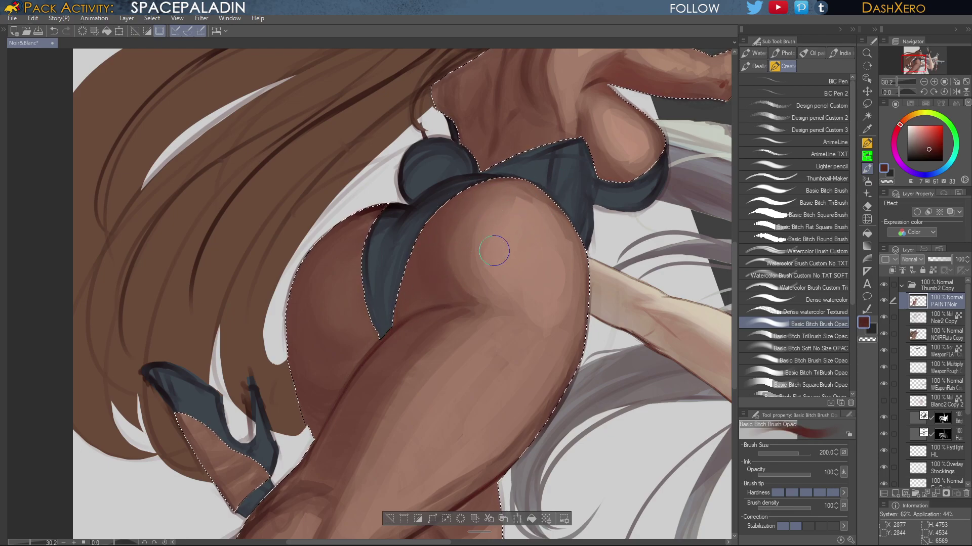
pyautogui.moveTo(618, 326)
pyautogui.mouseDown()
pyautogui.moveTo(614, 297)
pyautogui.moveTo(551, 331)
pyautogui.mouseUp()
pyautogui.moveTo(715, 210)
pyautogui.mouseDown()
pyautogui.moveTo(554, 377)
pyautogui.moveTo(554, 361)
pyautogui.mouseUp()
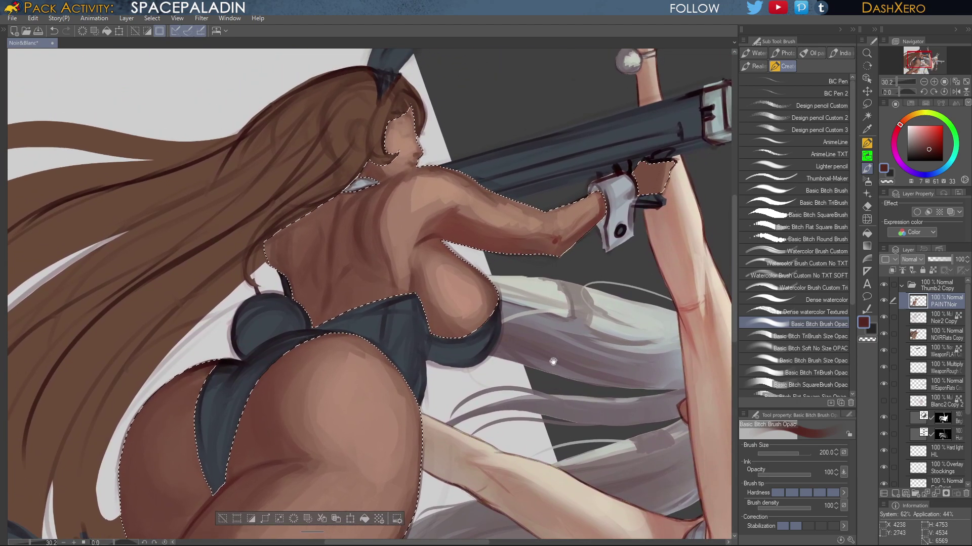
pyautogui.click(823, 348)
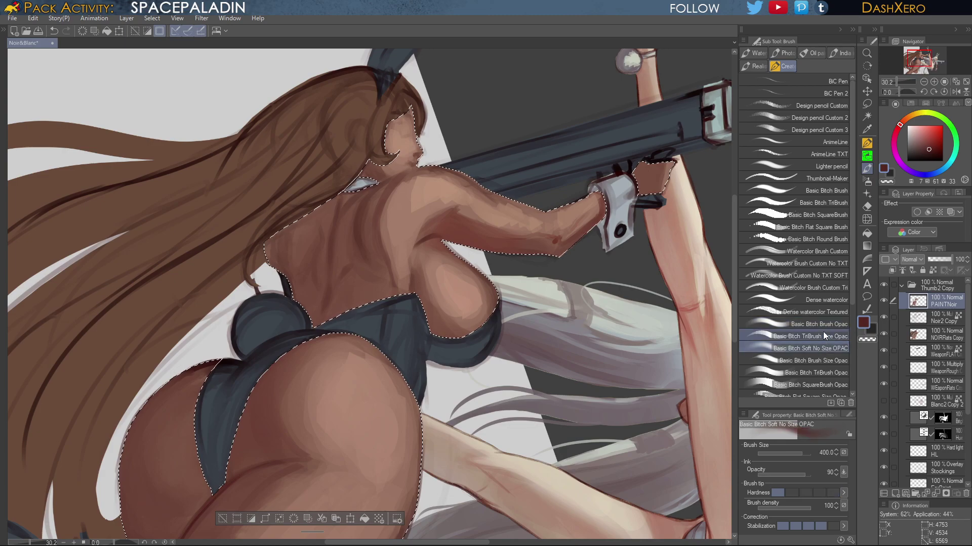
pyautogui.keyDown('alt'); pyautogui.click(423, 193); pyautogui.keyUp('alt')
pyautogui.press('[')
pyautogui.press('[')
pyautogui.press('[')
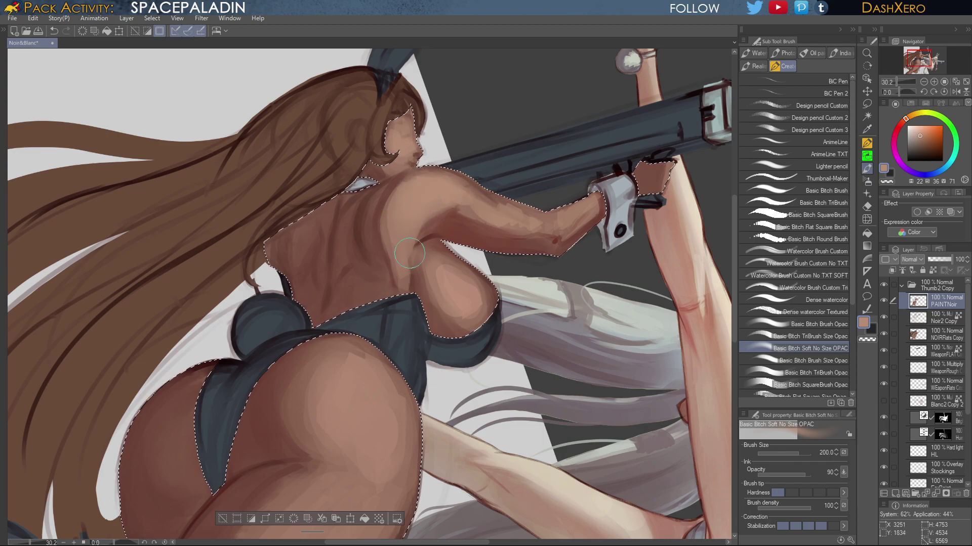
# Smooth the highlight and shading on the breast with sampled skin browns, using Basic Bitch Soft No Size OPAC at size 200
pyautogui.moveTo(550, 371); pyautogui.dragTo(564, 329)
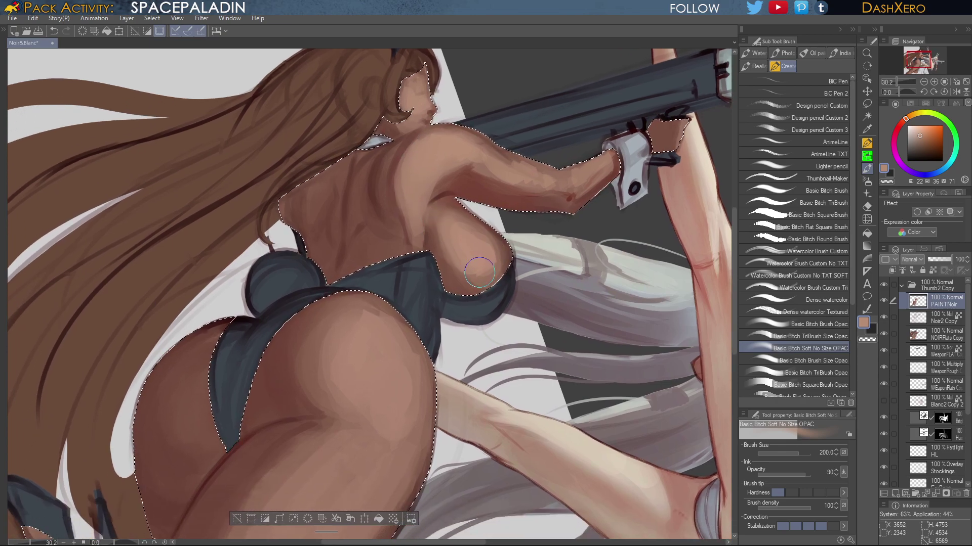
pyautogui.keyDown('alt'); pyautogui.click(461, 265); pyautogui.keyUp('alt')
pyautogui.moveTo(460, 265); pyautogui.dragTo(476, 270)
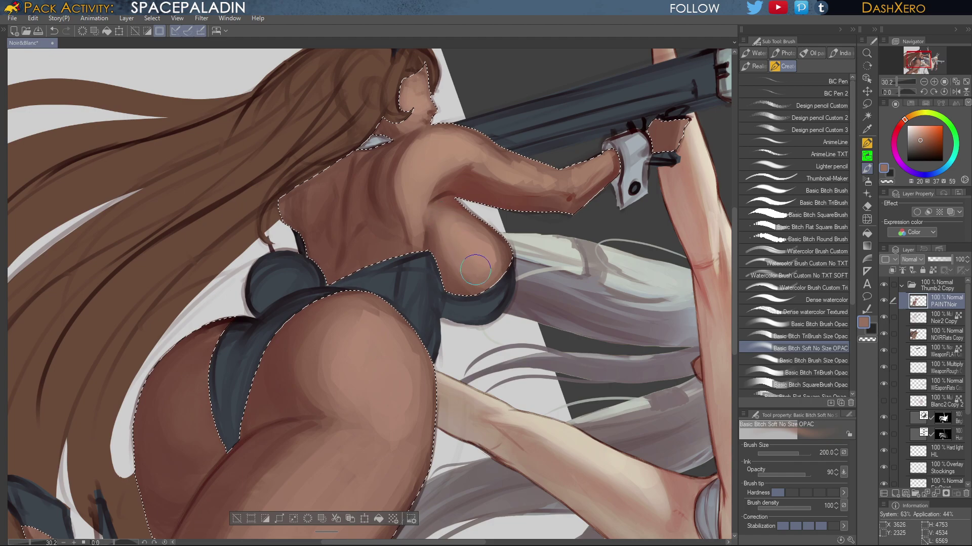
pyautogui.keyDown('alt'); pyautogui.click(491, 220); pyautogui.keyUp('alt')
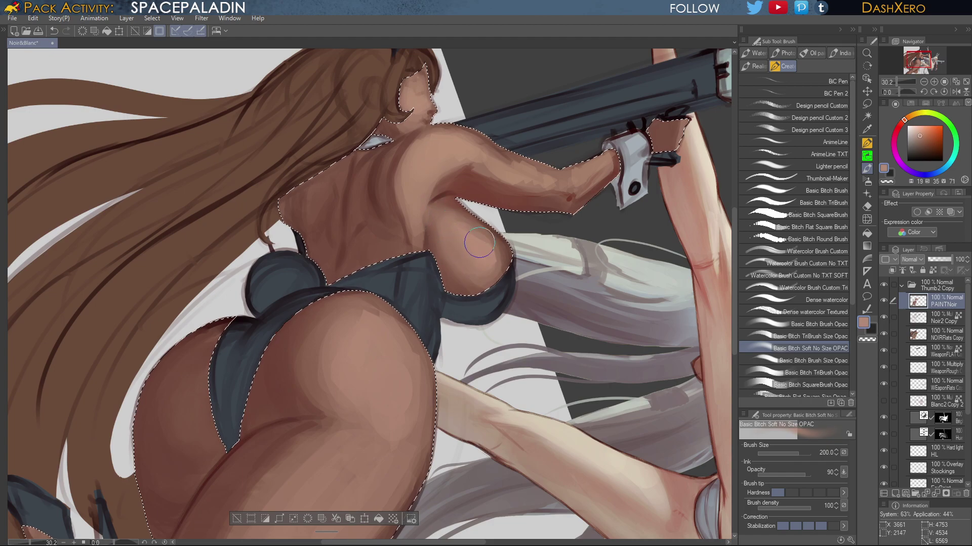
pyautogui.moveTo(451, 218)
pyautogui.mouseDown()
pyautogui.moveTo(491, 270)
pyautogui.moveTo(482, 235)
pyautogui.moveTo(492, 257)
pyautogui.moveTo(462, 224)
pyautogui.moveTo(493, 243)
pyautogui.moveTo(455, 227)
pyautogui.moveTo(493, 252)
pyautogui.moveTo(432, 195)
pyautogui.moveTo(432, 209)
pyautogui.moveTo(475, 238)
pyautogui.moveTo(442, 202)
pyautogui.moveTo(490, 190)
pyautogui.moveTo(456, 225)
pyautogui.mouseUp()
# Soften the highlight edges on the near buttock with sampled skin tones, using Basic Bitch Soft No Size OPAC at sizes 200 and 400
pyautogui.moveTo(615, 349); pyautogui.dragTo(594, 336)
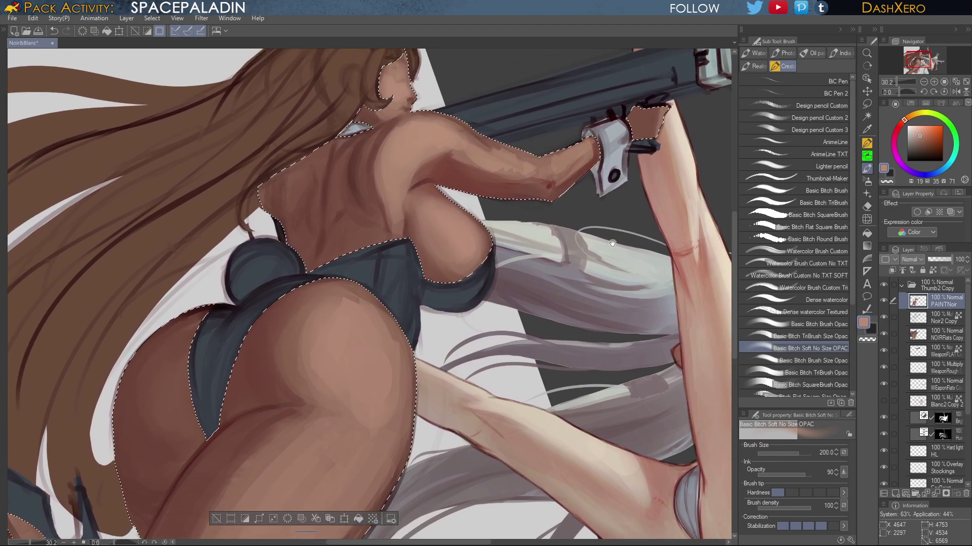
pyautogui.moveTo(553, 449); pyautogui.dragTo(606, 284)
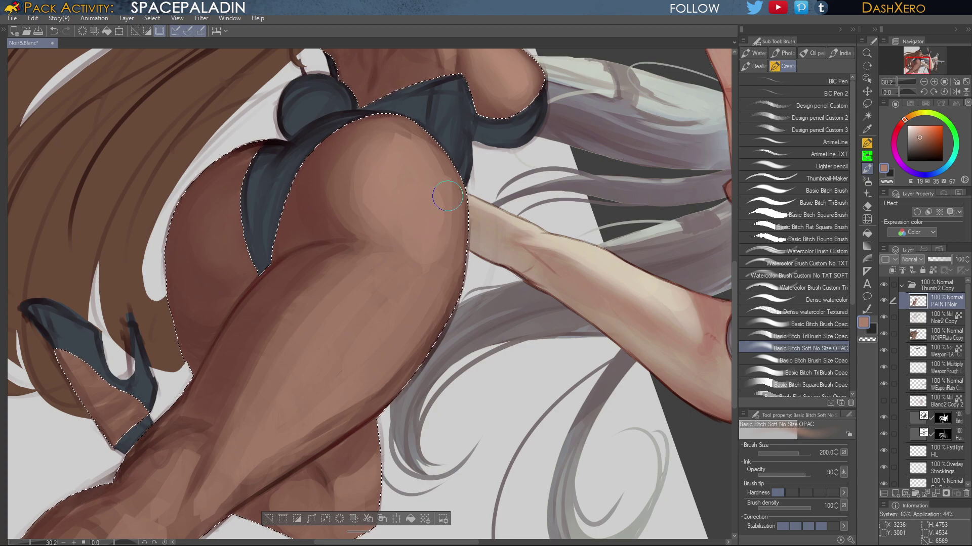
pyautogui.scroll(-1, 447, 197)
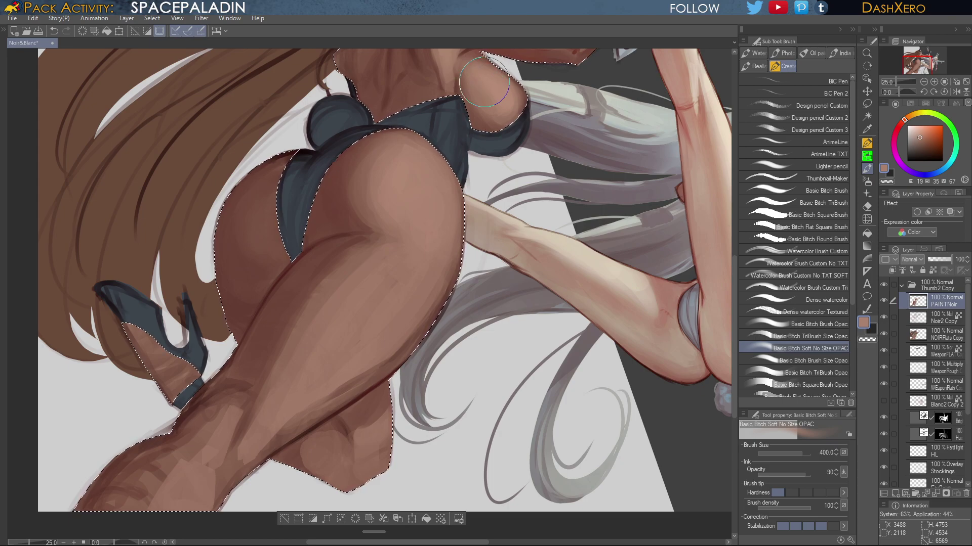
pyautogui.keyDown('alt'); pyautogui.click(382, 204); pyautogui.keyUp('alt')
pyautogui.moveTo(383, 205)
pyautogui.mouseDown()
pyautogui.moveTo(405, 155)
pyautogui.moveTo(406, 188)
pyautogui.moveTo(385, 191)
pyautogui.moveTo(427, 168)
pyautogui.moveTo(432, 190)
pyautogui.moveTo(376, 195)
pyautogui.moveTo(406, 204)
pyautogui.mouseUp()
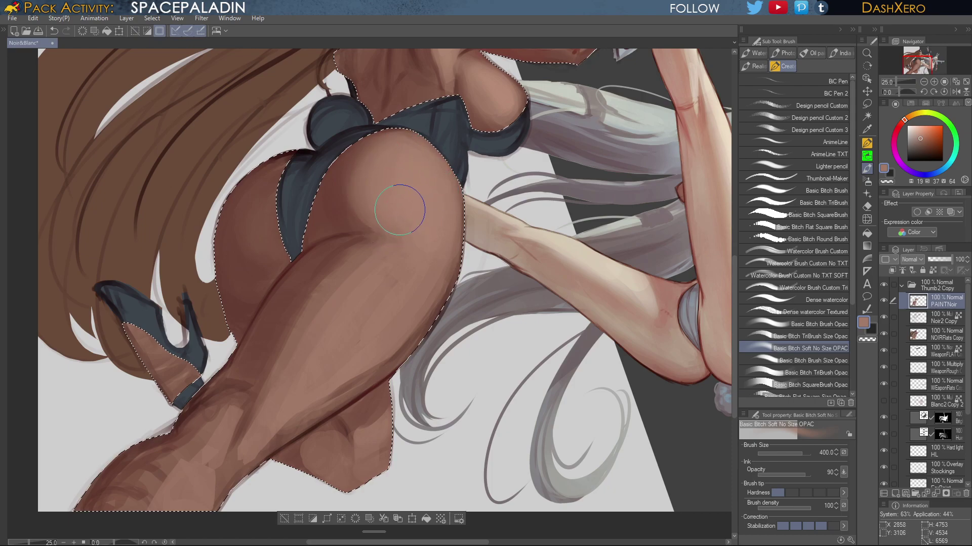
# Blend the shadow on the near buttock's inner side with a sampled reddish brown at brush size 200
pyautogui.press('[')
pyautogui.press('[')
pyautogui.press('[')
pyautogui.keyDown('alt'); pyautogui.click(354, 163); pyautogui.keyUp('alt')
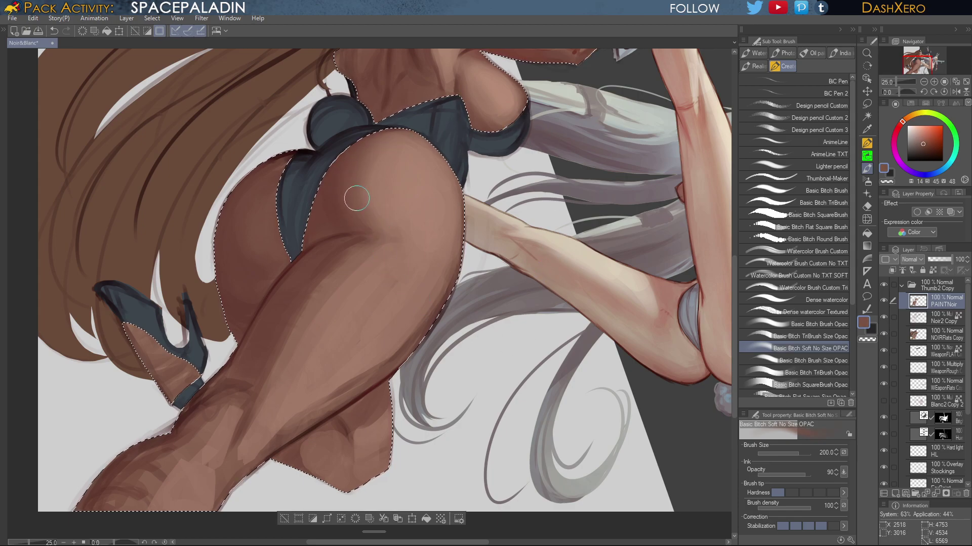
# Smooth the light band along the upper thigh with sampled skin browns, using Basic Bitch Soft No Size OPAC at size 200
pyautogui.moveTo(372, 287); pyautogui.dragTo(558, 215)
pyautogui.keyDown('alt'); pyautogui.click(521, 187); pyautogui.keyUp('alt')
pyautogui.moveTo(547, 177)
pyautogui.mouseDown()
pyautogui.moveTo(511, 203)
pyautogui.moveTo(474, 297)
pyautogui.mouseUp()
pyautogui.keyDown('alt'); pyautogui.click(519, 211); pyautogui.keyUp('alt')
pyautogui.keyDown('alt'); pyautogui.click(550, 246); pyautogui.keyUp('alt')
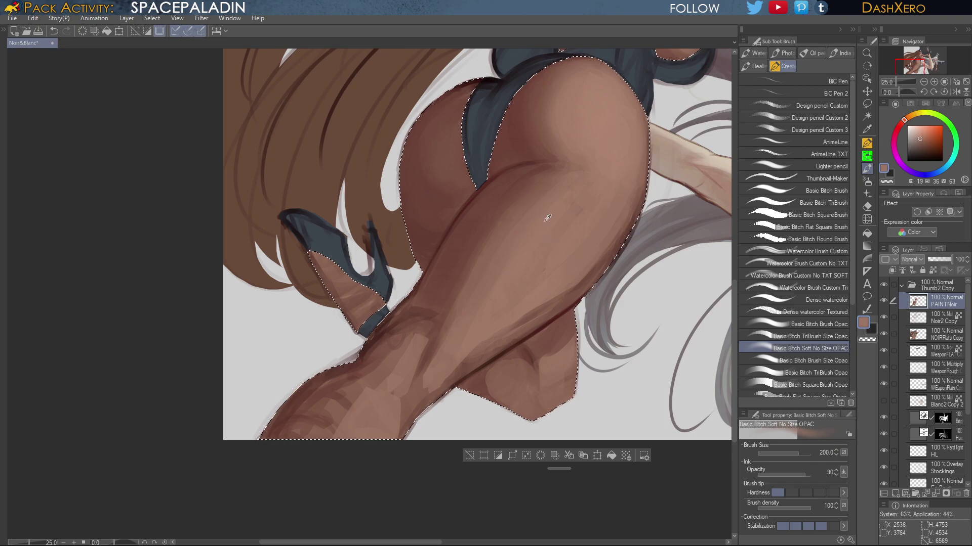
pyautogui.moveTo(571, 201); pyautogui.dragTo(524, 273)
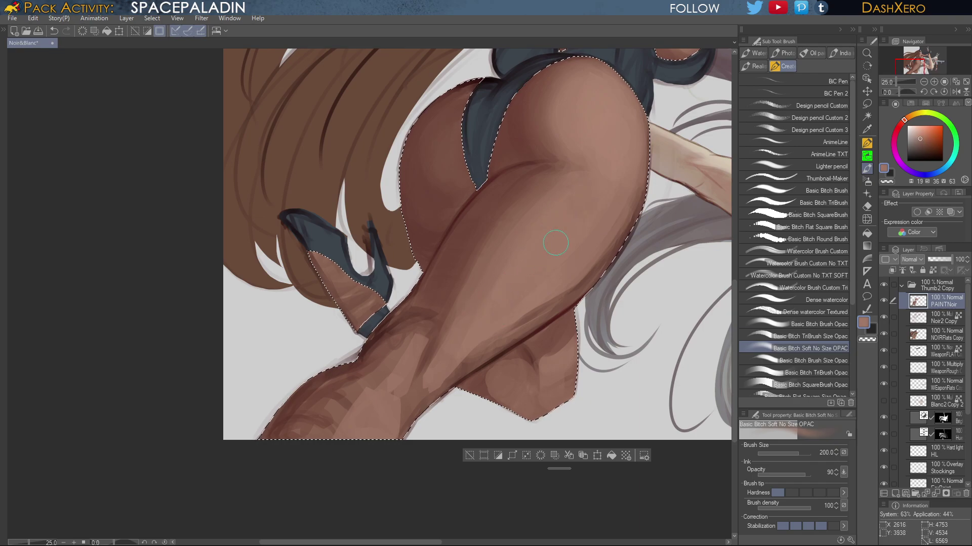
# Shade the thigh's outer and lower edge with a sampled dark brown, undoing a stray stroke, use brush size 400, and save the file
pyautogui.keyDown('alt'); pyautogui.click(620, 221); pyautogui.keyUp('alt')
pyautogui.keyDown('alt'); pyautogui.click(607, 257); pyautogui.keyUp('alt')
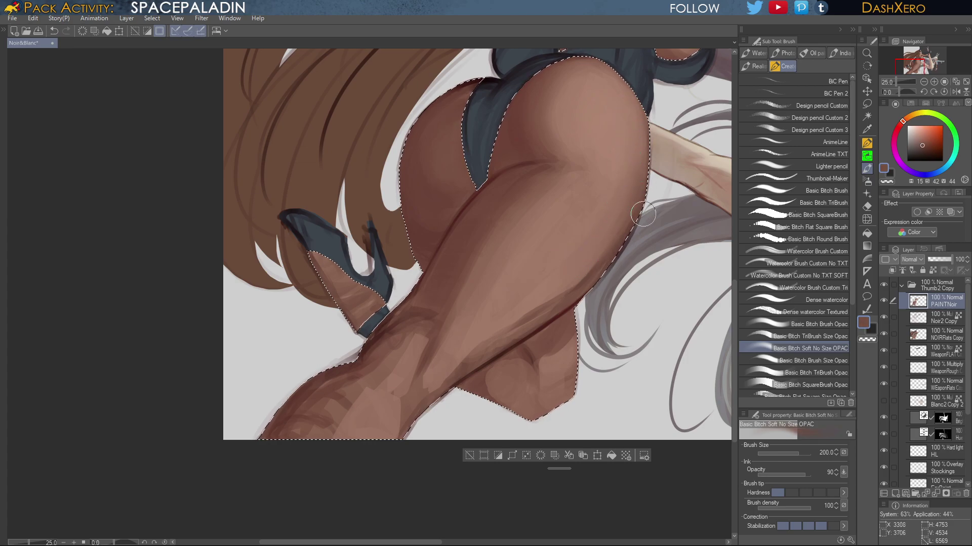
pyautogui.hotkey('ctrl', 'z')
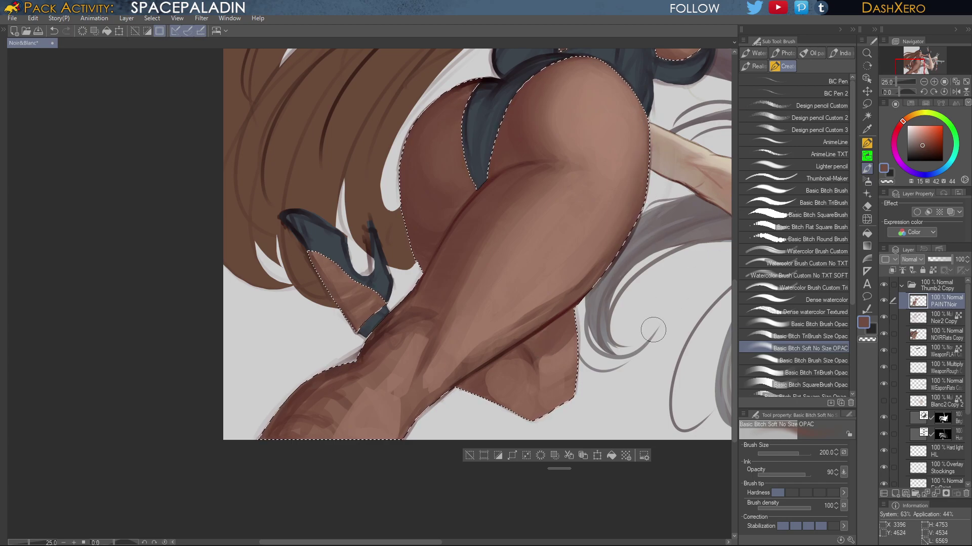
pyautogui.press('c')
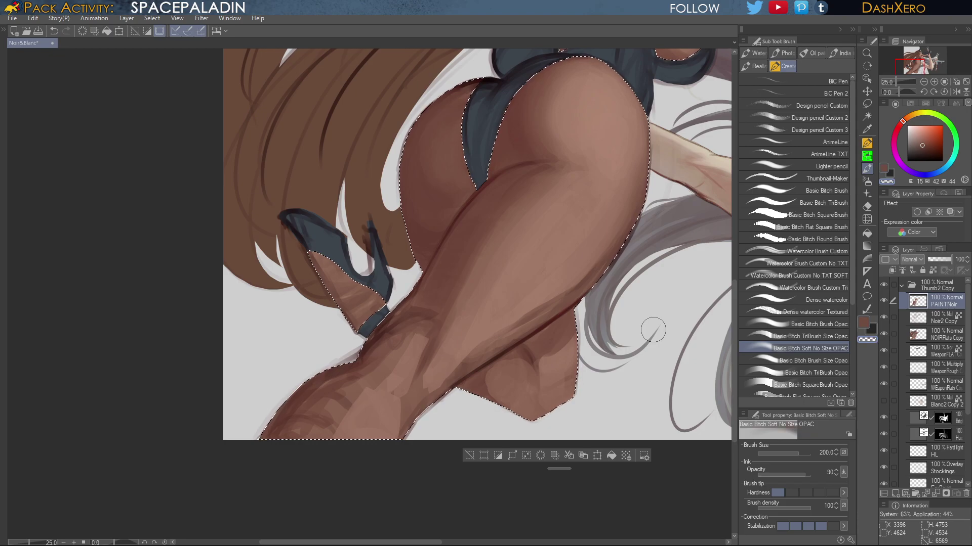
pyautogui.press('c')
pyautogui.press(']')
pyautogui.press(']')
pyautogui.press(']')
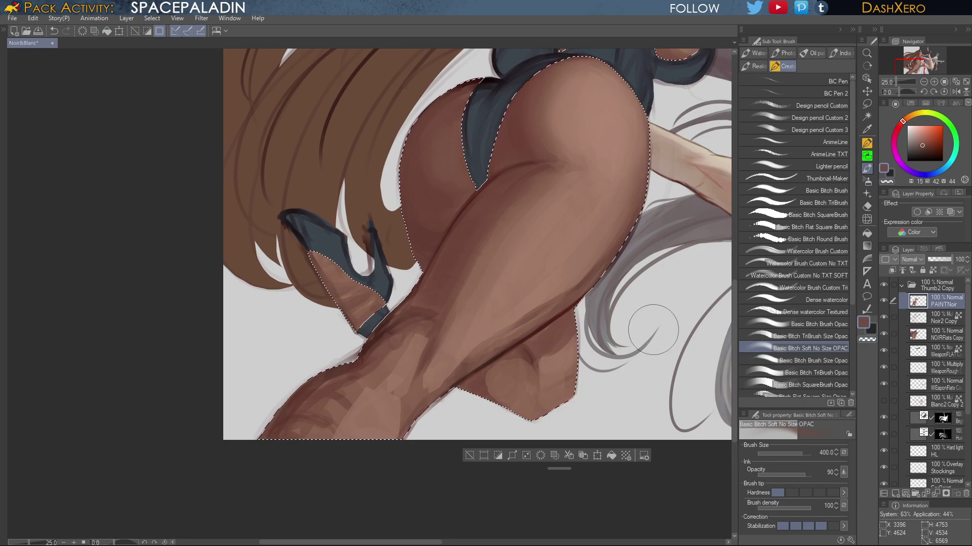
pyautogui.press('alt')
pyautogui.click(587, 307)
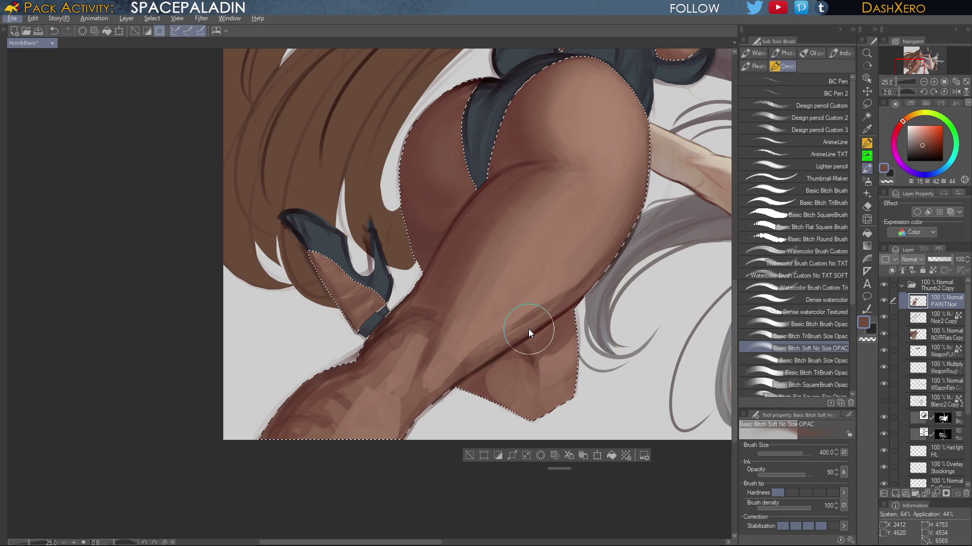
pyautogui.hotkey('ctrl', 's')
# Soften the thigh's central highlight with a sampled light brown, using Basic Bitch Soft No Size OPAC at size 400
pyautogui.moveTo(734, 297); pyautogui.dragTo(403, 332)
pyautogui.moveTo(551, 399)
pyautogui.mouseDown()
pyautogui.moveTo(513, 327)
pyautogui.moveTo(536, 243)
pyautogui.mouseUp()
pyautogui.moveTo(509, 395)
pyautogui.mouseDown()
pyautogui.moveTo(522, 354)
pyautogui.moveTo(601, 263)
pyautogui.mouseUp()
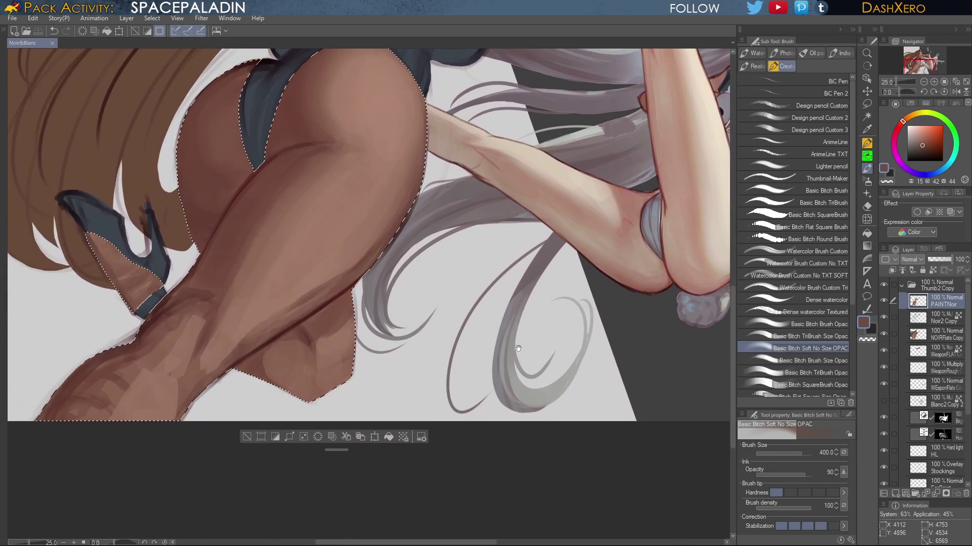
pyautogui.moveTo(441, 255); pyautogui.dragTo(597, 233)
pyautogui.keyDown('alt'); pyautogui.click(462, 212); pyautogui.keyUp('alt')
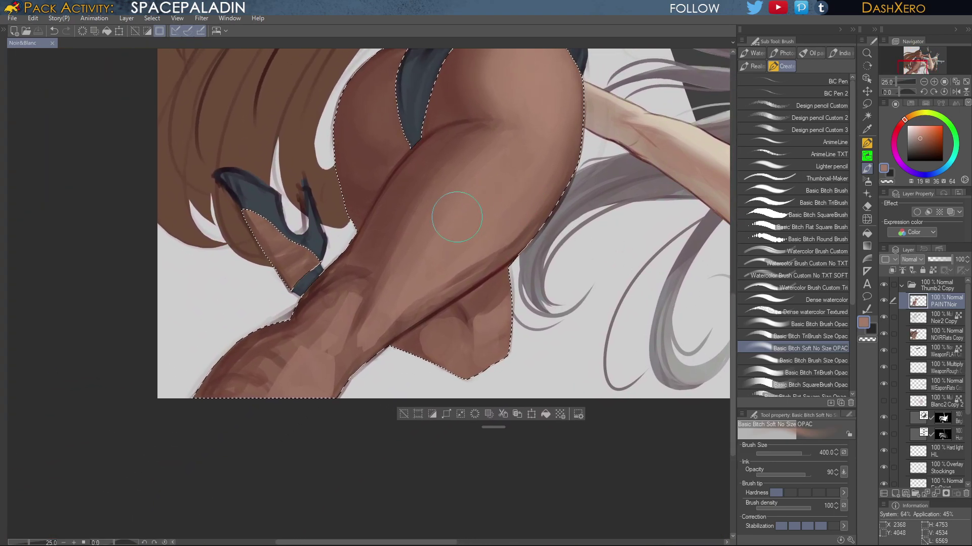
pyautogui.moveTo(459, 217)
pyautogui.mouseDown()
pyautogui.moveTo(403, 285)
pyautogui.moveTo(418, 270)
pyautogui.mouseUp()
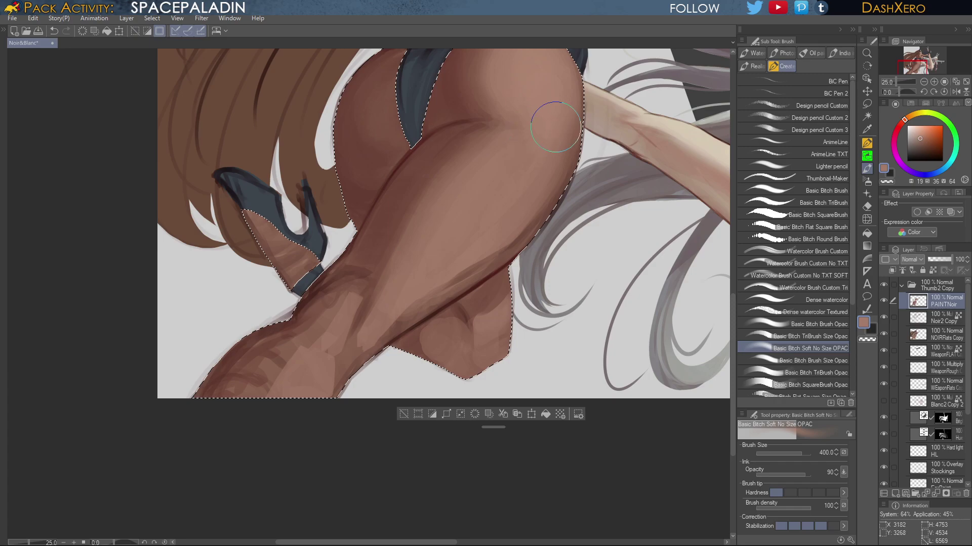
# Smooth the highlight on the upper arm and forearm with a sampled light brown at brush size 200
pyautogui.moveTo(611, 107); pyautogui.dragTo(541, 354)
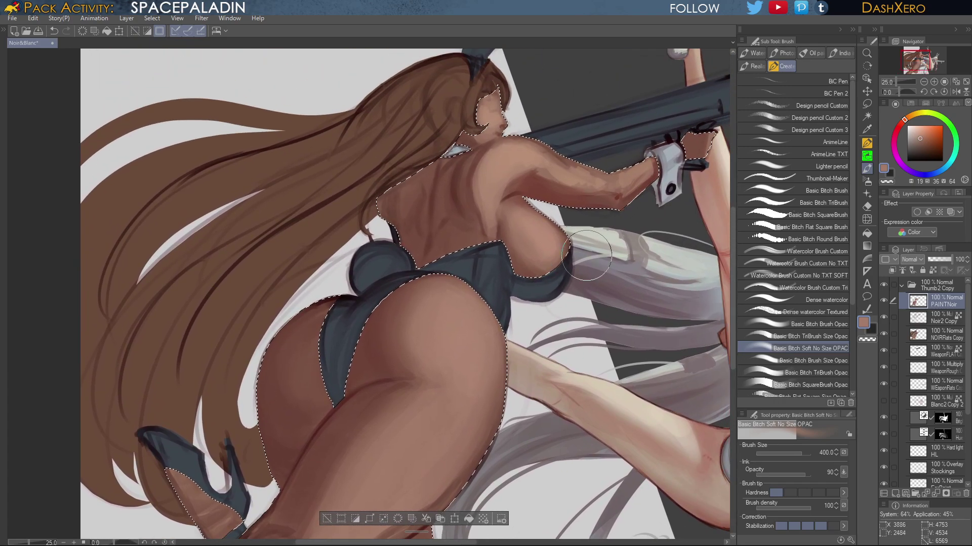
pyautogui.scroll(1, 613, 224)
pyautogui.press('[')
pyautogui.press('[')
pyautogui.press('[')
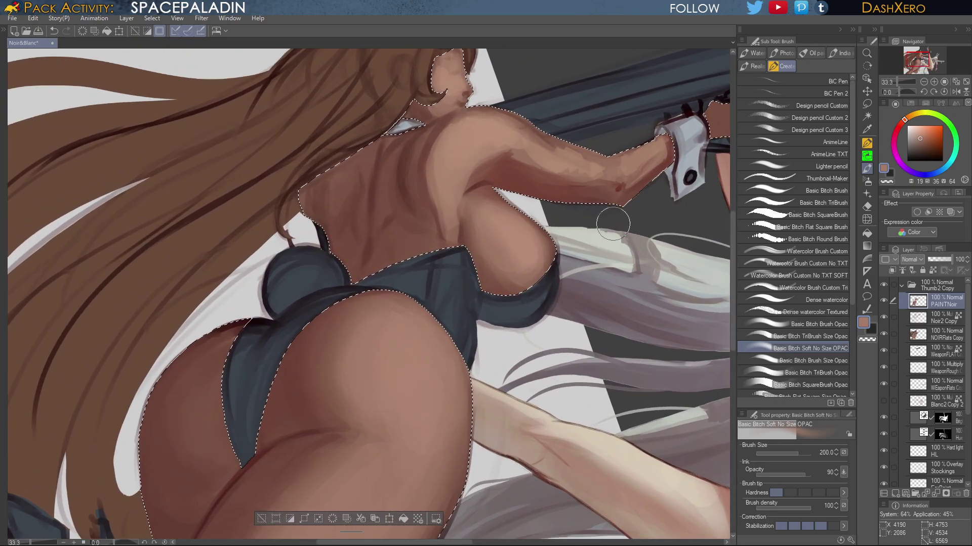
pyautogui.keyDown('alt'); pyautogui.click(519, 133); pyautogui.keyUp('alt')
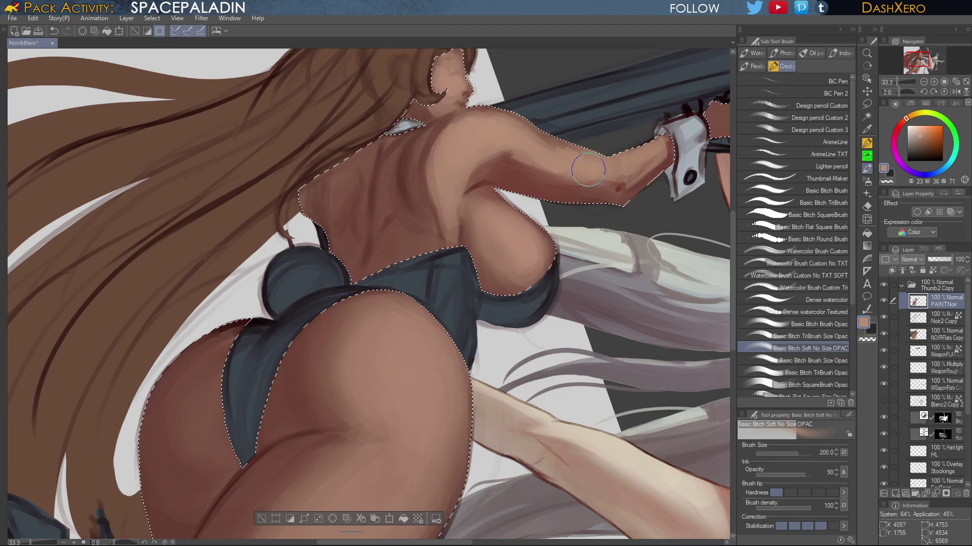
# Blend the breast highlight and the shoulder blade's light edge with sampled skin browns at brush size 200
pyautogui.keyDown('alt'); pyautogui.click(627, 215); pyautogui.keyUp('alt')
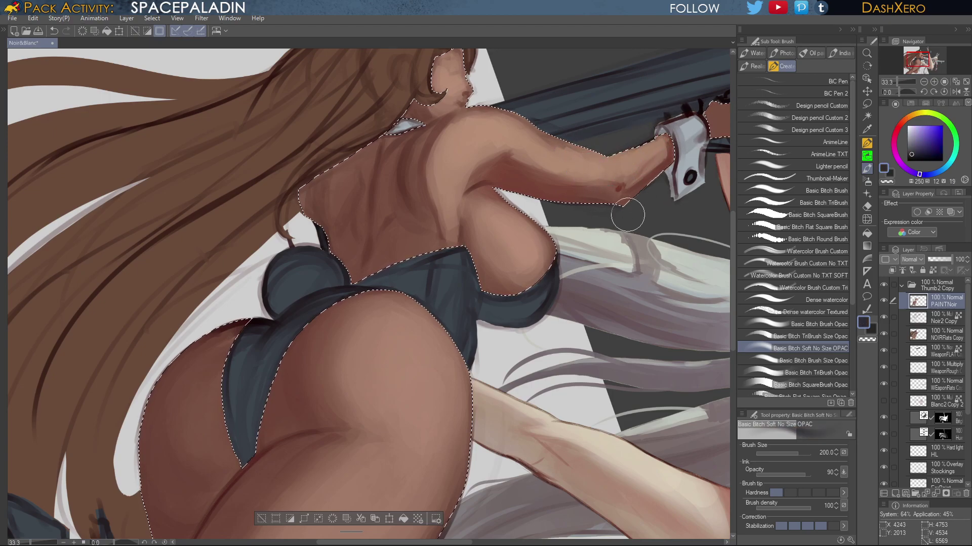
pyautogui.keyDown('alt'); pyautogui.click(509, 258); pyautogui.keyUp('alt')
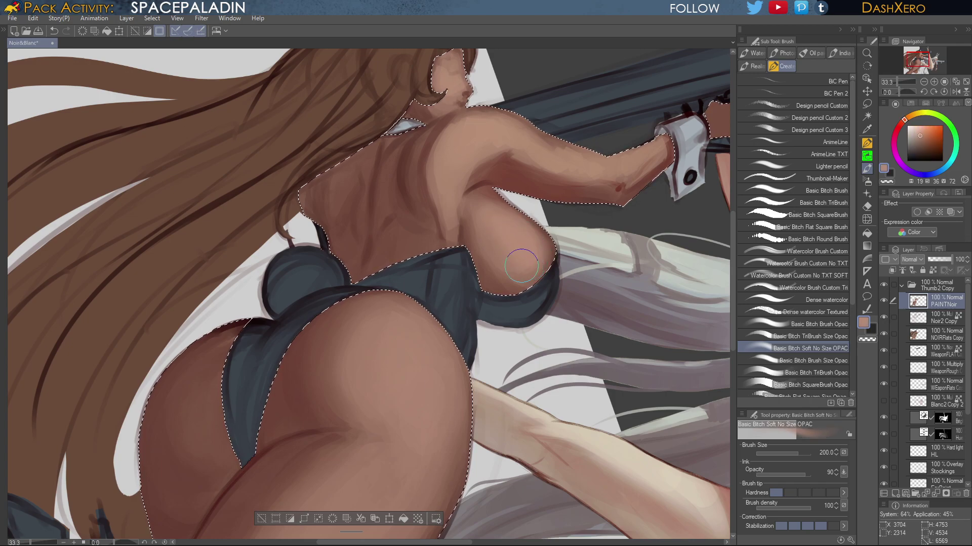
pyautogui.keyDown('alt'); pyautogui.click(445, 151); pyautogui.keyUp('alt')
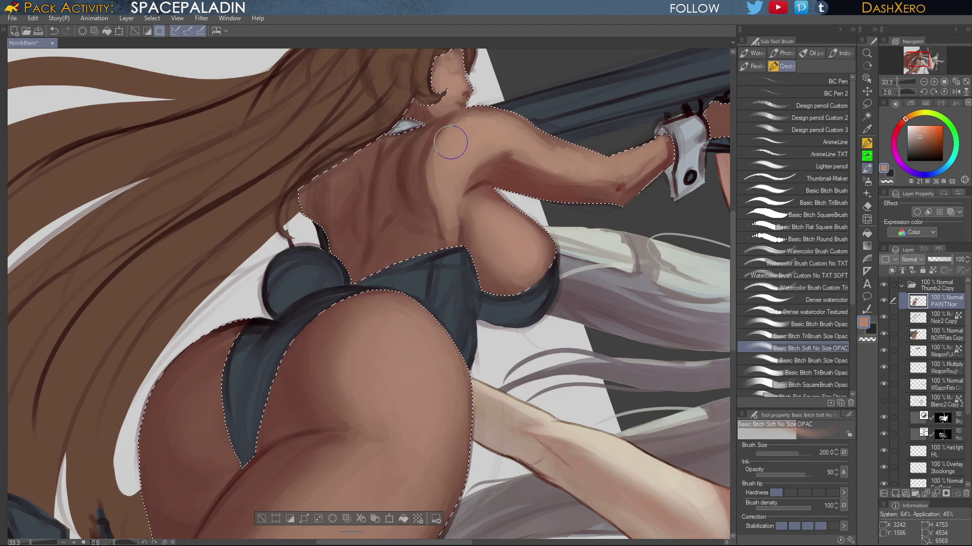
pyautogui.keyDown('alt'); pyautogui.click(431, 173); pyautogui.keyUp('alt')
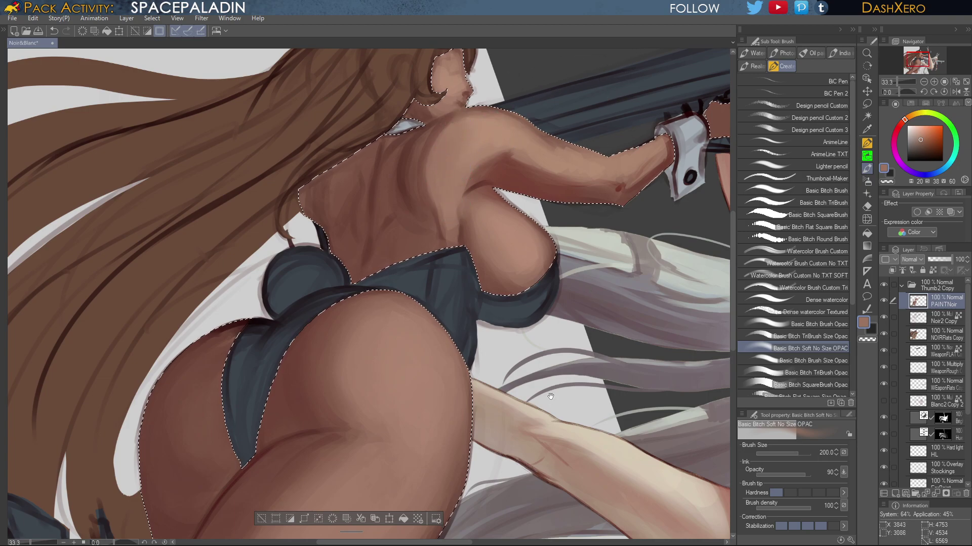
# Soften the near buttock's highlight and the breast's shading with sampled skin browns at size 200, undoing one unwanted stroke
pyautogui.moveTo(562, 395)
pyautogui.mouseDown()
pyautogui.moveTo(620, 189)
pyautogui.moveTo(641, 219)
pyautogui.mouseUp()
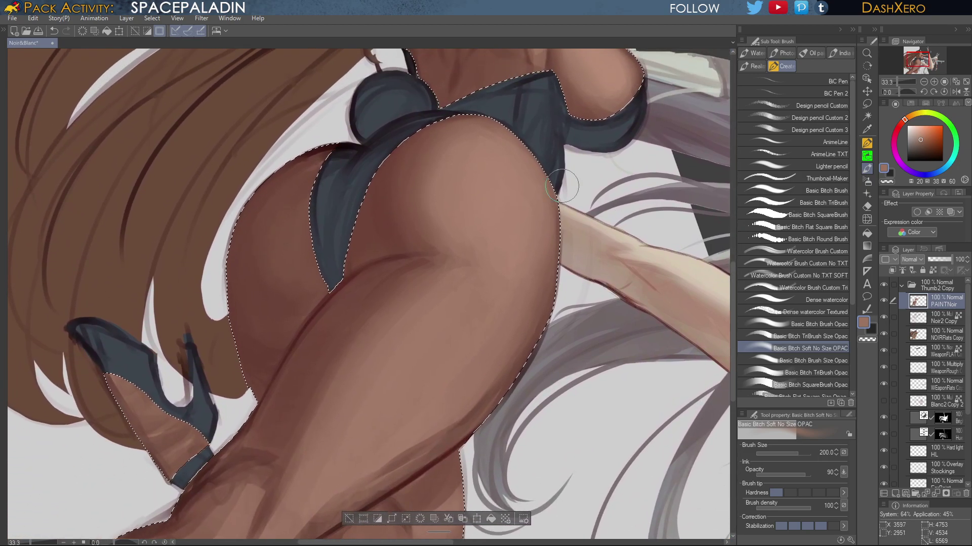
pyautogui.keyDown('alt'); pyautogui.click(461, 153); pyautogui.keyUp('alt')
pyautogui.moveTo(605, 203)
pyautogui.mouseDown()
pyautogui.moveTo(601, 319)
pyautogui.moveTo(549, 344)
pyautogui.moveTo(582, 287)
pyautogui.mouseUp()
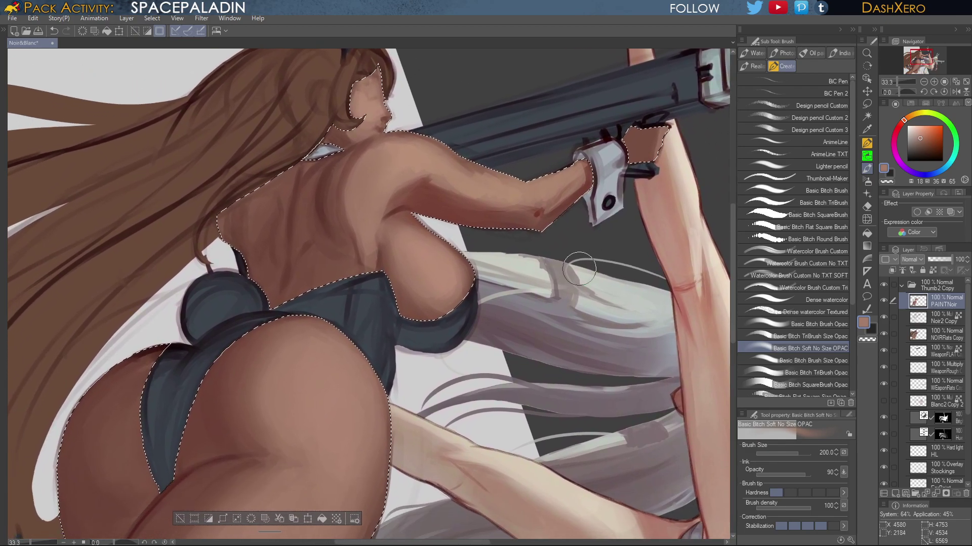
pyautogui.keyDown('alt'); pyautogui.click(391, 247); pyautogui.keyUp('alt')
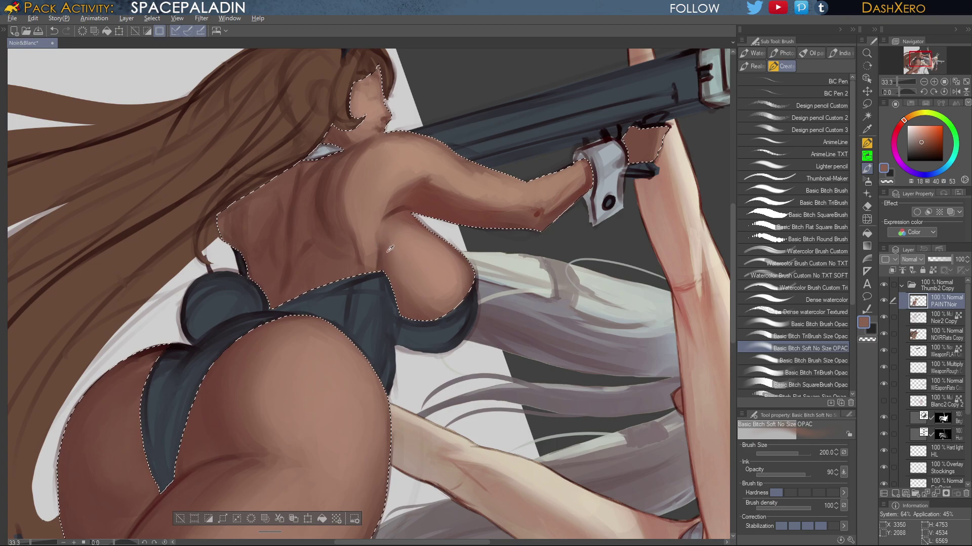
pyautogui.keyDown('alt'); pyautogui.click(390, 248); pyautogui.keyUp('alt')
pyautogui.hotkey('ctrl', 'z')
pyautogui.keyDown('alt'); pyautogui.click(443, 296); pyautogui.keyUp('alt')
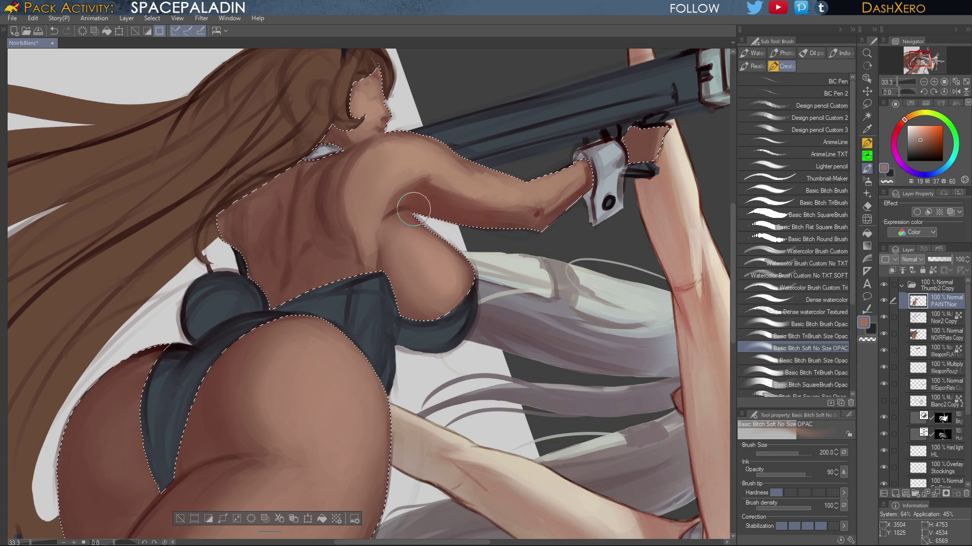
pyautogui.moveTo(524, 319); pyautogui.dragTo(554, 253)
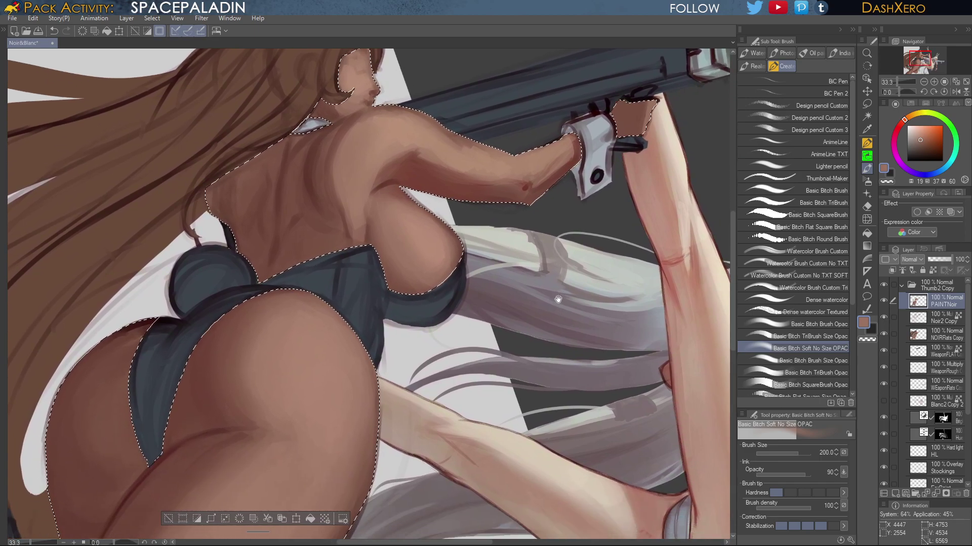
pyautogui.moveTo(557, 300); pyautogui.dragTo(304, 286)
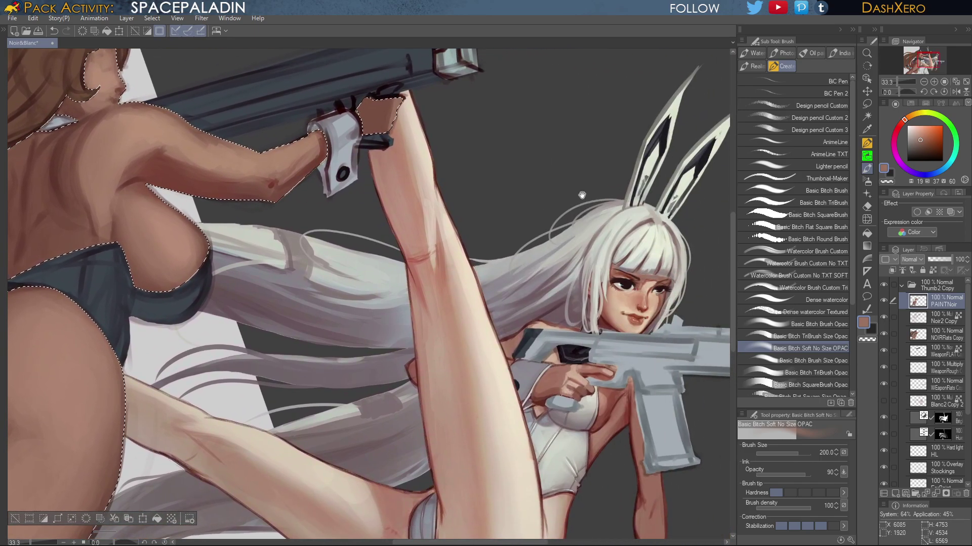
pyautogui.moveTo(247, 231); pyautogui.dragTo(593, 289)
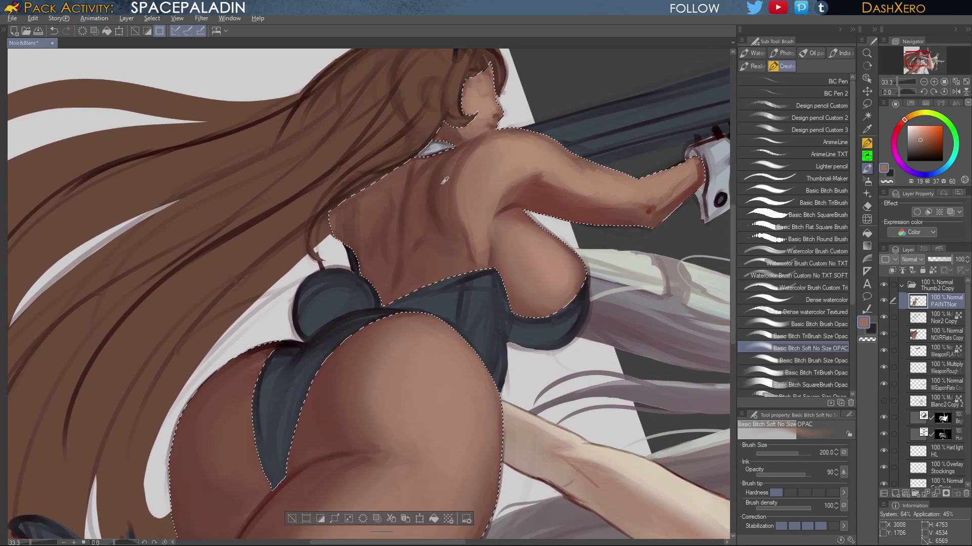
pyautogui.keyDown('alt'); pyautogui.click(453, 167); pyautogui.keyUp('alt')
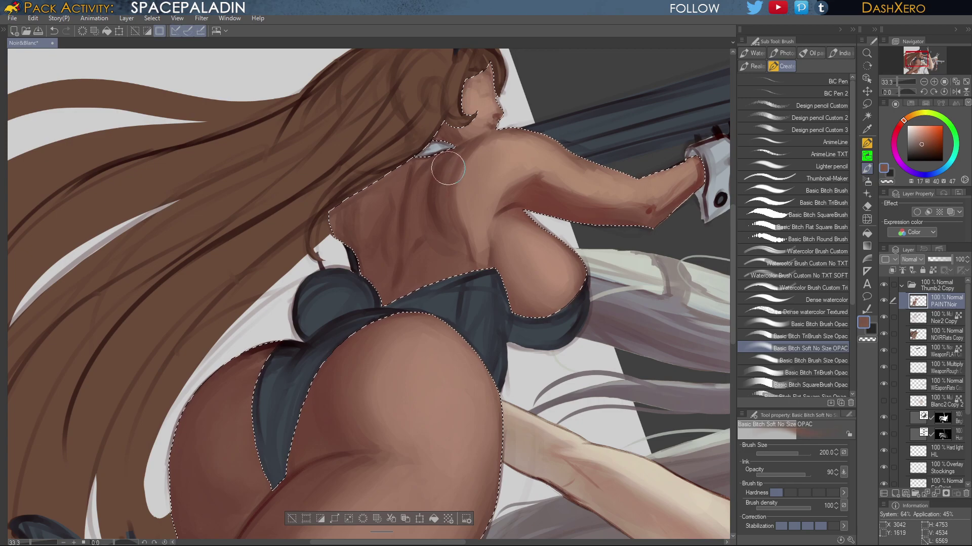
pyautogui.hotkey('ctrl', 'z')
# Rework the shading on the upper back beside the shoulder blade with sampled browns, using Basic Bitch Brush Opac at size 120
pyautogui.click(819, 324)
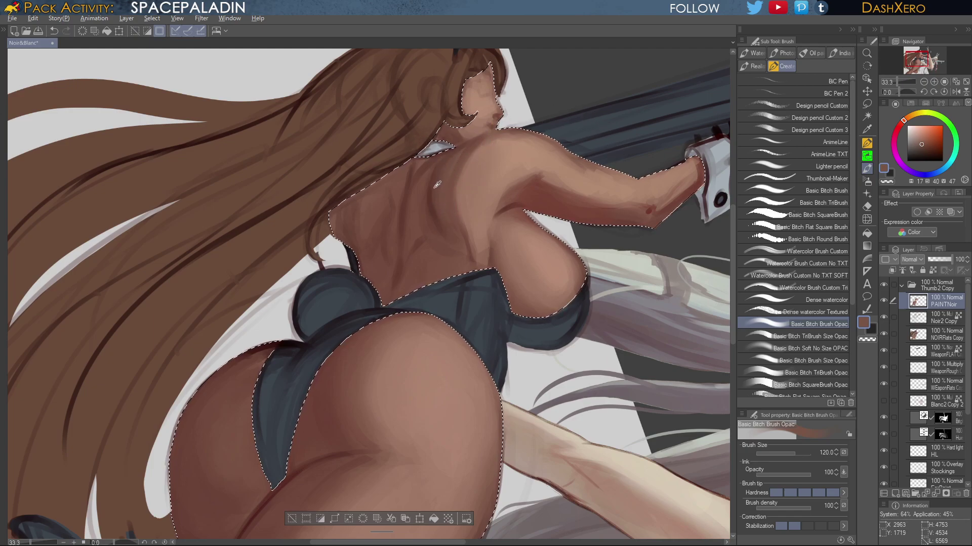
pyautogui.keyDown('alt'); pyautogui.click(430, 201); pyautogui.keyUp('alt')
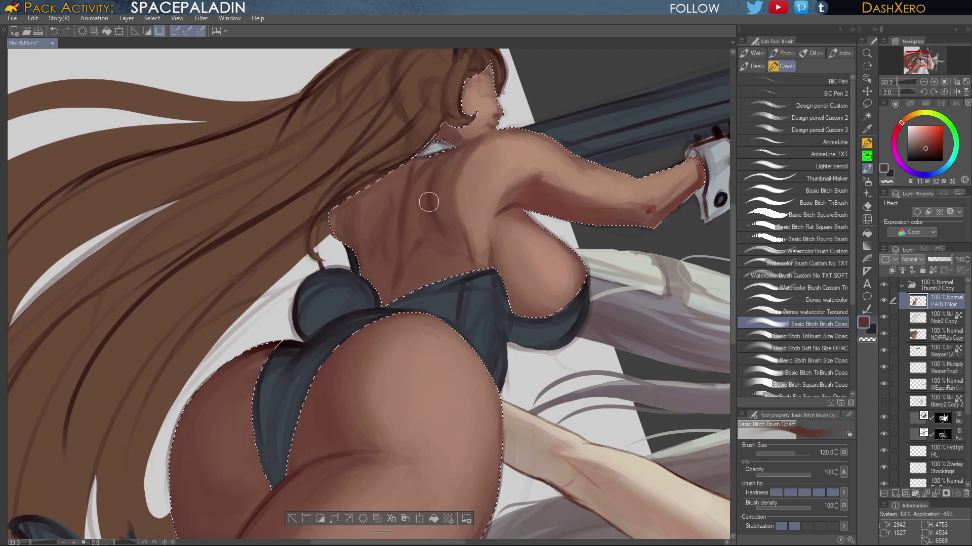
pyautogui.keyDown('alt'); pyautogui.click(419, 168); pyautogui.keyUp('alt')
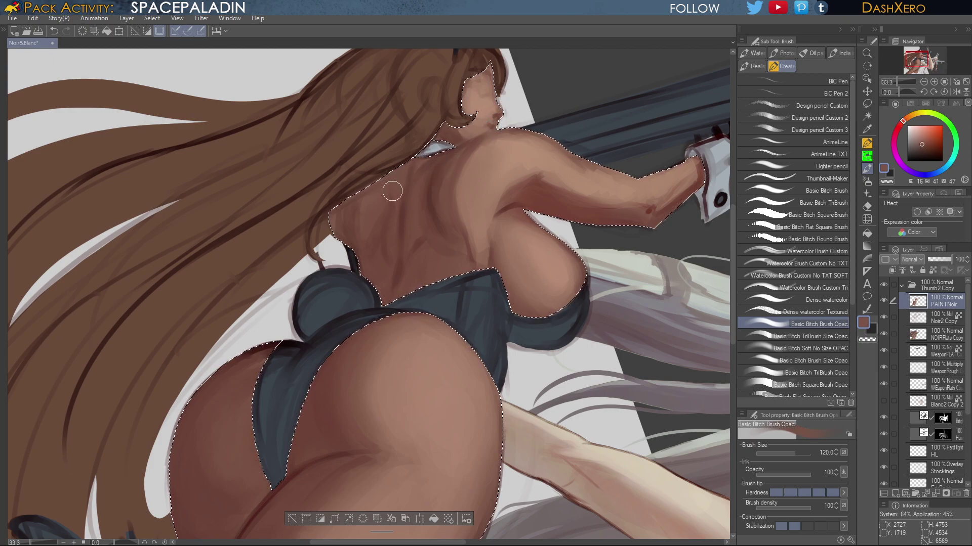
# Darken the back's edge beneath the hair with a sampled dark reddish brown, using Basic Bitch Brush Opac at size 80
pyautogui.keyDown('alt'); pyautogui.click(430, 202); pyautogui.keyUp('alt')
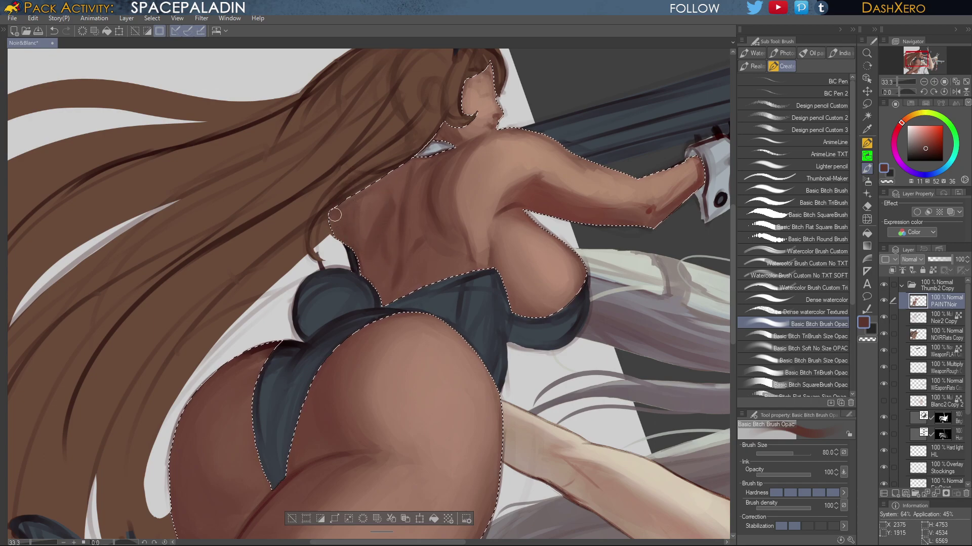
pyautogui.moveTo(420, 159); pyautogui.dragTo(376, 181)
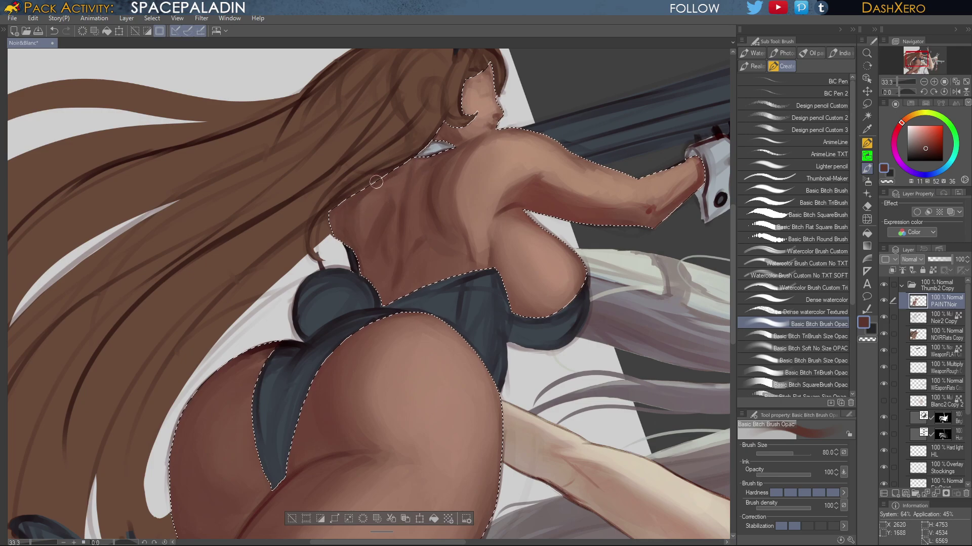
pyautogui.moveTo(435, 127)
pyautogui.mouseDown()
pyautogui.moveTo(419, 151)
pyautogui.moveTo(456, 133)
pyautogui.mouseUp()
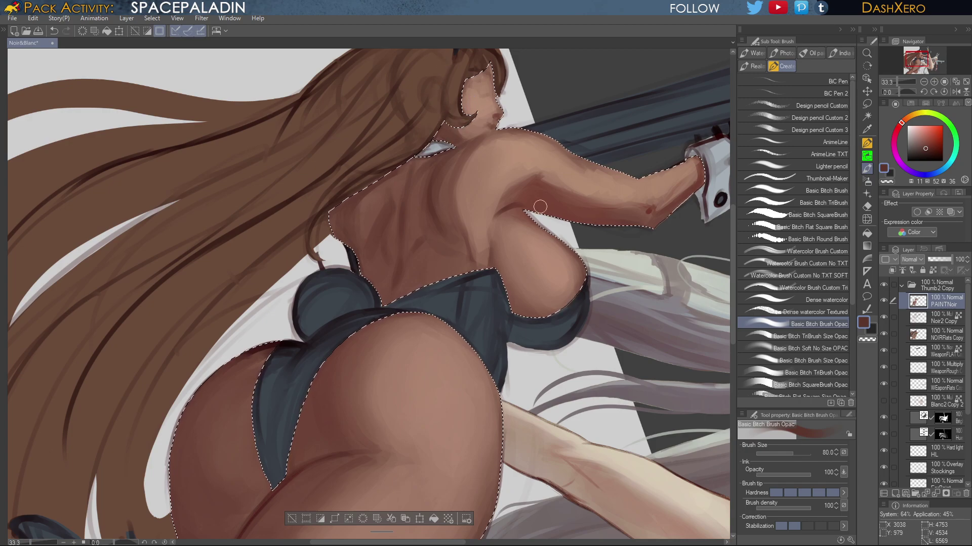
# Refine the shading on the bunny character's face with reddish browns, using Basic Bitch TriBrush Size Opac at size 100
pyautogui.scroll(3, 569, 191)
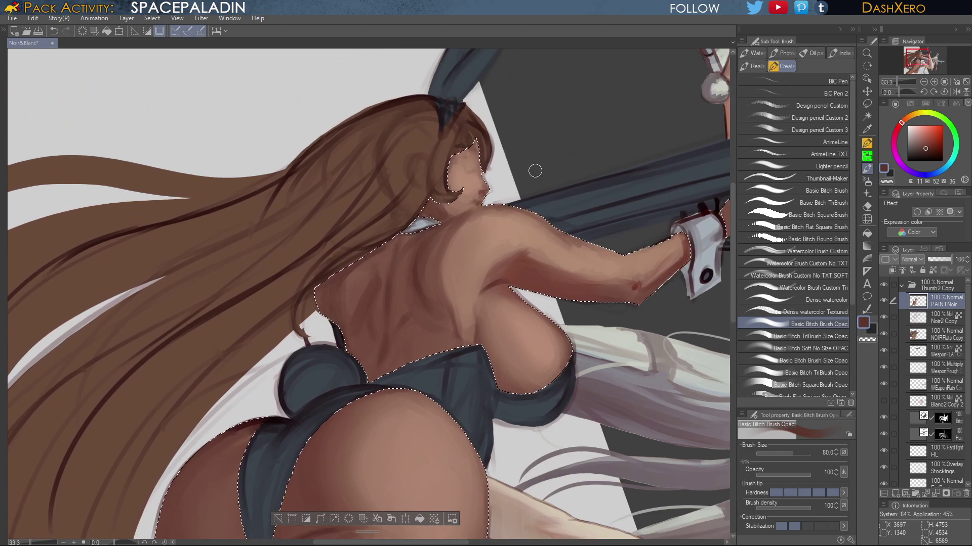
pyautogui.click(821, 336)
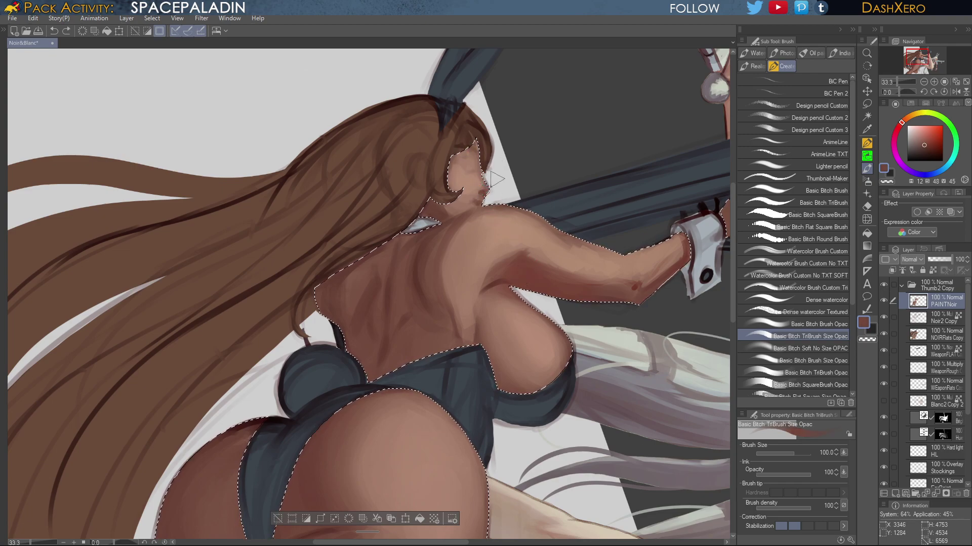
pyautogui.click(927, 146)
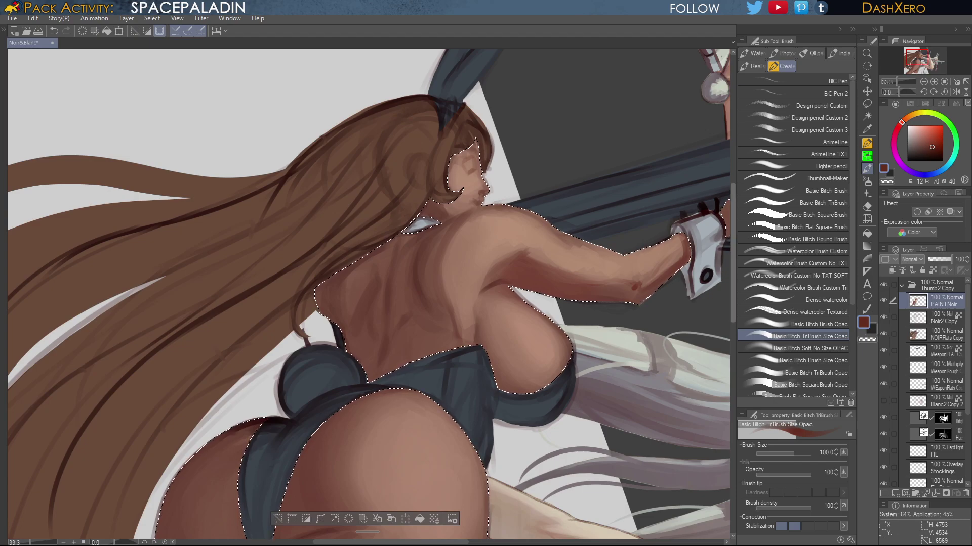
# Rework the shading around the back of the near knee with sampled light and dark skin browns at brush size 100
pyautogui.moveTo(734, 235); pyautogui.dragTo(725, 394)
pyautogui.moveTo(357, 302); pyautogui.dragTo(544, 265)
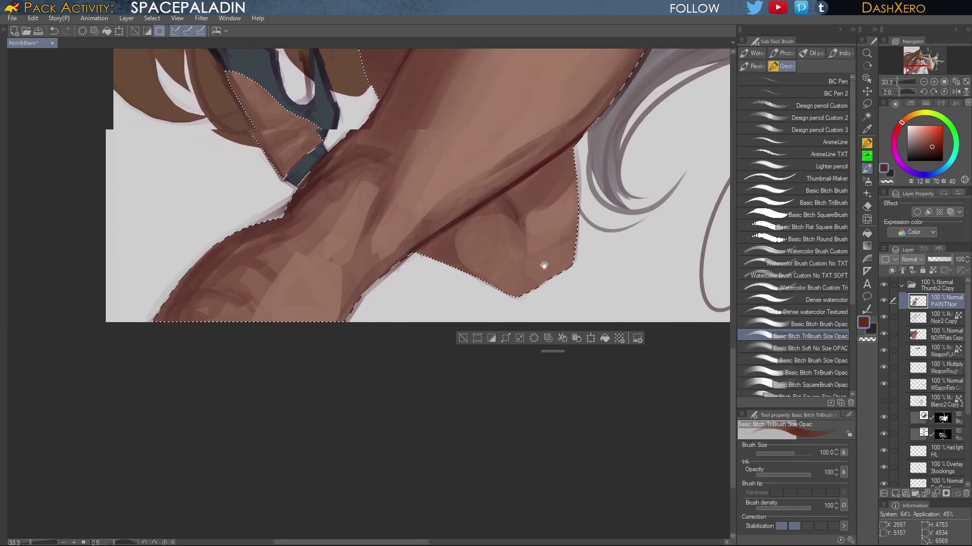
pyautogui.moveTo(372, 201); pyautogui.dragTo(543, 228)
pyautogui.keyDown('alt'); pyautogui.click(531, 267); pyautogui.keyUp('alt')
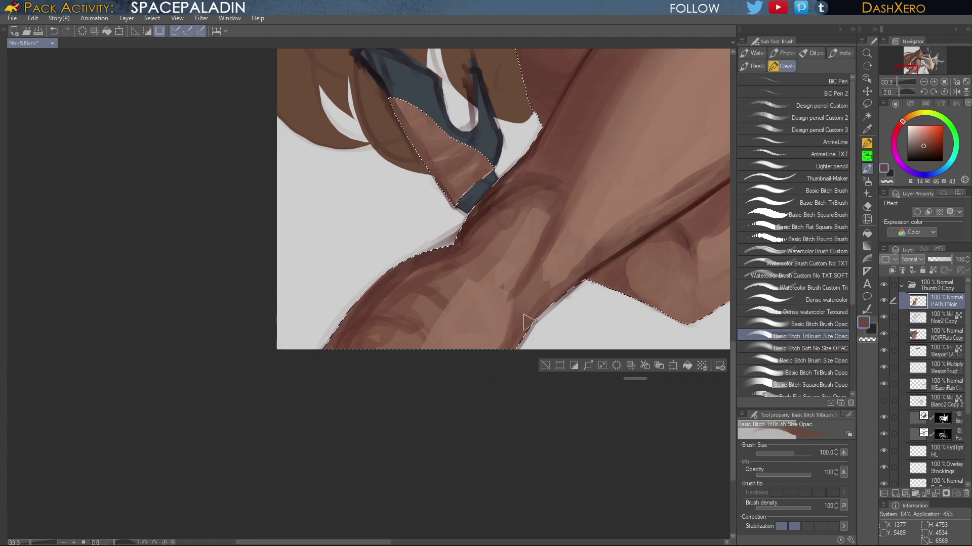
pyautogui.keyDown('alt'); pyautogui.click(624, 236); pyautogui.keyUp('alt')
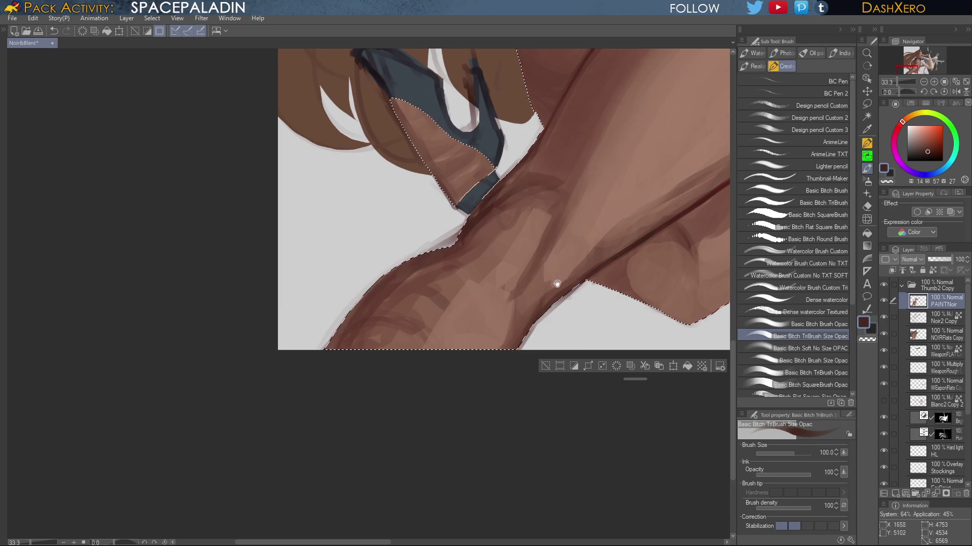
pyautogui.moveTo(555, 282); pyautogui.dragTo(601, 256)
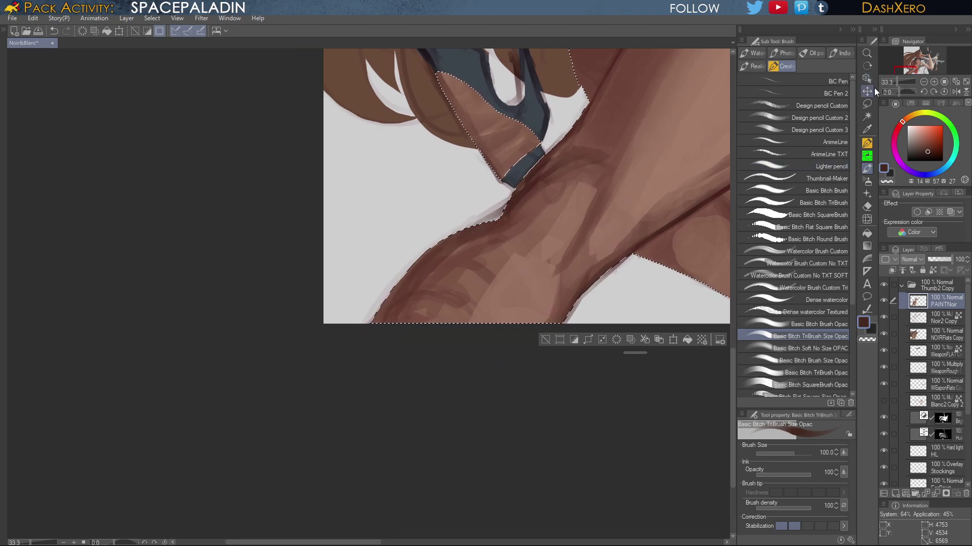
# Extend the skin selection over the notch on the lower leg's edge with Lasso marquee and paint it with sampled browns
pyautogui.click(867, 103)
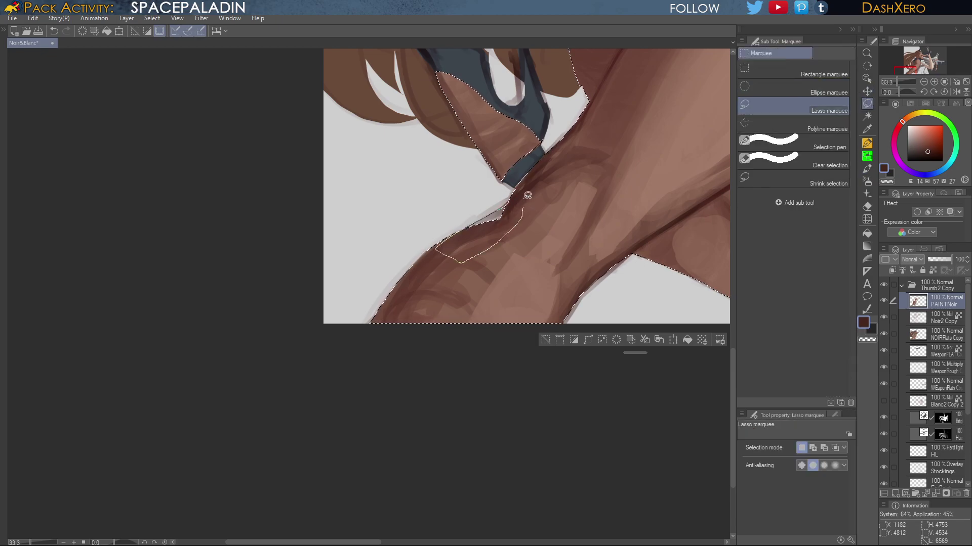
pyautogui.press('b')
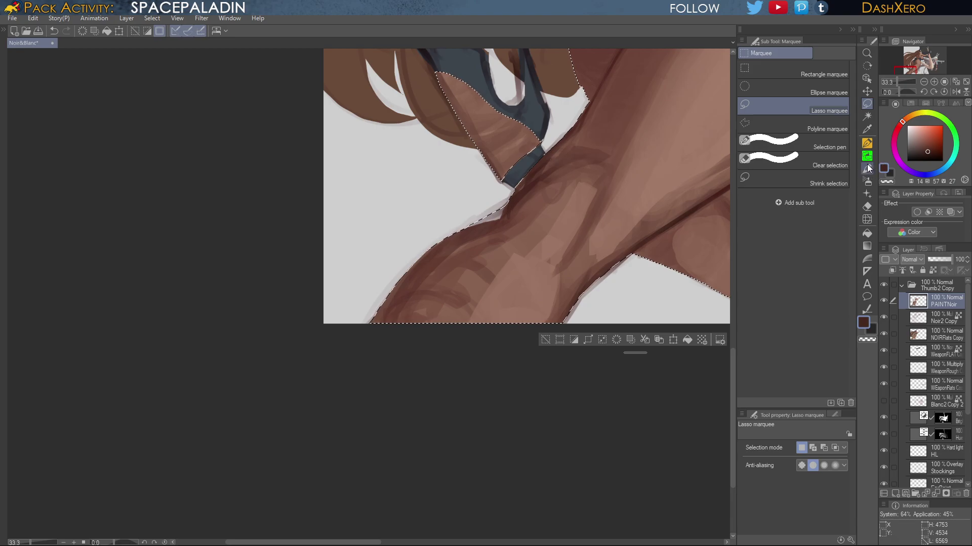
pyautogui.keyDown('alt'); pyautogui.click(509, 213); pyautogui.keyUp('alt')
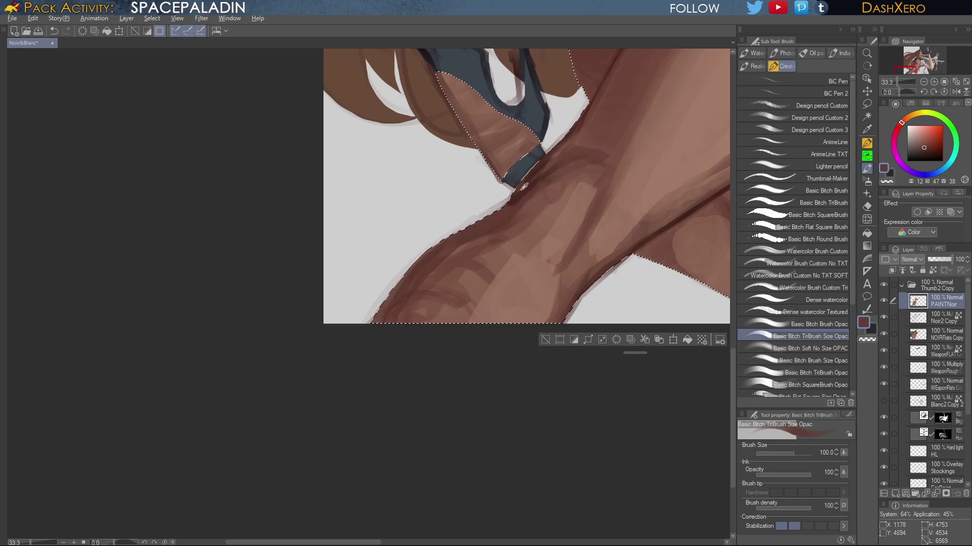
pyautogui.keyDown('alt'); pyautogui.click(521, 192); pyautogui.keyUp('alt')
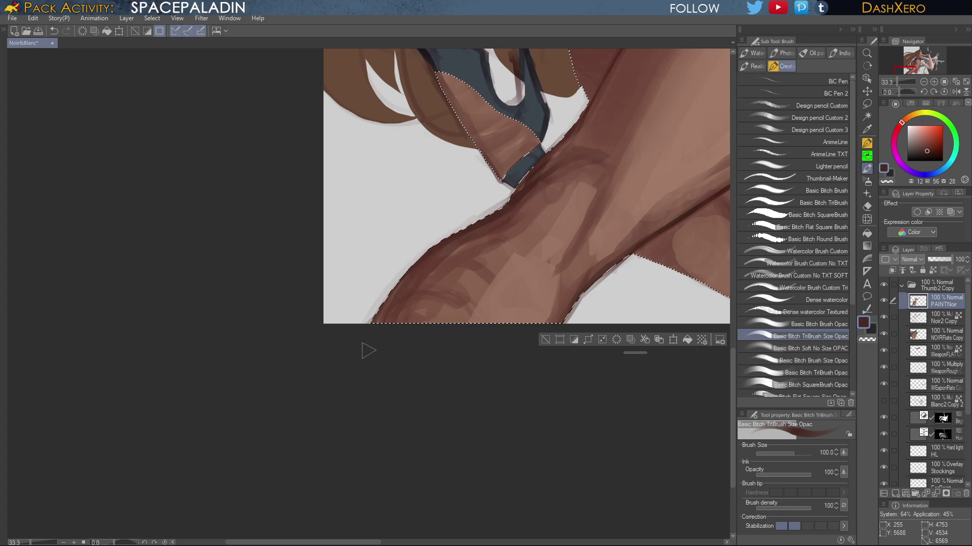
# Broaden the calf's light area with sampled light skin browns, using Basic Bitch Brush Opac at size 150
pyautogui.keyDown('alt'); pyautogui.click(499, 254); pyautogui.keyUp('alt')
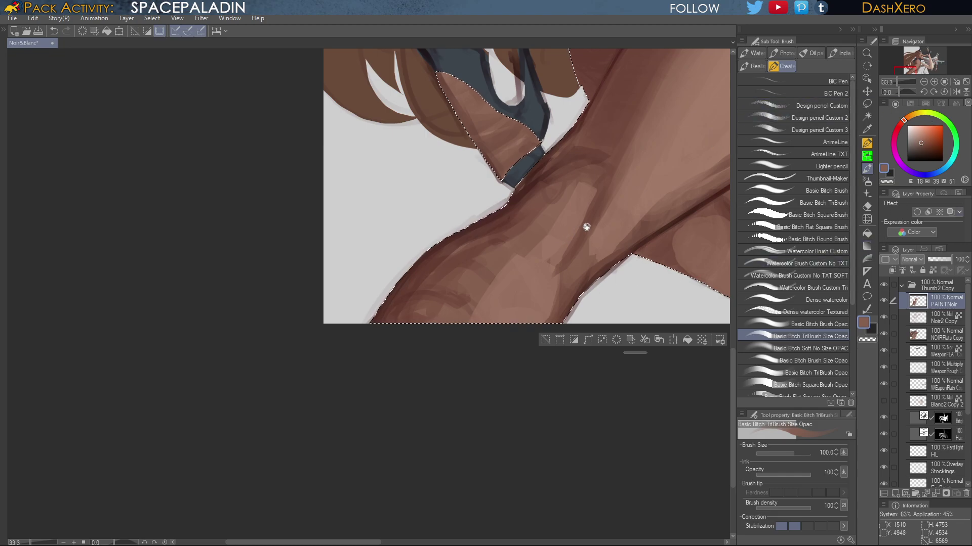
pyautogui.moveTo(585, 224)
pyautogui.mouseDown()
pyautogui.moveTo(462, 364)
pyautogui.moveTo(623, 147)
pyautogui.mouseUp()
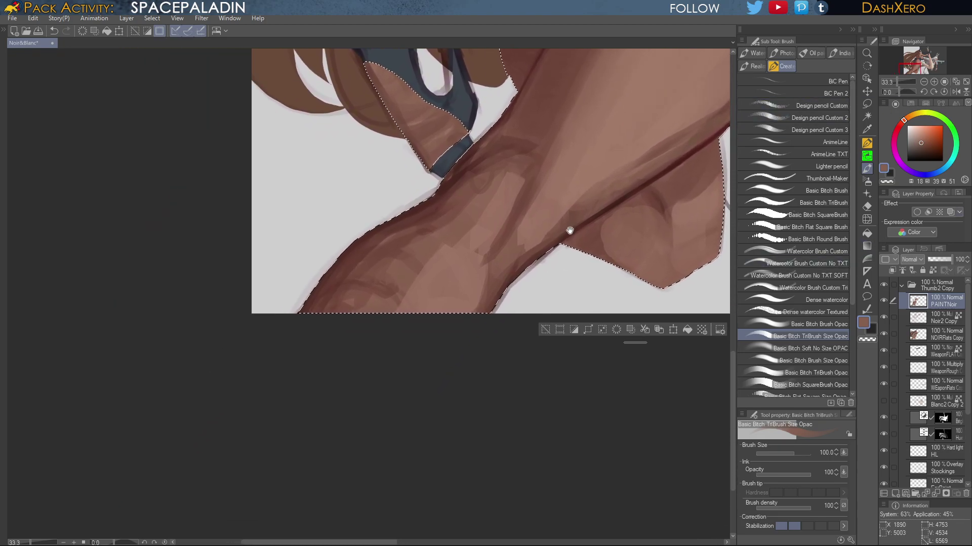
pyautogui.click(821, 324)
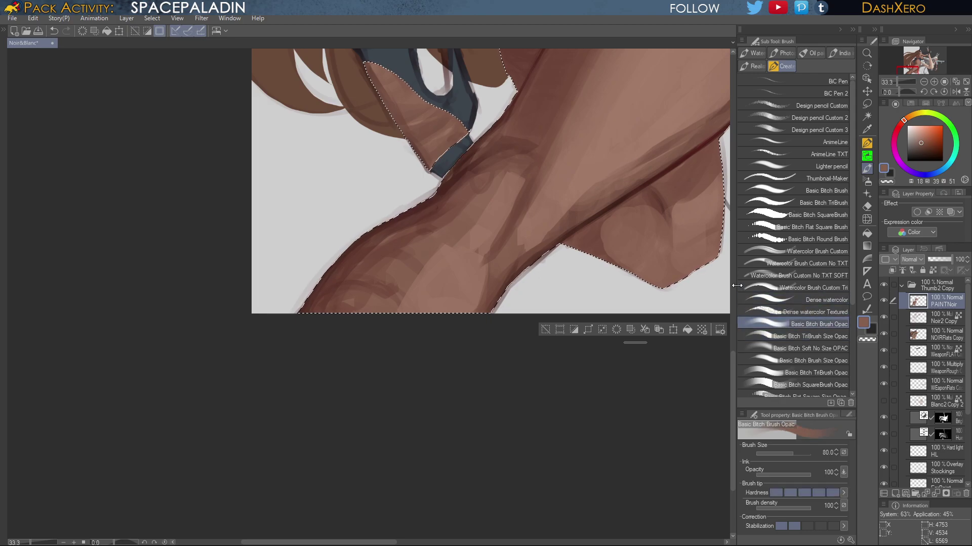
pyautogui.keyDown('alt'); pyautogui.click(452, 261); pyautogui.keyUp('alt')
pyautogui.press(']')
pyautogui.press(']')
pyautogui.press(']')
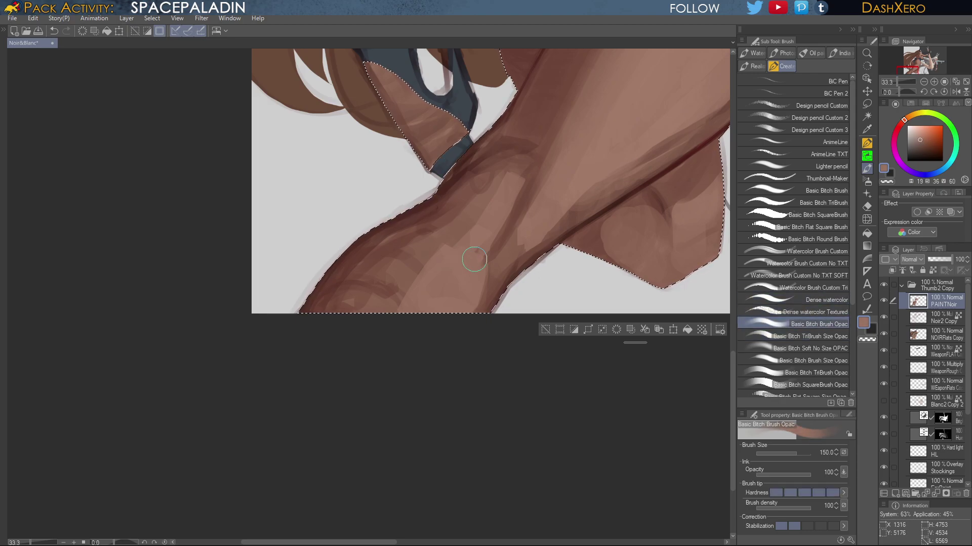
pyautogui.moveTo(463, 241); pyautogui.dragTo(394, 308)
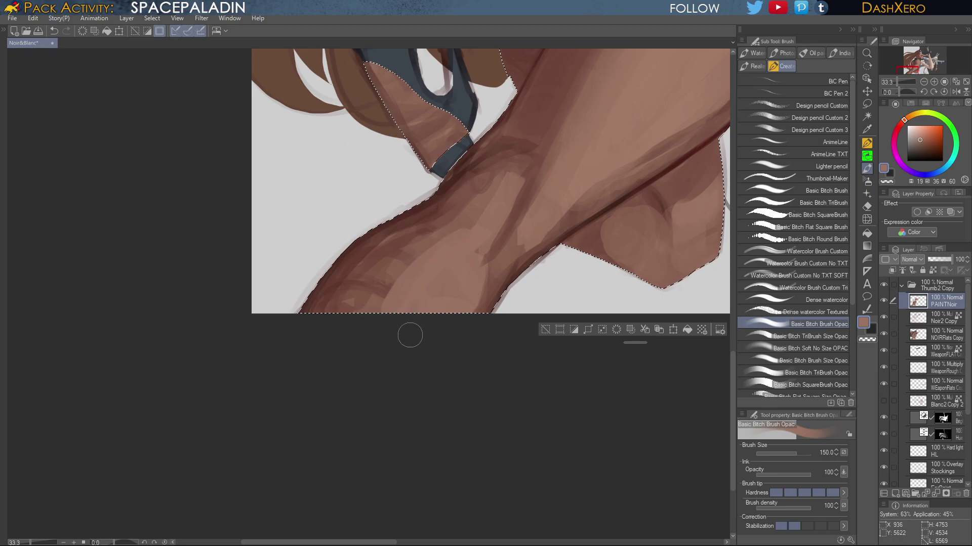
pyautogui.hotkey('ctrl', 'z')
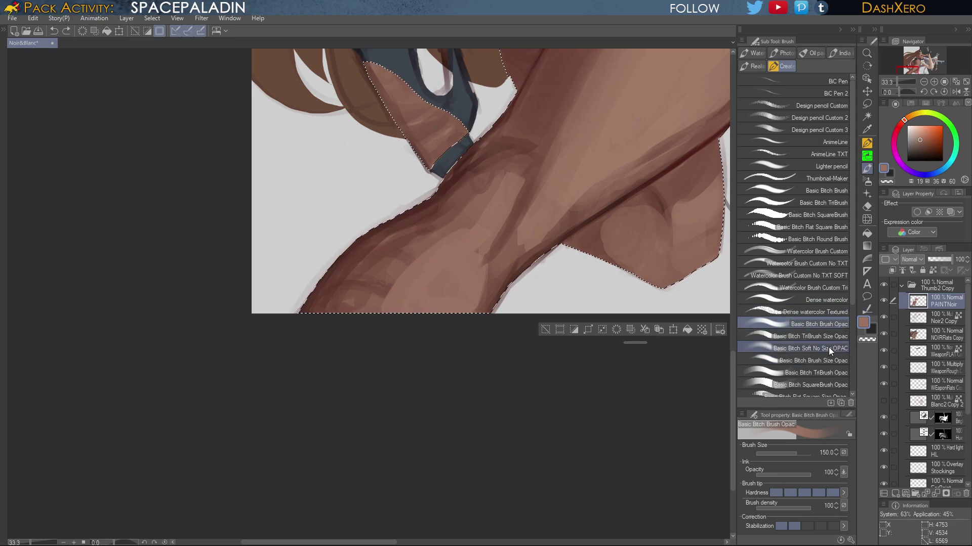
# Blend the calf's light area into its shadowed edge with sampled browns, using Basic Bitch Soft No Size OPAC at size 200
pyautogui.click(828, 348)
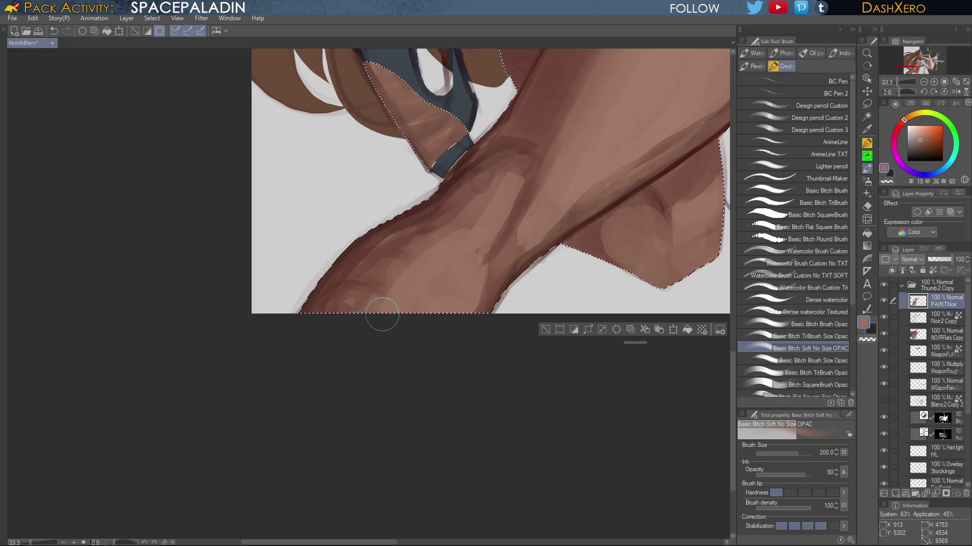
pyautogui.keyDown('alt'); pyautogui.click(404, 270); pyautogui.keyUp('alt')
pyautogui.moveTo(436, 237); pyautogui.dragTo(353, 314)
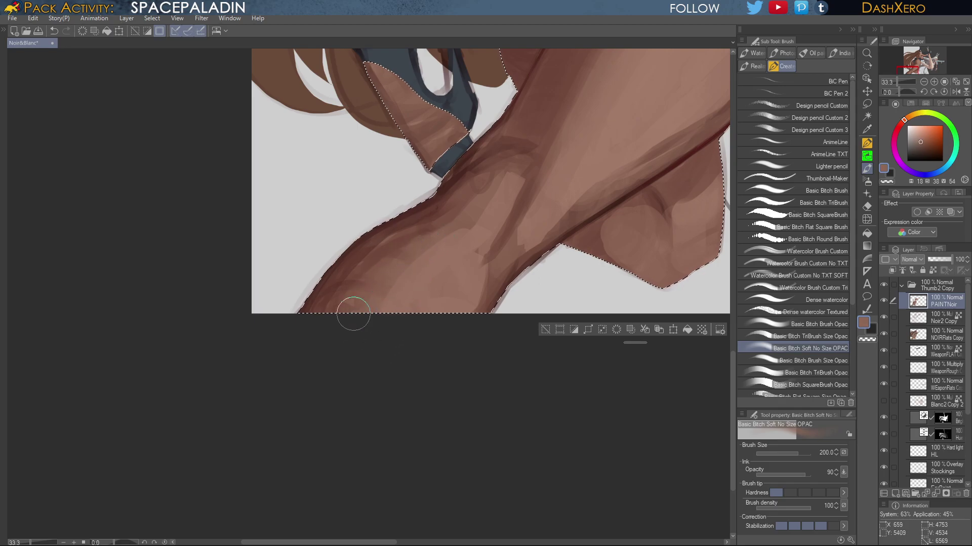
pyautogui.keyDown('alt'); pyautogui.click(430, 223); pyautogui.keyUp('alt')
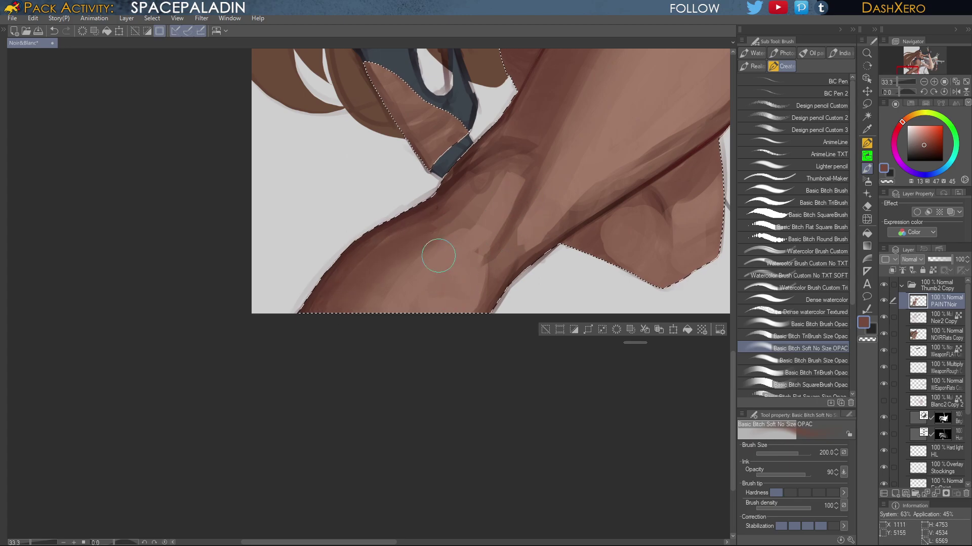
pyautogui.hotkey('ctrl', 'z')
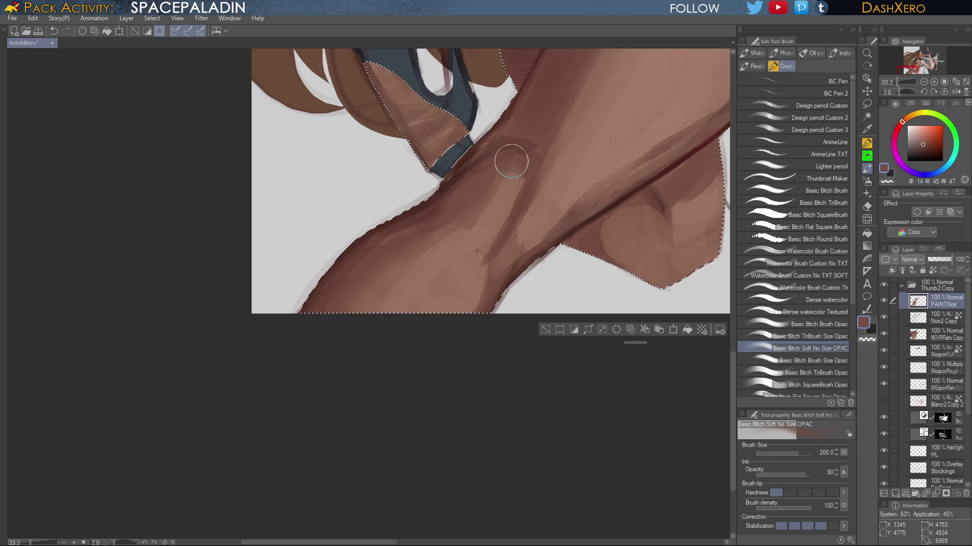
# Draw a dark crease across the back of the knee and lighten the skin below it, using Basic Bitch TriBrush Size Opac
pyautogui.keyDown('alt'); pyautogui.click(455, 175); pyautogui.keyUp('alt')
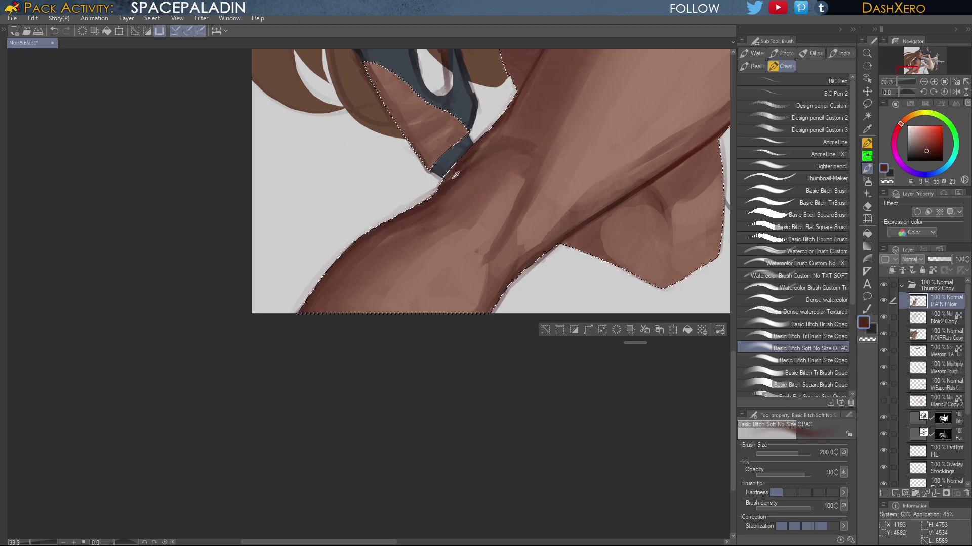
pyautogui.click(821, 337)
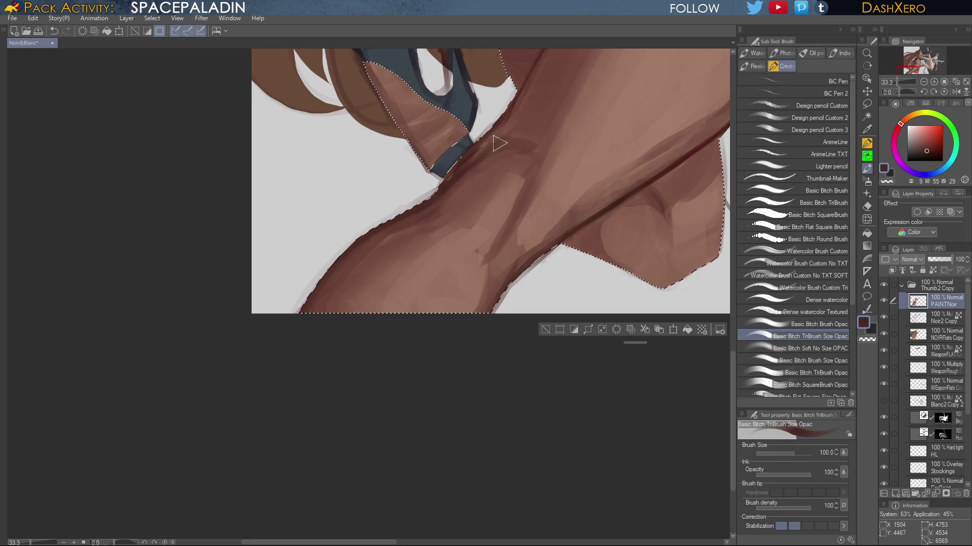
pyautogui.moveTo(500, 141); pyautogui.dragTo(543, 144)
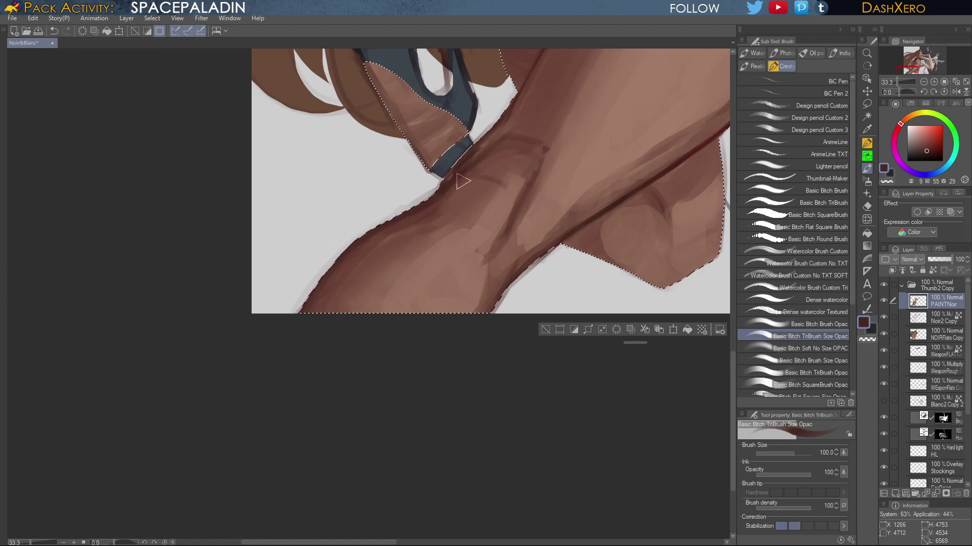
pyautogui.keyDown('alt'); pyautogui.click(520, 181); pyautogui.keyUp('alt')
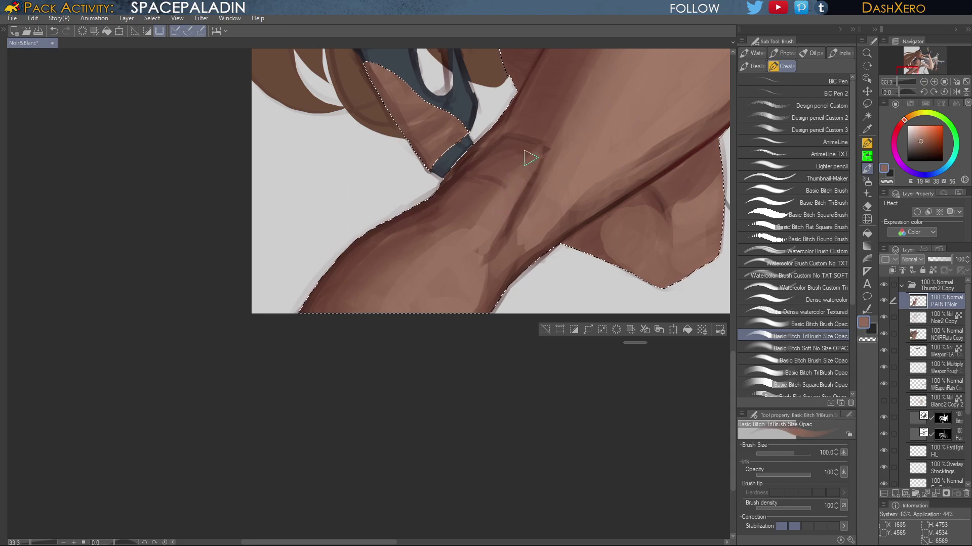
pyautogui.keyDown('alt'); pyautogui.click(503, 188); pyautogui.keyUp('alt')
pyautogui.keyDown('alt'); pyautogui.click(486, 207); pyautogui.keyUp('alt')
pyautogui.moveTo(503, 190); pyautogui.dragTo(473, 220)
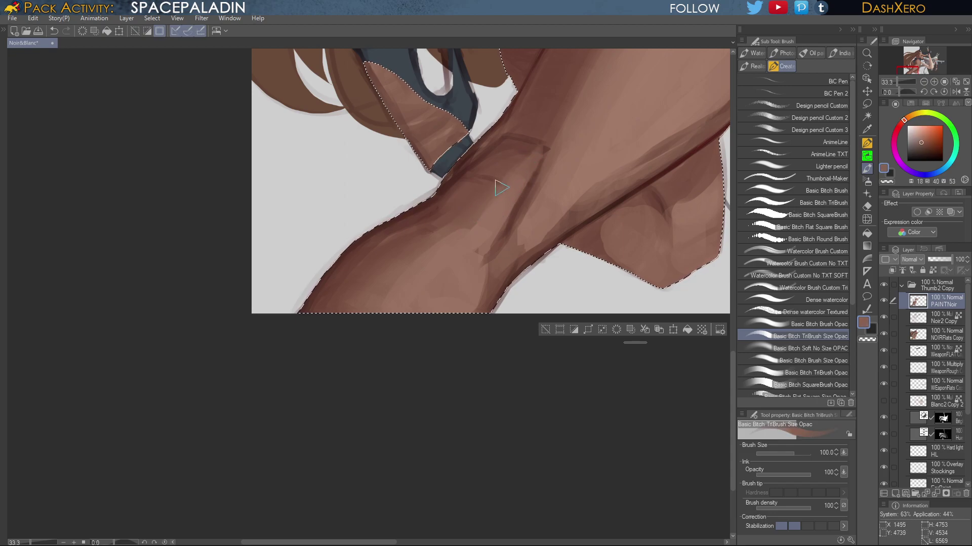
# Soften the knee crease and blend the leg's shadowed edge beside the shoe with sampled mid and dark browns
pyautogui.keyDown('alt'); pyautogui.click(517, 155); pyautogui.keyUp('alt')
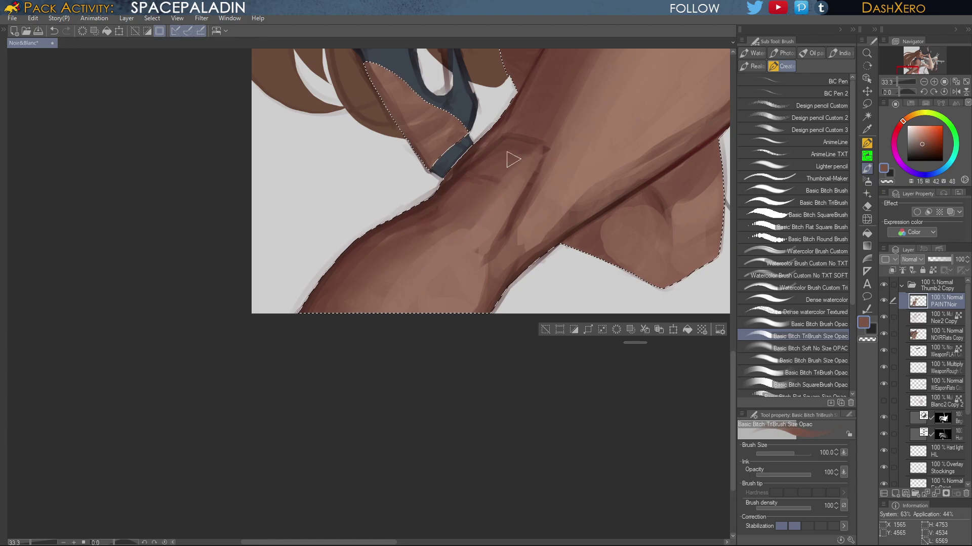
pyautogui.keyDown('alt'); pyautogui.click(535, 134); pyautogui.keyUp('alt')
pyautogui.keyDown('alt'); pyautogui.click(515, 121); pyautogui.keyUp('alt')
pyautogui.moveTo(491, 148); pyautogui.dragTo(451, 190)
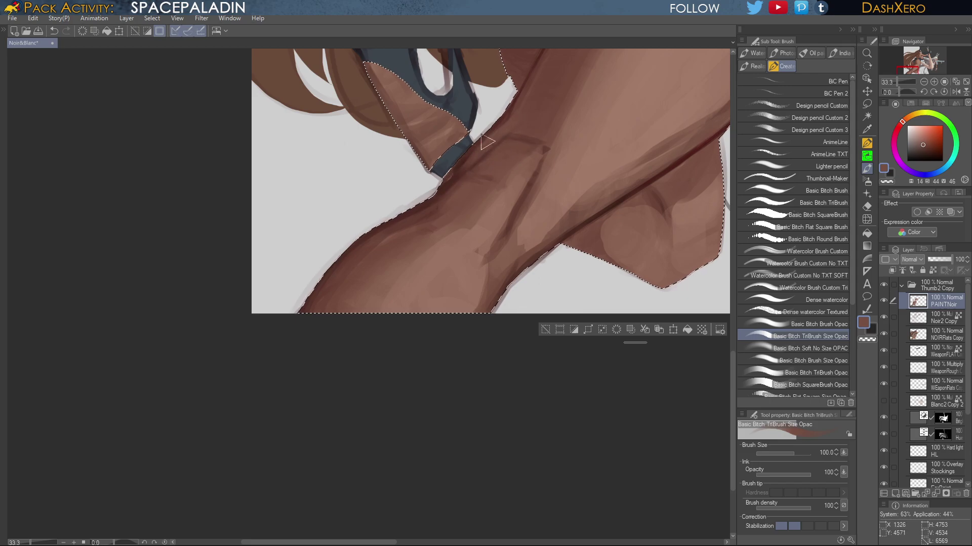
pyautogui.keyDown('alt'); pyautogui.click(545, 112); pyautogui.keyUp('alt')
pyautogui.moveTo(542, 97); pyautogui.dragTo(485, 159)
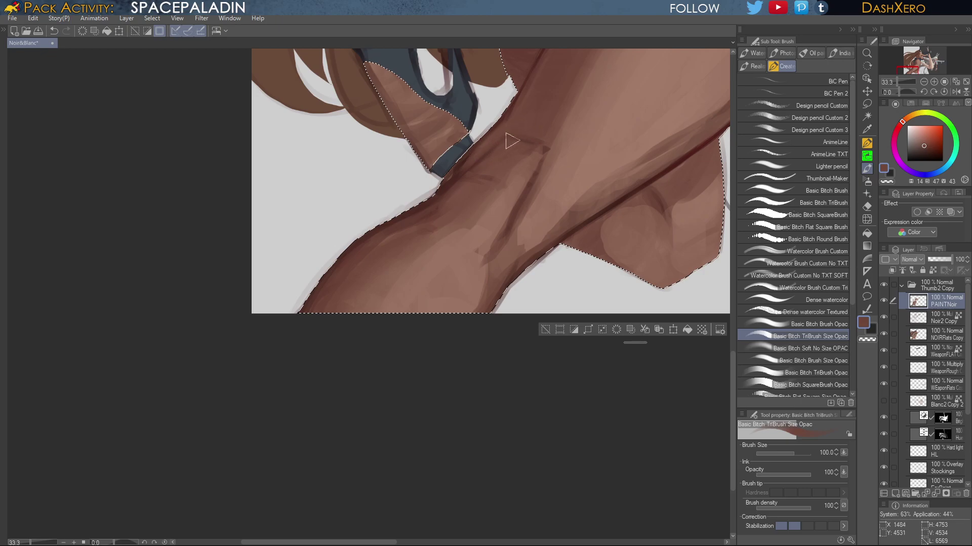
# Refine the shading along the fold between the near buttock and thigh with sampled skin browns at brush size 100
pyautogui.moveTo(619, 226); pyautogui.dragTo(501, 339)
pyautogui.moveTo(607, 211)
pyautogui.mouseDown()
pyautogui.moveTo(580, 256)
pyautogui.moveTo(577, 236)
pyautogui.moveTo(593, 217)
pyautogui.mouseUp()
pyautogui.moveTo(527, 318); pyautogui.dragTo(564, 254)
pyautogui.moveTo(638, 141); pyautogui.dragTo(613, 200)
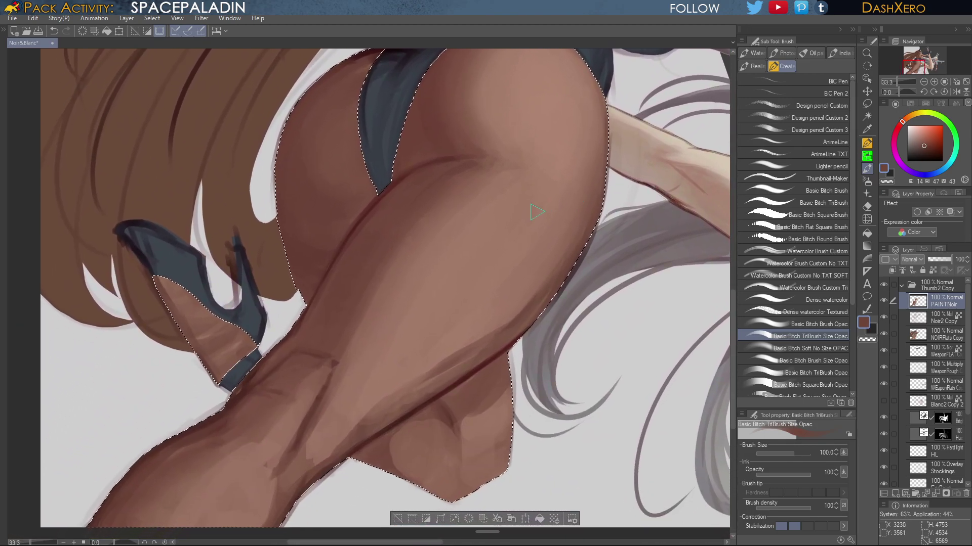
pyautogui.keyDown('alt'); pyautogui.click(416, 229); pyautogui.keyUp('alt')
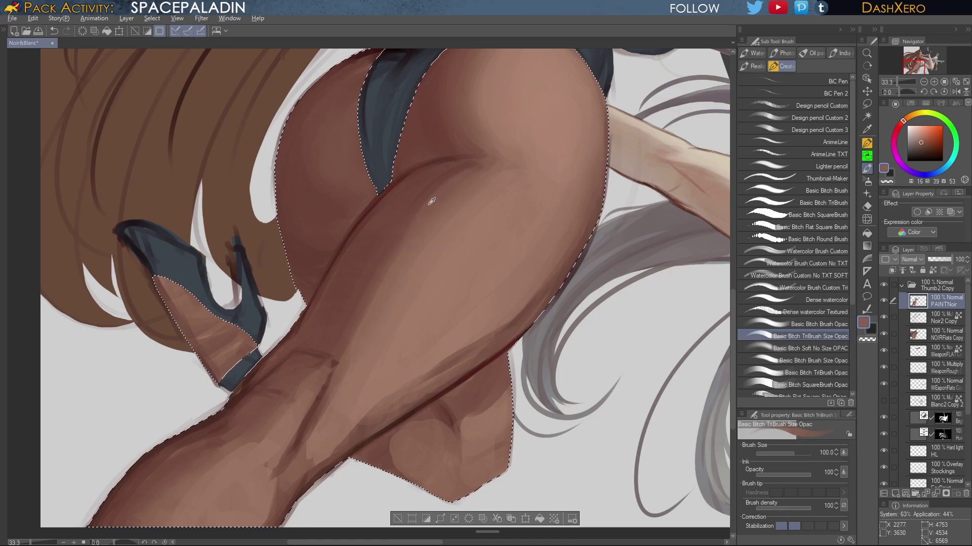
pyautogui.keyDown('alt'); pyautogui.click(450, 170); pyautogui.keyUp('alt')
pyautogui.moveTo(482, 156); pyautogui.dragTo(458, 163)
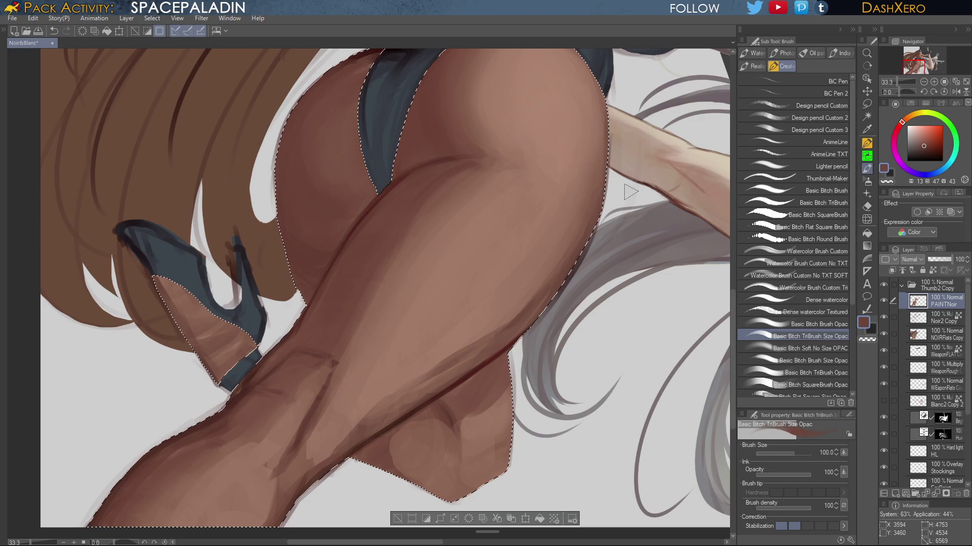
pyautogui.keyDown('alt'); pyautogui.click(449, 171); pyautogui.keyUp('alt')
# Blend the shadowed underside of the near leg where it crosses the far knee, using sampled skin browns
pyautogui.moveTo(543, 367); pyautogui.dragTo(642, 233)
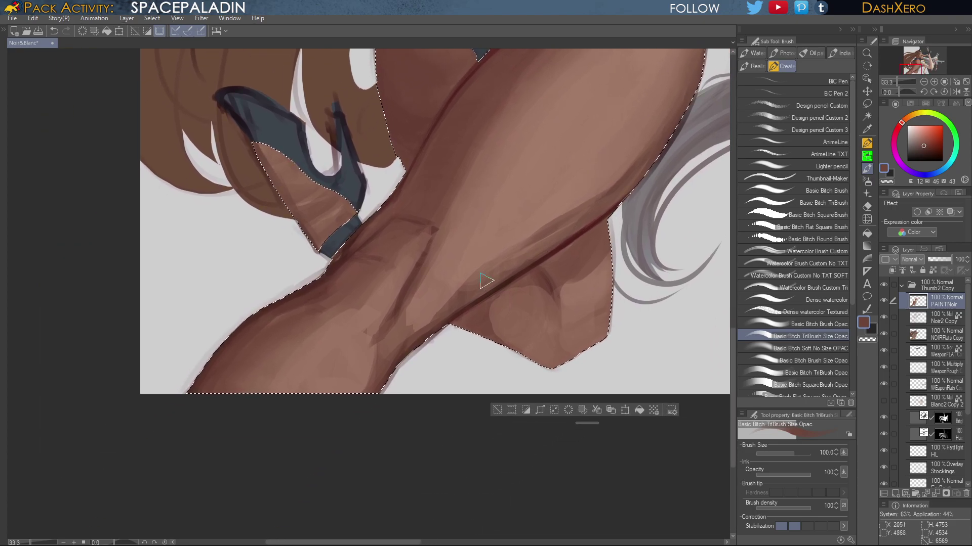
pyautogui.keyDown('alt'); pyautogui.click(413, 330); pyautogui.keyUp('alt')
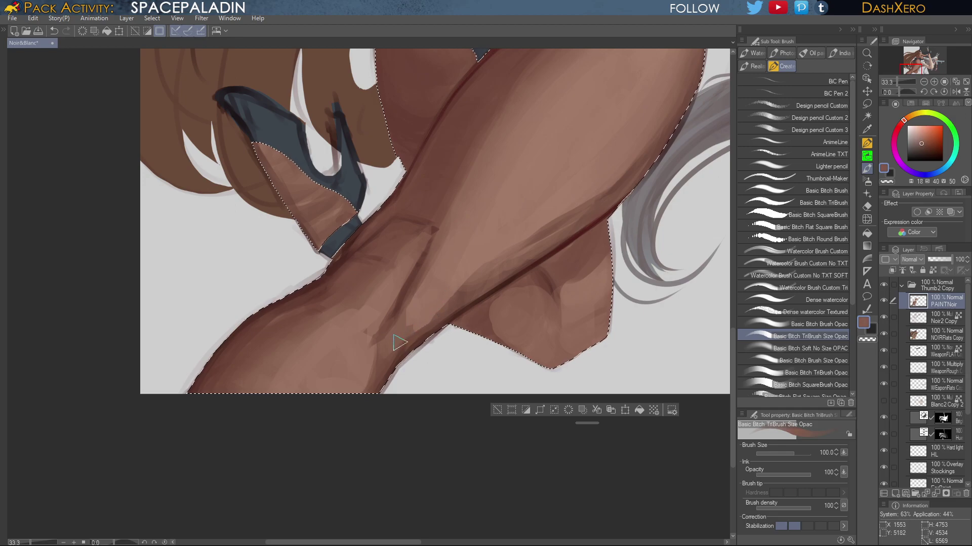
pyautogui.keyDown('alt'); pyautogui.click(430, 314); pyautogui.keyUp('alt')
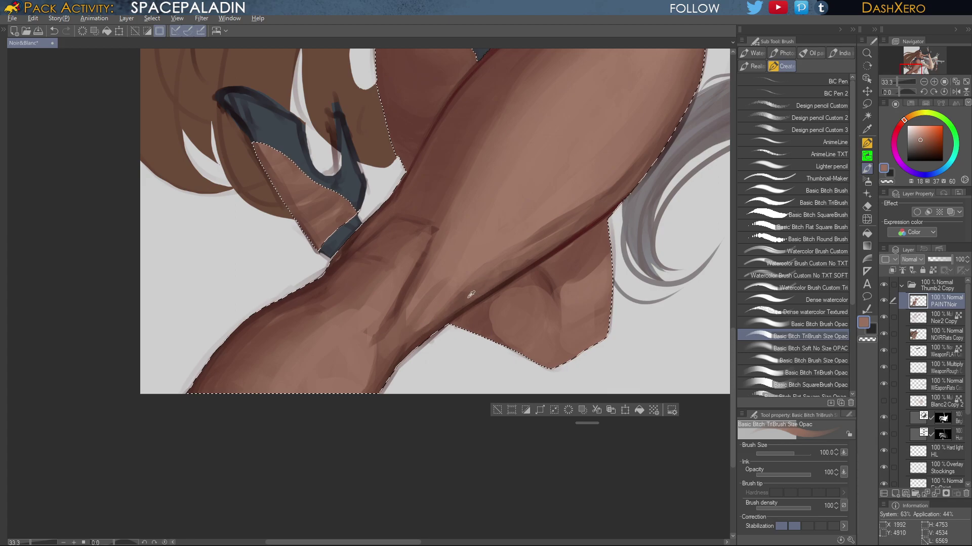
pyautogui.keyDown('alt'); pyautogui.click(433, 323); pyautogui.keyUp('alt')
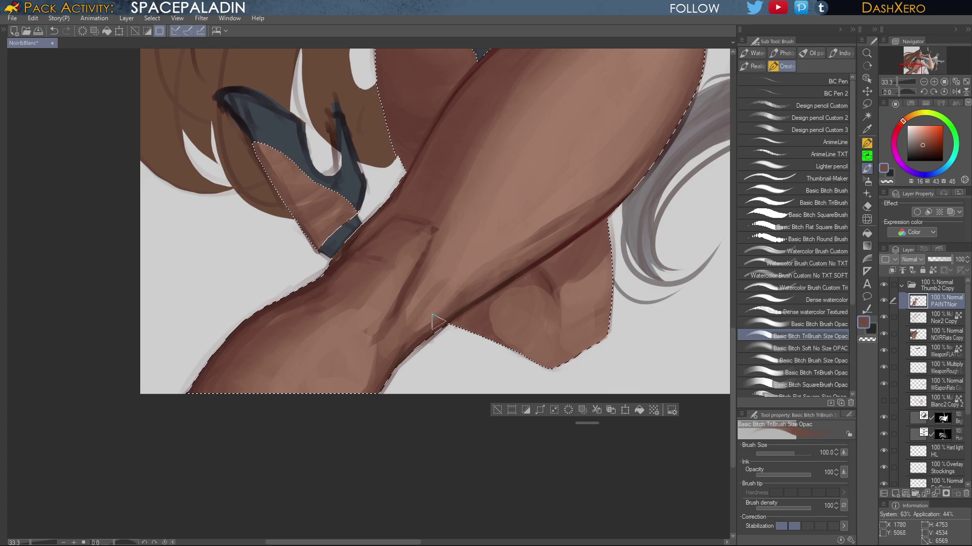
pyautogui.keyDown('alt'); pyautogui.click(577, 271); pyautogui.keyUp('alt')
pyautogui.keyDown('alt'); pyautogui.click(484, 314); pyautogui.keyUp('alt')
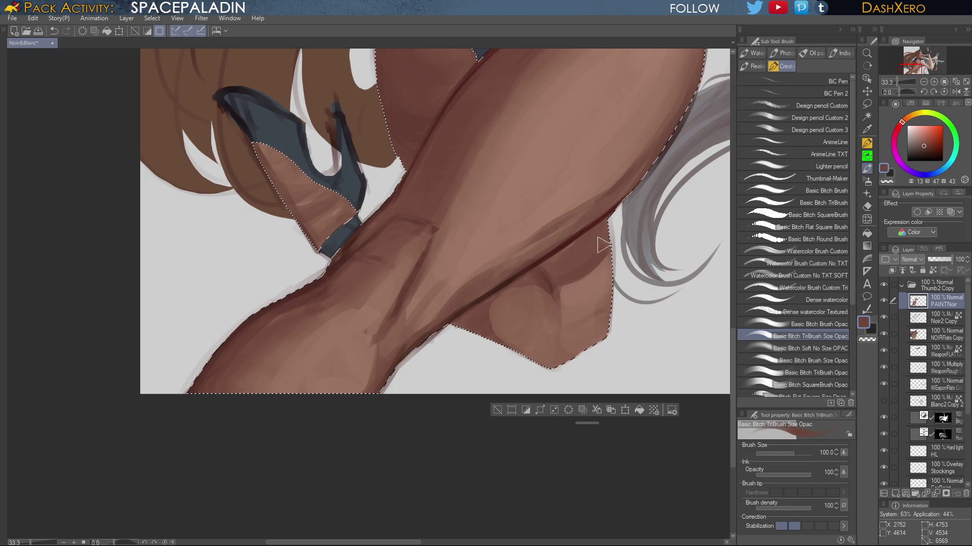
# Paint more saturated reddish-brown shading around the kneecap and lower edge of the far knee
pyautogui.click(931, 144)
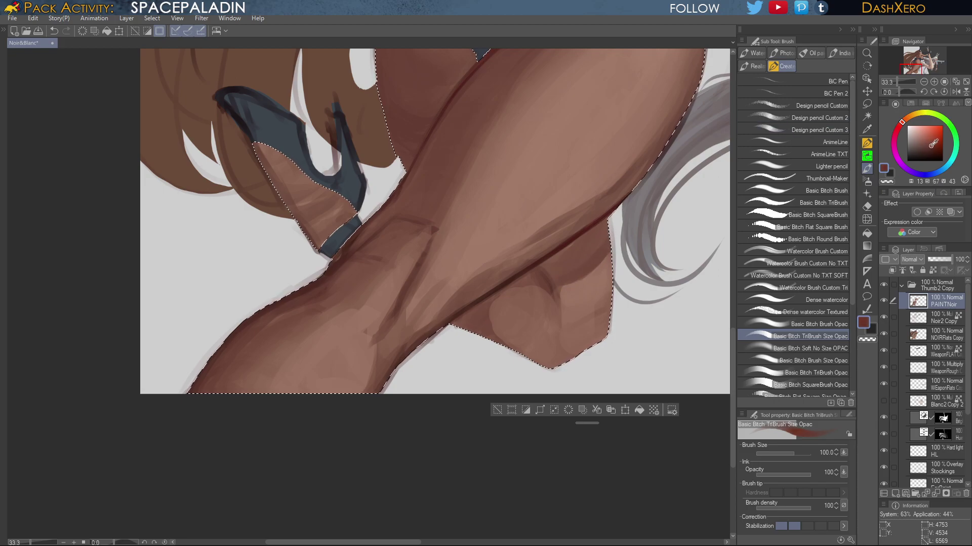
pyautogui.moveTo(561, 283); pyautogui.dragTo(609, 259)
pyautogui.moveTo(934, 142); pyautogui.dragTo(931, 140)
pyautogui.moveTo(555, 284)
pyautogui.mouseDown()
pyautogui.moveTo(601, 242)
pyautogui.moveTo(550, 286)
pyautogui.moveTo(560, 312)
pyautogui.mouseUp()
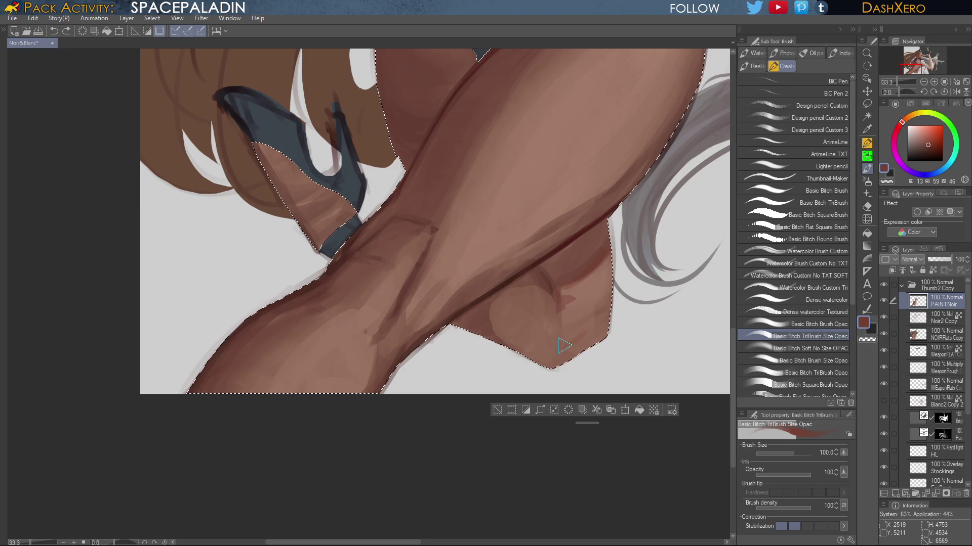
pyautogui.moveTo(559, 346)
pyautogui.mouseDown()
pyautogui.moveTo(589, 324)
pyautogui.moveTo(576, 343)
pyautogui.moveTo(547, 352)
pyautogui.mouseUp()
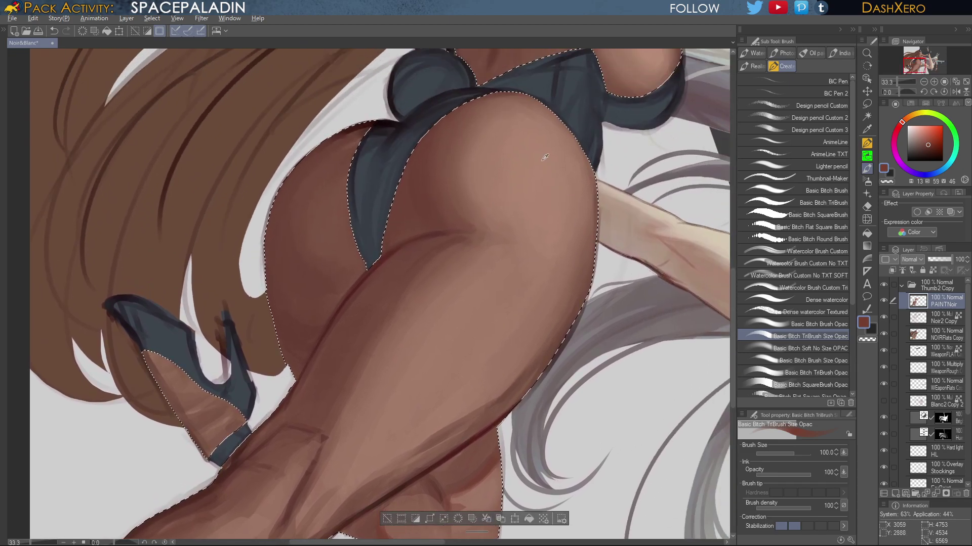
# Lighten the outer side of the far knee with a light skin tone sampled from the near buttock
pyautogui.moveTo(546, 355); pyautogui.dragTo(598, 160)
pyautogui.moveTo(553, 304)
pyautogui.mouseDown()
pyautogui.moveTo(539, 322)
pyautogui.moveTo(542, 344)
pyautogui.moveTo(550, 309)
pyautogui.moveTo(550, 348)
pyautogui.moveTo(532, 354)
pyautogui.mouseUp()
pyautogui.hotkey('ctrl', 'z')
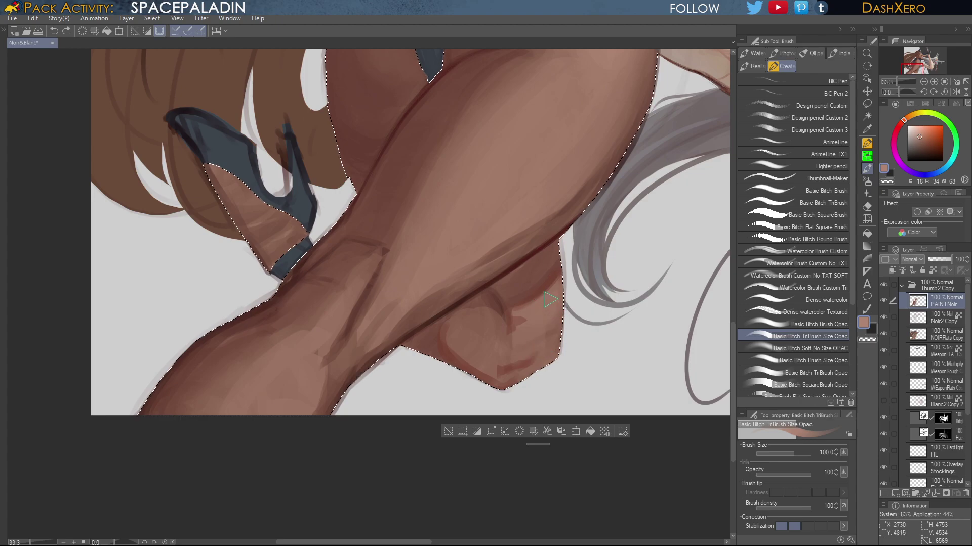
pyautogui.moveTo(540, 314)
pyautogui.mouseDown()
pyautogui.moveTo(539, 339)
pyautogui.moveTo(551, 334)
pyautogui.mouseUp()
pyautogui.moveTo(608, 256); pyautogui.dragTo(541, 374)
pyautogui.moveTo(598, 119)
pyautogui.mouseDown()
pyautogui.moveTo(453, 346)
pyautogui.moveTo(599, 215)
pyautogui.moveTo(616, 217)
pyautogui.mouseUp()
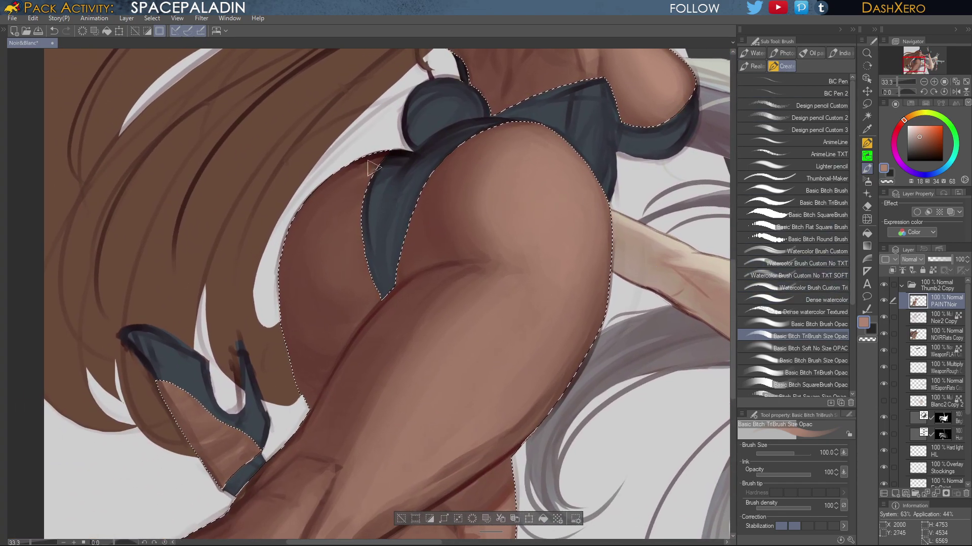
pyautogui.keyDown('alt'); pyautogui.click(384, 150); pyautogui.keyUp('alt')
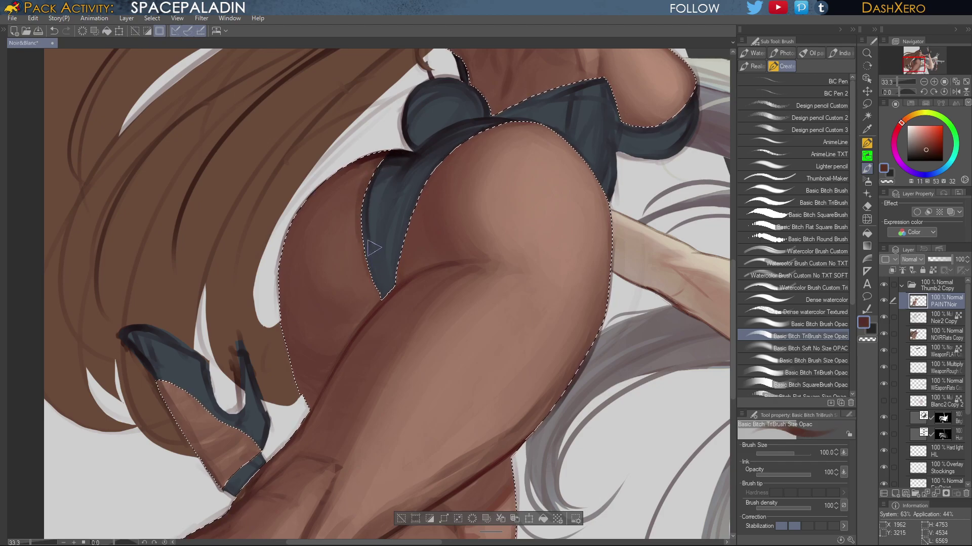
pyautogui.hotkey('ctrl', 'z')
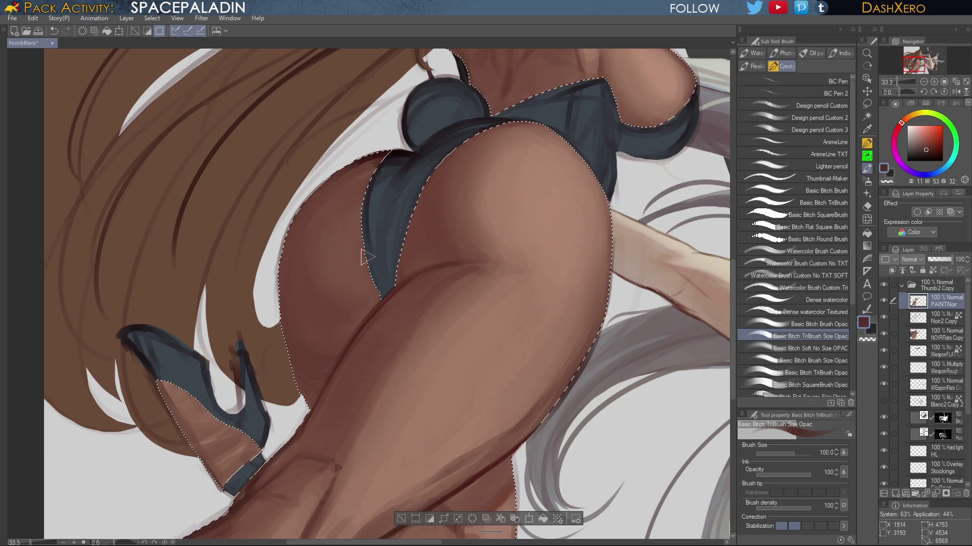
pyautogui.keyDown('alt'); pyautogui.click(372, 158); pyautogui.keyUp('alt')
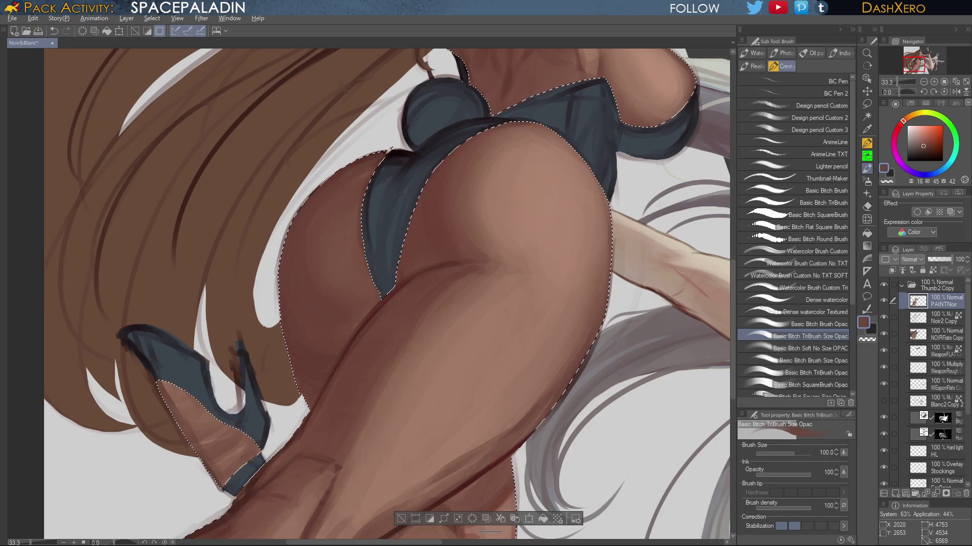
pyautogui.hotkey('ctrl', 'z')
# Darken the far buttock's outer contour from the bodysuit down to the thigh with a sampled near-black brown
pyautogui.keyDown('alt'); pyautogui.click(382, 153); pyautogui.keyUp('alt')
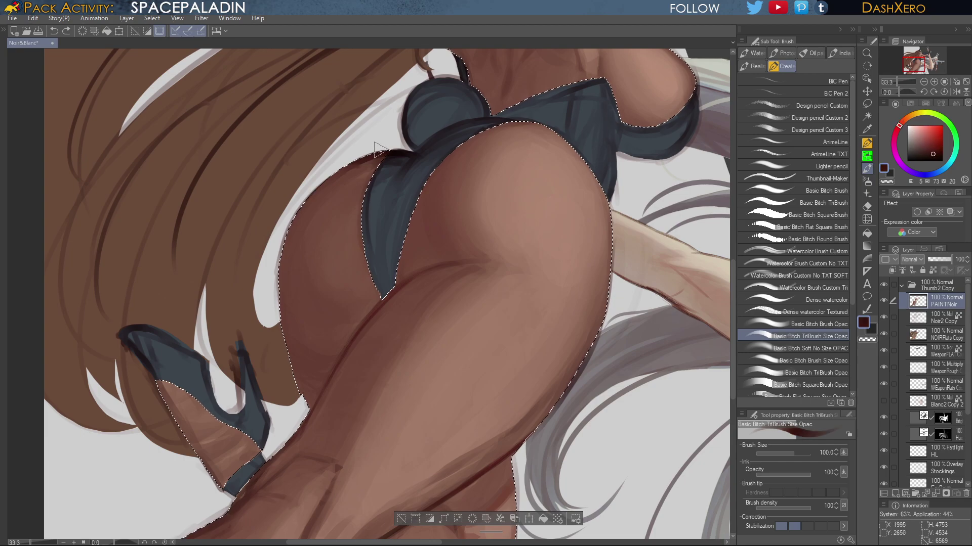
pyautogui.hotkey('ctrl', 'z')
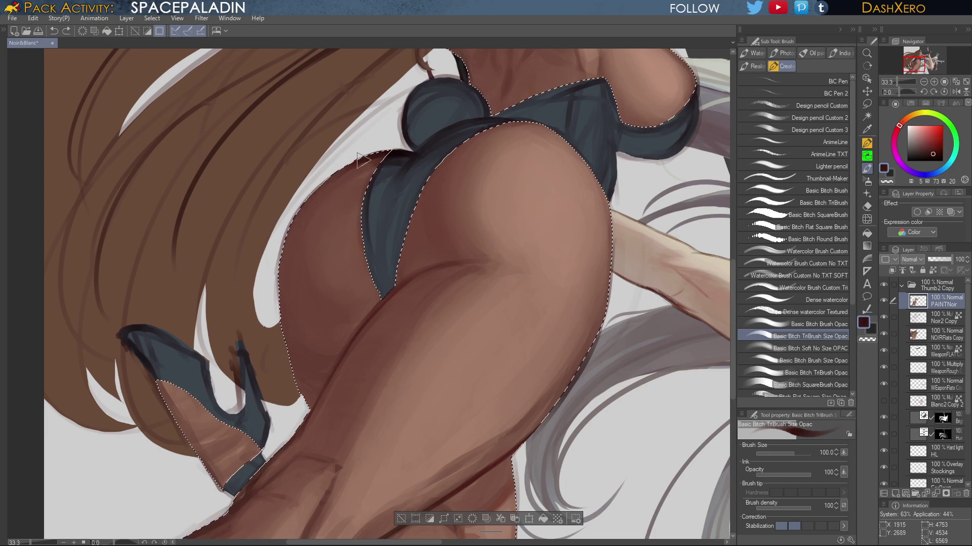
pyautogui.moveTo(385, 152); pyautogui.dragTo(287, 245)
pyautogui.moveTo(312, 207)
pyautogui.mouseDown()
pyautogui.moveTo(283, 257)
pyautogui.moveTo(283, 316)
pyautogui.mouseUp()
pyautogui.moveTo(289, 244)
pyautogui.mouseDown()
pyautogui.moveTo(298, 396)
pyautogui.moveTo(278, 326)
pyautogui.moveTo(314, 413)
pyautogui.mouseUp()
pyautogui.moveTo(295, 334); pyautogui.dragTo(312, 408)
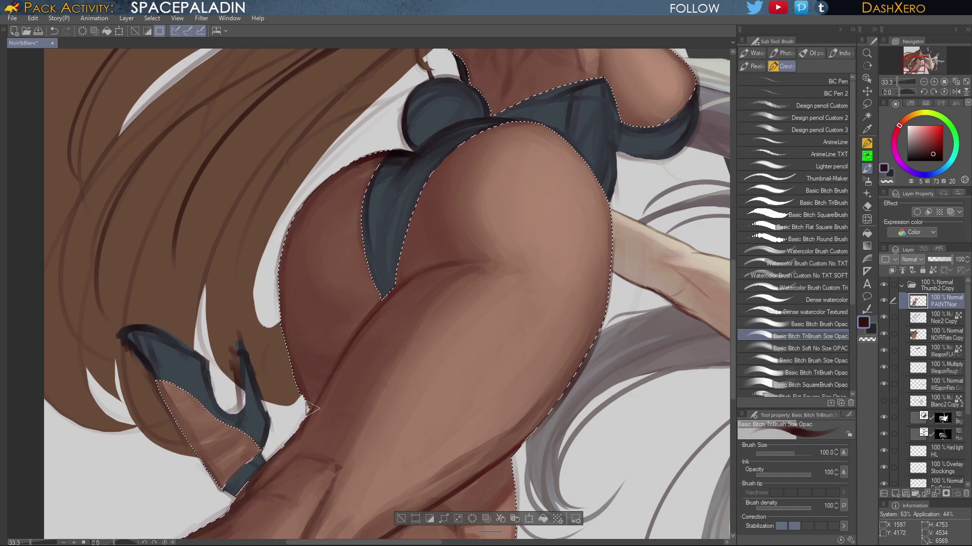
pyautogui.moveTo(291, 354); pyautogui.dragTo(307, 397)
# Paint a dark crease down the middle of the far knee below the near thigh
pyautogui.moveTo(475, 362); pyautogui.dragTo(691, 188)
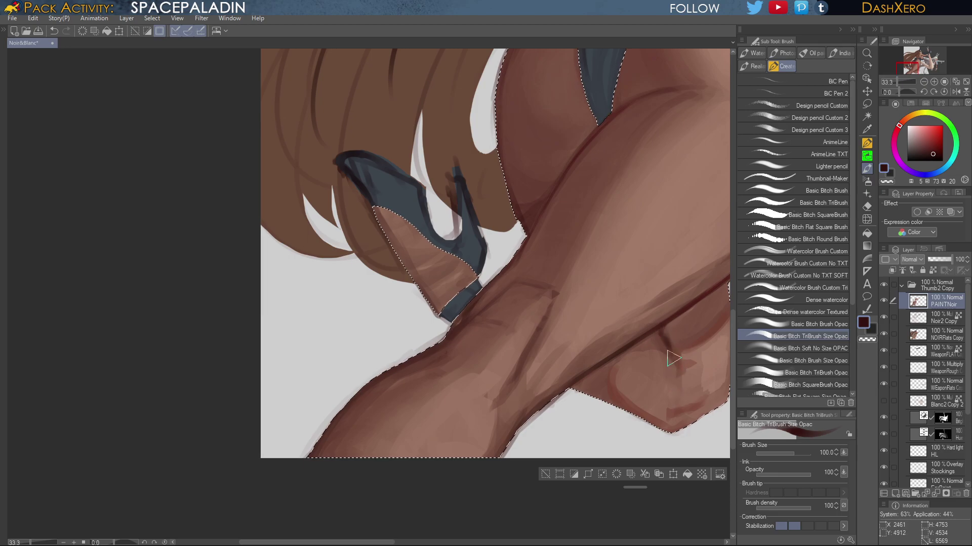
pyautogui.moveTo(677, 369)
pyautogui.mouseDown()
pyautogui.moveTo(682, 380)
pyautogui.moveTo(537, 241)
pyautogui.mouseUp()
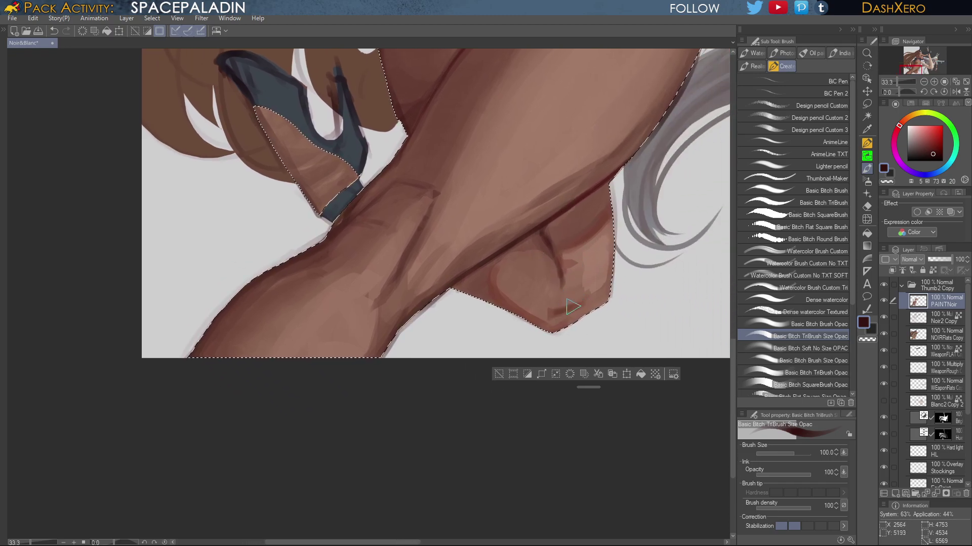
pyautogui.moveTo(637, 177); pyautogui.dragTo(596, 230)
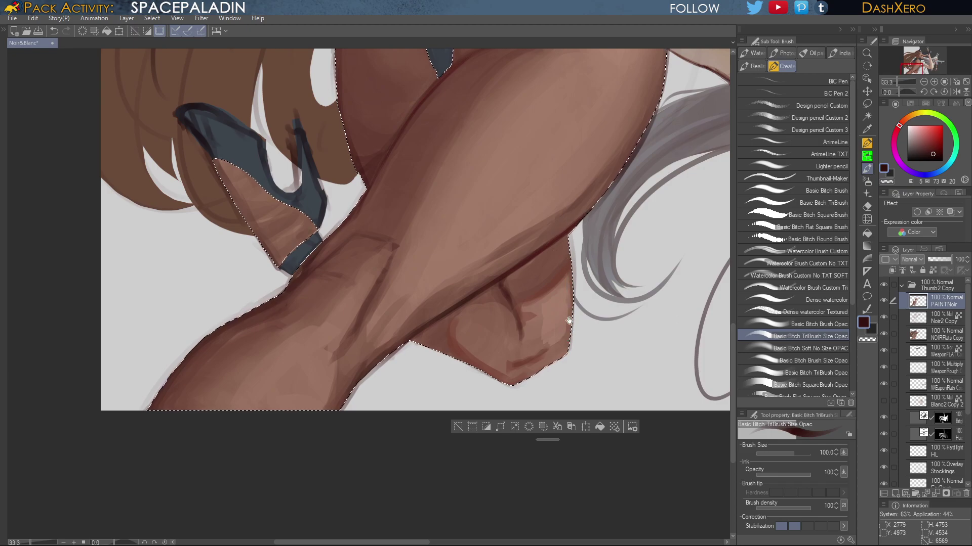
pyautogui.moveTo(629, 290)
pyautogui.mouseDown()
pyautogui.moveTo(609, 318)
pyautogui.moveTo(597, 395)
pyautogui.moveTo(586, 373)
pyautogui.moveTo(615, 290)
pyautogui.mouseUp()
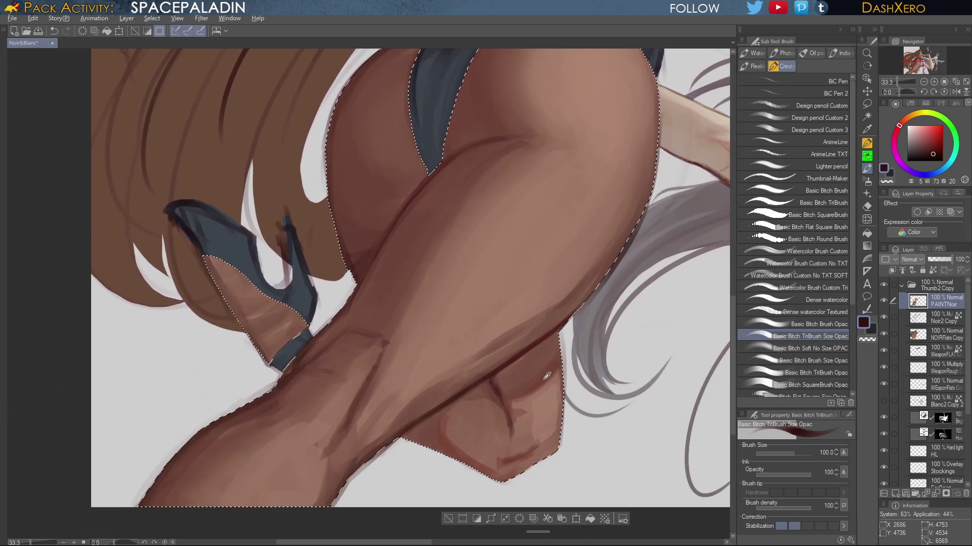
# Shade the side of the back below the shoulder with a reddish brown sampled from the far knee
pyautogui.keyDown('alt'); pyautogui.click(546, 379); pyautogui.keyUp('alt')
pyautogui.moveTo(671, 142); pyautogui.dragTo(534, 460)
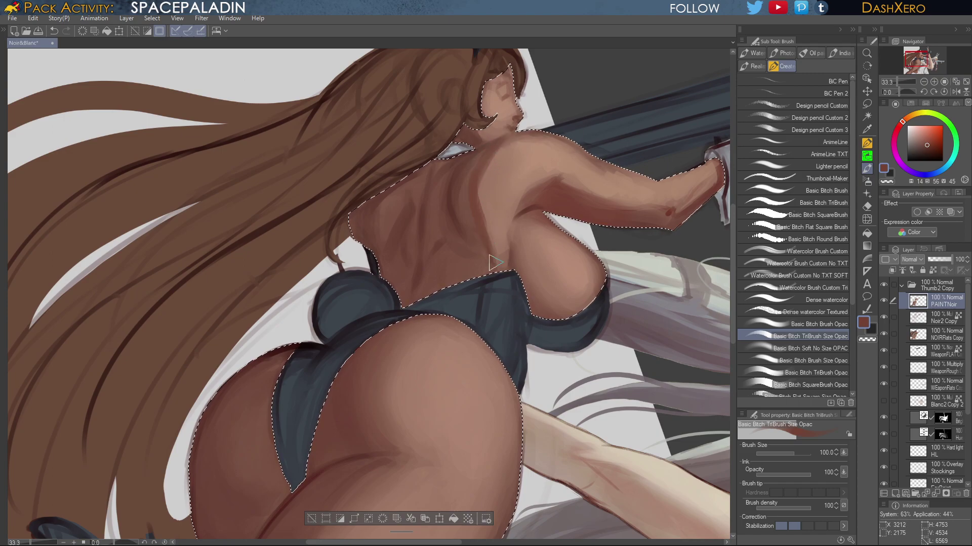
pyautogui.hotkey('ctrl', 'z')
pyautogui.moveTo(488, 229); pyautogui.dragTo(488, 258)
pyautogui.hotkey('ctrl', 'z')
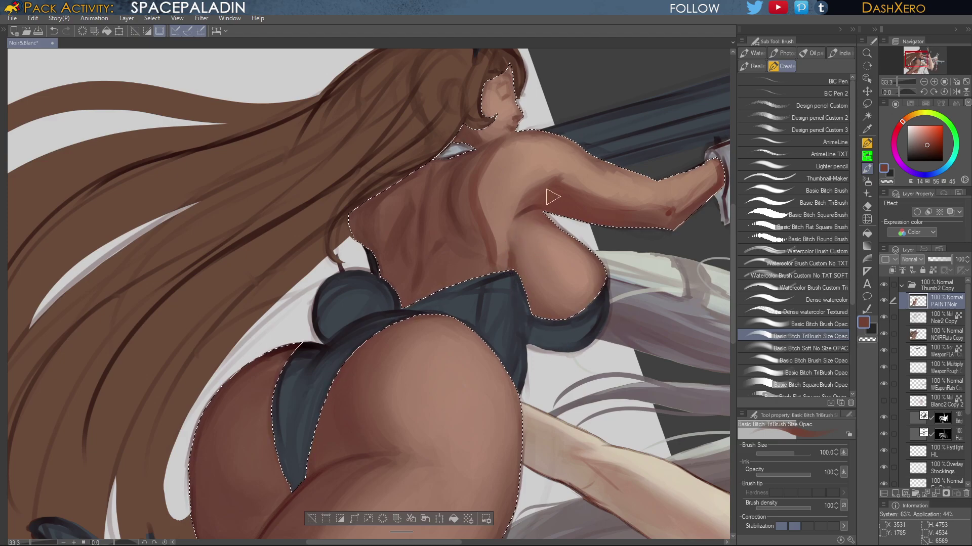
# Refine the armpit shadow between the upper arm and the breast with sampled skin browns
pyautogui.keyDown('alt'); pyautogui.click(515, 227); pyautogui.keyUp('alt')
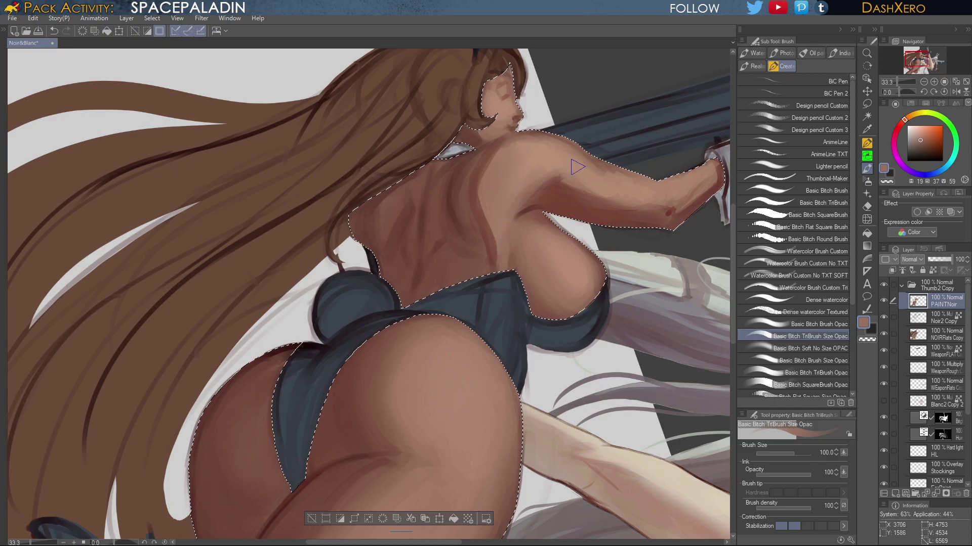
pyautogui.keyDown('alt'); pyautogui.click(537, 195); pyautogui.keyUp('alt')
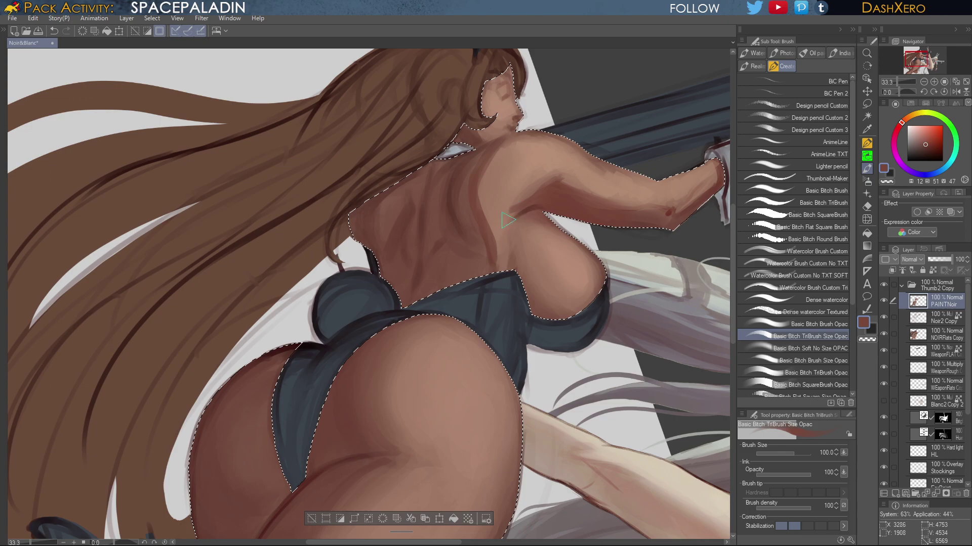
pyautogui.keyDown('alt'); pyautogui.click(535, 203); pyautogui.keyUp('alt')
pyautogui.moveTo(535, 203); pyautogui.dragTo(503, 229)
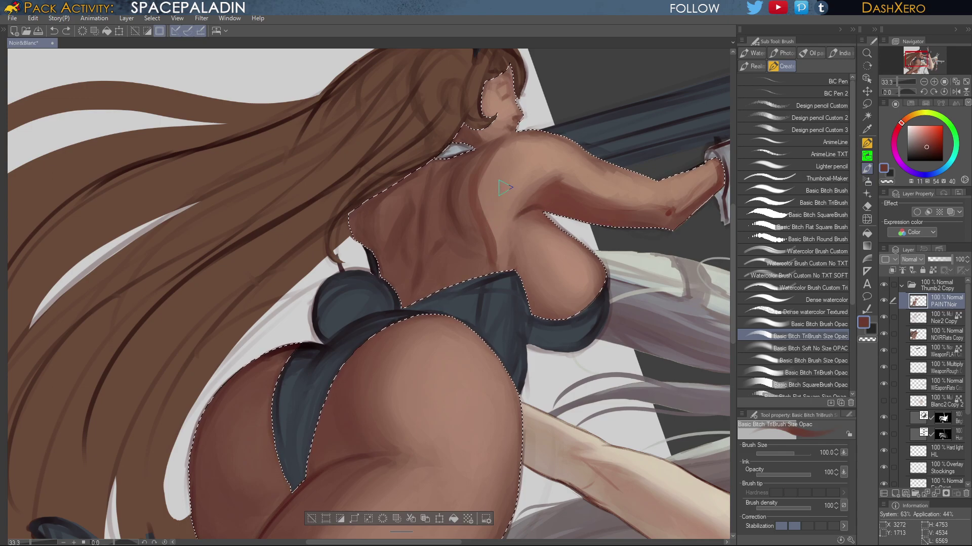
# Rework the boundary between light and shadow on the upper arm with sampled light and dark skin tones
pyautogui.moveTo(620, 306); pyautogui.dragTo(551, 303)
pyautogui.keyDown('alt'); pyautogui.click(509, 171); pyautogui.keyUp('alt')
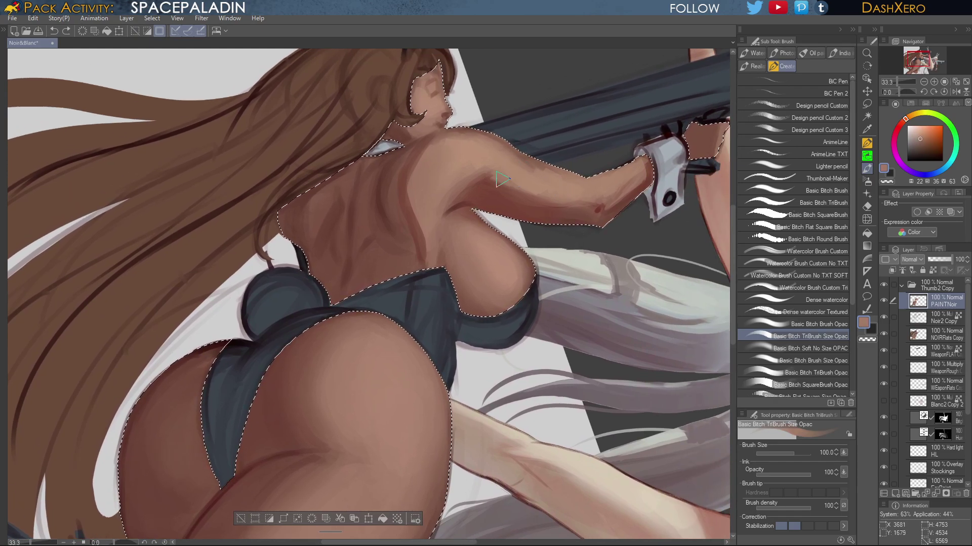
pyautogui.hotkey('ctrl', 'z')
pyautogui.keyDown('alt'); pyautogui.click(501, 172); pyautogui.keyUp('alt')
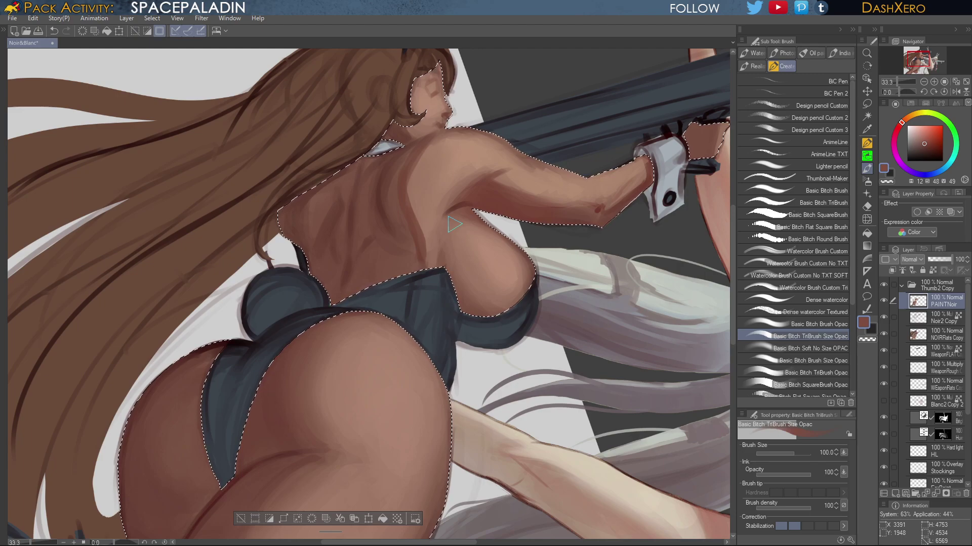
# Define the eye socket shading on the face with sampled browns at brush size 60
pyautogui.moveTo(531, 271); pyautogui.dragTo(608, 364)
pyautogui.scroll(1, 532, 176)
pyautogui.scroll(2, 529, 175)
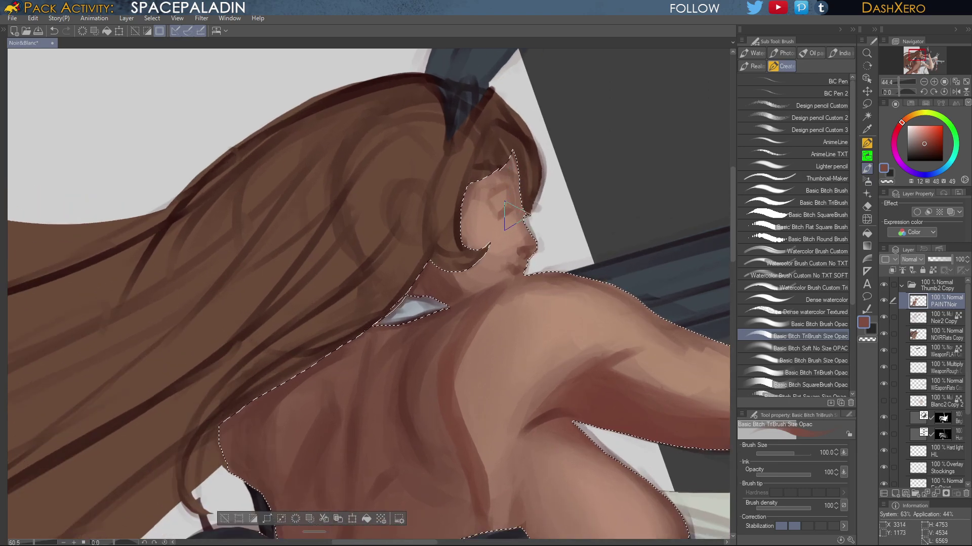
pyautogui.press('[')
pyautogui.keyDown('alt'); pyautogui.click(553, 410); pyautogui.keyUp('alt')
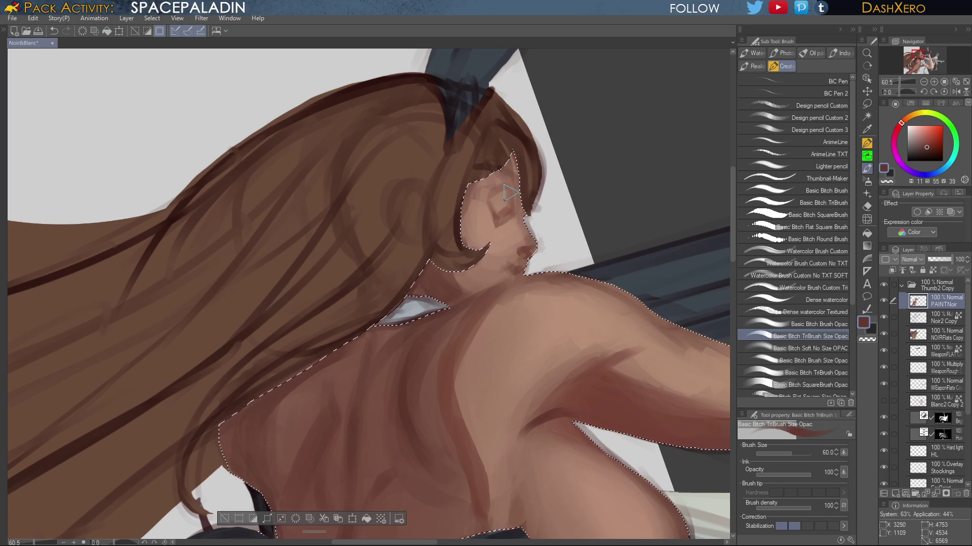
pyautogui.keyDown('alt'); pyautogui.click(512, 171); pyautogui.keyUp('alt')
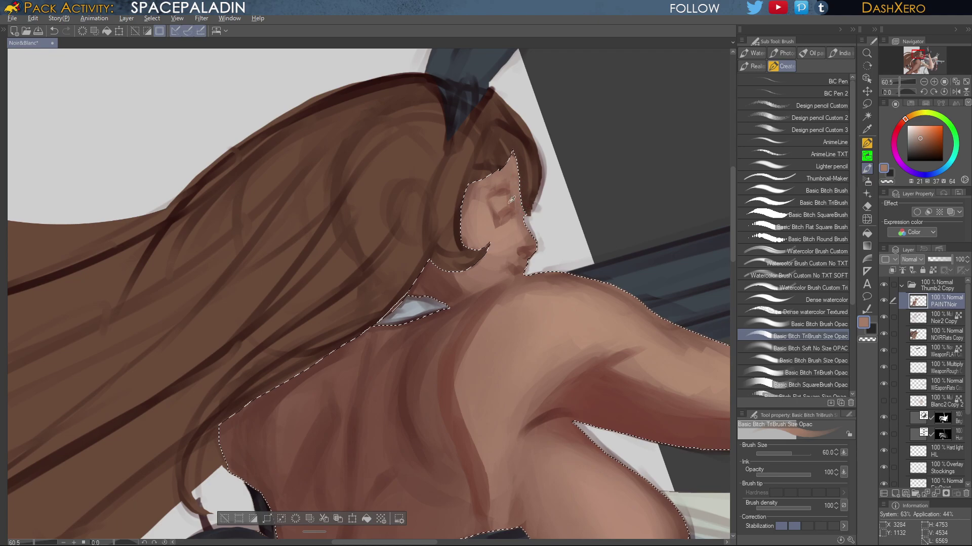
# Refine the face shading under the bangs and around the lips with sampled skin browns
pyautogui.keyDown('alt'); pyautogui.click(448, 280); pyautogui.keyUp('alt')
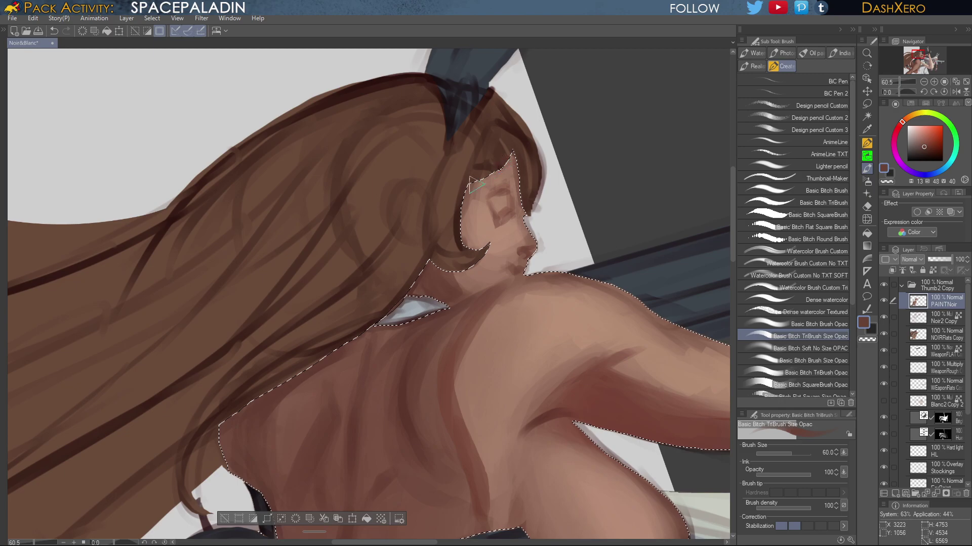
pyautogui.keyDown('alt'); pyautogui.click(466, 212); pyautogui.keyUp('alt')
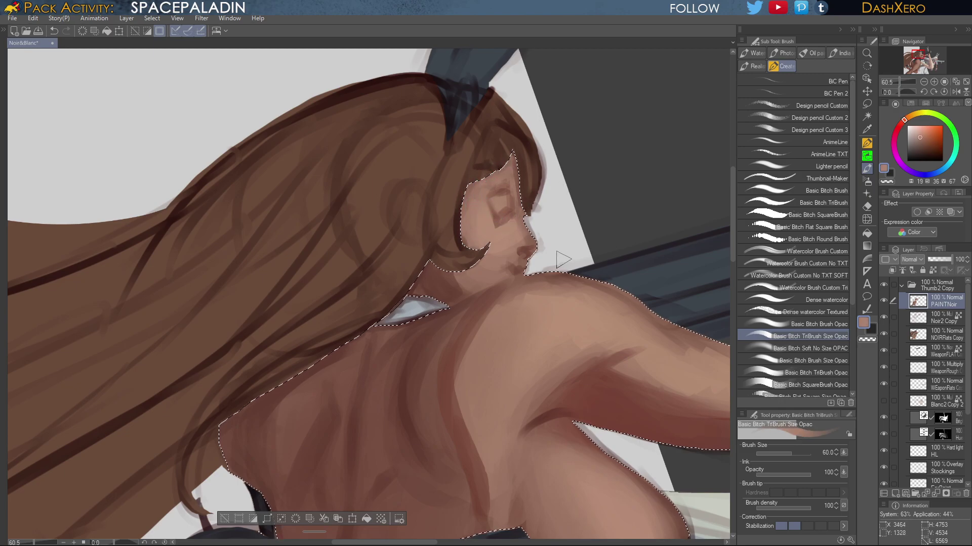
pyautogui.keyDown('alt'); pyautogui.click(523, 249); pyautogui.keyUp('alt')
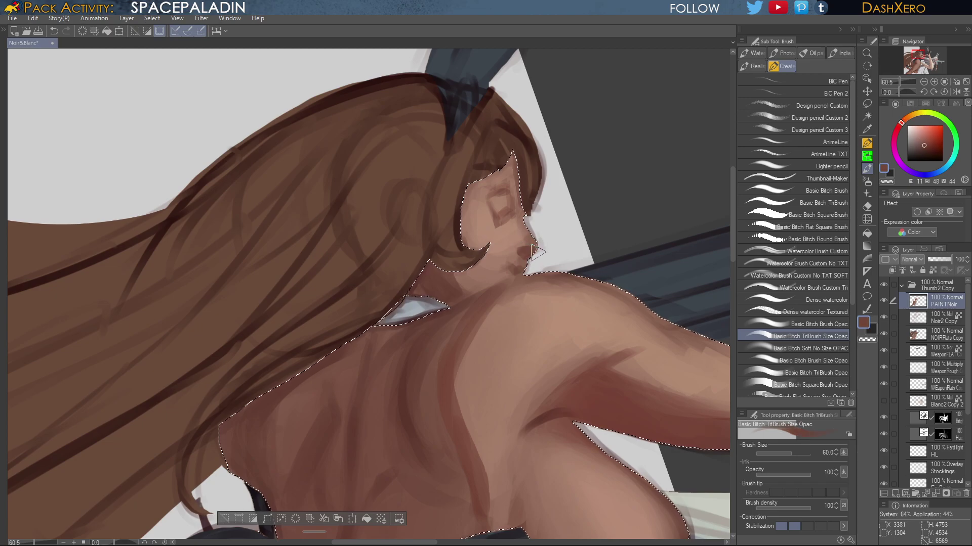
pyautogui.keyDown('alt'); pyautogui.click(519, 251); pyautogui.keyUp('alt')
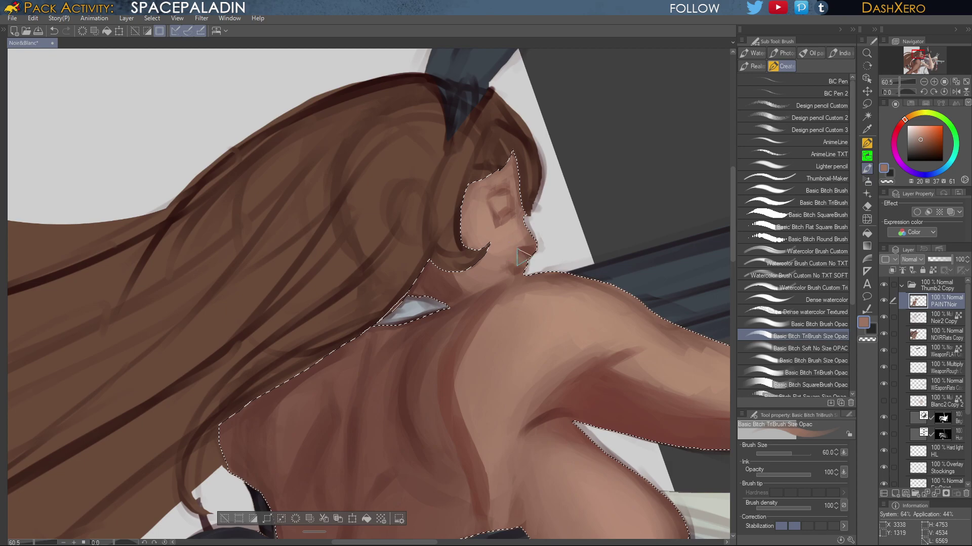
pyautogui.keyDown('alt'); pyautogui.click(508, 248); pyautogui.keyUp('alt')
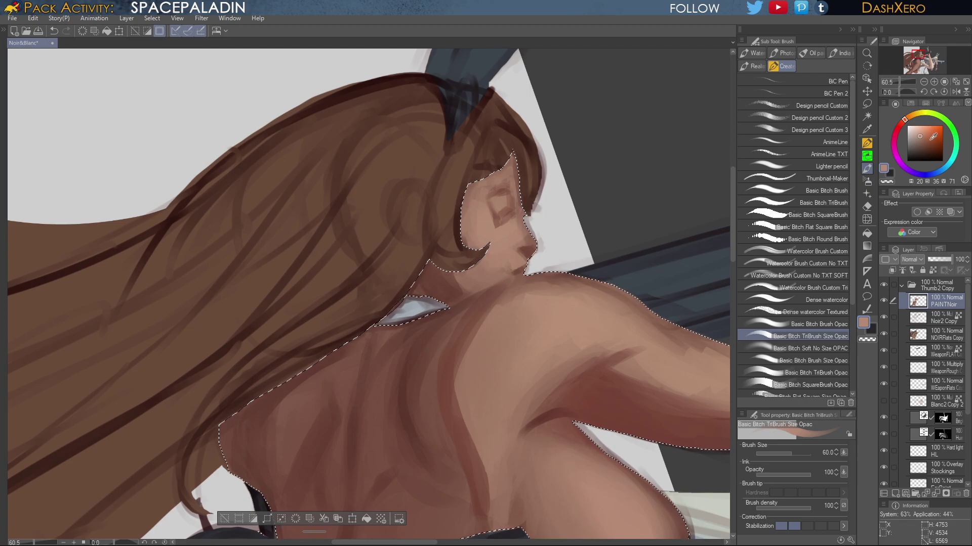
# Paint a saturated orange-red blush over the cheek and nose using the Basic Bitch Brush Opac at size 150
pyautogui.moveTo(934, 136); pyautogui.dragTo(934, 139)
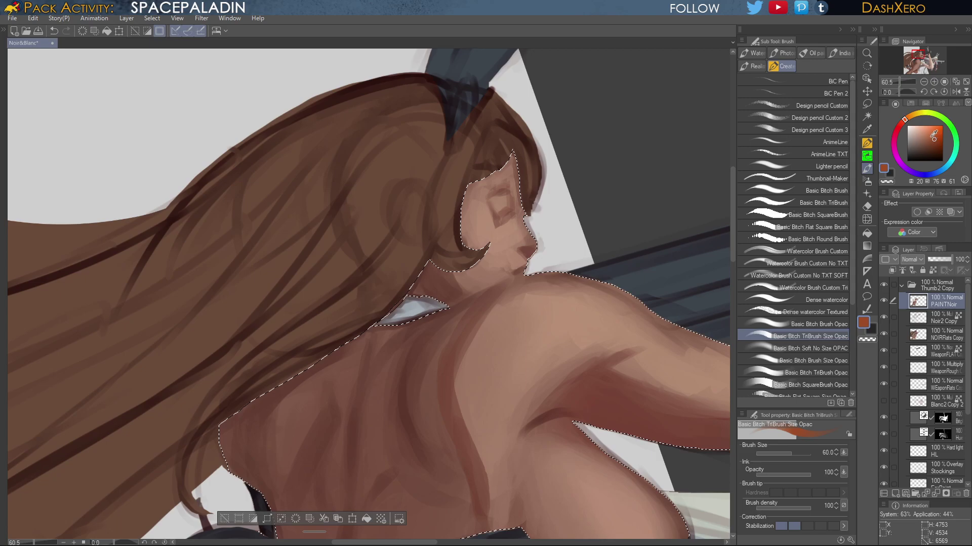
pyautogui.click(827, 323)
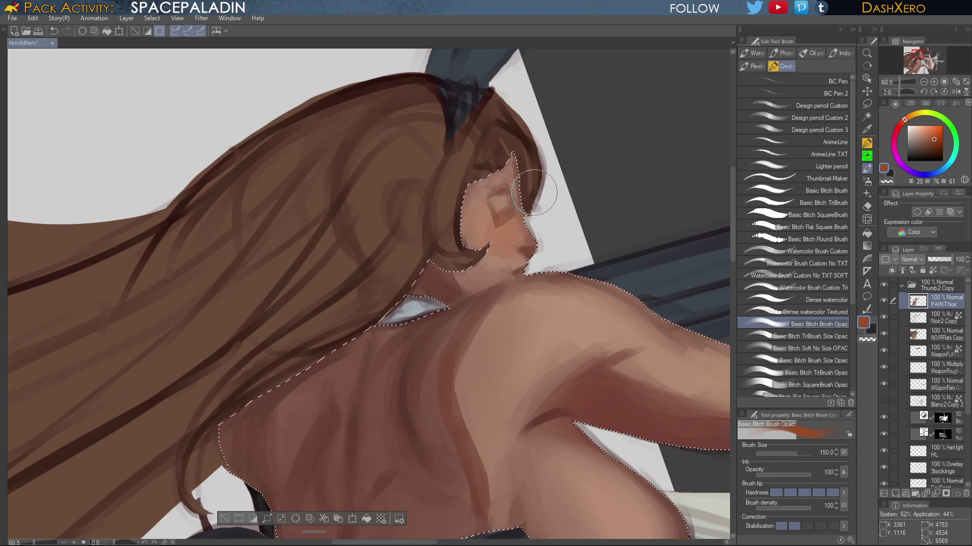
# Paint the iris and upper lash line in very dark brown using the Dense watercolor brush at size 20
pyautogui.click(927, 155)
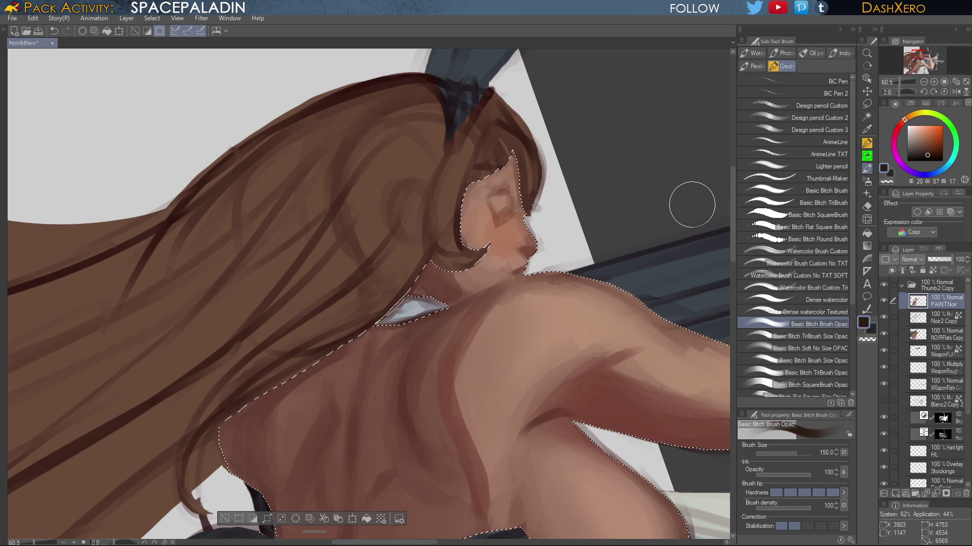
pyautogui.click(824, 300)
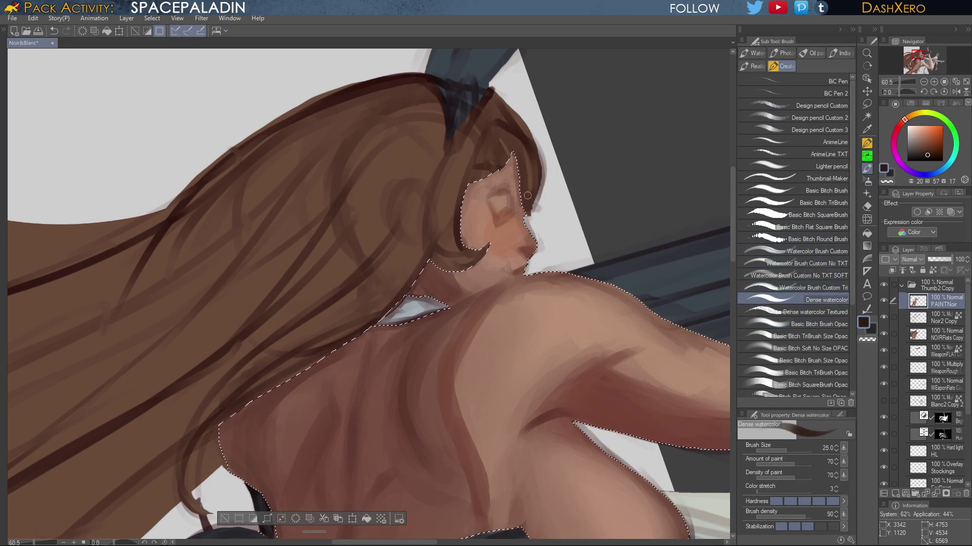
pyautogui.moveTo(546, 253); pyautogui.dragTo(622, 289)
pyautogui.click(924, 92)
pyautogui.click(924, 92)
pyautogui.scroll(4, 516, 190)
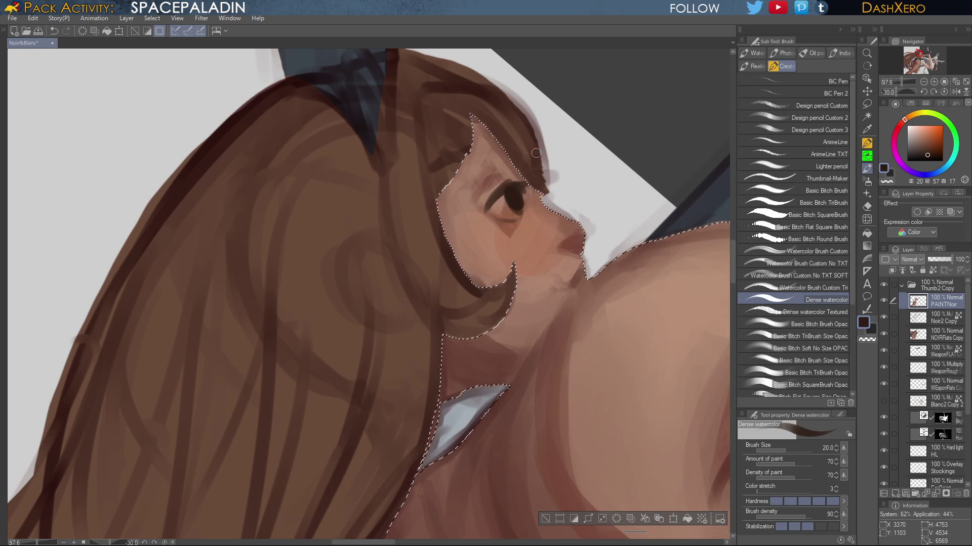
# Thicken the upper lash line and add a thin dark eyebrow above the eye
pyautogui.click(943, 92)
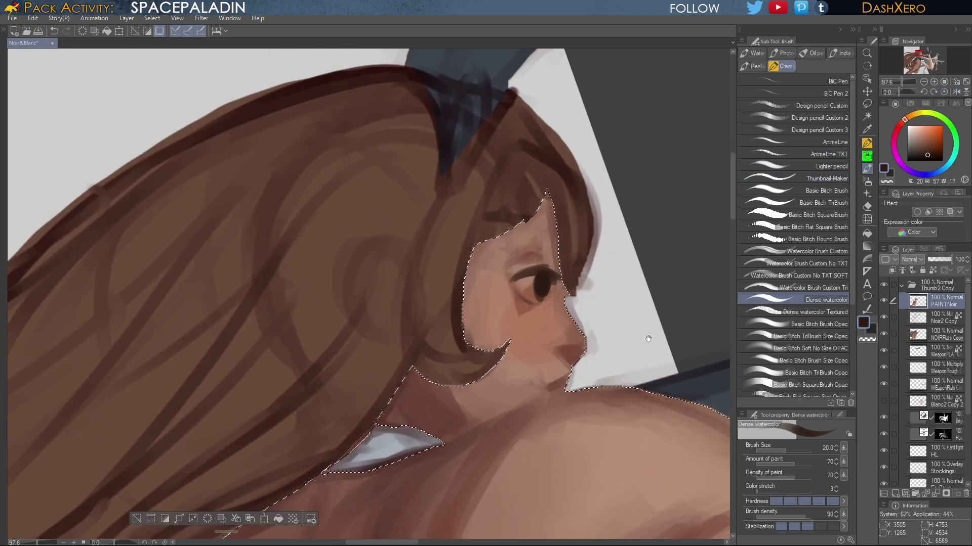
pyautogui.moveTo(648, 339); pyautogui.dragTo(575, 270)
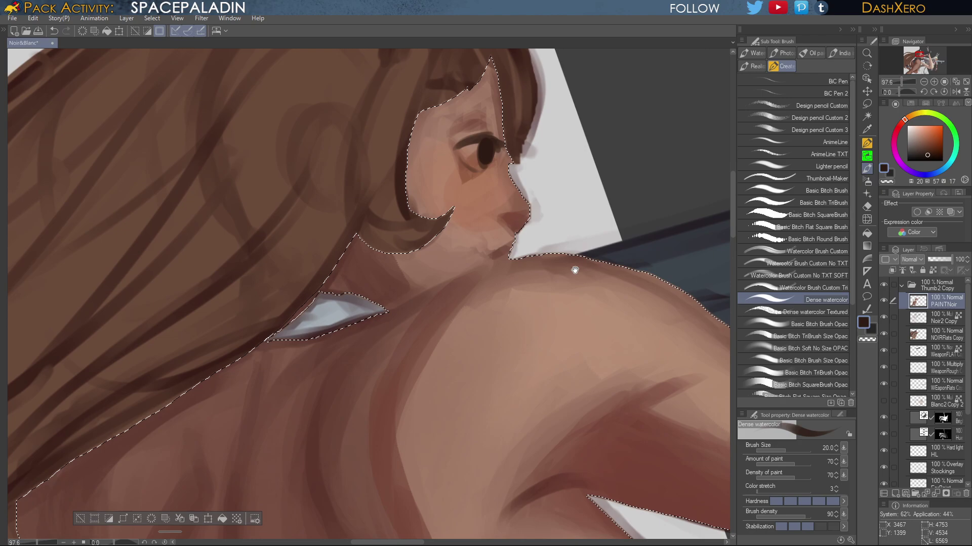
pyautogui.moveTo(685, 228)
pyautogui.mouseDown()
pyautogui.moveTo(295, 269)
pyautogui.moveTo(429, 246)
pyautogui.moveTo(709, 282)
pyautogui.mouseUp()
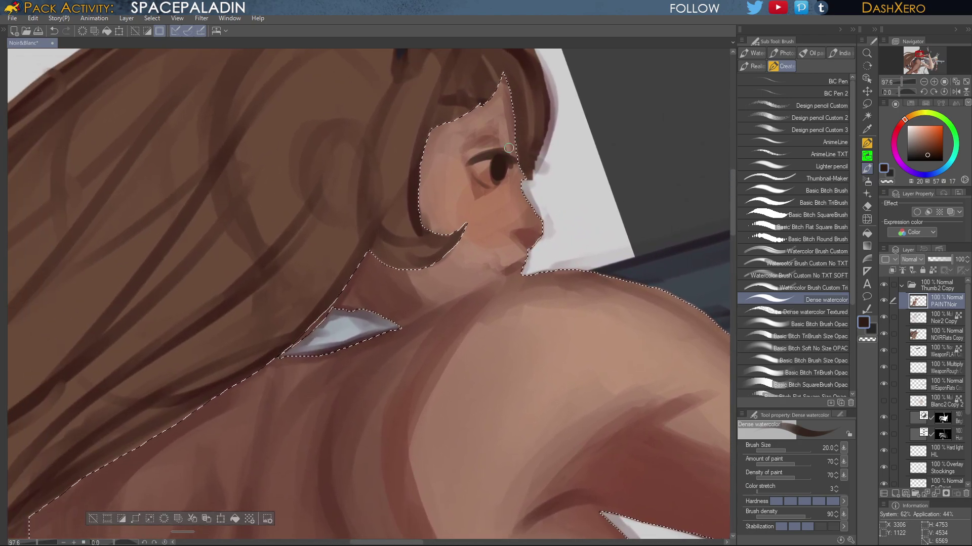
pyautogui.hotkey('ctrl', 'z')
pyautogui.moveTo(493, 162)
pyautogui.mouseDown()
pyautogui.moveTo(502, 167)
pyautogui.moveTo(494, 174)
pyautogui.moveTo(500, 160)
pyautogui.mouseUp()
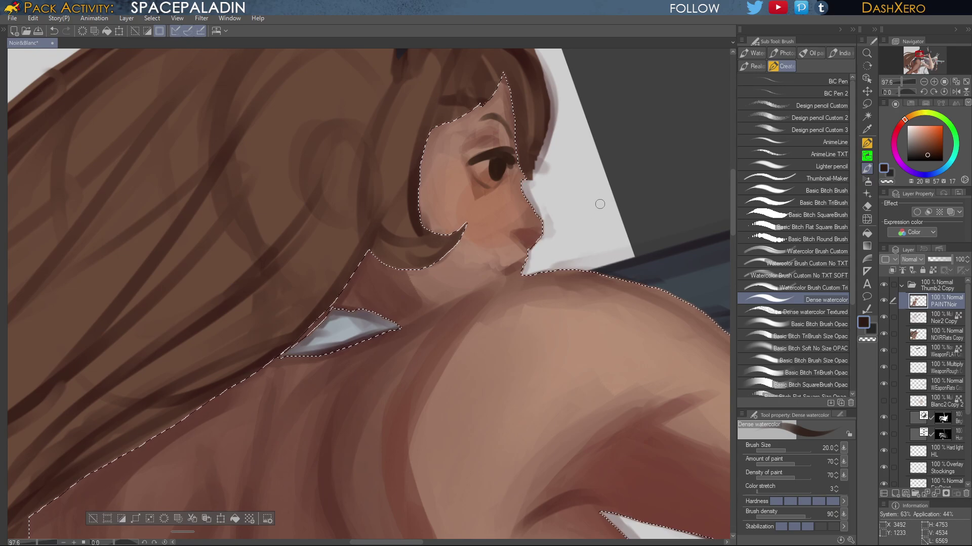
# Define the nostril and clean up the upper eyelid and lashes with sampled reddish, skin and dark browns
pyautogui.keyDown('alt'); pyautogui.click(529, 229); pyautogui.keyUp('alt')
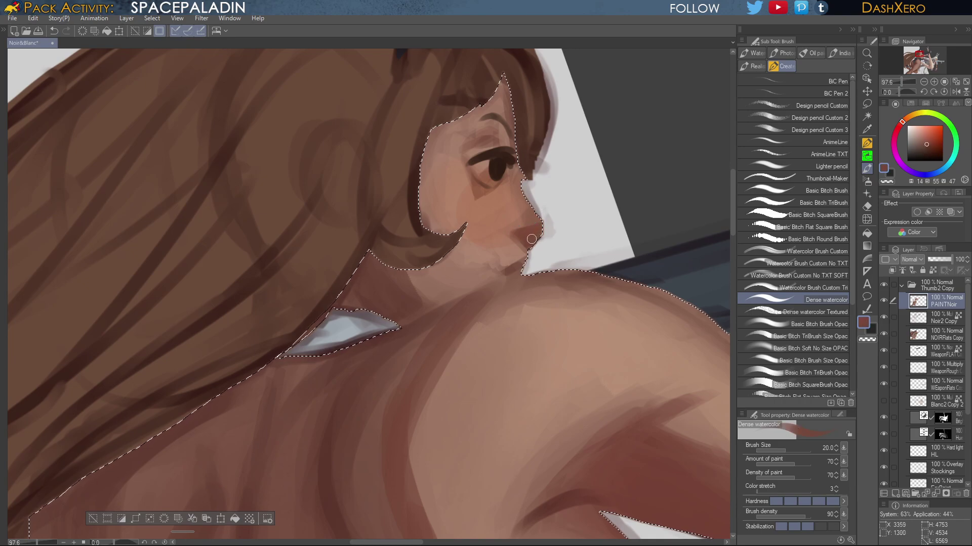
pyautogui.keyDown('alt'); pyautogui.click(503, 172); pyautogui.keyUp('alt')
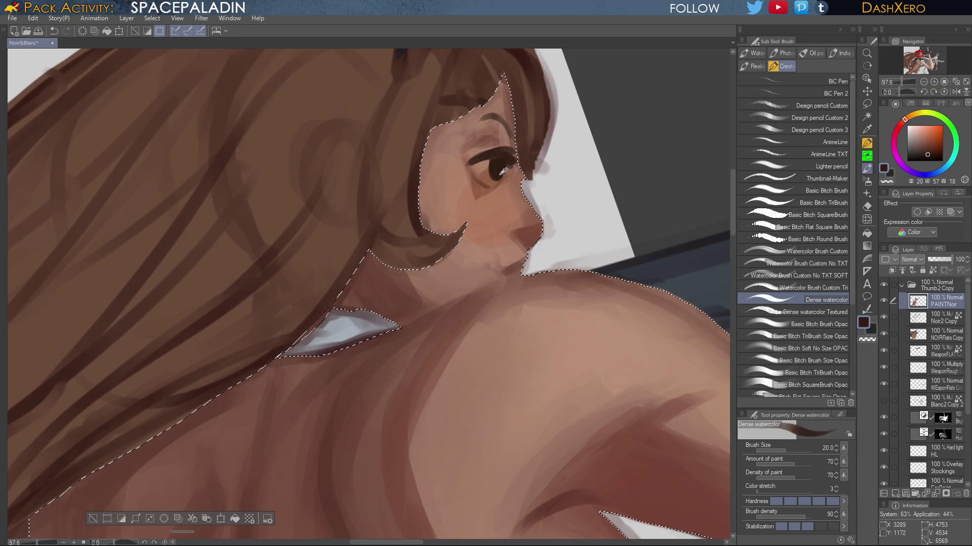
pyautogui.keyDown('alt'); pyautogui.click(520, 228); pyautogui.keyUp('alt')
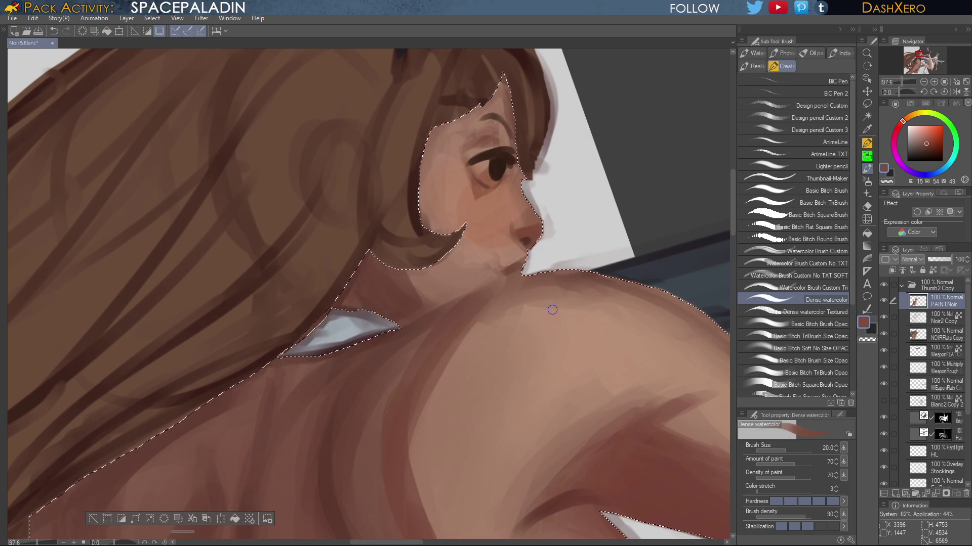
pyautogui.keyDown('alt'); pyautogui.click(487, 147); pyautogui.keyUp('alt')
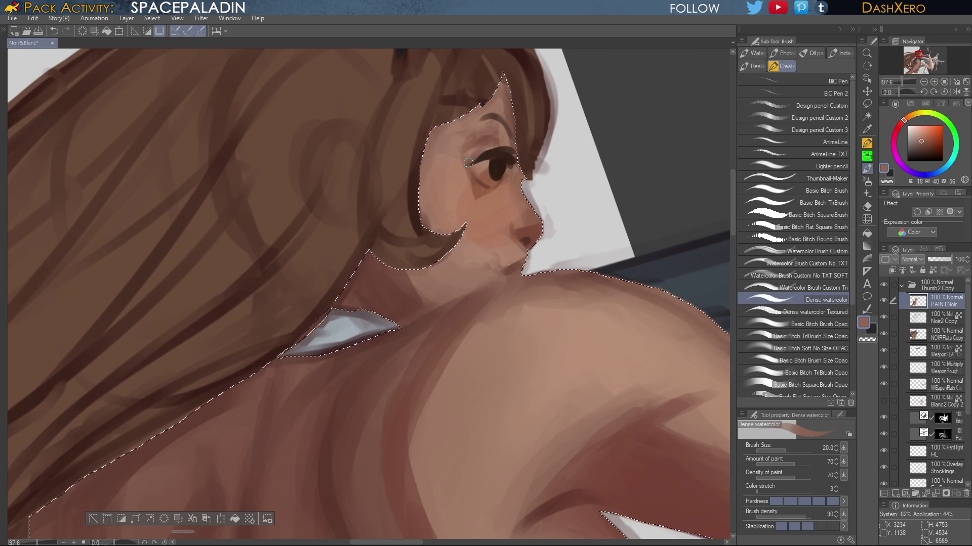
pyautogui.keyDown('alt'); pyautogui.click(494, 154); pyautogui.keyUp('alt')
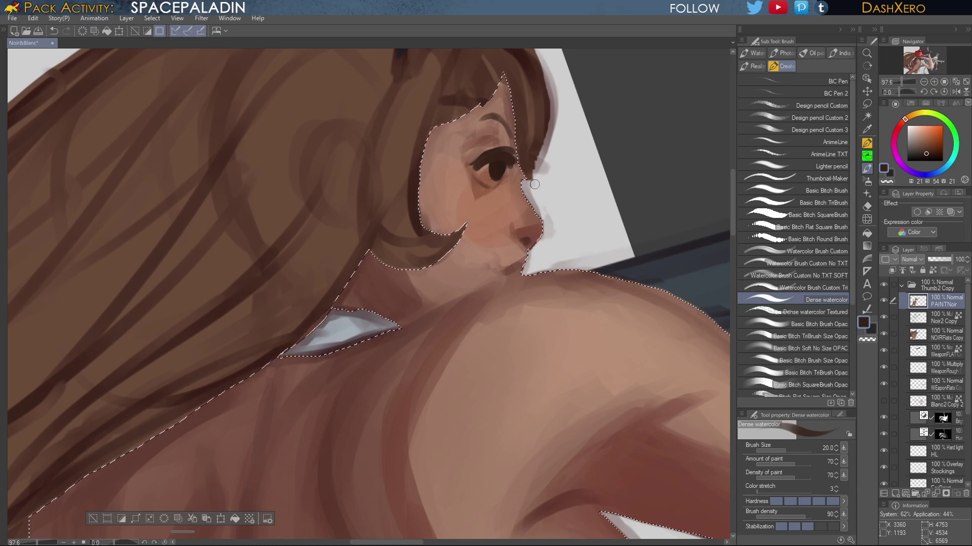
# Refine the lips, chin and nose with sampled light skin tones and reddish brown
pyautogui.moveTo(538, 302); pyautogui.dragTo(730, 263)
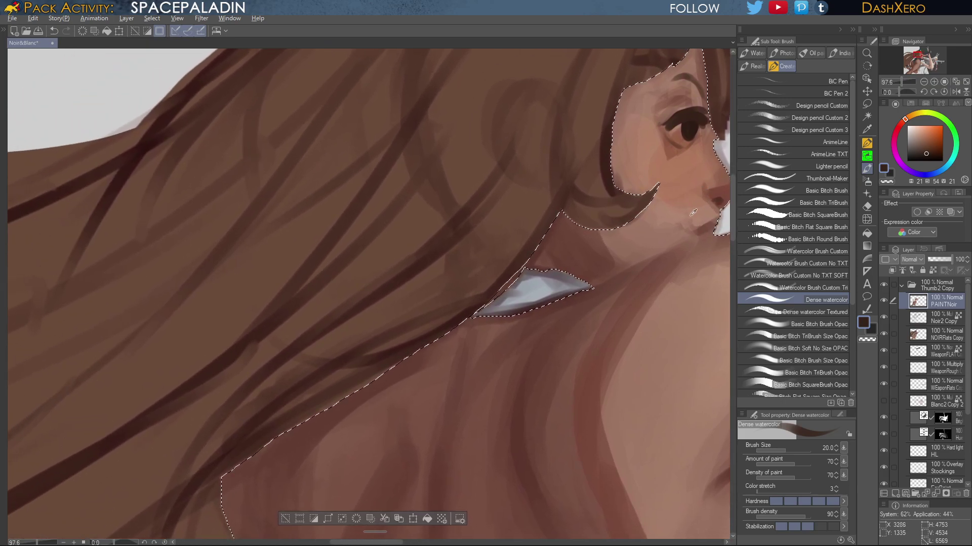
pyautogui.keyDown('alt'); pyautogui.click(693, 213); pyautogui.keyUp('alt')
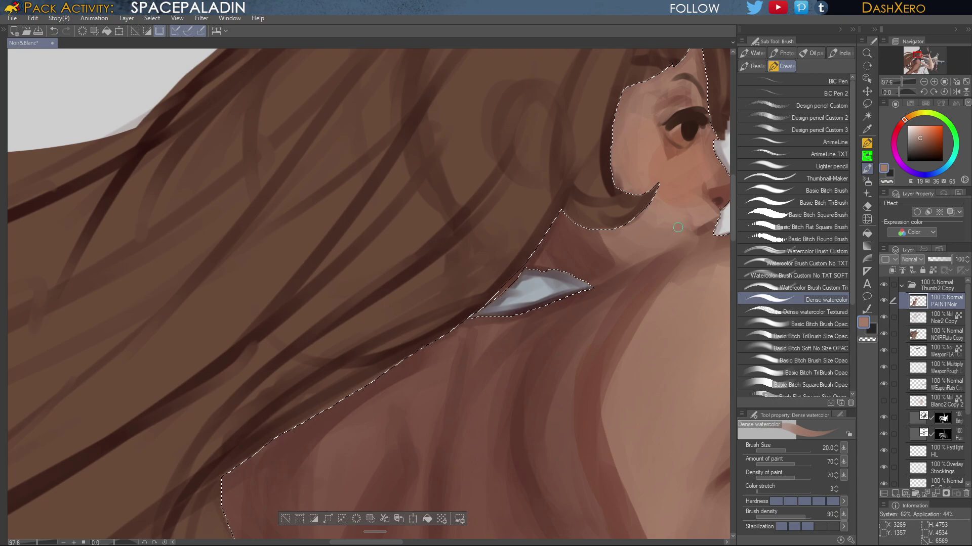
pyautogui.moveTo(683, 241); pyautogui.dragTo(655, 249)
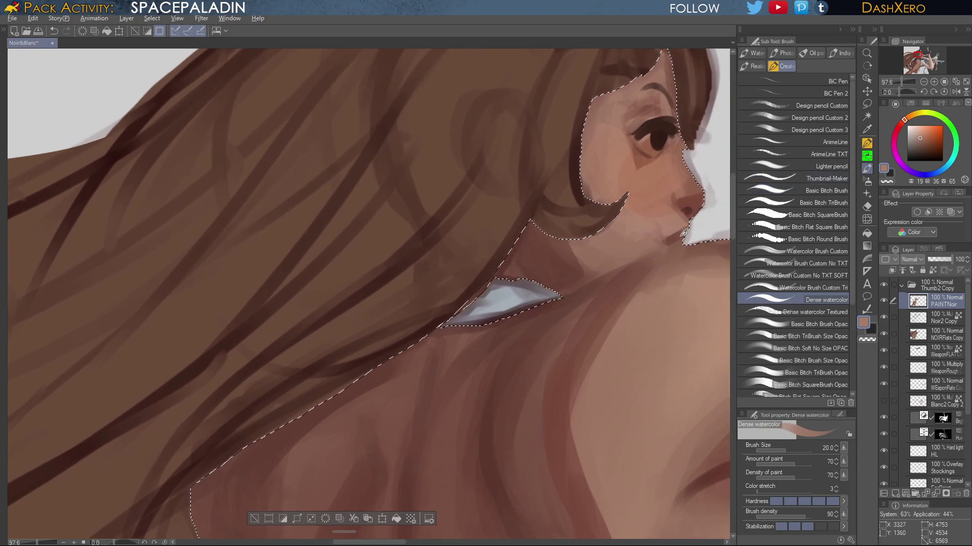
pyautogui.keyDown('alt'); pyautogui.click(680, 235); pyautogui.keyUp('alt')
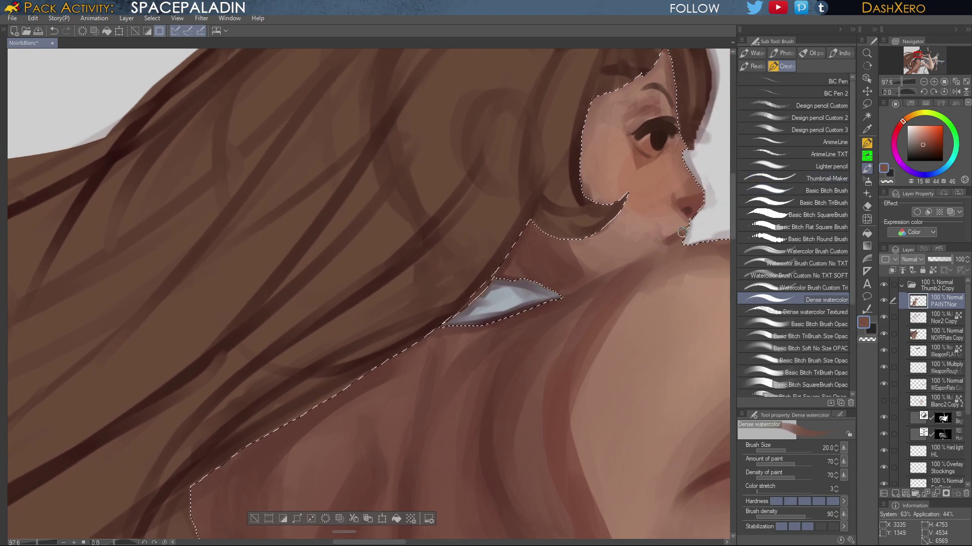
pyautogui.keyDown('alt'); pyautogui.click(682, 192); pyautogui.keyUp('alt')
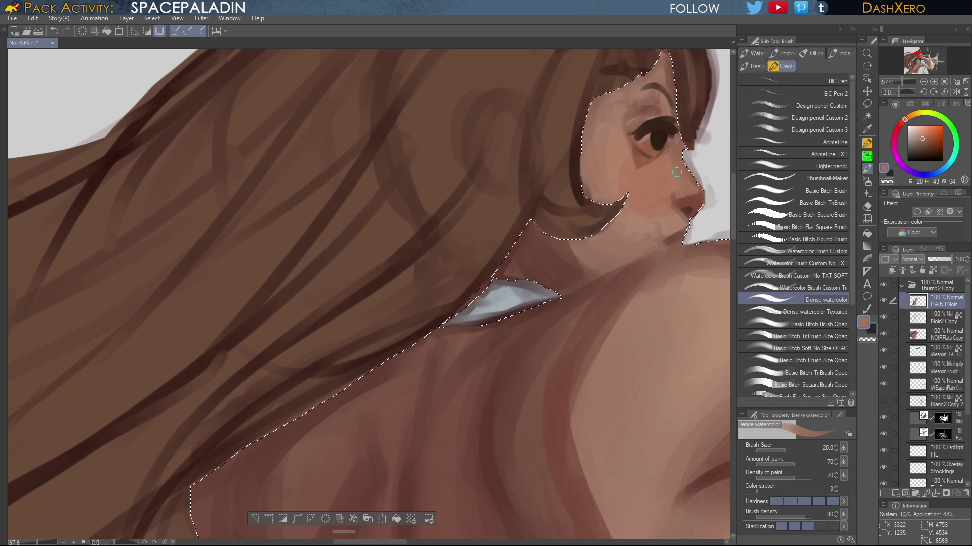
# Draw a thin lower lash line under the eye in sampled dark brown at brush size 10
pyautogui.moveTo(666, 212); pyautogui.dragTo(597, 274)
pyautogui.keyDown('alt'); pyautogui.click(597, 192); pyautogui.keyUp('alt')
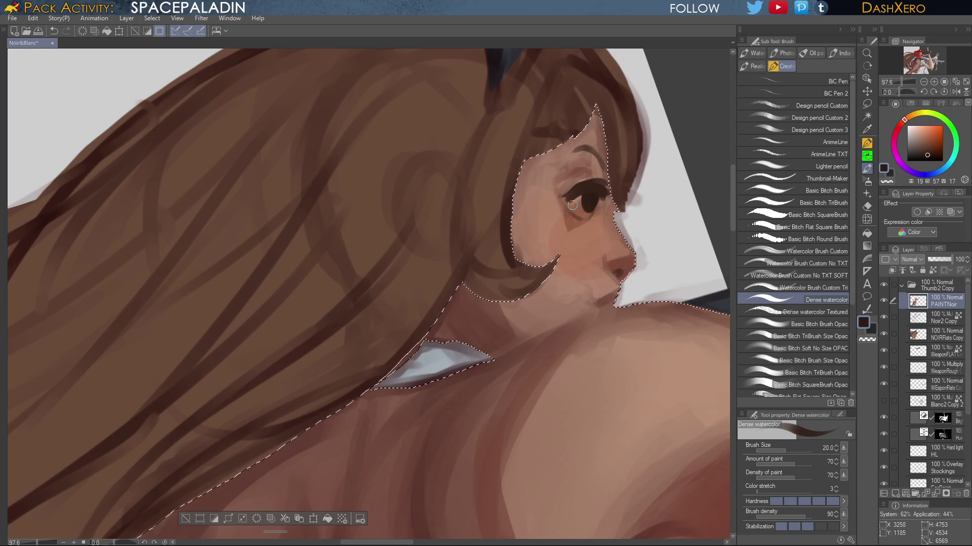
pyautogui.hotkey('ctrl', 'z')
pyautogui.moveTo(570, 204); pyautogui.dragTo(586, 217)
pyautogui.hotkey('ctrl', 'z')
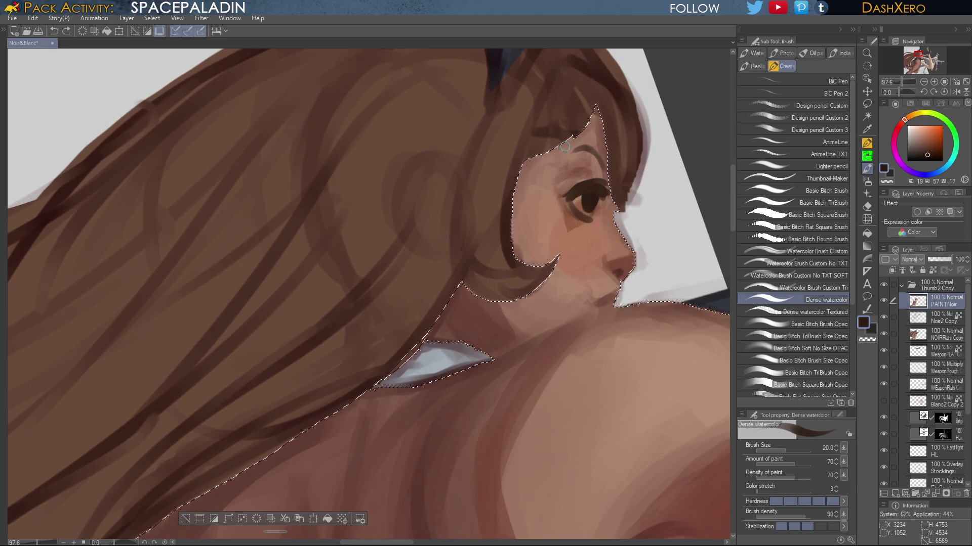
pyautogui.press('[')
pyautogui.press('[')
pyautogui.press('[')
pyautogui.press('[')
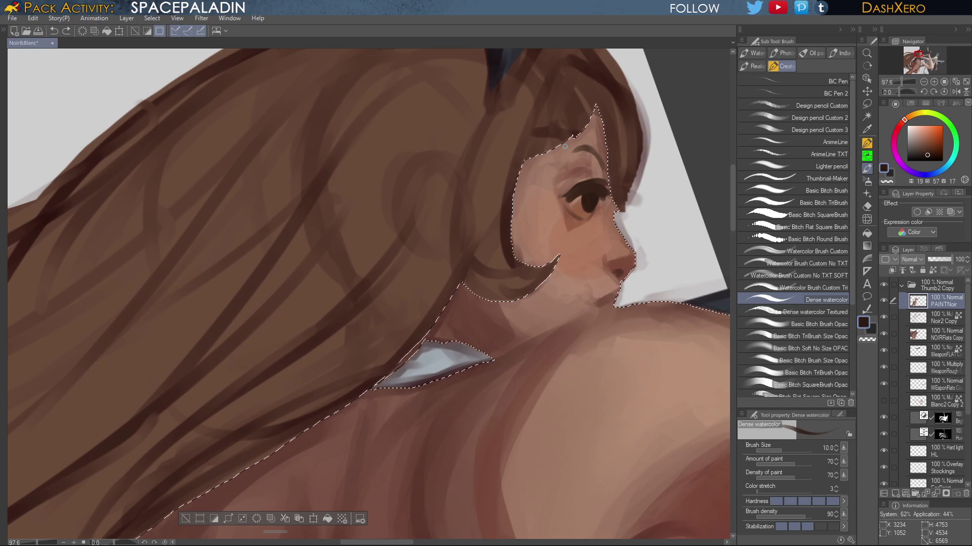
pyautogui.moveTo(572, 207); pyautogui.dragTo(585, 218)
# Draw a thin saturated dark red-brown line across the neck just below the jaw
pyautogui.click(932, 151)
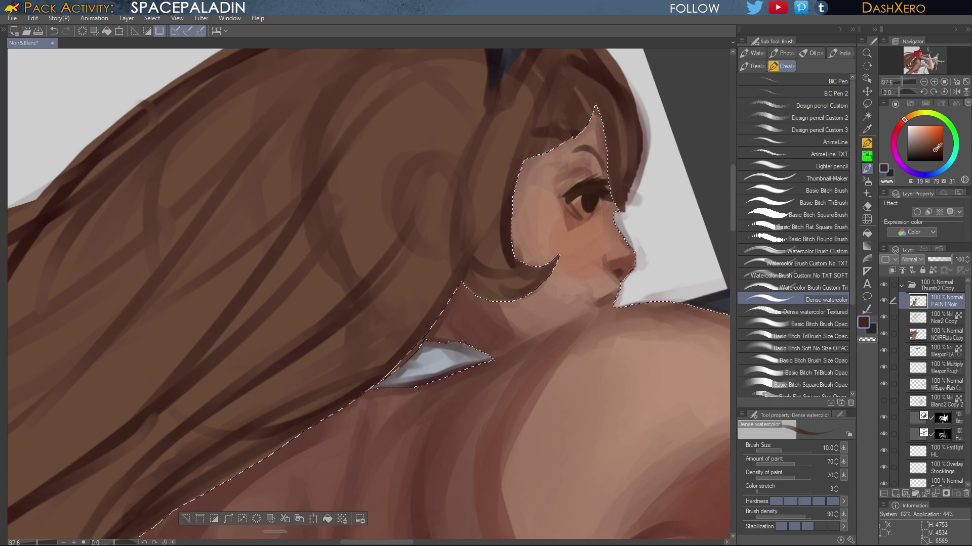
pyautogui.click(934, 150)
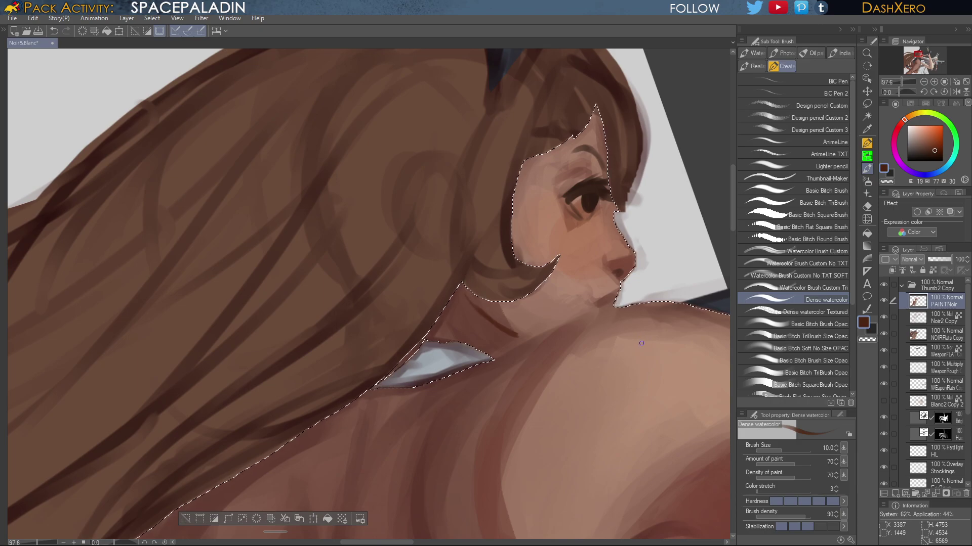
# Undo the last brush stroke and switch to the Design pencil Custom 2 brush for the brown-haired character's face
pyautogui.hotkey('ctrl', 'z')
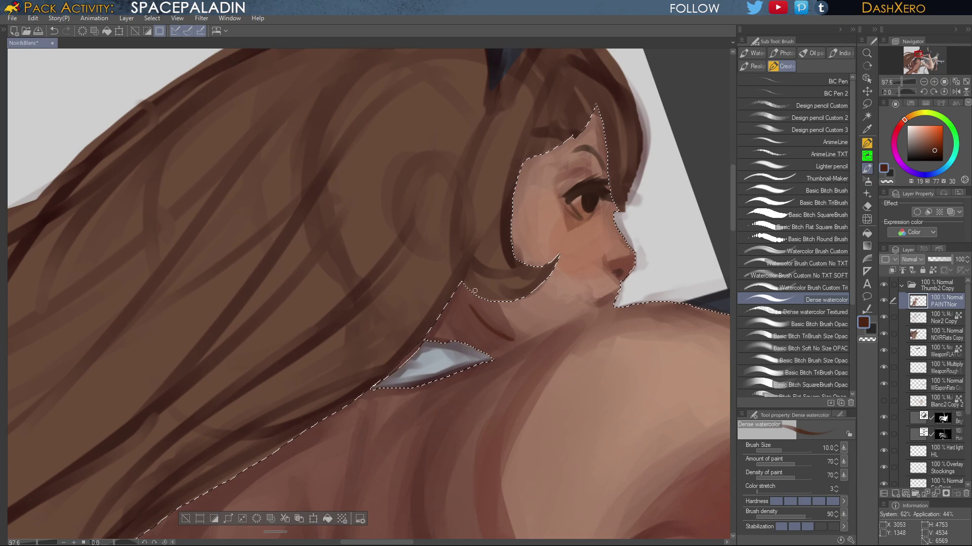
pyautogui.click(842, 117)
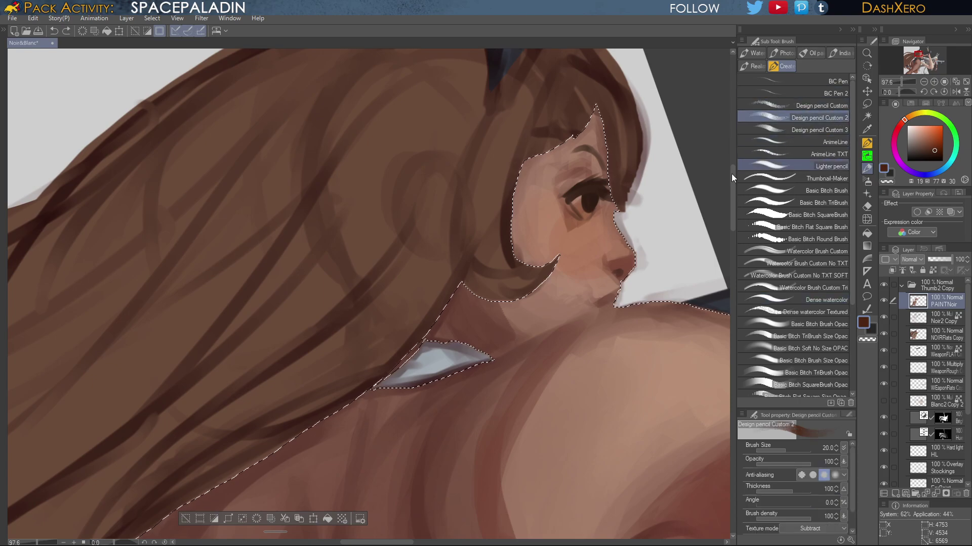
pyautogui.scroll(-5, 604, 303)
pyautogui.moveTo(620, 385); pyautogui.dragTo(415, 227)
pyautogui.moveTo(532, 352); pyautogui.dragTo(478, 342)
pyautogui.scroll(-2, 608, 288)
pyautogui.moveTo(608, 288); pyautogui.dragTo(477, 386)
pyautogui.moveTo(368, 285); pyautogui.dragTo(597, 313)
pyautogui.moveTo(525, 255); pyautogui.dragTo(549, 277)
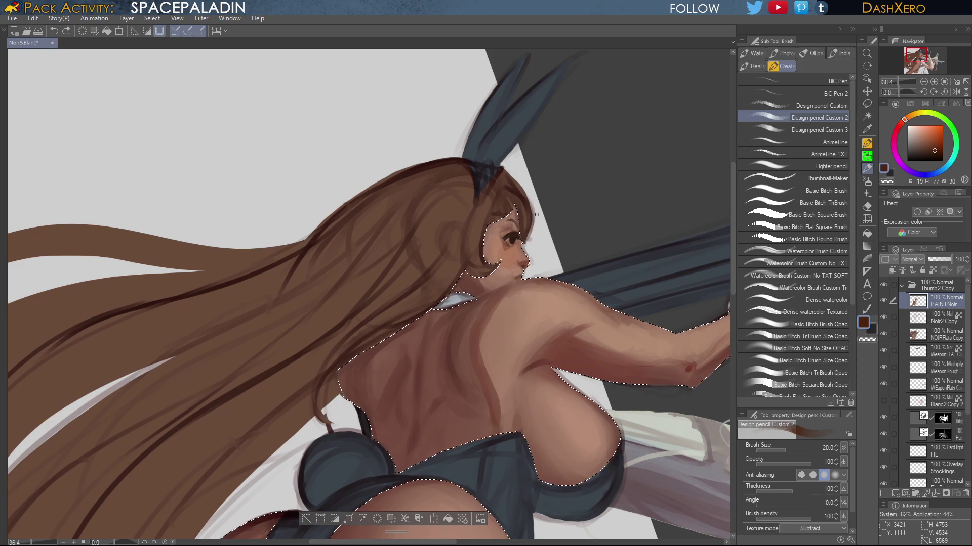
pyautogui.scroll(3, 526, 204)
pyautogui.scroll(2, 516, 247)
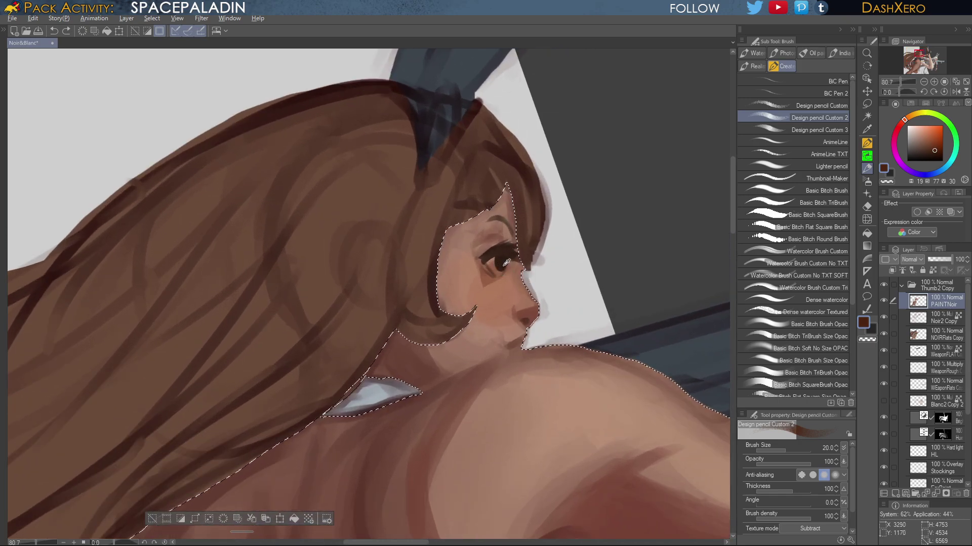
# Touch up the eye with a sampled skin tone at brush size 15, and set the colour to near-black
pyautogui.keyDown('alt'); pyautogui.click(506, 247); pyautogui.keyUp('alt')
pyautogui.press('[')
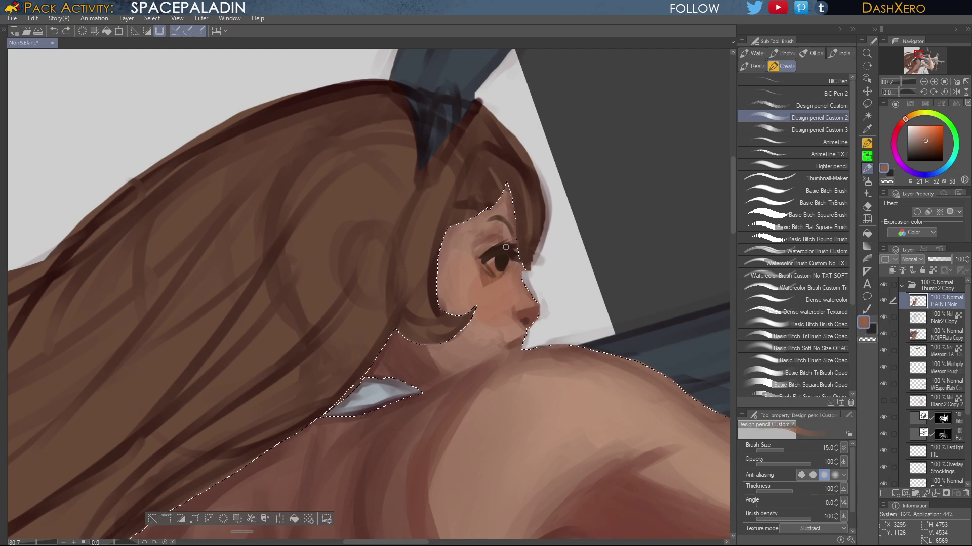
pyautogui.moveTo(507, 261); pyautogui.dragTo(502, 272)
pyautogui.keyDown('alt'); pyautogui.click(513, 251); pyautogui.keyUp('alt')
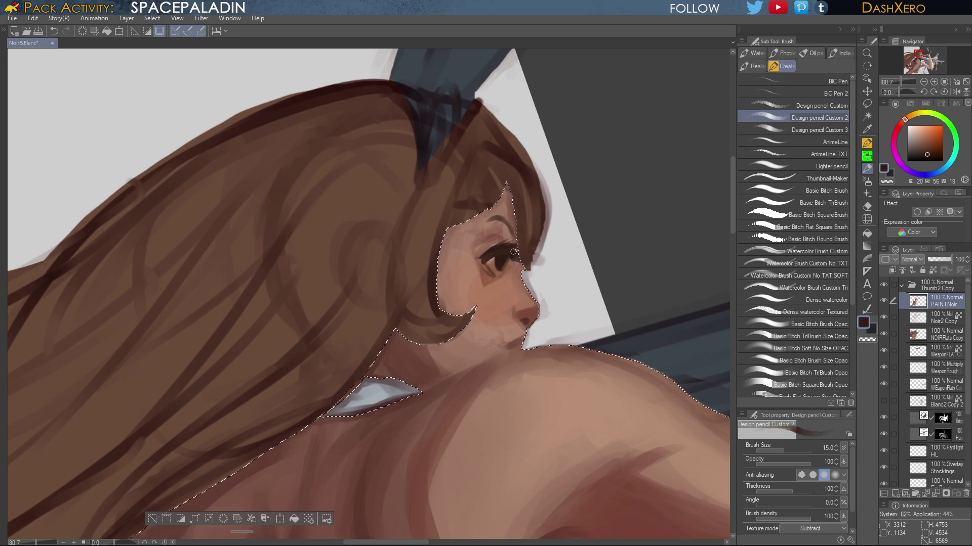
pyautogui.moveTo(929, 155); pyautogui.dragTo(922, 157)
pyautogui.click(902, 121)
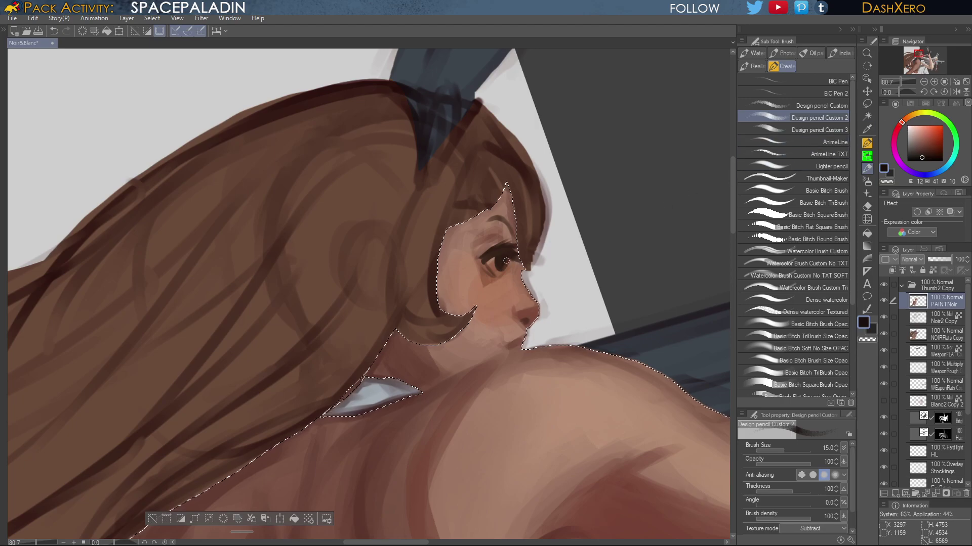
# Try small near-black strokes over the iris and lash line, reducing the brush size to 8
pyautogui.hotkey('ctrl', 'z')
pyautogui.moveTo(496, 263); pyautogui.dragTo(499, 266)
pyautogui.hotkey('ctrl', 'z')
pyautogui.press('[')
pyautogui.press('[')
pyautogui.press('[')
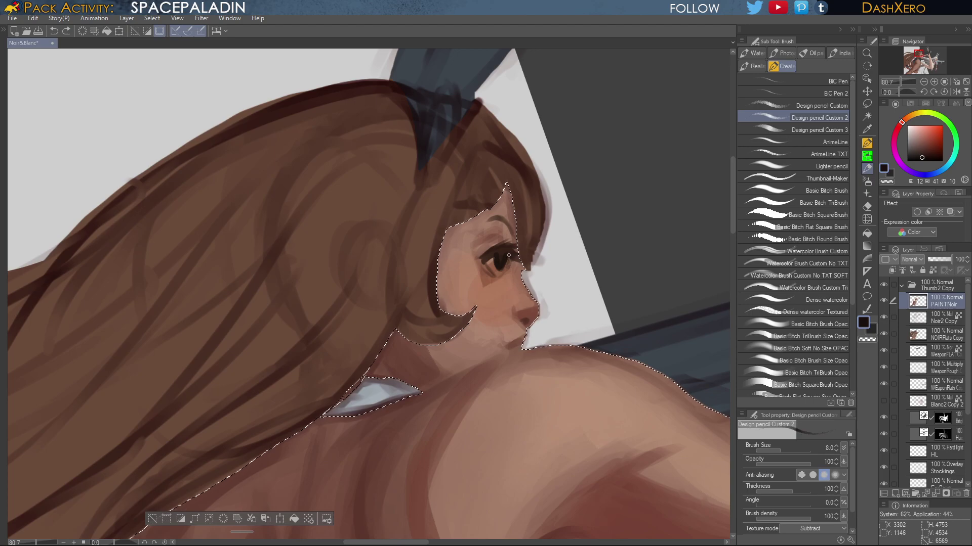
pyautogui.moveTo(509, 255); pyautogui.dragTo(510, 255)
pyautogui.hotkey('ctrl', 'z')
# Darken the iris and upper lash line using the Dense watercolor brush at size 10
pyautogui.click(826, 302)
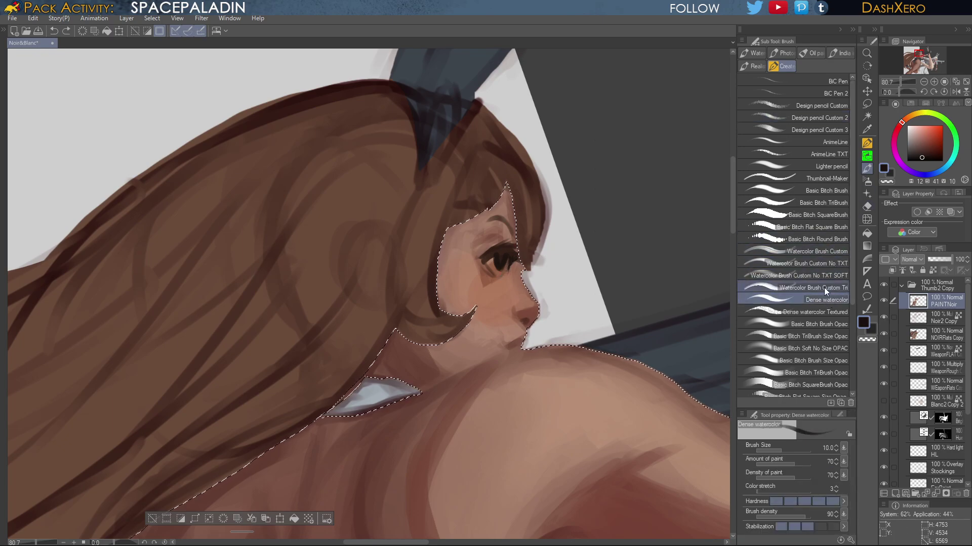
pyautogui.moveTo(509, 254); pyautogui.dragTo(508, 269)
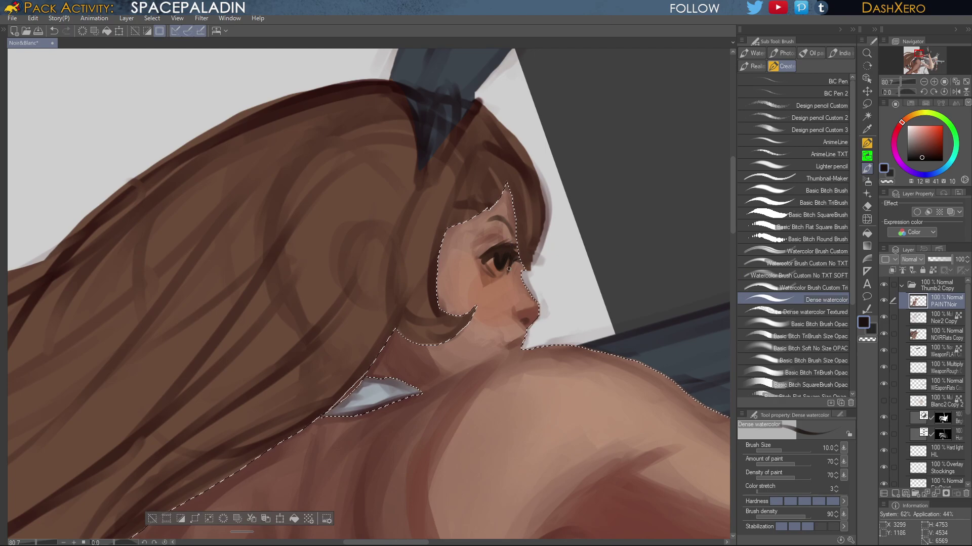
pyautogui.hotkey('ctrl', 'z')
pyautogui.moveTo(511, 261); pyautogui.dragTo(517, 257)
pyautogui.hotkey('ctrl', 'z')
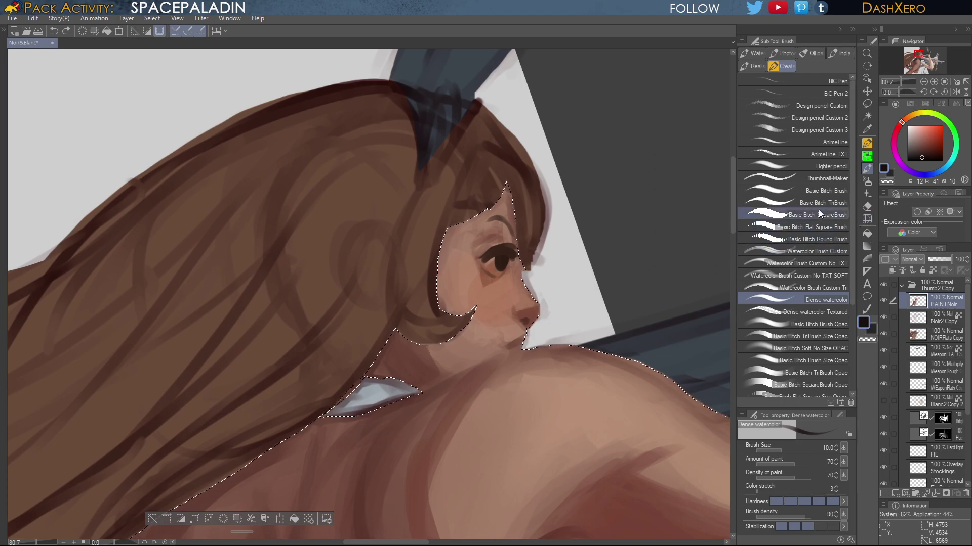
# Reshape the eye with Liquify at brush size 170
pyautogui.click(868, 219)
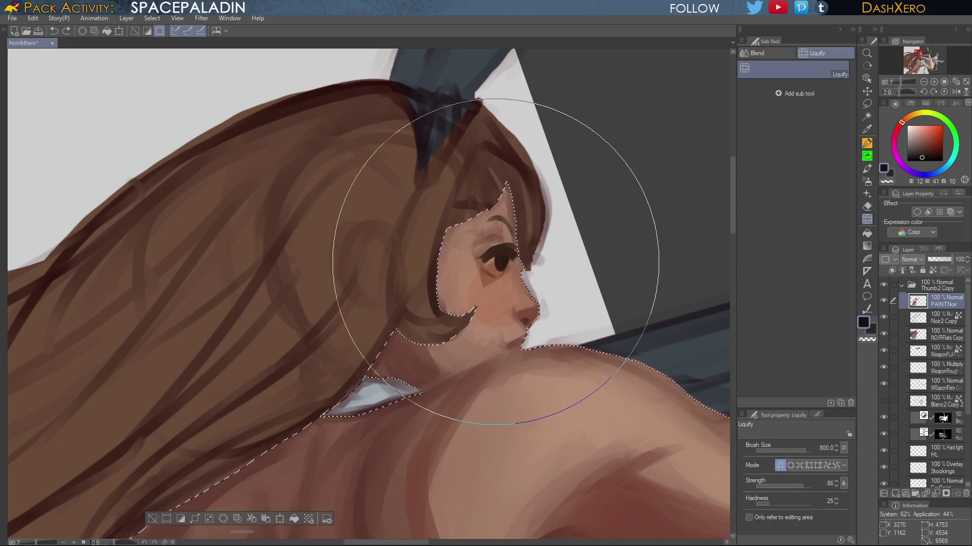
pyautogui.press('[')
pyautogui.press('[')
pyautogui.press('[')
pyautogui.press('[')
pyautogui.press('[')
pyautogui.press('[')
pyautogui.press('[')
pyautogui.press('[')
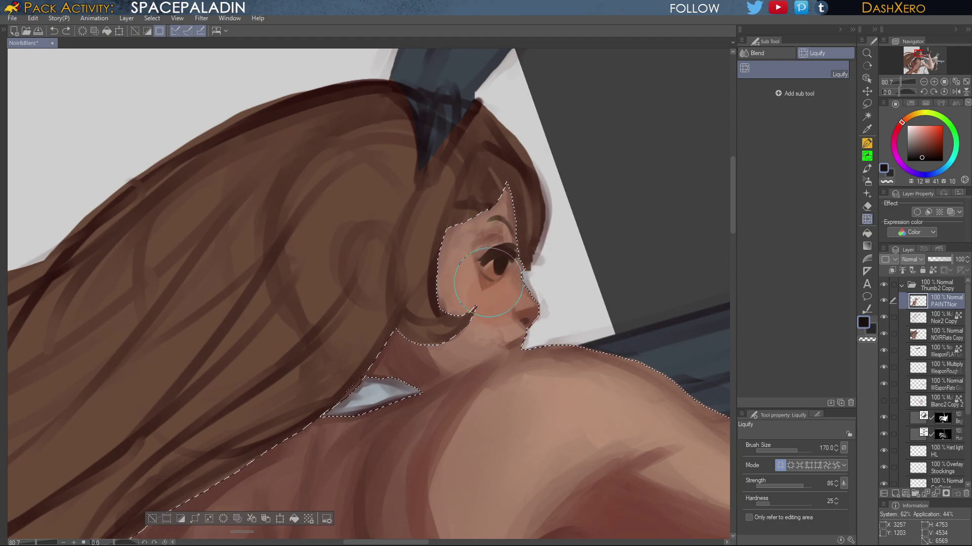
pyautogui.moveTo(488, 282); pyautogui.dragTo(492, 258)
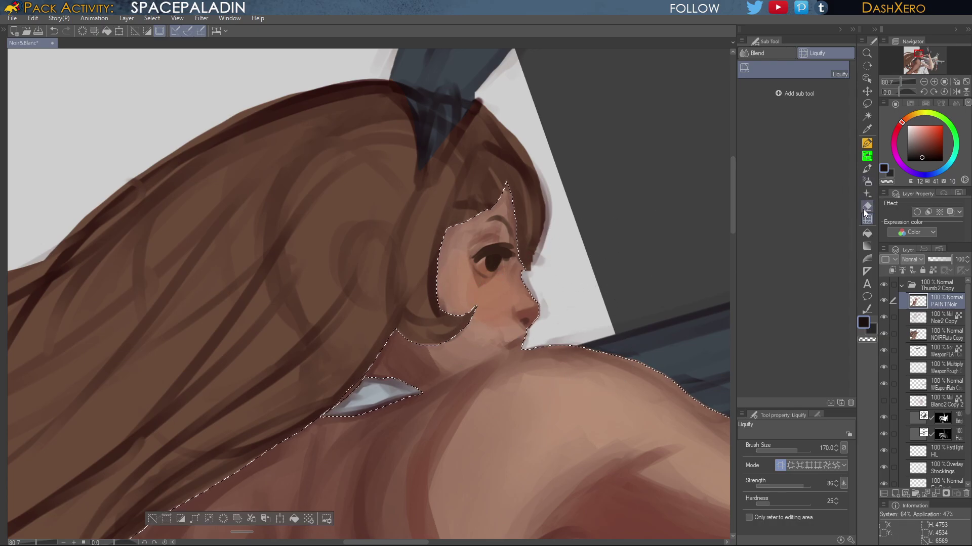
# Paint the upper lashes, lower lid and eyelid crease with Dense watercolor, using dark and skin tones sampled from the face
pyautogui.click(867, 169)
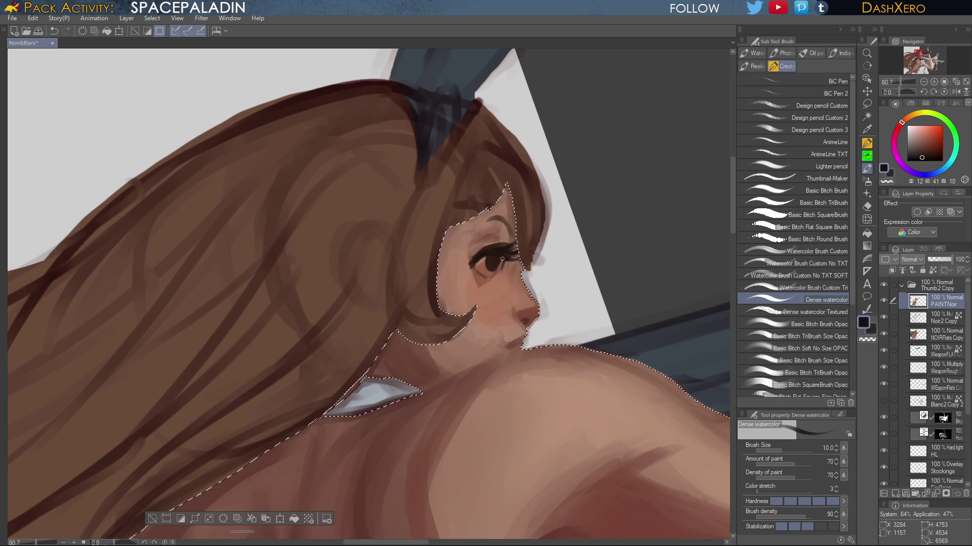
pyautogui.moveTo(493, 271); pyautogui.dragTo(489, 254)
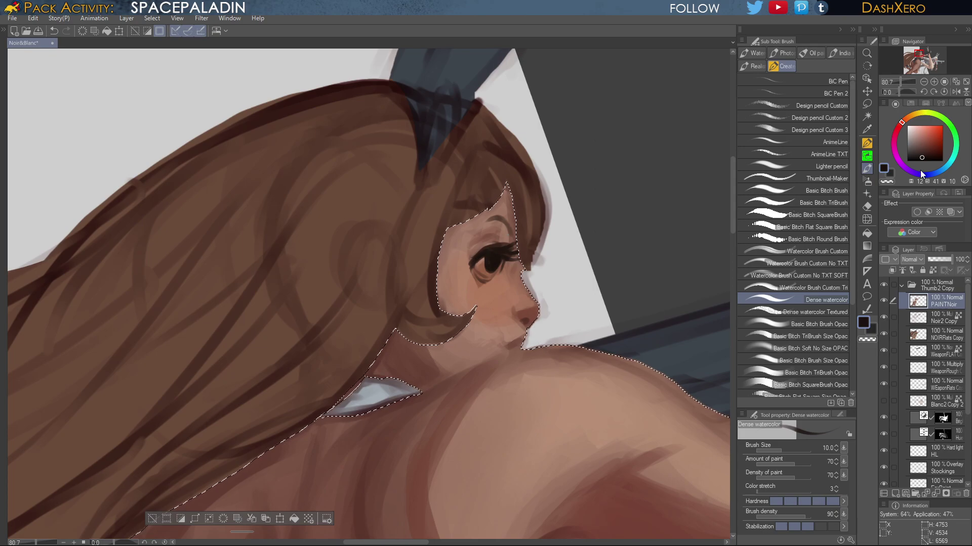
pyautogui.click(930, 152)
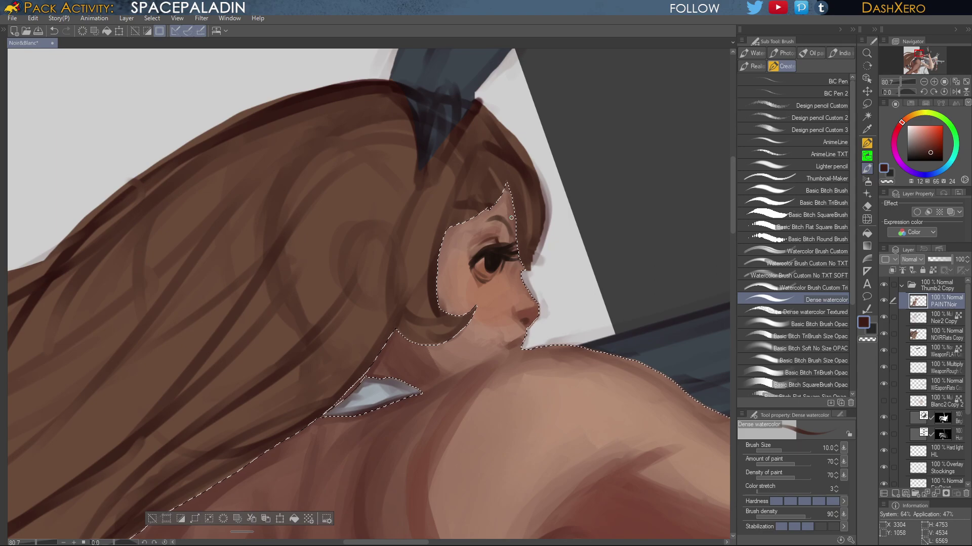
pyautogui.keyDown('alt'); pyautogui.click(493, 247); pyautogui.keyUp('alt')
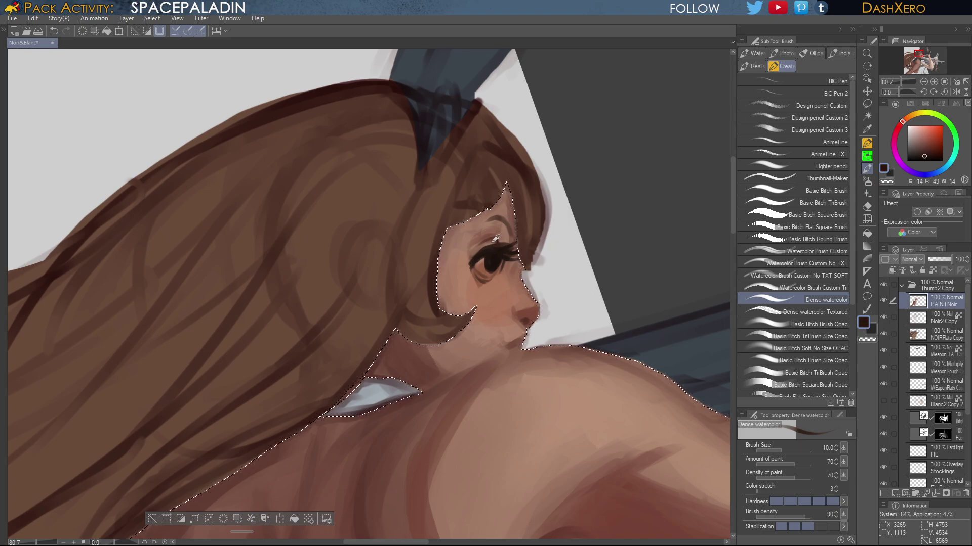
pyautogui.keyDown('alt'); pyautogui.click(493, 242); pyautogui.keyUp('alt')
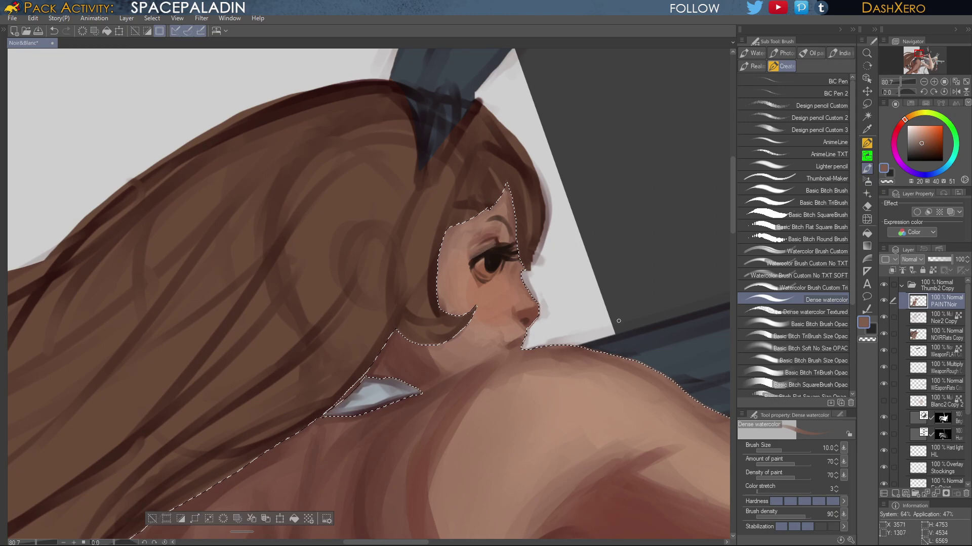
pyautogui.keyDown('alt'); pyautogui.click(528, 318); pyautogui.keyUp('alt')
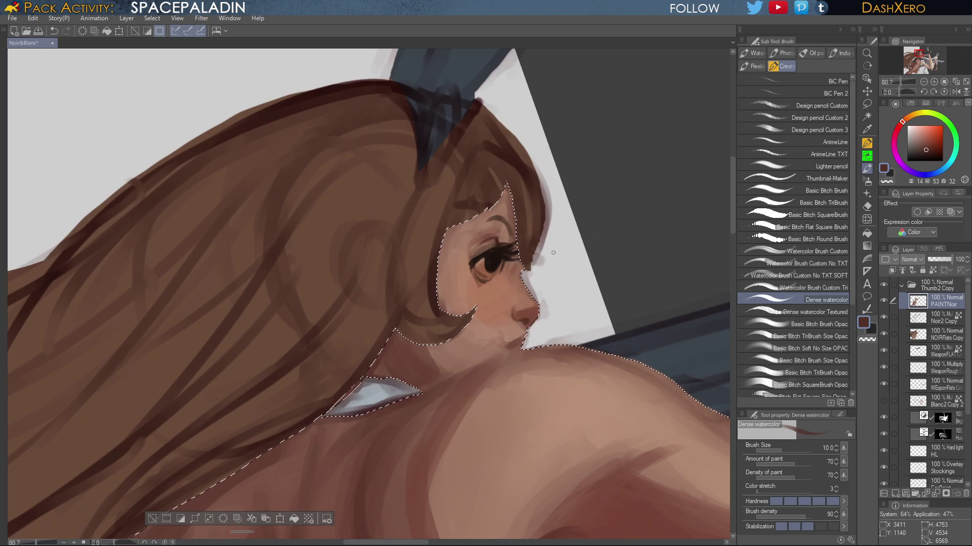
pyautogui.keyDown('alt'); pyautogui.click(505, 259); pyautogui.keyUp('alt')
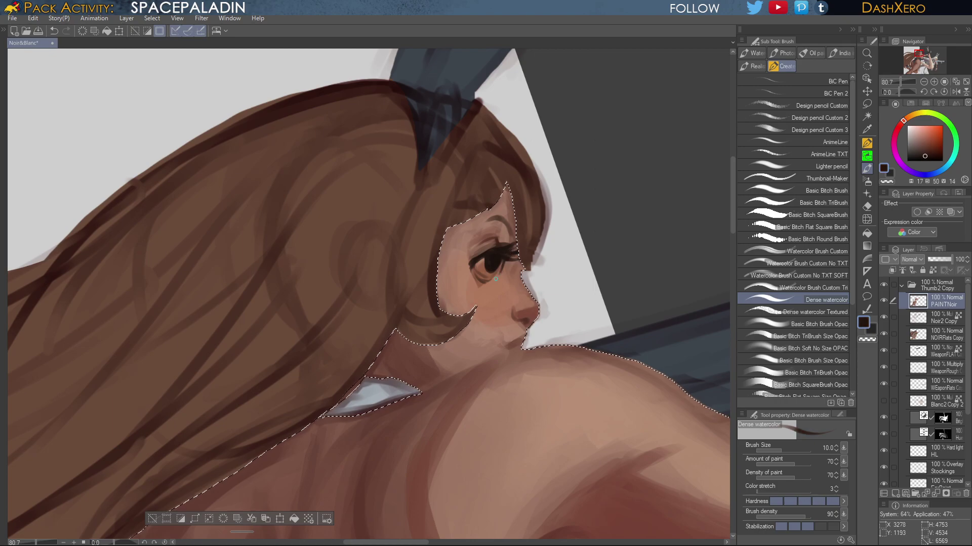
# Try a near-black stroke along the eye's lower lid
pyautogui.moveTo(476, 275)
pyautogui.mouseDown()
pyautogui.moveTo(491, 285)
pyautogui.moveTo(494, 277)
pyautogui.mouseUp()
pyautogui.hotkey('ctrl', 'z')
pyautogui.hotkey('ctrl', 'z')
# Shade the skin between the eye and nose bridge with sampled skin tones, using Basic Bitch TriBrush Size Opac at size 40
pyautogui.keyDown('alt'); pyautogui.click(515, 214); pyautogui.keyUp('alt')
pyautogui.moveTo(504, 235); pyautogui.dragTo(510, 244)
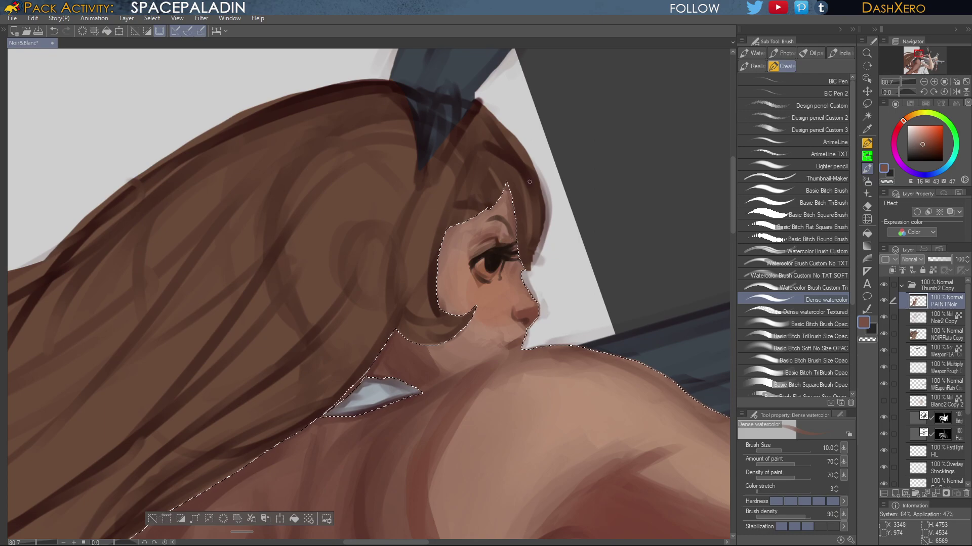
pyautogui.click(826, 335)
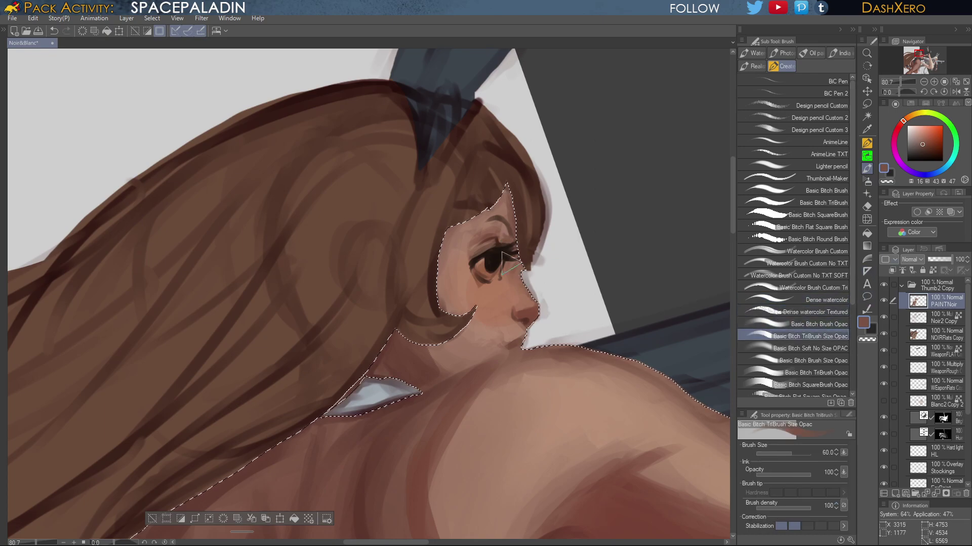
pyautogui.press('[')
pyautogui.press('[')
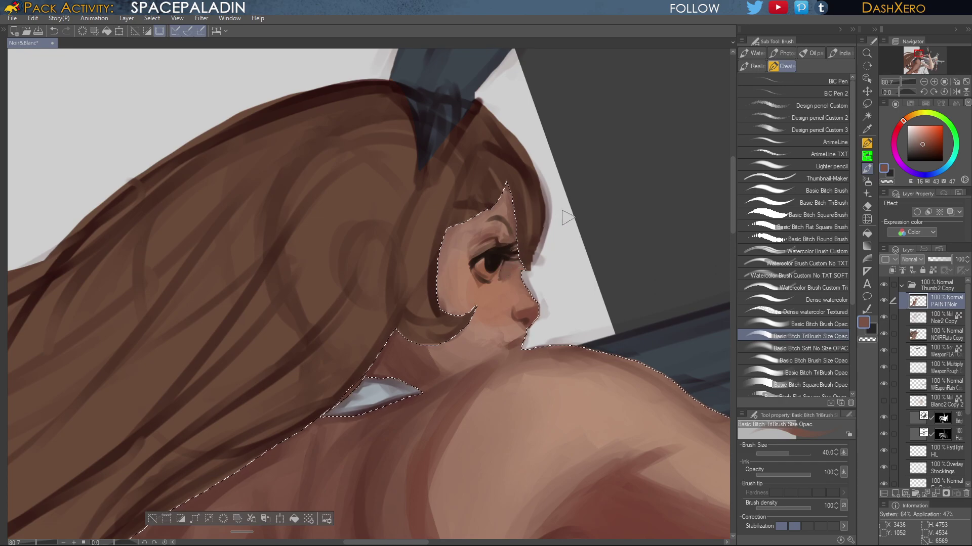
pyautogui.keyDown('alt'); pyautogui.click(416, 361); pyautogui.keyUp('alt')
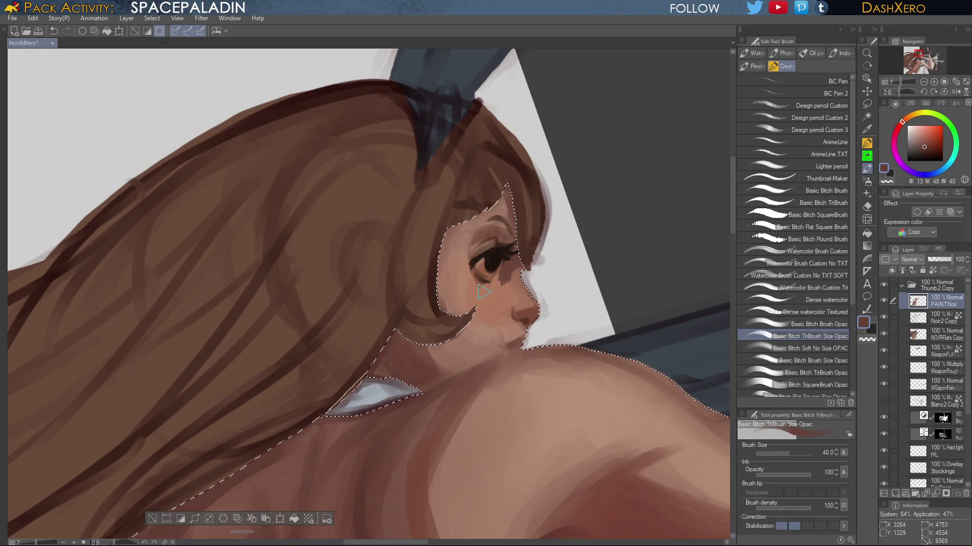
pyautogui.keyDown('alt'); pyautogui.click(445, 363); pyautogui.keyUp('alt')
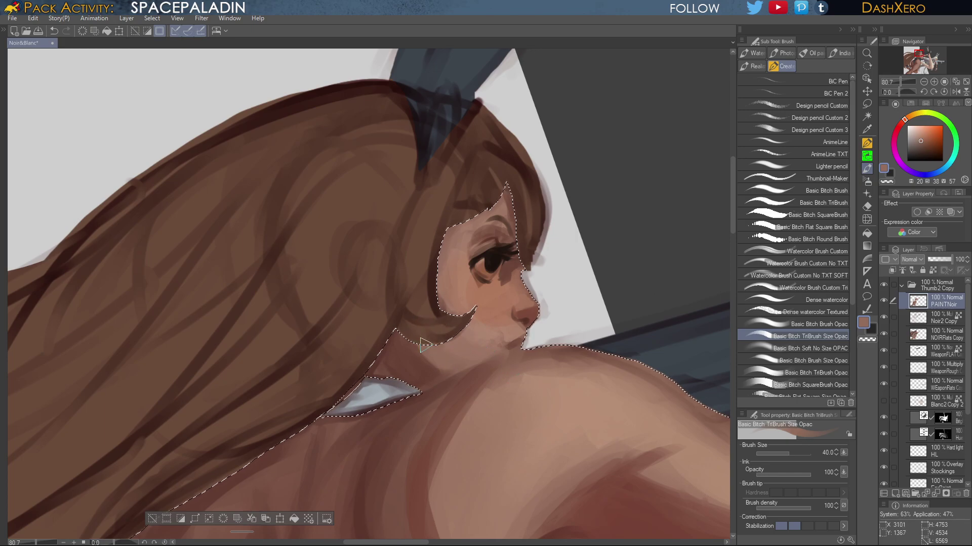
pyautogui.keyDown('alt'); pyautogui.click(493, 289); pyautogui.keyUp('alt')
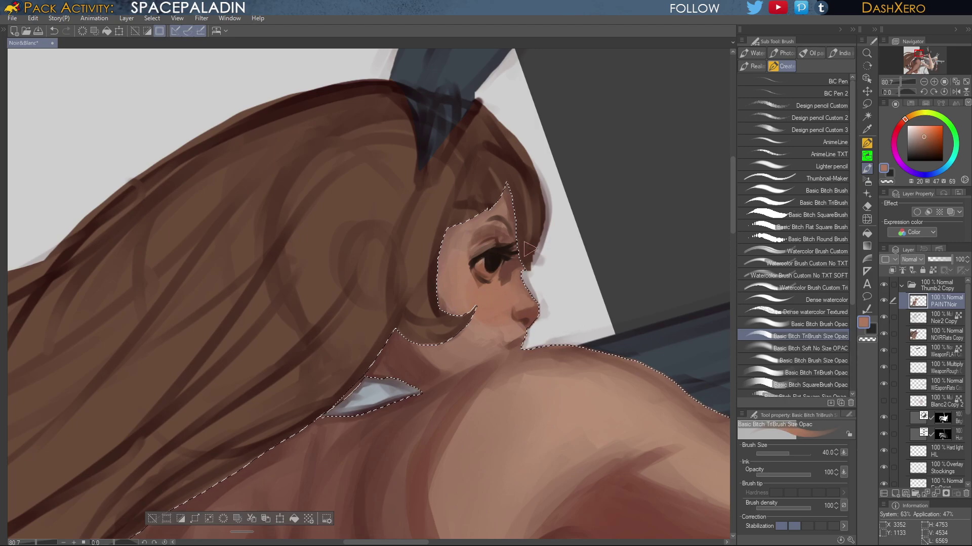
# Paint the lips and mouth line with a sampled reddish-brown using the TriBrush
pyautogui.moveTo(532, 328); pyautogui.dragTo(597, 228)
pyautogui.keyDown('alt'); pyautogui.click(587, 235); pyautogui.keyUp('alt')
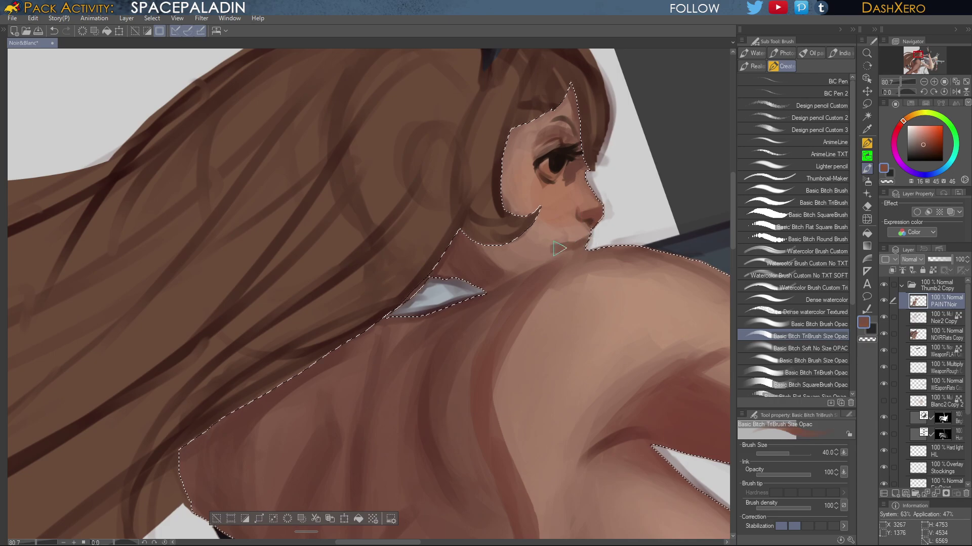
pyautogui.moveTo(551, 249); pyautogui.dragTo(582, 239)
pyautogui.hotkey('ctrl', 'z')
pyautogui.hotkey('ctrl', 'z')
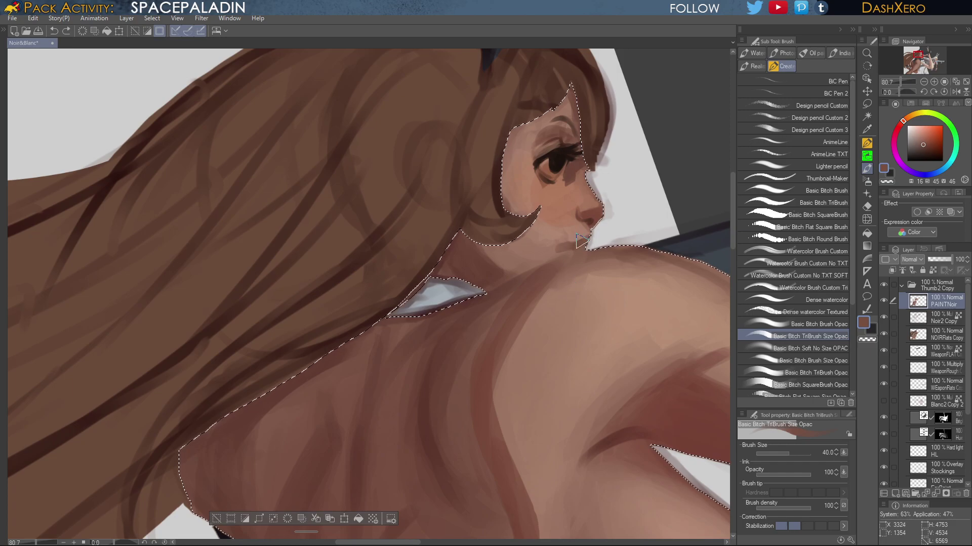
pyautogui.moveTo(585, 242); pyautogui.dragTo(558, 249)
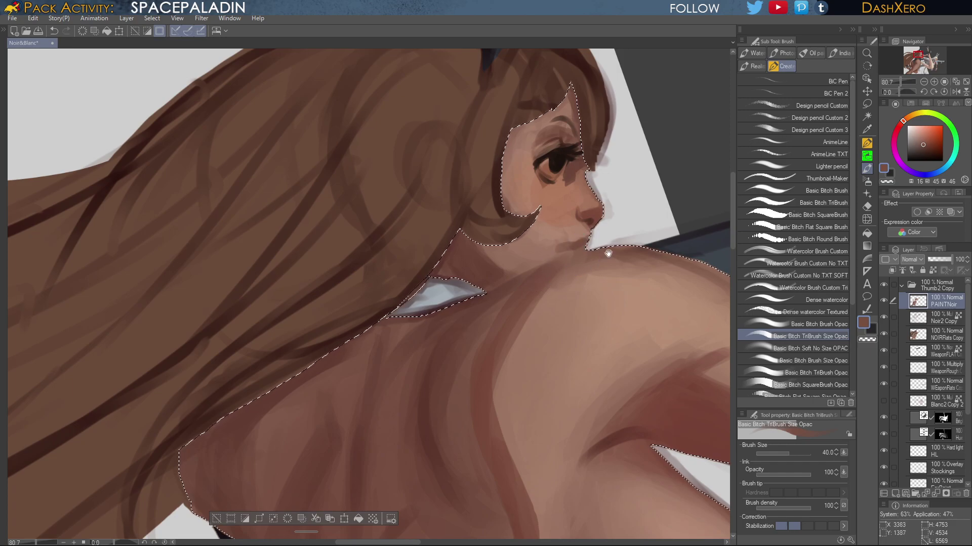
# Refine the upper lashes and inner corner of the eye with sampled near-black using the Dense watercolor brush
pyautogui.moveTo(617, 257); pyautogui.dragTo(514, 333)
pyautogui.moveTo(577, 294); pyautogui.dragTo(522, 304)
pyautogui.keyDown('alt'); pyautogui.click(414, 237); pyautogui.keyUp('alt')
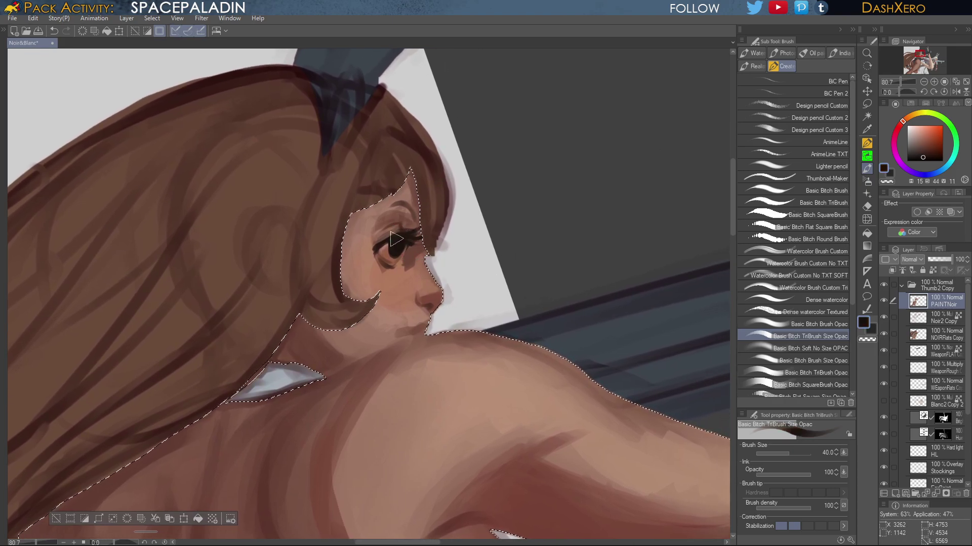
pyautogui.click(827, 300)
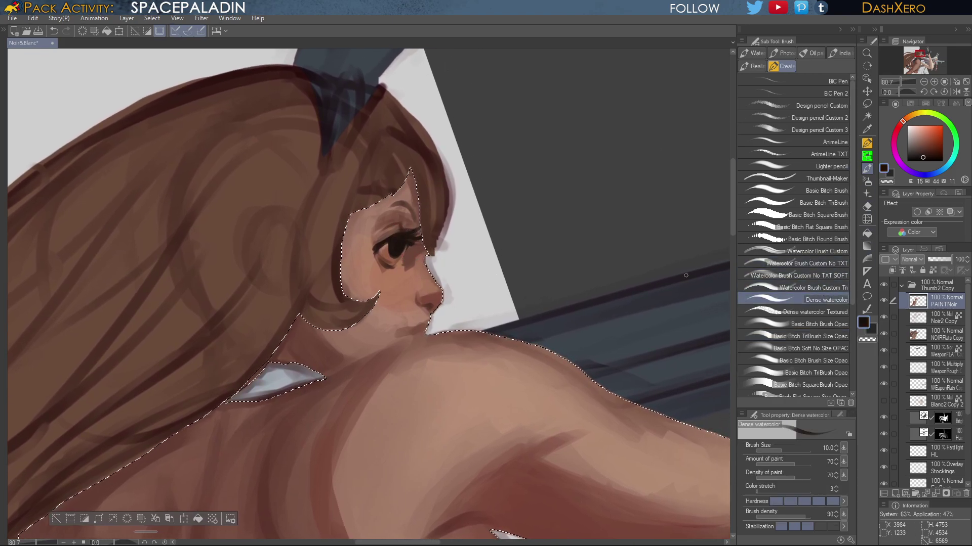
pyautogui.keyDown('alt'); pyautogui.click(401, 243); pyautogui.keyUp('alt')
pyautogui.moveTo(396, 240); pyautogui.dragTo(381, 247)
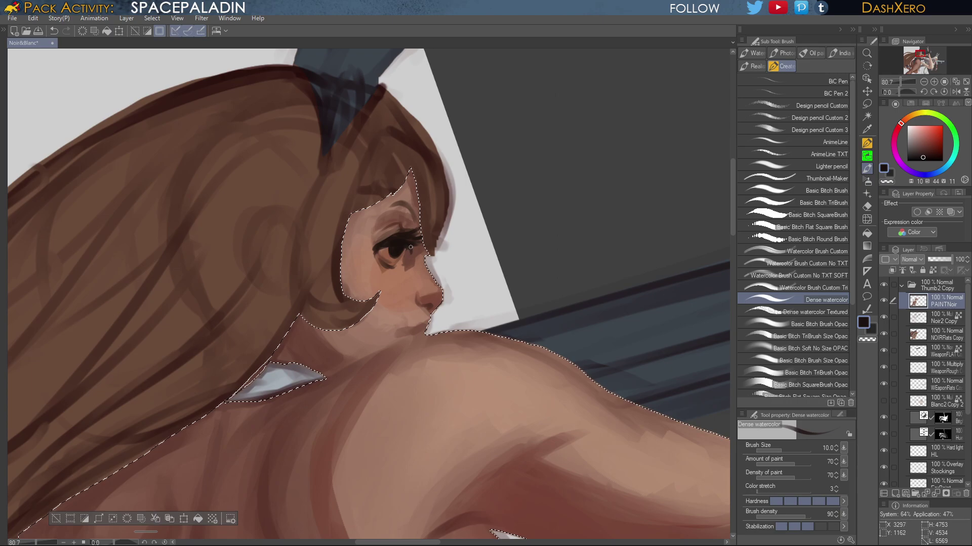
pyautogui.hotkey('ctrl', 'z')
pyautogui.moveTo(406, 247); pyautogui.dragTo(407, 255)
pyautogui.hotkey('ctrl', '0')
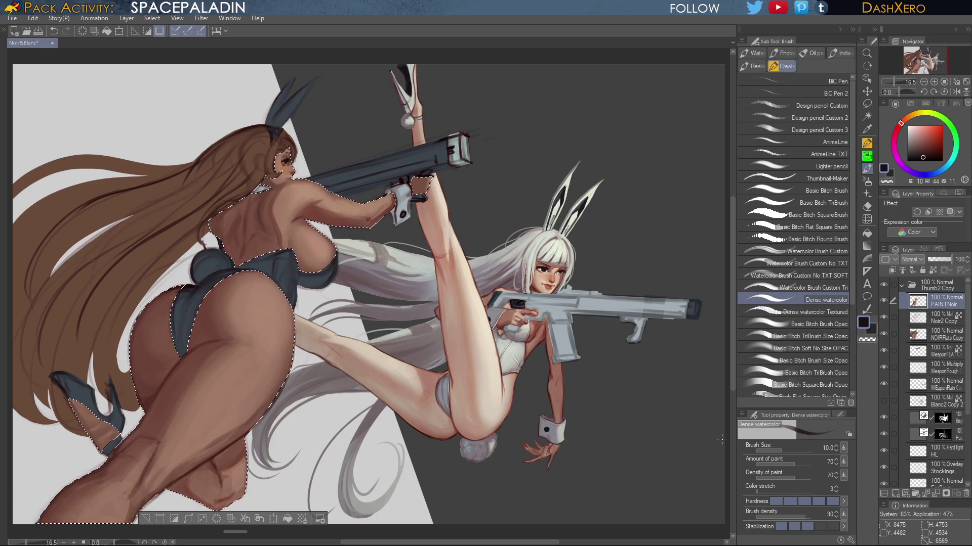
pyautogui.moveTo(344, 218); pyautogui.dragTo(603, 303)
pyautogui.scroll(3, 584, 286)
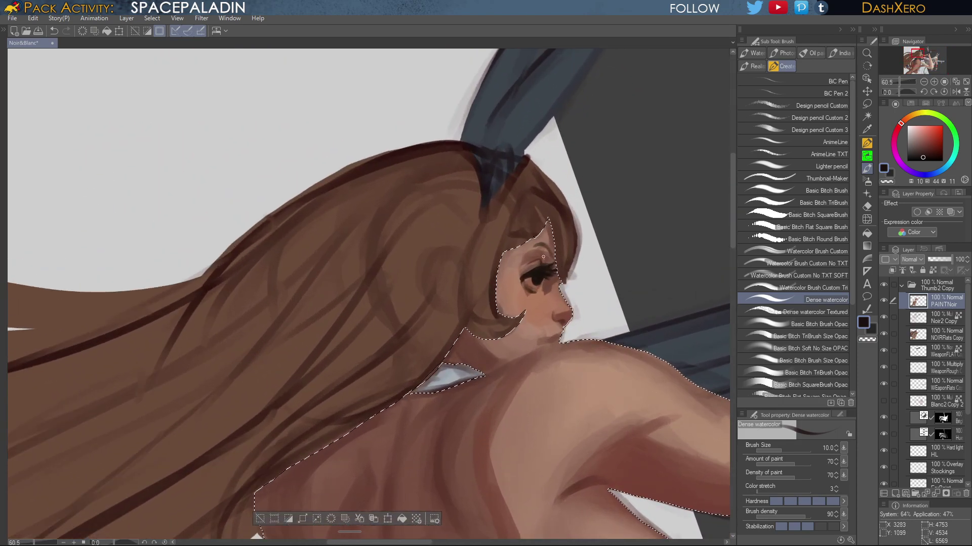
# Touch up the skin around the eye with tones sampled from the face and shoulder, using the Dense watercolor brush at size 10
pyautogui.keyDown('alt'); pyautogui.click(536, 263); pyautogui.keyUp('alt')
pyautogui.keyDown('alt'); pyautogui.click(526, 252); pyautogui.keyUp('alt')
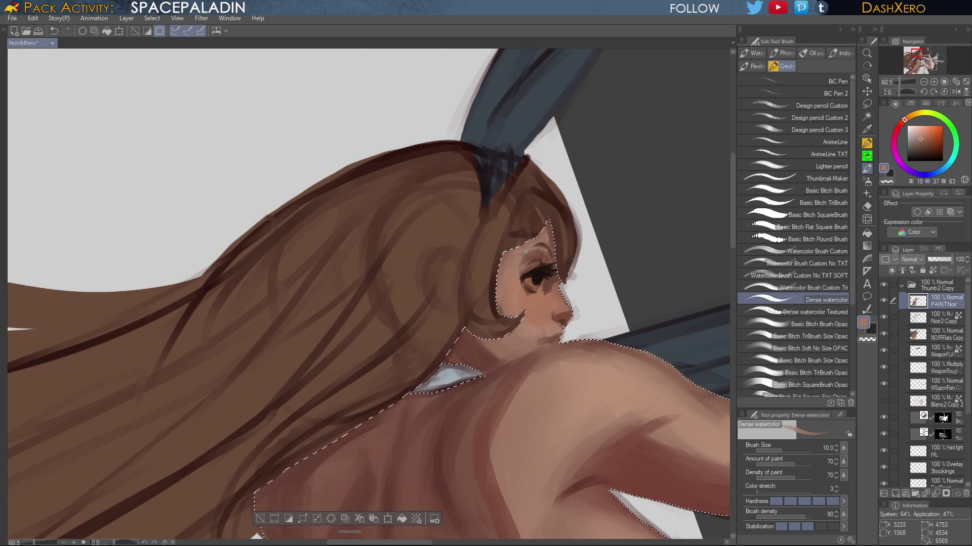
pyautogui.moveTo(641, 409); pyautogui.dragTo(579, 314)
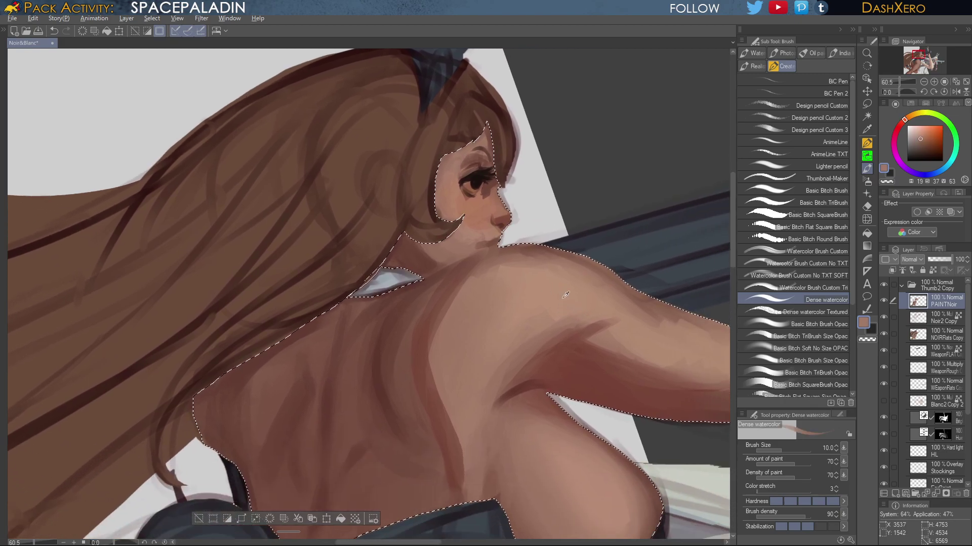
pyautogui.keyDown('alt'); pyautogui.click(566, 299); pyautogui.keyUp('alt')
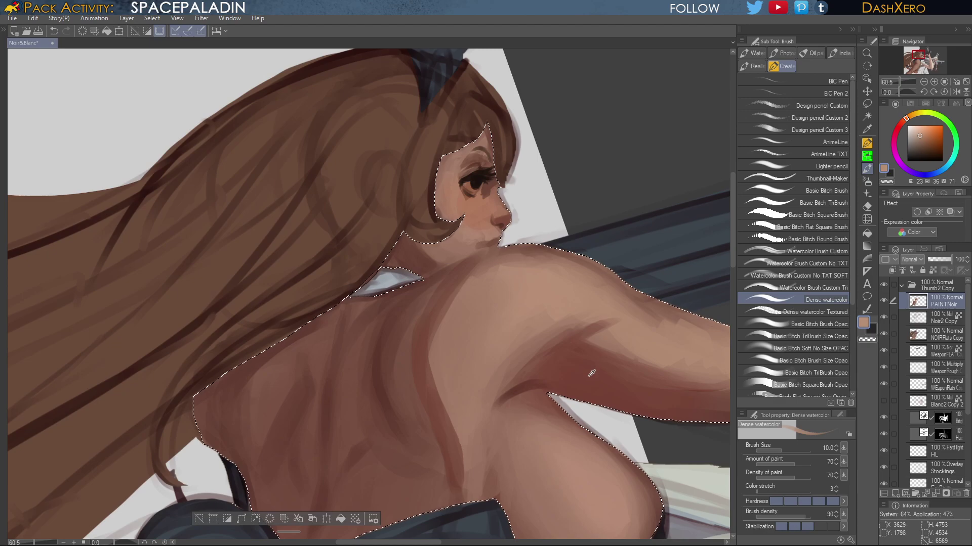
pyautogui.keyDown('alt'); pyautogui.click(575, 323); pyautogui.keyUp('alt')
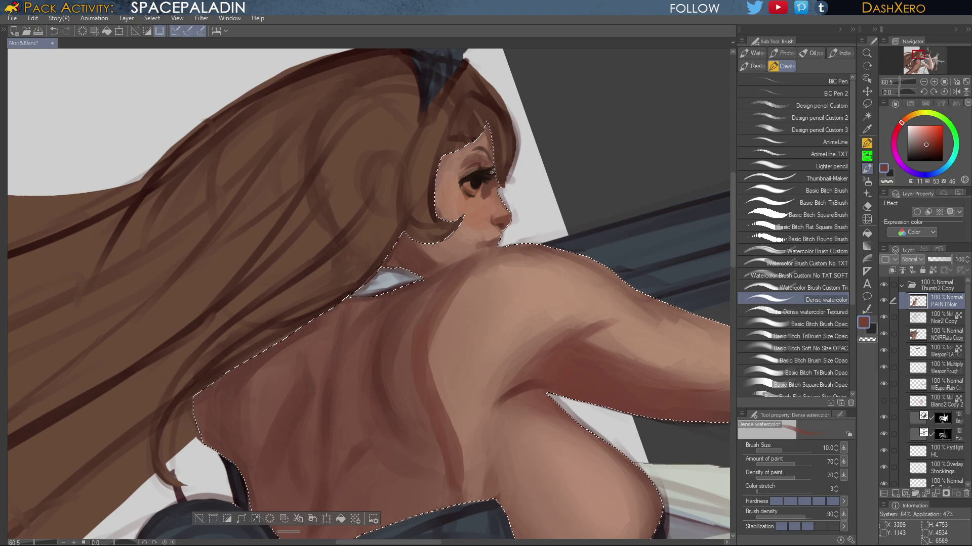
pyautogui.keyDown('alt'); pyautogui.click(478, 182); pyautogui.keyUp('alt')
pyautogui.keyDown('alt'); pyautogui.click(472, 197); pyautogui.keyUp('alt')
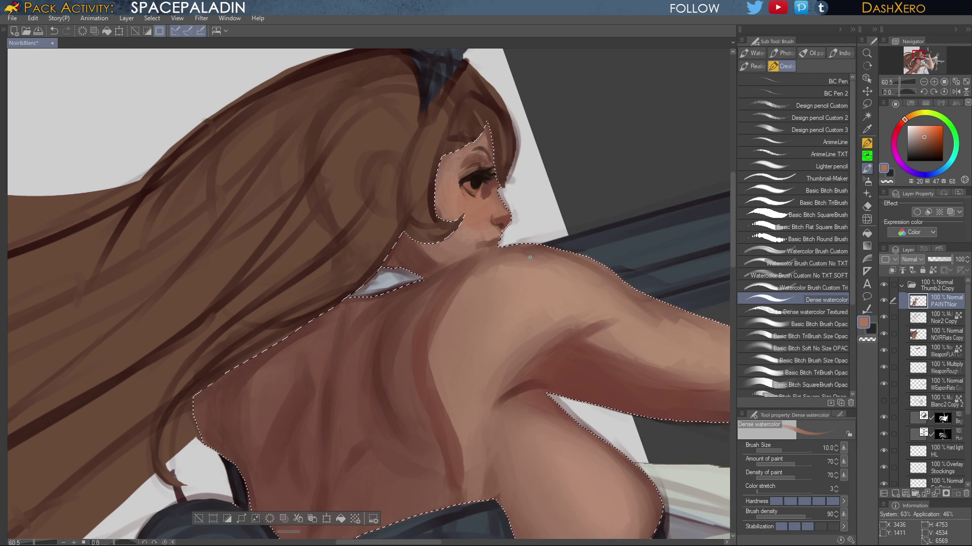
pyautogui.hotkey('ctrl', 'z')
pyautogui.moveTo(463, 195); pyautogui.dragTo(461, 195)
pyautogui.keyDown('alt'); pyautogui.click(494, 169); pyautogui.keyUp('alt')
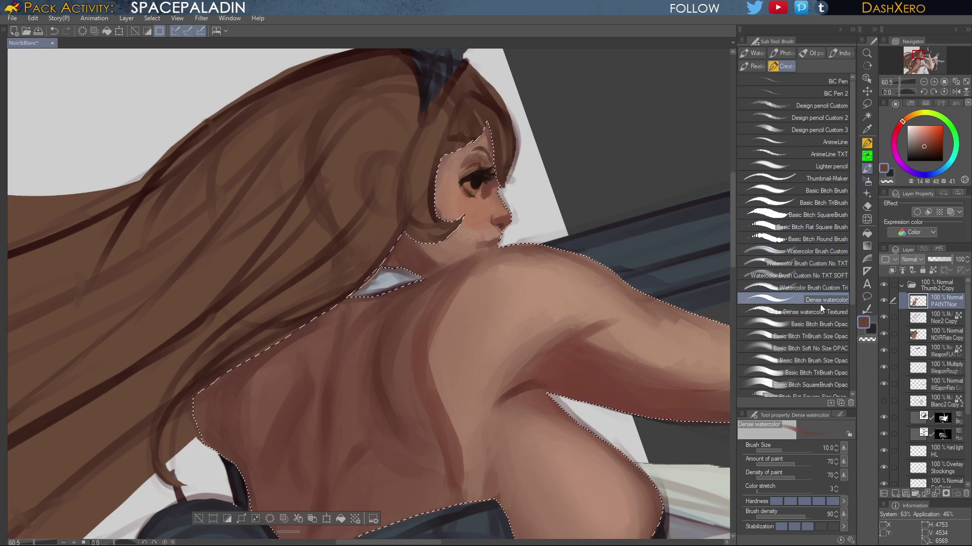
# Paint over the whole eye and its lashes with sampled skin tones, using Basic Bitch TriBrush Size Opac at size 40
pyautogui.click(815, 332)
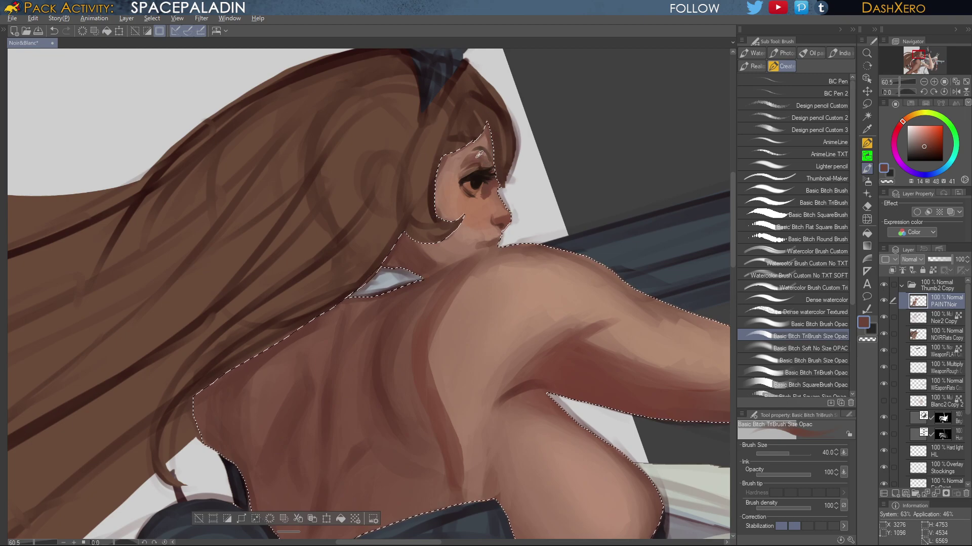
pyautogui.keyDown('alt'); pyautogui.click(465, 167); pyautogui.keyUp('alt')
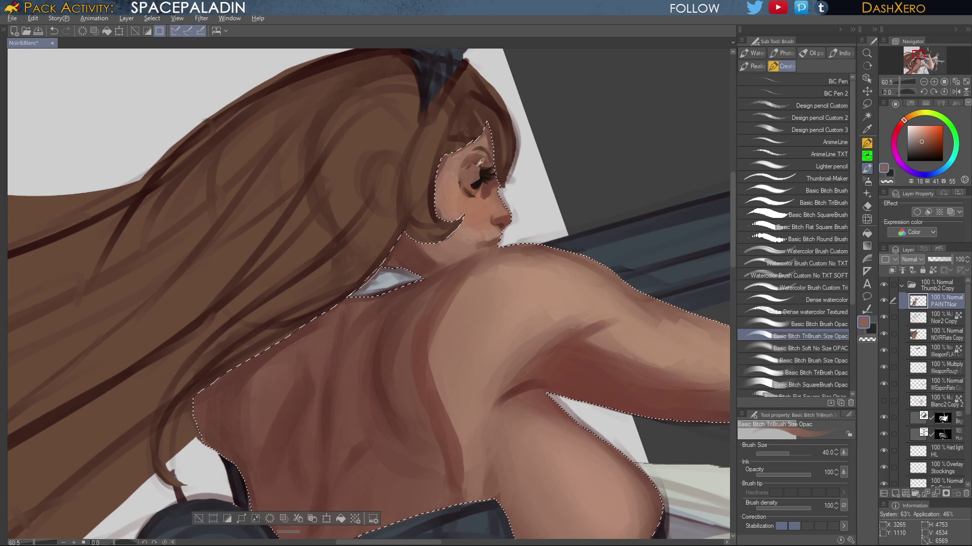
pyautogui.keyDown('alt'); pyautogui.click(476, 155); pyautogui.keyUp('alt')
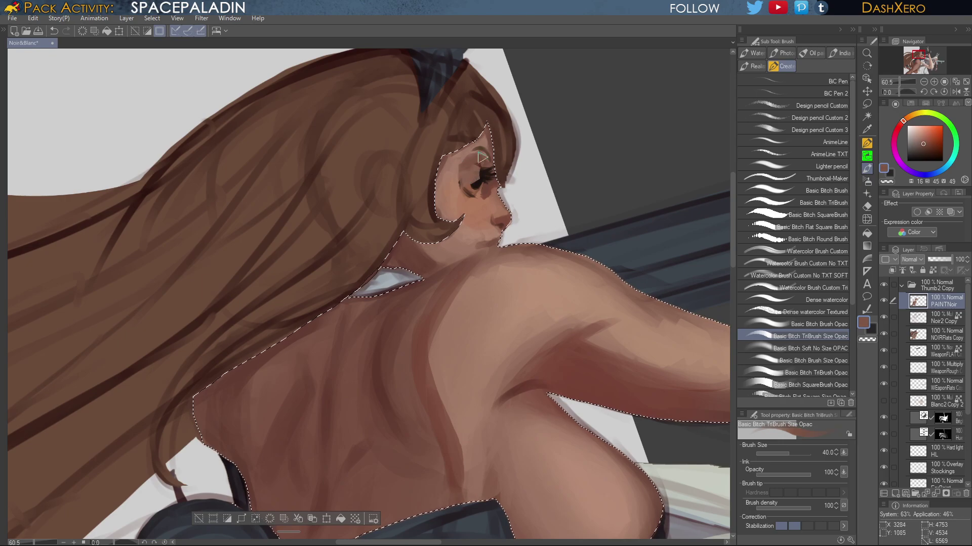
pyautogui.keyDown('alt'); pyautogui.click(474, 194); pyautogui.keyUp('alt')
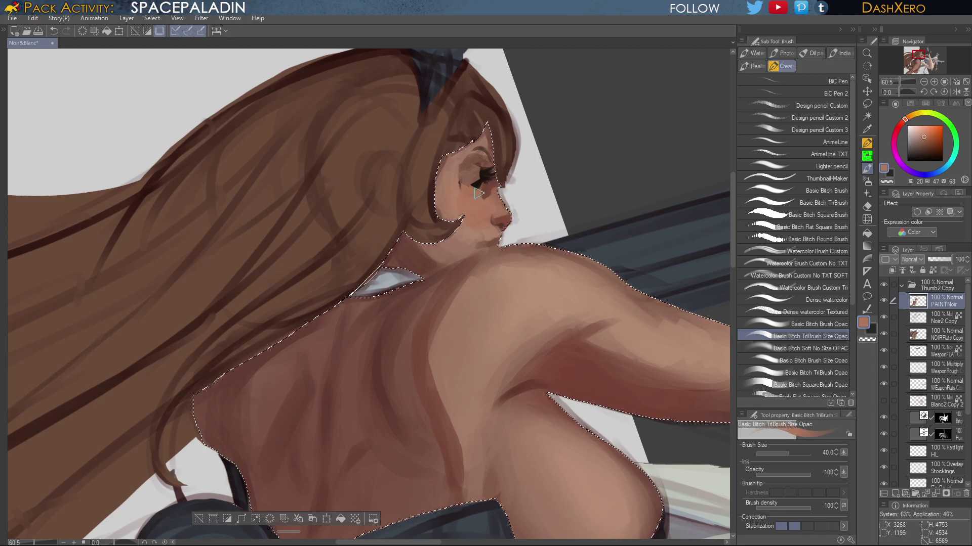
pyautogui.keyDown('alt'); pyautogui.click(485, 174); pyautogui.keyUp('alt')
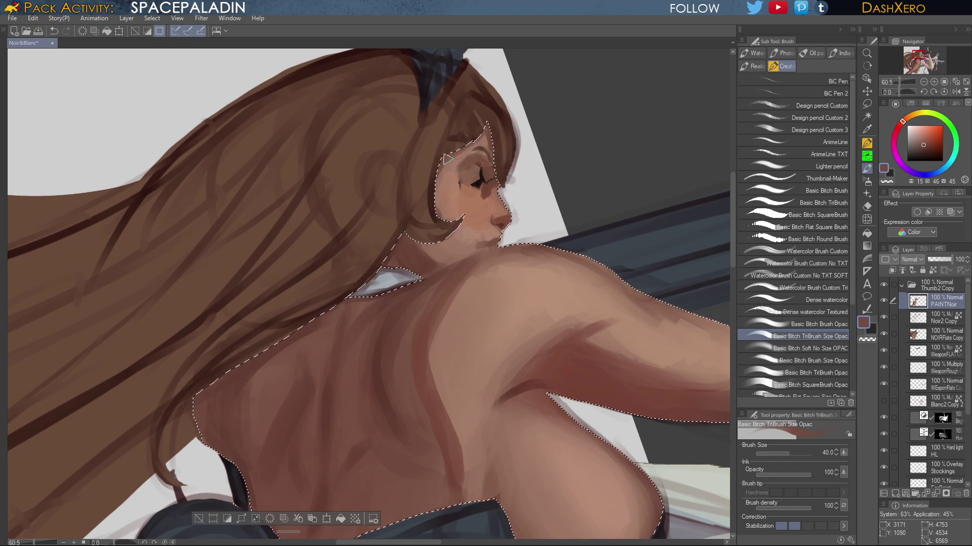
pyautogui.keyDown('alt'); pyautogui.click(422, 257); pyautogui.keyUp('alt')
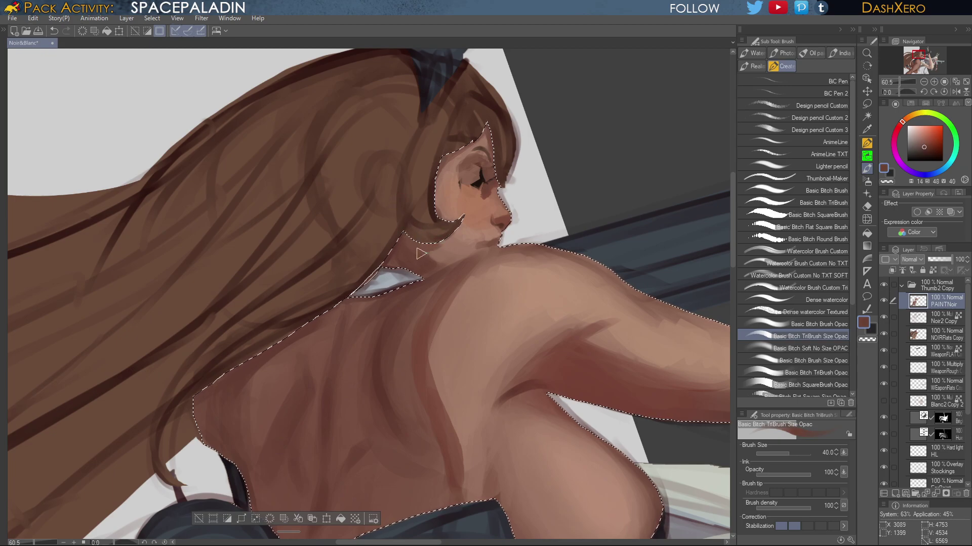
pyautogui.keyDown('alt'); pyautogui.click(470, 180); pyautogui.keyUp('alt')
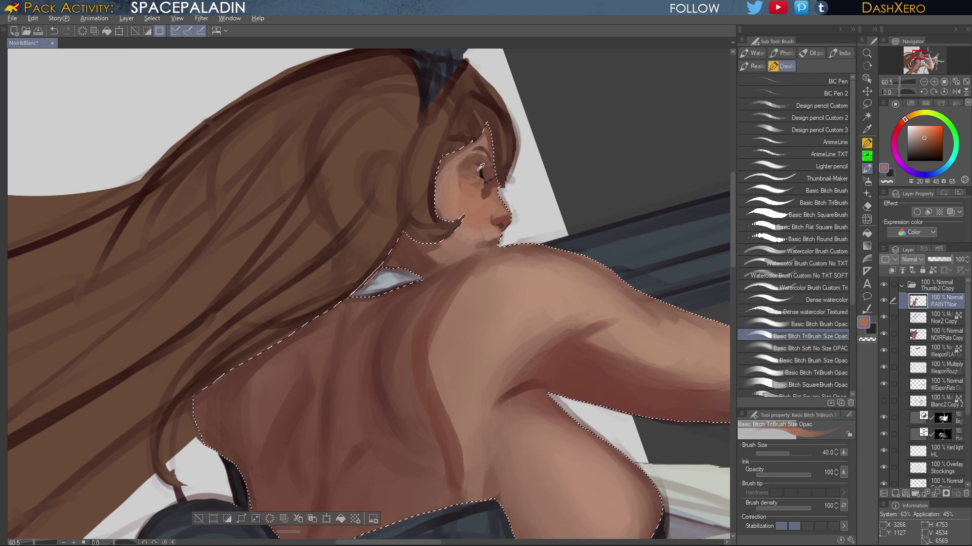
pyautogui.keyDown('alt'); pyautogui.click(480, 167); pyautogui.keyUp('alt')
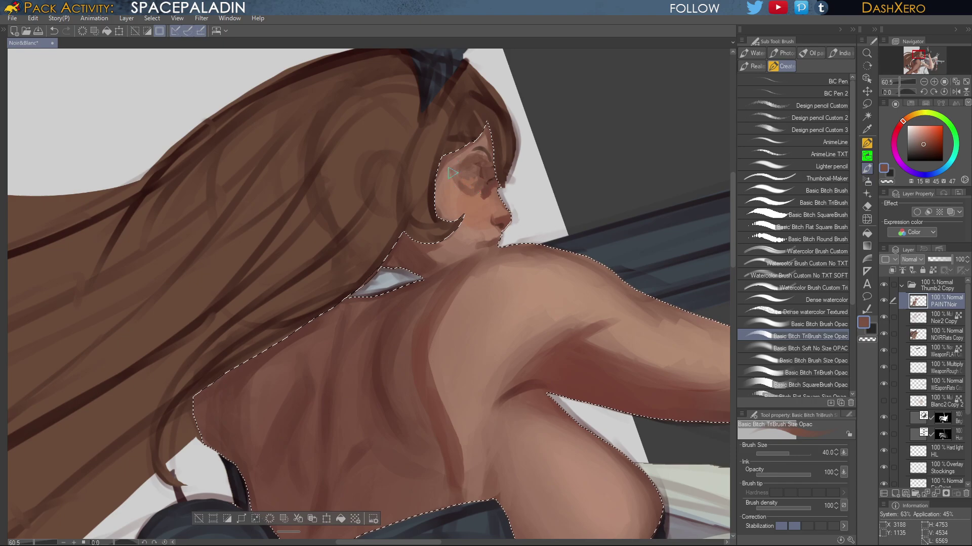
# Repaint the forehead and brow area above the eye socket with reddish-brown and lighter sampled skin tones using the TriBrush
pyautogui.keyDown('alt'); pyautogui.click(487, 193); pyautogui.keyUp('alt')
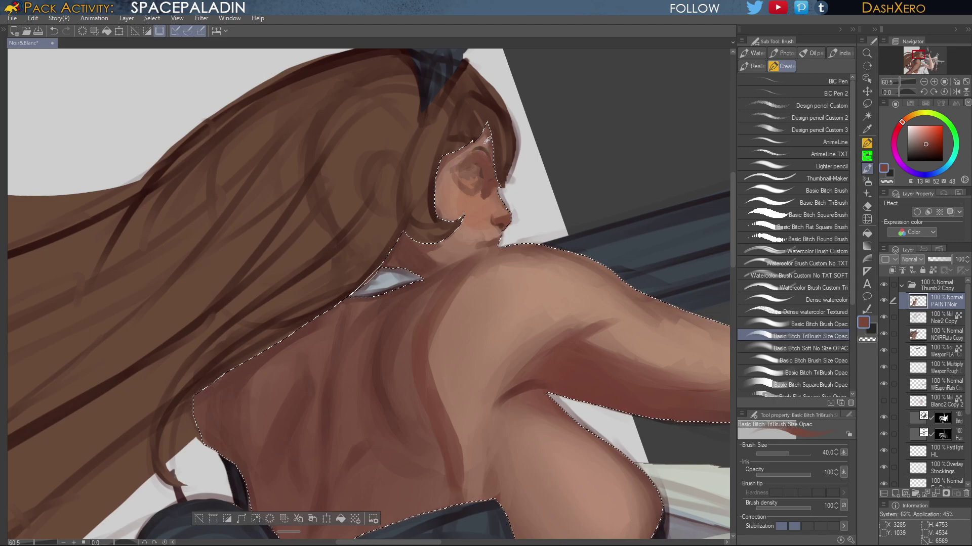
pyautogui.keyDown('alt'); pyautogui.click(478, 148); pyautogui.keyUp('alt')
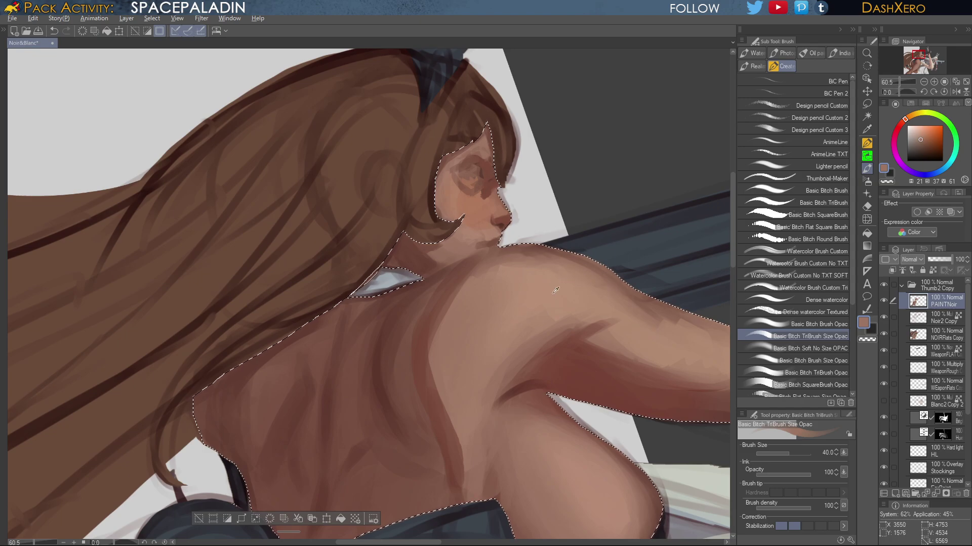
pyautogui.keyDown('alt'); pyautogui.click(537, 280); pyautogui.keyUp('alt')
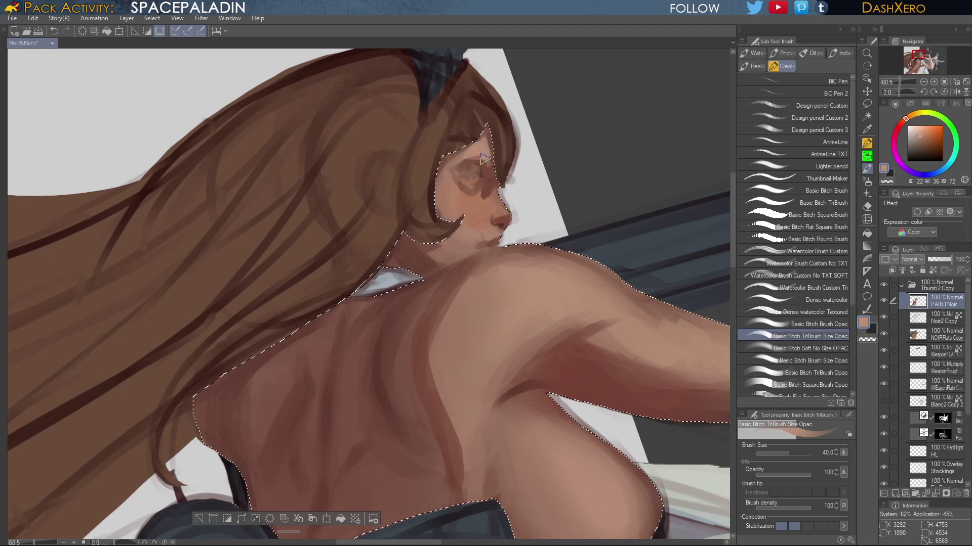
# Soften the eye socket and cheek with sampled skin tones, using Basic Bitch Brush Opac at size 100
pyautogui.click(828, 324)
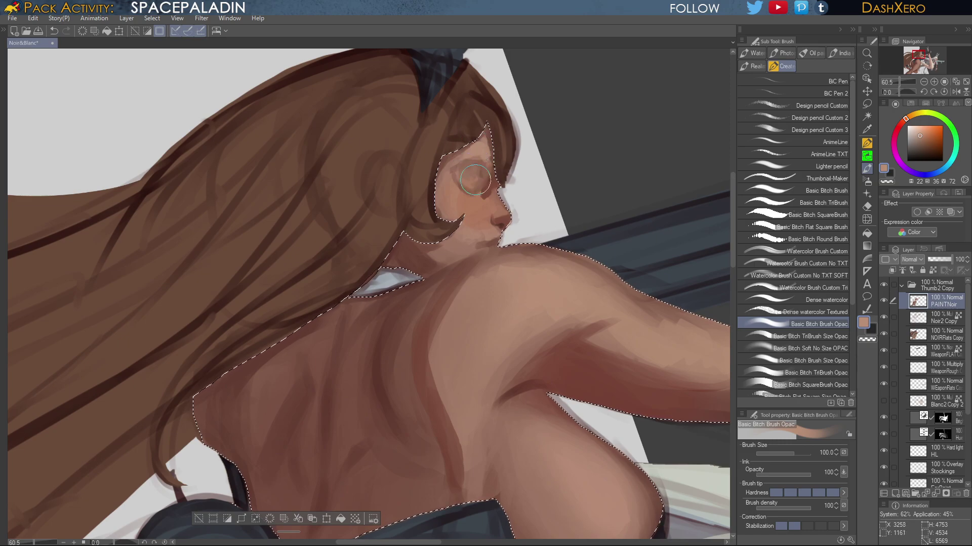
pyautogui.moveTo(475, 180)
pyautogui.mouseDown()
pyautogui.moveTo(475, 154)
pyautogui.moveTo(459, 164)
pyautogui.moveTo(482, 151)
pyautogui.moveTo(445, 196)
pyautogui.mouseUp()
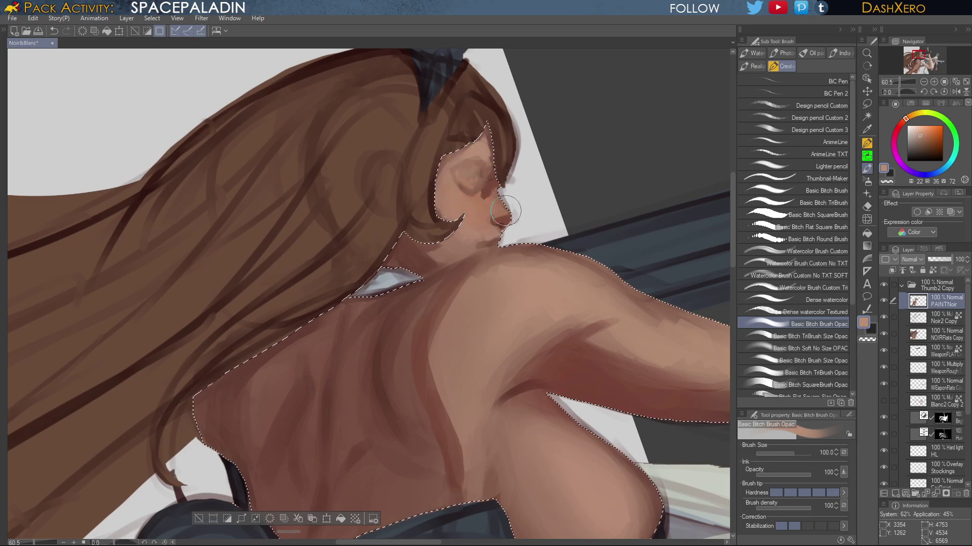
pyautogui.keyDown('alt'); pyautogui.click(444, 213); pyautogui.keyUp('alt')
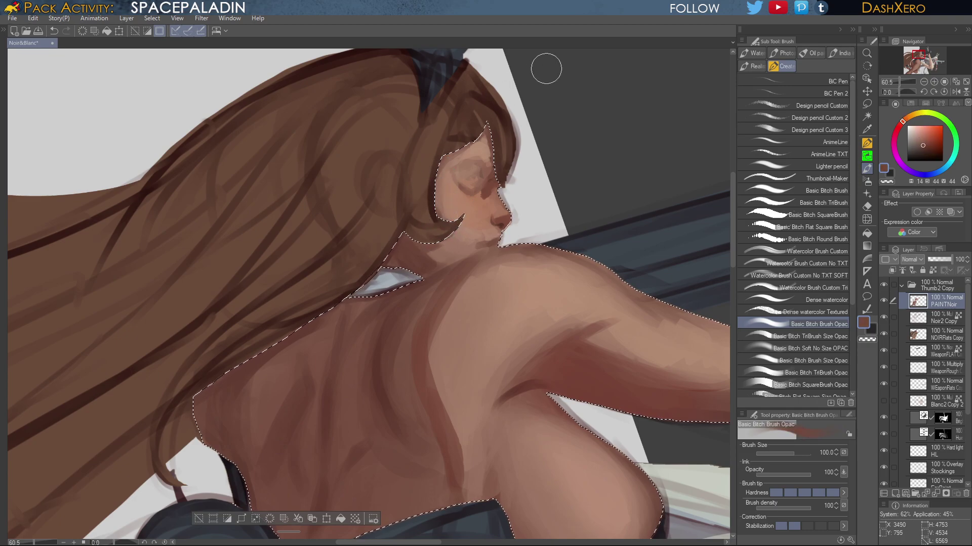
pyautogui.hotkey('ctrl', 'z')
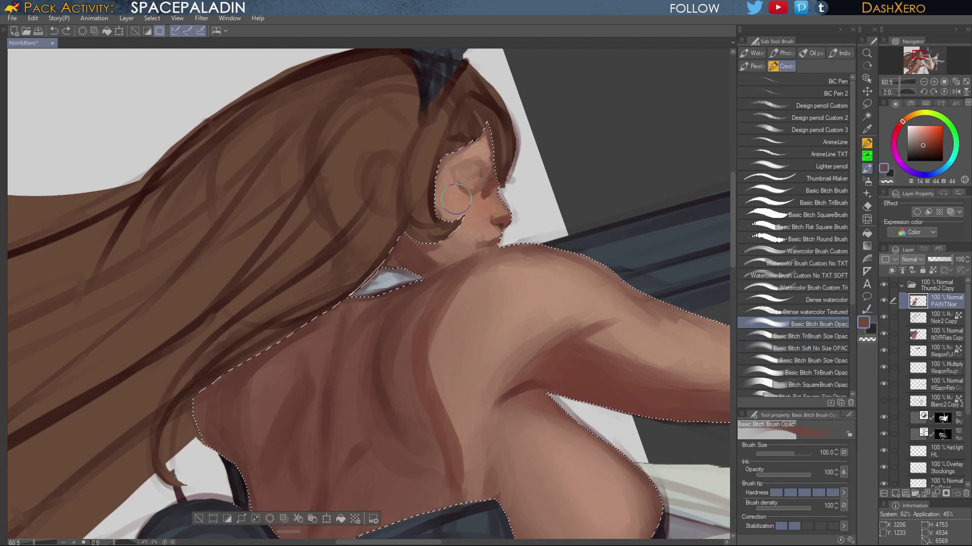
pyautogui.moveTo(447, 201); pyautogui.dragTo(448, 200)
pyautogui.hotkey('ctrl', 'z')
pyautogui.keyDown('alt'); pyautogui.click(452, 198); pyautogui.keyUp('alt')
pyautogui.click(445, 201)
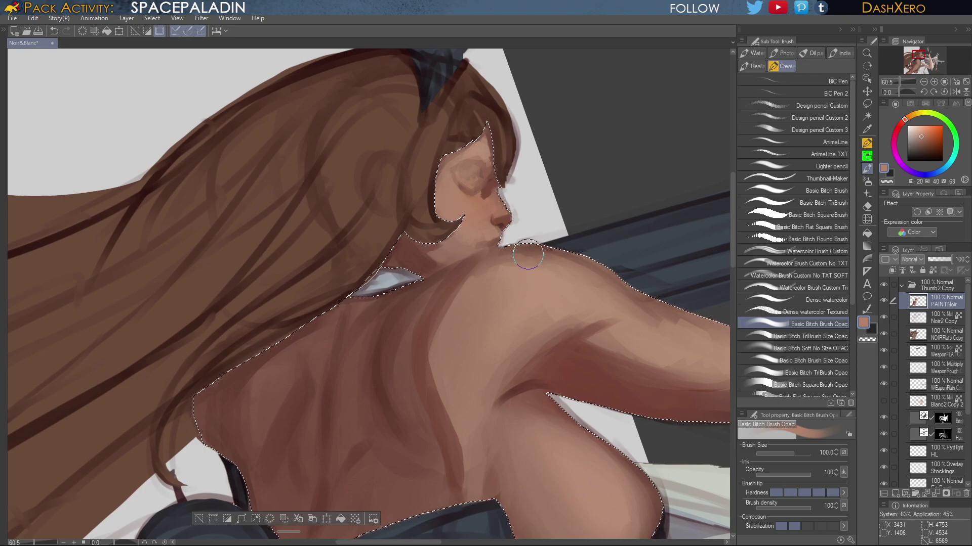
# Reshape the lips in the face's profile with Liquify at brush size 50 and strength 86
pyautogui.scroll(4, 527, 253)
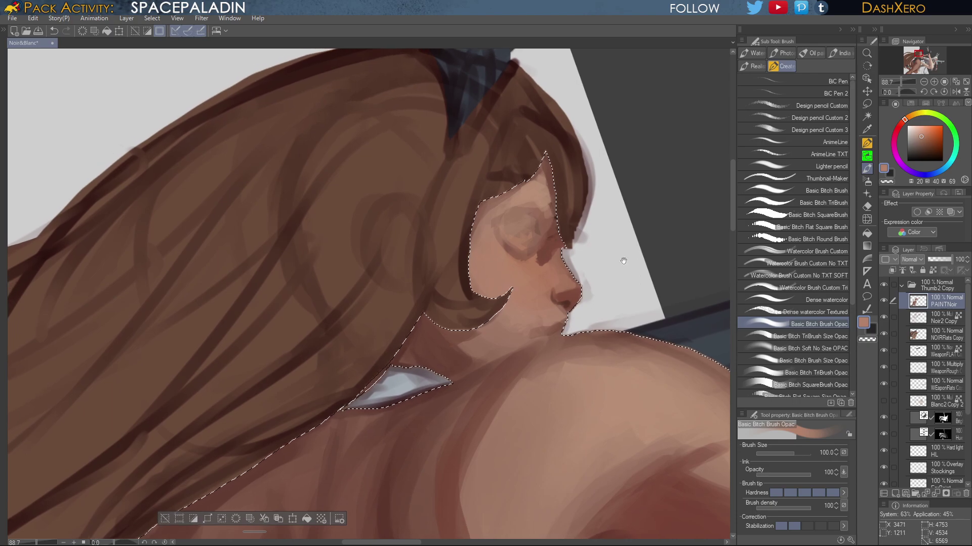
pyautogui.click(867, 220)
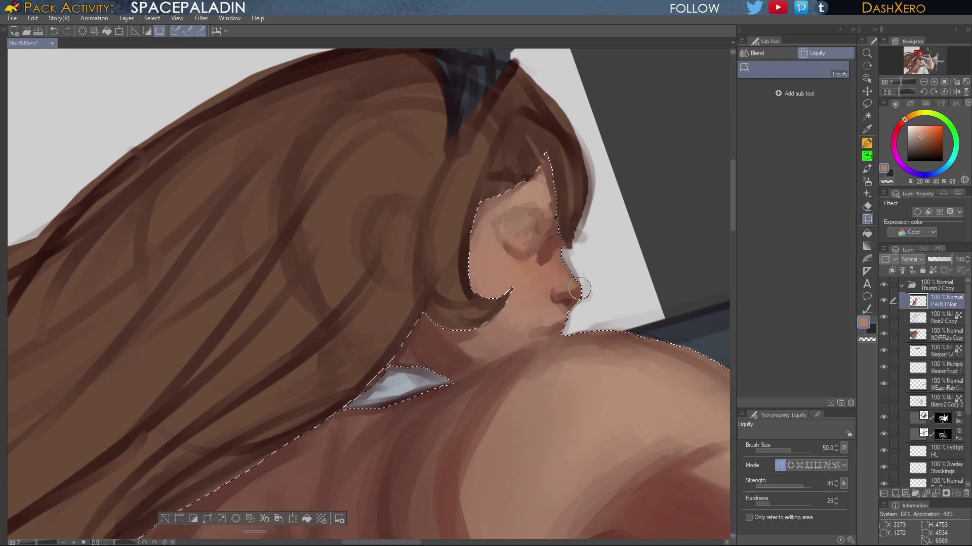
pyautogui.moveTo(609, 370); pyautogui.dragTo(599, 356)
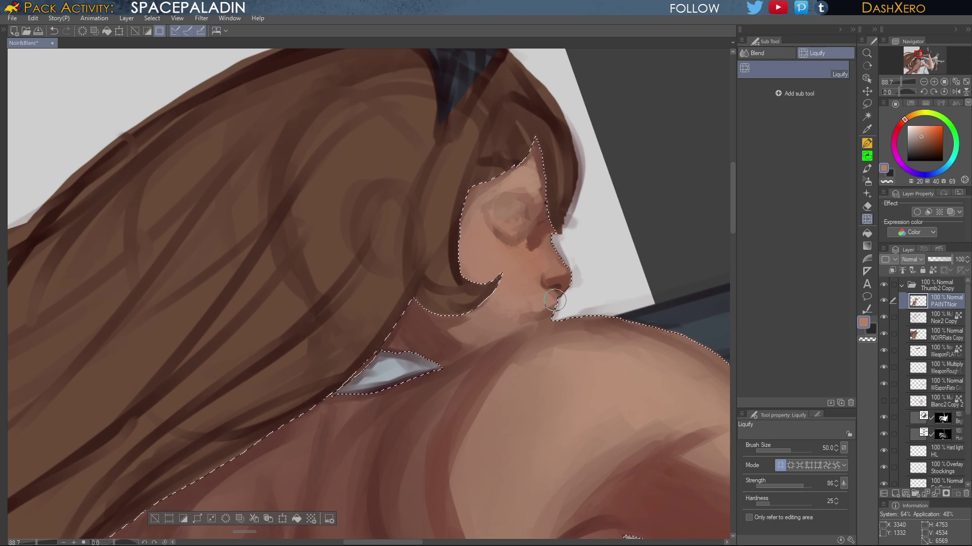
pyautogui.press('m')
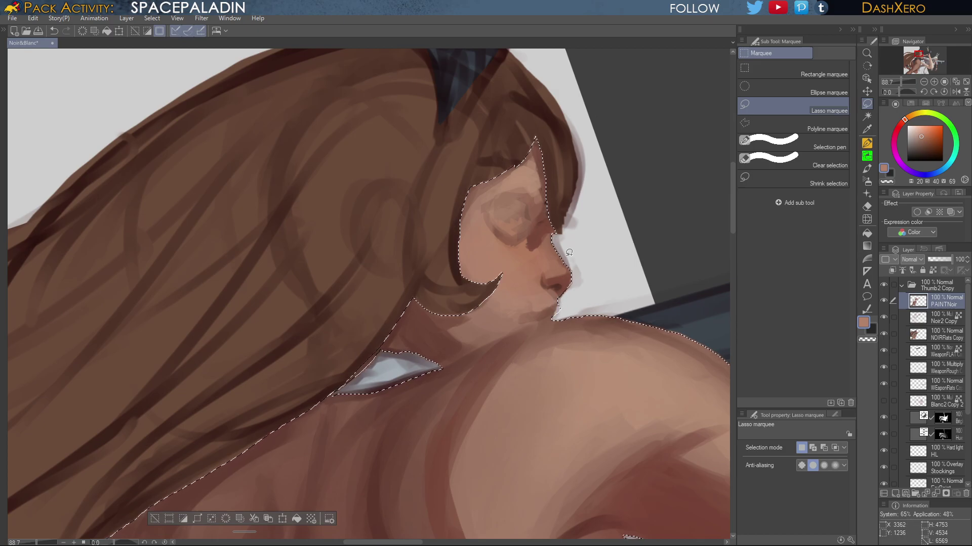
# Repaint the lips and the area around the nose with sampled skin tones, using Basic Bitch TriBrush Size Opac at size 40
pyautogui.press('b')
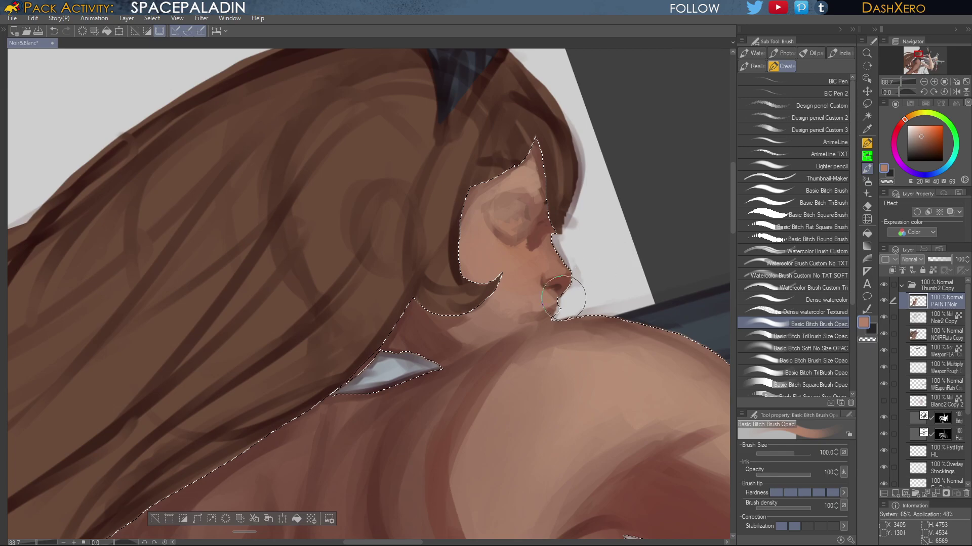
pyautogui.keyDown('alt'); pyautogui.click(551, 307); pyautogui.keyUp('alt')
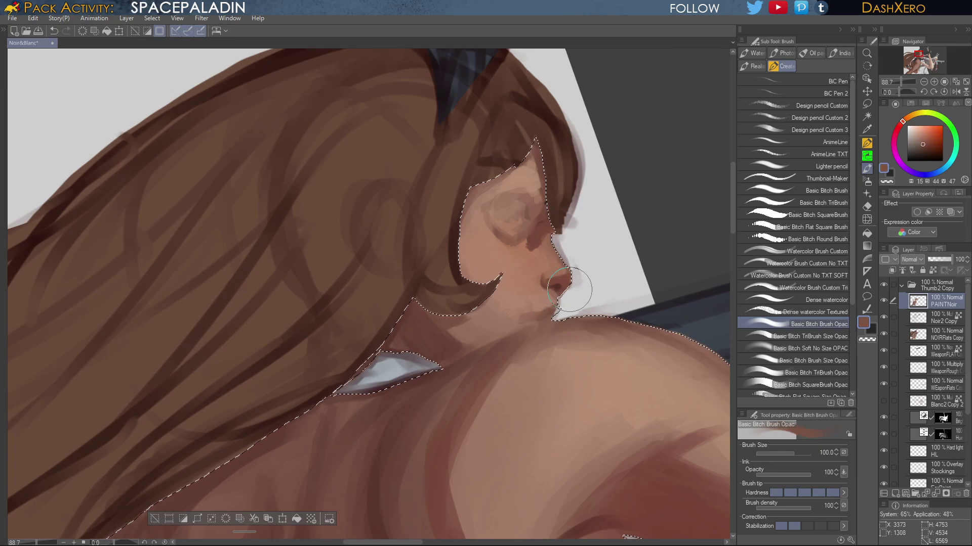
pyautogui.click(822, 336)
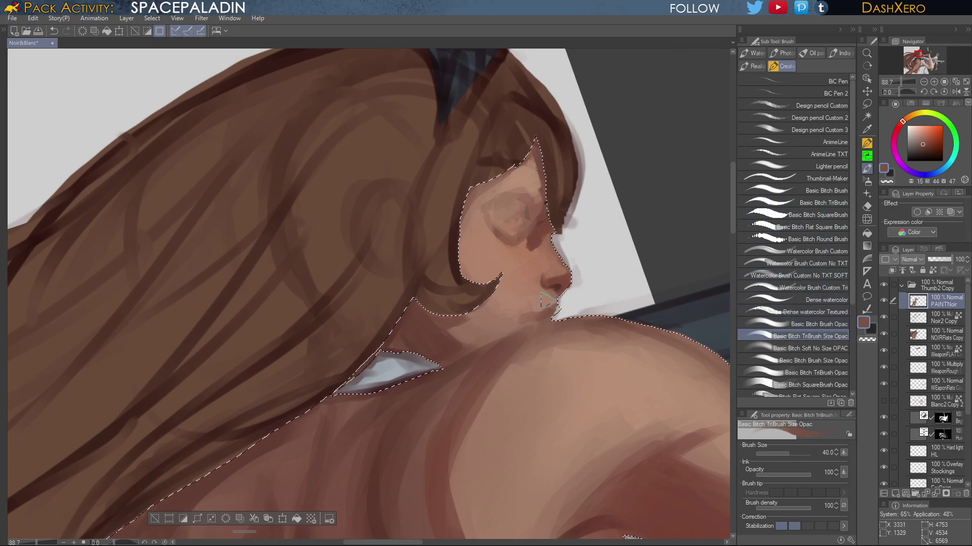
pyautogui.keyDown('alt'); pyautogui.click(548, 302); pyautogui.keyUp('alt')
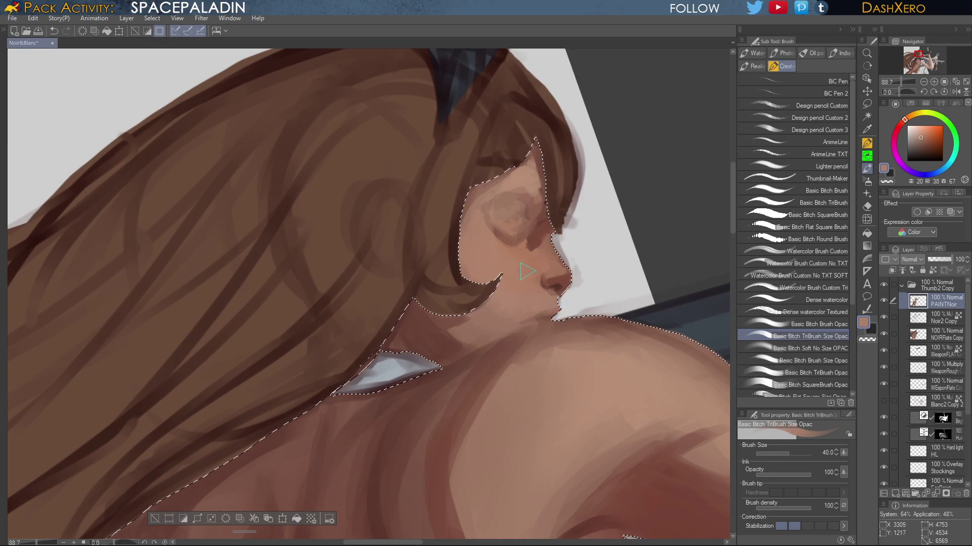
pyautogui.keyDown('alt'); pyautogui.click(540, 263); pyautogui.keyUp('alt')
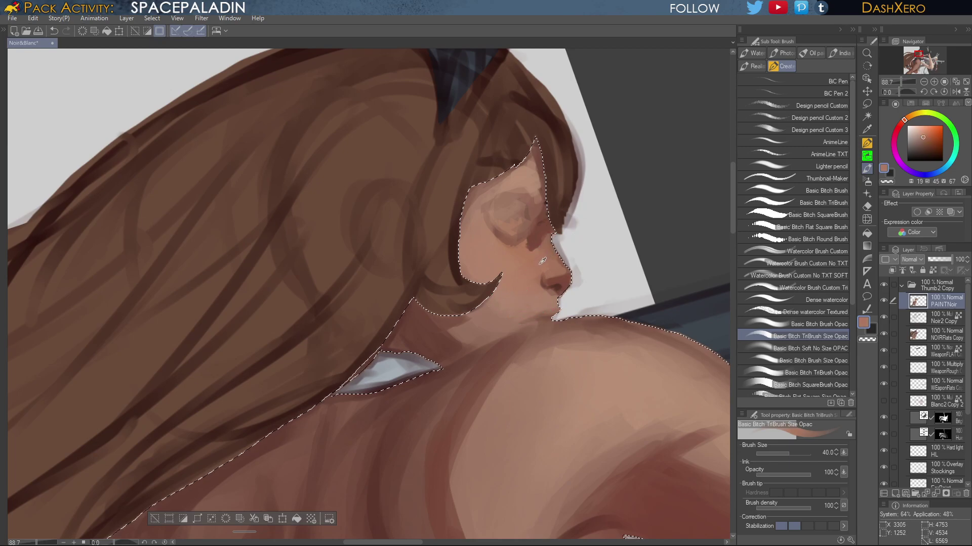
# Repaint the closed eyelid, eye socket and upper nose bridge with sampled skin tones, using Basic Bitch TriBrush Size Opac at size 40
pyautogui.keyDown('alt'); pyautogui.click(515, 222); pyautogui.keyUp('alt')
pyautogui.keyDown('alt'); pyautogui.click(503, 191); pyautogui.keyUp('alt')
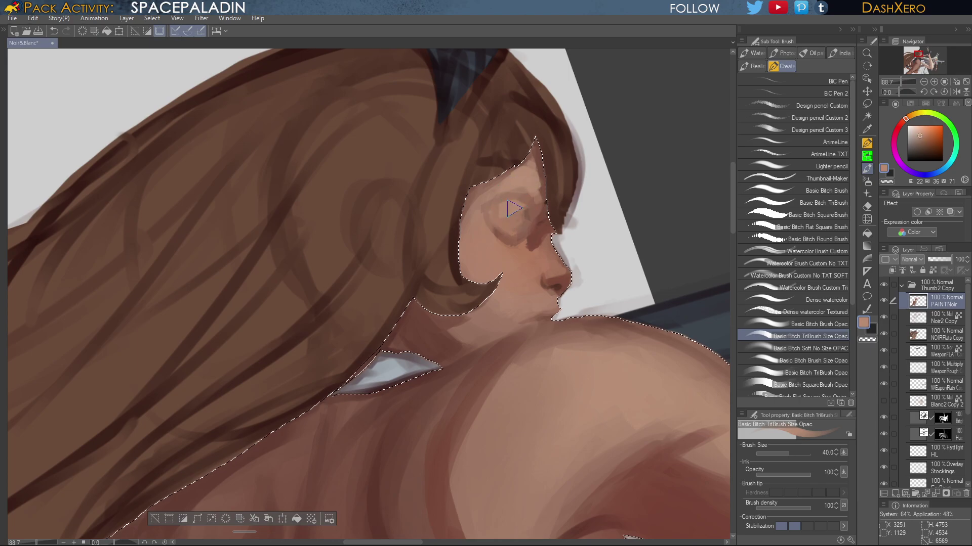
pyautogui.moveTo(492, 210); pyautogui.dragTo(517, 204)
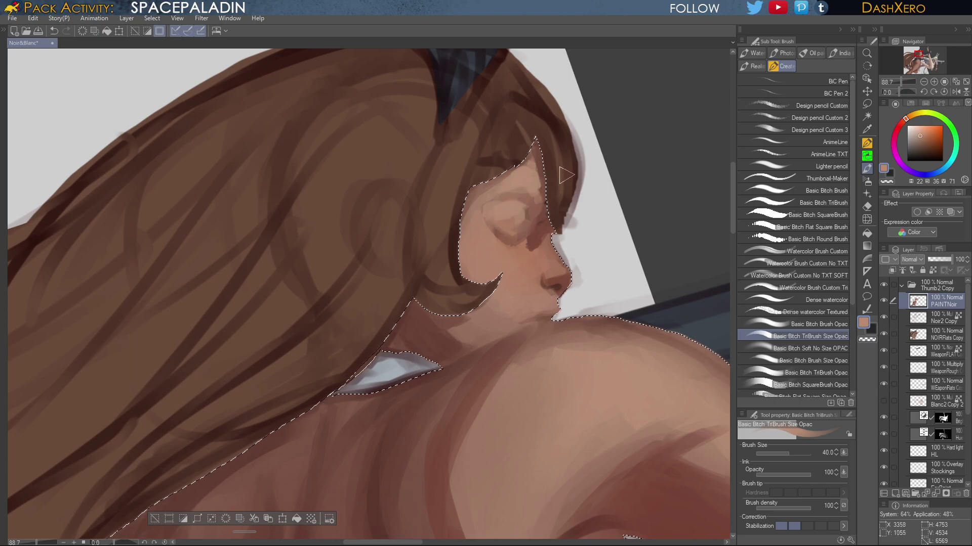
pyautogui.keyDown('alt'); pyautogui.click(525, 235); pyautogui.keyUp('alt')
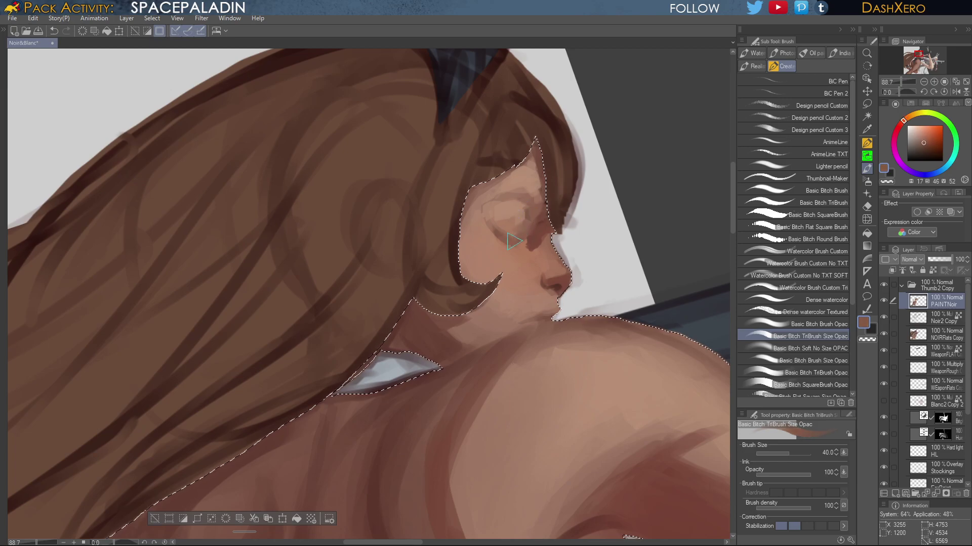
pyautogui.keyDown('alt'); pyautogui.click(529, 197); pyautogui.keyUp('alt')
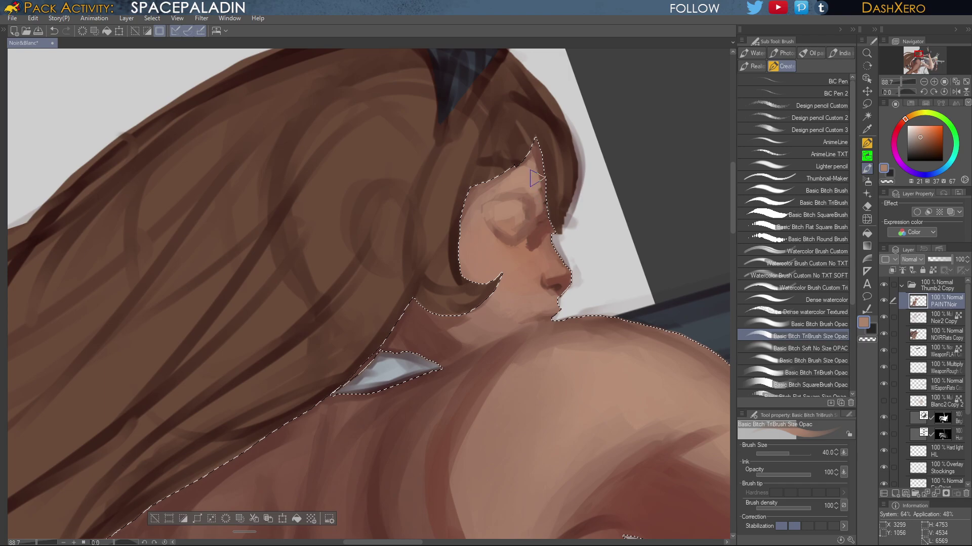
pyautogui.keyDown('alt'); pyautogui.click(528, 220); pyautogui.keyUp('alt')
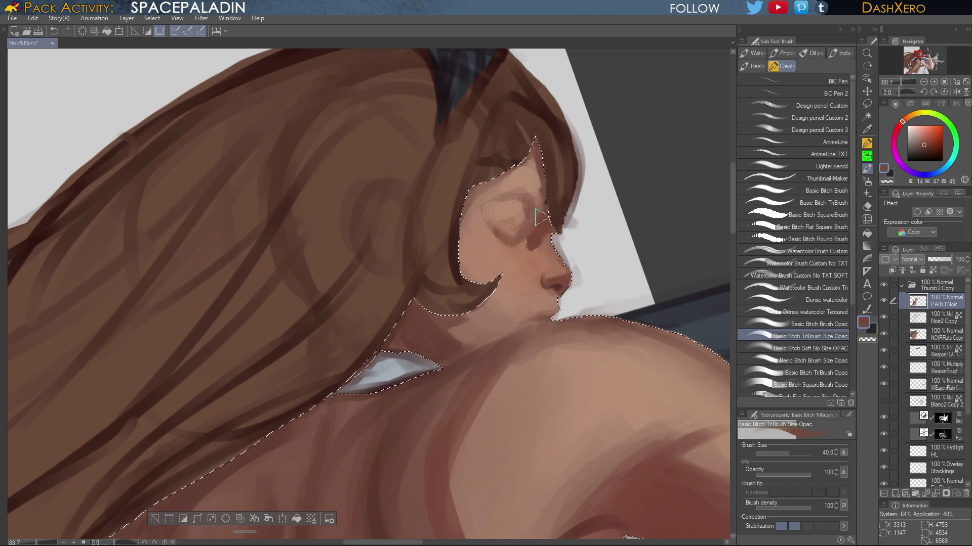
pyautogui.keyDown('alt'); pyautogui.click(533, 203); pyautogui.keyUp('alt')
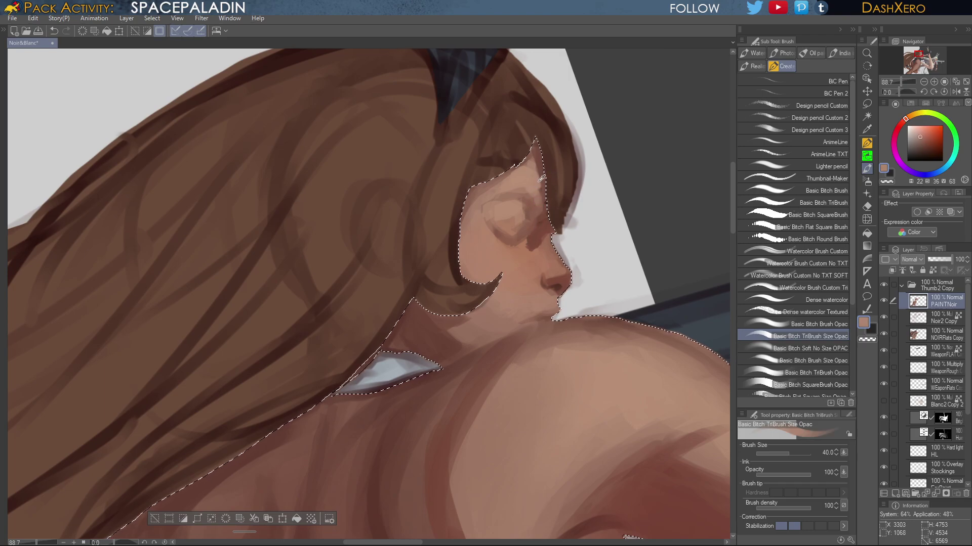
pyautogui.keyDown('alt'); pyautogui.click(543, 165); pyautogui.keyUp('alt')
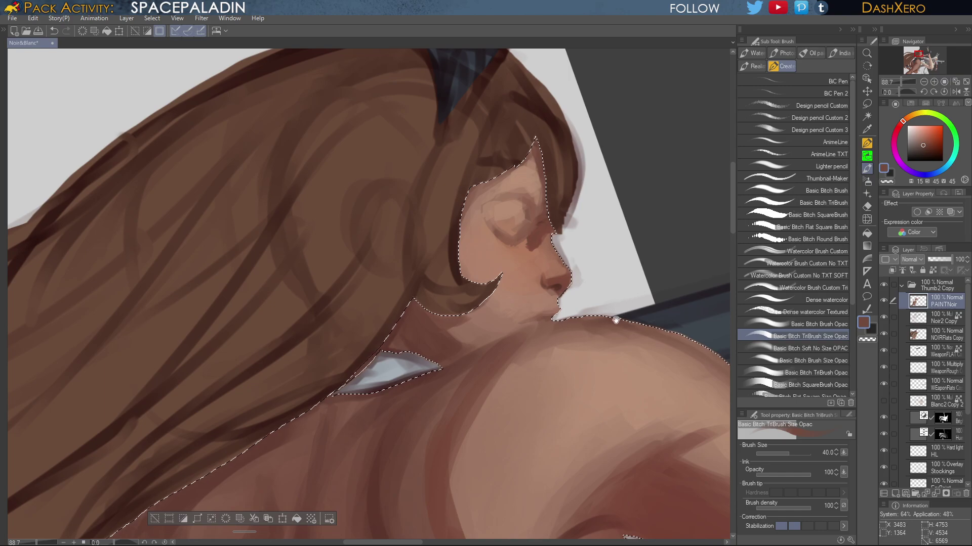
# Extend the skin crease below the tip of the blue-grey garment with a sampled dark red, using Dense watercolor at size 10
pyautogui.moveTo(618, 320)
pyautogui.mouseDown()
pyautogui.moveTo(629, 275)
pyautogui.moveTo(642, 272)
pyautogui.mouseUp()
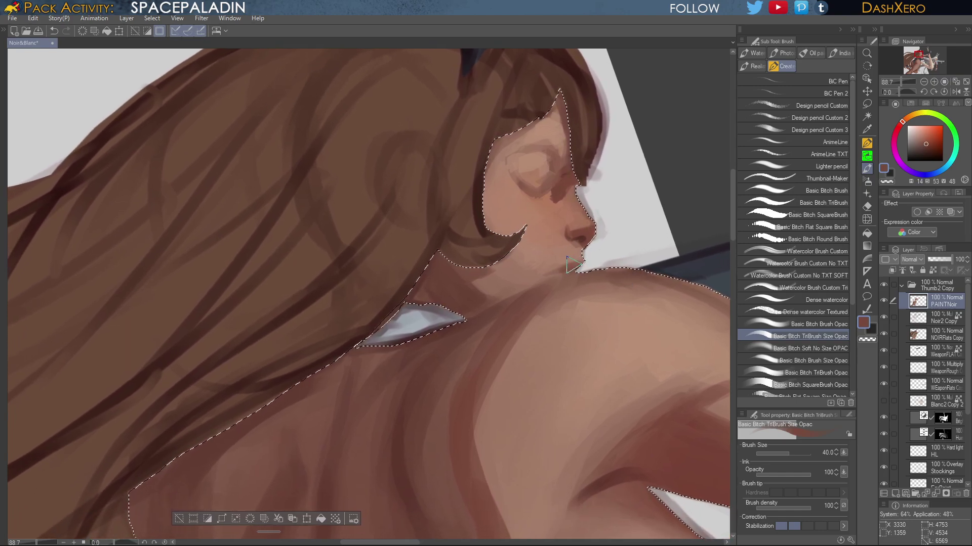
pyautogui.click(841, 201)
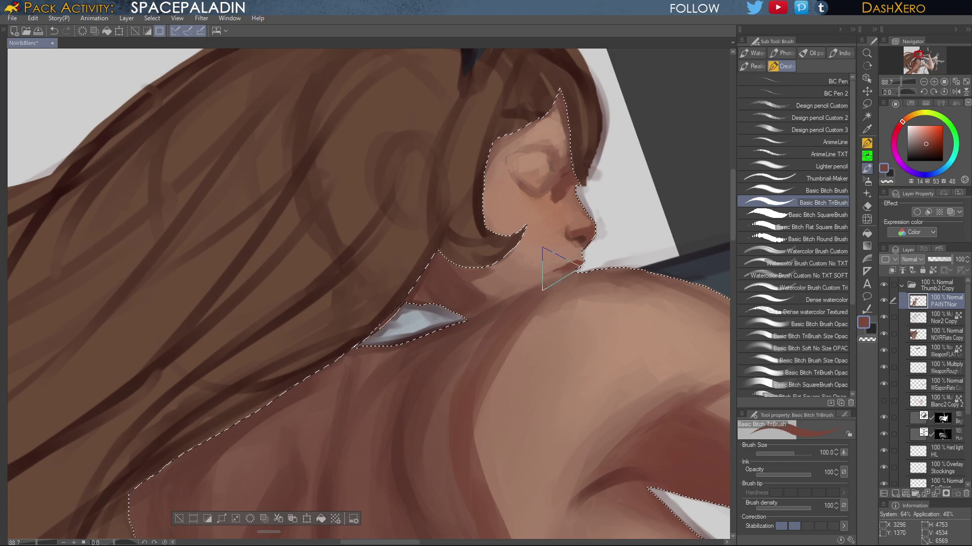
pyautogui.click(829, 298)
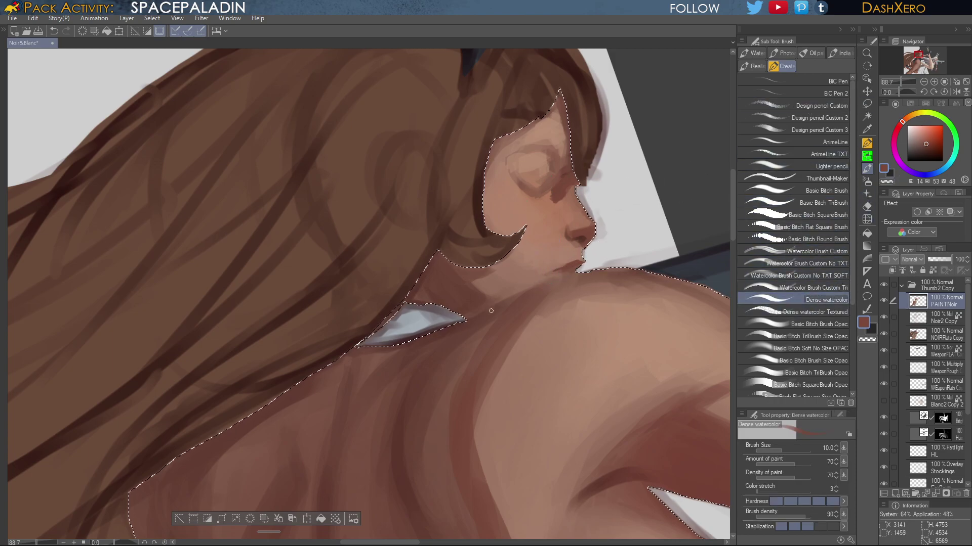
pyautogui.moveTo(461, 389)
pyautogui.mouseDown()
pyautogui.moveTo(460, 375)
pyautogui.moveTo(615, 170)
pyautogui.mouseUp()
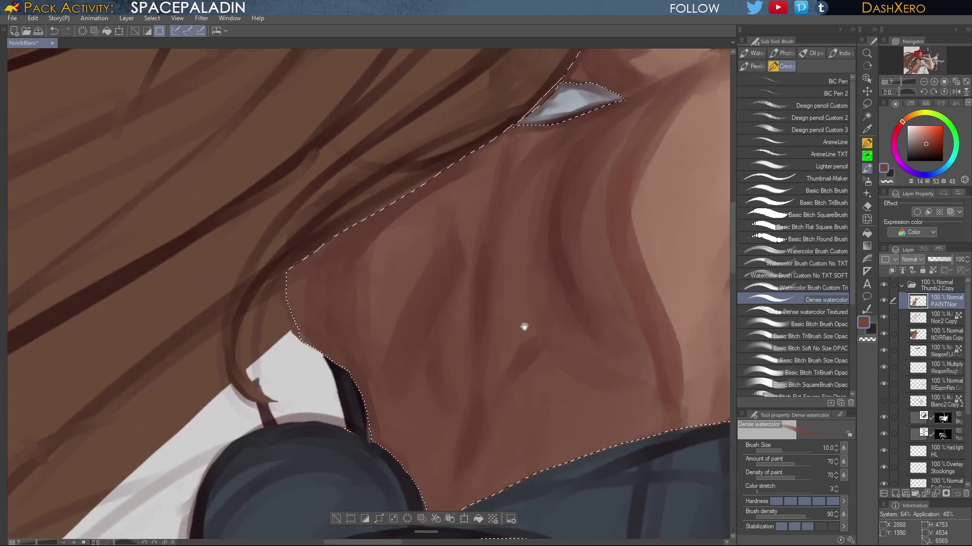
pyautogui.moveTo(523, 327); pyautogui.dragTo(597, 76)
pyautogui.moveTo(528, 366); pyautogui.dragTo(406, 260)
pyautogui.keyDown('alt'); pyautogui.click(393, 263); pyautogui.keyUp('alt')
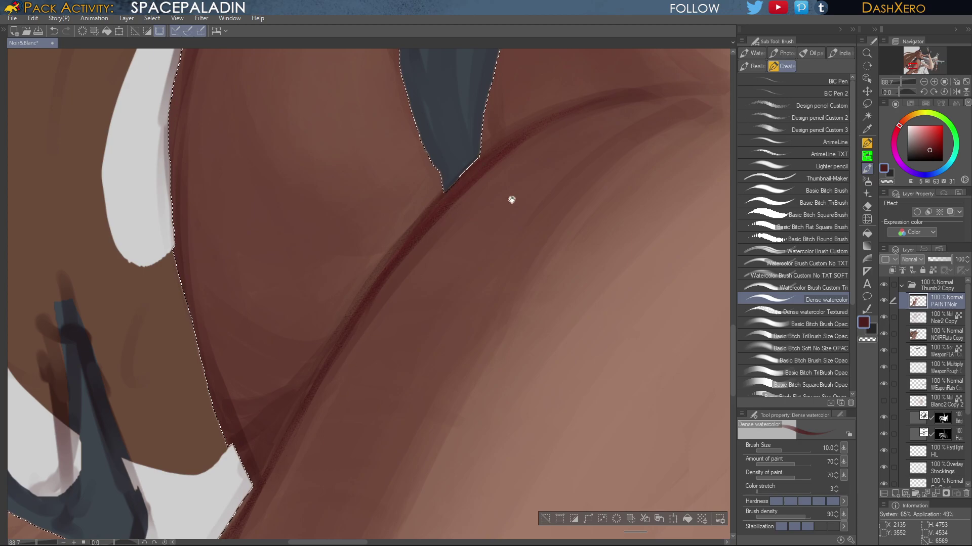
pyautogui.moveTo(510, 199)
pyautogui.mouseDown()
pyautogui.moveTo(522, 260)
pyautogui.moveTo(516, 298)
pyautogui.moveTo(545, 260)
pyautogui.mouseUp()
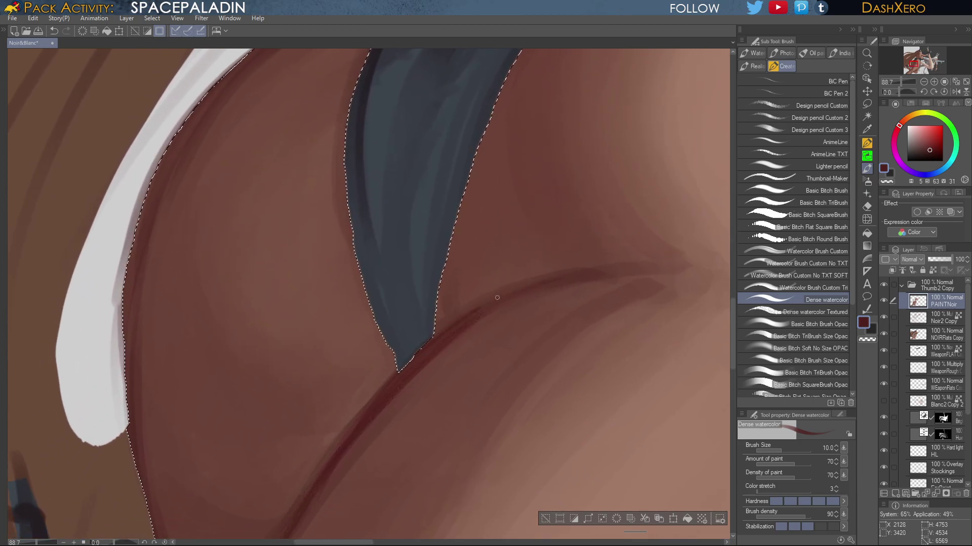
pyautogui.moveTo(484, 305); pyautogui.dragTo(640, 260)
pyautogui.moveTo(578, 271); pyautogui.dragTo(685, 257)
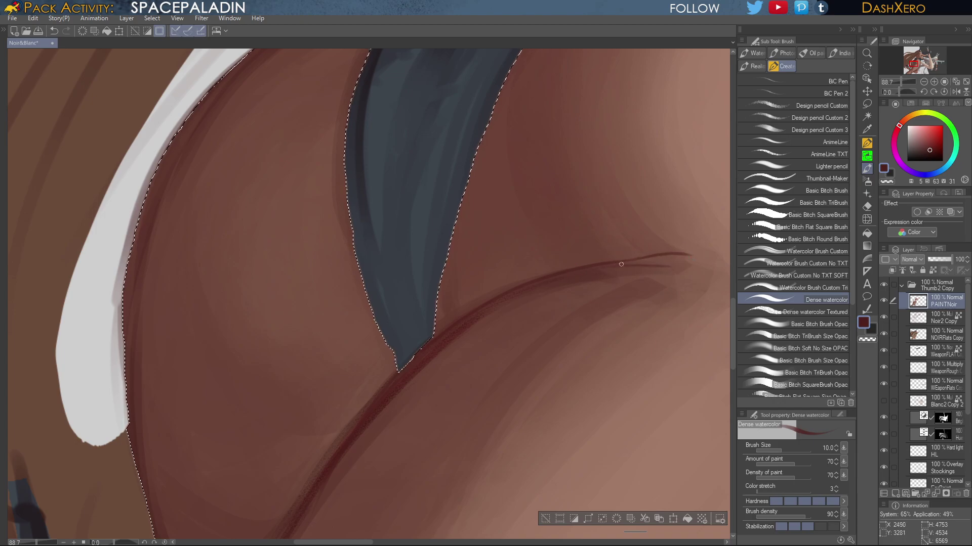
pyautogui.moveTo(621, 264); pyautogui.dragTo(669, 264)
# Darken the line between the lips and the corner of the mouth with the dark red, using Dense watercolor at size 10
pyautogui.moveTo(657, 196); pyautogui.dragTo(466, 360)
pyautogui.moveTo(671, 141); pyautogui.dragTo(588, 260)
pyautogui.moveTo(701, 113); pyautogui.dragTo(584, 284)
pyautogui.moveTo(597, 146); pyautogui.dragTo(575, 304)
pyautogui.moveTo(597, 170)
pyautogui.mouseDown()
pyautogui.moveTo(561, 309)
pyautogui.moveTo(632, 385)
pyautogui.mouseUp()
pyautogui.moveTo(518, 294); pyautogui.dragTo(524, 300)
pyautogui.hotkey('ctrl', 'z')
pyautogui.moveTo(551, 332); pyautogui.dragTo(533, 335)
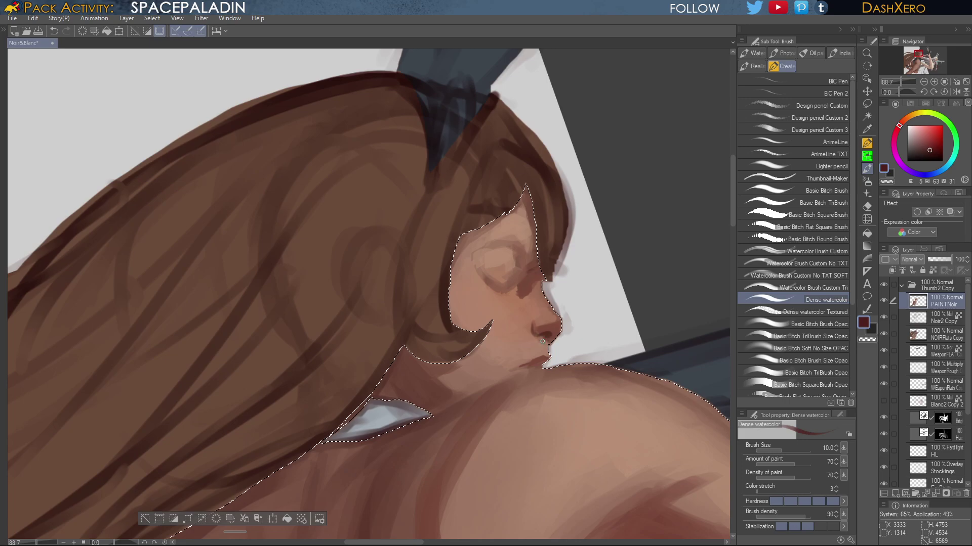
pyautogui.hotkey('ctrl', 'z')
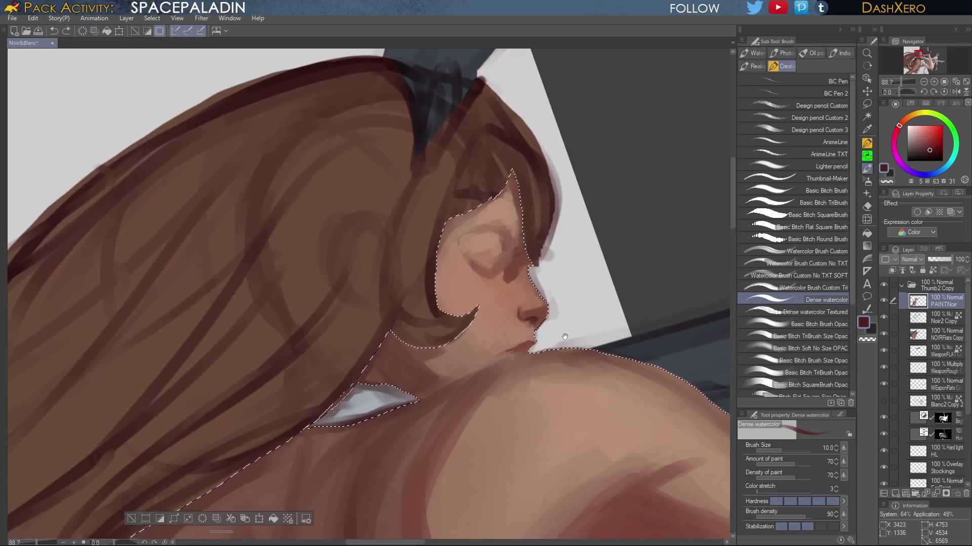
pyautogui.scroll(2, 572, 346)
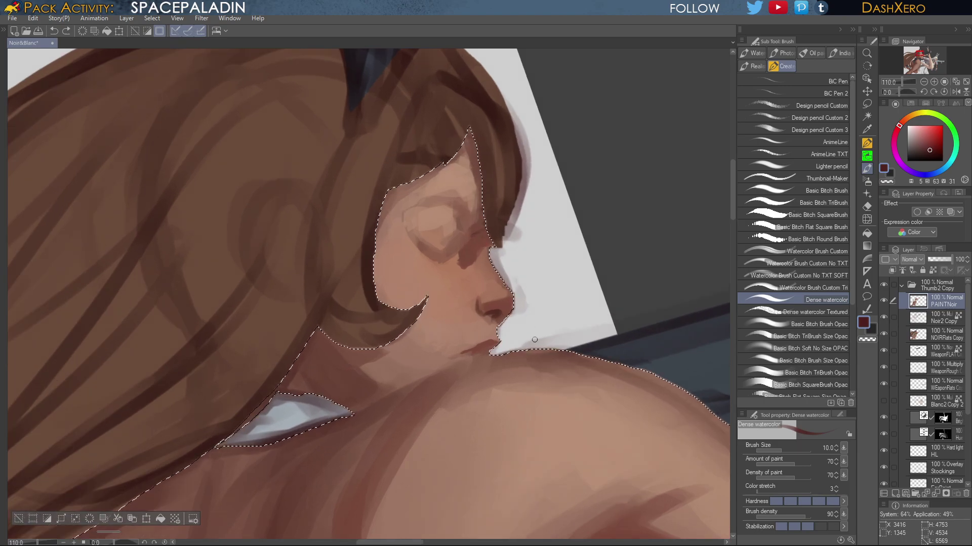
pyautogui.moveTo(523, 335)
pyautogui.mouseDown()
pyautogui.moveTo(580, 292)
pyautogui.moveTo(507, 313)
pyautogui.mouseUp()
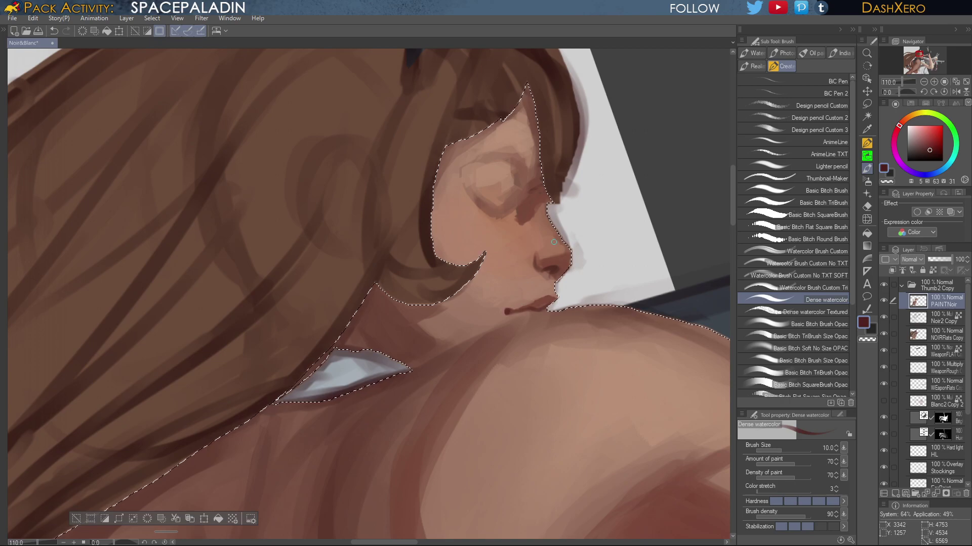
pyautogui.moveTo(589, 278); pyautogui.dragTo(552, 344)
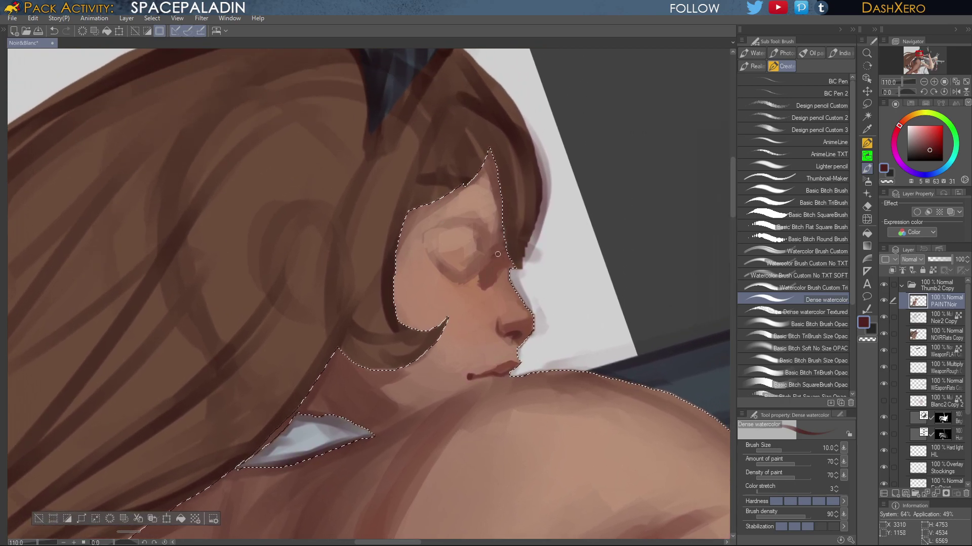
pyautogui.moveTo(617, 369); pyautogui.dragTo(585, 333)
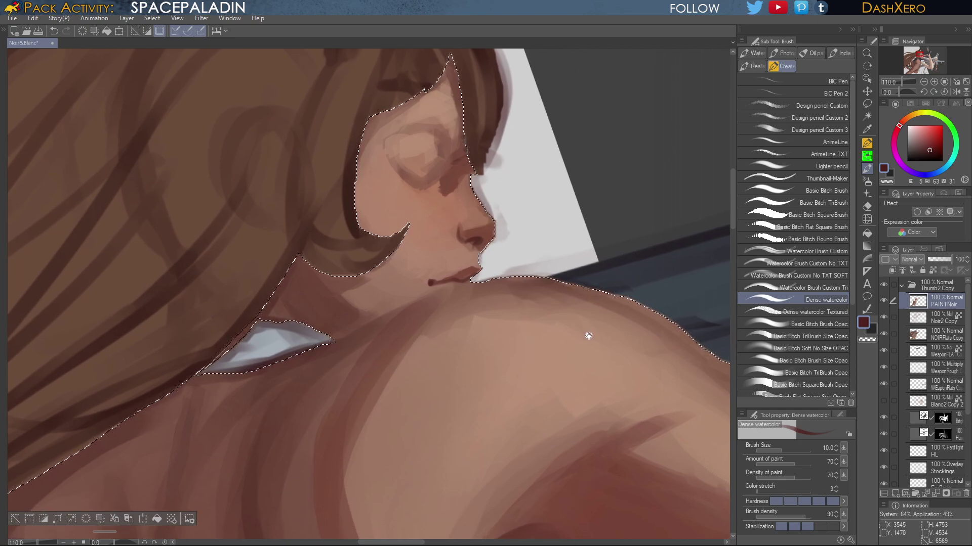
pyautogui.moveTo(585, 336); pyautogui.dragTo(583, 342)
# Clear the selection and refine the face's profile from the nose bridge to the upper lip with dark red and sampled skin tones
pyautogui.hotkey('ctrl', 'd')
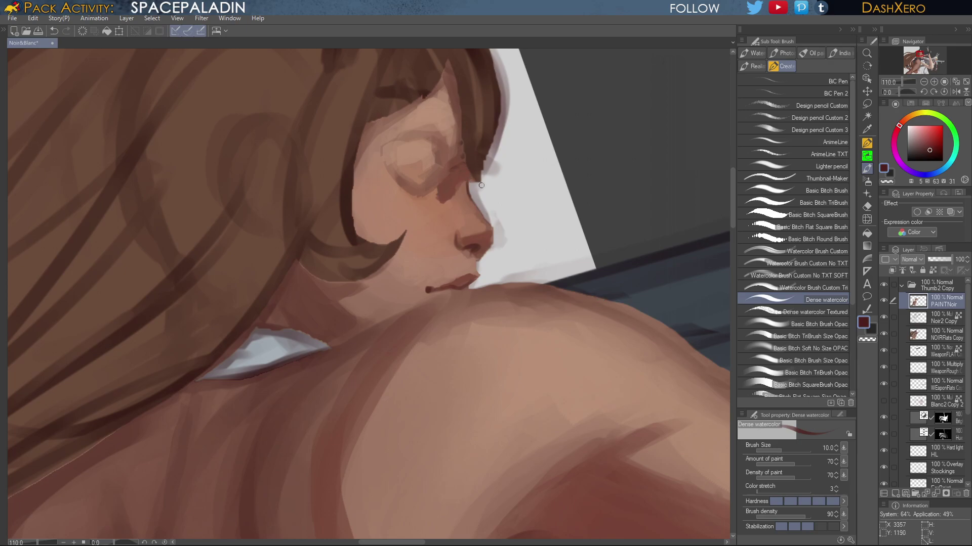
pyautogui.moveTo(476, 204); pyautogui.dragTo(496, 225)
pyautogui.keyDown('alt'); pyautogui.click(484, 224); pyautogui.keyUp('alt')
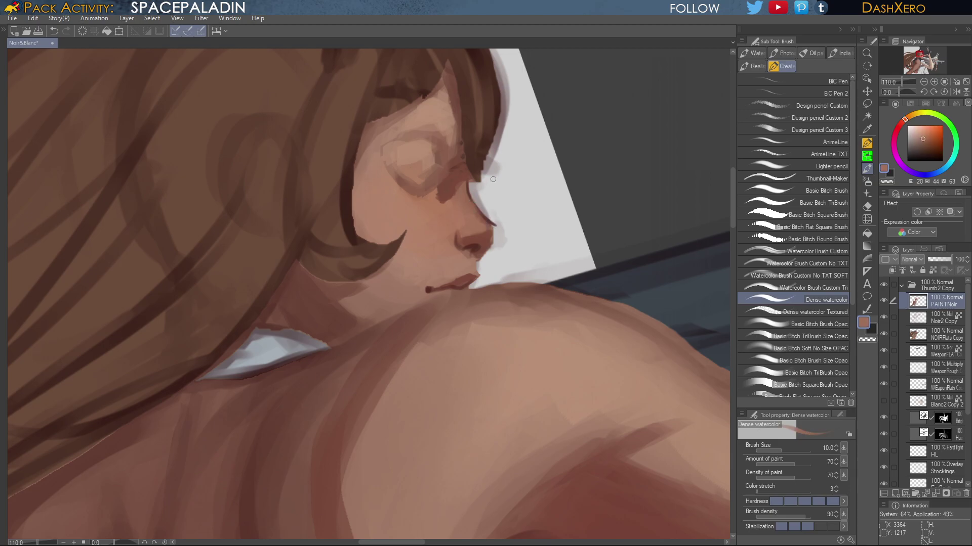
pyautogui.keyDown('alt'); pyautogui.click(476, 237); pyautogui.keyUp('alt')
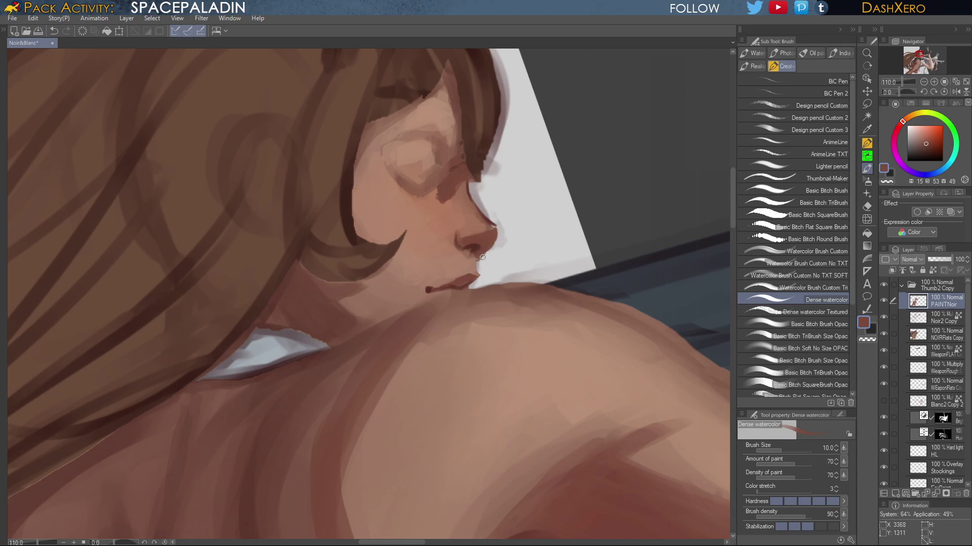
pyautogui.keyDown('alt'); pyautogui.click(494, 226); pyautogui.keyUp('alt')
pyautogui.moveTo(496, 237); pyautogui.dragTo(477, 275)
pyautogui.moveTo(480, 276)
pyautogui.mouseDown()
pyautogui.moveTo(467, 289)
pyautogui.moveTo(479, 276)
pyautogui.mouseUp()
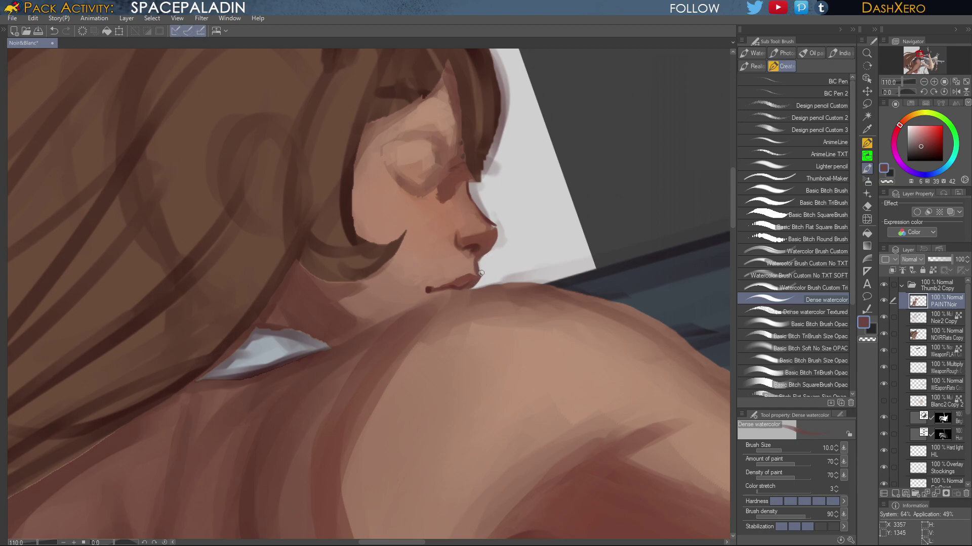
# Pick a darker red and outline the profile edge of the lips and nose tip
pyautogui.click(929, 150)
pyautogui.moveTo(479, 274)
pyautogui.mouseDown()
pyautogui.moveTo(475, 258)
pyautogui.moveTo(497, 234)
pyautogui.moveTo(529, 302)
pyautogui.mouseUp()
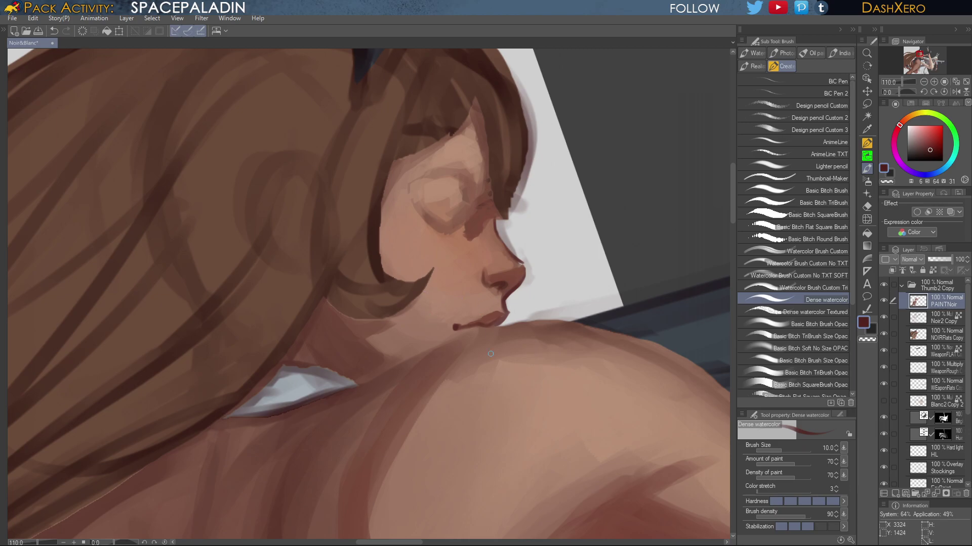
pyautogui.moveTo(525, 273); pyautogui.dragTo(521, 263)
# Refine the nose bridge below the bangs and touch up the lips with sampled skin and reddish tones
pyautogui.keyDown('alt'); pyautogui.click(513, 258); pyautogui.keyUp('alt')
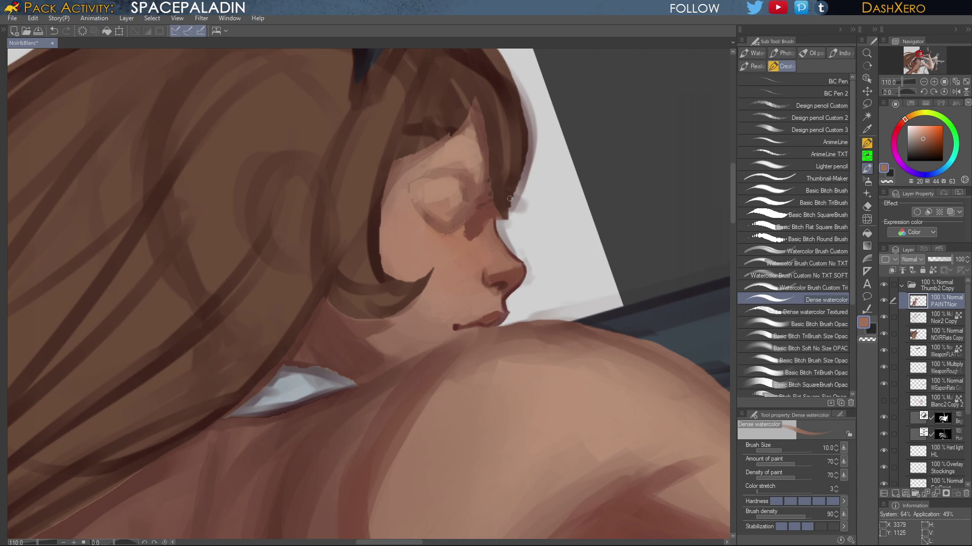
pyautogui.keyDown('alt'); pyautogui.click(483, 226); pyautogui.keyUp('alt')
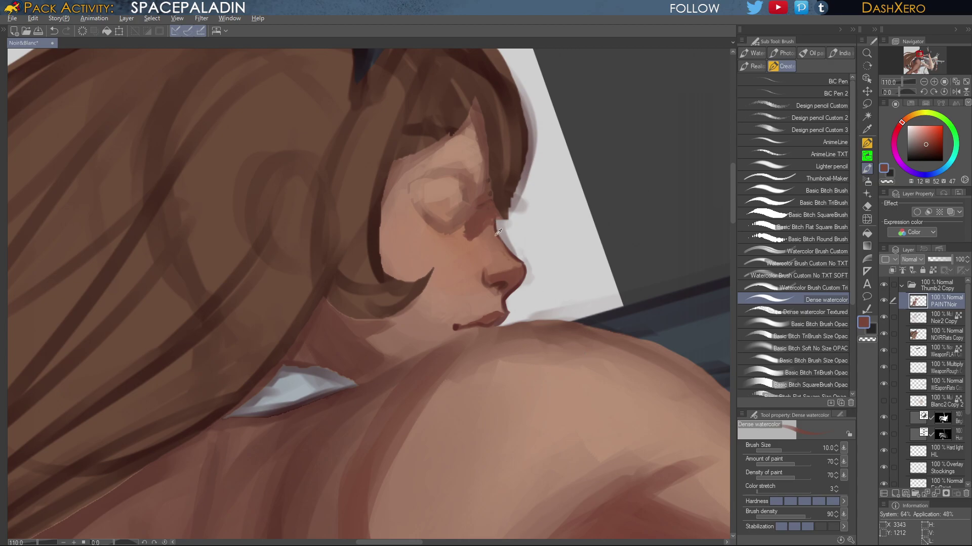
pyautogui.keyDown('alt'); pyautogui.click(508, 254); pyautogui.keyUp('alt')
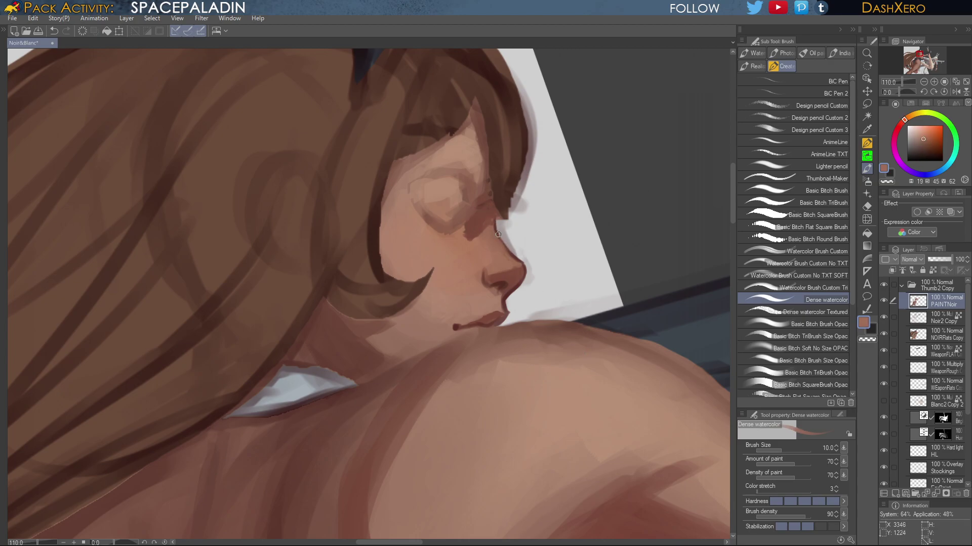
pyautogui.keyDown('alt'); pyautogui.click(497, 223); pyautogui.keyUp('alt')
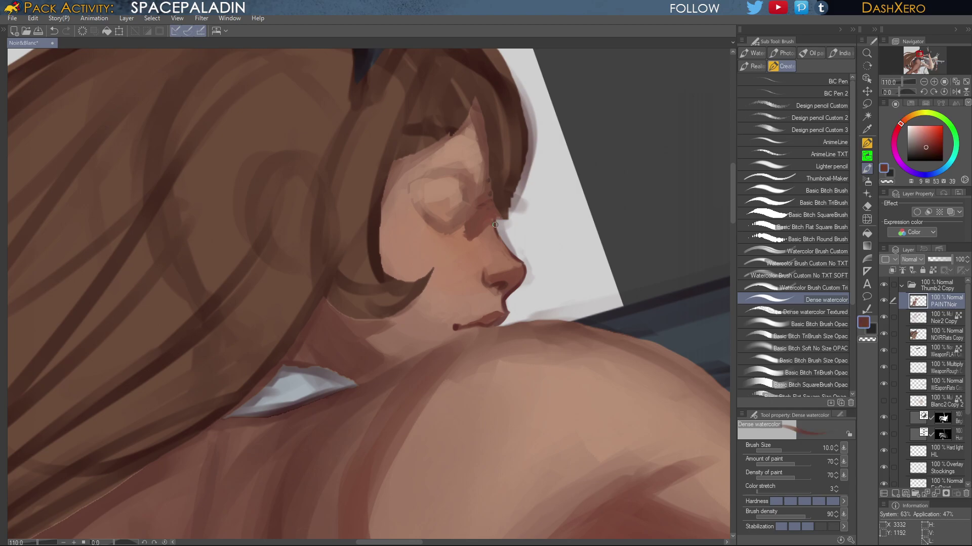
pyautogui.moveTo(496, 230); pyautogui.dragTo(518, 259)
pyautogui.keyDown('alt'); pyautogui.click(486, 323); pyautogui.keyUp('alt')
pyautogui.moveTo(489, 324)
pyautogui.mouseDown()
pyautogui.moveTo(555, 326)
pyautogui.moveTo(578, 276)
pyautogui.mouseUp()
pyautogui.scroll(-4, 535, 357)
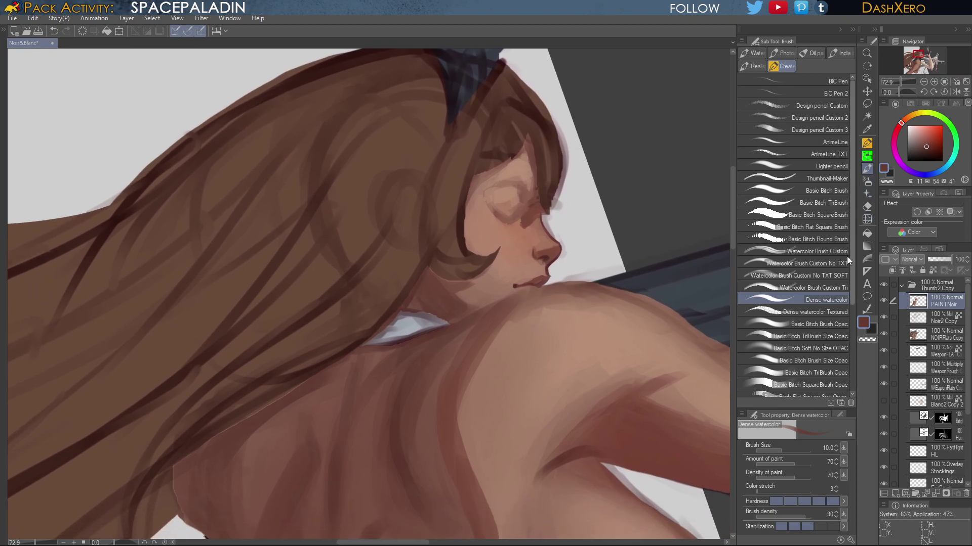
# Shade and soften the closed eyelid with Watercolor Brush Custom at size 50
pyautogui.click(829, 252)
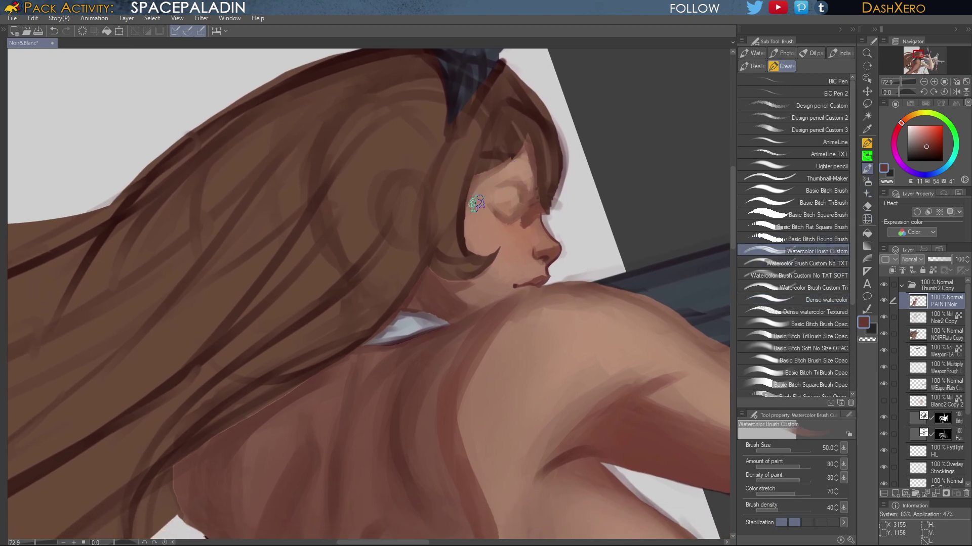
pyautogui.moveTo(503, 189)
pyautogui.mouseDown()
pyautogui.moveTo(513, 171)
pyautogui.moveTo(501, 195)
pyautogui.moveTo(521, 196)
pyautogui.moveTo(520, 210)
pyautogui.moveTo(494, 198)
pyautogui.moveTo(536, 179)
pyautogui.moveTo(529, 213)
pyautogui.moveTo(528, 190)
pyautogui.moveTo(527, 211)
pyautogui.moveTo(493, 204)
pyautogui.moveTo(521, 208)
pyautogui.moveTo(497, 204)
pyautogui.moveTo(518, 201)
pyautogui.moveTo(498, 210)
pyautogui.moveTo(524, 203)
pyautogui.moveTo(497, 199)
pyautogui.moveTo(518, 201)
pyautogui.mouseUp()
# Shade the area below the closed eye and beside the nose in darker reds with Basic Bitch Brush Opac at size 100
pyautogui.click(936, 138)
pyautogui.click(826, 300)
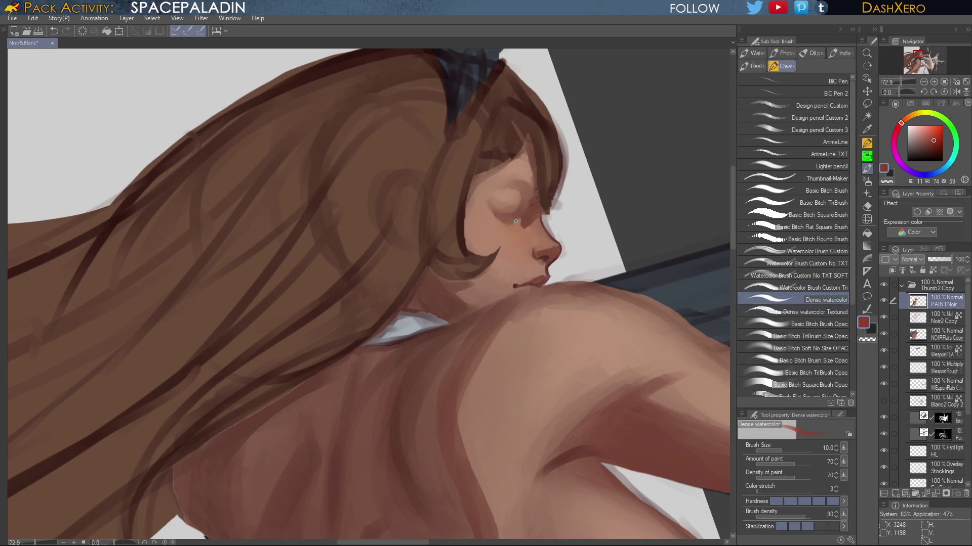
pyautogui.click(819, 323)
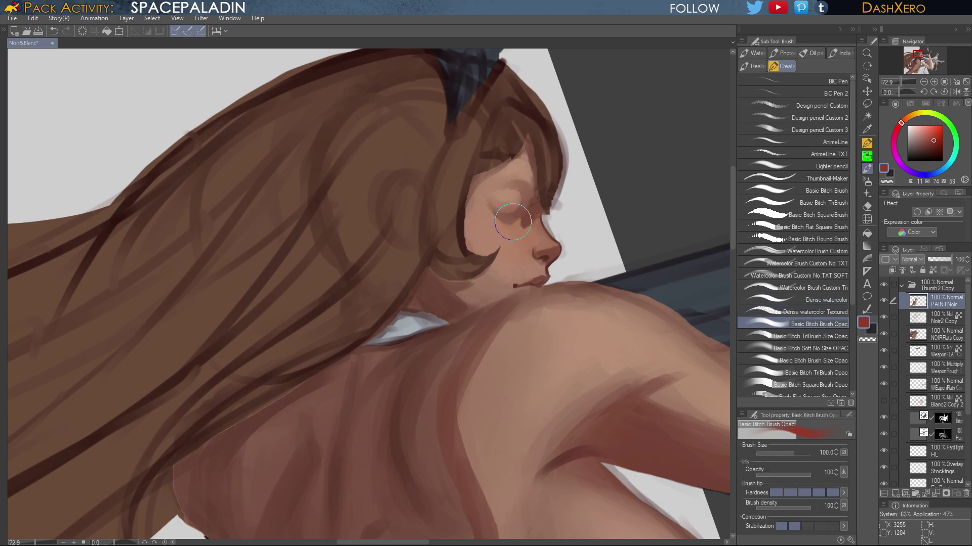
pyautogui.click(820, 336)
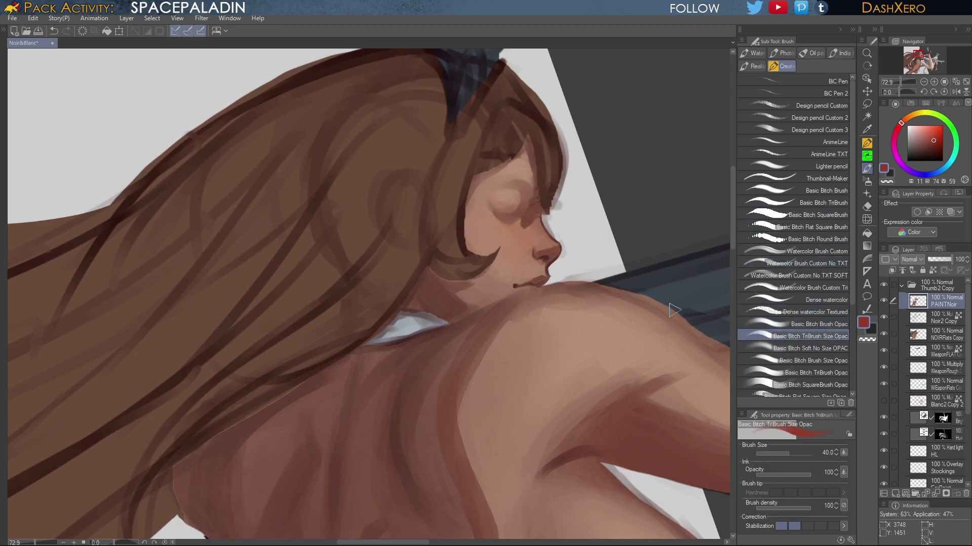
pyautogui.click(830, 324)
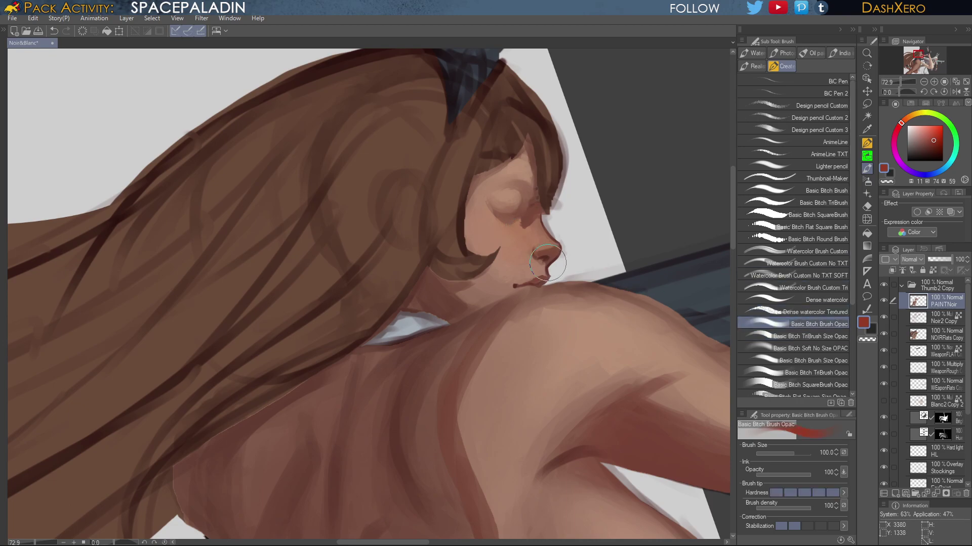
pyautogui.moveTo(518, 217)
pyautogui.mouseDown()
pyautogui.moveTo(515, 208)
pyautogui.moveTo(540, 231)
pyautogui.mouseUp()
pyautogui.moveTo(936, 138); pyautogui.dragTo(934, 145)
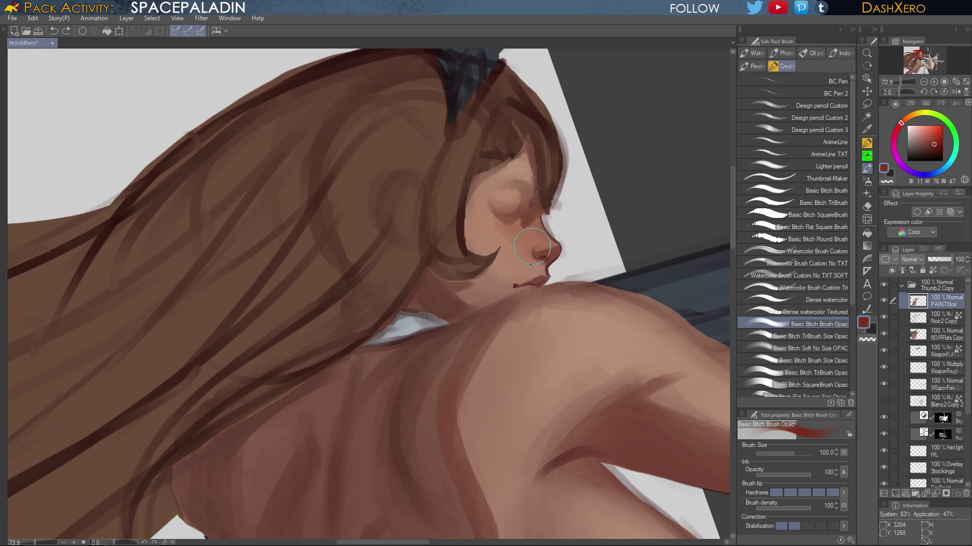
pyautogui.moveTo(532, 247)
pyautogui.mouseDown()
pyautogui.moveTo(544, 212)
pyautogui.moveTo(529, 243)
pyautogui.moveTo(508, 190)
pyautogui.moveTo(511, 223)
pyautogui.moveTo(536, 177)
pyautogui.moveTo(545, 222)
pyautogui.moveTo(534, 202)
pyautogui.mouseUp()
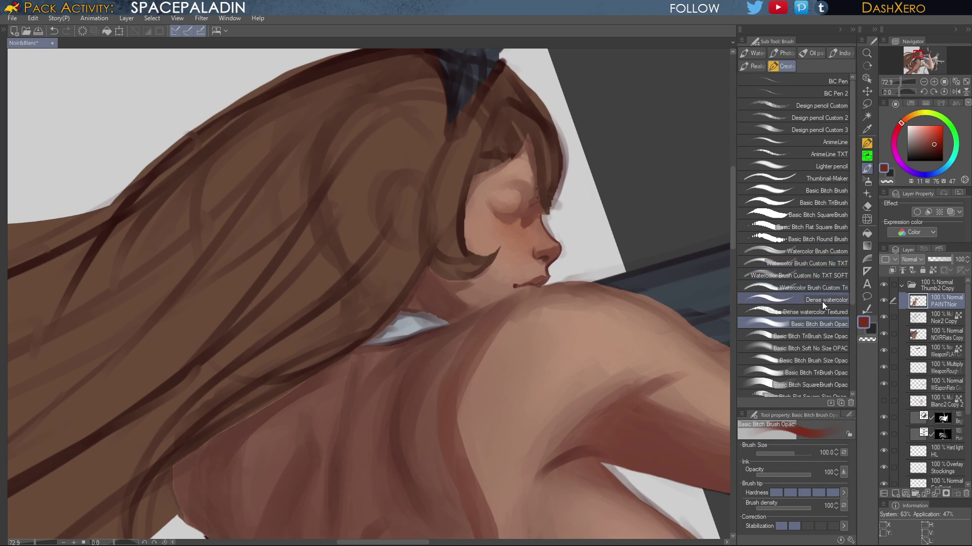
# Touch up the closed eyelid with a sampled reddish-brown skin tone using Basic Bitch TriBrush Size Opac at size 40
pyautogui.click(818, 336)
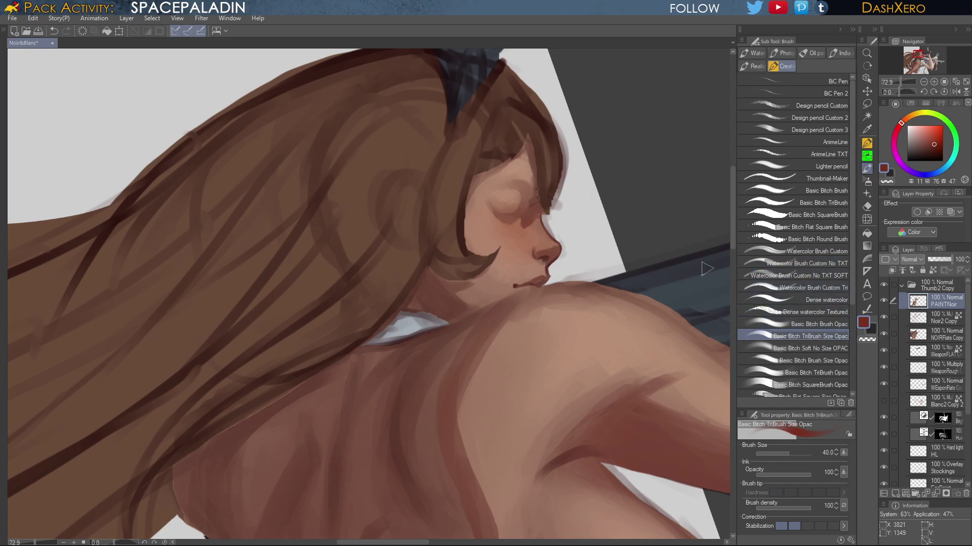
pyautogui.keyDown('alt'); pyautogui.click(531, 212); pyautogui.keyUp('alt')
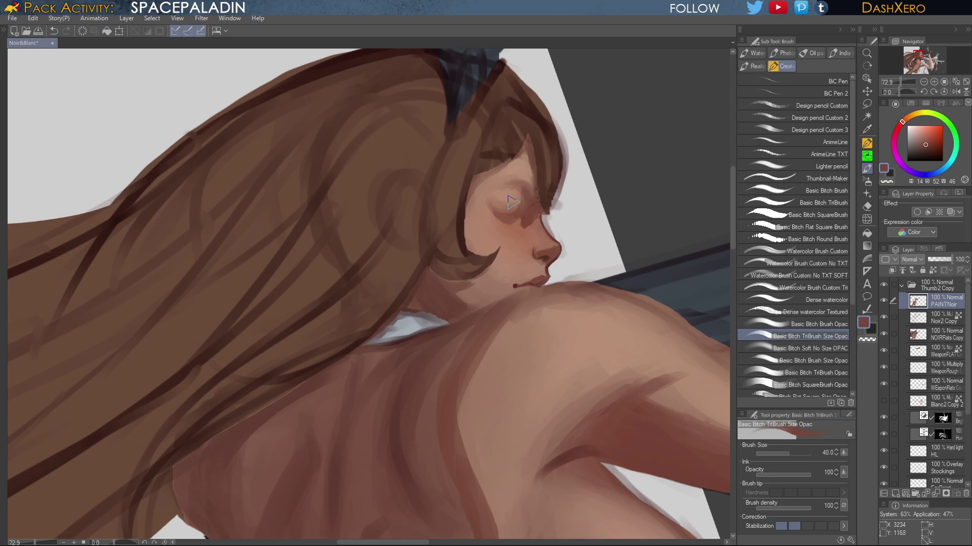
pyautogui.moveTo(532, 189); pyautogui.dragTo(519, 187)
pyautogui.hotkey('ctrl', '0')
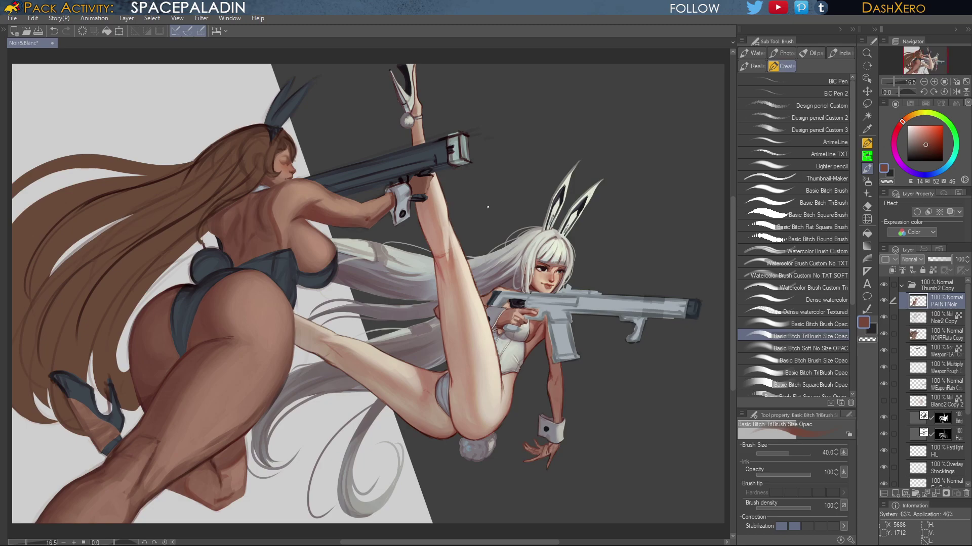
# Auto-select the brown-haired character's flat skin colour on the NOIRFlats Copy layer
pyautogui.keyDown('ctrl'); pyautogui.click(917, 306); pyautogui.keyUp('ctrl')
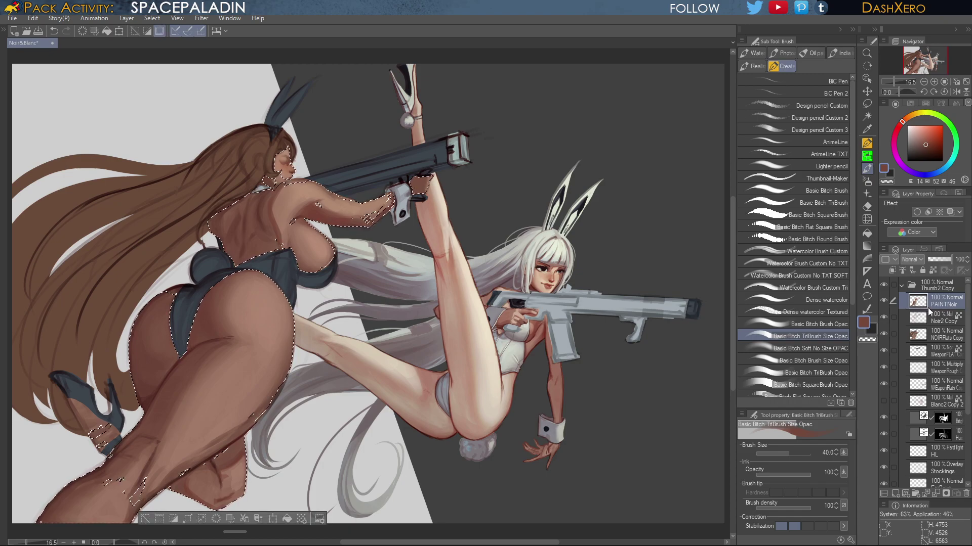
pyautogui.click(942, 338)
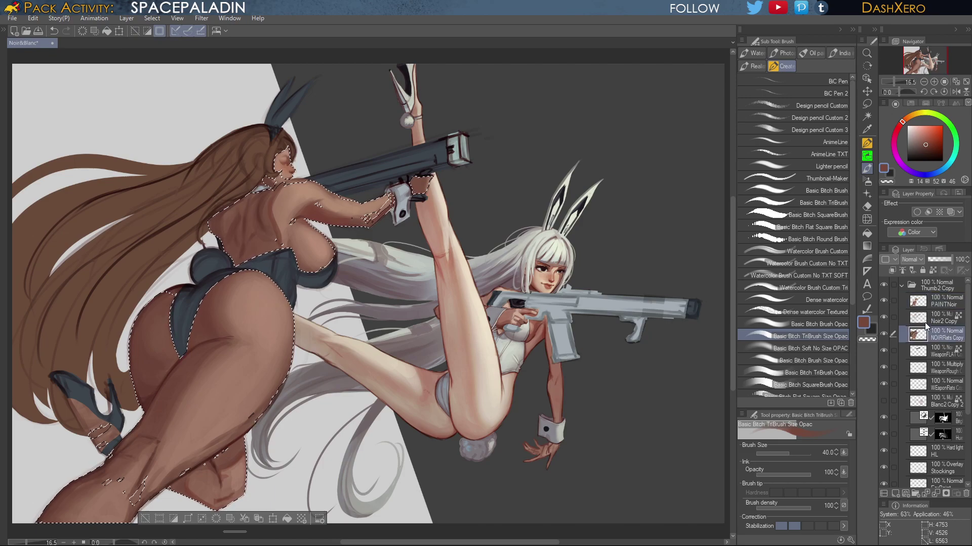
pyautogui.click(866, 116)
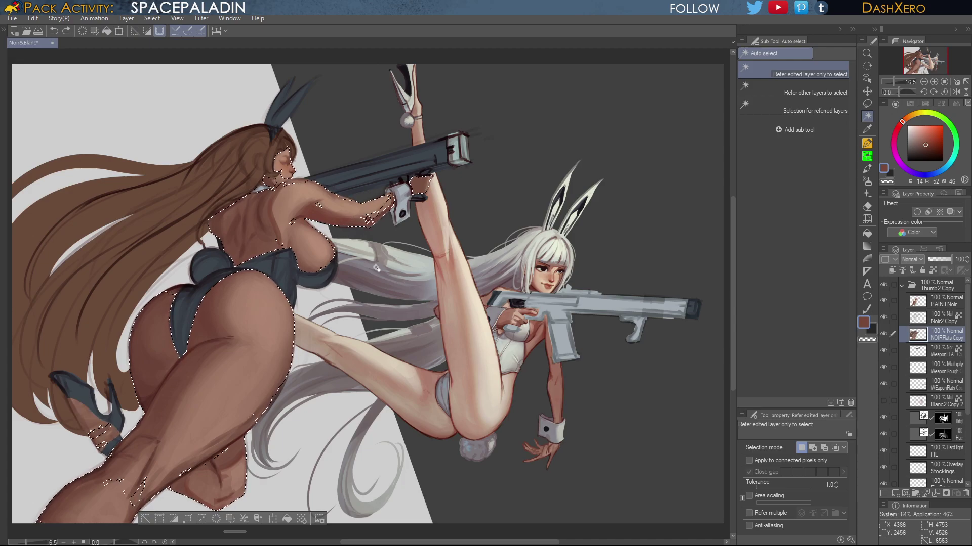
pyautogui.click(292, 148)
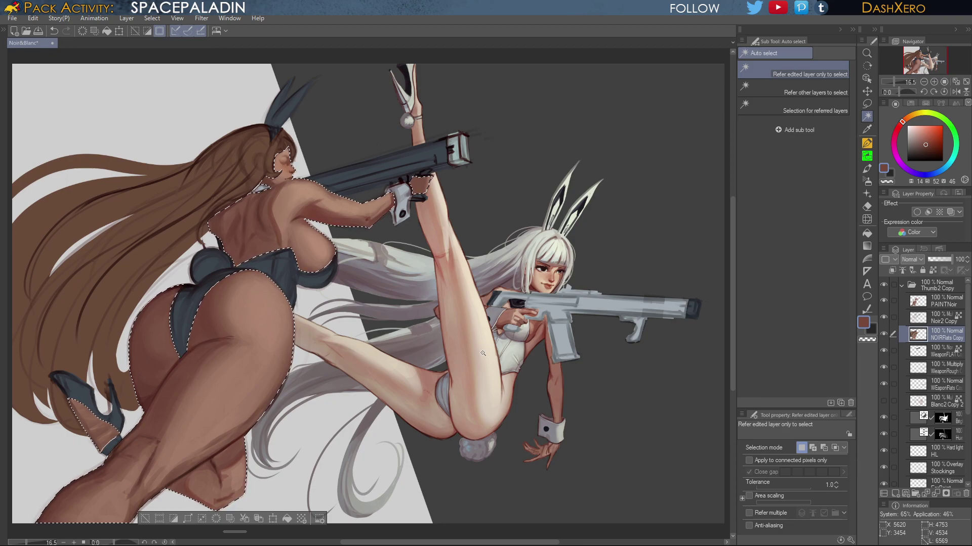
# Store the skin selection as a selection layer, move it below the WeaponRough layer and hide it
pyautogui.scroll(5, 482, 353)
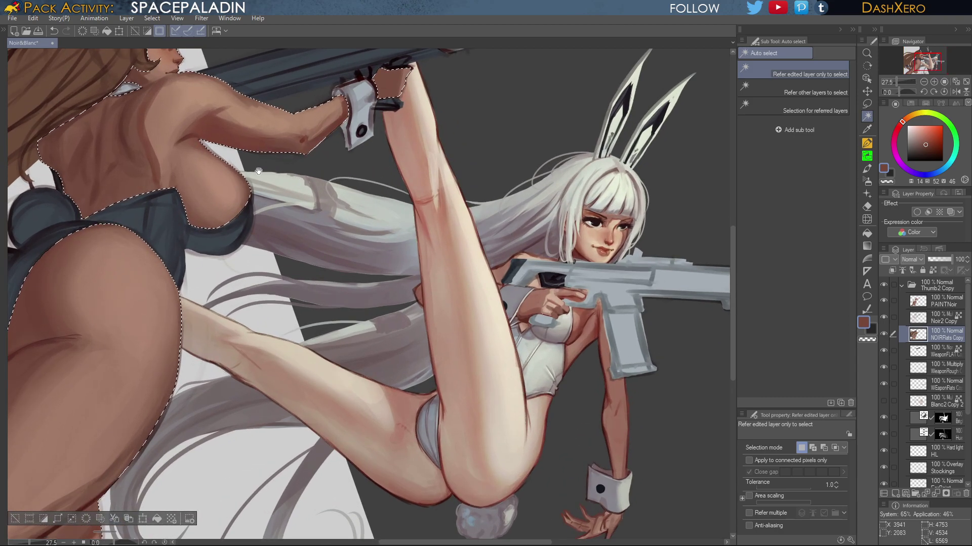
pyautogui.moveTo(246, 177); pyautogui.dragTo(575, 392)
pyautogui.moveTo(557, 334); pyautogui.dragTo(569, 347)
pyautogui.scroll(5, 575, 348)
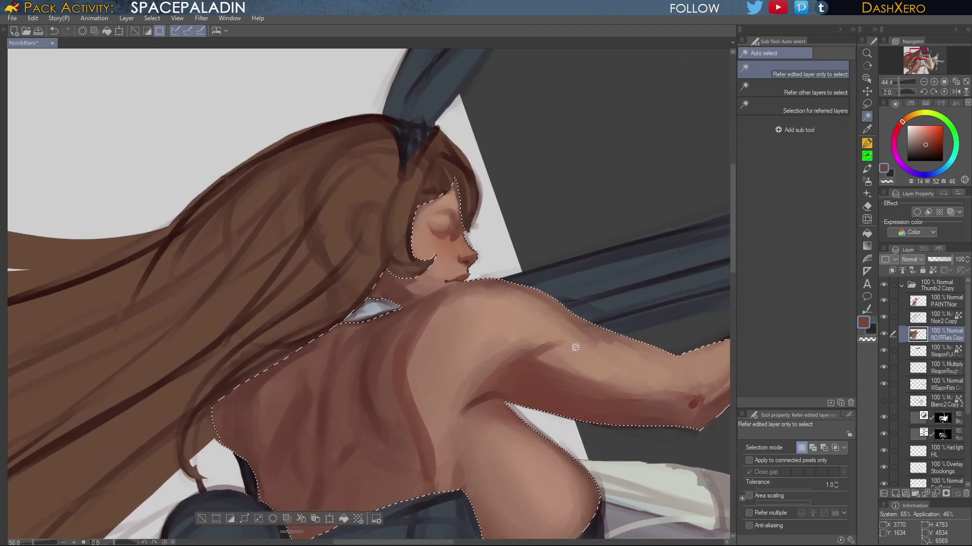
pyautogui.scroll(3, 575, 348)
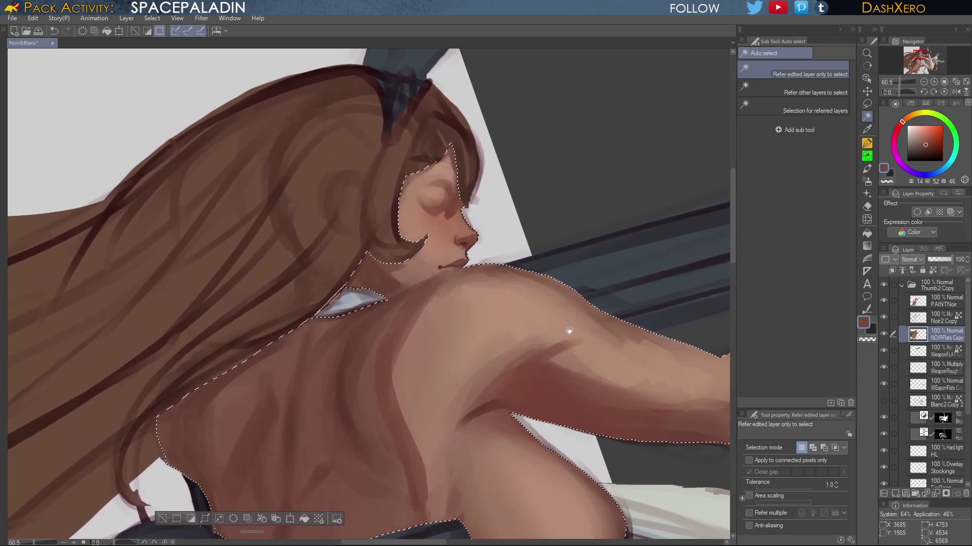
pyautogui.moveTo(569, 331); pyautogui.dragTo(561, 310)
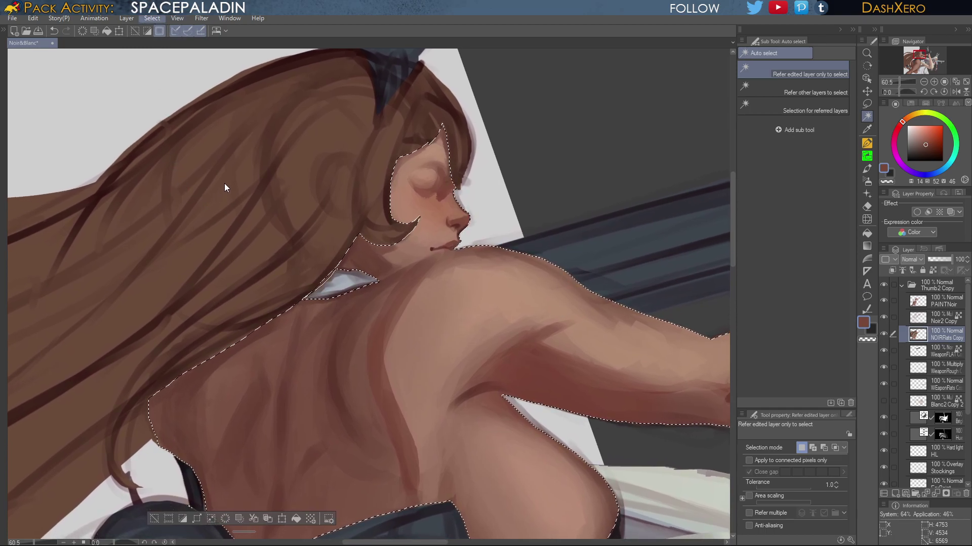
pyautogui.click(200, 213)
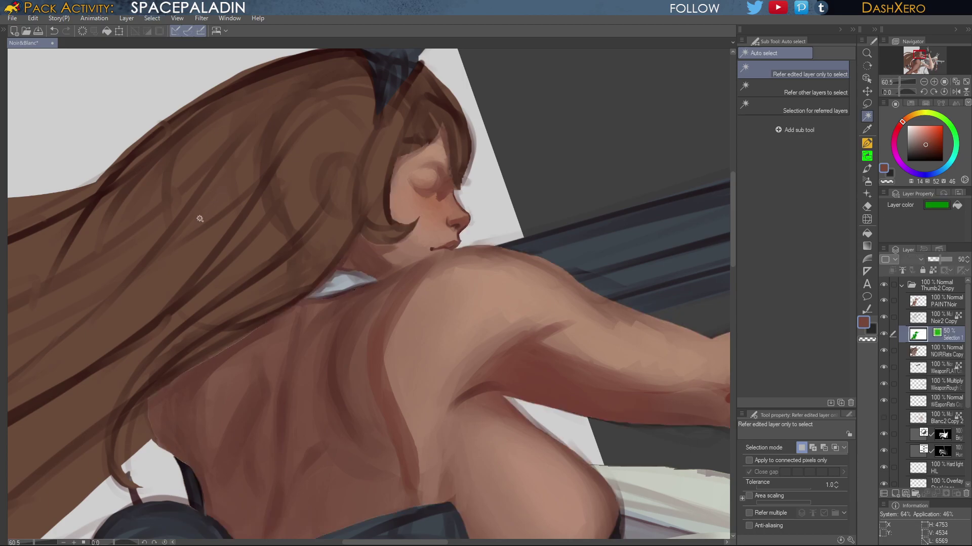
pyautogui.moveTo(953, 339); pyautogui.dragTo(954, 401)
pyautogui.click(883, 384)
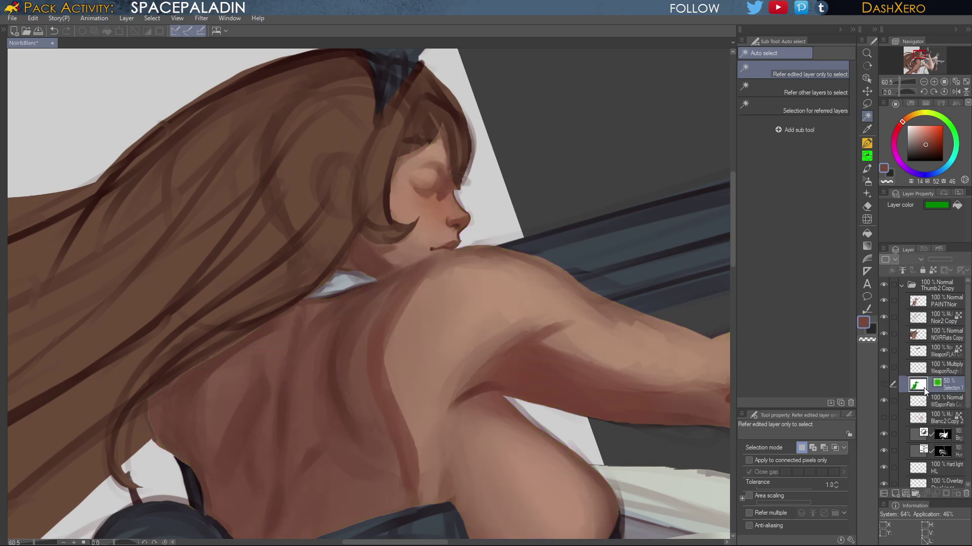
# Load the stored skin selection and add a new raster layer directly above PAINTNoir
pyautogui.keyDown('ctrl'); pyautogui.click(919, 386); pyautogui.keyUp('ctrl')
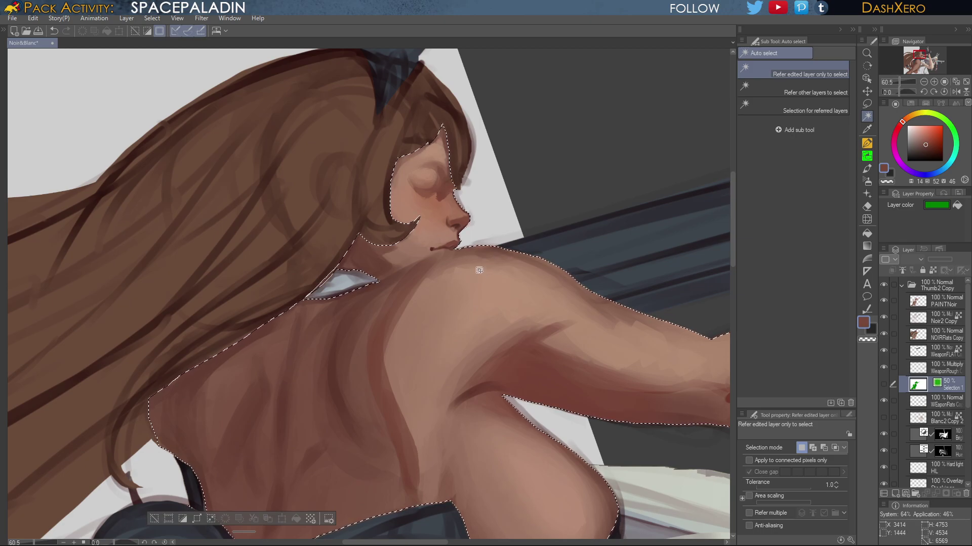
pyautogui.click(946, 302)
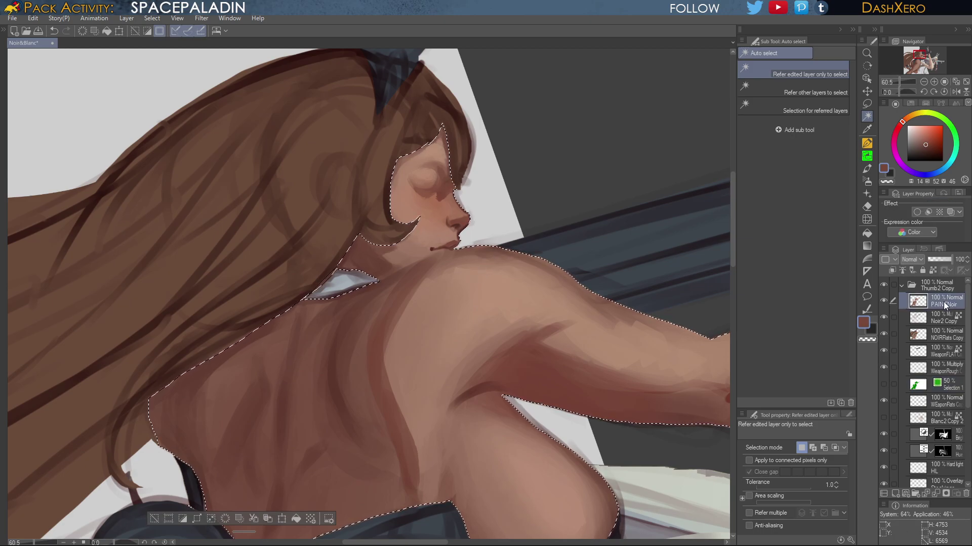
pyautogui.click(895, 493)
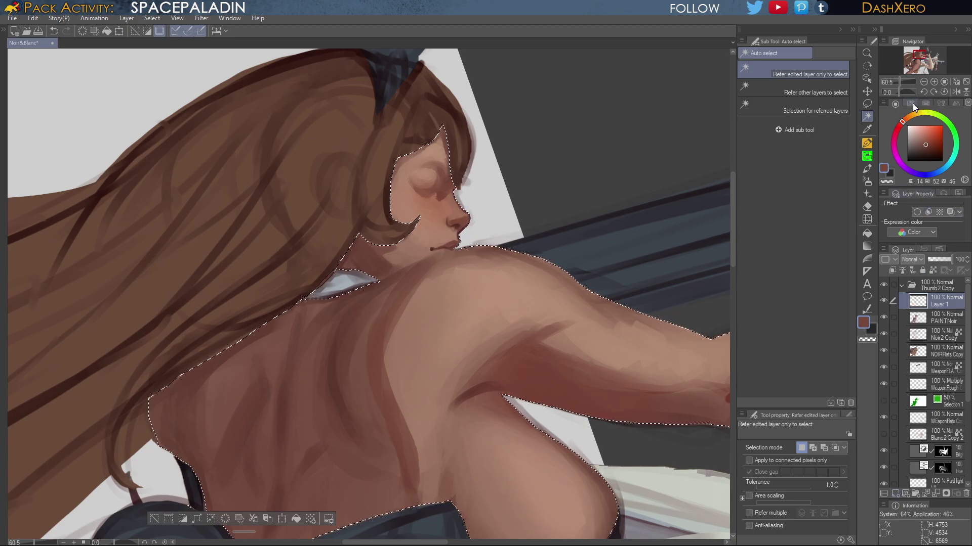
# Set the new layer's blending mode to Hard light and pick a pale blue drawing colour
pyautogui.click(942, 169)
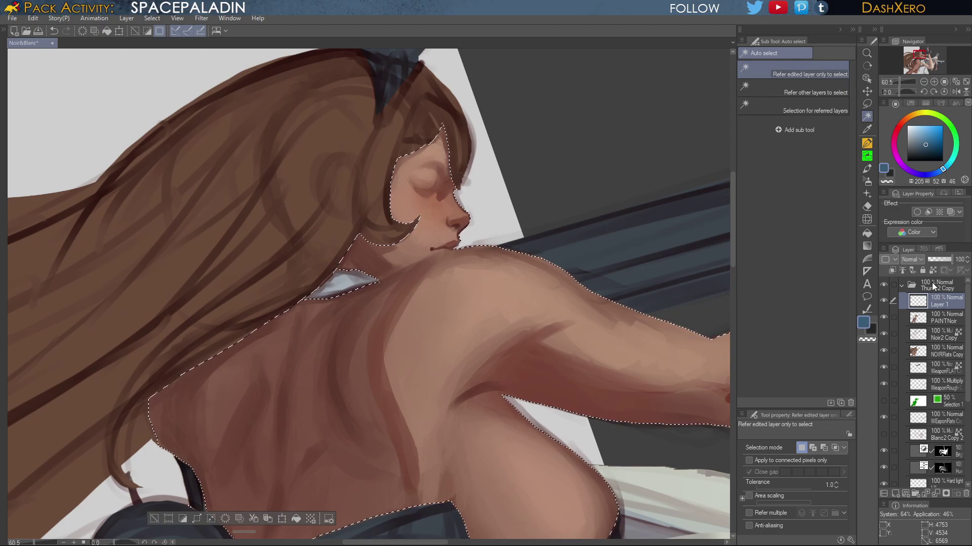
pyautogui.click(927, 401)
pyautogui.click(915, 124)
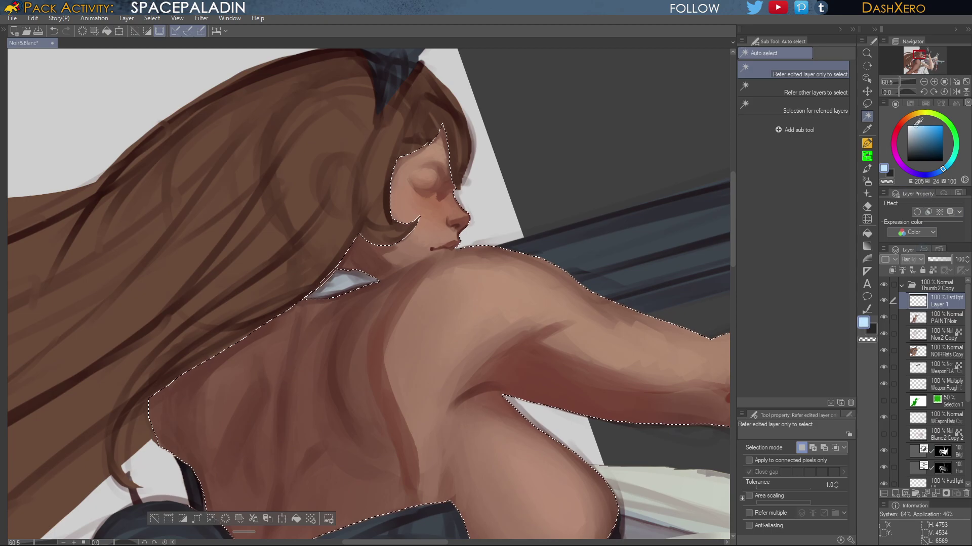
# Try Basic Bitch Brush and Dense watercolor for the Hard light layer, changing the drawing colour to a near-black red
pyautogui.click(867, 169)
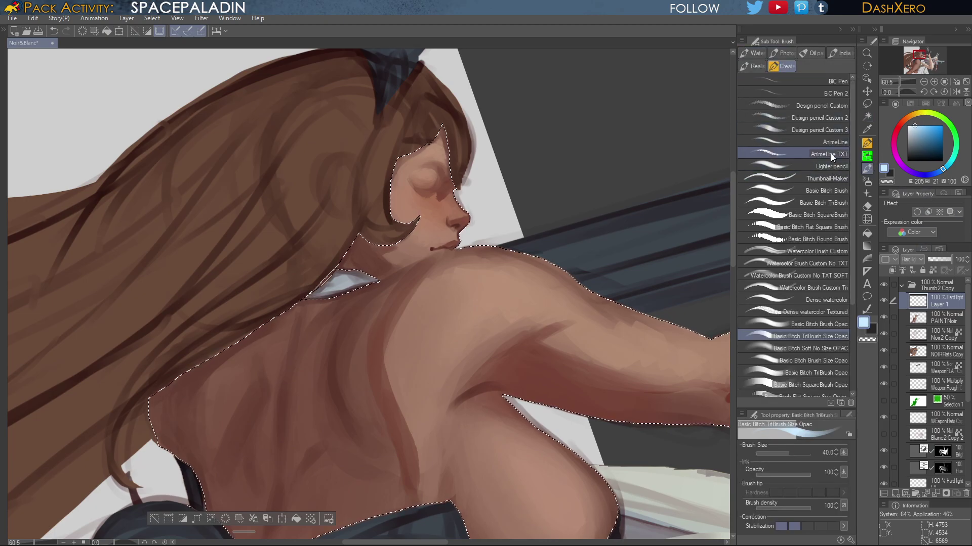
pyautogui.click(833, 190)
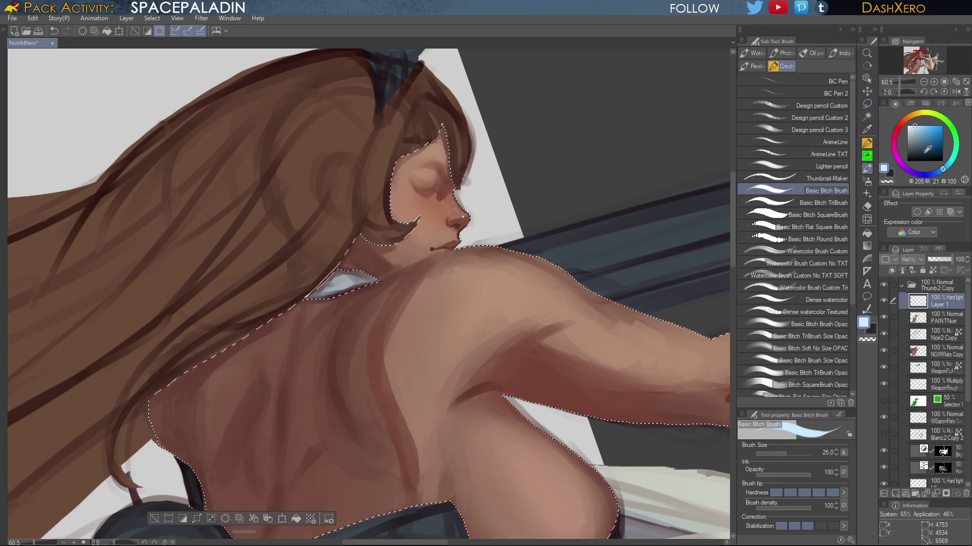
pyautogui.click(924, 156)
pyautogui.click(894, 138)
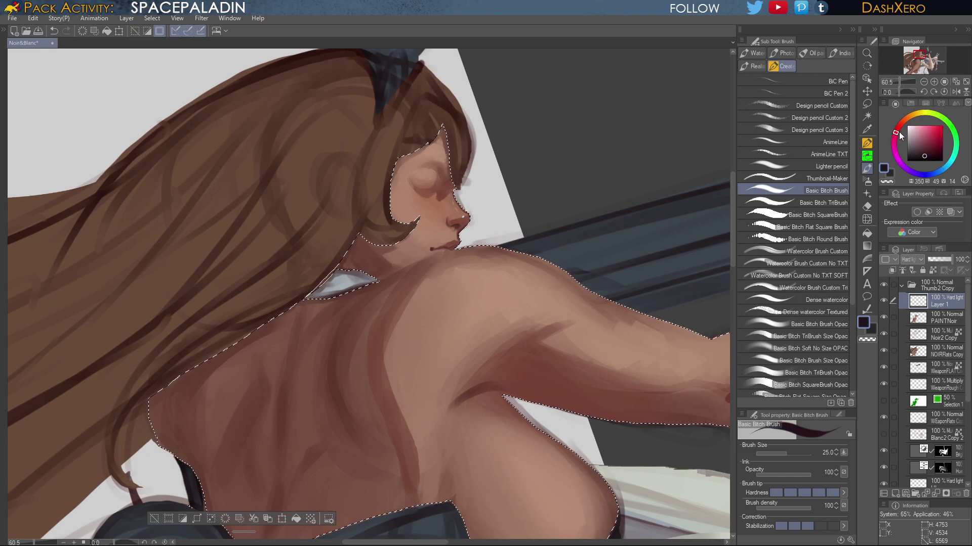
pyautogui.click(922, 156)
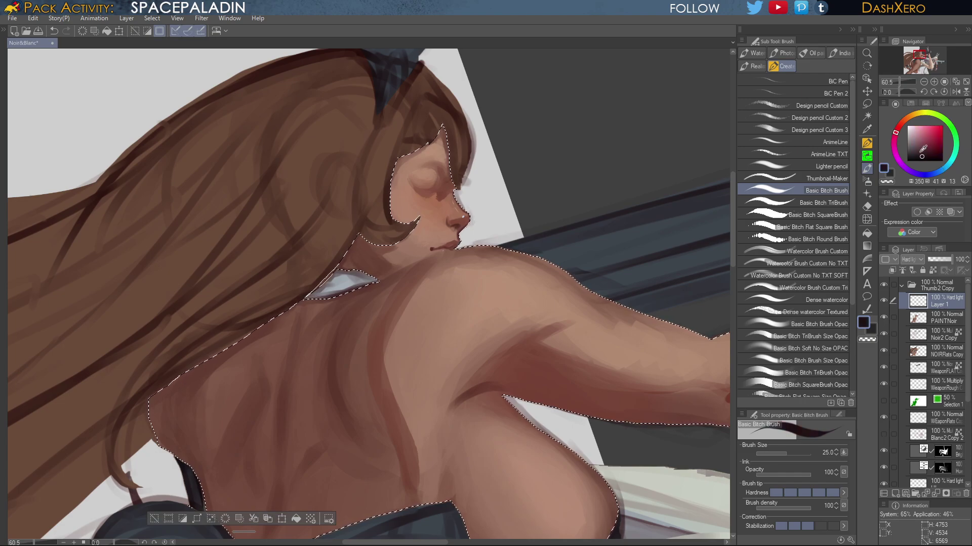
pyautogui.click(897, 129)
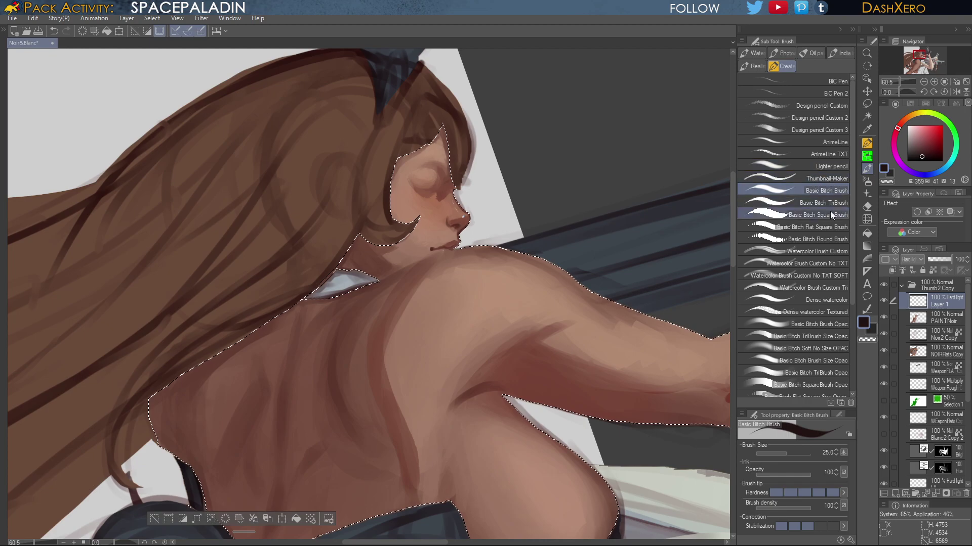
pyautogui.click(818, 298)
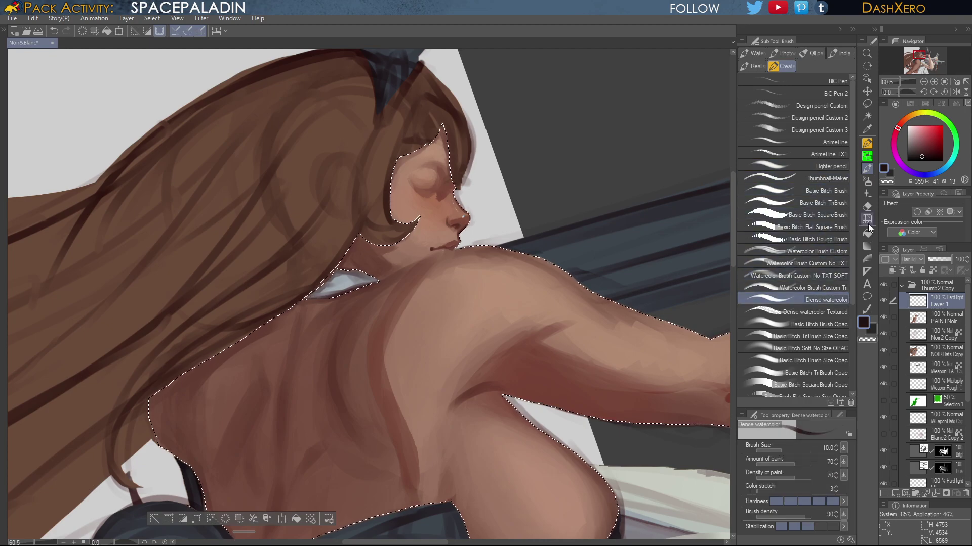
# Reshape the closed eyelid on the PAINTNoir layer with Liquify at brush size 150 and strength 86
pyautogui.click(942, 318)
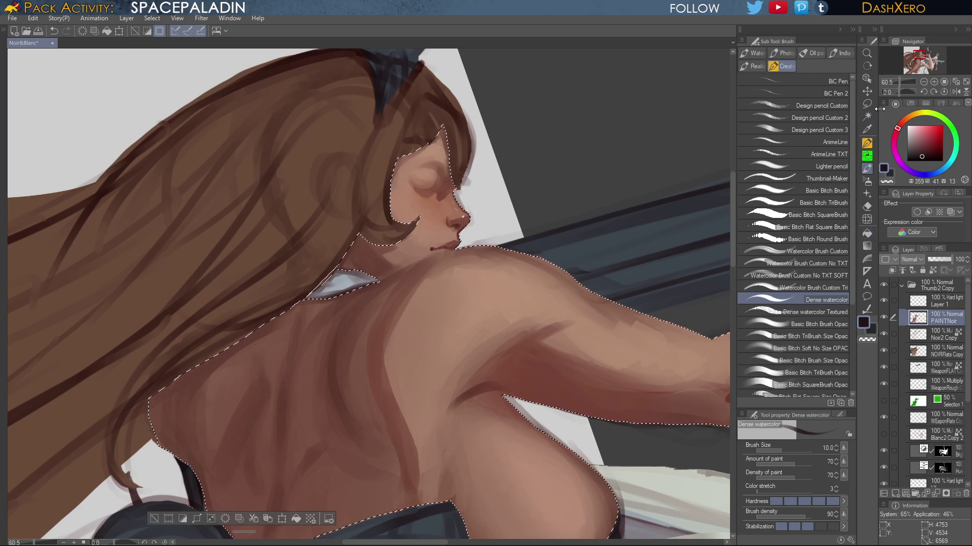
pyautogui.click(867, 219)
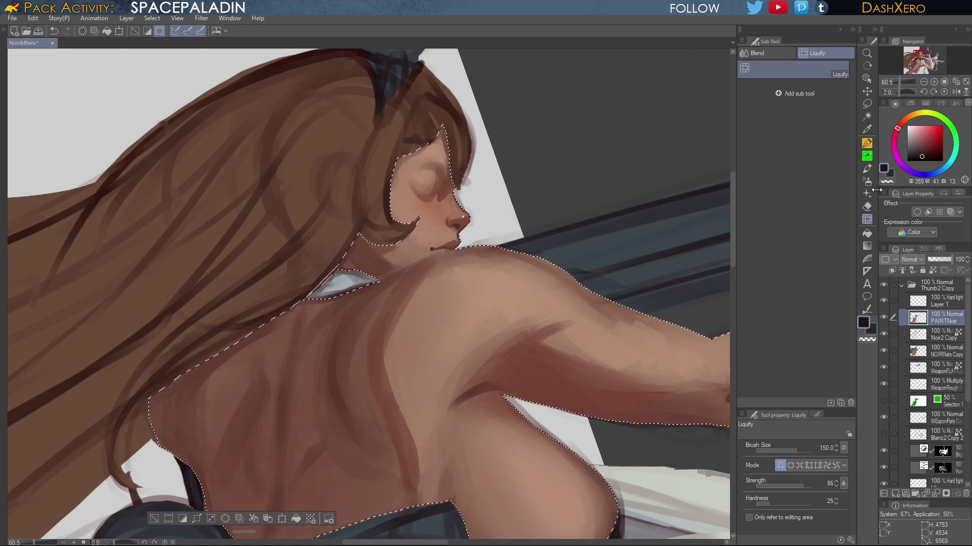
# Sample a reddish brown from the nose shadow and switch to Basic Bitch TriBrush Size Opac at brush size 40
pyautogui.click(867, 169)
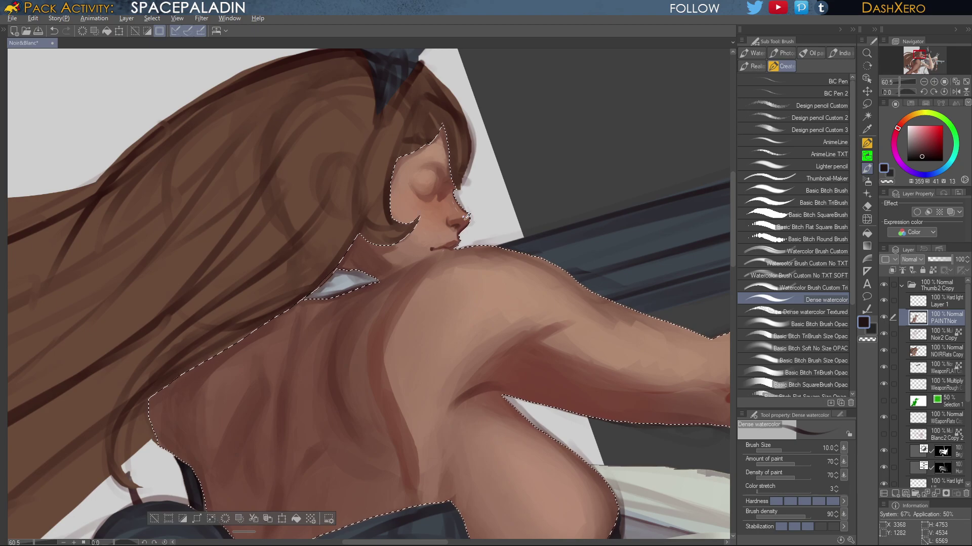
pyautogui.keyDown('alt'); pyautogui.click(463, 219); pyautogui.keyUp('alt')
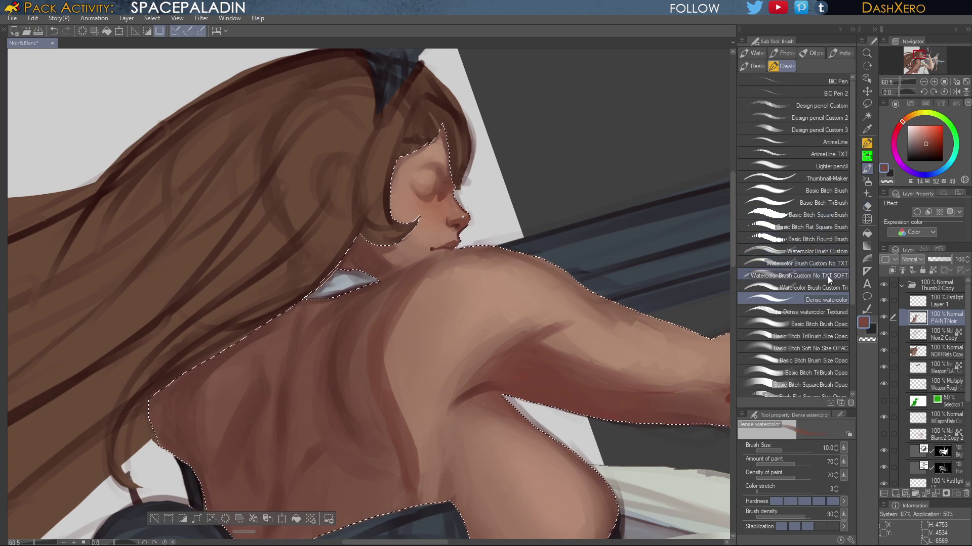
pyautogui.click(824, 325)
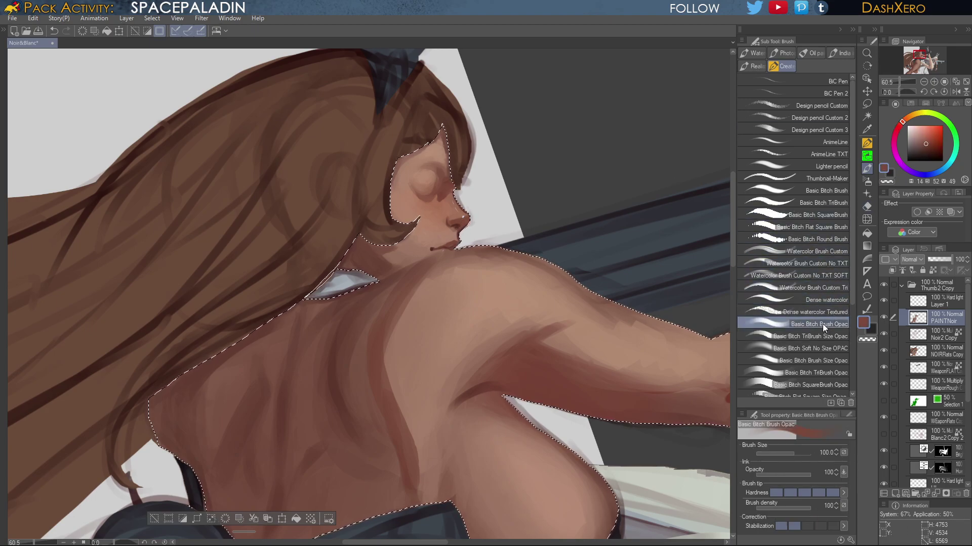
pyautogui.scroll(1, 448, 242)
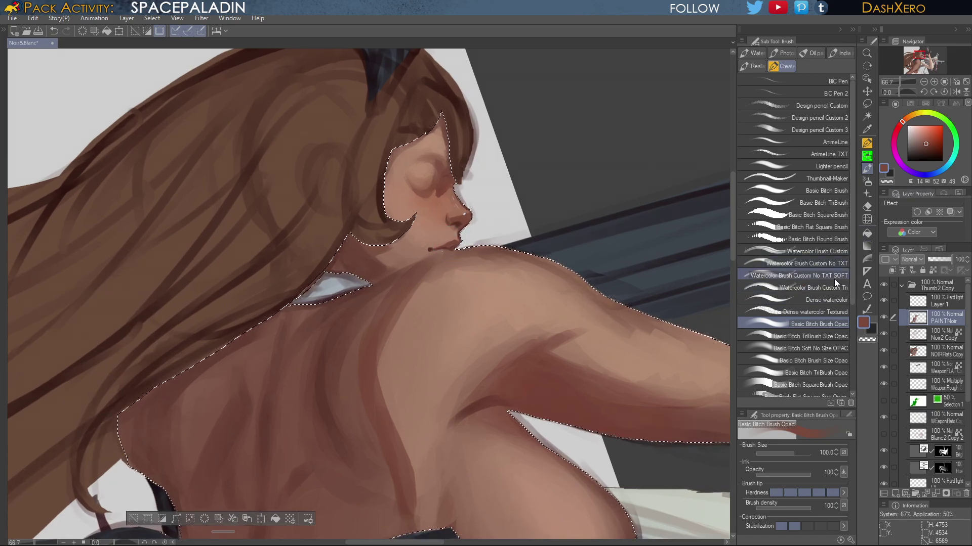
pyautogui.click(821, 337)
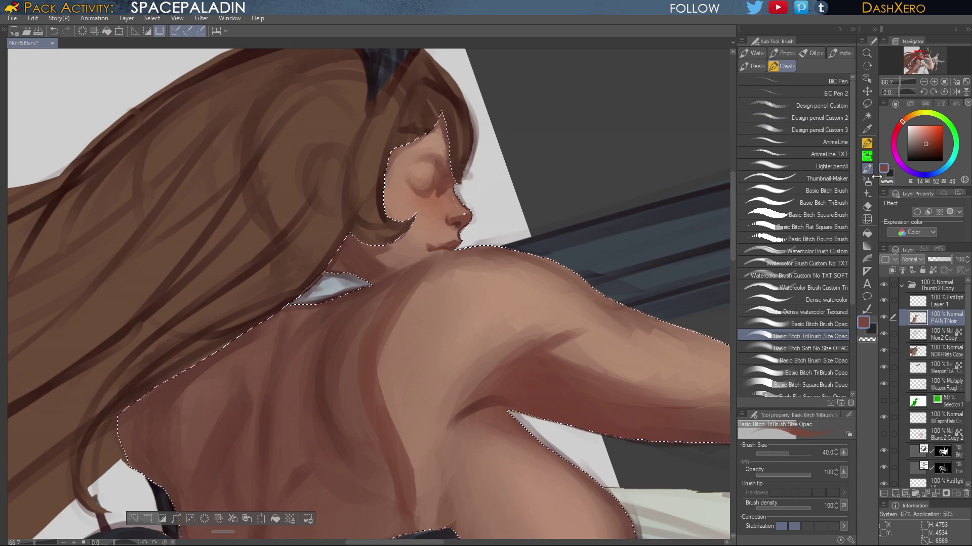
# Paint the dark lash line of an open eye over the closed eyelid in near-black red using Dense watercolor at size 15
pyautogui.click(900, 125)
pyautogui.moveTo(931, 146); pyautogui.dragTo(922, 154)
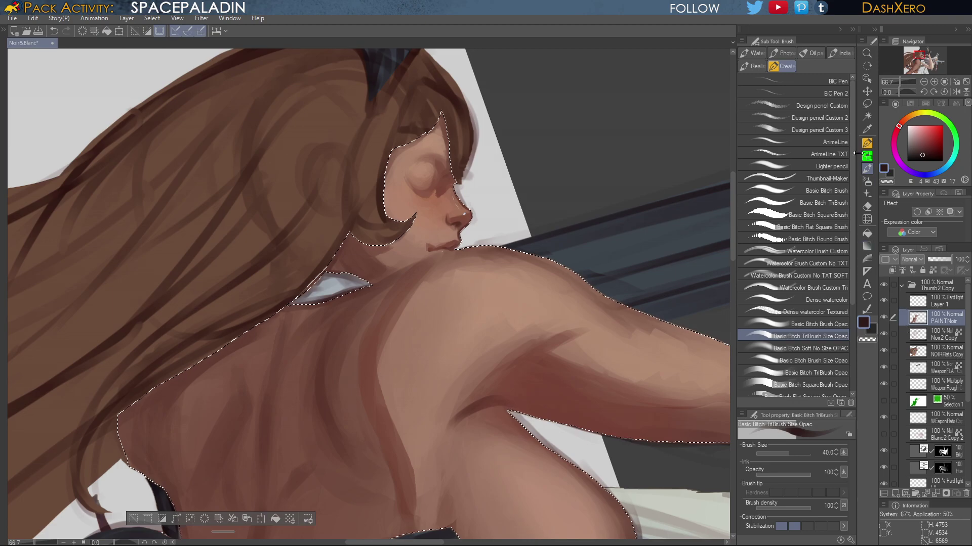
pyautogui.click(824, 298)
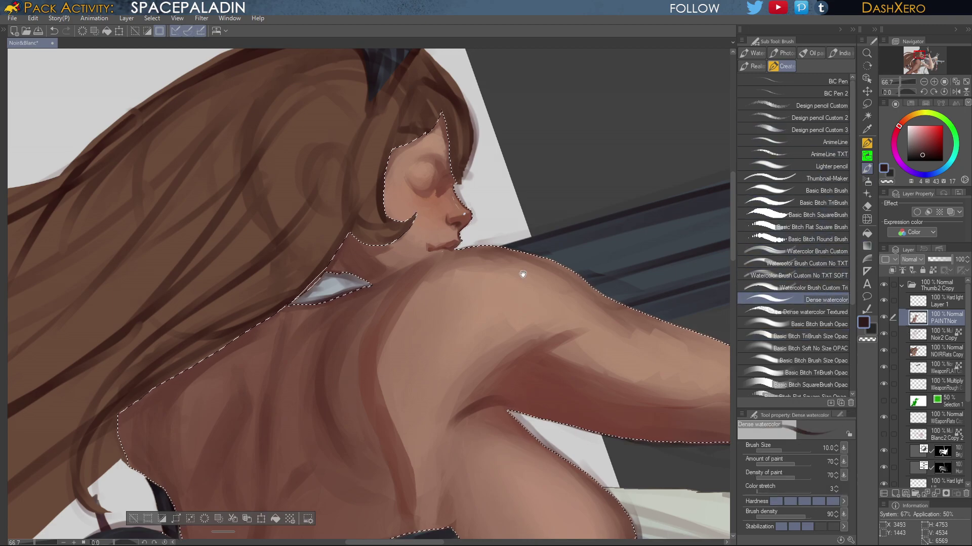
pyautogui.moveTo(522, 274); pyautogui.dragTo(296, 240)
pyautogui.moveTo(439, 228)
pyautogui.mouseDown()
pyautogui.moveTo(296, 266)
pyautogui.moveTo(616, 288)
pyautogui.moveTo(574, 263)
pyautogui.mouseUp()
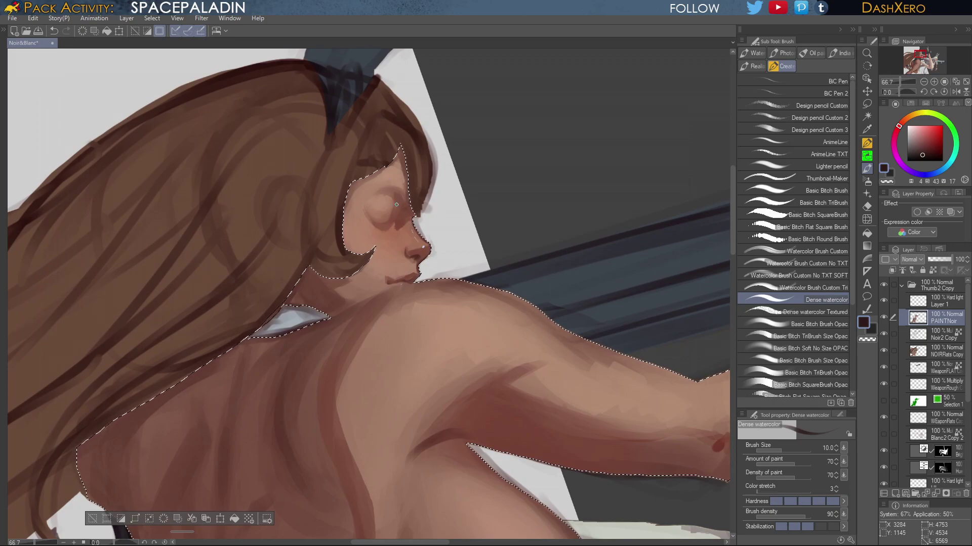
pyautogui.press(']')
pyautogui.press(']')
pyautogui.moveTo(390, 205)
pyautogui.mouseDown()
pyautogui.moveTo(371, 215)
pyautogui.moveTo(398, 208)
pyautogui.moveTo(372, 216)
pyautogui.moveTo(397, 207)
pyautogui.mouseUp()
pyautogui.moveTo(380, 207)
pyautogui.mouseDown()
pyautogui.moveTo(407, 198)
pyautogui.moveTo(387, 222)
pyautogui.mouseUp()
# Check the eye against the whole illustration and try dark strokes for its lower outline, undoing the last one
pyautogui.moveTo(543, 324); pyautogui.dragTo(366, 291)
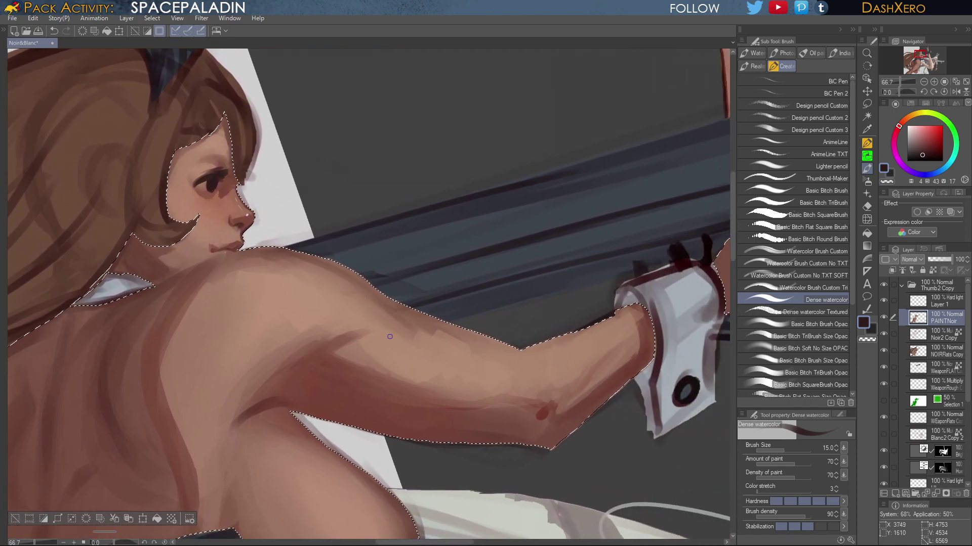
pyautogui.scroll(-3, 390, 337)
pyautogui.scroll(-3, 397, 340)
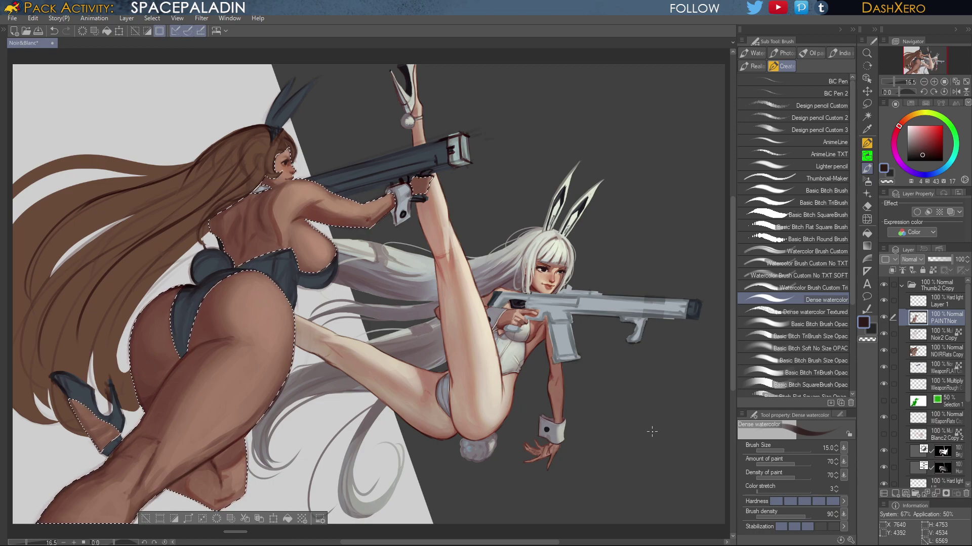
pyautogui.scroll(2, 299, 181)
pyautogui.moveTo(257, 193); pyautogui.dragTo(513, 347)
pyautogui.scroll(3, 570, 320)
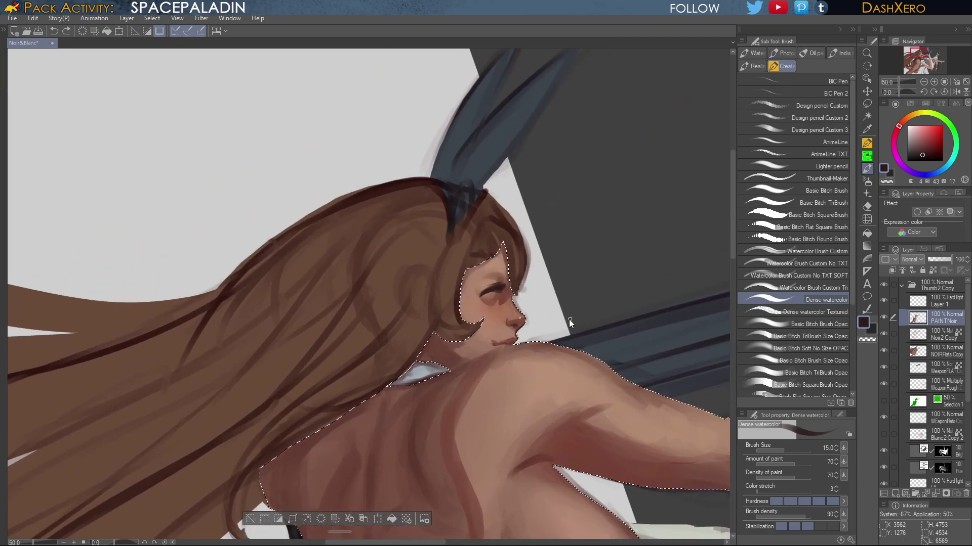
pyautogui.moveTo(491, 288); pyautogui.dragTo(480, 301)
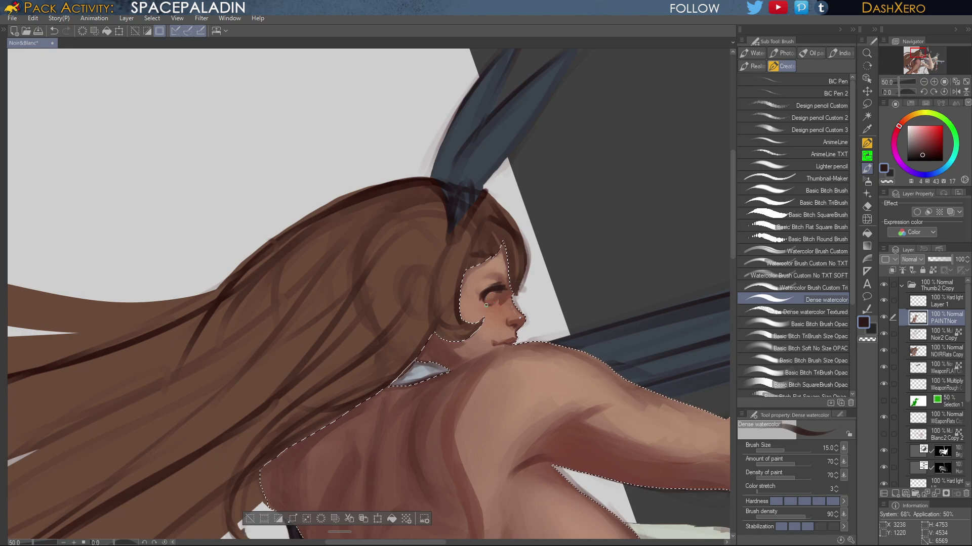
pyautogui.moveTo(490, 293); pyautogui.dragTo(491, 297)
pyautogui.moveTo(539, 357)
pyautogui.mouseDown()
pyautogui.moveTo(526, 301)
pyautogui.moveTo(544, 290)
pyautogui.mouseUp()
pyautogui.hotkey('ctrl', 'z')
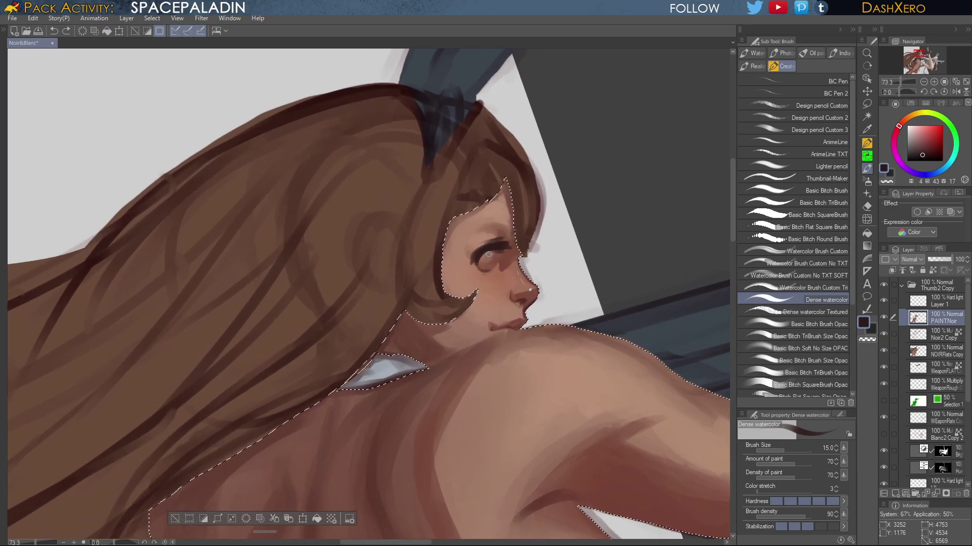
# Fill in the dark iris of the open eye and redraw a thin arched eyebrow above it
pyautogui.moveTo(488, 253)
pyautogui.mouseDown()
pyautogui.moveTo(491, 262)
pyautogui.moveTo(497, 251)
pyautogui.moveTo(490, 259)
pyautogui.mouseUp()
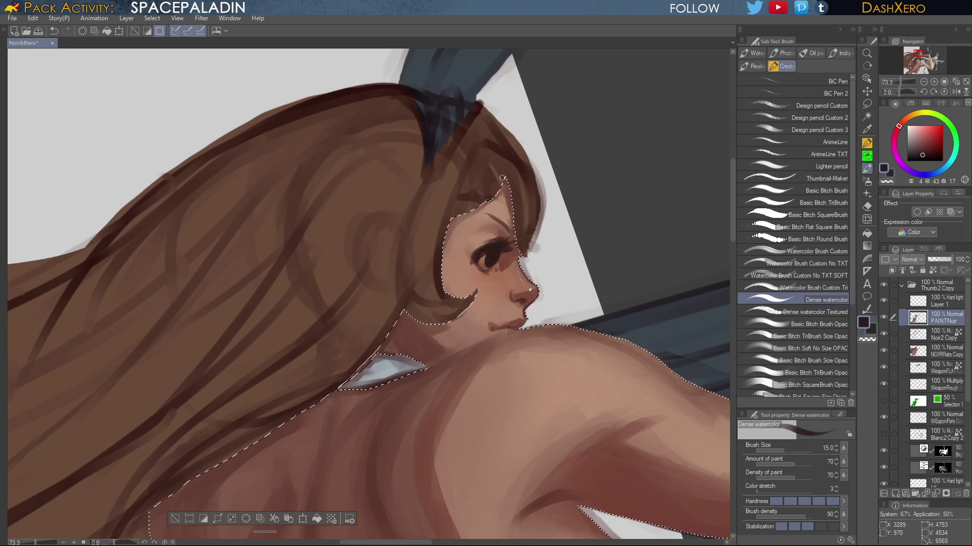
pyautogui.hotkey('ctrl', 'z')
pyautogui.moveTo(503, 222); pyautogui.dragTo(488, 220)
# Define the crease between jaw and shoulder with sampled skin shadows and a dark red in Dense watercolor, and touch up the lips
pyautogui.moveTo(536, 330); pyautogui.dragTo(589, 211)
pyautogui.keyDown('alt'); pyautogui.click(550, 208); pyautogui.keyUp('alt')
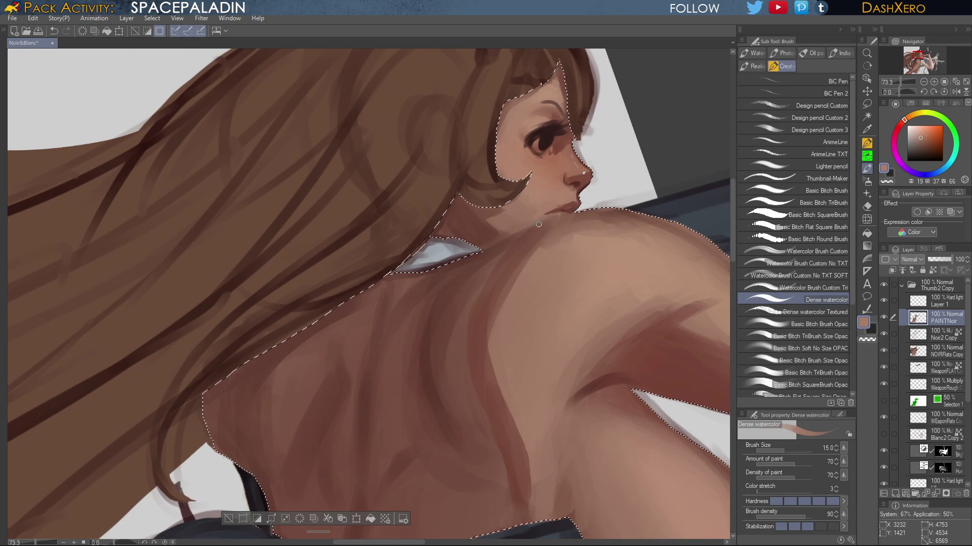
pyautogui.keyDown('alt'); pyautogui.click(572, 207); pyautogui.keyUp('alt')
pyautogui.keyDown('alt'); pyautogui.click(569, 211); pyautogui.keyUp('alt')
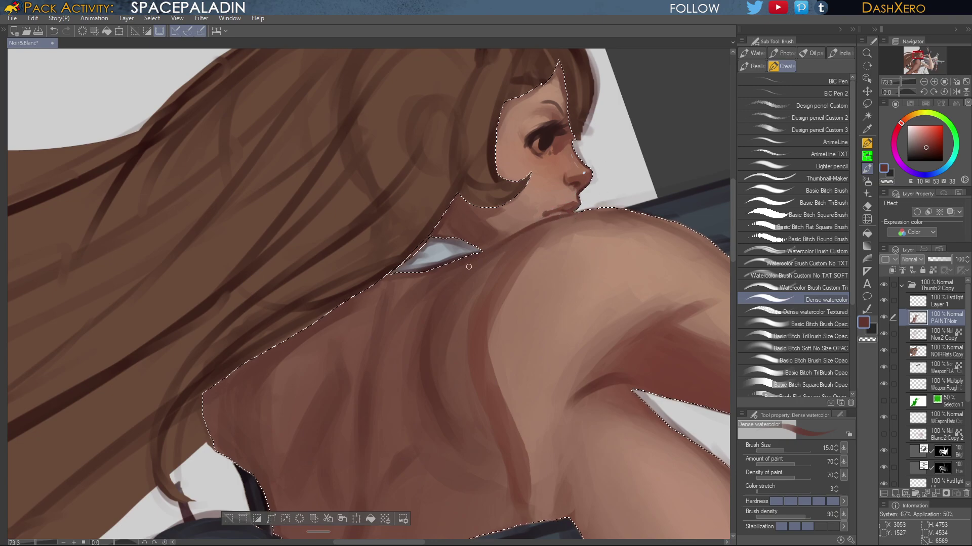
pyautogui.click(934, 151)
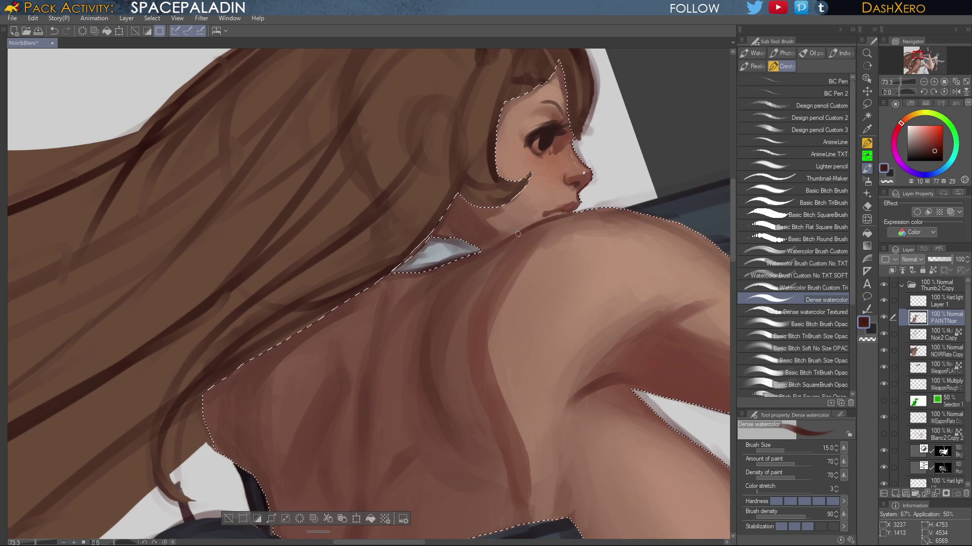
pyautogui.moveTo(521, 235); pyautogui.dragTo(487, 253)
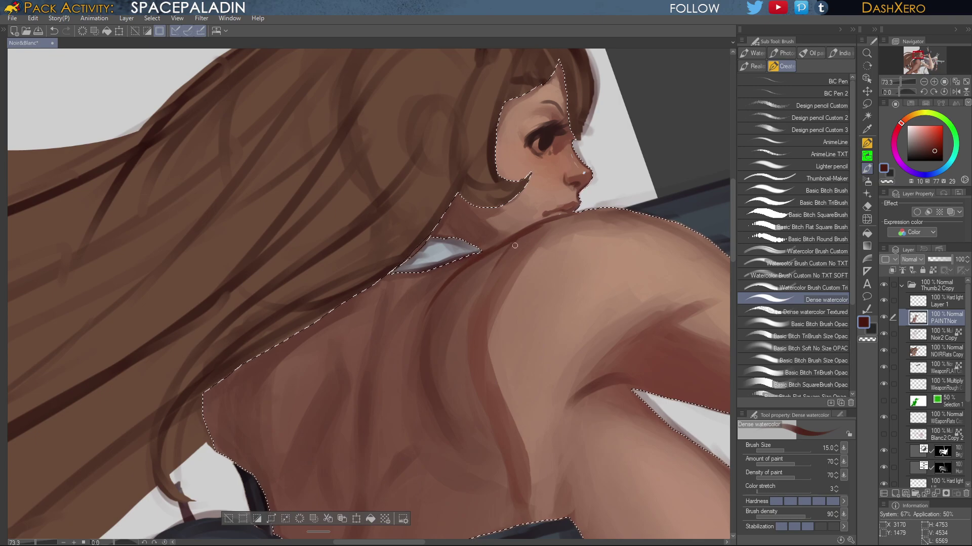
pyautogui.moveTo(617, 379); pyautogui.dragTo(610, 356)
pyautogui.hotkey('ctrl', 'z')
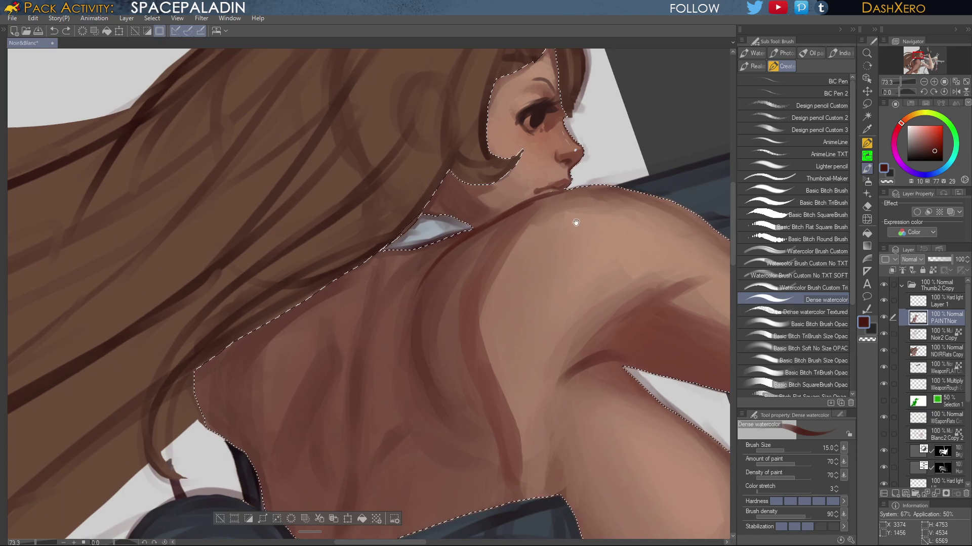
pyautogui.moveTo(567, 212); pyautogui.dragTo(550, 232)
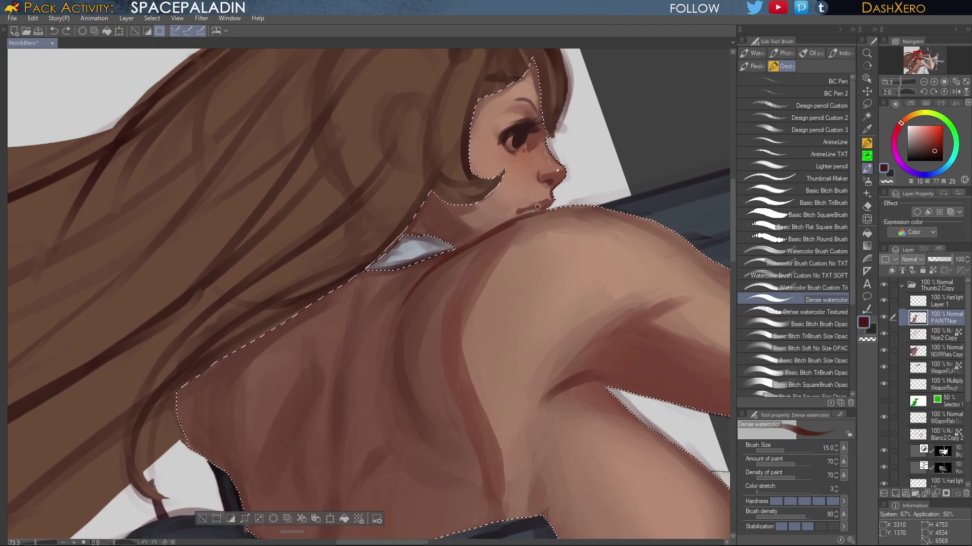
pyautogui.press('alt')
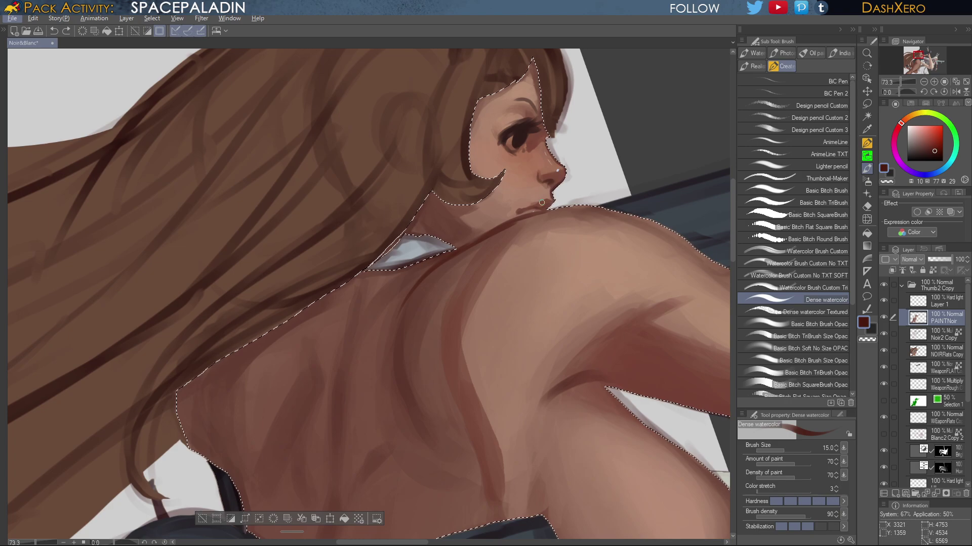
# Draw the upper and lower eyelashes with the BiC Pen at size 30 in near-black red, redoing the lower lashes
pyautogui.moveTo(532, 217); pyautogui.dragTo(510, 274)
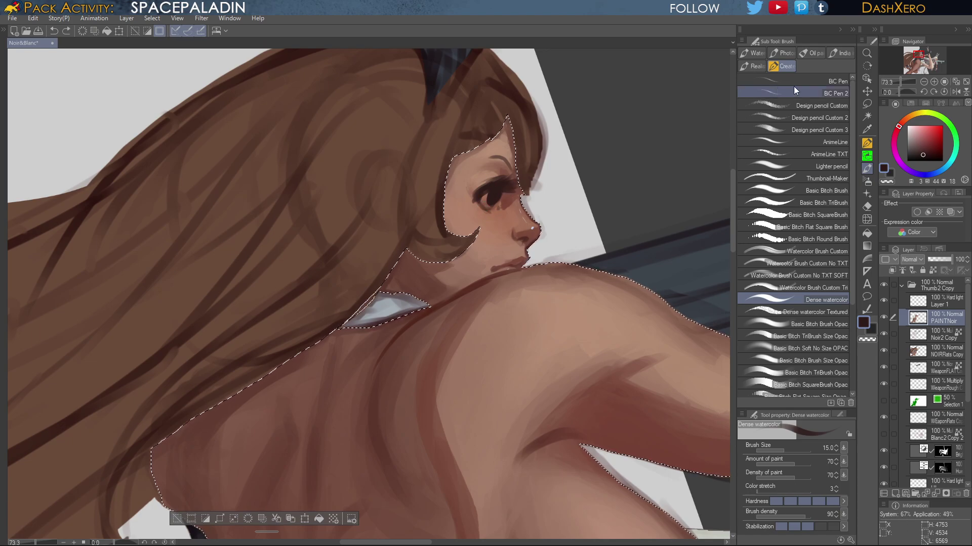
pyautogui.click(835, 82)
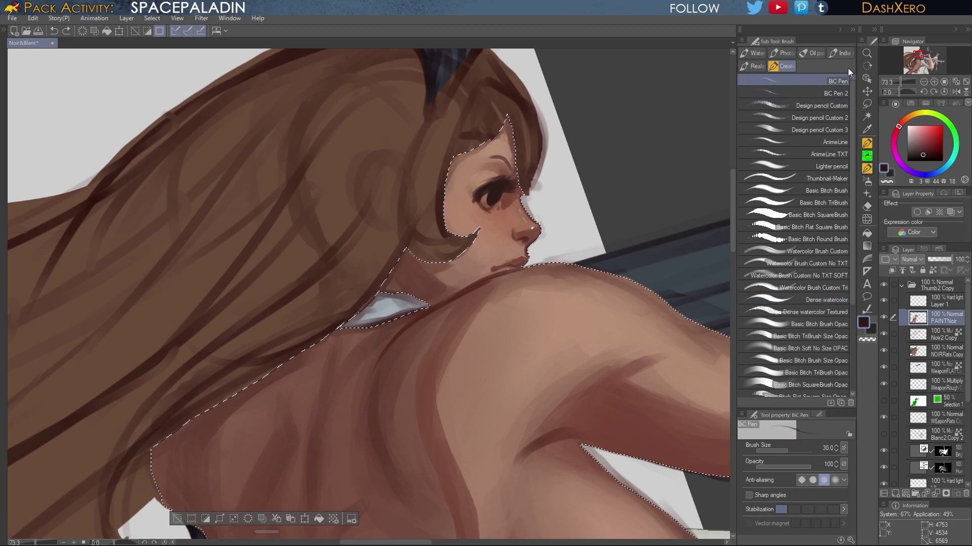
pyautogui.click(921, 157)
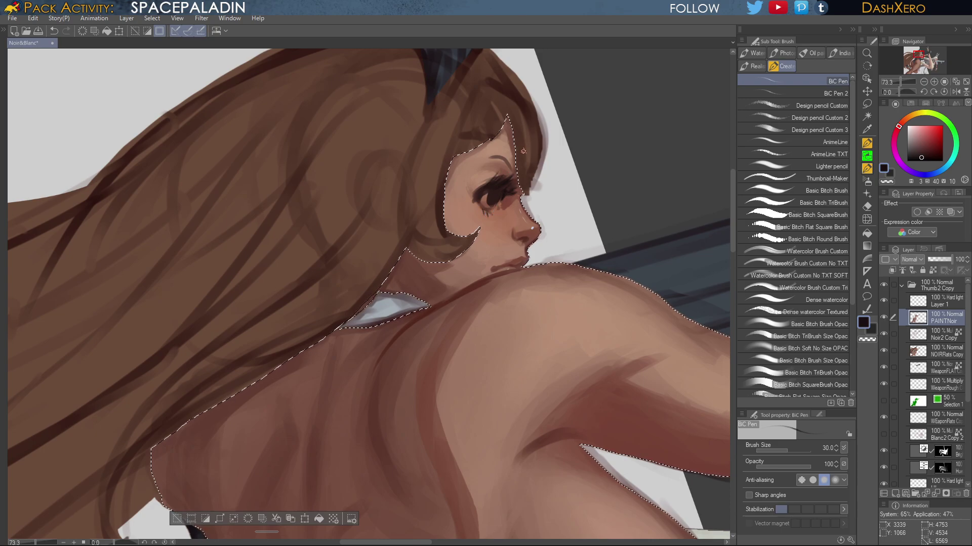
pyautogui.hotkey('ctrl', 'z')
pyautogui.moveTo(484, 213); pyautogui.dragTo(487, 213)
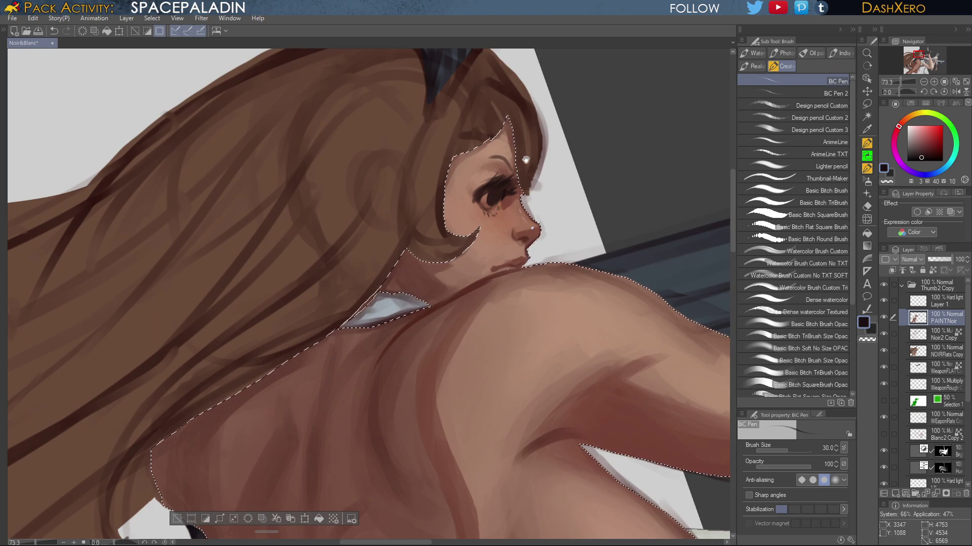
pyautogui.moveTo(604, 286); pyautogui.dragTo(390, 326)
pyautogui.moveTo(523, 337); pyautogui.dragTo(441, 401)
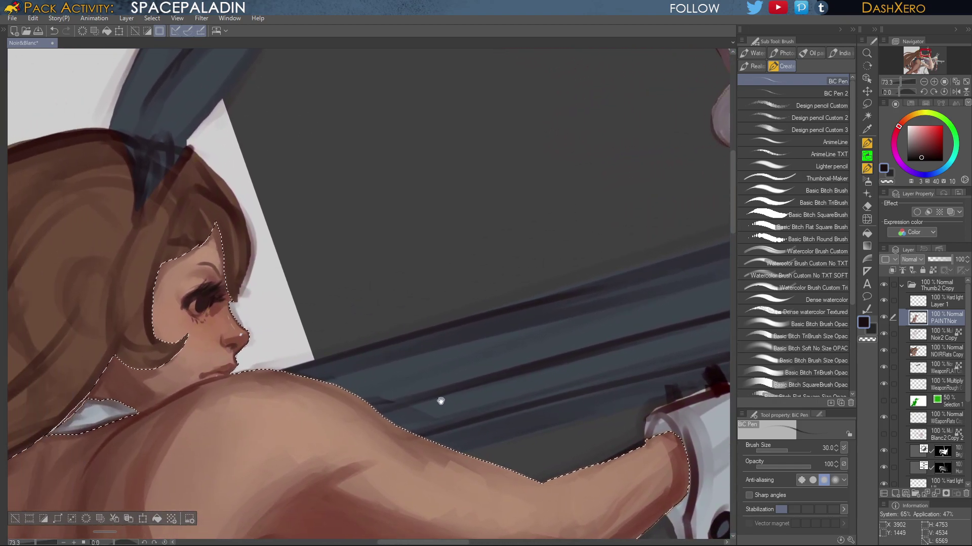
pyautogui.click(922, 92)
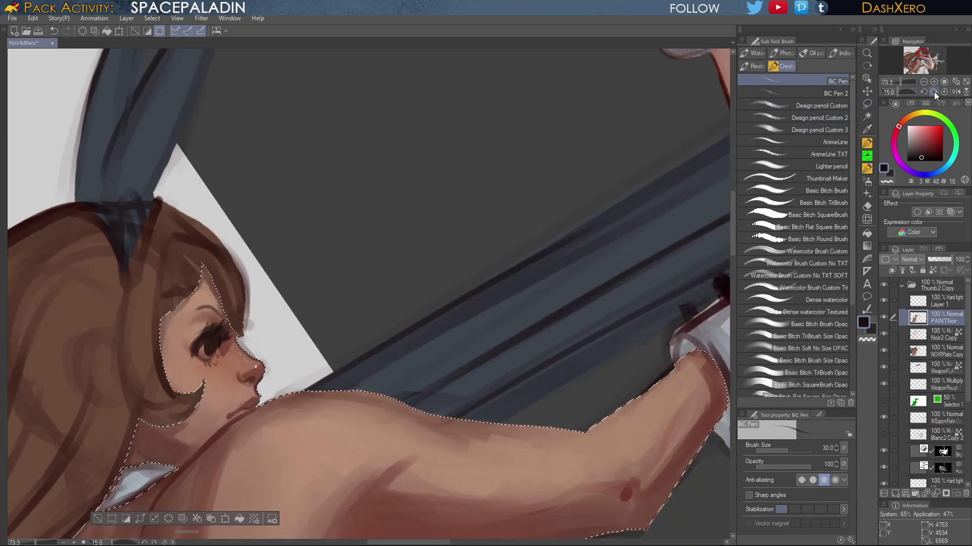
pyautogui.click(933, 92)
pyautogui.moveTo(409, 343); pyautogui.dragTo(554, 262)
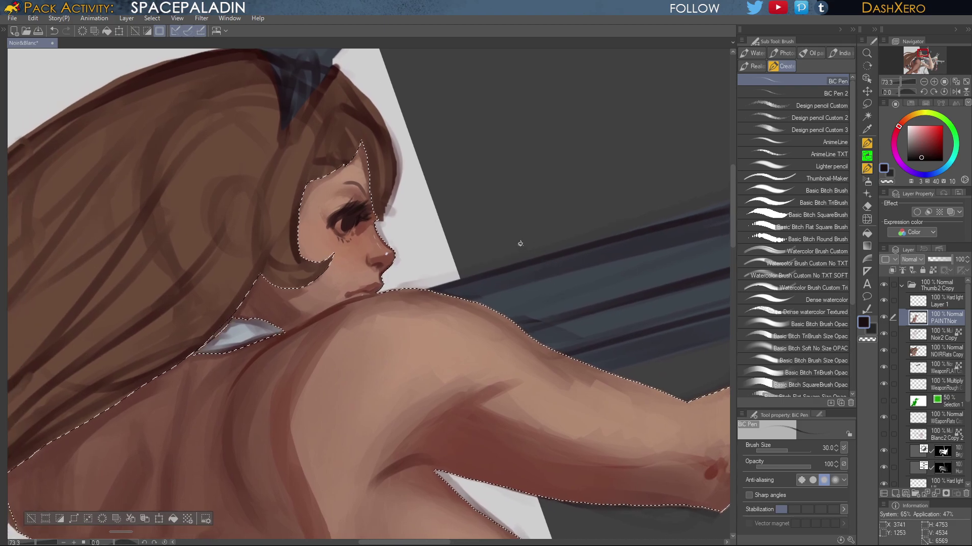
# Clear the area beside the iris with a sampled skin tone using Dense watercolor at size 15
pyautogui.scroll(3, 354, 197)
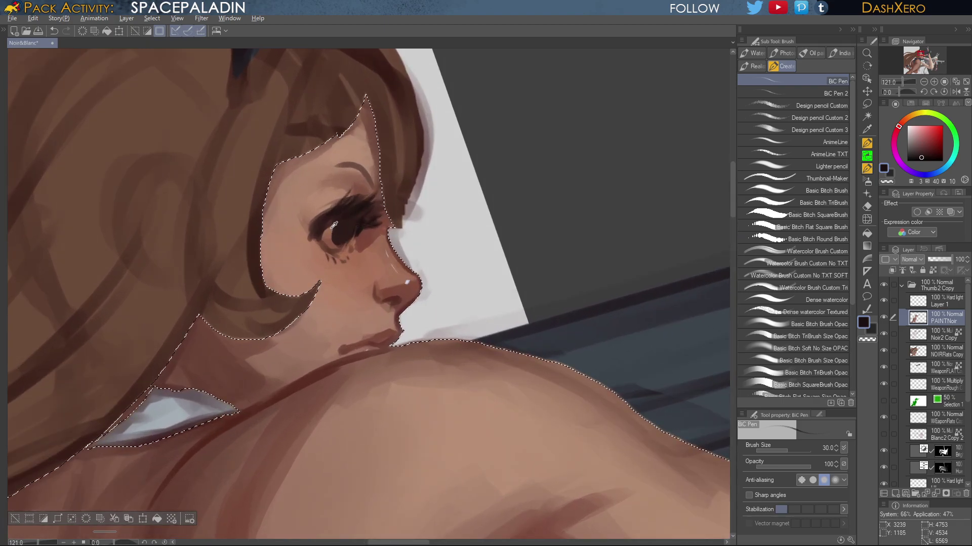
pyautogui.keyDown('alt'); pyautogui.click(339, 216); pyautogui.keyUp('alt')
pyautogui.click(823, 297)
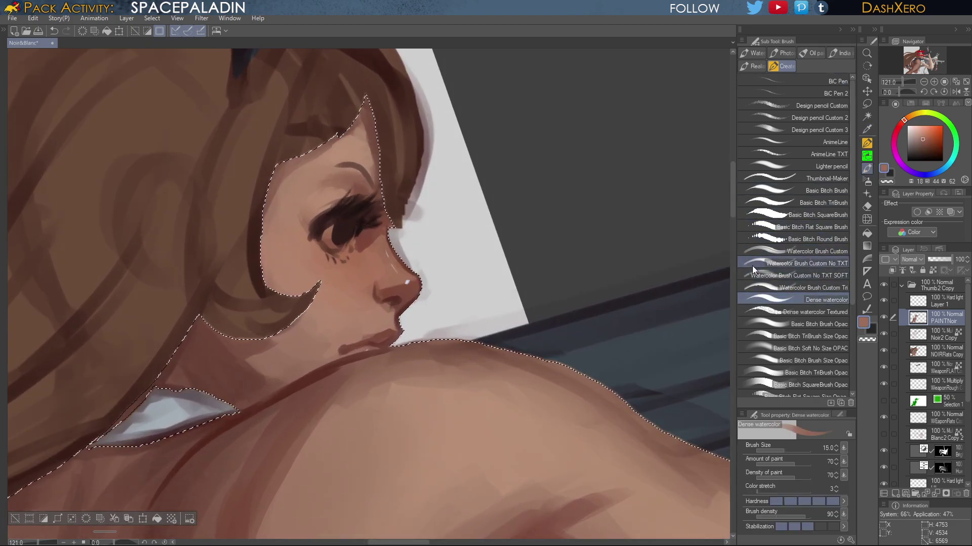
pyautogui.keyDown('alt'); pyautogui.click(331, 233); pyautogui.keyUp('alt')
pyautogui.moveTo(334, 225); pyautogui.dragTo(332, 236)
pyautogui.moveTo(581, 301); pyautogui.dragTo(545, 323)
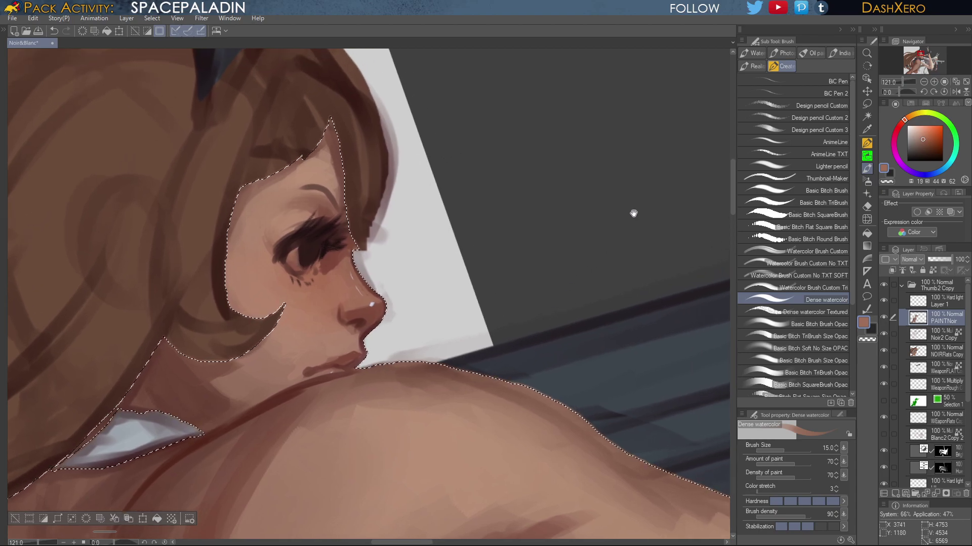
# Paint the eye white in pale greyish blue with Basic Bitch TriBrush Size Opac at size 20, and sample the near-black lash colour
pyautogui.click(945, 168)
pyautogui.moveTo(938, 141); pyautogui.dragTo(911, 134)
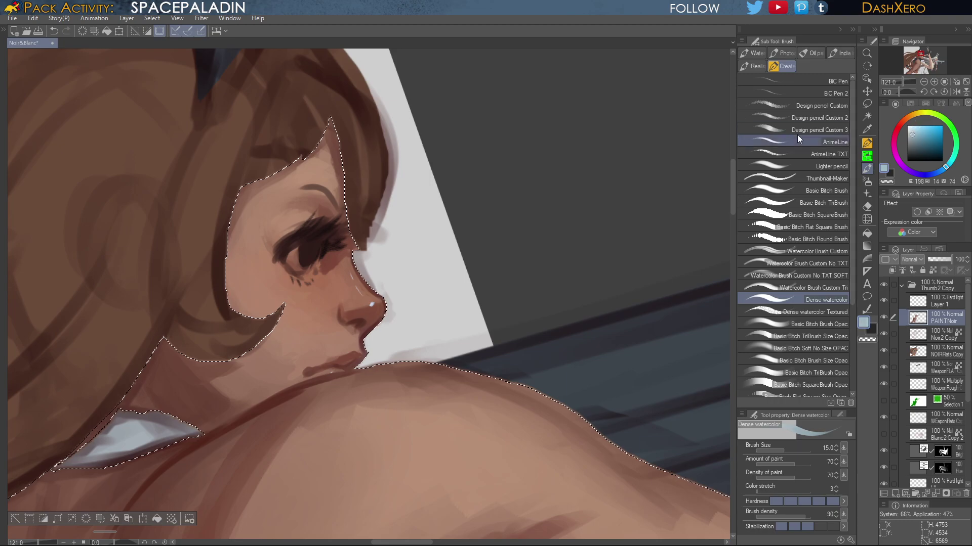
pyautogui.click(816, 335)
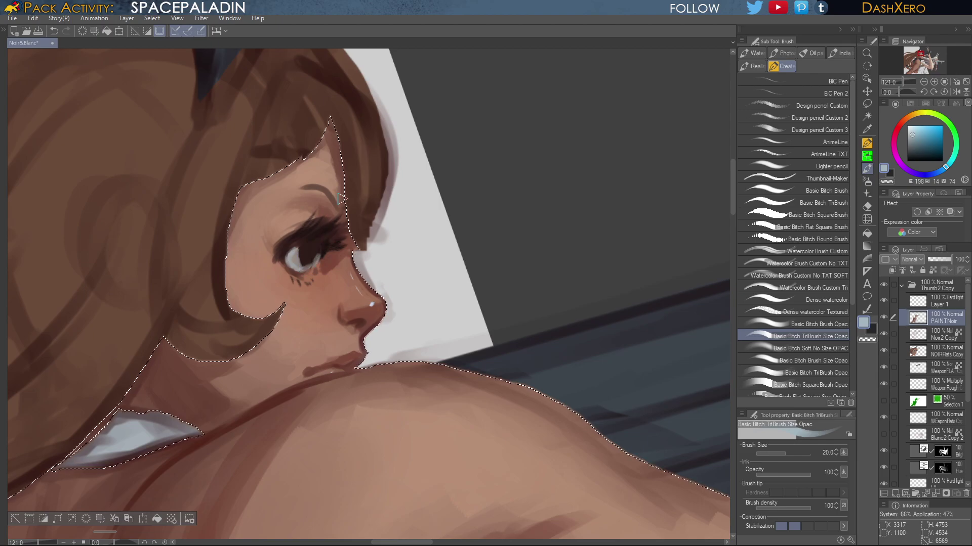
pyautogui.moveTo(490, 320); pyautogui.dragTo(512, 278)
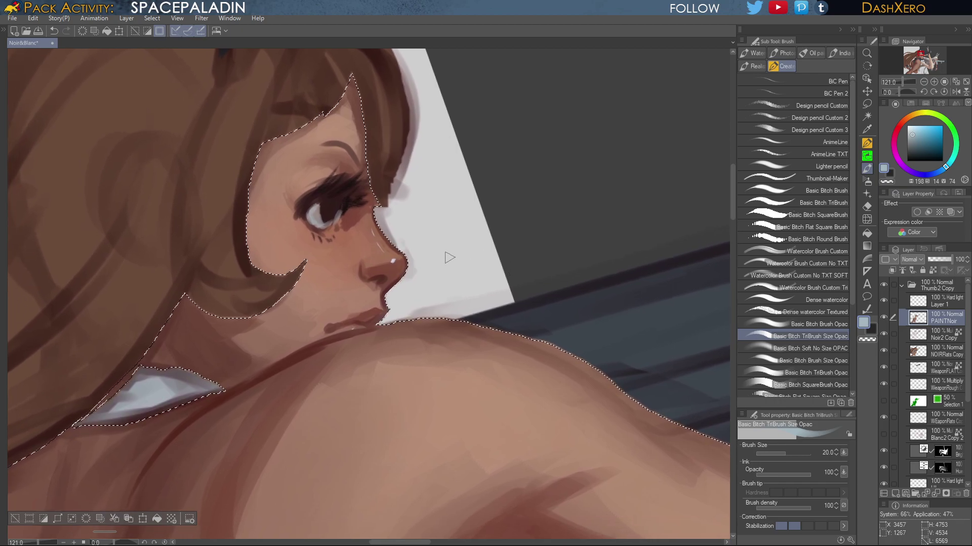
pyautogui.keyDown('alt'); pyautogui.click(353, 199); pyautogui.keyUp('alt')
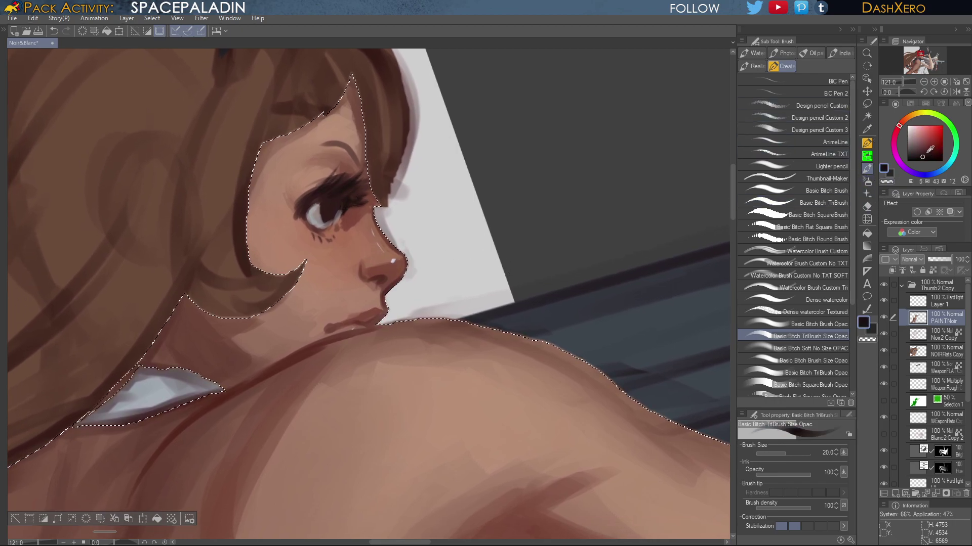
# Refine the iris and lashes in near-black using Dense watercolor at size 8
pyautogui.click(827, 298)
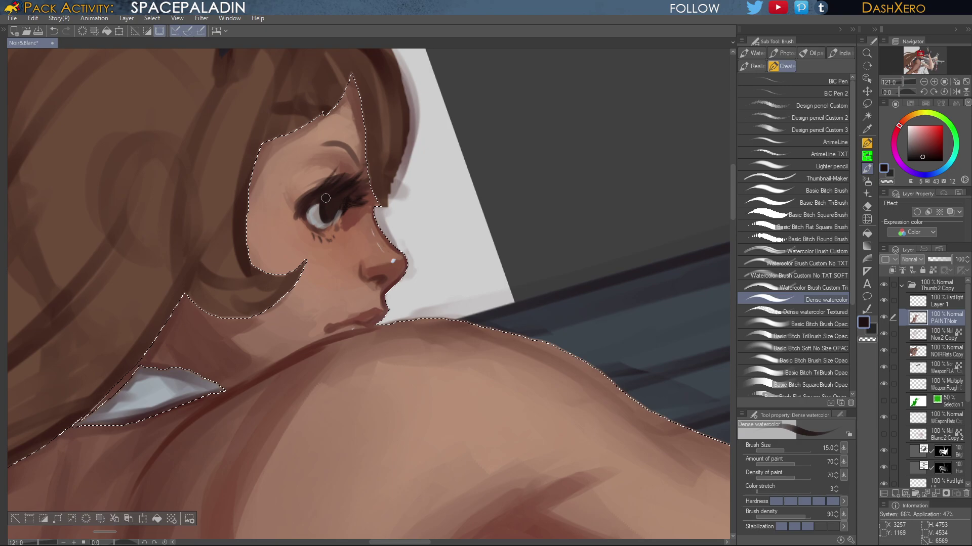
pyautogui.press('[')
pyautogui.press('[')
pyautogui.press('[')
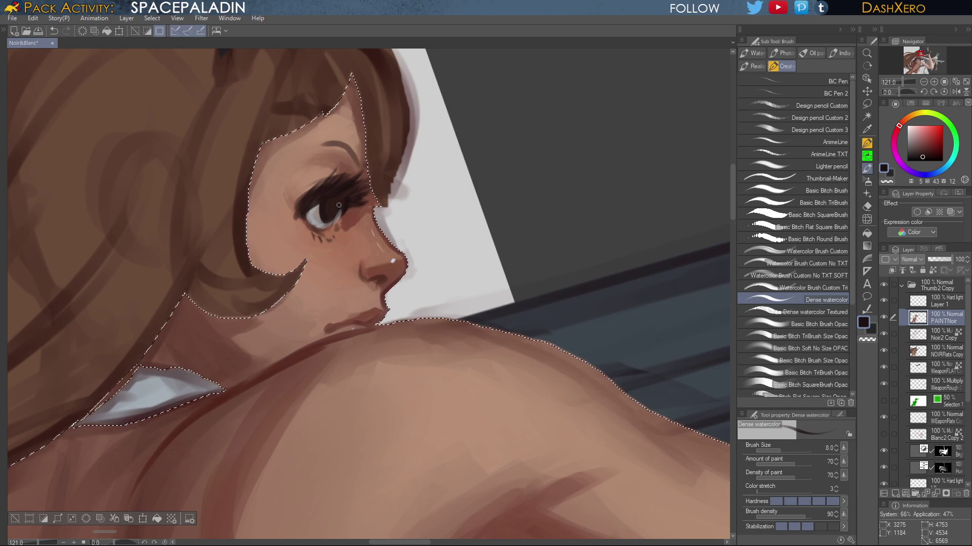
pyautogui.moveTo(521, 320)
pyautogui.mouseDown()
pyautogui.moveTo(518, 292)
pyautogui.moveTo(520, 311)
pyautogui.mouseUp()
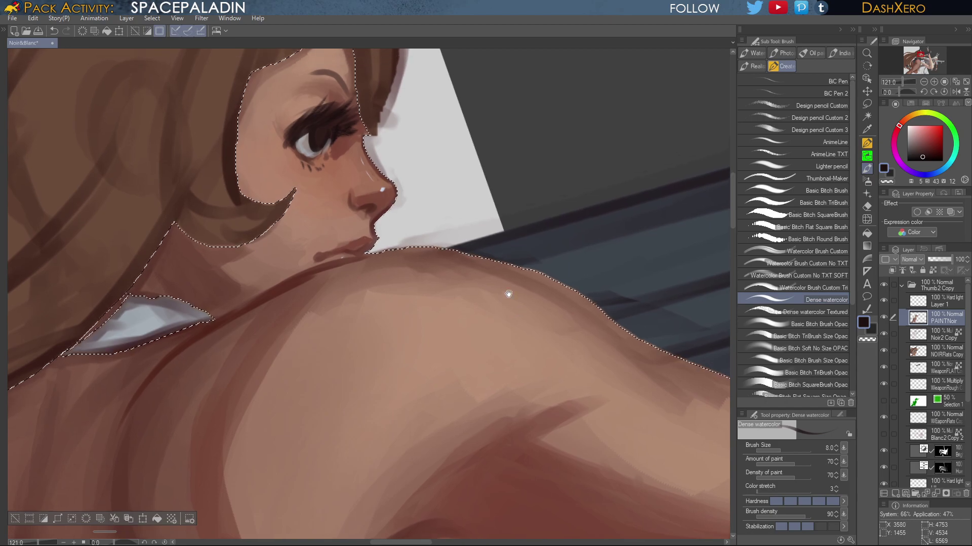
# Touch up the eye white beside the iris with its sampled pale greyish blue
pyautogui.keyDown('alt'); pyautogui.click(303, 148); pyautogui.keyUp('alt')
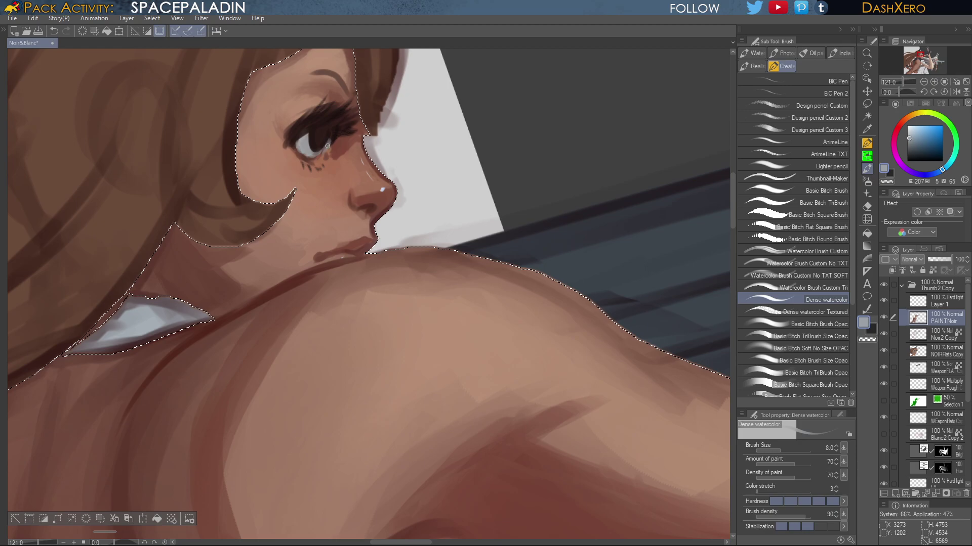
pyautogui.moveTo(309, 153); pyautogui.dragTo(312, 155)
pyautogui.moveTo(585, 165); pyautogui.dragTo(474, 294)
pyautogui.moveTo(453, 325)
pyautogui.mouseDown()
pyautogui.moveTo(494, 277)
pyautogui.moveTo(515, 303)
pyautogui.mouseUp()
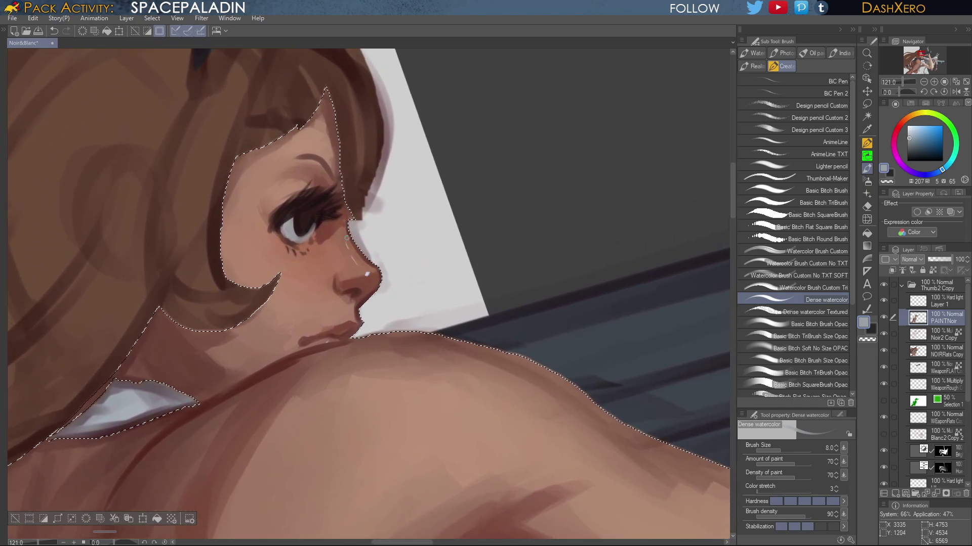
# Refine the nose and the skin around the eye with dark brown and reddish skin tones sampled from the nose
pyautogui.keyDown('alt'); pyautogui.click(353, 290); pyautogui.keyUp('alt')
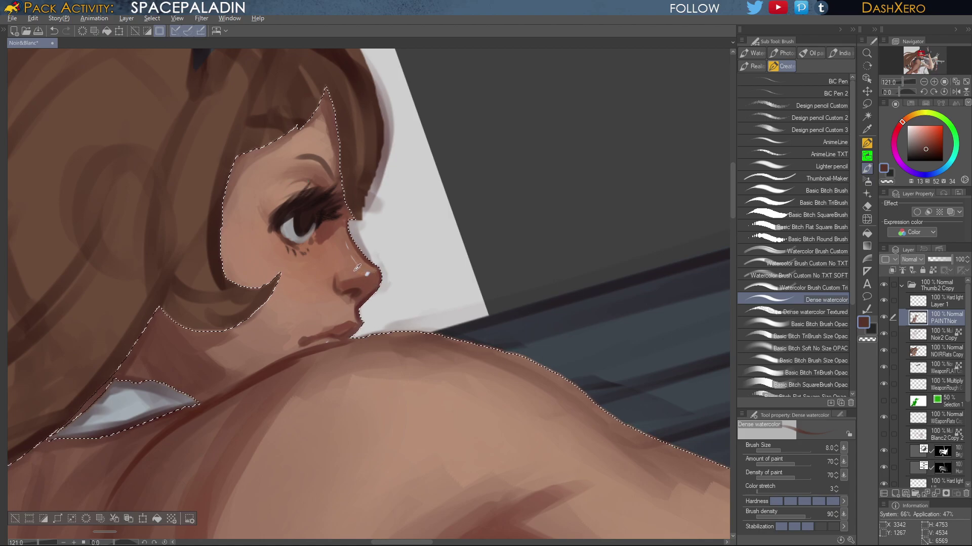
pyautogui.keyDown('alt'); pyautogui.click(357, 267); pyautogui.keyUp('alt')
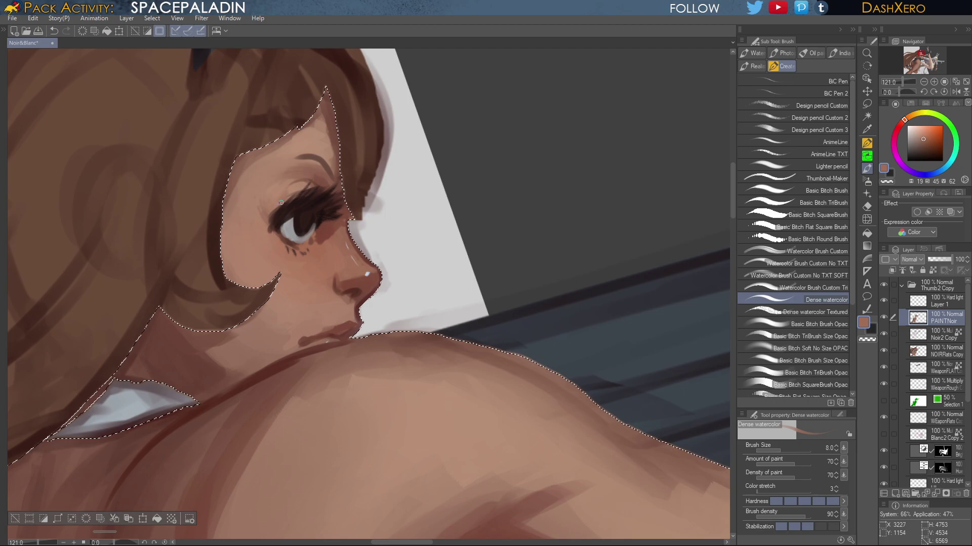
pyautogui.moveTo(511, 311)
pyautogui.mouseDown()
pyautogui.moveTo(512, 285)
pyautogui.moveTo(567, 238)
pyautogui.moveTo(621, 230)
pyautogui.mouseUp()
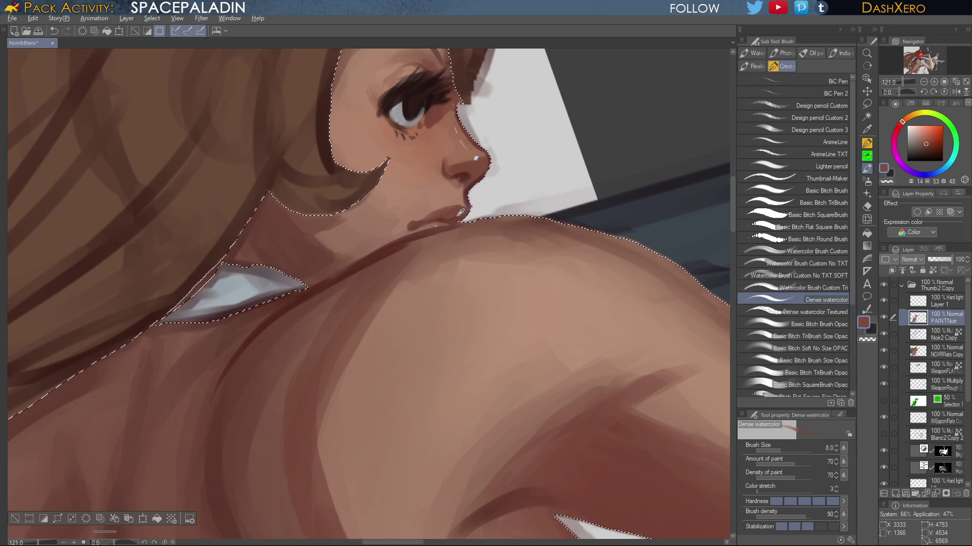
# Reshape the lips with sampled dark reds and paint a slightly open mouth in a very dark red
pyautogui.keyDown('alt'); pyautogui.click(450, 216); pyautogui.keyUp('alt')
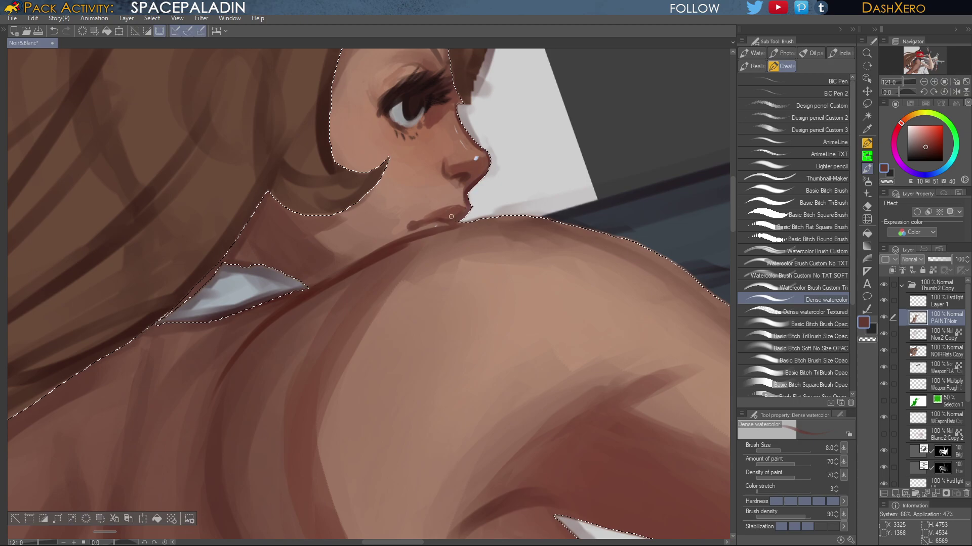
pyautogui.keyDown('alt'); pyautogui.click(470, 186); pyautogui.keyUp('alt')
pyautogui.keyDown('alt'); pyautogui.click(470, 187); pyautogui.keyUp('alt')
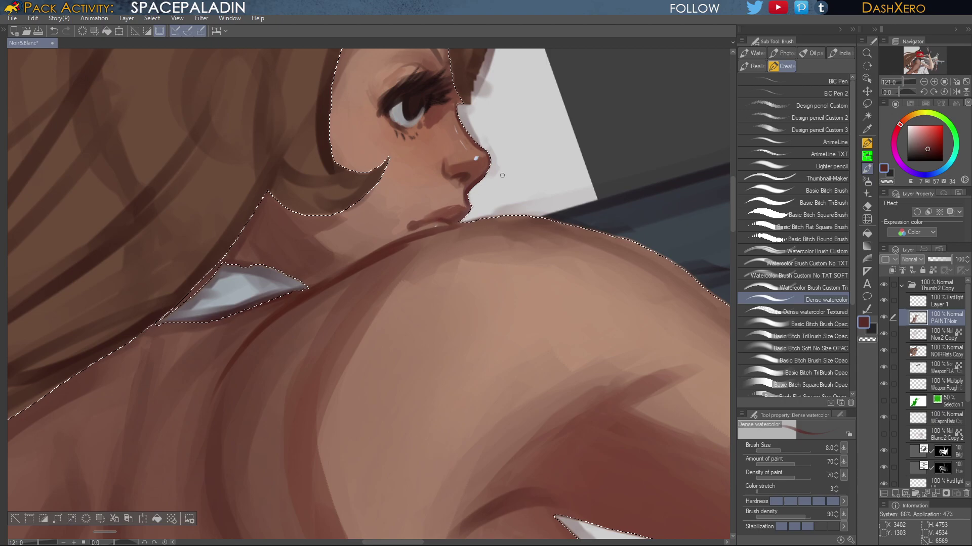
pyautogui.keyDown('alt'); pyautogui.click(449, 215); pyautogui.keyUp('alt')
pyautogui.moveTo(563, 231)
pyautogui.mouseDown()
pyautogui.moveTo(510, 295)
pyautogui.moveTo(559, 230)
pyautogui.mouseUp()
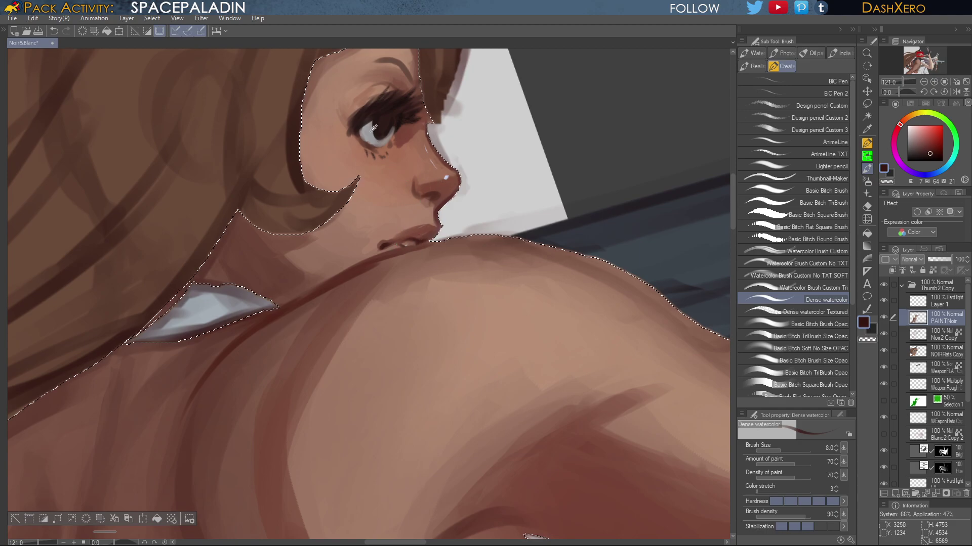
# Paint the teeth in the open mouth with a sampled pale grey, and refine the lip edge in dark red
pyautogui.keyDown('alt'); pyautogui.click(404, 244); pyautogui.keyUp('alt')
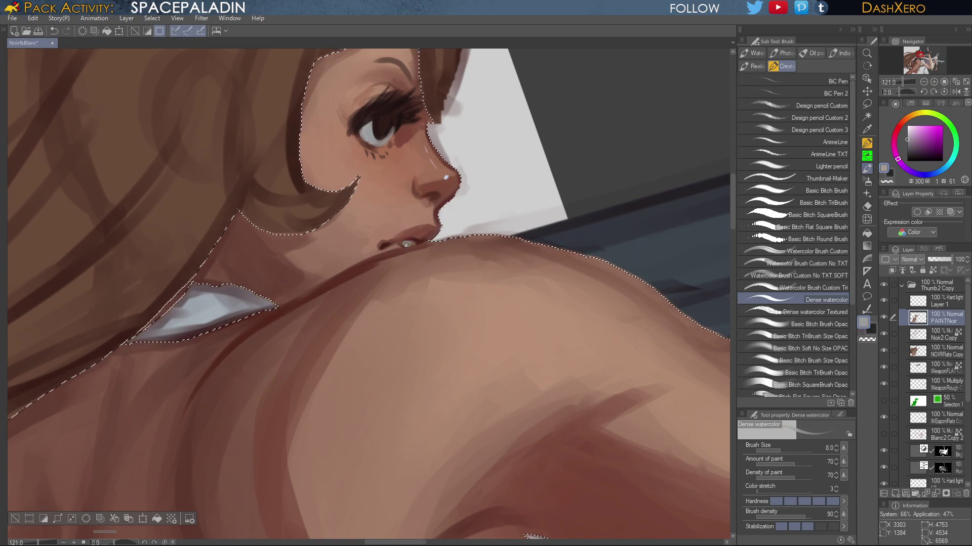
pyautogui.moveTo(411, 244); pyautogui.dragTo(414, 244)
pyautogui.keyDown('alt'); pyautogui.click(415, 242); pyautogui.keyUp('alt')
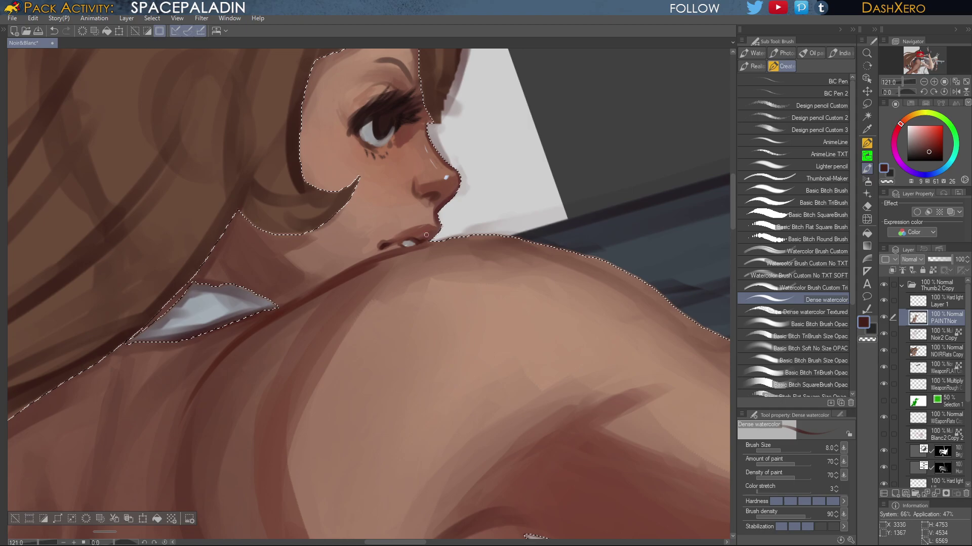
pyautogui.moveTo(506, 234)
pyautogui.mouseDown()
pyautogui.moveTo(464, 269)
pyautogui.moveTo(478, 256)
pyautogui.moveTo(458, 290)
pyautogui.moveTo(457, 275)
pyautogui.moveTo(460, 299)
pyautogui.moveTo(490, 238)
pyautogui.moveTo(513, 226)
pyautogui.mouseUp()
pyautogui.scroll(-2, 512, 226)
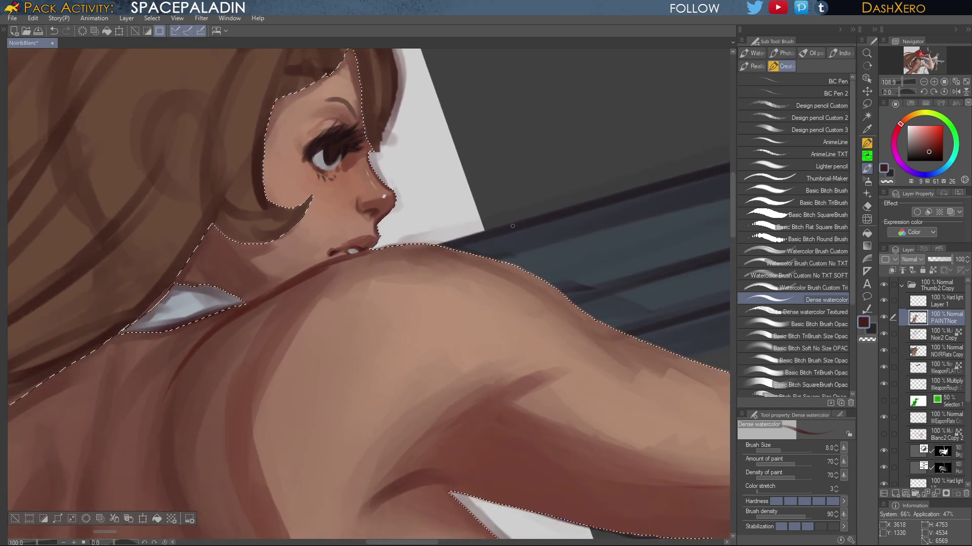
# Try to reshape the eye area with Liquify at size 150, and undo the push
pyautogui.moveTo(548, 374); pyautogui.dragTo(472, 293)
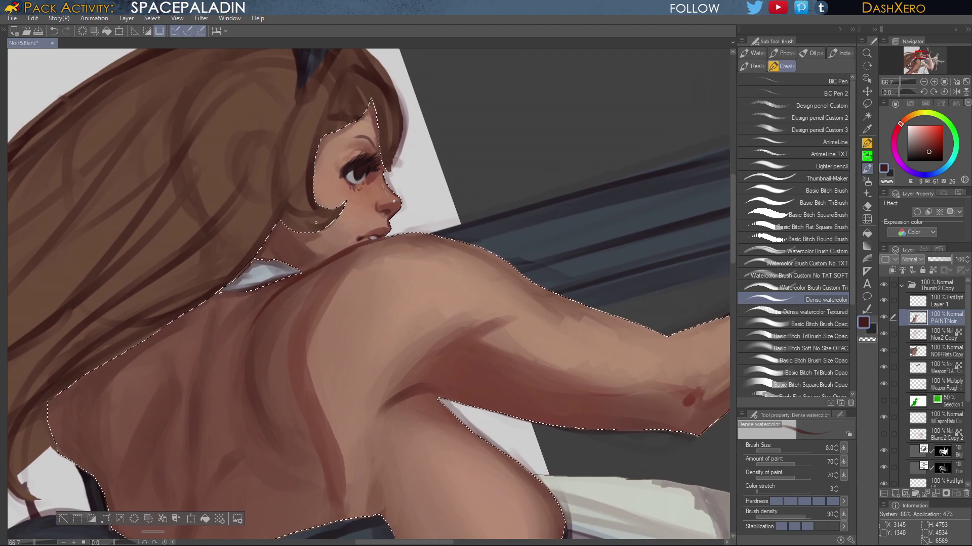
pyautogui.keyDown('alt'); pyautogui.click(321, 244); pyautogui.keyUp('alt')
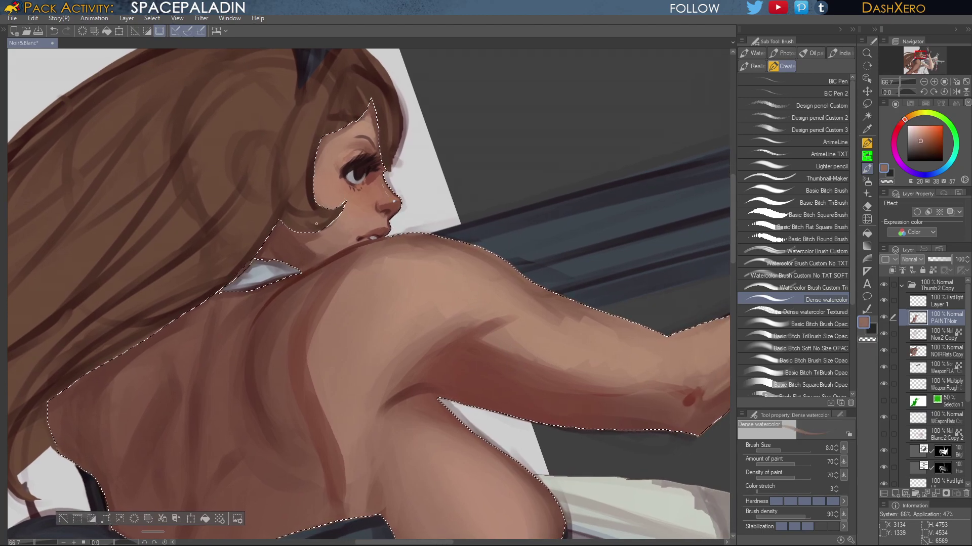
pyautogui.click(867, 219)
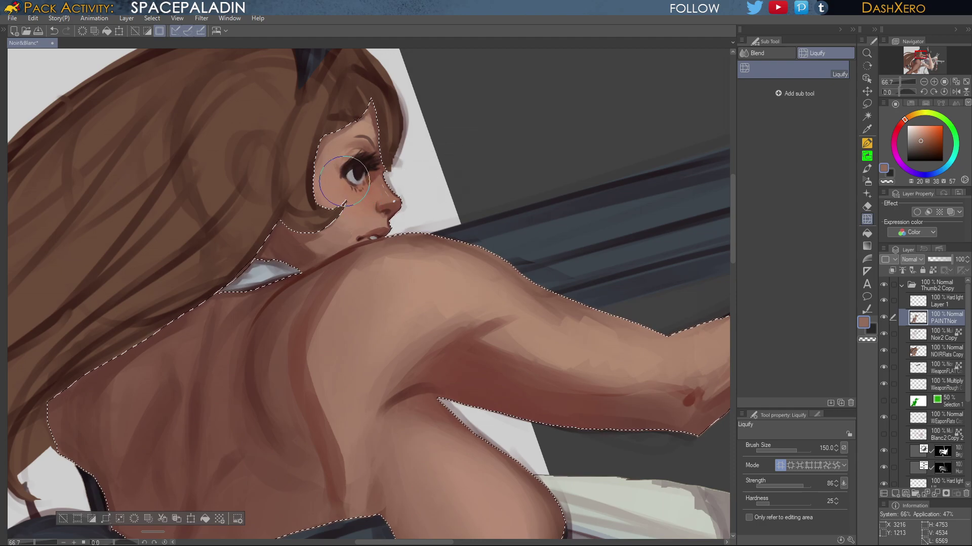
pyautogui.moveTo(344, 184); pyautogui.dragTo(338, 172)
pyautogui.hotkey('ctrl', 'z')
# Nudge the eye and upper lashes slightly upward with Liquify at size 120
pyautogui.moveTo(473, 260); pyautogui.dragTo(557, 307)
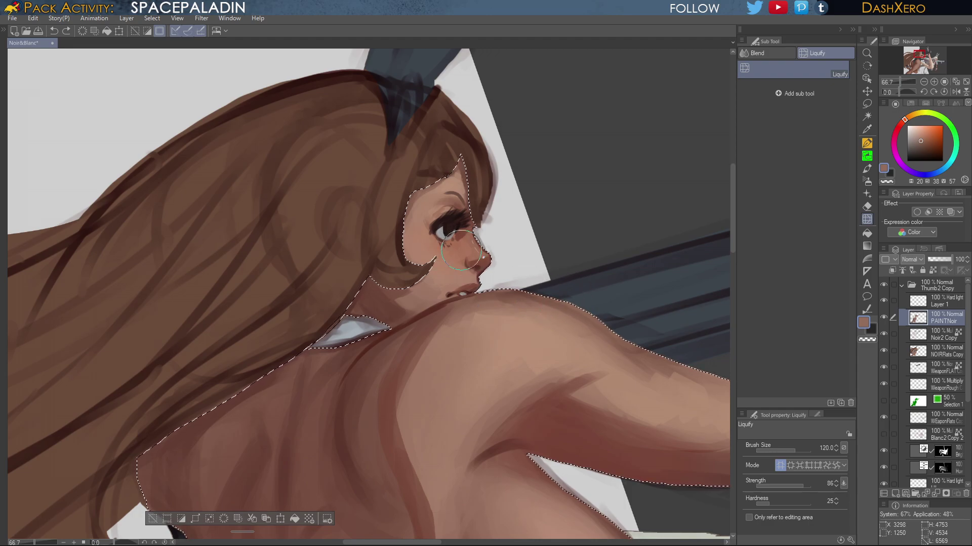
pyautogui.moveTo(448, 220); pyautogui.dragTo(447, 217)
pyautogui.press('[')
pyautogui.press('[')
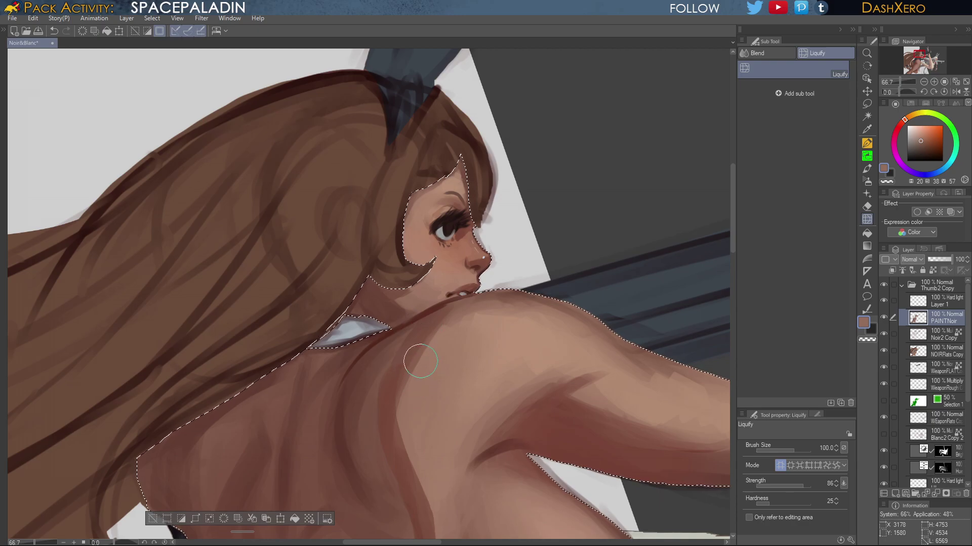
# Try to push the iris sideways with Liquify at size 80, and undo the change
pyautogui.scroll(2, 428, 260)
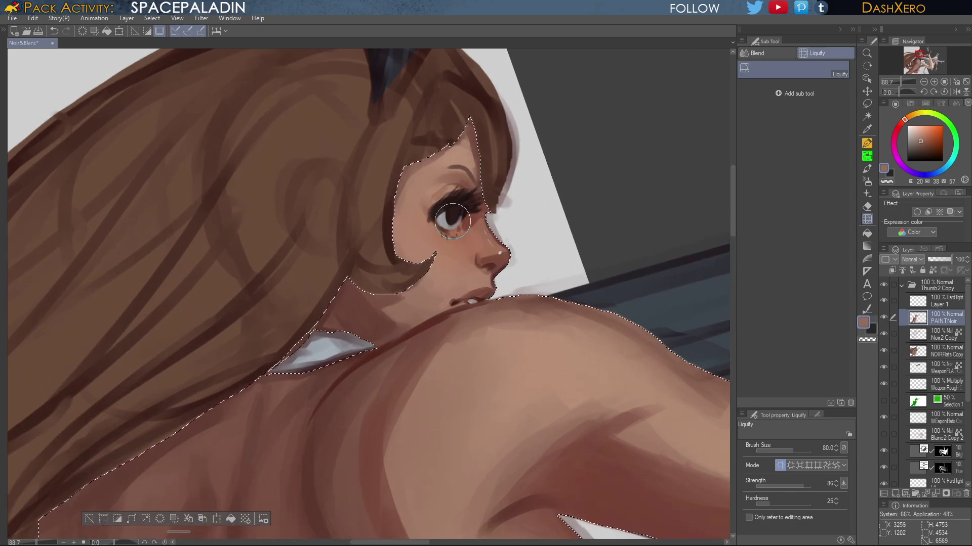
pyautogui.moveTo(456, 222); pyautogui.dragTo(451, 222)
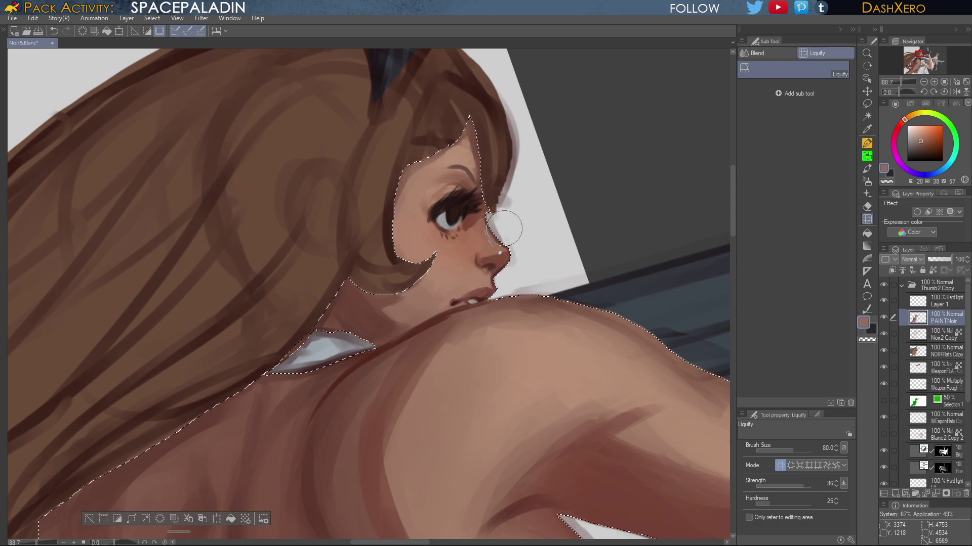
pyautogui.hotkey('ctrl', 'z')
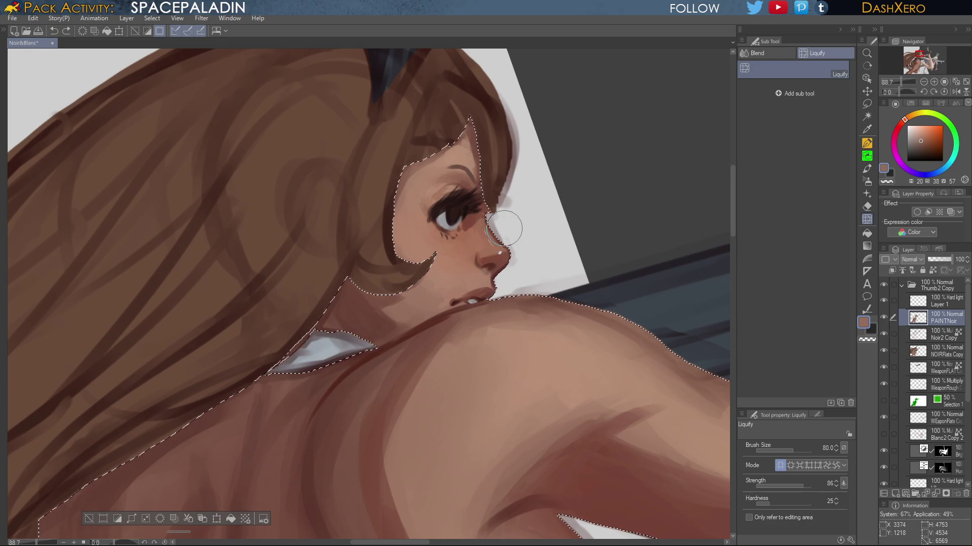
# Adjust the position and shape of the eye and its surrounding face area with Liquify at size 250
pyautogui.scroll(-3, 527, 292)
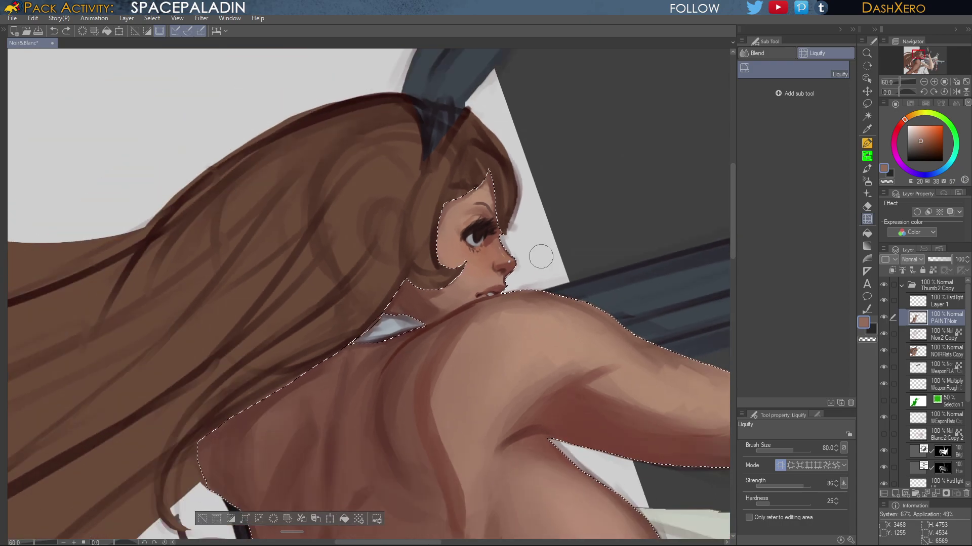
pyautogui.press(']')
pyautogui.press(']')
pyautogui.press(']')
pyautogui.press(']')
pyautogui.scroll(-5, 579, 393)
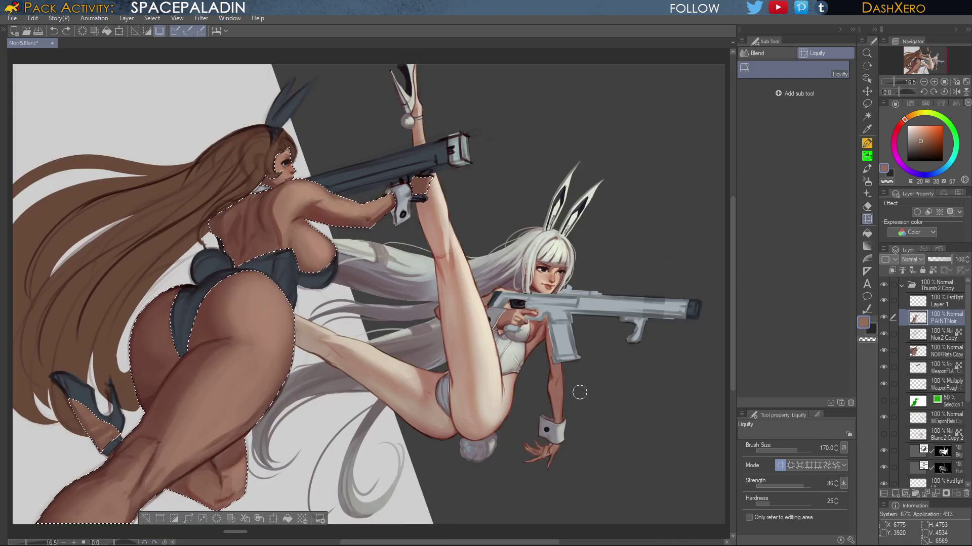
pyautogui.scroll(5, 329, 191)
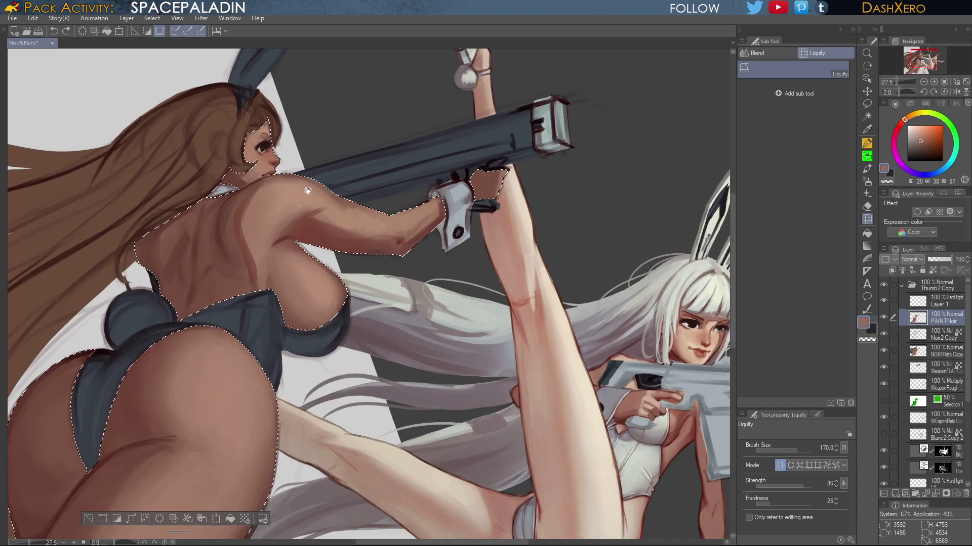
pyautogui.moveTo(299, 197); pyautogui.dragTo(571, 333)
pyautogui.scroll(1, 549, 301)
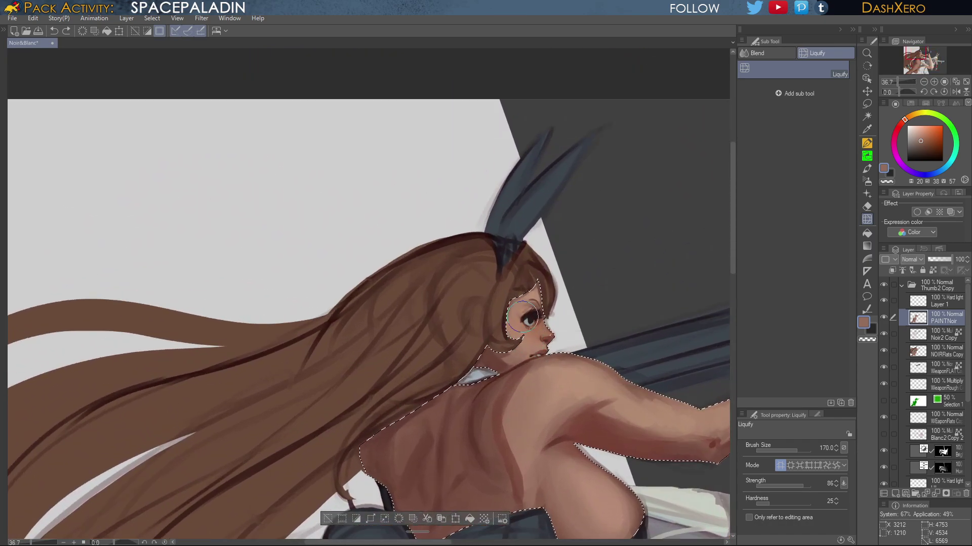
pyautogui.press(']')
pyautogui.press(']')
pyautogui.moveTo(529, 319); pyautogui.dragTo(541, 266)
pyautogui.scroll(1, 564, 344)
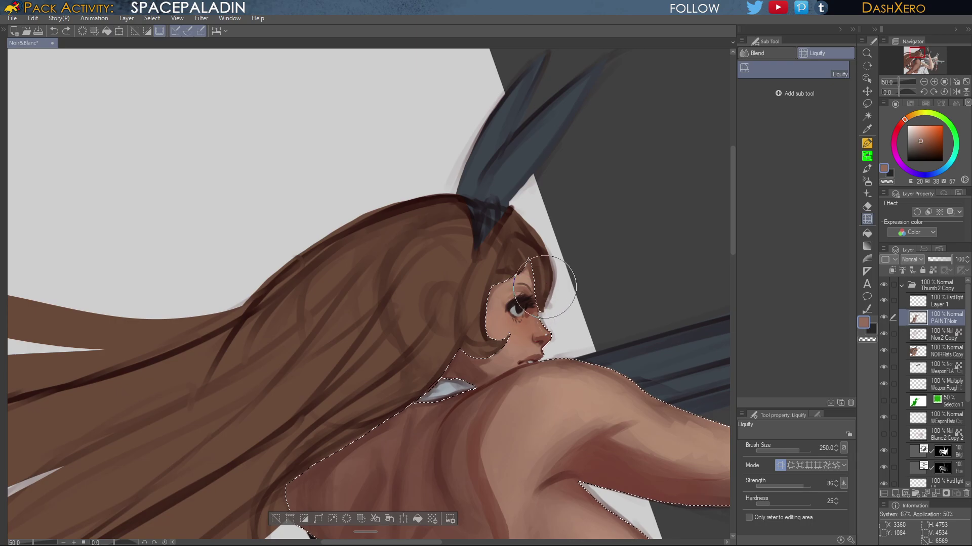
pyautogui.moveTo(545, 287); pyautogui.dragTo(543, 291)
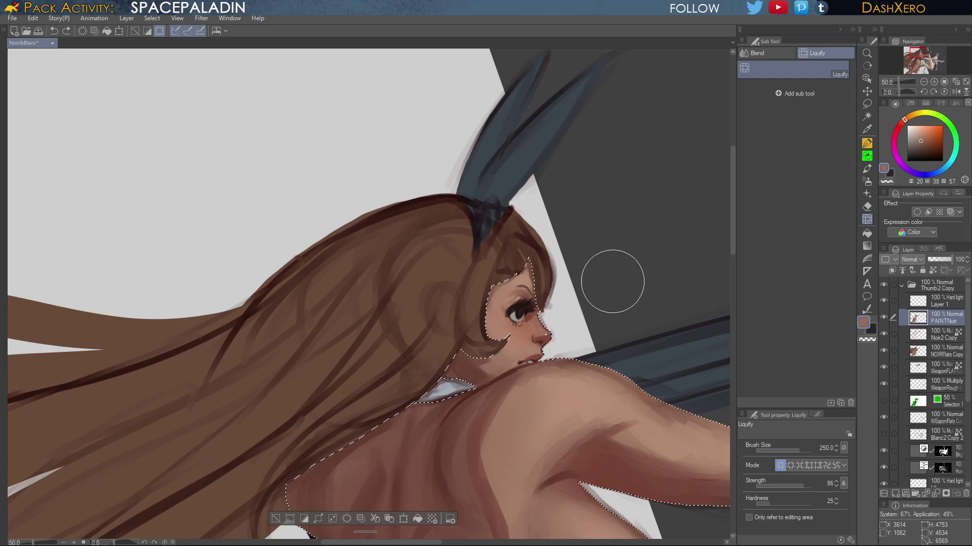
pyautogui.moveTo(500, 309); pyautogui.dragTo(508, 313)
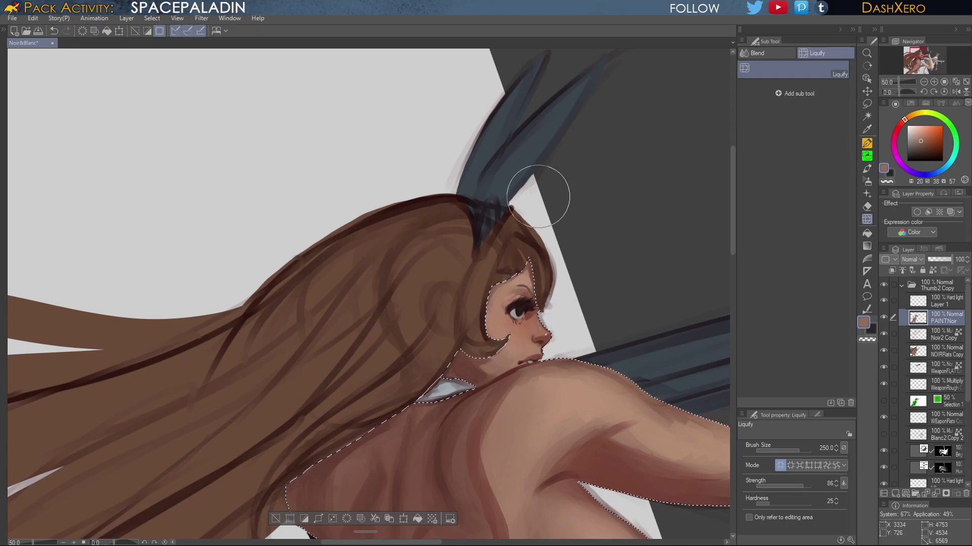
# Refine the shape of the eye and lashes with Liquify at size 150
pyautogui.scroll(1, 533, 307)
pyautogui.press('[')
pyautogui.press('[')
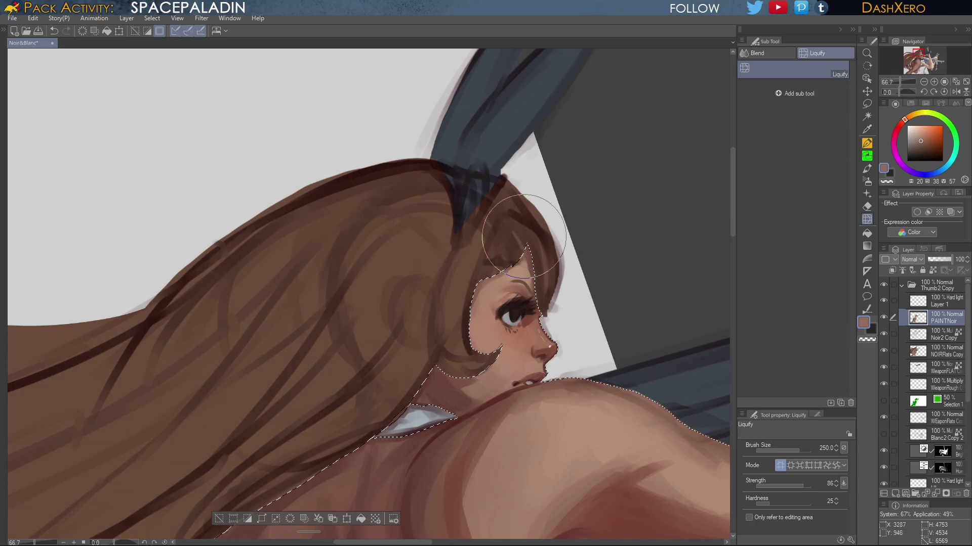
pyautogui.press('[')
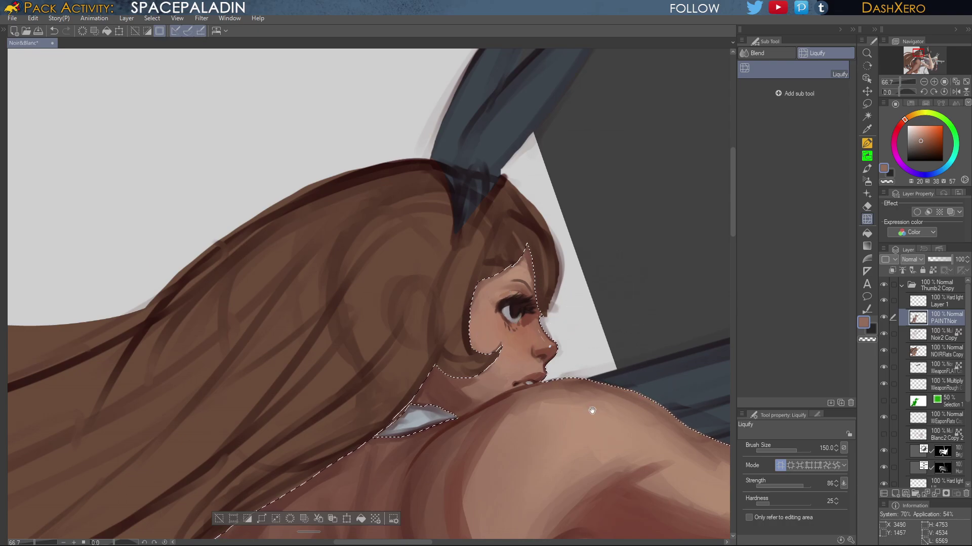
pyautogui.moveTo(590, 403); pyautogui.dragTo(453, 271)
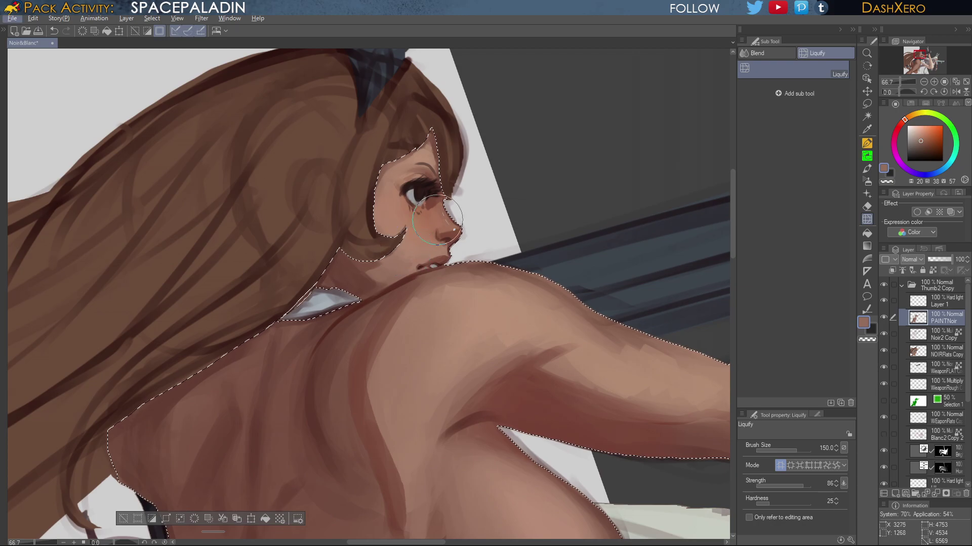
# Blend the cheek, jaw and neck with sampled skin tones using the Soft No Size OPAC brush at size 100
pyautogui.click(868, 169)
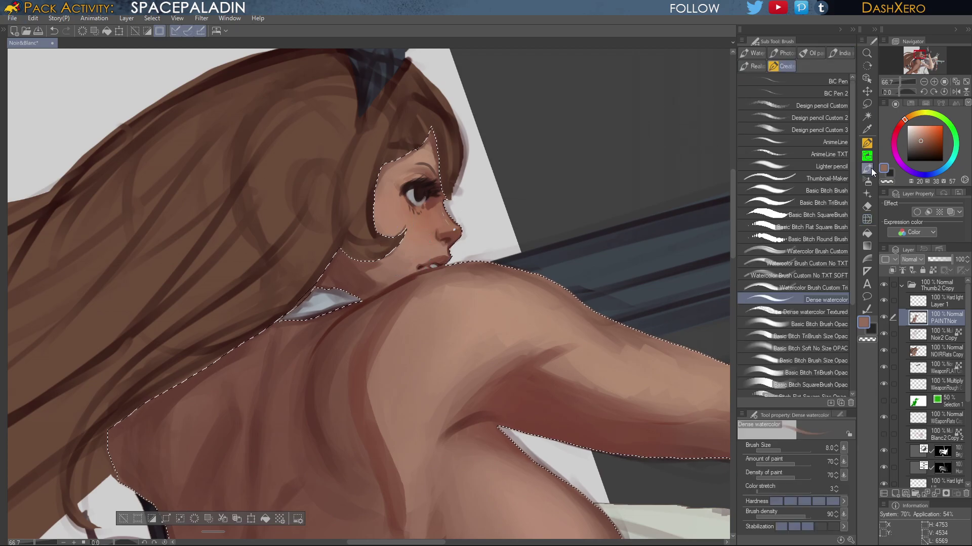
pyautogui.click(833, 372)
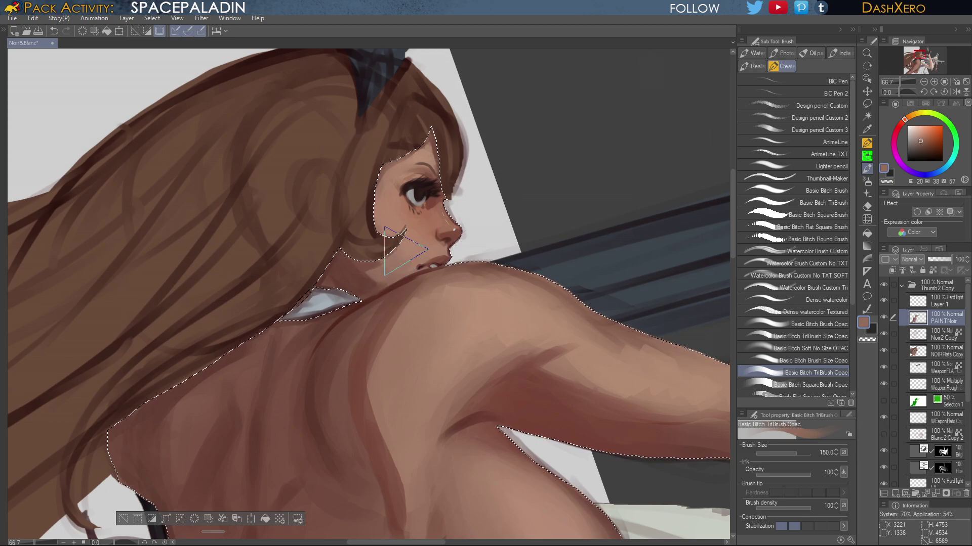
pyautogui.click(838, 348)
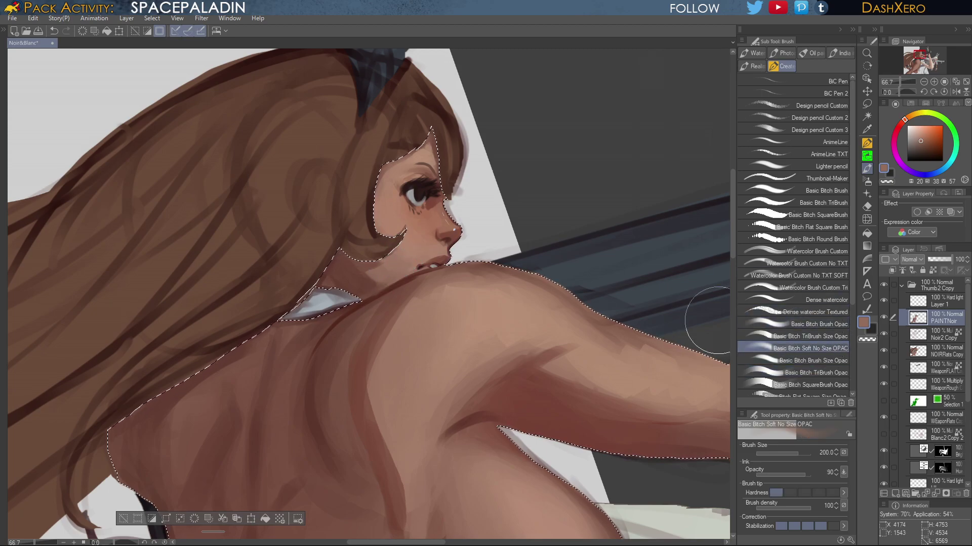
pyautogui.keyDown('alt'); pyautogui.click(411, 225); pyautogui.keyUp('alt')
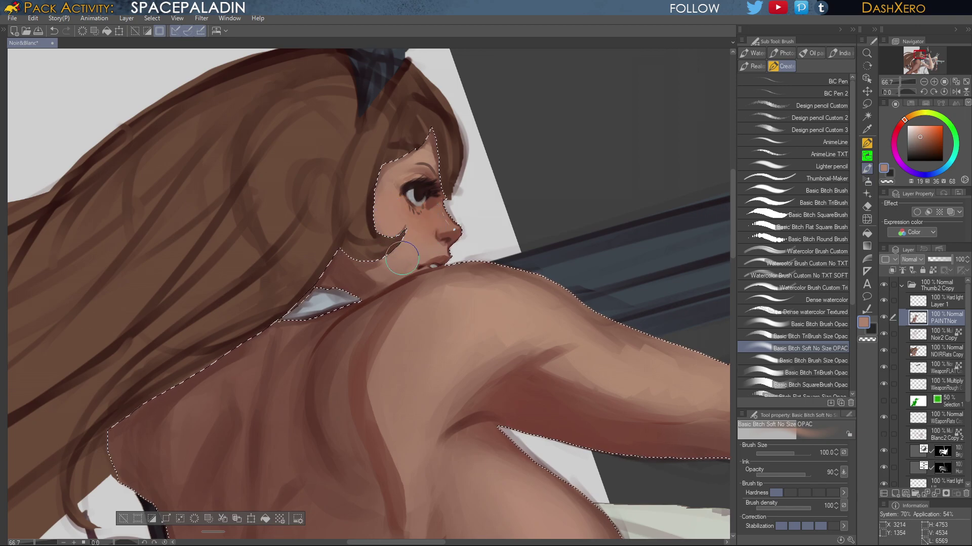
pyautogui.keyDown('alt'); pyautogui.click(393, 269); pyautogui.keyUp('alt')
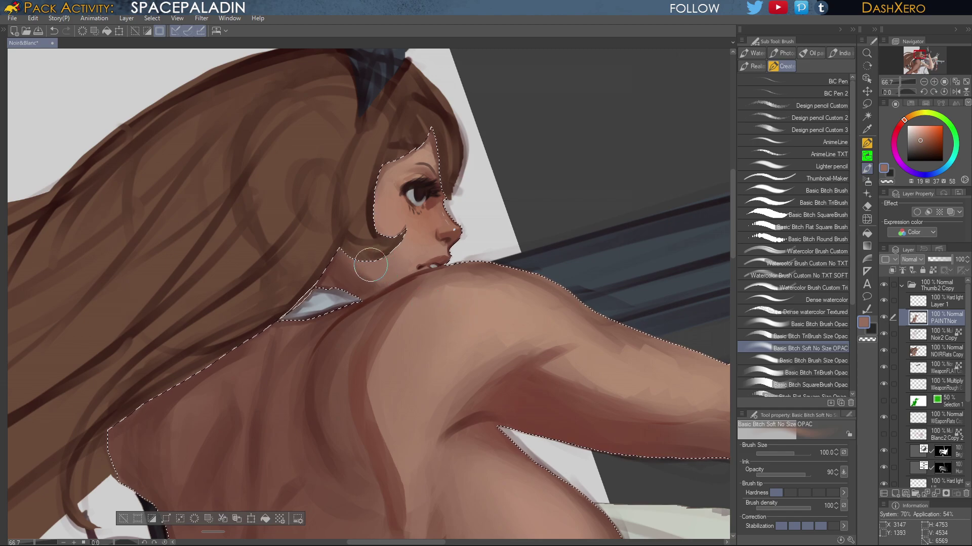
pyautogui.keyDown('alt'); pyautogui.click(404, 247); pyautogui.keyUp('alt')
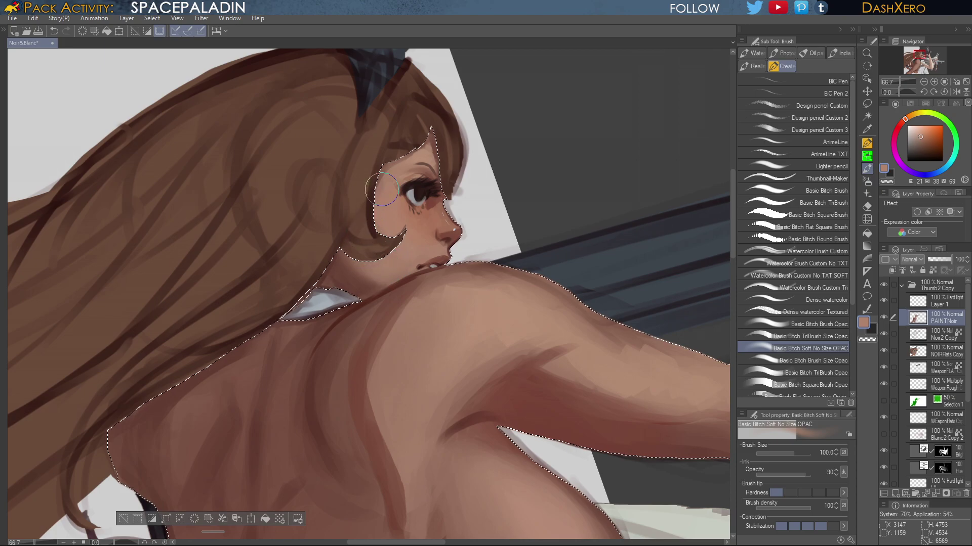
pyautogui.keyDown('alt'); pyautogui.click(375, 280); pyautogui.keyUp('alt')
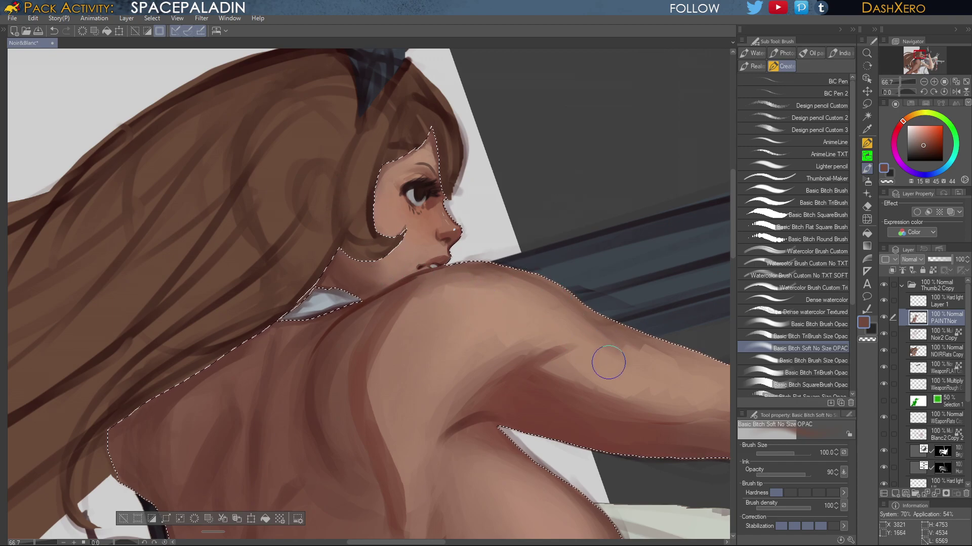
# Deepen the neck shadow beneath the hair and jaw in dark reddish brown with the TriBrush Size Opac at size 40
pyautogui.moveTo(591, 368); pyautogui.dragTo(587, 352)
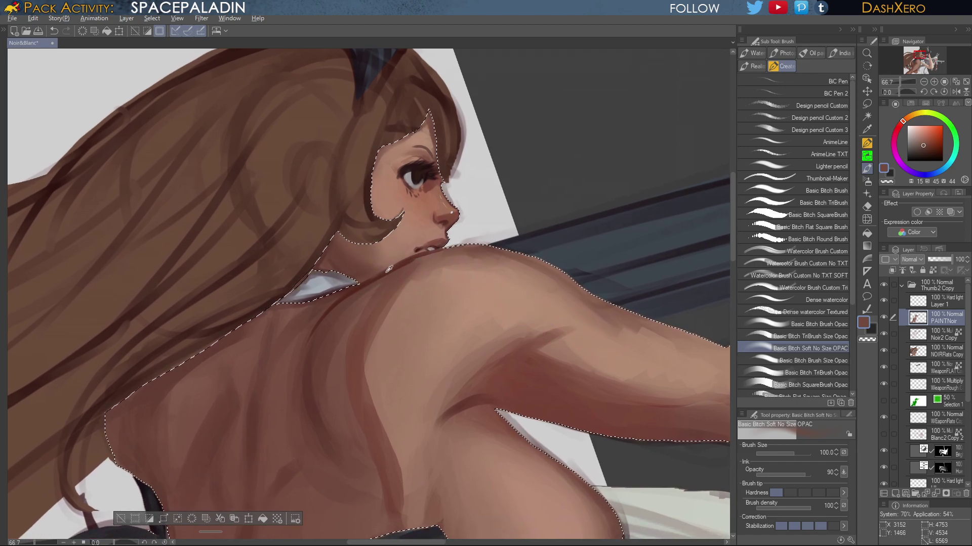
pyautogui.press('alt')
pyautogui.keyDown('alt'); pyautogui.click(464, 406); pyautogui.keyUp('alt')
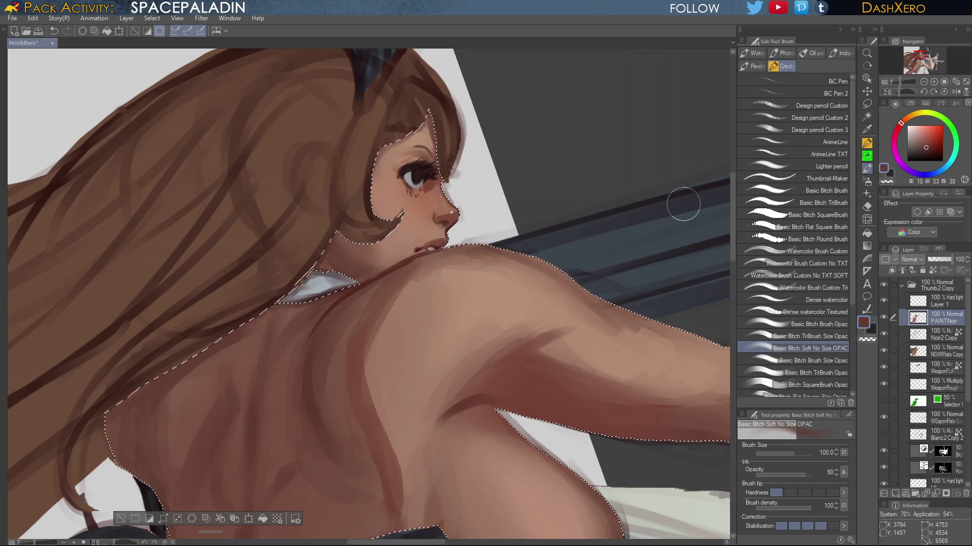
pyautogui.click(825, 337)
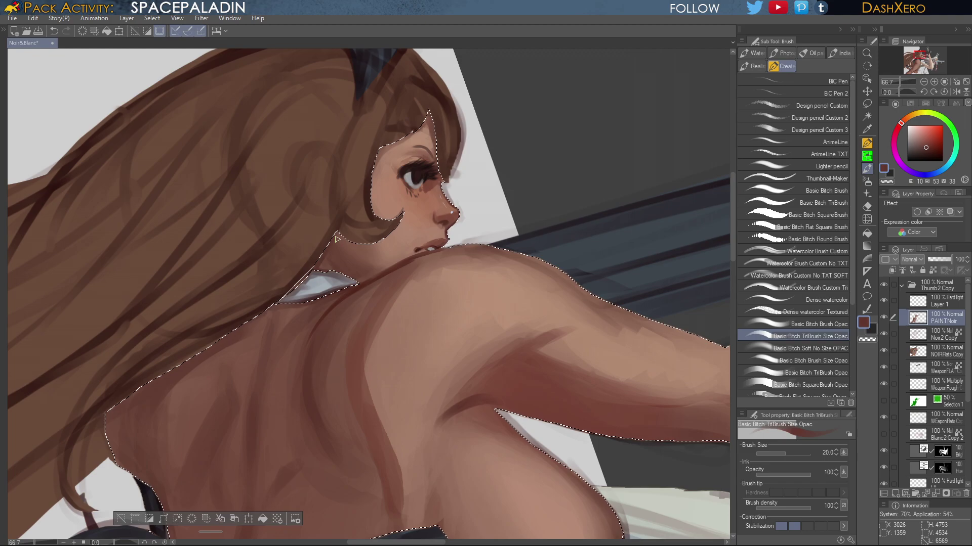
pyautogui.press(']')
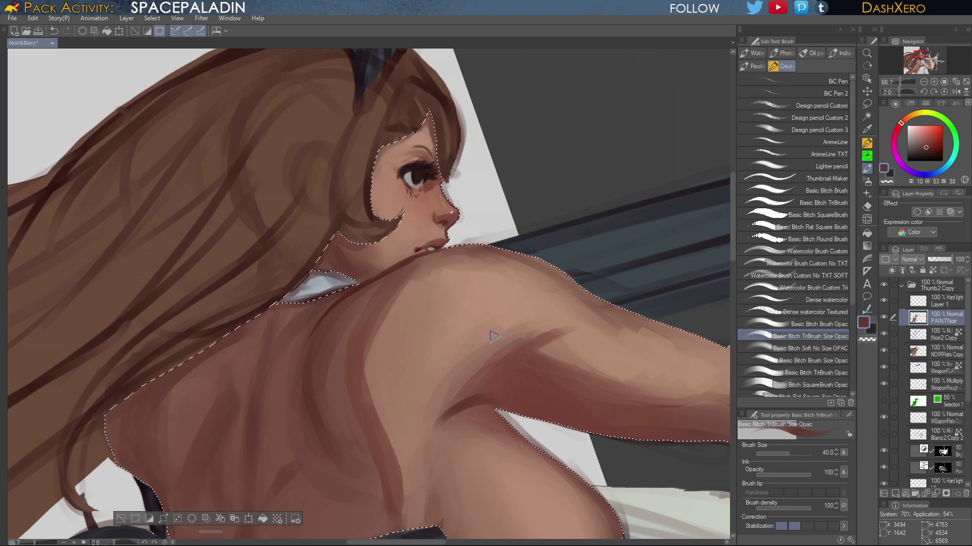
pyautogui.click(931, 149)
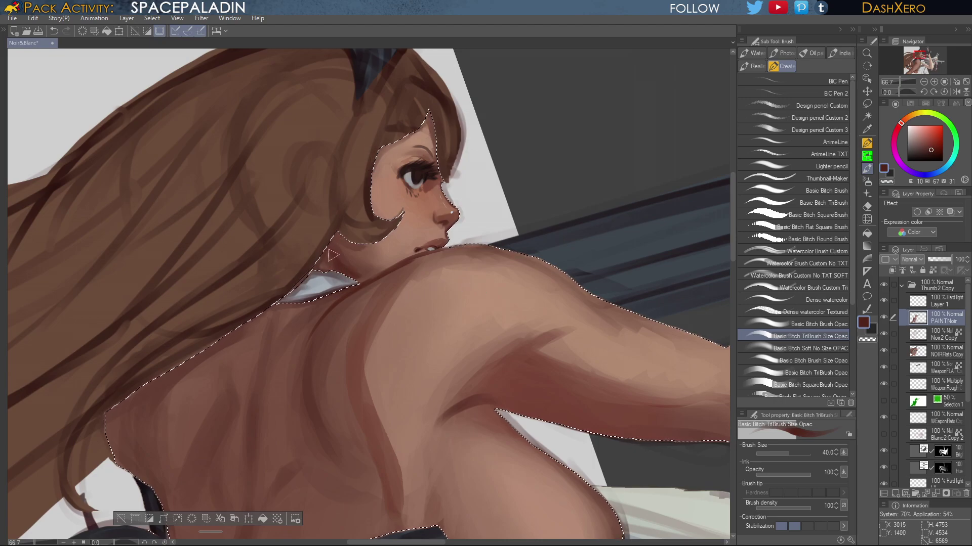
pyautogui.scroll(-1, 488, 321)
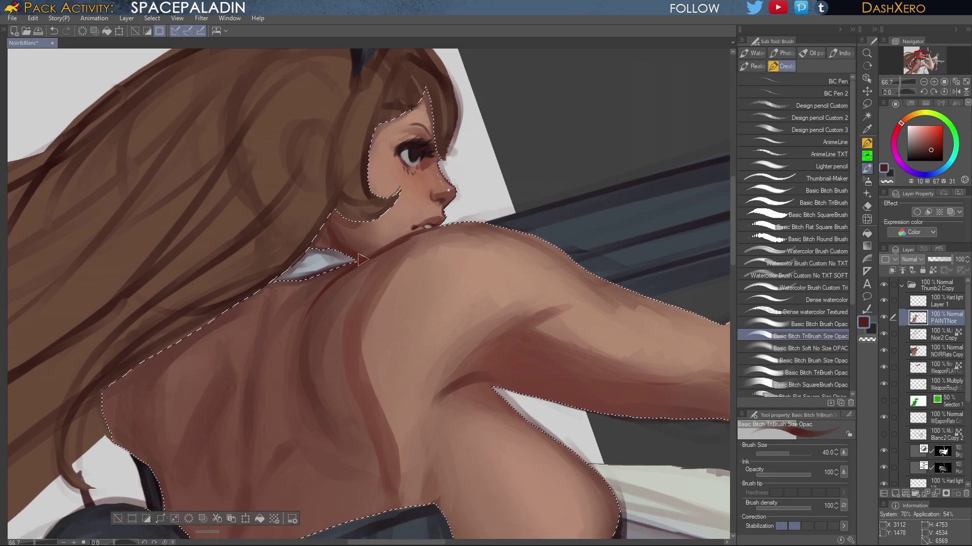
pyautogui.moveTo(542, 320); pyautogui.dragTo(520, 328)
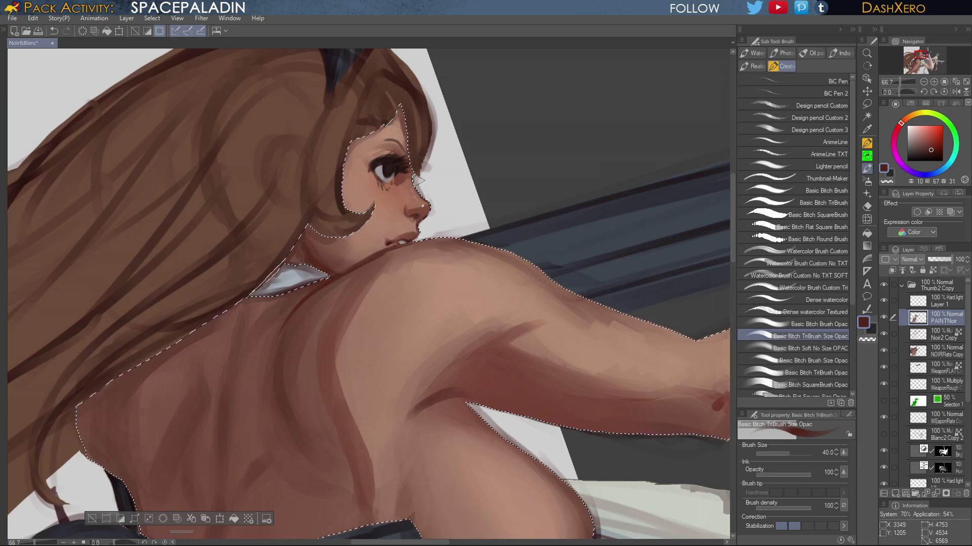
# Add a saturated red blush to the cheek and nose with the Brush Opac at size 100, and clear the skin selection
pyautogui.hotkey('ctrl', '0')
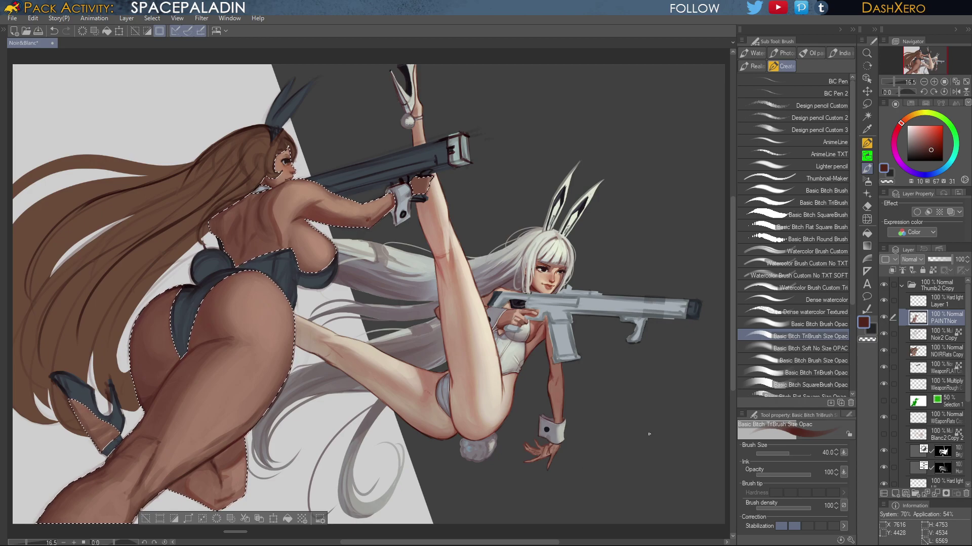
pyautogui.scroll(1, 650, 434)
pyautogui.scroll(2, 336, 166)
pyautogui.moveTo(242, 164); pyautogui.dragTo(523, 370)
pyautogui.scroll(2, 523, 370)
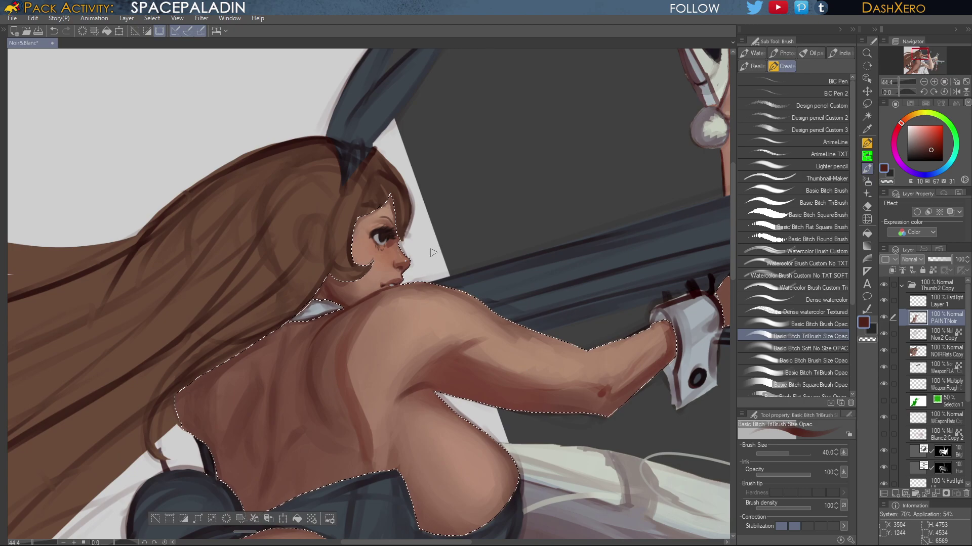
pyautogui.moveTo(541, 282); pyautogui.dragTo(553, 264)
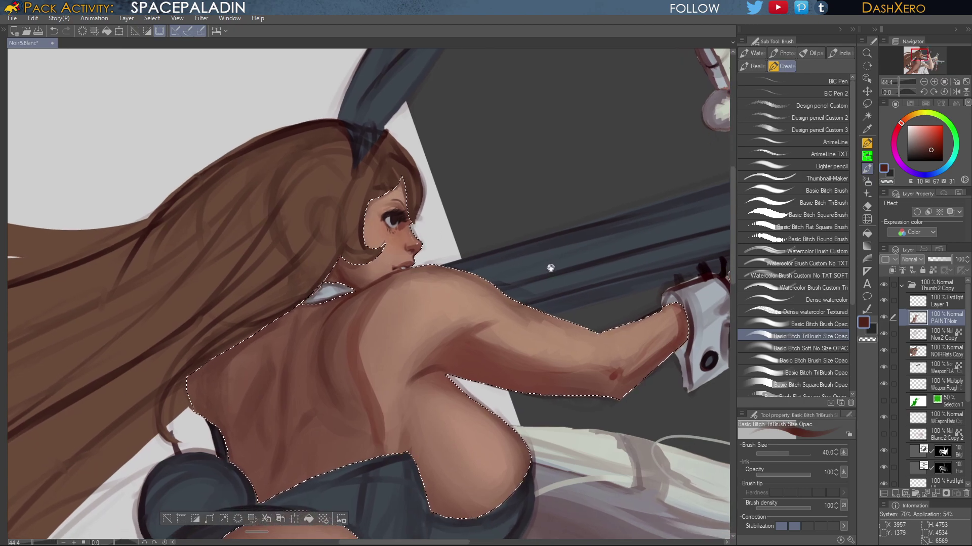
pyautogui.click(934, 145)
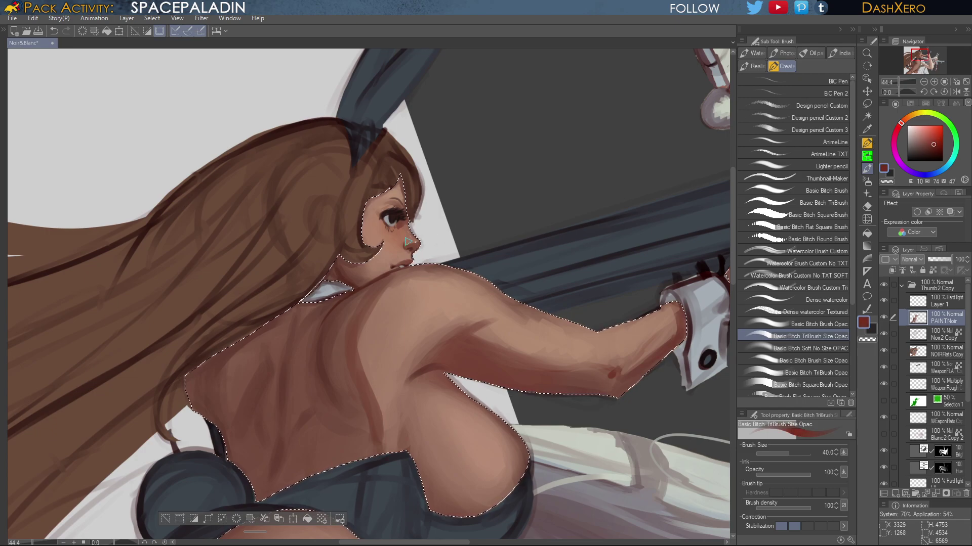
pyautogui.click(823, 323)
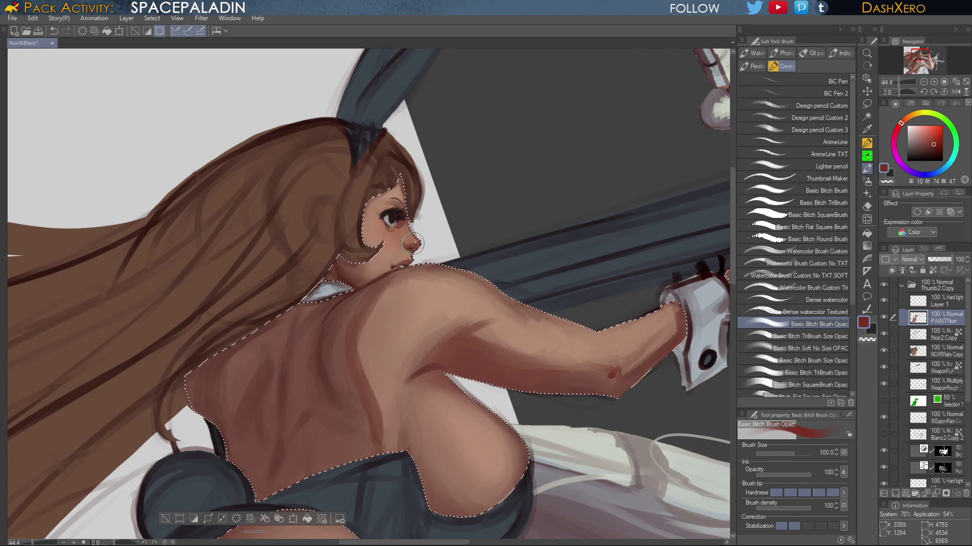
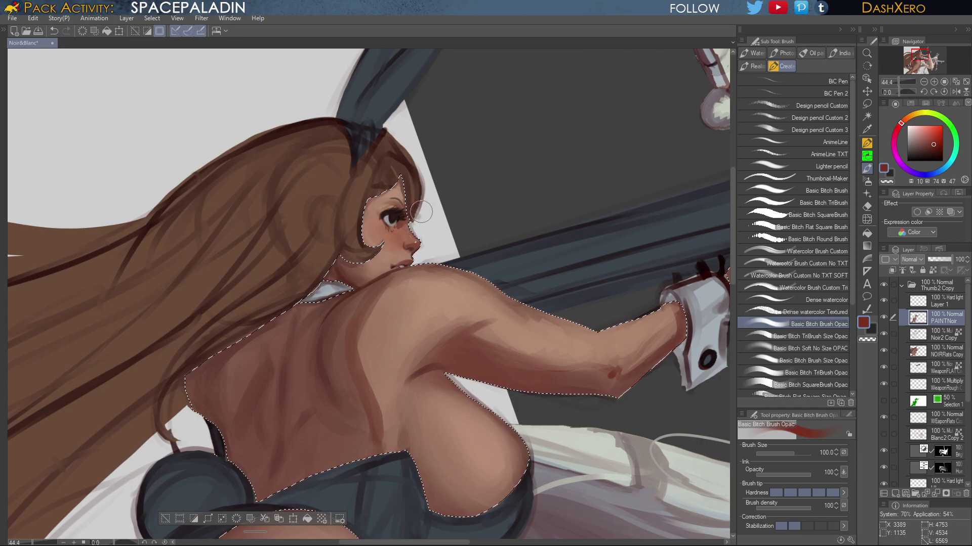
pyautogui.hotkey('ctrl', 'd')
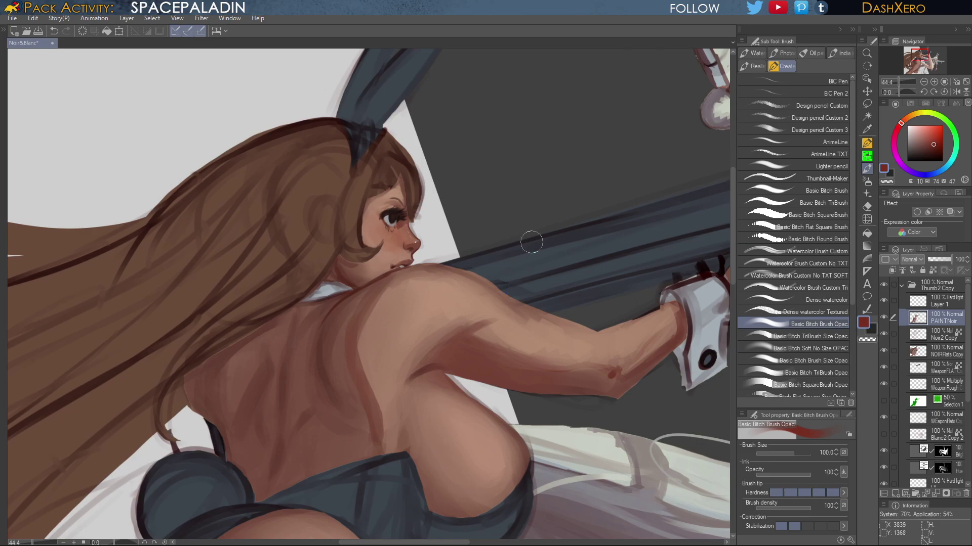
# Reshape the nose tip and upper lip with Liquify at size 70
pyautogui.click(869, 222)
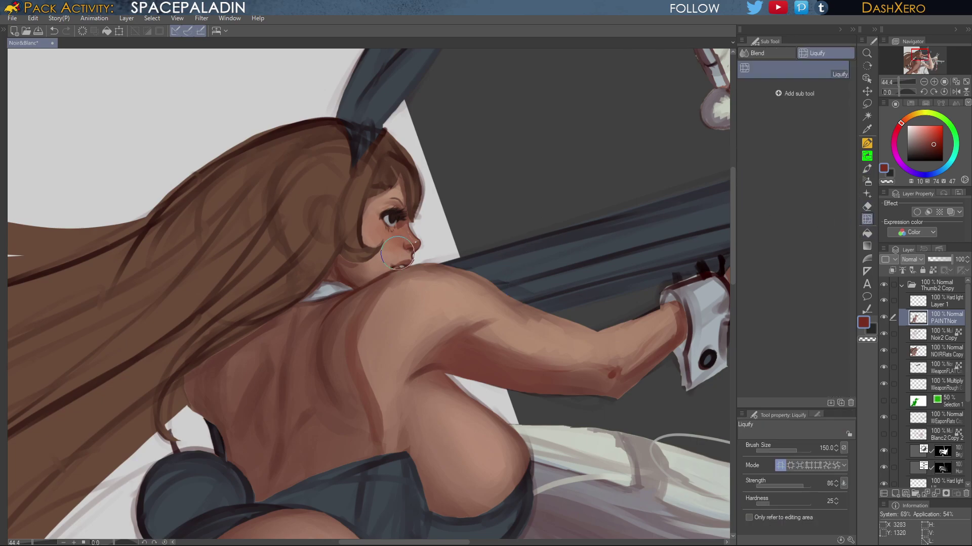
pyautogui.press('[')
pyautogui.press('[')
pyautogui.press('[')
pyautogui.press('[')
pyautogui.scroll(3, 397, 253)
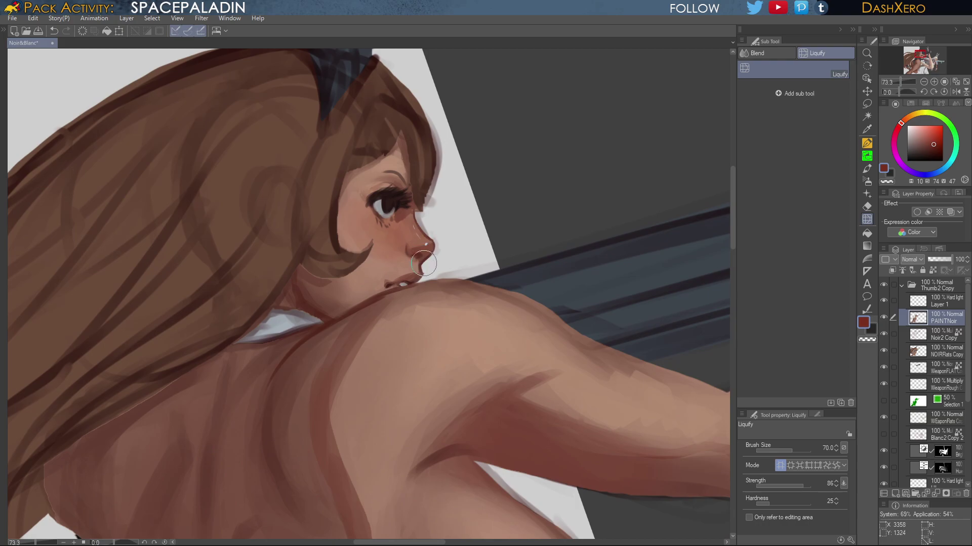
pyautogui.moveTo(424, 263); pyautogui.dragTo(419, 266)
pyautogui.moveTo(431, 253); pyautogui.dragTo(434, 257)
pyautogui.moveTo(416, 274)
pyautogui.mouseDown()
pyautogui.moveTo(442, 248)
pyautogui.moveTo(424, 273)
pyautogui.mouseUp()
# Line the neck and jaw edge under the hair in very dark brown with Design pencil Custom 2 at size 17
pyautogui.moveTo(482, 300); pyautogui.dragTo(631, 273)
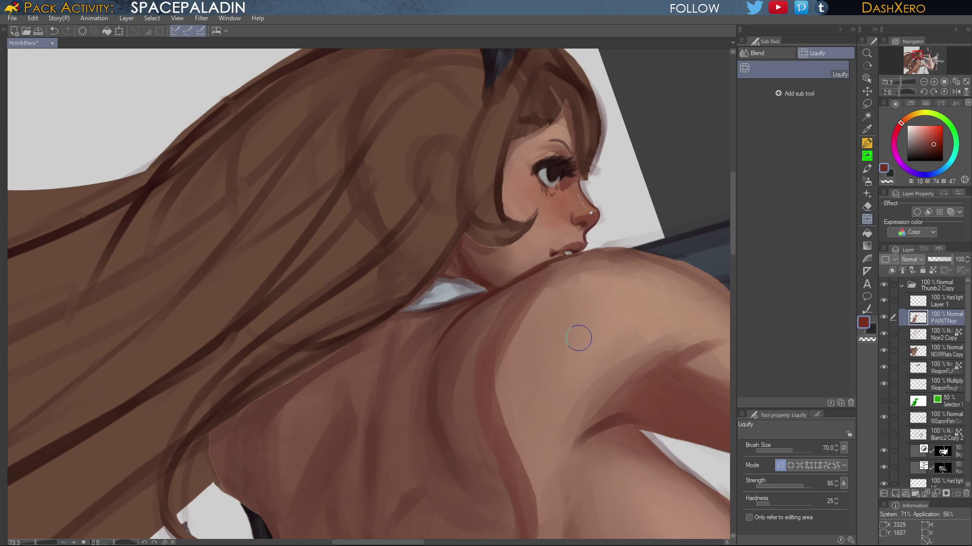
pyautogui.press('alt')
pyautogui.click(867, 169)
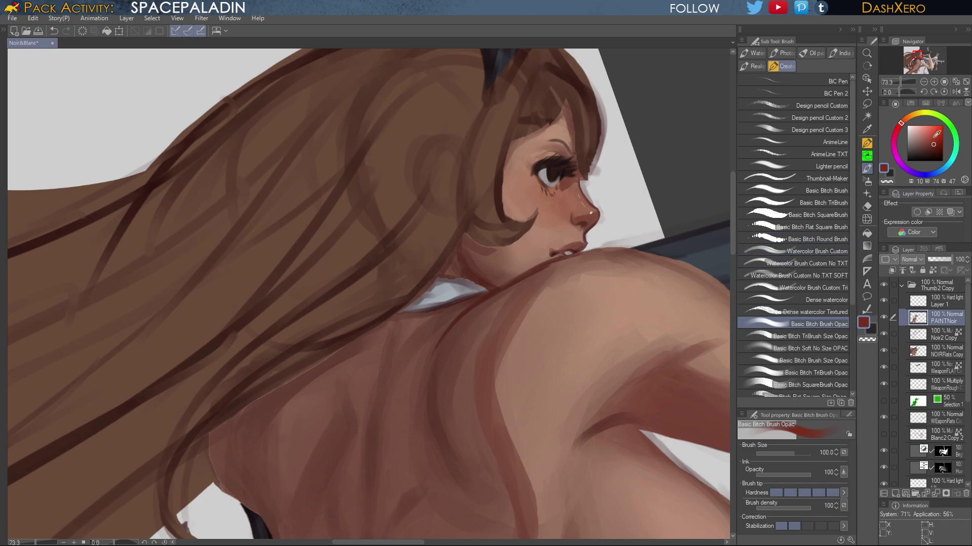
pyautogui.moveTo(934, 147); pyautogui.dragTo(930, 153)
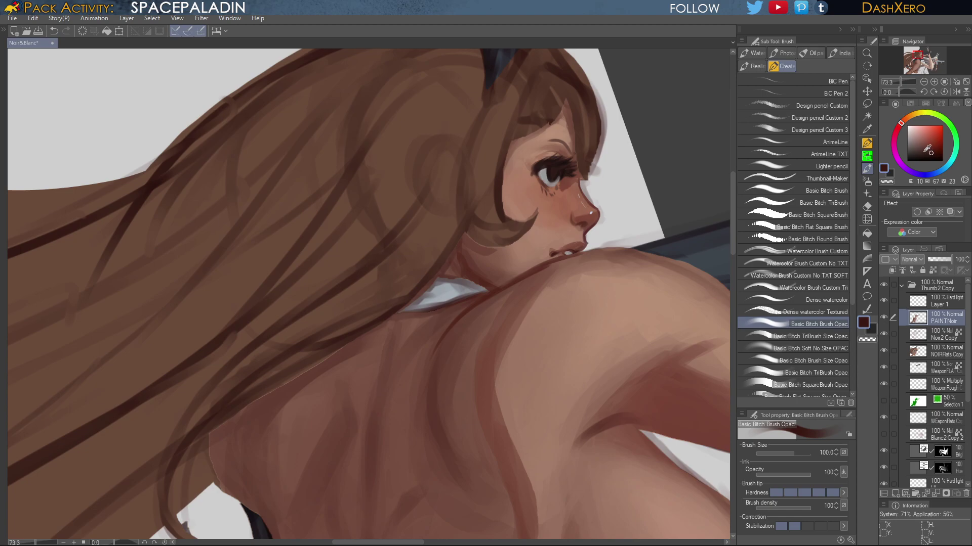
pyautogui.click(825, 117)
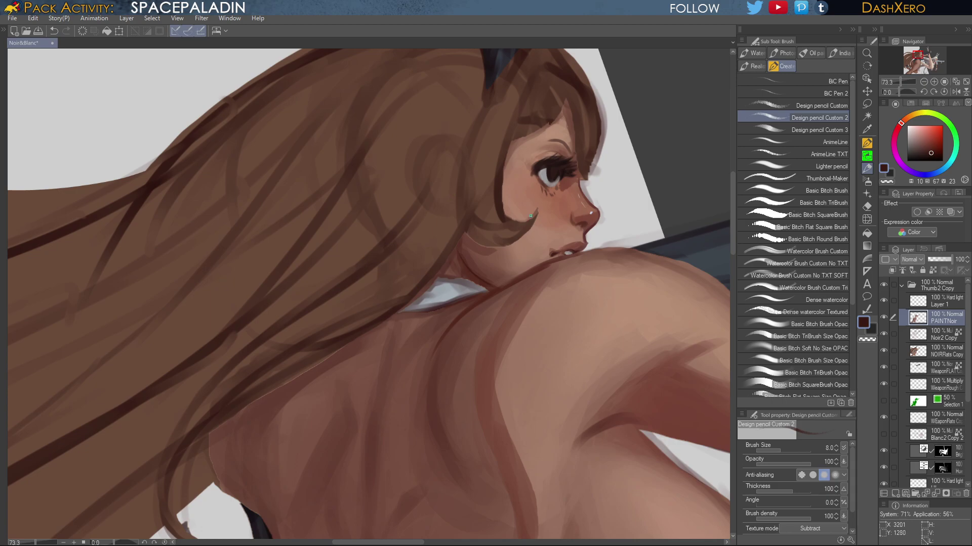
pyautogui.press(']')
pyautogui.press(']')
pyautogui.press(']')
pyautogui.press(']')
pyautogui.moveTo(482, 283); pyautogui.dragTo(482, 282)
pyautogui.moveTo(459, 247); pyautogui.dragTo(475, 277)
# Rotate the canvas to -45 degrees and line the shoulder edge beside the mouth and chin in slightly lighter dark brown, undoing the last stroke
pyautogui.moveTo(664, 346); pyautogui.dragTo(648, 352)
pyautogui.moveTo(705, 299)
pyautogui.mouseDown()
pyautogui.moveTo(669, 340)
pyautogui.moveTo(661, 284)
pyautogui.moveTo(677, 332)
pyautogui.moveTo(678, 321)
pyautogui.moveTo(625, 199)
pyautogui.moveTo(636, 217)
pyautogui.mouseUp()
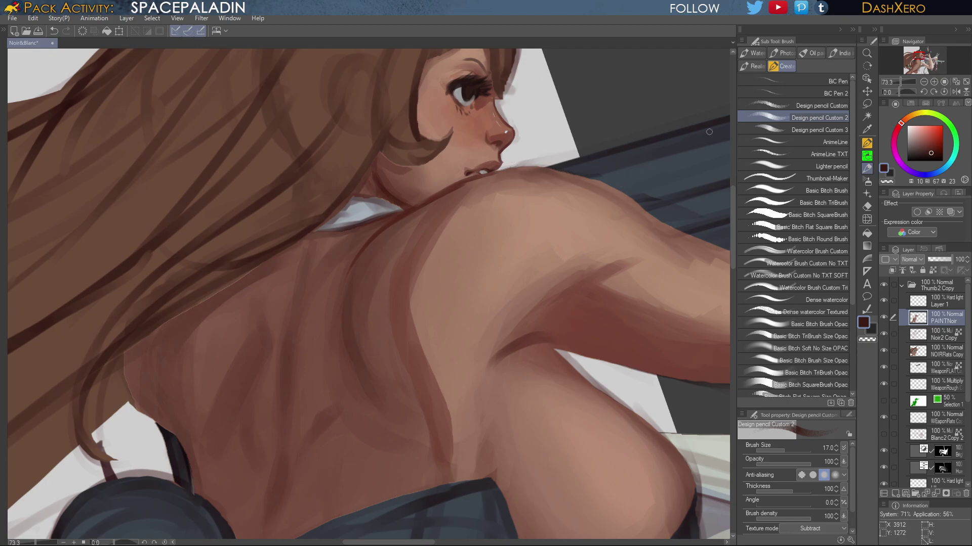
pyautogui.click(934, 150)
pyautogui.click(933, 151)
pyautogui.click(930, 151)
pyautogui.click(926, 91)
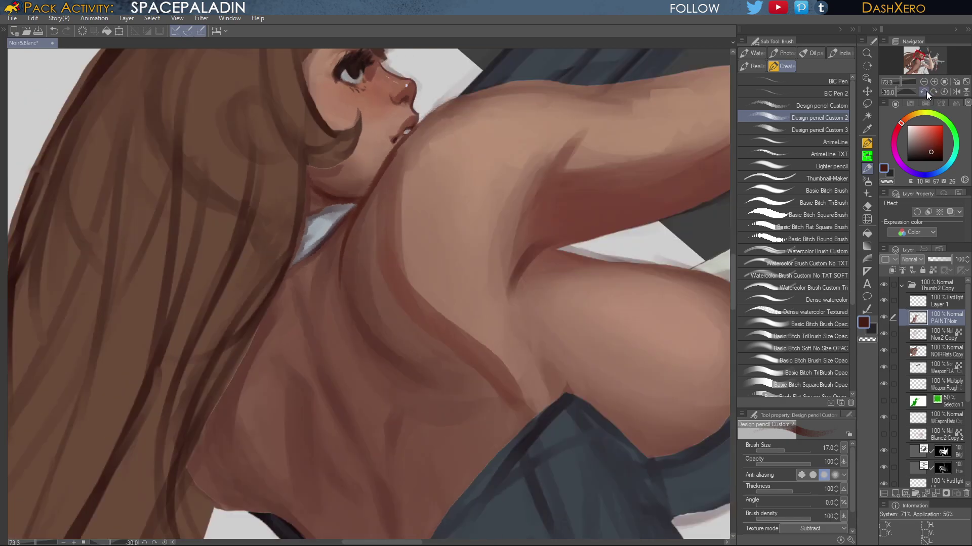
pyautogui.click(926, 92)
pyautogui.moveTo(412, 208); pyautogui.dragTo(564, 276)
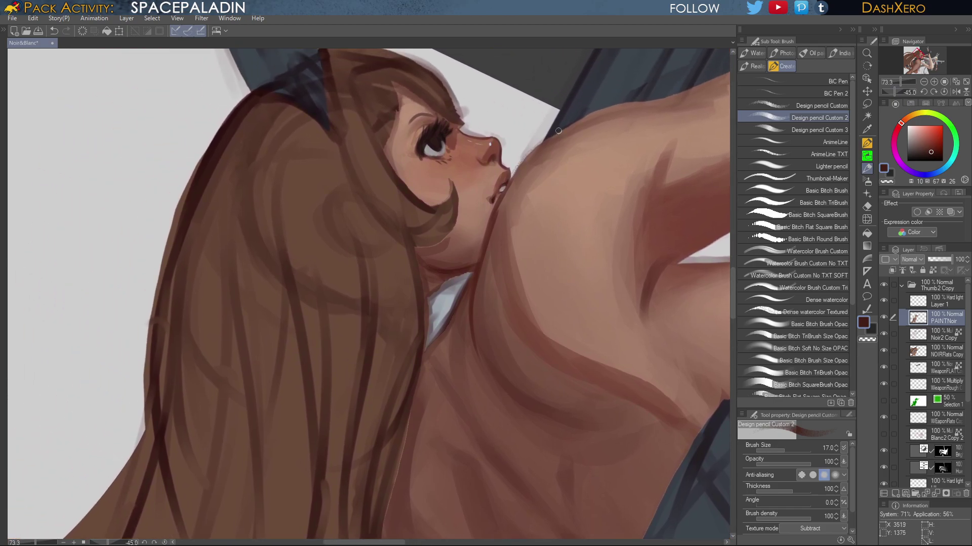
pyautogui.moveTo(541, 144); pyautogui.dragTo(506, 192)
pyautogui.hotkey('ctrl', 'z')
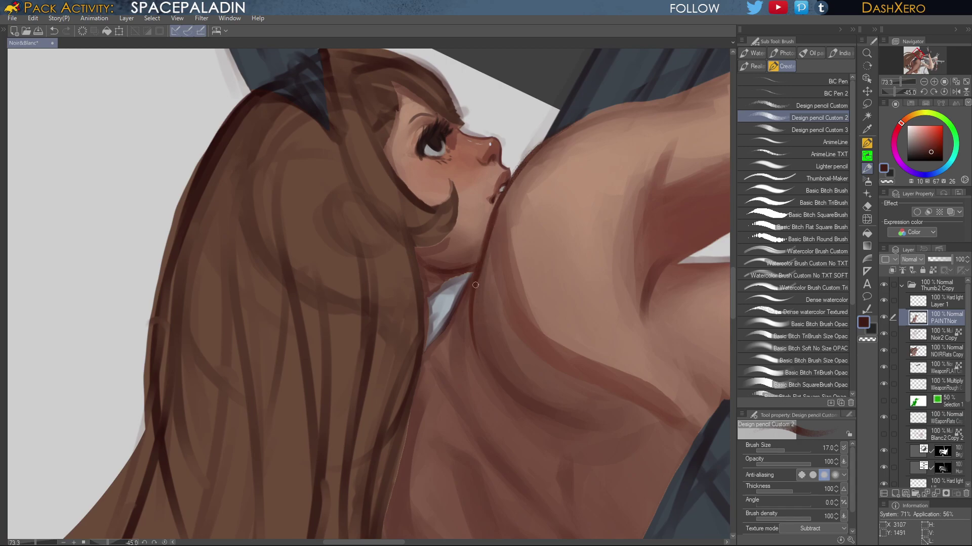
# Draw dark lines along the shoulder-blade fold and down the upper back below the collar, redoing the first stroke
pyautogui.moveTo(475, 287); pyautogui.dragTo(482, 364)
pyautogui.hotkey('ctrl', 'z')
pyautogui.moveTo(473, 298); pyautogui.dragTo(482, 362)
pyautogui.moveTo(478, 323); pyautogui.dragTo(503, 399)
pyautogui.moveTo(457, 308); pyautogui.dragTo(439, 346)
# Draw a dark crease along the lower spine above the bodysuit, replacing the first attempt
pyautogui.moveTo(657, 433)
pyautogui.mouseDown()
pyautogui.moveTo(601, 331)
pyautogui.moveTo(491, 235)
pyautogui.mouseUp()
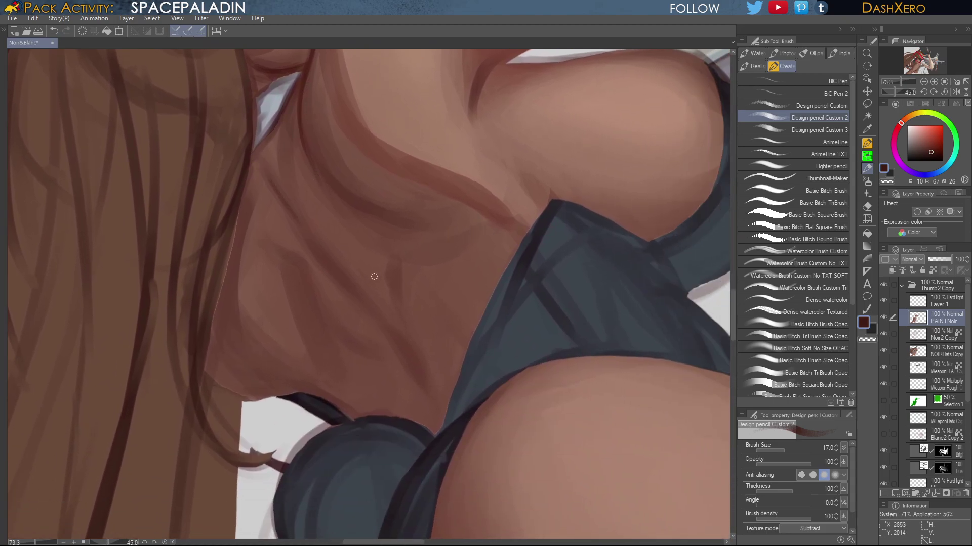
pyautogui.moveTo(398, 337); pyautogui.dragTo(421, 385)
pyautogui.hotkey('ctrl', 'z')
pyautogui.moveTo(421, 377); pyautogui.dragTo(433, 399)
# Reset the canvas rotation and outline the back's outer edge from the hair down towards the bodysuit
pyautogui.moveTo(656, 121); pyautogui.dragTo(633, 173)
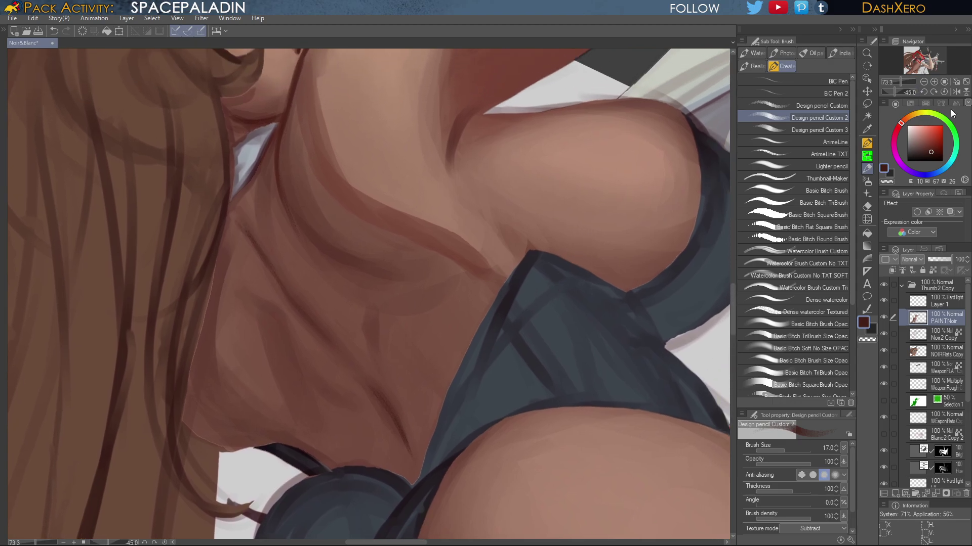
pyautogui.click(944, 91)
pyautogui.moveTo(584, 325)
pyautogui.mouseDown()
pyautogui.moveTo(641, 280)
pyautogui.moveTo(636, 307)
pyautogui.moveTo(660, 293)
pyautogui.mouseUp()
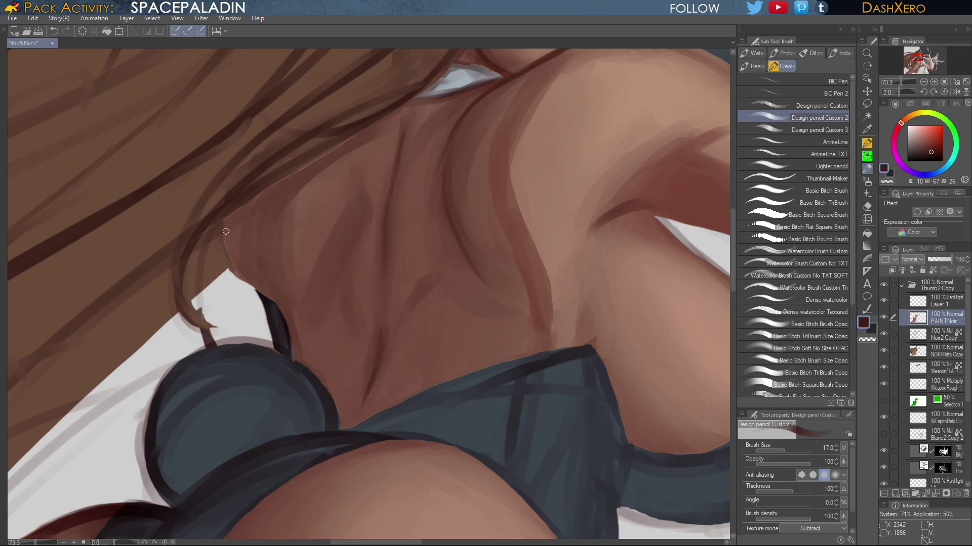
pyautogui.moveTo(224, 221)
pyautogui.mouseDown()
pyautogui.moveTo(237, 273)
pyautogui.moveTo(227, 230)
pyautogui.moveTo(260, 288)
pyautogui.mouseUp()
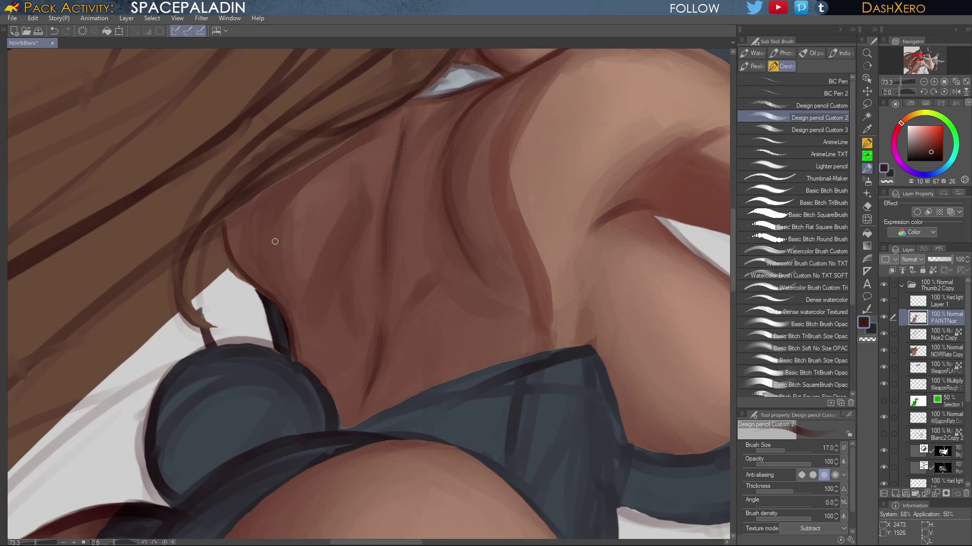
# Reinforce the back's outer edge above the bodysuit and the lower spine crease with dark brown lines
pyautogui.click(931, 154)
pyautogui.moveTo(230, 257); pyautogui.dragTo(291, 321)
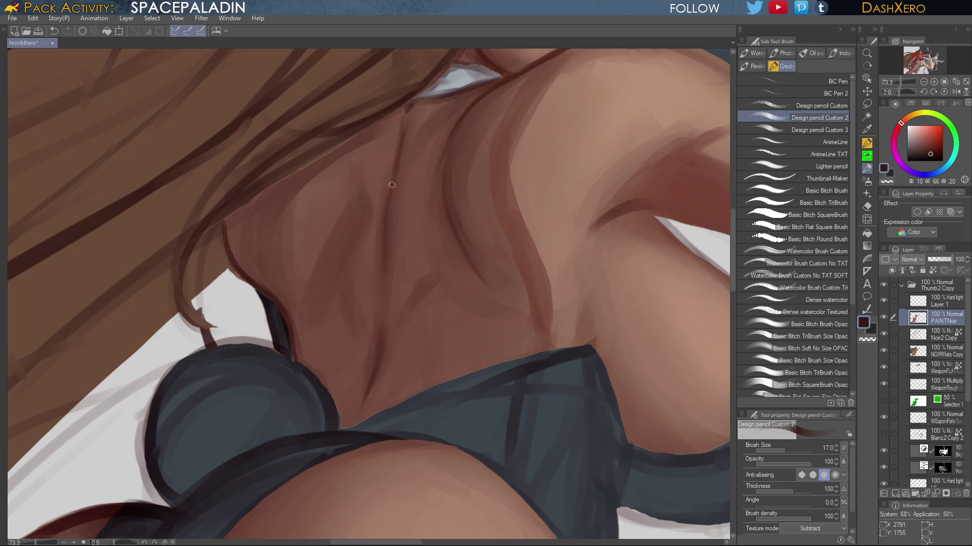
pyautogui.moveTo(385, 237); pyautogui.dragTo(383, 320)
pyautogui.moveTo(381, 276); pyautogui.dragTo(372, 389)
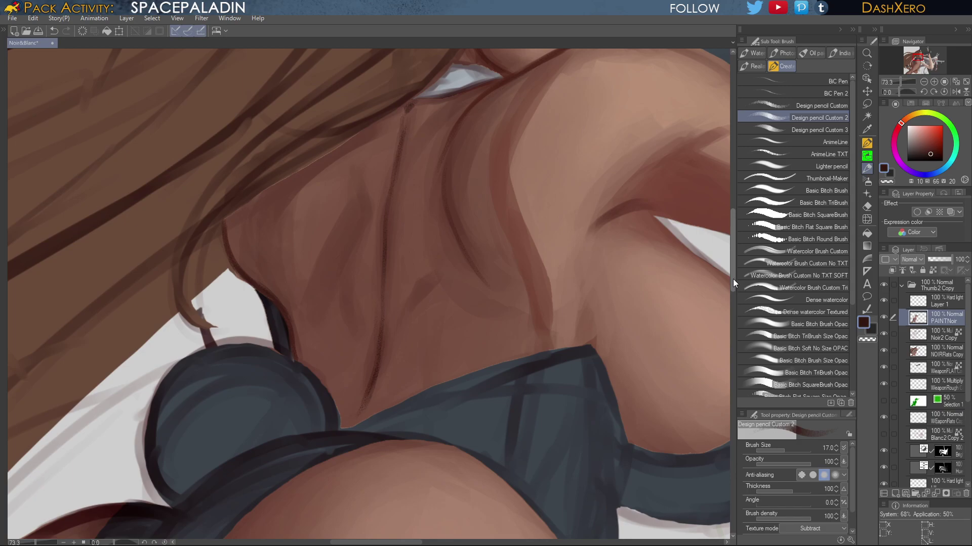
# Line the jaw edge beside the neck, and use a size 12 brush to outline the profile between nose and upper lip
pyautogui.moveTo(733, 278); pyautogui.dragTo(733, 242)
pyautogui.moveTo(473, 280); pyautogui.dragTo(489, 310)
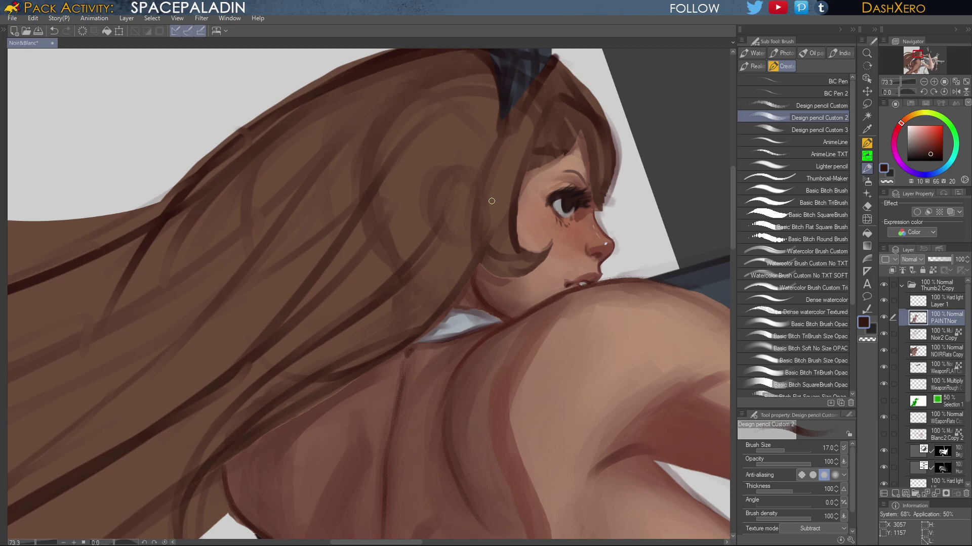
pyautogui.press('[')
pyautogui.press('[')
pyautogui.press('[')
pyautogui.moveTo(933, 152); pyautogui.dragTo(930, 153)
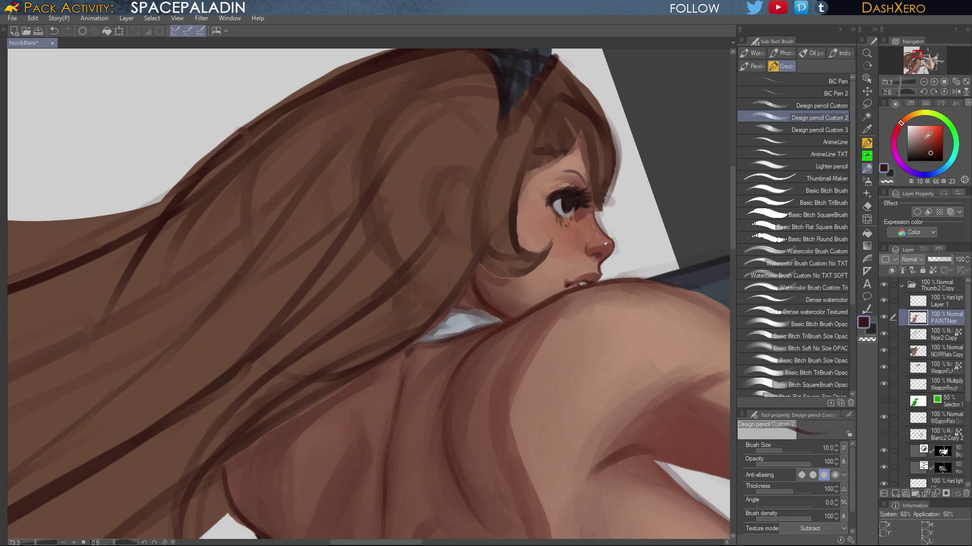
pyautogui.scroll(2, 593, 204)
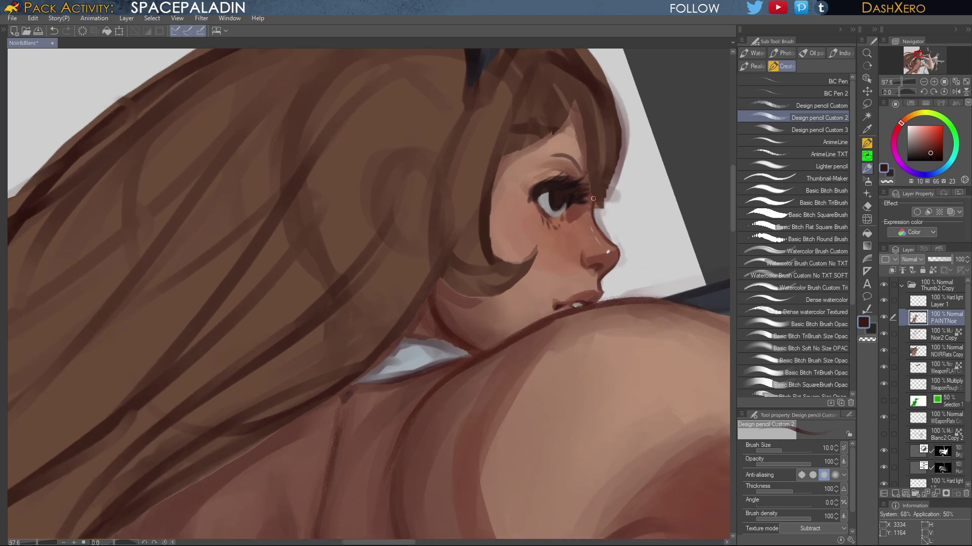
pyautogui.press(']')
pyautogui.hotkey('ctrl', 'z')
pyautogui.moveTo(602, 279); pyautogui.dragTo(603, 293)
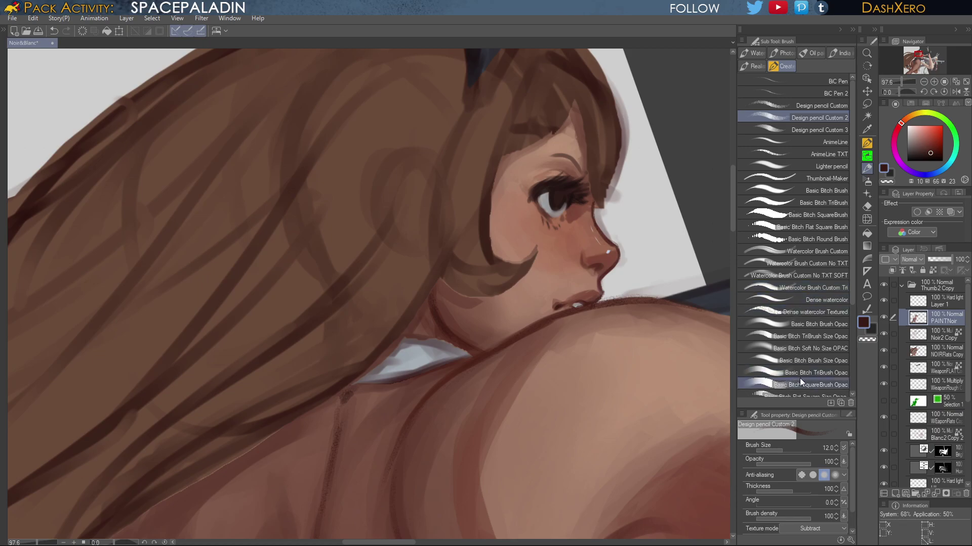
pyautogui.moveTo(640, 408); pyautogui.dragTo(655, 362)
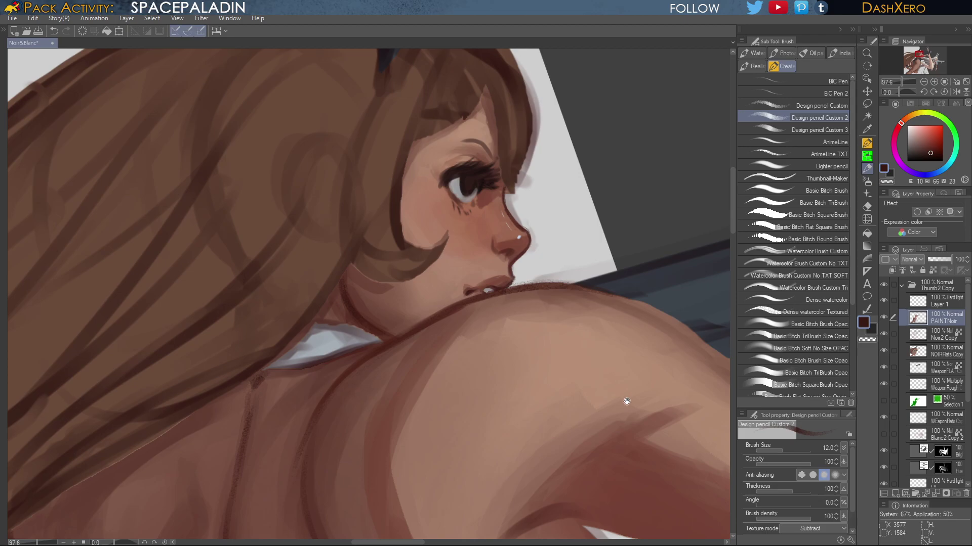
pyautogui.moveTo(626, 402); pyautogui.dragTo(655, 141)
pyautogui.moveTo(544, 334); pyautogui.dragTo(644, 214)
pyautogui.moveTo(581, 333)
pyautogui.mouseDown()
pyautogui.moveTo(638, 274)
pyautogui.moveTo(611, 330)
pyautogui.moveTo(631, 335)
pyautogui.mouseUp()
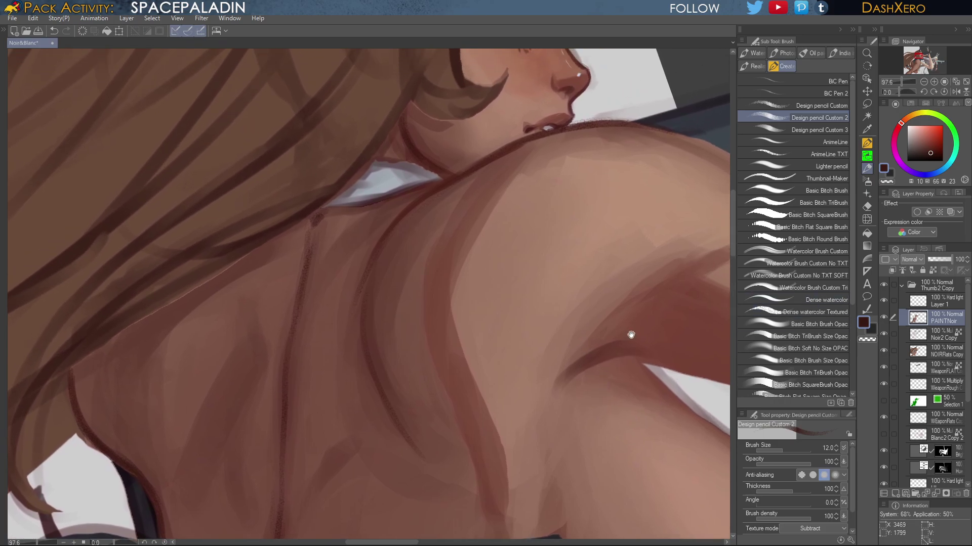
pyautogui.moveTo(675, 275); pyautogui.dragTo(624, 337)
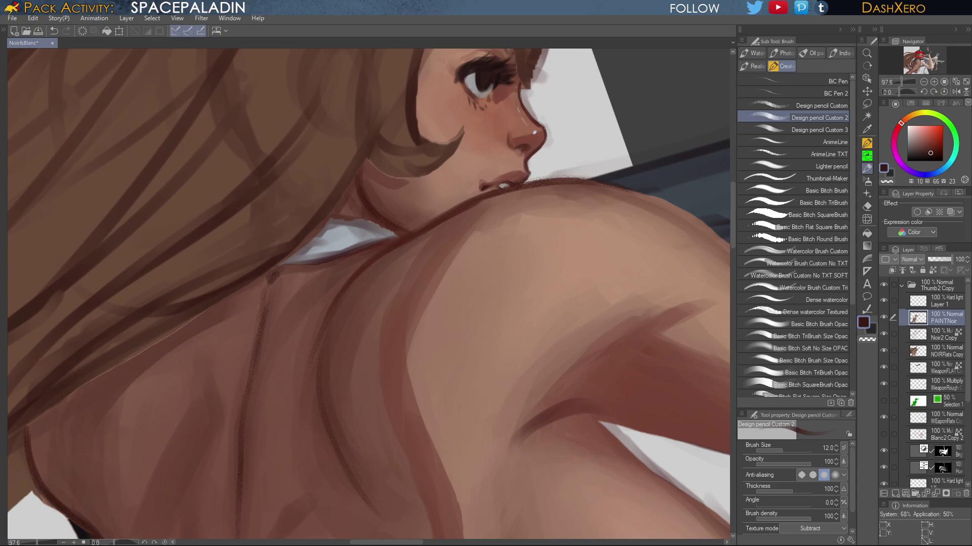
pyautogui.moveTo(730, 235)
pyautogui.mouseDown()
pyautogui.moveTo(730, 199)
pyautogui.moveTo(723, 257)
pyautogui.moveTo(727, 199)
pyautogui.moveTo(723, 236)
pyautogui.moveTo(725, 219)
pyautogui.mouseUp()
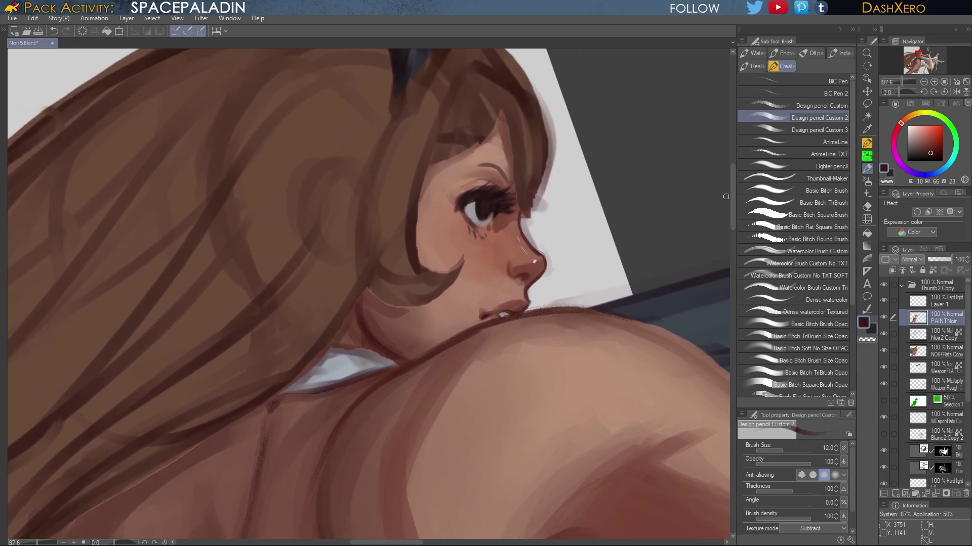
# Touch up the lower eyelid and the shadow beneath the eye with Dense watercolor in dark and reddish-brown tones
pyautogui.keyDown('alt'); pyautogui.click(495, 190); pyautogui.keyUp('alt')
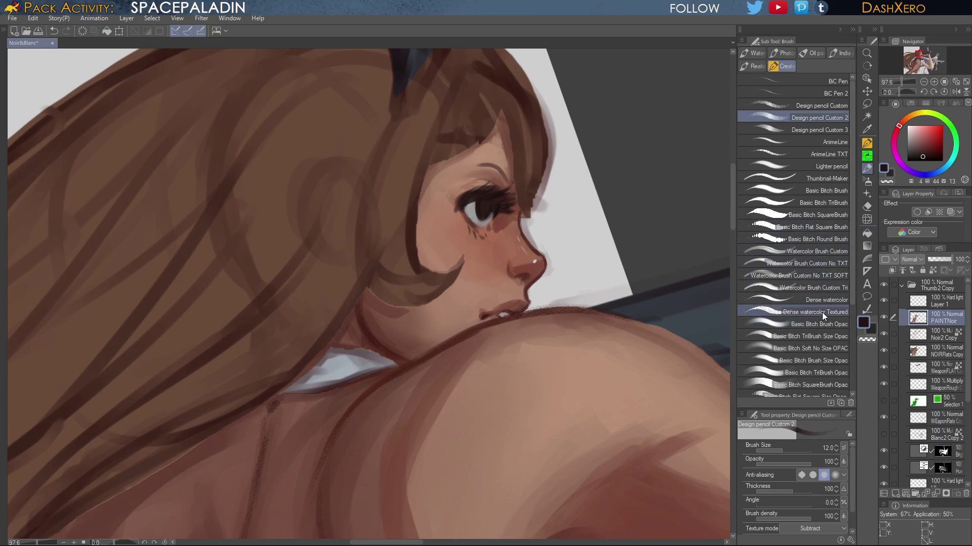
pyautogui.click(825, 299)
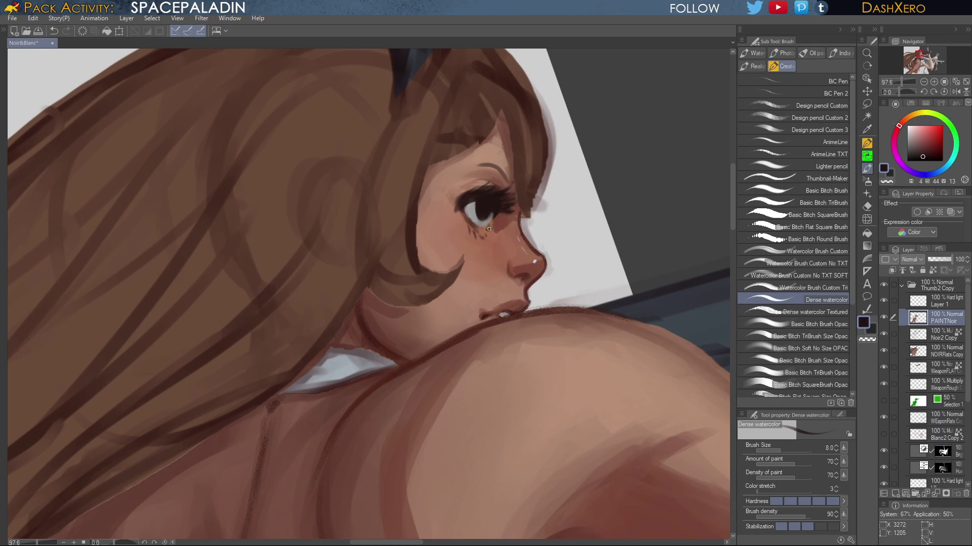
pyautogui.moveTo(930, 147); pyautogui.dragTo(931, 144)
pyautogui.moveTo(488, 227); pyautogui.dragTo(490, 222)
pyautogui.click(934, 137)
pyautogui.keyDown('alt'); pyautogui.click(500, 207); pyautogui.keyUp('alt')
pyautogui.keyDown('alt'); pyautogui.click(495, 216); pyautogui.keyUp('alt')
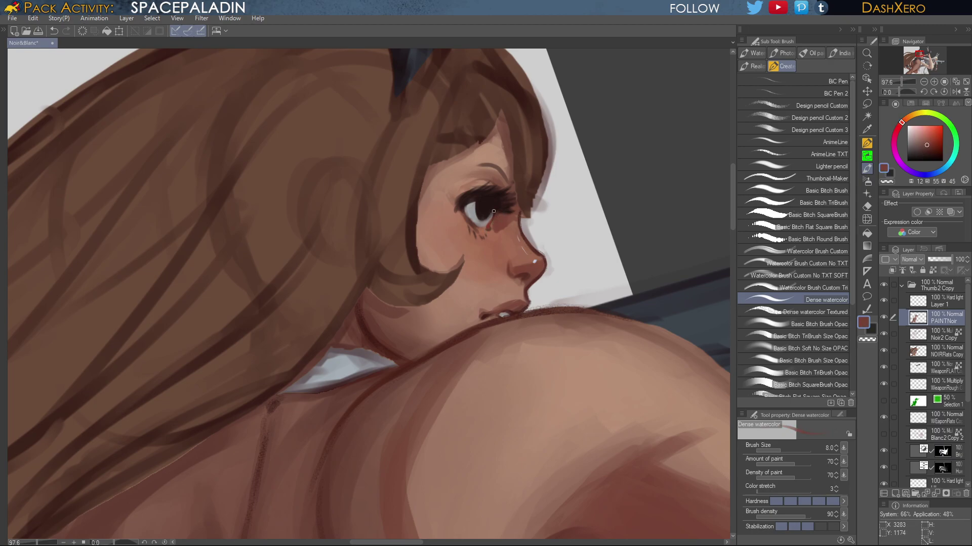
pyautogui.keyDown('alt'); pyautogui.click(503, 206); pyautogui.keyUp('alt')
# Refine the underside of the nose with sampled skin and dark brown tones, undoing the first stroke
pyautogui.keyDown('alt'); pyautogui.click(521, 277); pyautogui.keyUp('alt')
pyautogui.hotkey('ctrl', 'z')
pyautogui.moveTo(524, 283); pyautogui.dragTo(525, 288)
pyautogui.keyDown('alt'); pyautogui.click(520, 286); pyautogui.keyUp('alt')
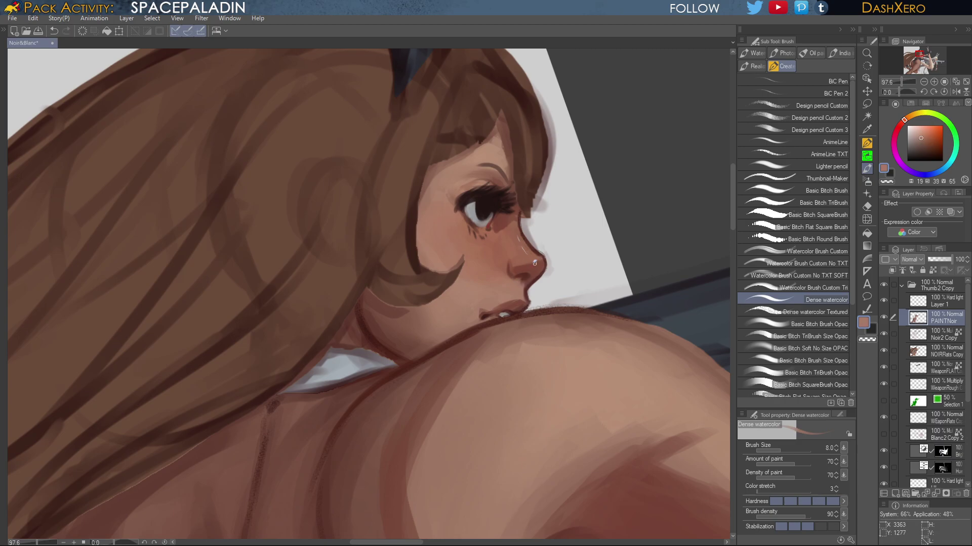
pyautogui.keyDown('alt'); pyautogui.click(529, 274); pyautogui.keyUp('alt')
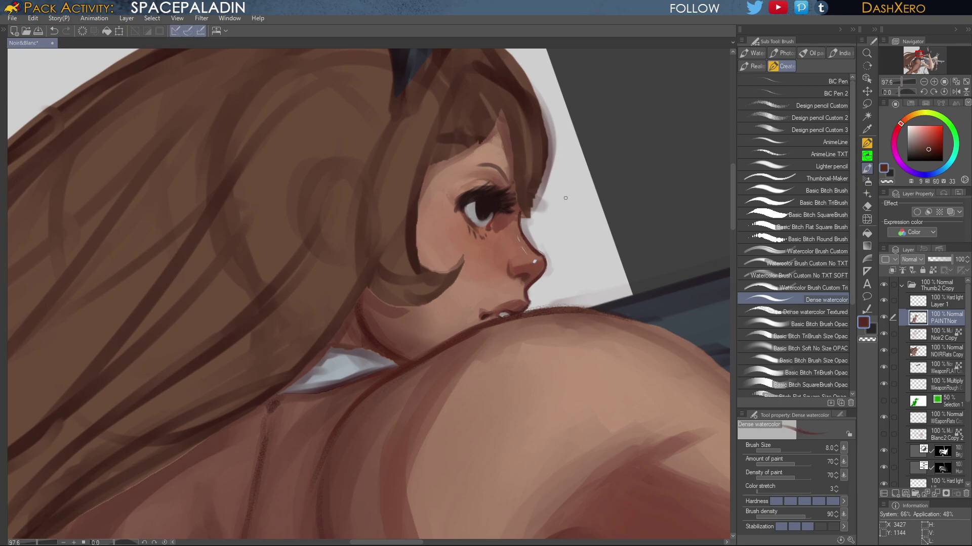
# Shade the forehead beneath the fringe in sampled reddish brown, undoing the first strokes and repainting them
pyautogui.moveTo(644, 235); pyautogui.dragTo(606, 295)
pyautogui.moveTo(524, 351)
pyautogui.mouseDown()
pyautogui.moveTo(603, 291)
pyautogui.moveTo(601, 308)
pyautogui.mouseUp()
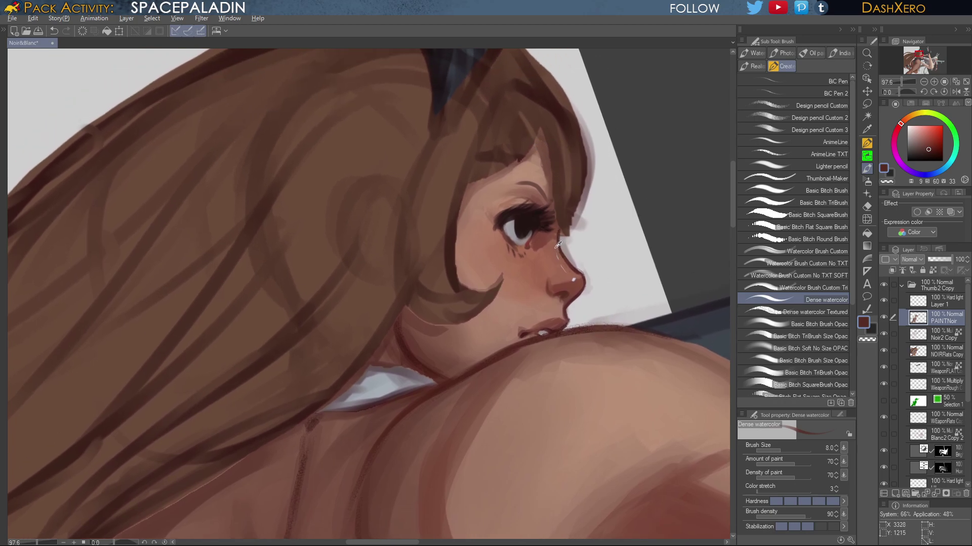
pyautogui.keyDown('alt'); pyautogui.click(540, 241); pyautogui.keyUp('alt')
pyautogui.moveTo(537, 152); pyautogui.dragTo(546, 192)
pyautogui.hotkey('ctrl', 'z')
pyautogui.hotkey('ctrl', 'z')
pyautogui.moveTo(548, 195)
pyautogui.mouseDown()
pyautogui.moveTo(539, 157)
pyautogui.moveTo(508, 173)
pyautogui.mouseUp()
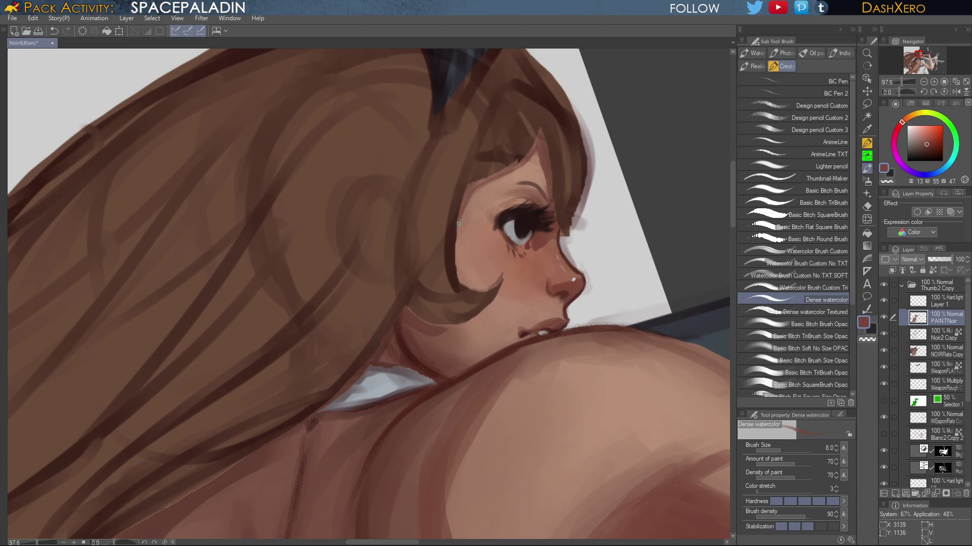
# Darken the eyebrow with a near-black tone sampled from the eye
pyautogui.moveTo(619, 329); pyautogui.dragTo(592, 267)
pyautogui.moveTo(595, 321); pyautogui.dragTo(599, 353)
pyautogui.keyDown('alt'); pyautogui.click(511, 187); pyautogui.keyUp('alt')
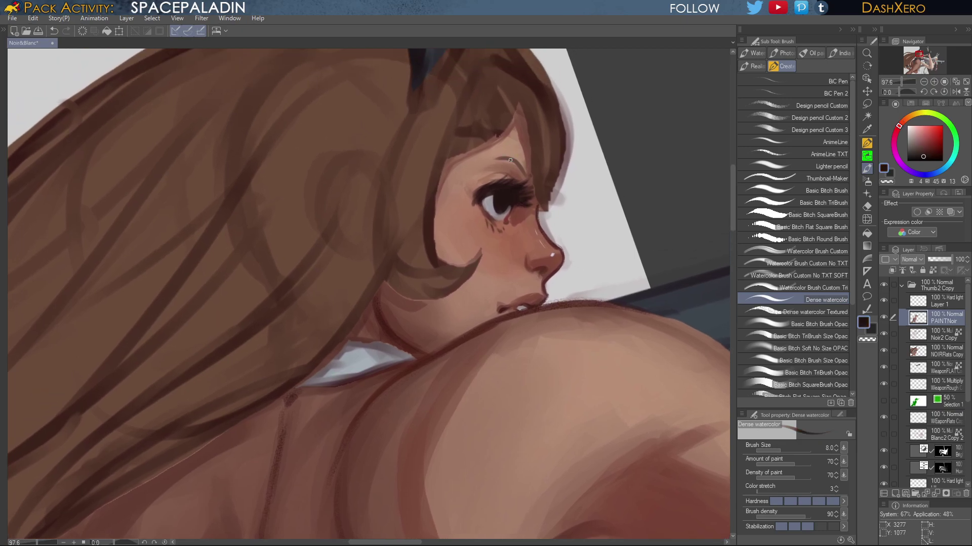
pyautogui.moveTo(520, 169); pyautogui.dragTo(503, 159)
# Touch up the lips and the contour just above them with sampled reddish and dark brown tones
pyautogui.moveTo(567, 369)
pyautogui.mouseDown()
pyautogui.moveTo(549, 232)
pyautogui.moveTo(548, 245)
pyautogui.mouseUp()
pyautogui.keyDown('alt'); pyautogui.click(500, 178); pyautogui.keyUp('alt')
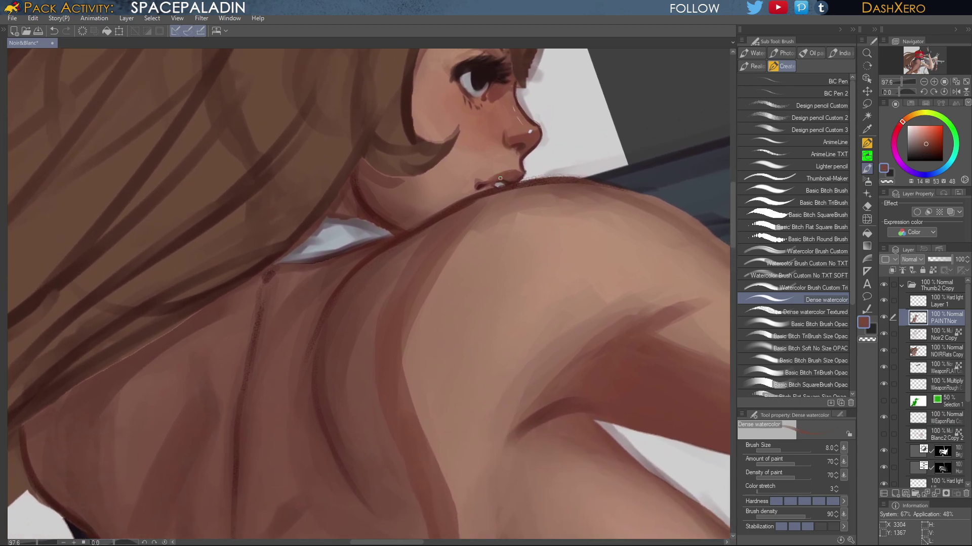
pyautogui.keyDown('alt'); pyautogui.click(503, 180); pyautogui.keyUp('alt')
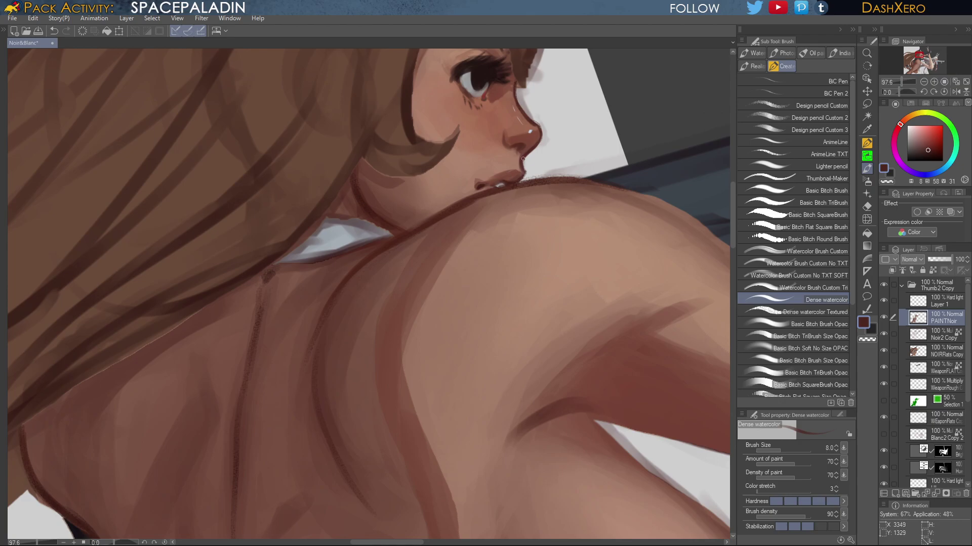
pyautogui.moveTo(612, 286); pyautogui.dragTo(552, 353)
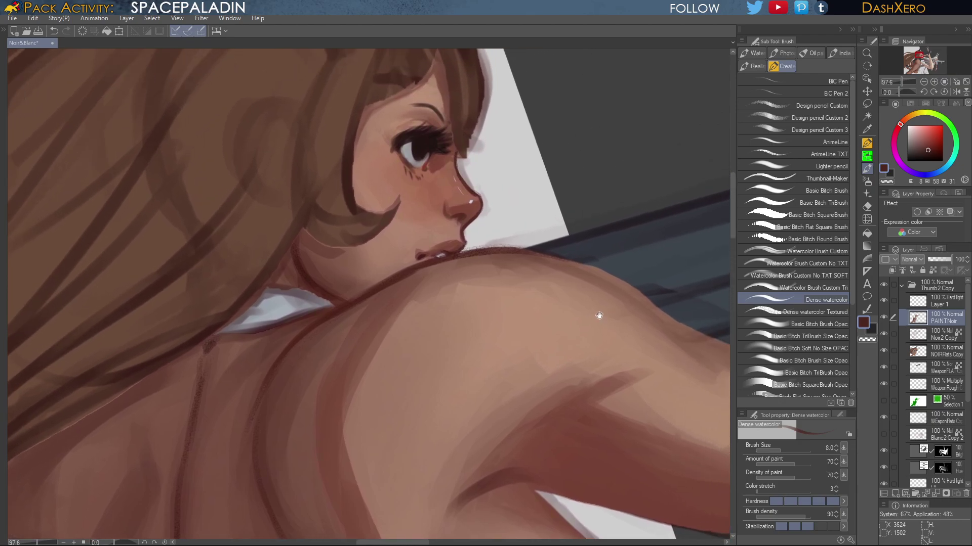
pyautogui.moveTo(599, 317); pyautogui.dragTo(555, 351)
pyautogui.moveTo(623, 293)
pyautogui.mouseDown()
pyautogui.moveTo(613, 298)
pyautogui.moveTo(614, 288)
pyautogui.mouseUp()
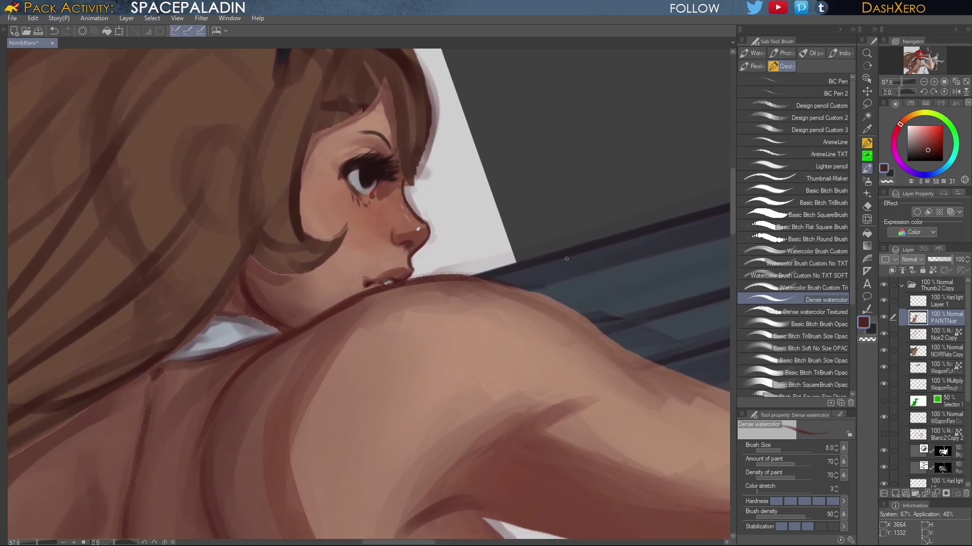
# Paint over the rough lower lashes with skin tones sampled around the eye and nose
pyautogui.keyDown('alt'); pyautogui.click(371, 202); pyautogui.keyUp('alt')
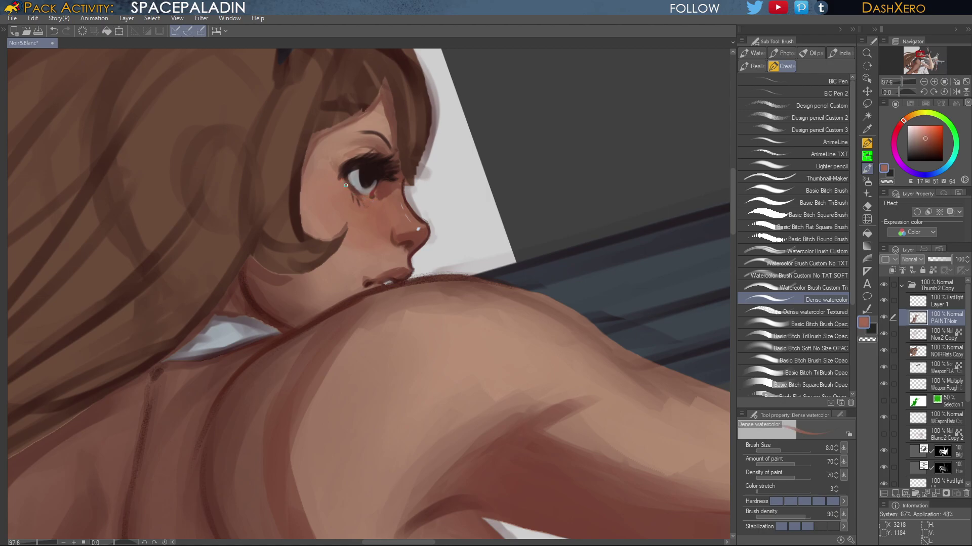
pyautogui.keyDown('alt'); pyautogui.click(418, 236); pyautogui.keyUp('alt')
pyautogui.keyDown('alt'); pyautogui.click(350, 193); pyautogui.keyUp('alt')
pyautogui.keyDown('alt'); pyautogui.click(349, 192); pyautogui.keyUp('alt')
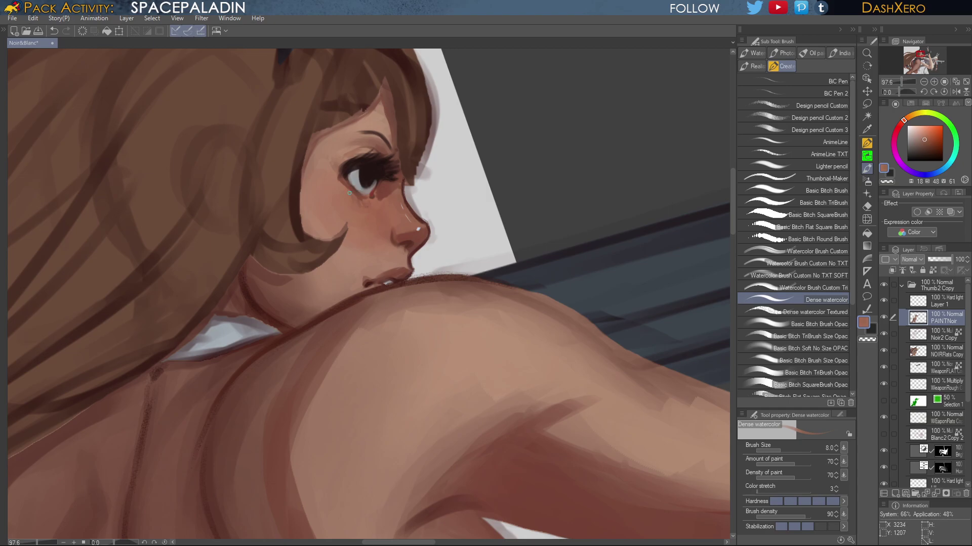
# Redraw the fine lower lashes in near-black with the BiC Pen
pyautogui.keyDown('alt'); pyautogui.click(378, 168); pyautogui.keyUp('alt')
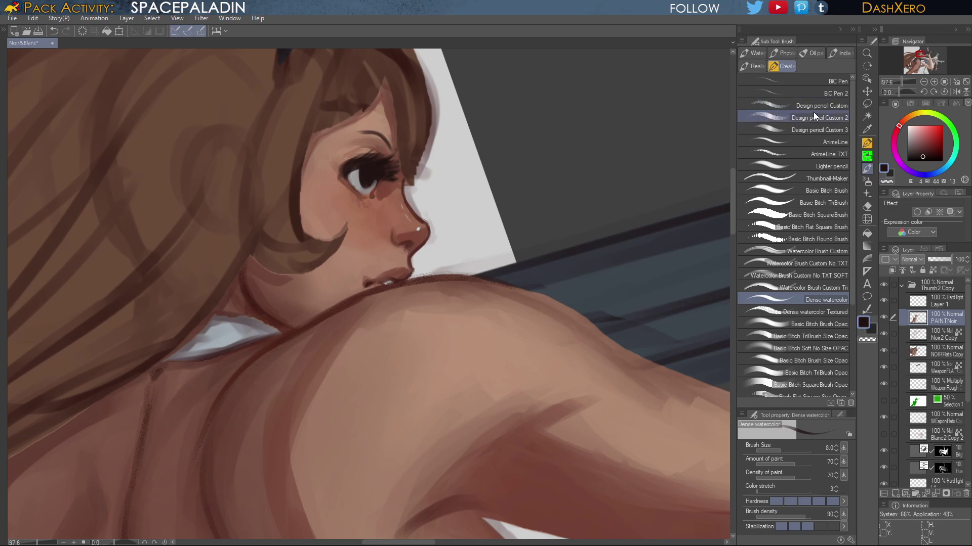
pyautogui.click(830, 81)
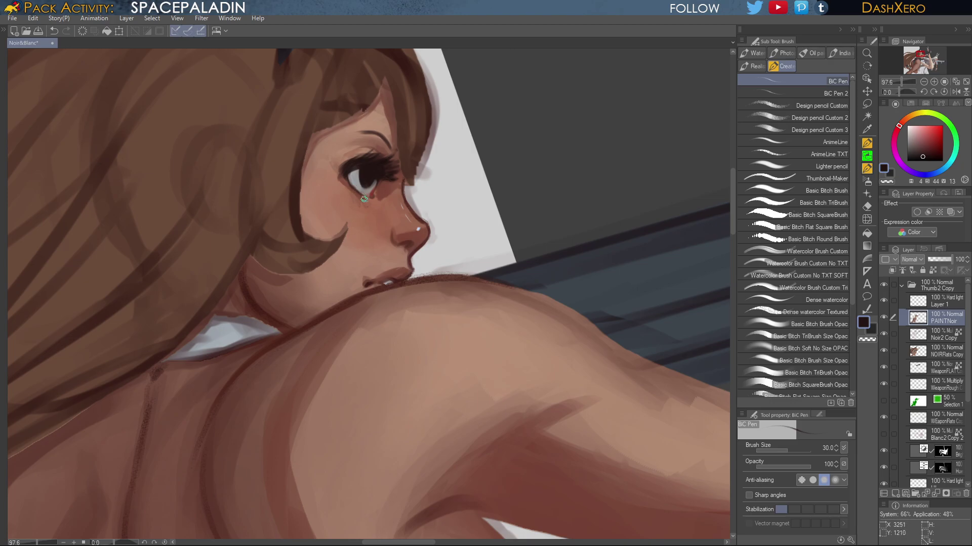
pyautogui.moveTo(367, 199); pyautogui.dragTo(348, 184)
# Add reddish-brown Dense watercolor shading at the outer corner of the eye, undoing the previous stroke
pyautogui.moveTo(448, 322); pyautogui.dragTo(641, 352)
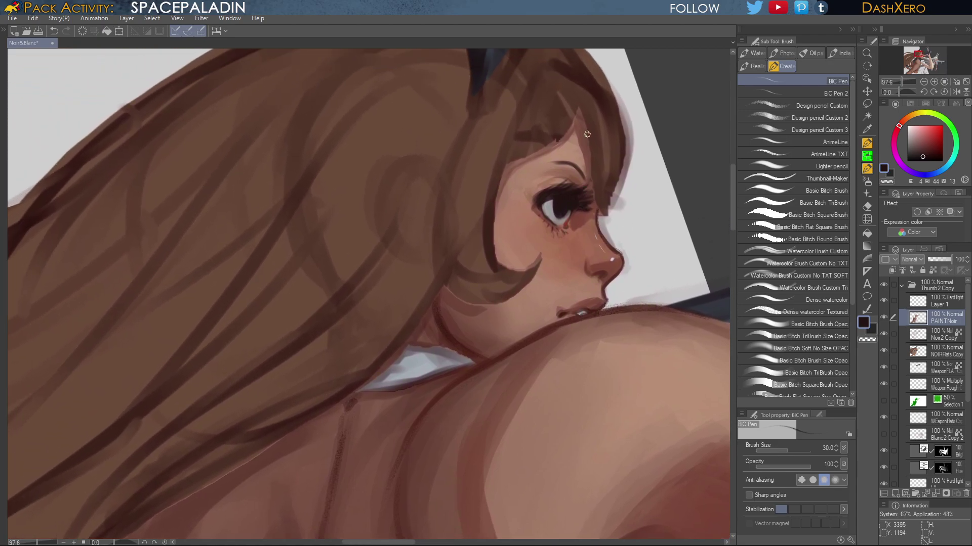
pyautogui.keyDown('alt'); pyautogui.click(581, 211); pyautogui.keyUp('alt')
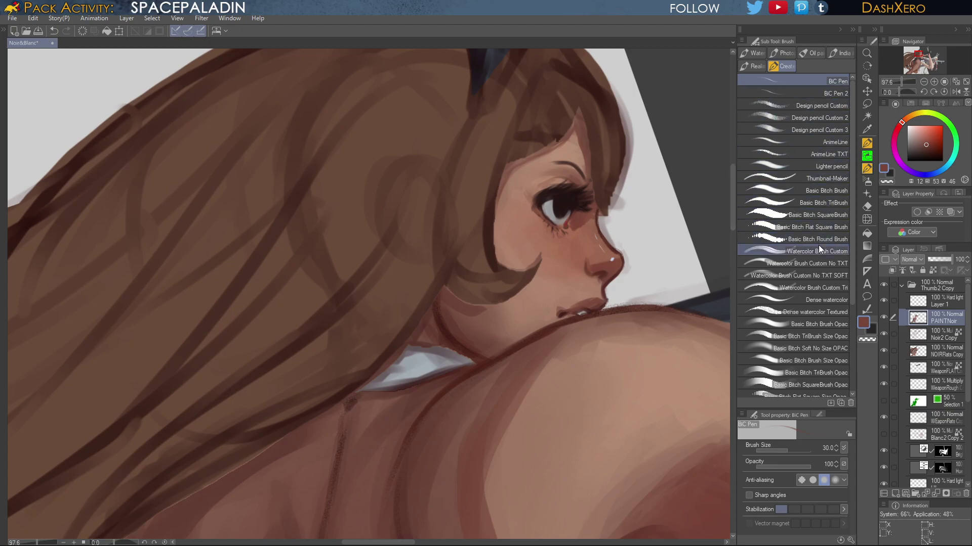
pyautogui.click(817, 299)
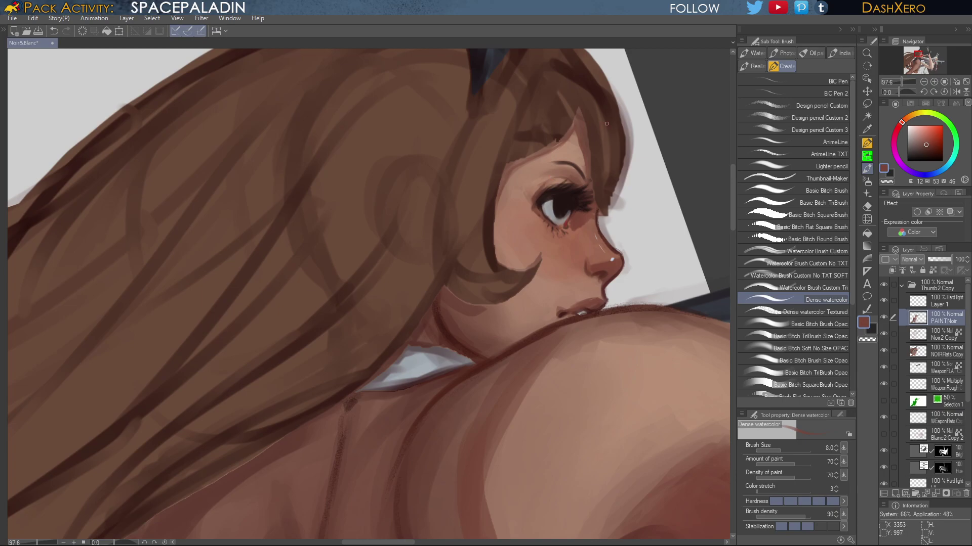
pyautogui.hotkey('ctrl', 'z')
pyautogui.moveTo(534, 196); pyautogui.dragTo(533, 204)
# Draw the far eye's lashes beyond the bridge of the nose in near-black sampled from the near eye
pyautogui.hotkey('ctrl', '0')
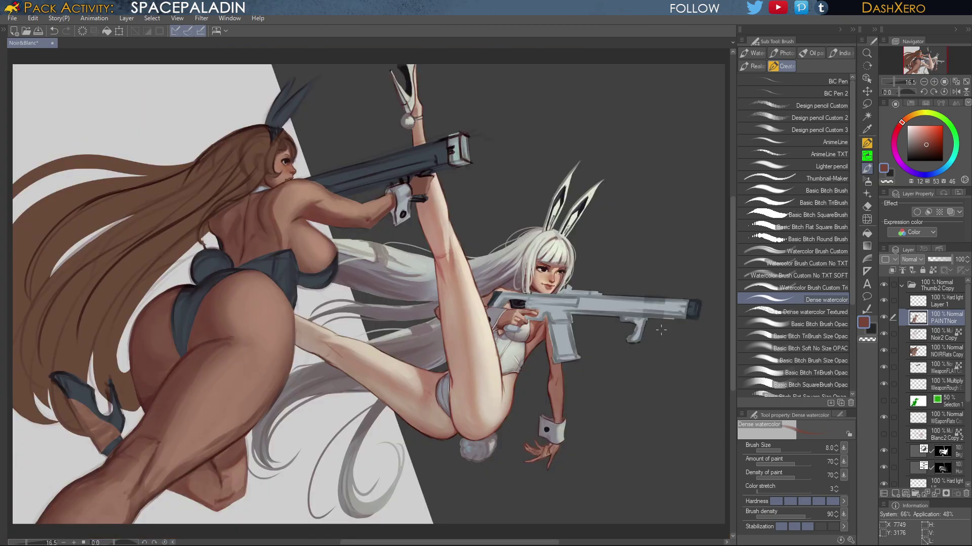
pyautogui.scroll(1, 372, 225)
pyautogui.moveTo(328, 201); pyautogui.dragTo(654, 347)
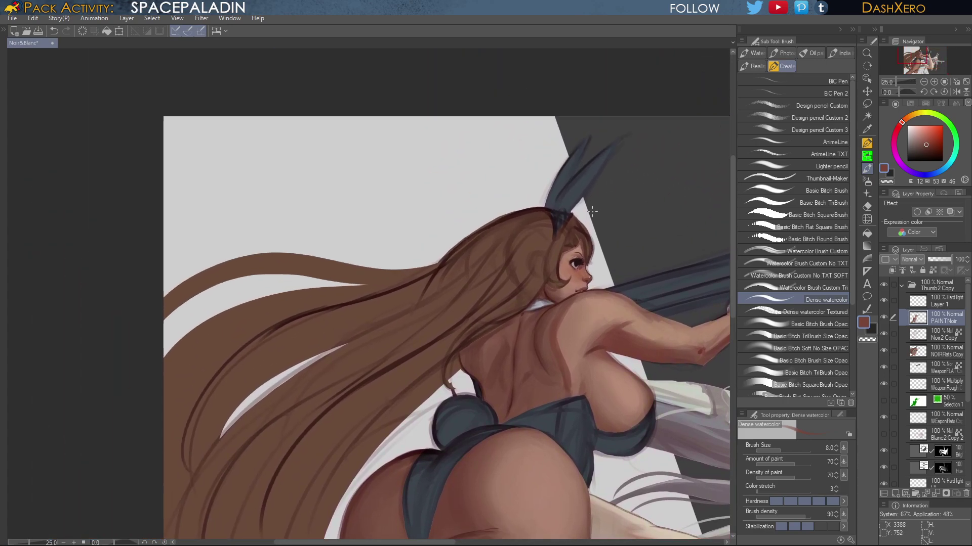
pyautogui.scroll(2, 592, 211)
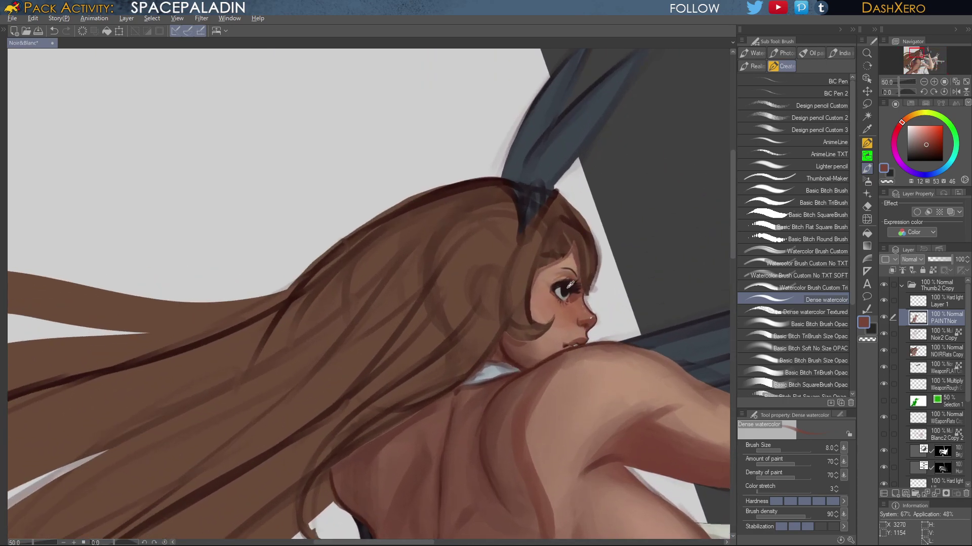
pyautogui.keyDown('alt'); pyautogui.click(571, 285); pyautogui.keyUp('alt')
pyautogui.scroll(2, 577, 285)
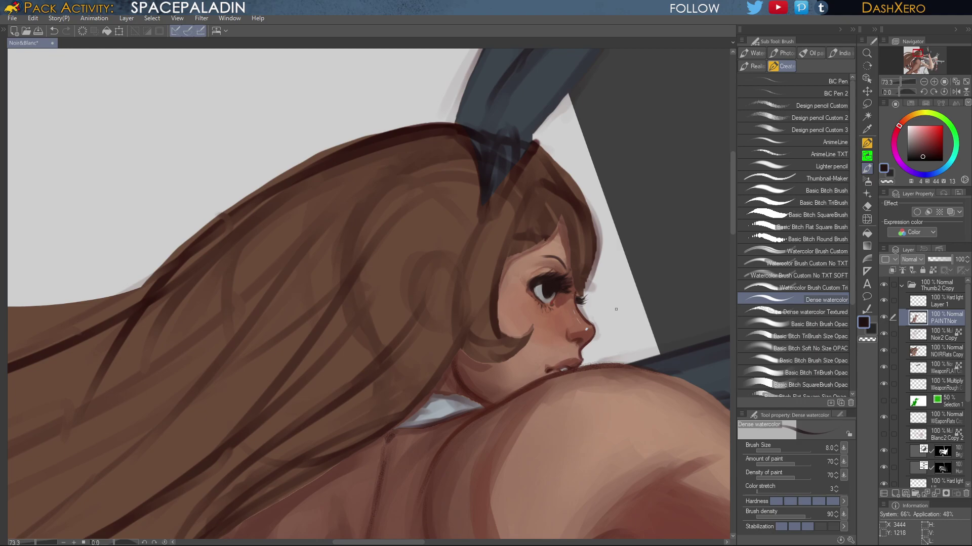
pyautogui.moveTo(608, 333); pyautogui.dragTo(593, 279)
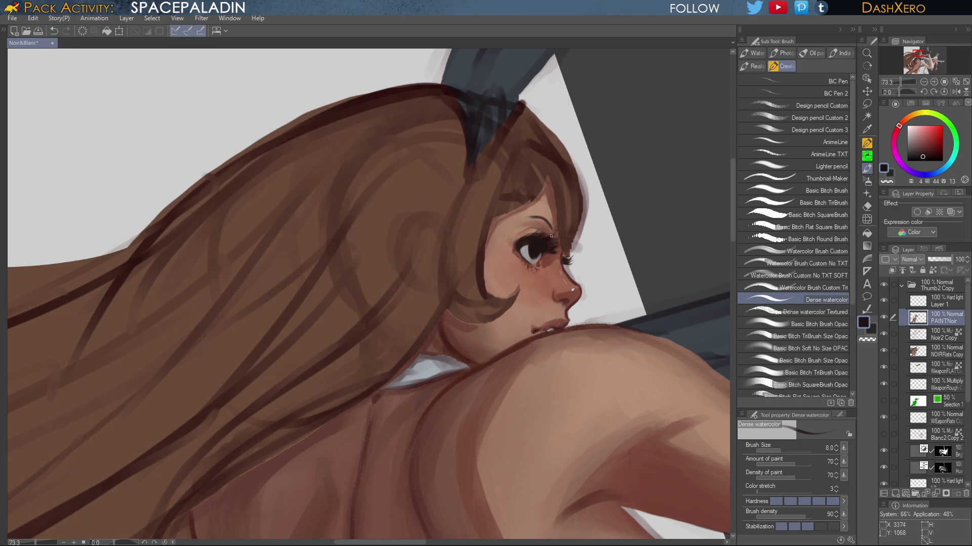
pyautogui.scroll(-3, 627, 370)
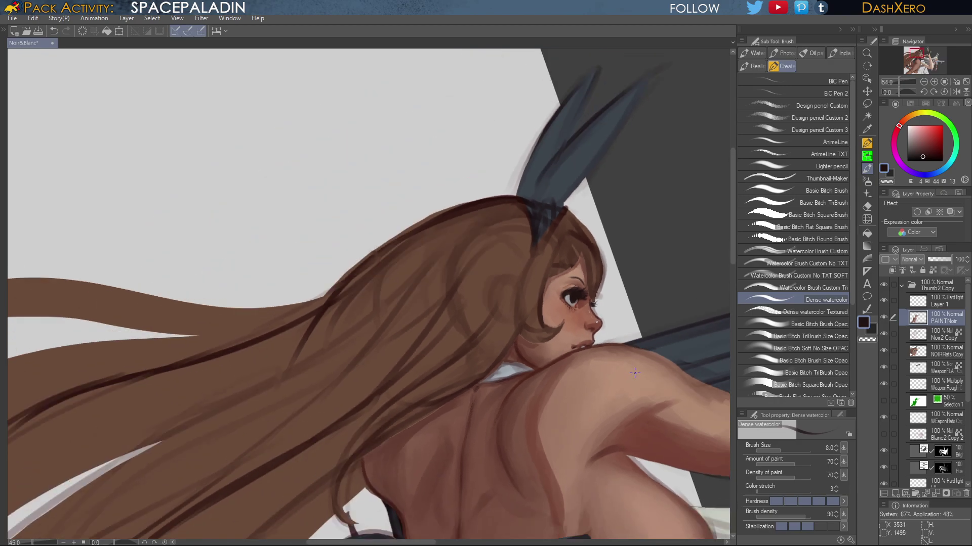
# Darken the outer contour of the bent leg below the shoe in sampled reddish-brown with the Dense watercolor brush at size 20
pyautogui.moveTo(624, 370); pyautogui.dragTo(445, 234)
pyautogui.scroll(-3, 561, 414)
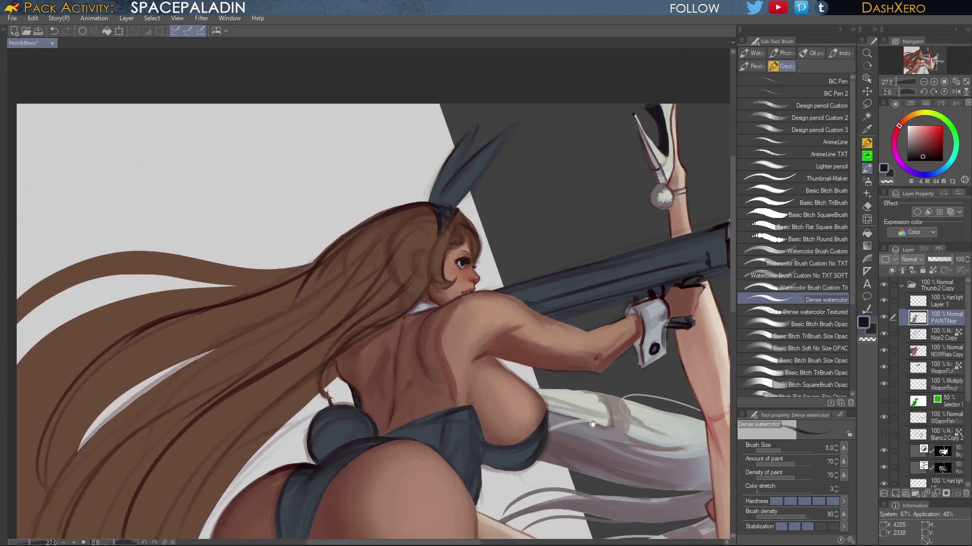
pyautogui.moveTo(630, 499); pyautogui.dragTo(684, 227)
pyautogui.moveTo(573, 301); pyautogui.dragTo(605, 278)
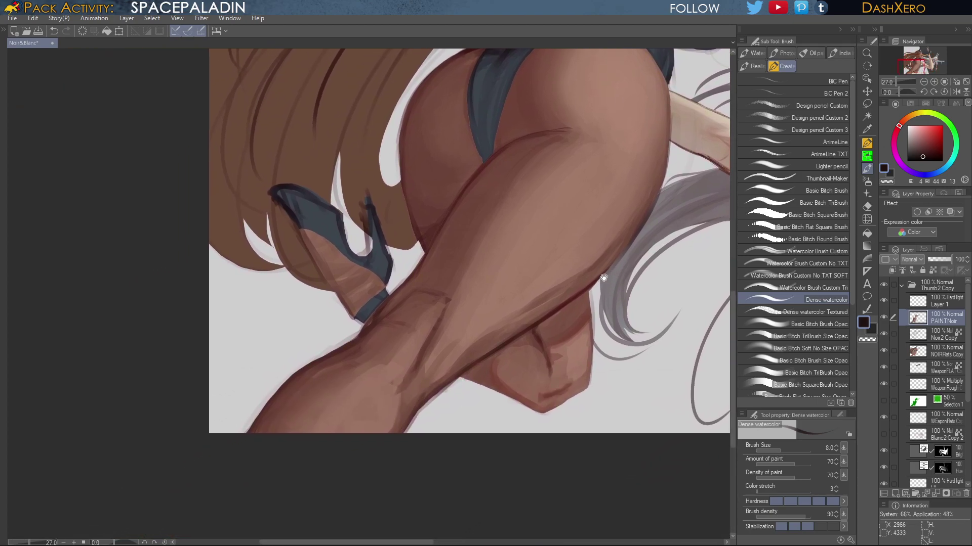
pyautogui.scroll(1, 527, 332)
pyautogui.keyDown('alt'); pyautogui.click(516, 334); pyautogui.keyUp('alt')
pyautogui.moveTo(494, 358)
pyautogui.mouseDown()
pyautogui.moveTo(568, 309)
pyautogui.moveTo(673, 270)
pyautogui.mouseUp()
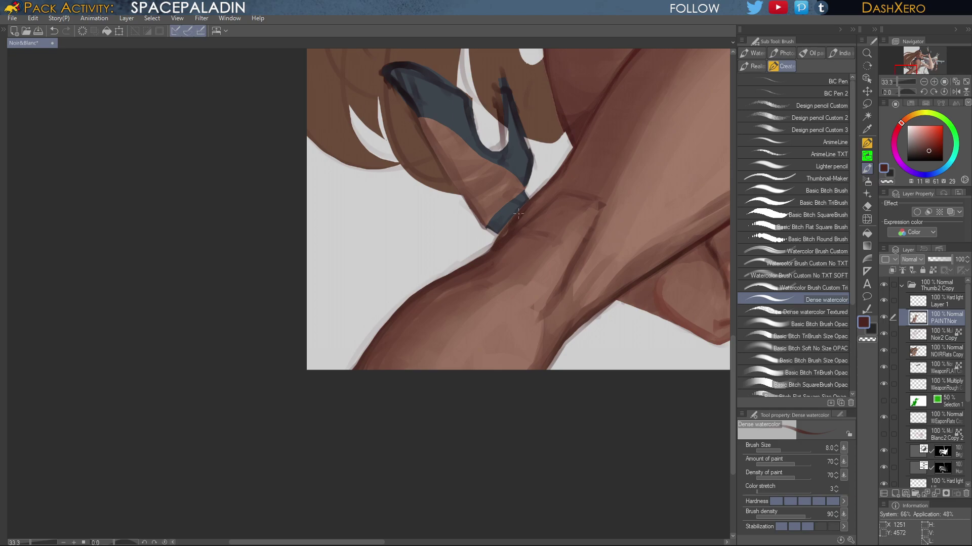
pyautogui.press(']')
pyautogui.press(']')
pyautogui.press(']')
pyautogui.press(']')
pyautogui.moveTo(529, 258)
pyautogui.mouseDown()
pyautogui.moveTo(543, 244)
pyautogui.moveTo(556, 183)
pyautogui.moveTo(614, 145)
pyautogui.moveTo(503, 232)
pyautogui.mouseUp()
pyautogui.moveTo(532, 199); pyautogui.dragTo(504, 230)
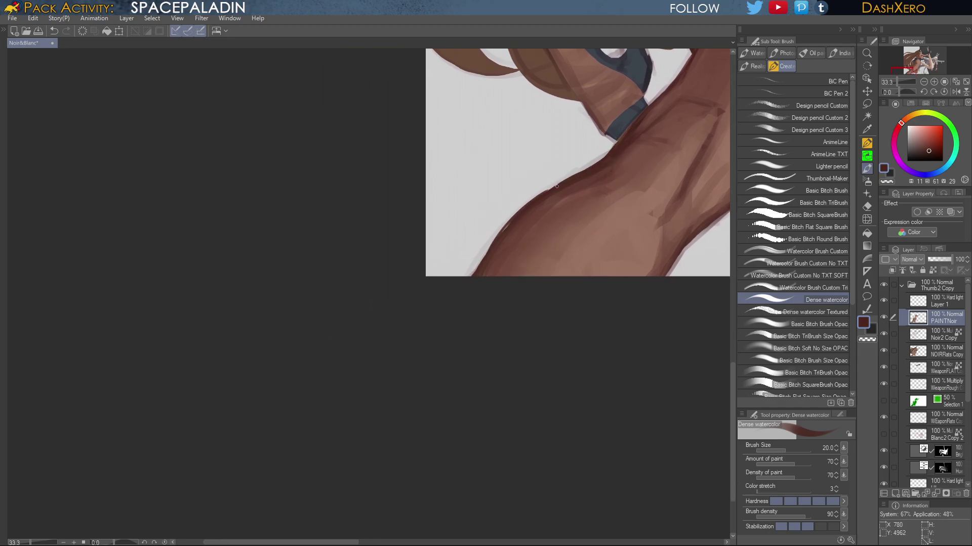
pyautogui.hotkey('ctrl', 'z')
pyautogui.moveTo(470, 275); pyautogui.dragTo(493, 245)
# Darken the bent leg's lower edge and its contour beside the blue shoe strap with the same reddish-brown
pyautogui.hscroll(3, 575, 203)
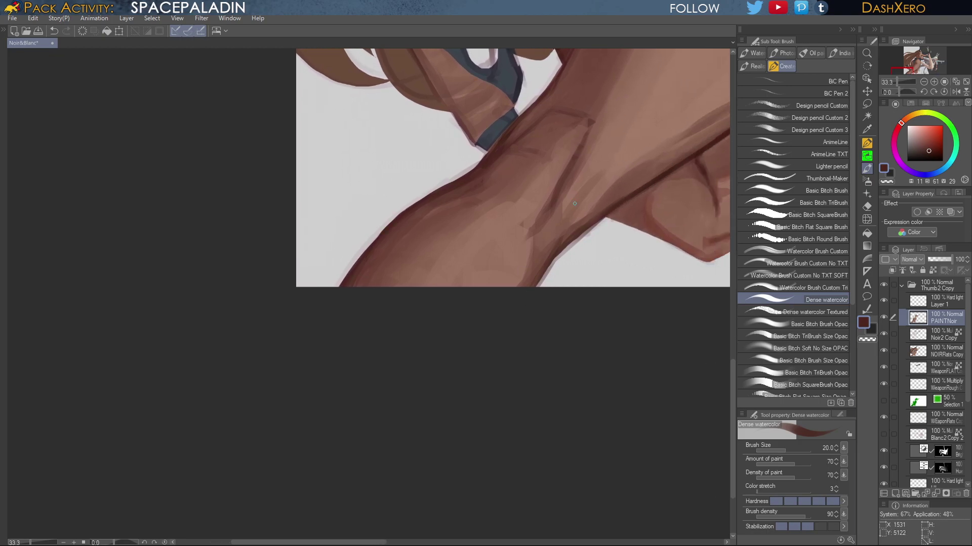
pyautogui.moveTo(555, 256); pyautogui.dragTo(538, 284)
pyautogui.moveTo(647, 211); pyautogui.dragTo(630, 231)
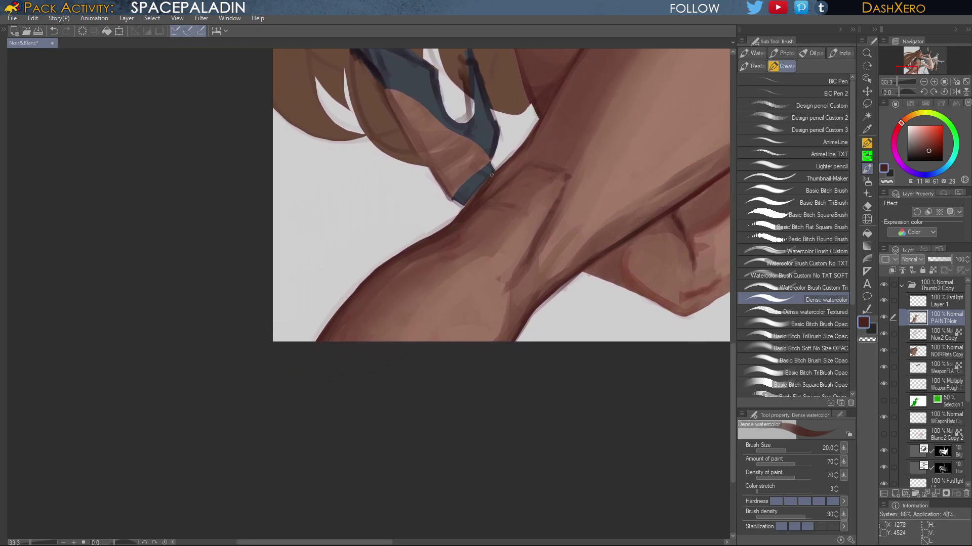
pyautogui.moveTo(474, 193); pyautogui.dragTo(462, 210)
pyautogui.moveTo(613, 285)
pyautogui.mouseDown()
pyautogui.moveTo(597, 292)
pyautogui.moveTo(626, 278)
pyautogui.moveTo(602, 312)
pyautogui.moveTo(617, 277)
pyautogui.mouseUp()
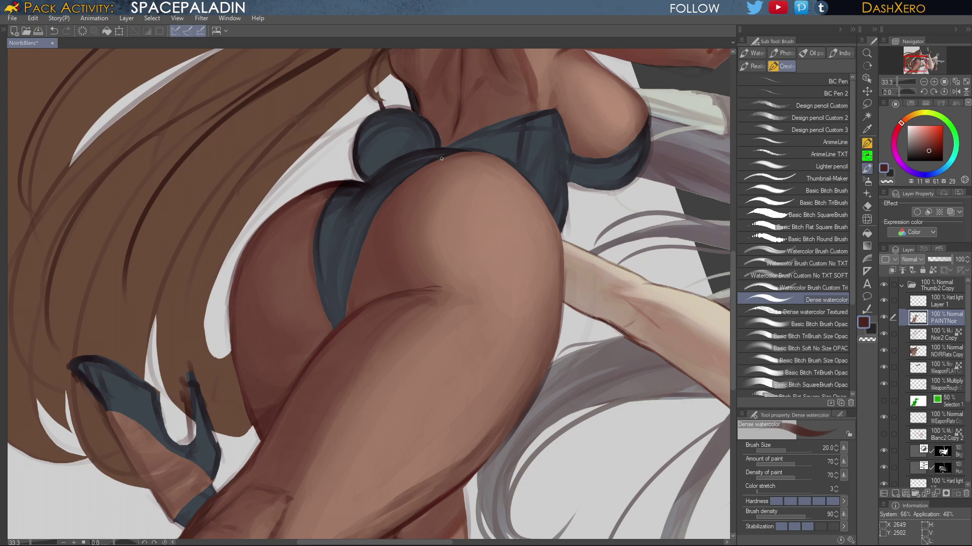
# Blend the dark contour along the upper thigh with reddish-brown skin tones sampled from both sides of the crease
pyautogui.moveTo(364, 275); pyautogui.dragTo(650, 166)
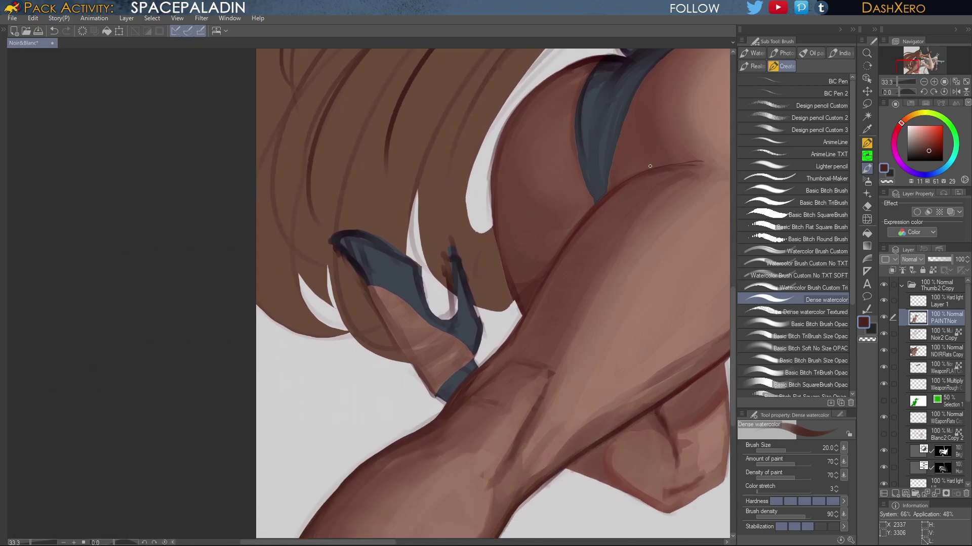
pyautogui.keyDown('alt'); pyautogui.click(622, 193); pyautogui.keyUp('alt')
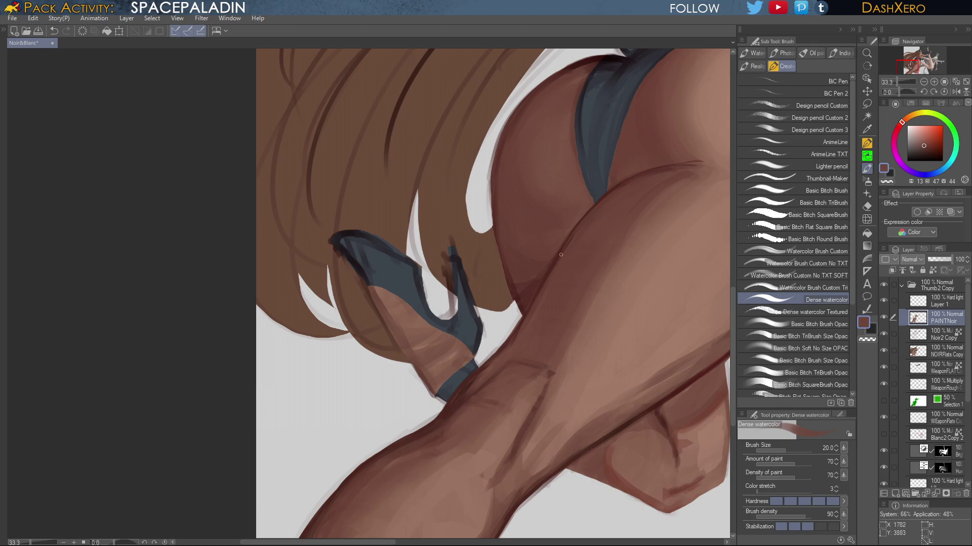
pyautogui.keyDown('alt'); pyautogui.click(640, 168); pyautogui.keyUp('alt')
pyautogui.moveTo(620, 204); pyautogui.dragTo(532, 257)
pyautogui.press('alt')
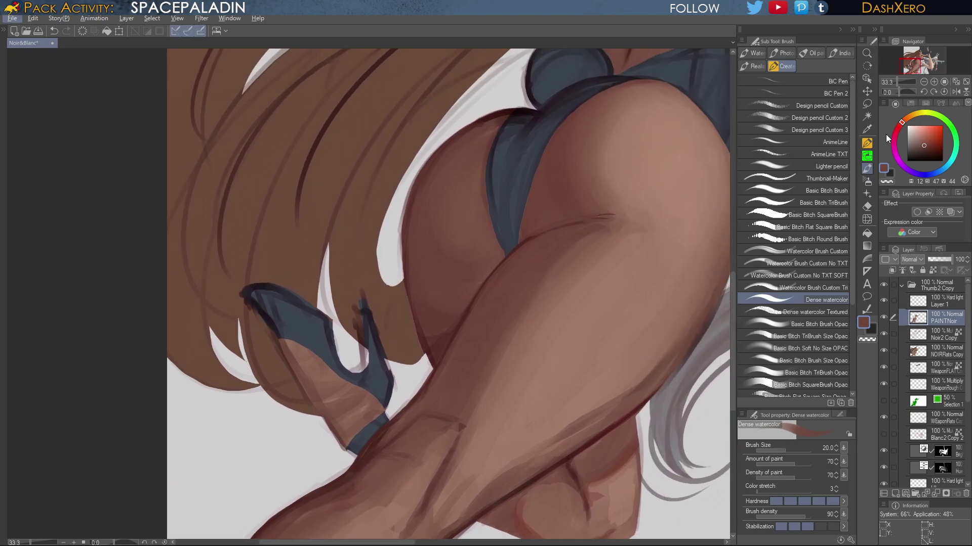
# Soften the inner end of the upper thigh crease using Basic Bitch Brush Opac with sampled nearby skin tones
pyautogui.click(820, 324)
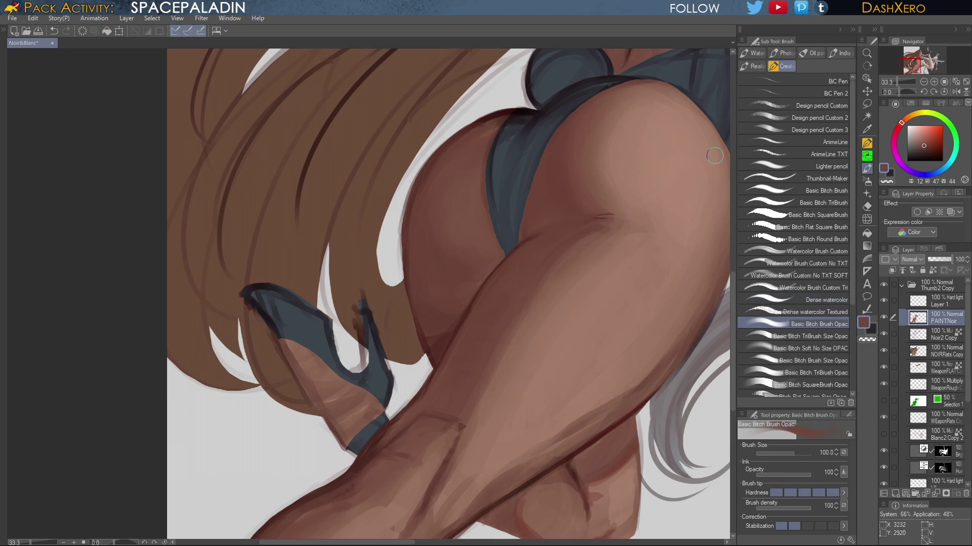
pyautogui.keyDown('alt'); pyautogui.click(598, 199); pyautogui.keyUp('alt')
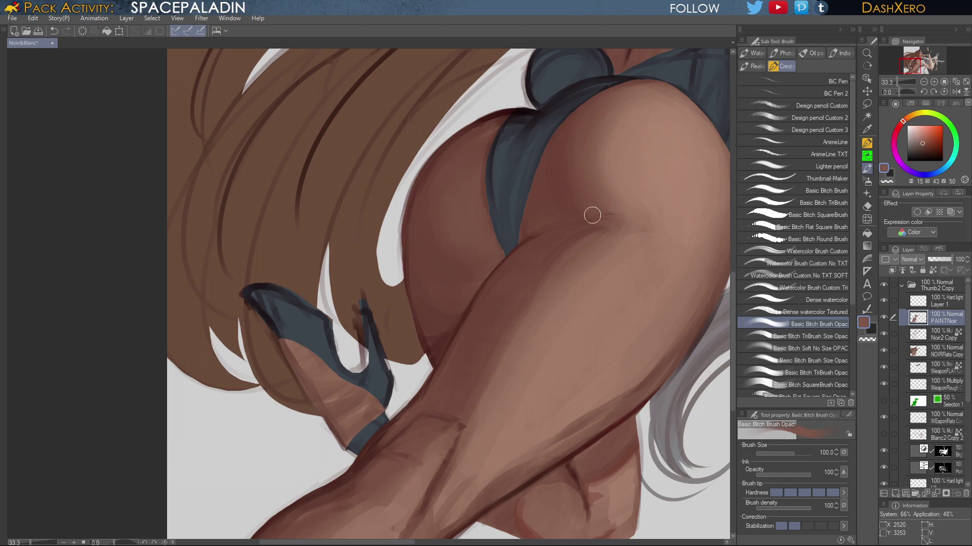
pyautogui.keyDown('alt'); pyautogui.click(561, 170); pyautogui.keyUp('alt')
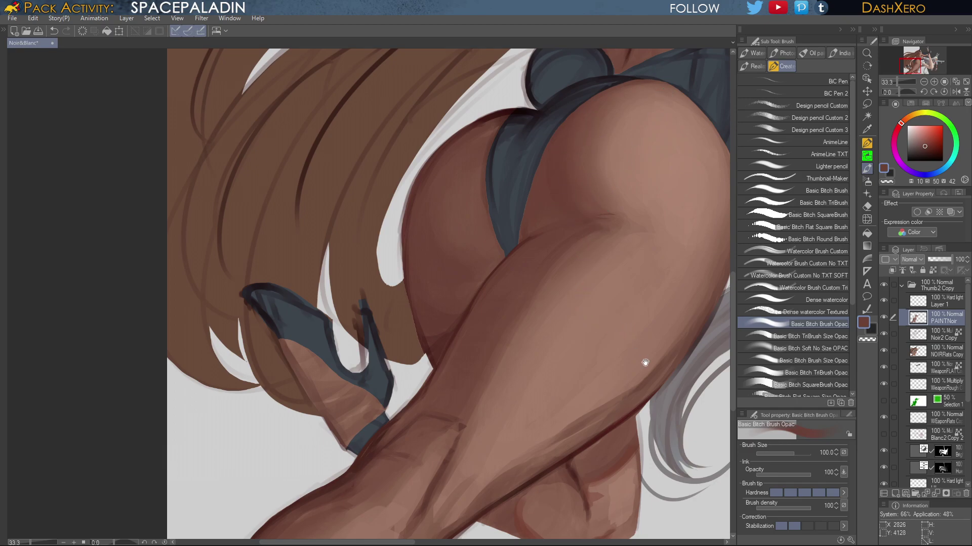
# Soften the shadow edge between the back and shoulder with sampled skin tones using Basic Bitch Soft No Size OPAC
pyautogui.moveTo(651, 357); pyautogui.dragTo(527, 448)
pyautogui.moveTo(697, 214)
pyautogui.mouseDown()
pyautogui.moveTo(575, 403)
pyautogui.moveTo(628, 354)
pyautogui.moveTo(642, 324)
pyautogui.mouseUp()
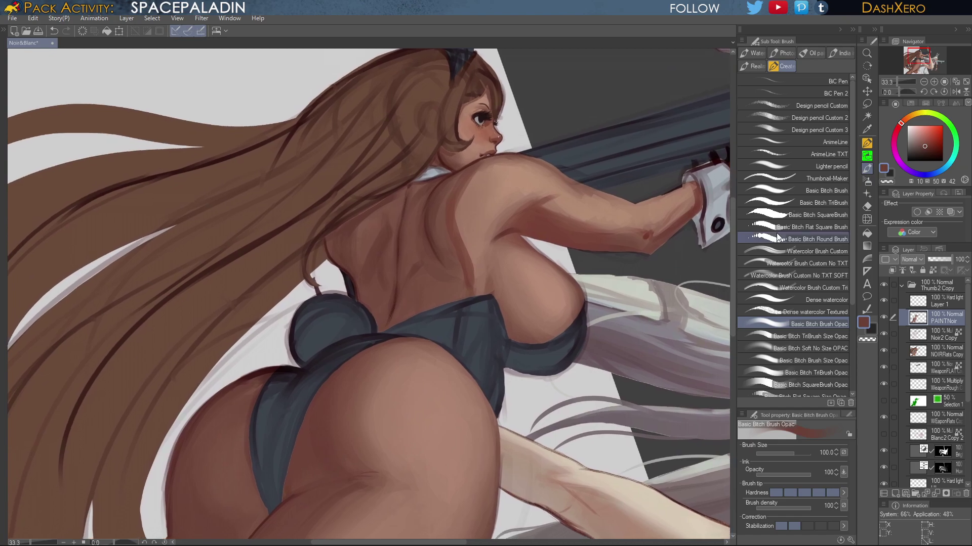
pyautogui.click(828, 339)
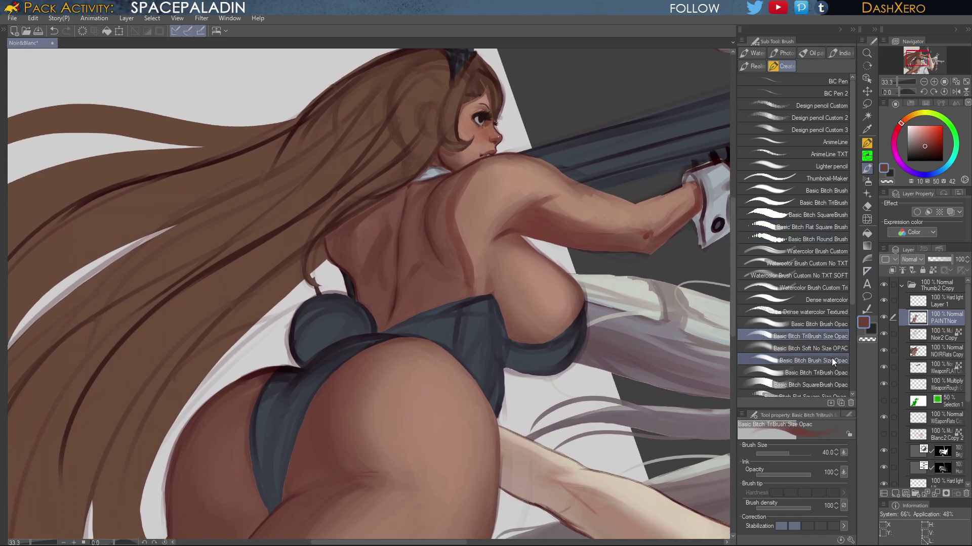
pyautogui.click(832, 349)
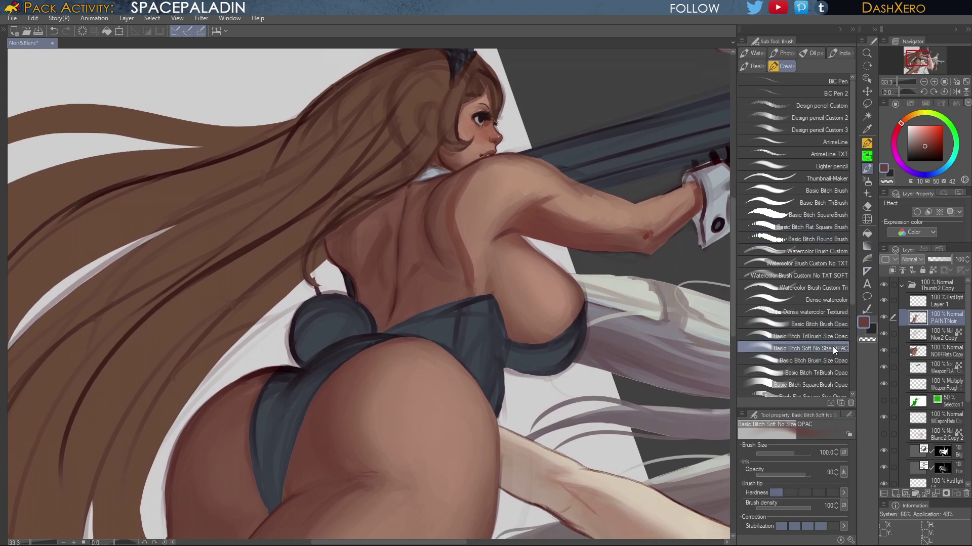
pyautogui.keyDown('alt'); pyautogui.click(466, 180); pyautogui.keyUp('alt')
pyautogui.keyDown('alt'); pyautogui.click(476, 187); pyautogui.keyUp('alt')
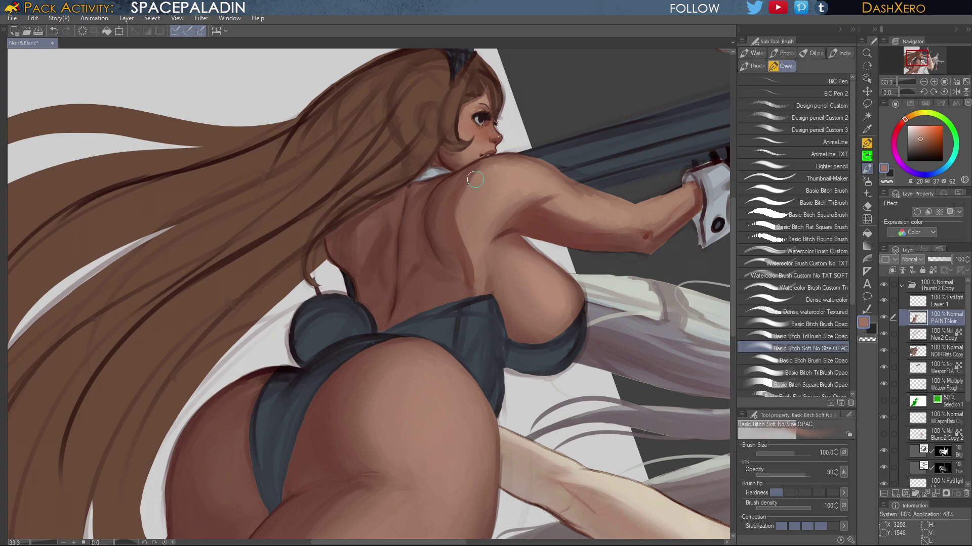
pyautogui.moveTo(463, 193); pyautogui.dragTo(473, 246)
pyautogui.moveTo(457, 211); pyautogui.dragTo(478, 283)
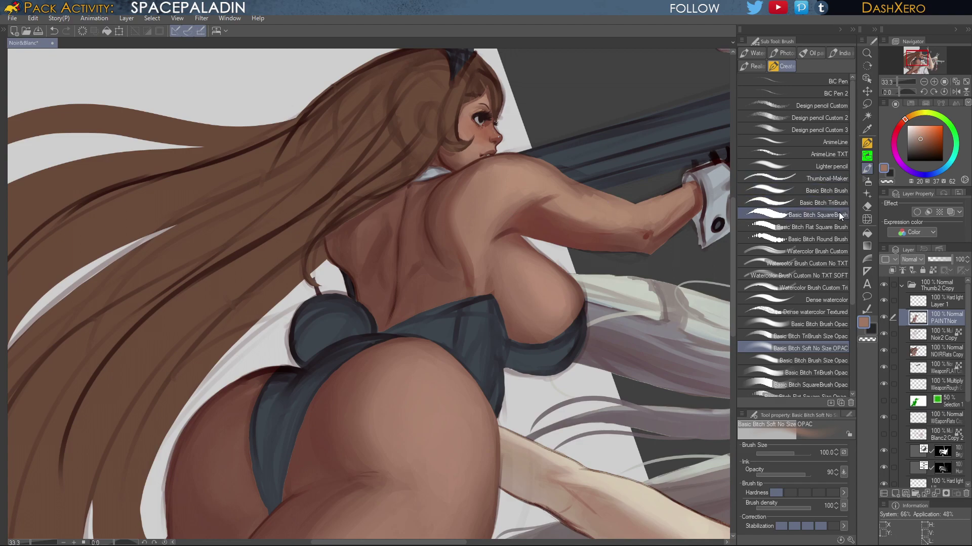
# Try to blend the shadow edge from the shoulder blade down the side of the torso with sampled light and dark skin tones
pyautogui.moveTo(540, 282); pyautogui.dragTo(582, 339)
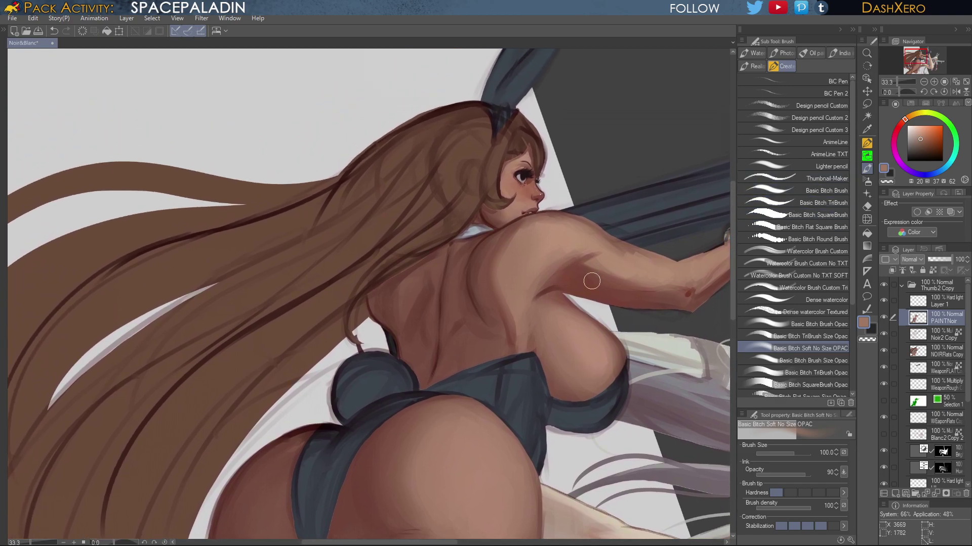
pyautogui.scroll(1, 591, 281)
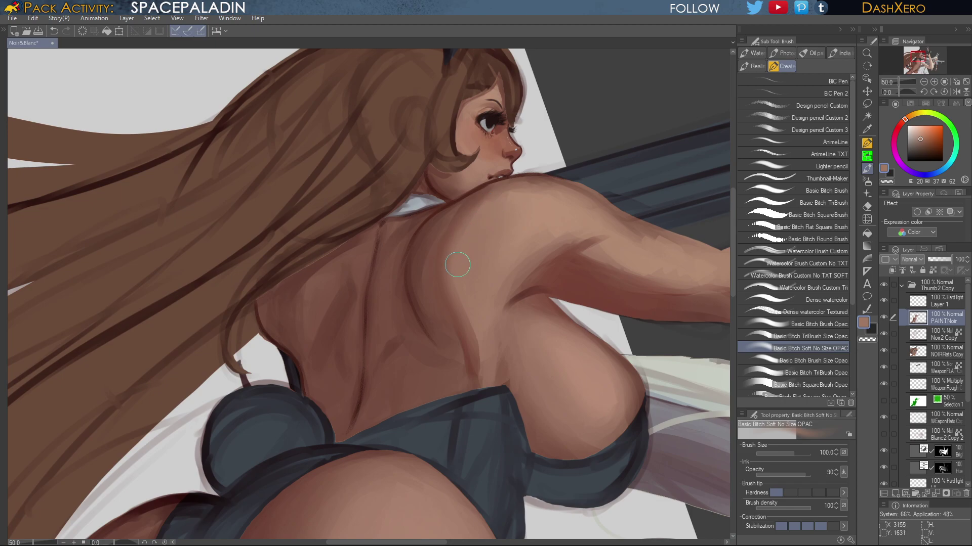
pyautogui.keyDown('alt'); pyautogui.click(465, 207); pyautogui.keyUp('alt')
pyautogui.moveTo(459, 232)
pyautogui.mouseDown()
pyautogui.moveTo(445, 284)
pyautogui.moveTo(484, 373)
pyautogui.mouseUp()
pyautogui.keyDown('alt'); pyautogui.click(470, 361); pyautogui.keyUp('alt')
pyautogui.moveTo(461, 314); pyautogui.dragTo(487, 359)
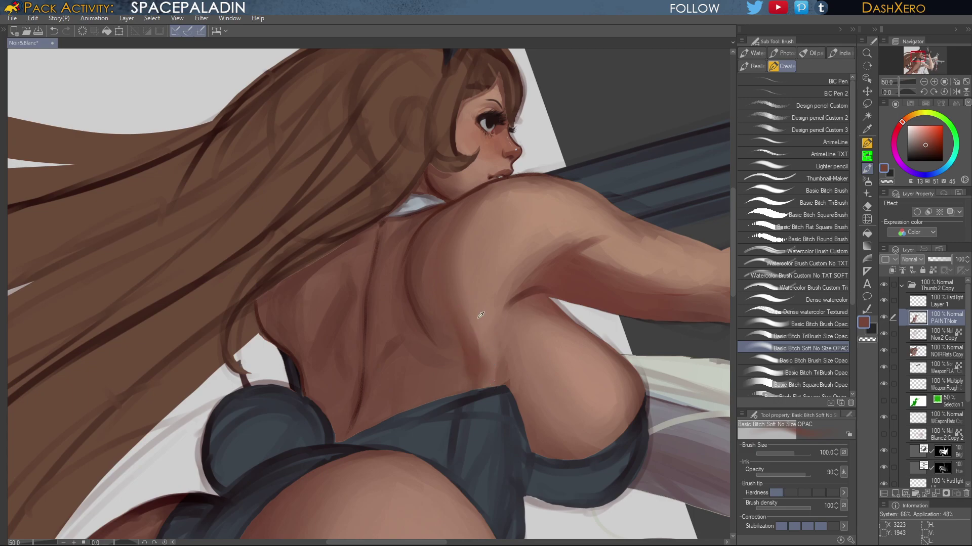
pyautogui.keyDown('alt'); pyautogui.click(478, 318); pyautogui.keyUp('alt')
pyautogui.moveTo(476, 327)
pyautogui.mouseDown()
pyautogui.moveTo(480, 365)
pyautogui.moveTo(478, 349)
pyautogui.moveTo(491, 375)
pyautogui.mouseUp()
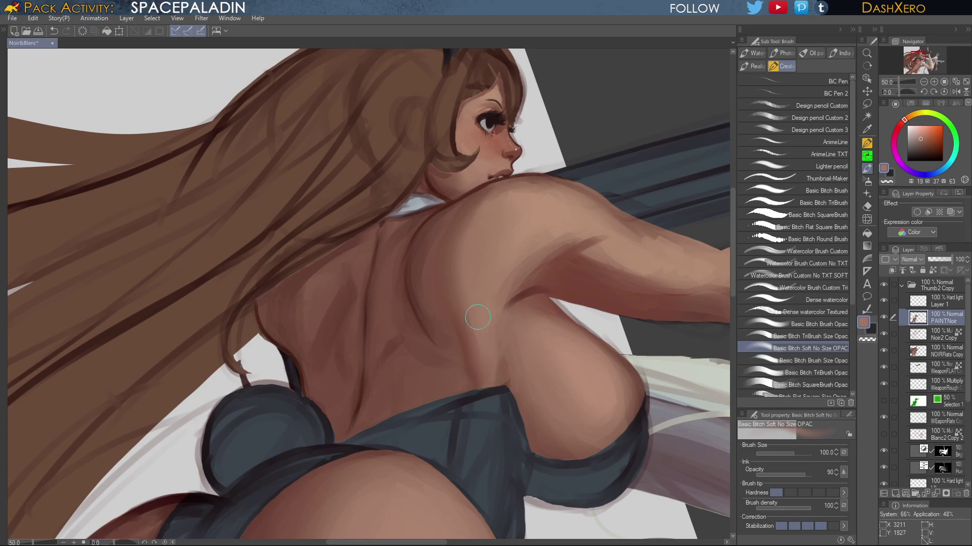
pyautogui.keyDown('alt'); pyautogui.click(464, 352); pyautogui.keyUp('alt')
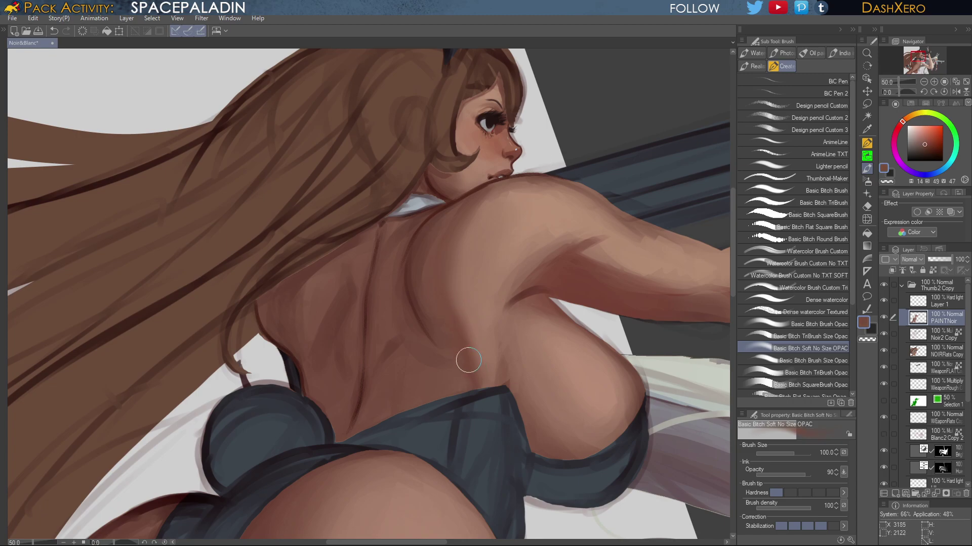
pyautogui.moveTo(460, 276); pyautogui.dragTo(468, 229)
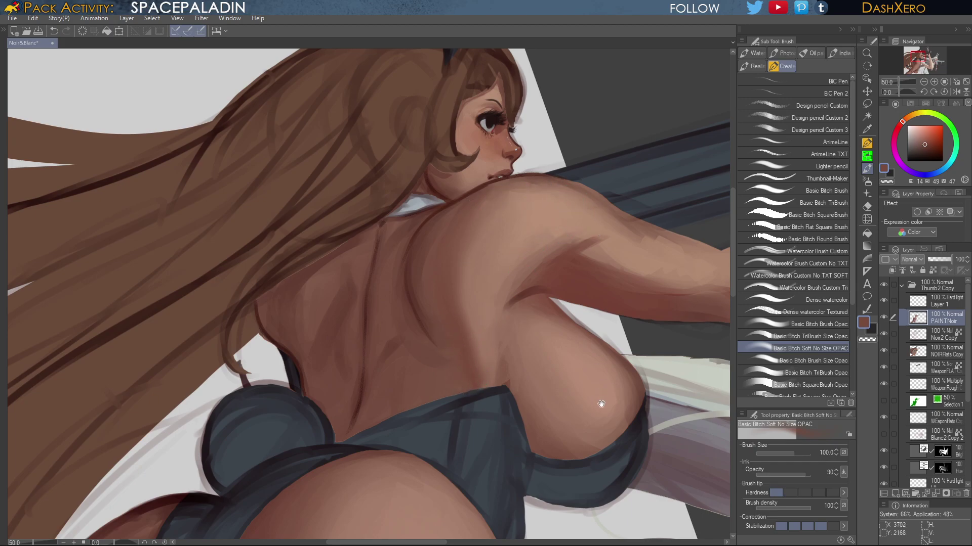
pyautogui.moveTo(601, 404)
pyautogui.mouseDown()
pyautogui.moveTo(569, 226)
pyautogui.moveTo(579, 324)
pyautogui.mouseUp()
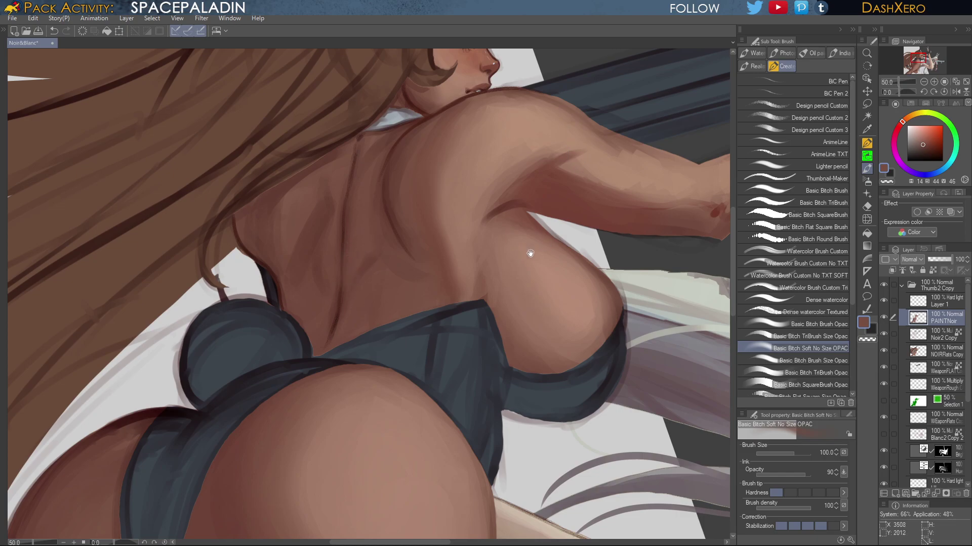
pyautogui.moveTo(529, 252); pyautogui.dragTo(526, 302)
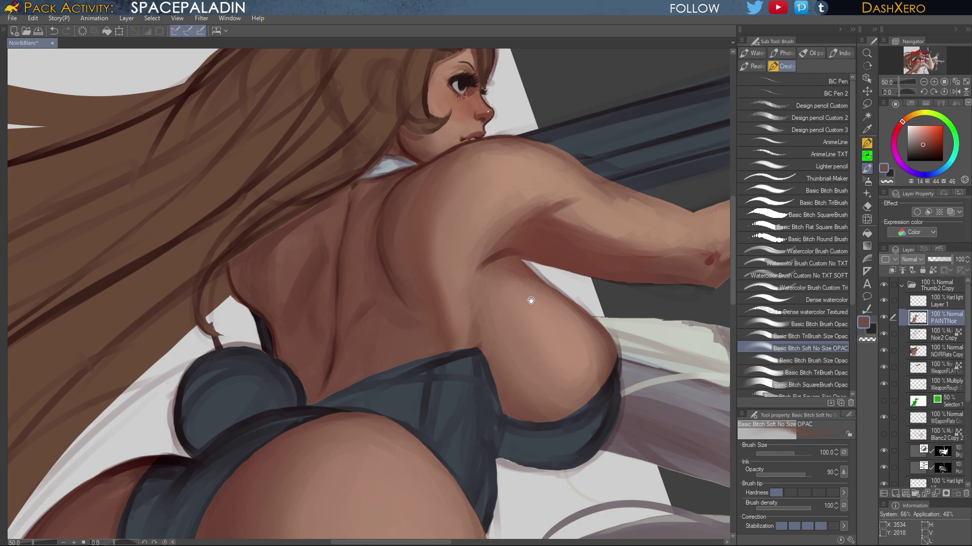
pyautogui.moveTo(528, 289); pyautogui.dragTo(532, 297)
# Undo the recent soft-brush strokes on the back and side, restoring only the first few of them
pyautogui.hotkey('ctrl', 'z')
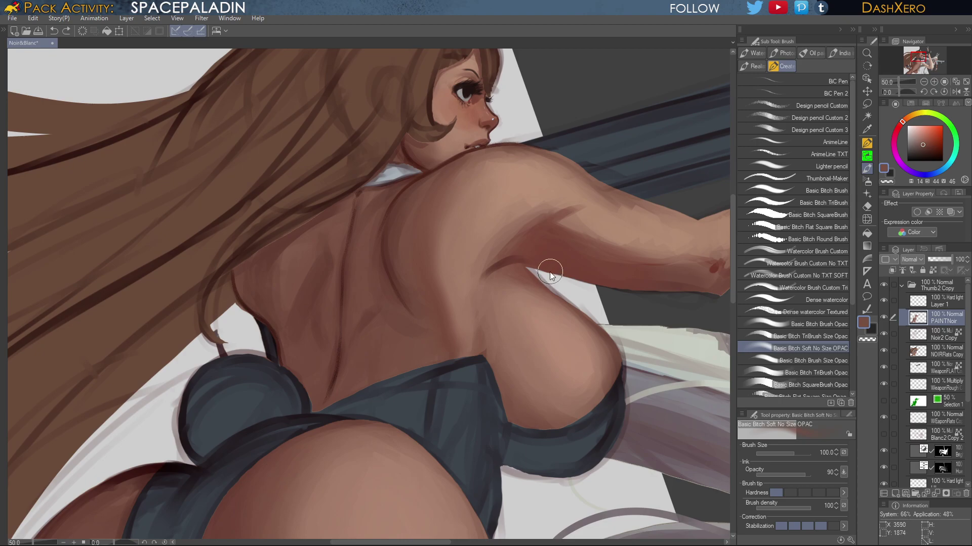
pyautogui.hotkey('ctrl', 'z')
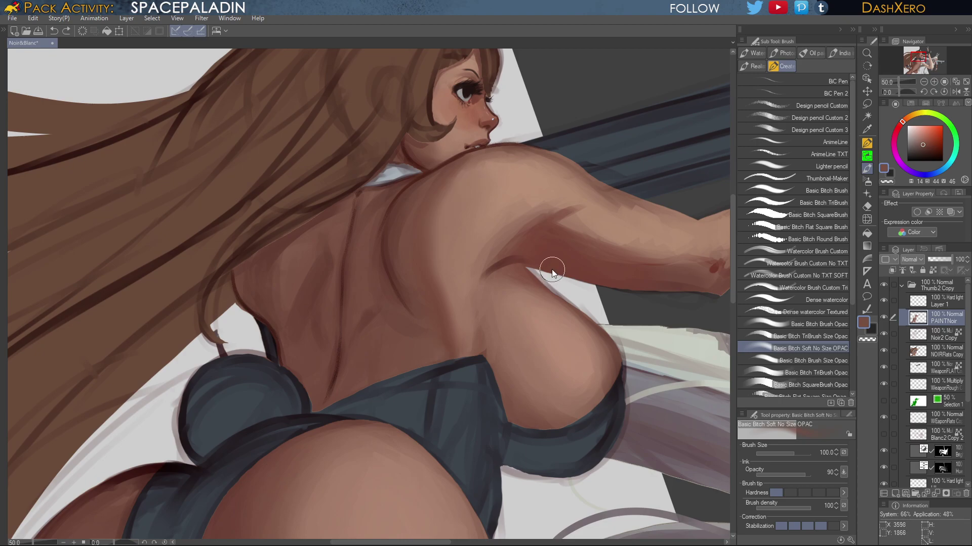
pyautogui.hotkey('ctrl', 'z')
pyautogui.hotkey('ctrl', 'z')
pyautogui.hotkey('ctrl', 'z')
pyautogui.hotkey('ctrl', 'z')
pyautogui.hotkey('ctrl', 'z')
pyautogui.hotkey('ctrl', 'z')
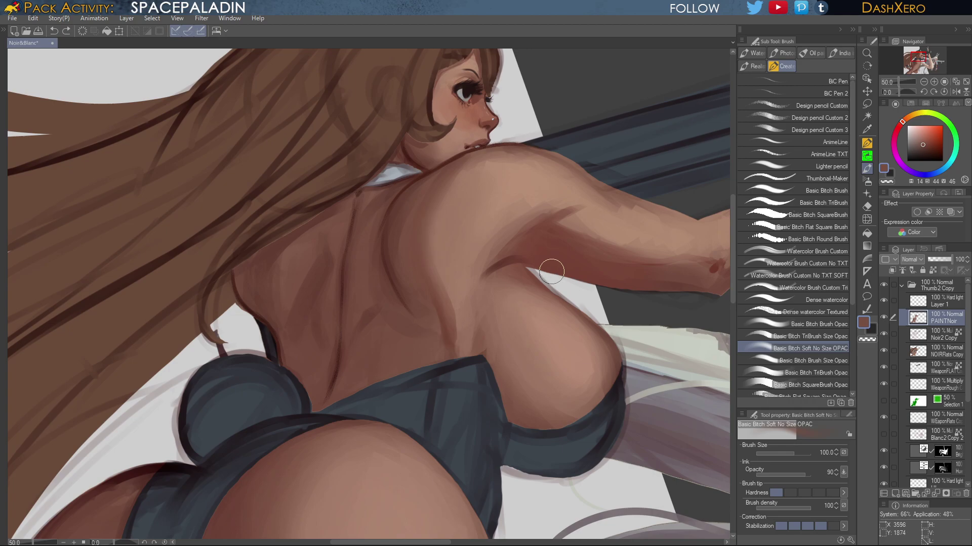
pyautogui.hotkey('ctrl', 'y')
pyautogui.hotkey('ctrl', 'y')
pyautogui.hotkey('ctrl', 'y')
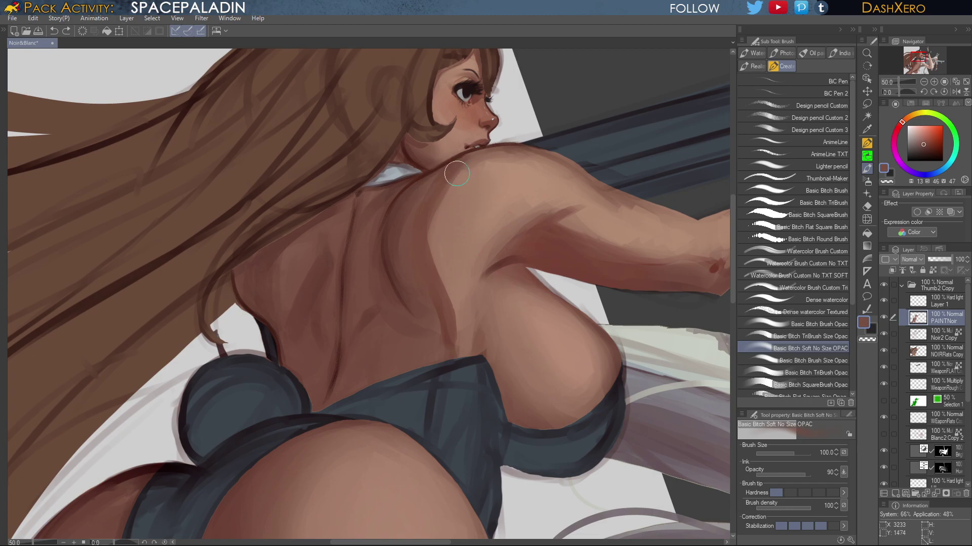
# Repaint the soft shadow transition from the shoulder down the side, adding a sampled lighter skin tone near the suit's edge
pyautogui.moveTo(456, 173); pyautogui.dragTo(436, 242)
pyautogui.moveTo(445, 193); pyautogui.dragTo(438, 268)
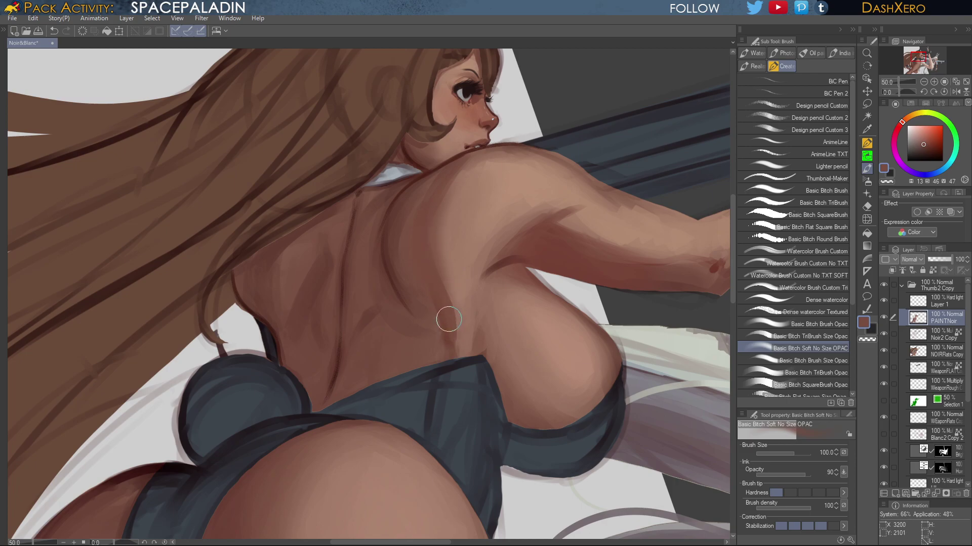
pyautogui.keyDown('alt'); pyautogui.click(457, 243); pyautogui.keyUp('alt')
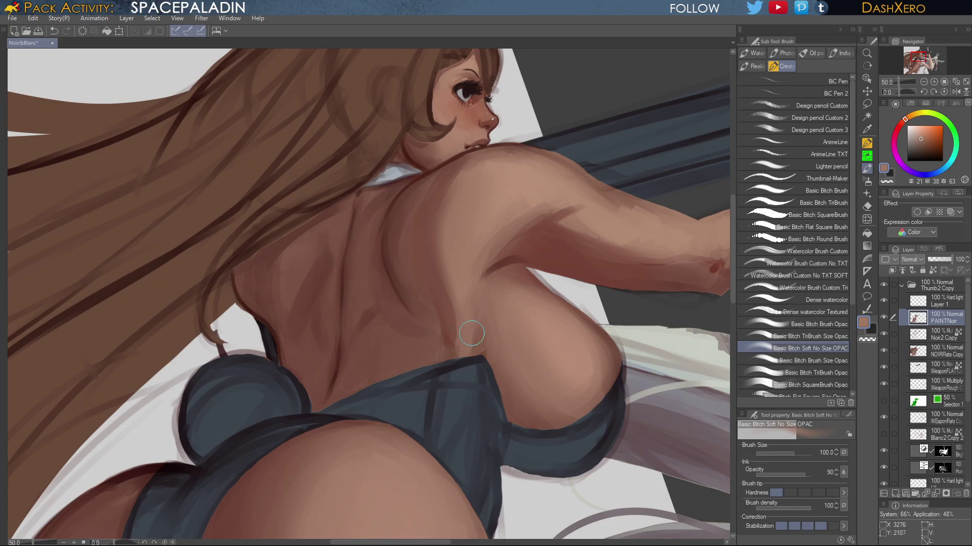
# Rework the shoulder-blade shadow edge with sampled skin tones using Basic Bitch Brush Opac, undoing the first stroke
pyautogui.moveTo(602, 350); pyautogui.dragTo(563, 299)
pyautogui.click(823, 324)
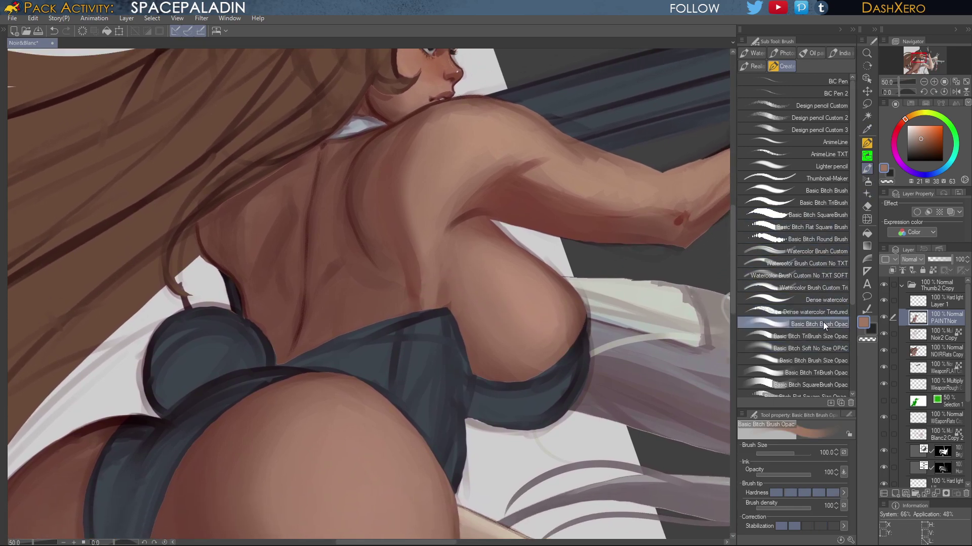
pyautogui.keyDown('alt'); pyautogui.click(417, 143); pyautogui.keyUp('alt')
pyautogui.moveTo(432, 127)
pyautogui.mouseDown()
pyautogui.moveTo(407, 165)
pyautogui.moveTo(425, 246)
pyautogui.mouseUp()
pyautogui.hotkey('ctrl', 'z')
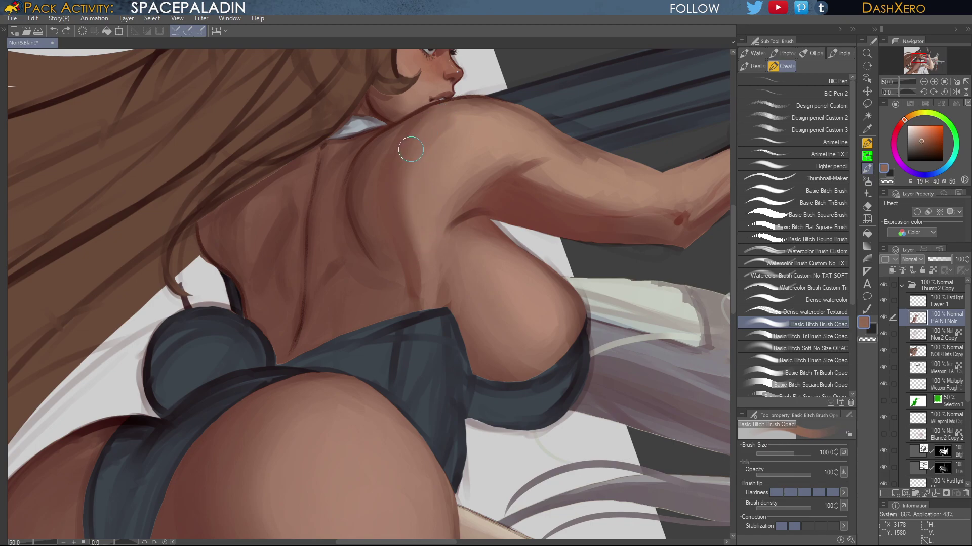
pyautogui.moveTo(414, 147)
pyautogui.mouseDown()
pyautogui.moveTo(411, 200)
pyautogui.moveTo(402, 190)
pyautogui.mouseUp()
pyautogui.keyDown('alt'); pyautogui.click(405, 136); pyautogui.keyUp('alt')
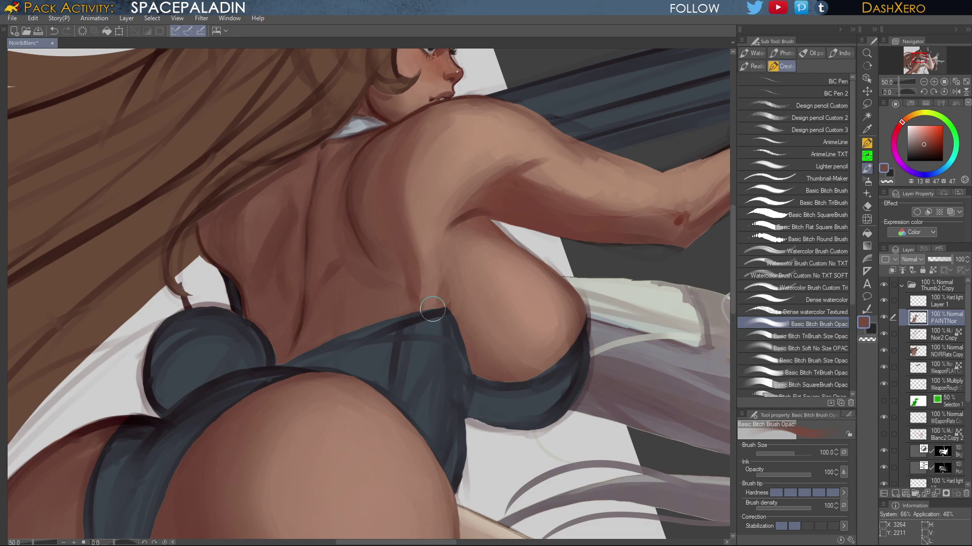
# Blend the shadow edge on the side of the torso just above the suit with sampled mid and dark skin tones
pyautogui.moveTo(507, 271); pyautogui.dragTo(516, 311)
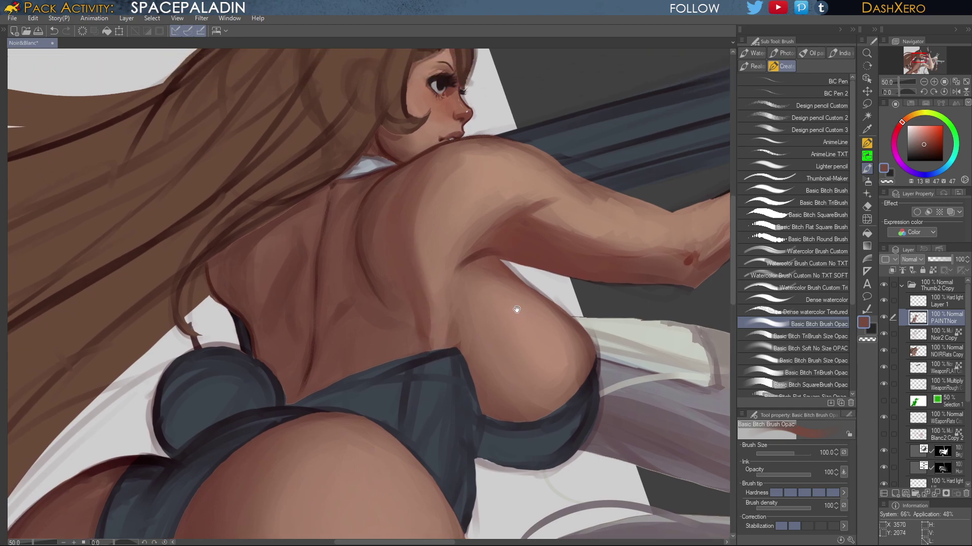
pyautogui.keyDown('alt'); pyautogui.click(438, 319); pyautogui.keyUp('alt')
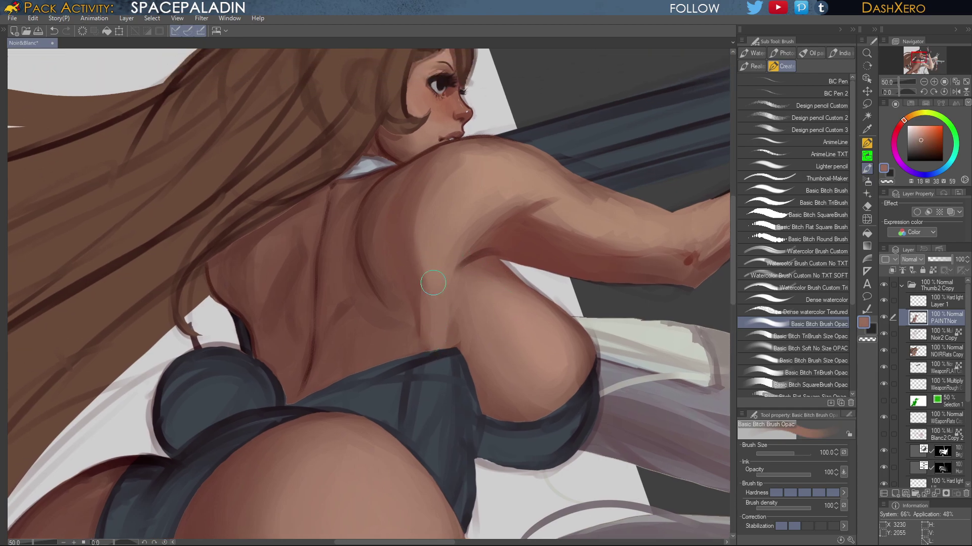
pyautogui.keyDown('alt'); pyautogui.click(419, 285); pyautogui.keyUp('alt')
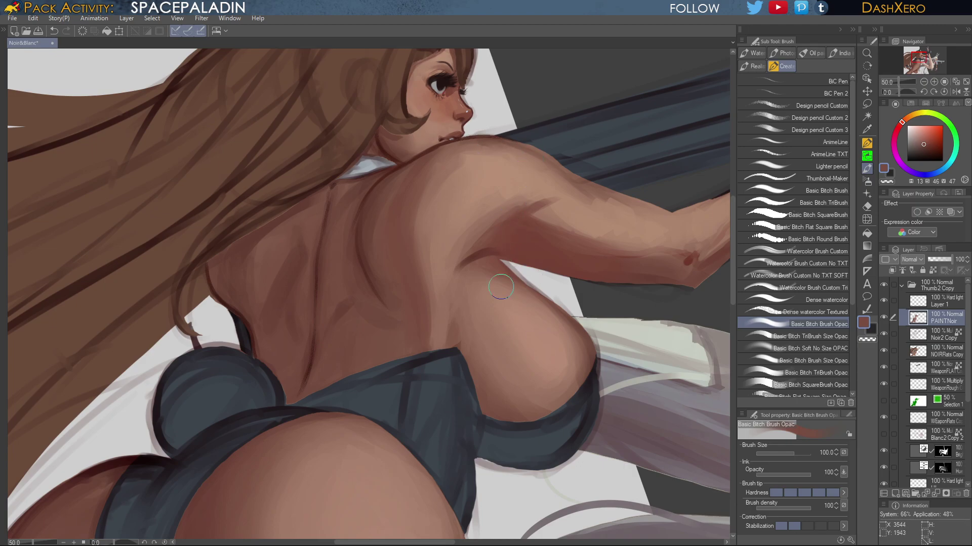
pyautogui.keyDown('alt'); pyautogui.click(439, 319); pyautogui.keyUp('alt')
pyautogui.moveTo(440, 316)
pyautogui.mouseDown()
pyautogui.moveTo(425, 332)
pyautogui.moveTo(433, 303)
pyautogui.moveTo(424, 310)
pyautogui.moveTo(434, 327)
pyautogui.mouseUp()
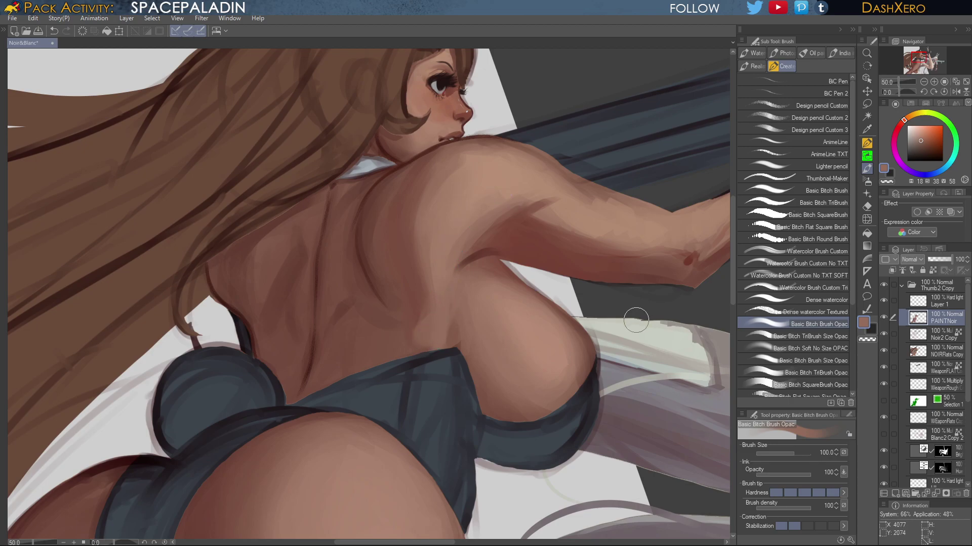
# Smooth the shading between the back of the shoulder and the armpit using sampled skin tones
pyautogui.moveTo(636, 320); pyautogui.dragTo(633, 296)
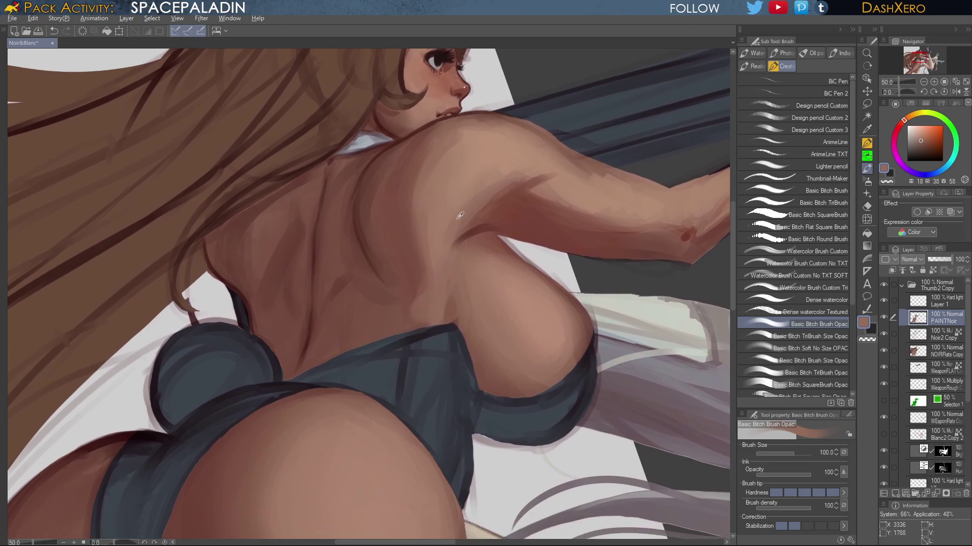
pyautogui.keyDown('alt'); pyautogui.click(470, 208); pyautogui.keyUp('alt')
pyautogui.moveTo(475, 202); pyautogui.dragTo(446, 224)
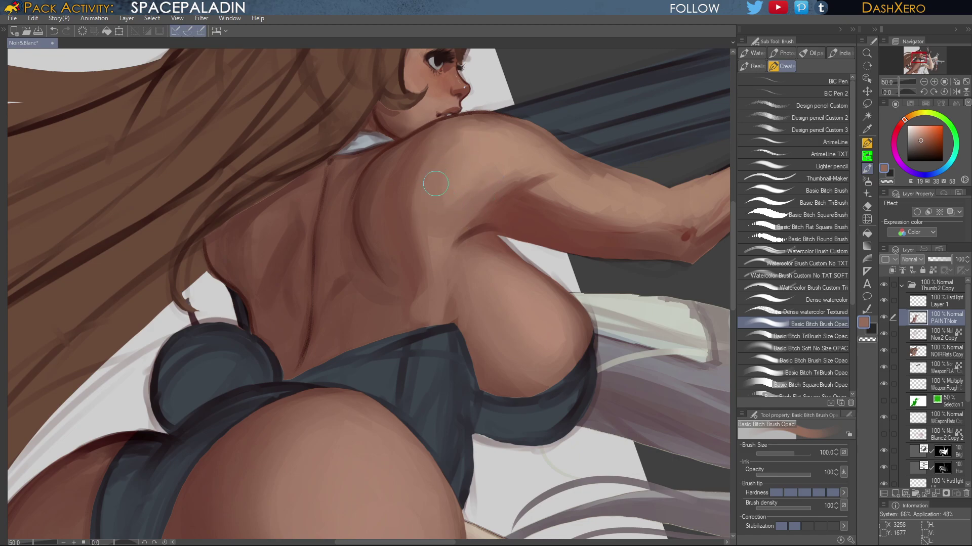
pyautogui.keyDown('alt'); pyautogui.click(452, 195); pyautogui.keyUp('alt')
pyautogui.keyDown('alt'); pyautogui.click(440, 238); pyautogui.keyUp('alt')
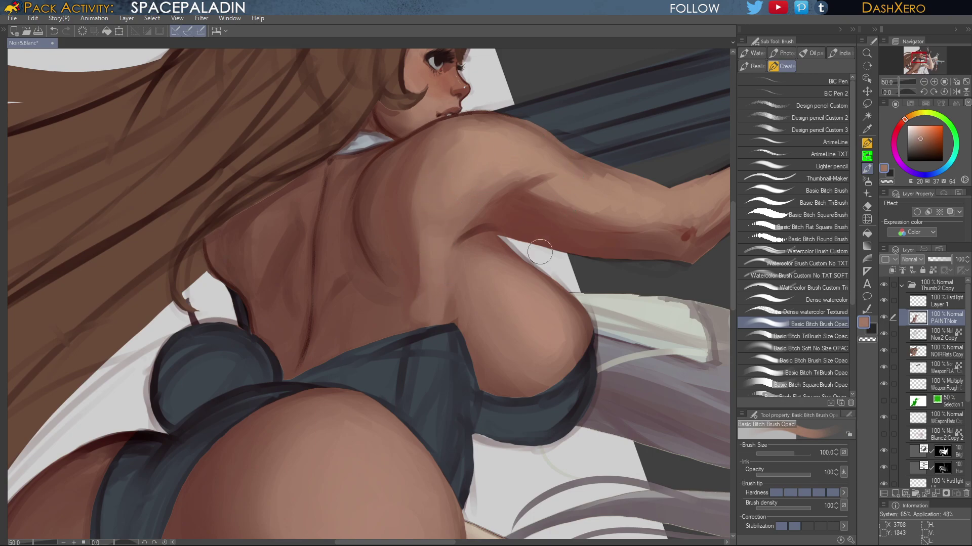
# Refine the soft light-to-shadow transition below the shoulder blade, alternating sampled dark and lighter skin tones
pyautogui.keyDown('alt'); pyautogui.click(417, 265); pyautogui.keyUp('alt')
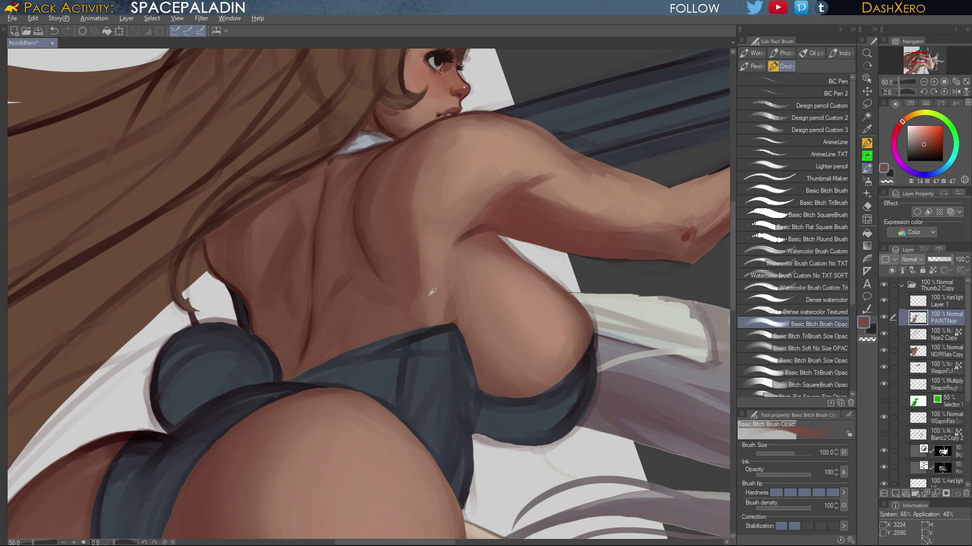
pyautogui.keyDown('alt'); pyautogui.click(423, 300); pyautogui.keyUp('alt')
pyautogui.keyDown('alt'); pyautogui.click(430, 257); pyautogui.keyUp('alt')
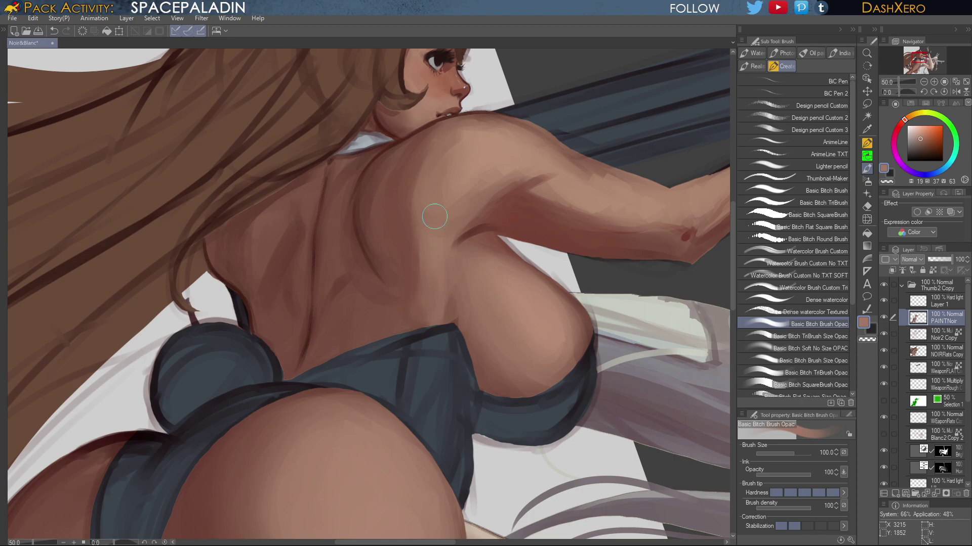
pyautogui.keyDown('alt'); pyautogui.click(418, 246); pyautogui.keyUp('alt')
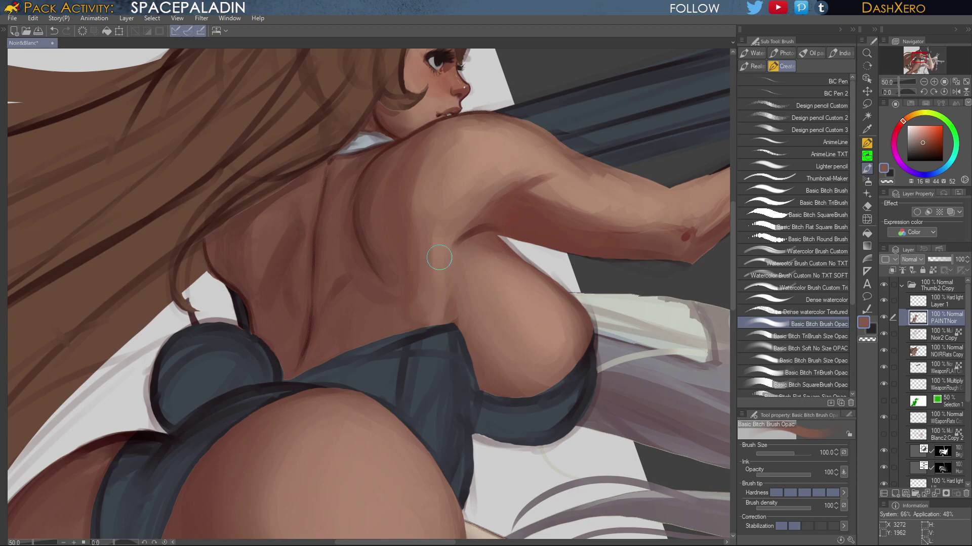
pyautogui.keyDown('alt'); pyautogui.click(441, 248); pyautogui.keyUp('alt')
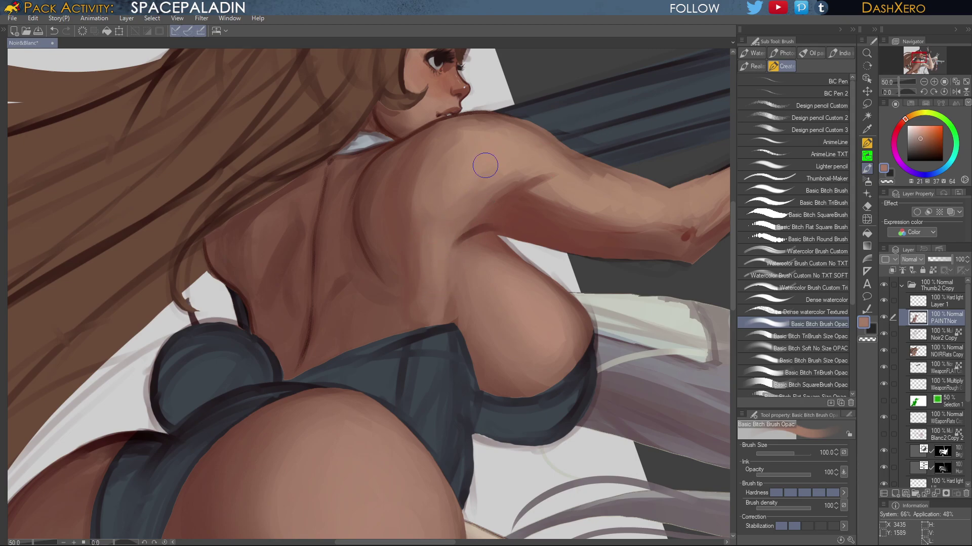
# Touch up the shadow on the near buttock beside the suit's leg opening with a sampled dark skin tone
pyautogui.moveTo(693, 210)
pyautogui.mouseDown()
pyautogui.moveTo(556, 287)
pyautogui.moveTo(597, 284)
pyautogui.moveTo(581, 289)
pyautogui.moveTo(591, 310)
pyautogui.moveTo(642, 332)
pyautogui.moveTo(637, 357)
pyautogui.mouseUp()
pyautogui.moveTo(579, 380); pyautogui.dragTo(612, 221)
pyautogui.moveTo(569, 433)
pyautogui.mouseDown()
pyautogui.moveTo(575, 358)
pyautogui.moveTo(633, 212)
pyautogui.moveTo(599, 298)
pyautogui.moveTo(617, 230)
pyautogui.moveTo(571, 215)
pyautogui.mouseUp()
pyautogui.keyDown('alt'); pyautogui.click(385, 226); pyautogui.keyUp('alt')
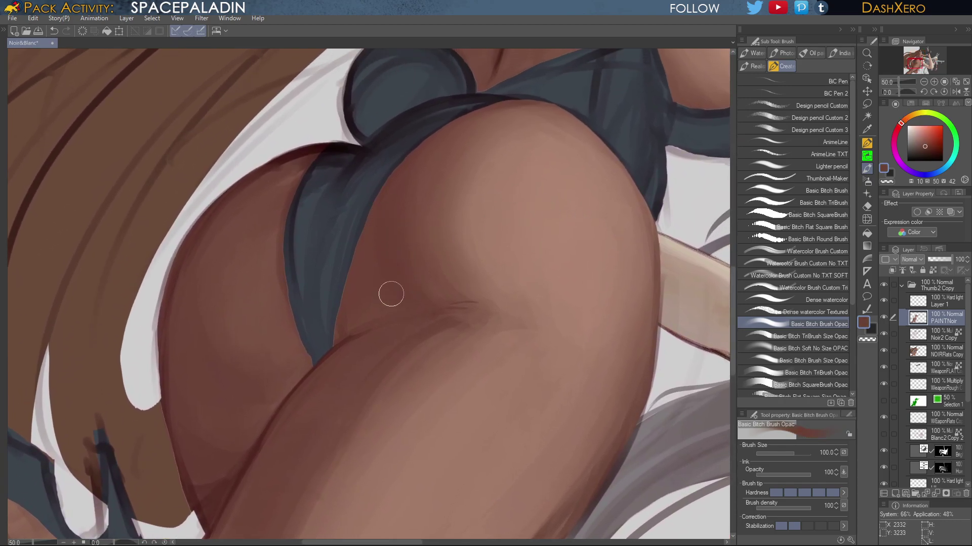
pyautogui.moveTo(579, 295); pyautogui.dragTo(559, 316)
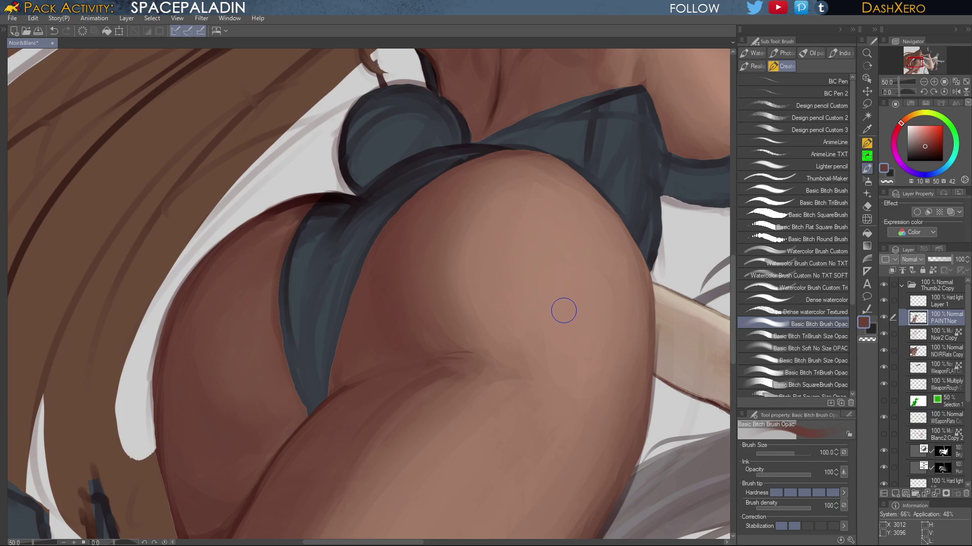
pyautogui.moveTo(458, 311); pyautogui.dragTo(513, 301)
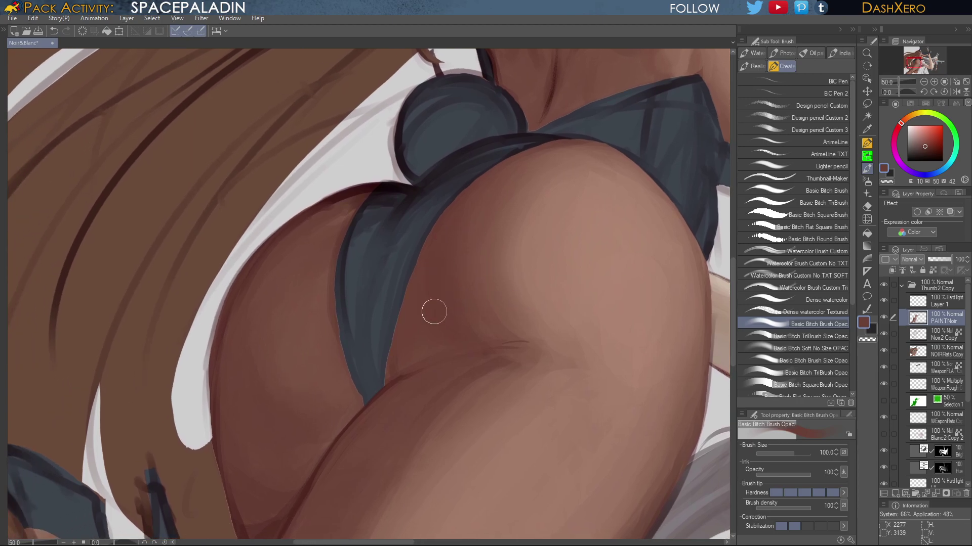
# Deepen the shadow on the lower part of the far buttock where it meets the thigh, blending with sampled dark skin tones
pyautogui.moveTo(527, 320)
pyautogui.mouseDown()
pyautogui.moveTo(564, 304)
pyautogui.moveTo(583, 258)
pyautogui.moveTo(612, 232)
pyautogui.mouseUp()
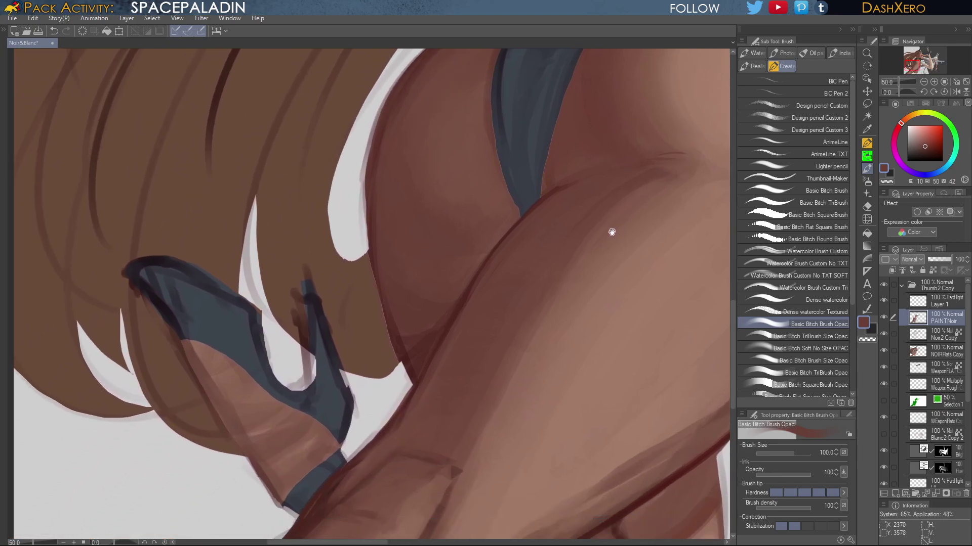
pyautogui.moveTo(521, 342); pyautogui.dragTo(581, 256)
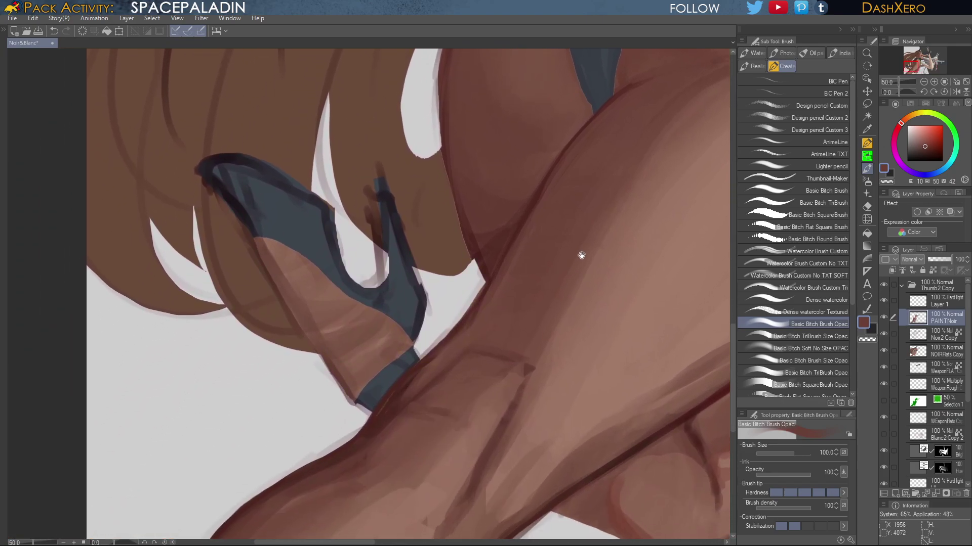
pyautogui.keyDown('alt'); pyautogui.click(498, 237); pyautogui.keyUp('alt')
pyautogui.moveTo(463, 191)
pyautogui.mouseDown()
pyautogui.moveTo(496, 236)
pyautogui.moveTo(465, 185)
pyautogui.moveTo(490, 250)
pyautogui.moveTo(478, 230)
pyautogui.mouseUp()
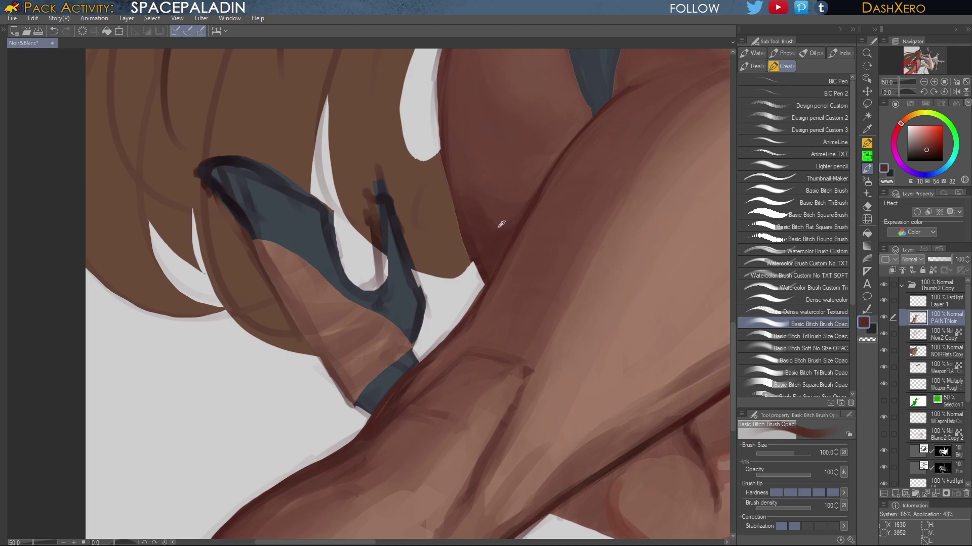
pyautogui.keyDown('alt'); pyautogui.click(501, 223); pyautogui.keyUp('alt')
pyautogui.keyDown('alt'); pyautogui.click(508, 188); pyautogui.keyUp('alt')
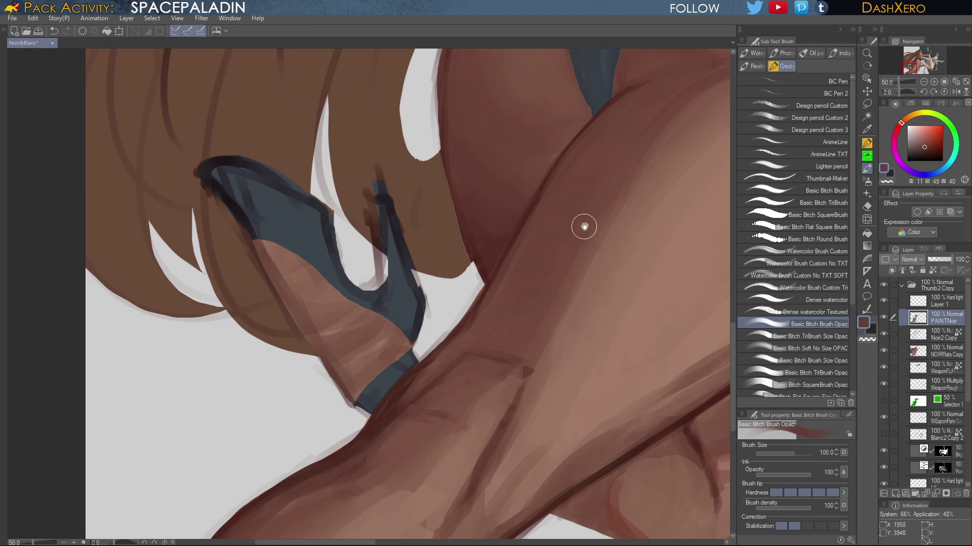
# Review the skin shading on the brown-haired character from the buttocks and thigh up to the back, shoulder and face
pyautogui.moveTo(581, 223); pyautogui.dragTo(556, 294)
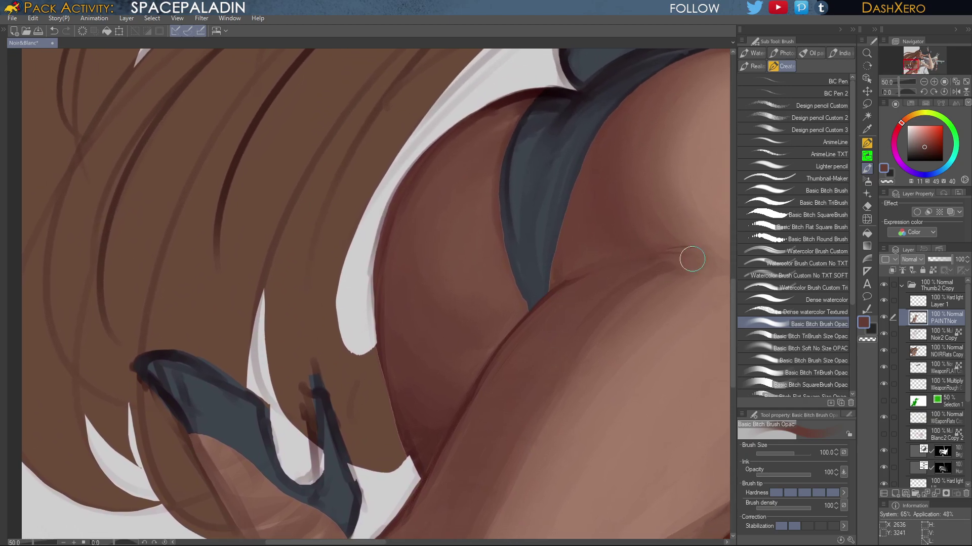
pyautogui.moveTo(647, 439); pyautogui.dragTo(642, 416)
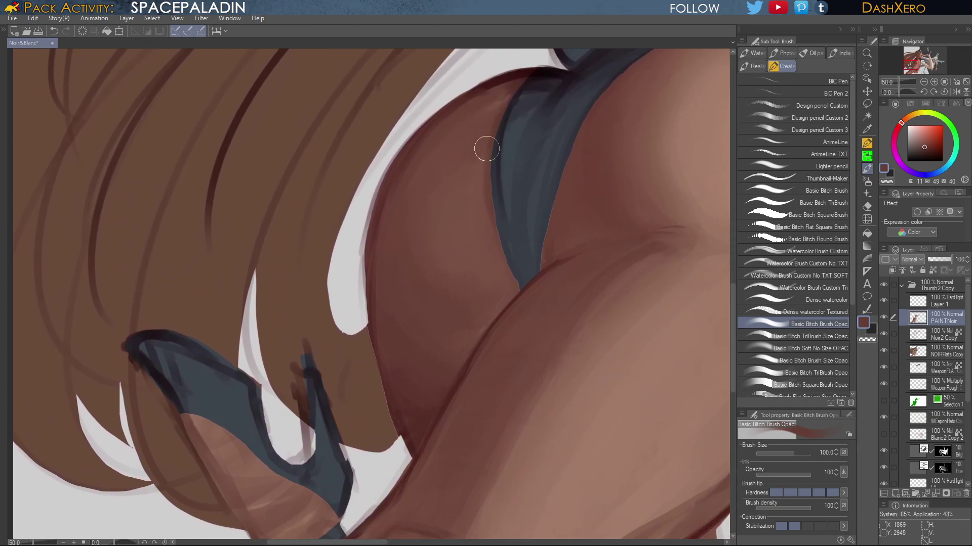
pyautogui.scroll(-2, 592, 353)
pyautogui.scroll(-4, 603, 357)
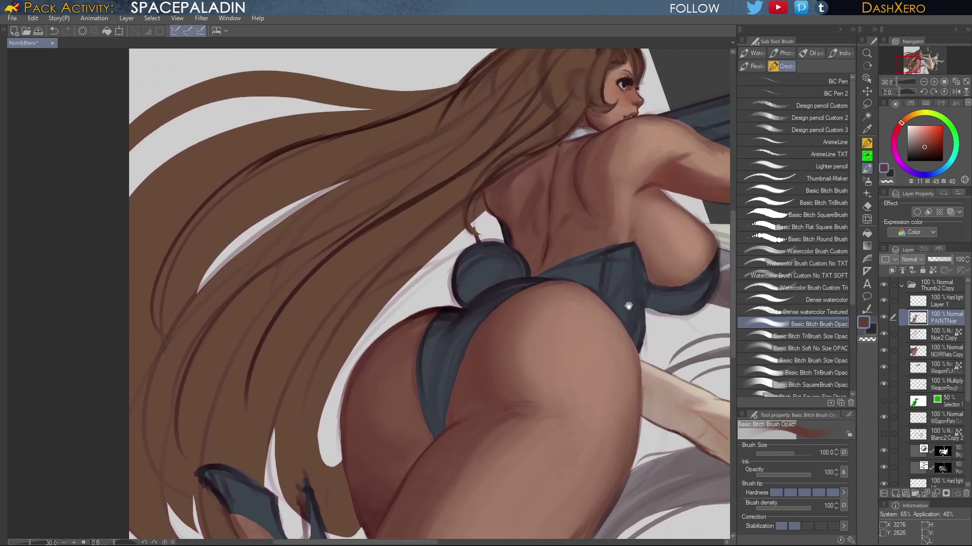
pyautogui.moveTo(628, 306)
pyautogui.mouseDown()
pyautogui.moveTo(604, 354)
pyautogui.moveTo(516, 392)
pyautogui.mouseUp()
pyautogui.moveTo(602, 385)
pyautogui.mouseDown()
pyautogui.moveTo(556, 389)
pyautogui.moveTo(334, 361)
pyautogui.moveTo(325, 384)
pyautogui.moveTo(421, 434)
pyautogui.mouseUp()
pyautogui.moveTo(357, 258)
pyautogui.mouseDown()
pyautogui.moveTo(527, 327)
pyautogui.moveTo(591, 372)
pyautogui.mouseUp()
pyautogui.scroll(10, 537, 310)
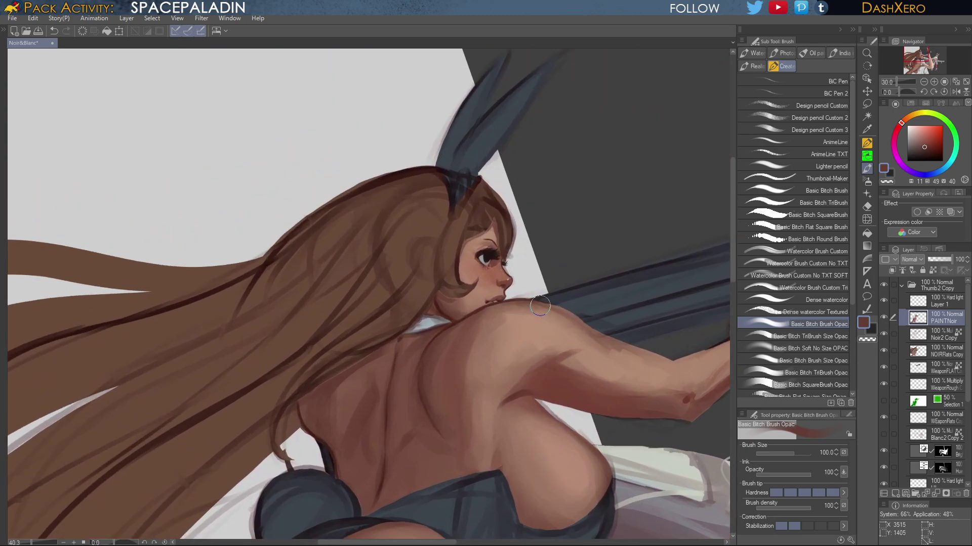
pyautogui.scroll(1, 526, 320)
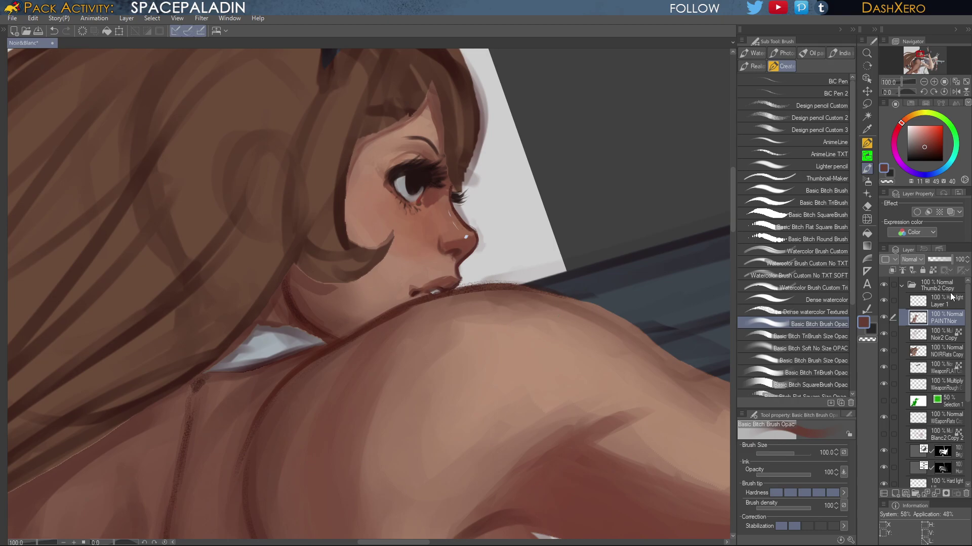
# Select the character's skin area from the NOIRFlats Copy layer with Auto select, undoing the replacement selection made from the PAINTNoir layer
pyautogui.keyDown('ctrl'); pyautogui.click(917, 322); pyautogui.keyUp('ctrl')
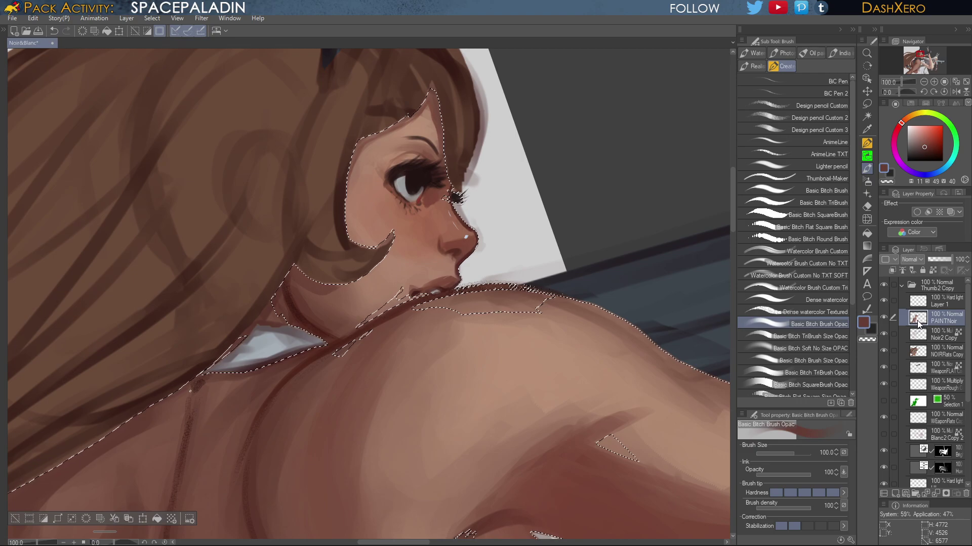
pyautogui.click(933, 353)
pyautogui.click(867, 103)
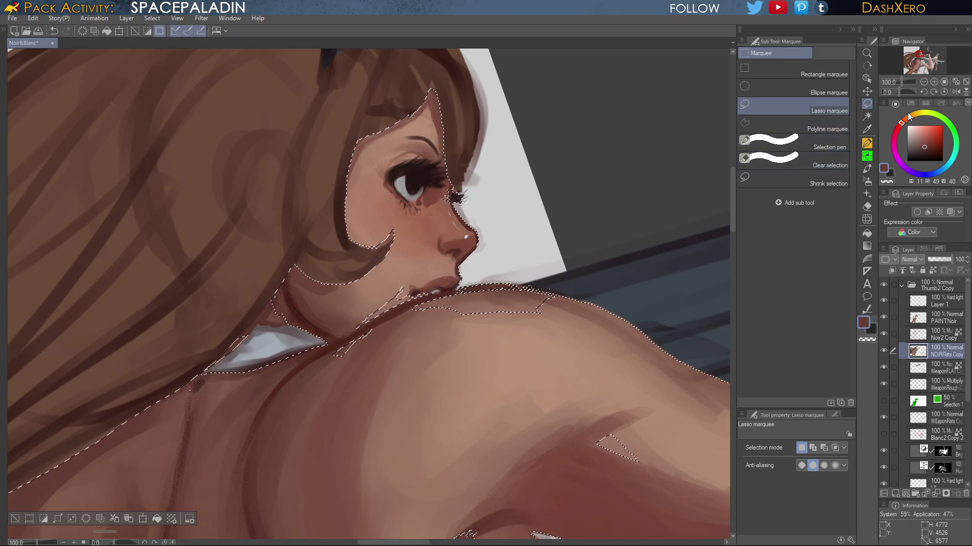
pyautogui.click(867, 115)
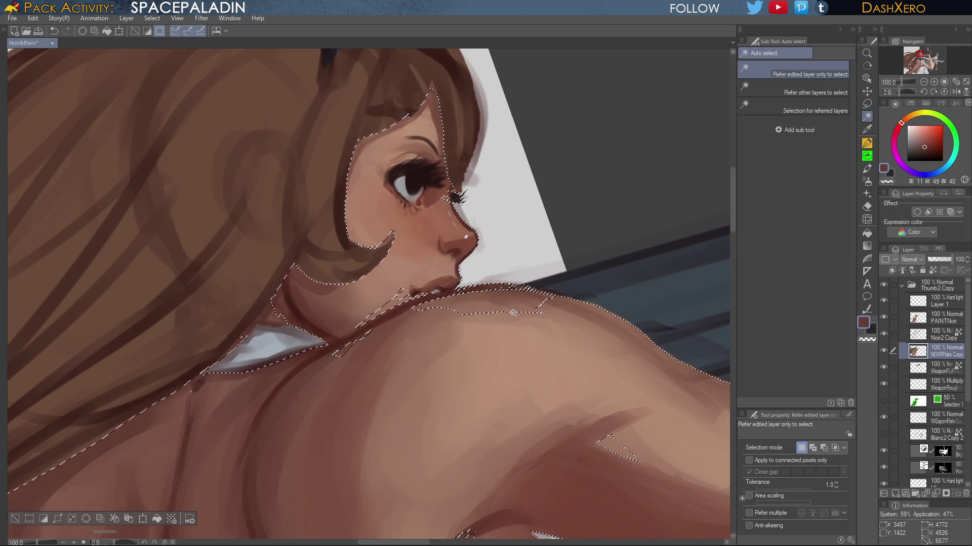
pyautogui.hotkey('ctrl', 'd')
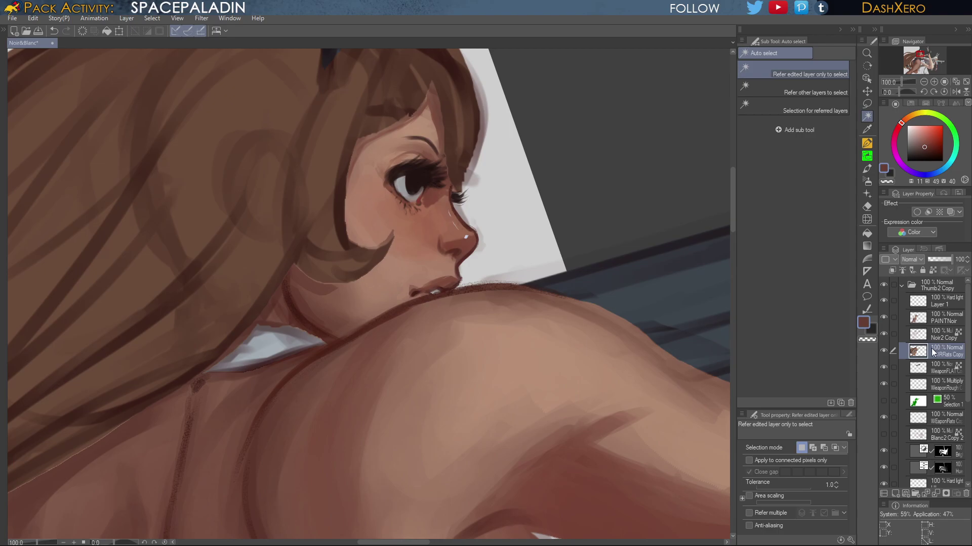
pyautogui.click(560, 378)
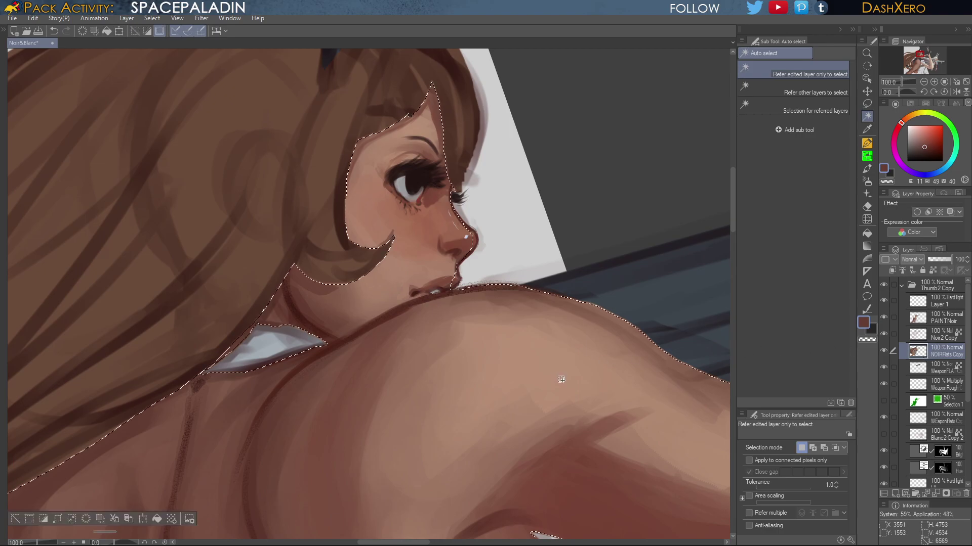
pyautogui.click(942, 316)
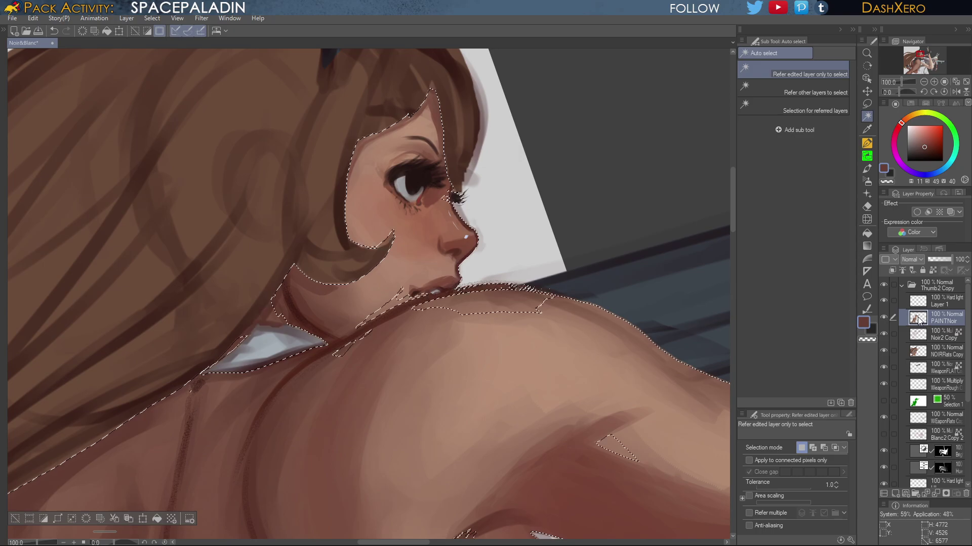
pyautogui.hotkey('ctrl', 'z')
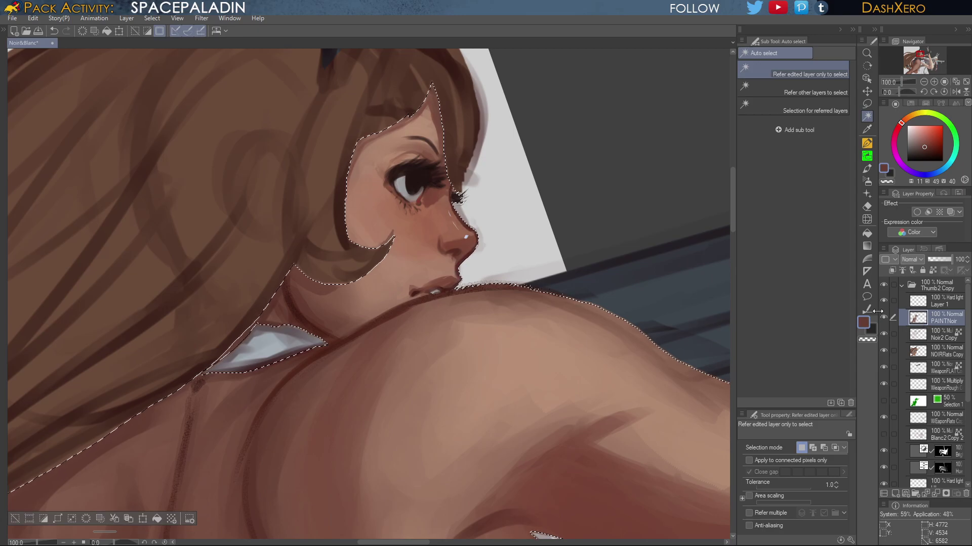
# Compare the Selection 1 mask with the active skin selection, briefly showing its overlay, and inspect the selection across the whole figure
pyautogui.click(918, 402)
pyautogui.click(884, 401)
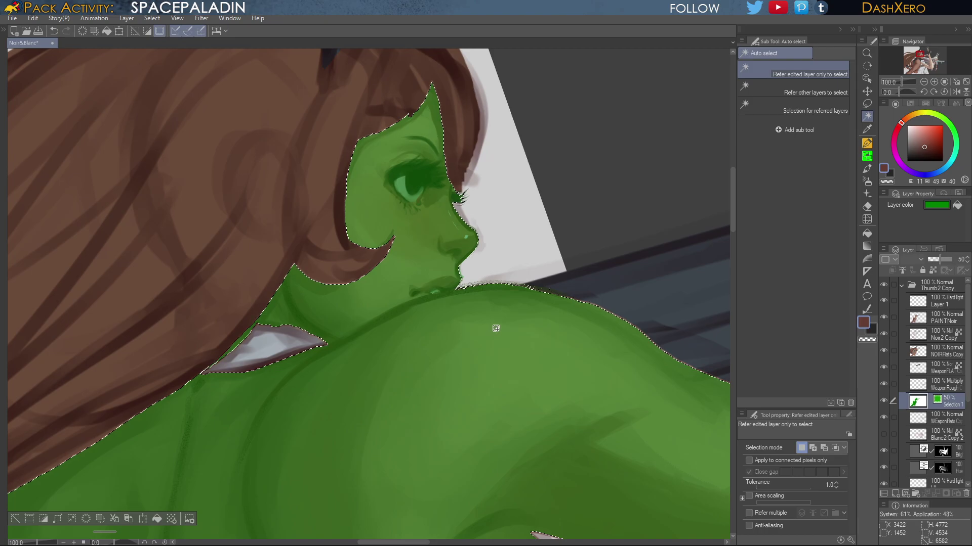
pyautogui.click(884, 400)
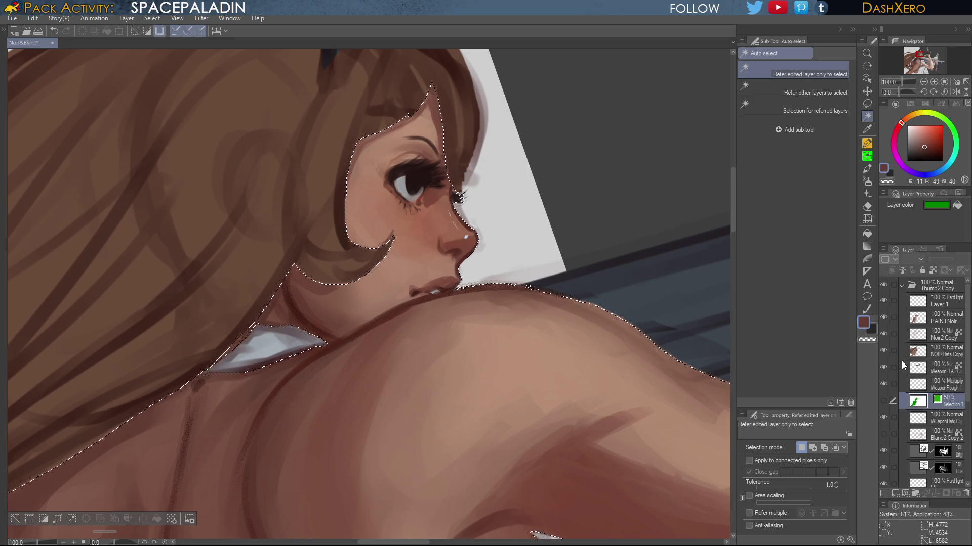
pyautogui.hotkey('ctrl', '0')
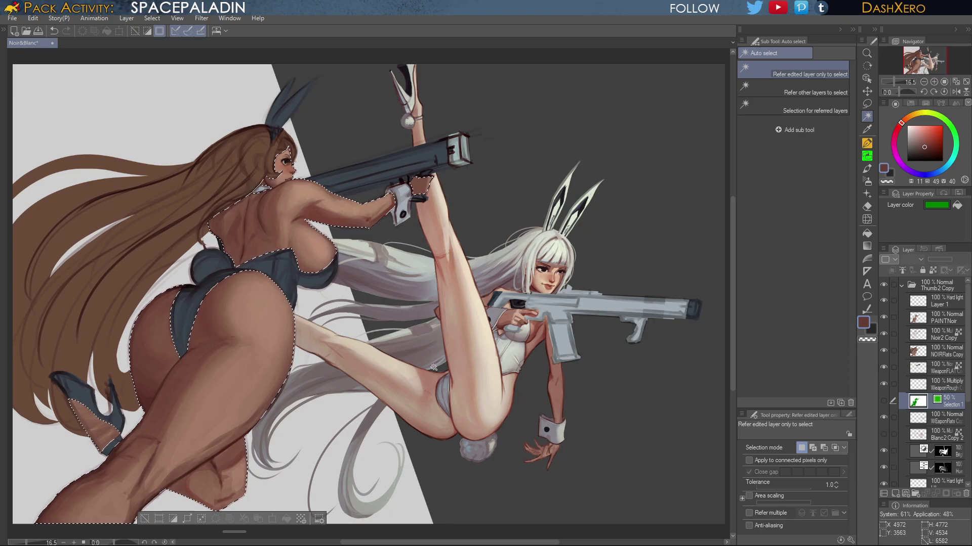
pyautogui.moveTo(443, 381); pyautogui.dragTo(596, 352)
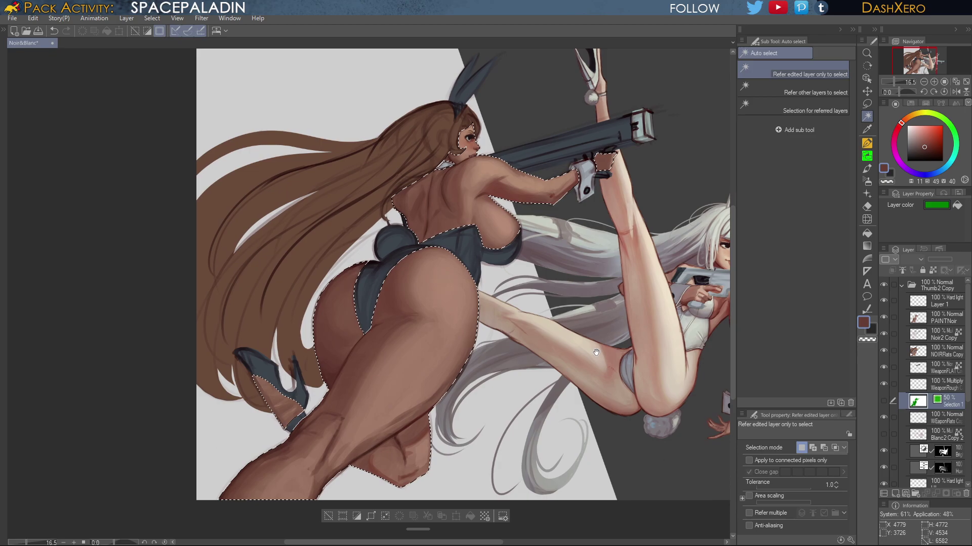
pyautogui.moveTo(662, 345); pyautogui.dragTo(658, 343)
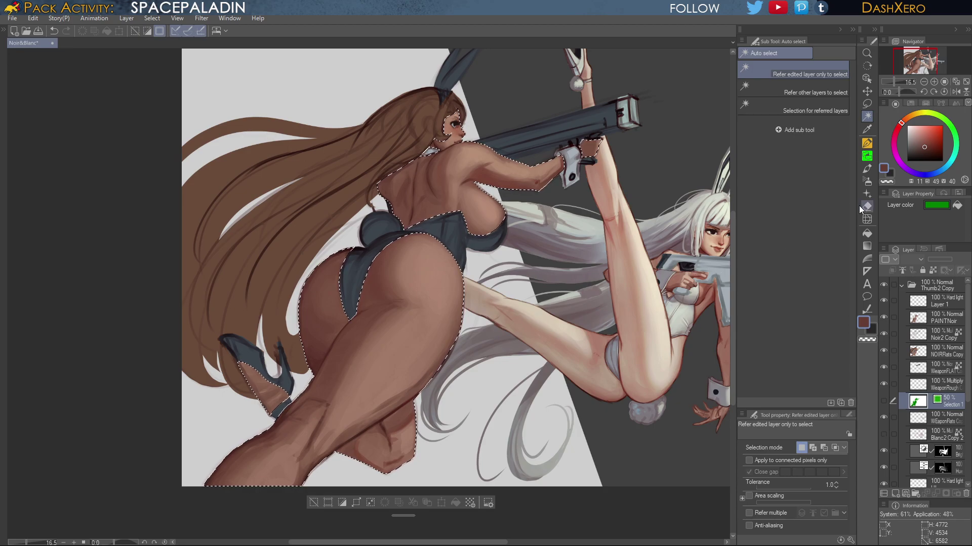
# Set up the Basic Bitch TriBrush Size Opac brush with a skin tone sampled from the thigh and make PAINTNoir the active layer
pyautogui.click(866, 171)
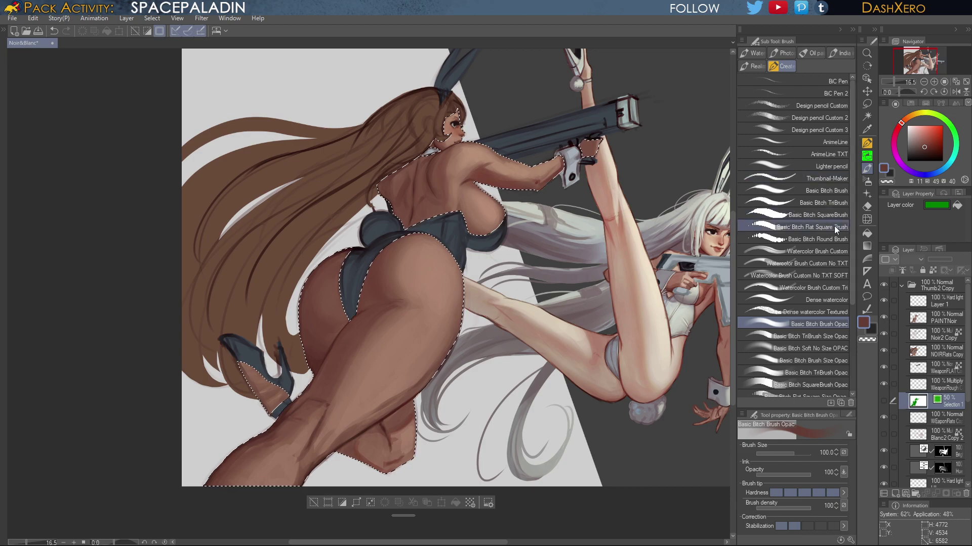
pyautogui.click(815, 338)
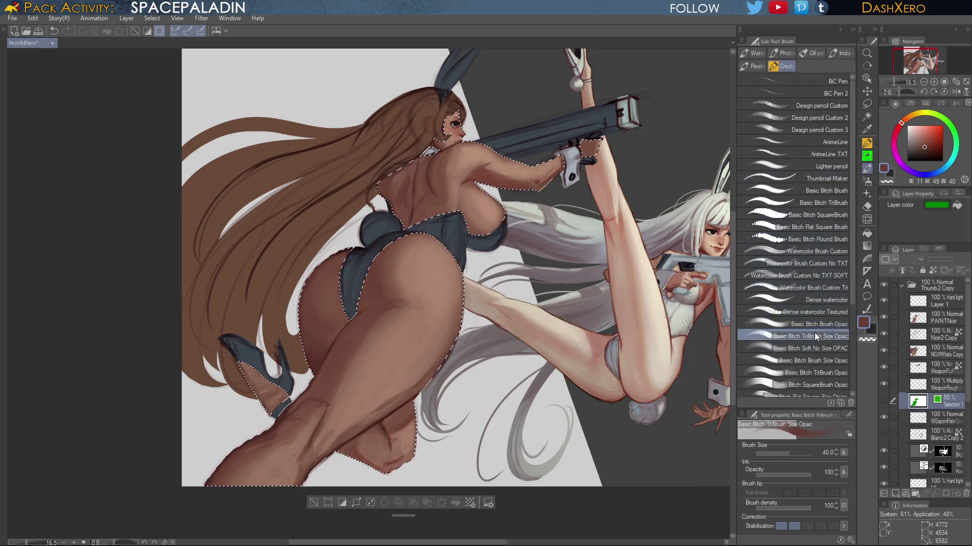
pyautogui.keyDown('alt'); pyautogui.click(429, 376); pyautogui.keyUp('alt')
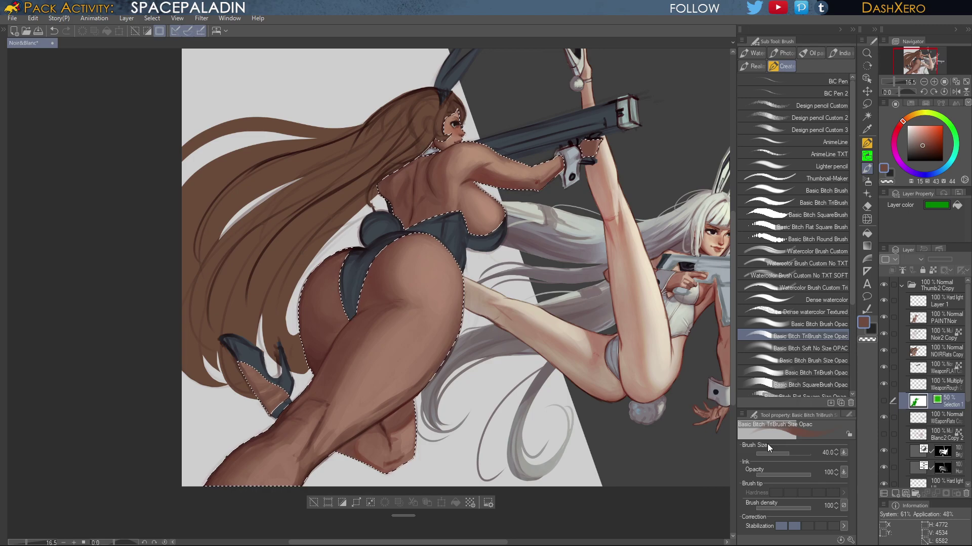
pyautogui.scroll(2, 509, 250)
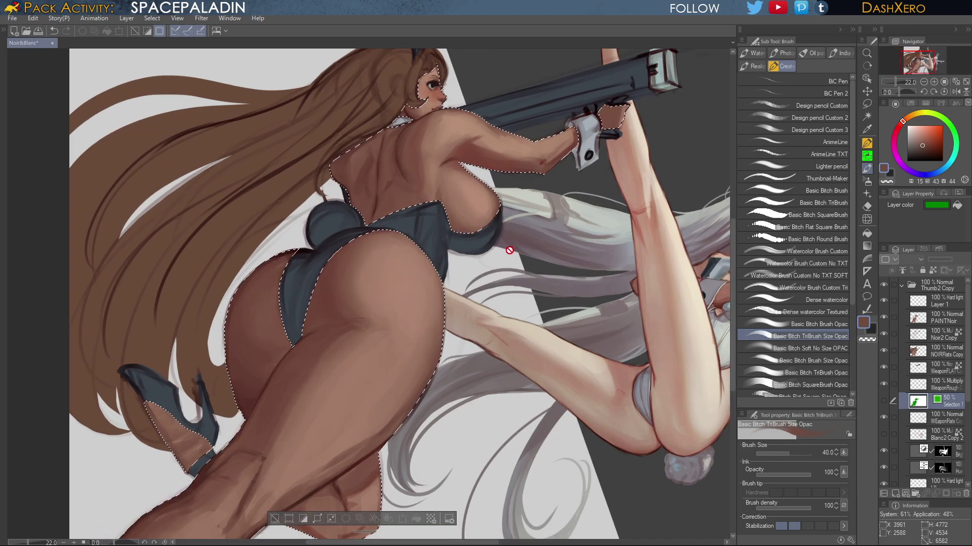
pyautogui.moveTo(520, 240); pyautogui.dragTo(527, 341)
pyautogui.scroll(2, 531, 303)
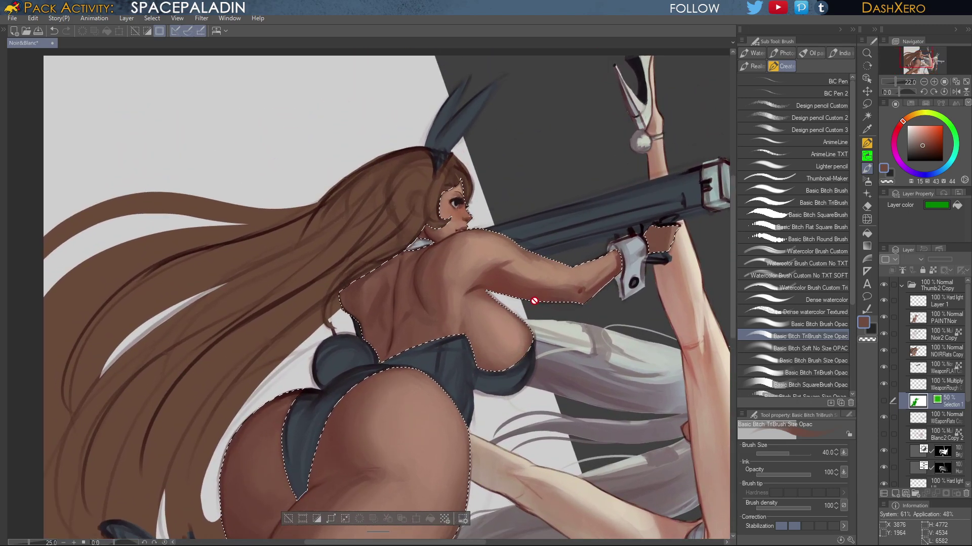
pyautogui.click(929, 315)
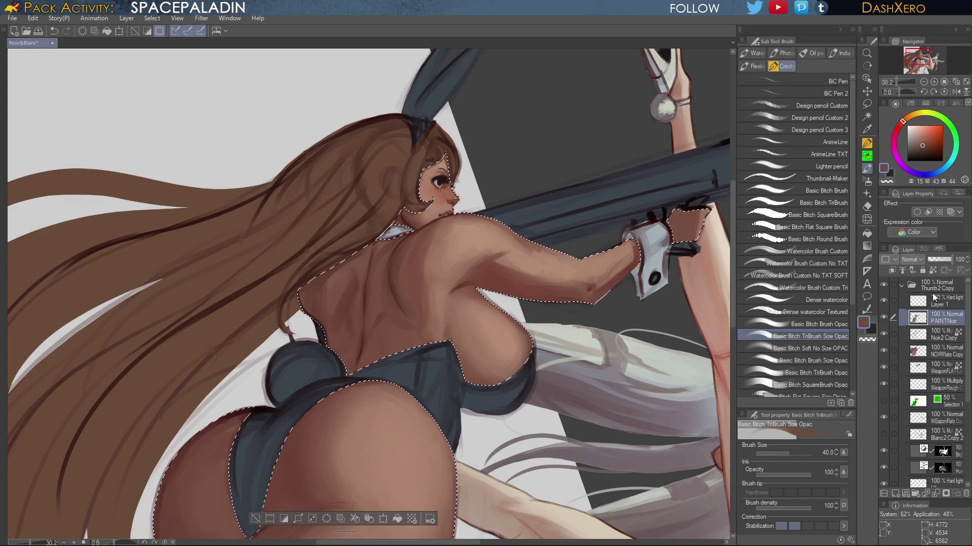
pyautogui.scroll(2, 456, 212)
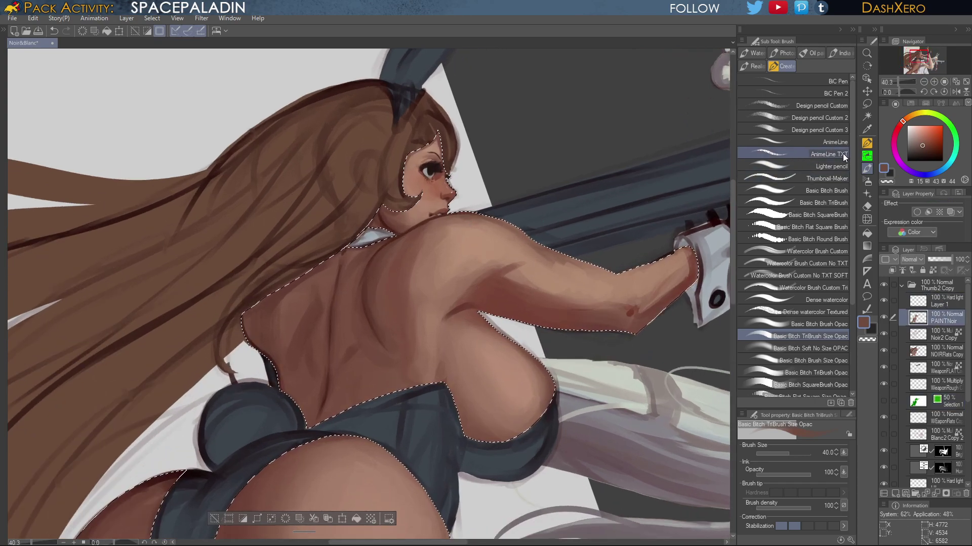
# Use the Liquify tool around the brown-haired character's face, shoulder and upper back on the PAINTNoir layer
pyautogui.click(866, 220)
pyautogui.scroll(3, 427, 203)
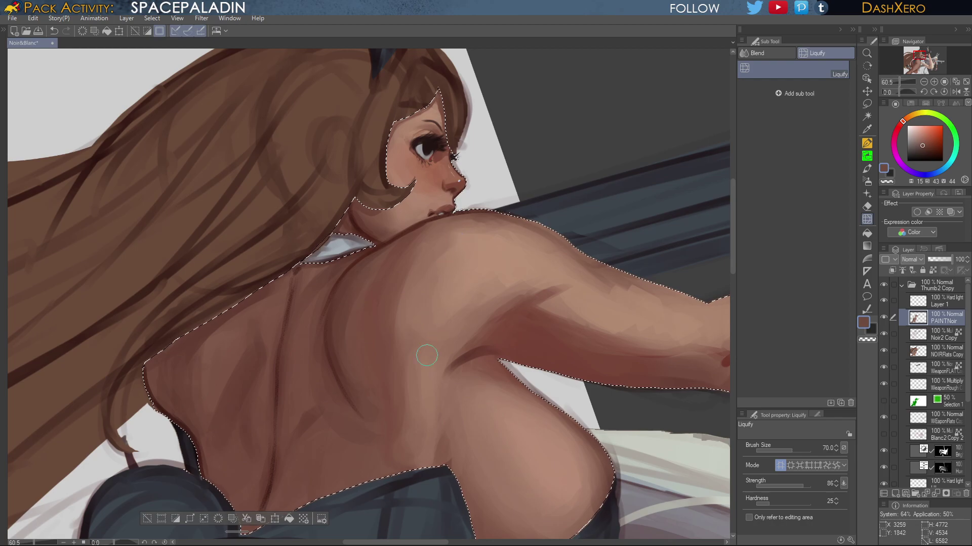
pyautogui.scroll(-2, 426, 356)
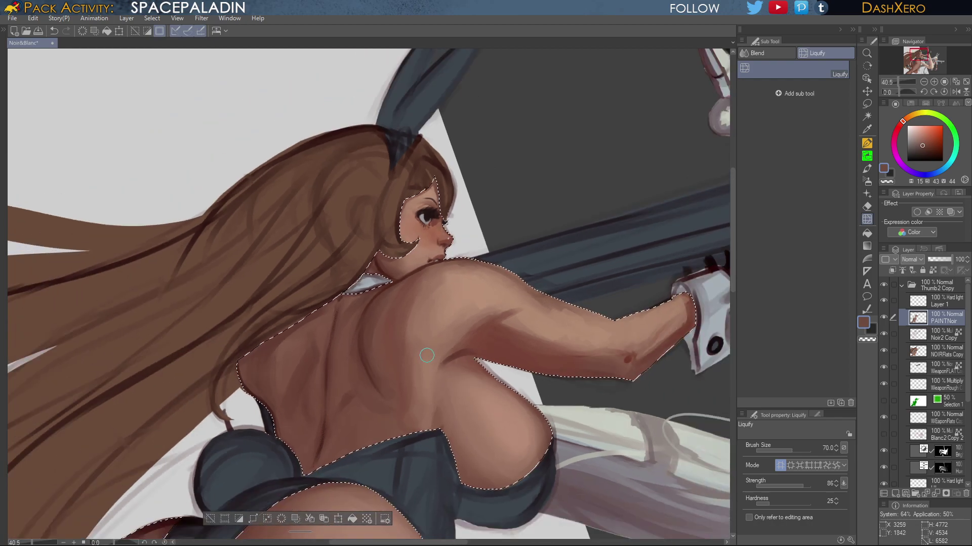
pyautogui.scroll(-1, 427, 355)
# Reinforce the shadow along the near thigh's outer and lower edge using Basic Bitch Brush Opac with a more saturated reddish brown
pyautogui.moveTo(619, 417); pyautogui.dragTo(658, 198)
pyautogui.moveTo(577, 374)
pyautogui.mouseDown()
pyautogui.moveTo(664, 237)
pyautogui.moveTo(676, 198)
pyautogui.mouseUp()
pyautogui.moveTo(609, 379); pyautogui.dragTo(619, 319)
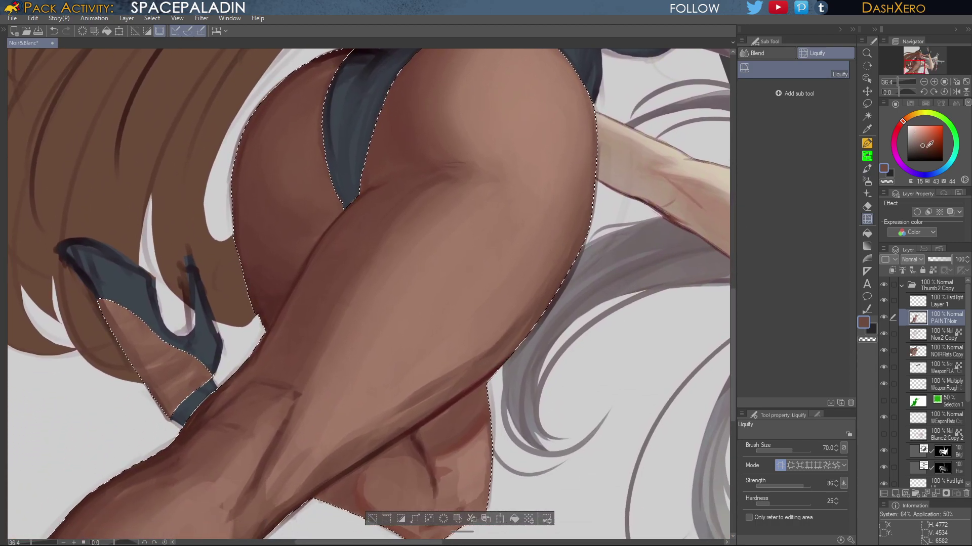
pyautogui.click(927, 146)
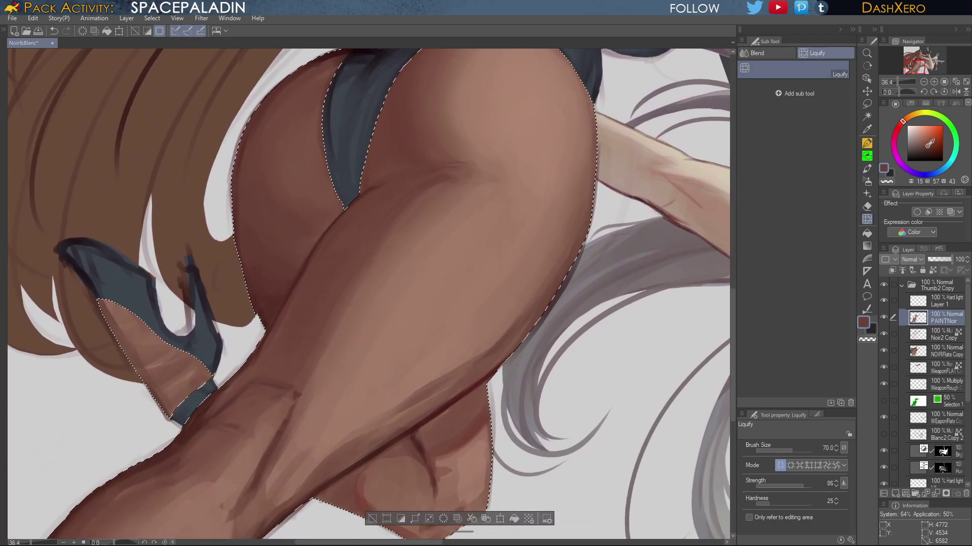
pyautogui.click(866, 168)
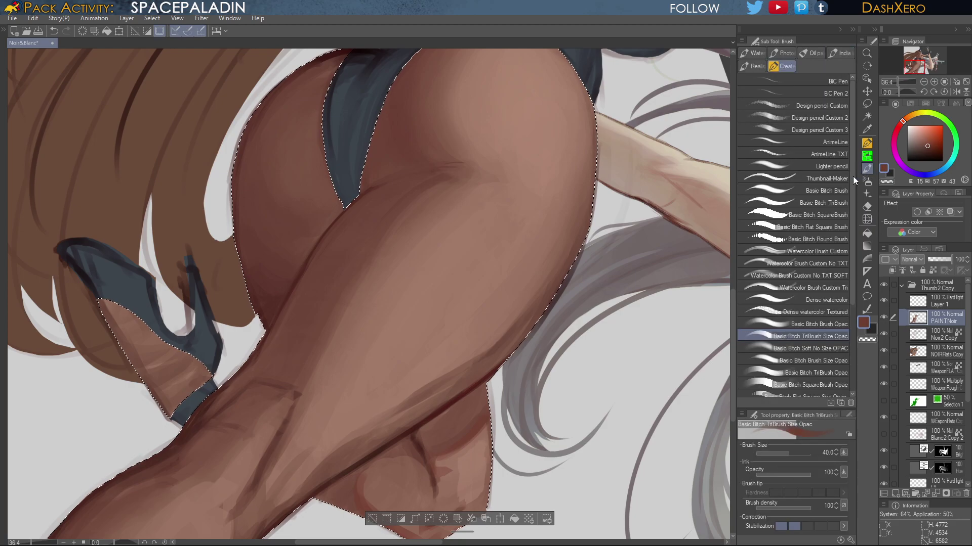
pyautogui.click(829, 323)
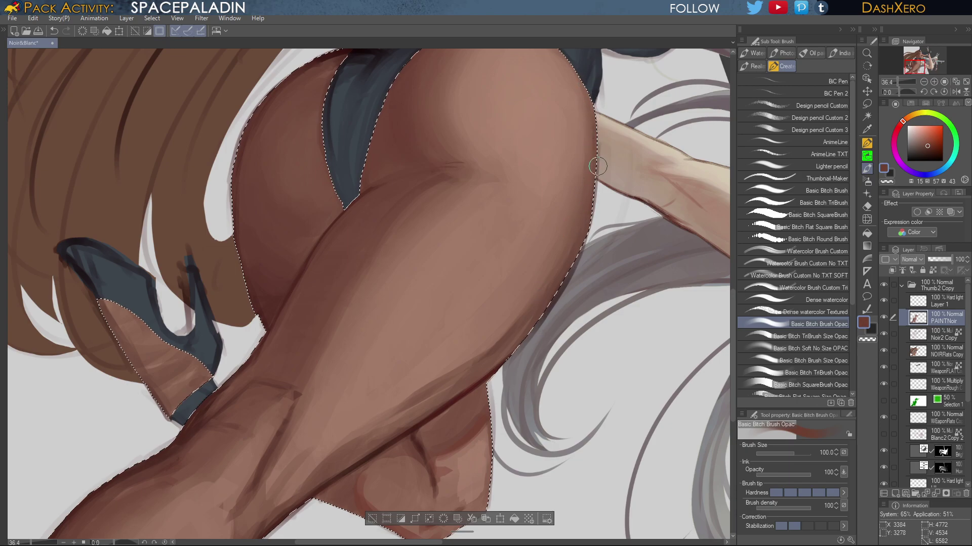
pyautogui.moveTo(501, 349)
pyautogui.mouseDown()
pyautogui.moveTo(554, 249)
pyautogui.moveTo(580, 236)
pyautogui.mouseUp()
pyautogui.moveTo(616, 192); pyautogui.dragTo(496, 305)
pyautogui.moveTo(596, 228); pyautogui.dragTo(424, 359)
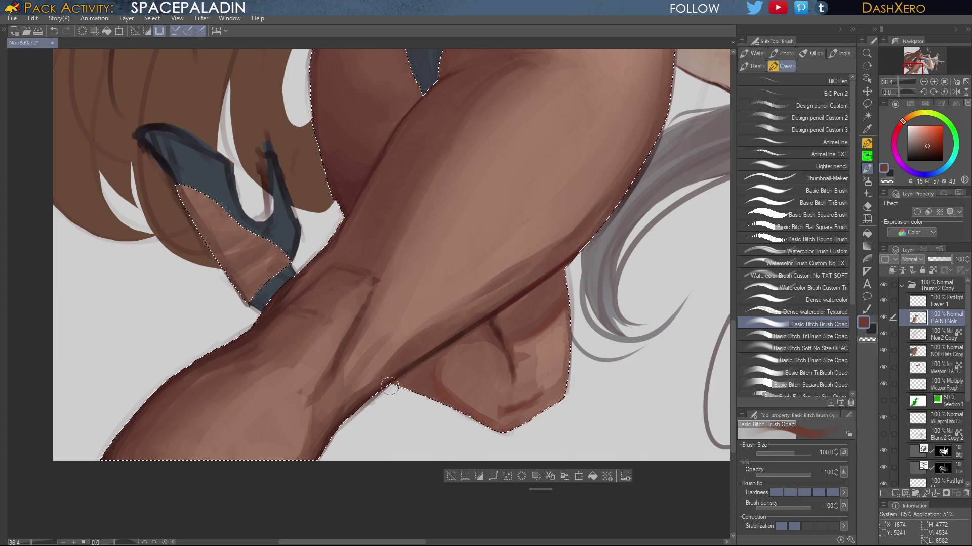
pyautogui.moveTo(489, 374); pyautogui.dragTo(610, 247)
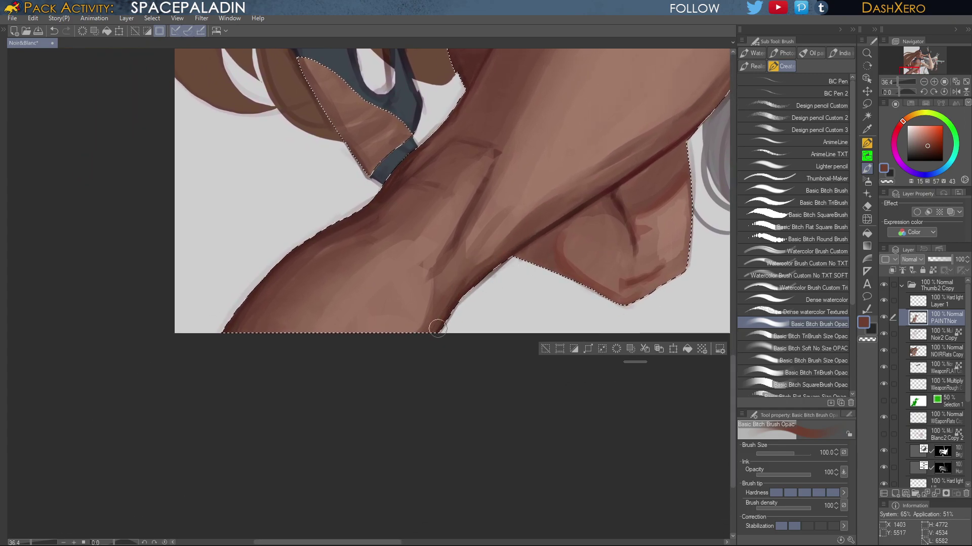
# Blend the crease behind the near knee into the lower leg with sampled mid and dark skin tones
pyautogui.keyDown('alt'); pyautogui.click(493, 240); pyautogui.keyUp('alt')
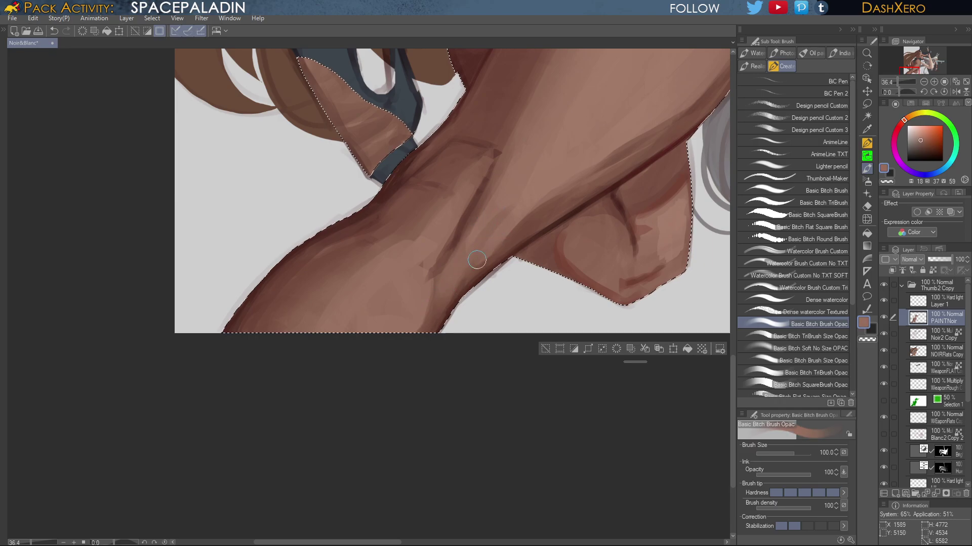
pyautogui.keyDown('alt'); pyautogui.click(428, 299); pyautogui.keyUp('alt')
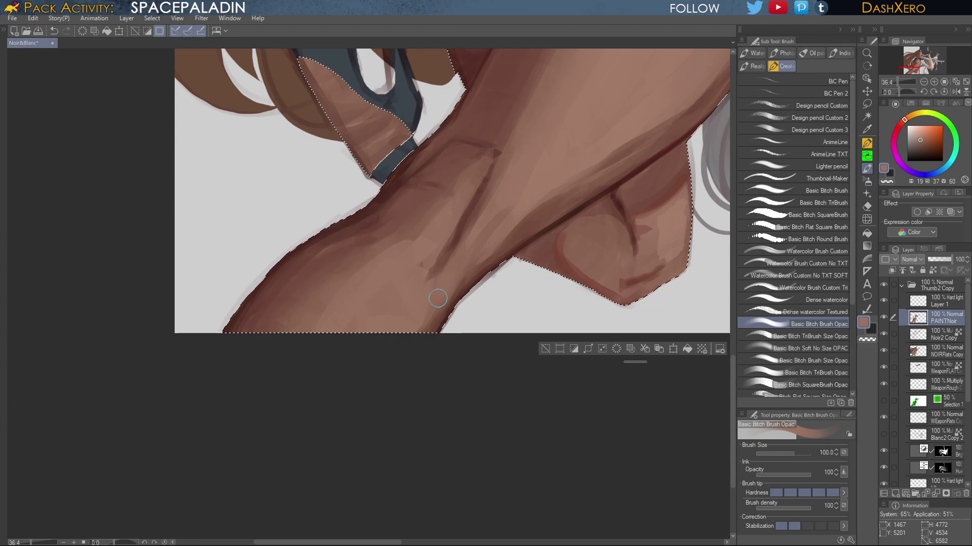
pyautogui.keyDown('alt'); pyautogui.click(469, 210); pyautogui.keyUp('alt')
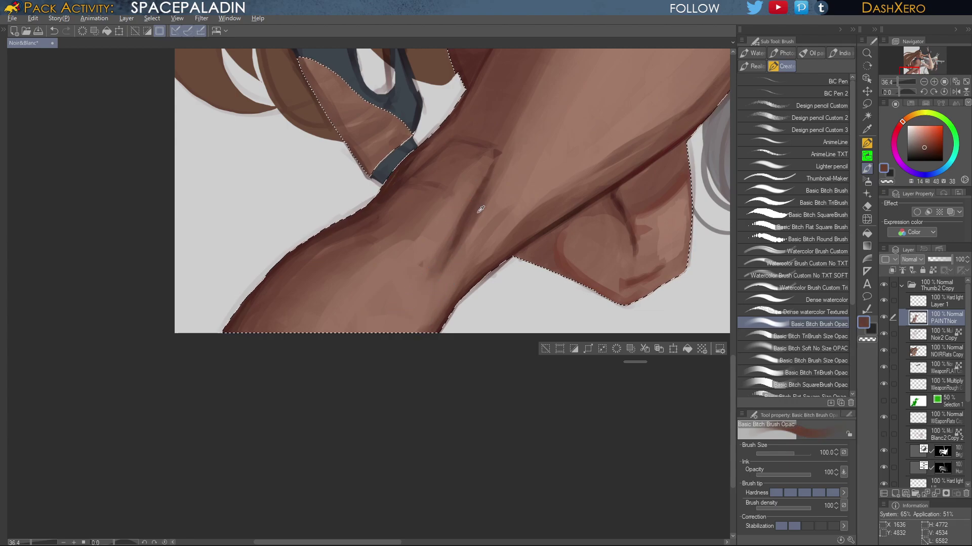
pyautogui.keyDown('alt'); pyautogui.click(504, 172); pyautogui.keyUp('alt')
pyautogui.keyDown('alt'); pyautogui.click(505, 161); pyautogui.keyUp('alt')
pyautogui.moveTo(514, 149); pyautogui.dragTo(426, 288)
pyautogui.moveTo(503, 173); pyautogui.dragTo(411, 301)
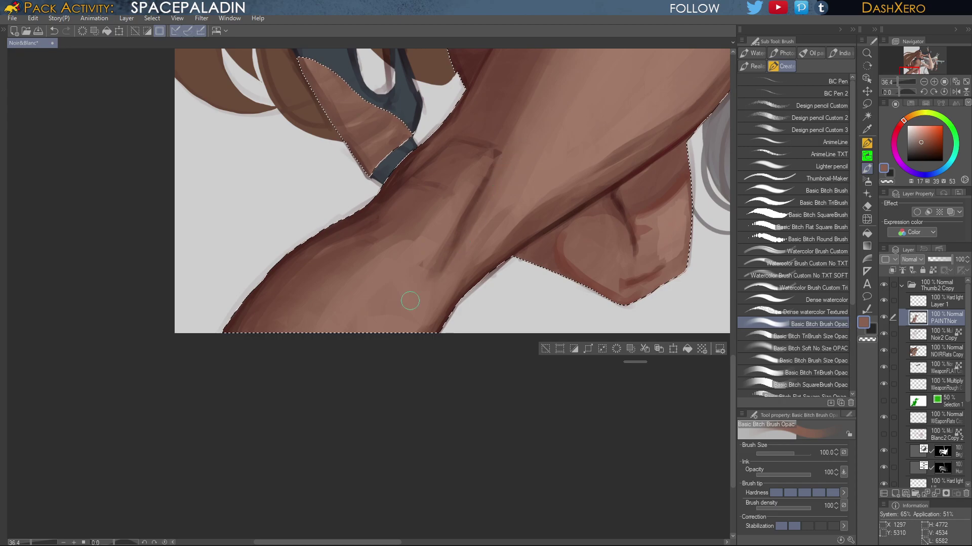
pyautogui.moveTo(485, 206); pyautogui.dragTo(421, 280)
pyautogui.keyDown('alt'); pyautogui.click(504, 194); pyautogui.keyUp('alt')
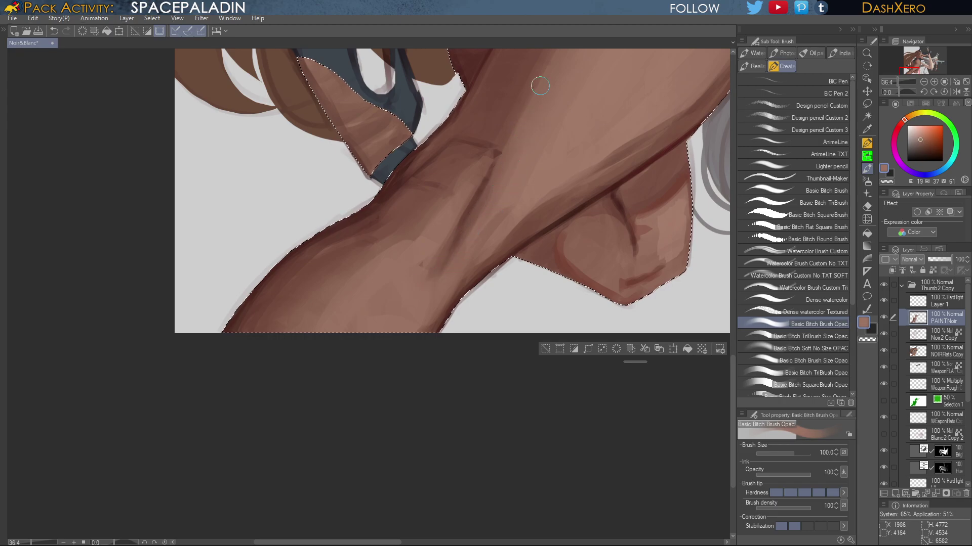
# Smooth the shadow transition along the back of the near thigh with a sampled mid-brown skin tone
pyautogui.moveTo(562, 134); pyautogui.dragTo(466, 321)
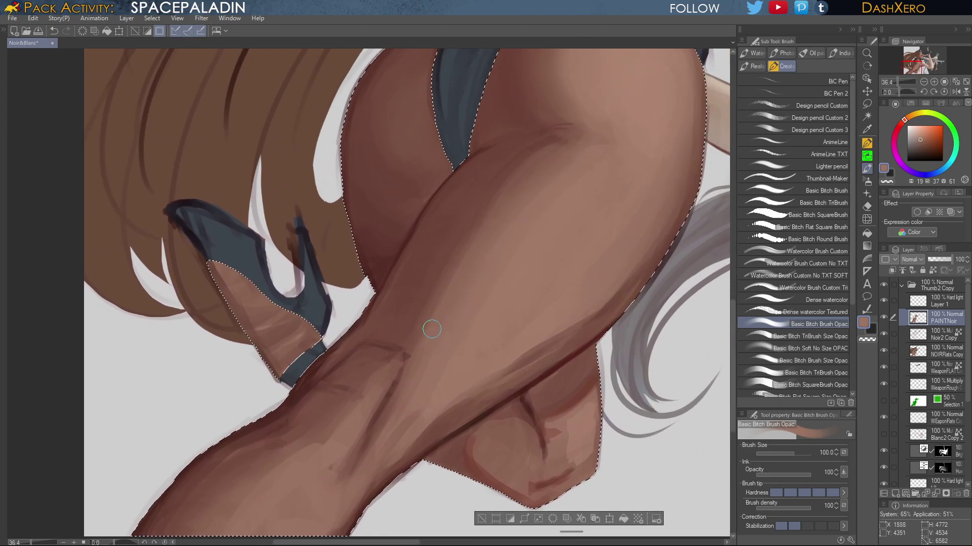
pyautogui.keyDown('alt'); pyautogui.click(458, 260); pyautogui.keyUp('alt')
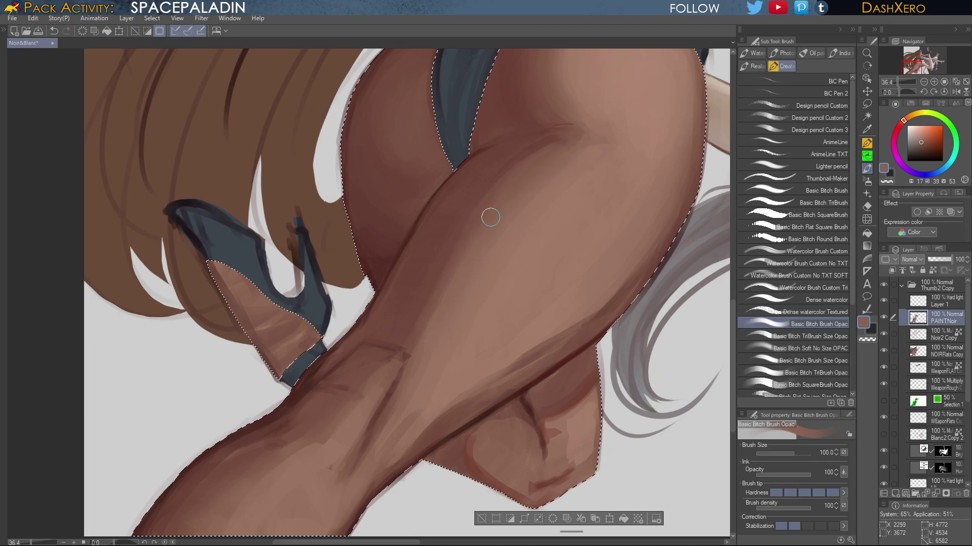
pyautogui.moveTo(575, 326); pyautogui.dragTo(644, 238)
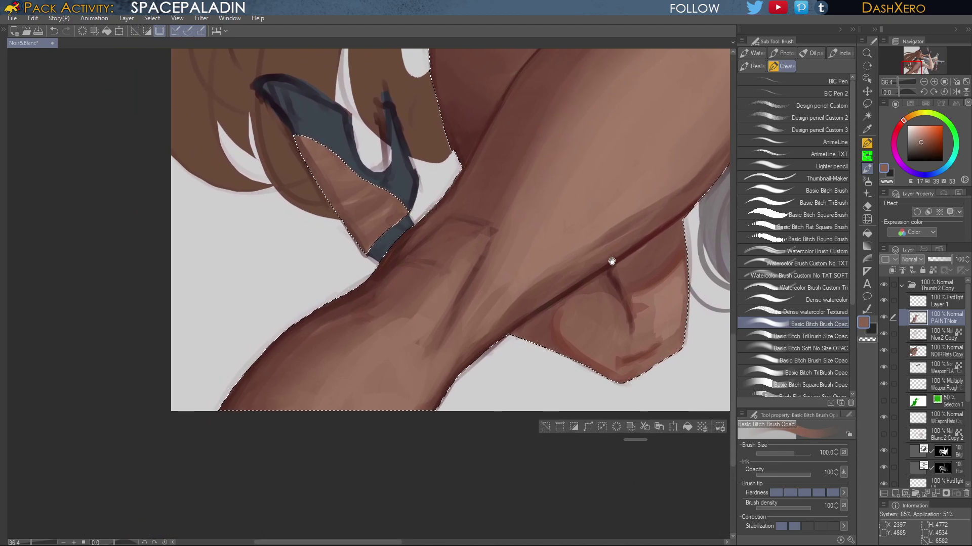
# Darken the lower edge of the near calf with a sampled dark brown and blend it inward with sampled skin tones
pyautogui.keyDown('alt'); pyautogui.click(568, 288); pyautogui.keyUp('alt')
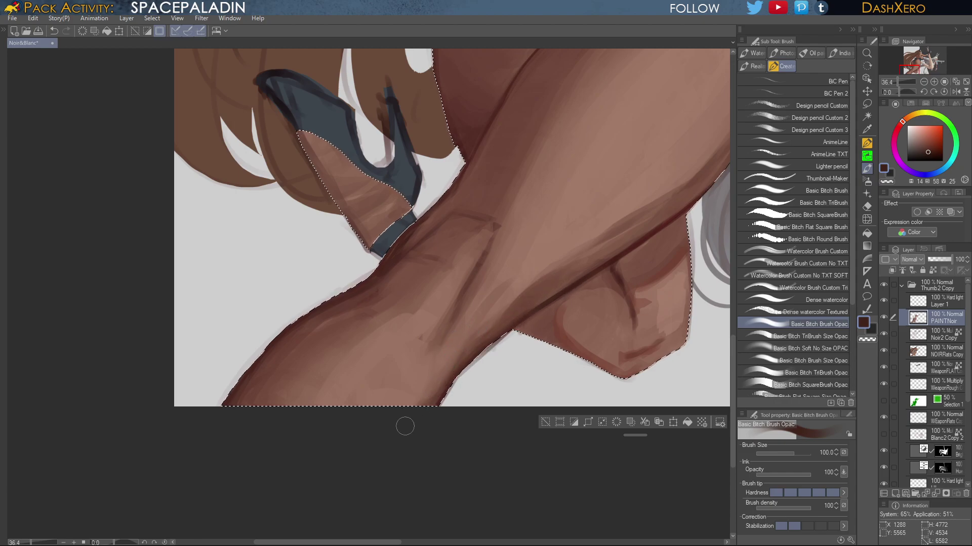
pyautogui.keyDown('alt'); pyautogui.click(429, 390); pyautogui.keyUp('alt')
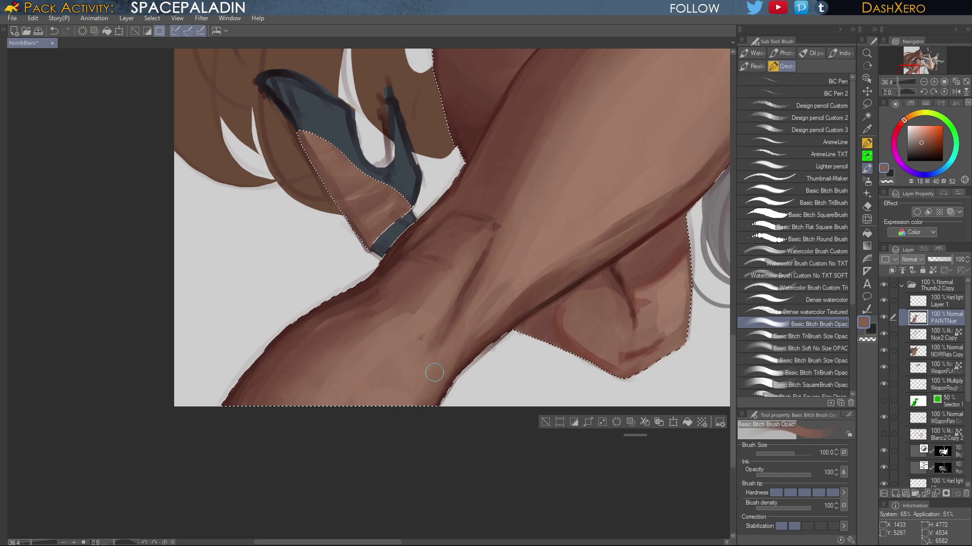
pyautogui.keyDown('alt'); pyautogui.click(434, 292); pyautogui.keyUp('alt')
pyautogui.keyDown('alt'); pyautogui.click(426, 293); pyautogui.keyUp('alt')
# Shade the upper edge of the near calf up to the knee, sampling light and dark reddish-brown skin tones
pyautogui.keyDown('alt'); pyautogui.click(317, 390); pyautogui.keyUp('alt')
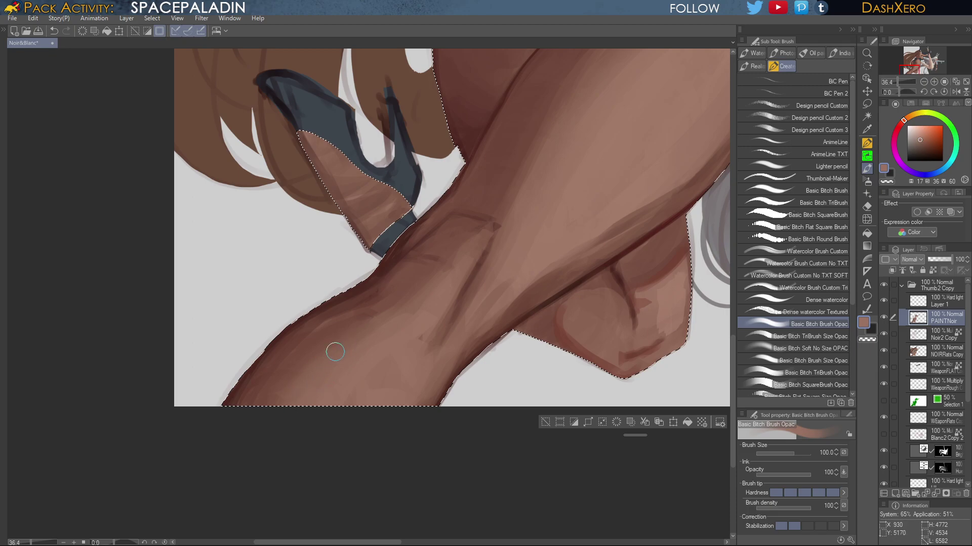
pyautogui.keyDown('alt'); pyautogui.click(369, 292); pyautogui.keyUp('alt')
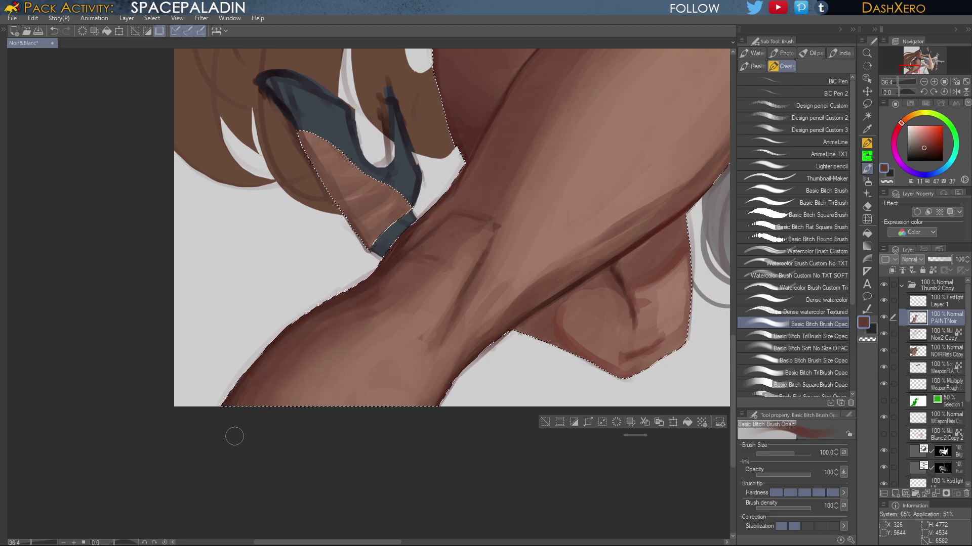
pyautogui.keyDown('alt'); pyautogui.click(388, 292); pyautogui.keyUp('alt')
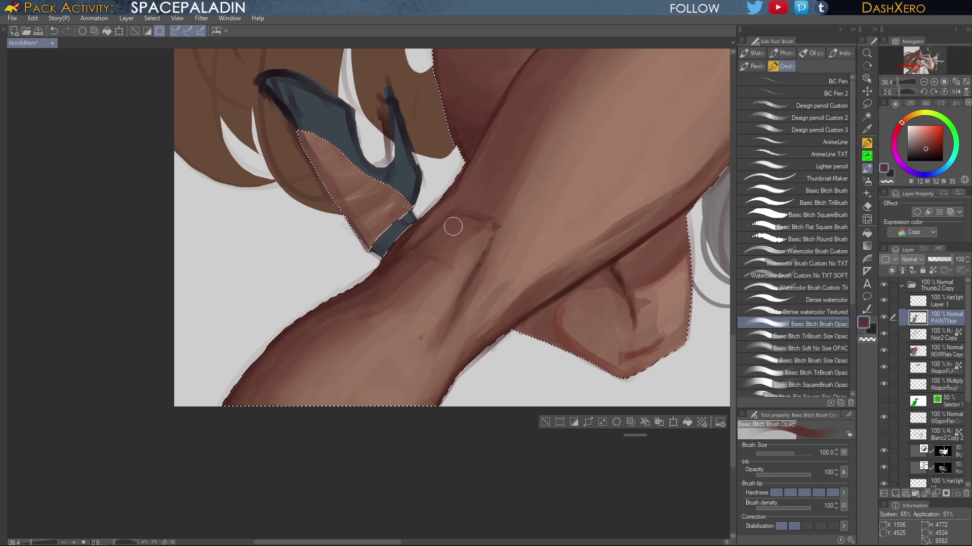
pyautogui.moveTo(510, 237)
pyautogui.mouseDown()
pyautogui.moveTo(546, 243)
pyautogui.moveTo(587, 230)
pyautogui.mouseUp()
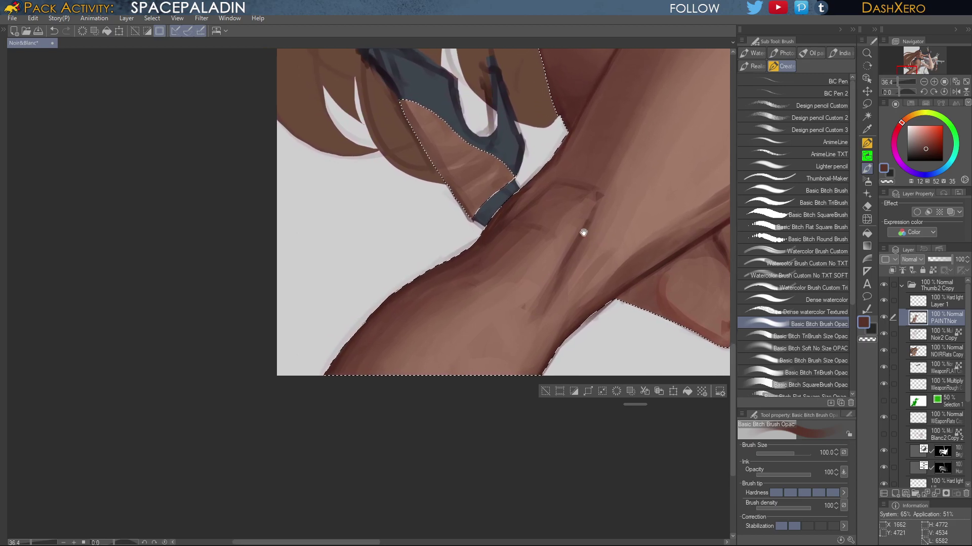
# Sample nearby skin tones and paint the shadow crease behind the bent knee with the Basic Bitch Brush Opac at size 100
pyautogui.keyDown('alt'); pyautogui.click(538, 255); pyautogui.keyUp('alt')
pyautogui.moveTo(535, 240); pyautogui.dragTo(571, 207)
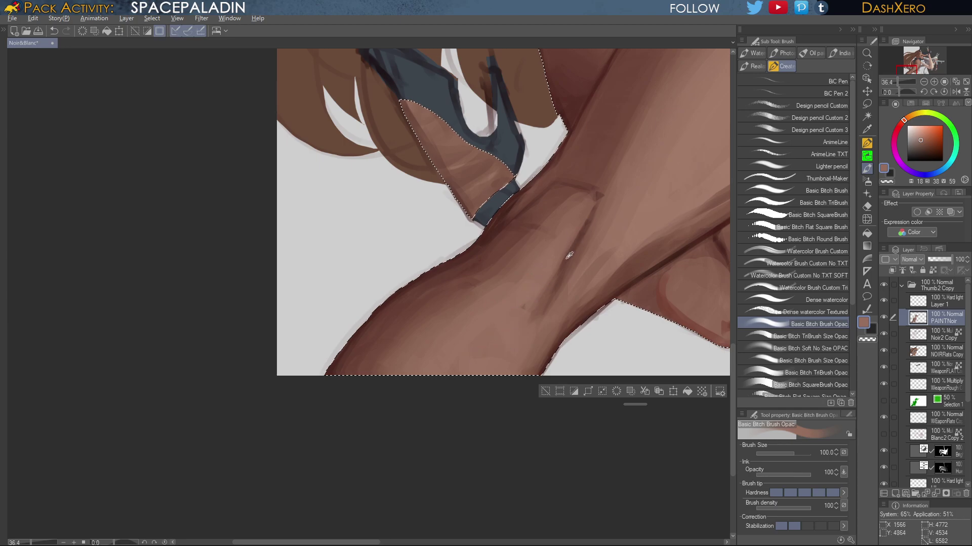
pyautogui.keyDown('alt'); pyautogui.click(569, 255); pyautogui.keyUp('alt')
pyautogui.moveTo(554, 276)
pyautogui.mouseDown()
pyautogui.moveTo(524, 309)
pyautogui.moveTo(529, 318)
pyautogui.mouseUp()
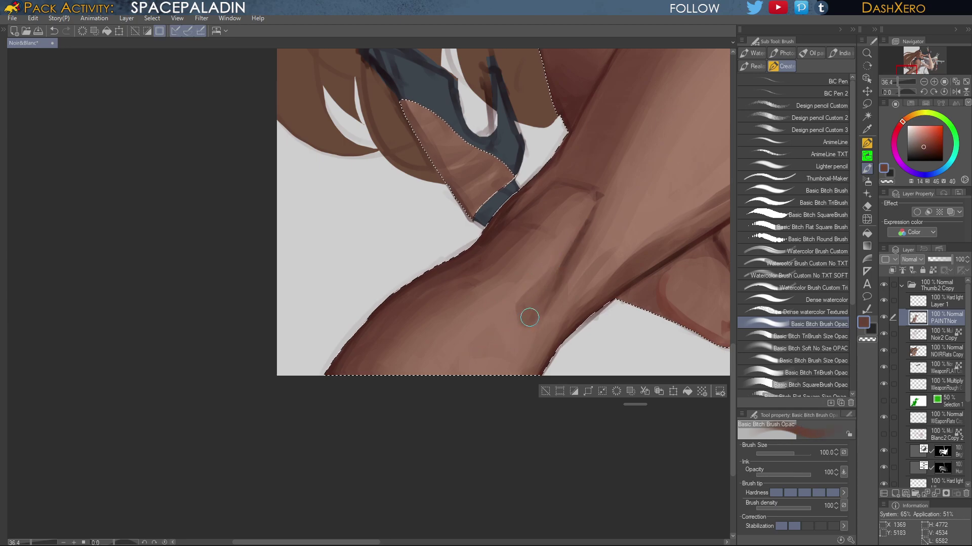
pyautogui.keyDown('alt'); pyautogui.click(568, 291); pyautogui.keyUp('alt')
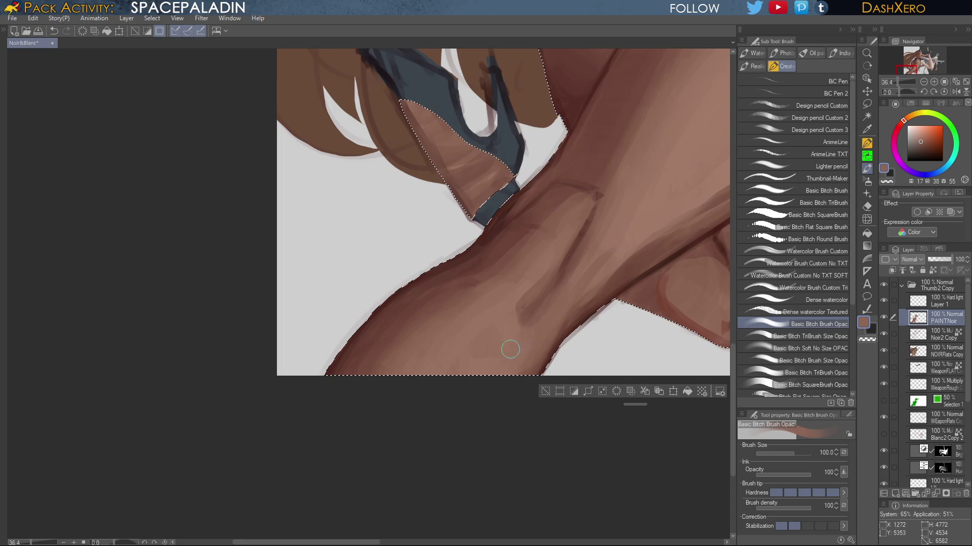
pyautogui.keyDown('alt'); pyautogui.click(613, 237); pyautogui.keyUp('alt')
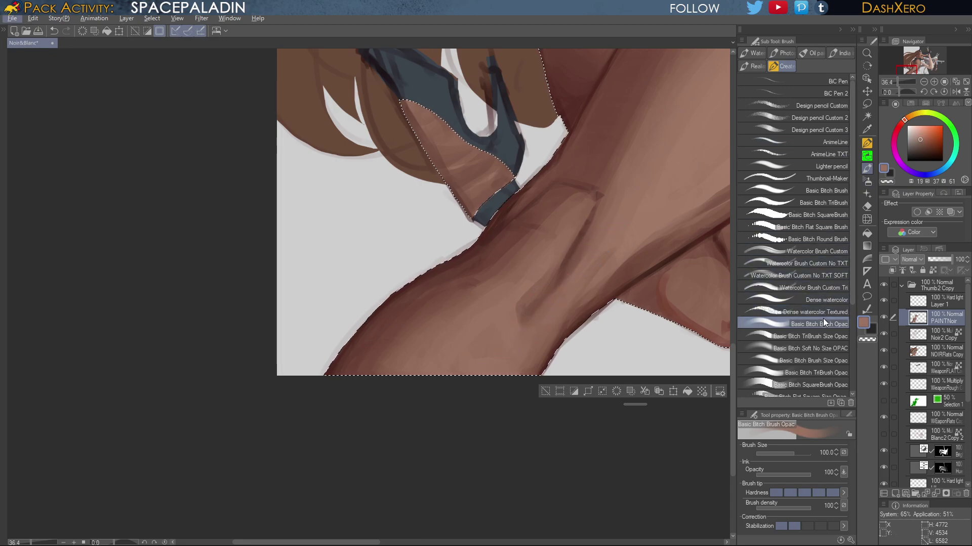
# Reshape the tapered end of the knee crease using sampled skin tones and the Basic Bitch TriBrush Size Opac at size 40
pyautogui.click(822, 332)
pyautogui.keyDown('alt'); pyautogui.click(577, 238); pyautogui.keyUp('alt')
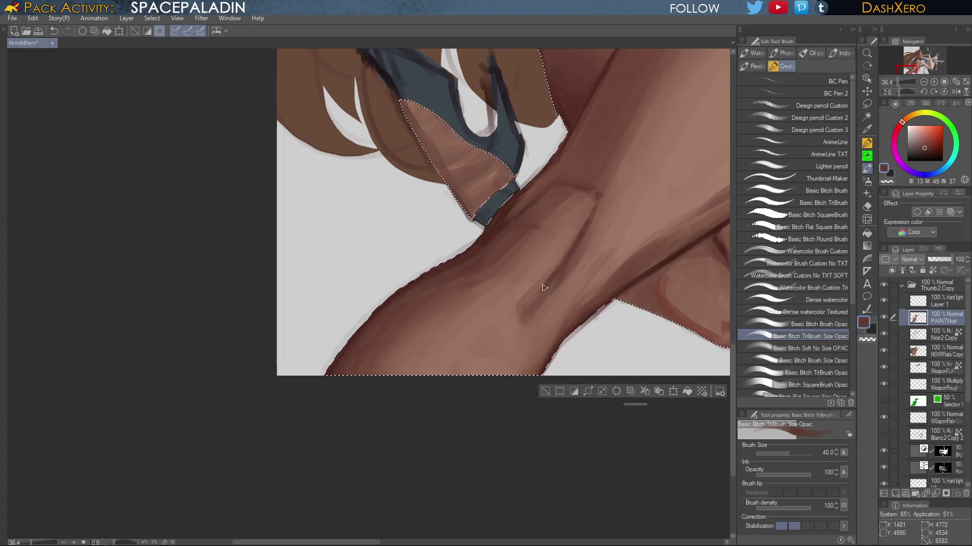
pyautogui.keyDown('alt'); pyautogui.click(540, 268); pyautogui.keyUp('alt')
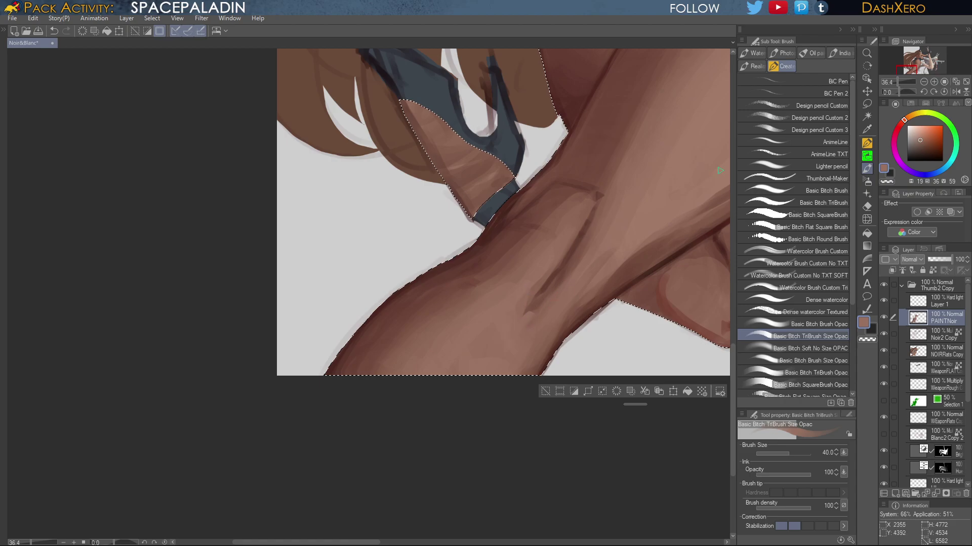
# Blend the thigh and lower-leg shading with the Basic Bitch Brush Opac at size 300, using sampled skin and dark brown tones
pyautogui.scroll(-3, 642, 326)
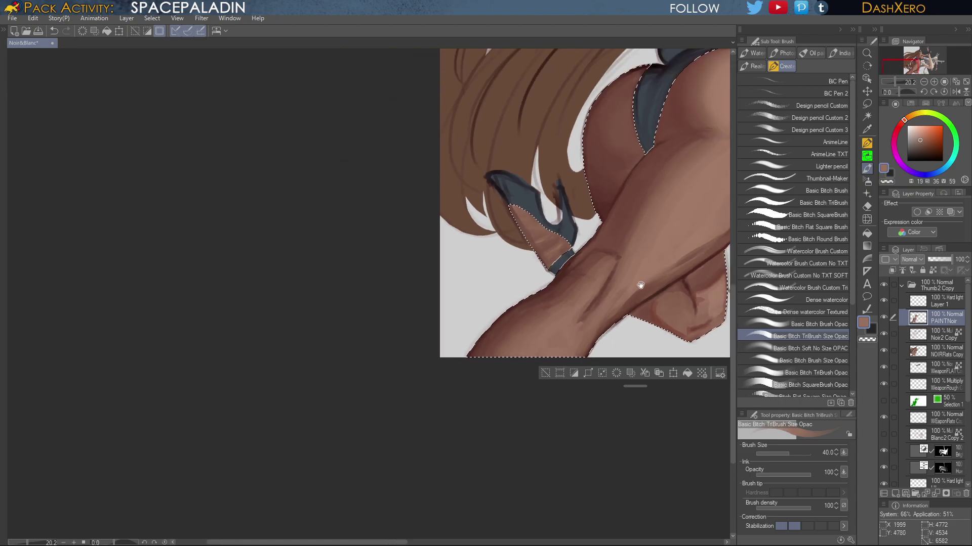
pyautogui.moveTo(639, 284); pyautogui.dragTo(463, 338)
pyautogui.moveTo(548, 299); pyautogui.dragTo(528, 287)
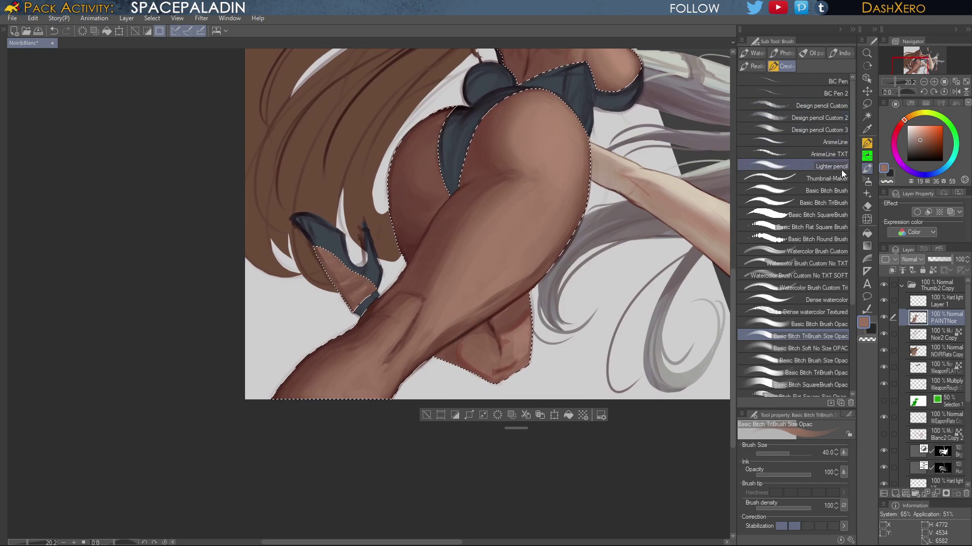
pyautogui.click(826, 322)
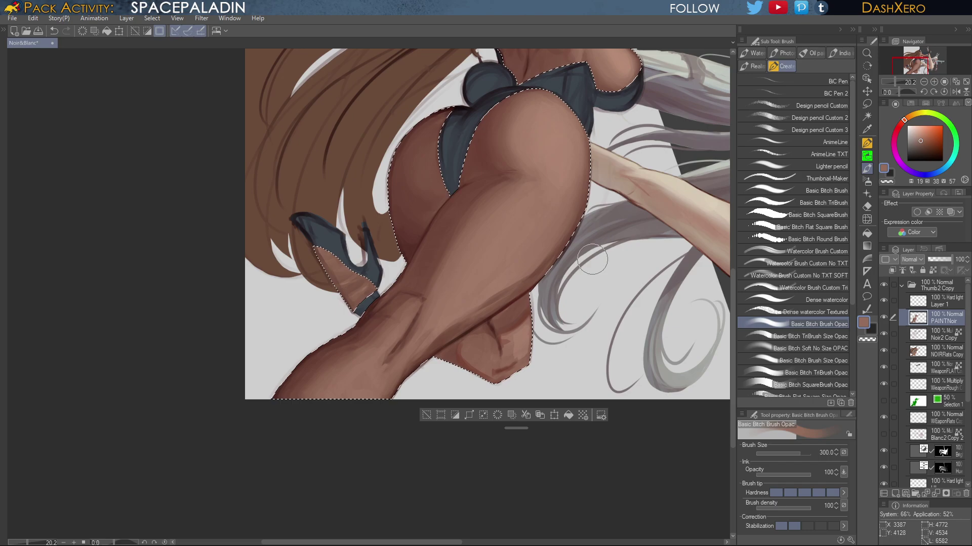
pyautogui.moveTo(525, 324); pyautogui.dragTo(628, 247)
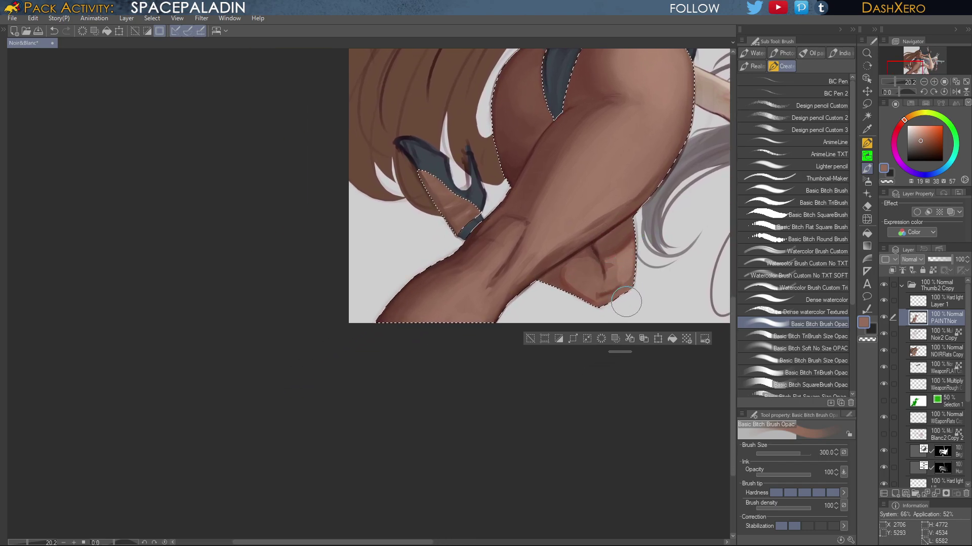
pyautogui.scroll(3, 613, 294)
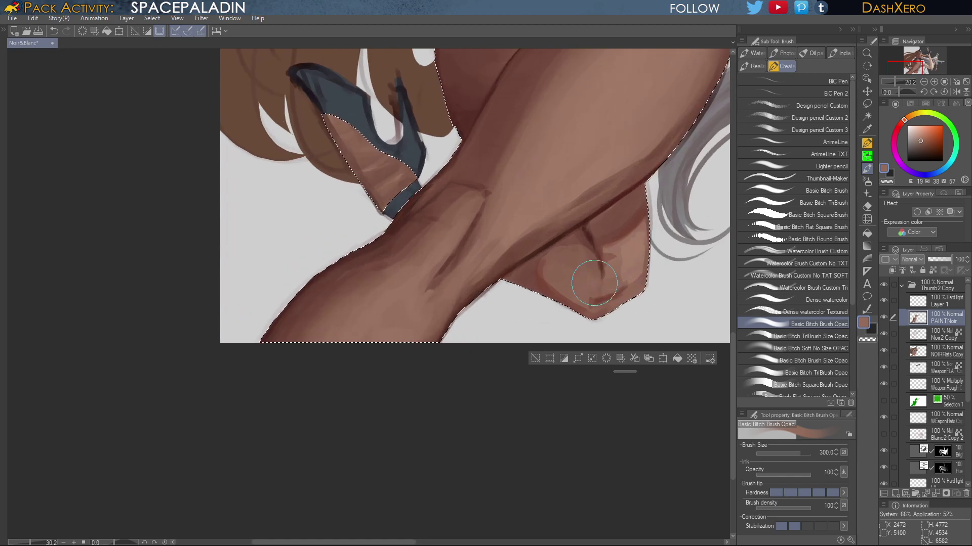
pyautogui.keyDown('alt'); pyautogui.click(531, 242); pyautogui.keyUp('alt')
pyautogui.moveTo(541, 210)
pyautogui.mouseDown()
pyautogui.moveTo(538, 336)
pyautogui.moveTo(526, 355)
pyautogui.mouseUp()
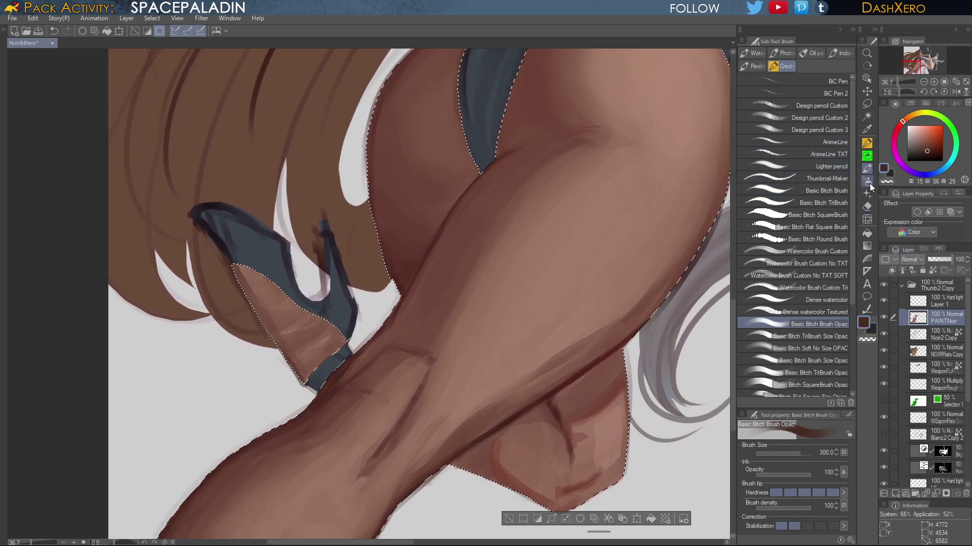
pyautogui.moveTo(511, 351)
pyautogui.mouseDown()
pyautogui.moveTo(624, 248)
pyautogui.moveTo(520, 365)
pyautogui.mouseUp()
pyautogui.moveTo(605, 260); pyautogui.dragTo(607, 290)
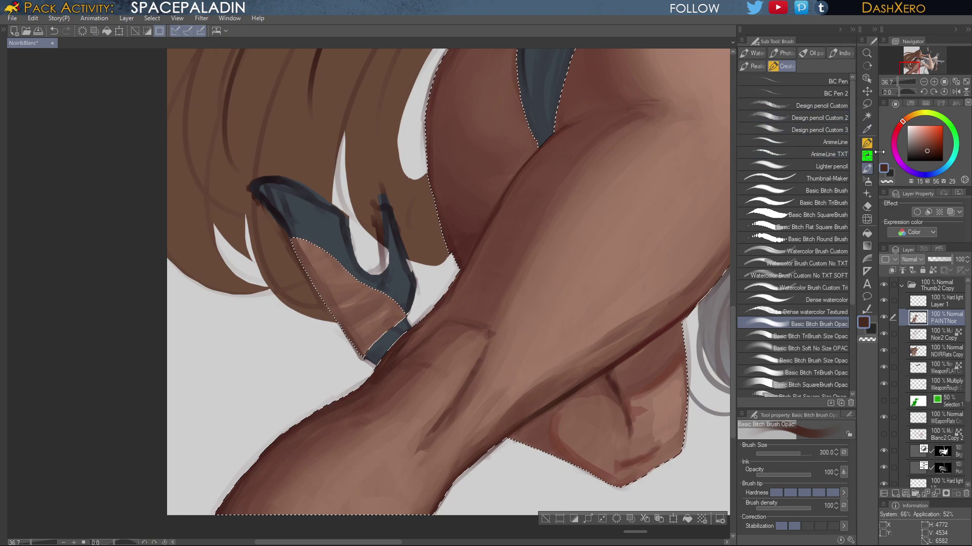
# Paint a dark fold line between buttock and thigh with the Dense watercolor brush at size 40, undoing unsatisfactory strokes
pyautogui.click(827, 298)
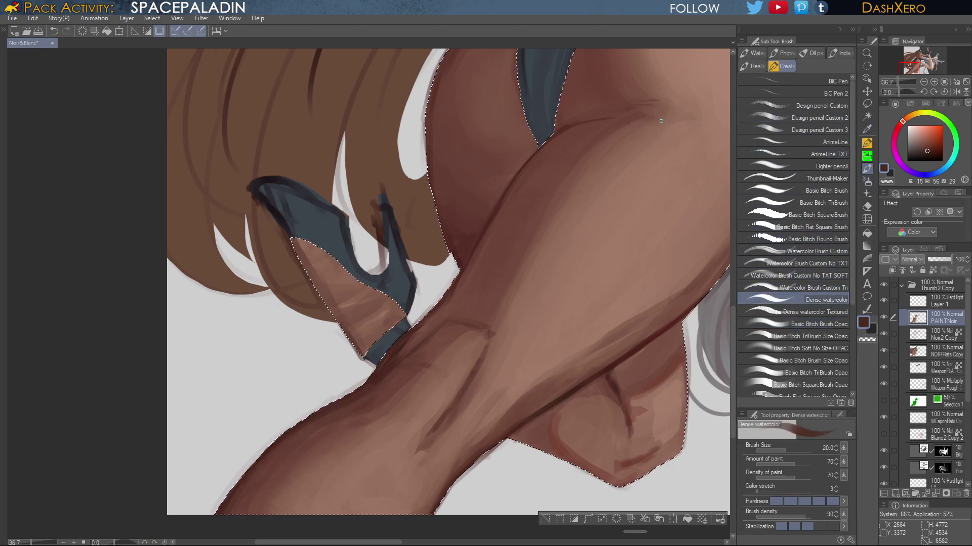
pyautogui.press('[')
pyautogui.press('[')
pyautogui.press('[')
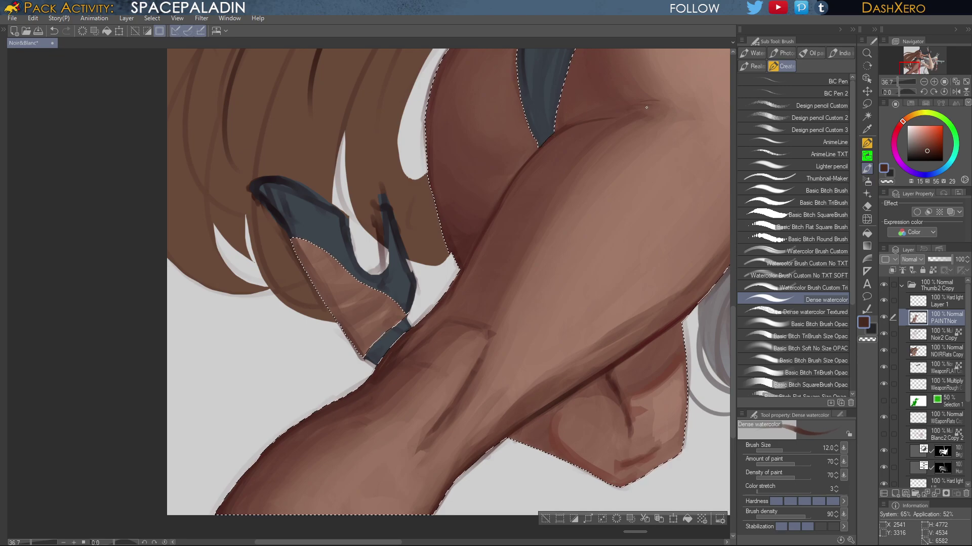
pyautogui.press(']')
pyautogui.press(']')
pyautogui.press(']')
pyautogui.press(']')
pyautogui.press(']')
pyautogui.press(']')
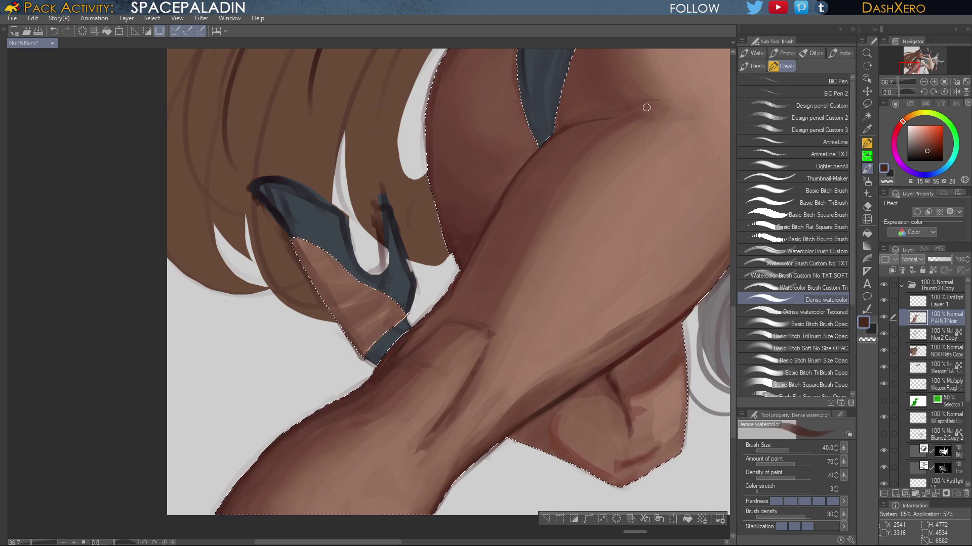
pyautogui.hotkey('ctrl', 'z')
pyautogui.moveTo(648, 219); pyautogui.dragTo(659, 216)
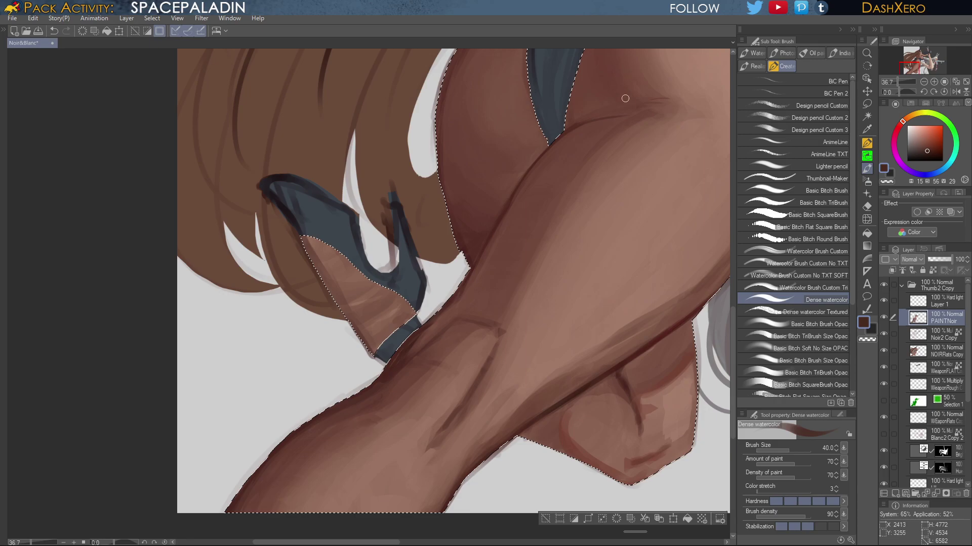
pyautogui.moveTo(574, 128); pyautogui.dragTo(645, 106)
pyautogui.hotkey('ctrl', 'z')
pyautogui.moveTo(640, 112)
pyautogui.mouseDown()
pyautogui.moveTo(657, 100)
pyautogui.moveTo(666, 100)
pyautogui.moveTo(653, 108)
pyautogui.moveTo(668, 108)
pyautogui.mouseUp()
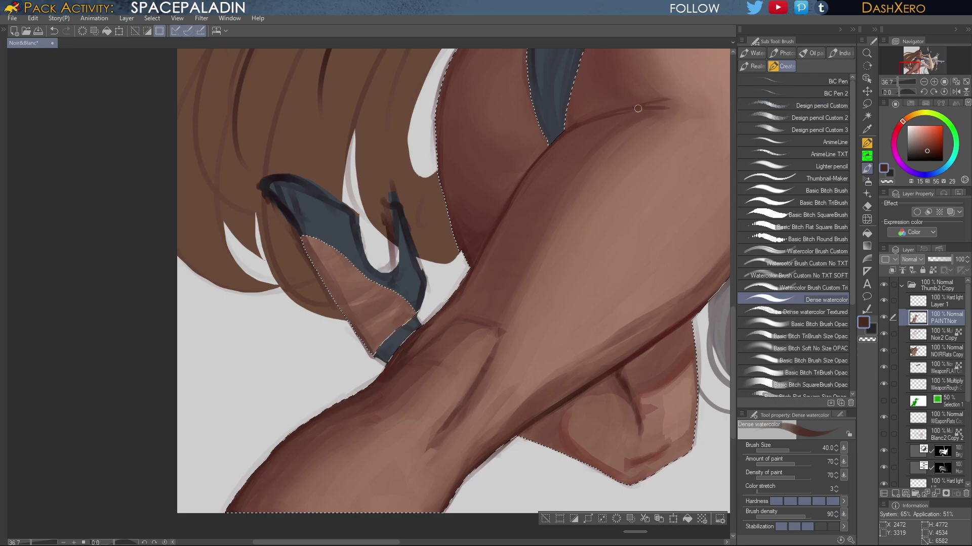
# Sample reddish-brown skin tones and soften the shading beneath the thigh fold with the Dense watercolor brush
pyautogui.moveTo(633, 167); pyautogui.dragTo(614, 212)
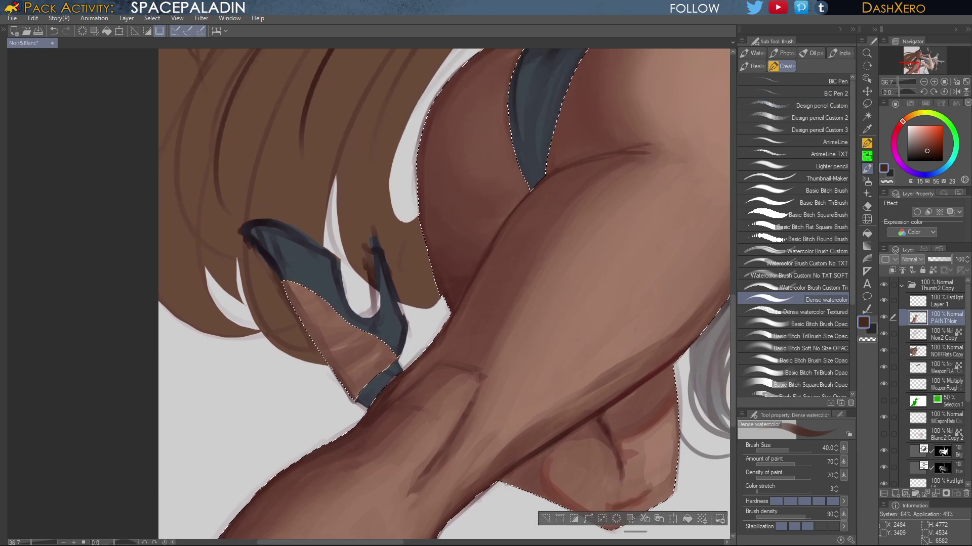
pyautogui.keyDown('alt'); pyautogui.click(596, 165); pyautogui.keyUp('alt')
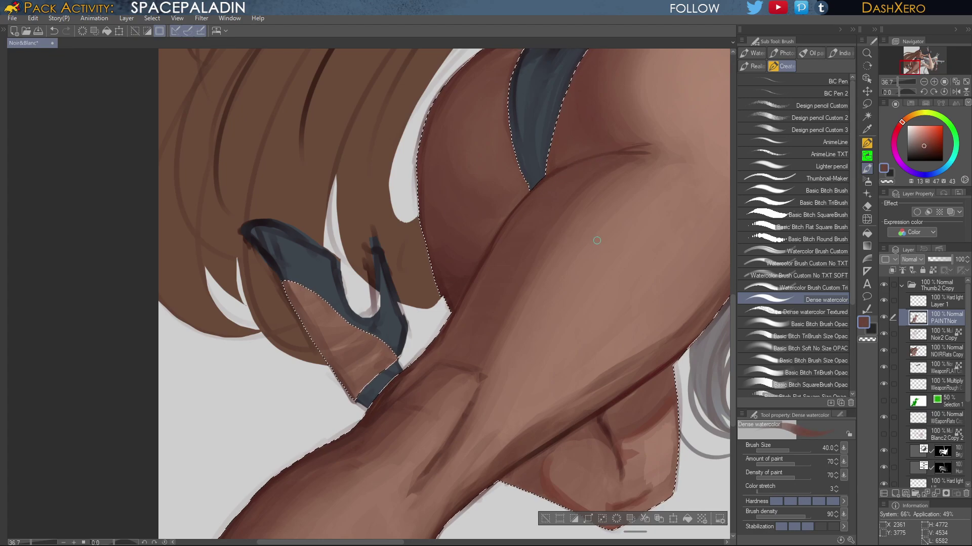
pyautogui.moveTo(612, 223)
pyautogui.mouseDown()
pyautogui.moveTo(598, 230)
pyautogui.moveTo(605, 237)
pyautogui.moveTo(614, 214)
pyautogui.moveTo(597, 241)
pyautogui.mouseUp()
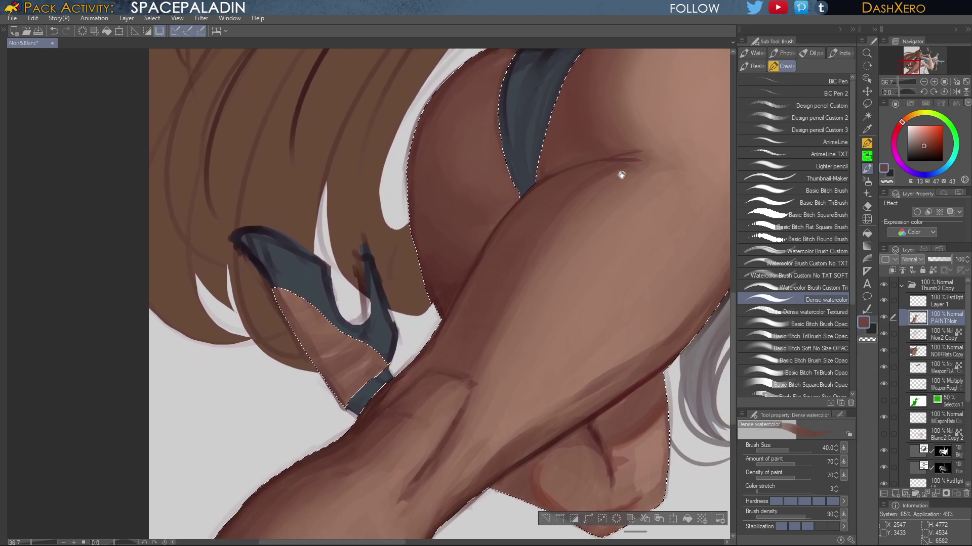
pyautogui.keyDown('alt'); pyautogui.click(479, 219); pyautogui.keyUp('alt')
# Soften the shadow around the buttock fold with the Basic Bitch Brush Opac at size 300
pyautogui.moveTo(631, 211); pyautogui.dragTo(551, 305)
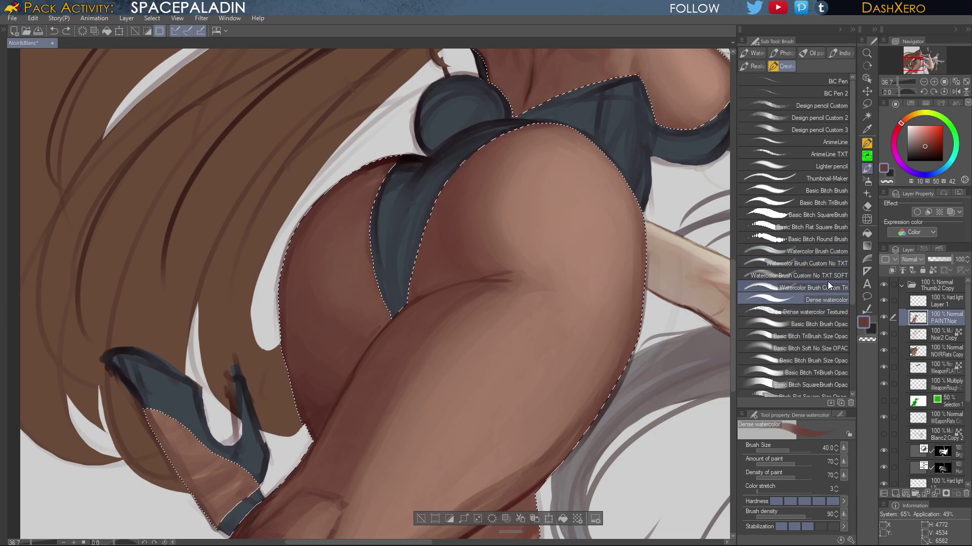
pyautogui.click(824, 323)
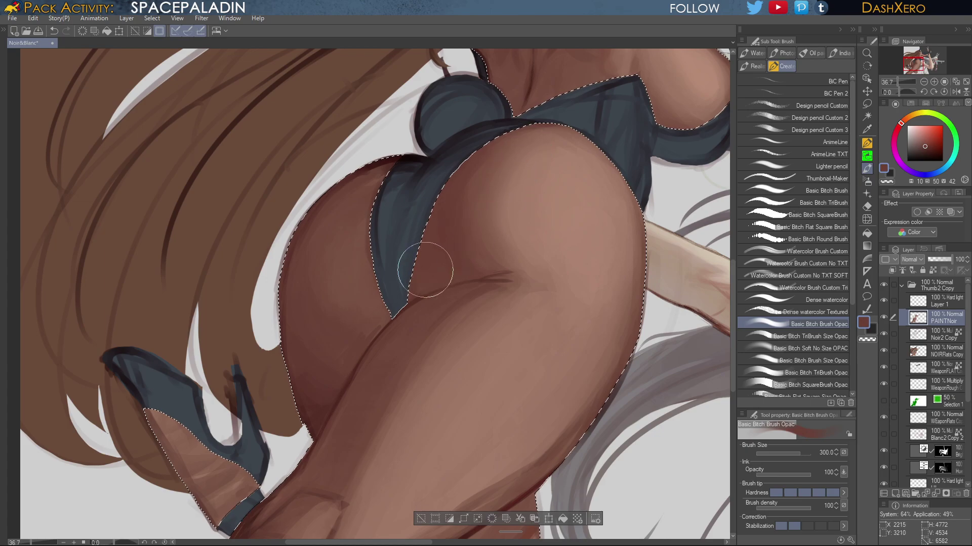
pyautogui.moveTo(626, 332); pyautogui.dragTo(621, 224)
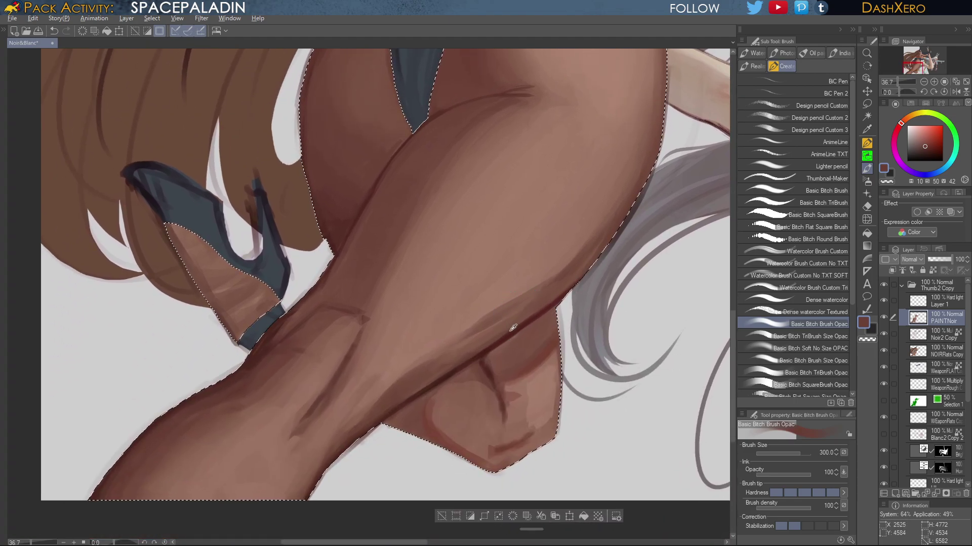
# Darken the underside of the thigh where it overlaps the far foot, using sampled browns and Dense watercolor at size 40
pyautogui.keyDown('alt'); pyautogui.click(502, 340); pyautogui.keyUp('alt')
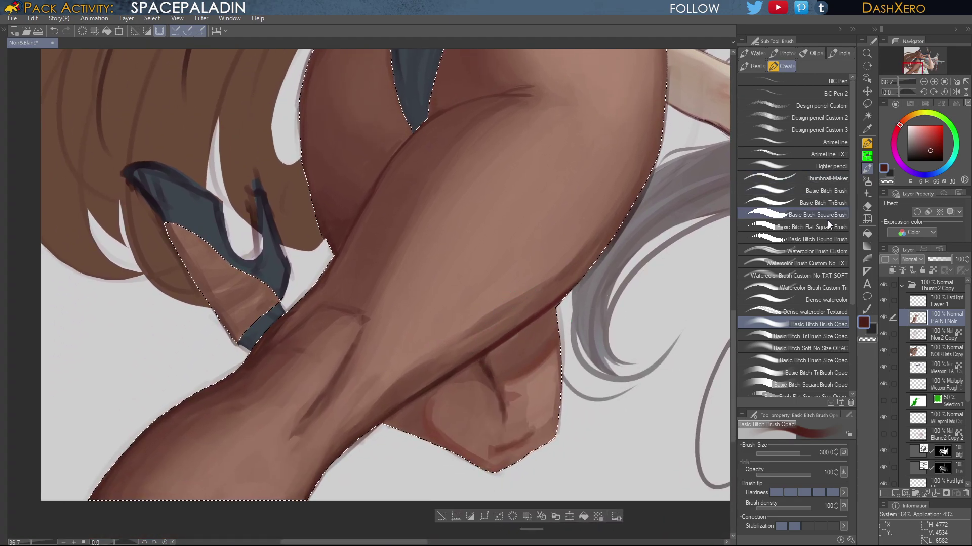
pyautogui.click(825, 300)
pyautogui.moveTo(480, 357); pyautogui.dragTo(486, 355)
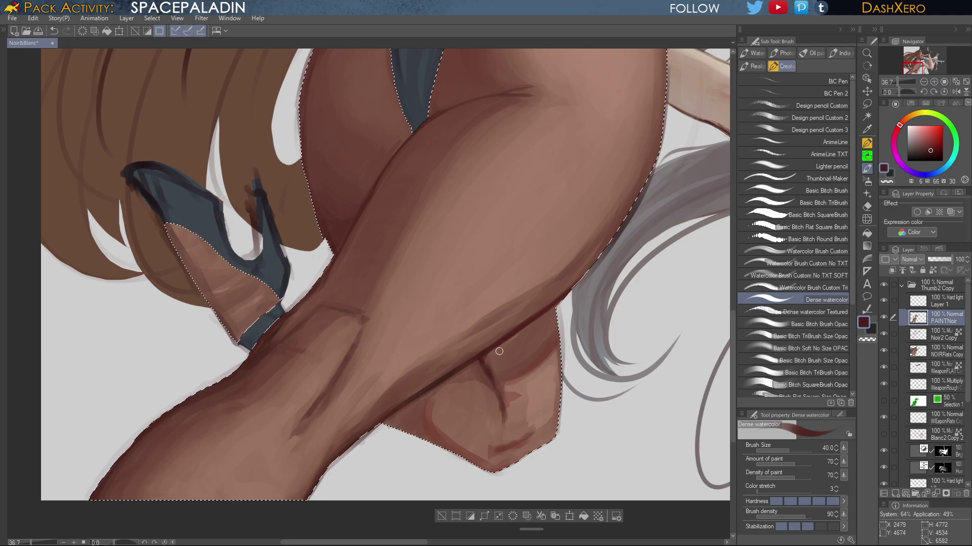
pyautogui.keyDown('alt'); pyautogui.click(487, 363); pyautogui.keyUp('alt')
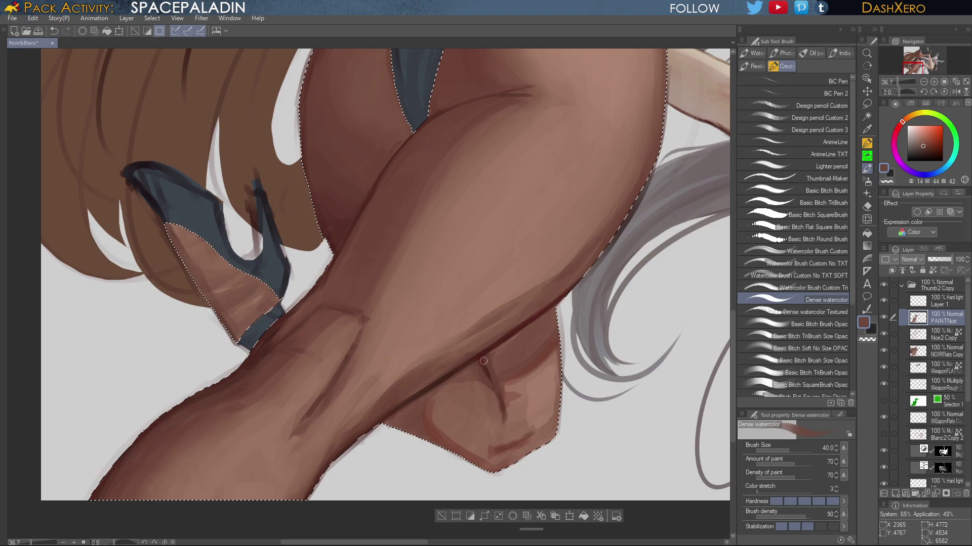
pyautogui.keyDown('alt'); pyautogui.click(480, 357); pyautogui.keyUp('alt')
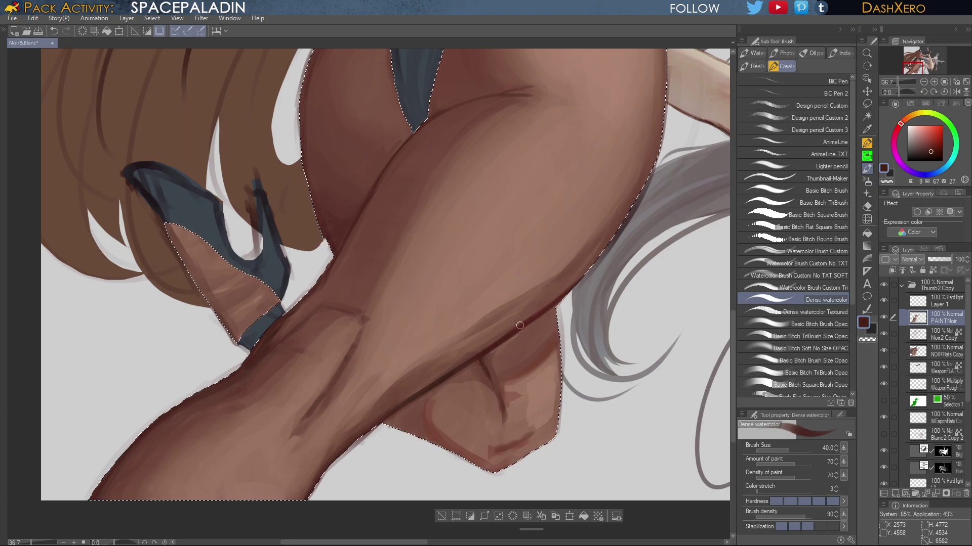
# Sample a dark brown and strengthen the shadow edge along the lower leg's underside down to the canvas border
pyautogui.moveTo(682, 190); pyautogui.dragTo(618, 264)
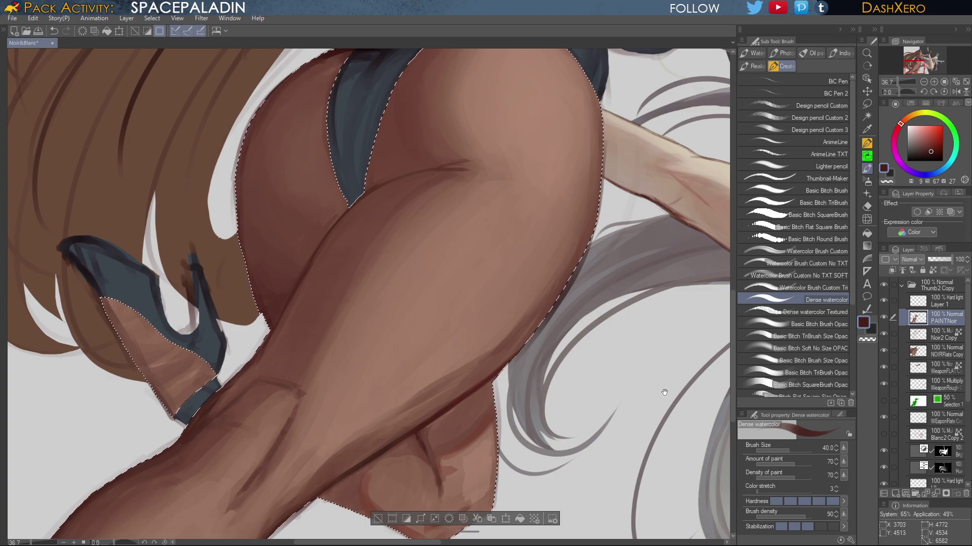
pyautogui.moveTo(549, 281)
pyautogui.mouseDown()
pyautogui.moveTo(600, 310)
pyautogui.moveTo(646, 303)
pyautogui.mouseUp()
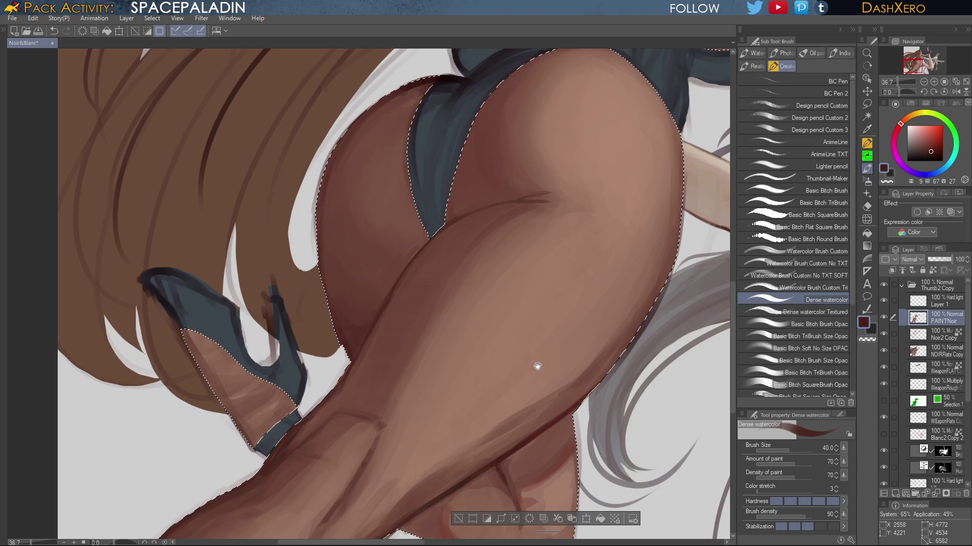
pyautogui.moveTo(536, 363); pyautogui.dragTo(615, 313)
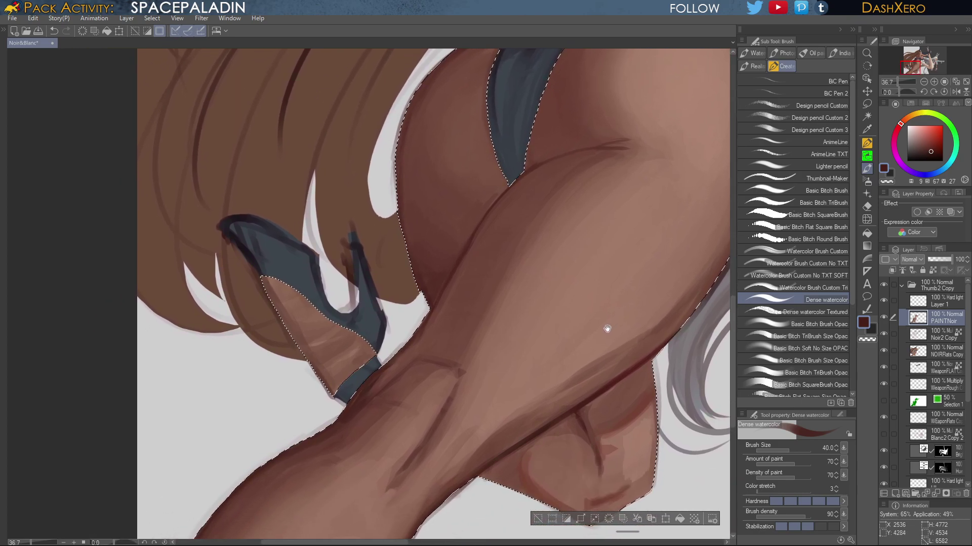
pyautogui.moveTo(607, 332); pyautogui.dragTo(644, 240)
pyautogui.keyDown('alt'); pyautogui.click(600, 298); pyautogui.keyUp('alt')
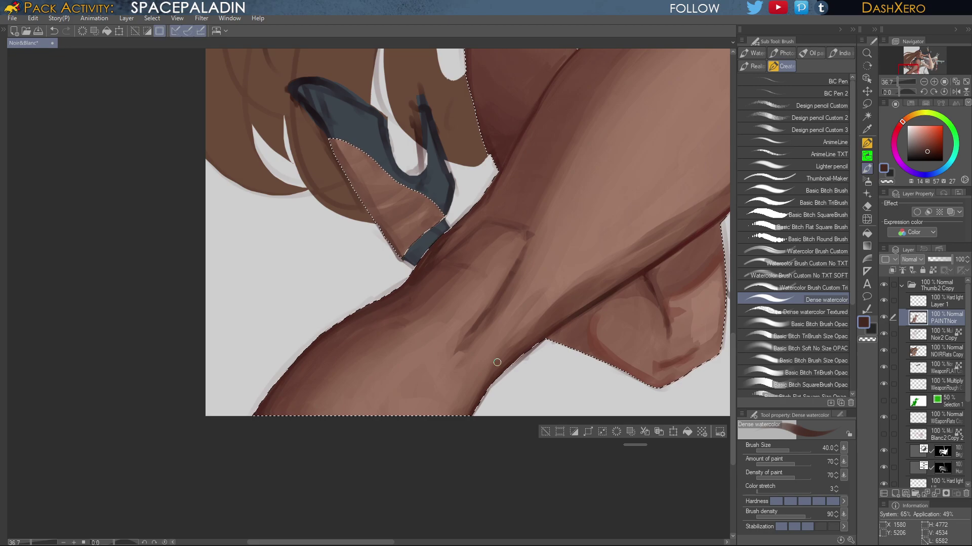
pyautogui.moveTo(497, 362); pyautogui.dragTo(532, 275)
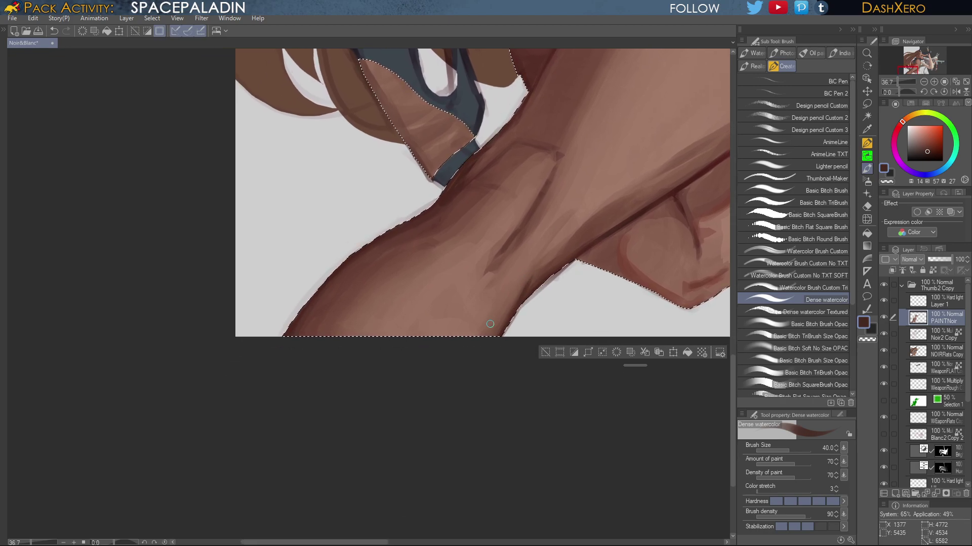
pyautogui.moveTo(607, 226); pyautogui.dragTo(535, 272)
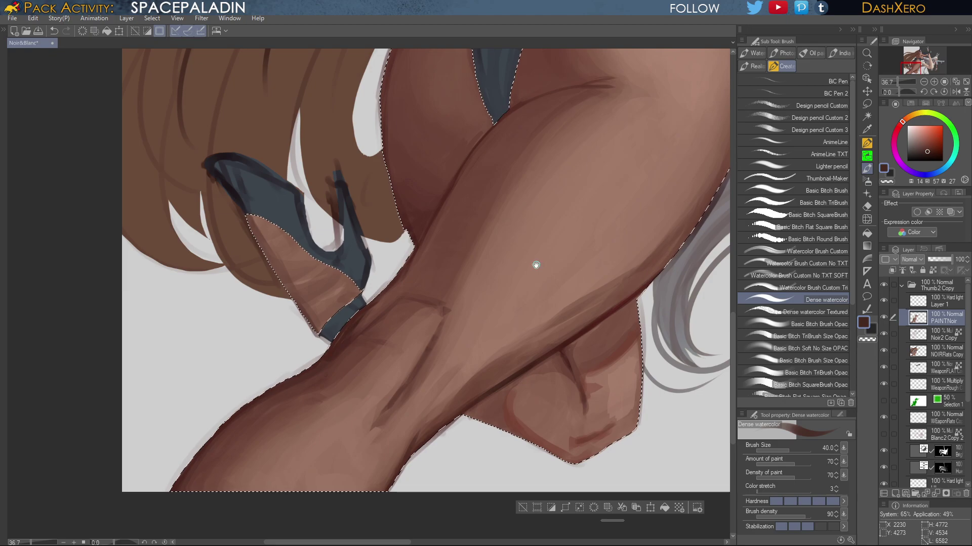
pyautogui.moveTo(615, 308); pyautogui.dragTo(561, 367)
pyautogui.moveTo(620, 290); pyautogui.dragTo(555, 392)
pyautogui.moveTo(609, 306)
pyautogui.mouseDown()
pyautogui.moveTo(554, 353)
pyautogui.moveTo(603, 305)
pyautogui.mouseUp()
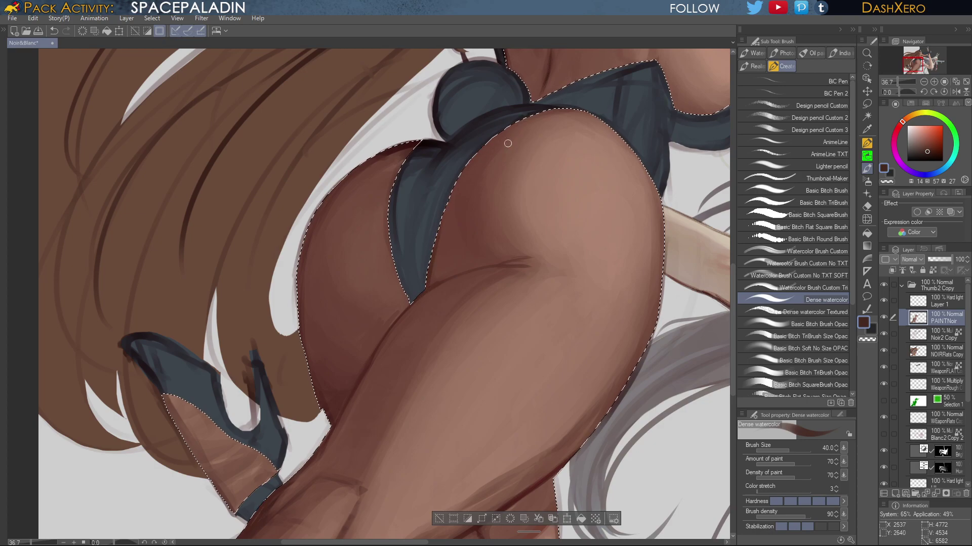
# Undo the last brush stroke and examine the skin shading across the hips, legs and upper body
pyautogui.hotkey('ctrl', 'z')
pyautogui.moveTo(607, 302); pyautogui.dragTo(718, 222)
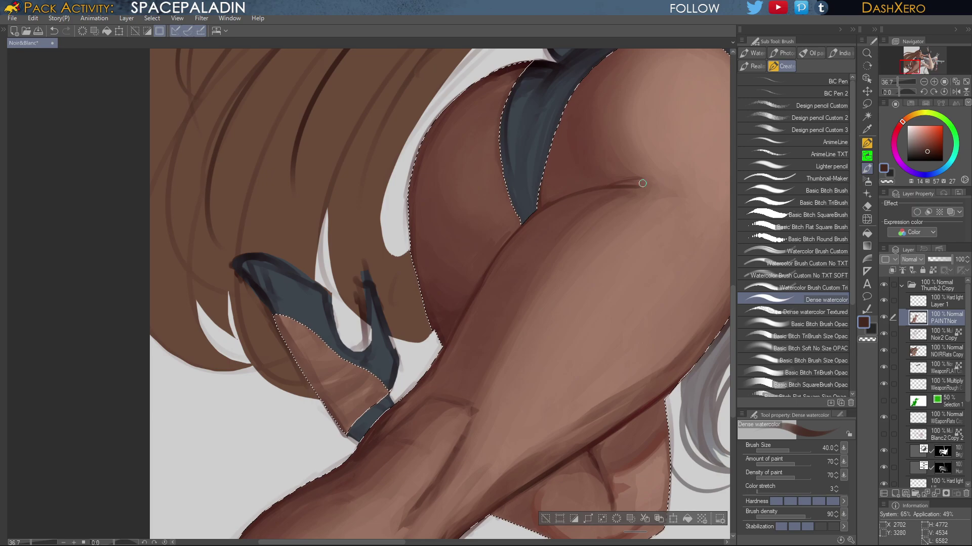
pyautogui.moveTo(672, 232); pyautogui.dragTo(592, 291)
pyautogui.moveTo(621, 253); pyautogui.dragTo(579, 364)
pyautogui.moveTo(614, 291); pyautogui.dragTo(590, 357)
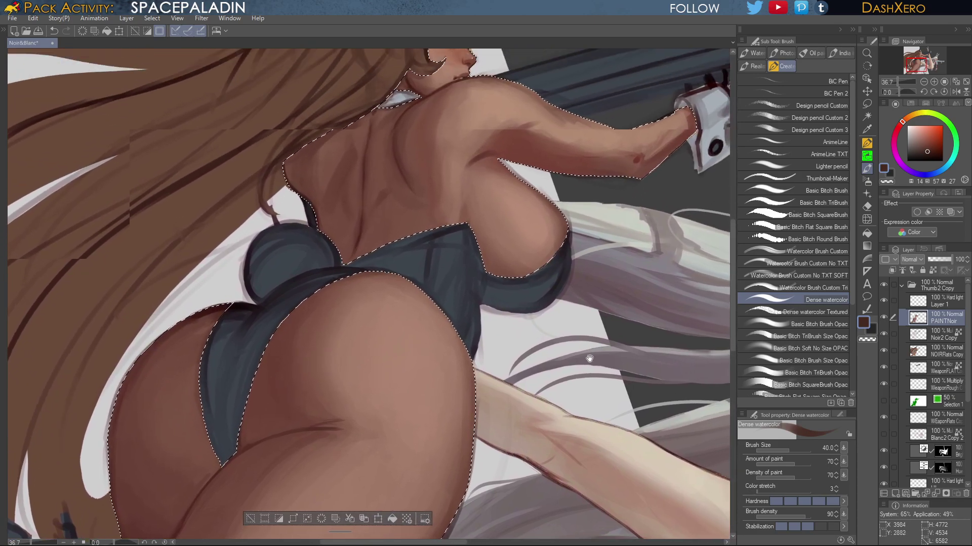
pyautogui.moveTo(619, 254); pyautogui.dragTo(581, 360)
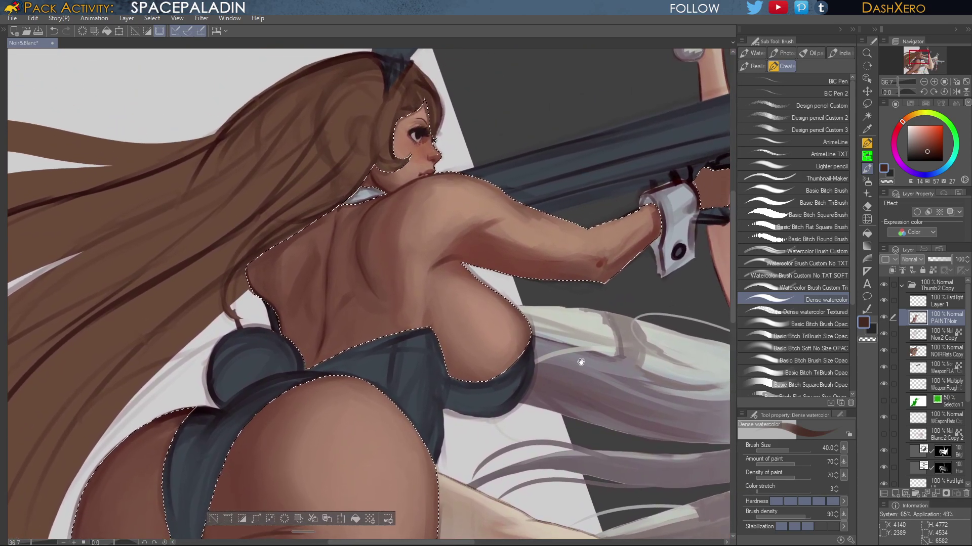
pyautogui.moveTo(530, 461); pyautogui.dragTo(618, 277)
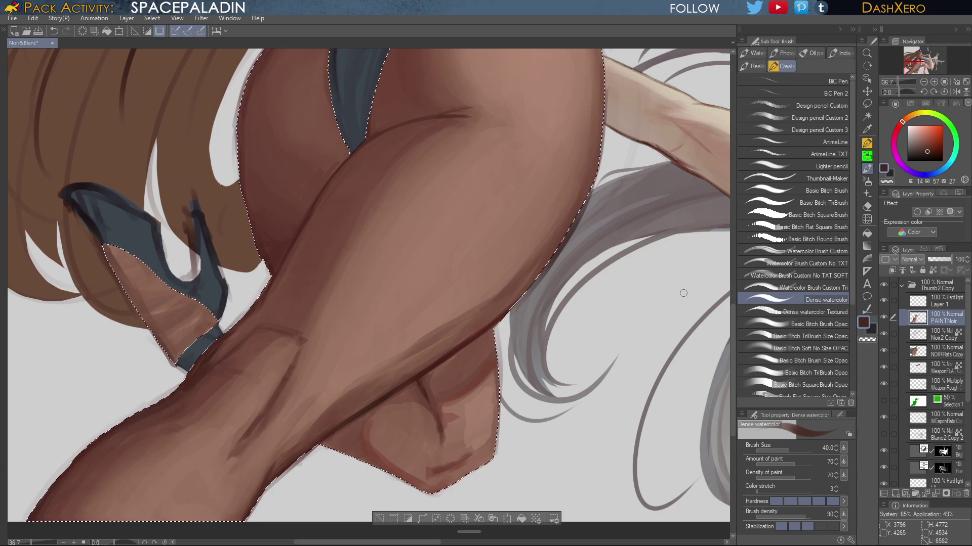
pyautogui.moveTo(597, 284)
pyautogui.mouseDown()
pyautogui.moveTo(564, 363)
pyautogui.moveTo(636, 381)
pyautogui.mouseUp()
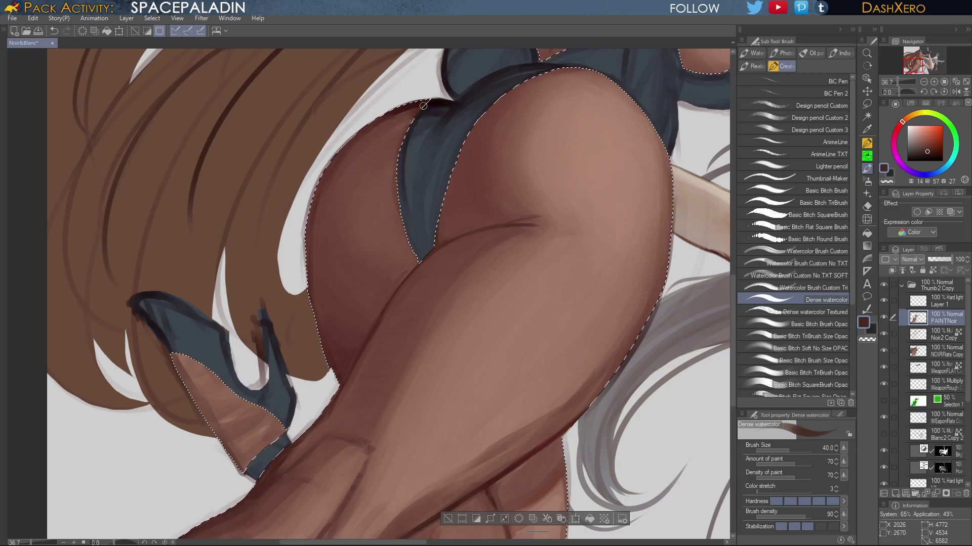
pyautogui.moveTo(636, 291); pyautogui.dragTo(633, 215)
pyautogui.moveTo(560, 370); pyautogui.dragTo(618, 234)
pyautogui.moveTo(571, 303); pyautogui.dragTo(605, 279)
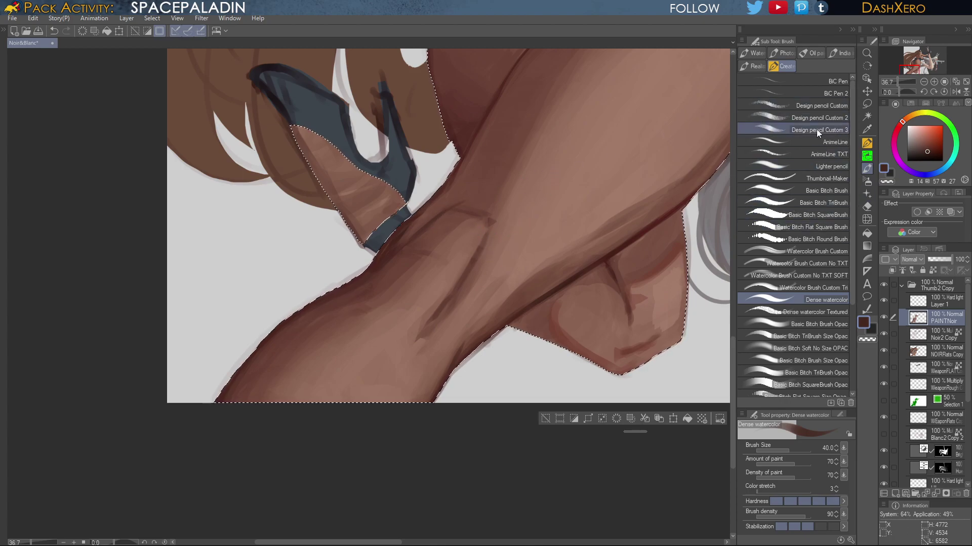
# Blend the skin shading around the knee crease using sampled browns and the Basic Bitch Brush Opac at size 170
pyautogui.click(823, 324)
pyautogui.keyDown('alt'); pyautogui.click(463, 208); pyautogui.keyUp('alt')
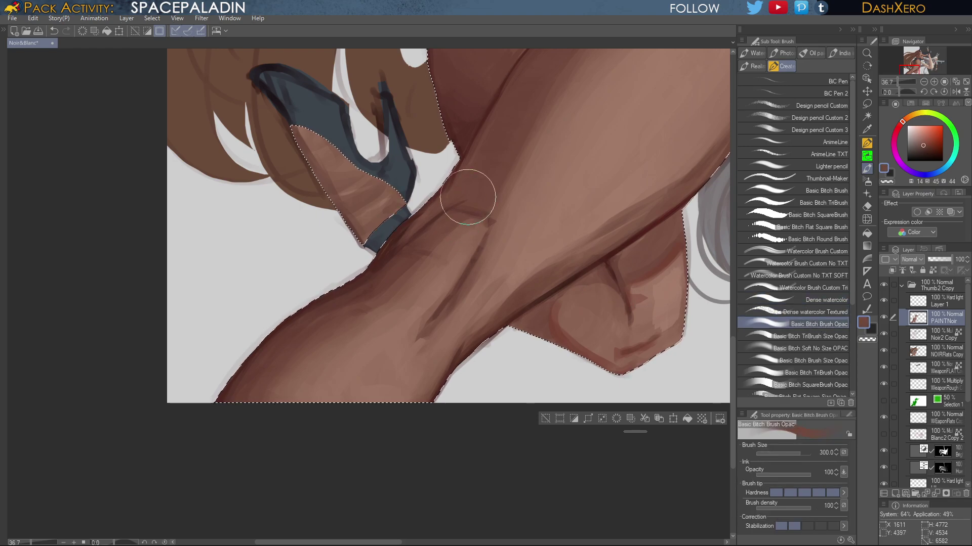
pyautogui.press('[')
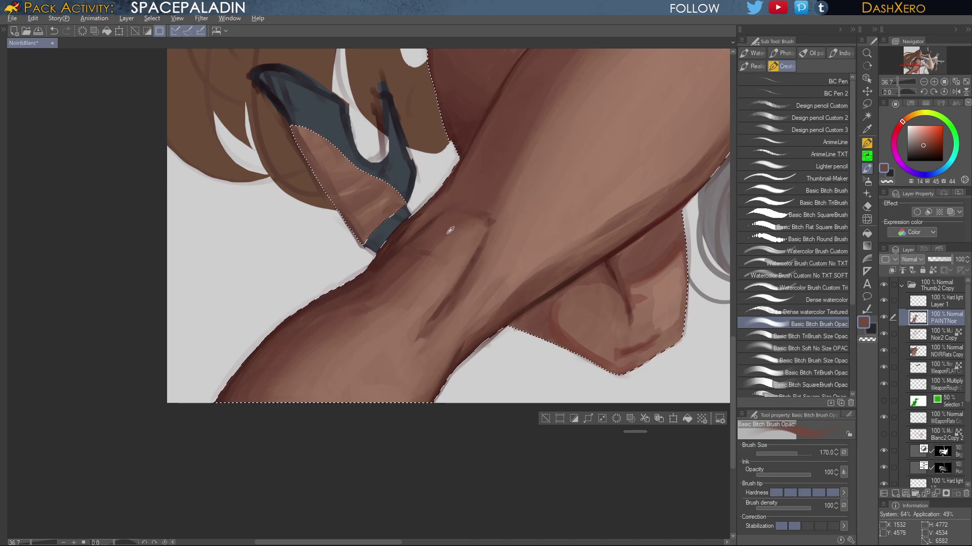
pyautogui.keyDown('alt'); pyautogui.click(431, 218); pyautogui.keyUp('alt')
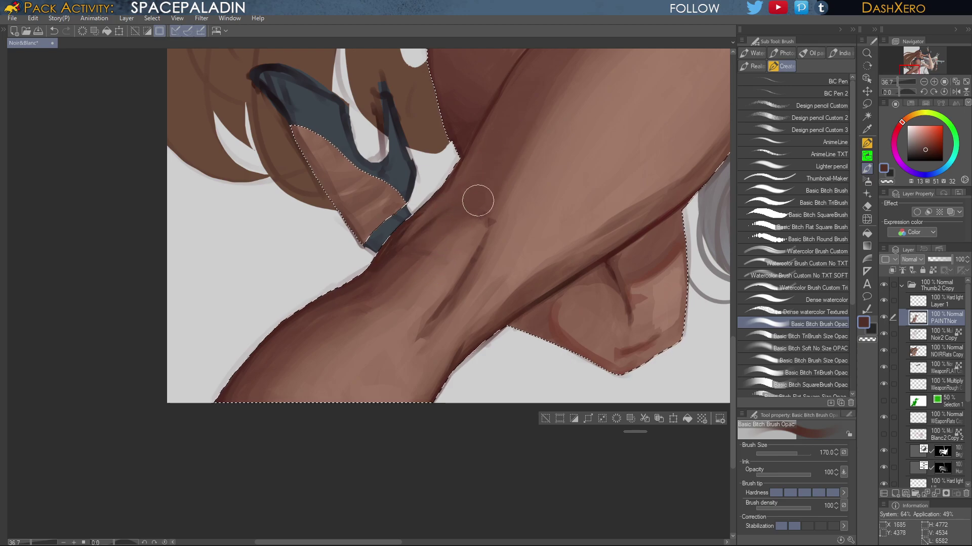
pyautogui.keyDown('alt'); pyautogui.click(511, 178); pyautogui.keyUp('alt')
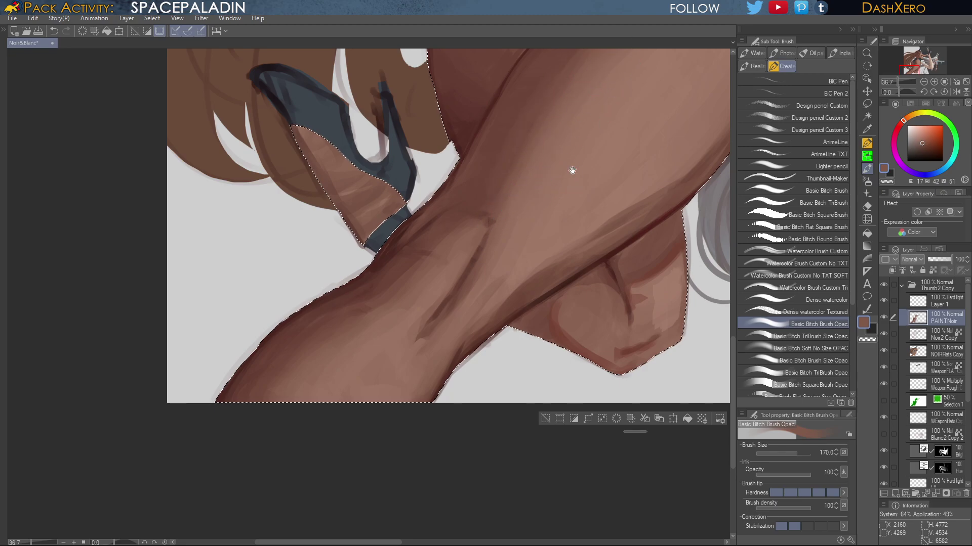
pyautogui.moveTo(570, 169); pyautogui.dragTo(501, 332)
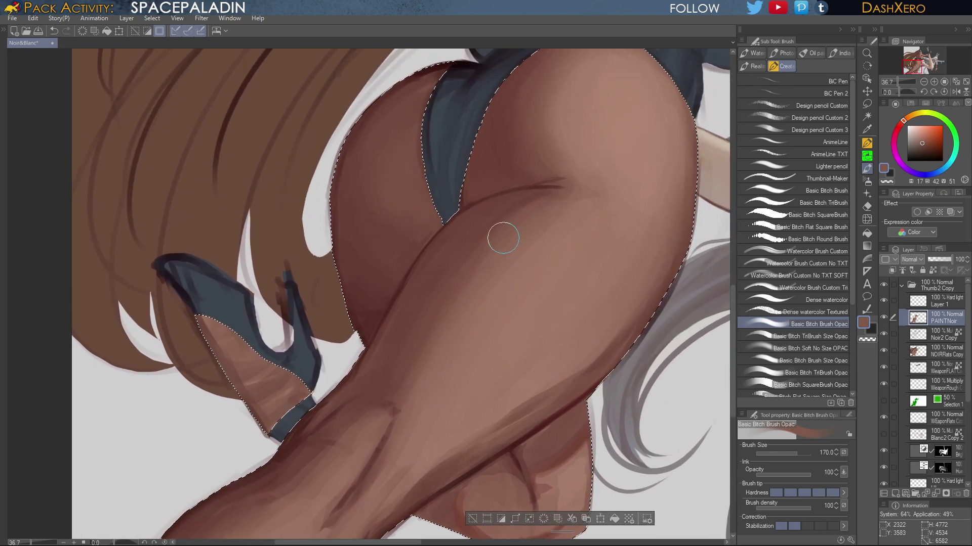
pyautogui.keyDown('alt'); pyautogui.click(514, 202); pyautogui.keyUp('alt')
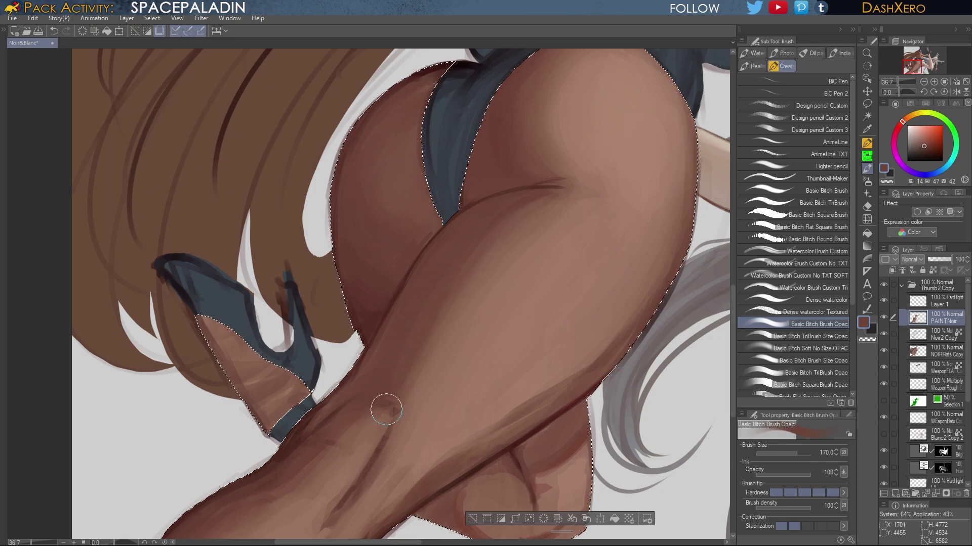
# Sample a lighter skin tone and soften the rounded form of the far foot beneath the thigh
pyautogui.moveTo(654, 300); pyautogui.dragTo(579, 169)
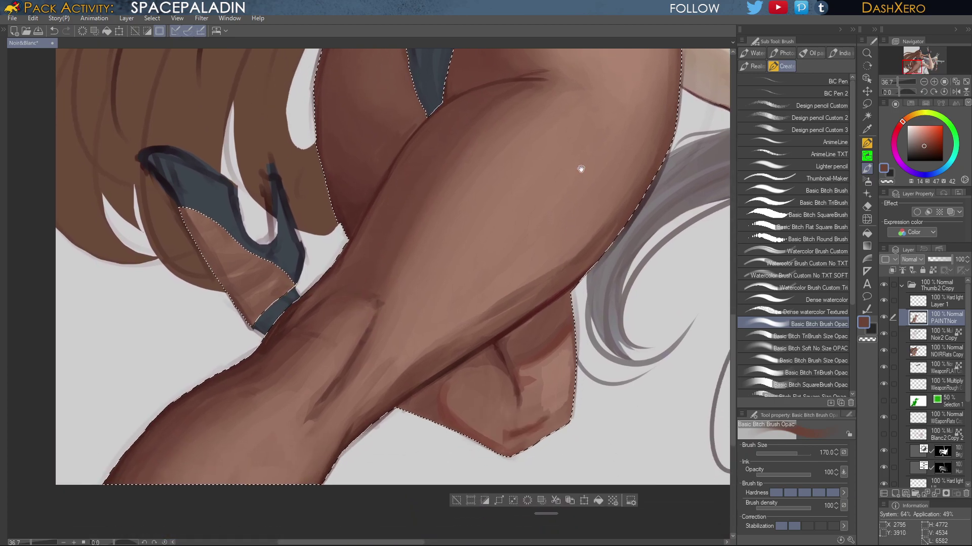
pyautogui.moveTo(690, 75); pyautogui.dragTo(540, 324)
pyautogui.moveTo(652, 139); pyautogui.dragTo(606, 250)
pyautogui.moveTo(652, 172); pyautogui.dragTo(600, 277)
pyautogui.moveTo(589, 342)
pyautogui.mouseDown()
pyautogui.moveTo(592, 268)
pyautogui.moveTo(658, 115)
pyautogui.mouseUp()
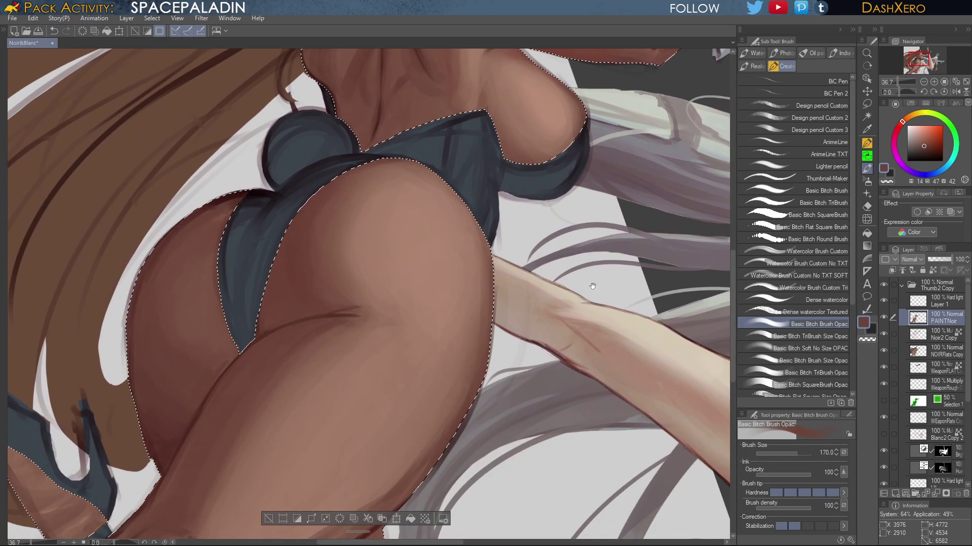
pyautogui.moveTo(560, 389); pyautogui.dragTo(648, 132)
pyautogui.moveTo(605, 258); pyautogui.dragTo(617, 216)
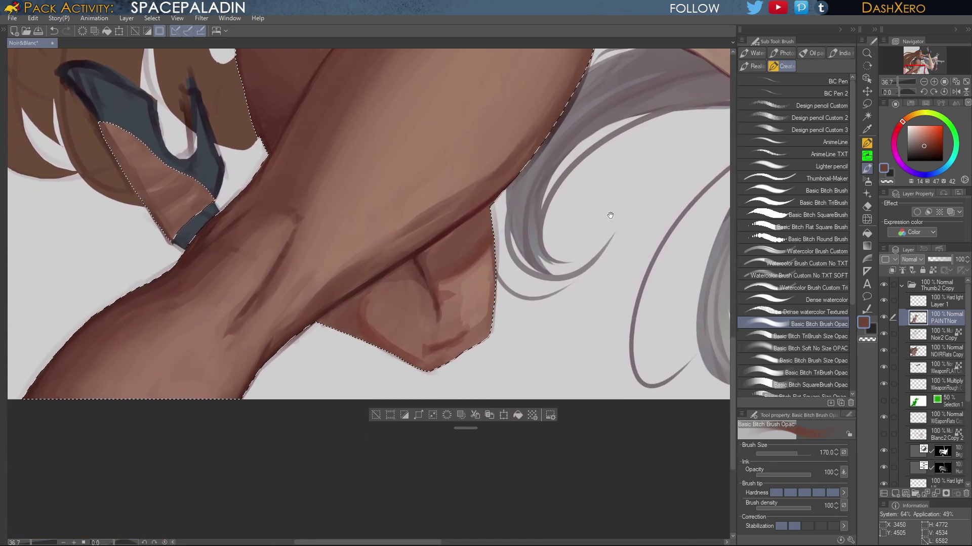
pyautogui.keyDown('alt'); pyautogui.click(467, 296); pyautogui.keyUp('alt')
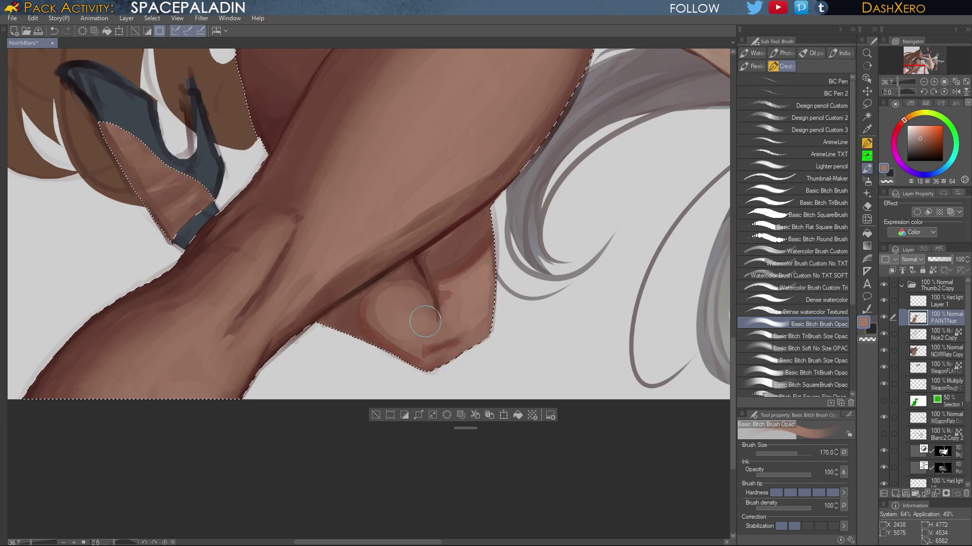
pyautogui.moveTo(447, 309); pyautogui.dragTo(553, 341)
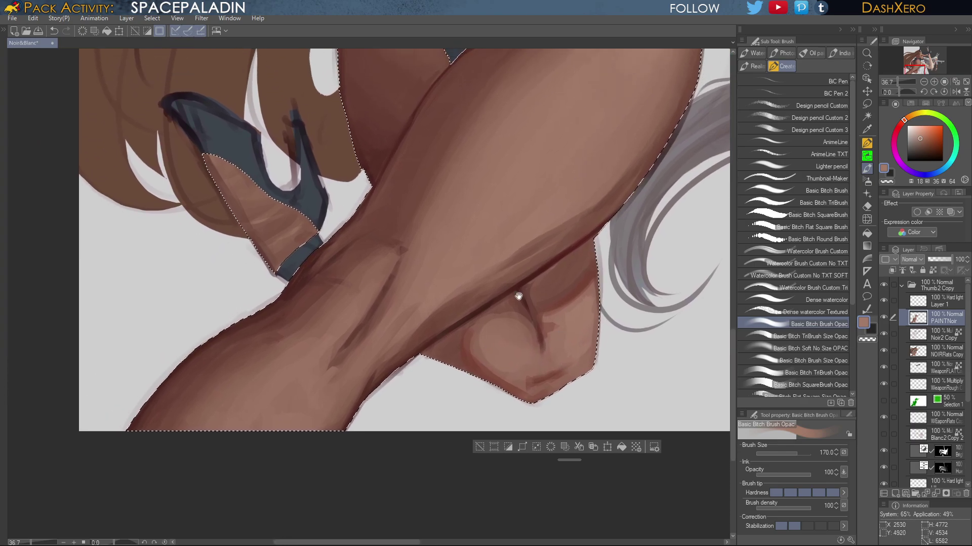
# Sample a dark reddish brown from the leg and shade the exposed skin of the high-heeled foot near the ankle strap
pyautogui.moveTo(455, 212)
pyautogui.mouseDown()
pyautogui.moveTo(562, 416)
pyautogui.moveTo(656, 234)
pyautogui.mouseUp()
pyautogui.moveTo(484, 196); pyautogui.dragTo(549, 255)
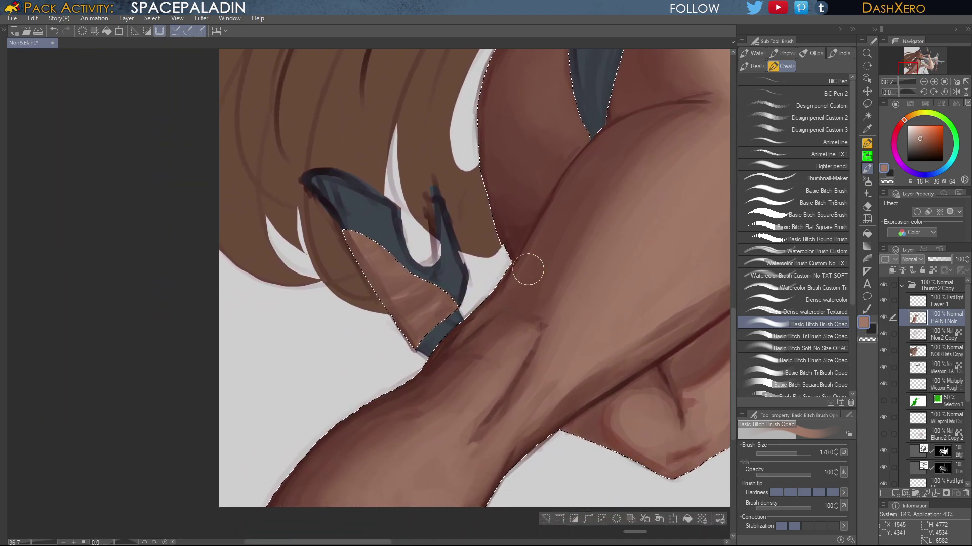
pyautogui.keyDown('alt'); pyautogui.click(523, 226); pyautogui.keyUp('alt')
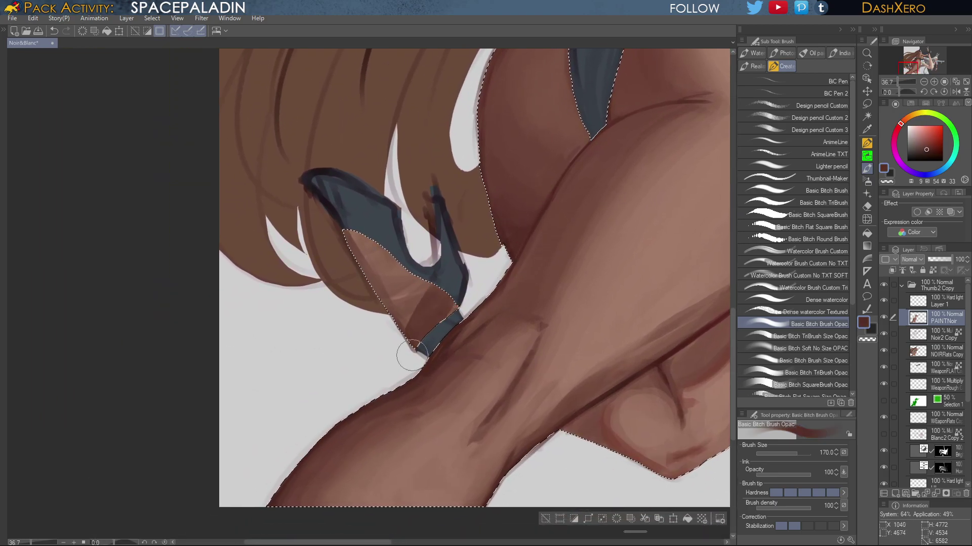
pyautogui.hotkey('ctrl', 'z')
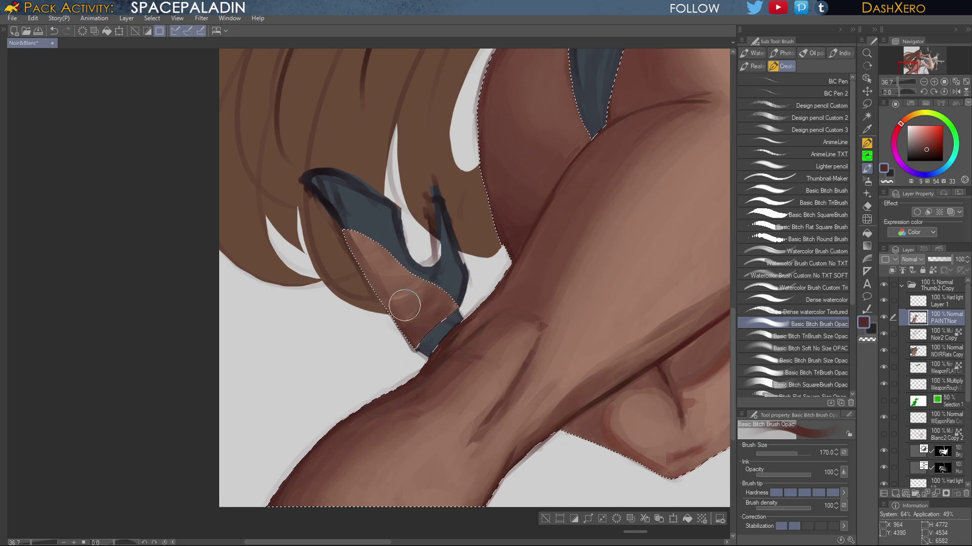
pyautogui.moveTo(398, 321)
pyautogui.mouseDown()
pyautogui.moveTo(401, 308)
pyautogui.moveTo(365, 271)
pyautogui.moveTo(398, 294)
pyautogui.mouseUp()
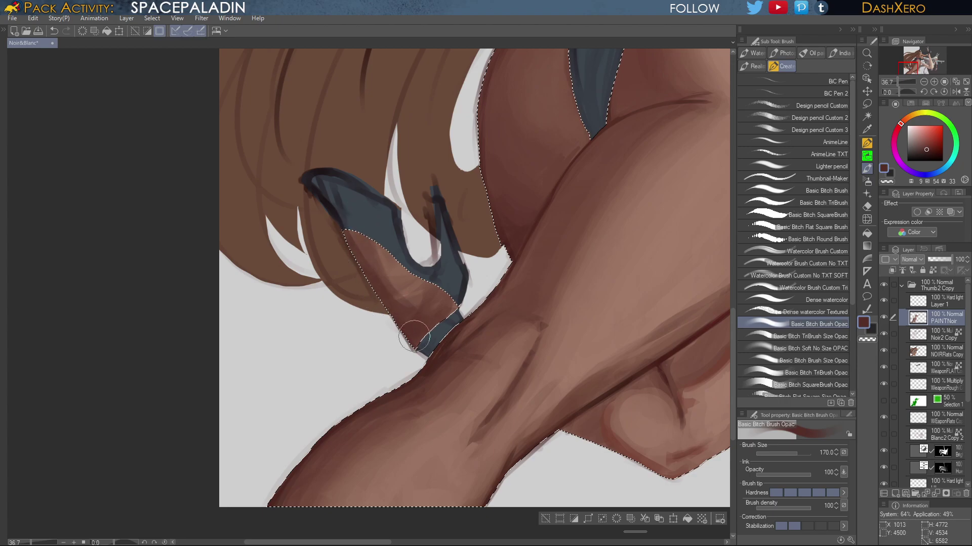
# Sample a mid brown from the far foot and try blending the shadow on the high-heeled foot, undoing the last stroke
pyautogui.moveTo(629, 301); pyautogui.dragTo(576, 310)
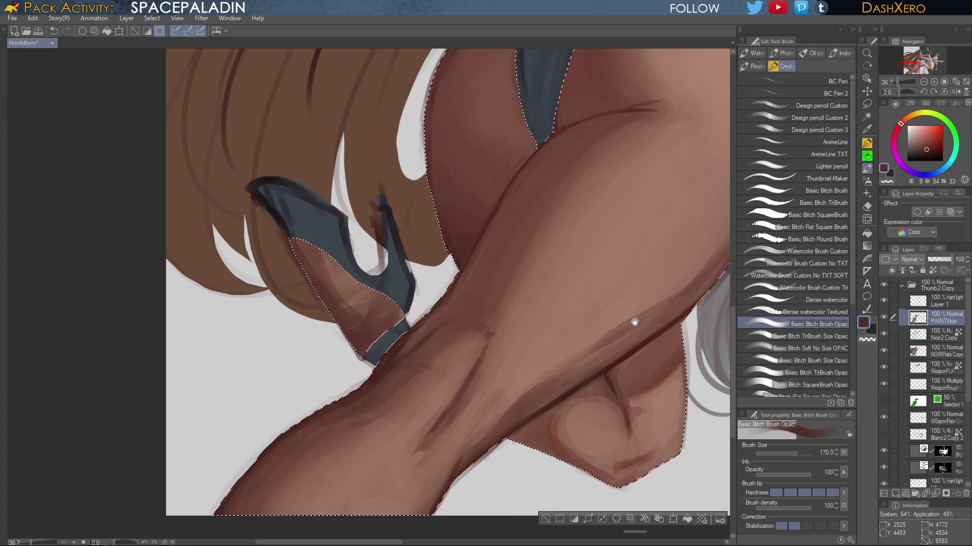
pyautogui.moveTo(626, 347)
pyautogui.mouseDown()
pyautogui.moveTo(612, 288)
pyautogui.moveTo(614, 347)
pyautogui.mouseUp()
pyautogui.keyDown('alt'); pyautogui.click(617, 354); pyautogui.keyUp('alt')
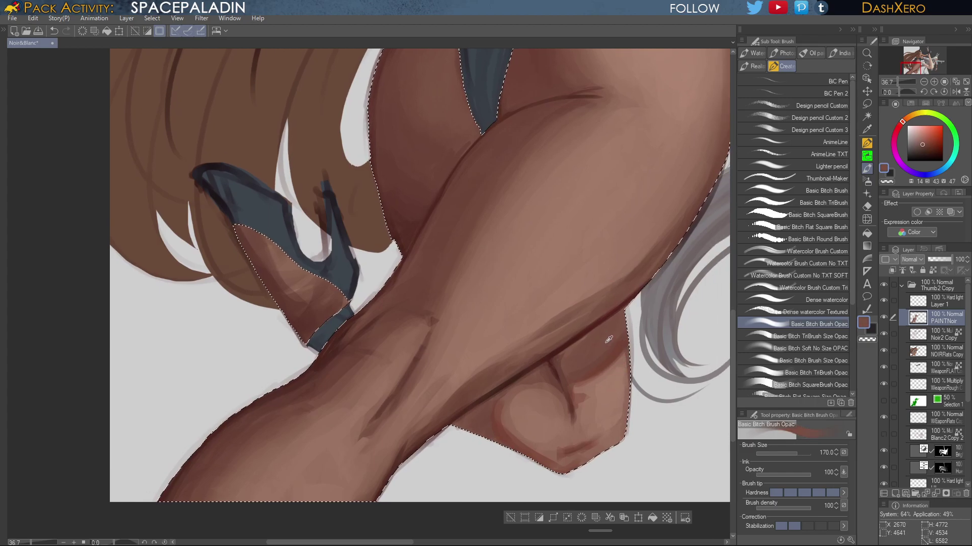
pyautogui.moveTo(303, 324)
pyautogui.mouseDown()
pyautogui.moveTo(250, 223)
pyautogui.moveTo(303, 314)
pyautogui.moveTo(351, 252)
pyautogui.moveTo(328, 311)
pyautogui.mouseUp()
pyautogui.hotkey('ctrl', 'z')
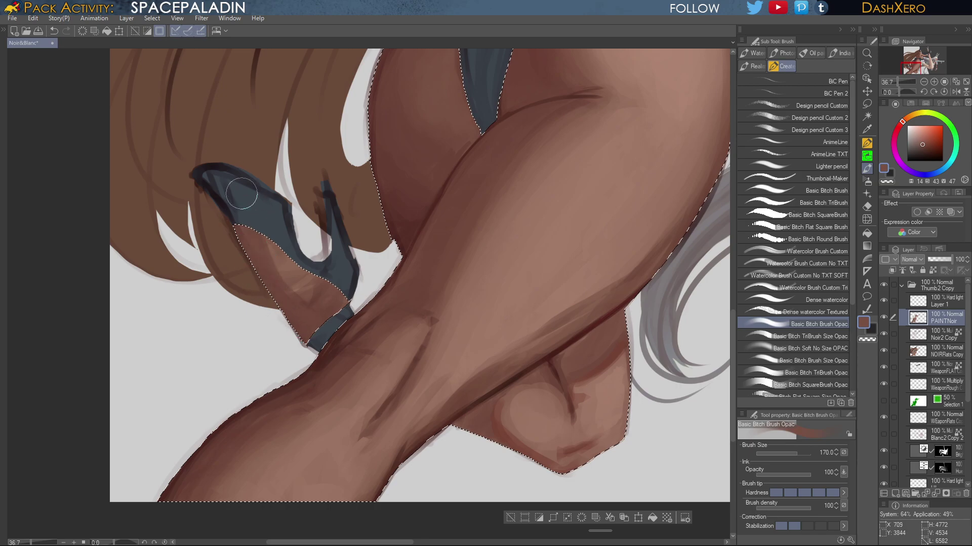
# Sample a light skin tone from the side of the chest for refining the upper body's lit areas
pyautogui.moveTo(603, 383); pyautogui.dragTo(591, 344)
pyautogui.moveTo(645, 290); pyautogui.dragTo(561, 319)
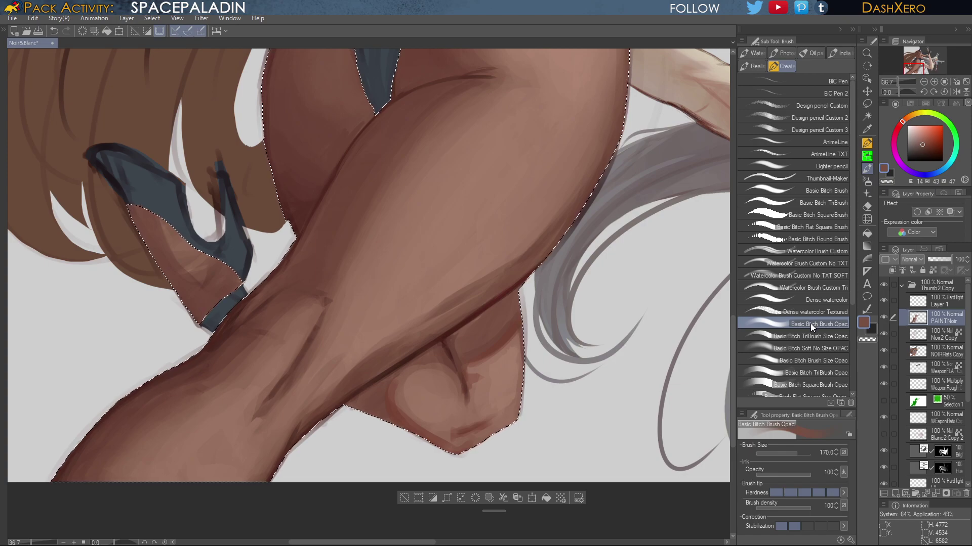
pyautogui.moveTo(599, 165)
pyautogui.mouseDown()
pyautogui.moveTo(567, 352)
pyautogui.moveTo(480, 491)
pyautogui.mouseUp()
pyautogui.moveTo(552, 372); pyautogui.dragTo(589, 301)
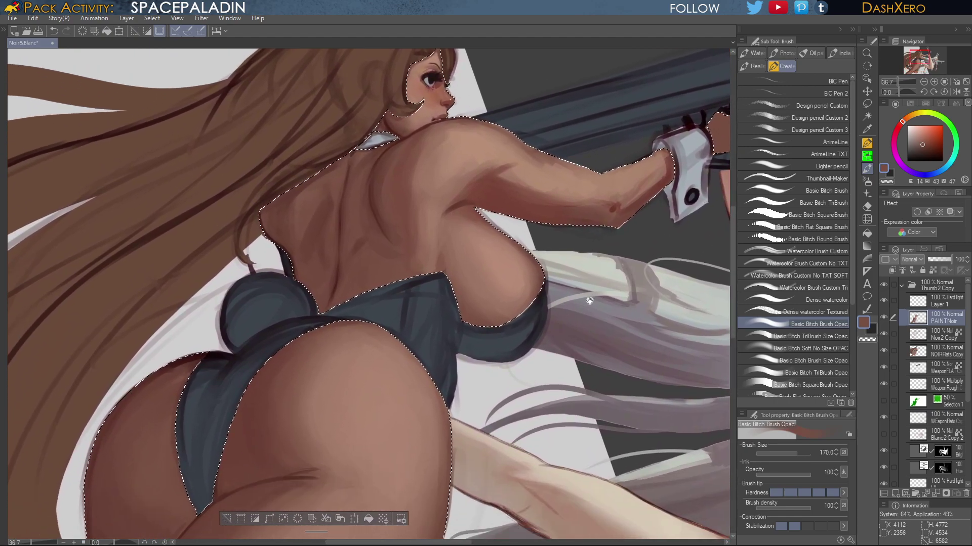
pyautogui.keyDown('alt'); pyautogui.click(524, 280); pyautogui.keyUp('alt')
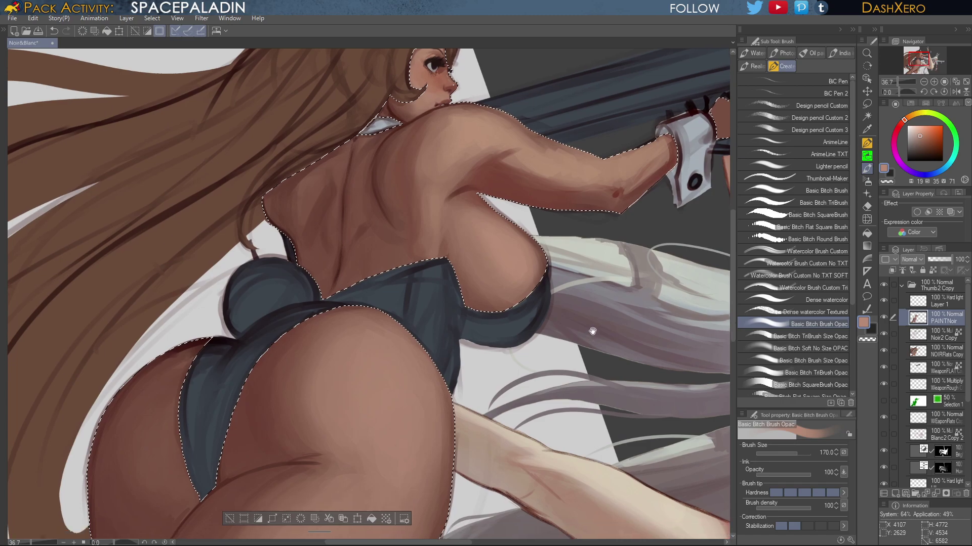
# Refine the shading around the shoulder and upper back with sampled browns, reducing the Basic Bitch Brush Opac to size 120
pyautogui.moveTo(585, 329)
pyautogui.mouseDown()
pyautogui.moveTo(587, 289)
pyautogui.moveTo(609, 330)
pyautogui.moveTo(606, 319)
pyautogui.moveTo(448, 312)
pyautogui.mouseUp()
pyautogui.moveTo(700, 407)
pyautogui.mouseDown()
pyautogui.moveTo(613, 370)
pyautogui.moveTo(595, 283)
pyautogui.moveTo(635, 349)
pyautogui.moveTo(654, 340)
pyautogui.mouseUp()
pyautogui.moveTo(308, 195); pyautogui.dragTo(683, 301)
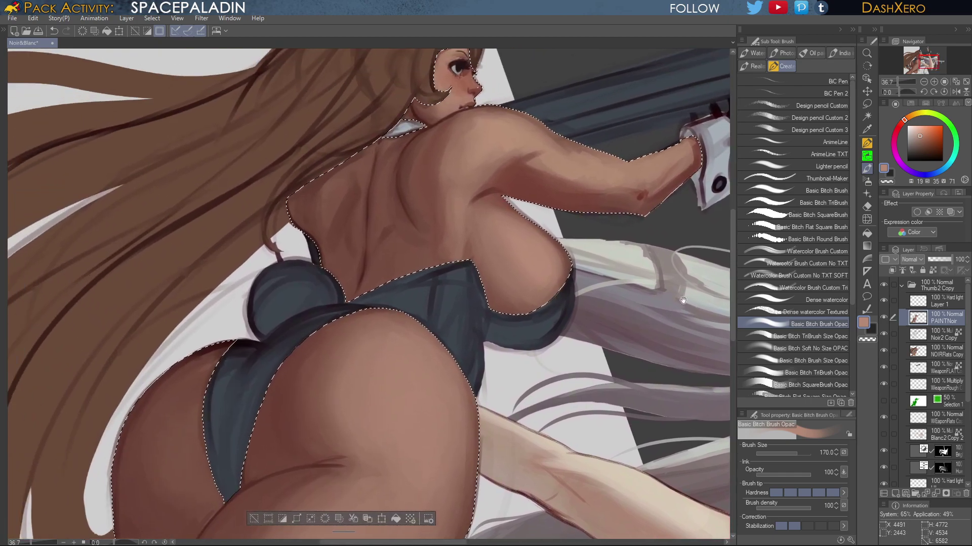
pyautogui.moveTo(582, 309)
pyautogui.mouseDown()
pyautogui.moveTo(627, 310)
pyautogui.moveTo(636, 352)
pyautogui.mouseUp()
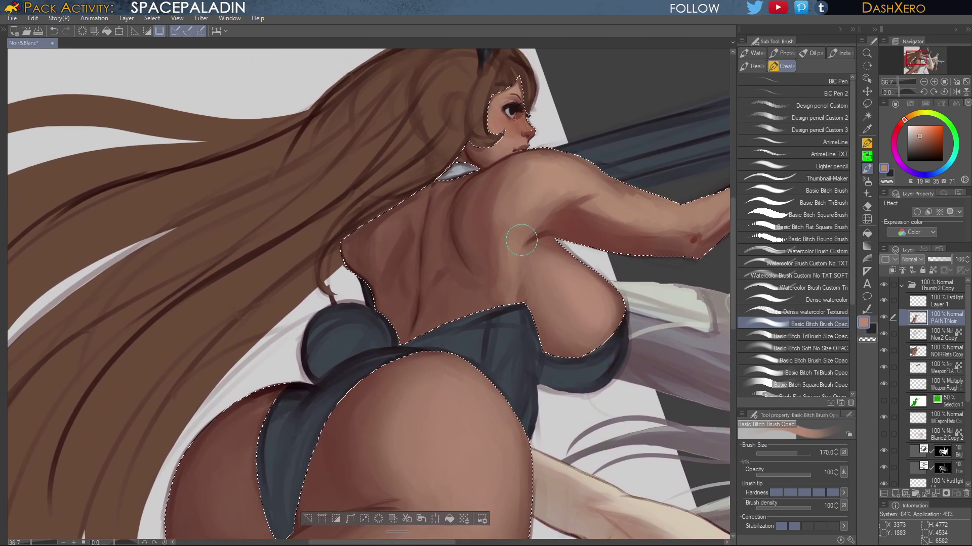
pyautogui.keyDown('alt'); pyautogui.click(477, 180); pyautogui.keyUp('alt')
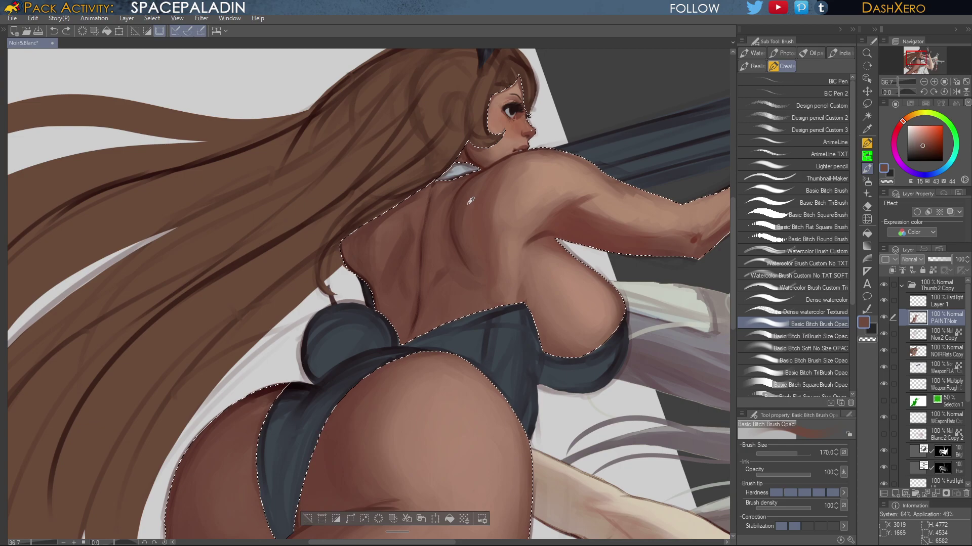
pyautogui.keyDown('alt'); pyautogui.click(478, 188); pyautogui.keyUp('alt')
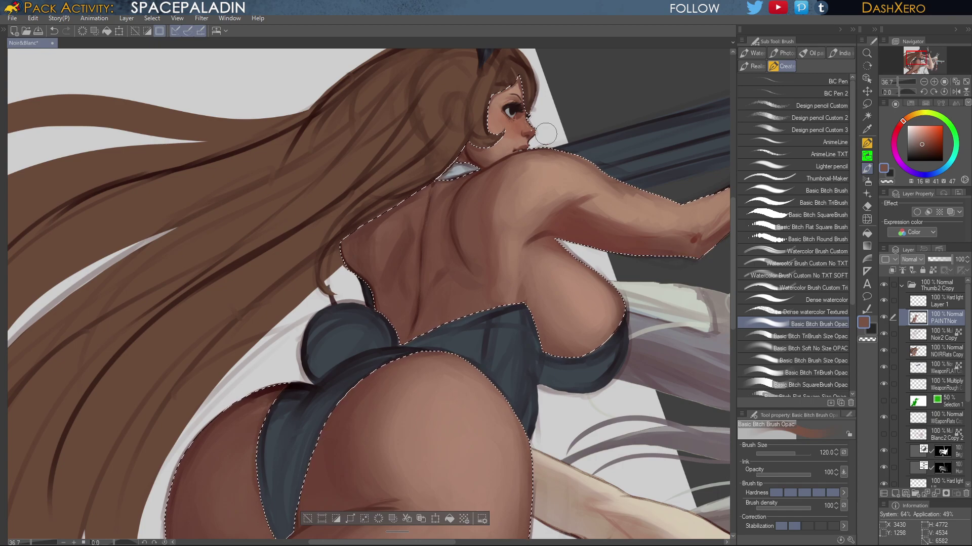
pyautogui.keyDown('alt'); pyautogui.click(453, 218); pyautogui.keyUp('alt')
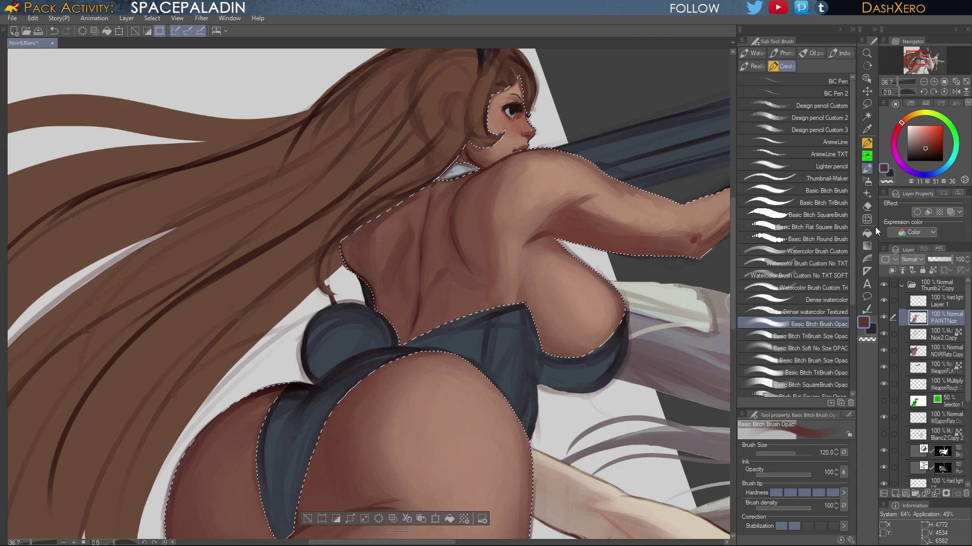
# Sample a dark brown from the lower back and define the shoulder blade contour with Watercolor Brush Custom at size 50
pyautogui.keyDown('alt'); pyautogui.click(419, 308); pyautogui.keyUp('alt')
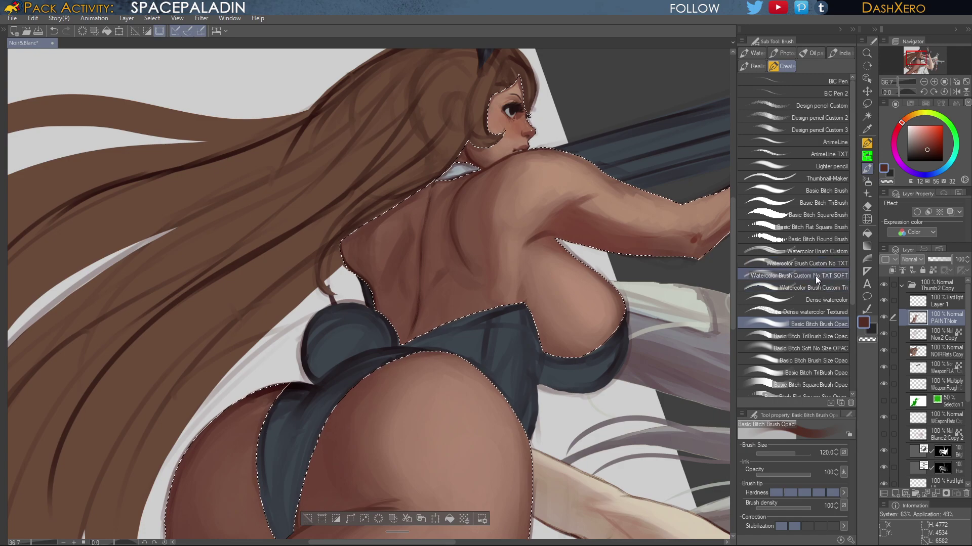
pyautogui.click(818, 250)
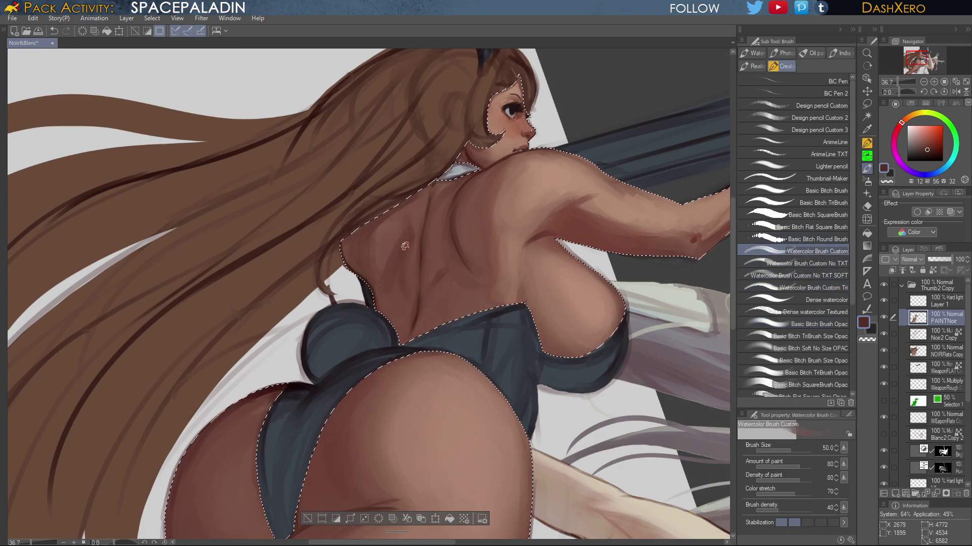
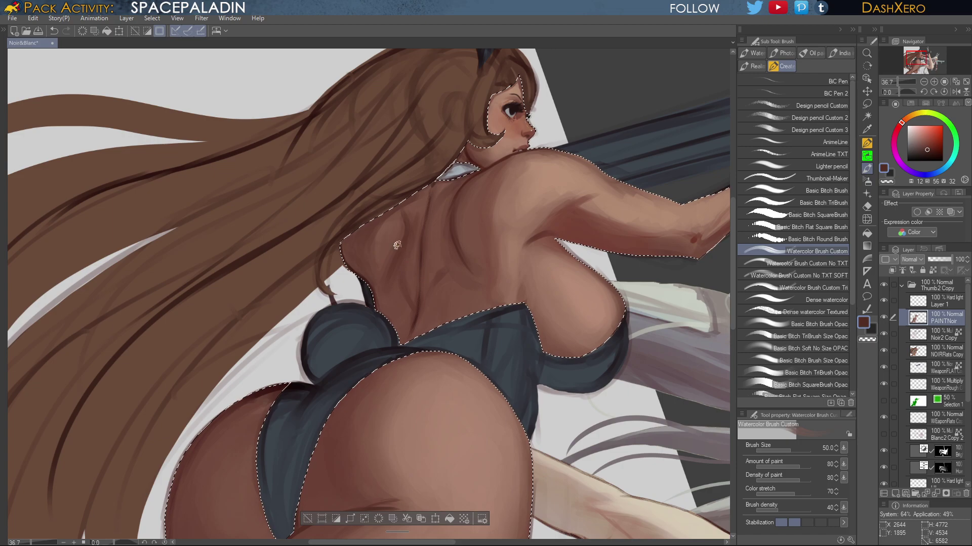
# Pick a more saturated dark red-brown and define the shadow contours on the back, underarm and side of the chest, undoing unwanted strokes
pyautogui.click(935, 146)
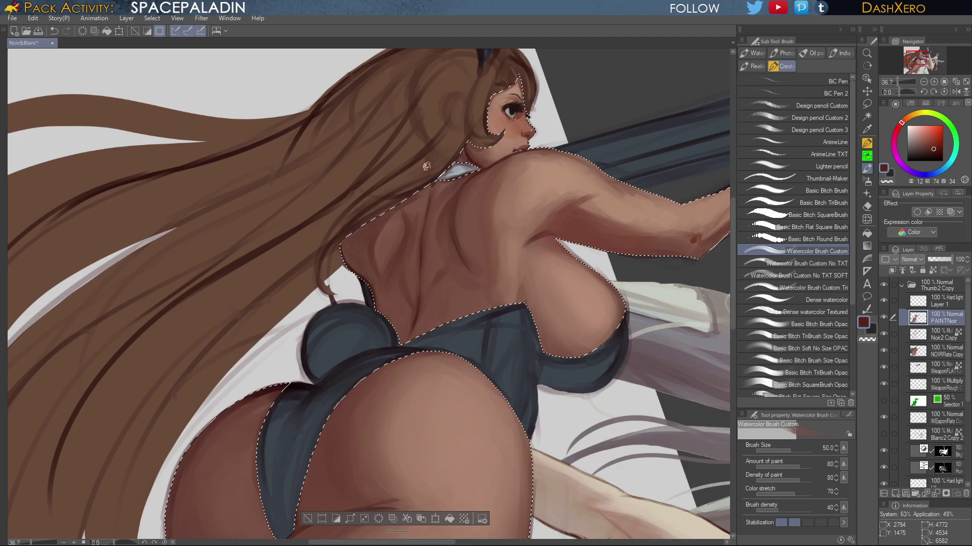
pyautogui.moveTo(624, 383); pyautogui.dragTo(597, 333)
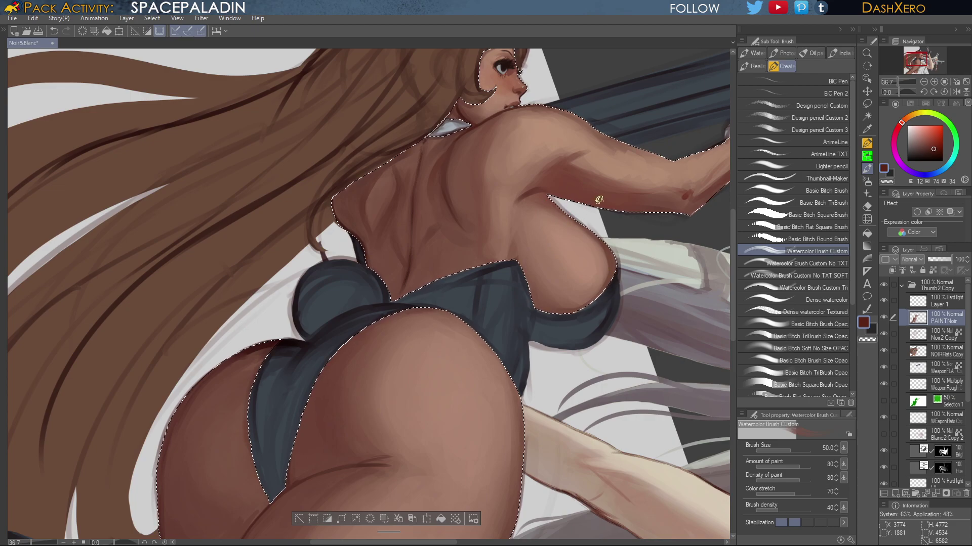
pyautogui.hotkey('ctrl', 'z')
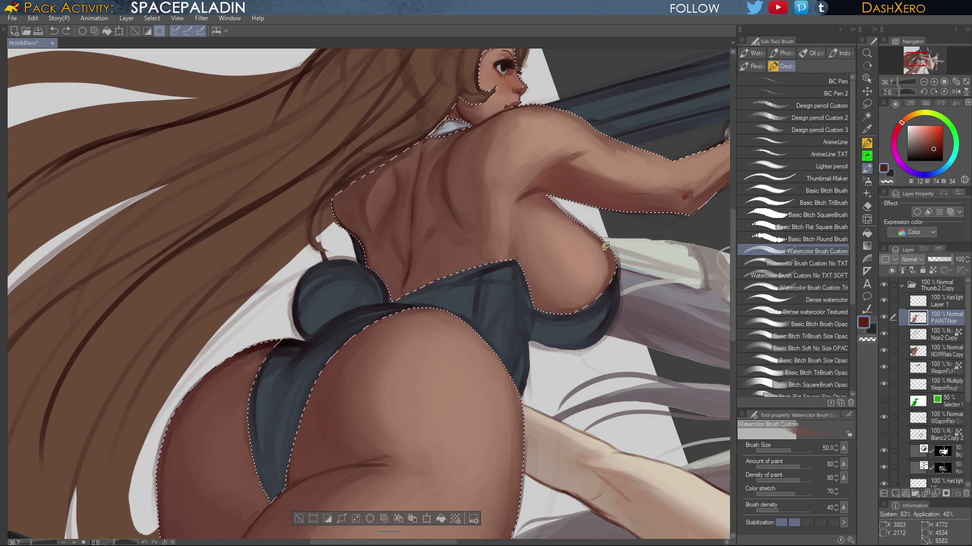
pyautogui.moveTo(602, 247); pyautogui.dragTo(604, 262)
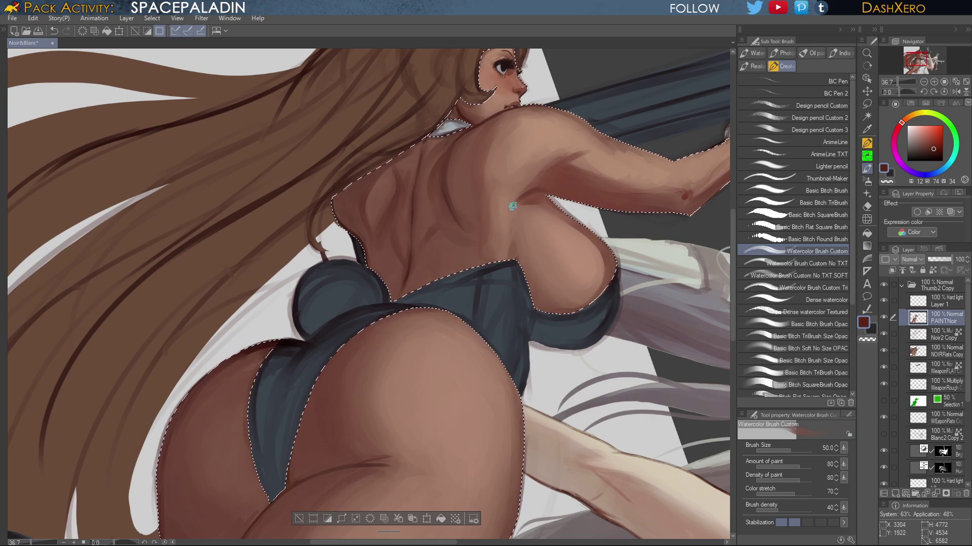
pyautogui.hotkey('ctrl', 'z')
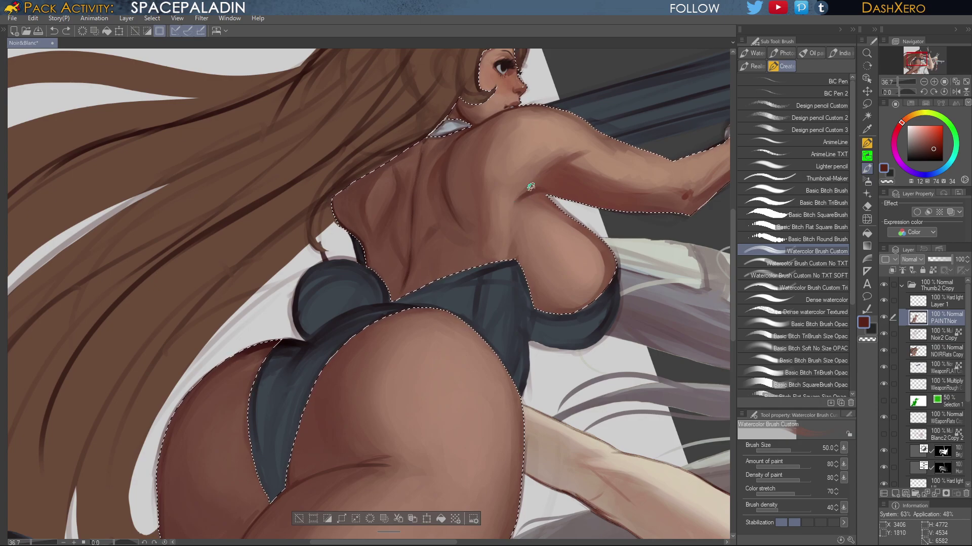
pyautogui.moveTo(544, 198); pyautogui.dragTo(518, 208)
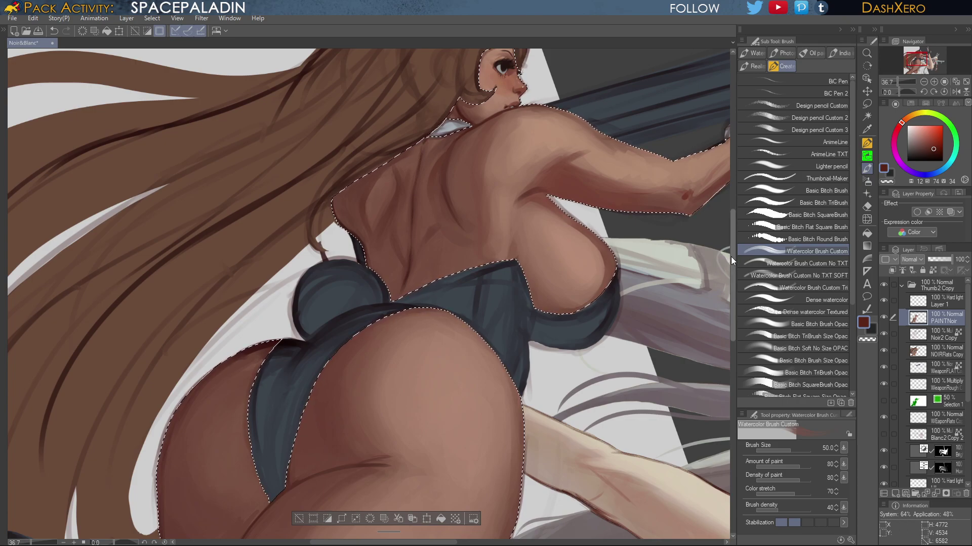
pyautogui.hotkey('ctrl', 'z')
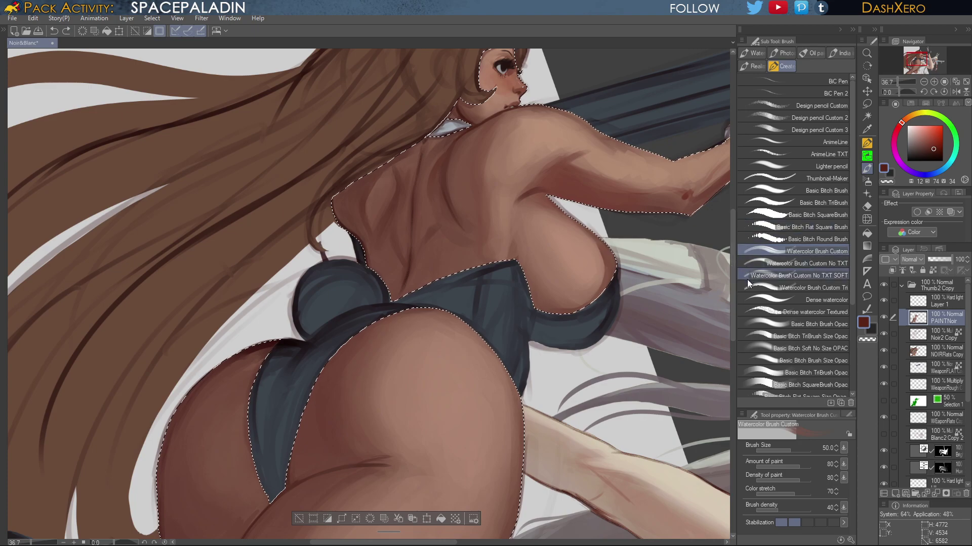
pyautogui.moveTo(733, 281); pyautogui.dragTo(731, 264)
pyautogui.moveTo(701, 340); pyautogui.dragTo(571, 342)
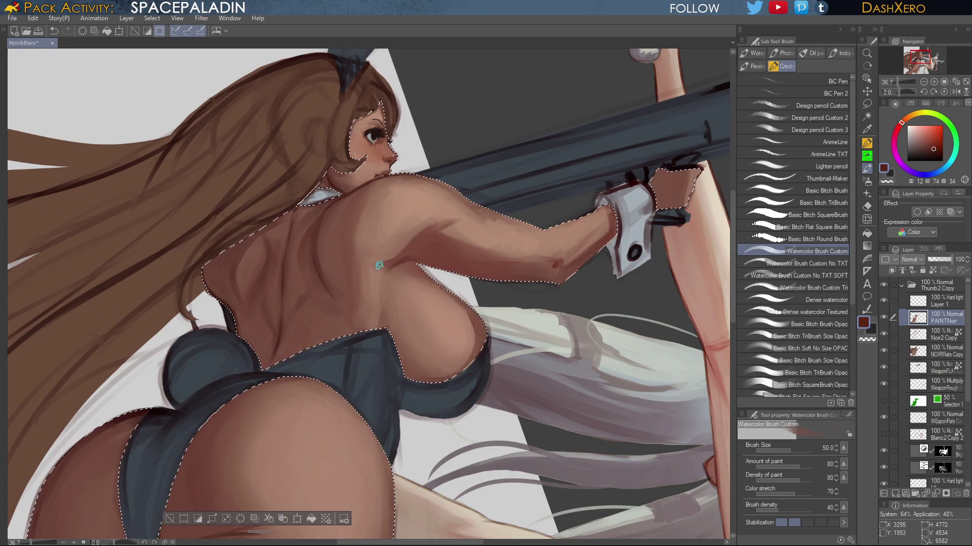
pyautogui.hotkey('ctrl', 'z')
pyautogui.hotkey('ctrl', 'y')
# Sample a light skin brown from the lit area of the near hip for refining its shading
pyautogui.moveTo(563, 441); pyautogui.dragTo(657, 325)
pyautogui.moveTo(606, 408); pyautogui.dragTo(694, 293)
pyautogui.moveTo(615, 405); pyautogui.dragTo(716, 263)
pyautogui.moveTo(639, 388); pyautogui.dragTo(664, 346)
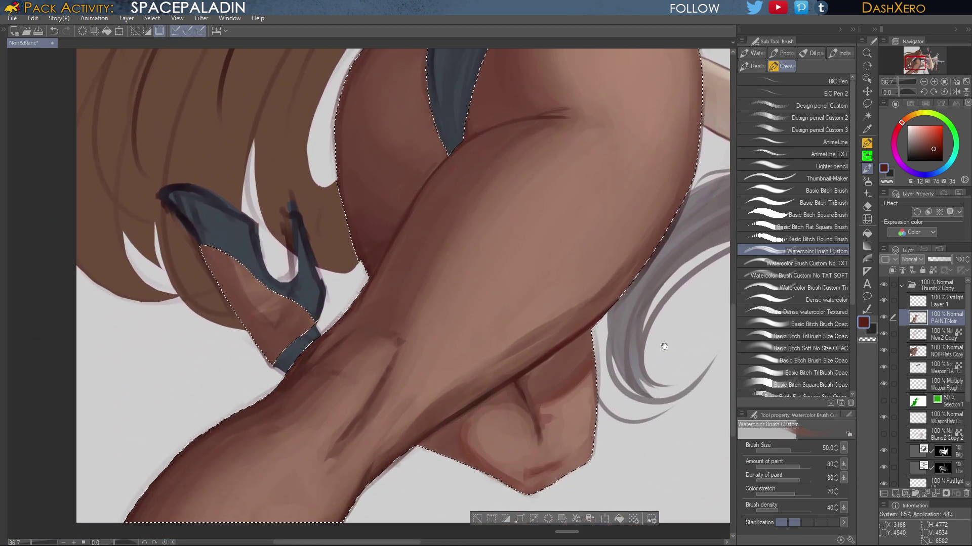
pyautogui.moveTo(684, 241)
pyautogui.mouseDown()
pyautogui.moveTo(655, 378)
pyautogui.moveTo(661, 359)
pyautogui.moveTo(649, 372)
pyautogui.mouseUp()
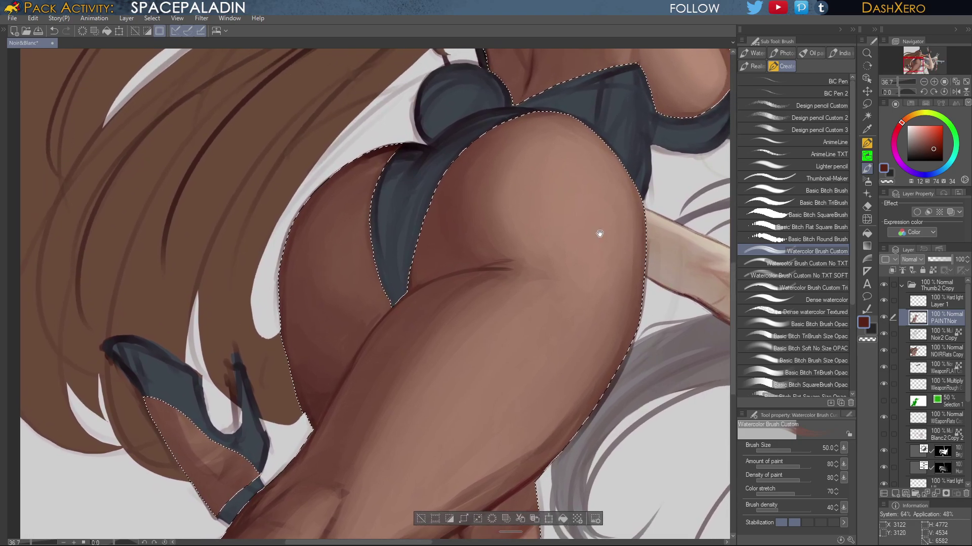
pyautogui.keyDown('alt'); pyautogui.click(522, 178); pyautogui.keyUp('alt')
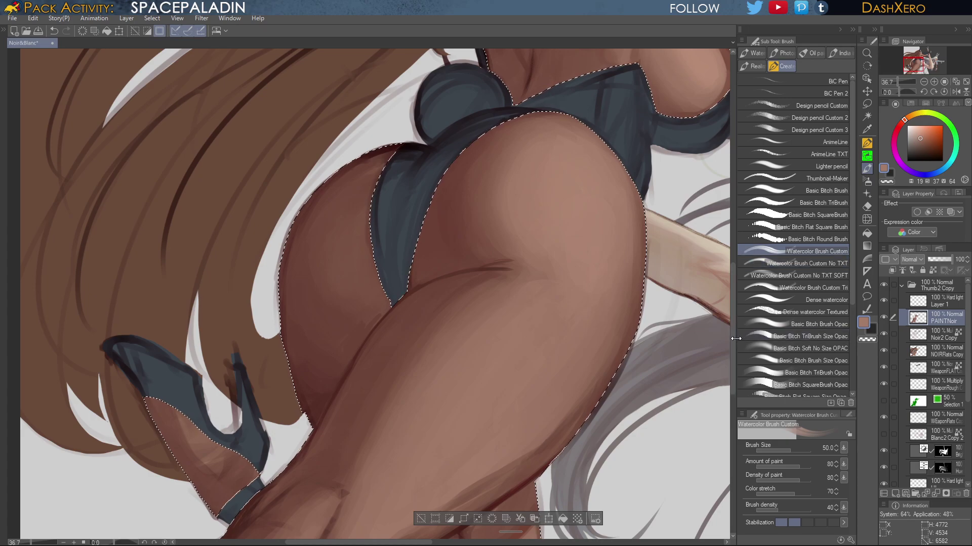
# Examine the skin shading across the whole illustration and on the brown-haired character's back, hips and legs
pyautogui.moveTo(732, 345); pyautogui.dragTo(734, 263)
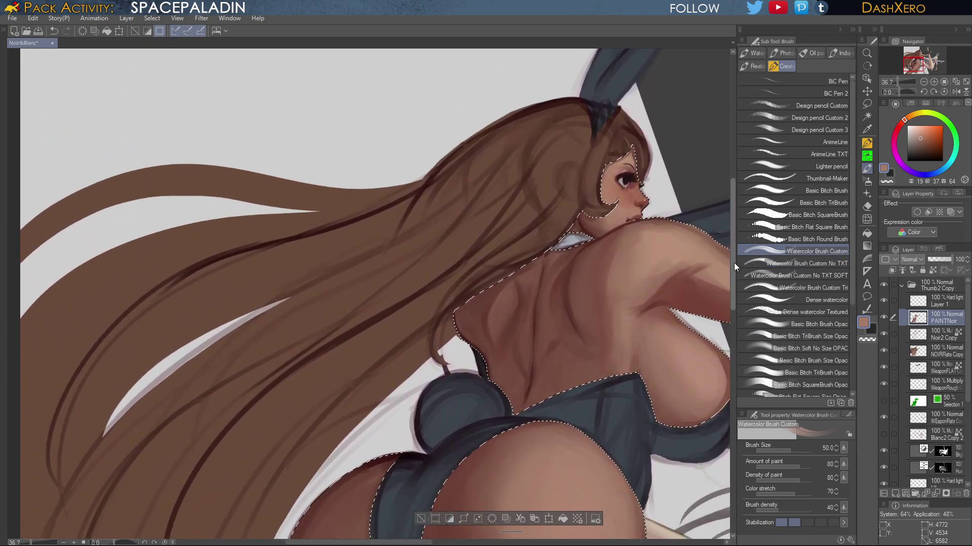
pyautogui.hotkey('ctrl', '0')
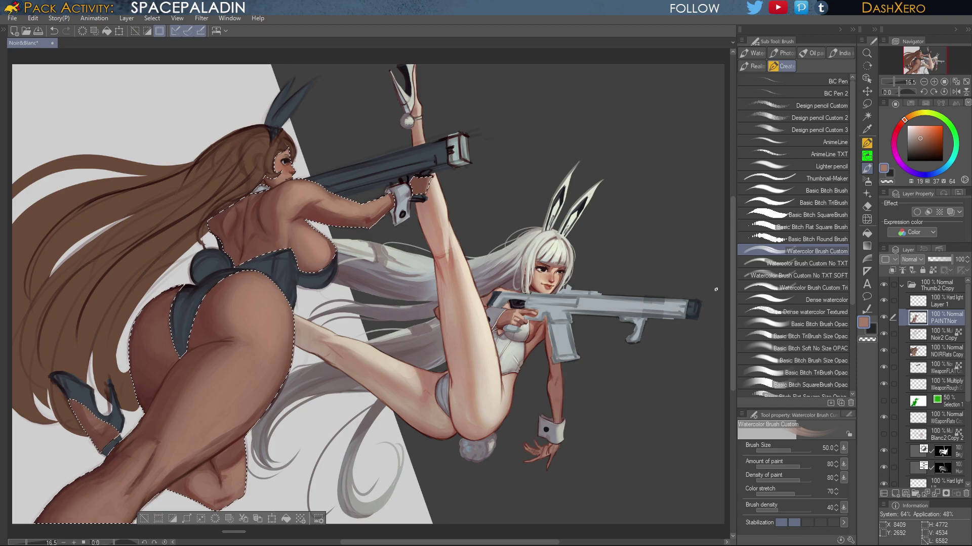
pyautogui.scroll(2, 715, 290)
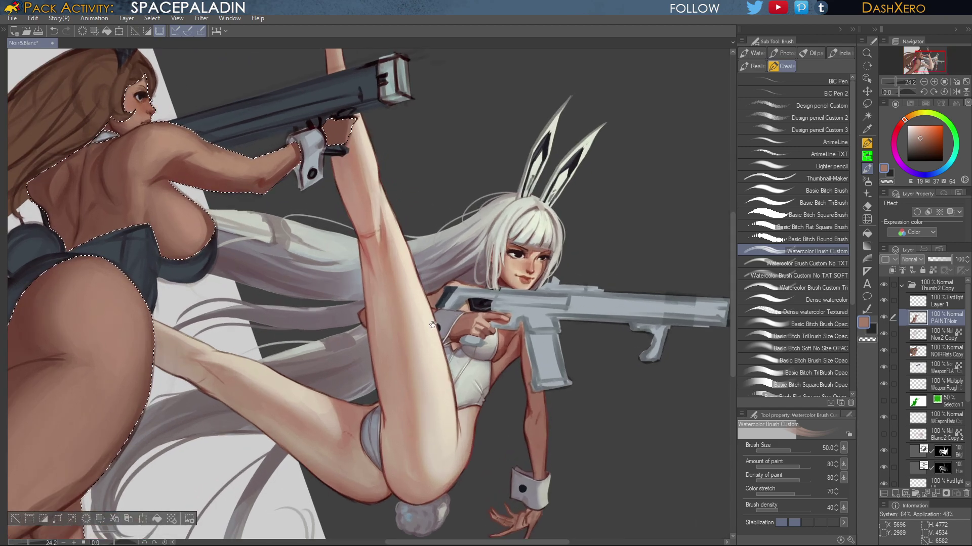
pyautogui.moveTo(271, 465); pyautogui.dragTo(656, 361)
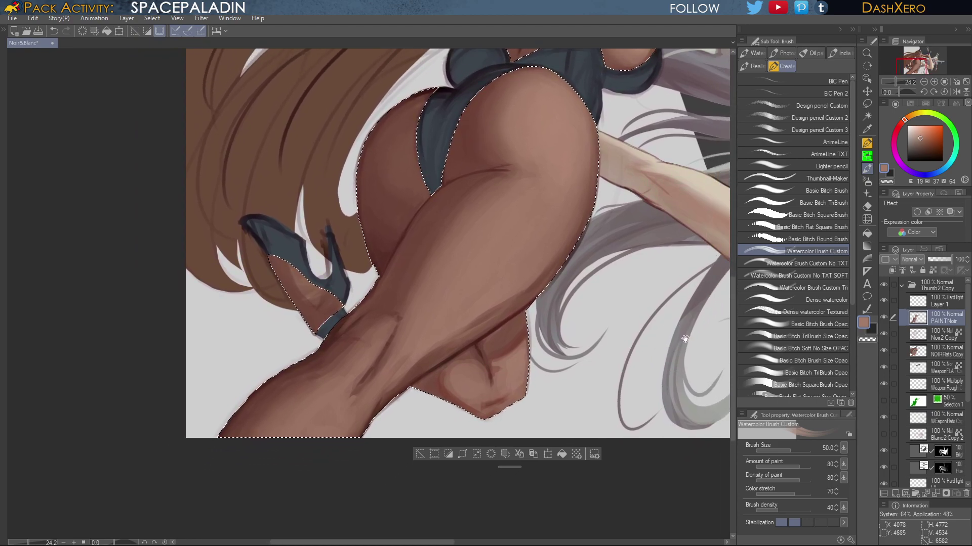
pyautogui.moveTo(685, 339); pyautogui.dragTo(644, 350)
pyautogui.moveTo(675, 313); pyautogui.dragTo(659, 339)
pyautogui.moveTo(683, 297); pyautogui.dragTo(654, 380)
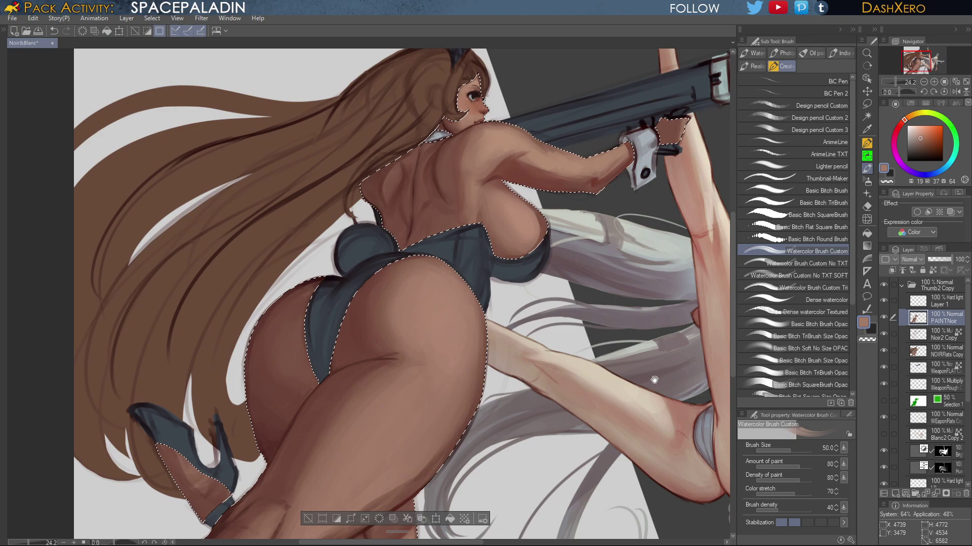
pyautogui.moveTo(655, 380); pyautogui.dragTo(652, 379)
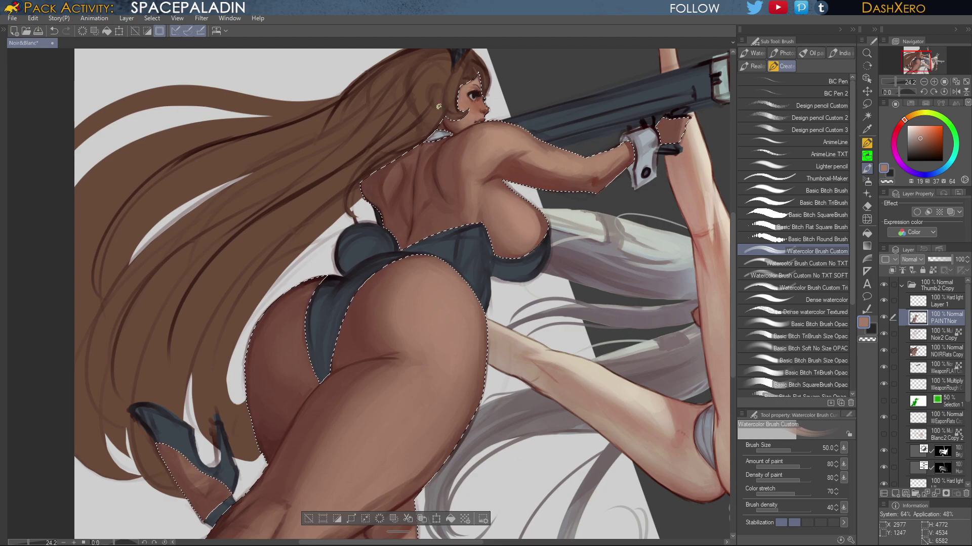
pyautogui.scroll(-8, 629, 375)
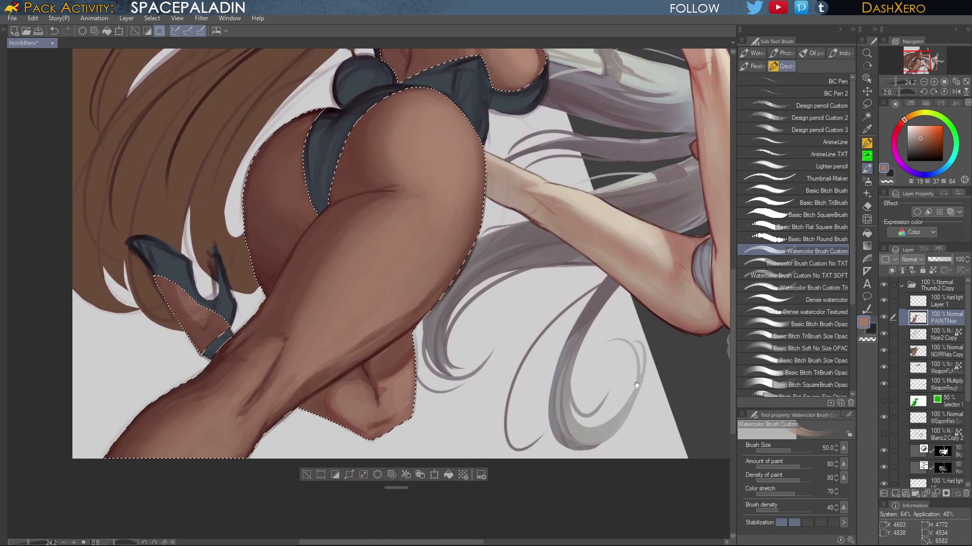
pyautogui.scroll(2, 632, 382)
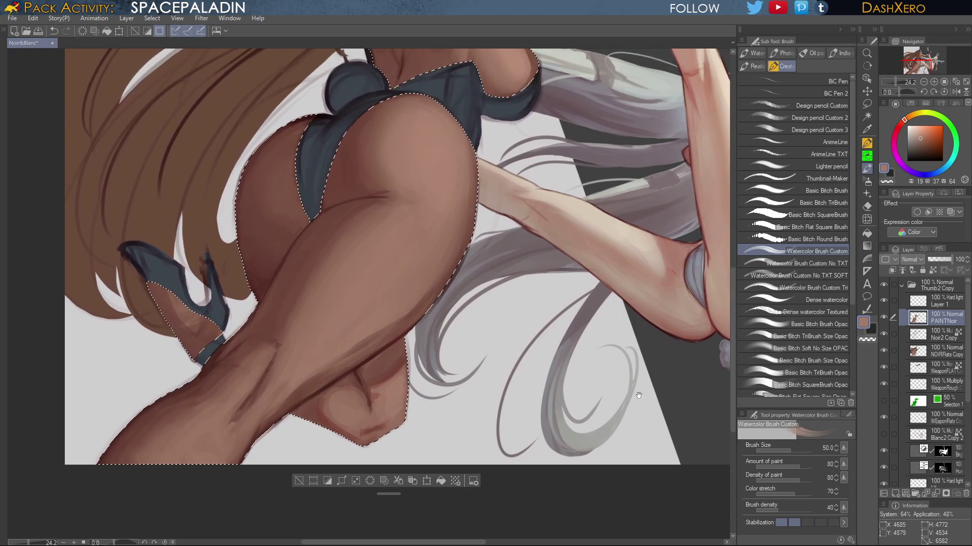
pyautogui.moveTo(610, 342); pyautogui.dragTo(619, 369)
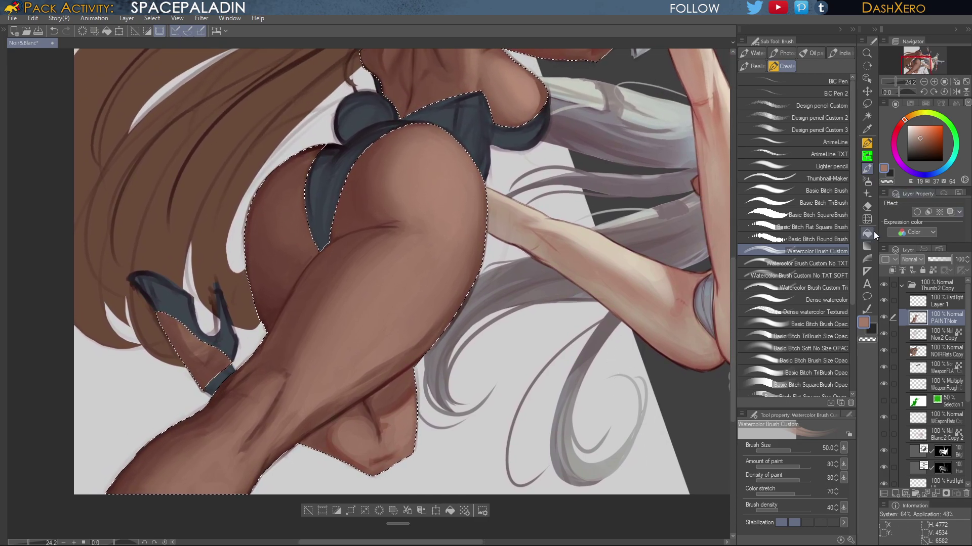
pyautogui.moveTo(625, 312); pyautogui.dragTo(640, 292)
pyautogui.moveTo(660, 259); pyautogui.dragTo(727, 257)
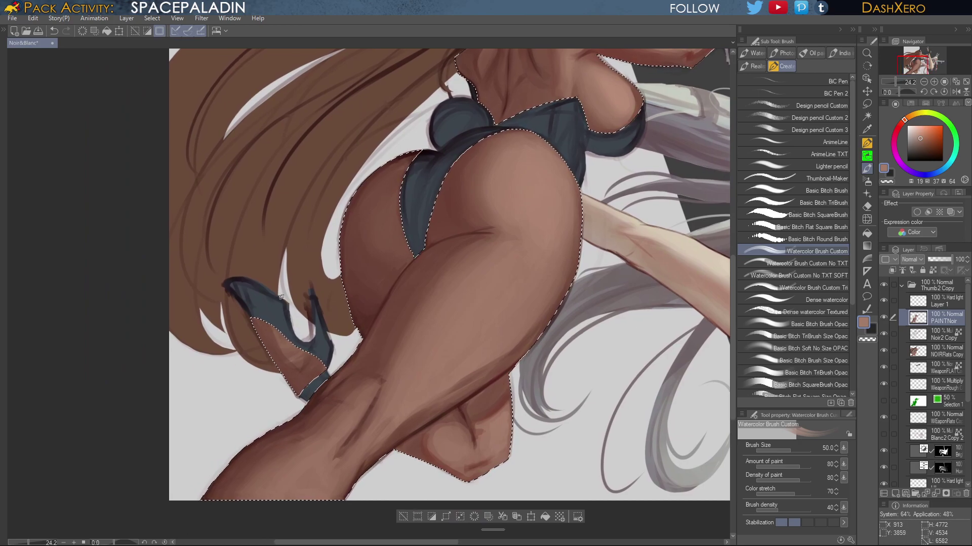
pyautogui.moveTo(679, 249); pyautogui.dragTo(626, 306)
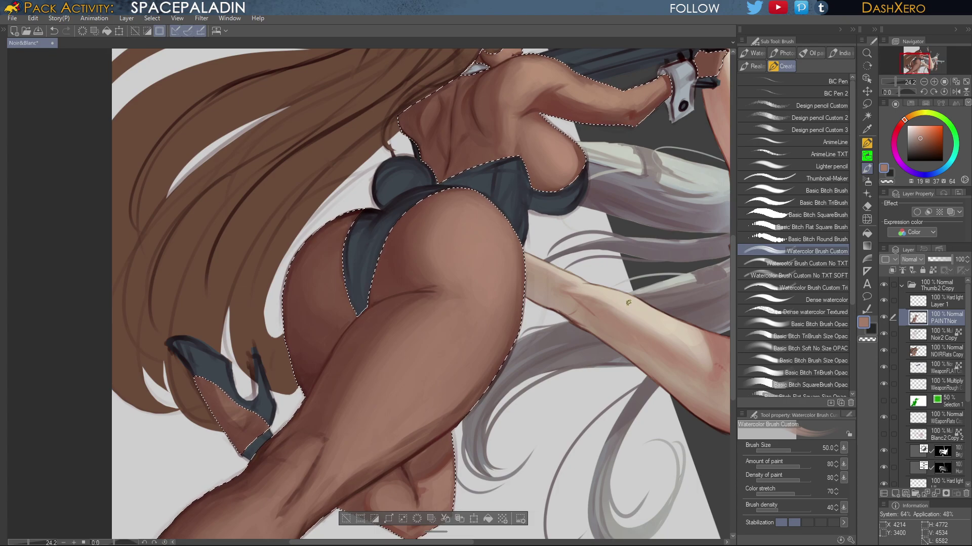
pyautogui.moveTo(635, 250); pyautogui.dragTo(615, 333)
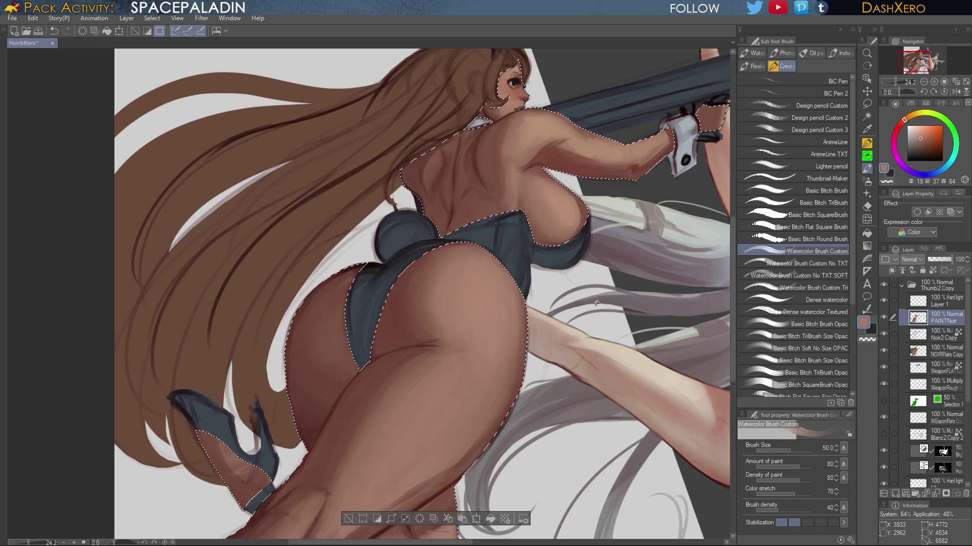
pyautogui.moveTo(636, 252); pyautogui.dragTo(530, 344)
pyautogui.moveTo(679, 235); pyautogui.dragTo(624, 263)
pyautogui.scroll(-2, 623, 264)
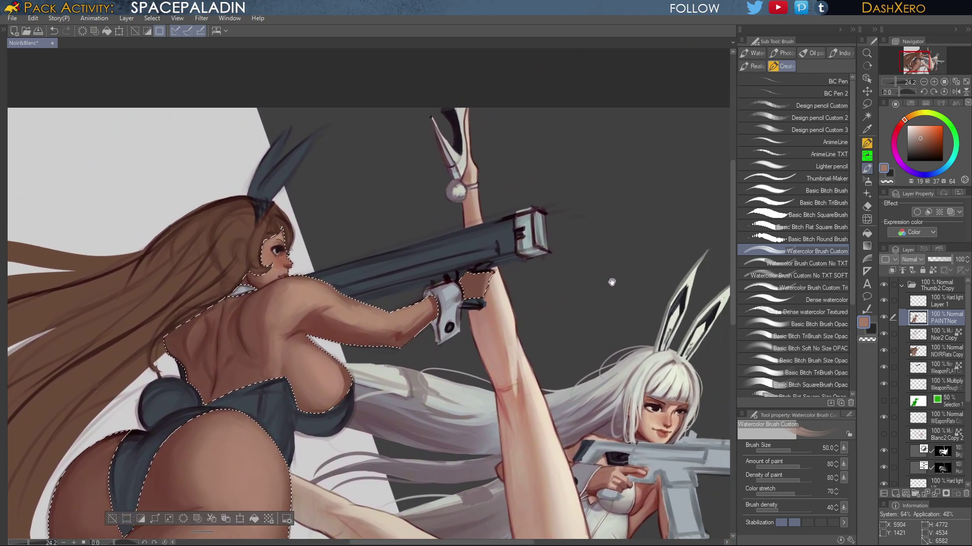
pyautogui.scroll(-3, 613, 298)
pyautogui.moveTo(626, 321); pyautogui.dragTo(580, 167)
pyautogui.moveTo(645, 319); pyautogui.dragTo(604, 334)
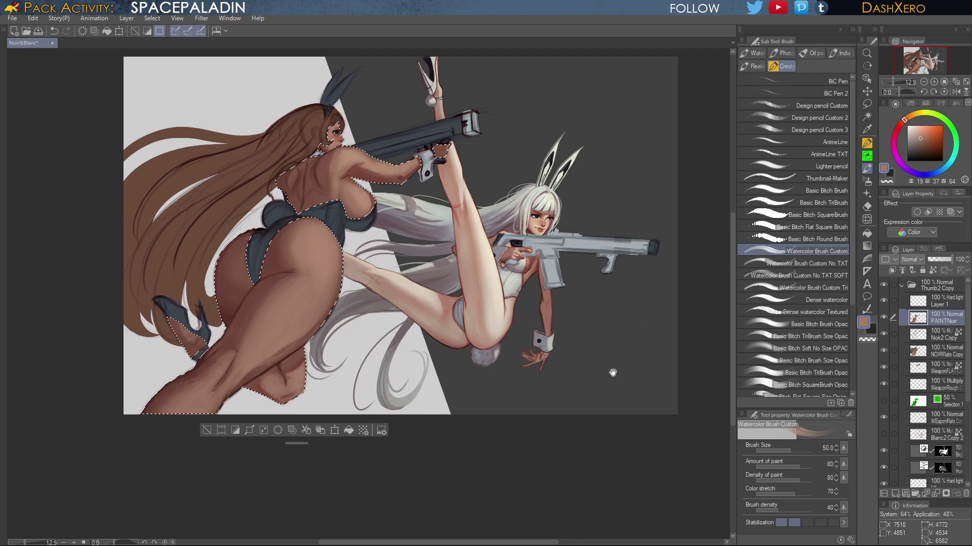
pyautogui.moveTo(613, 373); pyautogui.dragTo(635, 361)
pyautogui.moveTo(512, 361); pyautogui.dragTo(650, 314)
pyautogui.moveTo(582, 334); pyautogui.dragTo(632, 321)
pyautogui.scroll(6, 591, 330)
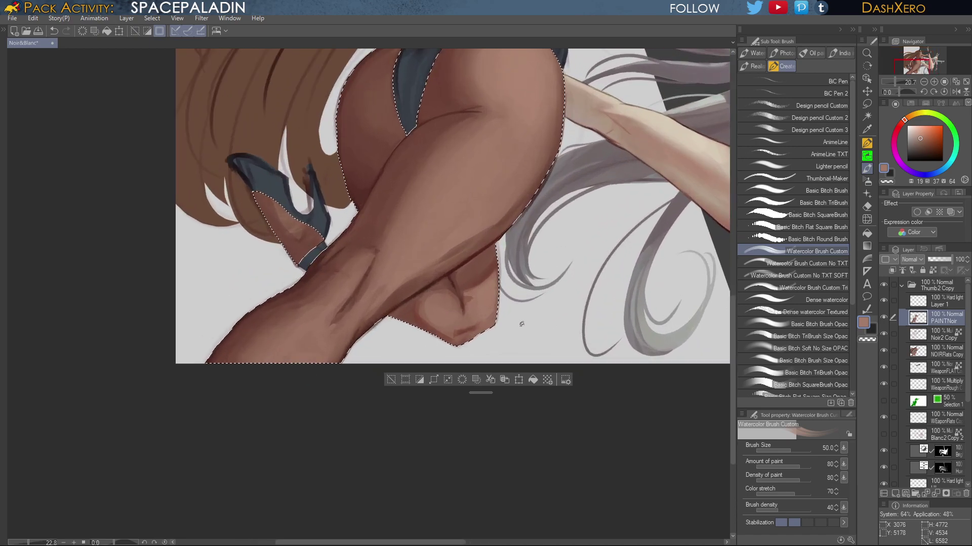
# Choose the Dense watercolor brush at size 60 and blend the shading around the back of the near knee with sampled browns
pyautogui.scroll(1, 521, 324)
pyautogui.click(833, 298)
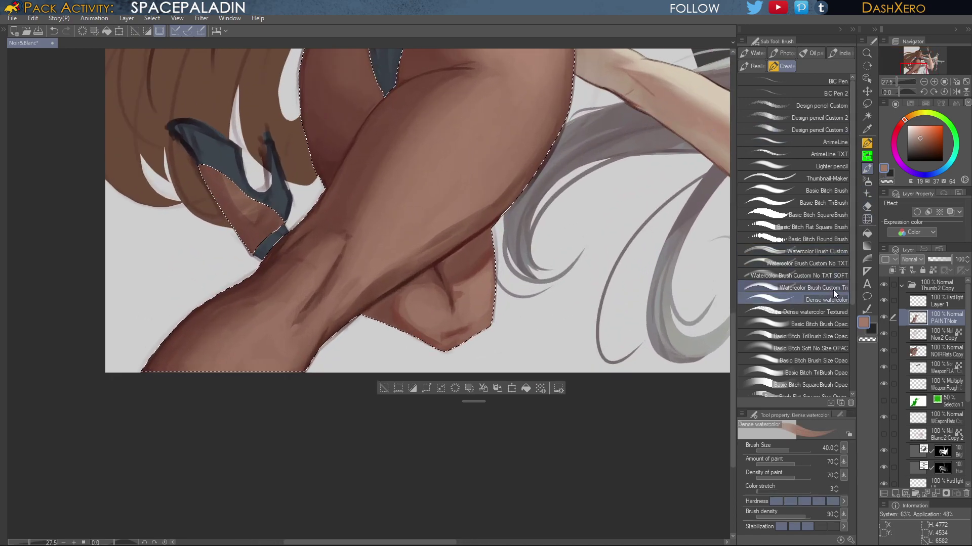
pyautogui.keyDown('alt'); pyautogui.click(304, 245); pyautogui.keyUp('alt')
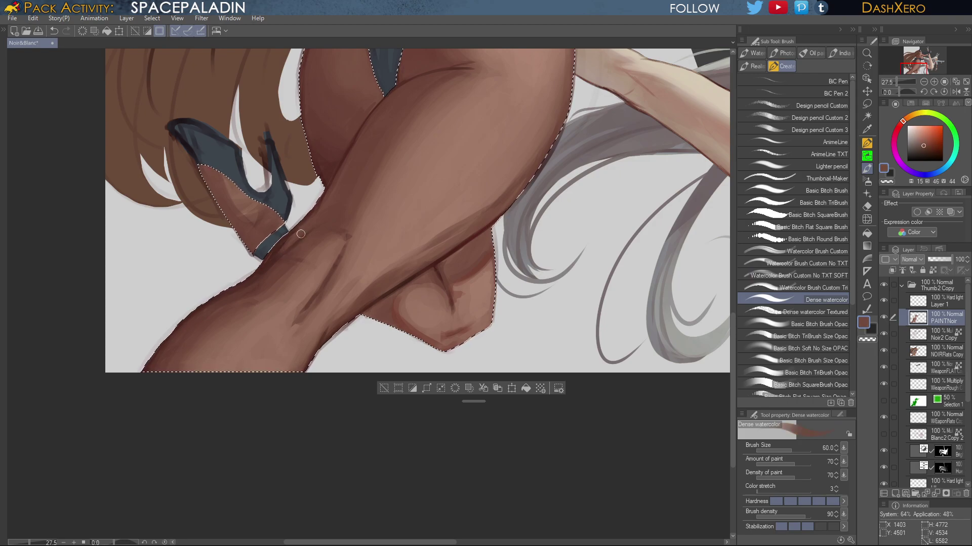
pyautogui.keyDown('alt'); pyautogui.click(317, 258); pyautogui.keyUp('alt')
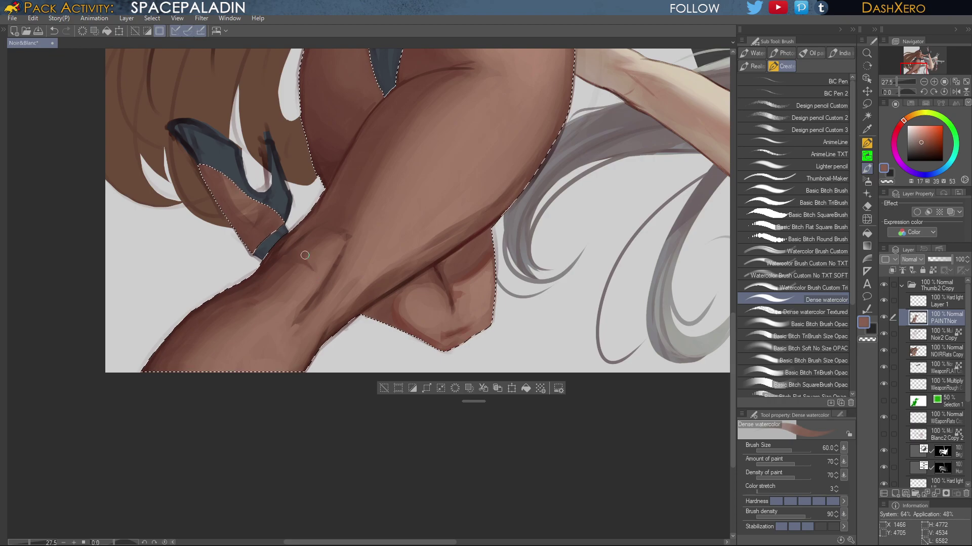
pyautogui.keyDown('alt'); pyautogui.click(320, 262); pyautogui.keyUp('alt')
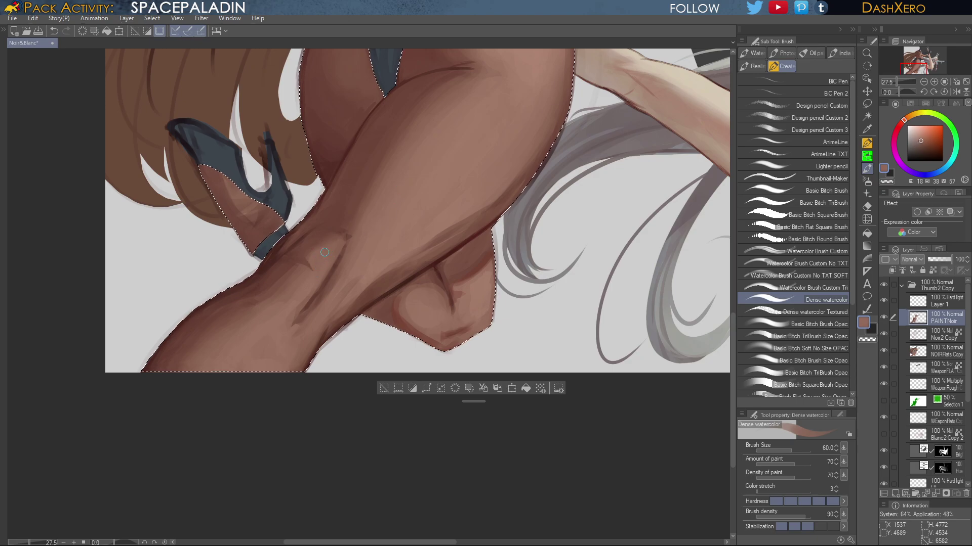
# Refine the lower end of the near knee's crease and the surrounding skin with sampled browns, undoing one stroke
pyautogui.moveTo(325, 282); pyautogui.dragTo(519, 200)
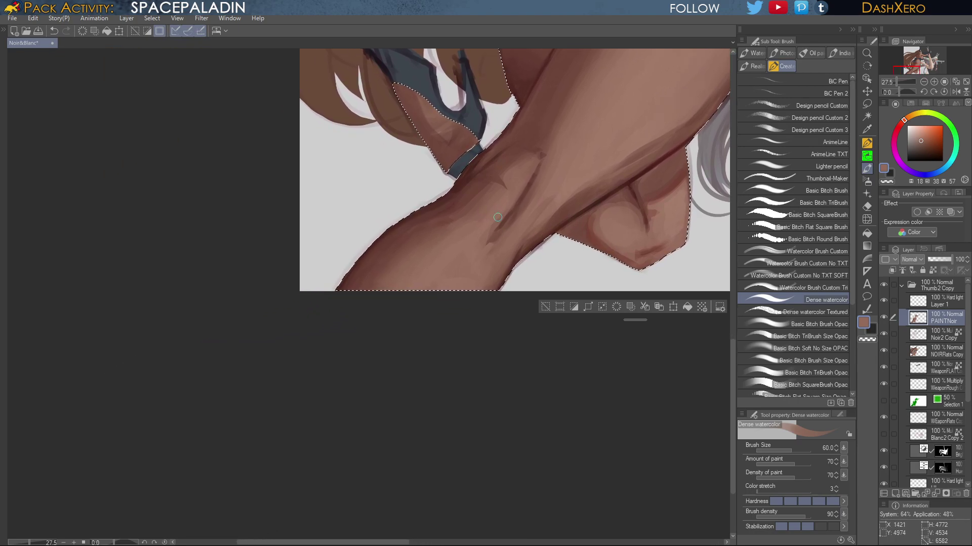
pyautogui.keyDown('alt'); pyautogui.click(502, 229); pyautogui.keyUp('alt')
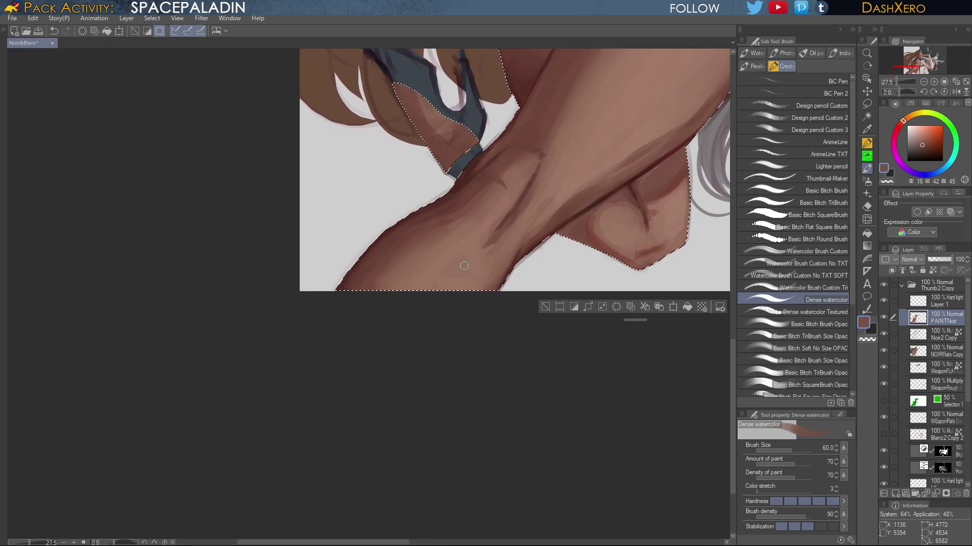
pyautogui.moveTo(487, 245); pyautogui.dragTo(476, 256)
pyautogui.hotkey('ctrl', 'z')
pyautogui.keyDown('alt'); pyautogui.click(479, 244); pyautogui.keyUp('alt')
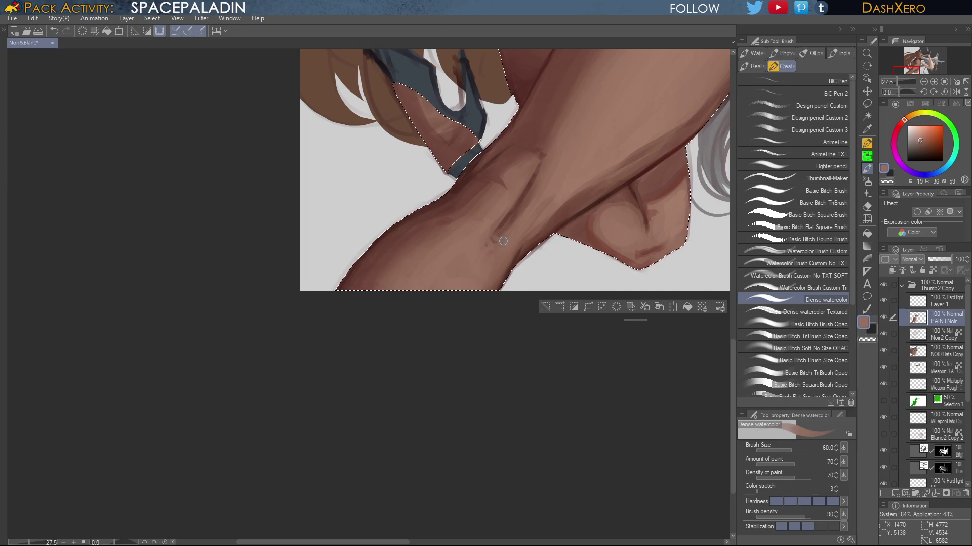
pyautogui.moveTo(622, 234)
pyautogui.mouseDown()
pyautogui.moveTo(570, 225)
pyautogui.moveTo(575, 238)
pyautogui.mouseUp()
pyautogui.keyDown('alt'); pyautogui.click(485, 244); pyautogui.keyUp('alt')
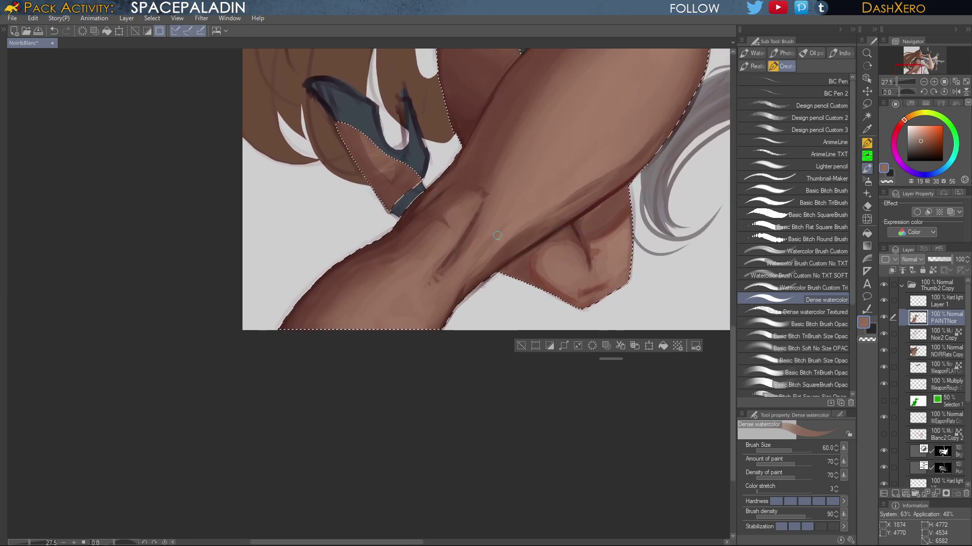
pyautogui.moveTo(582, 182); pyautogui.dragTo(652, 175)
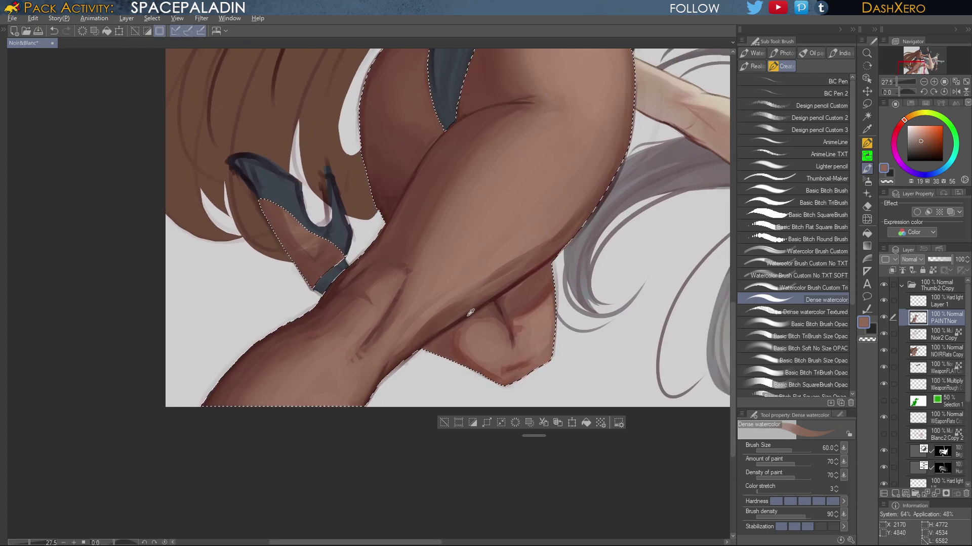
# Refine the crease between the near hip and thigh with dark brown using Dense watercolor at size 40, undoing one stroke, and select Watercolor Brush Custom
pyautogui.click(932, 154)
pyautogui.click(930, 156)
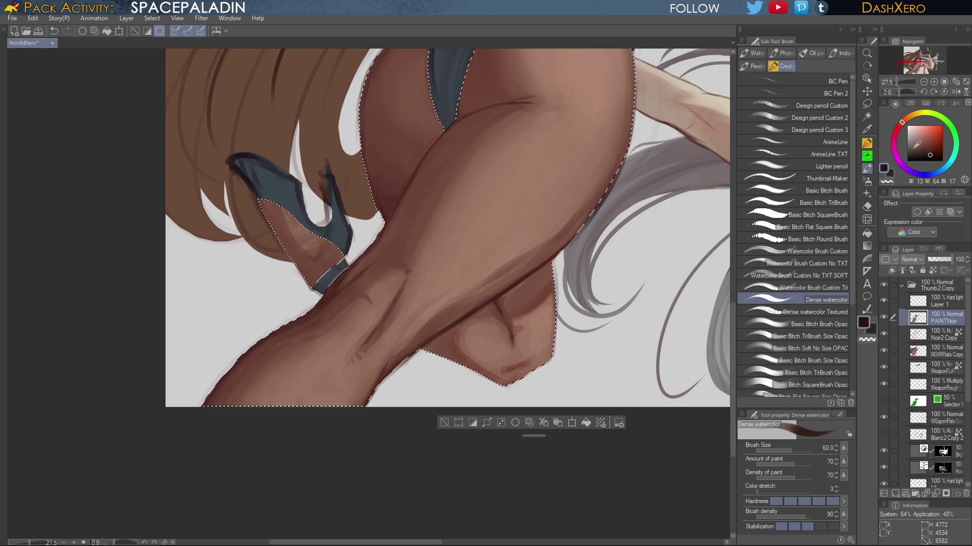
pyautogui.moveTo(458, 147); pyautogui.dragTo(622, 260)
pyautogui.scroll(1, 627, 223)
pyautogui.scroll(1, 626, 222)
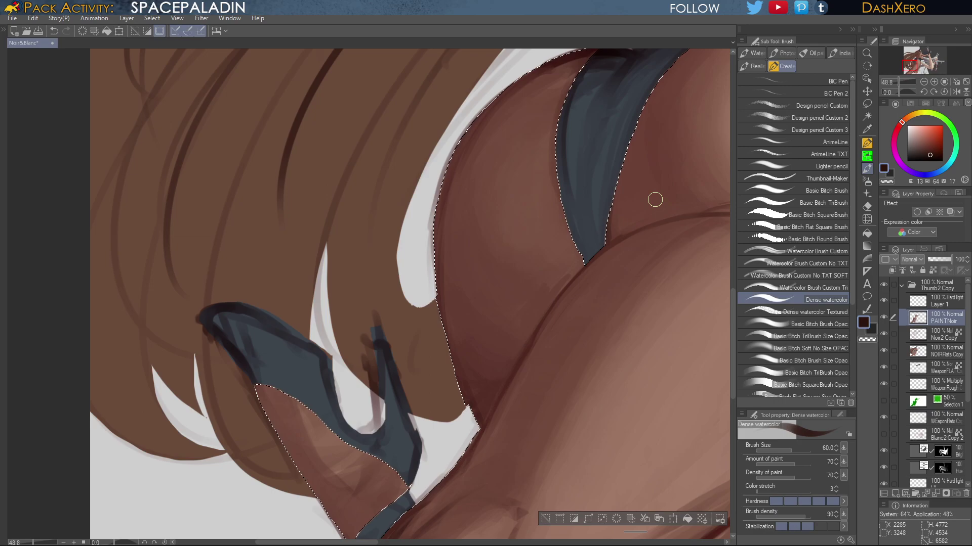
pyautogui.press('[')
pyautogui.press('[')
pyautogui.moveTo(661, 274); pyautogui.dragTo(519, 232)
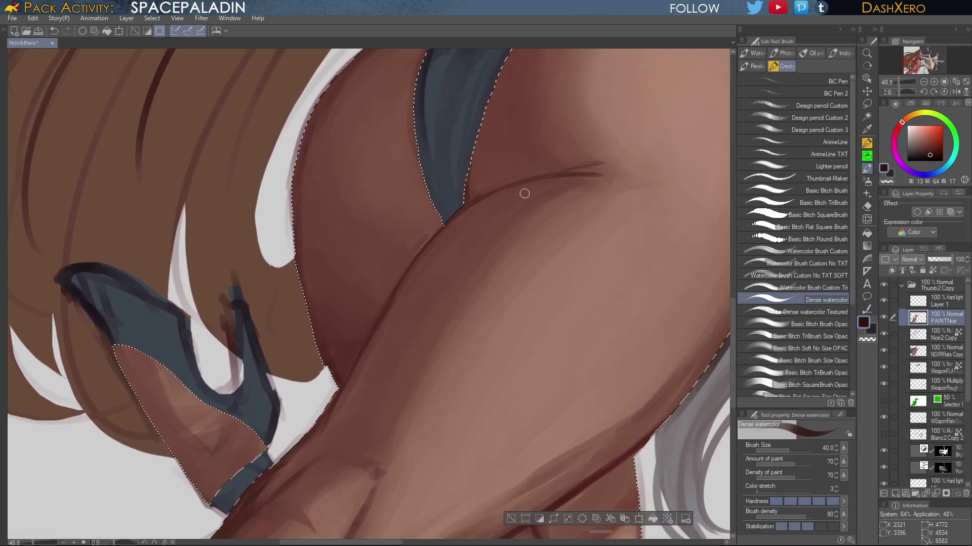
pyautogui.moveTo(516, 182)
pyautogui.mouseDown()
pyautogui.moveTo(576, 171)
pyautogui.moveTo(572, 188)
pyautogui.moveTo(488, 196)
pyautogui.moveTo(522, 182)
pyautogui.moveTo(656, 182)
pyautogui.moveTo(631, 188)
pyautogui.moveTo(592, 177)
pyautogui.moveTo(478, 199)
pyautogui.mouseUp()
pyautogui.hotkey('ctrl', 'z')
pyautogui.moveTo(598, 175)
pyautogui.mouseDown()
pyautogui.moveTo(636, 174)
pyautogui.moveTo(625, 258)
pyautogui.moveTo(537, 326)
pyautogui.moveTo(553, 297)
pyautogui.mouseUp()
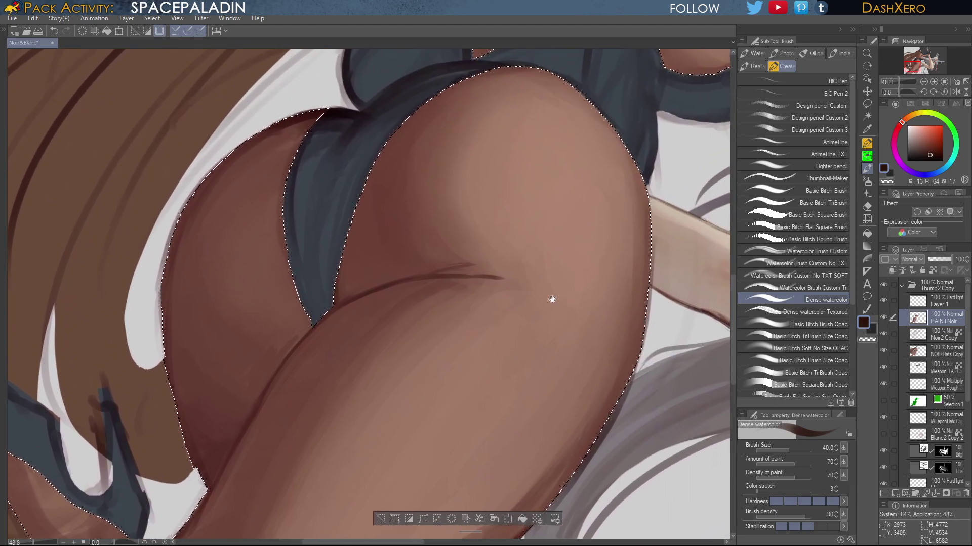
pyautogui.moveTo(480, 273); pyautogui.dragTo(505, 274)
pyautogui.keyDown('alt'); pyautogui.click(457, 262); pyautogui.keyUp('alt')
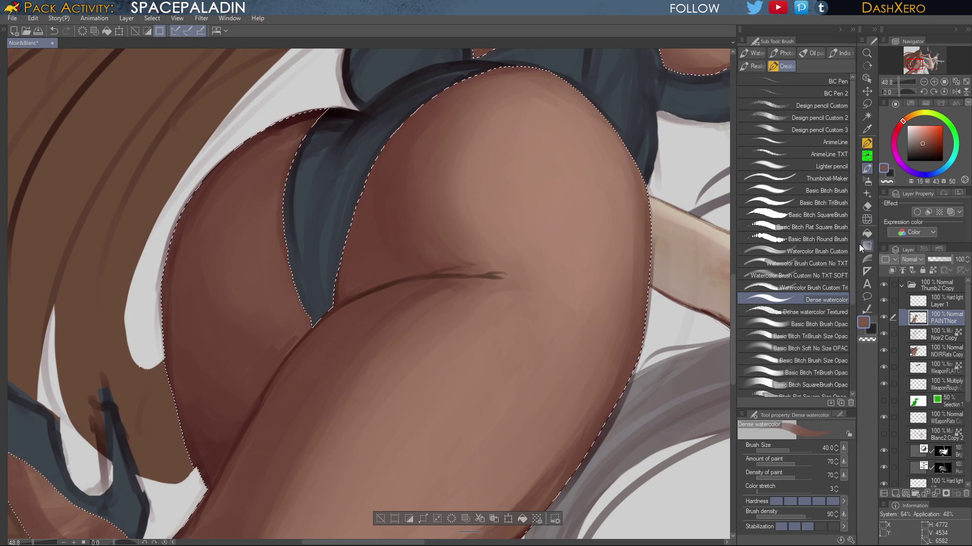
pyautogui.click(819, 251)
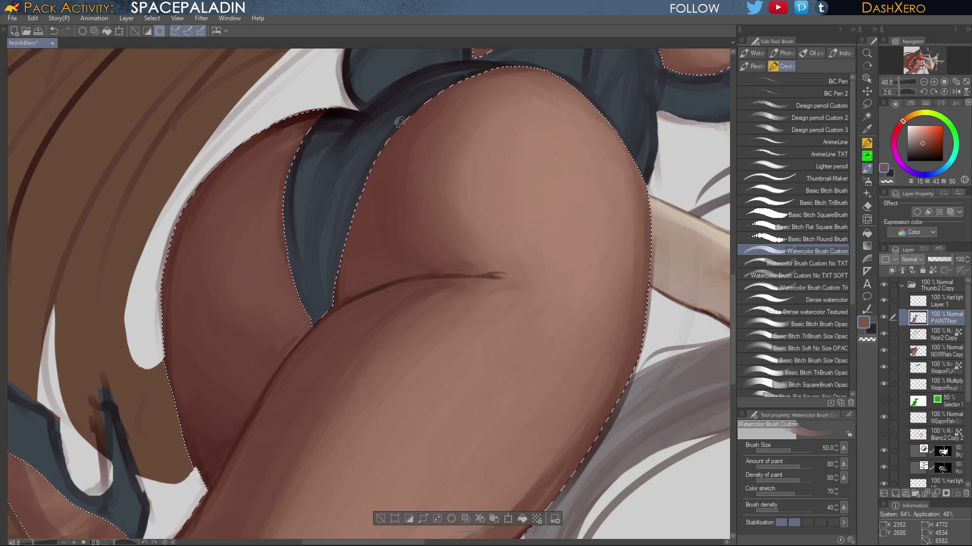
# Rename the Hard light layer above PAINTNoir as HL and try a light skin stroke on the raised foot with Basic Bitch Brush Opac, undoing it
pyautogui.hotkey('ctrl', '0')
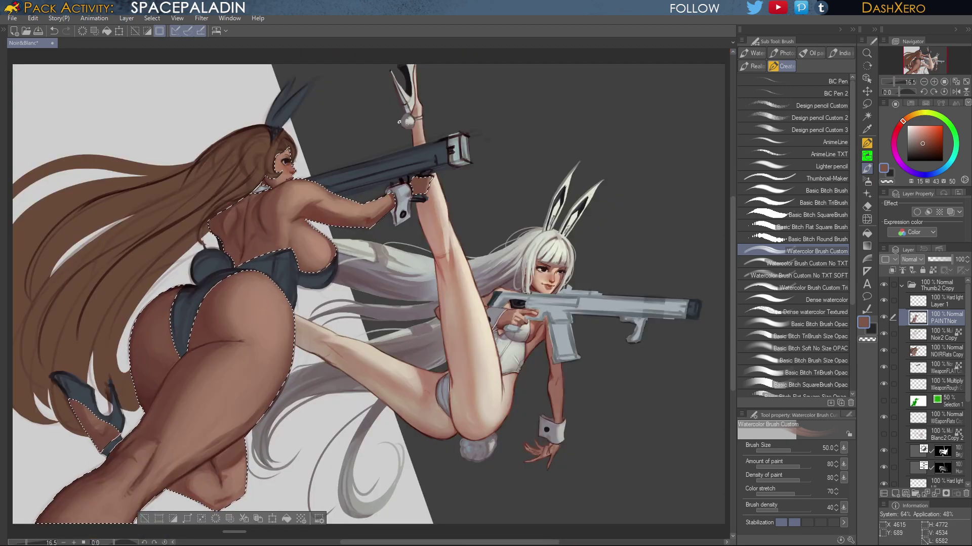
pyautogui.click(931, 301)
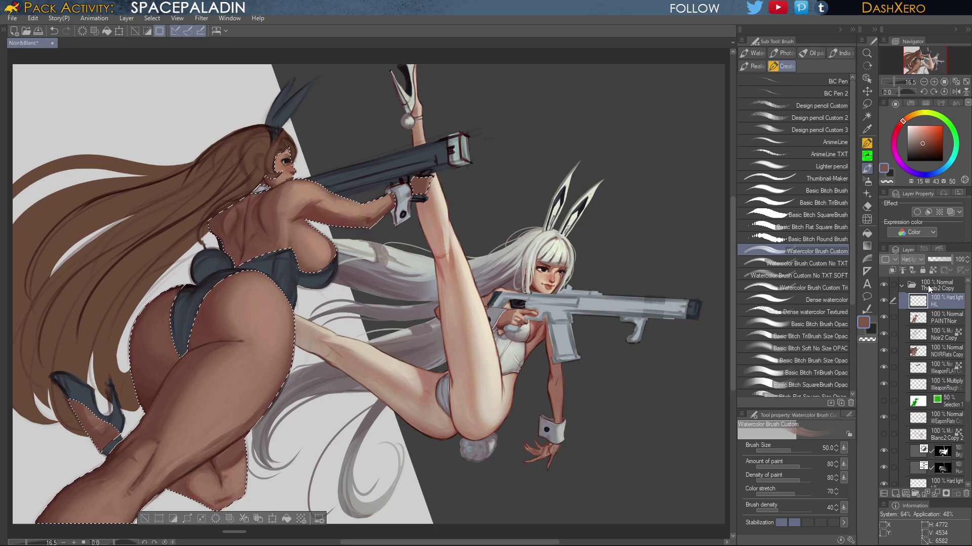
pyautogui.moveTo(358, 386); pyautogui.dragTo(517, 320)
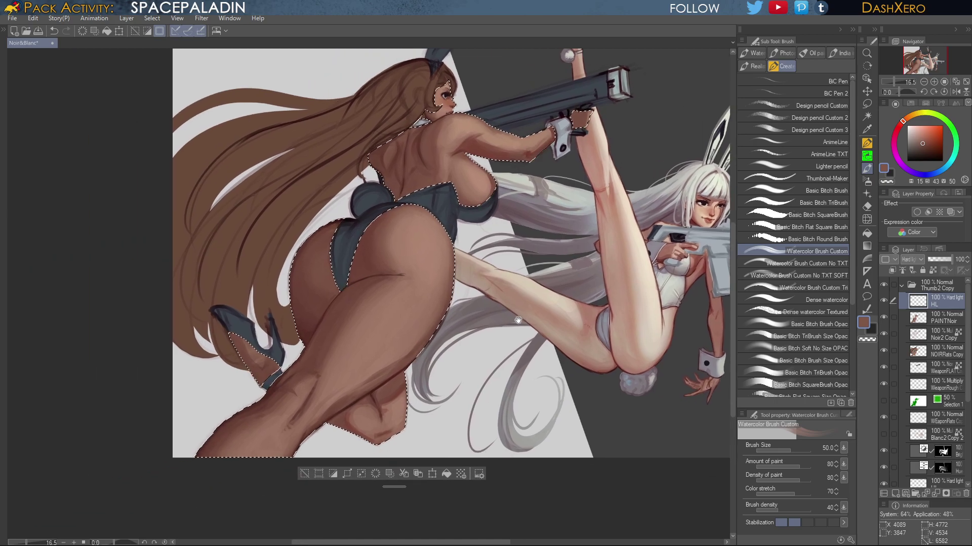
pyautogui.keyDown('alt'); pyautogui.click(431, 249); pyautogui.keyUp('alt')
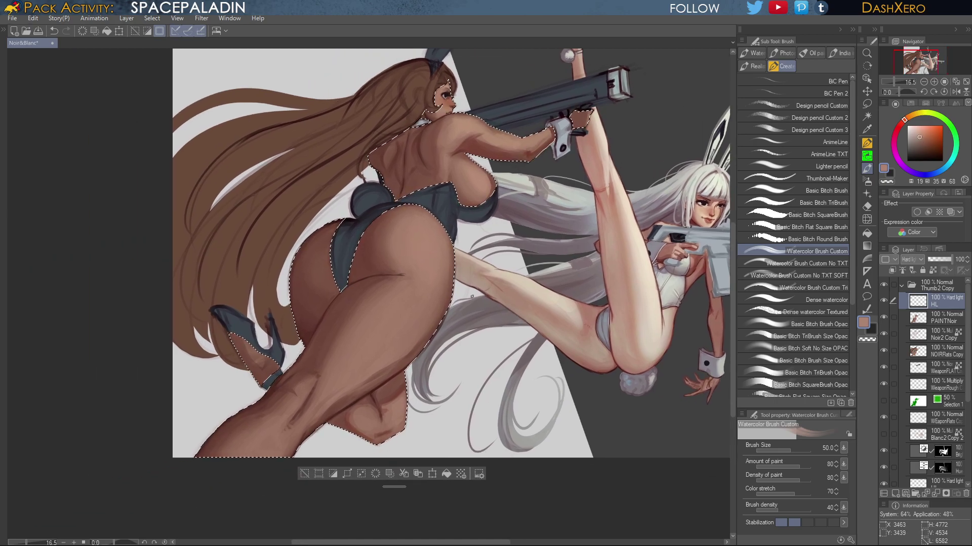
pyautogui.click(825, 324)
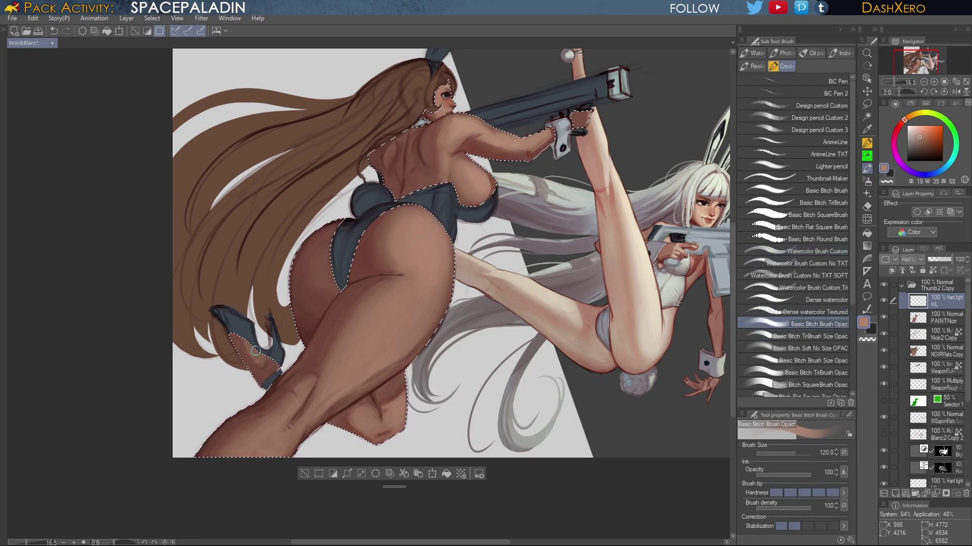
pyautogui.moveTo(255, 351); pyautogui.dragTo(259, 363)
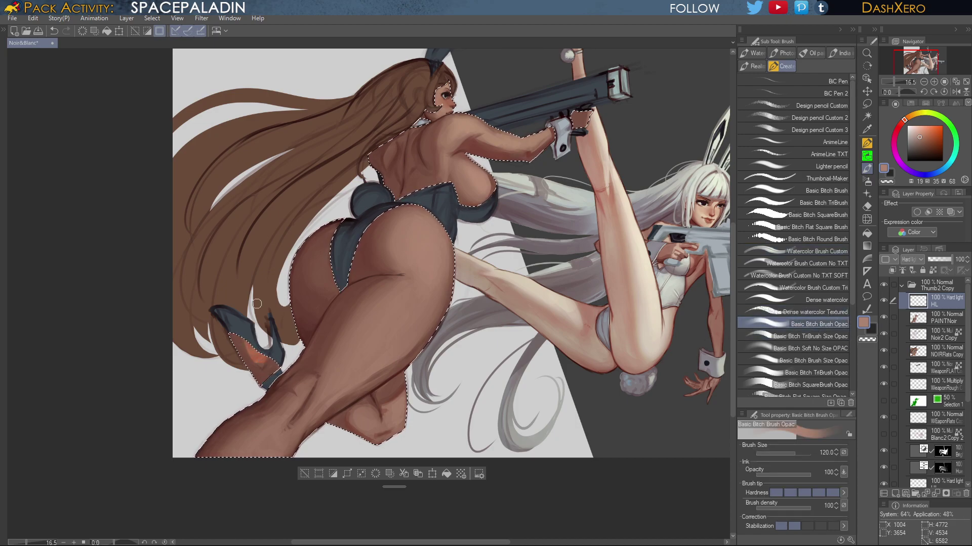
pyautogui.hotkey('ctrl', 'z')
# Paint the light and shadow on the raised foot's skin on the PAINTNoir layer with sampled browns at brush size 120
pyautogui.keyDown('alt'); pyautogui.click(404, 313); pyautogui.keyUp('alt')
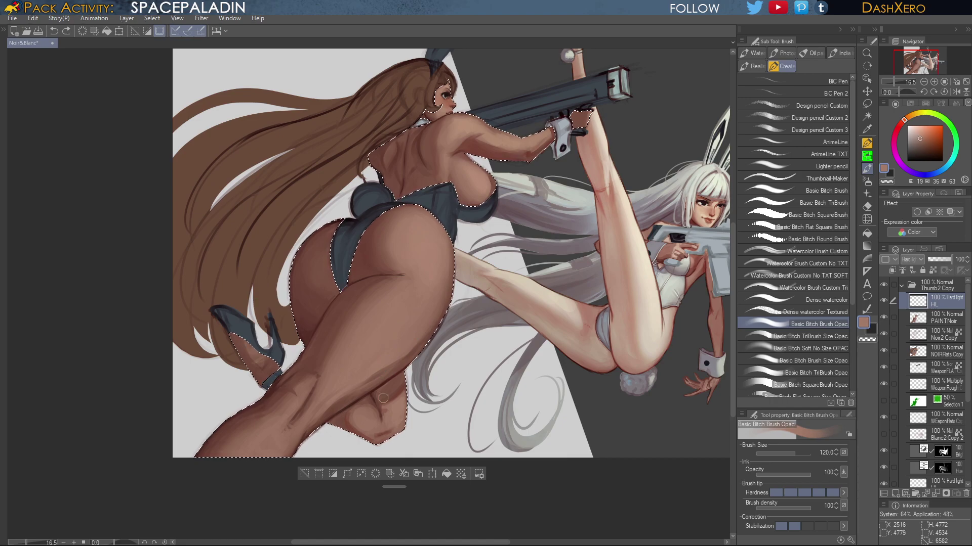
pyautogui.click(945, 321)
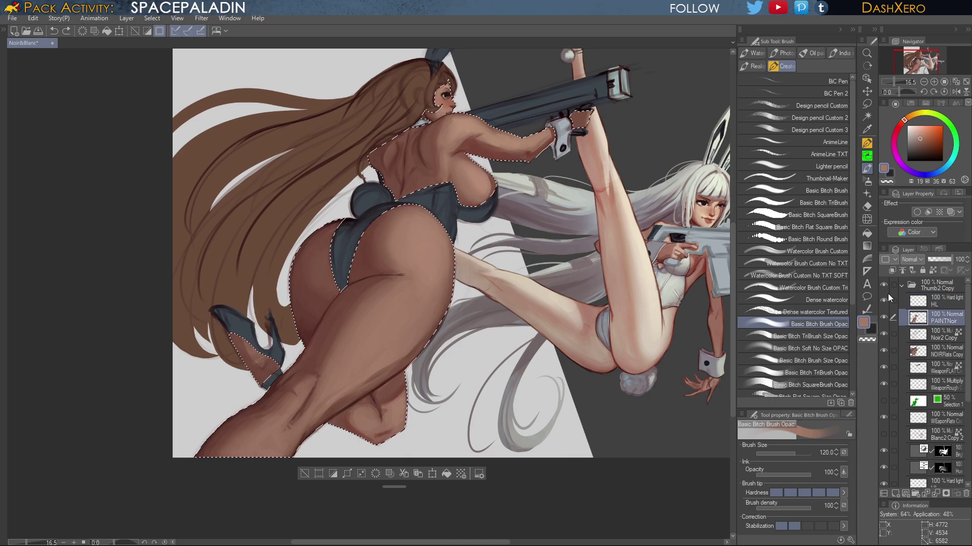
pyautogui.moveTo(256, 357); pyautogui.dragTo(258, 351)
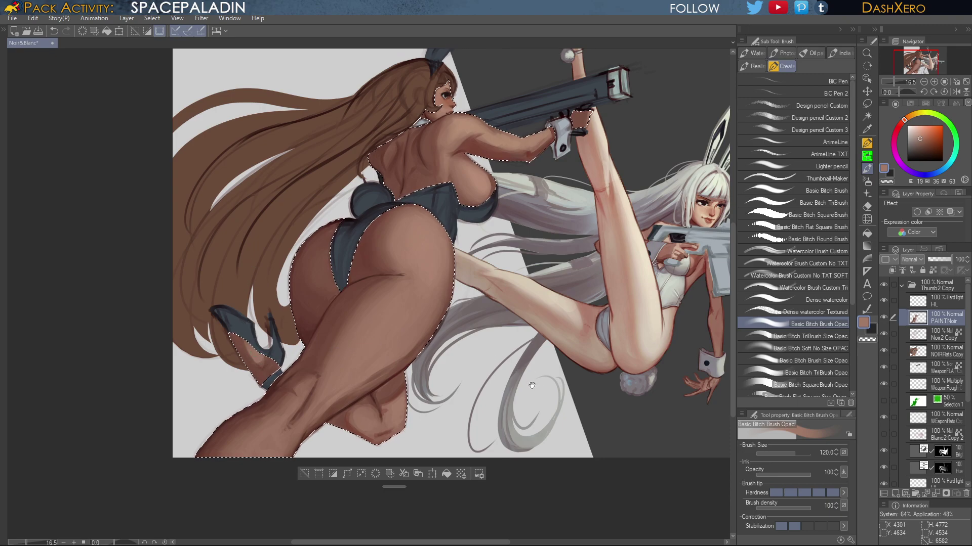
pyautogui.moveTo(444, 380); pyautogui.dragTo(548, 325)
pyautogui.scroll(4, 366, 294)
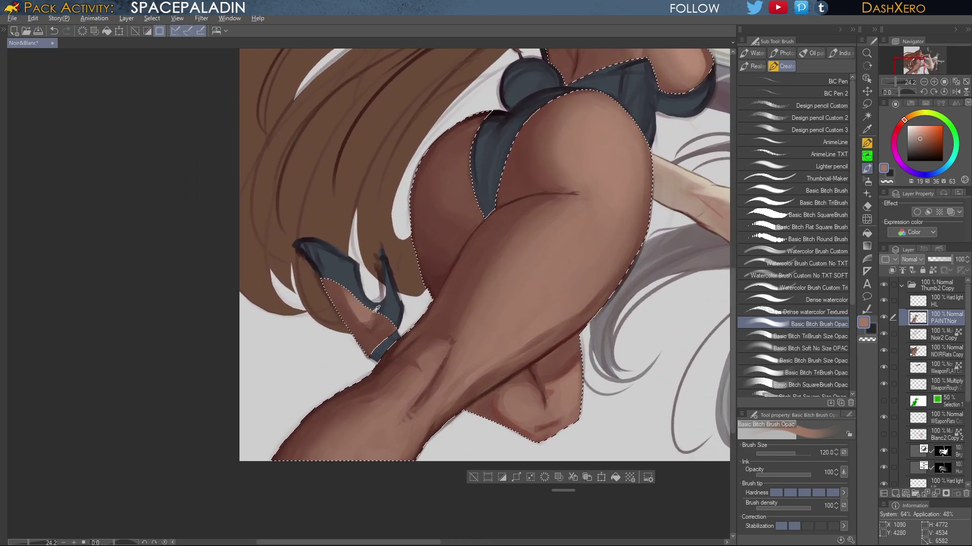
pyautogui.keyDown('alt'); pyautogui.click(361, 310); pyautogui.keyUp('alt')
pyautogui.moveTo(355, 301)
pyautogui.mouseDown()
pyautogui.moveTo(376, 295)
pyautogui.moveTo(377, 315)
pyautogui.mouseUp()
pyautogui.keyDown('alt'); pyautogui.click(390, 319); pyautogui.keyUp('alt')
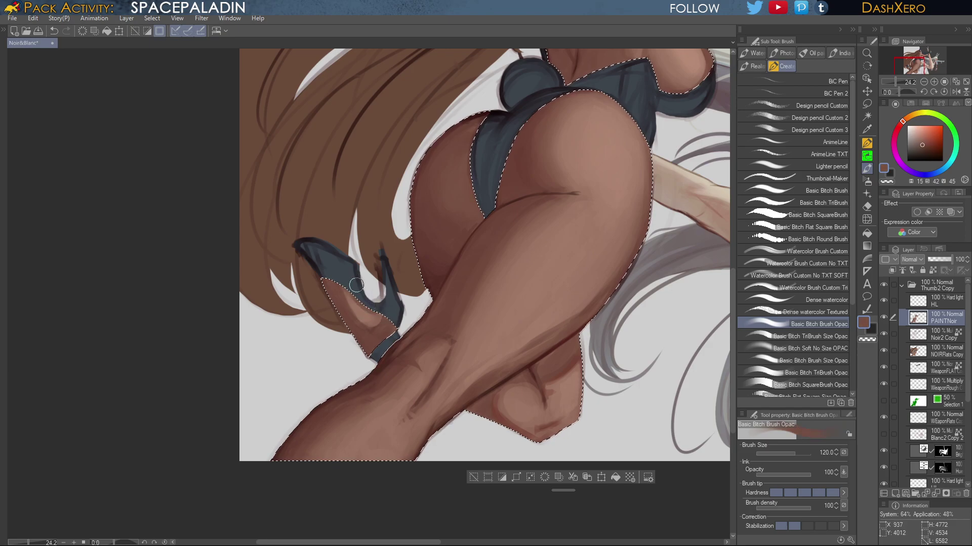
# Refine the transition between shadow and light on the near hip with sampled dark, mid and light browns using Basic Bitch Brush Opac
pyautogui.moveTo(703, 238); pyautogui.dragTo(581, 334)
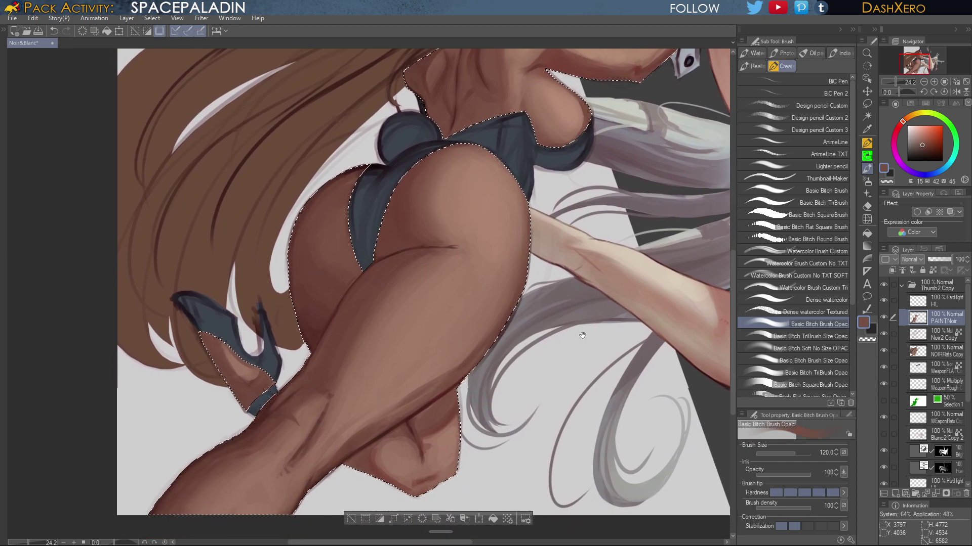
pyautogui.moveTo(579, 390); pyautogui.dragTo(597, 304)
pyautogui.moveTo(668, 225); pyautogui.dragTo(608, 318)
pyautogui.moveTo(676, 189); pyautogui.dragTo(623, 372)
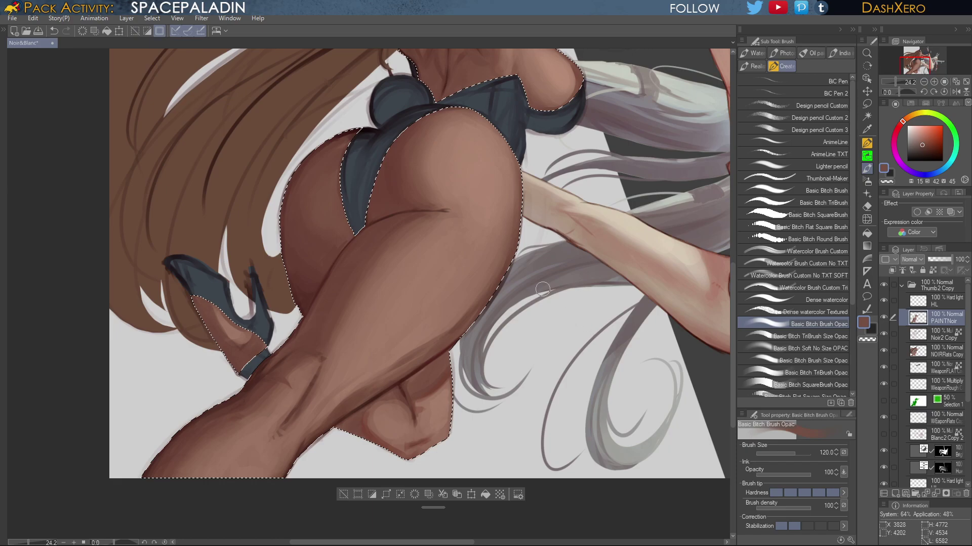
pyautogui.keyDown('alt'); pyautogui.click(401, 162); pyautogui.keyUp('alt')
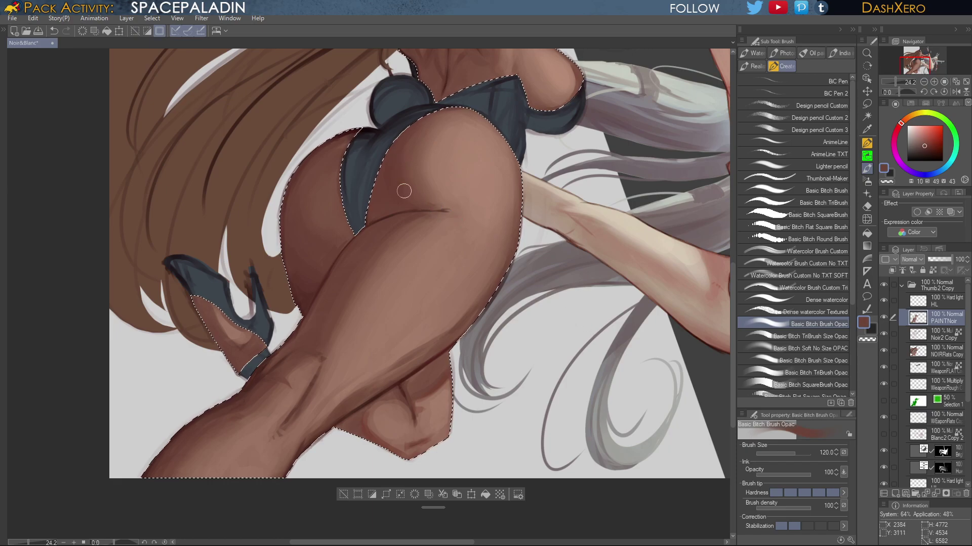
pyautogui.keyDown('alt'); pyautogui.click(431, 163); pyautogui.keyUp('alt')
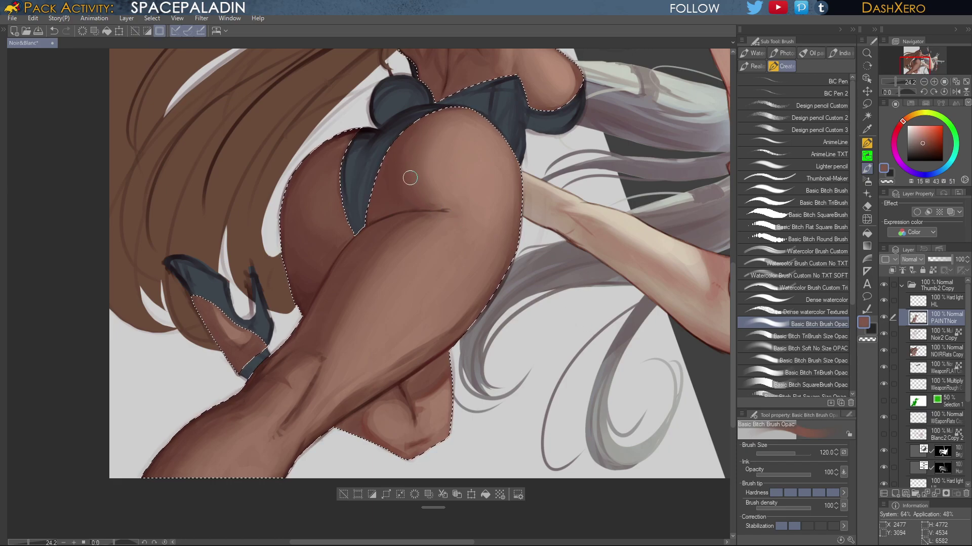
pyautogui.keyDown('alt'); pyautogui.click(434, 173); pyautogui.keyUp('alt')
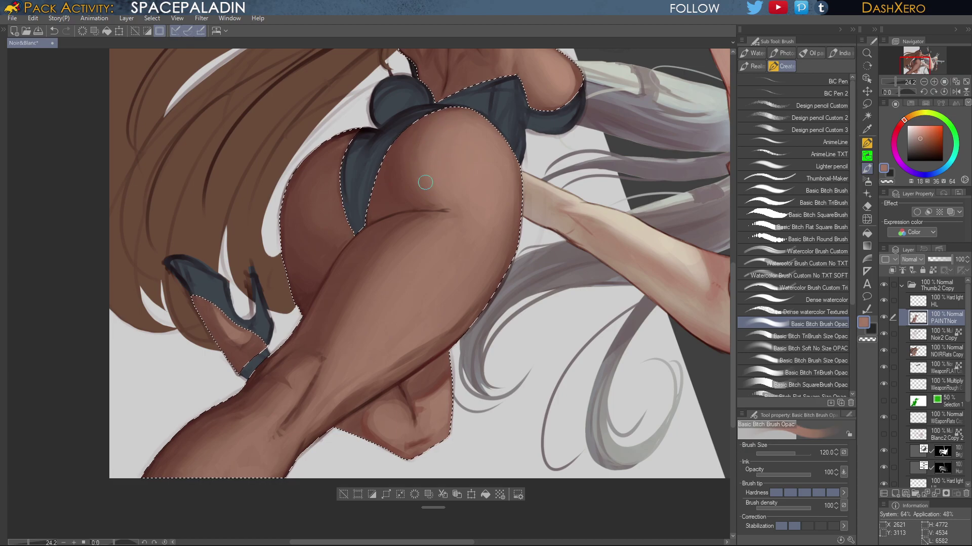
pyautogui.scroll(2, 420, 169)
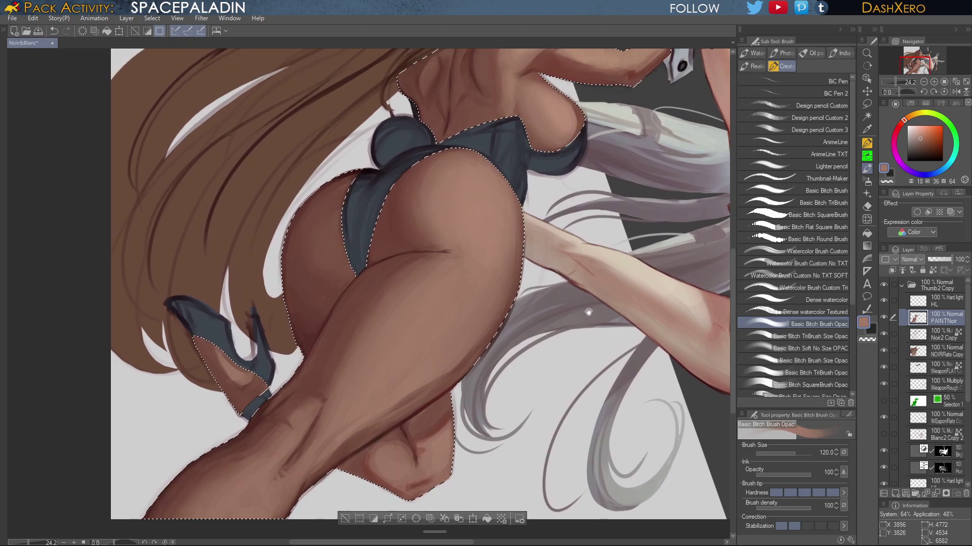
pyautogui.keyDown('alt'); pyautogui.click(426, 182); pyautogui.keyUp('alt')
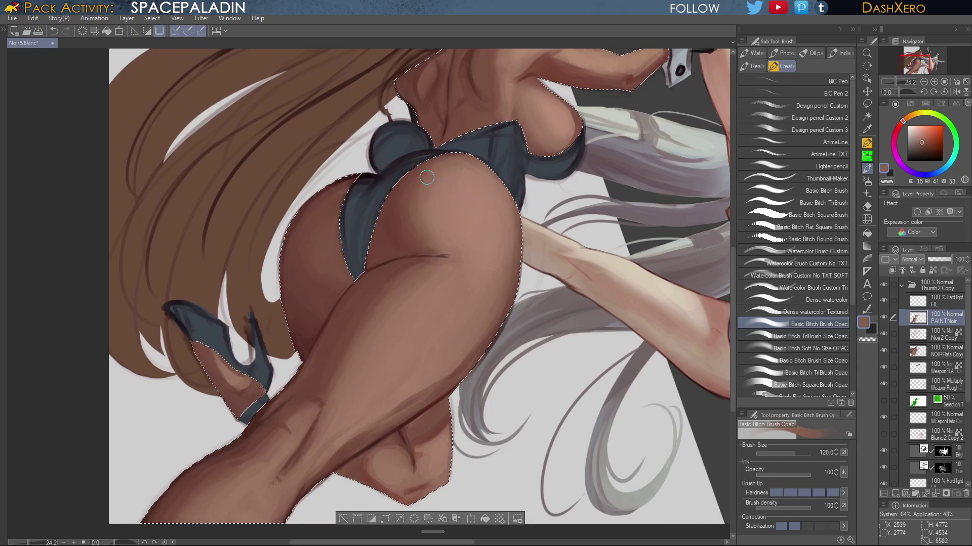
# Choose Basic Bitch Soft No Size OPAC and smooth the near hip's shading with sampled browns at size 300, undoing one stroke
pyautogui.click(830, 349)
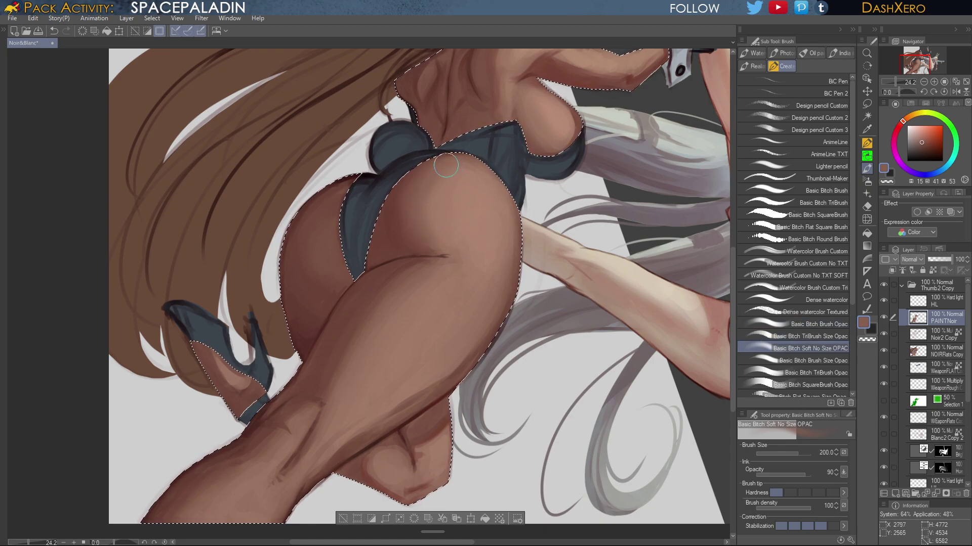
pyautogui.keyDown('alt'); pyautogui.click(448, 192); pyautogui.keyUp('alt')
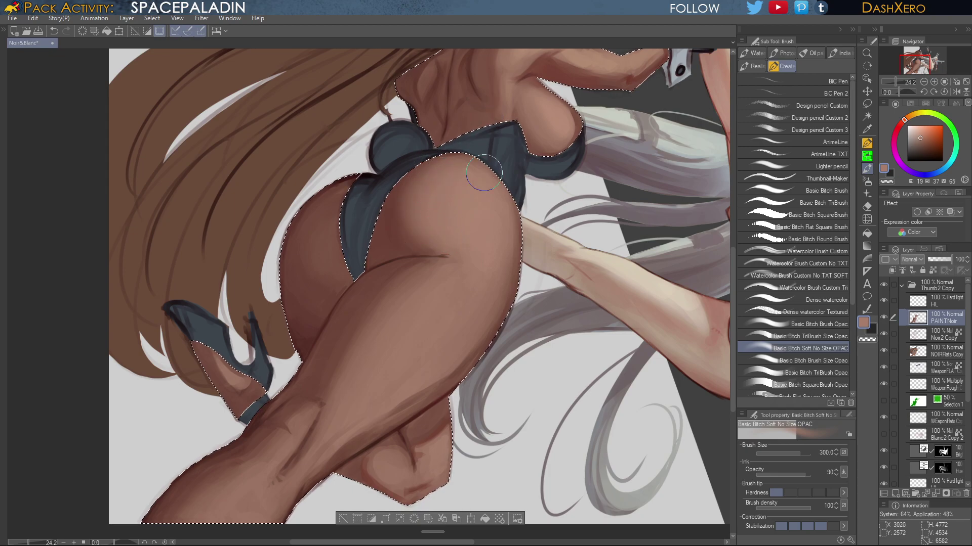
pyautogui.keyDown('alt'); pyautogui.click(406, 234); pyautogui.keyUp('alt')
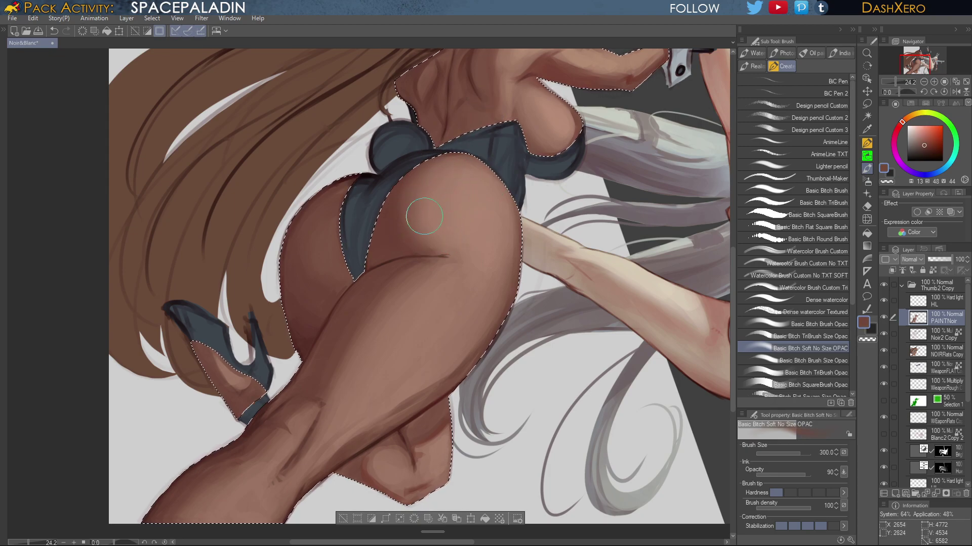
pyautogui.hotkey('ctrl', 'z')
pyautogui.moveTo(394, 228); pyautogui.dragTo(441, 194)
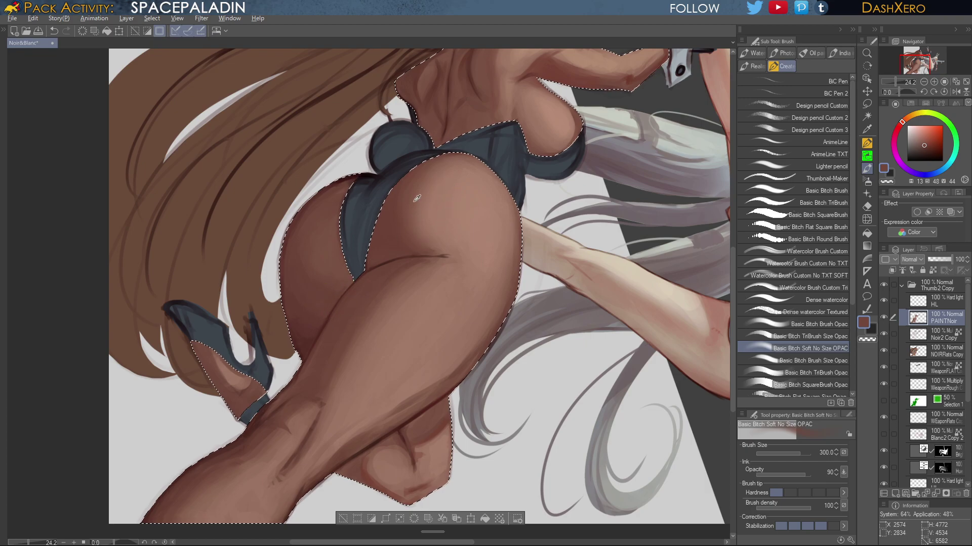
# Try soft light brown strokes on the far hip with a tone sampled from the near hip
pyautogui.keyDown('alt'); pyautogui.click(442, 204); pyautogui.keyUp('alt')
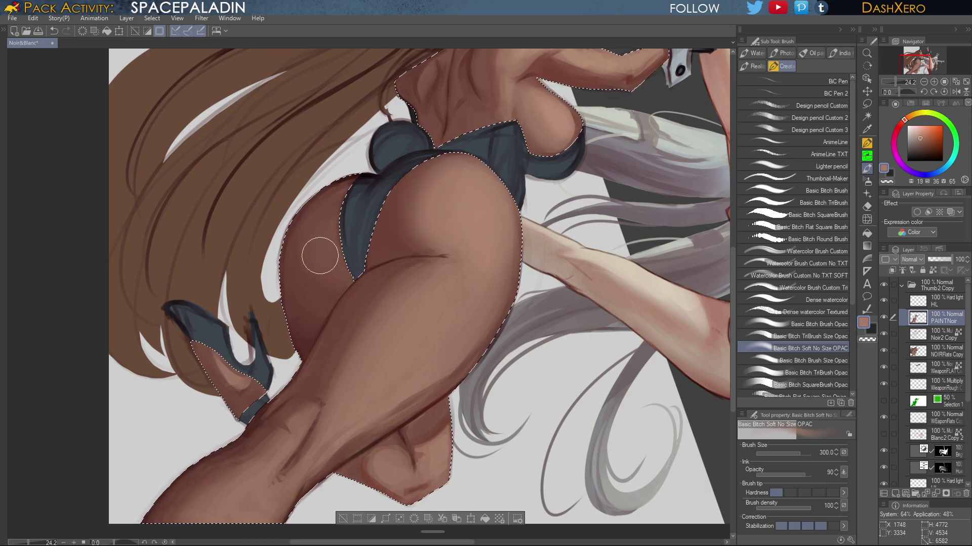
pyautogui.hotkey('ctrl', 'z')
pyautogui.moveTo(323, 249); pyautogui.dragTo(336, 195)
pyautogui.hotkey('ctrl', 'z')
# Try a soft dark brown shadow along the outer edge of the near hip and thigh with a sampled tone
pyautogui.moveTo(493, 250); pyautogui.dragTo(552, 306)
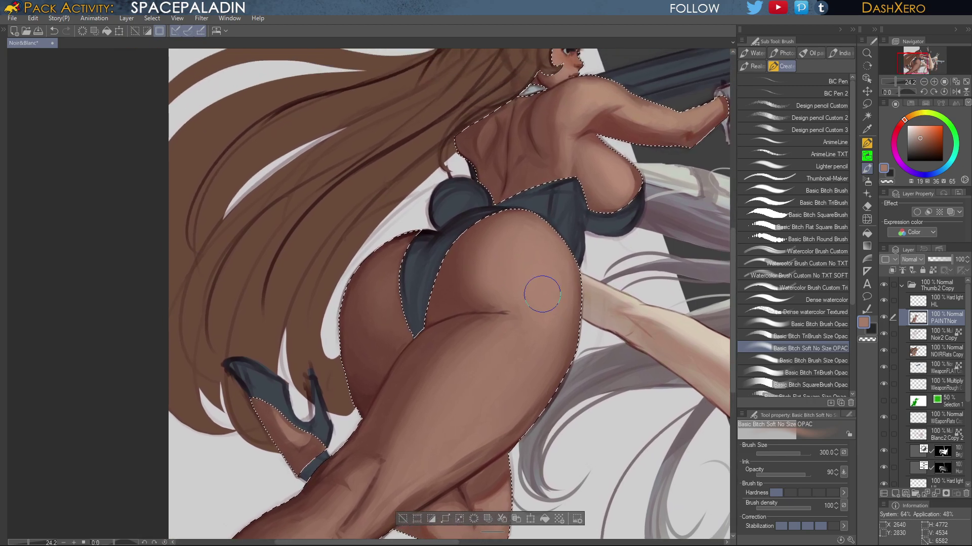
pyautogui.keyDown('alt'); pyautogui.click(457, 299); pyautogui.keyUp('alt')
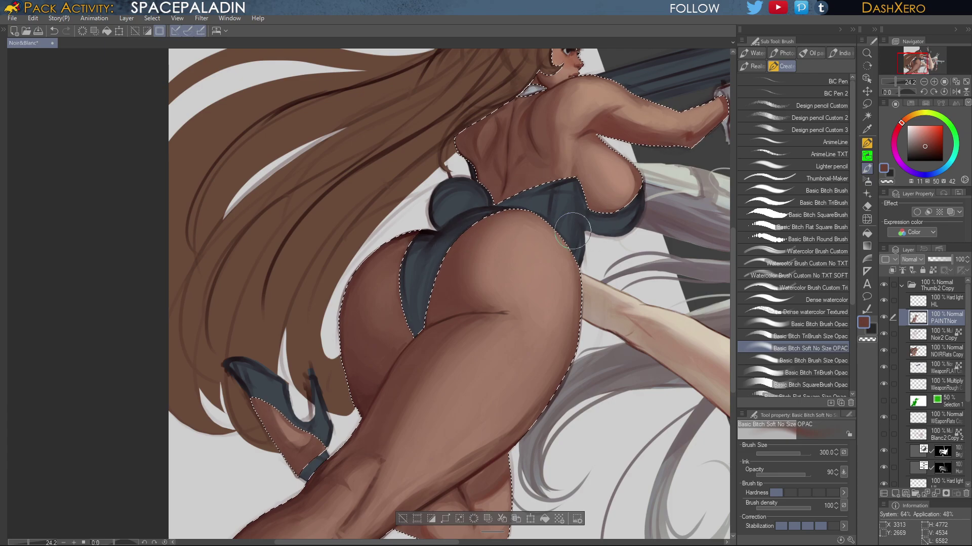
pyautogui.moveTo(638, 281)
pyautogui.mouseDown()
pyautogui.moveTo(561, 286)
pyautogui.moveTo(552, 137)
pyautogui.moveTo(554, 195)
pyautogui.mouseUp()
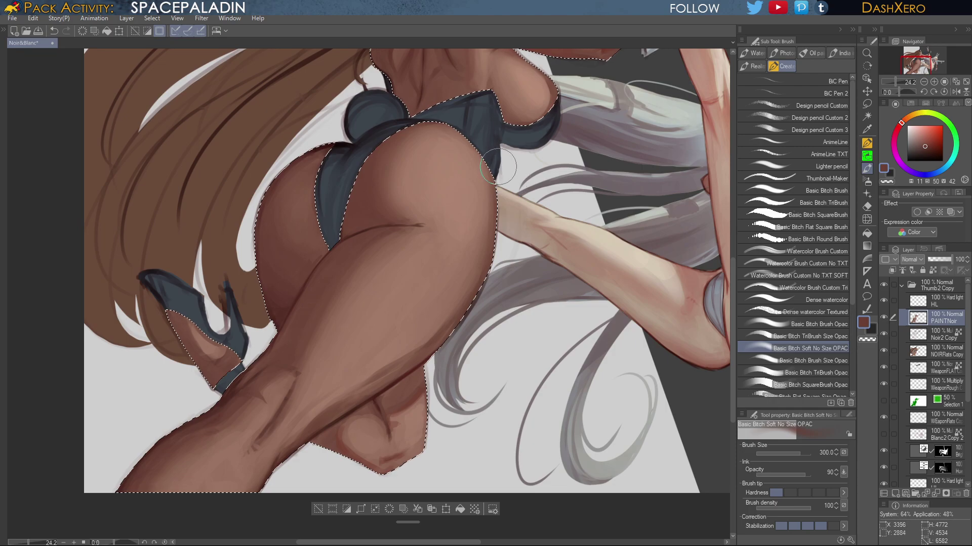
pyautogui.moveTo(497, 167); pyautogui.dragTo(457, 411)
pyautogui.hotkey('ctrl', 'z')
# Paint the underside of the jaw beside the hair with sampled brown skin tones at brush size 150, undoing one stroke
pyautogui.moveTo(541, 351)
pyautogui.mouseDown()
pyautogui.moveTo(587, 259)
pyautogui.moveTo(566, 365)
pyautogui.moveTo(567, 315)
pyautogui.moveTo(596, 247)
pyautogui.mouseUp()
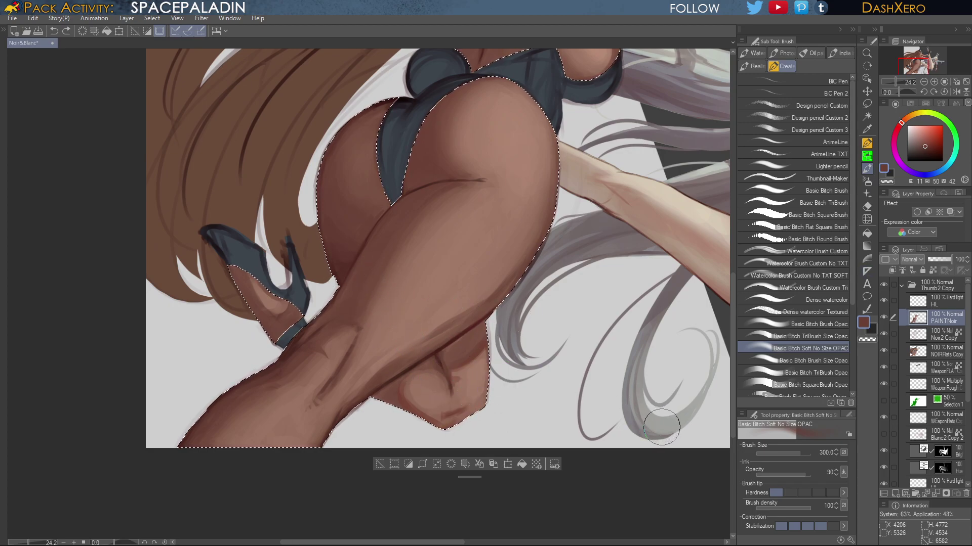
pyautogui.moveTo(668, 221); pyautogui.dragTo(643, 429)
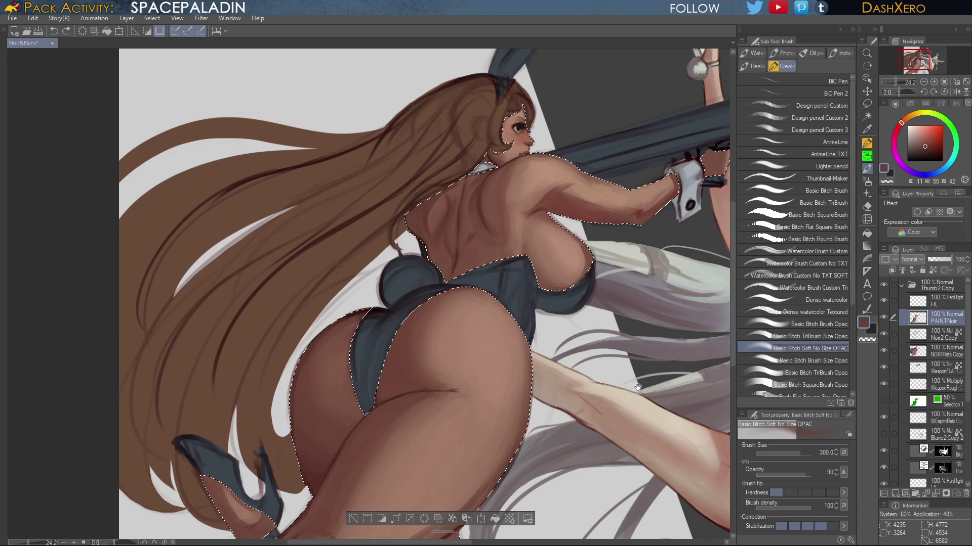
pyautogui.moveTo(629, 354); pyautogui.dragTo(633, 392)
pyautogui.scroll(5, 550, 195)
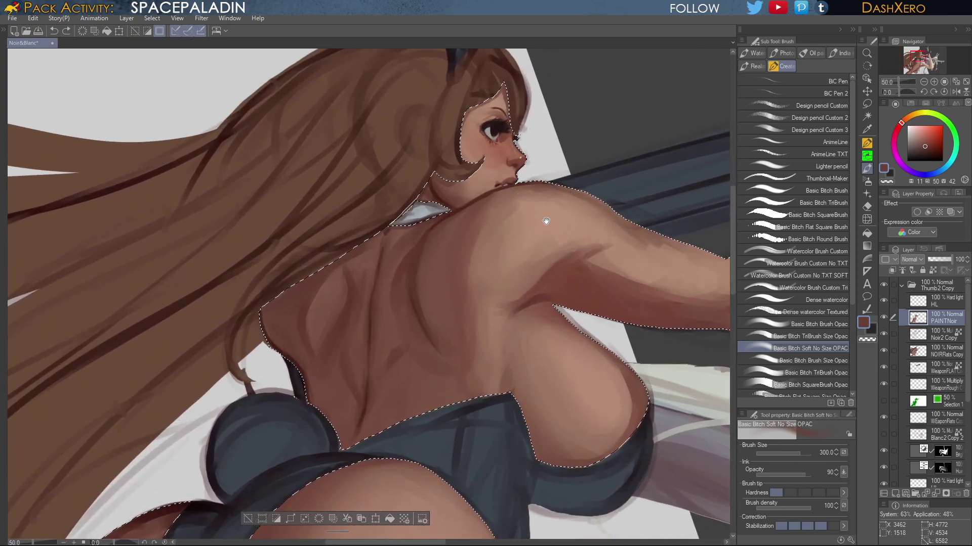
pyautogui.moveTo(545, 221); pyautogui.dragTo(550, 247)
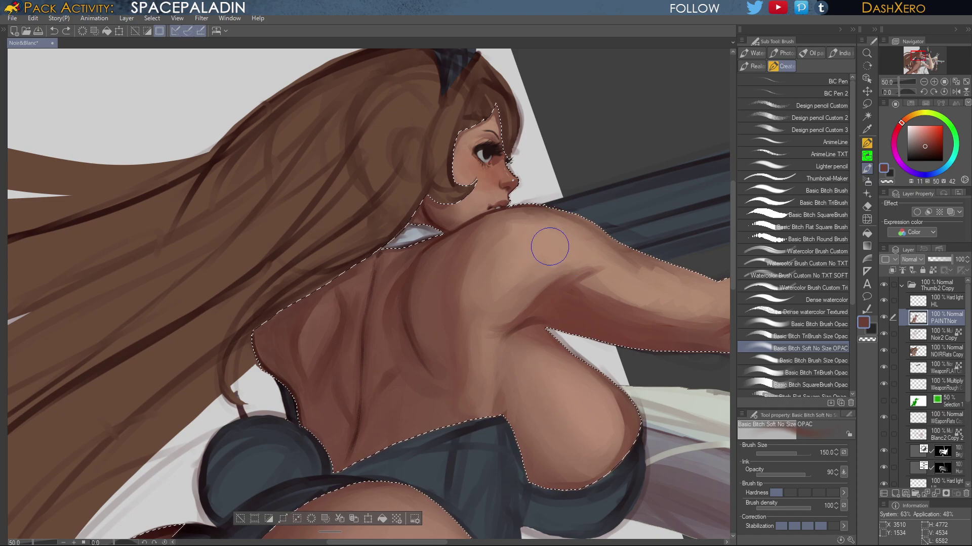
pyautogui.keyDown('alt'); pyautogui.click(449, 207); pyautogui.keyUp('alt')
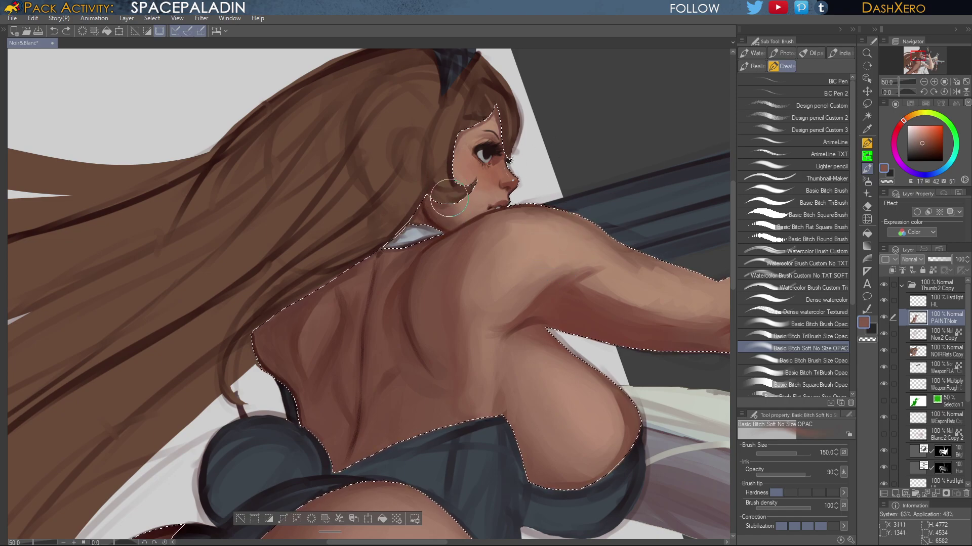
pyautogui.moveTo(456, 212); pyautogui.dragTo(450, 208)
pyautogui.hotkey('ctrl', 'z')
pyautogui.keyDown('alt'); pyautogui.click(464, 207); pyautogui.keyUp('alt')
pyautogui.moveTo(461, 207); pyautogui.dragTo(453, 208)
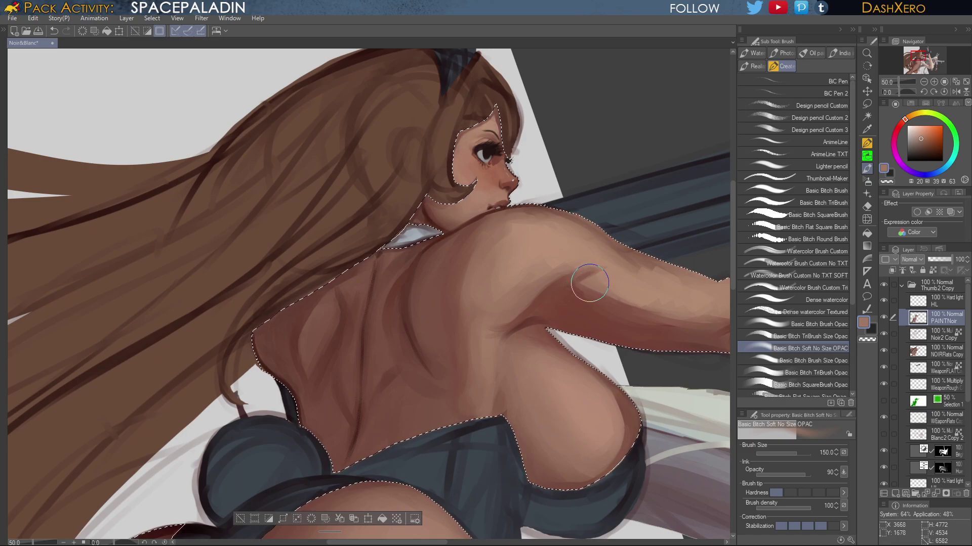
pyautogui.moveTo(587, 253); pyautogui.dragTo(476, 315)
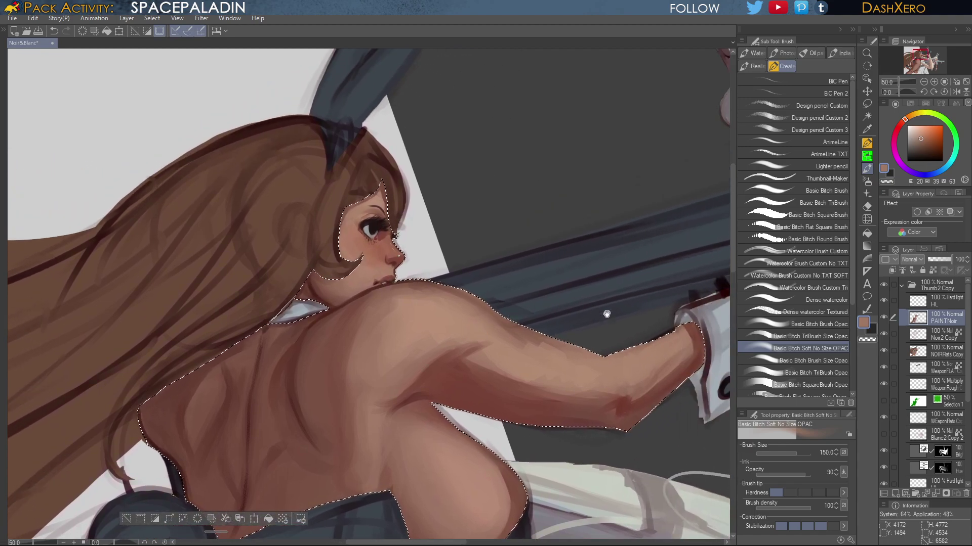
pyautogui.moveTo(635, 321); pyautogui.dragTo(607, 302)
pyautogui.moveTo(666, 408)
pyautogui.mouseDown()
pyautogui.moveTo(629, 375)
pyautogui.moveTo(627, 353)
pyautogui.moveTo(619, 364)
pyautogui.moveTo(653, 263)
pyautogui.moveTo(631, 412)
pyautogui.moveTo(631, 403)
pyautogui.mouseUp()
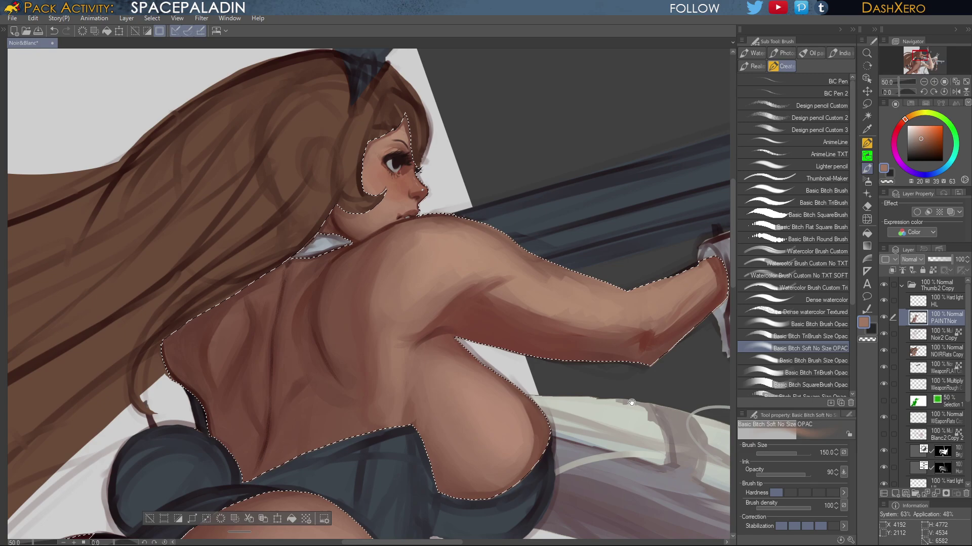
pyautogui.moveTo(631, 402); pyautogui.dragTo(630, 402)
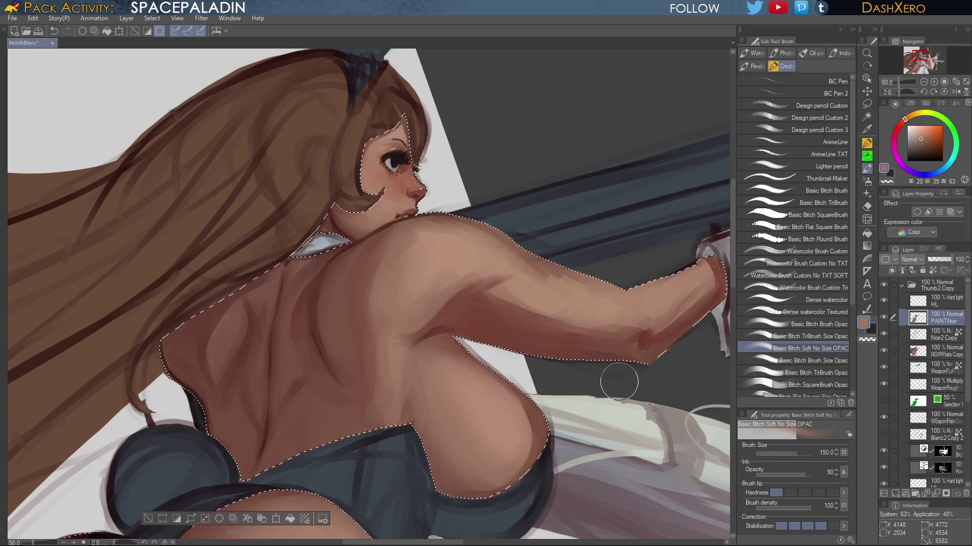
pyautogui.hotkey('ctrl', '0')
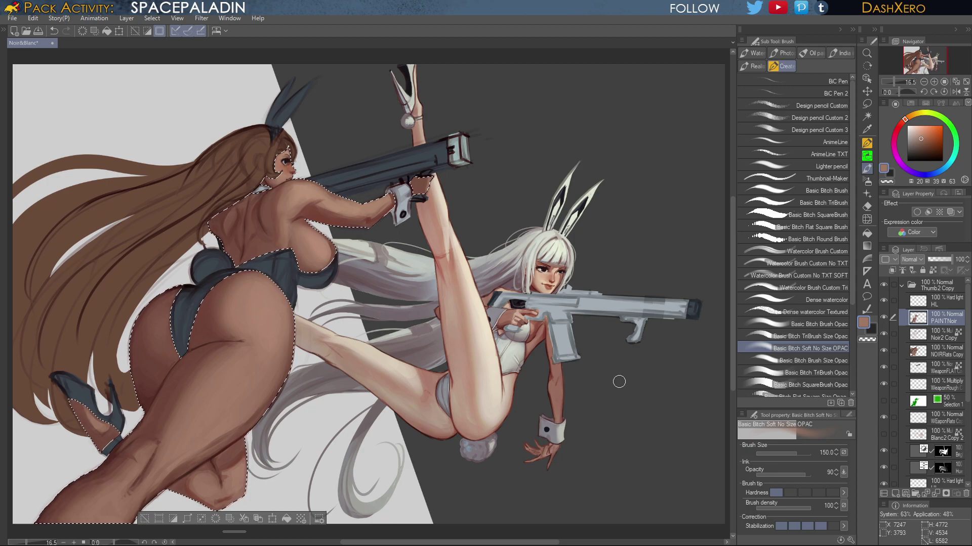
# Create a new layer named Stockings and move it above the HL layer
pyautogui.click(896, 493)
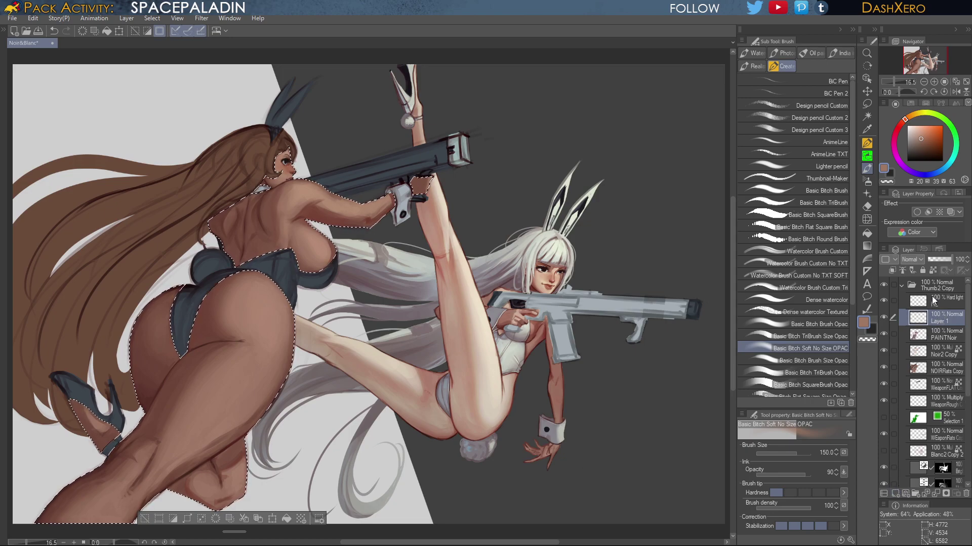
pyautogui.doubleClick(942, 321)
pyautogui.write('Stockings')
pyautogui.press('Return')
pyautogui.moveTo(944, 318); pyautogui.dragTo(946, 300)
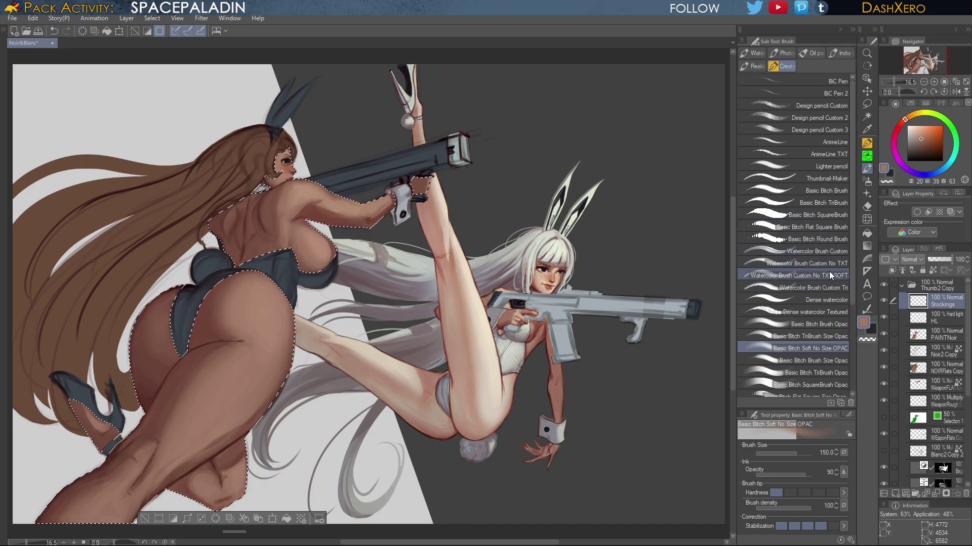
# Set the Stockings layer to Multiply and paint both hips and legs with the bodysuit's dark blue using Basic Bitch Brush Opac at size 1500
pyautogui.keyDown('alt'); pyautogui.click(283, 265); pyautogui.keyUp('alt')
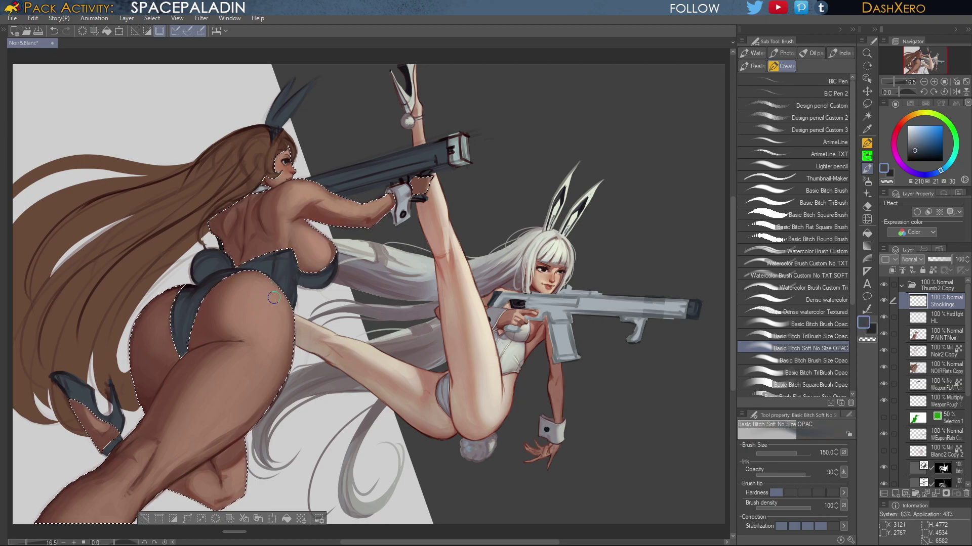
pyautogui.scroll(-1, 600, 392)
pyautogui.moveTo(515, 401)
pyautogui.mouseDown()
pyautogui.moveTo(528, 379)
pyautogui.moveTo(601, 357)
pyautogui.mouseUp()
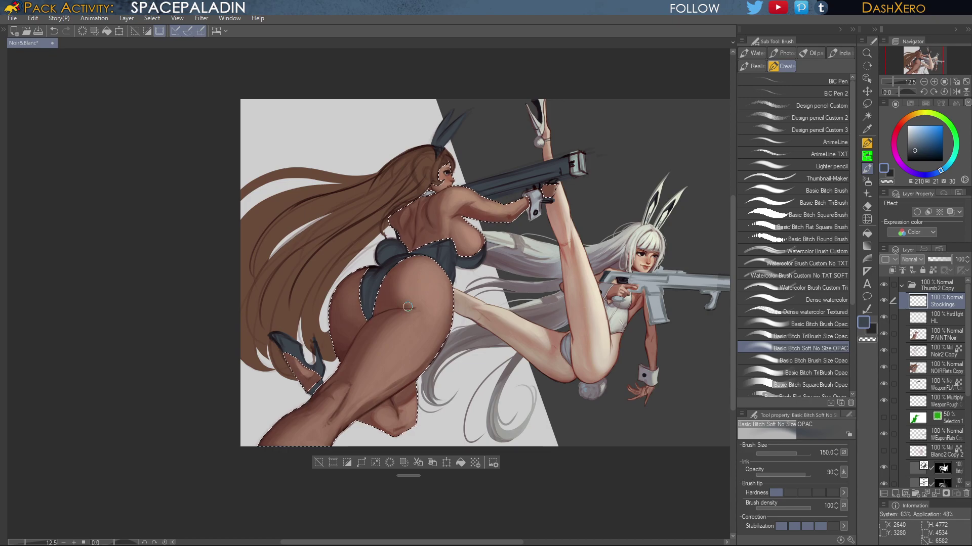
pyautogui.press(']')
pyautogui.press(']')
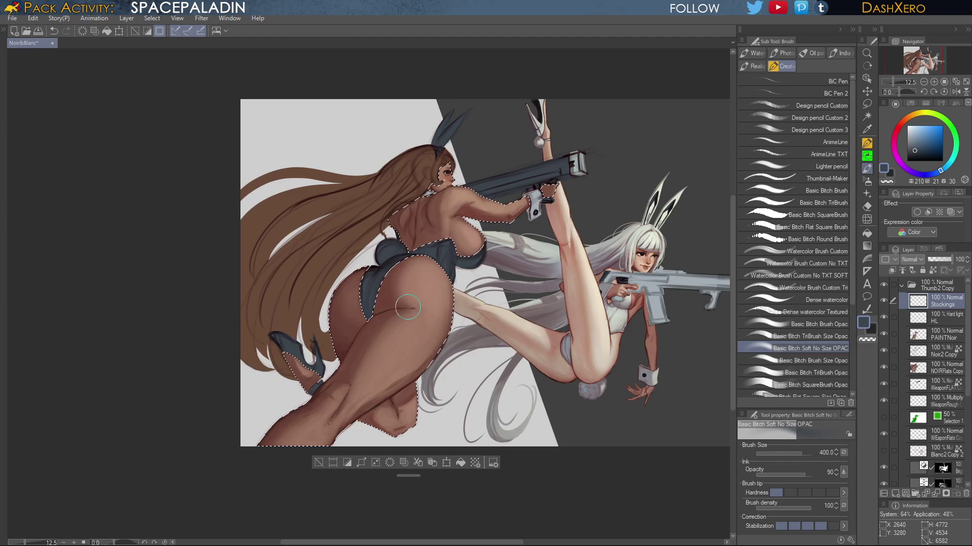
pyautogui.click(820, 324)
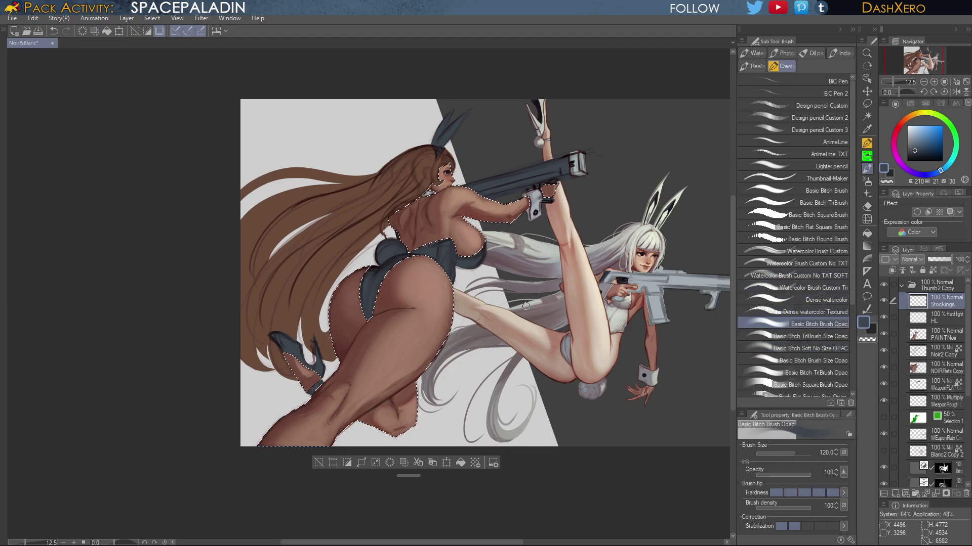
pyautogui.press(']')
pyautogui.press(']')
pyautogui.press(']')
pyautogui.press(']')
pyautogui.press(']')
pyautogui.press(']')
pyautogui.press(']')
pyautogui.press(']')
pyautogui.press(']')
pyautogui.press(']')
pyautogui.press(']')
pyautogui.press(']')
pyautogui.press(']')
pyautogui.press(']')
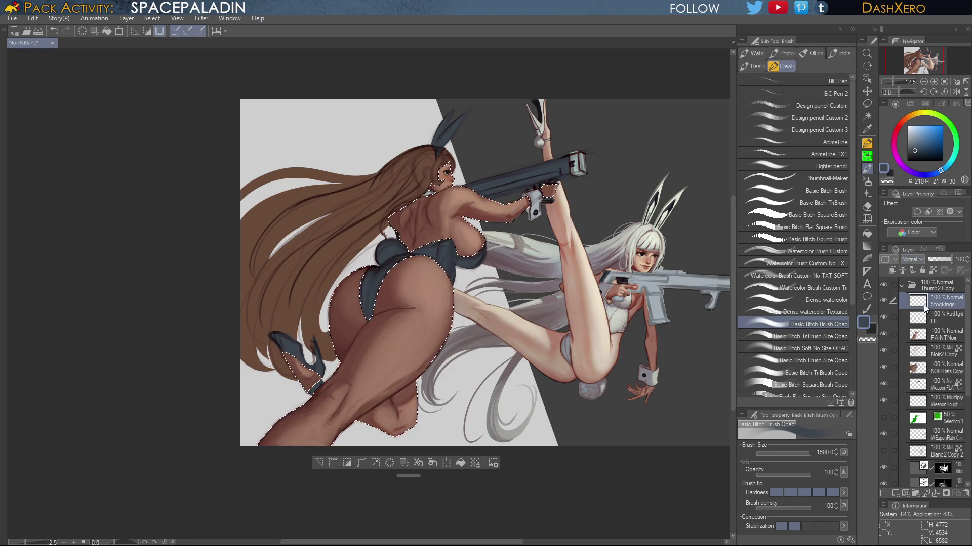
pyautogui.click(915, 287)
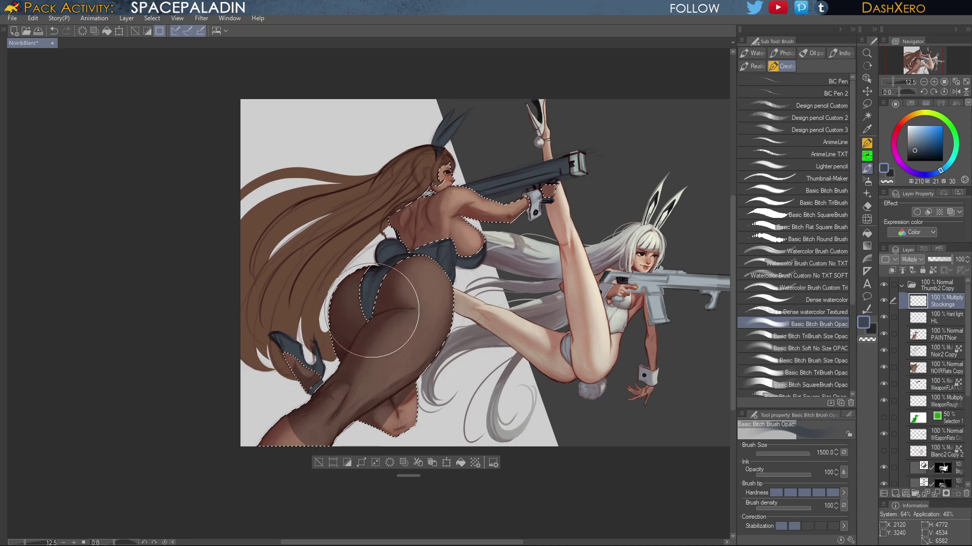
pyautogui.moveTo(383, 384)
pyautogui.mouseDown()
pyautogui.moveTo(401, 373)
pyautogui.moveTo(319, 380)
pyautogui.moveTo(281, 443)
pyautogui.moveTo(314, 442)
pyautogui.moveTo(396, 369)
pyautogui.mouseUp()
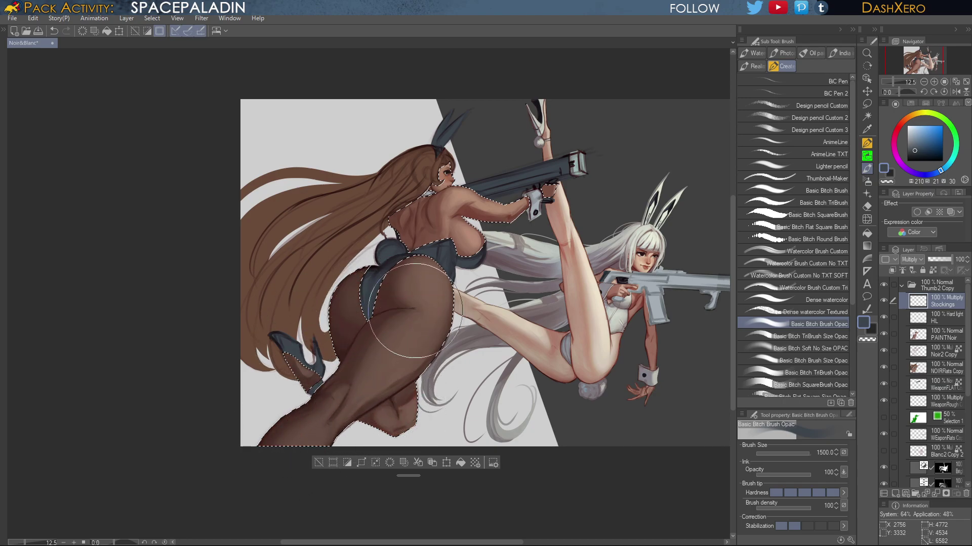
pyautogui.moveTo(415, 311)
pyautogui.mouseDown()
pyautogui.moveTo(400, 407)
pyautogui.moveTo(406, 340)
pyautogui.moveTo(329, 428)
pyautogui.moveTo(386, 347)
pyautogui.moveTo(407, 298)
pyautogui.moveTo(366, 330)
pyautogui.moveTo(329, 413)
pyautogui.moveTo(341, 371)
pyautogui.moveTo(411, 311)
pyautogui.moveTo(391, 422)
pyautogui.moveTo(413, 320)
pyautogui.moveTo(399, 309)
pyautogui.moveTo(365, 369)
pyautogui.moveTo(403, 396)
pyautogui.moveTo(405, 309)
pyautogui.moveTo(366, 314)
pyautogui.moveTo(345, 350)
pyautogui.moveTo(390, 294)
pyautogui.moveTo(420, 342)
pyautogui.moveTo(414, 389)
pyautogui.moveTo(422, 311)
pyautogui.moveTo(404, 293)
pyautogui.moveTo(427, 340)
pyautogui.moveTo(414, 373)
pyautogui.moveTo(421, 314)
pyautogui.moveTo(386, 325)
pyautogui.moveTo(422, 319)
pyautogui.moveTo(420, 310)
pyautogui.moveTo(376, 330)
pyautogui.moveTo(402, 353)
pyautogui.moveTo(347, 359)
pyautogui.moveTo(395, 377)
pyautogui.moveTo(360, 319)
pyautogui.moveTo(379, 409)
pyautogui.moveTo(445, 358)
pyautogui.moveTo(402, 370)
pyautogui.moveTo(364, 323)
pyautogui.moveTo(415, 381)
pyautogui.moveTo(439, 392)
pyautogui.moveTo(427, 318)
pyautogui.moveTo(361, 342)
pyautogui.mouseUp()
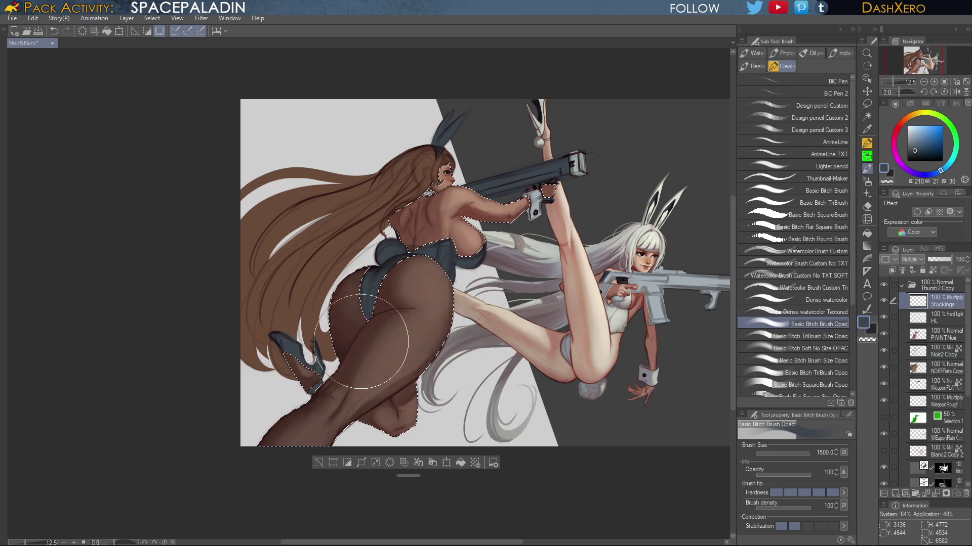
# Change the Stockings layer's blending mode to Color burn and lower its opacity to 79%
pyautogui.scroll(3, 485, 303)
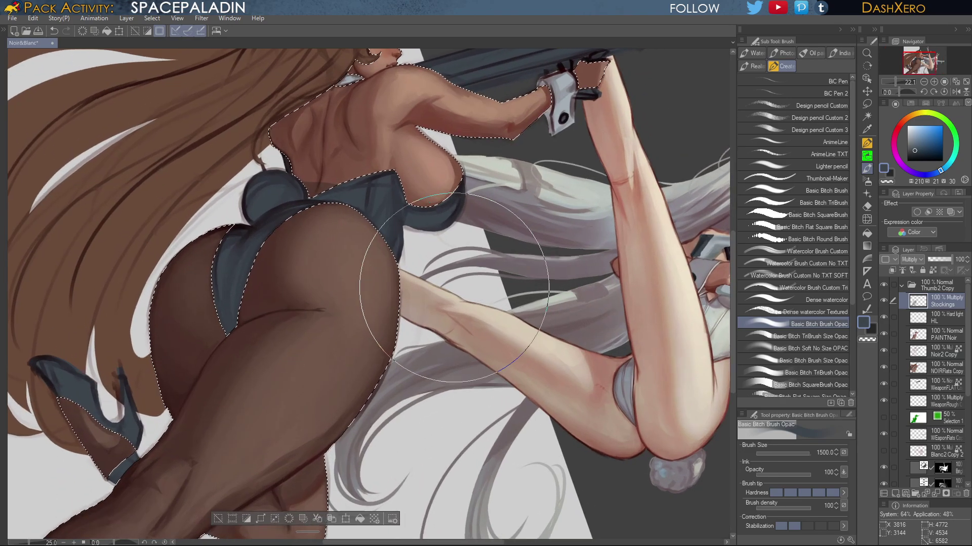
pyautogui.scroll(1, 454, 288)
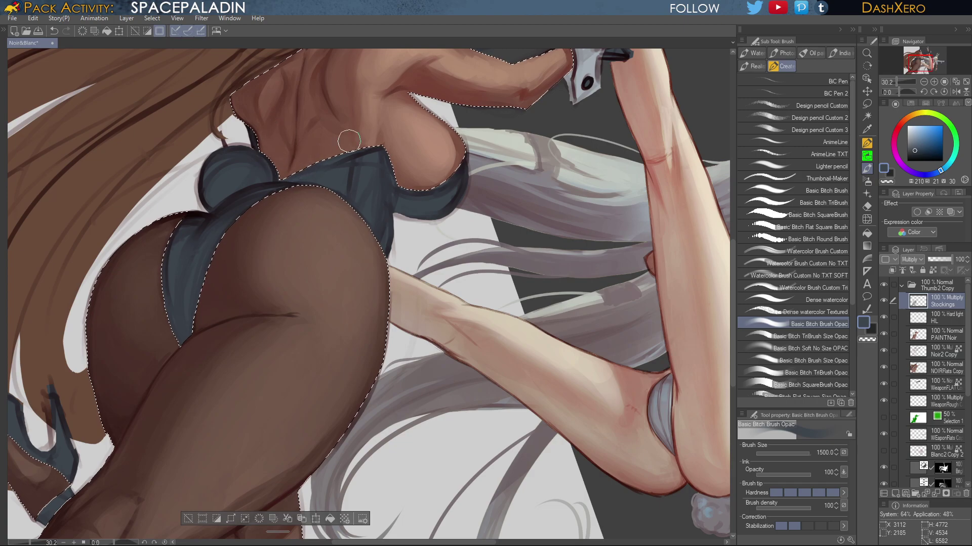
pyautogui.moveTo(470, 189); pyautogui.dragTo(645, 322)
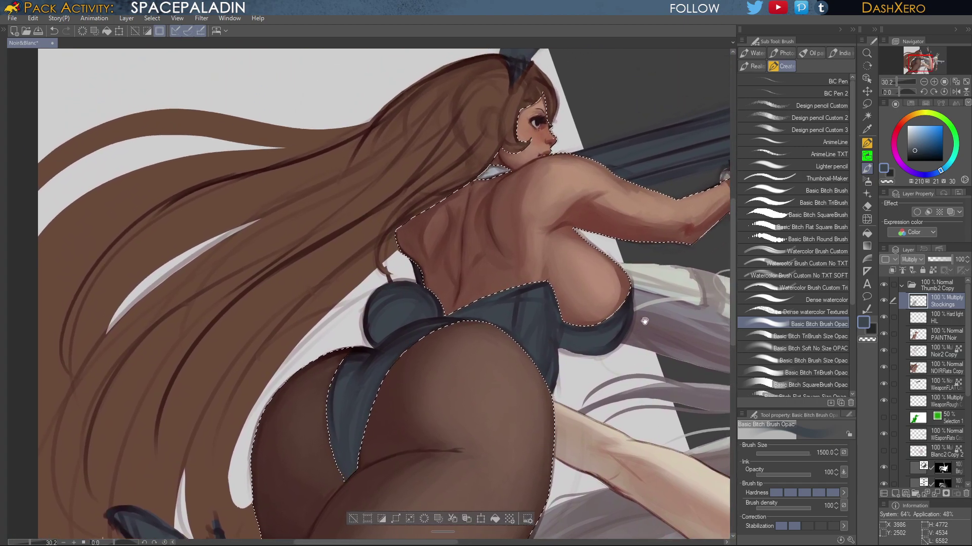
pyautogui.moveTo(631, 466); pyautogui.dragTo(694, 116)
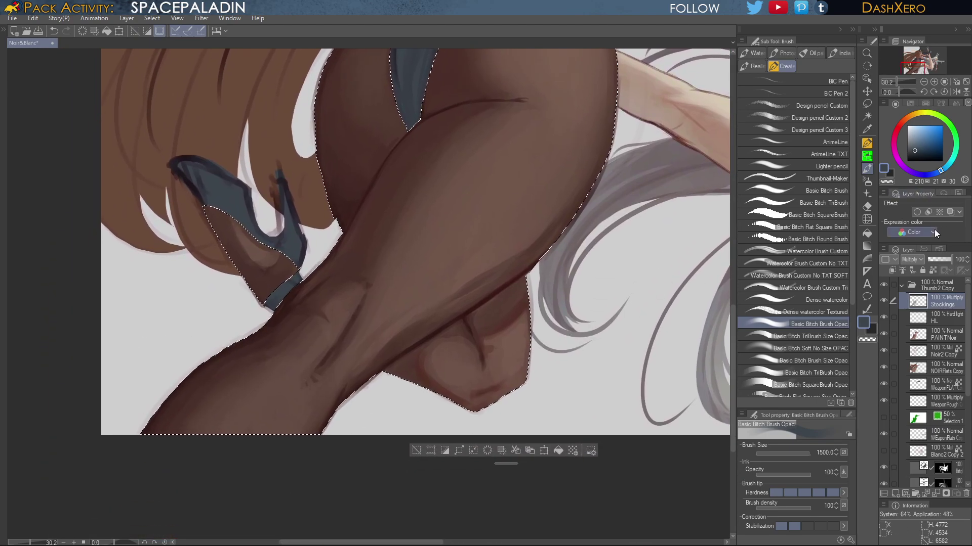
pyautogui.scroll(-1, 918, 259)
pyautogui.moveTo(638, 160); pyautogui.dragTo(585, 341)
pyautogui.scroll(-5, 585, 341)
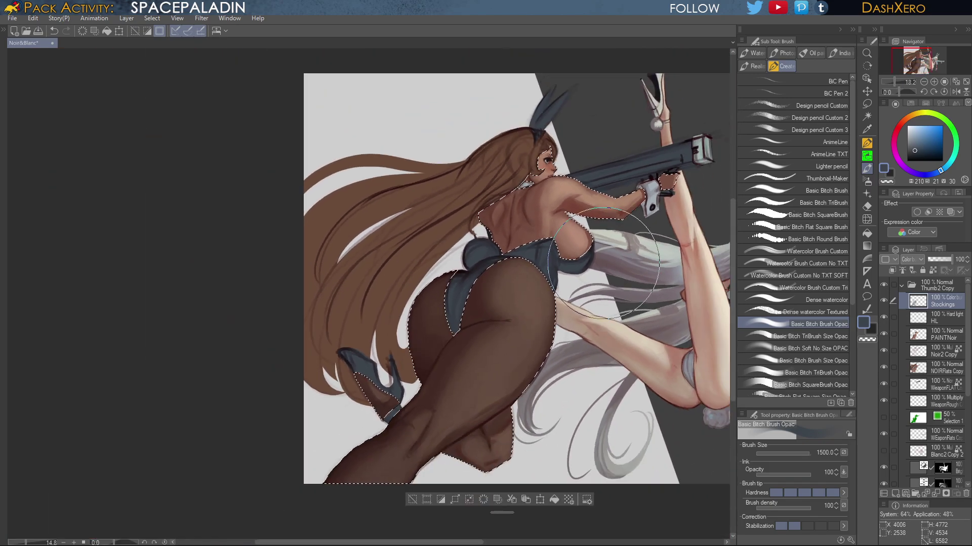
pyautogui.moveTo(706, 288); pyautogui.dragTo(630, 271)
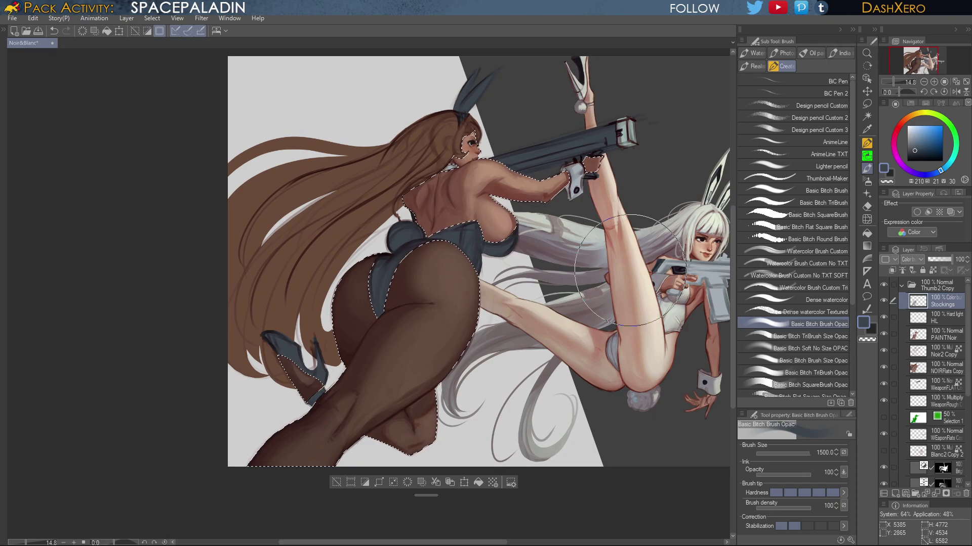
pyautogui.moveTo(602, 392); pyautogui.dragTo(621, 344)
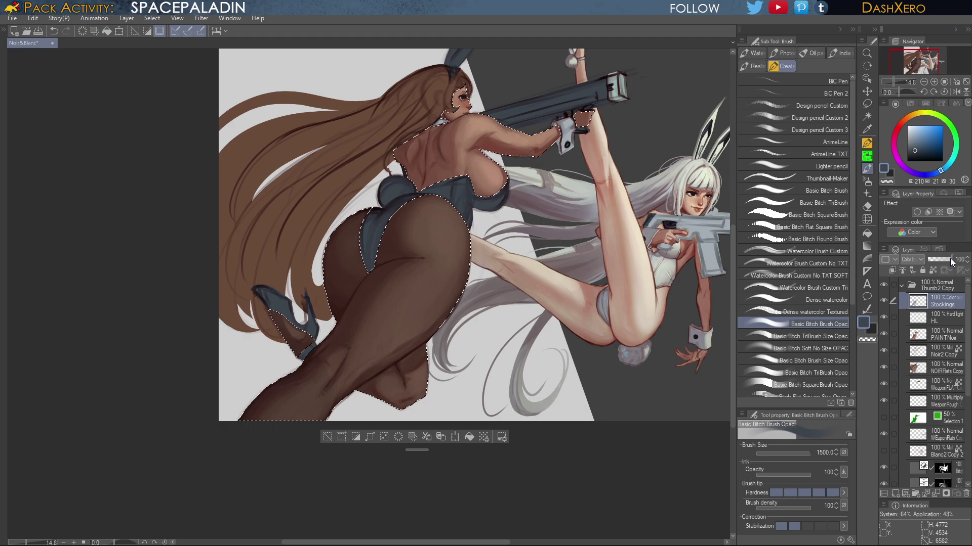
pyautogui.moveTo(953, 260); pyautogui.dragTo(948, 262)
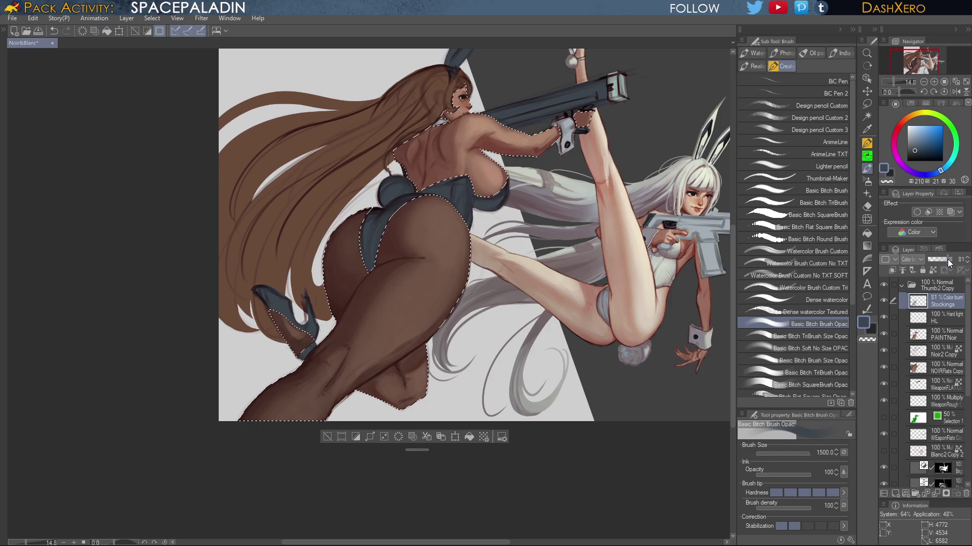
pyautogui.moveTo(948, 262); pyautogui.dragTo(945, 259)
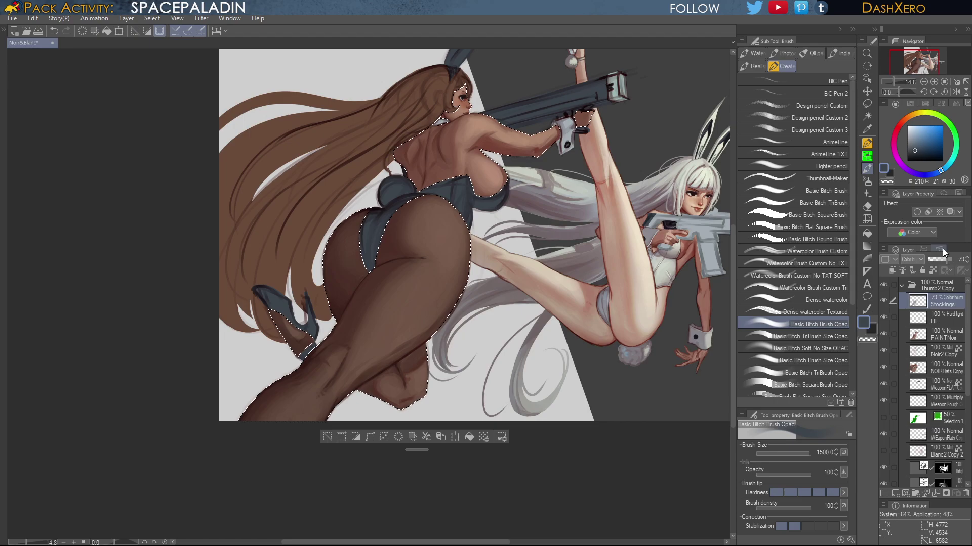
# Create a Hard light layer named Pores above the HL layer and set the Splatter brush to light blue at size 500
pyautogui.click(947, 322)
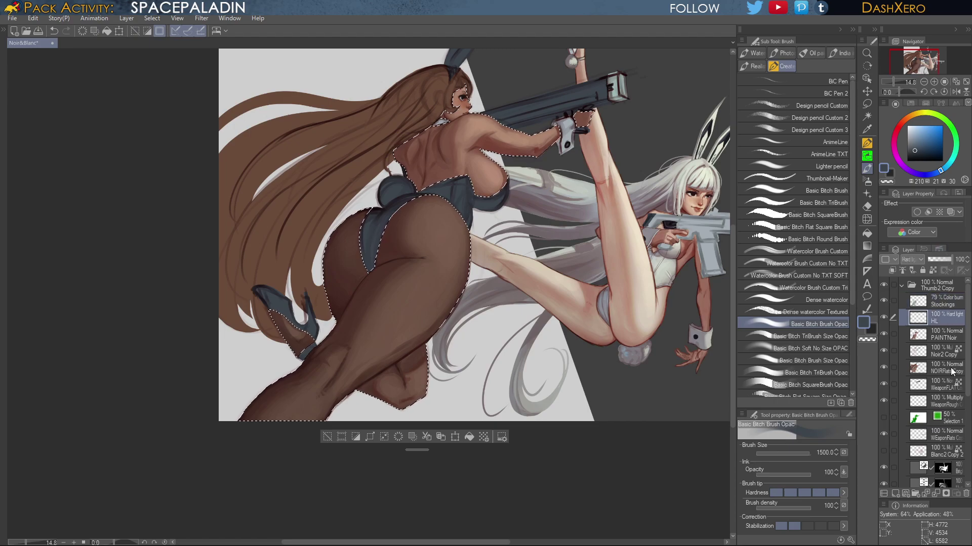
pyautogui.click(894, 493)
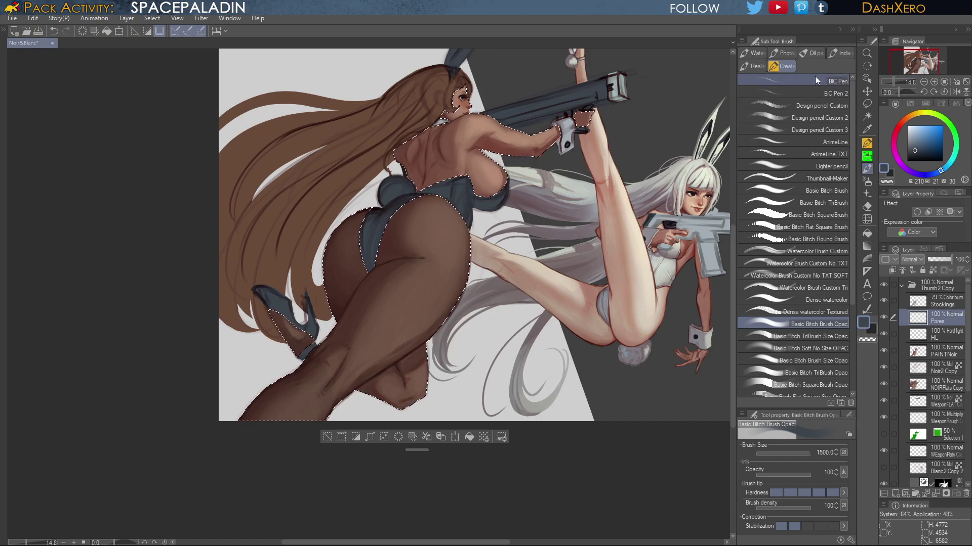
pyautogui.click(782, 52)
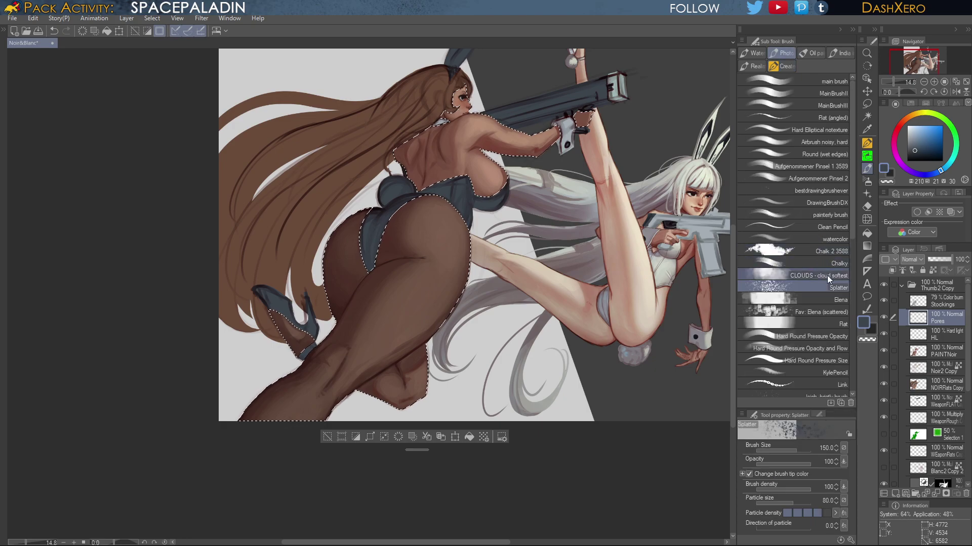
pyautogui.click(915, 126)
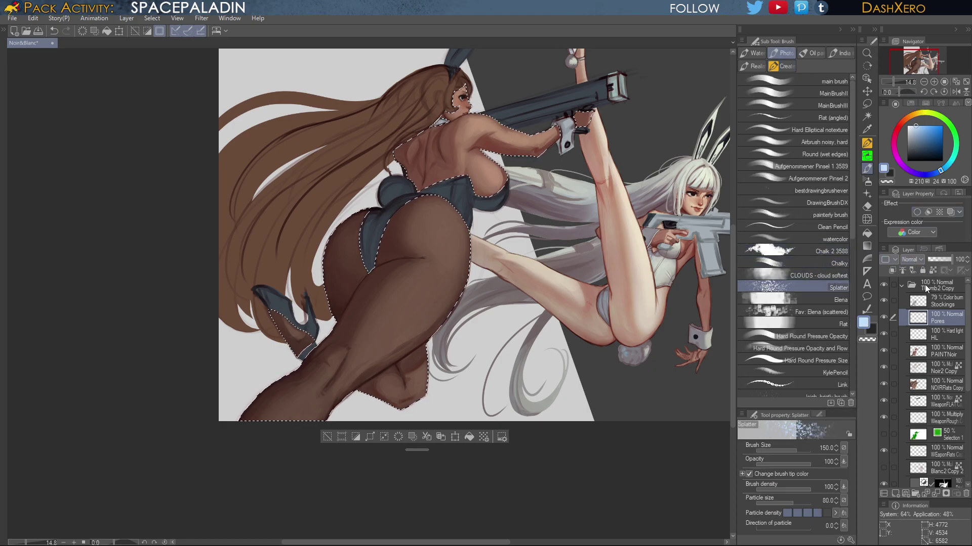
pyautogui.click(923, 403)
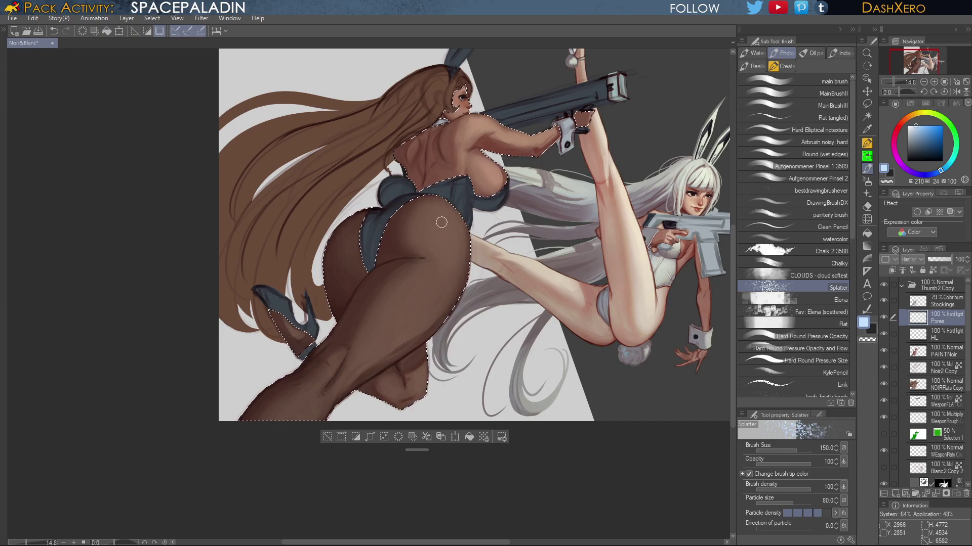
pyautogui.press(']')
pyautogui.press(']')
pyautogui.press(']')
pyautogui.press(']')
pyautogui.press(']')
pyautogui.press(']')
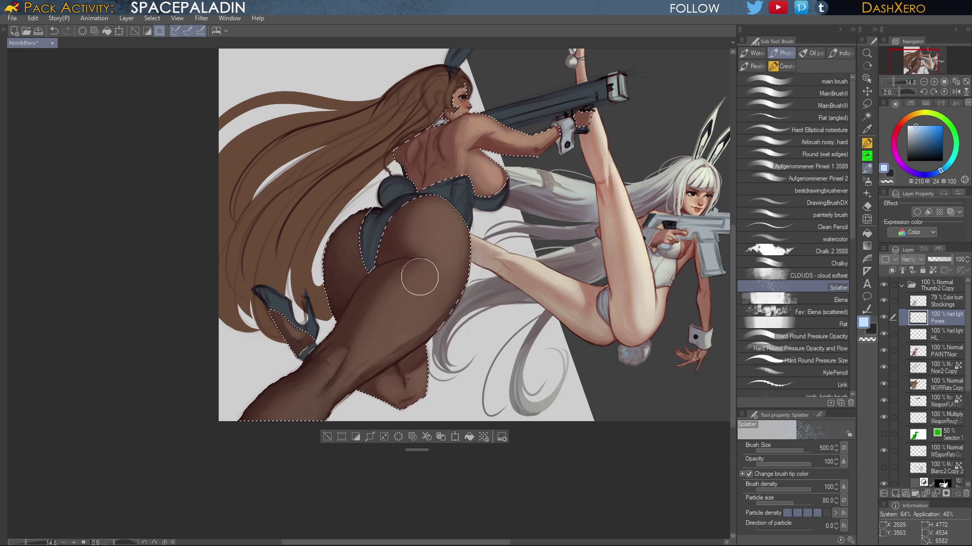
# Splatter light blue pores over the near thigh and buttock, and test the Pores layer above Stockings before returning it beneath
pyautogui.moveTo(403, 290); pyautogui.dragTo(364, 349)
pyautogui.scroll(5, 449, 295)
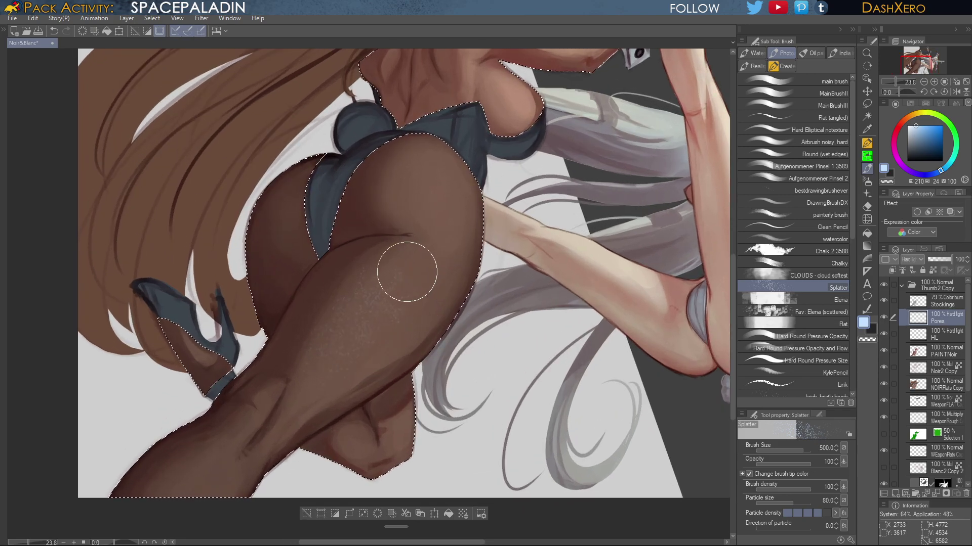
pyautogui.moveTo(408, 270); pyautogui.dragTo(347, 344)
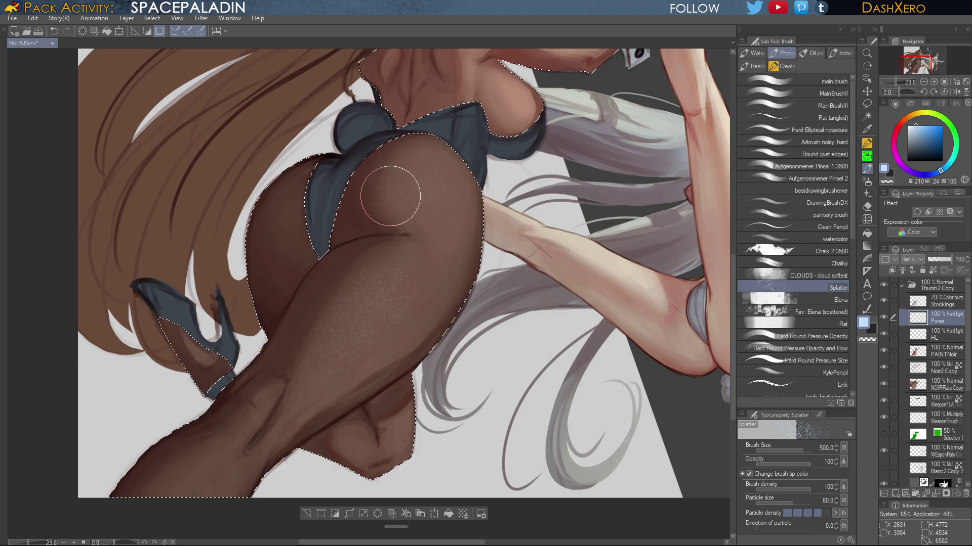
pyautogui.moveTo(390, 195); pyautogui.dragTo(429, 183)
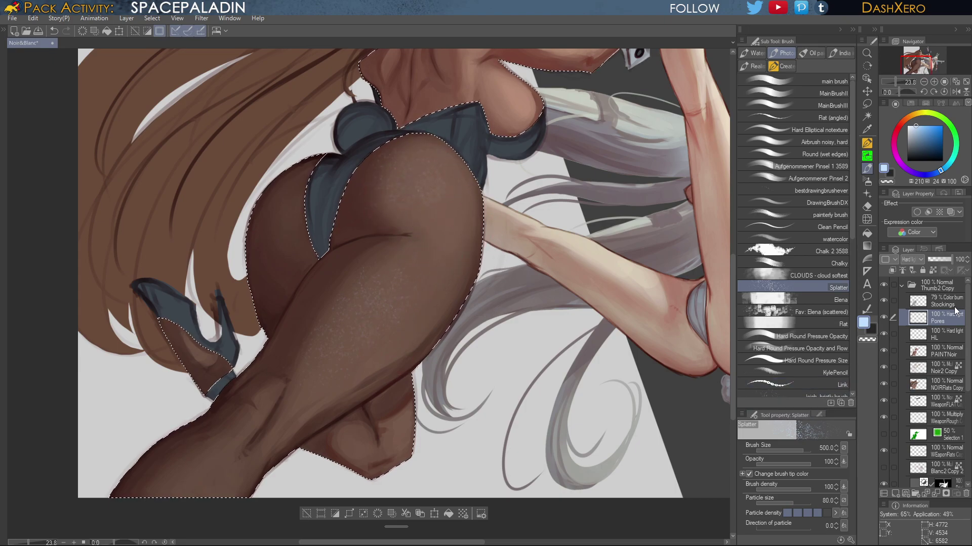
pyautogui.moveTo(954, 311); pyautogui.dragTo(949, 301)
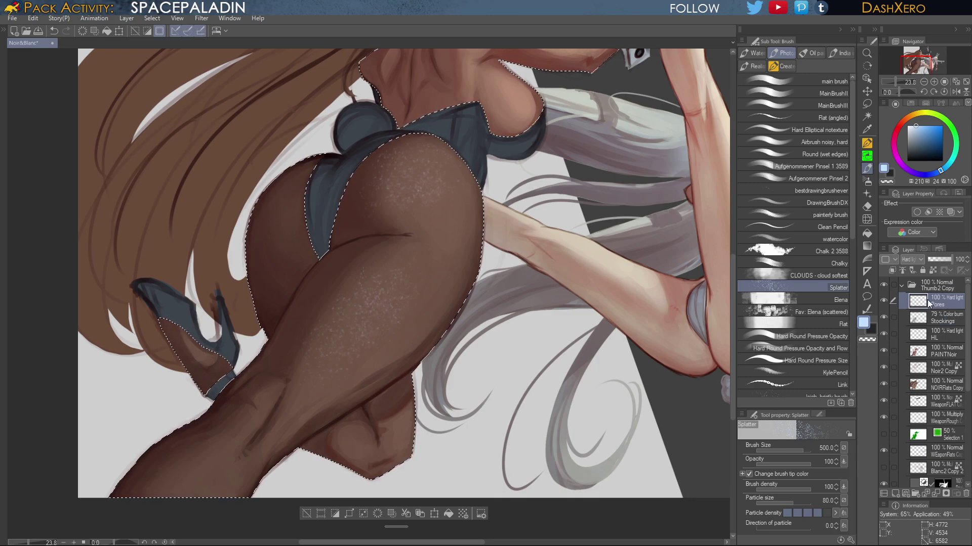
pyautogui.moveTo(929, 302)
pyautogui.mouseDown()
pyautogui.moveTo(951, 307)
pyautogui.moveTo(954, 328)
pyautogui.moveTo(922, 318)
pyautogui.mouseUp()
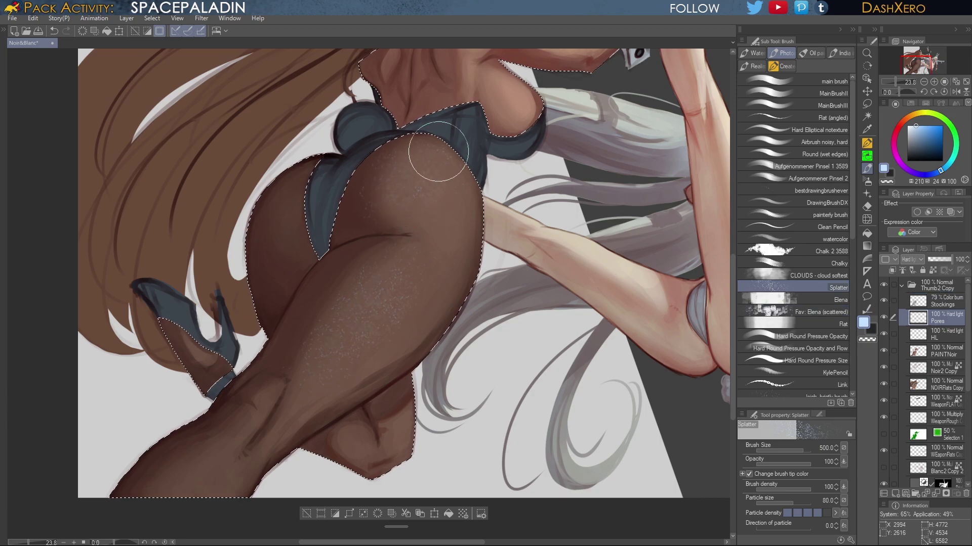
# Reduce the Splatter brush to size 300 and add light blue pores to the near thigh and calf
pyautogui.press('[')
pyautogui.press('[')
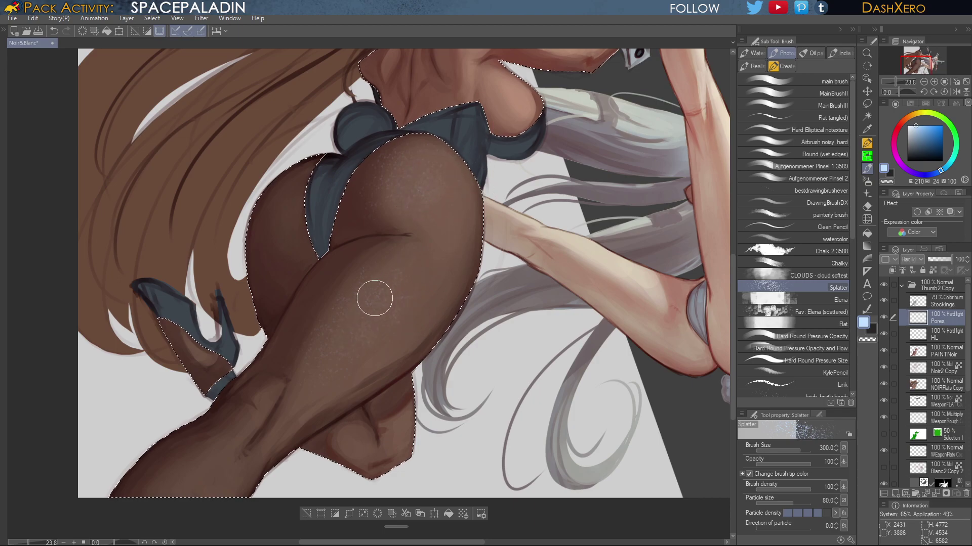
pyautogui.moveTo(412, 402)
pyautogui.mouseDown()
pyautogui.moveTo(459, 345)
pyautogui.moveTo(572, 265)
pyautogui.mouseUp()
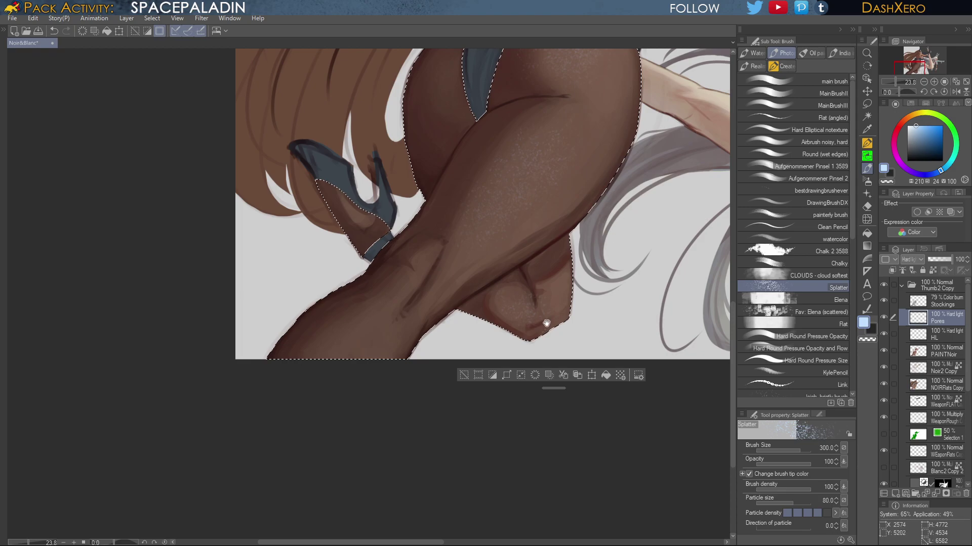
pyautogui.moveTo(546, 324); pyautogui.dragTo(621, 260)
pyautogui.moveTo(436, 262); pyautogui.dragTo(415, 290)
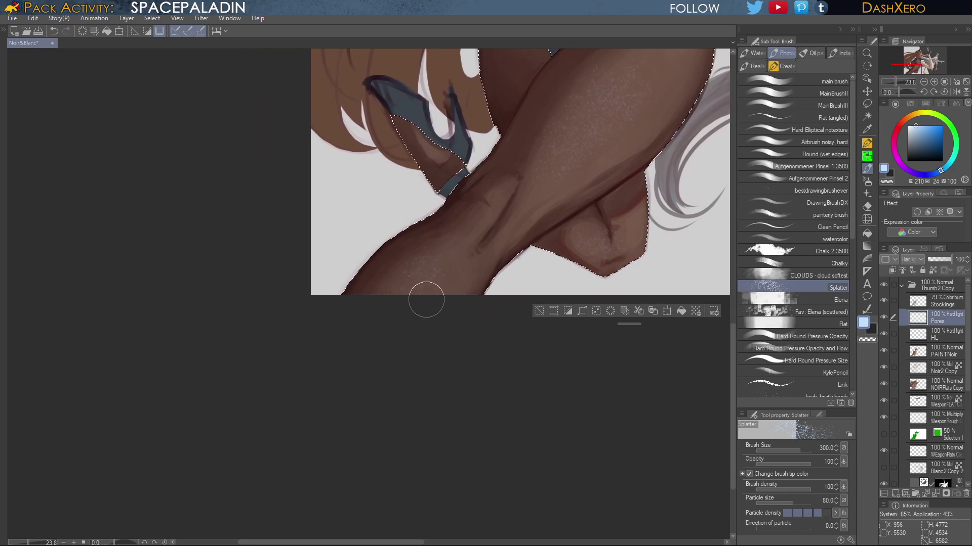
# Speckle light blue pores on the brown-haired character's chest highlight, undoing the trial strokes around the shoulder
pyautogui.moveTo(500, 204); pyautogui.dragTo(298, 516)
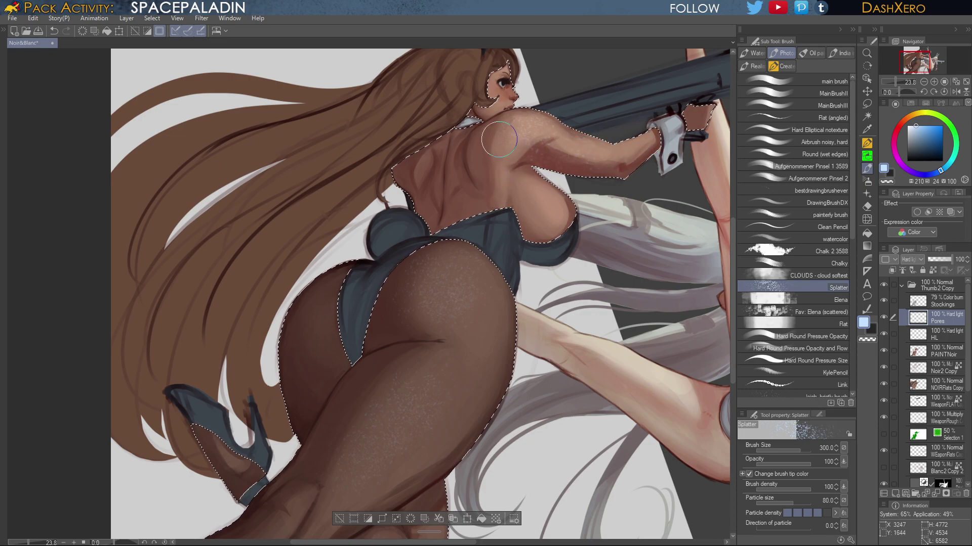
pyautogui.hotkey('ctrl', 'z')
pyautogui.moveTo(540, 123); pyautogui.dragTo(528, 133)
pyautogui.hotkey('ctrl', 'z')
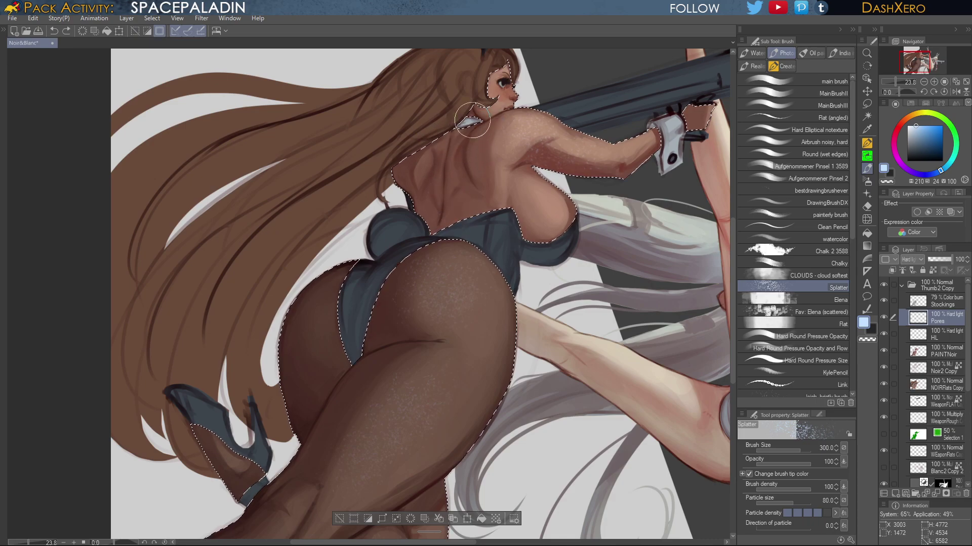
pyautogui.moveTo(409, 166); pyautogui.dragTo(412, 179)
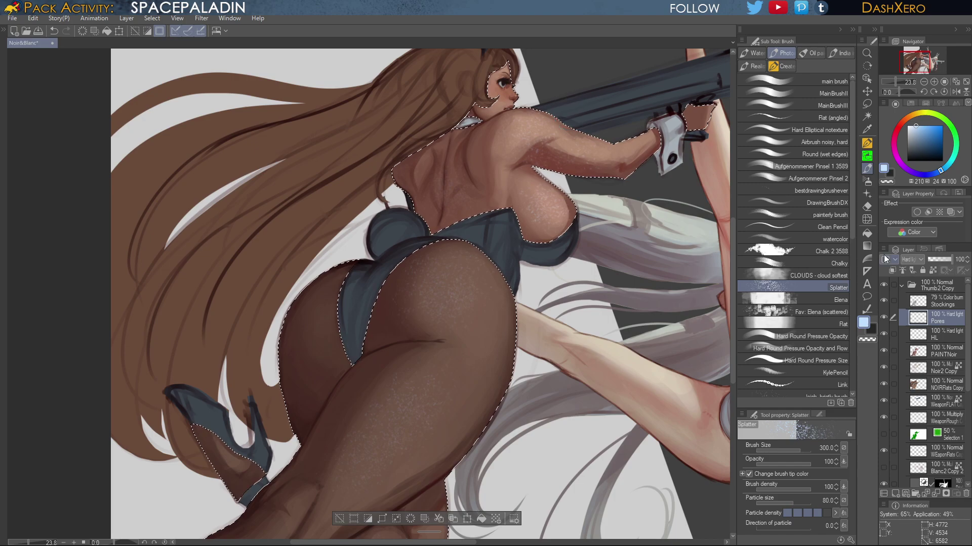
# Sample a dark brown from the back and splatter it over the shaded skin of the arm, back and far buttock
pyautogui.keyDown('alt'); pyautogui.click(469, 159); pyautogui.keyUp('alt')
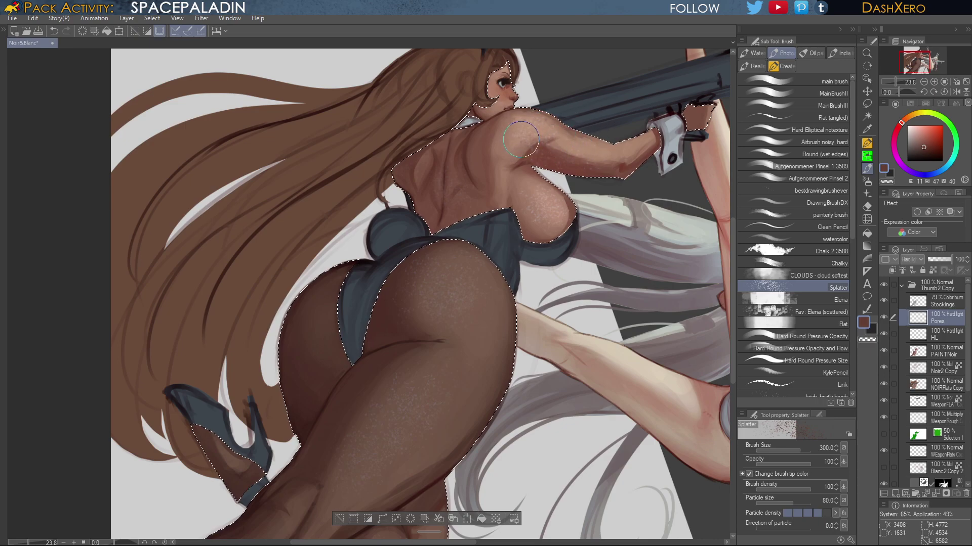
pyautogui.hotkey('ctrl', 'z')
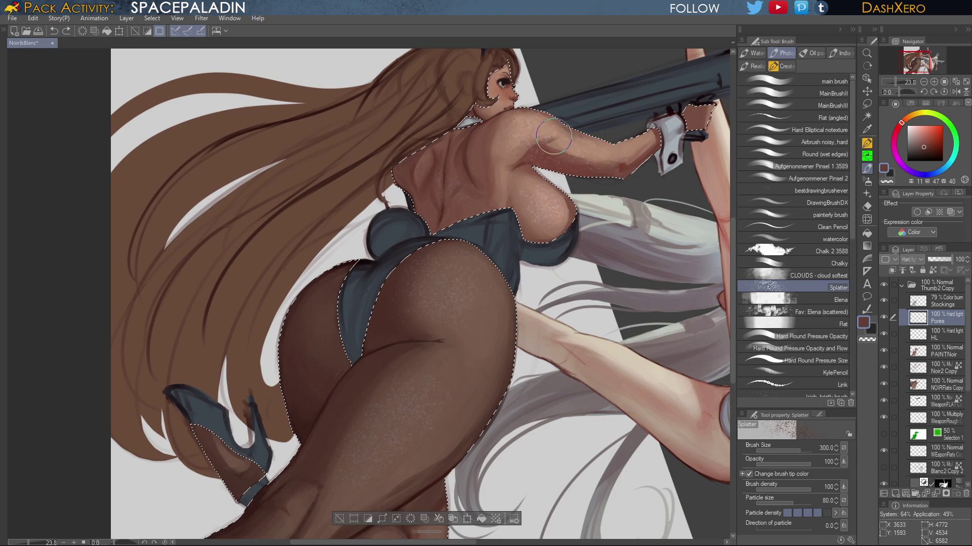
pyautogui.moveTo(610, 154); pyautogui.dragTo(603, 154)
pyautogui.hotkey('ctrl', 'z')
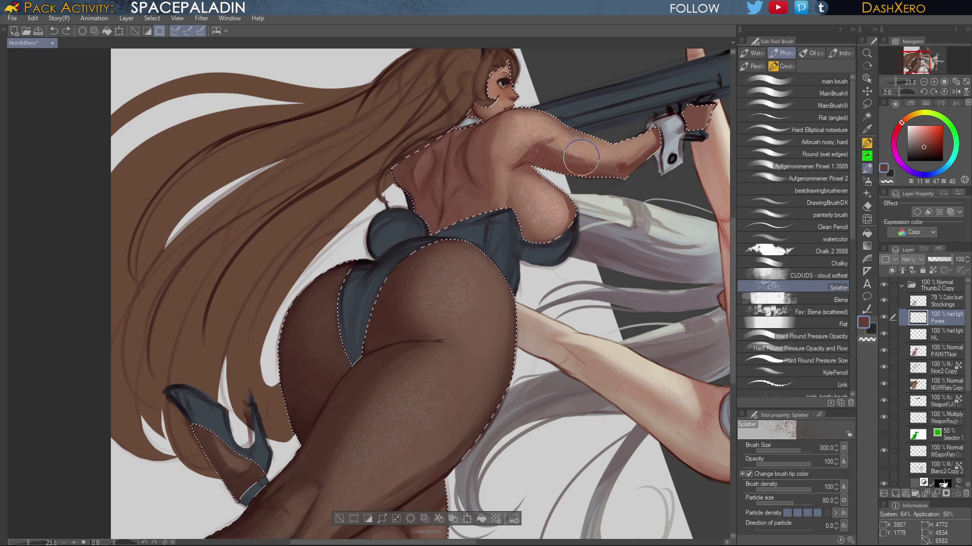
pyautogui.moveTo(581, 157)
pyautogui.mouseDown()
pyautogui.moveTo(611, 164)
pyautogui.moveTo(630, 155)
pyautogui.mouseUp()
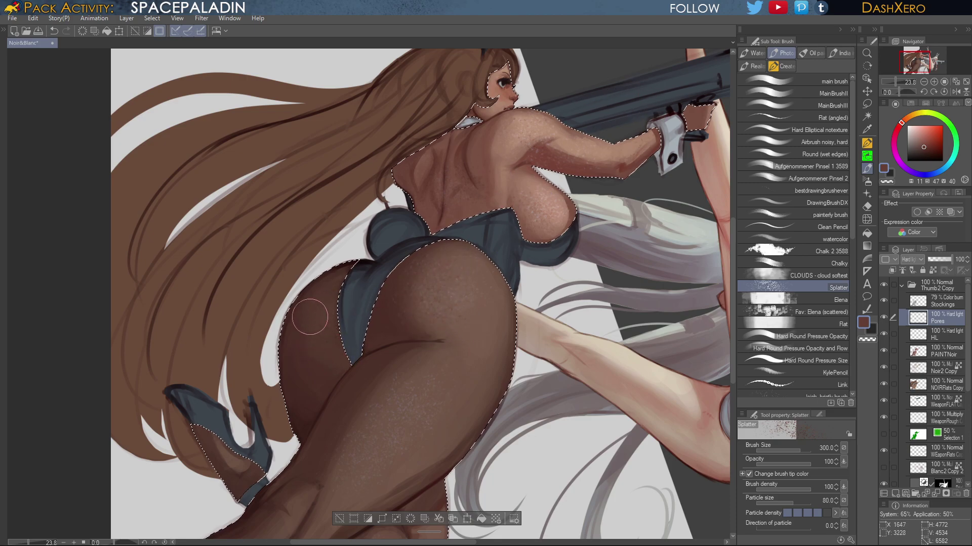
pyautogui.moveTo(548, 370)
pyautogui.mouseDown()
pyautogui.moveTo(597, 256)
pyautogui.moveTo(594, 224)
pyautogui.mouseUp()
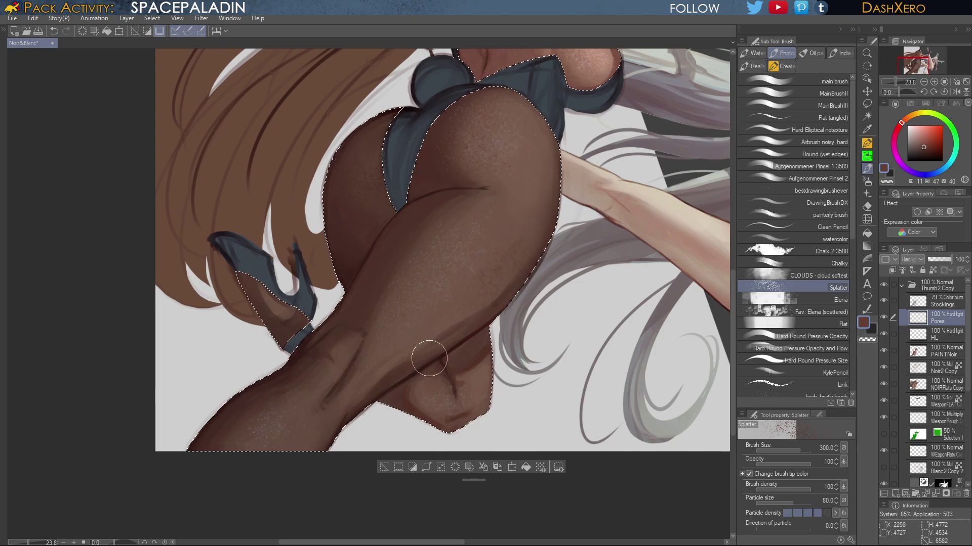
# Change the Pores layer's blending mode to Soft light, keeping its opacity at 100%
pyautogui.moveTo(614, 169); pyautogui.dragTo(543, 332)
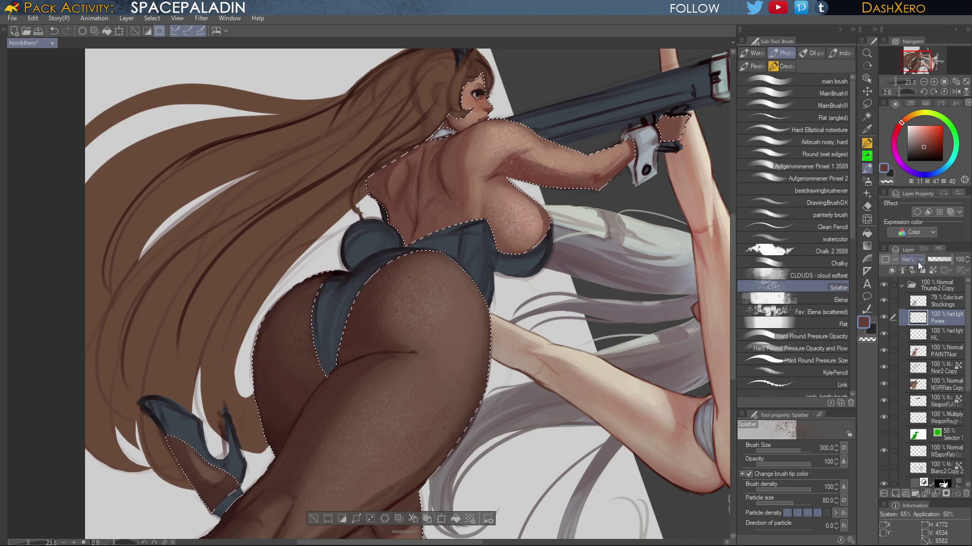
pyautogui.click(945, 258)
pyautogui.moveTo(944, 259); pyautogui.dragTo(961, 259)
pyautogui.click(920, 385)
pyautogui.press('Down')
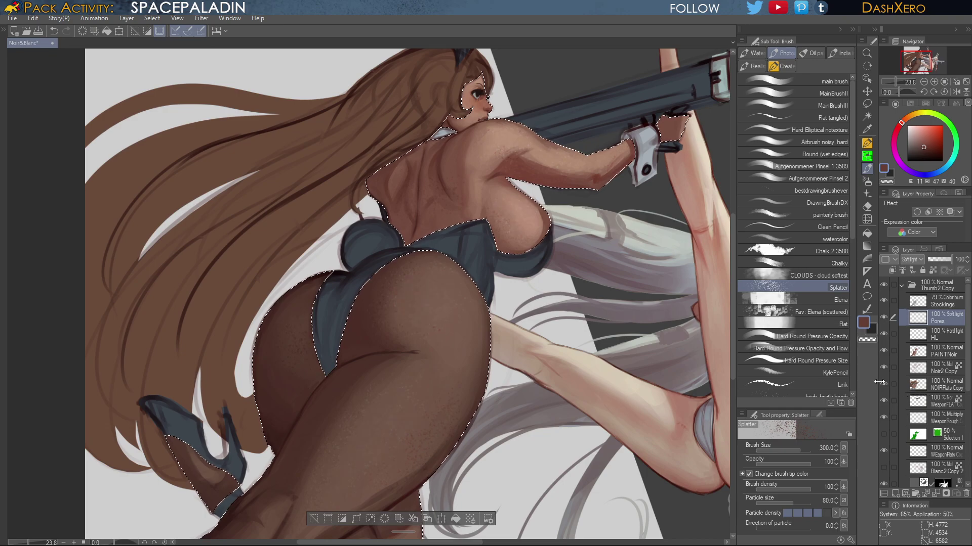
# Splatter more dark brown pores at size 300 over the back, buttocks, thigh and lower leg on the Pores layer
pyautogui.moveTo(578, 372)
pyautogui.mouseDown()
pyautogui.moveTo(613, 293)
pyautogui.moveTo(627, 219)
pyautogui.moveTo(575, 364)
pyautogui.mouseUp()
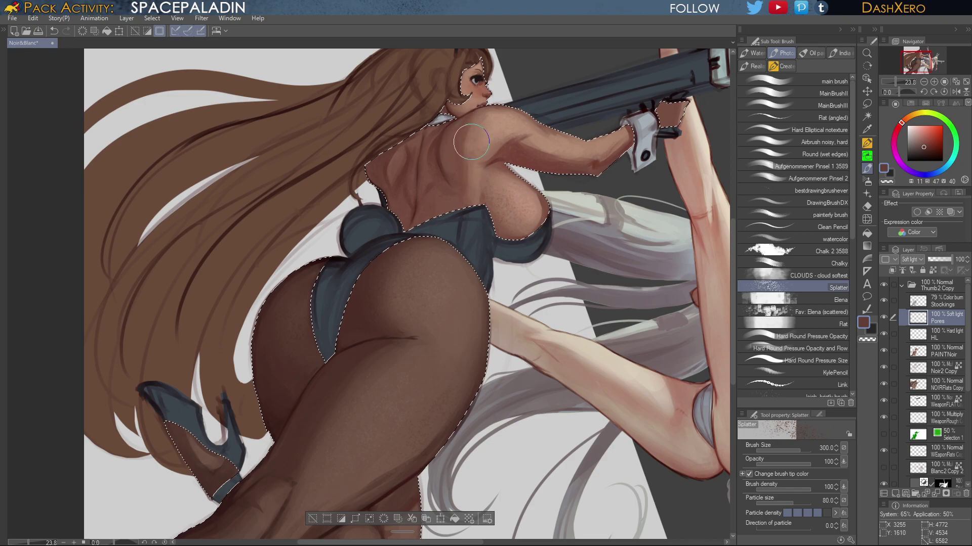
pyautogui.moveTo(582, 232); pyautogui.dragTo(580, 255)
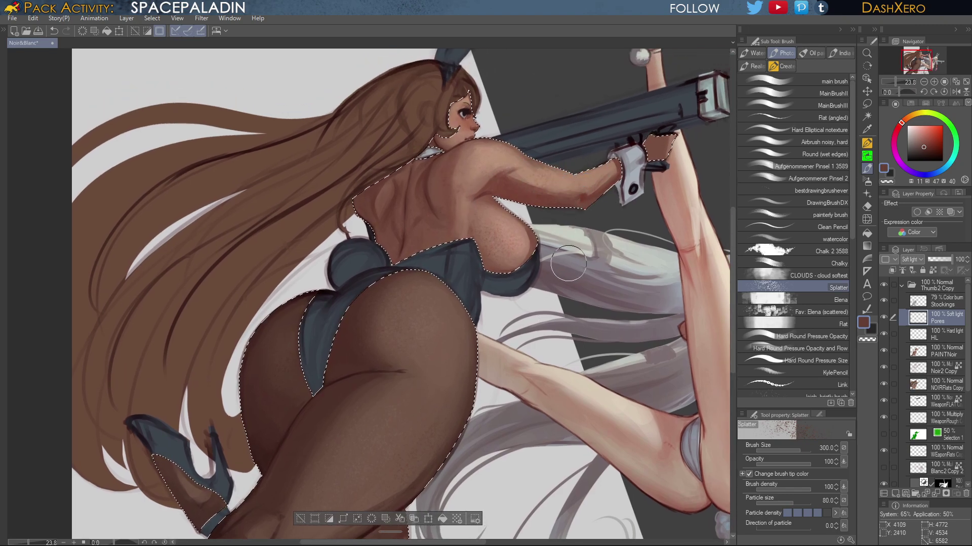
pyautogui.moveTo(582, 243); pyautogui.dragTo(633, 186)
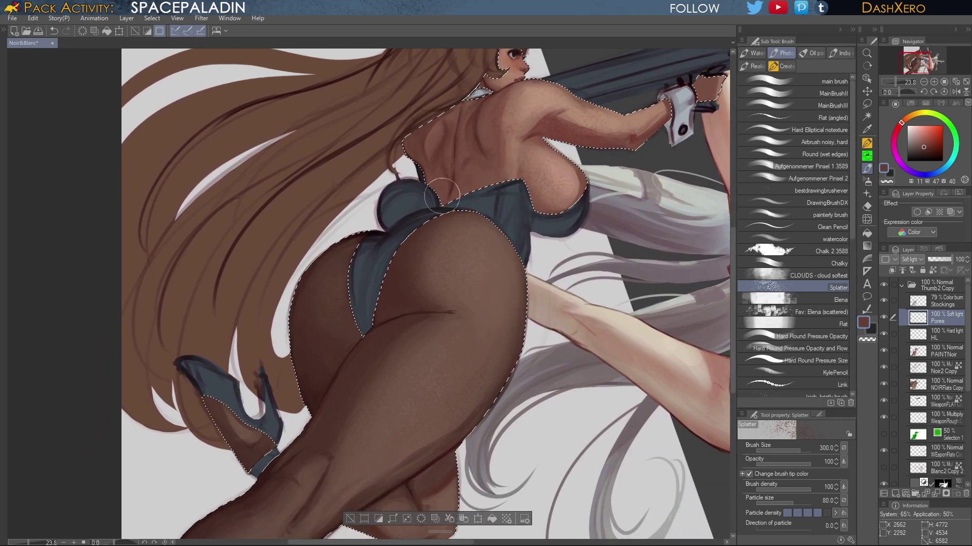
pyautogui.moveTo(556, 326); pyautogui.dragTo(620, 193)
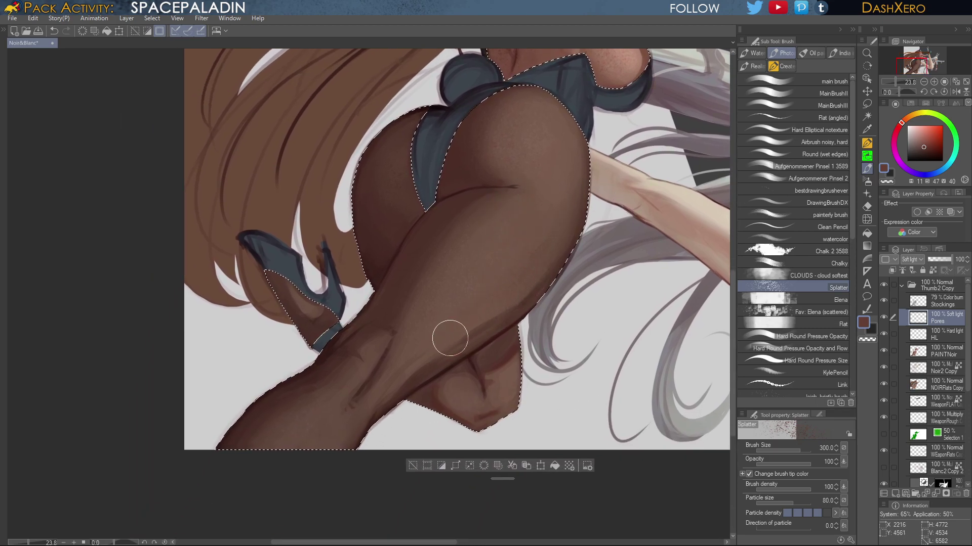
pyautogui.moveTo(435, 385); pyautogui.dragTo(521, 257)
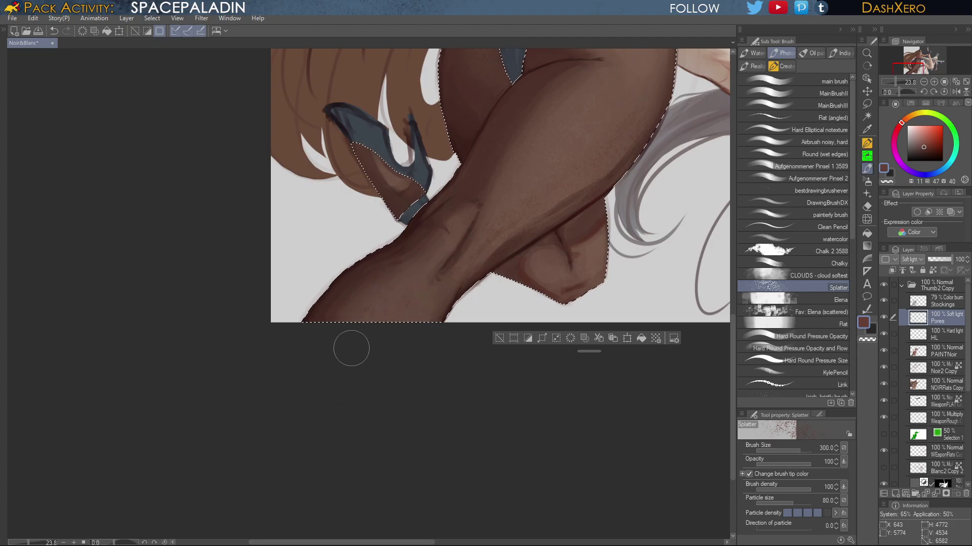
pyautogui.moveTo(622, 127); pyautogui.dragTo(554, 226)
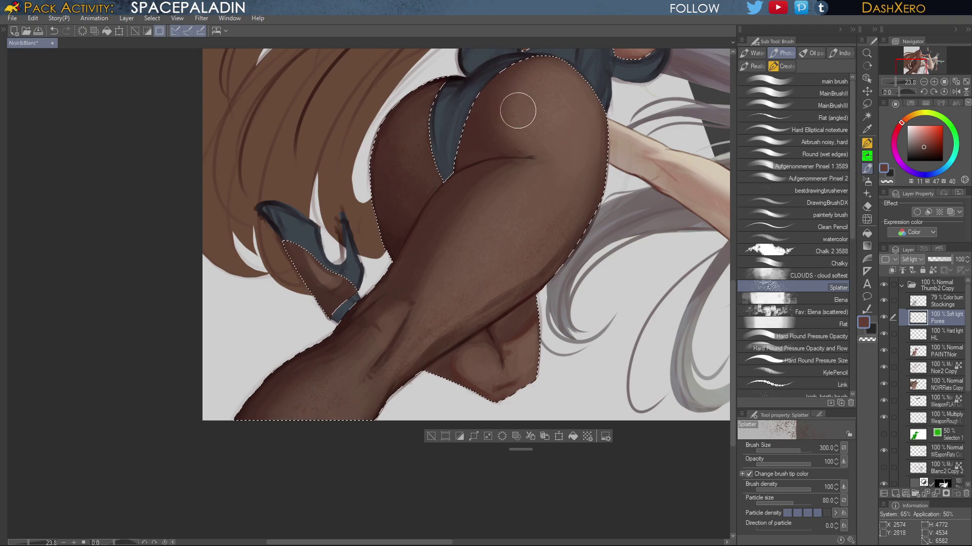
pyautogui.moveTo(632, 218); pyautogui.dragTo(626, 196)
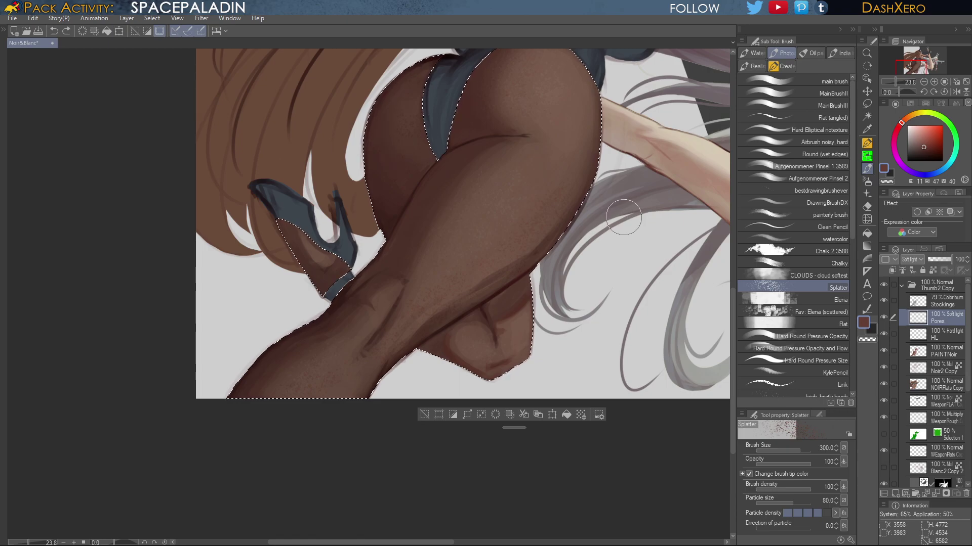
pyautogui.moveTo(617, 225); pyautogui.dragTo(606, 267)
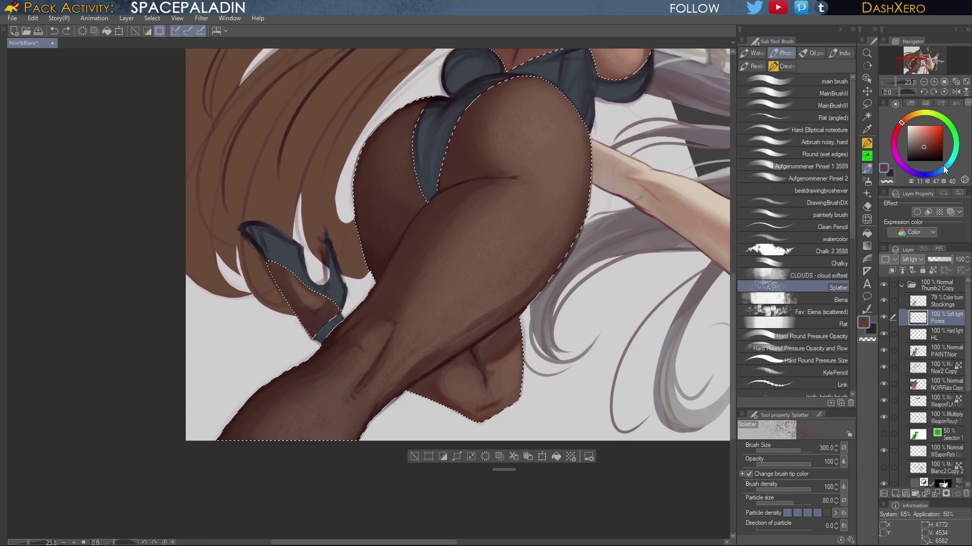
# Switch the Splatter brush to light blue and add pores to the lit parts of the shoulder and arm
pyautogui.click(944, 168)
pyautogui.click(915, 126)
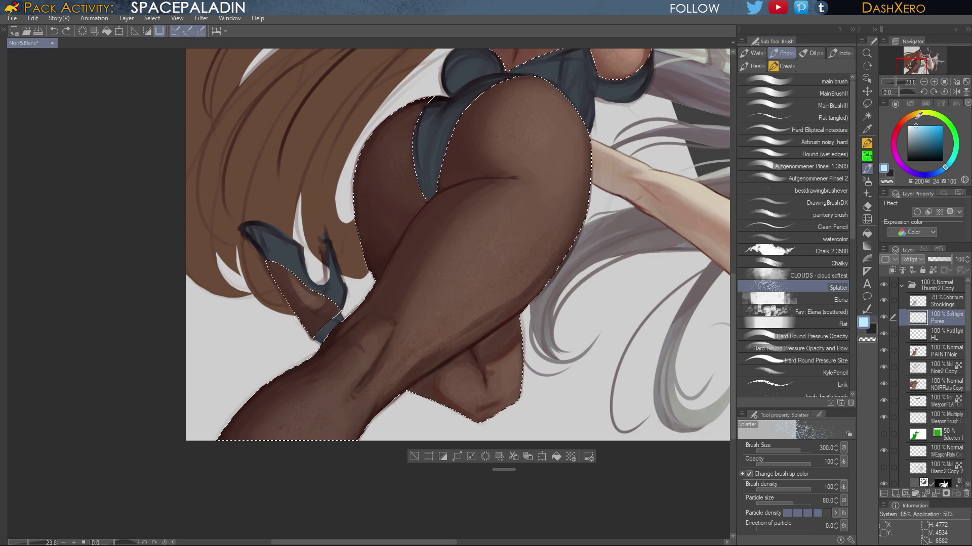
pyautogui.moveTo(634, 131); pyautogui.dragTo(591, 262)
pyautogui.moveTo(576, 164)
pyautogui.mouseDown()
pyautogui.moveTo(570, 172)
pyautogui.moveTo(581, 182)
pyautogui.moveTo(564, 172)
pyautogui.mouseUp()
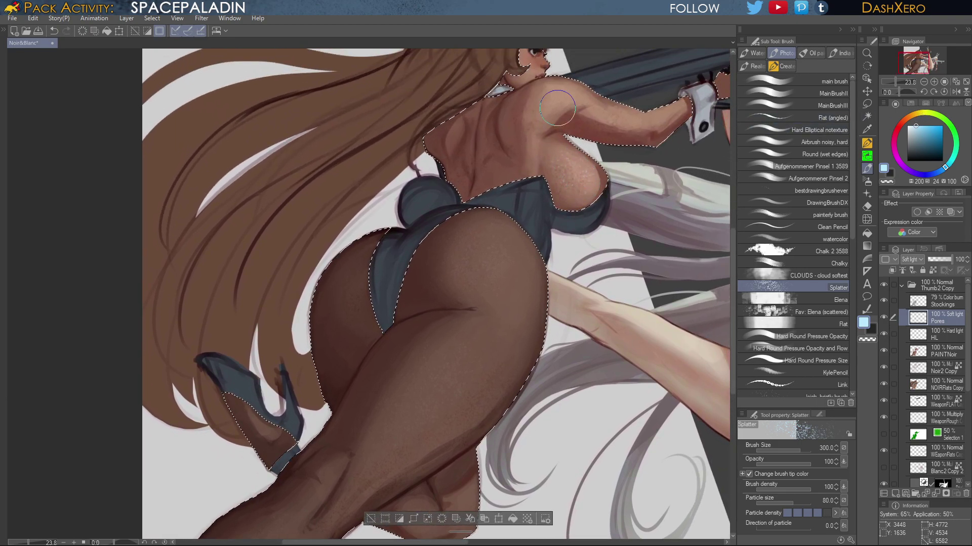
pyautogui.hotkey('ctrl', 'z')
pyautogui.moveTo(579, 177); pyautogui.dragTo(566, 148)
pyautogui.moveTo(566, 102)
pyautogui.mouseDown()
pyautogui.moveTo(584, 92)
pyautogui.moveTo(564, 93)
pyautogui.mouseUp()
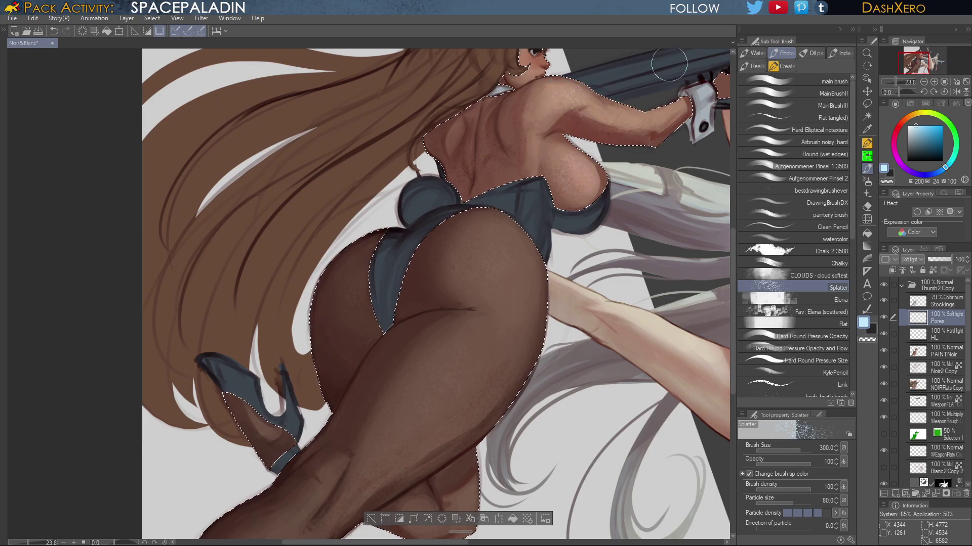
pyautogui.moveTo(655, 118)
pyautogui.mouseDown()
pyautogui.moveTo(601, 107)
pyautogui.moveTo(659, 115)
pyautogui.moveTo(634, 116)
pyautogui.moveTo(681, 96)
pyautogui.moveTo(650, 104)
pyautogui.mouseUp()
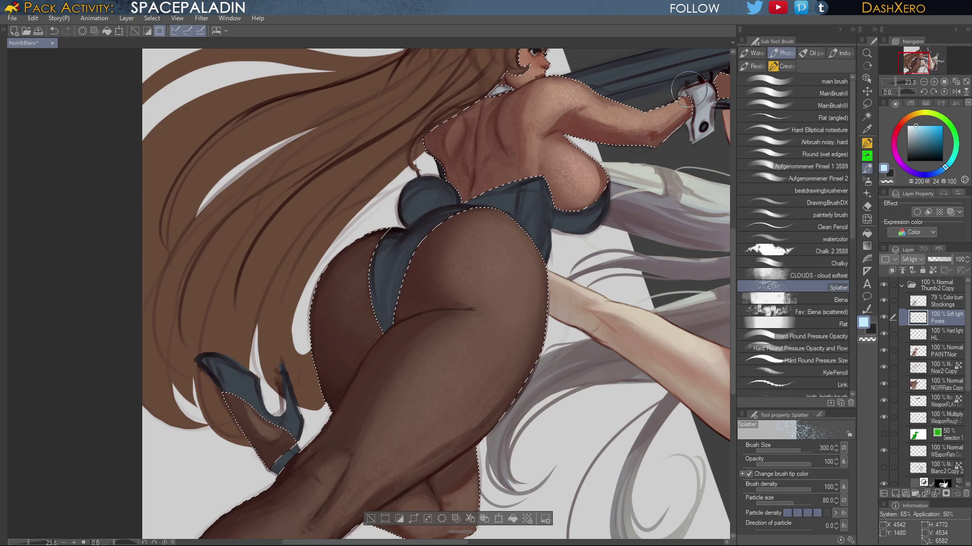
pyautogui.moveTo(662, 169); pyautogui.dragTo(579, 235)
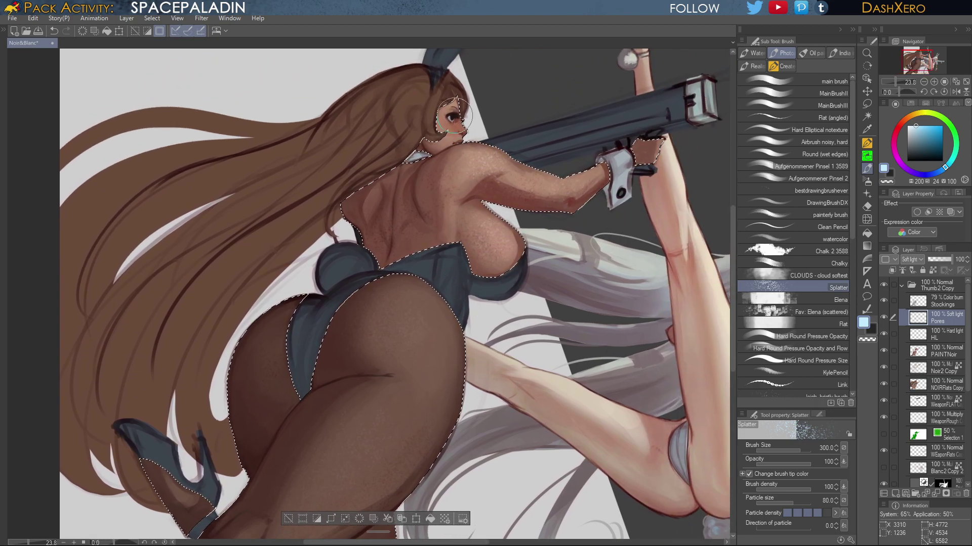
# Reduce the Splatter brush to size 100 and add fine light blue pores to the brown-haired character's face
pyautogui.press('[')
pyautogui.press('[')
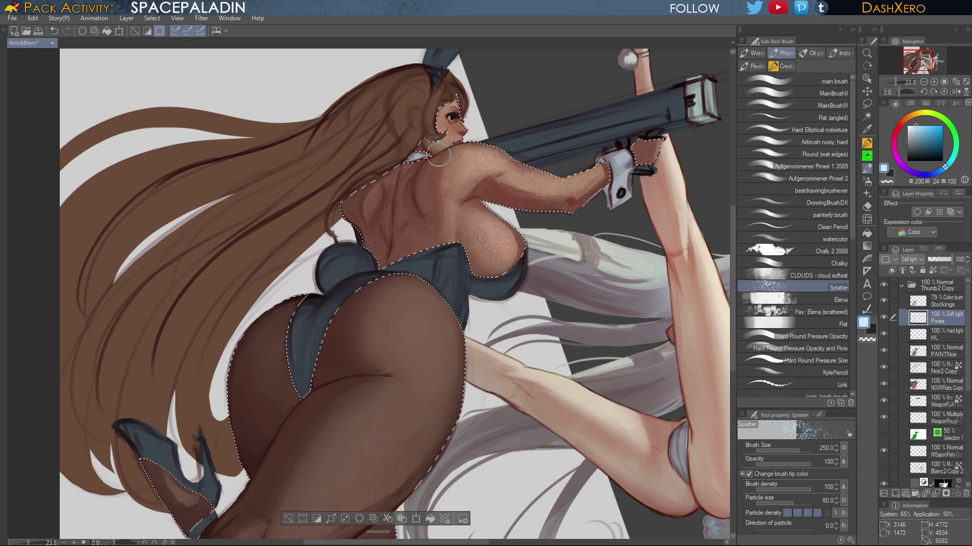
pyautogui.scroll(2, 439, 157)
pyautogui.scroll(2, 460, 135)
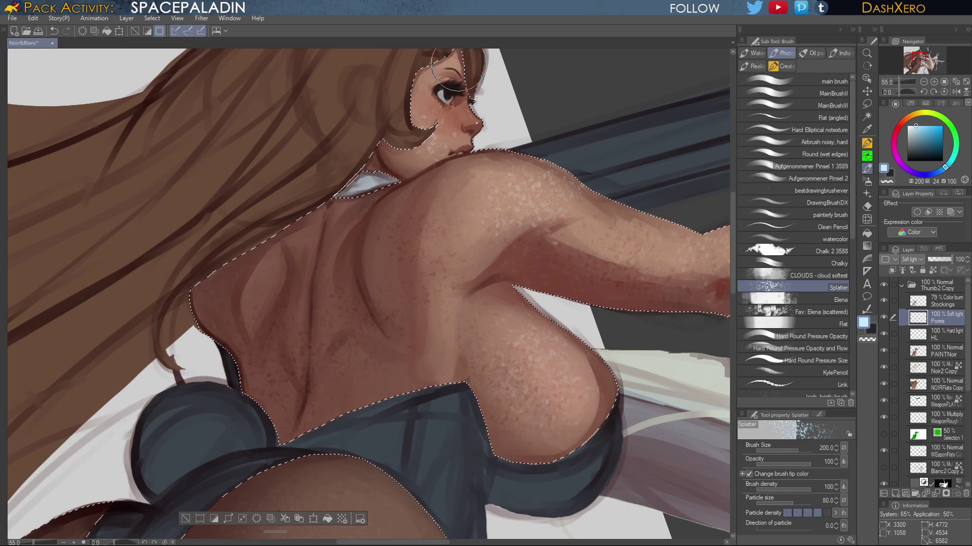
pyautogui.press('[')
pyautogui.press('[')
pyautogui.press('[')
pyautogui.press('[')
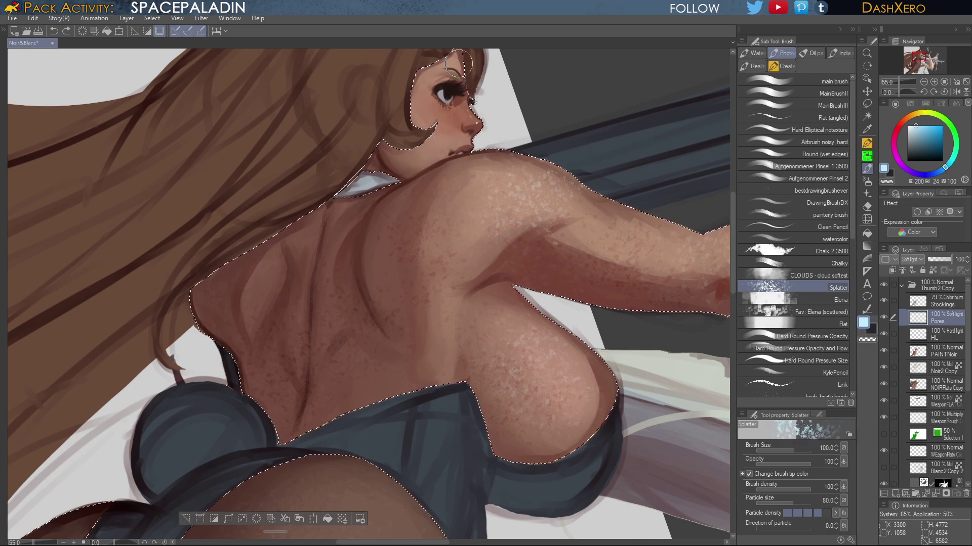
pyautogui.moveTo(442, 131); pyautogui.dragTo(429, 105)
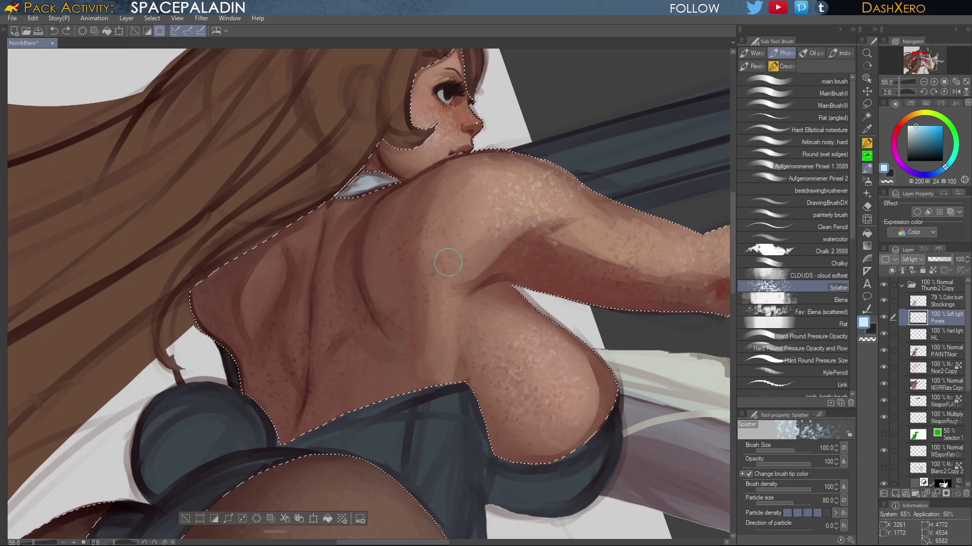
# Enlarge the Splatter brush to size 200 and add light blue pores over the brown-haired character's back and shoulder
pyautogui.press(']')
pyautogui.press(']')
pyautogui.press(']')
pyautogui.press(']')
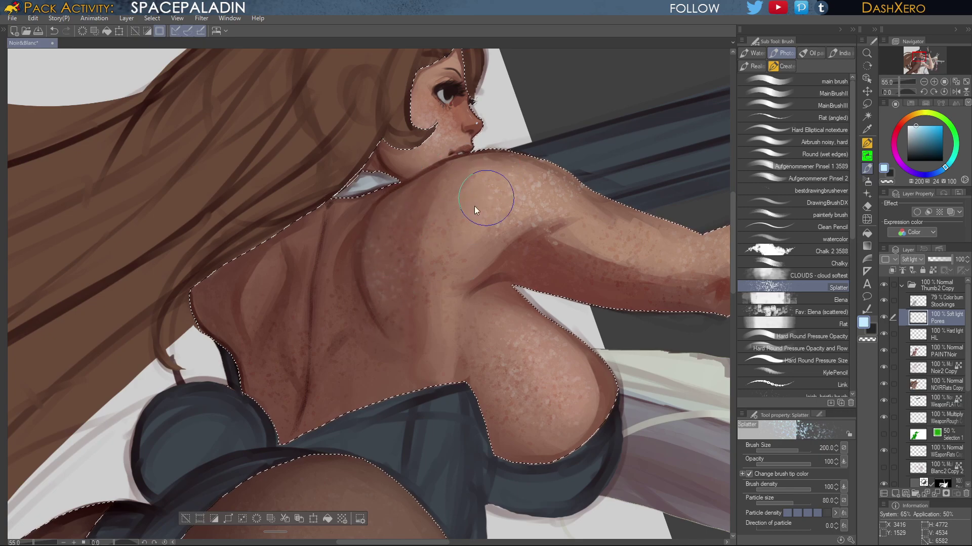
pyautogui.moveTo(392, 334); pyautogui.dragTo(345, 363)
pyautogui.hotkey('ctrl', '0')
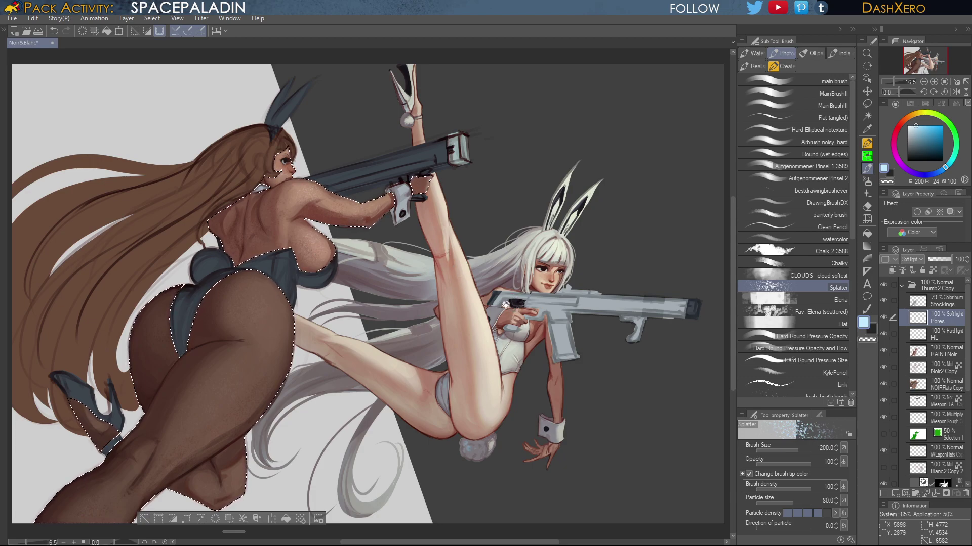
# Lower the Pores layer's opacity to 75% and check the softened skin texture across the body
pyautogui.moveTo(504, 306); pyautogui.dragTo(510, 304)
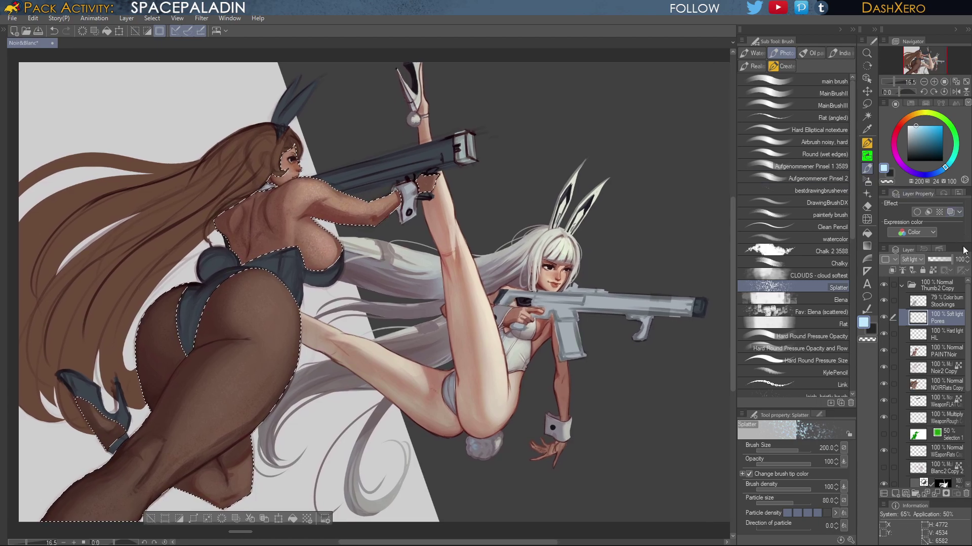
pyautogui.click(948, 260)
pyautogui.moveTo(947, 262); pyautogui.dragTo(946, 262)
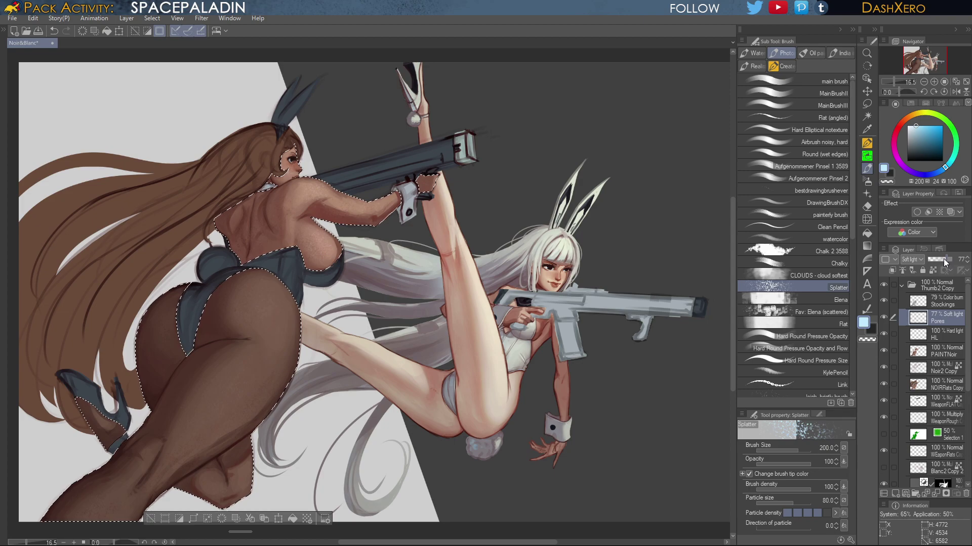
pyautogui.moveTo(437, 281); pyautogui.dragTo(531, 309)
pyautogui.scroll(2, 531, 309)
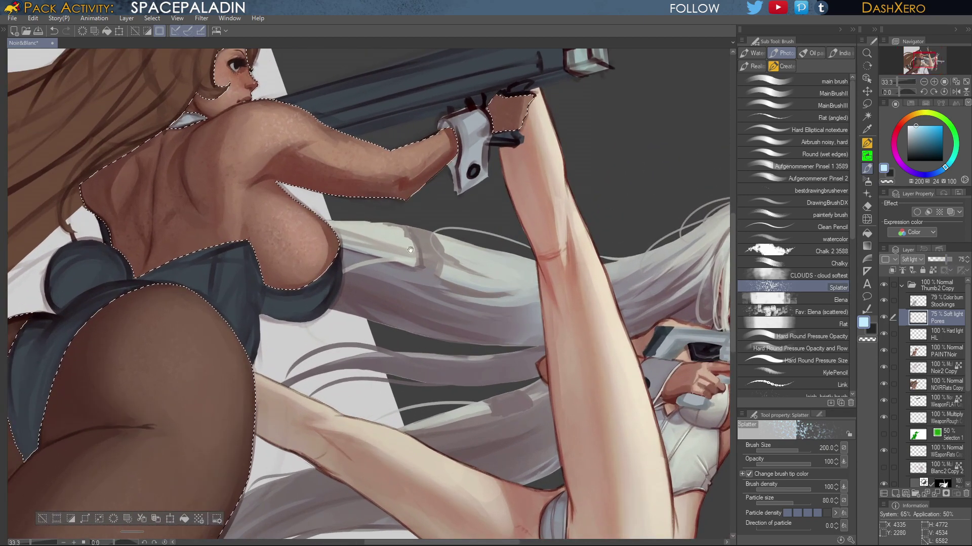
pyautogui.moveTo(397, 244); pyautogui.dragTo(512, 327)
pyautogui.moveTo(480, 425); pyautogui.dragTo(529, 284)
pyautogui.scroll(-4, 529, 284)
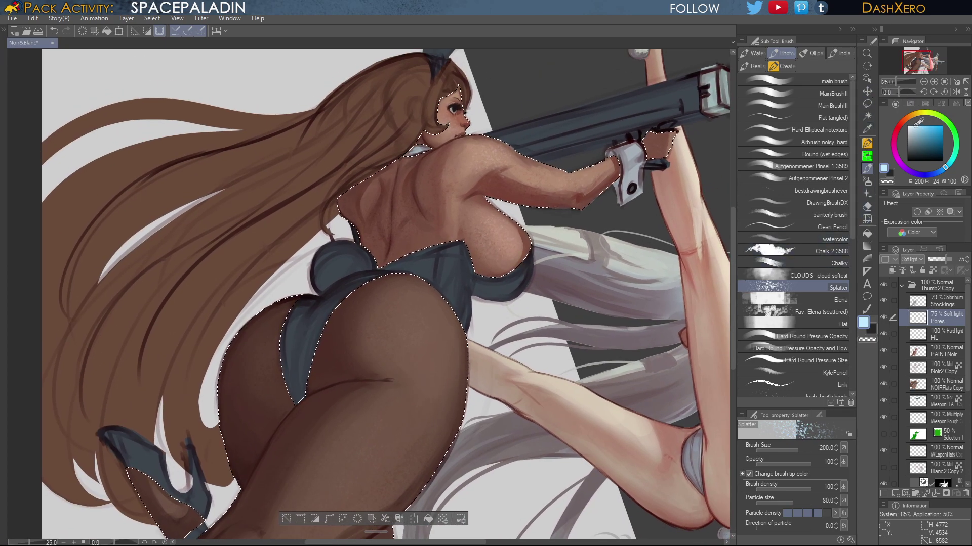
# Paint a light blue highlight on the breast on the HL layer with the main brush at size 70
pyautogui.click(946, 335)
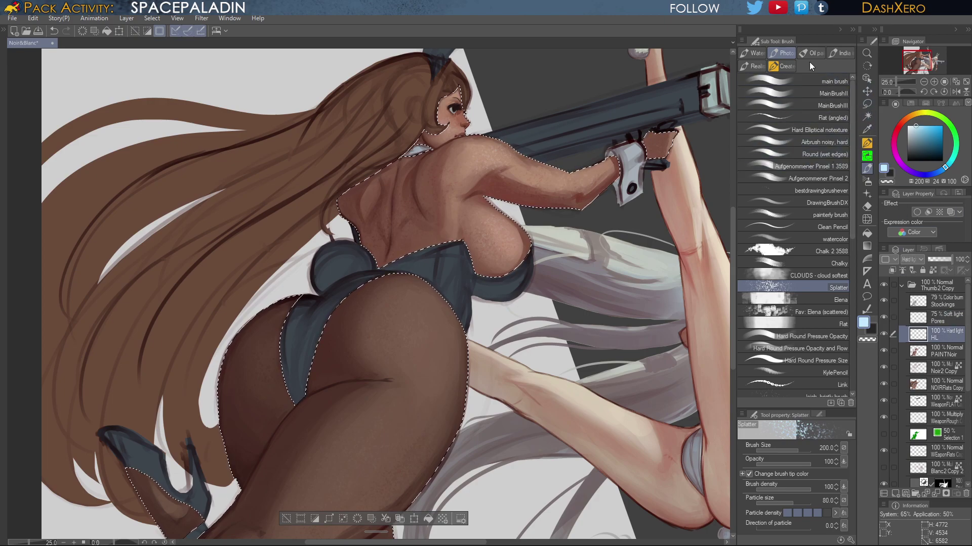
pyautogui.click(790, 66)
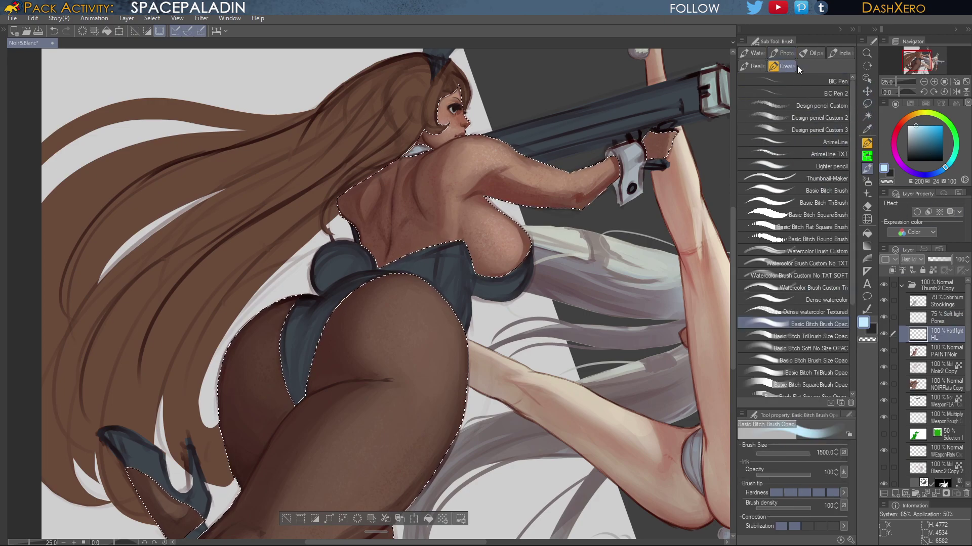
pyautogui.click(837, 202)
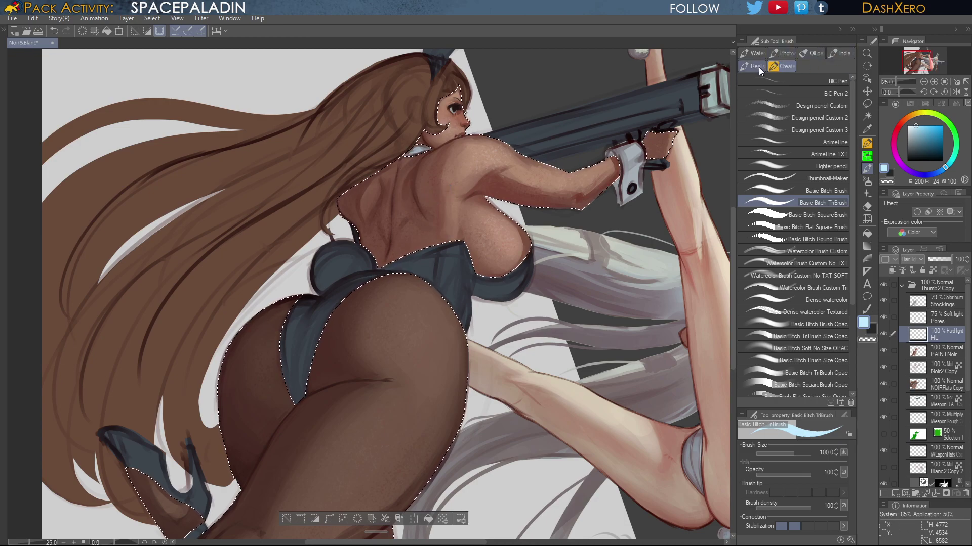
pyautogui.click(758, 54)
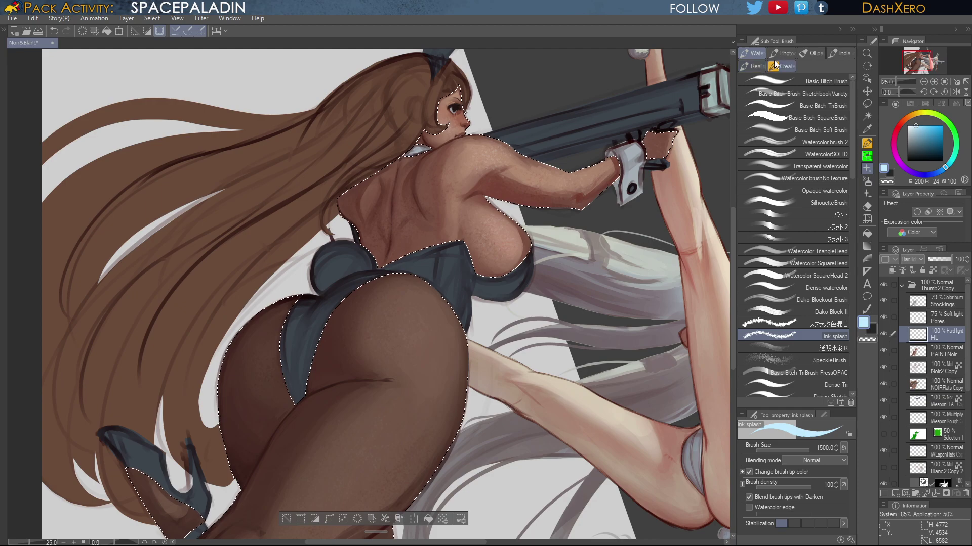
pyautogui.click(785, 53)
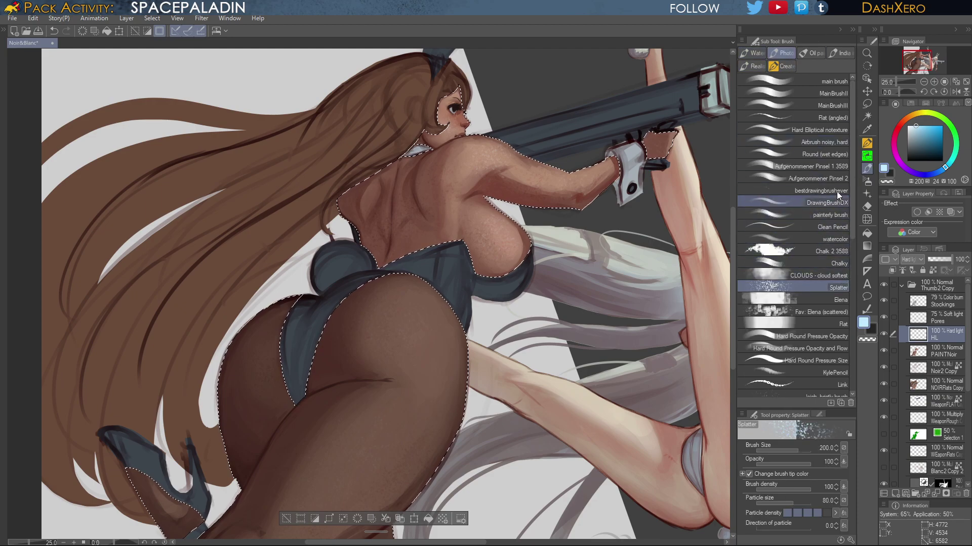
pyautogui.click(832, 82)
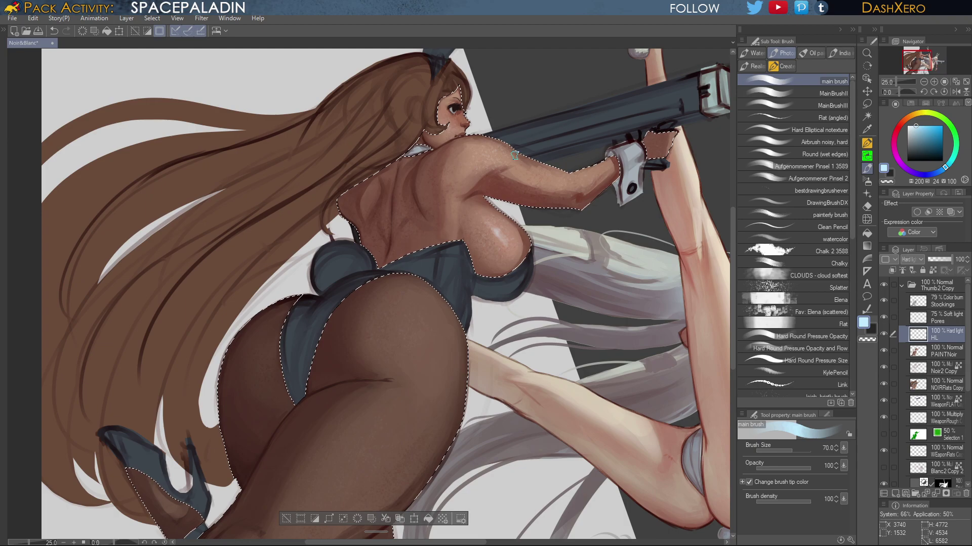
# Soften the breast highlight with transparent colour and add a slightly more saturated light blue highlight on the shoulder
pyautogui.click(867, 339)
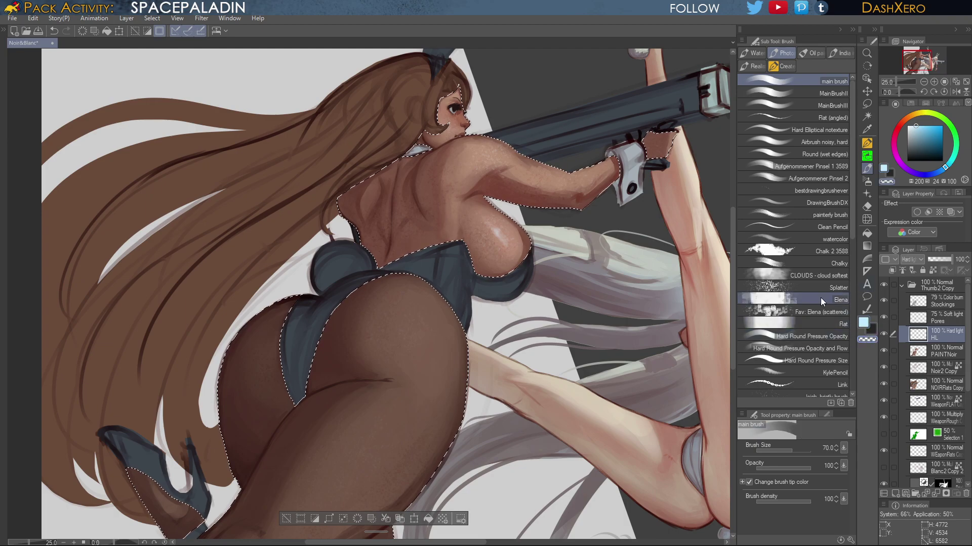
pyautogui.click(867, 325)
pyautogui.click(917, 125)
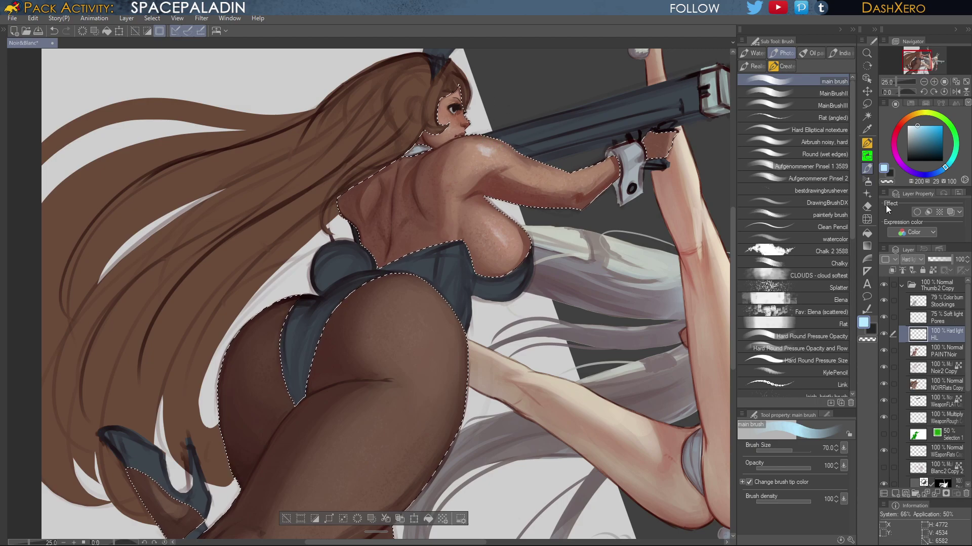
pyautogui.click(867, 338)
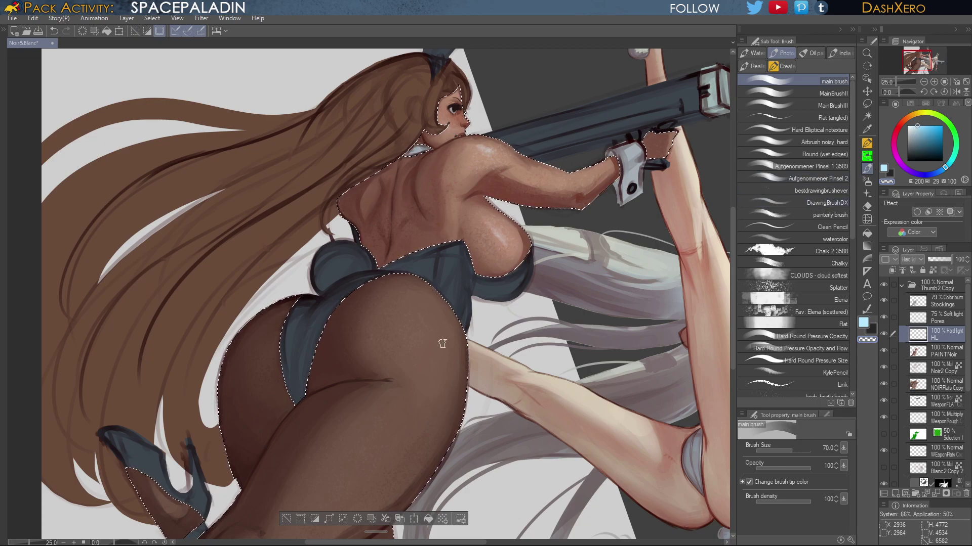
pyautogui.click(864, 322)
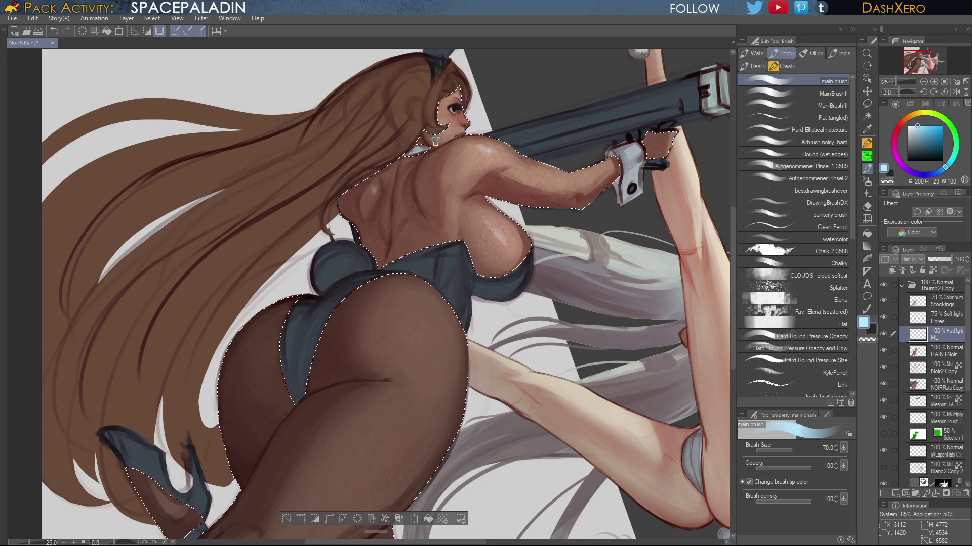
# Undo the shoulder-blade highlight and paint a thin highlight along the back with the brush at size 40
pyautogui.hotkey('ctrl', 'z')
pyautogui.press('[')
pyautogui.moveTo(389, 189); pyautogui.dragTo(389, 221)
pyautogui.hotkey('ctrl', 'z')
pyautogui.moveTo(389, 188); pyautogui.dragTo(386, 213)
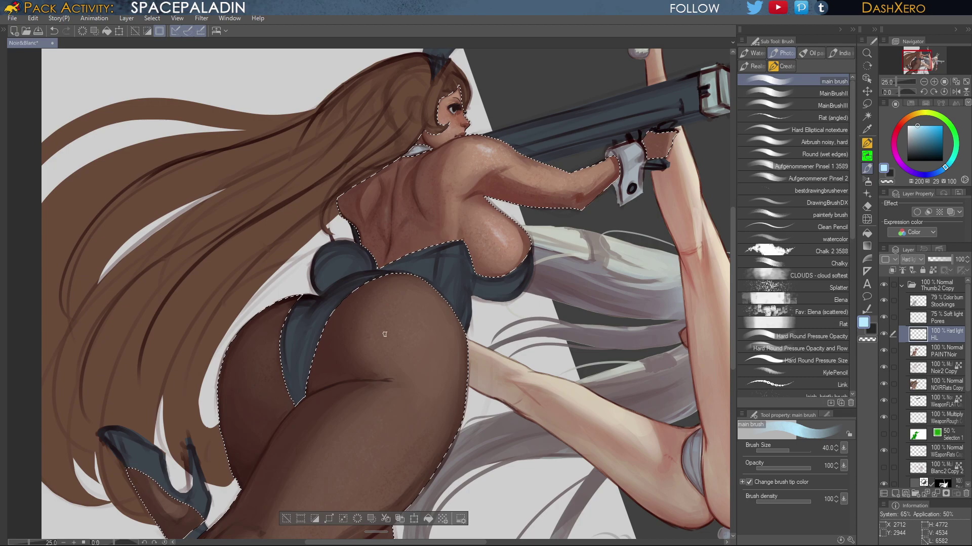
# Dab a size 70 highlight on the near buttock and move the HL layer above the Stockings layer
pyautogui.scroll(-2, 503, 258)
pyautogui.press(']')
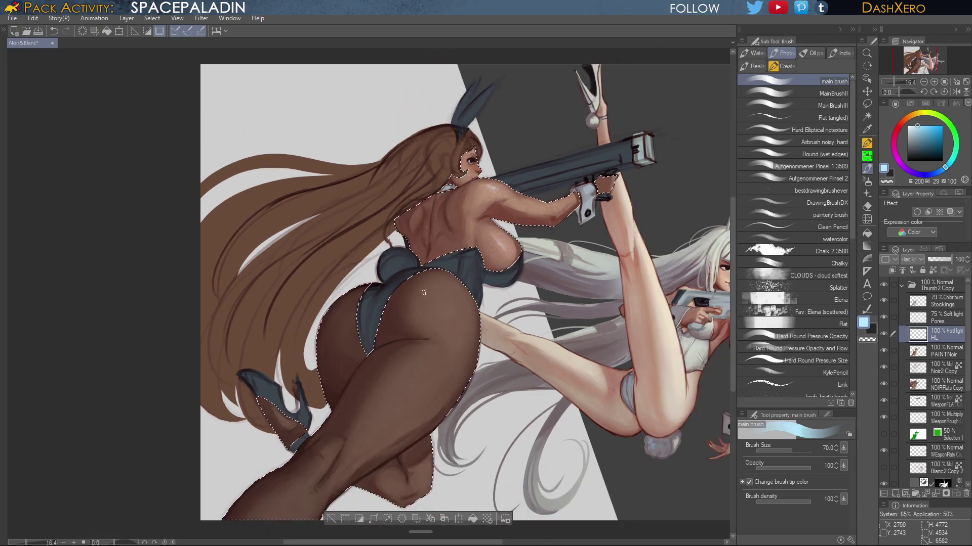
pyautogui.moveTo(427, 296); pyautogui.dragTo(423, 291)
pyautogui.moveTo(948, 333); pyautogui.dragTo(948, 303)
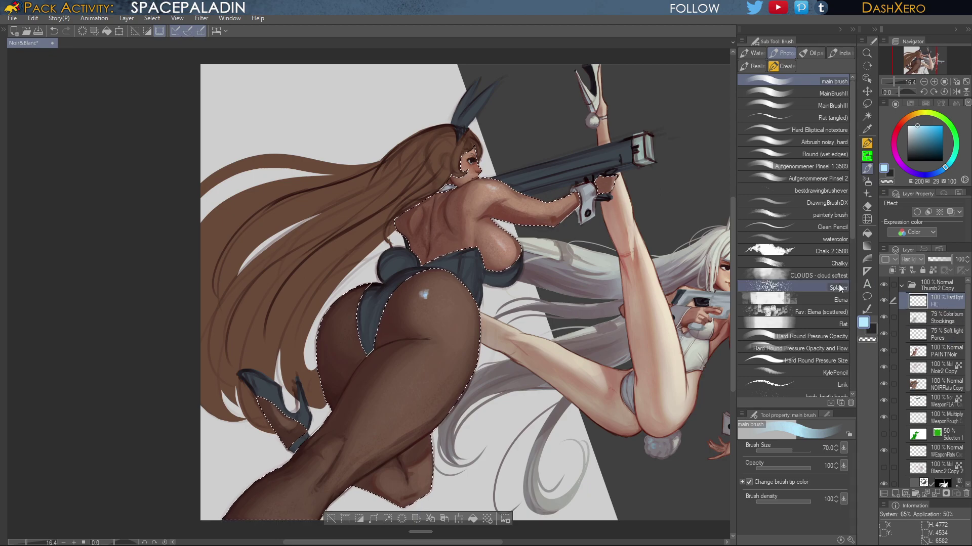
# Reshape the near buttock's highlight at brush size 120, alternating light blue and transparent colour
pyautogui.click(870, 340)
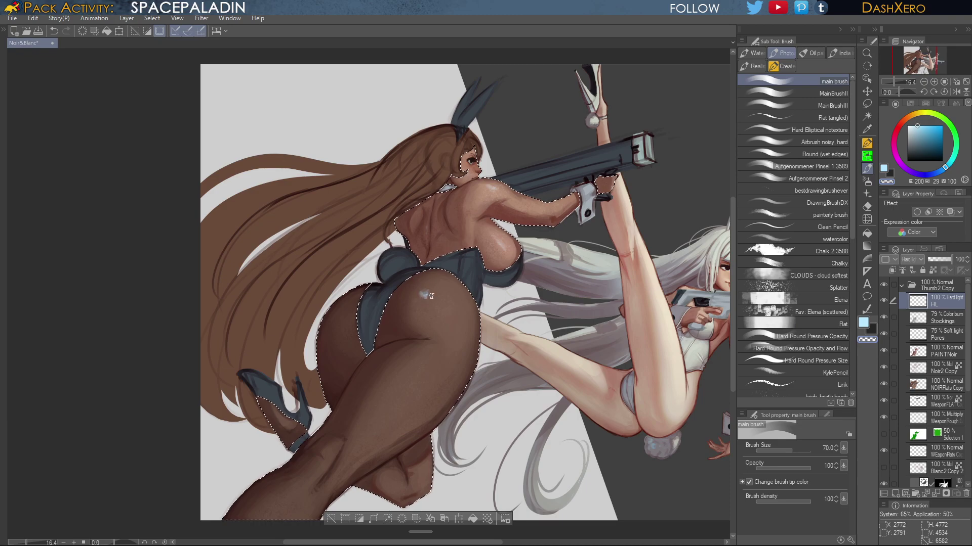
pyautogui.press(']')
pyautogui.press(']')
pyautogui.press(']')
pyautogui.click(864, 321)
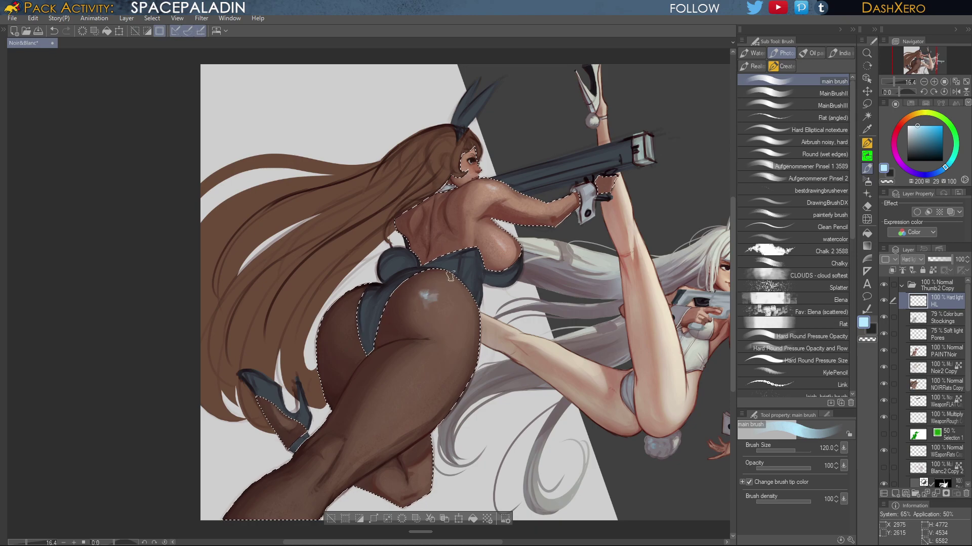
pyautogui.click(868, 340)
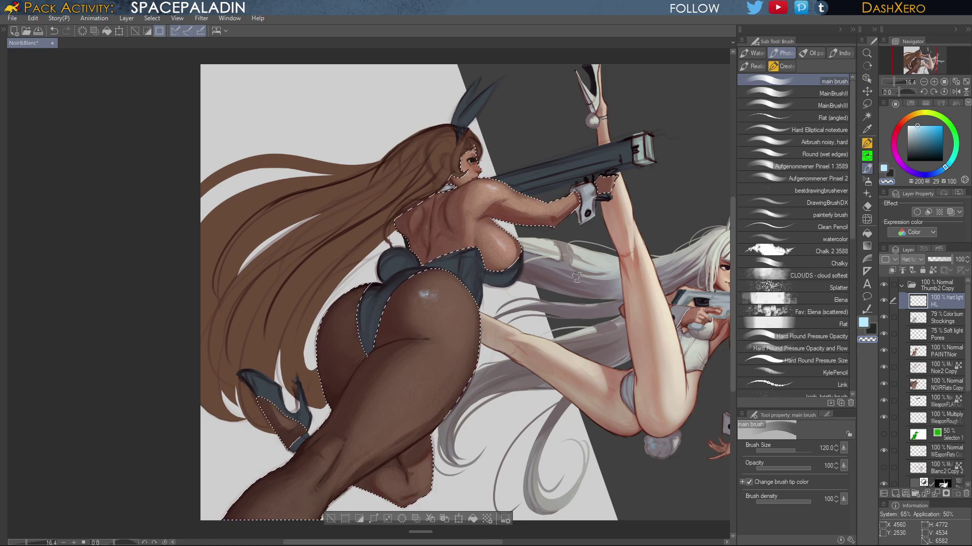
# Paint long light blue highlights down the near thigh and lower leg at brush size 120
pyautogui.moveTo(495, 383); pyautogui.dragTo(551, 326)
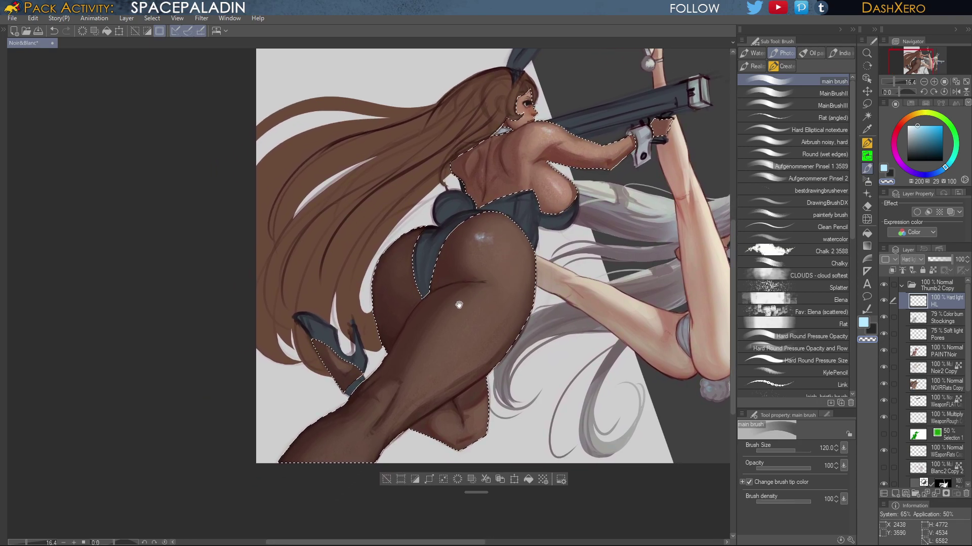
pyautogui.moveTo(457, 306); pyautogui.dragTo(458, 303)
pyautogui.click(864, 323)
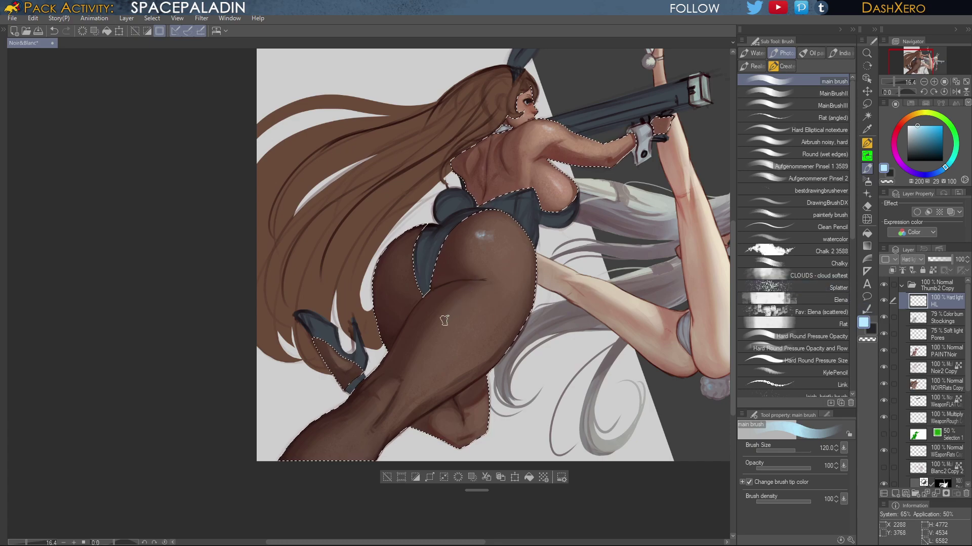
pyautogui.moveTo(465, 295); pyautogui.dragTo(416, 359)
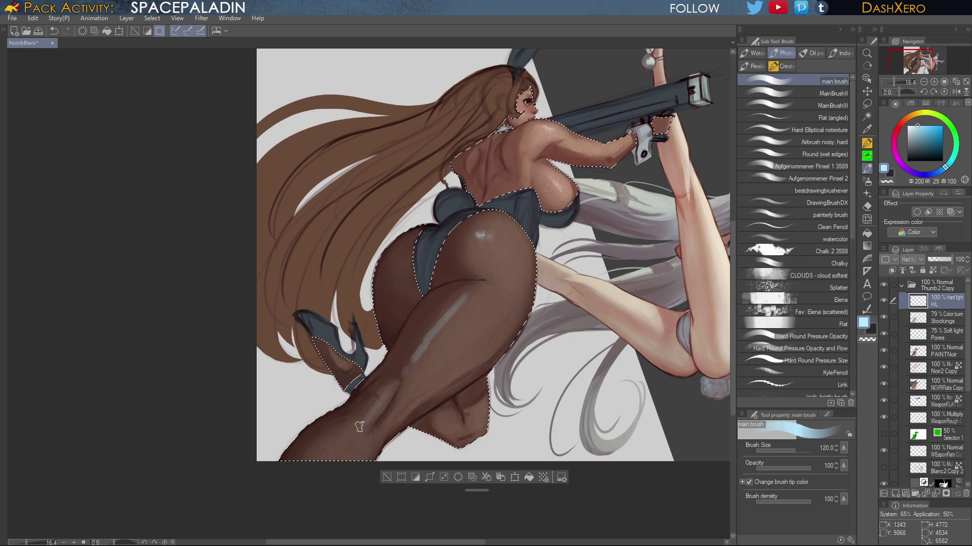
pyautogui.moveTo(396, 412)
pyautogui.mouseDown()
pyautogui.moveTo(428, 367)
pyautogui.moveTo(363, 409)
pyautogui.mouseUp()
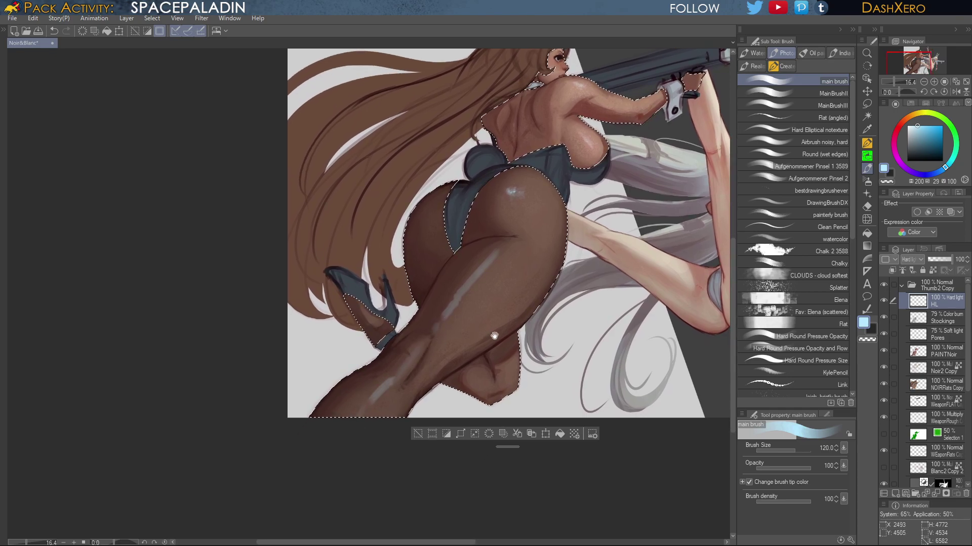
pyautogui.moveTo(494, 335); pyautogui.dragTo(479, 357)
# Thin and break up the thigh and lower-leg highlights with transparent colour
pyautogui.click(867, 341)
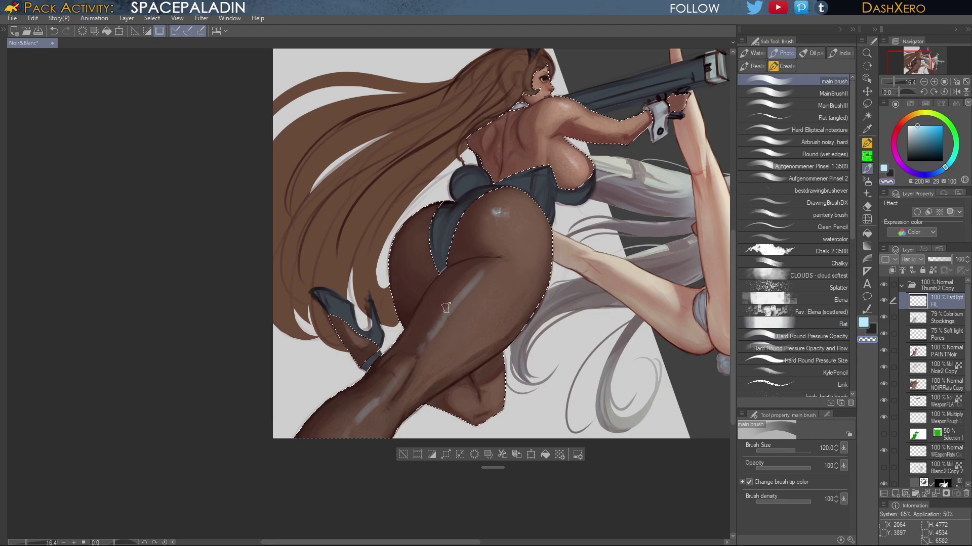
pyautogui.moveTo(449, 322); pyautogui.dragTo(477, 289)
pyautogui.moveTo(397, 389); pyautogui.dragTo(356, 433)
pyautogui.click(864, 323)
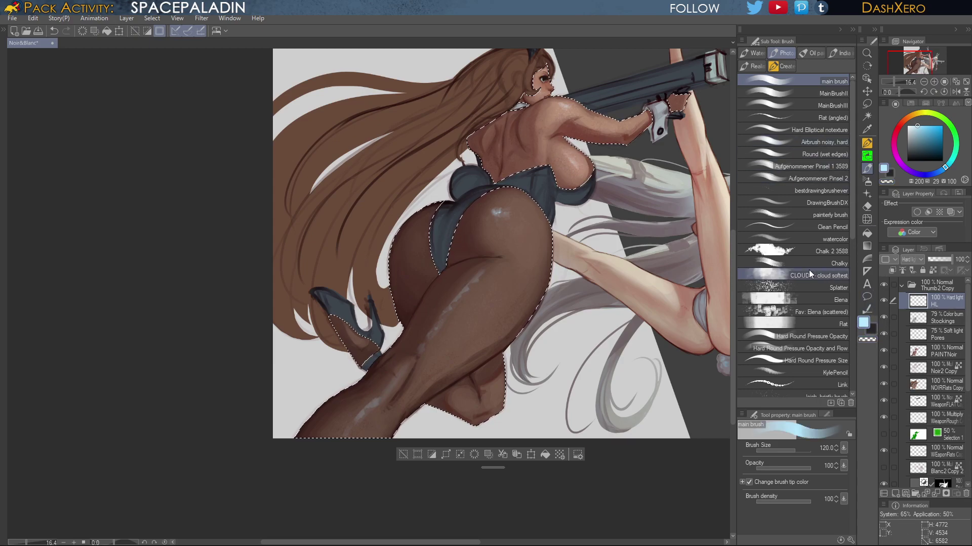
# Add light blue highlights to the far buttock and far leg, and strengthen those on the near buttock and lower leg
pyautogui.click(420, 230)
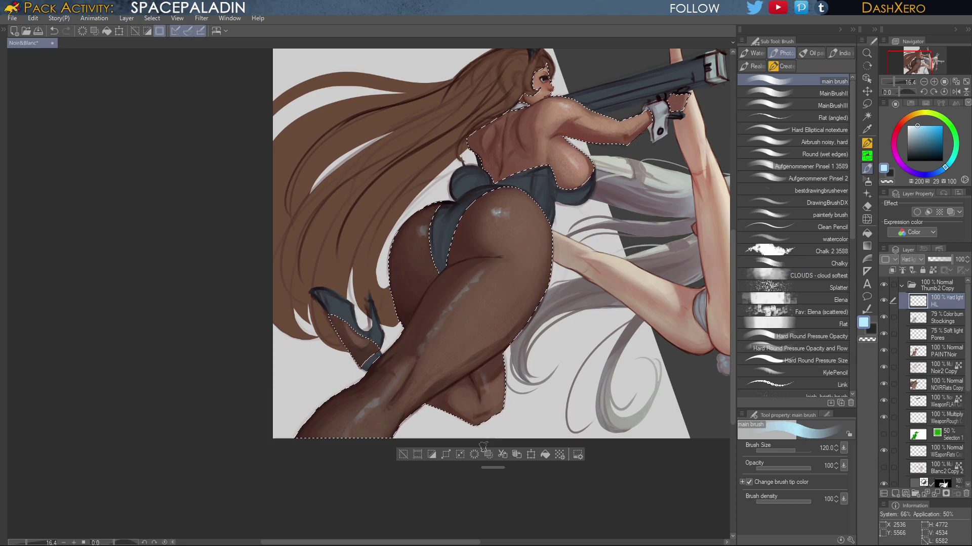
pyautogui.moveTo(484, 368); pyautogui.dragTo(486, 398)
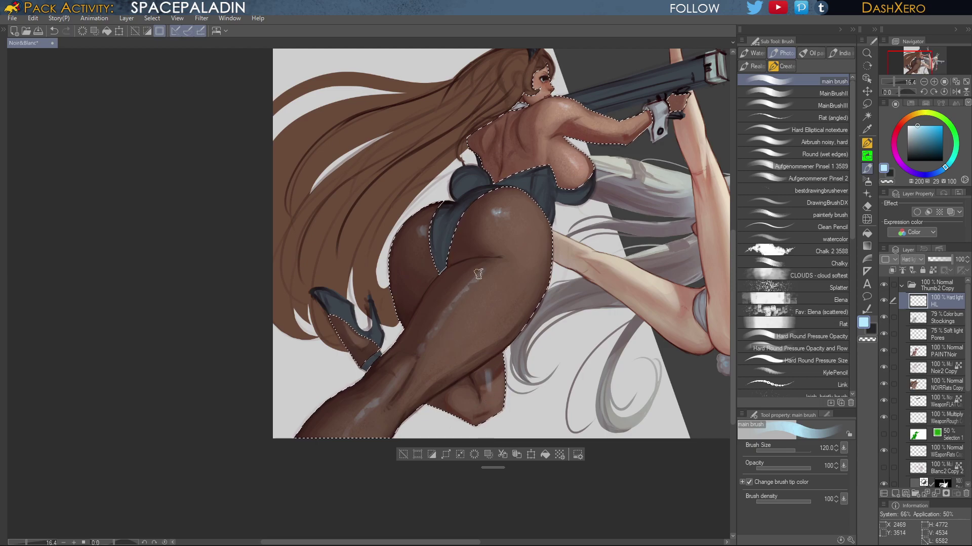
pyautogui.moveTo(396, 379); pyautogui.dragTo(338, 440)
pyautogui.moveTo(557, 294); pyautogui.dragTo(543, 324)
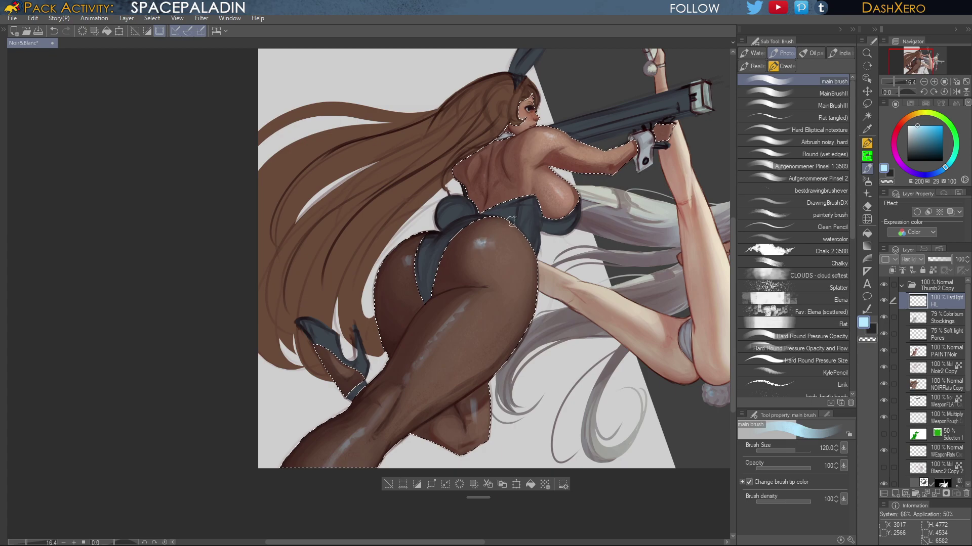
pyautogui.moveTo(516, 314); pyautogui.dragTo(526, 319)
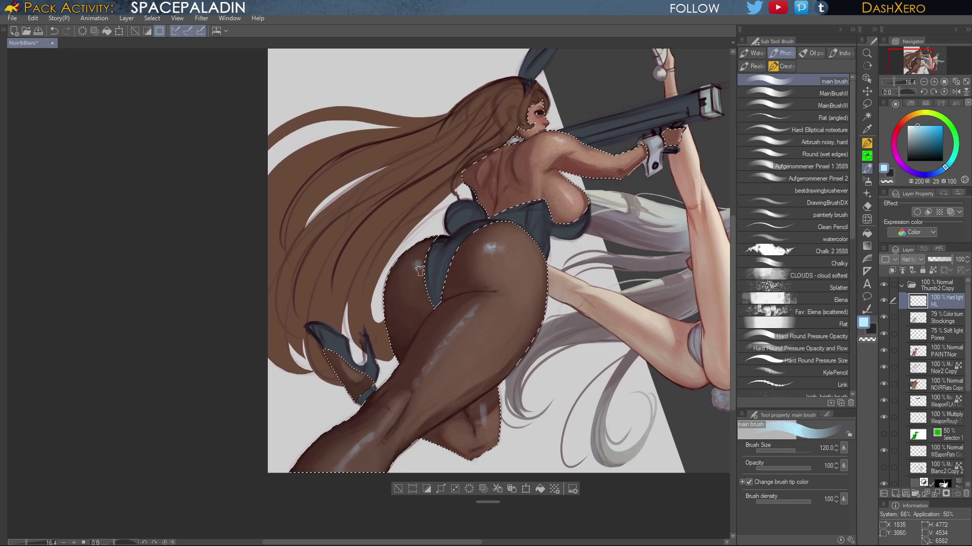
# Soften the edges of the buttock and leg highlights with transparent colour, ending with light blue as the active colour
pyautogui.click(867, 340)
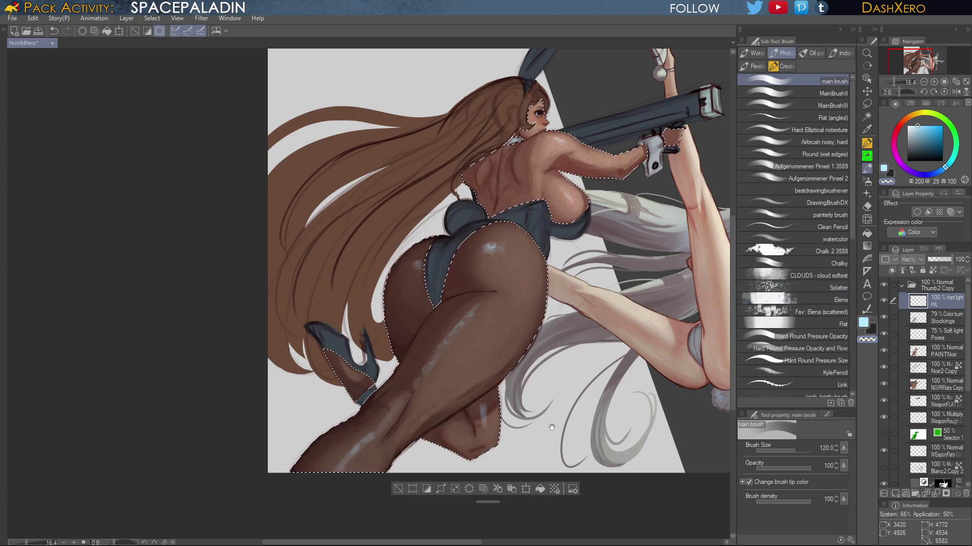
pyautogui.moveTo(551, 428); pyautogui.dragTo(541, 418)
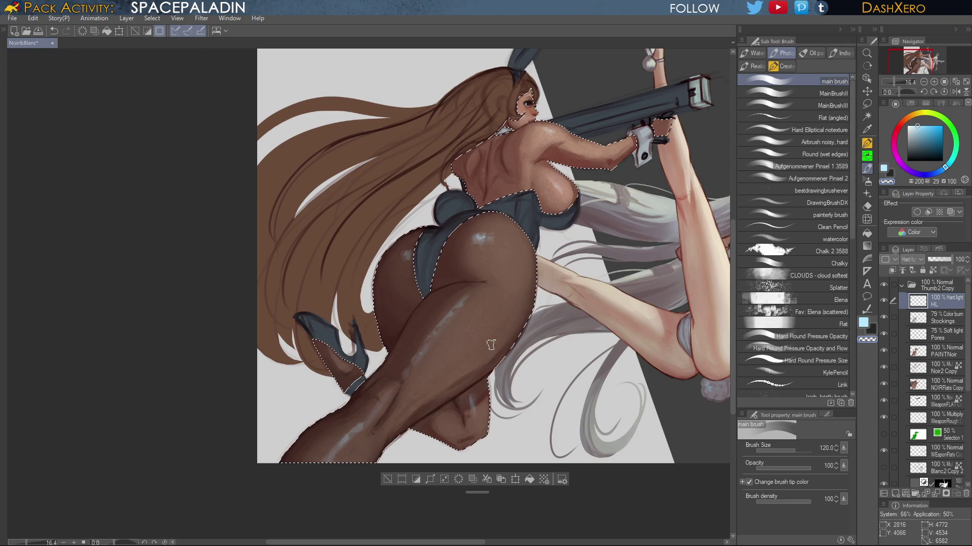
pyautogui.click(864, 322)
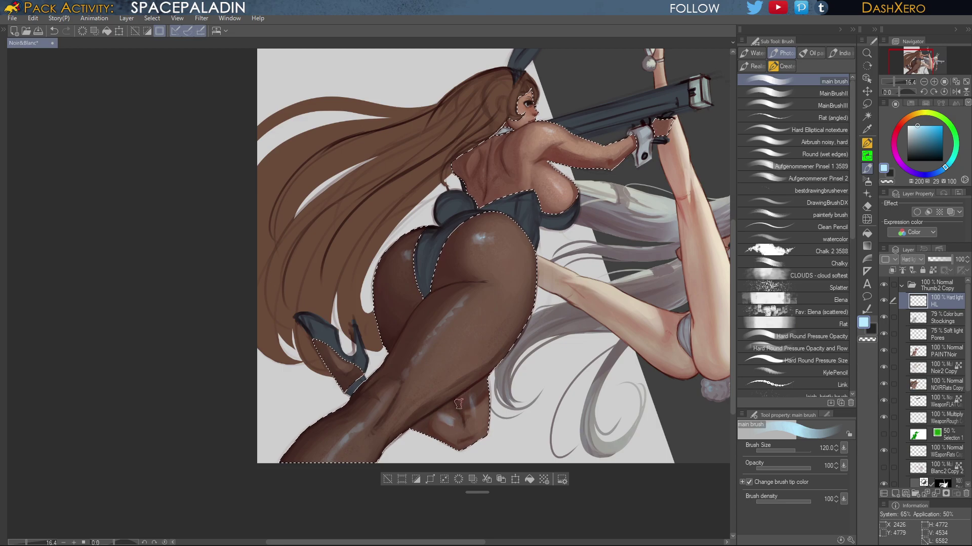
# Add a small light blue highlight to the raised foot and soften it with transparent colour at brush size 70
pyautogui.click(867, 340)
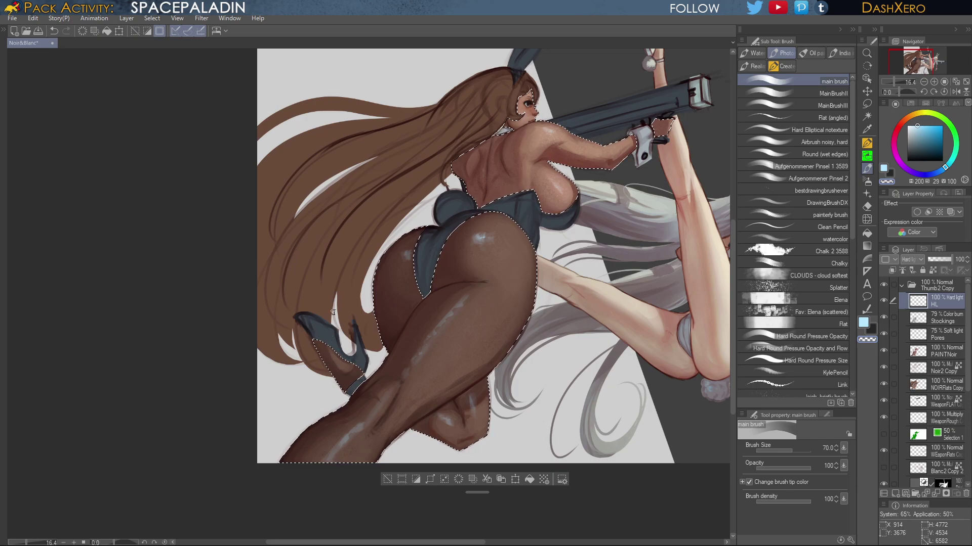
pyautogui.click(862, 321)
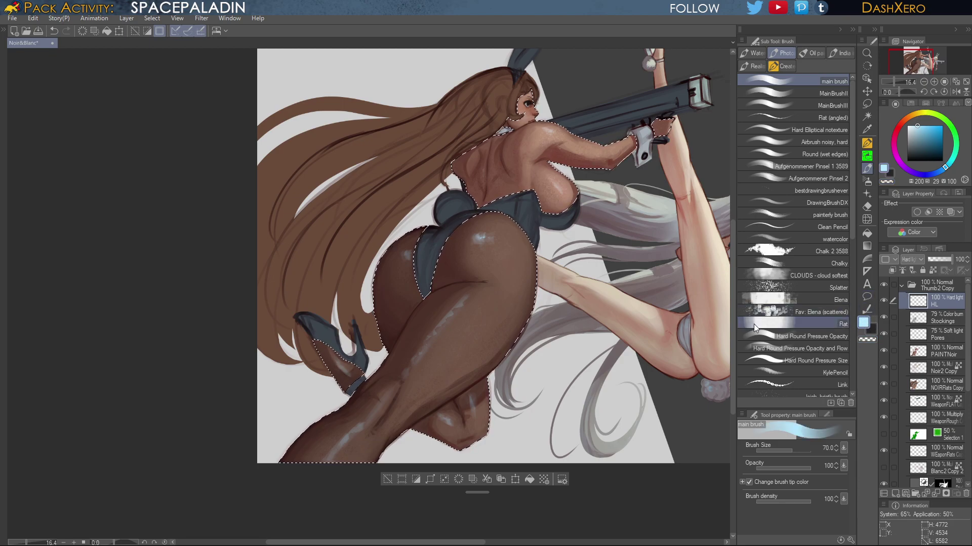
pyautogui.click(866, 339)
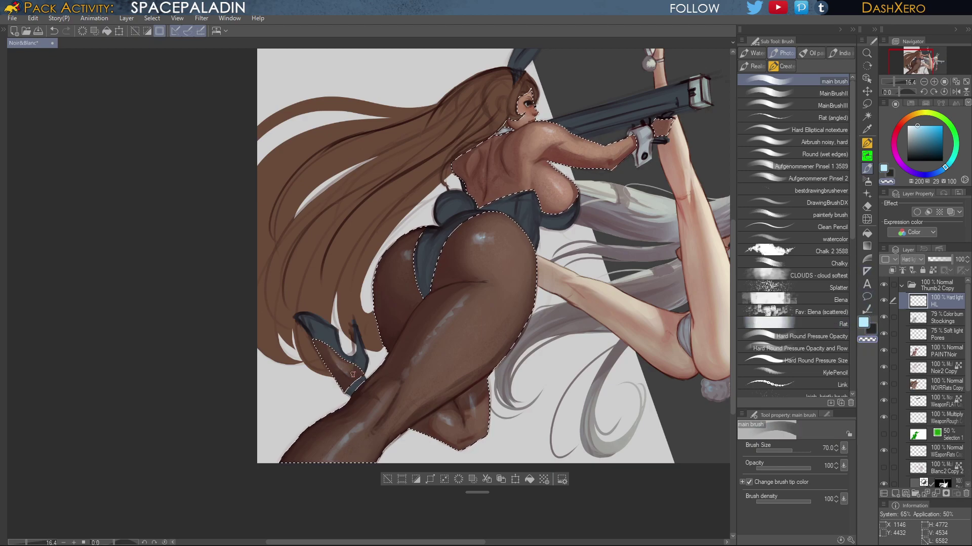
pyautogui.moveTo(612, 317); pyautogui.dragTo(590, 330)
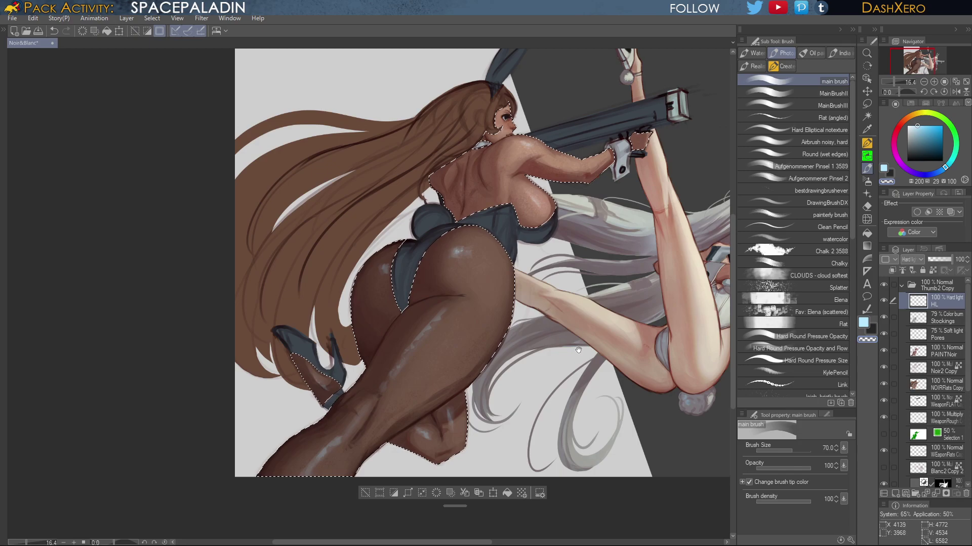
pyautogui.moveTo(589, 386)
pyautogui.mouseDown()
pyautogui.moveTo(564, 331)
pyautogui.moveTo(500, 395)
pyautogui.mouseUp()
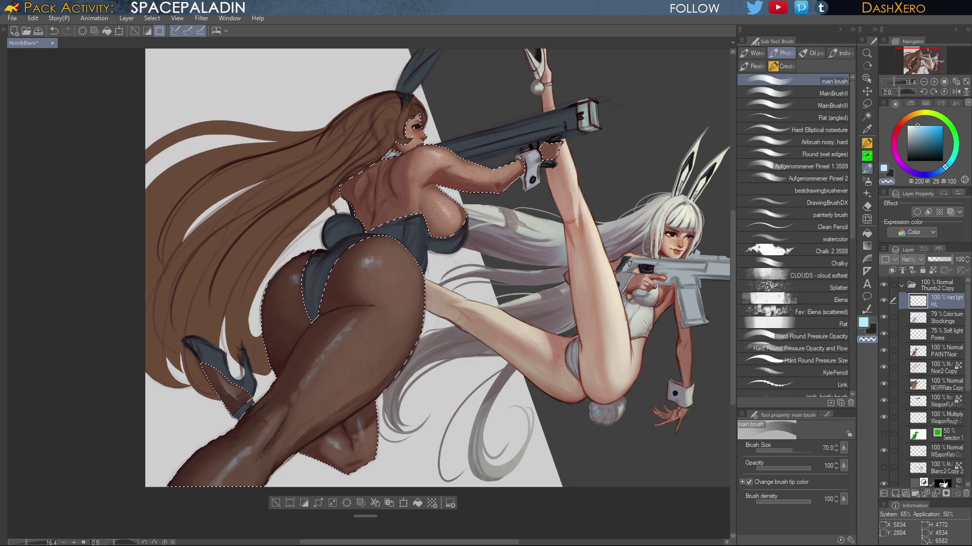
pyautogui.moveTo(507, 338); pyautogui.dragTo(516, 307)
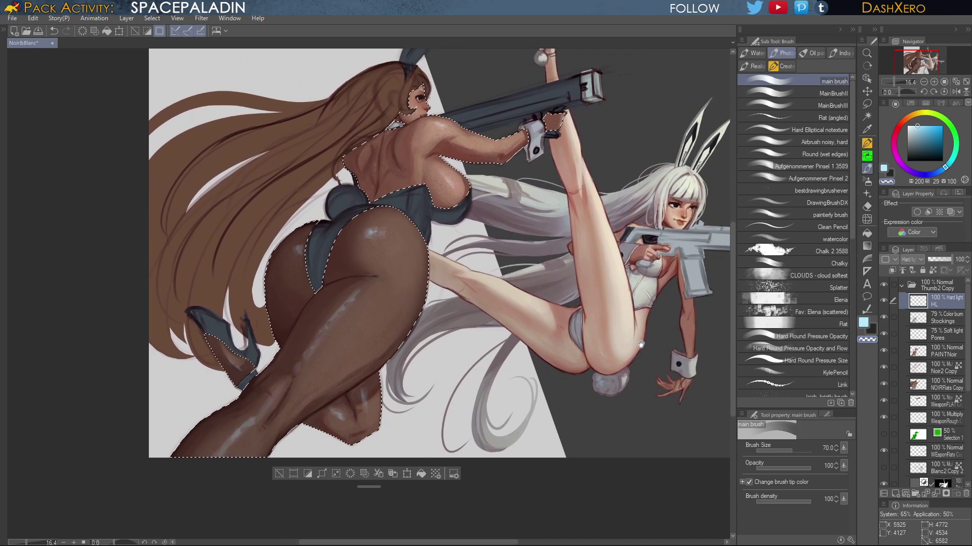
pyautogui.moveTo(653, 333); pyautogui.dragTo(611, 362)
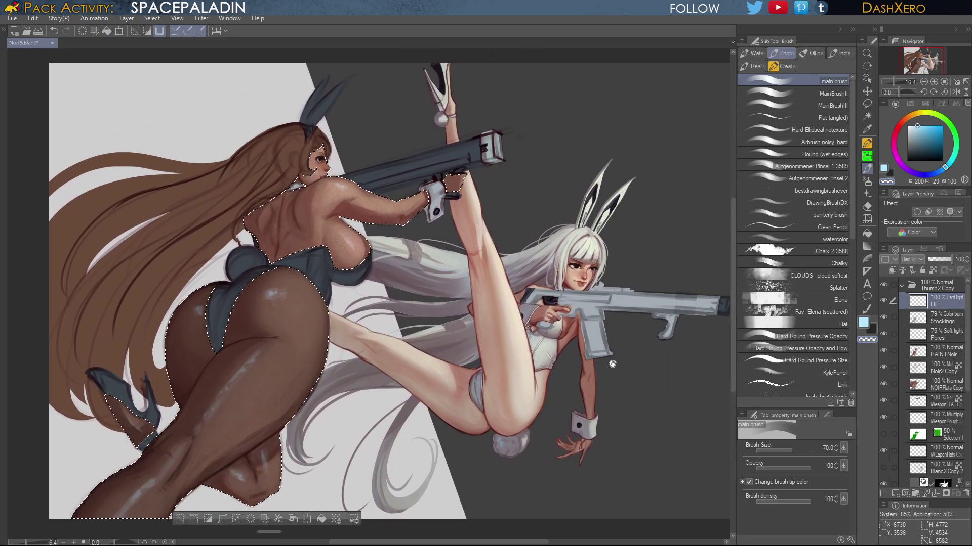
pyautogui.moveTo(648, 411)
pyautogui.mouseDown()
pyautogui.moveTo(614, 381)
pyautogui.moveTo(612, 402)
pyautogui.moveTo(641, 389)
pyautogui.mouseUp()
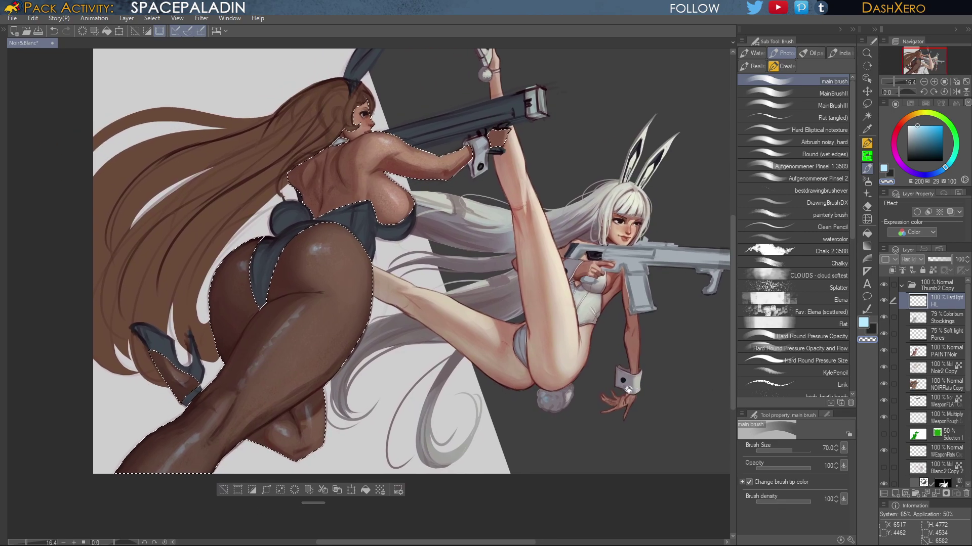
pyautogui.moveTo(561, 416)
pyautogui.mouseDown()
pyautogui.moveTo(657, 368)
pyautogui.moveTo(637, 408)
pyautogui.mouseUp()
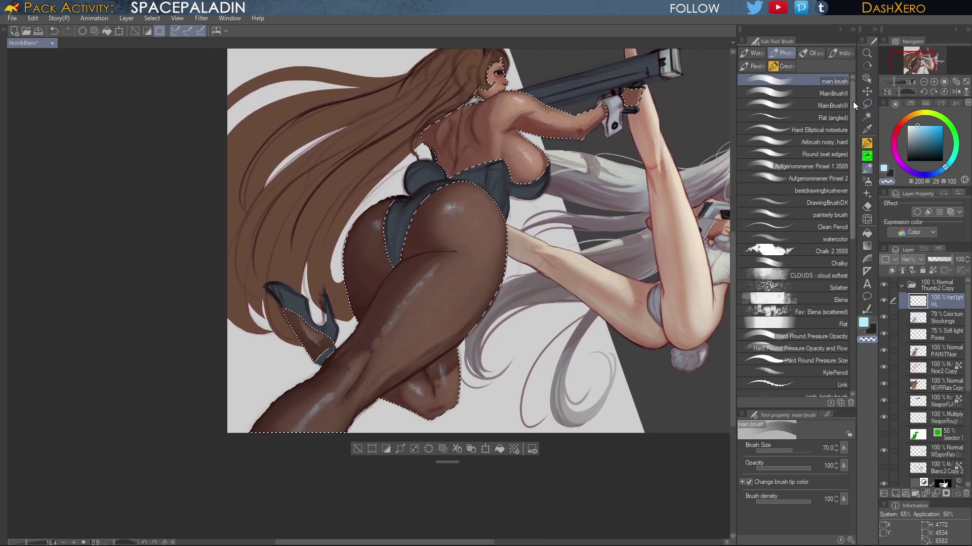
# Try Hard light blending on the Pores layer, return it to Soft light and set its opacity to 96%
pyautogui.click(789, 66)
pyautogui.click(818, 201)
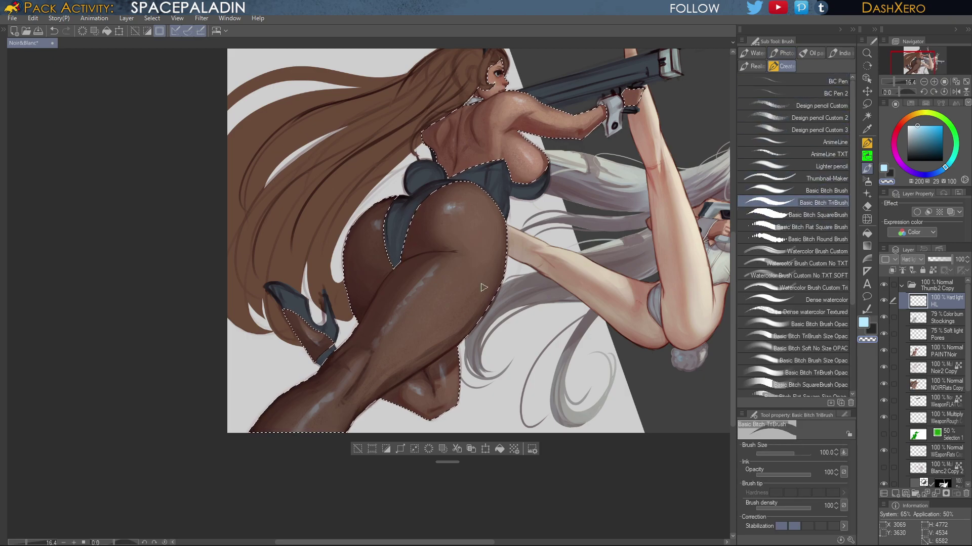
pyautogui.click(949, 318)
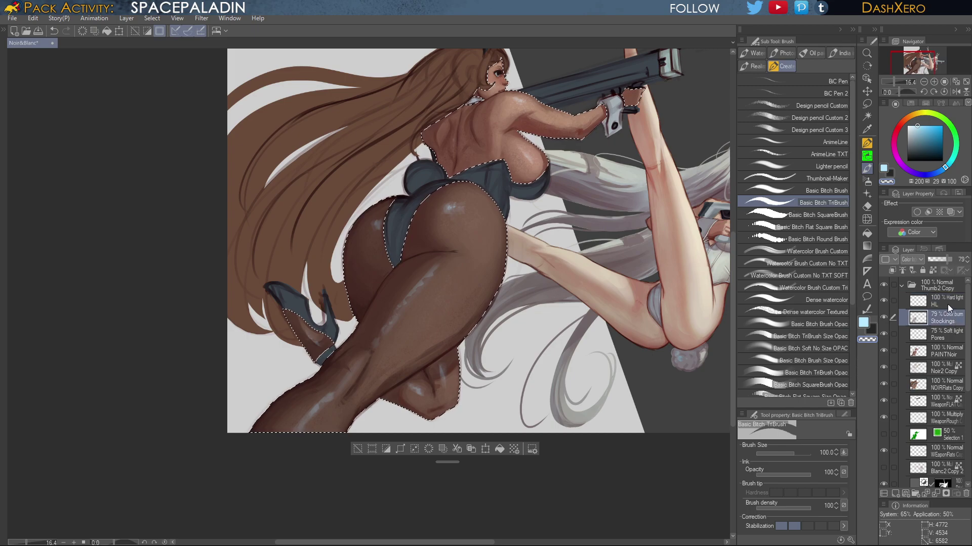
pyautogui.click(943, 336)
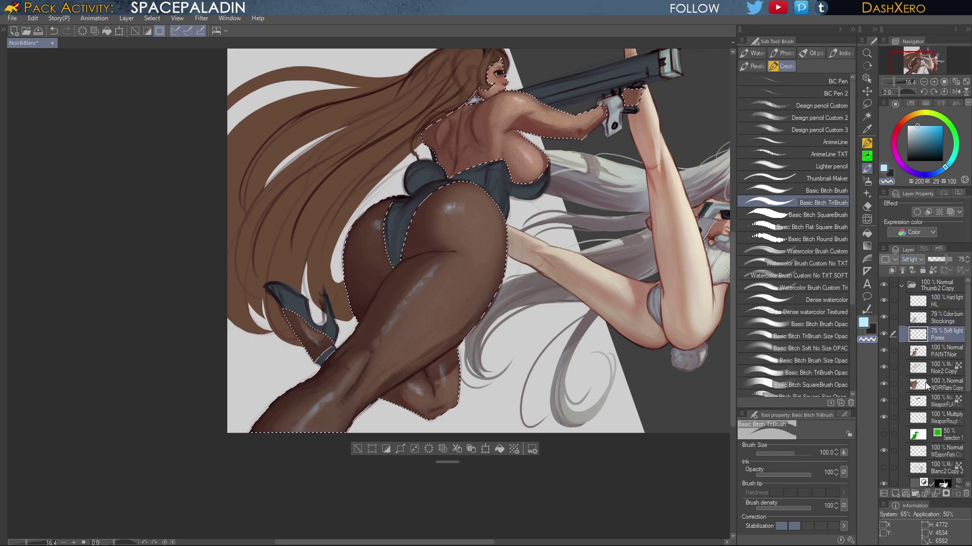
pyautogui.click(925, 402)
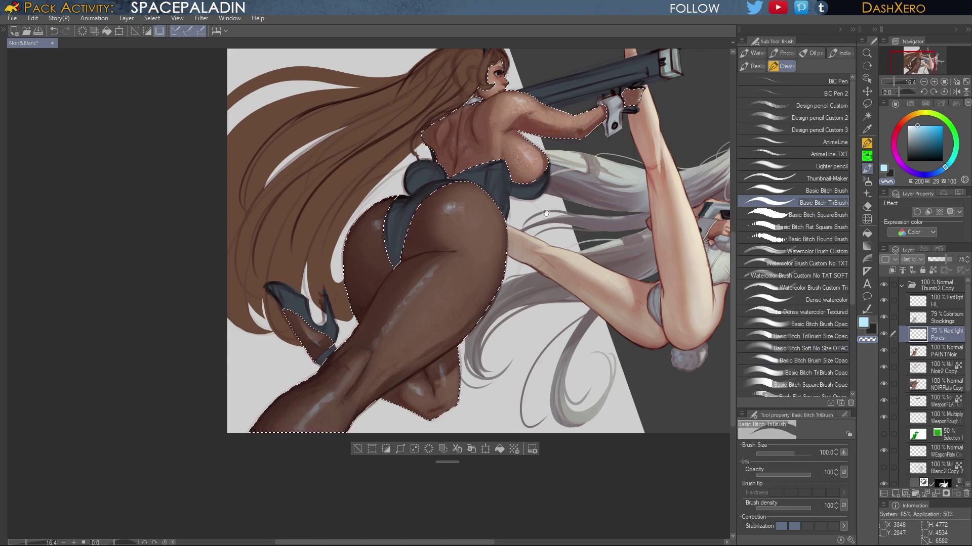
pyautogui.scroll(3, 541, 328)
pyautogui.scroll(2, 540, 328)
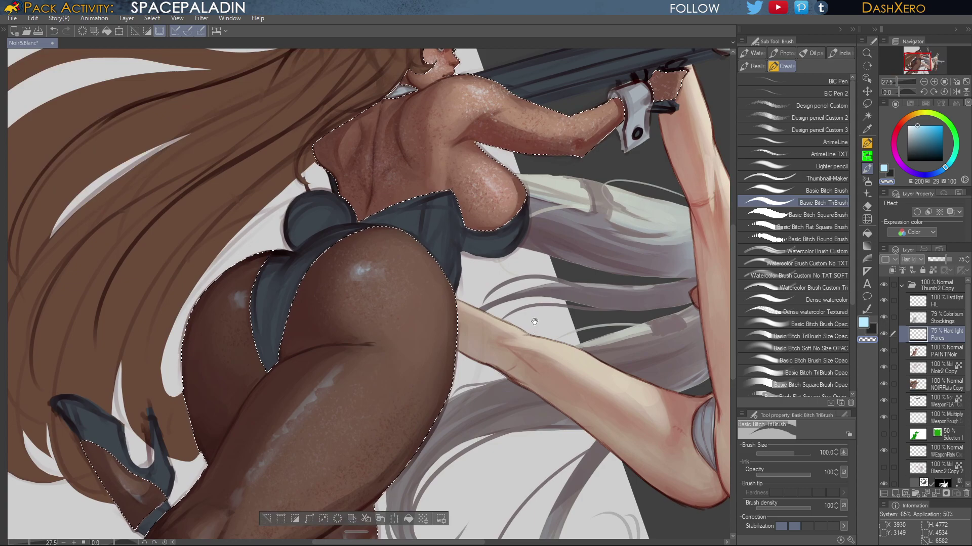
pyautogui.moveTo(538, 327); pyautogui.dragTo(549, 401)
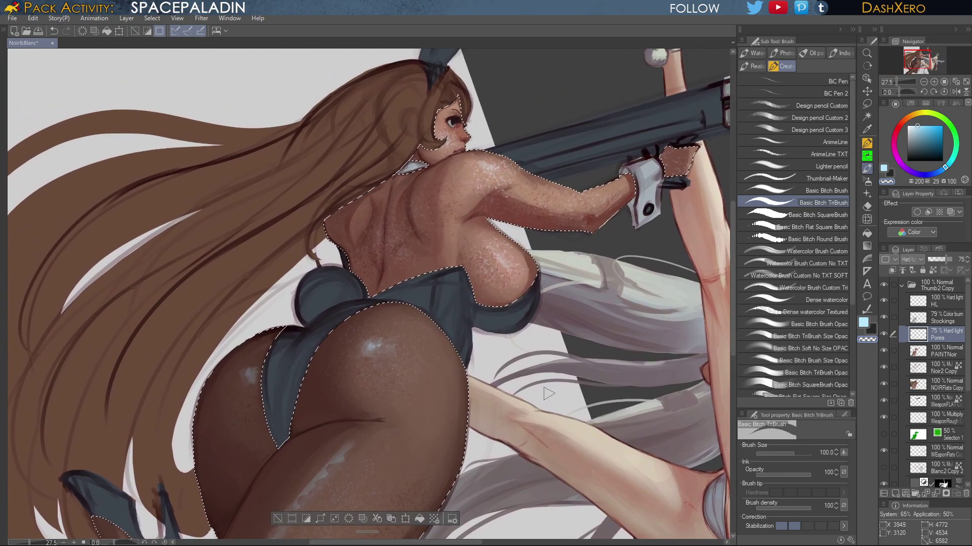
pyautogui.press('Up')
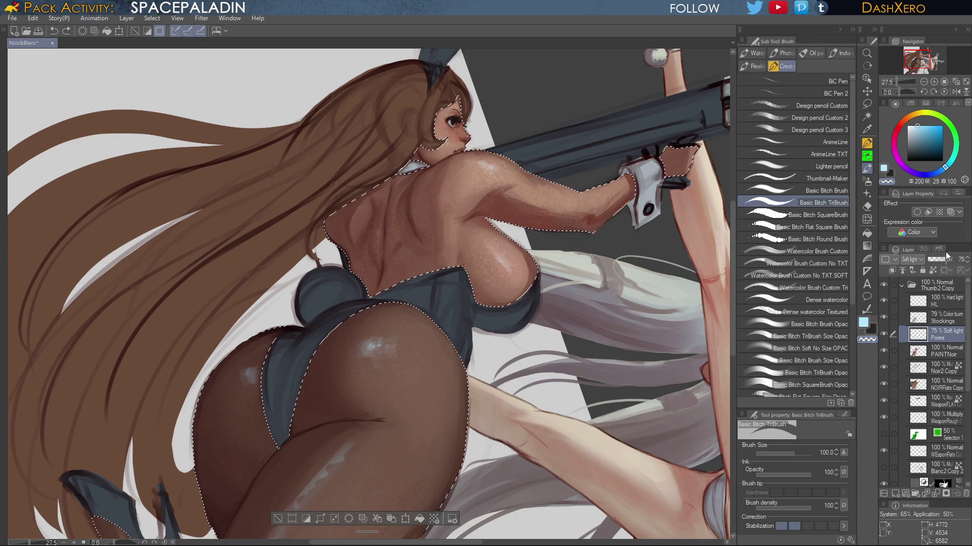
pyautogui.moveTo(949, 260); pyautogui.dragTo(951, 260)
pyautogui.click(952, 260)
pyautogui.click(949, 259)
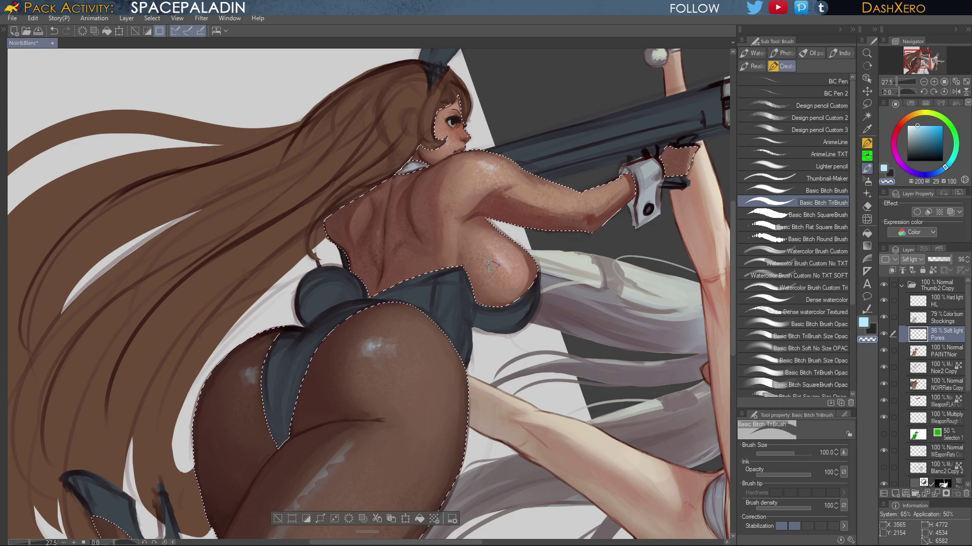
# Paint crisp light blue highlights on both buttocks and the near thigh on the HL layer, using Basic Bitch Brush at size 50
pyautogui.moveTo(531, 374); pyautogui.dragTo(603, 287)
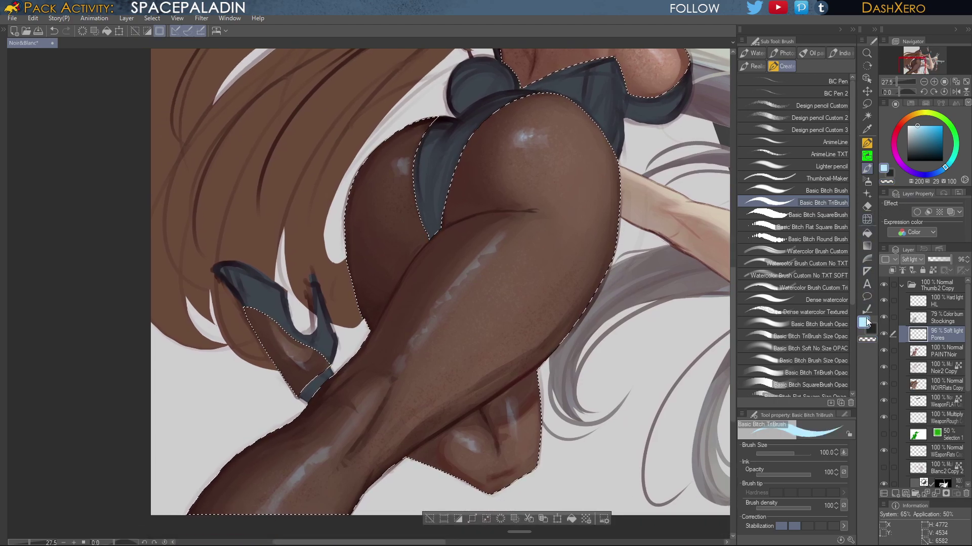
pyautogui.click(839, 188)
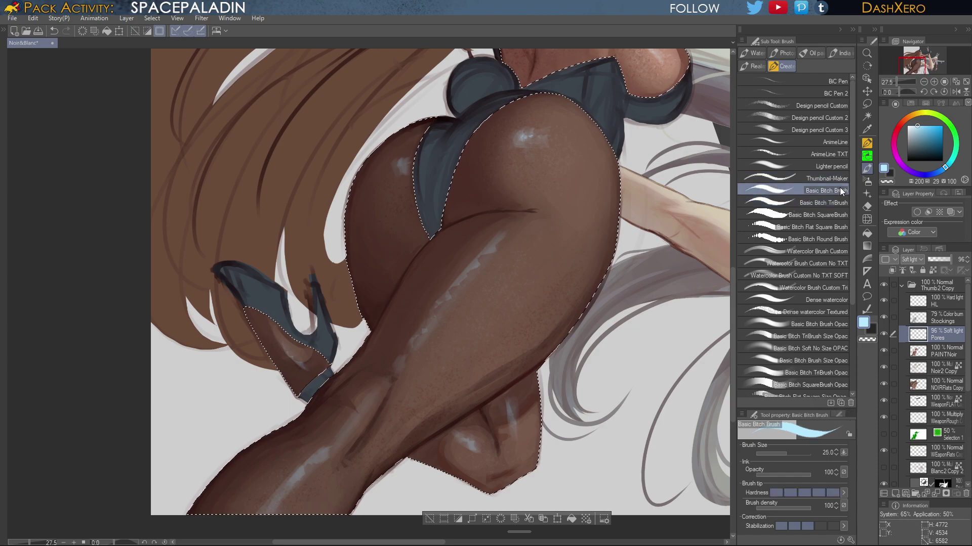
pyautogui.click(944, 301)
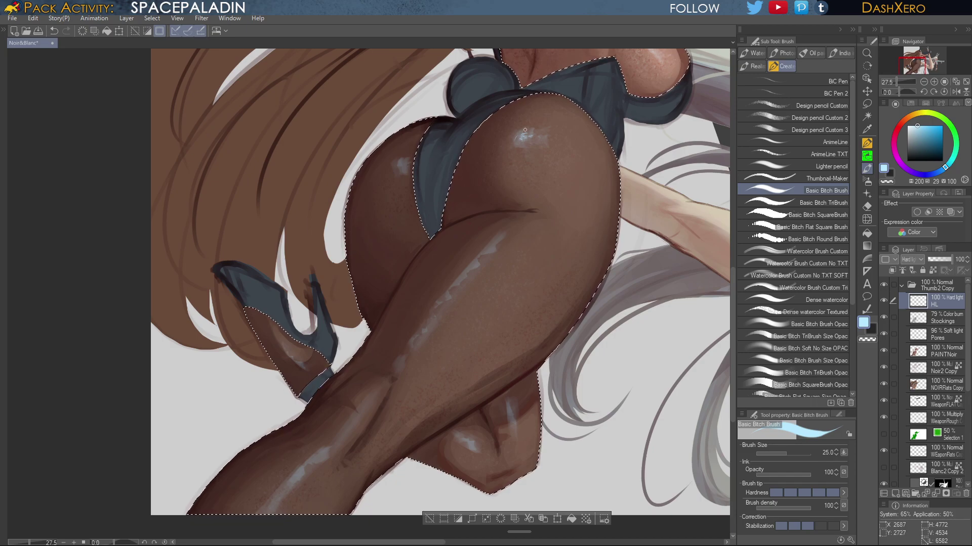
pyautogui.press('c')
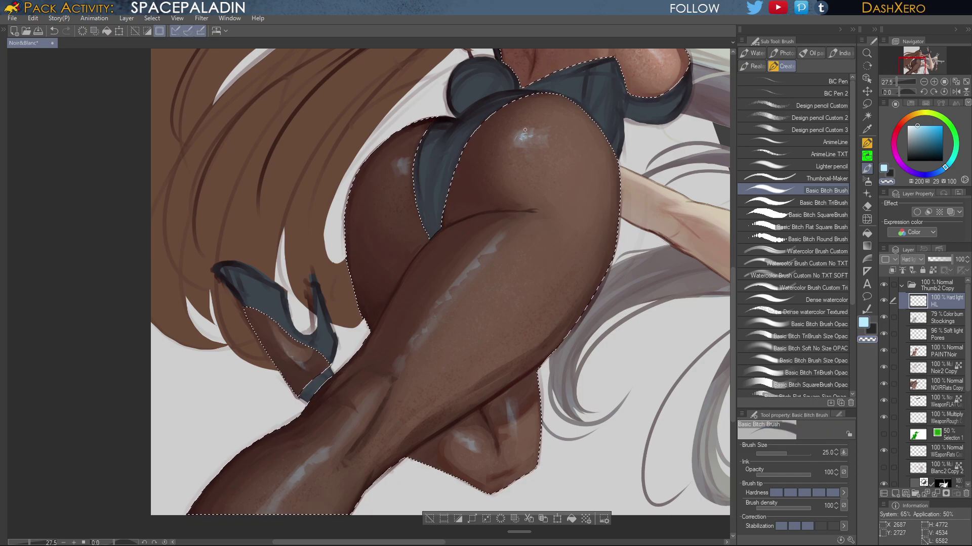
pyautogui.press('c')
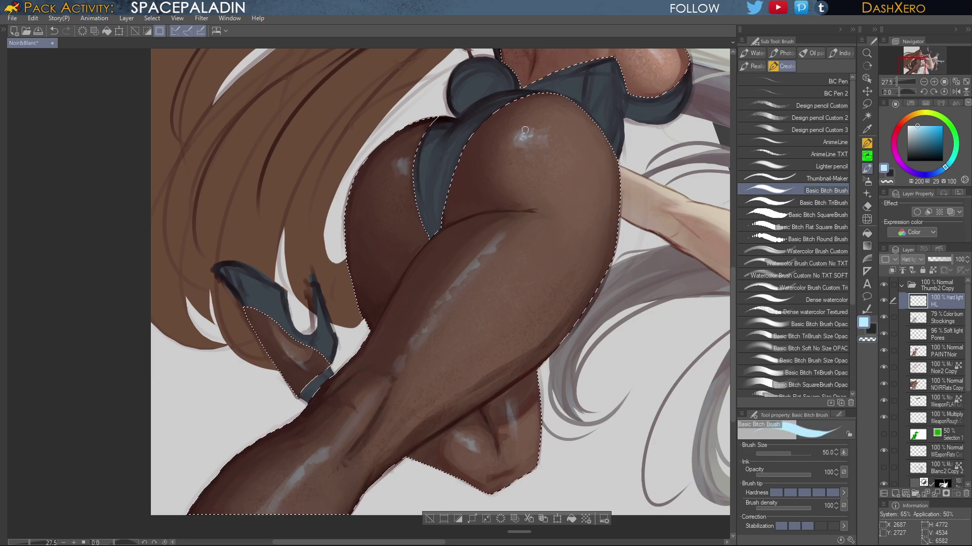
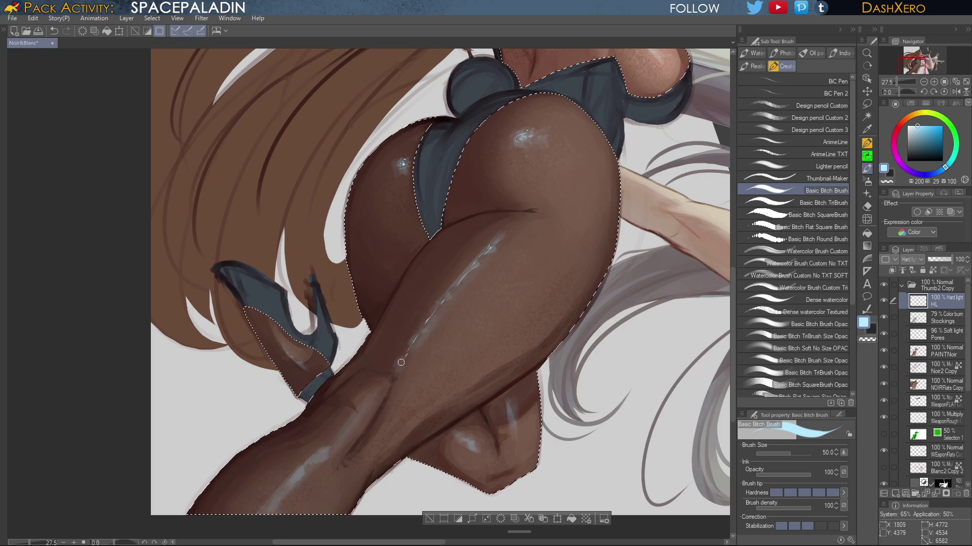
# Paint thin, crisp light blue highlights along the near knee and lower leg and on the far leg
pyautogui.moveTo(516, 380); pyautogui.dragTo(591, 284)
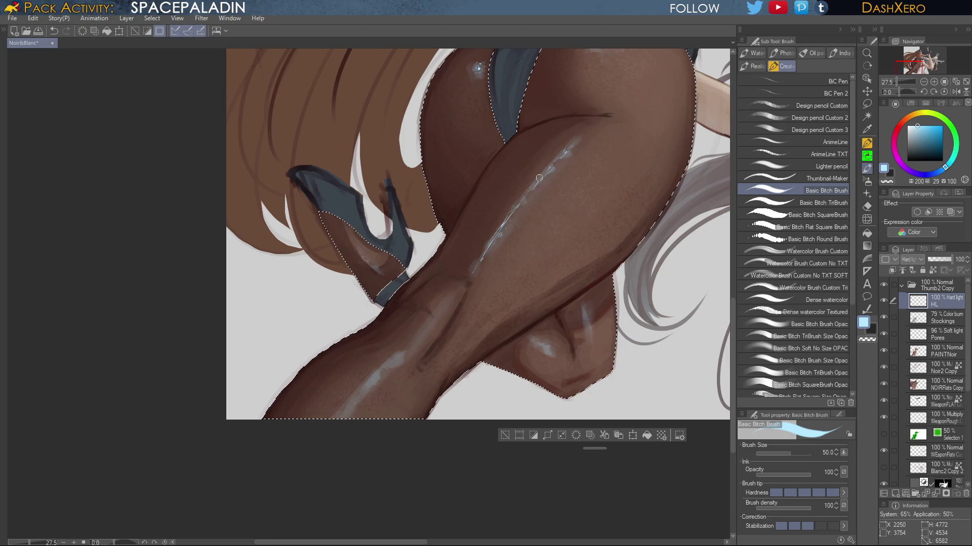
pyautogui.moveTo(496, 336); pyautogui.dragTo(523, 293)
pyautogui.moveTo(482, 248); pyautogui.dragTo(473, 260)
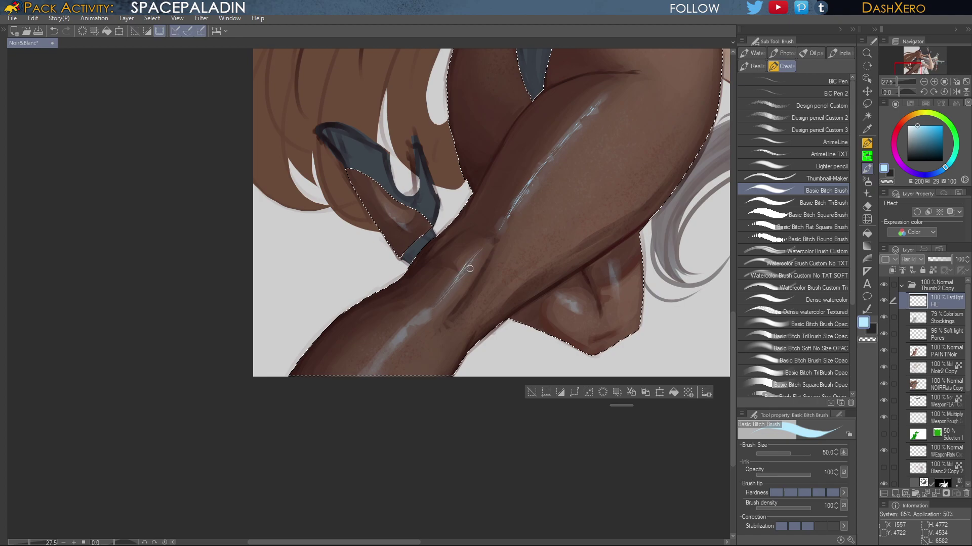
pyautogui.moveTo(470, 269); pyautogui.dragTo(363, 377)
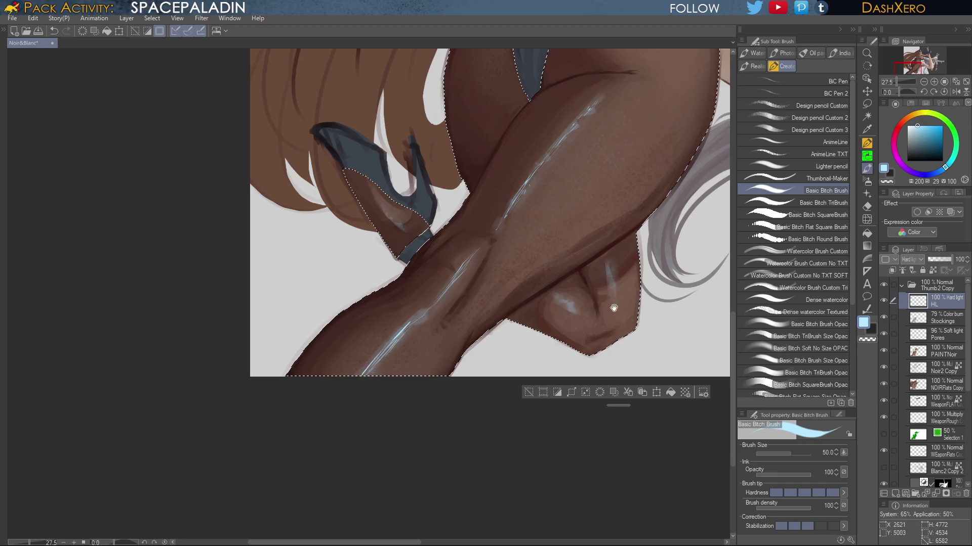
pyautogui.moveTo(614, 308); pyautogui.dragTo(540, 324)
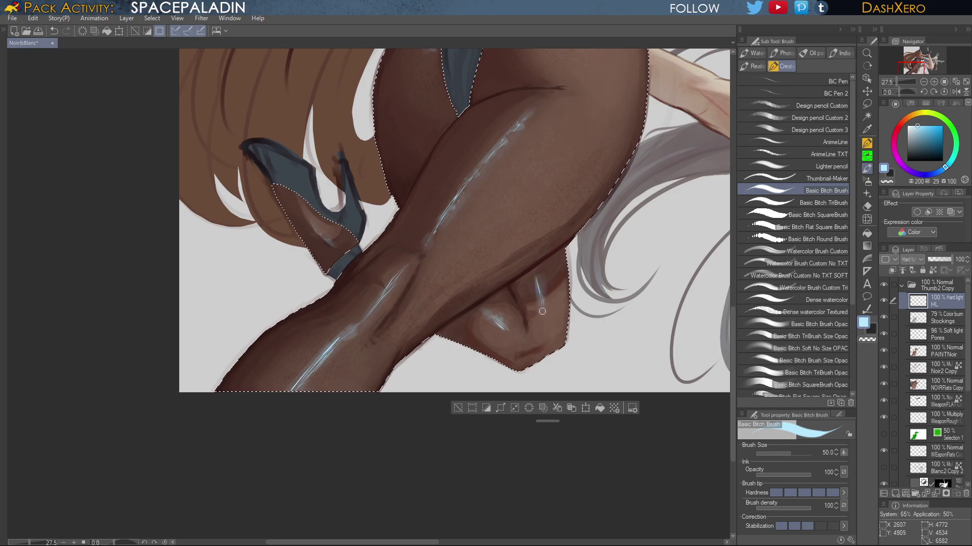
# Add crisp light blue highlights to the brown-haired character's breast and shoulder
pyautogui.moveTo(592, 251); pyautogui.dragTo(536, 363)
pyautogui.moveTo(604, 257); pyautogui.dragTo(556, 351)
pyautogui.moveTo(582, 286); pyautogui.dragTo(550, 376)
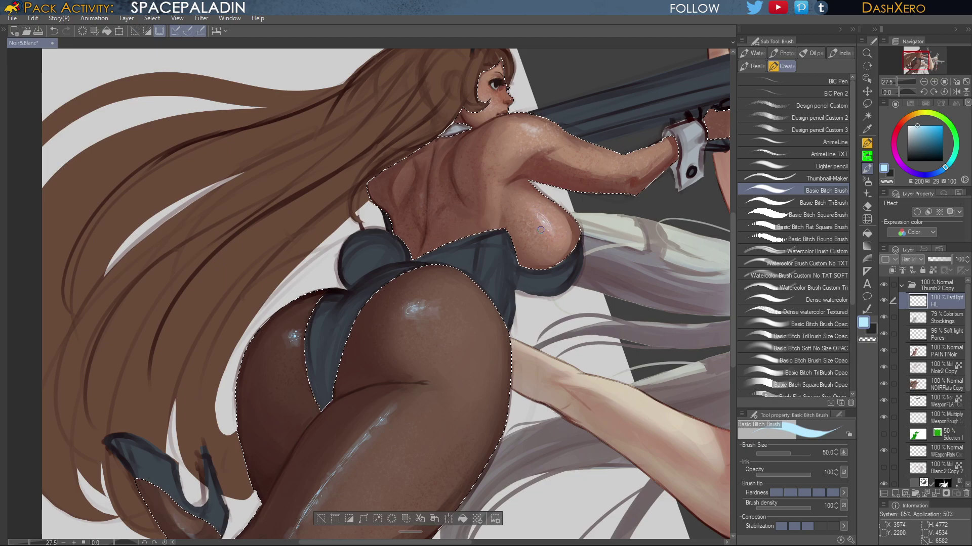
pyautogui.moveTo(612, 148); pyautogui.dragTo(585, 195)
pyautogui.scroll(2, 526, 152)
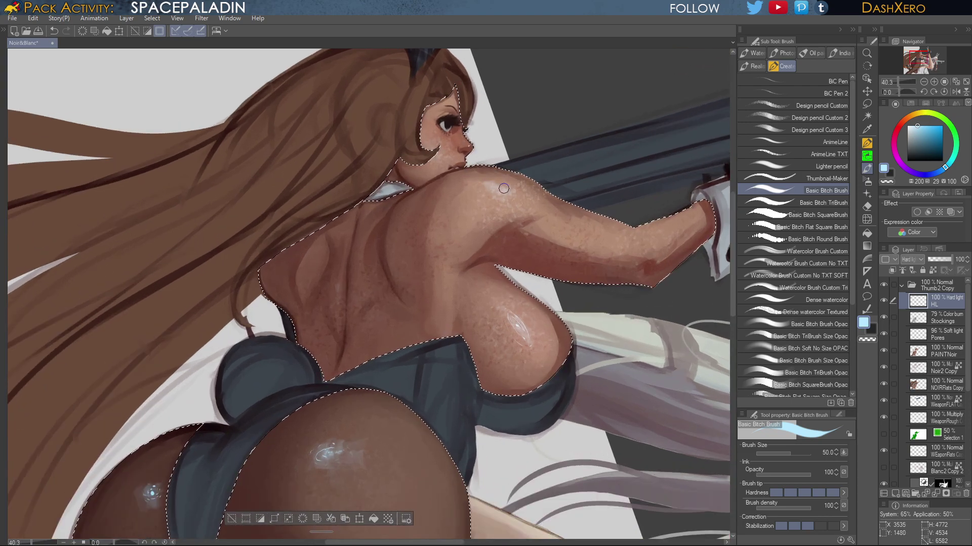
pyautogui.moveTo(503, 188); pyautogui.dragTo(507, 194)
pyautogui.moveTo(505, 138); pyautogui.dragTo(520, 267)
pyautogui.scroll(3, 459, 257)
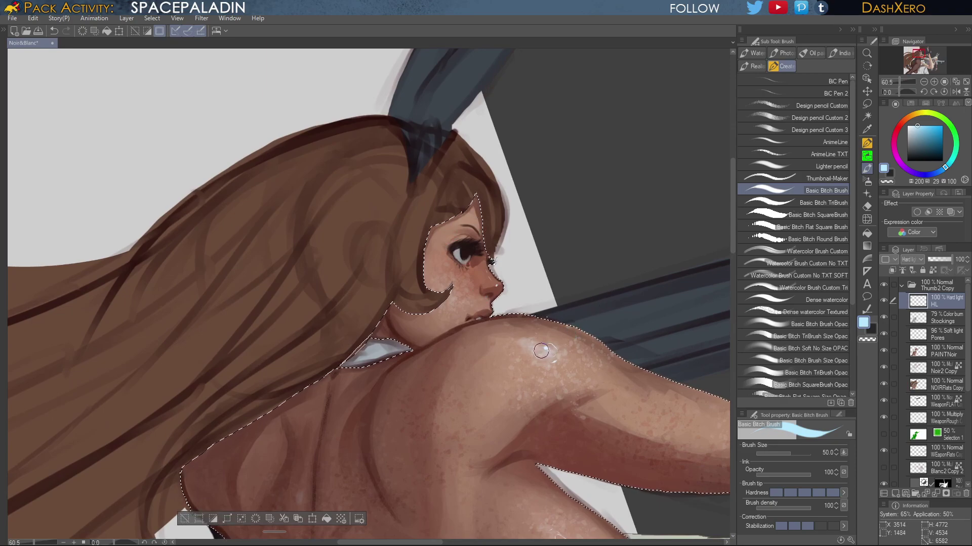
pyautogui.moveTo(548, 350); pyautogui.dragTo(546, 347)
# Examine the new highlights across the brown-haired character's body and compare them with the white-haired character
pyautogui.scroll(-3, 514, 340)
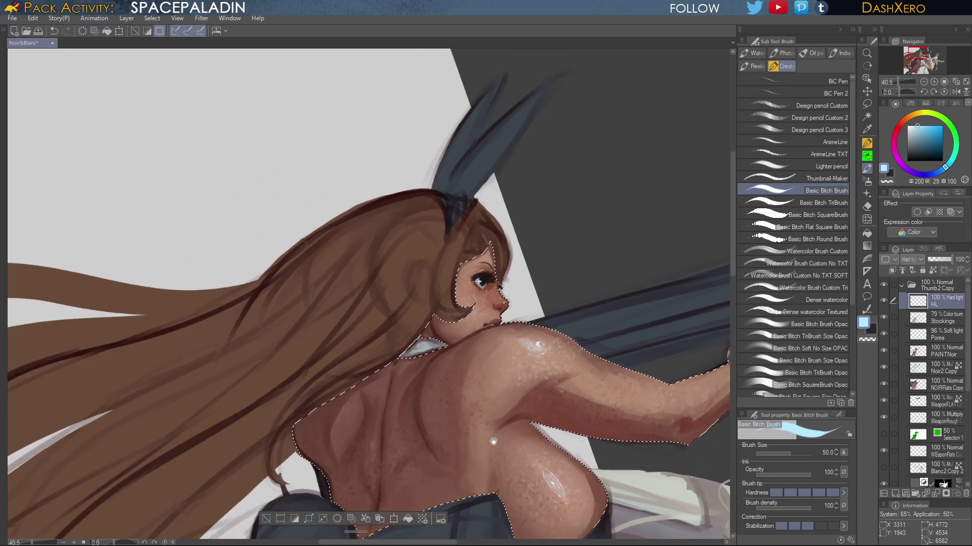
pyautogui.moveTo(493, 442); pyautogui.dragTo(514, 328)
pyautogui.moveTo(511, 402); pyautogui.dragTo(559, 248)
pyautogui.moveTo(533, 351); pyautogui.dragTo(511, 446)
pyautogui.moveTo(549, 299); pyautogui.dragTo(532, 362)
pyautogui.moveTo(551, 410); pyautogui.dragTo(525, 340)
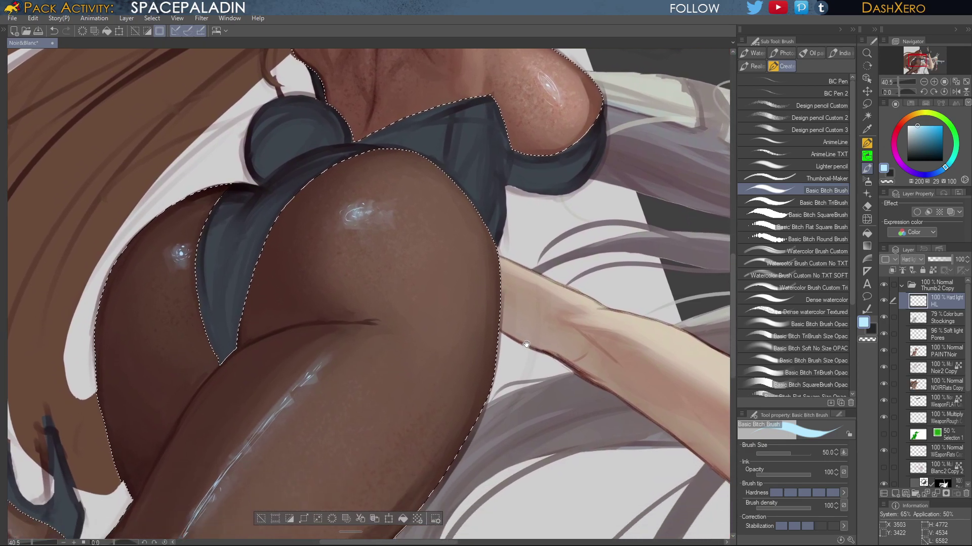
pyautogui.moveTo(520, 455); pyautogui.dragTo(587, 149)
pyautogui.moveTo(658, 119); pyautogui.dragTo(585, 260)
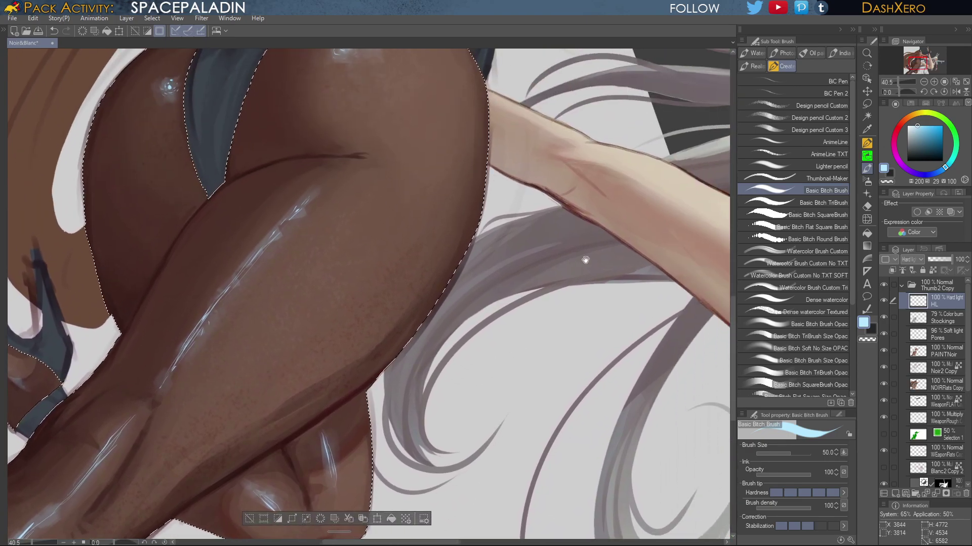
pyautogui.moveTo(637, 183); pyautogui.dragTo(580, 257)
pyautogui.moveTo(676, 106); pyautogui.dragTo(575, 260)
pyautogui.scroll(-3, 575, 261)
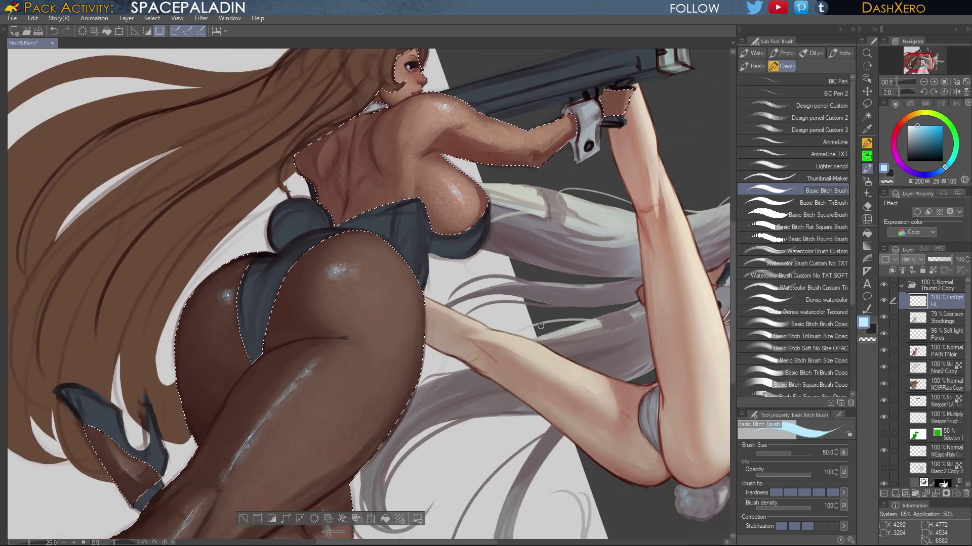
pyautogui.moveTo(583, 399); pyautogui.dragTo(558, 390)
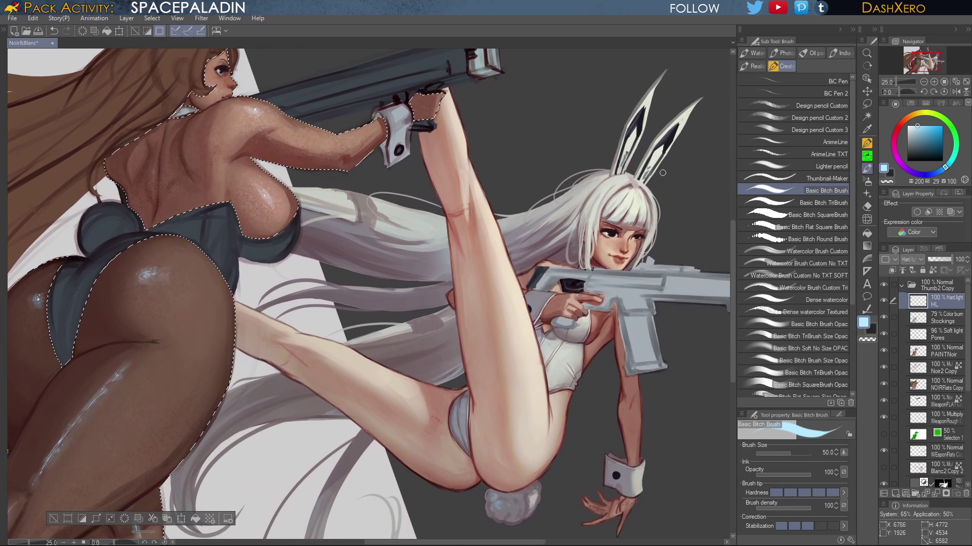
# Blend the light blue highlight on the near buttock using Watercolor Brush Custom at size 120
pyautogui.moveTo(332, 324); pyautogui.dragTo(667, 163)
pyautogui.moveTo(582, 350); pyautogui.dragTo(584, 393)
pyautogui.moveTo(608, 334)
pyautogui.mouseDown()
pyautogui.moveTo(566, 355)
pyautogui.moveTo(572, 364)
pyautogui.mouseUp()
pyautogui.click(803, 252)
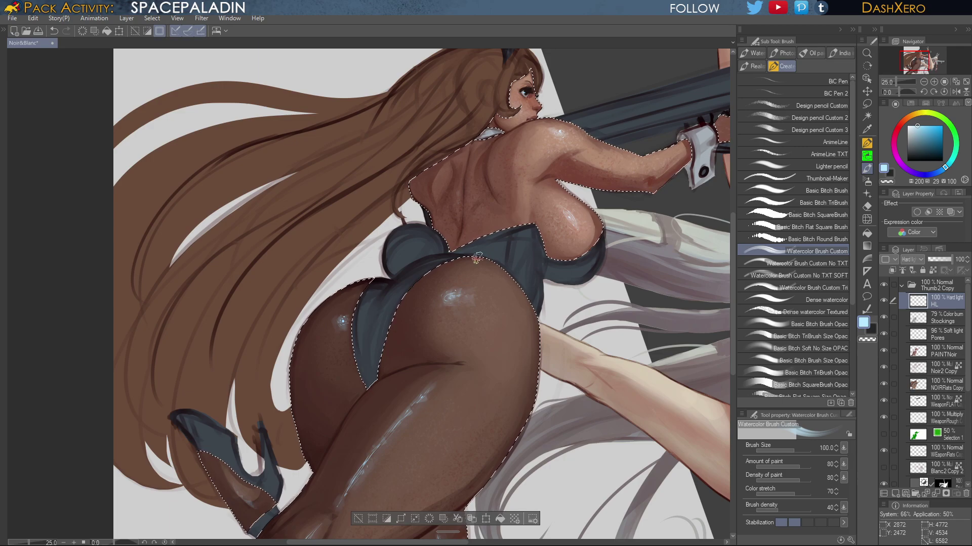
pyautogui.press('c')
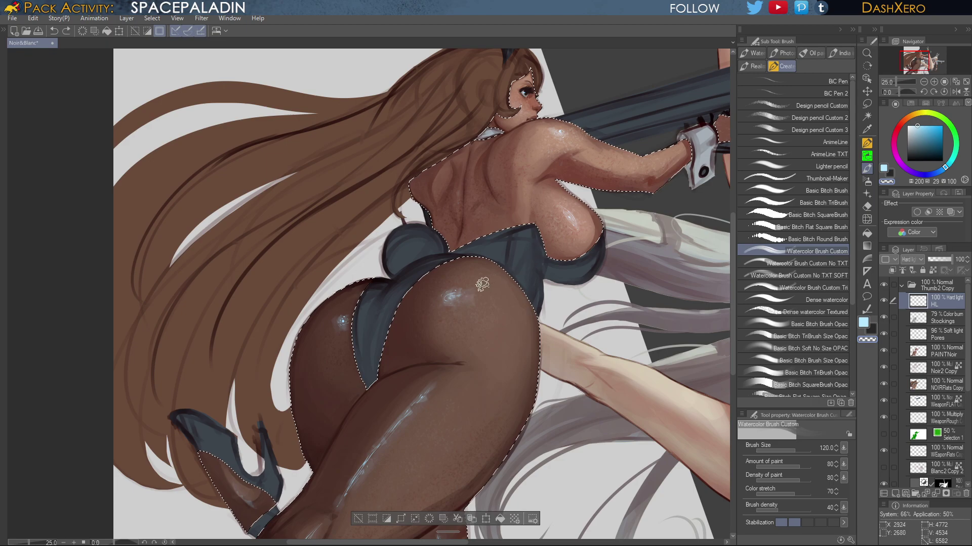
pyautogui.click(865, 321)
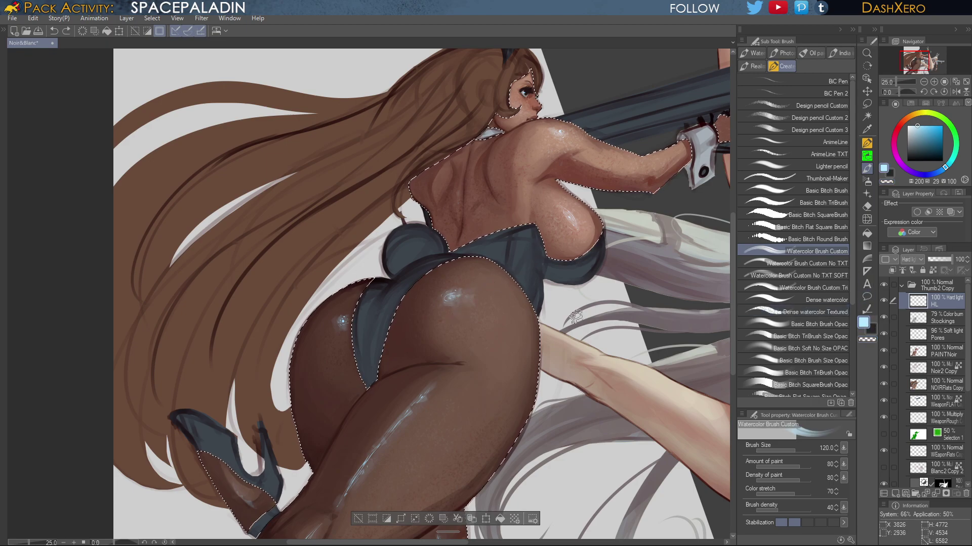
pyautogui.moveTo(461, 298); pyautogui.dragTo(457, 294)
# Try to soften the long light blue highlight along the near thigh with Watercolor Brush Custom
pyautogui.moveTo(493, 386)
pyautogui.mouseDown()
pyautogui.moveTo(557, 277)
pyautogui.moveTo(560, 229)
pyautogui.mouseUp()
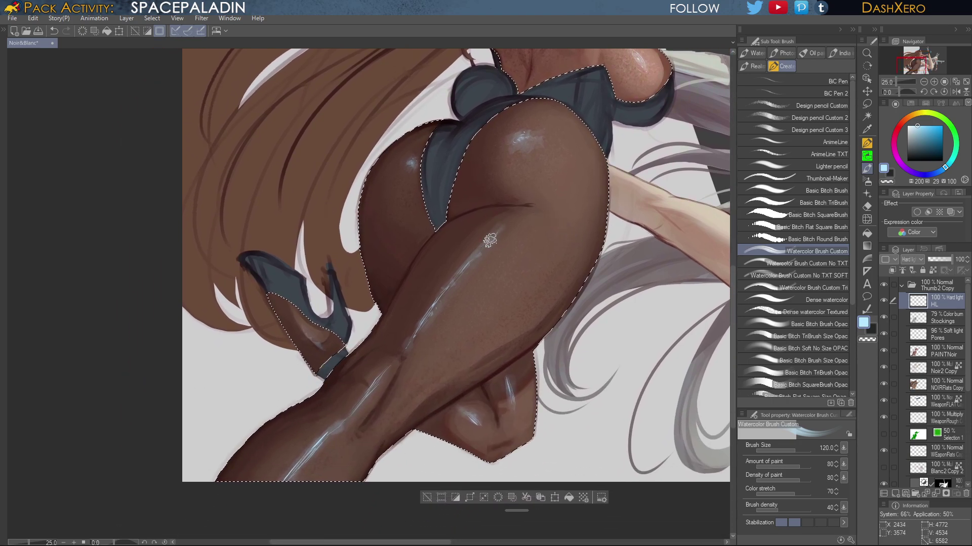
pyautogui.moveTo(490, 241)
pyautogui.mouseDown()
pyautogui.moveTo(429, 314)
pyautogui.moveTo(430, 301)
pyautogui.mouseUp()
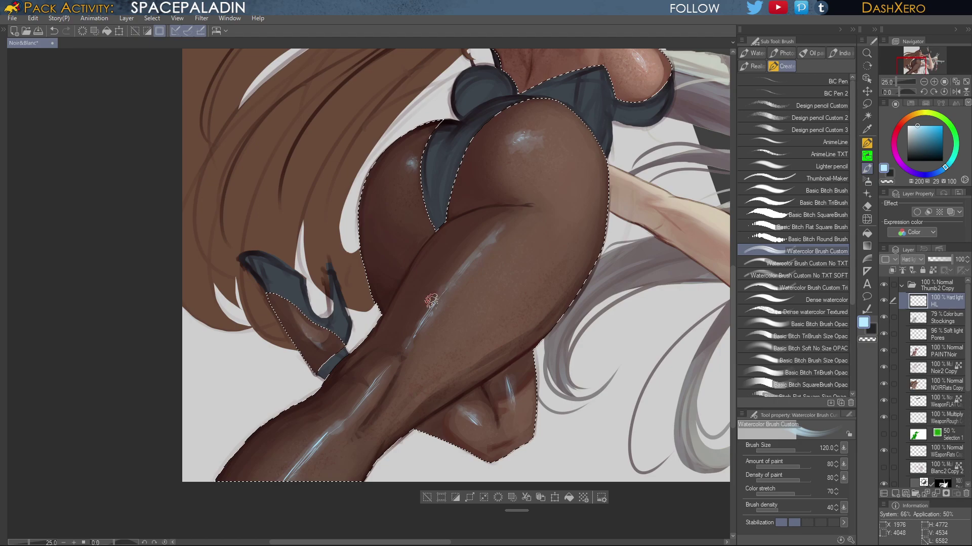
pyautogui.moveTo(480, 257); pyautogui.dragTo(453, 287)
pyautogui.moveTo(430, 317); pyautogui.dragTo(435, 293)
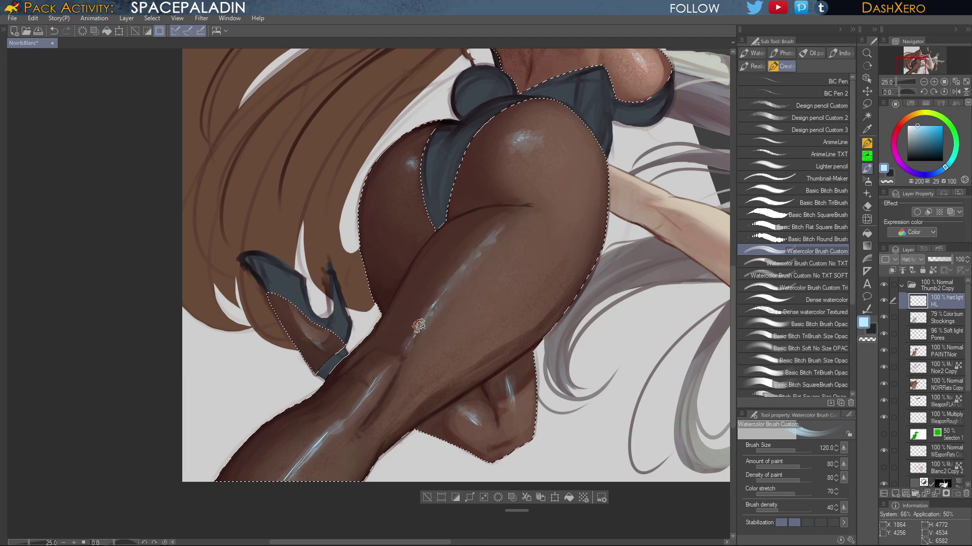
pyautogui.hotkey('ctrl', 'z')
# Lightly blend the light blue highlights on the near thigh, the far knee and the near lower leg
pyautogui.moveTo(492, 237)
pyautogui.mouseDown()
pyautogui.moveTo(474, 259)
pyautogui.moveTo(485, 254)
pyautogui.mouseUp()
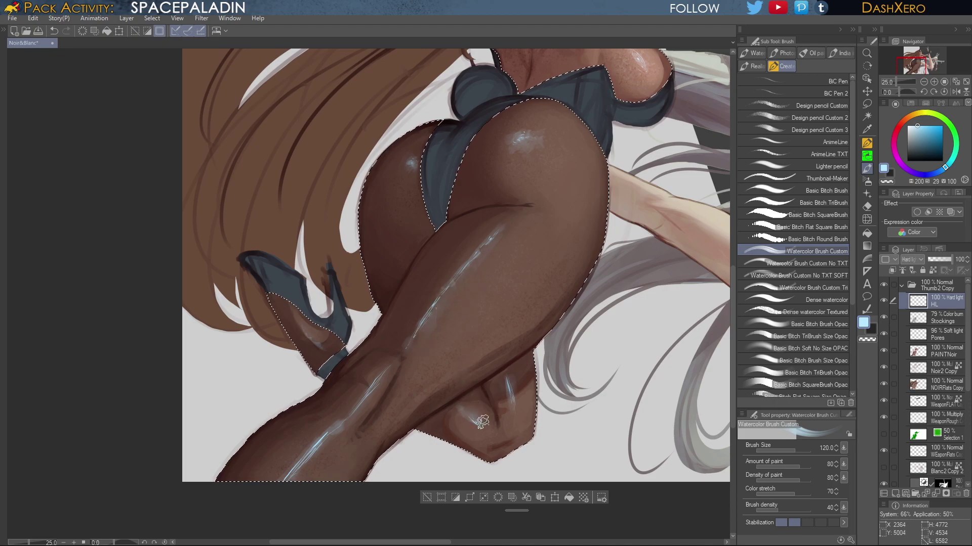
pyautogui.moveTo(462, 412); pyautogui.dragTo(480, 426)
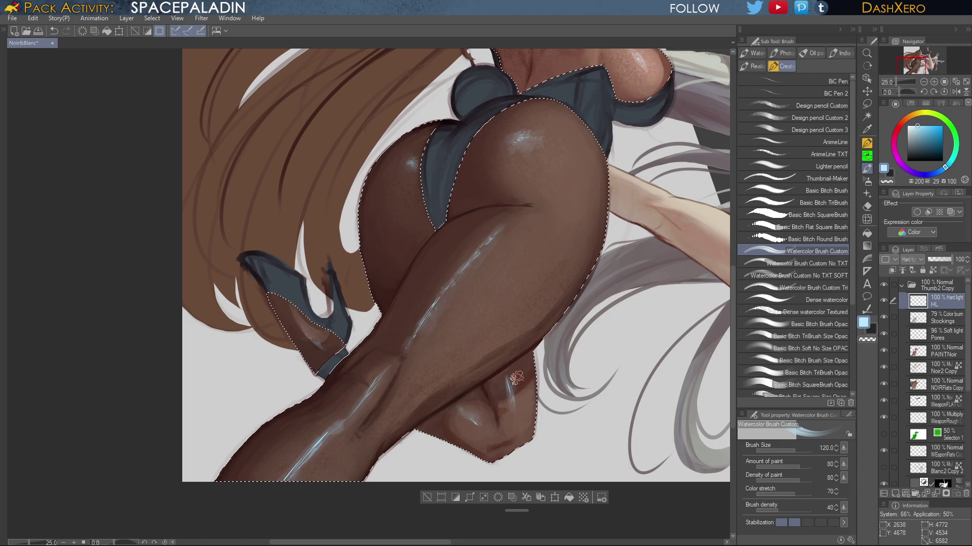
pyautogui.moveTo(509, 378); pyautogui.dragTo(512, 401)
pyautogui.moveTo(336, 422); pyautogui.dragTo(315, 440)
# Set the Stockings layer's opacity to 96%
pyautogui.moveTo(639, 297); pyautogui.dragTo(420, 334)
pyautogui.scroll(-4, 612, 319)
pyautogui.moveTo(569, 405); pyautogui.dragTo(545, 388)
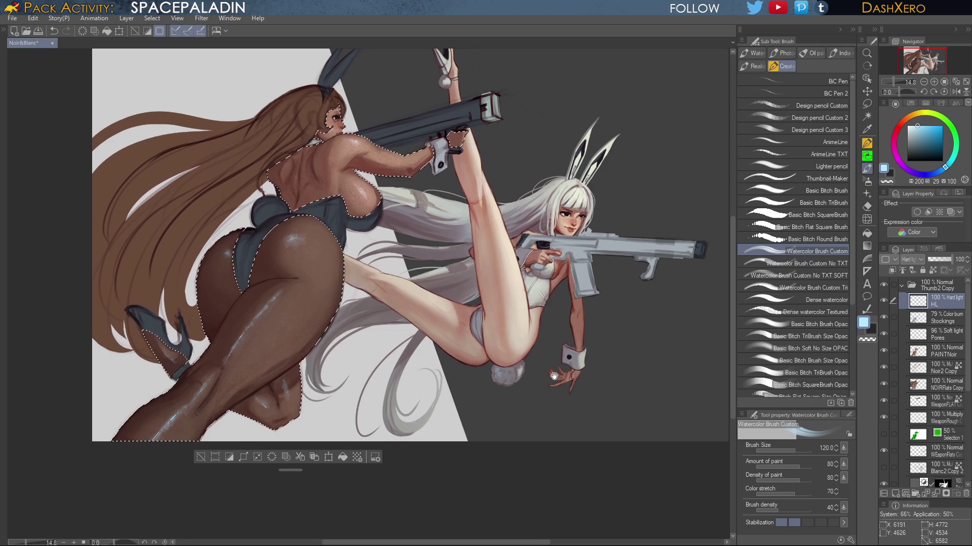
pyautogui.moveTo(577, 328); pyautogui.dragTo(557, 365)
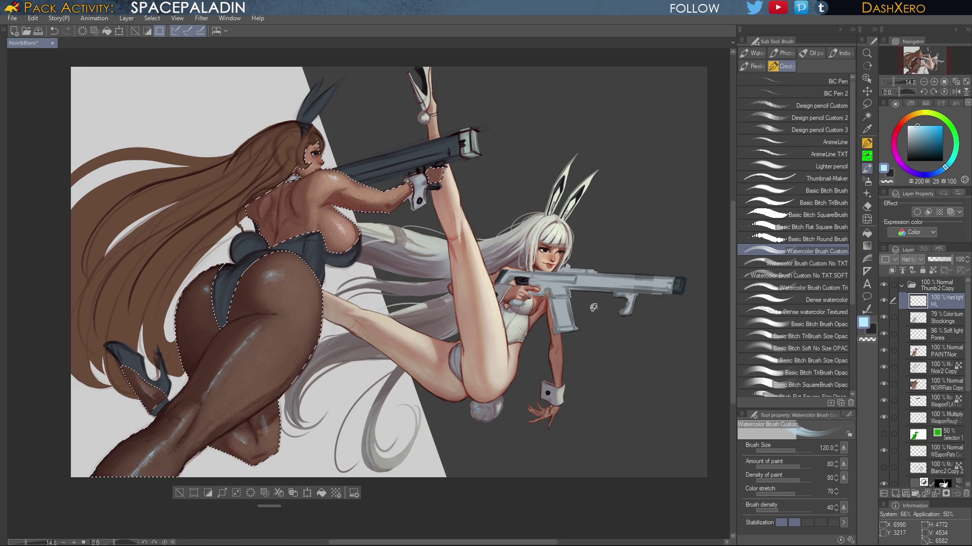
pyautogui.click(959, 319)
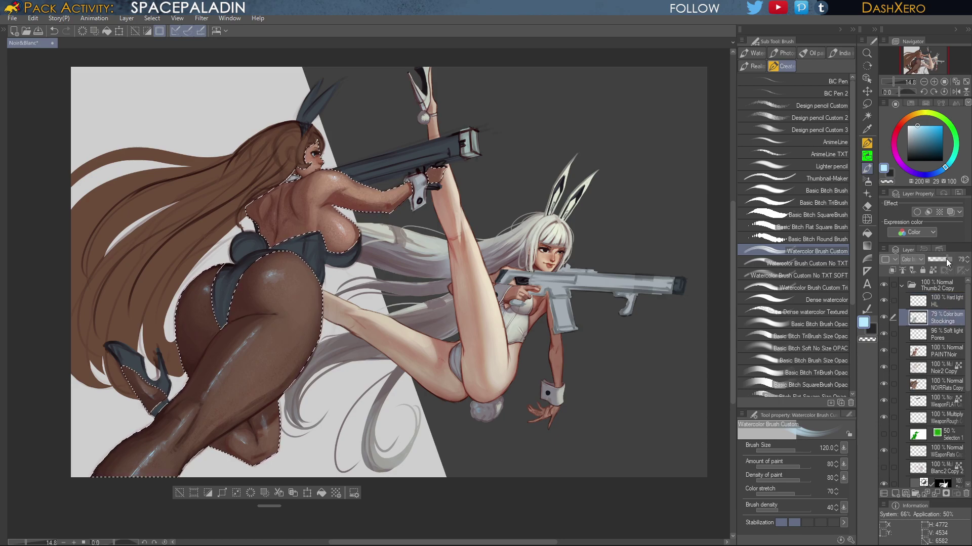
pyautogui.moveTo(949, 260); pyautogui.dragTo(953, 262)
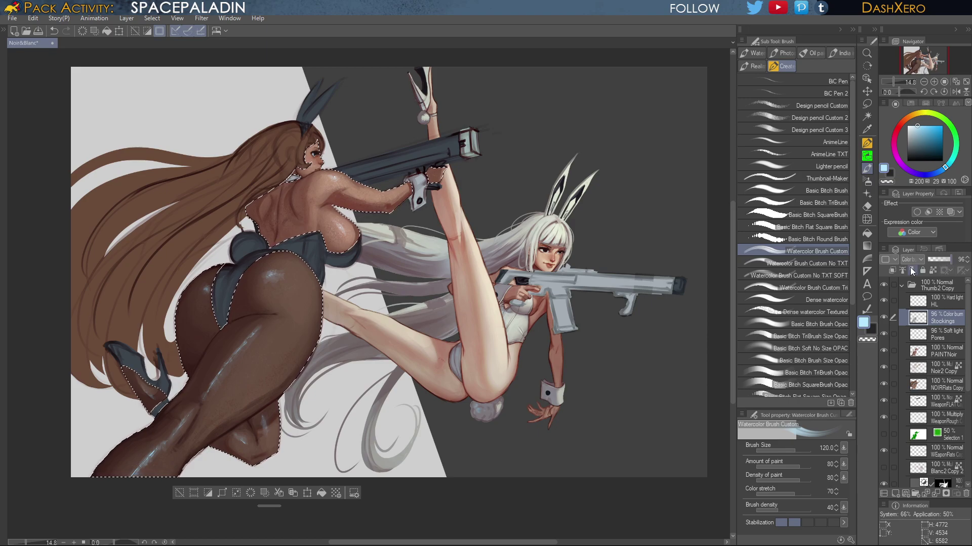
# Make the HL layer active again and clear the selection around the brown-haired character's skin and stockings
pyautogui.click(948, 302)
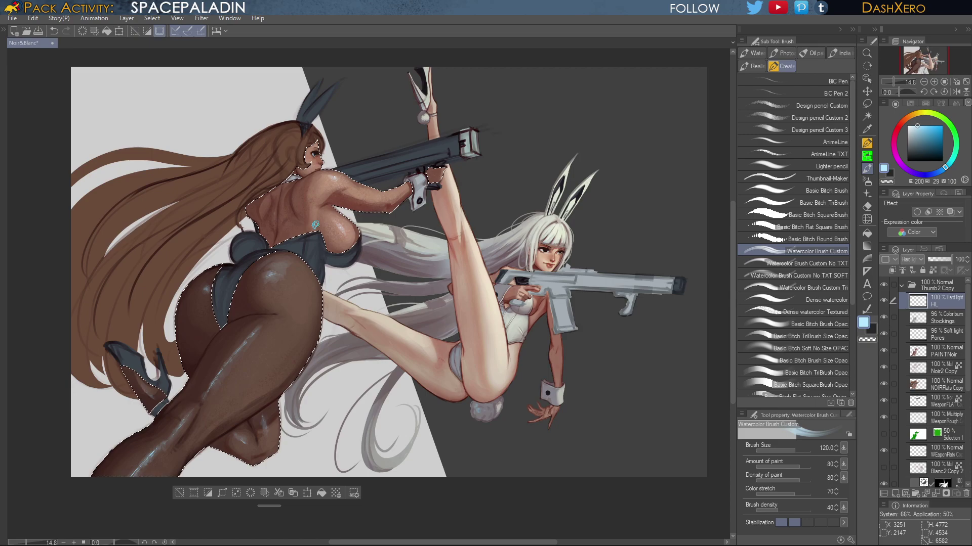
pyautogui.moveTo(368, 284); pyautogui.dragTo(438, 281)
pyautogui.moveTo(297, 264)
pyautogui.mouseDown()
pyautogui.moveTo(351, 238)
pyautogui.moveTo(652, 188)
pyautogui.mouseUp()
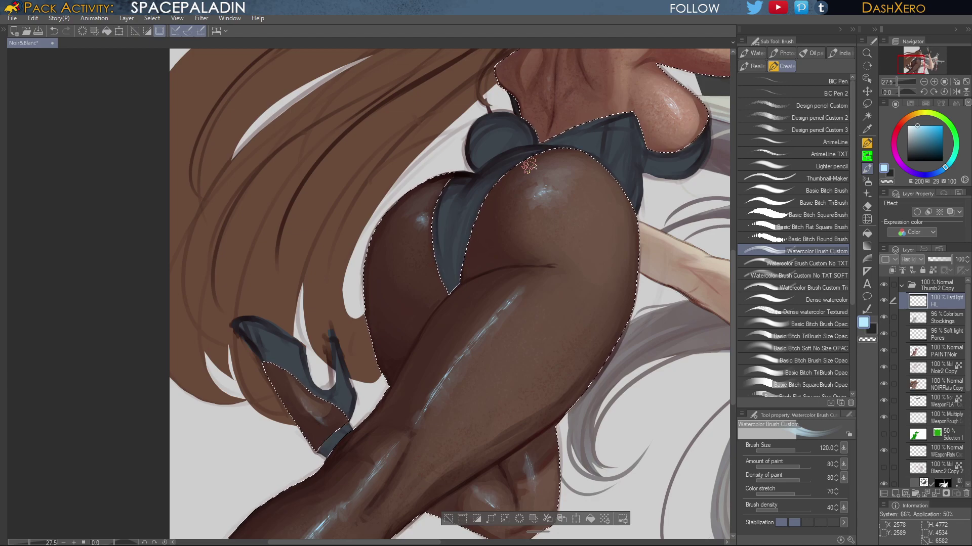
pyautogui.scroll(-5, 529, 166)
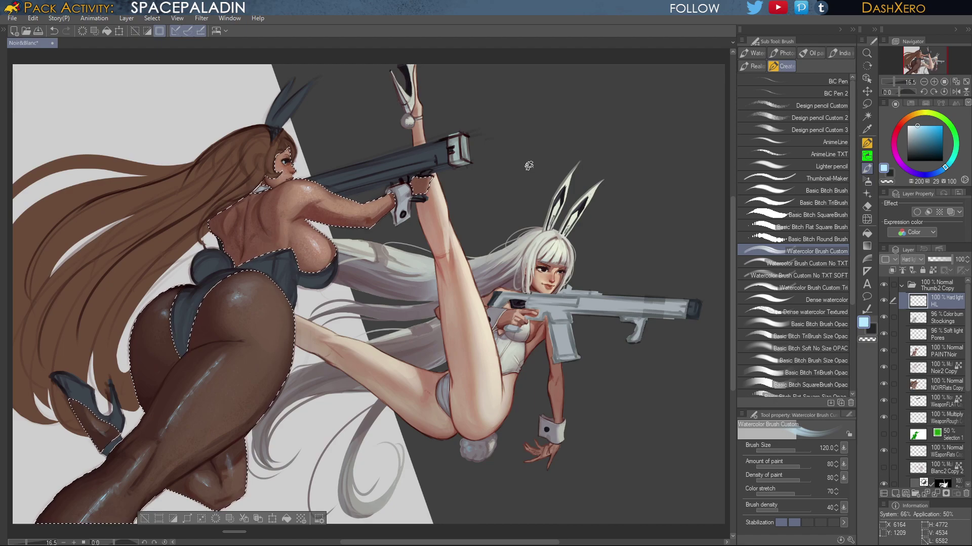
pyautogui.click(867, 104)
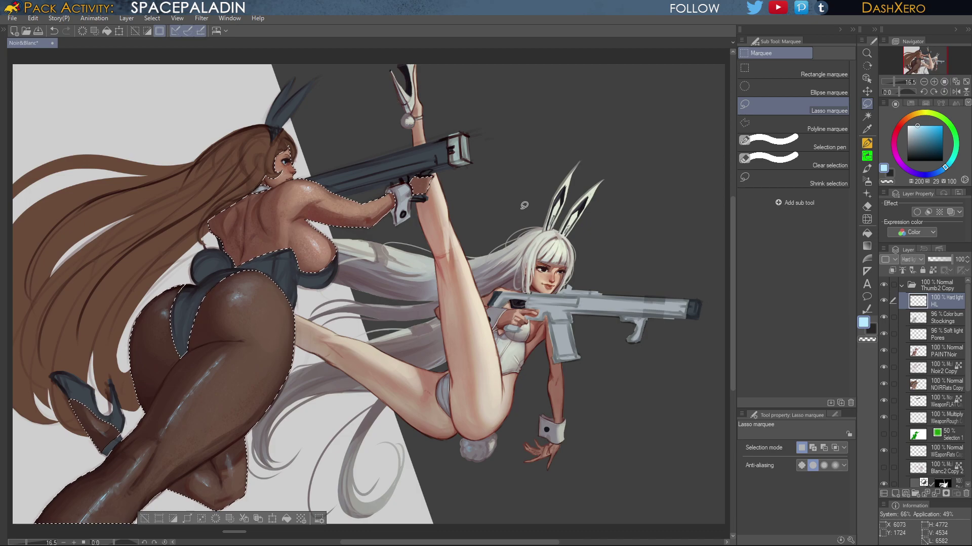
pyautogui.hotkey('ctrl', 'd')
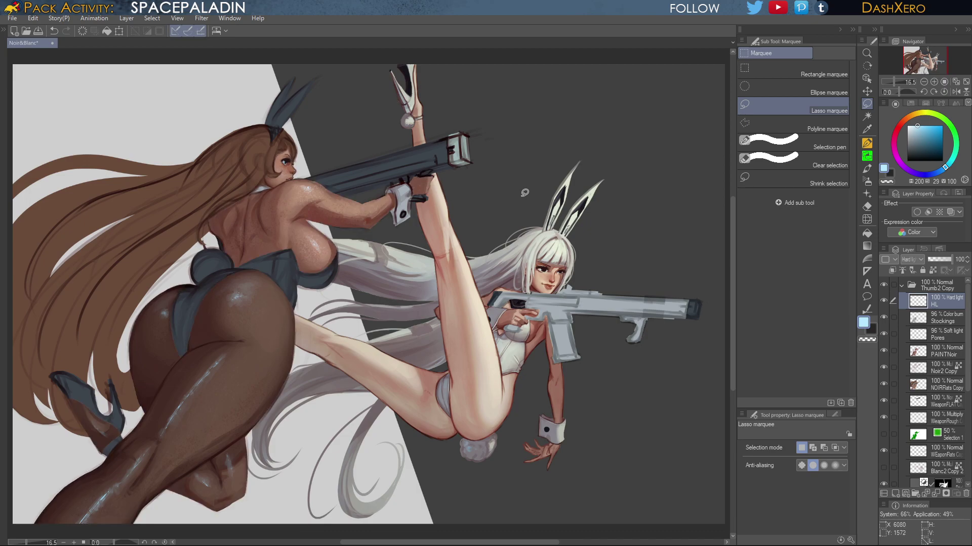
# Sample the brown of the character's hair near her face and make the NOIRFlats Copy layer active
pyautogui.scroll(5, 525, 193)
pyautogui.moveTo(464, 216); pyautogui.dragTo(500, 227)
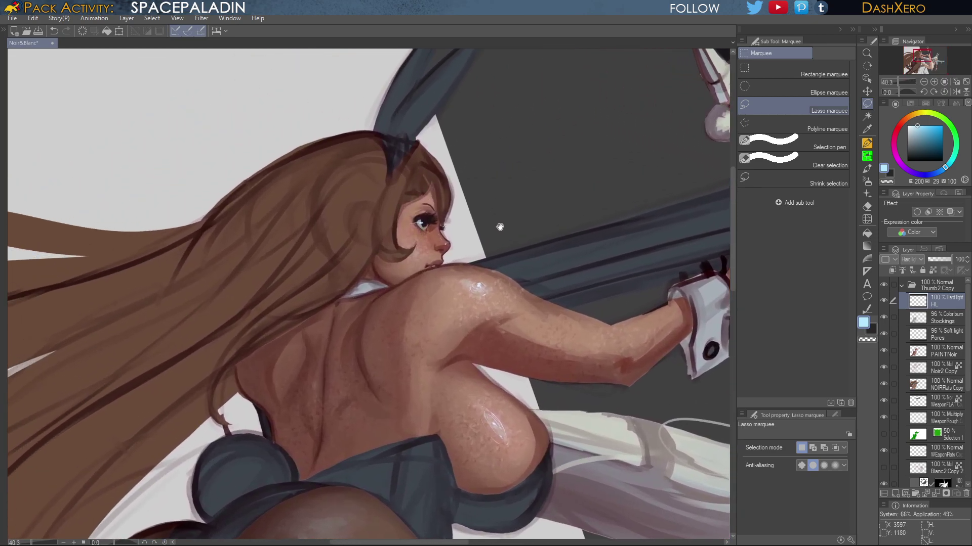
pyautogui.click(866, 168)
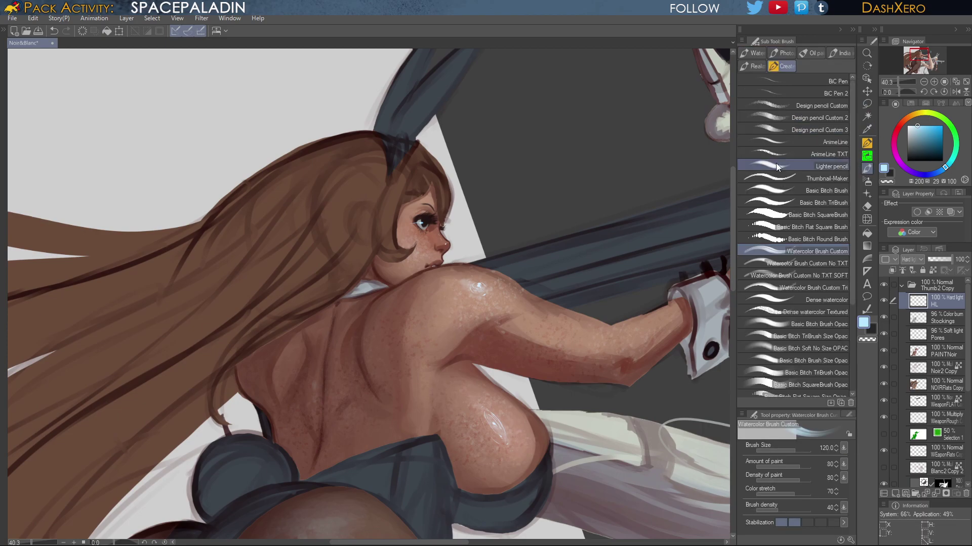
pyautogui.keyDown('alt'); pyautogui.click(363, 203); pyautogui.keyUp('alt')
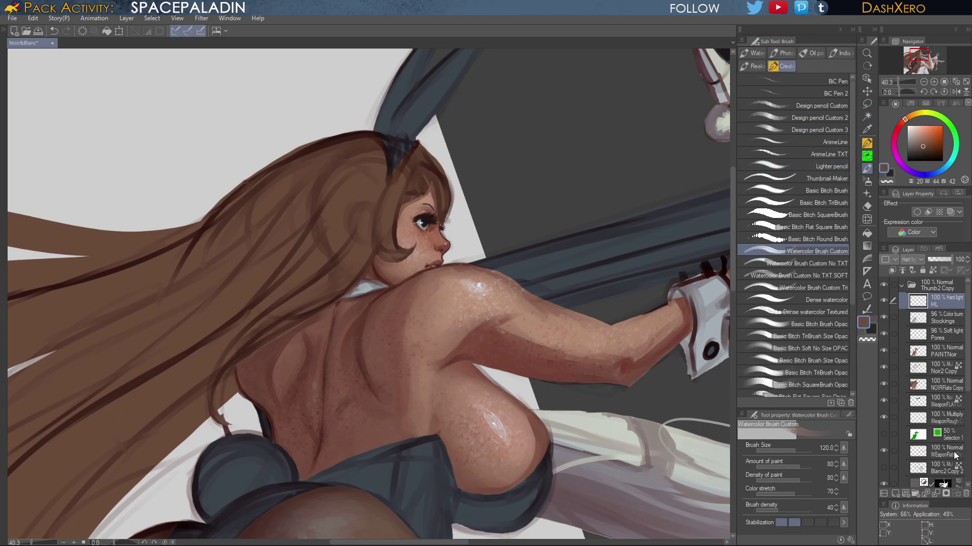
pyautogui.click(945, 386)
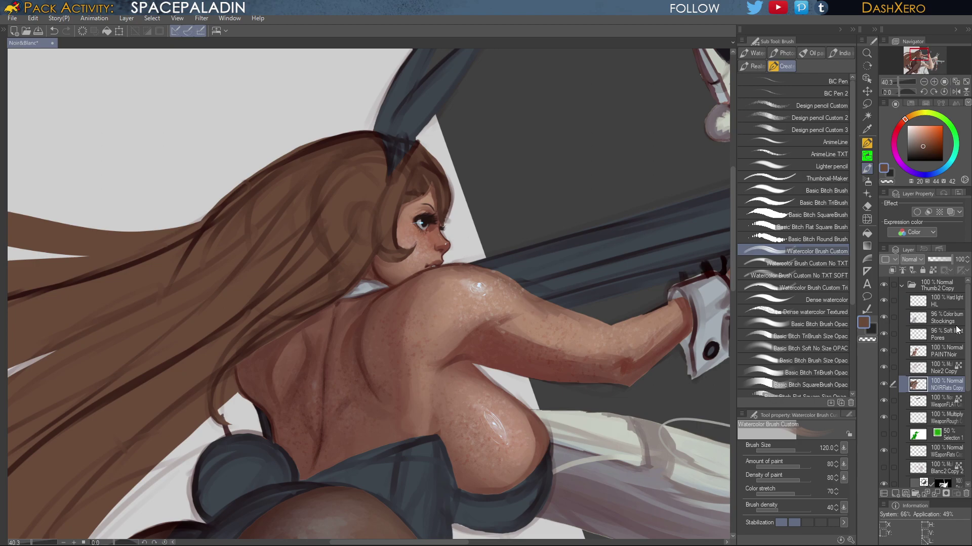
# Lasso the fringe area over the brown-haired character's forehead, make the PAINTNoir layer active, and deselect
pyautogui.click(866, 103)
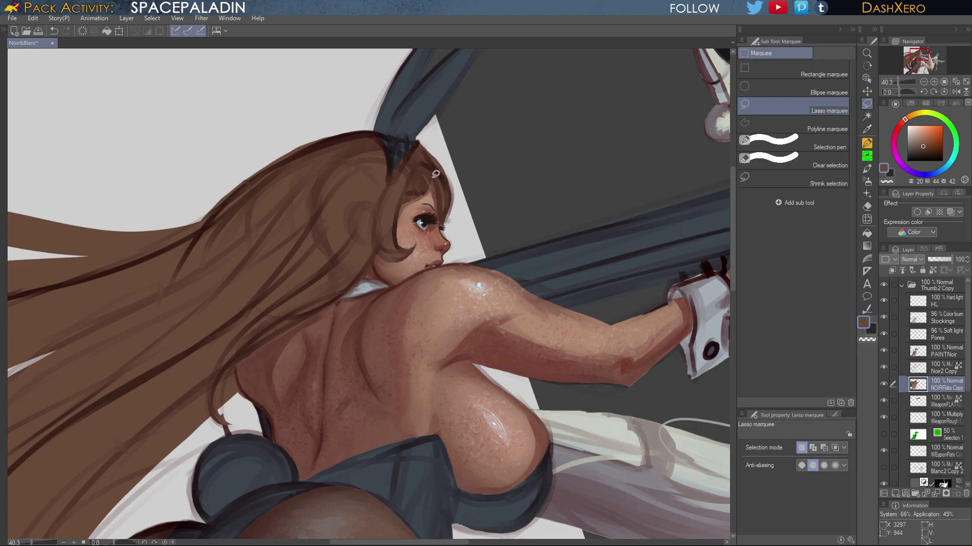
pyautogui.moveTo(431, 178); pyautogui.dragTo(403, 219)
pyautogui.hotkey('ctrl', 'd')
pyautogui.moveTo(425, 200)
pyautogui.mouseDown()
pyautogui.moveTo(393, 217)
pyautogui.moveTo(404, 181)
pyautogui.moveTo(423, 170)
pyautogui.mouseUp()
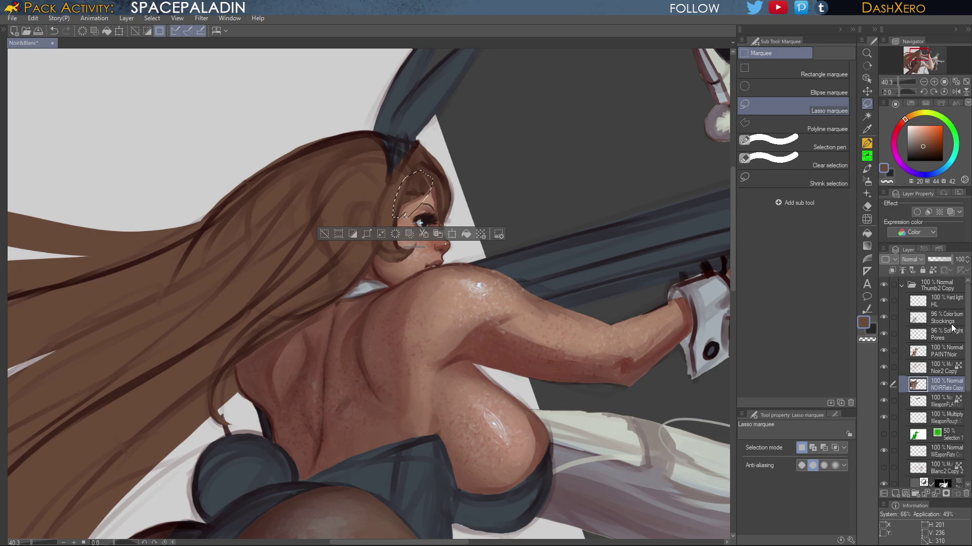
pyautogui.click(948, 356)
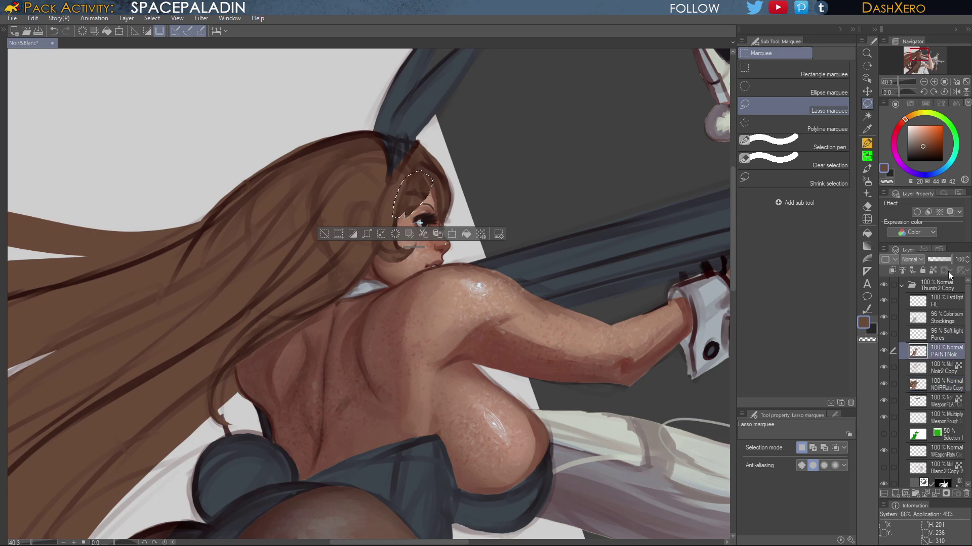
pyautogui.click(514, 175)
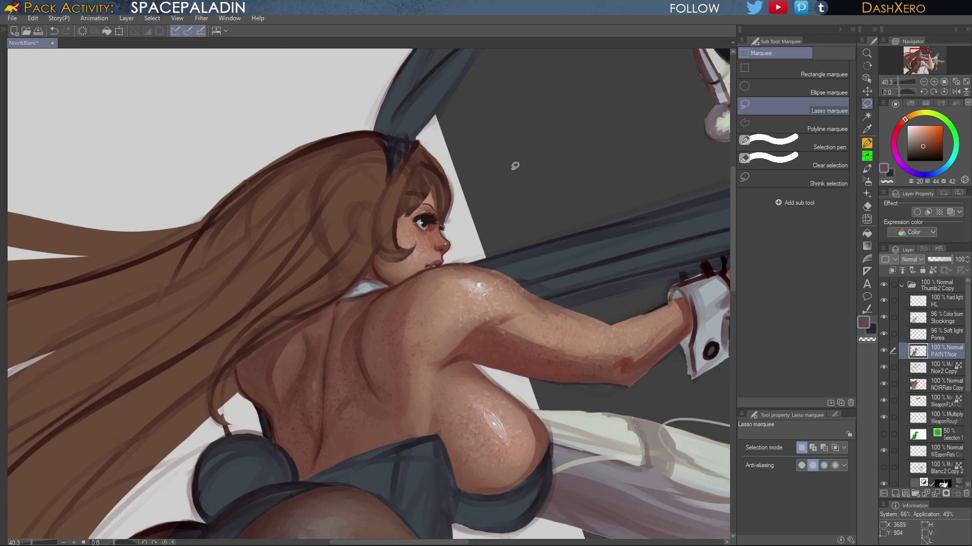
# Examine the highlights and skin rendering across the brown-haired character, from the full composition to a close view
pyautogui.hotkey('ctrl', '0')
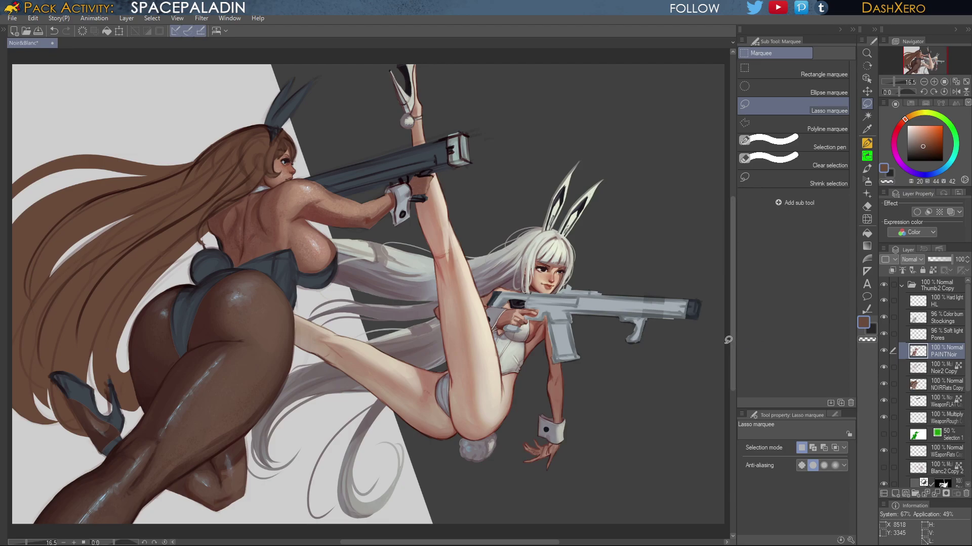
pyautogui.moveTo(486, 379); pyautogui.dragTo(648, 326)
pyautogui.moveTo(597, 356); pyautogui.dragTo(634, 321)
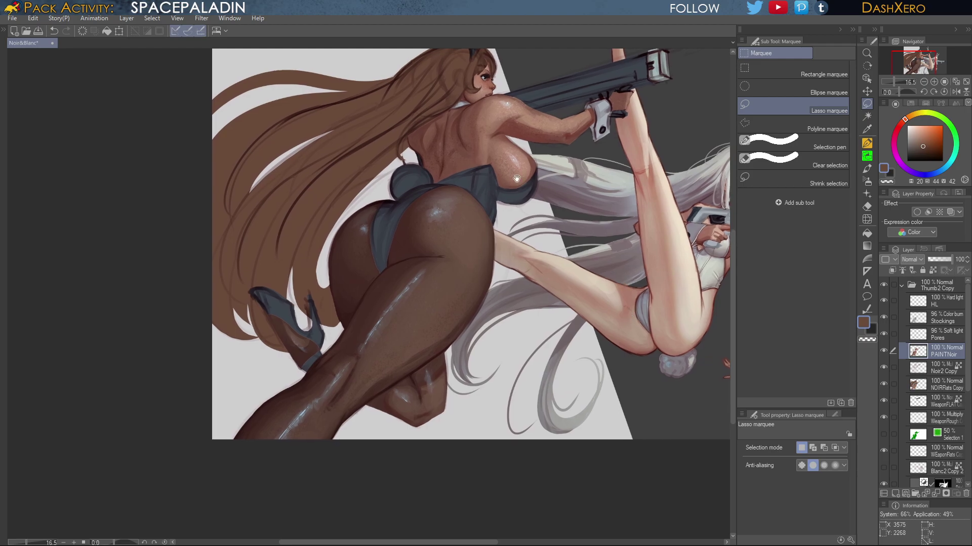
pyautogui.moveTo(550, 233)
pyautogui.mouseDown()
pyautogui.moveTo(561, 287)
pyautogui.moveTo(540, 301)
pyautogui.mouseUp()
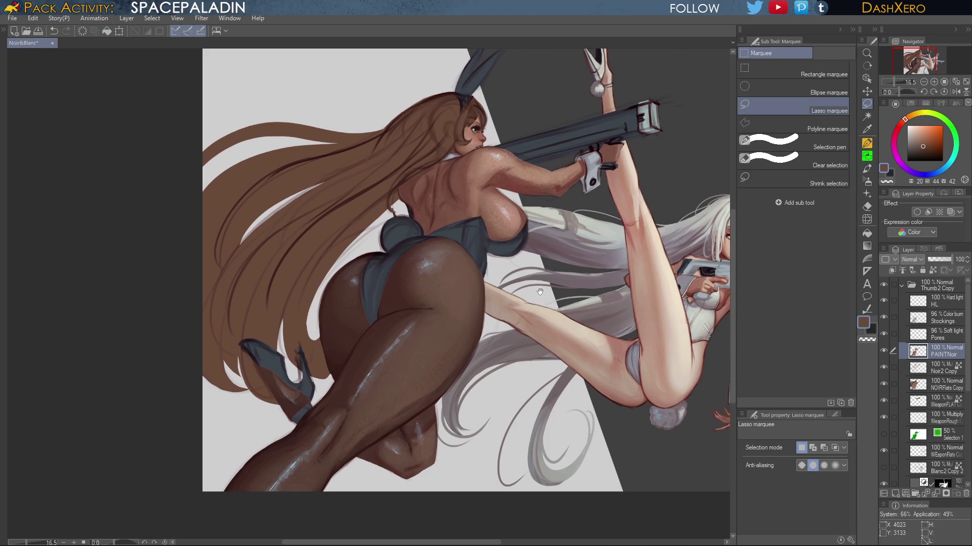
pyautogui.scroll(4, 560, 259)
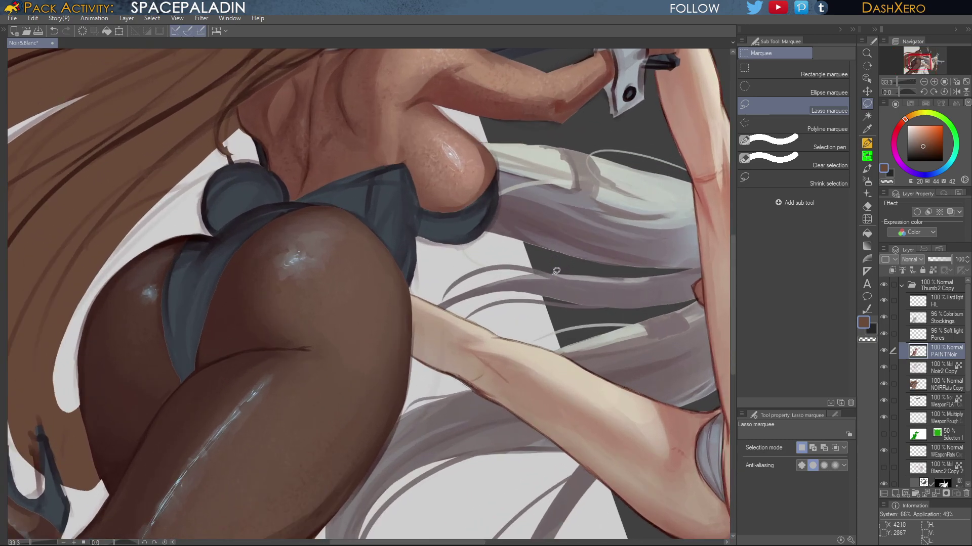
pyautogui.moveTo(532, 272); pyautogui.dragTo(547, 339)
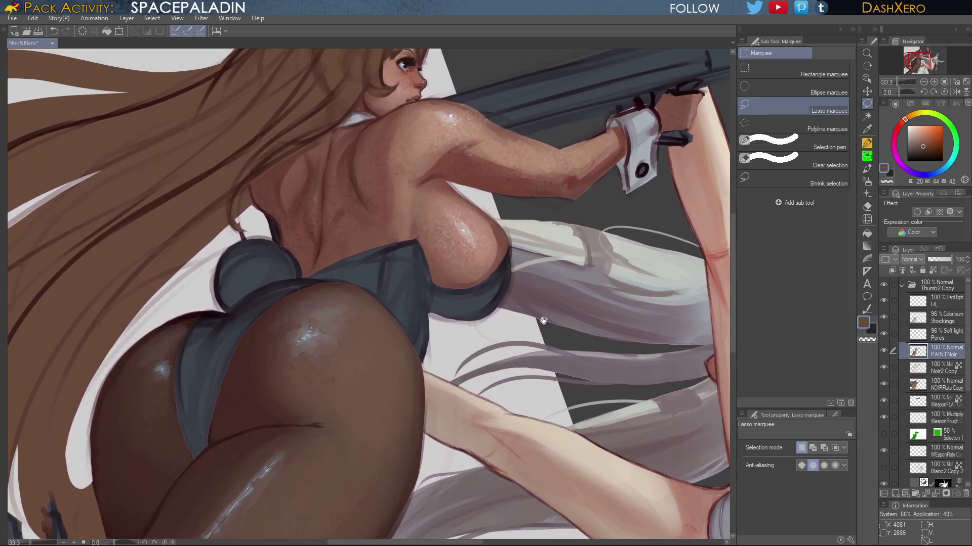
pyautogui.moveTo(539, 288); pyautogui.dragTo(536, 336)
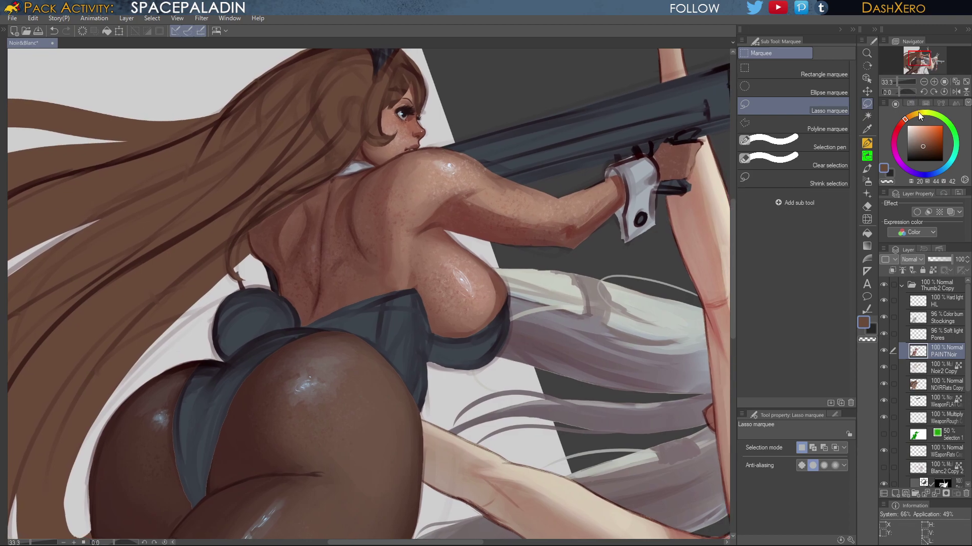
# Mix a dark reddish brown with hue 6, saturation 67 and value 30, and switch to the Design pencil Custom 2 brush
pyautogui.moveTo(931, 146); pyautogui.dragTo(934, 145)
pyautogui.click(869, 168)
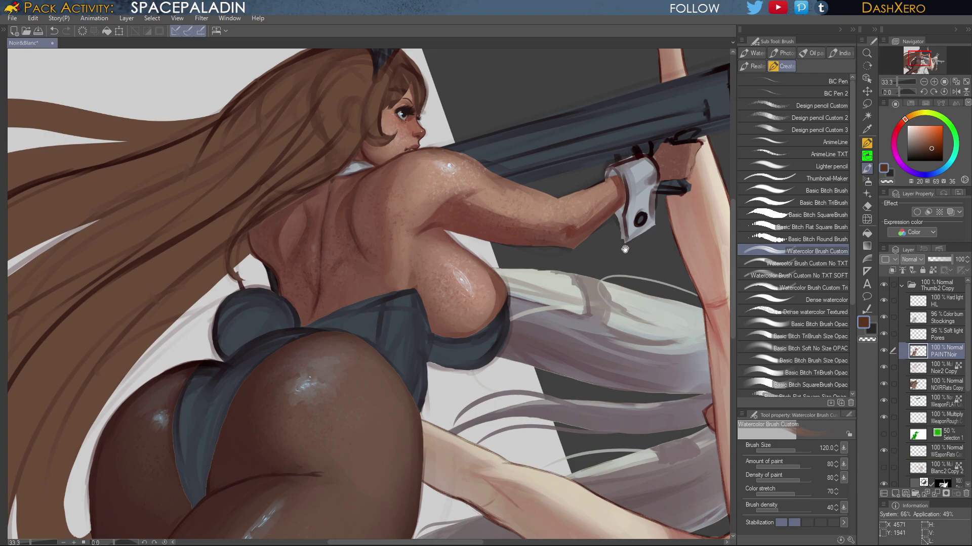
pyautogui.moveTo(629, 415)
pyautogui.mouseDown()
pyautogui.moveTo(624, 348)
pyautogui.moveTo(640, 158)
pyautogui.mouseUp()
pyautogui.moveTo(611, 344); pyautogui.dragTo(628, 278)
pyautogui.moveTo(636, 186); pyautogui.dragTo(631, 234)
pyautogui.scroll(5, 630, 234)
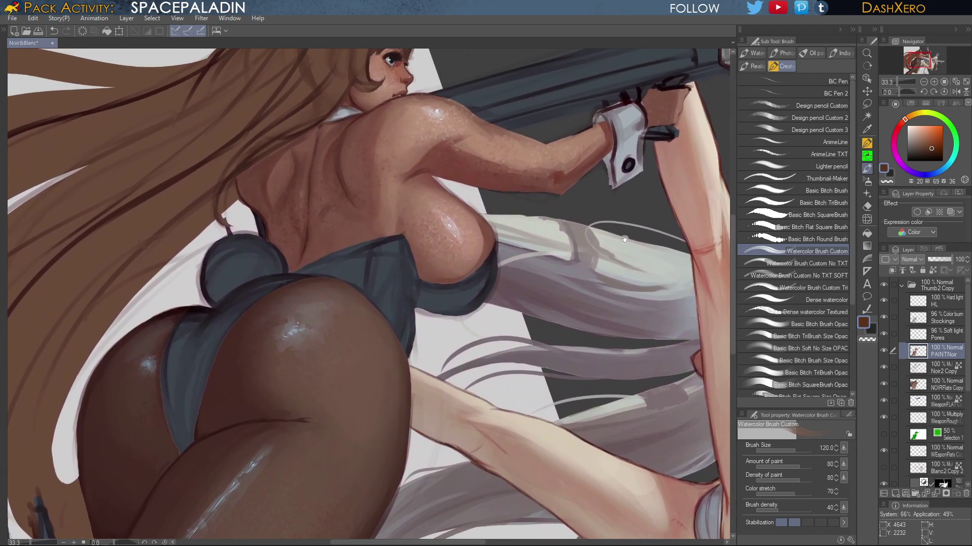
pyautogui.moveTo(624, 239); pyautogui.dragTo(584, 258)
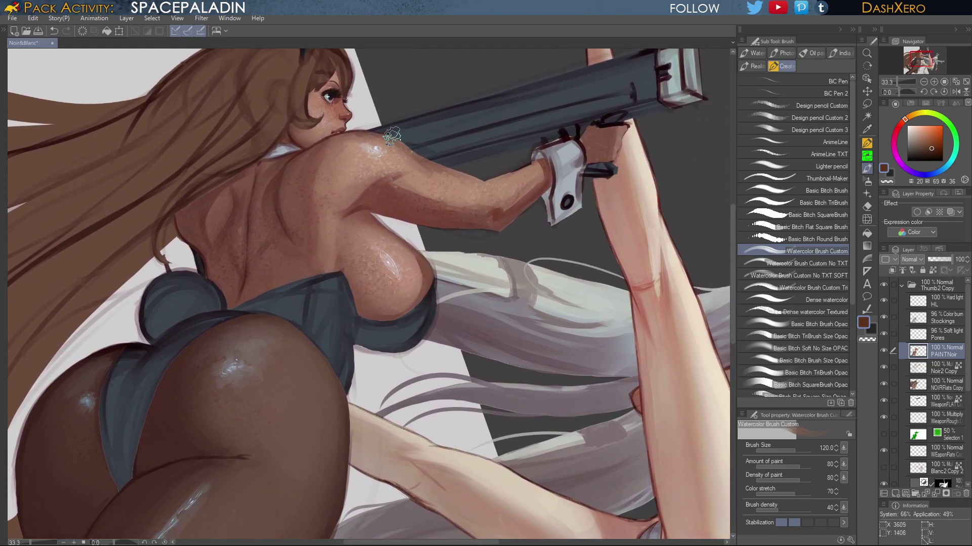
pyautogui.click(822, 298)
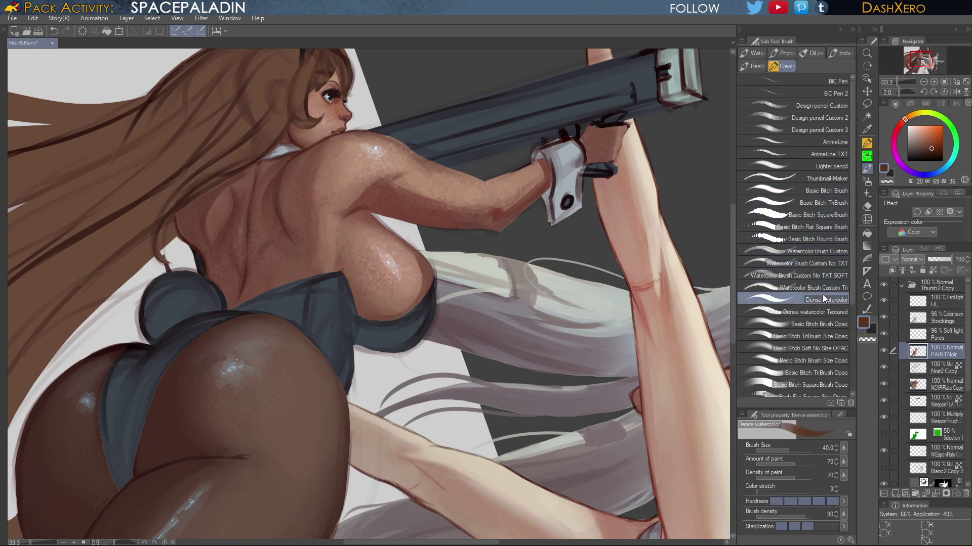
pyautogui.click(932, 150)
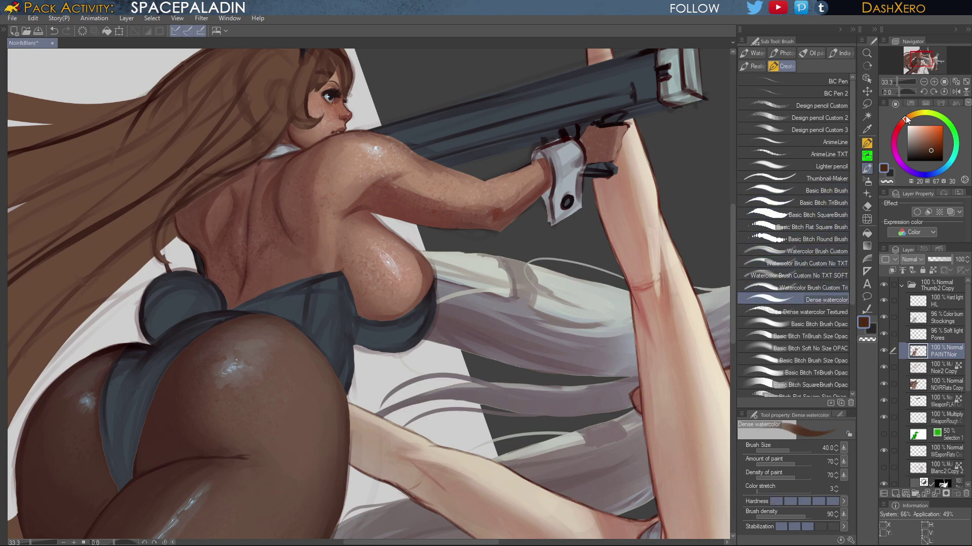
pyautogui.moveTo(904, 119); pyautogui.dragTo(898, 125)
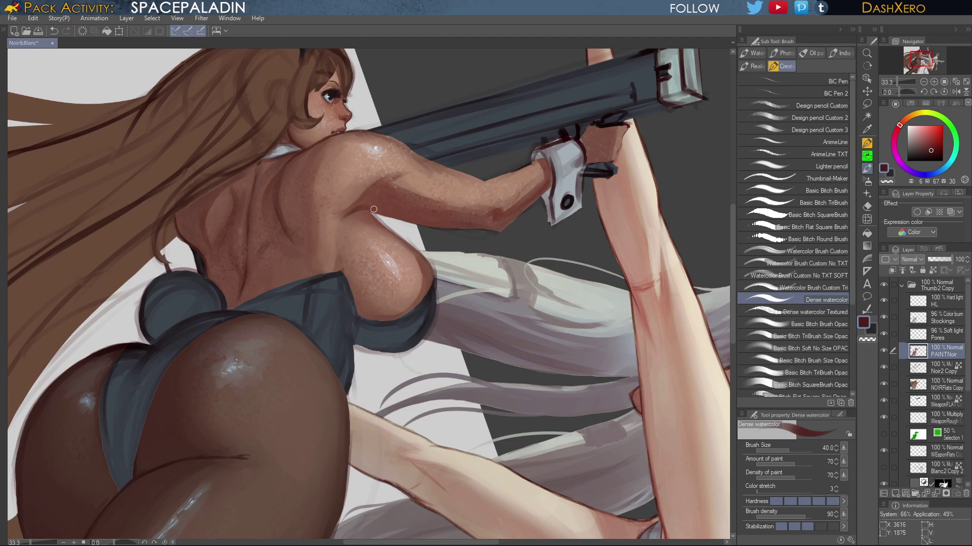
pyautogui.click(835, 119)
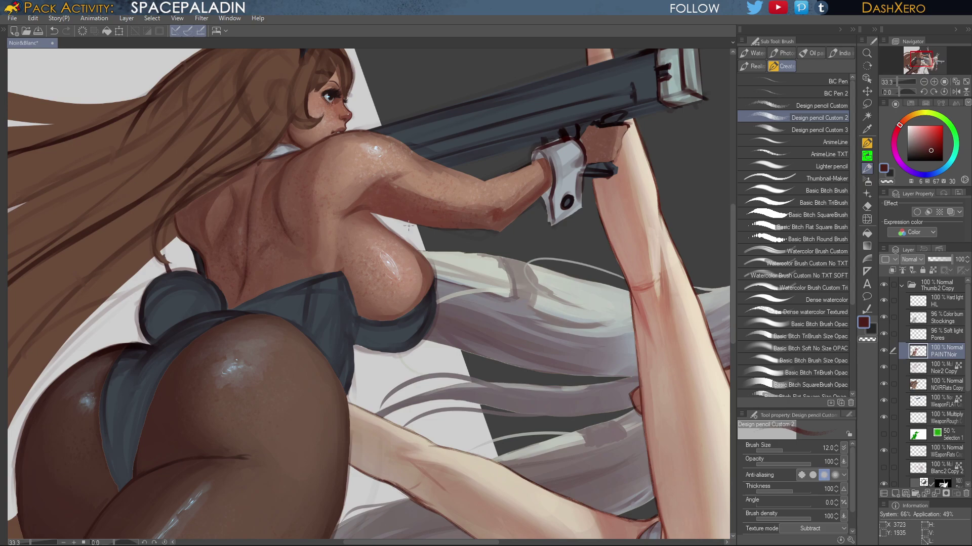
# Enlarge the brush to 17 and outline the brown-haired character's upper chest and the underside of her outstretched arm
pyautogui.press(']')
pyautogui.press(']')
pyautogui.moveTo(370, 211); pyautogui.dragTo(400, 240)
pyautogui.hotkey('ctrl', 'z')
pyautogui.moveTo(403, 240); pyautogui.dragTo(433, 282)
pyautogui.press(']')
pyautogui.moveTo(373, 213); pyautogui.dragTo(476, 228)
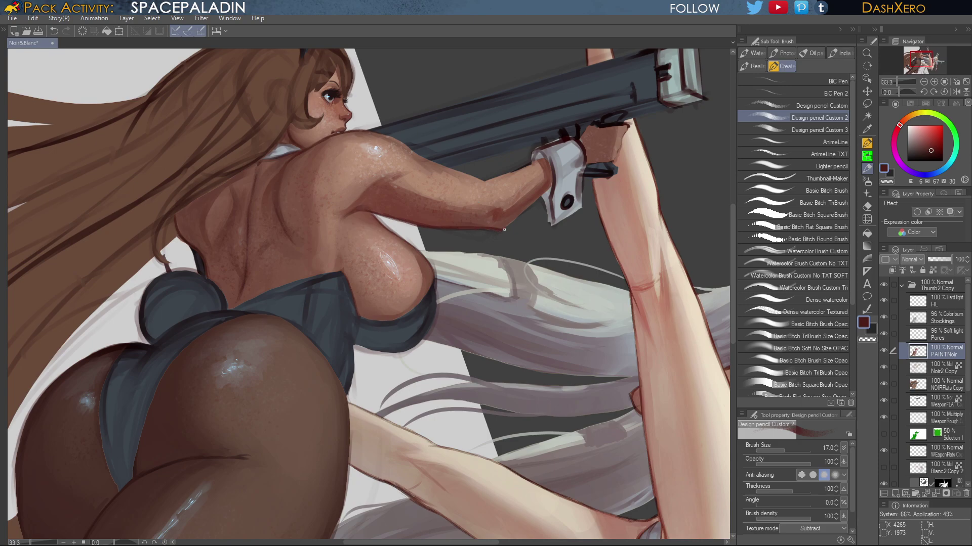
# Outline the brown-haired character's forearm from elbow to cuff and the edge of her hand on the weapon
pyautogui.moveTo(503, 228); pyautogui.dragTo(547, 189)
pyautogui.moveTo(589, 163); pyautogui.dragTo(618, 149)
pyautogui.hotkey('ctrl', 'z')
pyautogui.moveTo(616, 149); pyautogui.dragTo(614, 158)
pyautogui.moveTo(500, 266)
pyautogui.mouseDown()
pyautogui.moveTo(489, 246)
pyautogui.moveTo(513, 325)
pyautogui.mouseUp()
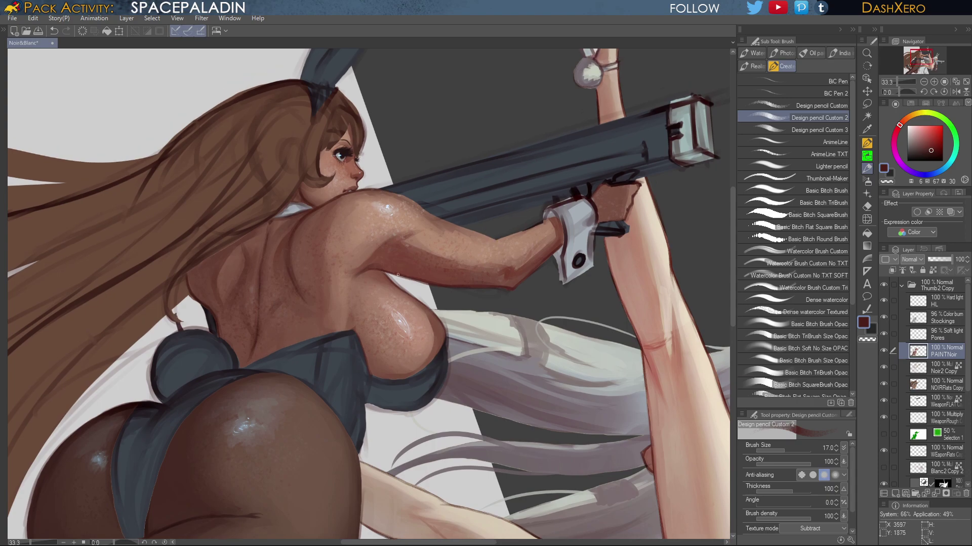
# Sample the dark brown beside the brown-haired character's collar and switch to the Basic Bitch TriBrush Size Opac brush
pyautogui.keyDown('alt'); pyautogui.click(305, 194); pyautogui.keyUp('alt')
pyautogui.moveTo(521, 211); pyautogui.dragTo(616, 163)
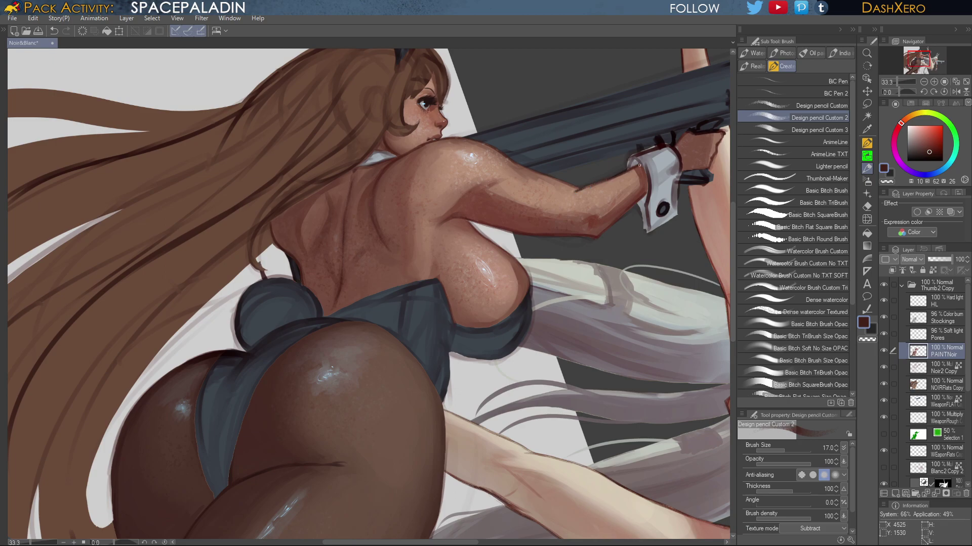
pyautogui.moveTo(629, 355); pyautogui.dragTo(552, 330)
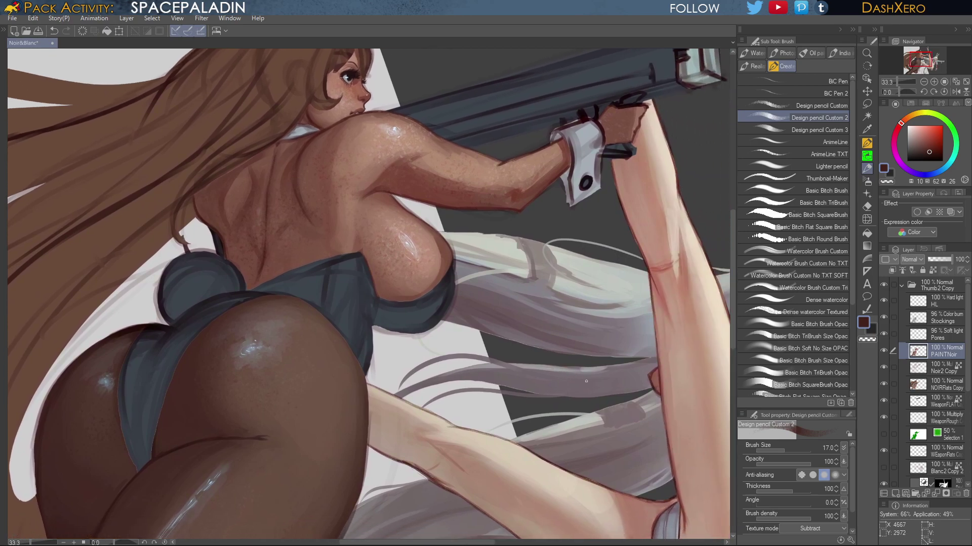
pyautogui.hotkey('ctrl', '0')
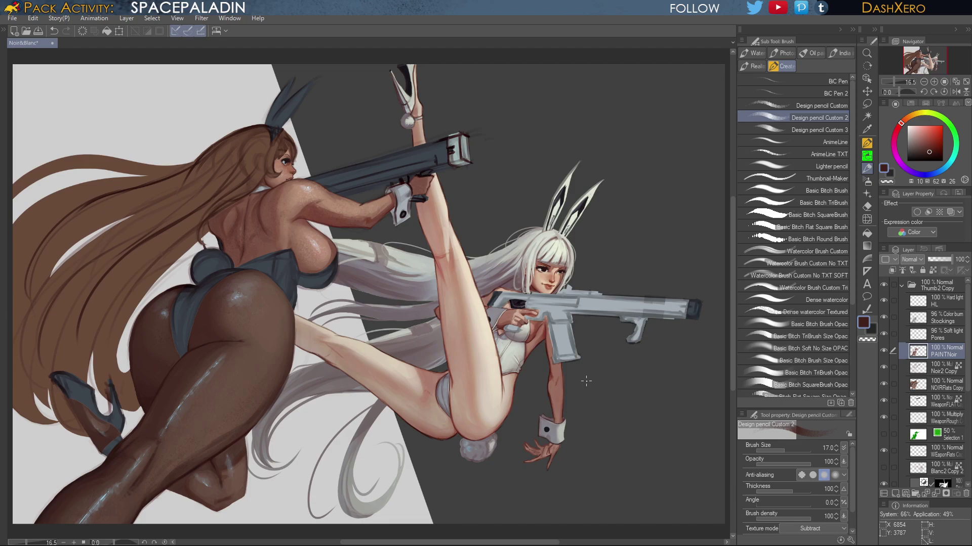
pyautogui.click(731, 247)
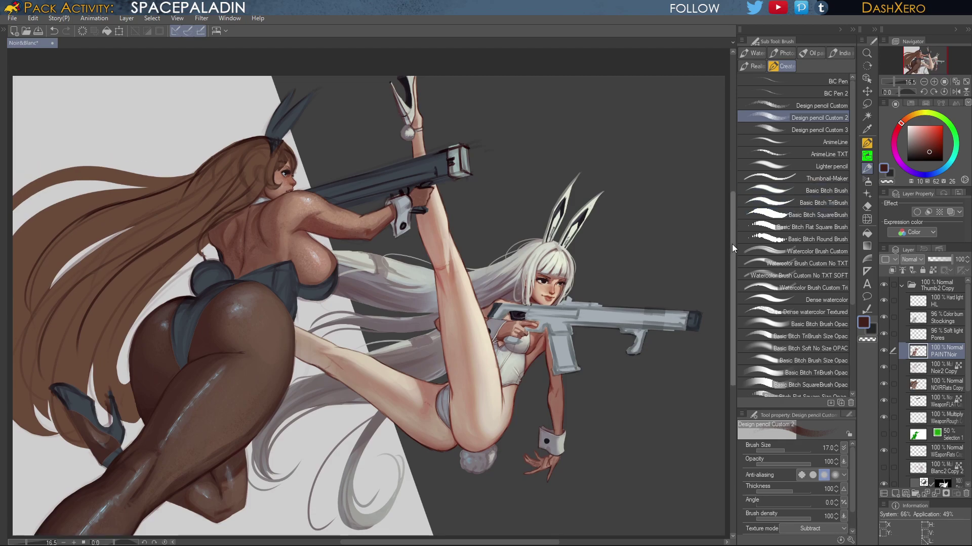
pyautogui.click(815, 337)
pyautogui.moveTo(341, 268)
pyautogui.mouseDown()
pyautogui.moveTo(376, 261)
pyautogui.moveTo(521, 270)
pyautogui.mouseUp()
pyautogui.scroll(2, 487, 221)
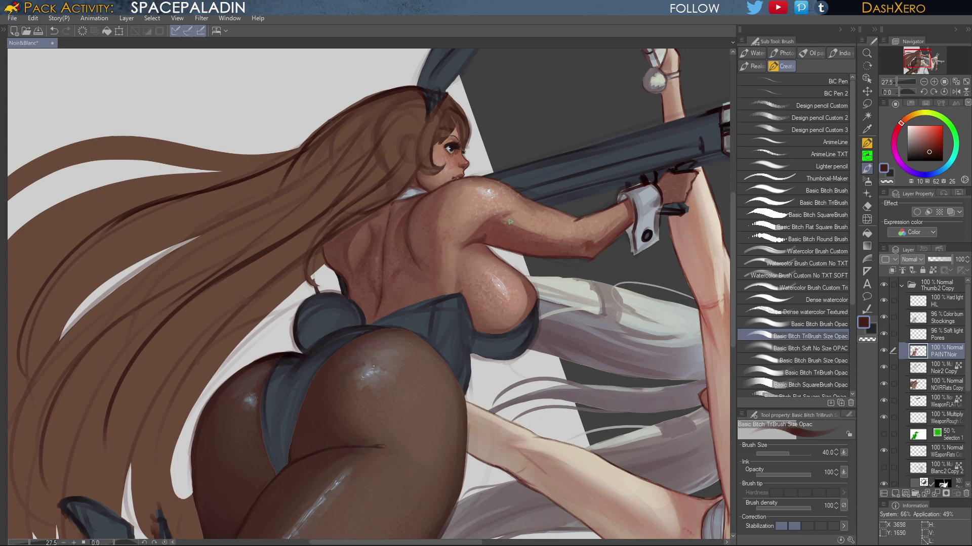
pyautogui.hotkey('ctrl', 'z')
pyautogui.moveTo(480, 239); pyautogui.dragTo(485, 237)
pyautogui.hotkey('ctrl', 'z')
pyautogui.moveTo(623, 374)
pyautogui.mouseDown()
pyautogui.moveTo(627, 212)
pyautogui.moveTo(588, 260)
pyautogui.moveTo(611, 261)
pyautogui.moveTo(621, 279)
pyautogui.mouseUp()
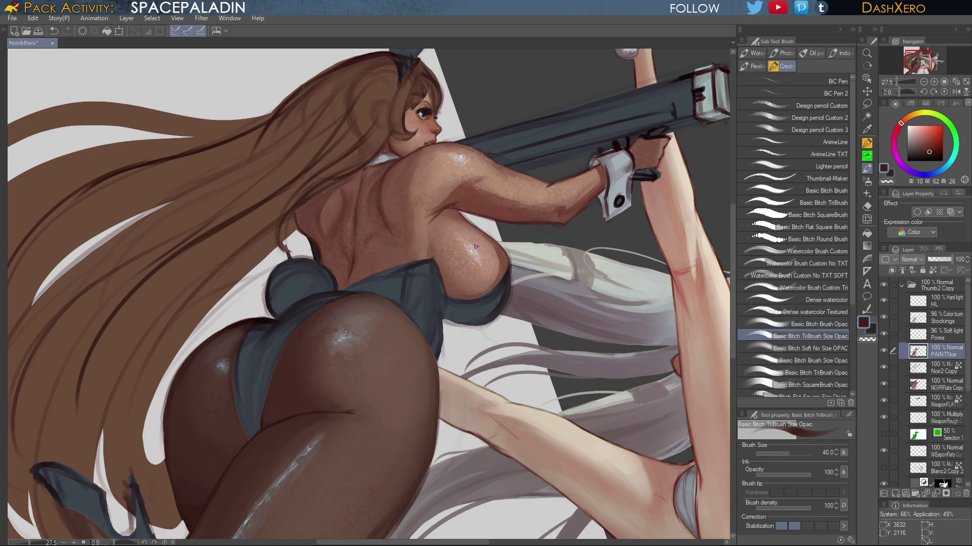
pyautogui.keyDown('alt'); pyautogui.click(563, 207); pyautogui.keyUp('alt')
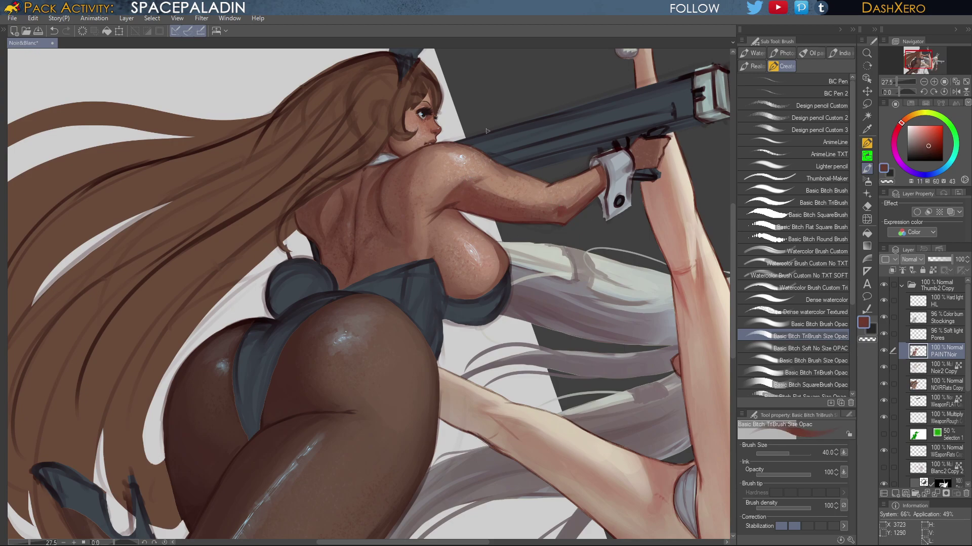
pyautogui.hotkey('ctrl', 'z')
pyautogui.moveTo(494, 245)
pyautogui.mouseDown()
pyautogui.moveTo(493, 280)
pyautogui.moveTo(501, 267)
pyautogui.moveTo(491, 274)
pyautogui.mouseUp()
pyautogui.hotkey('ctrl', 'z')
pyautogui.hotkey('ctrl', 'z')
pyautogui.moveTo(569, 334); pyautogui.dragTo(555, 289)
pyautogui.moveTo(622, 280); pyautogui.dragTo(566, 314)
pyautogui.moveTo(641, 332); pyautogui.dragTo(603, 362)
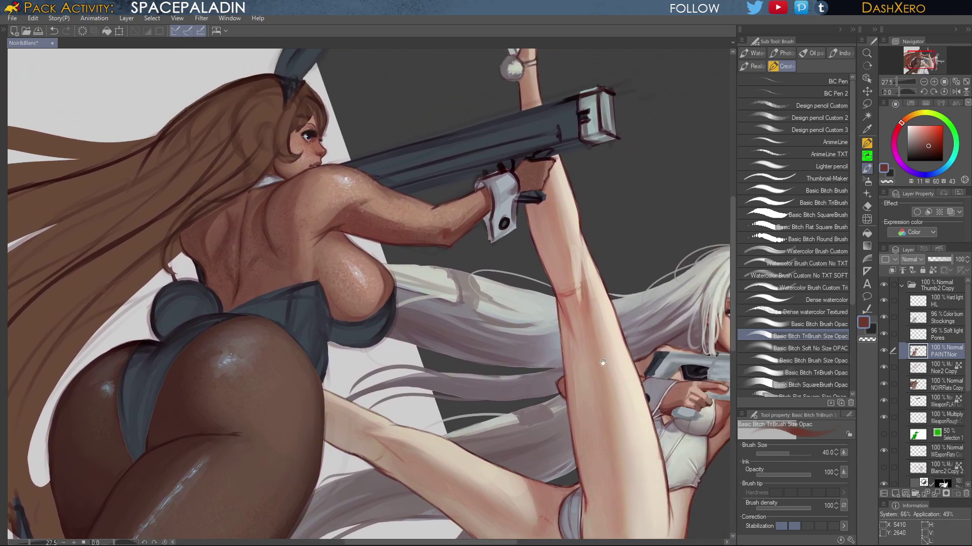
pyautogui.moveTo(554, 457); pyautogui.dragTo(603, 303)
pyautogui.moveTo(625, 224); pyautogui.dragTo(602, 326)
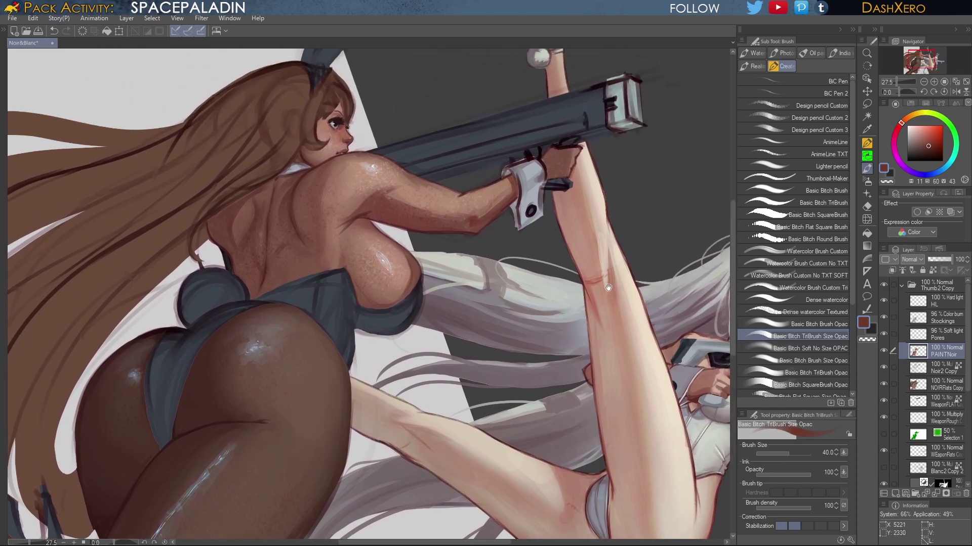
pyautogui.moveTo(607, 288); pyautogui.dragTo(609, 337)
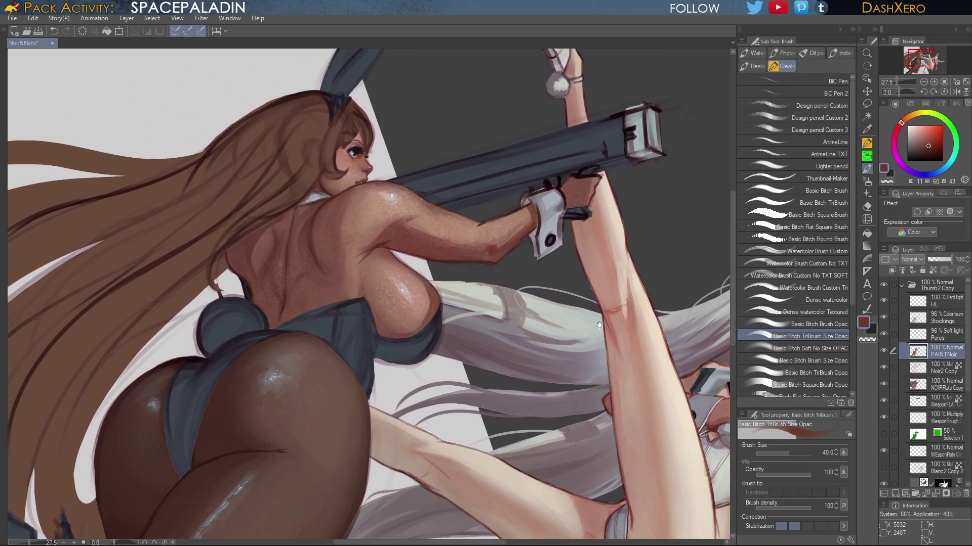
# Paint the brown-haired character's gripping hand with skin tones sampled from her shoulder and hand, undoing the last two strokes
pyautogui.keyDown('alt'); pyautogui.click(388, 201); pyautogui.keyUp('alt')
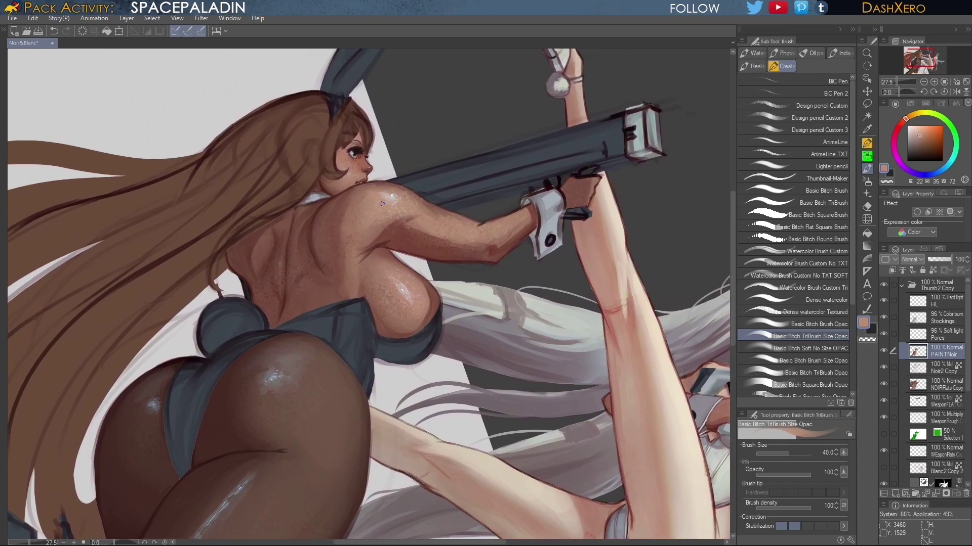
pyautogui.keyDown('alt'); pyautogui.click(591, 185); pyautogui.keyUp('alt')
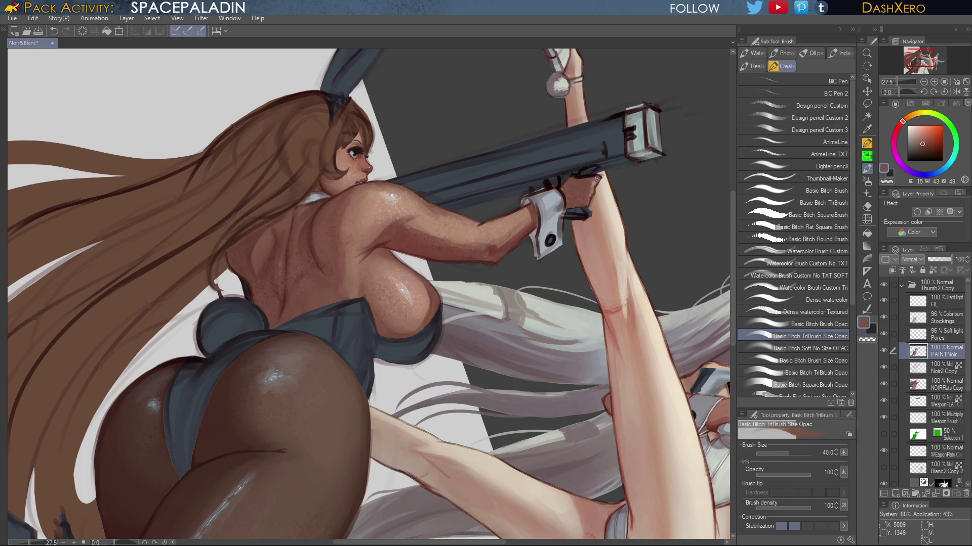
pyautogui.keyDown('alt'); pyautogui.click(385, 195); pyautogui.keyUp('alt')
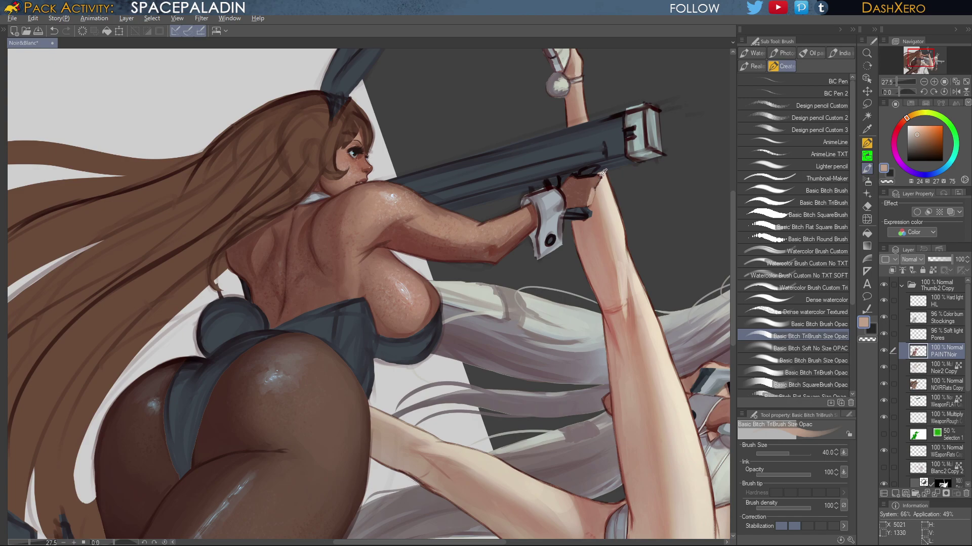
pyautogui.keyDown('alt'); pyautogui.click(595, 185); pyautogui.keyUp('alt')
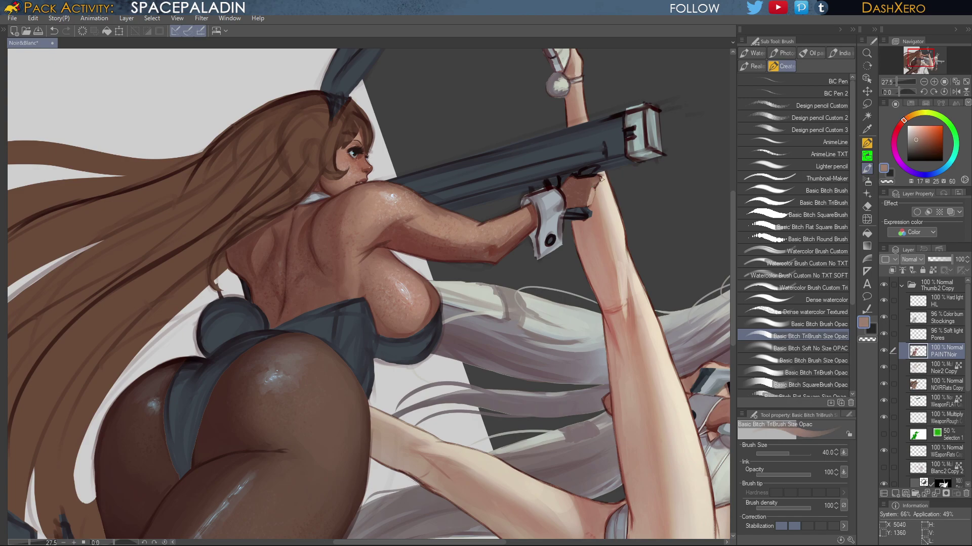
pyautogui.keyDown('alt'); pyautogui.click(603, 172); pyautogui.keyUp('alt')
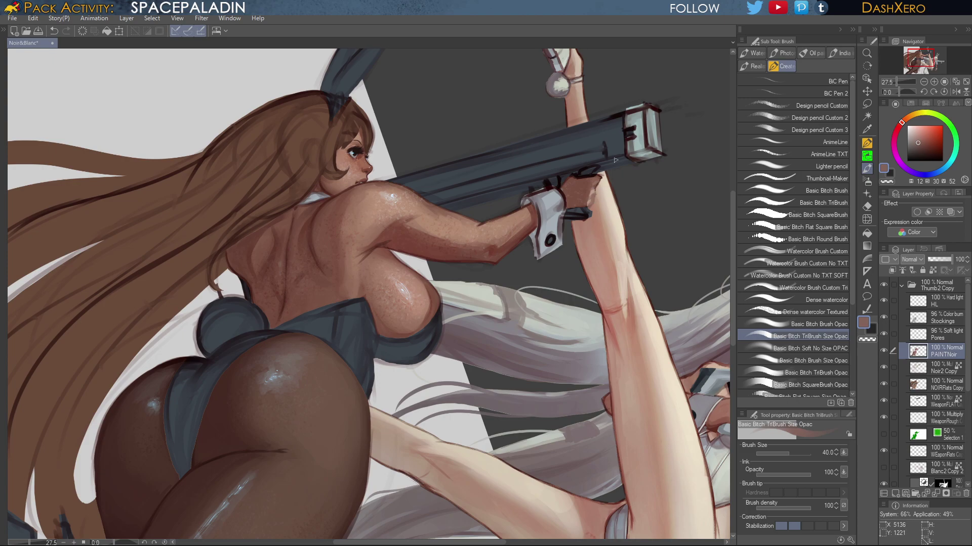
pyautogui.hotkey('ctrl', 'z')
pyautogui.hotkey('ctrl', 'z')
# Sample a dark brown near her neck, reduce the brush size to 25, and outline the fingers and underside of the gripping hand
pyautogui.keyDown('alt'); pyautogui.click(330, 198); pyautogui.keyUp('alt')
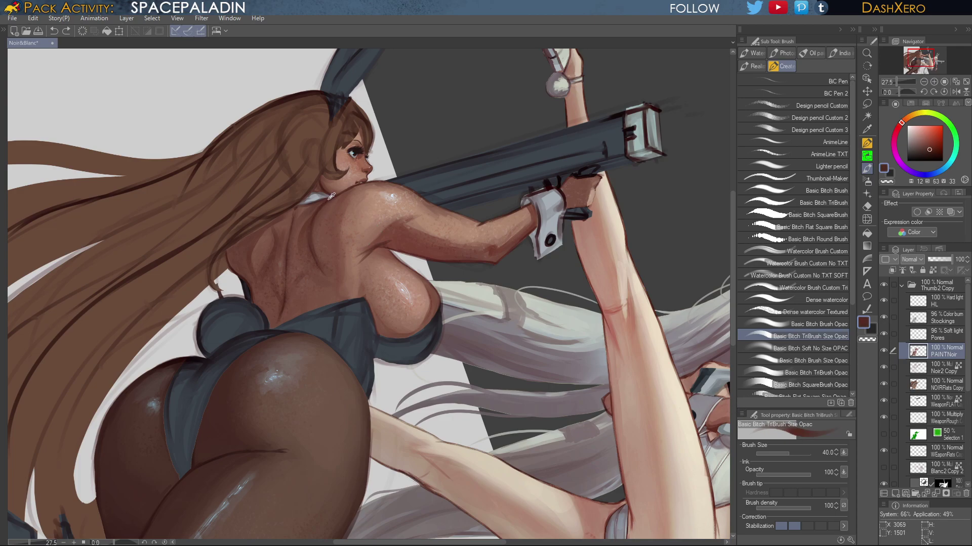
pyautogui.keyDown('alt'); pyautogui.click(324, 187); pyautogui.keyUp('alt')
pyautogui.moveTo(323, 183); pyautogui.dragTo(326, 187)
pyautogui.keyDown('alt'); pyautogui.click(324, 187); pyautogui.keyUp('alt')
pyautogui.scroll(8, 575, 208)
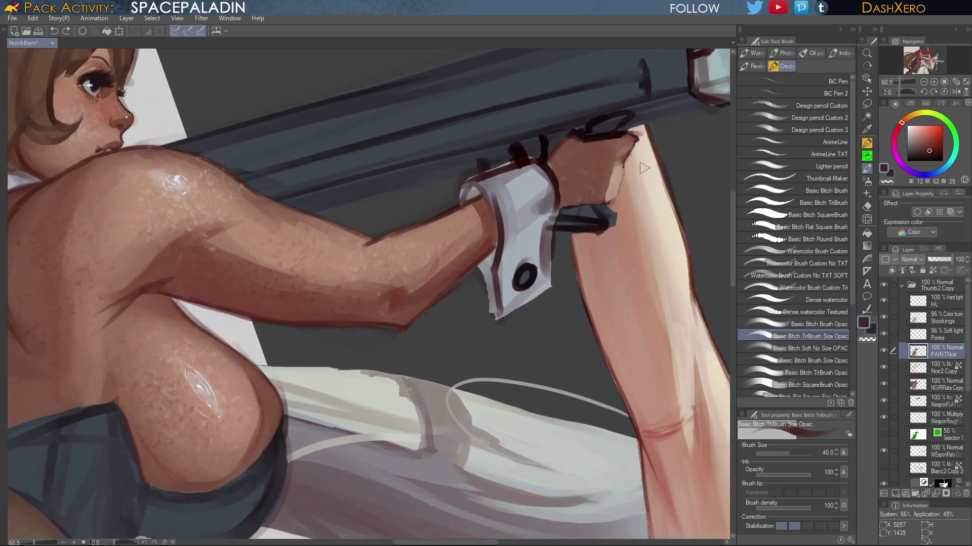
pyautogui.press('[')
pyautogui.moveTo(627, 150); pyautogui.dragTo(609, 201)
pyautogui.hotkey('ctrl', 'z')
pyautogui.moveTo(623, 167); pyautogui.dragTo(615, 186)
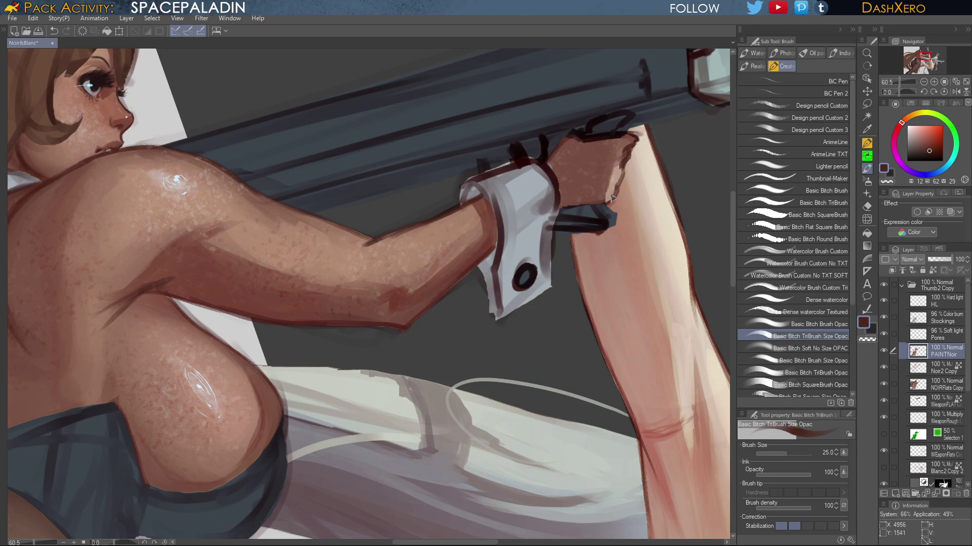
pyautogui.moveTo(561, 207); pyautogui.dragTo(609, 202)
pyautogui.hotkey('ctrl', '0')
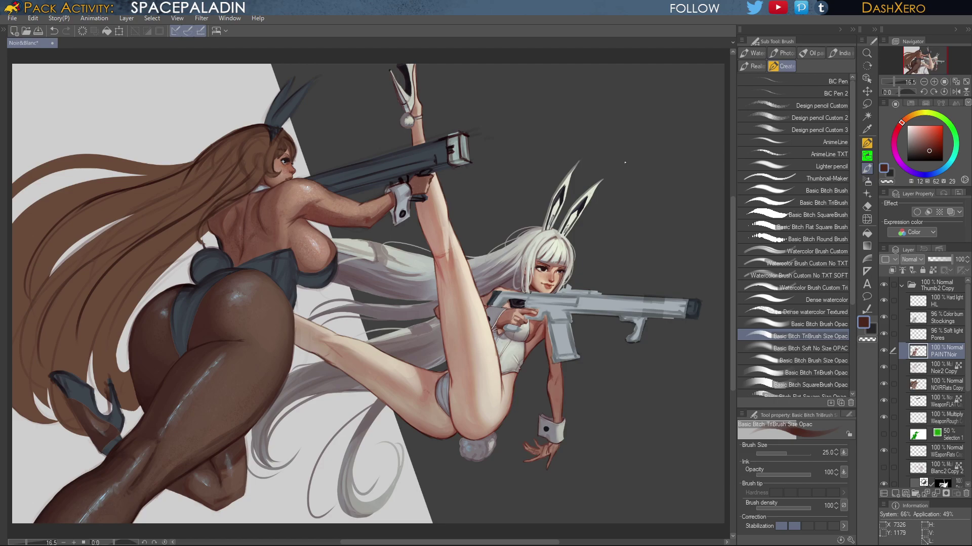
# Examine the brown-haired character's stockings, hips, raised arm and upper body for areas still needing outlines or shading
pyautogui.moveTo(347, 371); pyautogui.dragTo(602, 201)
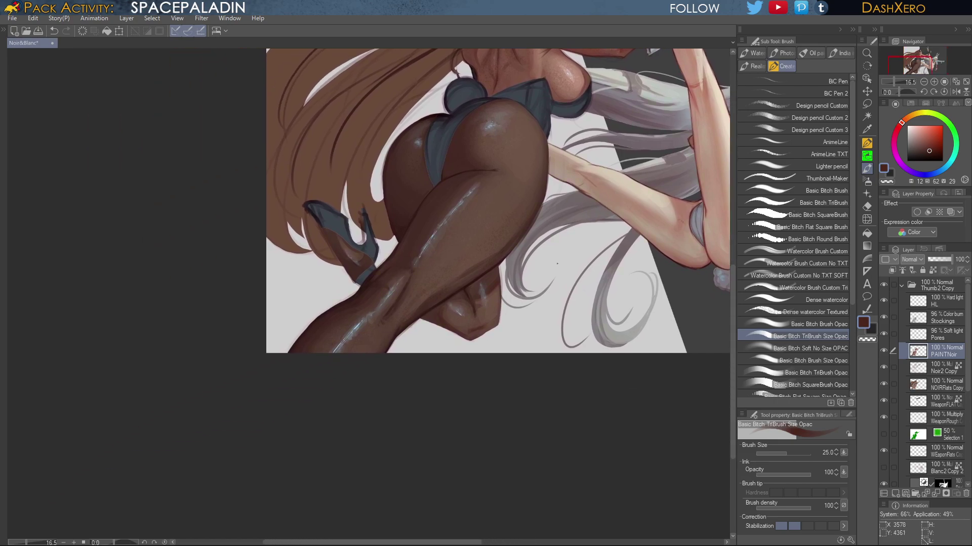
pyautogui.scroll(2, 546, 279)
pyautogui.scroll(1, 546, 278)
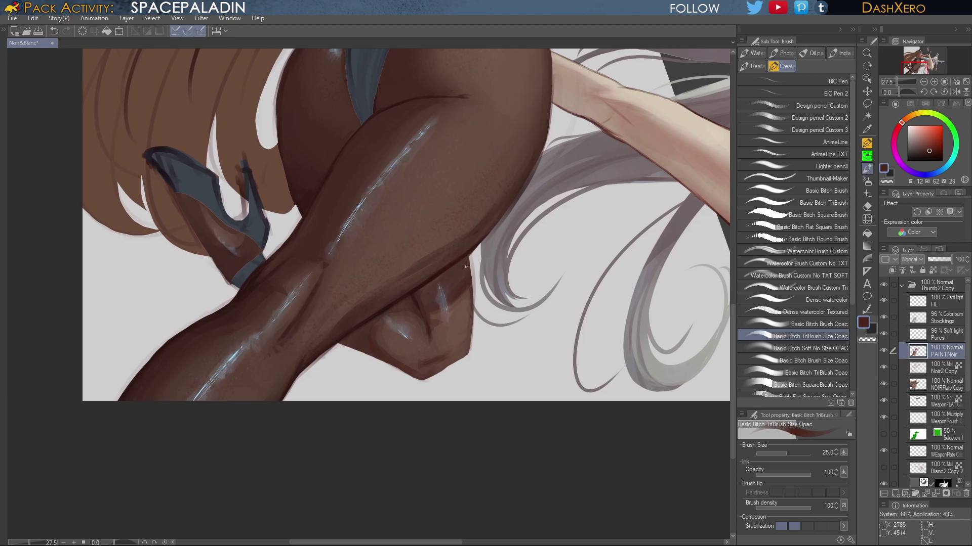
pyautogui.moveTo(565, 150); pyautogui.dragTo(503, 305)
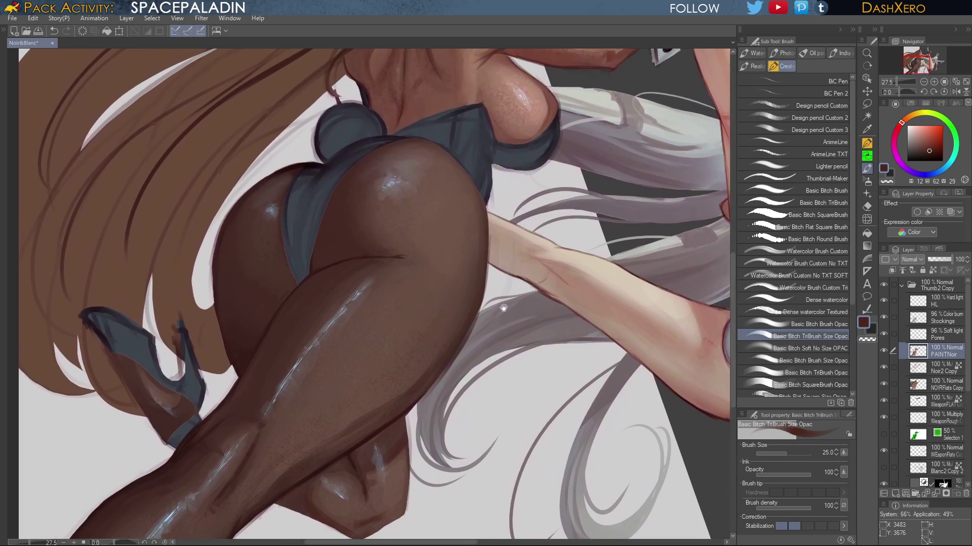
pyautogui.moveTo(477, 236); pyautogui.dragTo(487, 255)
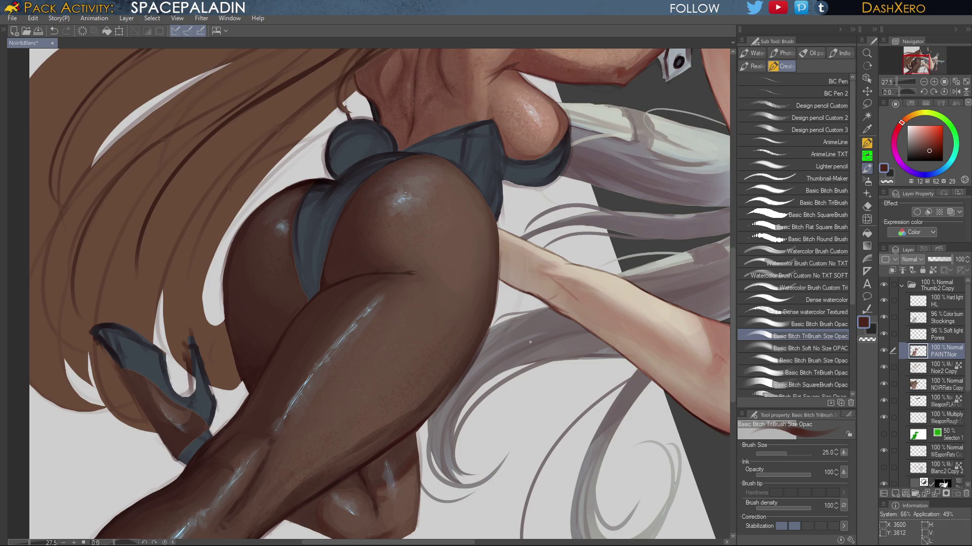
pyautogui.moveTo(547, 345); pyautogui.dragTo(543, 340)
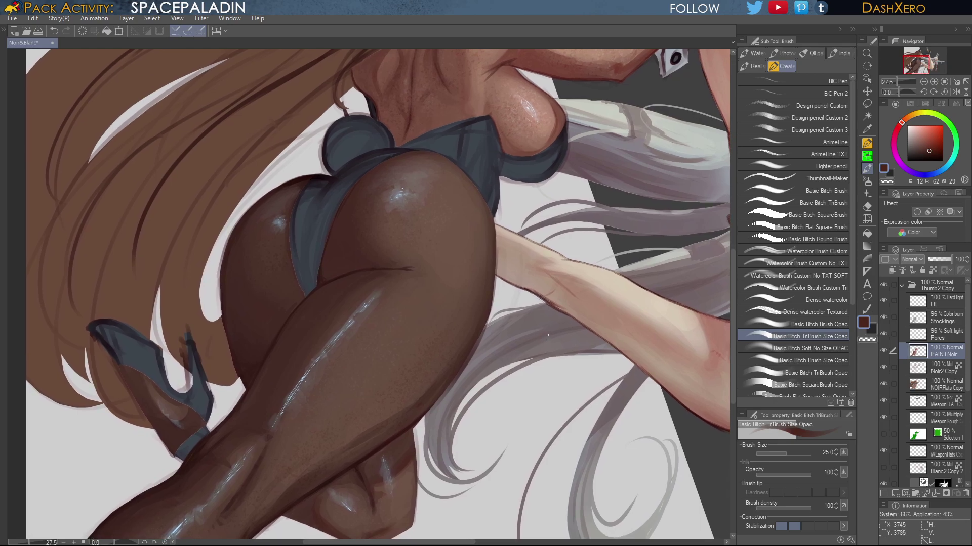
pyautogui.hotkey('ctrl', 'z')
pyautogui.hotkey('ctrl', 'y')
pyautogui.moveTo(609, 288); pyautogui.dragTo(456, 505)
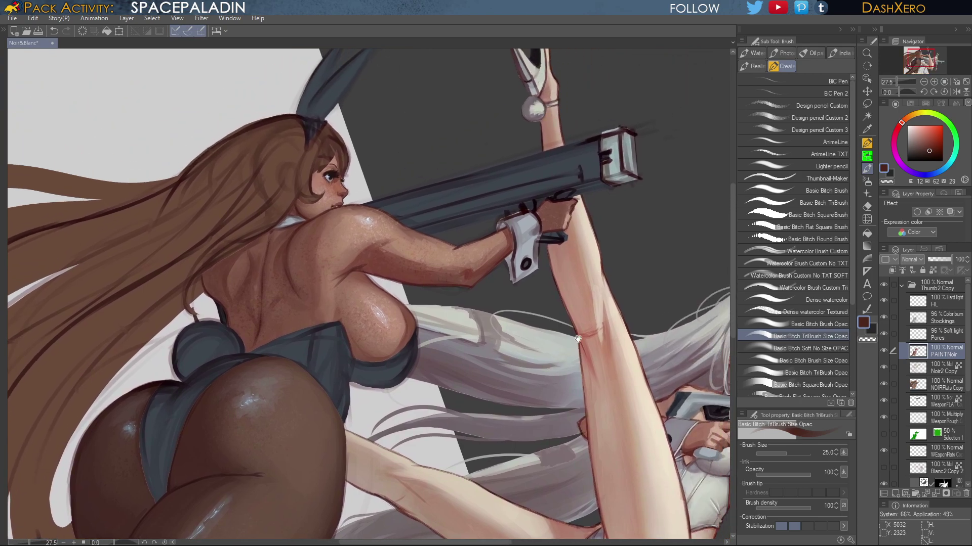
pyautogui.moveTo(569, 405)
pyautogui.mouseDown()
pyautogui.moveTo(576, 288)
pyautogui.moveTo(588, 317)
pyautogui.moveTo(601, 299)
pyautogui.moveTo(640, 333)
pyautogui.moveTo(637, 316)
pyautogui.moveTo(634, 338)
pyautogui.moveTo(617, 344)
pyautogui.mouseUp()
pyautogui.moveTo(471, 418); pyautogui.dragTo(655, 269)
pyautogui.moveTo(547, 324)
pyautogui.mouseDown()
pyautogui.moveTo(644, 305)
pyautogui.moveTo(665, 322)
pyautogui.mouseUp()
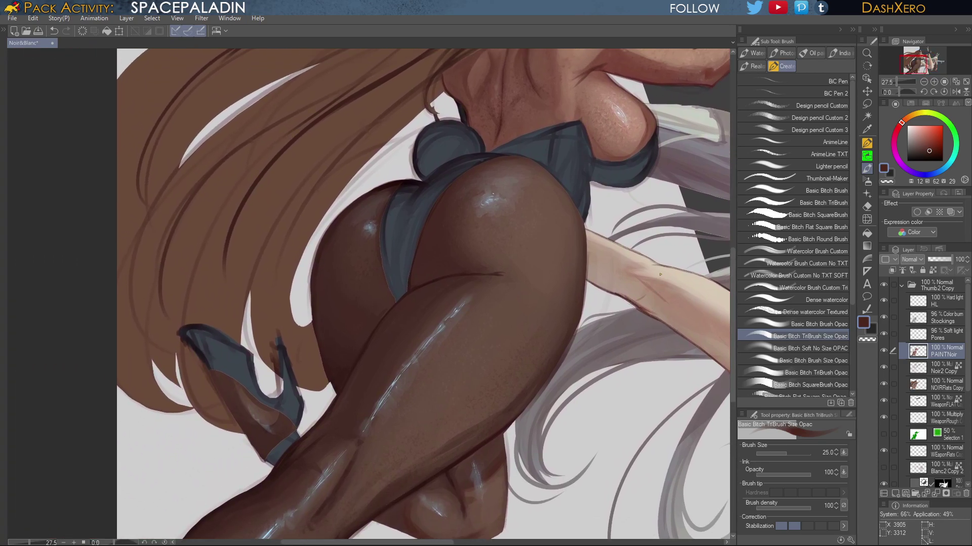
# Undo the last stroke and enlarge the Basic Bitch TriBrush Size Opac brush to 70
pyautogui.hotkey('ctrl', '0')
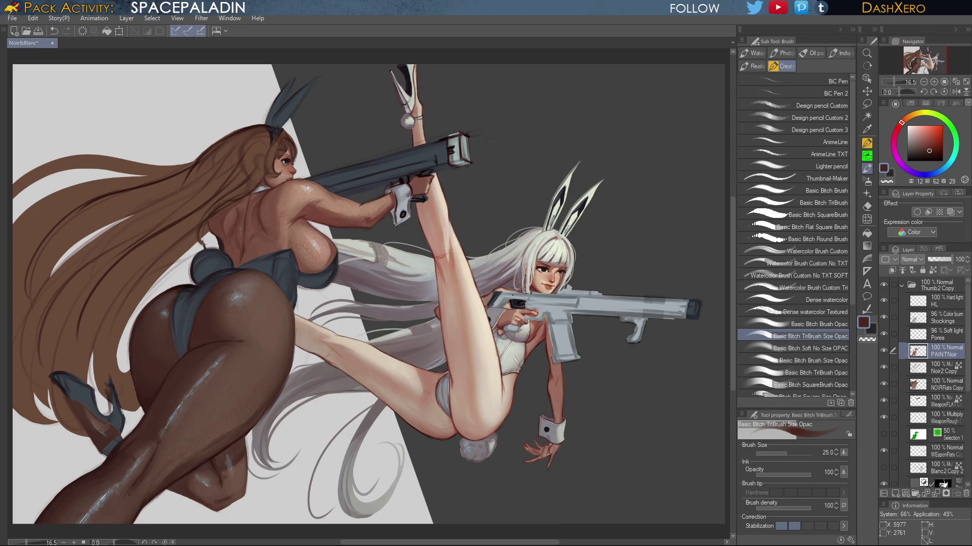
pyautogui.scroll(3, 286, 240)
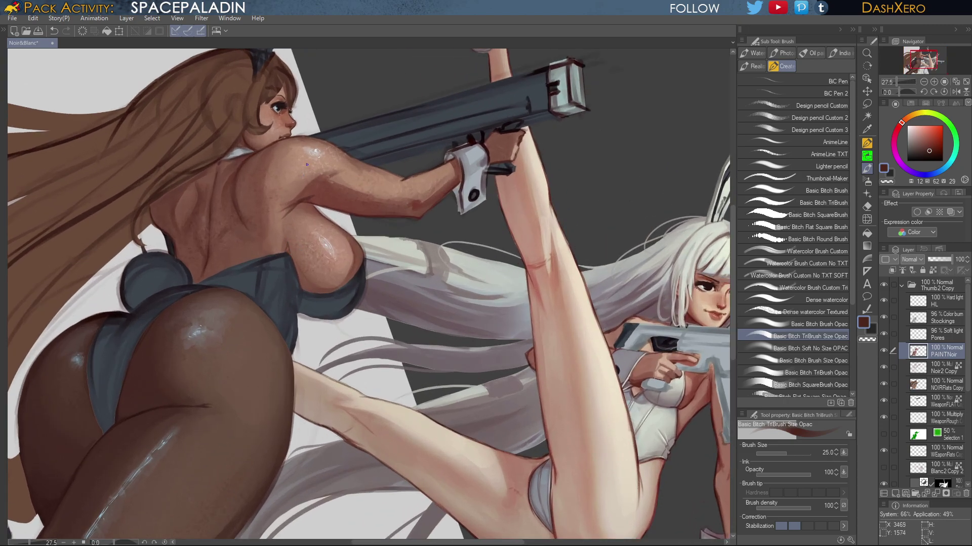
pyautogui.hotkey('ctrl', 'z')
pyautogui.press(']')
pyautogui.press(']')
pyautogui.press(']')
pyautogui.moveTo(516, 350); pyautogui.dragTo(644, 274)
pyautogui.moveTo(587, 315); pyautogui.dragTo(623, 320)
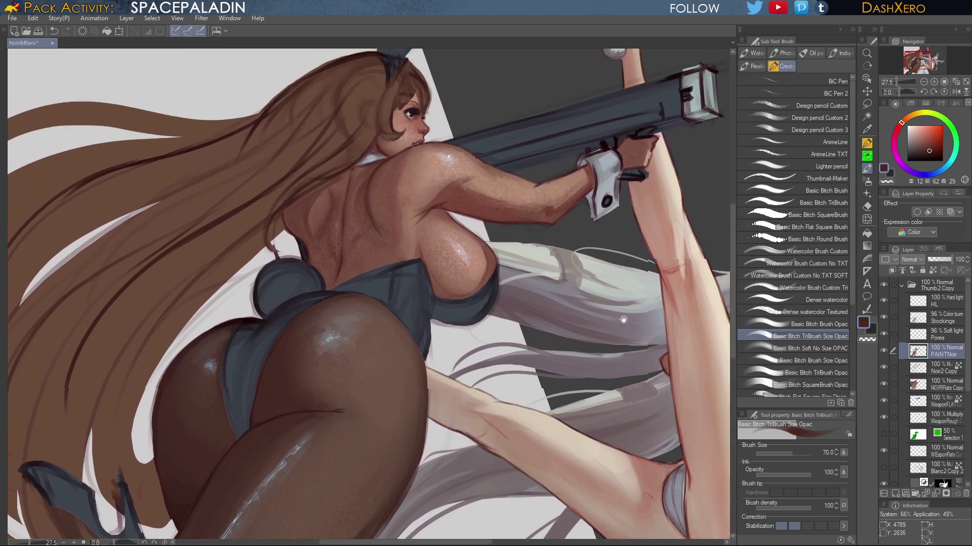
# Auto-select the brown-haired character's dark blue bodysuit, tail, ears and shoe on the NOIRFlats Copy layer, and save the file
pyautogui.hotkey('ctrl', '0')
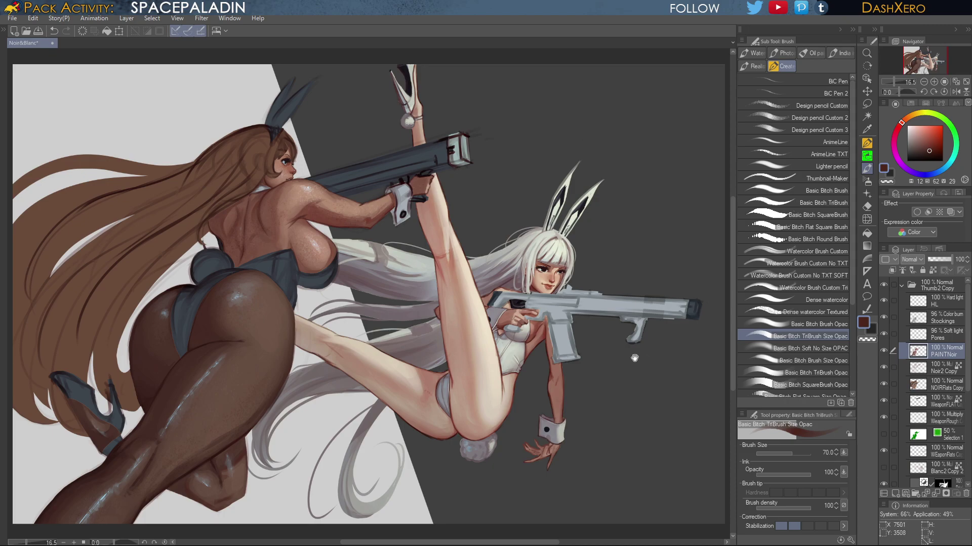
pyautogui.moveTo(603, 383); pyautogui.dragTo(676, 319)
pyautogui.moveTo(604, 353); pyautogui.dragTo(653, 388)
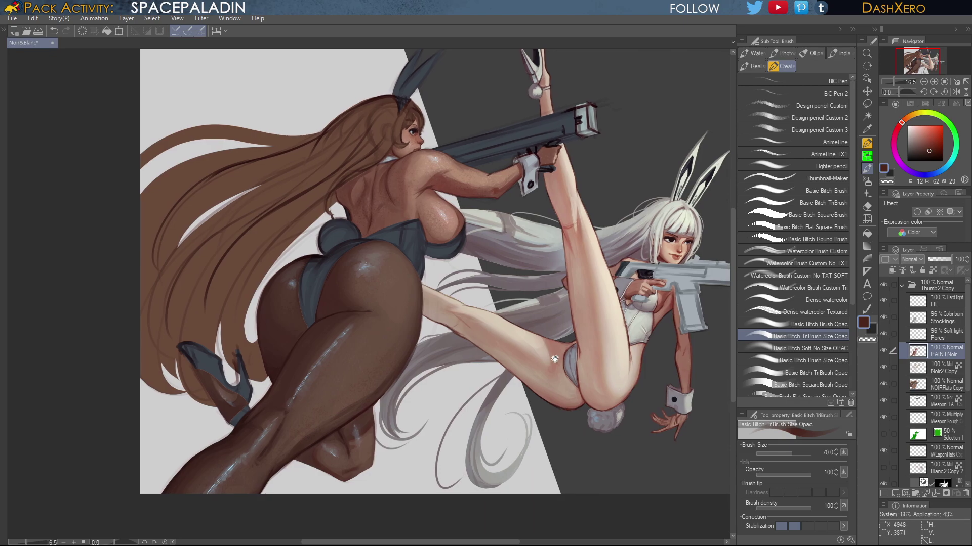
pyautogui.moveTo(555, 360); pyautogui.dragTo(577, 353)
pyautogui.click(867, 116)
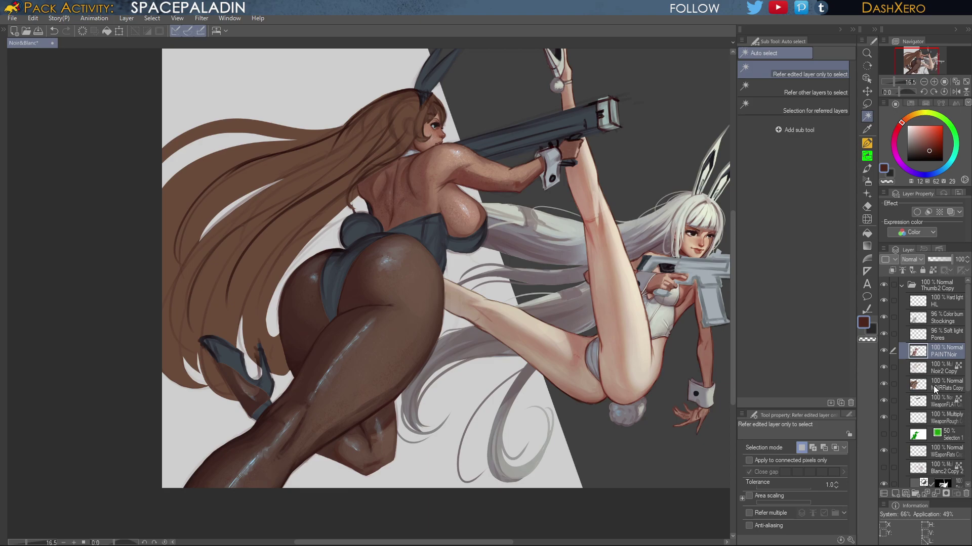
pyautogui.click(952, 387)
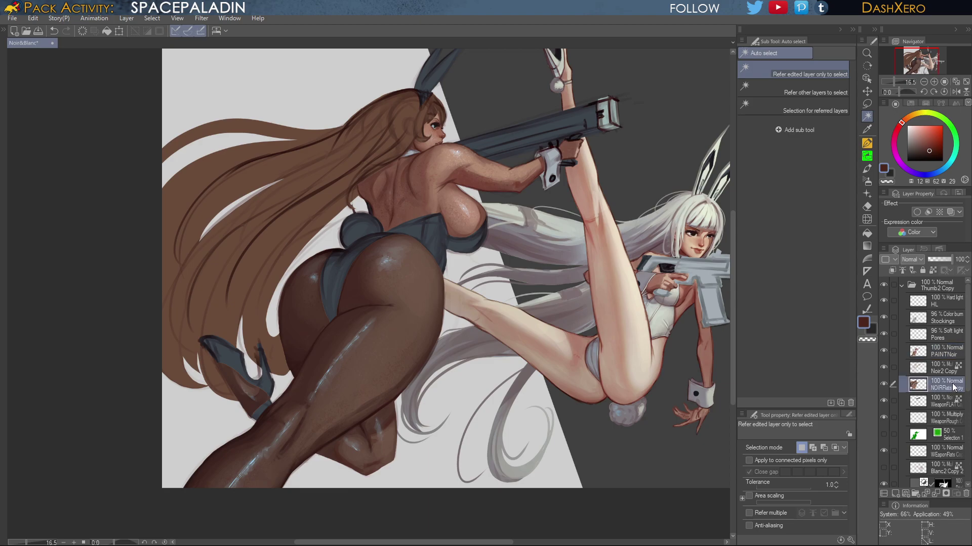
pyautogui.click(437, 233)
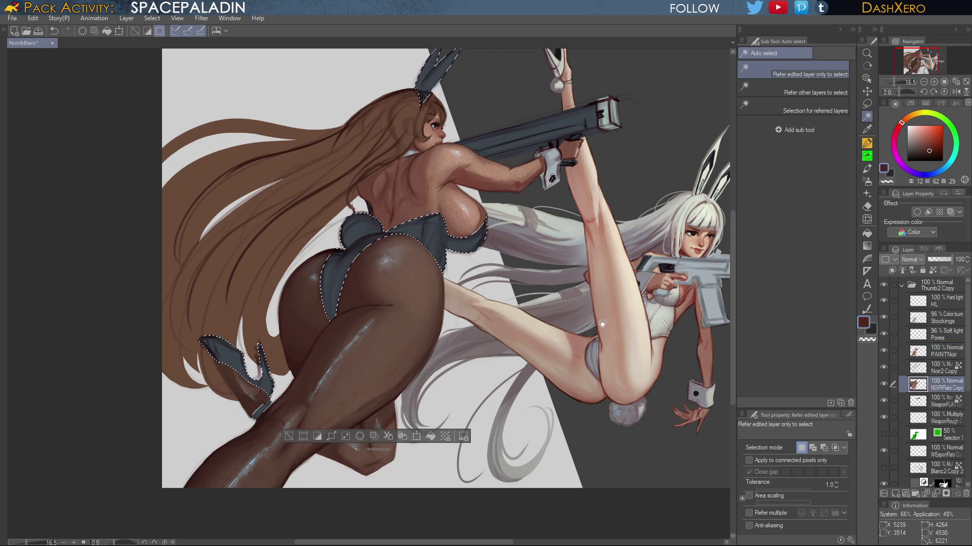
pyautogui.moveTo(632, 287); pyautogui.dragTo(606, 347)
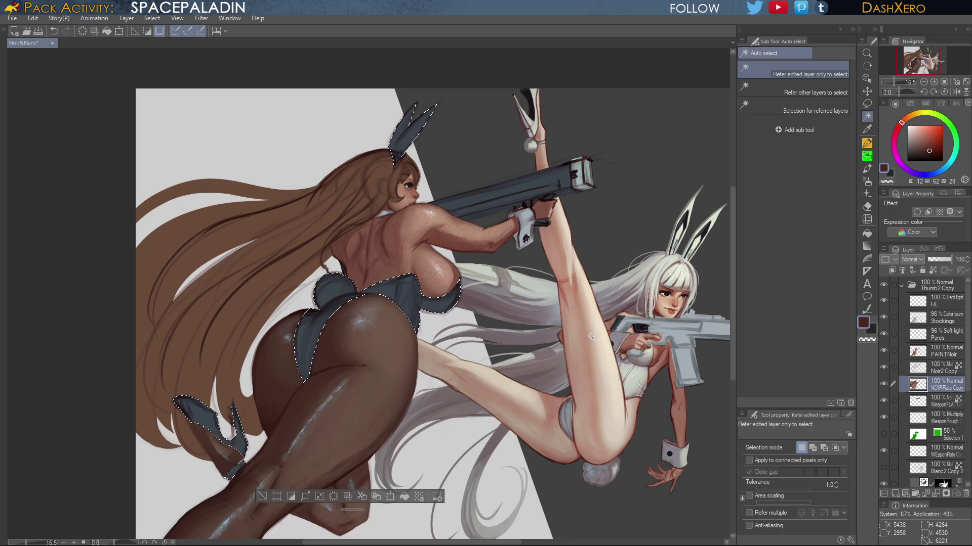
pyautogui.hotkey('ctrl', 's')
# On the PAINTNoir layer, sample the near-black beneath the tail and brush it onto the selected bodysuit beside the hip
pyautogui.moveTo(450, 317); pyautogui.dragTo(617, 301)
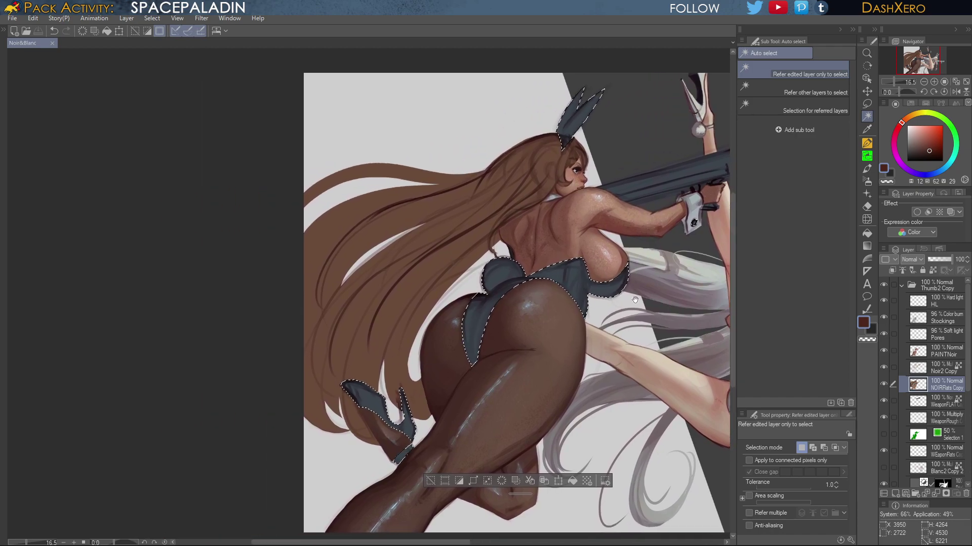
pyautogui.scroll(2, 549, 297)
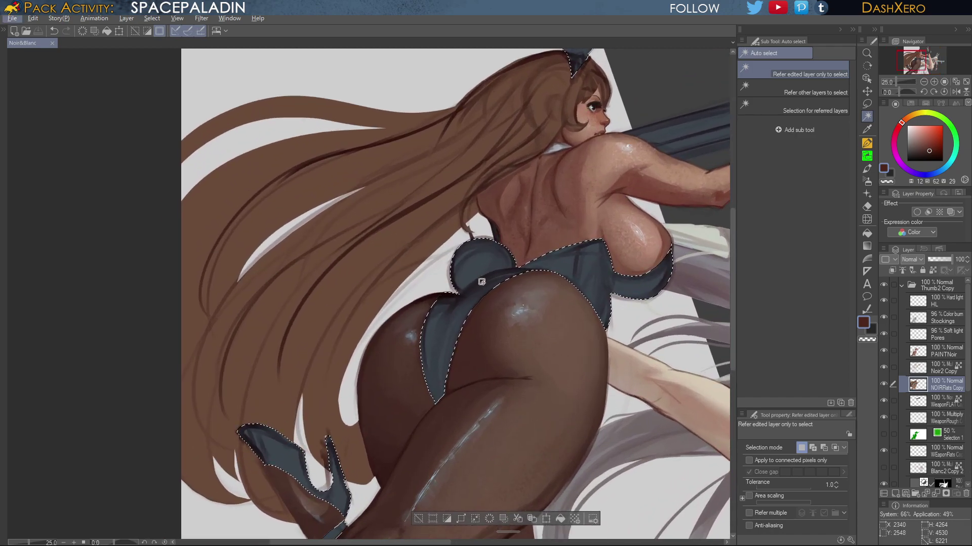
pyautogui.press('b')
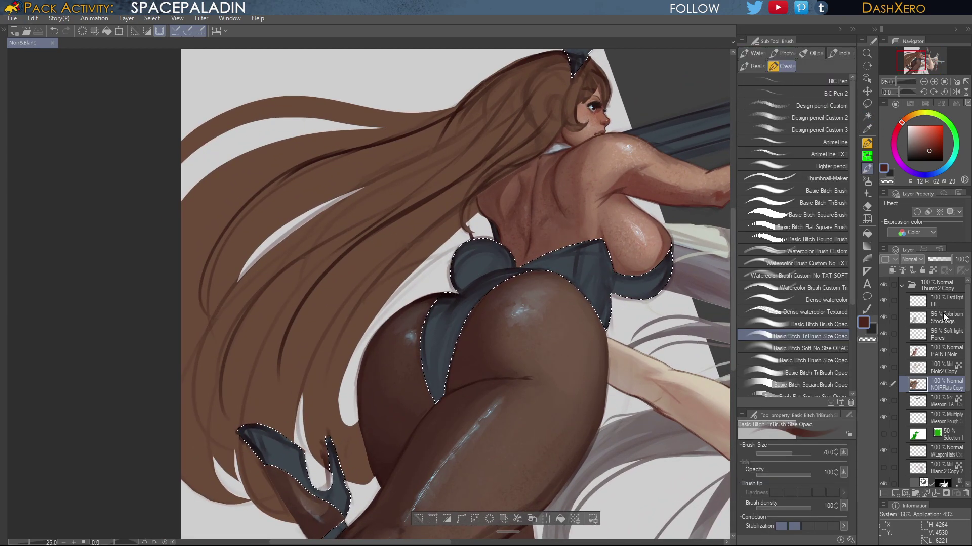
pyautogui.click(944, 351)
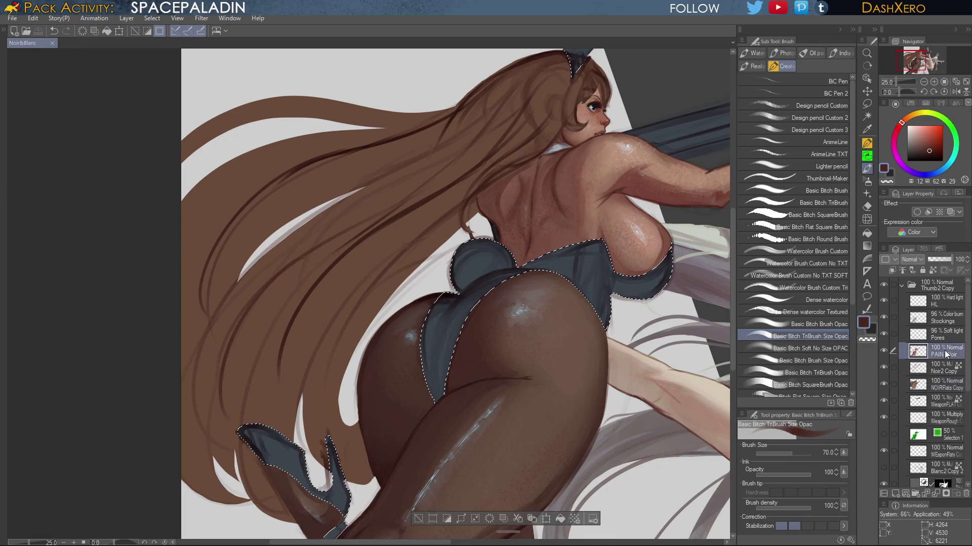
pyautogui.keyDown('alt'); pyautogui.click(478, 278); pyautogui.keyUp('alt')
pyautogui.moveTo(445, 315); pyautogui.dragTo(457, 302)
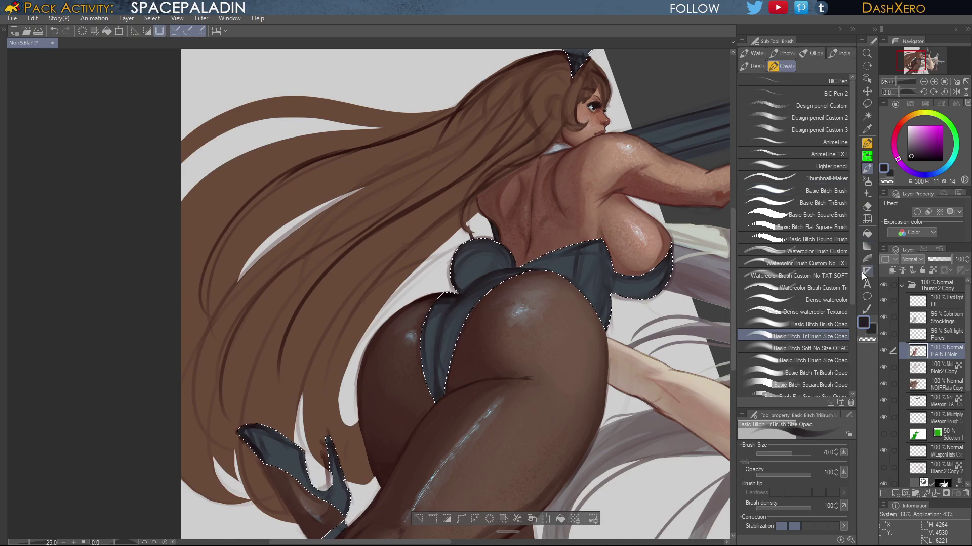
# Switch to the Basic Bitch Brush Opac brush at size 300 and sample the near-black beneath the tail for shading the bodysuit
pyautogui.click(817, 322)
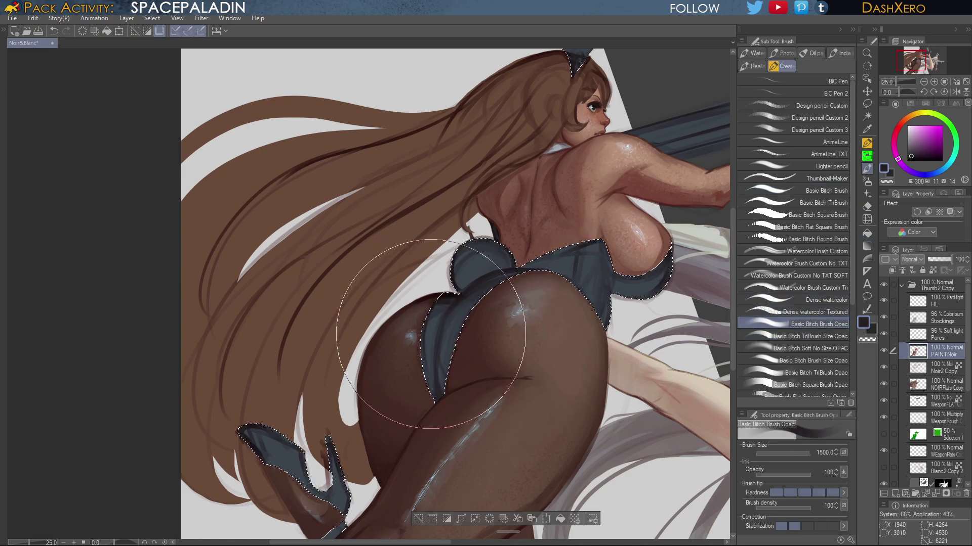
pyautogui.press('[')
pyautogui.press('[')
pyautogui.press('[')
pyautogui.press('[')
pyautogui.press('[')
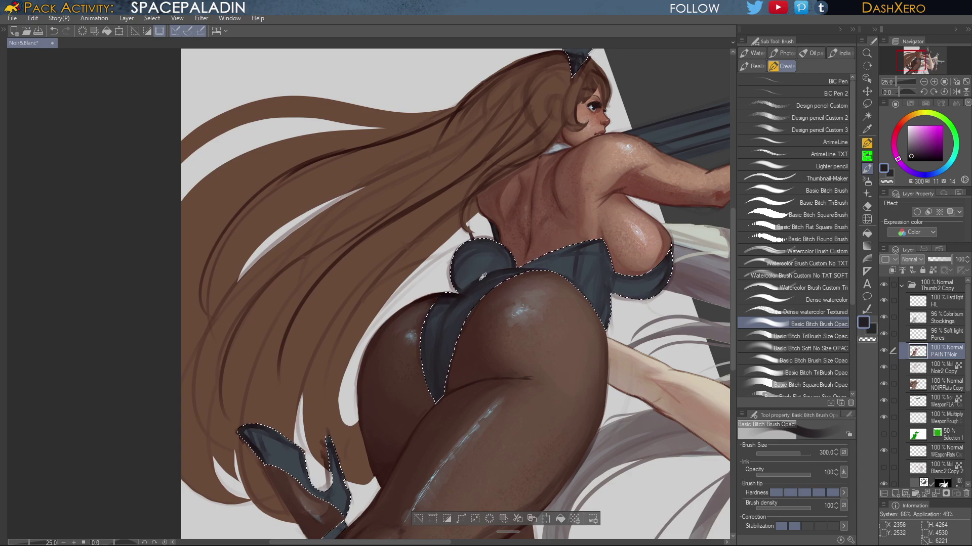
pyautogui.keyDown('alt'); pyautogui.click(480, 281); pyautogui.keyUp('alt')
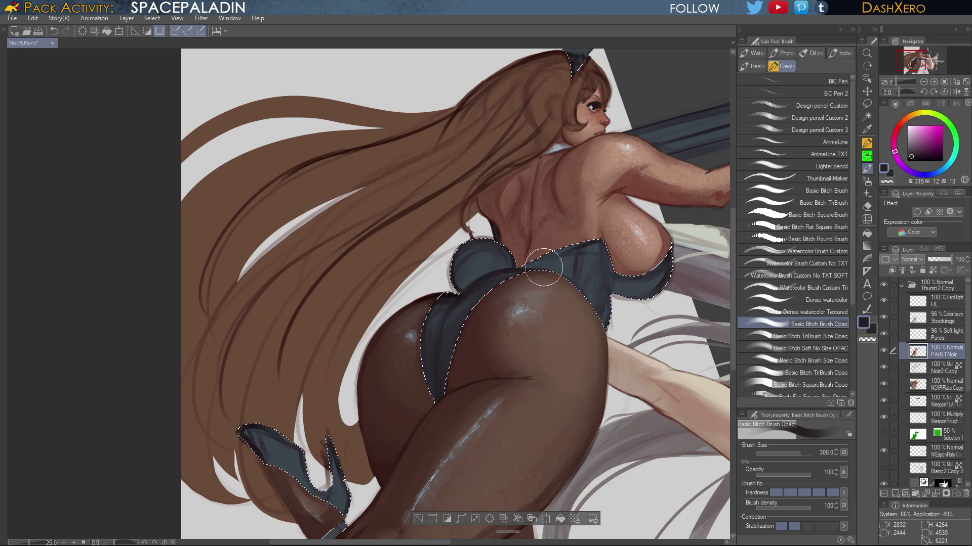
# Sample dark blue and near-black around the tail with Basic Bitch TriBrush Size Opac, and set Basic Bitch Brush Opac to size 250
pyautogui.click(820, 338)
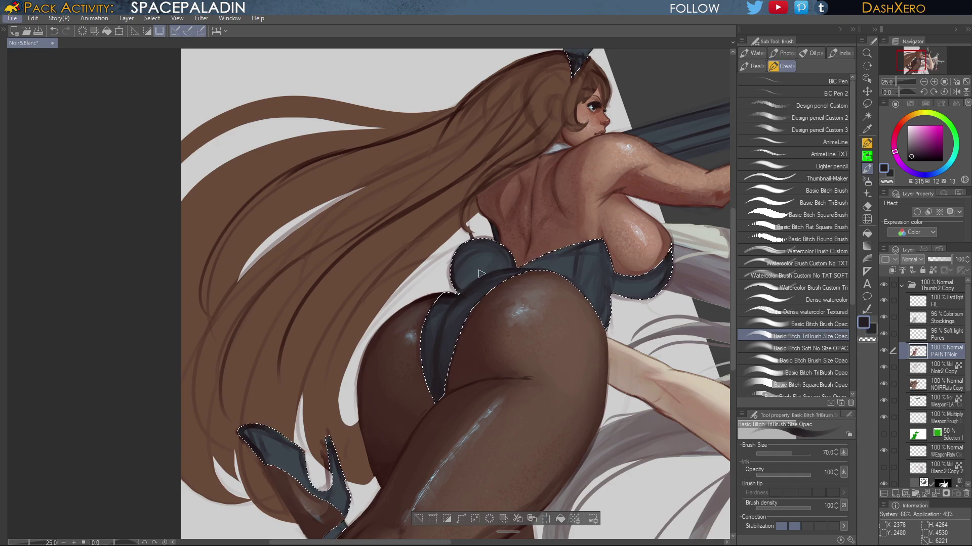
pyautogui.keyDown('alt'); pyautogui.click(494, 265); pyautogui.keyUp('alt')
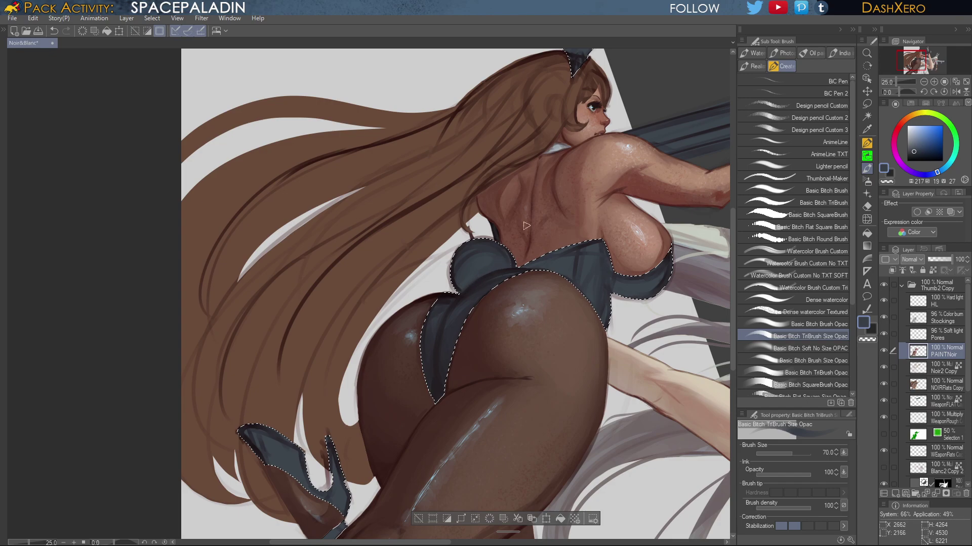
pyautogui.keyDown('alt'); pyautogui.click(480, 274); pyautogui.keyUp('alt')
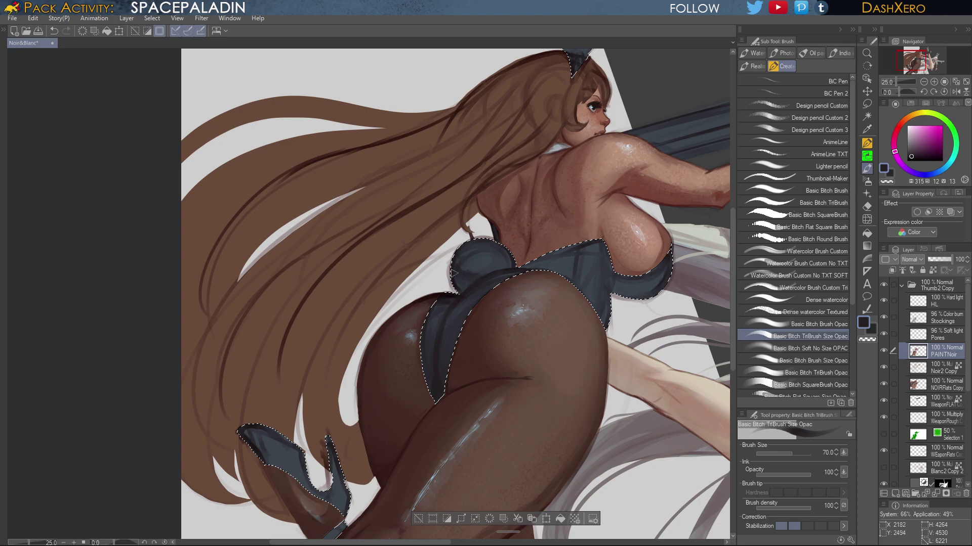
pyautogui.click(827, 324)
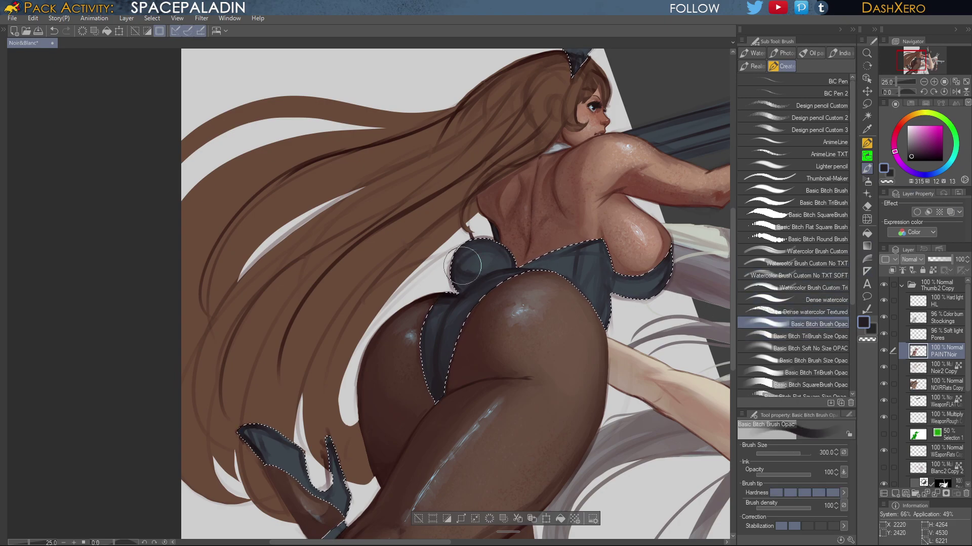
pyautogui.press('[')
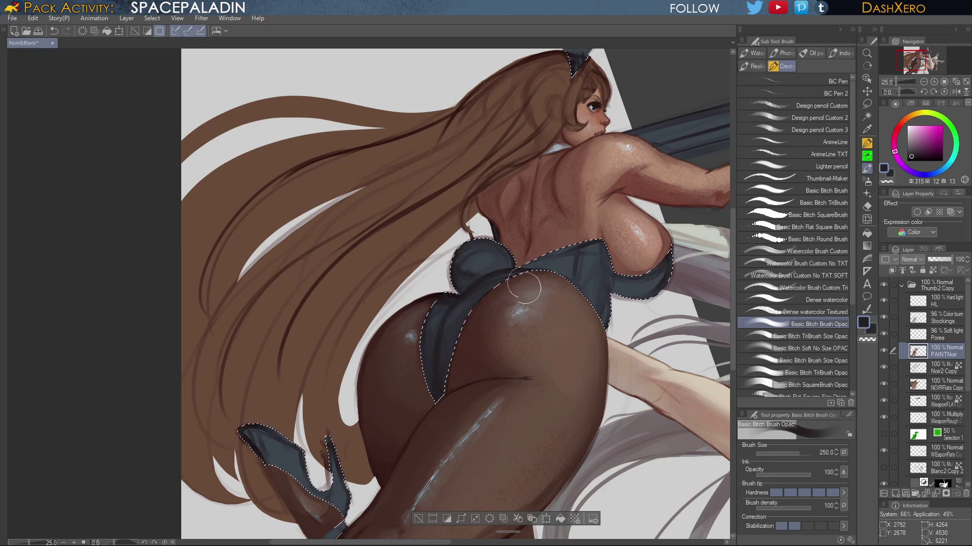
# Shade the bunny tail and the upper edge of the dark bodysuit with soft dark strokes inside the selection
pyautogui.moveTo(468, 265); pyautogui.dragTo(461, 282)
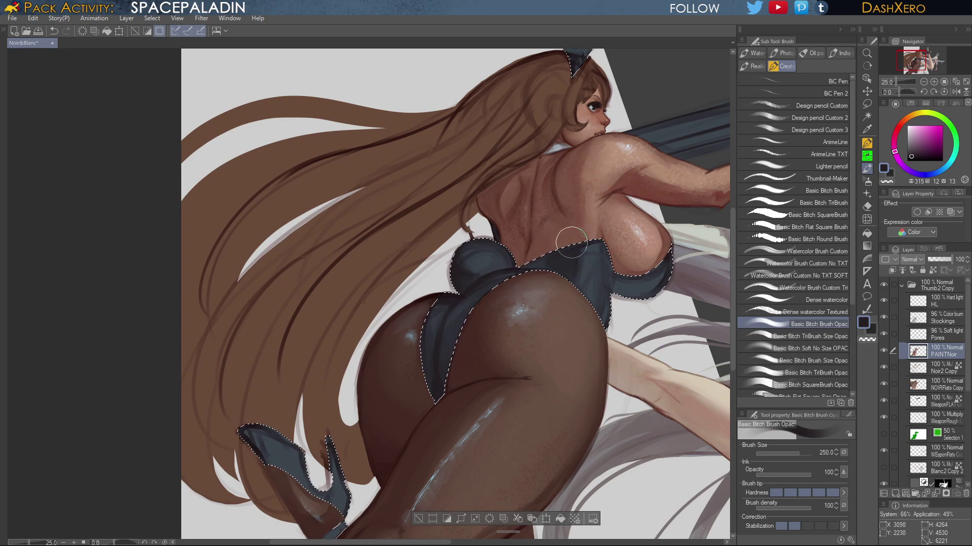
pyautogui.hotkey('ctrl', 'z')
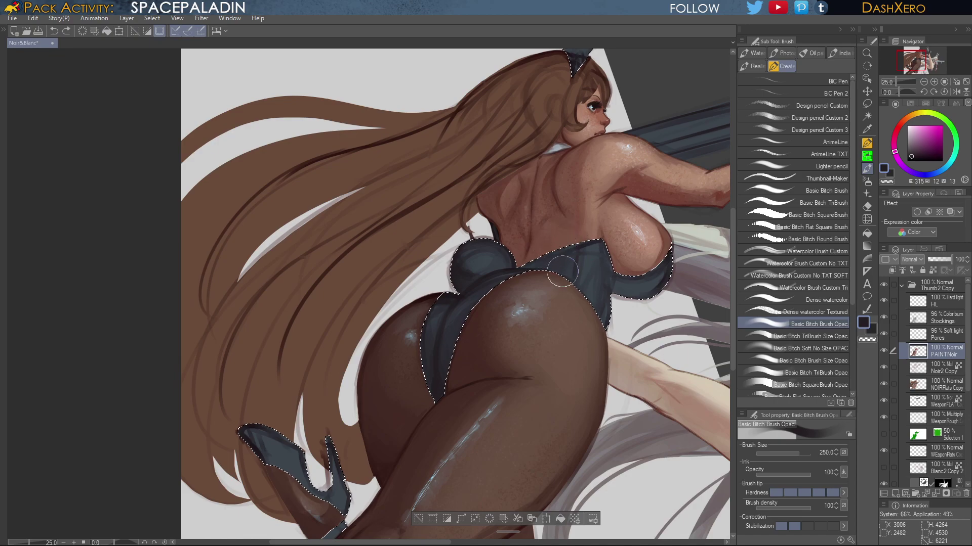
pyautogui.moveTo(567, 235); pyautogui.dragTo(581, 248)
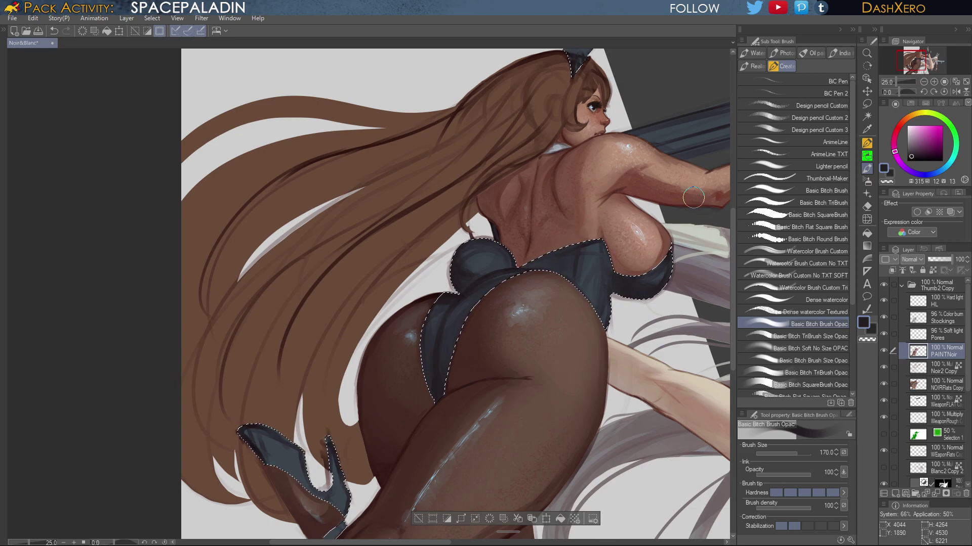
# Switch to the Basic Bitch TriBrush Size Opac brush and try a muted blue stroke at the bodysuit's waist
pyautogui.click(814, 336)
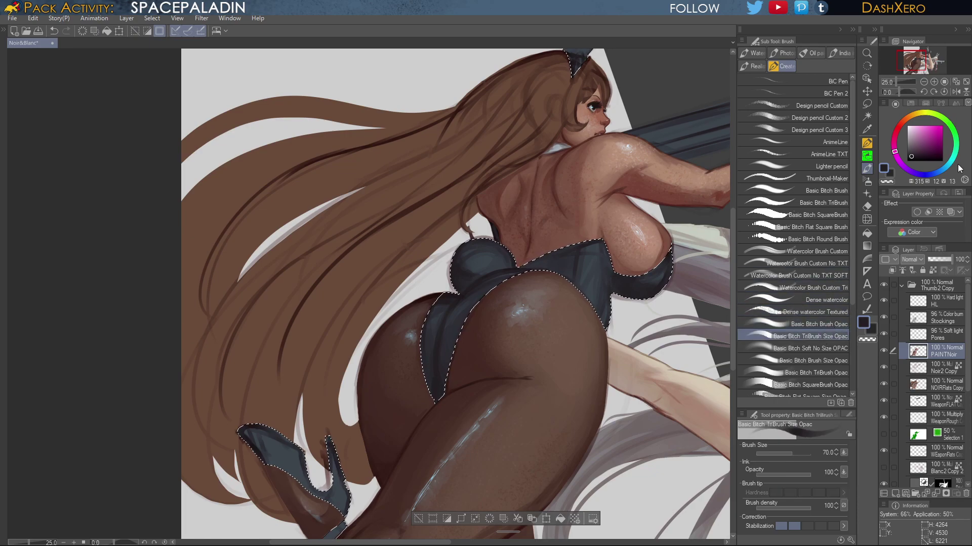
pyautogui.click(939, 172)
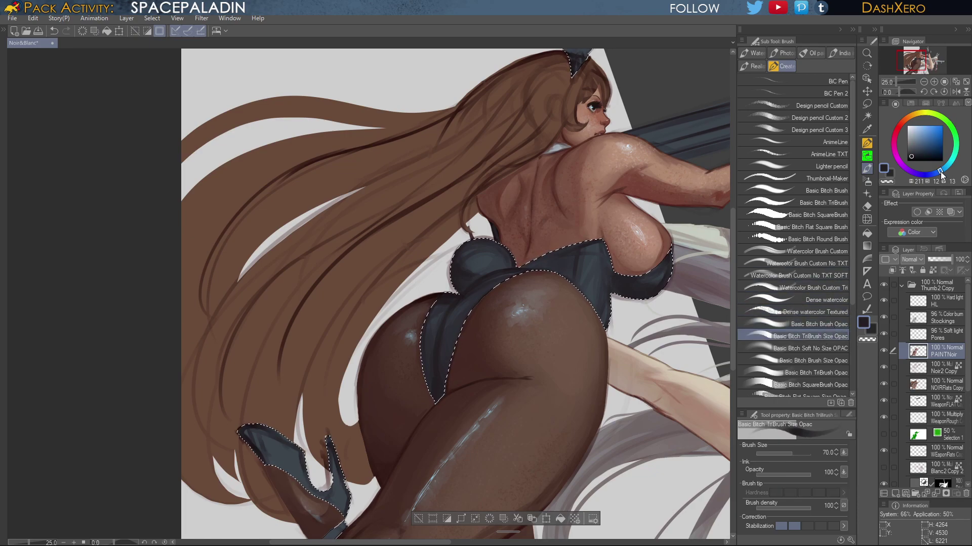
pyautogui.click(916, 136)
pyautogui.click(915, 138)
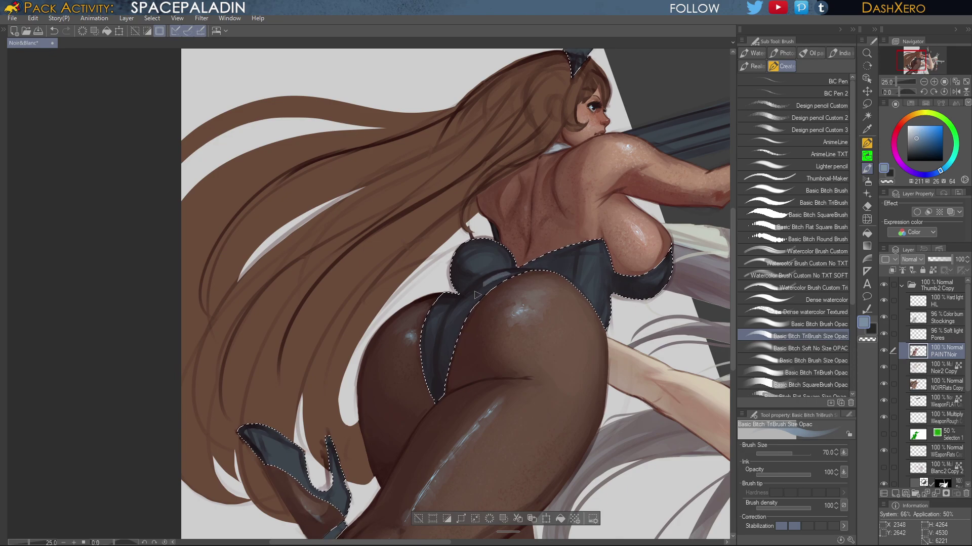
pyautogui.hotkey('ctrl', 'z')
pyautogui.click(926, 134)
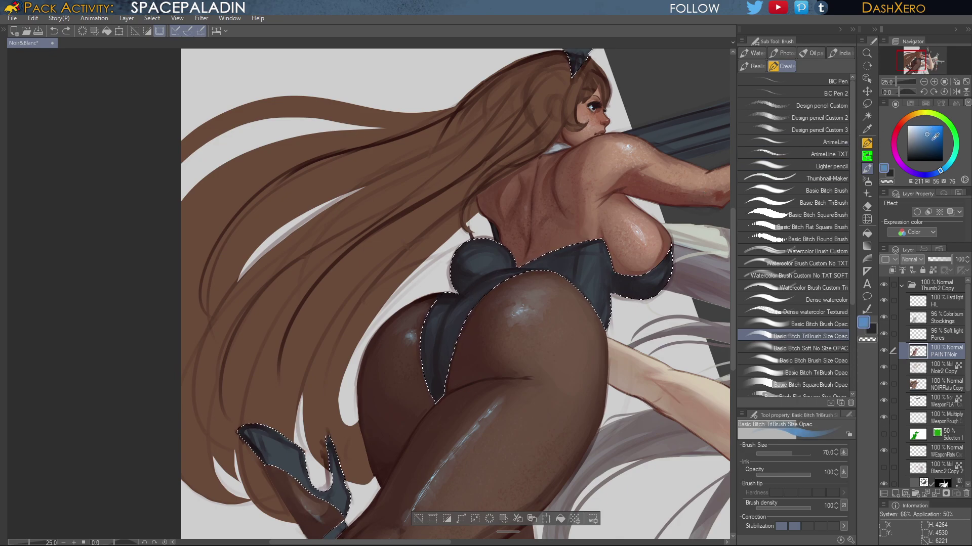
pyautogui.click(938, 173)
pyautogui.moveTo(516, 269); pyautogui.dragTo(476, 288)
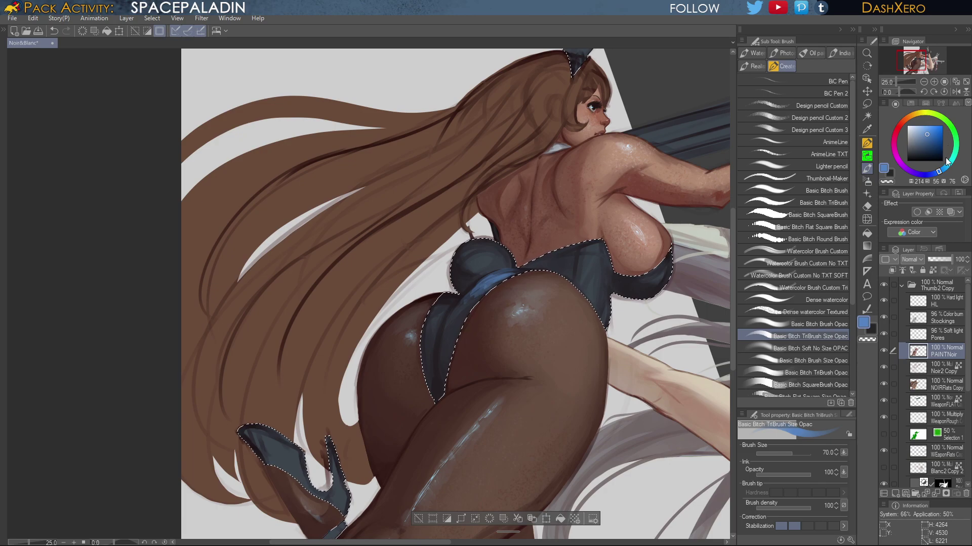
pyautogui.moveTo(940, 172); pyautogui.dragTo(938, 171)
pyautogui.hotkey('ctrl', 'z')
pyautogui.hotkey('ctrl', 'z')
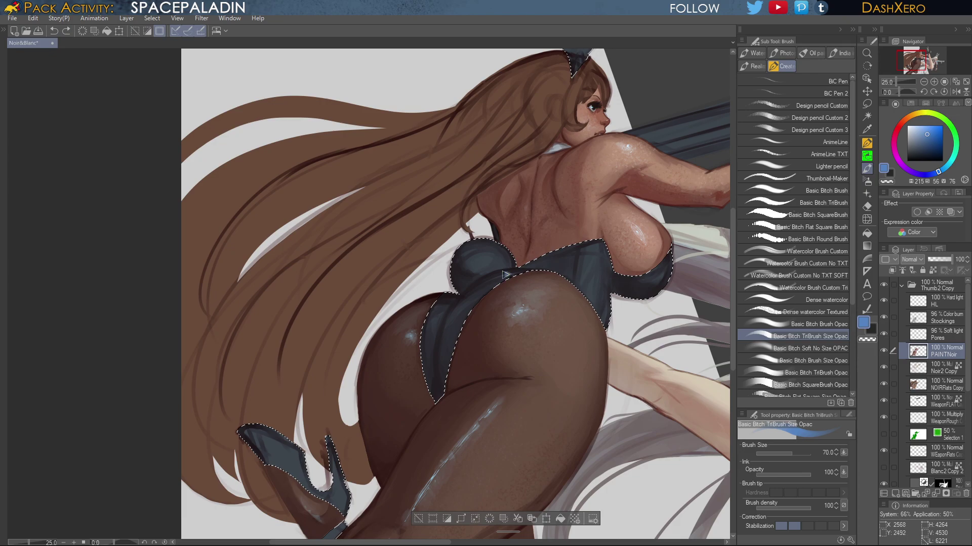
# Paint blue highlights across the bodysuit's waist below the tail in a saturated blue of hue 215, saturation 64, value 69
pyautogui.click(932, 134)
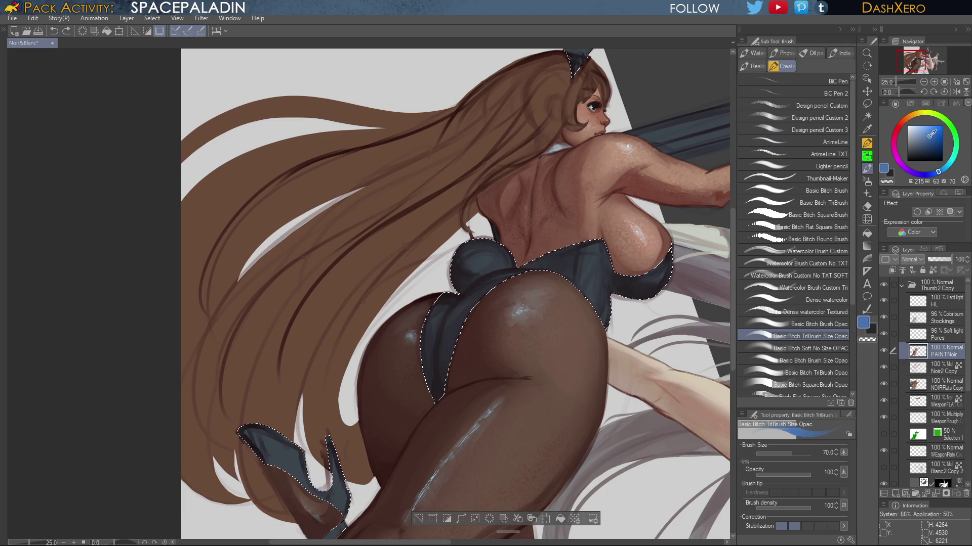
pyautogui.moveTo(929, 137); pyautogui.dragTo(930, 137)
pyautogui.moveTo(501, 276); pyautogui.dragTo(472, 295)
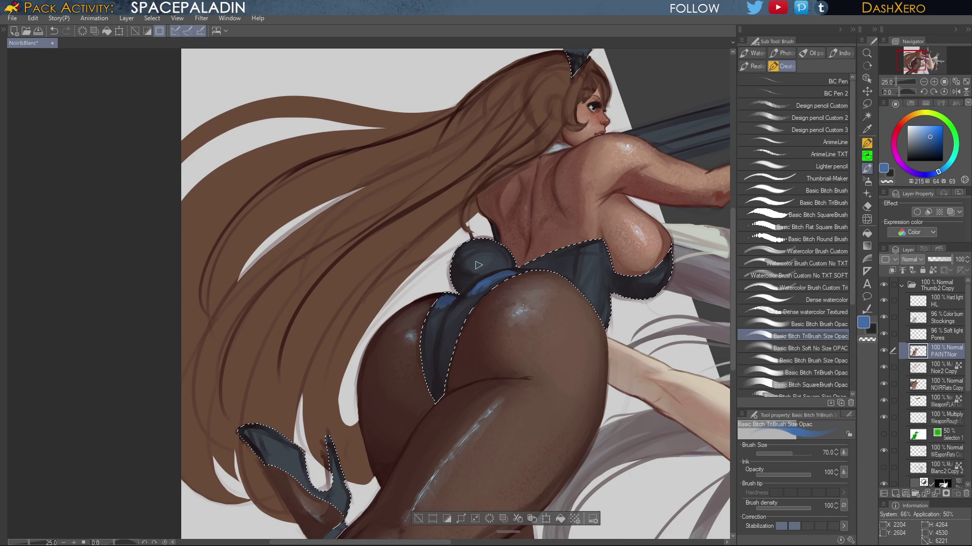
# Refine the shading of the bodysuit's waist and narrow lower panel with dark tones sampled from the painting
pyautogui.keyDown('alt'); pyautogui.click(471, 289); pyautogui.keyUp('alt')
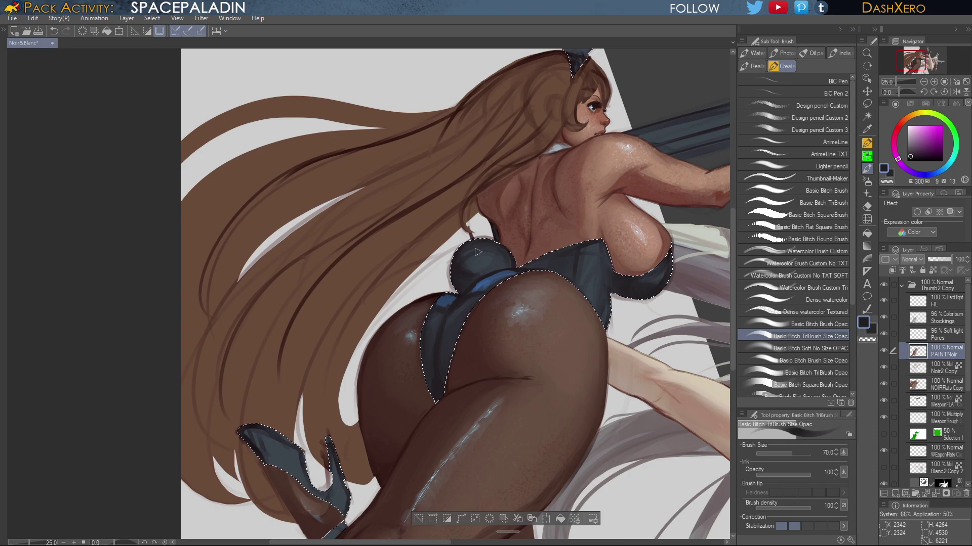
pyautogui.moveTo(534, 326); pyautogui.dragTo(549, 302)
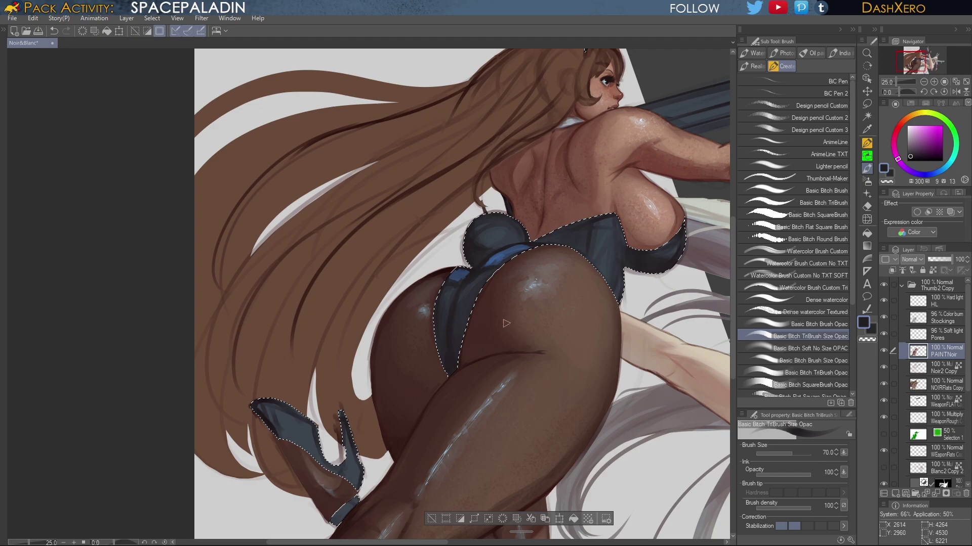
pyautogui.keyDown('alt'); pyautogui.click(481, 303); pyautogui.keyUp('alt')
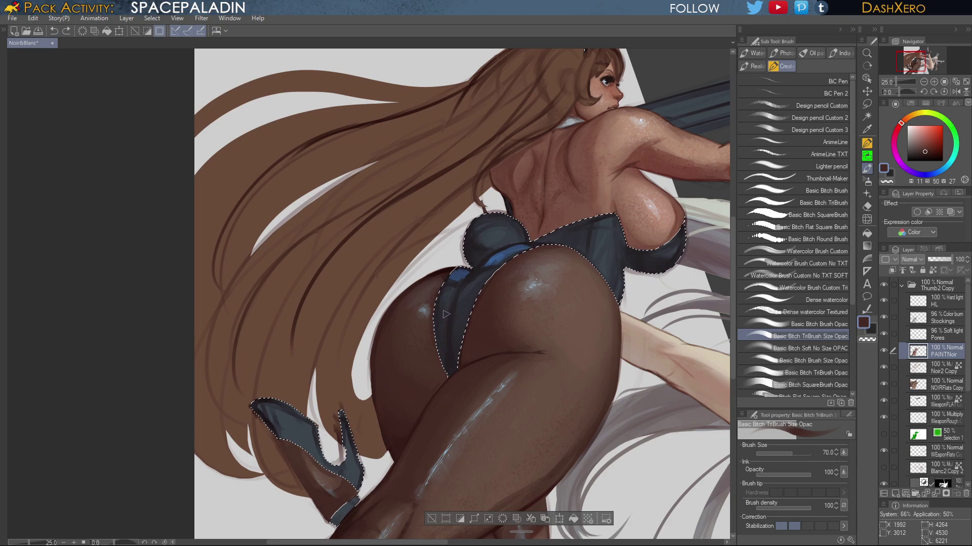
pyautogui.moveTo(448, 348); pyautogui.dragTo(453, 366)
pyautogui.keyDown('alt'); pyautogui.click(452, 350); pyautogui.keyUp('alt')
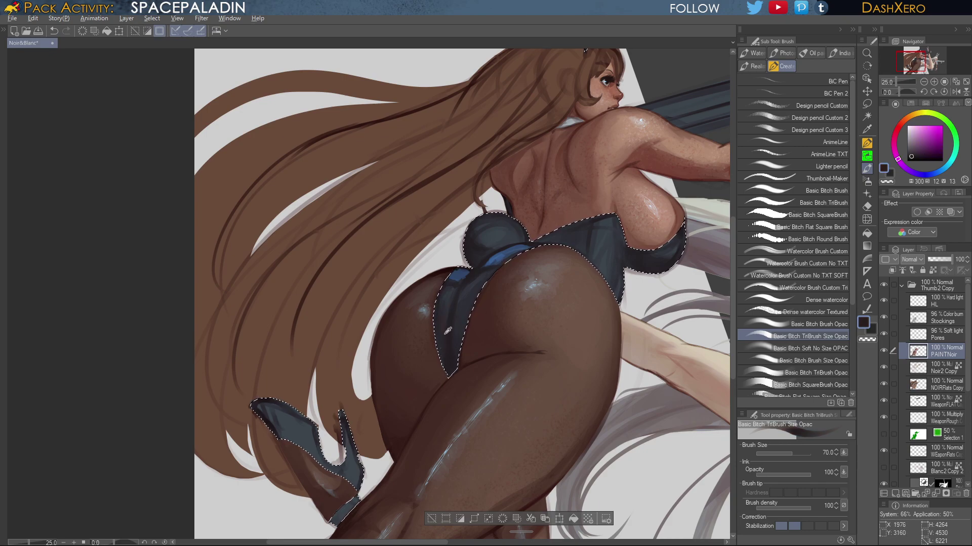
pyautogui.keyDown('alt'); pyautogui.click(448, 343); pyautogui.keyUp('alt')
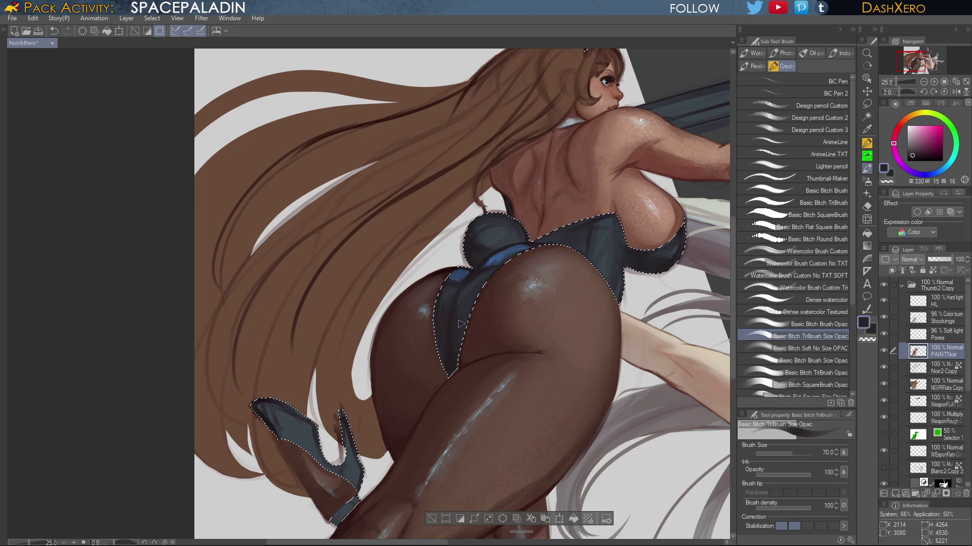
# Extend the highlights onto the side of the bodice with blue tones sampled from the bodysuit
pyautogui.keyDown('alt'); pyautogui.click(498, 258); pyautogui.keyUp('alt')
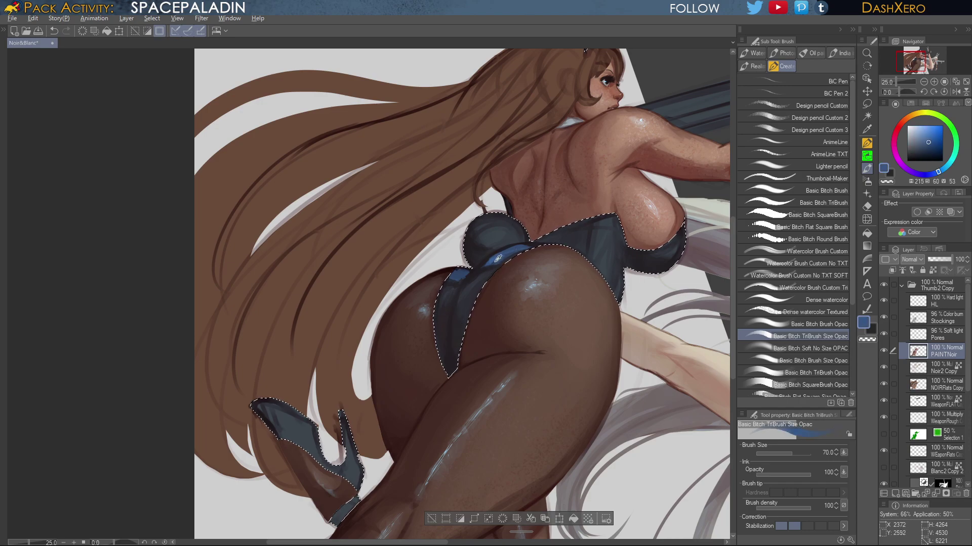
pyautogui.keyDown('alt'); pyautogui.click(498, 258); pyautogui.keyUp('alt')
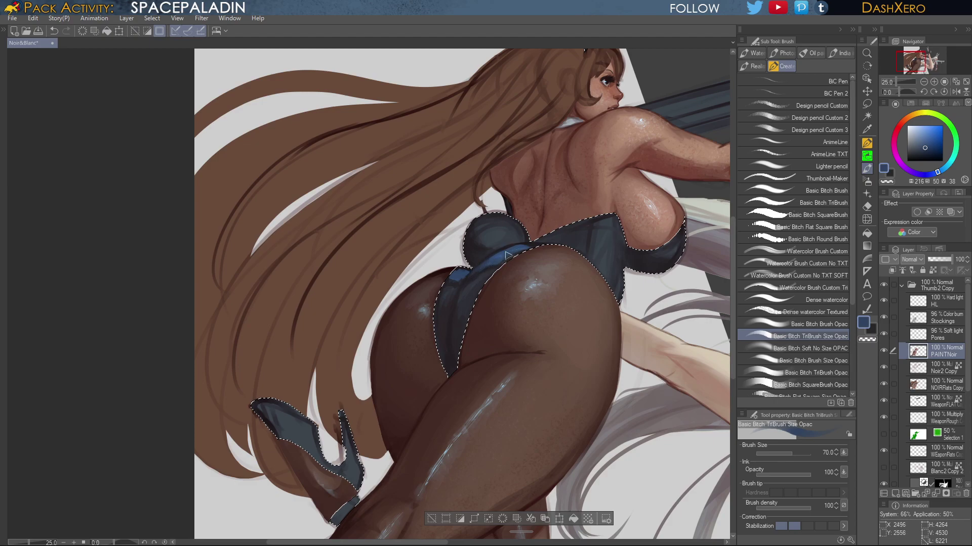
pyautogui.keyDown('alt'); pyautogui.click(574, 234); pyautogui.keyUp('alt')
pyautogui.moveTo(581, 228)
pyautogui.mouseDown()
pyautogui.moveTo(582, 237)
pyautogui.moveTo(566, 237)
pyautogui.mouseUp()
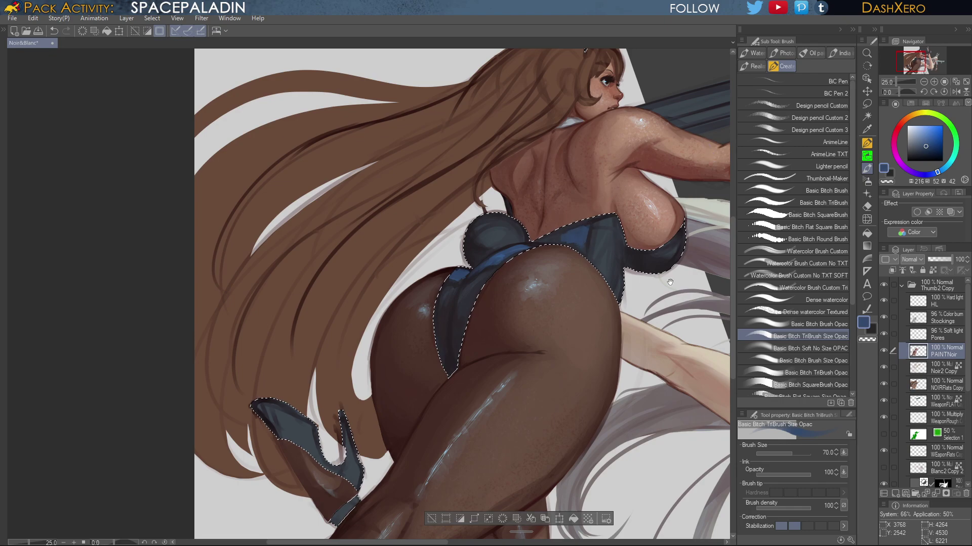
# Blend the folds on the side of the bodice with alternating dark and blue tones sampled from the fabric
pyautogui.moveTo(669, 282); pyautogui.dragTo(588, 287)
pyautogui.keyDown('alt'); pyautogui.click(553, 265); pyautogui.keyUp('alt')
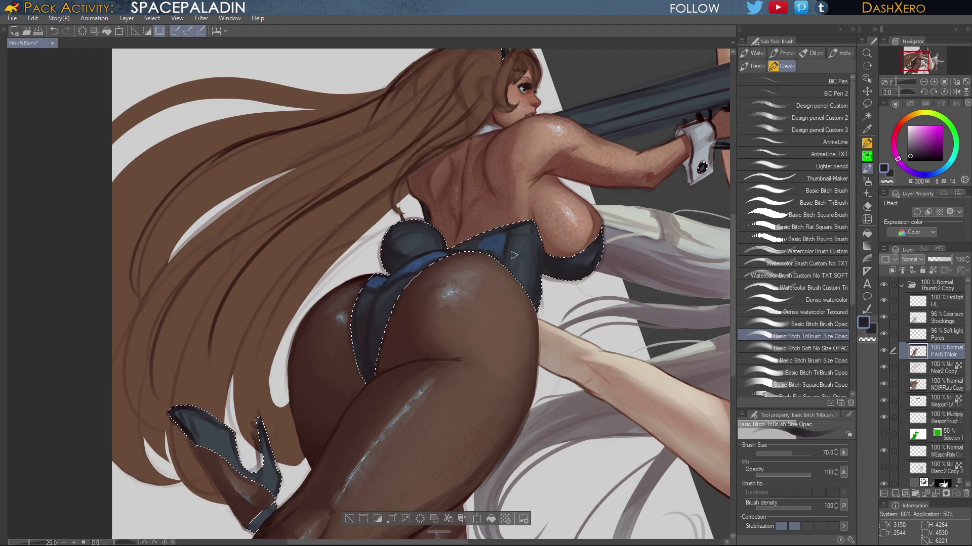
pyautogui.keyDown('alt'); pyautogui.click(496, 246); pyautogui.keyUp('alt')
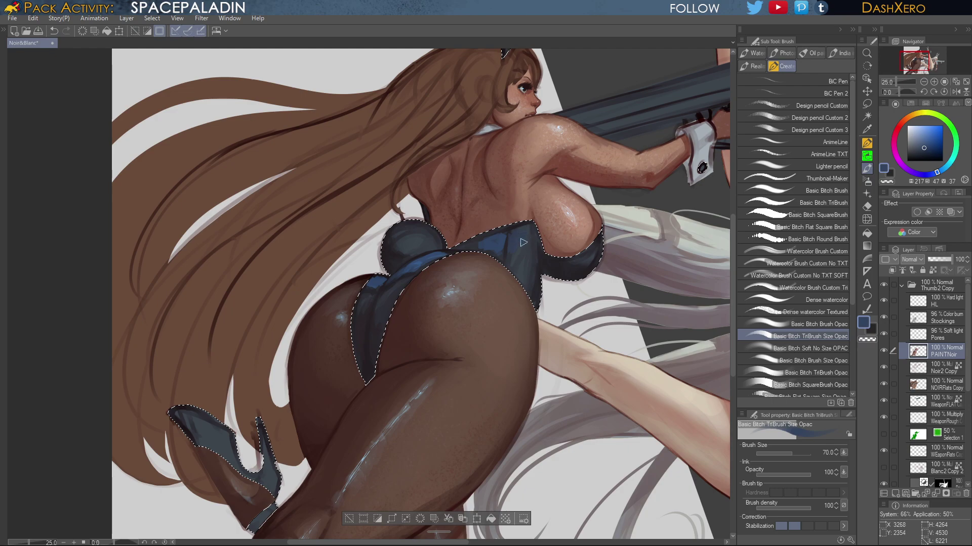
pyautogui.moveTo(524, 243); pyautogui.dragTo(515, 247)
pyautogui.moveTo(645, 304); pyautogui.dragTo(587, 321)
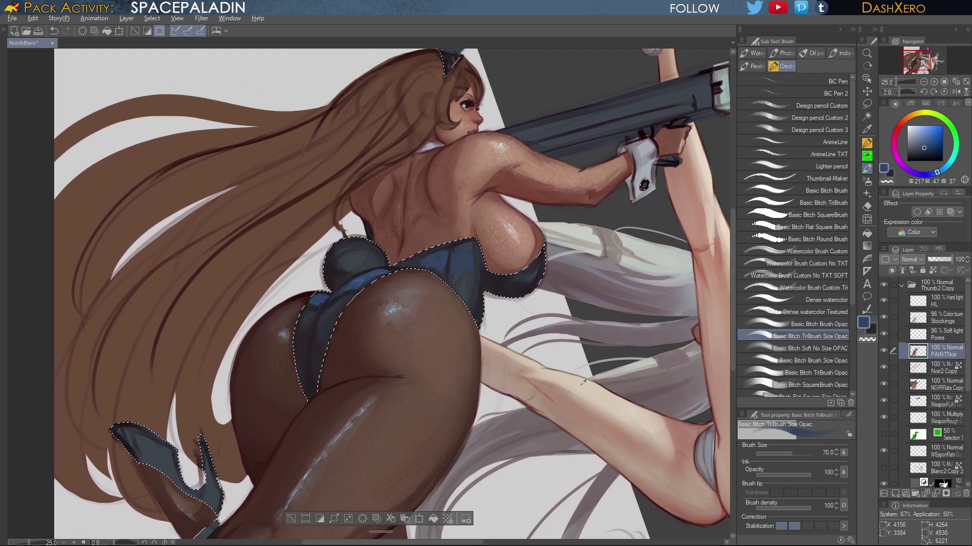
# Add a skin-toned reflection and saturated blue highlights to the bodysuit's front cup
pyautogui.keyDown('alt'); pyautogui.click(562, 391); pyautogui.keyUp('alt')
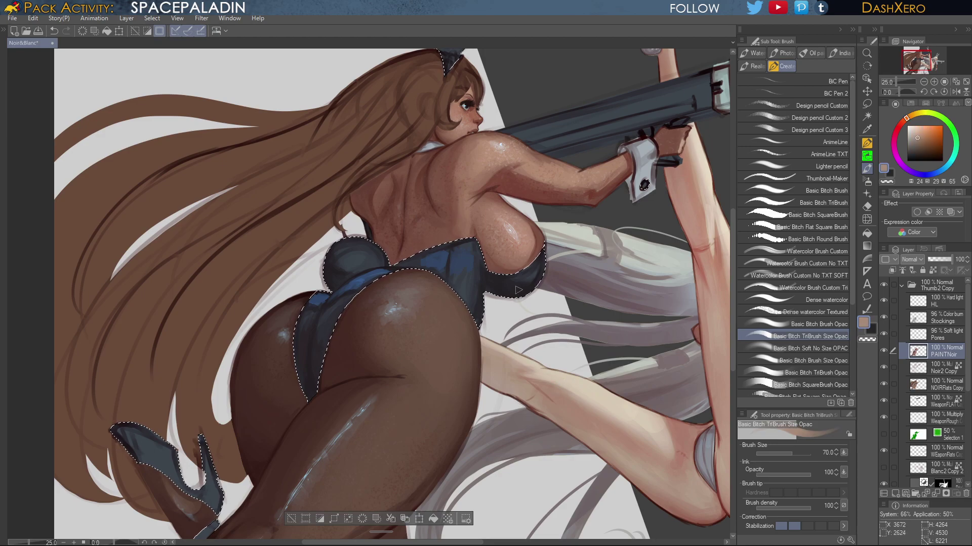
pyautogui.keyDown('alt'); pyautogui.click(363, 277); pyautogui.keyUp('alt')
pyautogui.click(932, 134)
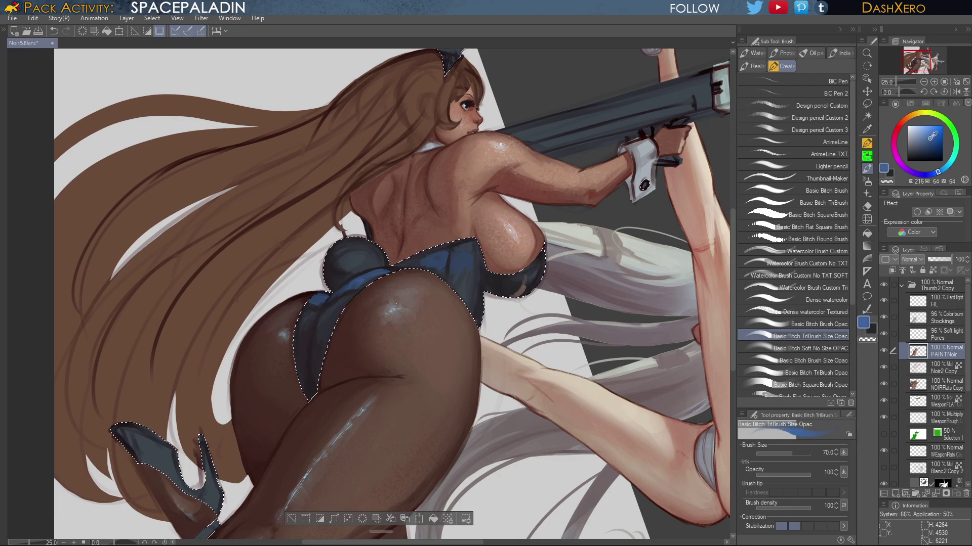
pyautogui.click(931, 136)
# Blend the front cup's highlights and reflection using sampled dark, blue and skin tones
pyautogui.keyDown('alt'); pyautogui.click(531, 287); pyautogui.keyUp('alt')
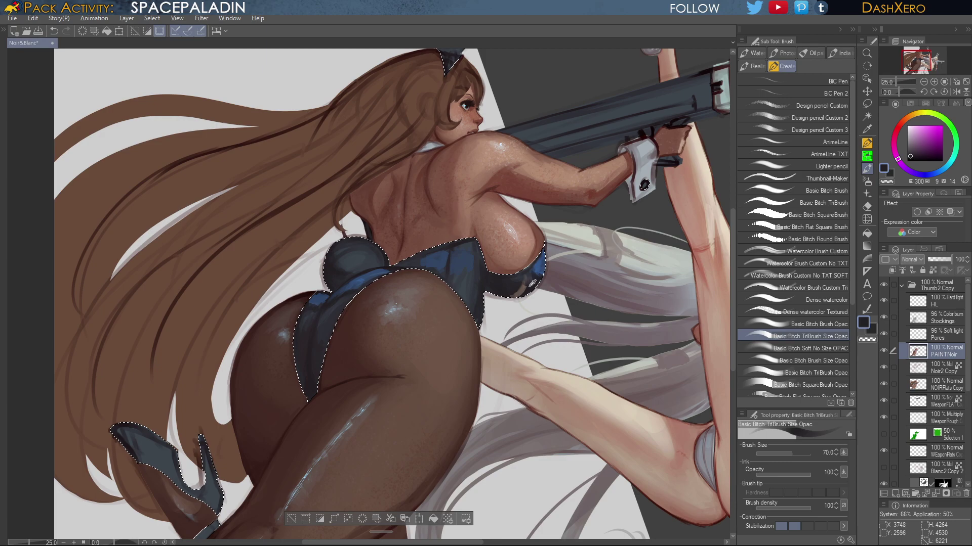
pyautogui.keyDown('alt'); pyautogui.click(528, 284); pyautogui.keyUp('alt')
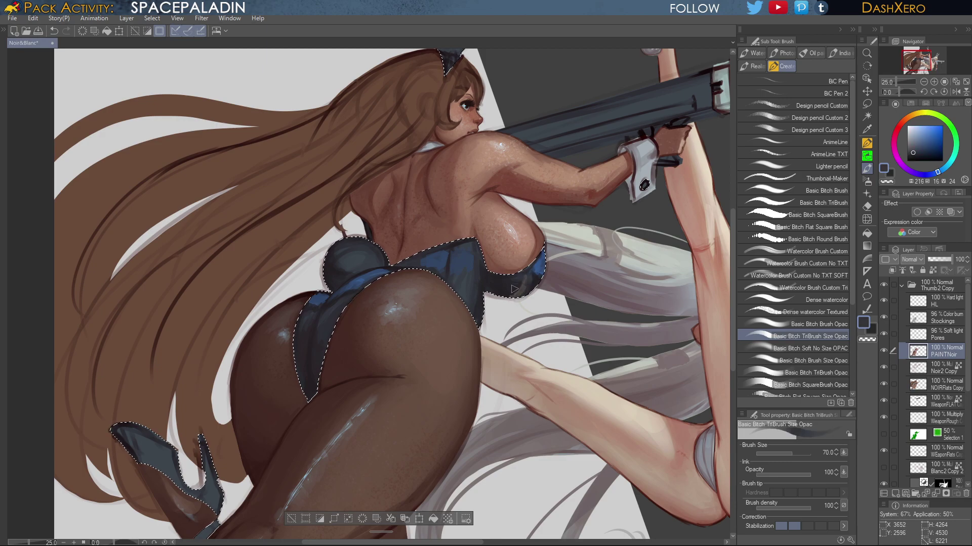
pyautogui.keyDown('alt'); pyautogui.click(535, 267); pyautogui.keyUp('alt')
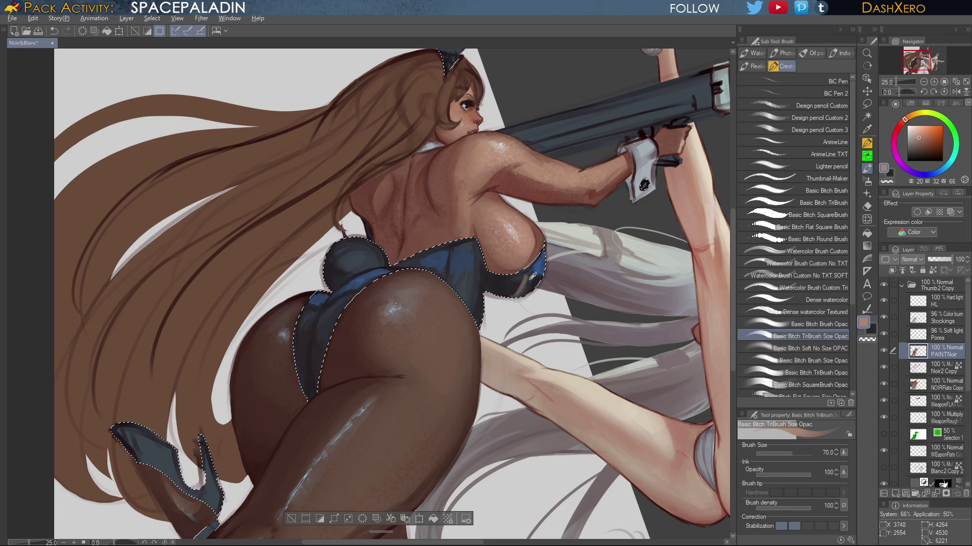
pyautogui.keyDown('alt'); pyautogui.click(524, 286); pyautogui.keyUp('alt')
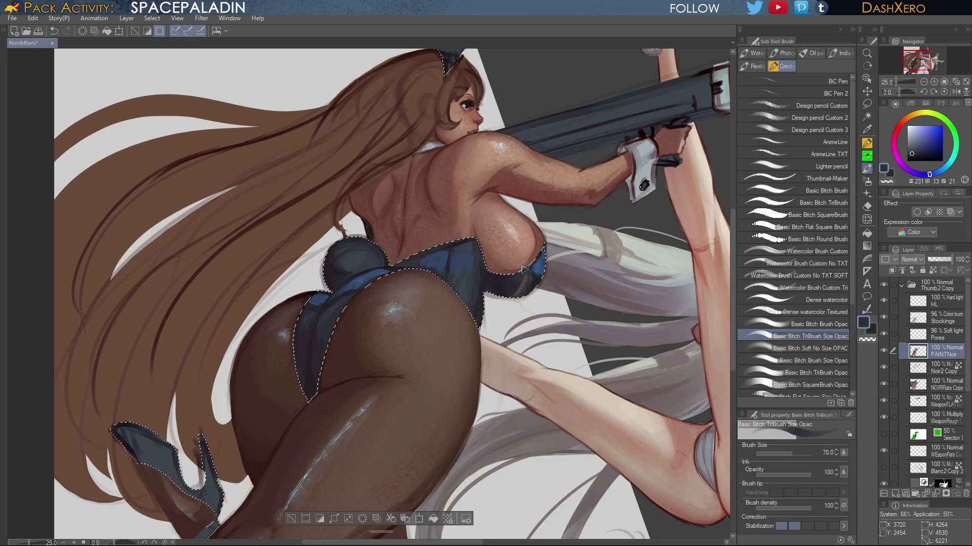
pyautogui.moveTo(605, 339); pyautogui.dragTo(597, 335)
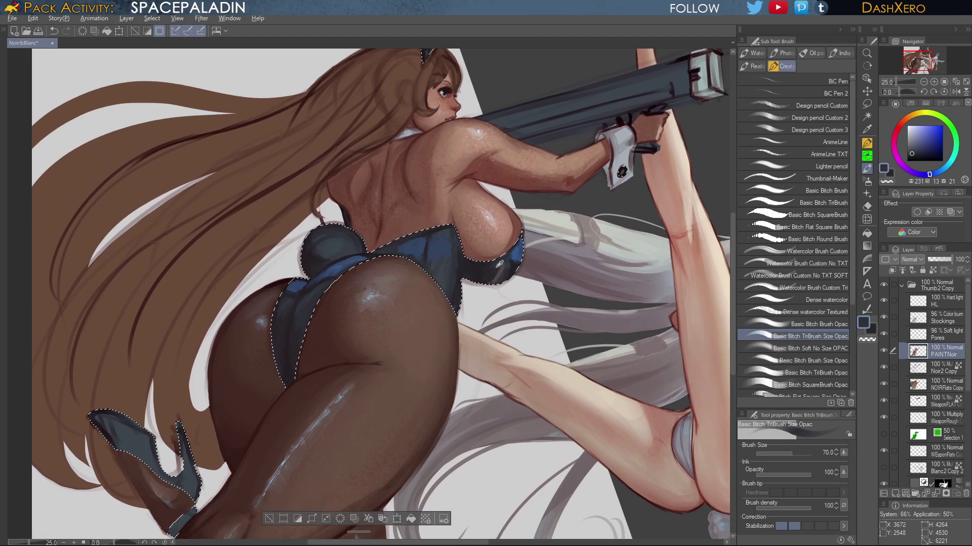
# Refine the outer edge of the bodysuit's front cup with the Liquify tool
pyautogui.press('alt')
pyautogui.click(866, 219)
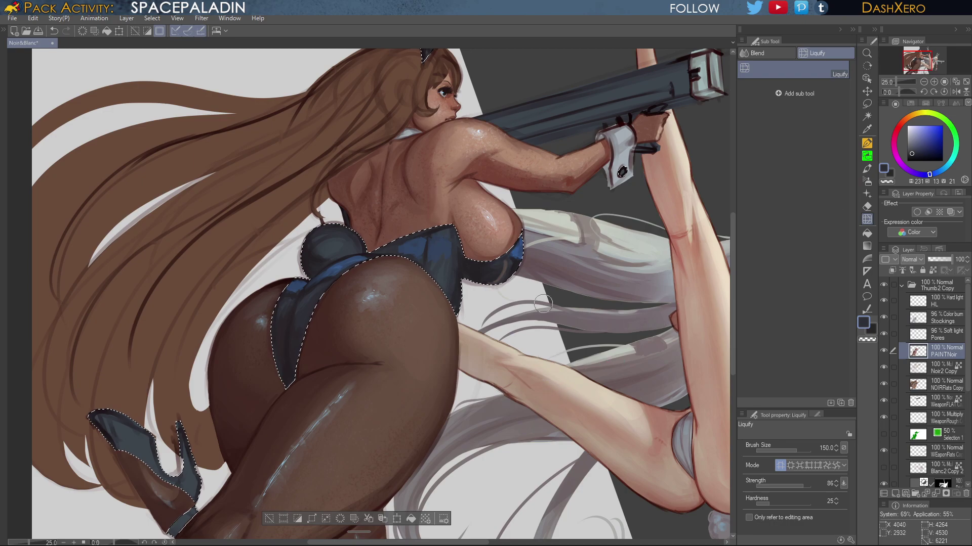
pyautogui.moveTo(616, 282); pyautogui.dragTo(518, 312)
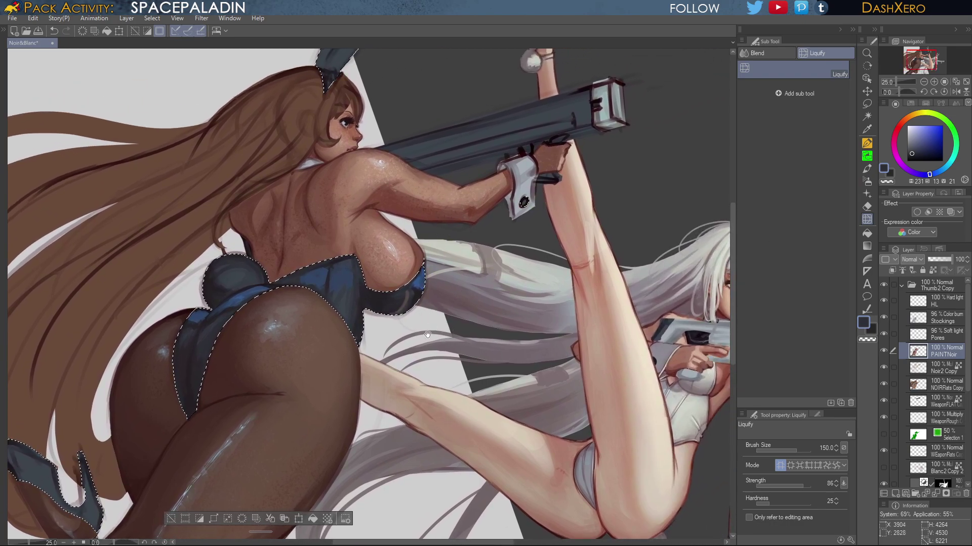
pyautogui.moveTo(443, 330); pyautogui.dragTo(562, 287)
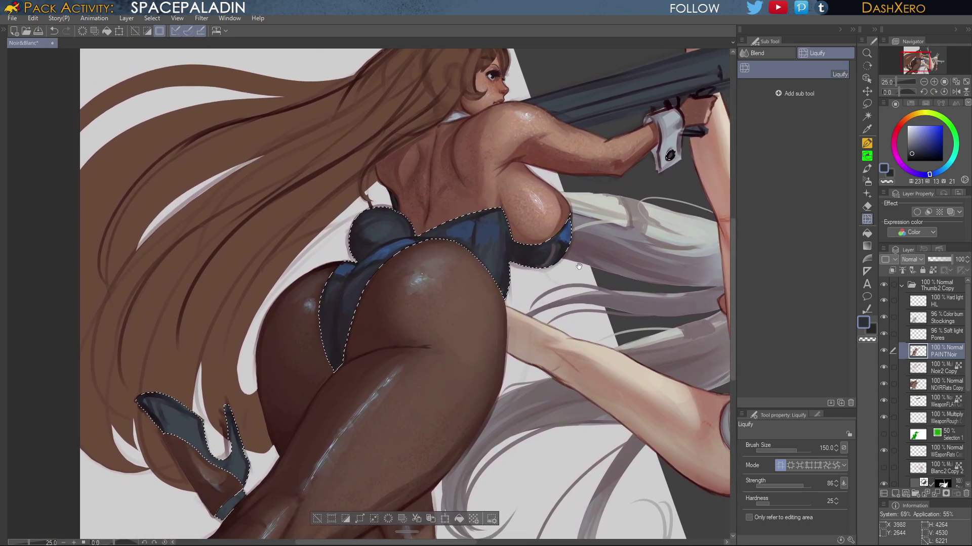
pyautogui.moveTo(618, 267); pyautogui.dragTo(602, 265)
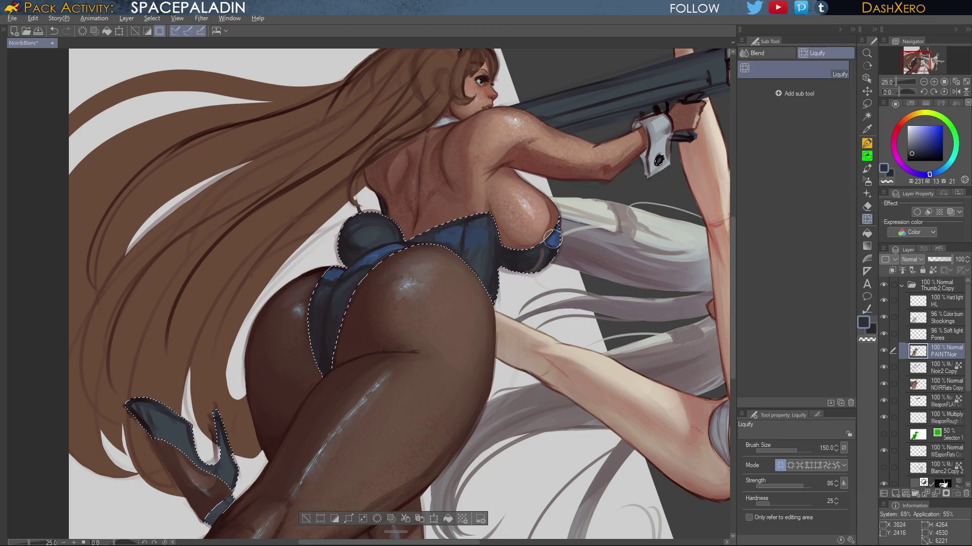
# Brighten the blue highlights on the bodice's side with the TriBrush Size Opac brush, using blue and dark tones sampled from the fabric
pyautogui.click(867, 169)
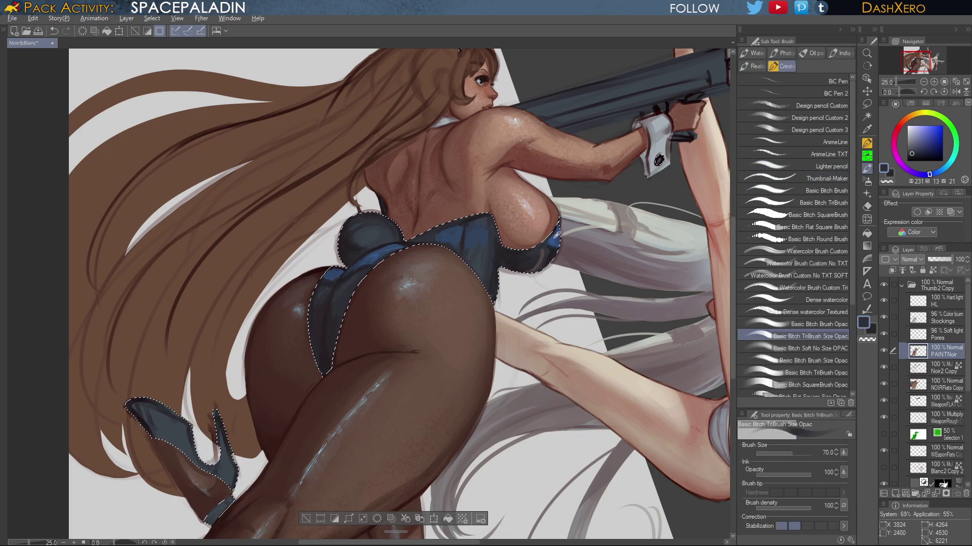
pyautogui.keyDown('alt'); pyautogui.click(558, 237); pyautogui.keyUp('alt')
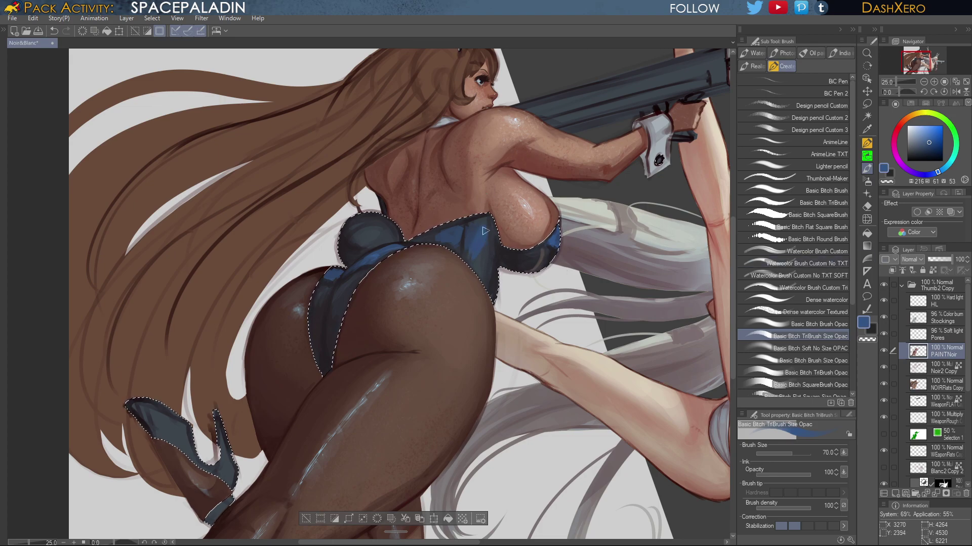
pyautogui.keyDown('alt'); pyautogui.click(531, 239); pyautogui.keyUp('alt')
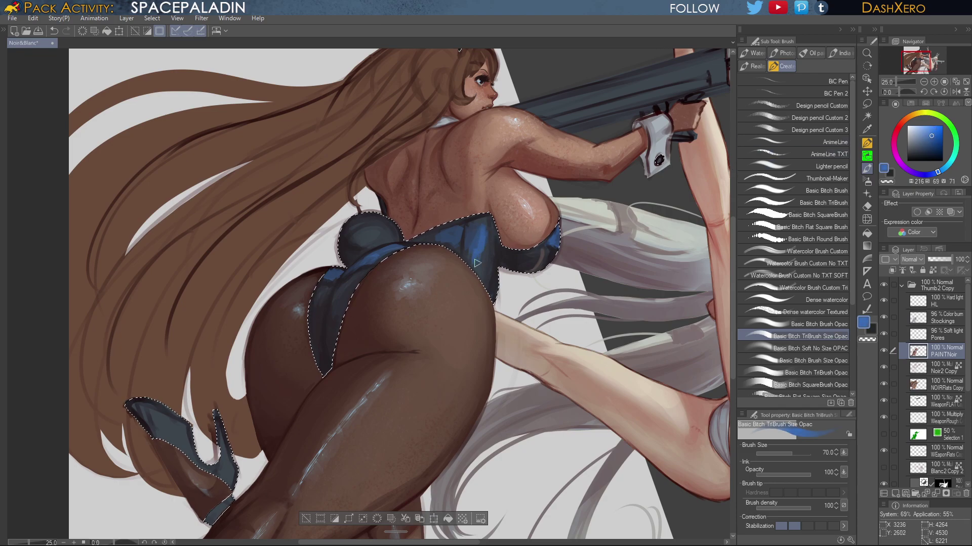
pyautogui.keyDown('alt'); pyautogui.click(495, 245); pyautogui.keyUp('alt')
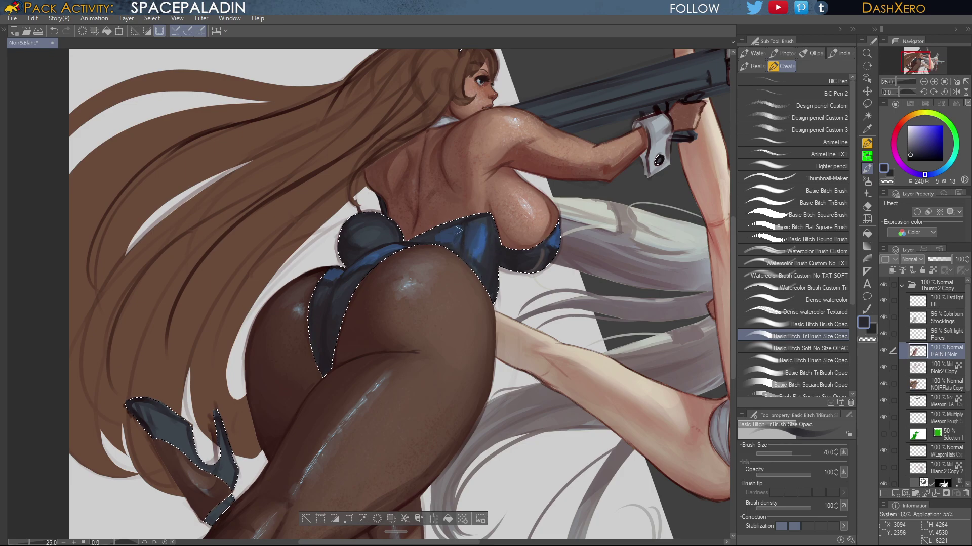
# Paint a near-black purple shadow at the narrow lower end of the bodysuit, replacing the first stroke
pyautogui.moveTo(572, 298); pyautogui.dragTo(603, 304)
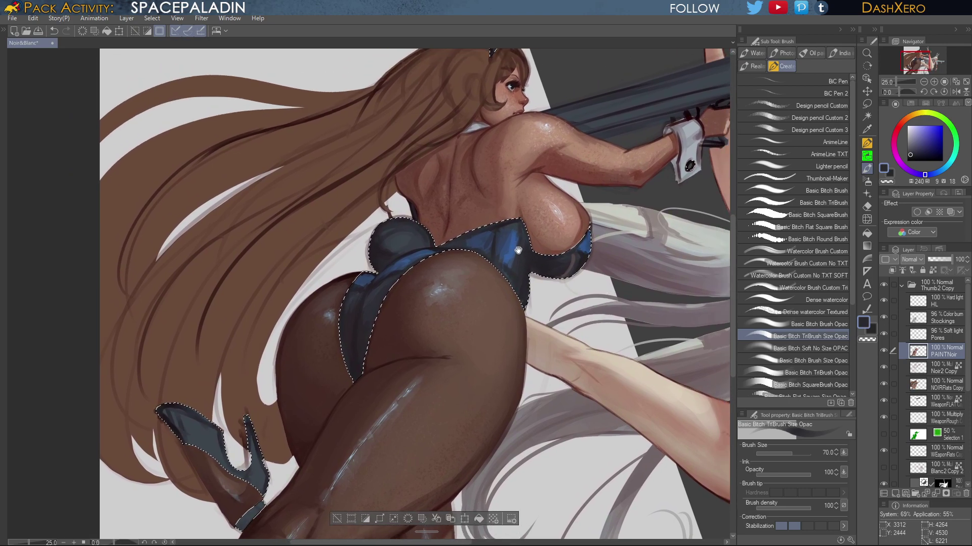
pyautogui.moveTo(518, 250); pyautogui.dragTo(556, 177)
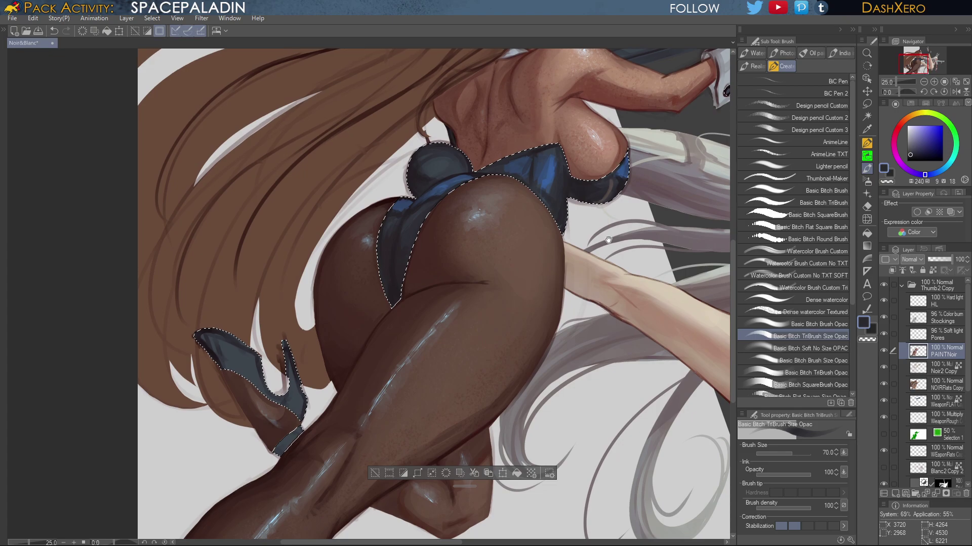
pyautogui.moveTo(608, 239); pyautogui.dragTo(596, 258)
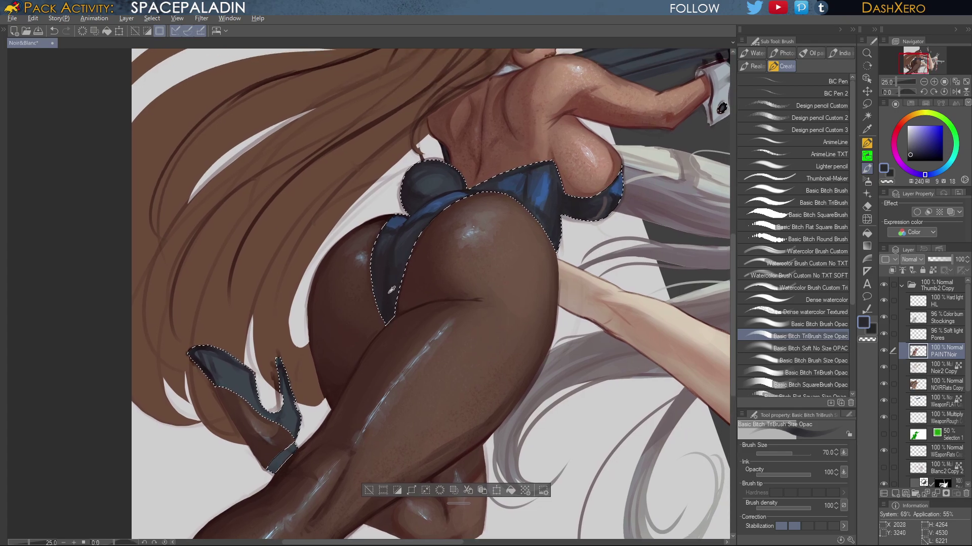
pyautogui.click(898, 159)
pyautogui.click(915, 158)
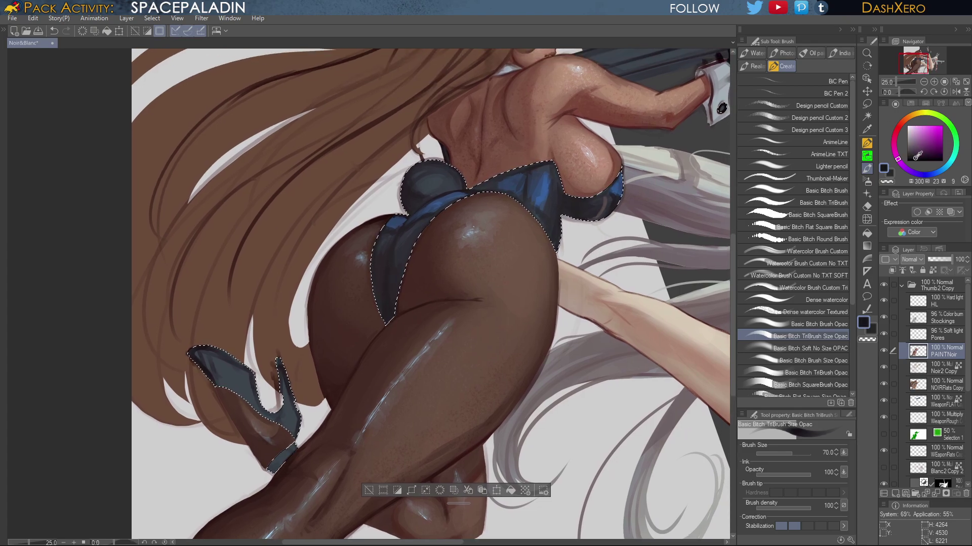
pyautogui.click(916, 159)
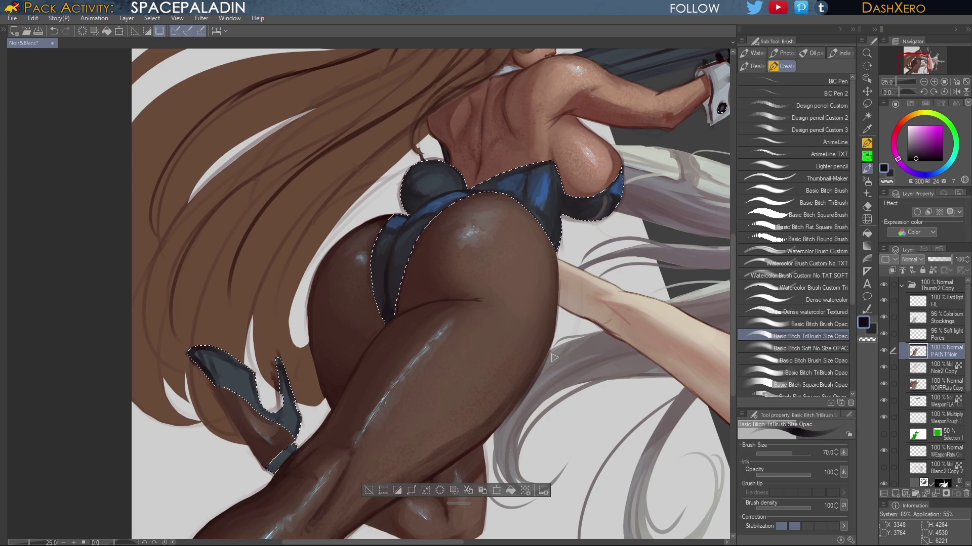
pyautogui.hotkey('ctrl', 'z')
pyautogui.moveTo(387, 303); pyautogui.dragTo(393, 314)
# Extend the blue highlights across the upper side of the bodice using blues sampled from the fabric
pyautogui.moveTo(608, 305); pyautogui.dragTo(586, 336)
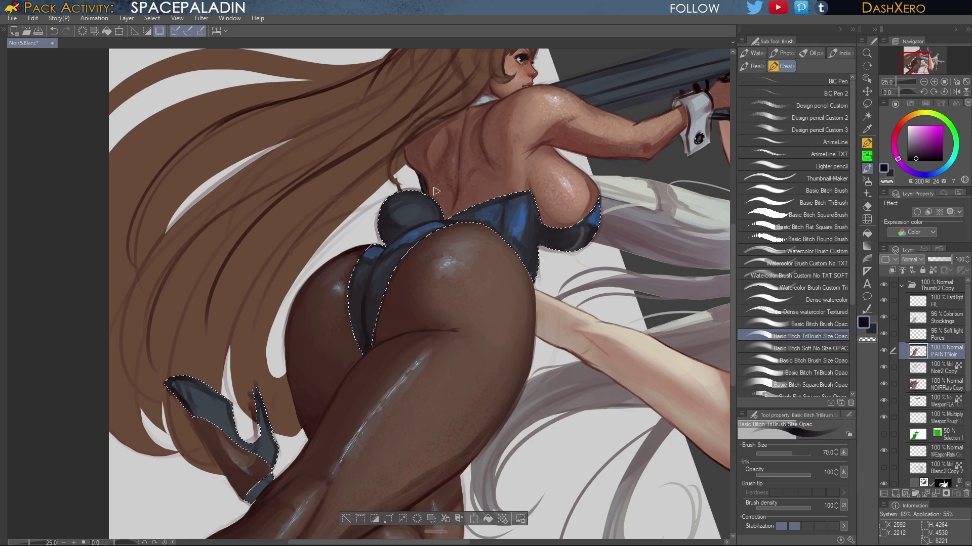
pyautogui.moveTo(572, 181); pyautogui.dragTo(555, 195)
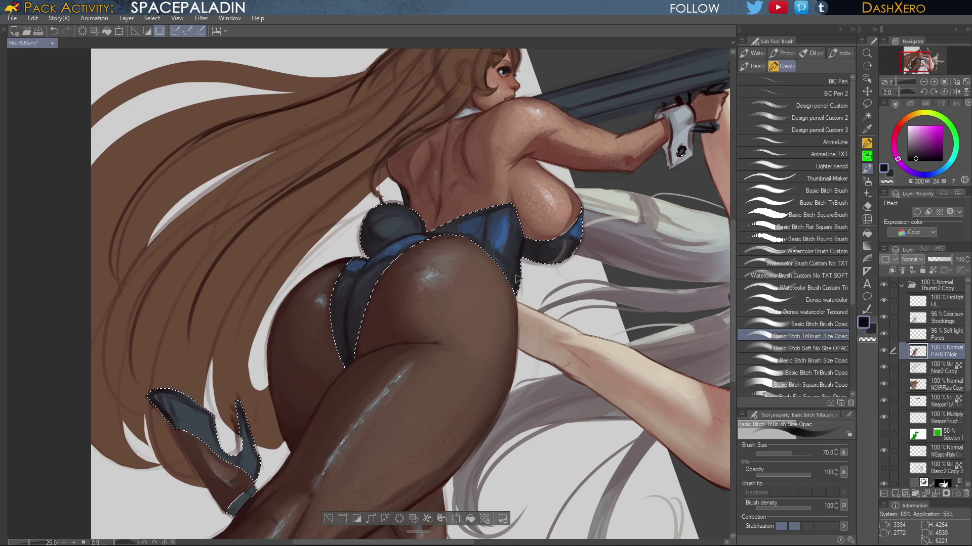
pyautogui.moveTo(613, 264); pyautogui.dragTo(592, 277)
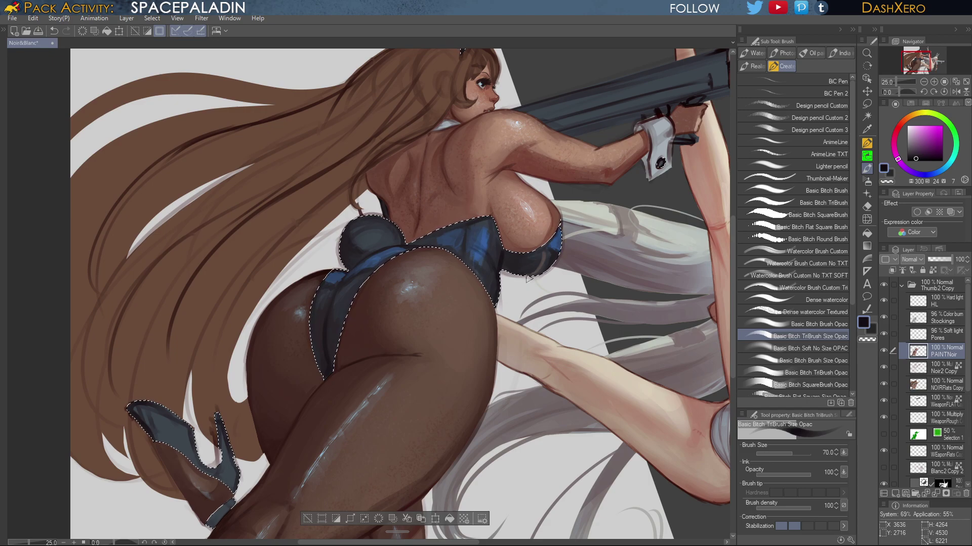
pyautogui.moveTo(479, 251); pyautogui.dragTo(596, 236)
pyautogui.keyDown('alt'); pyautogui.click(577, 244); pyautogui.keyUp('alt')
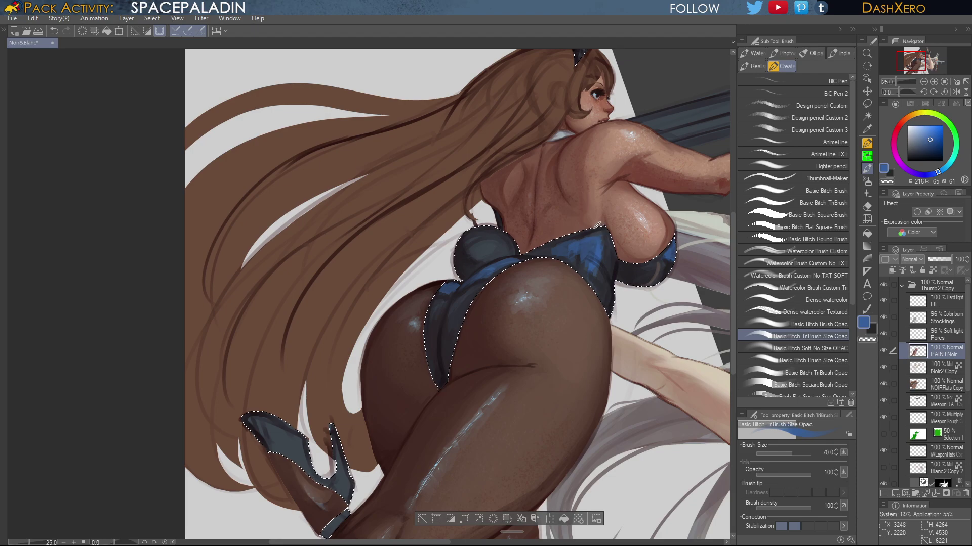
pyautogui.keyDown('alt'); pyautogui.click(598, 234); pyautogui.keyUp('alt')
pyautogui.keyDown('alt'); pyautogui.click(595, 236); pyautogui.keyUp('alt')
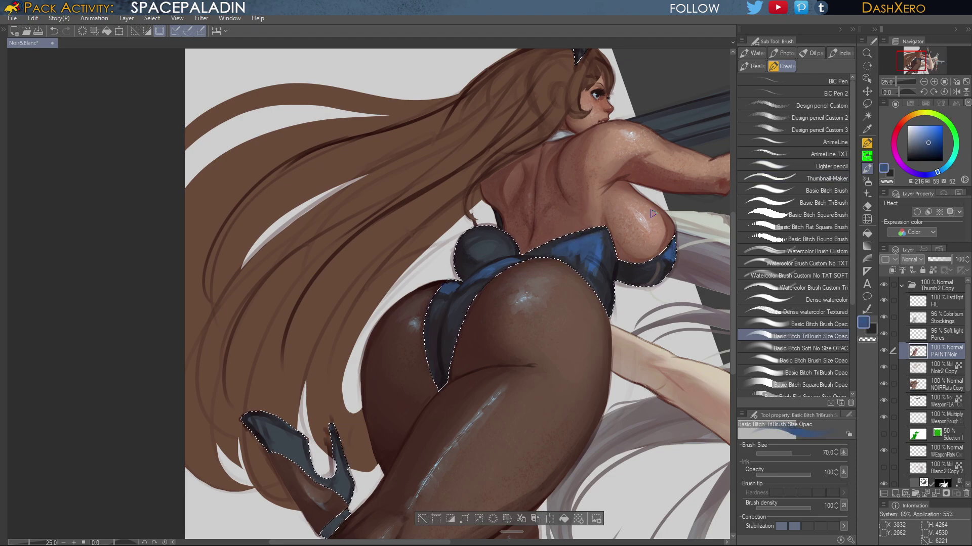
pyautogui.keyDown('alt'); pyautogui.click(583, 255); pyautogui.keyUp('alt')
pyautogui.keyDown('alt'); pyautogui.click(602, 248); pyautogui.keyUp('alt')
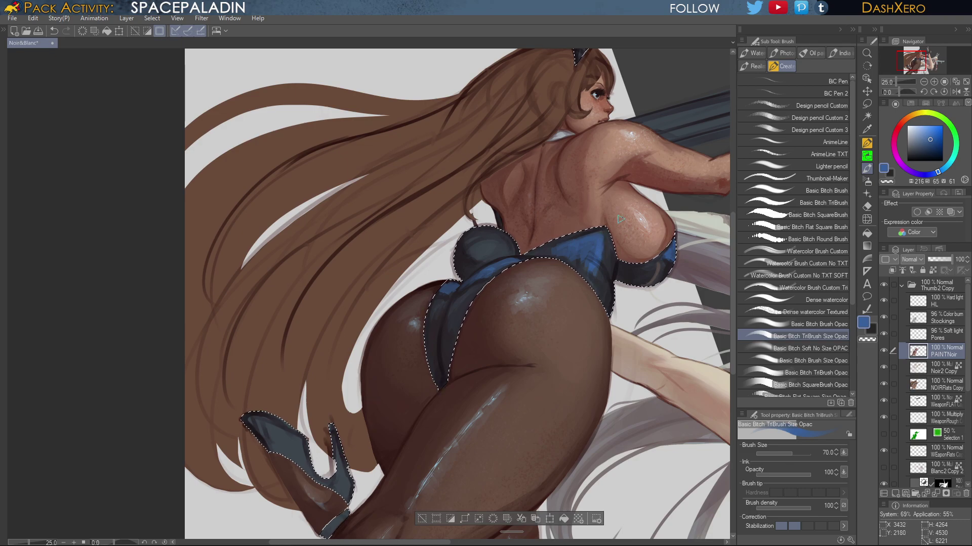
# Shade the bodice's front edge and soften its side folds with alternating sampled dark and blue tones
pyautogui.keyDown('alt'); pyautogui.click(613, 289); pyautogui.keyUp('alt')
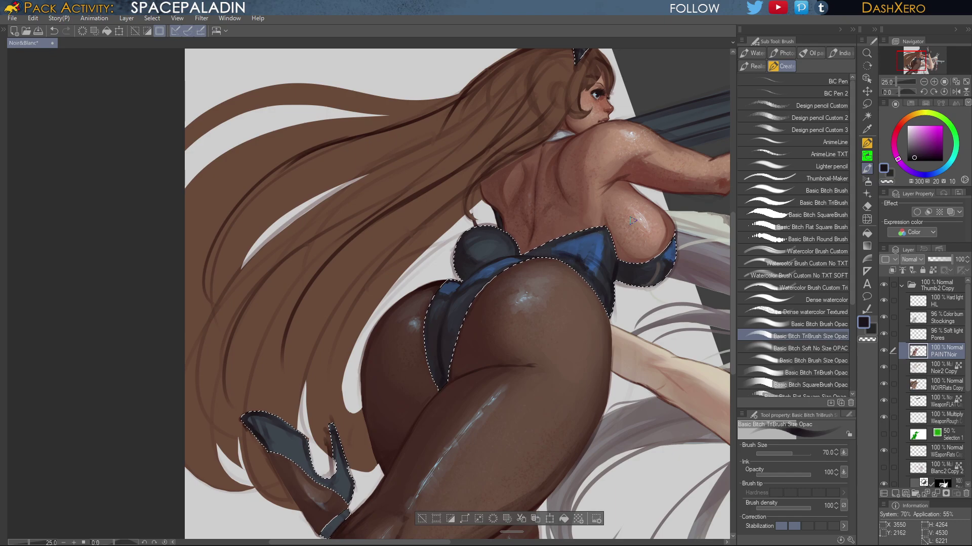
pyautogui.keyDown('alt'); pyautogui.click(598, 259); pyautogui.keyUp('alt')
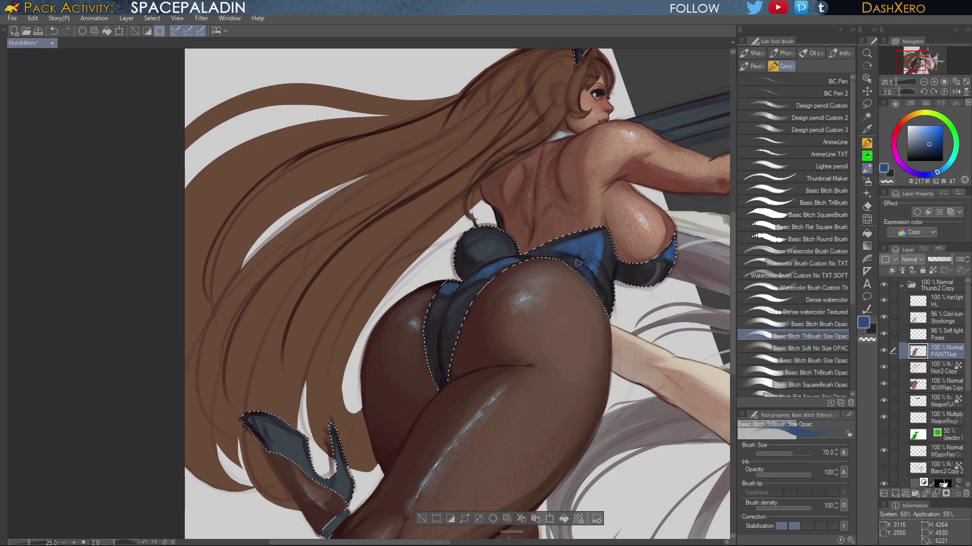
pyautogui.keyDown('alt'); pyautogui.click(601, 272); pyautogui.keyUp('alt')
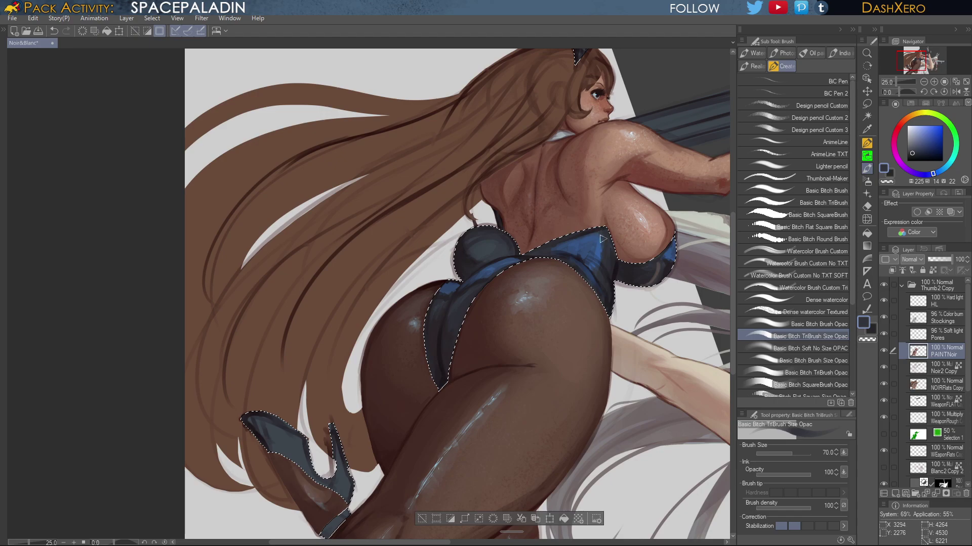
pyautogui.moveTo(610, 230); pyautogui.dragTo(570, 261)
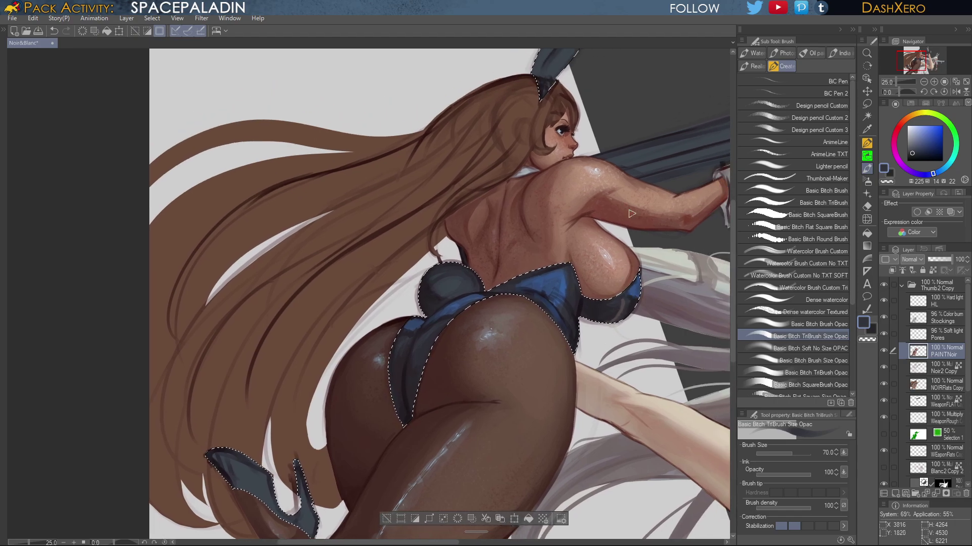
pyautogui.keyDown('alt'); pyautogui.click(541, 275); pyautogui.keyUp('alt')
pyautogui.keyDown('alt'); pyautogui.click(526, 280); pyautogui.keyUp('alt')
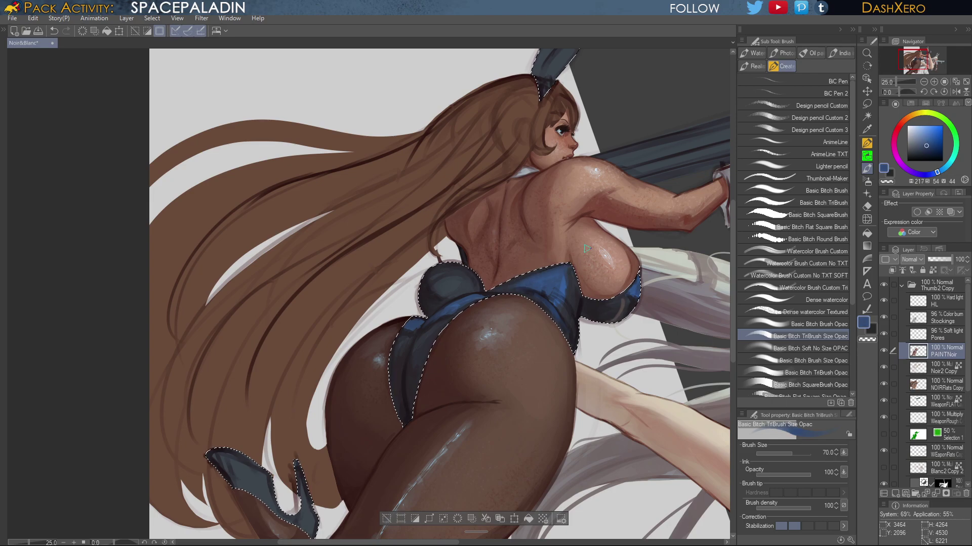
# Darken the bodysuit's front cup and add a greyish reflection sampled from the pale hair behind it, replacing the first stroke
pyautogui.moveTo(642, 263); pyautogui.dragTo(603, 265)
pyautogui.scroll(2, 602, 266)
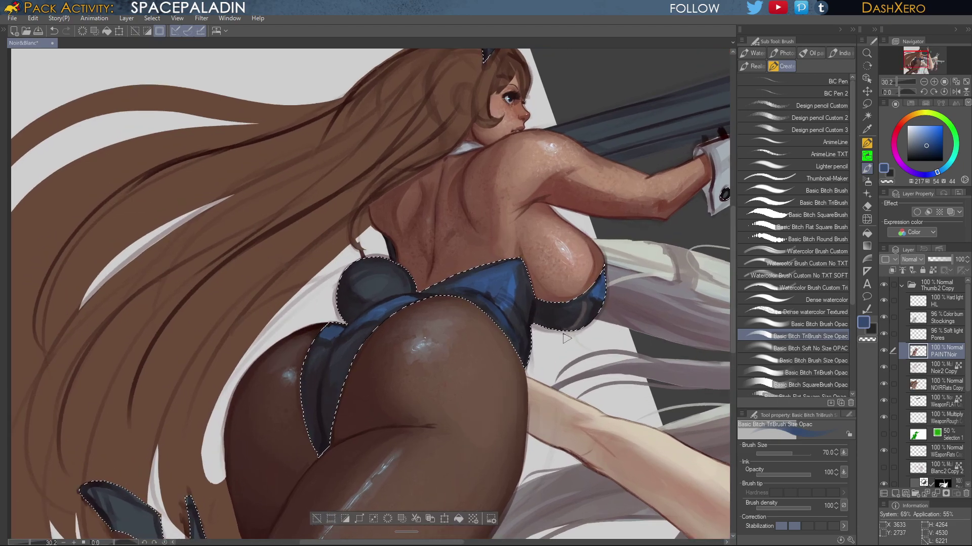
pyautogui.moveTo(599, 344); pyautogui.dragTo(568, 334)
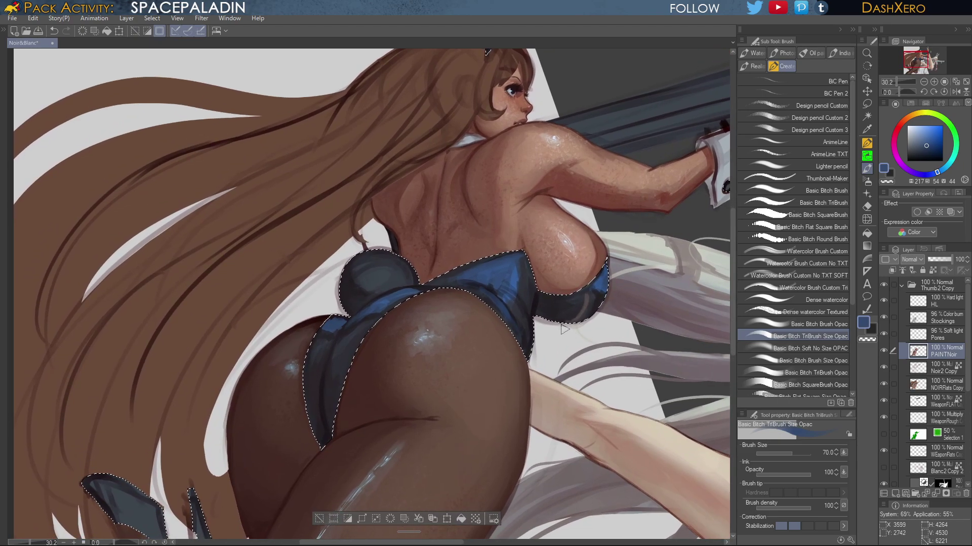
pyautogui.keyDown('alt'); pyautogui.click(526, 316); pyautogui.keyUp('alt')
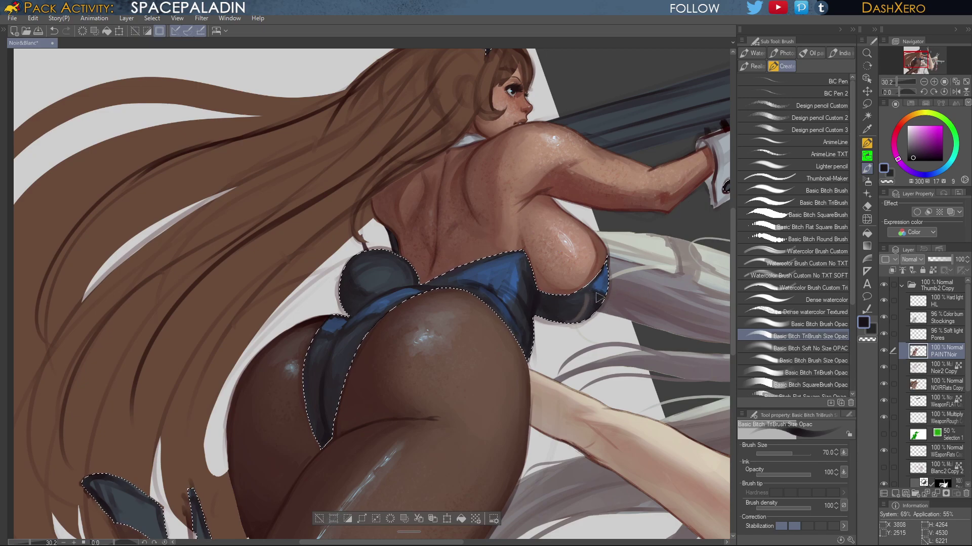
pyautogui.keyDown('alt'); pyautogui.click(666, 281); pyautogui.keyUp('alt')
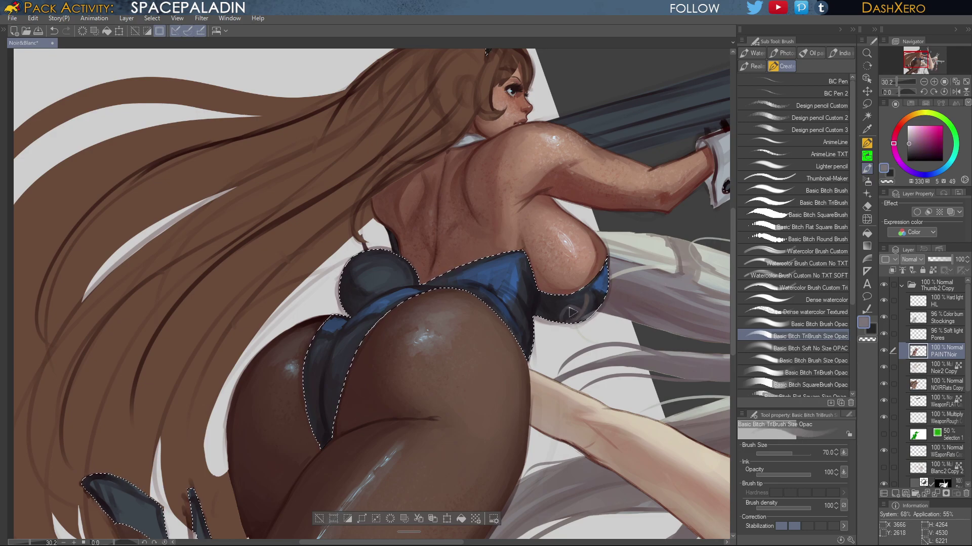
pyautogui.hotkey('ctrl', 'z')
pyautogui.moveTo(586, 299); pyautogui.dragTo(577, 313)
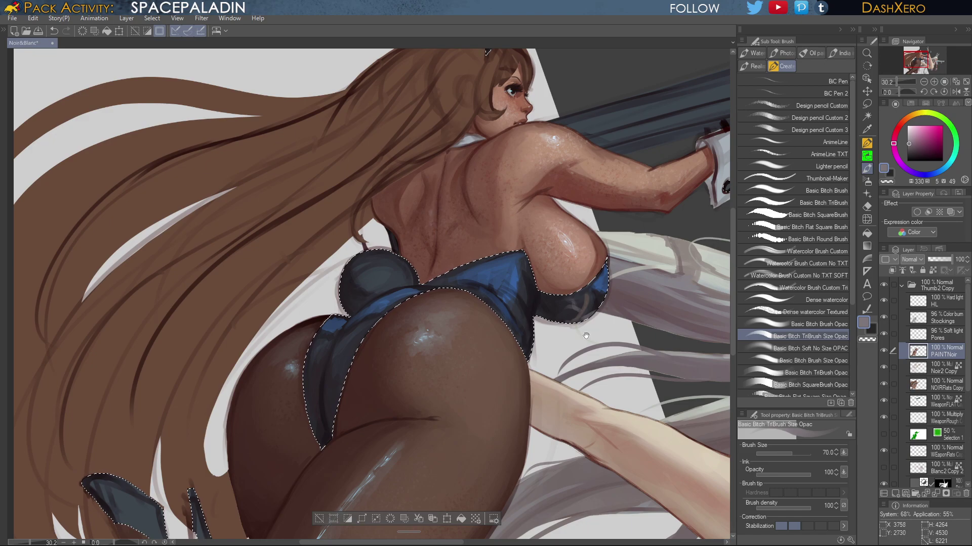
# Blend the front cup's reflection and inner edge with sampled dark tones, and touch up its blue rim highlight
pyautogui.moveTo(591, 341); pyautogui.dragTo(625, 298)
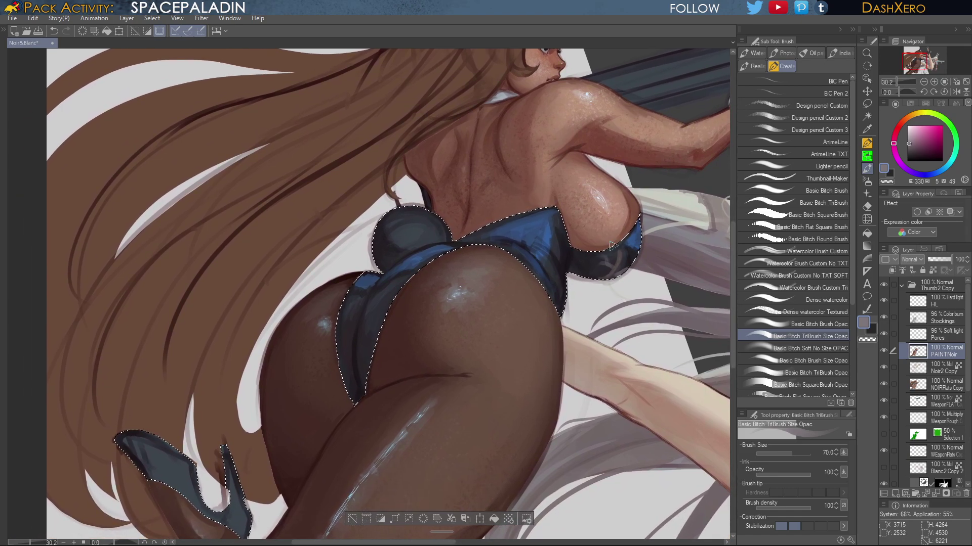
pyautogui.keyDown('alt'); pyautogui.click(584, 261); pyautogui.keyUp('alt')
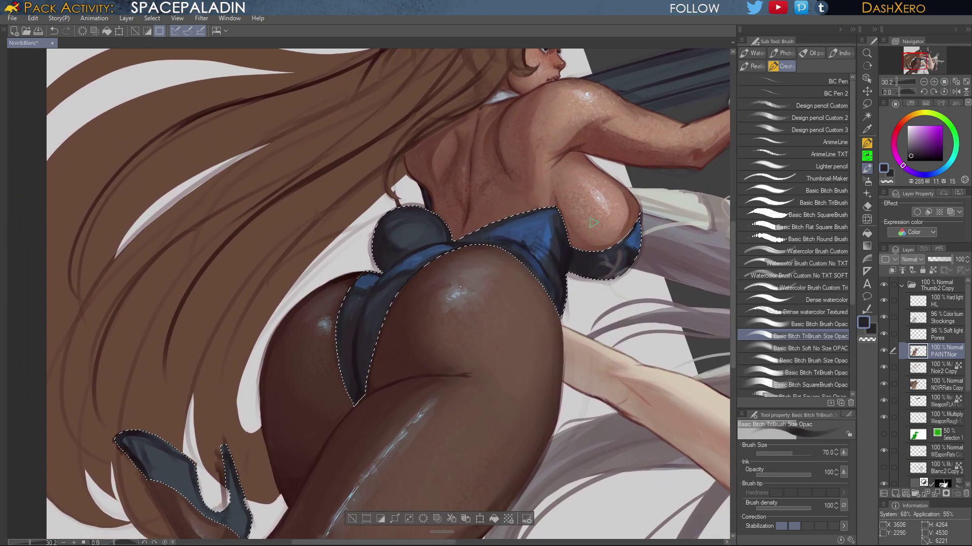
pyautogui.keyDown('alt'); pyautogui.click(571, 258); pyautogui.keyUp('alt')
pyautogui.moveTo(573, 253); pyautogui.dragTo(566, 271)
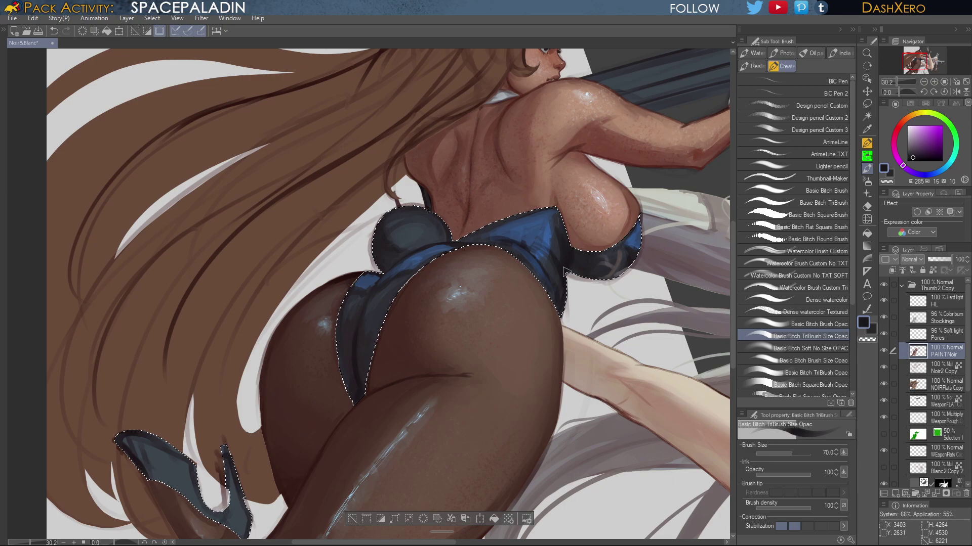
pyautogui.keyDown('alt'); pyautogui.click(635, 238); pyautogui.keyUp('alt')
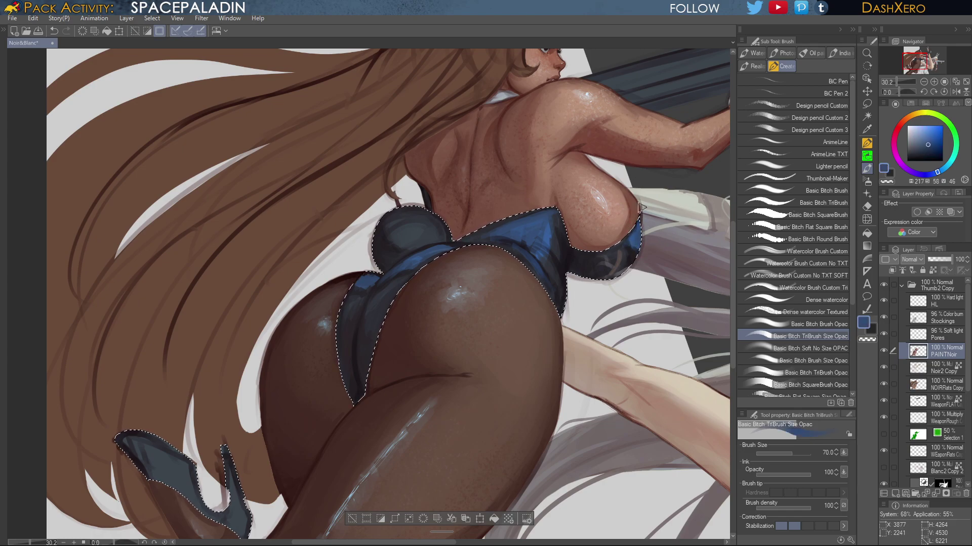
# Refine the bodice's side folds and highlights with brush size 50, alternating sampled dark and blue tones
pyautogui.moveTo(593, 277); pyautogui.dragTo(602, 307)
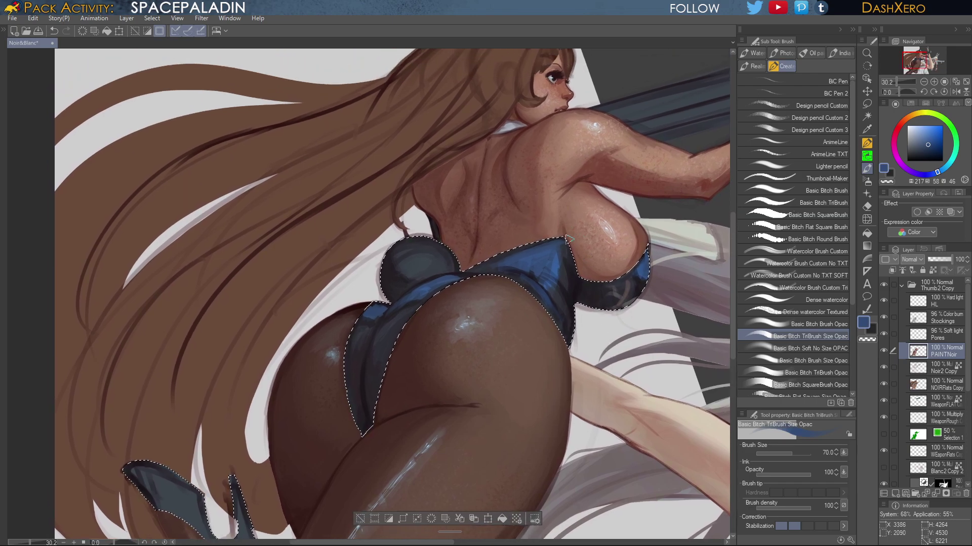
pyautogui.keyDown('alt'); pyautogui.click(574, 296); pyautogui.keyUp('alt')
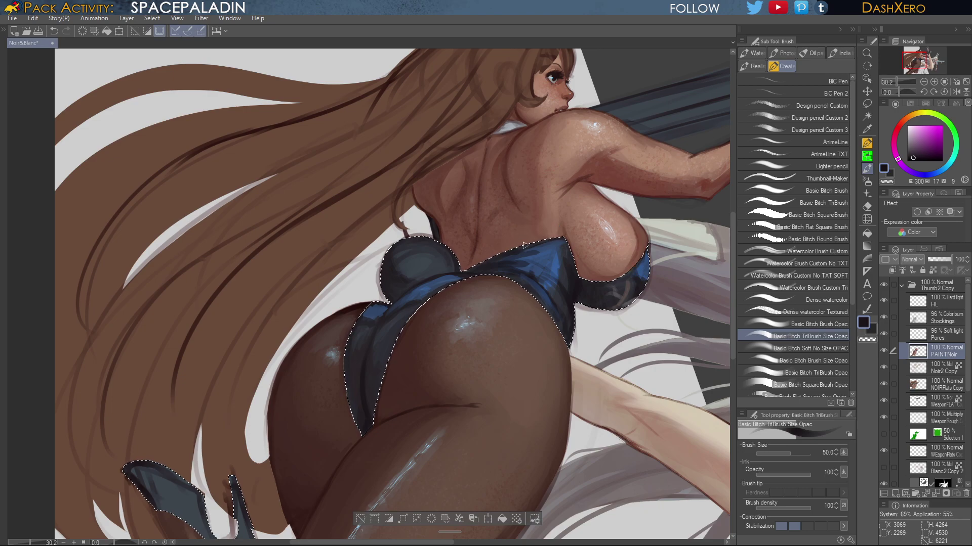
pyautogui.keyDown('alt'); pyautogui.click(535, 253); pyautogui.keyUp('alt')
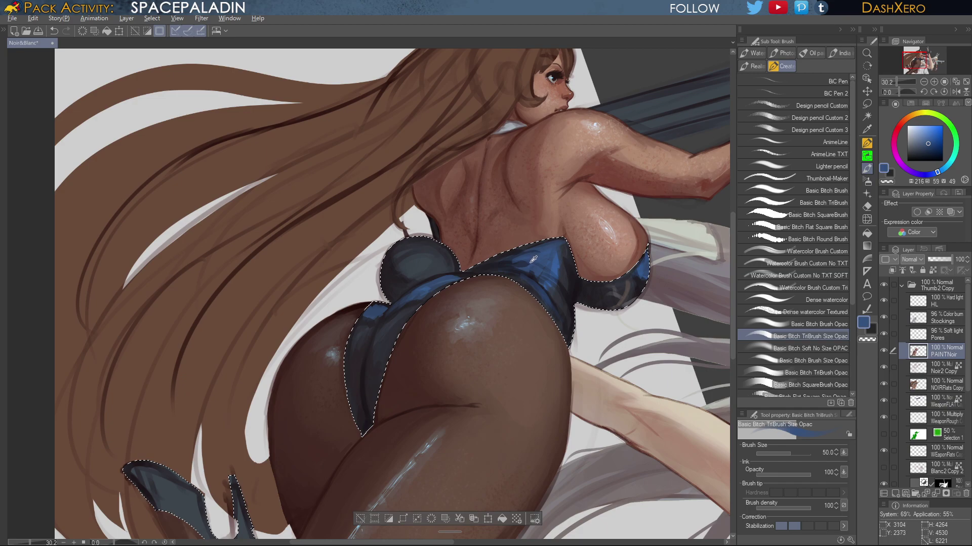
pyautogui.keyDown('alt'); pyautogui.click(534, 263); pyautogui.keyUp('alt')
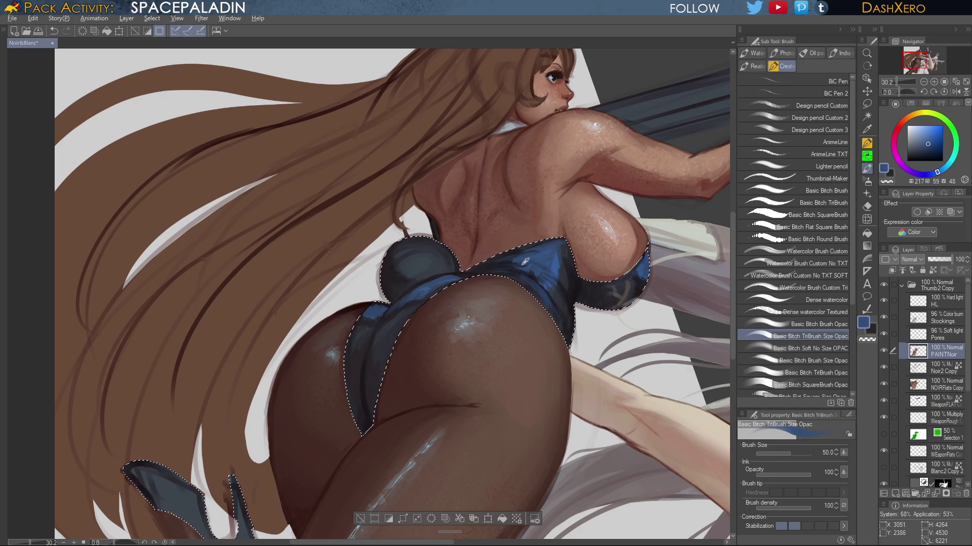
pyautogui.keyDown('alt'); pyautogui.click(524, 262); pyautogui.keyUp('alt')
pyautogui.keyDown('alt'); pyautogui.click(508, 267); pyautogui.keyUp('alt')
pyautogui.moveTo(506, 266); pyautogui.dragTo(529, 274)
pyautogui.keyDown('alt'); pyautogui.click(532, 280); pyautogui.keyUp('alt')
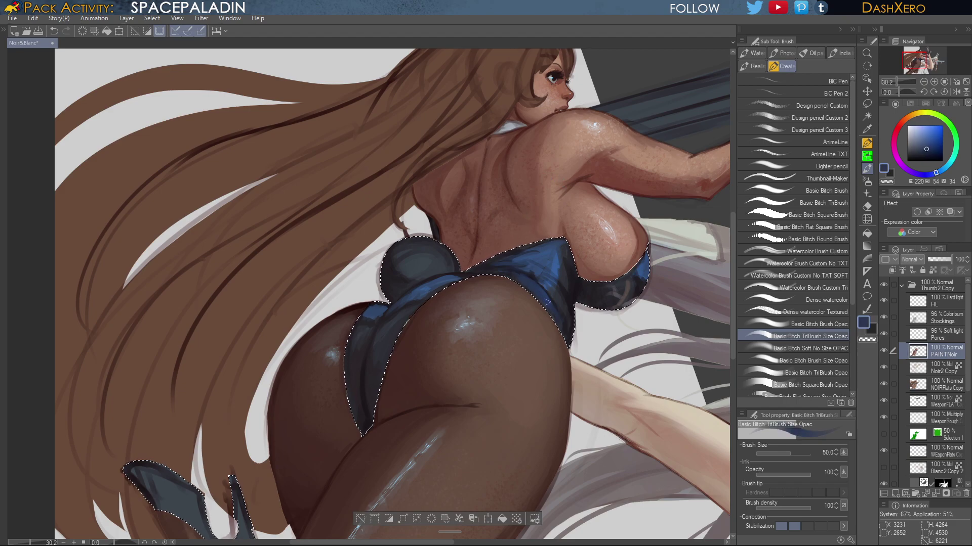
pyautogui.keyDown('alt'); pyautogui.click(540, 293); pyautogui.keyUp('alt')
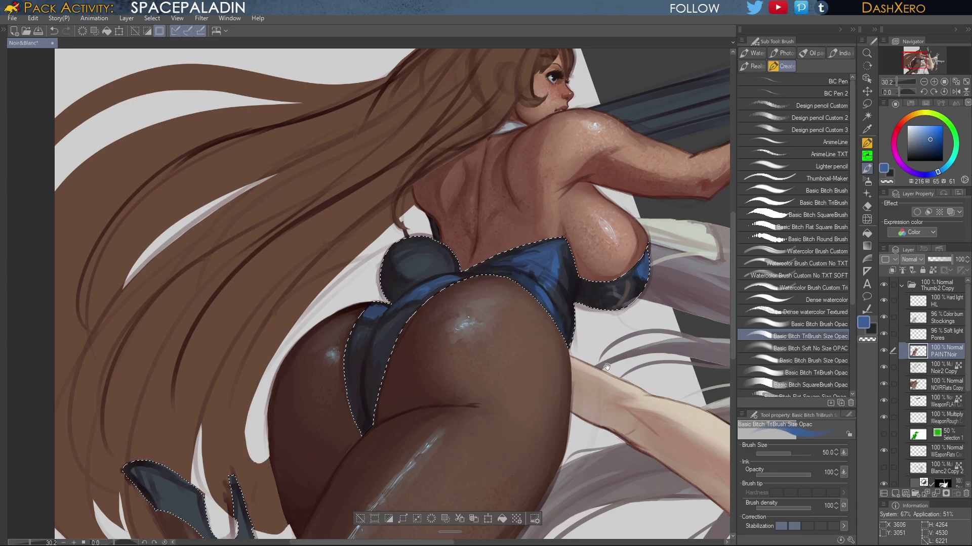
# Add small pale cyan shine marks along the bodice's side on the hard-light HL layer with Basic Bitch Brush at size 50
pyautogui.moveTo(607, 369)
pyautogui.mouseDown()
pyautogui.moveTo(589, 333)
pyautogui.moveTo(572, 326)
pyautogui.moveTo(599, 341)
pyautogui.moveTo(585, 348)
pyautogui.mouseUp()
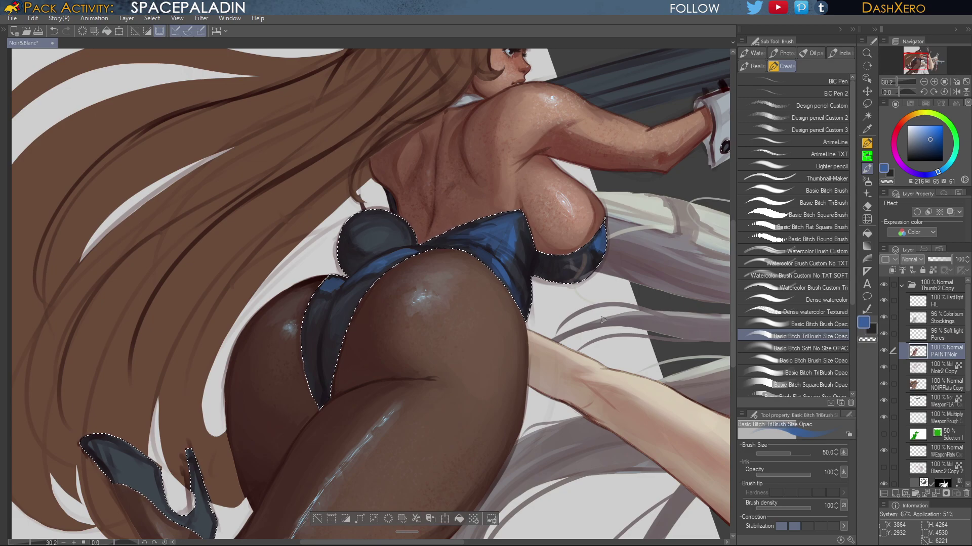
pyautogui.click(920, 123)
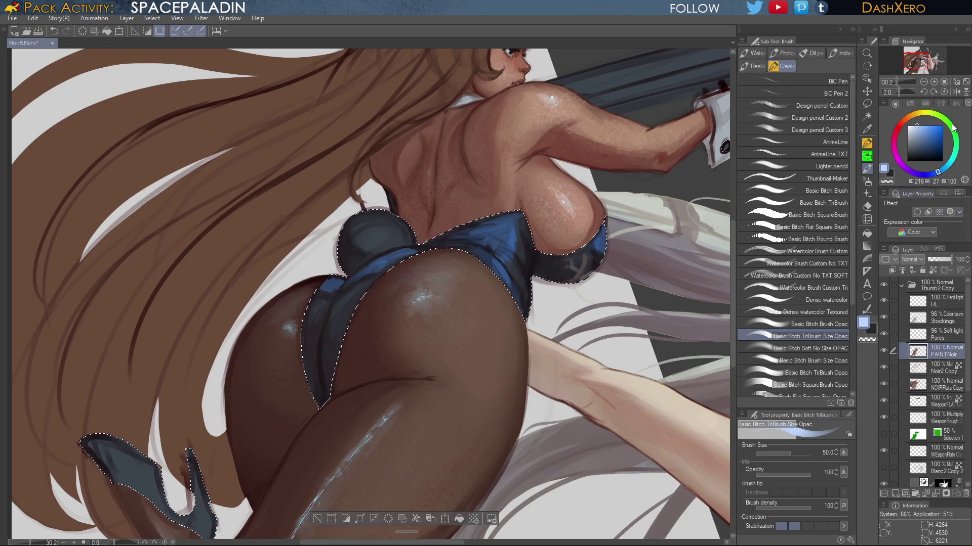
pyautogui.click(956, 142)
pyautogui.moveTo(955, 143); pyautogui.dragTo(956, 150)
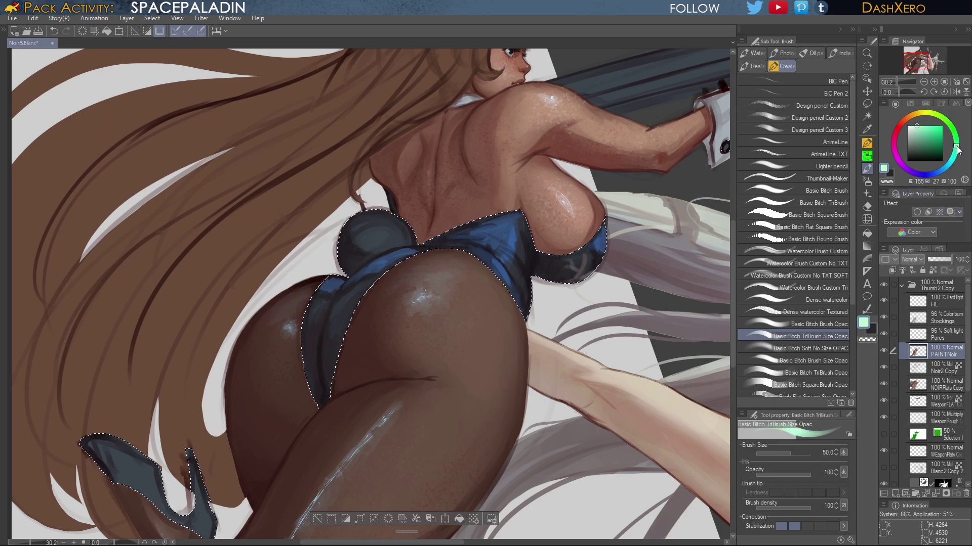
pyautogui.click(955, 304)
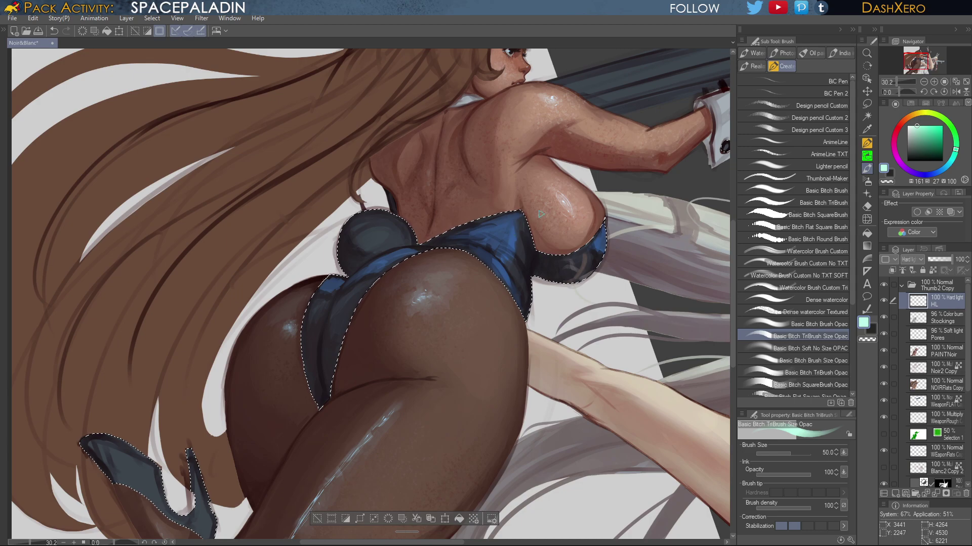
pyautogui.click(840, 189)
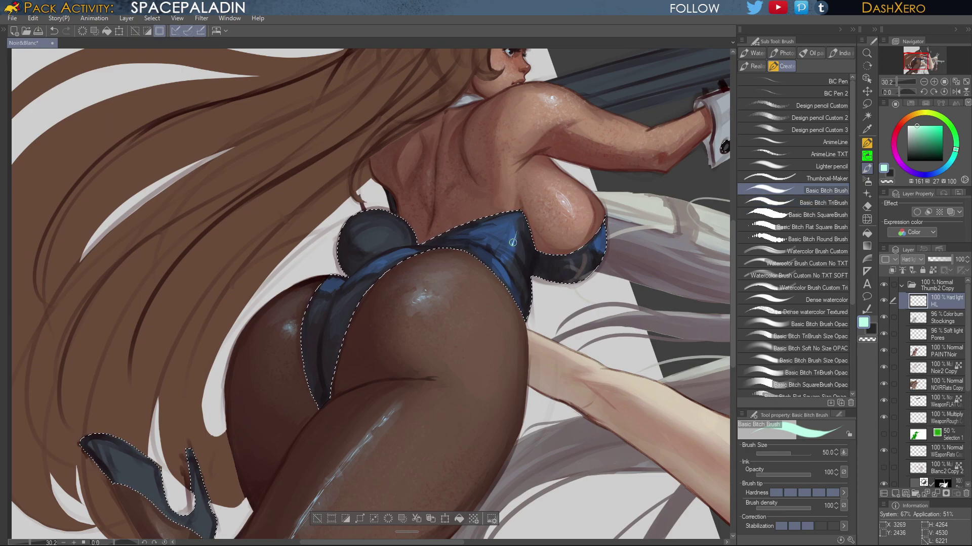
pyautogui.hotkey('ctrl', 'z')
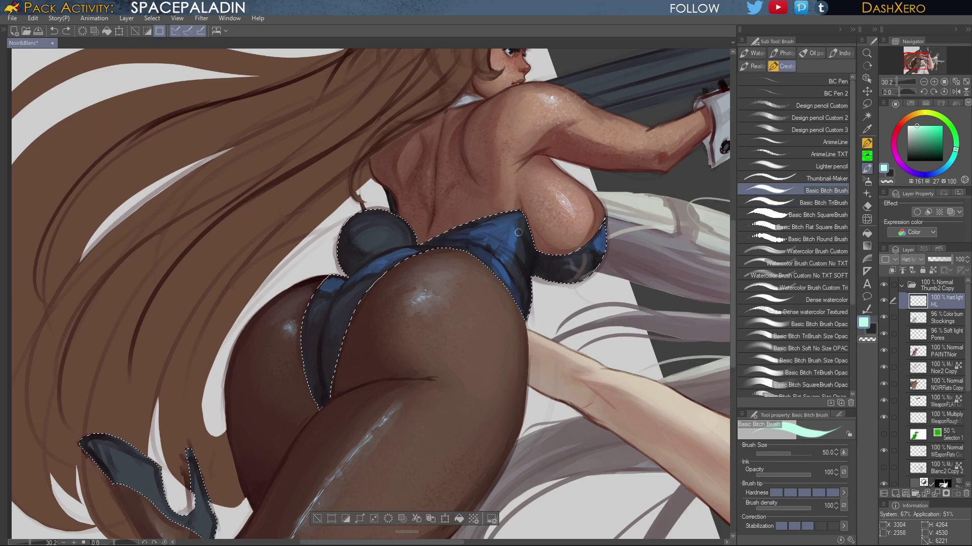
pyautogui.moveTo(512, 247); pyautogui.dragTo(518, 231)
pyautogui.hotkey('ctrl', 'z')
# Paint thin pale cyan highlights on the bodysuit's rear panel, along its outer edge and inner folds
pyautogui.moveTo(315, 287); pyautogui.dragTo(307, 330)
pyautogui.click(329, 290)
pyautogui.moveTo(320, 310); pyautogui.dragTo(306, 399)
pyautogui.moveTo(419, 320); pyautogui.dragTo(593, 307)
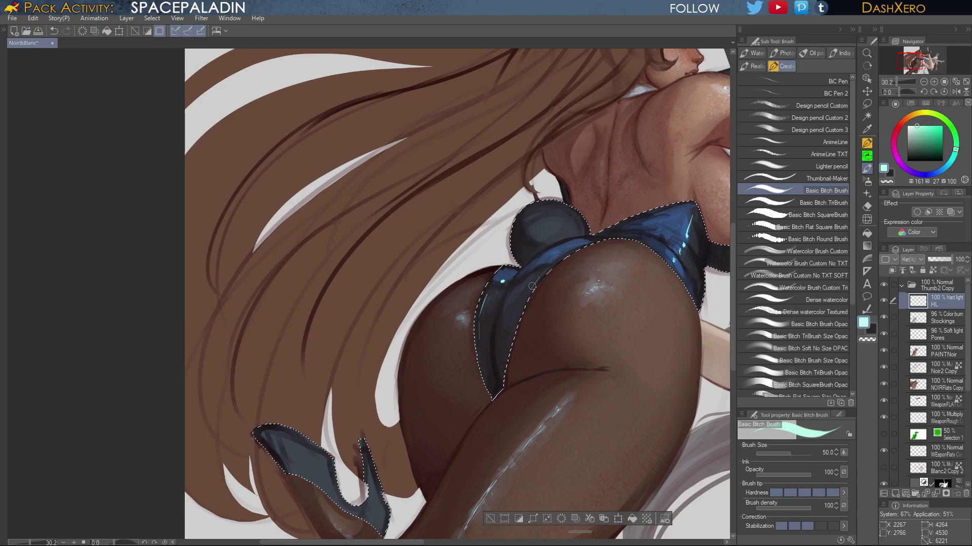
pyautogui.hotkey('ctrl', 'z')
pyautogui.moveTo(527, 292); pyautogui.dragTo(511, 338)
pyautogui.moveTo(660, 291); pyautogui.dragTo(582, 335)
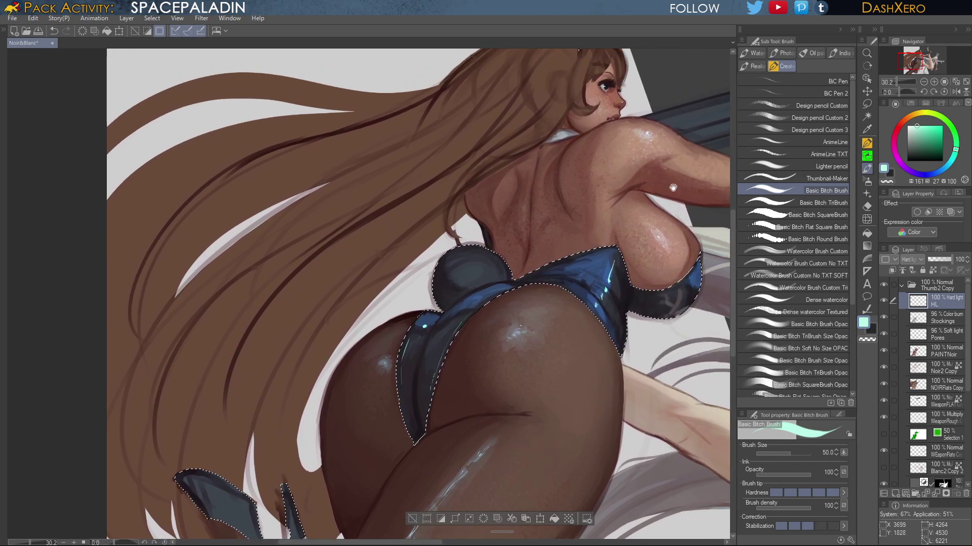
# Set up the Dense watercolor brush with a sampled dark navy, undo the misplaced waist stroke, and make PAINTNoir the active layer
pyautogui.keyDown('alt'); pyautogui.click(585, 278); pyautogui.keyUp('alt')
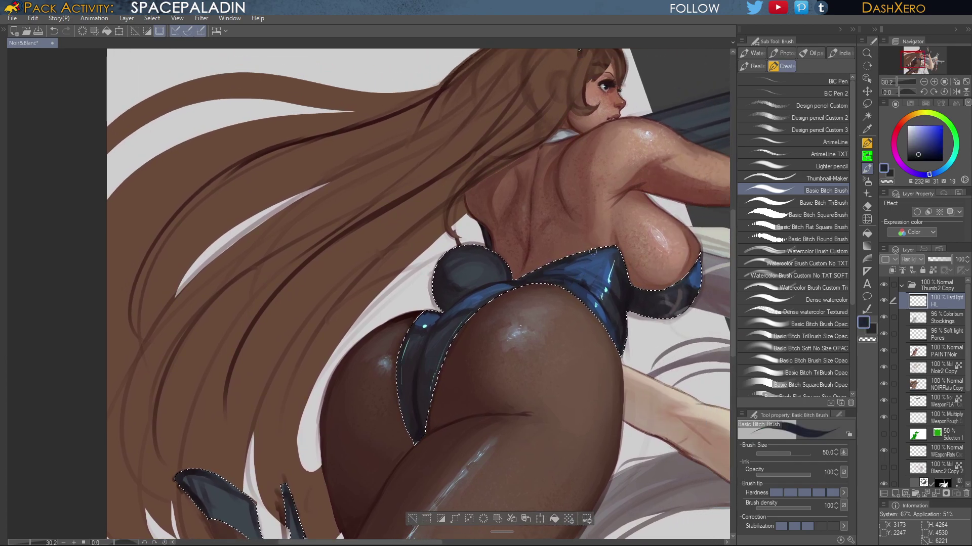
pyautogui.click(831, 298)
pyautogui.press('alt')
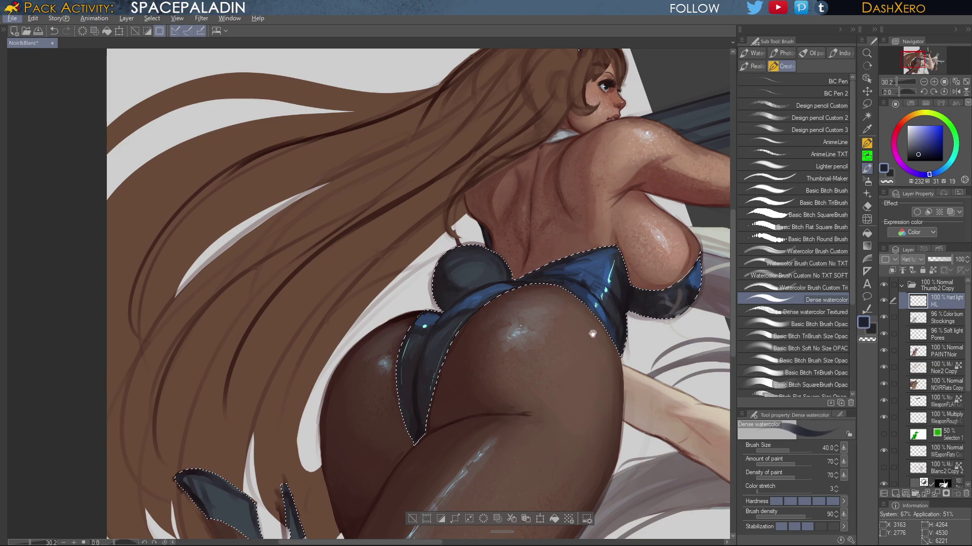
pyautogui.moveTo(627, 338); pyautogui.dragTo(606, 312)
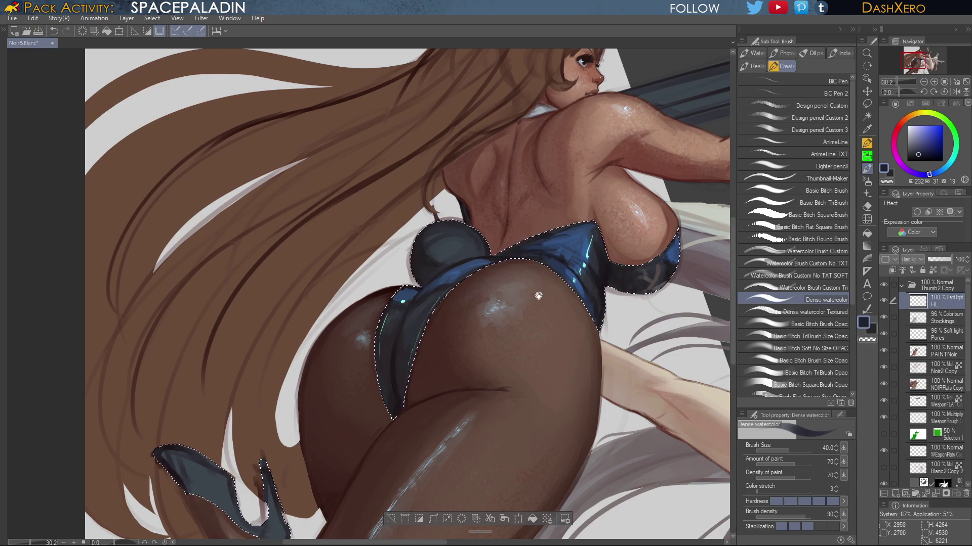
pyautogui.moveTo(534, 300); pyautogui.dragTo(564, 238)
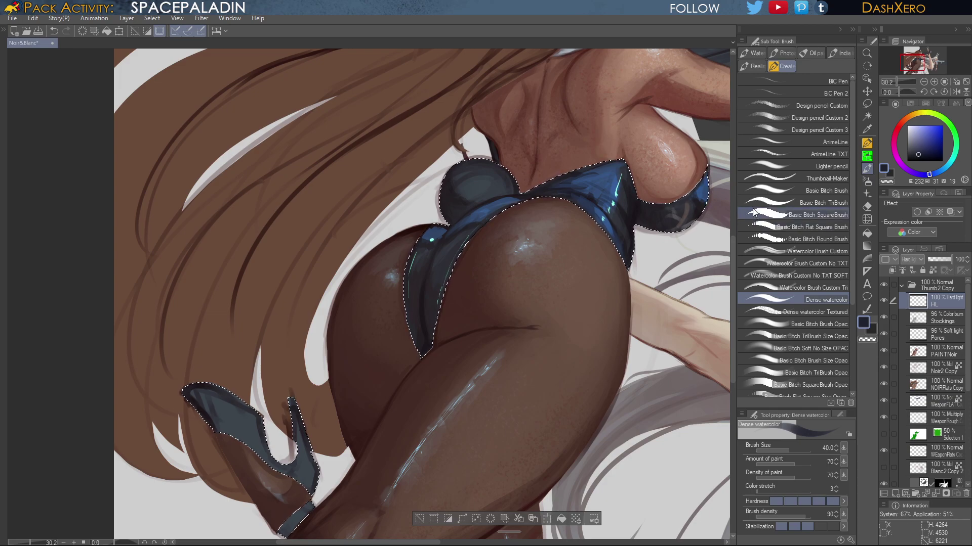
pyautogui.moveTo(733, 259); pyautogui.dragTo(734, 250)
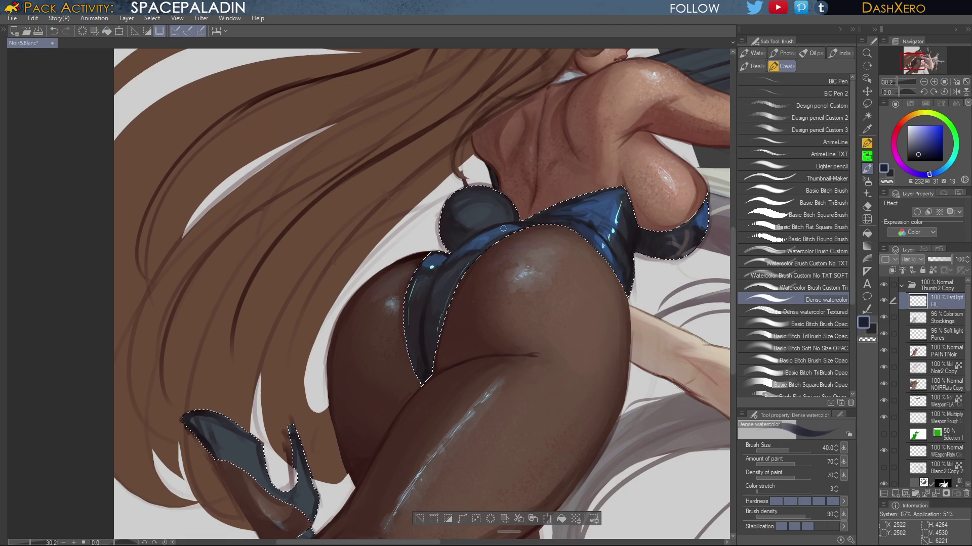
pyautogui.hotkey('ctrl', 'z')
pyautogui.click(947, 353)
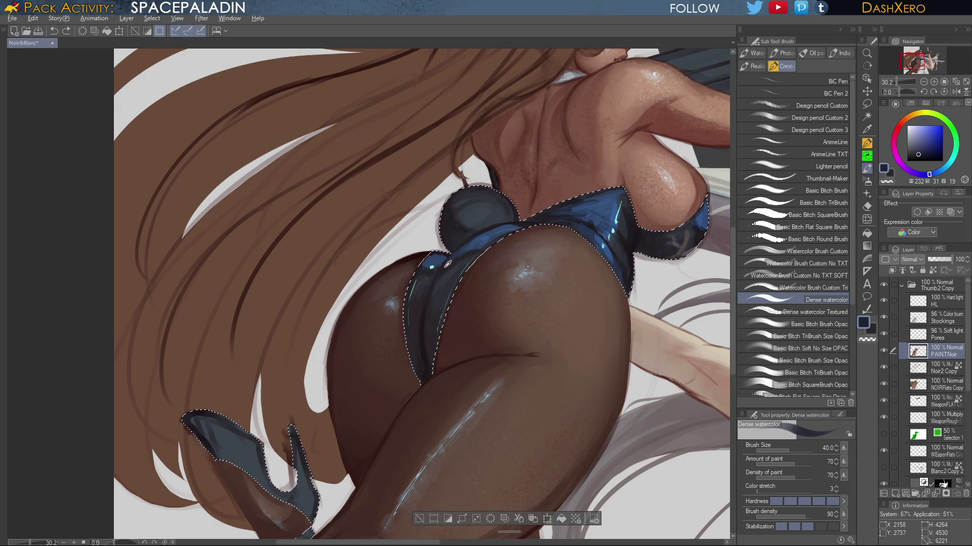
# Deepen the folds of the bodysuit's waist and rear panel with a sampled near-black, reducing the Dense watercolor brush to size 25
pyautogui.keyDown('alt'); pyautogui.click(447, 295); pyautogui.keyUp('alt')
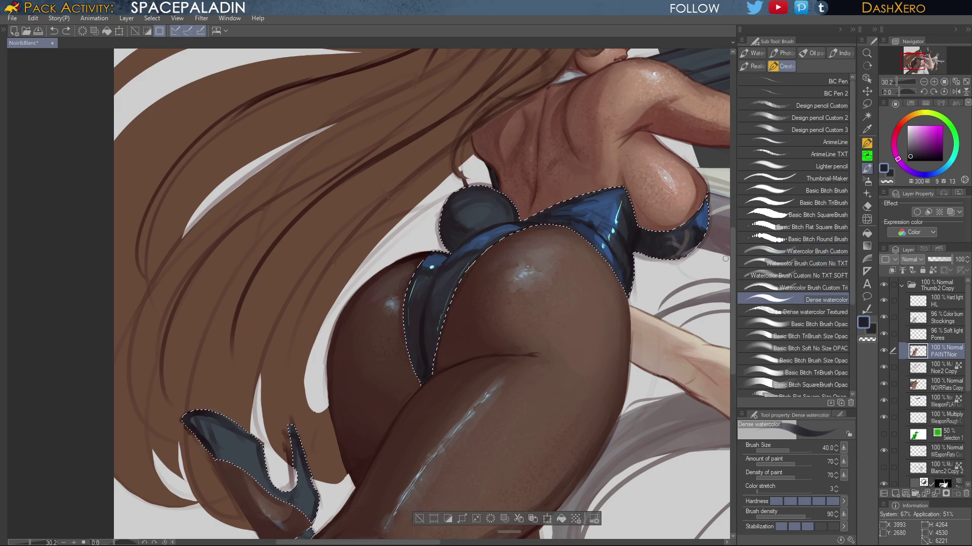
pyautogui.moveTo(525, 225); pyautogui.dragTo(514, 227)
pyautogui.hotkey('ctrl', 'z')
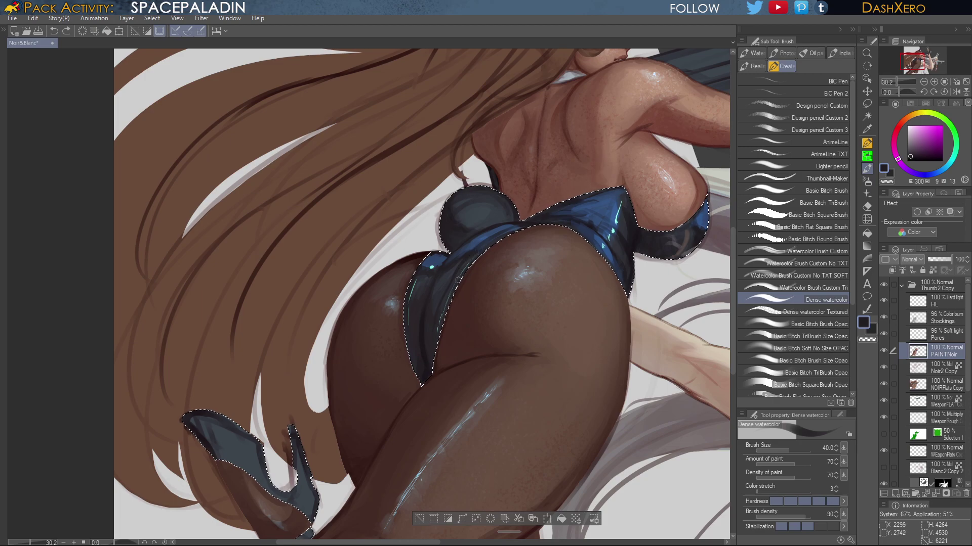
pyautogui.moveTo(429, 350); pyautogui.dragTo(439, 311)
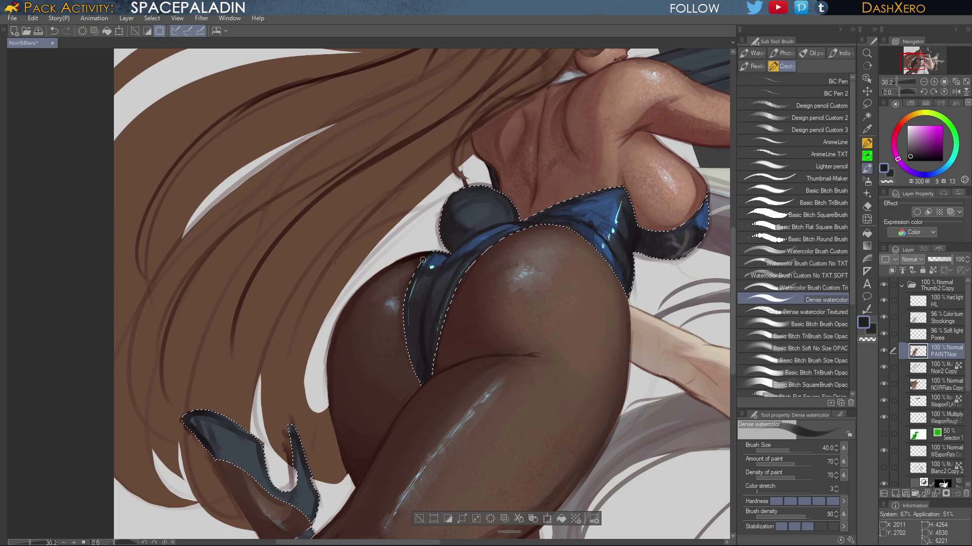
pyautogui.hotkey('ctrl', 'z')
pyautogui.press('[')
pyautogui.press('[')
pyautogui.moveTo(479, 248); pyautogui.dragTo(475, 252)
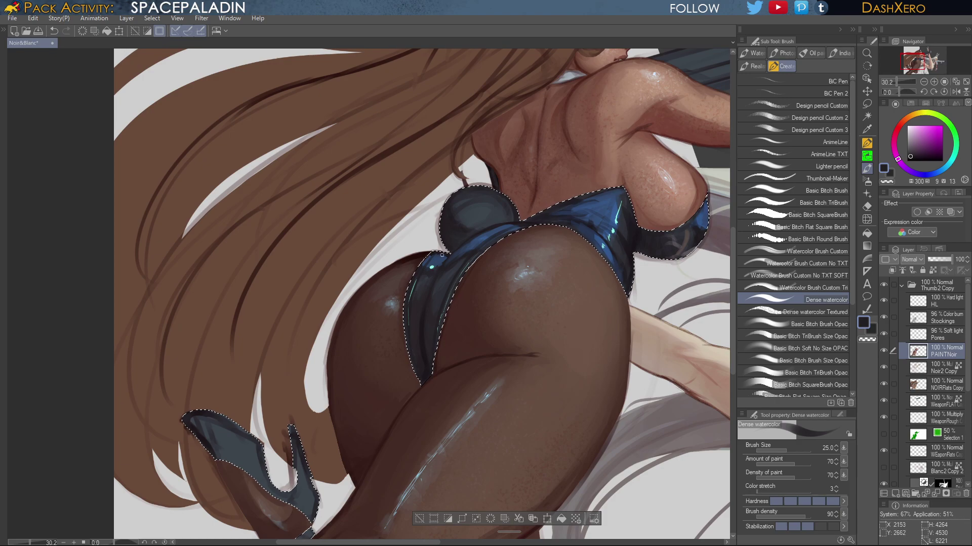
# Soften the bodysuit's blue and dark areas around the front cup using sampled tones and Basic Bitch Brush Opac at size 170
pyautogui.keyDown('alt'); pyautogui.click(583, 212); pyautogui.keyUp('alt')
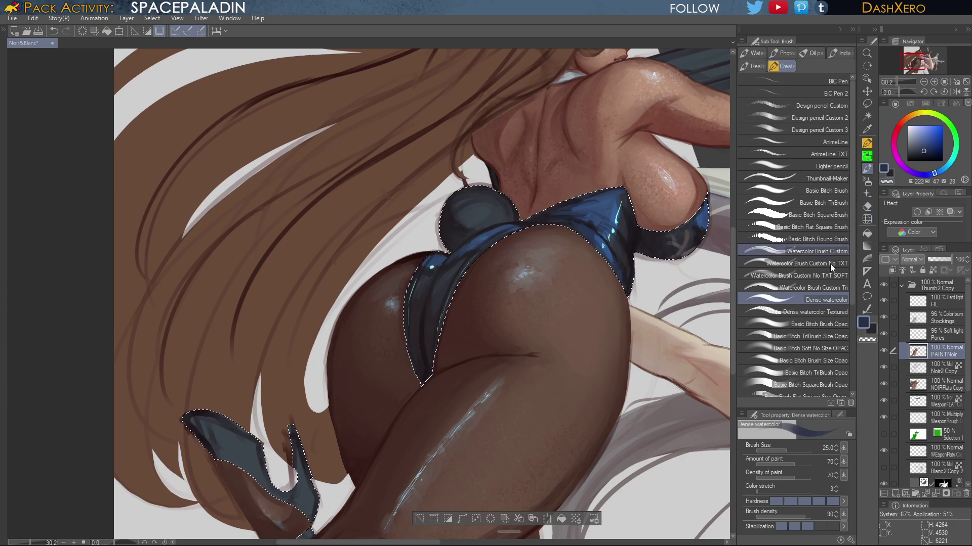
pyautogui.click(826, 325)
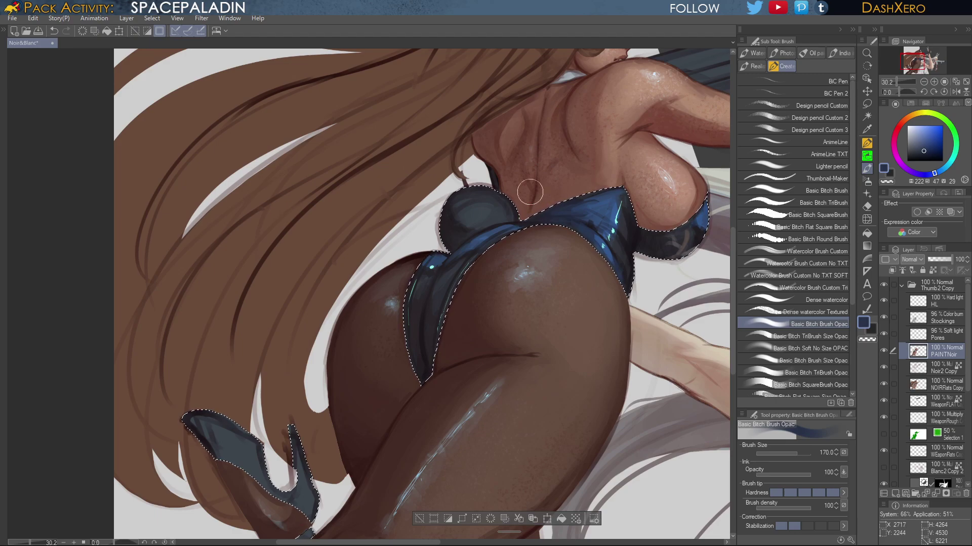
pyautogui.moveTo(628, 264); pyautogui.dragTo(562, 300)
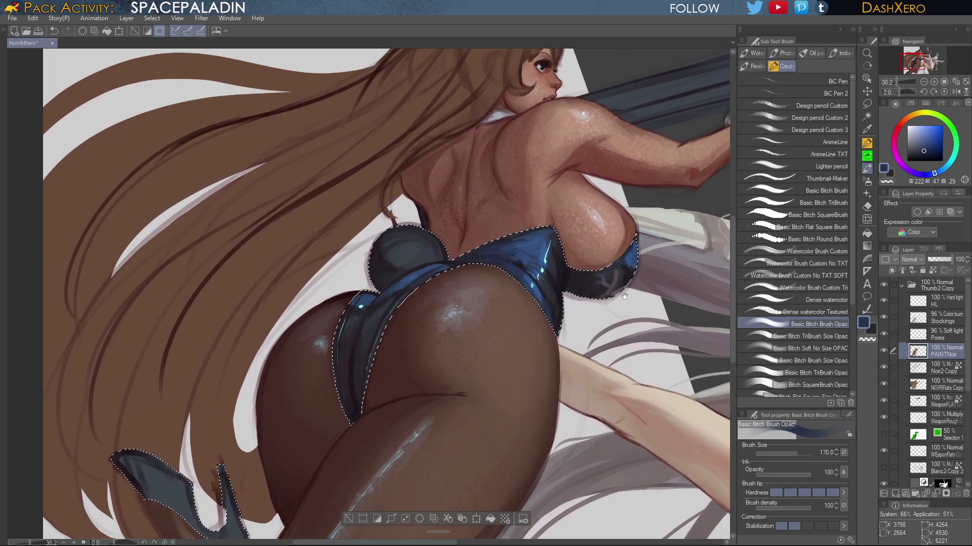
pyautogui.moveTo(727, 254)
pyautogui.mouseDown()
pyautogui.moveTo(639, 326)
pyautogui.moveTo(614, 320)
pyautogui.moveTo(604, 302)
pyautogui.mouseUp()
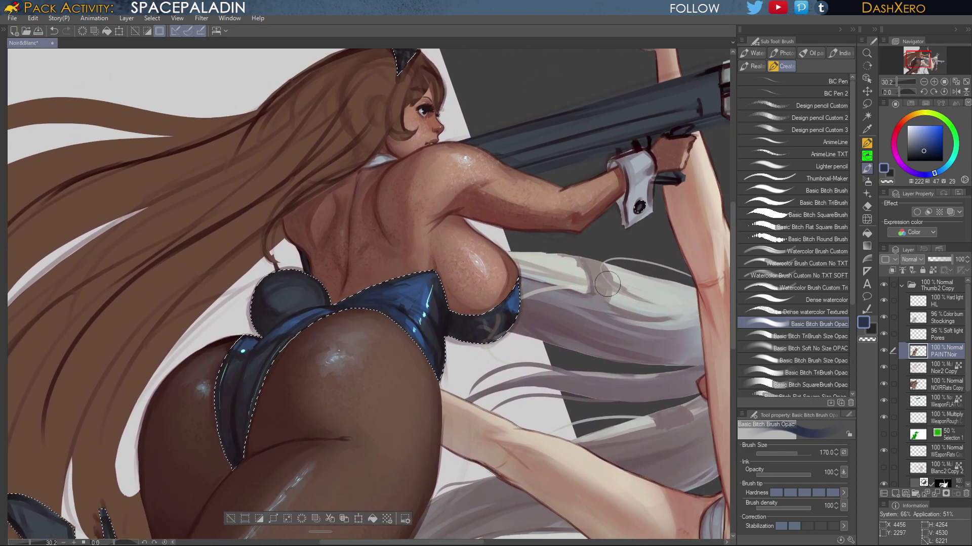
pyautogui.keyDown('alt'); pyautogui.click(519, 299); pyautogui.keyUp('alt')
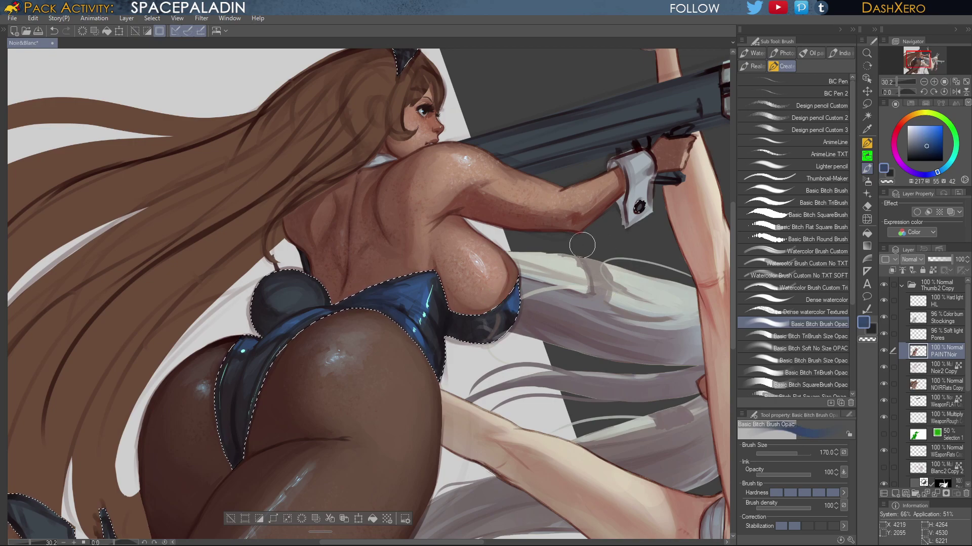
pyautogui.moveTo(636, 203); pyautogui.dragTo(640, 208)
pyautogui.keyDown('alt'); pyautogui.click(513, 315); pyautogui.keyUp('alt')
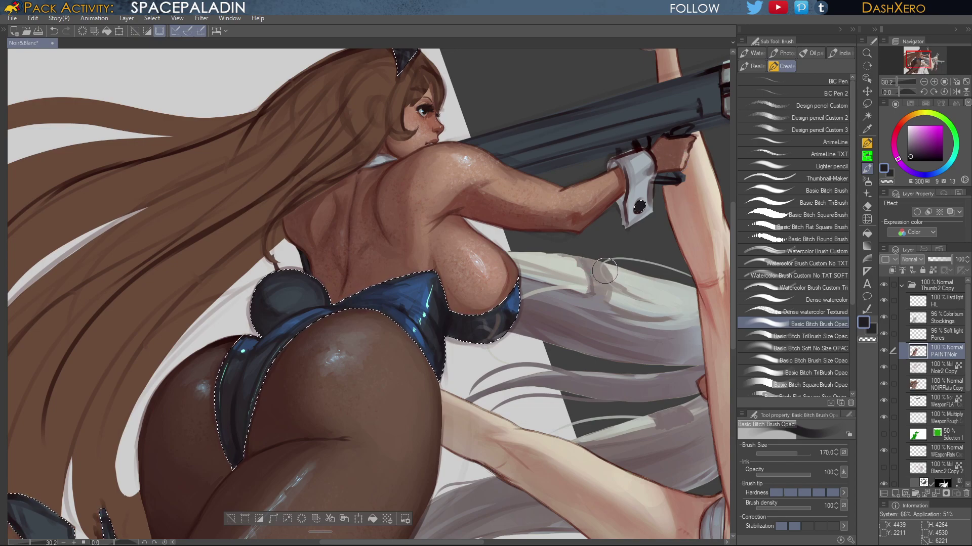
pyautogui.moveTo(676, 259); pyautogui.dragTo(483, 191)
pyautogui.moveTo(603, 454); pyautogui.dragTo(519, 319)
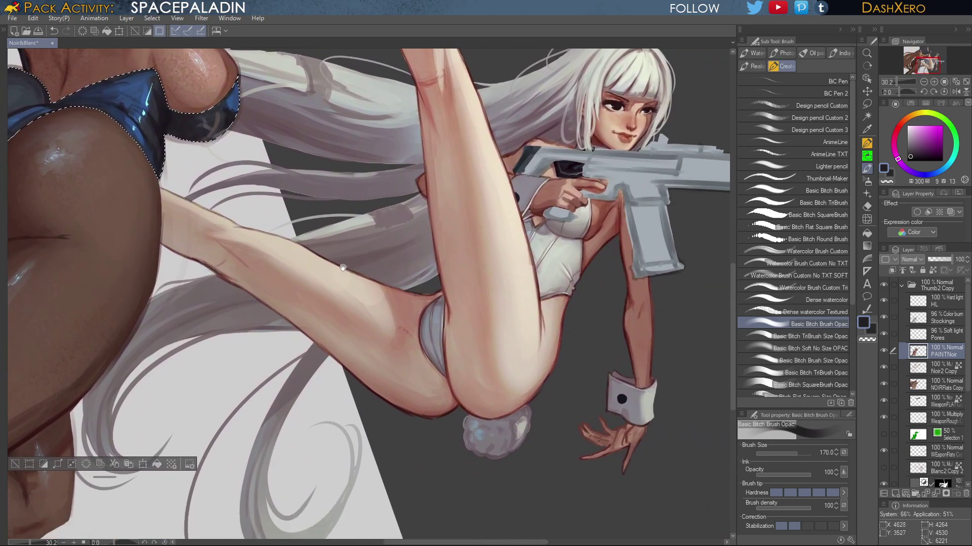
pyautogui.moveTo(366, 277); pyautogui.dragTo(705, 442)
pyautogui.moveTo(630, 245); pyautogui.dragTo(614, 232)
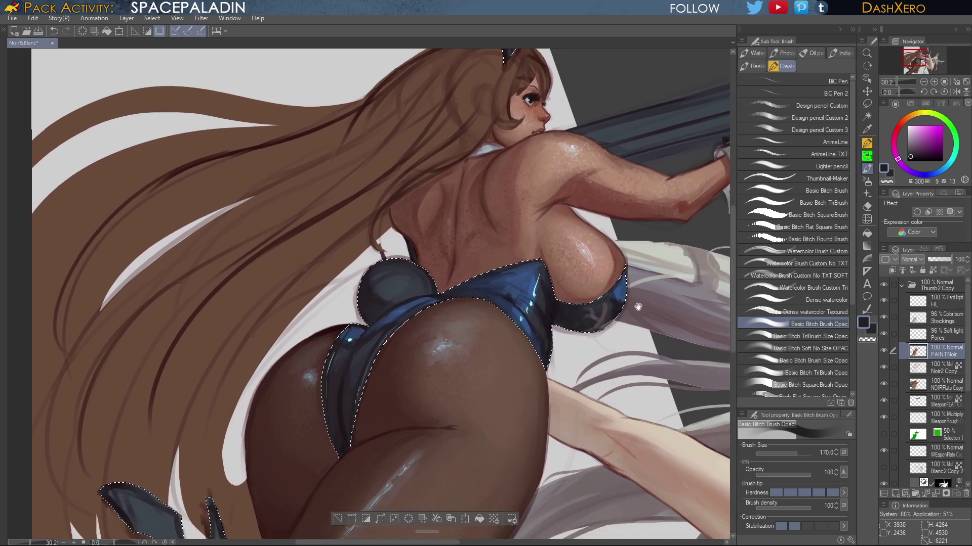
pyautogui.moveTo(637, 305); pyautogui.dragTo(616, 158)
pyautogui.moveTo(562, 330); pyautogui.dragTo(625, 372)
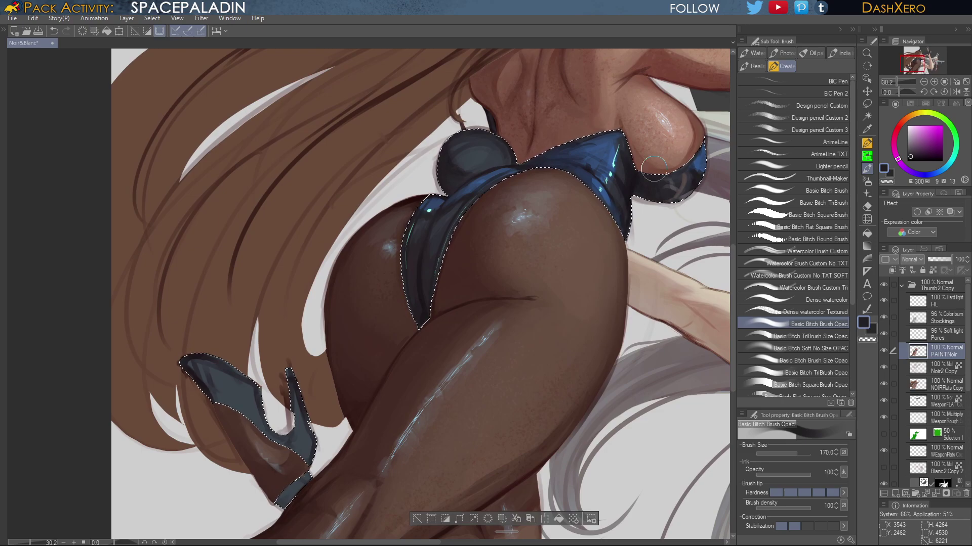
pyautogui.moveTo(654, 169); pyautogui.dragTo(638, 189)
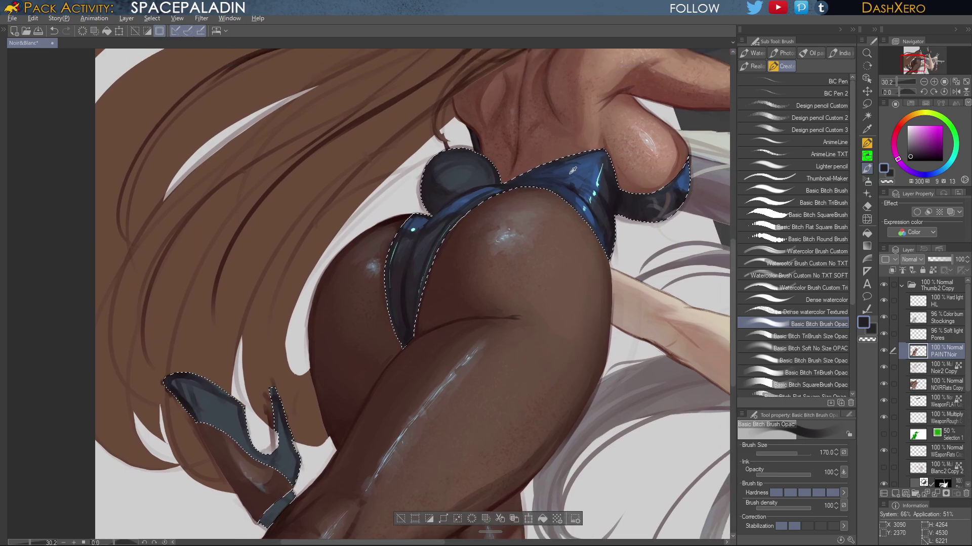
# Strengthen the bodice's blue sheen with a sampled blue, and refine its side folds with a sampled dark navy using Dense watercolor at size 25
pyautogui.keyDown('alt'); pyautogui.click(574, 170); pyautogui.keyUp('alt')
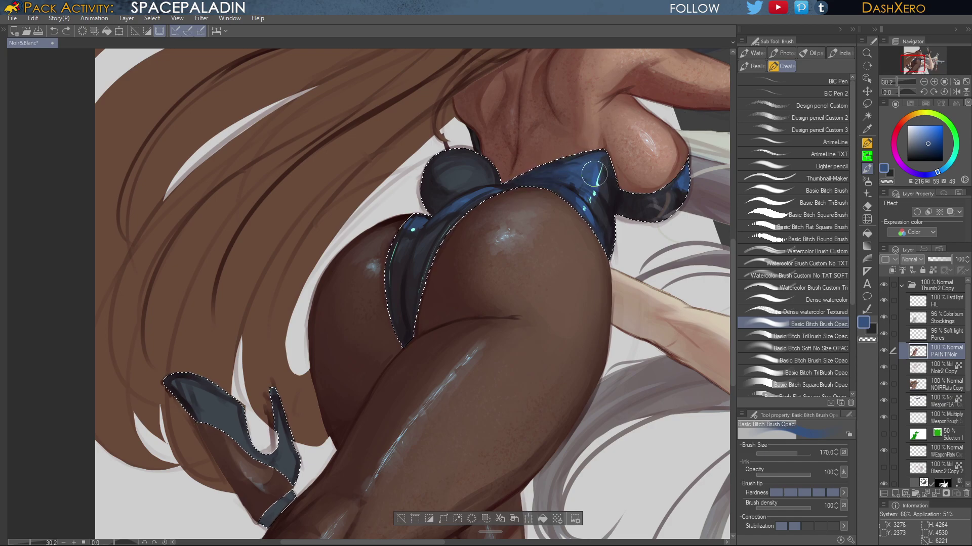
pyautogui.moveTo(544, 177); pyautogui.dragTo(420, 321)
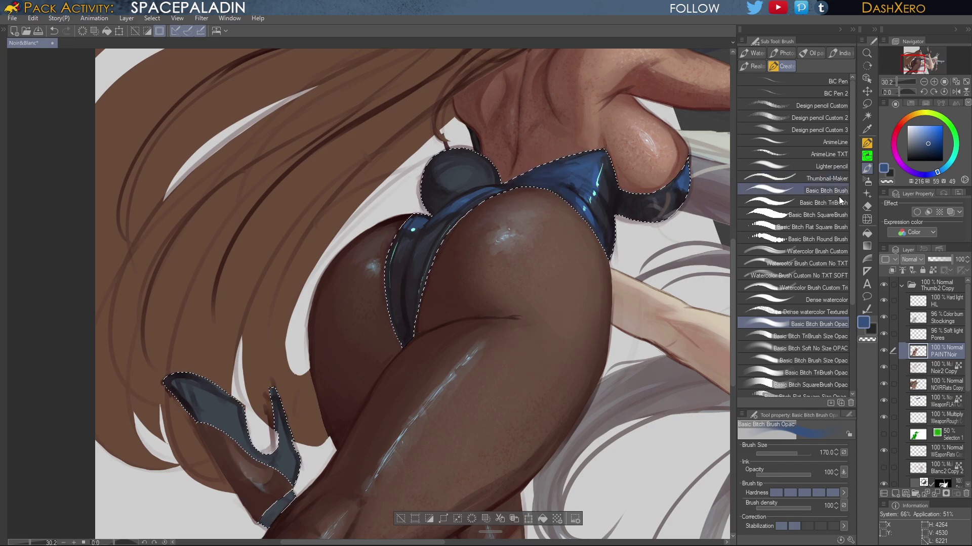
pyautogui.click(828, 298)
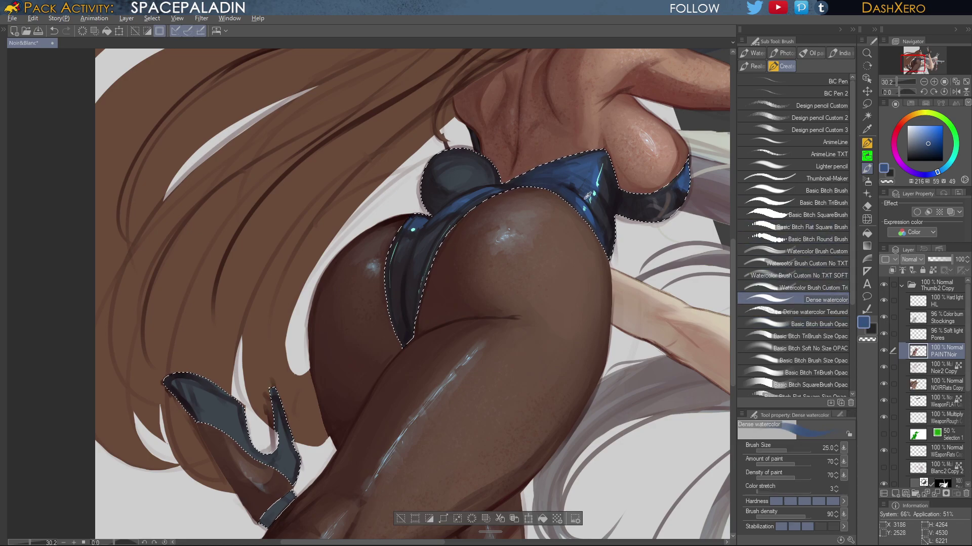
pyautogui.keyDown('alt'); pyautogui.click(576, 189); pyautogui.keyUp('alt')
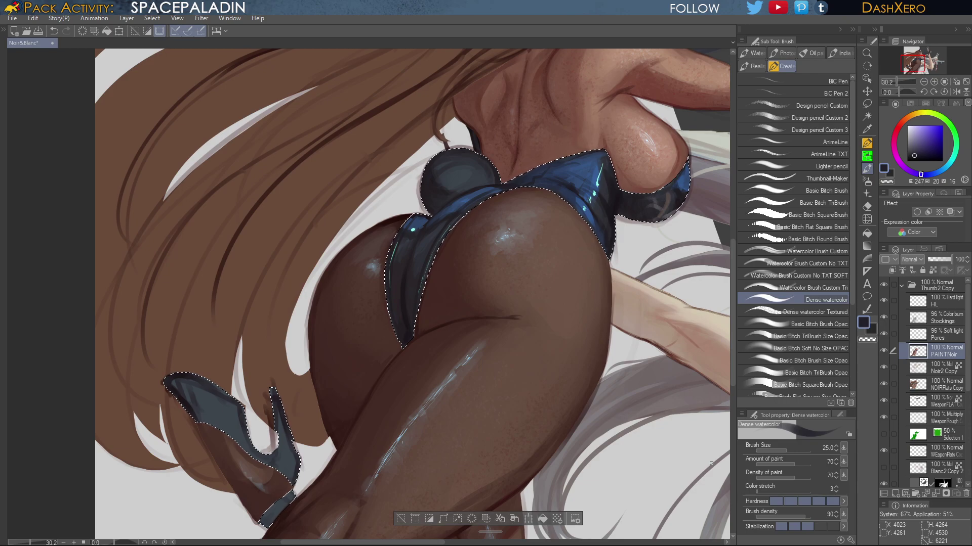
pyautogui.moveTo(606, 240); pyautogui.dragTo(602, 267)
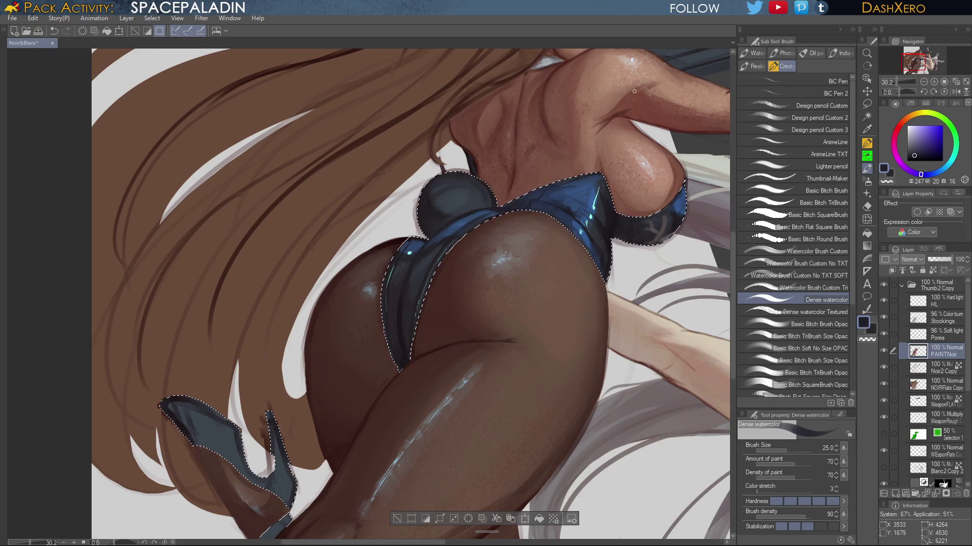
pyautogui.moveTo(570, 220); pyautogui.dragTo(555, 226)
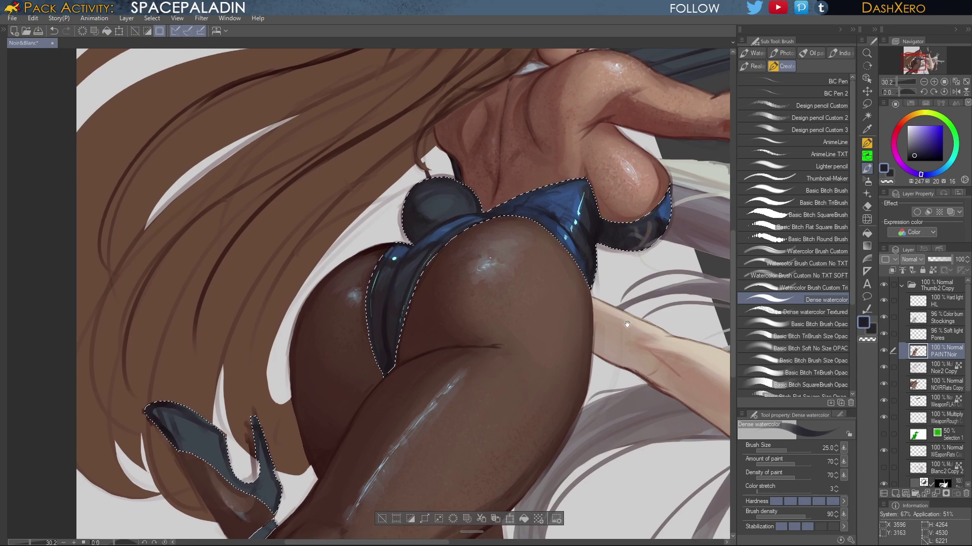
pyautogui.moveTo(689, 405); pyautogui.dragTo(567, 359)
pyautogui.moveTo(630, 373)
pyautogui.mouseDown()
pyautogui.moveTo(475, 310)
pyautogui.moveTo(447, 243)
pyautogui.mouseUp()
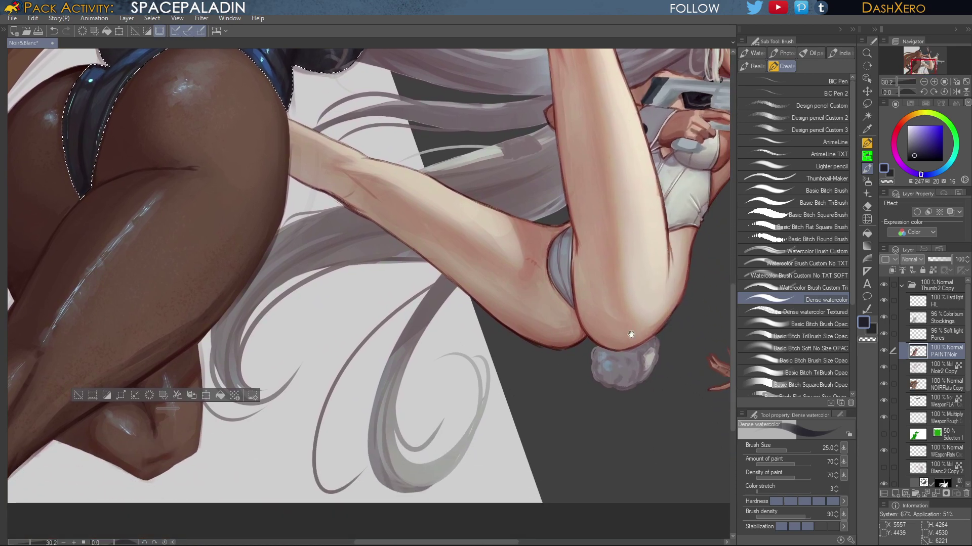
# Refine the bodice folds with sampled near-black tones, undo the last Dense watercolor stroke, and continue the detail with BiC Pen 2
pyautogui.moveTo(341, 196); pyautogui.dragTo(587, 274)
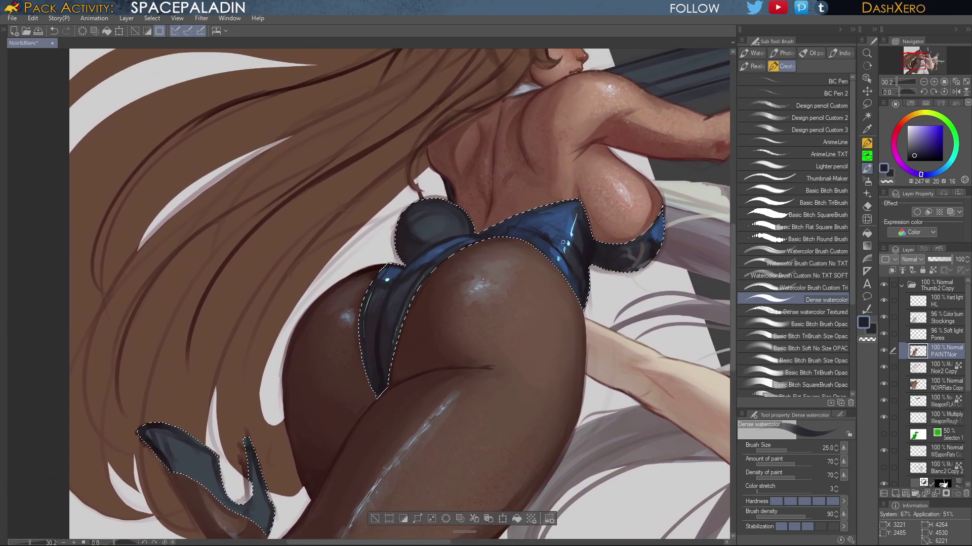
pyautogui.keyDown('alt'); pyautogui.click(582, 289); pyautogui.keyUp('alt')
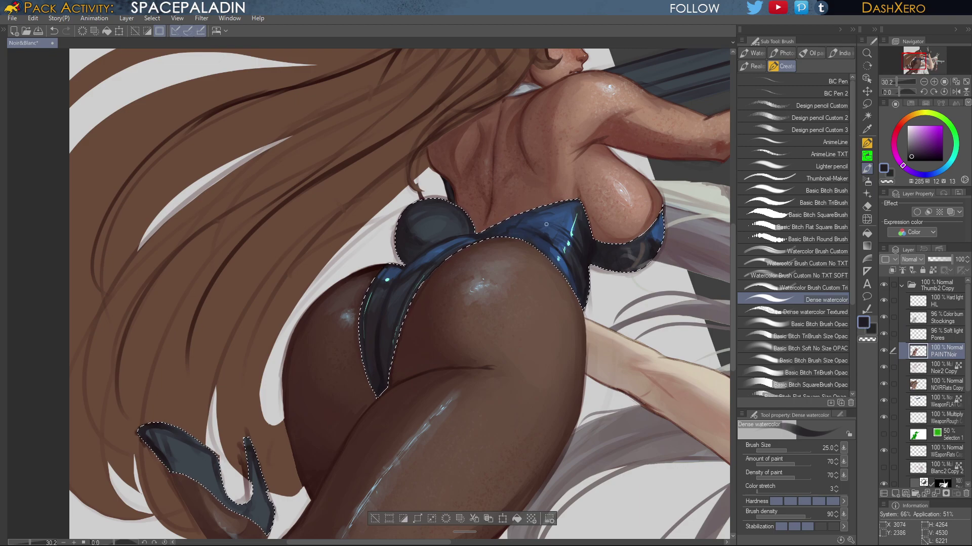
pyautogui.keyDown('alt'); pyautogui.click(582, 227); pyautogui.keyUp('alt')
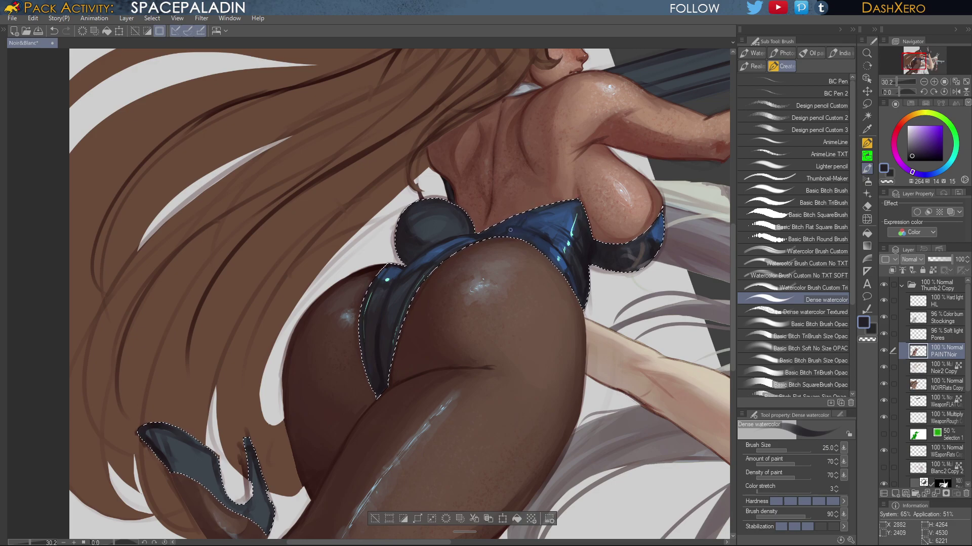
pyautogui.hotkey('ctrl', 'z')
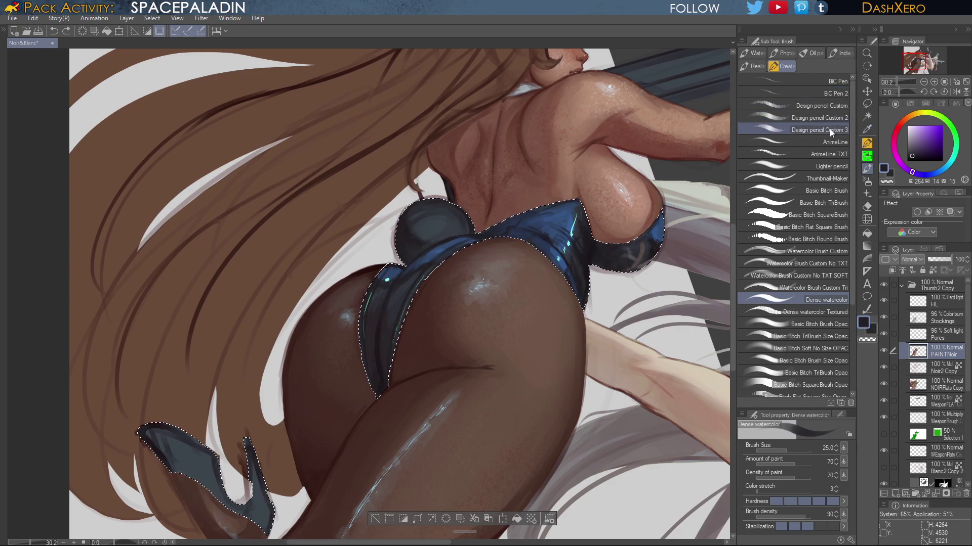
pyautogui.click(838, 94)
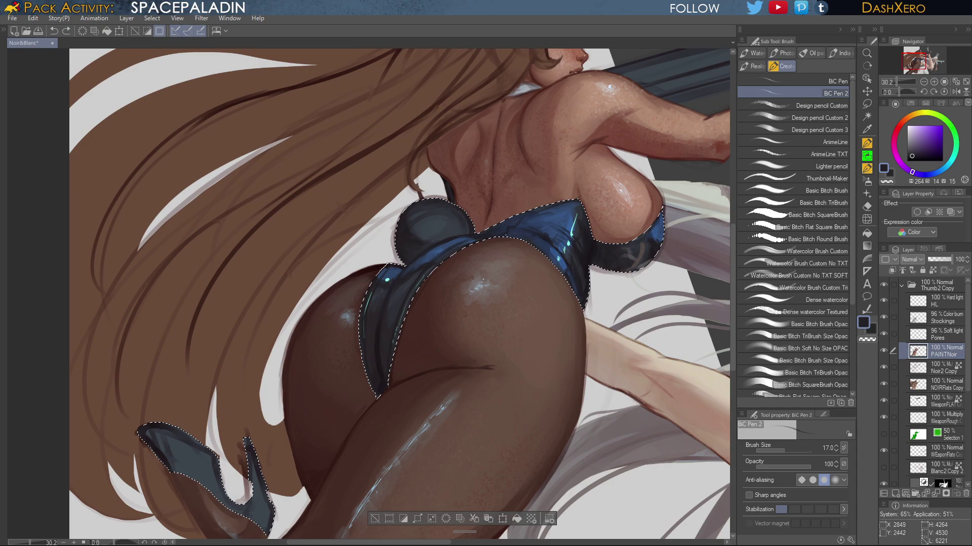
pyautogui.moveTo(518, 225); pyautogui.dragTo(519, 224)
# Paint a grey reflection on the bodysuit's front cup using Basic Bitch TriBrush Size Opac at size 50 and a tone sampled from the white hair
pyautogui.moveTo(561, 324); pyautogui.dragTo(597, 338)
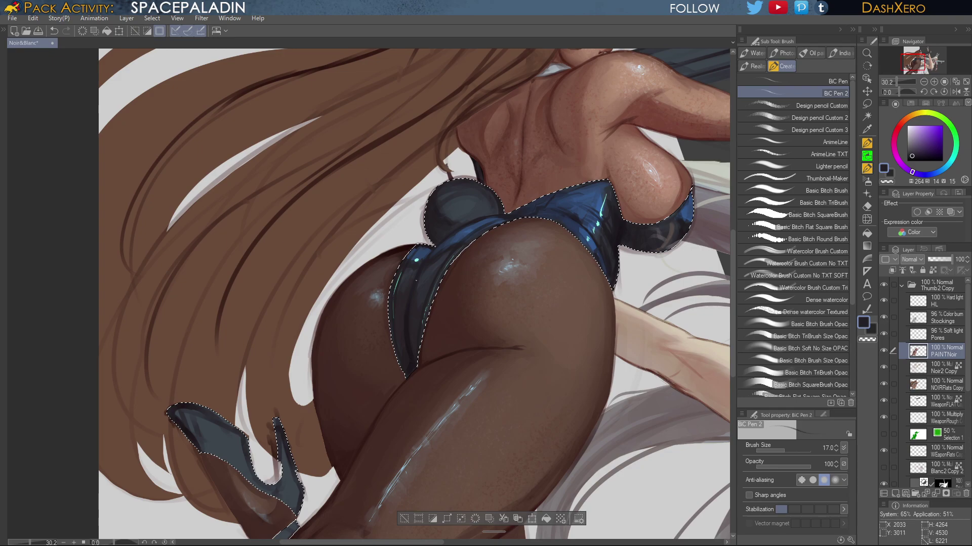
pyautogui.moveTo(678, 363)
pyautogui.mouseDown()
pyautogui.moveTo(638, 263)
pyautogui.moveTo(621, 310)
pyautogui.moveTo(648, 264)
pyautogui.mouseUp()
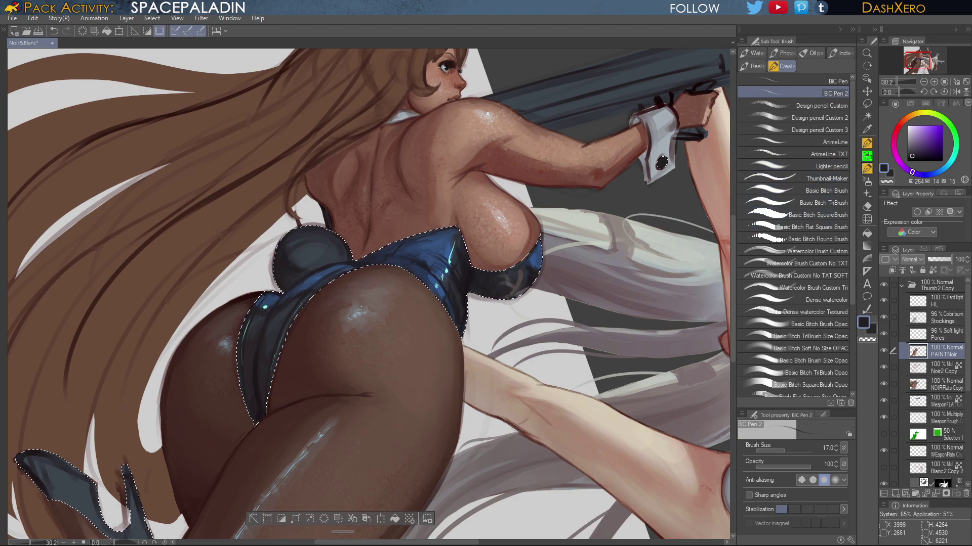
pyautogui.moveTo(544, 311); pyautogui.dragTo(533, 300)
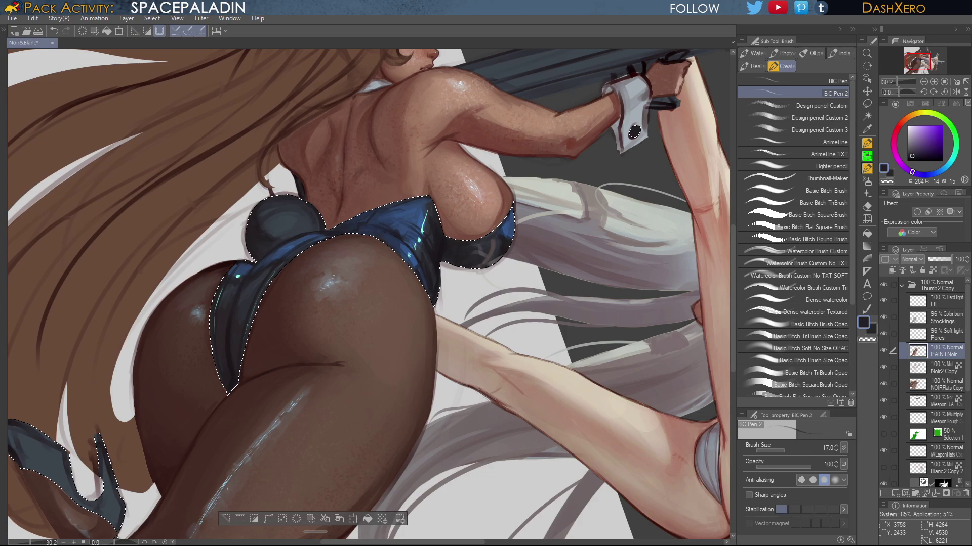
pyautogui.keyDown('alt'); pyautogui.click(497, 234); pyautogui.keyUp('alt')
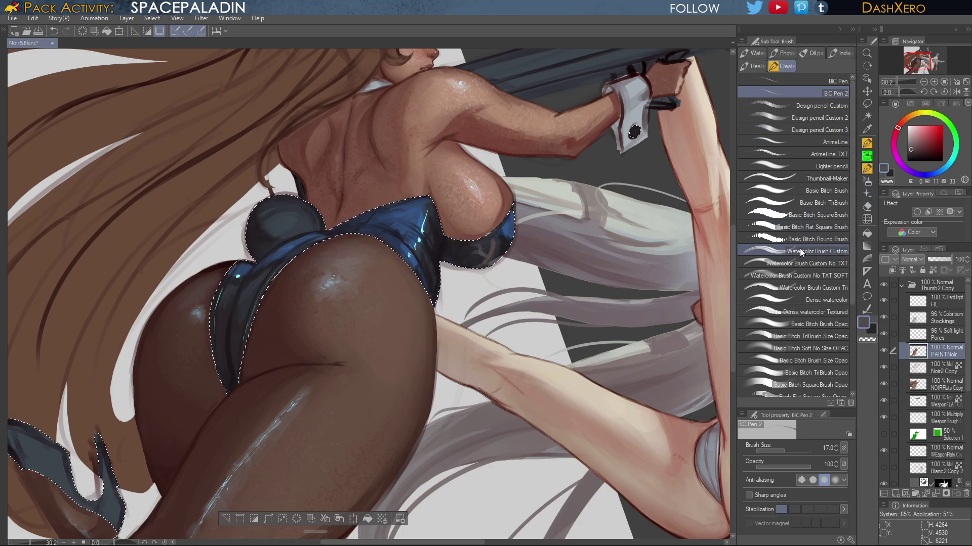
pyautogui.moveTo(603, 300); pyautogui.dragTo(501, 386)
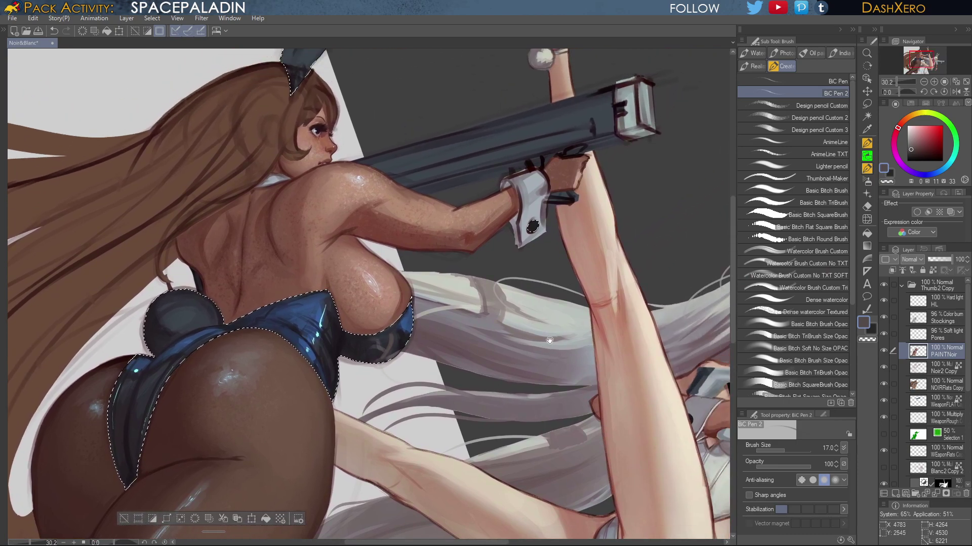
pyautogui.moveTo(675, 293); pyautogui.dragTo(597, 377)
pyautogui.moveTo(662, 335); pyautogui.dragTo(523, 189)
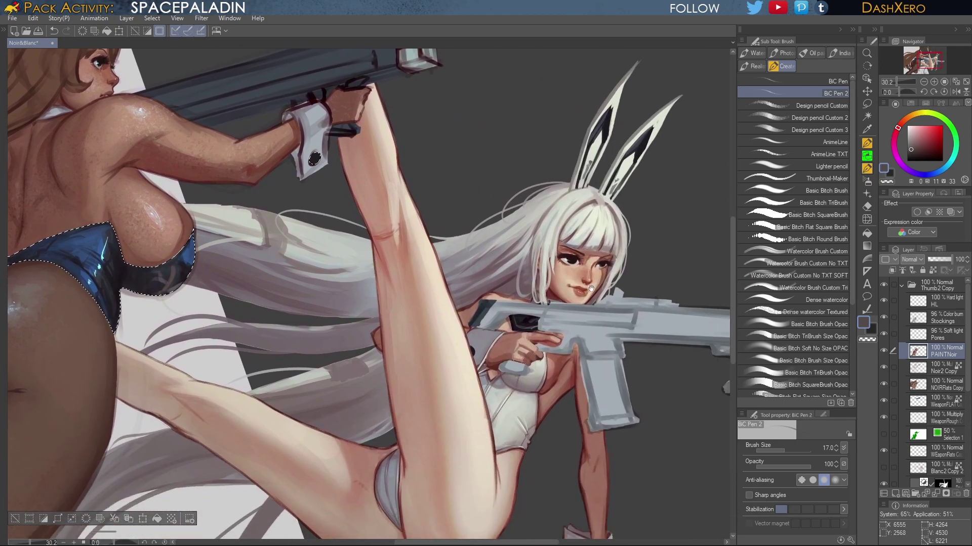
pyautogui.moveTo(529, 310); pyautogui.dragTo(559, 297)
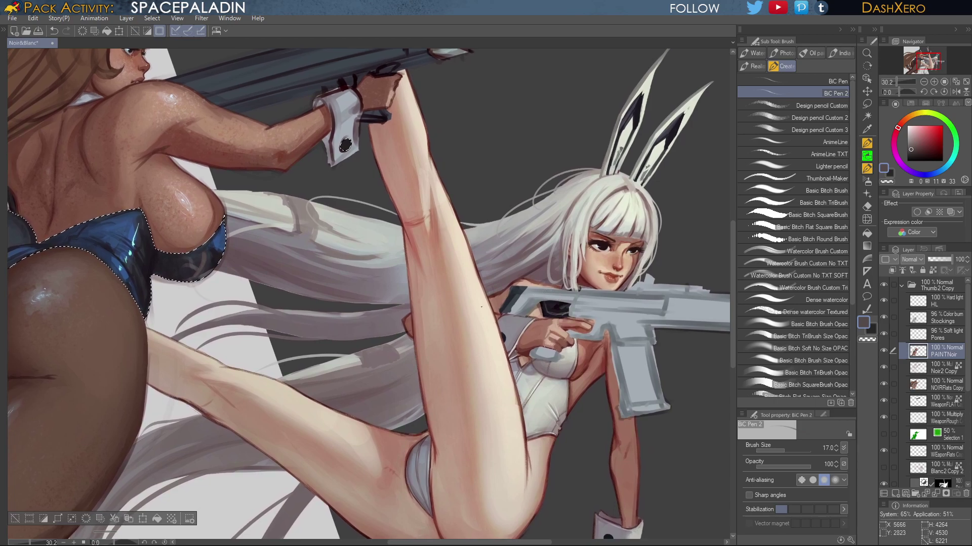
pyautogui.keyDown('alt'); pyautogui.click(491, 246); pyautogui.keyUp('alt')
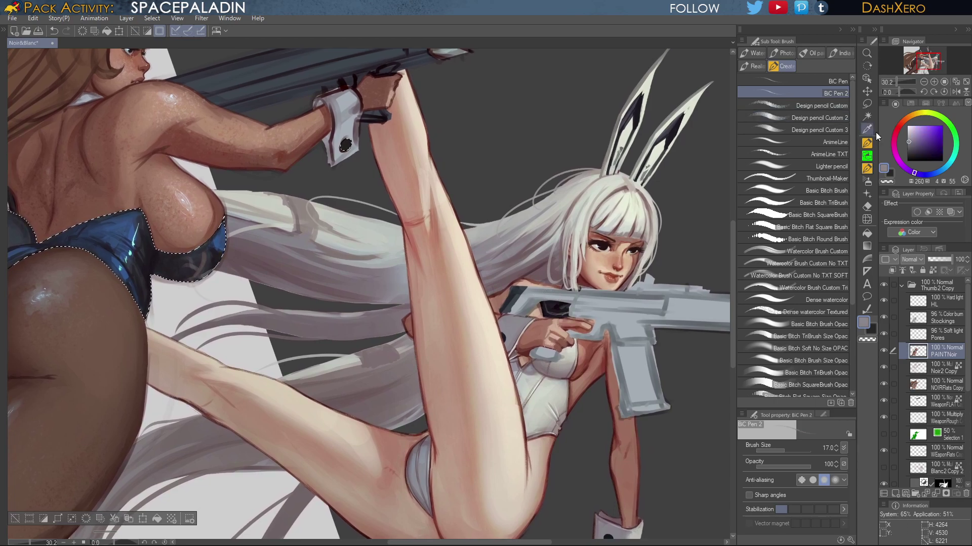
pyautogui.click(825, 335)
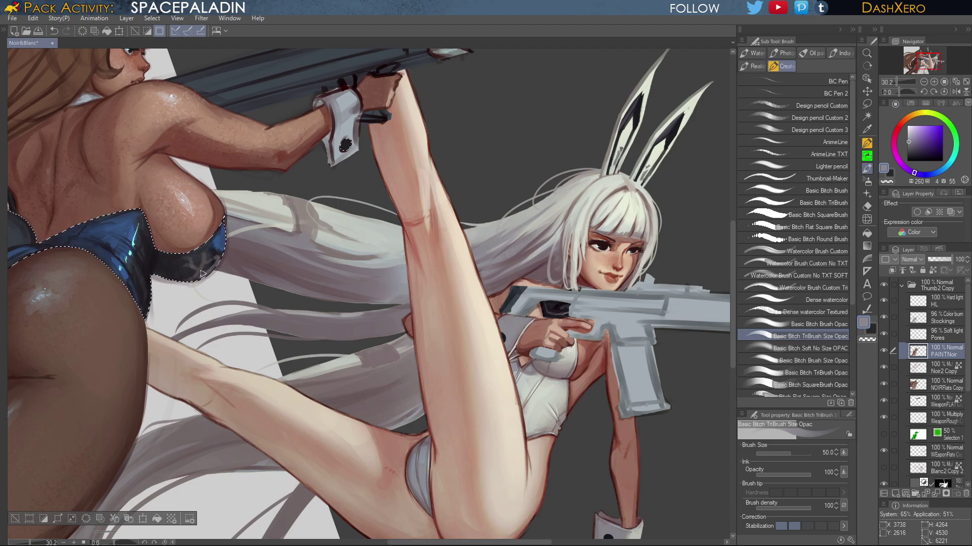
pyautogui.hotkey('ctrl', 'z')
pyautogui.hotkey('ctrl', 'y')
pyautogui.moveTo(305, 345); pyautogui.dragTo(558, 284)
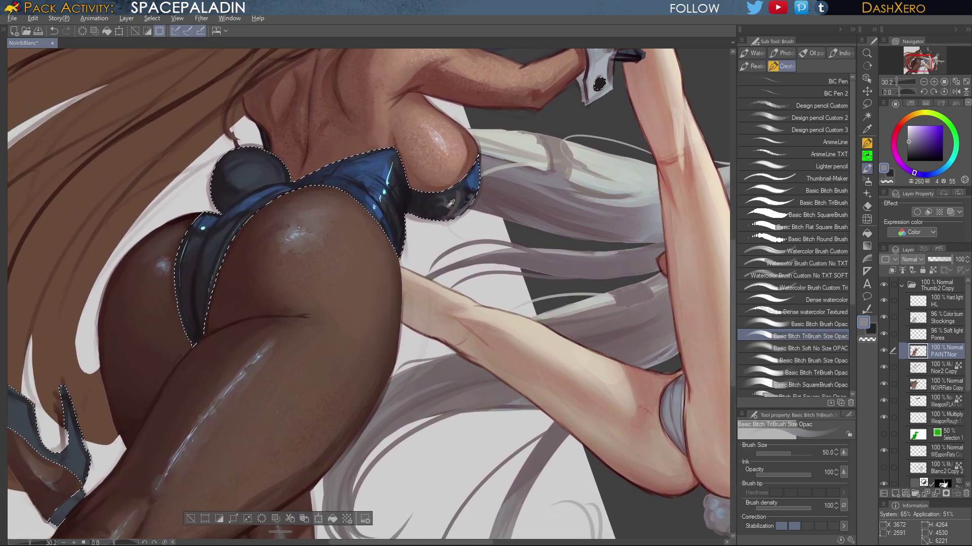
# Rework the front cup's reflection with a sampled near-black and a muted teal of hue 163, saturation 20 and value 46
pyautogui.keyDown('alt'); pyautogui.click(431, 207); pyautogui.keyUp('alt')
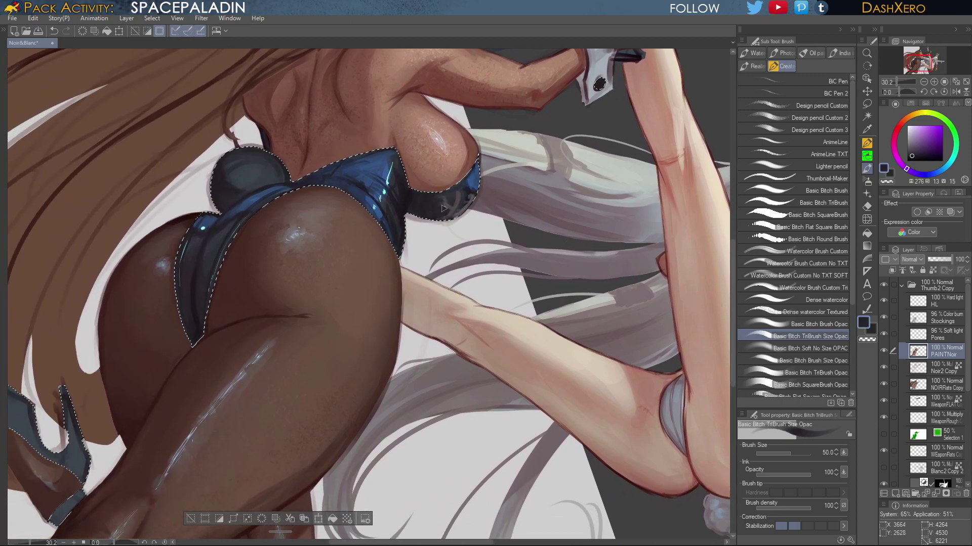
pyautogui.keyDown('alt'); pyautogui.click(389, 158); pyautogui.keyUp('alt')
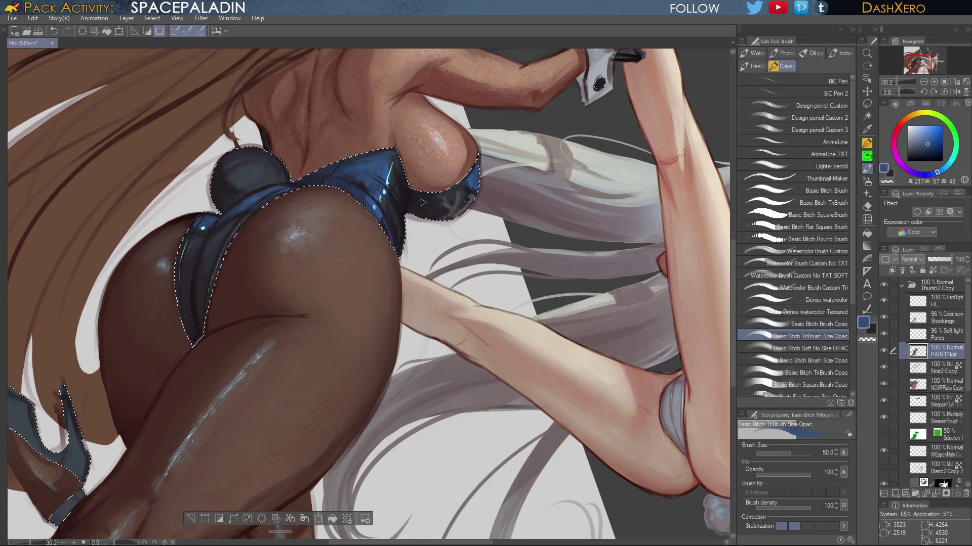
pyautogui.click(956, 151)
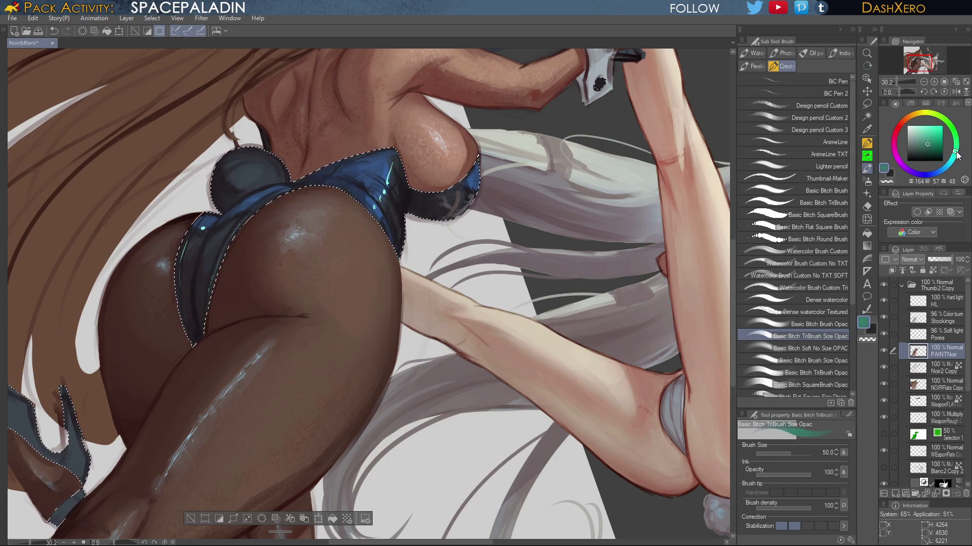
pyautogui.click(917, 141)
pyautogui.moveTo(916, 142); pyautogui.dragTo(914, 145)
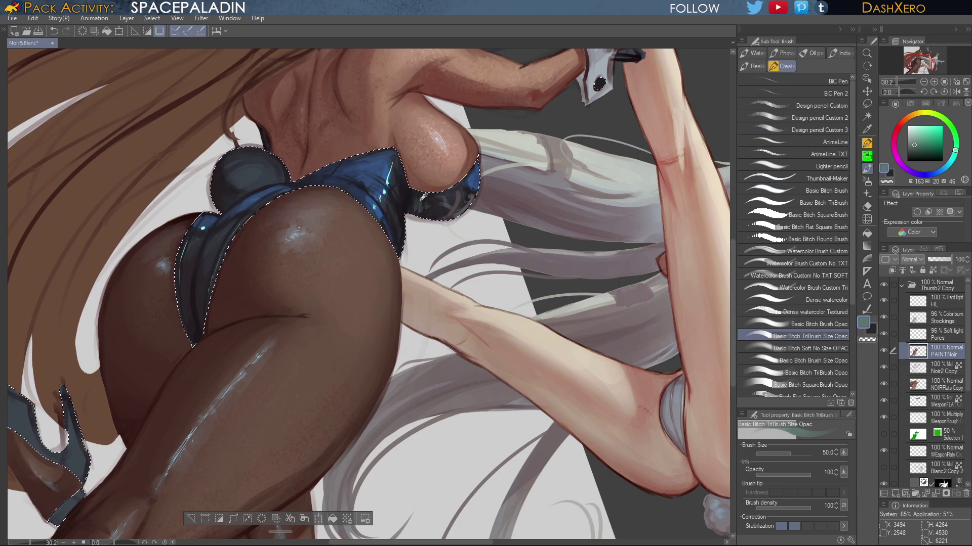
# Blend the front cup's teal reflection into its shadows using dark tones sampled from the cup and its edge
pyautogui.keyDown('alt'); pyautogui.click(423, 200); pyautogui.keyUp('alt')
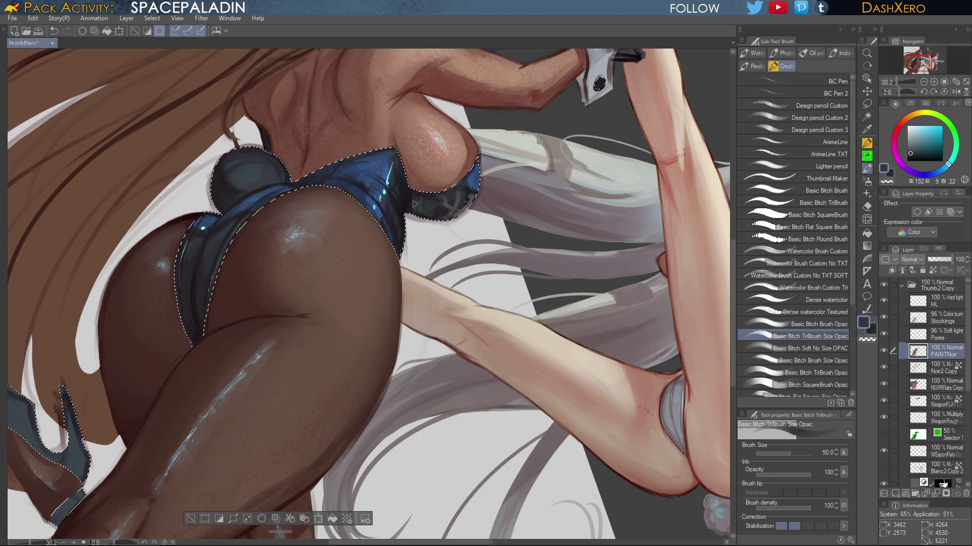
pyautogui.keyDown('alt'); pyautogui.click(422, 203); pyautogui.keyUp('alt')
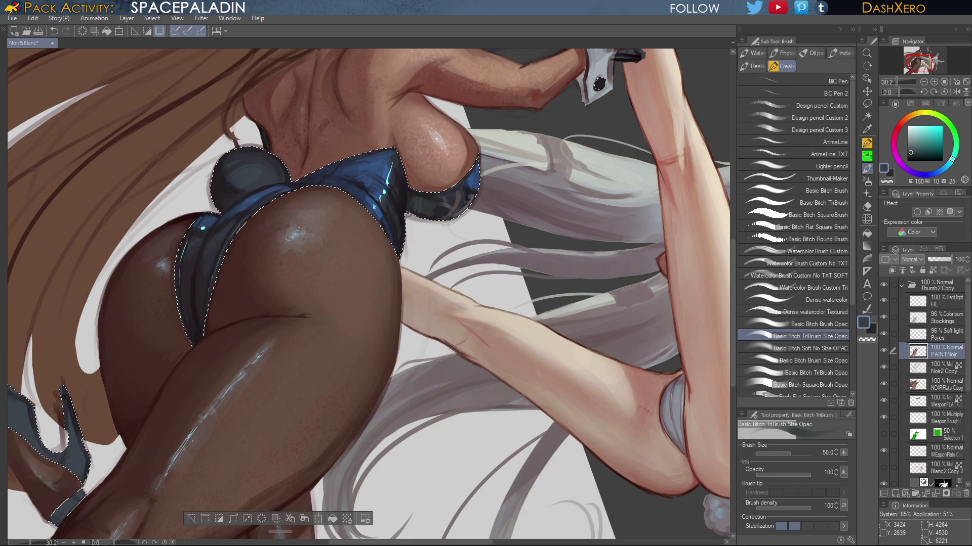
pyautogui.keyDown('alt'); pyautogui.click(405, 191); pyautogui.keyUp('alt')
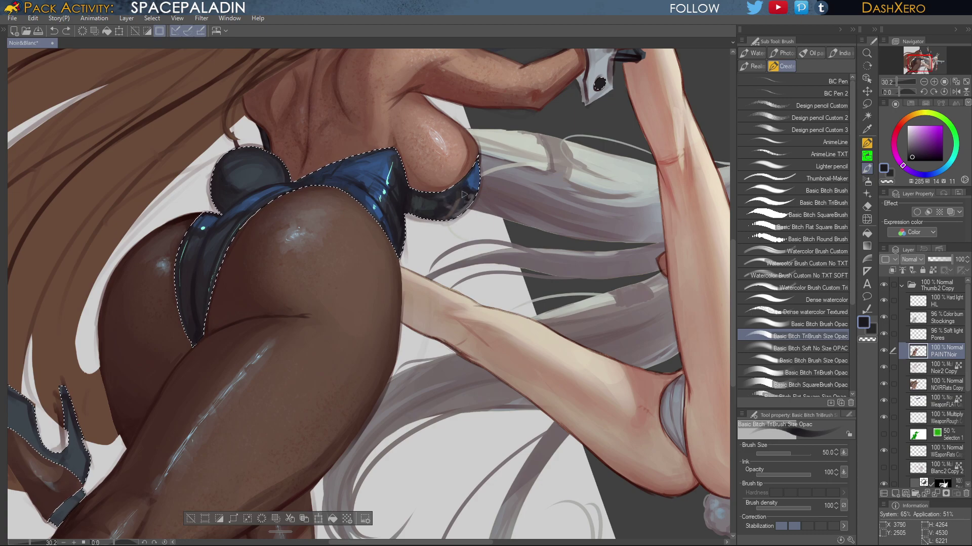
pyautogui.moveTo(450, 206); pyautogui.dragTo(461, 202)
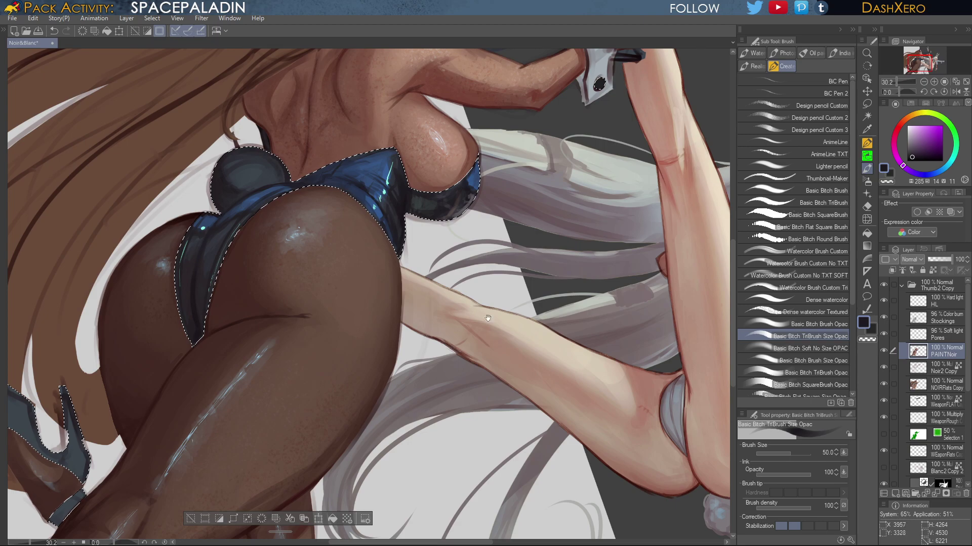
# Smooth the blue sheen across the bodice with a sampled mid blue and deepen its folds with a sampled dark navy
pyautogui.moveTo(466, 305)
pyautogui.mouseDown()
pyautogui.moveTo(624, 319)
pyautogui.moveTo(641, 305)
pyautogui.mouseUp()
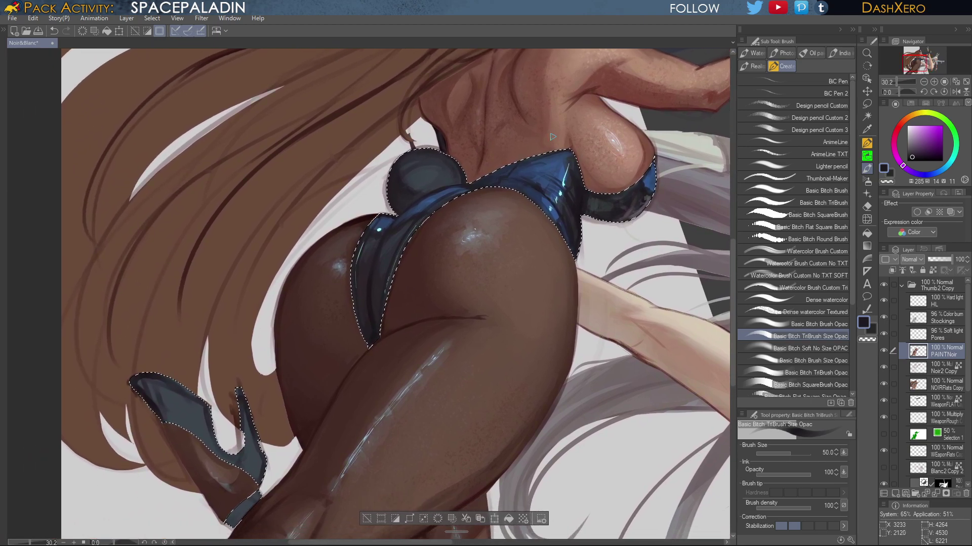
pyautogui.keyDown('alt'); pyautogui.click(547, 183); pyautogui.keyUp('alt')
pyautogui.keyDown('alt'); pyautogui.click(546, 183); pyautogui.keyUp('alt')
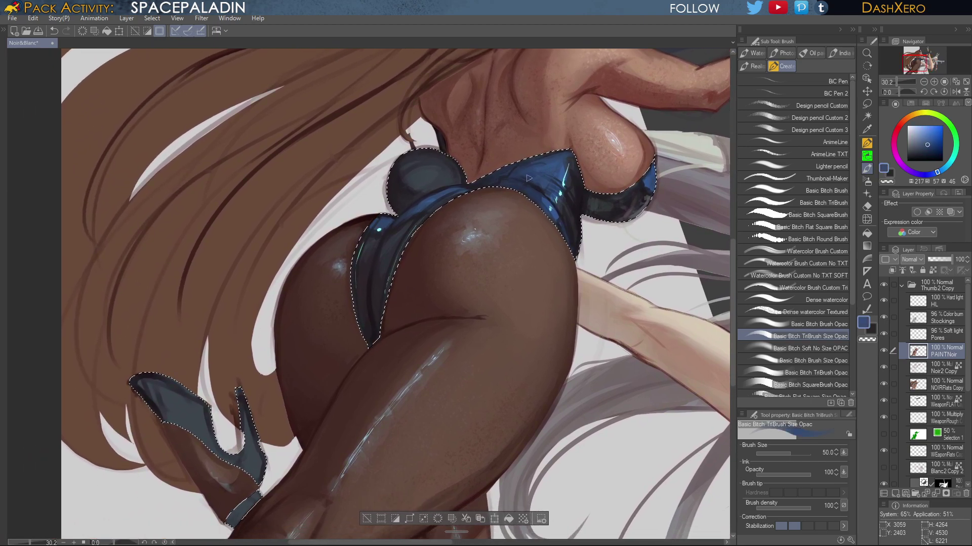
pyautogui.keyDown('alt'); pyautogui.click(541, 187); pyautogui.keyUp('alt')
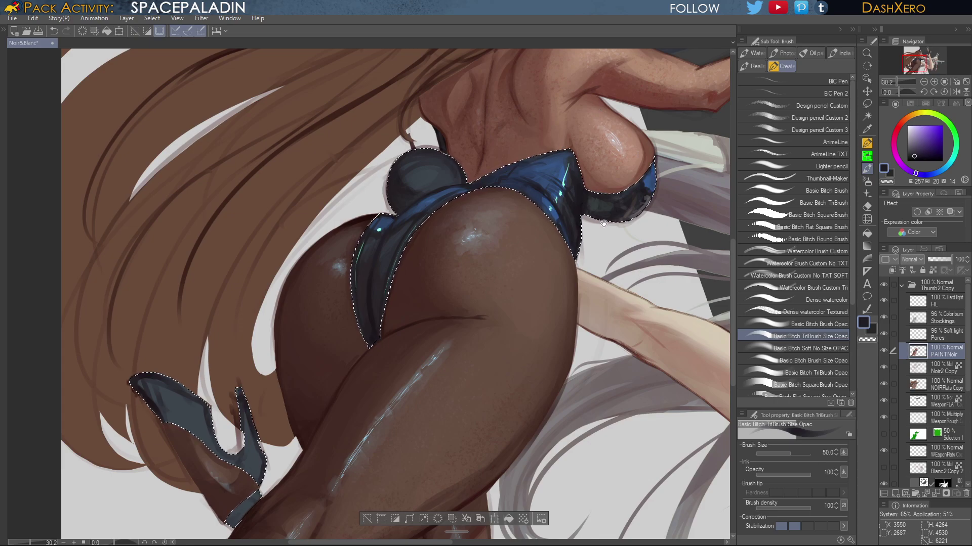
# Undo the last stroke and draw fine near-black seam lines on the bodice's side with Design pencil Custom 2 at size 12
pyautogui.moveTo(613, 209); pyautogui.dragTo(591, 226)
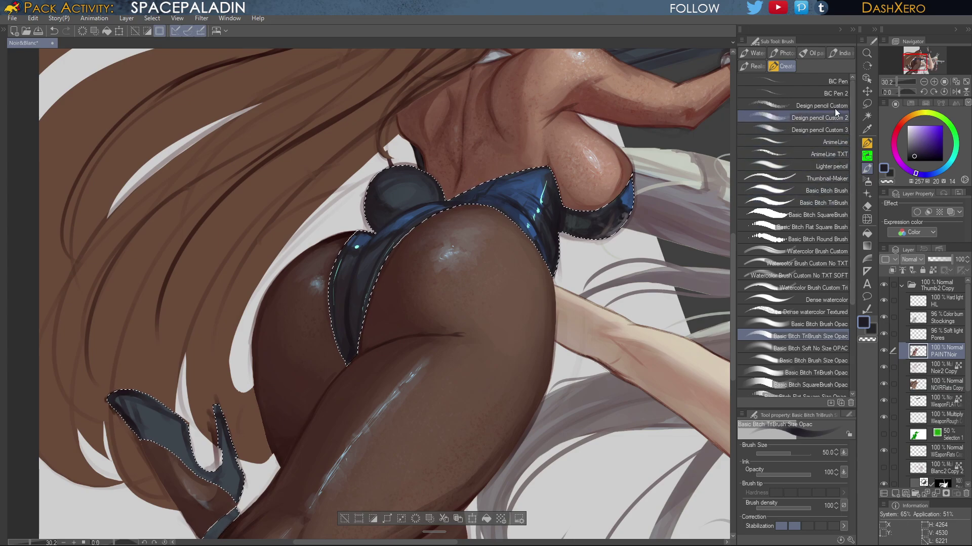
pyautogui.click(836, 81)
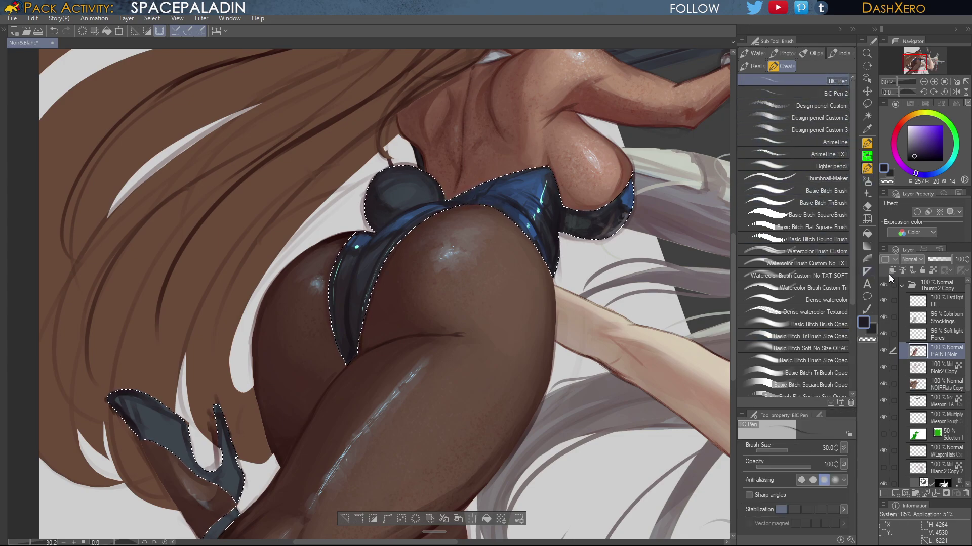
pyautogui.keyDown('alt'); pyautogui.click(353, 352); pyautogui.keyUp('alt')
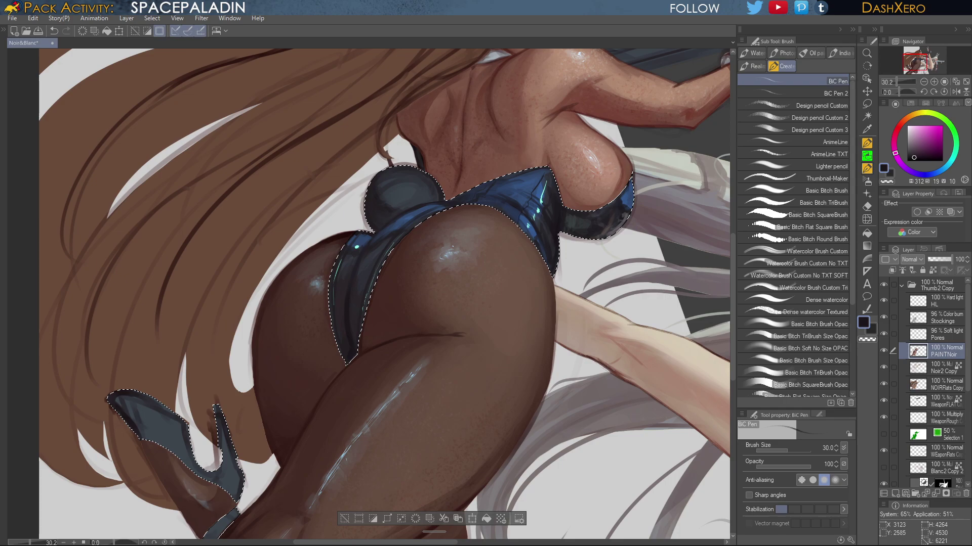
pyautogui.click(834, 118)
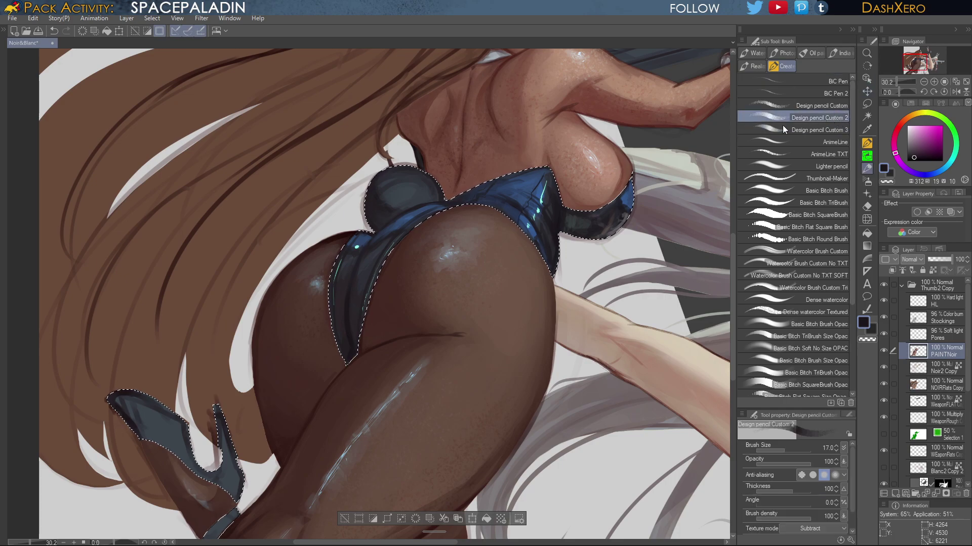
pyautogui.hotkey('ctrl', 'z')
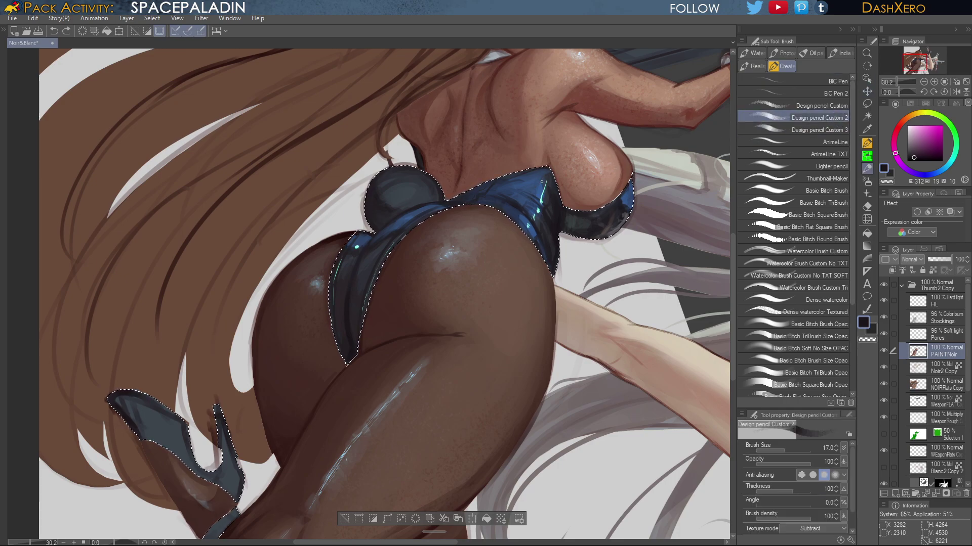
pyautogui.press('[')
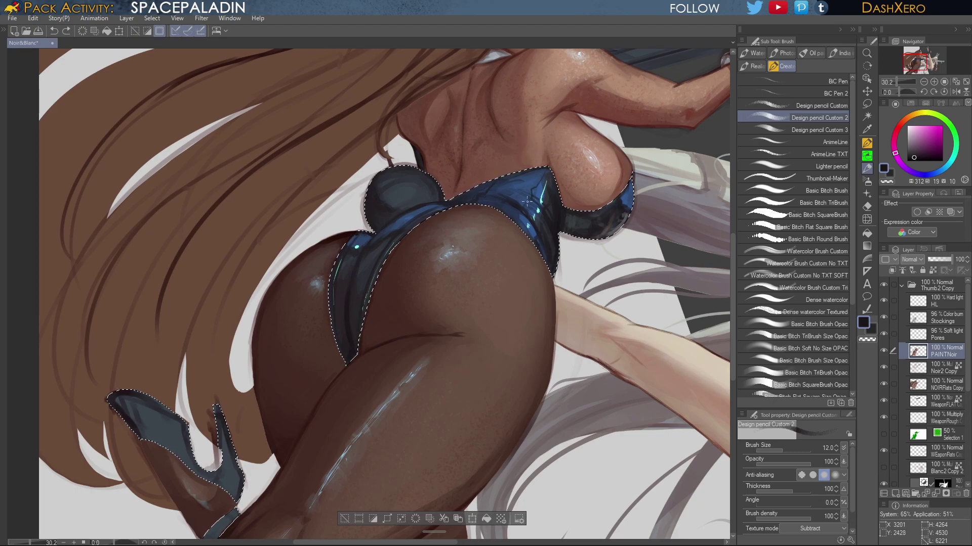
pyautogui.moveTo(527, 201); pyautogui.dragTo(519, 218)
# Try a pale green shine accent (hue 129, saturation 20, value 100) on the bodice with Dense watercolor on the HL layer, and undo it
pyautogui.moveTo(956, 122); pyautogui.dragTo(939, 116)
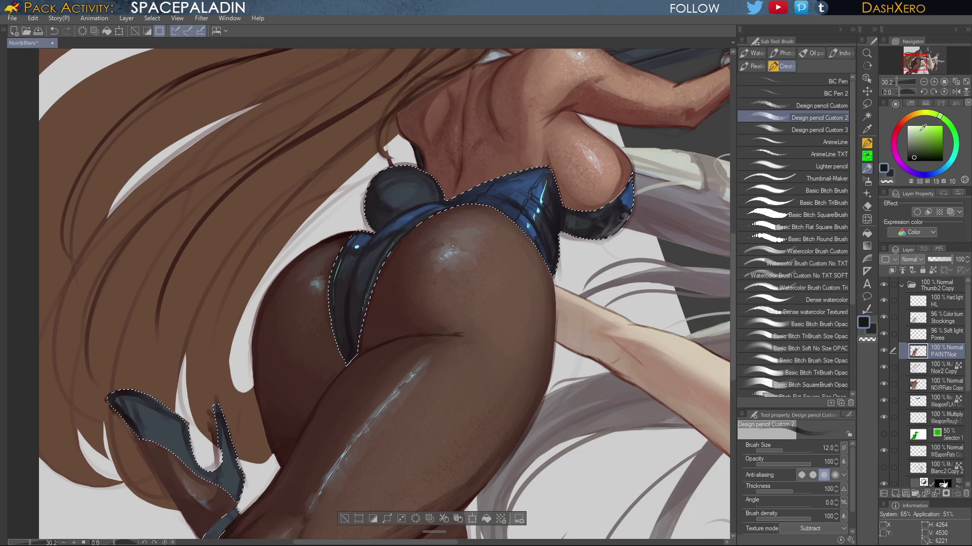
pyautogui.keyDown('alt'); pyautogui.click(540, 207); pyautogui.keyUp('alt')
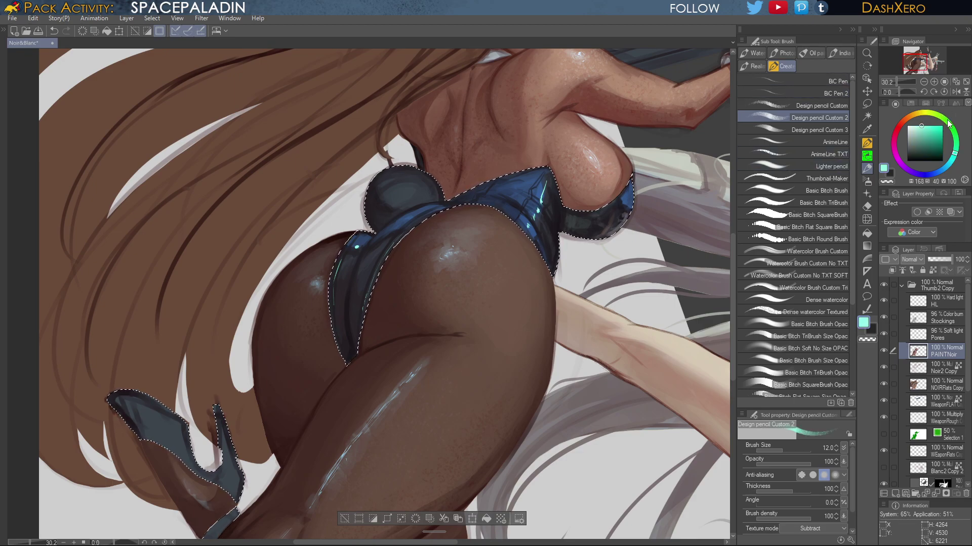
pyautogui.moveTo(950, 125); pyautogui.dragTo(954, 132)
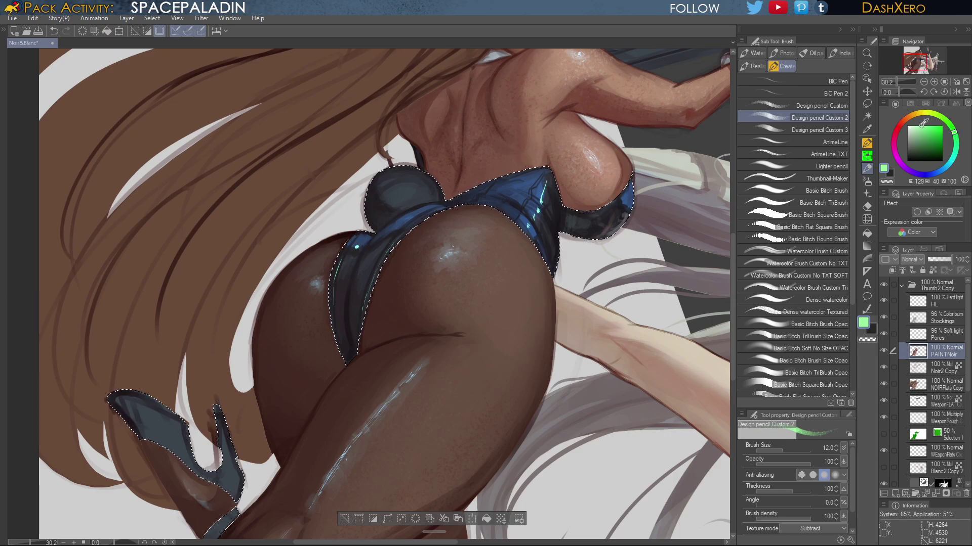
pyautogui.click(821, 300)
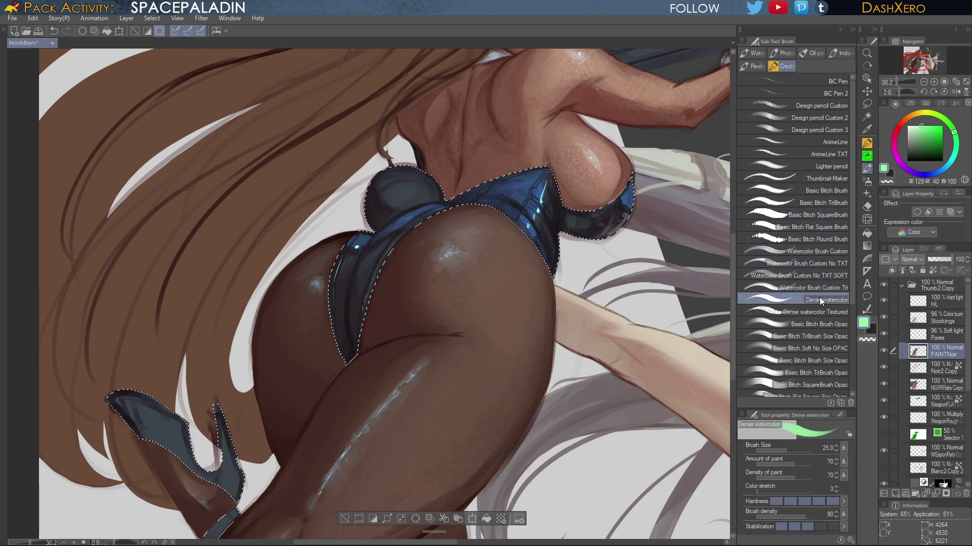
pyautogui.click(953, 300)
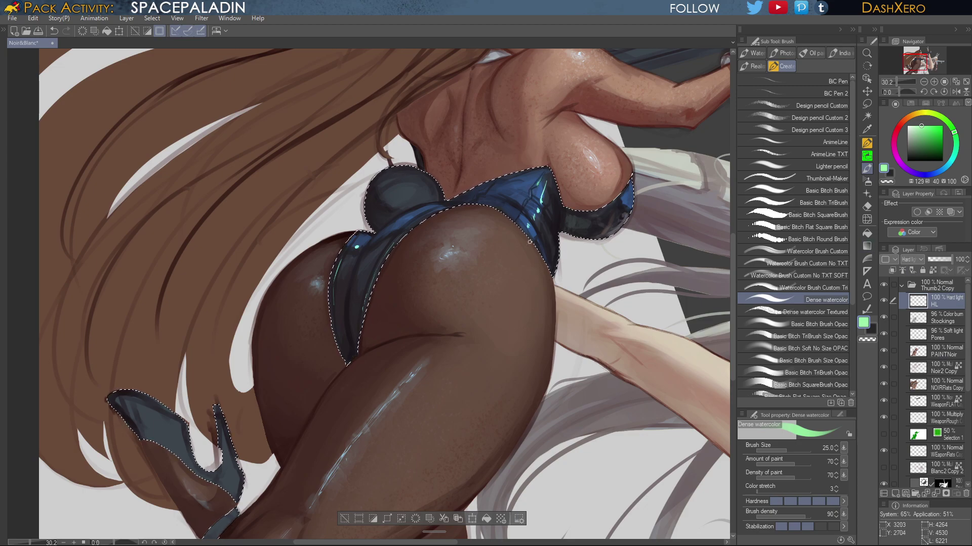
pyautogui.moveTo(922, 124); pyautogui.dragTo(915, 116)
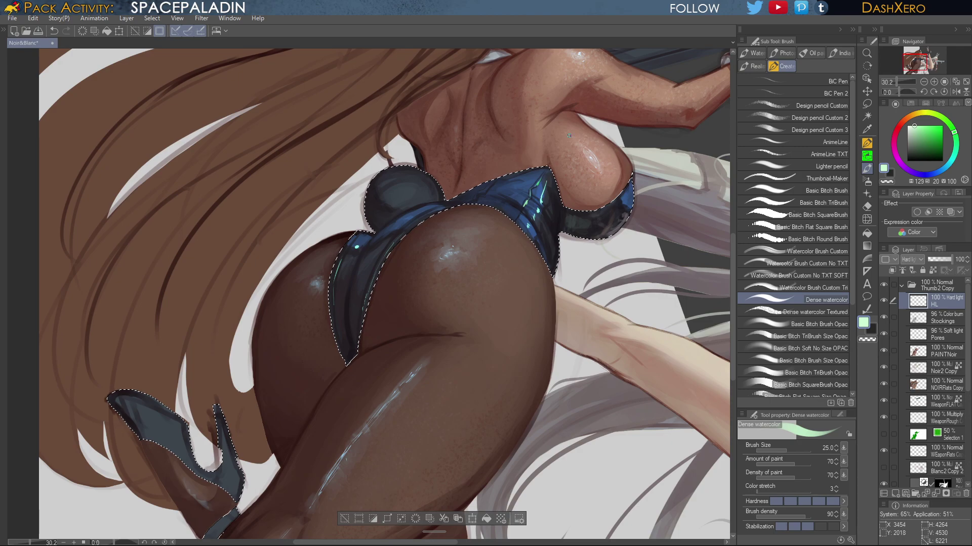
pyautogui.hotkey('ctrl', 'z')
# Paint pale green shine accents on the bodice with Basic Bitch Brush at size 50, undoing unwanted strokes
pyautogui.click(836, 190)
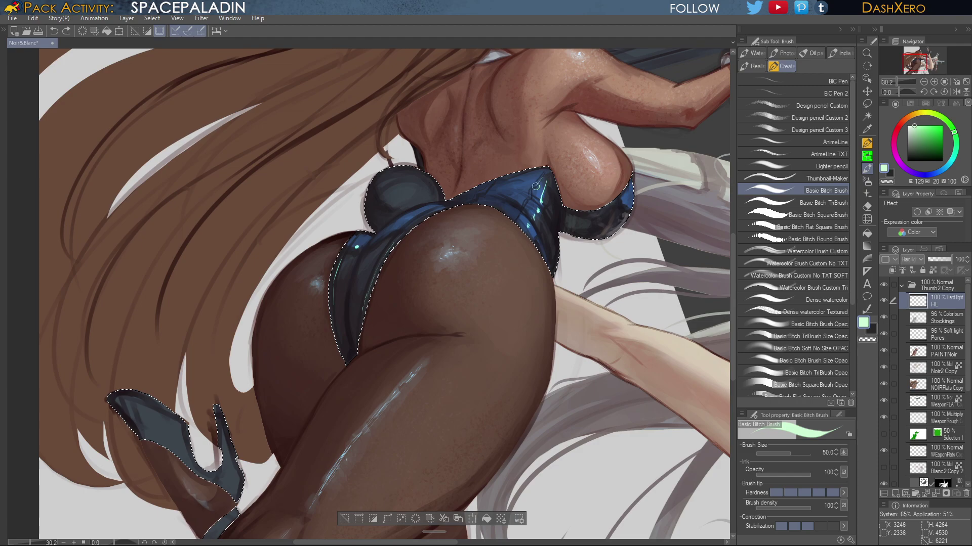
pyautogui.moveTo(536, 186); pyautogui.dragTo(530, 194)
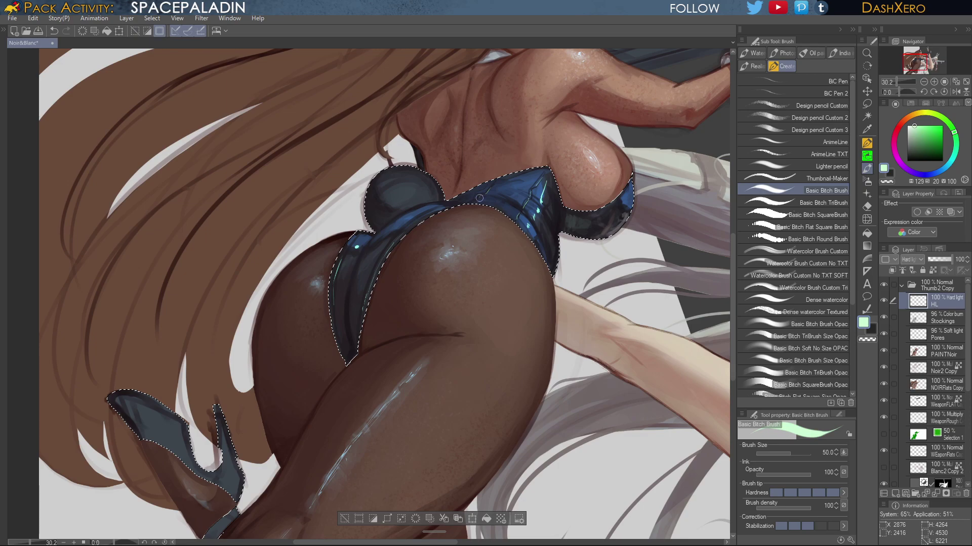
pyautogui.hotkey('ctrl', 'z')
pyautogui.moveTo(485, 191); pyautogui.dragTo(482, 192)
pyautogui.hotkey('ctrl', 'z')
pyautogui.hotkey('ctrl', 'y')
pyautogui.hotkey('ctrl', 'z')
pyautogui.hotkey('ctrl', 'y')
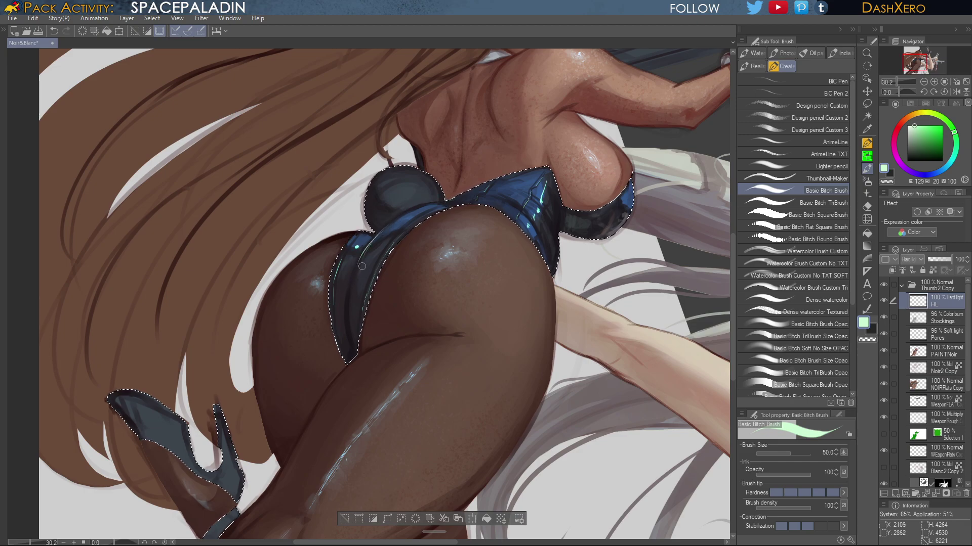
# Undo the shine stroke along the costume's rear and dab a small pale highlight near its hip edge
pyautogui.hotkey('ctrl', 'z')
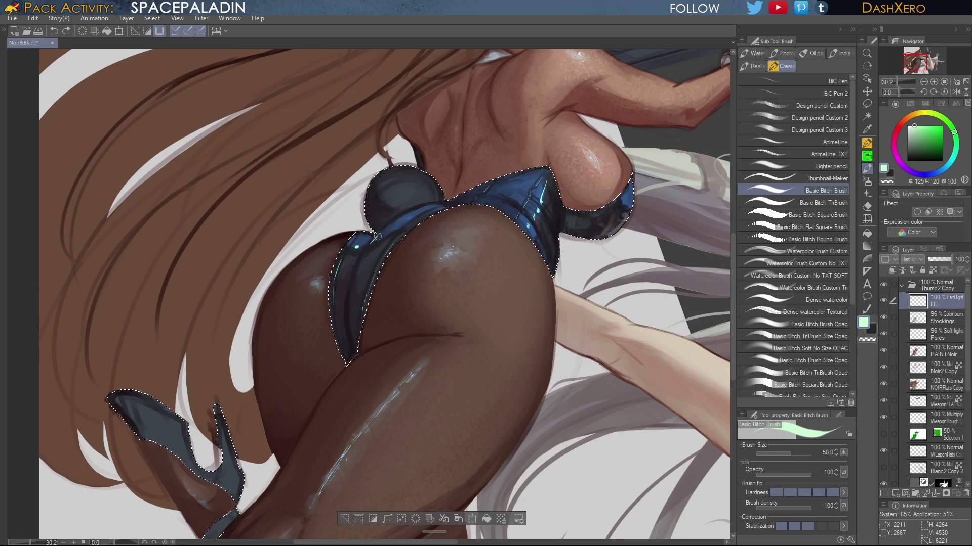
pyautogui.hotkey('ctrl', 'y')
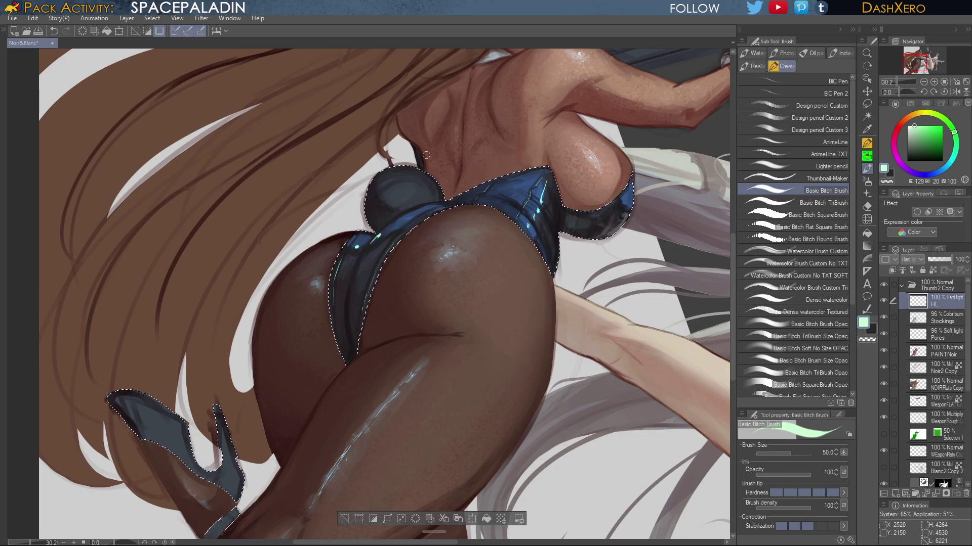
pyautogui.hotkey('ctrl', 'z')
pyautogui.click(353, 249)
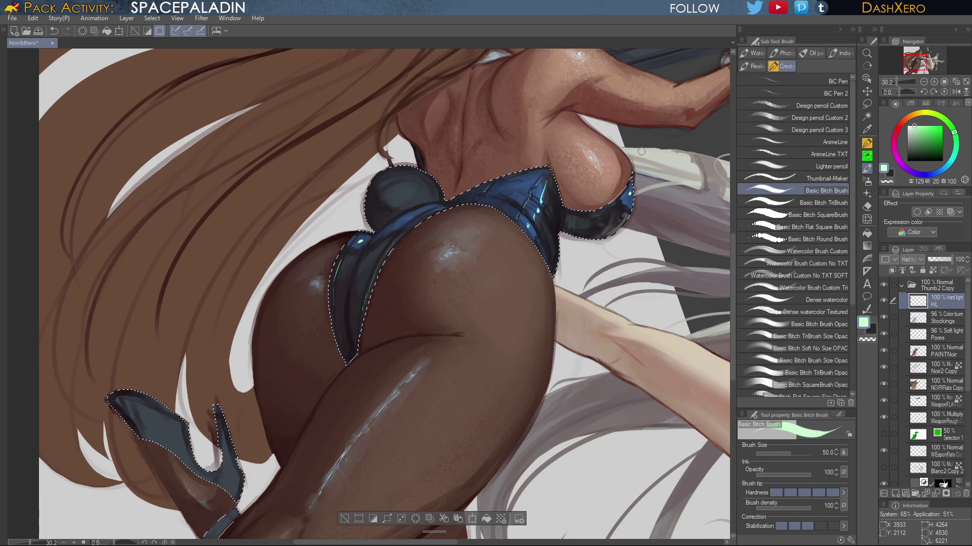
# Return to the PAINTNoir layer with Dense watercolor and a sampled near-black of hue 285, saturation 12 and value 13
pyautogui.keyDown('alt'); pyautogui.click(560, 195); pyautogui.keyUp('alt')
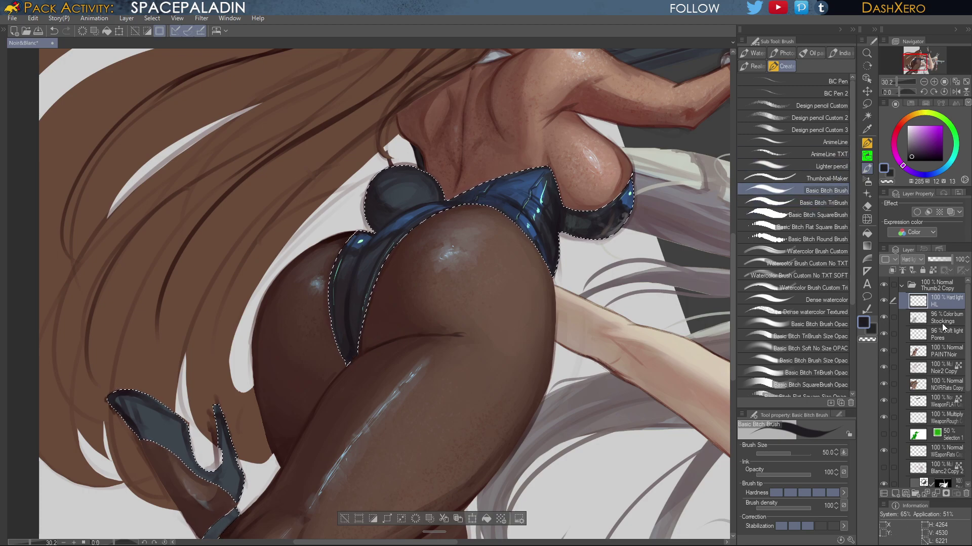
pyautogui.click(947, 352)
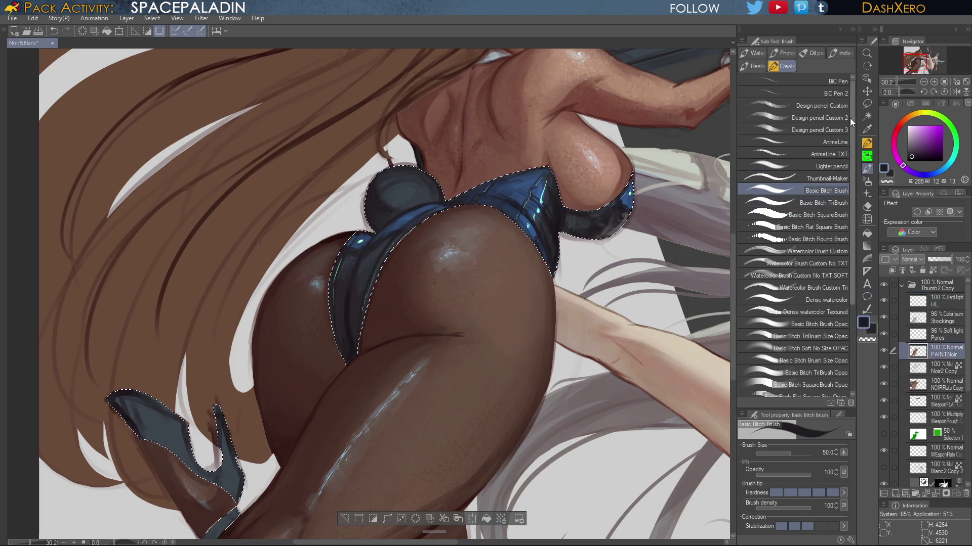
pyautogui.click(818, 299)
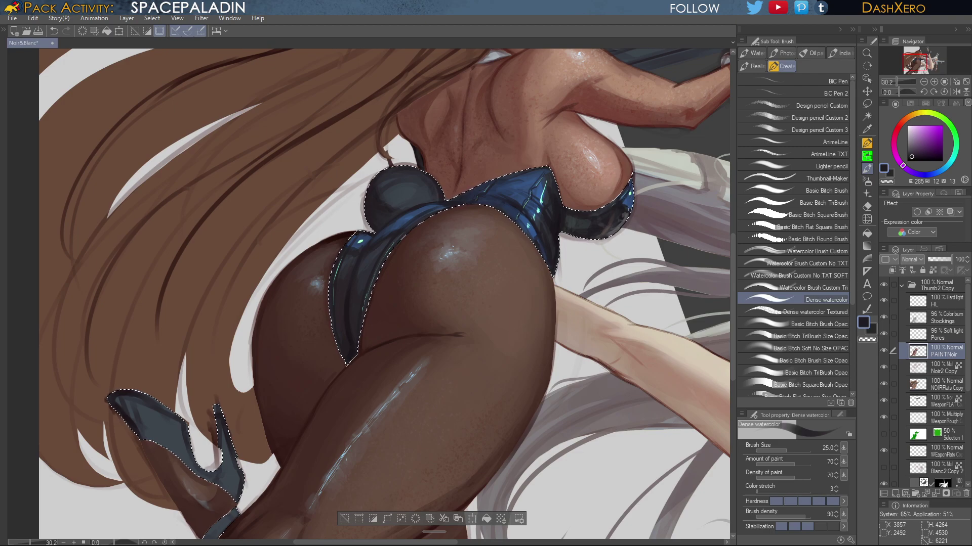
# Examine the costume rendering against both characters and the whole composition
pyautogui.hotkey('ctrl', '0')
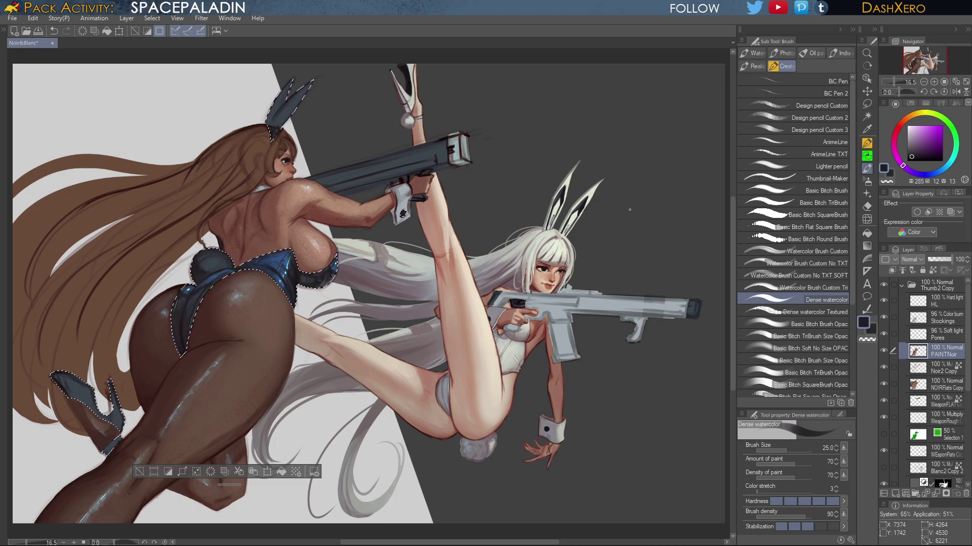
pyautogui.scroll(1, 477, 312)
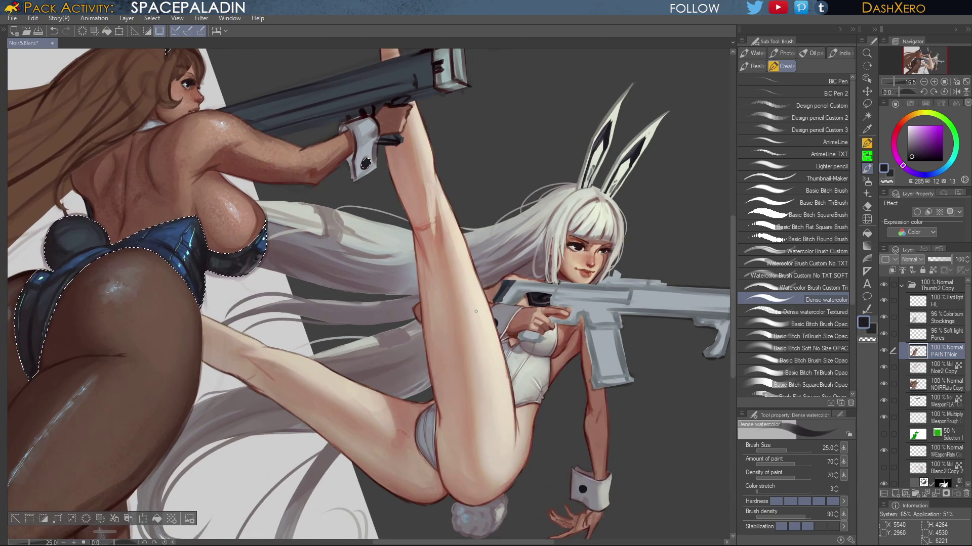
pyautogui.moveTo(343, 308); pyautogui.dragTo(640, 413)
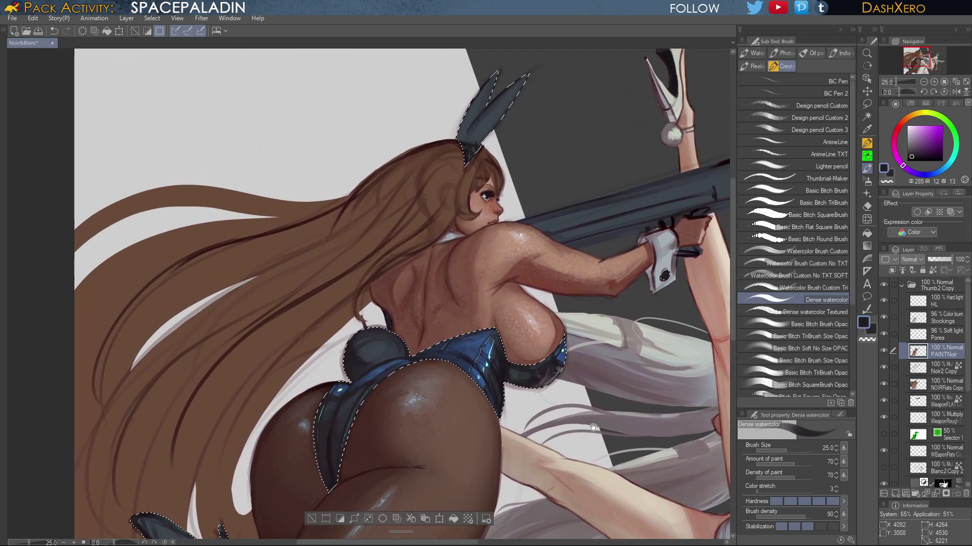
pyautogui.moveTo(586, 431)
pyautogui.mouseDown()
pyautogui.moveTo(644, 357)
pyautogui.moveTo(638, 334)
pyautogui.moveTo(566, 423)
pyautogui.mouseUp()
pyautogui.moveTo(662, 299)
pyautogui.mouseDown()
pyautogui.moveTo(627, 336)
pyautogui.moveTo(607, 397)
pyautogui.moveTo(550, 436)
pyautogui.moveTo(587, 400)
pyautogui.moveTo(566, 393)
pyautogui.mouseUp()
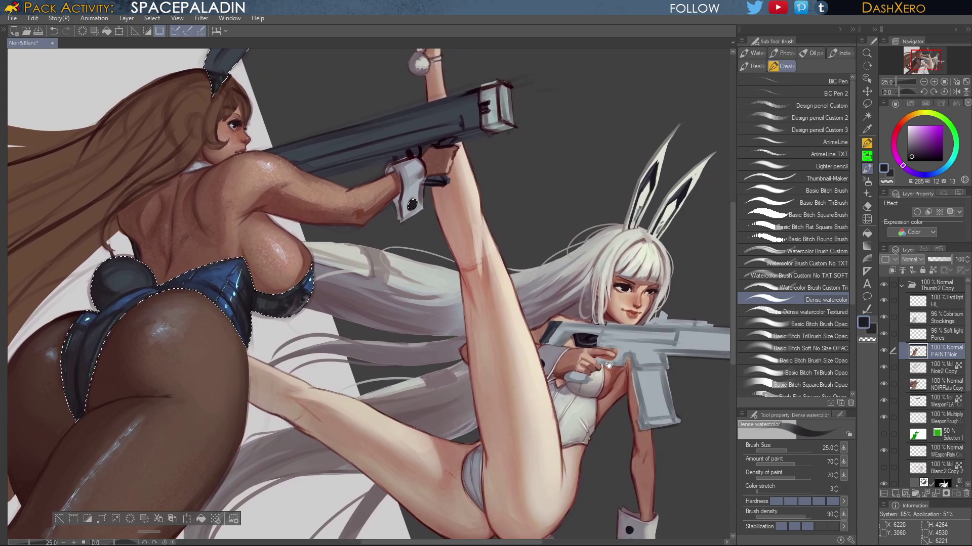
pyautogui.moveTo(484, 479); pyautogui.dragTo(622, 350)
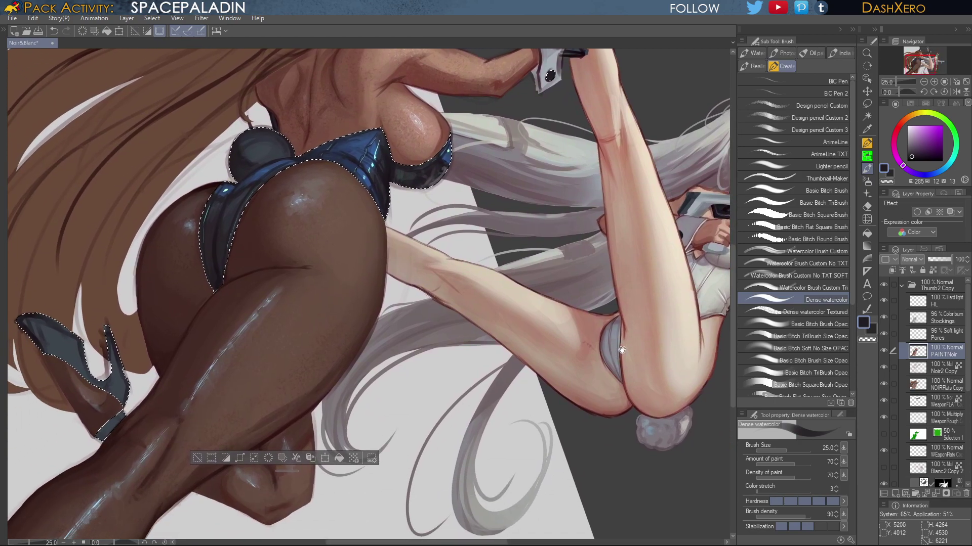
pyautogui.moveTo(691, 171); pyautogui.dragTo(599, 343)
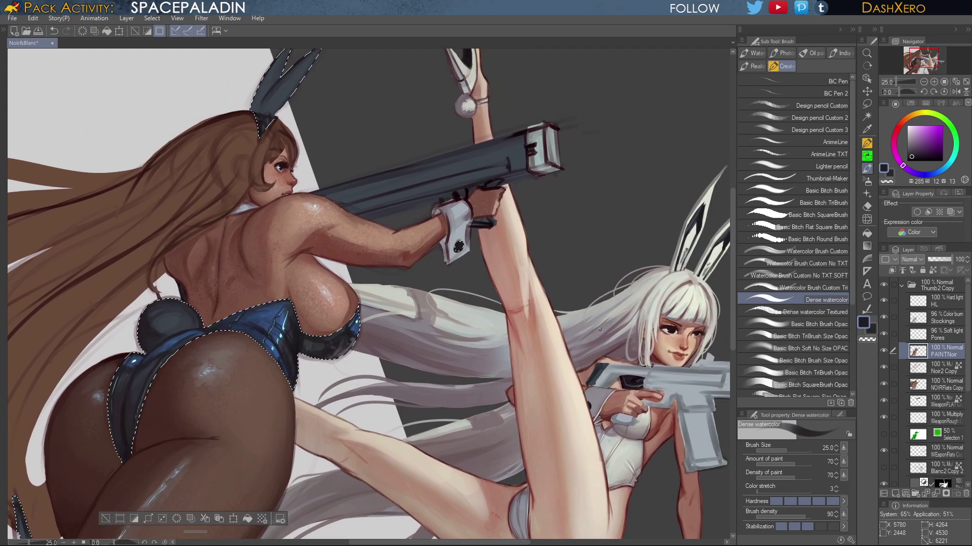
pyautogui.hotkey('ctrl', '-')
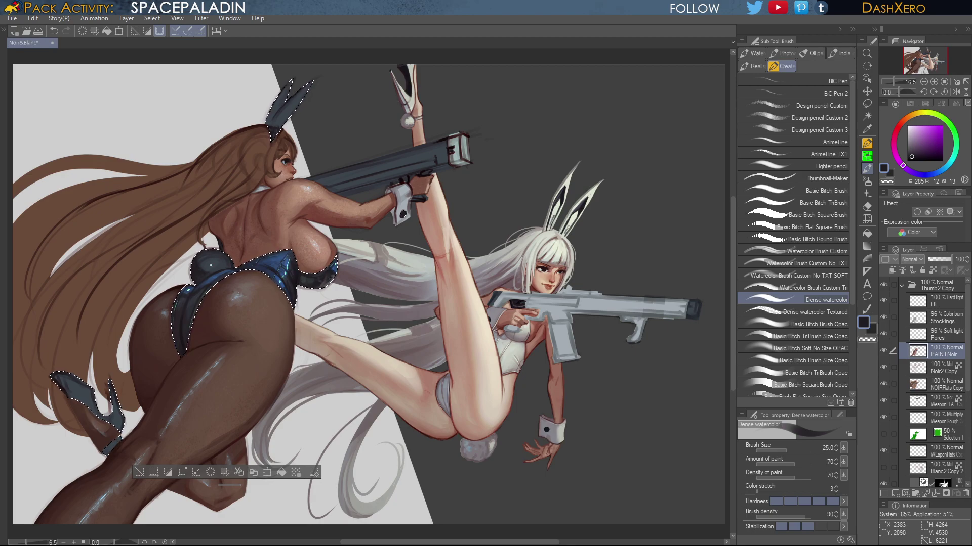
pyautogui.moveTo(352, 346); pyautogui.dragTo(575, 285)
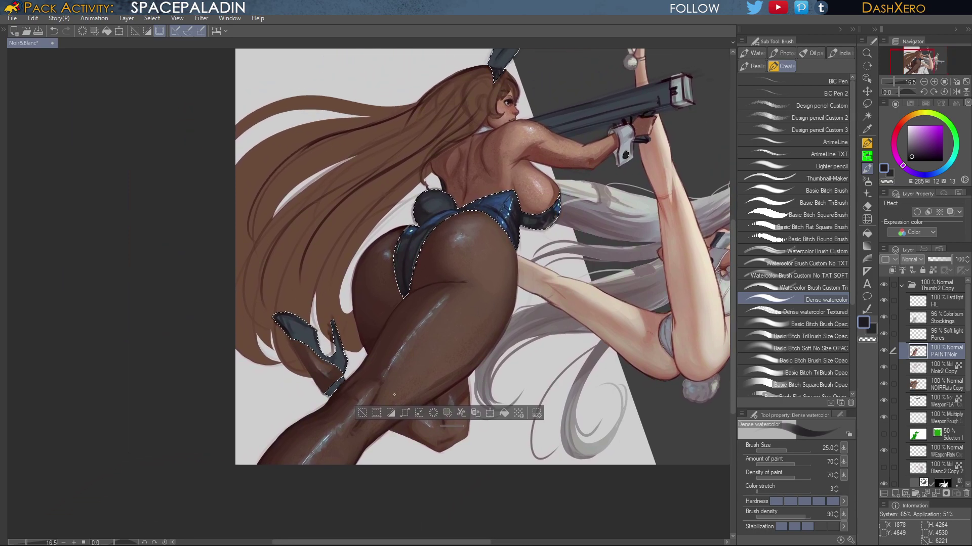
pyautogui.moveTo(596, 255); pyautogui.dragTo(542, 344)
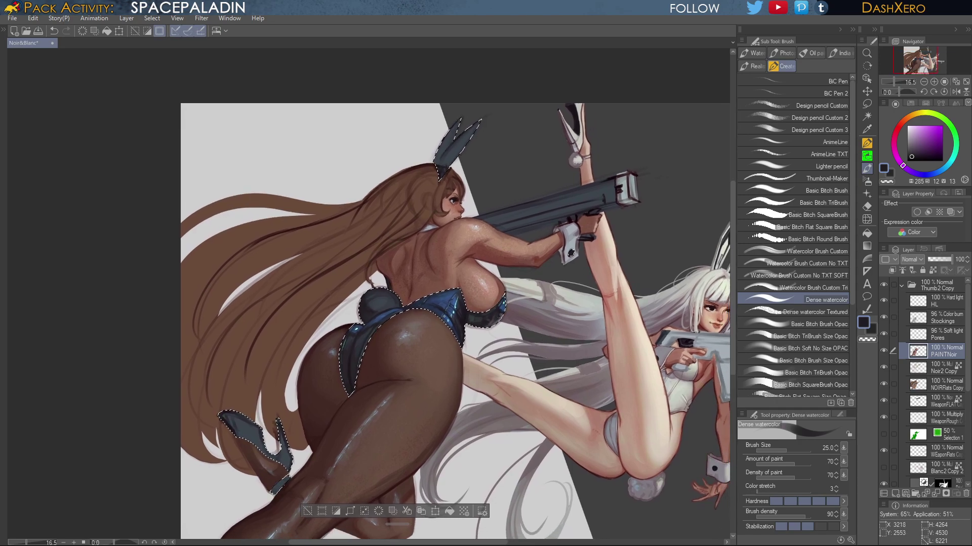
# Block in the brown-haired character's bunny ears with sampled mid blue and near-black using Basic Bitch TriBrush Size Opac at size 170
pyautogui.keyDown('alt'); pyautogui.click(364, 332); pyautogui.keyUp('alt')
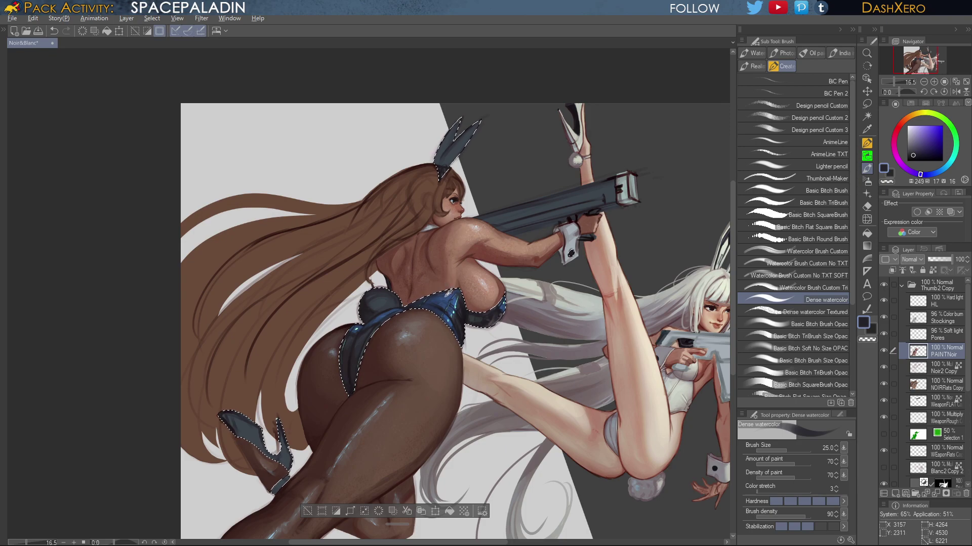
pyautogui.keyDown('alt'); pyautogui.click(447, 296); pyautogui.keyUp('alt')
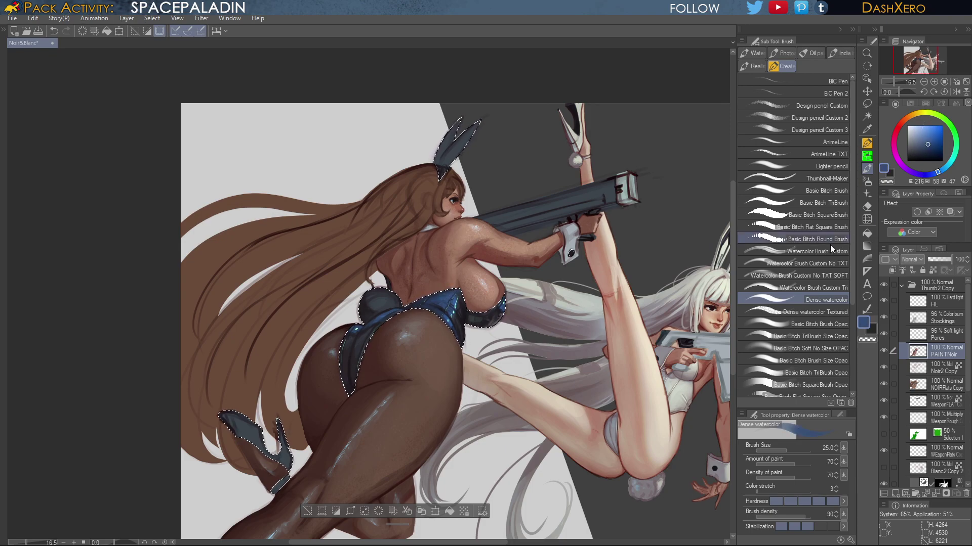
pyautogui.click(816, 337)
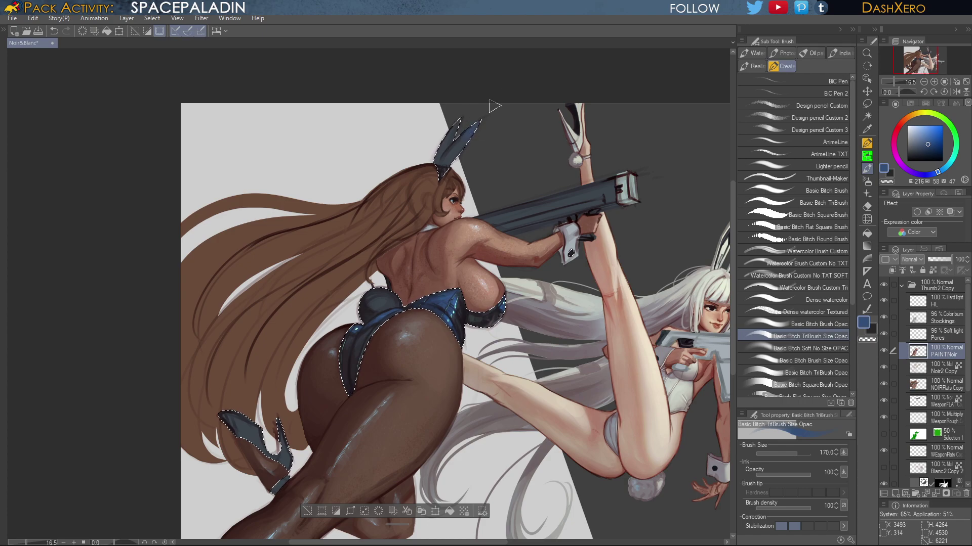
pyautogui.moveTo(469, 135); pyautogui.dragTo(498, 97)
pyautogui.keyDown('alt'); pyautogui.click(461, 307); pyautogui.keyUp('alt')
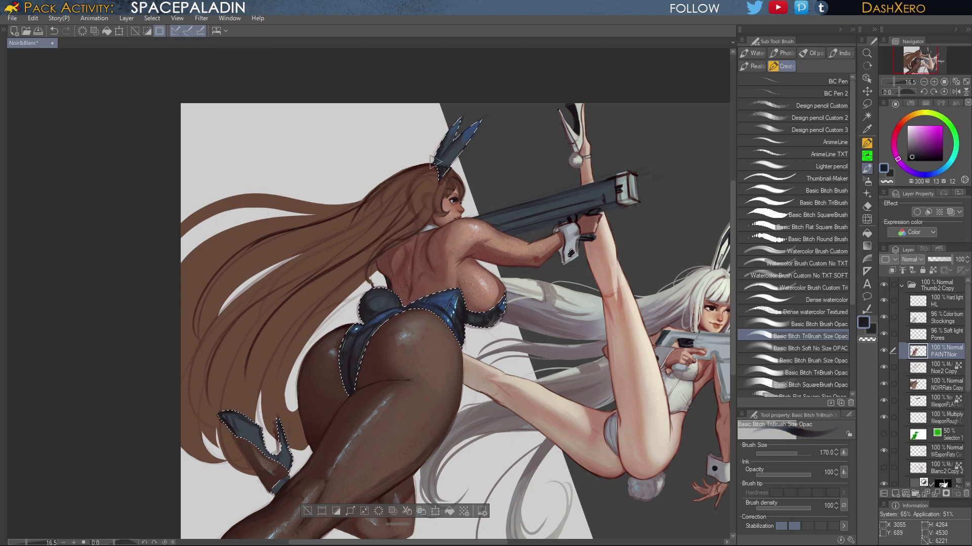
pyautogui.moveTo(442, 142); pyautogui.dragTo(455, 135)
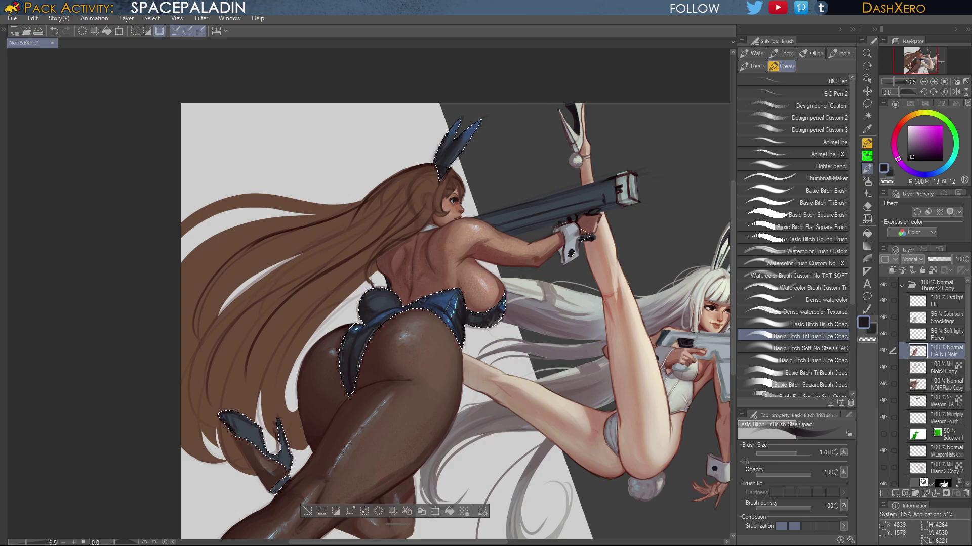
# Brighten the front bunny ear's tip with a blue of hue 216, saturation 56 and value 67 at brush size 120
pyautogui.scroll(3, 445, 134)
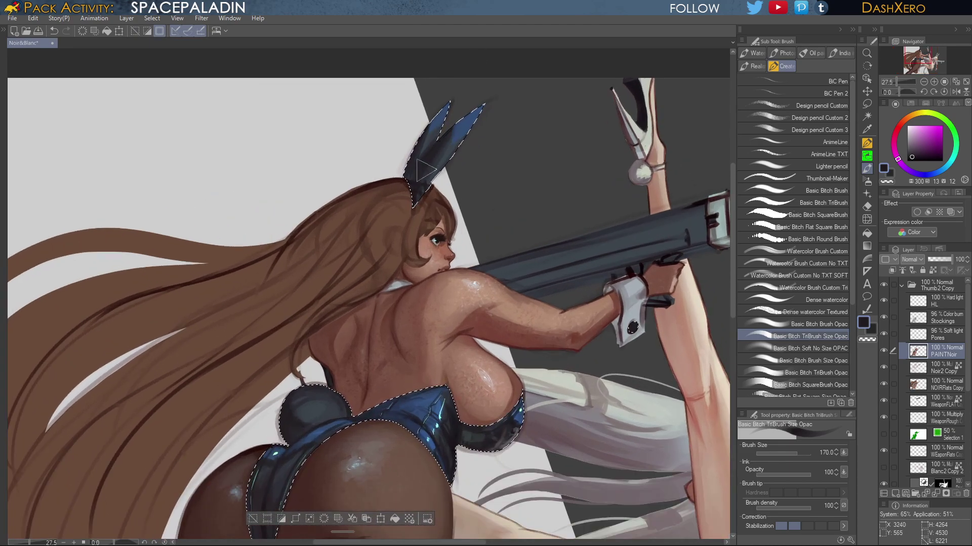
pyautogui.press('[')
pyautogui.press('[')
pyautogui.keyDown('alt'); pyautogui.click(462, 126); pyautogui.keyUp('alt')
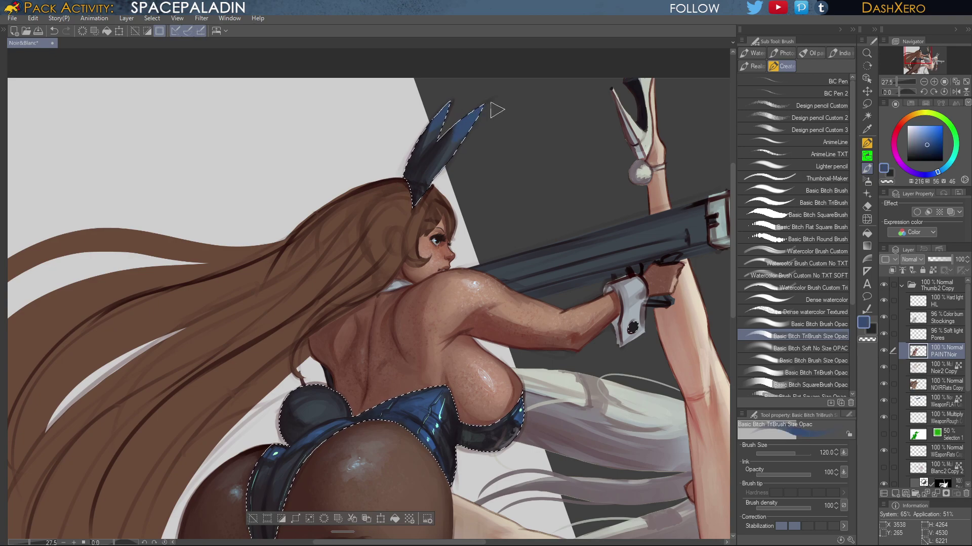
pyautogui.click(927, 136)
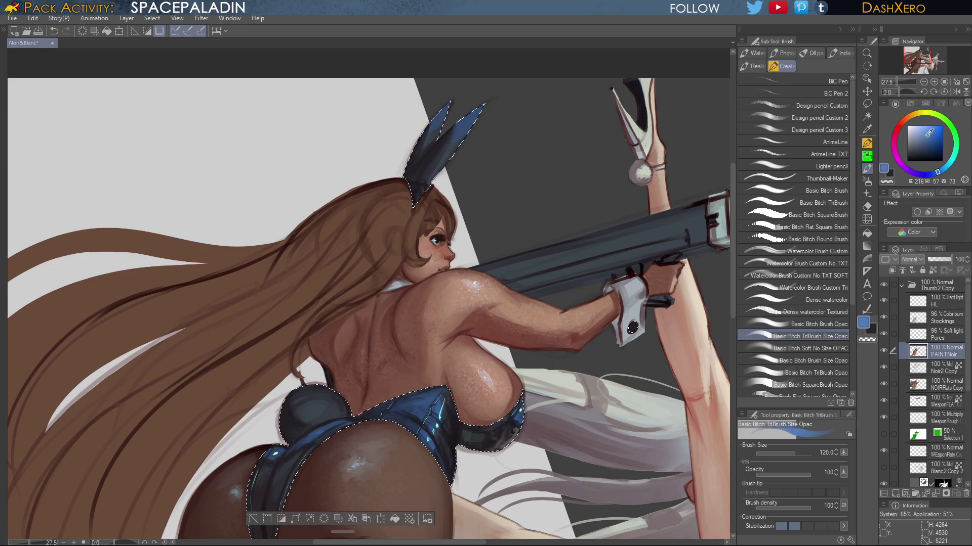
pyautogui.click(927, 137)
pyautogui.moveTo(458, 129); pyautogui.dragTo(480, 111)
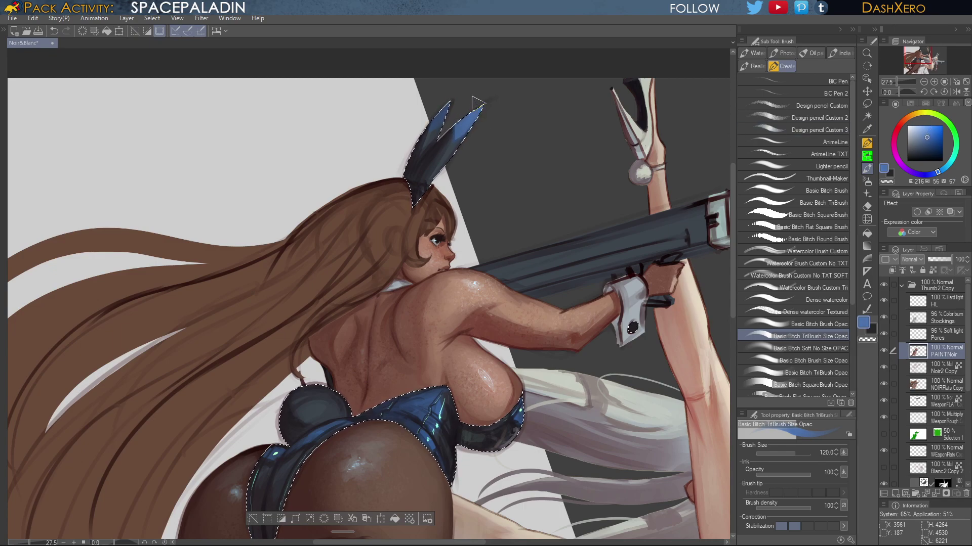
# Paint a more saturated blue of hue 210, saturation 67 and value 61 across both ears and the headband
pyautogui.click(930, 139)
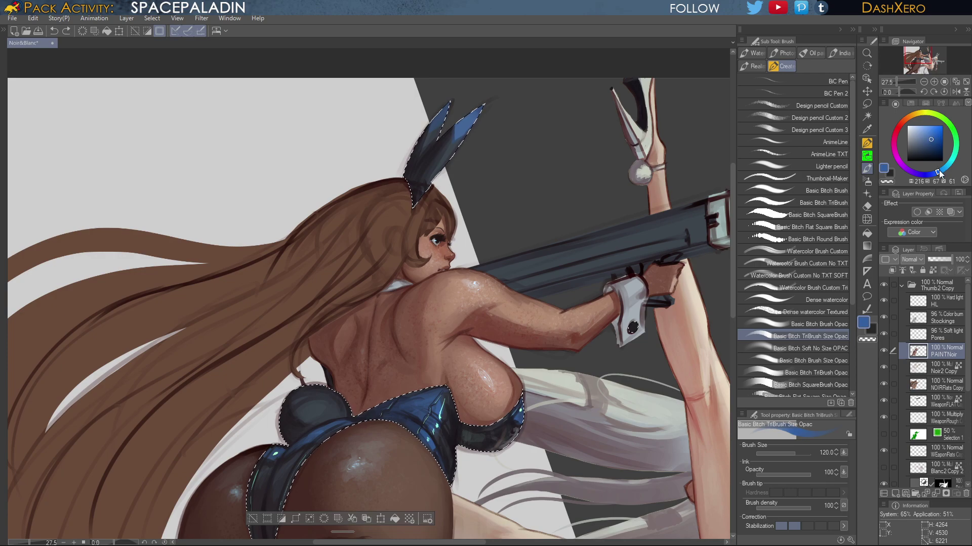
pyautogui.moveTo(938, 173); pyautogui.dragTo(940, 170)
pyautogui.moveTo(460, 137)
pyautogui.mouseDown()
pyautogui.moveTo(475, 114)
pyautogui.moveTo(433, 168)
pyautogui.moveTo(435, 117)
pyautogui.moveTo(442, 112)
pyautogui.moveTo(437, 124)
pyautogui.moveTo(454, 95)
pyautogui.moveTo(424, 137)
pyautogui.mouseUp()
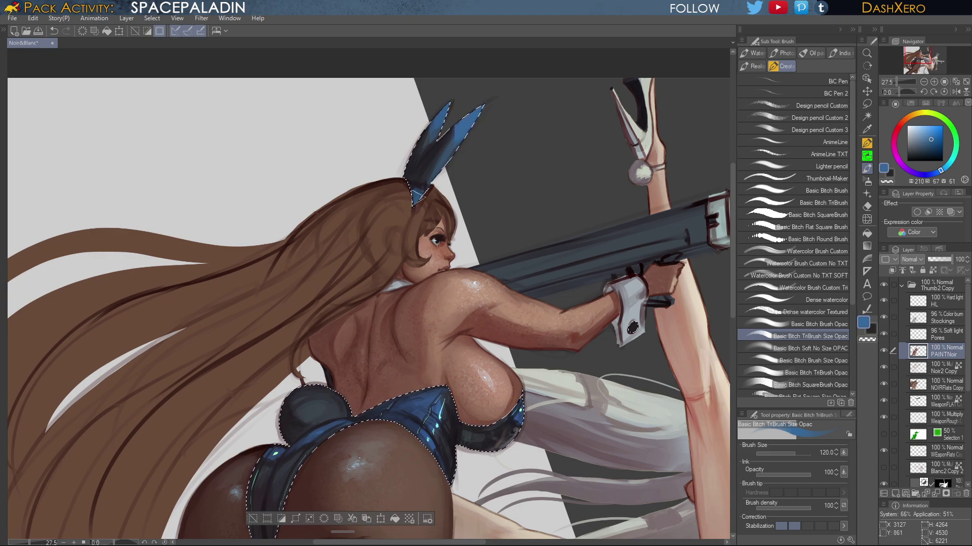
# Refine the folds and inner shadows of both bunny ears with sampled near-black and muted blues using Basic Bitch TriBrush Size Opac at size 80
pyautogui.keyDown('alt'); pyautogui.click(418, 179); pyautogui.keyUp('alt')
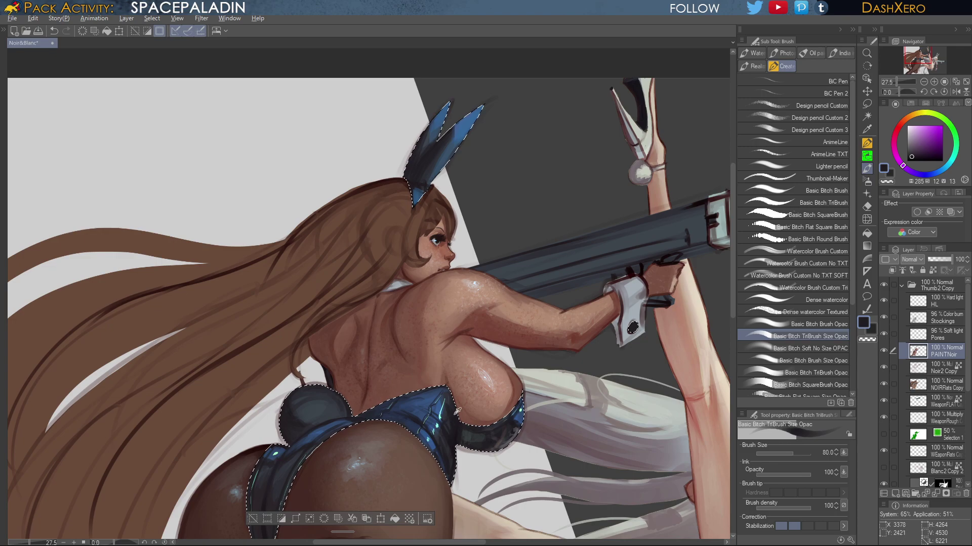
pyautogui.keyDown('alt'); pyautogui.click(423, 152); pyautogui.keyUp('alt')
pyautogui.keyDown('alt'); pyautogui.click(450, 145); pyautogui.keyUp('alt')
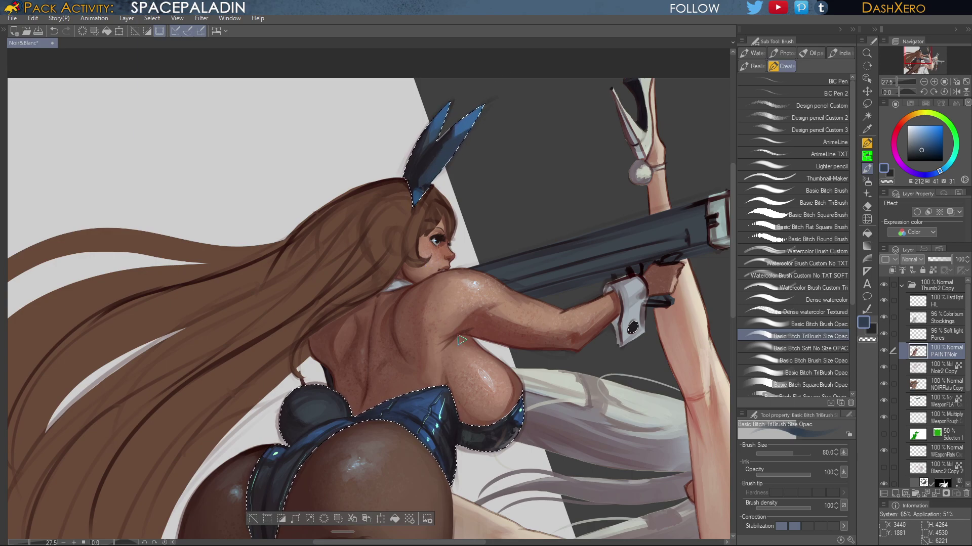
pyautogui.keyDown('alt'); pyautogui.click(422, 172); pyautogui.keyUp('alt')
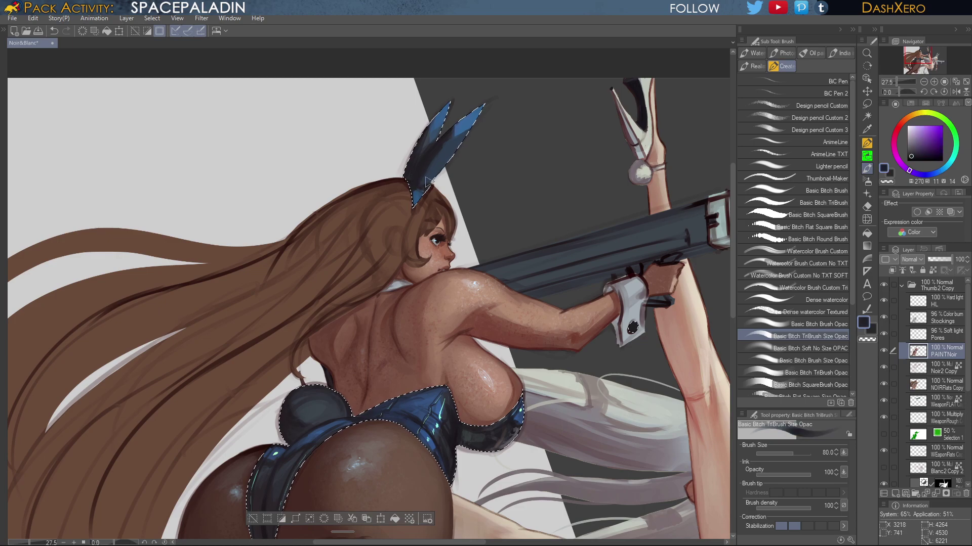
pyautogui.keyDown('alt'); pyautogui.click(427, 142); pyautogui.keyUp('alt')
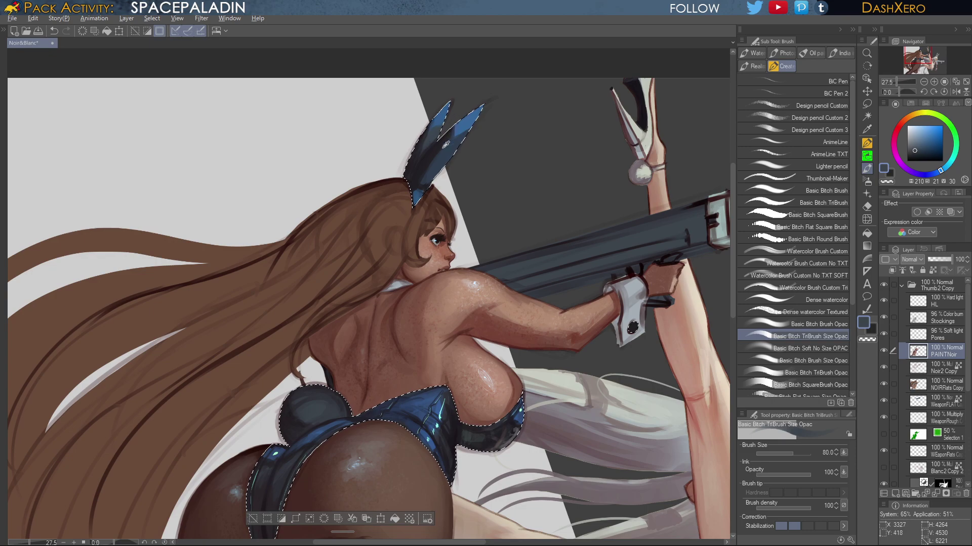
pyautogui.keyDown('alt'); pyautogui.click(440, 127); pyautogui.keyUp('alt')
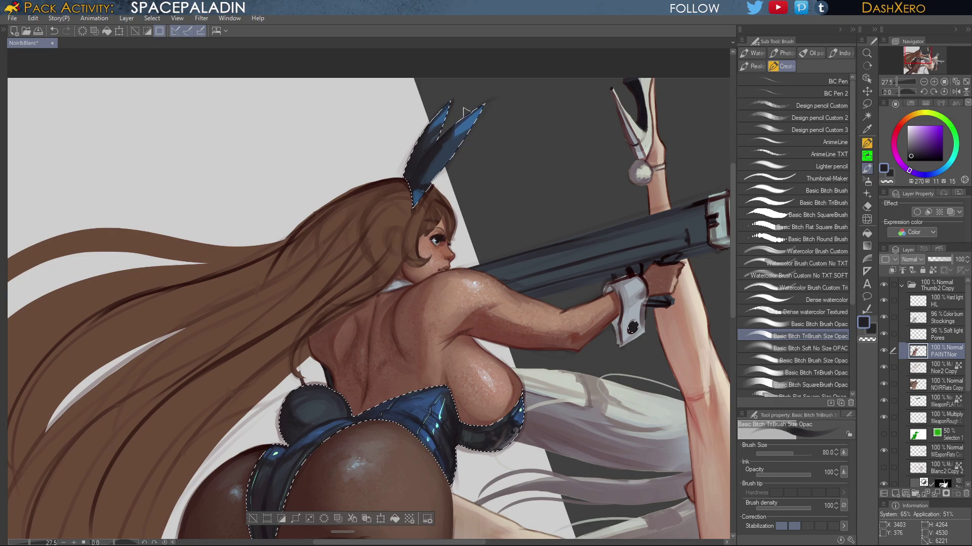
# Blend the ear bases and headband with sampled dark navy, near-black and a blue of hue 210, saturation 62 and value 51
pyautogui.moveTo(503, 263); pyautogui.dragTo(559, 242)
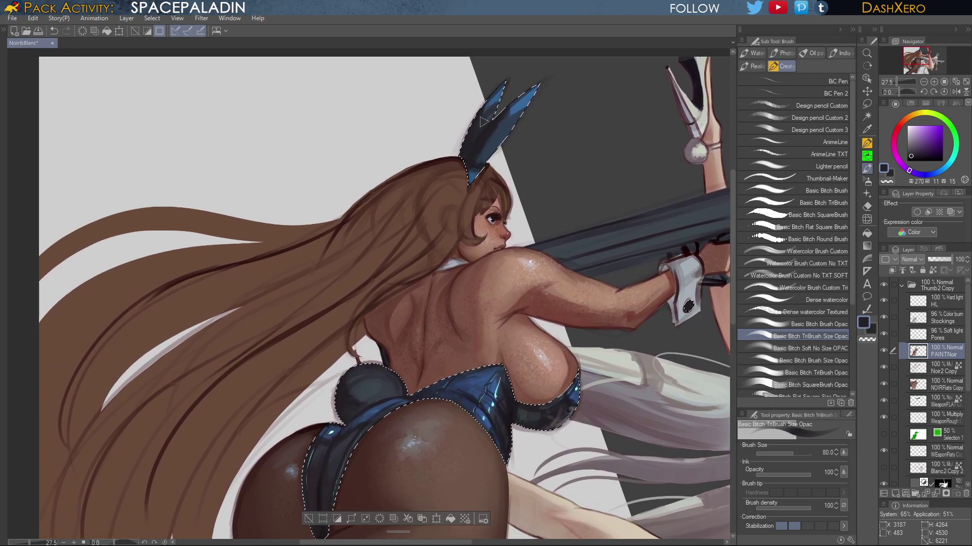
pyautogui.keyDown('alt'); pyautogui.click(470, 154); pyautogui.keyUp('alt')
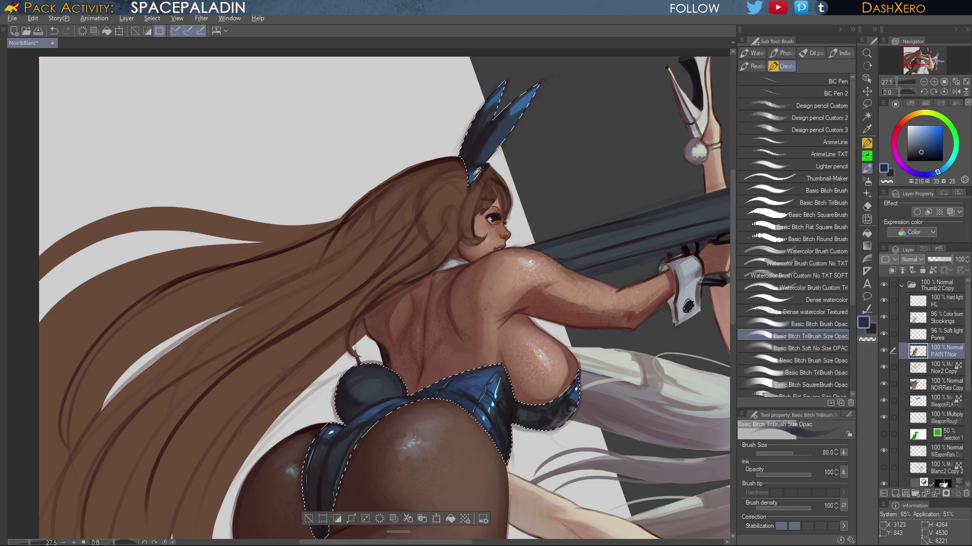
pyautogui.keyDown('alt'); pyautogui.click(482, 158); pyautogui.keyUp('alt')
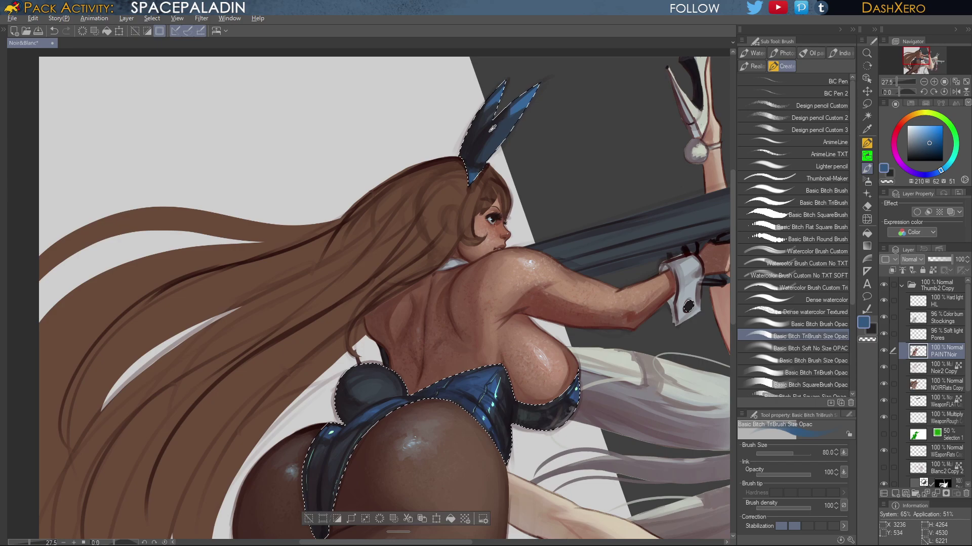
pyautogui.keyDown('alt'); pyautogui.click(487, 135); pyautogui.keyUp('alt')
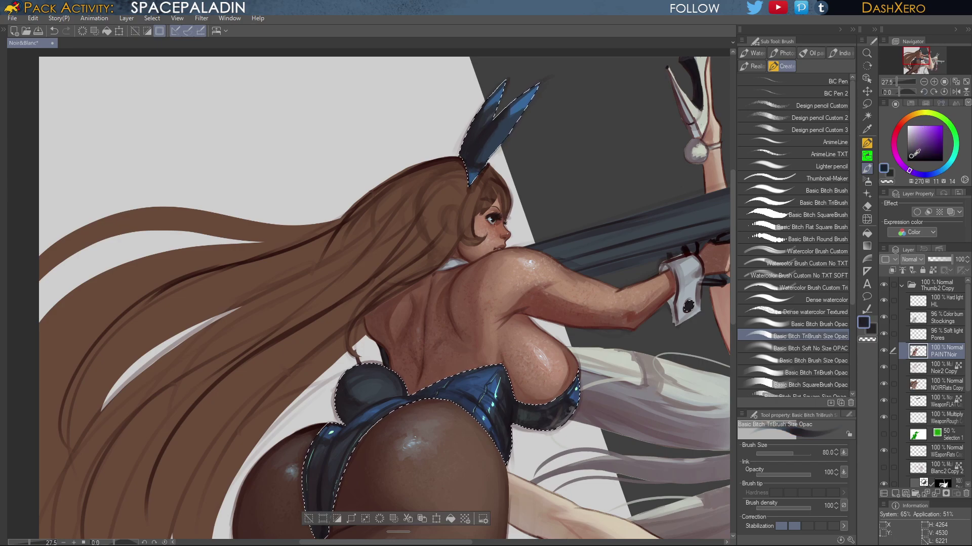
# Set a near-black red of hue 355, saturation 26 and value 11 and switch to Dense watercolor at size 25 for the ears
pyautogui.click(916, 157)
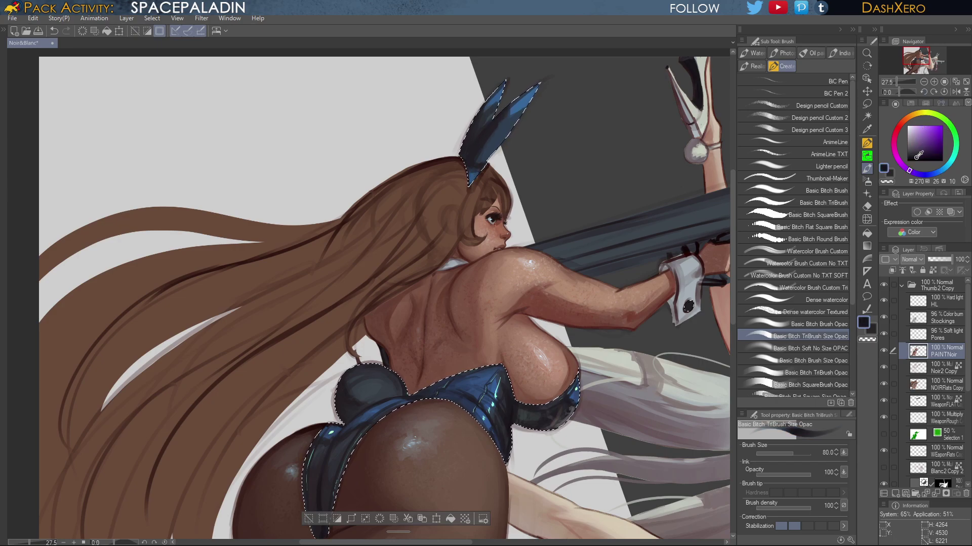
pyautogui.click(898, 130)
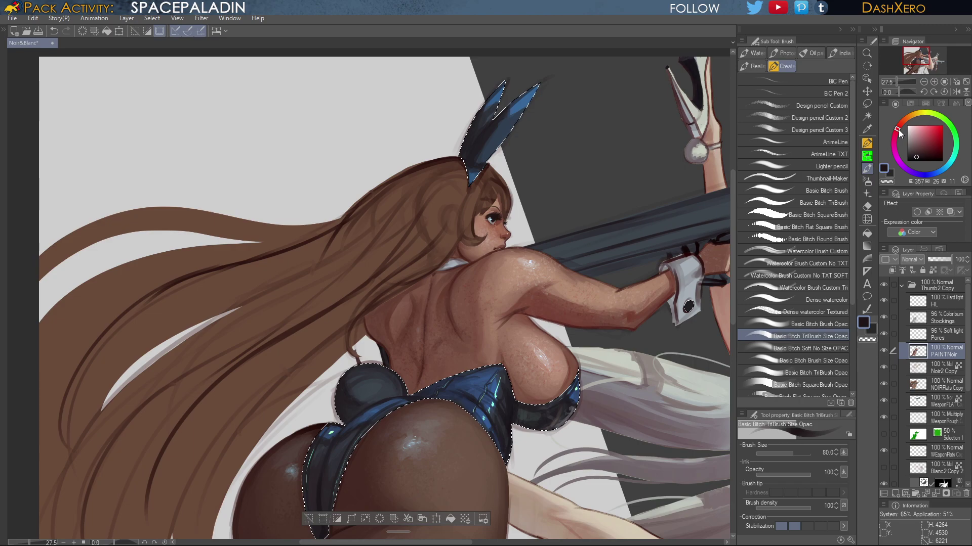
pyautogui.click(837, 299)
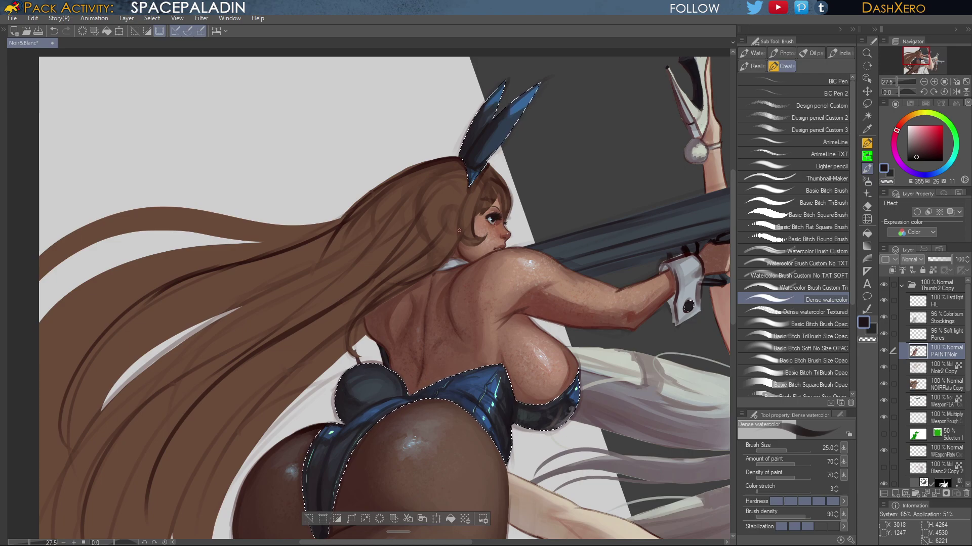
pyautogui.moveTo(648, 454); pyautogui.dragTo(437, 437)
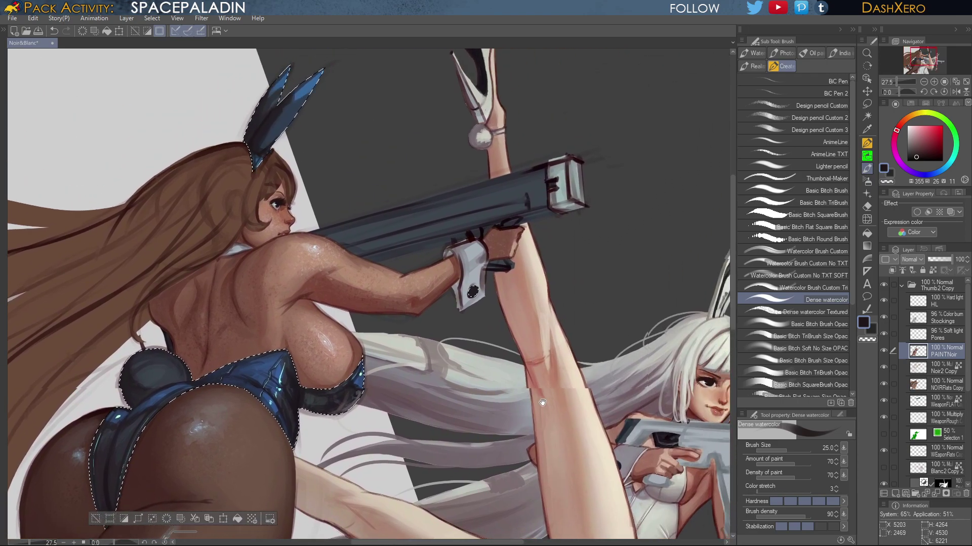
pyautogui.moveTo(511, 454); pyautogui.dragTo(664, 247)
pyautogui.moveTo(569, 341); pyautogui.dragTo(671, 363)
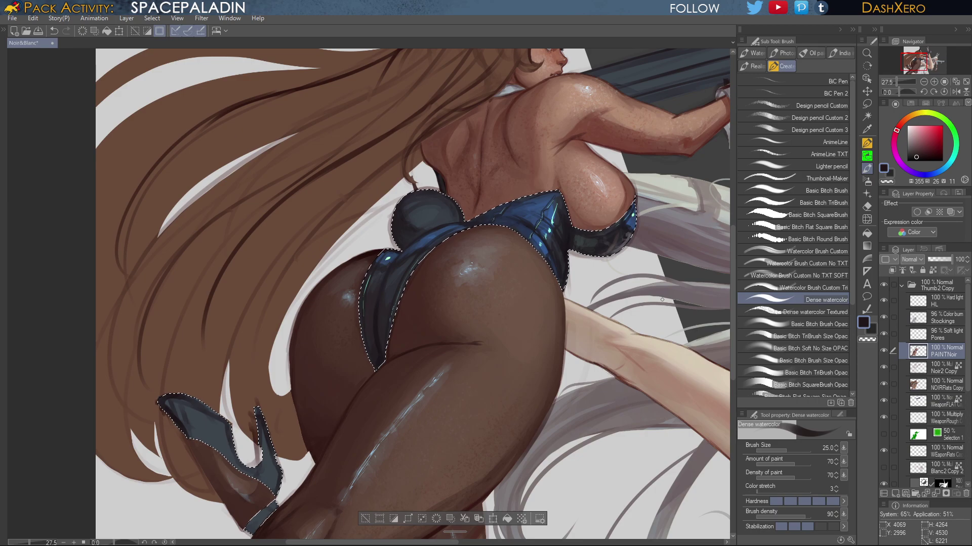
pyautogui.moveTo(674, 174); pyautogui.dragTo(572, 363)
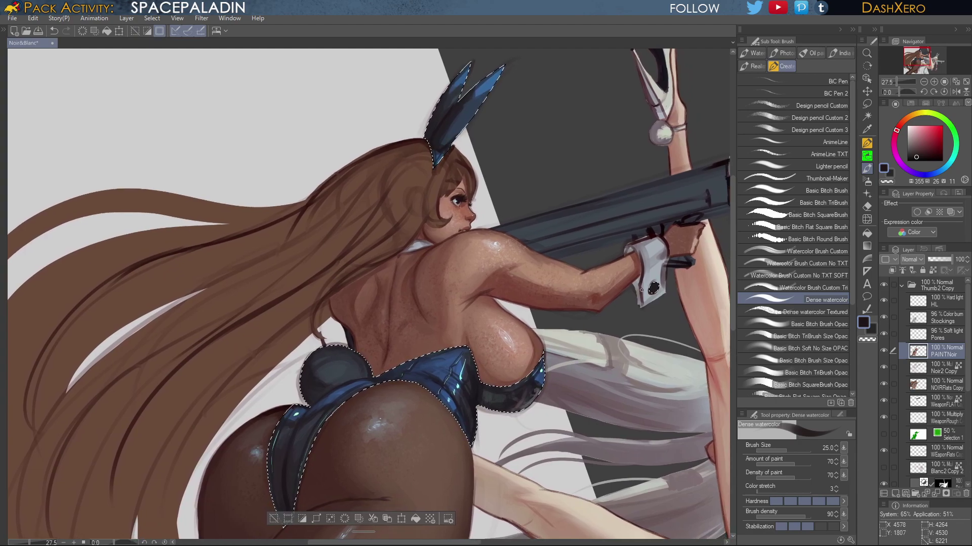
# Darken the edges and folds of the bunny ears with sampled near-black using Dense watercolor at size 25
pyautogui.moveTo(485, 78); pyautogui.dragTo(484, 94)
pyautogui.keyDown('alt'); pyautogui.click(454, 117); pyautogui.keyUp('alt')
pyautogui.keyDown('alt'); pyautogui.click(449, 129); pyautogui.keyUp('alt')
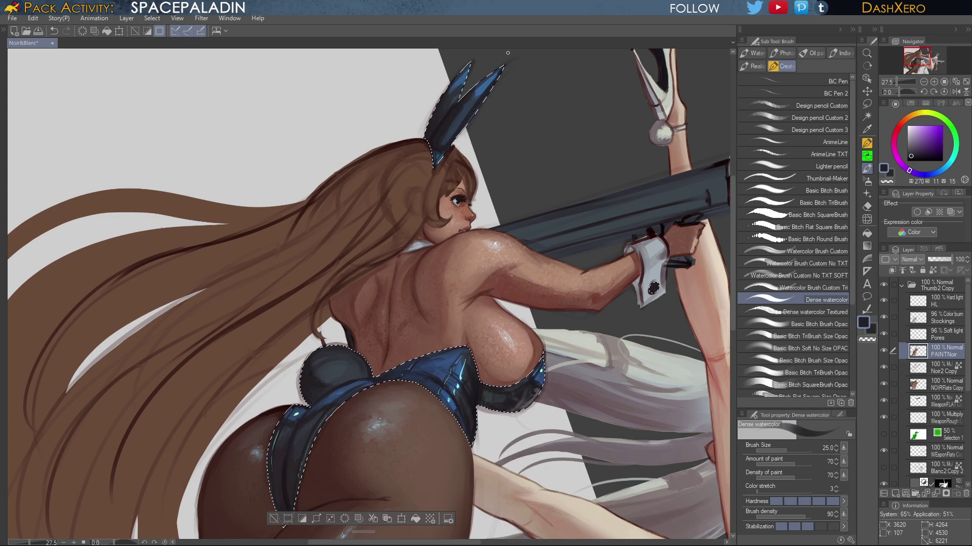
# Add ochre accents of hue 38, saturation 59 and value 40 to the front ear using Basic Bitch TriBrush at size 100, trimming with near-black
pyautogui.click(913, 115)
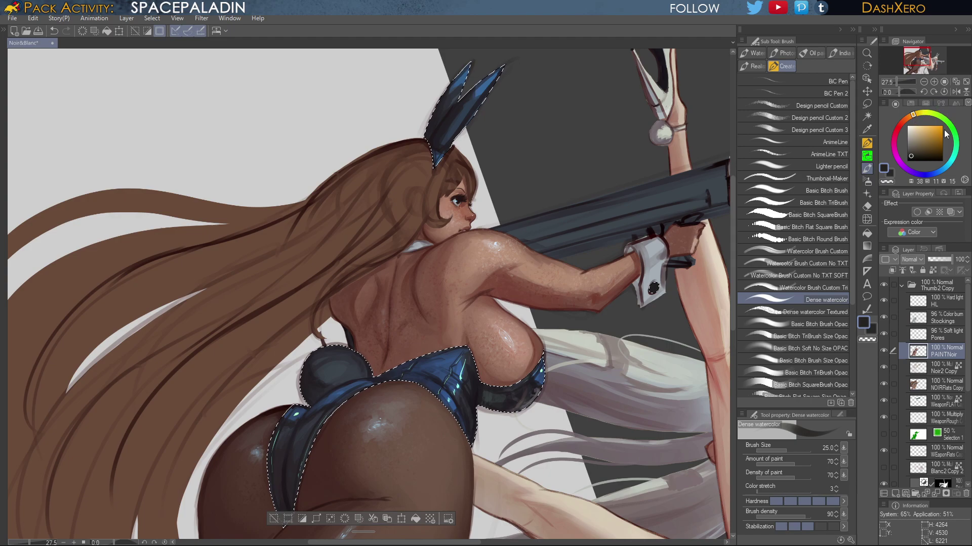
pyautogui.click(927, 146)
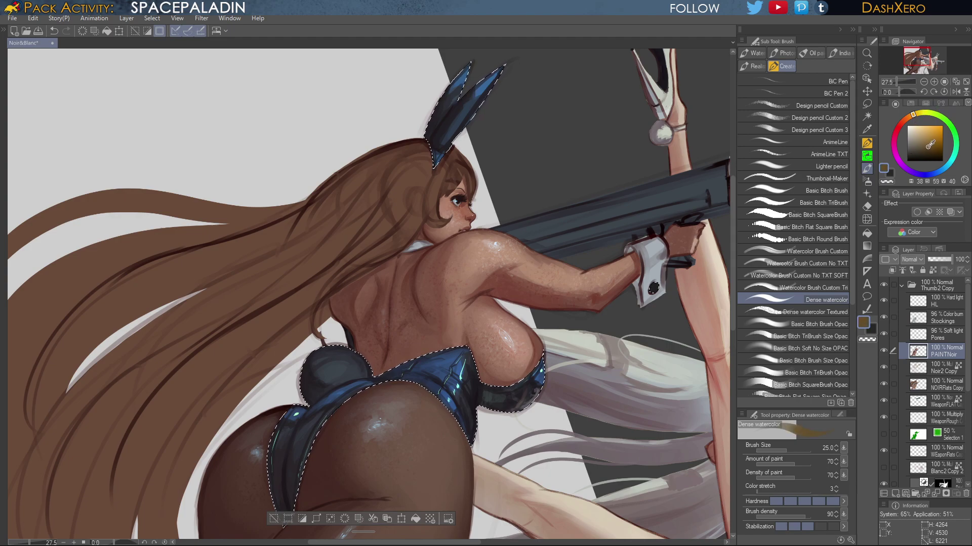
pyautogui.click(928, 147)
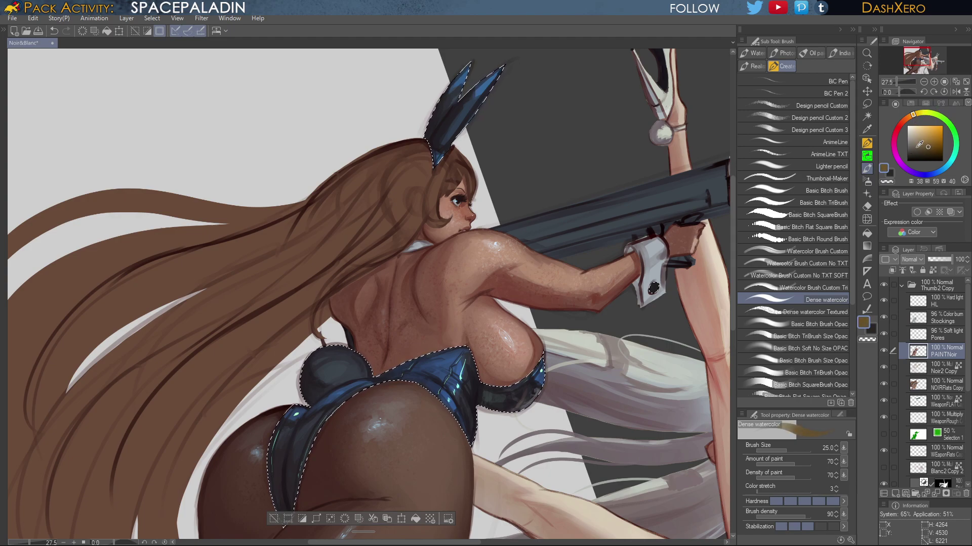
pyautogui.click(830, 203)
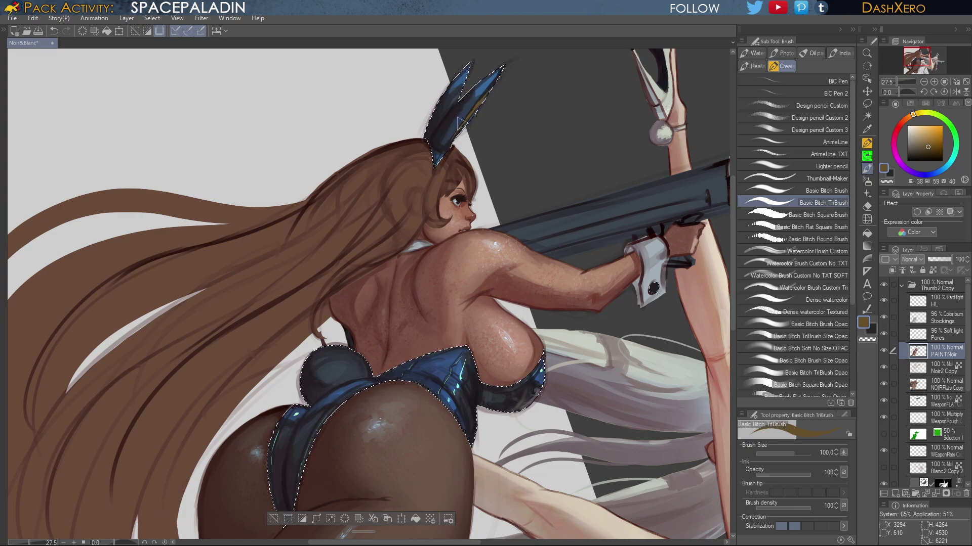
pyautogui.moveTo(475, 109); pyautogui.dragTo(486, 98)
pyautogui.moveTo(469, 91); pyautogui.dragTo(466, 67)
pyautogui.keyDown('alt'); pyautogui.click(465, 66); pyautogui.keyUp('alt')
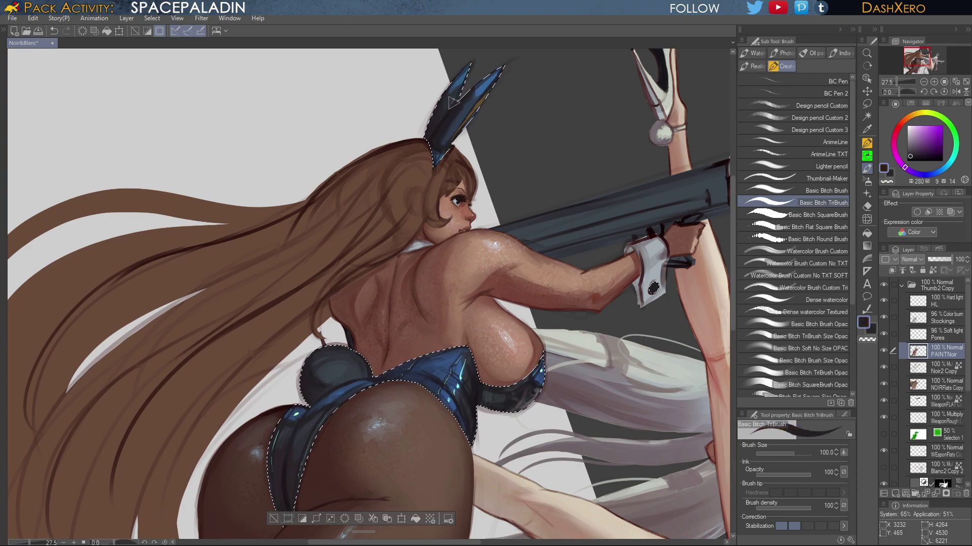
pyautogui.keyDown('alt'); pyautogui.click(478, 102); pyautogui.keyUp('alt')
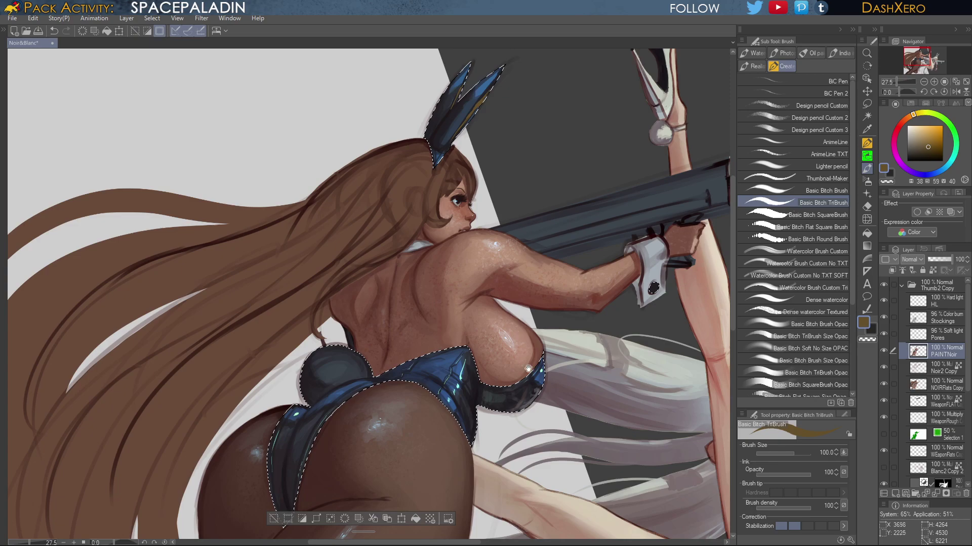
# Paint a warm grey-brown sheen of hue 35, saturation 13 and value 39 on the bunny tail using Basic Bitch Brush Opac at size 170
pyautogui.moveTo(559, 535); pyautogui.dragTo(560, 407)
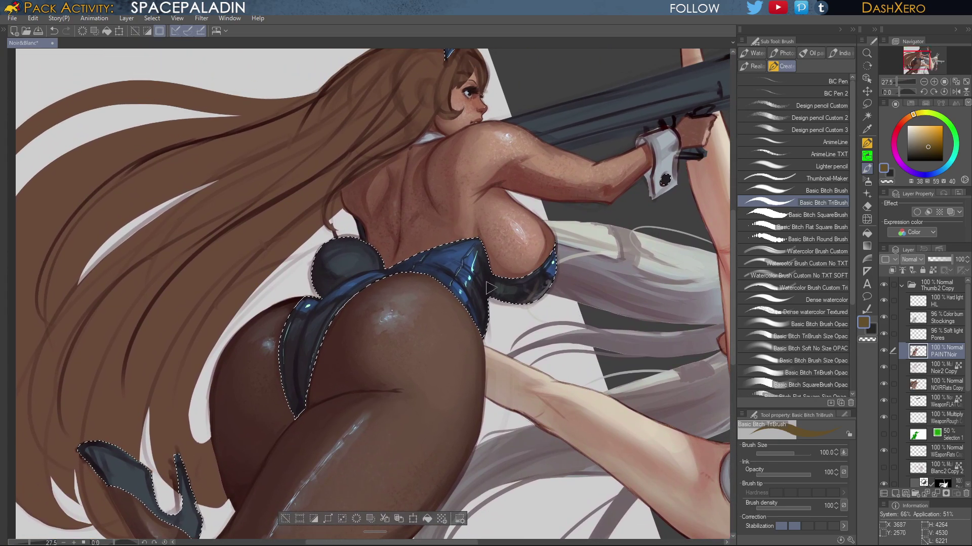
pyautogui.keyDown('alt'); pyautogui.click(351, 275); pyautogui.keyUp('alt')
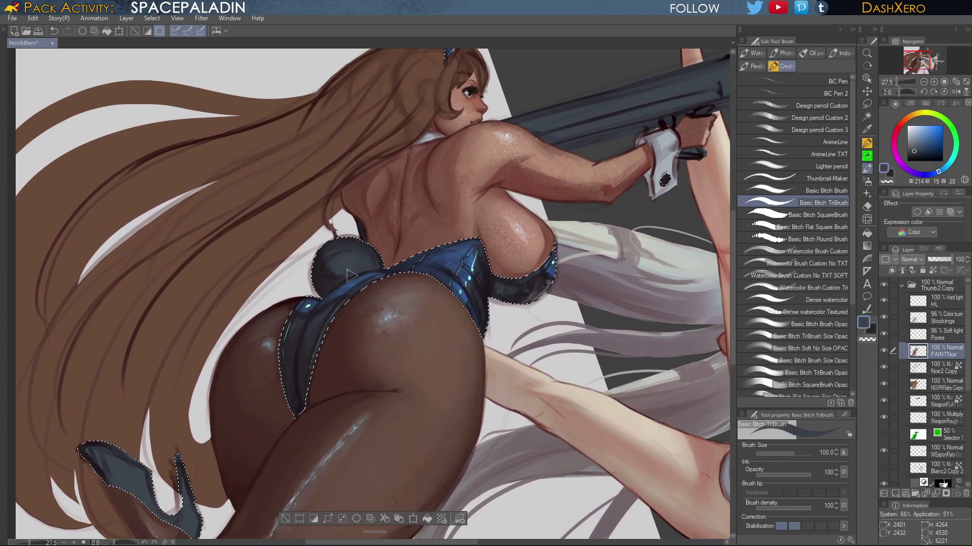
pyautogui.click(911, 114)
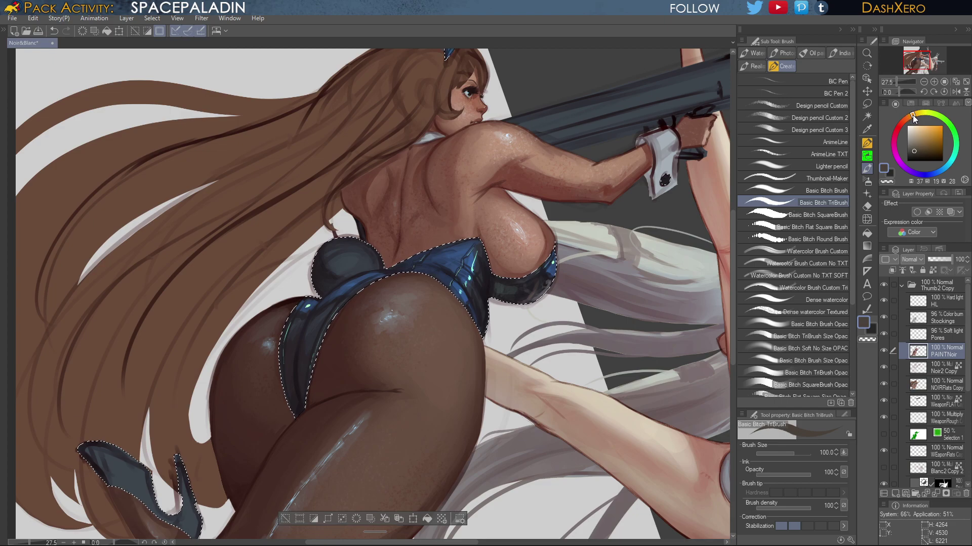
pyautogui.click(914, 147)
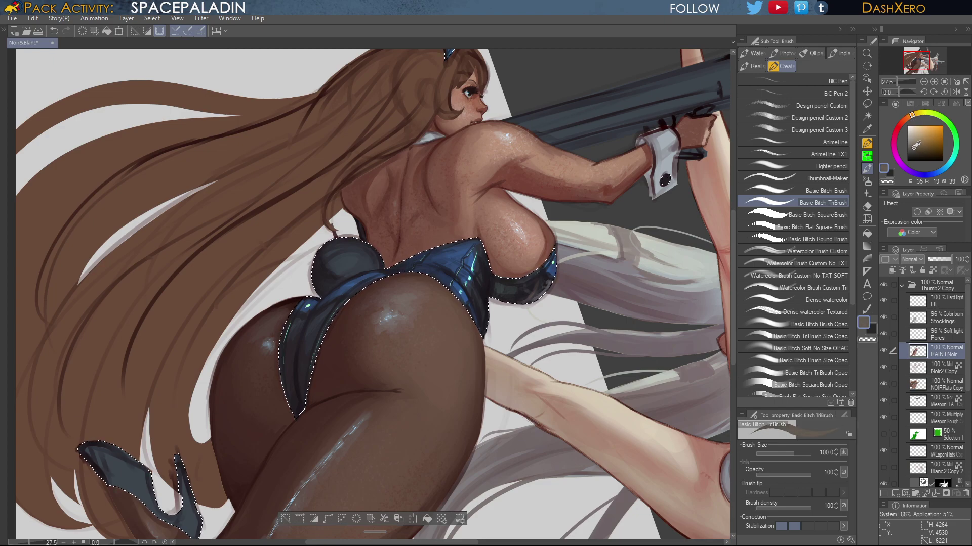
pyautogui.click(912, 147)
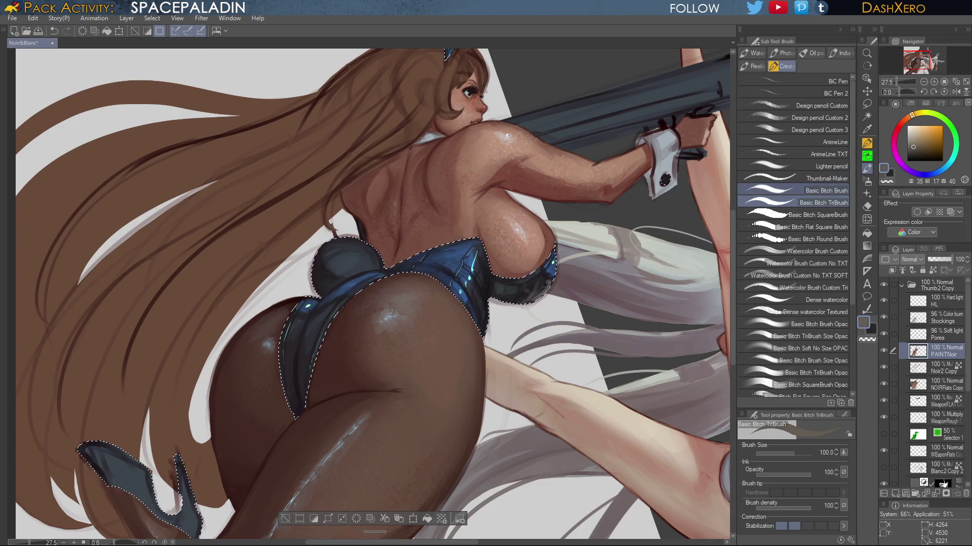
pyautogui.click(816, 325)
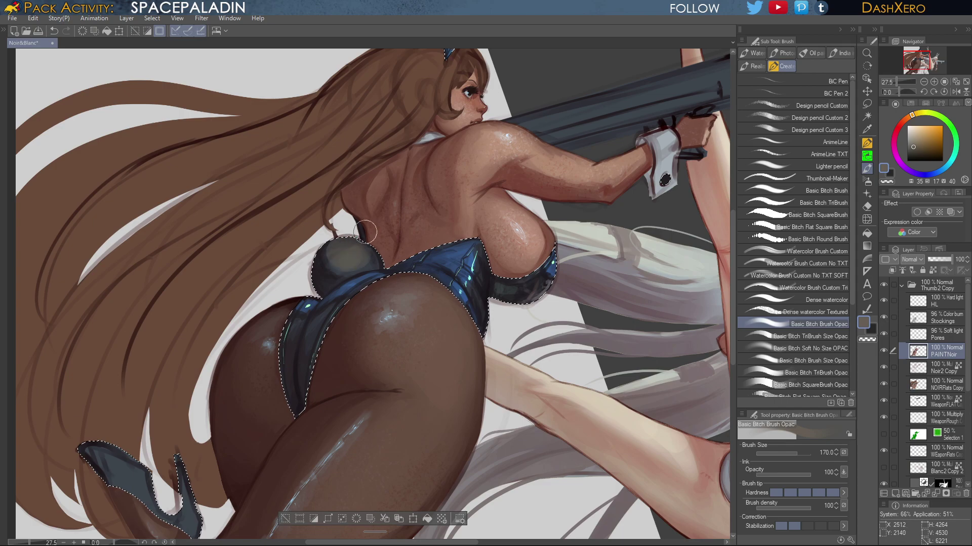
pyautogui.hotkey('ctrl', 'z')
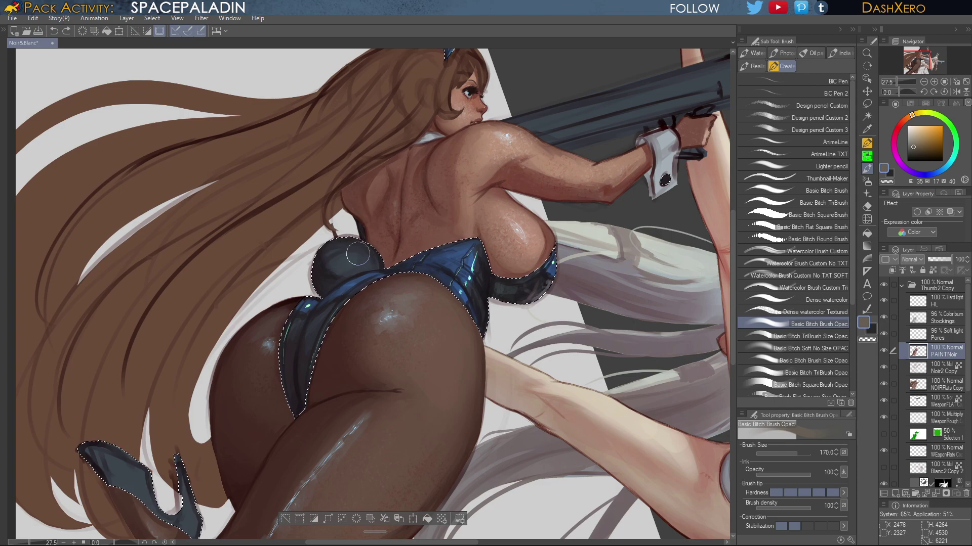
pyautogui.moveTo(341, 257); pyautogui.dragTo(355, 255)
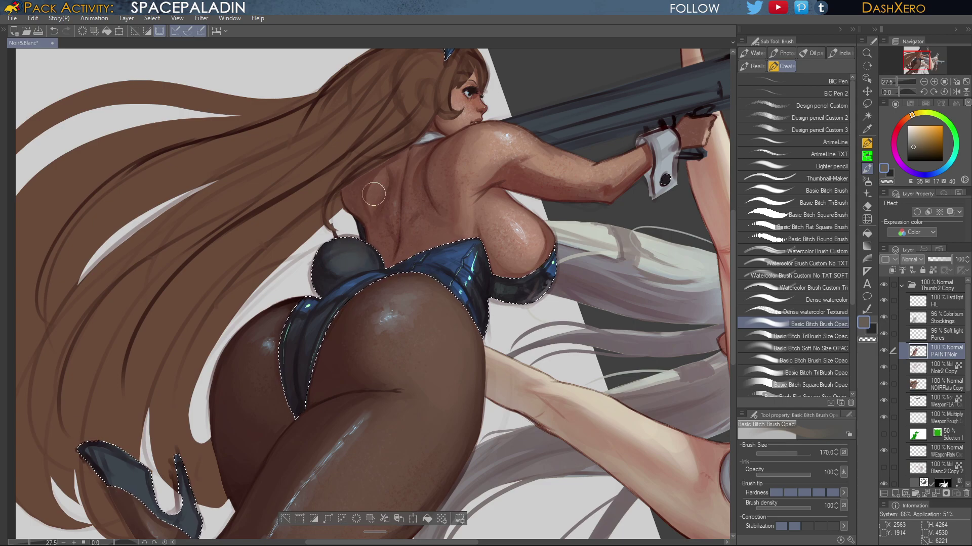
pyautogui.click(912, 148)
pyautogui.moveTo(370, 232); pyautogui.dragTo(355, 256)
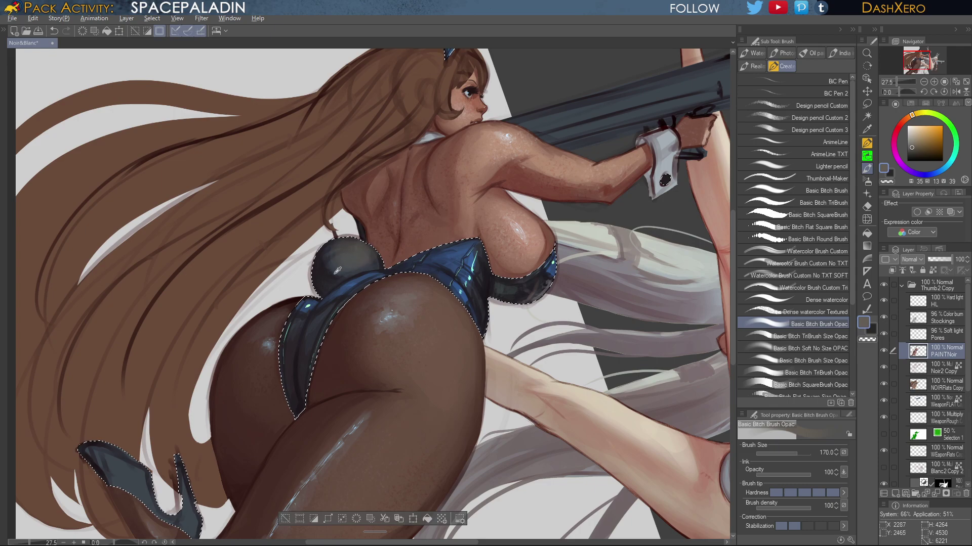
# Shade the bunny tail with sampled near-black and blue of hue 217, saturation 55 and value 45 using Basic Bitch TriBrush Size Opac at size 80
pyautogui.keyDown('alt'); pyautogui.click(337, 270); pyautogui.keyUp('alt')
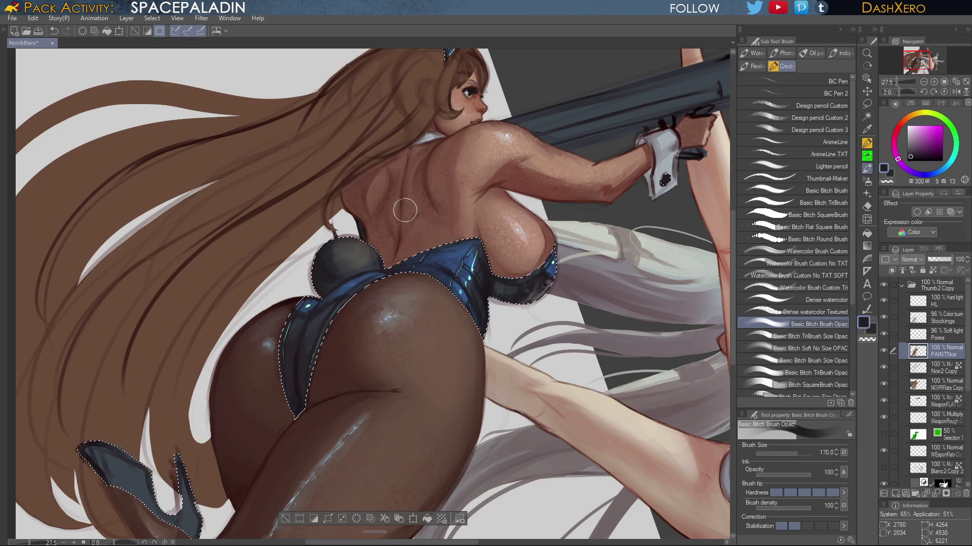
pyautogui.click(825, 335)
pyautogui.keyDown('alt'); pyautogui.click(328, 244); pyautogui.keyUp('alt')
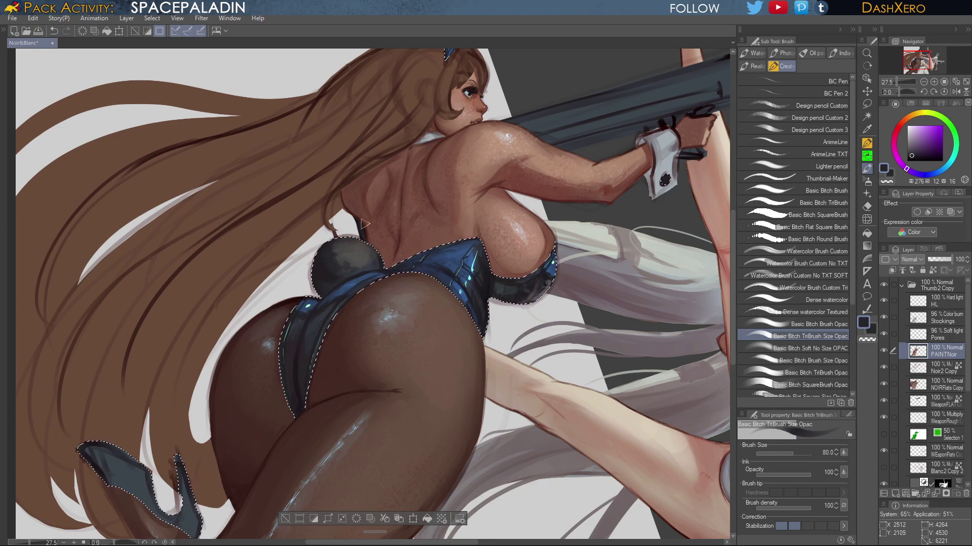
pyautogui.keyDown('alt'); pyautogui.click(375, 259); pyautogui.keyUp('alt')
pyautogui.keyDown('alt'); pyautogui.click(376, 259); pyautogui.keyUp('alt')
pyautogui.moveTo(523, 286)
pyautogui.mouseDown()
pyautogui.moveTo(614, 263)
pyautogui.moveTo(592, 257)
pyautogui.mouseUp()
pyautogui.keyDown('alt'); pyautogui.click(434, 277); pyautogui.keyUp('alt')
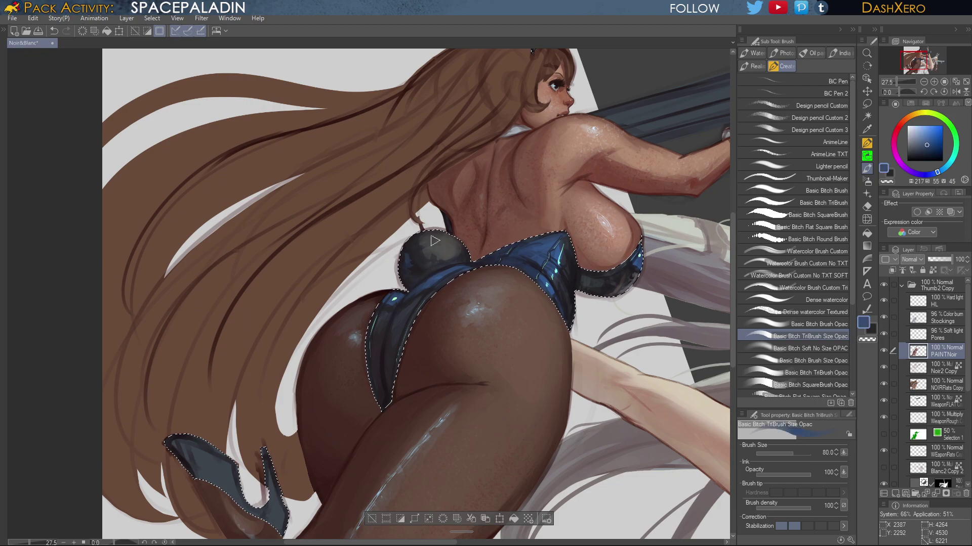
pyautogui.moveTo(668, 404); pyautogui.dragTo(585, 381)
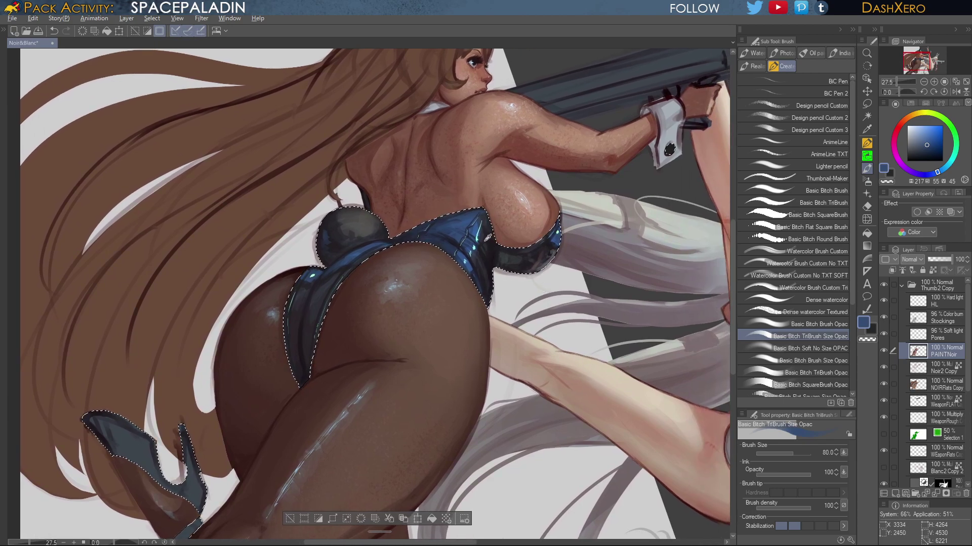
# Deepen the shadows on the bodice's side and front with sampled near-black using Basic Bitch TriBrush Size Opac at size 80
pyautogui.keyDown('alt'); pyautogui.click(482, 231); pyautogui.keyUp('alt')
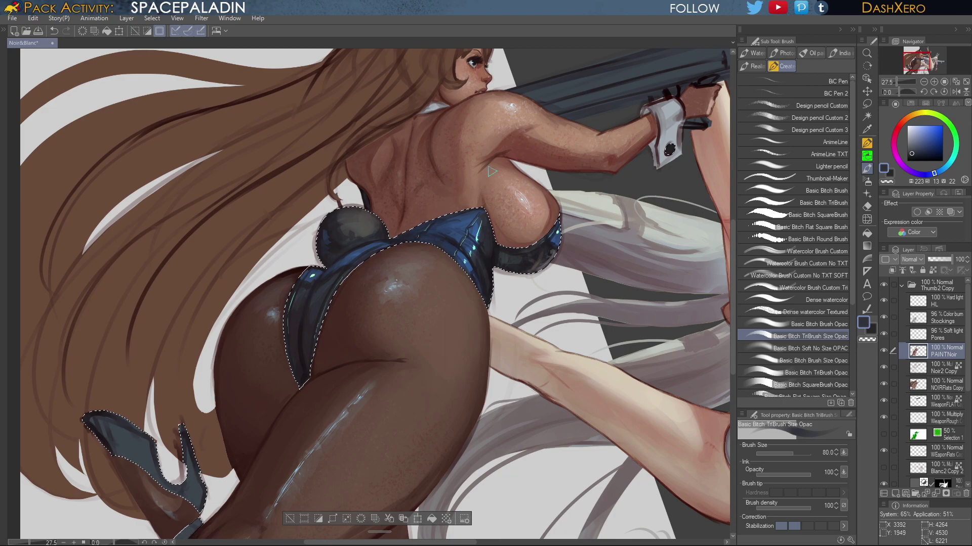
pyautogui.hotkey('ctrl', 'z')
pyautogui.moveTo(485, 250); pyautogui.dragTo(489, 252)
pyautogui.moveTo(633, 424); pyautogui.dragTo(540, 267)
pyautogui.moveTo(660, 315); pyautogui.dragTo(599, 424)
pyautogui.moveTo(568, 394)
pyautogui.mouseDown()
pyautogui.moveTo(608, 415)
pyautogui.moveTo(599, 438)
pyautogui.mouseUp()
pyautogui.moveTo(606, 377)
pyautogui.mouseDown()
pyautogui.moveTo(598, 401)
pyautogui.moveTo(607, 386)
pyautogui.mouseUp()
pyautogui.keyDown('alt'); pyautogui.click(379, 275); pyautogui.keyUp('alt')
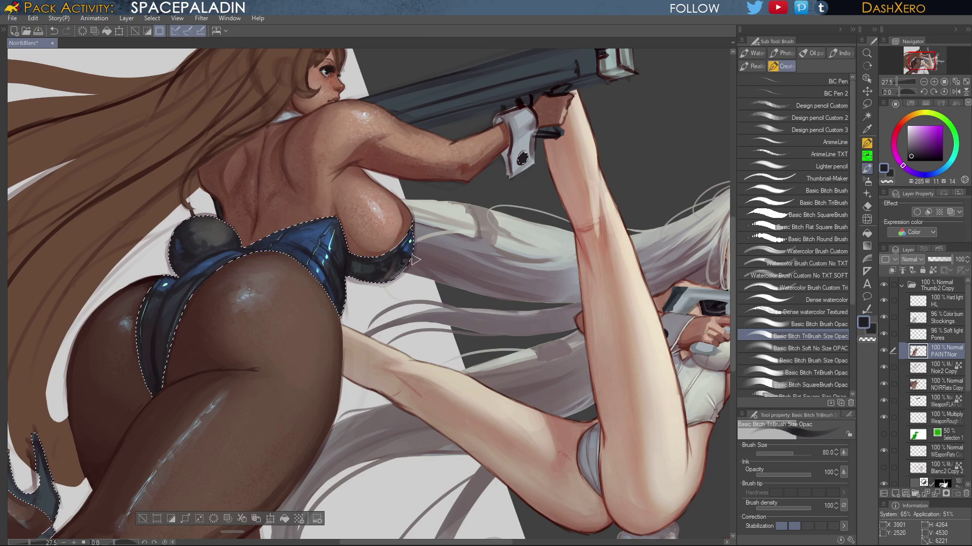
pyautogui.hotkey('ctrl', 'z')
pyautogui.hotkey('ctrl', 'y')
# Block in the raised high-heeled shoe with sampled near-black and a blue reflection of hue 215, saturation 59 and value 50
pyautogui.moveTo(385, 371)
pyautogui.mouseDown()
pyautogui.moveTo(626, 245)
pyautogui.moveTo(635, 291)
pyautogui.mouseUp()
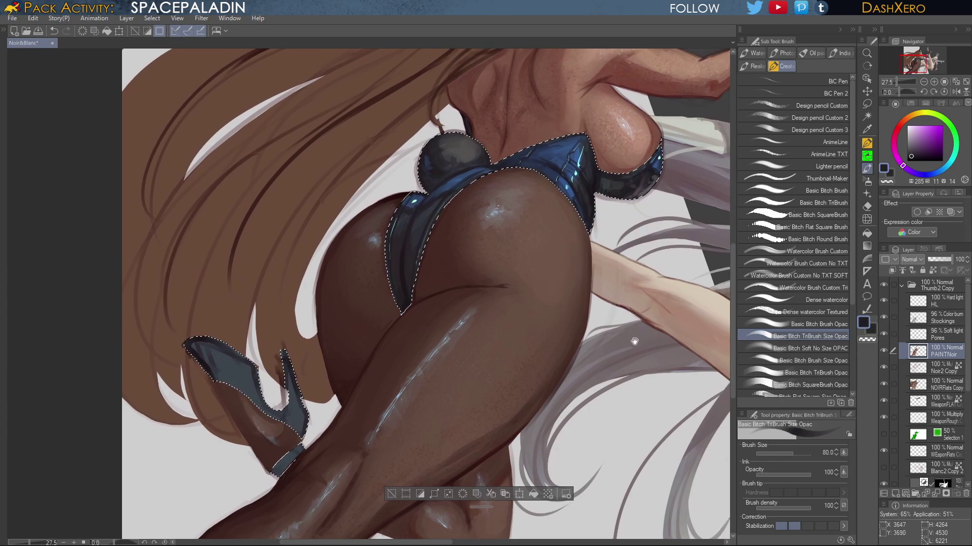
pyautogui.moveTo(618, 335); pyautogui.dragTo(613, 301)
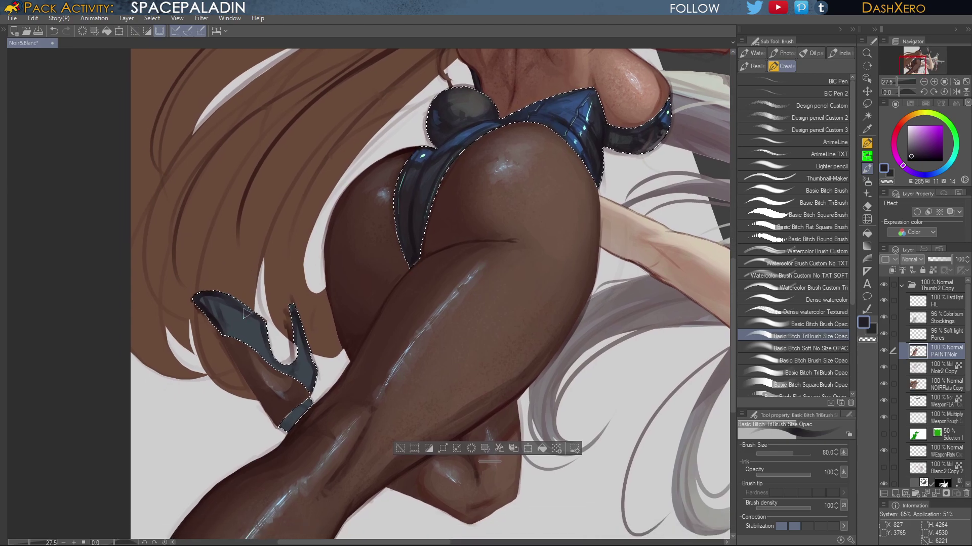
pyautogui.moveTo(521, 248); pyautogui.dragTo(523, 277)
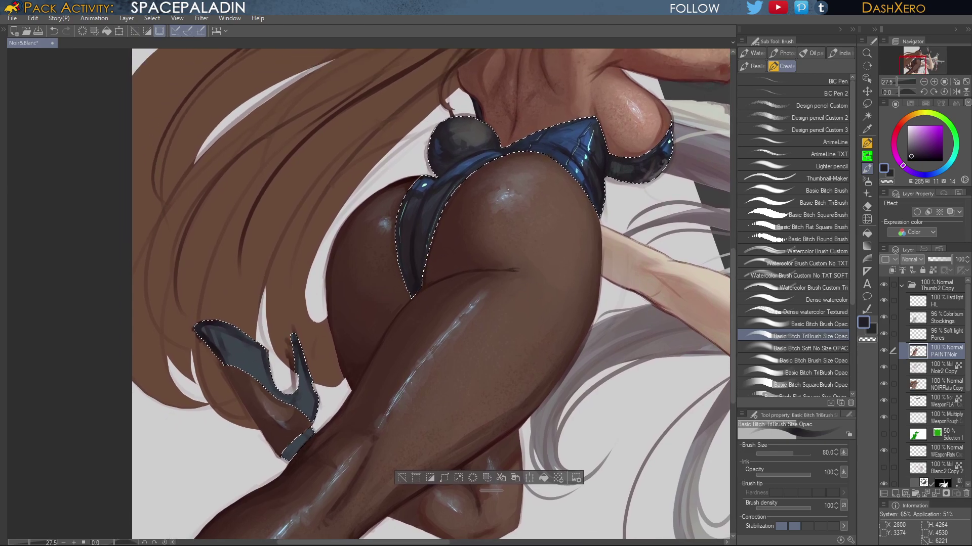
pyautogui.keyDown('alt'); pyautogui.click(440, 185); pyautogui.keyUp('alt')
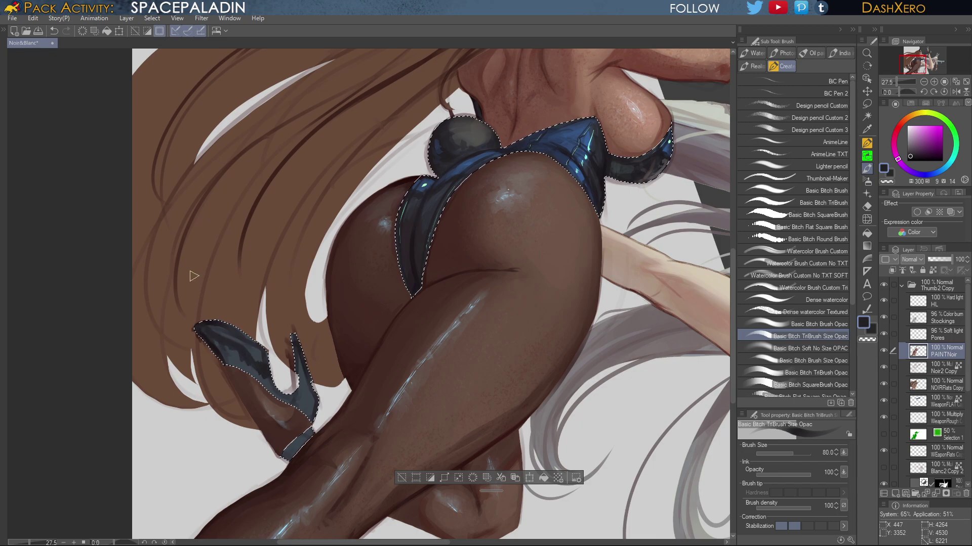
pyautogui.moveTo(572, 161); pyautogui.dragTo(551, 150)
pyautogui.keyDown('alt'); pyautogui.click(577, 129); pyautogui.keyUp('alt')
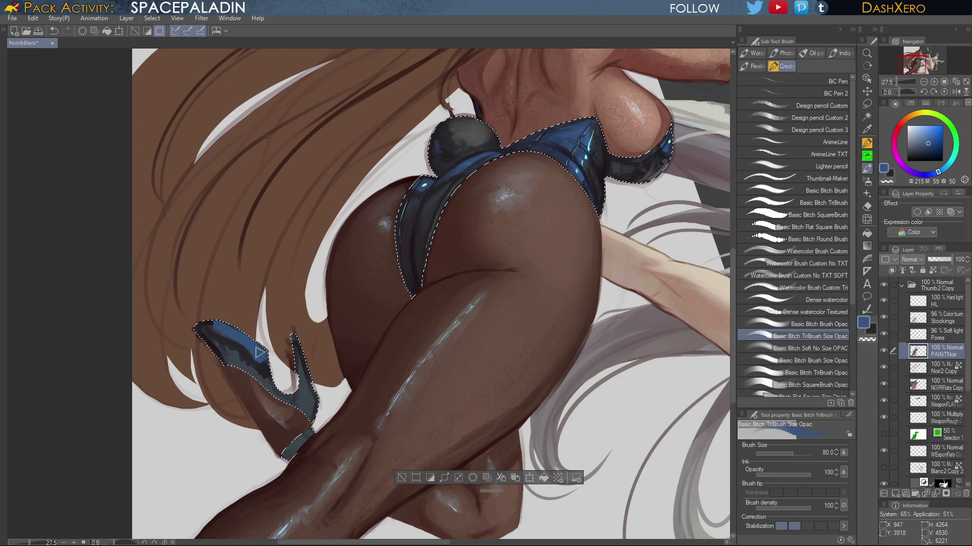
pyautogui.keyDown('alt'); pyautogui.click(302, 376); pyautogui.keyUp('alt')
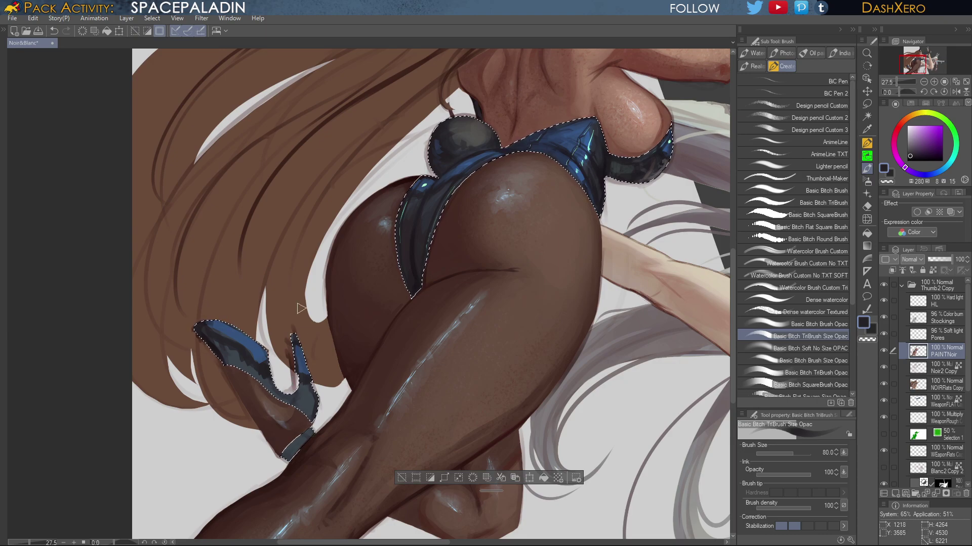
# Brighten the shoe's blue reflections with hue 213, saturation 69 and value 70, trimming them with sampled darks
pyautogui.moveTo(624, 210); pyautogui.dragTo(500, 346)
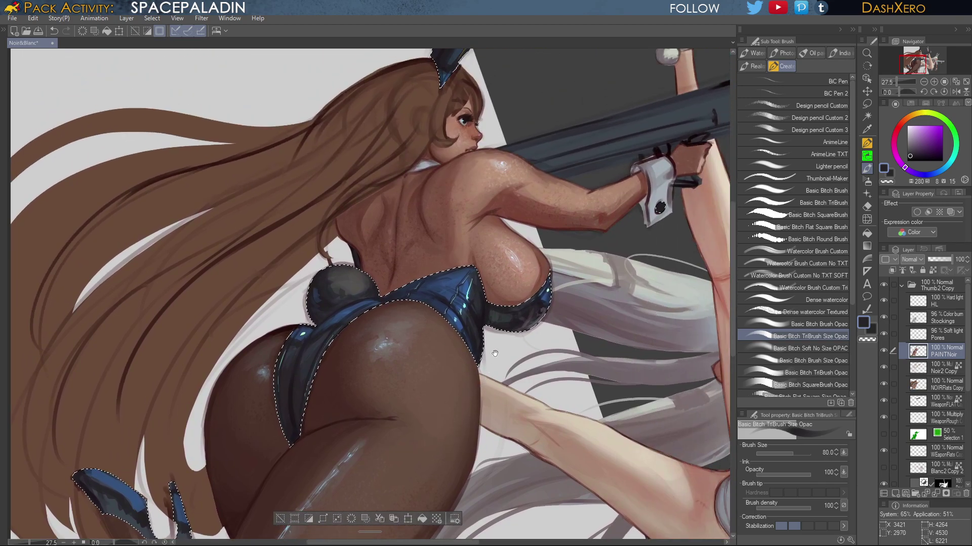
pyautogui.moveTo(583, 212); pyautogui.dragTo(543, 302)
pyautogui.moveTo(472, 355); pyautogui.dragTo(624, 206)
pyautogui.moveTo(503, 321); pyautogui.dragTo(522, 309)
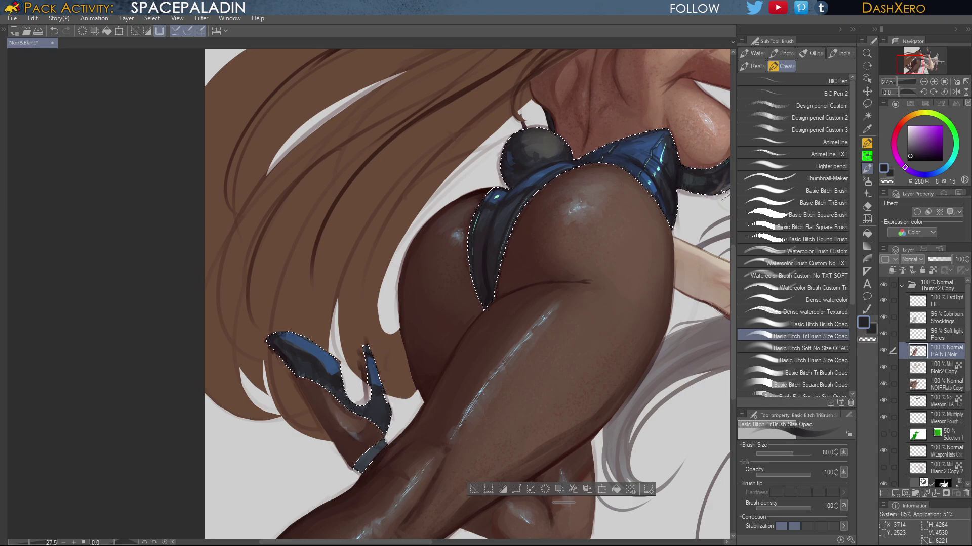
pyautogui.keyDown('alt'); pyautogui.click(317, 343); pyautogui.keyUp('alt')
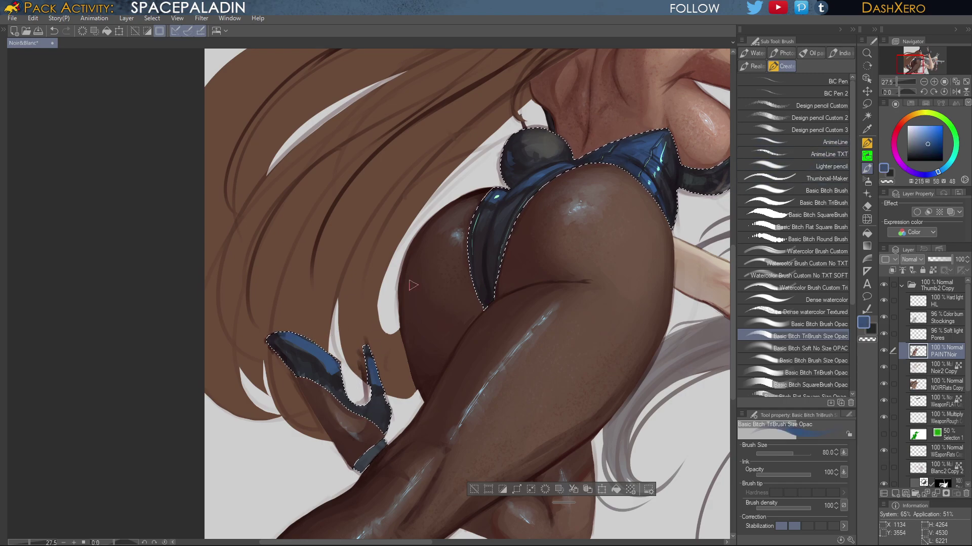
pyautogui.click(931, 137)
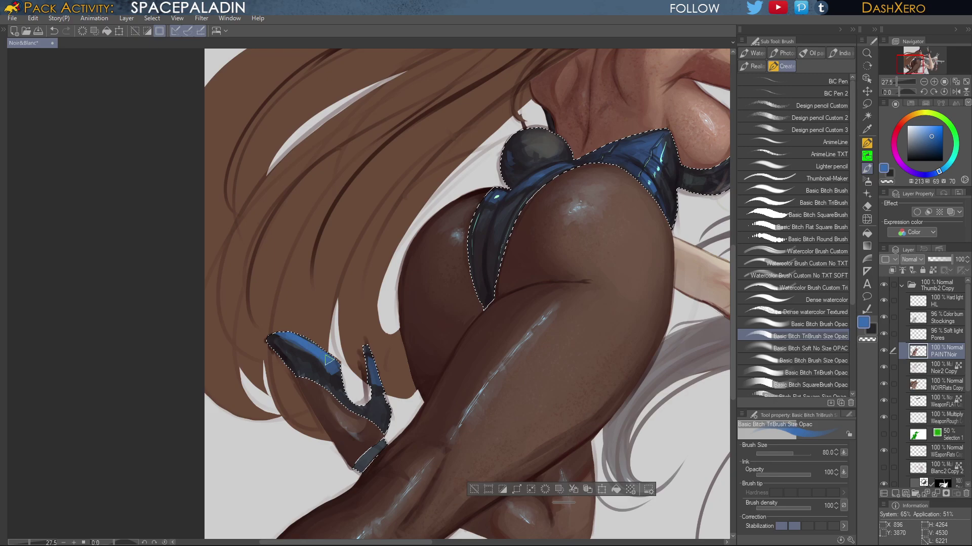
pyautogui.keyDown('alt'); pyautogui.click(377, 365); pyautogui.keyUp('alt')
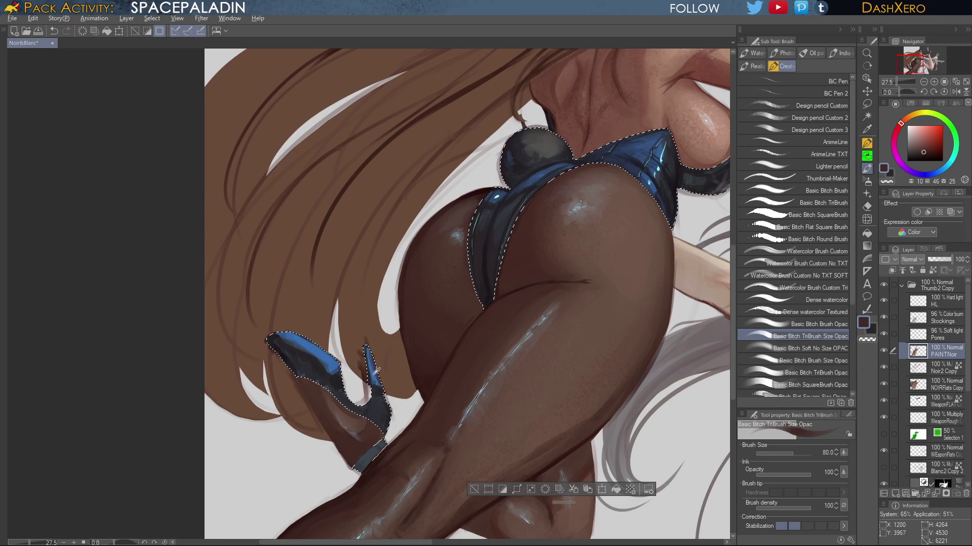
pyautogui.keyDown('alt'); pyautogui.click(377, 393); pyautogui.keyUp('alt')
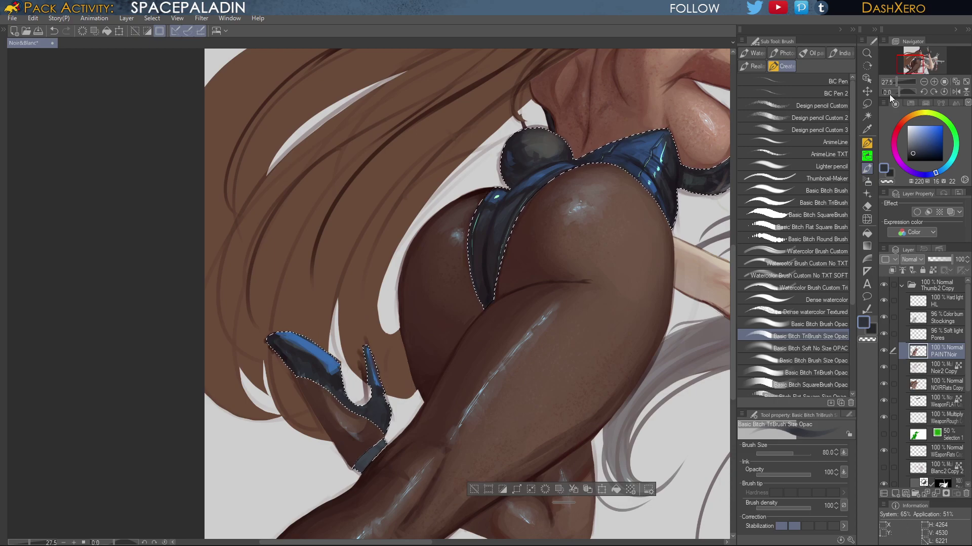
# Extend the selection along the heel's inner curve with the Lasso marquee and paint that area with sampled near-black
pyautogui.click(867, 103)
pyautogui.moveTo(461, 371); pyautogui.dragTo(581, 260)
pyautogui.scroll(3, 582, 260)
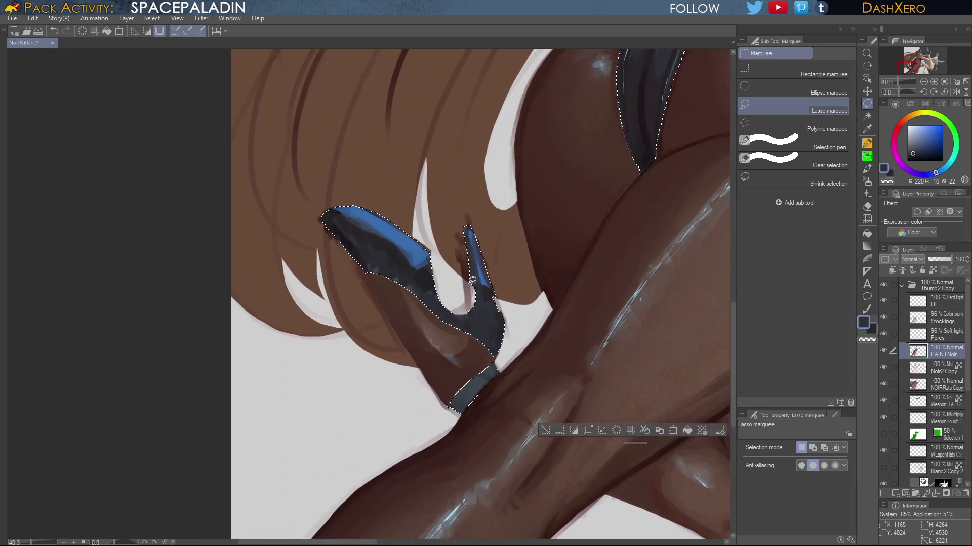
pyautogui.moveTo(467, 293)
pyautogui.mouseDown()
pyautogui.moveTo(448, 309)
pyautogui.moveTo(468, 316)
pyautogui.moveTo(470, 296)
pyautogui.mouseUp()
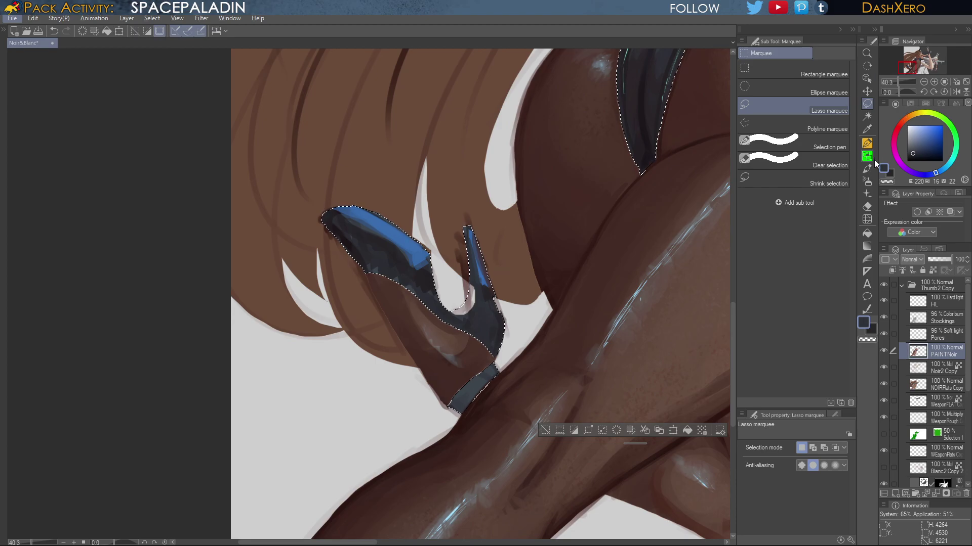
pyautogui.press('b')
pyautogui.keyDown('alt'); pyautogui.click(468, 271); pyautogui.keyUp('alt')
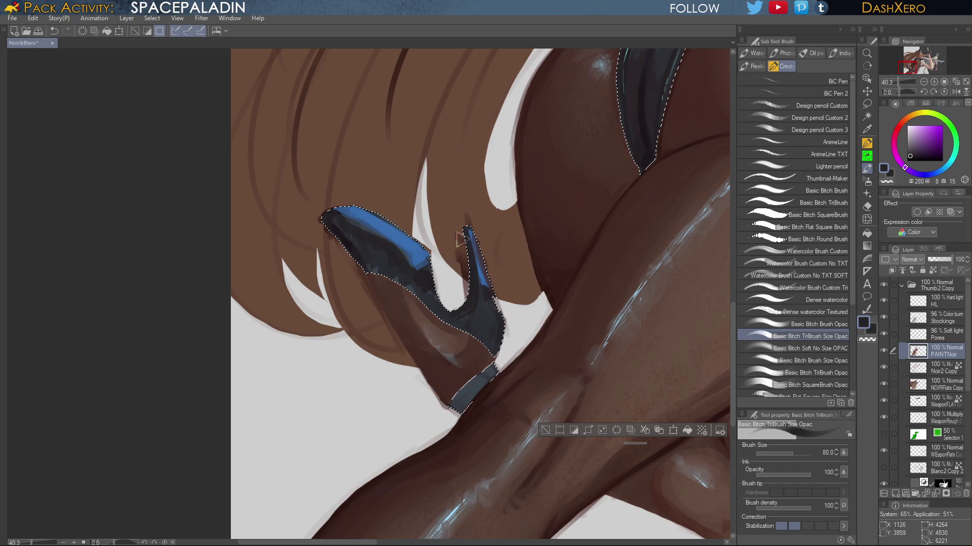
# Paint an ochre accent of hue 39, saturation 66 and value 50 along the heel's inner edge
pyautogui.click(915, 116)
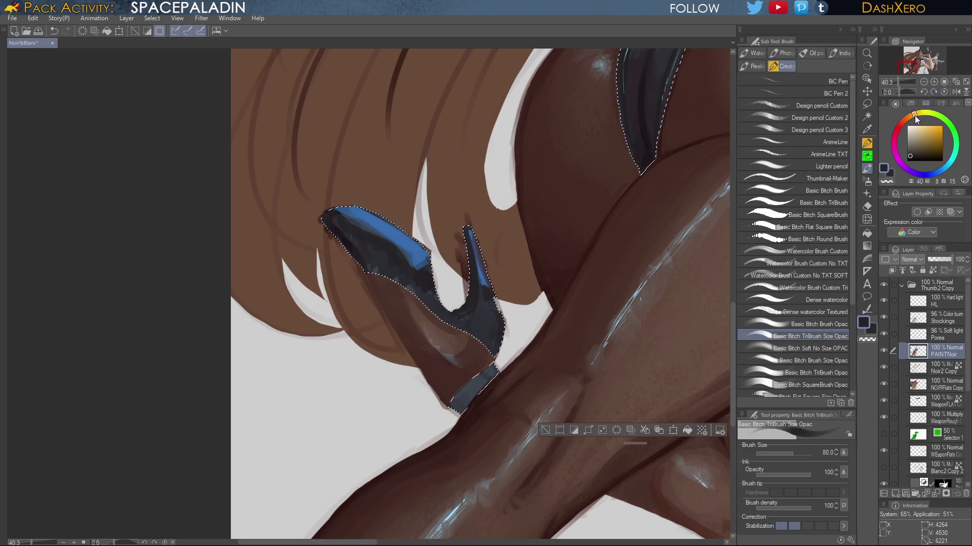
pyautogui.click(930, 143)
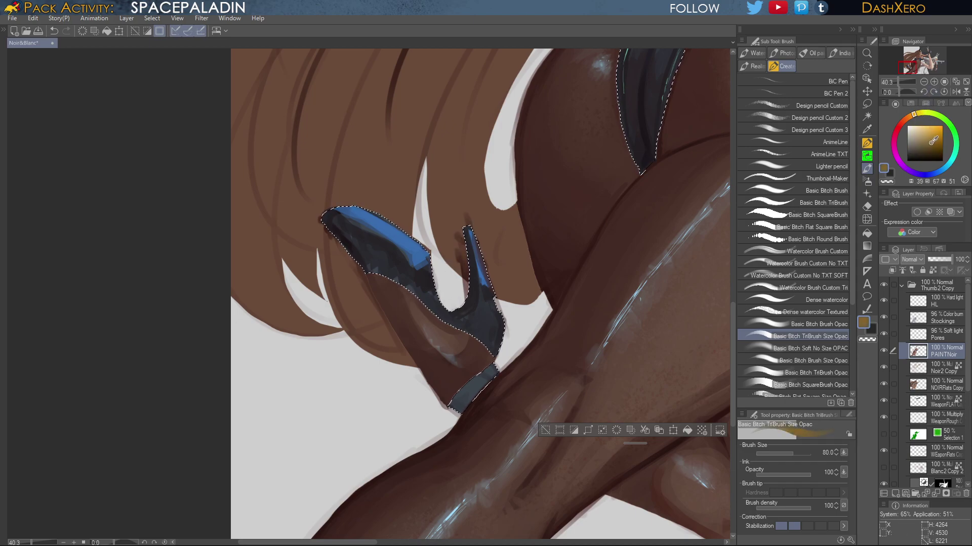
pyautogui.moveTo(457, 309)
pyautogui.mouseDown()
pyautogui.moveTo(472, 267)
pyautogui.moveTo(463, 305)
pyautogui.moveTo(458, 217)
pyautogui.moveTo(471, 274)
pyautogui.moveTo(469, 290)
pyautogui.moveTo(456, 212)
pyautogui.moveTo(465, 214)
pyautogui.moveTo(465, 275)
pyautogui.mouseUp()
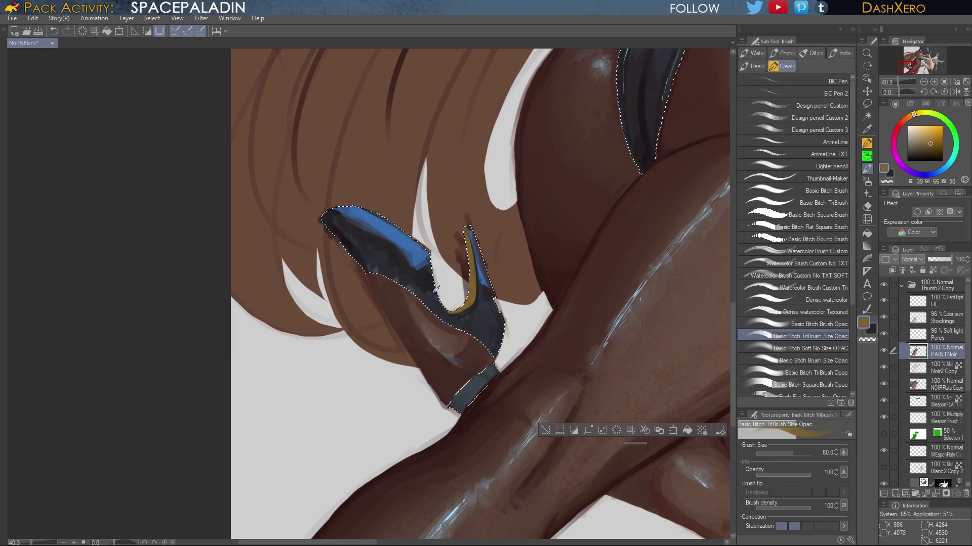
# Blend the shoe's upper reflection with sampled blue of hue 215, saturation 57 and value 45, and reshape its shadows with near-black
pyautogui.keyDown('alt'); pyautogui.click(419, 262); pyautogui.keyUp('alt')
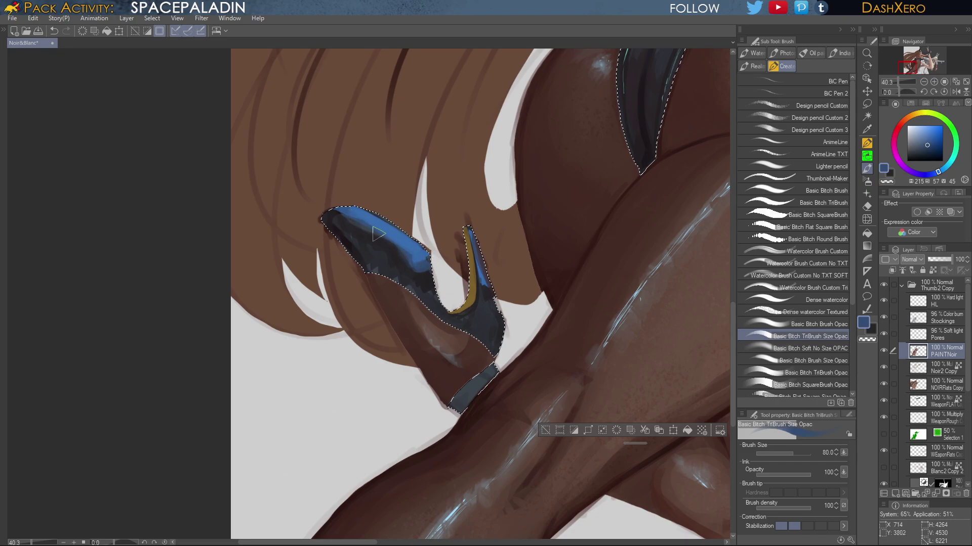
pyautogui.keyDown('alt'); pyautogui.click(340, 227); pyautogui.keyUp('alt')
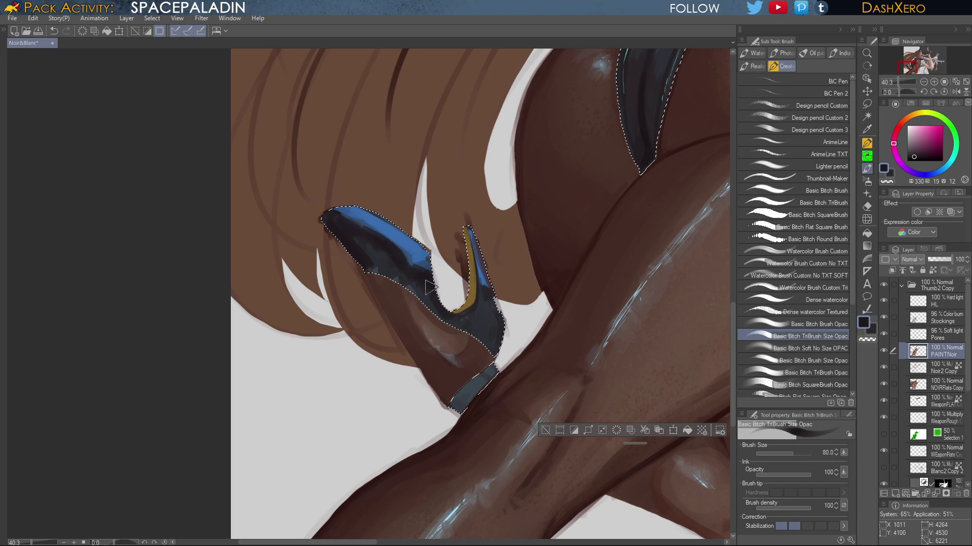
pyautogui.keyDown('alt'); pyautogui.click(381, 255); pyautogui.keyUp('alt')
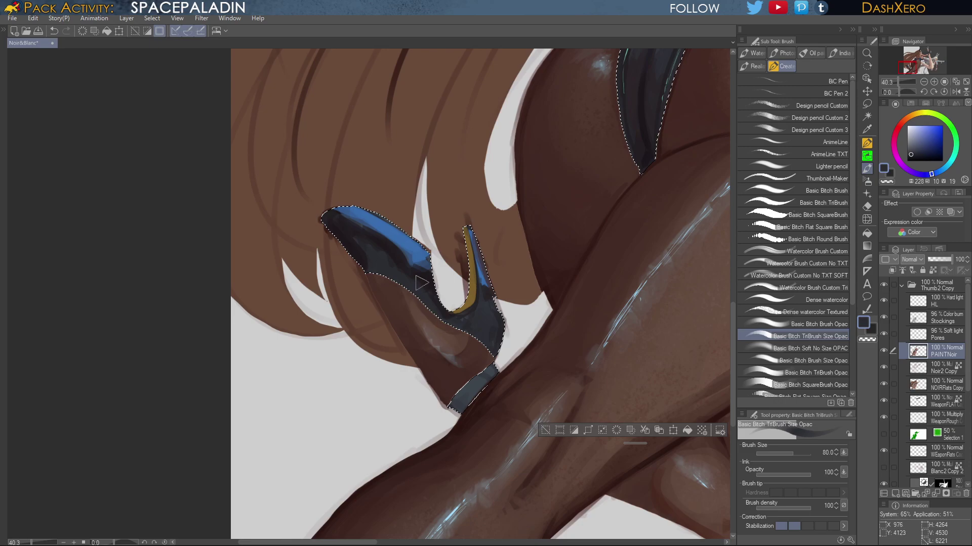
pyautogui.keyDown('alt'); pyautogui.click(454, 319); pyautogui.keyUp('alt')
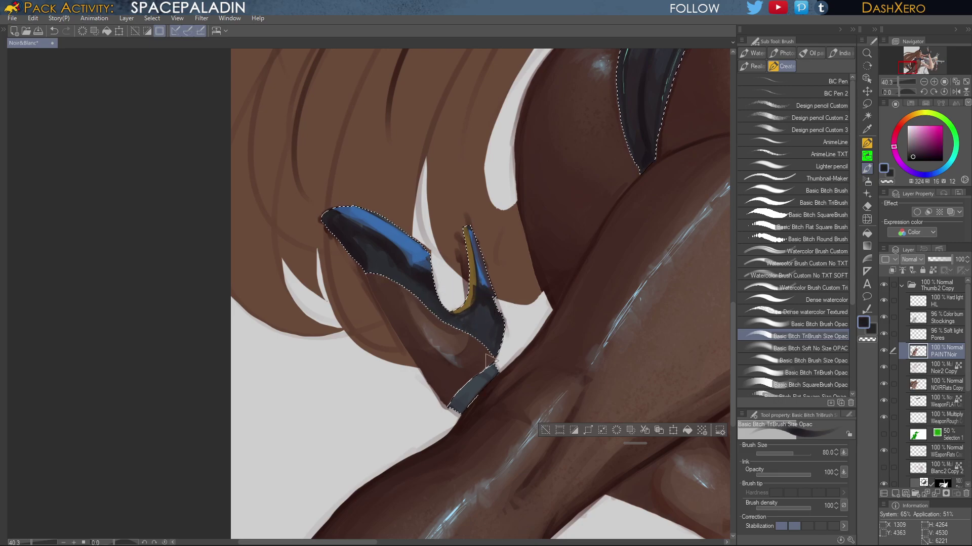
# Shade the back of the shoe around the heel with sampled dark brown of hue 13, saturation 47 and value 27 and near-black
pyautogui.keyDown('alt'); pyautogui.click(575, 301); pyautogui.keyUp('alt')
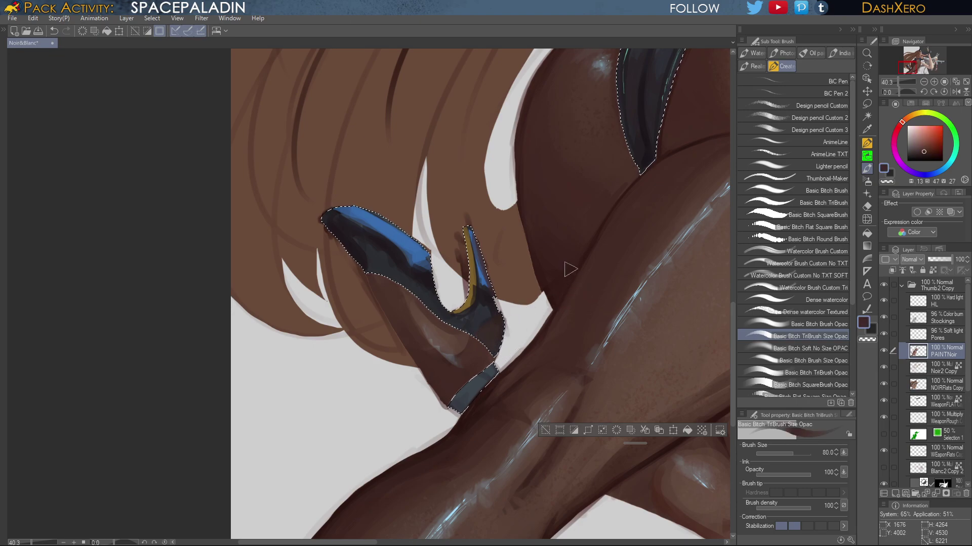
pyautogui.keyDown('alt'); pyautogui.click(491, 309); pyautogui.keyUp('alt')
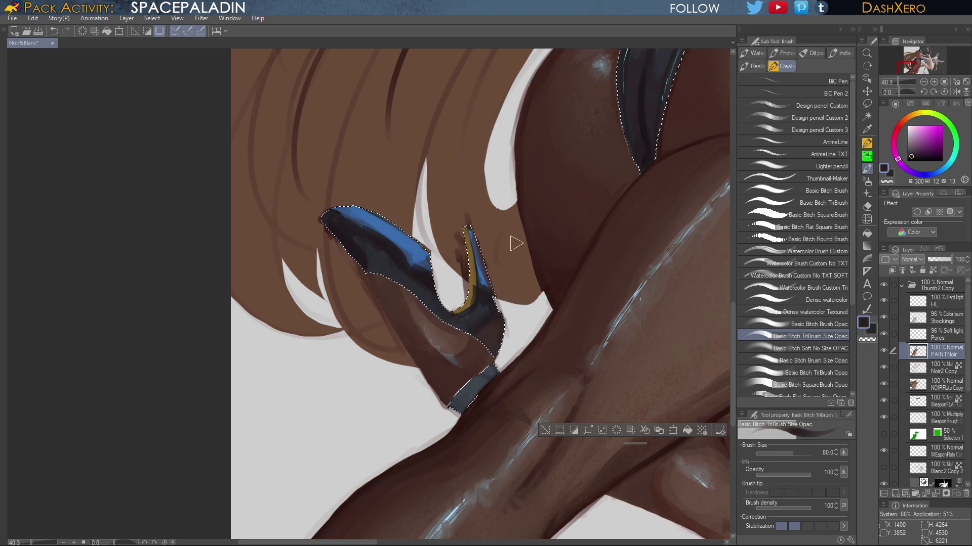
pyautogui.keyDown('alt'); pyautogui.click(375, 253); pyautogui.keyUp('alt')
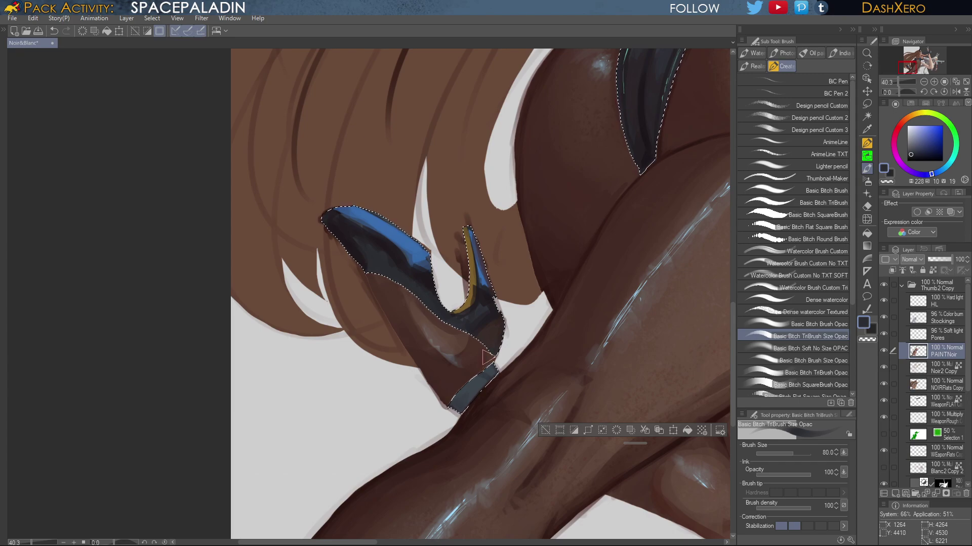
pyautogui.keyDown('alt'); pyautogui.click(485, 293); pyautogui.keyUp('alt')
# Line the shoe's reflection and heel tip with sampled near-black and refine the heel's blue using Dense watercolor at size 25
pyautogui.keyDown('alt'); pyautogui.click(650, 136); pyautogui.keyUp('alt')
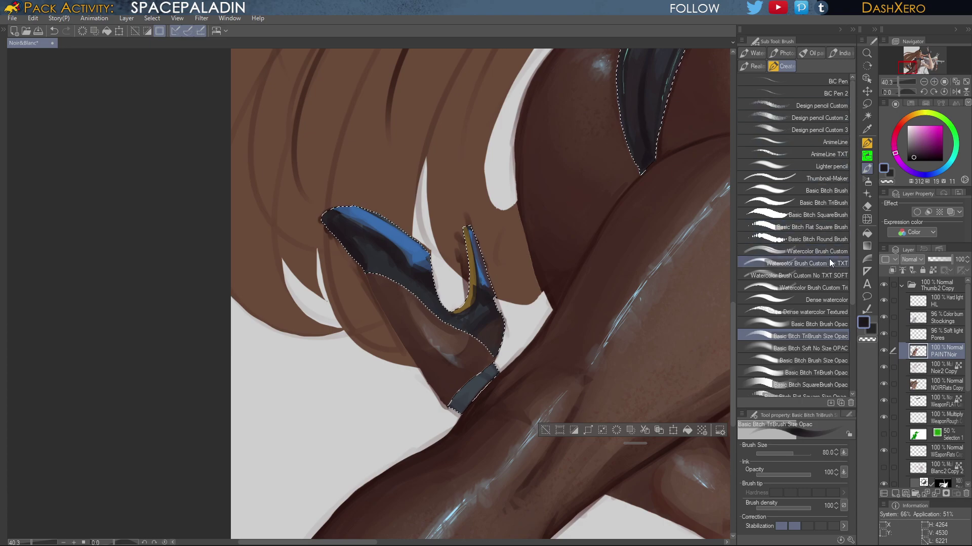
pyautogui.click(825, 298)
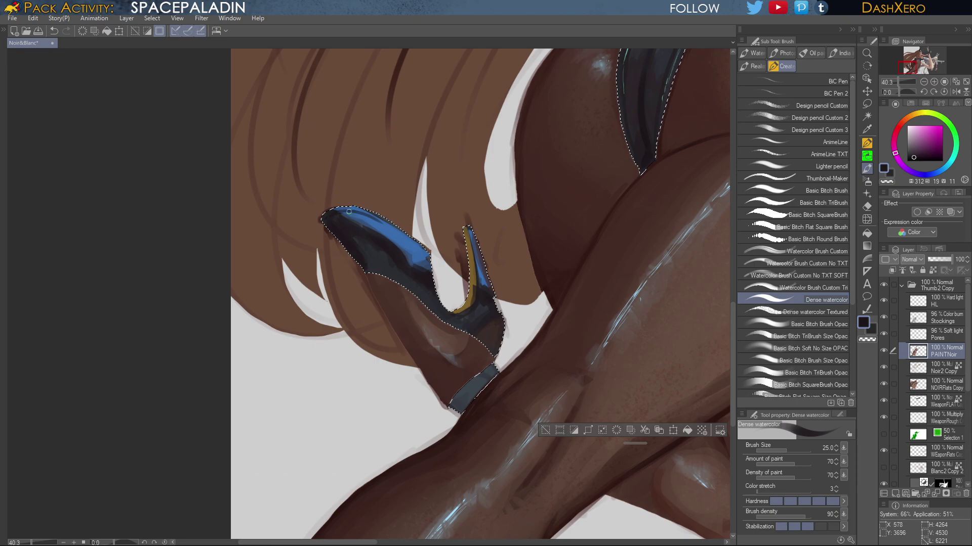
pyautogui.hotkey('ctrl', 'z')
pyautogui.moveTo(329, 215); pyautogui.dragTo(379, 225)
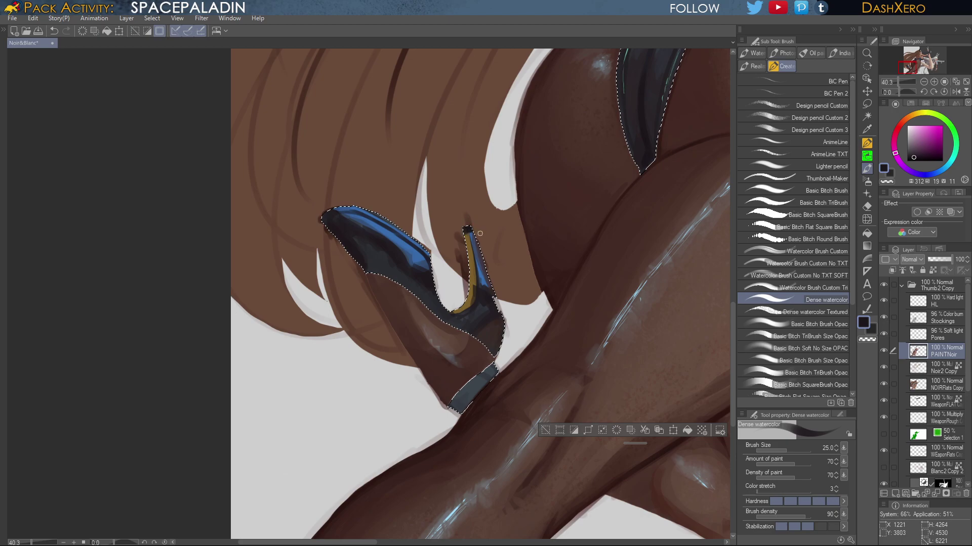
pyautogui.keyDown('alt'); pyautogui.click(480, 271); pyautogui.keyUp('alt')
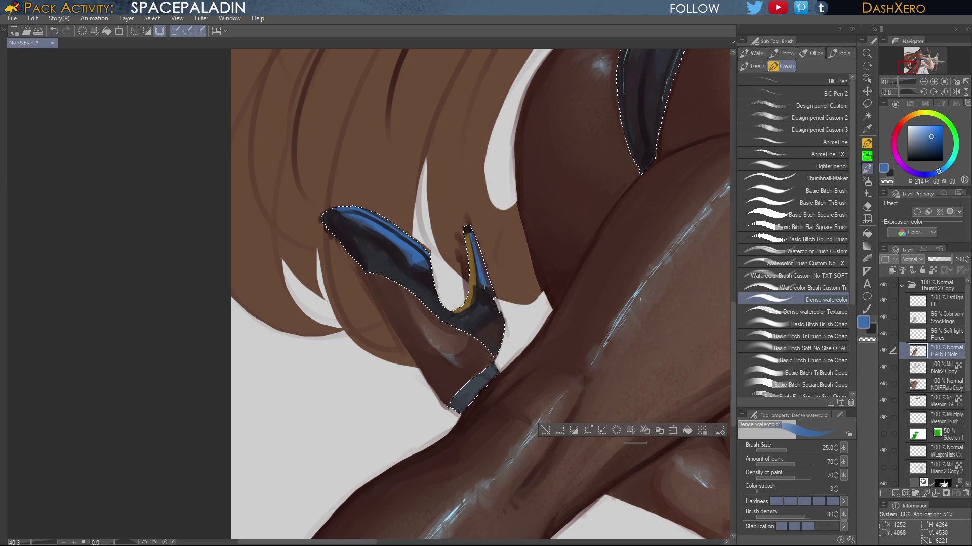
pyautogui.moveTo(482, 284); pyautogui.dragTo(483, 294)
# Sample near-black from the costume, adjust it to hue 312, saturation 24 and value 9, and clear the costume selection
pyautogui.hotkey('ctrl', '0')
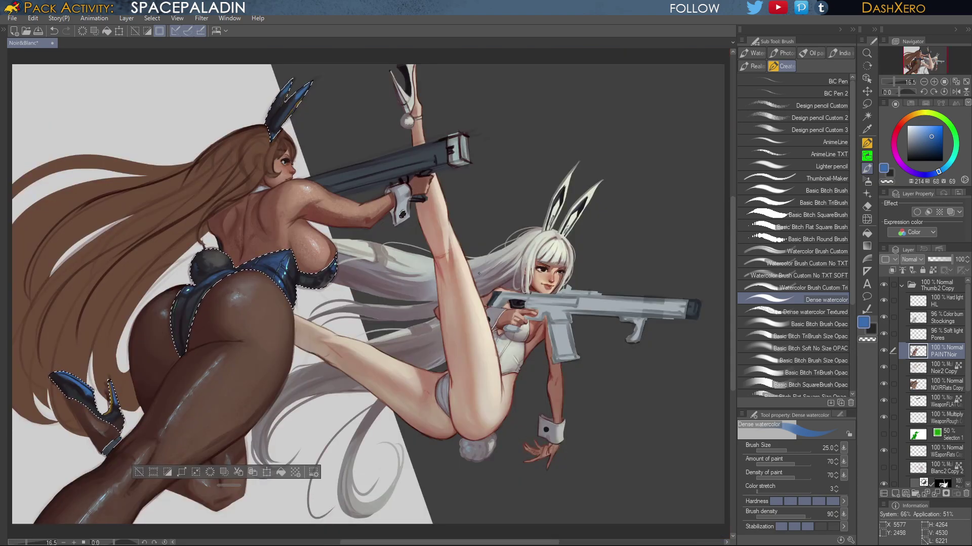
pyautogui.scroll(1, 298, 354)
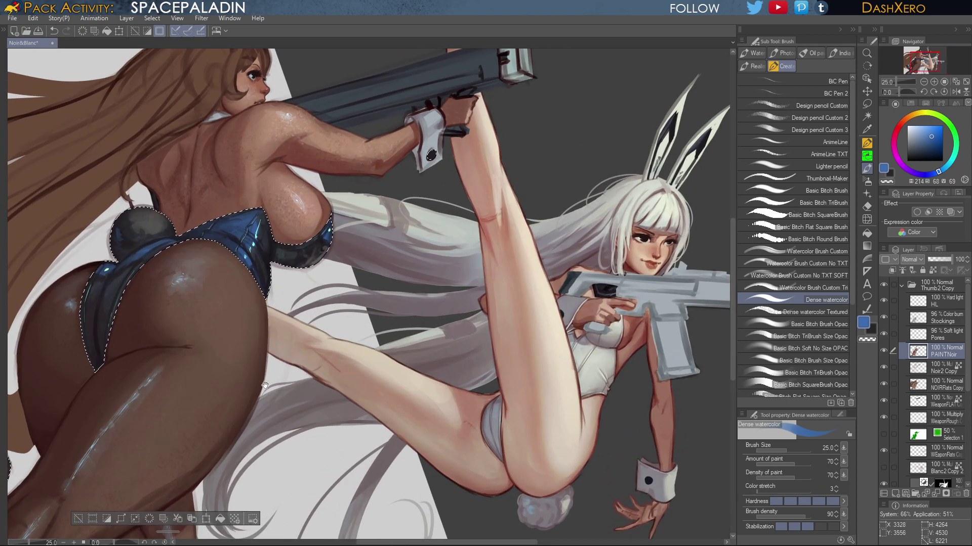
pyautogui.moveTo(40, 447); pyautogui.dragTo(416, 378)
pyautogui.scroll(4, 416, 377)
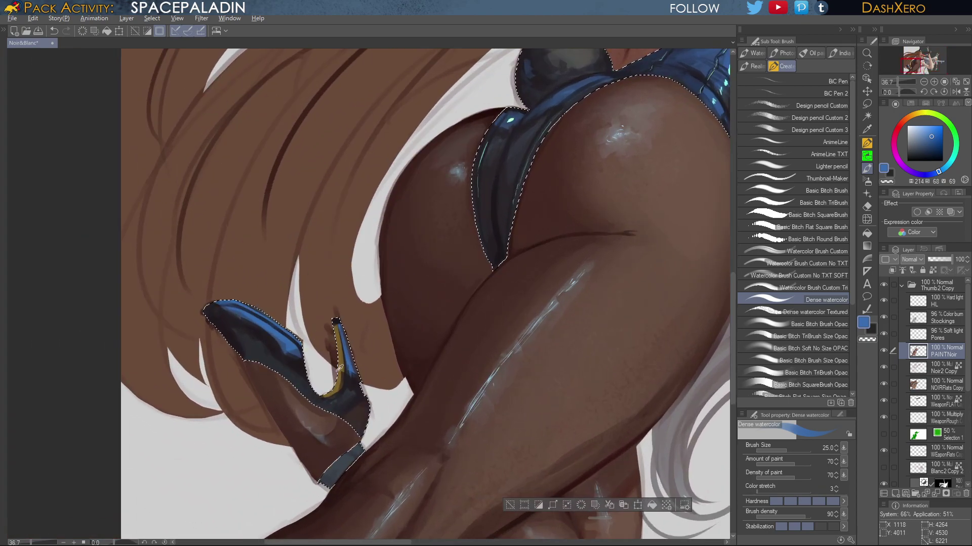
pyautogui.keyDown('alt'); pyautogui.click(289, 357); pyautogui.keyUp('alt')
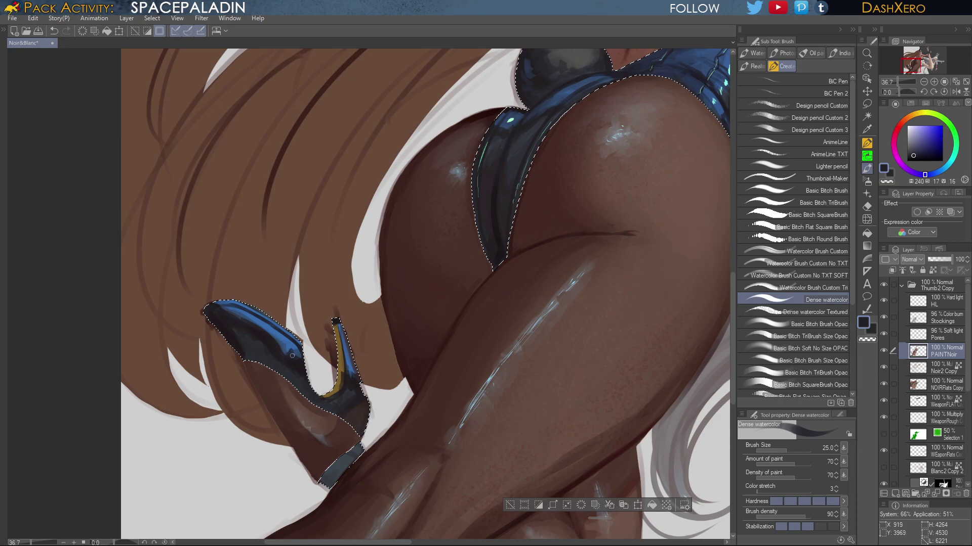
pyautogui.moveTo(615, 321); pyautogui.dragTo(515, 396)
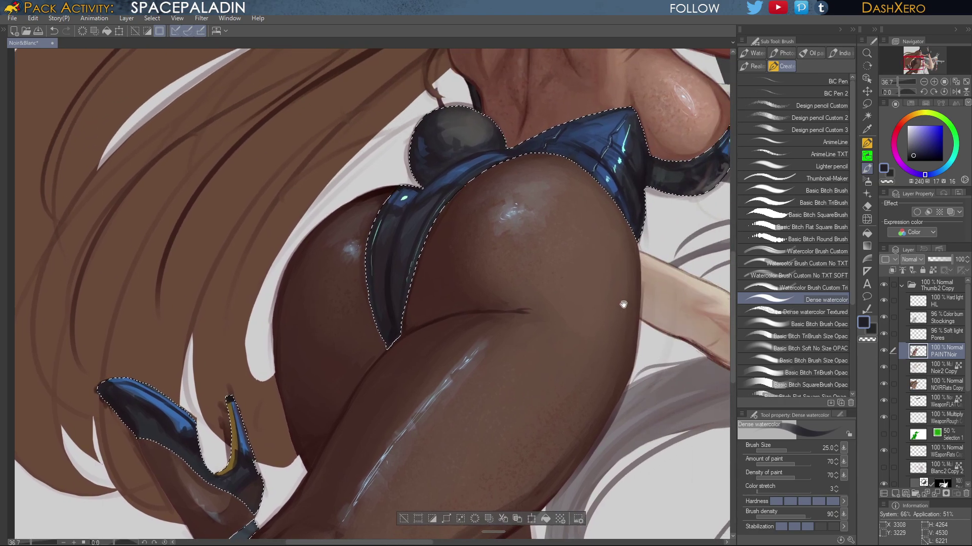
pyautogui.moveTo(622, 303); pyautogui.dragTo(527, 379)
pyautogui.moveTo(721, 237)
pyautogui.mouseDown()
pyautogui.moveTo(603, 340)
pyautogui.moveTo(506, 445)
pyautogui.moveTo(582, 384)
pyautogui.moveTo(627, 304)
pyautogui.moveTo(643, 350)
pyautogui.moveTo(632, 354)
pyautogui.moveTo(582, 313)
pyautogui.moveTo(632, 319)
pyautogui.moveTo(673, 358)
pyautogui.mouseUp()
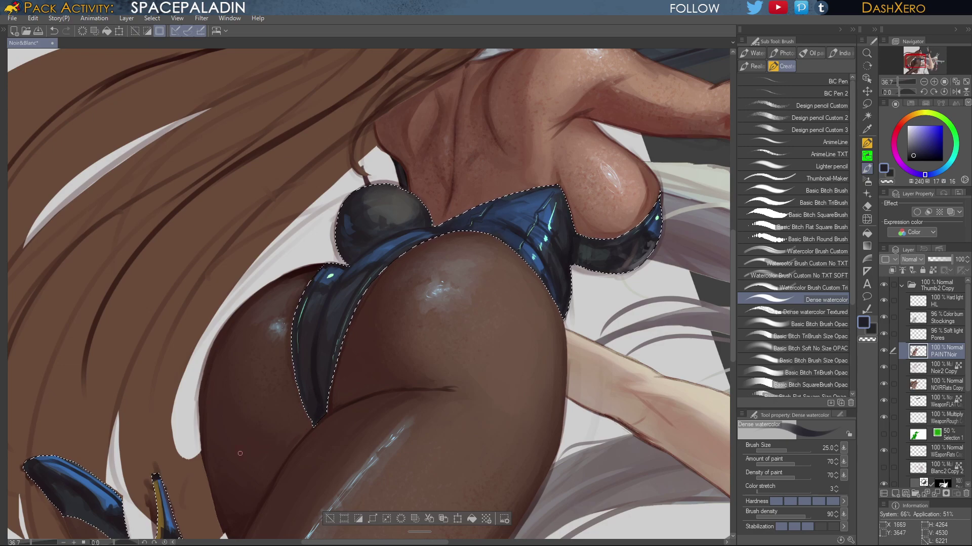
pyautogui.keyDown('alt'); pyautogui.click(316, 363); pyautogui.keyUp('alt')
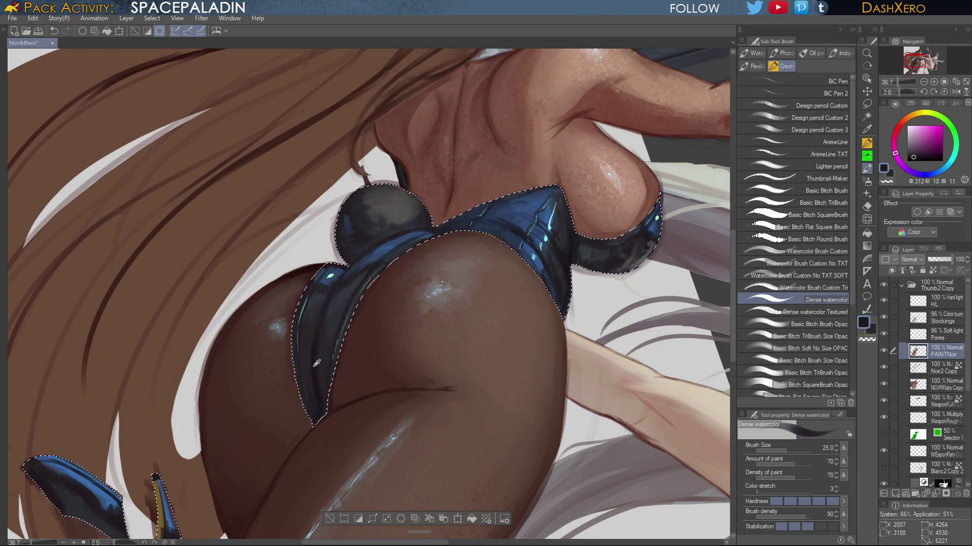
pyautogui.click(915, 158)
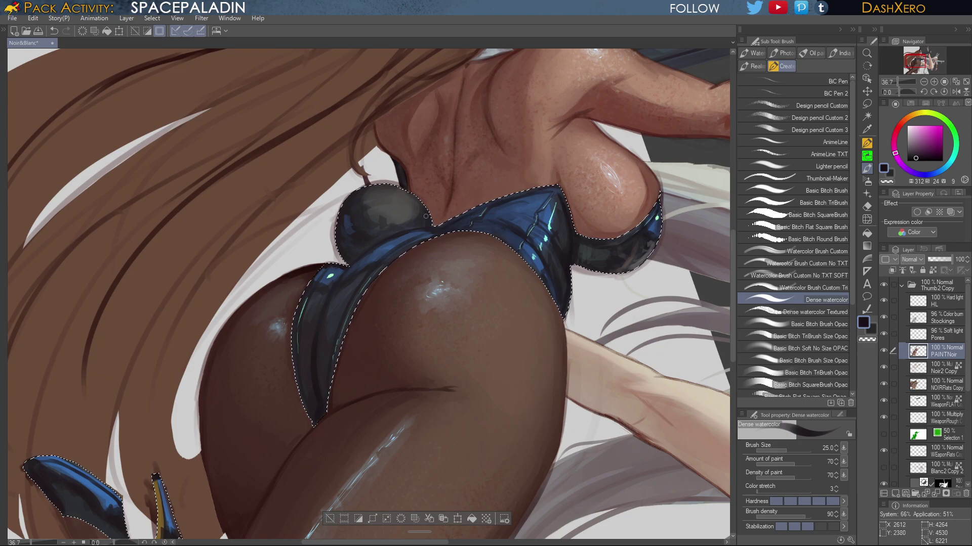
pyautogui.hotkey('ctrl', '-')
pyautogui.hotkey('ctrl', '0')
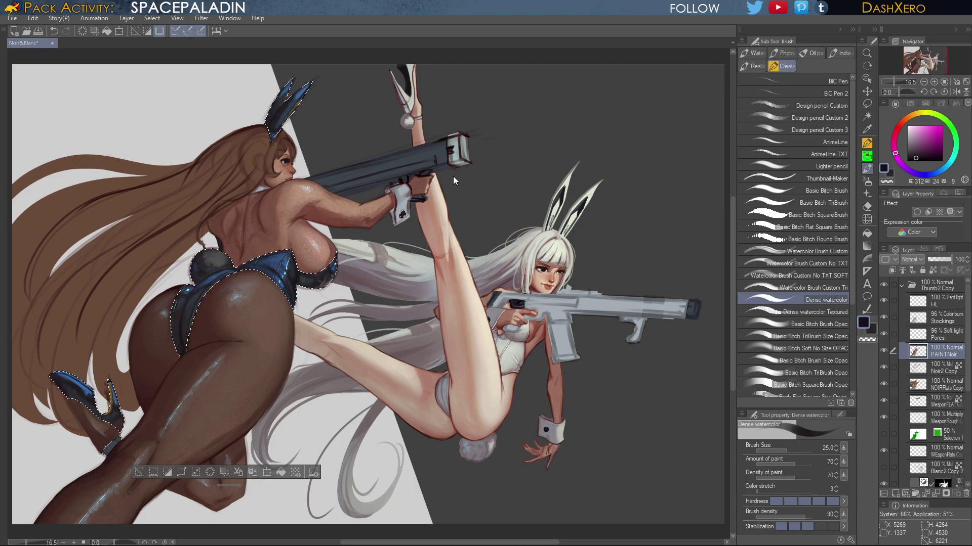
pyautogui.hotkey('ctrl', 'd')
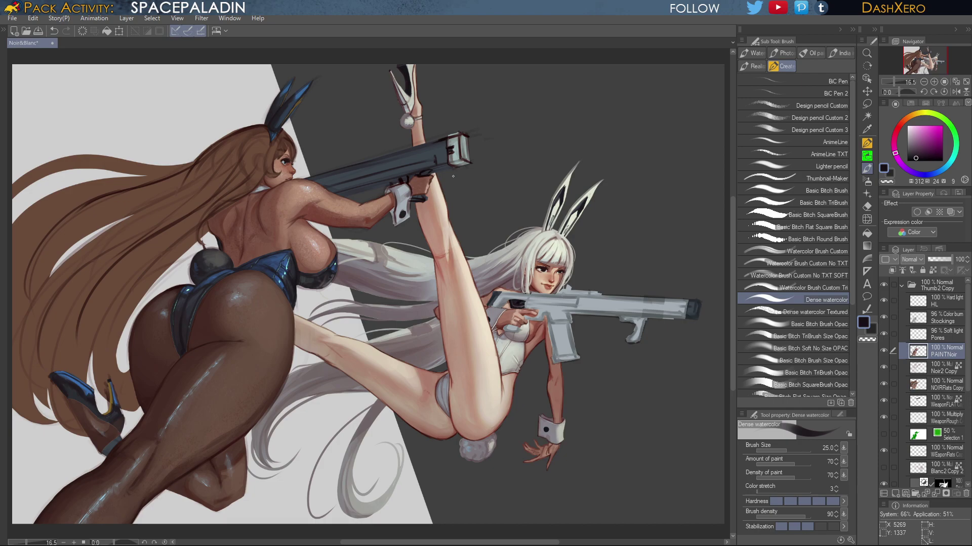
# Outline the bodysuit's upper edge against the character's back with dark brown of hue 8, saturation 69 and value 24
pyautogui.click(899, 124)
pyautogui.click(927, 155)
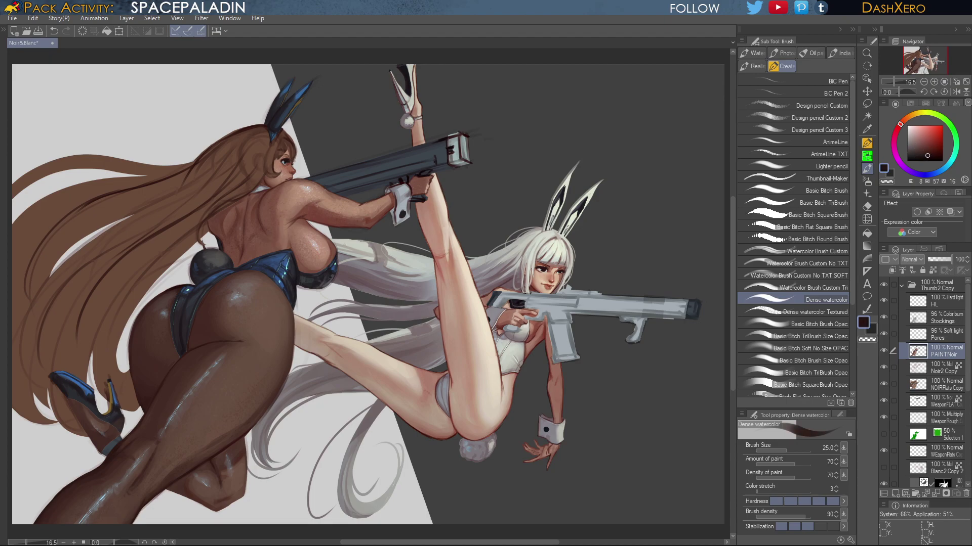
pyautogui.scroll(5, 334, 275)
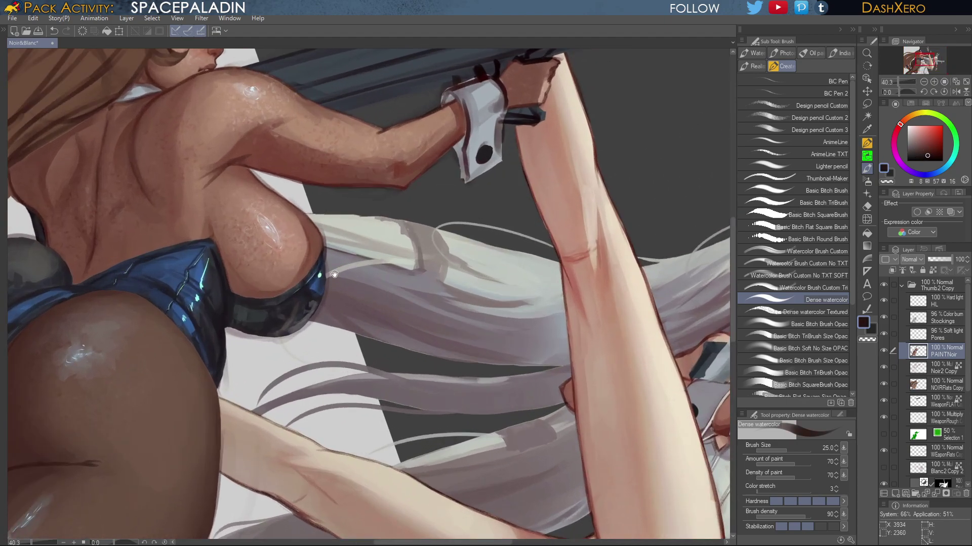
pyautogui.moveTo(334, 275); pyautogui.dragTo(503, 227)
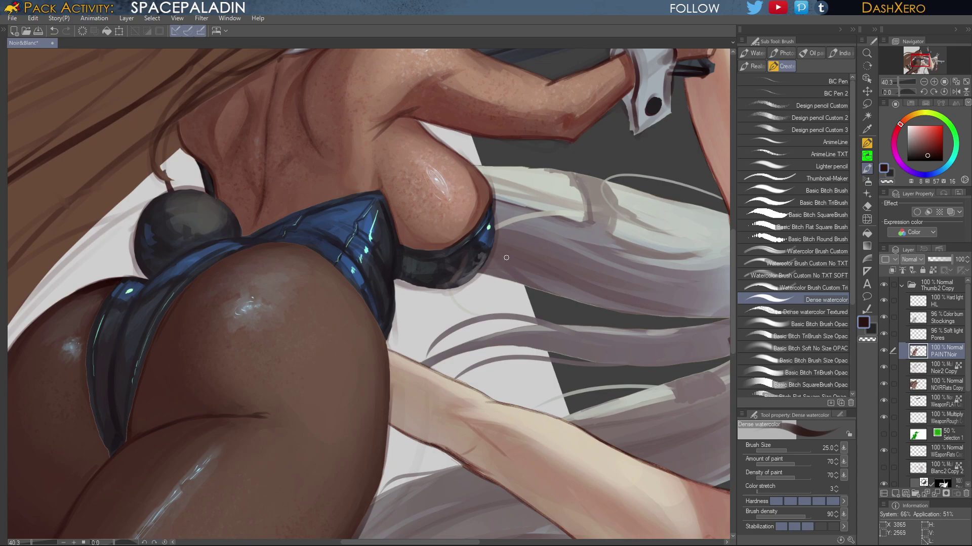
pyautogui.moveTo(927, 155); pyautogui.dragTo(931, 152)
pyautogui.moveTo(360, 283); pyautogui.dragTo(601, 241)
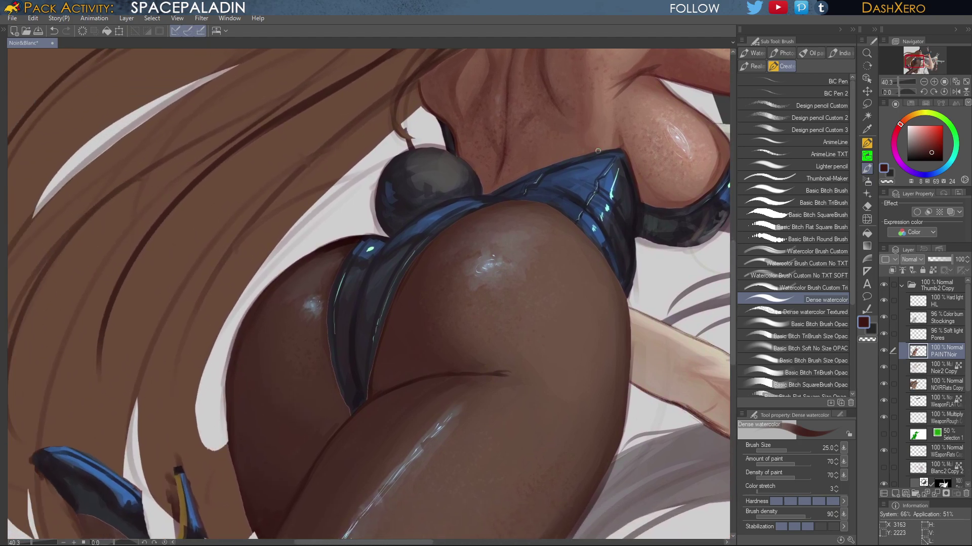
pyautogui.click(922, 92)
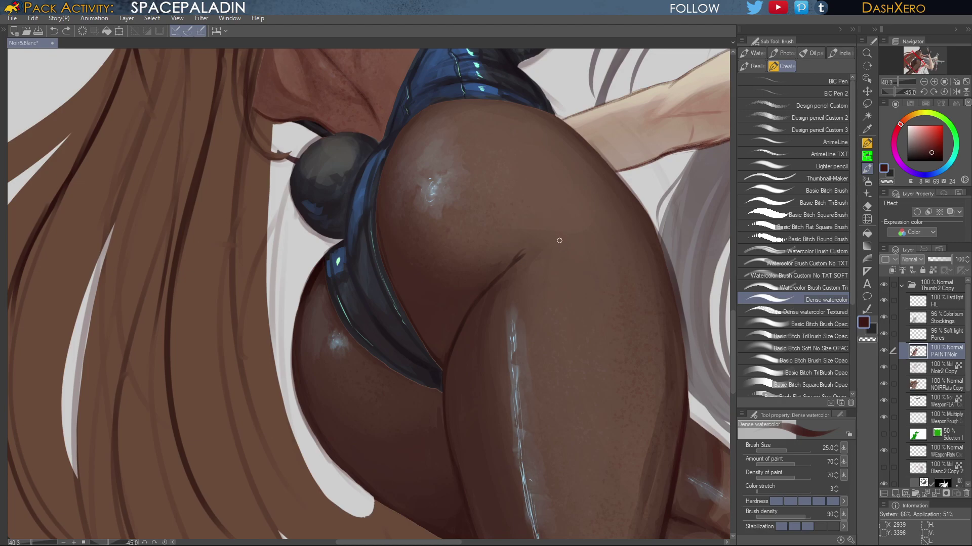
pyautogui.moveTo(551, 209); pyautogui.dragTo(583, 374)
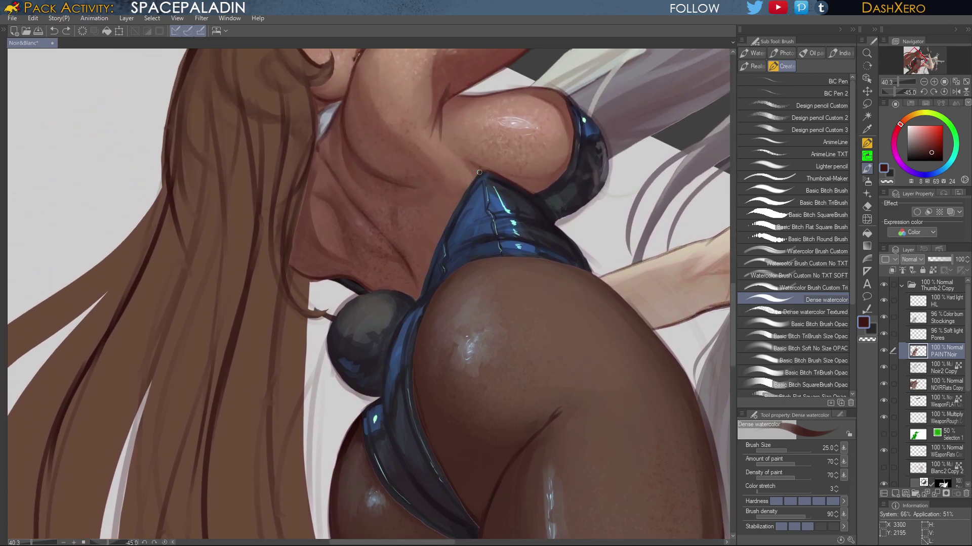
pyautogui.moveTo(482, 173); pyautogui.dragTo(472, 184)
pyautogui.moveTo(444, 231)
pyautogui.mouseDown()
pyautogui.moveTo(421, 295)
pyautogui.moveTo(405, 293)
pyautogui.mouseUp()
pyautogui.moveTo(496, 360); pyautogui.dragTo(560, 184)
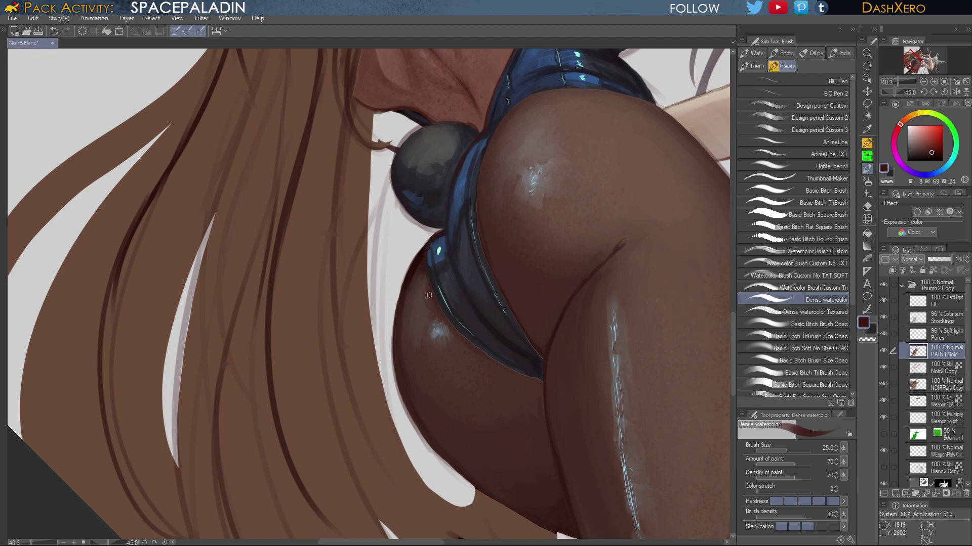
# Redefine both edges of the bodysuit's narrow rear panel with sampled near-black of hue 315, saturation 15 and value 11
pyautogui.click(930, 153)
pyautogui.moveTo(590, 353); pyautogui.dragTo(492, 321)
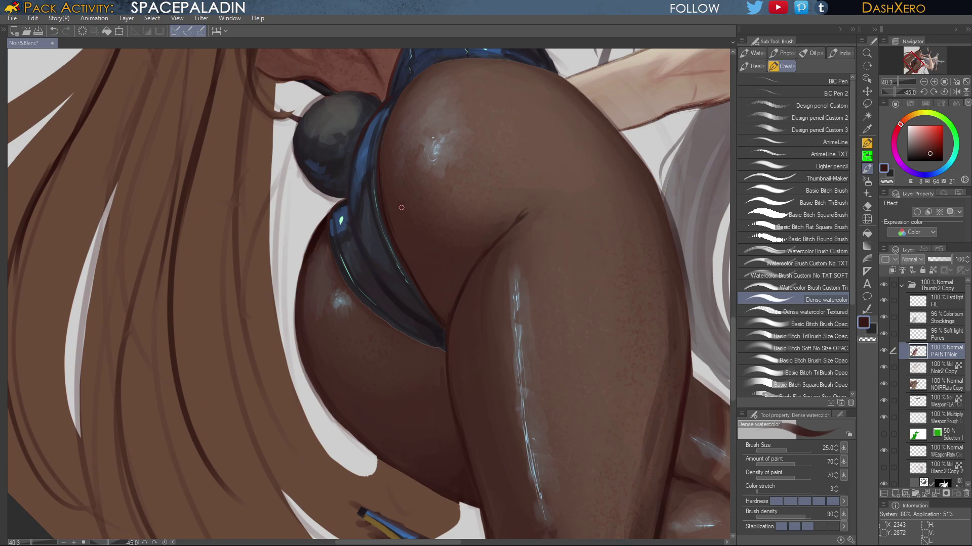
pyautogui.hotkey('ctrl', 'z')
pyautogui.keyDown('alt'); pyautogui.click(438, 324); pyautogui.keyUp('alt')
pyautogui.moveTo(377, 171); pyautogui.dragTo(383, 204)
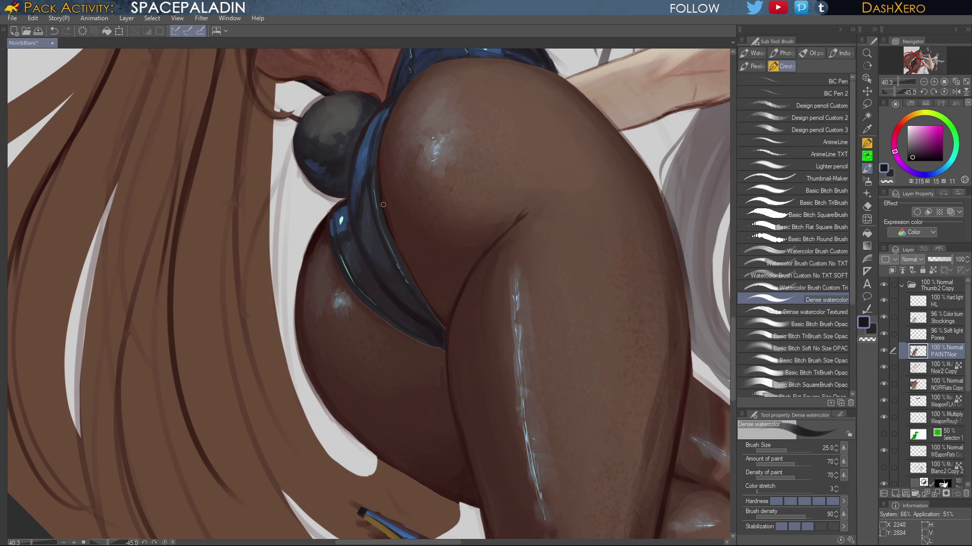
pyautogui.moveTo(398, 247); pyautogui.dragTo(414, 280)
pyautogui.moveTo(353, 293); pyautogui.dragTo(381, 319)
pyautogui.hotkey('ctrl', 'z')
pyautogui.hotkey('ctrl', 'z')
pyautogui.moveTo(353, 287); pyautogui.dragTo(426, 345)
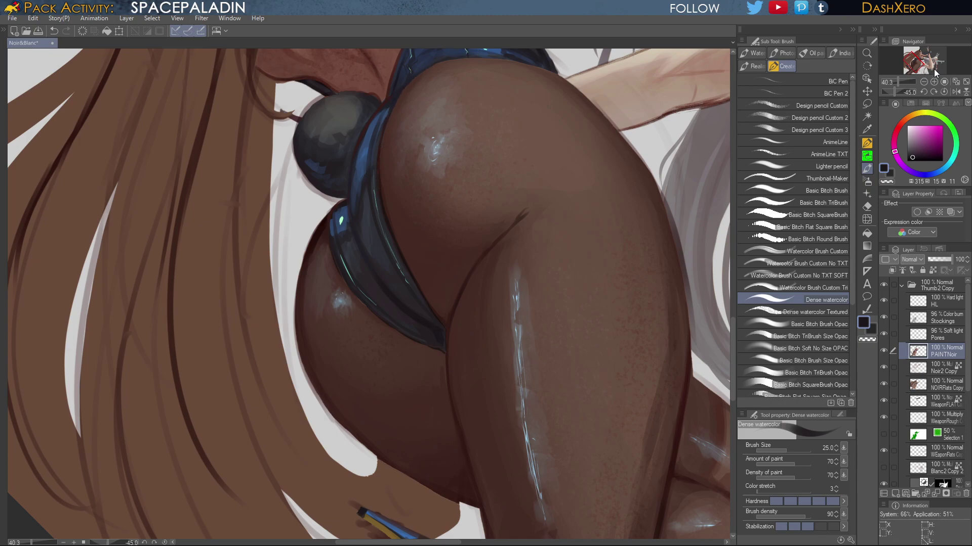
# Line the outer hip just below the bodysuit's side with dark brown of hue 9, saturation 59 and value 23
pyautogui.click(944, 92)
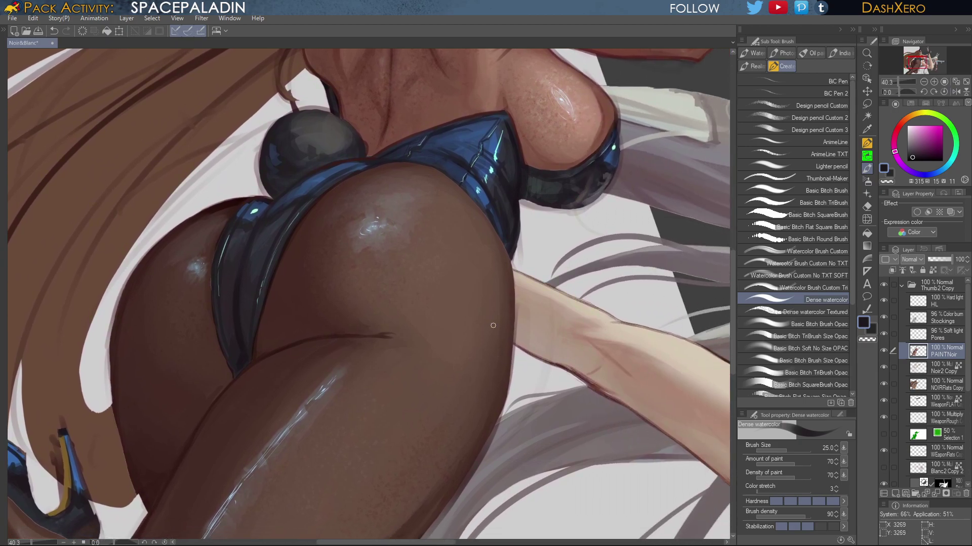
pyautogui.moveTo(550, 233); pyautogui.dragTo(536, 231)
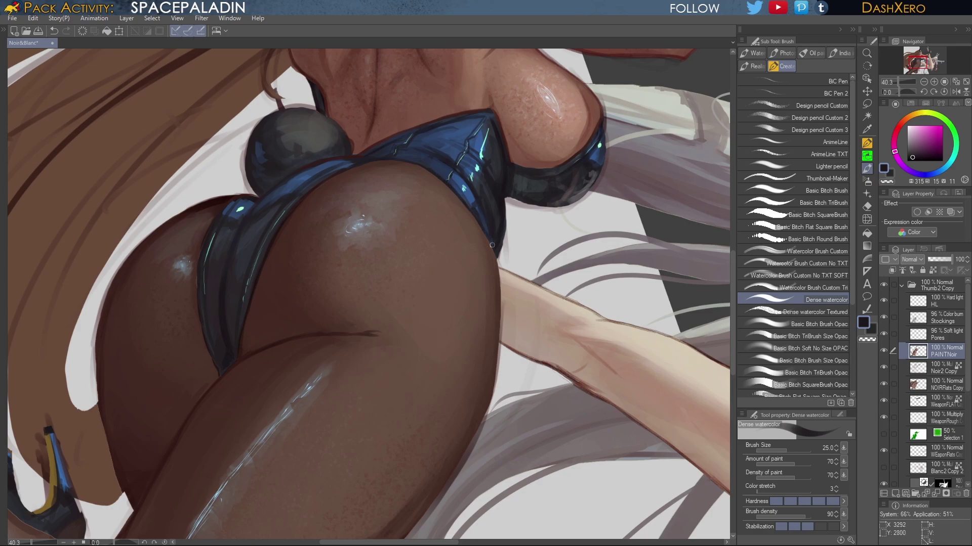
pyautogui.moveTo(495, 258); pyautogui.dragTo(487, 241)
pyautogui.hotkey('ctrl', 'z')
pyautogui.click(900, 123)
pyautogui.moveTo(926, 140); pyautogui.dragTo(927, 153)
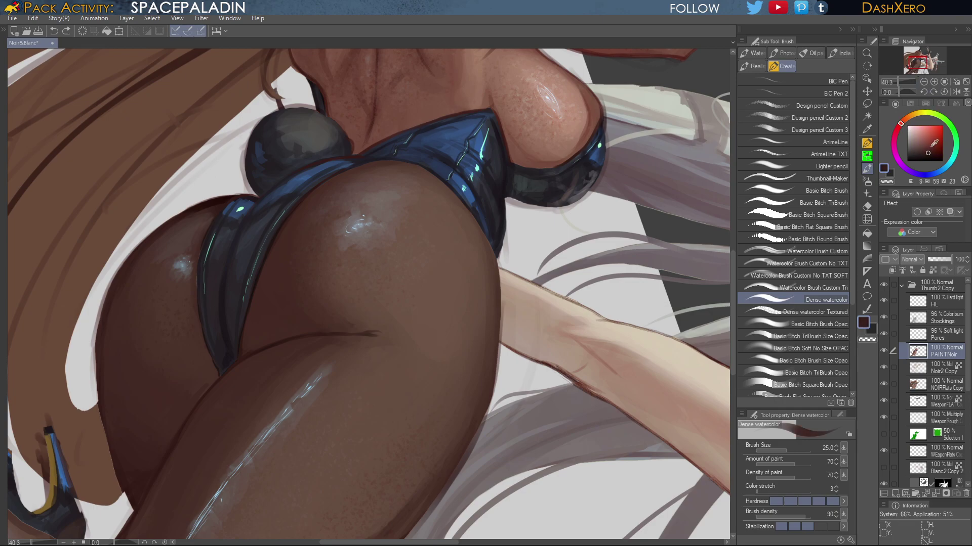
pyautogui.moveTo(488, 243); pyautogui.dragTo(500, 277)
# Outline the near thigh's outer contour from the hip downward with dark brown of hue 9, saturation 66 and value 23
pyautogui.moveTo(930, 146); pyautogui.dragTo(930, 153)
pyautogui.moveTo(601, 428); pyautogui.dragTo(605, 280)
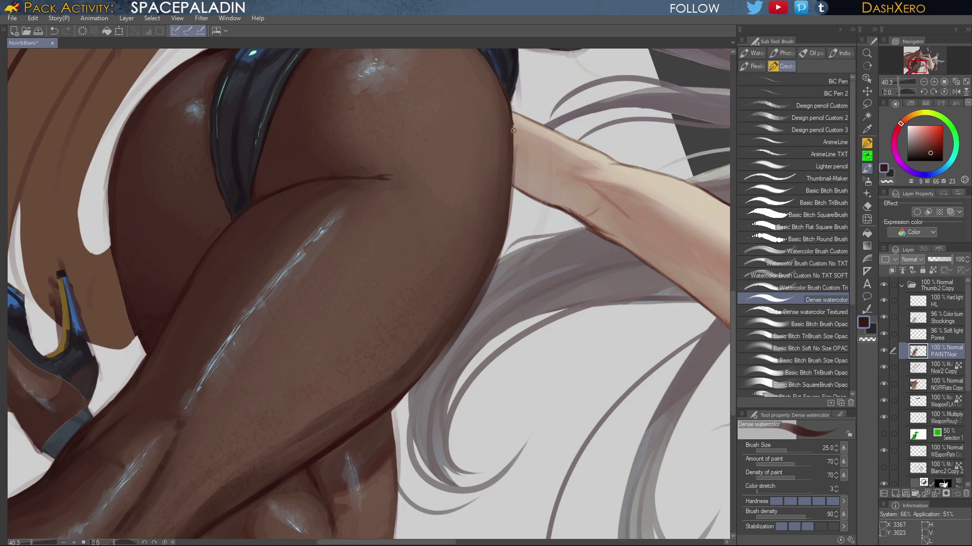
pyautogui.moveTo(513, 130); pyautogui.dragTo(515, 157)
pyautogui.hotkey('ctrl', 'z')
pyautogui.moveTo(512, 120); pyautogui.dragTo(508, 204)
pyautogui.moveTo(512, 163); pyautogui.dragTo(508, 230)
pyautogui.moveTo(508, 181)
pyautogui.mouseDown()
pyautogui.moveTo(500, 259)
pyautogui.moveTo(447, 321)
pyautogui.mouseUp()
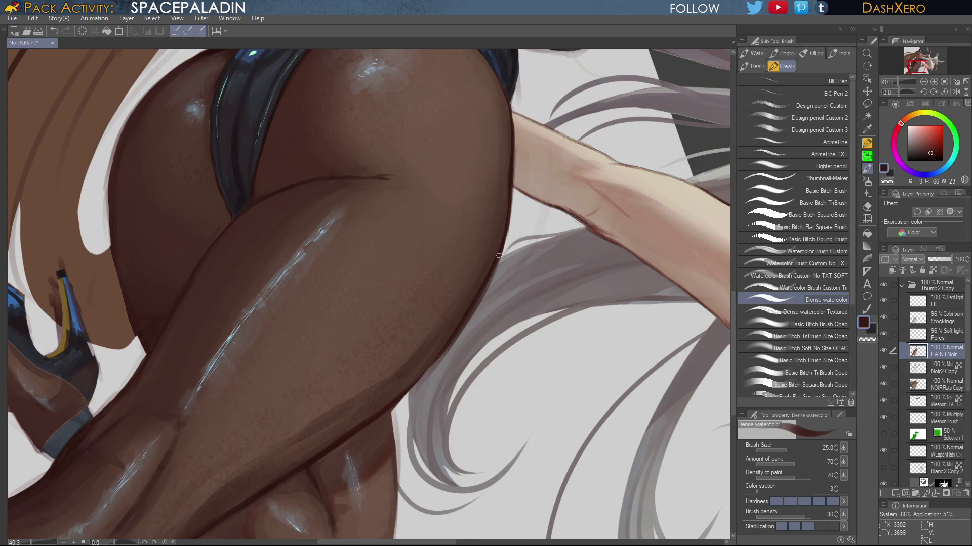
pyautogui.moveTo(498, 256)
pyautogui.mouseDown()
pyautogui.moveTo(463, 322)
pyautogui.moveTo(425, 382)
pyautogui.mouseUp()
pyautogui.hotkey('ctrl', 'z')
pyautogui.moveTo(501, 246); pyautogui.dragTo(455, 320)
# Line the near thigh's upper contour toward the shoe and the lower edge of the far thigh in the same dark brown
pyautogui.moveTo(489, 354)
pyautogui.mouseDown()
pyautogui.moveTo(565, 262)
pyautogui.moveTo(485, 298)
pyautogui.mouseUp()
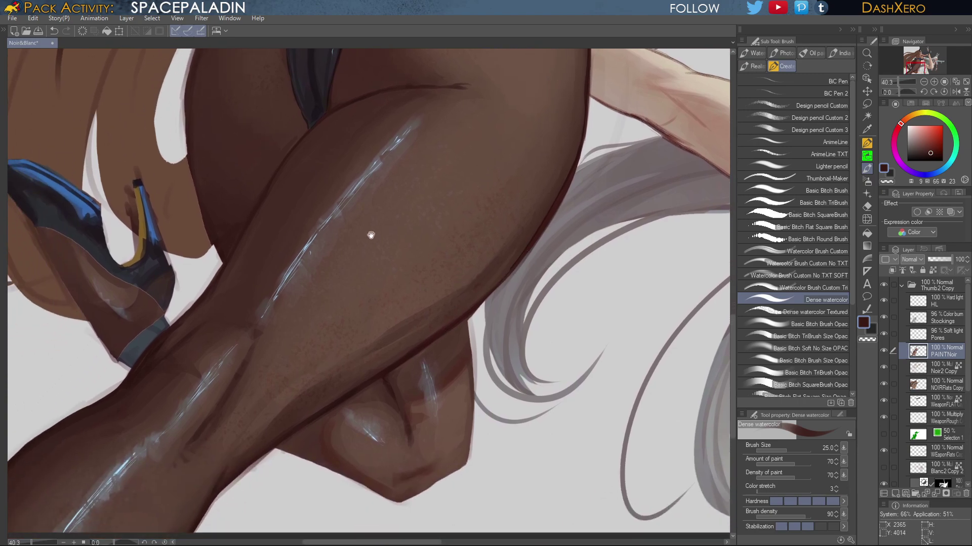
pyautogui.moveTo(373, 224); pyautogui.dragTo(584, 222)
pyautogui.moveTo(539, 136); pyautogui.dragTo(426, 308)
pyautogui.moveTo(468, 280); pyautogui.dragTo(474, 279)
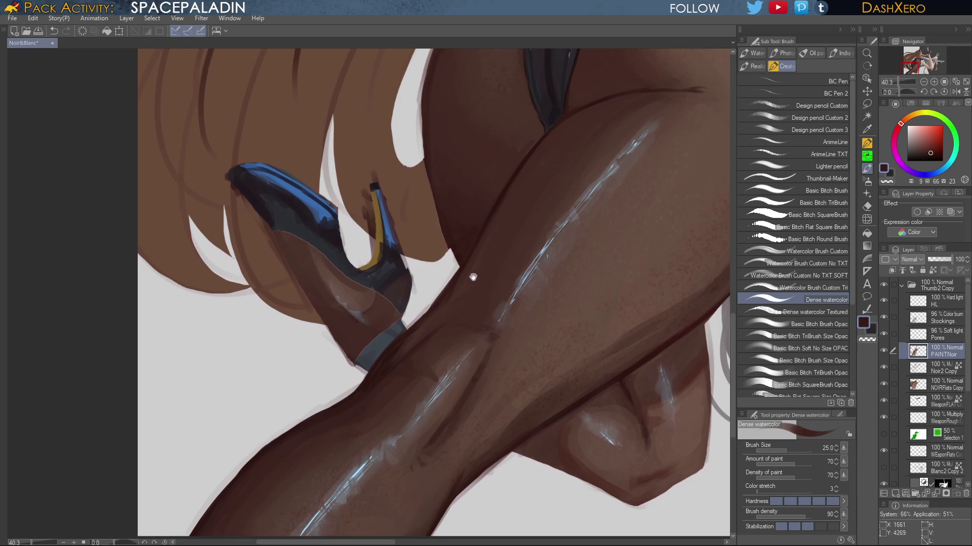
pyautogui.moveTo(447, 237); pyautogui.dragTo(456, 257)
# Outline the bodysuit's outer side edge between the bust and the hip in the same dark brown
pyautogui.moveTo(514, 195); pyautogui.dragTo(614, 329)
pyautogui.moveTo(631, 454); pyautogui.dragTo(598, 340)
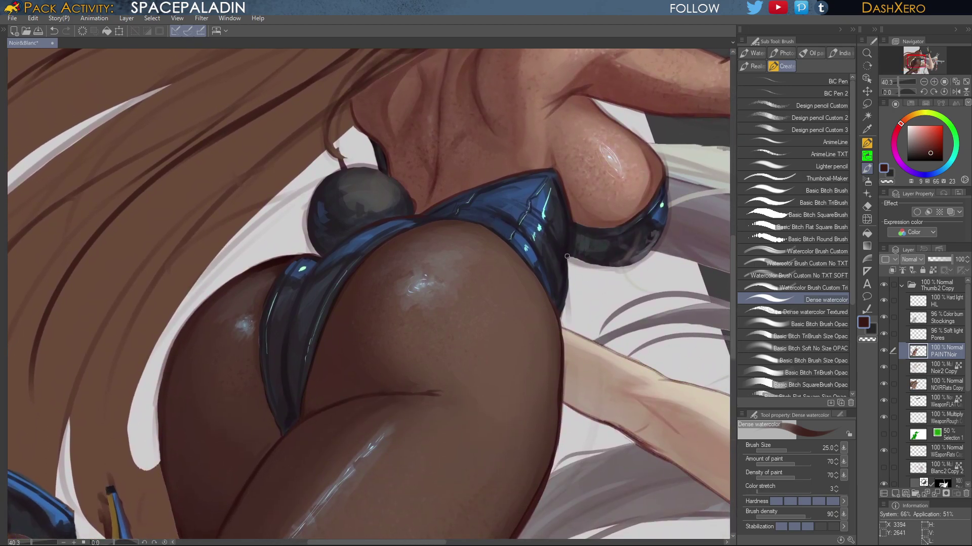
pyautogui.moveTo(568, 260); pyautogui.dragTo(558, 320)
# Strengthen the outer contour of the far hip and thigh against the hair with dark brown strokes
pyautogui.moveTo(653, 335)
pyautogui.mouseDown()
pyautogui.moveTo(575, 515)
pyautogui.moveTo(545, 475)
pyautogui.moveTo(673, 248)
pyautogui.mouseUp()
pyautogui.moveTo(491, 447)
pyautogui.mouseDown()
pyautogui.moveTo(587, 332)
pyautogui.moveTo(652, 231)
pyautogui.mouseUp()
pyautogui.moveTo(603, 318); pyautogui.dragTo(608, 363)
pyautogui.moveTo(377, 158); pyautogui.dragTo(434, 251)
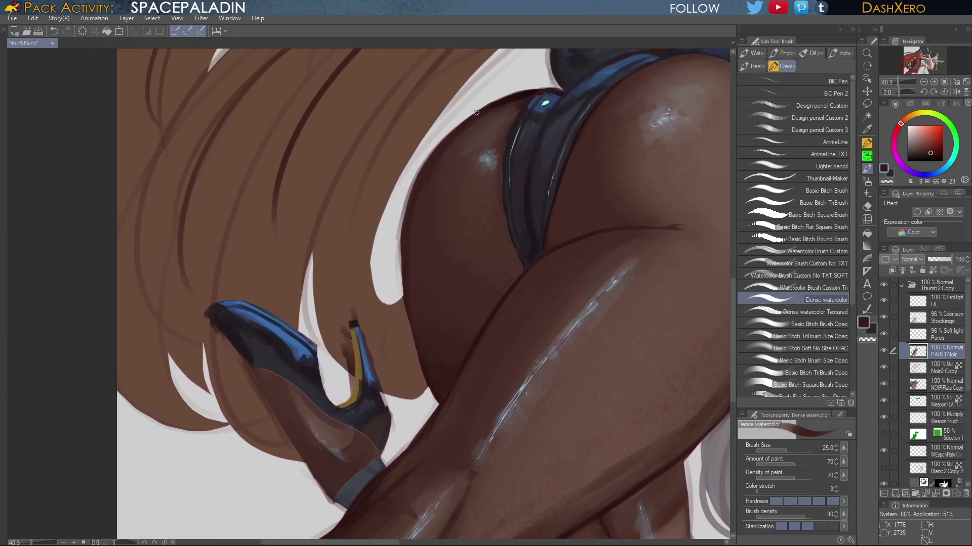
pyautogui.moveTo(424, 167)
pyautogui.mouseDown()
pyautogui.moveTo(404, 247)
pyautogui.moveTo(415, 187)
pyautogui.moveTo(403, 230)
pyautogui.moveTo(402, 290)
pyautogui.mouseUp()
pyautogui.moveTo(404, 225); pyautogui.dragTo(406, 317)
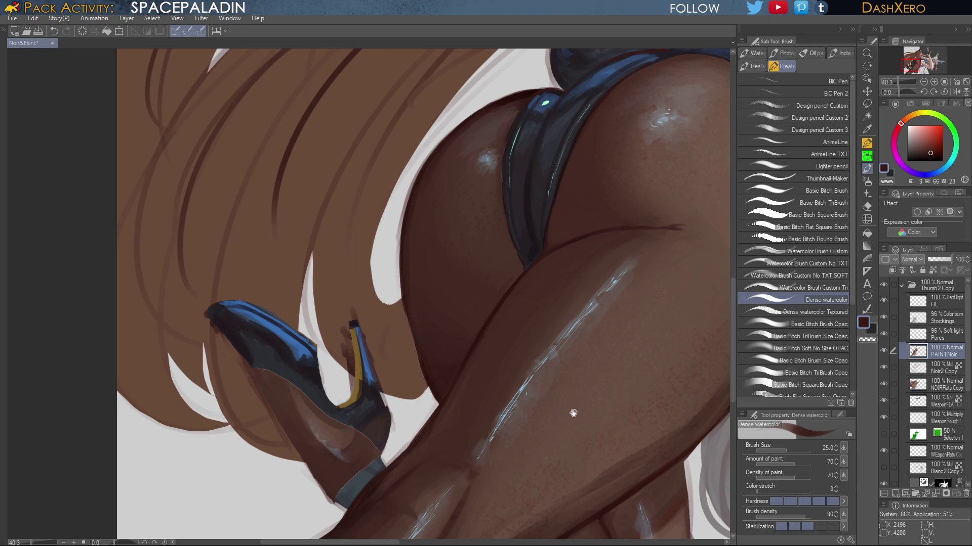
pyautogui.moveTo(654, 254); pyautogui.dragTo(467, 468)
pyautogui.moveTo(630, 273)
pyautogui.mouseDown()
pyautogui.moveTo(572, 442)
pyautogui.moveTo(540, 453)
pyautogui.moveTo(561, 334)
pyautogui.moveTo(588, 359)
pyautogui.moveTo(579, 327)
pyautogui.mouseUp()
pyautogui.moveTo(627, 228); pyautogui.dragTo(601, 301)
pyautogui.hotkey('ctrl', '0')
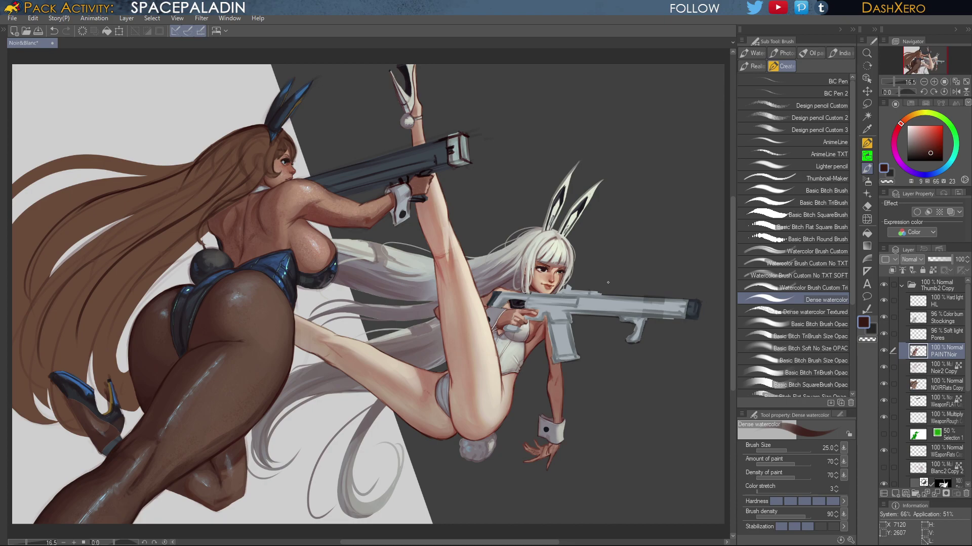
# Line the shoe's edge against the stockinged foot with dark brown of hue 9, saturation 63 and value 17
pyautogui.moveTo(290, 415); pyautogui.dragTo(569, 294)
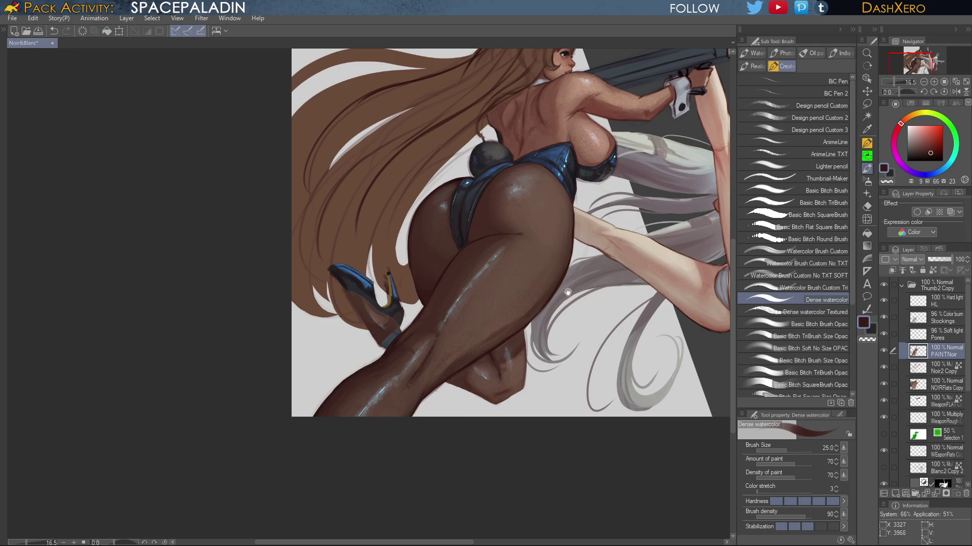
pyautogui.scroll(2, 569, 294)
pyautogui.scroll(4, 569, 294)
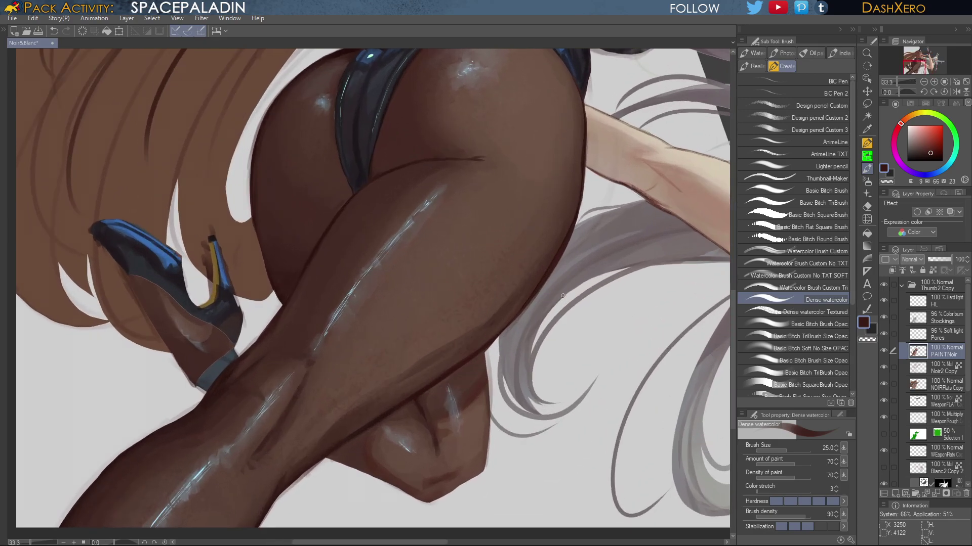
pyautogui.scroll(2, 400, 232)
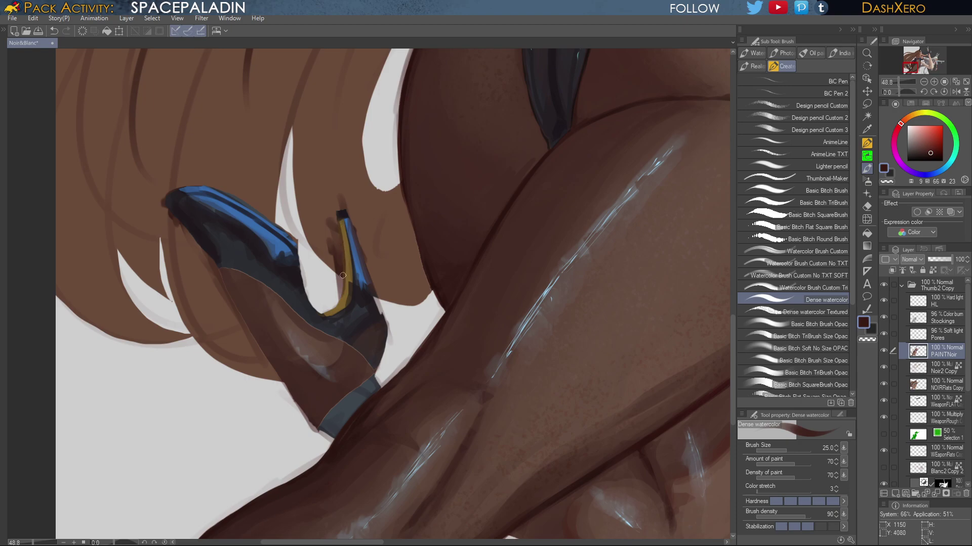
pyautogui.moveTo(338, 302)
pyautogui.mouseDown()
pyautogui.moveTo(321, 315)
pyautogui.moveTo(307, 296)
pyautogui.moveTo(323, 317)
pyautogui.mouseUp()
pyautogui.click(930, 155)
pyautogui.click(929, 155)
pyautogui.moveTo(238, 271)
pyautogui.mouseDown()
pyautogui.moveTo(372, 374)
pyautogui.moveTo(356, 351)
pyautogui.moveTo(368, 367)
pyautogui.moveTo(366, 358)
pyautogui.moveTo(412, 349)
pyautogui.moveTo(523, 272)
pyautogui.mouseUp()
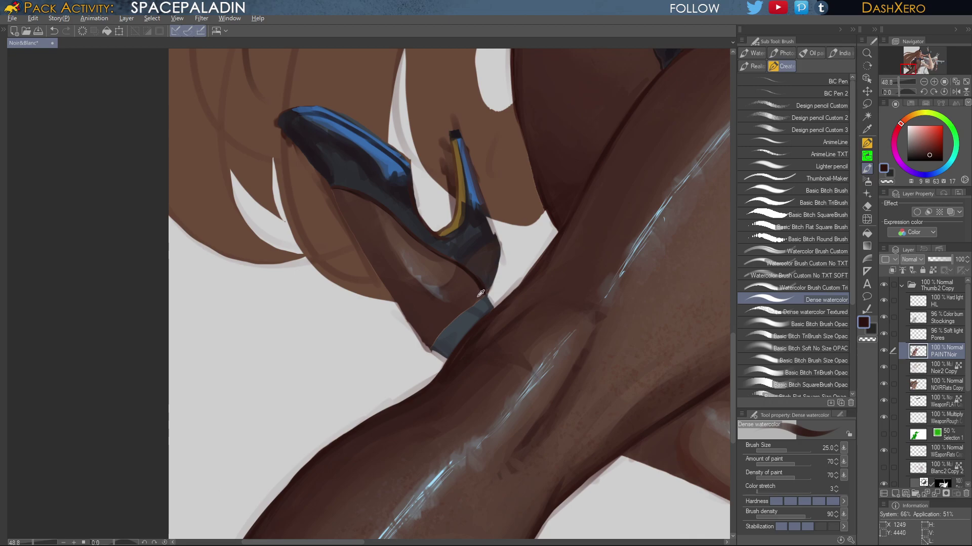
# Outline the foot's outer edge from the shoe to the ankle band with dark brown of hue 9, saturation 67 and value 23
pyautogui.press('alt')
pyautogui.moveTo(333, 190)
pyautogui.mouseDown()
pyautogui.moveTo(355, 238)
pyautogui.moveTo(351, 228)
pyautogui.mouseUp()
pyautogui.click(930, 153)
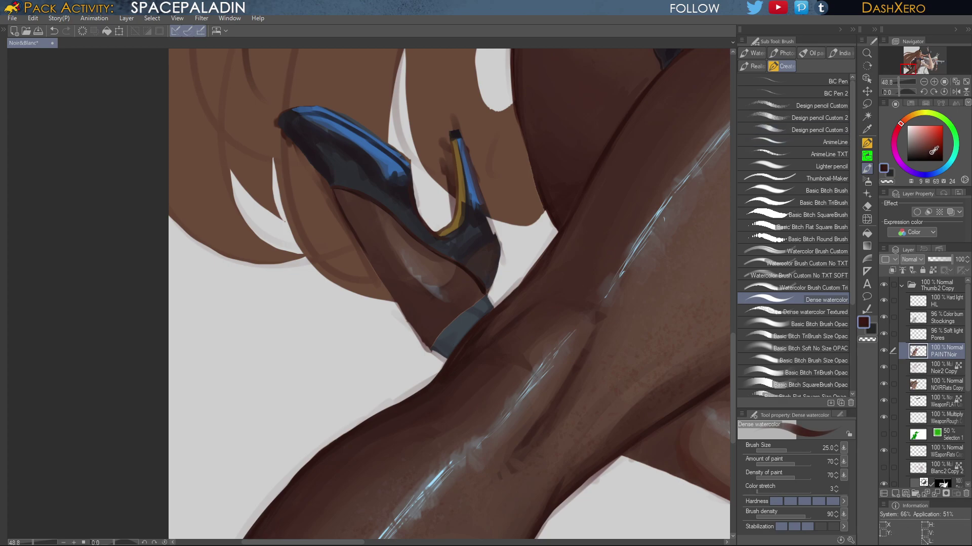
pyautogui.hotkey('ctrl', 'z')
pyautogui.moveTo(340, 199); pyautogui.dragTo(432, 343)
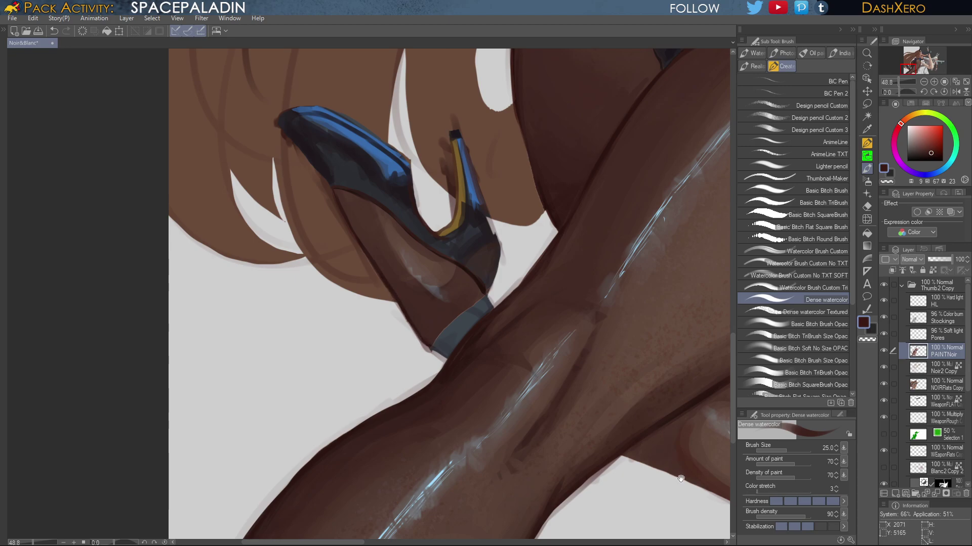
# Outline the far leg's bent knee from the near thigh down around its outer corner in the same dark brown
pyautogui.moveTo(680, 478); pyautogui.dragTo(367, 308)
pyautogui.moveTo(541, 144)
pyautogui.mouseDown()
pyautogui.moveTo(539, 130)
pyautogui.moveTo(549, 218)
pyautogui.mouseUp()
pyautogui.moveTo(548, 181)
pyautogui.mouseDown()
pyautogui.moveTo(536, 306)
pyautogui.moveTo(544, 273)
pyautogui.moveTo(532, 312)
pyautogui.mouseUp()
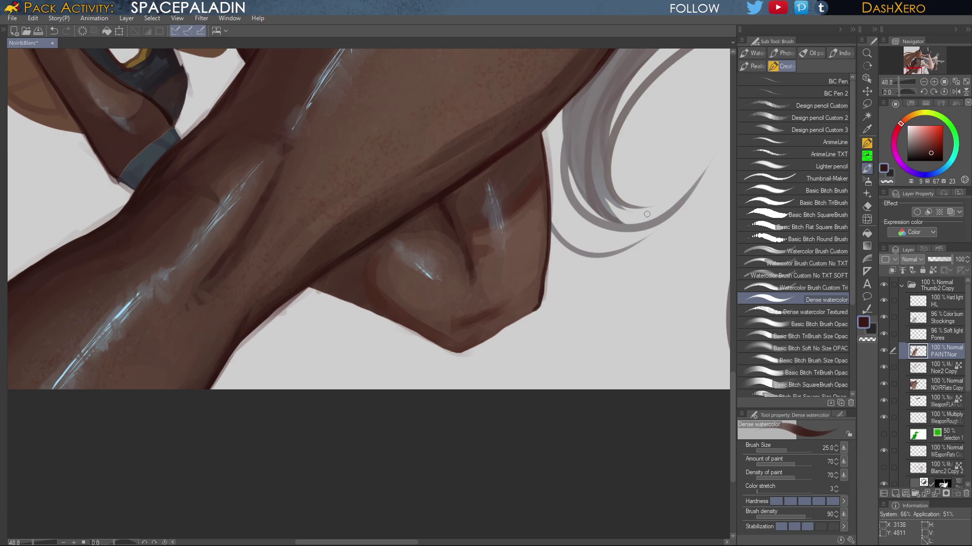
pyautogui.click(924, 92)
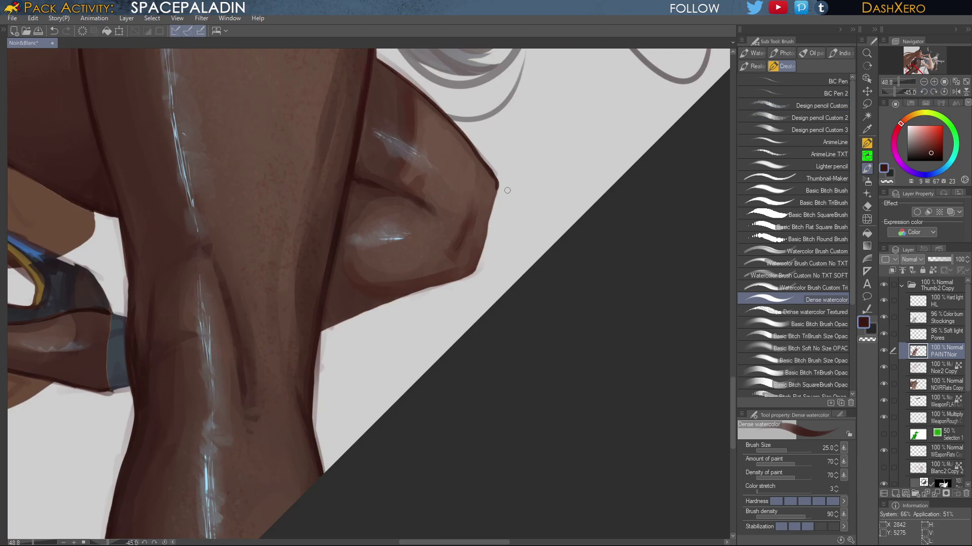
pyautogui.moveTo(496, 185)
pyautogui.mouseDown()
pyautogui.moveTo(482, 254)
pyautogui.moveTo(465, 276)
pyautogui.mouseUp()
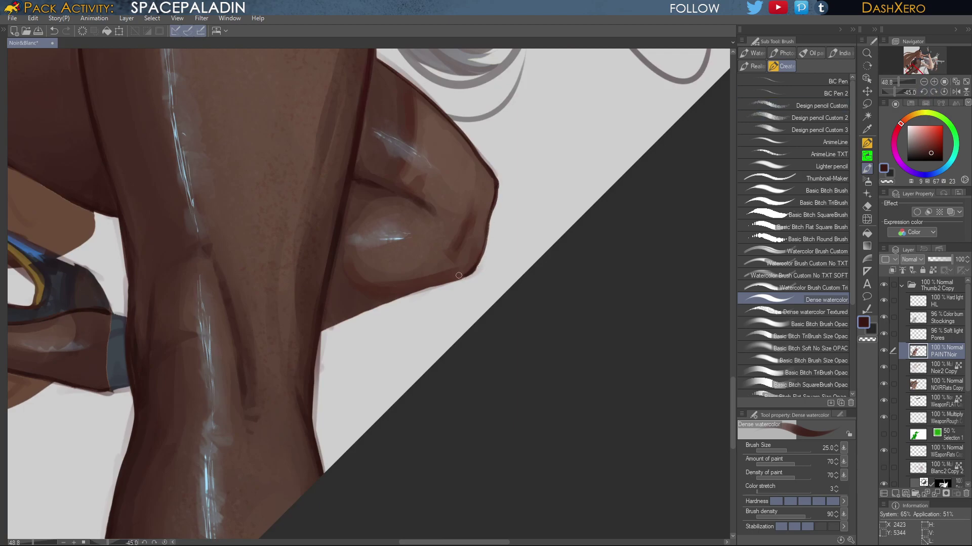
# Continue the dark brown contour along the underside of the far knee until it meets the near leg
pyautogui.click(923, 92)
pyautogui.click(924, 92)
pyautogui.click(924, 92)
pyautogui.click(924, 92)
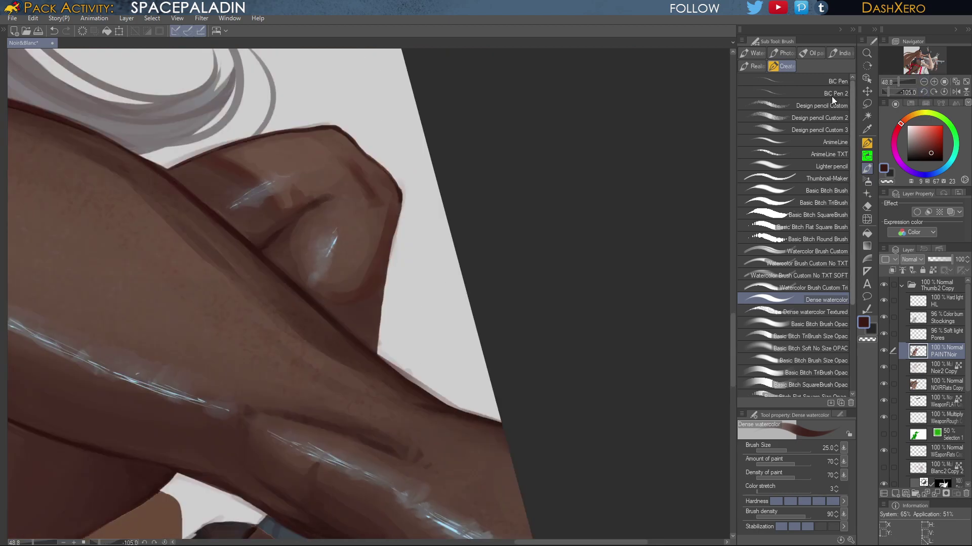
pyautogui.moveTo(400, 197)
pyautogui.mouseDown()
pyautogui.moveTo(381, 303)
pyautogui.moveTo(384, 361)
pyautogui.mouseUp()
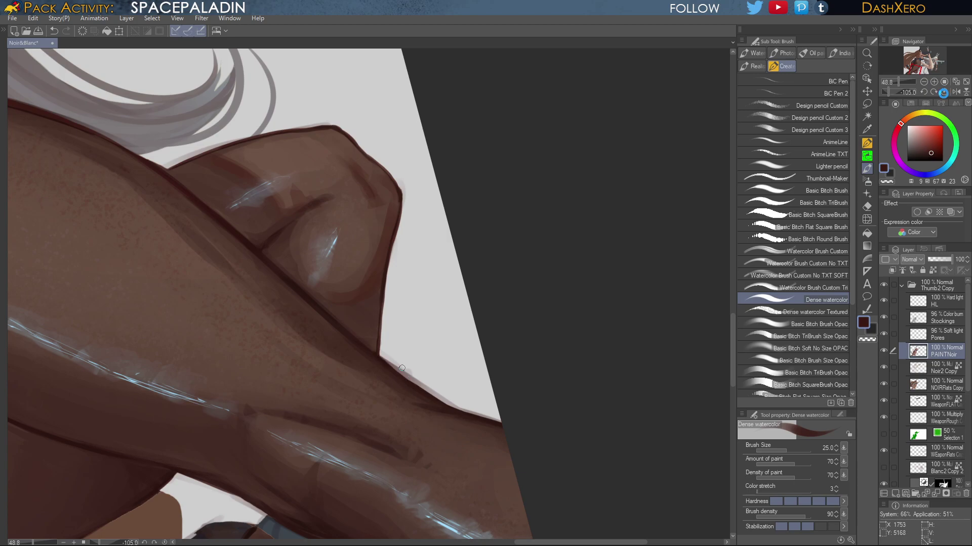
pyautogui.click(943, 93)
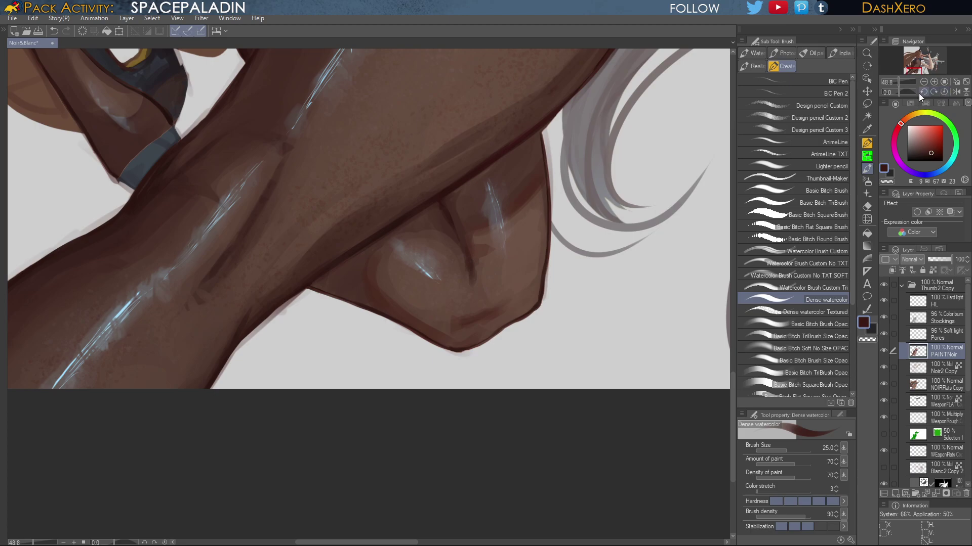
# On the NOIRFlats Copy layer, brush dark brown strokes over the near leg around the knee
pyautogui.moveTo(253, 264); pyautogui.dragTo(568, 282)
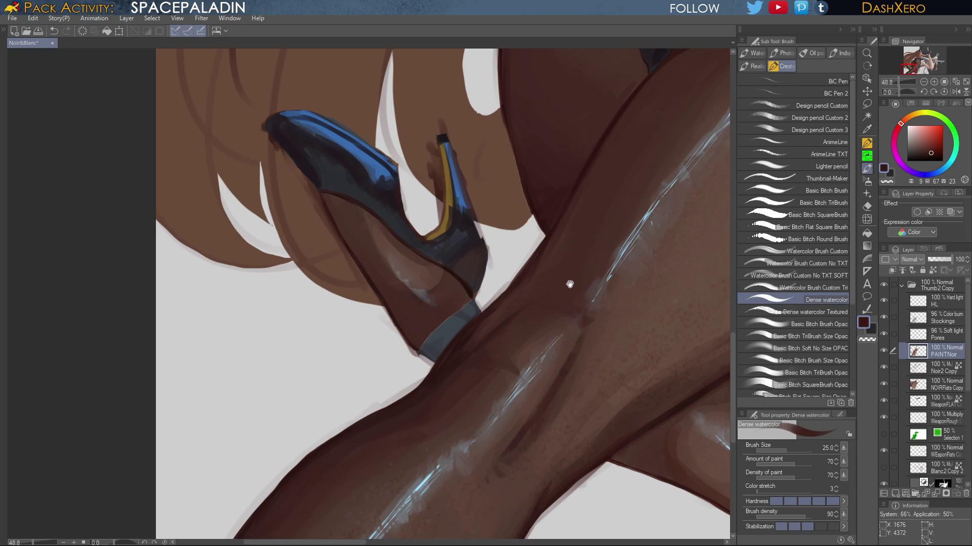
pyautogui.click(950, 384)
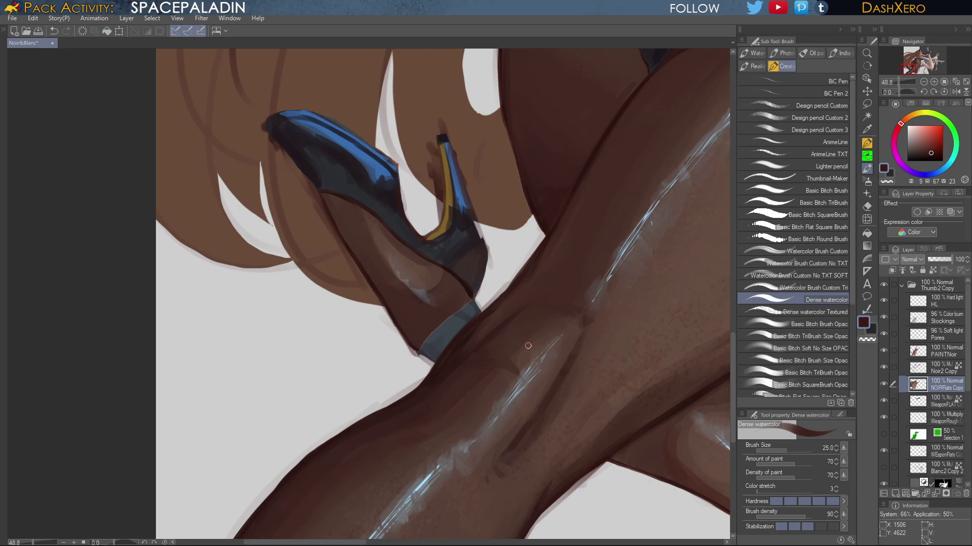
pyautogui.moveTo(541, 311); pyautogui.dragTo(471, 399)
pyautogui.moveTo(560, 308); pyautogui.dragTo(475, 404)
pyautogui.moveTo(585, 218); pyautogui.dragTo(502, 375)
pyautogui.hotkey('ctrl', '0')
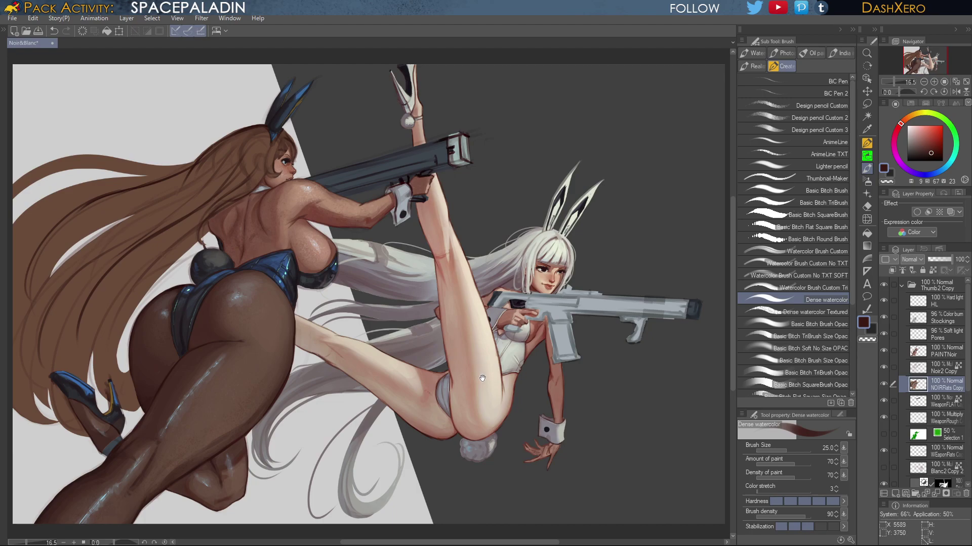
# Examine the brown-haired character's hair, costume and legs up close and against the white-haired character across the composition
pyautogui.moveTo(441, 420); pyautogui.dragTo(629, 274)
pyautogui.moveTo(503, 346); pyautogui.dragTo(569, 335)
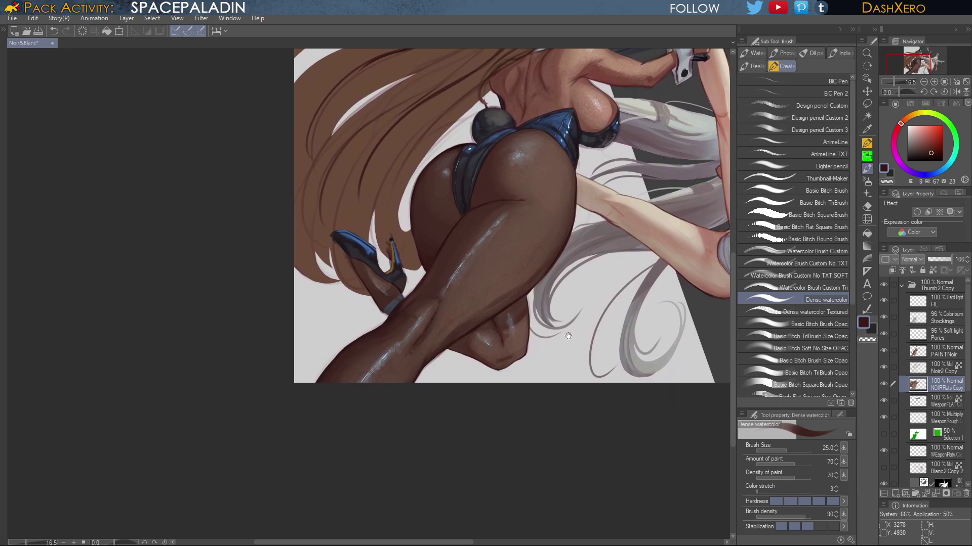
pyautogui.moveTo(634, 205); pyautogui.dragTo(561, 353)
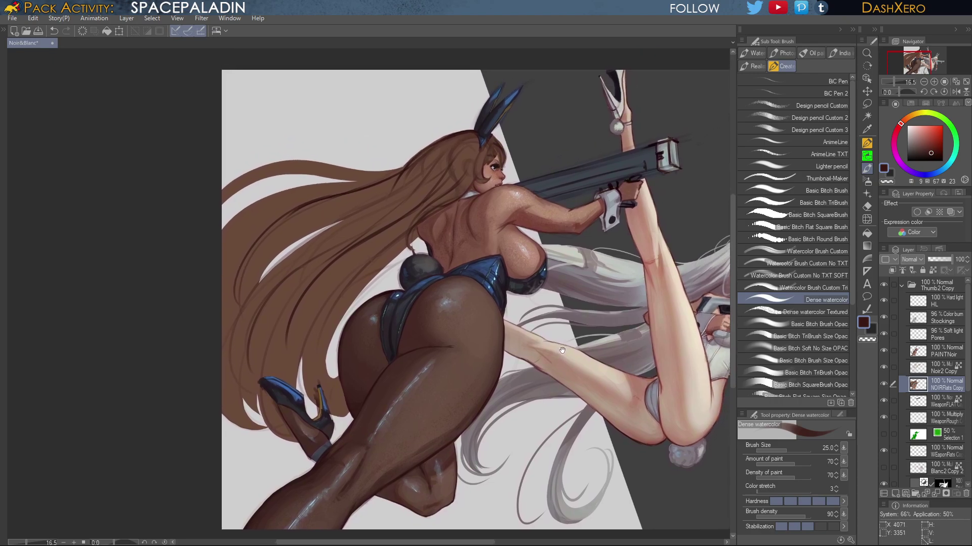
pyautogui.moveTo(576, 422)
pyautogui.mouseDown()
pyautogui.moveTo(564, 354)
pyautogui.moveTo(554, 352)
pyautogui.moveTo(616, 325)
pyautogui.moveTo(475, 346)
pyautogui.mouseUp()
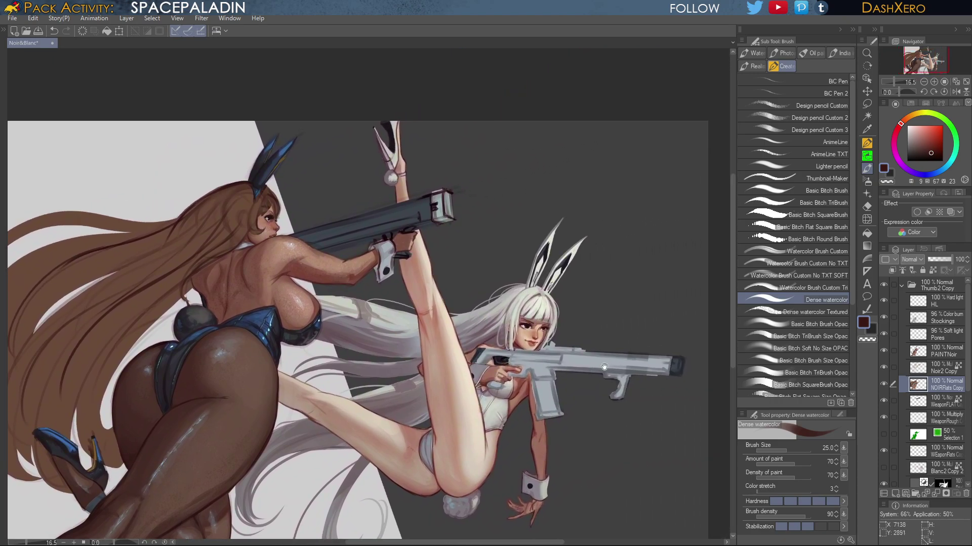
pyautogui.moveTo(652, 385); pyautogui.dragTo(602, 397)
pyautogui.moveTo(631, 432); pyautogui.dragTo(599, 402)
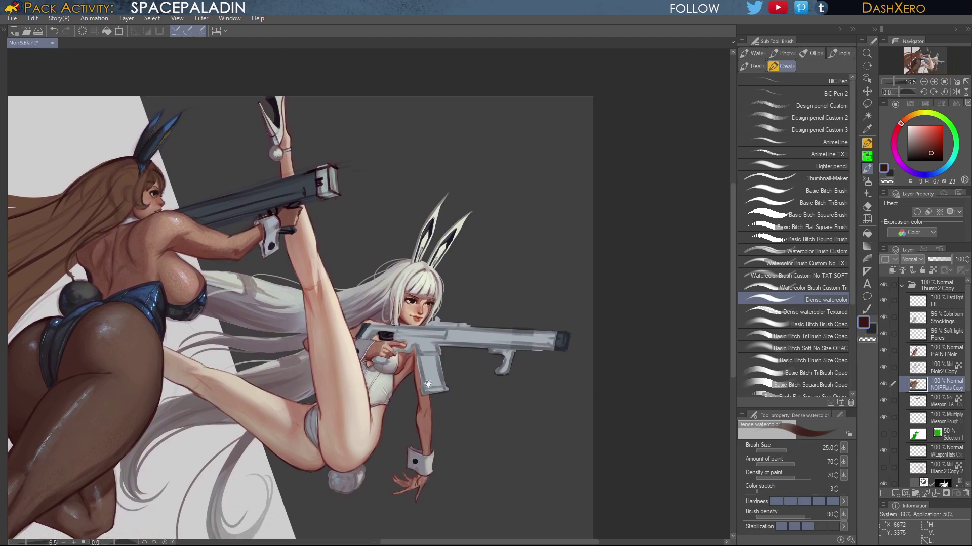
pyautogui.moveTo(392, 411); pyautogui.dragTo(594, 351)
pyautogui.hscroll(-2, 594, 351)
pyautogui.scroll(-1, 594, 351)
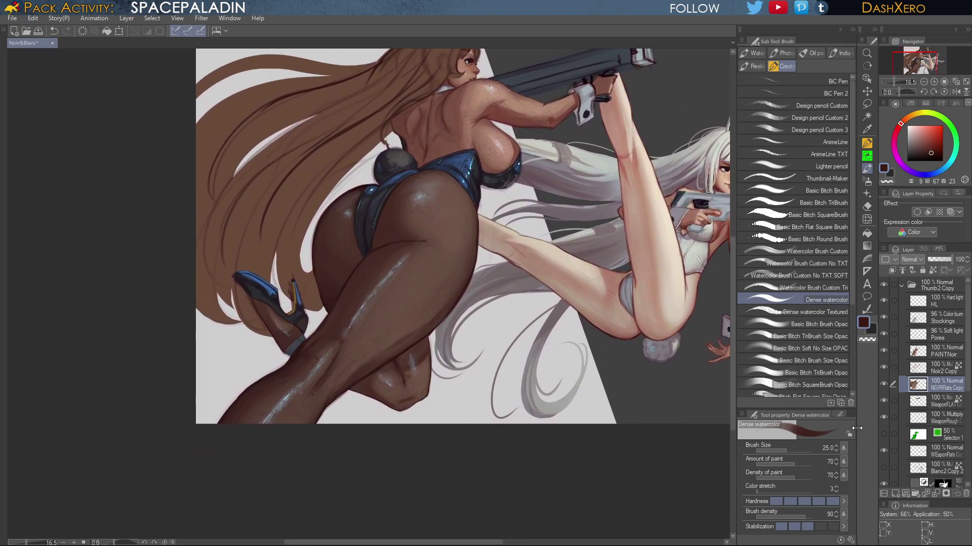
pyautogui.moveTo(686, 274); pyautogui.dragTo(642, 292)
pyautogui.scroll(1, 606, 340)
pyautogui.moveTo(549, 362); pyautogui.dragTo(649, 297)
pyautogui.moveTo(510, 394); pyautogui.dragTo(598, 359)
pyautogui.scroll(6, 648, 343)
pyautogui.hscroll(-2, 648, 343)
pyautogui.scroll(2, 607, 352)
pyautogui.hscroll(1, 607, 351)
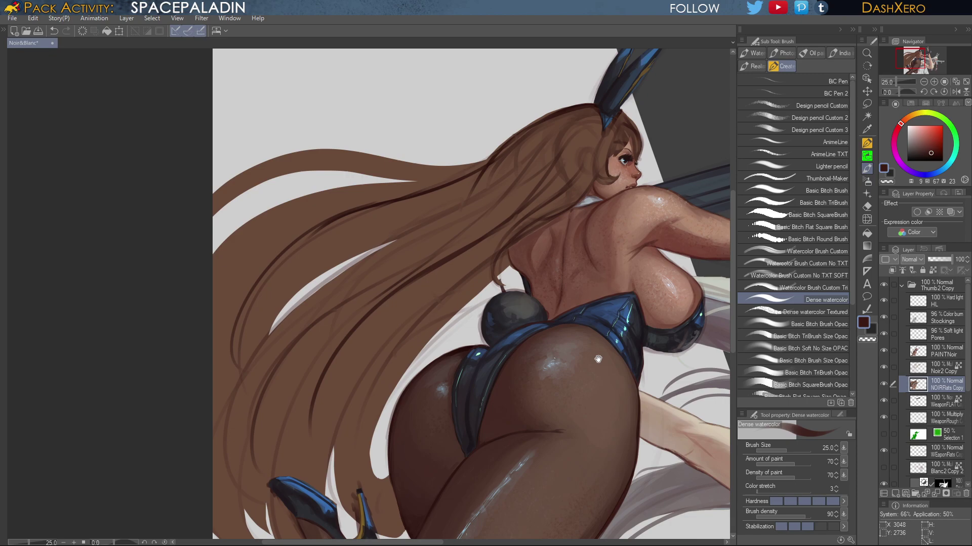
pyautogui.hscroll(4, 598, 360)
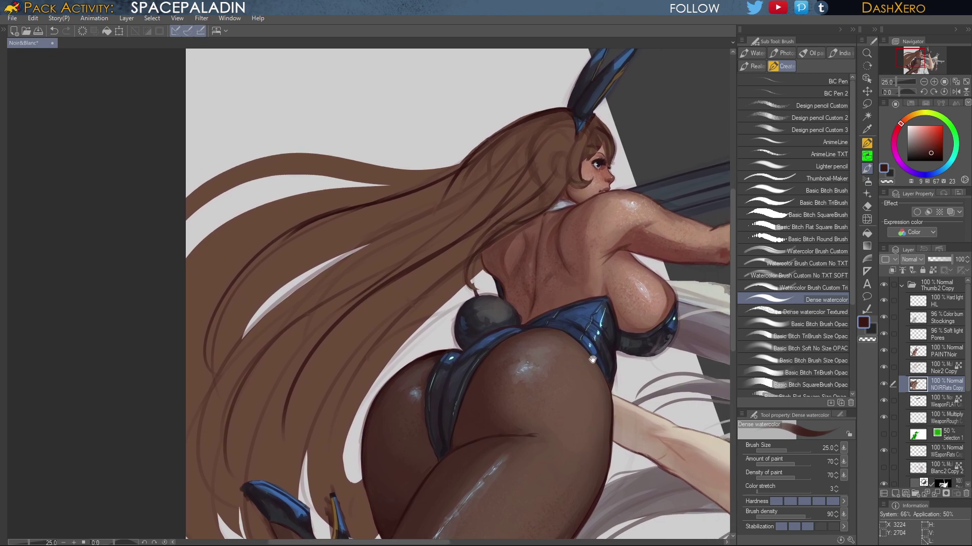
pyautogui.hscroll(2, 594, 351)
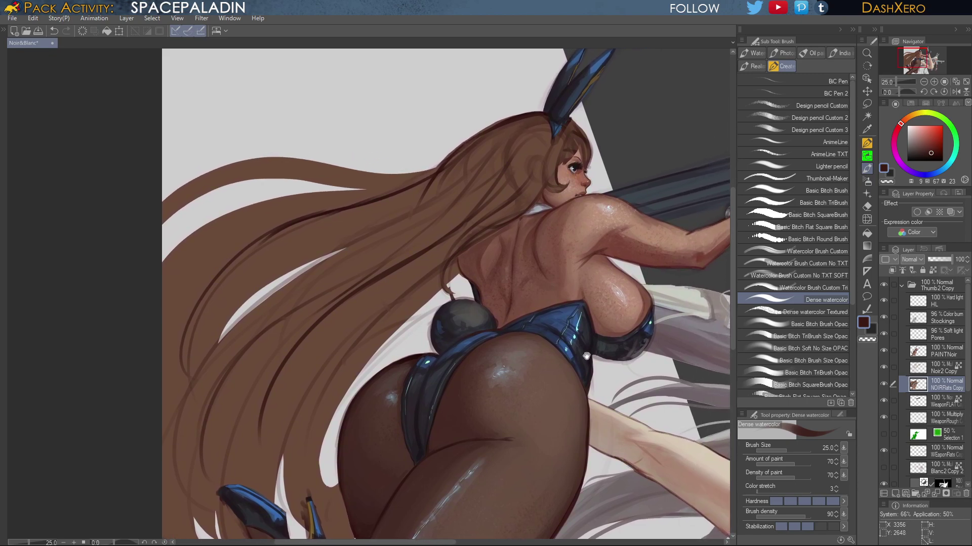
pyautogui.moveTo(586, 356); pyautogui.dragTo(587, 355)
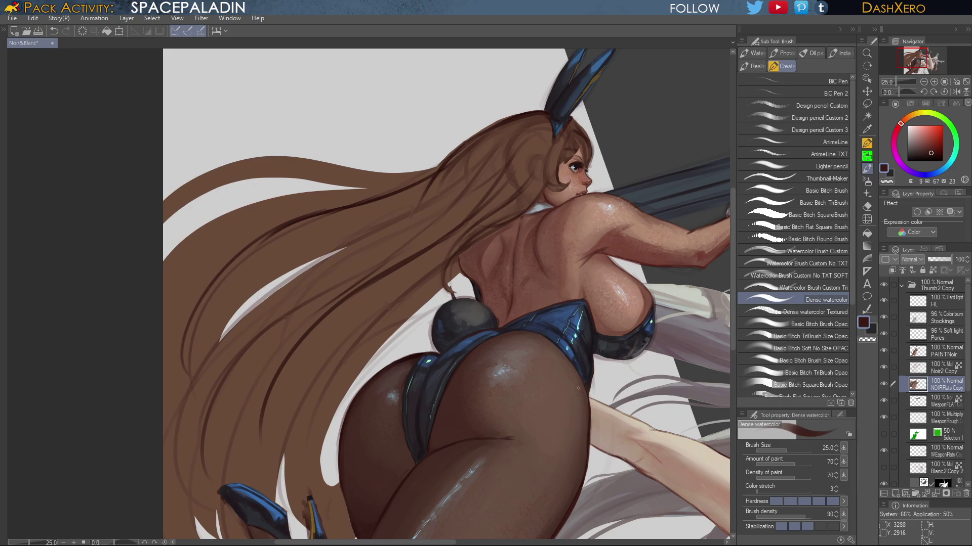
pyautogui.moveTo(631, 385)
pyautogui.mouseDown()
pyautogui.moveTo(626, 310)
pyautogui.moveTo(612, 304)
pyautogui.mouseUp()
pyautogui.moveTo(683, 280); pyautogui.dragTo(605, 322)
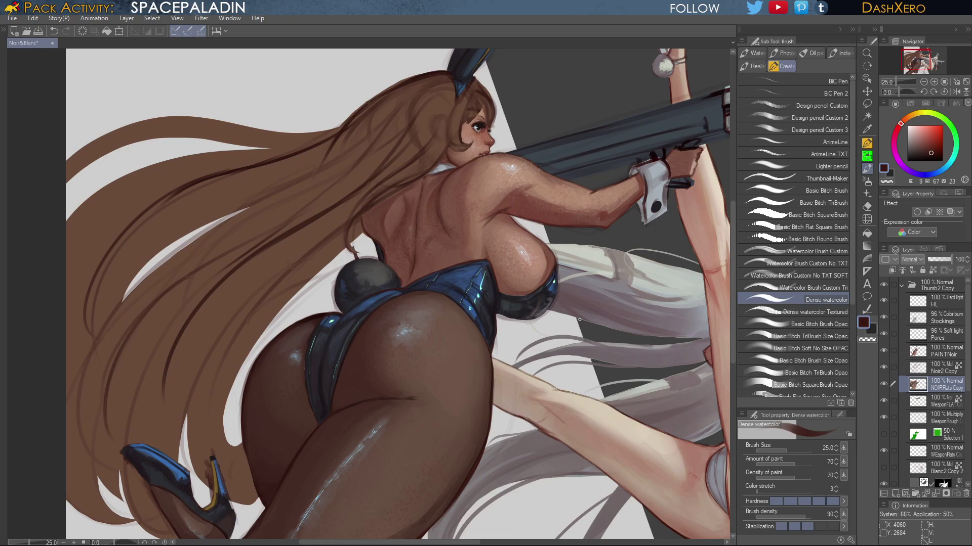
pyautogui.moveTo(733, 260); pyautogui.dragTo(705, 286)
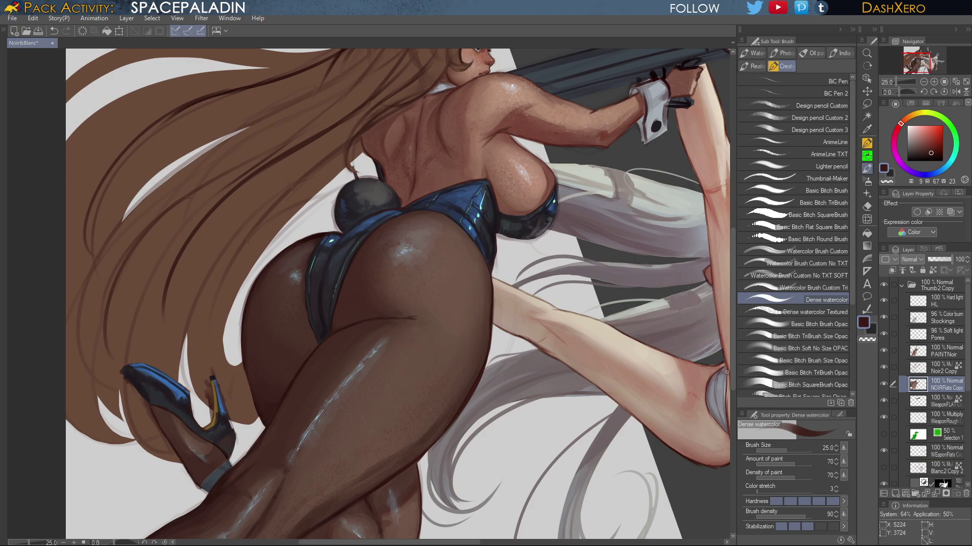
pyautogui.moveTo(702, 405); pyautogui.dragTo(577, 169)
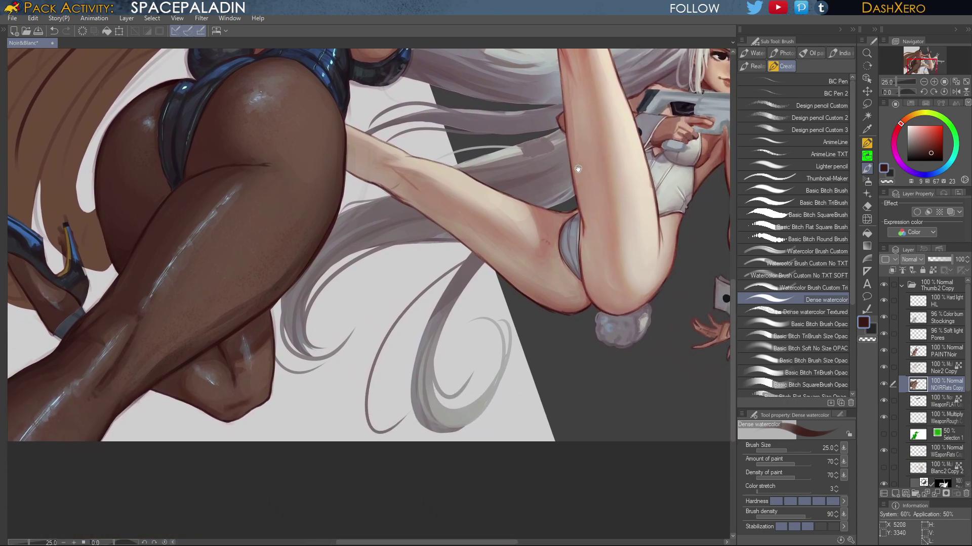
# Darken the outer edge of the bunny tail pom-pom with near-black of hue 300, saturation 12 and value 13
pyautogui.moveTo(320, 151); pyautogui.dragTo(534, 330)
pyautogui.scroll(5, 436, 242)
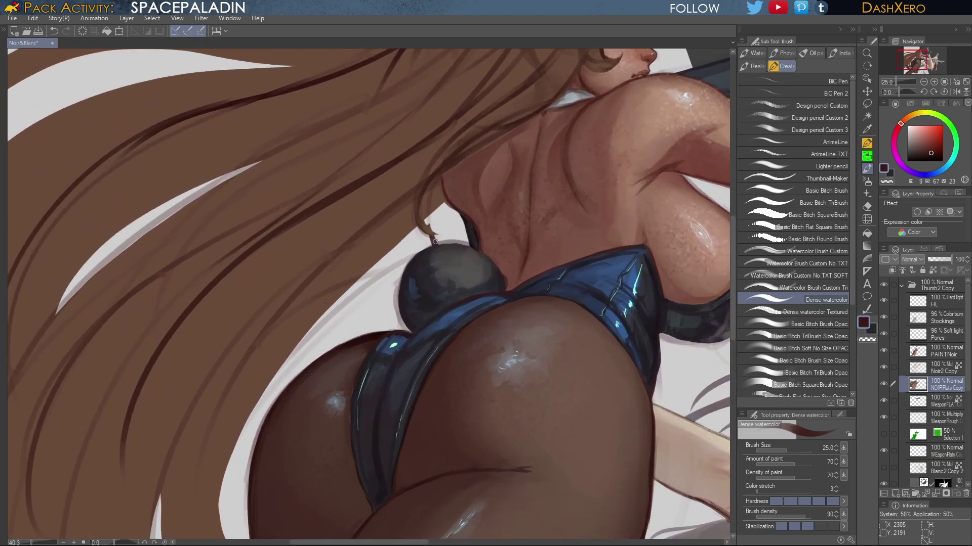
pyautogui.keyDown('alt'); pyautogui.click(411, 266); pyautogui.keyUp('alt')
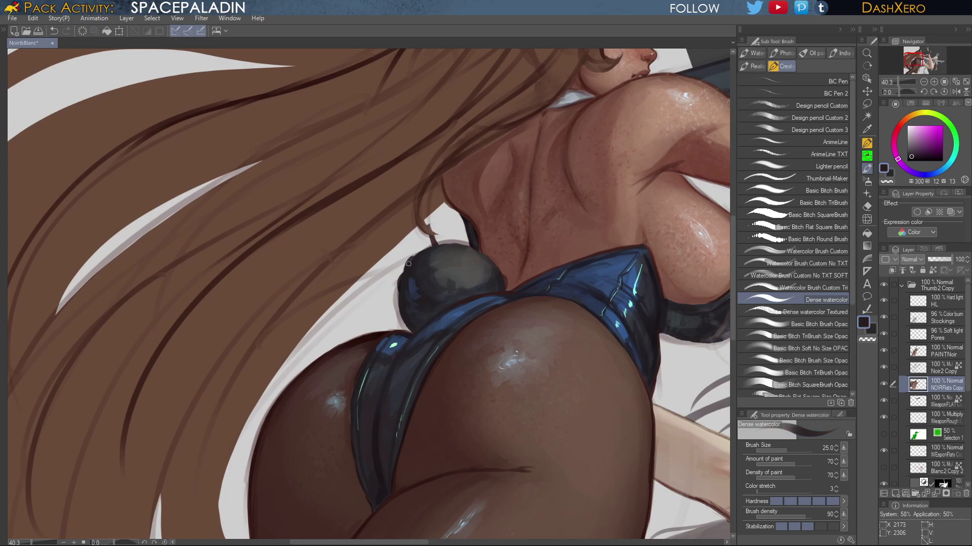
pyautogui.moveTo(408, 264); pyautogui.dragTo(432, 246)
pyautogui.moveTo(402, 288); pyautogui.dragTo(402, 314)
pyautogui.moveTo(623, 366); pyautogui.dragTo(543, 404)
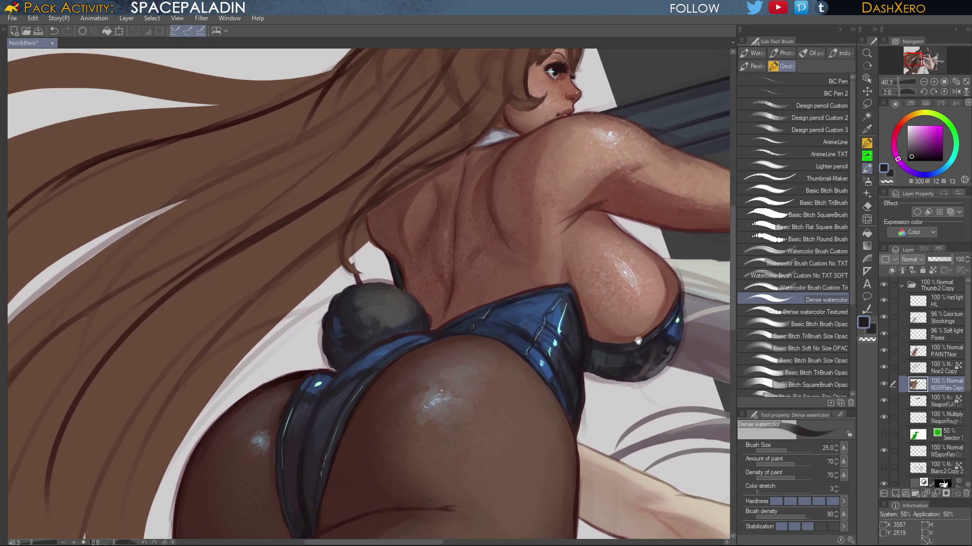
pyautogui.moveTo(637, 338); pyautogui.dragTo(575, 418)
pyautogui.moveTo(669, 393); pyautogui.dragTo(629, 433)
pyautogui.moveTo(638, 521); pyautogui.dragTo(598, 374)
pyautogui.moveTo(632, 480); pyautogui.dragTo(506, 531)
pyautogui.hotkey('ctrl', '0')
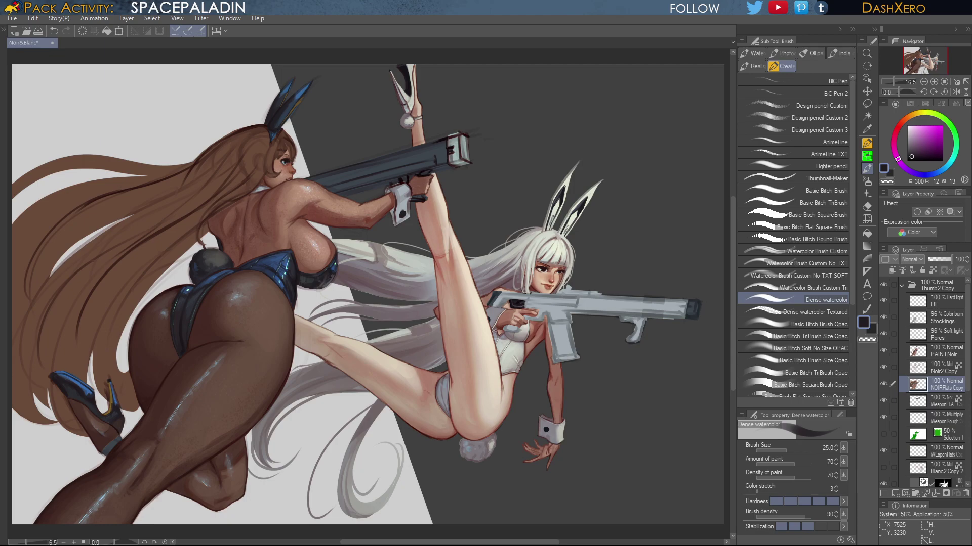
# Try a near-black touch-up of hue 300, saturation 9 and value 14 at the shoe's heel beside the ankle, and undo it
pyautogui.scroll(2, 462, 368)
pyautogui.moveTo(300, 399); pyautogui.dragTo(659, 265)
pyautogui.moveTo(470, 352); pyautogui.dragTo(585, 362)
pyautogui.scroll(4, 505, 374)
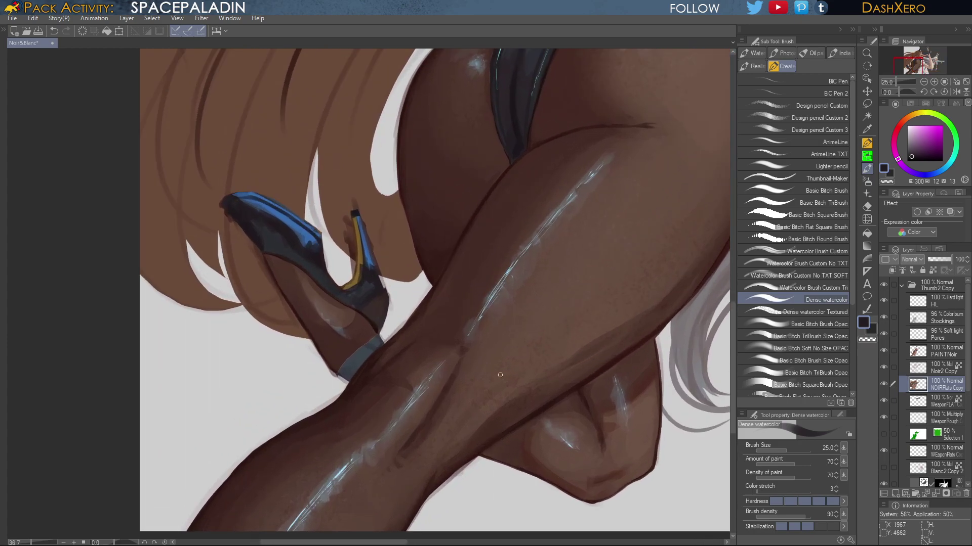
pyautogui.keyDown('alt'); pyautogui.click(381, 324); pyautogui.keyUp('alt')
pyautogui.keyDown('alt'); pyautogui.click(368, 299); pyautogui.keyUp('alt')
pyautogui.moveTo(382, 336); pyautogui.dragTo(393, 329)
pyautogui.hotkey('ctrl', 'z')
# Check the full composition with the NOIRFlats Copy layer hidden and shown again
pyautogui.moveTo(625, 302); pyautogui.dragTo(562, 400)
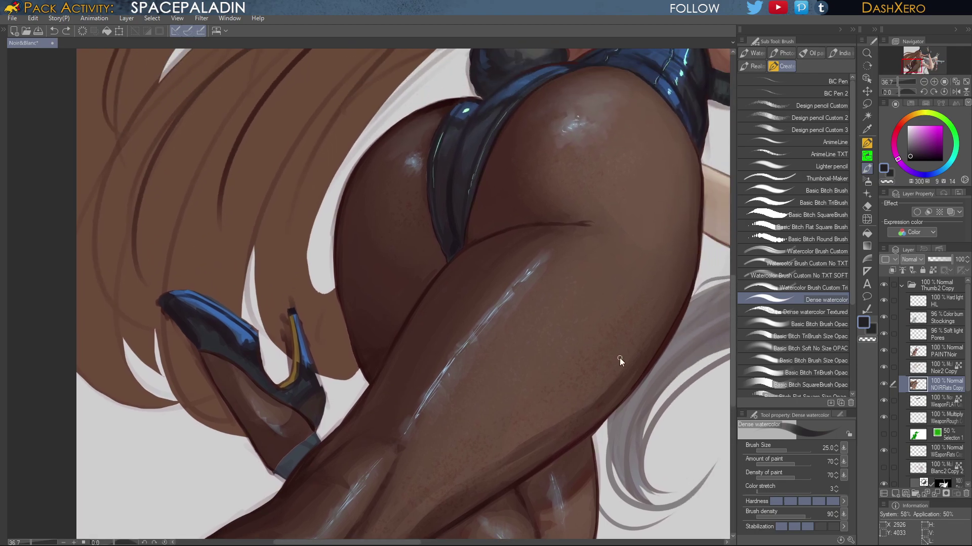
pyautogui.hotkey('ctrl', '0')
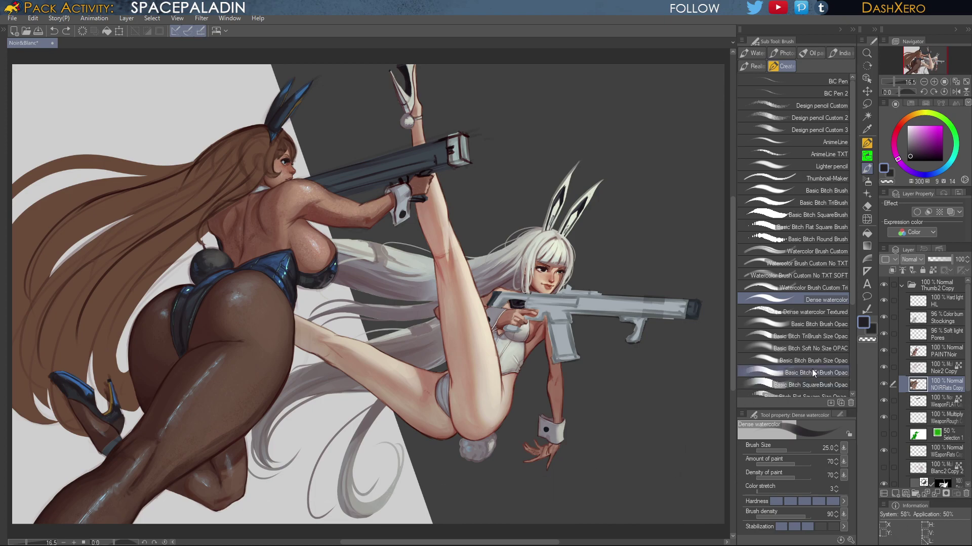
pyautogui.click(886, 386)
pyautogui.click(885, 384)
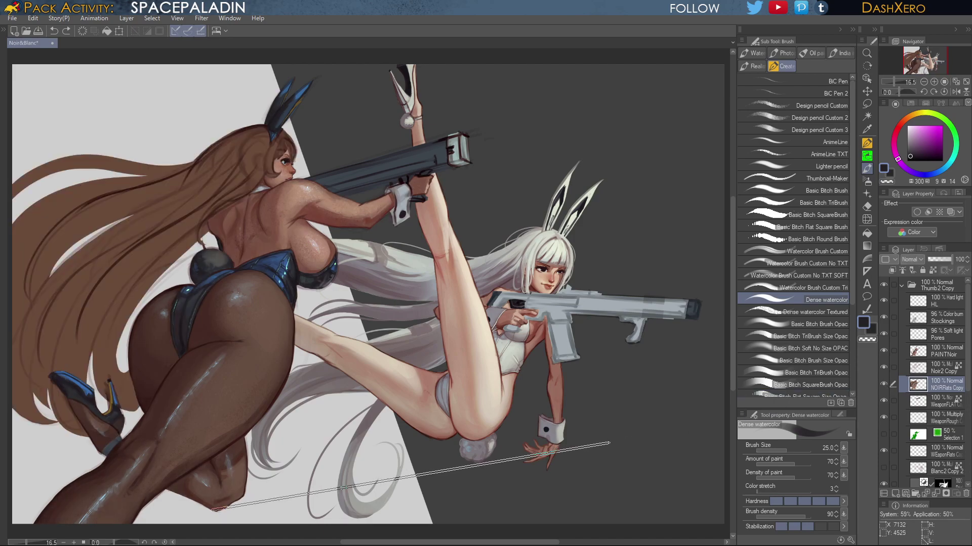
# Compare the composition with the PAINTNoir layer hidden and shown again
pyautogui.click(885, 351)
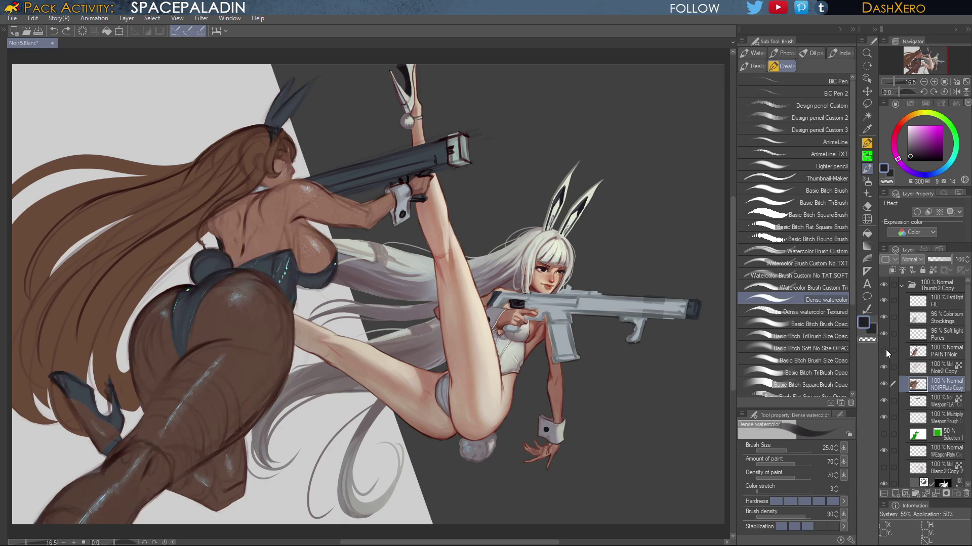
pyautogui.click(886, 351)
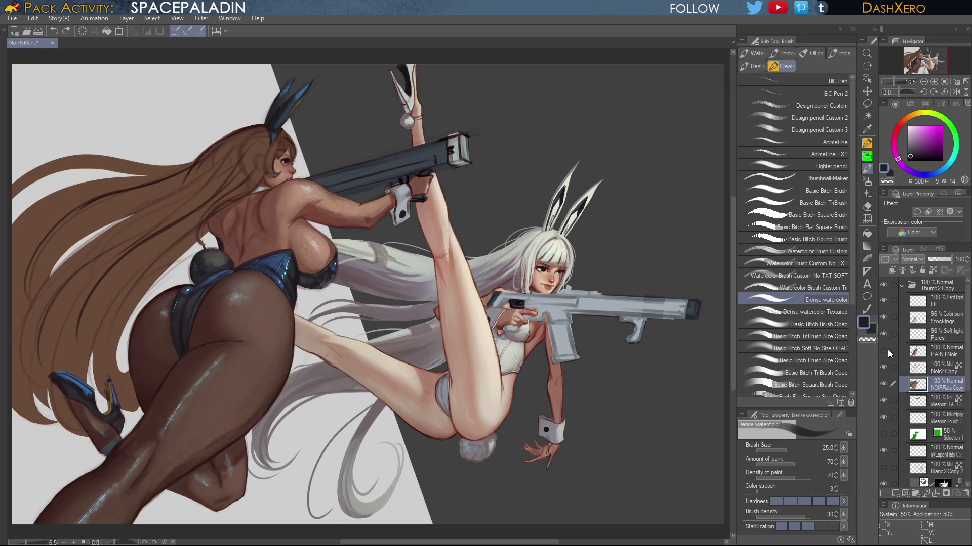
pyautogui.click(887, 350)
pyautogui.click(887, 349)
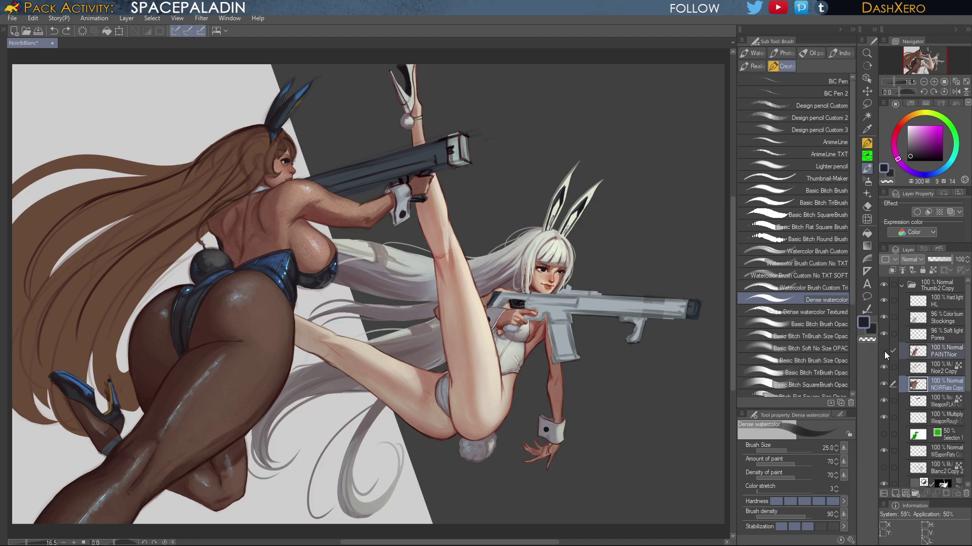
pyautogui.click(885, 351)
pyautogui.click(885, 351)
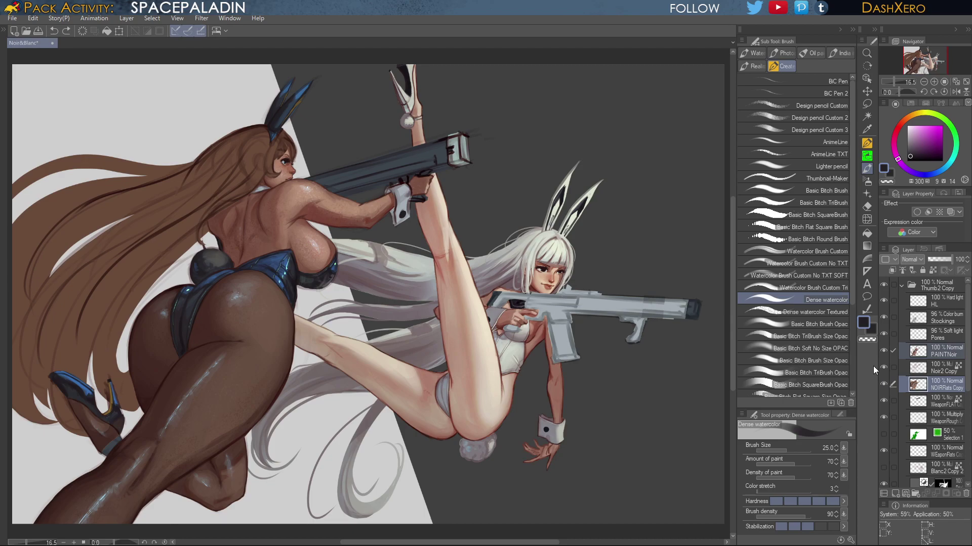
# Auto-select the dark costume and shoe areas from the NOIRFlats Copy layer, then extend the selection beside the ankle strap with PAINTNoir active
pyautogui.click(867, 118)
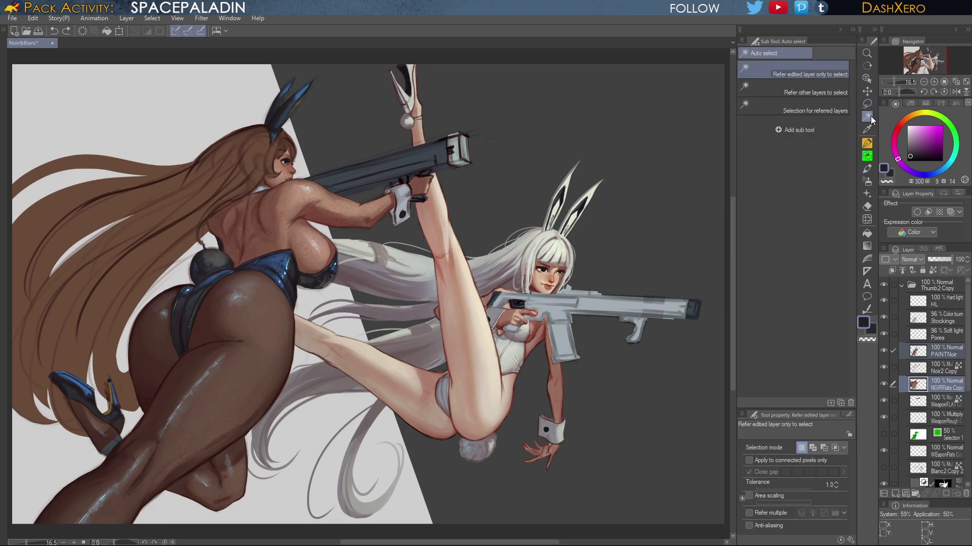
pyautogui.click(111, 448)
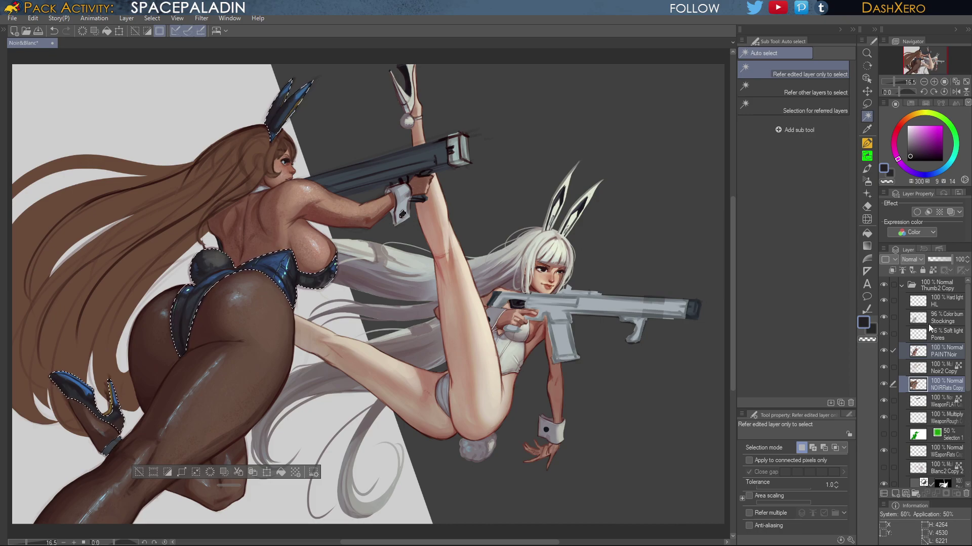
pyautogui.click(867, 104)
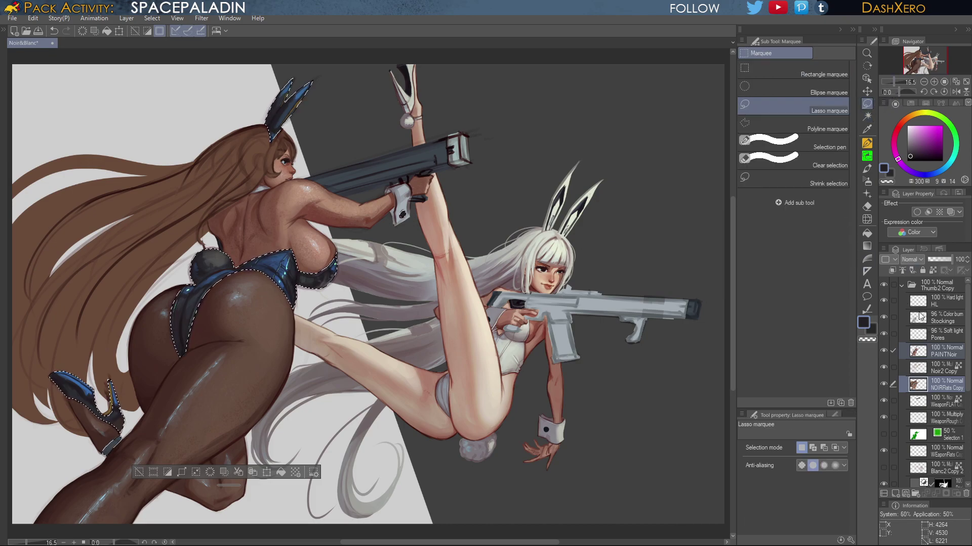
pyautogui.click(951, 352)
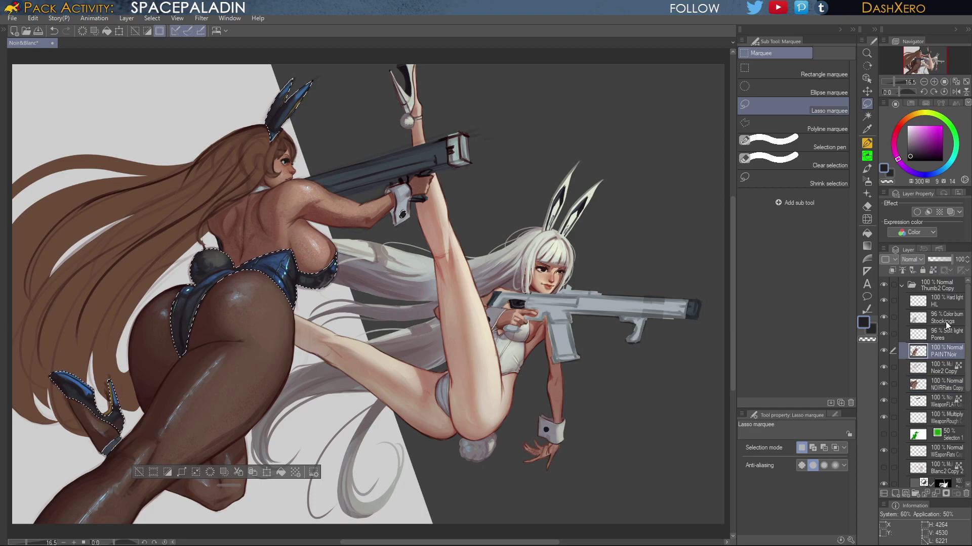
pyautogui.moveTo(325, 377); pyautogui.dragTo(625, 308)
pyautogui.scroll(1, 515, 340)
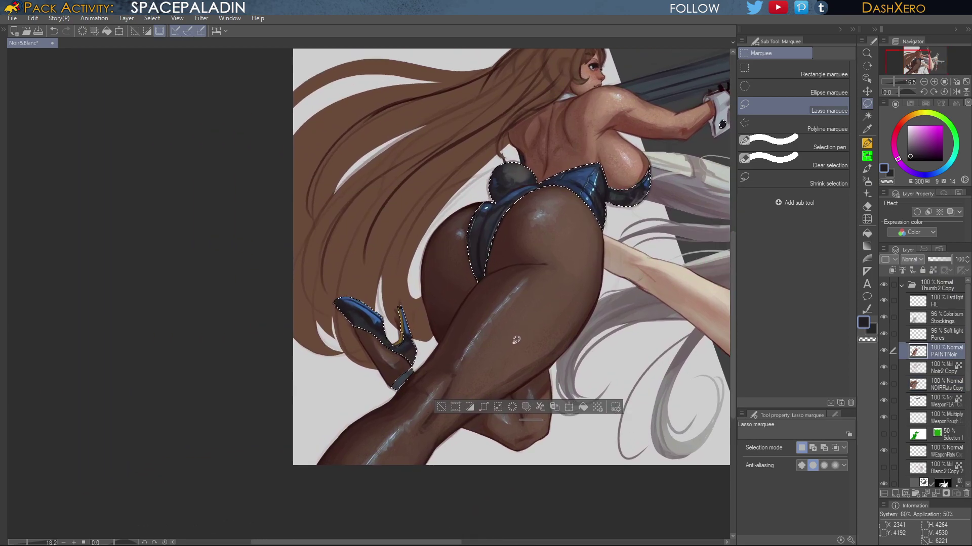
pyautogui.scroll(4, 516, 340)
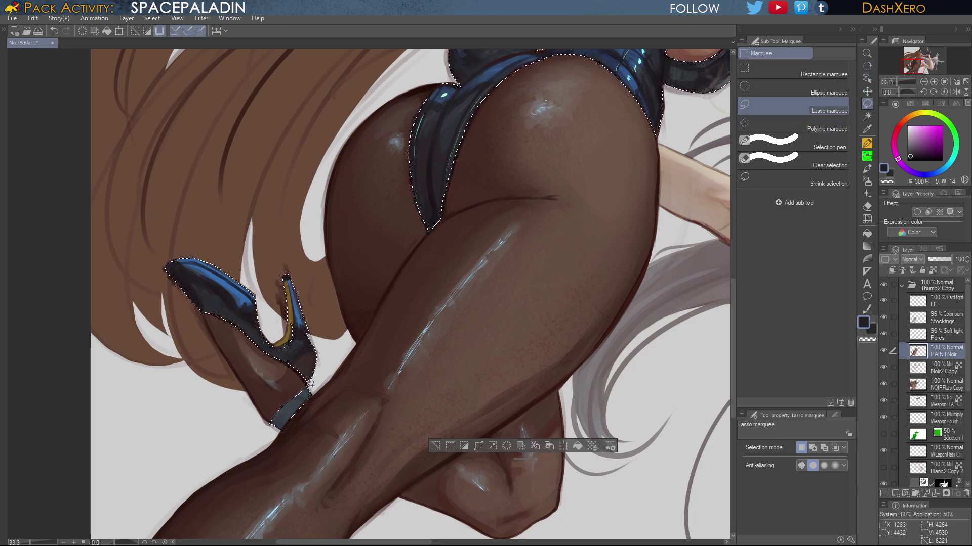
pyautogui.moveTo(327, 370); pyautogui.dragTo(330, 378)
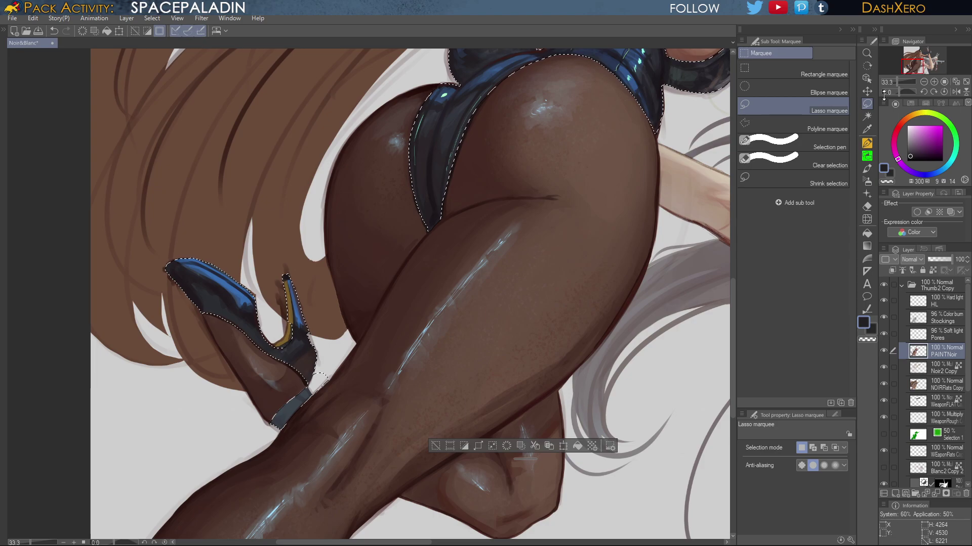
# Paint the ankle strap dark with Basic Bitch Brush Opac at size 170, using hue 264, saturation 12 and value 17
pyautogui.click(867, 168)
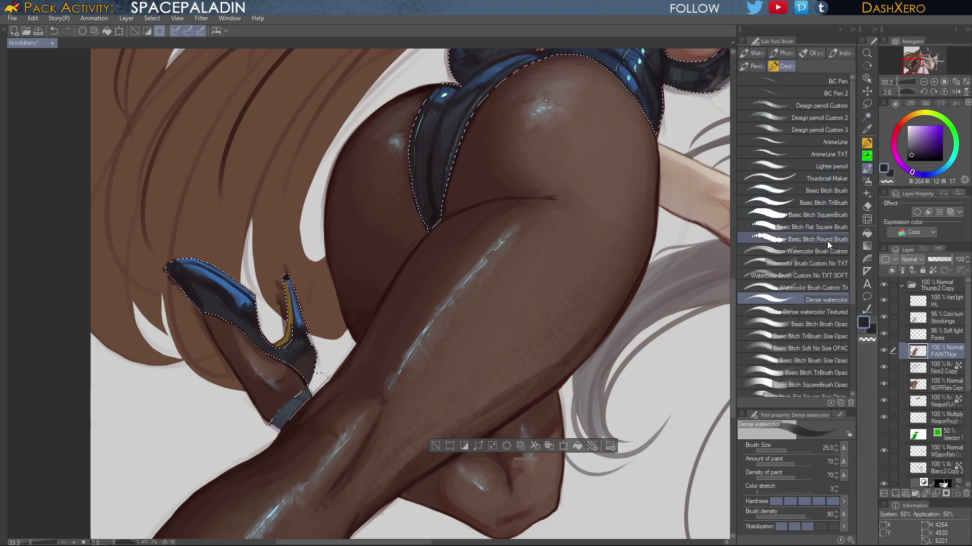
pyautogui.click(823, 324)
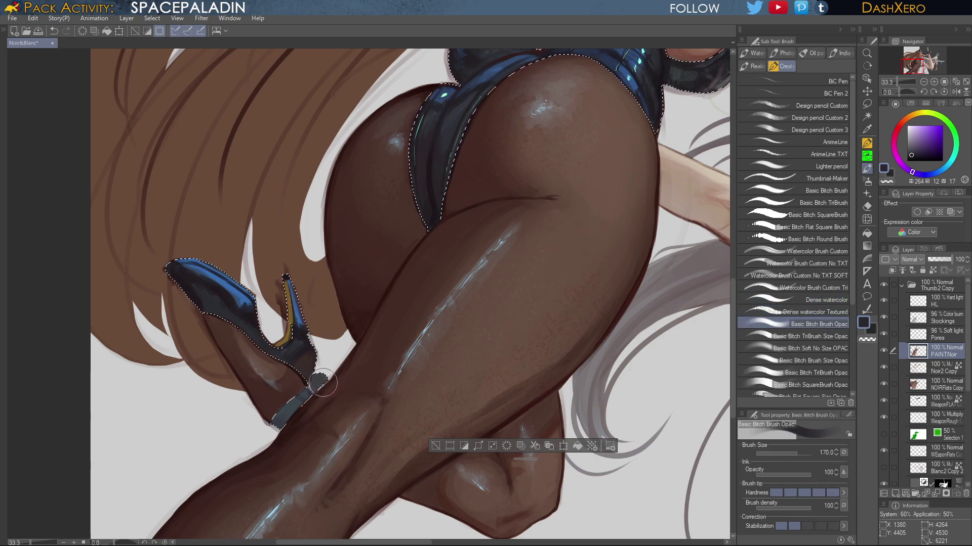
pyautogui.moveTo(311, 396)
pyautogui.mouseDown()
pyautogui.moveTo(298, 410)
pyautogui.moveTo(272, 415)
pyautogui.moveTo(285, 429)
pyautogui.moveTo(296, 407)
pyautogui.mouseUp()
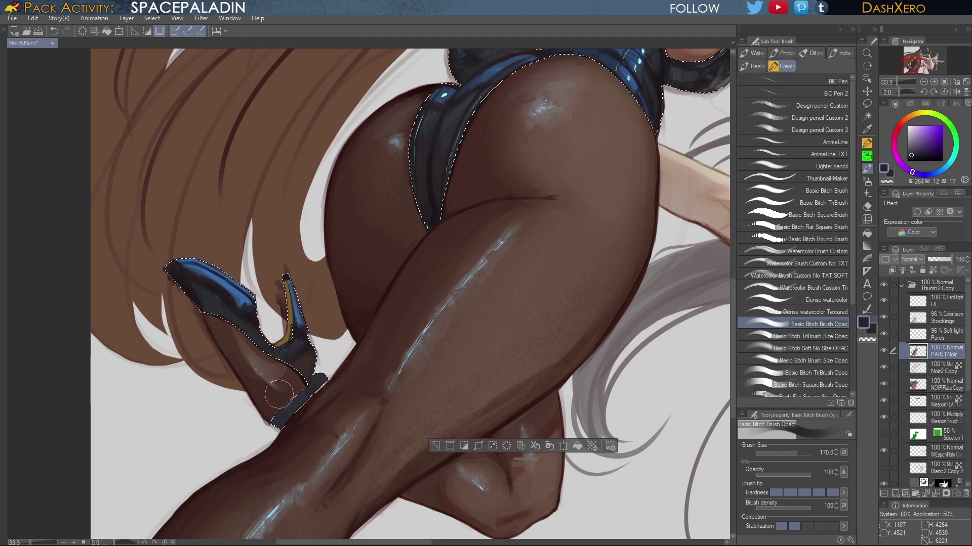
# Add a blue sheen of hue 214, saturation 68 and value 69 across the ankle strap, shading its ends near-black at brush size 100
pyautogui.keyDown('alt'); pyautogui.click(248, 296); pyautogui.keyUp('alt')
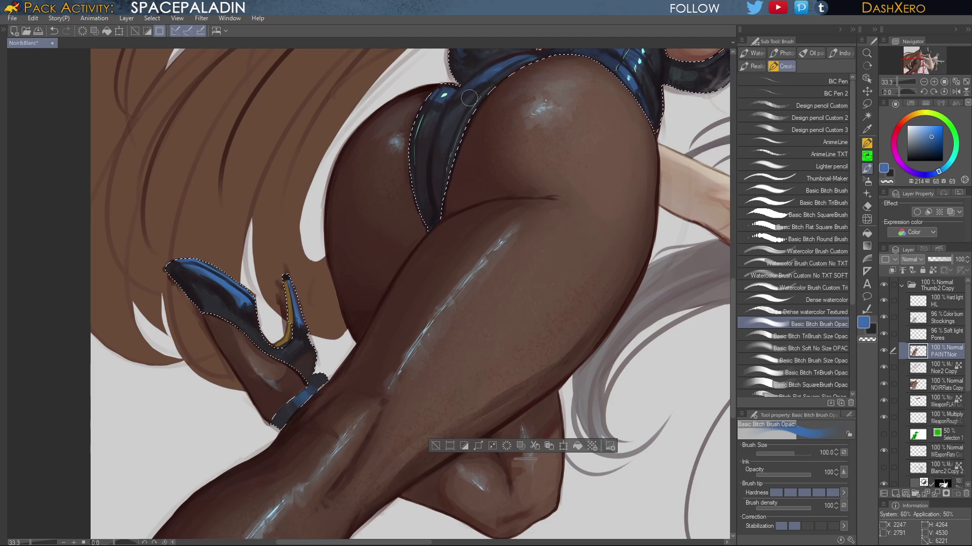
pyautogui.keyDown('alt'); pyautogui.click(415, 178); pyautogui.keyUp('alt')
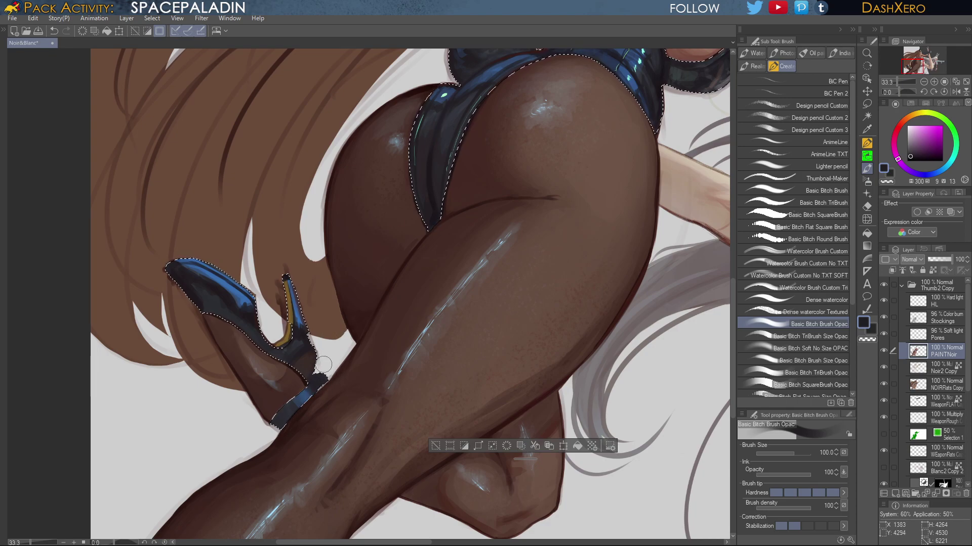
pyautogui.moveTo(322, 364); pyautogui.dragTo(321, 369)
pyautogui.moveTo(273, 421); pyautogui.dragTo(275, 425)
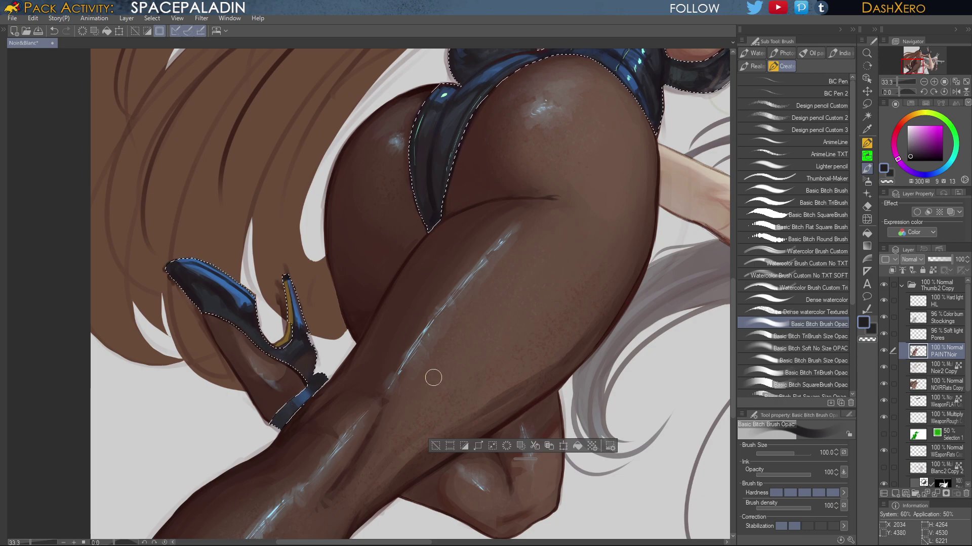
pyautogui.moveTo(425, 389)
pyautogui.mouseDown()
pyautogui.moveTo(445, 355)
pyautogui.moveTo(549, 273)
pyautogui.mouseUp()
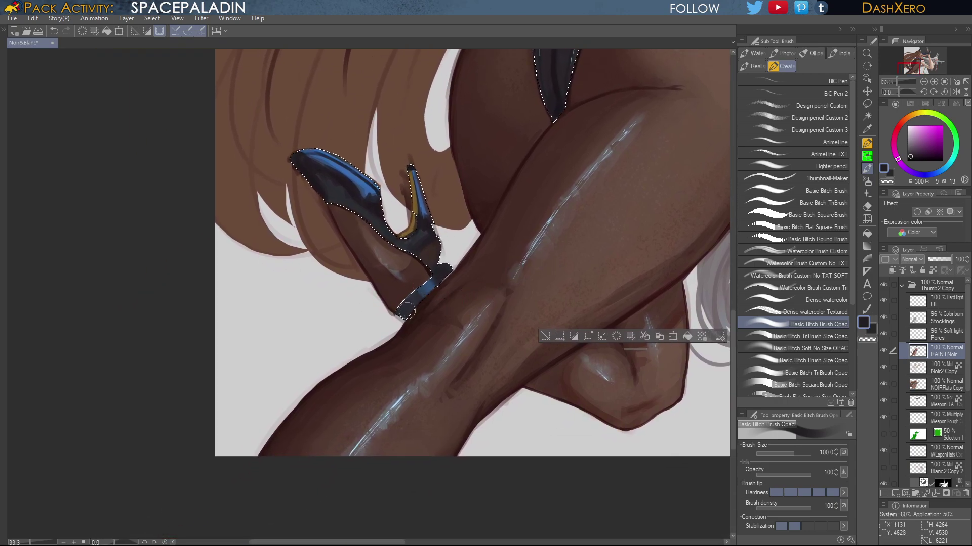
pyautogui.moveTo(417, 303); pyautogui.dragTo(416, 318)
# Add pale mint highlights of hue 164, saturation 34 and value 100 to the shoe, heel and strap on the HL layer with Basic Bitch Brush
pyautogui.moveTo(580, 241); pyautogui.dragTo(477, 344)
pyautogui.moveTo(571, 207); pyautogui.dragTo(492, 336)
pyautogui.moveTo(550, 247); pyautogui.dragTo(518, 304)
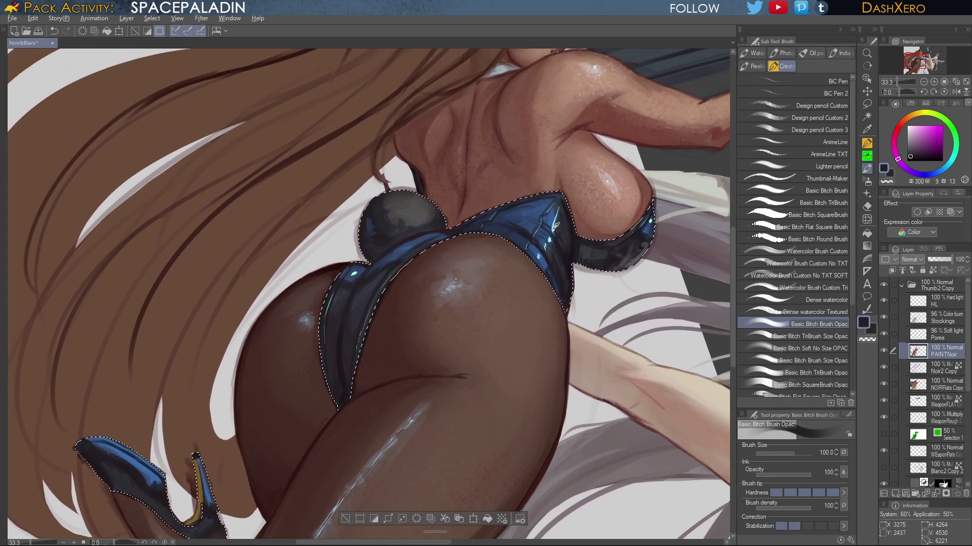
pyautogui.keyDown('alt'); pyautogui.click(565, 217); pyautogui.keyUp('alt')
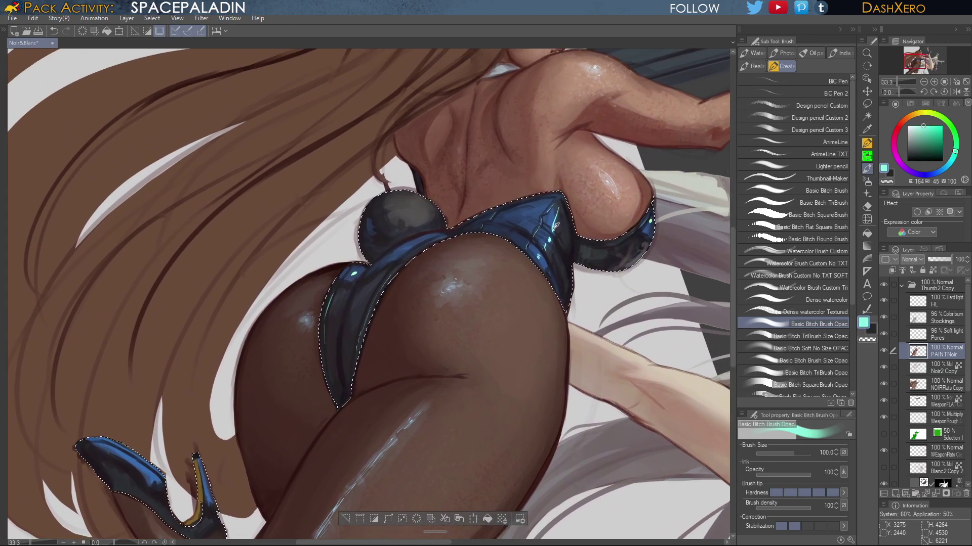
pyautogui.click(921, 125)
pyautogui.click(919, 124)
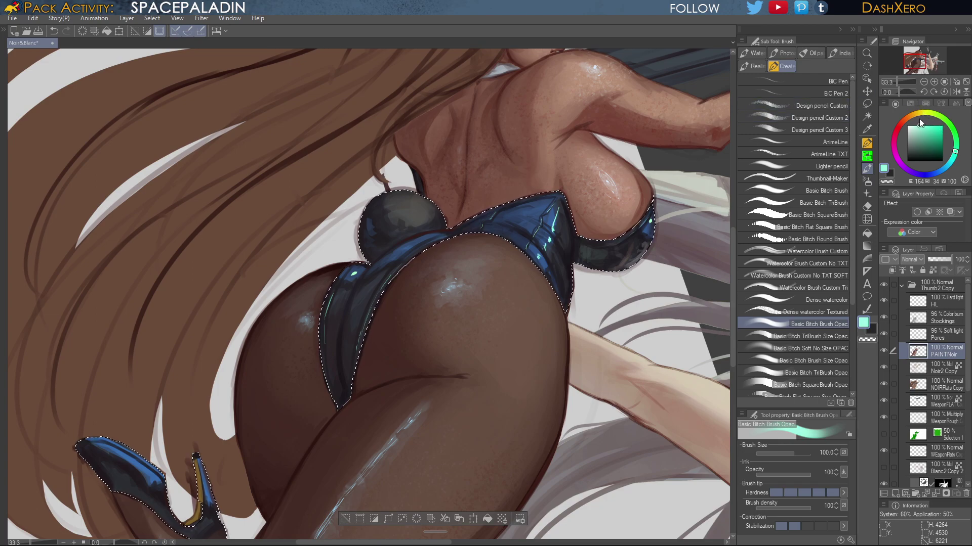
pyautogui.click(944, 304)
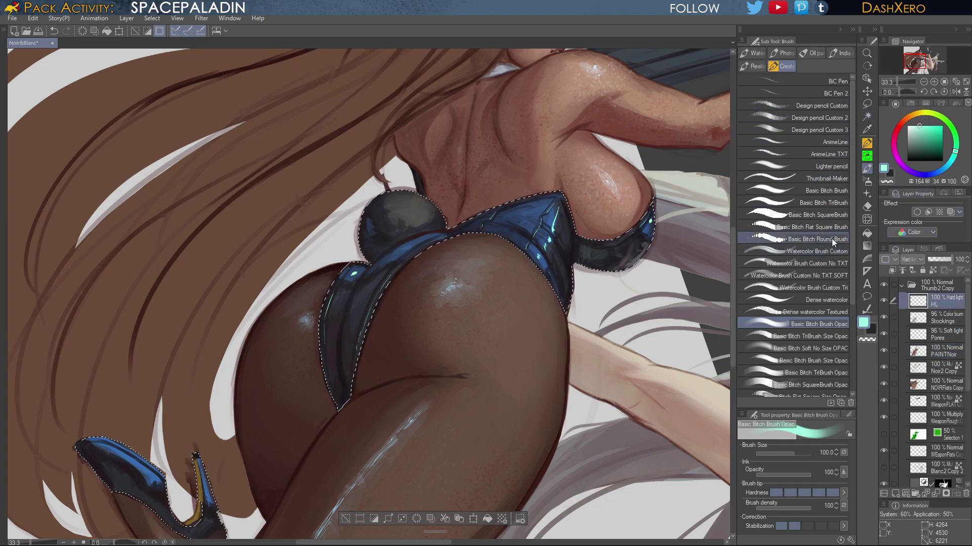
pyautogui.click(828, 300)
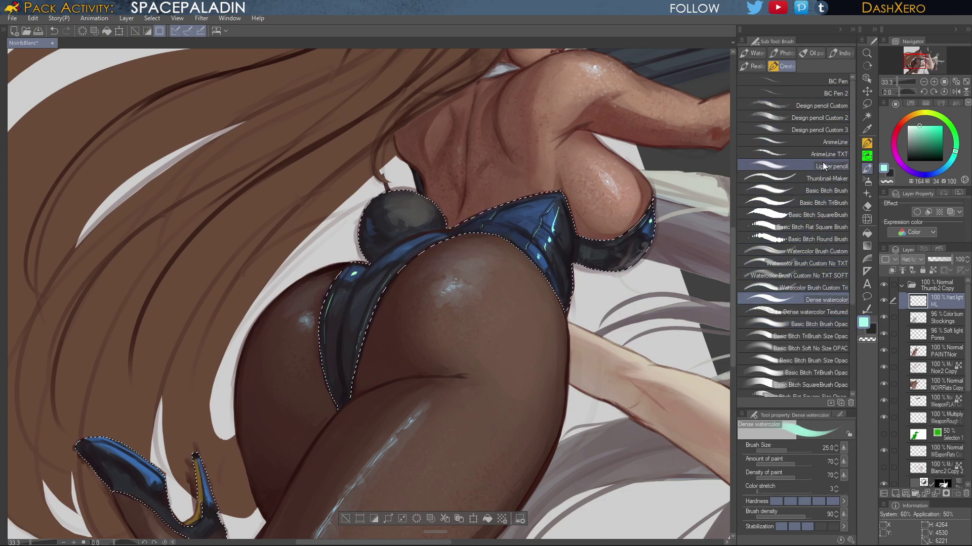
pyautogui.click(835, 189)
pyautogui.moveTo(445, 372); pyautogui.dragTo(676, 160)
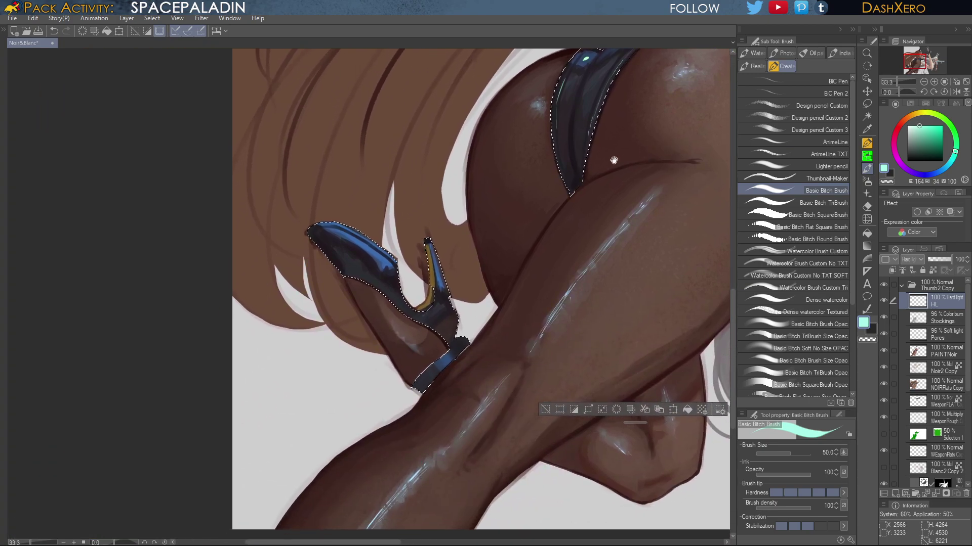
pyautogui.moveTo(437, 268); pyautogui.dragTo(445, 312)
pyautogui.moveTo(432, 249); pyautogui.dragTo(443, 298)
pyautogui.moveTo(367, 237); pyautogui.dragTo(400, 270)
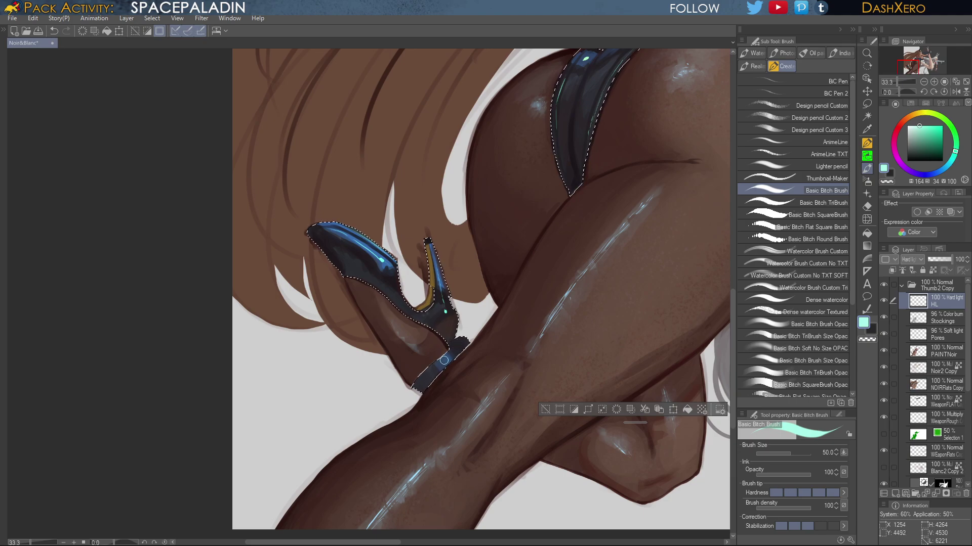
pyautogui.moveTo(444, 360); pyautogui.dragTo(446, 359)
# Try pale mint highlight strokes along the bodysuit's waist edge on the HL layer, and undo them
pyautogui.moveTo(662, 315); pyautogui.dragTo(547, 398)
pyautogui.moveTo(661, 242); pyautogui.dragTo(586, 336)
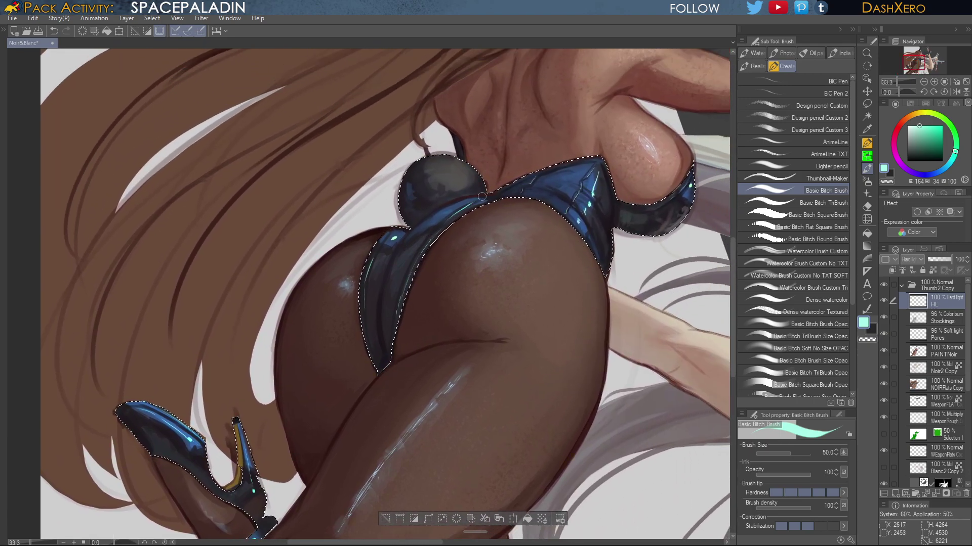
pyautogui.hotkey('ctrl', 'z')
pyautogui.moveTo(463, 211); pyautogui.dragTo(481, 204)
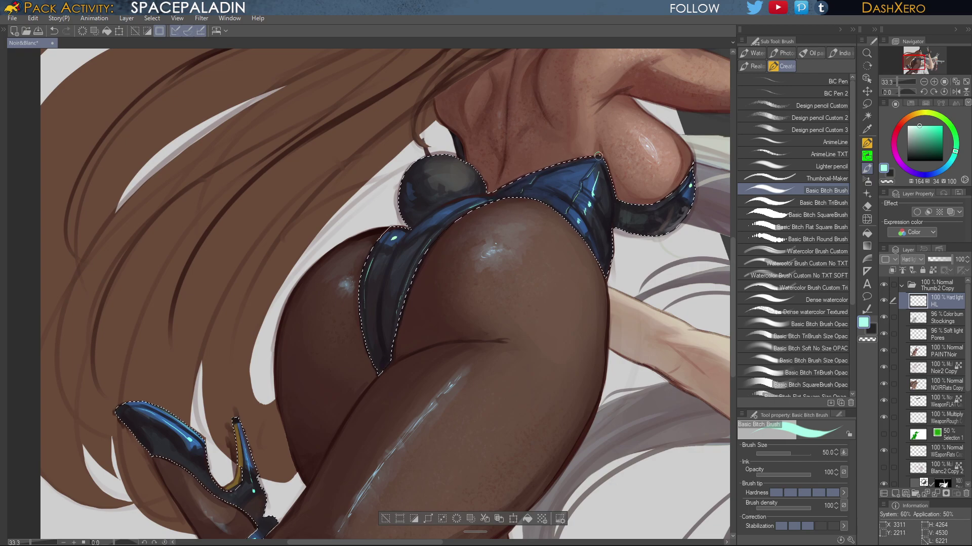
pyautogui.hotkey('ctrl', 'z')
# Darken the back edge of the shoe's heel on PAINTNoir with near-black of hue 324, saturation 16 and value 13, and clear the selection
pyautogui.moveTo(649, 348); pyautogui.dragTo(540, 438)
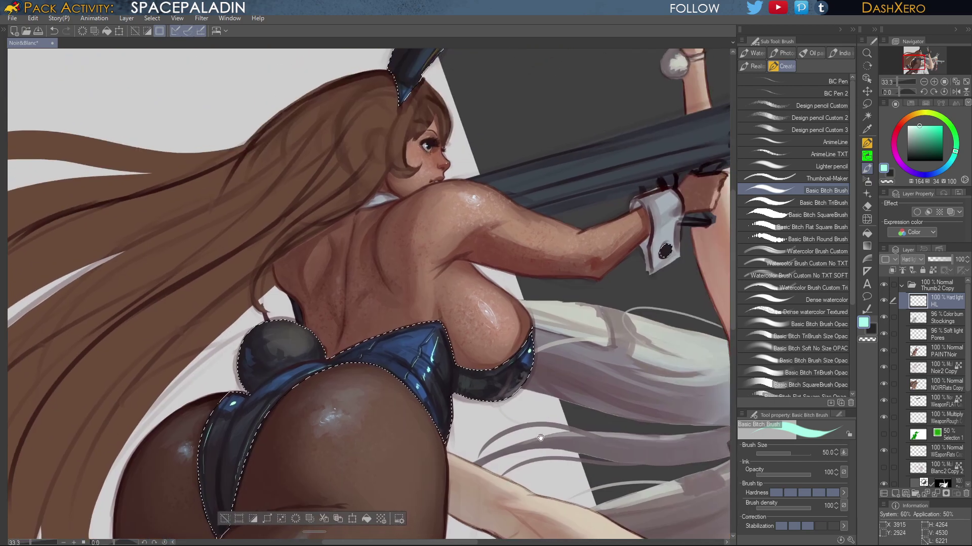
pyautogui.moveTo(680, 275); pyautogui.dragTo(514, 454)
pyautogui.moveTo(586, 418); pyautogui.dragTo(640, 241)
pyautogui.moveTo(537, 518); pyautogui.dragTo(642, 345)
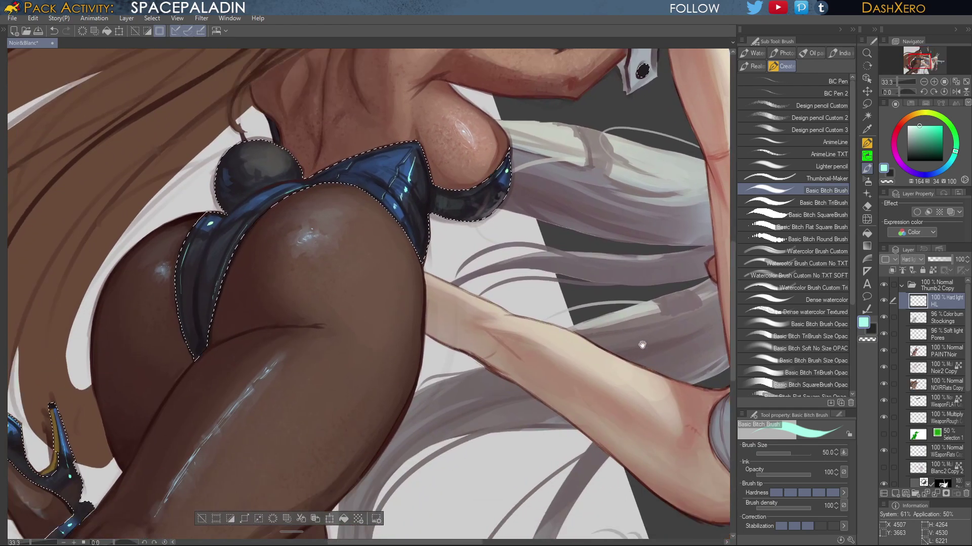
pyautogui.moveTo(533, 501); pyautogui.dragTo(644, 394)
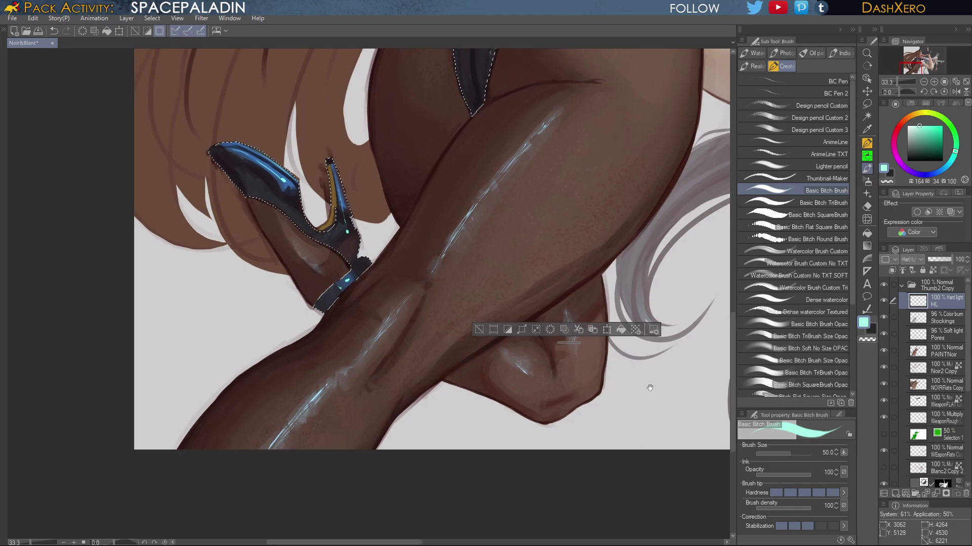
pyautogui.click(867, 104)
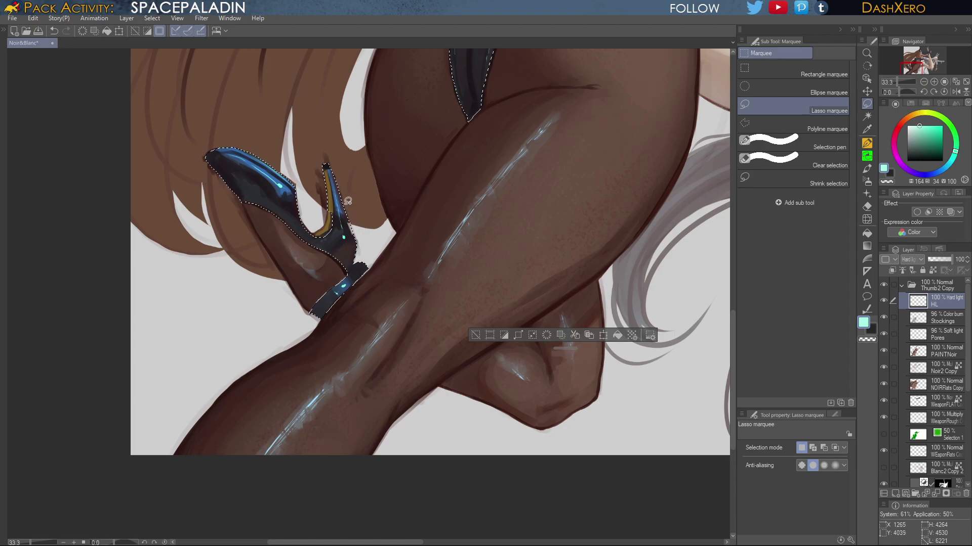
pyautogui.click(867, 167)
pyautogui.keyDown('alt'); pyautogui.click(348, 223); pyautogui.keyUp('alt')
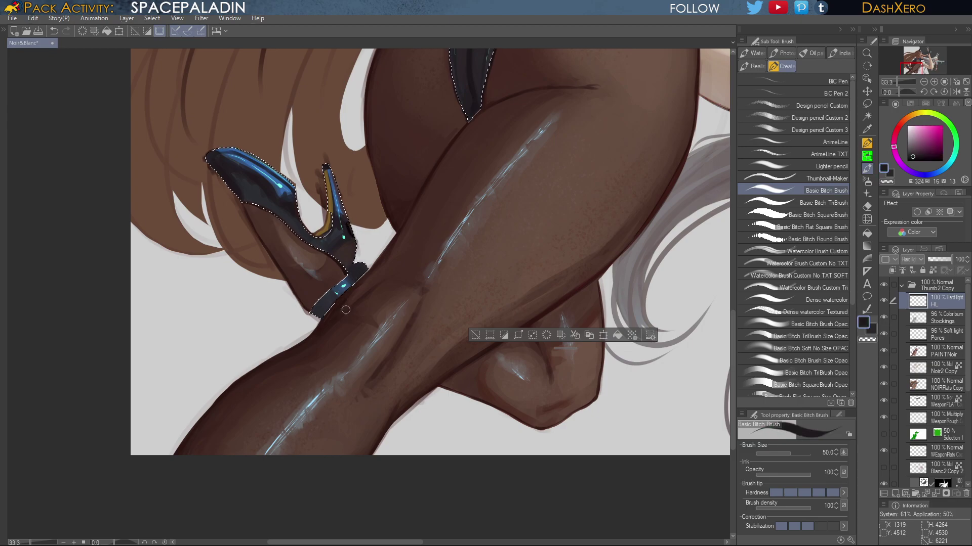
pyautogui.hotkey('ctrl', 'z')
pyautogui.click(948, 354)
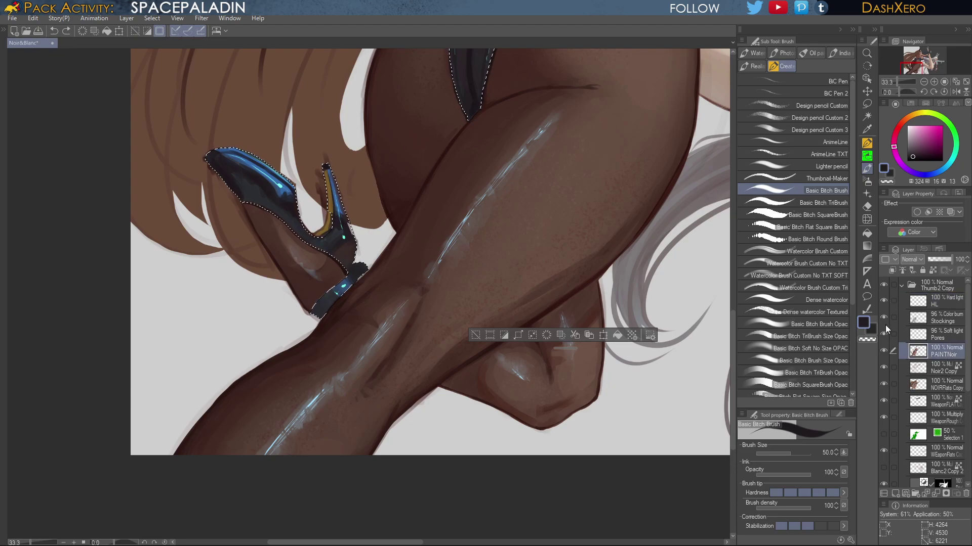
pyautogui.click(348, 223)
pyautogui.moveTo(349, 225); pyautogui.dragTo(359, 256)
pyautogui.hotkey('ctrl', '0')
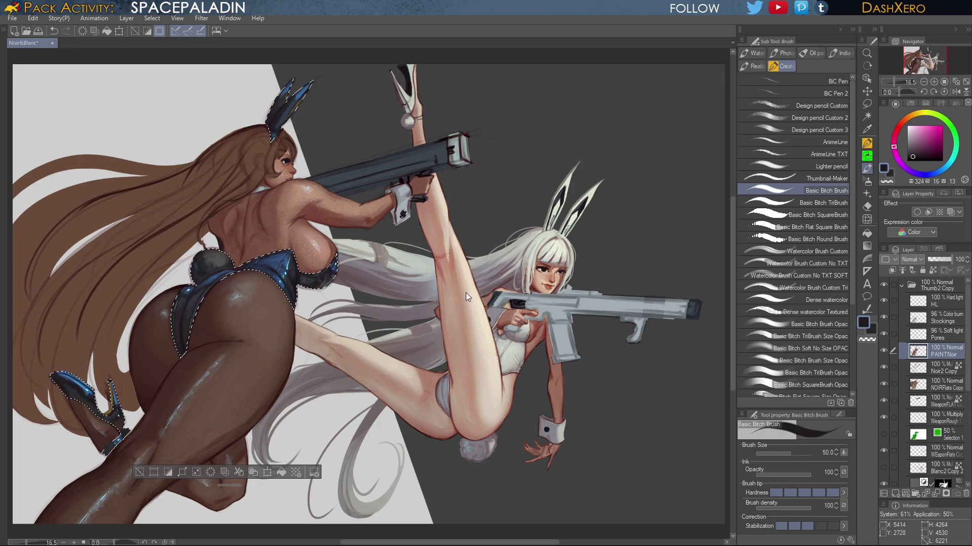
pyautogui.hotkey('ctrl', 'd')
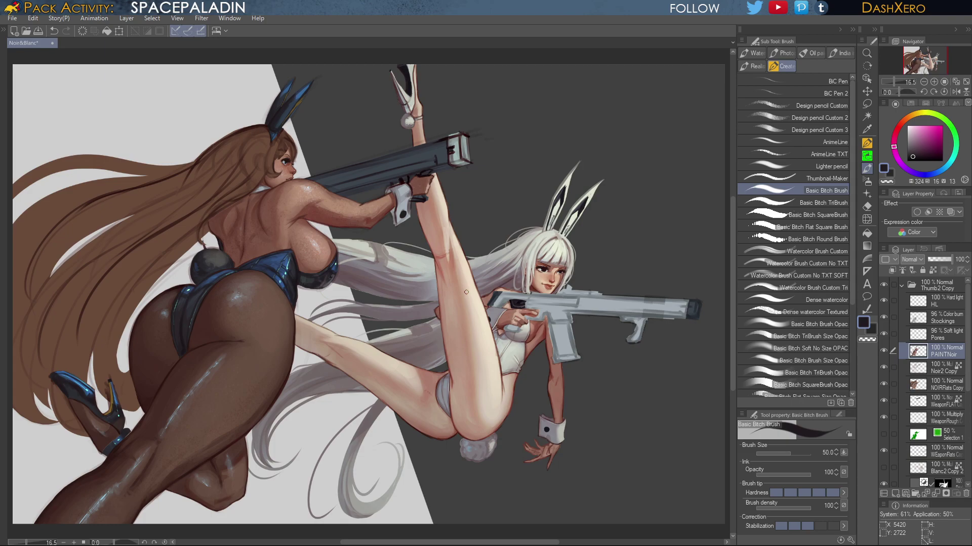
# Paint fuzzy fur edges and grey tufts on the dark bunny tail on PAINTNoir with Dense watercolor at size 25, sampling the tail's tones
pyautogui.moveTo(435, 356); pyautogui.dragTo(599, 371)
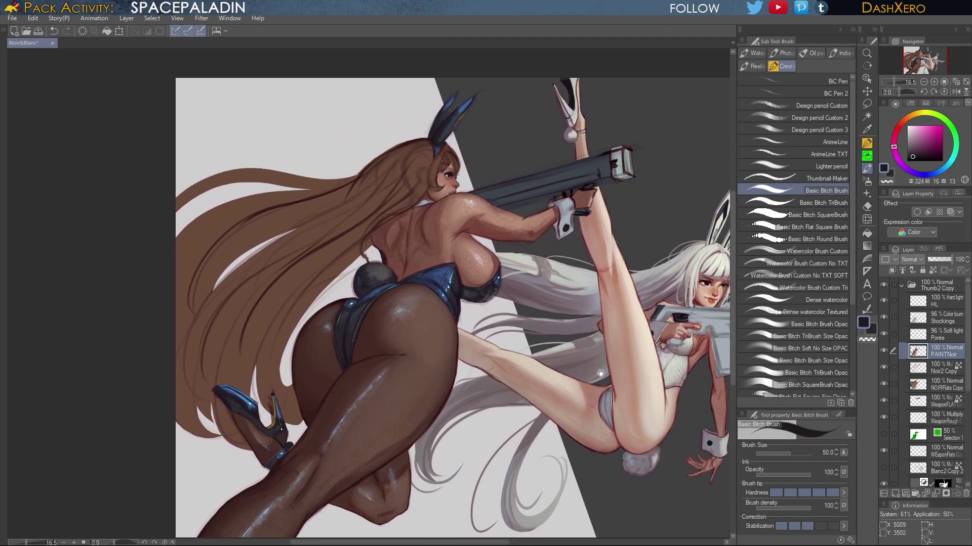
pyautogui.moveTo(648, 421)
pyautogui.mouseDown()
pyautogui.moveTo(651, 391)
pyautogui.moveTo(624, 407)
pyautogui.mouseUp()
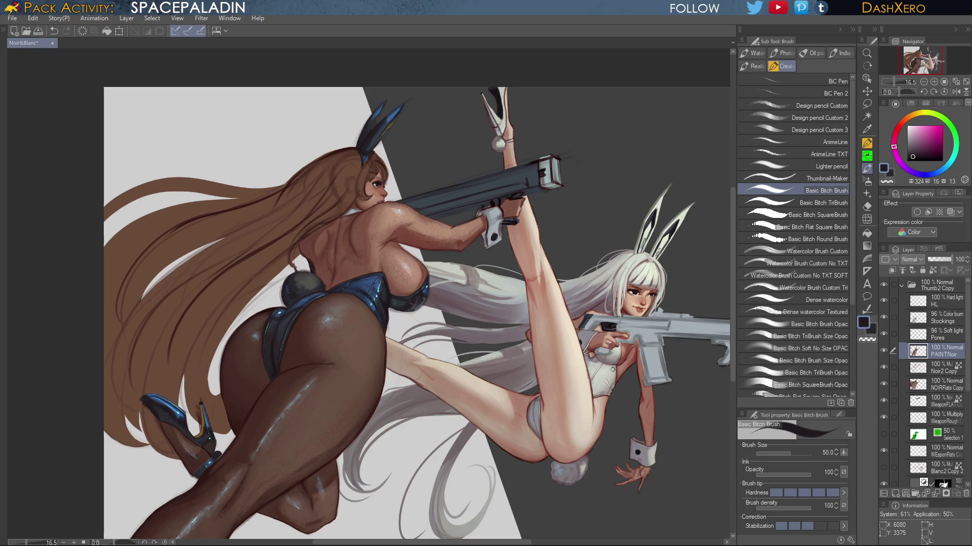
pyautogui.moveTo(572, 369); pyautogui.dragTo(627, 367)
pyautogui.moveTo(312, 311)
pyautogui.mouseDown()
pyautogui.moveTo(390, 300)
pyautogui.moveTo(602, 360)
pyautogui.mouseUp()
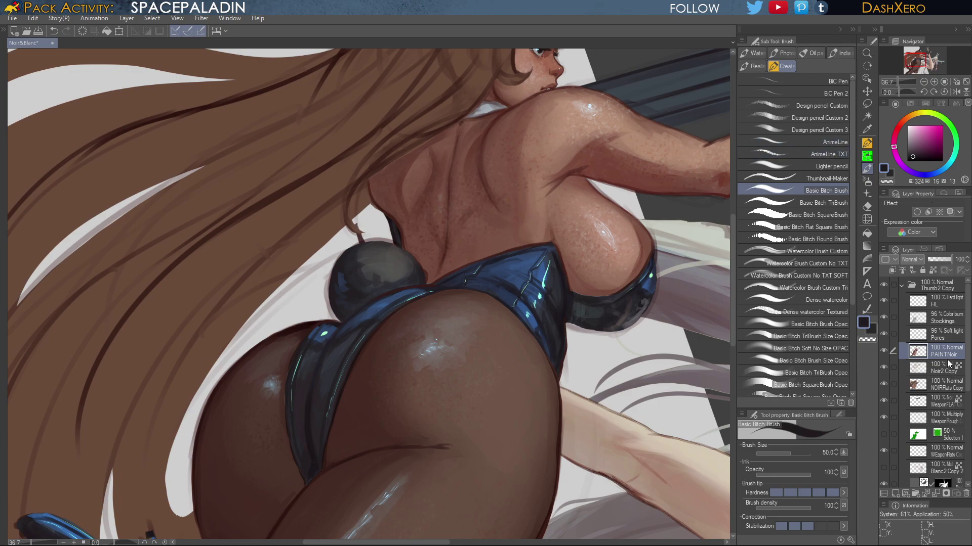
pyautogui.click(833, 299)
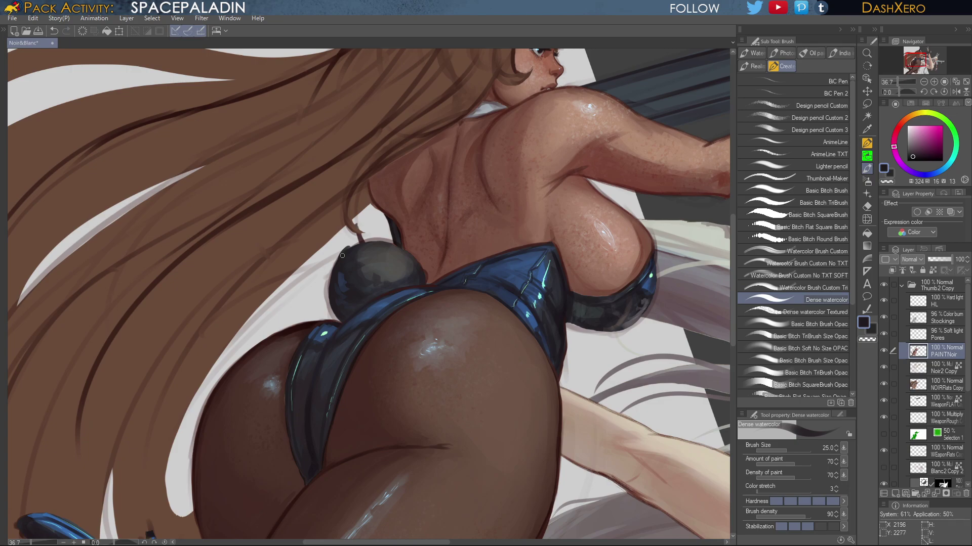
pyautogui.moveTo(344, 248)
pyautogui.mouseDown()
pyautogui.moveTo(331, 268)
pyautogui.moveTo(340, 273)
pyautogui.moveTo(326, 301)
pyautogui.mouseUp()
pyautogui.keyDown('alt'); pyautogui.click(391, 244); pyautogui.keyUp('alt')
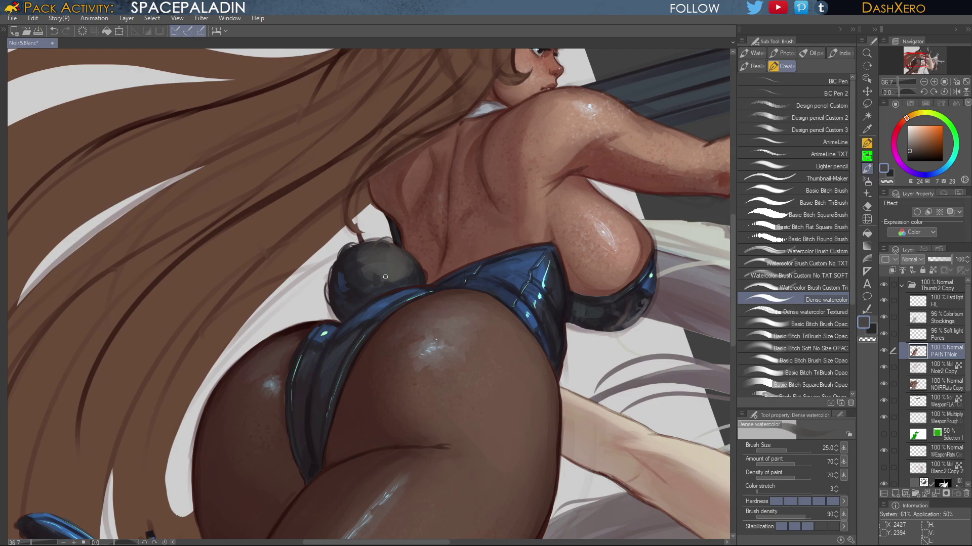
pyautogui.keyDown('alt'); pyautogui.click(413, 261); pyautogui.keyUp('alt')
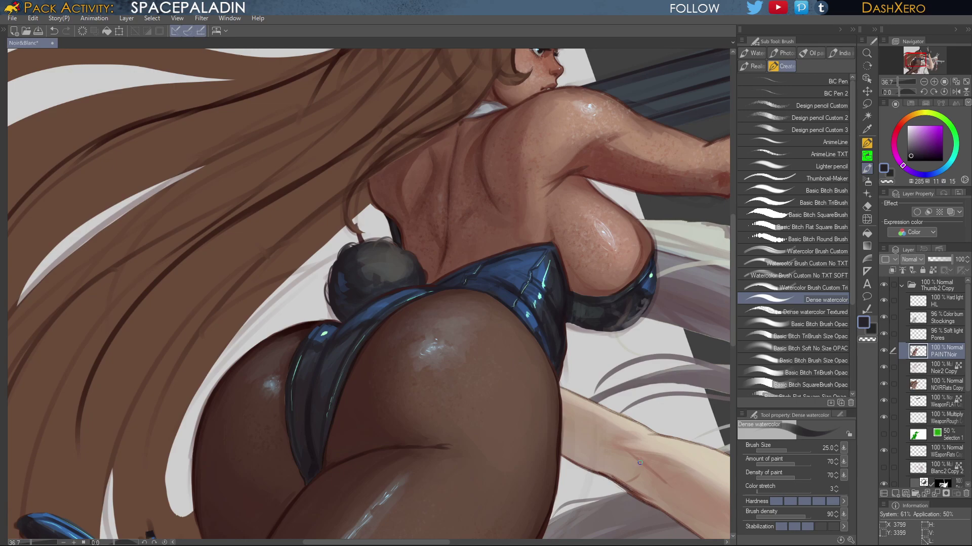
# Review the brown-haired character, weapon and legs across the canvas, and save the illustration
pyautogui.moveTo(674, 333); pyautogui.dragTo(638, 381)
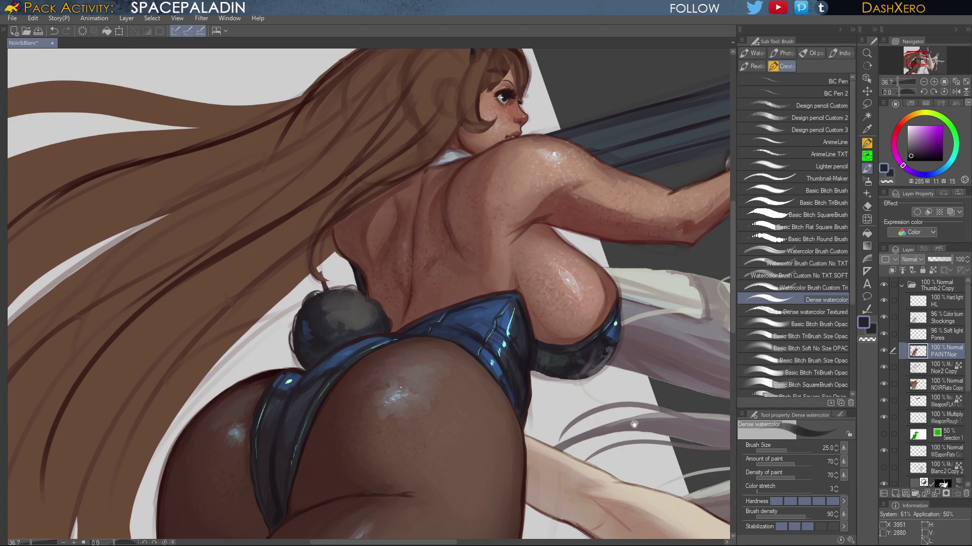
pyautogui.moveTo(680, 335); pyautogui.dragTo(626, 420)
pyautogui.moveTo(668, 505); pyautogui.dragTo(659, 383)
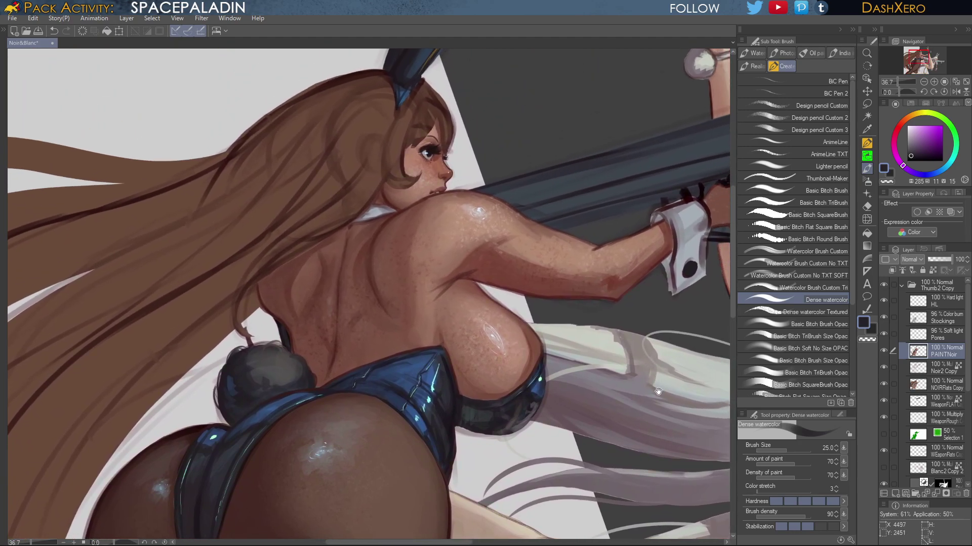
pyautogui.moveTo(663, 379); pyautogui.dragTo(608, 422)
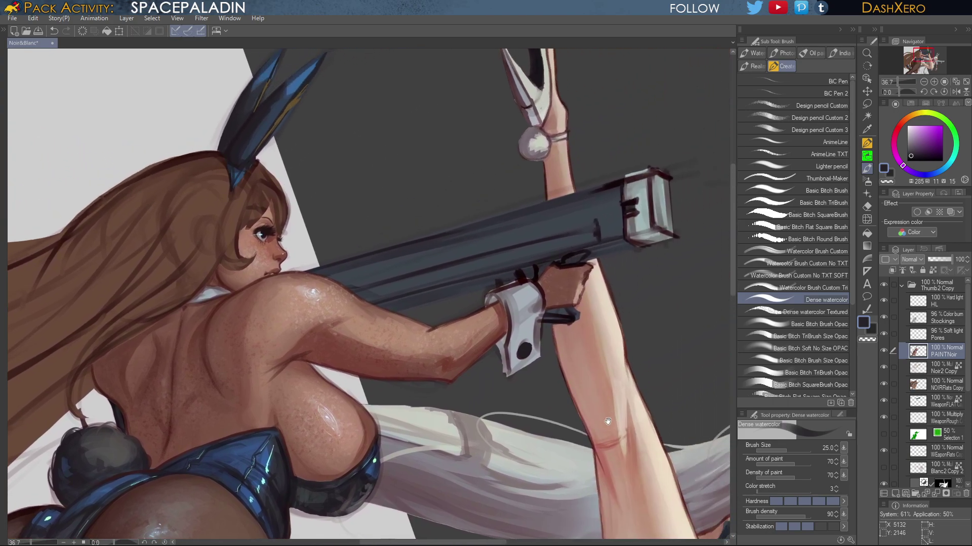
pyautogui.scroll(-4, 608, 422)
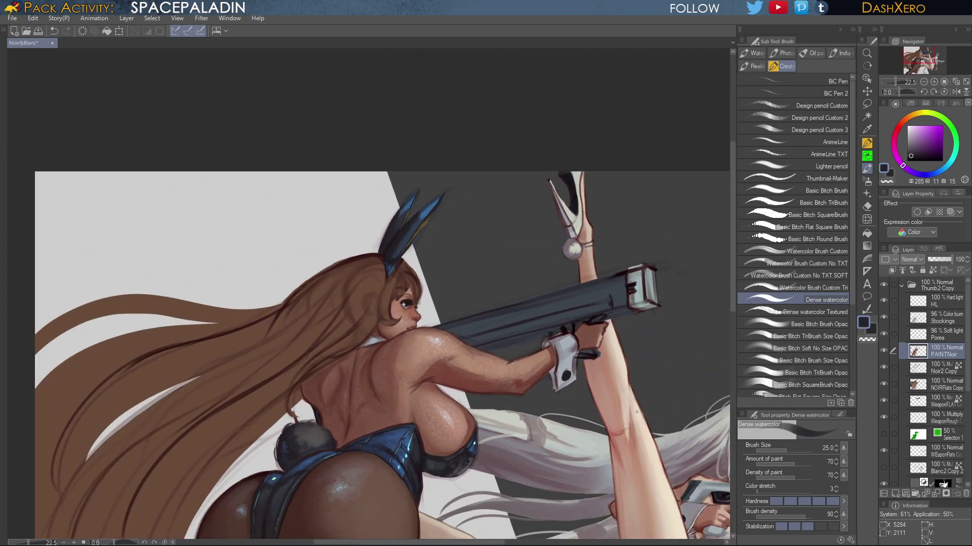
pyautogui.scroll(-8, 636, 412)
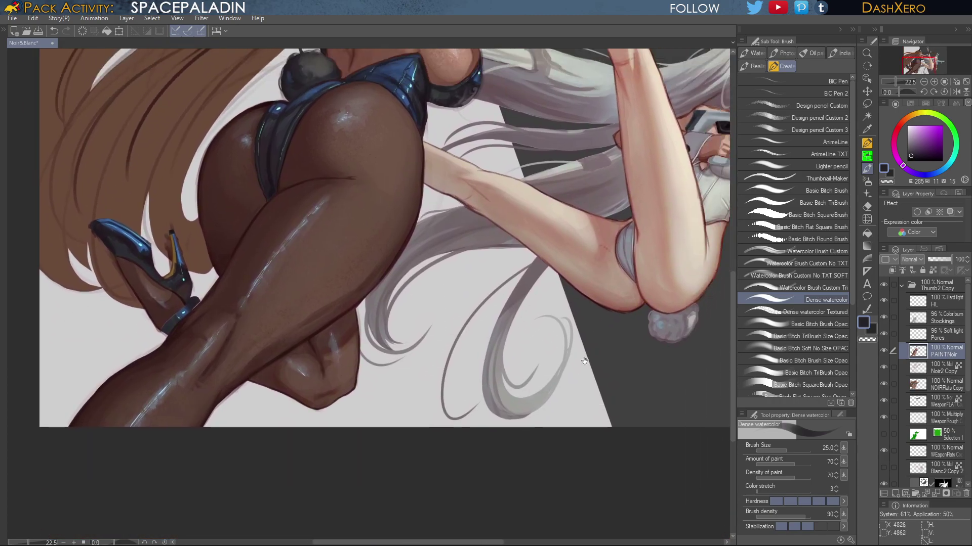
pyautogui.scroll(8, 584, 361)
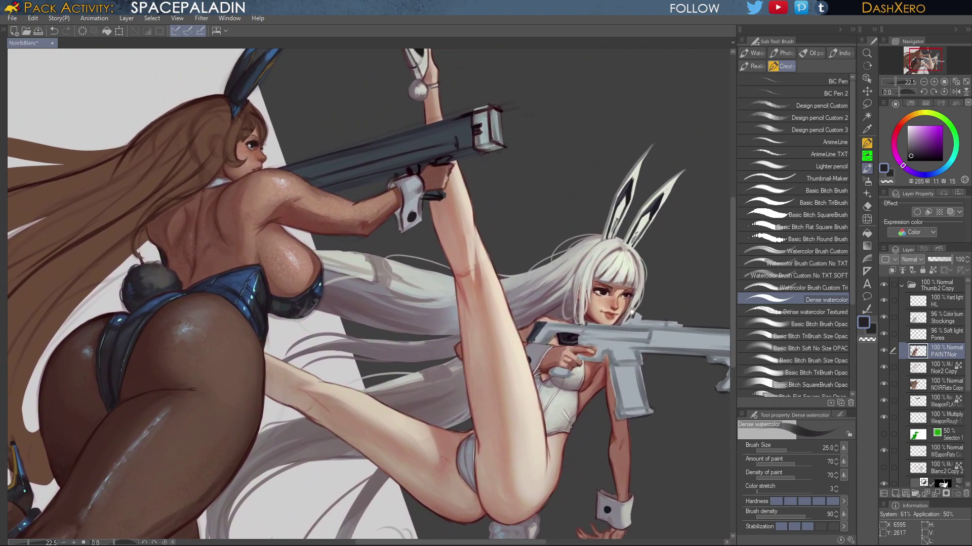
pyautogui.scroll(-1, 632, 310)
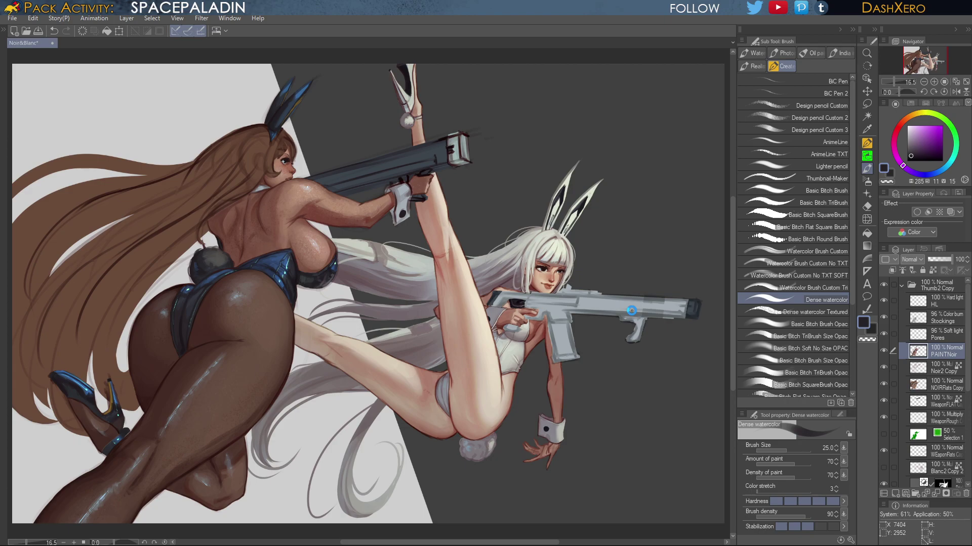
pyautogui.hotkey('ctrl', 's')
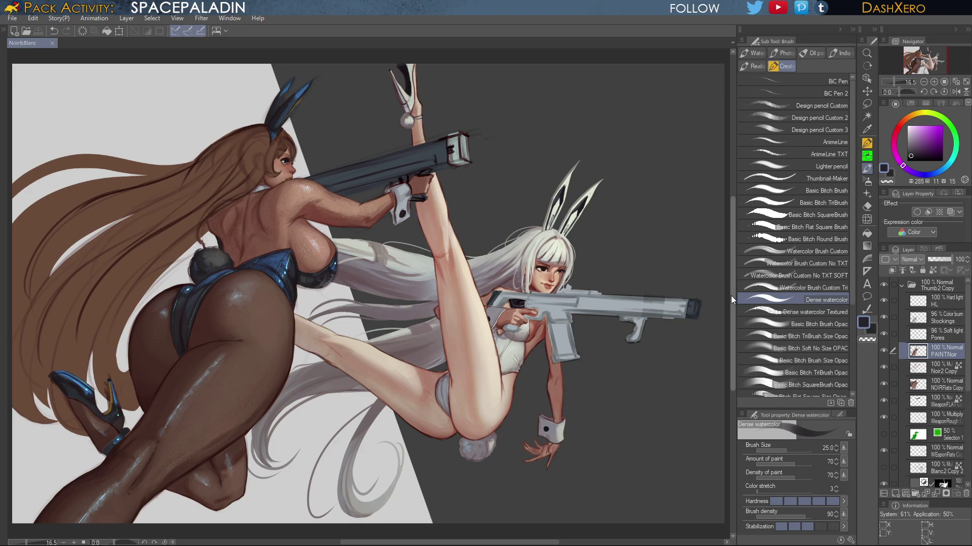
pyautogui.moveTo(732, 295); pyautogui.dragTo(733, 293)
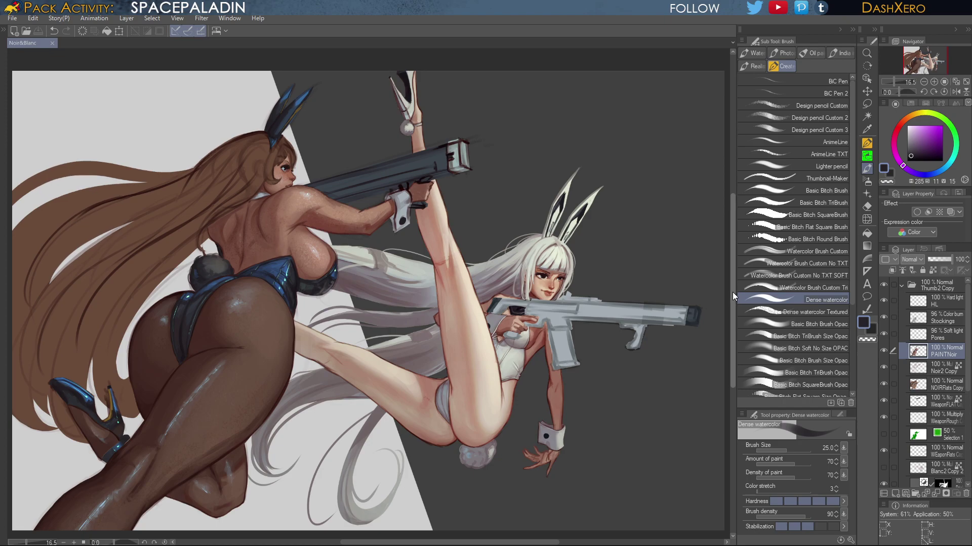
pyautogui.moveTo(733, 292); pyautogui.dragTo(733, 292)
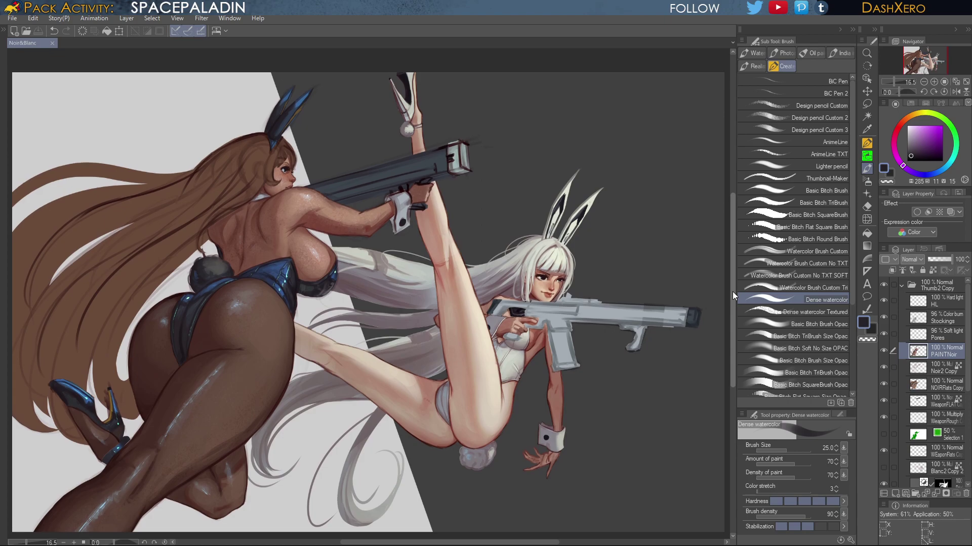
pyautogui.moveTo(733, 291)
pyautogui.mouseDown()
pyautogui.moveTo(736, 308)
pyautogui.moveTo(731, 290)
pyautogui.mouseUp()
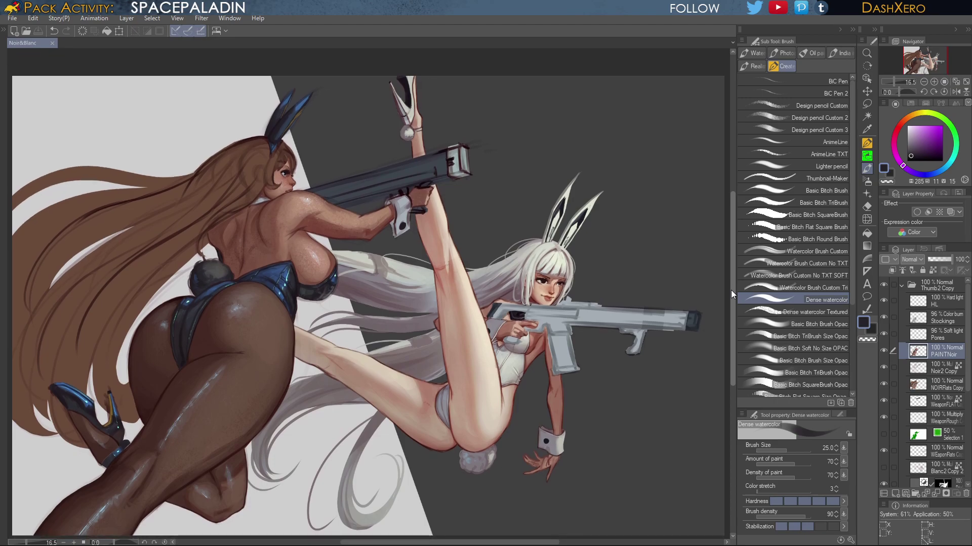
pyautogui.moveTo(439, 408); pyautogui.dragTo(627, 362)
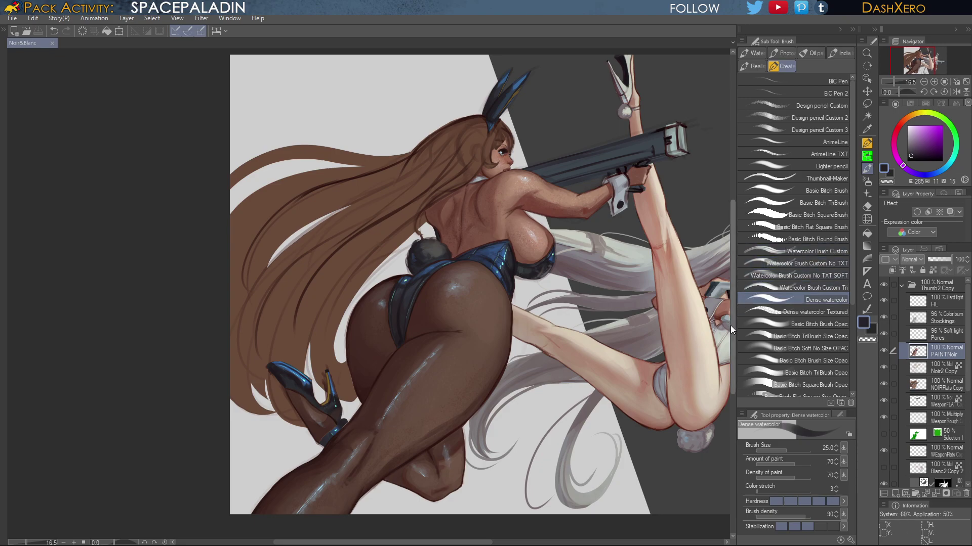
pyautogui.scroll(1, 732, 326)
pyautogui.moveTo(732, 326)
pyautogui.mouseDown()
pyautogui.moveTo(733, 315)
pyautogui.moveTo(727, 377)
pyautogui.moveTo(727, 358)
pyautogui.mouseUp()
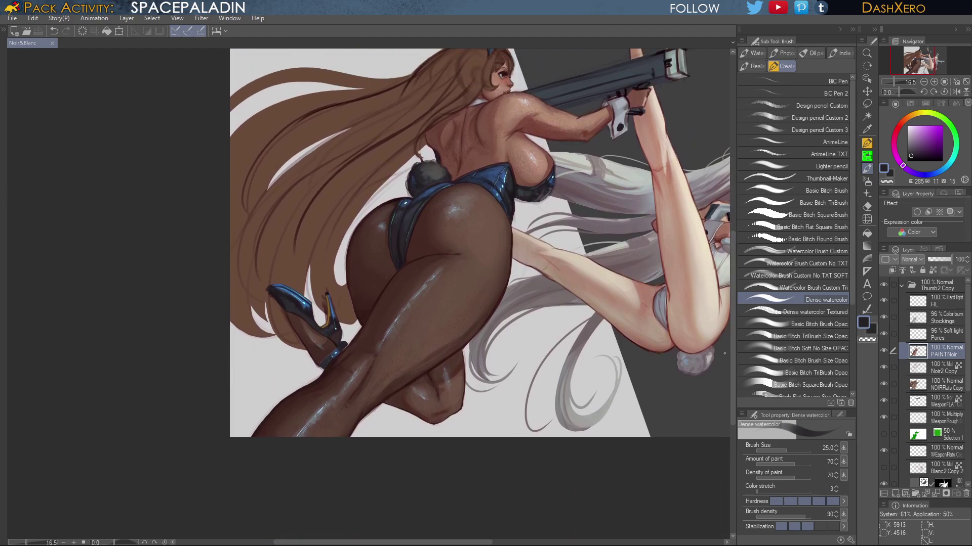
pyautogui.hotkey('ctrl', '0')
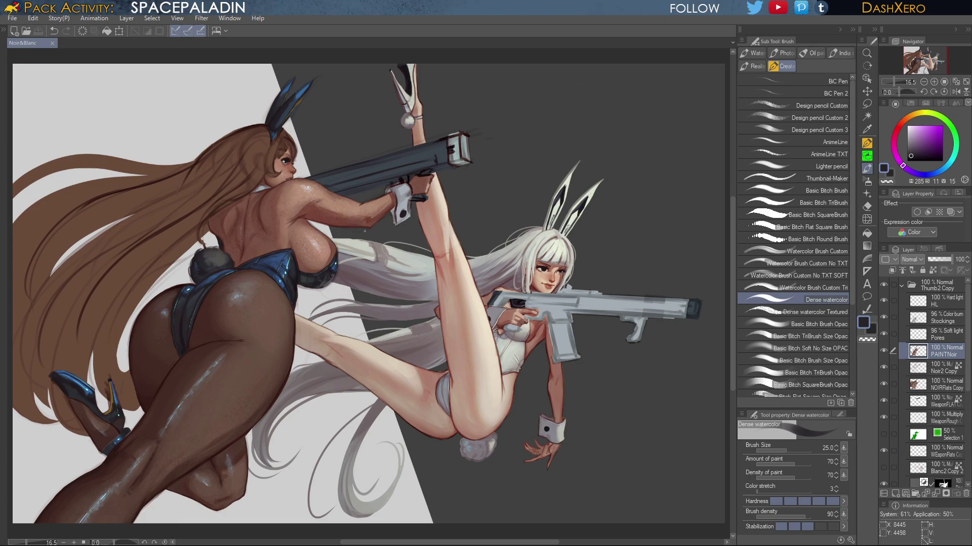
# Compare the painting with and without the masked correction layer directly above the lower HL layer, and leave that layer hidden
pyautogui.moveTo(372, 232); pyautogui.dragTo(518, 296)
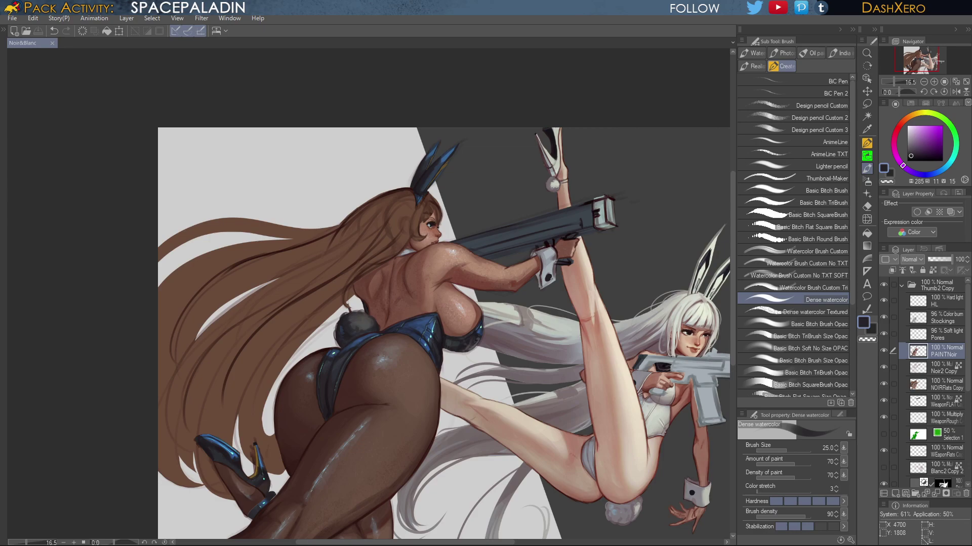
pyautogui.moveTo(611, 354)
pyautogui.mouseDown()
pyautogui.moveTo(677, 348)
pyautogui.moveTo(661, 355)
pyautogui.mouseUp()
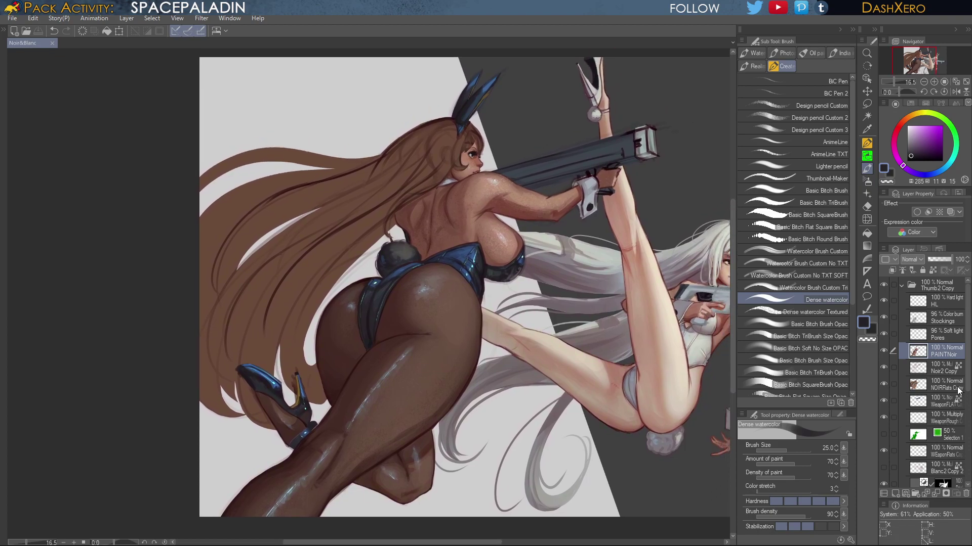
pyautogui.scroll(-1, 969, 385)
pyautogui.scroll(-3, 969, 383)
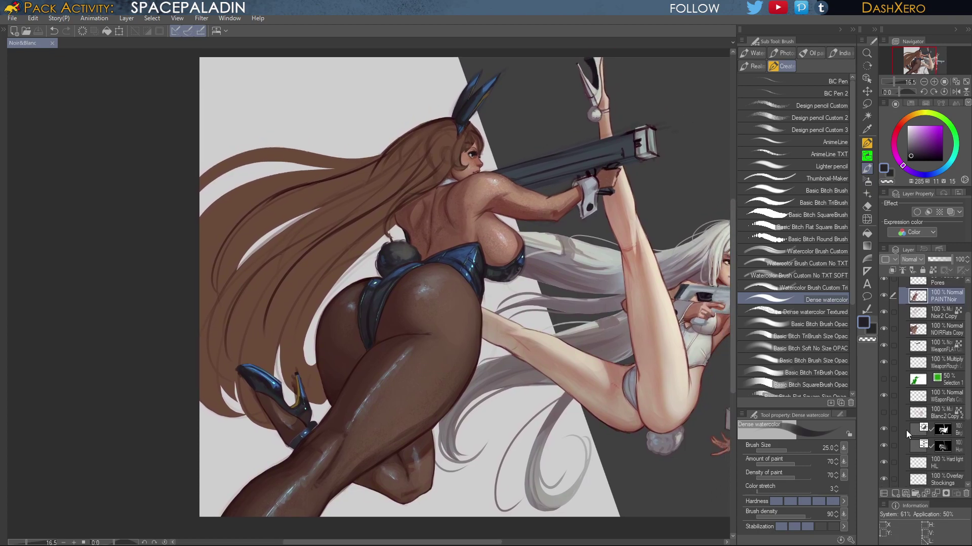
pyautogui.click(884, 445)
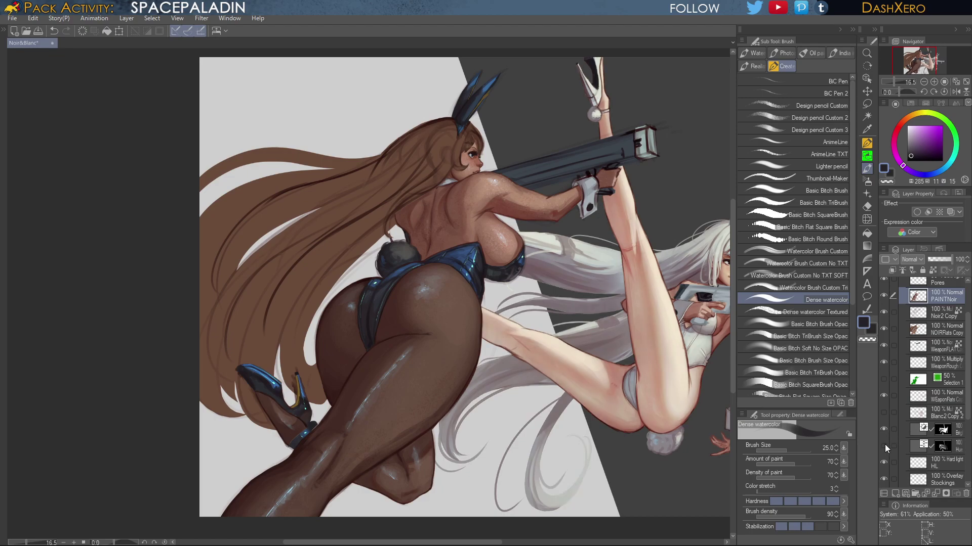
pyautogui.click(885, 445)
pyautogui.click(885, 444)
# Check both characters with the correction layer hidden, fit the whole canvas in view and save the file
pyautogui.moveTo(711, 434); pyautogui.dragTo(526, 436)
pyautogui.moveTo(671, 450); pyautogui.dragTo(668, 391)
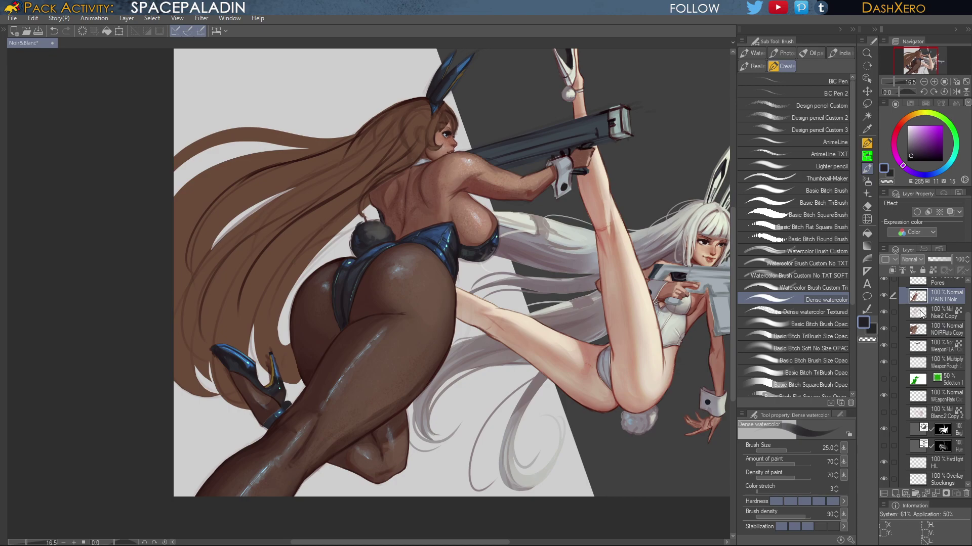
pyautogui.moveTo(682, 396); pyautogui.dragTo(588, 410)
pyautogui.moveTo(684, 426); pyautogui.dragTo(631, 441)
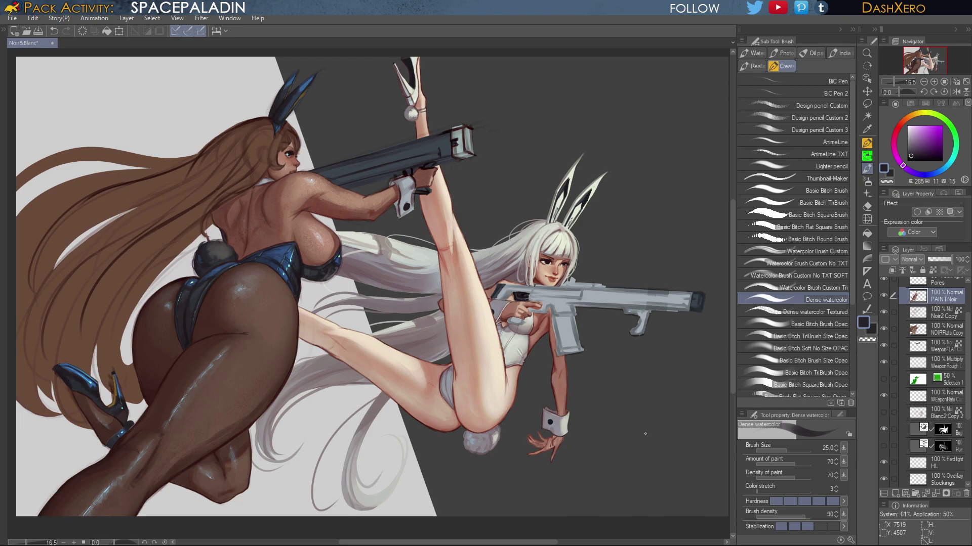
pyautogui.hotkey('ctrl', '0')
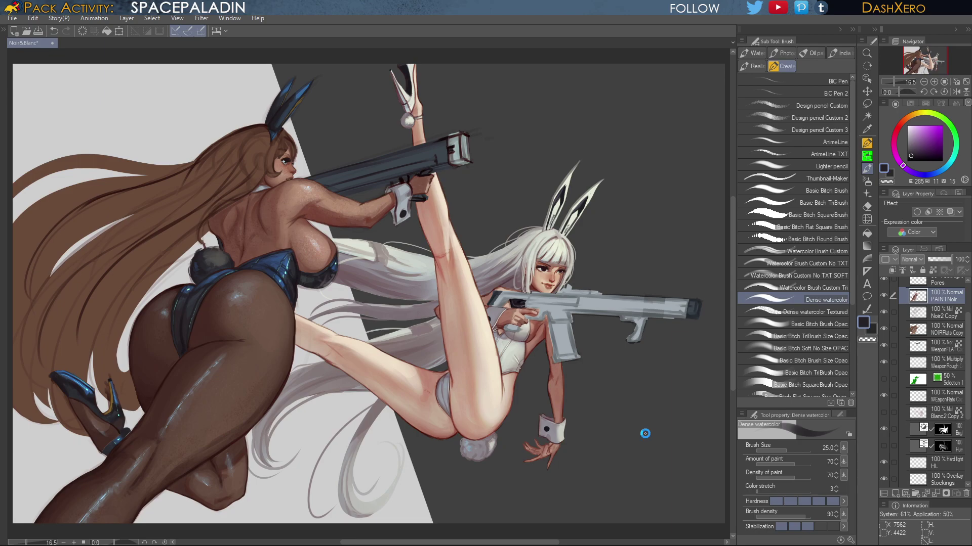
pyautogui.hotkey('ctrl', 's')
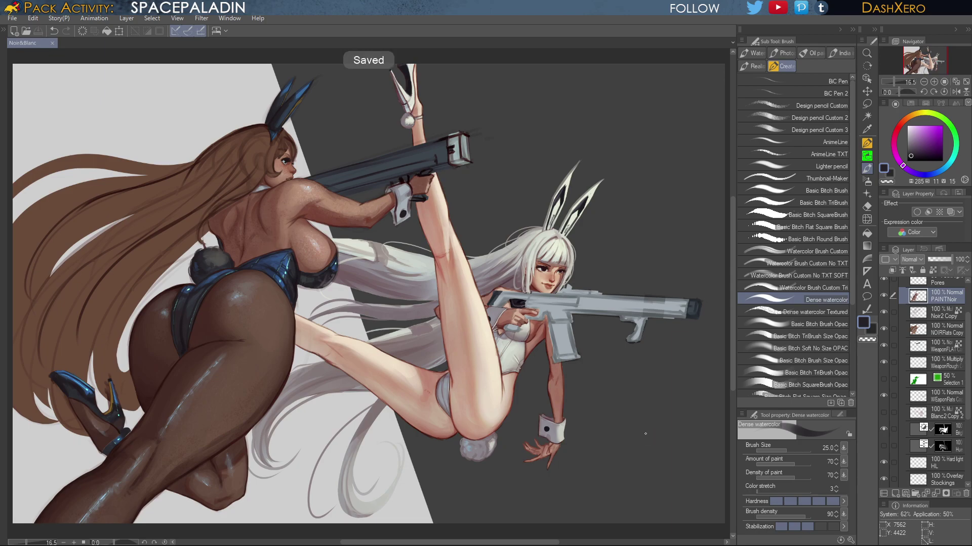